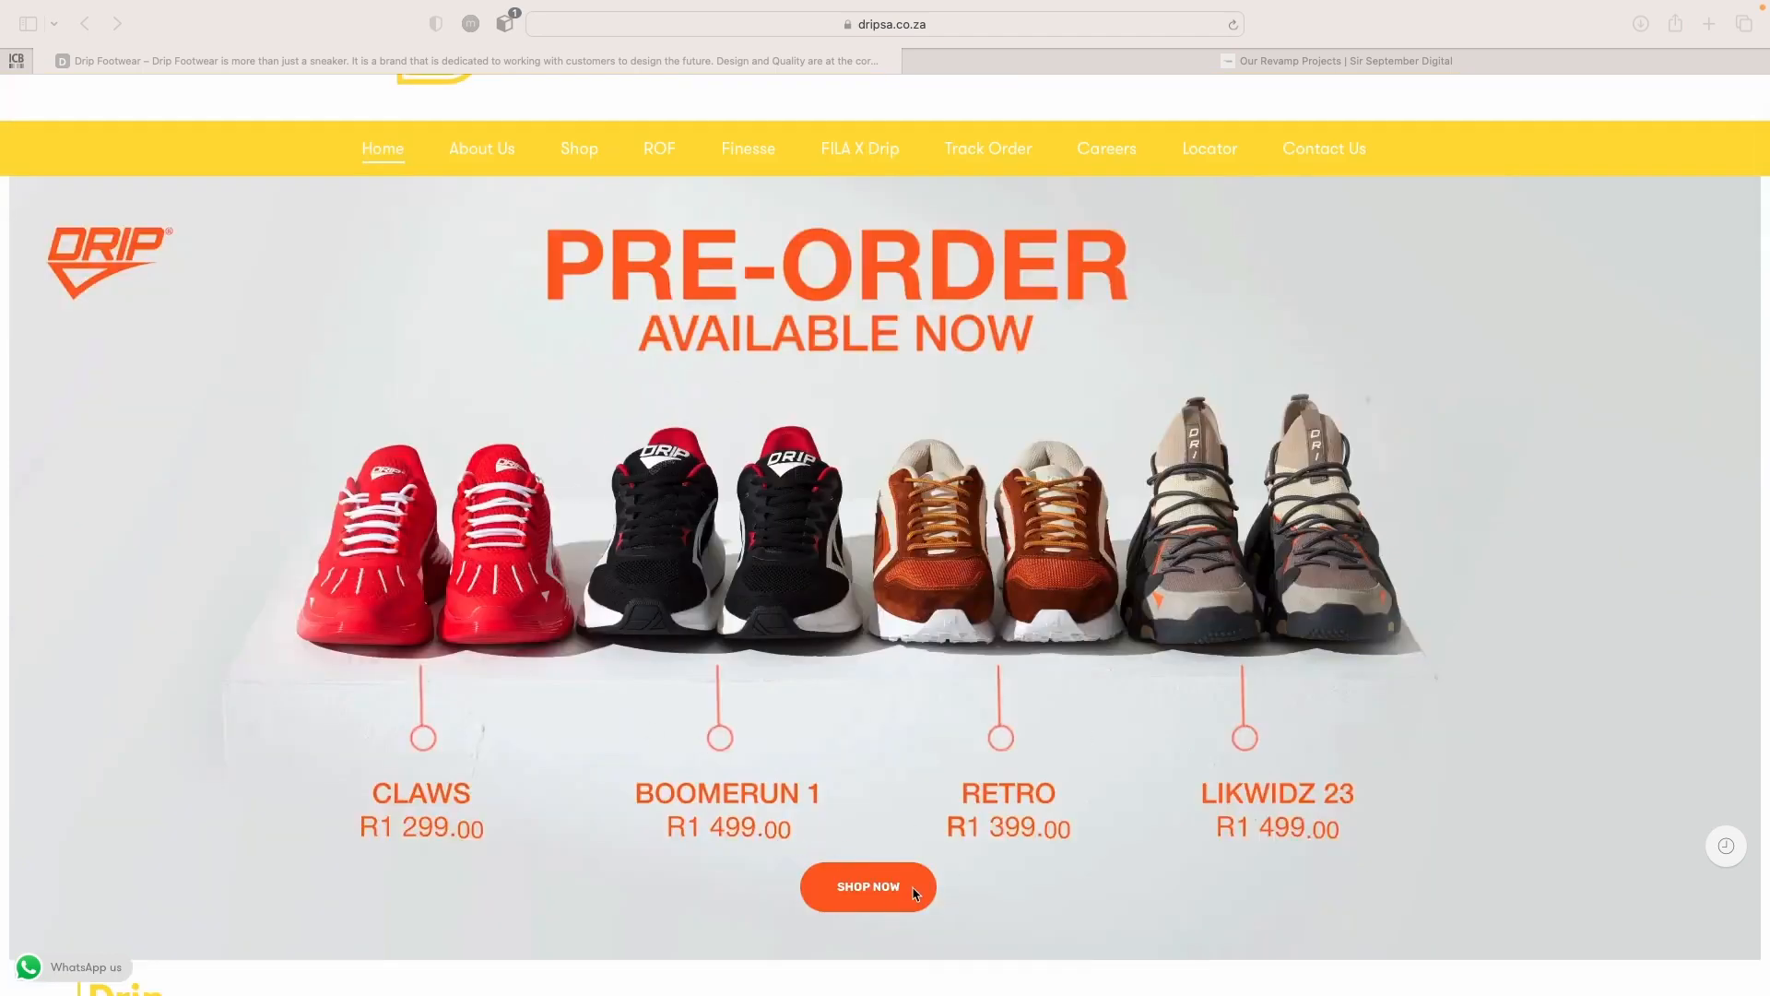
Examine the original Drip Footwear home page from the pre-order banner through its product sections
left_click(1090, 828)
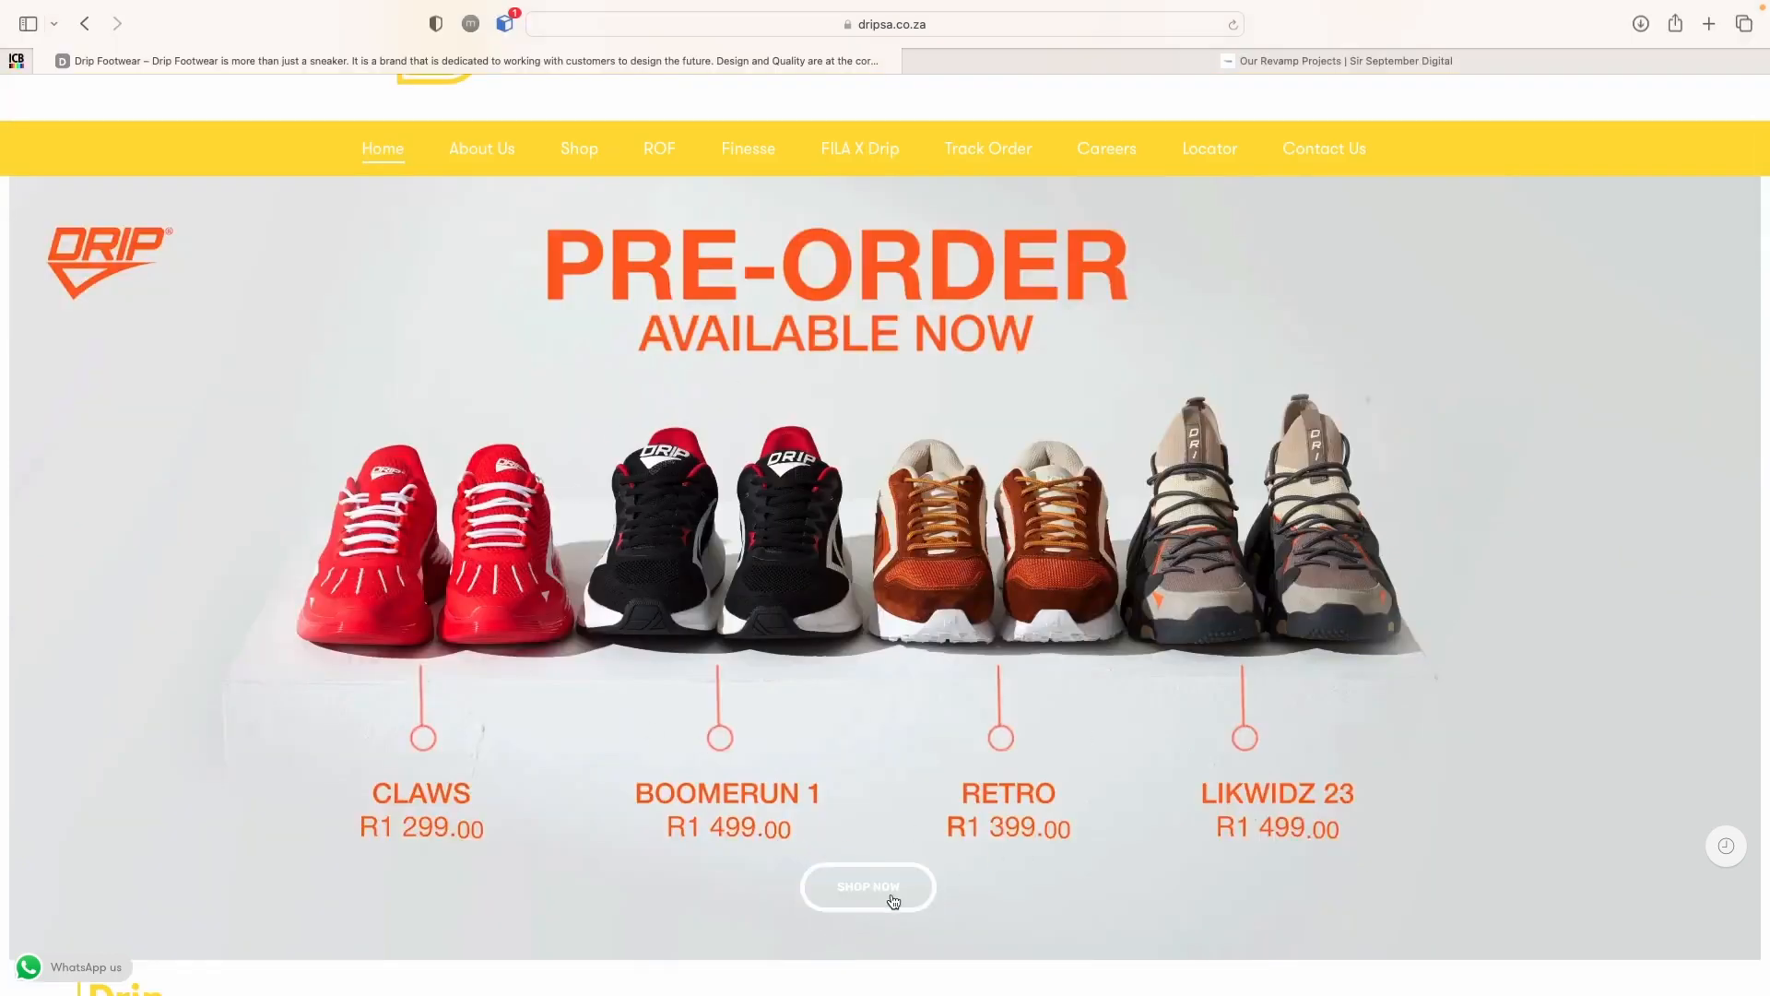
scroll(894, 902, "down", 10)
scroll(899, 908, "down", 1)
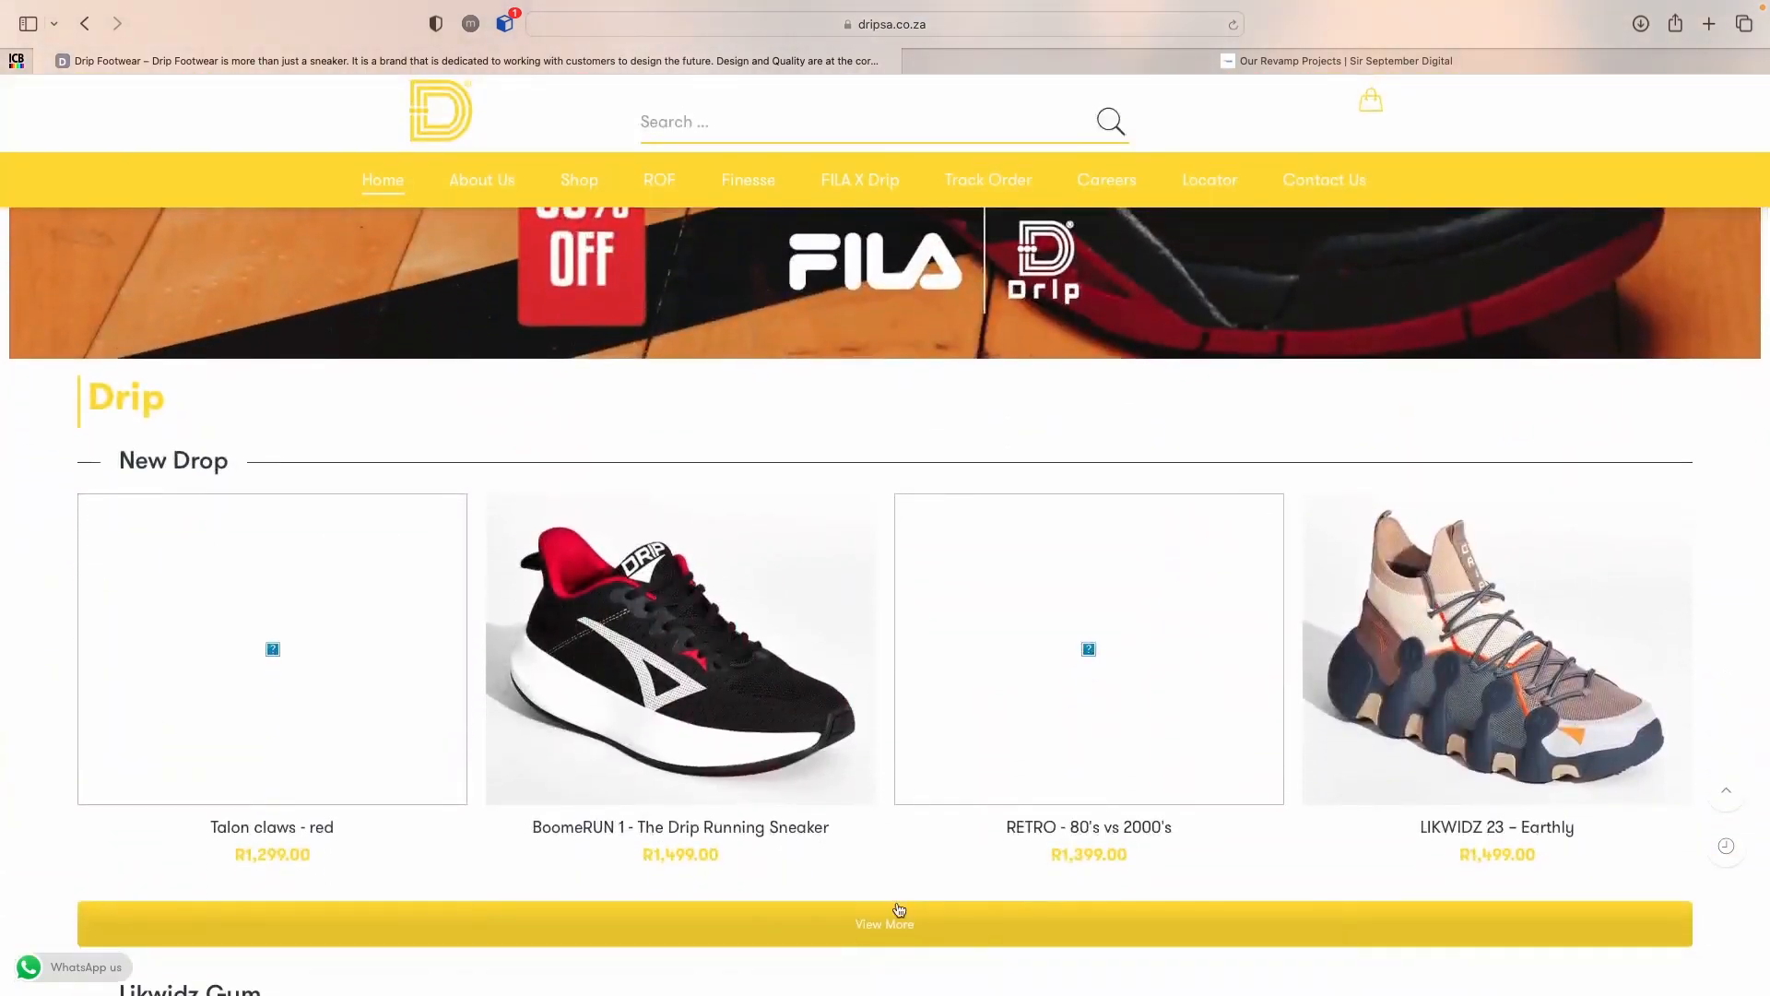
scroll(899, 910, "down", 5)
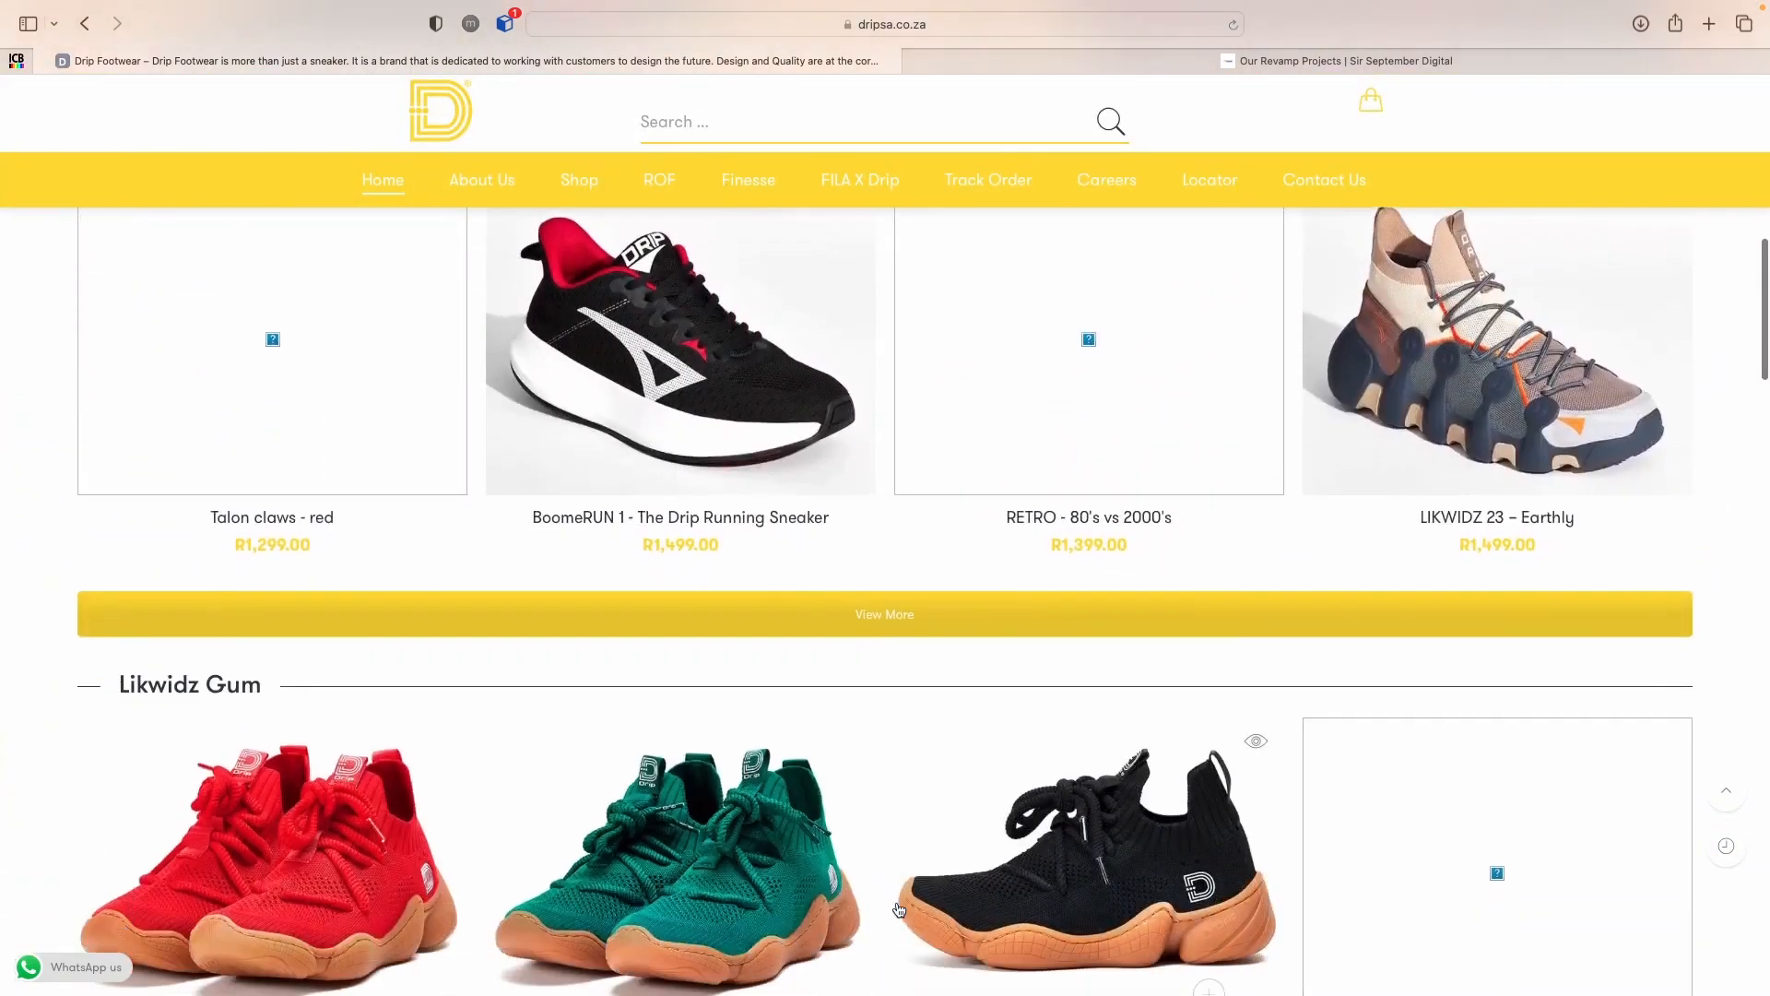
scroll(910, 628, "down", 10)
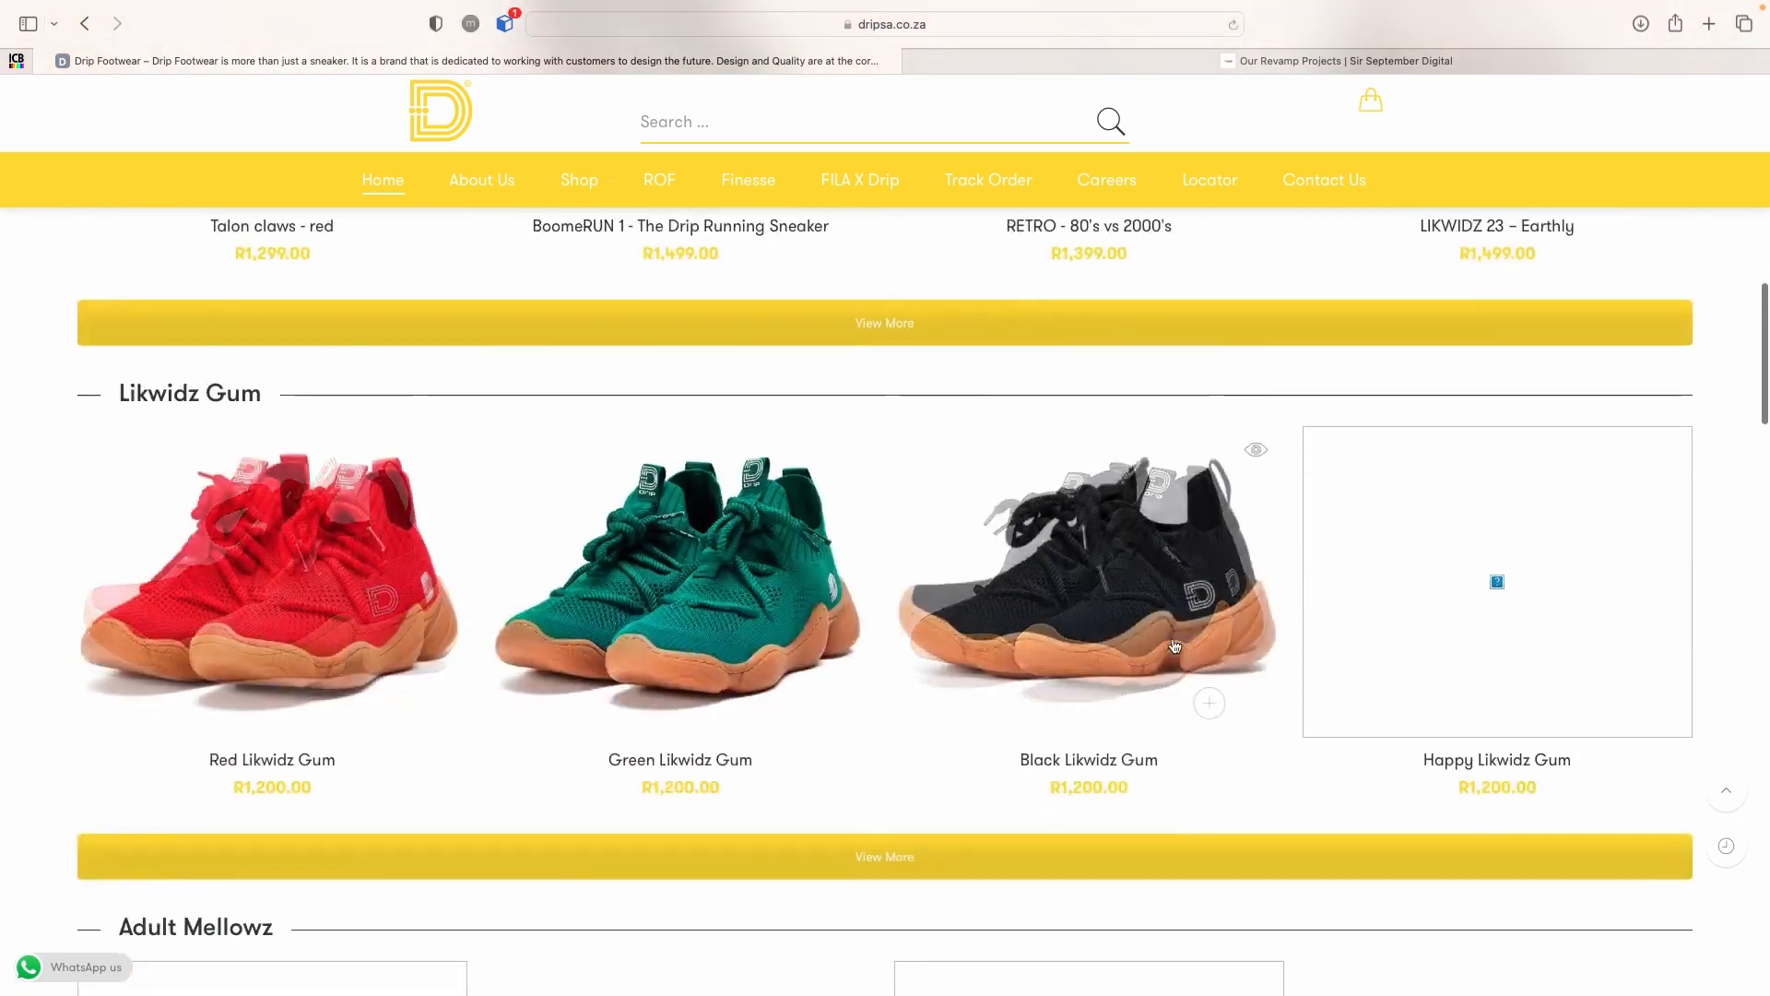
scroll(1174, 646, "down", 7)
scroll(1175, 646, "down", 5)
scroll(470, 664, "down", 20)
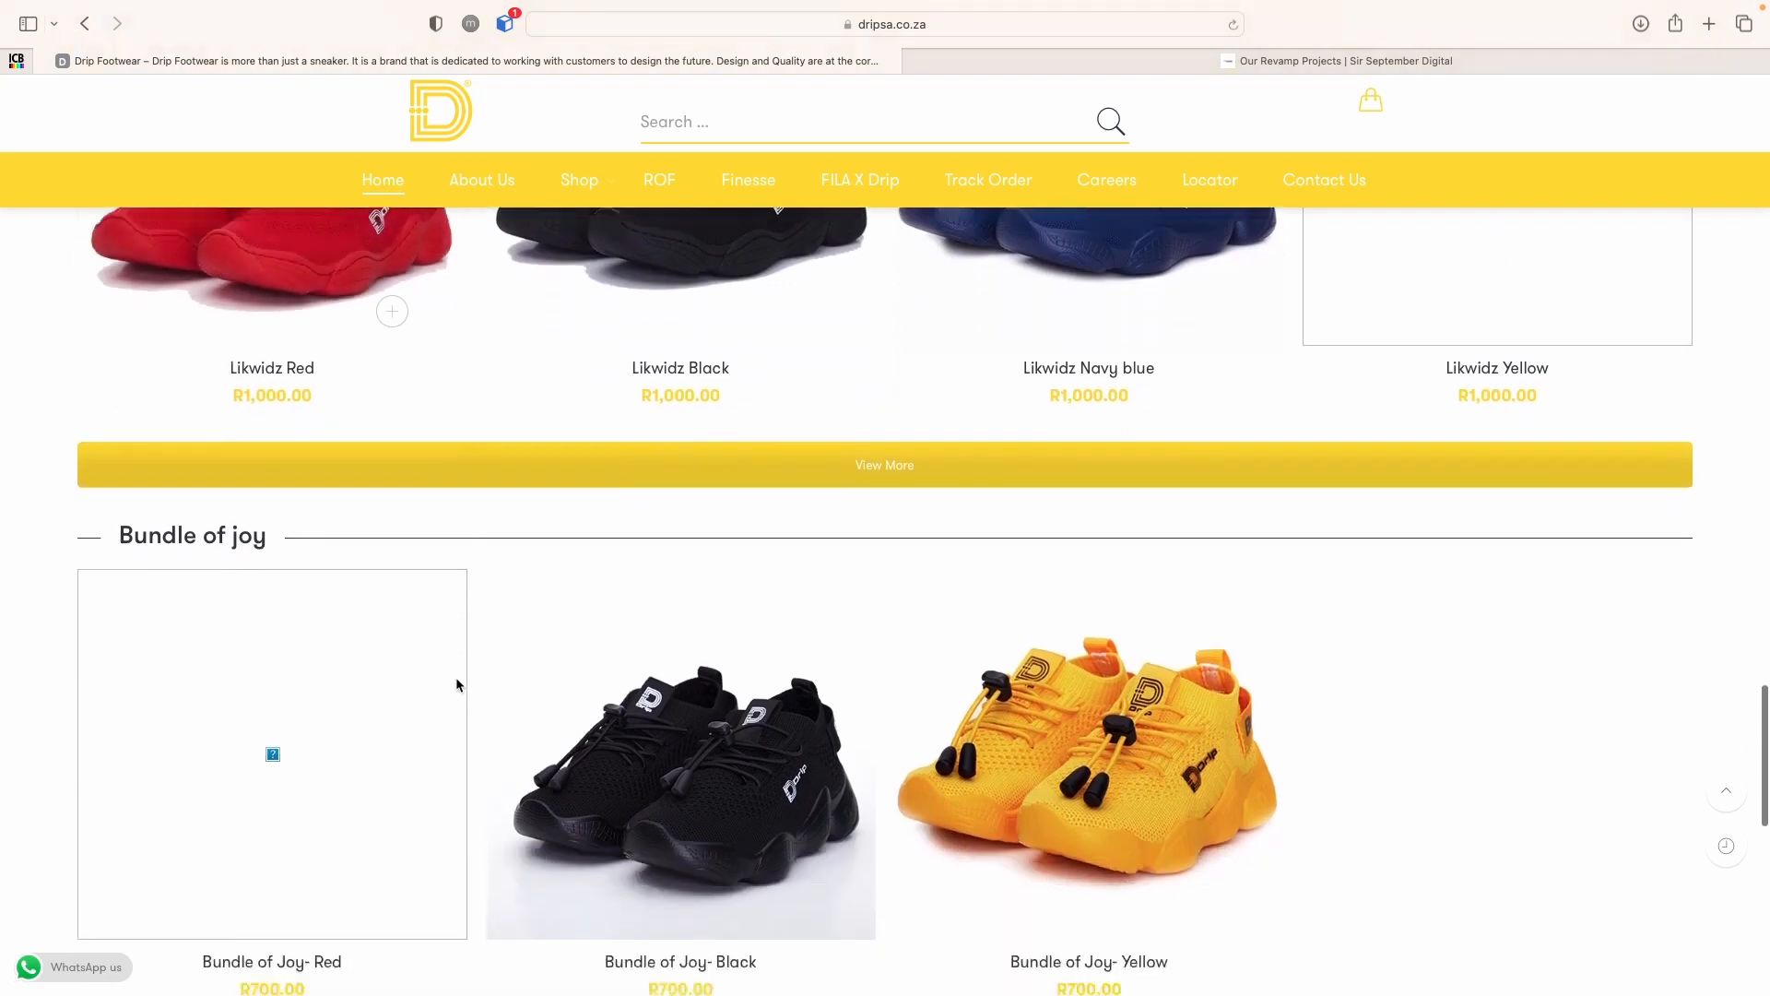
Examine the original page's service links, newsletter sign-up and footer, and return to the pre-order banner
scroll(455, 673, "down", 5)
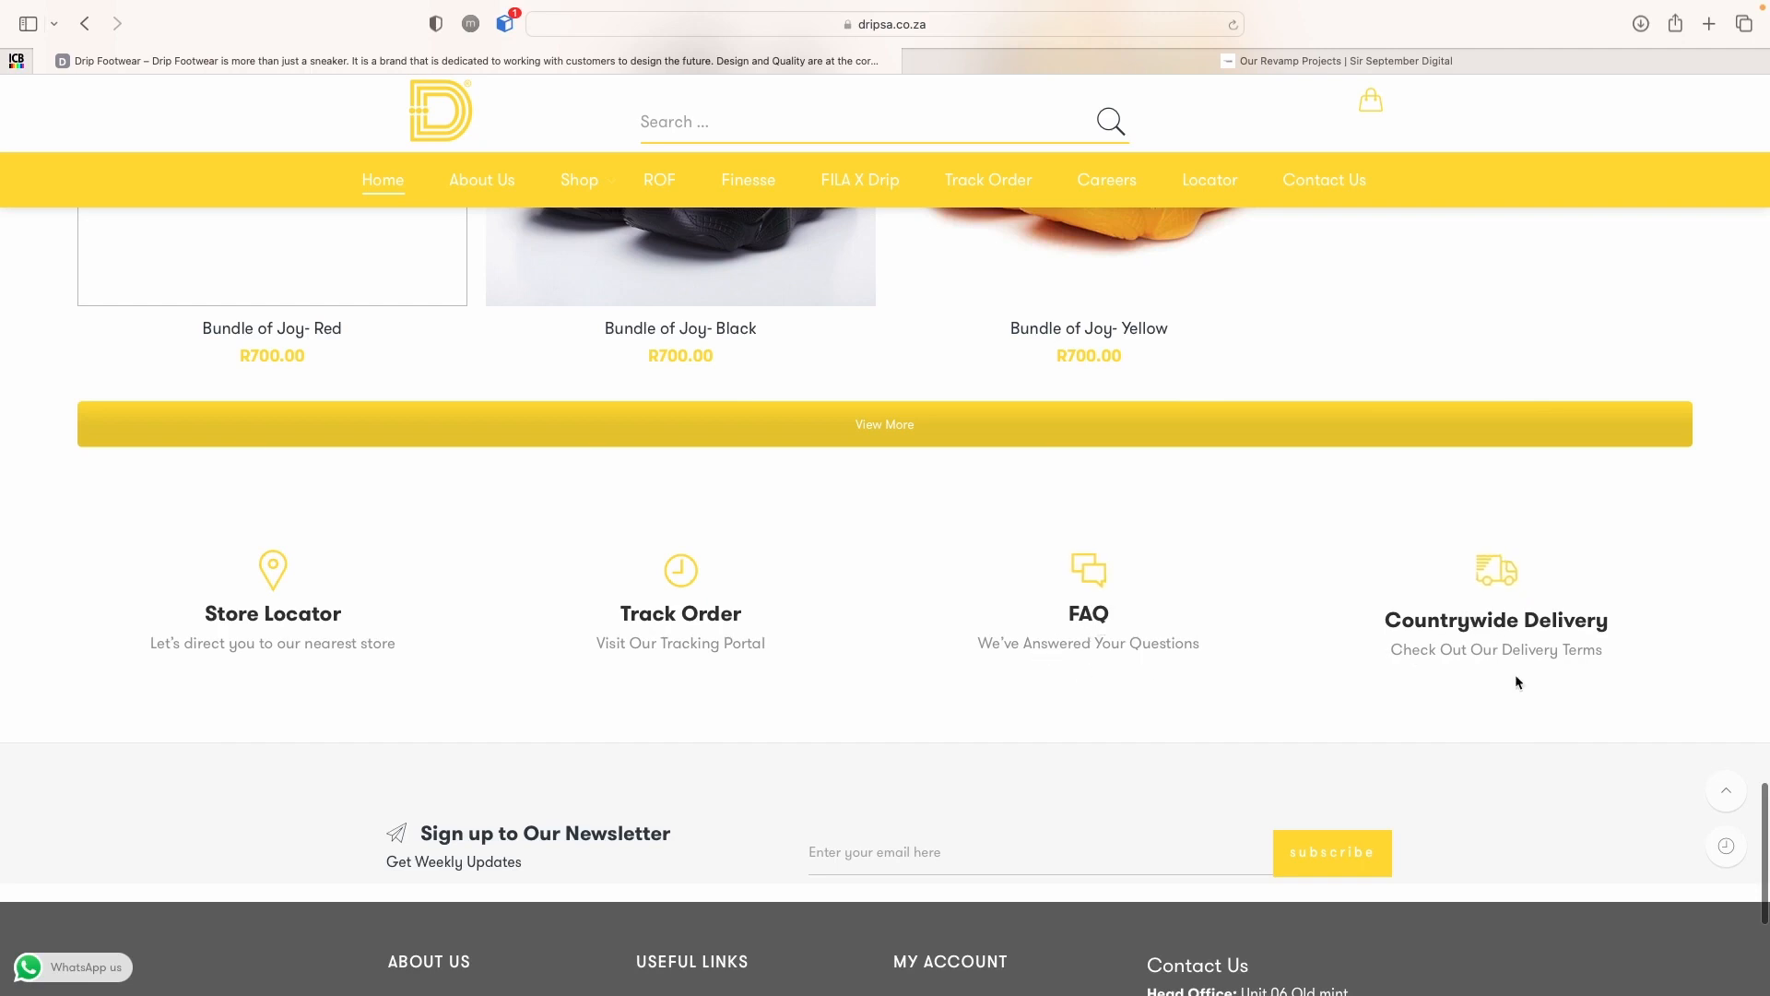
scroll(1517, 680, "down", 5)
scroll(311, 594, "up", 2)
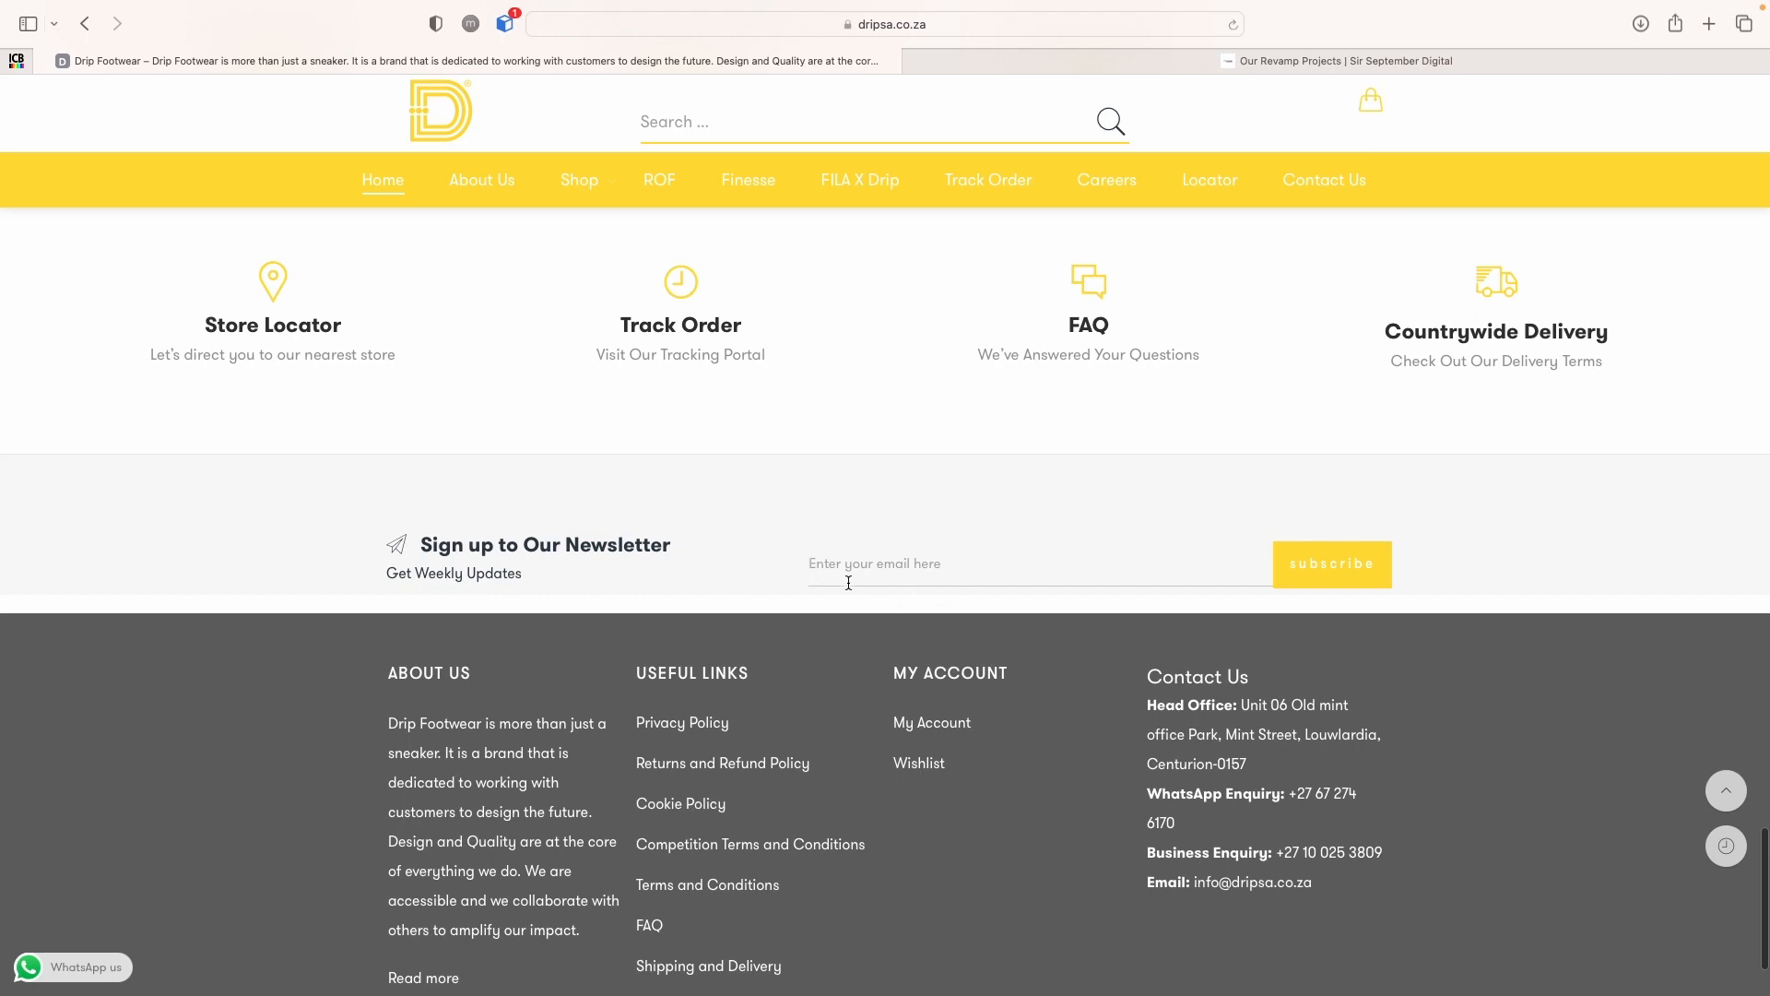
left_click(919, 570)
scroll(919, 571, "down", 3)
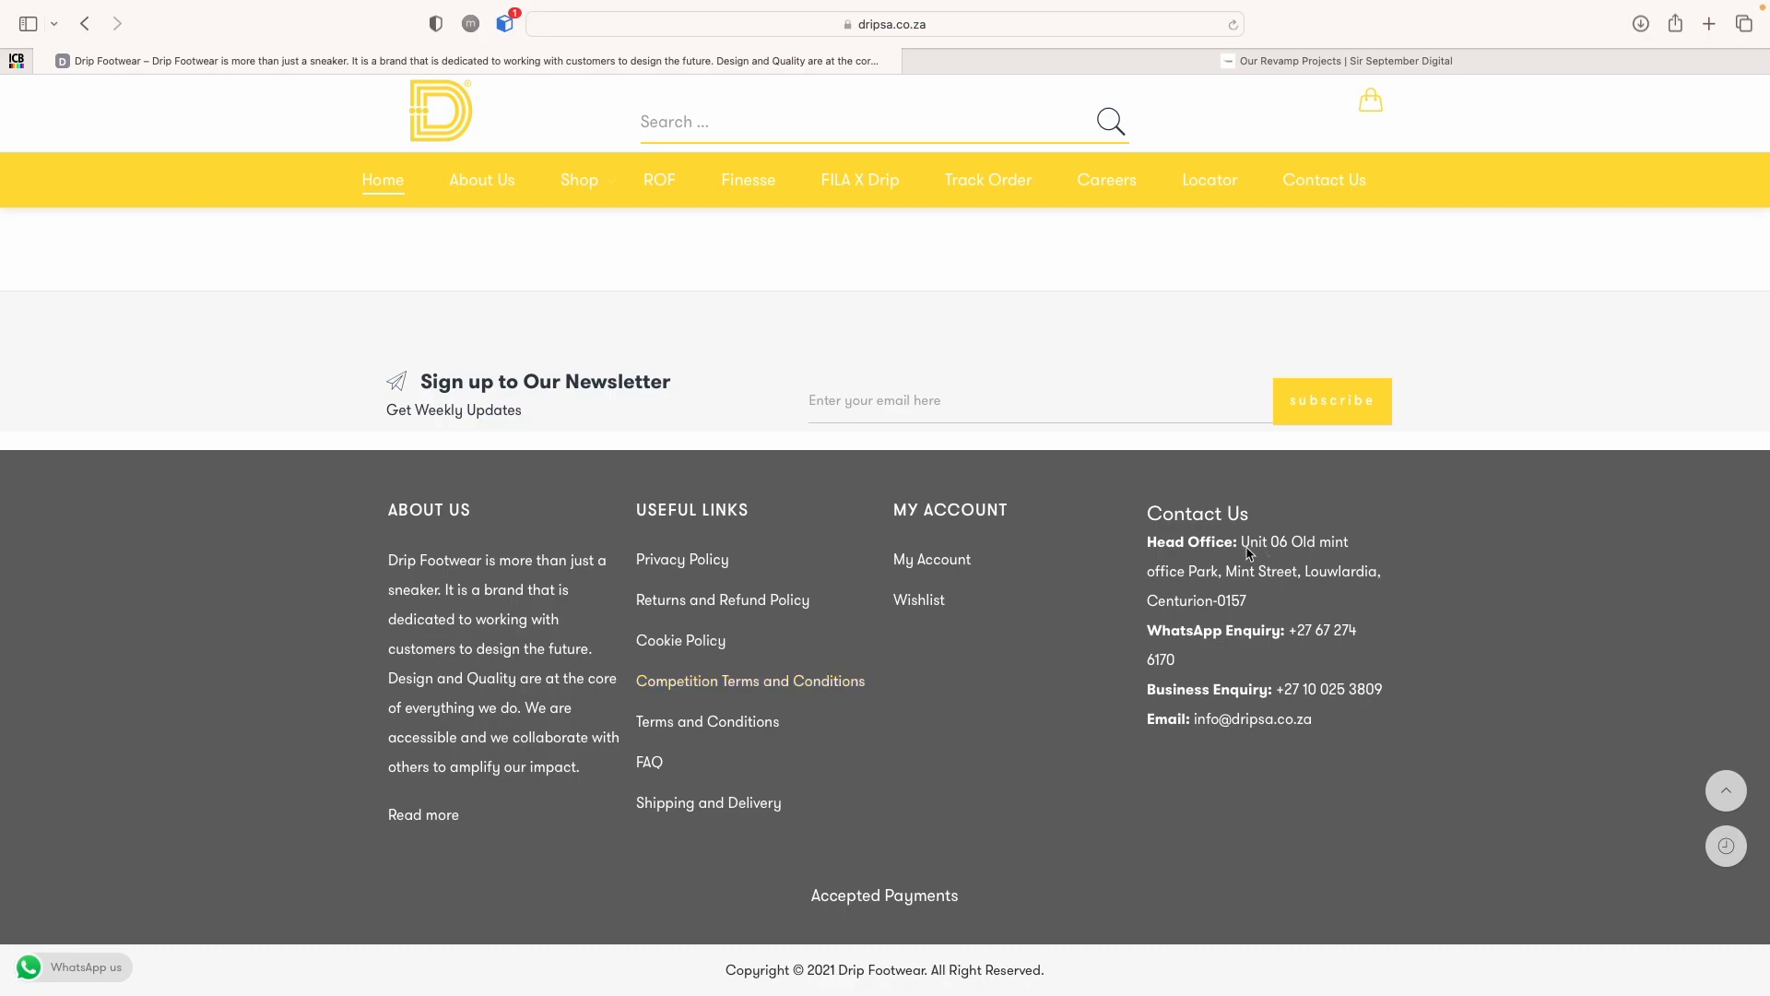
scroll(1226, 808, "up", 15)
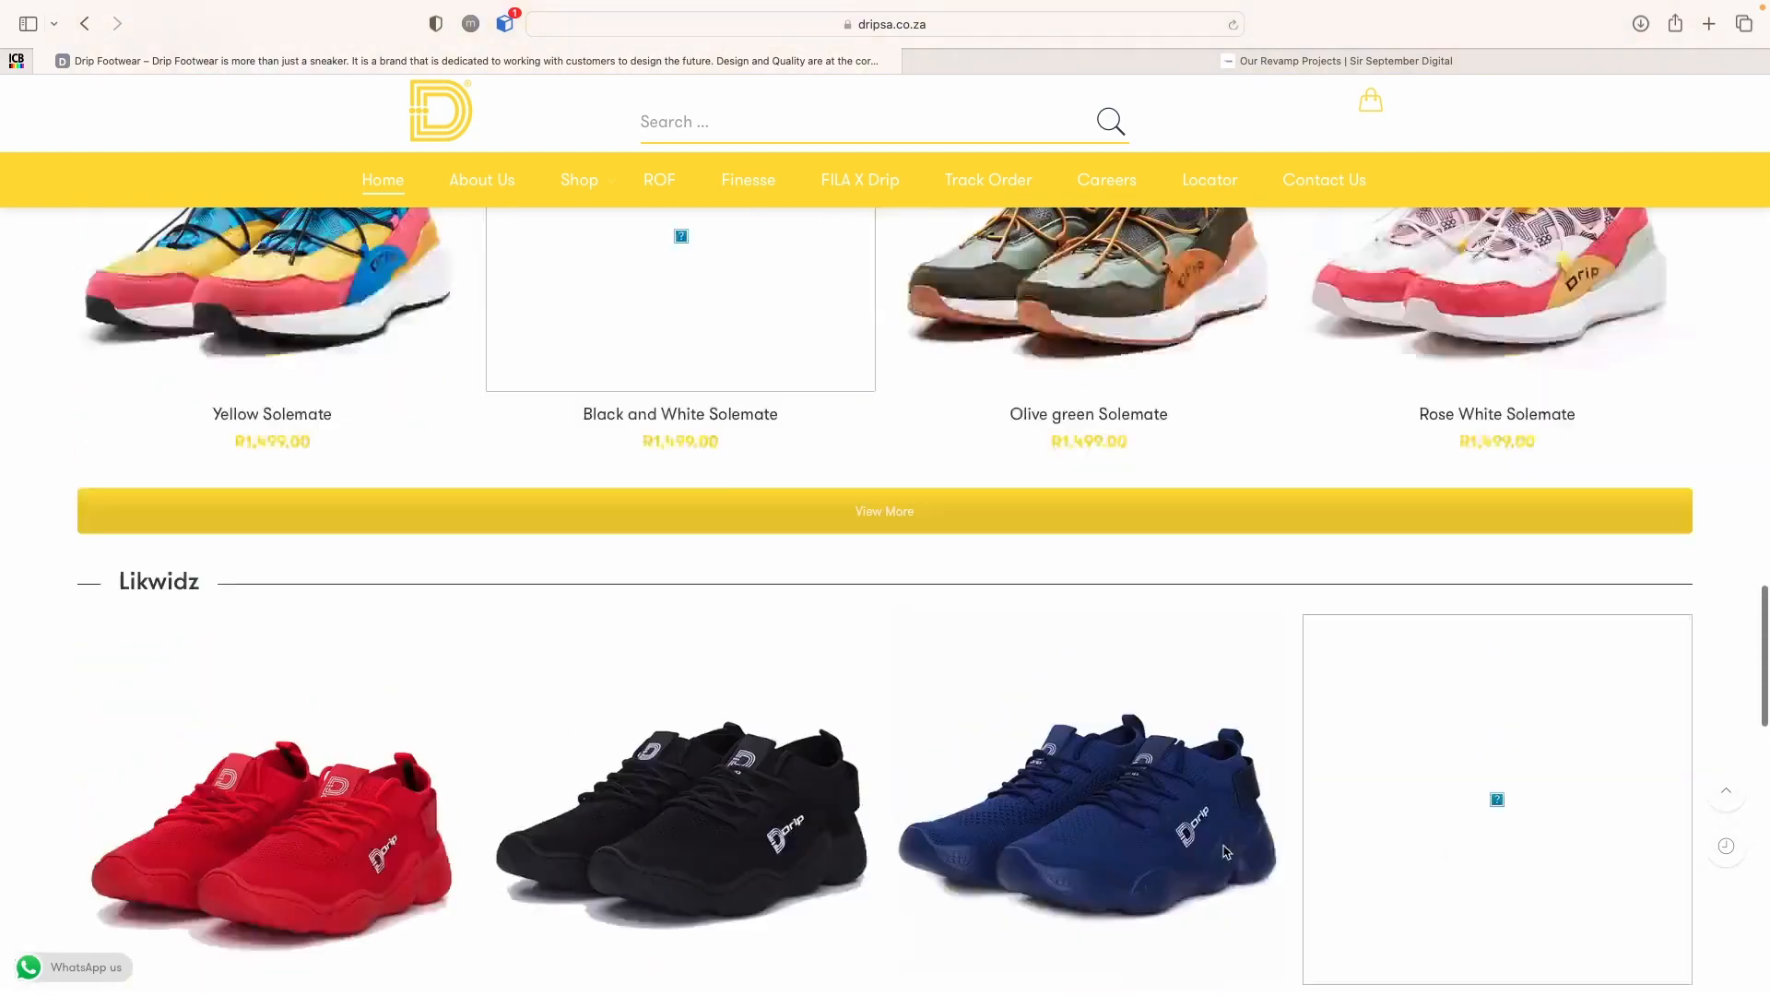
scroll(1223, 851, "up", 20)
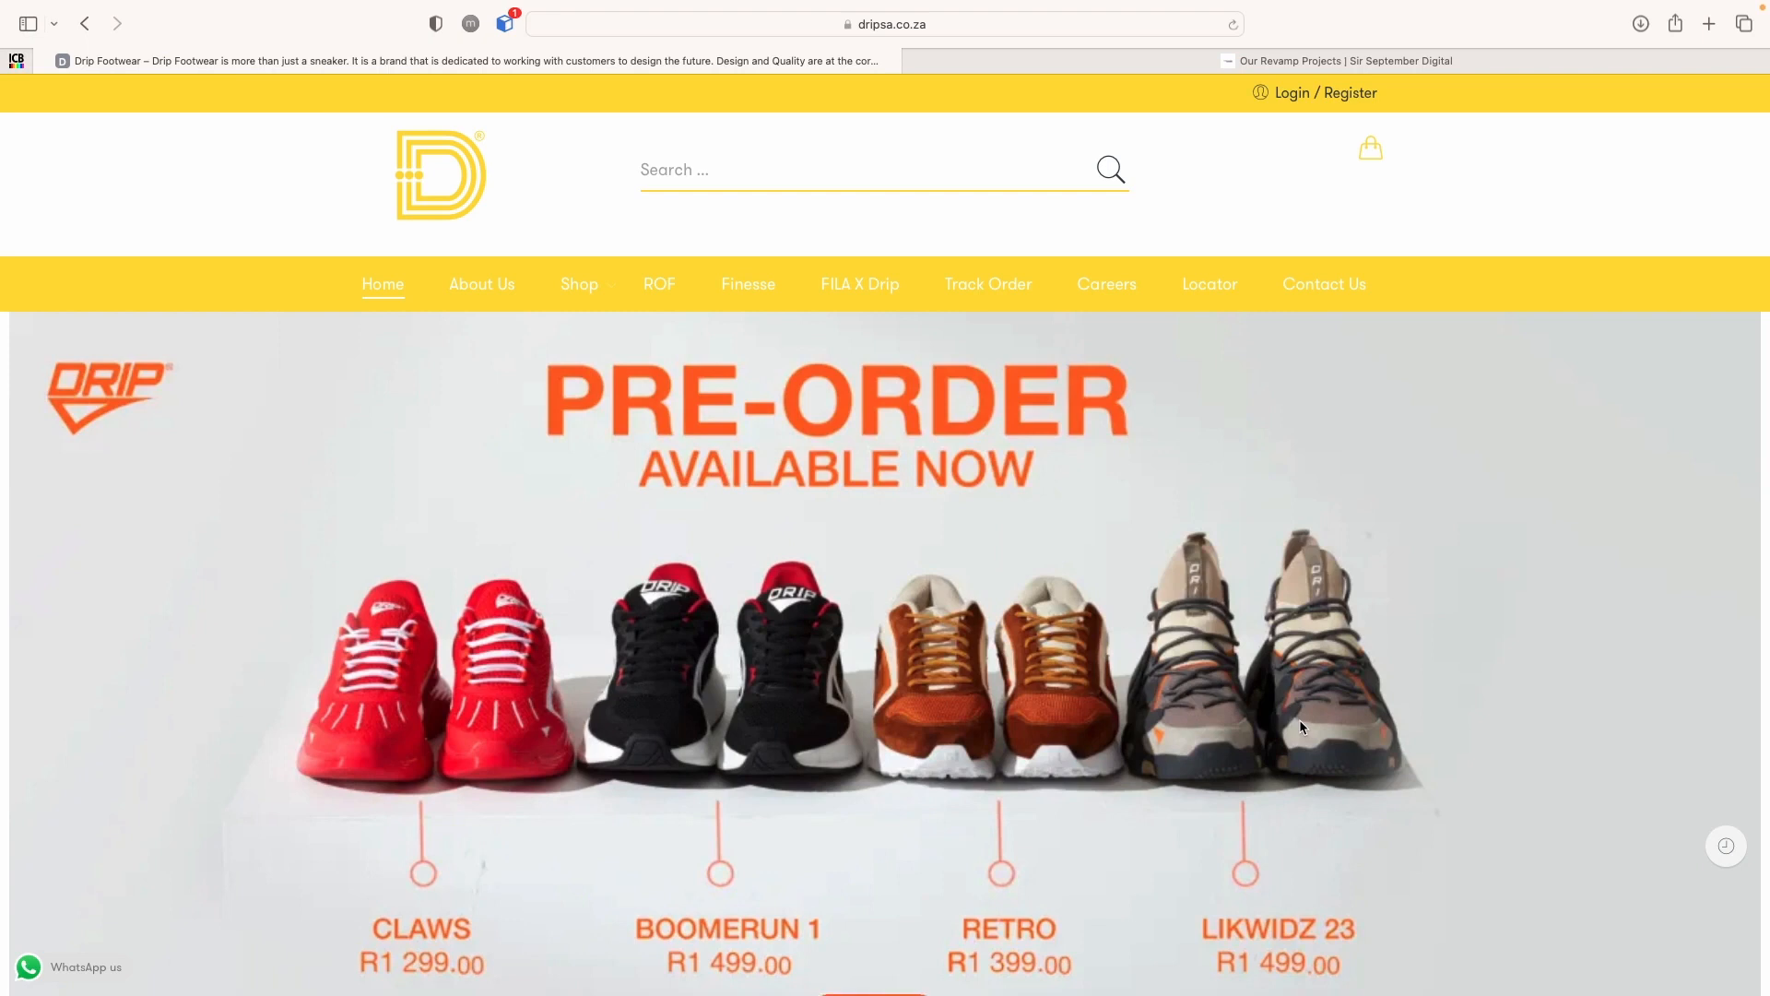
Switch to the Our Revamp Projects page and examine its header, hero banner, New Arrivals and Our Best Seller sections
left_click(1284, 61)
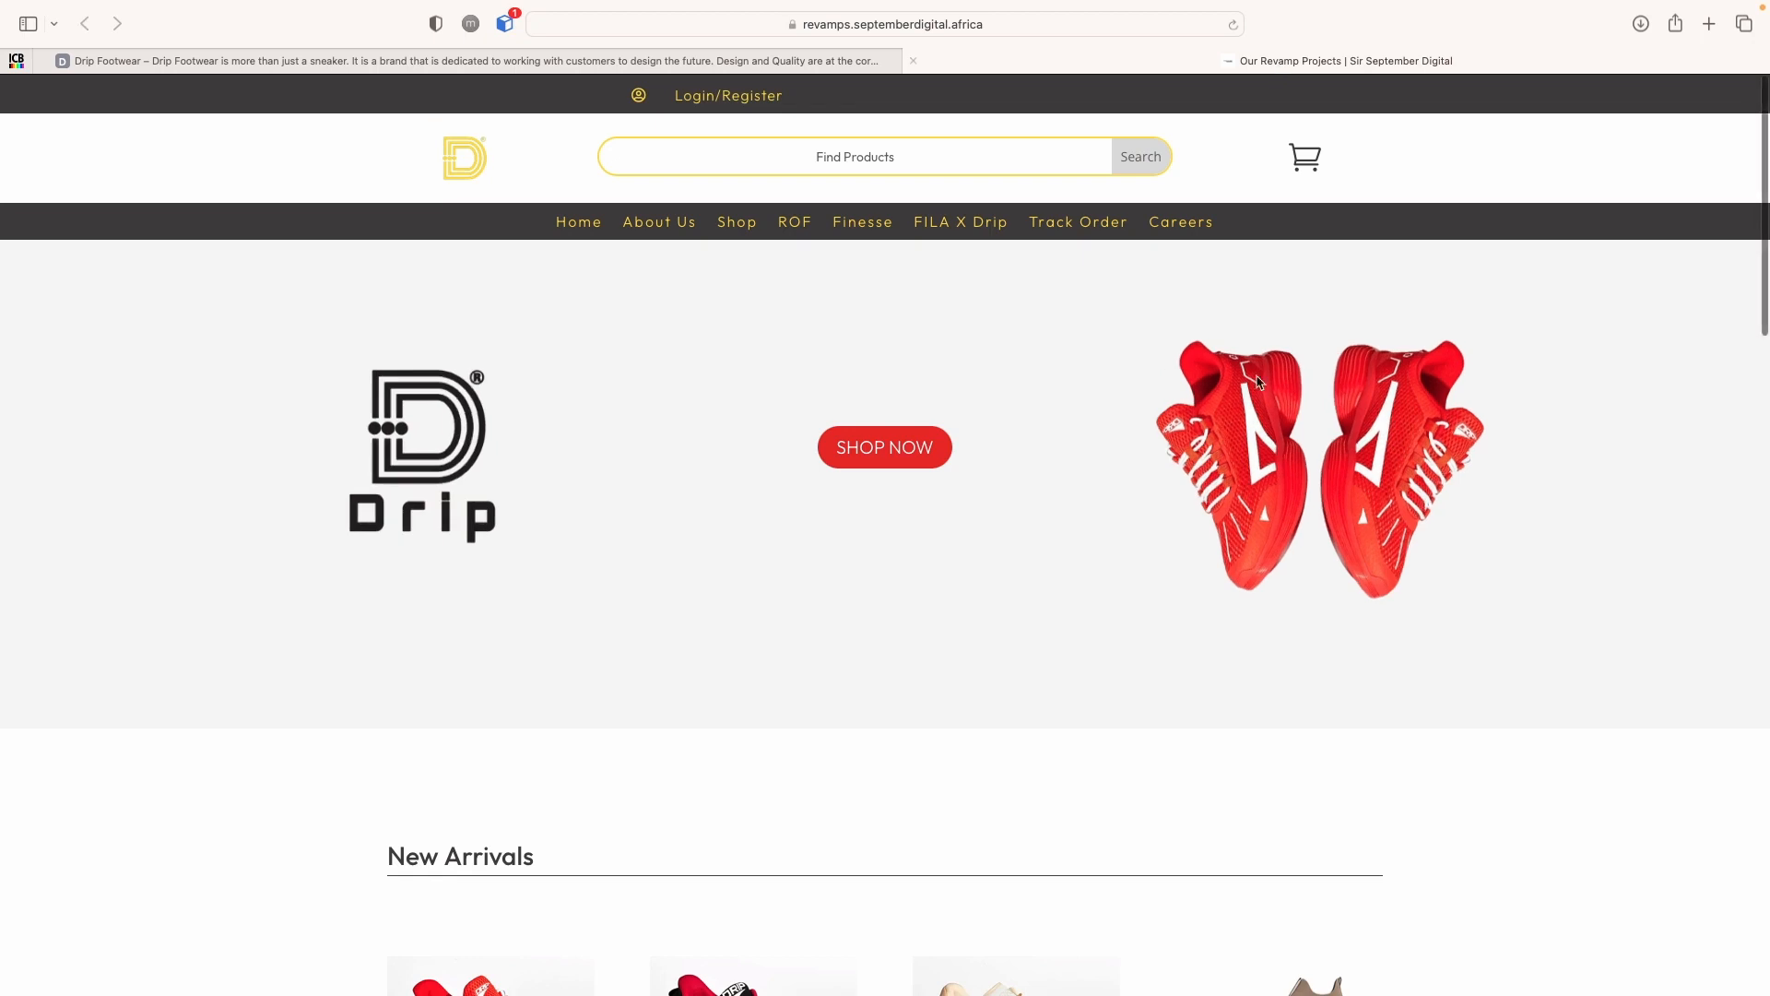
scroll(1243, 537, "down", 1)
scroll(1243, 537, "up", 1)
scroll(1225, 649, "down", 2)
scroll(1225, 648, "down", 5)
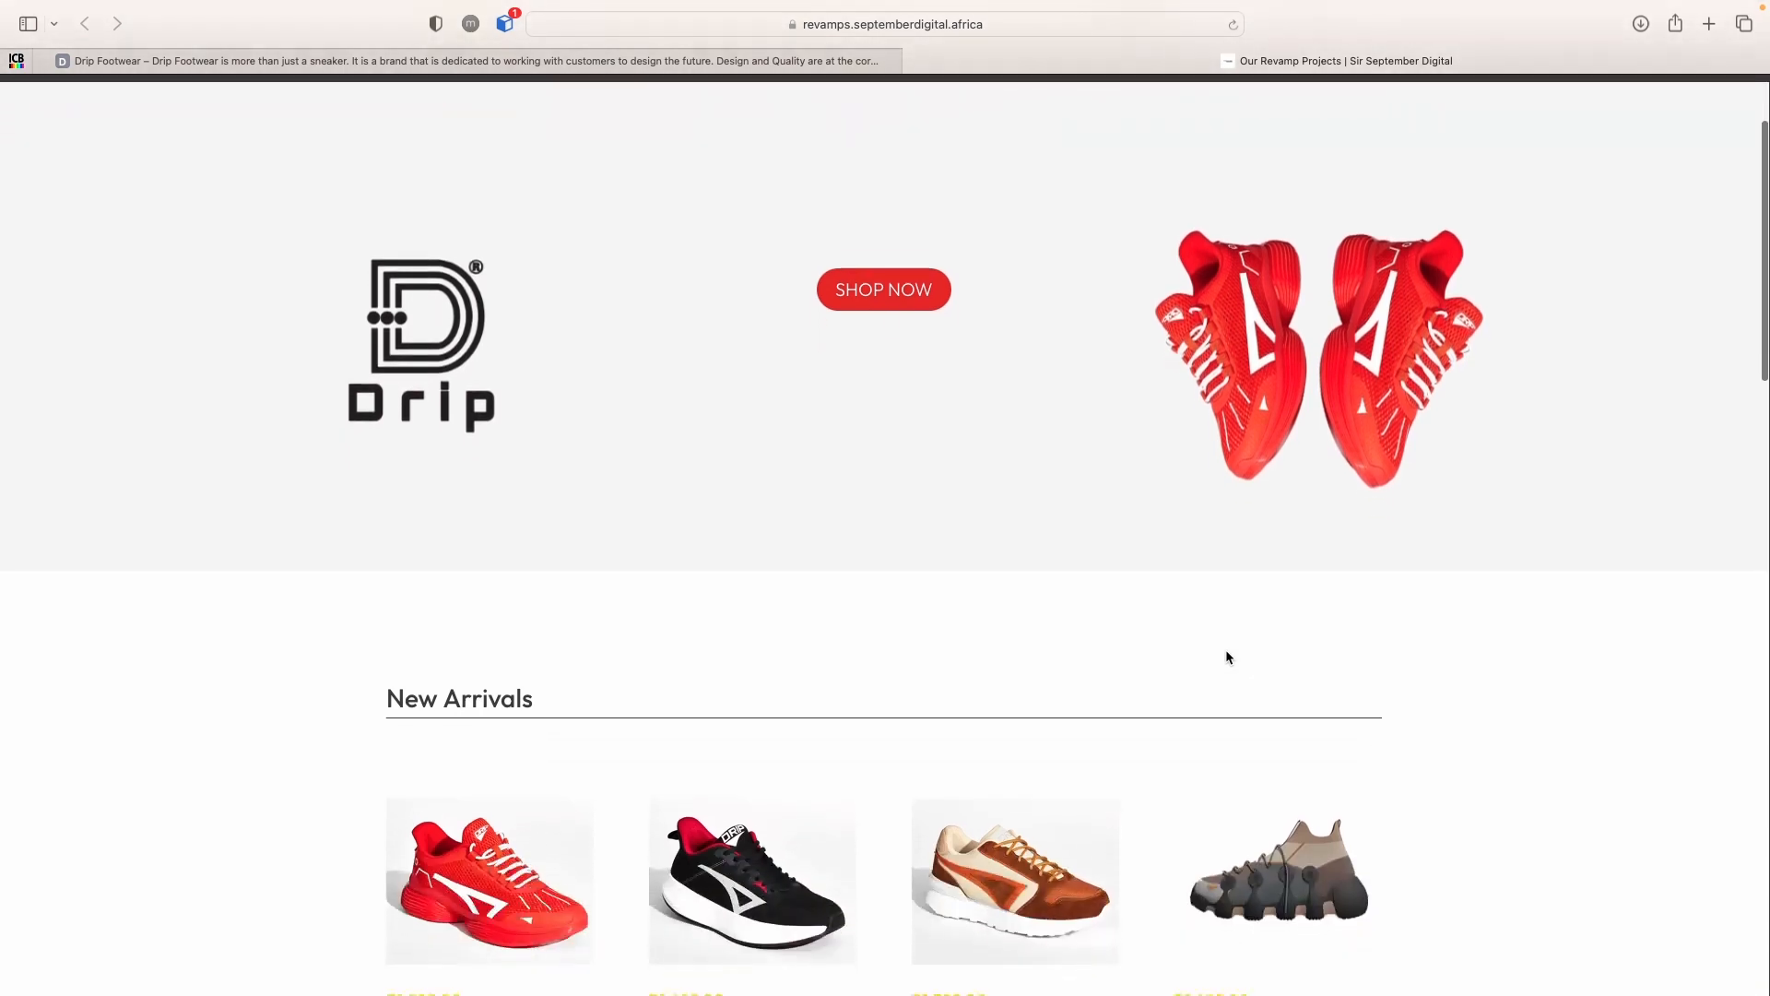
scroll(1226, 654, "up", 2)
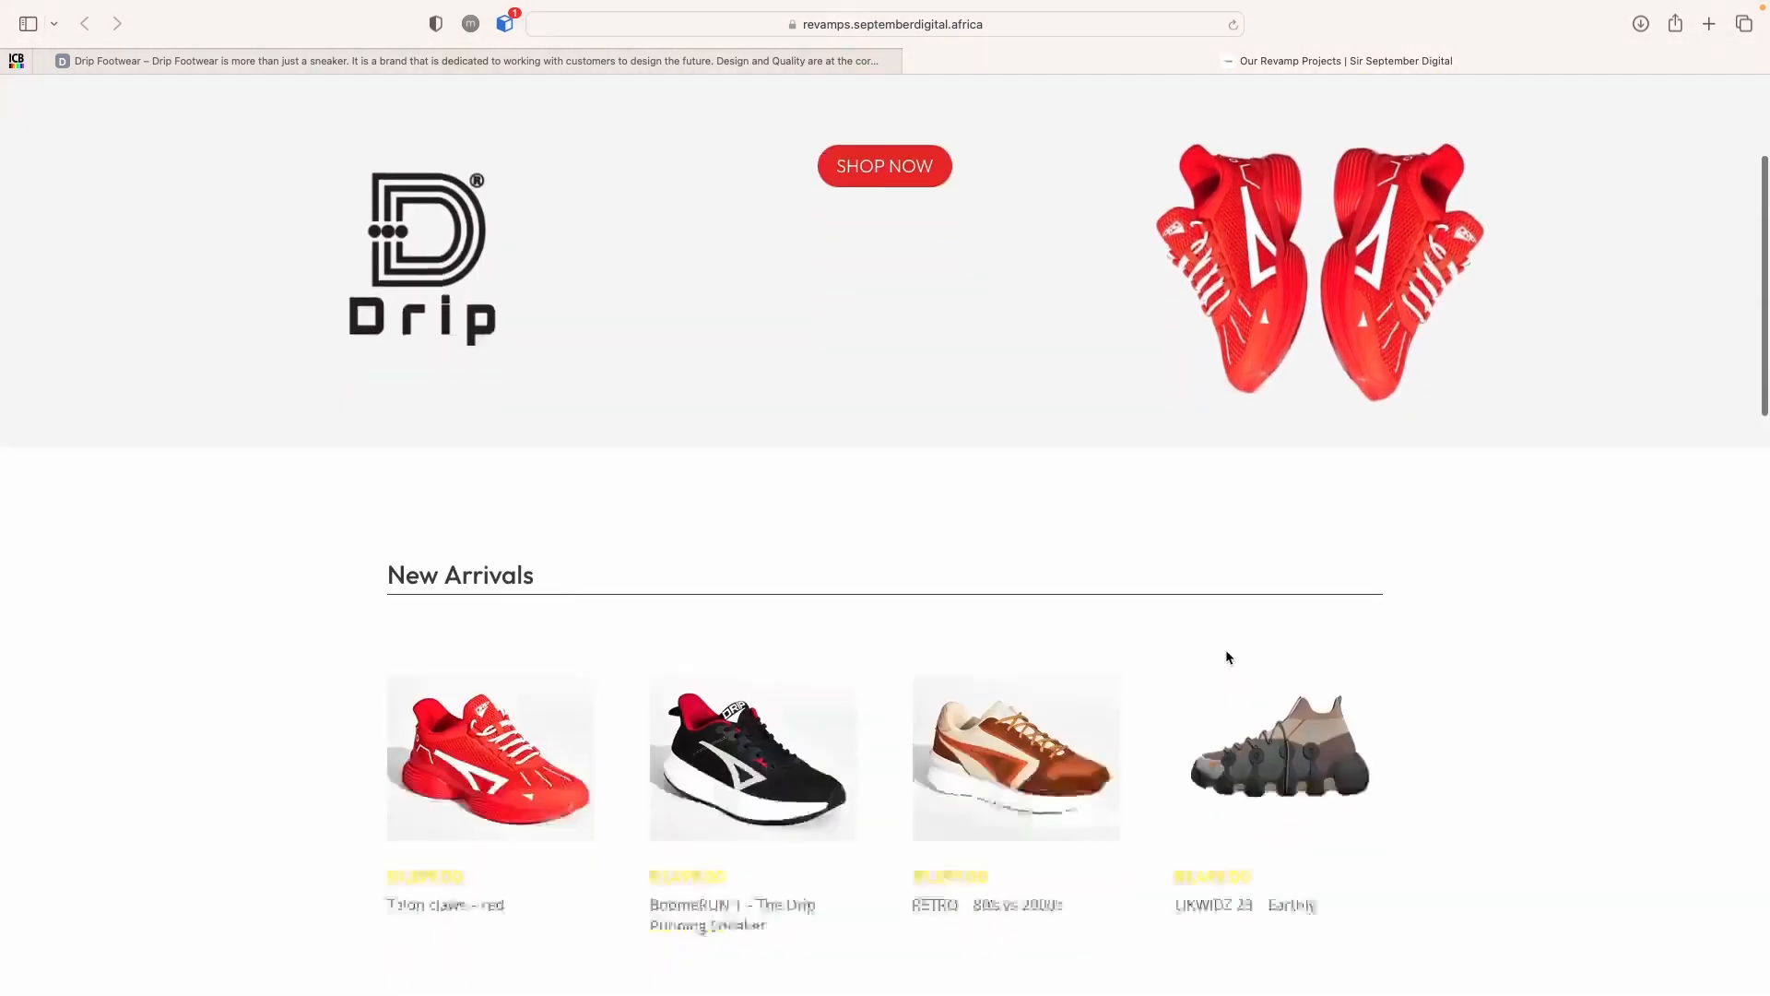
scroll(1226, 655, "down", 6)
scroll(1227, 655, "down", 6)
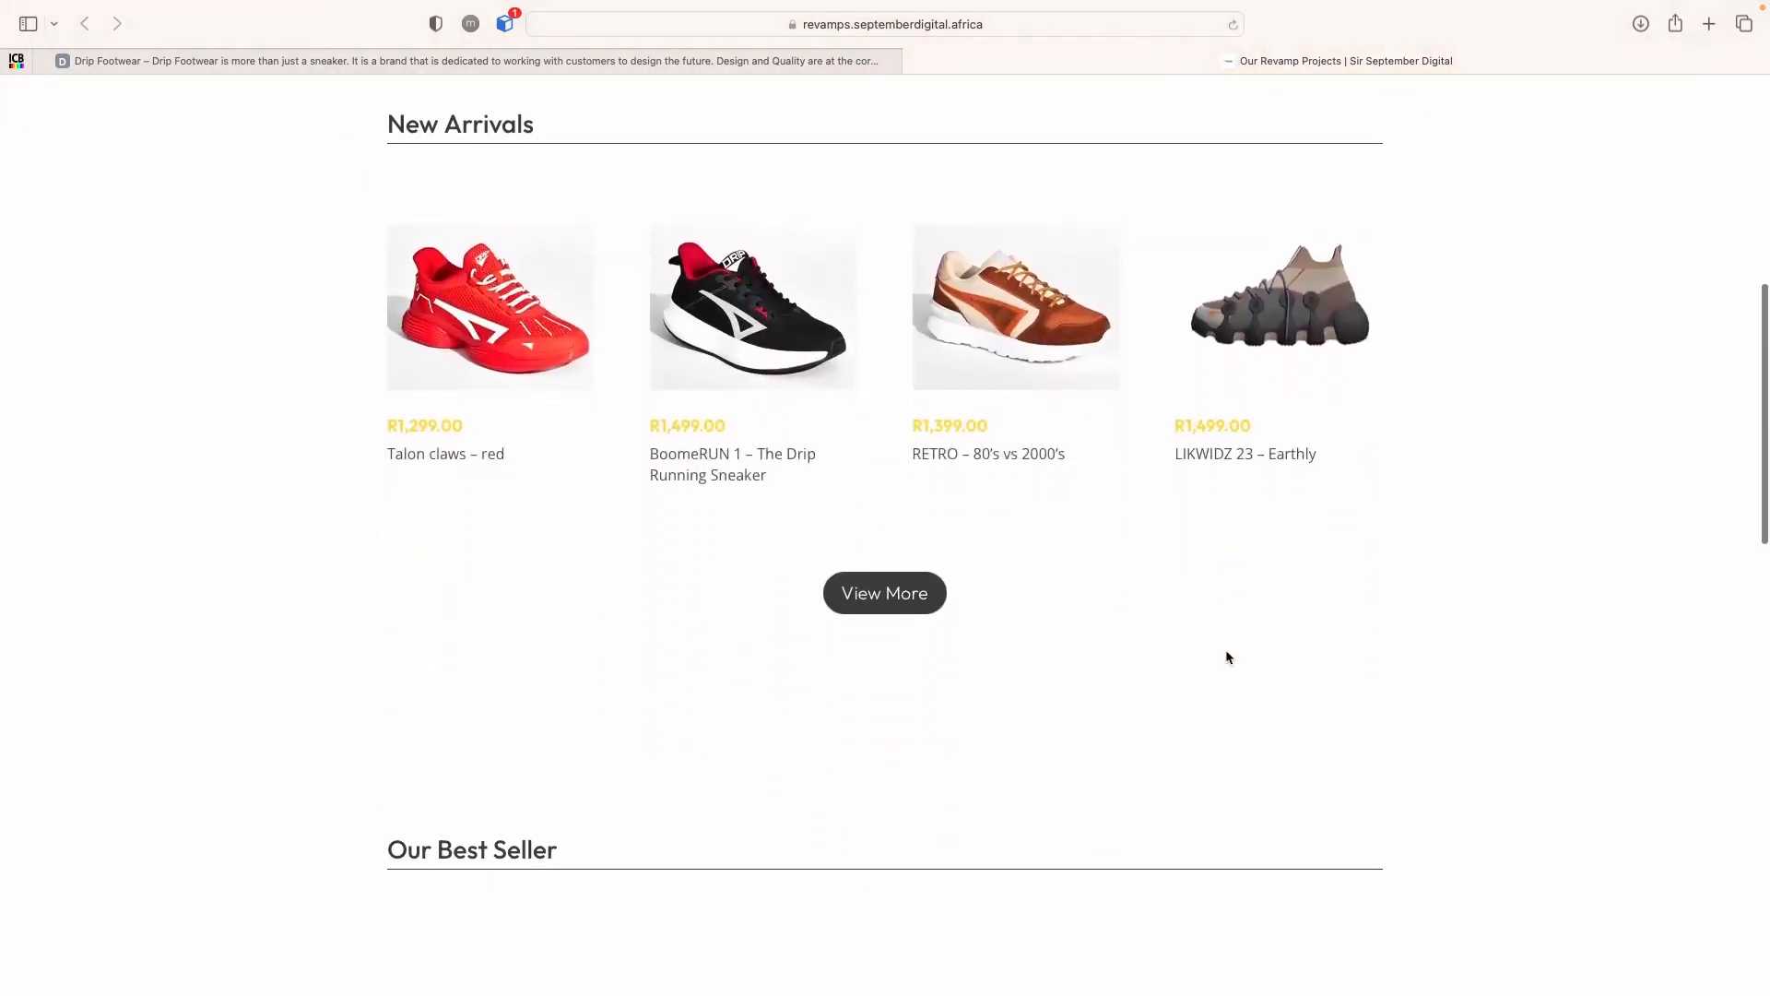
scroll(1227, 657, "down", 6)
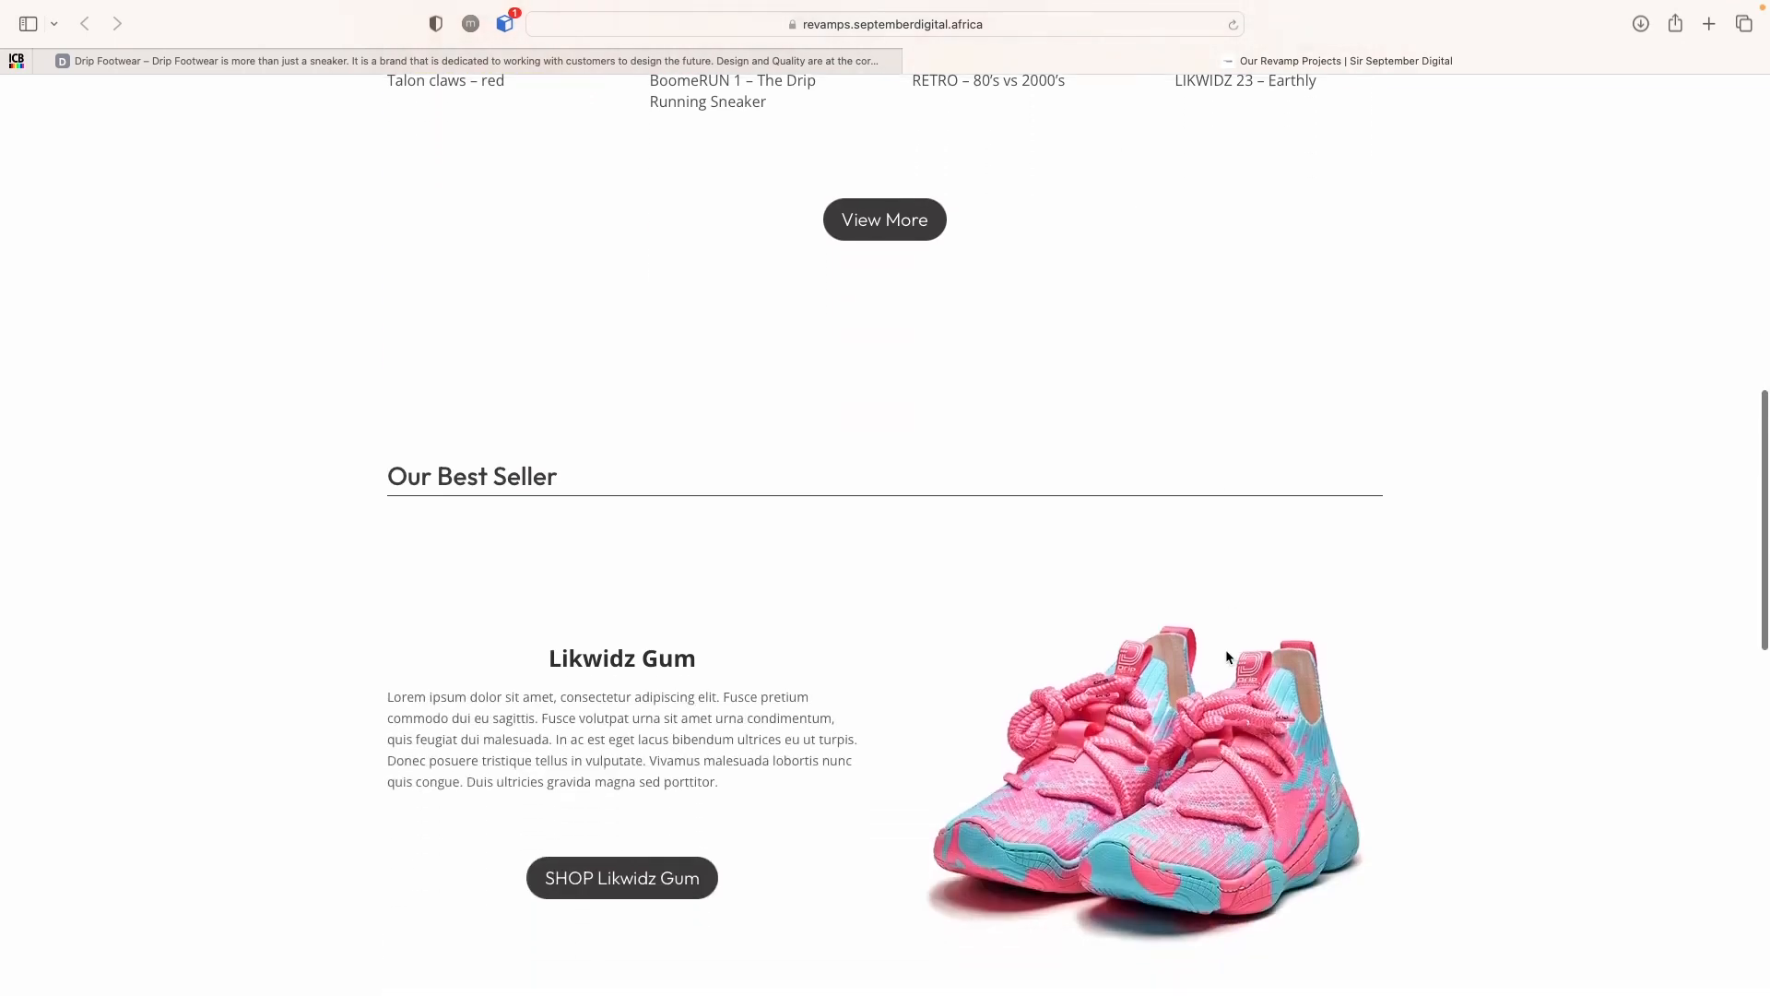
scroll(1227, 657, "up", 4)
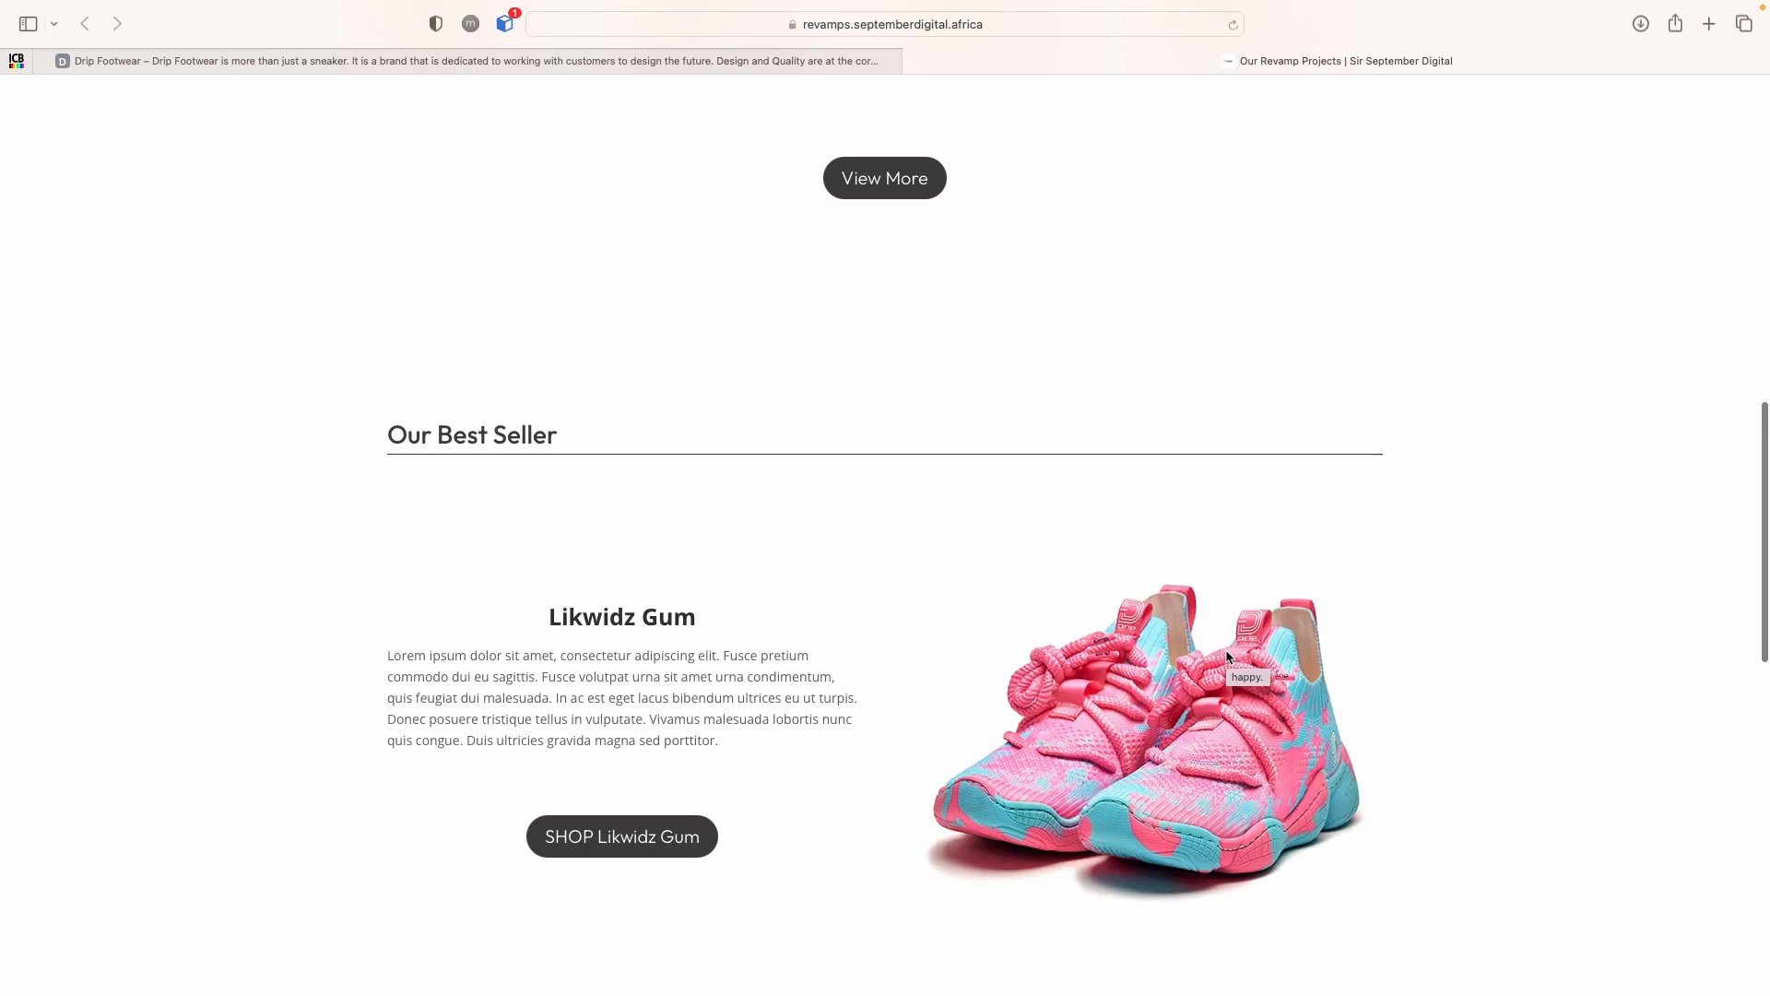
scroll(1227, 656, "up", 10)
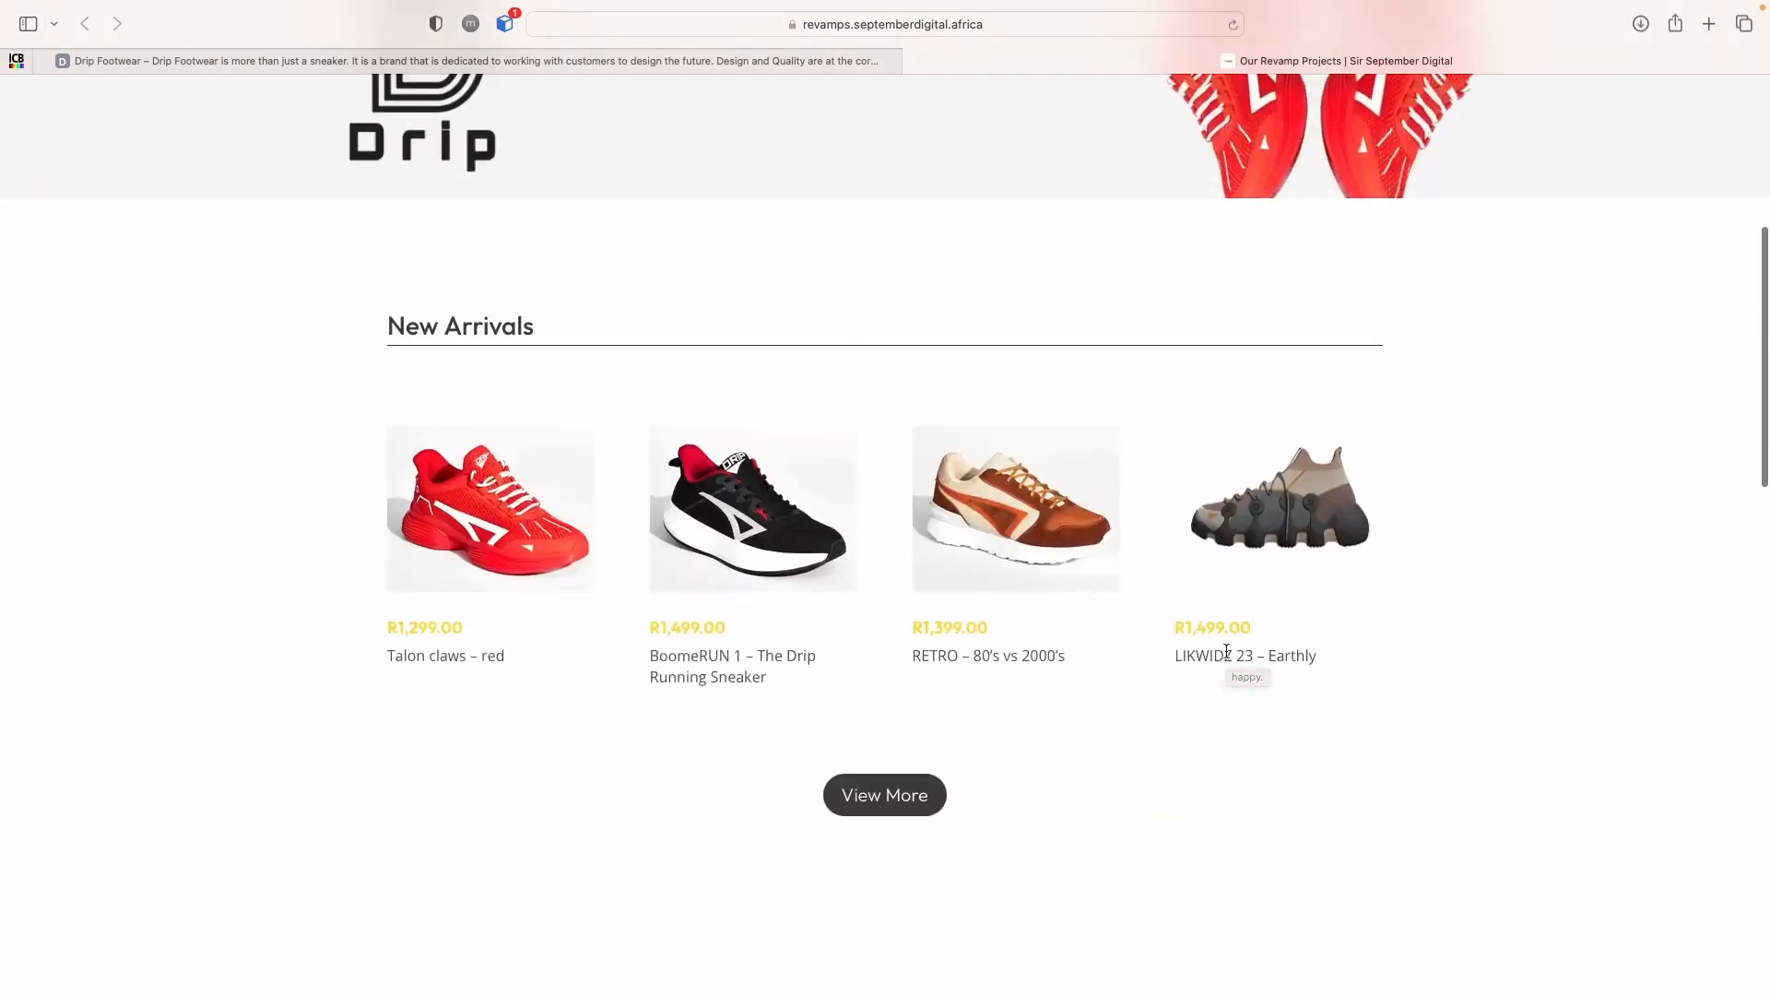
scroll(1227, 657, "down", 10)
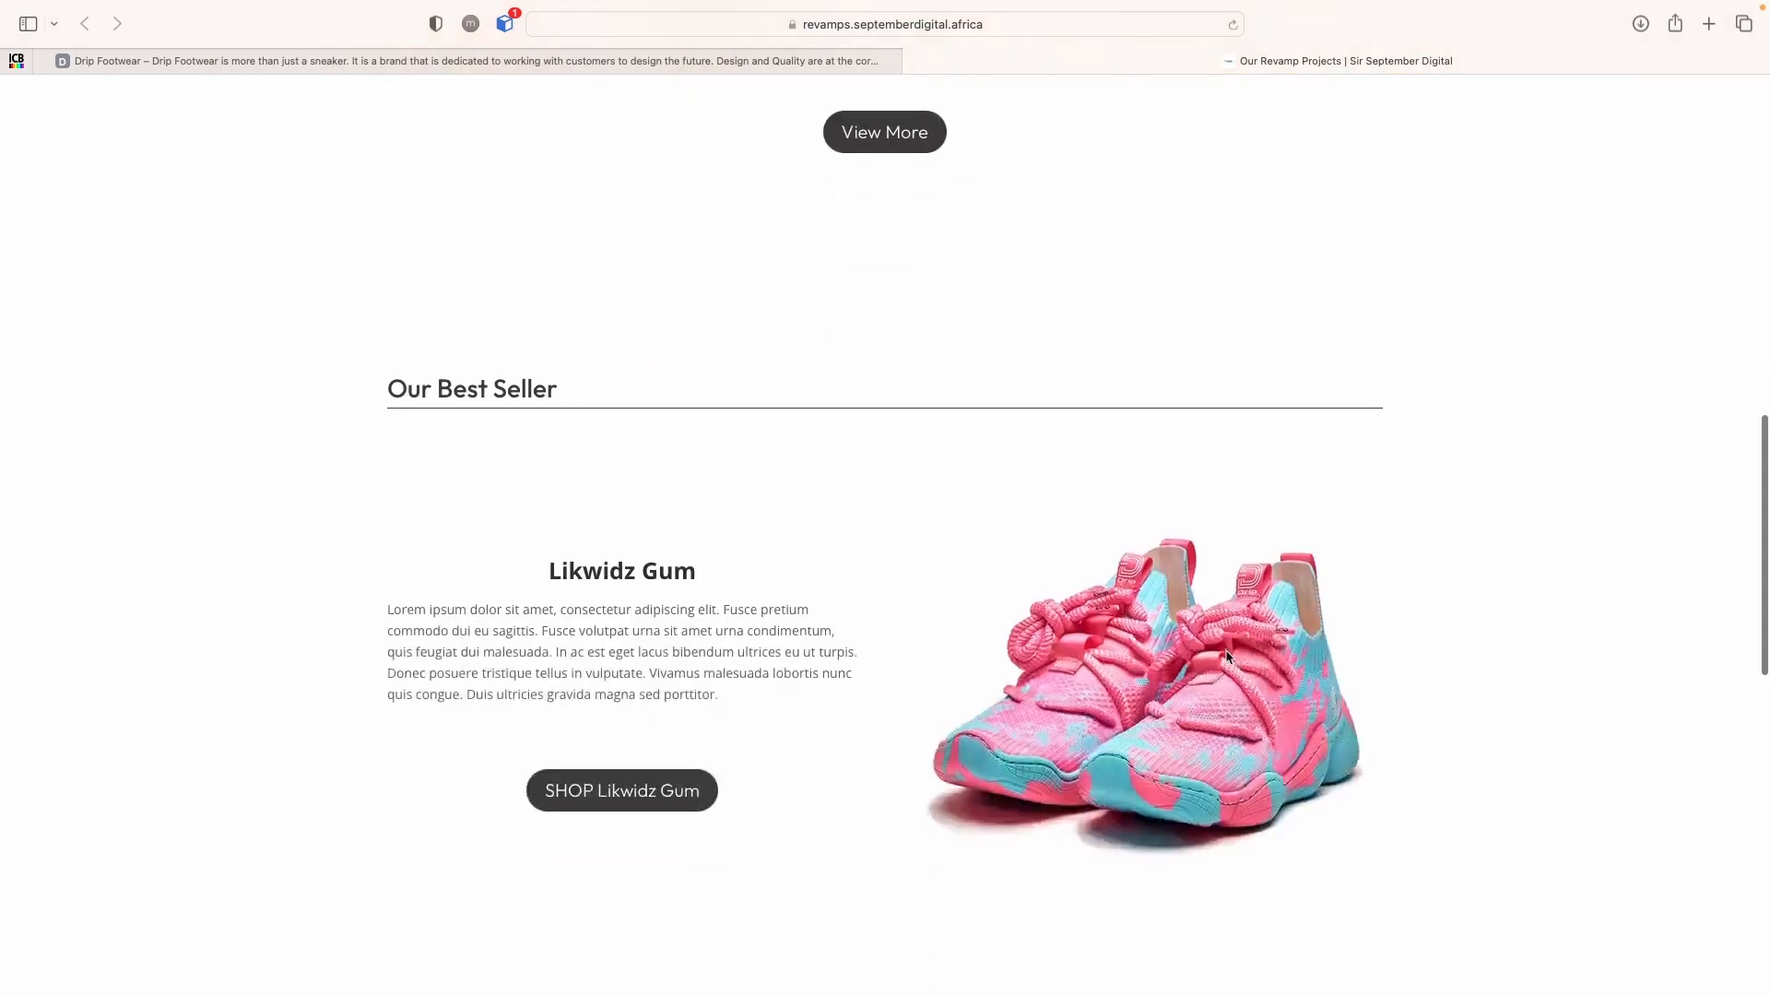
scroll(1227, 657, "down", 1)
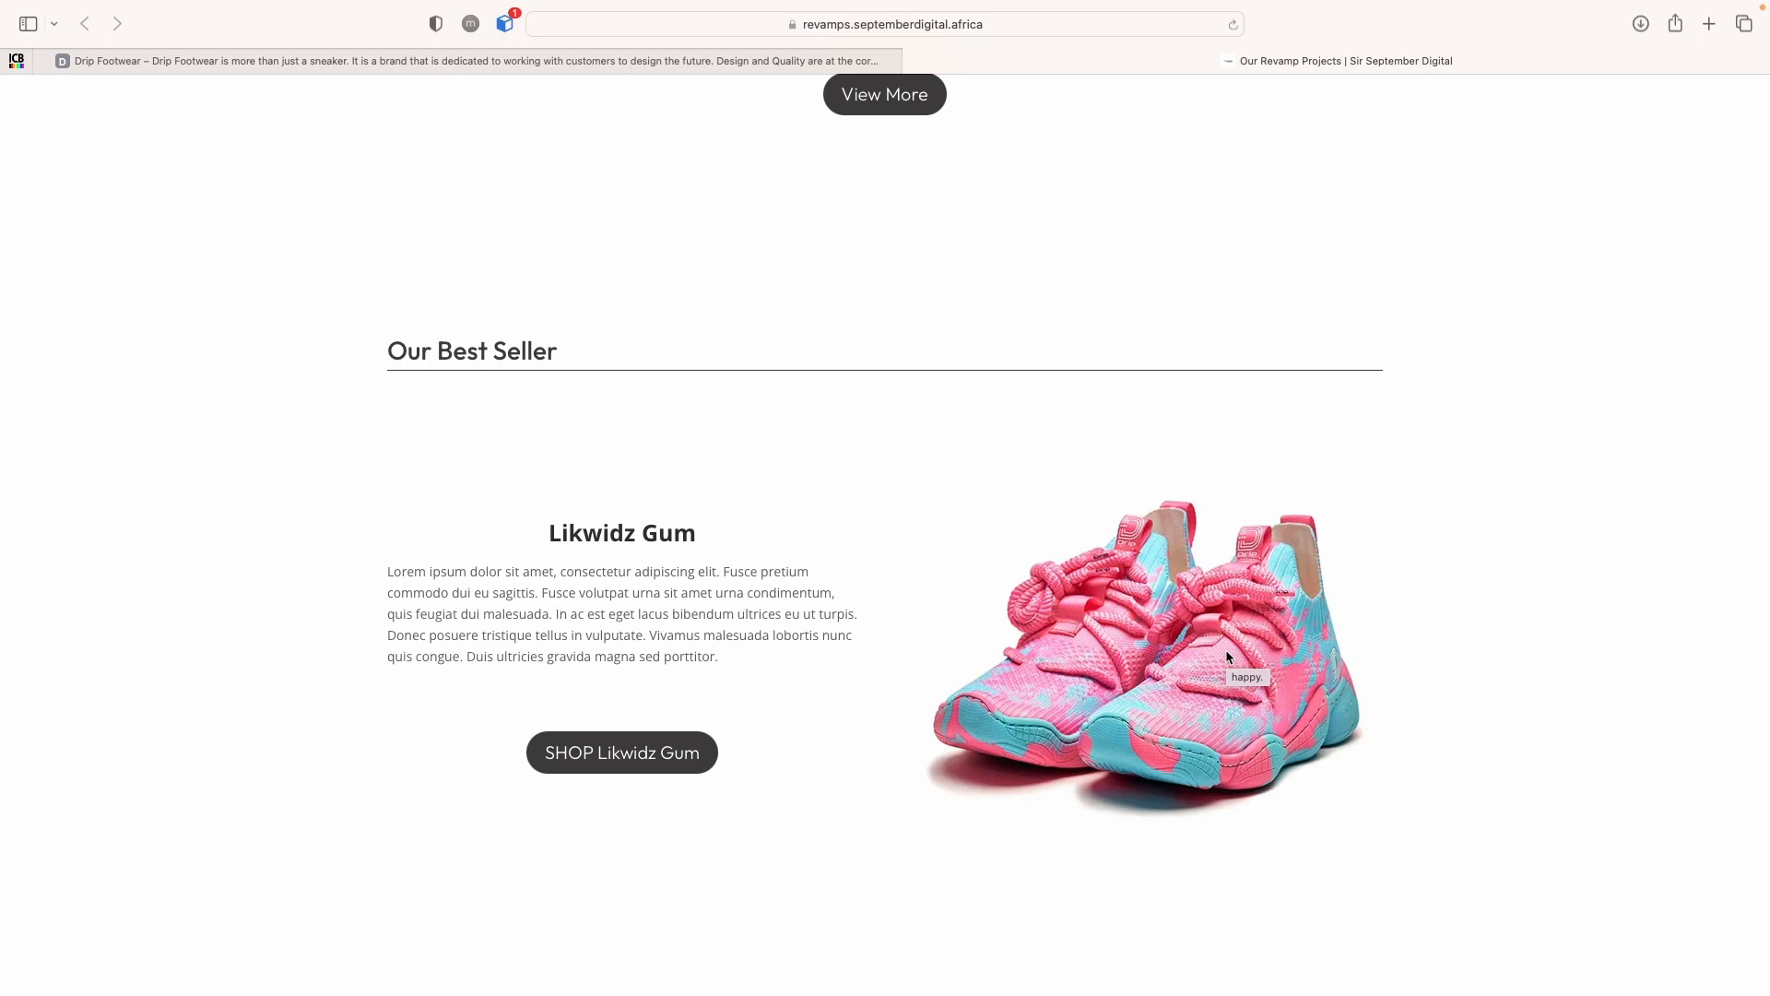
Examine the redesigned page's Kids Mellowz, service links and newsletter sections, and return to the header
scroll(1227, 656, "down", 9)
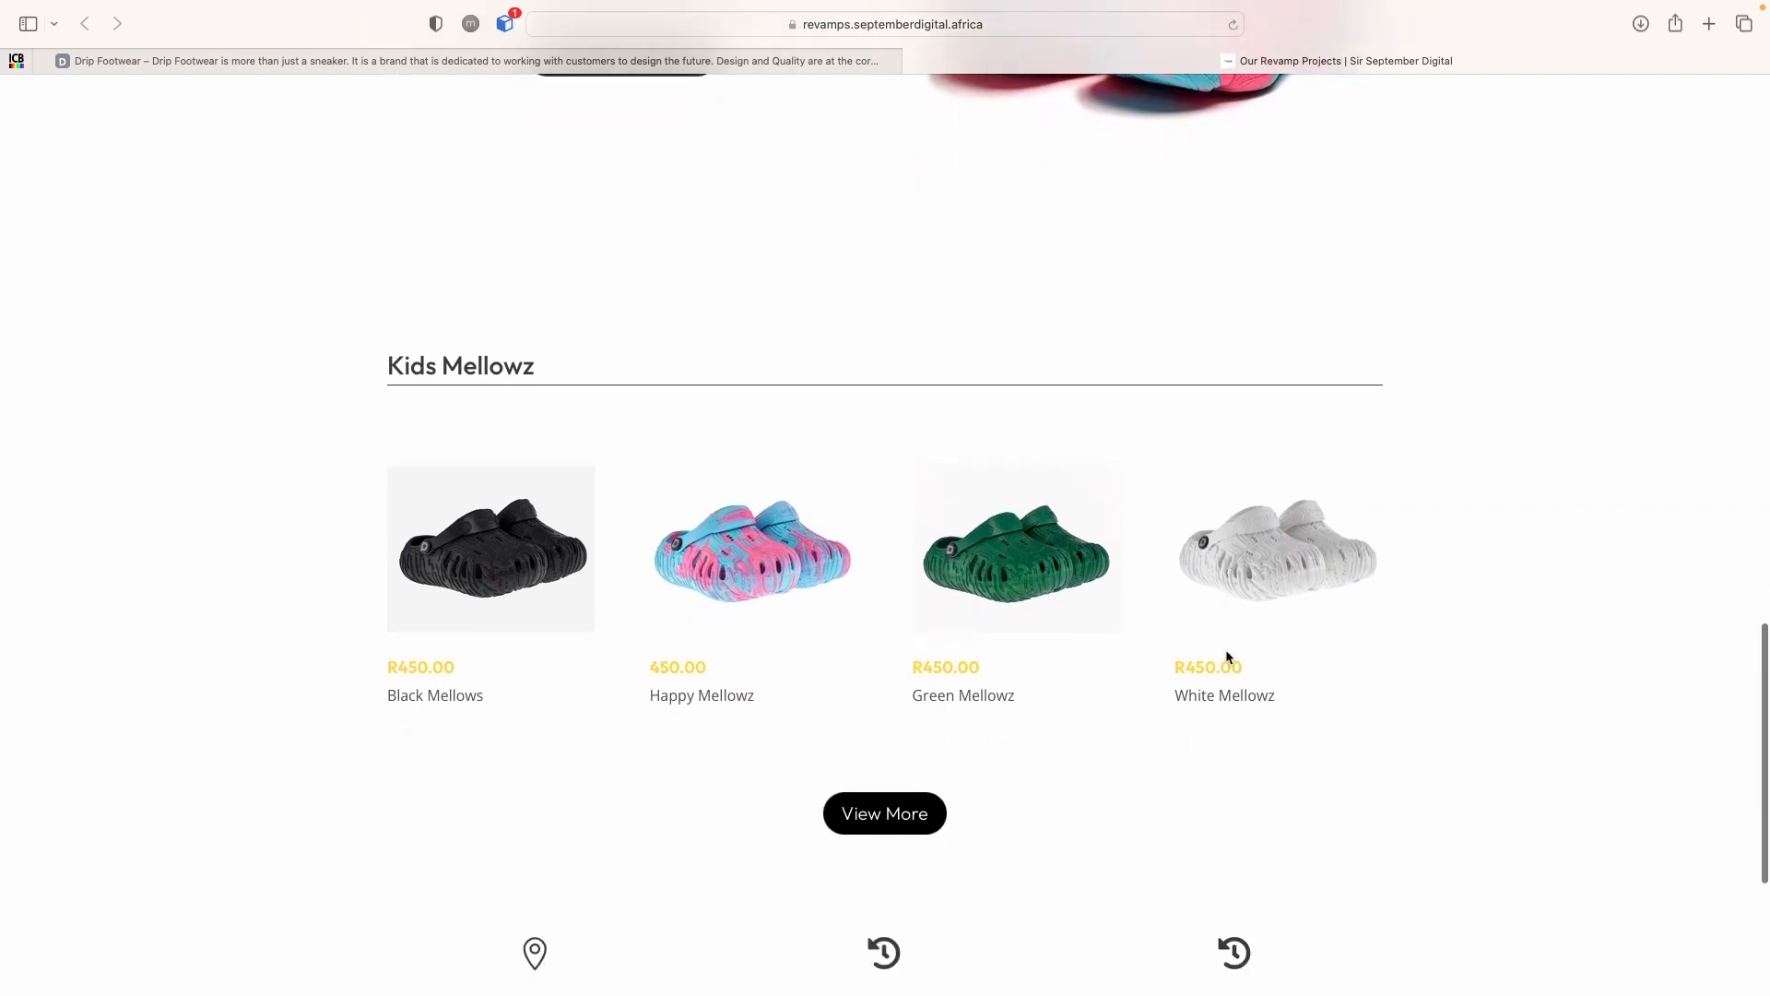
scroll(1226, 656, "down", 2)
scroll(1226, 656, "down", 4)
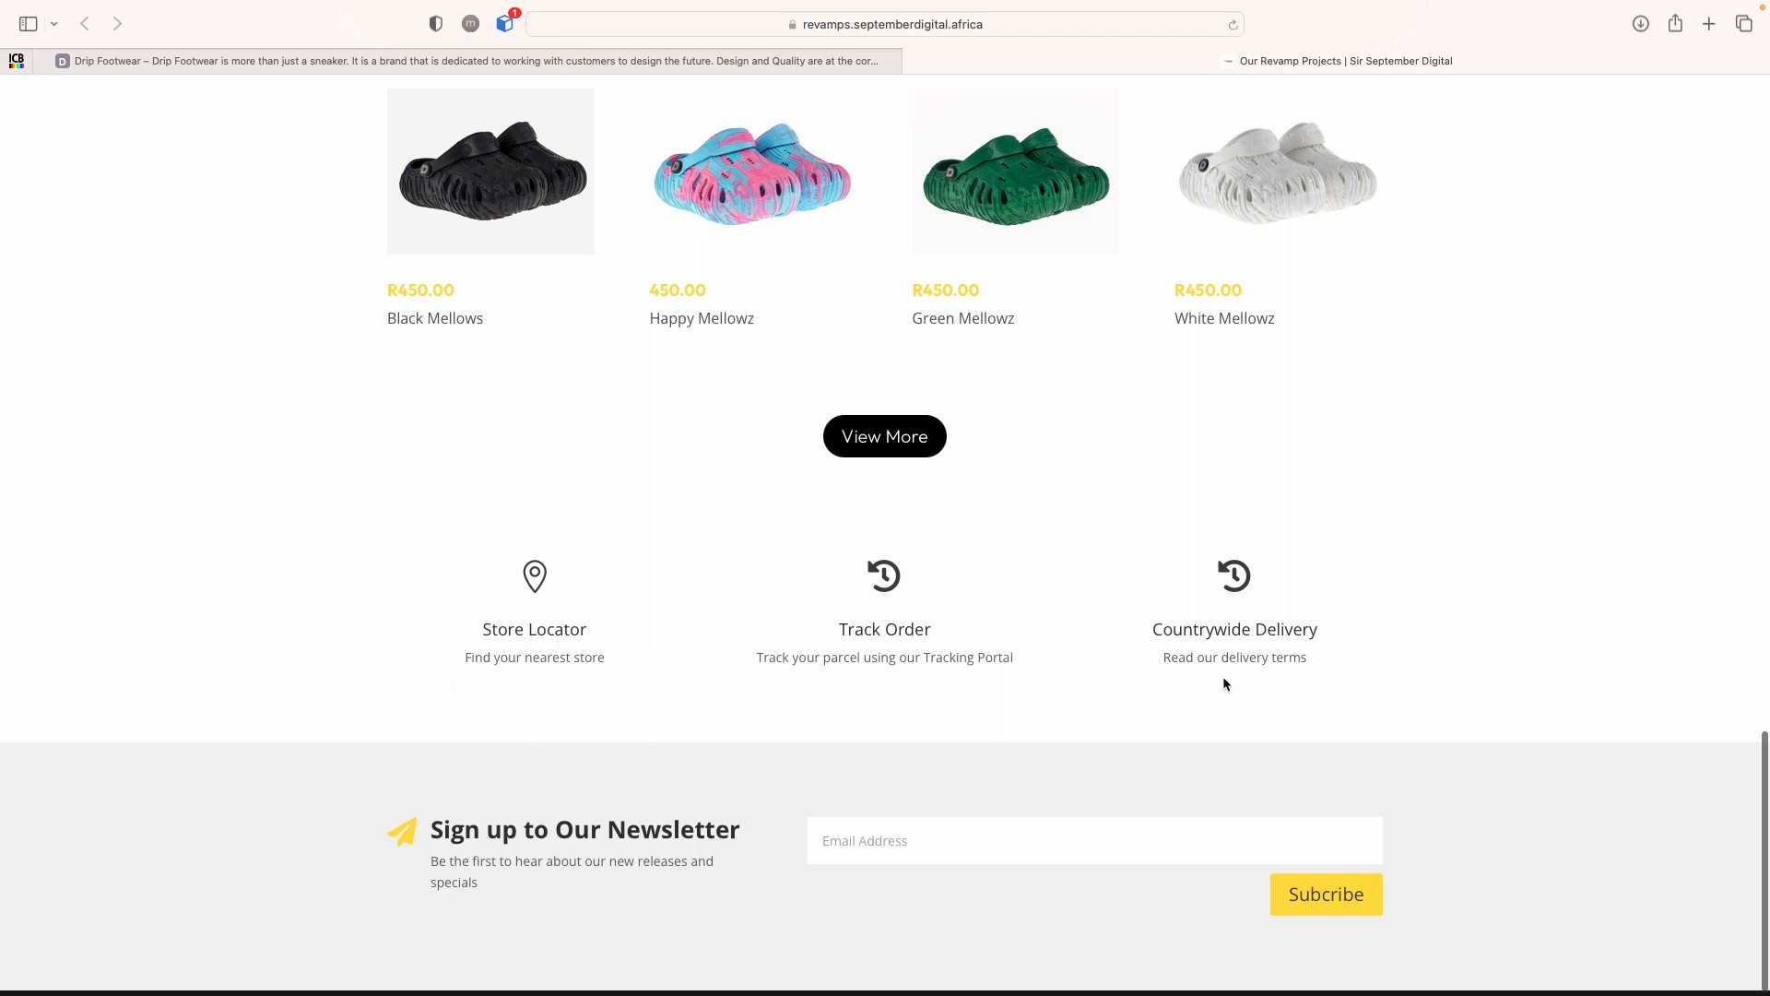
scroll(881, 944, "down", 1)
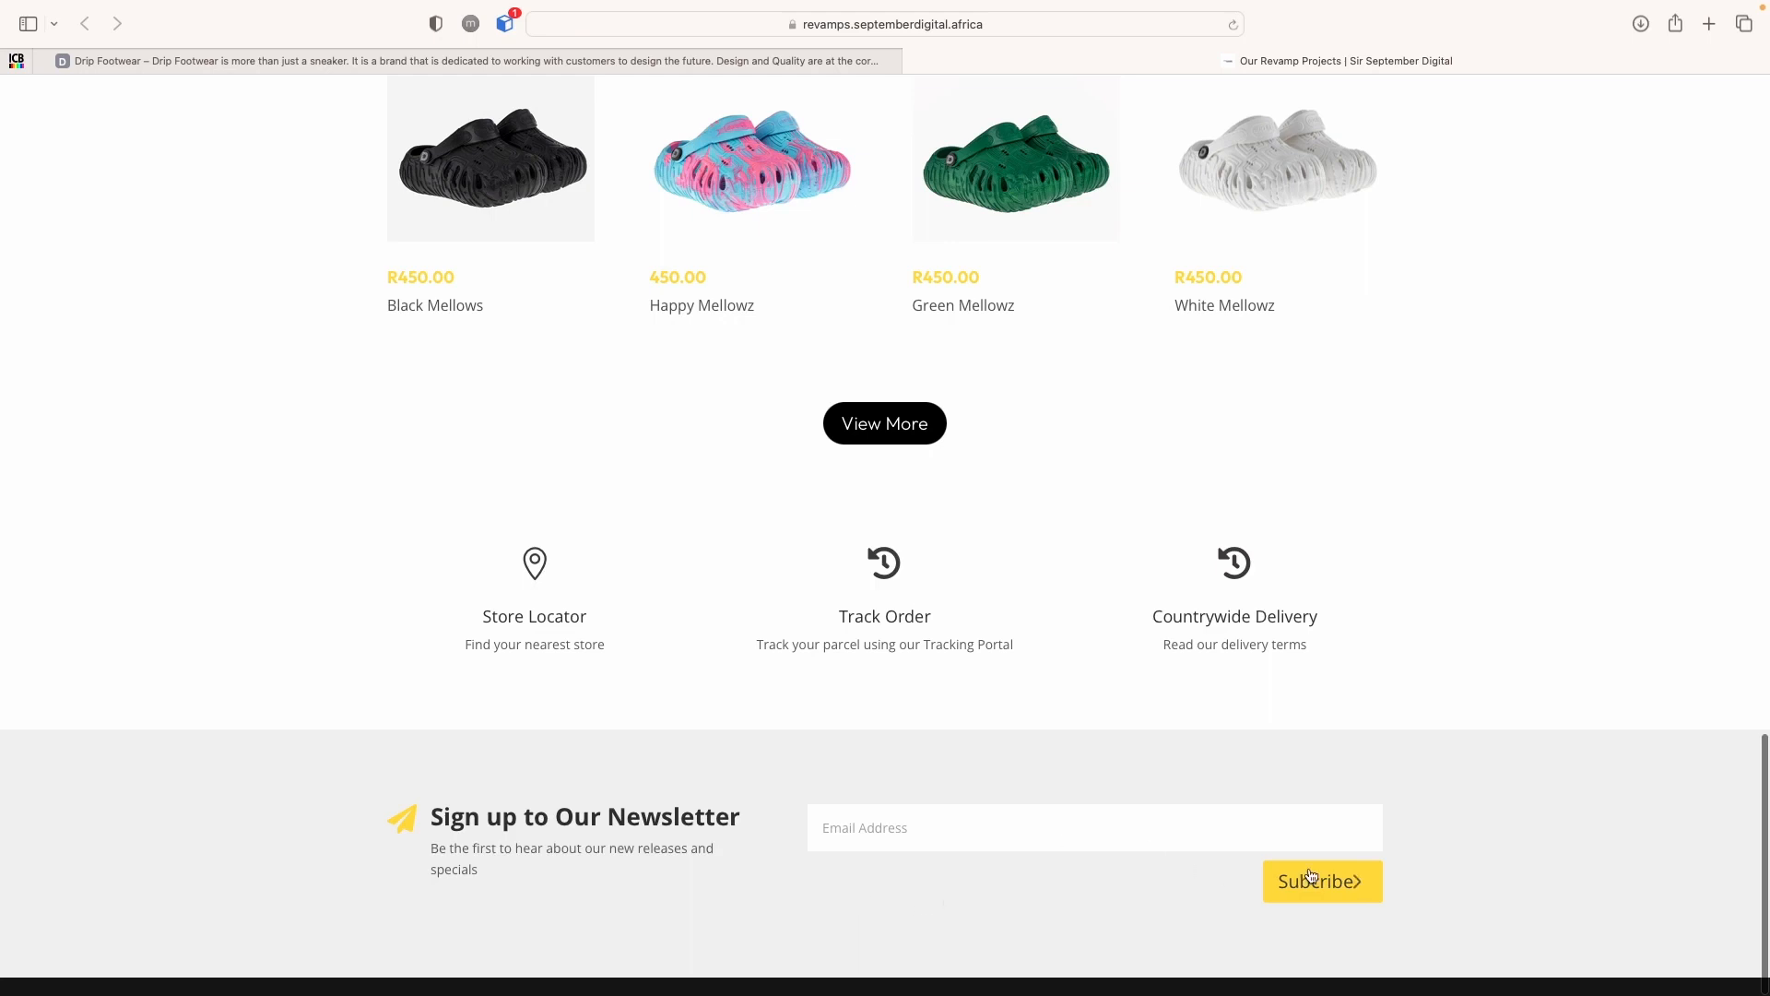
scroll(1152, 772, "up", 15)
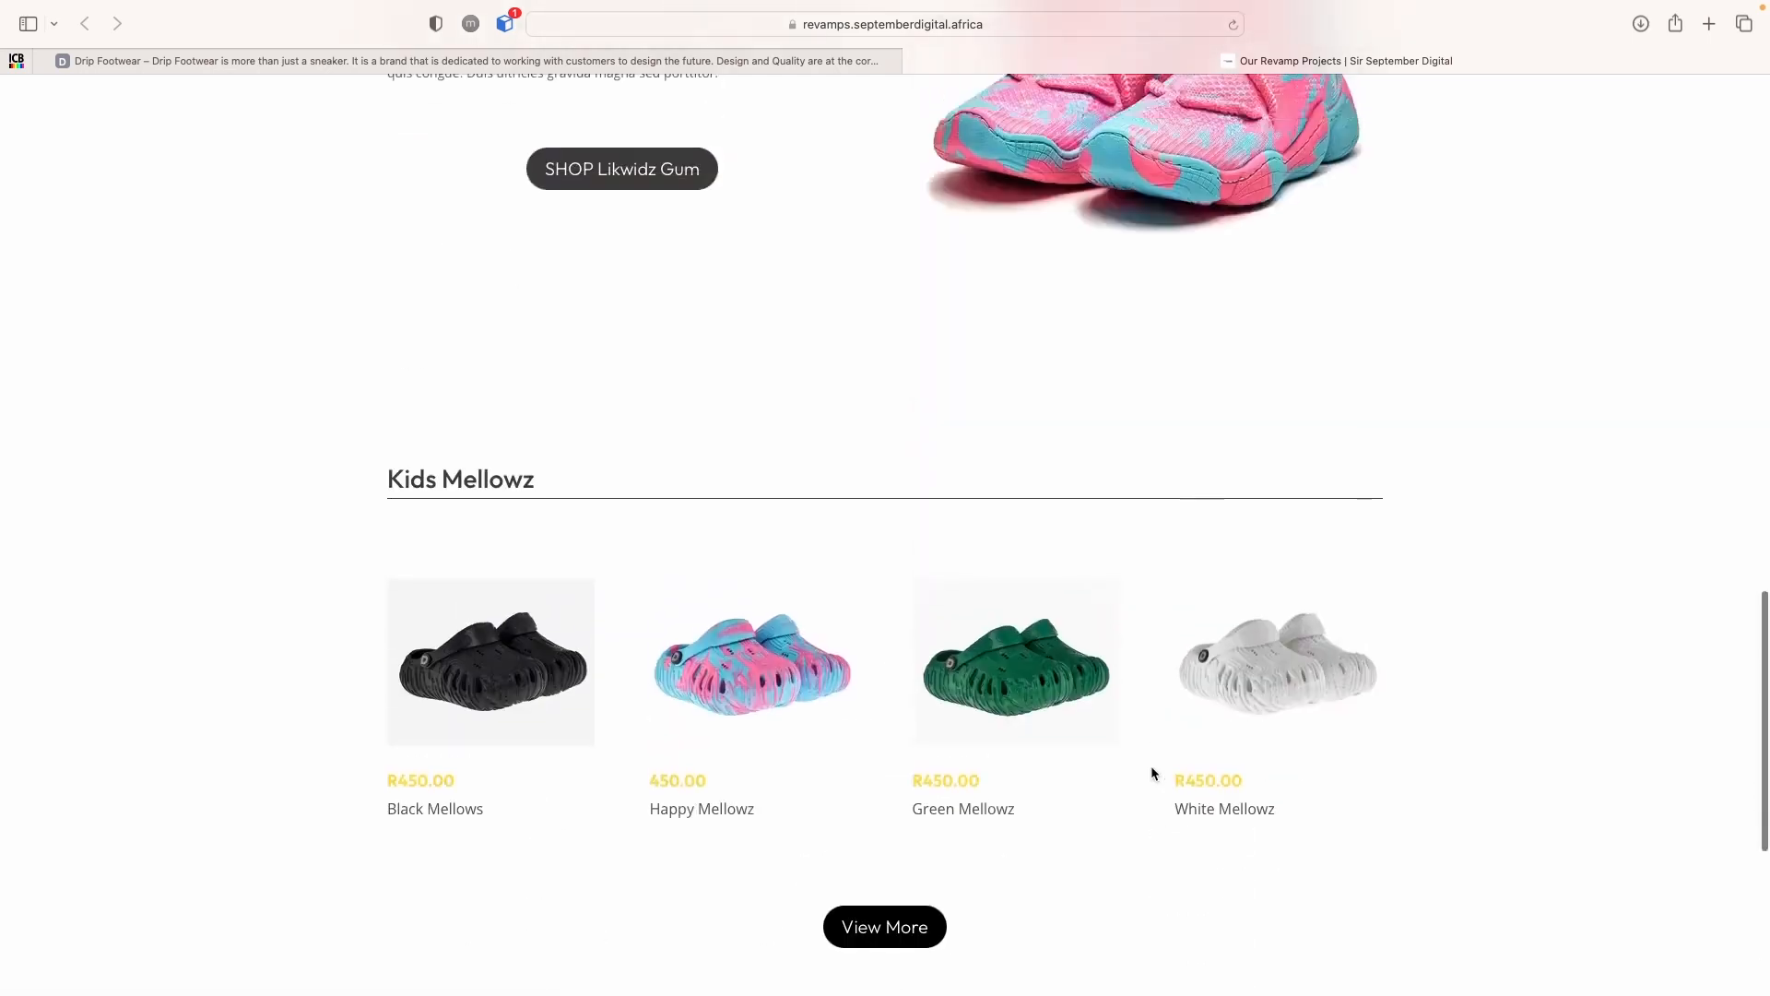
scroll(1152, 773, "up", 10)
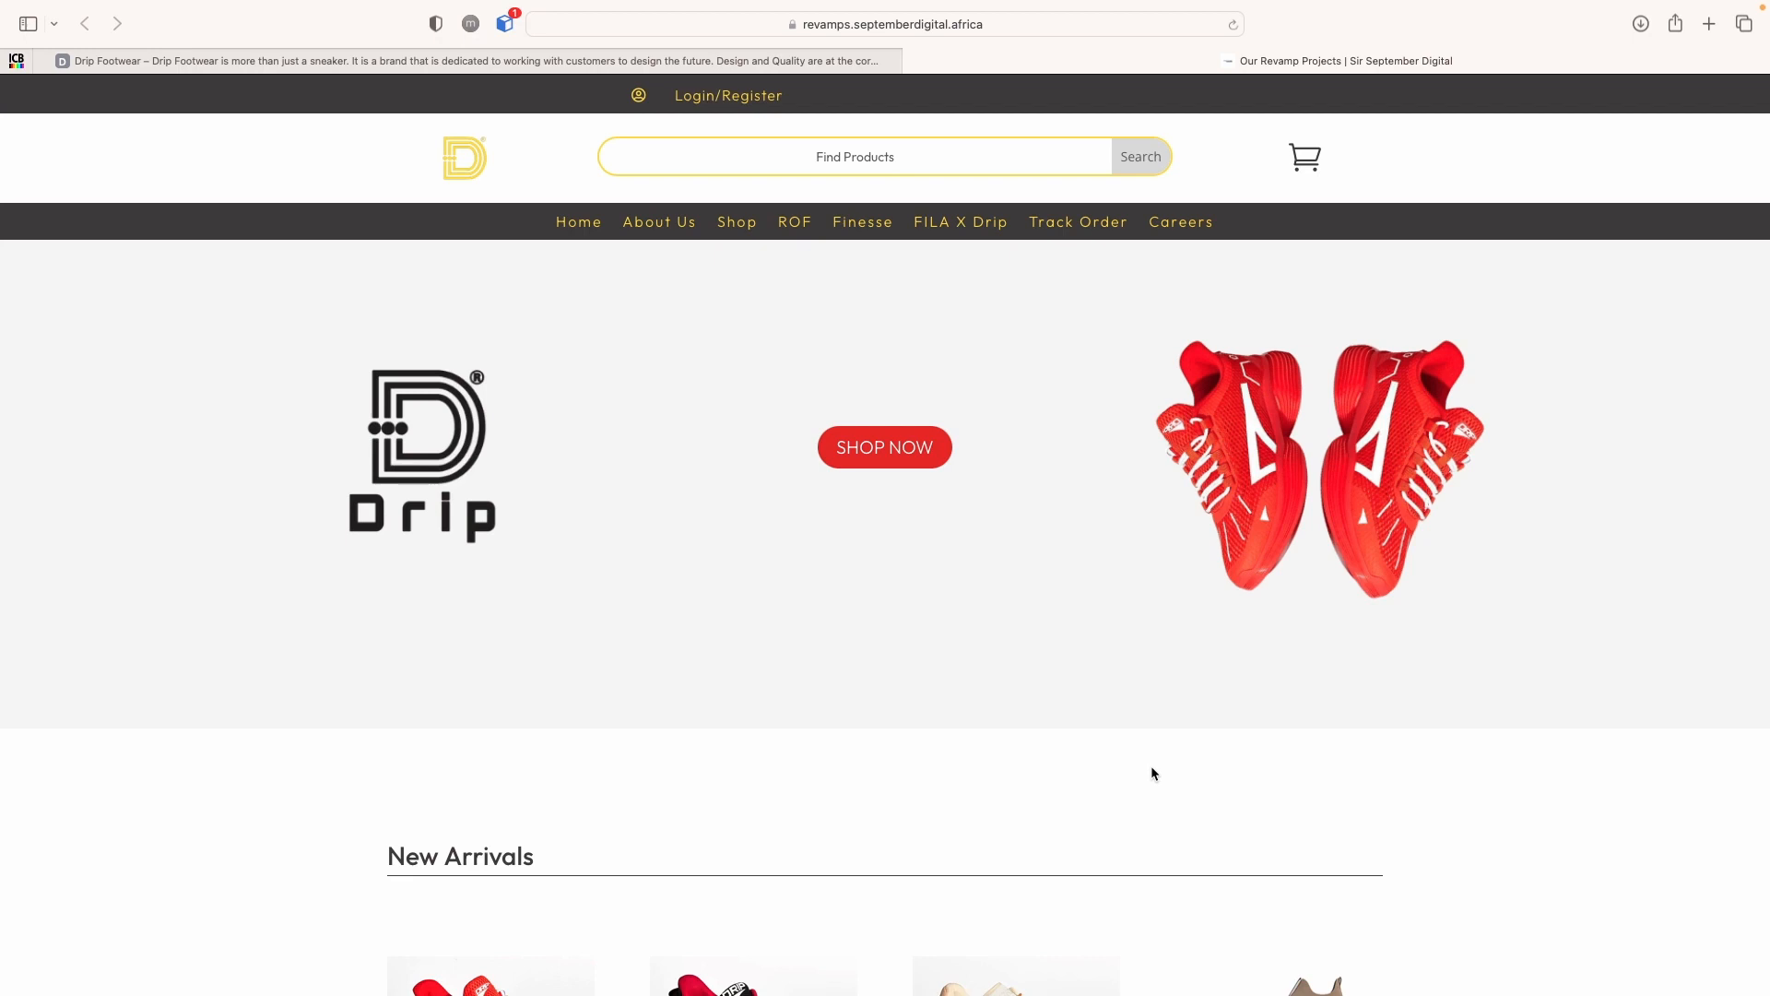
Review the redesigned page's overall layout again from the hero banner to Kids Mellowz and back
scroll(1153, 773, "down", 5)
scroll(1151, 767, "down", 9)
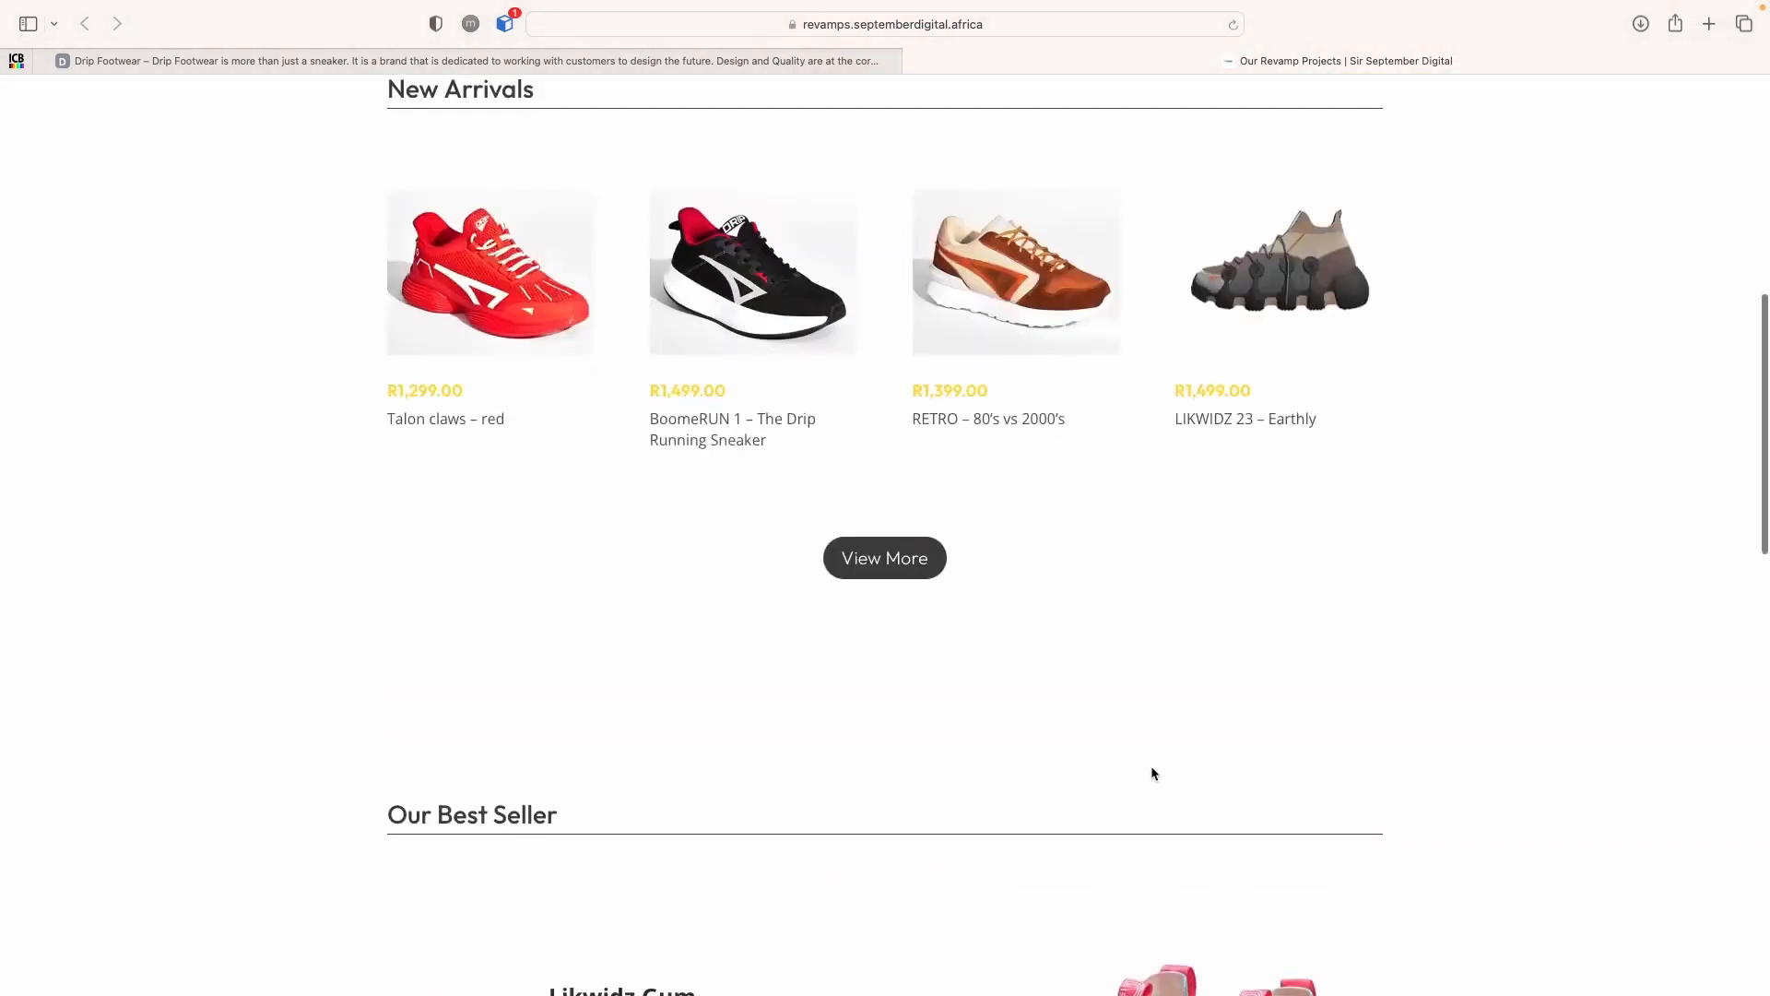
scroll(1152, 773, "down", 11)
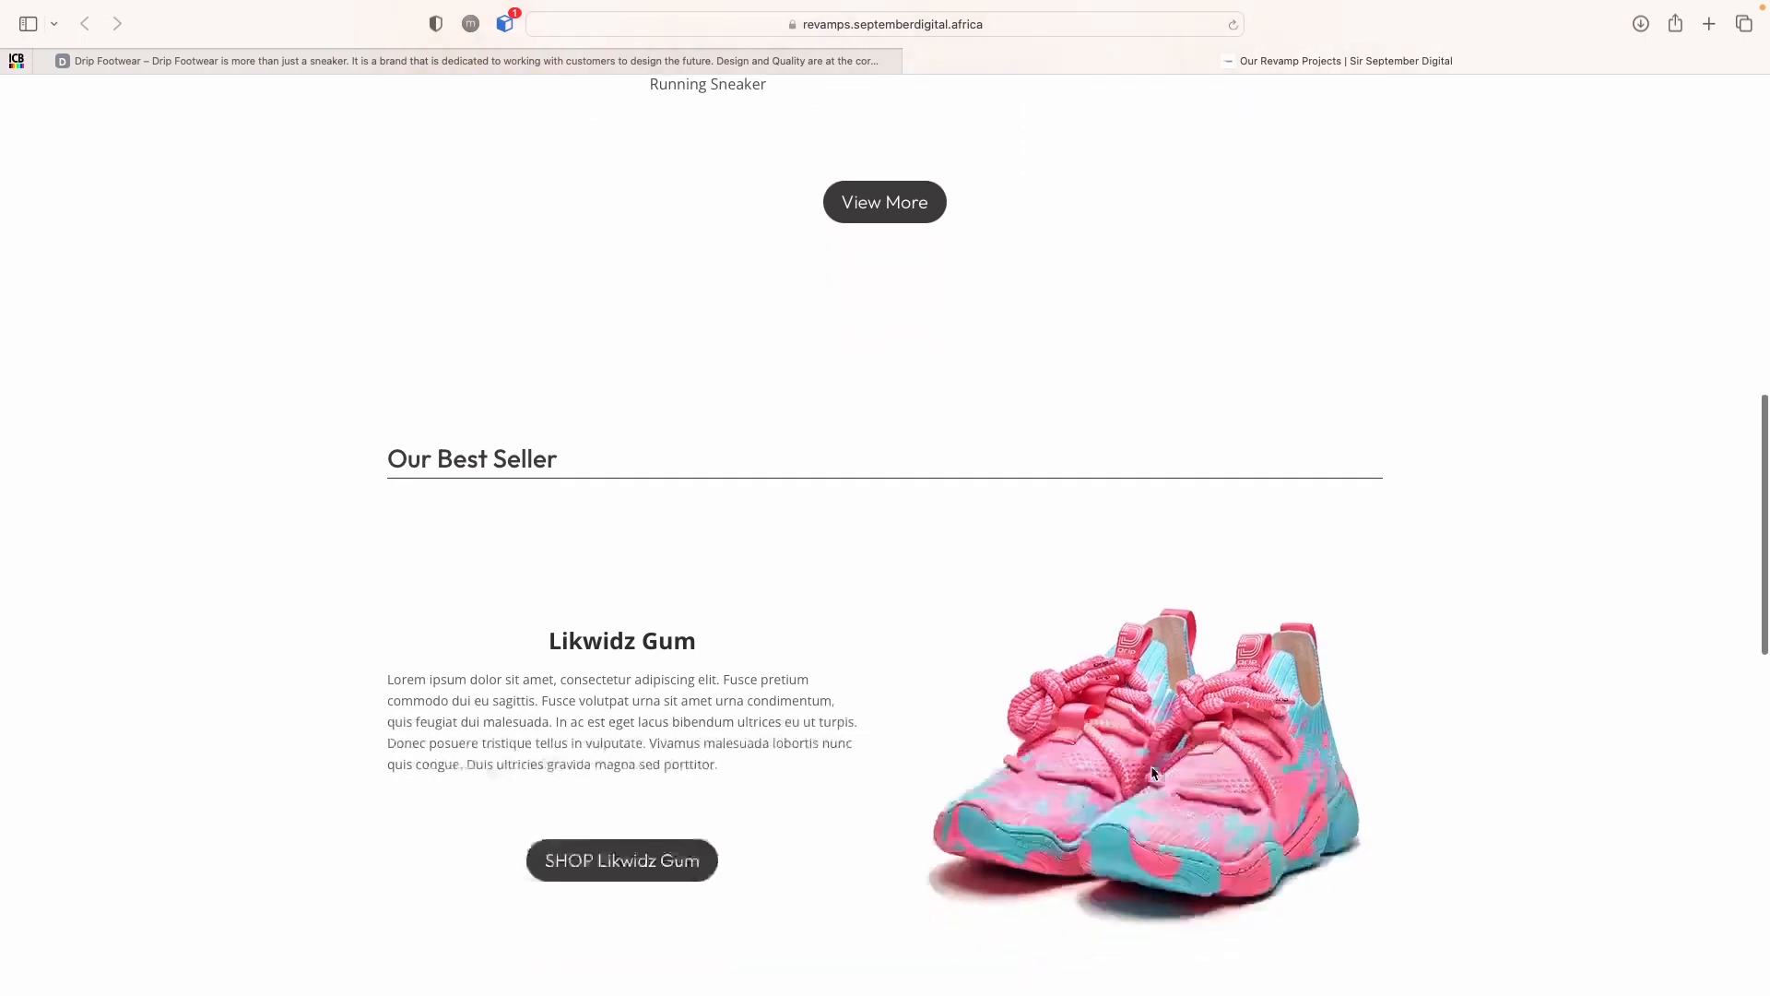
scroll(1153, 773, "down", 7)
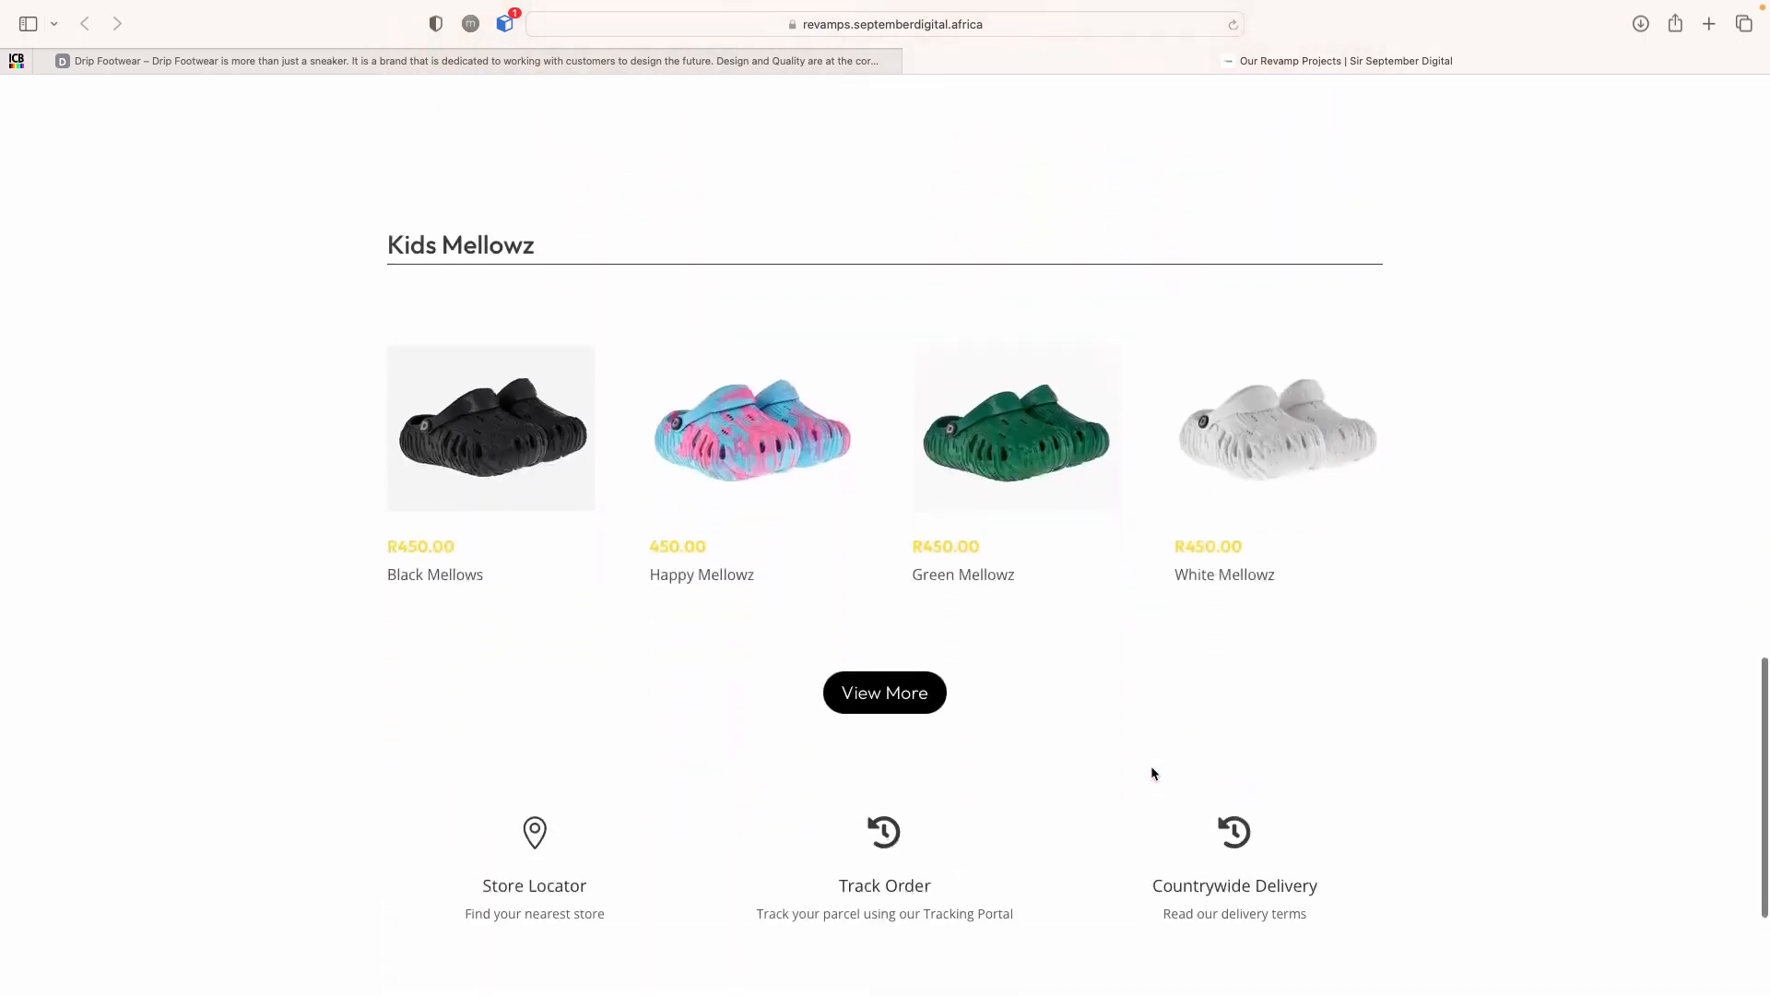
scroll(1152, 772, "up", 10)
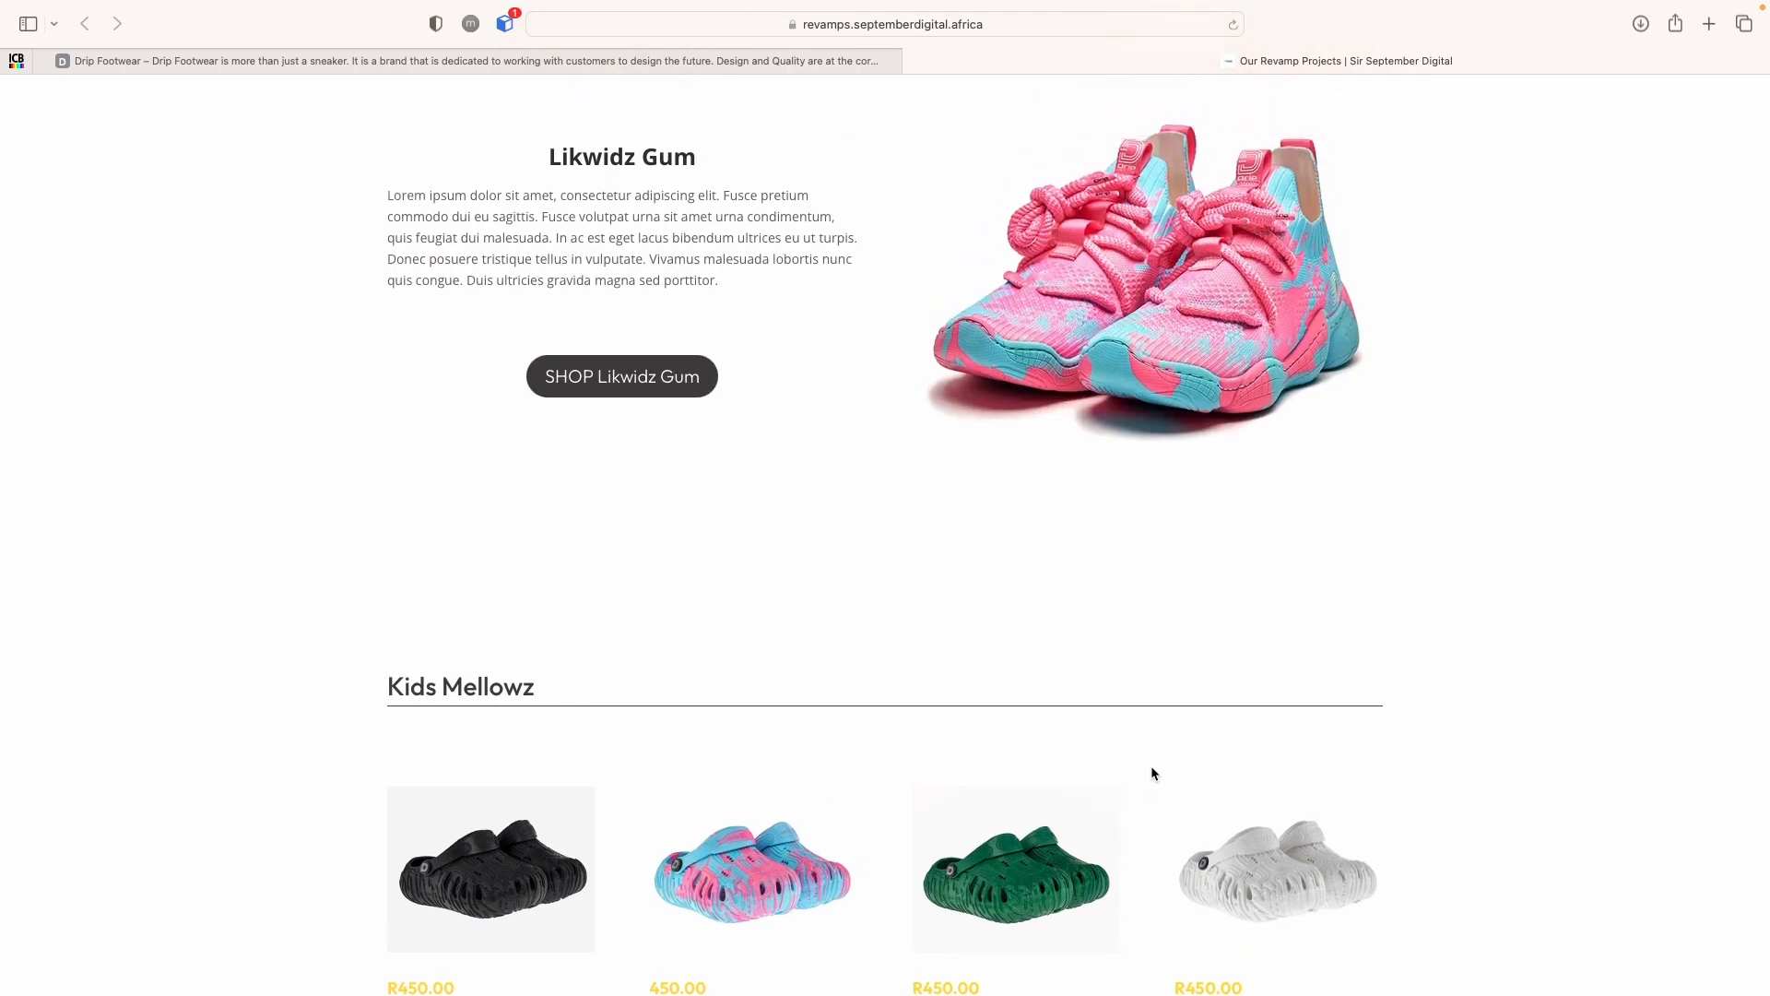
scroll(1152, 772, "up", 12)
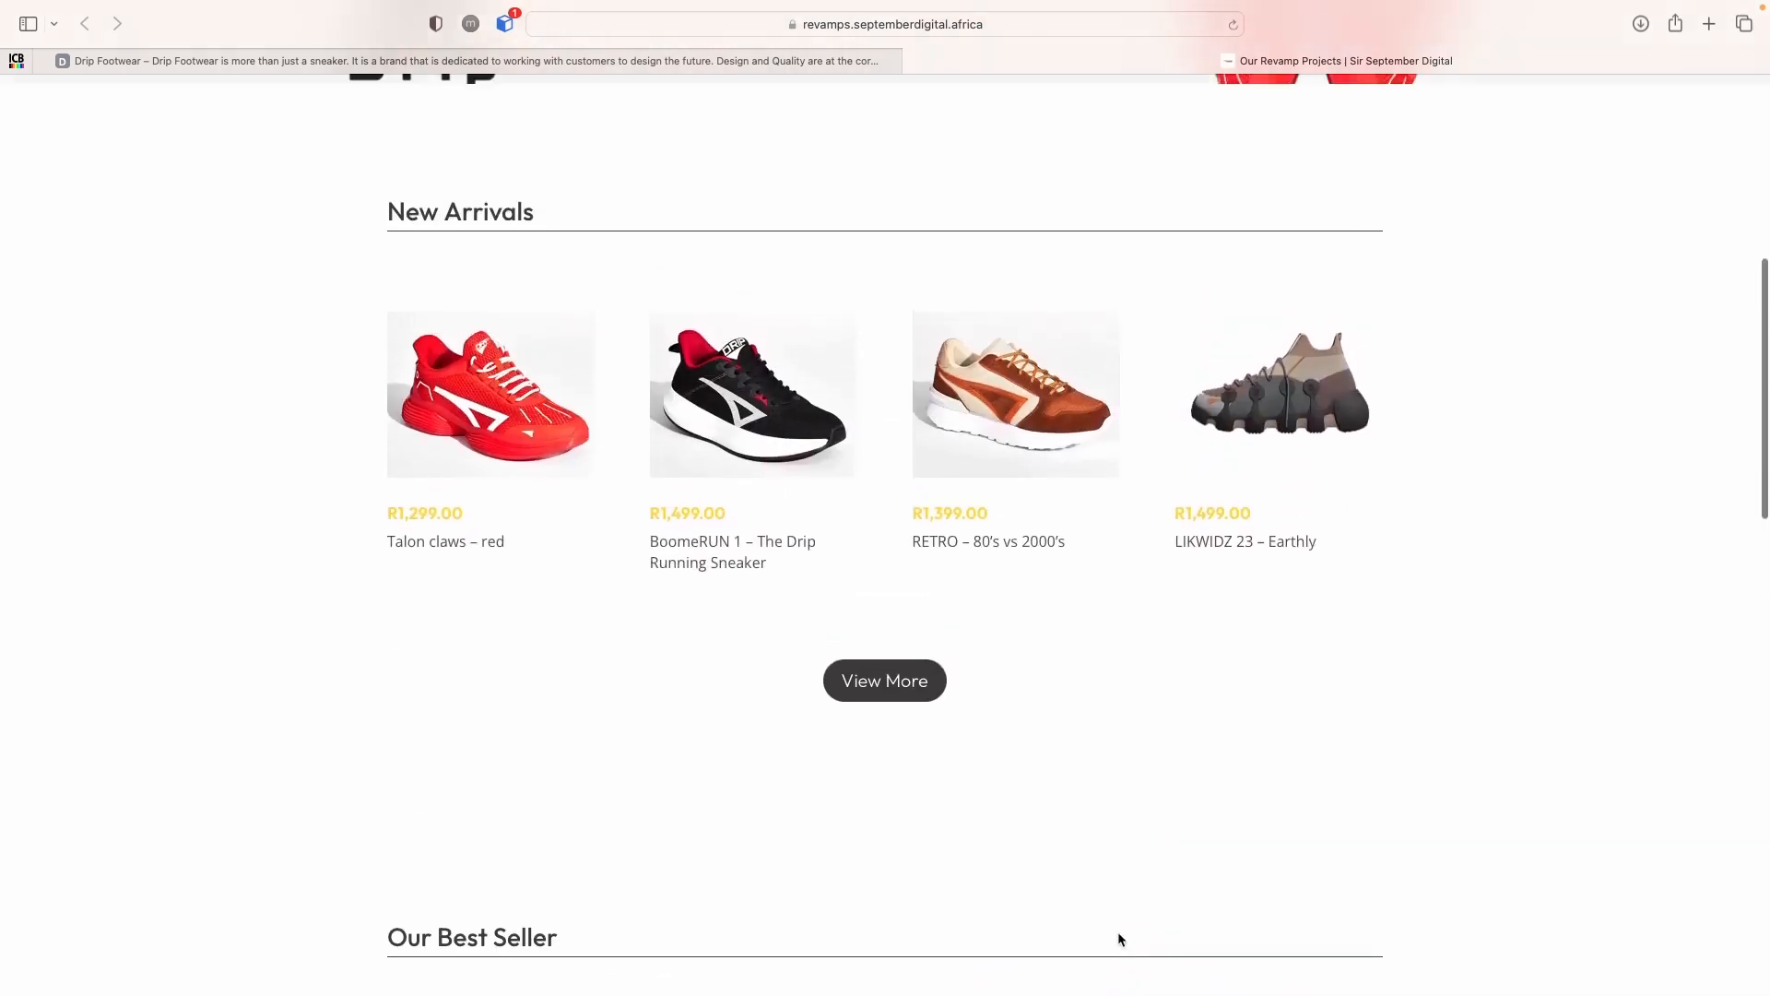
scroll(1118, 936, "up", 2)
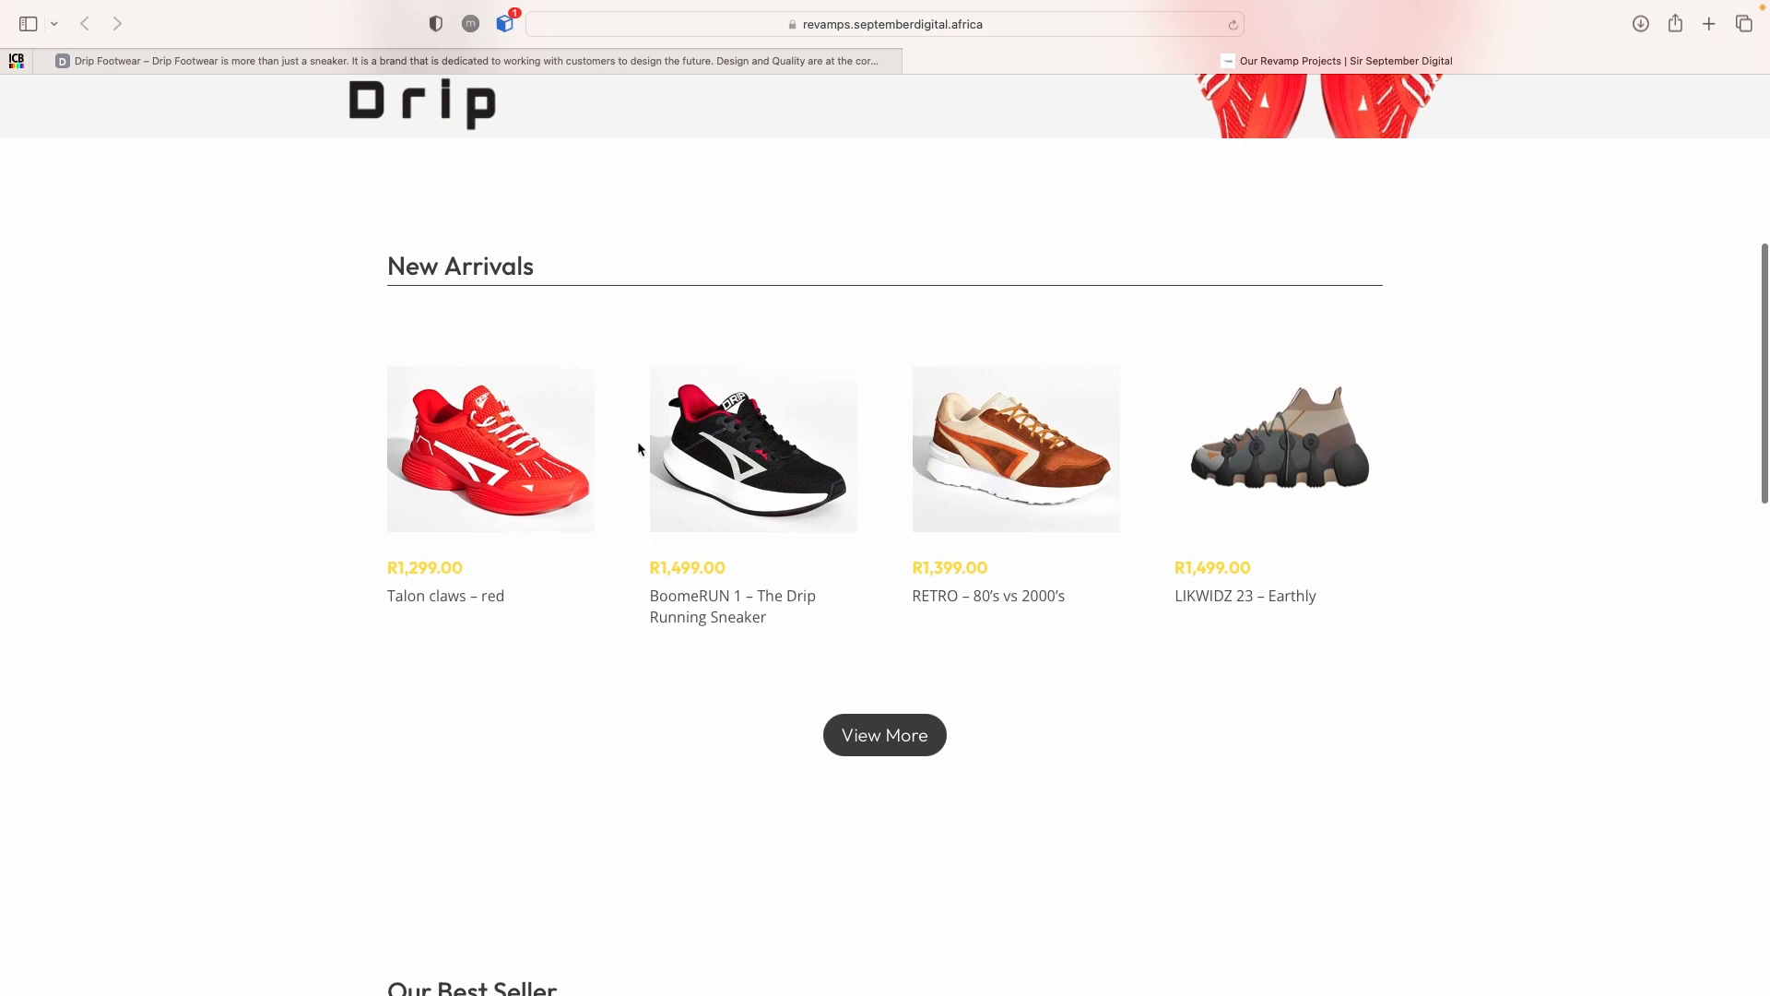
scroll(838, 443, "down", 4)
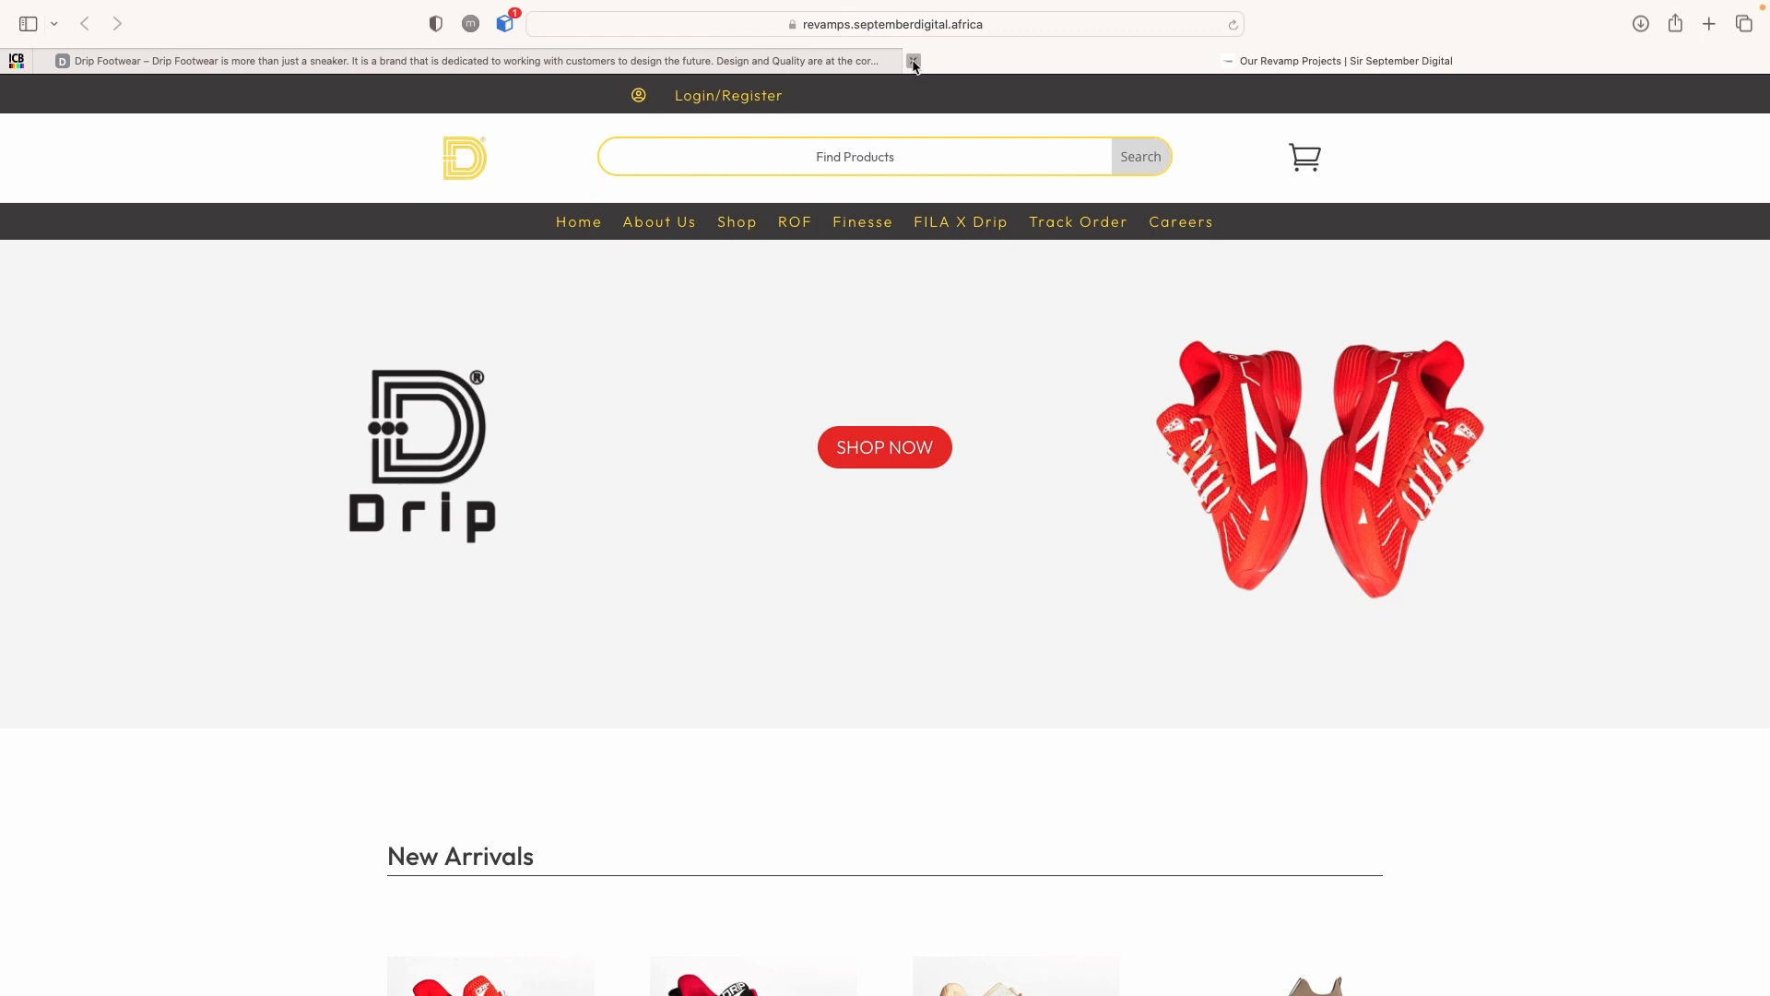
Close the redesigned and original Drip pages along with the leftover blank browser window
left_click(913, 62)
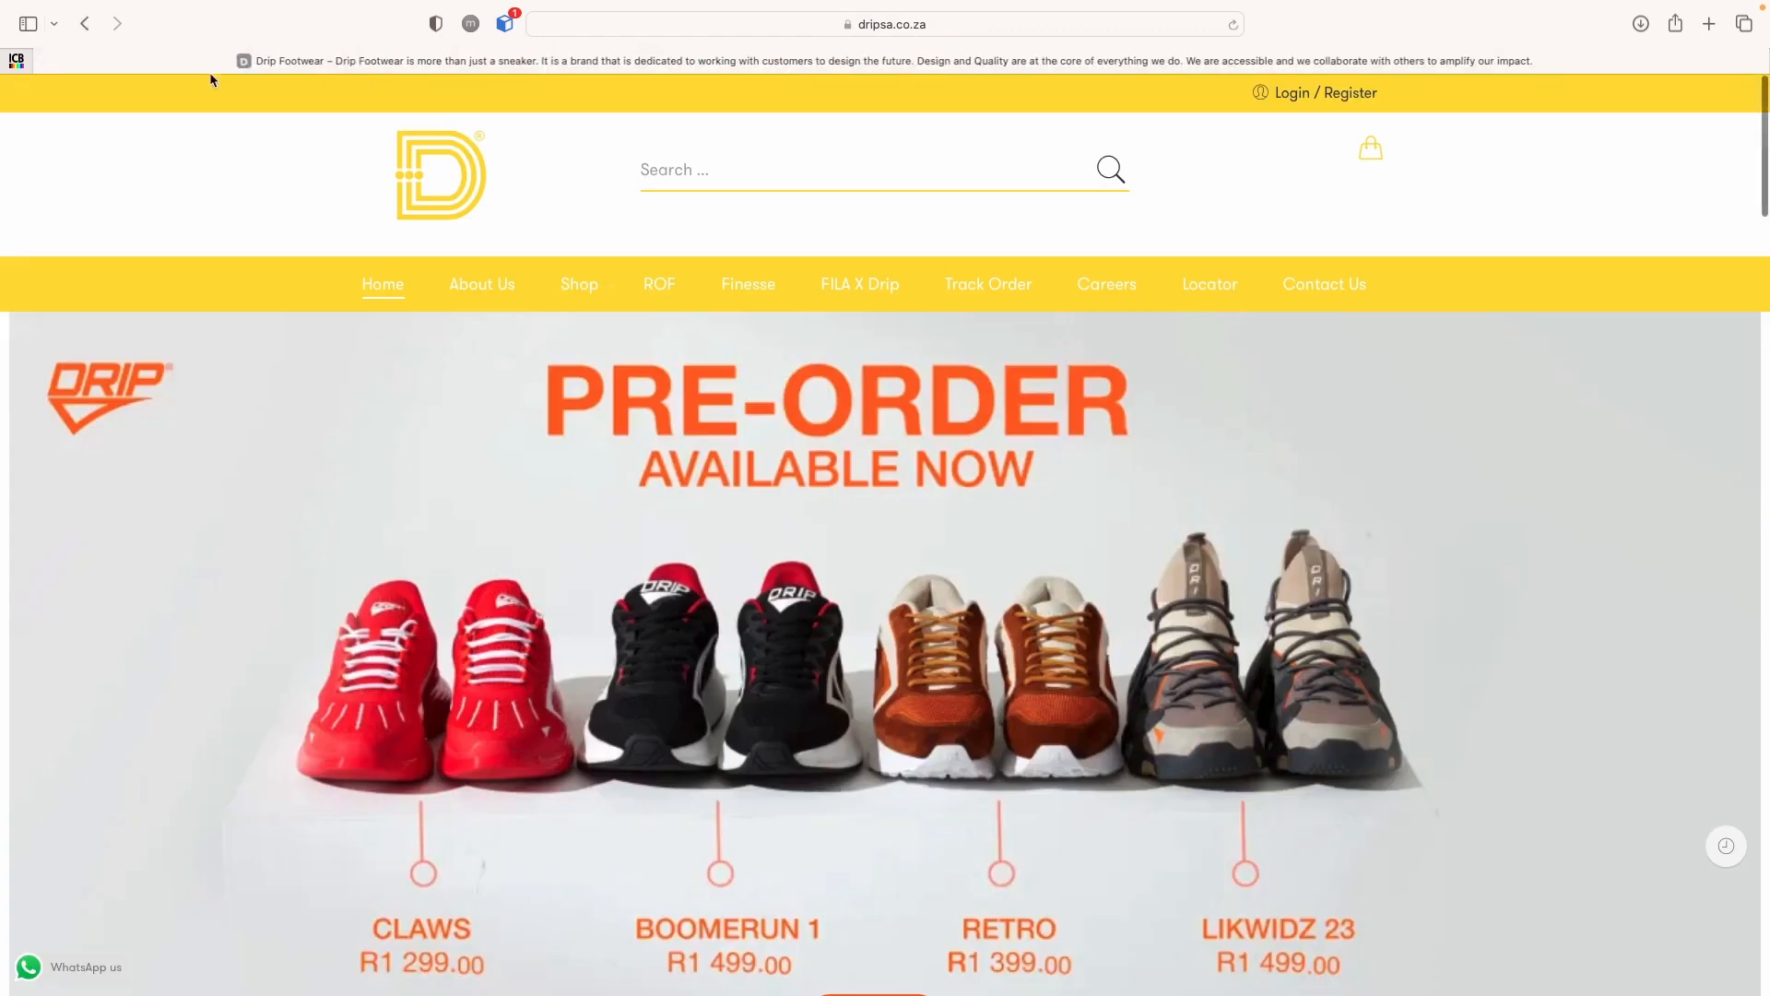
left_click(47, 64)
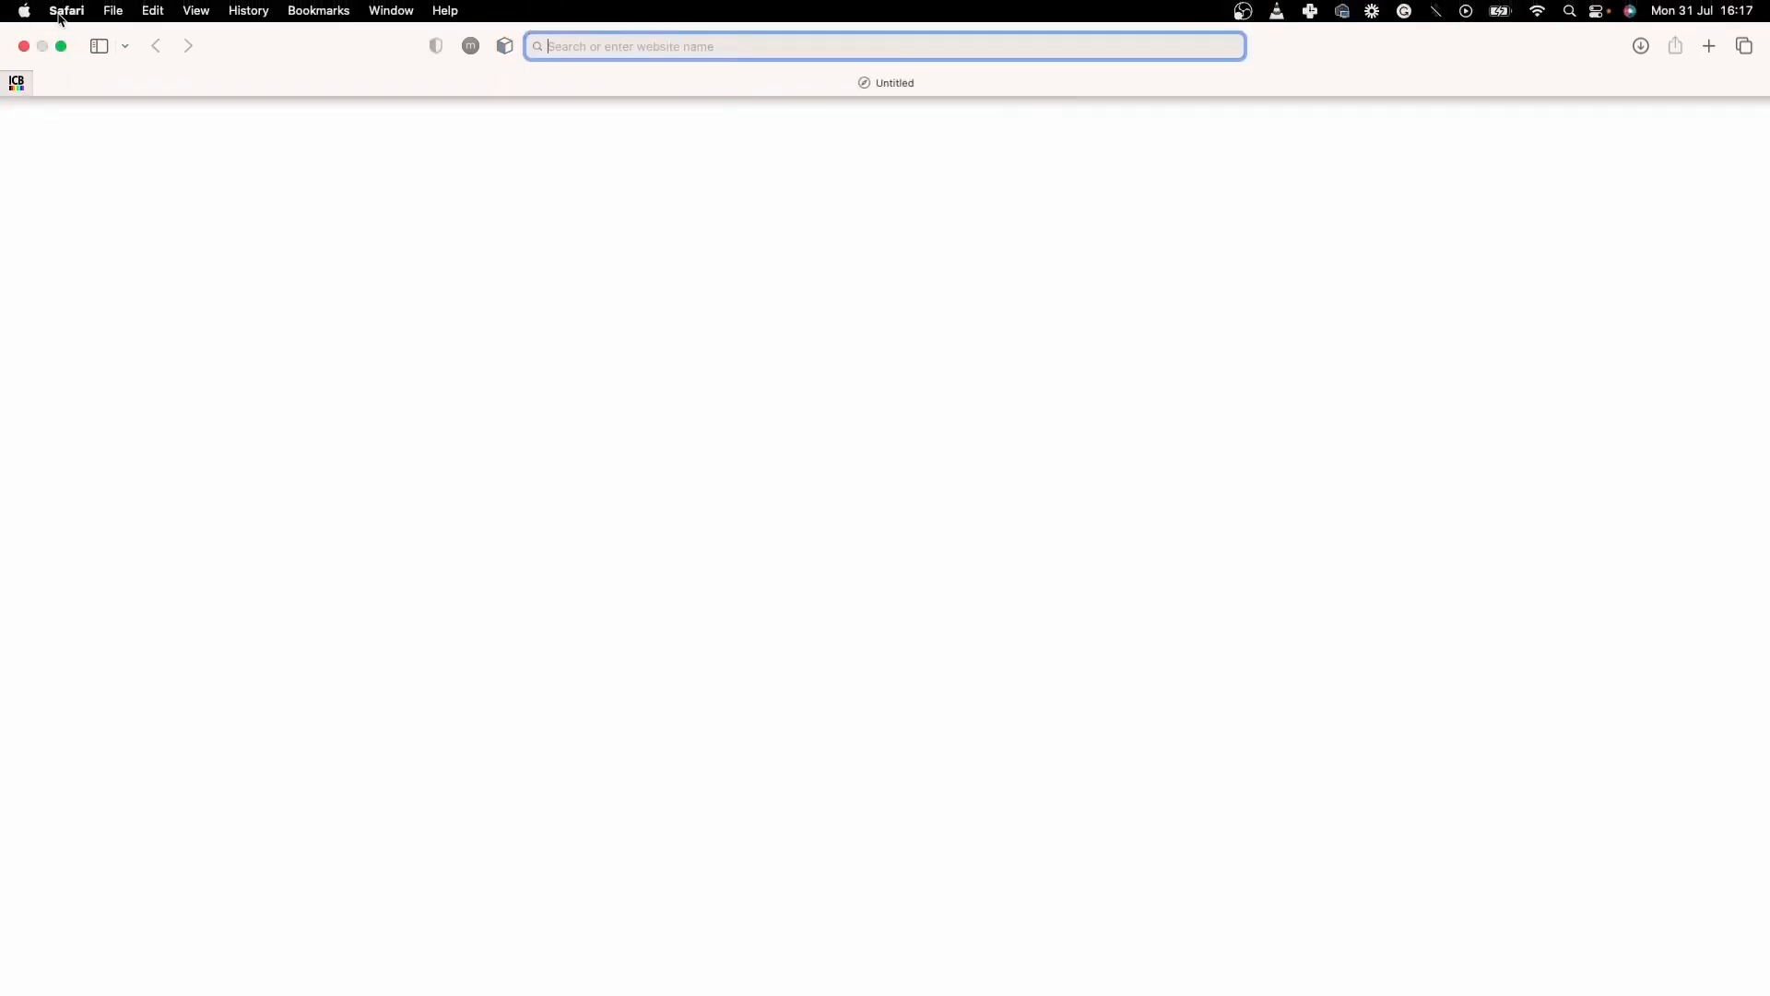
left_click(67, 10)
left_click(341, 252)
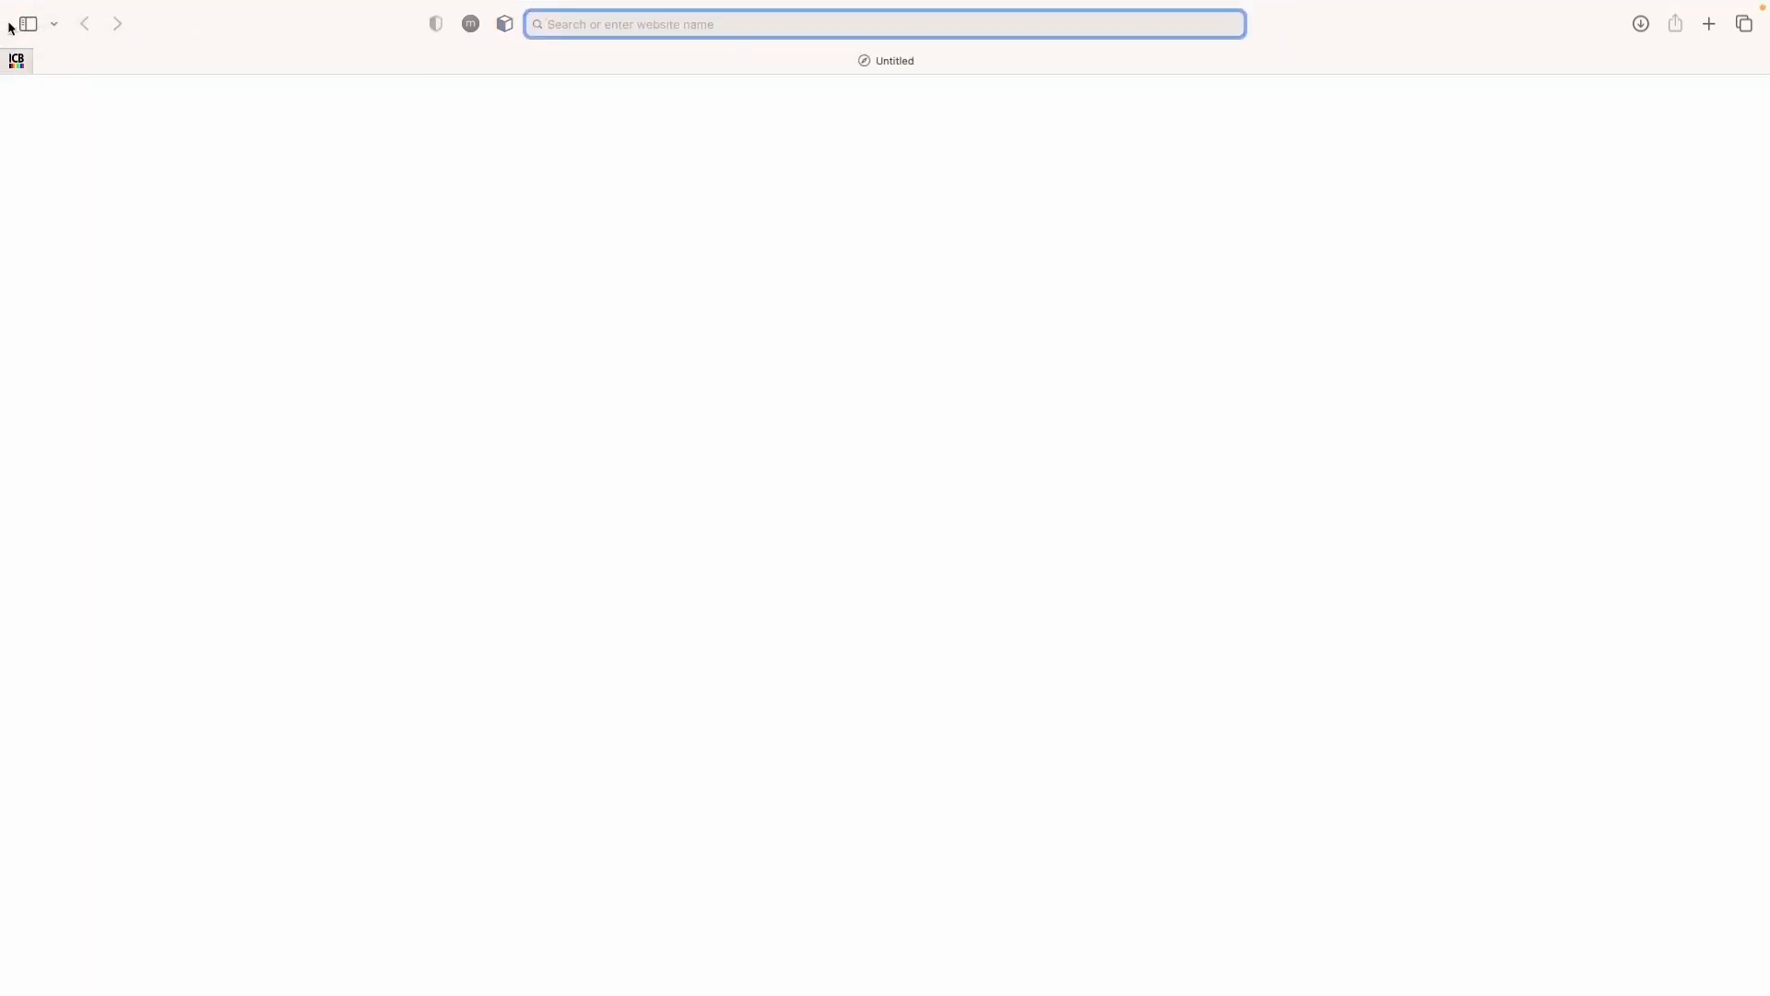
left_click(24, 47)
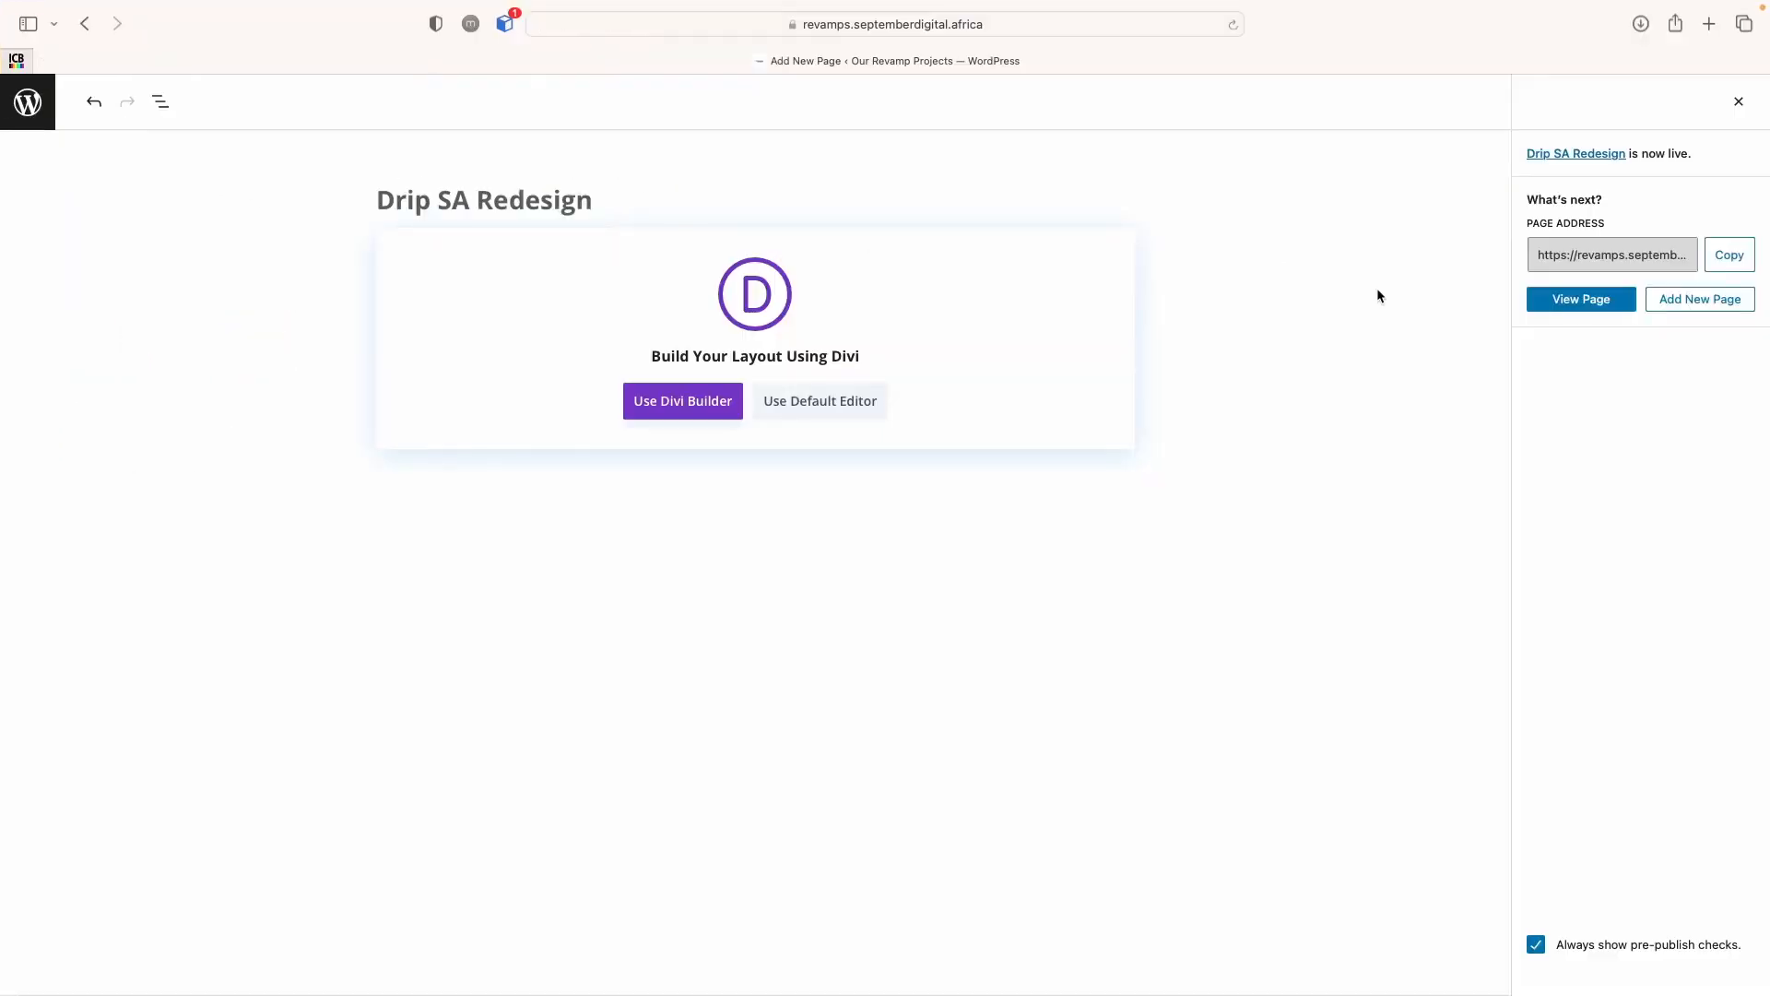
Dismiss the publishing confirmation for Drip SA Redesign and return to the list of all pages
left_click(1739, 103)
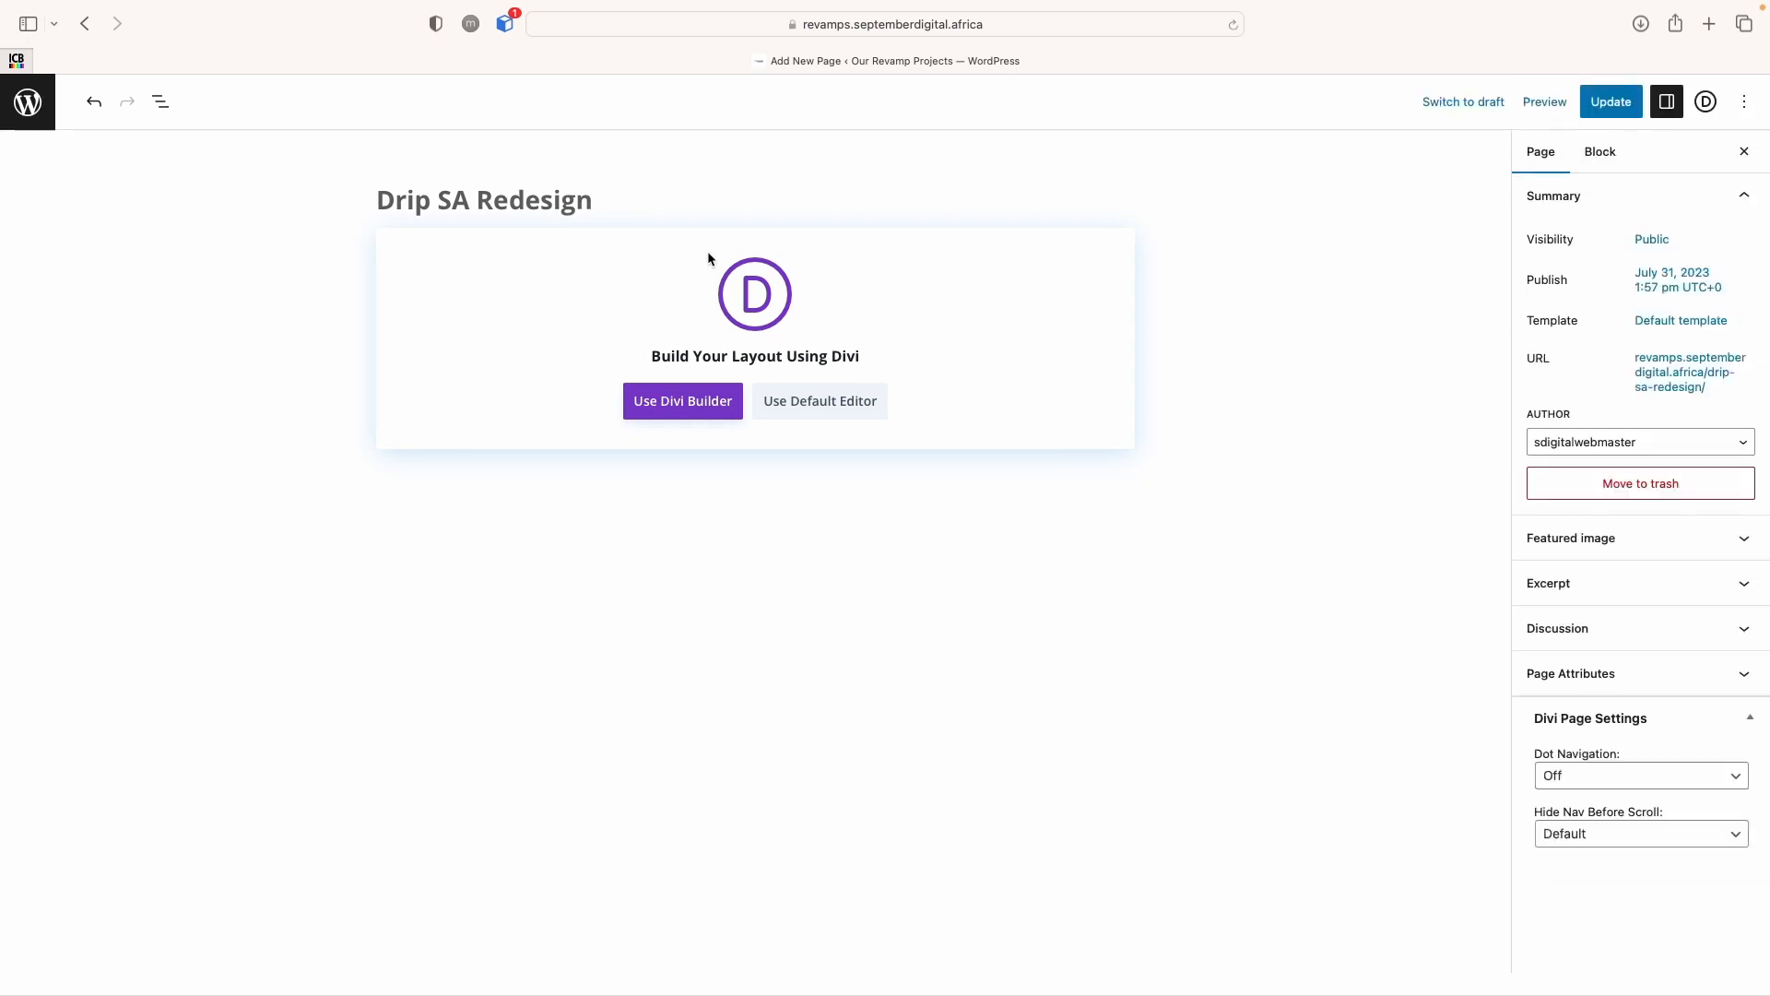
left_click(29, 102)
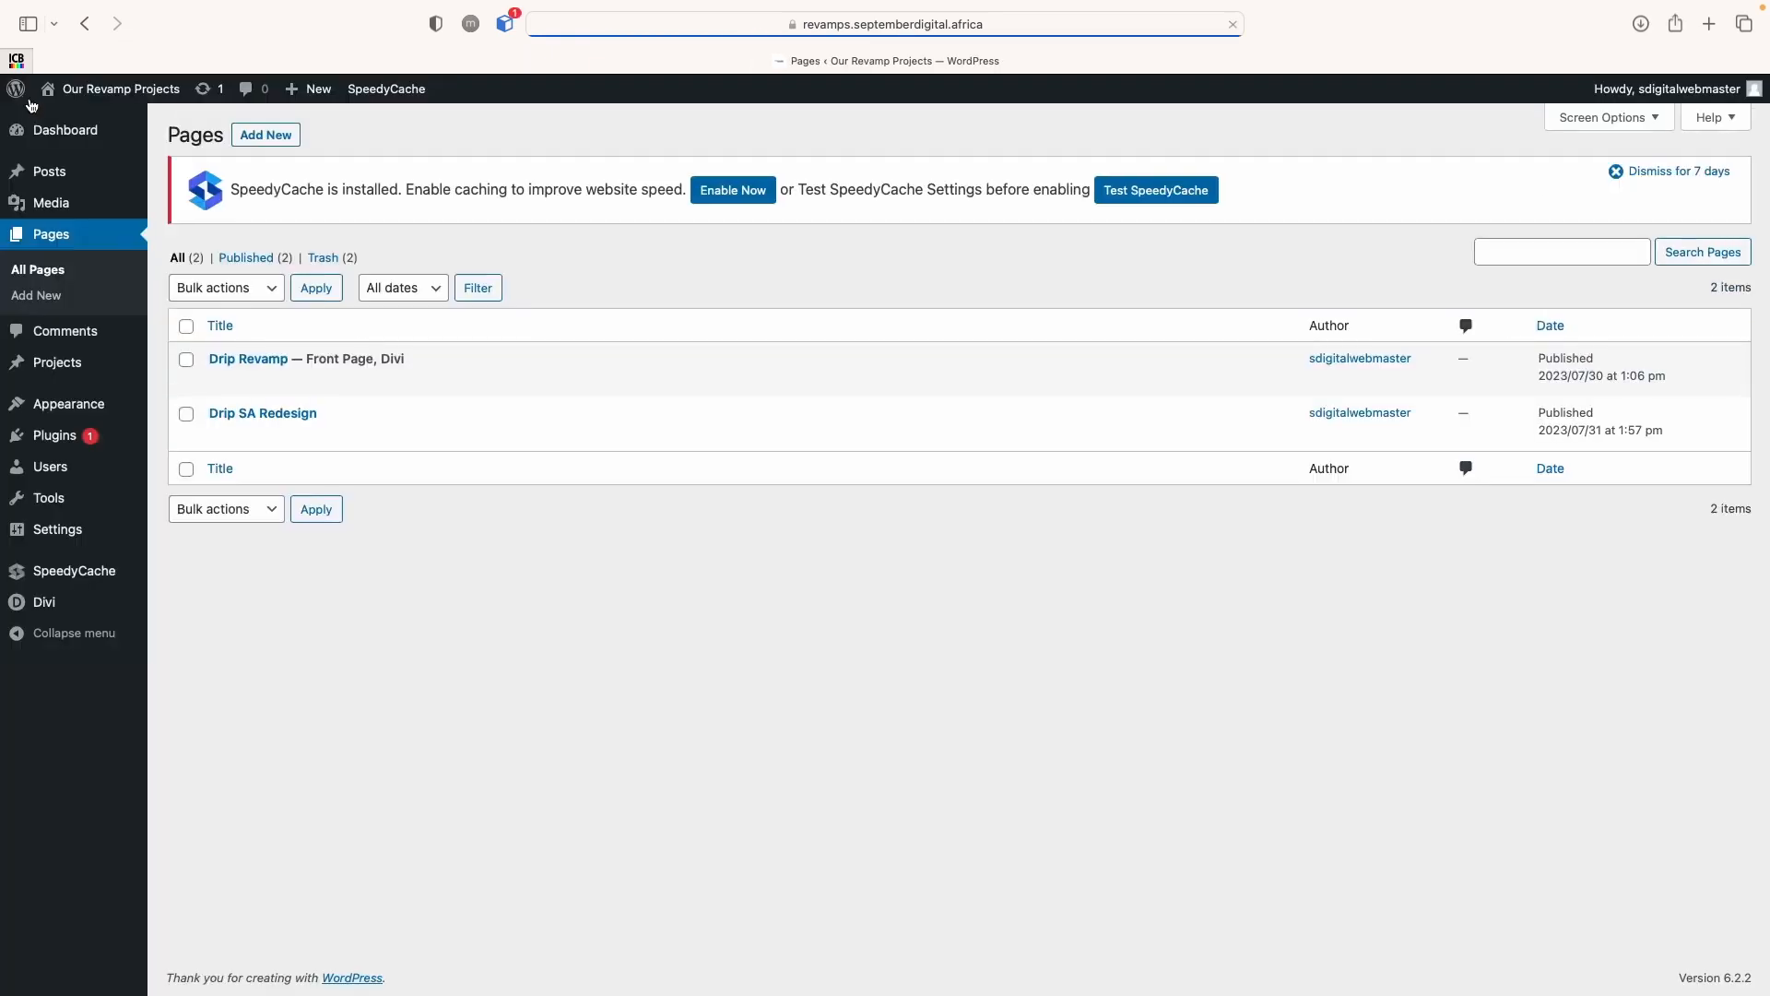
mouse_move(209, 436)
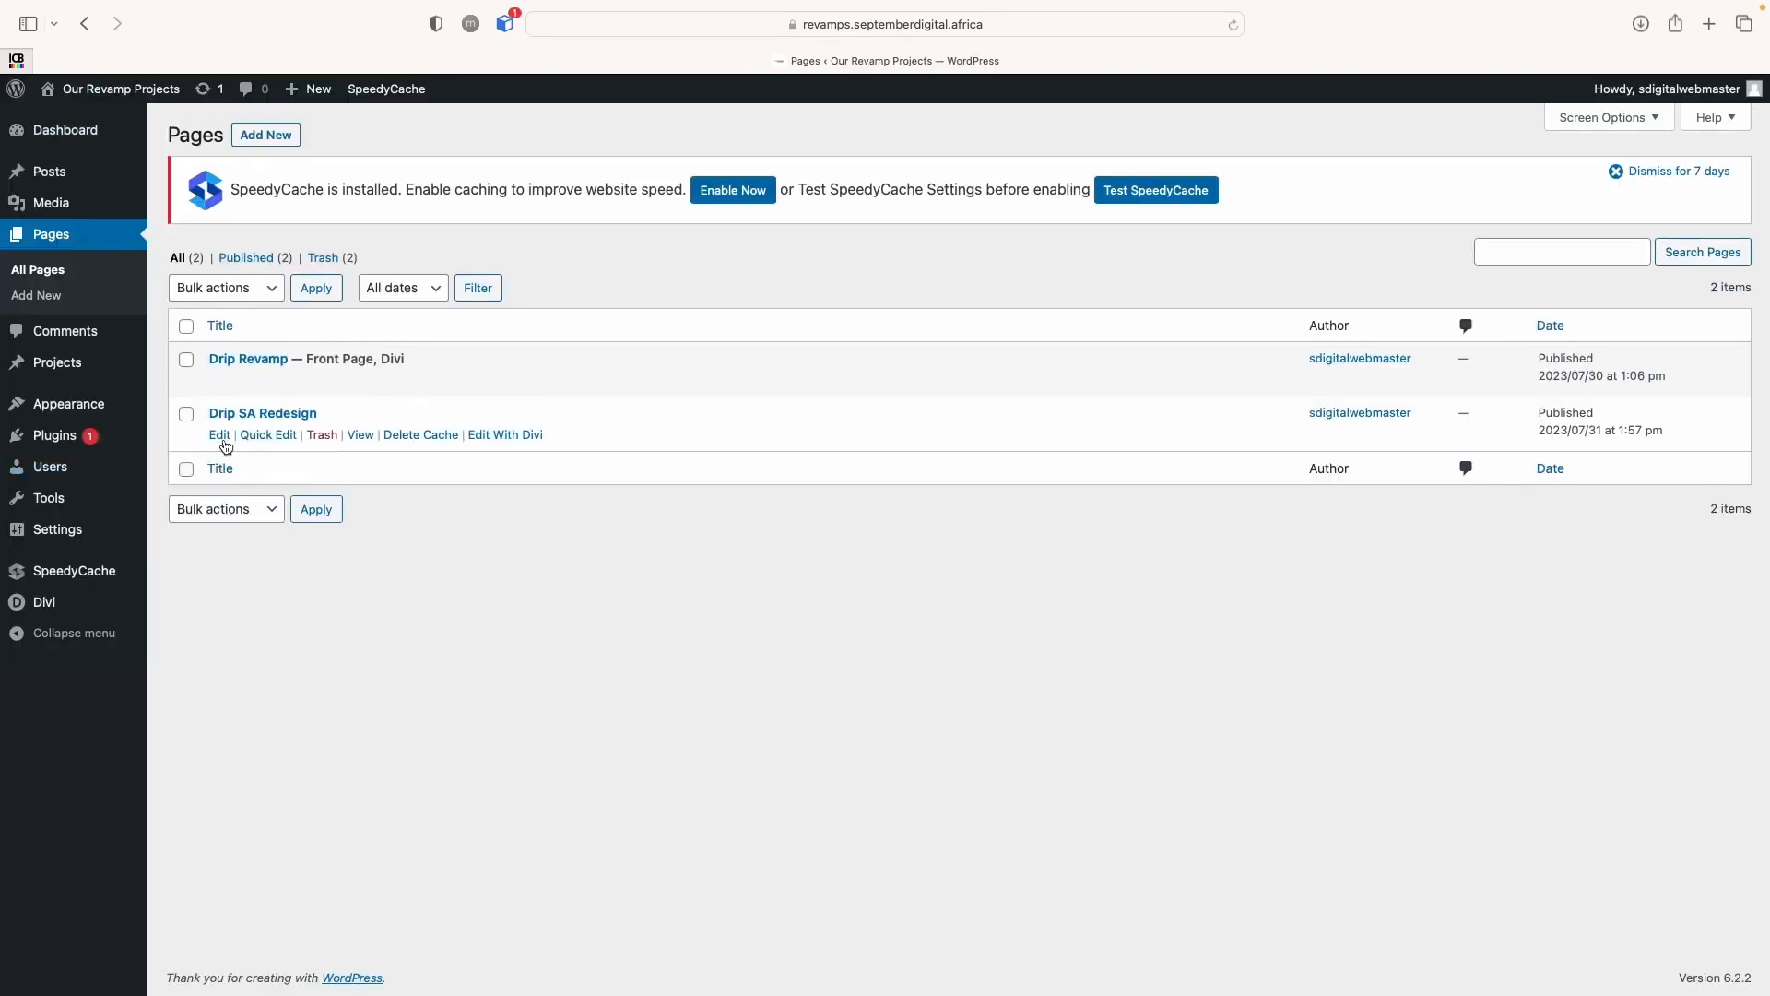
left_click(267, 138)
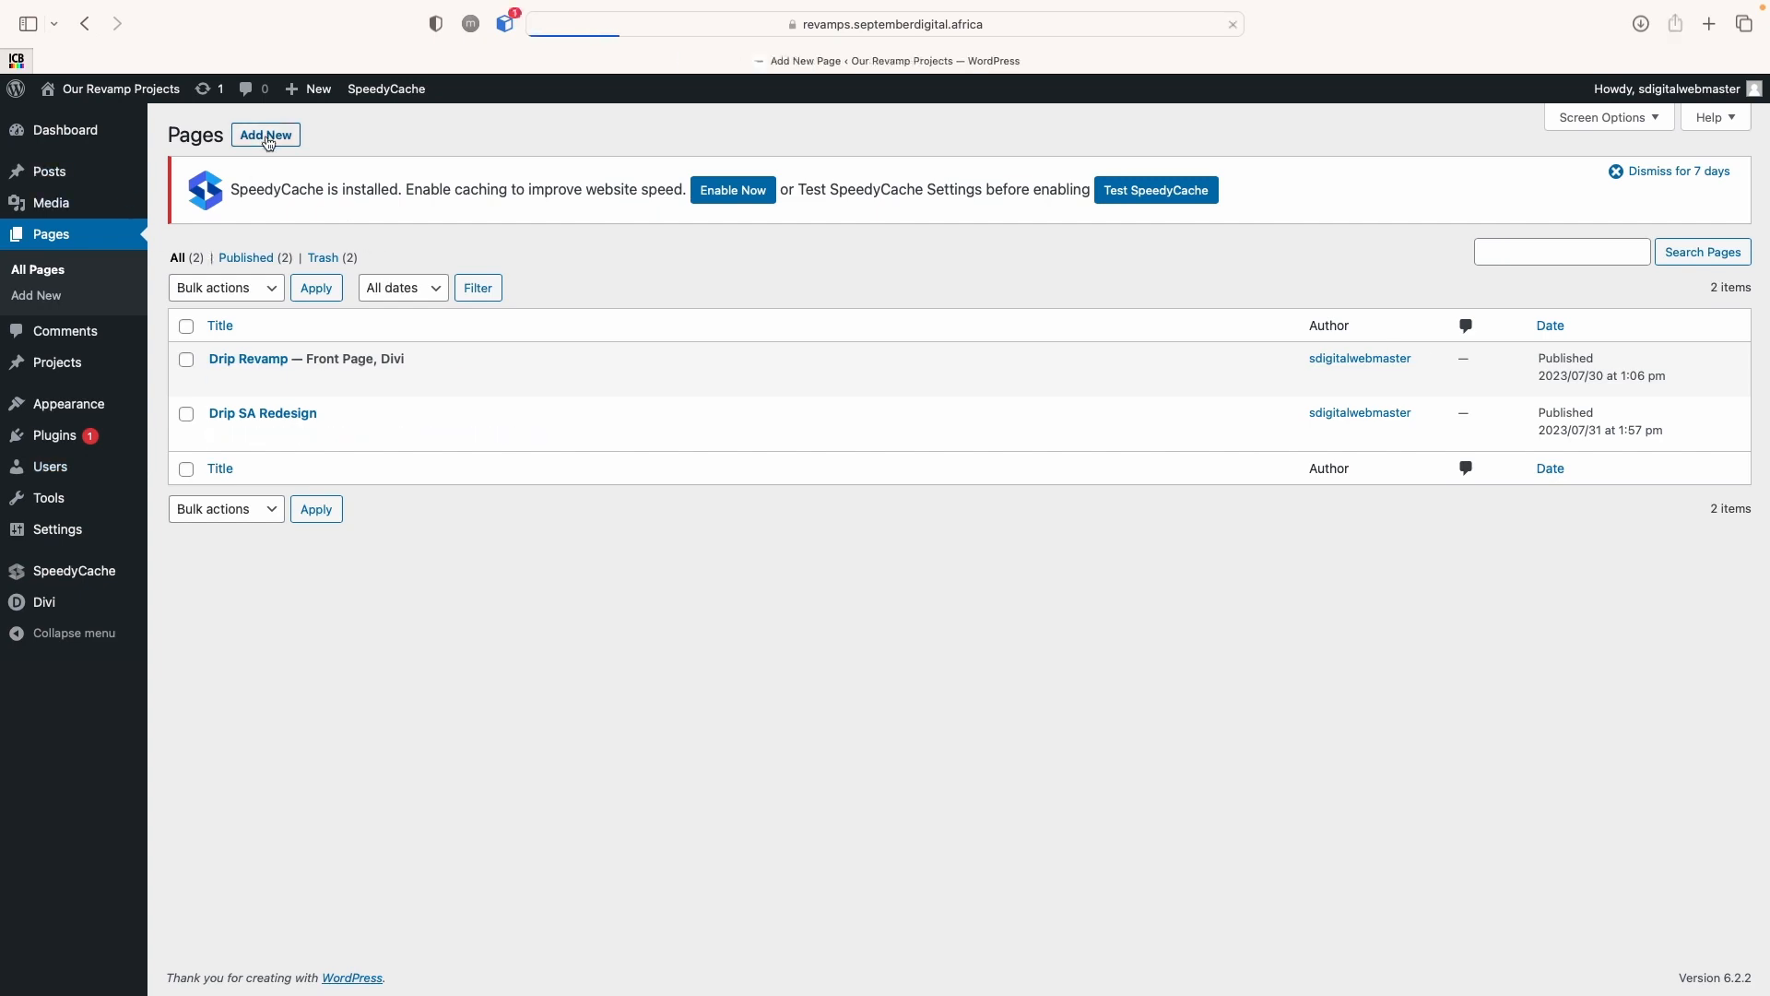
type("Dr")
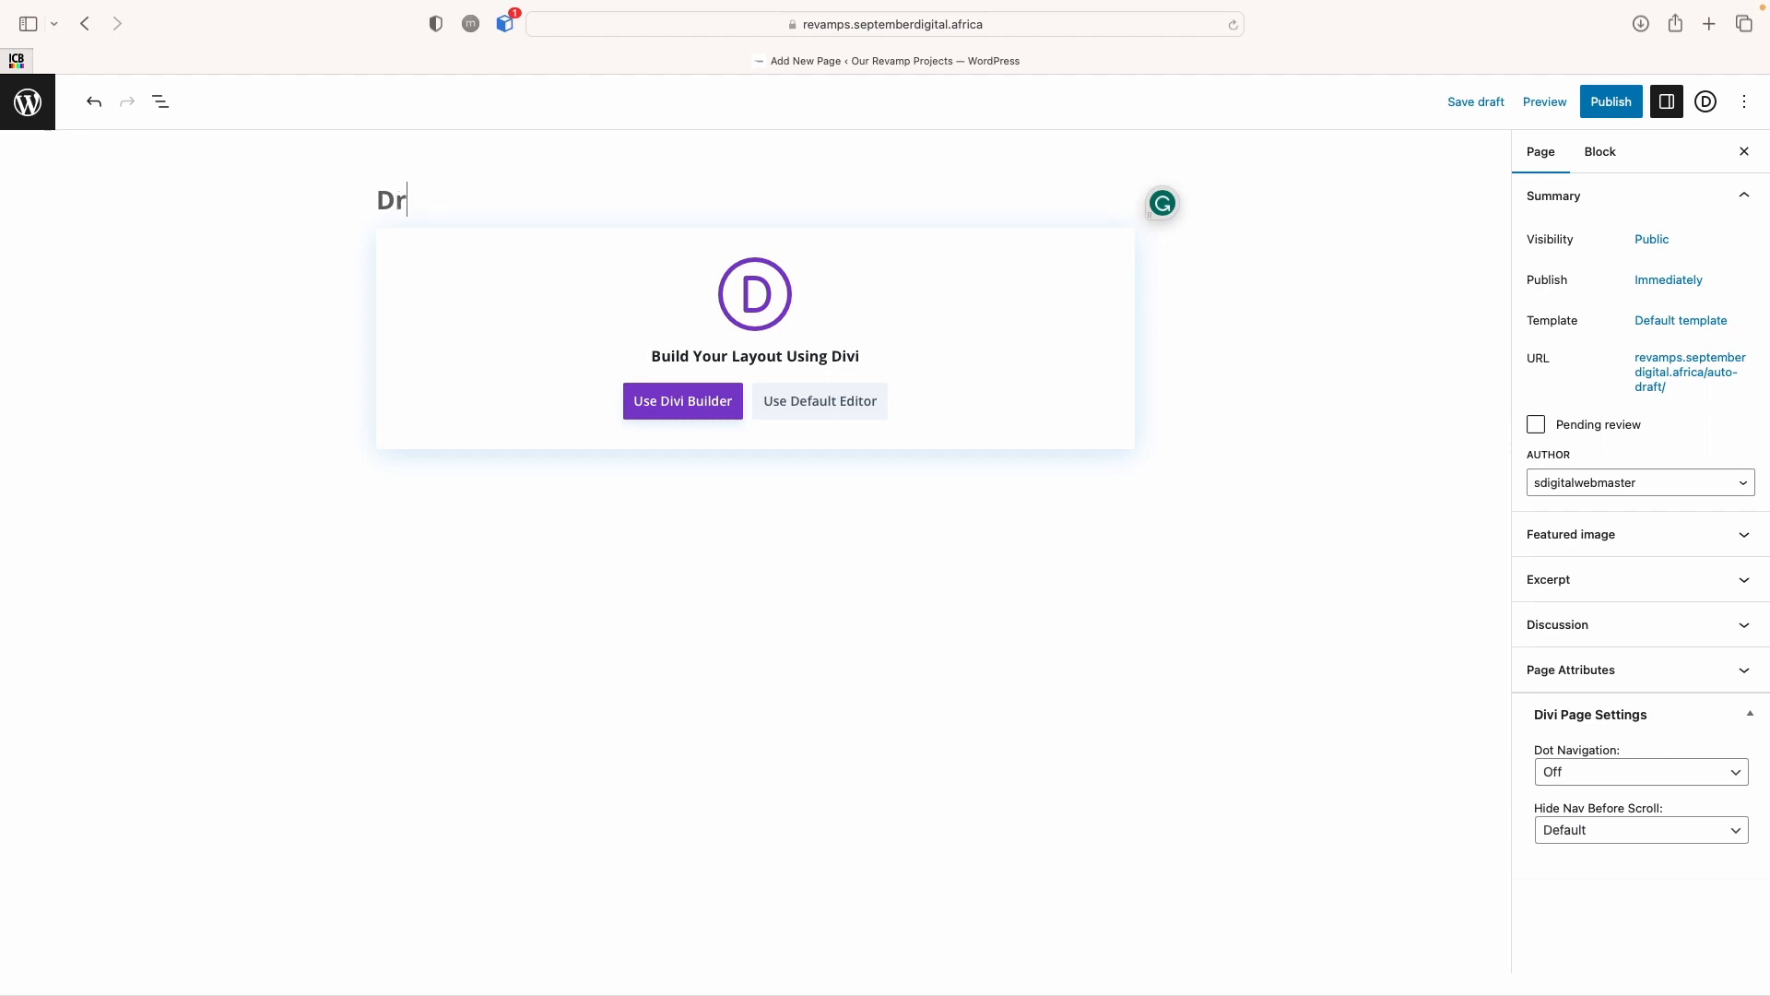
type("ip Revamp")
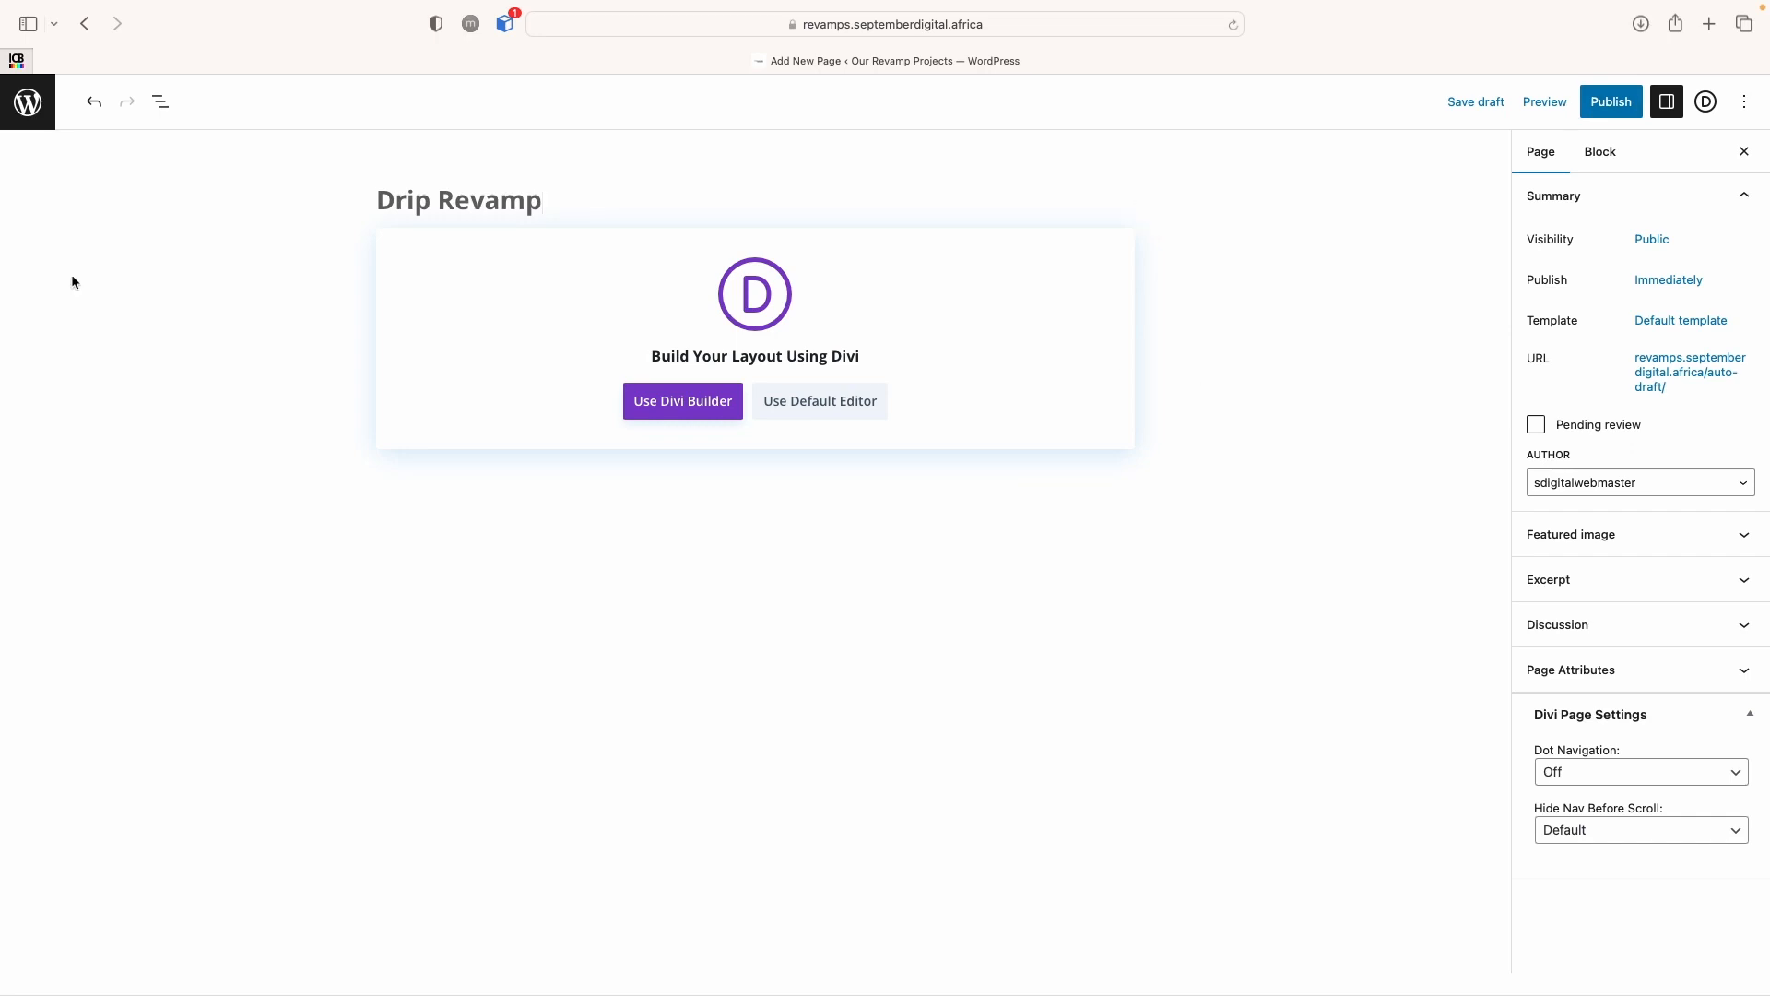
left_click(28, 102)
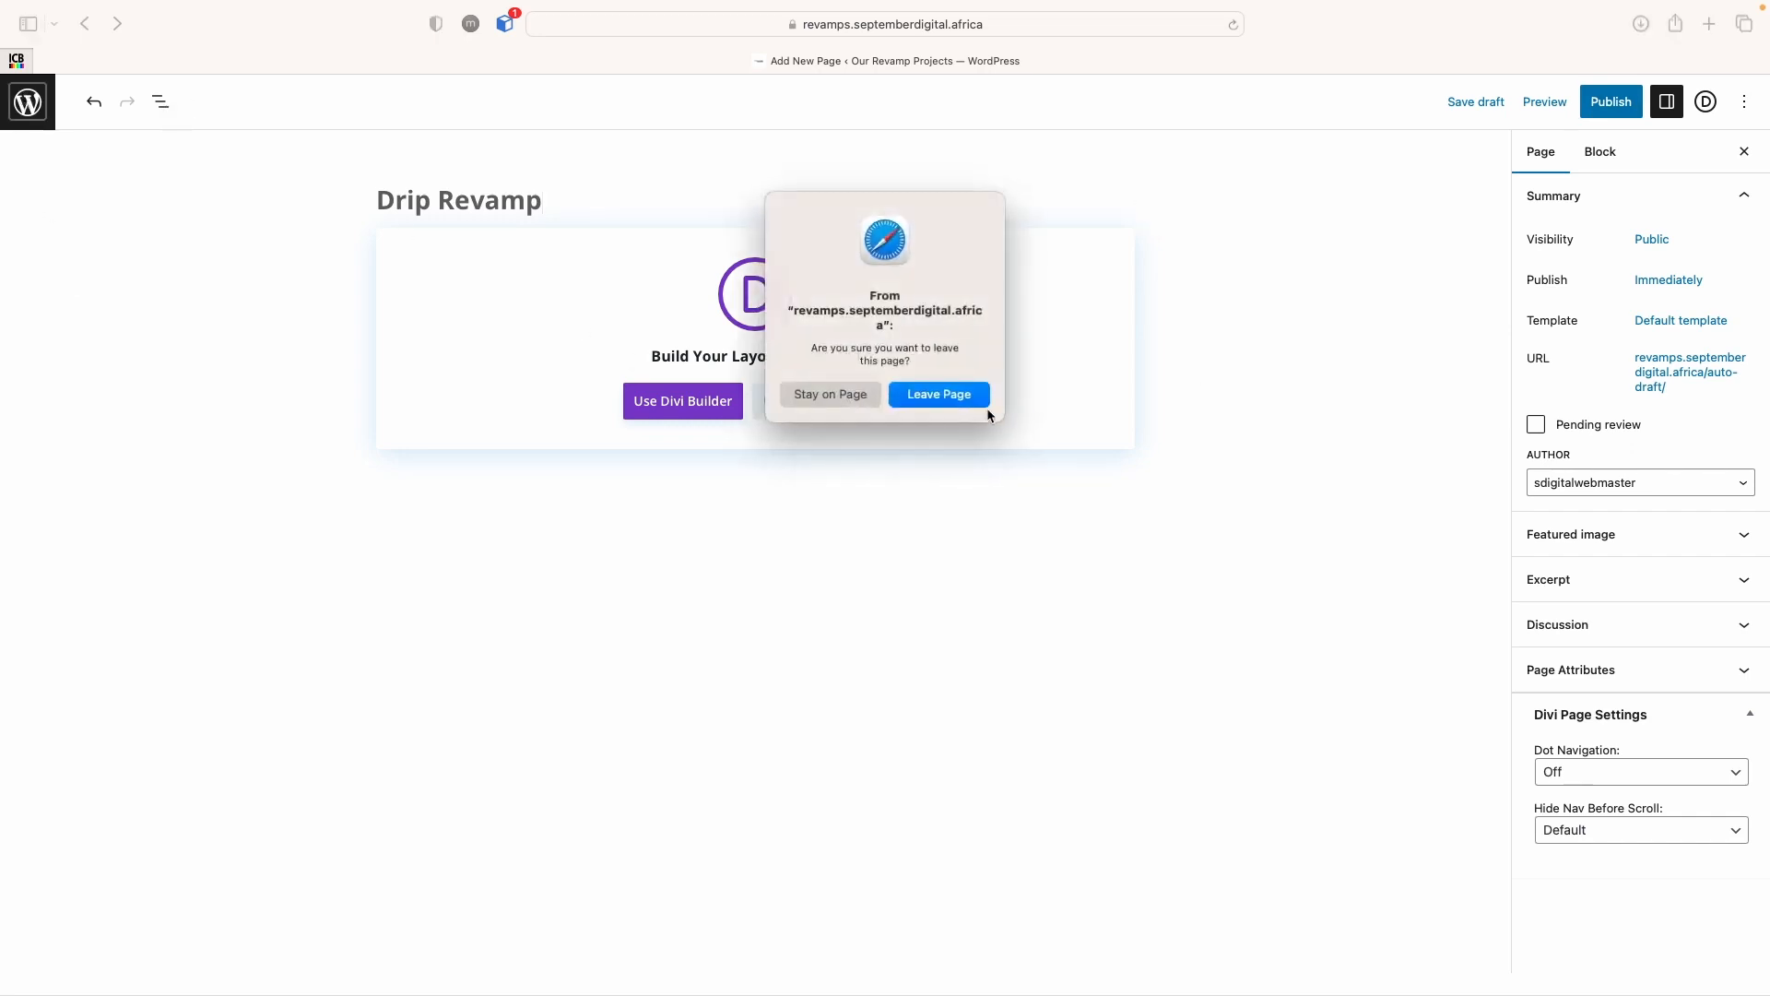
left_click(952, 394)
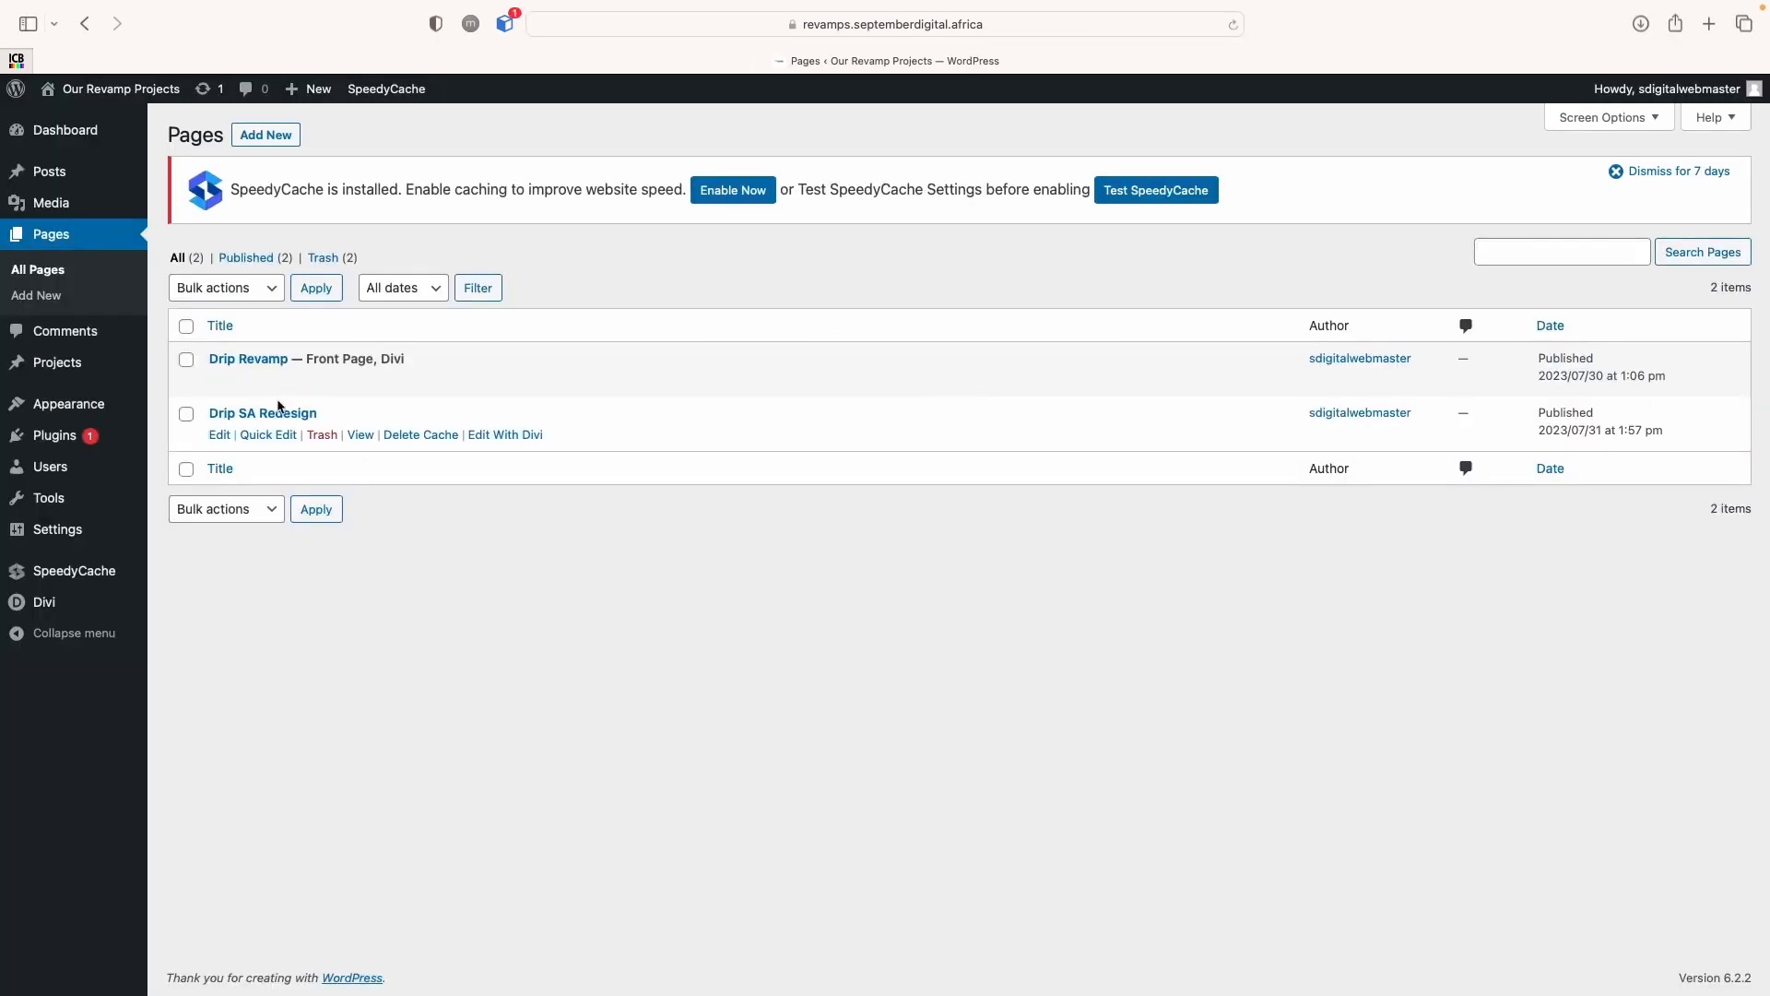
In the reading settings, set the static homepage to Drip SA Redesign and save the changes
mouse_move(72, 539)
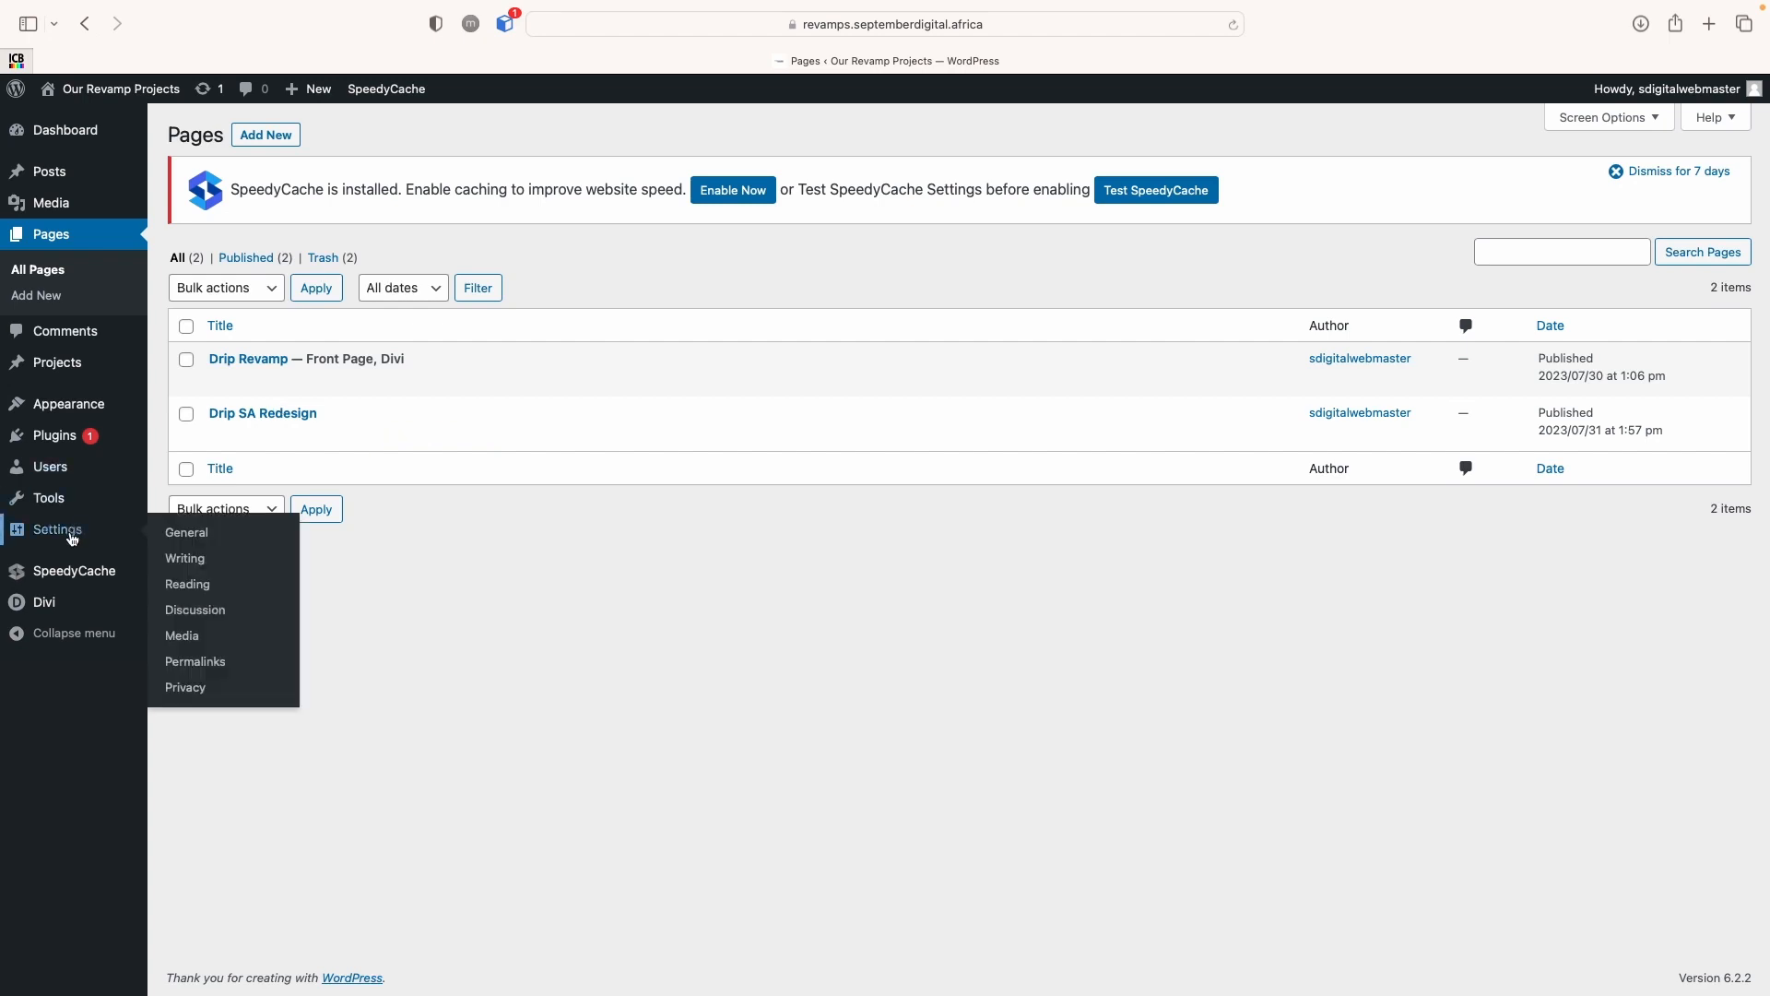
left_click(188, 585)
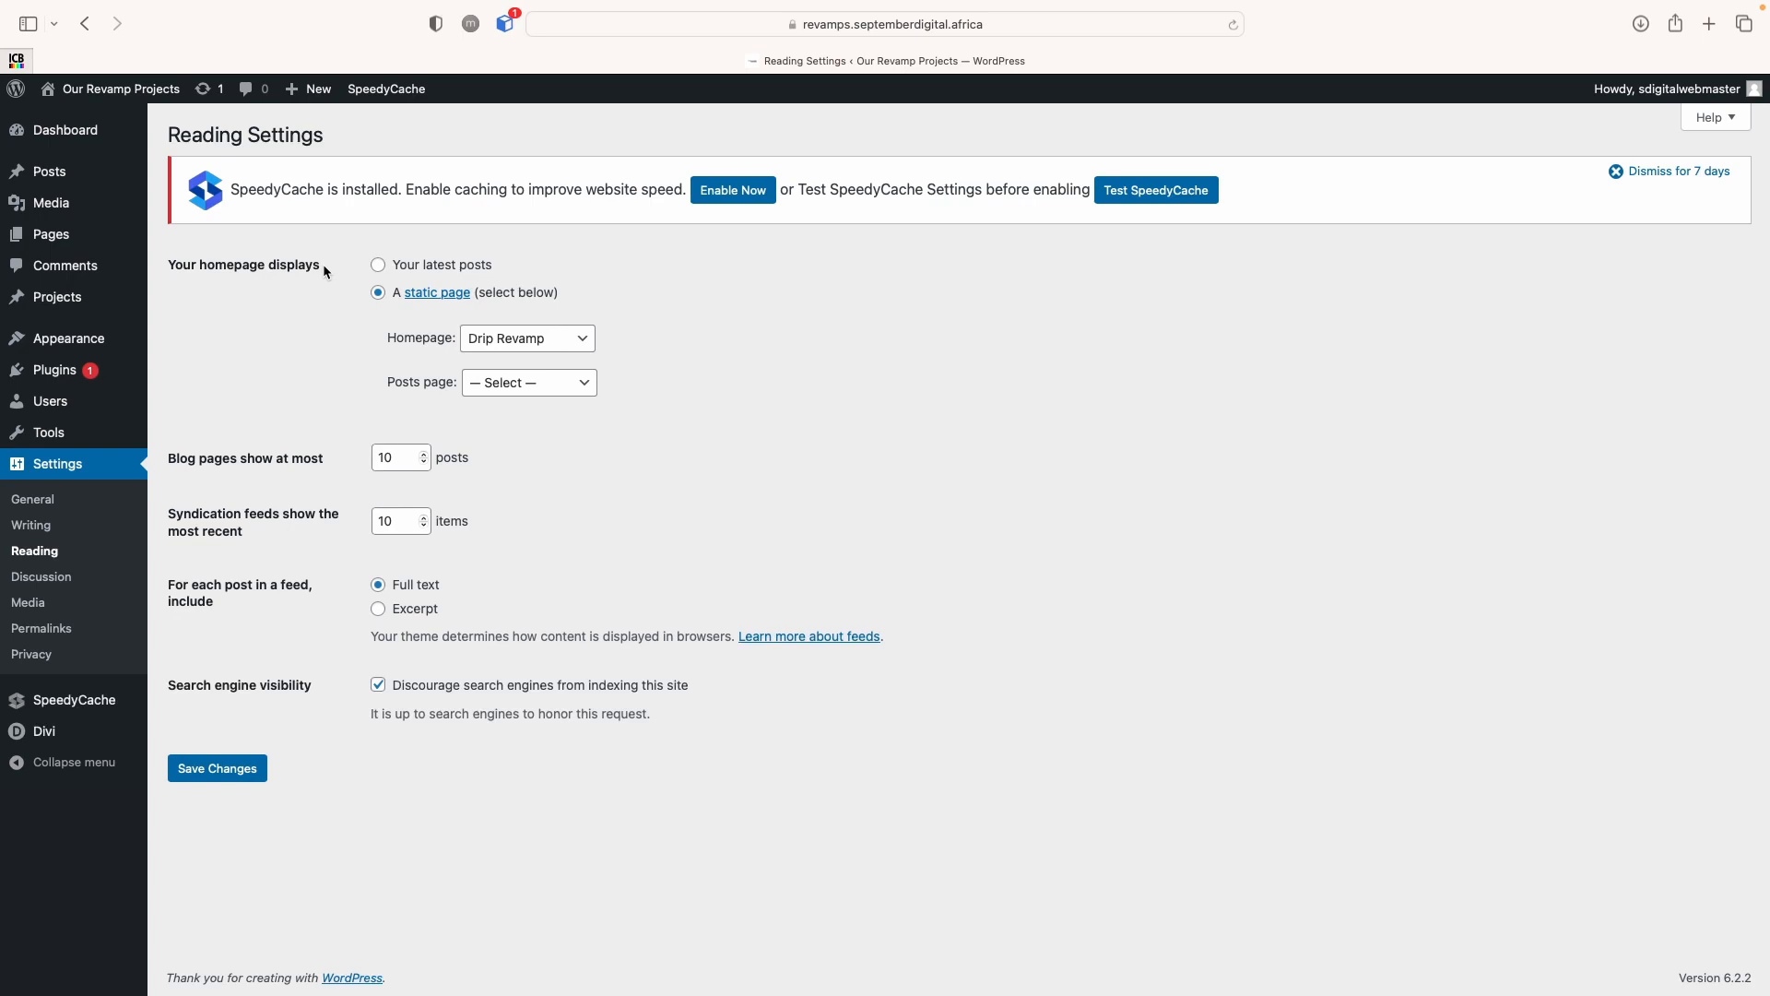
left_click(537, 350)
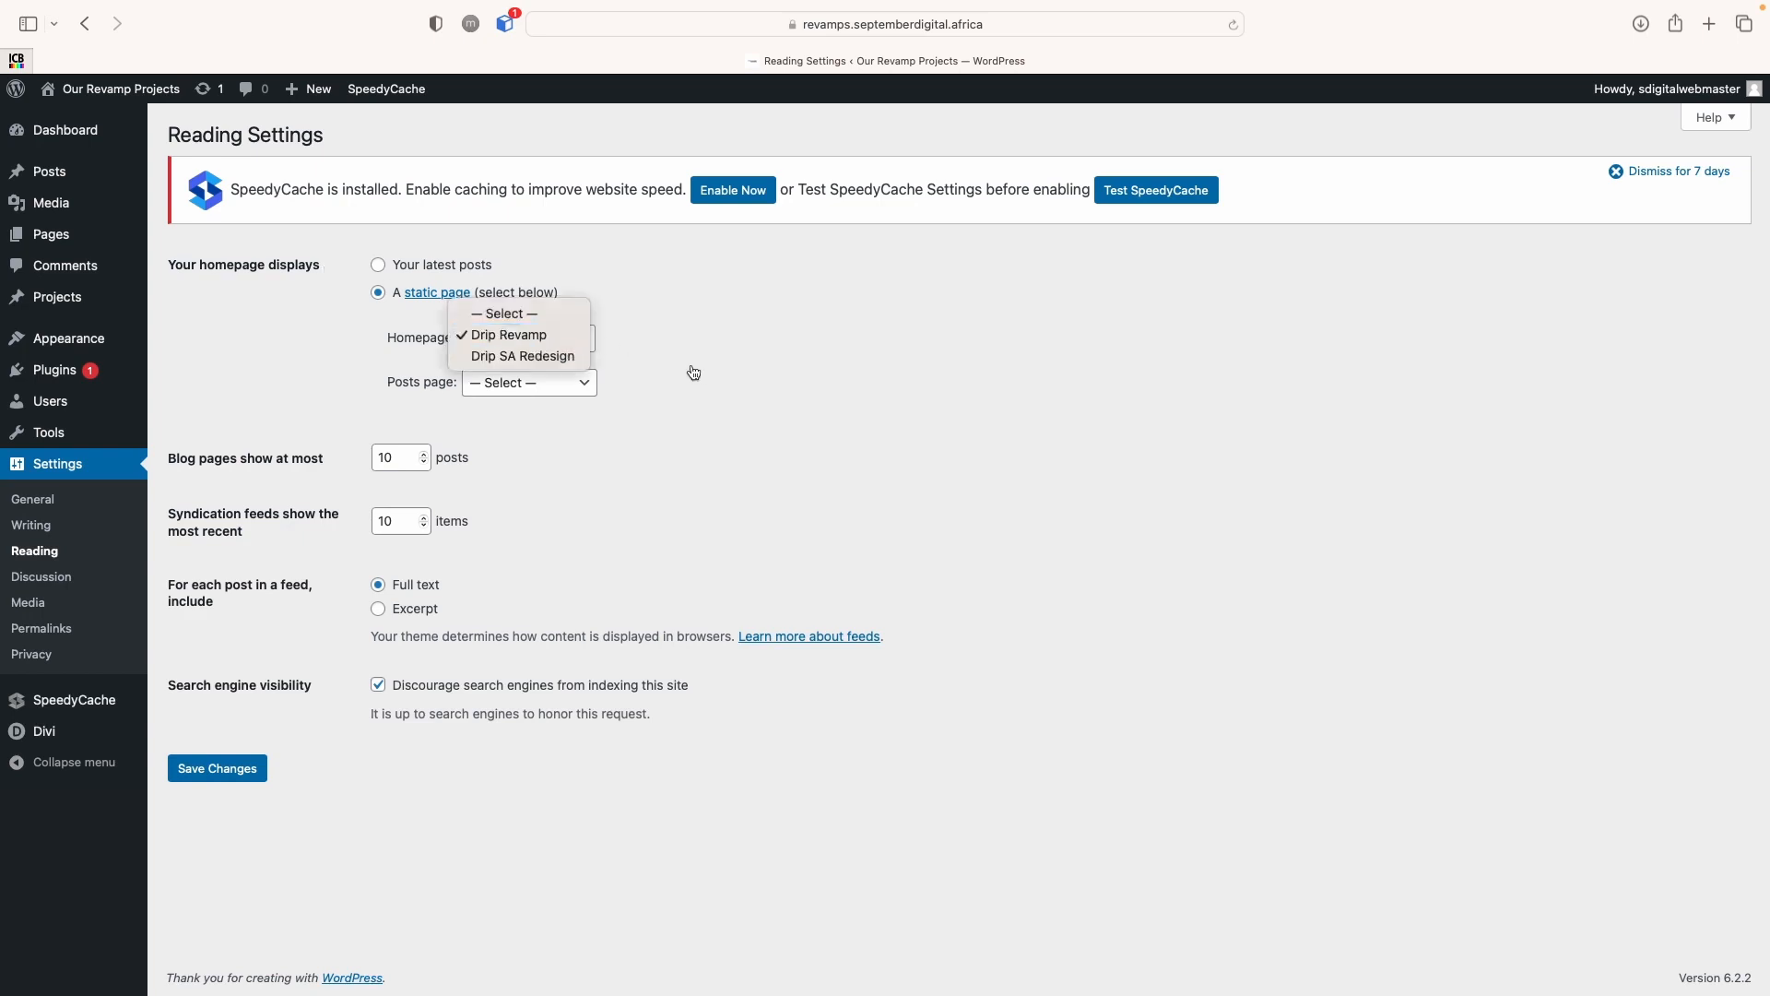
left_click(501, 363)
left_click(564, 426)
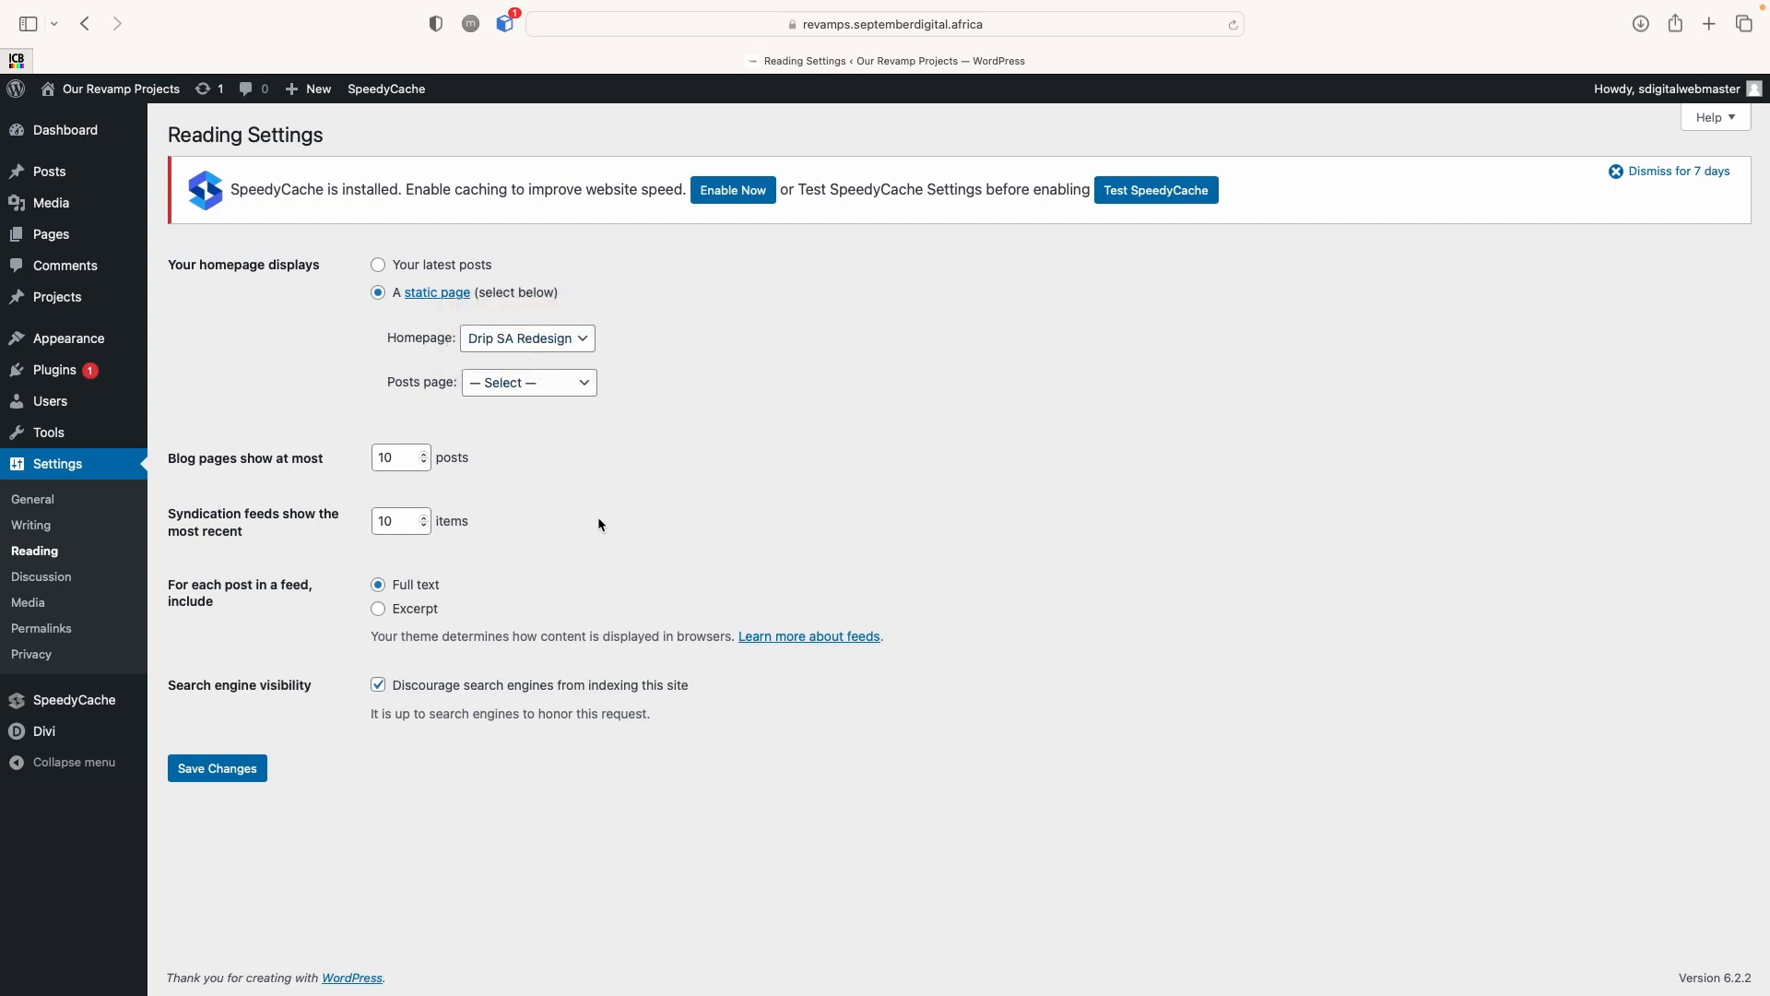
left_click(251, 772)
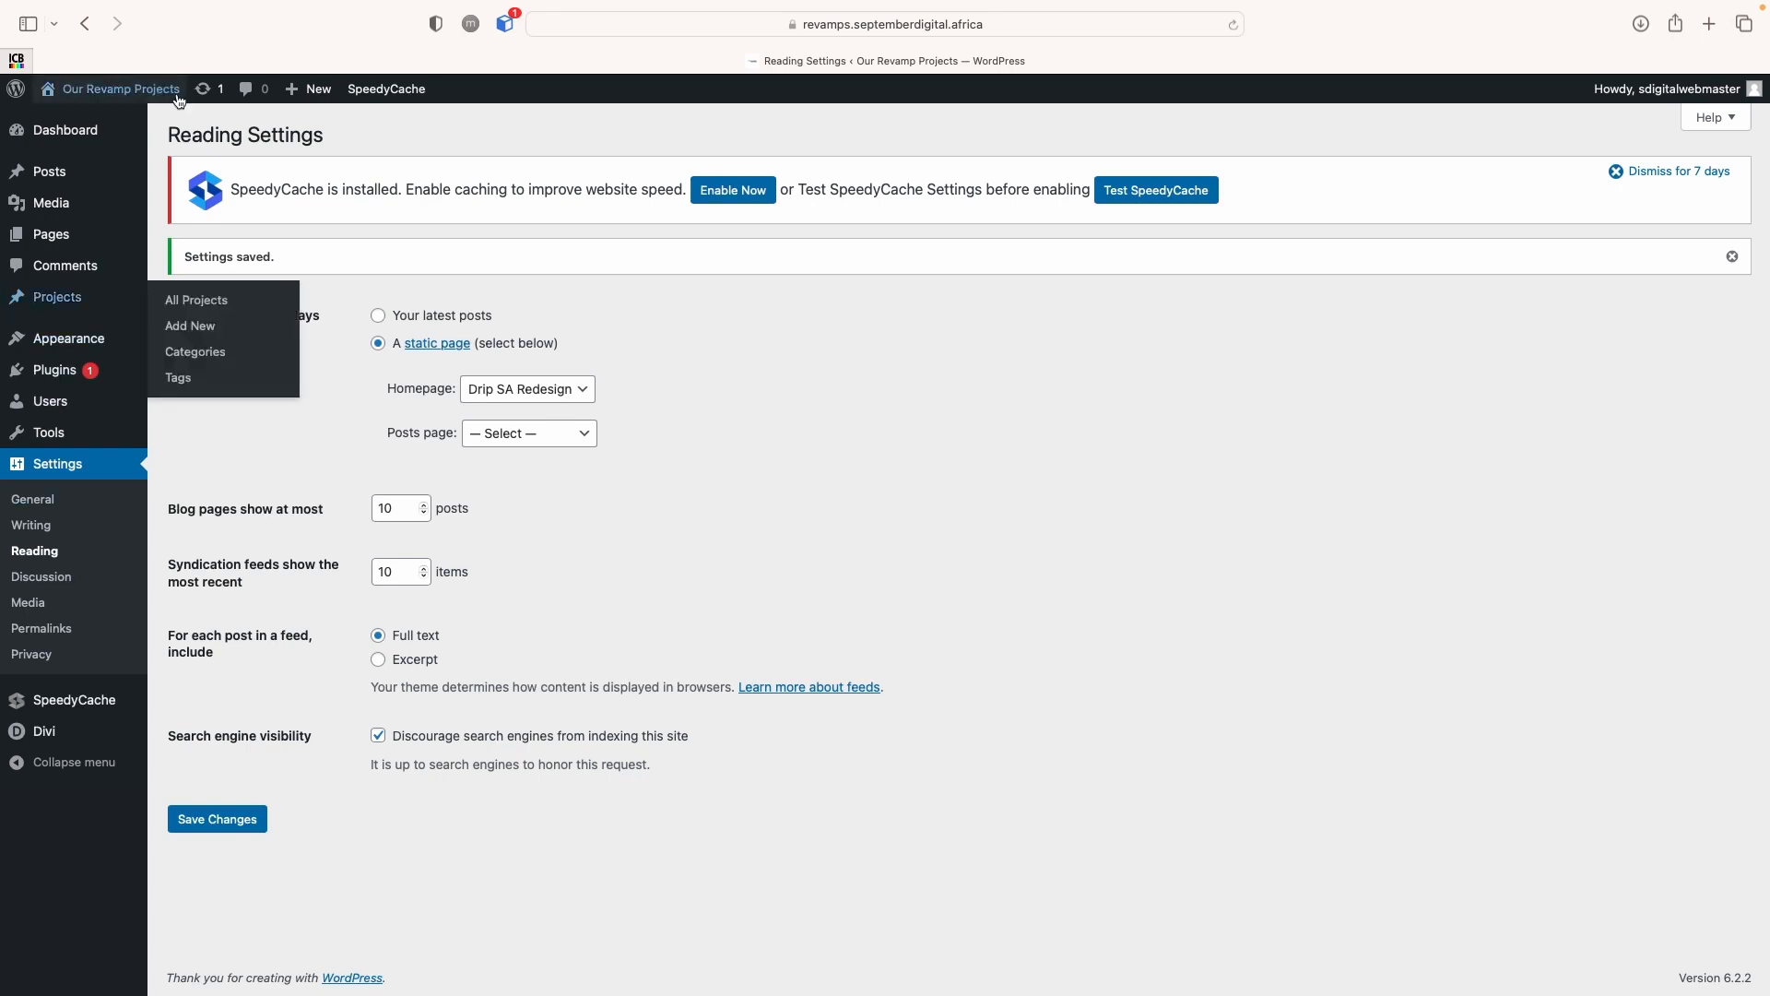
Visit the live site to check its home page and return to the WordPress dashboard
mouse_move(130, 88)
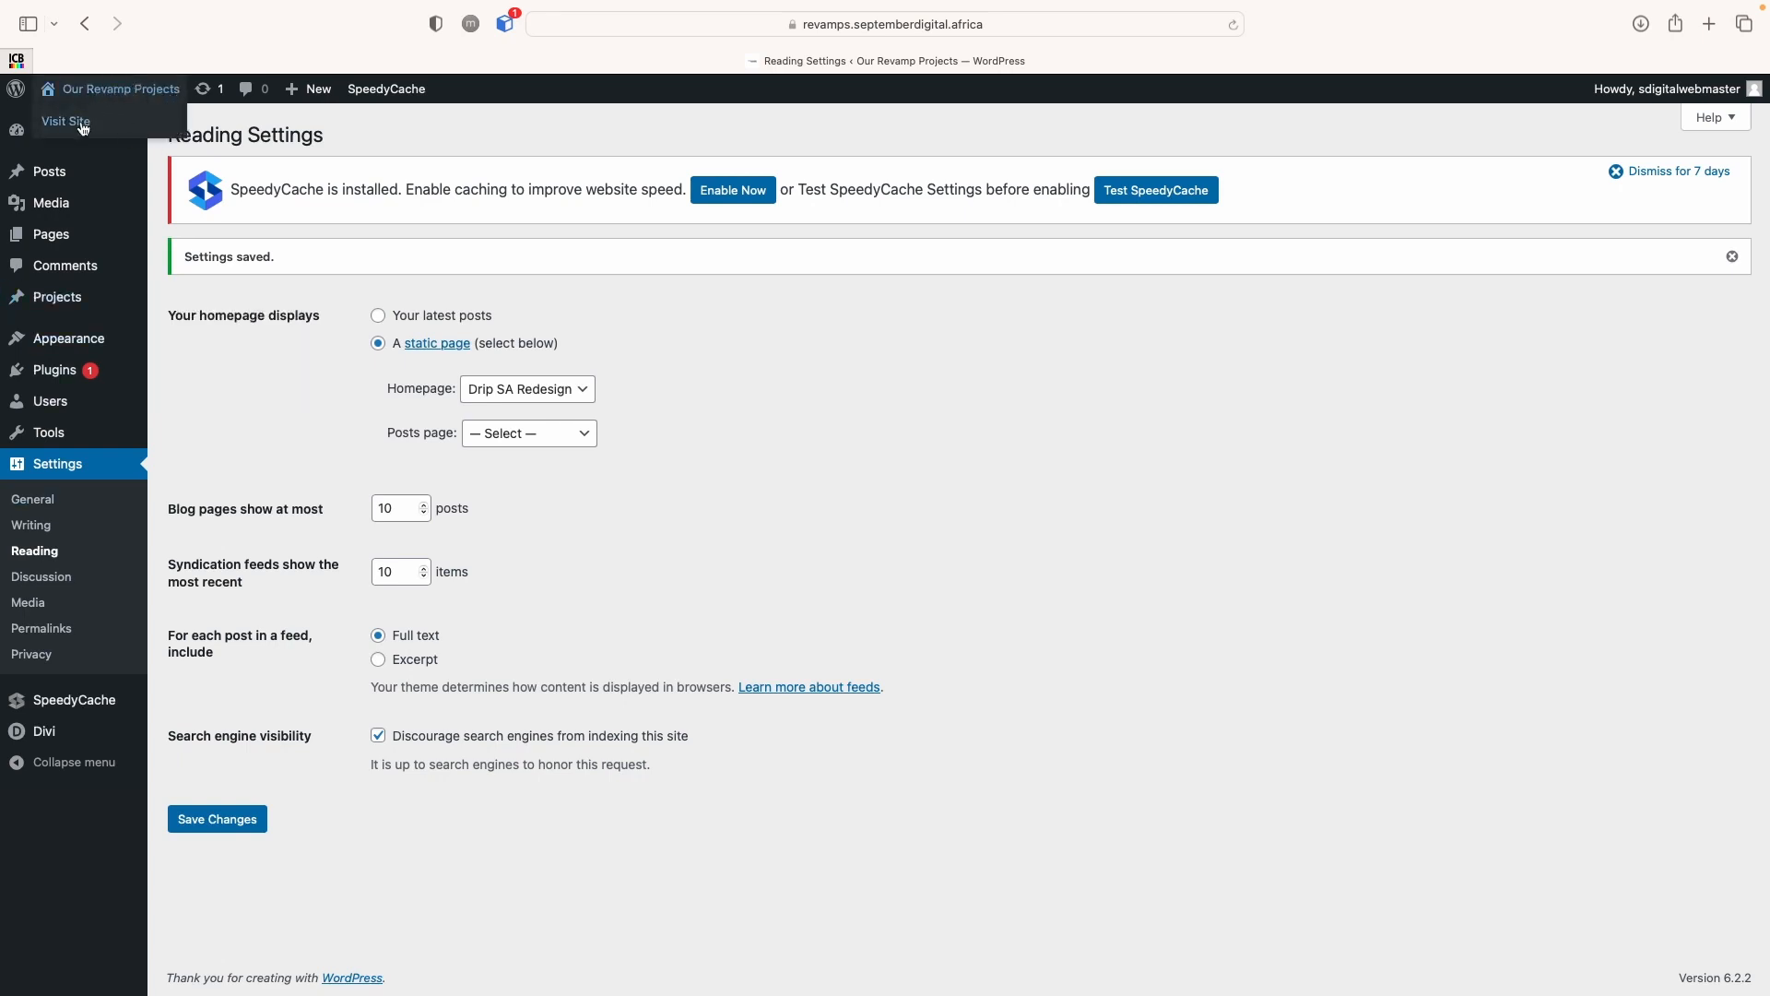
left_click(84, 129)
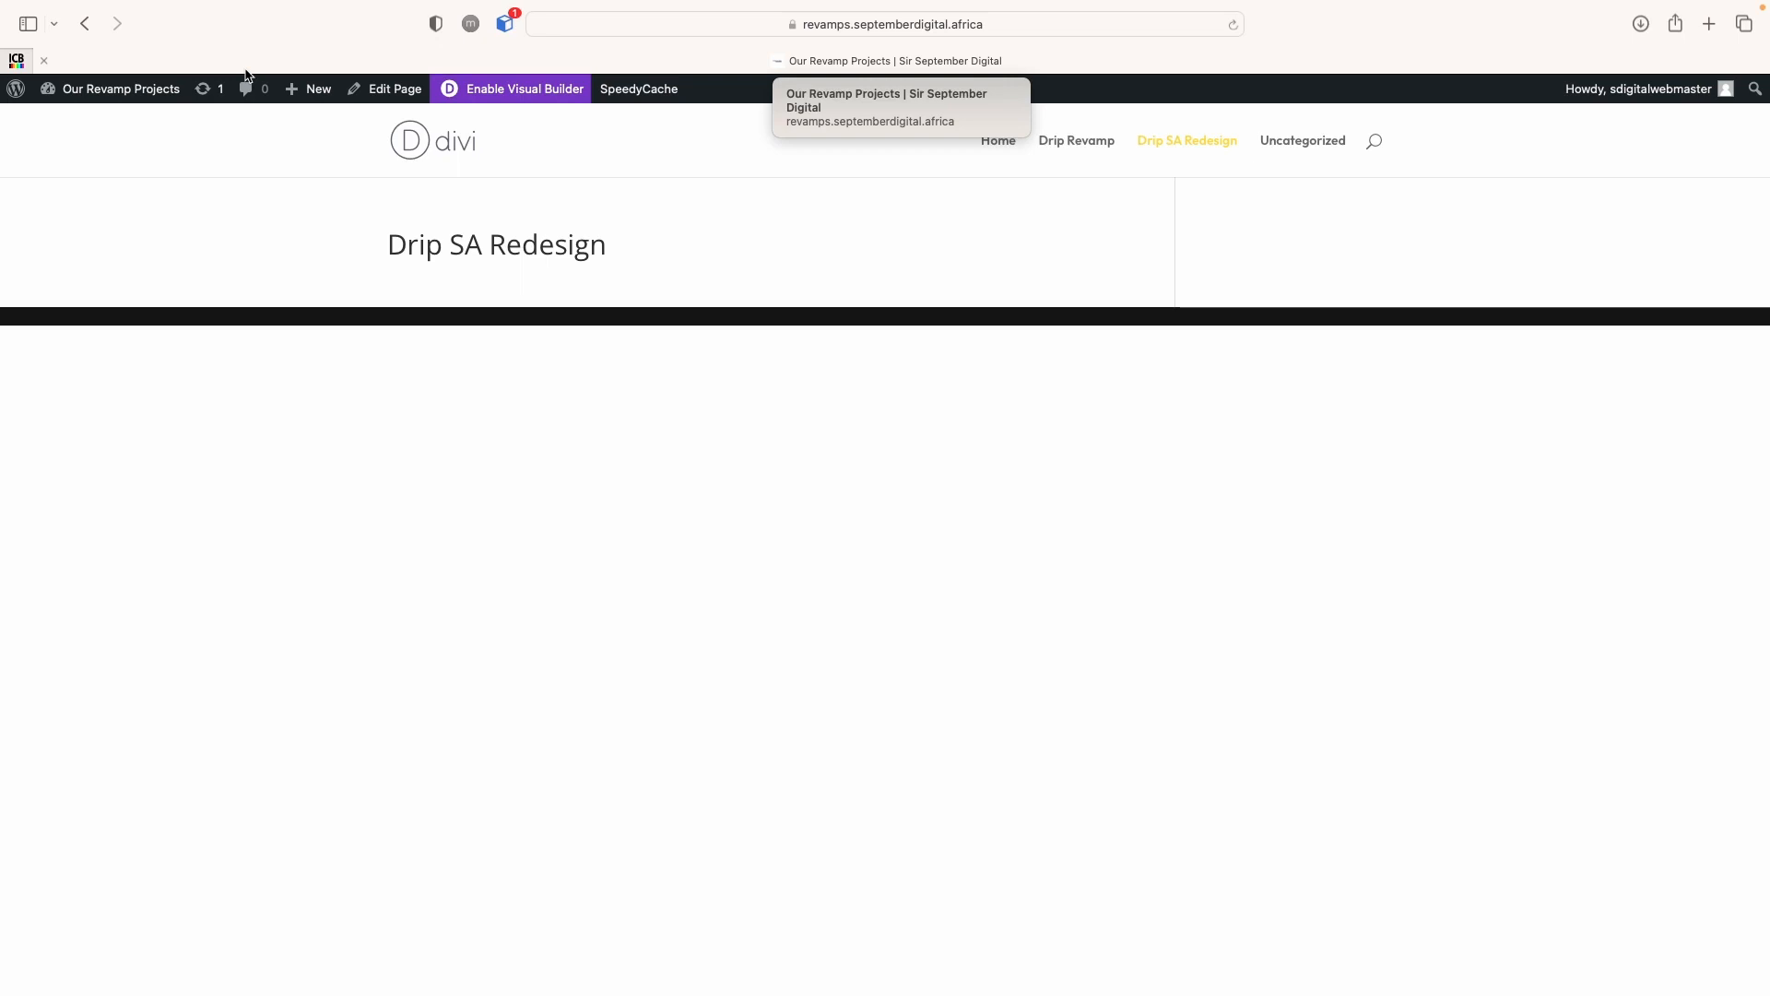
mouse_move(110, 89)
left_click(74, 127)
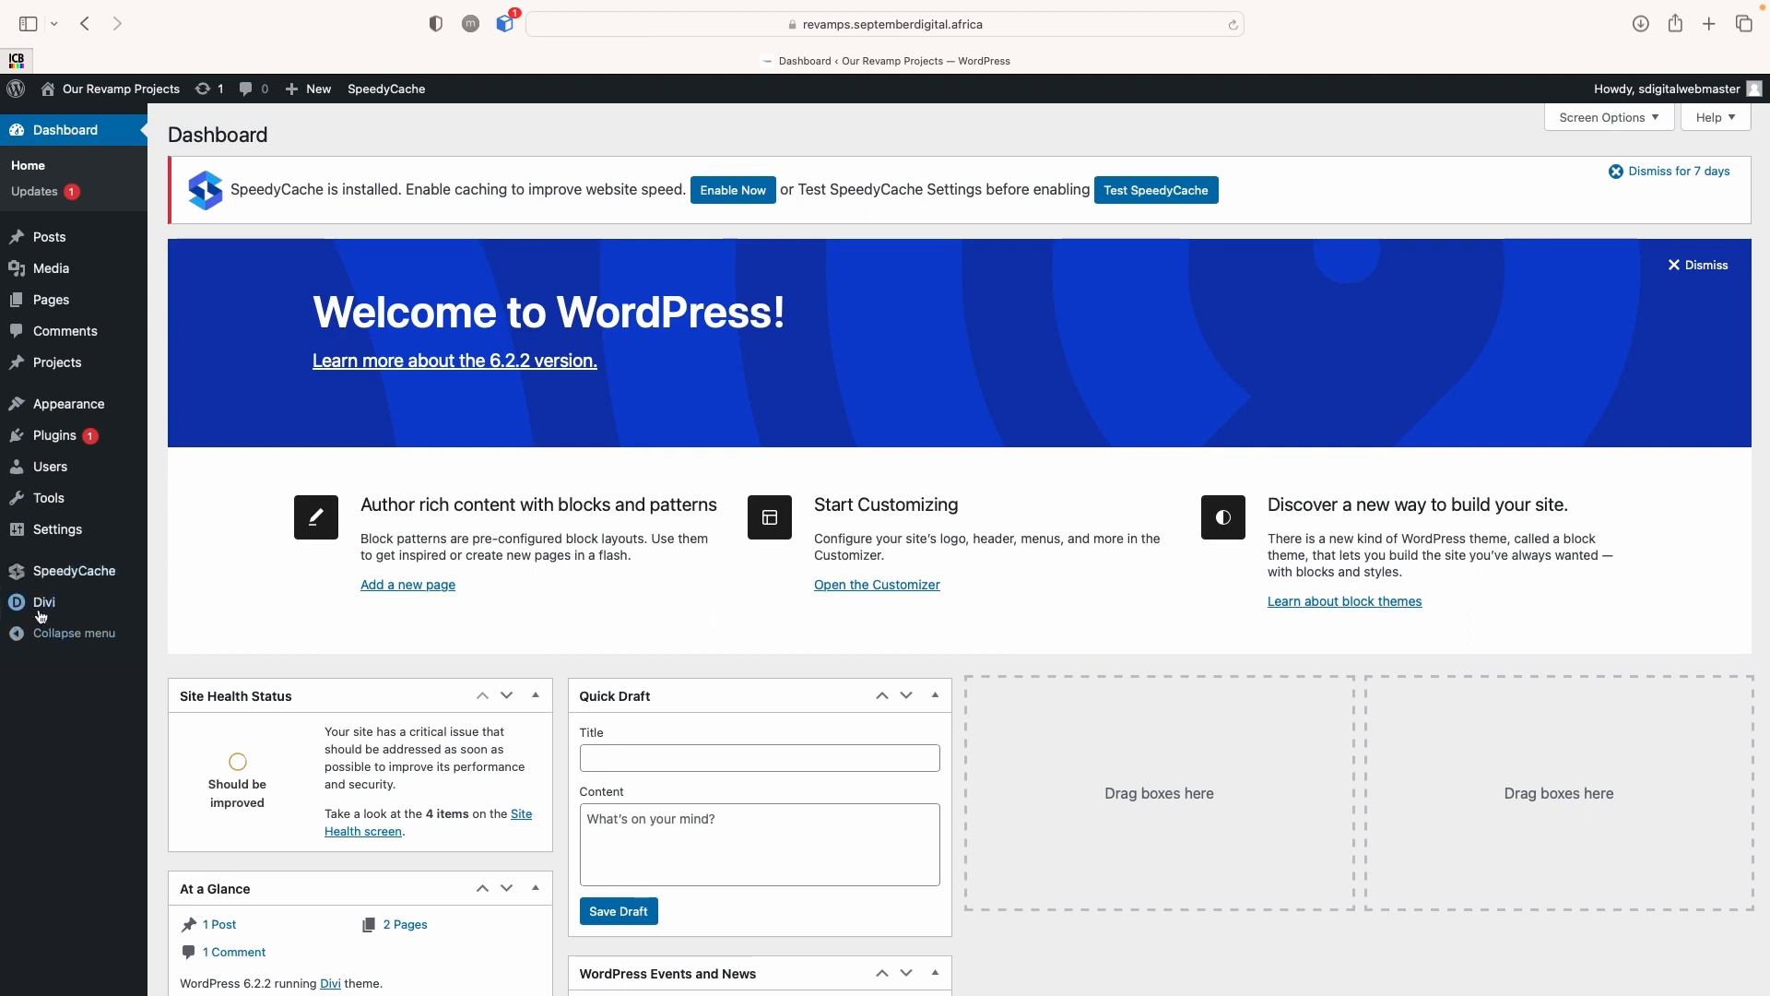
Open the Divi Theme Options and examine the default palette for the color pickers
mouse_move(39, 610)
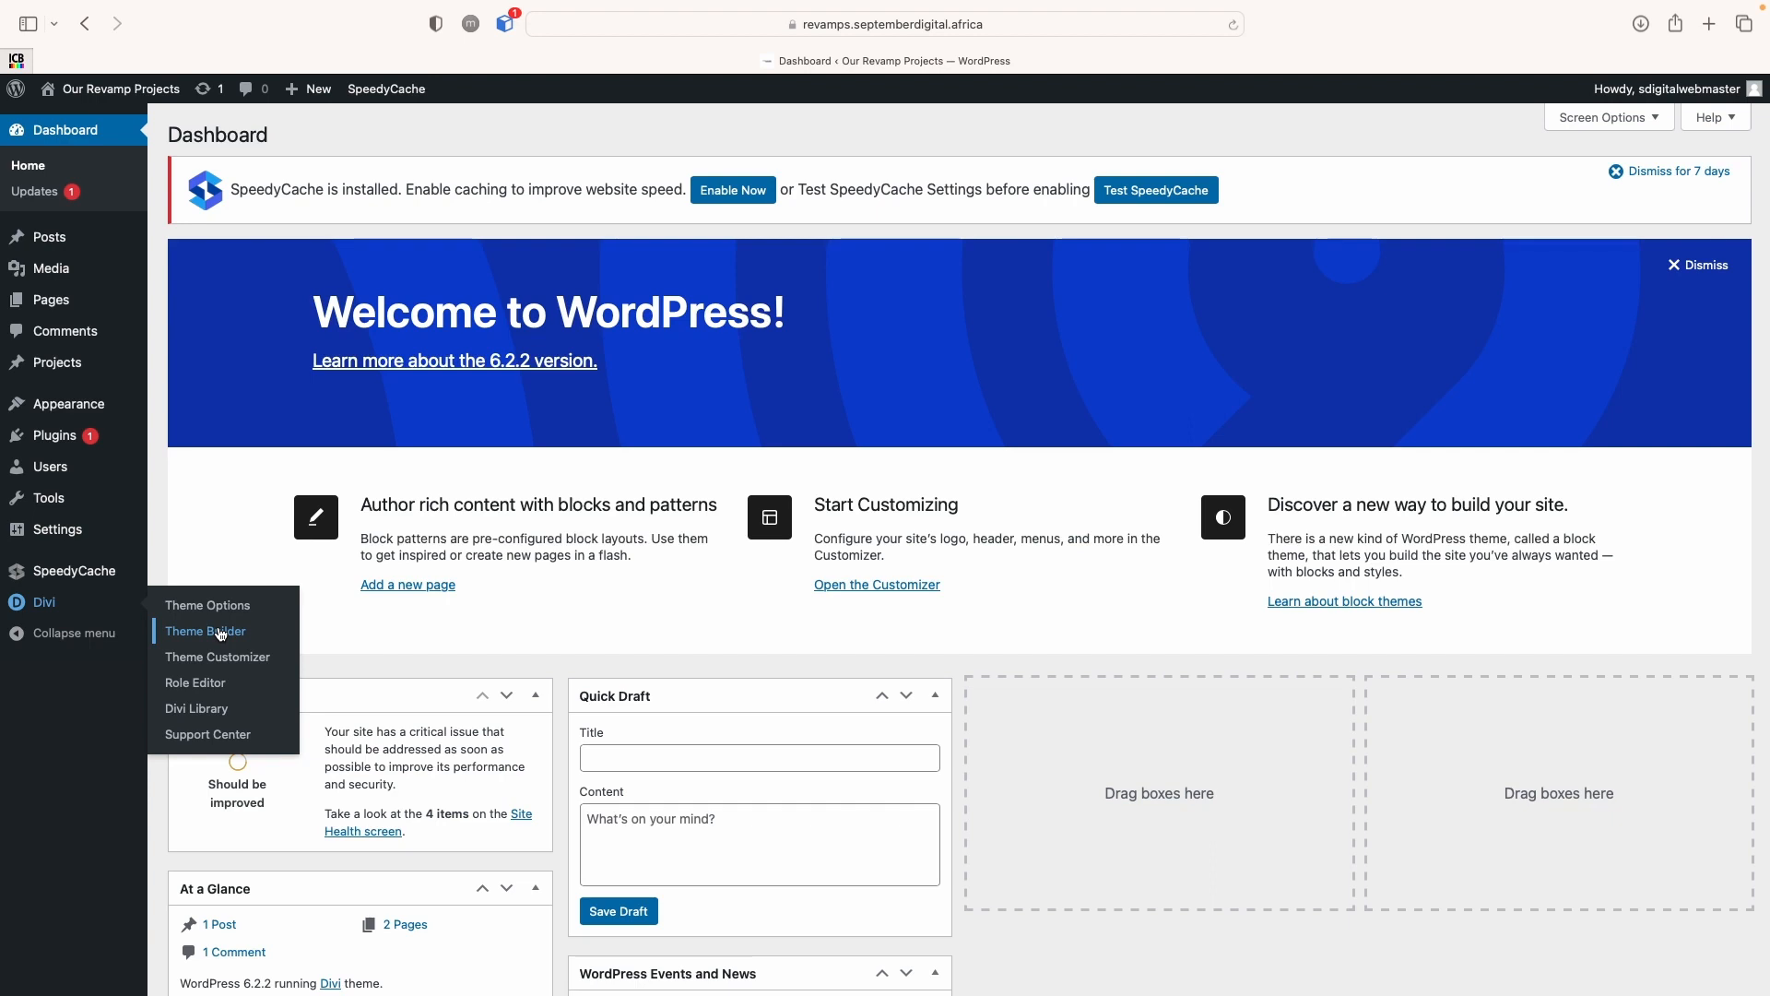
left_click(71, 615)
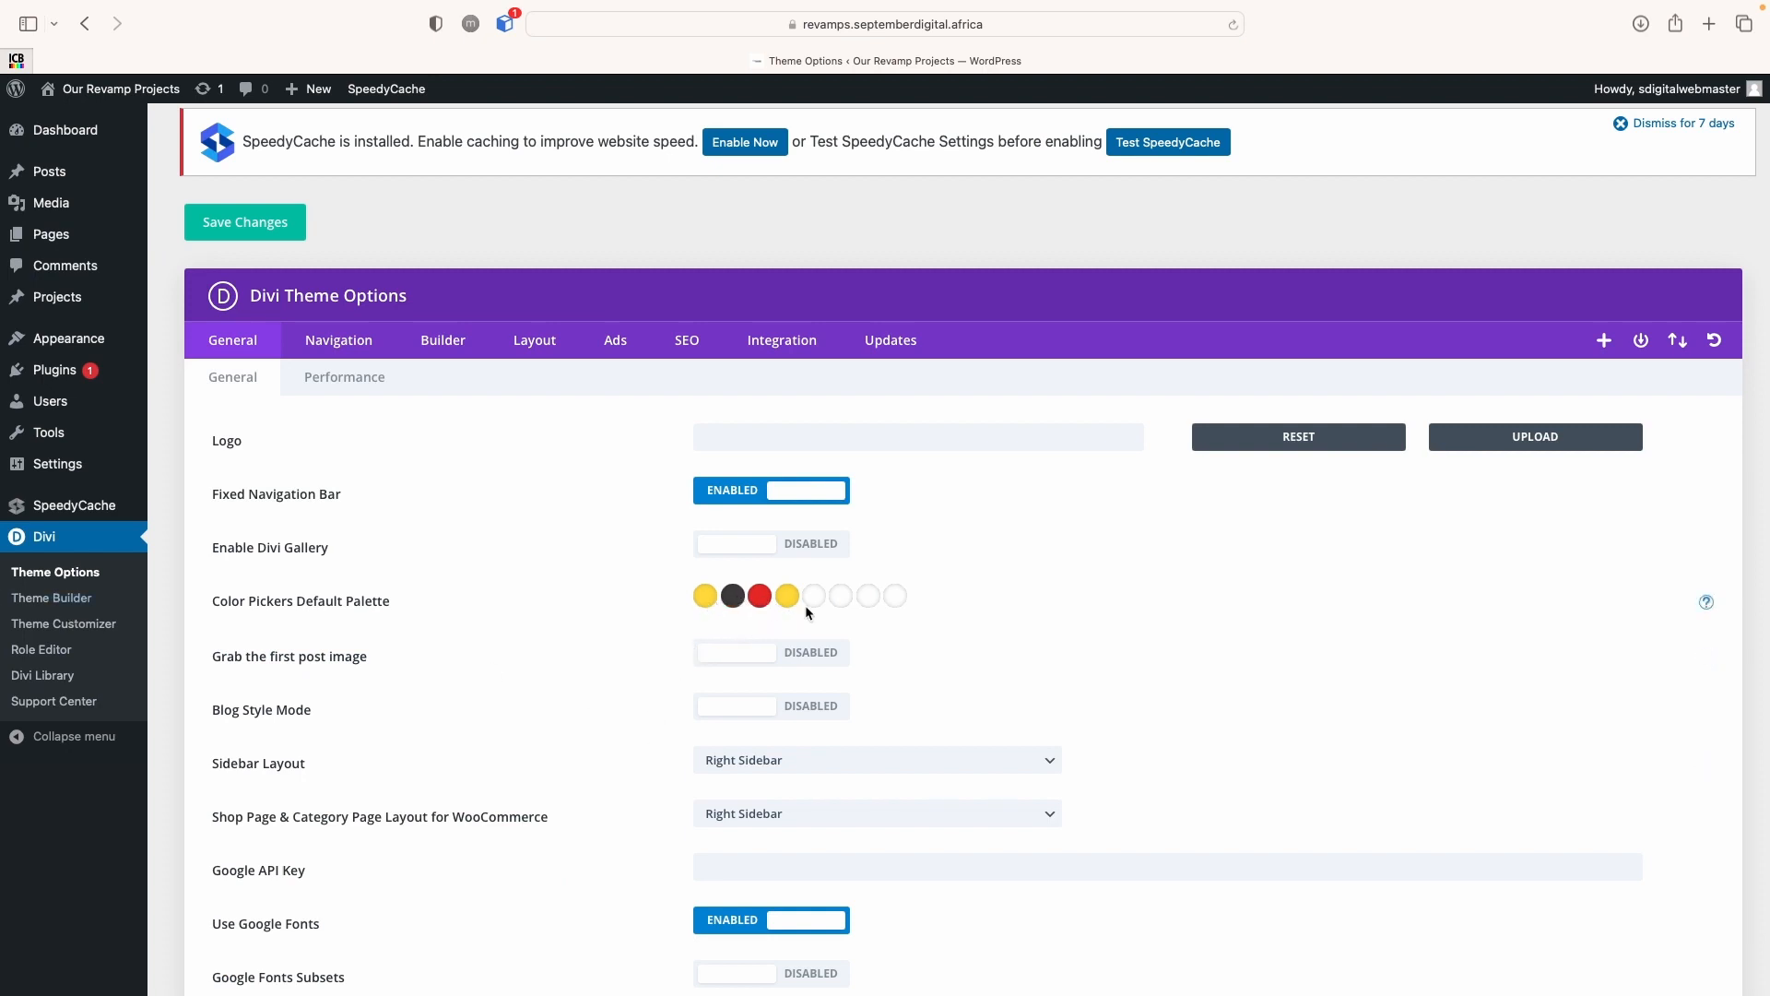
left_click(840, 599)
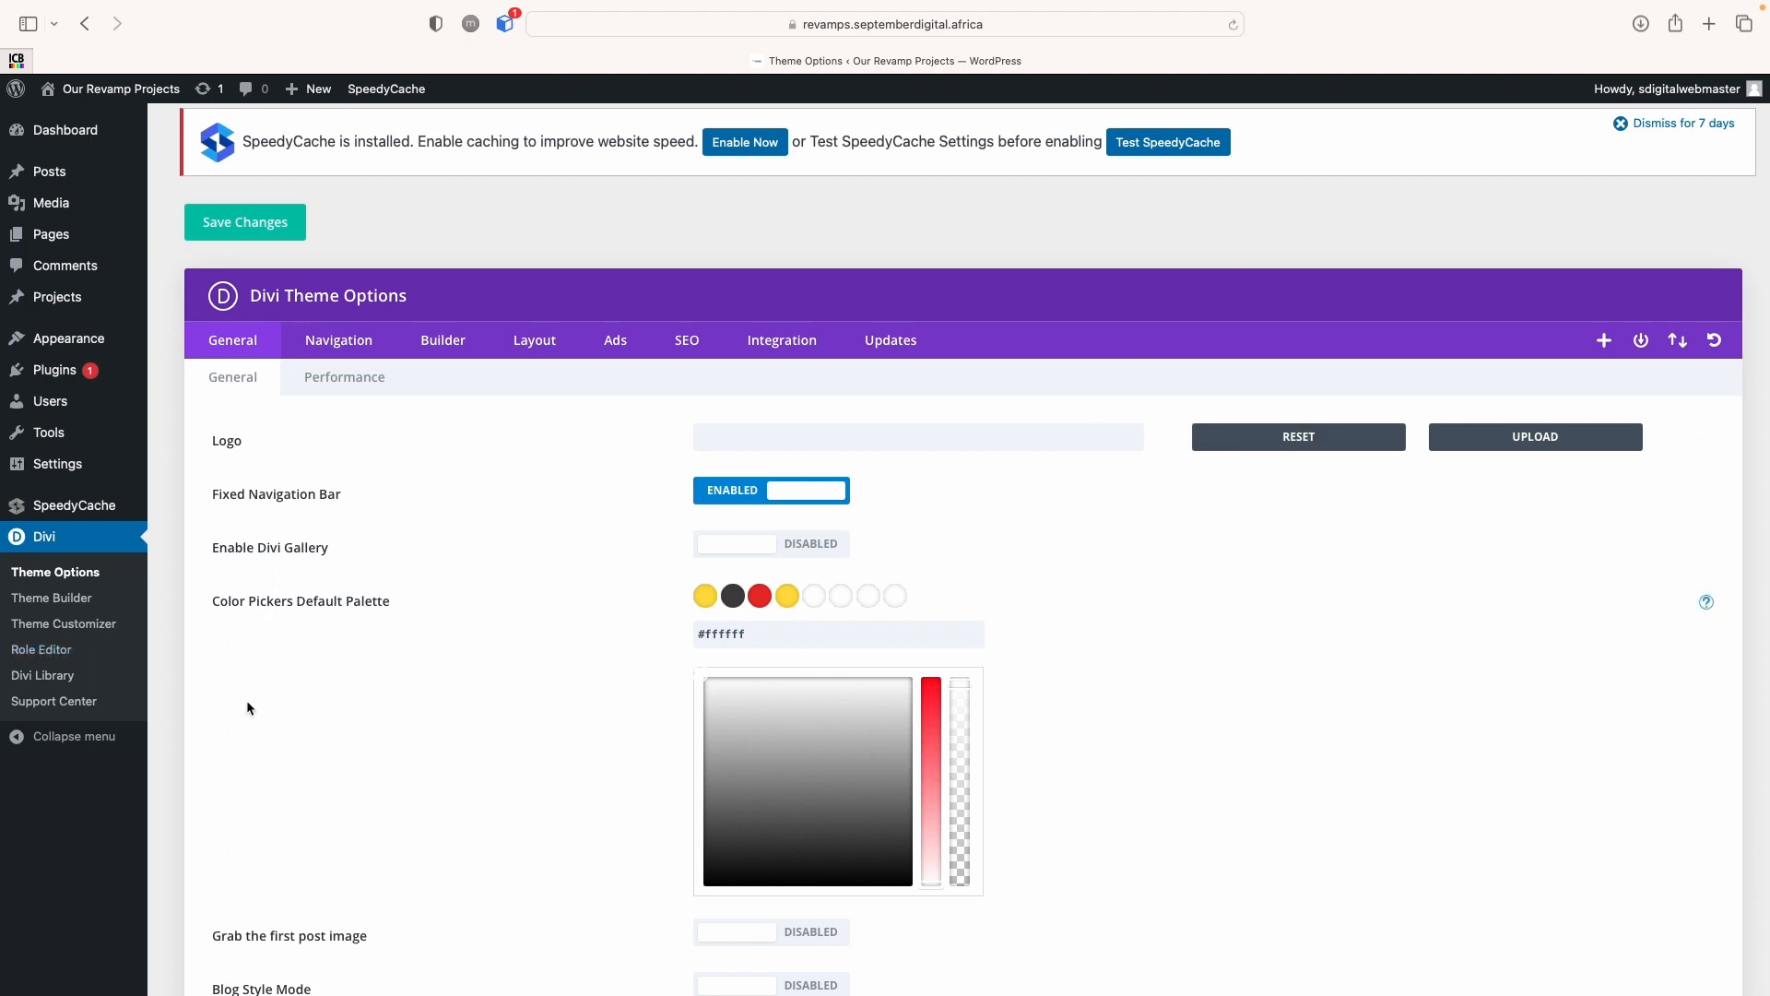
Create a new template in the Divi Theme Builder assigned to the specific page Drip SA Redesign
left_click(48, 599)
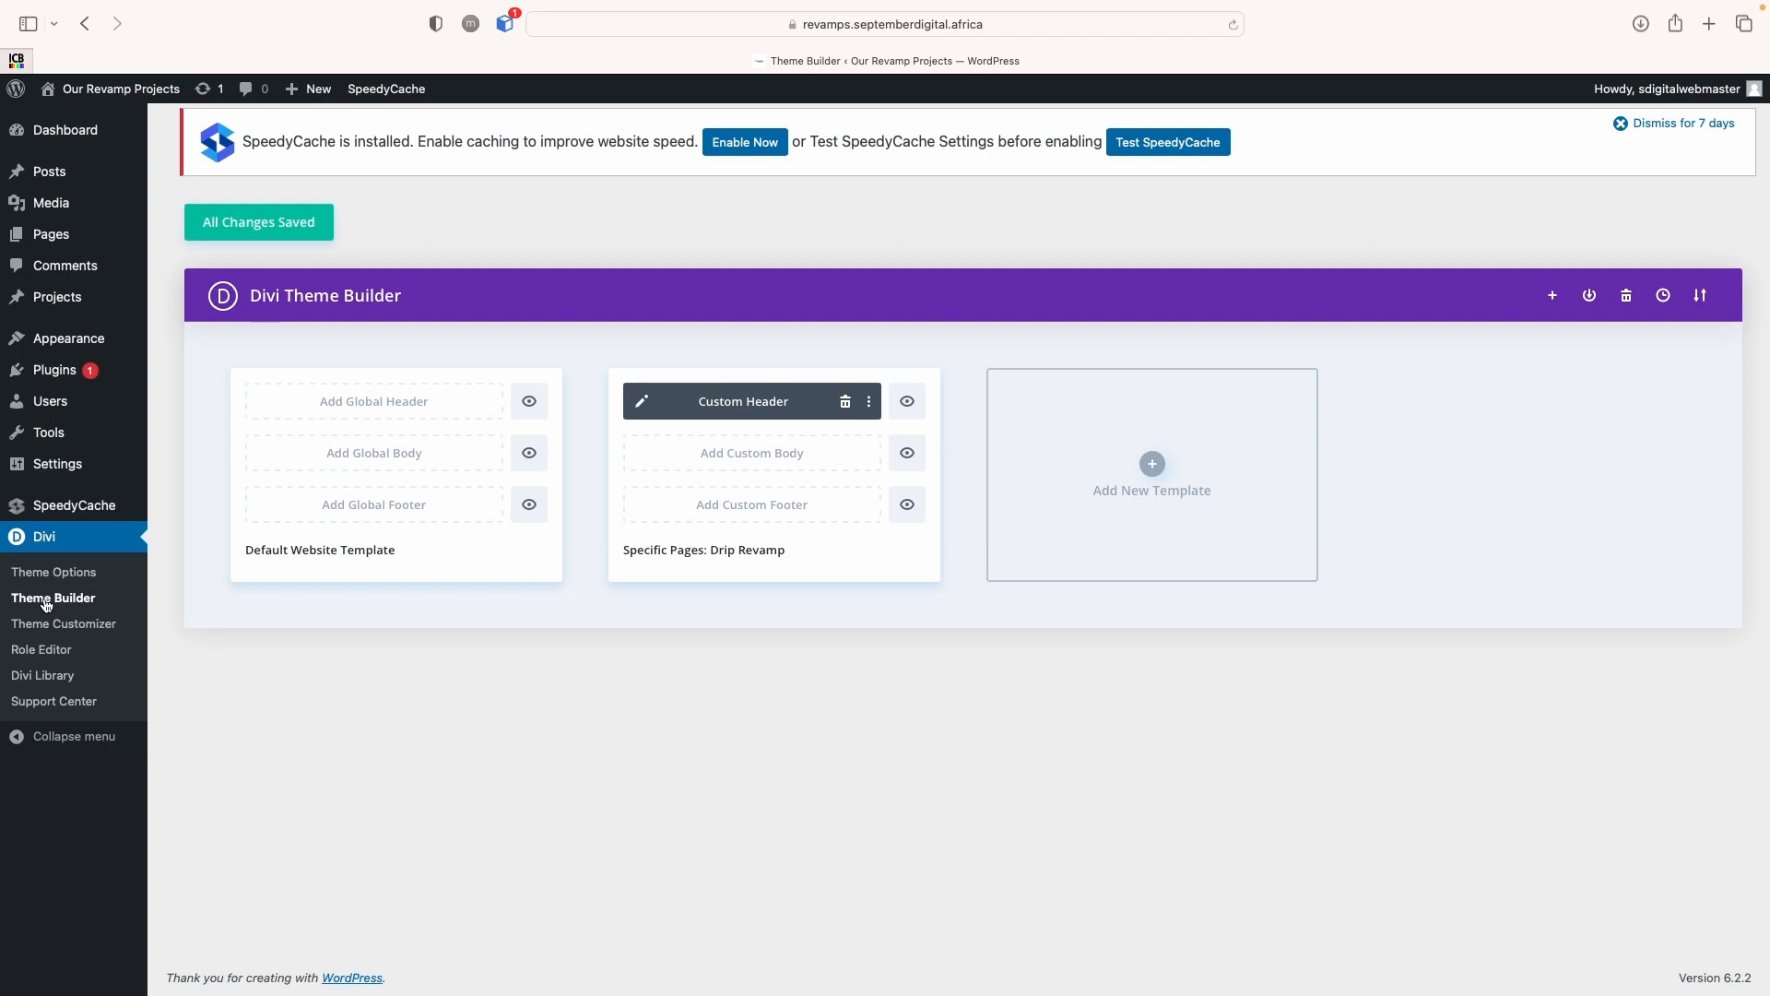
left_click(1143, 471)
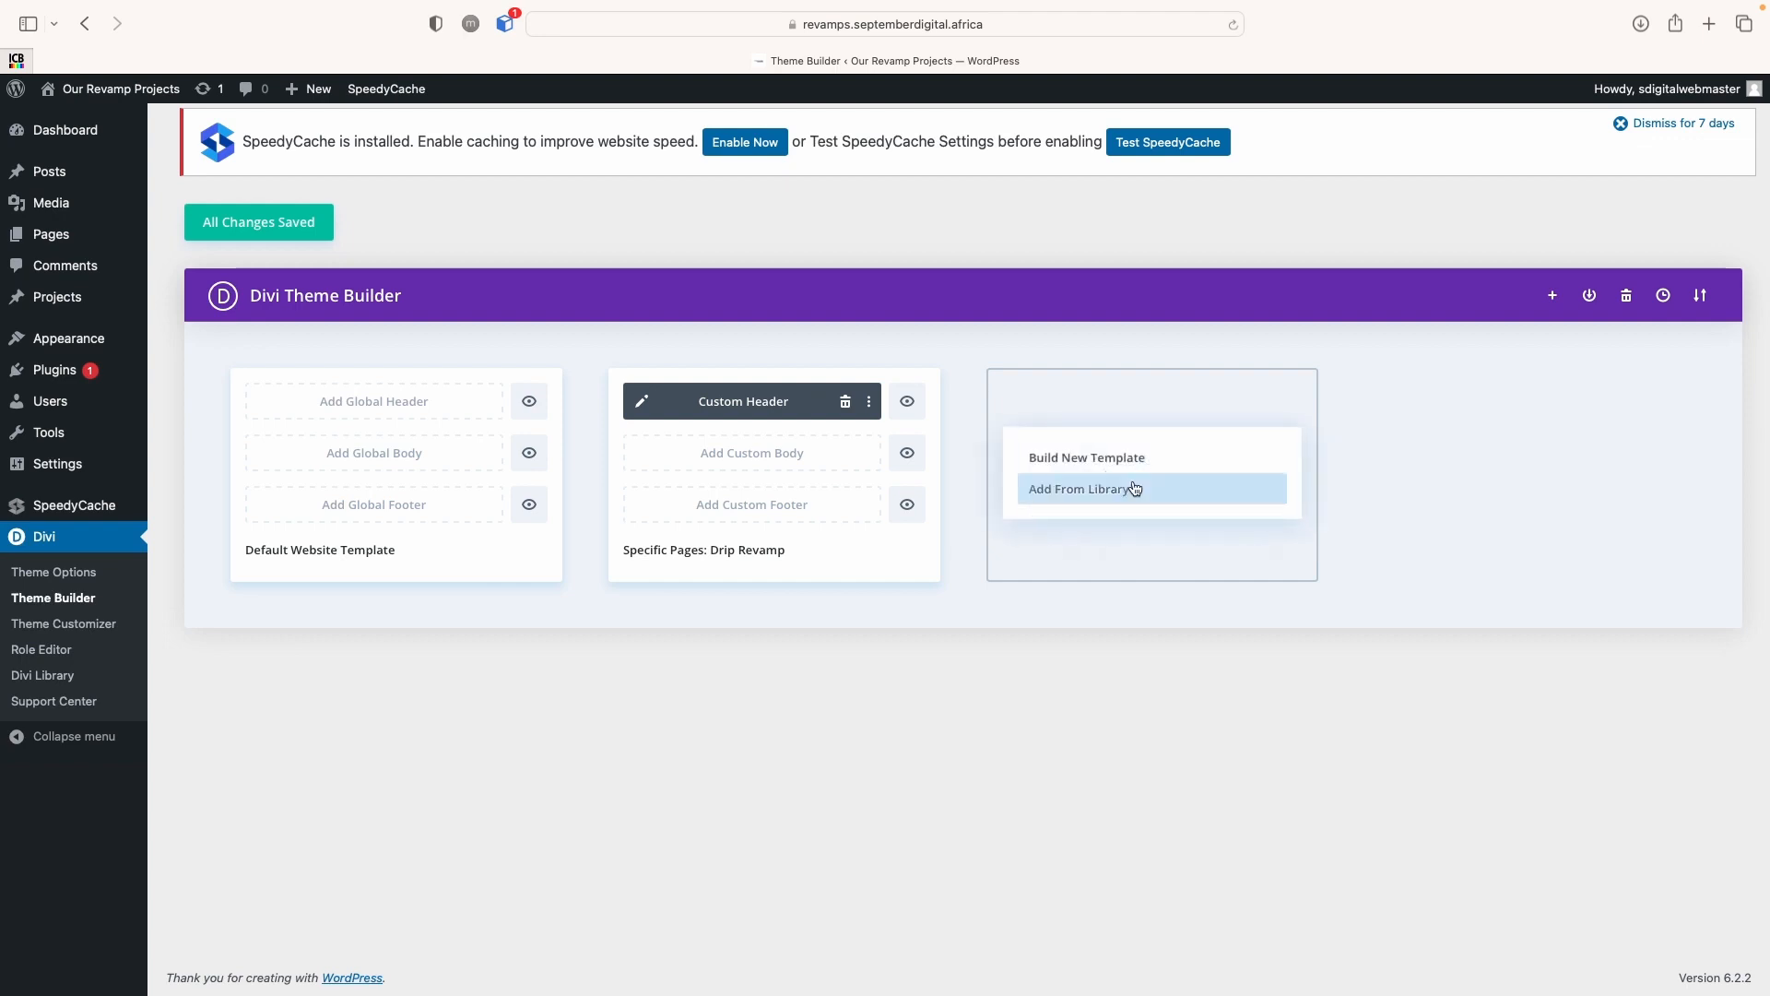
left_click(1116, 465)
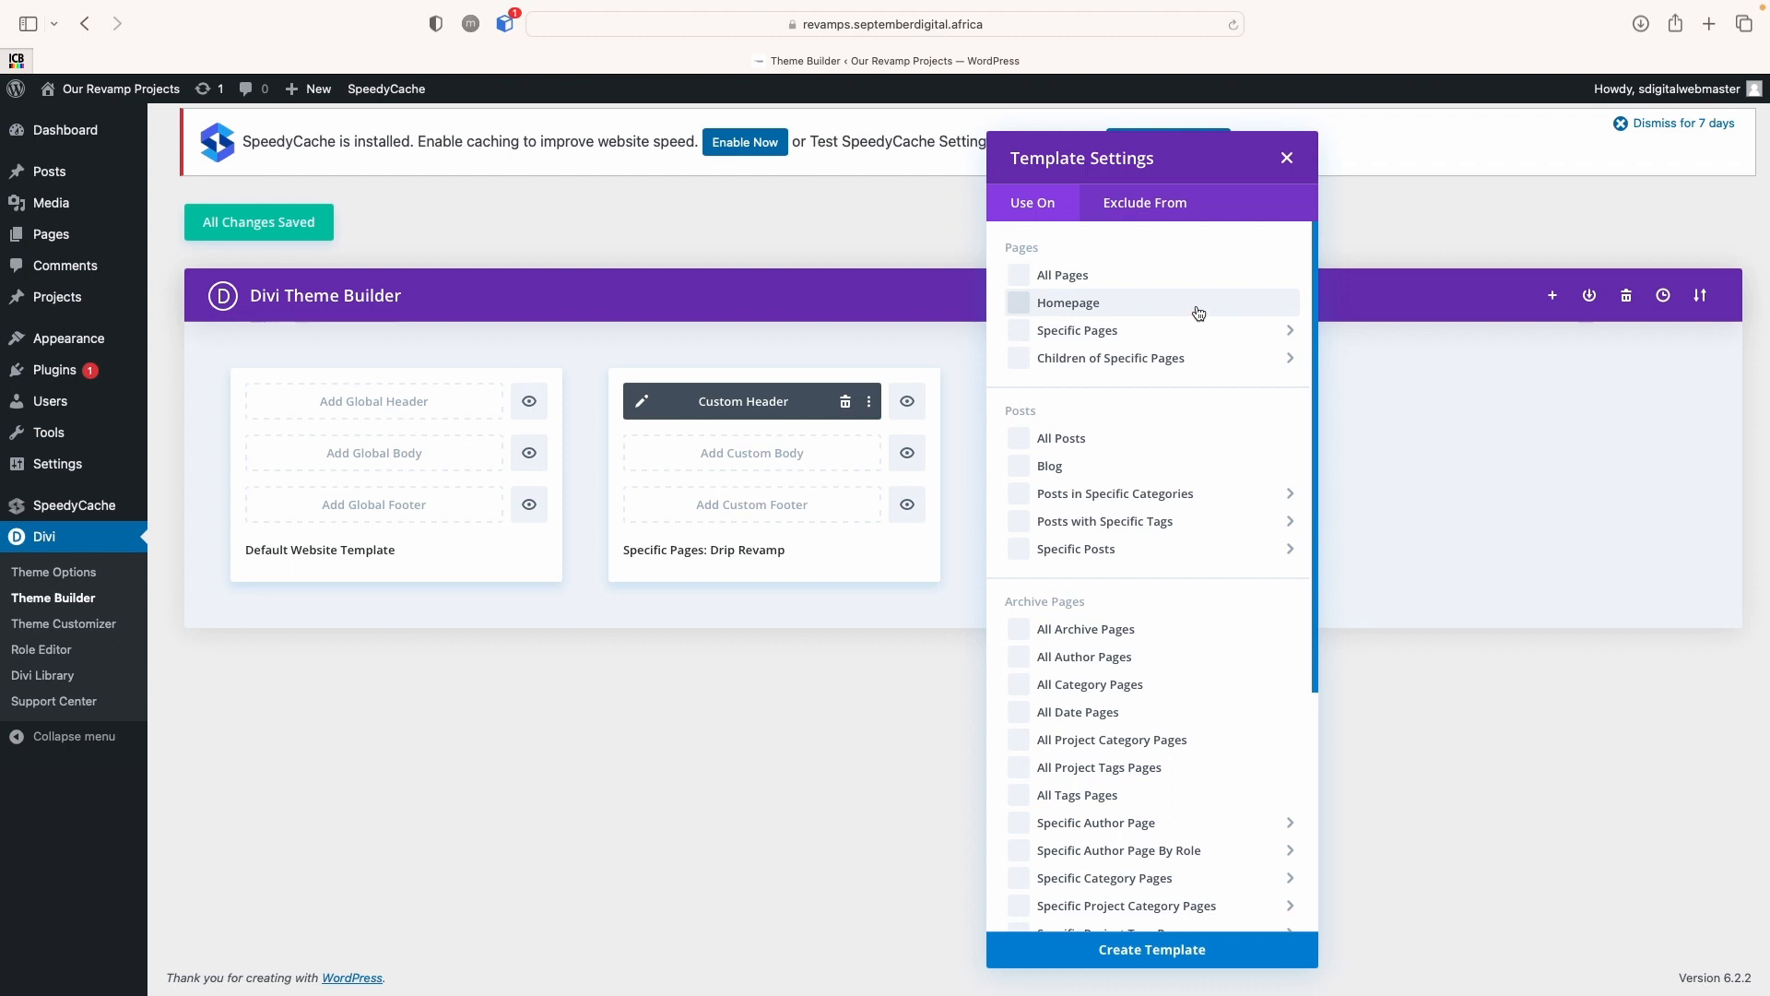
mouse_move(1183, 344)
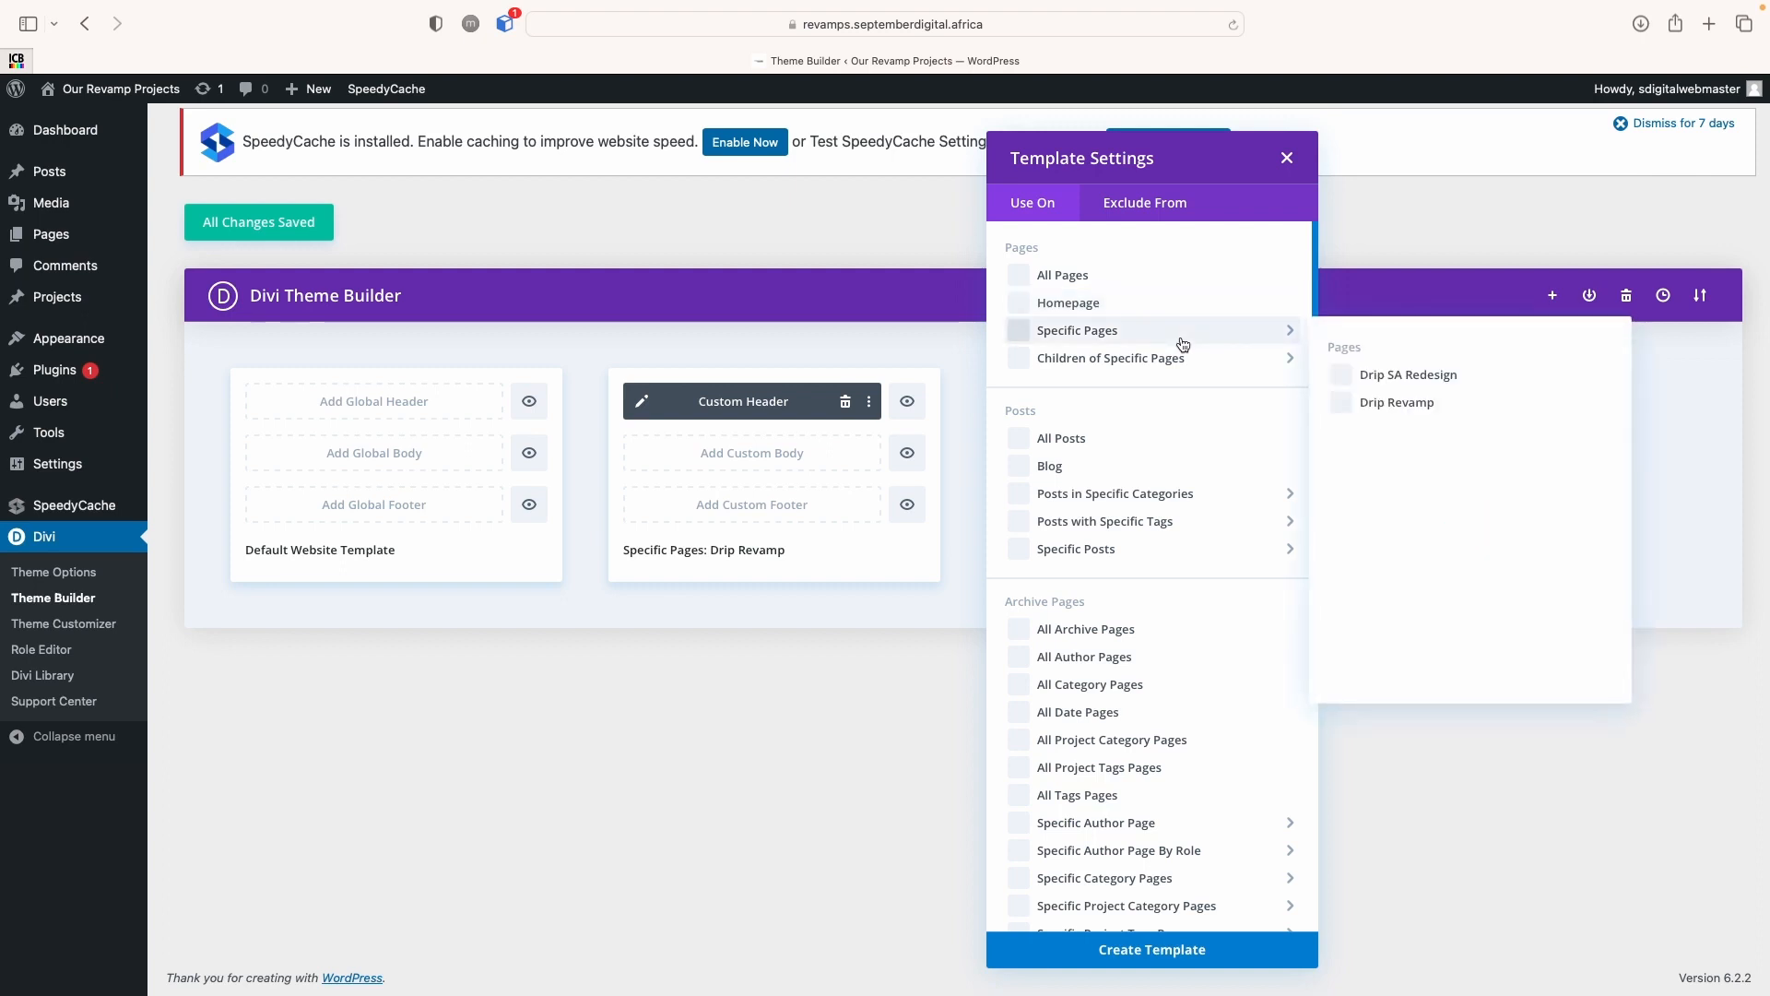
left_click(1376, 373)
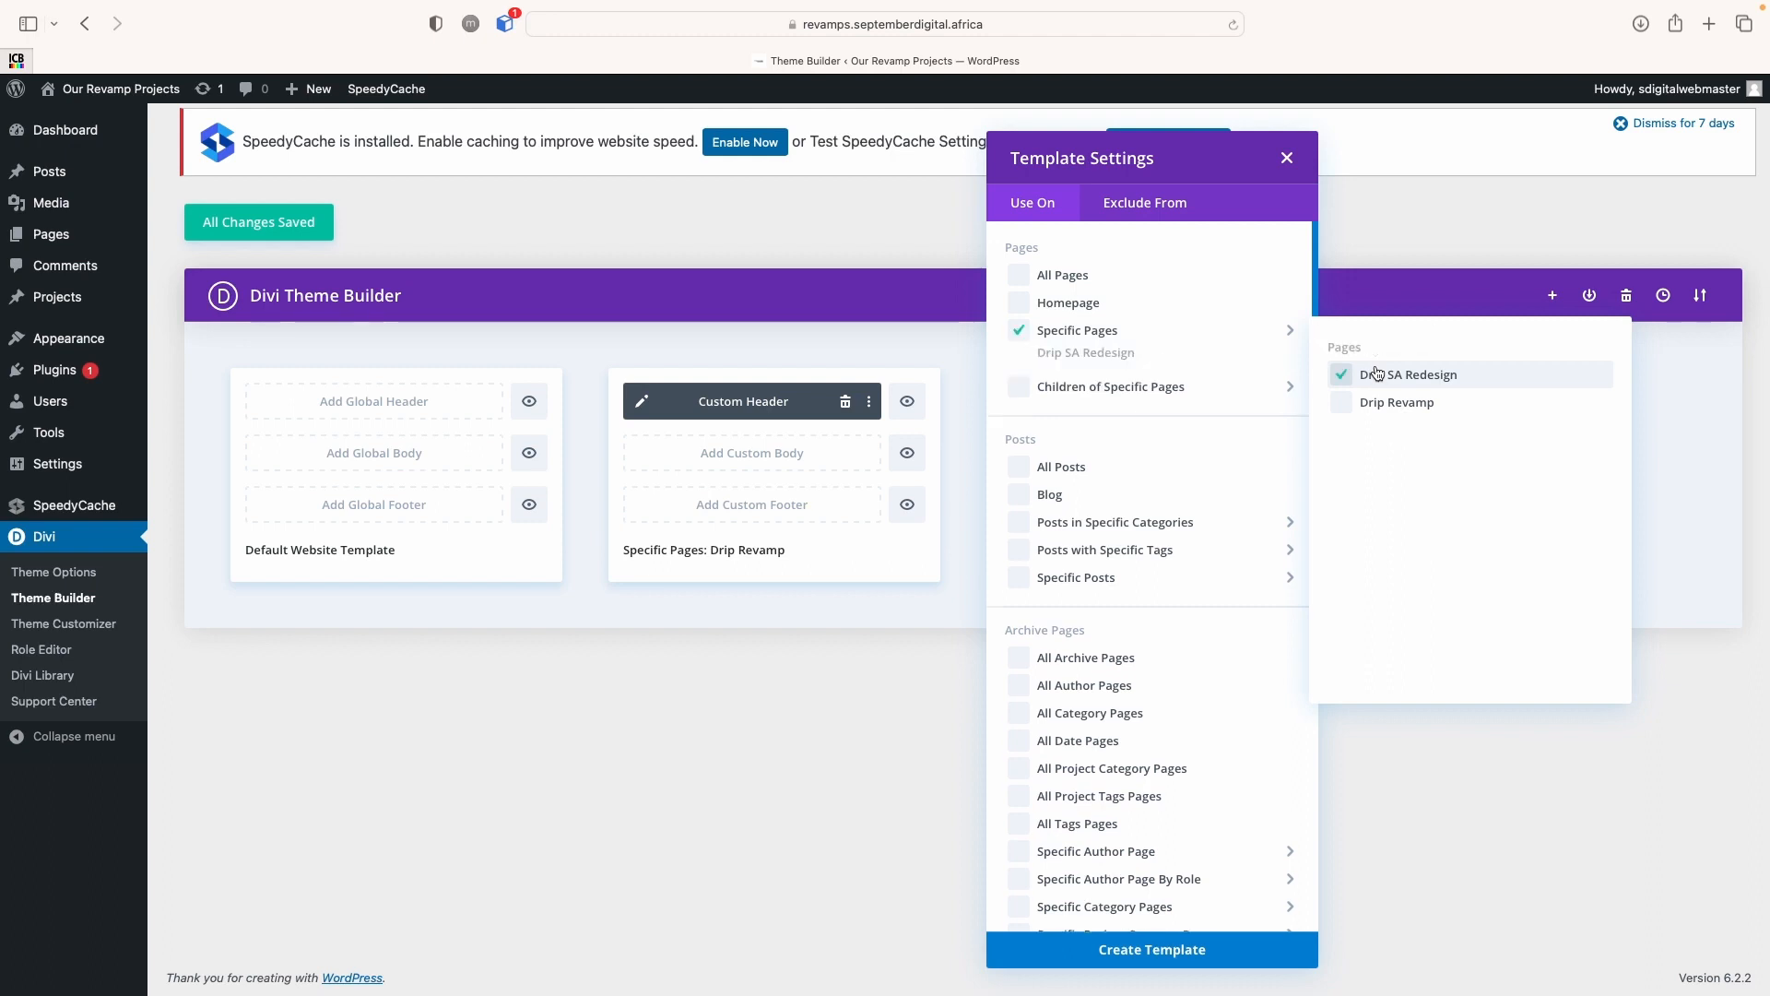
left_click(1225, 952)
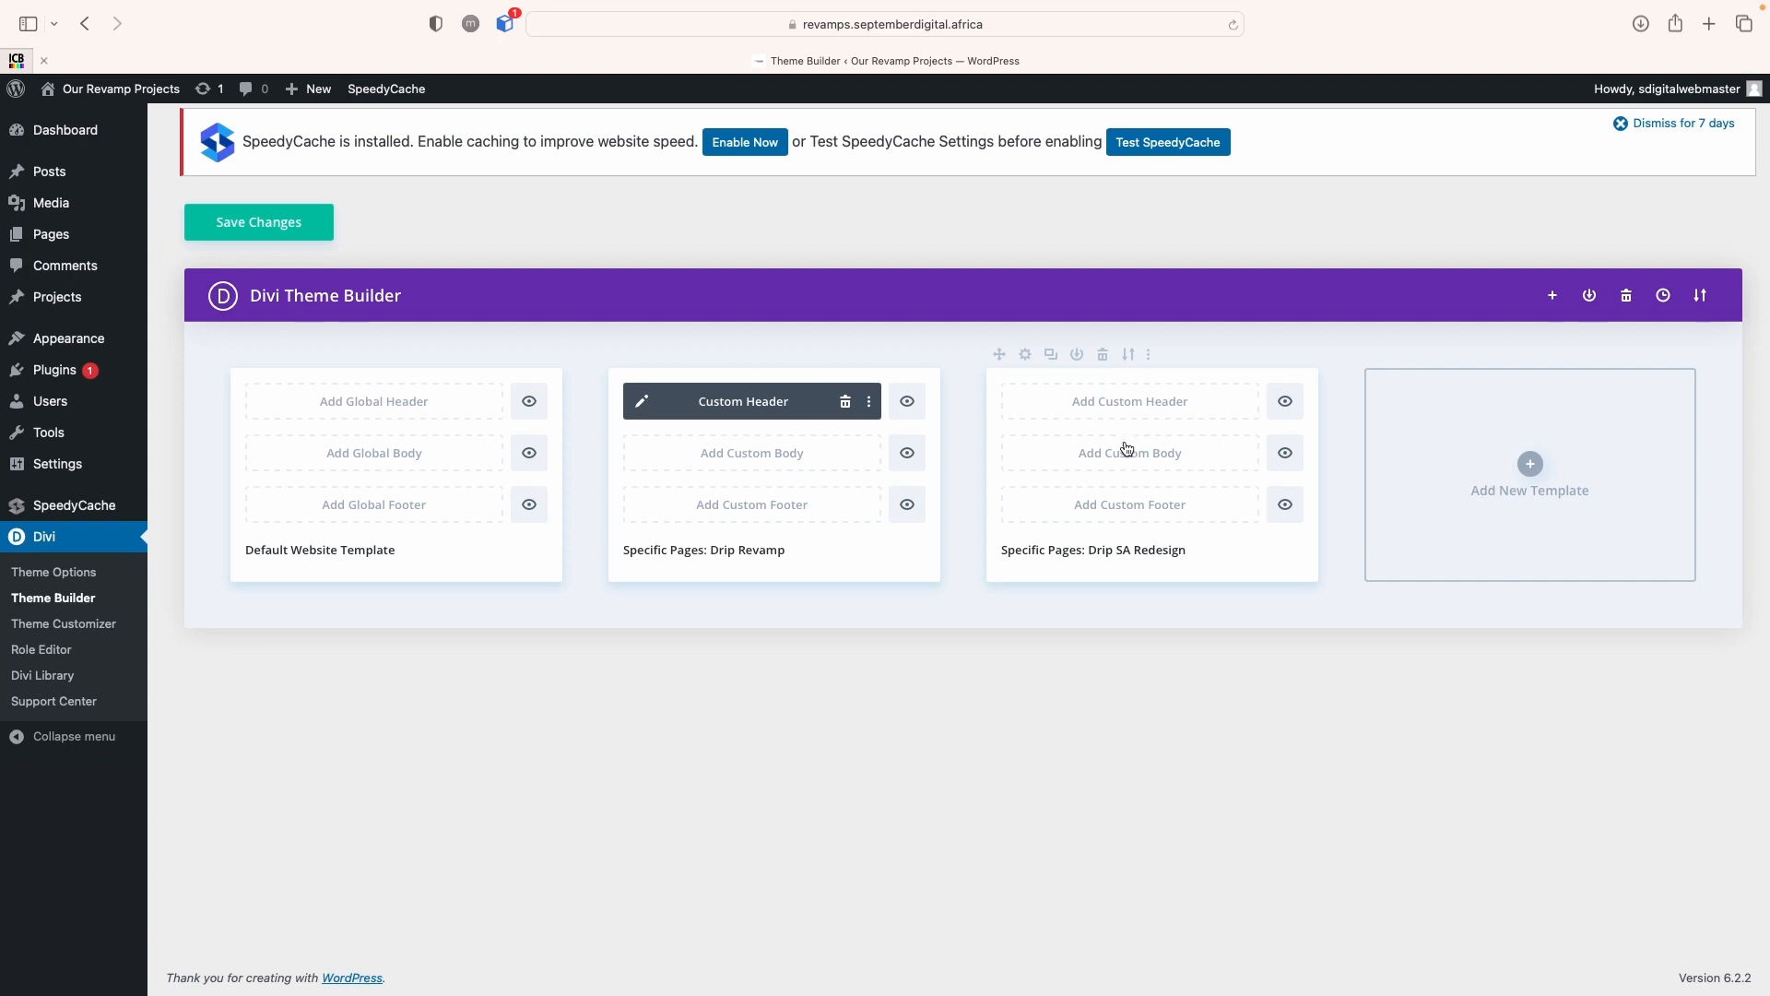
Build a custom header for the Drip SA Redesign template, replacing its empty section with a regular section holding a row of three equal columns
left_click(1155, 407)
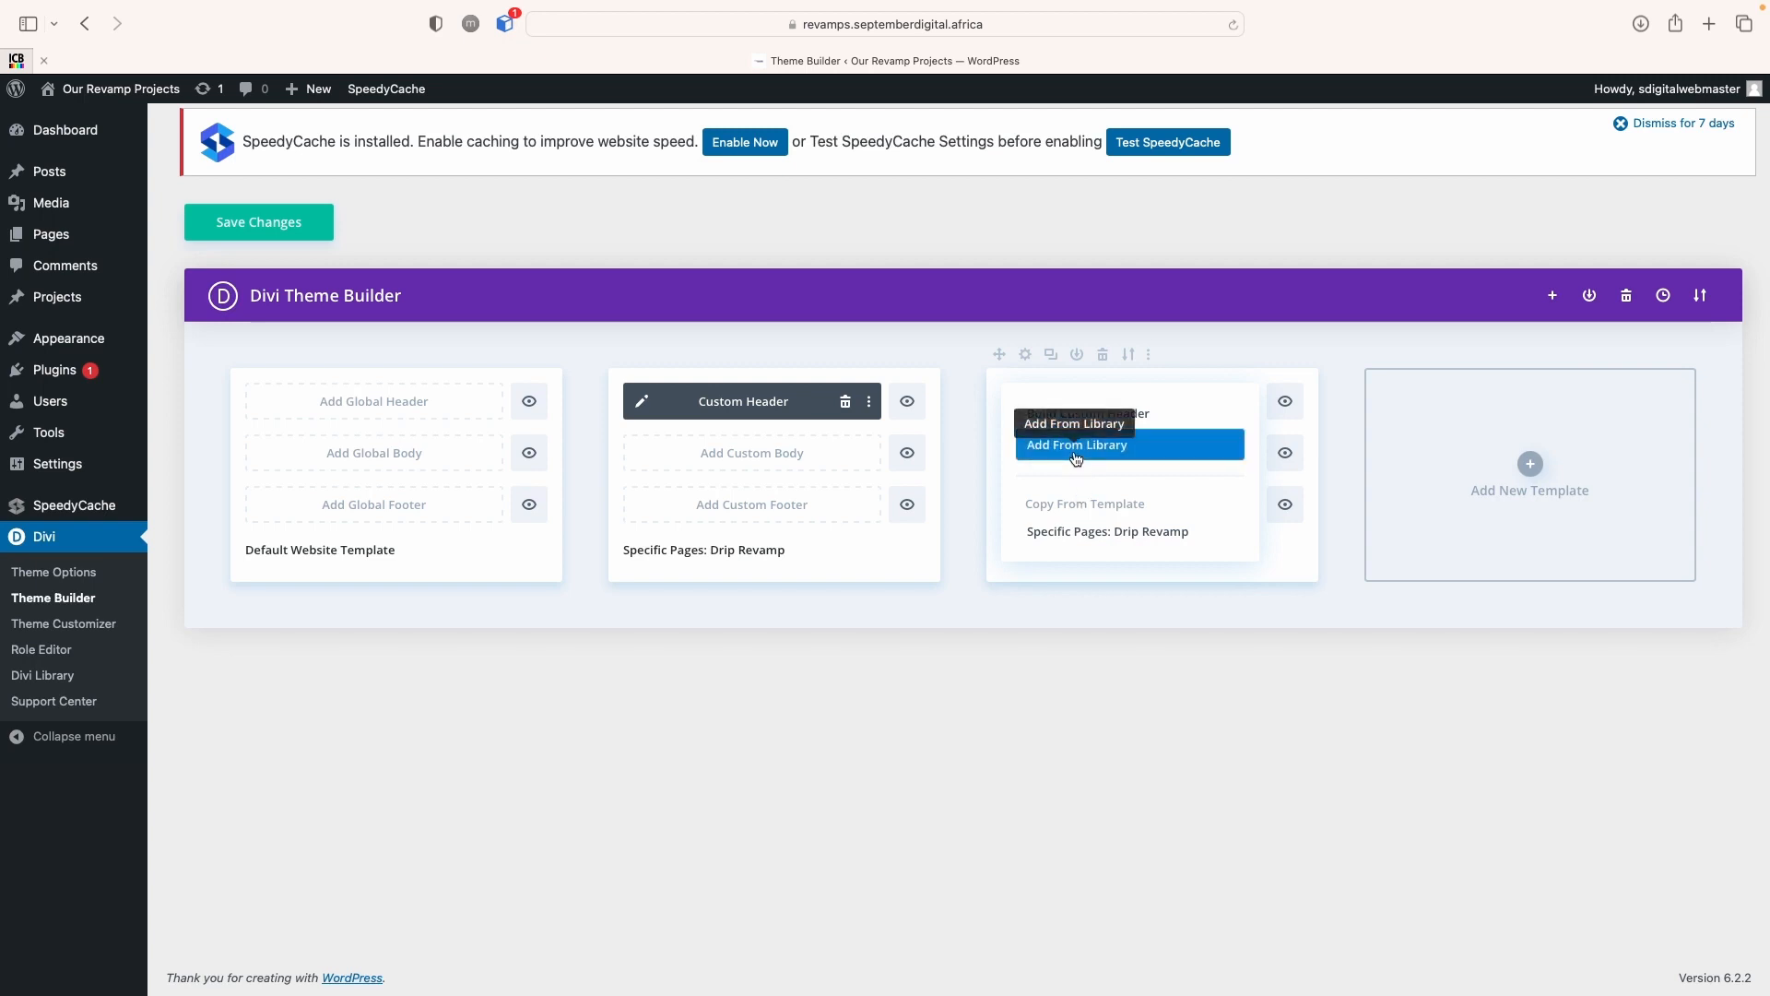
left_click(1143, 416)
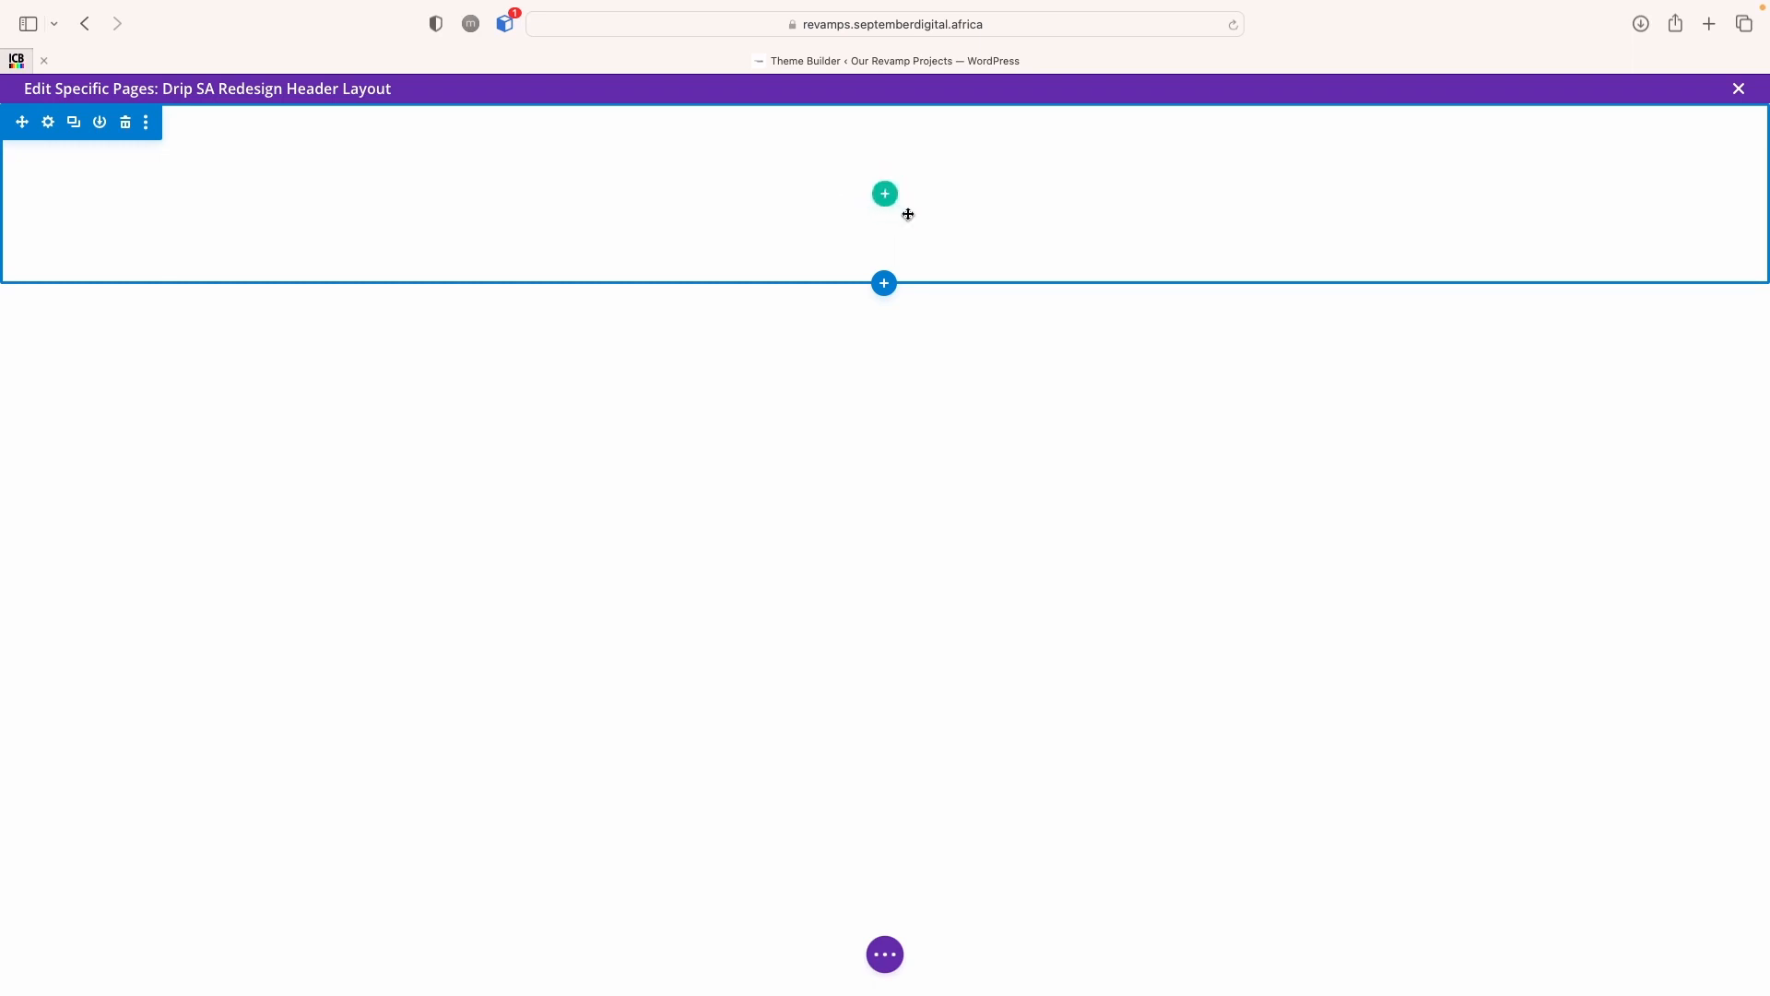
left_click(883, 282)
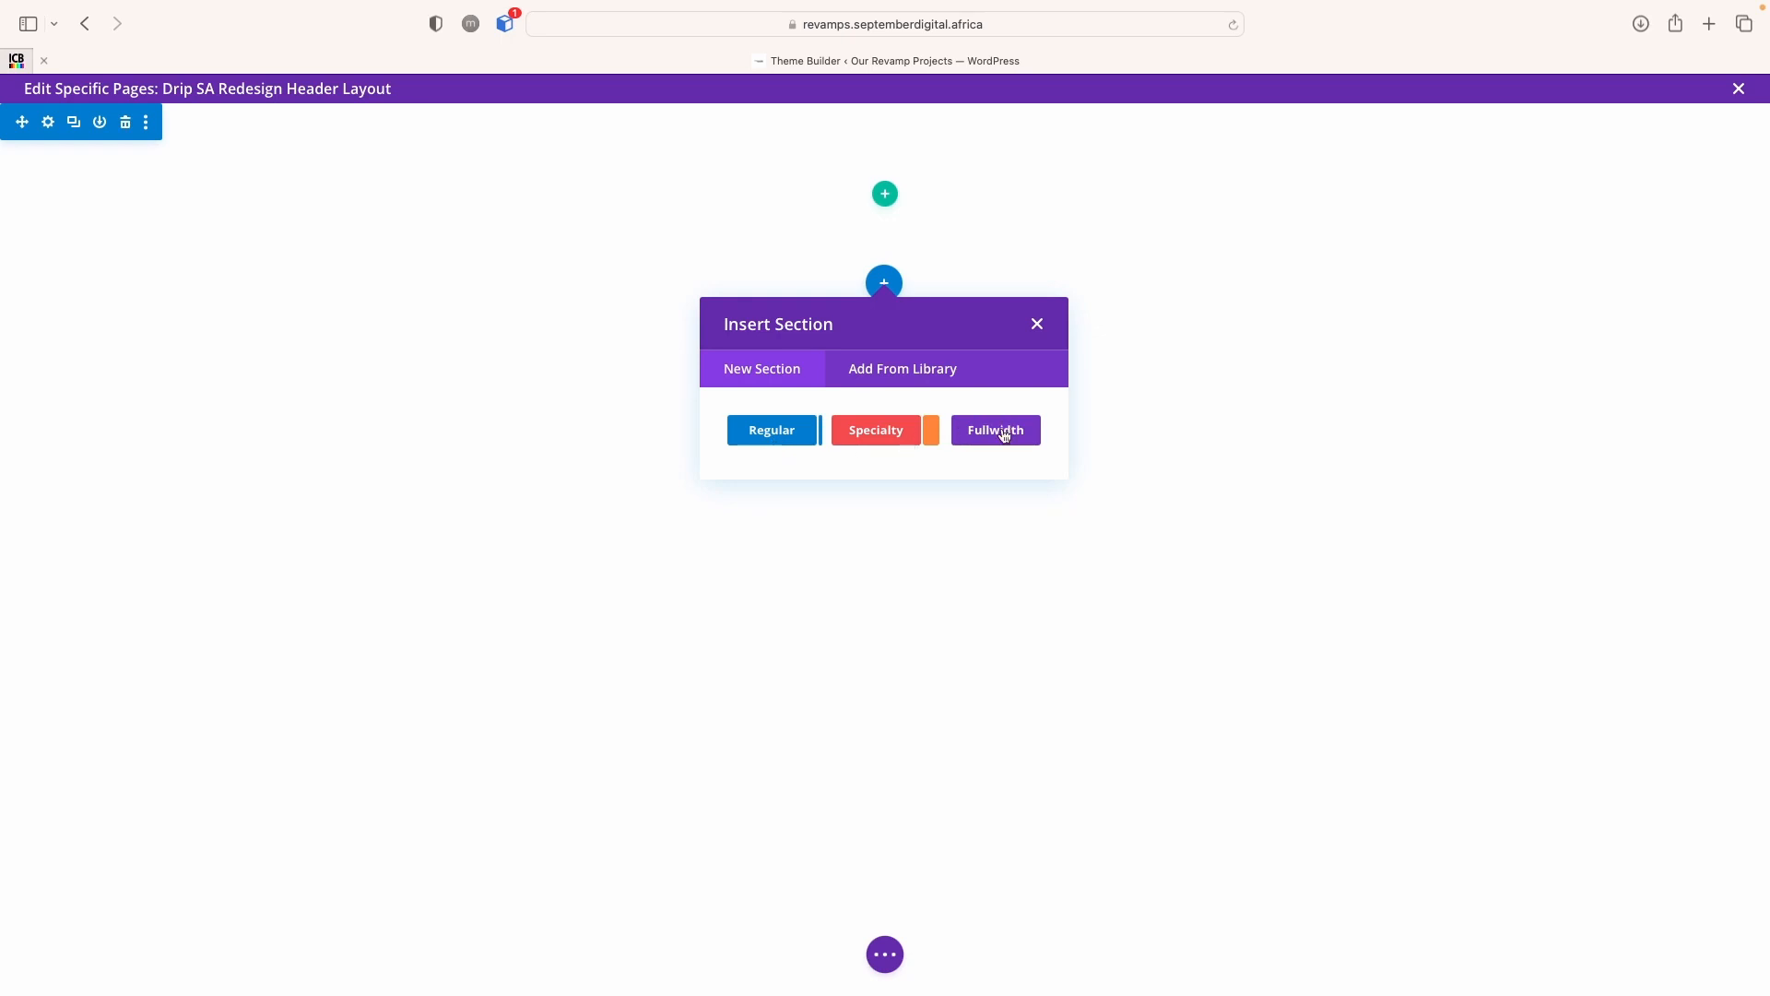
left_click(779, 437)
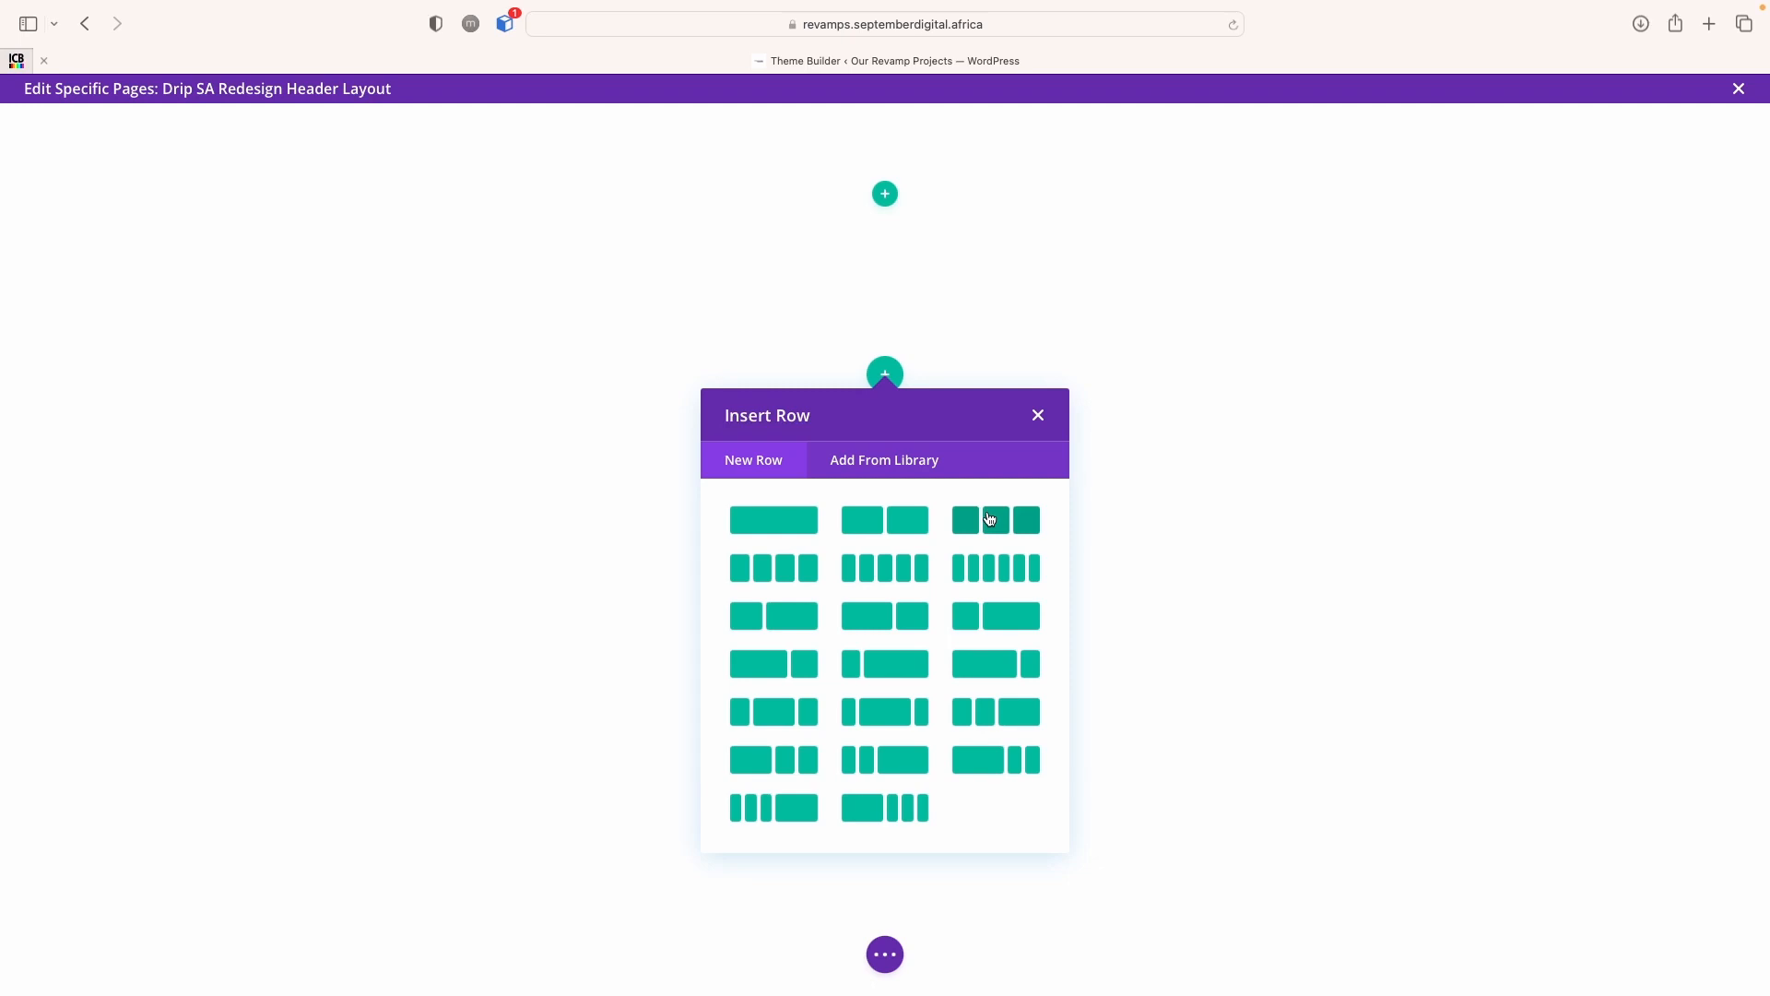
left_click(988, 521)
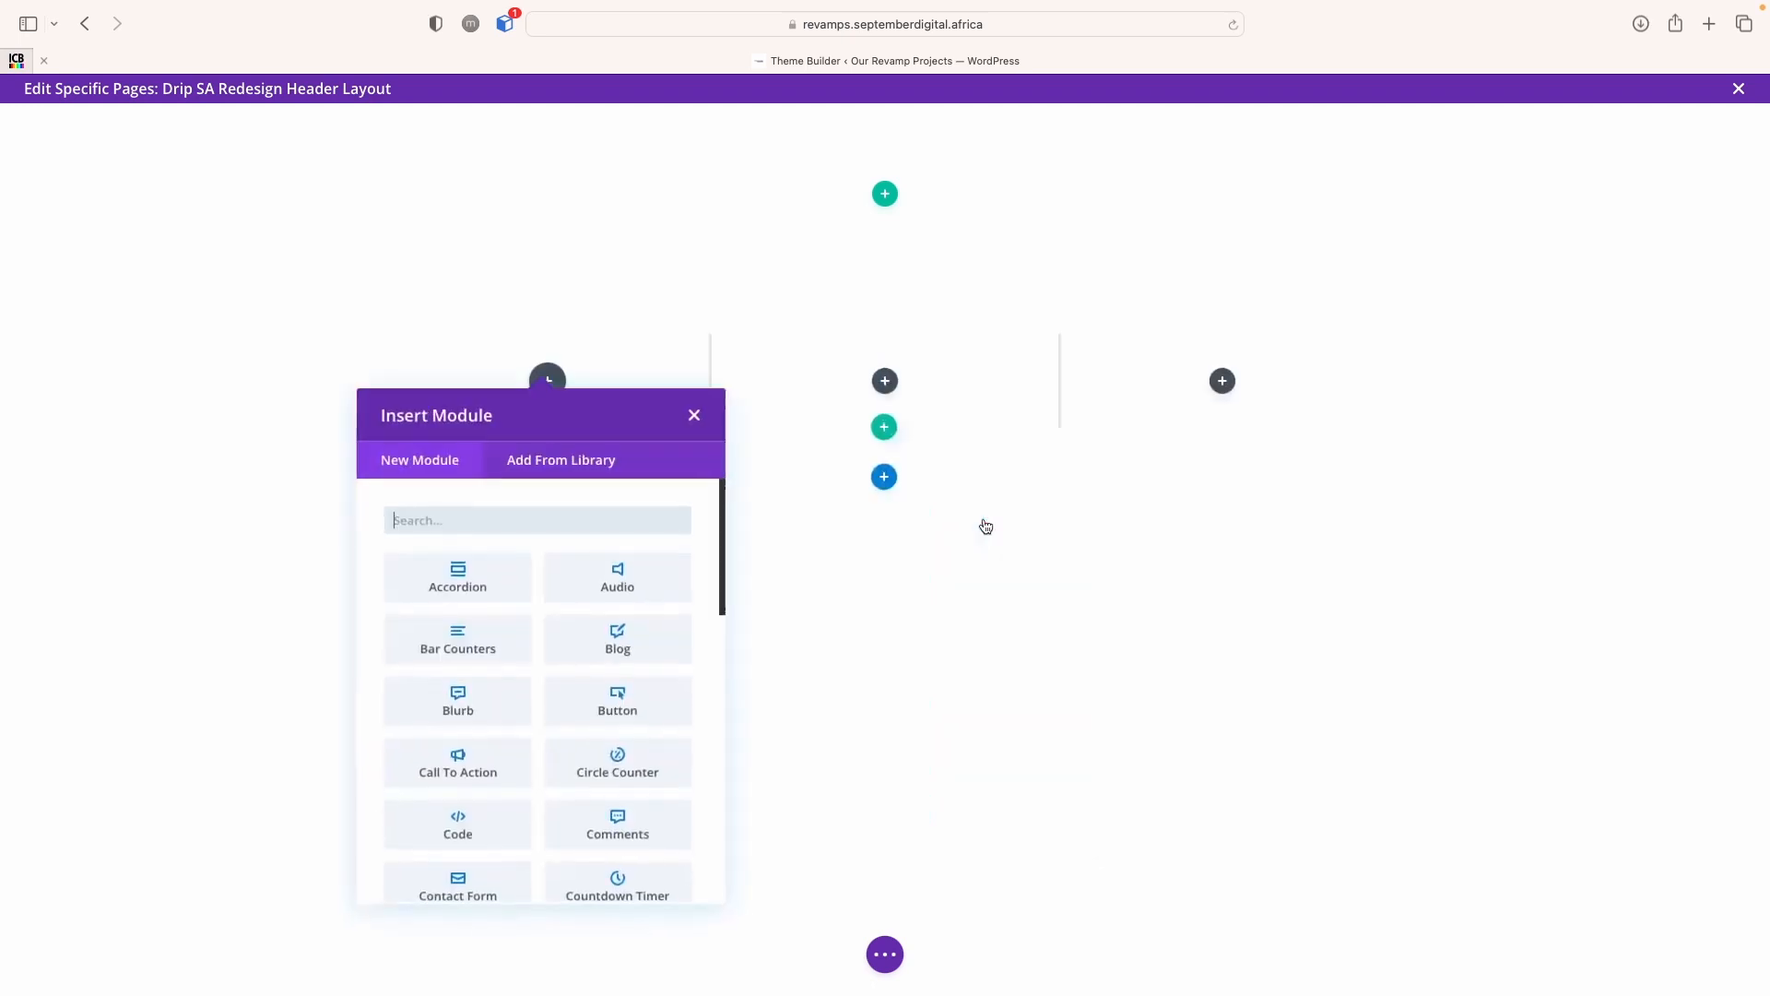
left_click(694, 414)
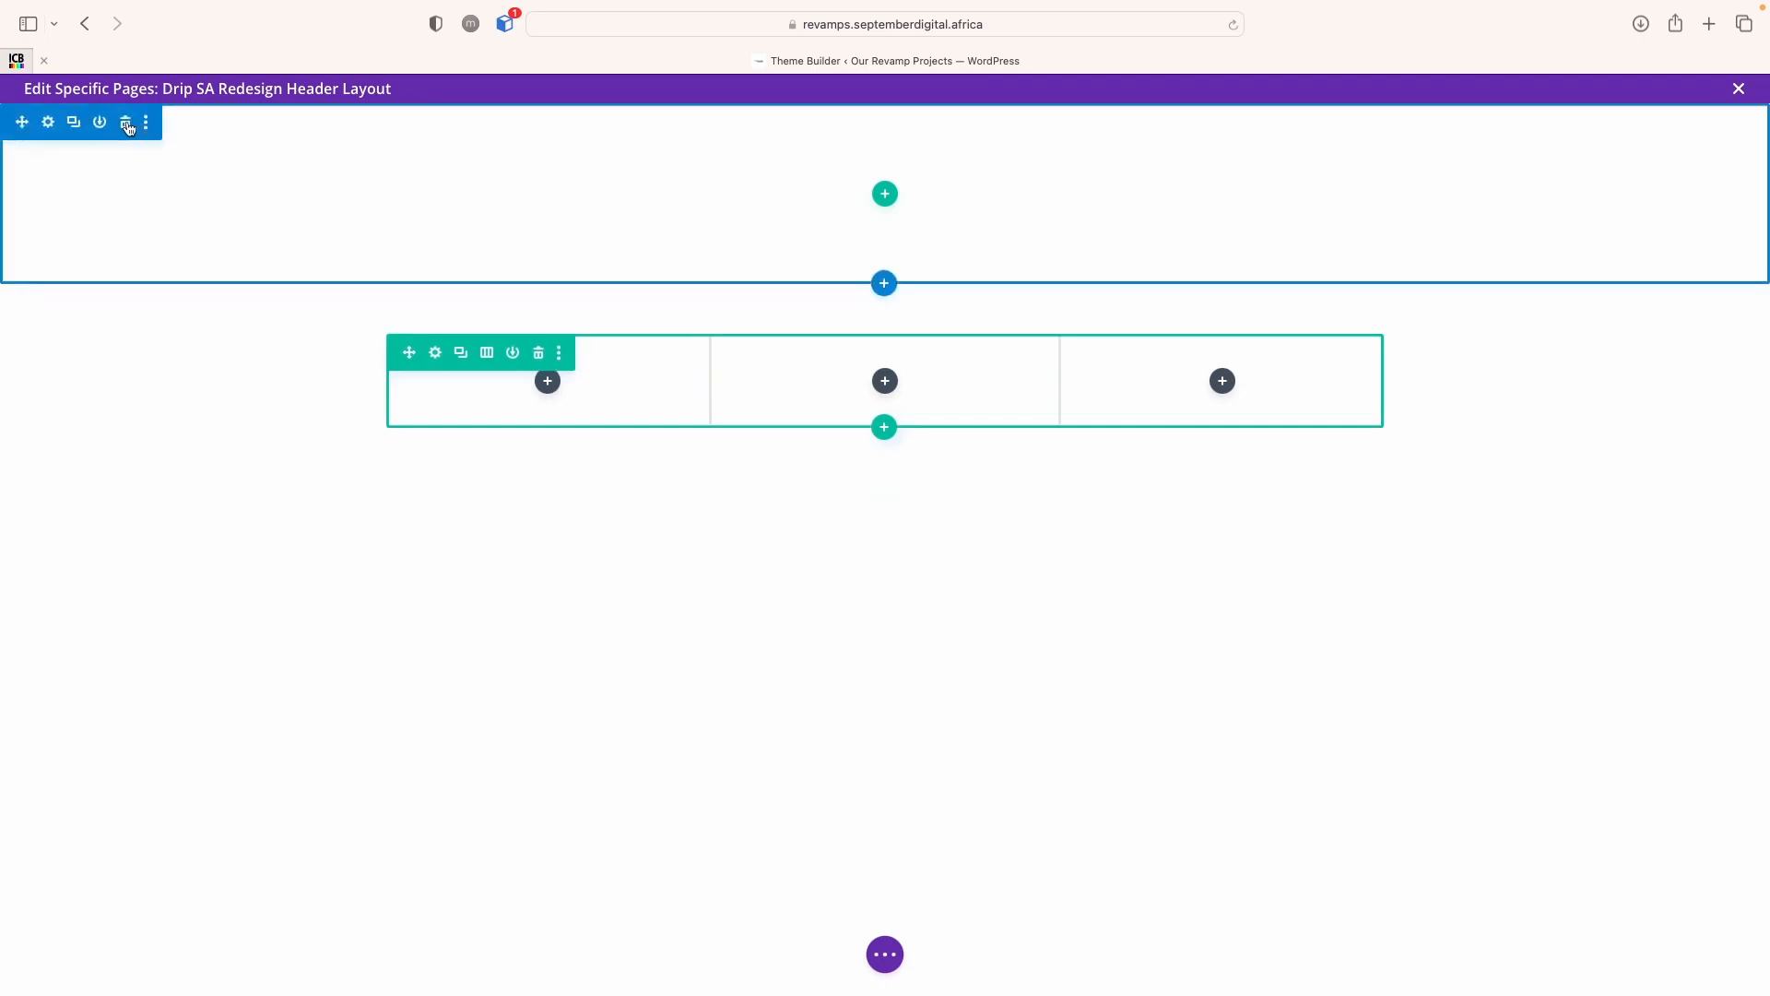
left_click(127, 125)
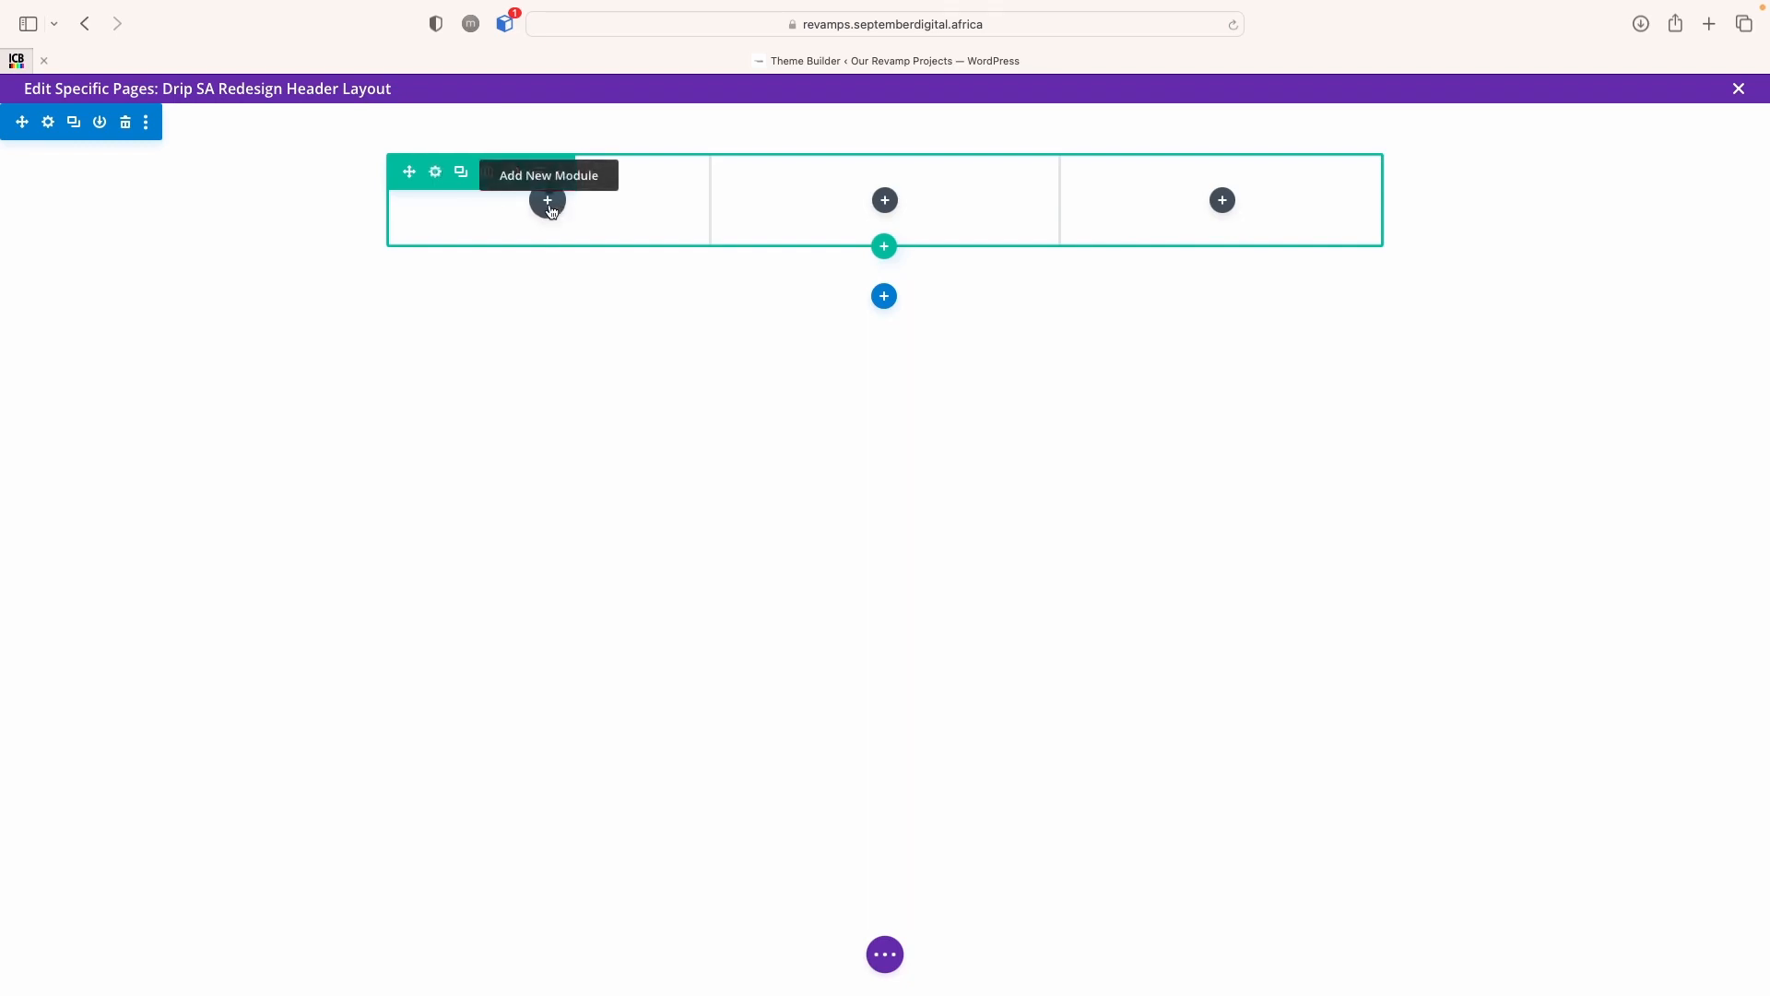
Set the header section's background to the dark grey color from the saved palette
left_click(48, 122)
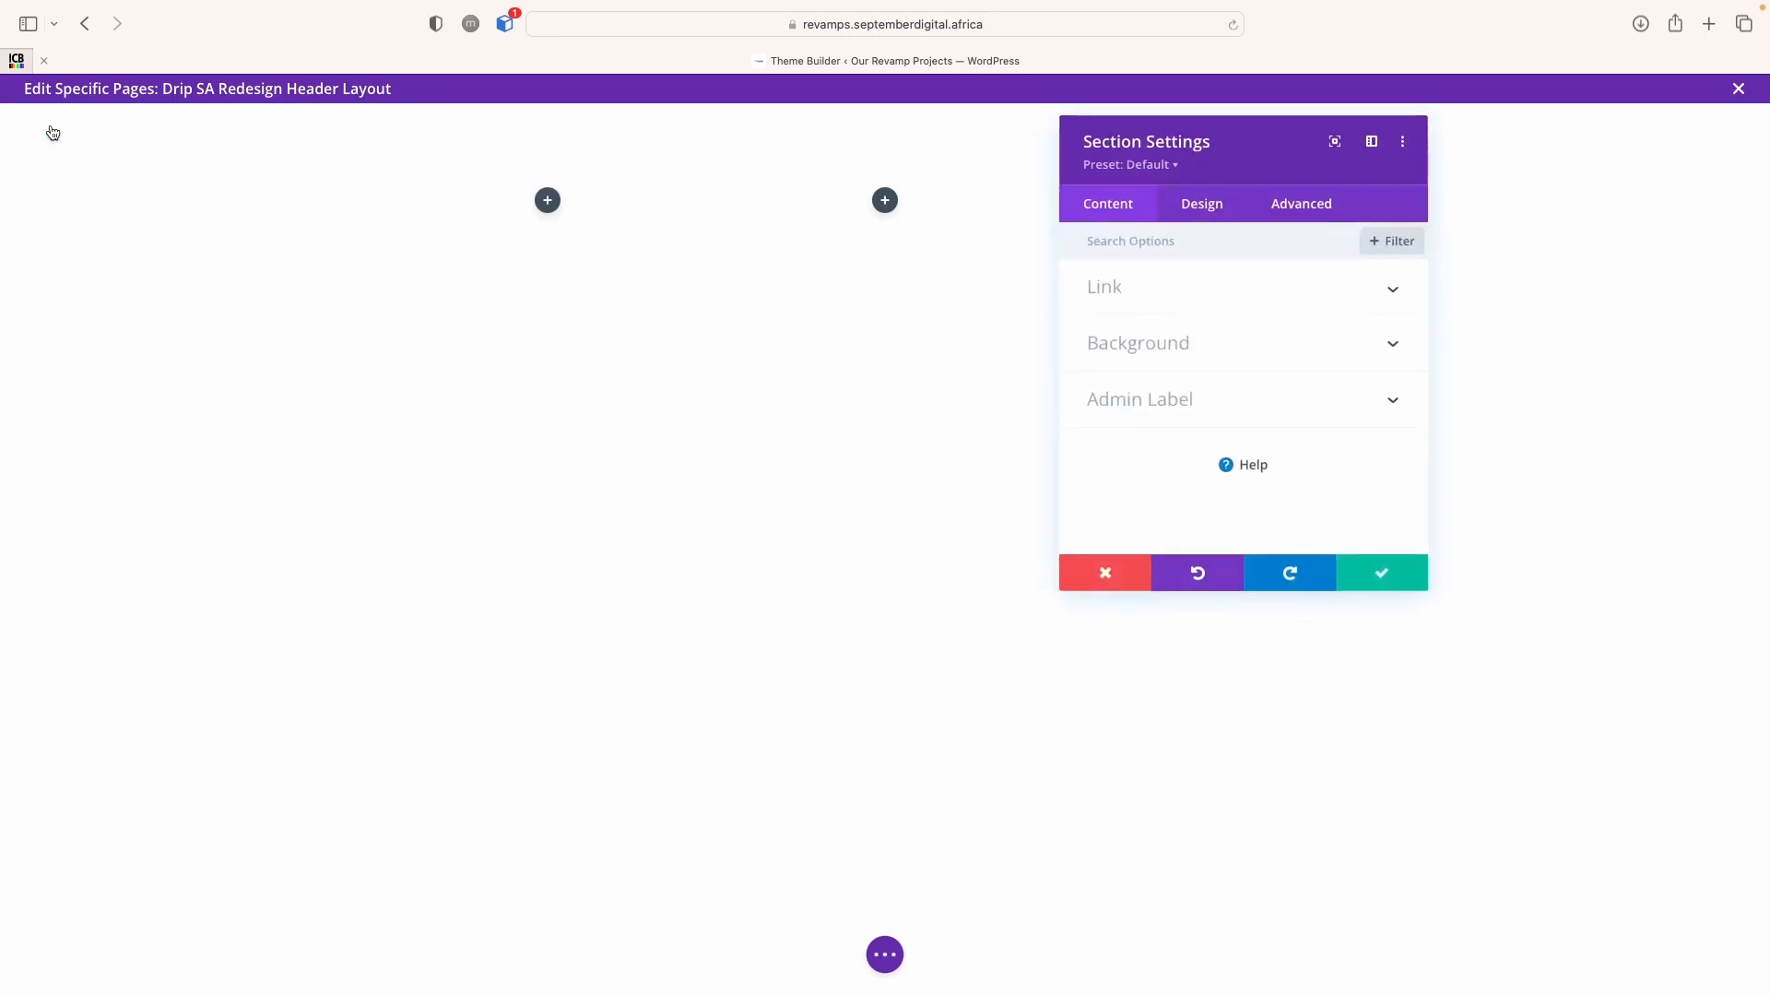
left_click(1156, 335)
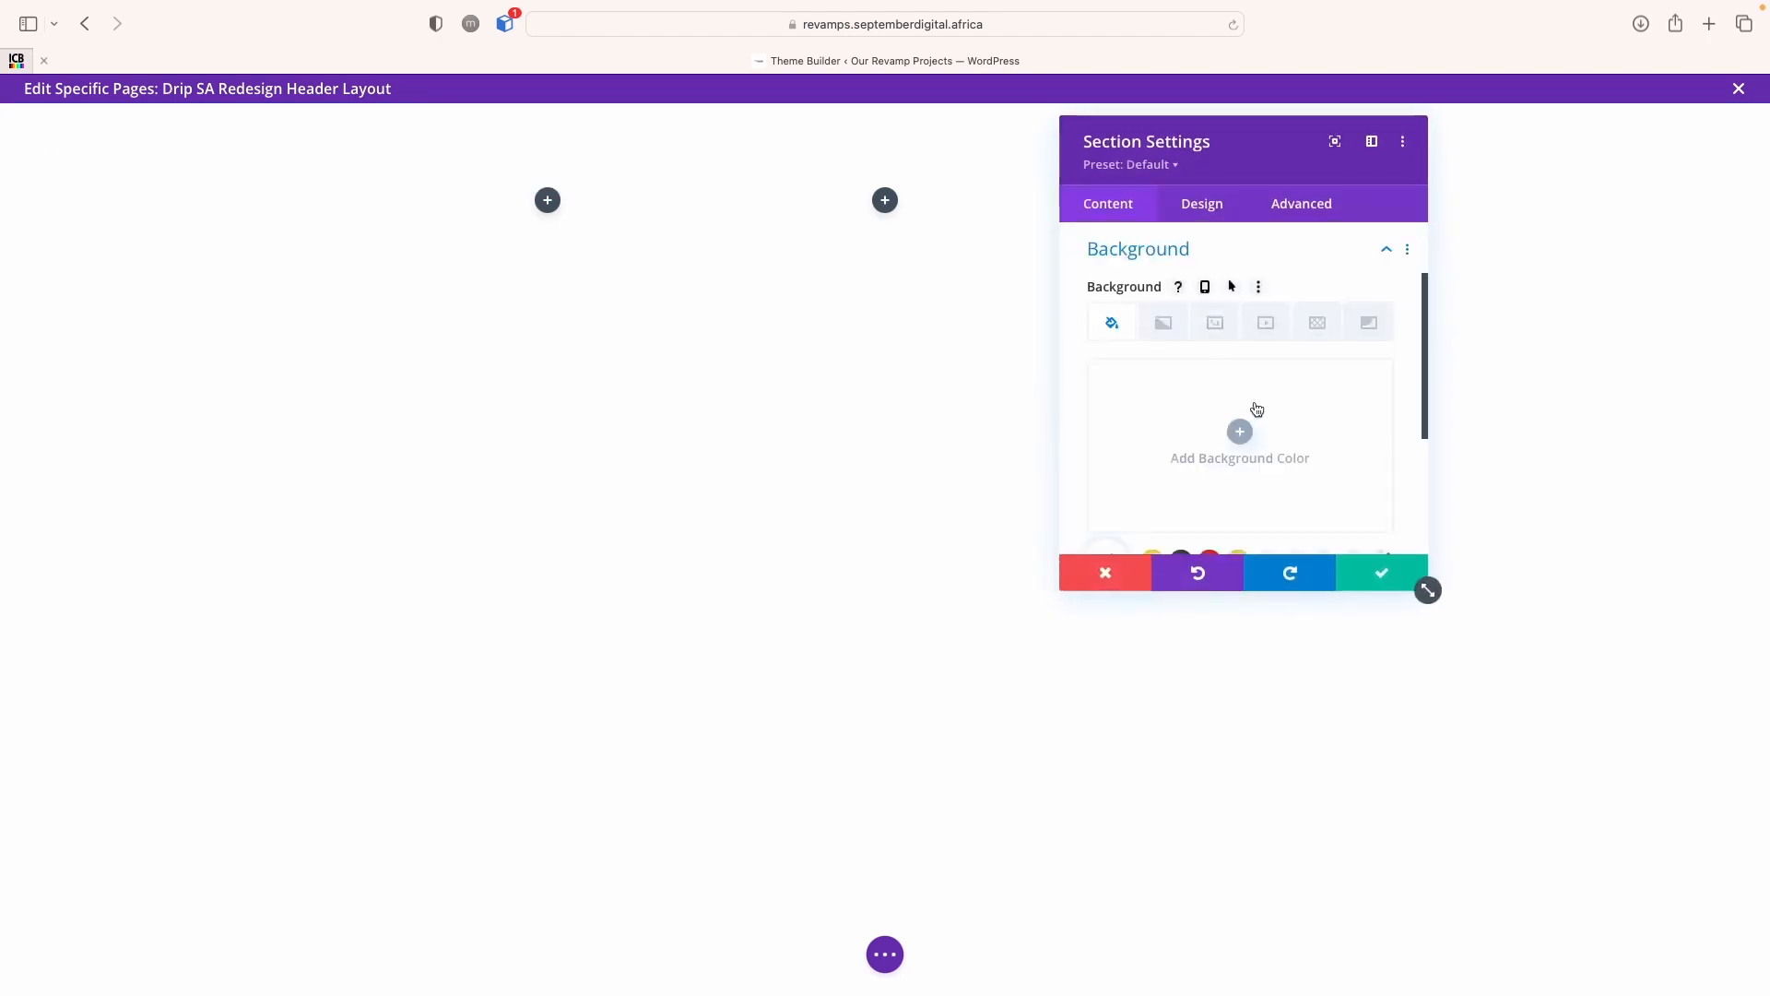
left_click_drag(1202, 158, 1198, 302)
left_click(1236, 576)
scroll(1238, 584, "down", 3)
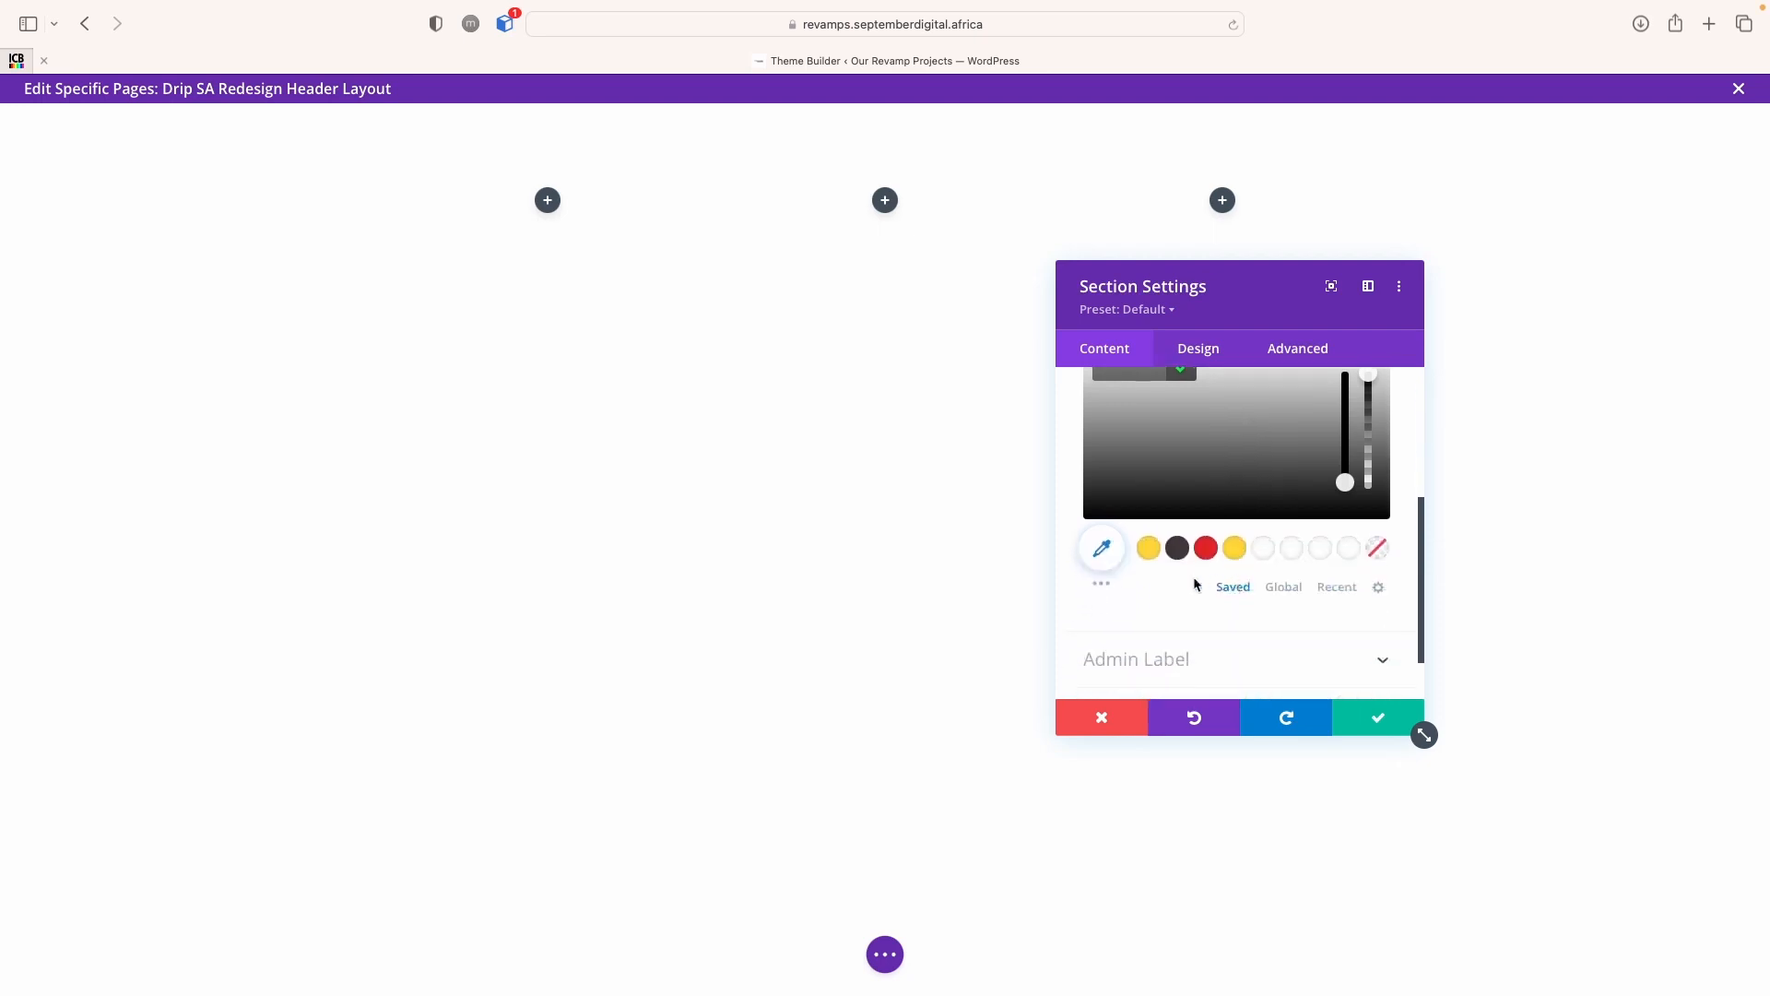
left_click(1177, 549)
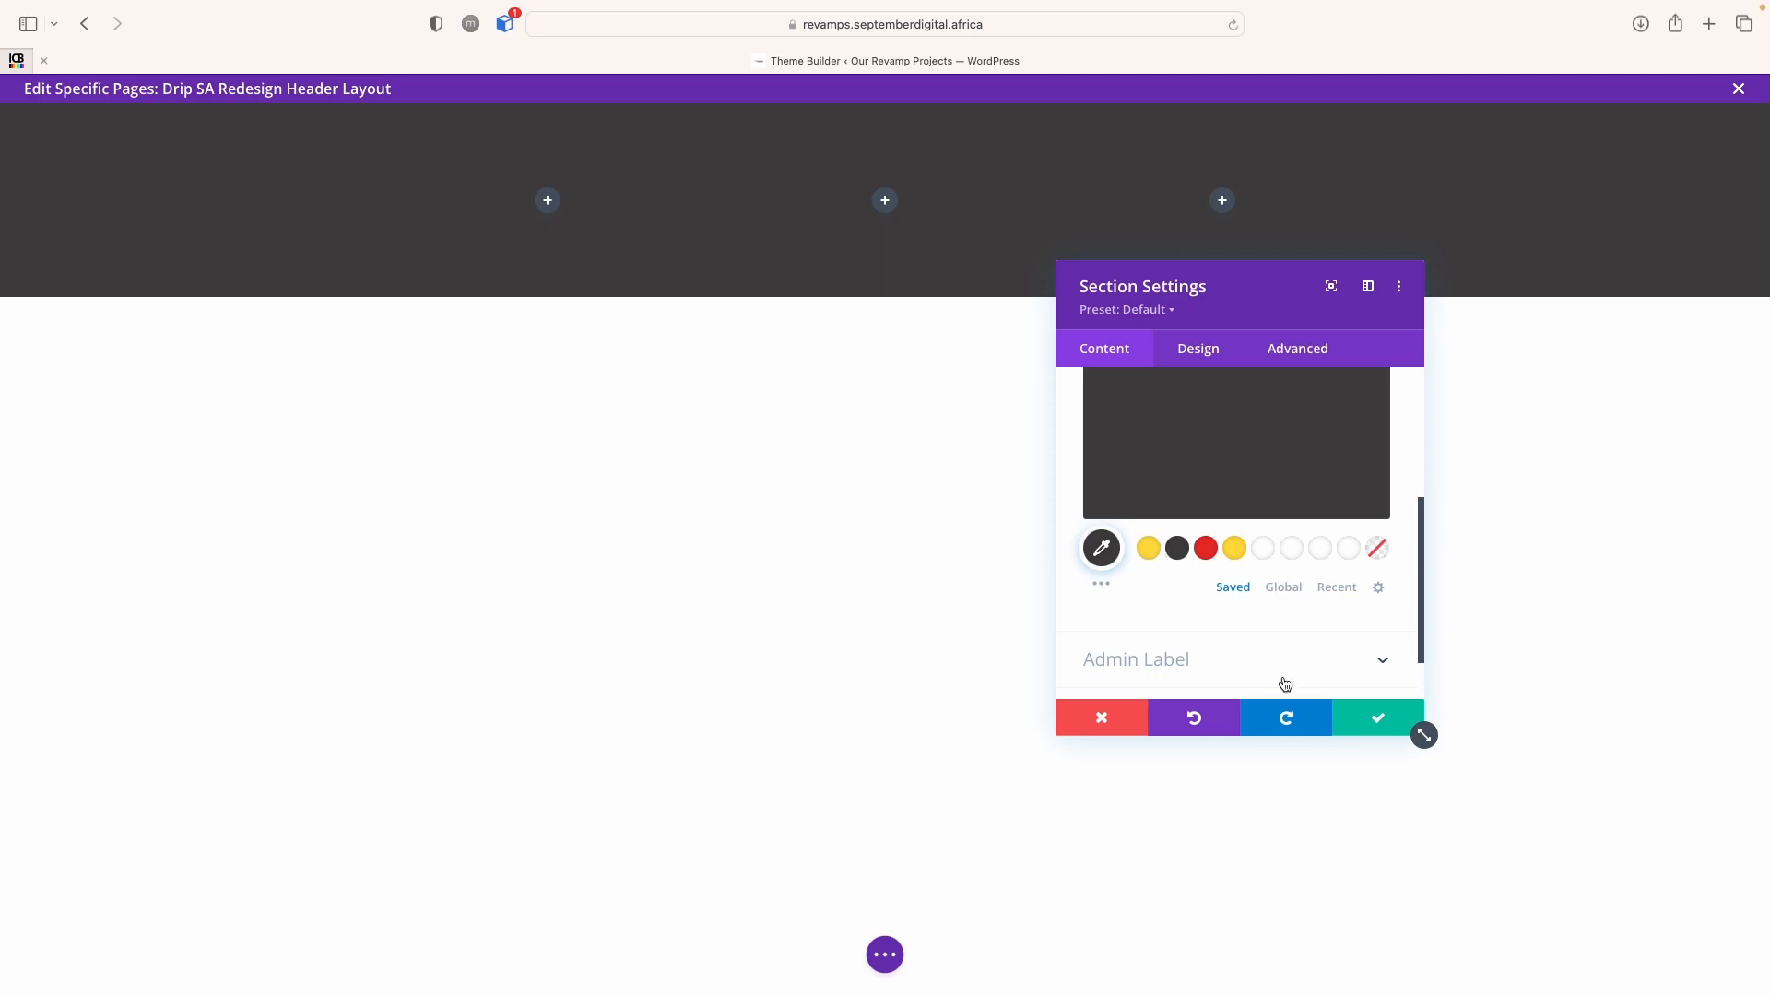
left_click(1373, 719)
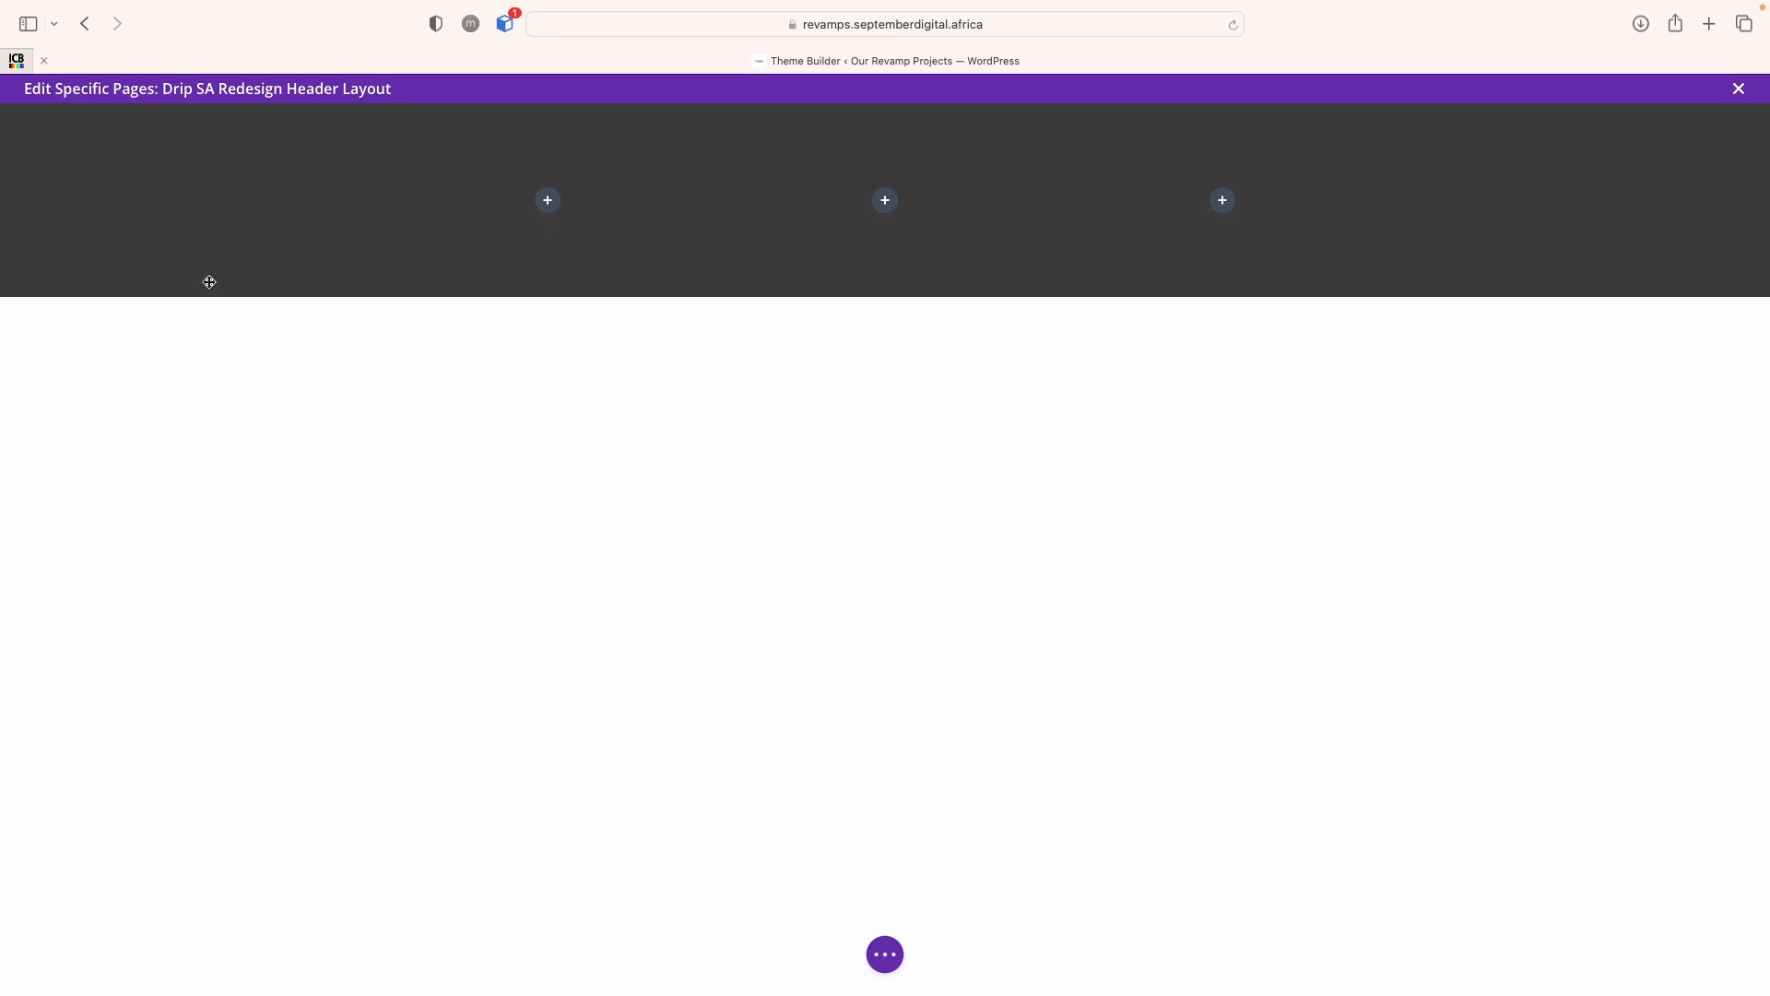
Set the header section's linked top and bottom padding to 0 px
left_click(44, 119)
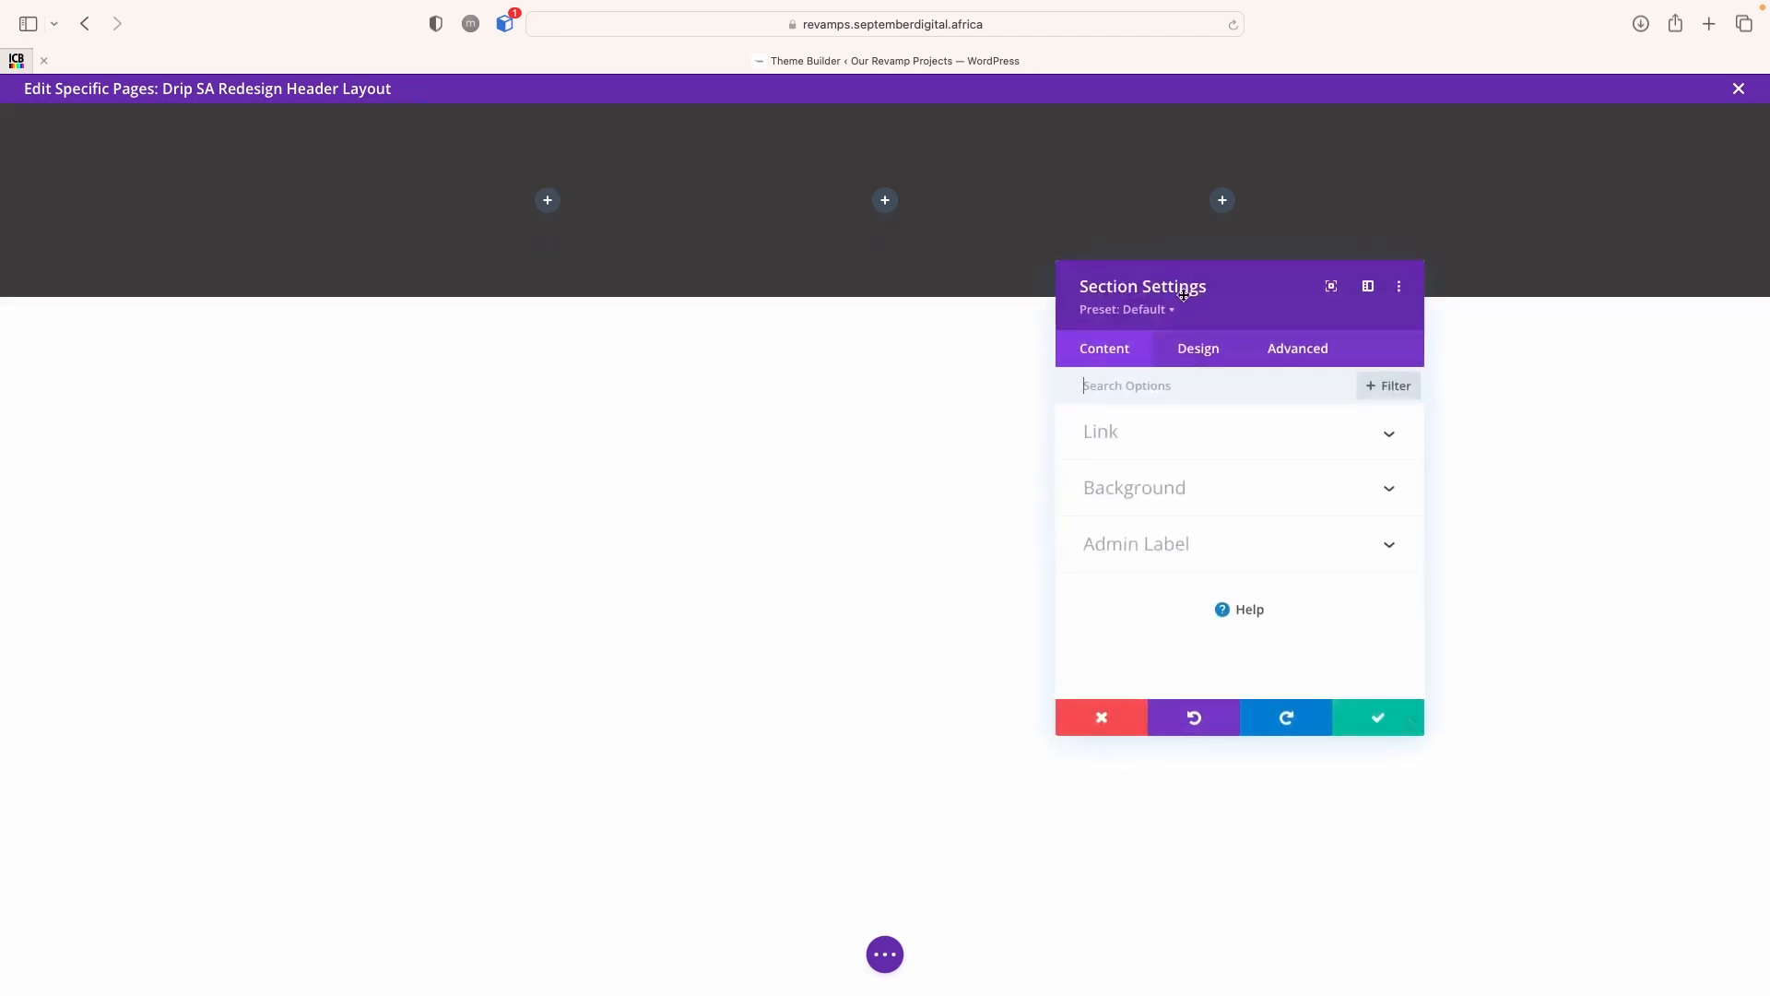
left_click(1197, 349)
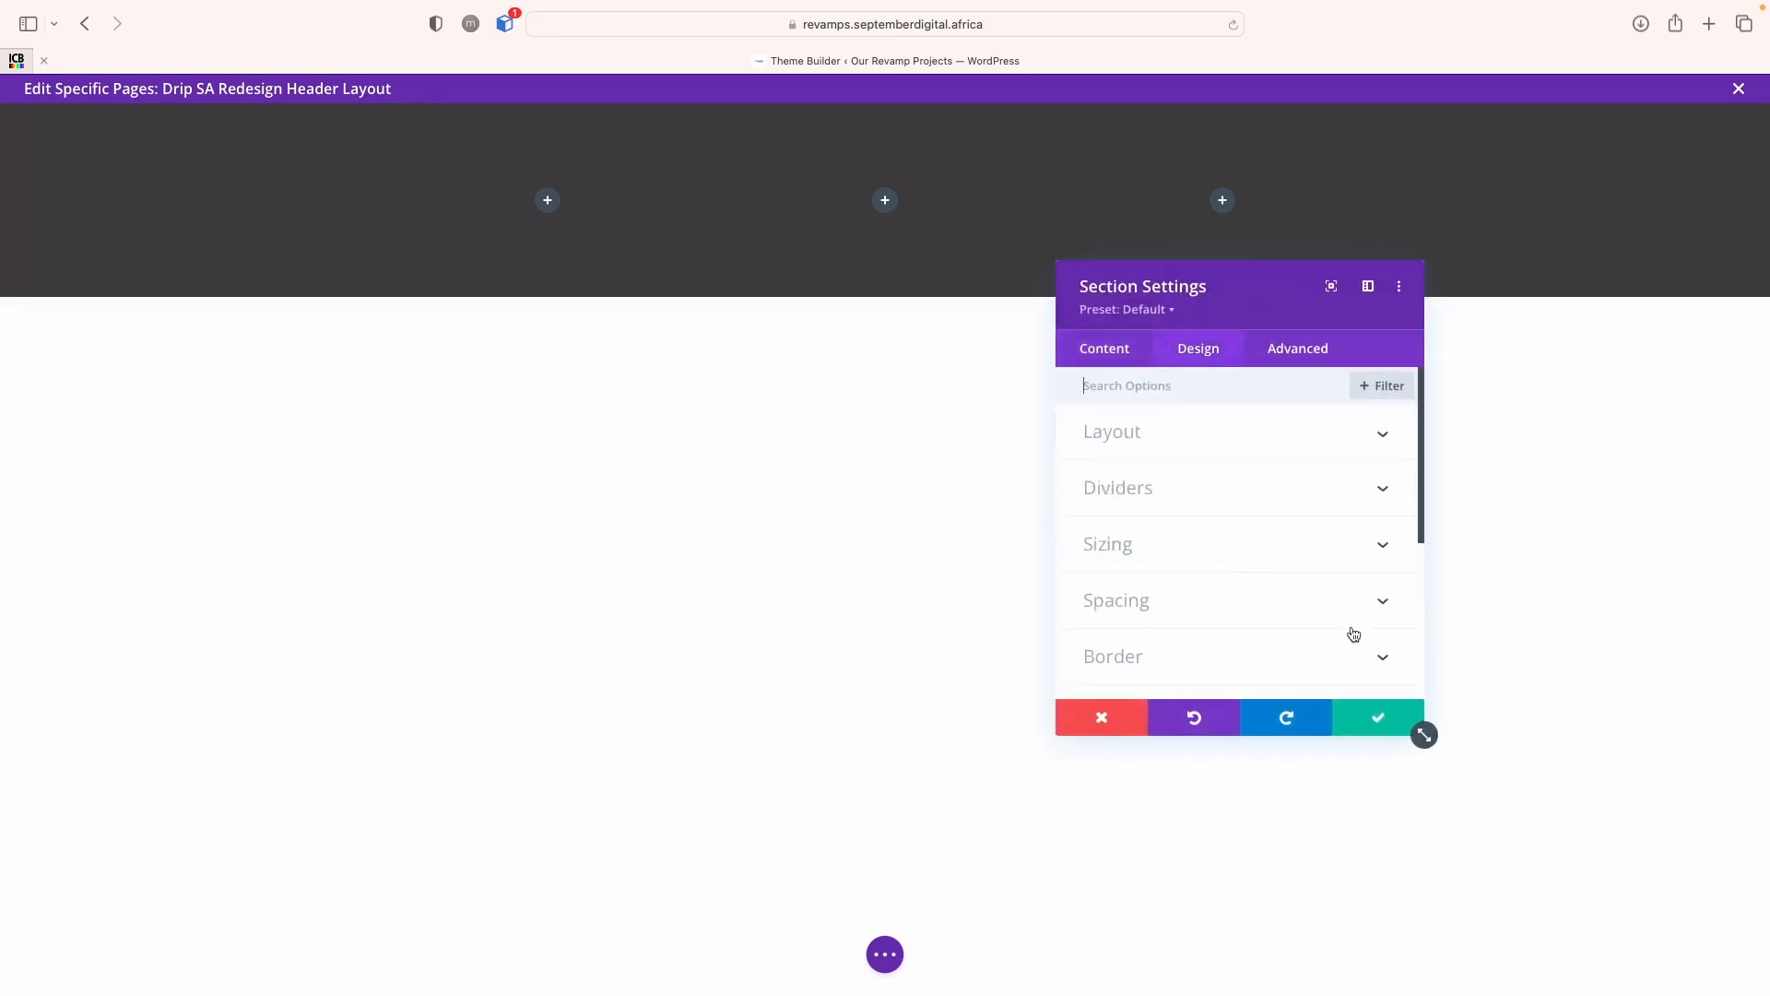
left_click(1248, 601)
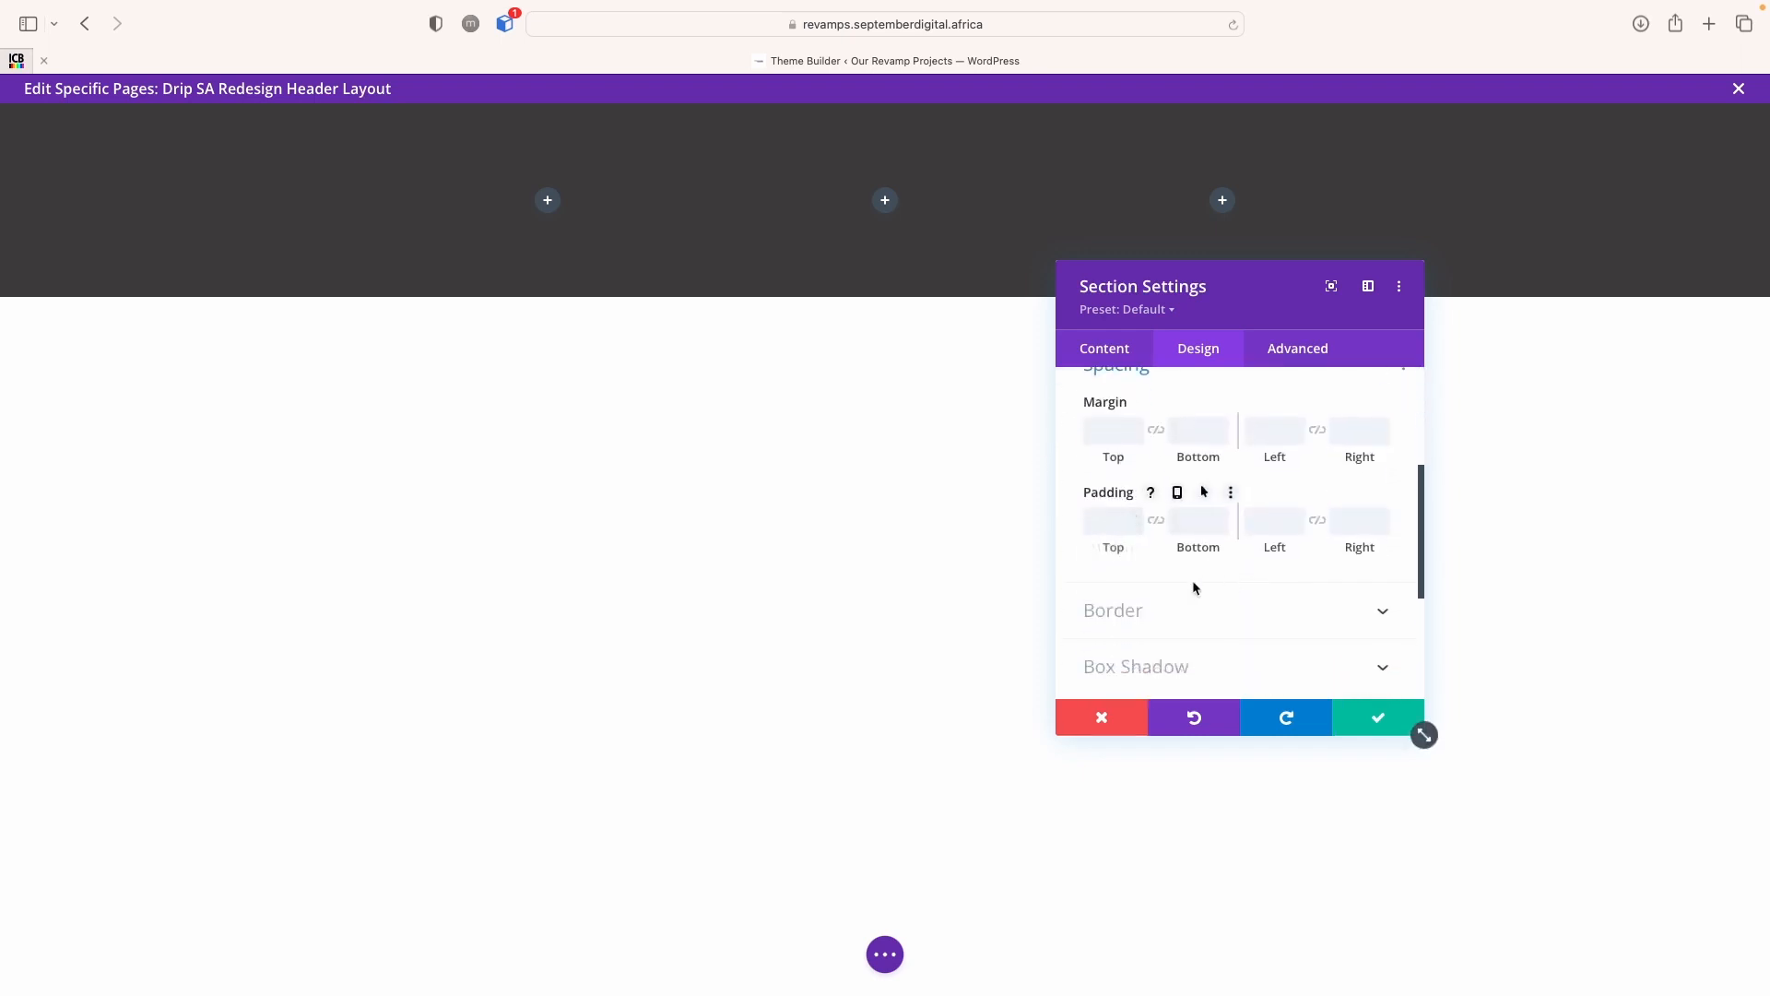
left_click(1156, 523)
type("0")
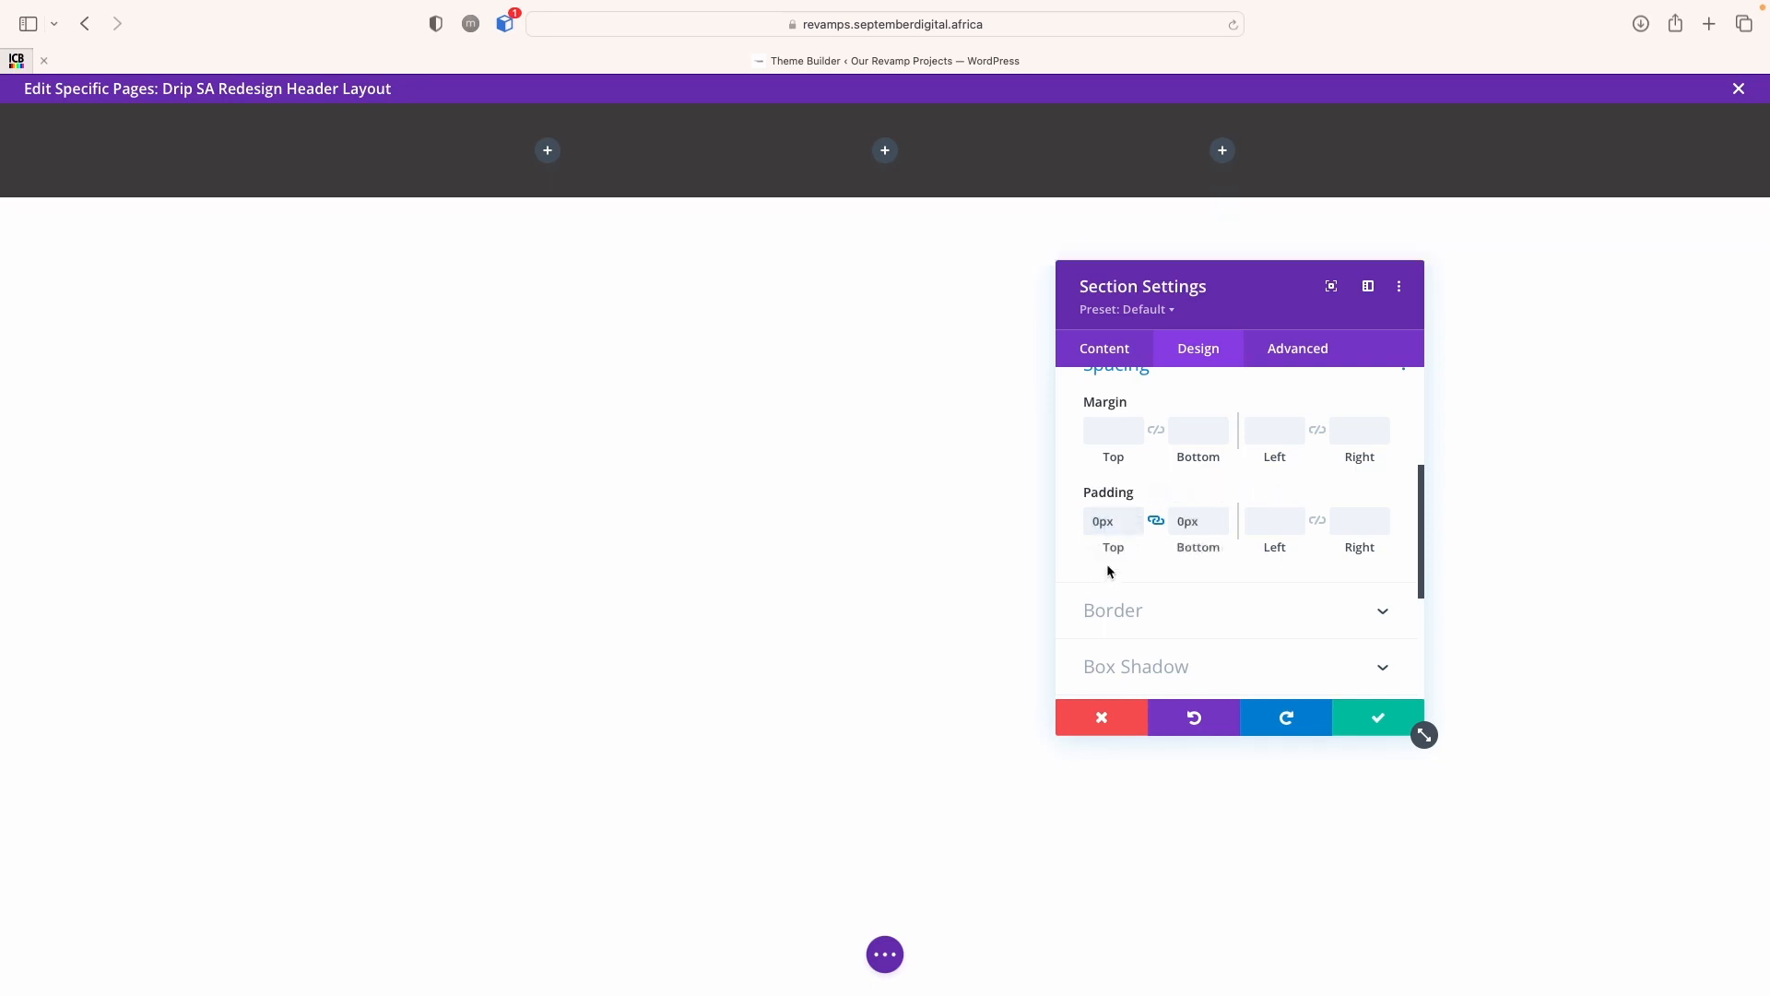
left_click(1375, 716)
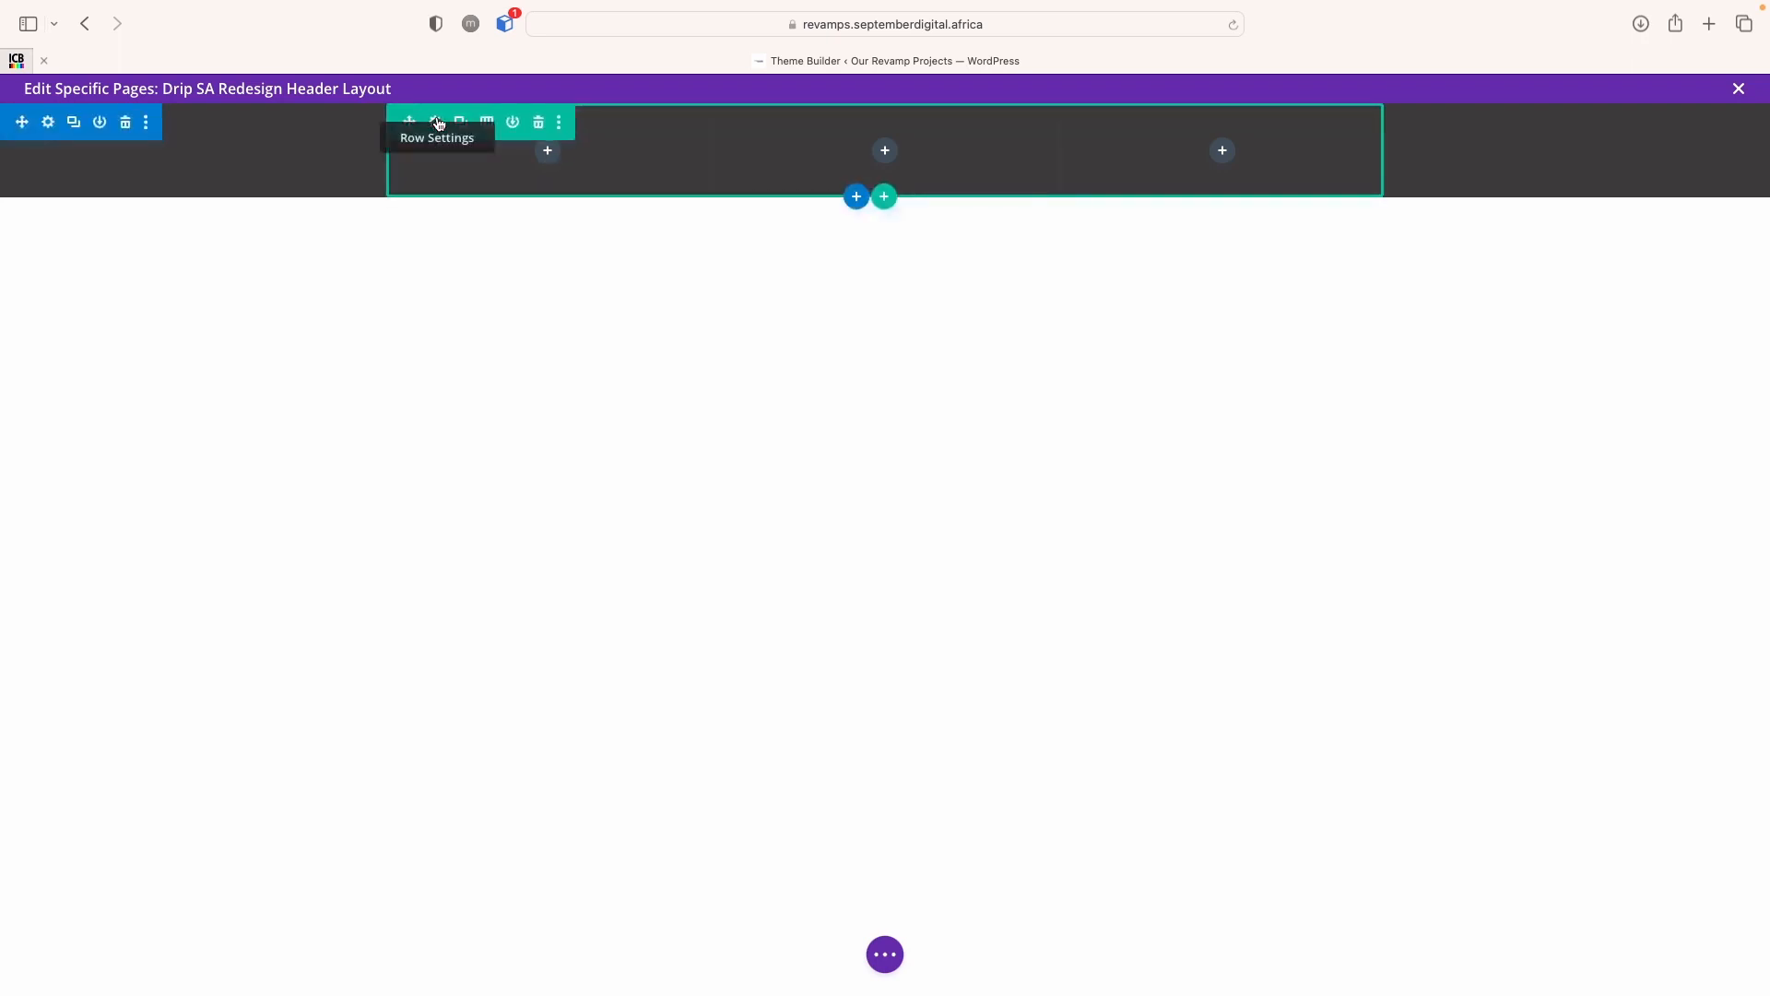
Set the three-column row's linked top and bottom padding to 5 px
left_click(438, 123)
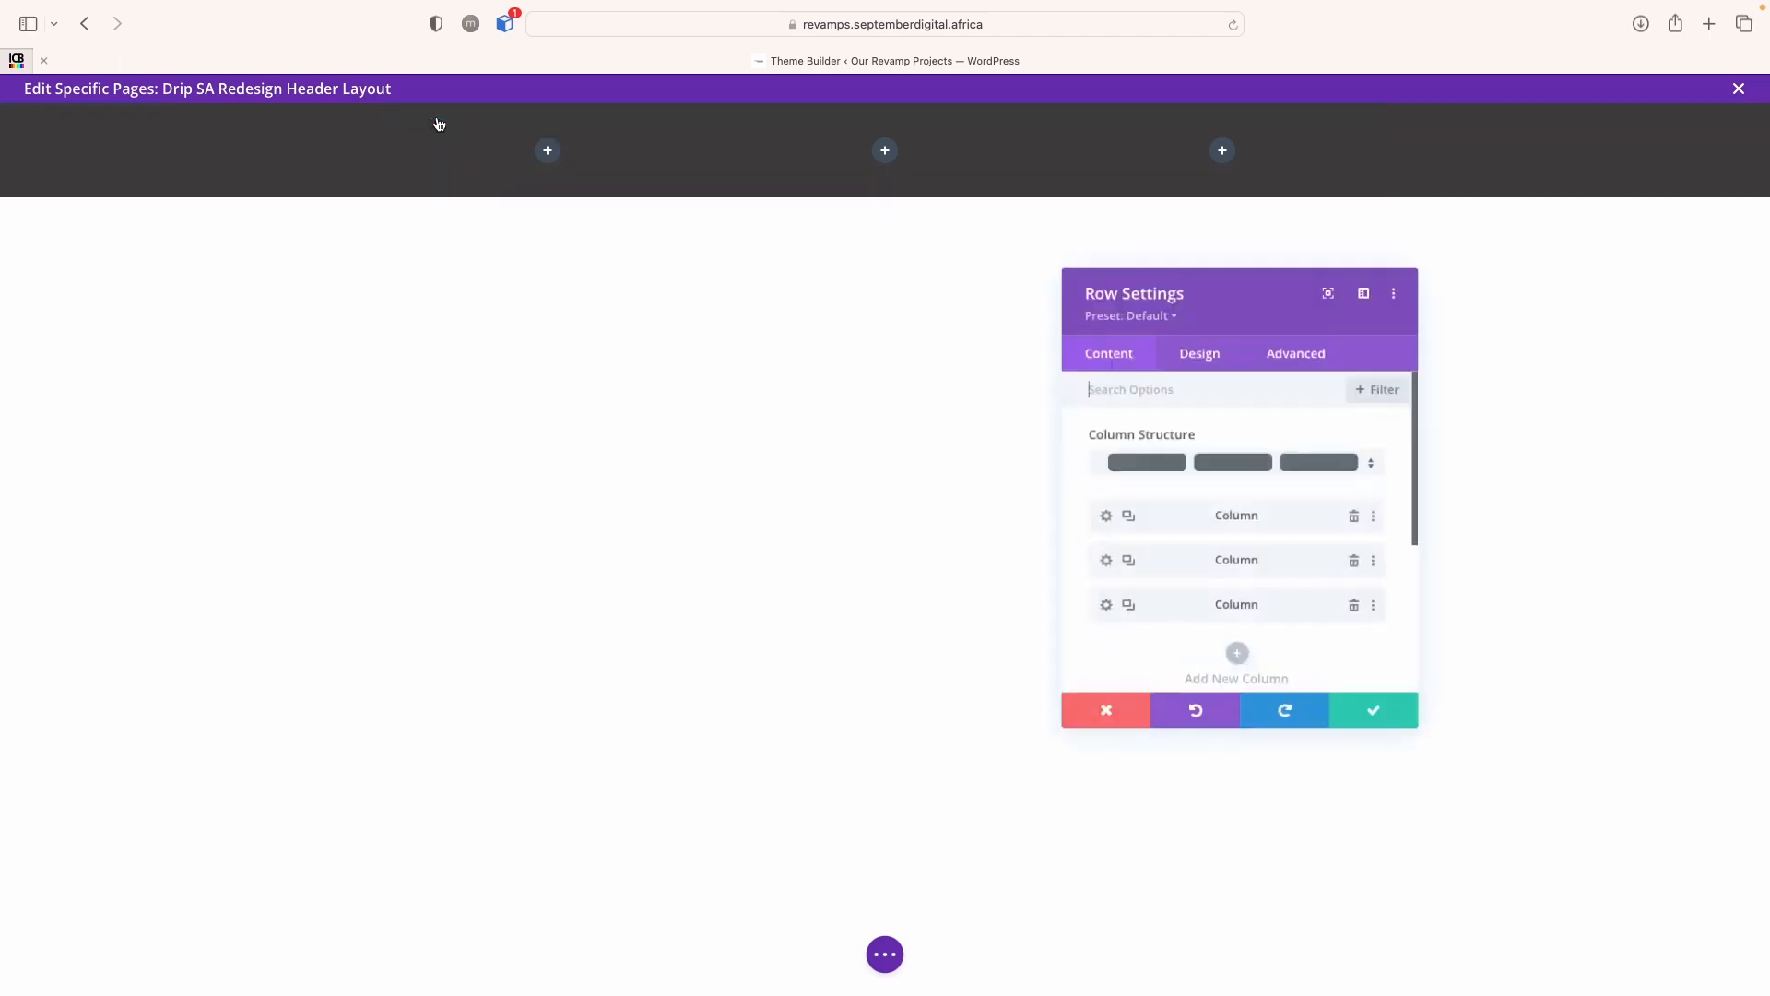
left_click(1197, 350)
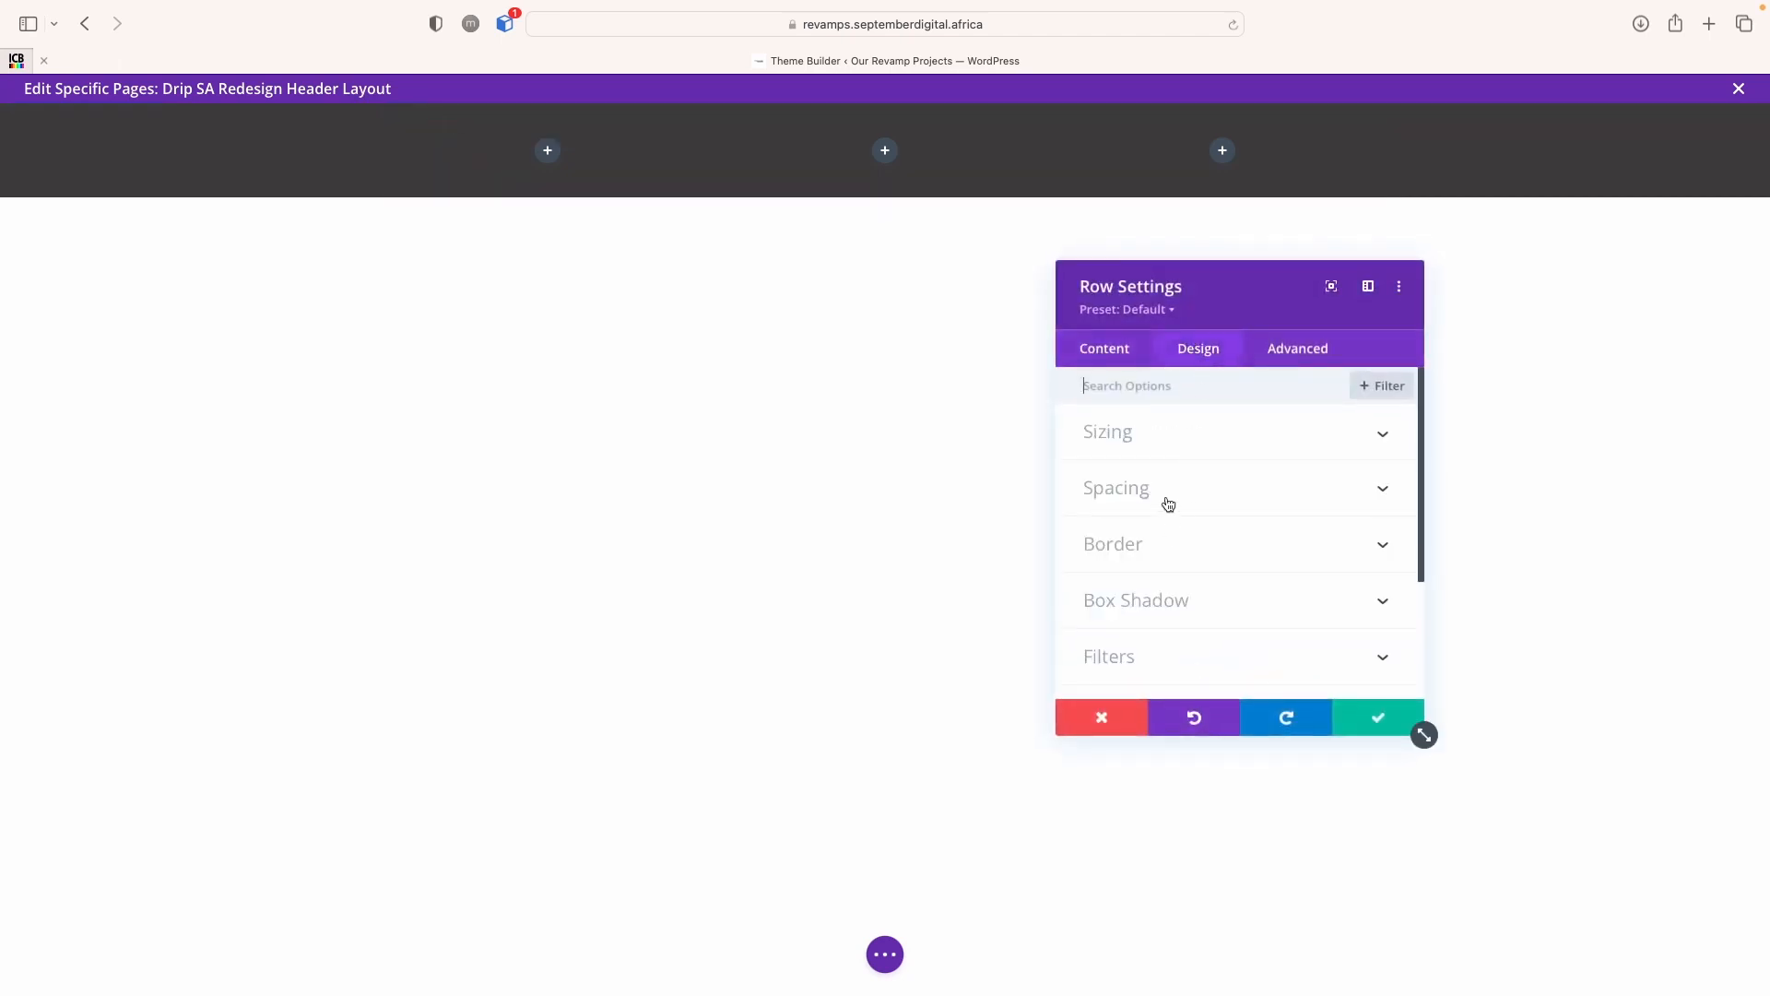
left_click(1169, 505)
left_click(1156, 552)
left_click(1107, 552)
type("5")
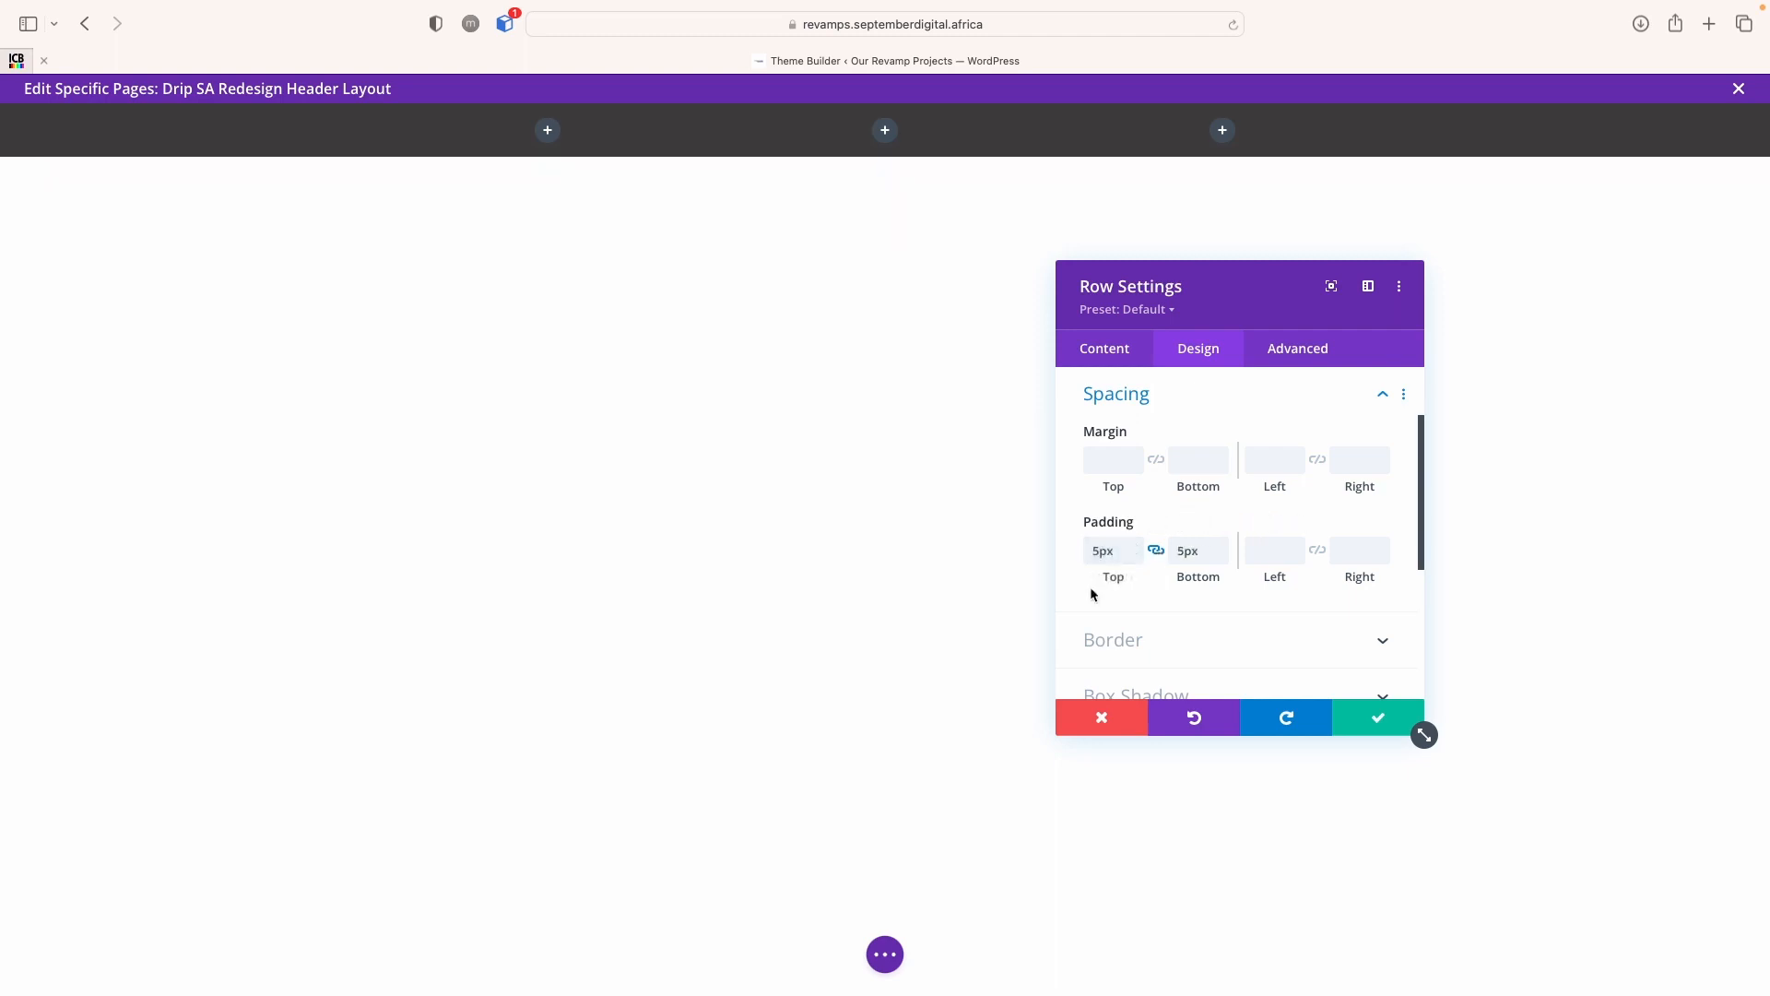
left_click(1135, 556)
left_click(1134, 556)
left_click(1135, 556)
left_click(1135, 556)
left_click(1135, 555)
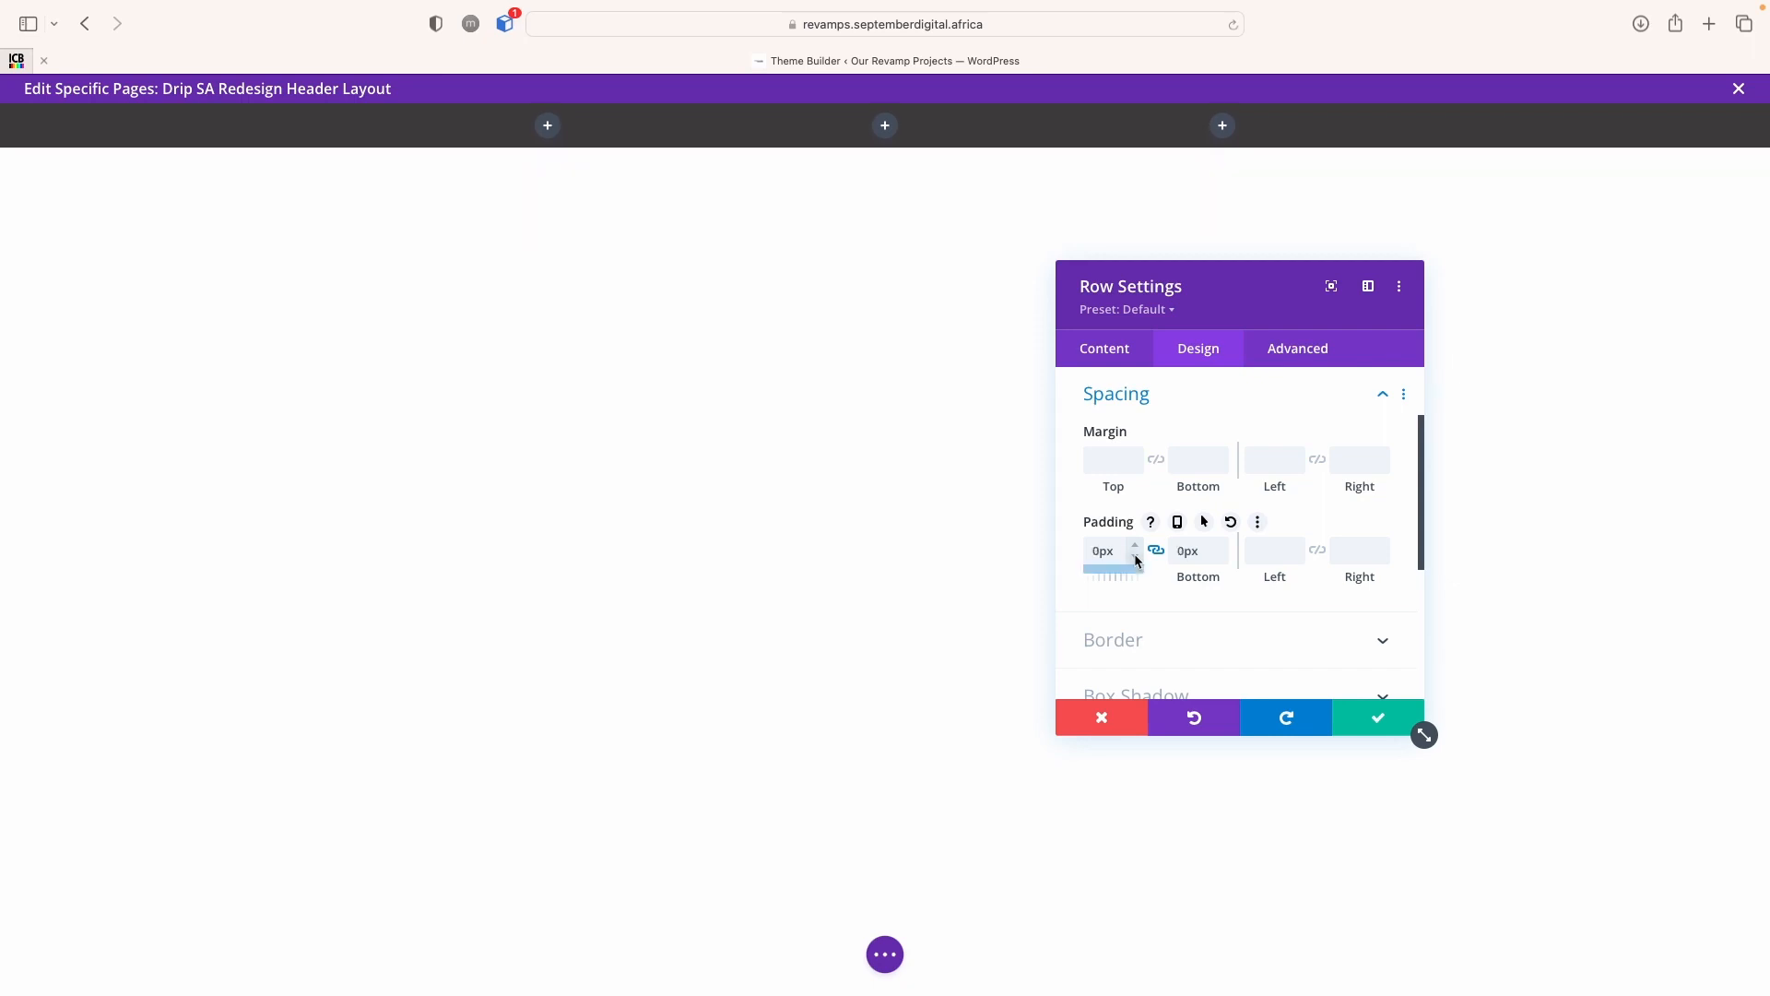
left_click(1135, 545)
left_click(1135, 545)
left_click(1134, 544)
left_click(1135, 544)
left_click(1135, 544)
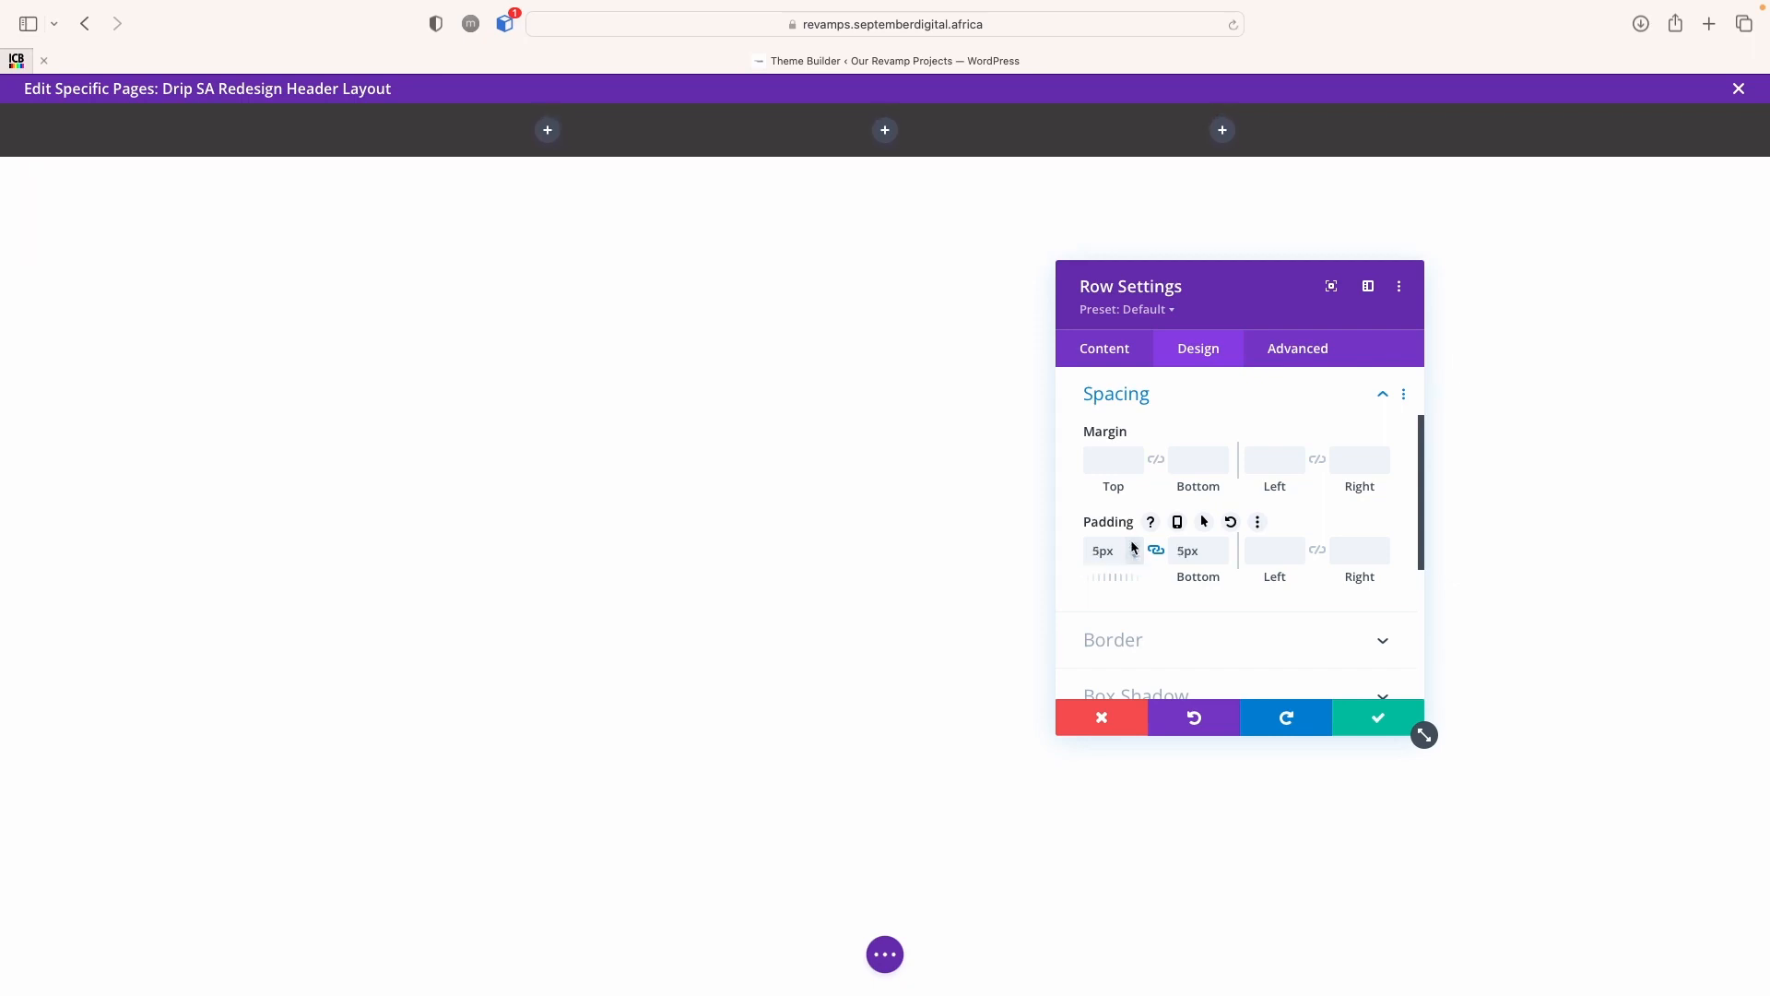
left_click(1386, 728)
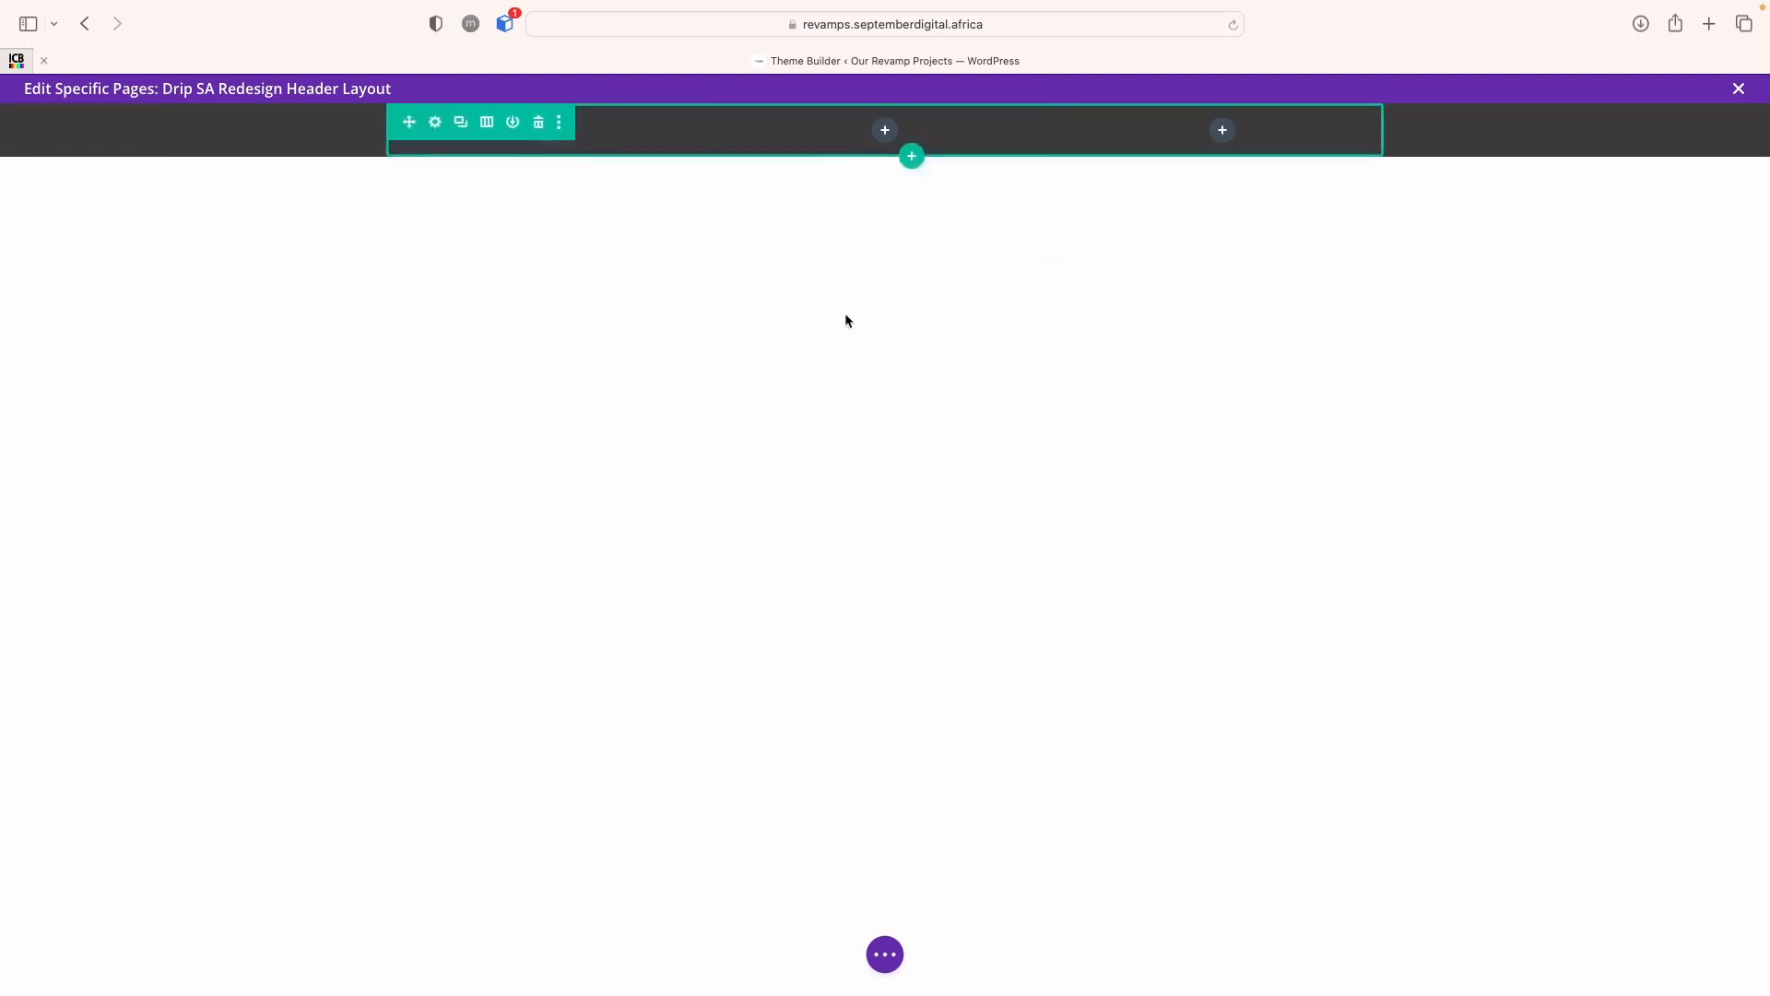
left_click(885, 130)
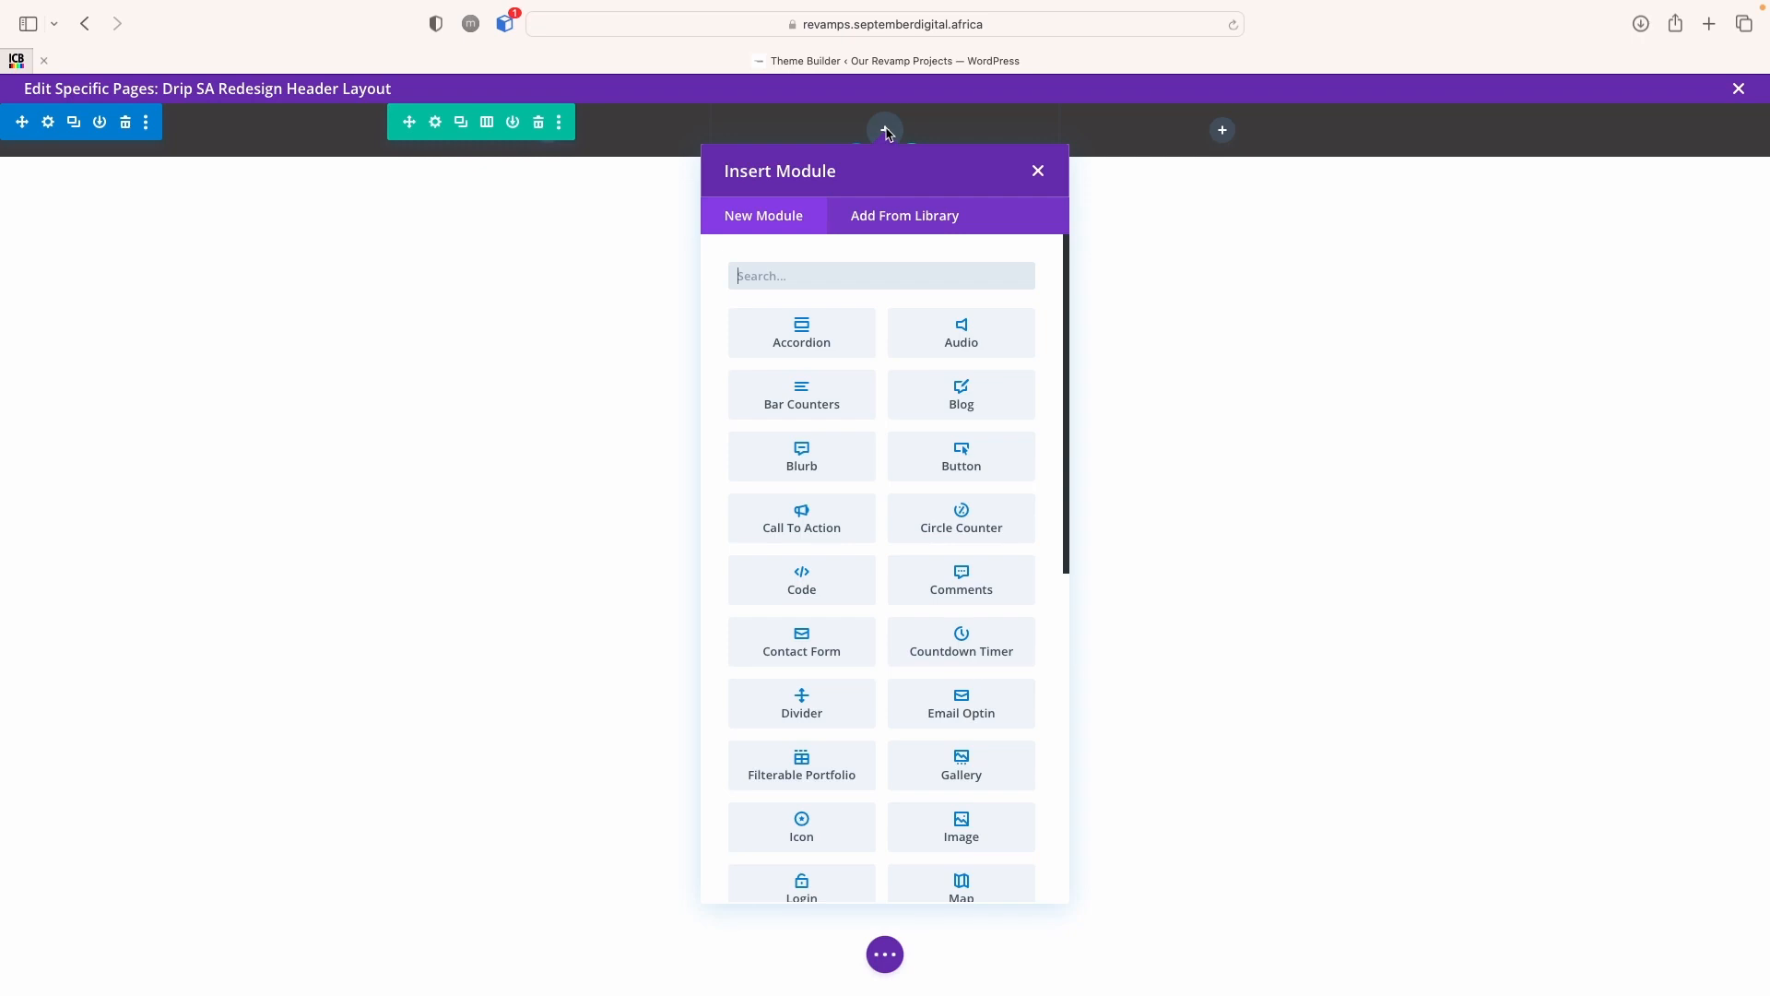
scroll(916, 637, "down", 5)
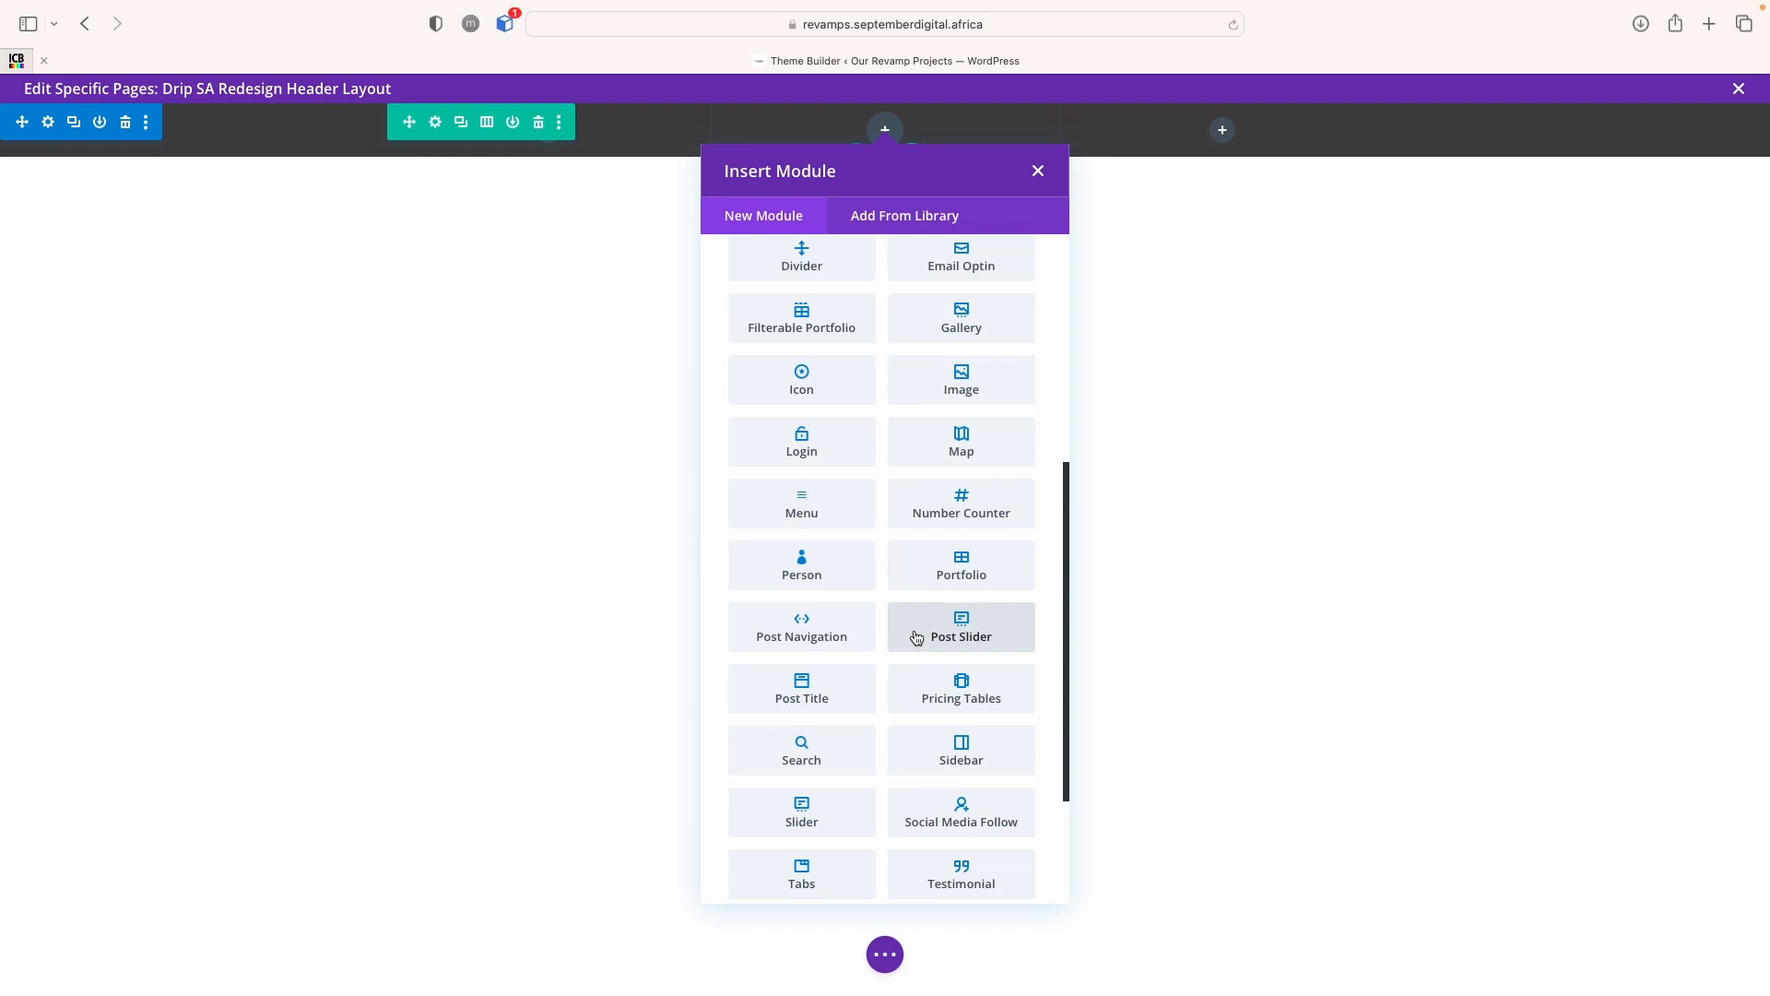
scroll(958, 498, "up", 6)
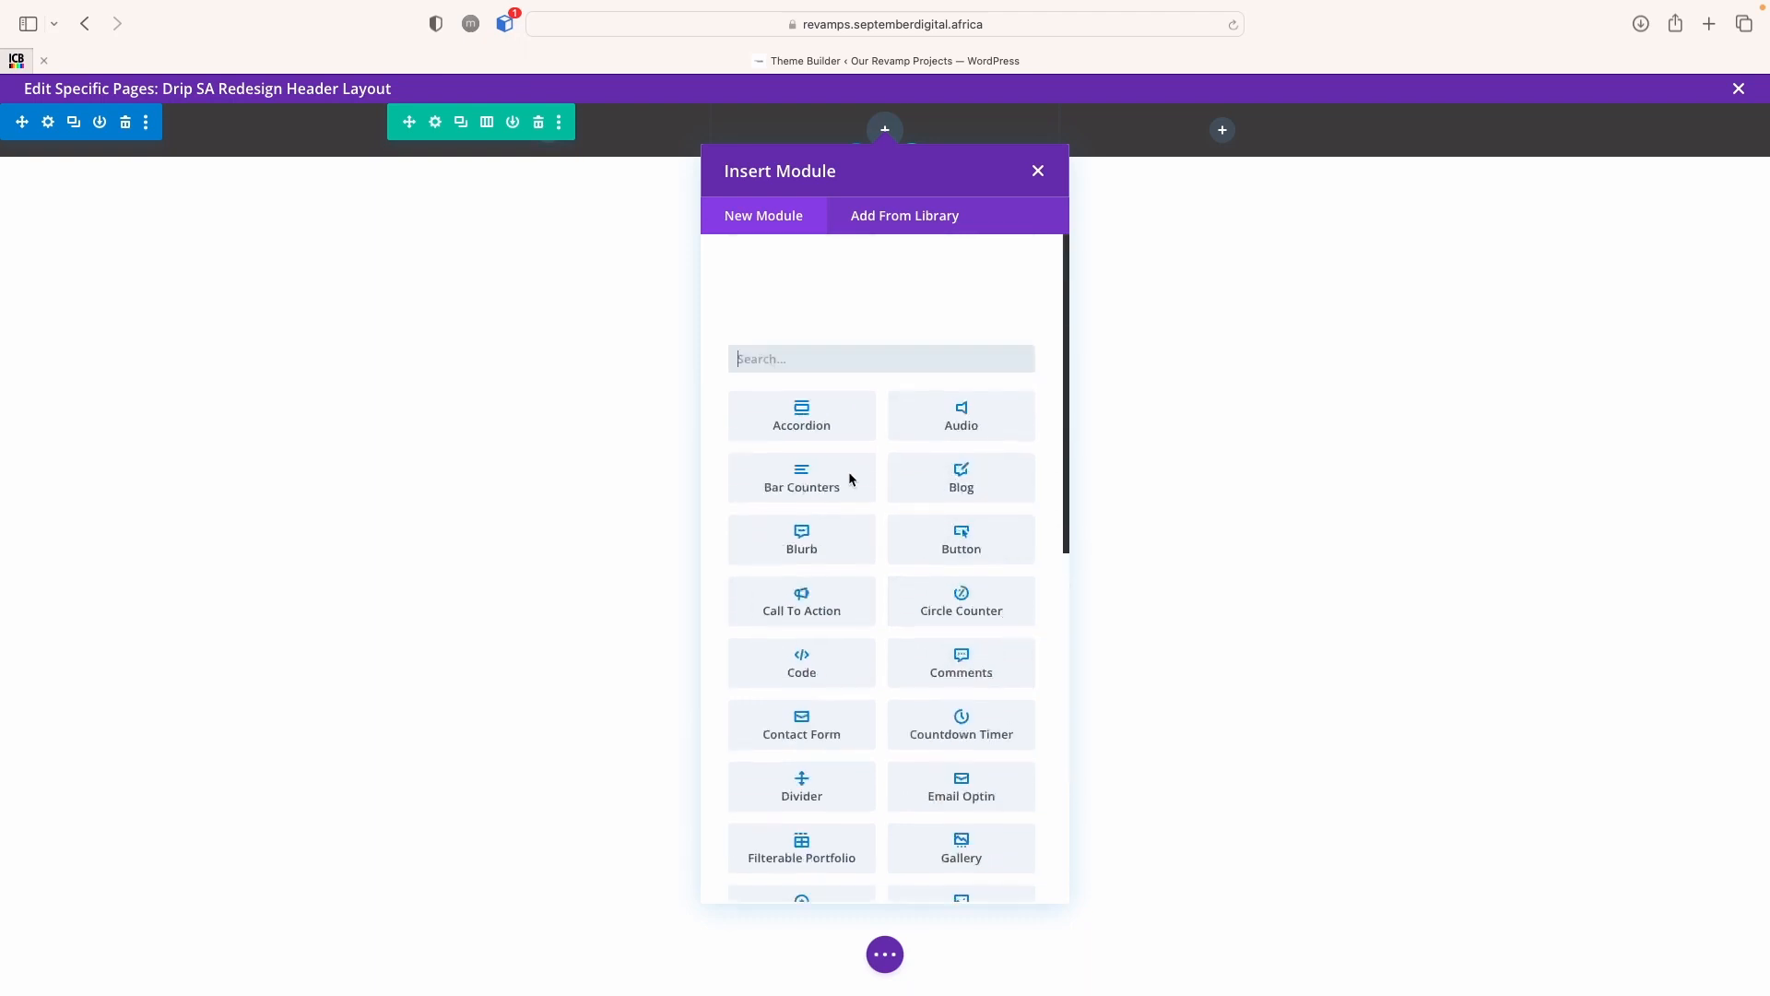
left_click(889, 276)
type("fir")
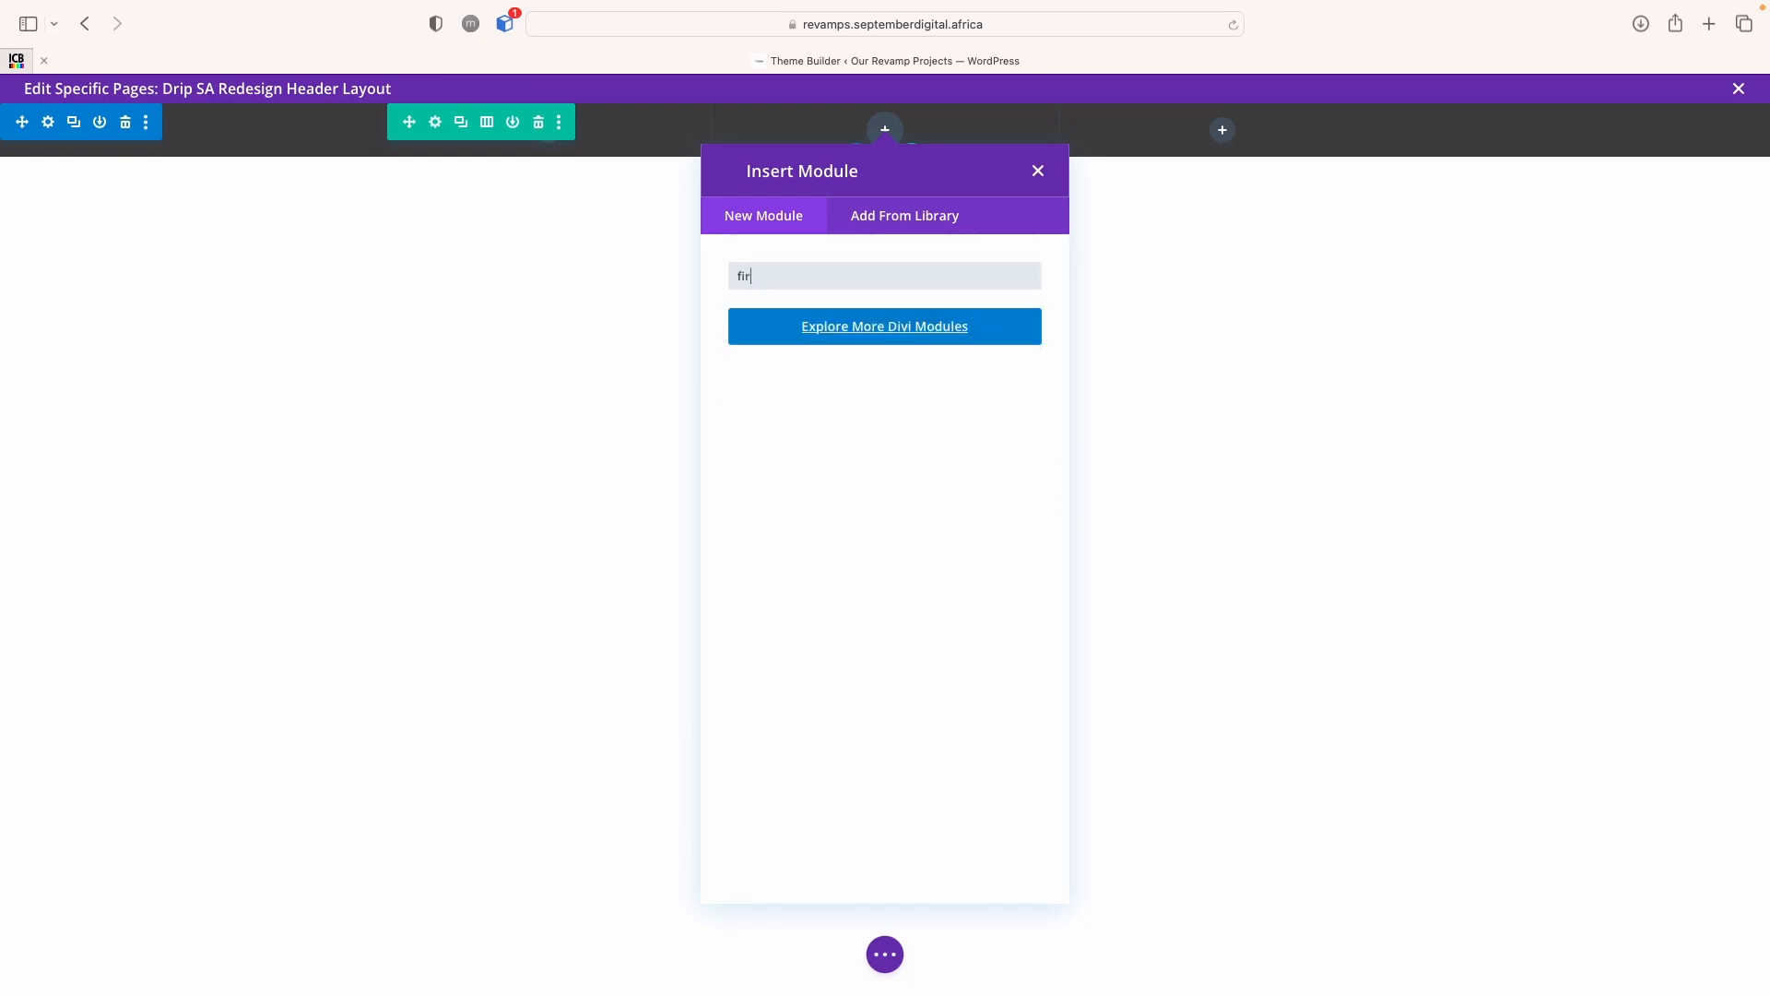
key("BackSpace")
key("BackSpace")
left_click(802, 332)
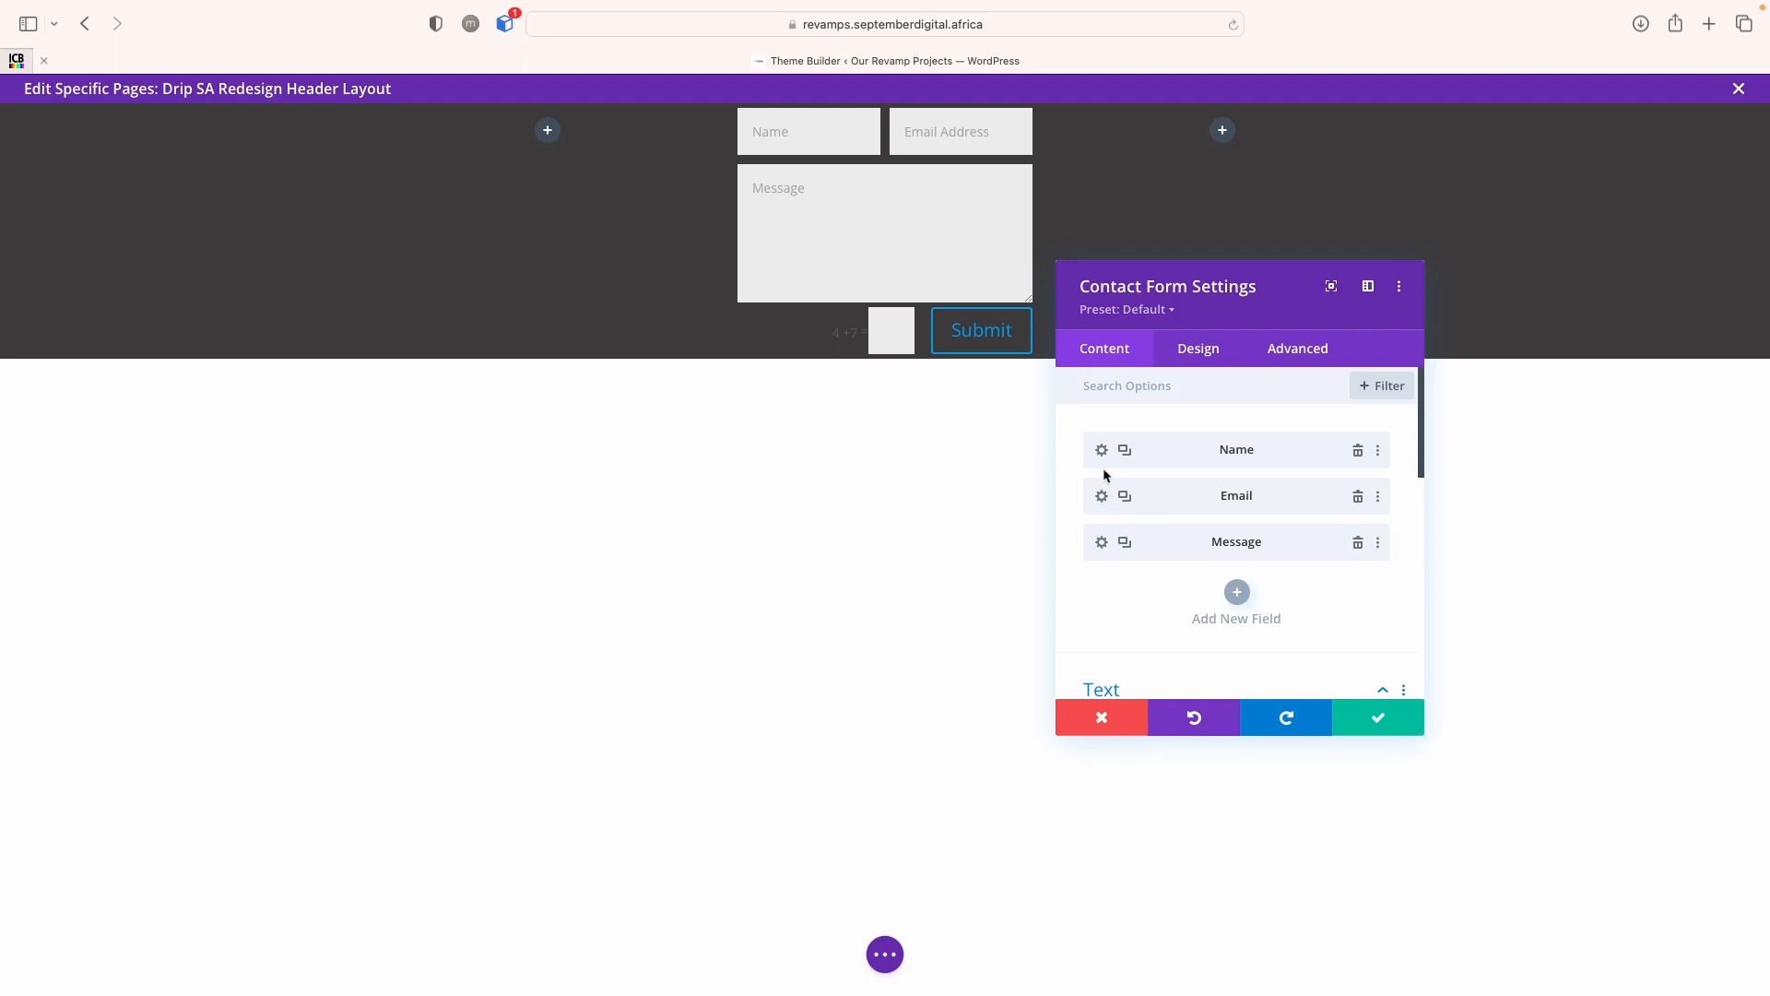
left_click(1377, 717)
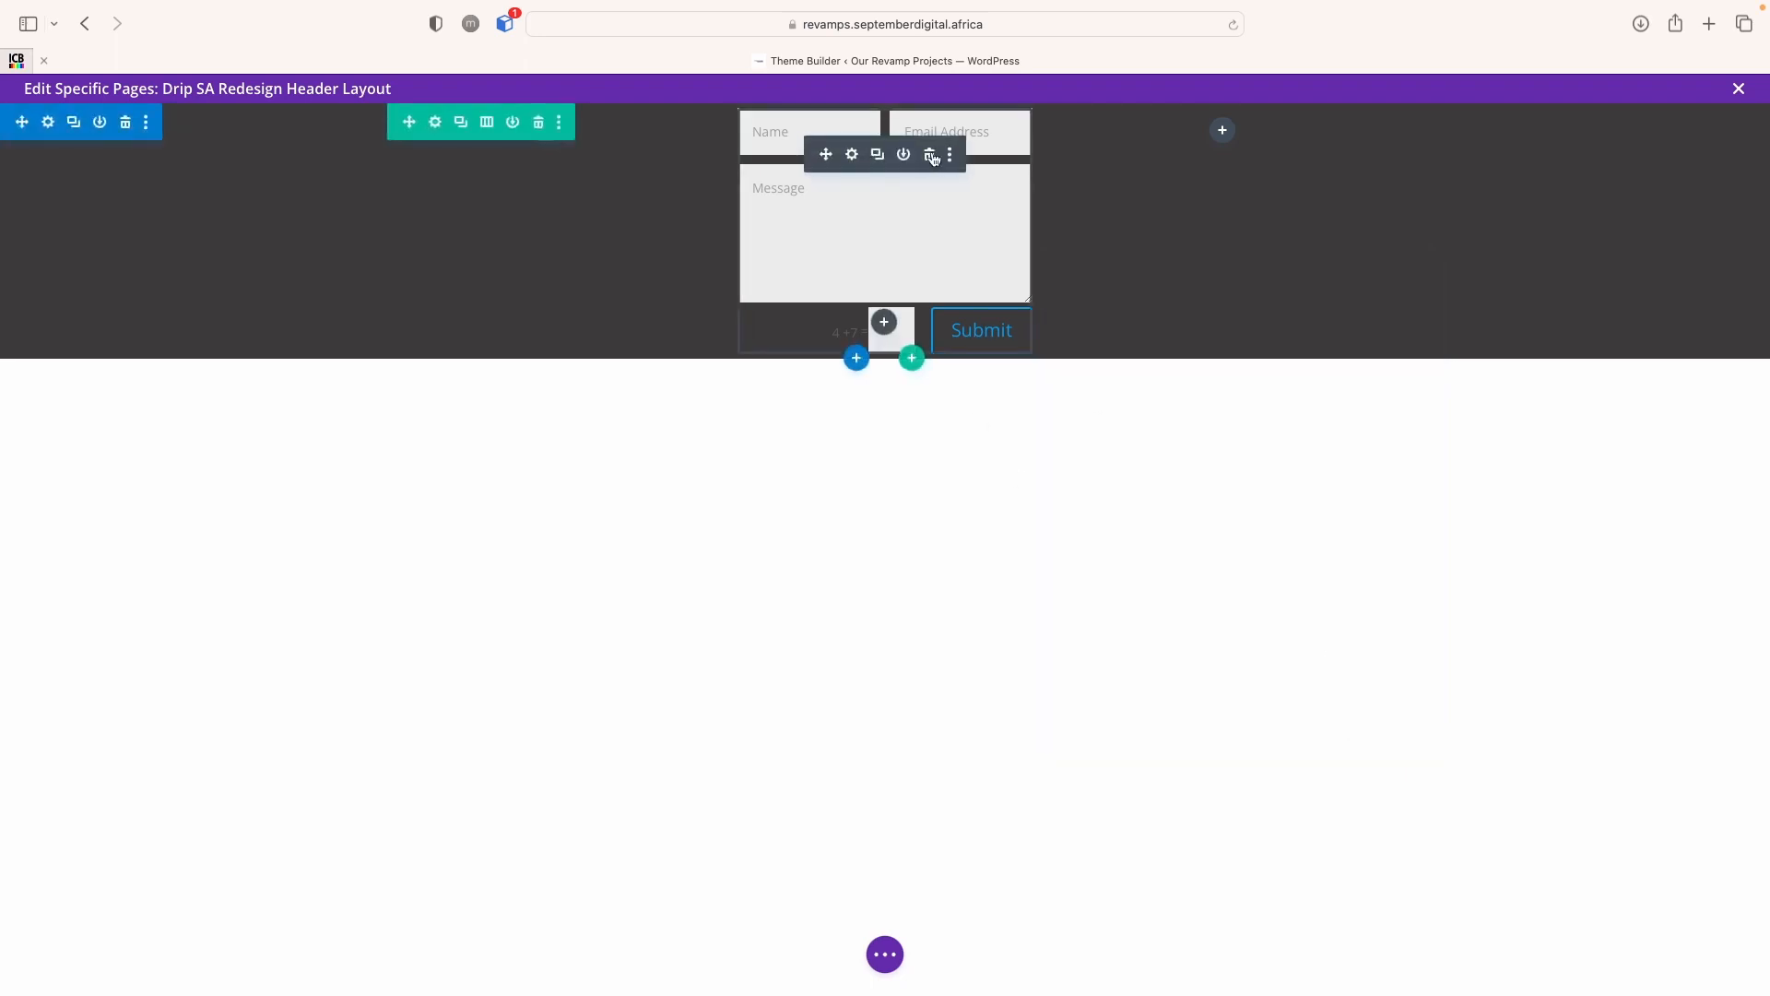
left_click(930, 154)
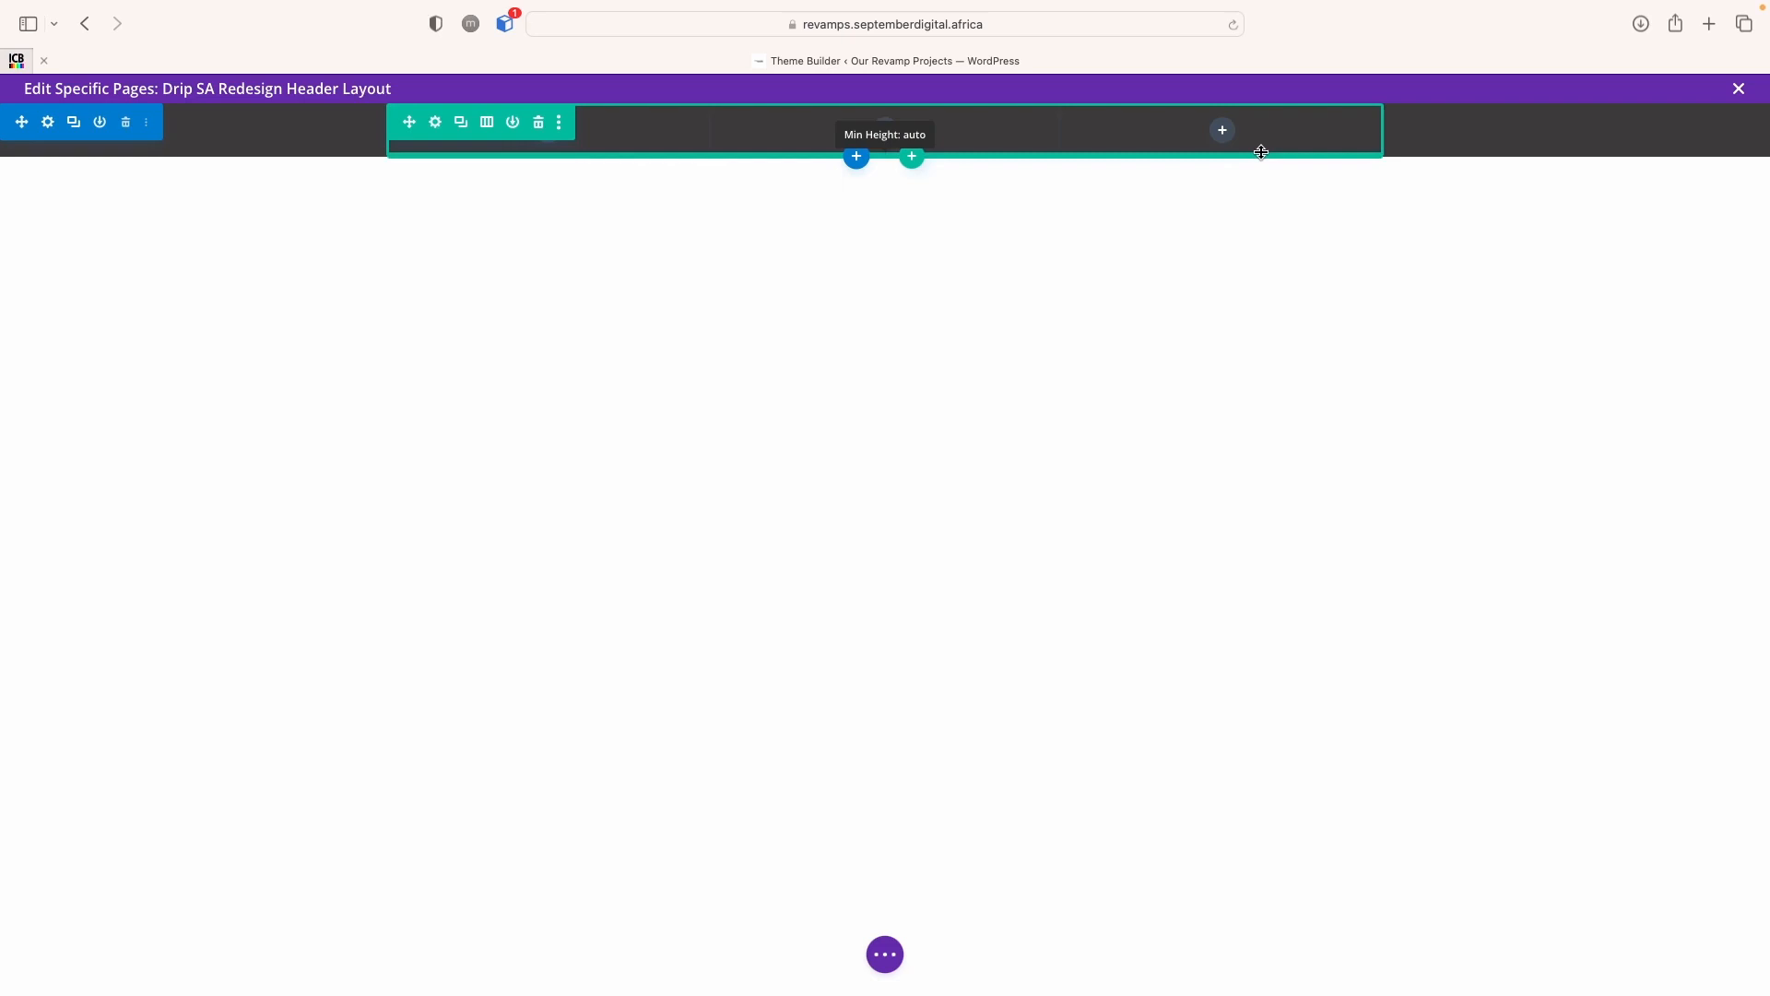
Add a Blurb module to the row's third column and title it Login/Register
left_click(1222, 130)
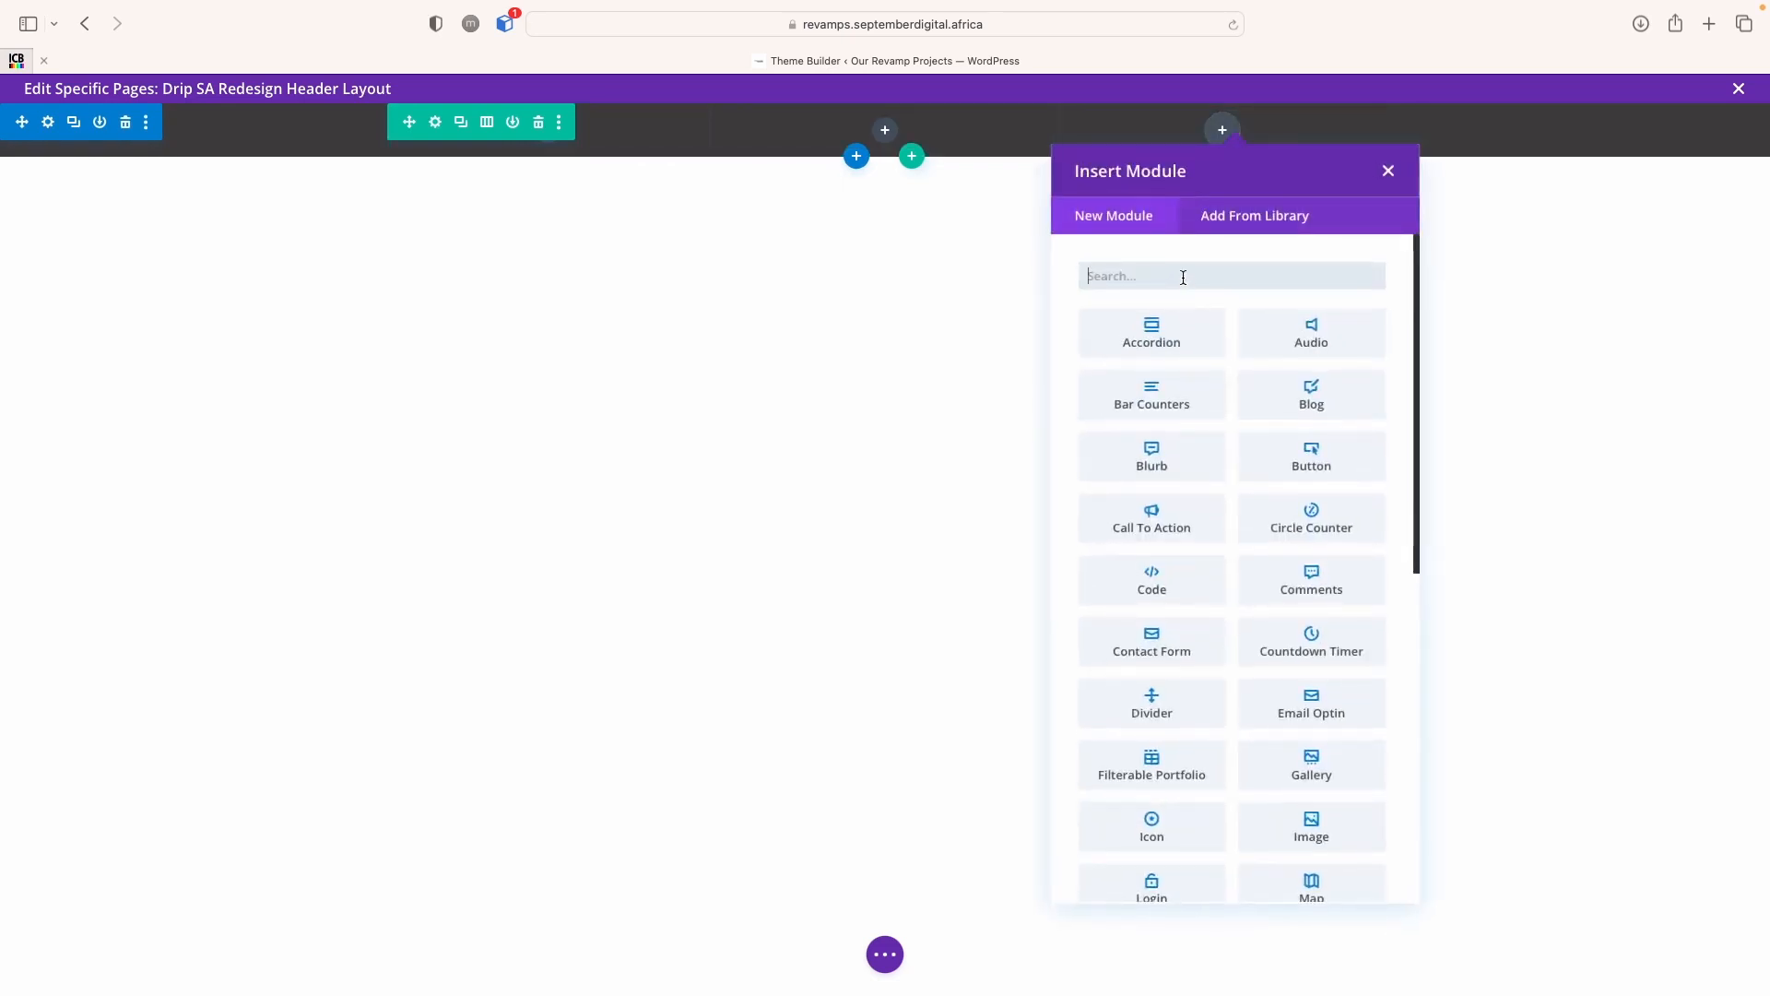
type("blurb")
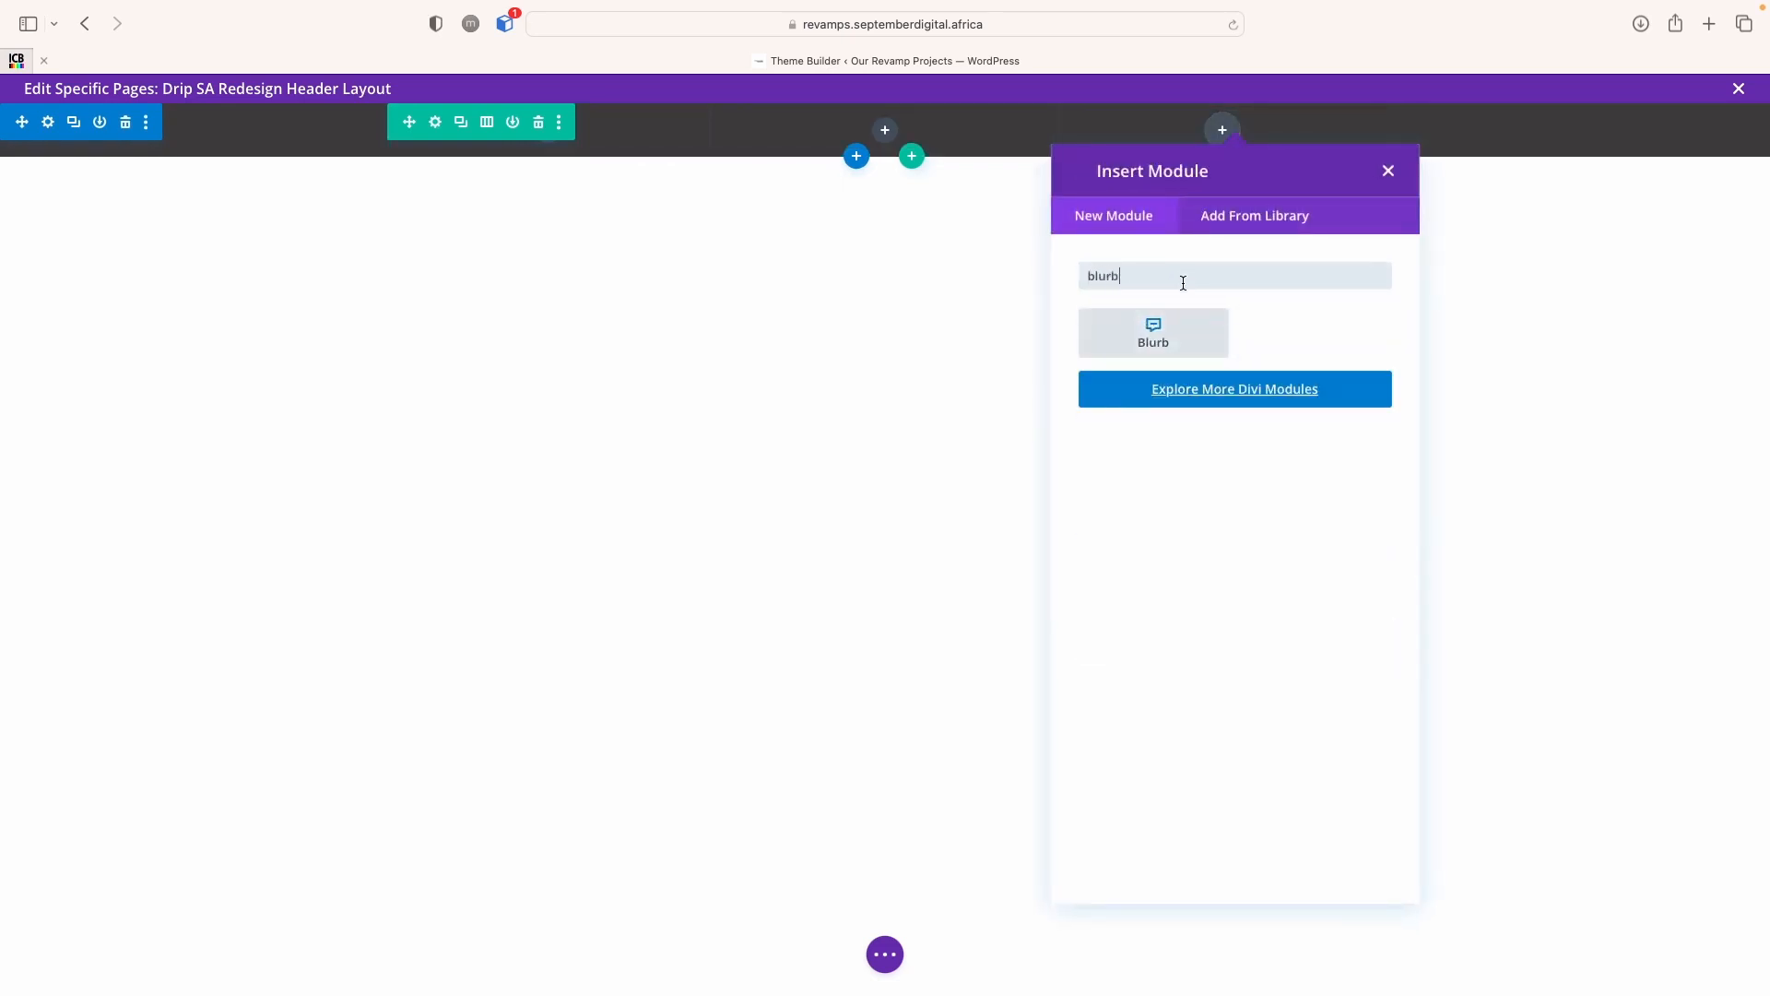
left_click(1169, 337)
left_click_drag(1236, 288, 636, 236)
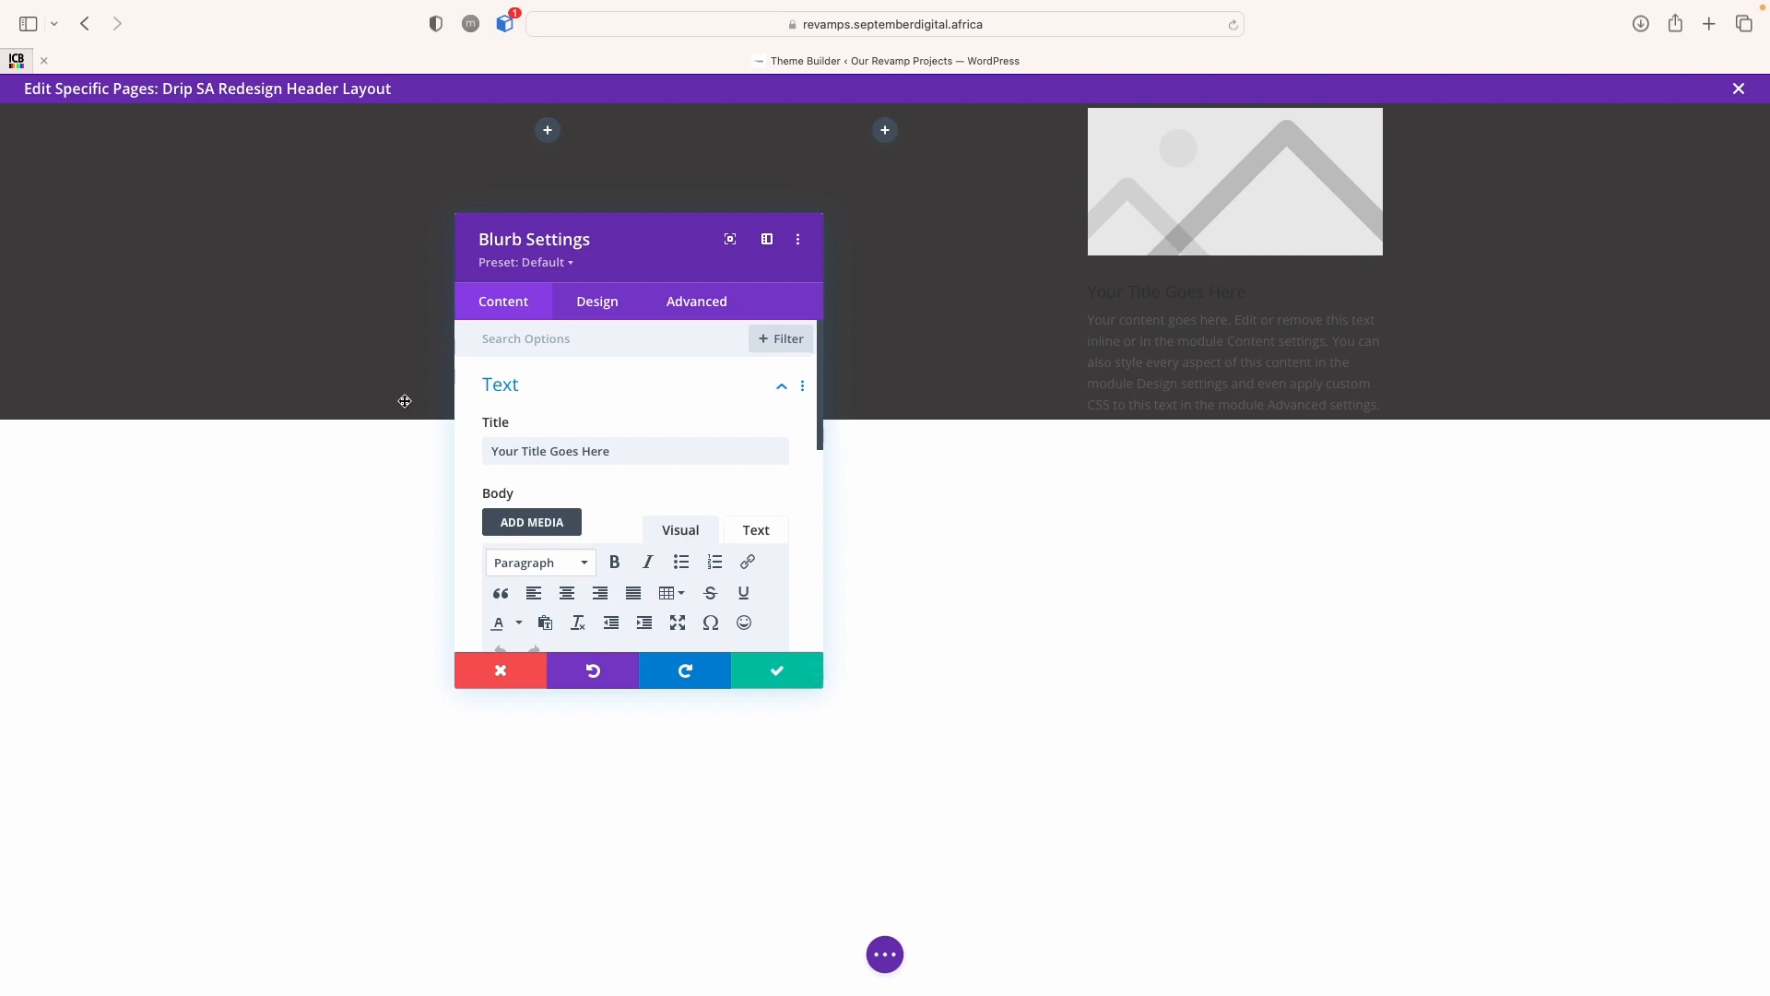
triple_click(602, 450)
type("Login")
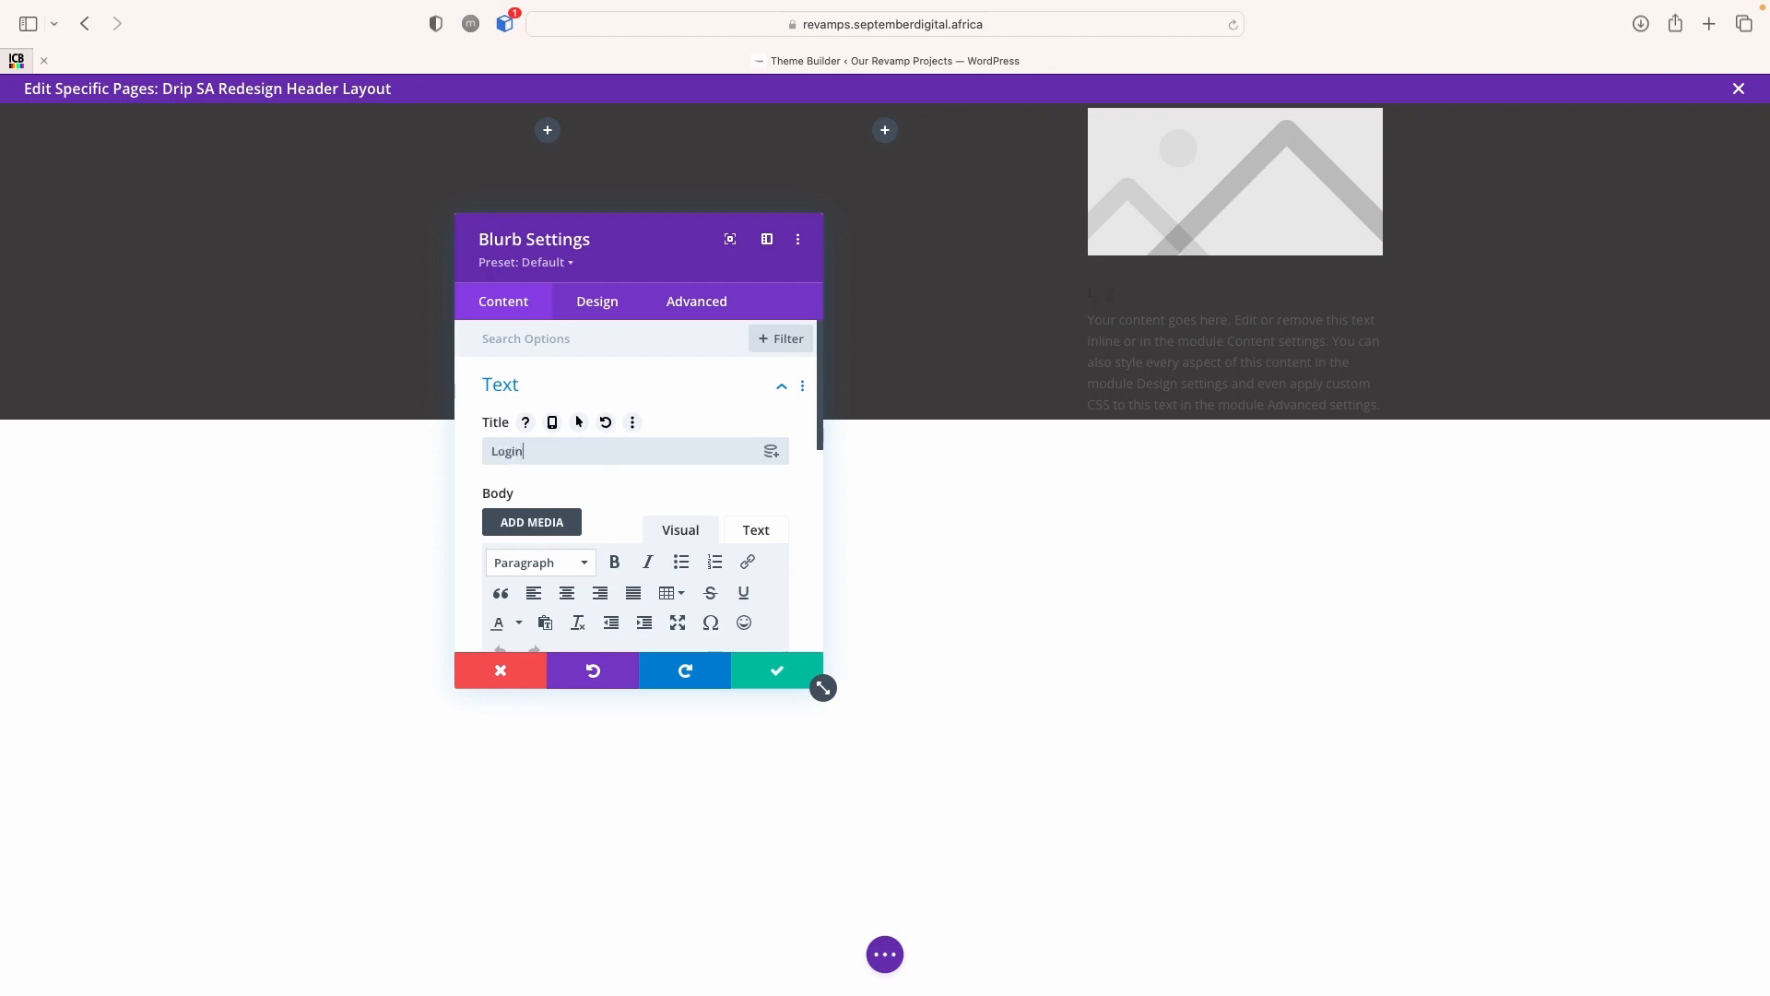
type("/Register")
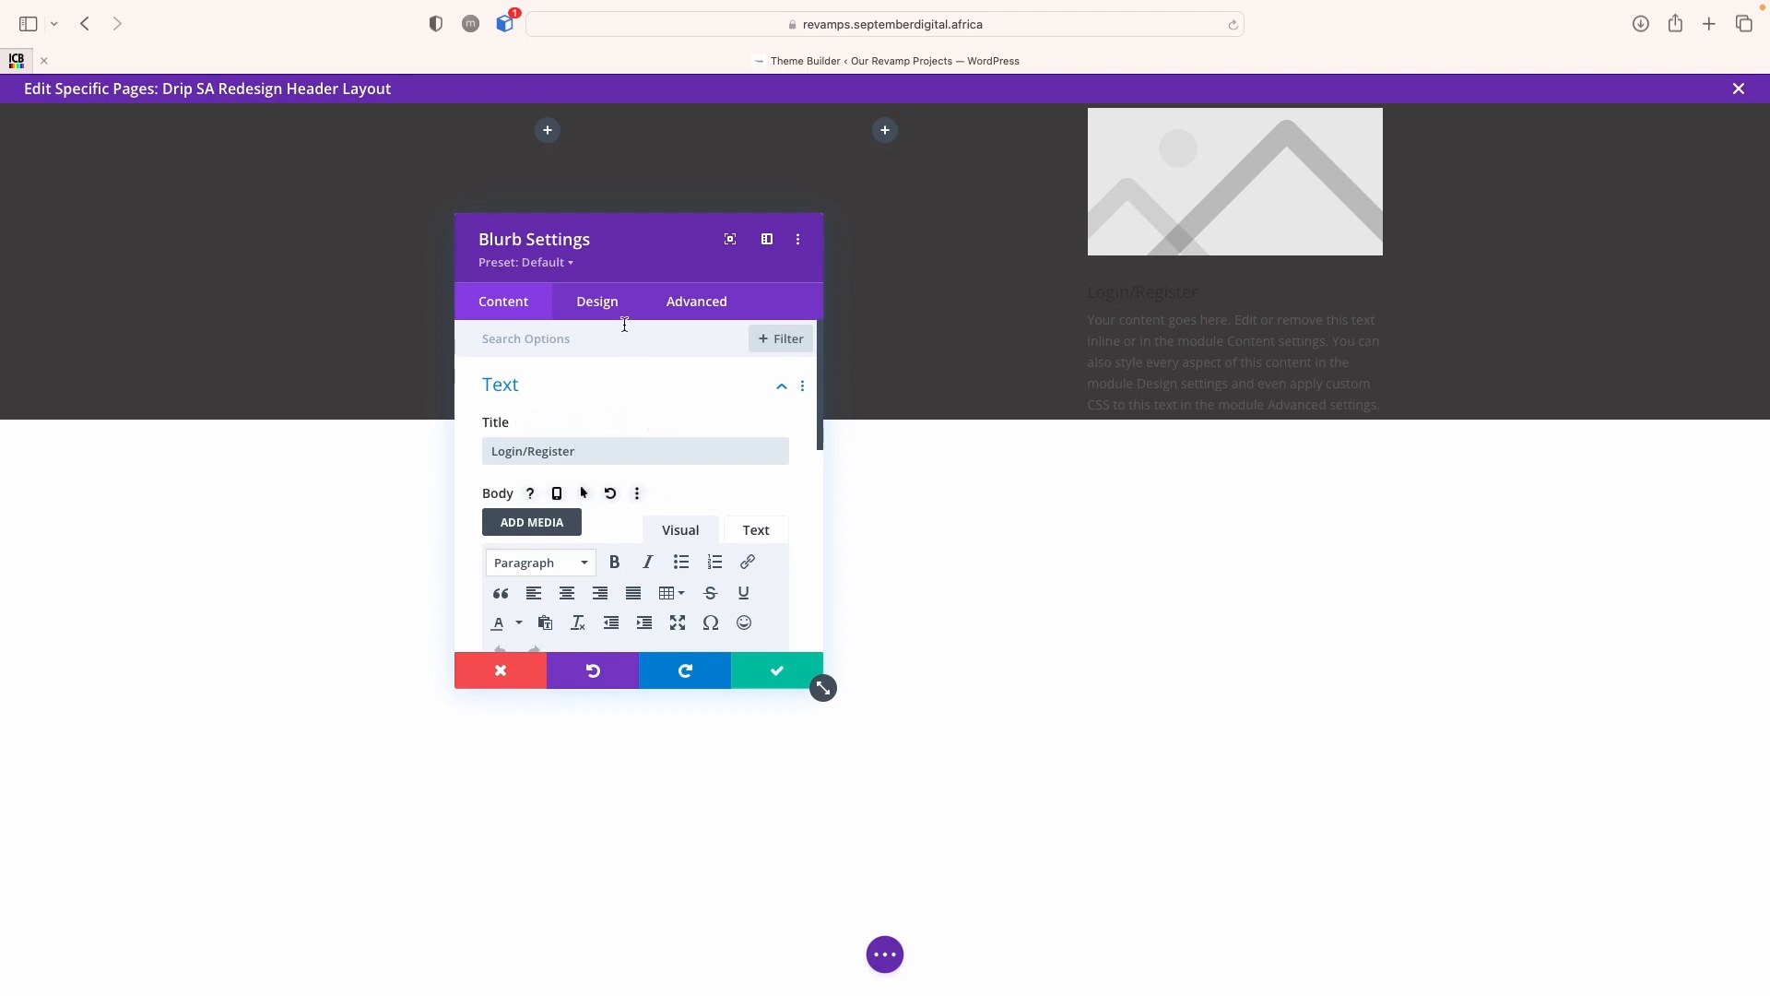
Set the blurb's title text color to the yellow from the saved palette
left_click(597, 313)
left_click(601, 399)
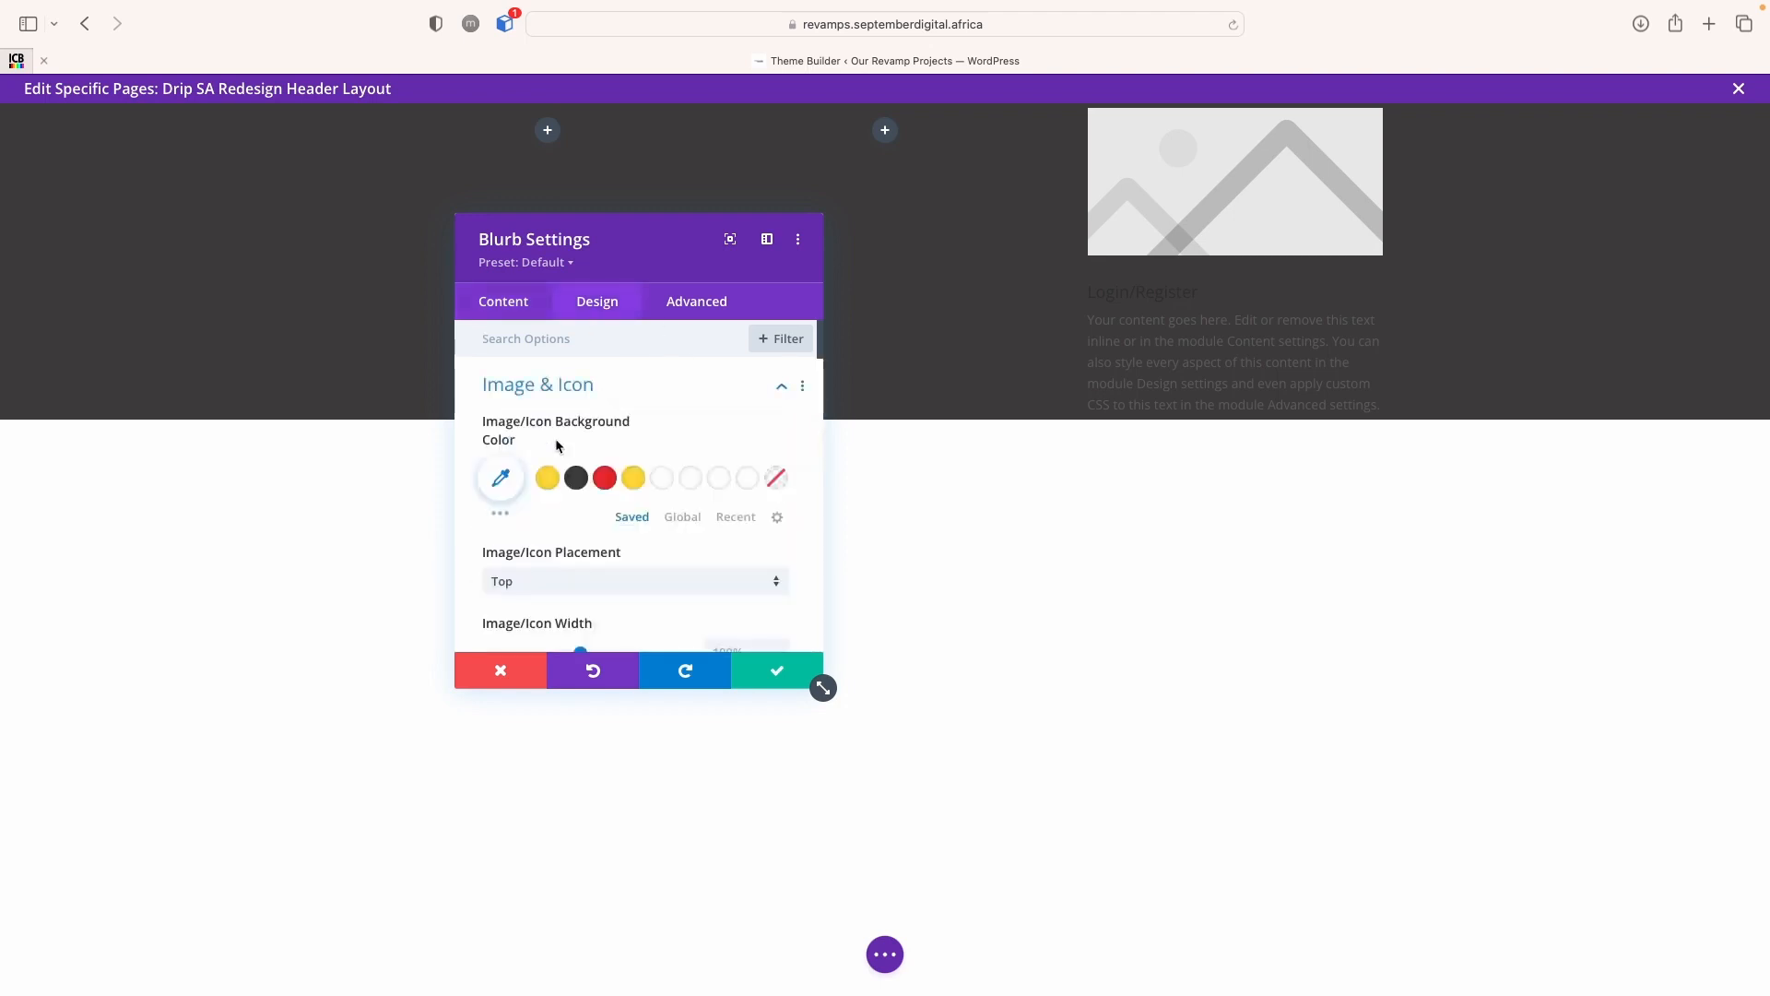
left_click(528, 391)
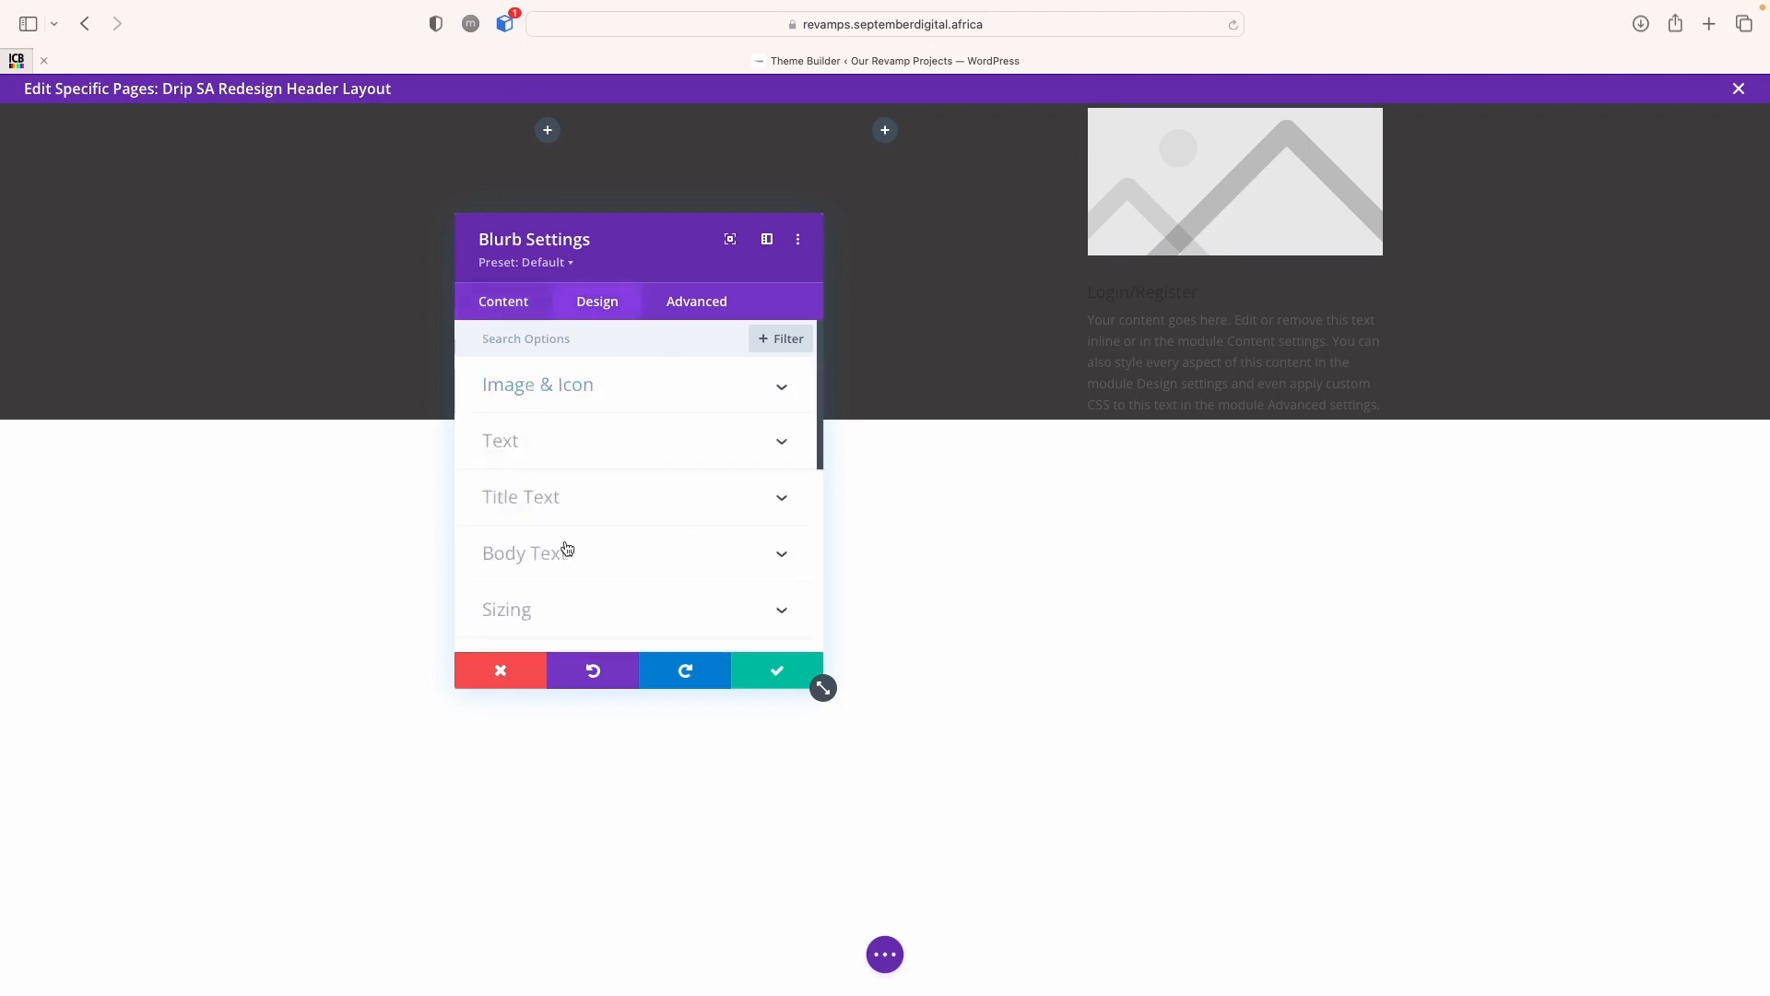
left_click(553, 504)
scroll(646, 521, "down", 5)
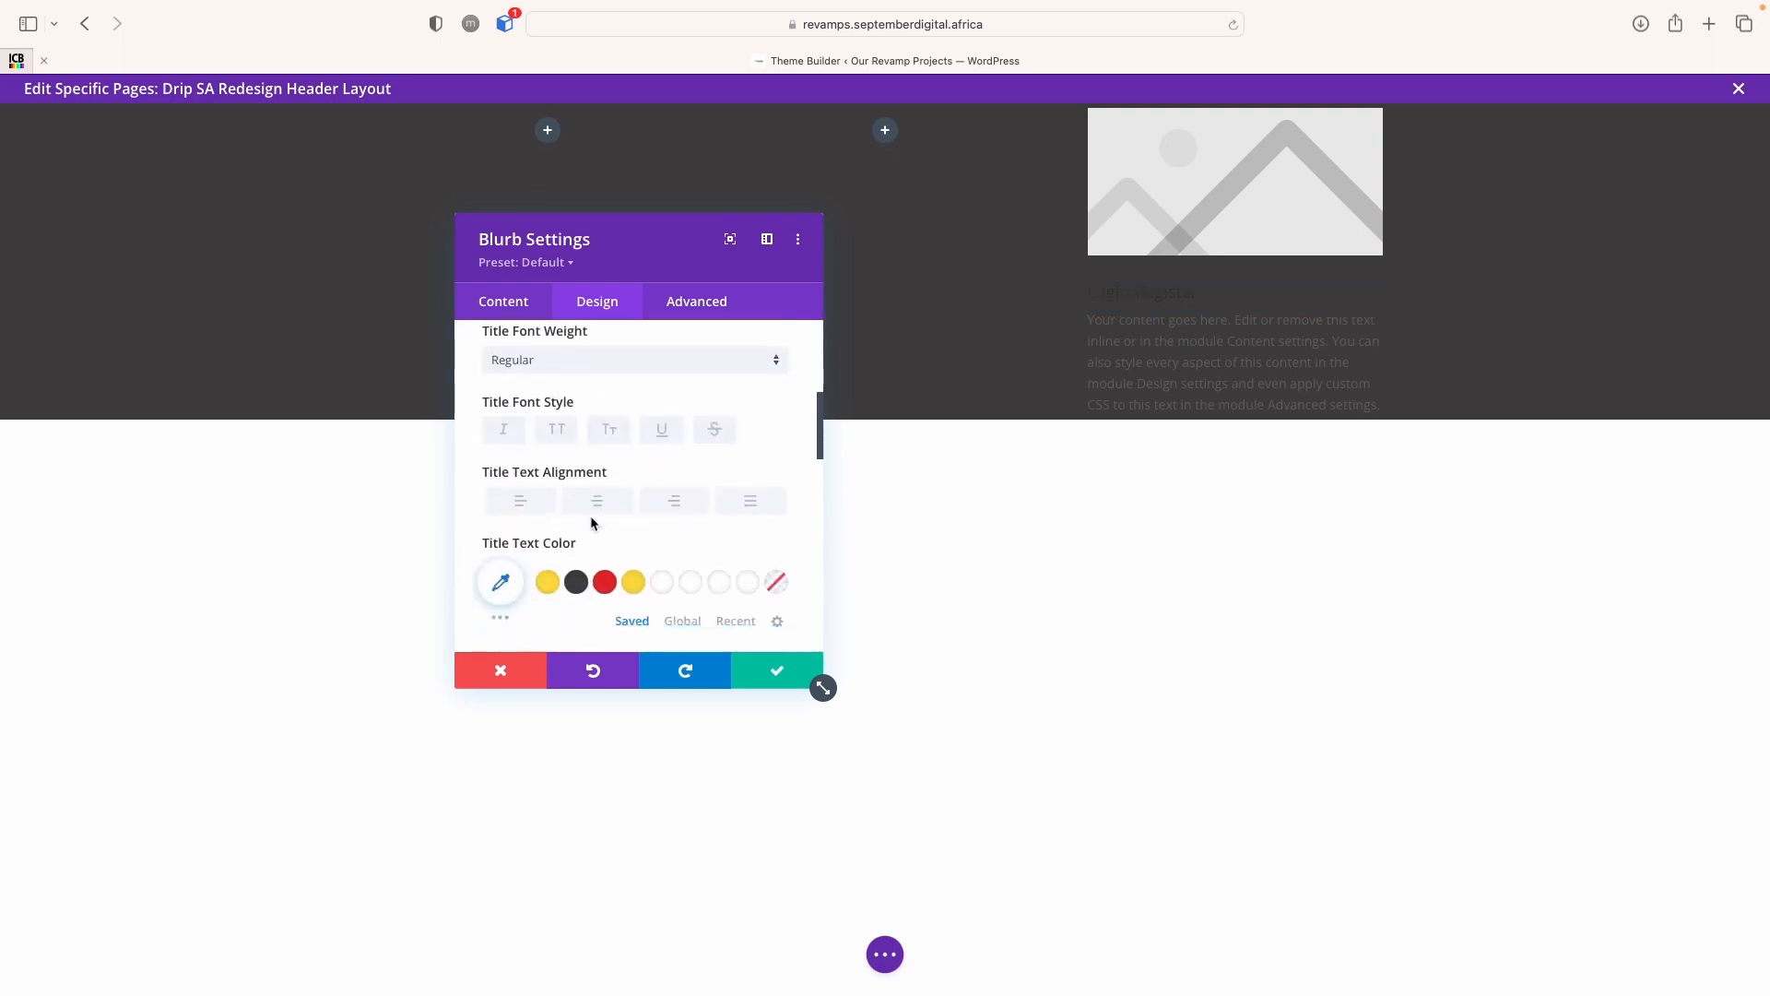
left_click(549, 551)
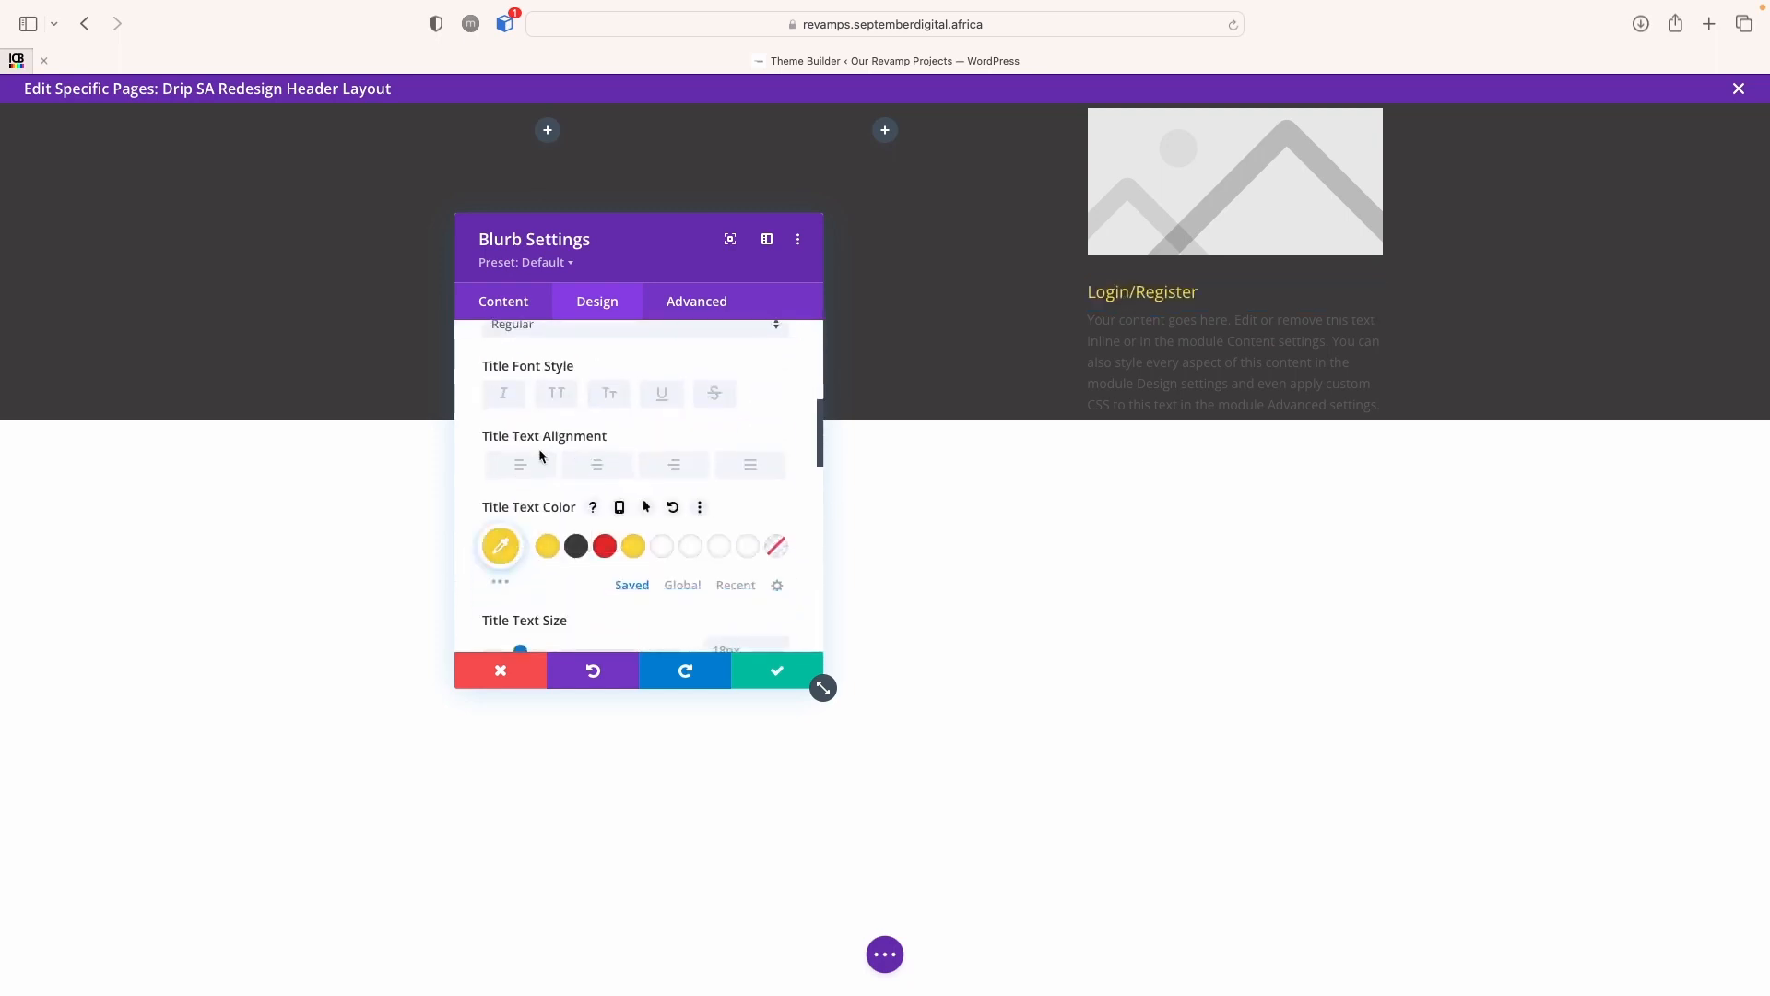
Delete all the placeholder body text from the Login/Register blurb
left_click(498, 304)
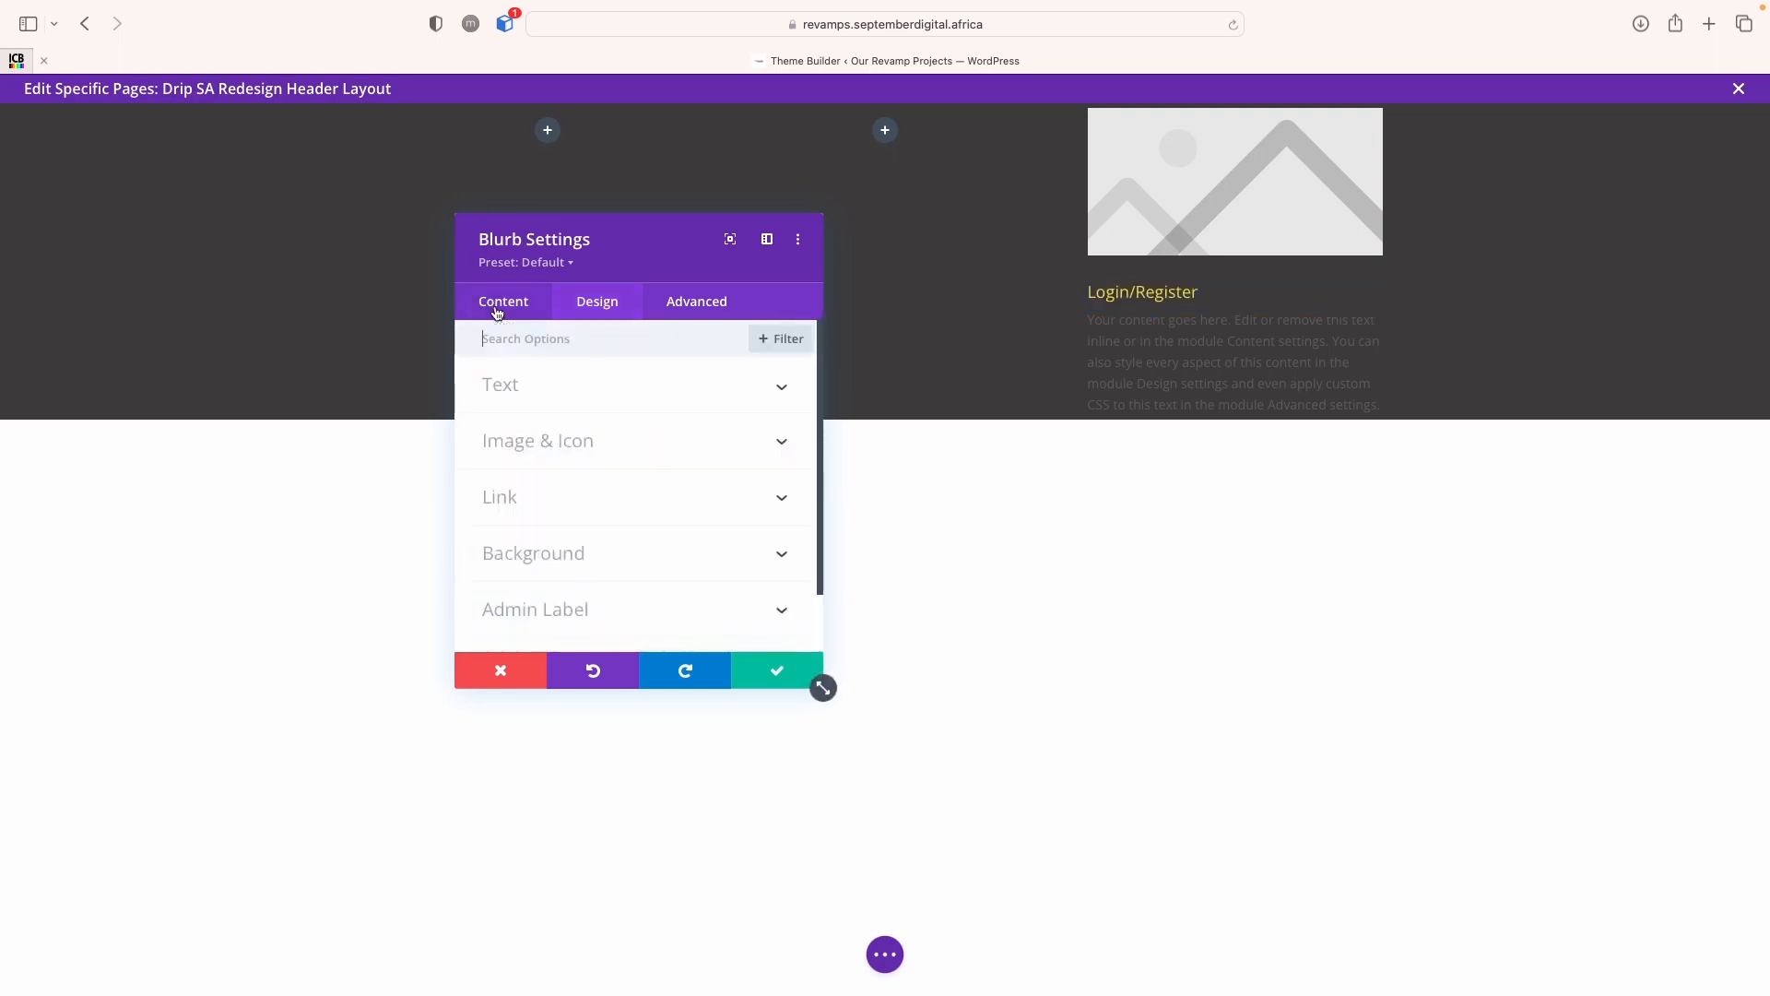
left_click(524, 390)
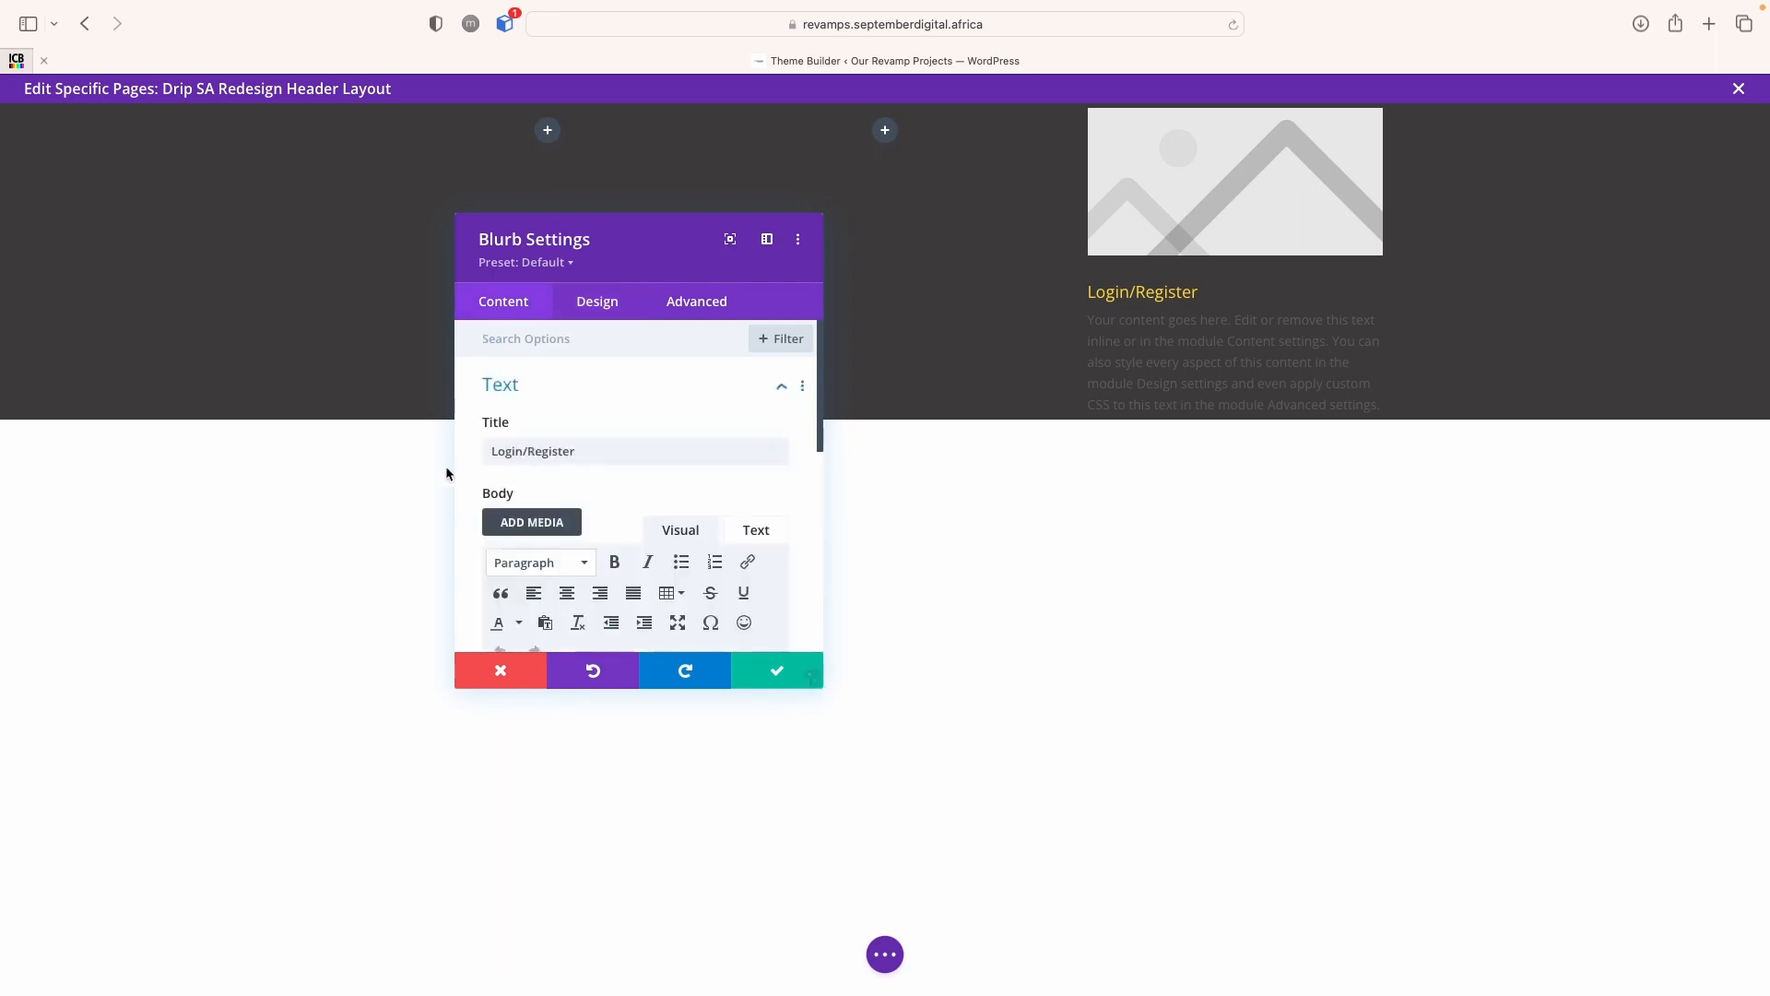
scroll(559, 511, "down", 3)
scroll(559, 510, "down", 2)
scroll(601, 482, "up", 1)
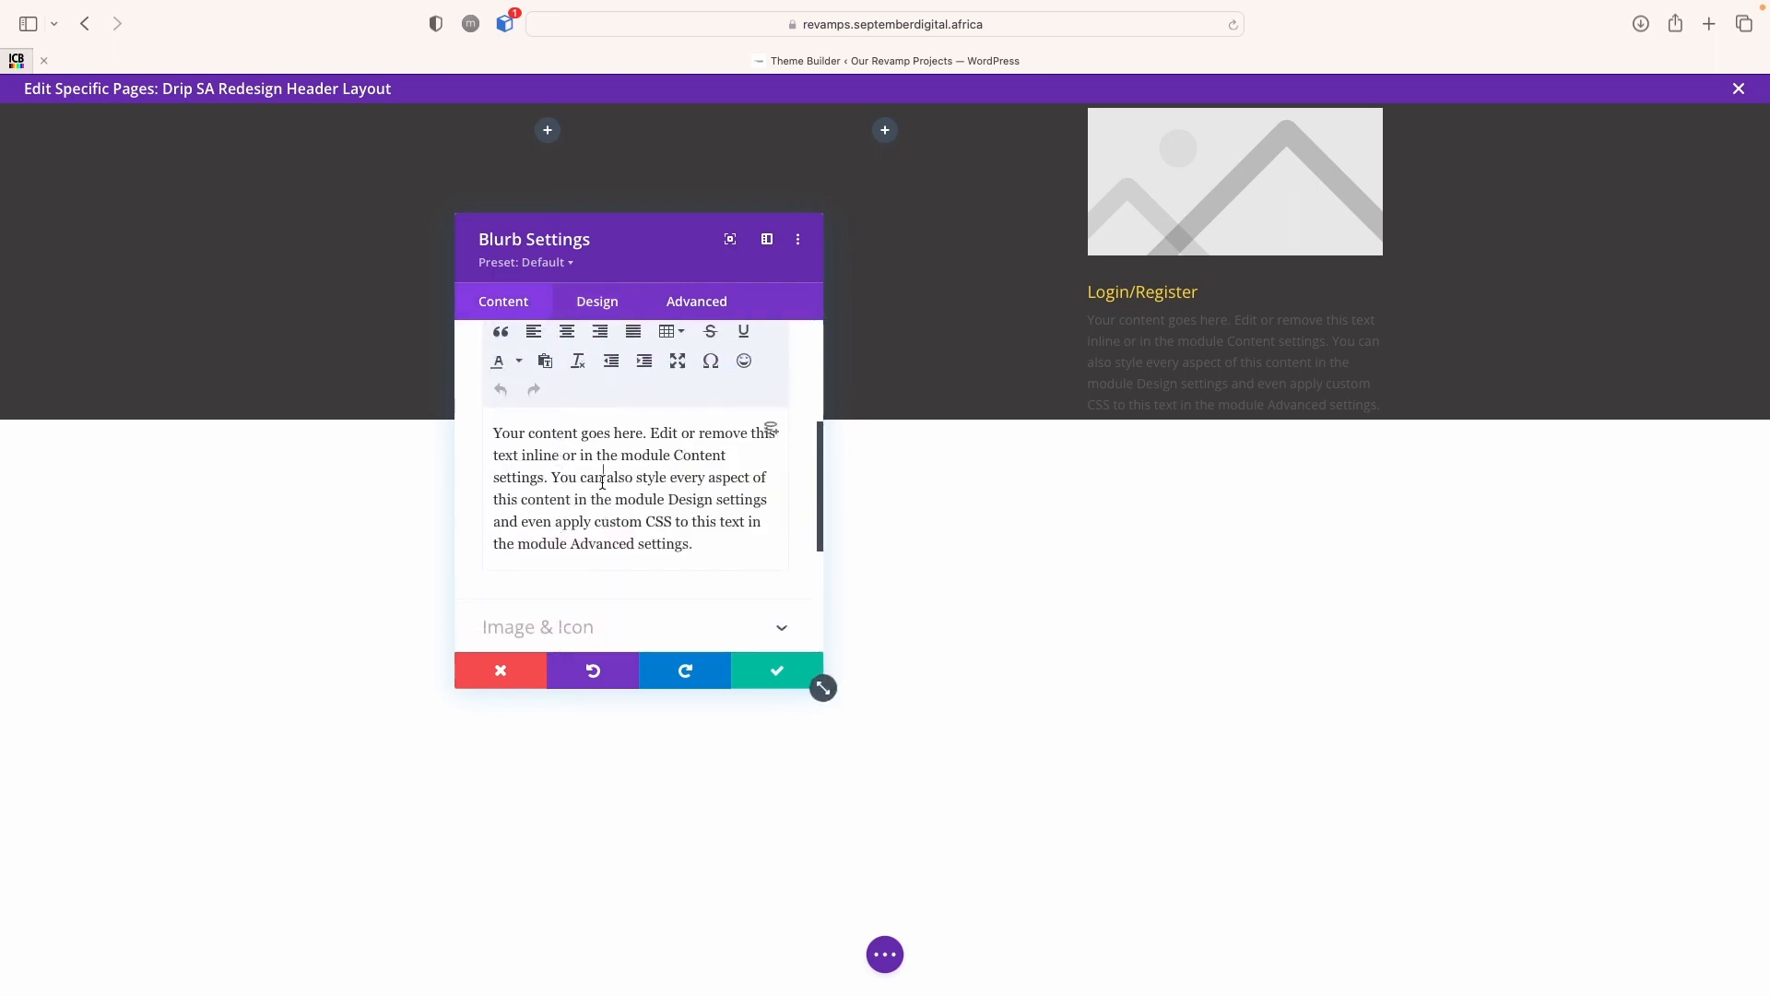
key("ctrl+a")
key("BackSpace")
scroll(605, 416, "up", 1)
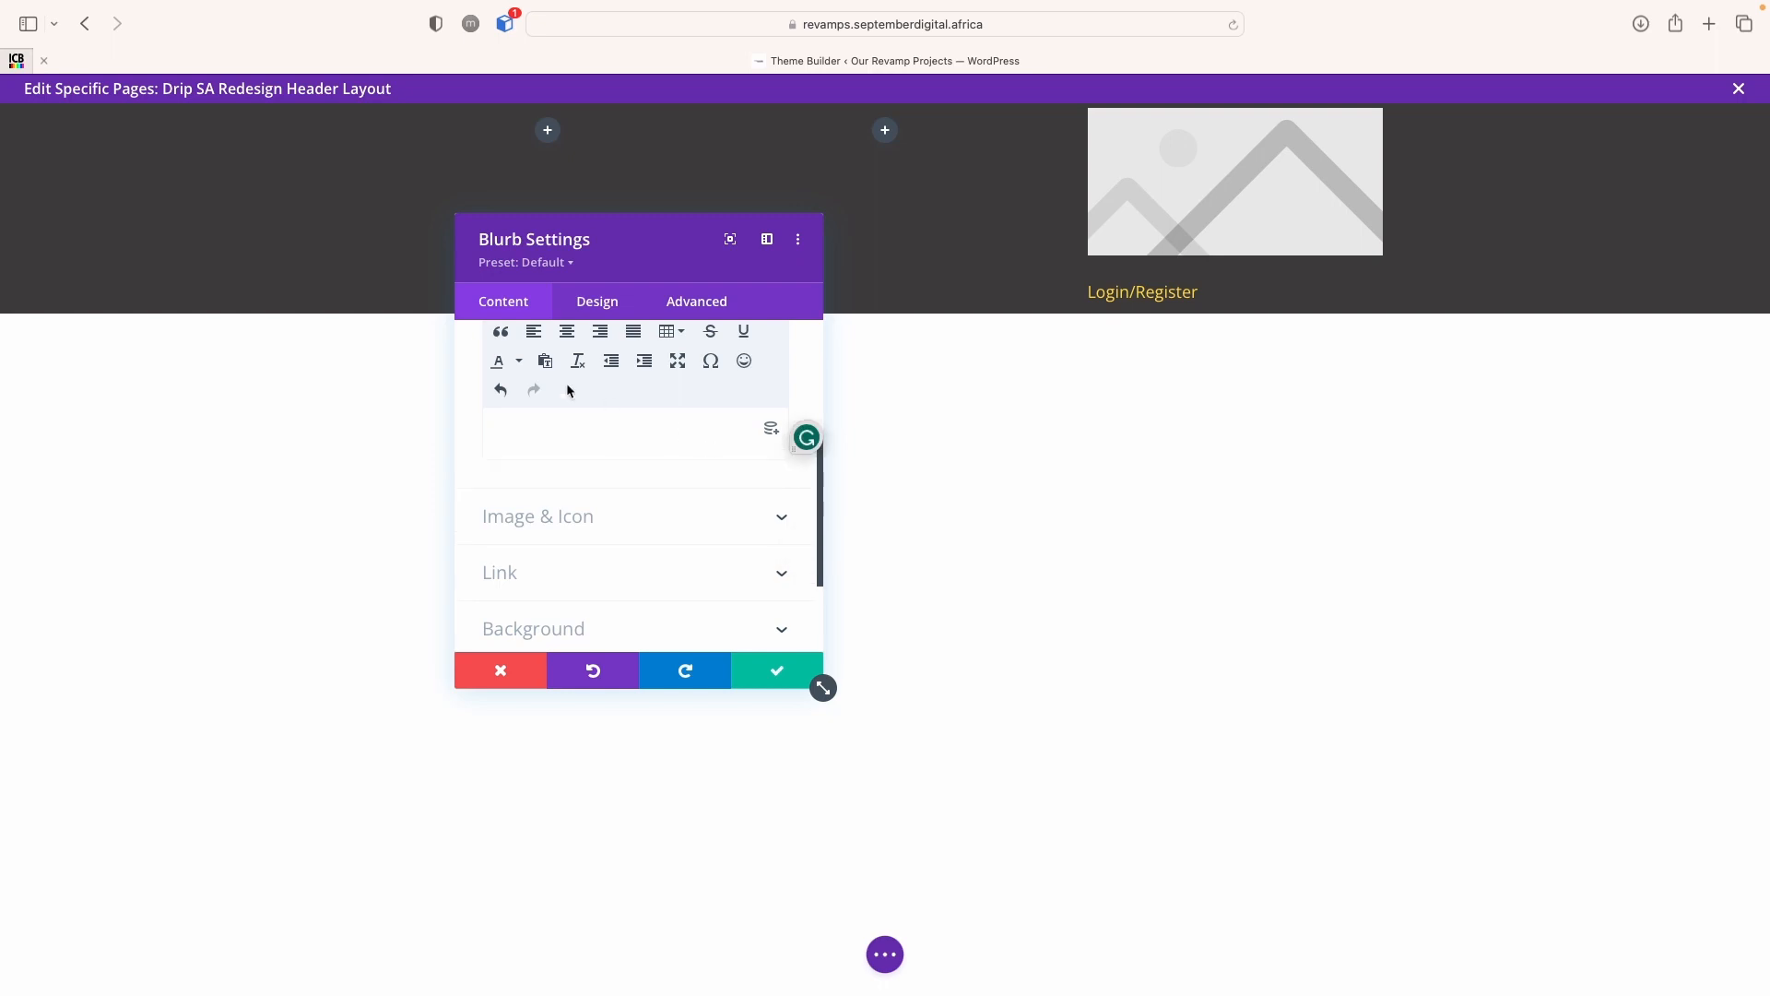
scroll(603, 432, "up", 5)
left_click(561, 395)
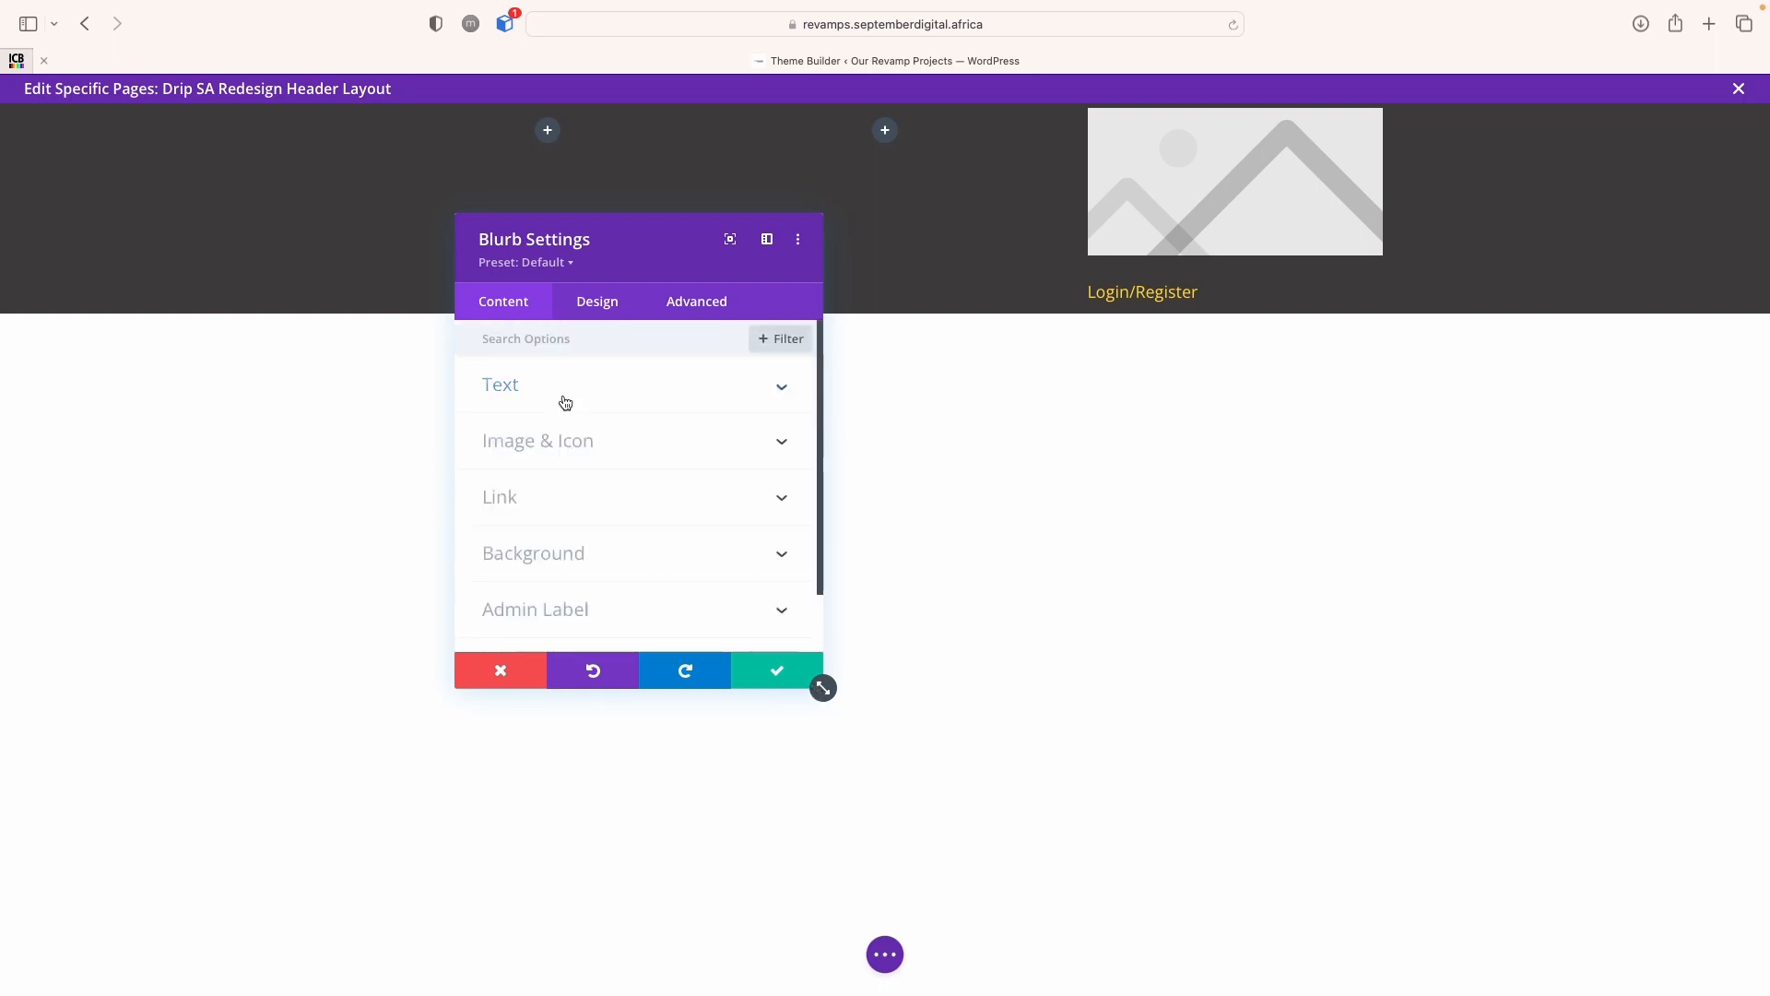
Make the blurb use an icon instead of an image and set the icon color to the saved yellow #fedd21
left_click(569, 456)
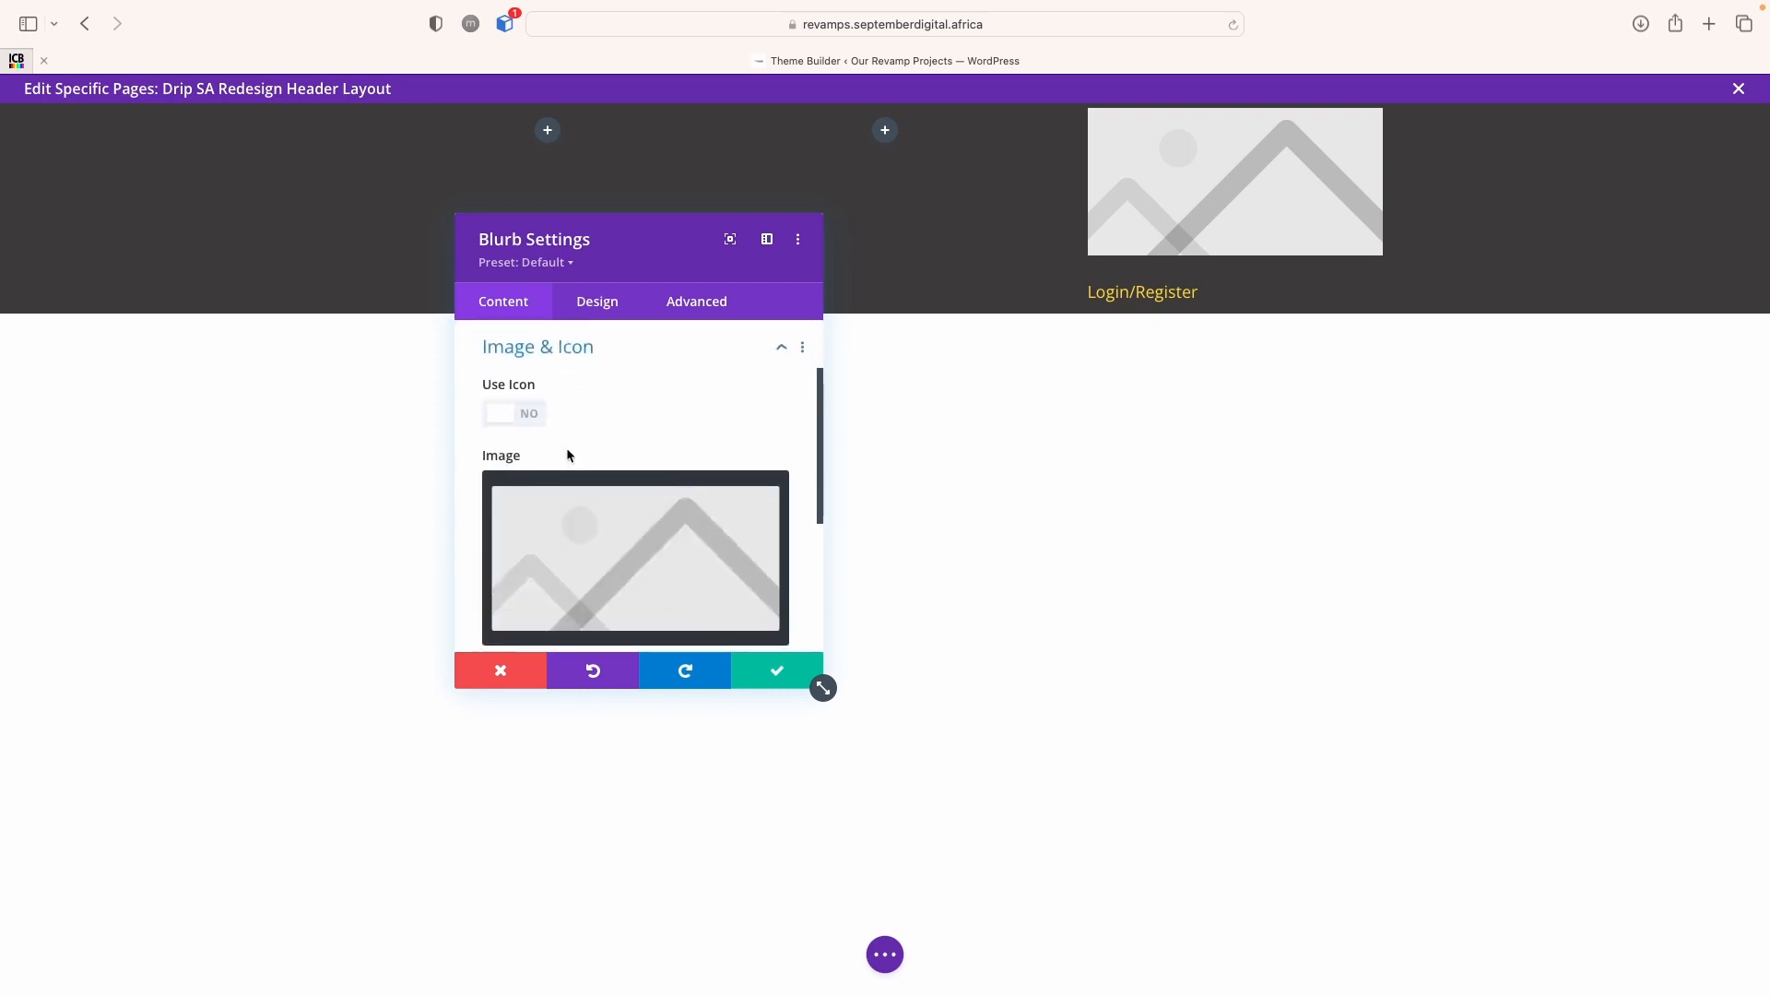
left_click(514, 416)
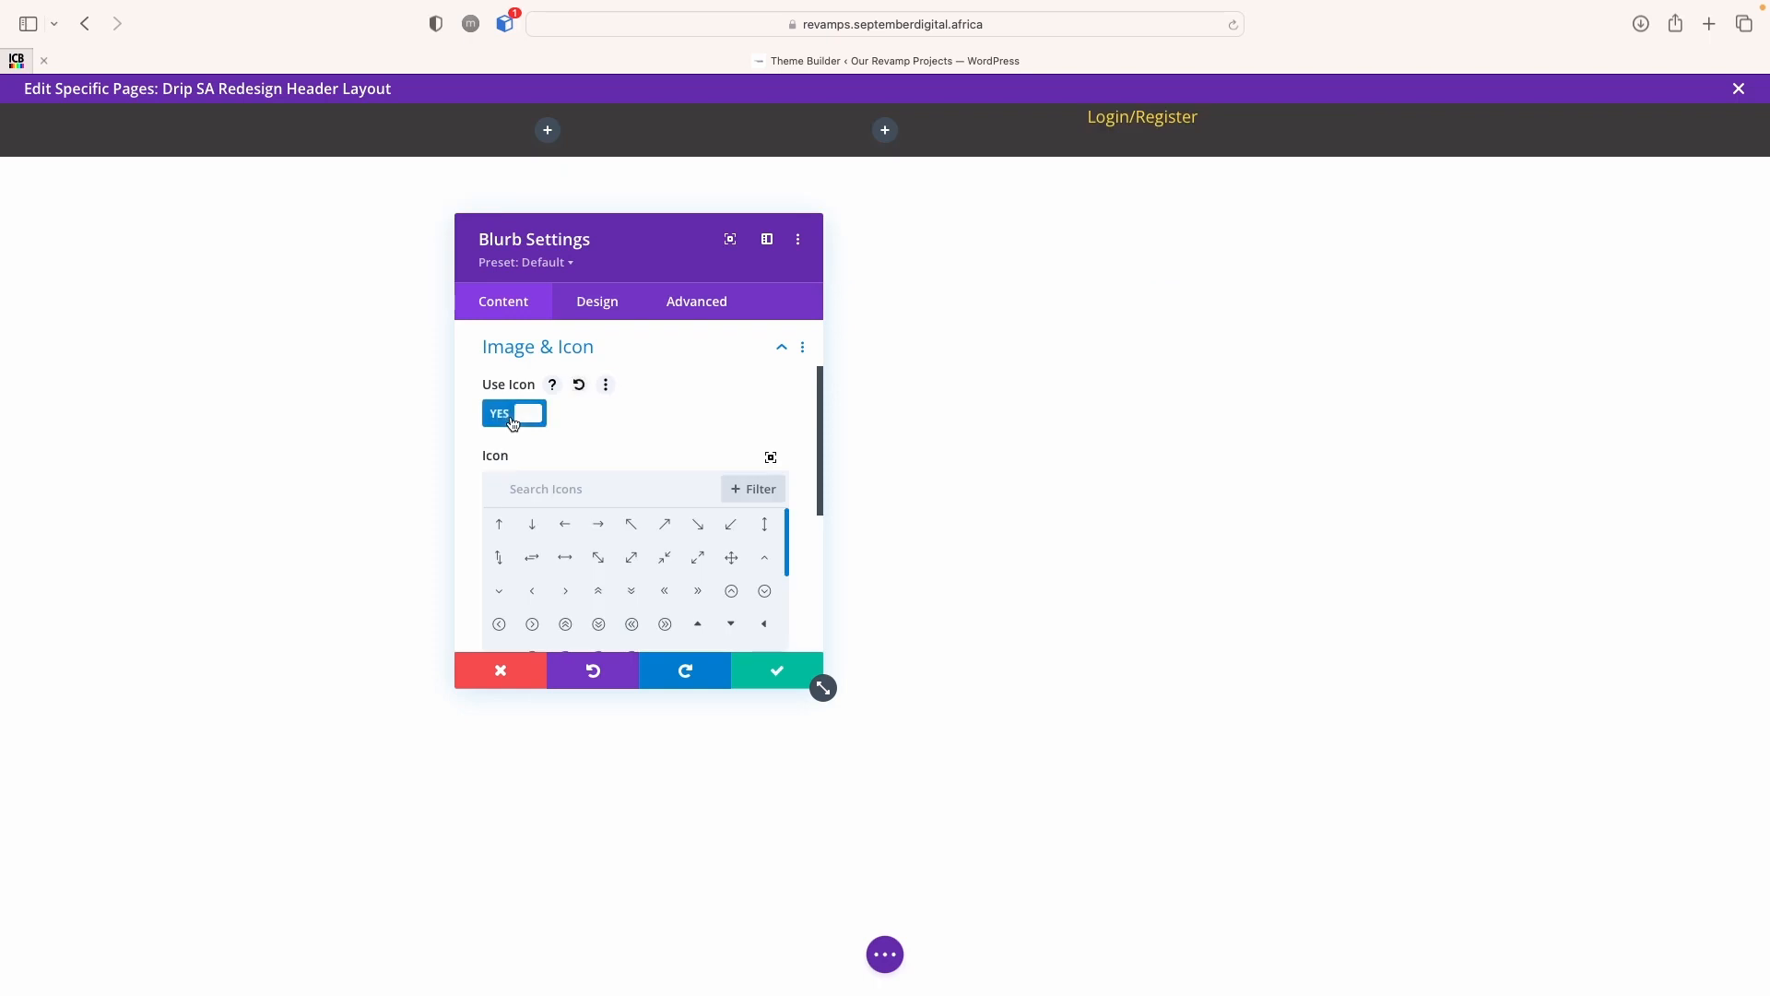
left_click(599, 304)
left_click(560, 400)
left_click(560, 400)
left_click(560, 400)
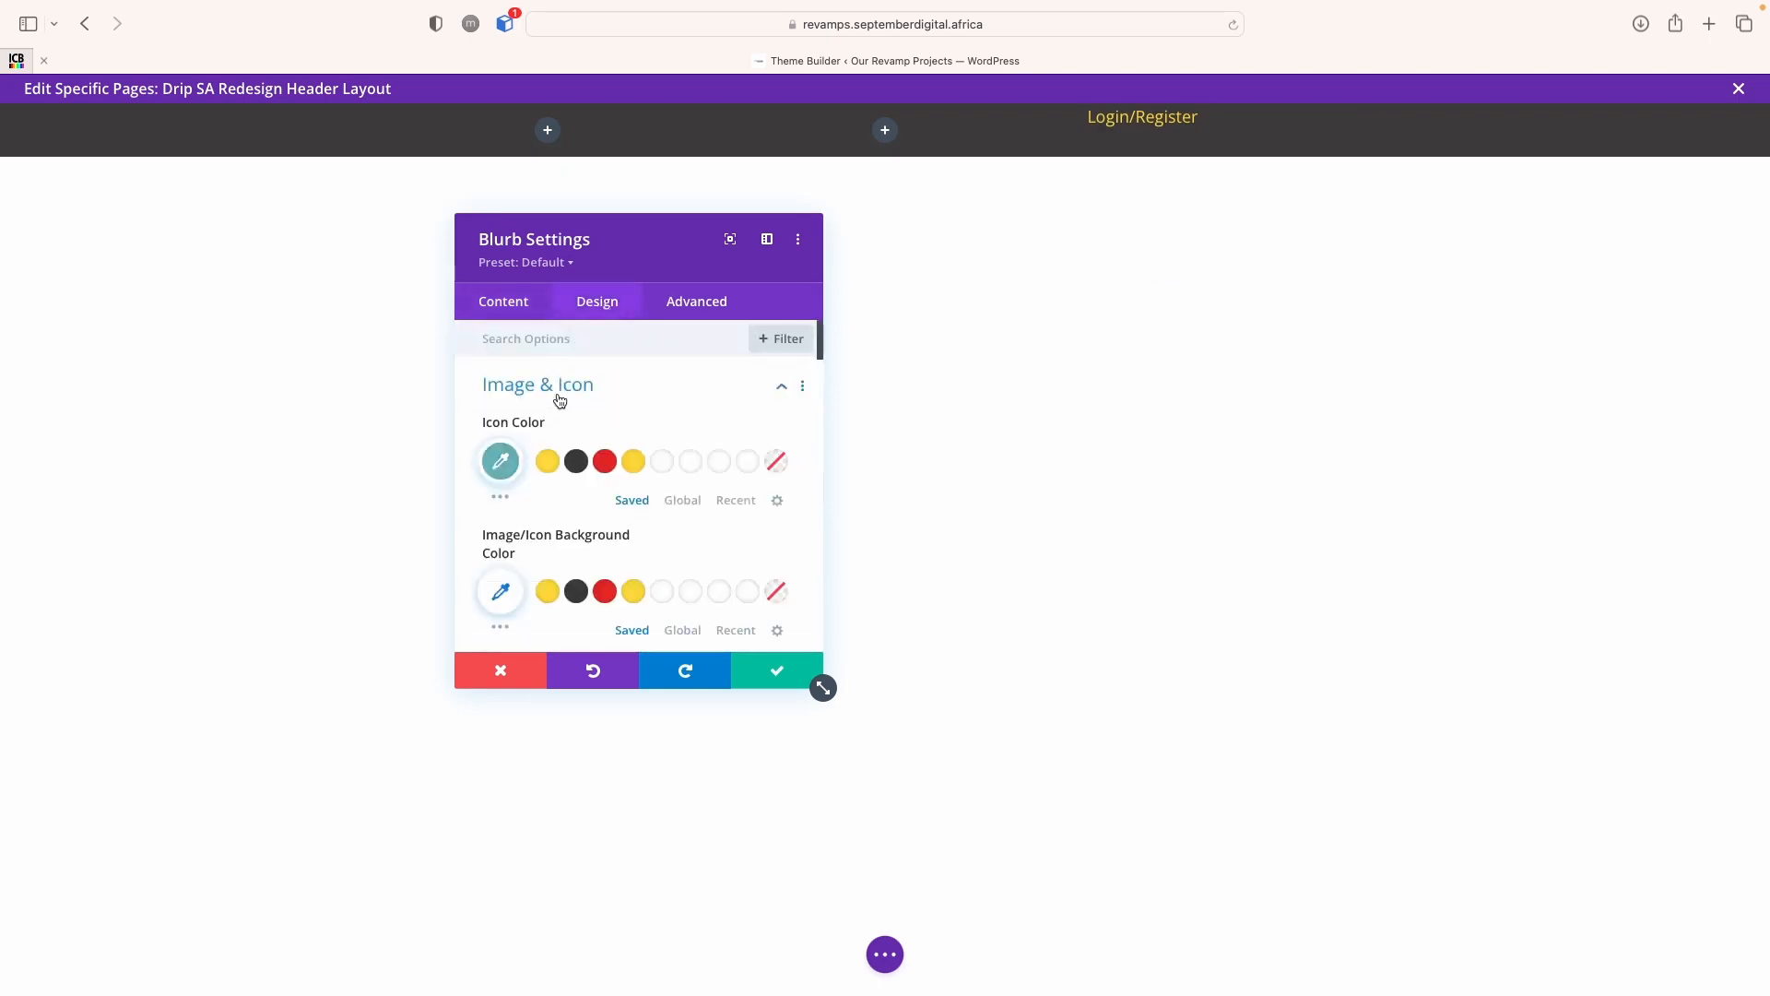
left_click(549, 462)
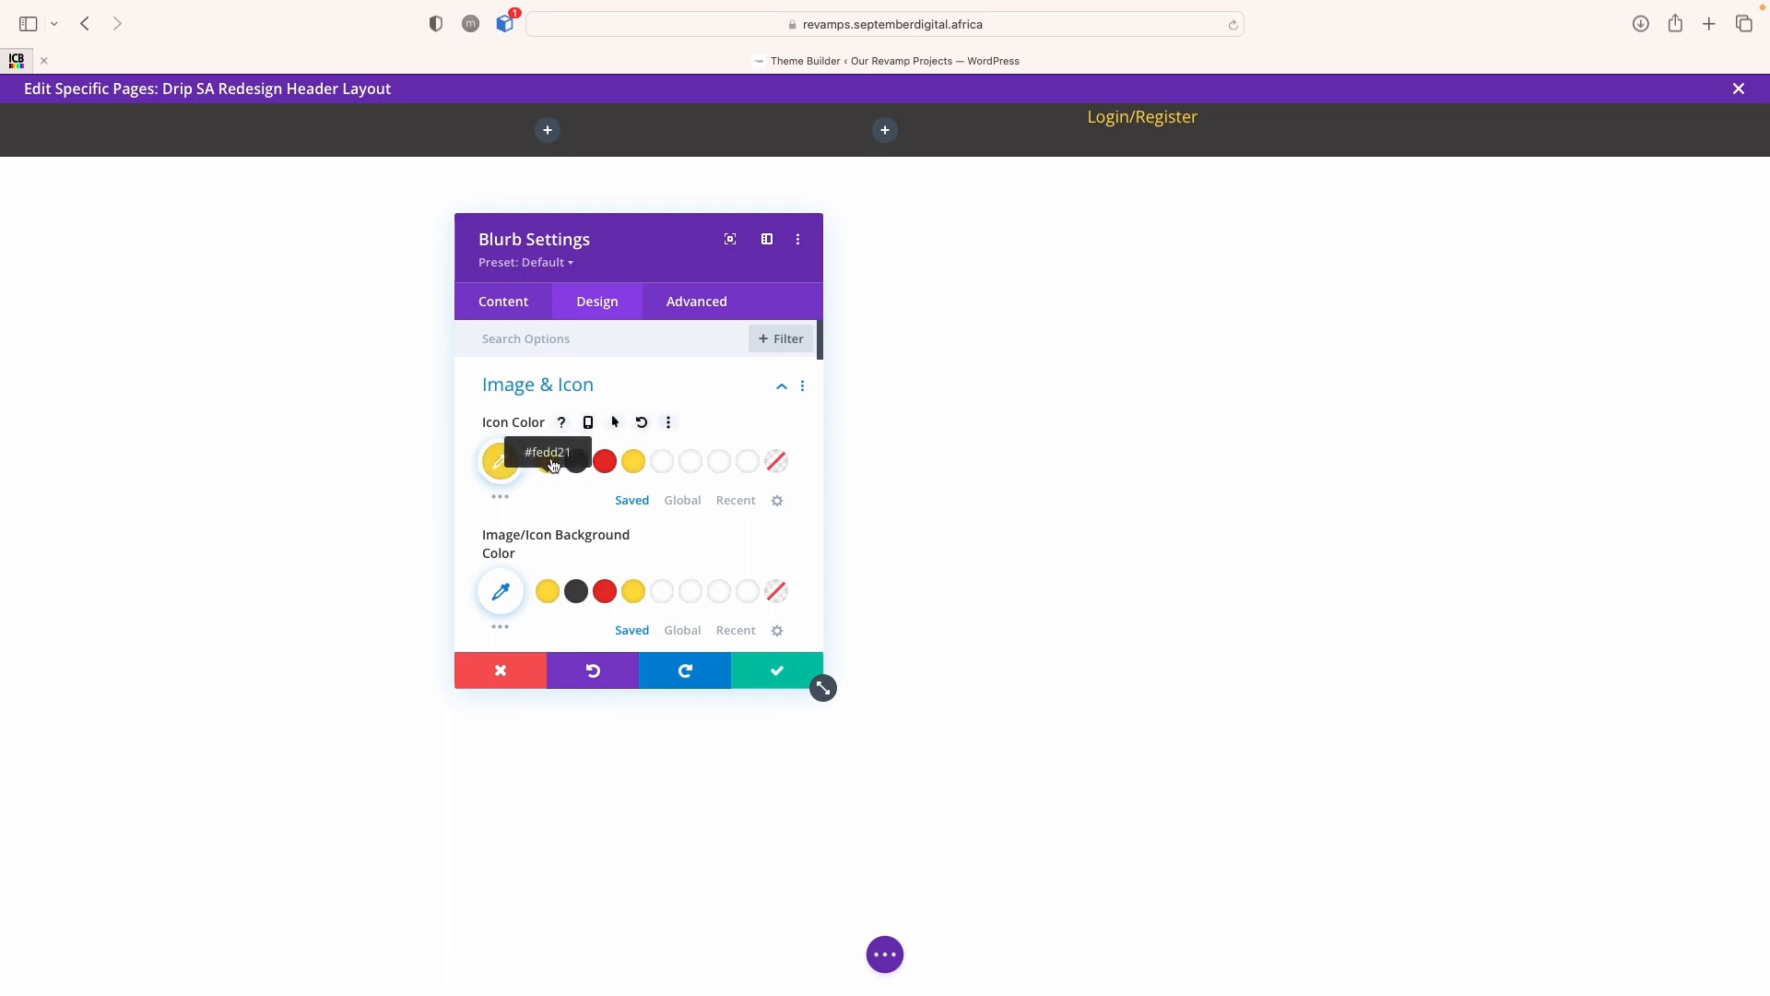
left_click(591, 392)
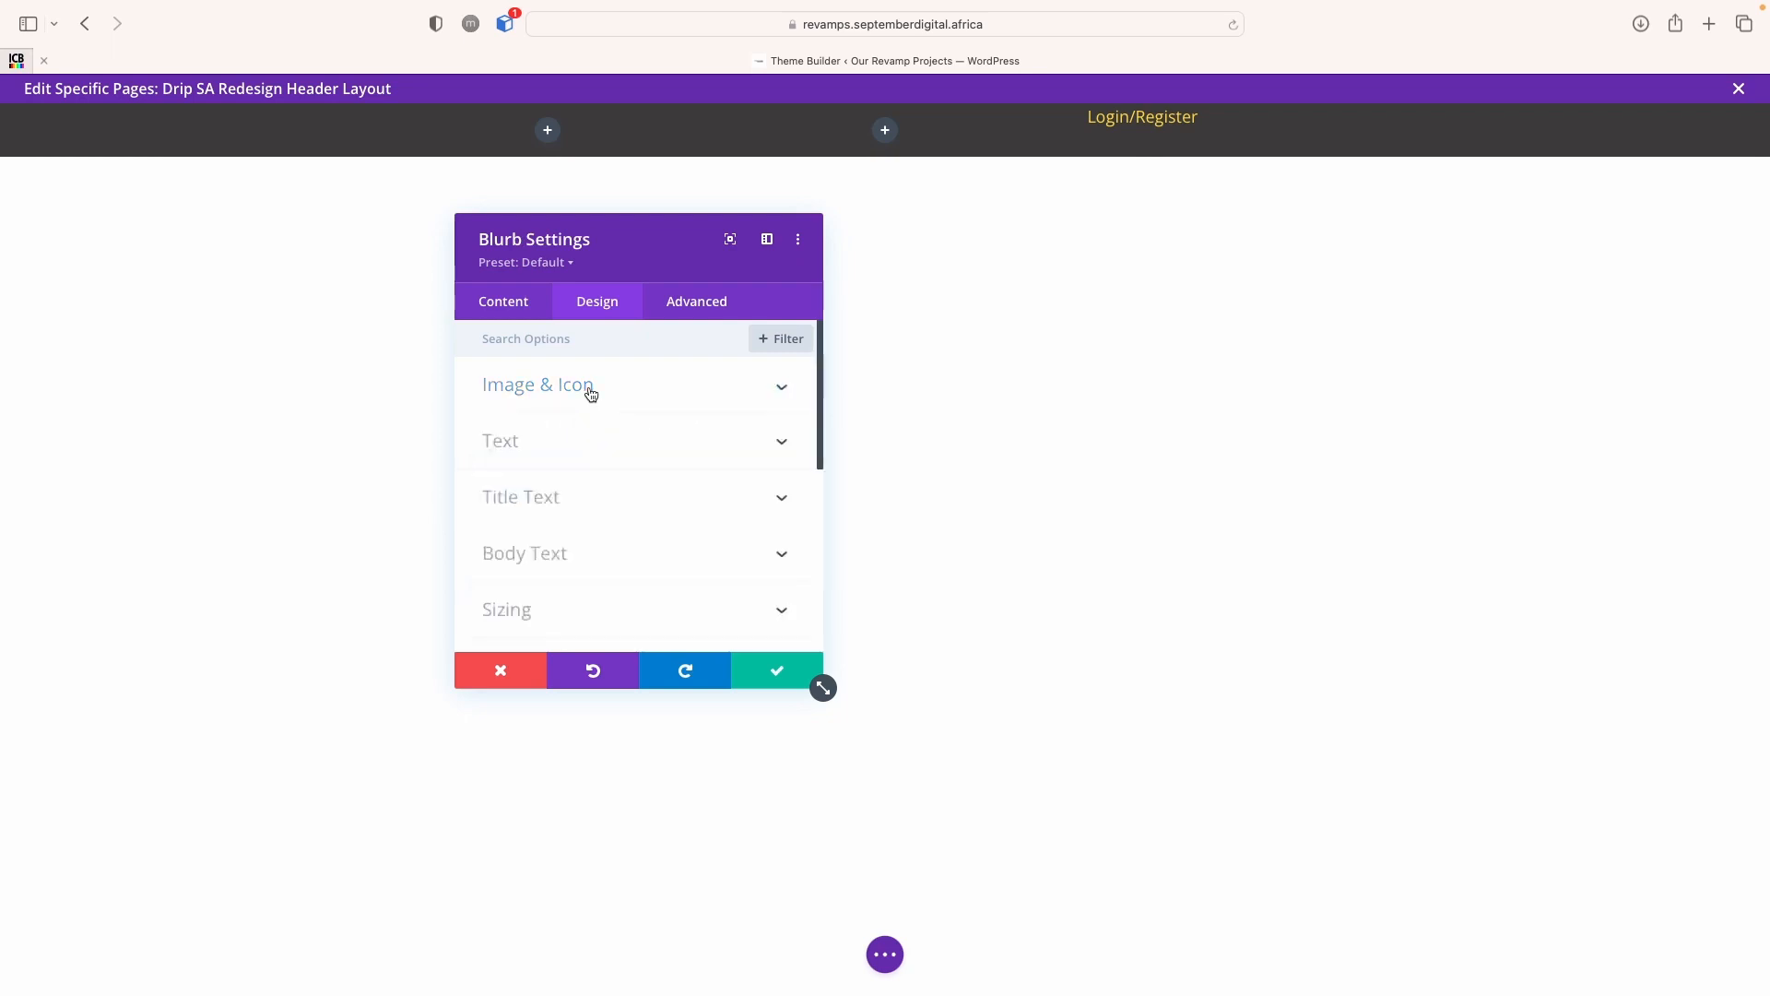
Search the blurb's icon library for "Person" and choose the outlined user-in-circle icon
left_click(506, 314)
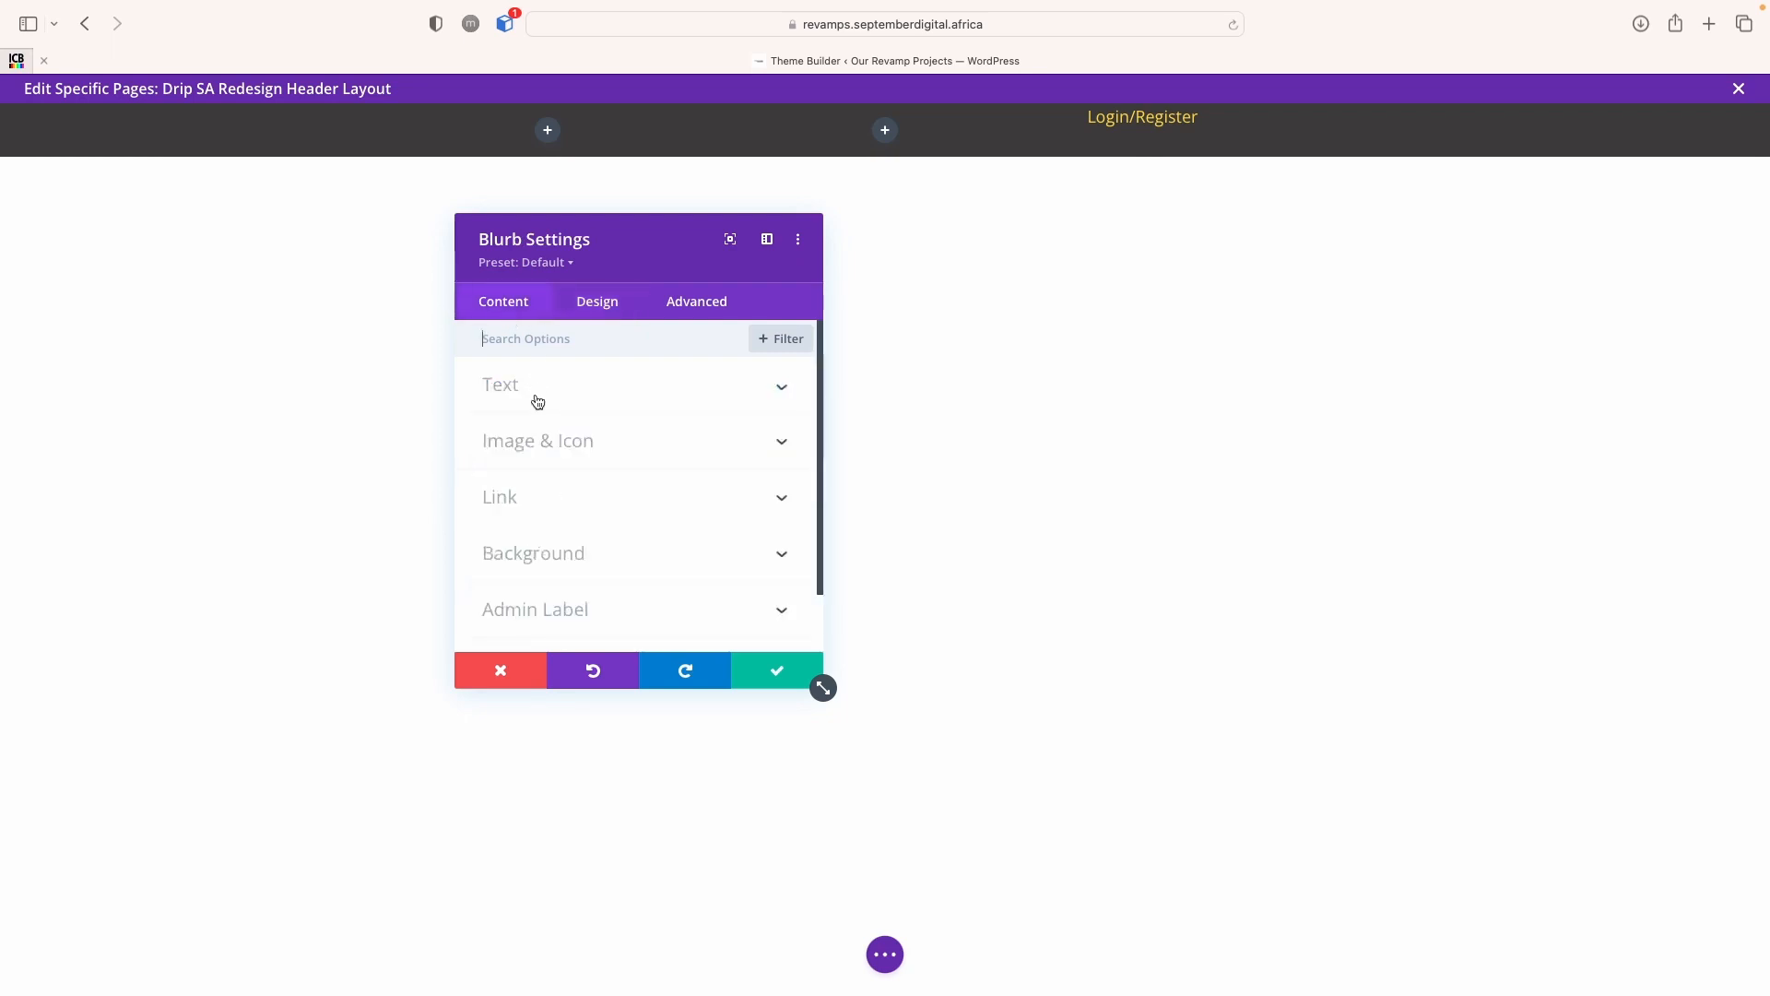
left_click(534, 447)
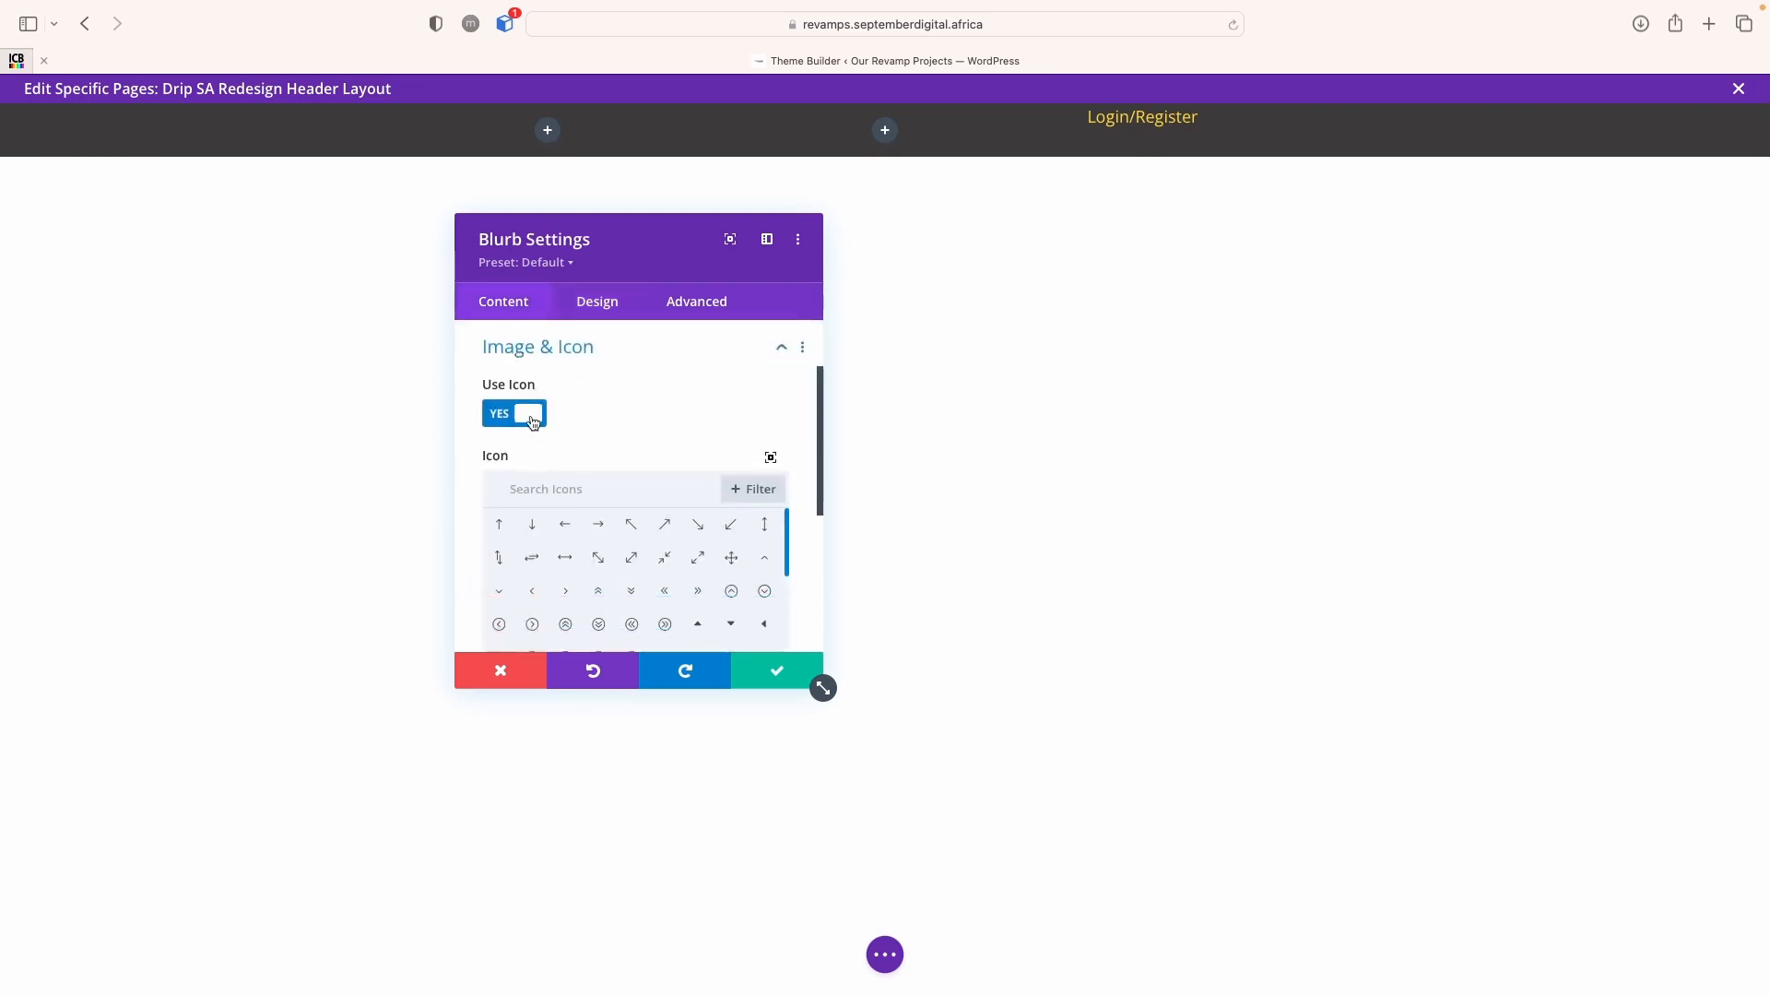
left_click(570, 491)
type("Person")
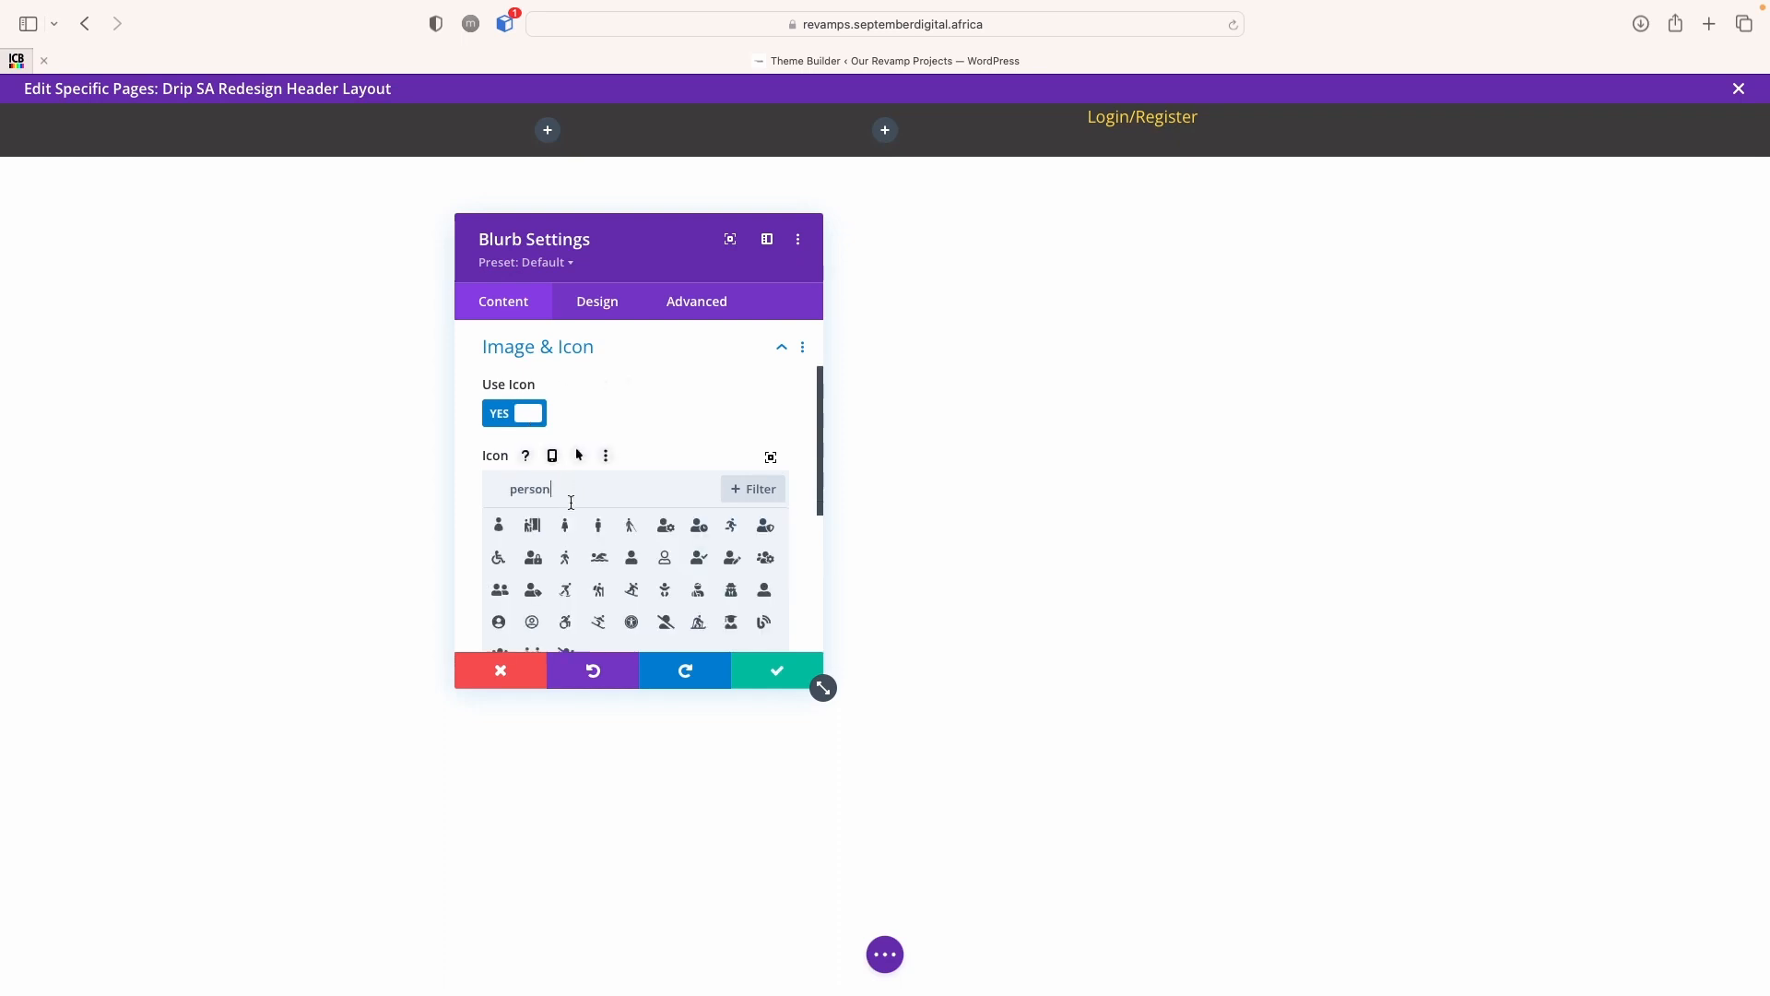
scroll(577, 572, "down", 2)
left_click(530, 552)
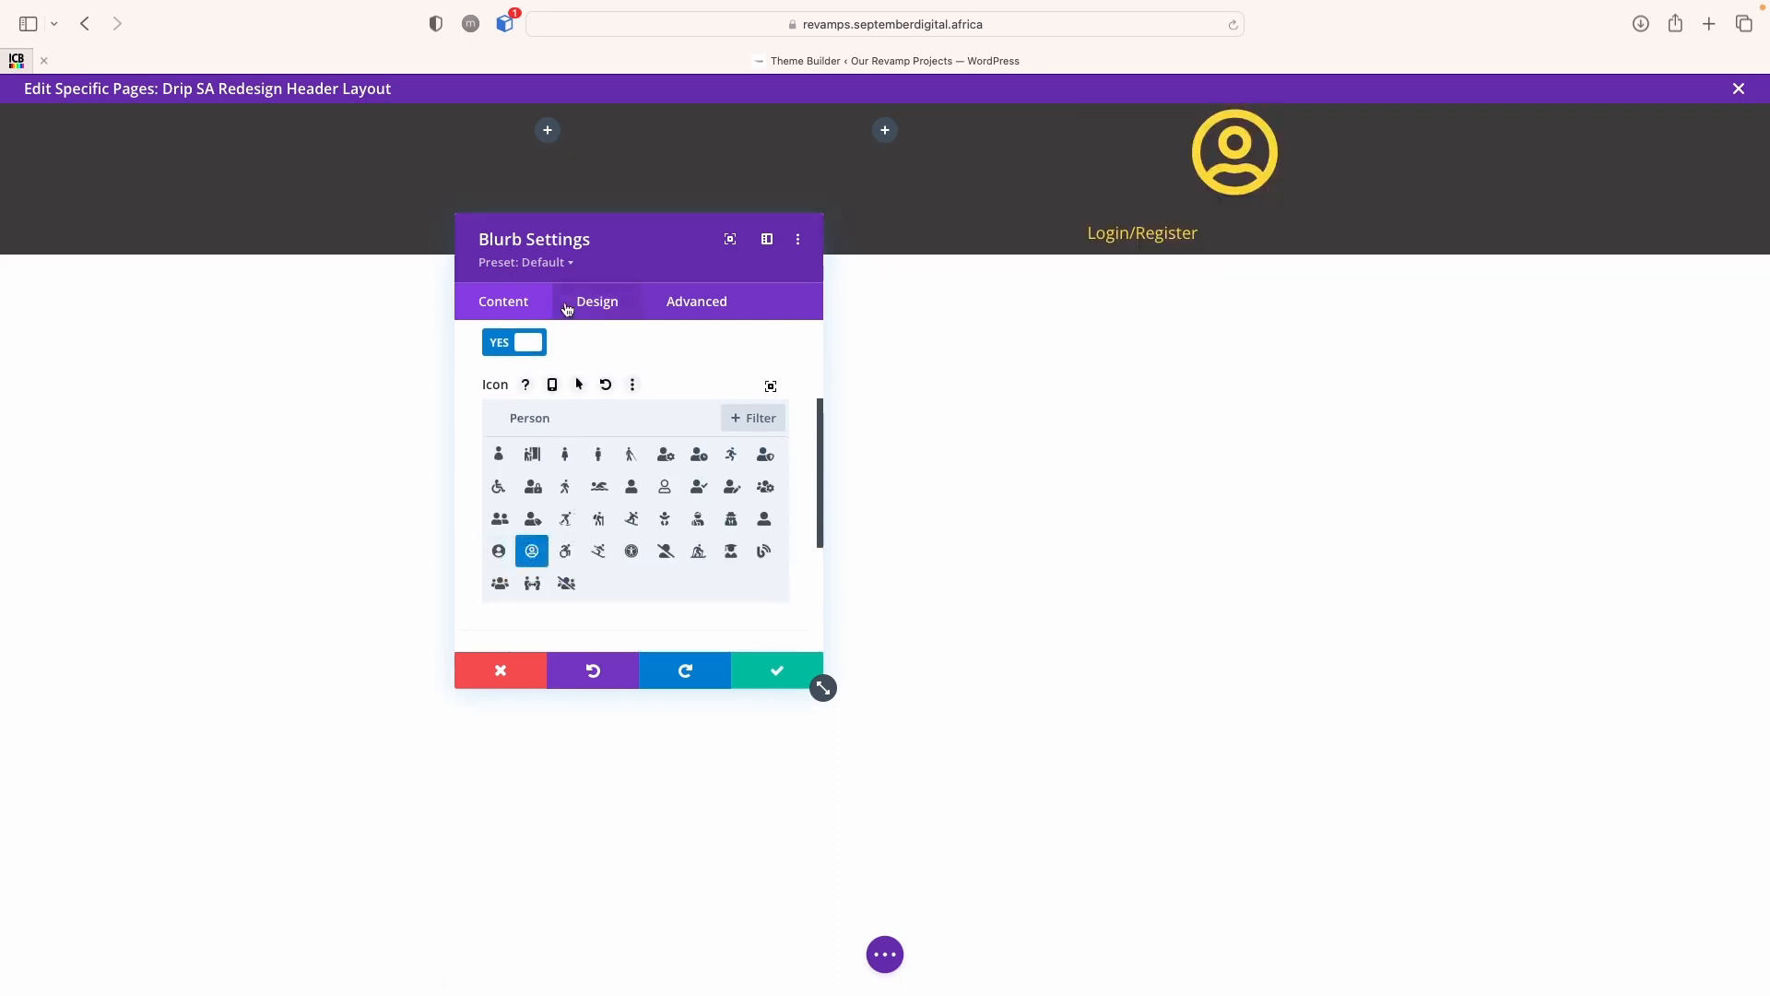
scroll(629, 367, "up", 3)
left_click(597, 441)
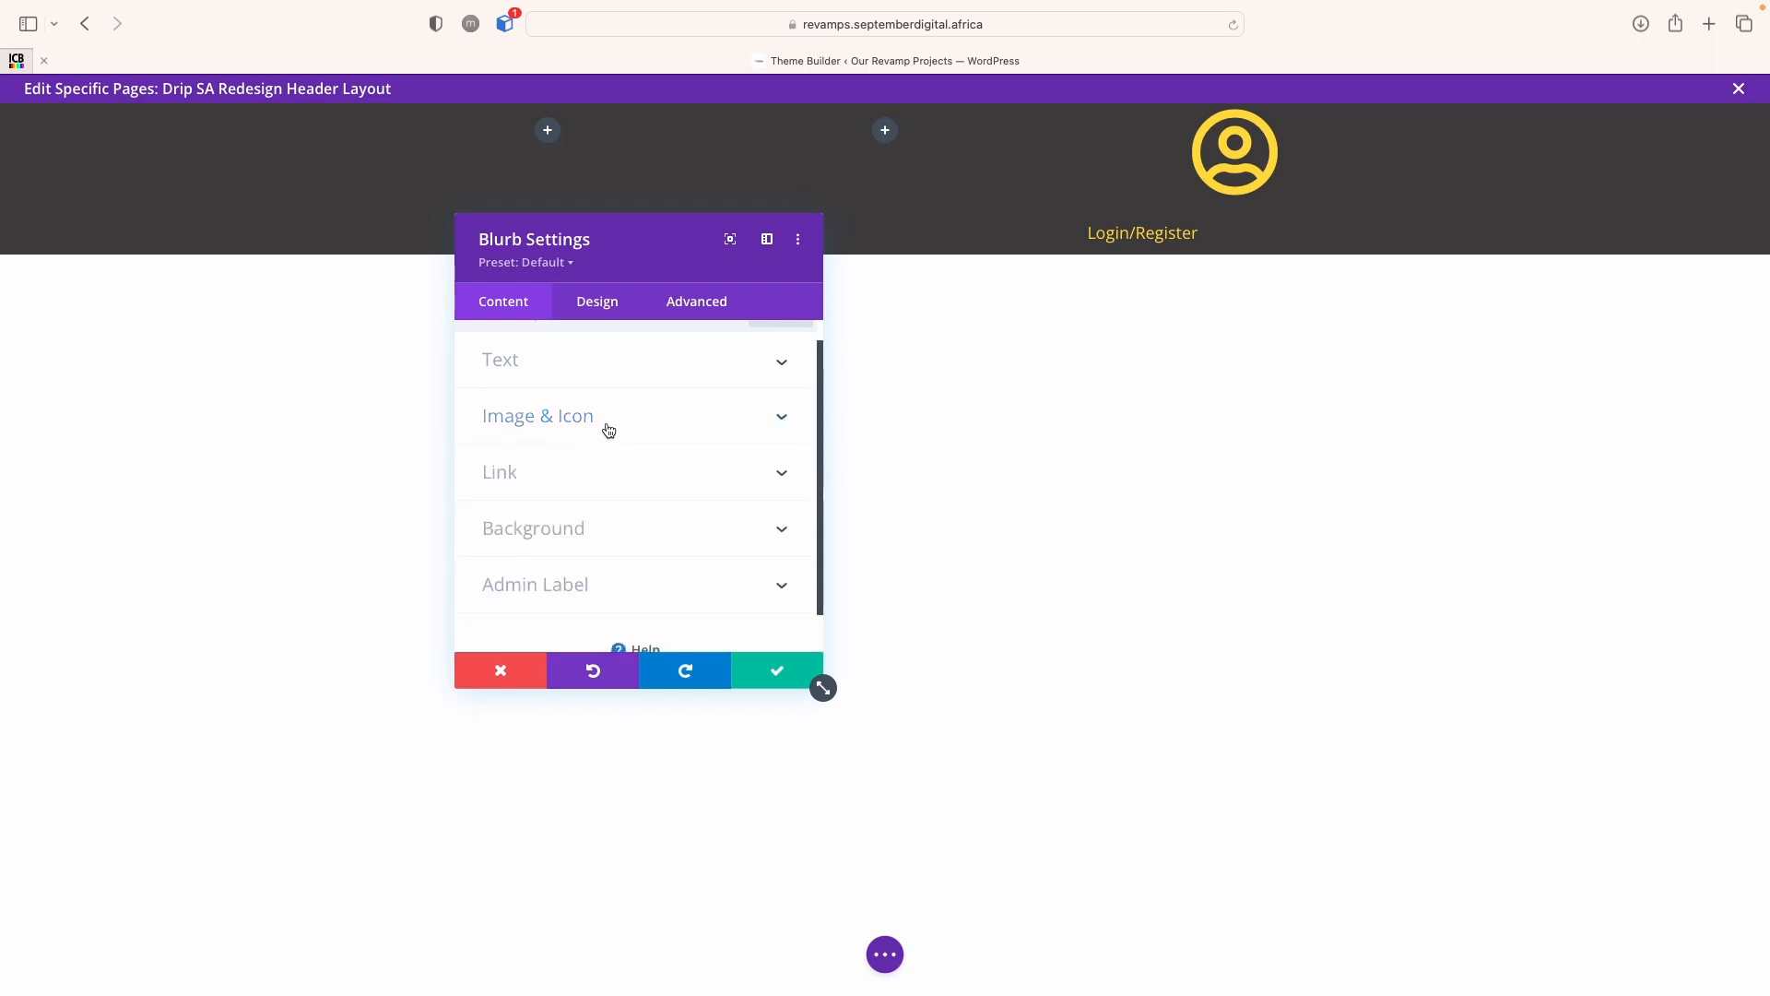
left_click(604, 428)
Reduce the blurb's image/icon width to 18 px
left_click(600, 295)
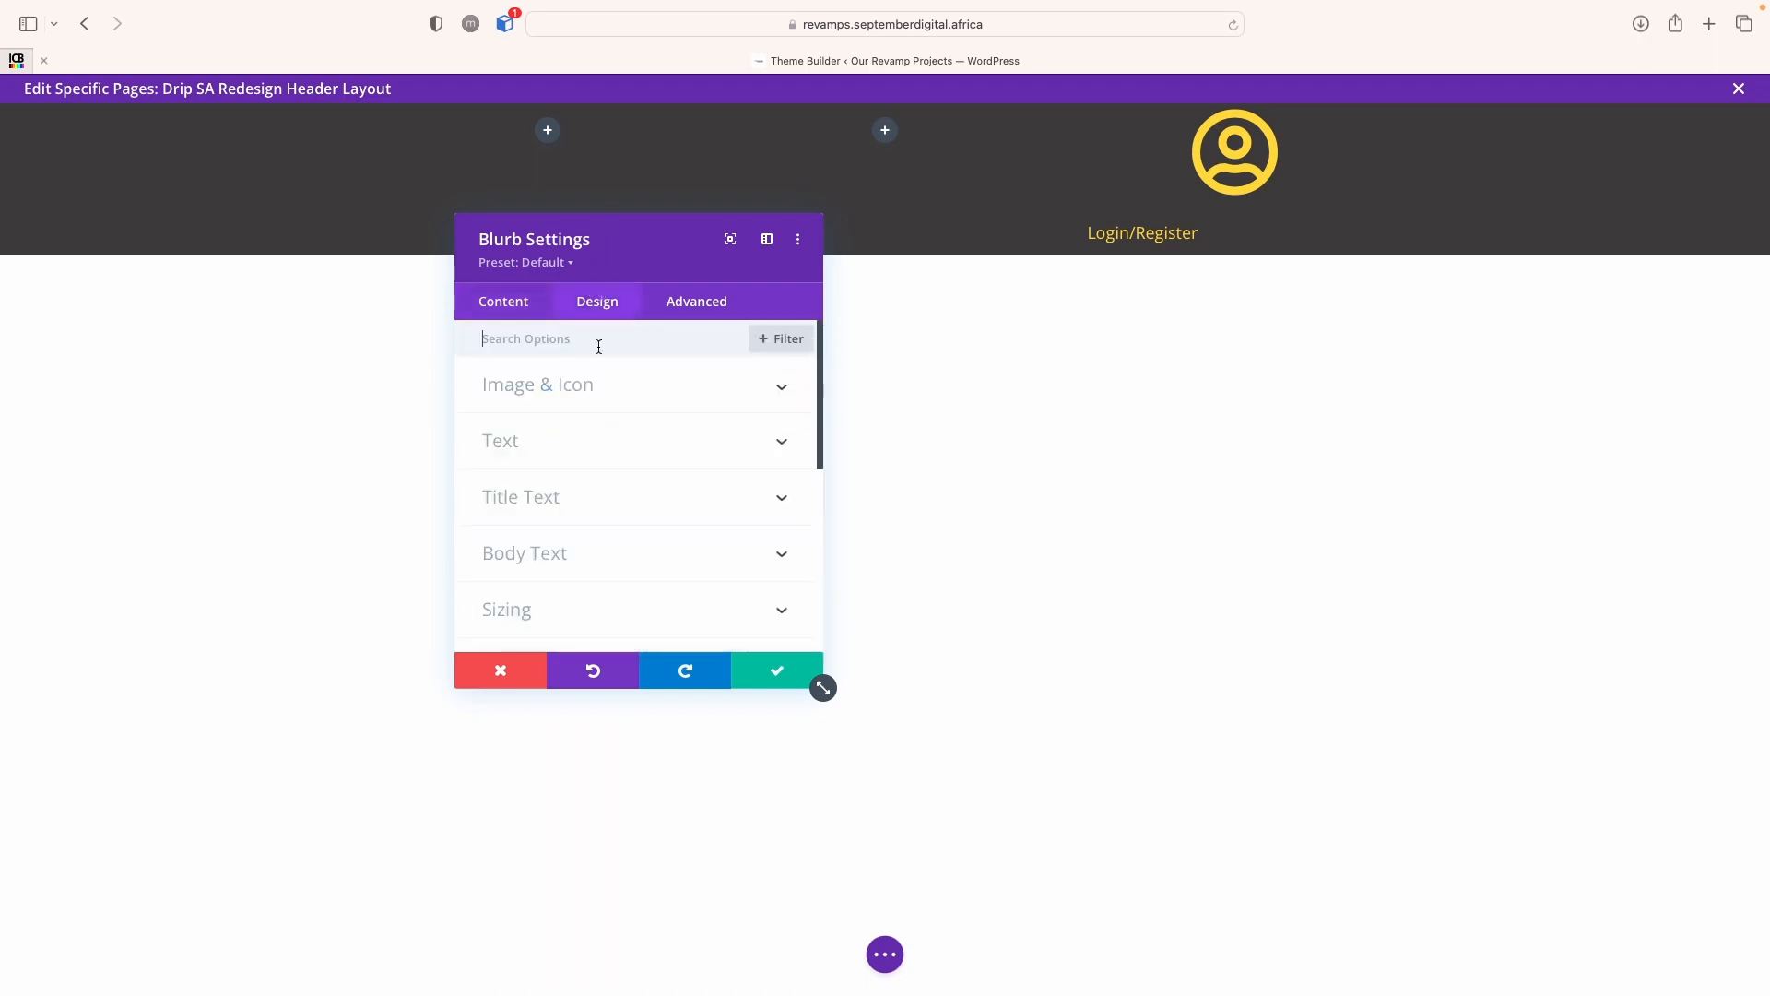
left_click(593, 390)
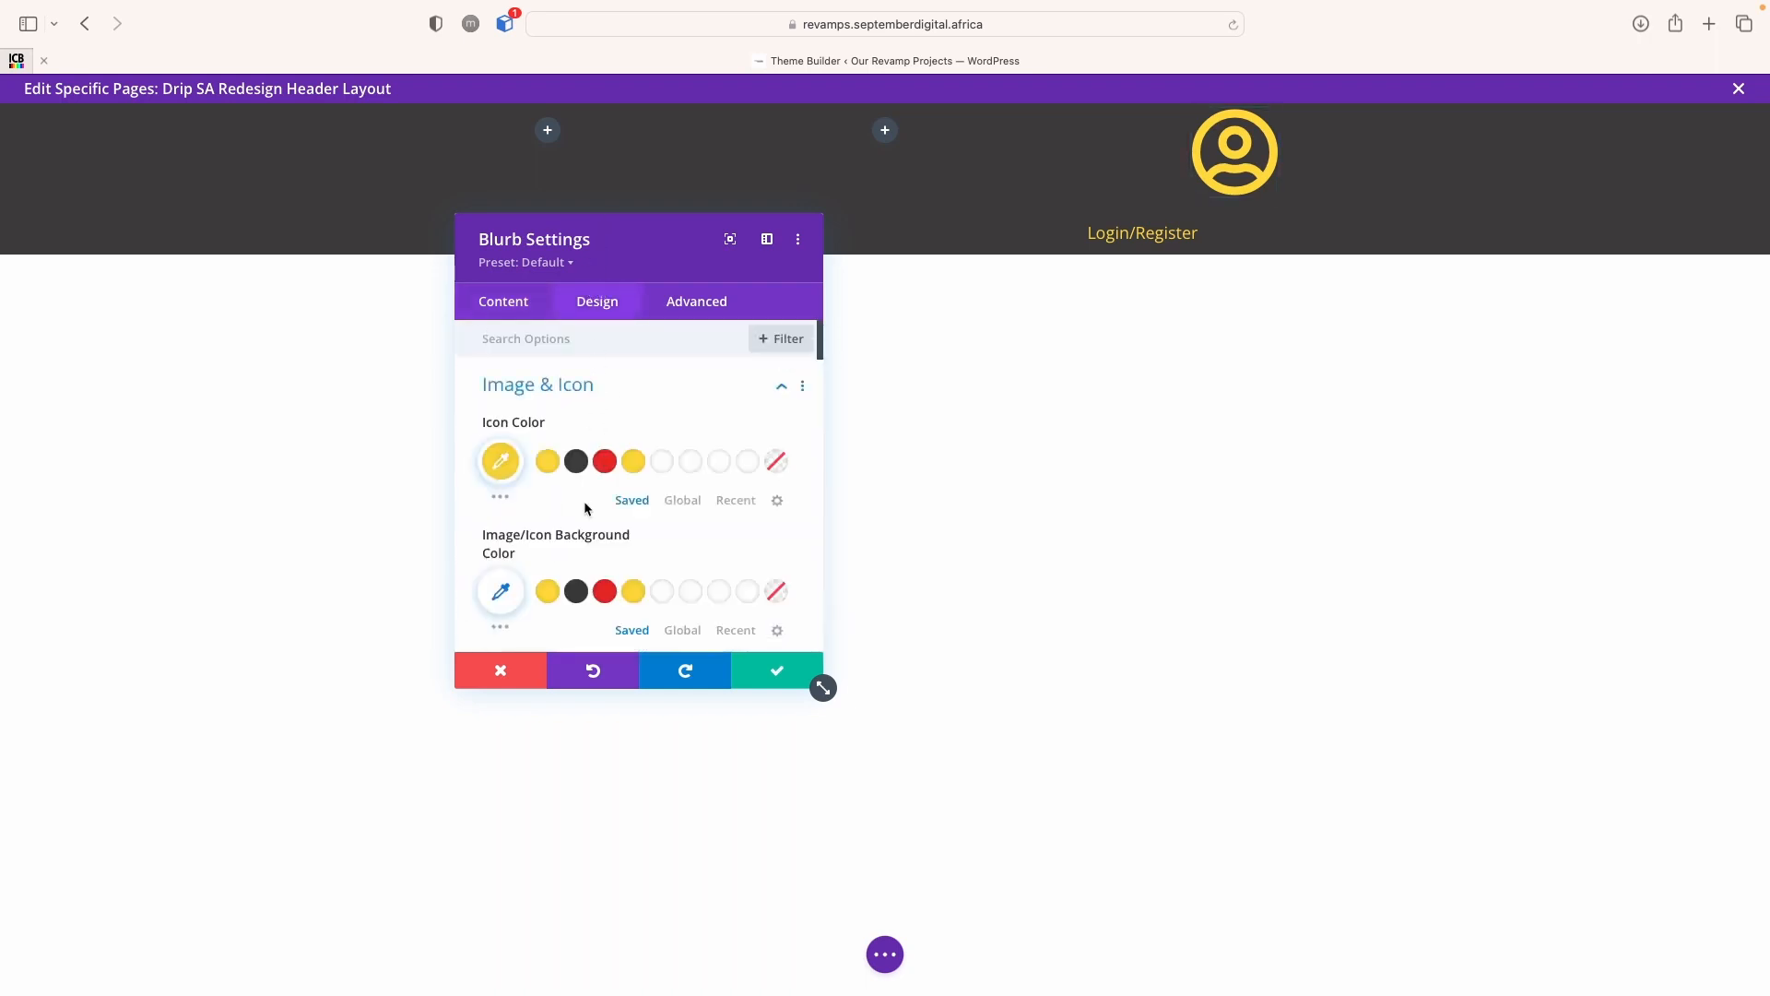
scroll(585, 505, "down", 5)
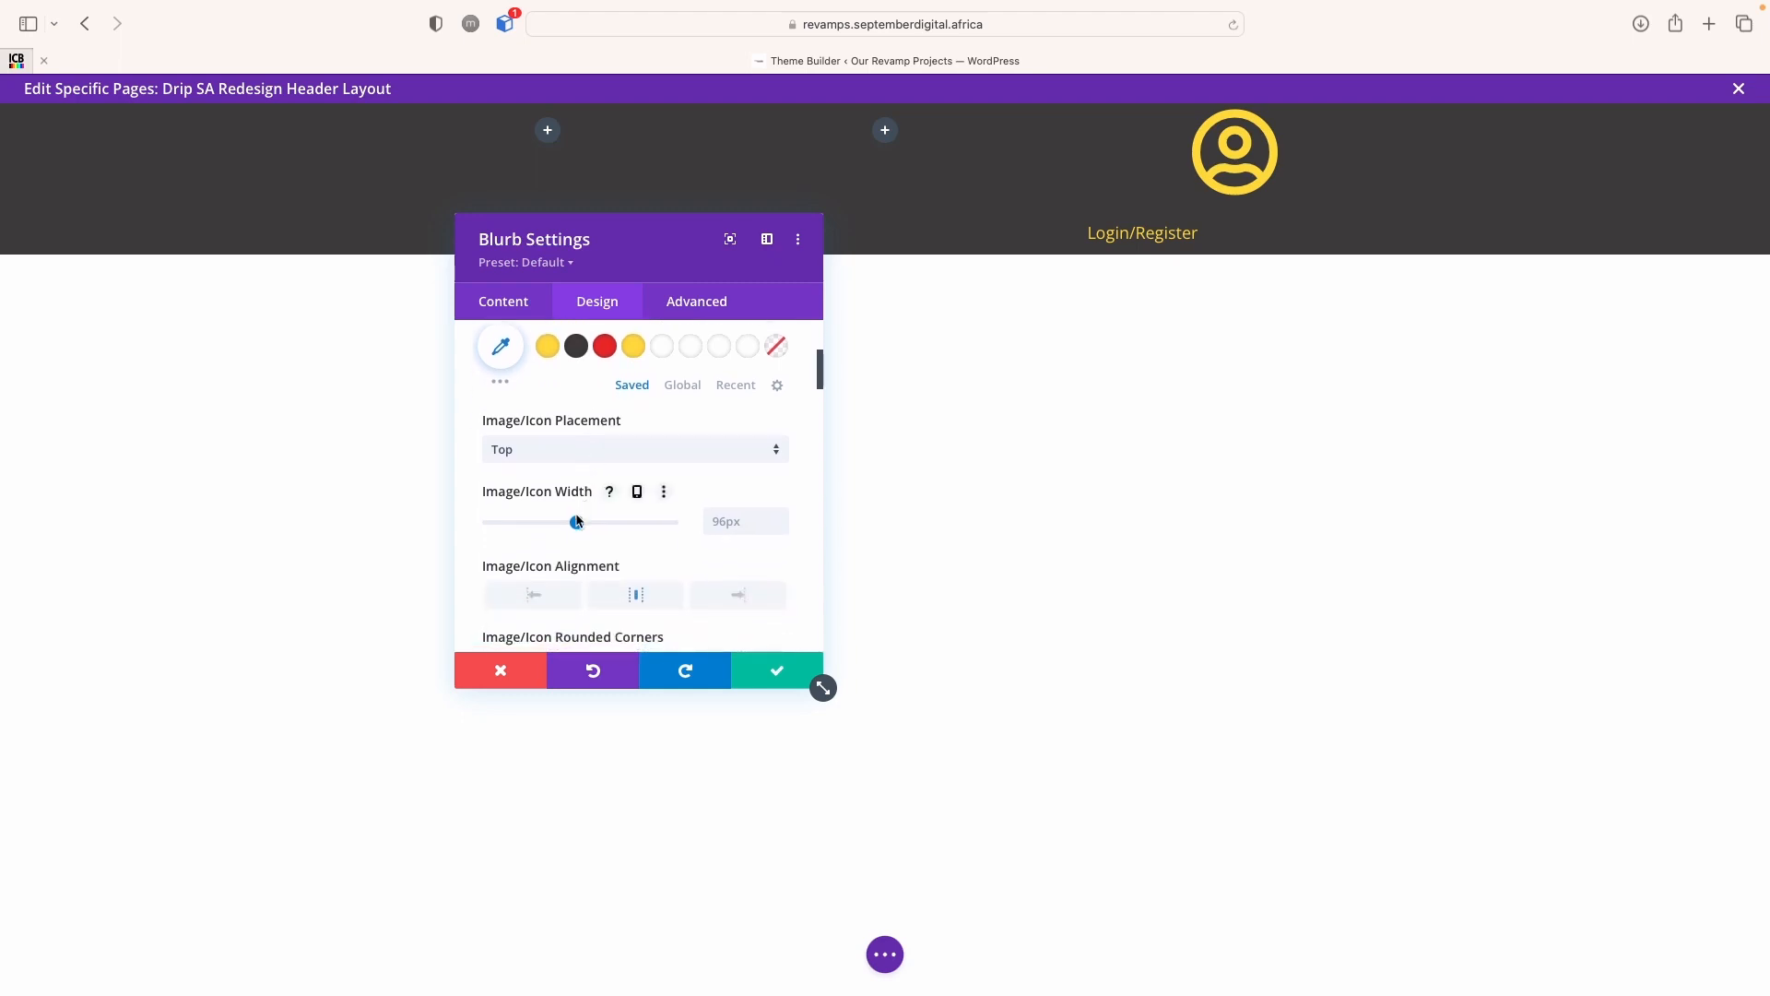
left_click_drag(576, 523, 506, 536)
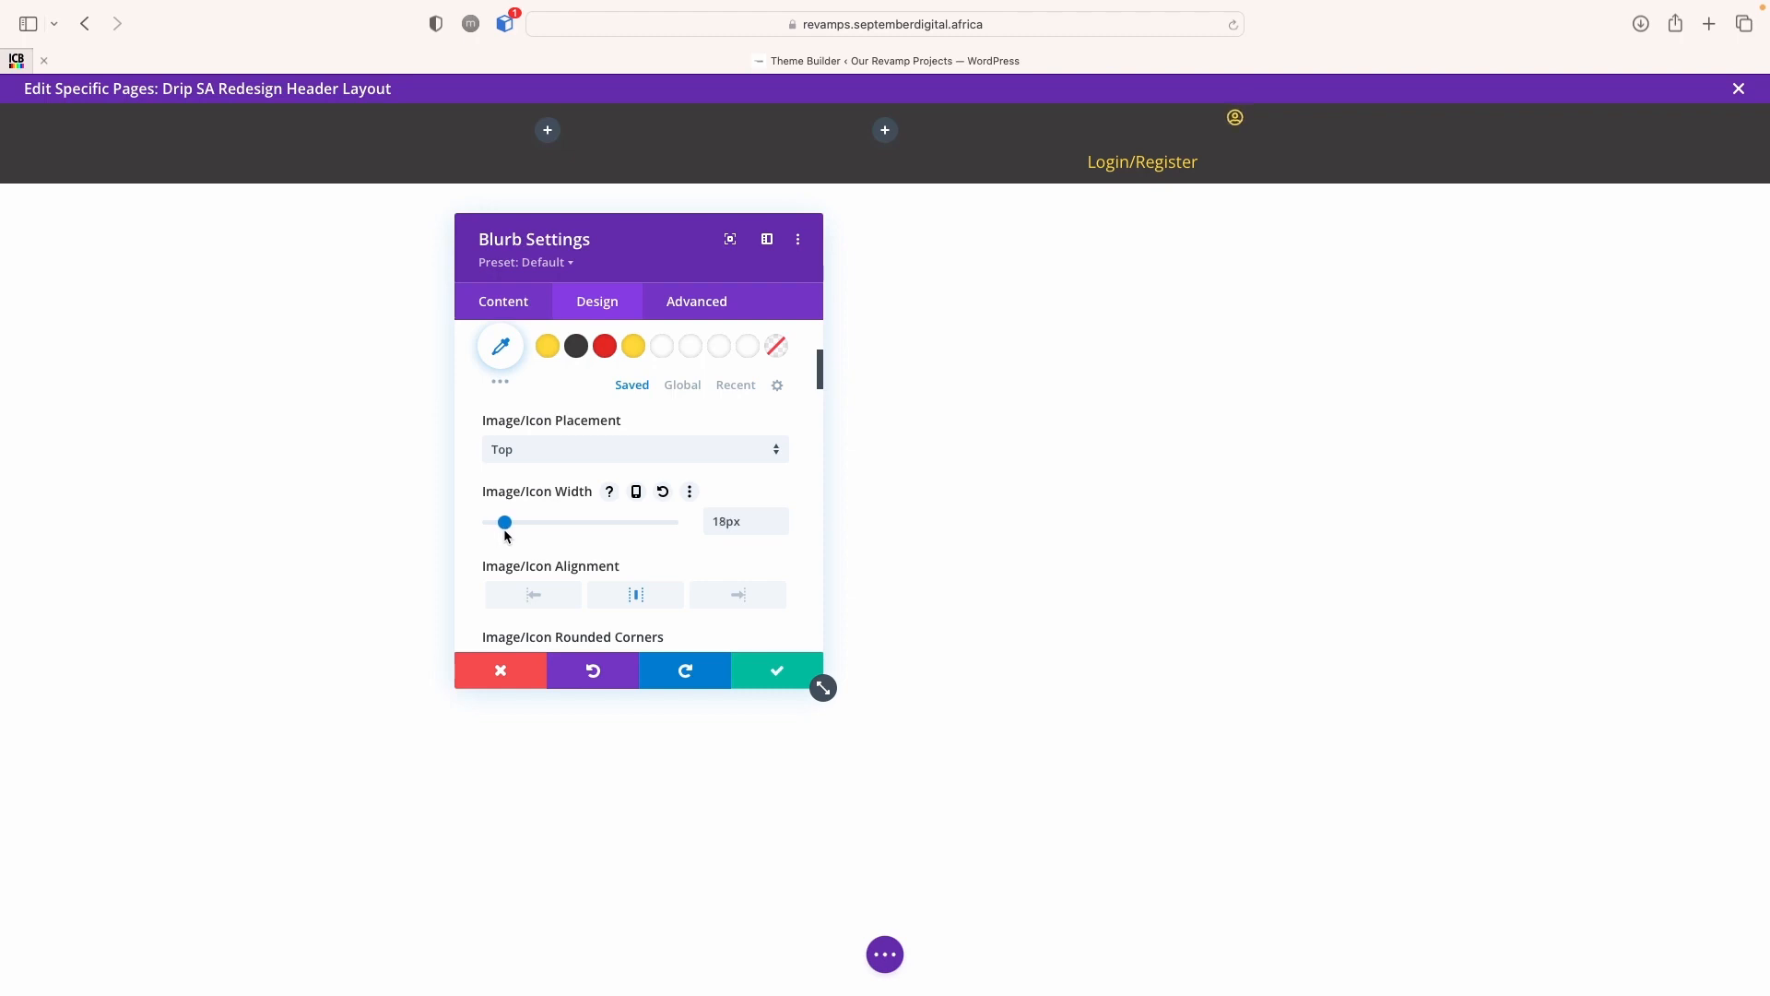
Set the blurb's image/icon placement to Left, accept the blurb settings and save the header layout
scroll(591, 537, "up", 1)
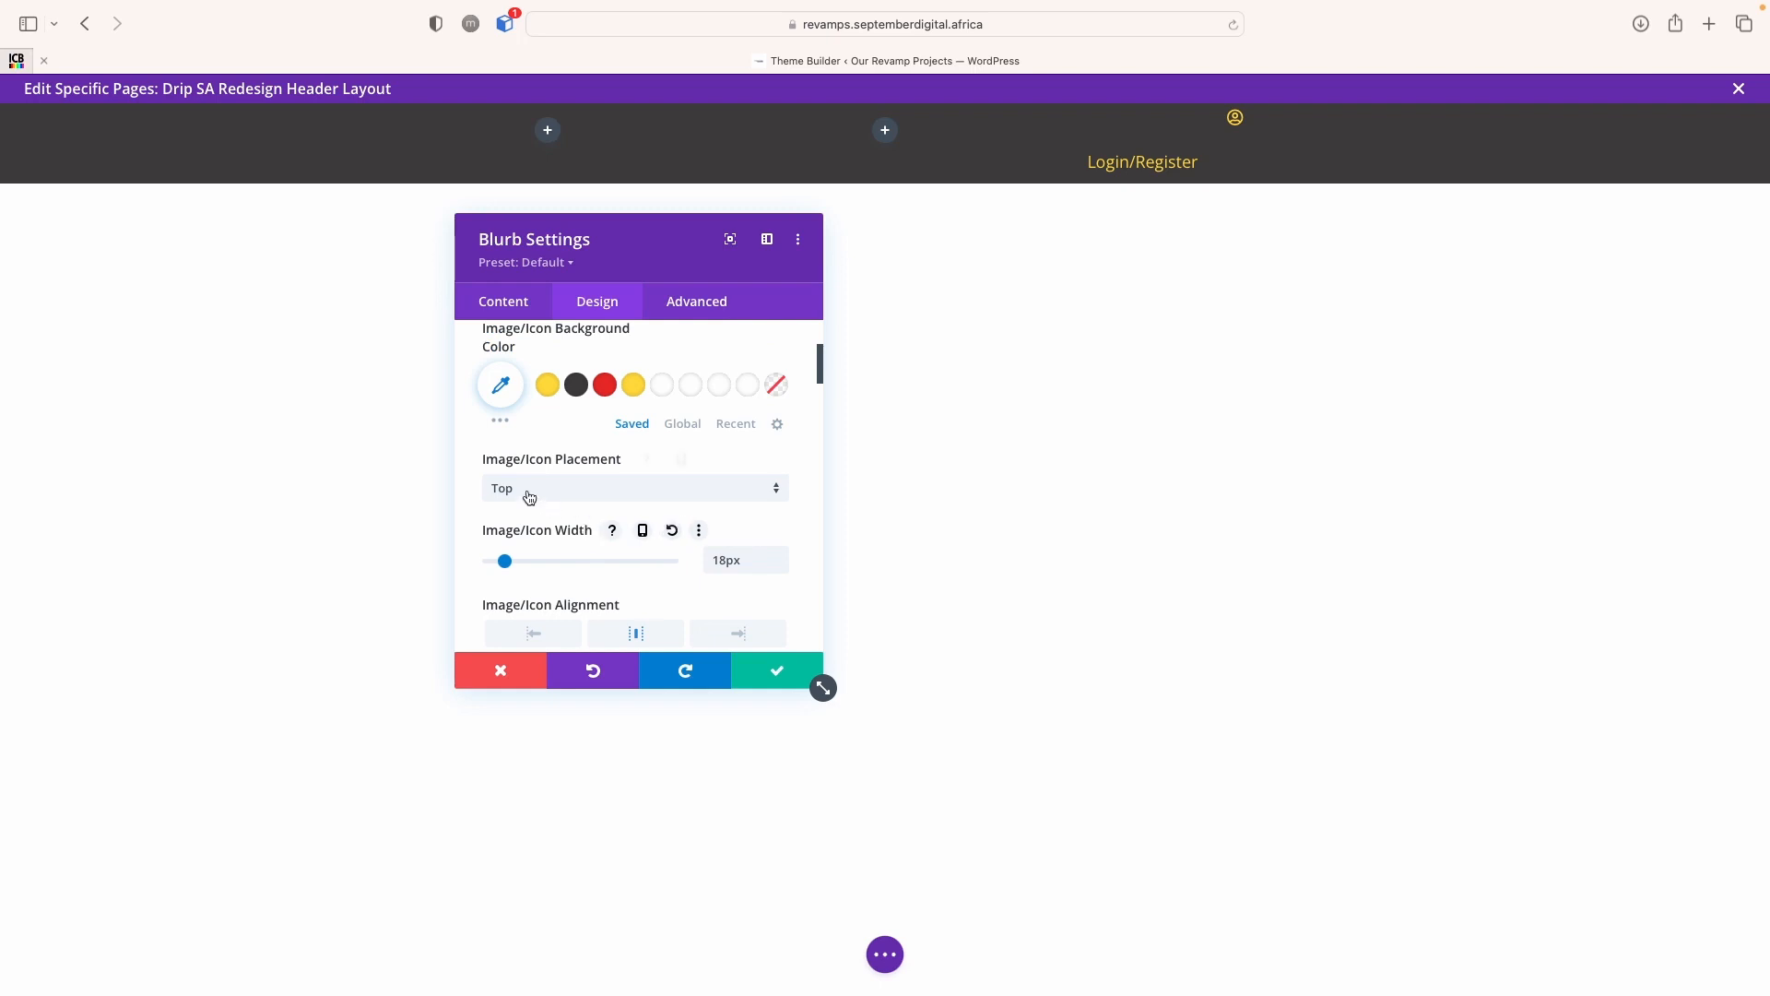
left_click(599, 505)
left_click(600, 533)
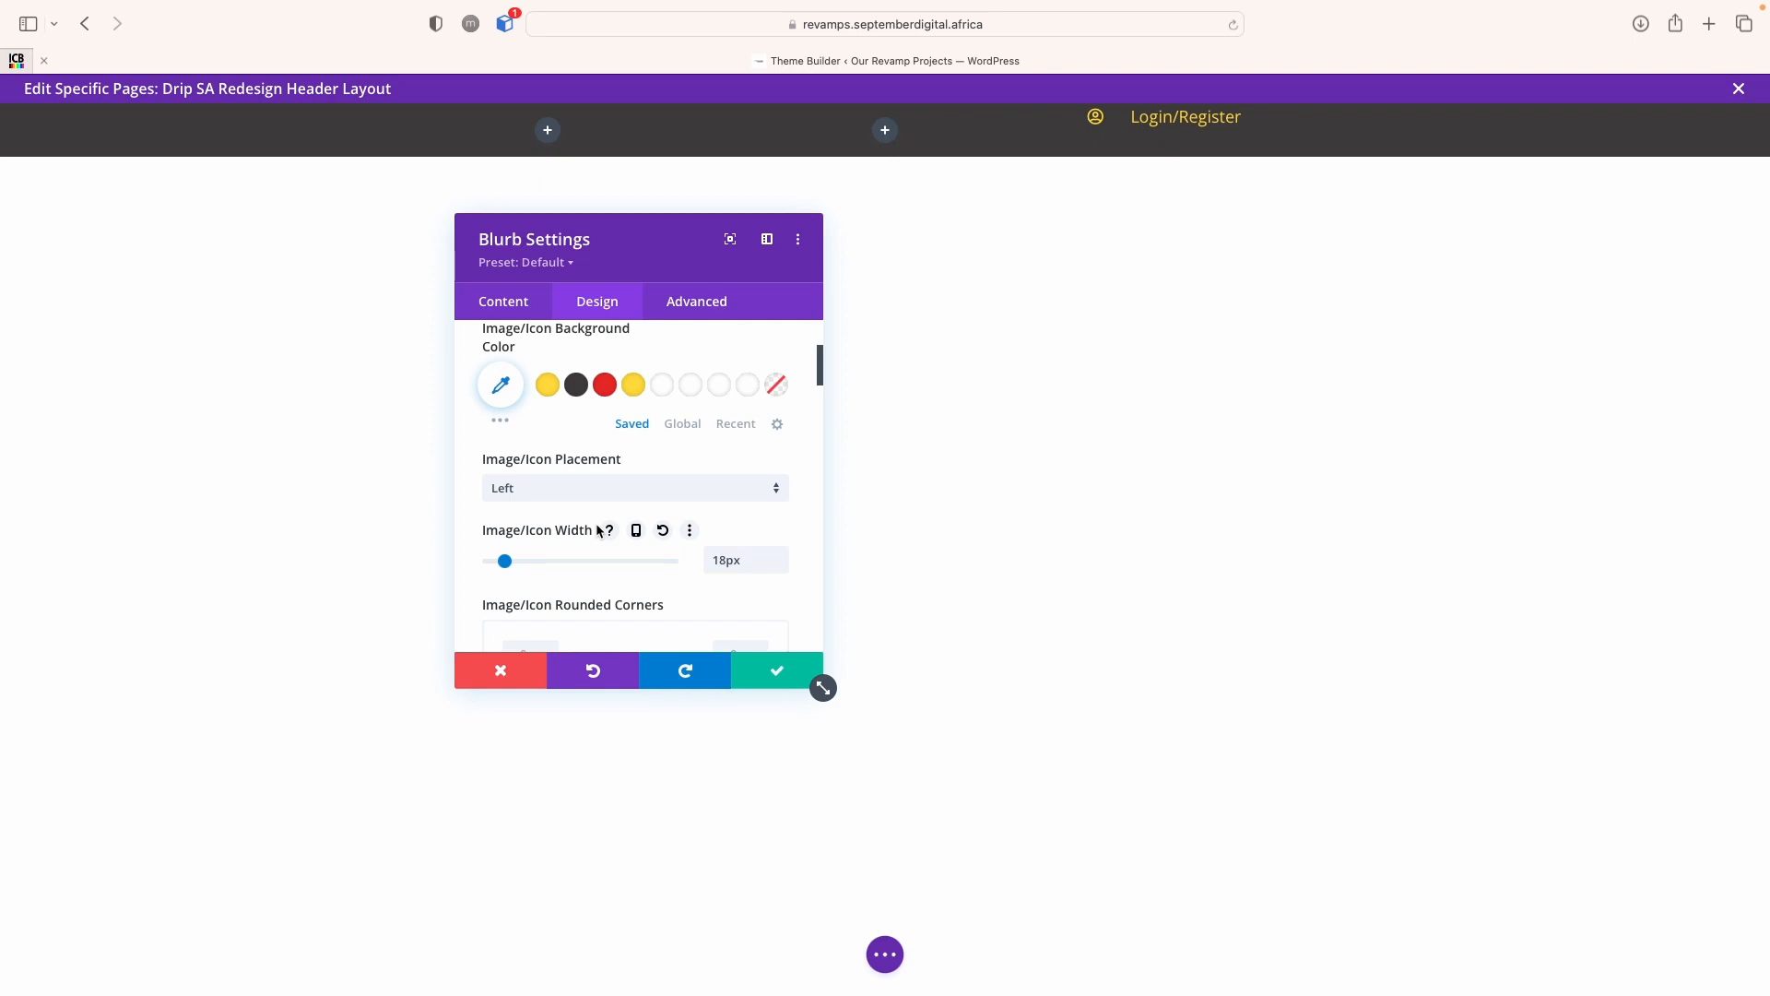
left_click(774, 676)
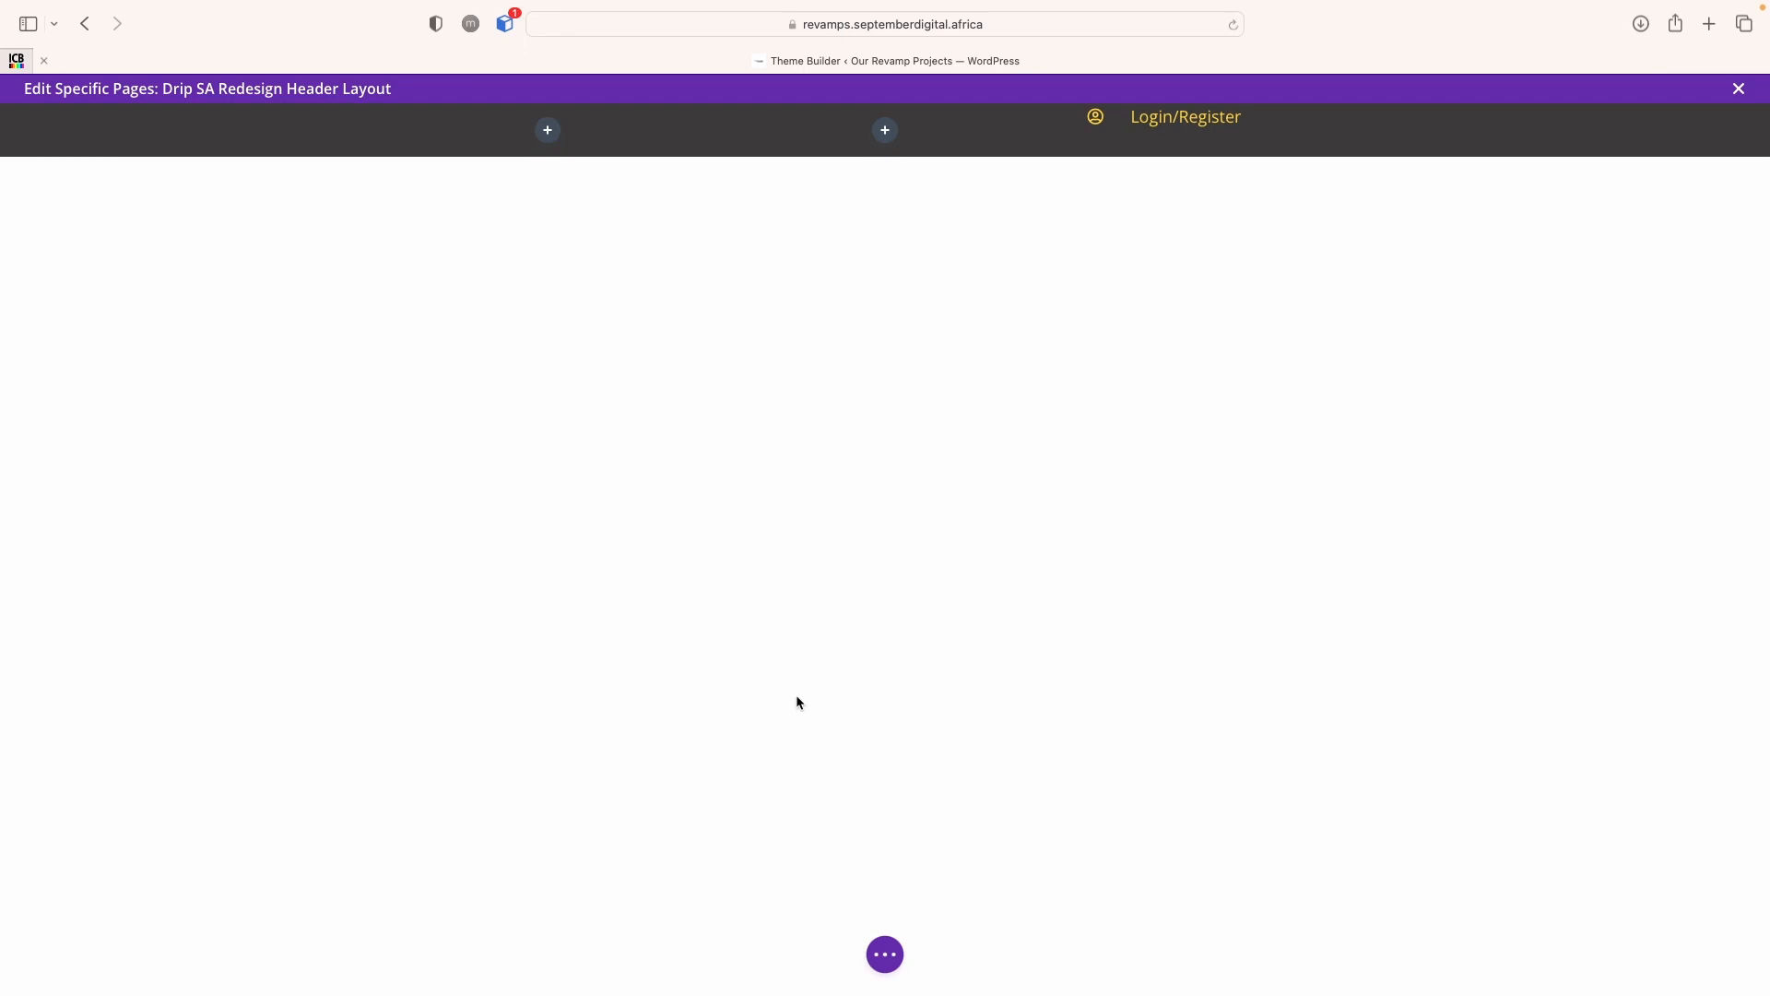
left_click(883, 963)
left_click(1733, 964)
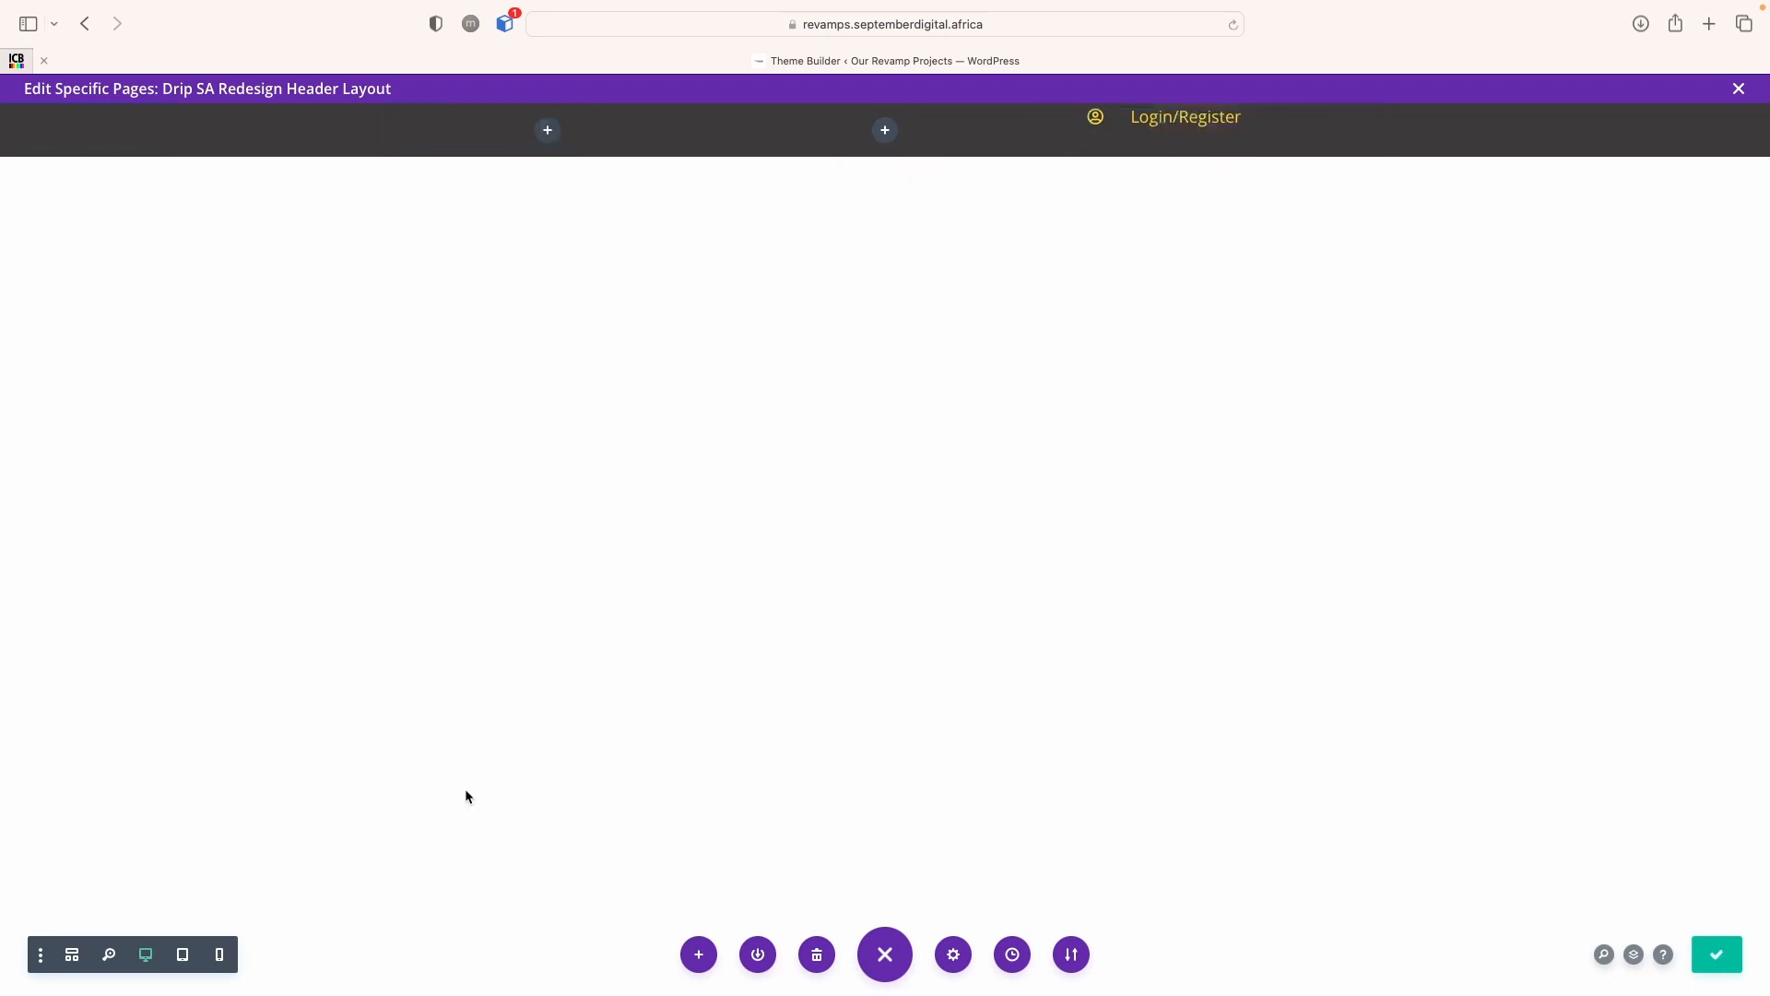
Preview the header's dark top bar in the phone and tablet views
left_click(221, 961)
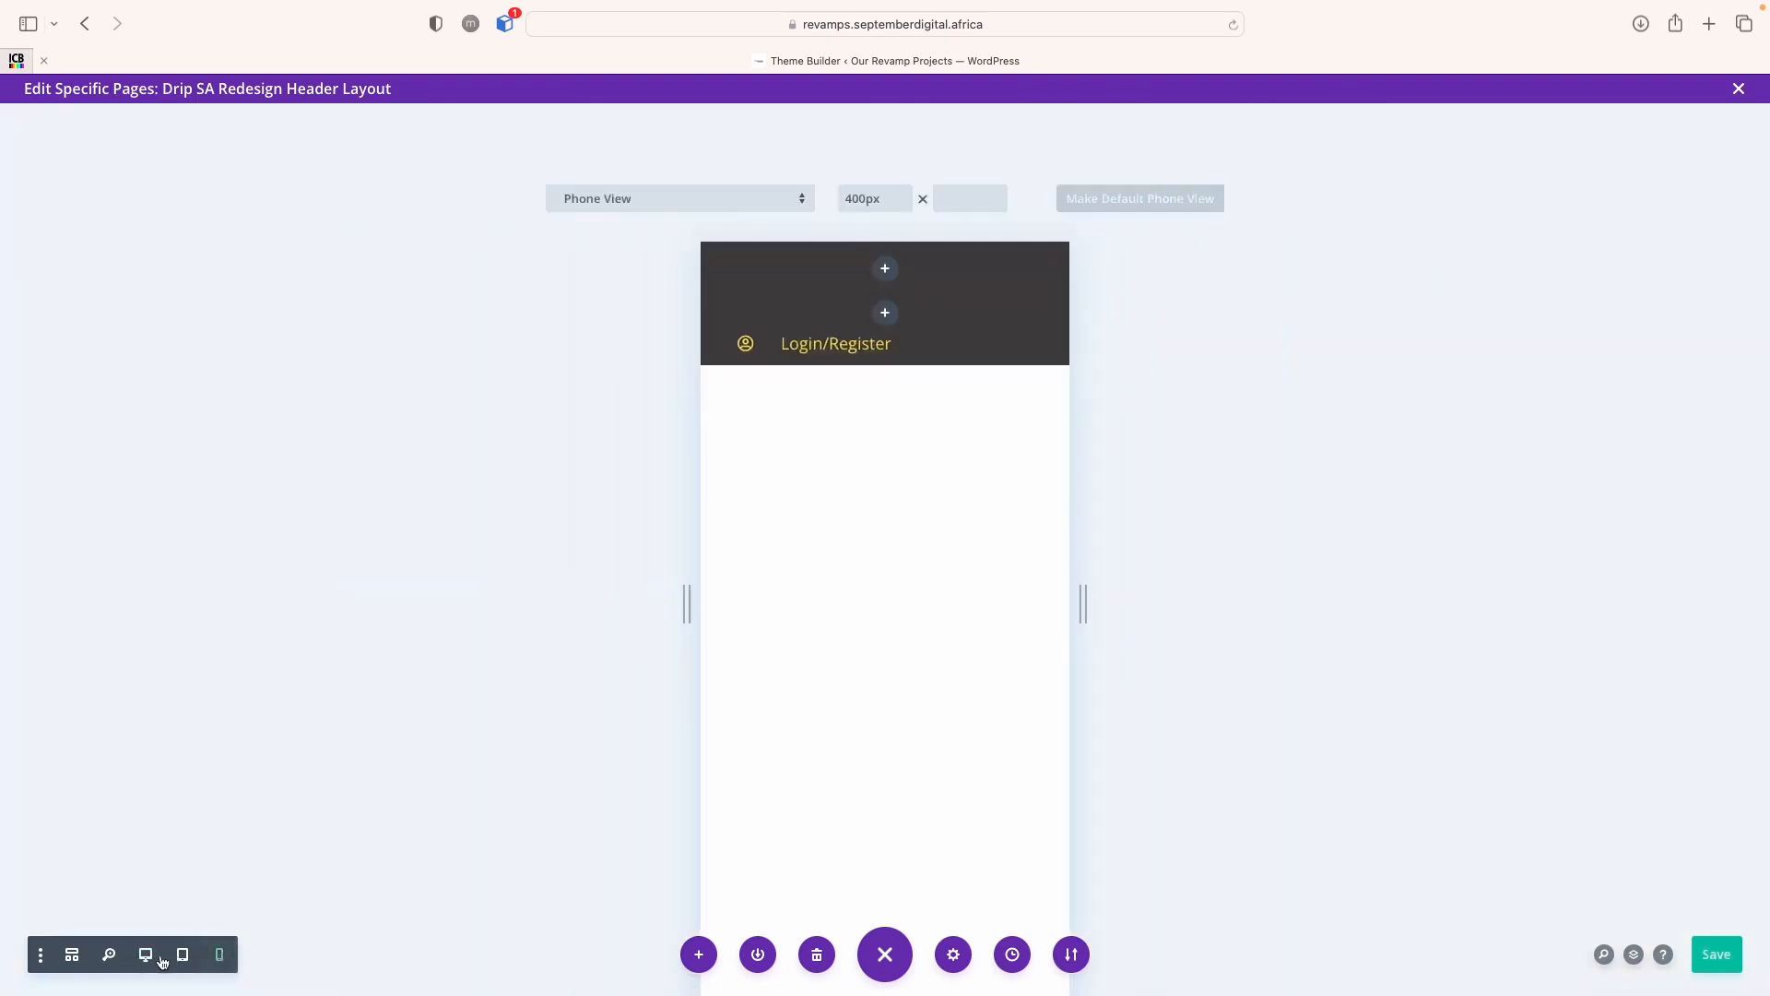
left_click(159, 959)
left_click(188, 958)
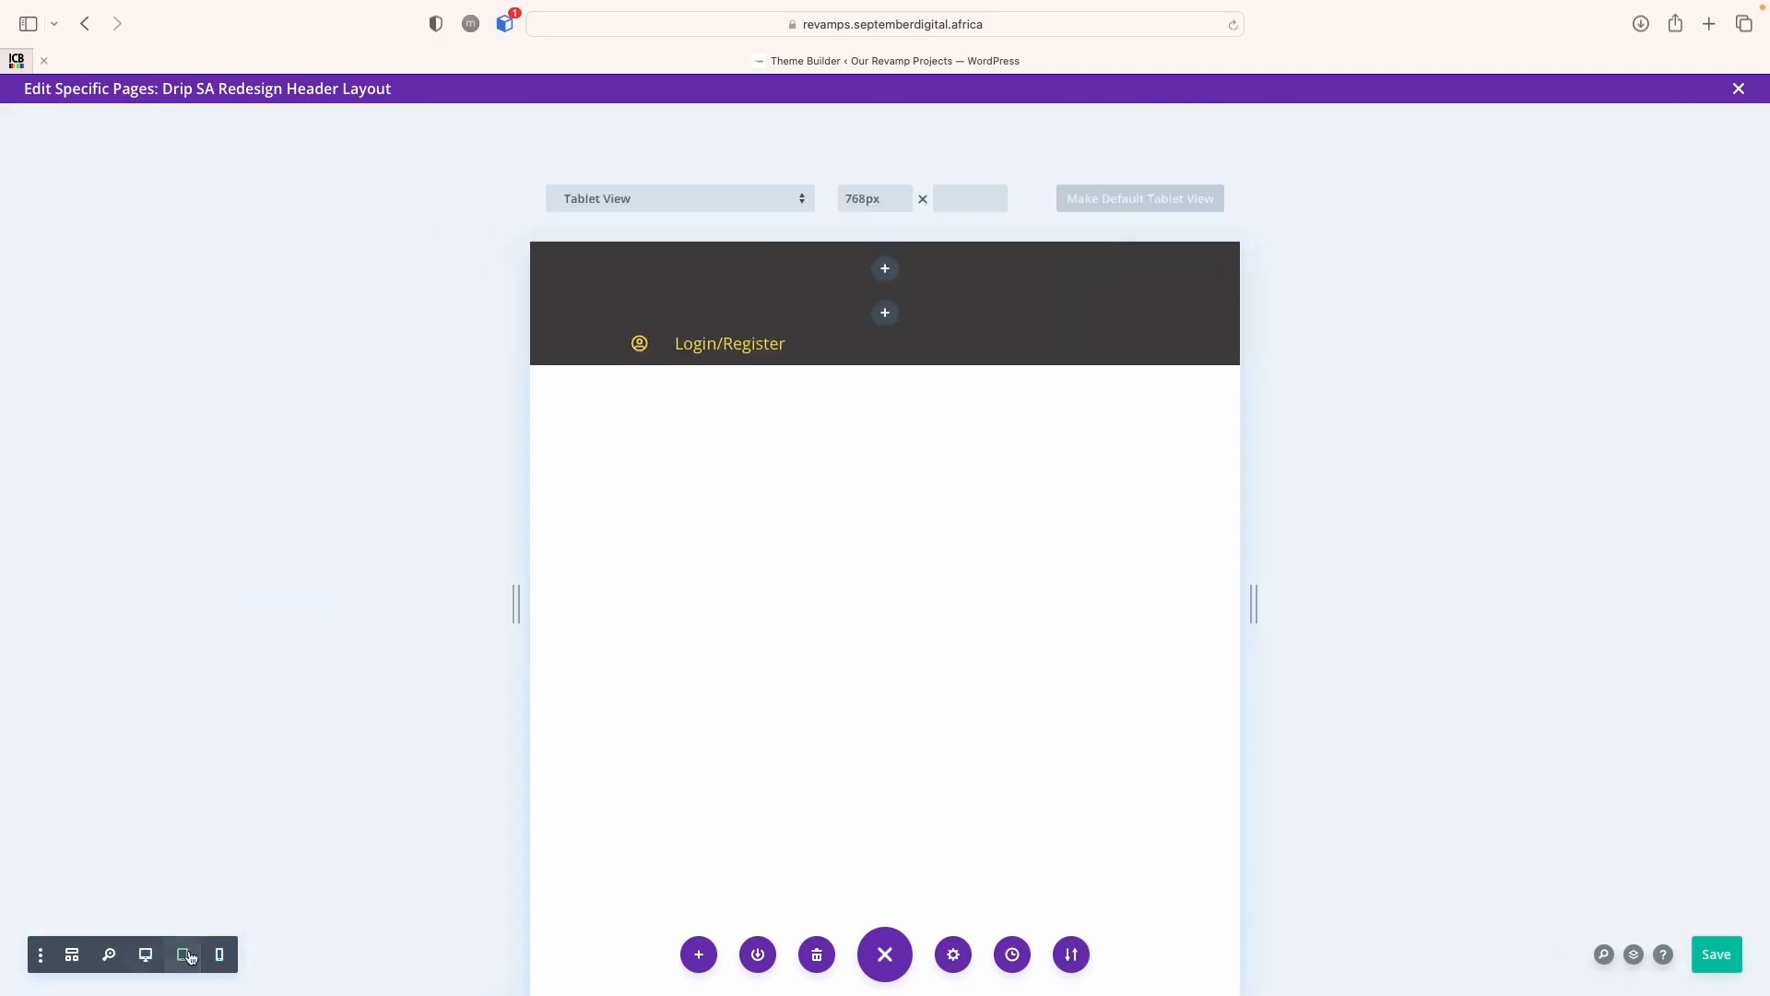
left_click(223, 957)
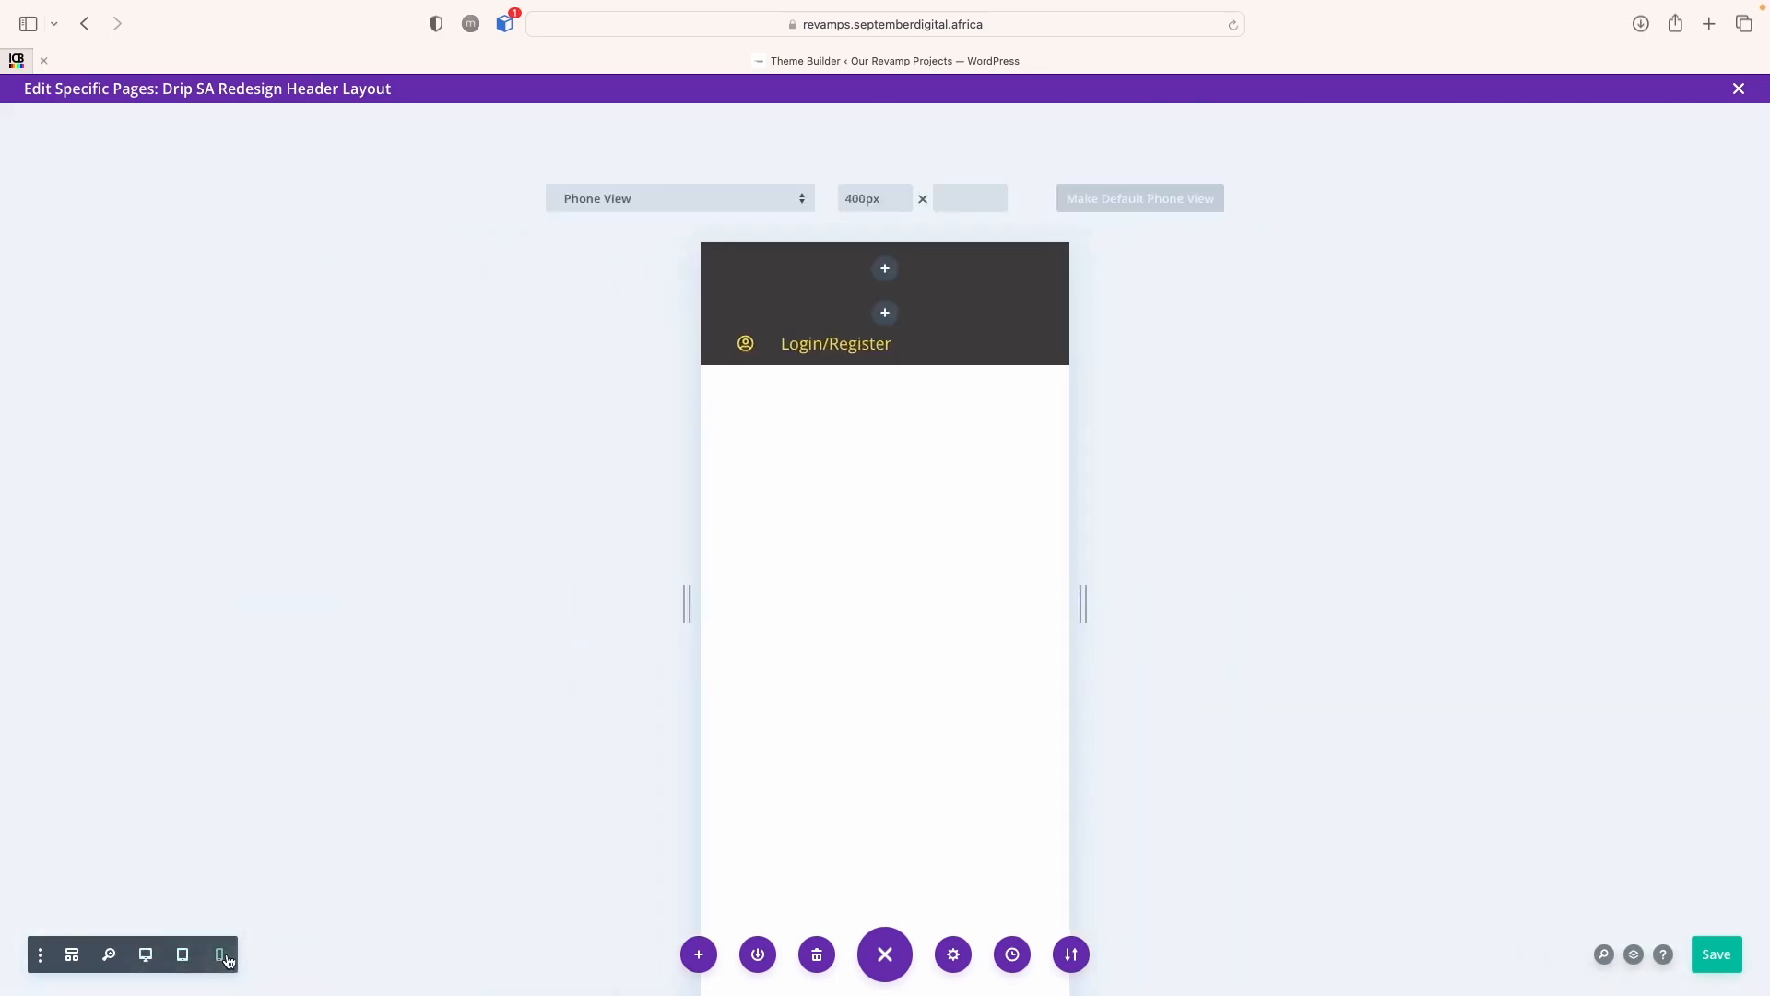
Return to desktop view, move the Login/Register blurb to the row's middle column and save the header layout
left_click(145, 954)
left_click(1726, 954)
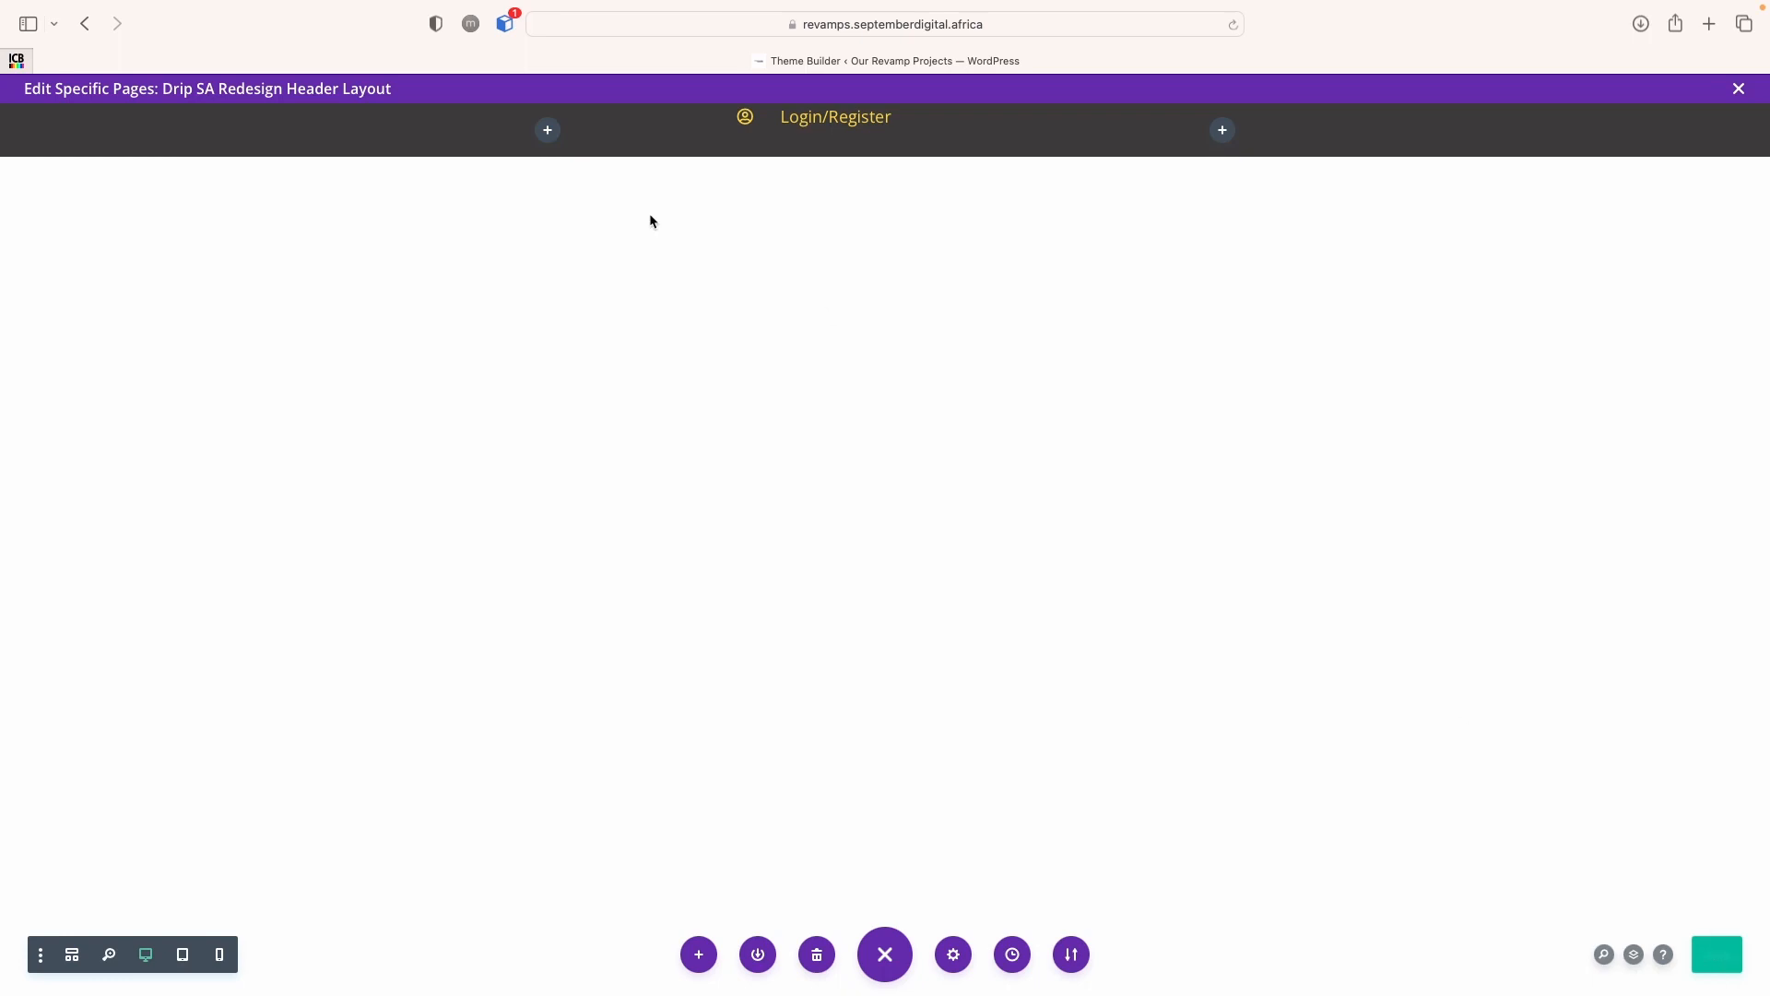
Set the three-column row's linked top and bottom padding to 0 px and accept the row settings
left_click(437, 123)
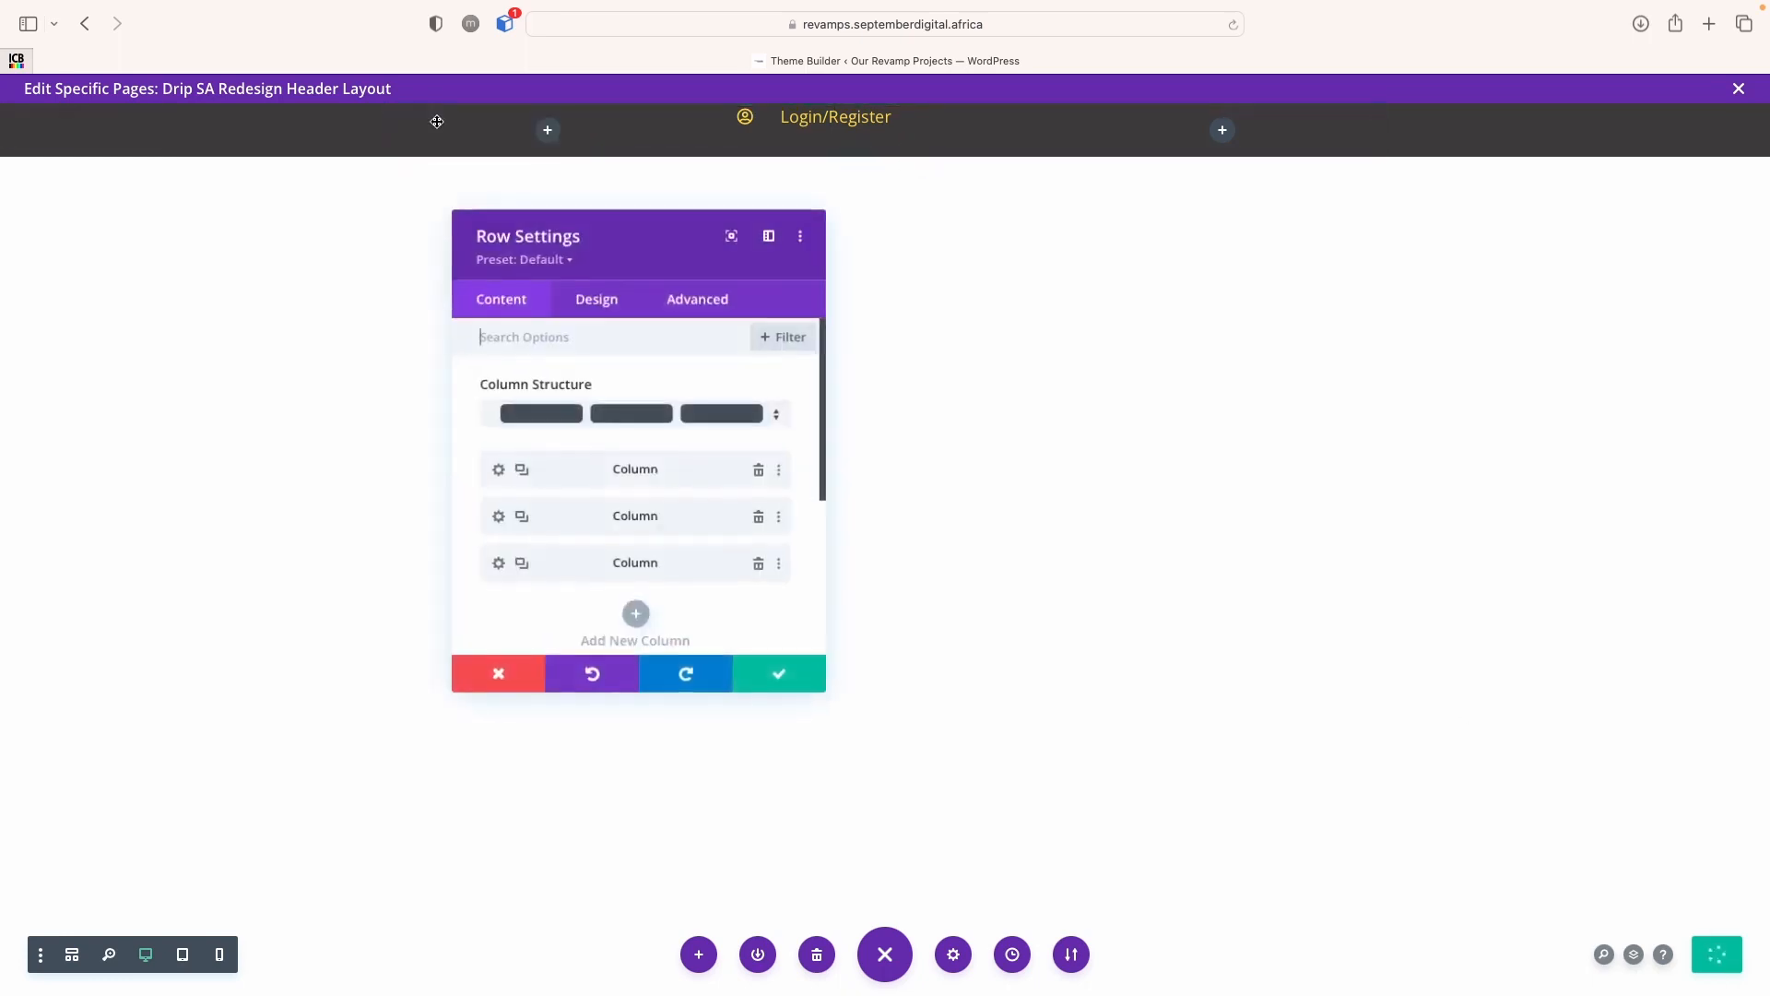
left_click(608, 304)
left_click(647, 454)
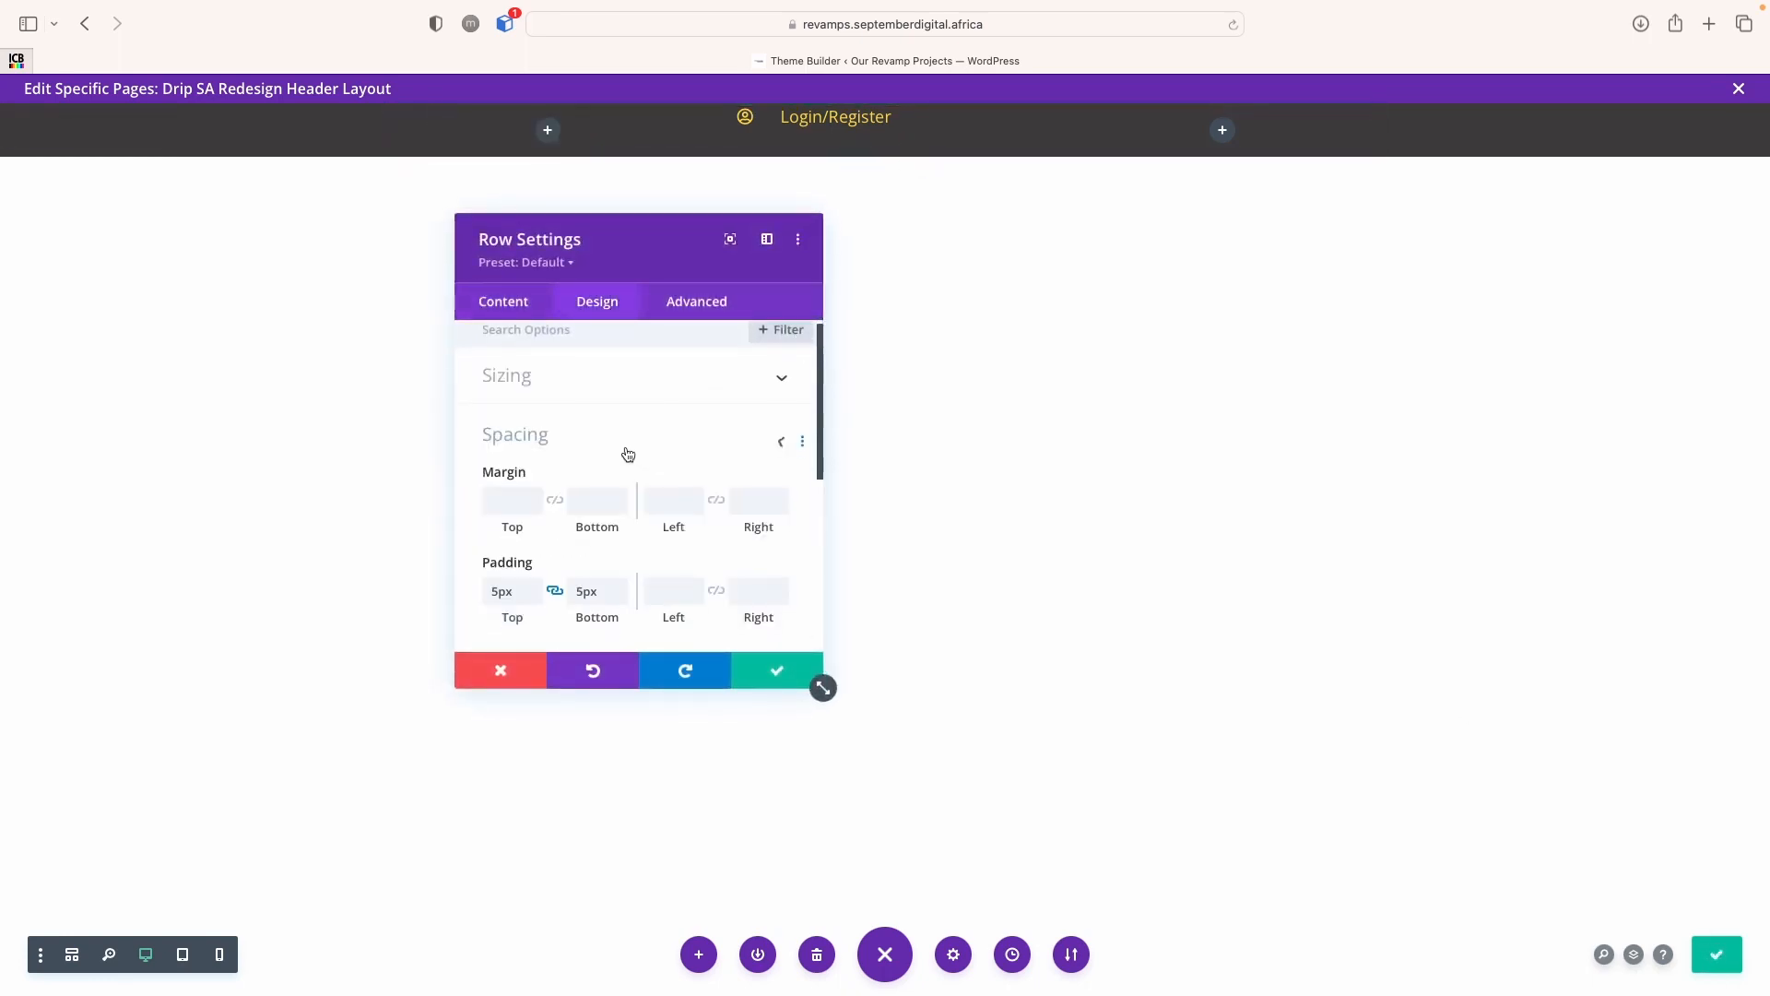
left_click(533, 509)
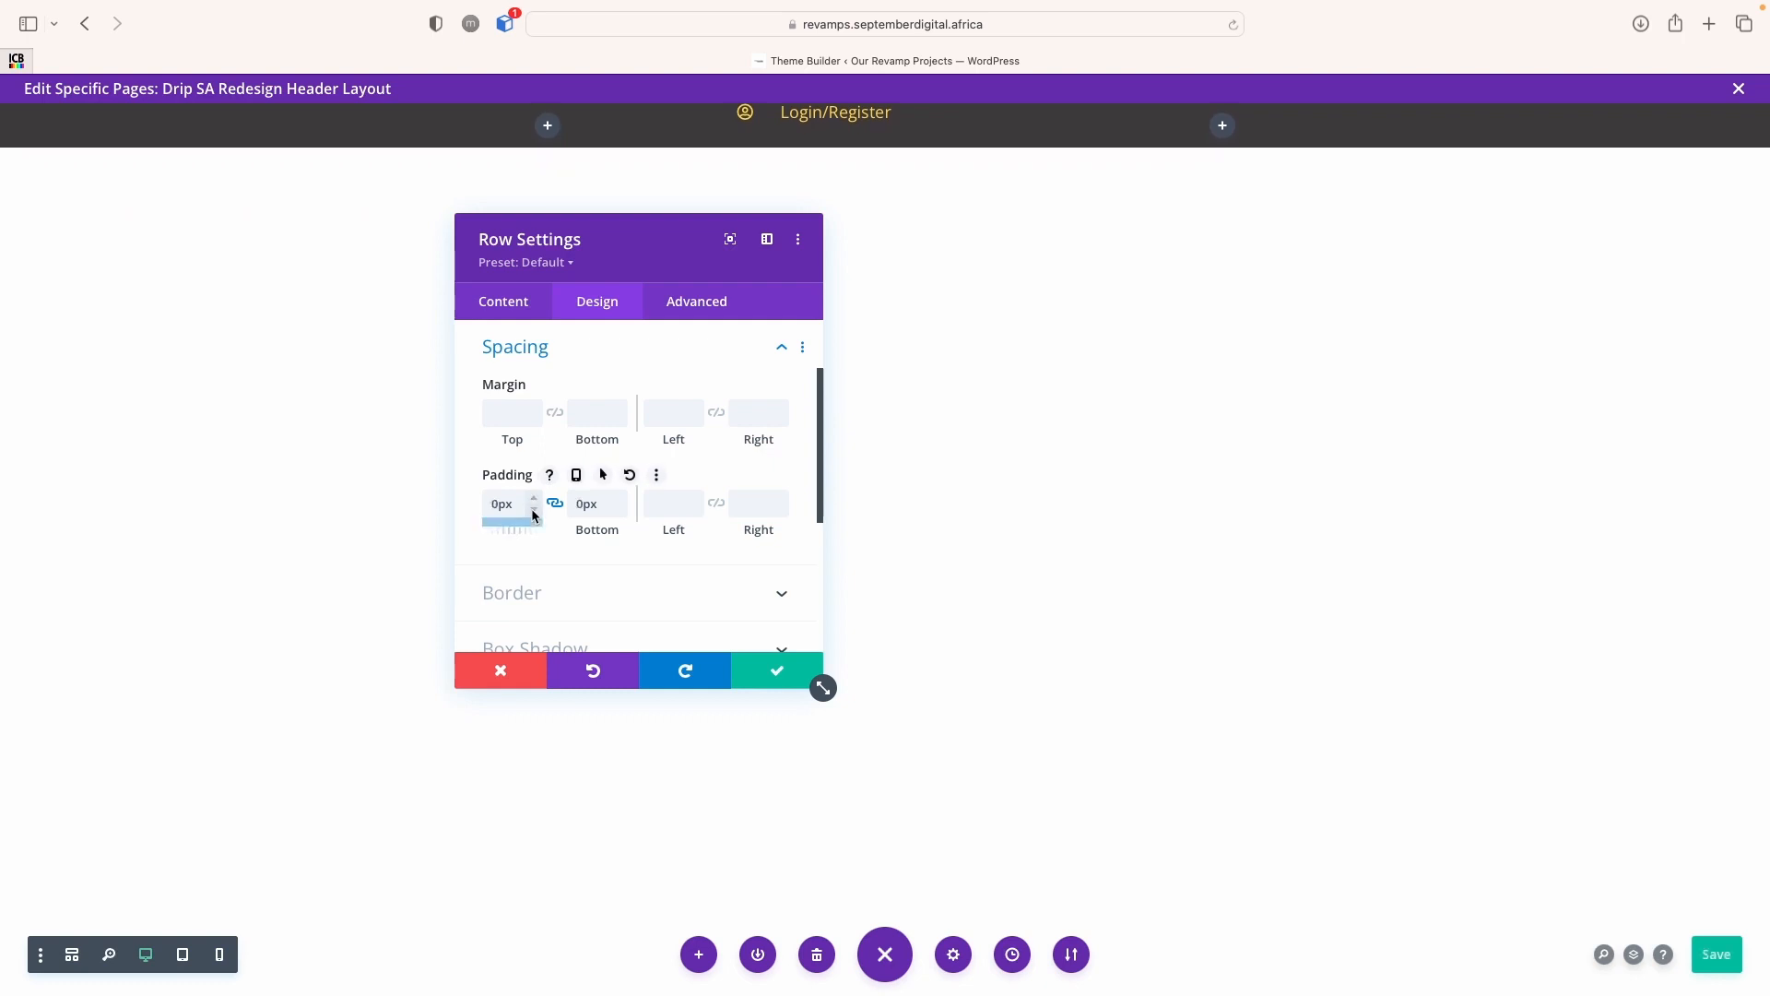
left_click(778, 673)
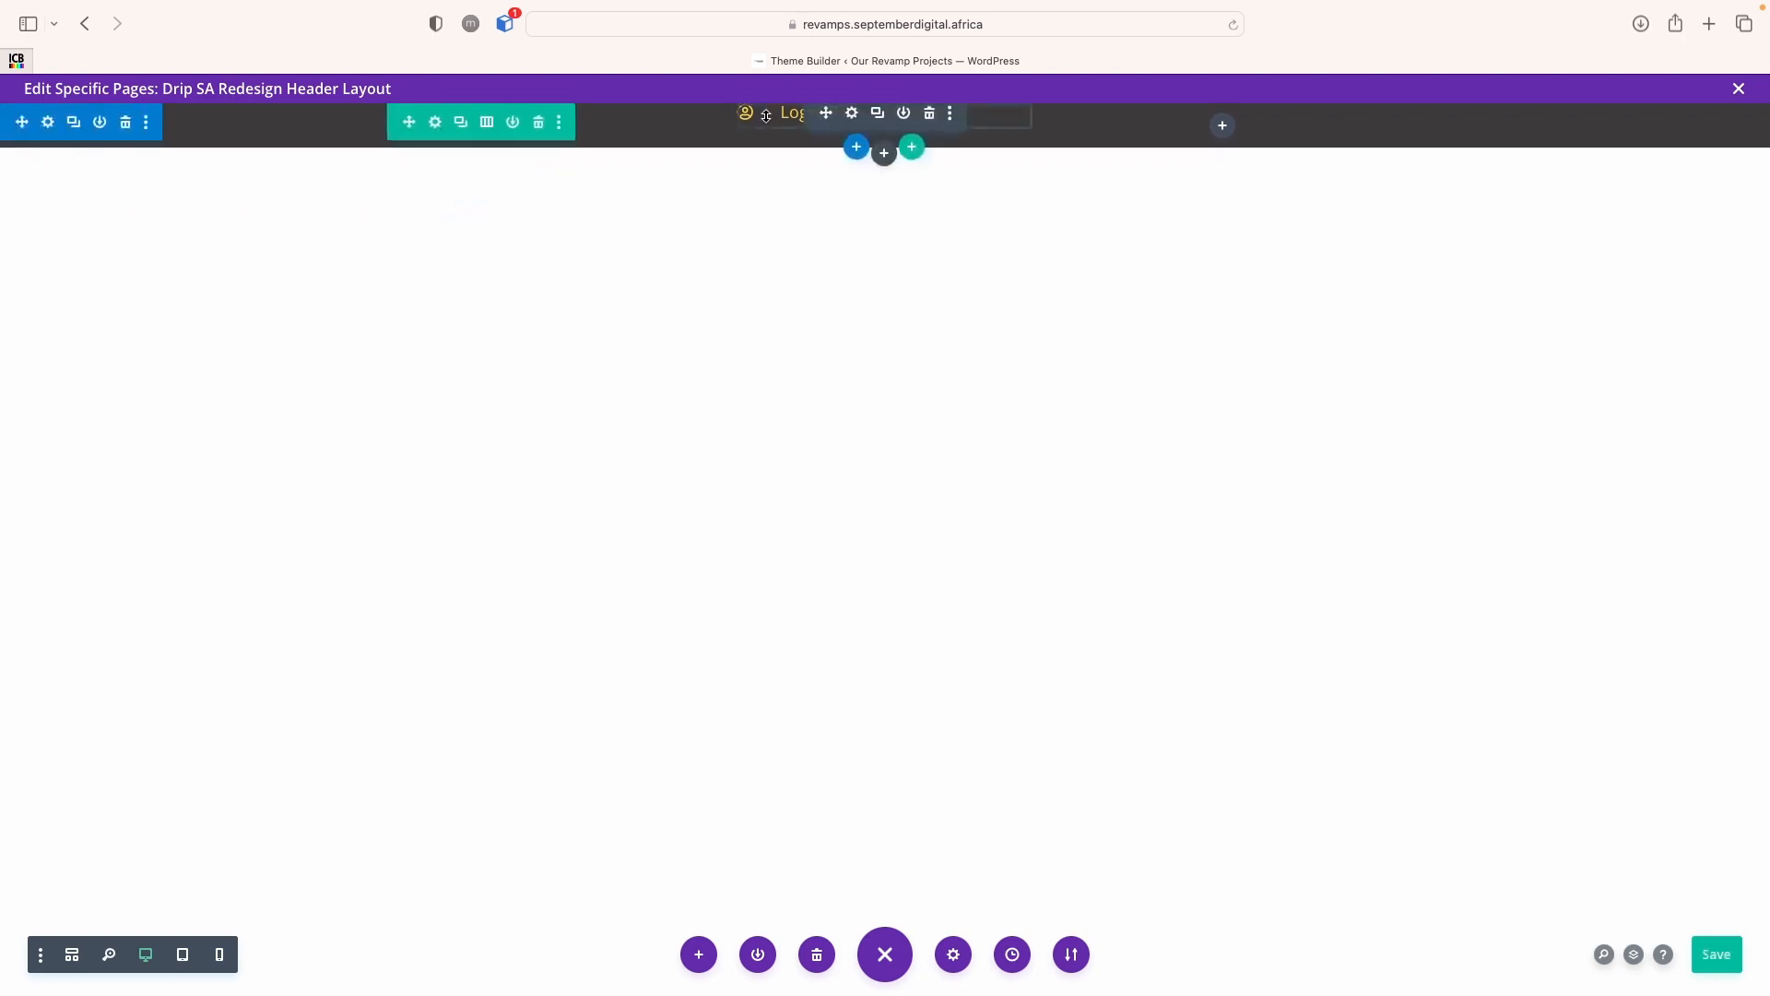
Set the Login/Register blurb's top margin to 12 px and accept the blurb settings
left_click(855, 114)
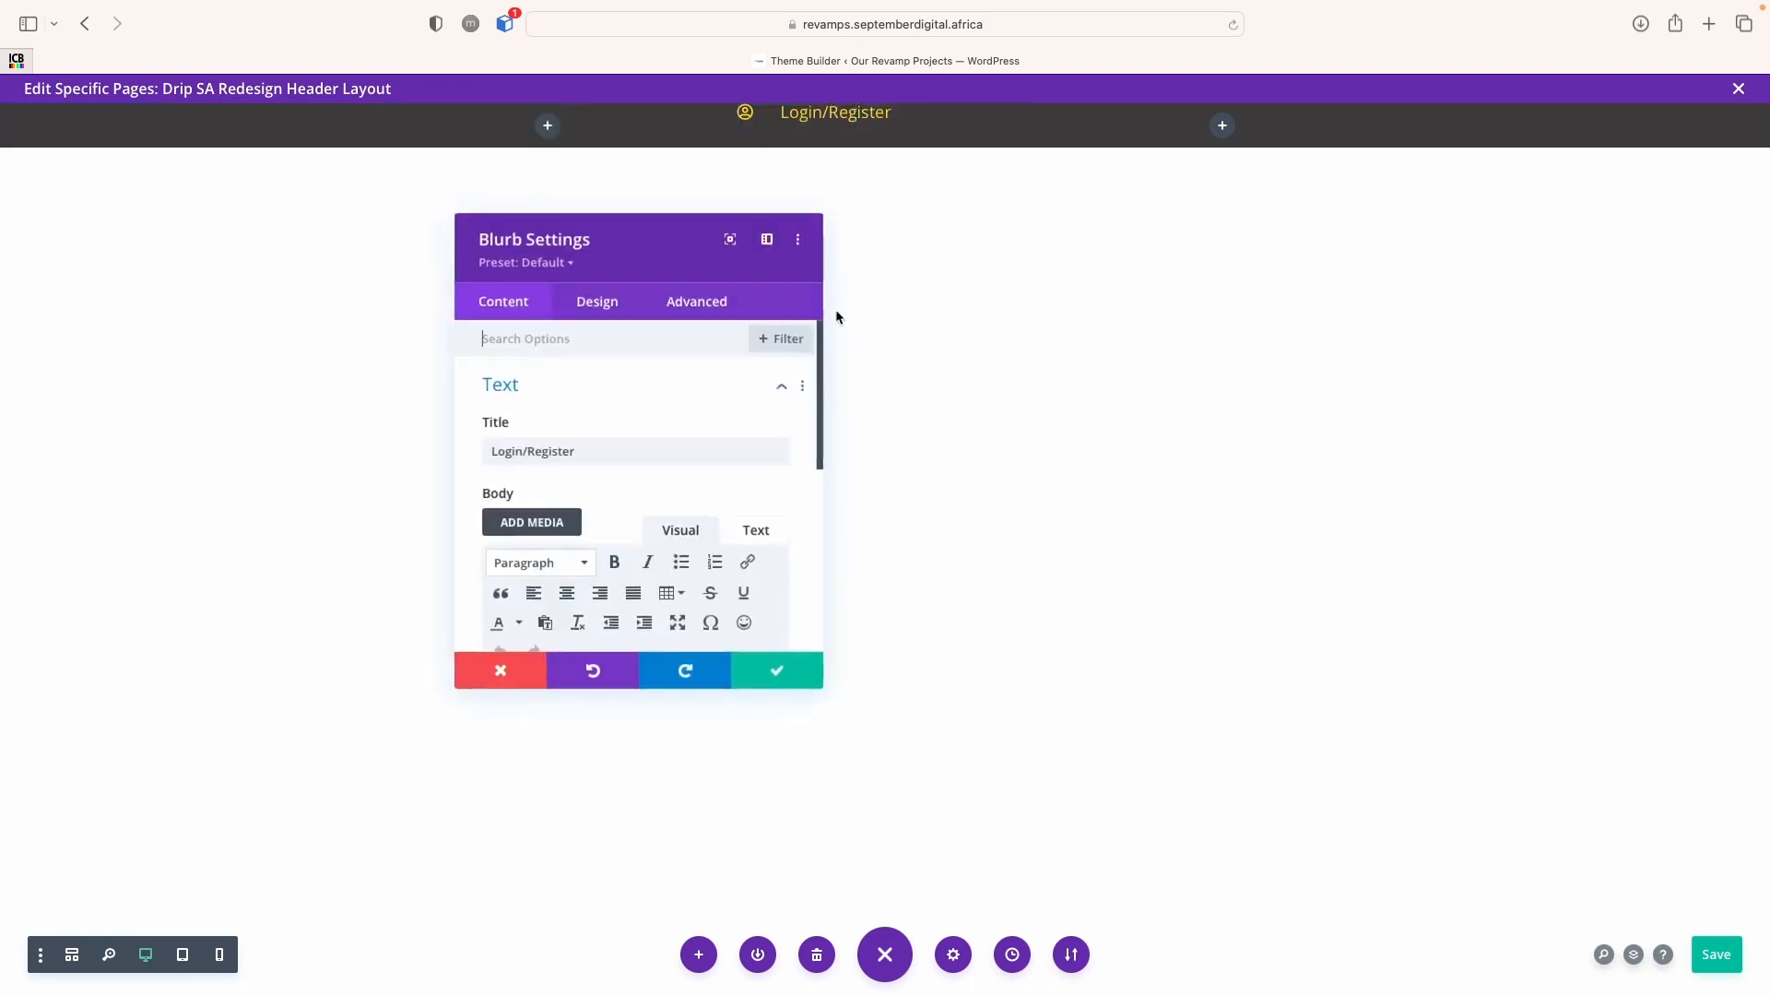
left_click(620, 308)
scroll(545, 600, "down", 3)
left_click(549, 575)
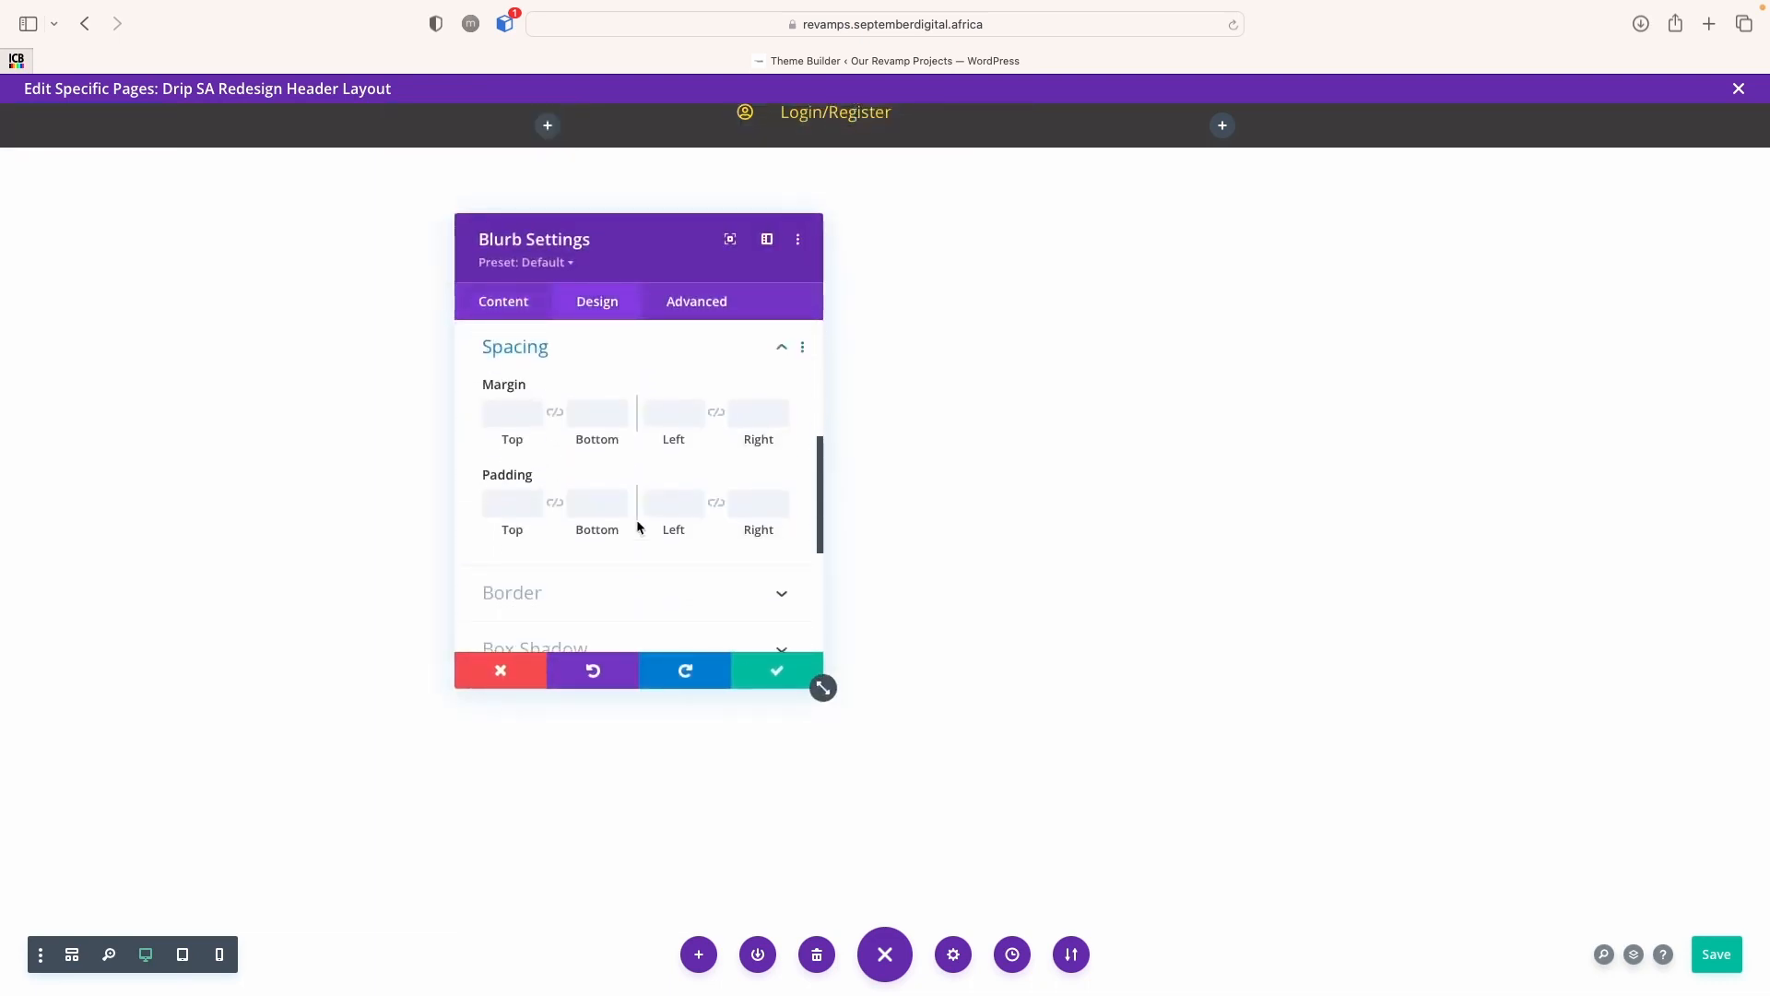
left_click(533, 407)
left_click(534, 407)
double_click(534, 407)
left_click(534, 408)
left_click(533, 408)
left_click(533, 408)
left_click(534, 408)
left_click(534, 407)
left_click(533, 408)
left_click(534, 408)
left_click(534, 408)
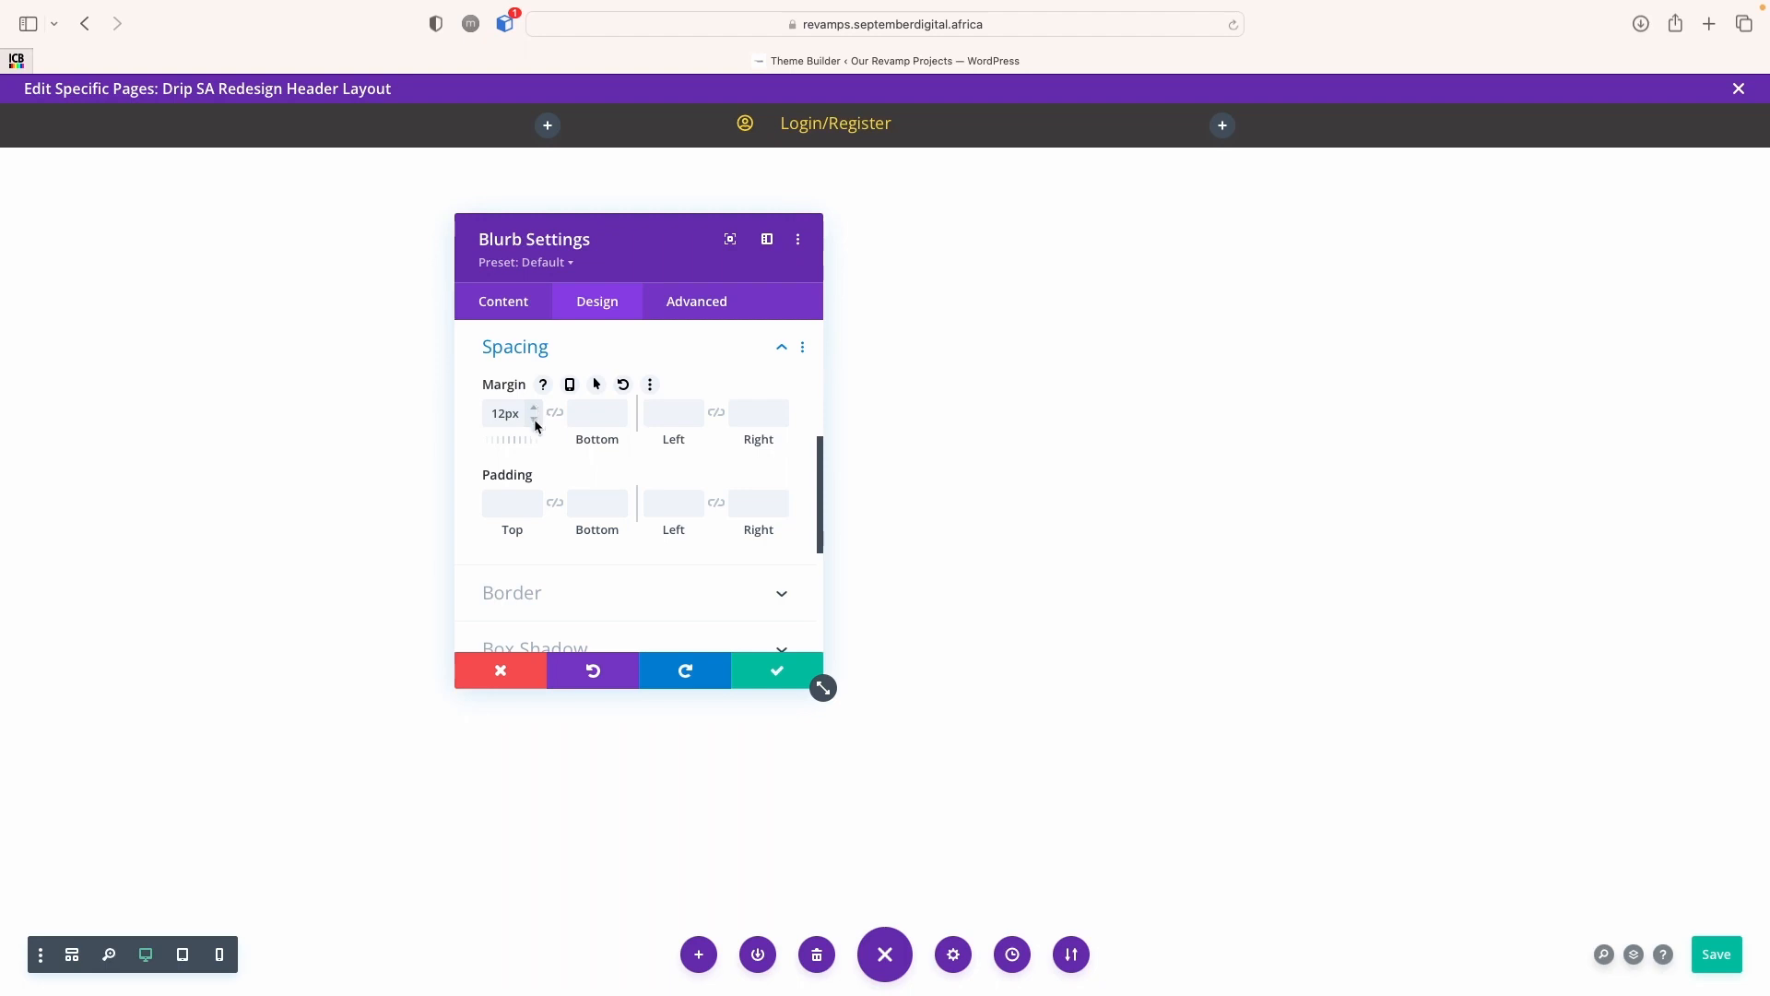
left_click(777, 670)
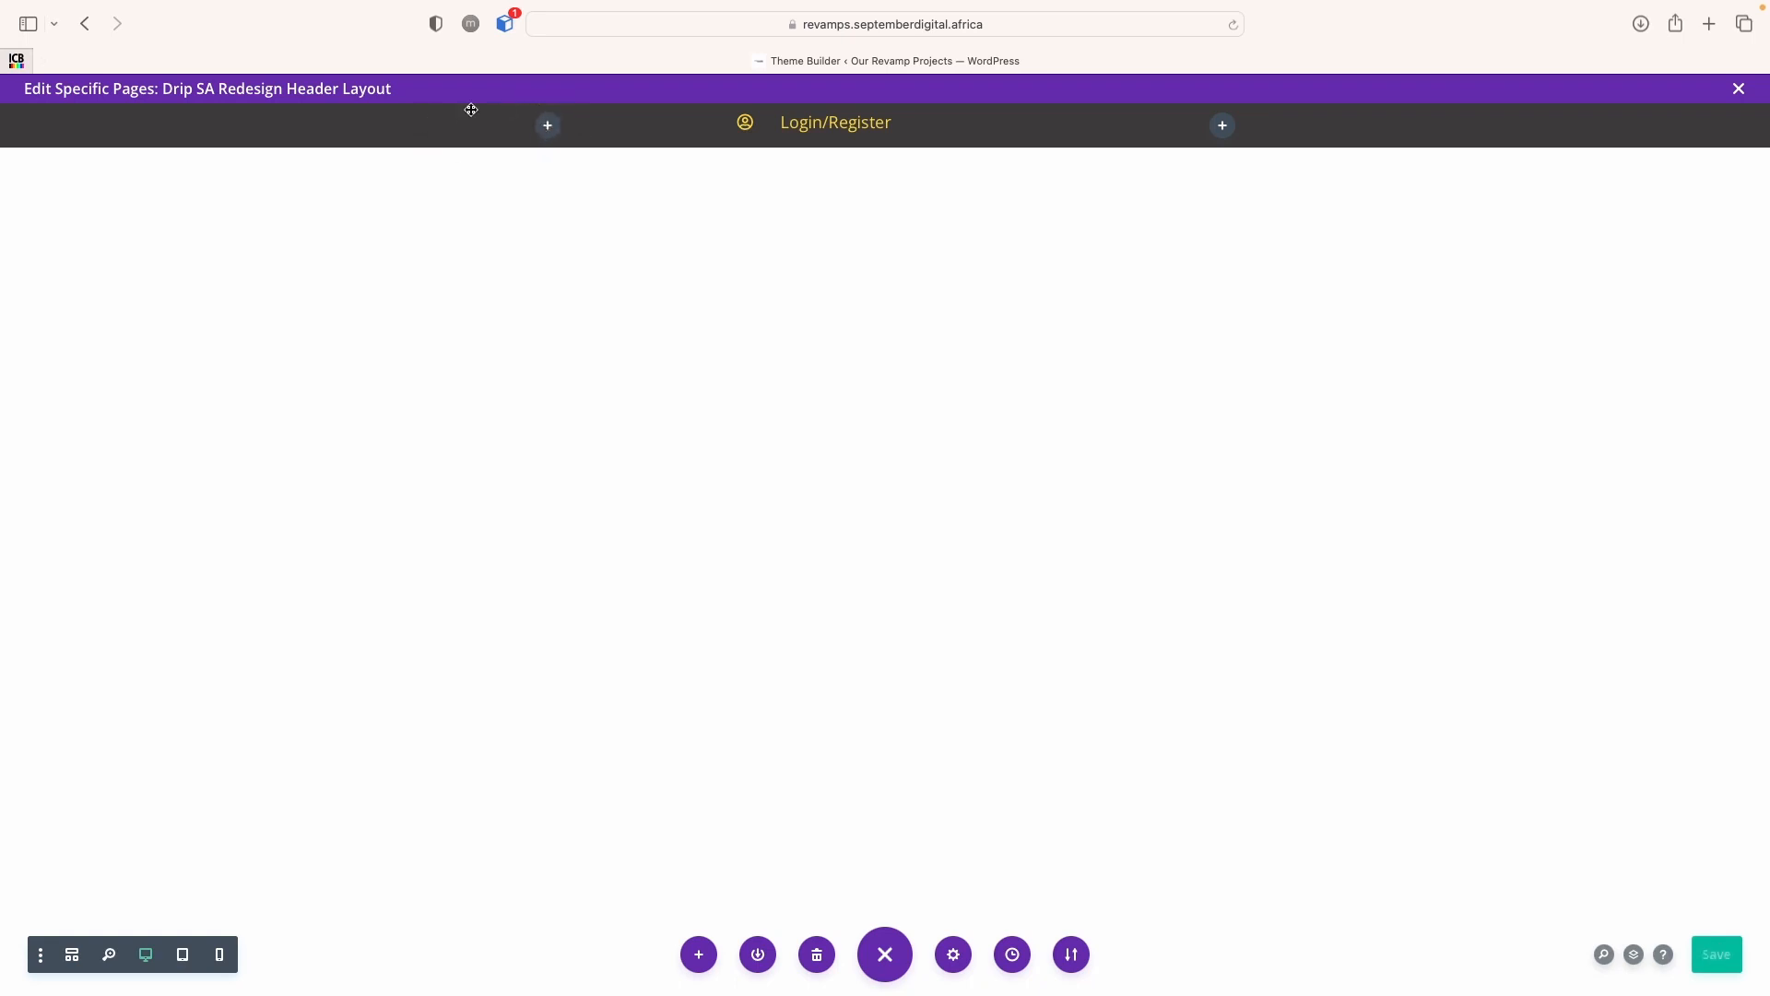
Change the dark top bar row's column structure to two equal columns and accept the row settings
mouse_move(233, 119)
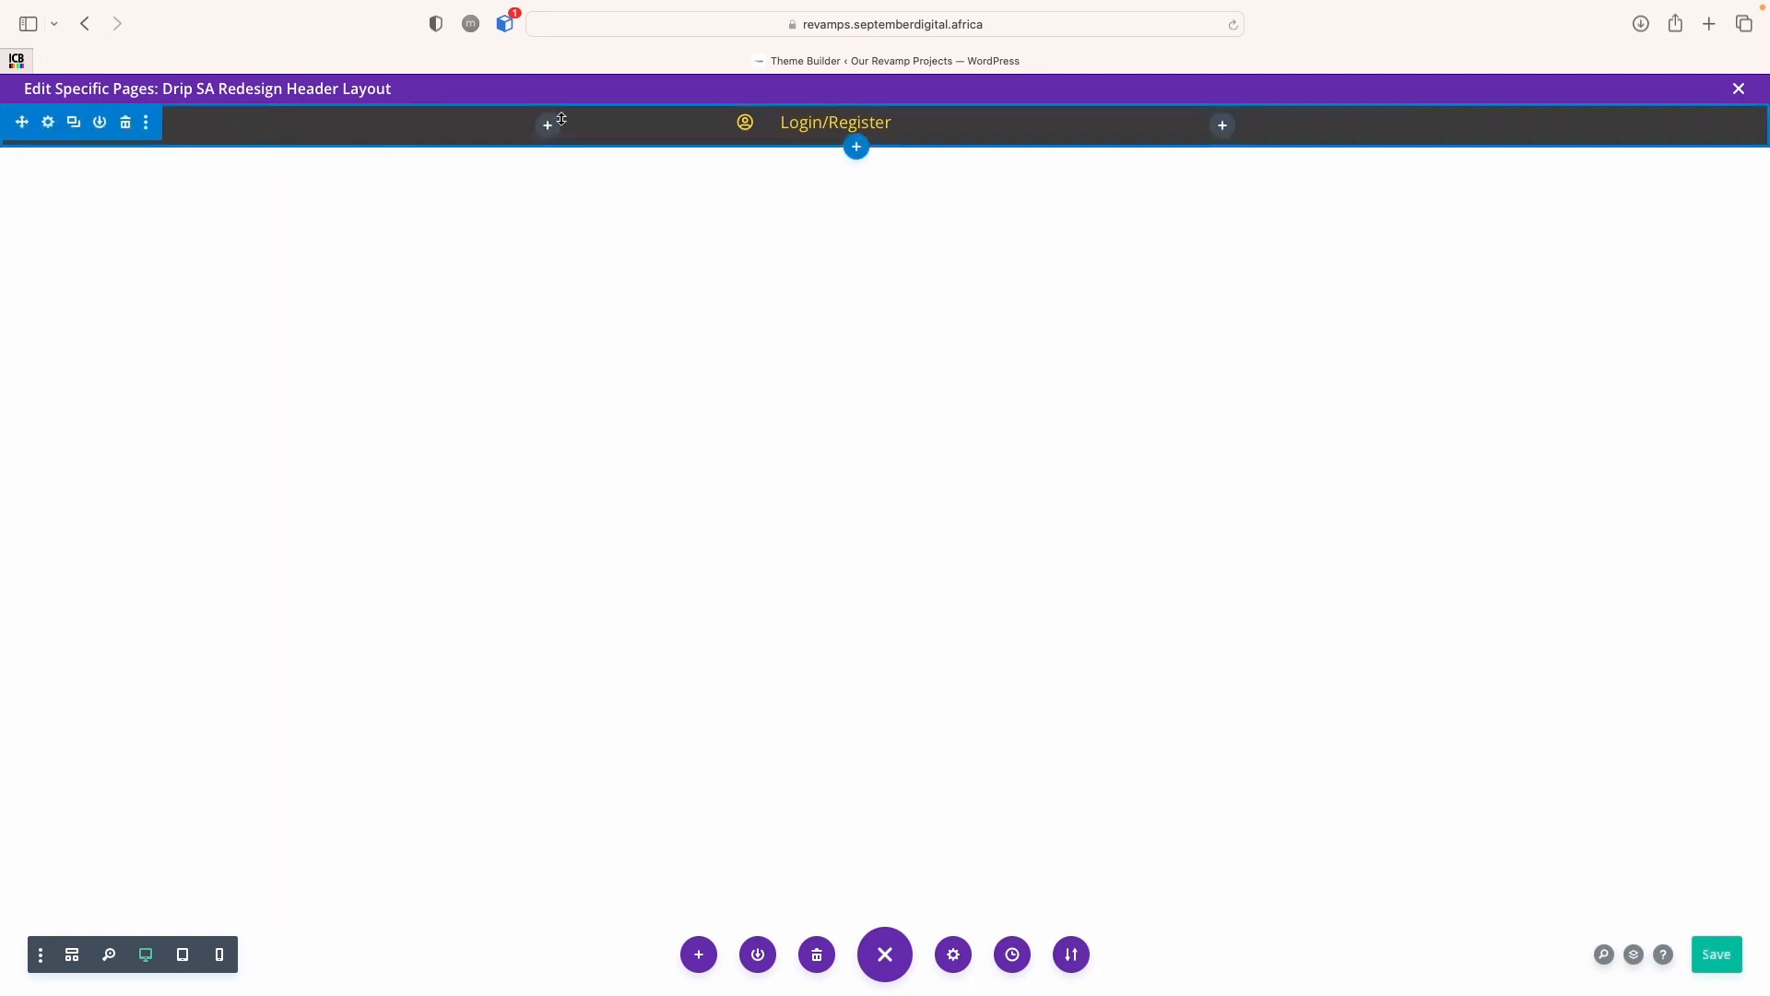
mouse_move(730, 117)
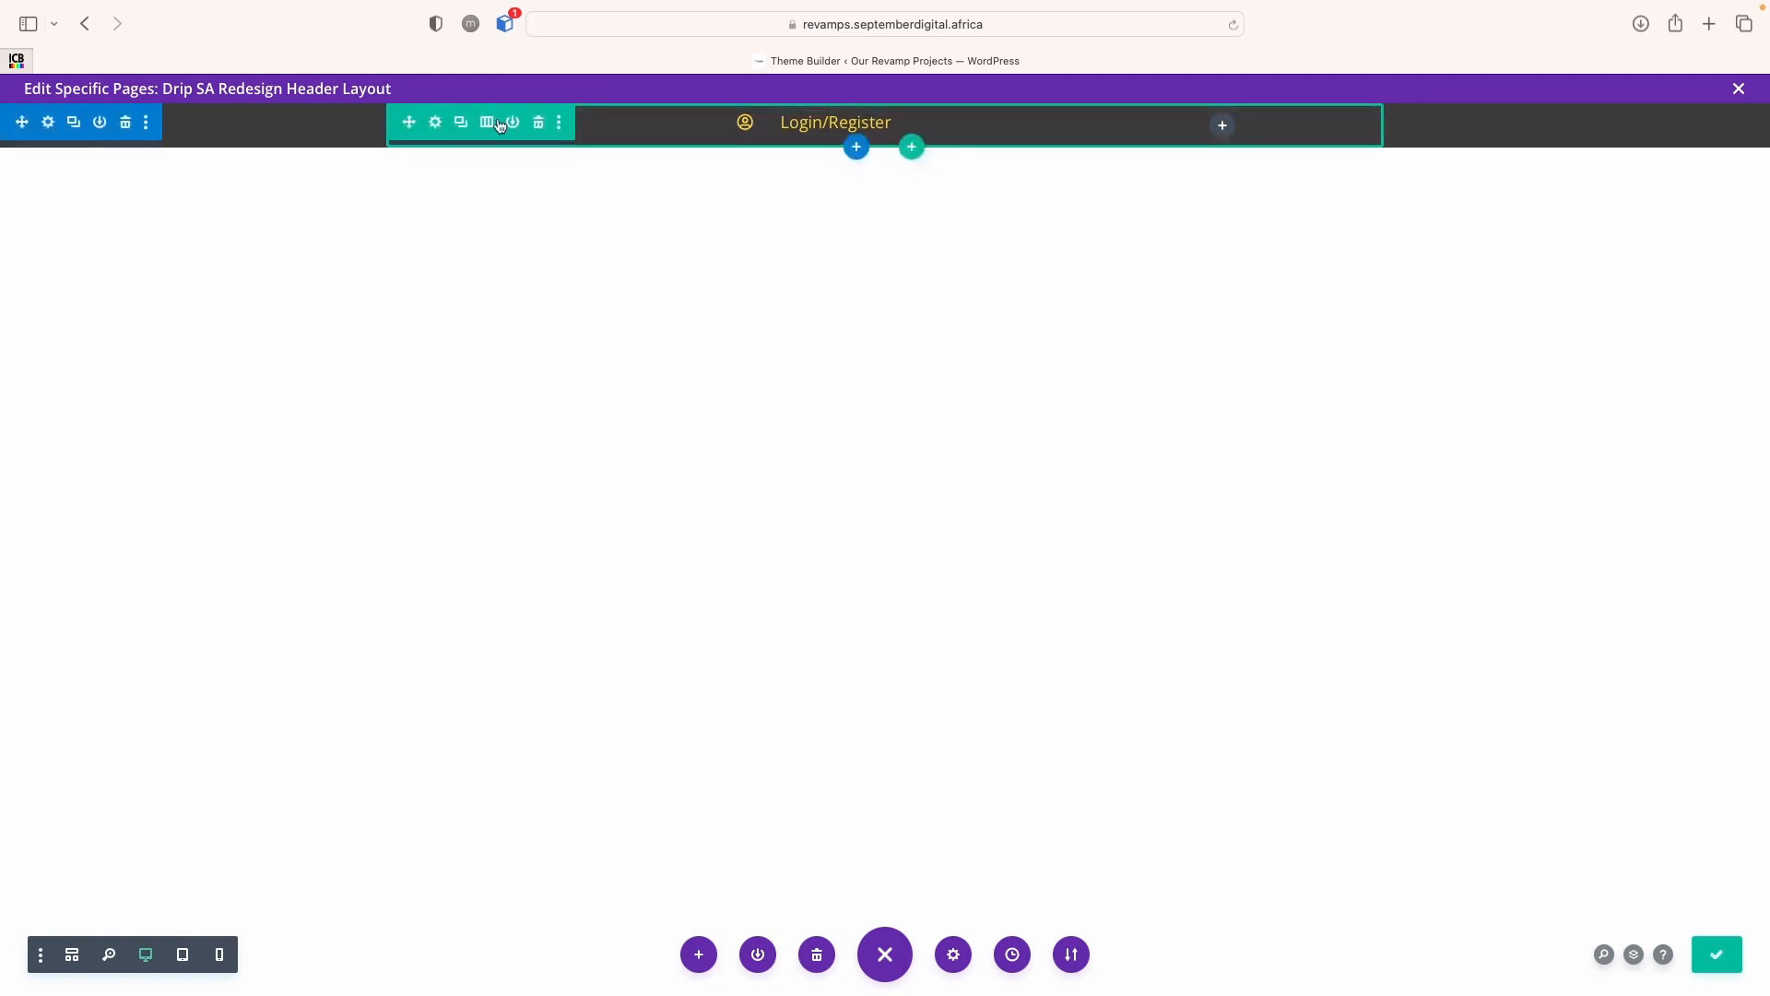
left_click(436, 123)
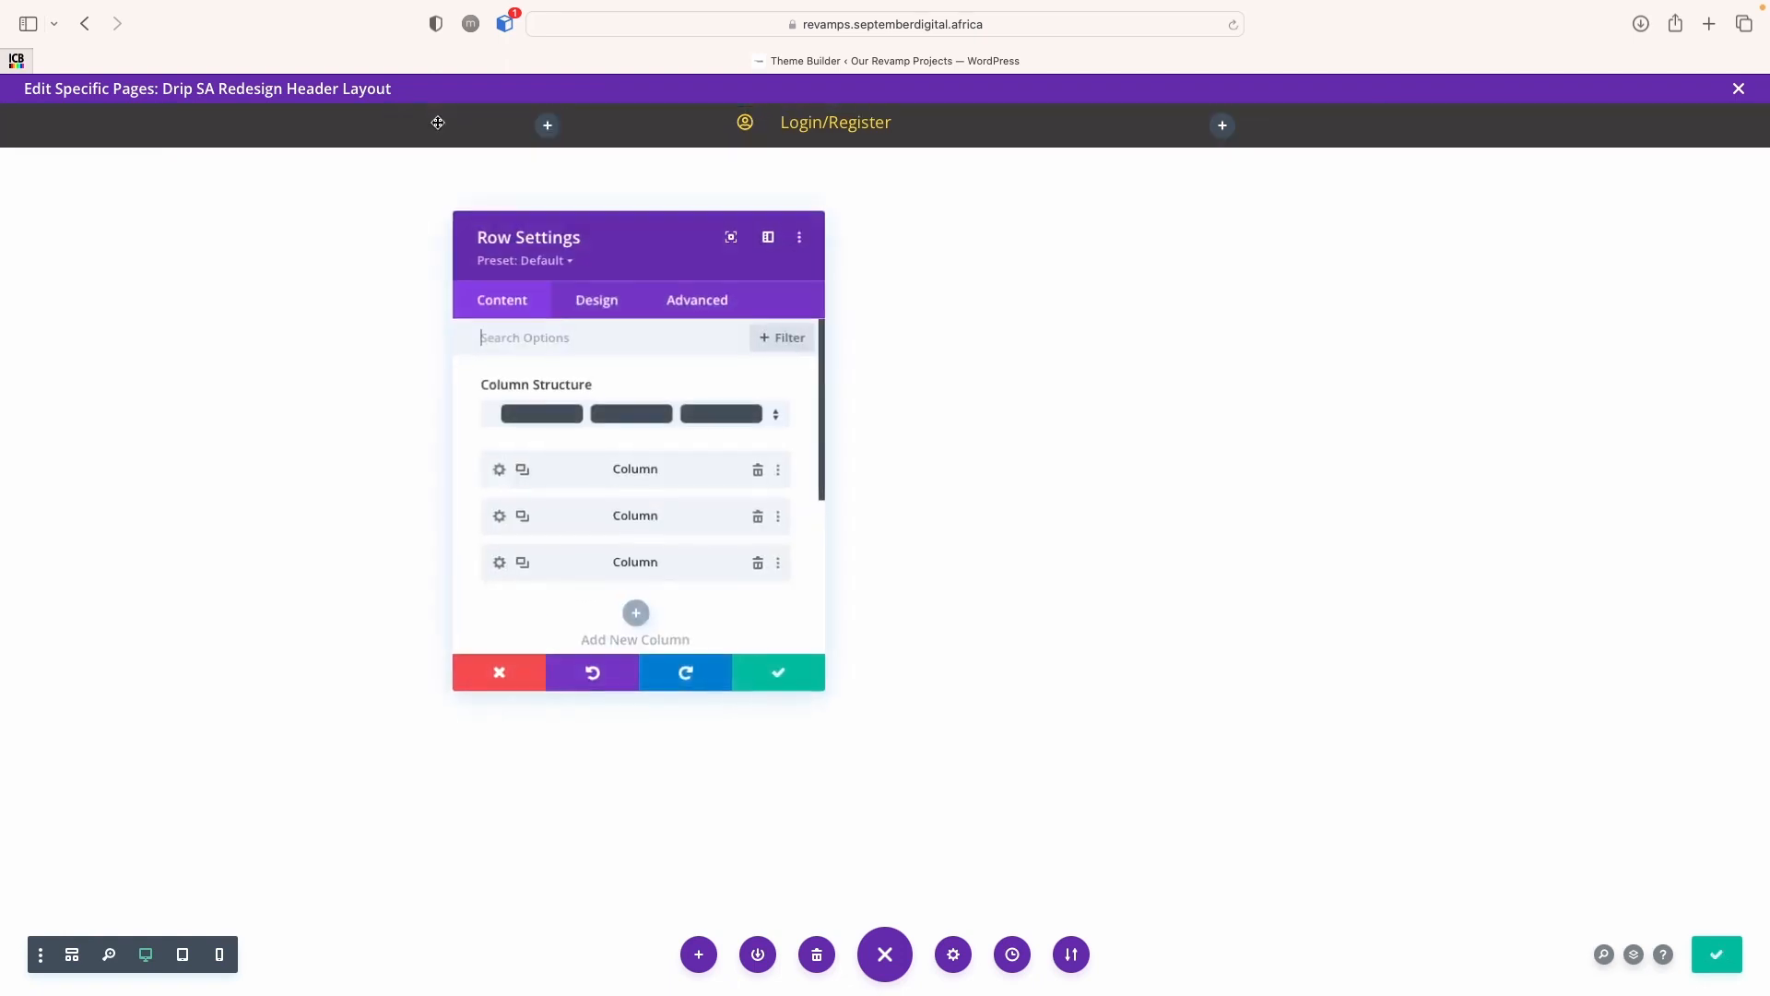
left_click(585, 411)
left_click(634, 377)
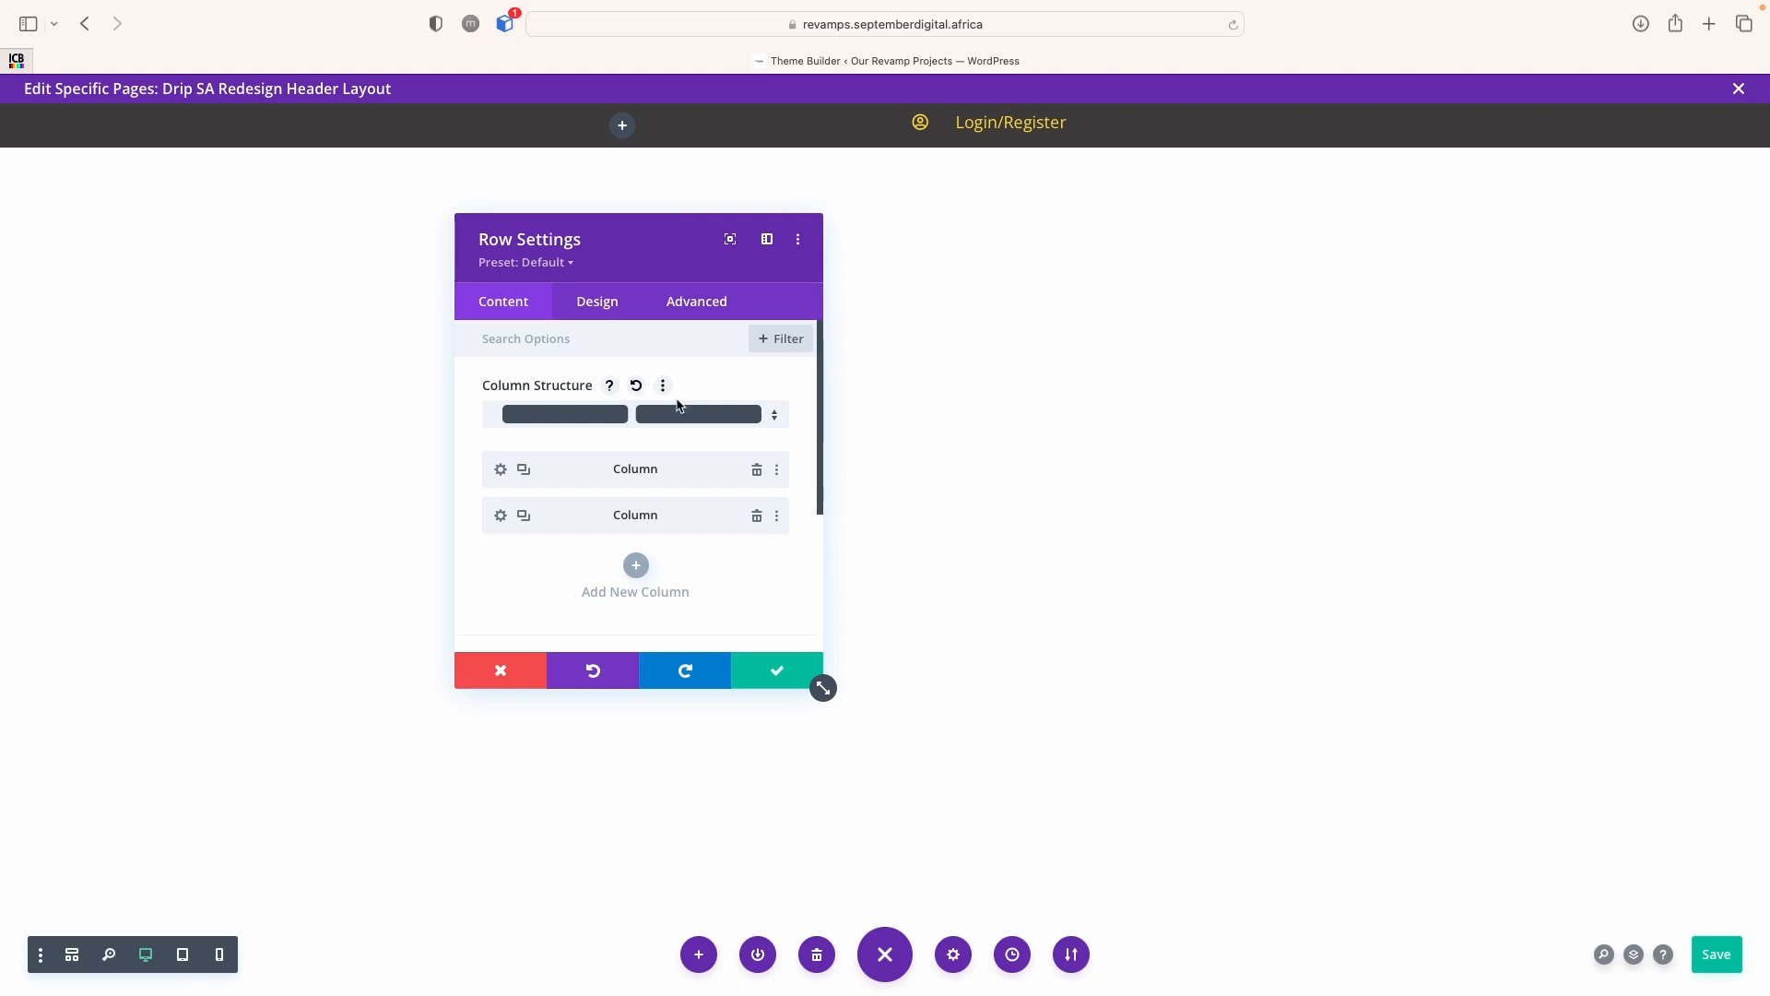
left_click(777, 674)
Check the header in a smaller device view, return to desktop view and save the header layout
left_click(217, 955)
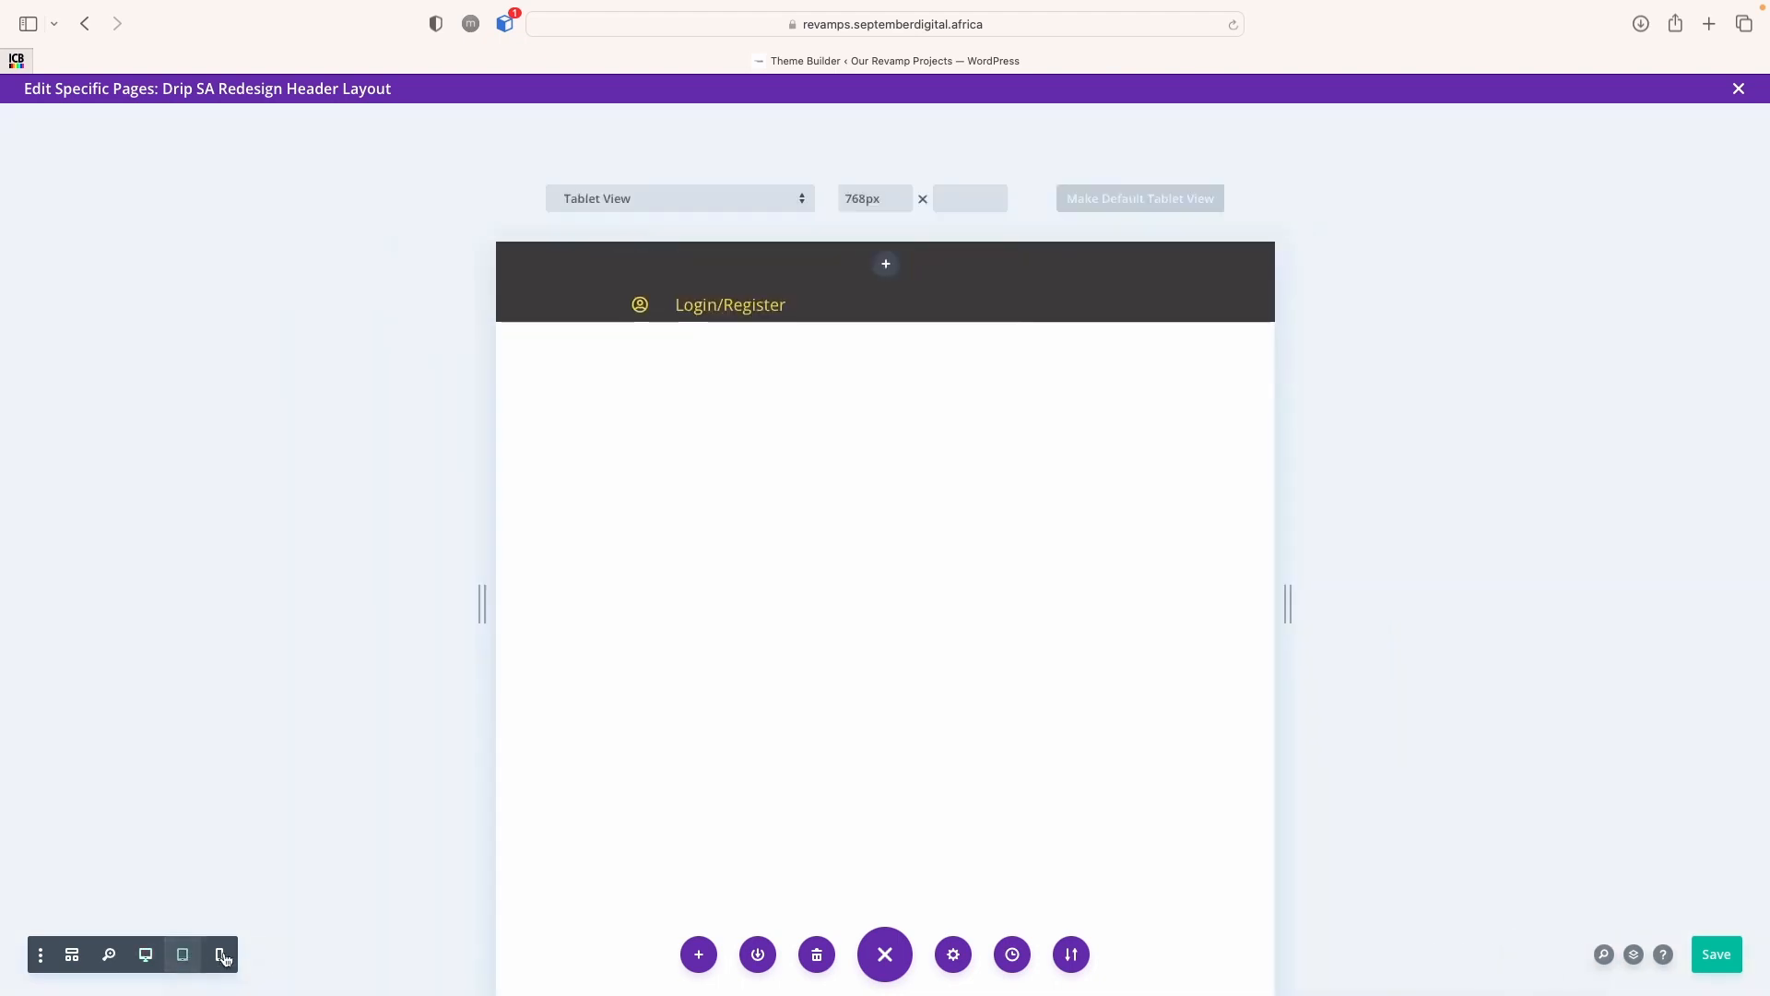
left_click(145, 956)
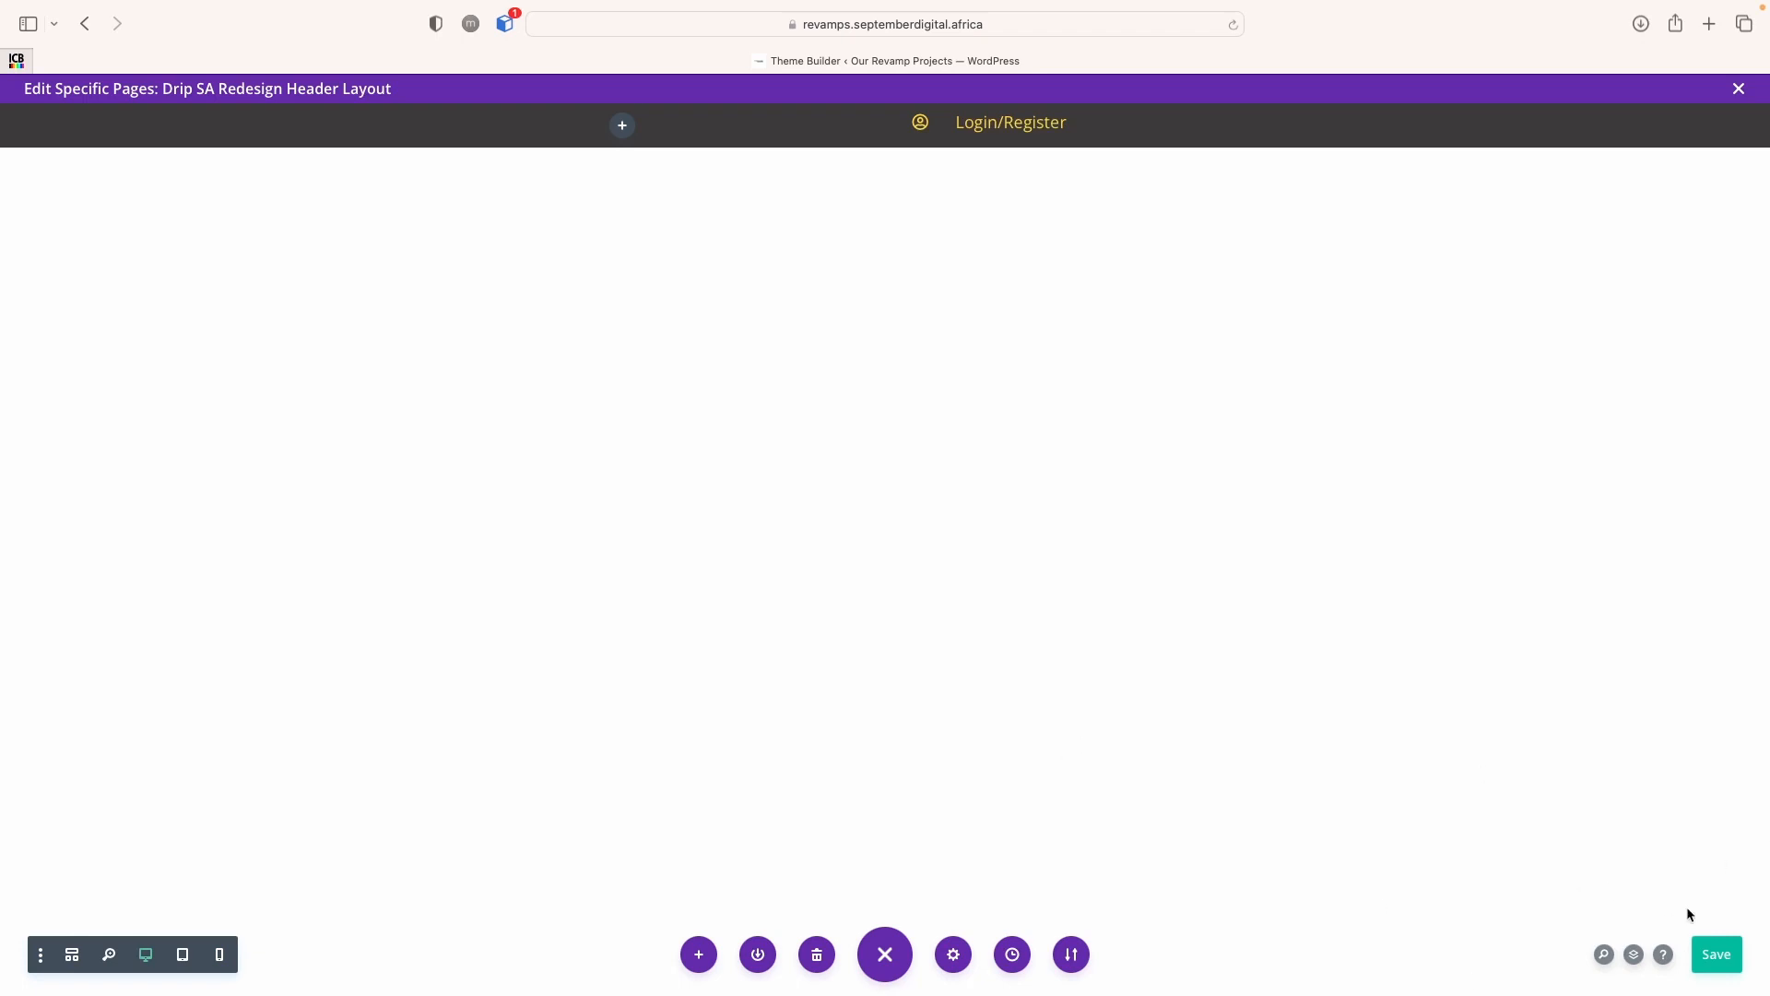
left_click(1718, 963)
Set the Login/Register blurb's top margin to 15 px and accept the blurb settings
left_click(1111, 122)
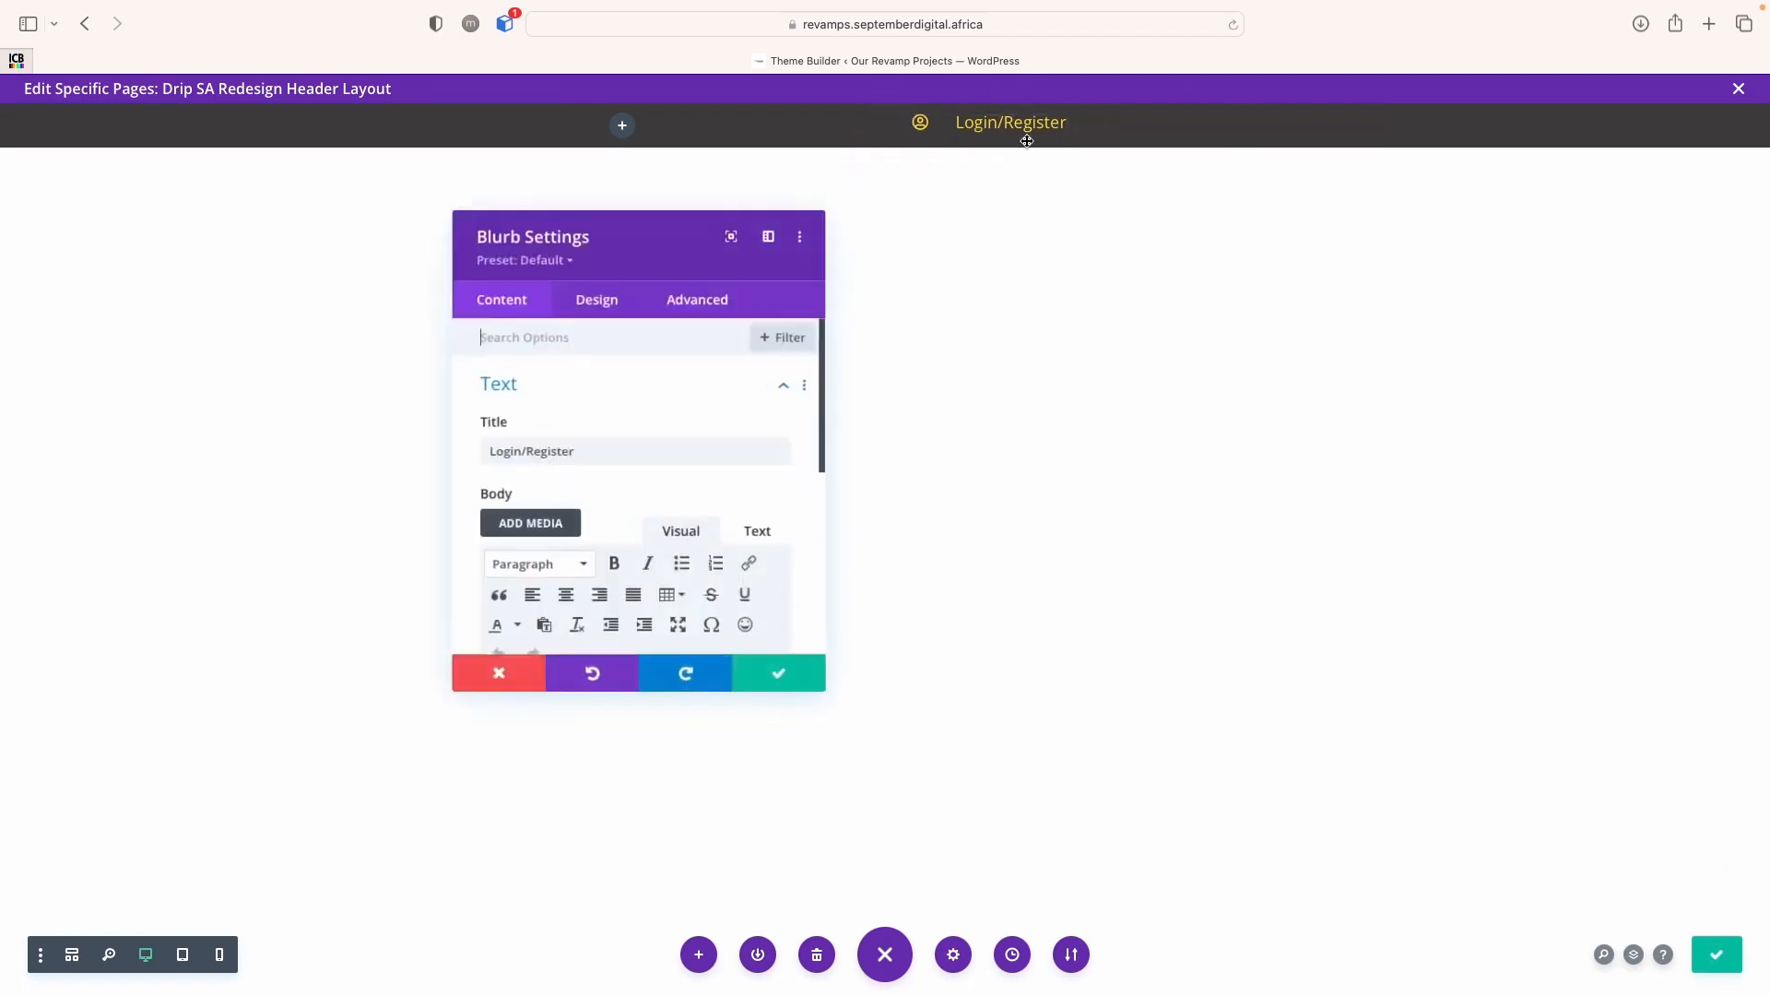
left_click(601, 309)
scroll(550, 563, "down", 3)
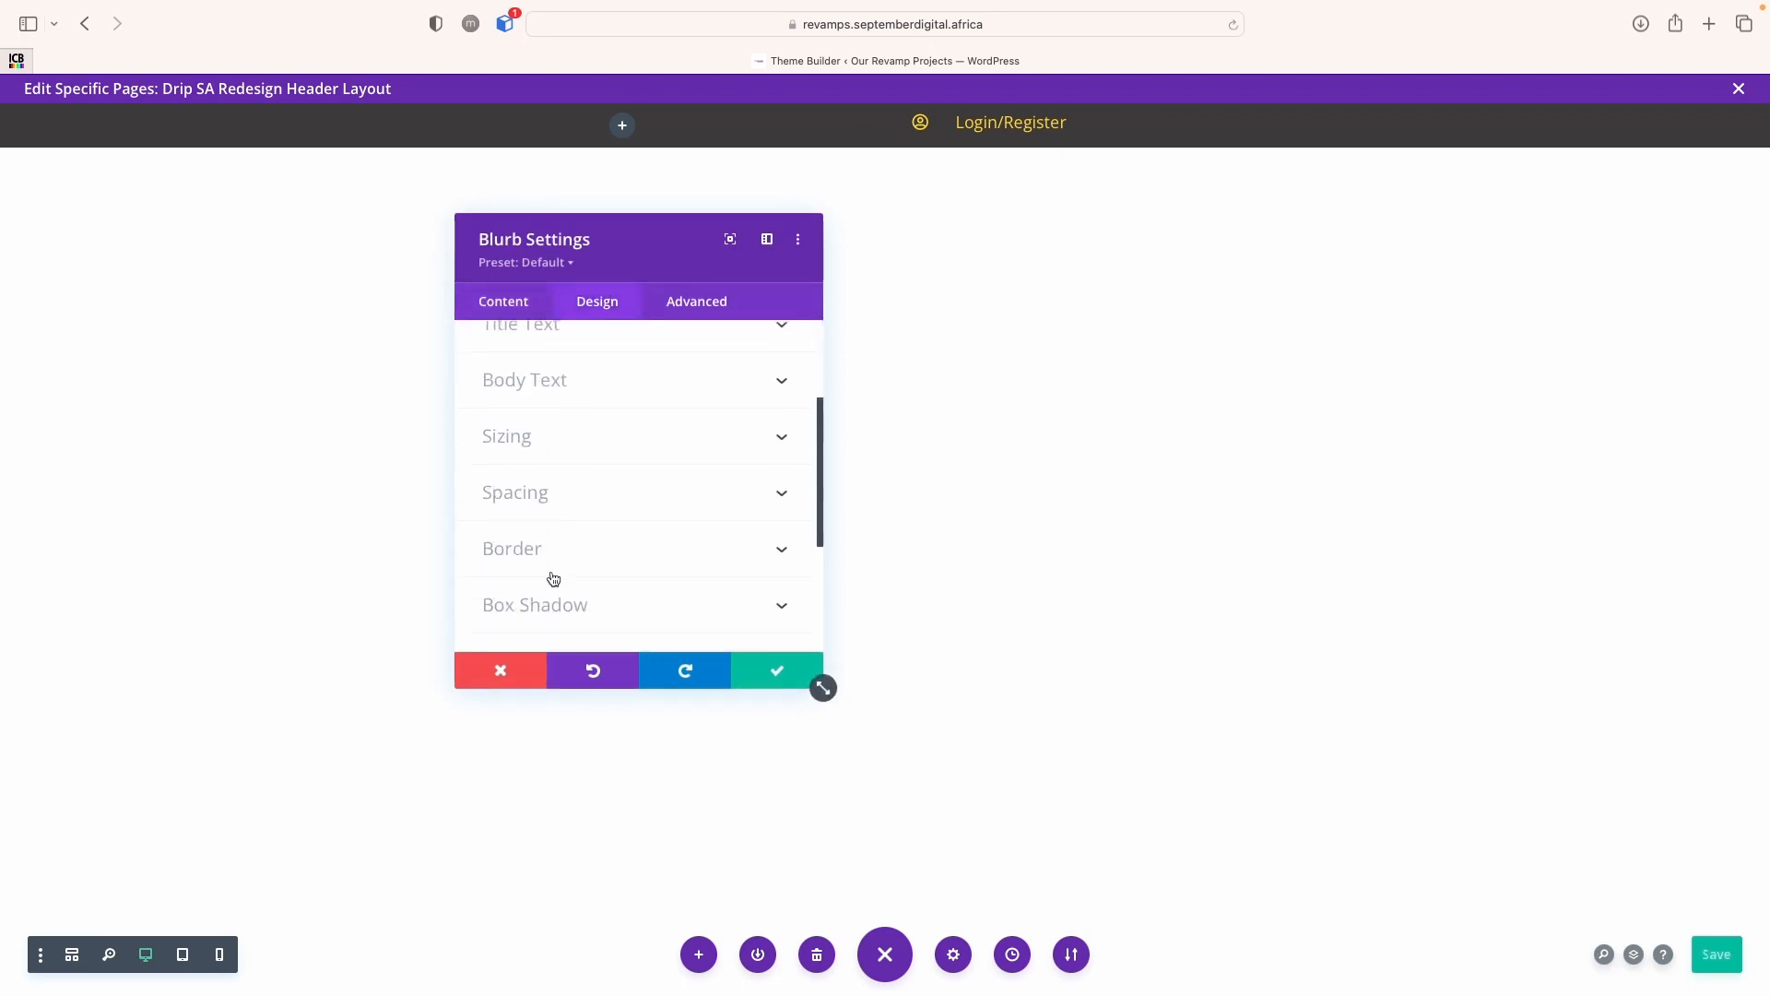
left_click(562, 503)
left_click(529, 412)
left_click(530, 412)
left_click(532, 410)
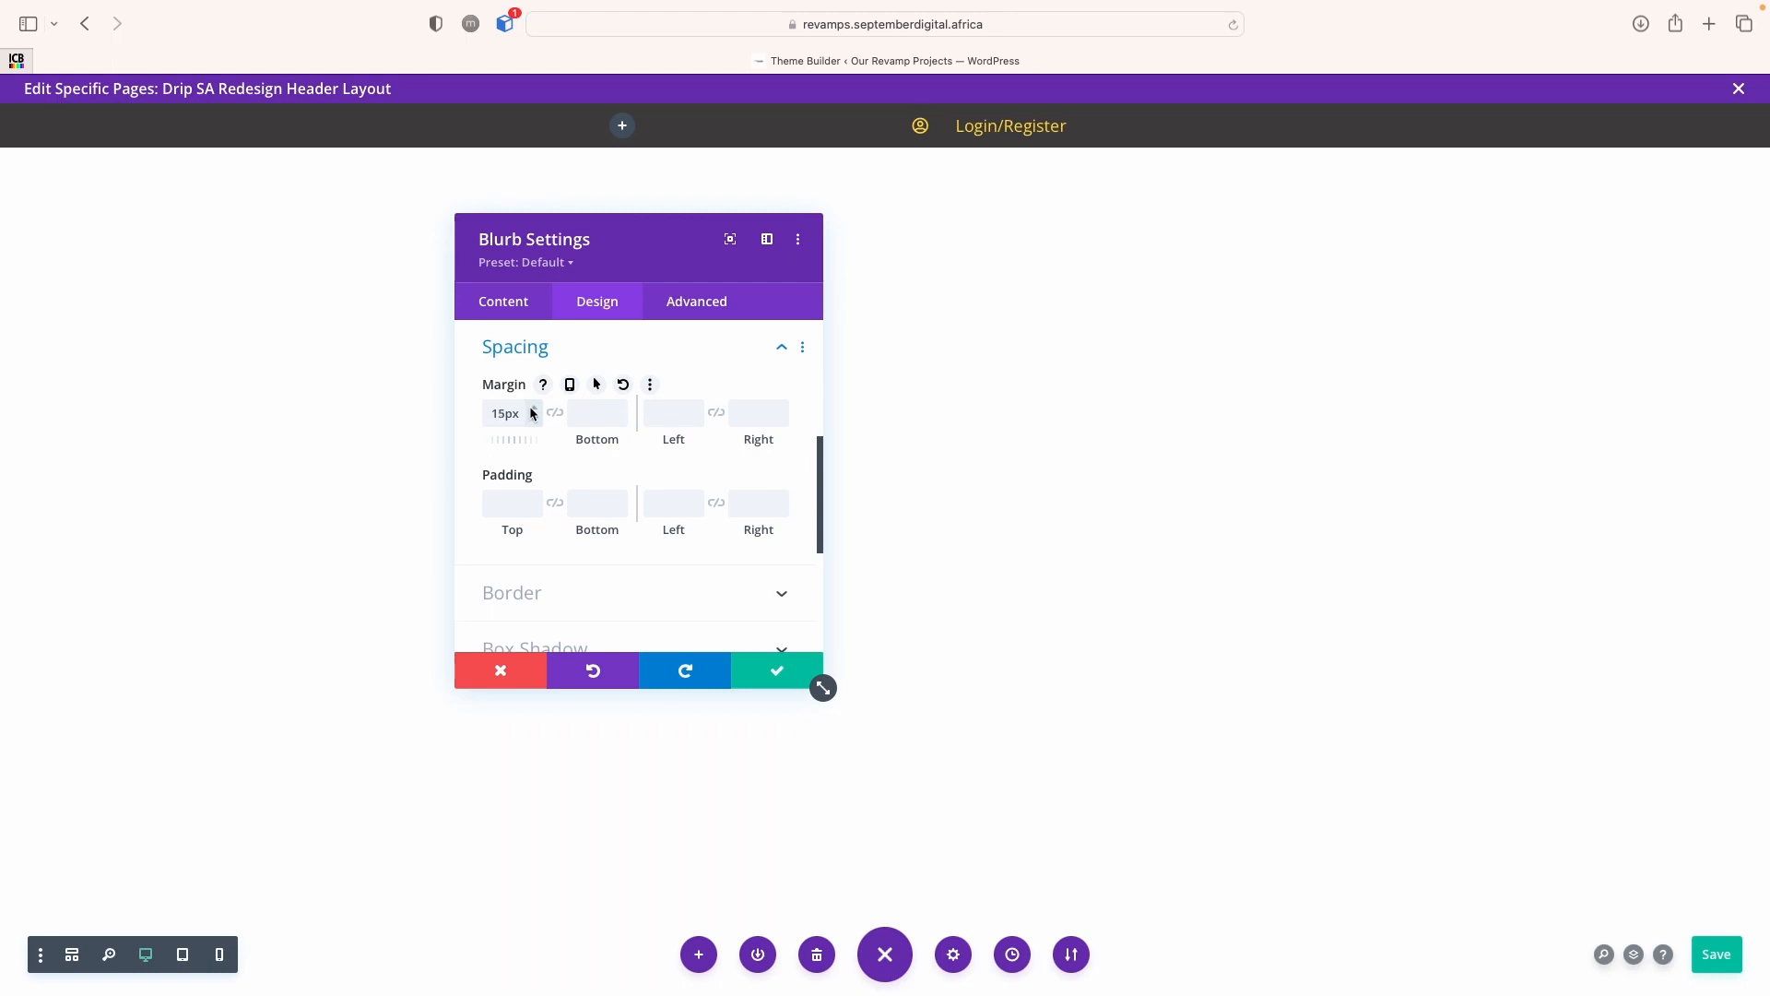
left_click(784, 674)
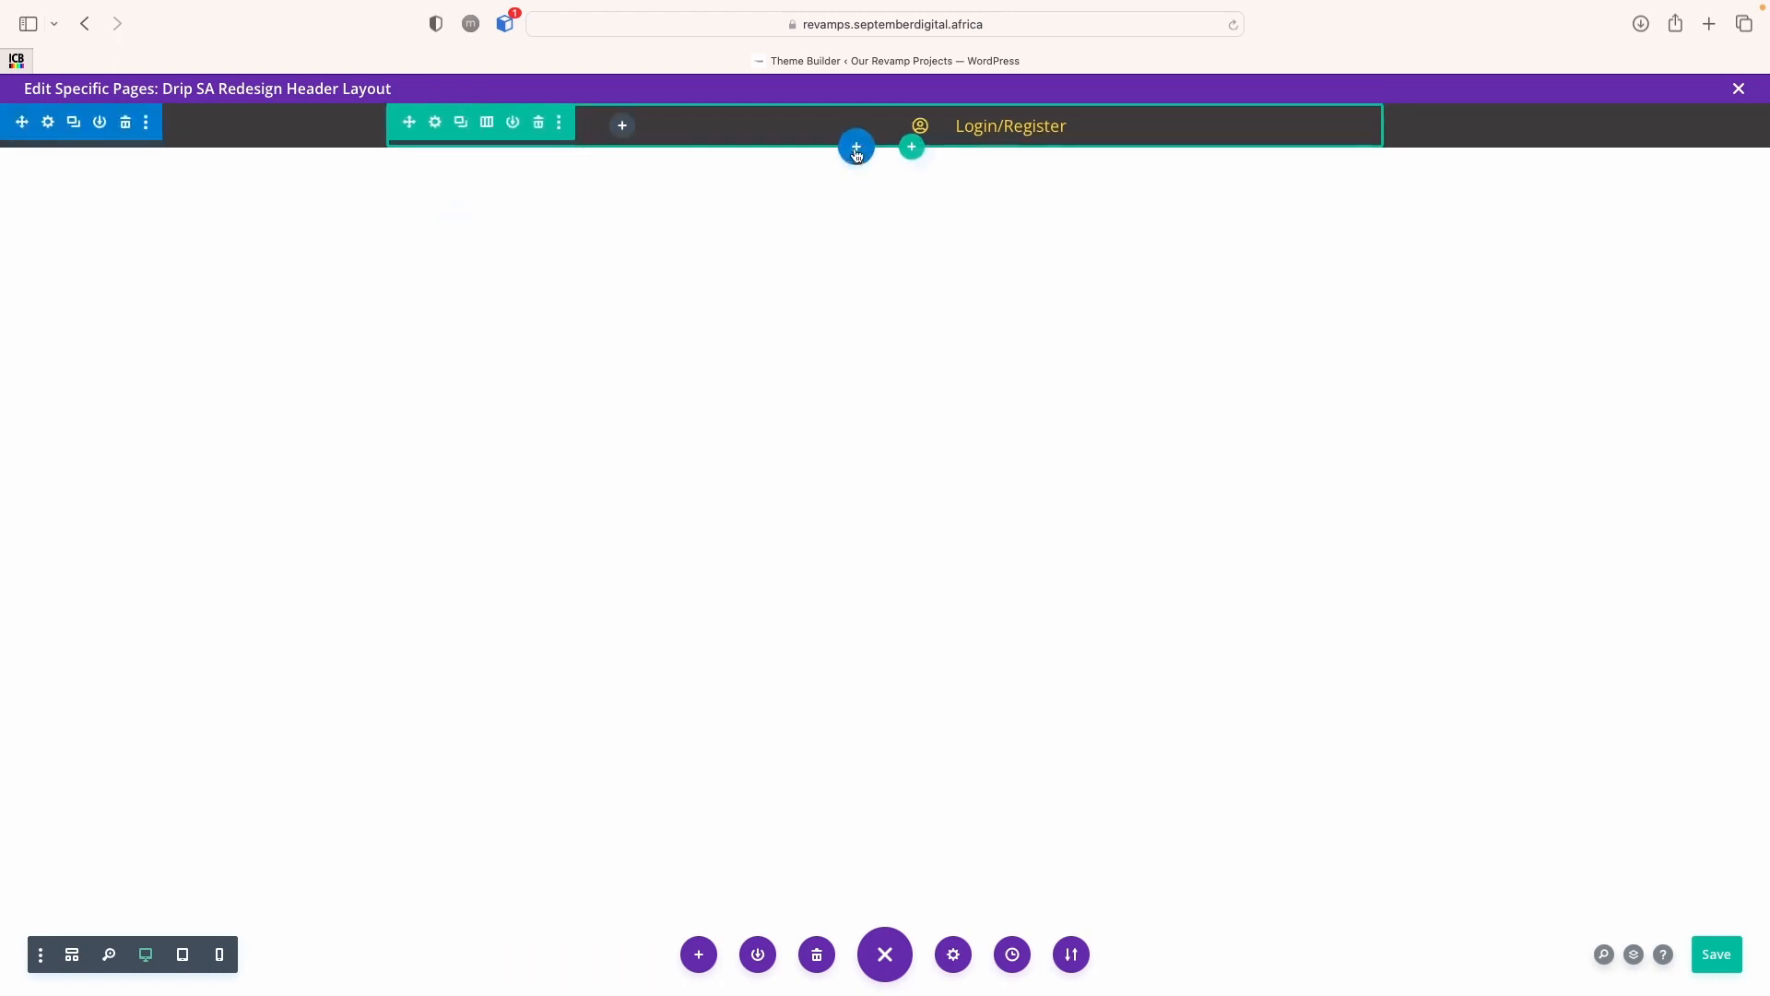
Add a regular section below the dark top bar with a three-column row split into quarter, half and quarter widths
left_click(856, 145)
left_click(721, 295)
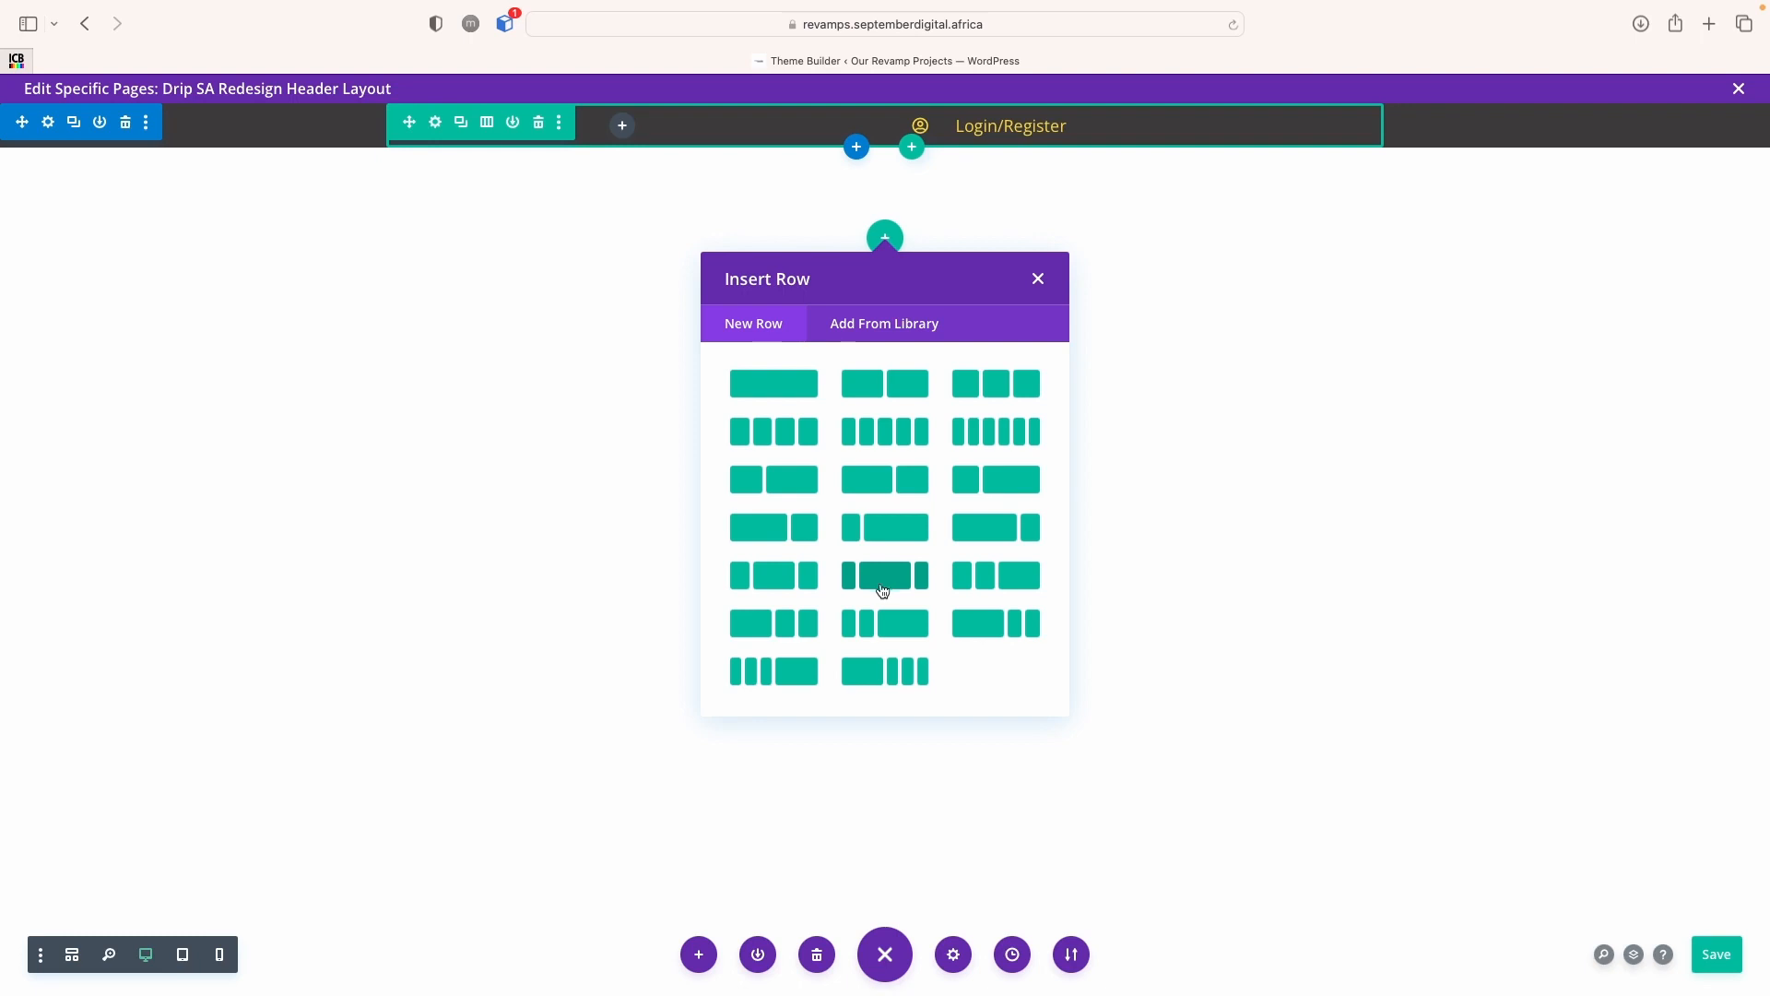
left_click(783, 578)
left_click(1053, 677)
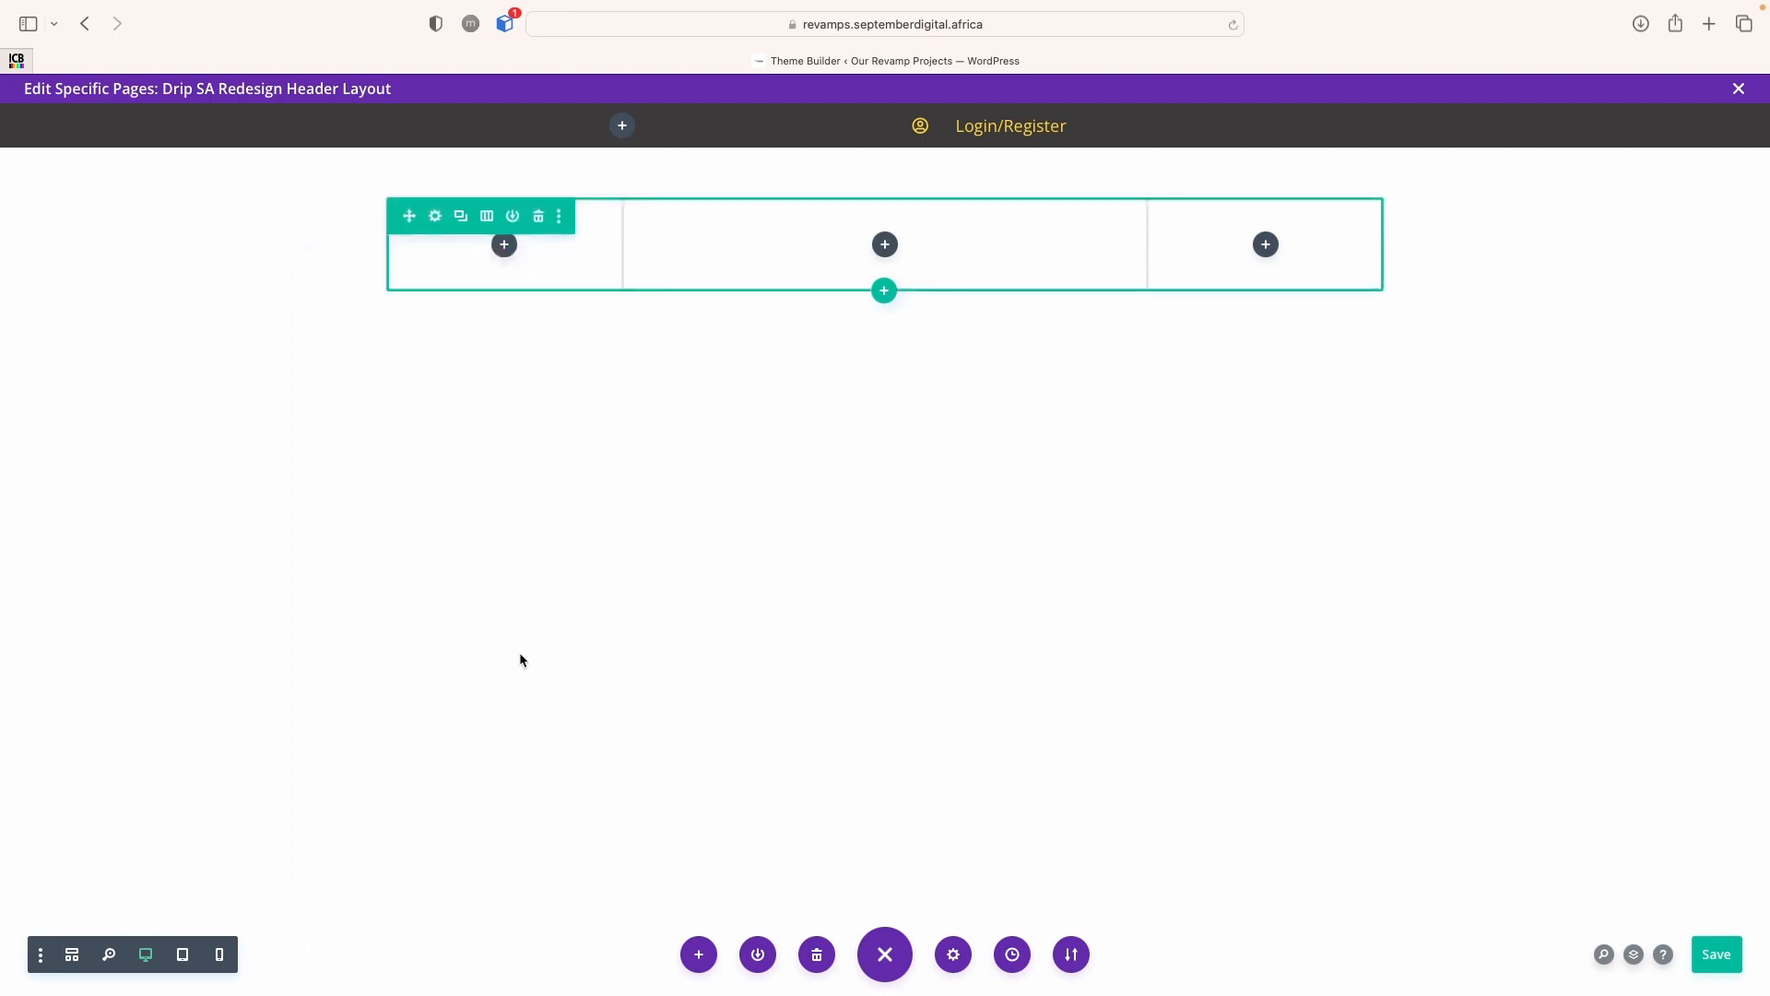
Insert an Image module with Drip-Header-Logo-1.png in the new row's first column and save the header layout
left_click(504, 245)
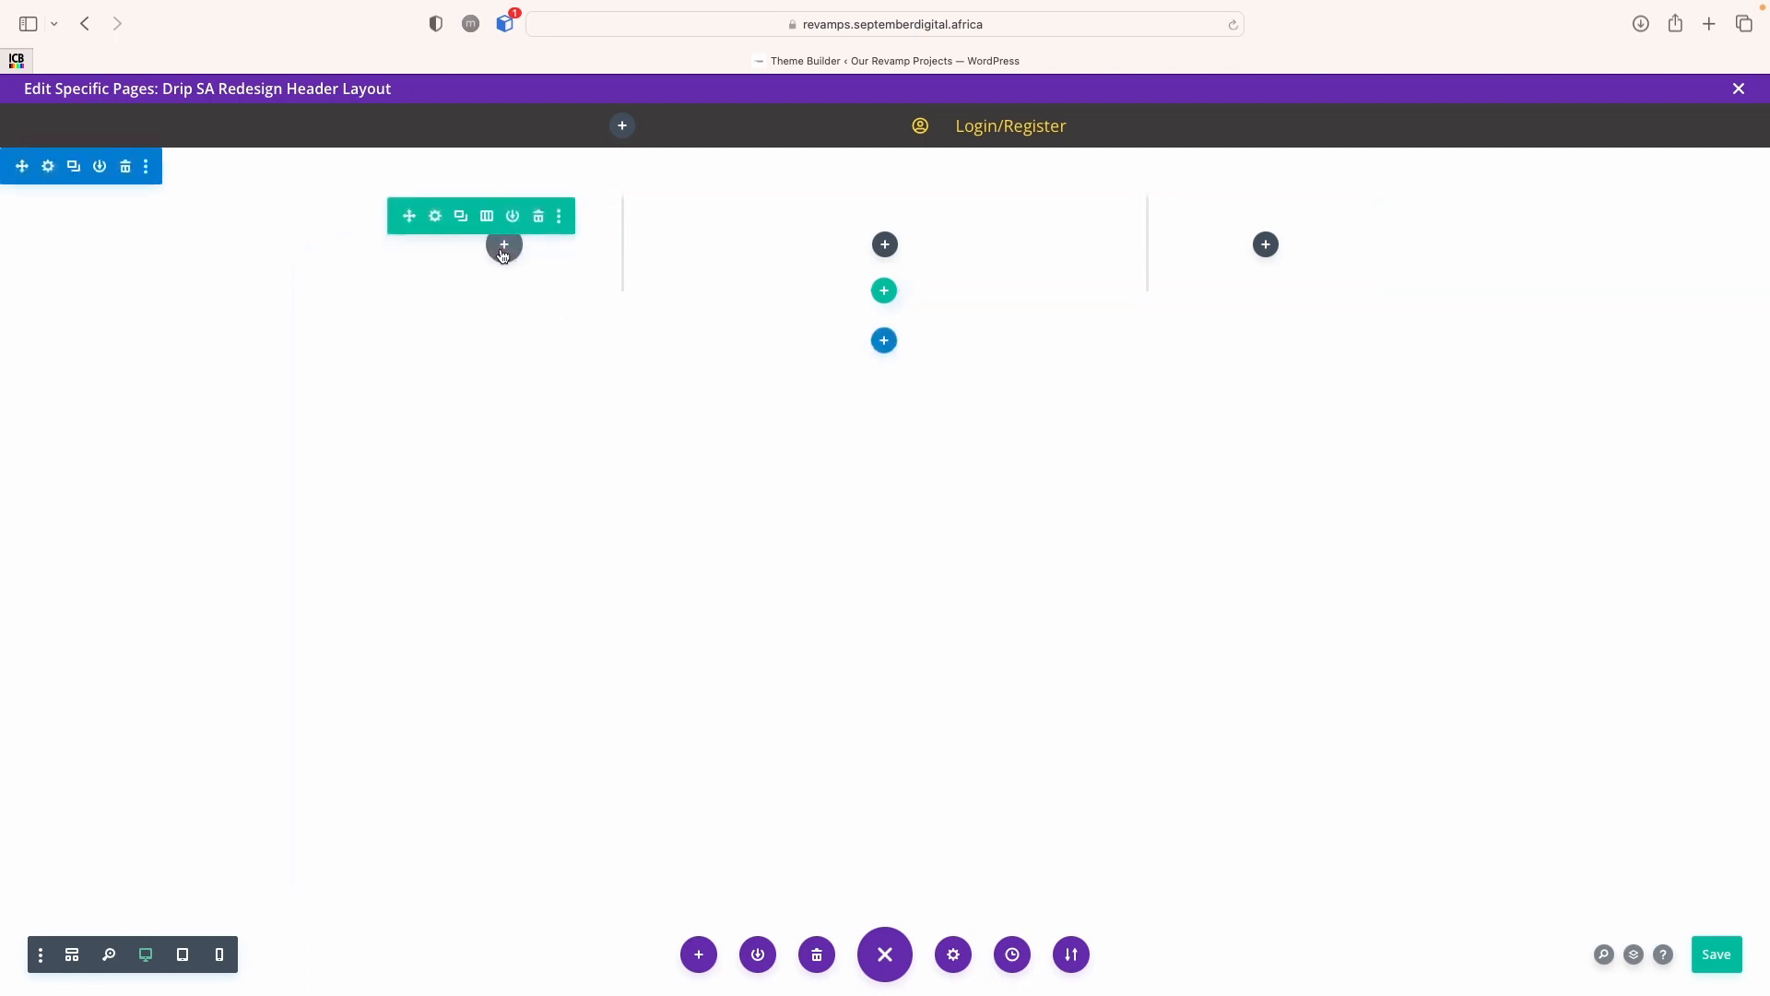
type("image")
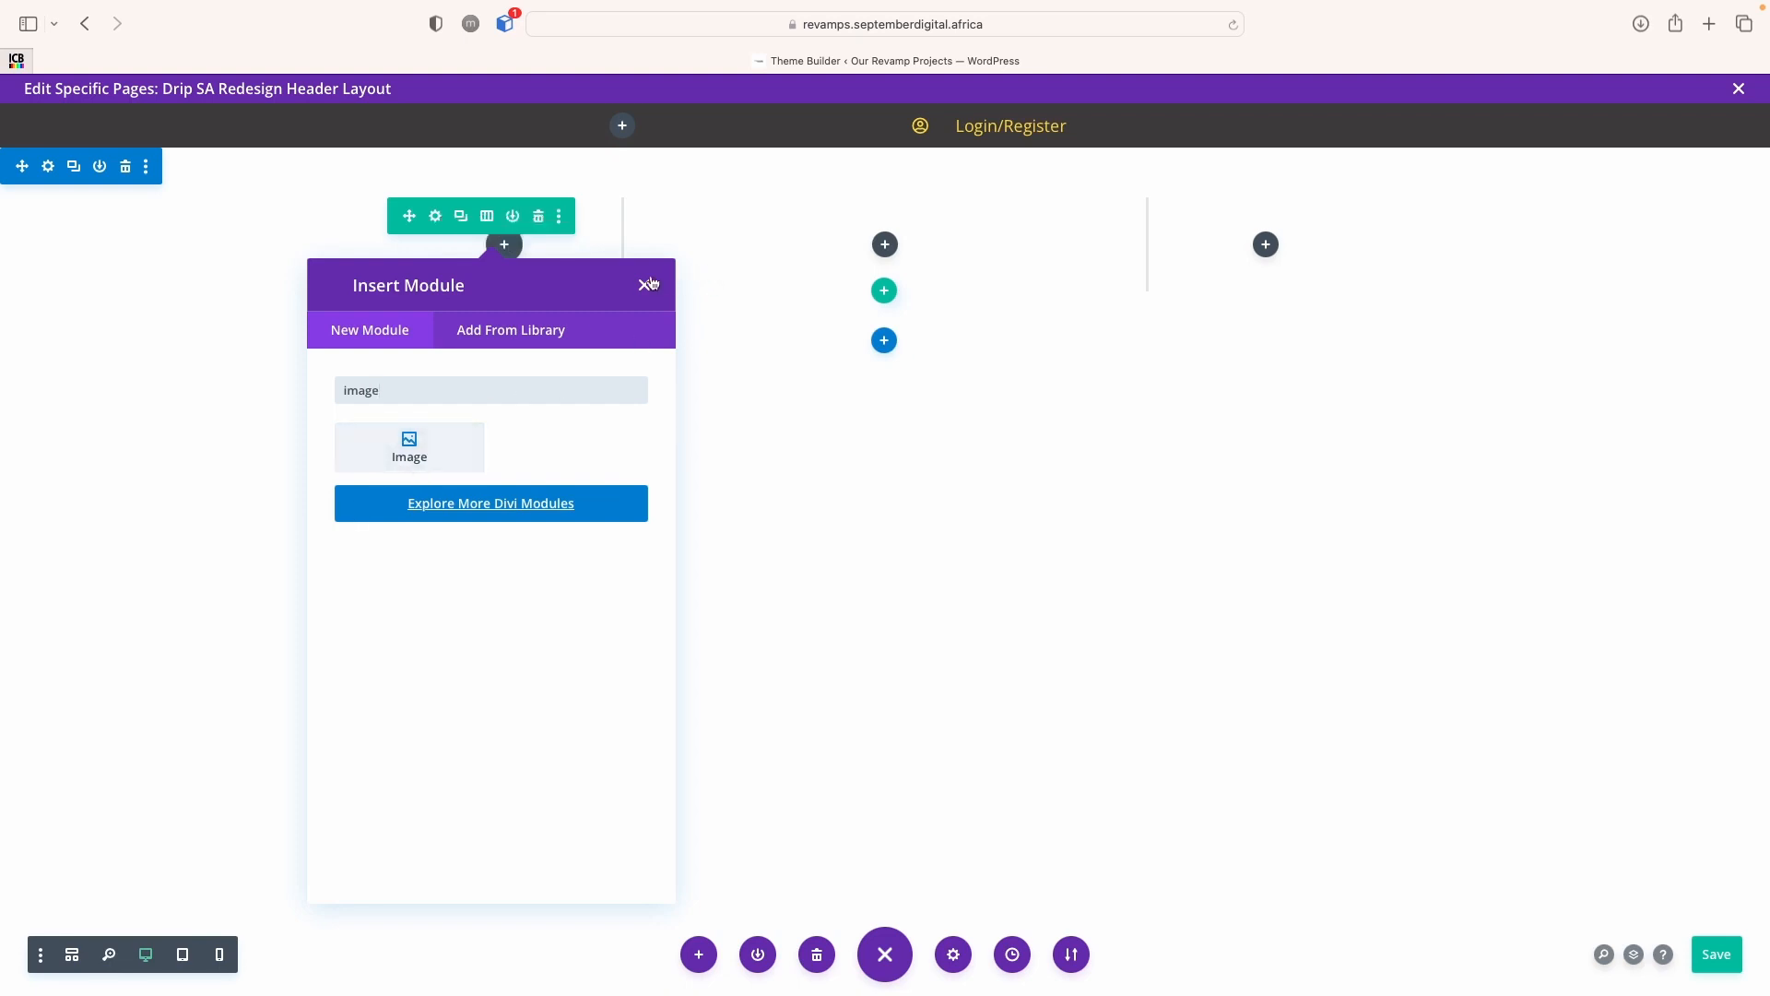
left_click(387, 440)
left_click(640, 498)
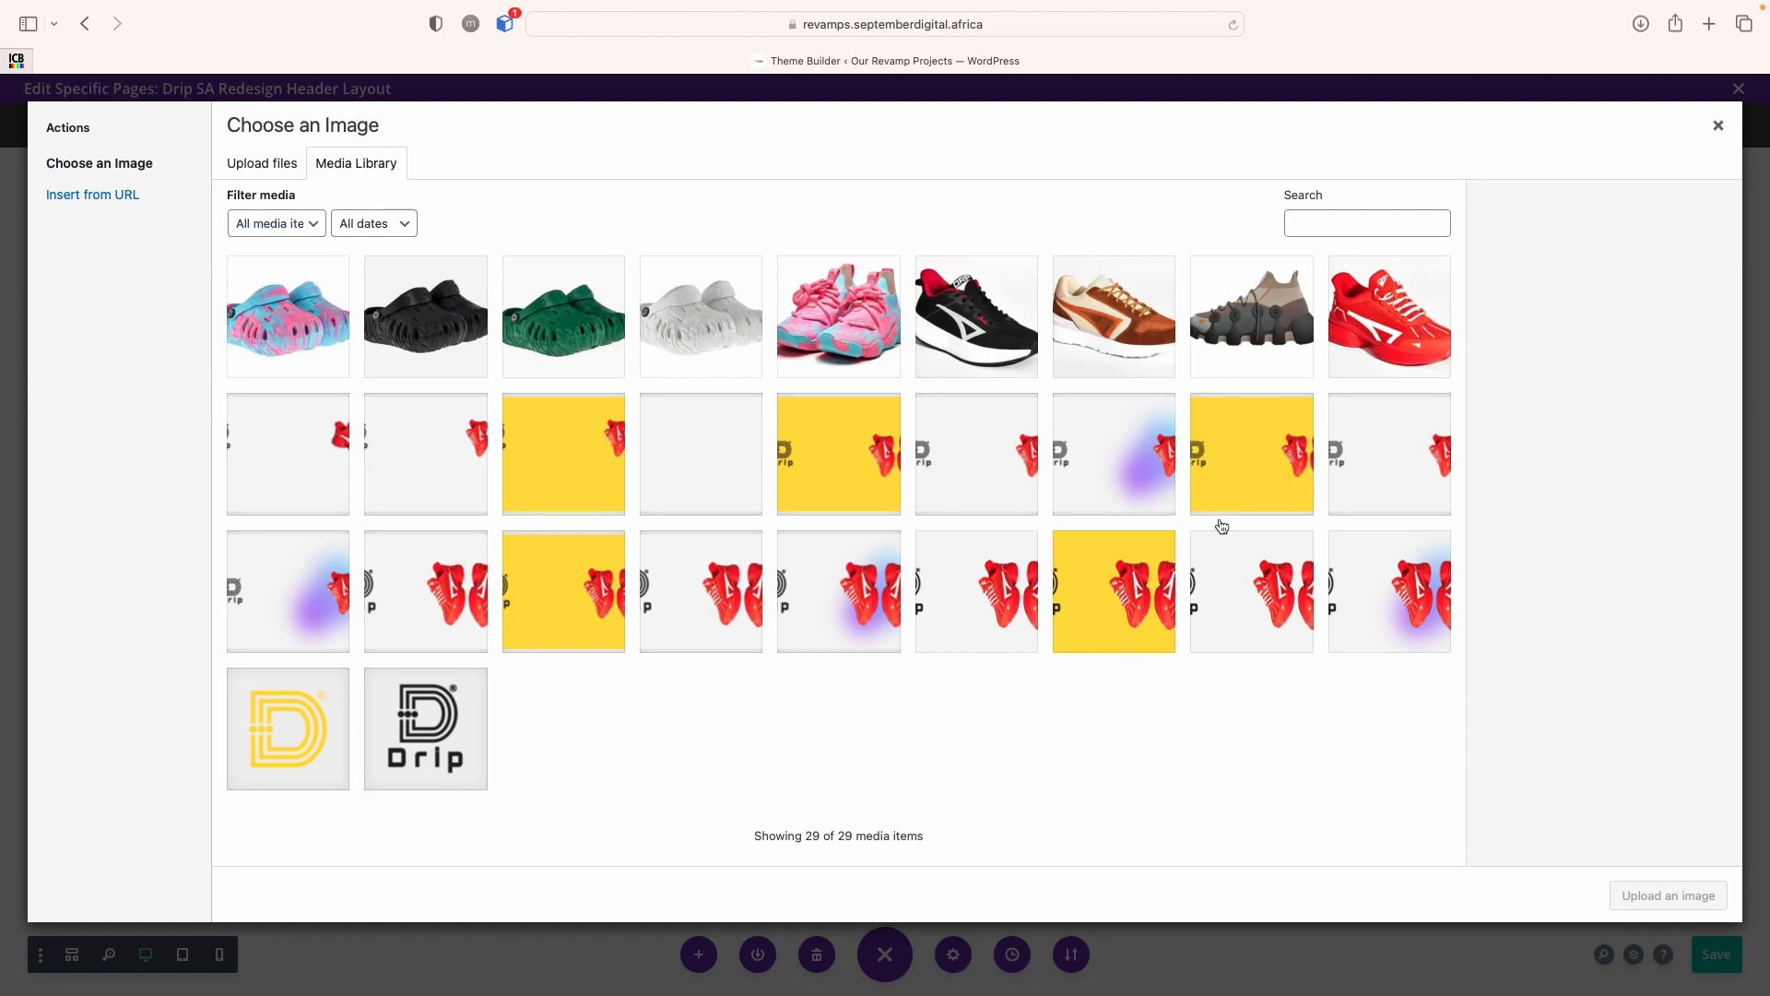
left_click(456, 719)
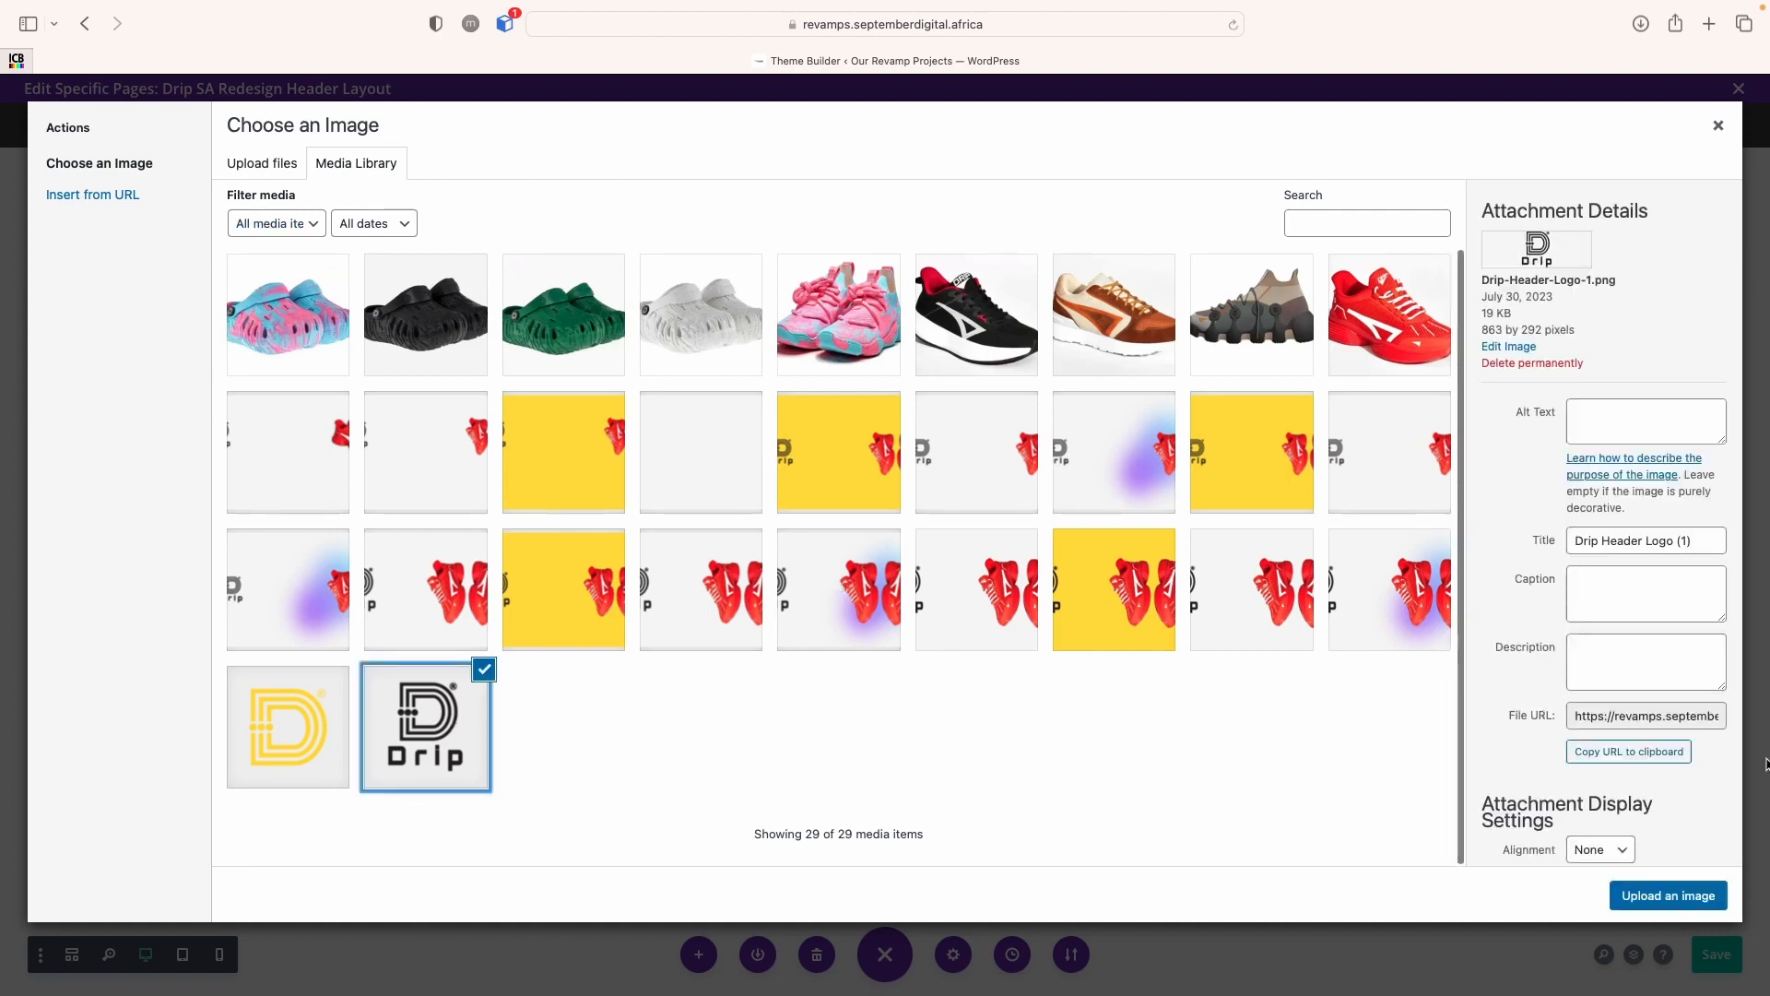
left_click(1679, 890)
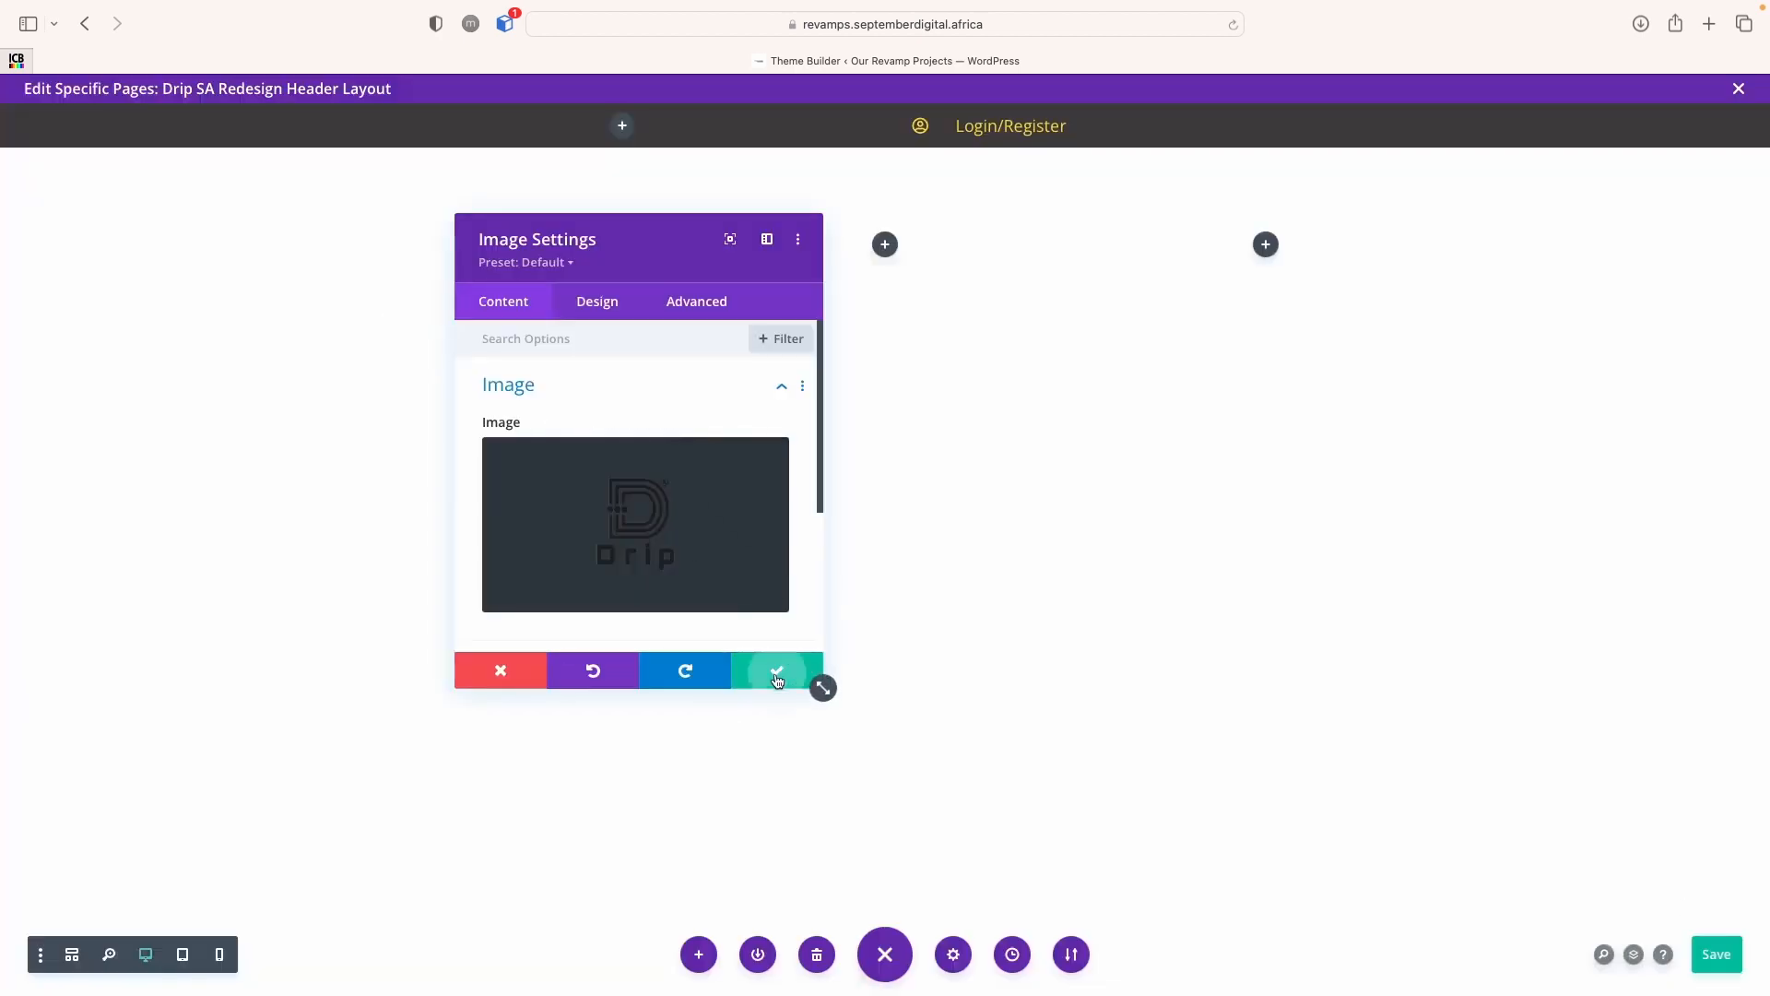
left_click(802, 676)
left_click(1716, 954)
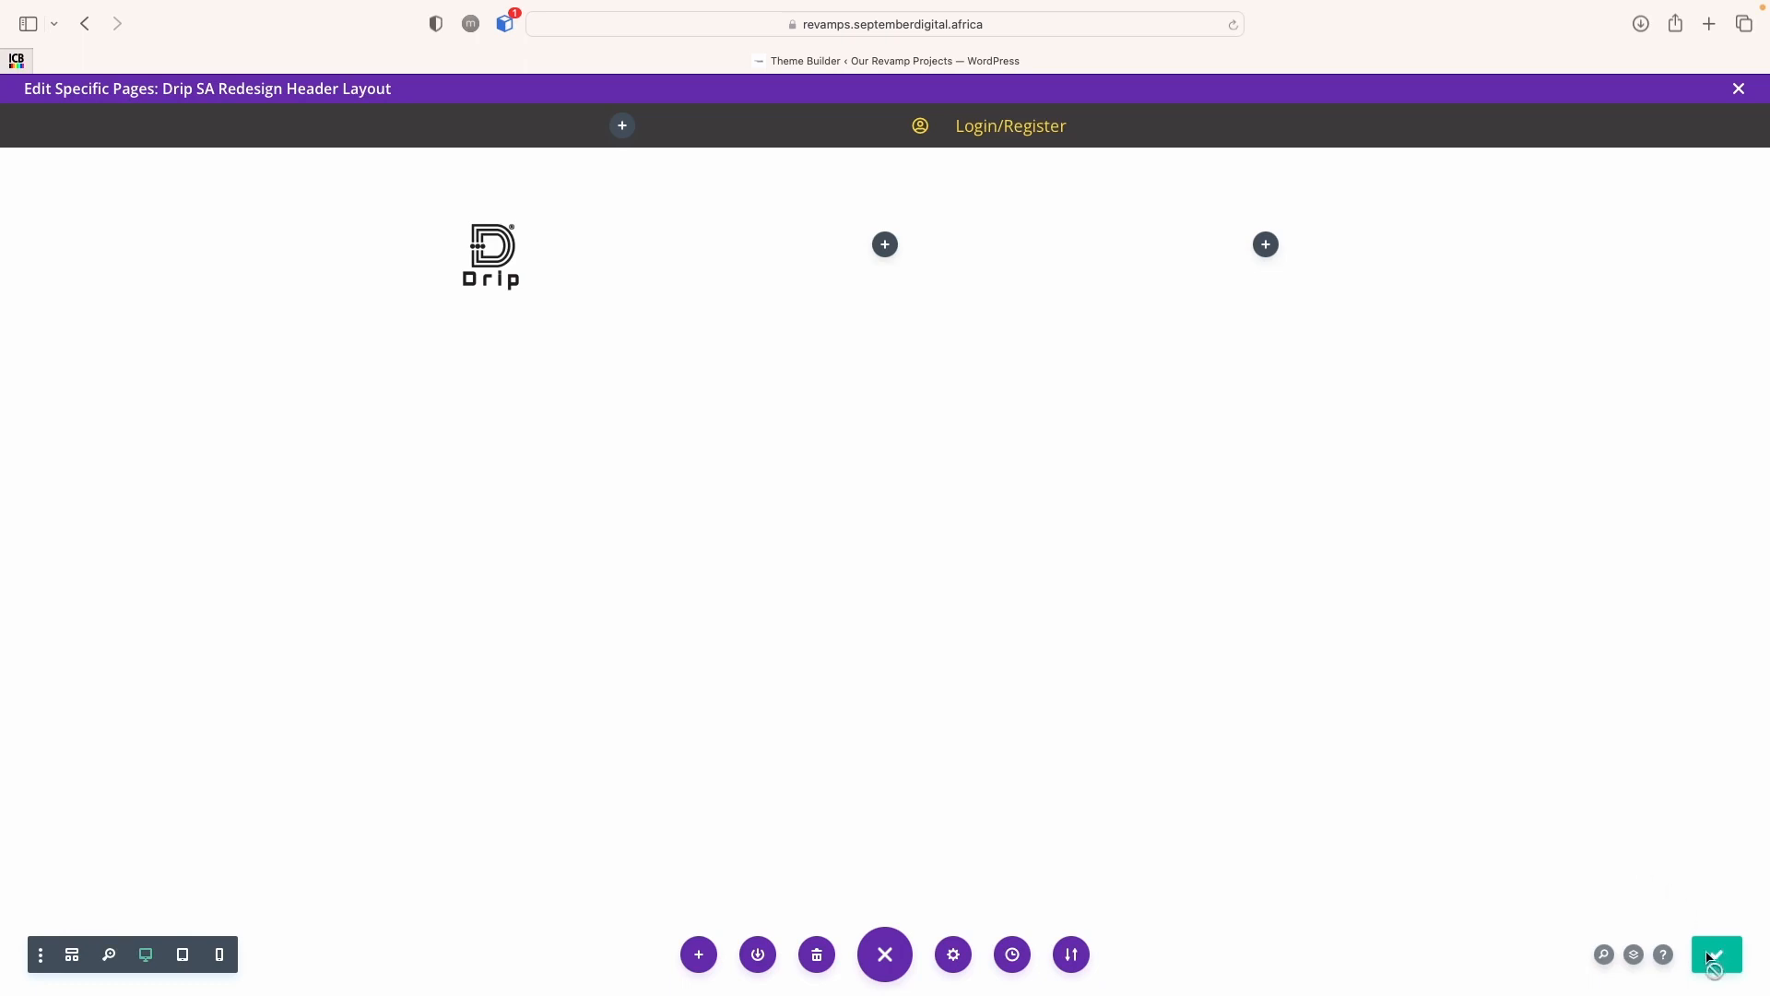
Insert a Search module with its default settings in the new row's middle column
left_click(885, 244)
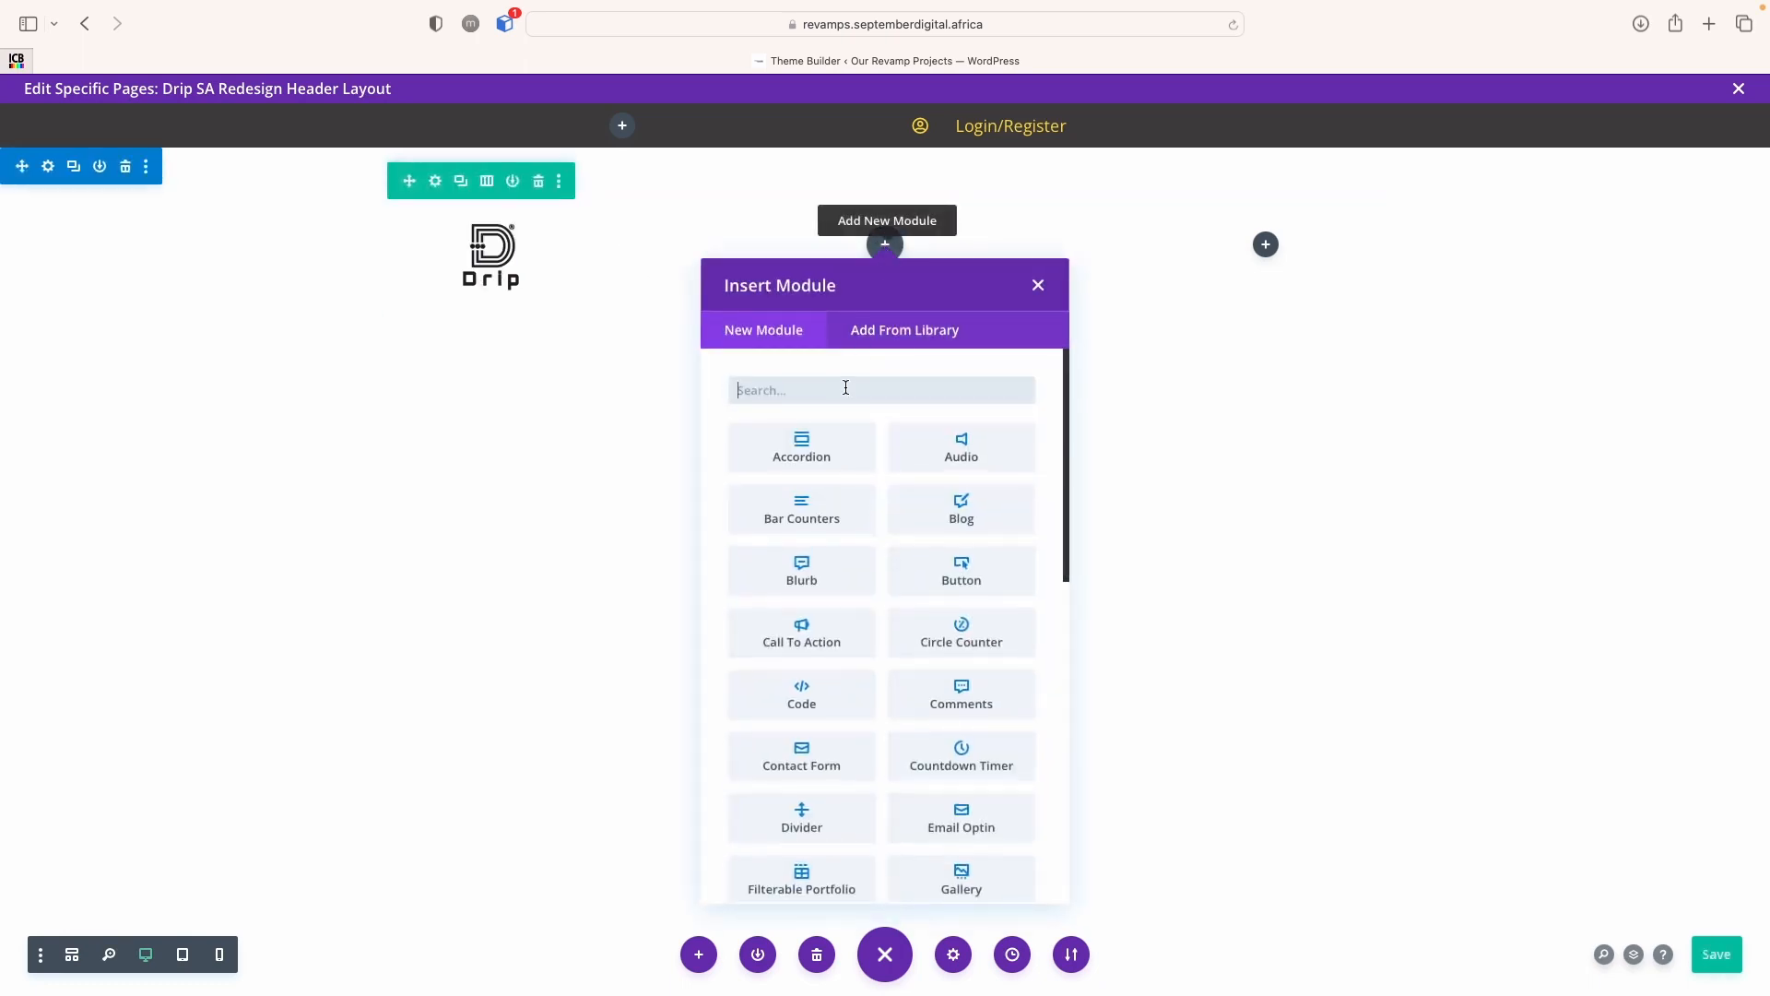
type("search")
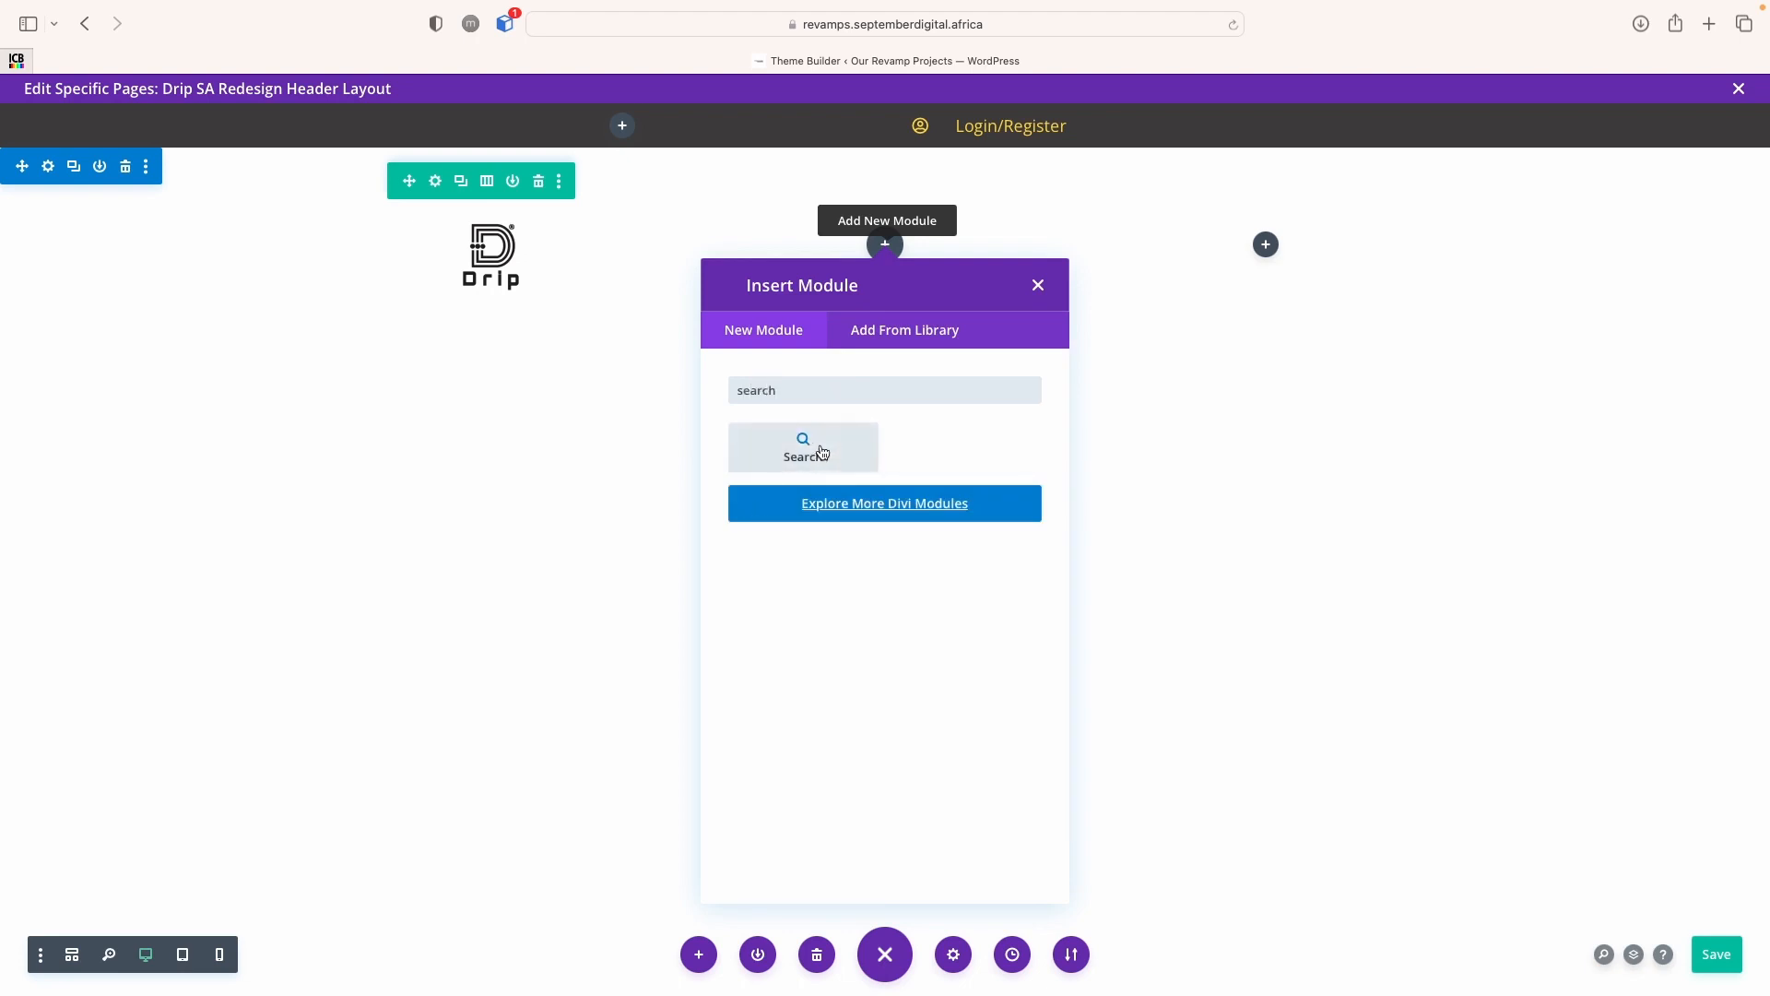
left_click(782, 434)
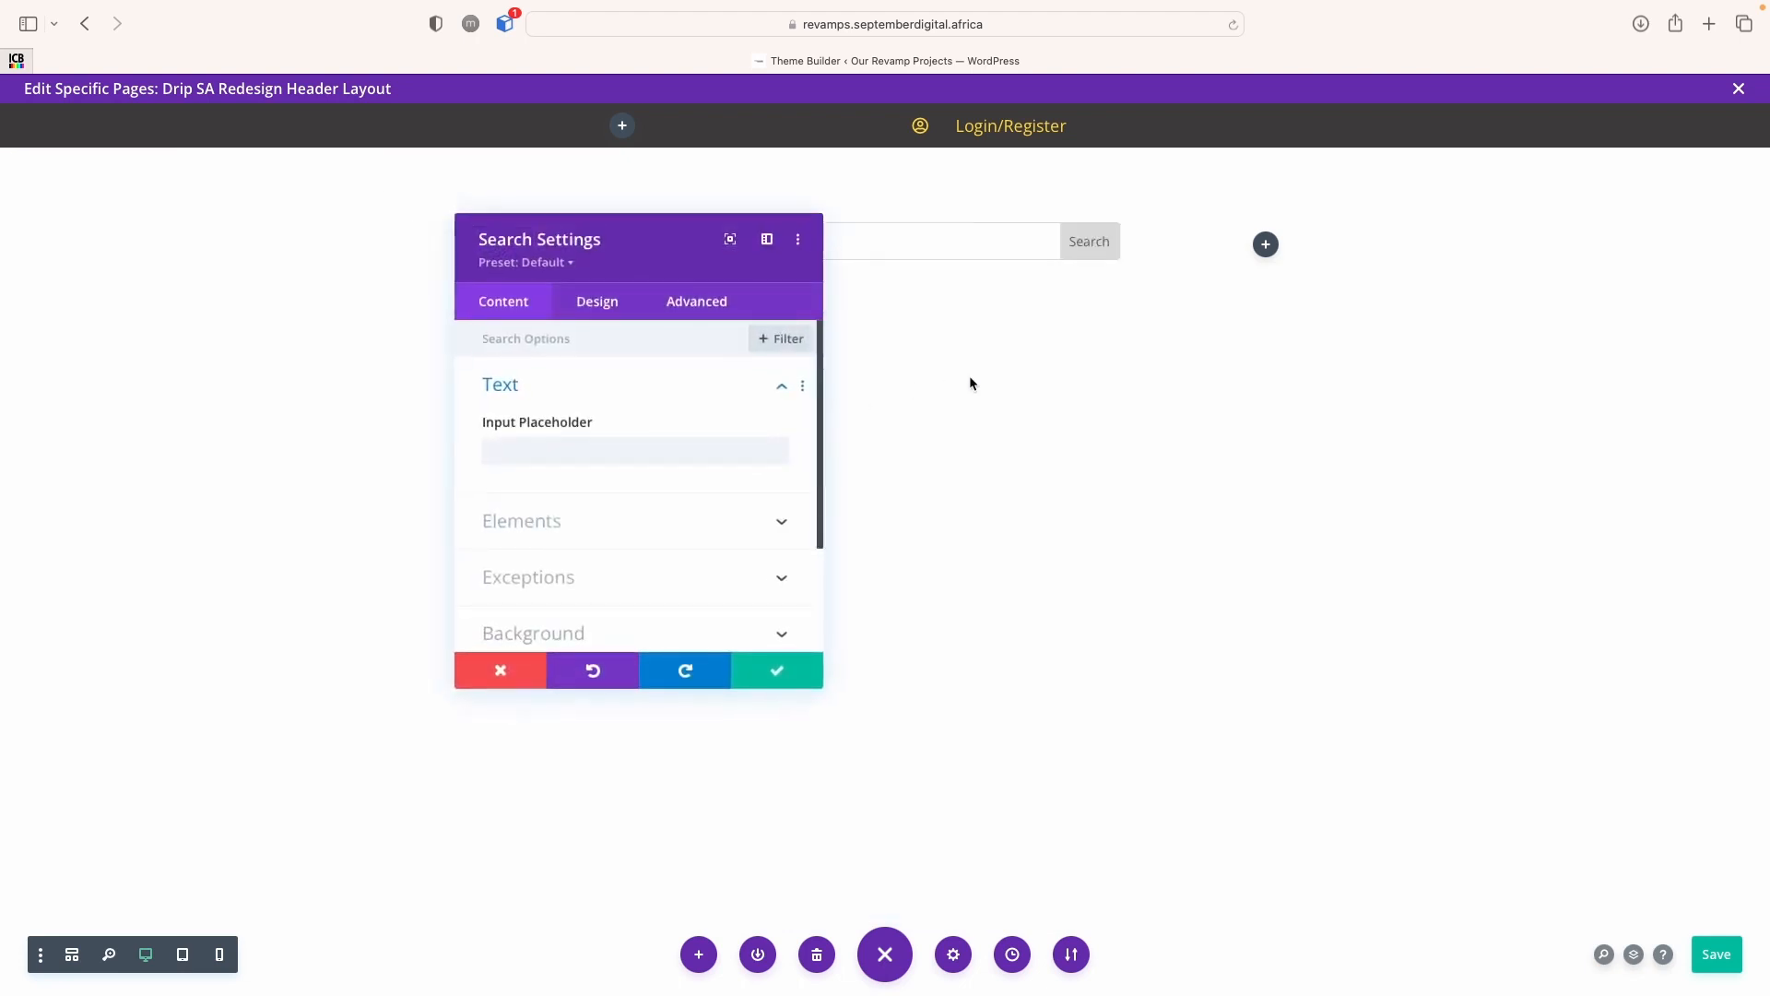
left_click_drag(585, 237, 1303, 446)
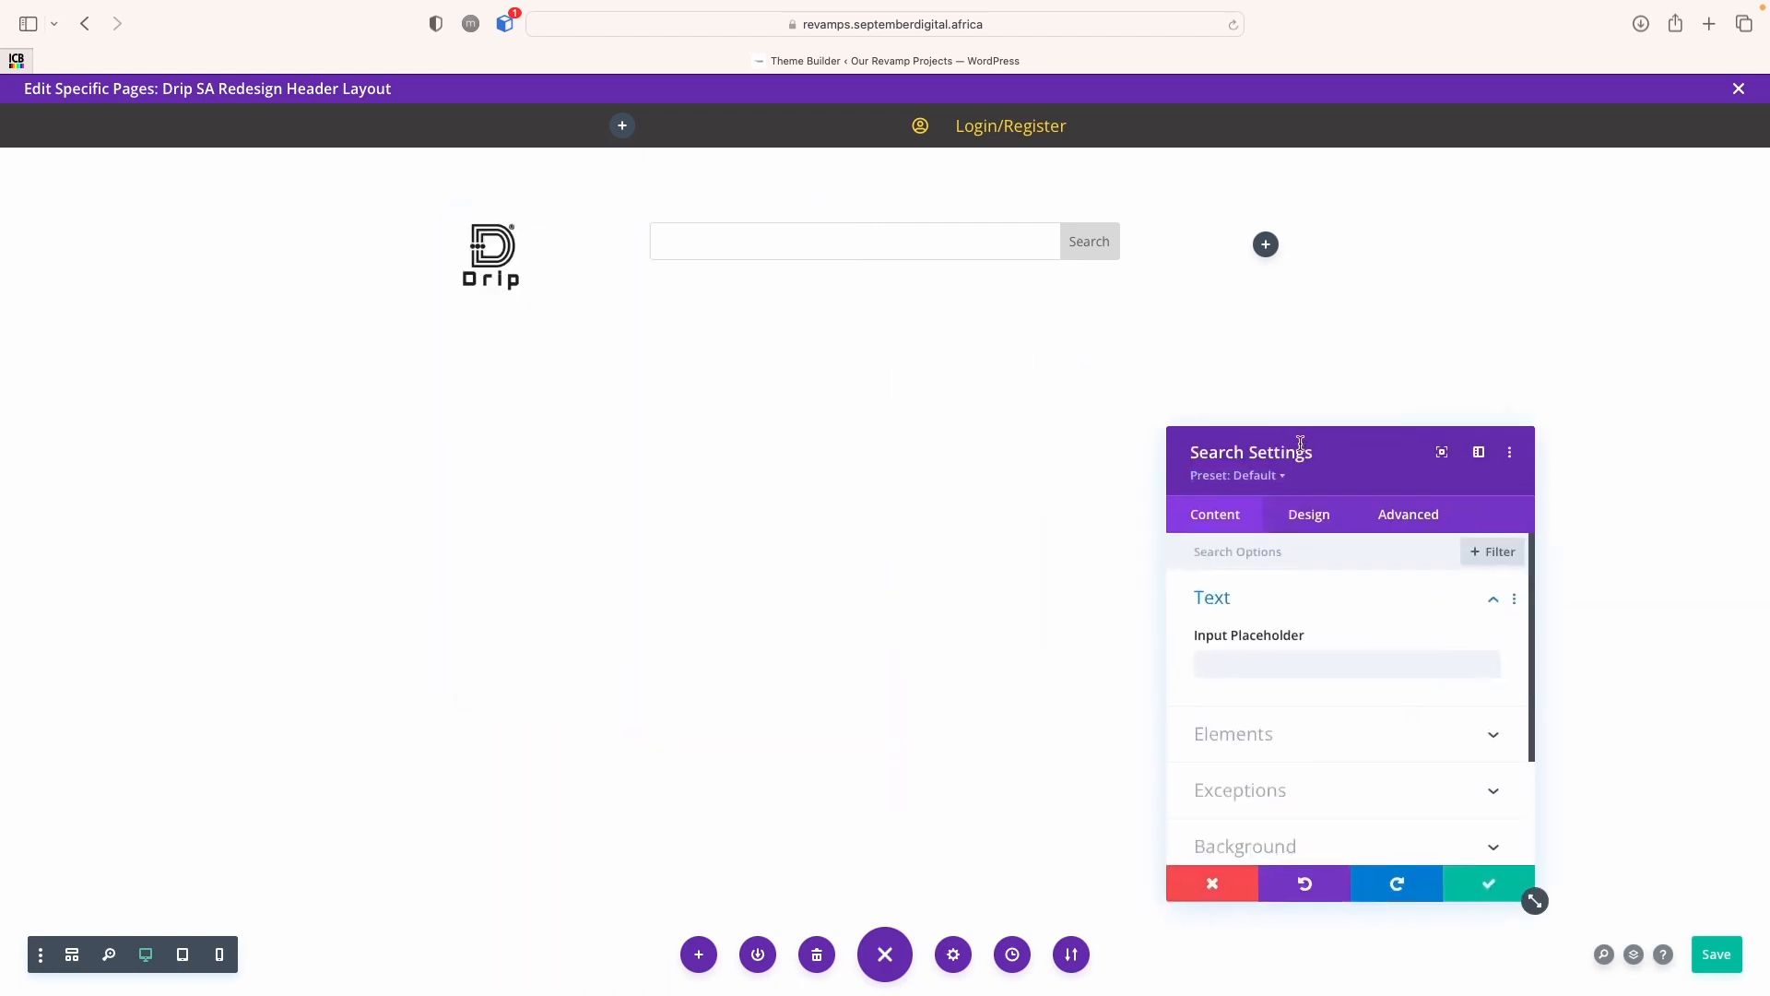
left_click(1493, 857)
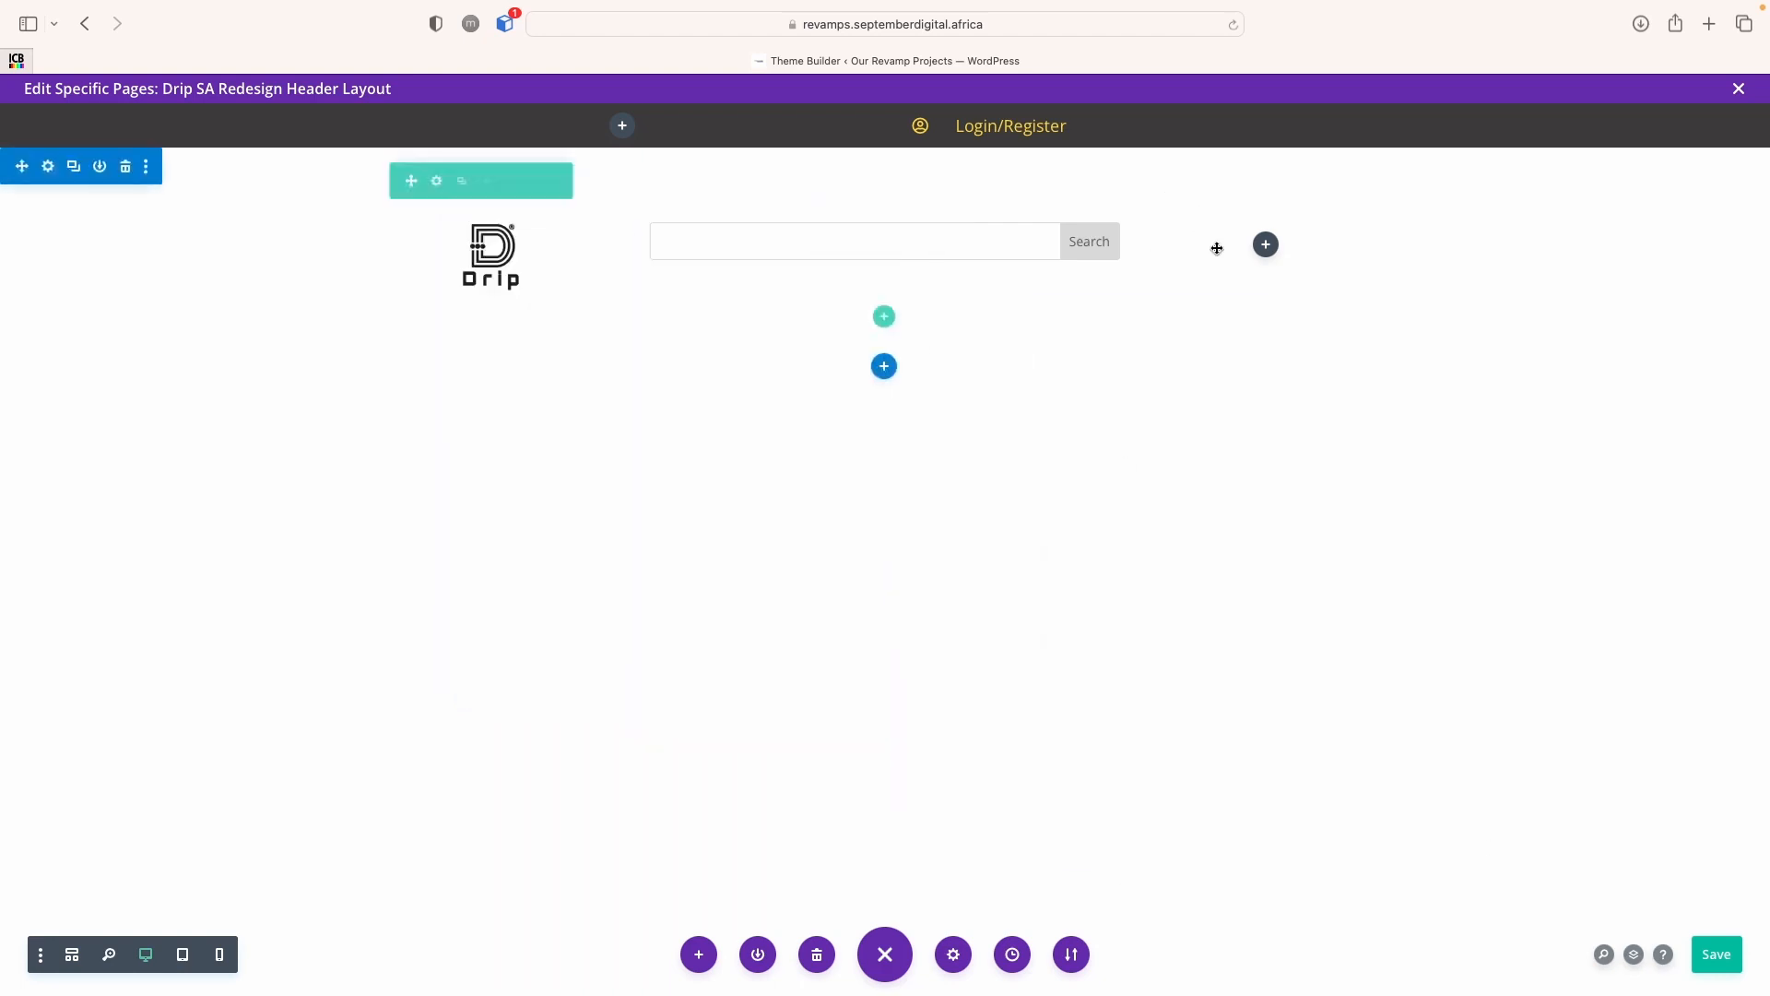
Insert an Icon module in the new row's third column and choose the outlined shopping cart icon
left_click(1265, 245)
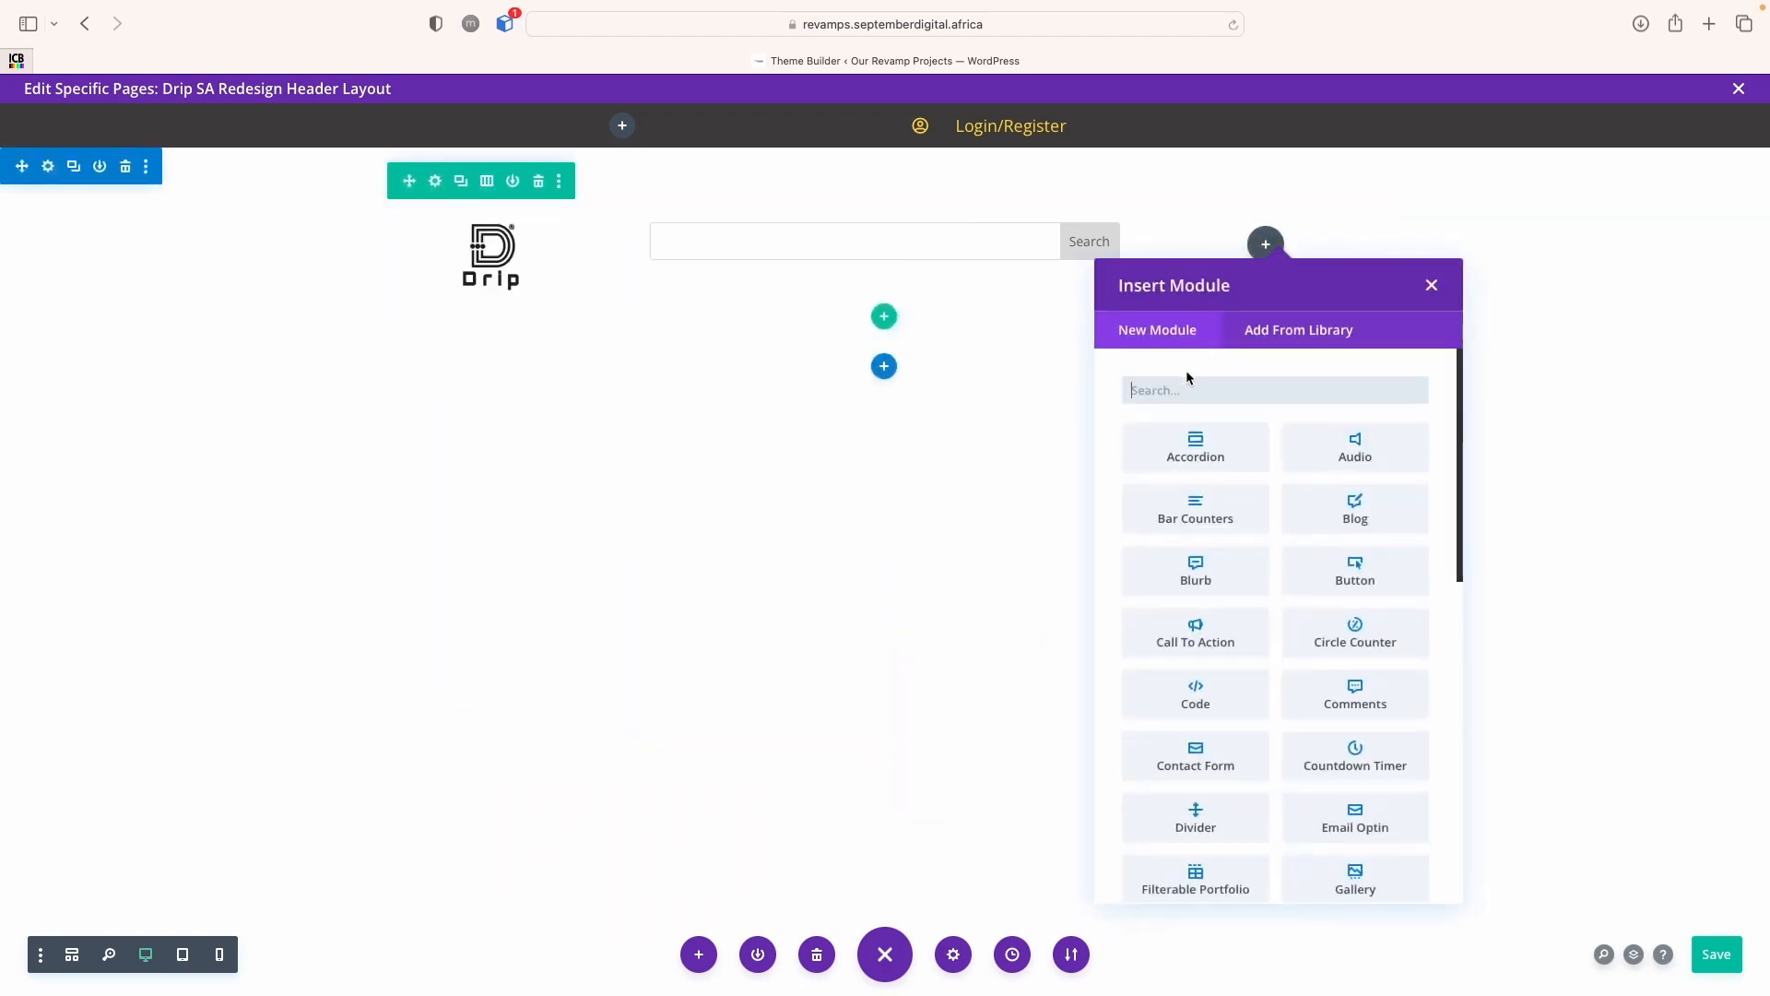
type("icon")
left_click(1189, 458)
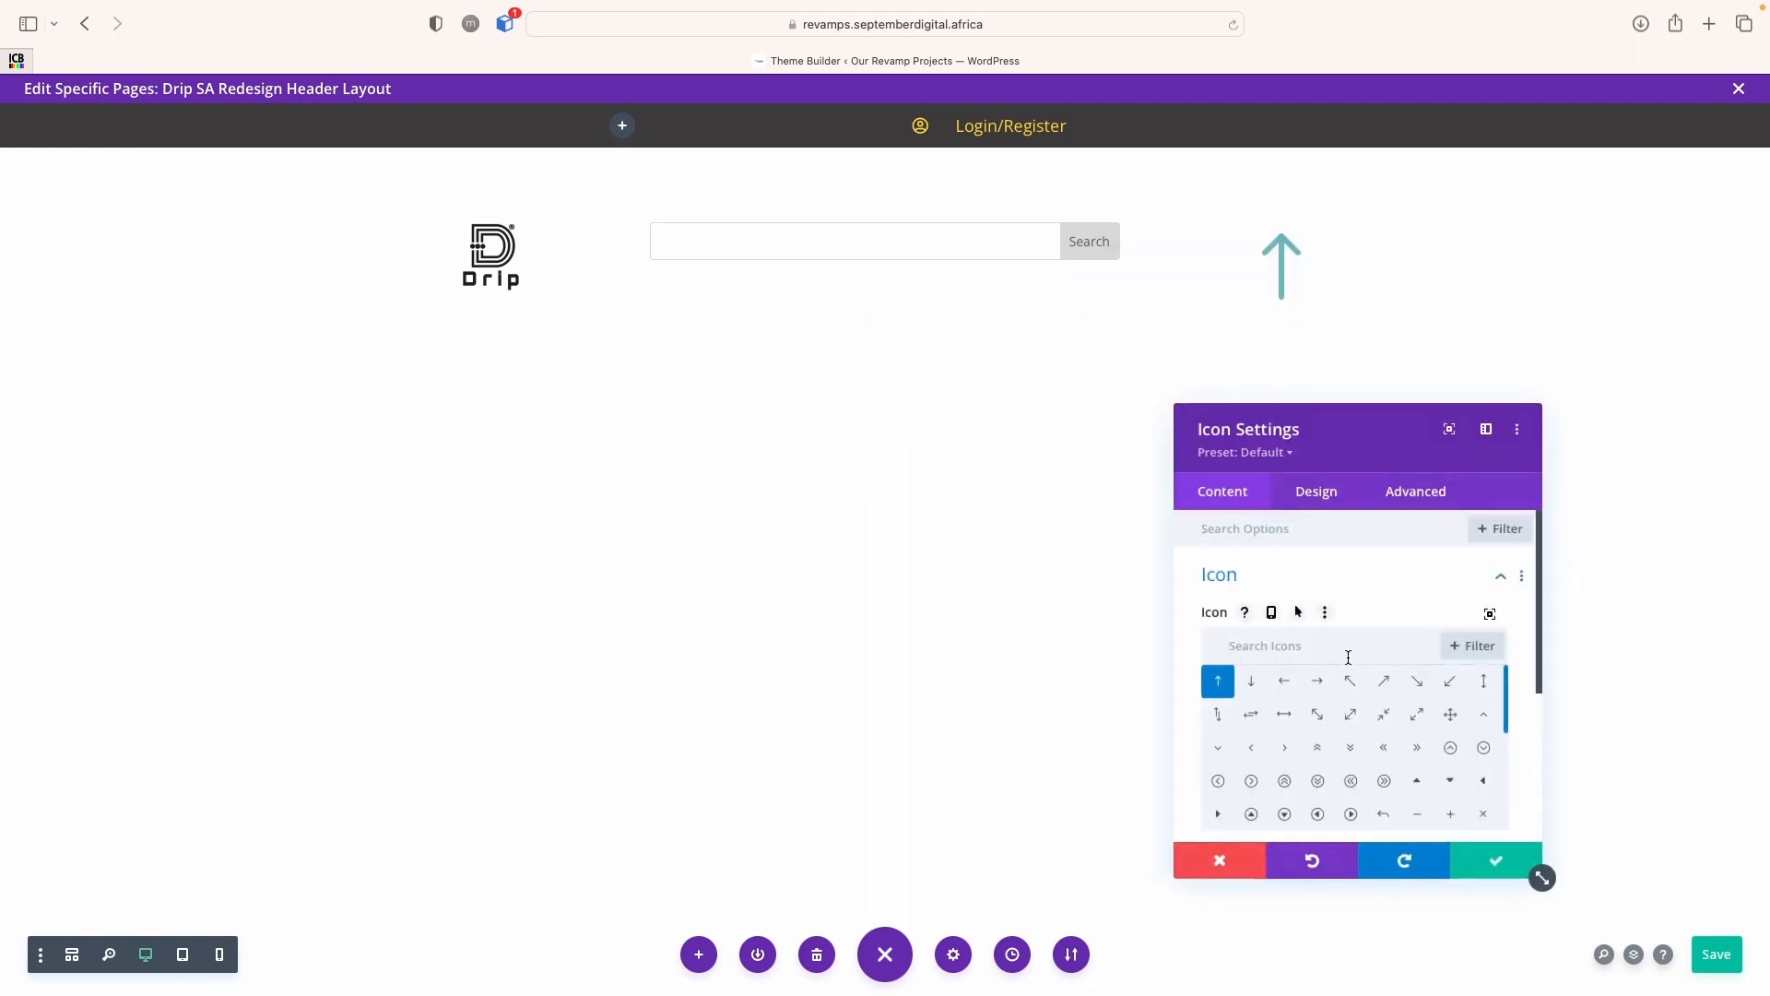
type("Cart")
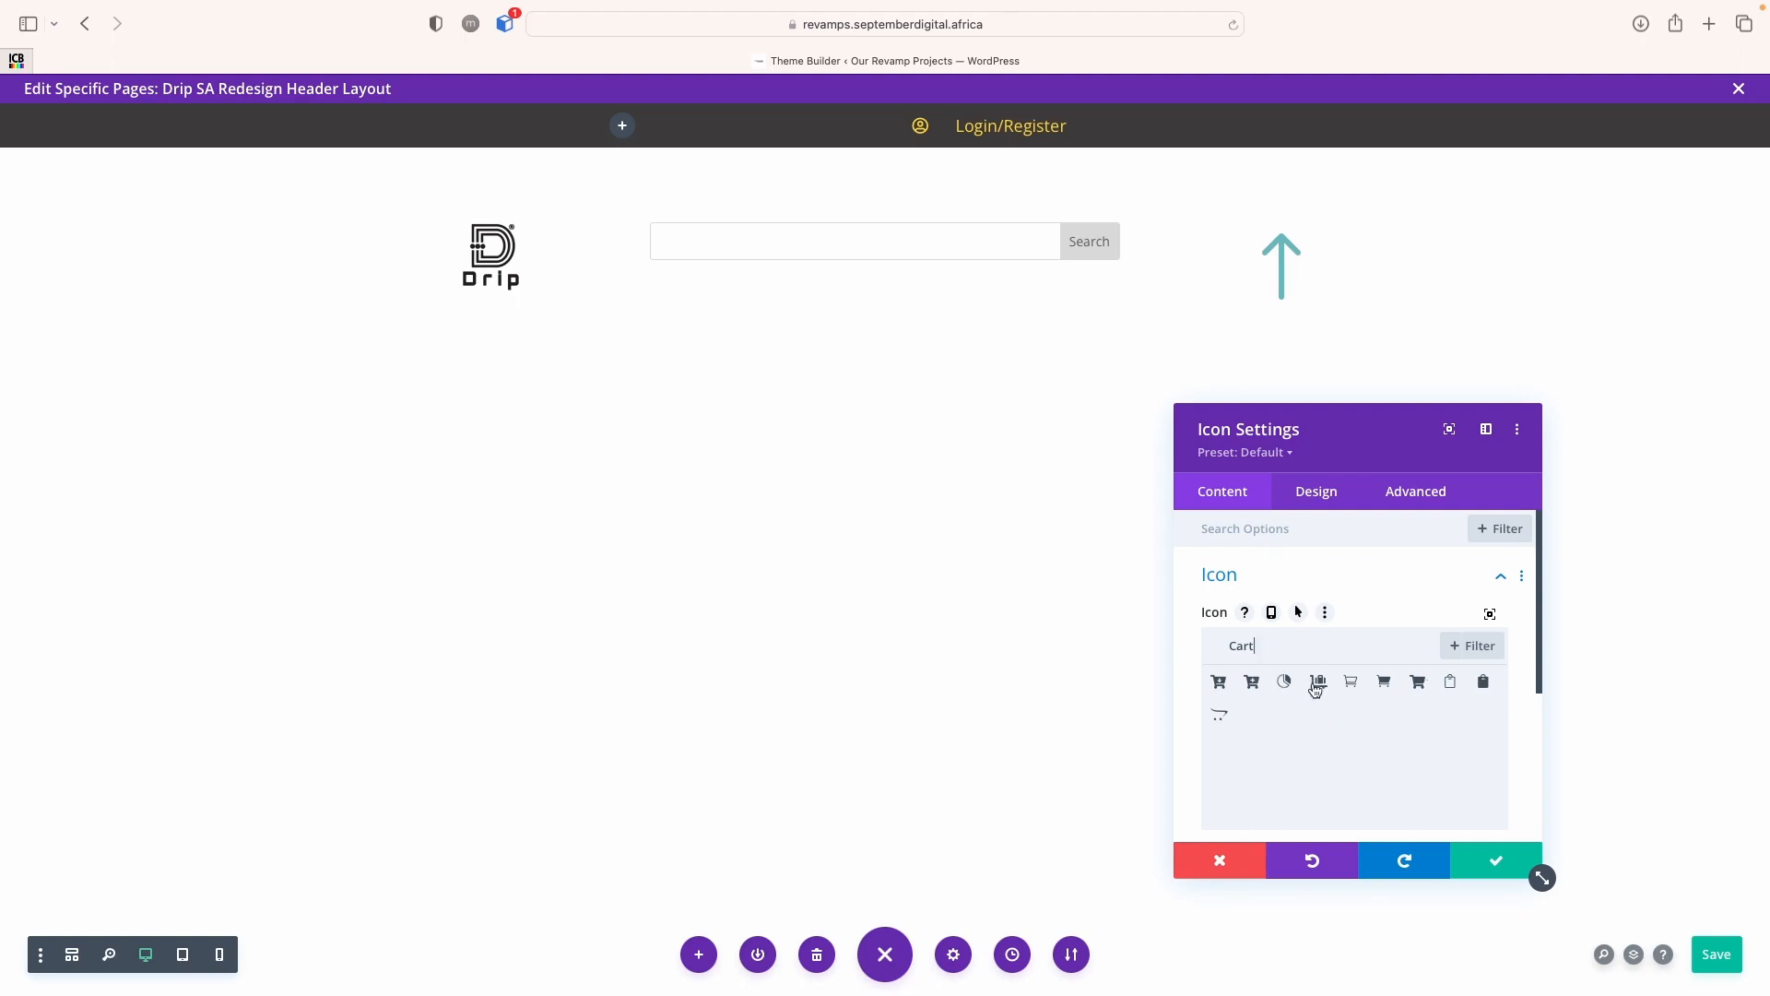
left_click(1246, 686)
left_click(1405, 687)
left_click(1379, 687)
left_click(1342, 686)
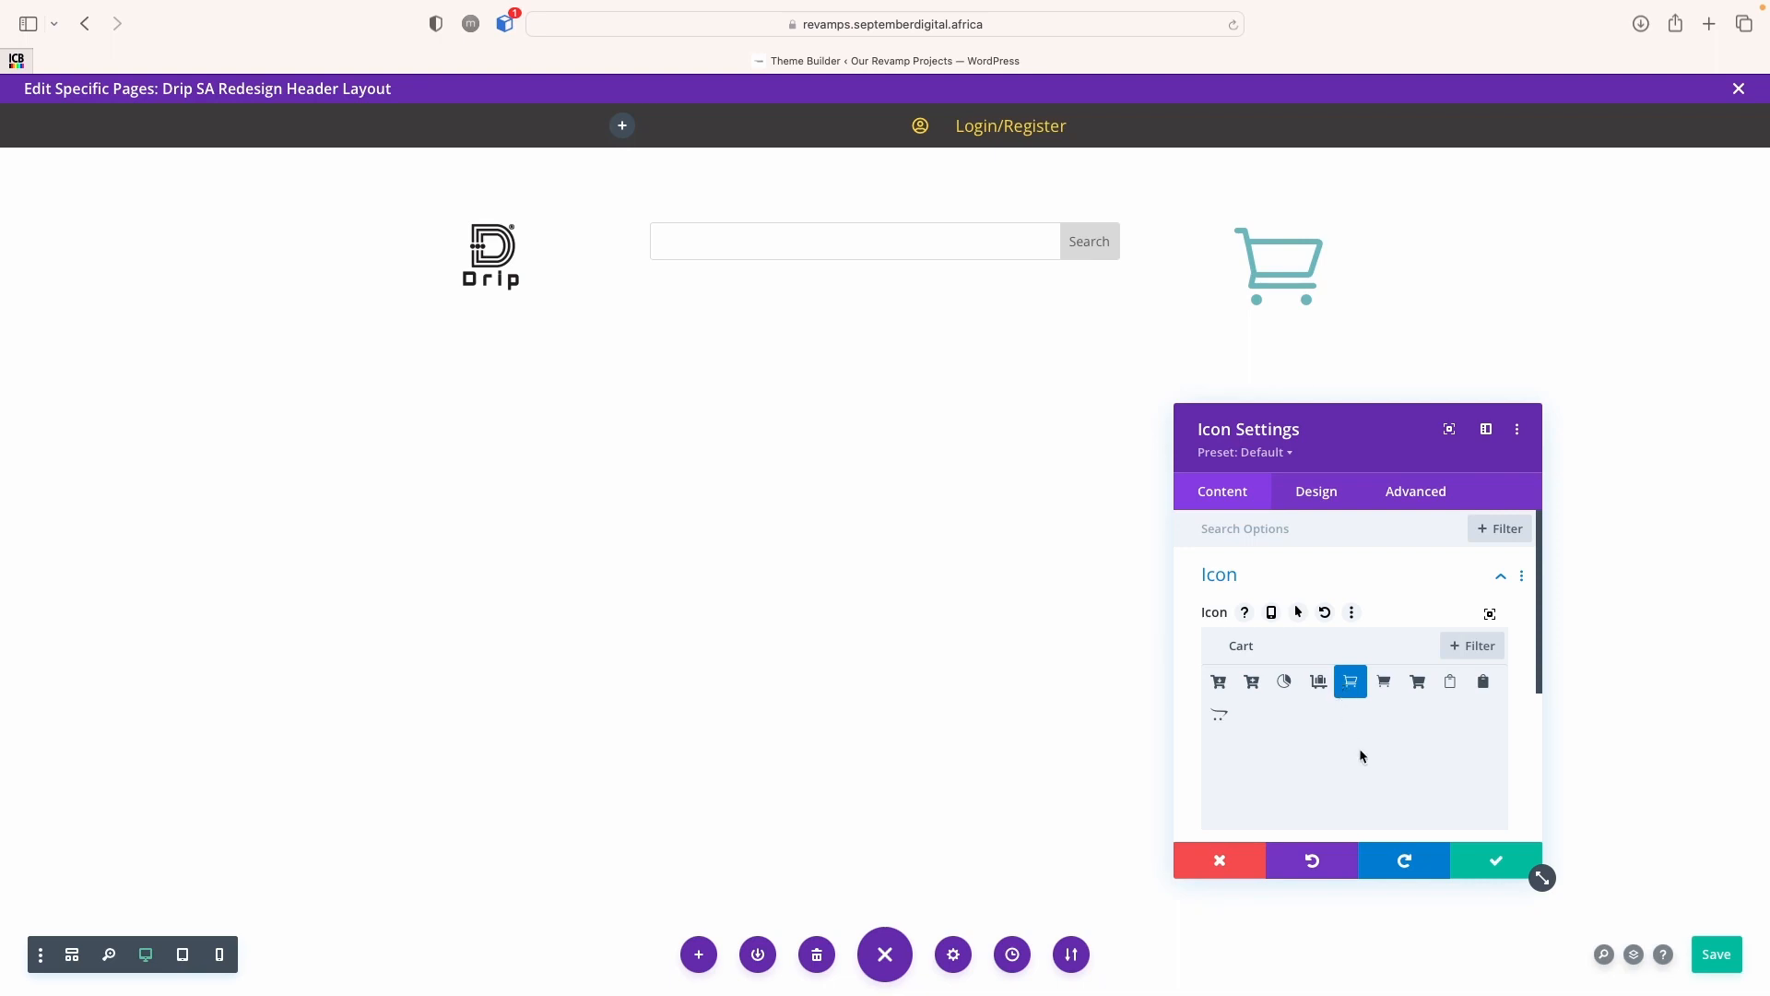
Set the cart icon's color to the saved dark grey #444243 and accept the icon settings
left_click(1302, 493)
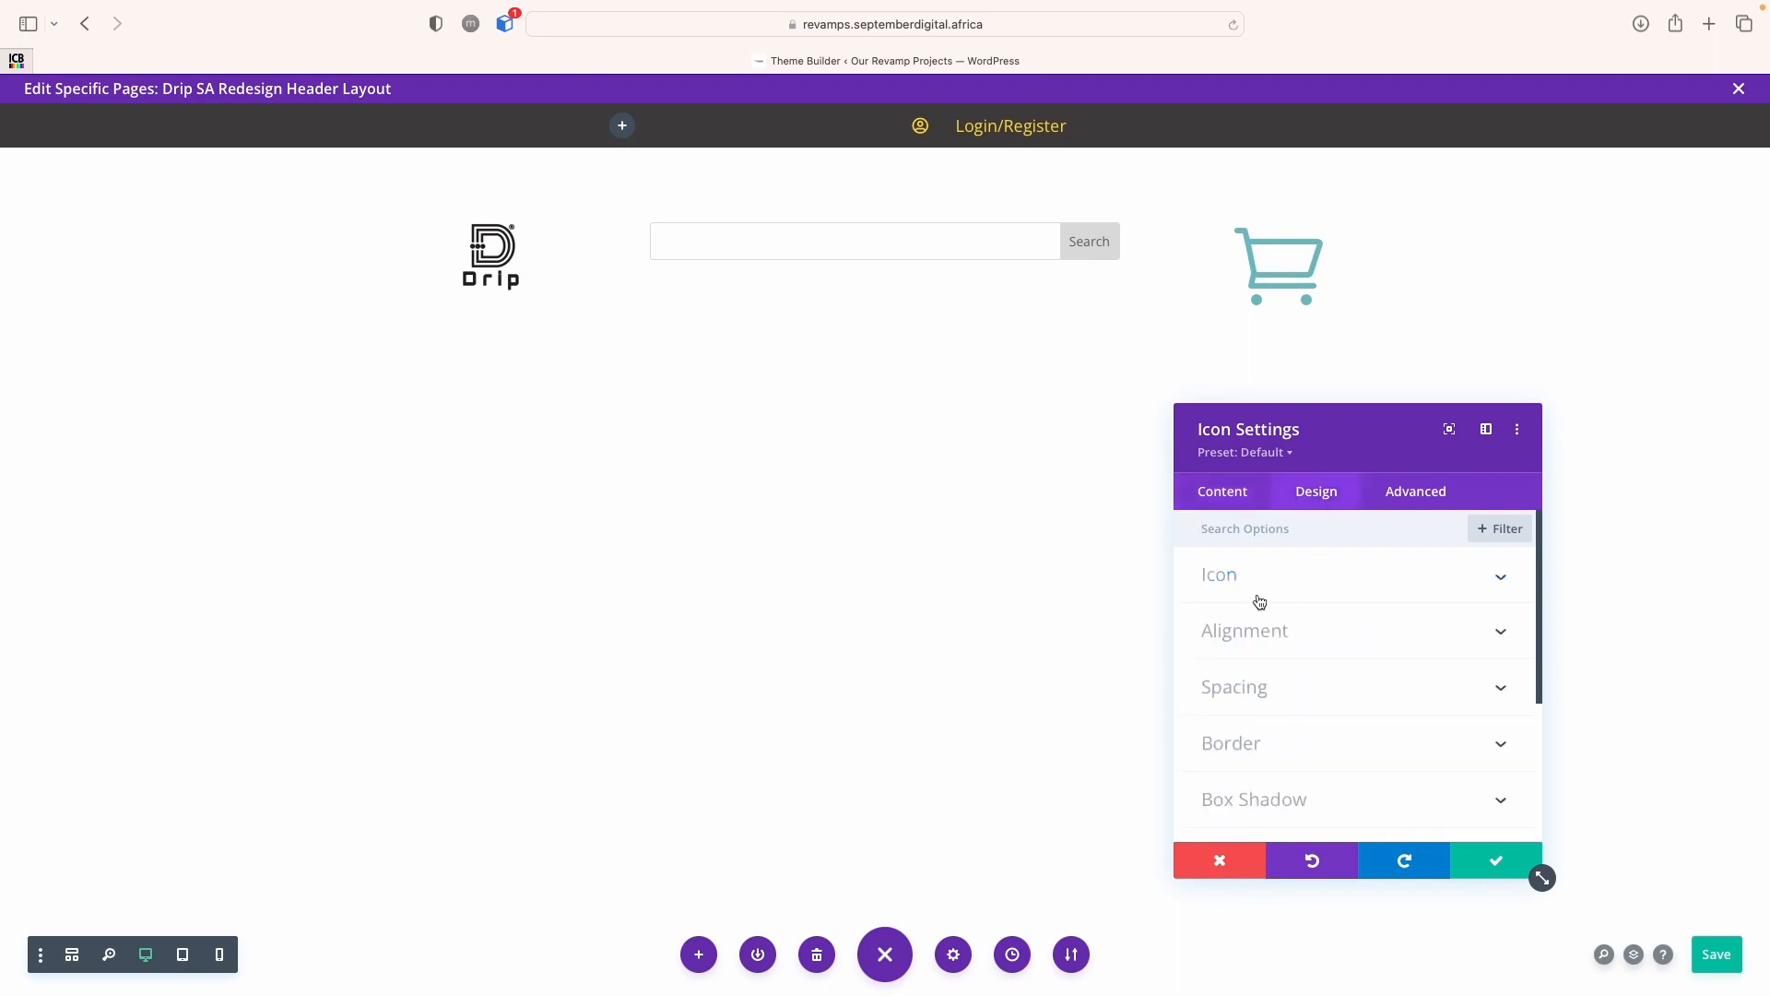
left_click(1263, 590)
left_click(1294, 651)
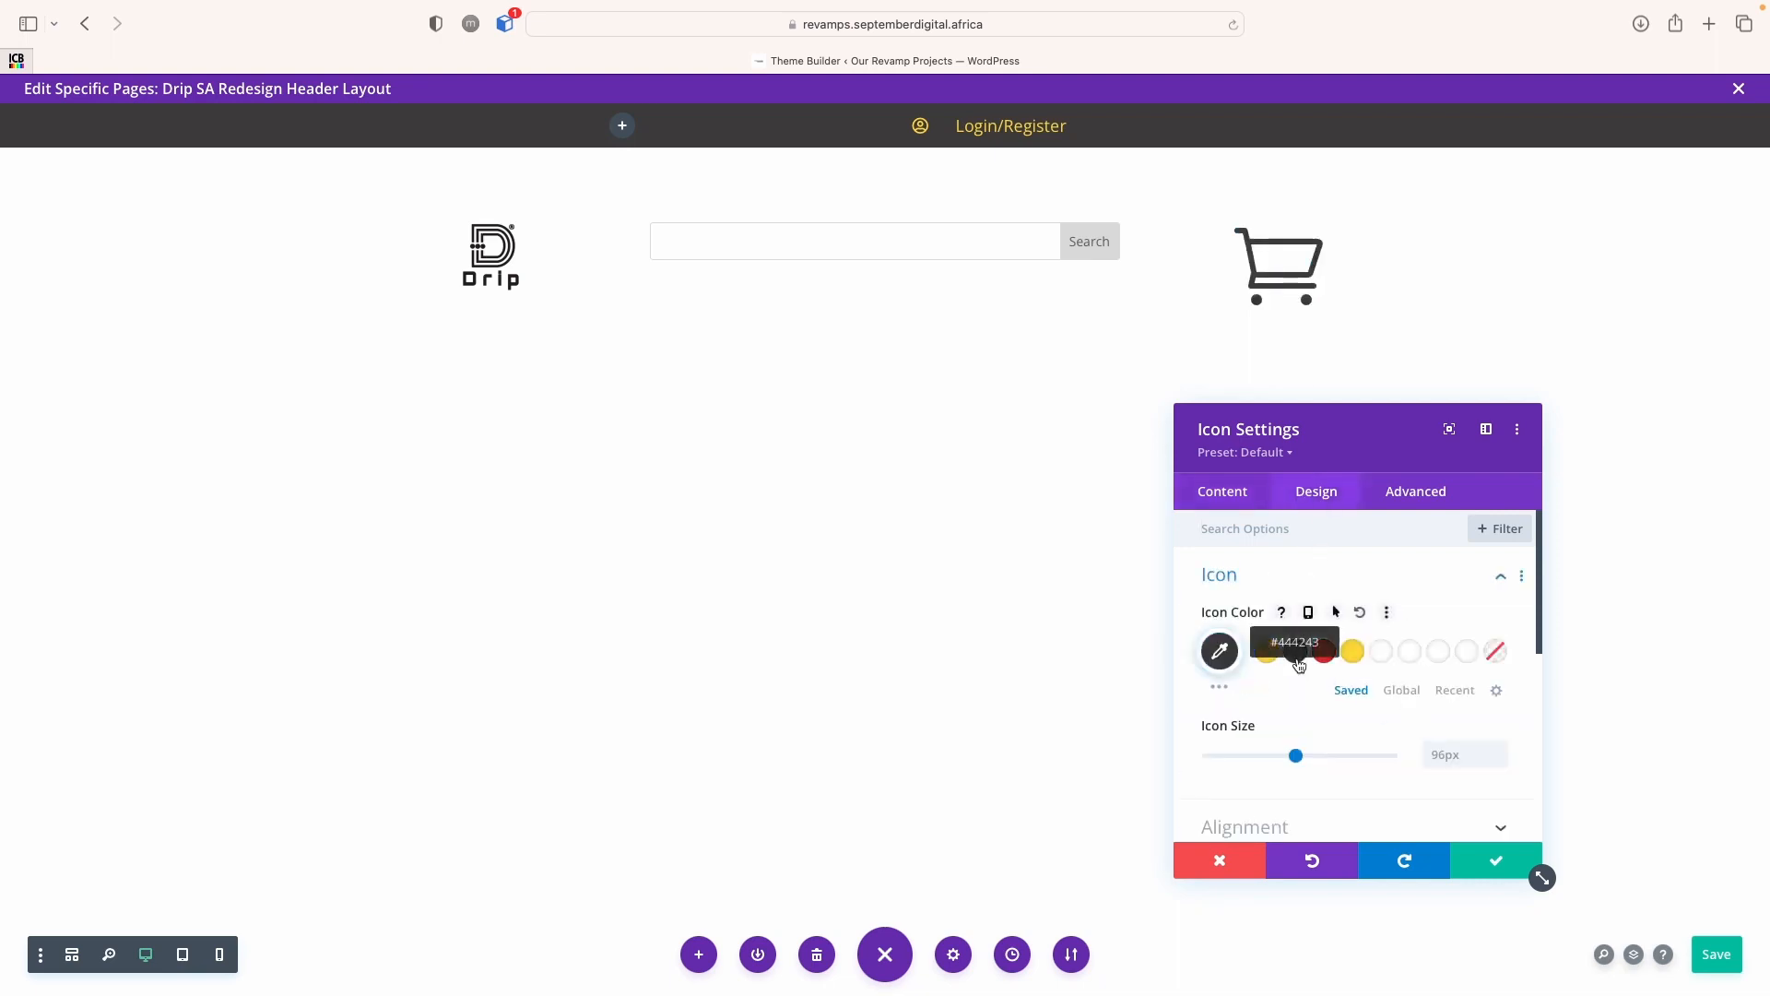
left_click(1473, 859)
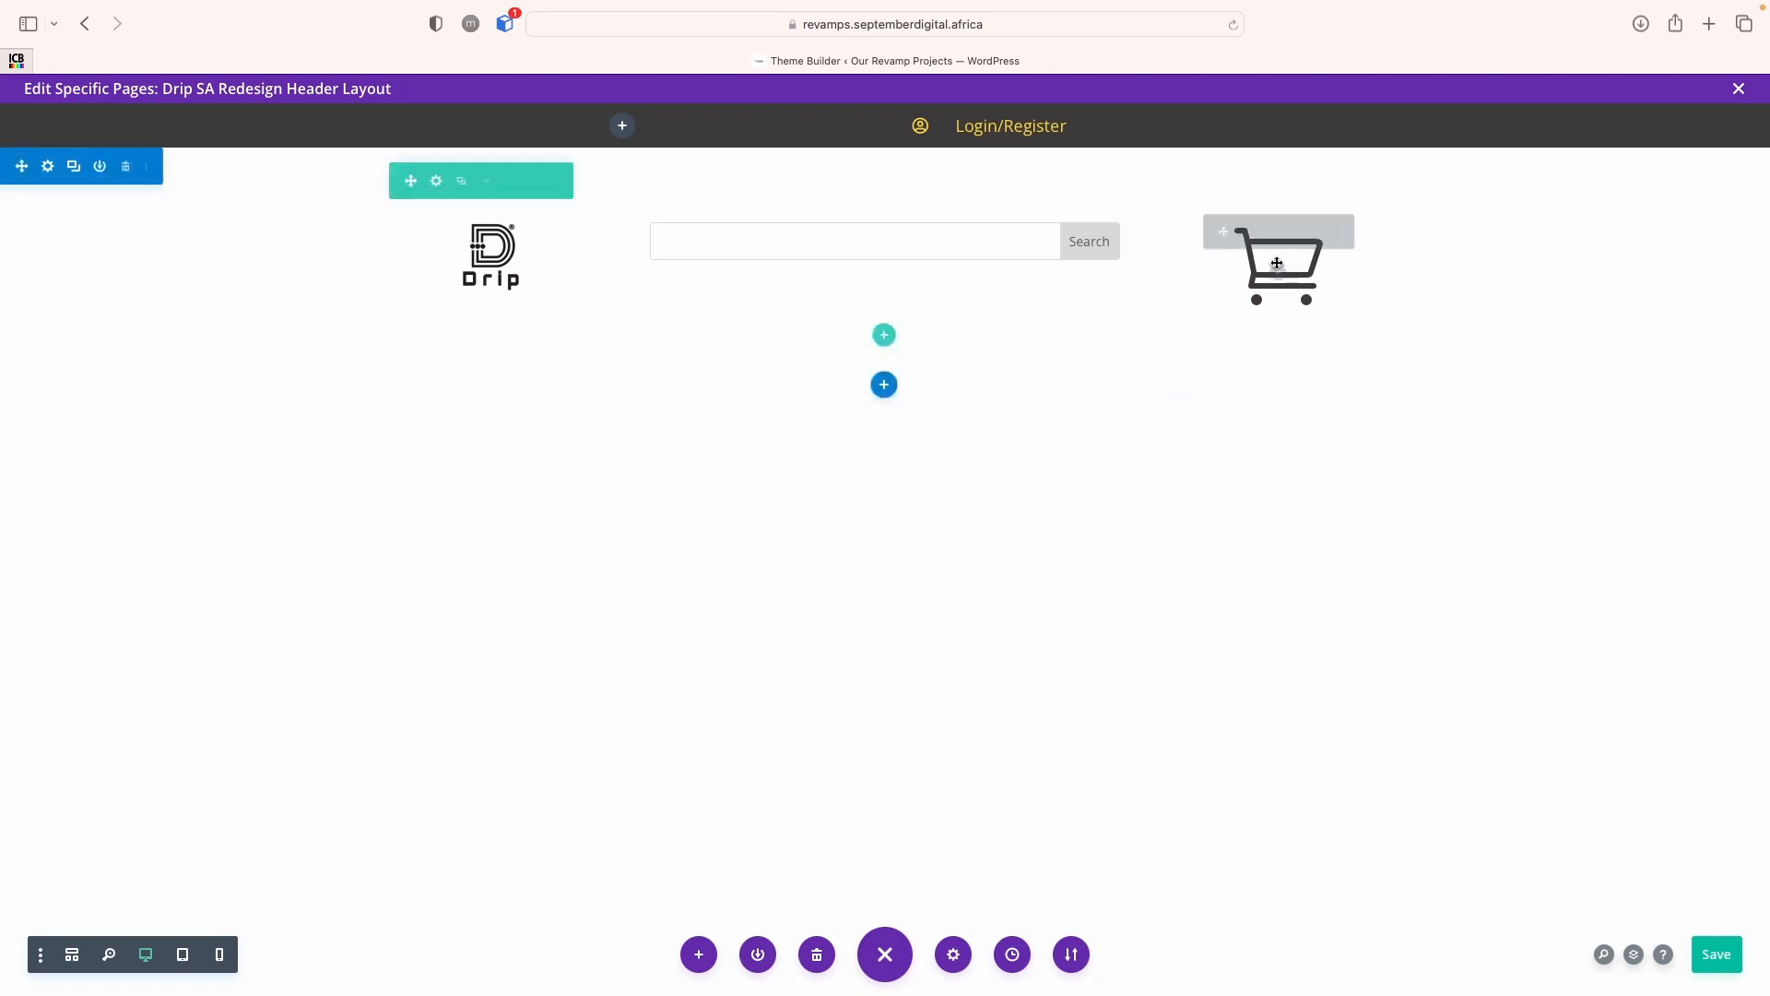
Set the cart icon's size to 30 px, center its alignment and accept the icon settings
left_click(1246, 232)
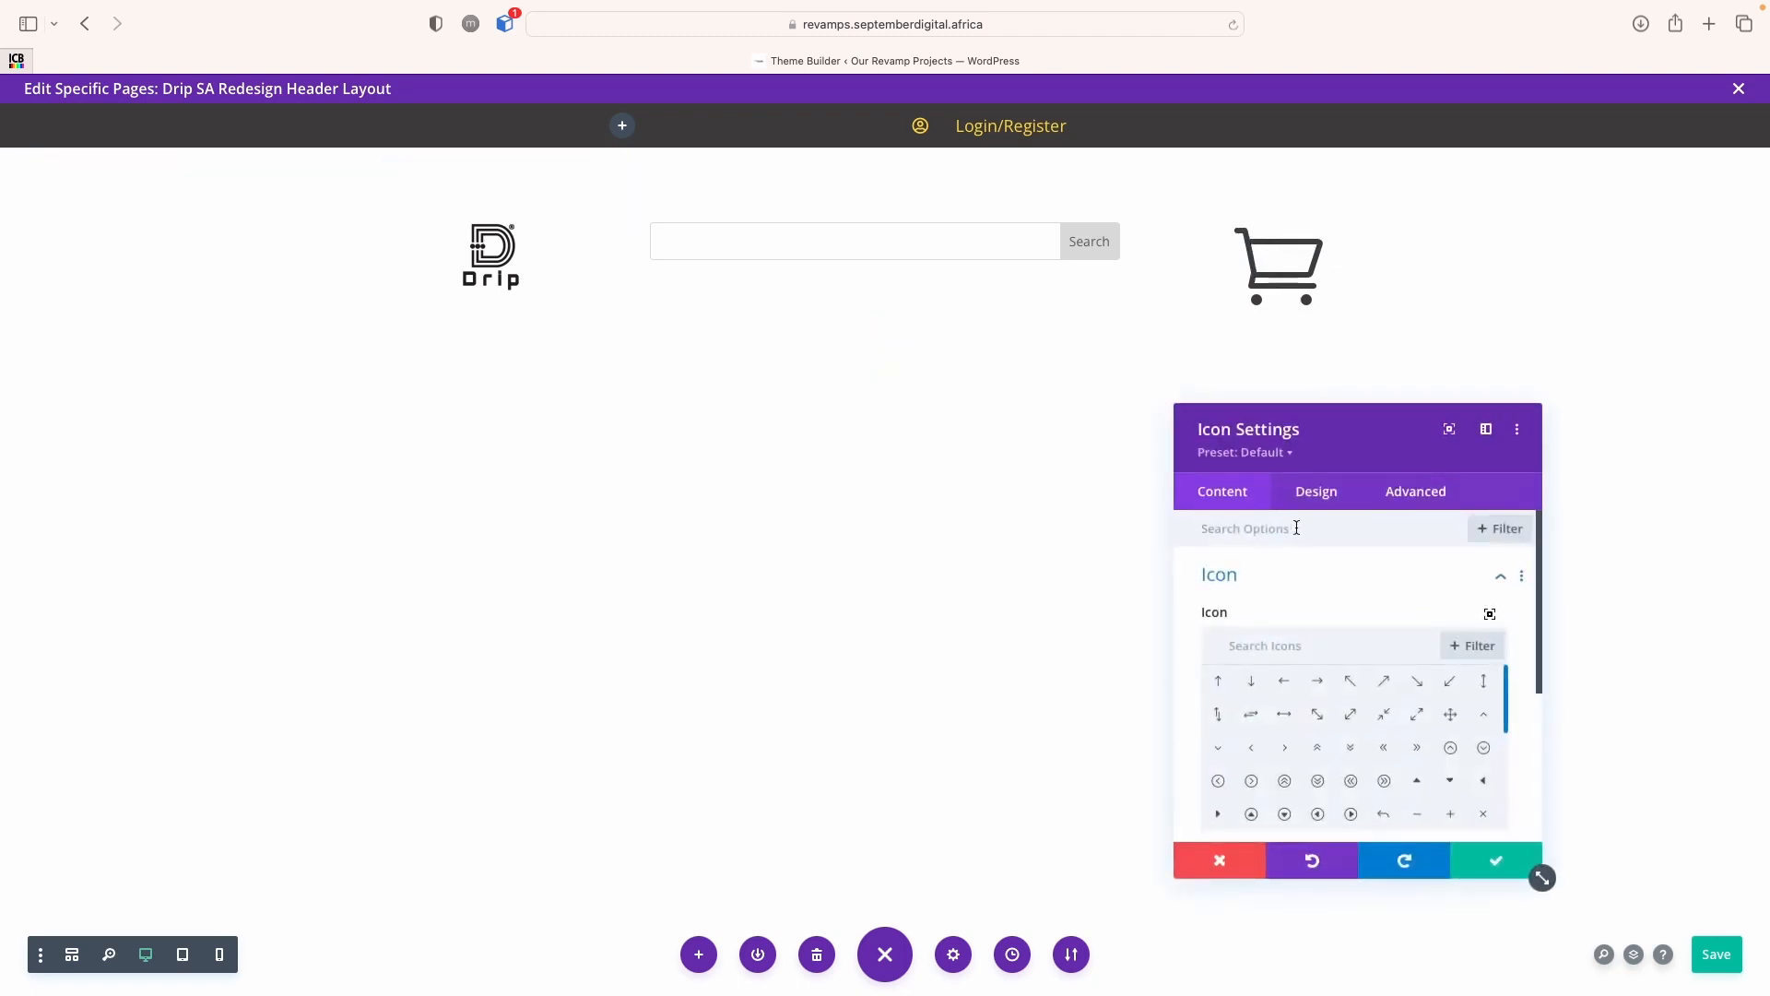
left_click(1313, 488)
left_click(1256, 577)
left_click_drag(1296, 755, 1236, 768)
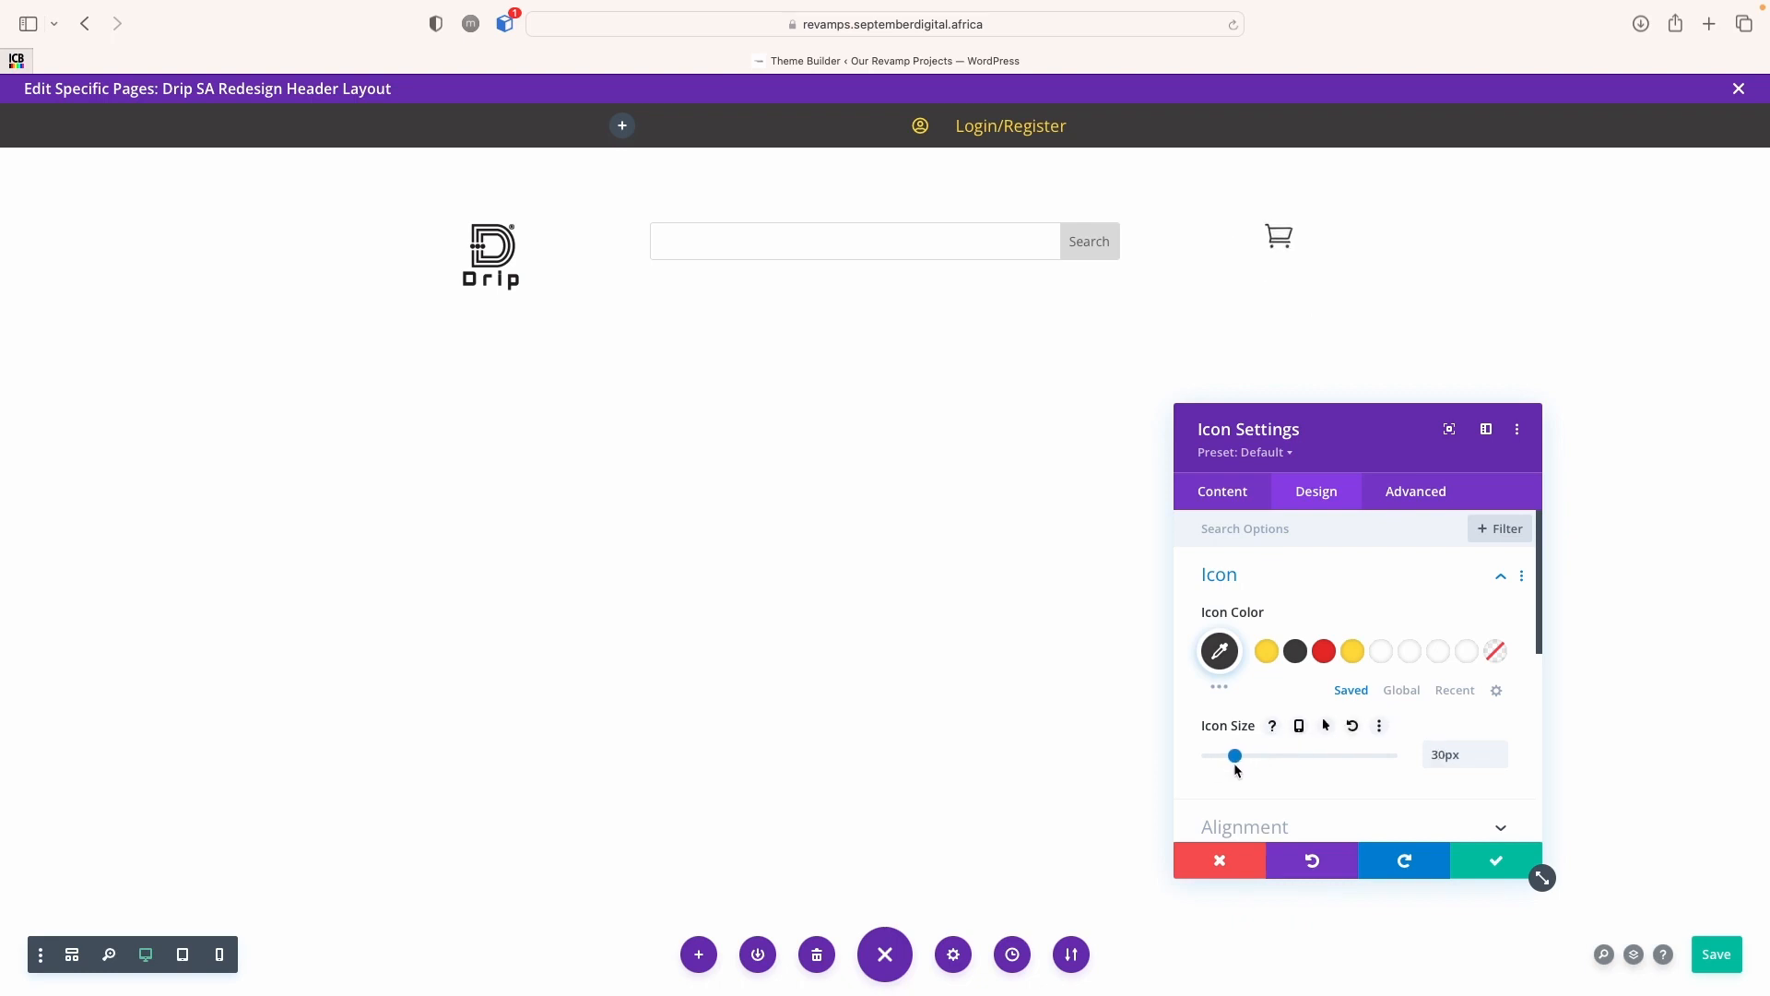
left_click(1295, 596)
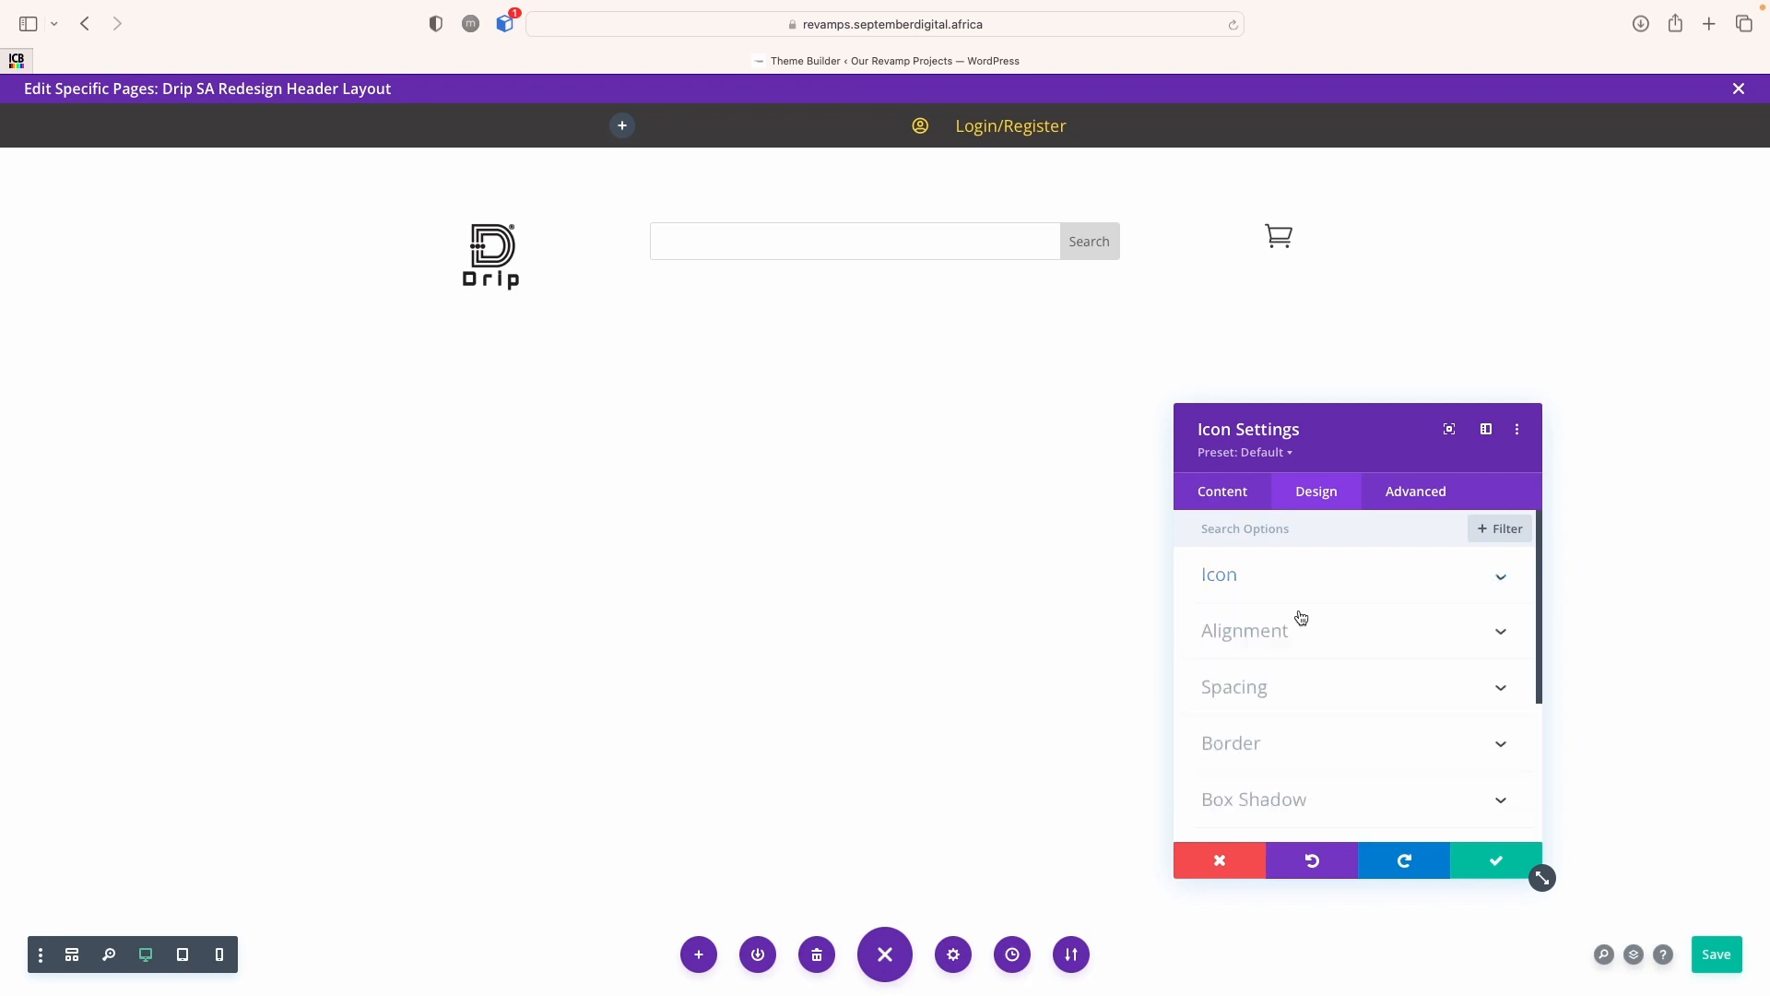
left_click(1281, 636)
left_click(1253, 601)
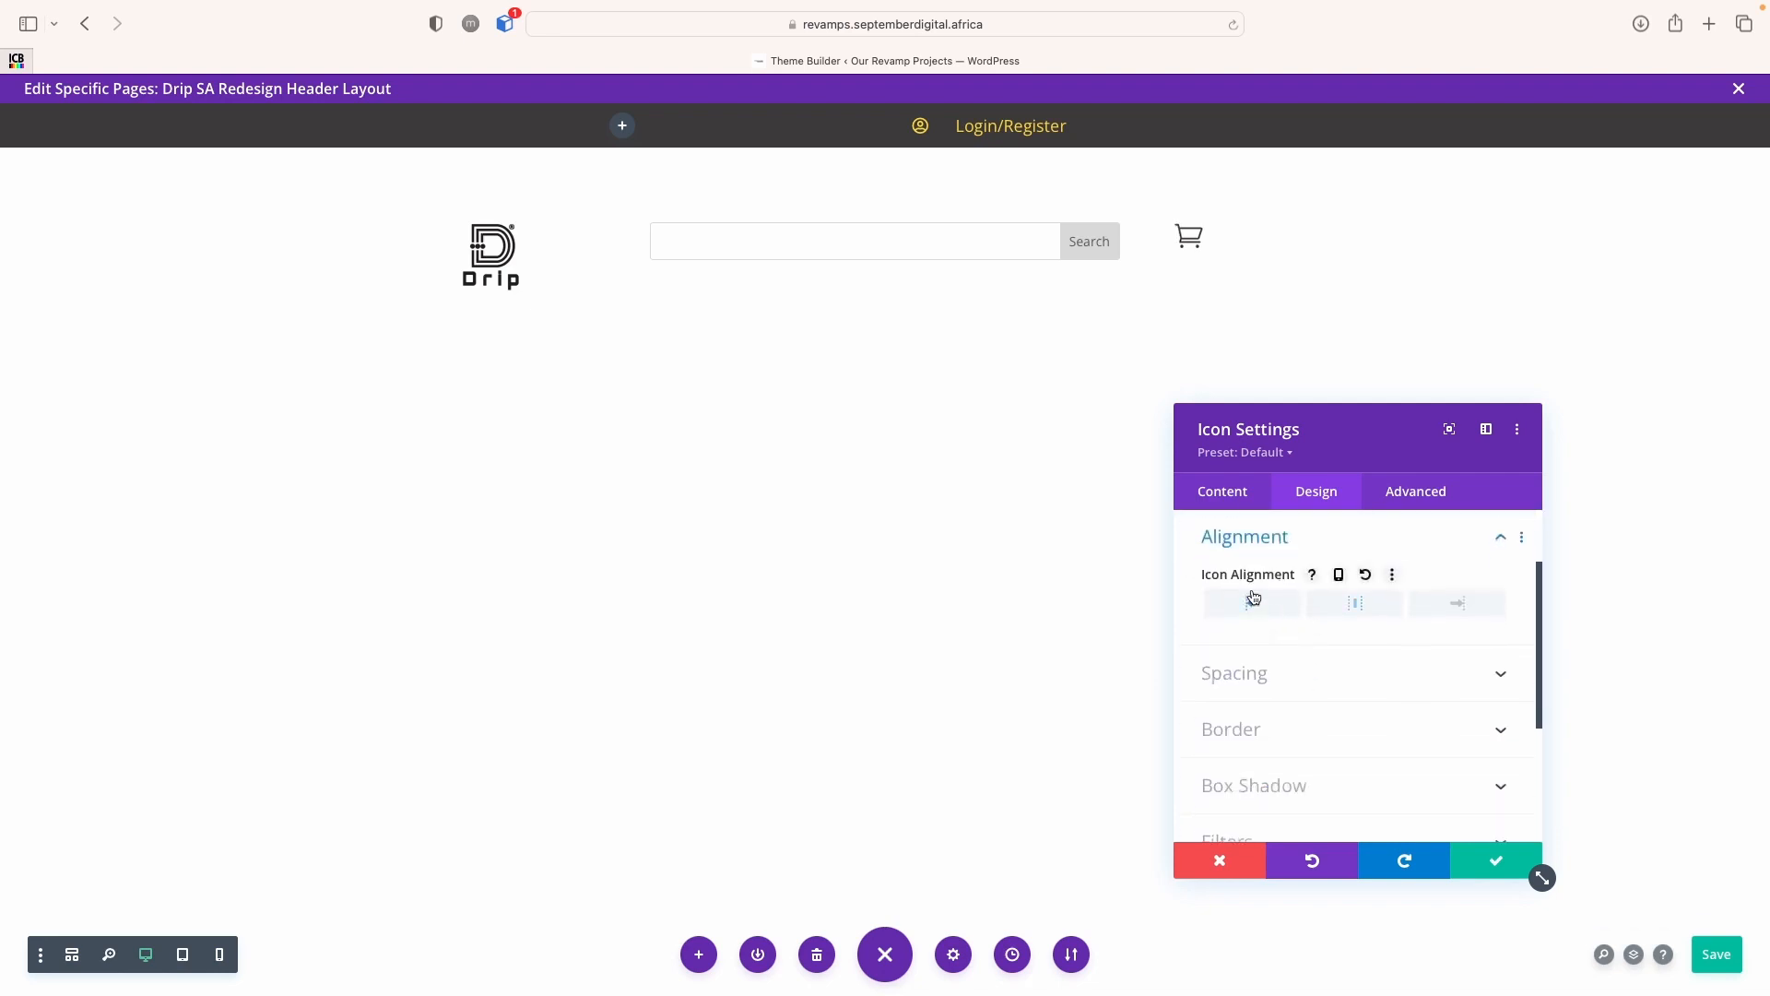
left_click(1346, 613)
left_click(1484, 859)
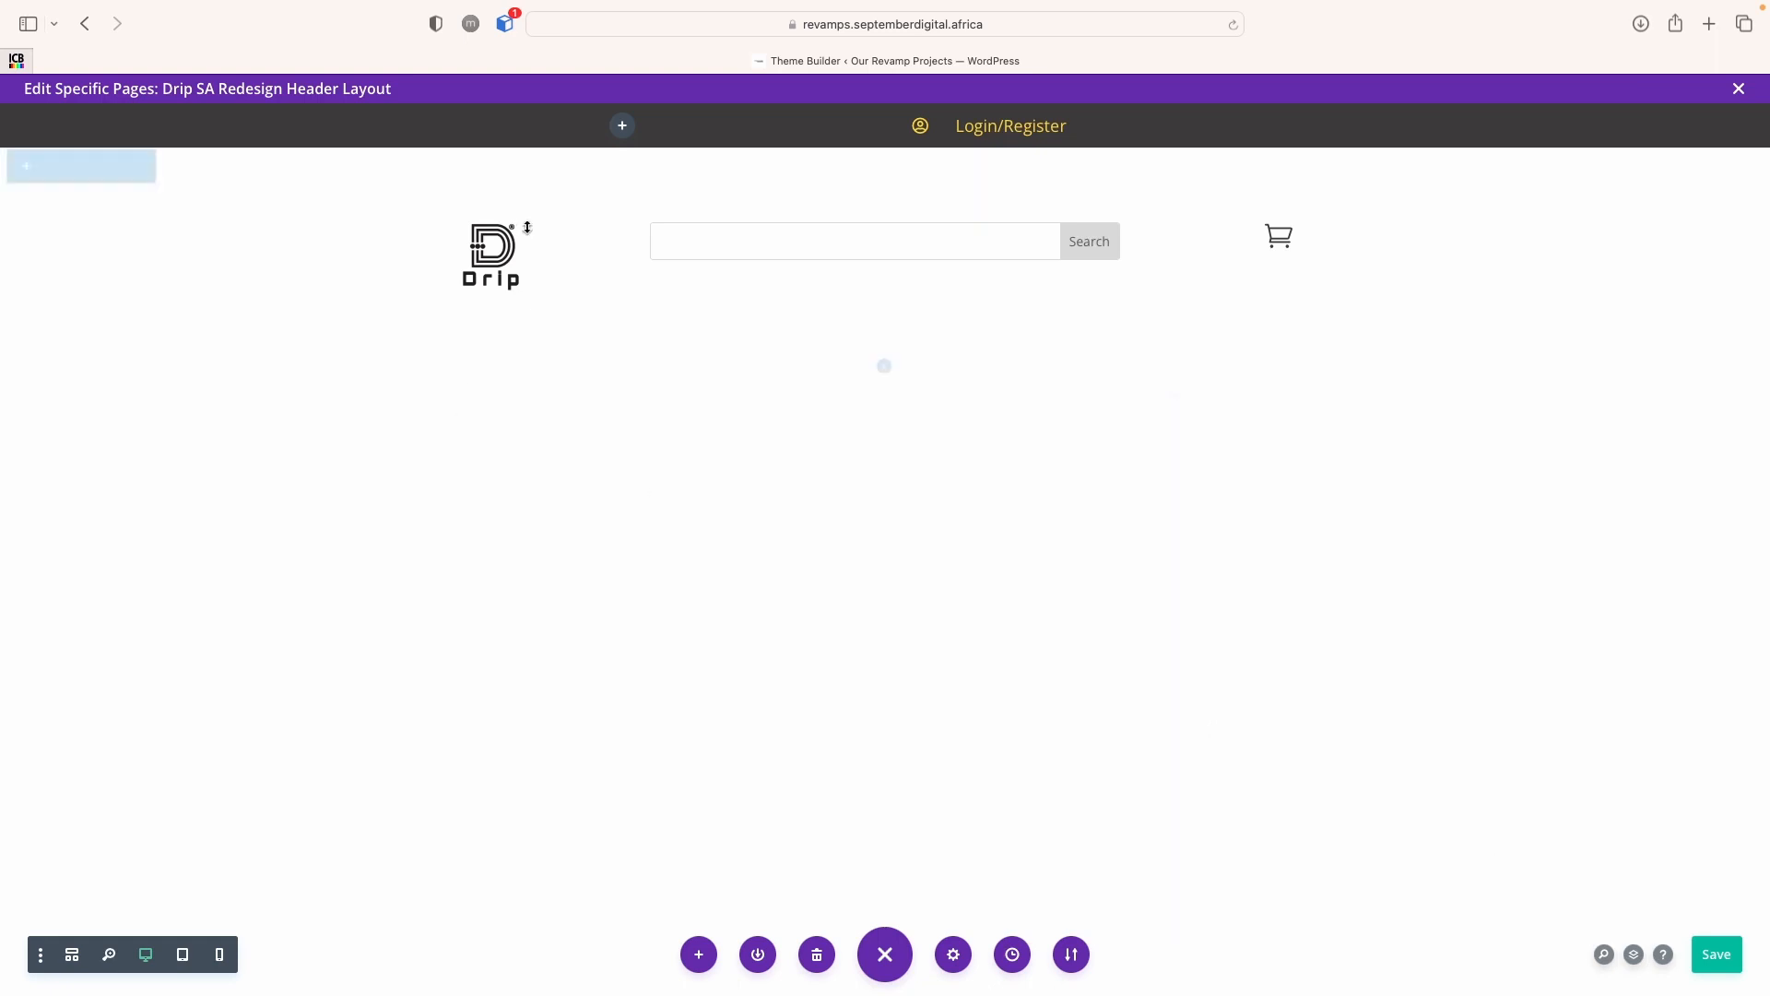
Set the Drip logo image's width to 100% and accept the image settings
left_click(490, 258)
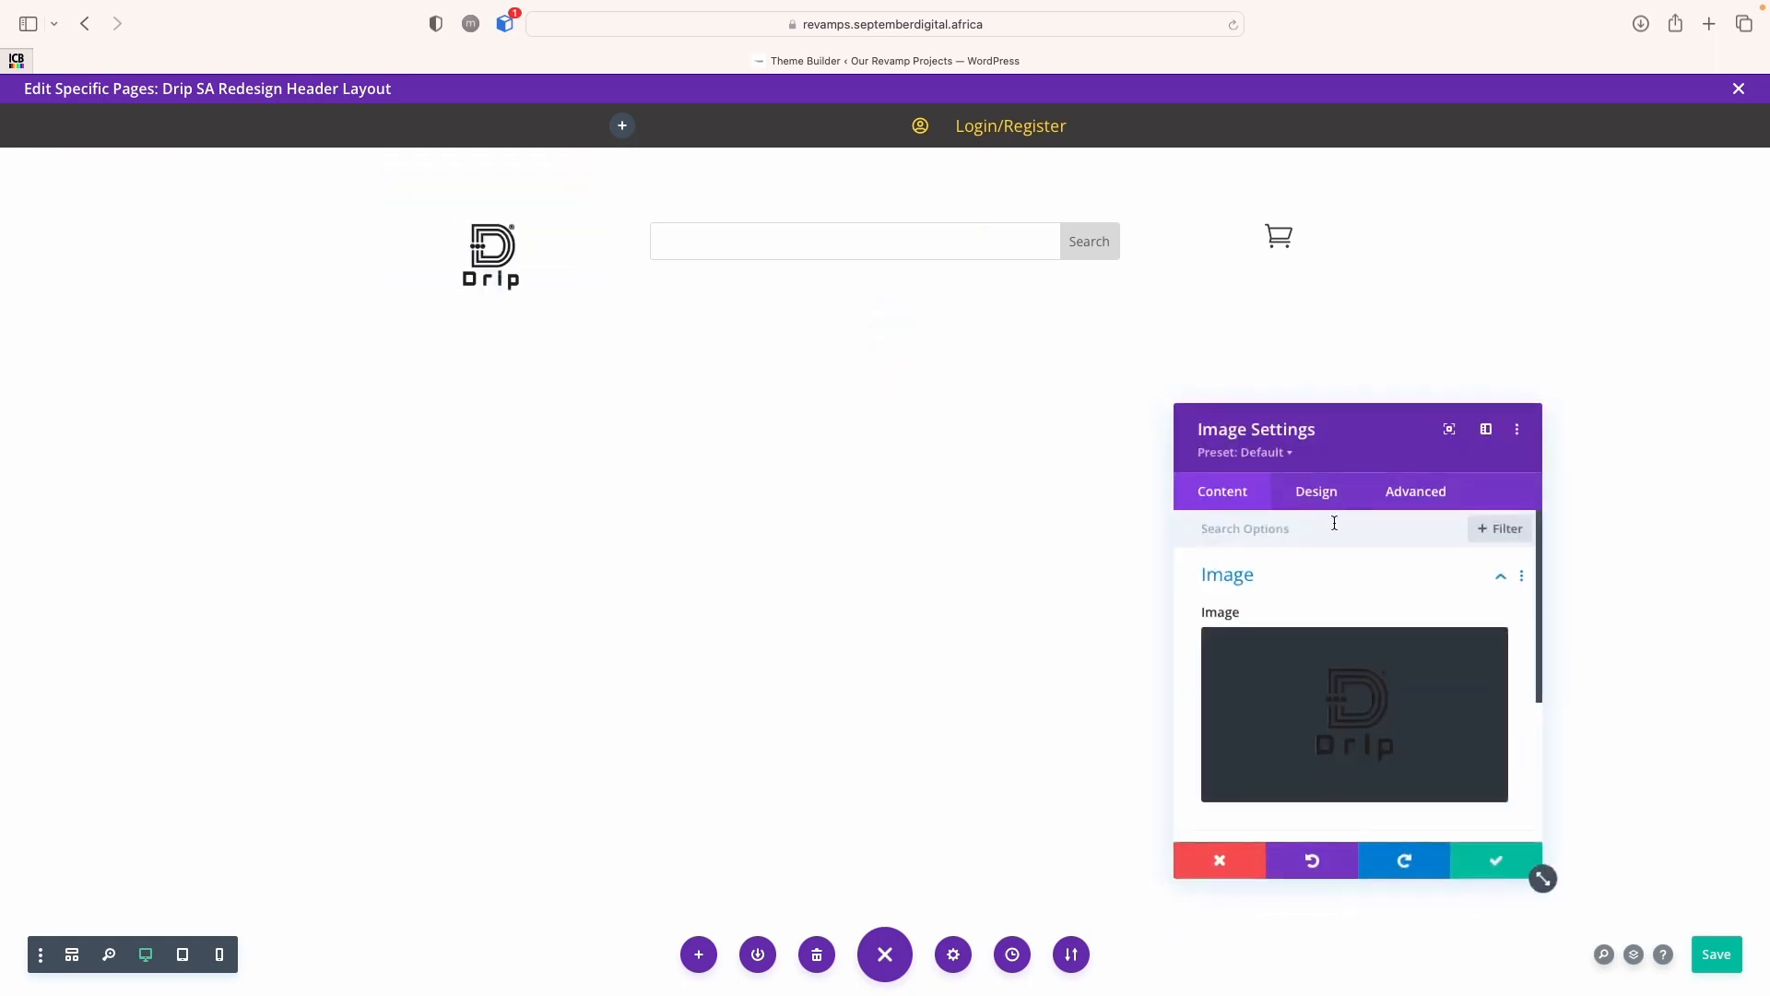
left_click(1318, 496)
left_click(1348, 601)
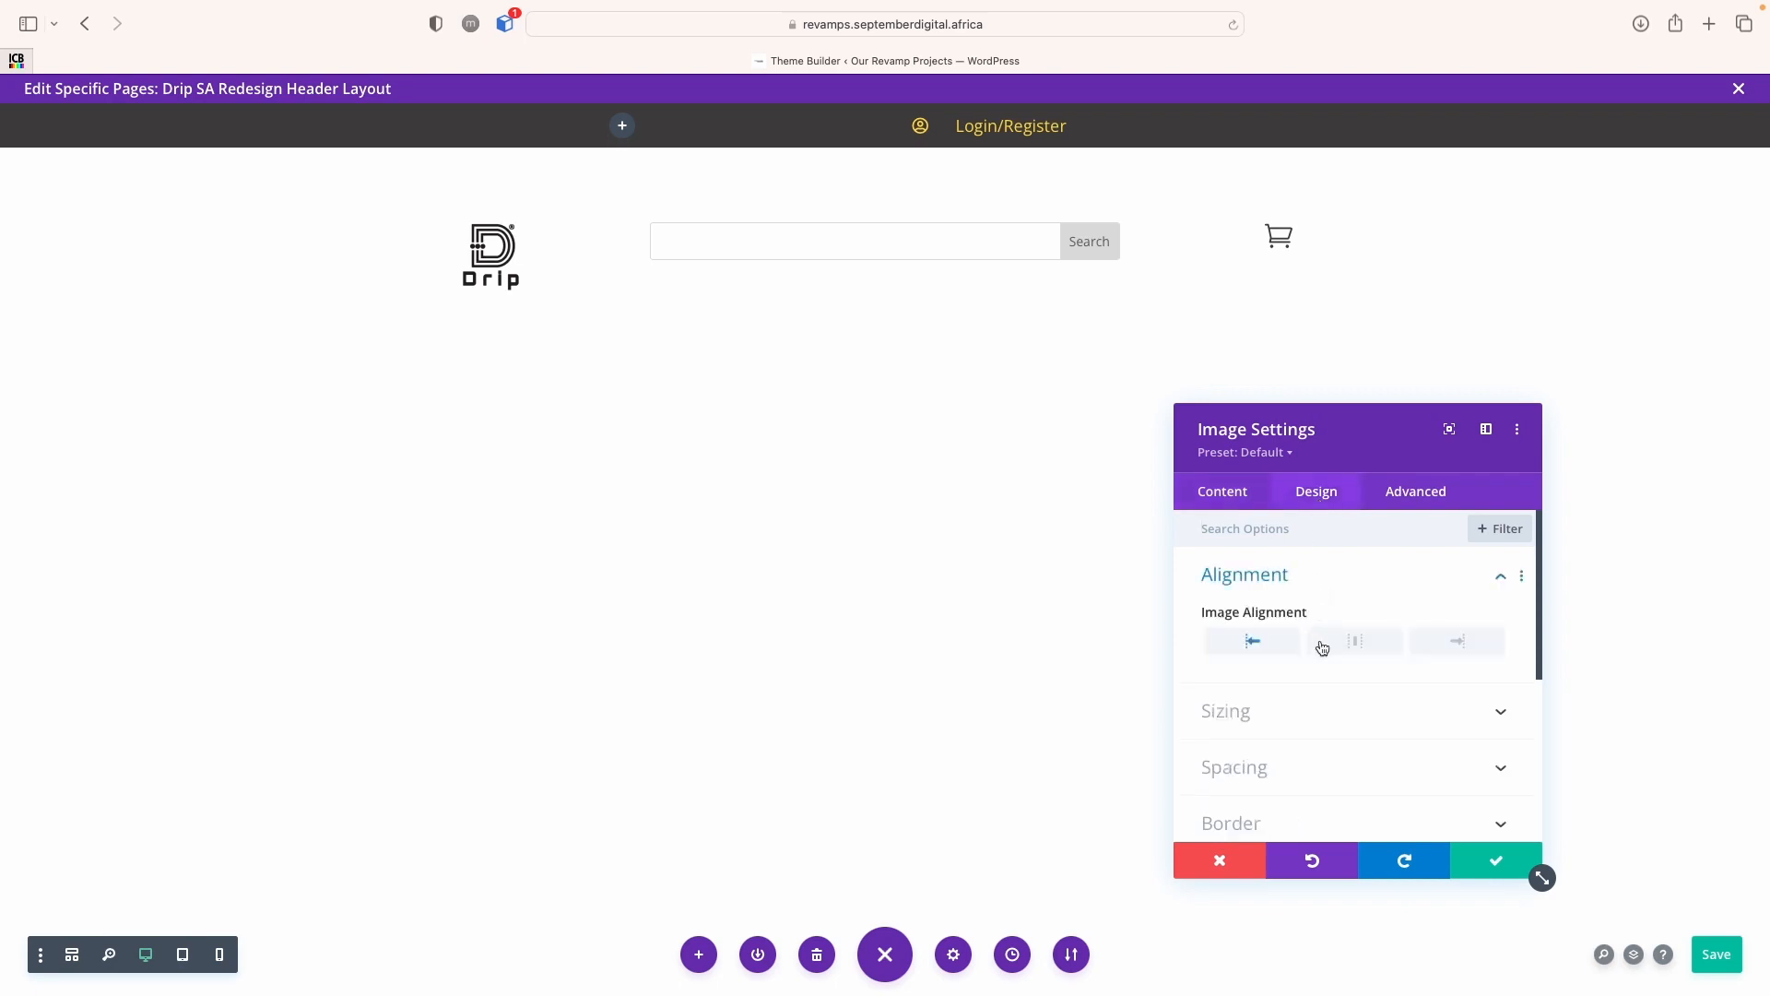
left_click(1263, 696)
mouse_move(1390, 674)
left_mouse_down()
mouse_move(1249, 679)
mouse_move(1413, 680)
left_mouse_up()
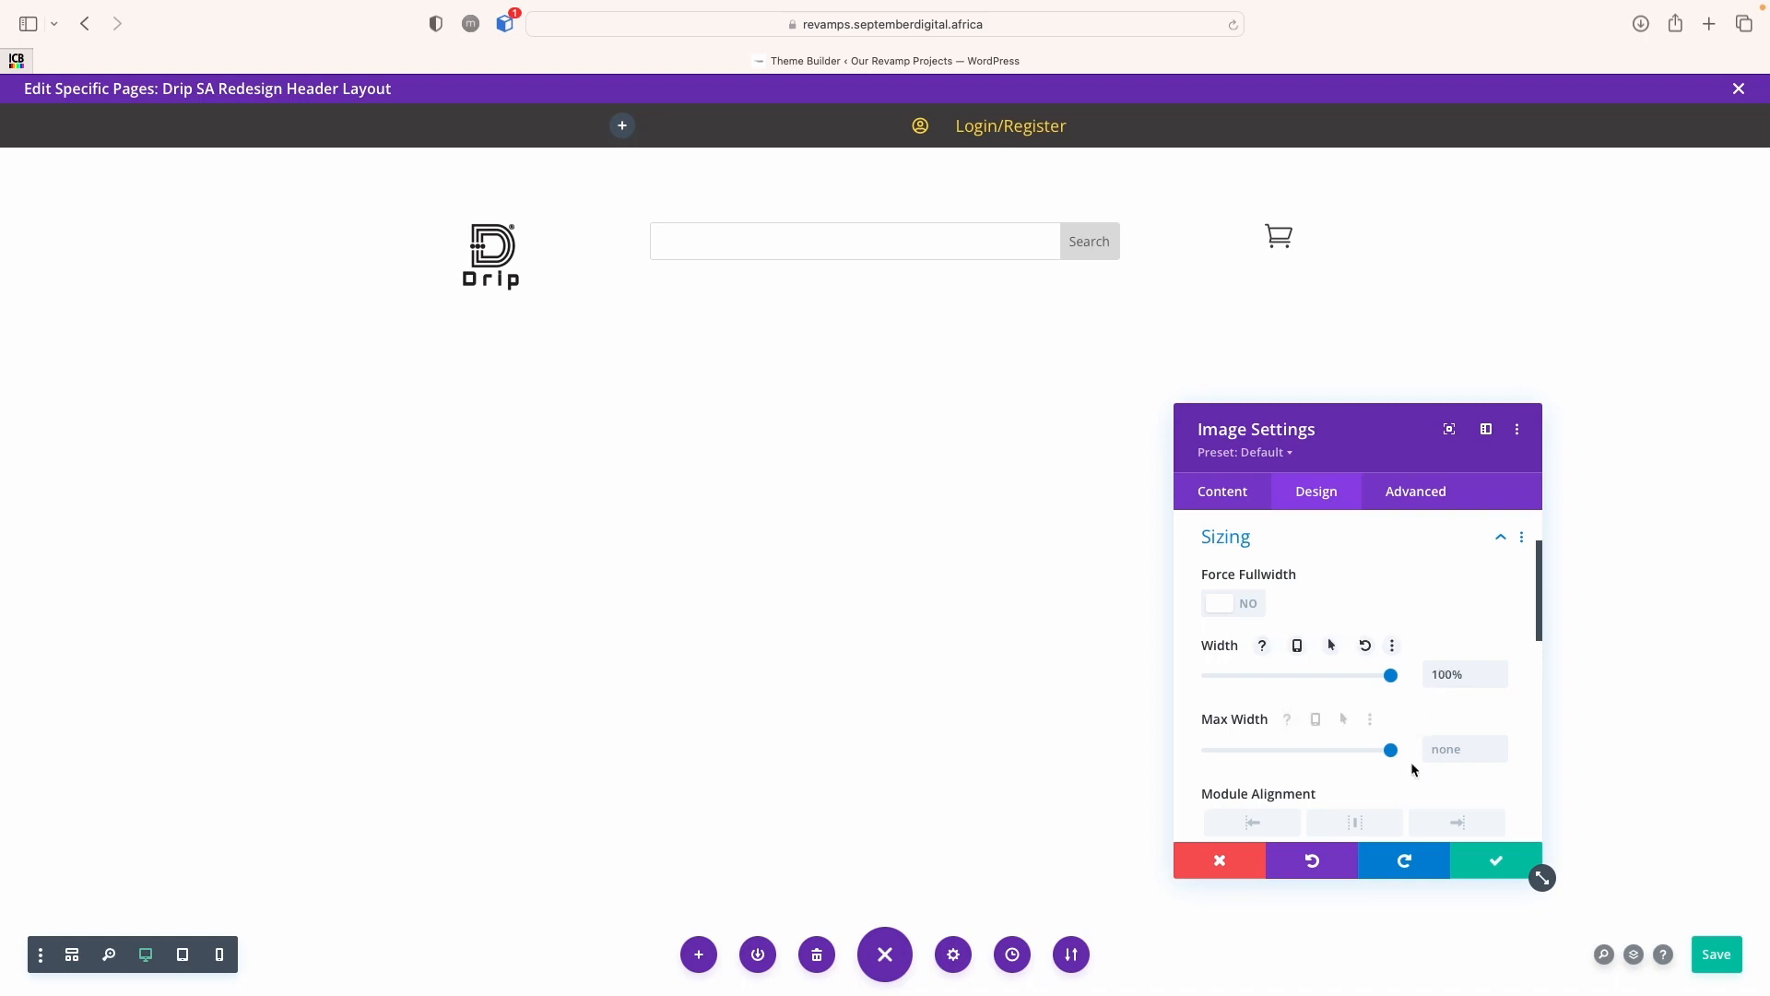
left_click(1479, 868)
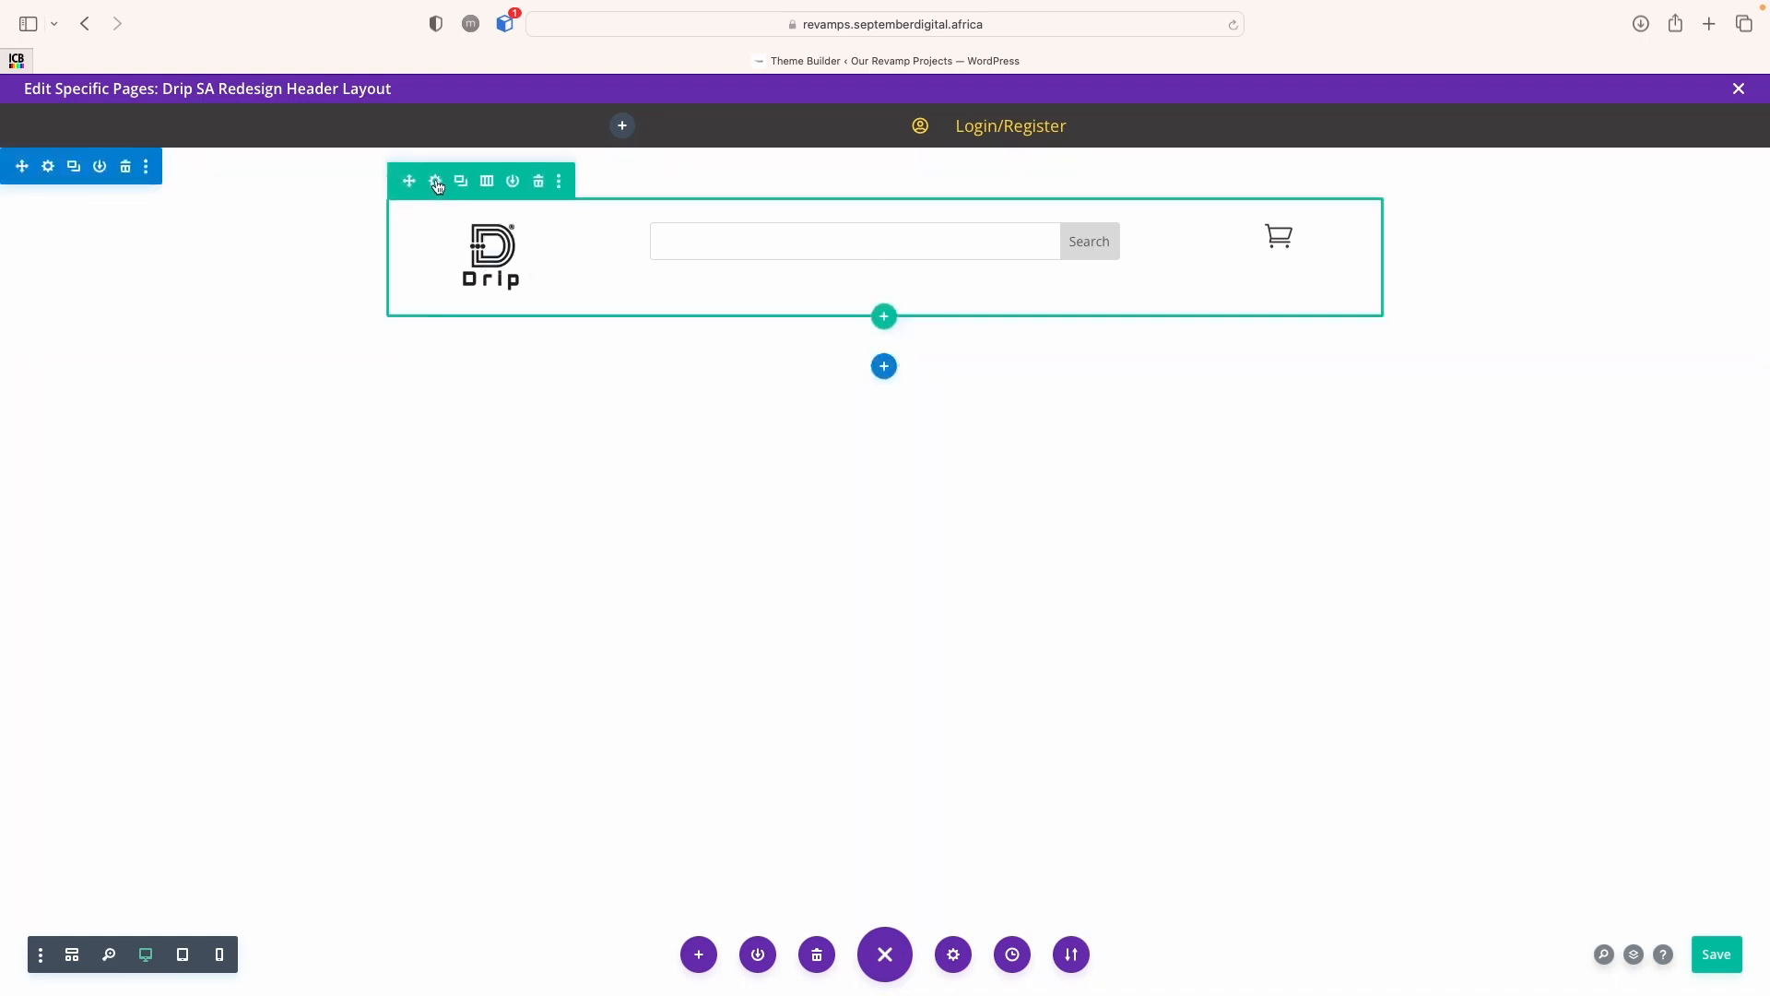
Turn on Equalize Column Heights for the logo, search and cart row and accept the row settings
left_click(435, 179)
left_click(1415, 490)
left_click(1327, 490)
left_click(1256, 584)
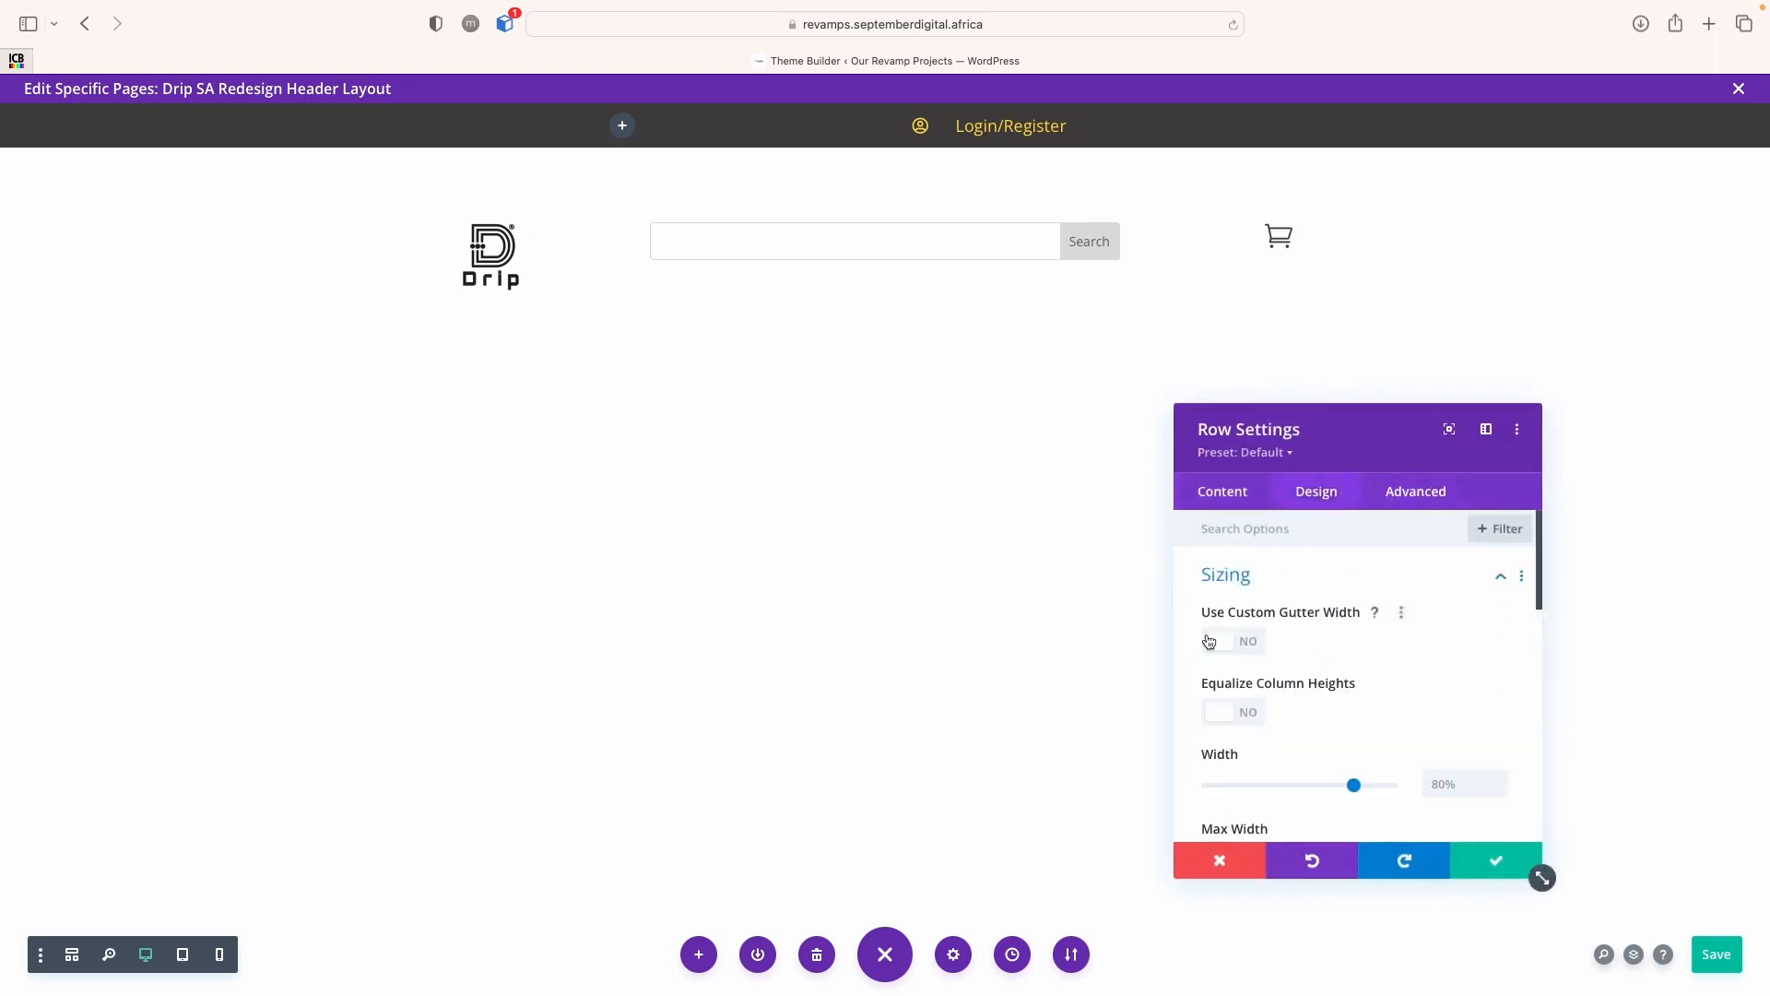
left_click(1234, 715)
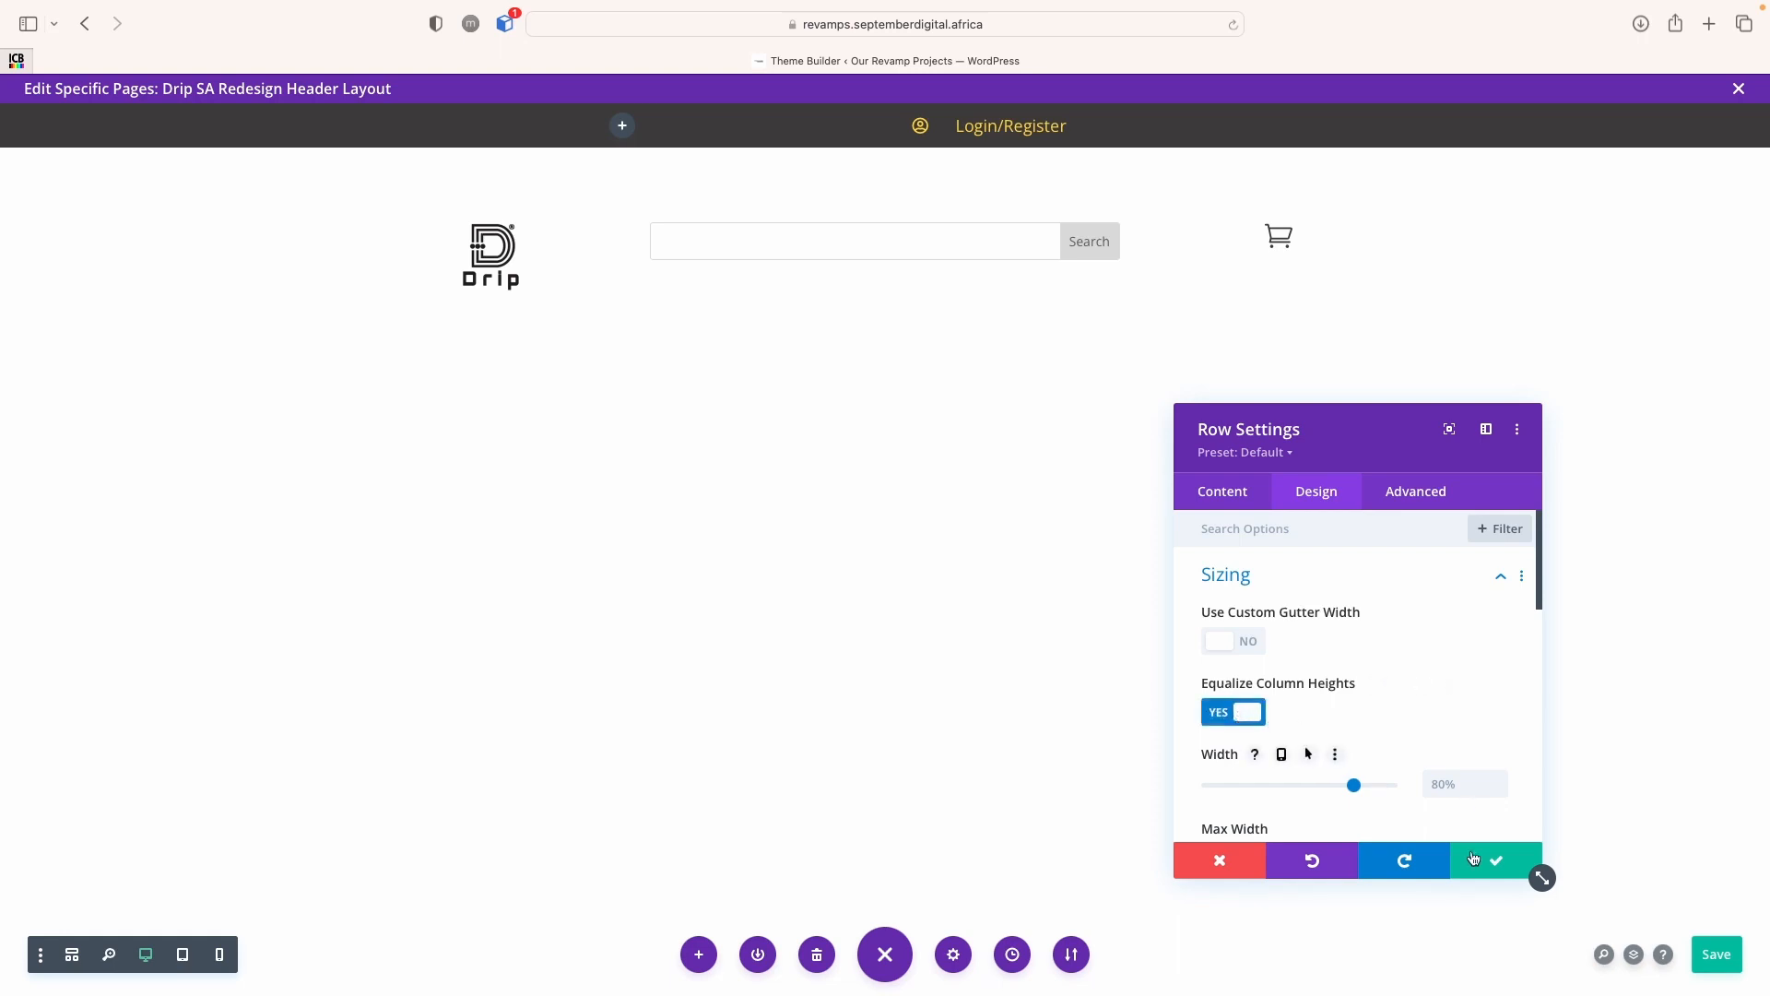
left_click(1505, 872)
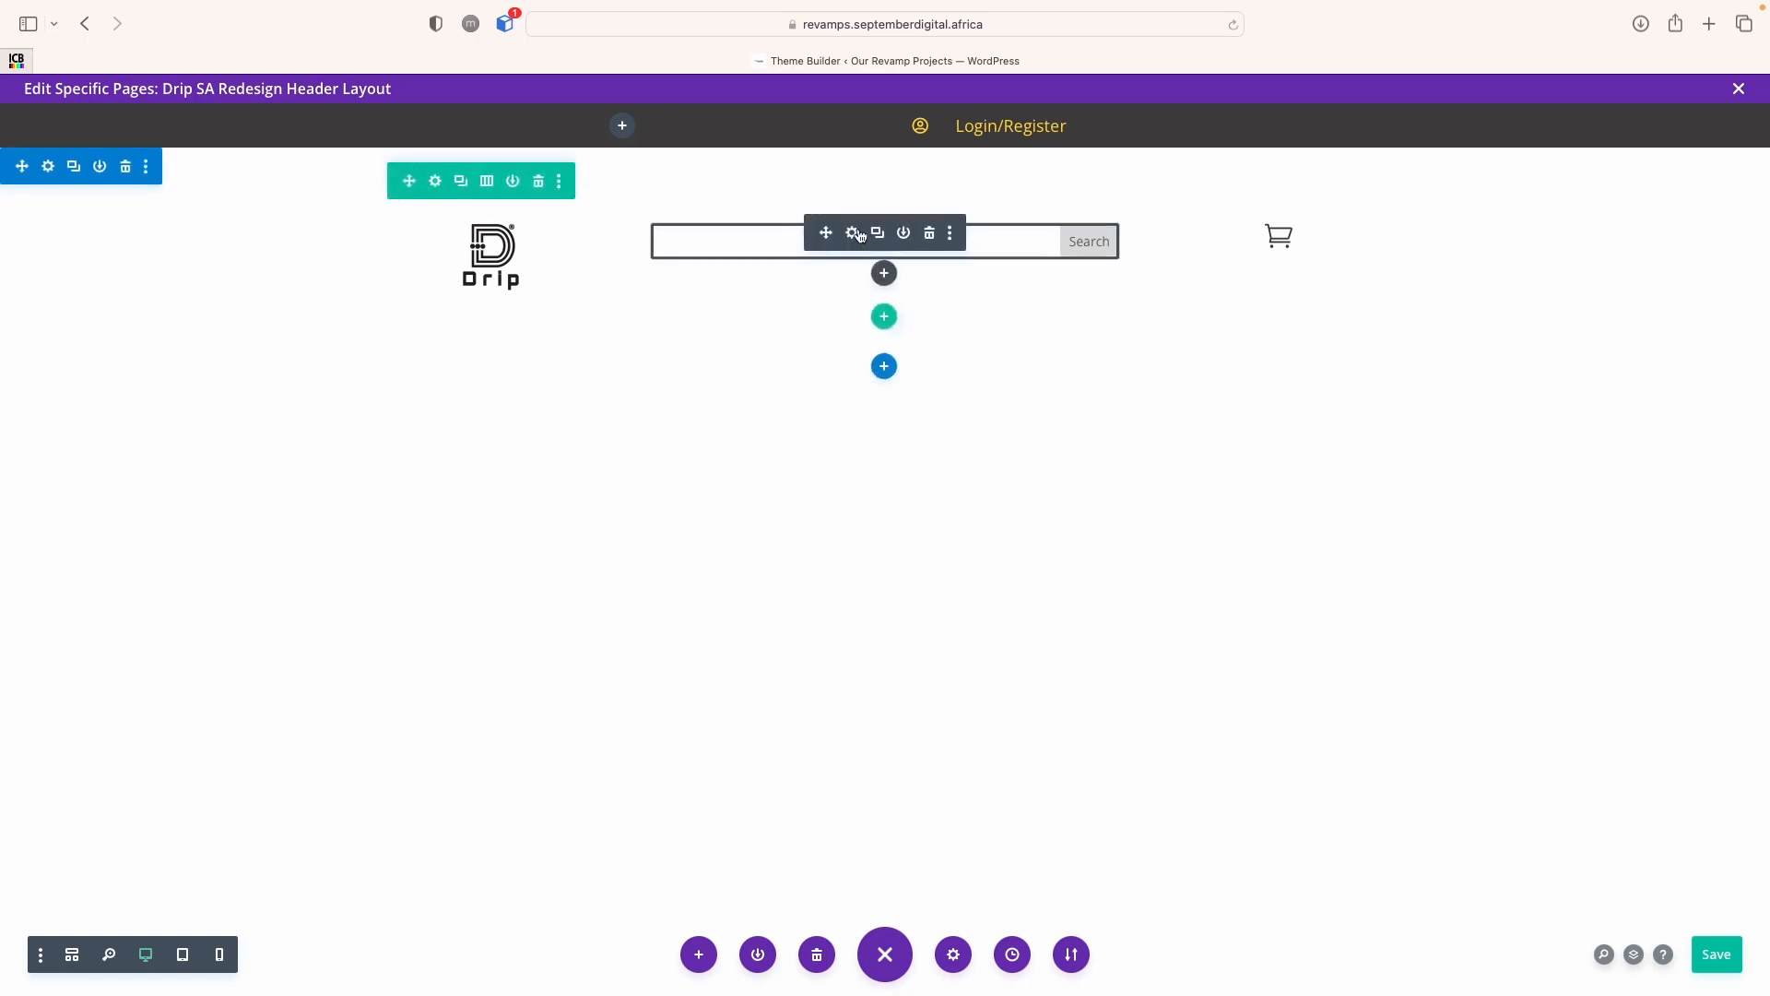
Give the Search module a top margin of 10 px and accept its settings
left_click(855, 236)
left_click(1315, 492)
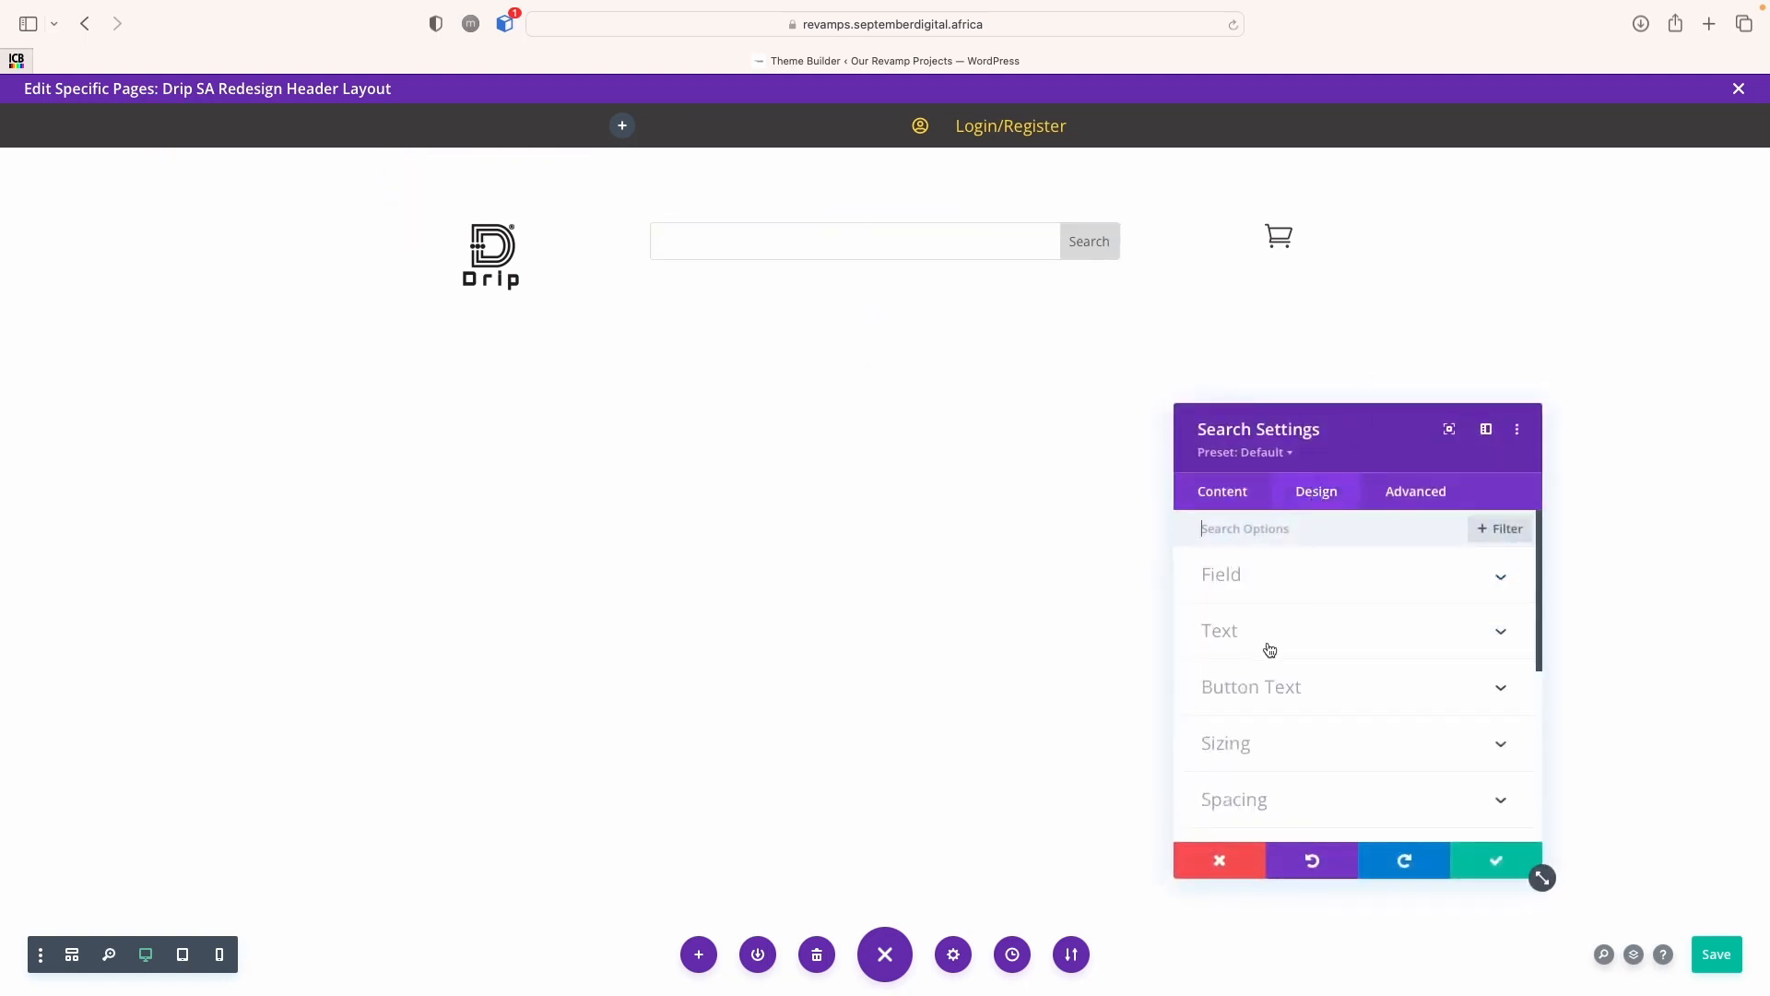
left_click(1246, 753)
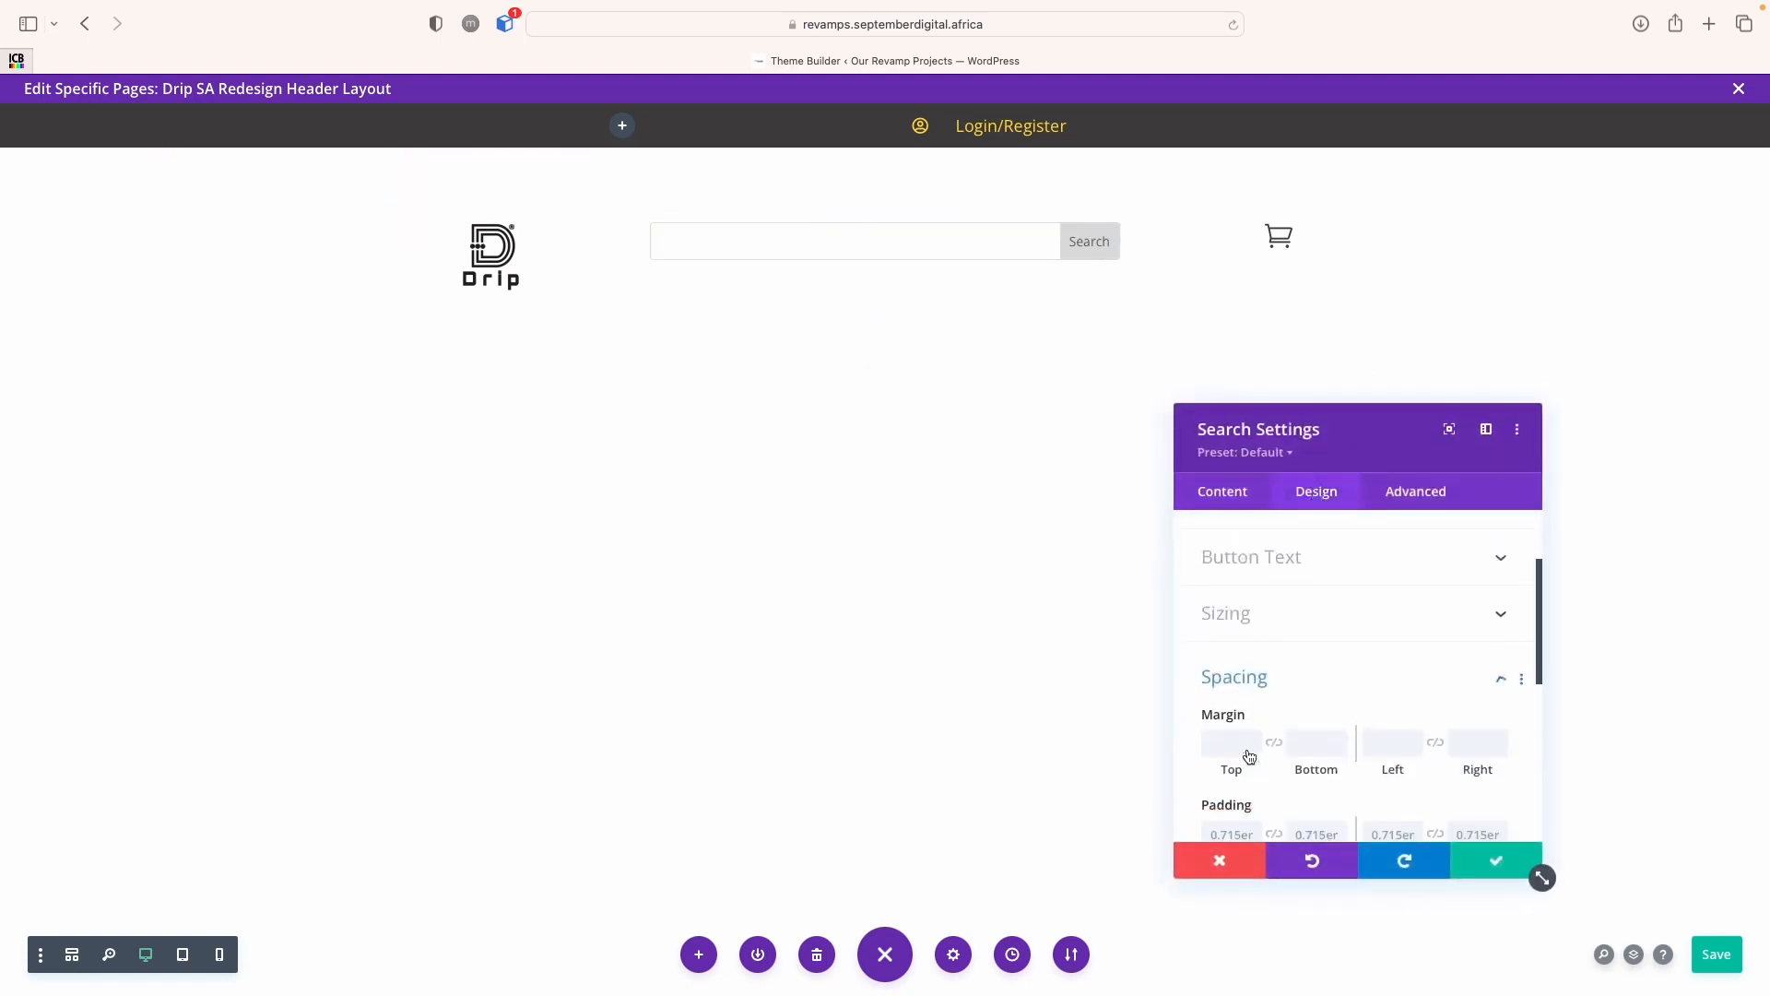
left_click_drag(1253, 605, 1252, 601)
left_click(1254, 610)
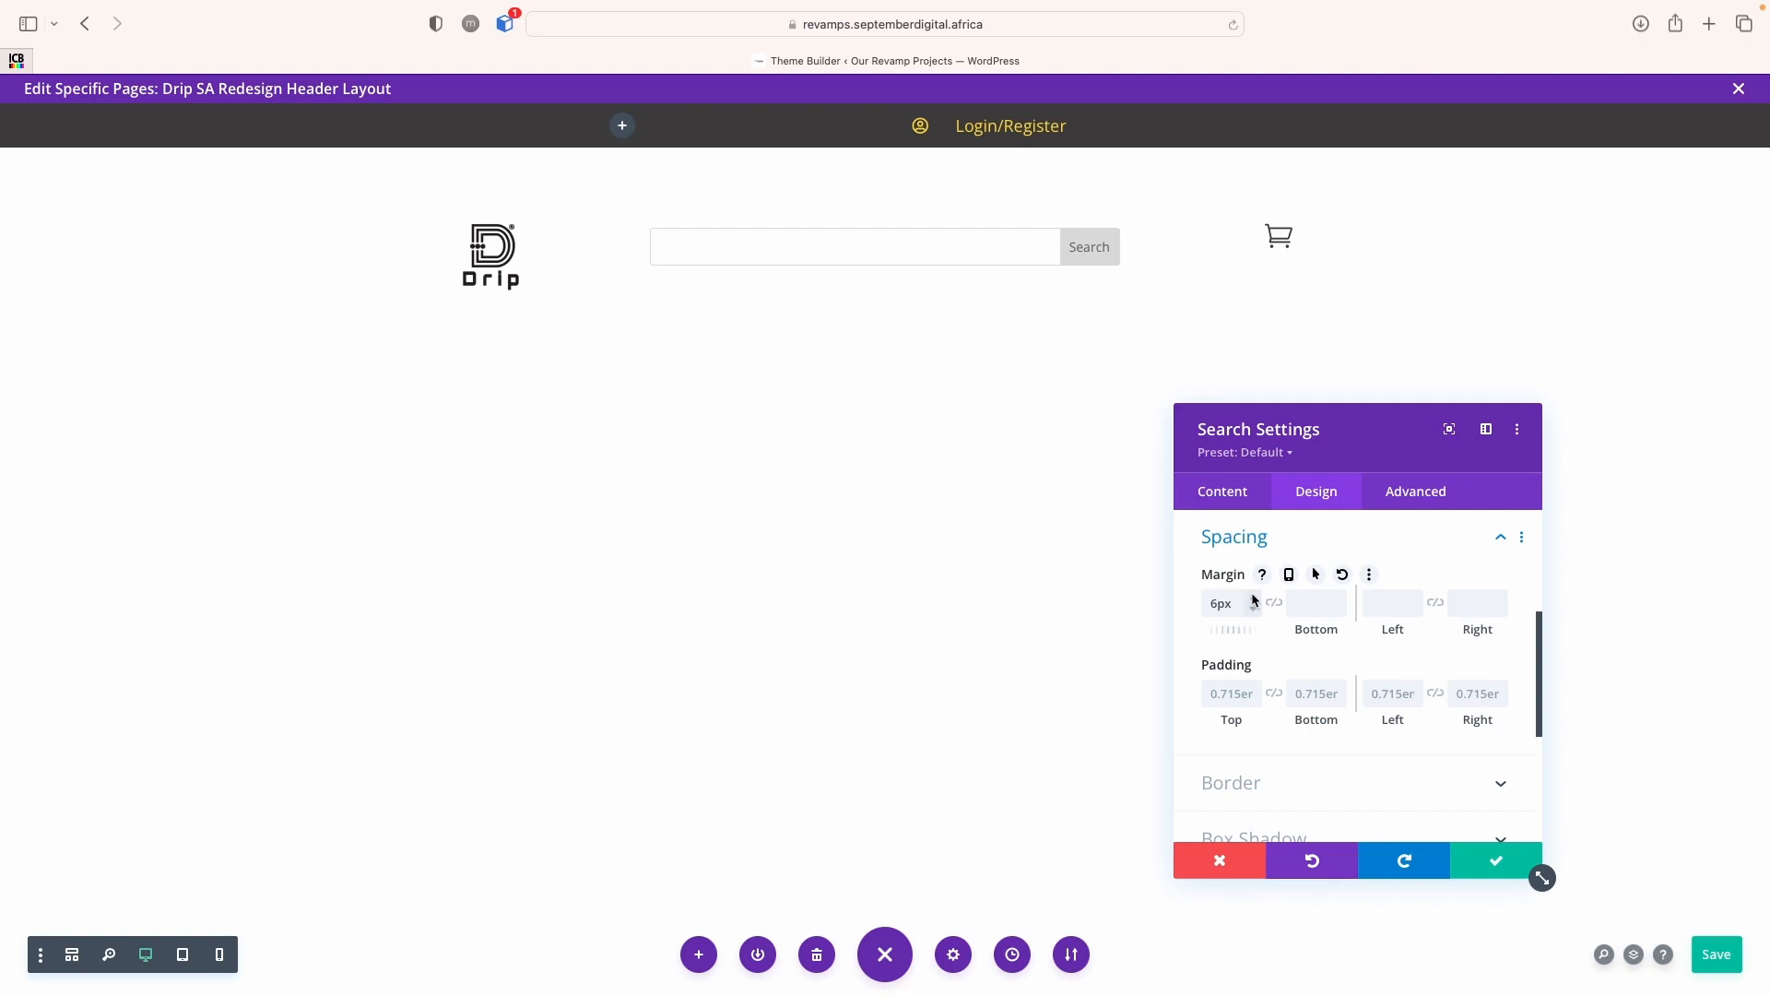
left_click(1253, 599)
left_click(1253, 599)
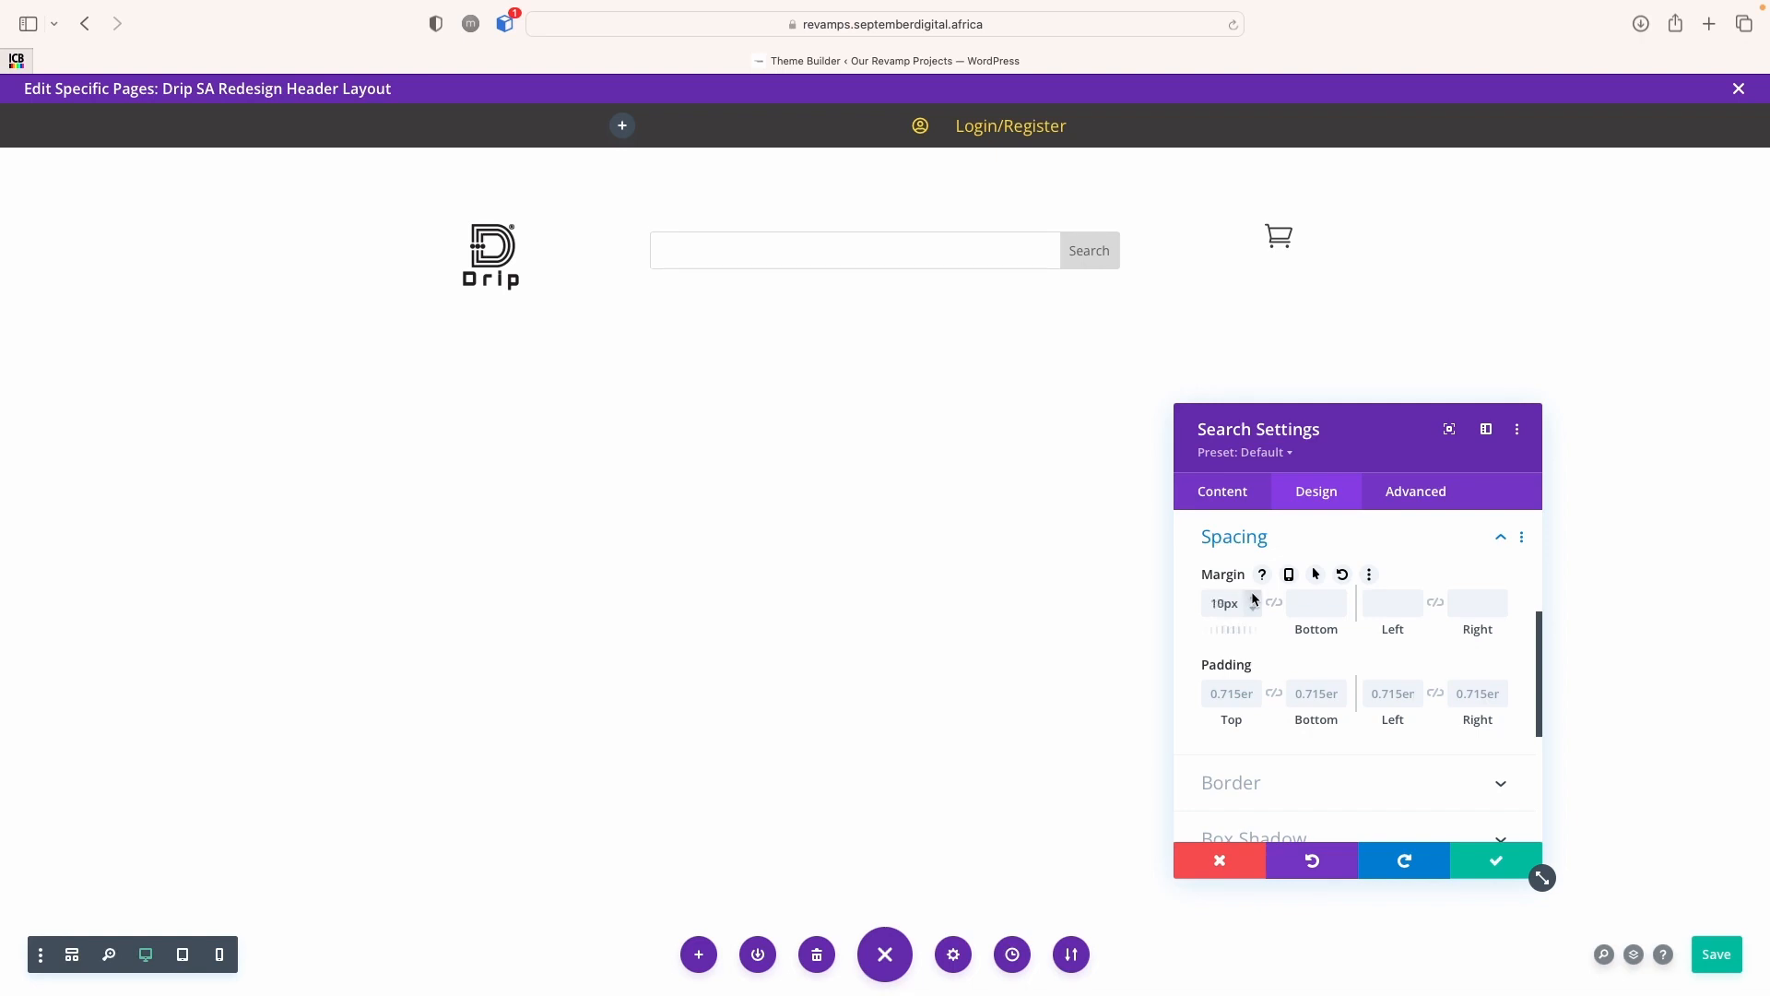
left_click(1495, 860)
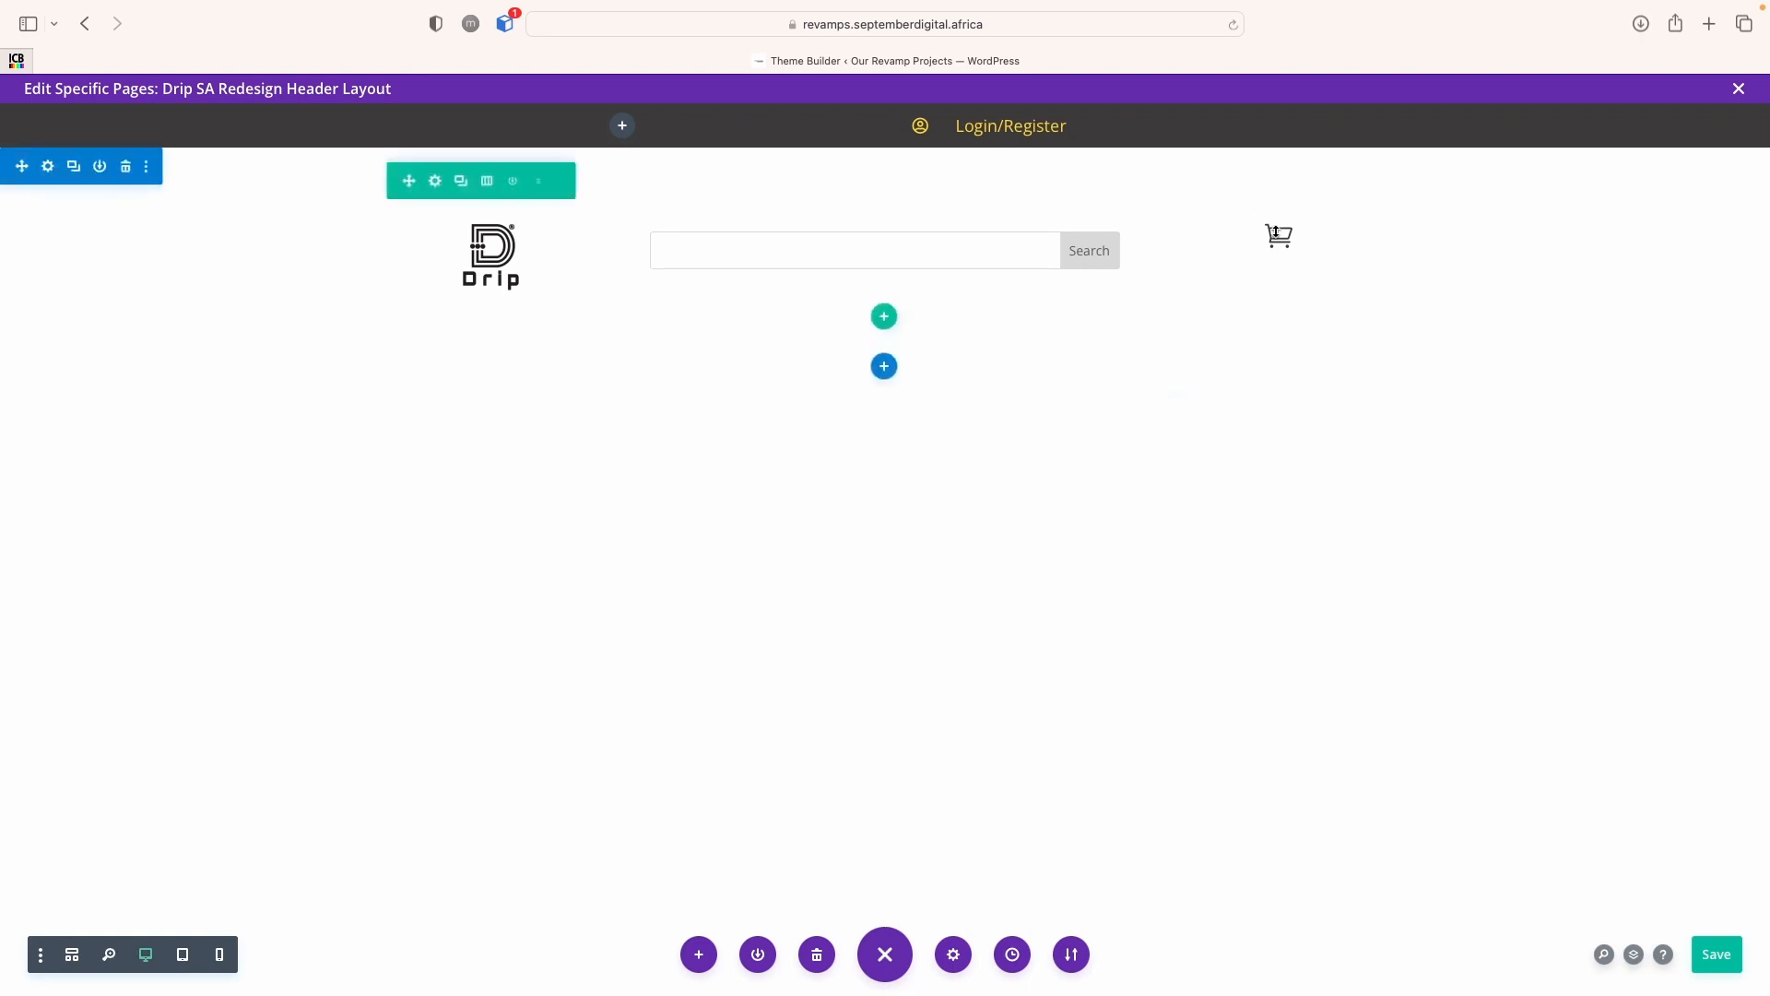
Give the cart icon a top margin of 15 px and accept the icon settings
left_click(1247, 232)
left_click(1313, 491)
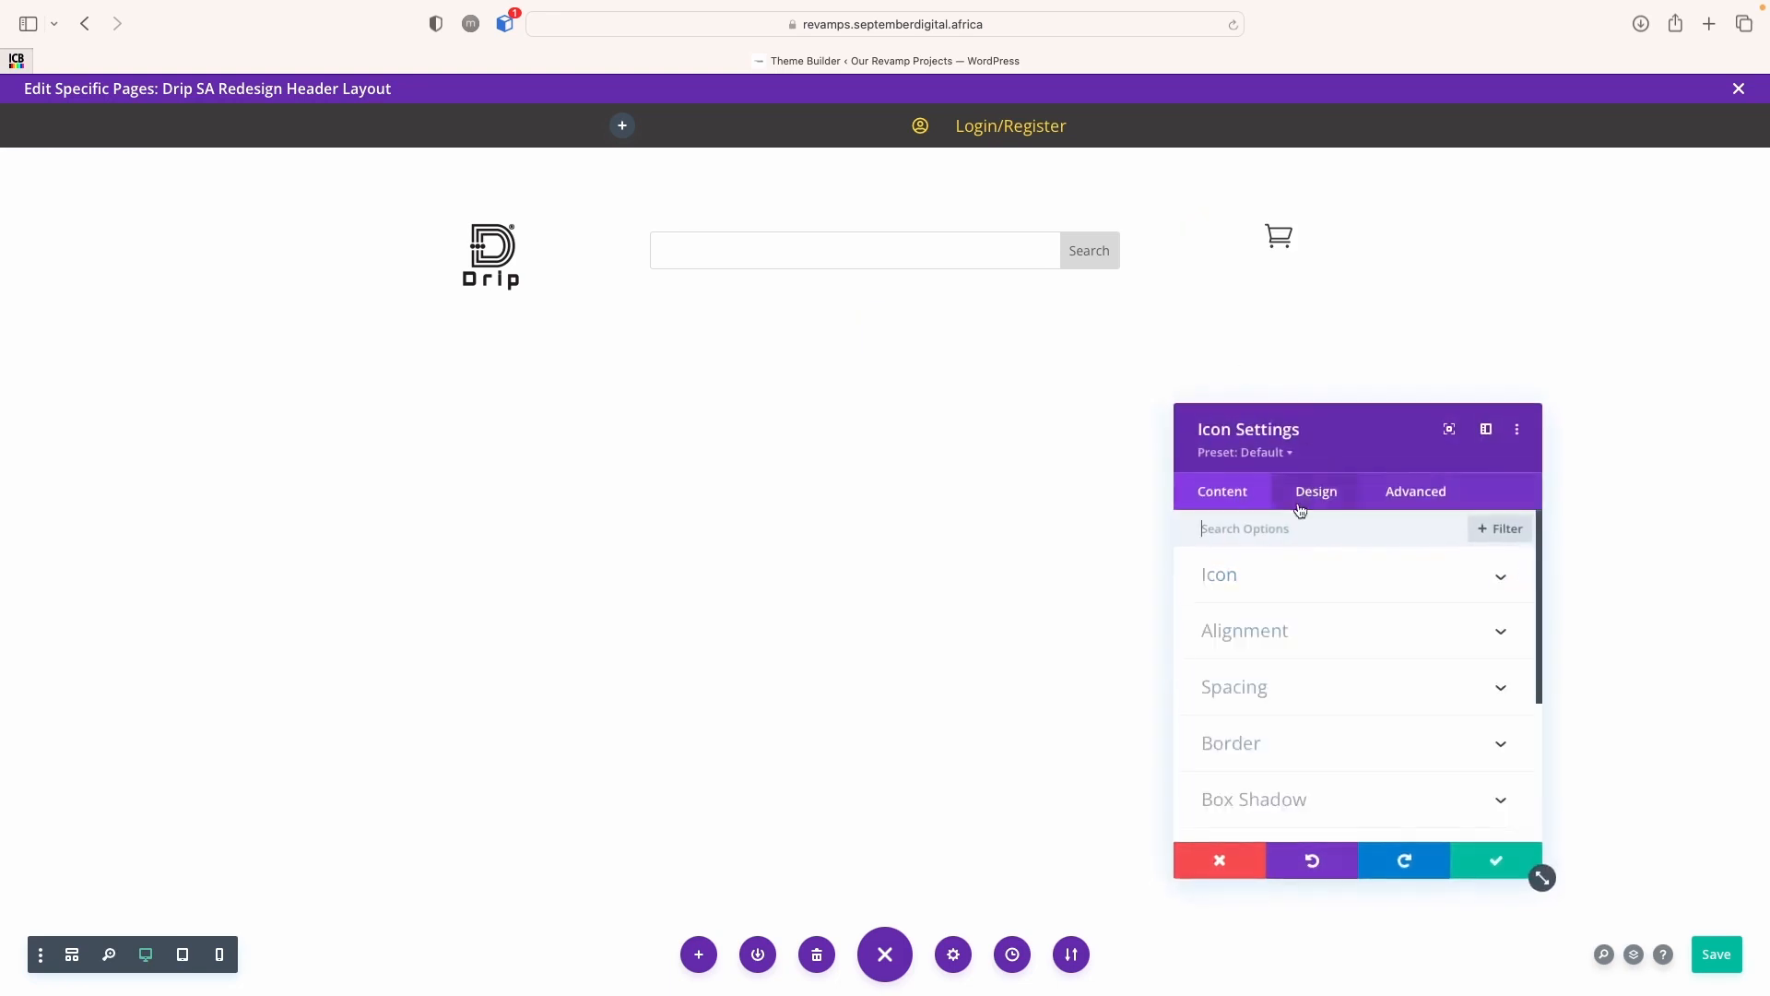
left_click(1308, 700)
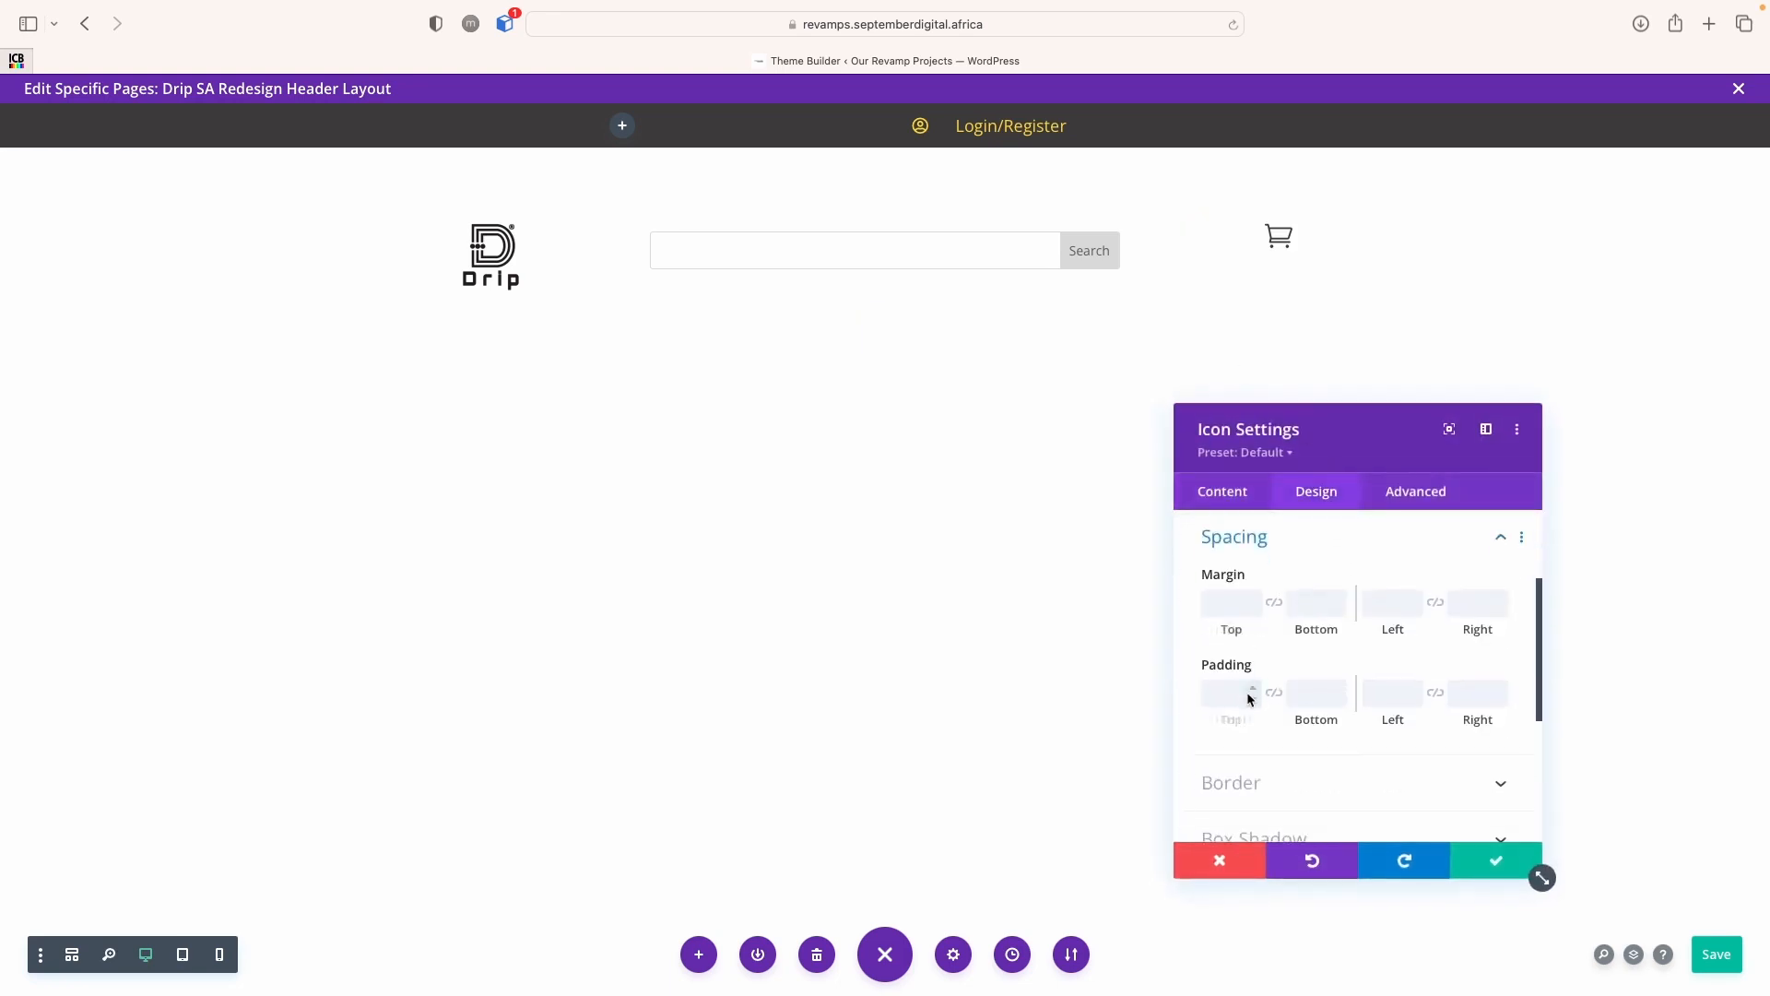
left_click(1252, 599)
left_click(1251, 598)
left_click(1252, 598)
left_click(1252, 599)
left_click(1252, 598)
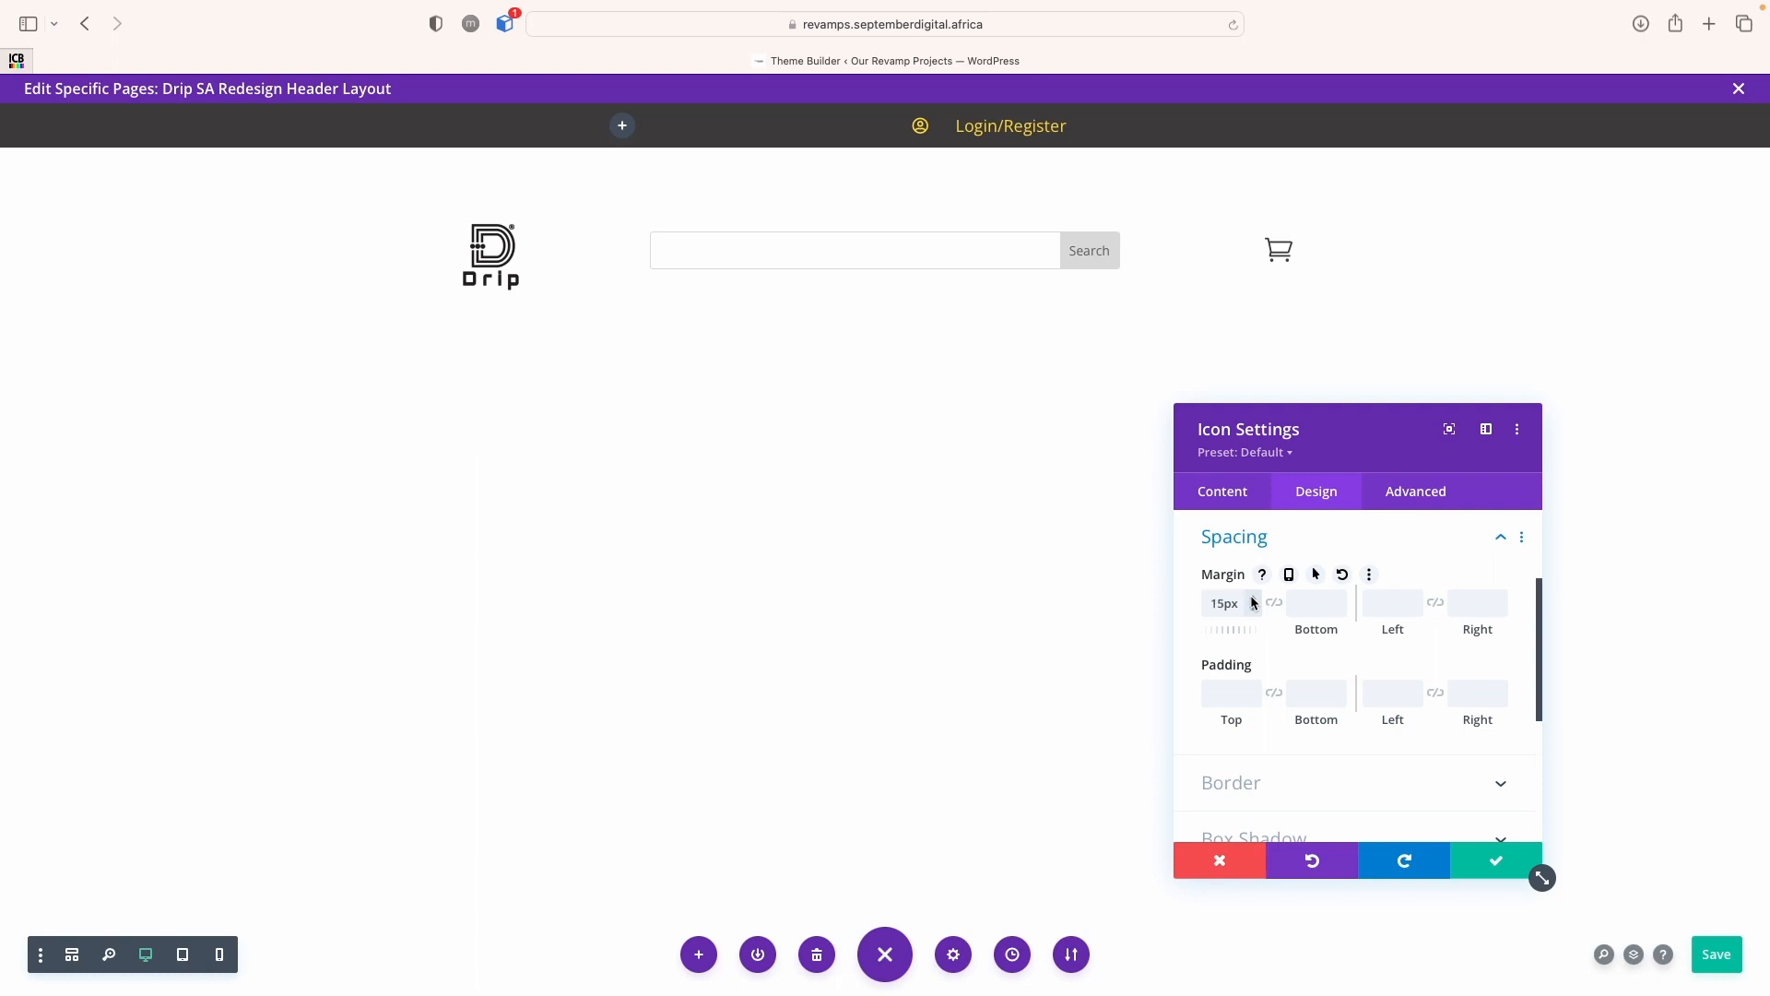
left_click(1482, 862)
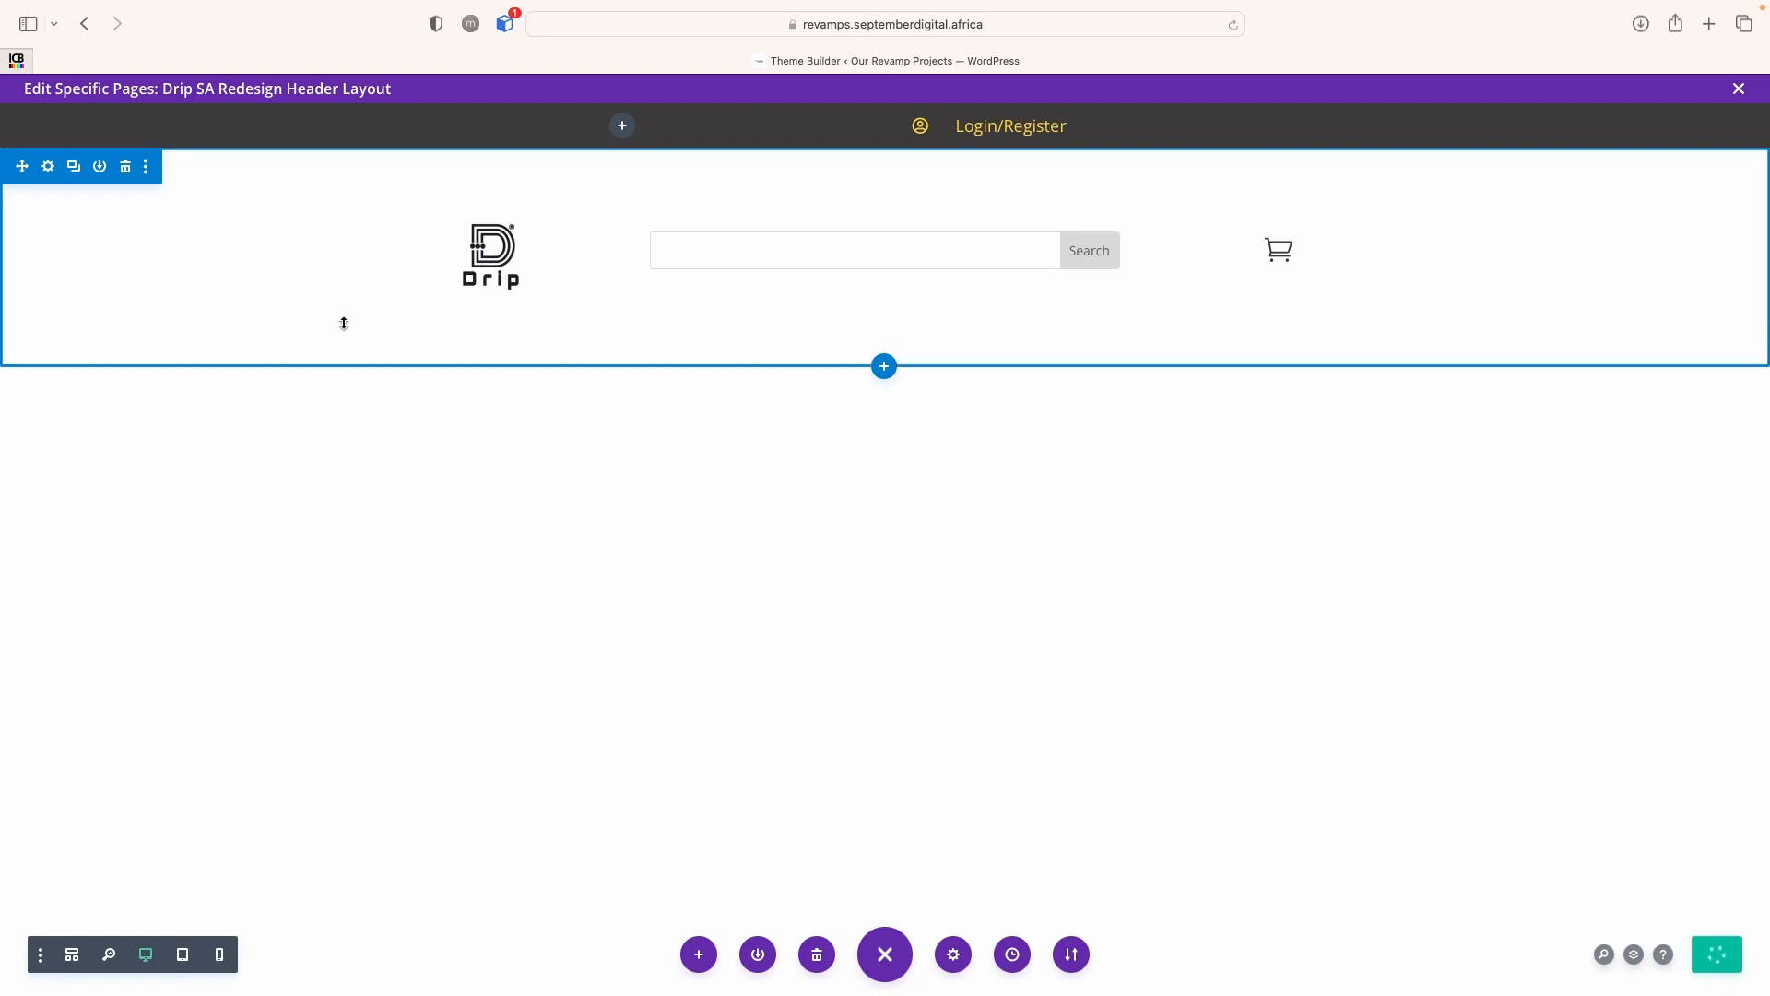
Set linked top and bottom padding of 5 px on the section holding the logo, search and cart, and accept it
left_click(51, 171)
left_click(1320, 491)
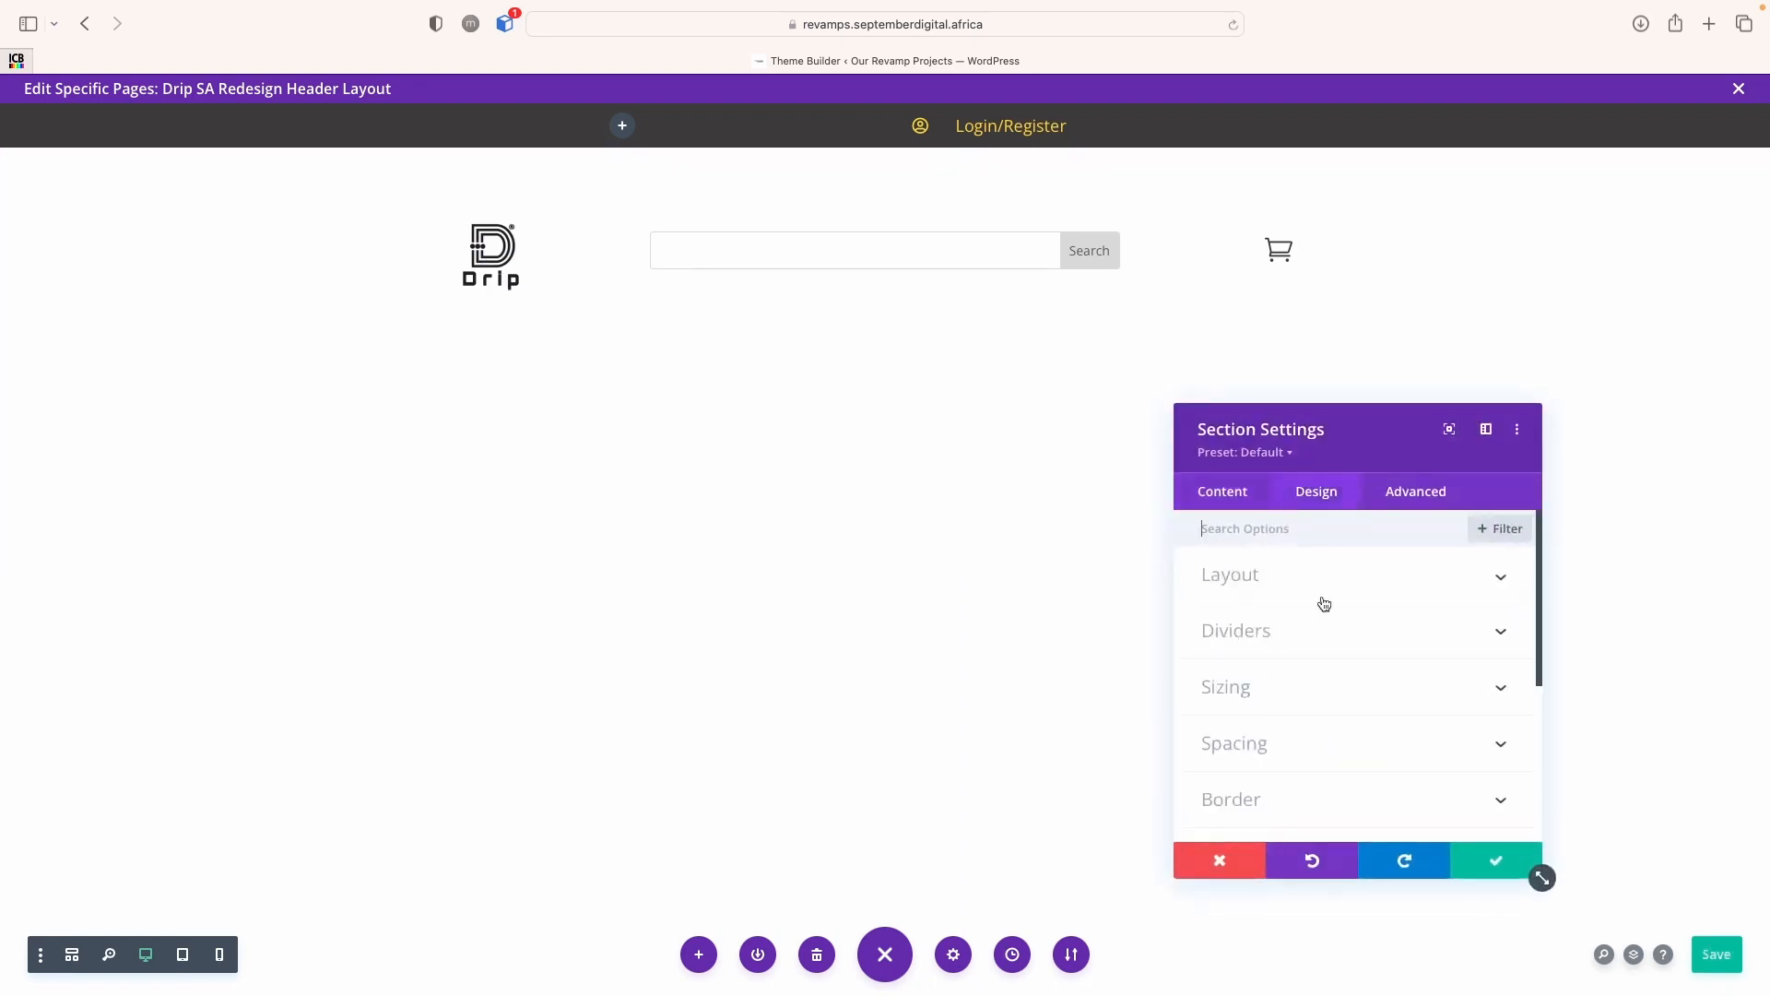
left_click(1264, 756)
left_click(1275, 695)
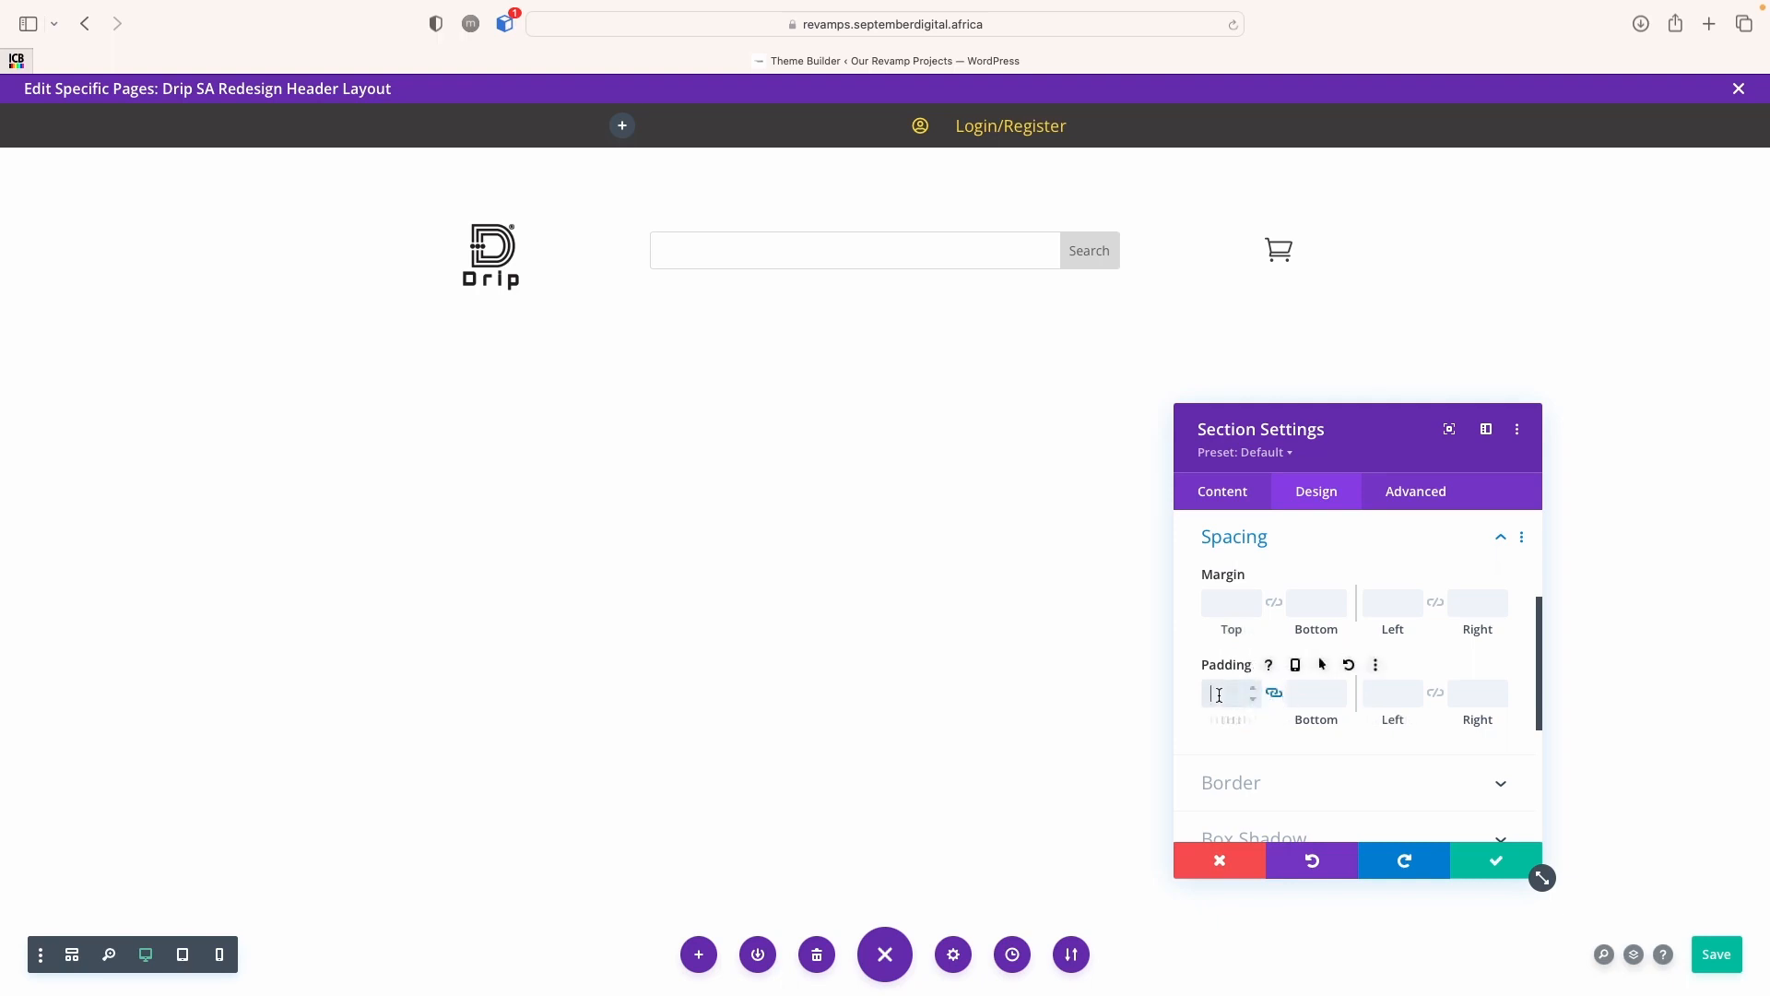
left_click(1192, 744)
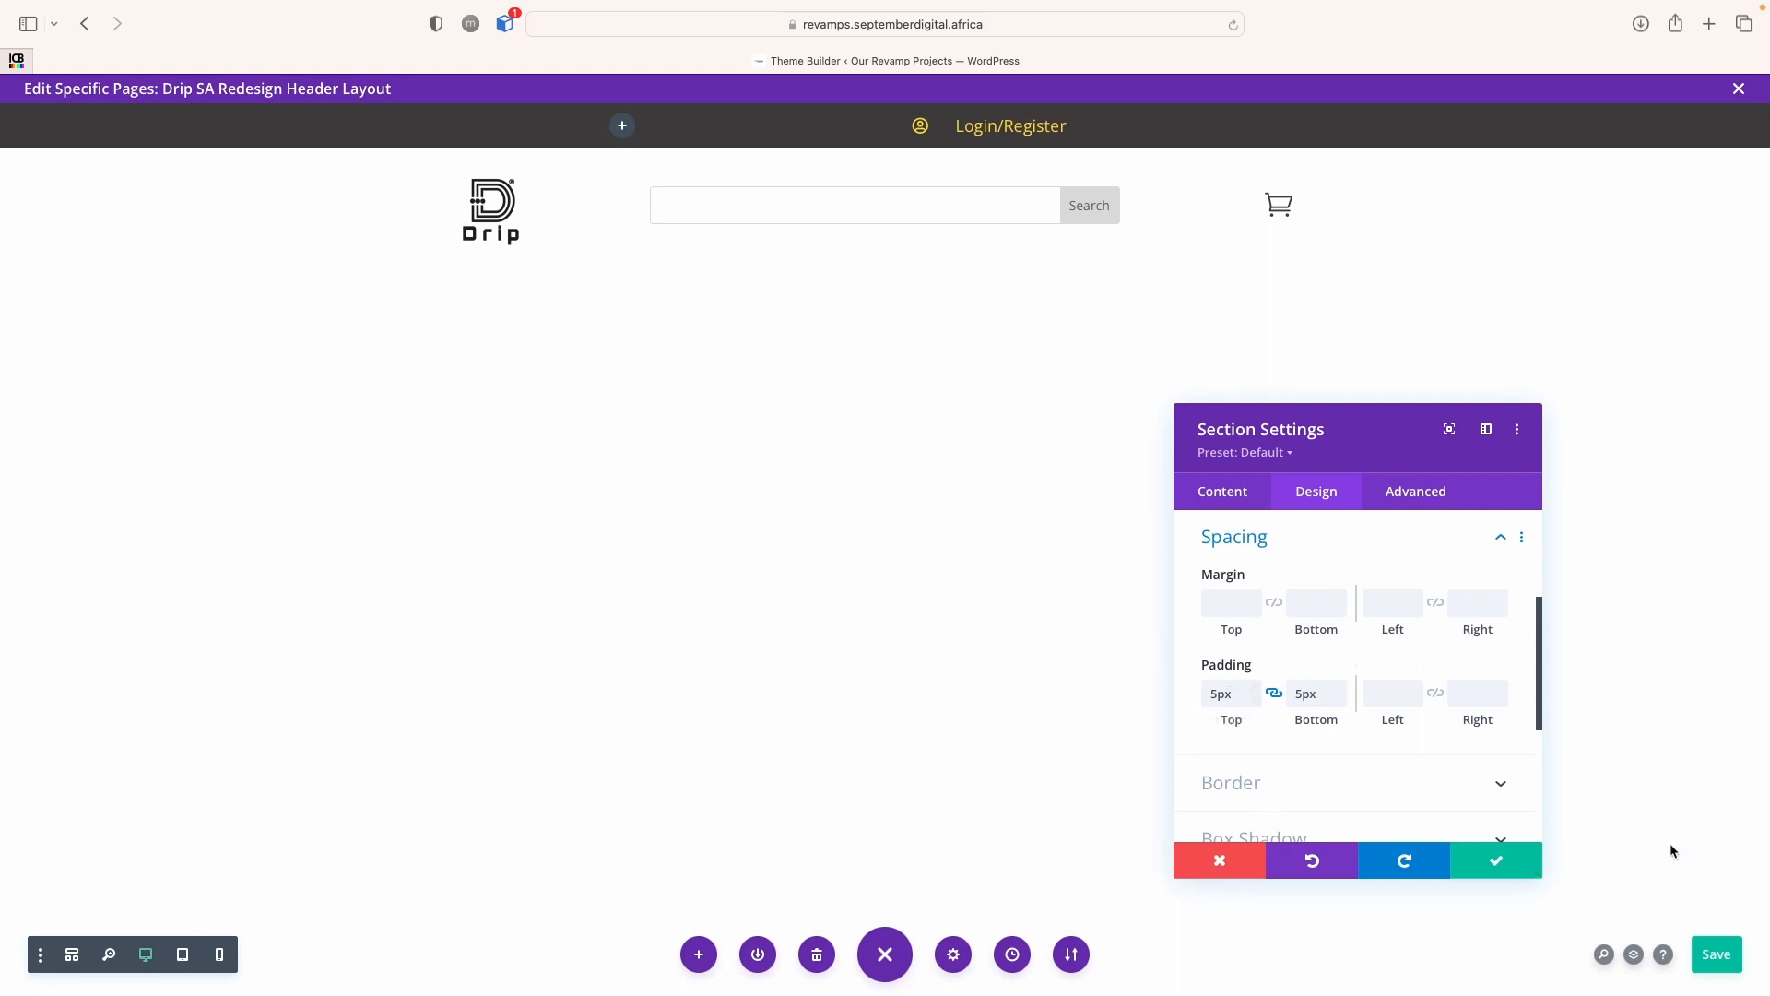
left_click(1483, 863)
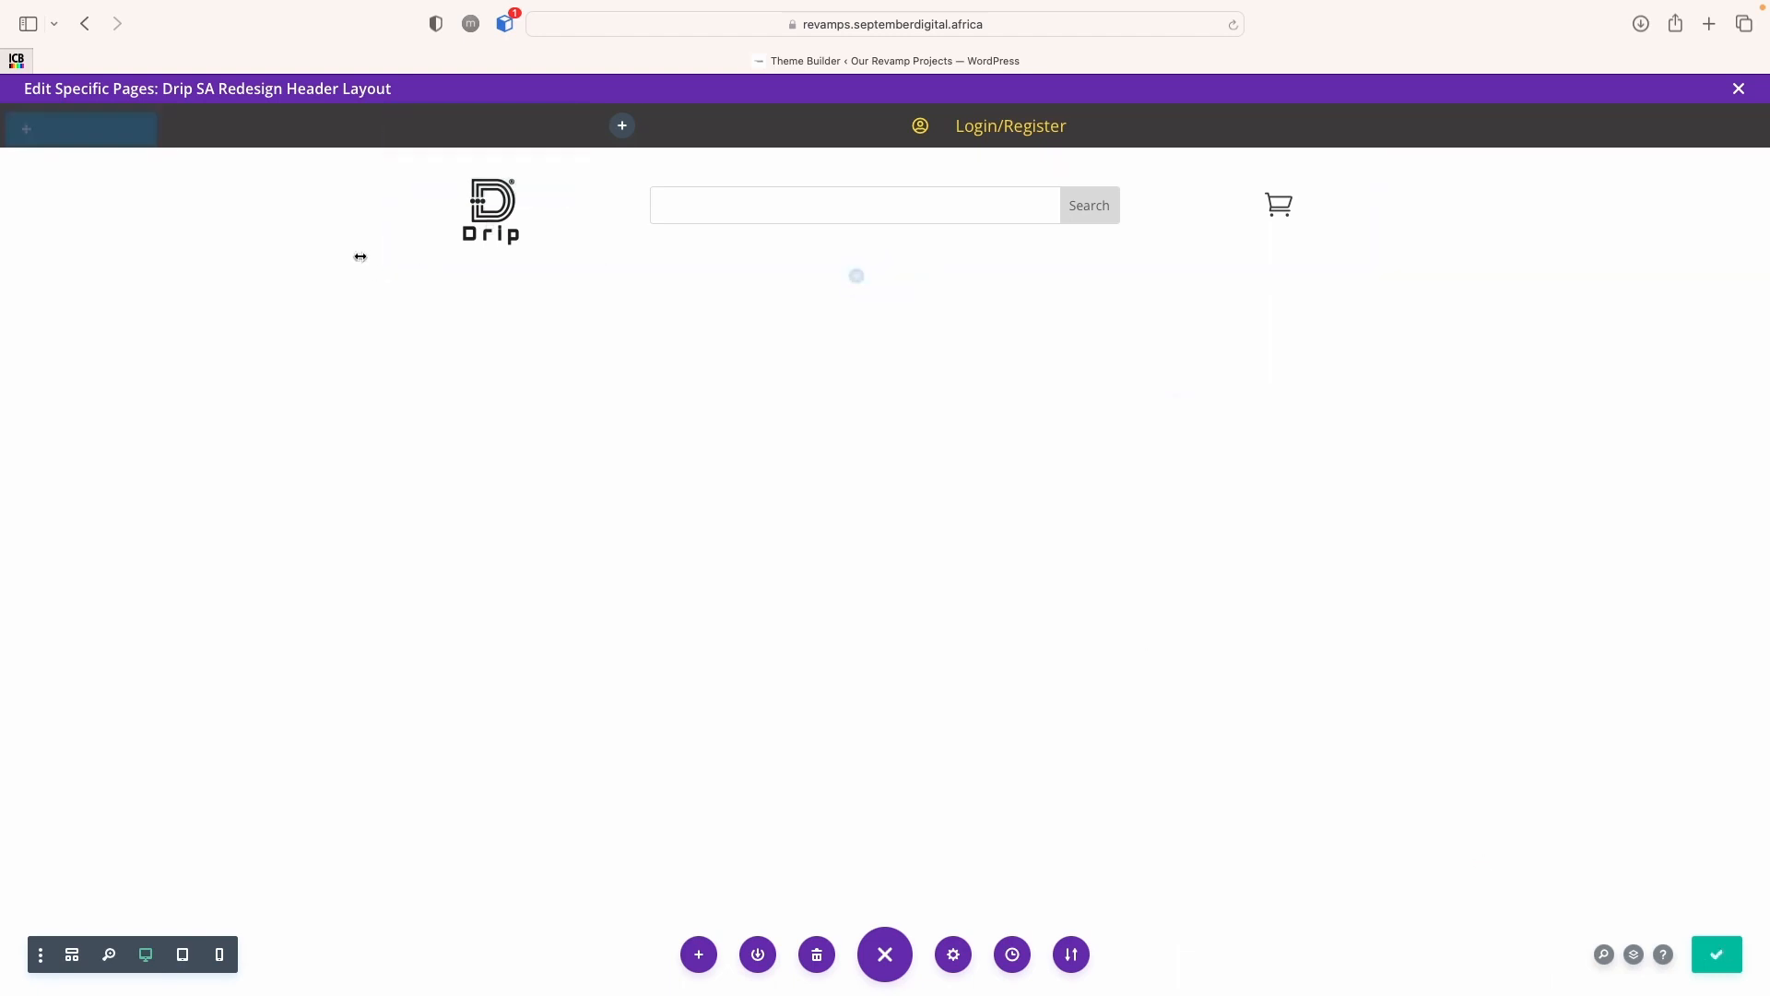
Try to adjust the linked top and bottom padding of the header row
mouse_move(565, 267)
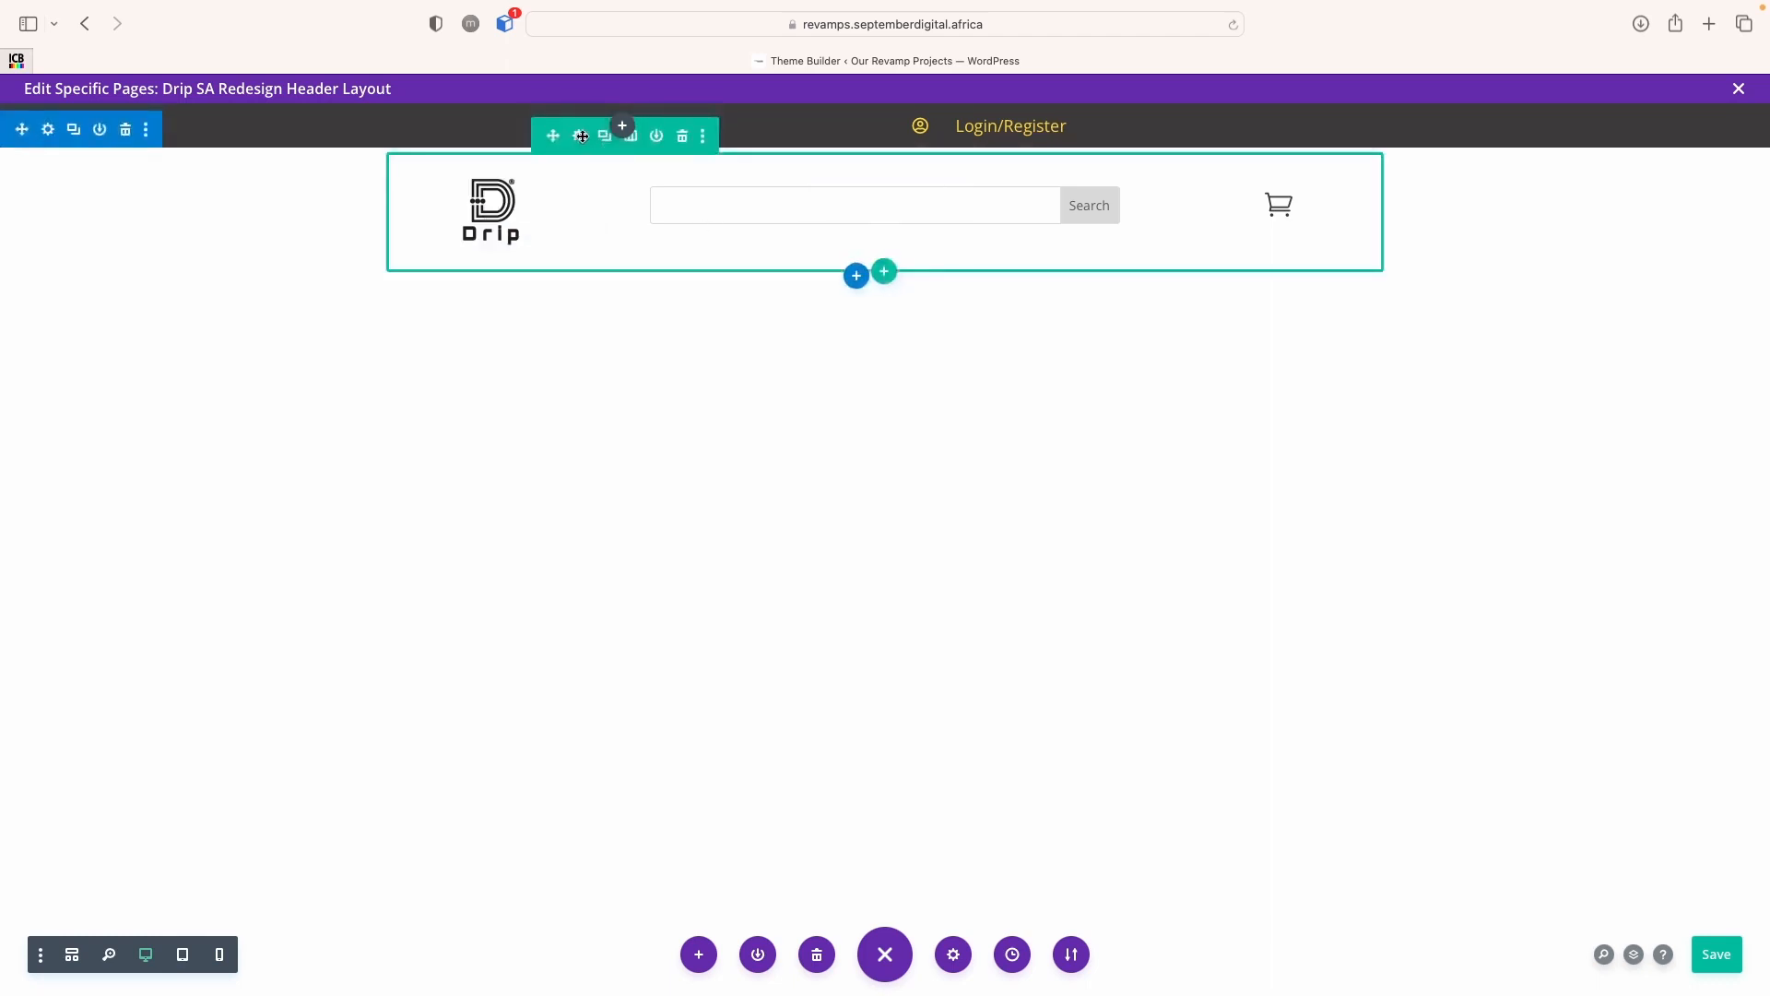
left_click(582, 136)
left_click(1309, 492)
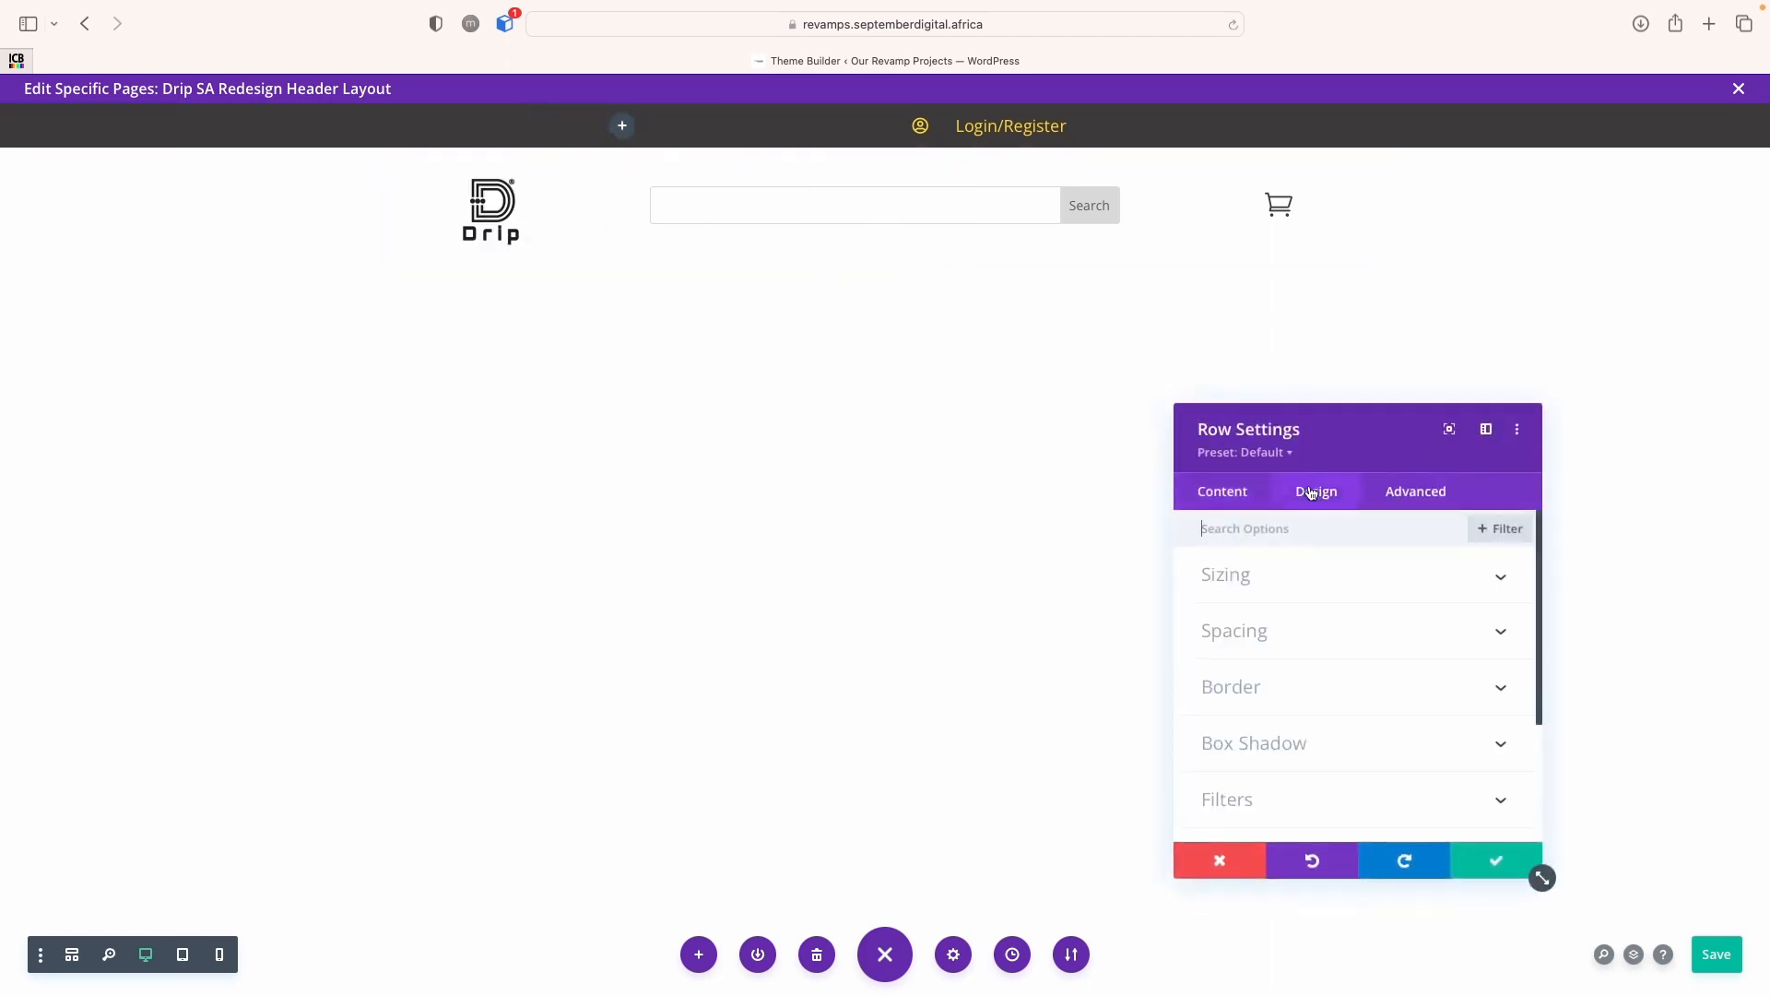
left_click(1283, 645)
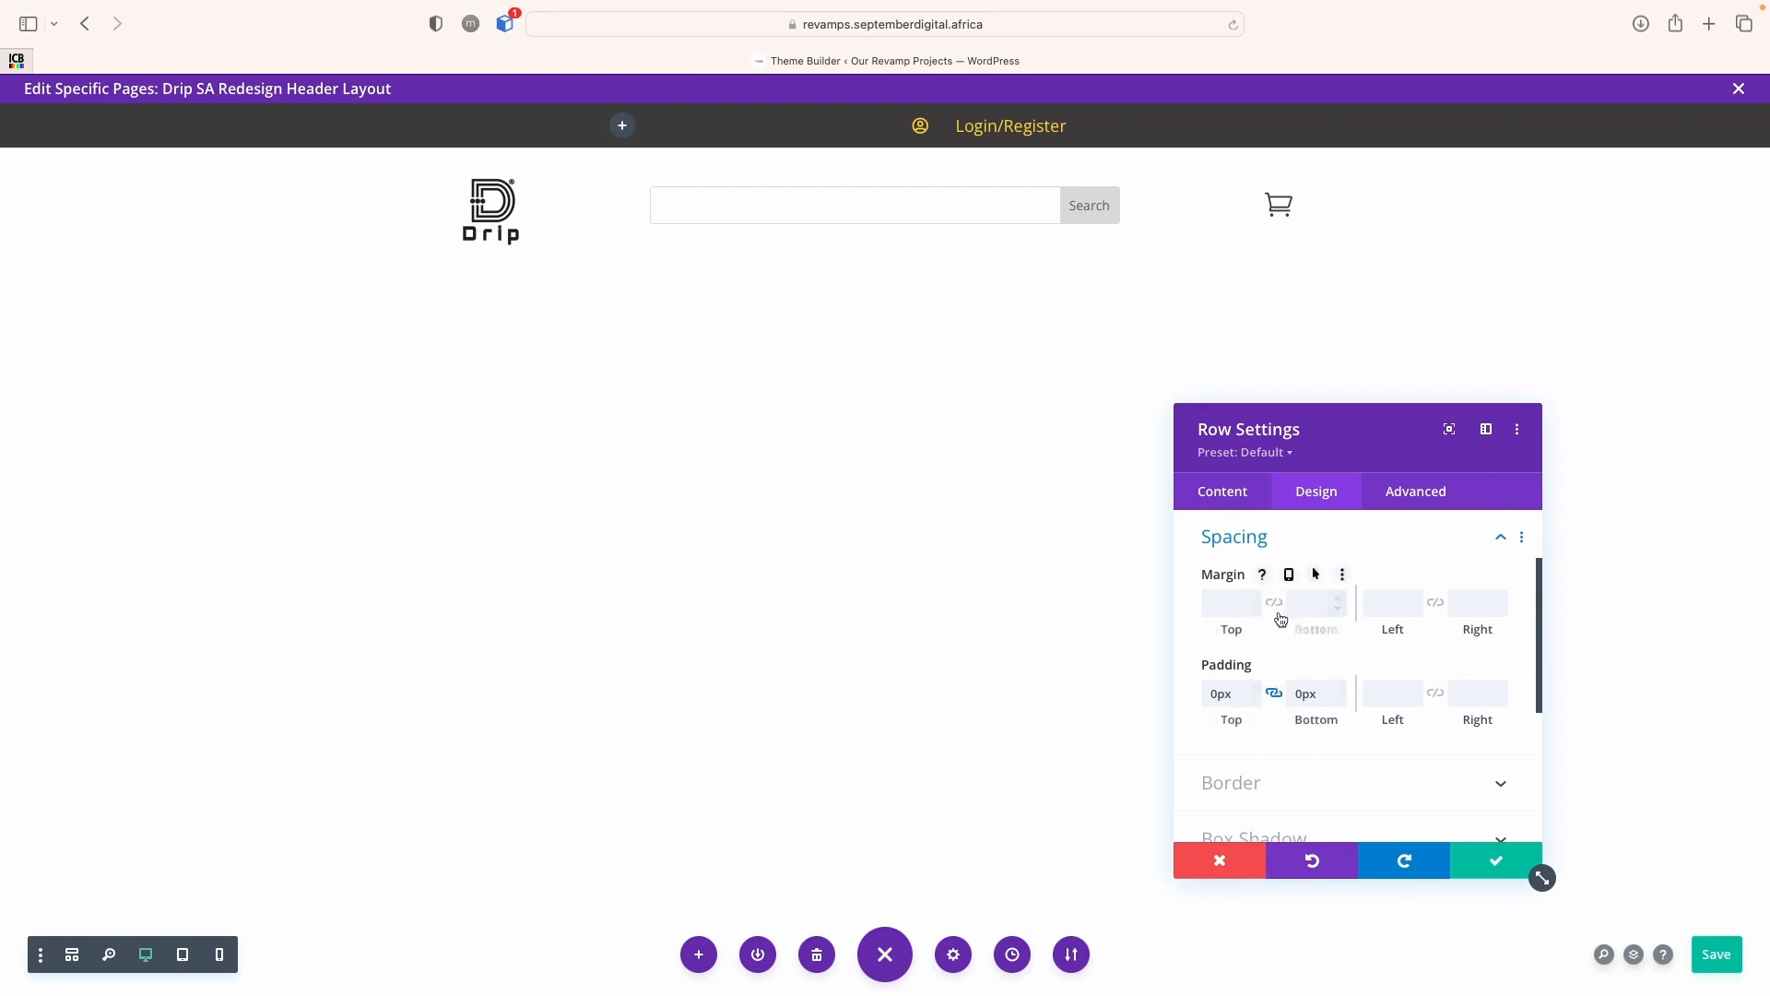
left_click(1252, 687)
left_click(1252, 688)
left_click(1252, 688)
left_click(1251, 702)
left_click(1251, 702)
left_click(1251, 702)
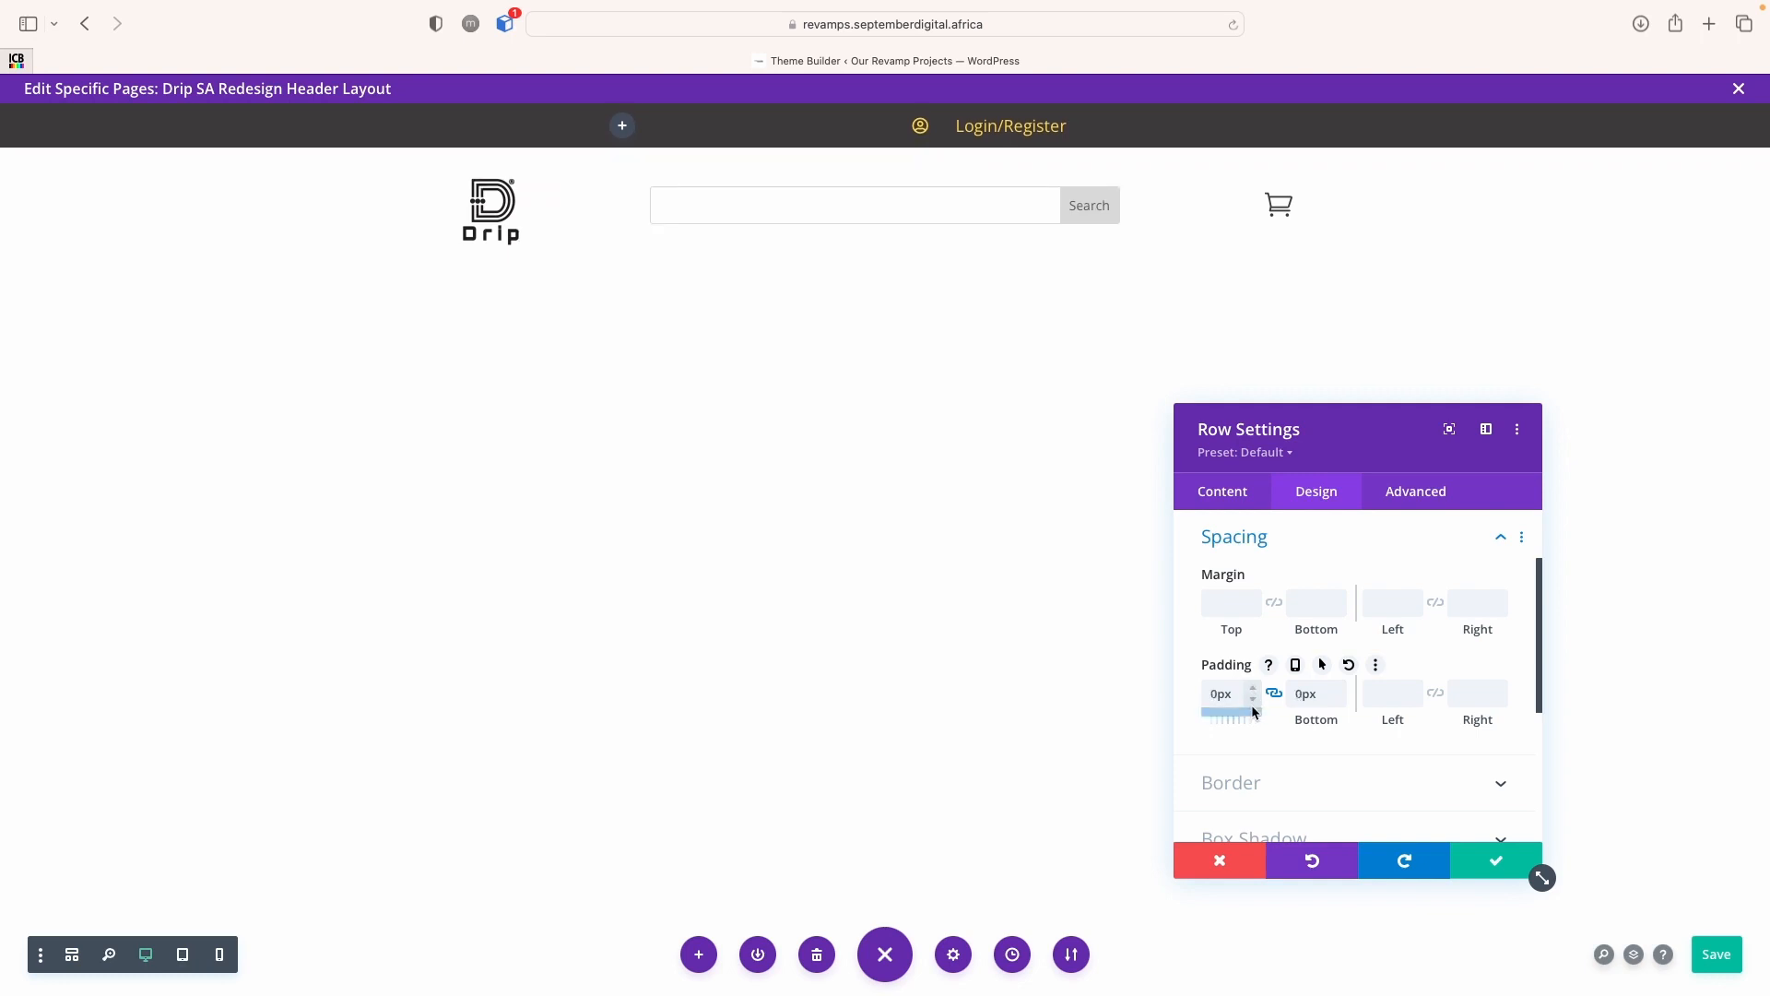
left_click(1486, 861)
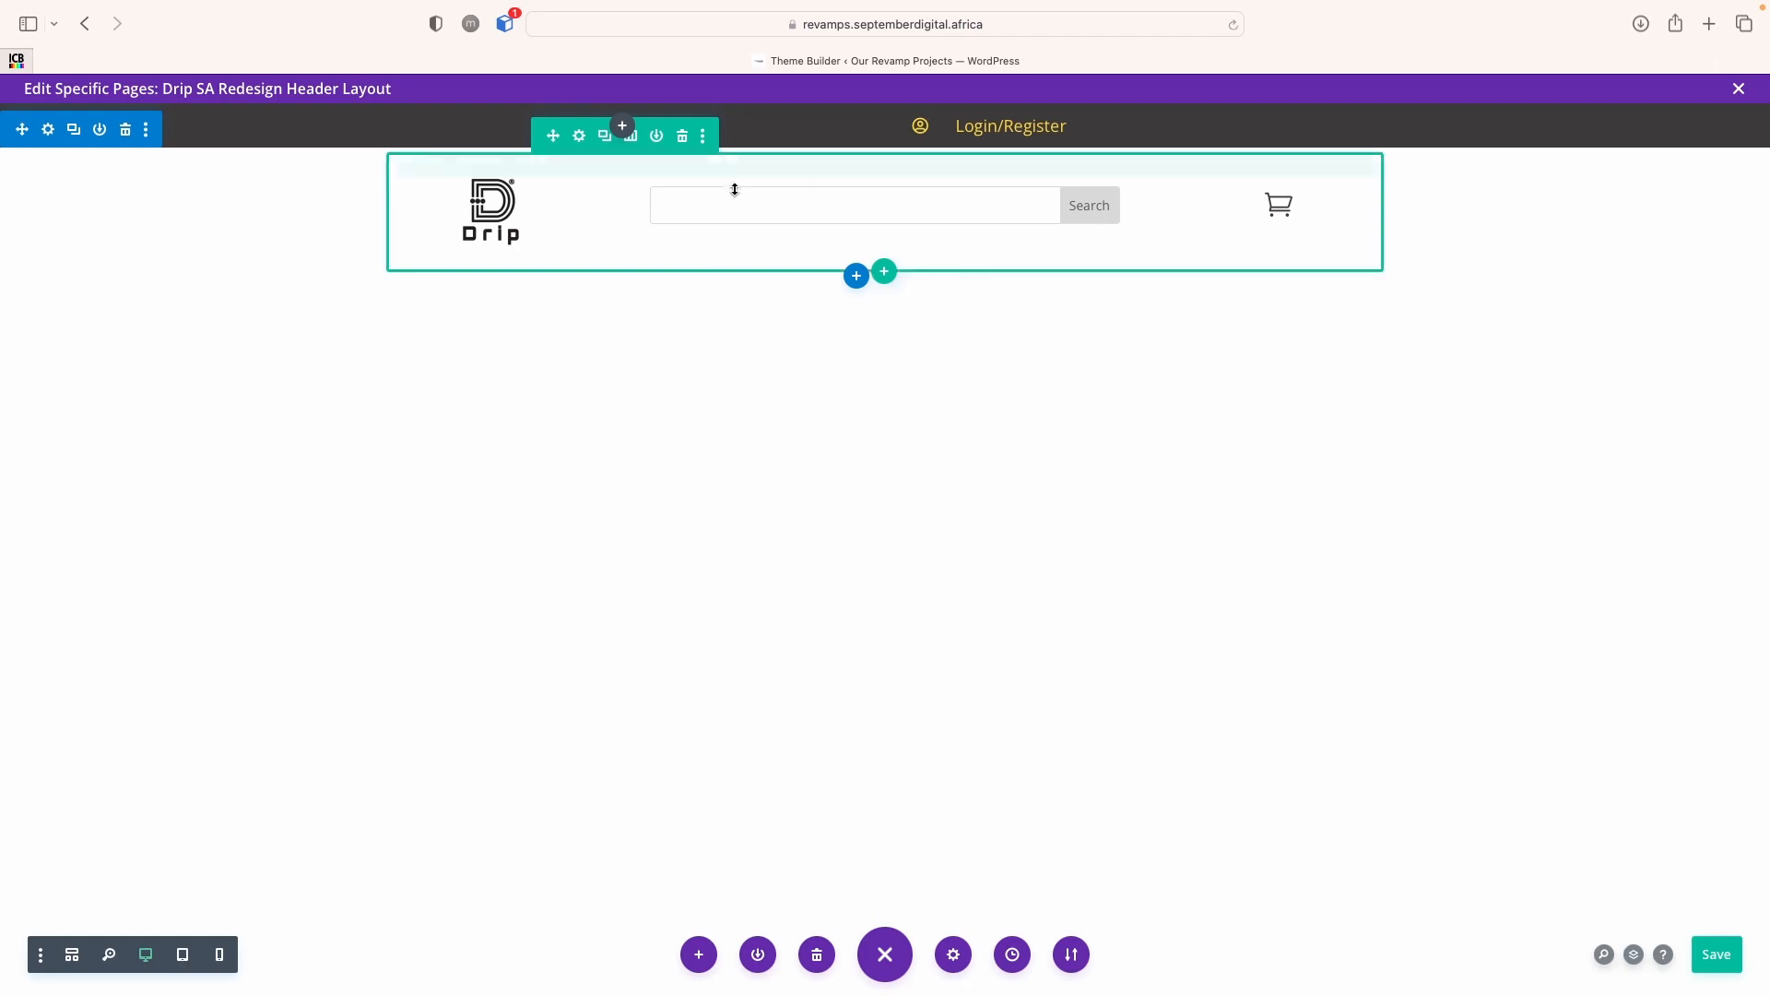
Link the top and bottom padding of the logo, search and cart row, set it to 9 px and accept the row settings
double_click(640, 269)
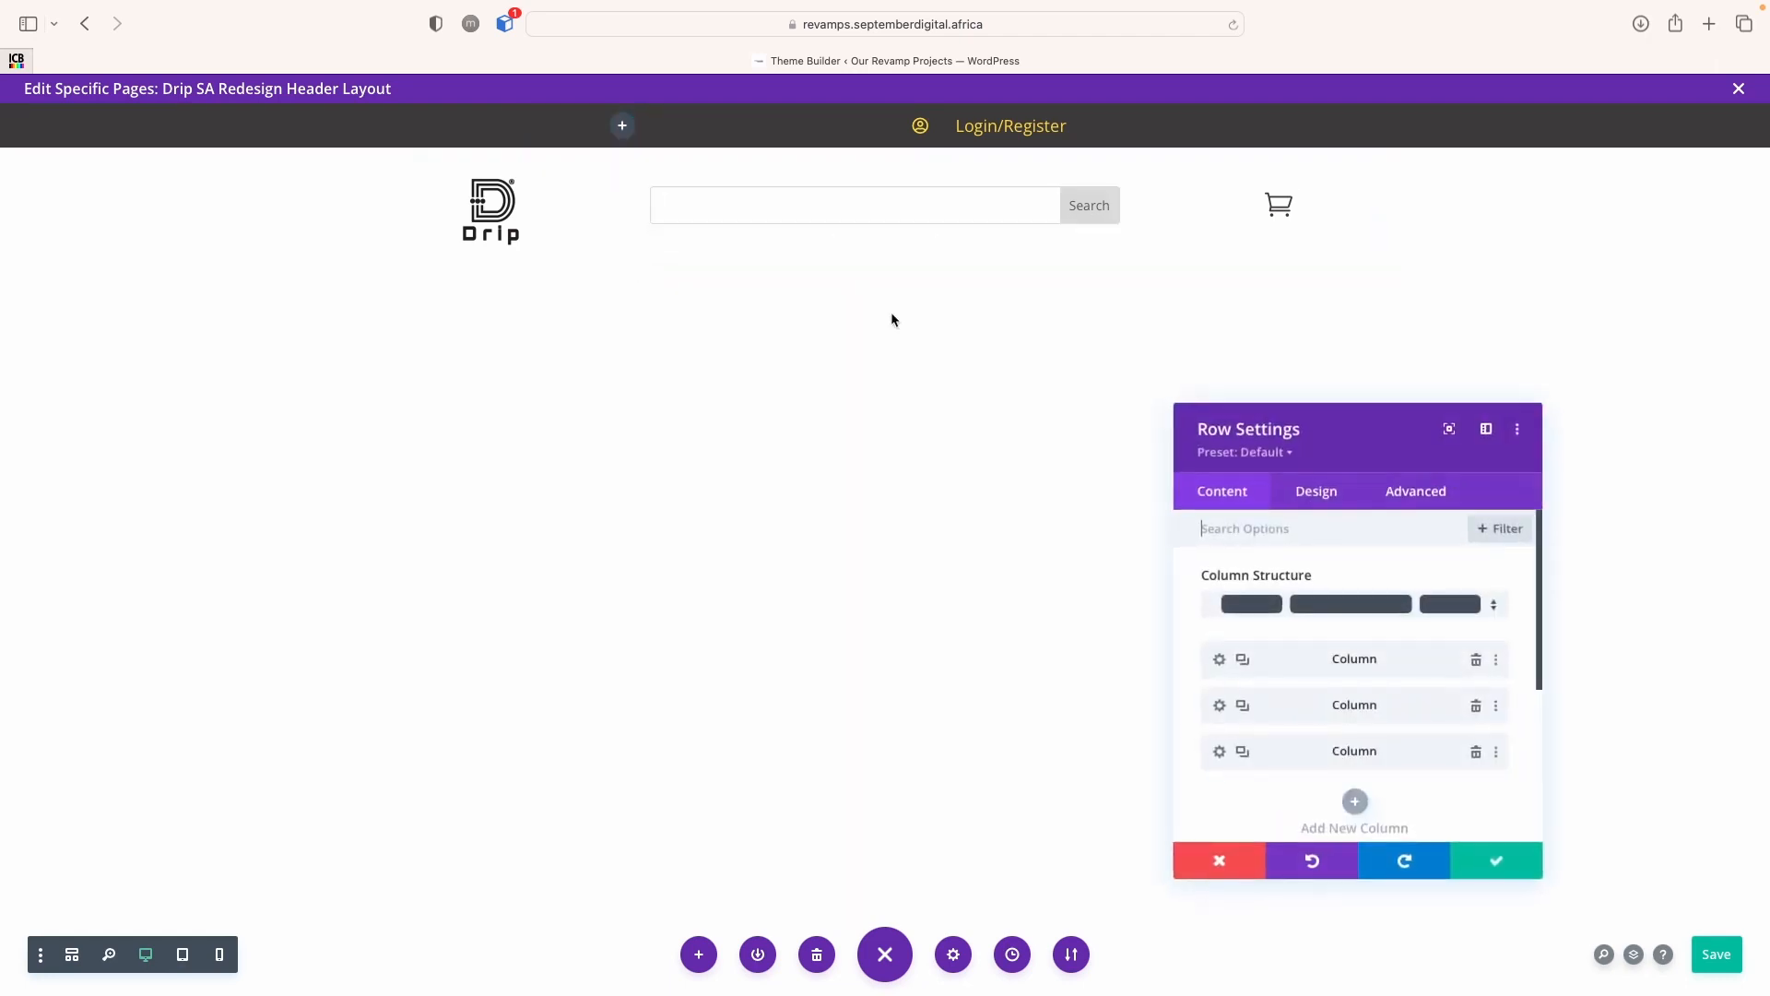
left_click(1318, 491)
left_click(1300, 632)
scroll(1275, 701, "down", 2)
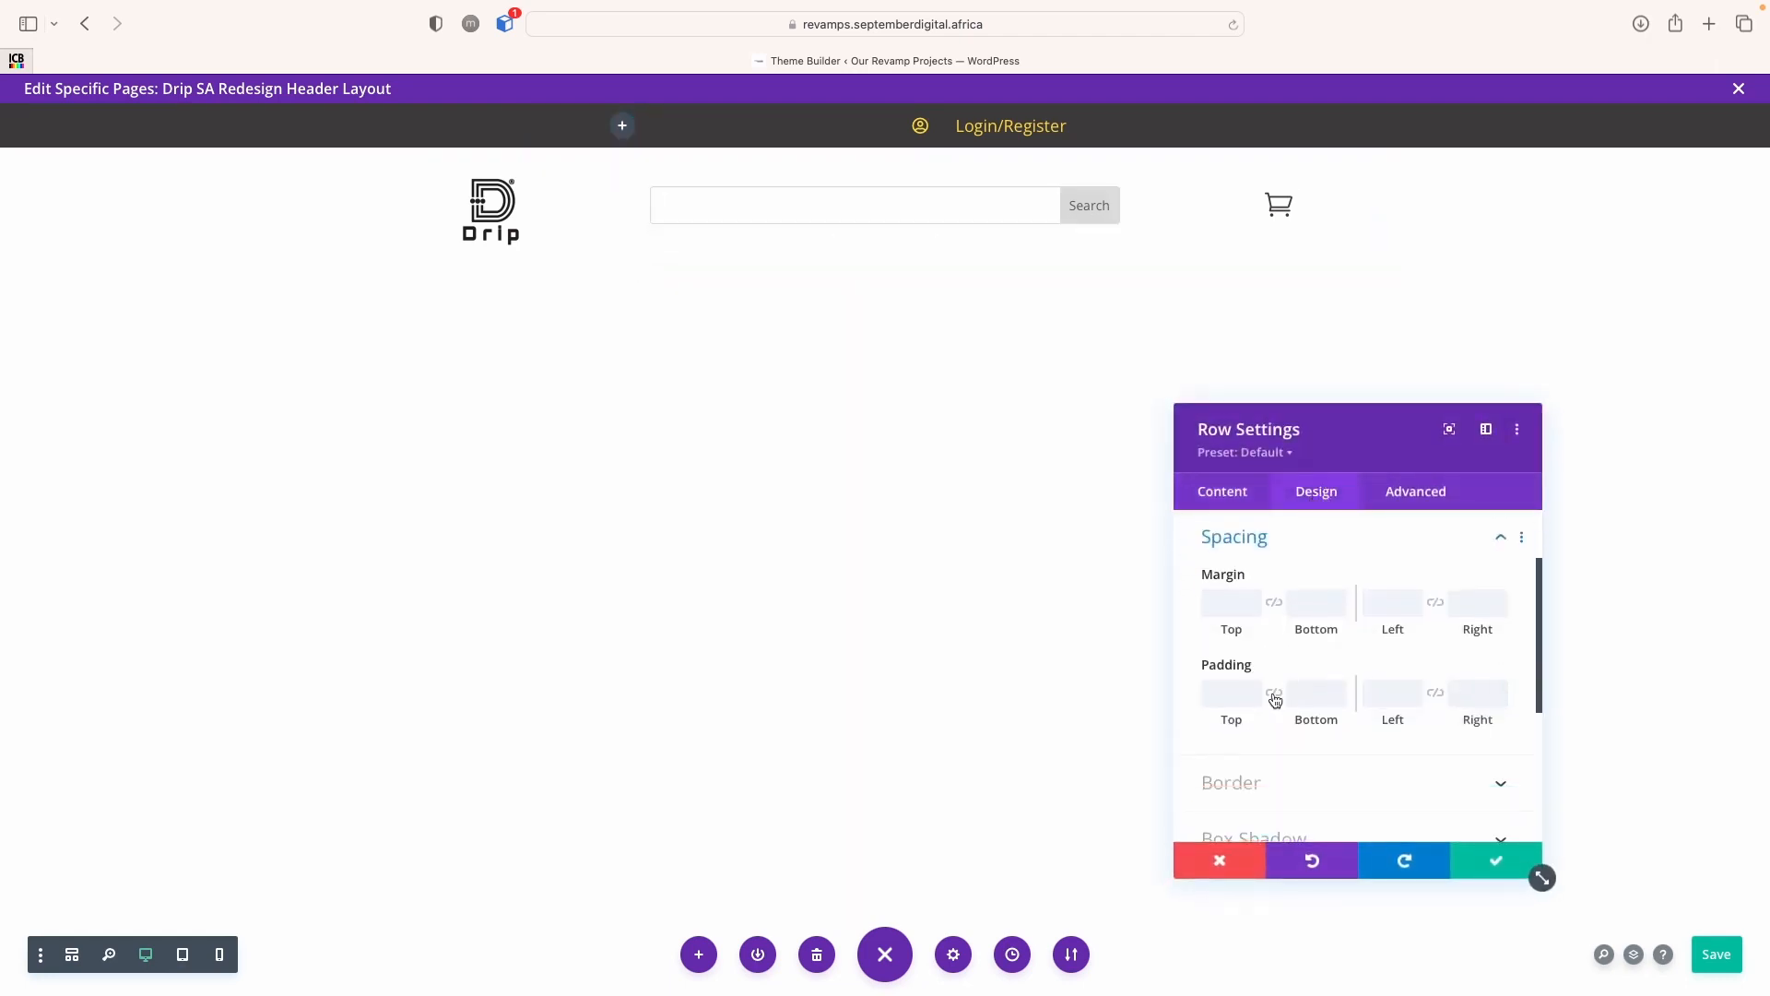
left_click(1232, 696)
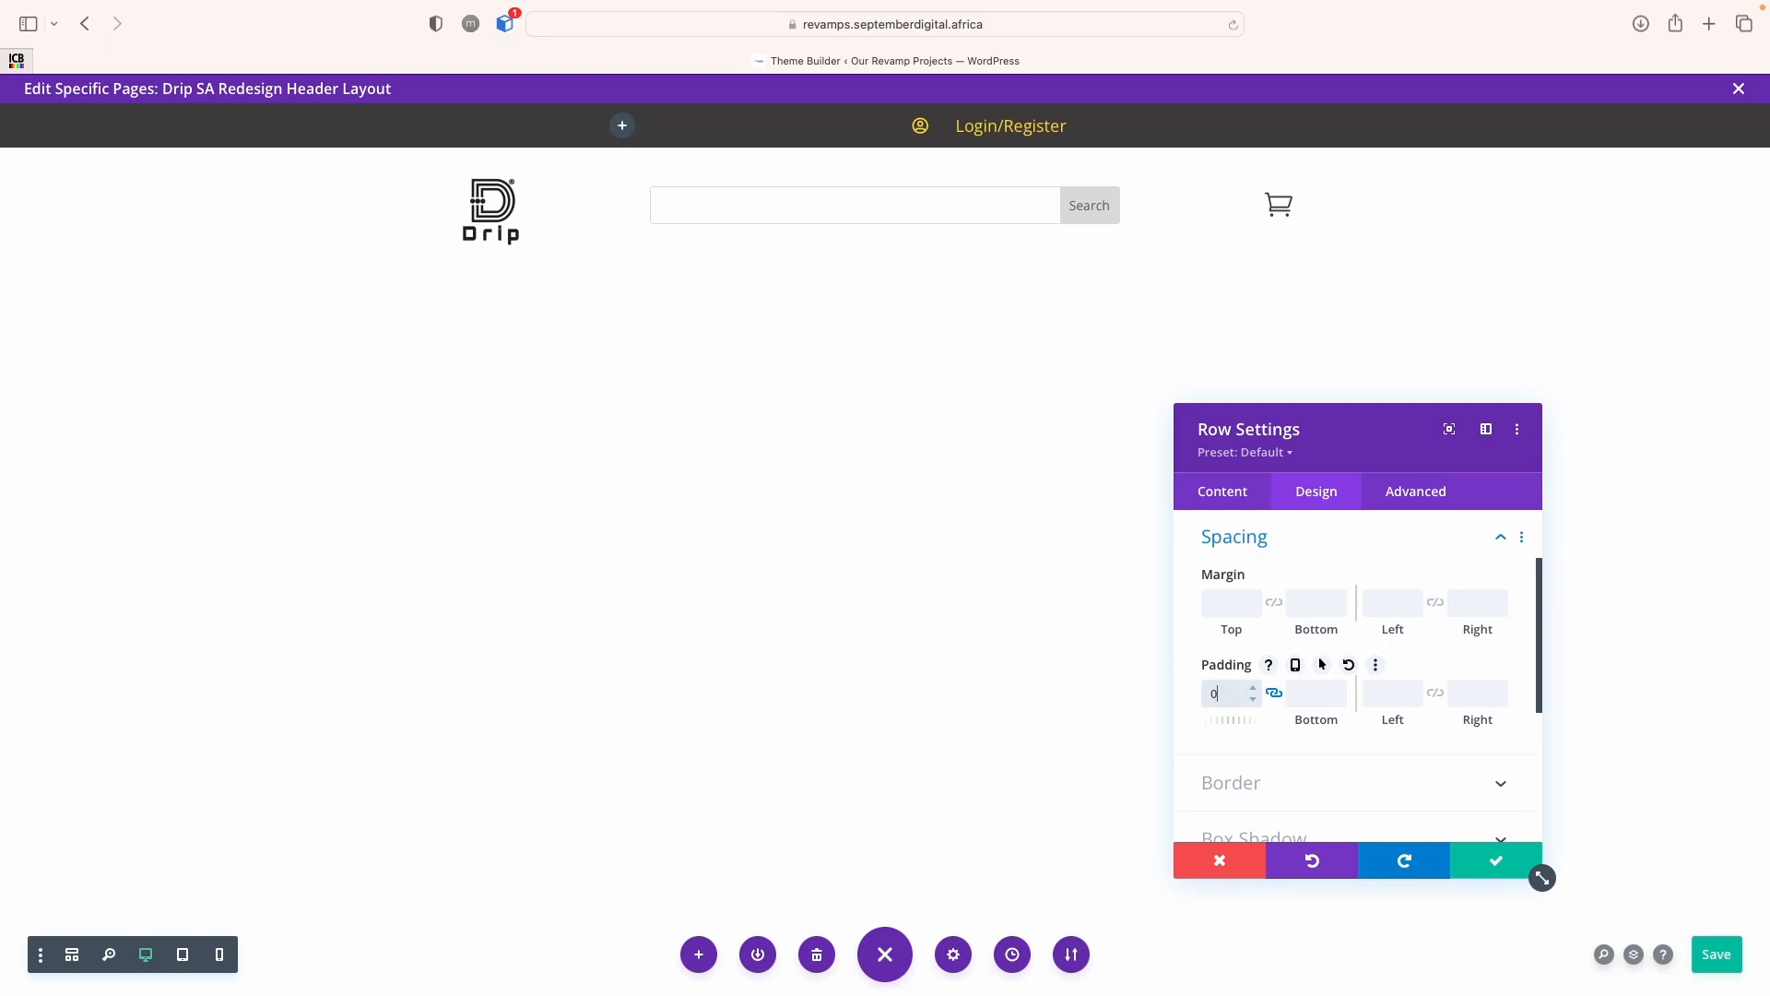
double_click(1255, 686)
left_click(1254, 687)
left_click(1254, 687)
left_click(1254, 687)
left_click(1255, 687)
left_click(1255, 687)
left_click(1254, 687)
left_click(1255, 687)
left_click(1254, 701)
left_click(1254, 700)
left_click(1254, 701)
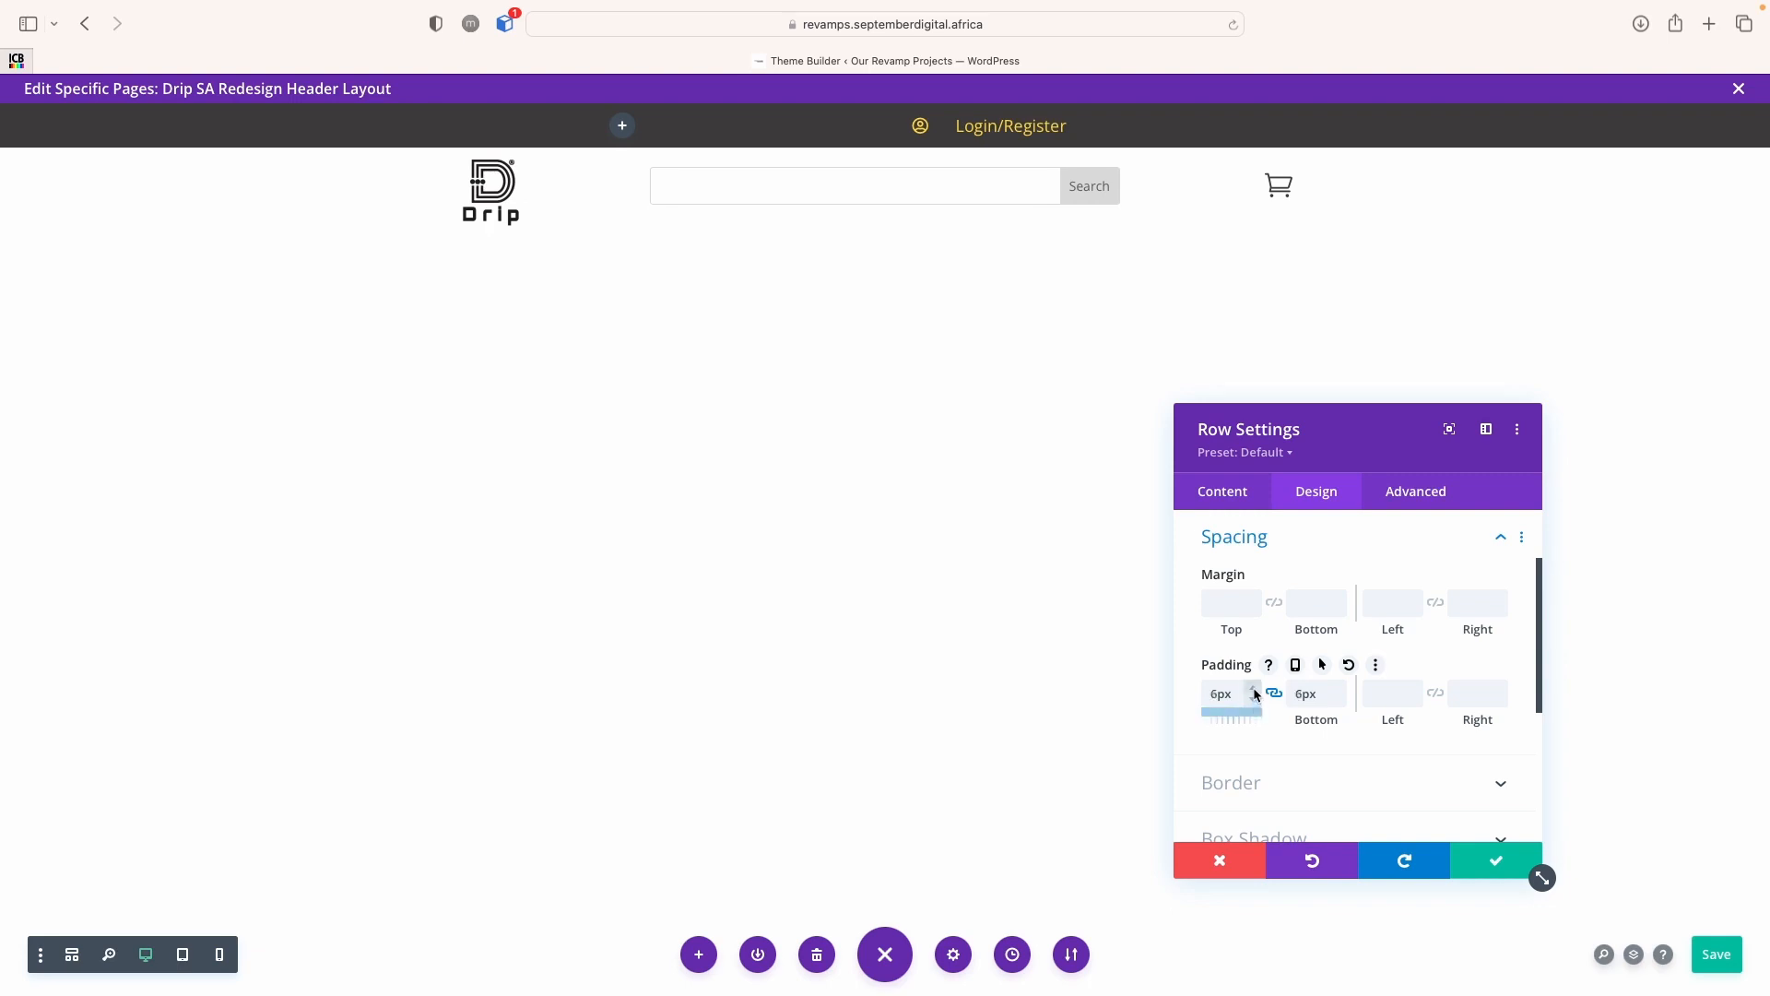
left_click(1255, 688)
left_click(1254, 688)
left_click(1255, 688)
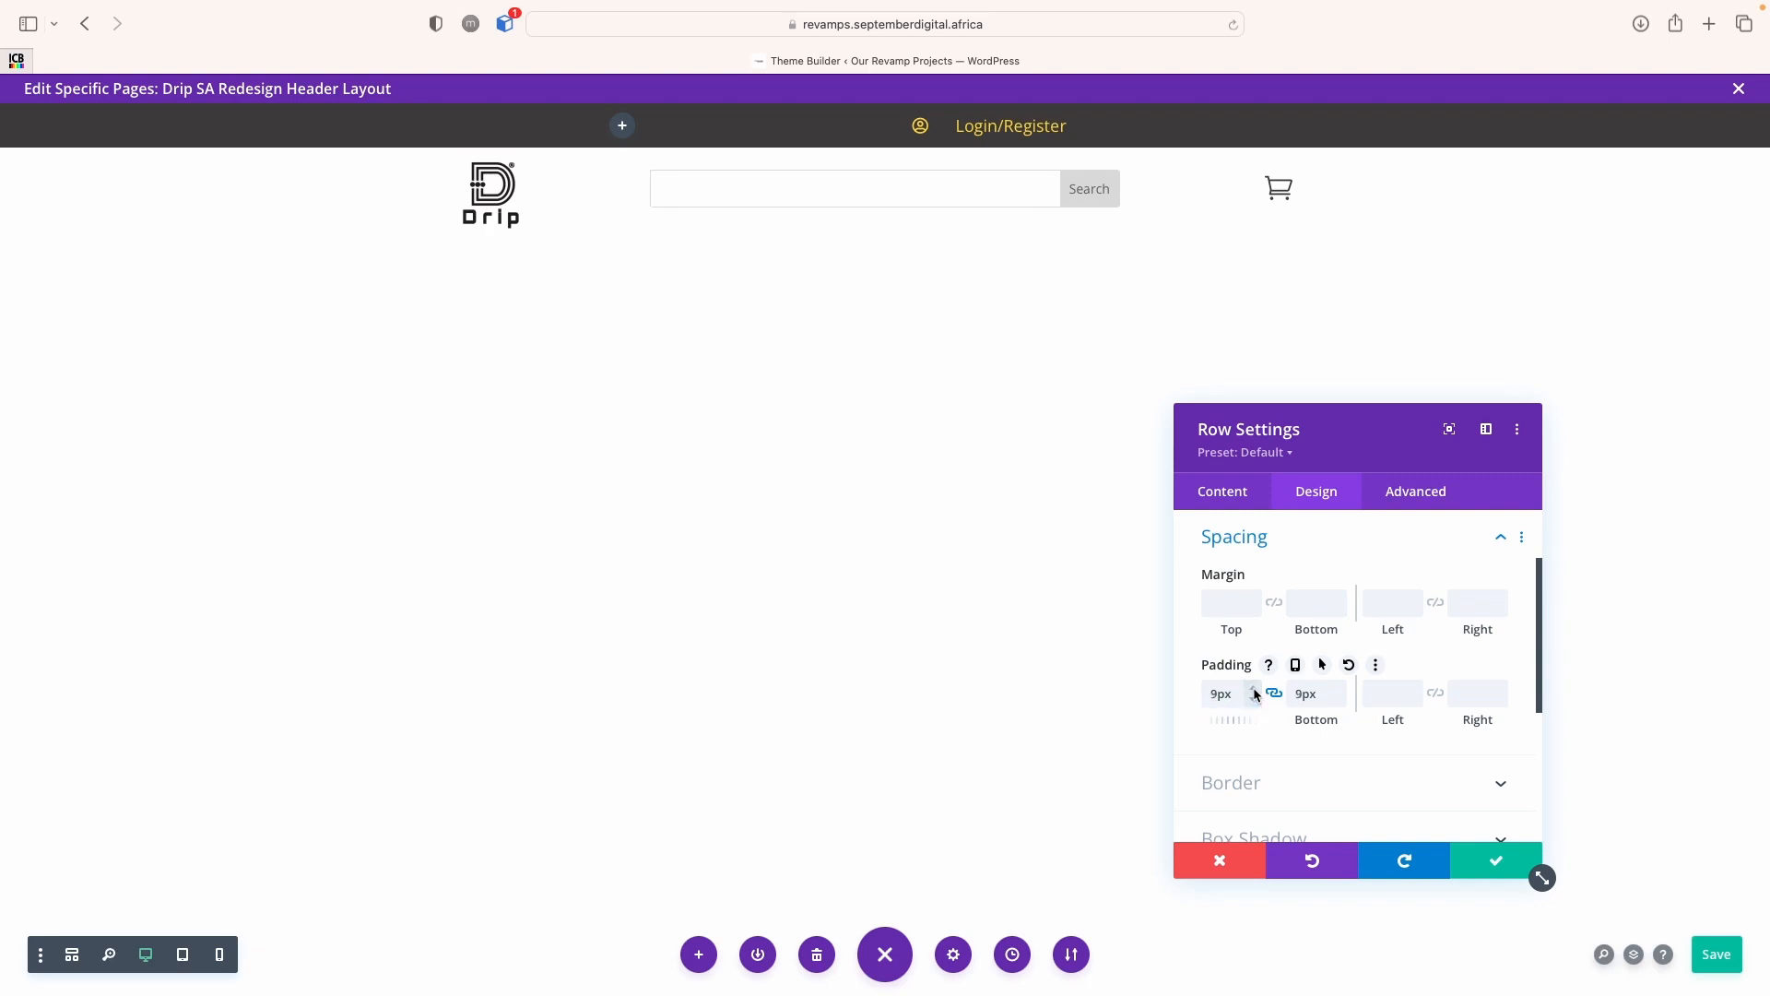
left_click(1483, 862)
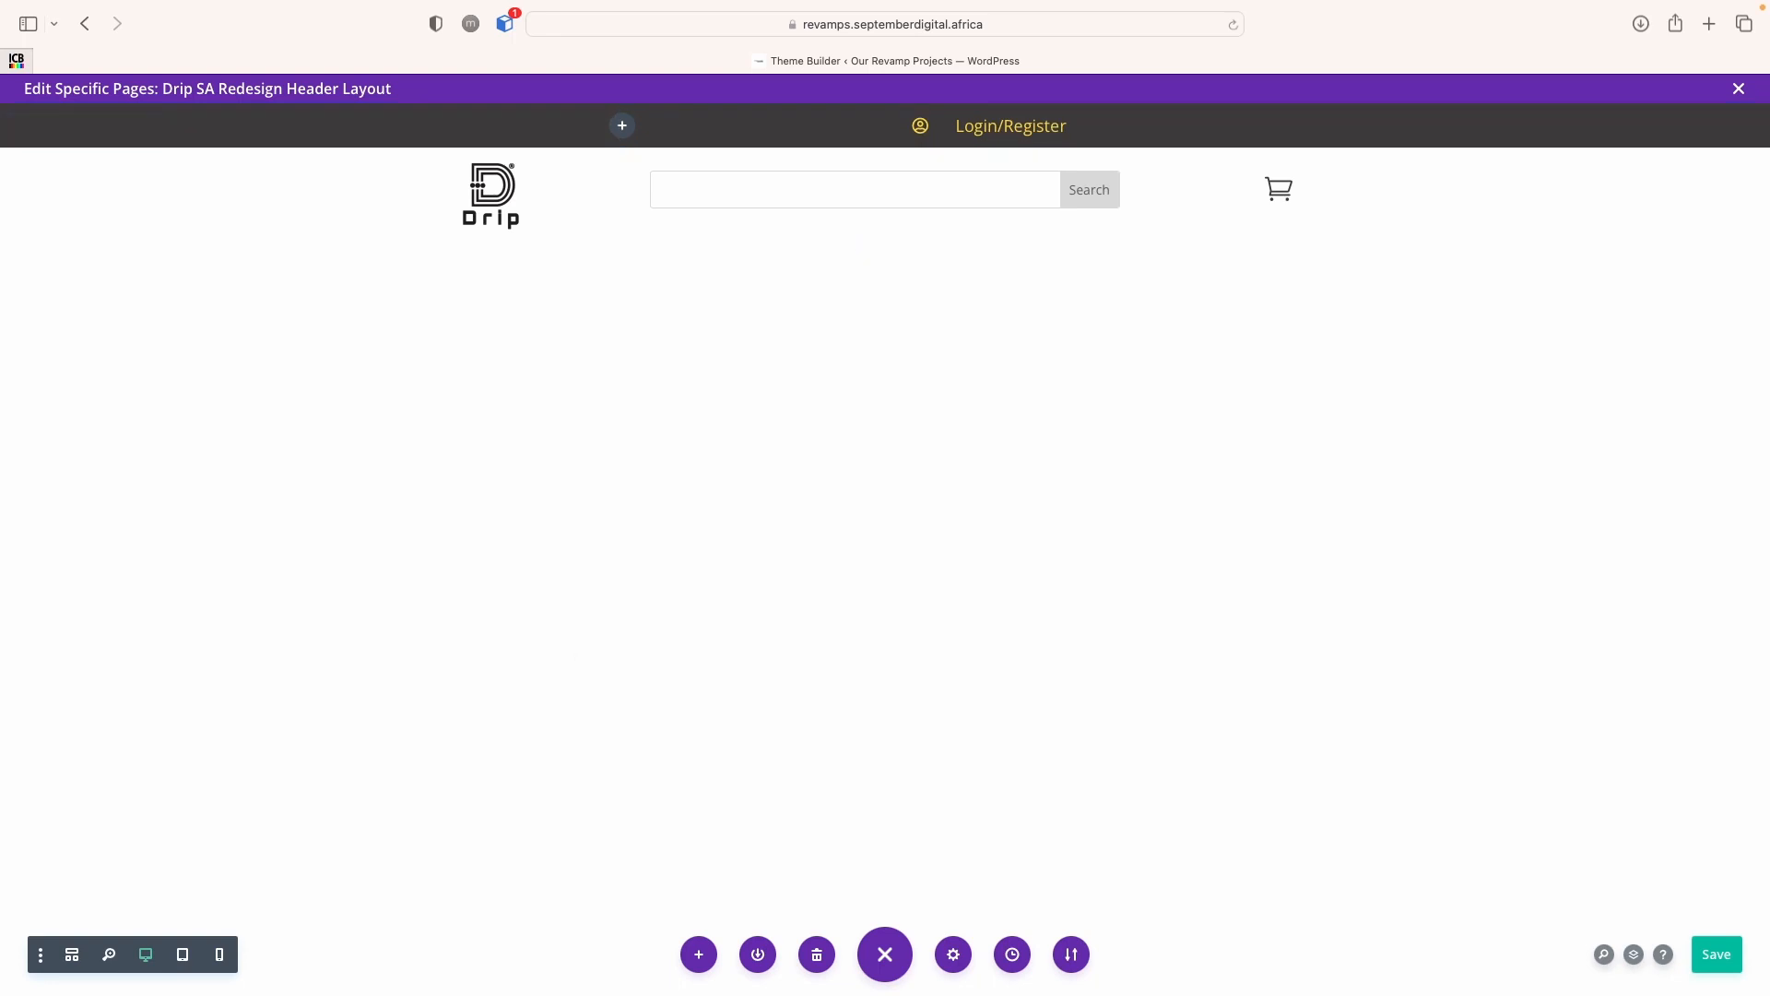
Duplicate the dark Login/Register section and place the copy below the logo, search and cart section
key("super+Tab")
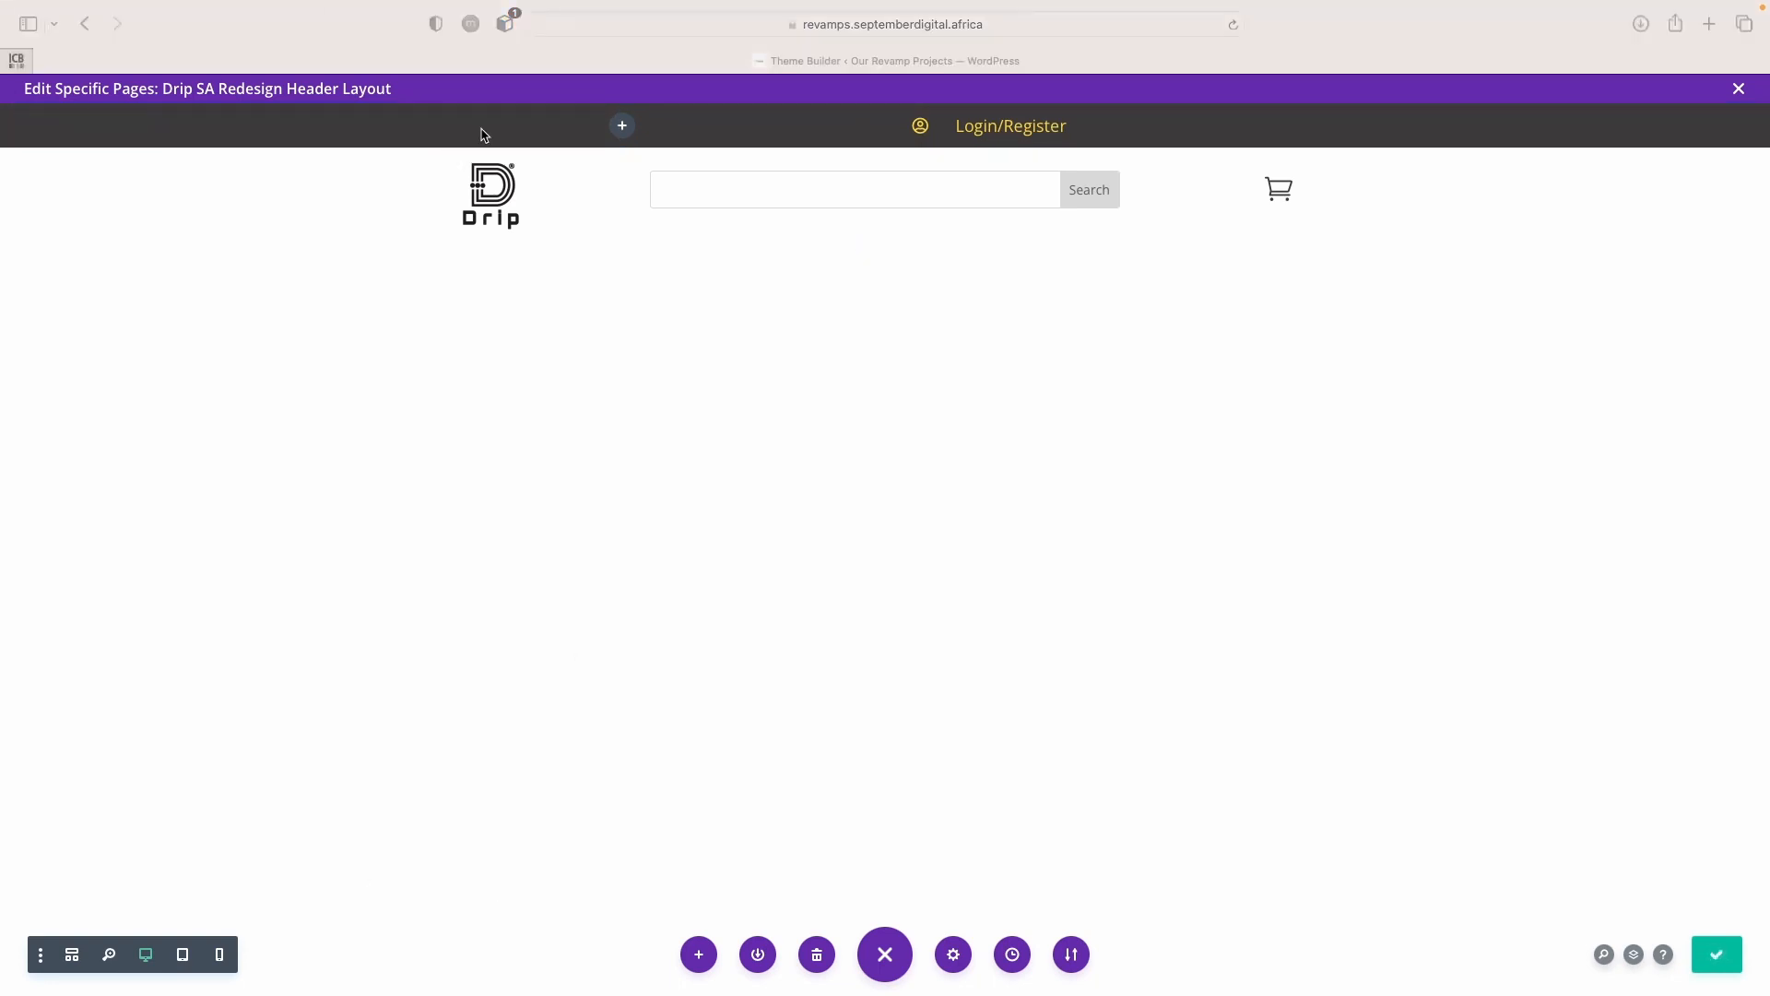
left_click(568, 293)
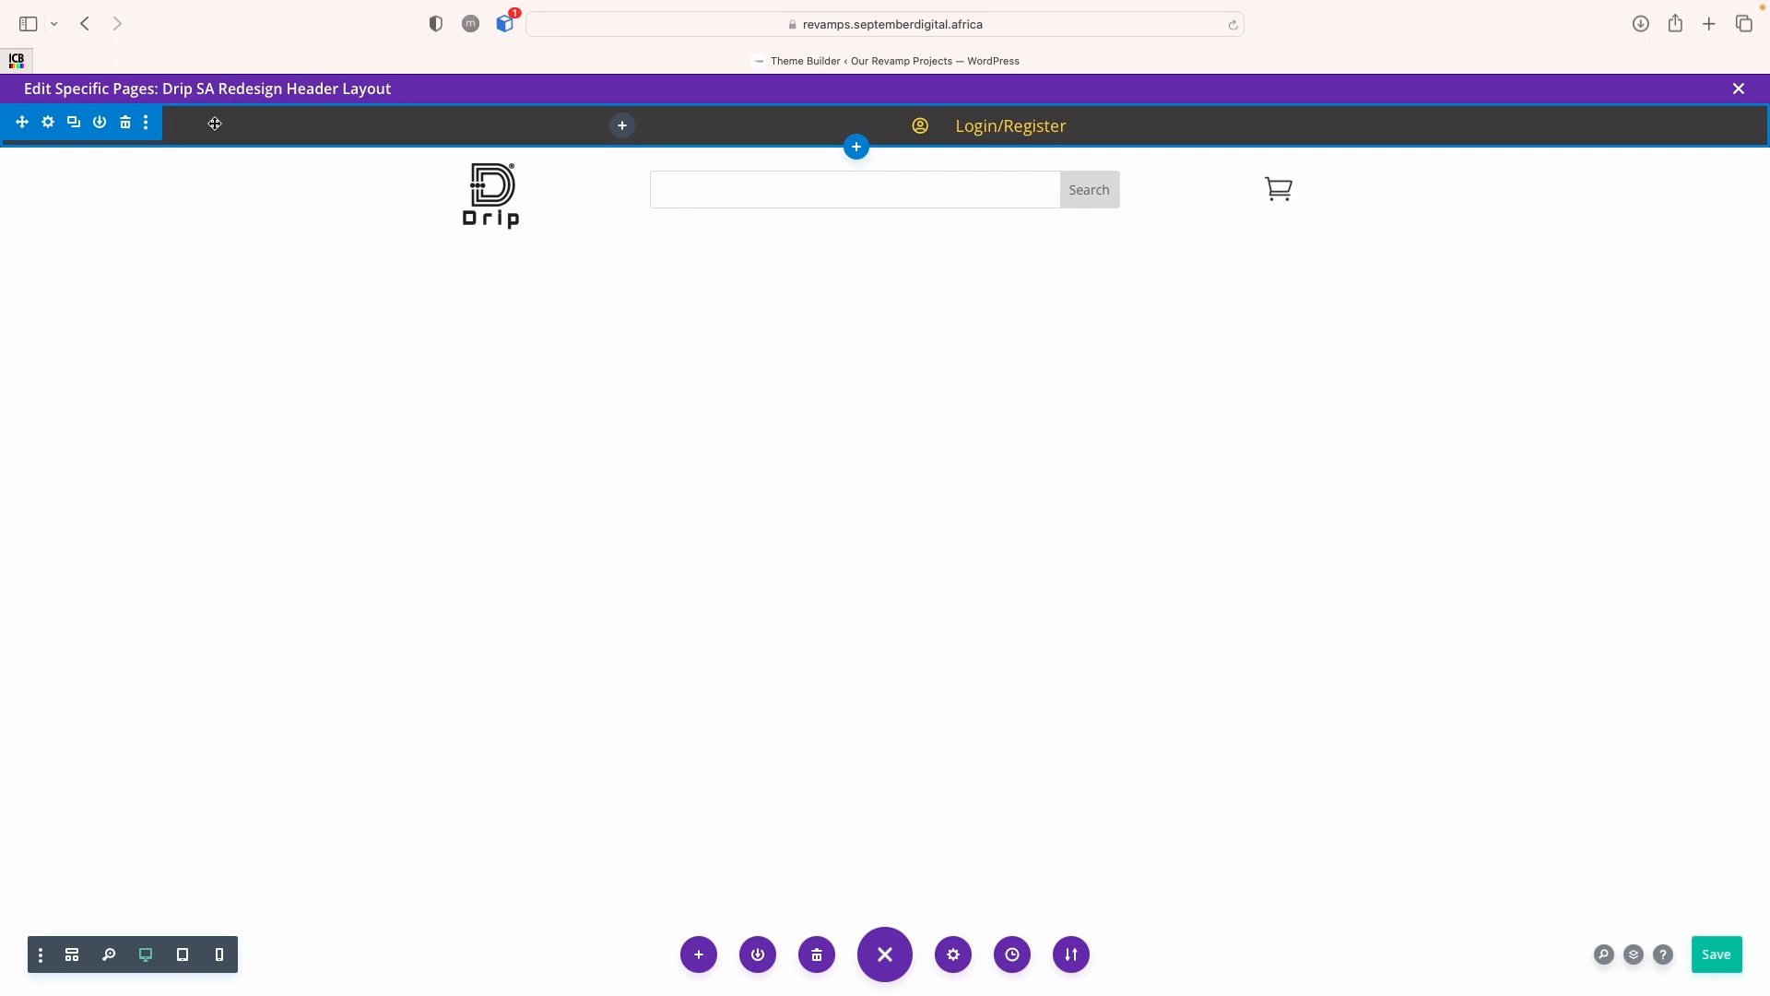
left_click(75, 123)
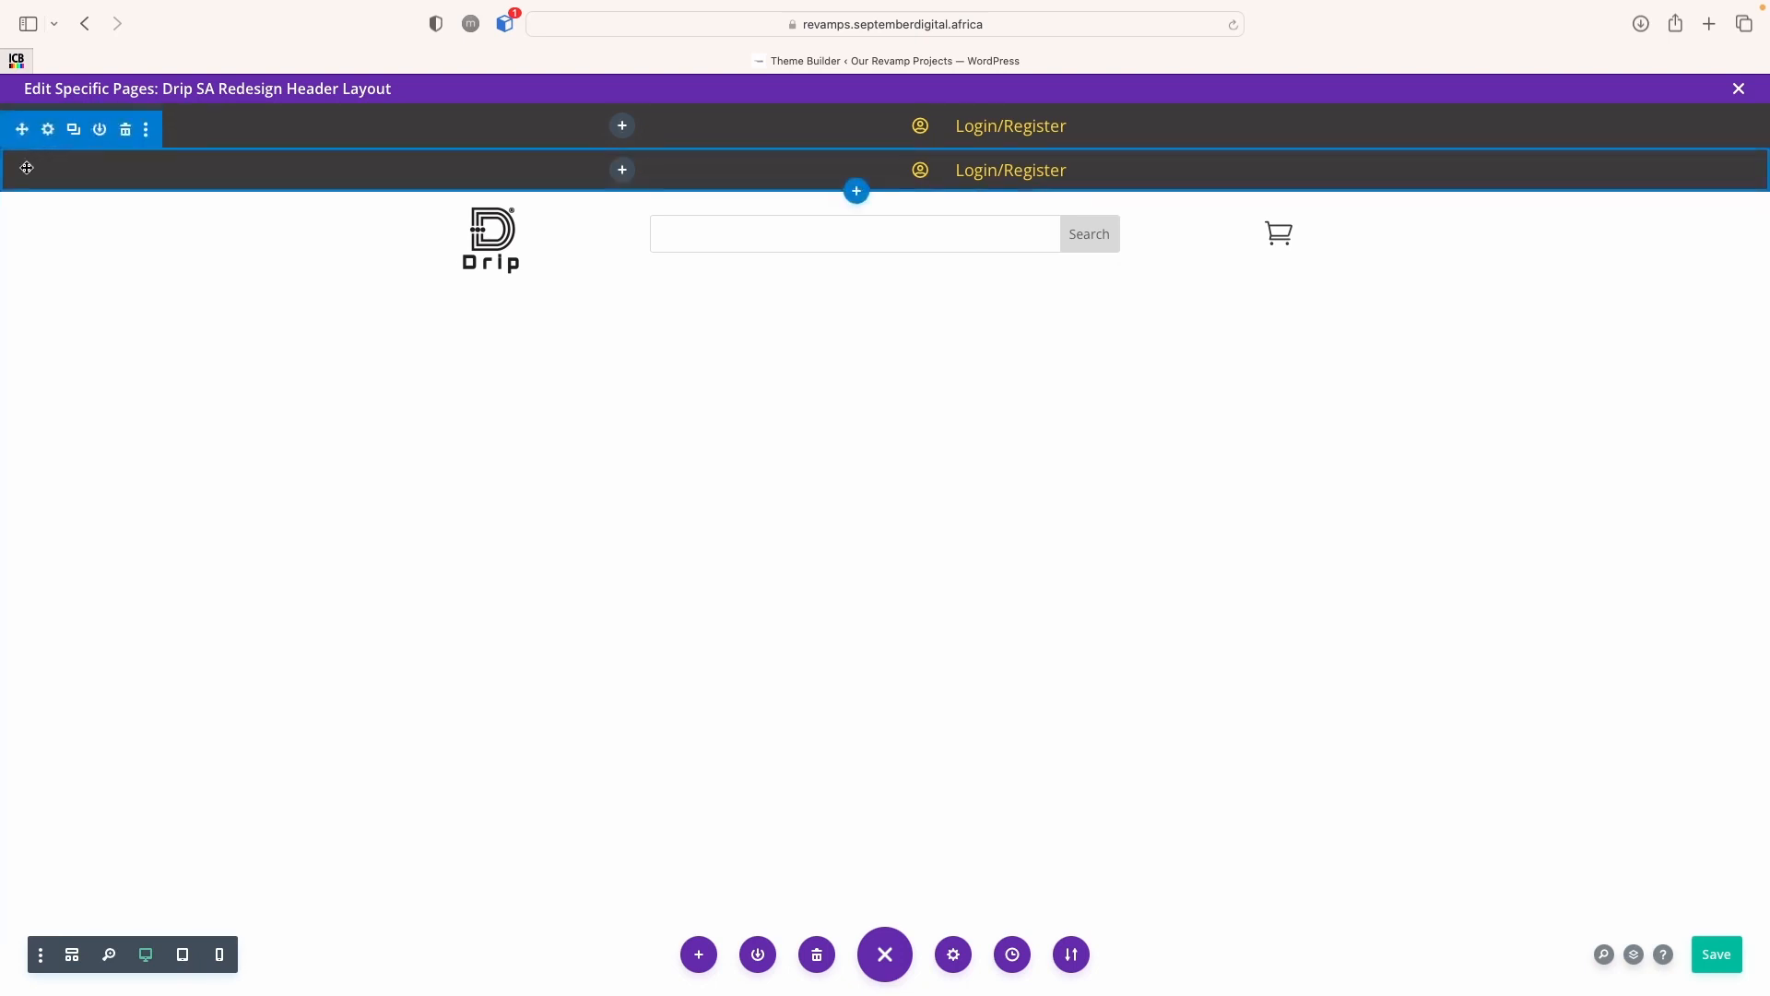
mouse_move(21, 160)
left_mouse_down()
mouse_move(20, 213)
mouse_move(24, 142)
mouse_move(32, 183)
left_mouse_up()
key("super+z")
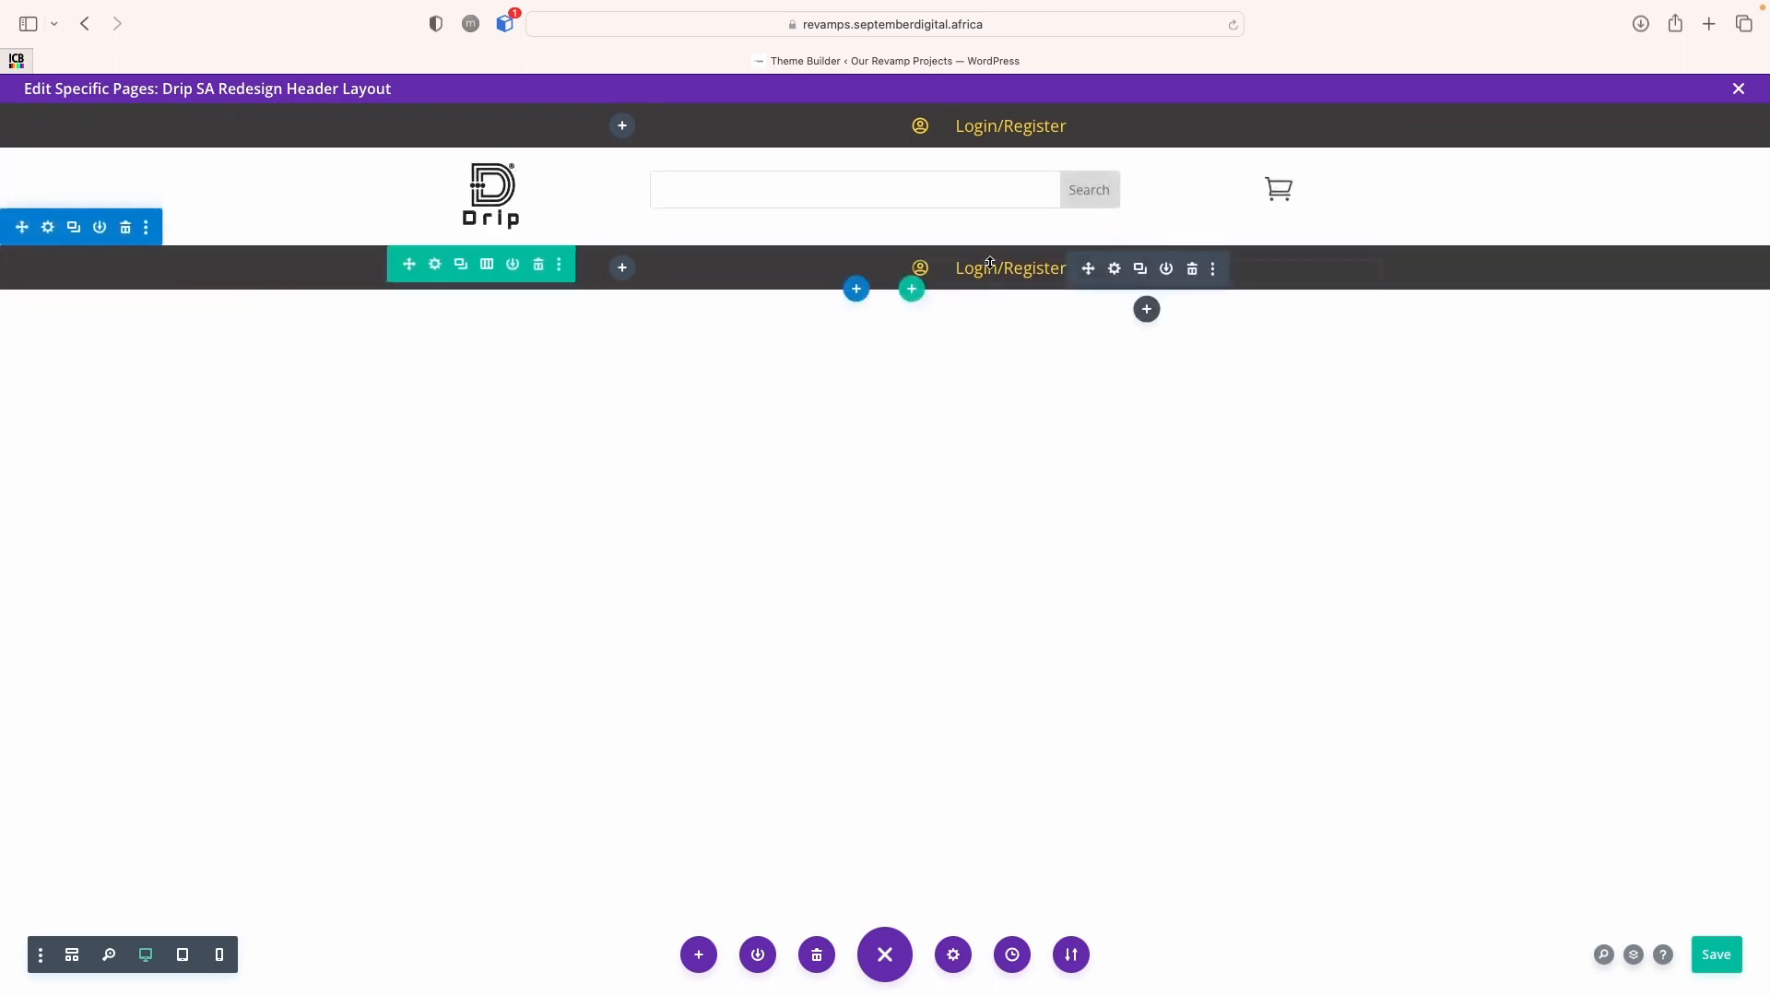
Delete the Login/Register blurb from the lower dark bar and change its row to a single-column layout
left_click(1201, 271)
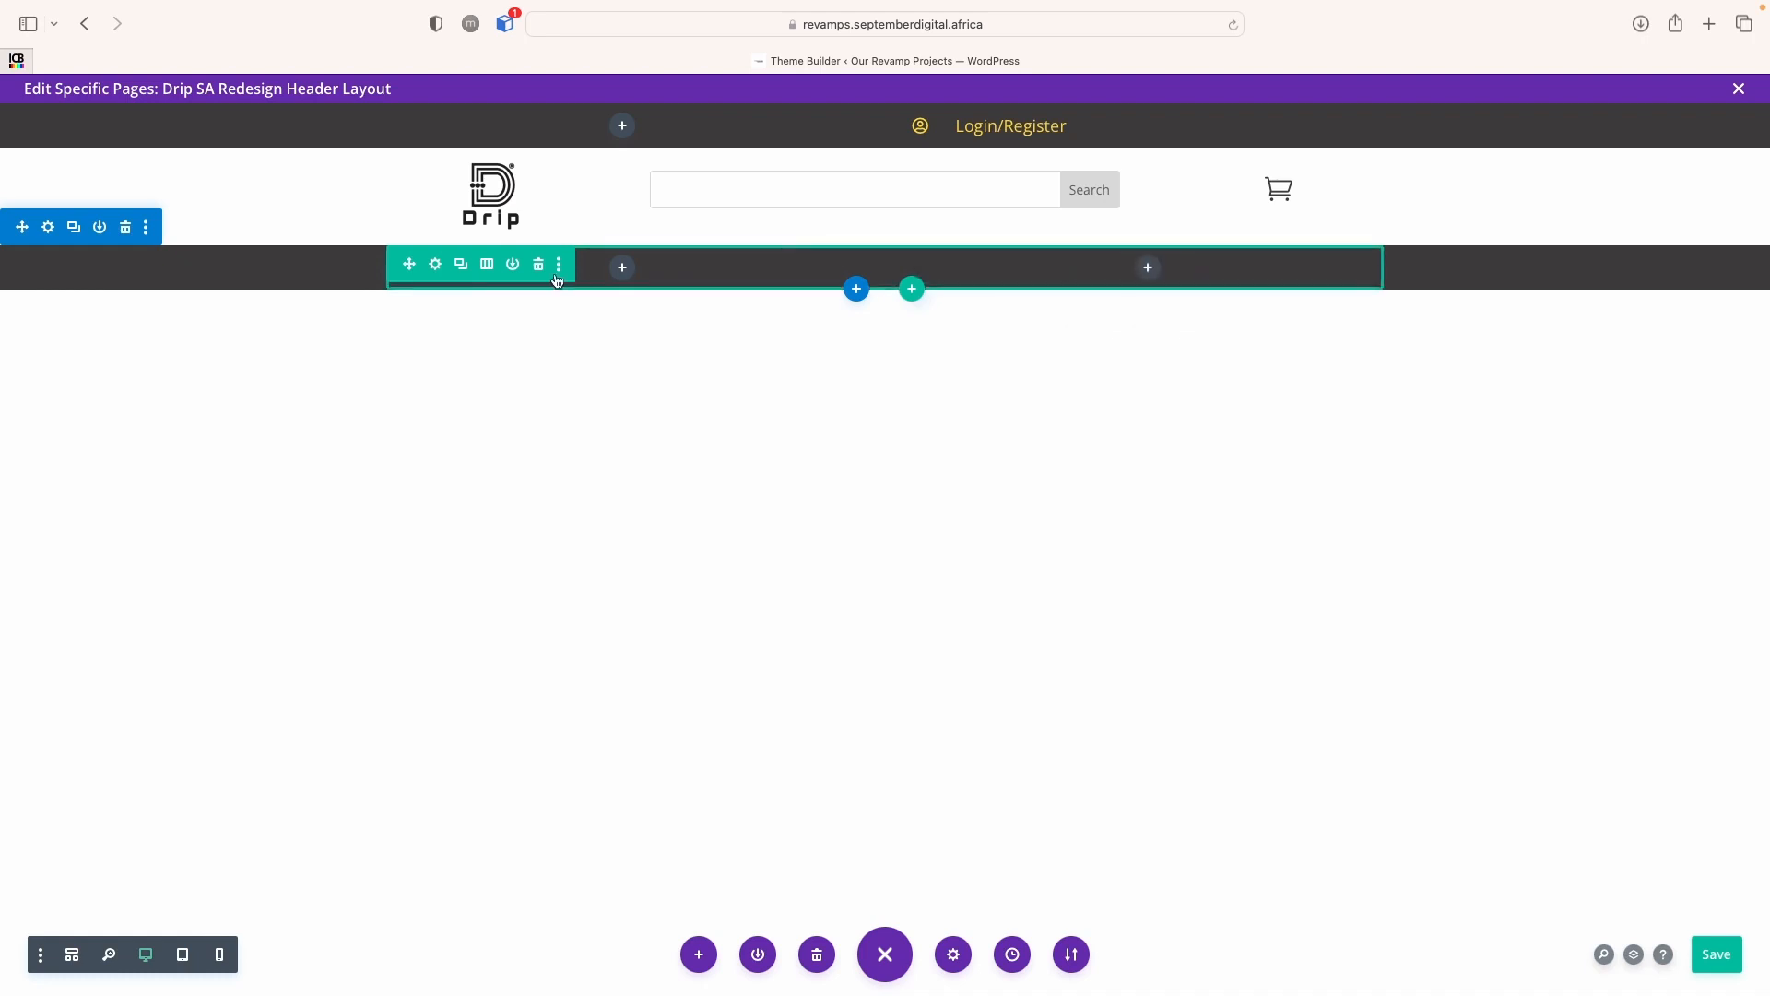
left_click(484, 266)
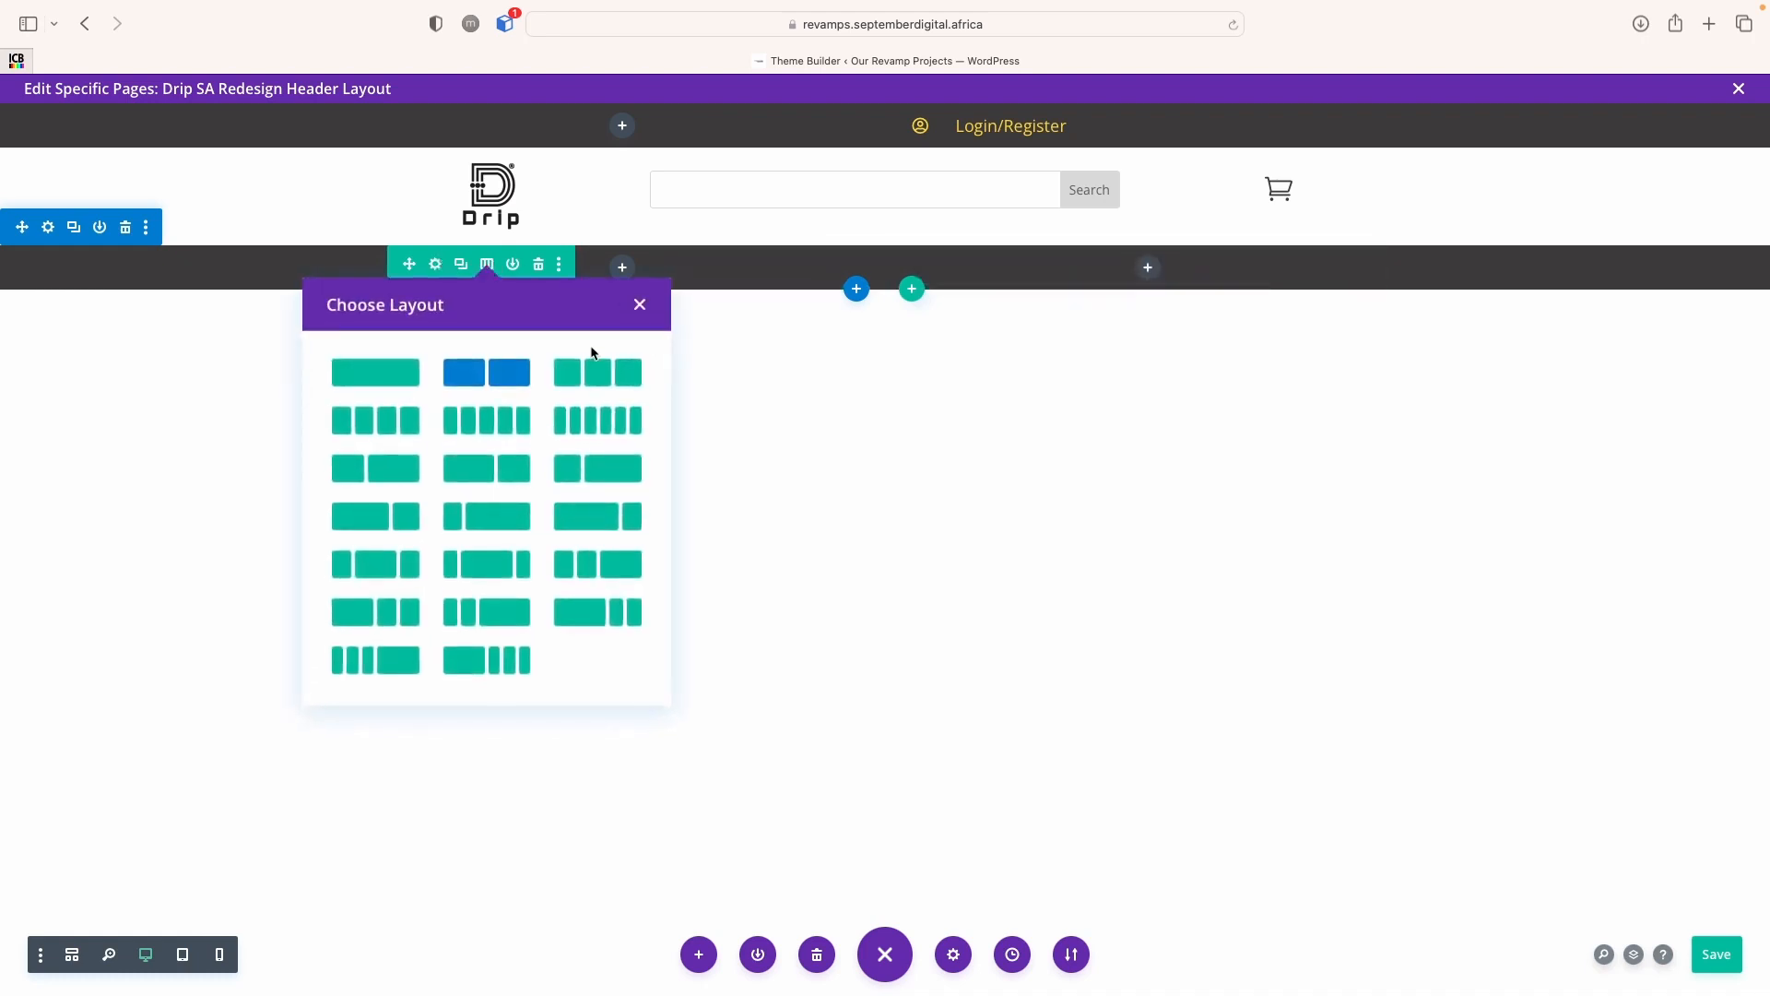
left_click(371, 384)
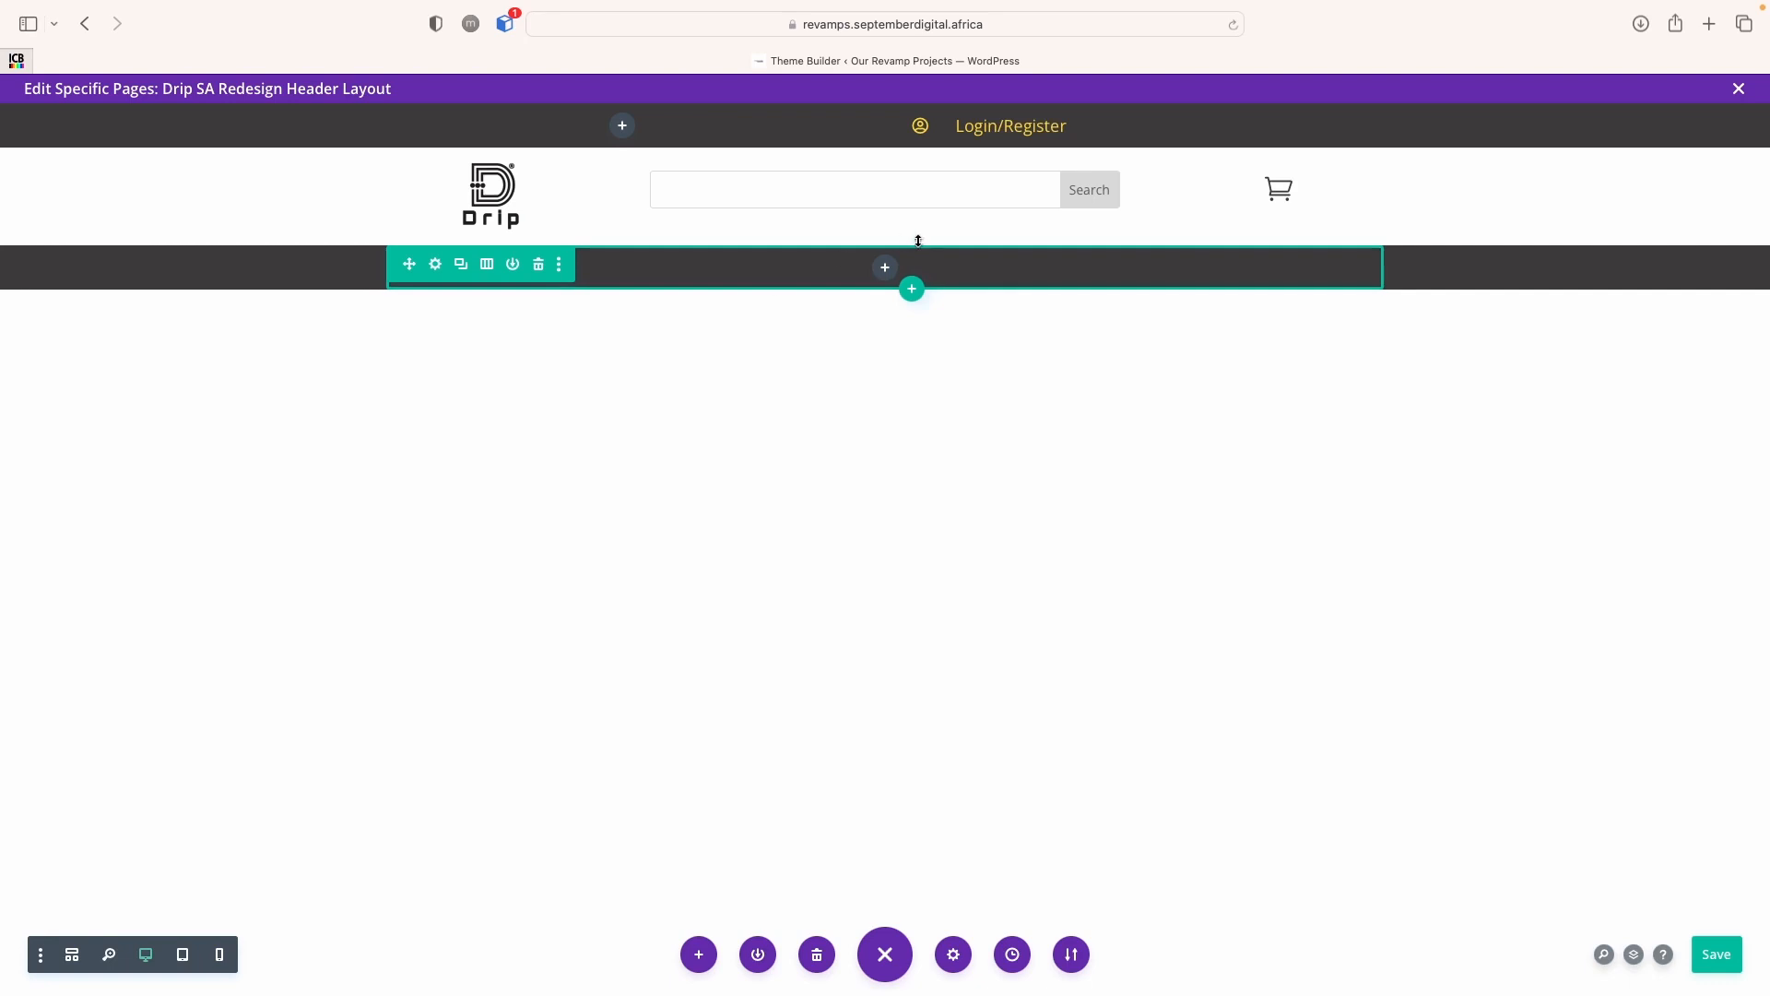
Insert a Menu module into the empty row of the lower dark bar
left_click(884, 270)
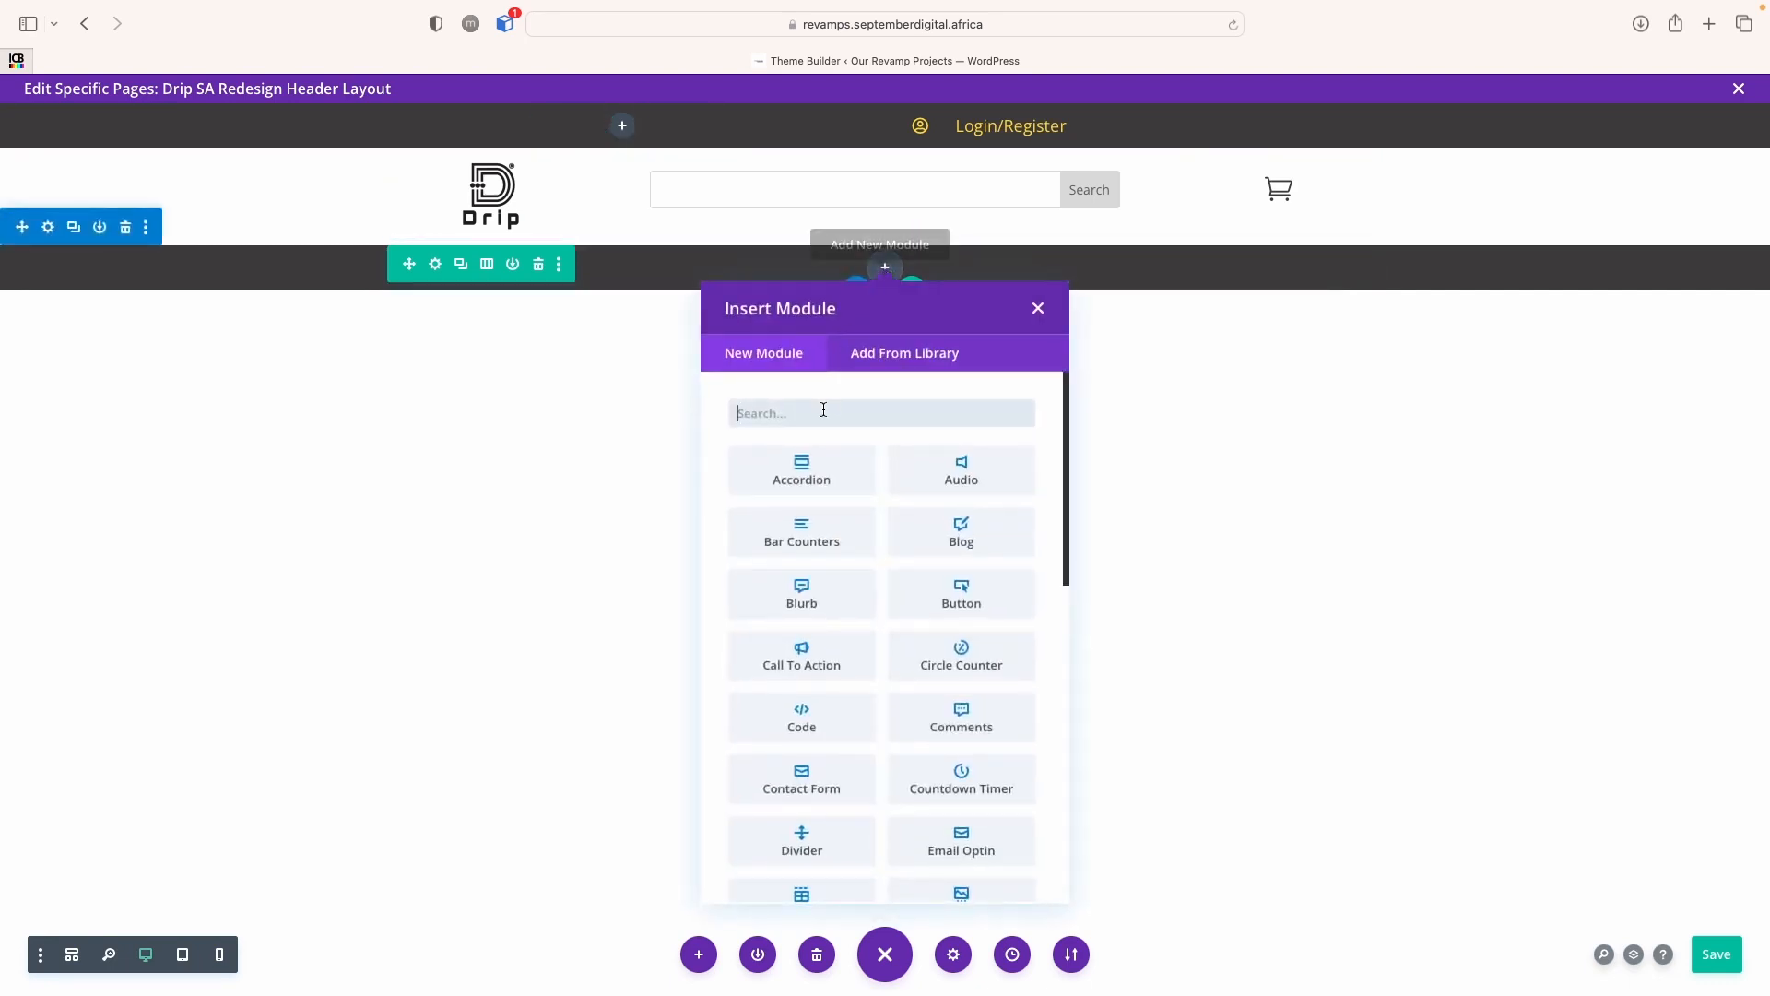
type("menu")
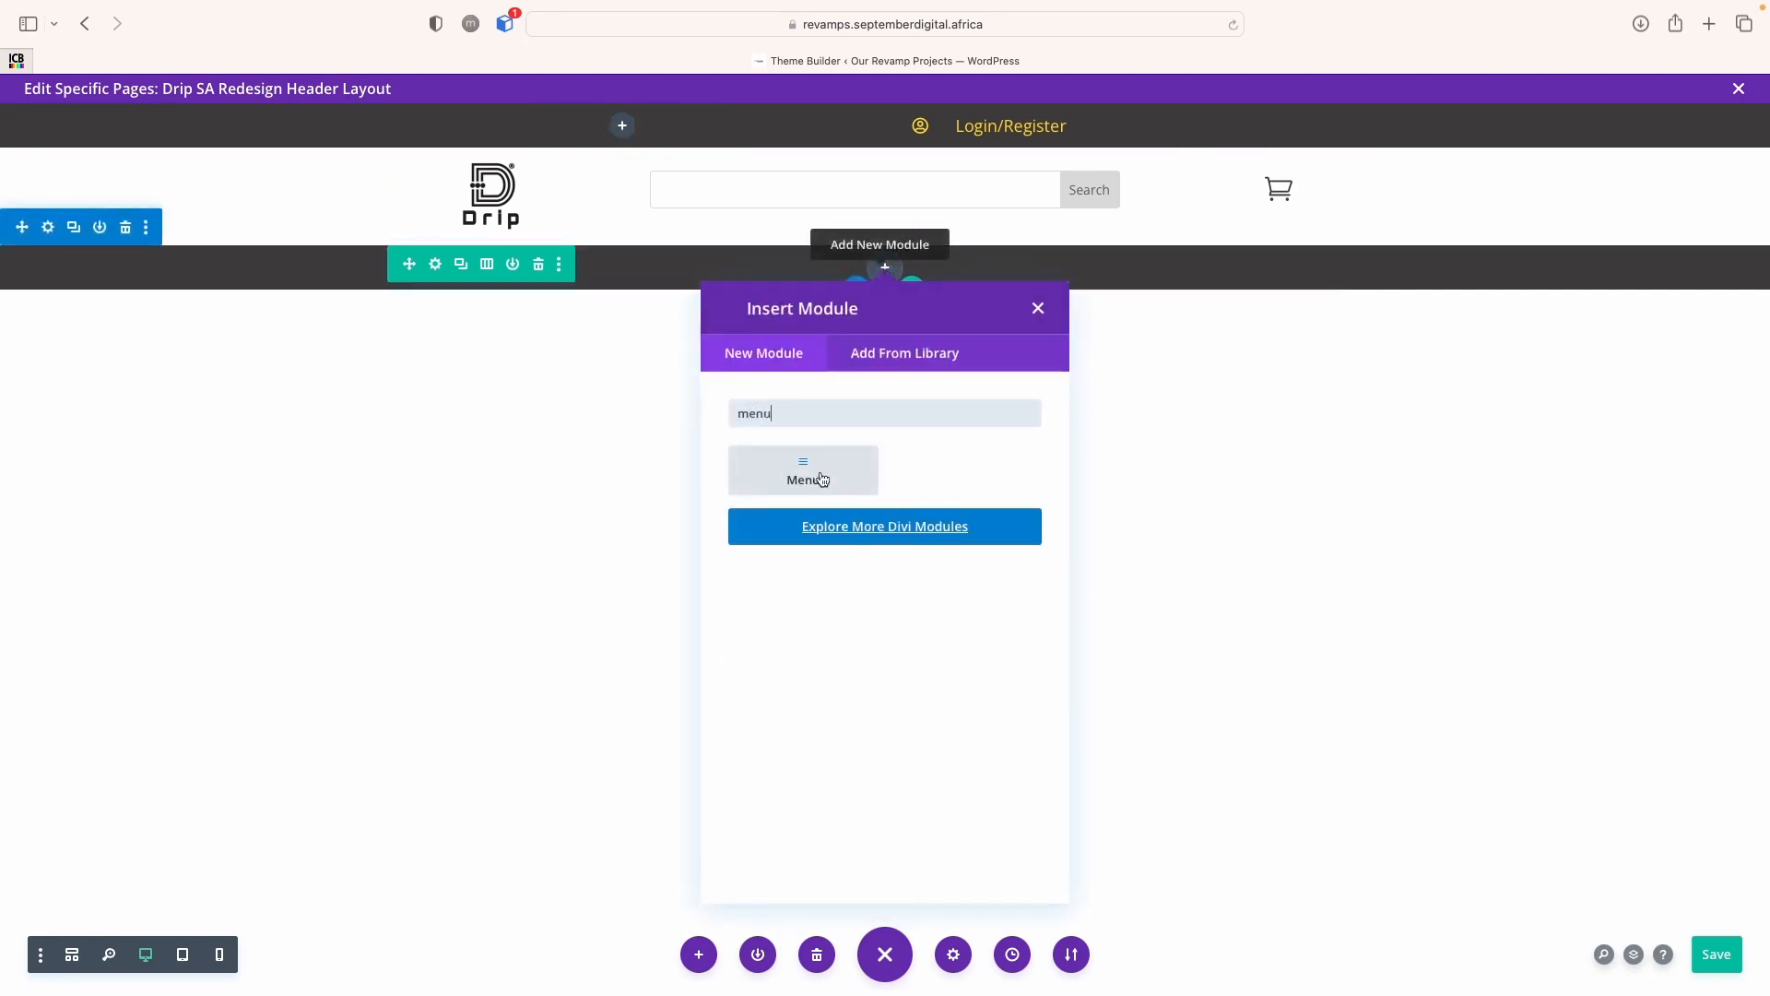
left_click(798, 482)
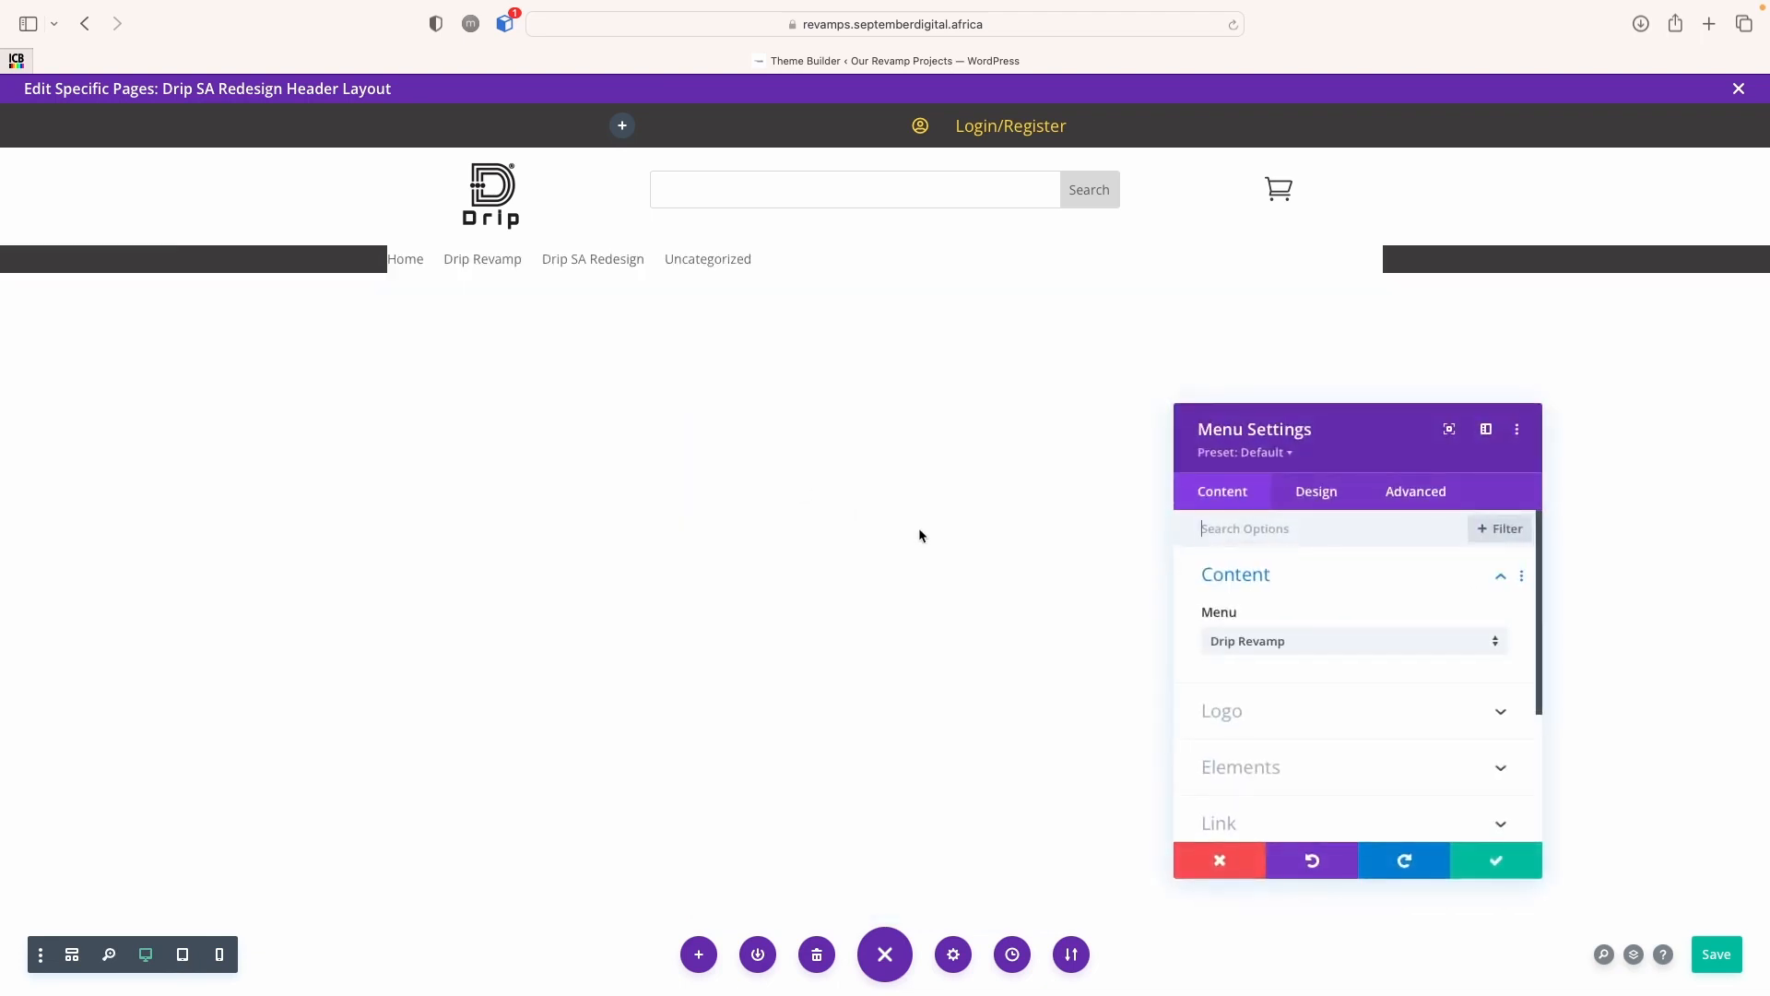
Remove the white background color from the menu module so the dark bar shows through
scroll(1291, 683, "down", 1)
scroll(1300, 715, "up", 1)
scroll(1304, 716, "down", 5)
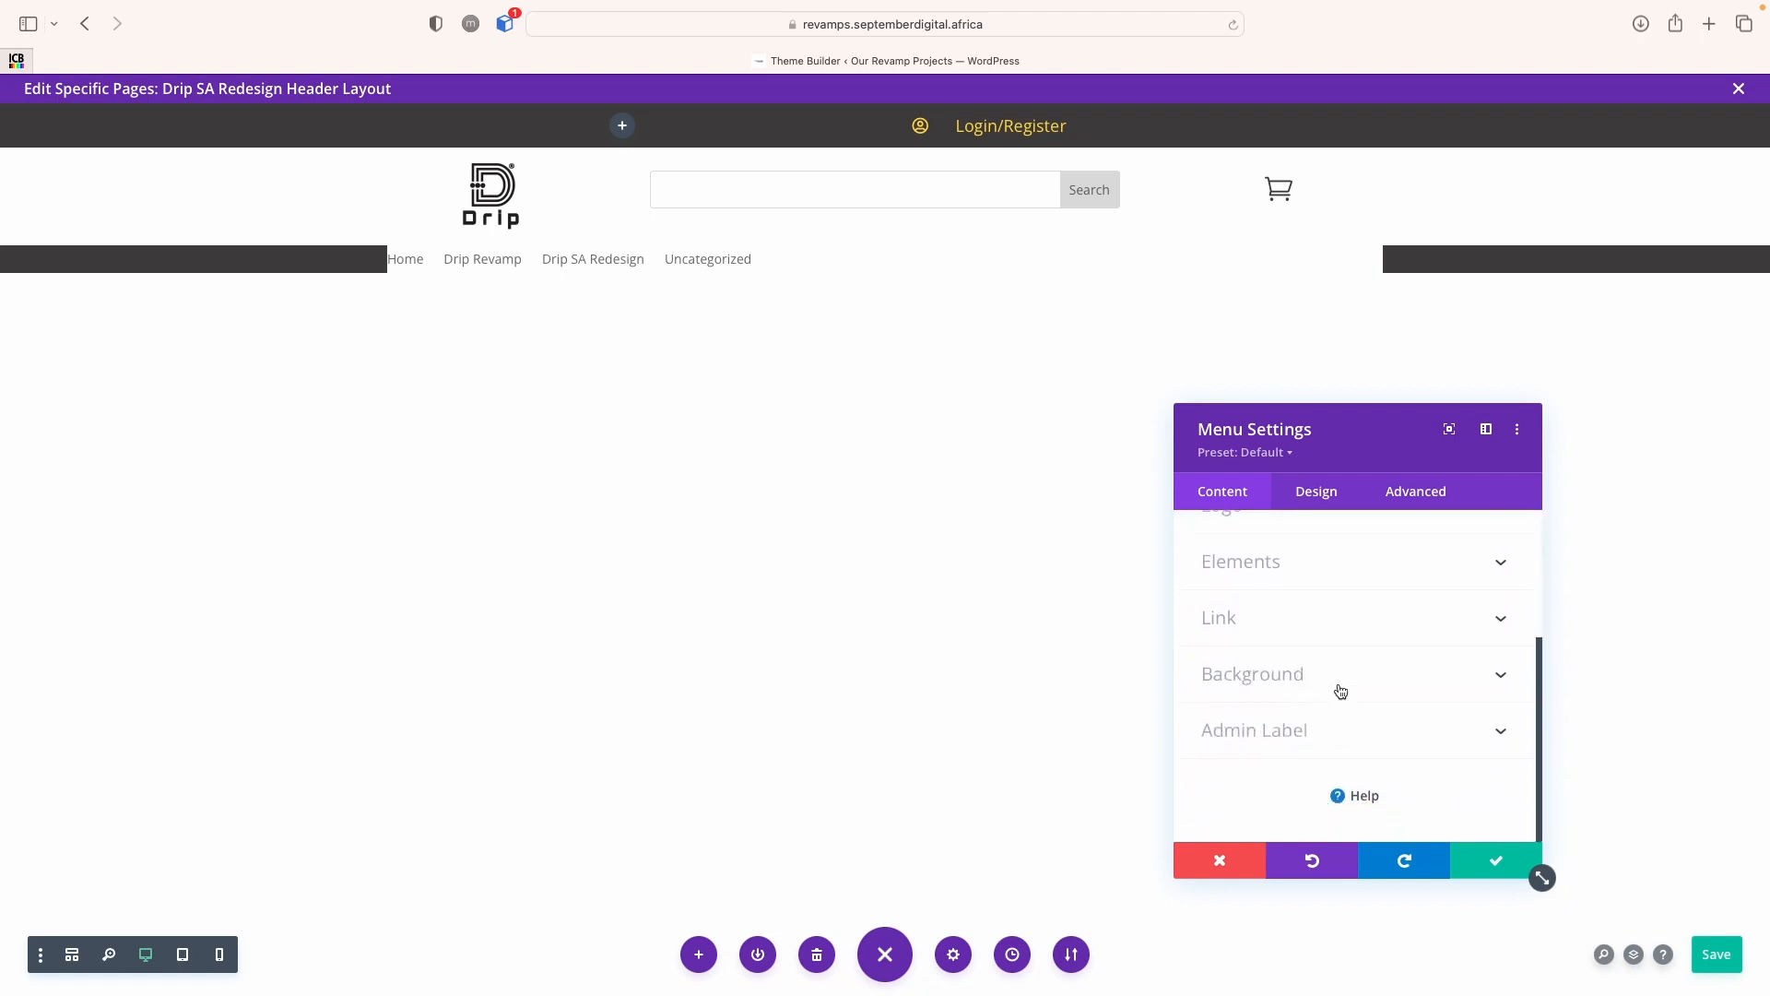
left_click(1340, 691)
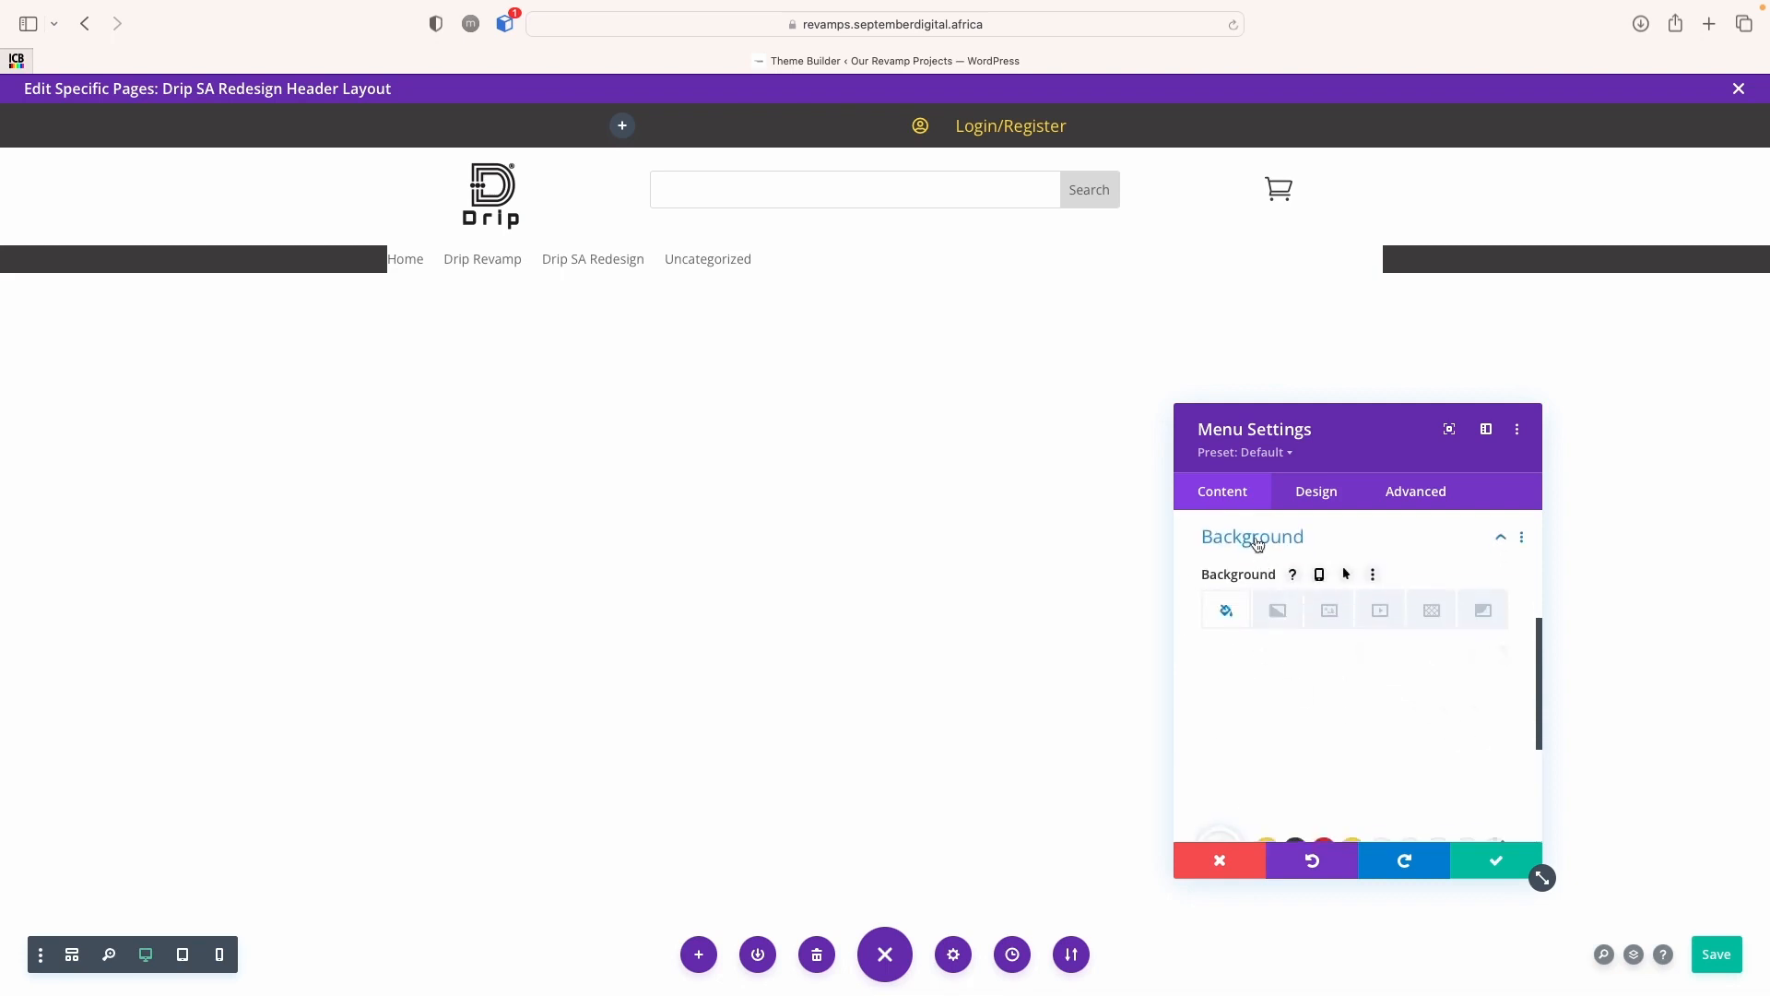
left_click(1252, 541)
left_click(1241, 672)
scroll(1382, 735, "down", 1)
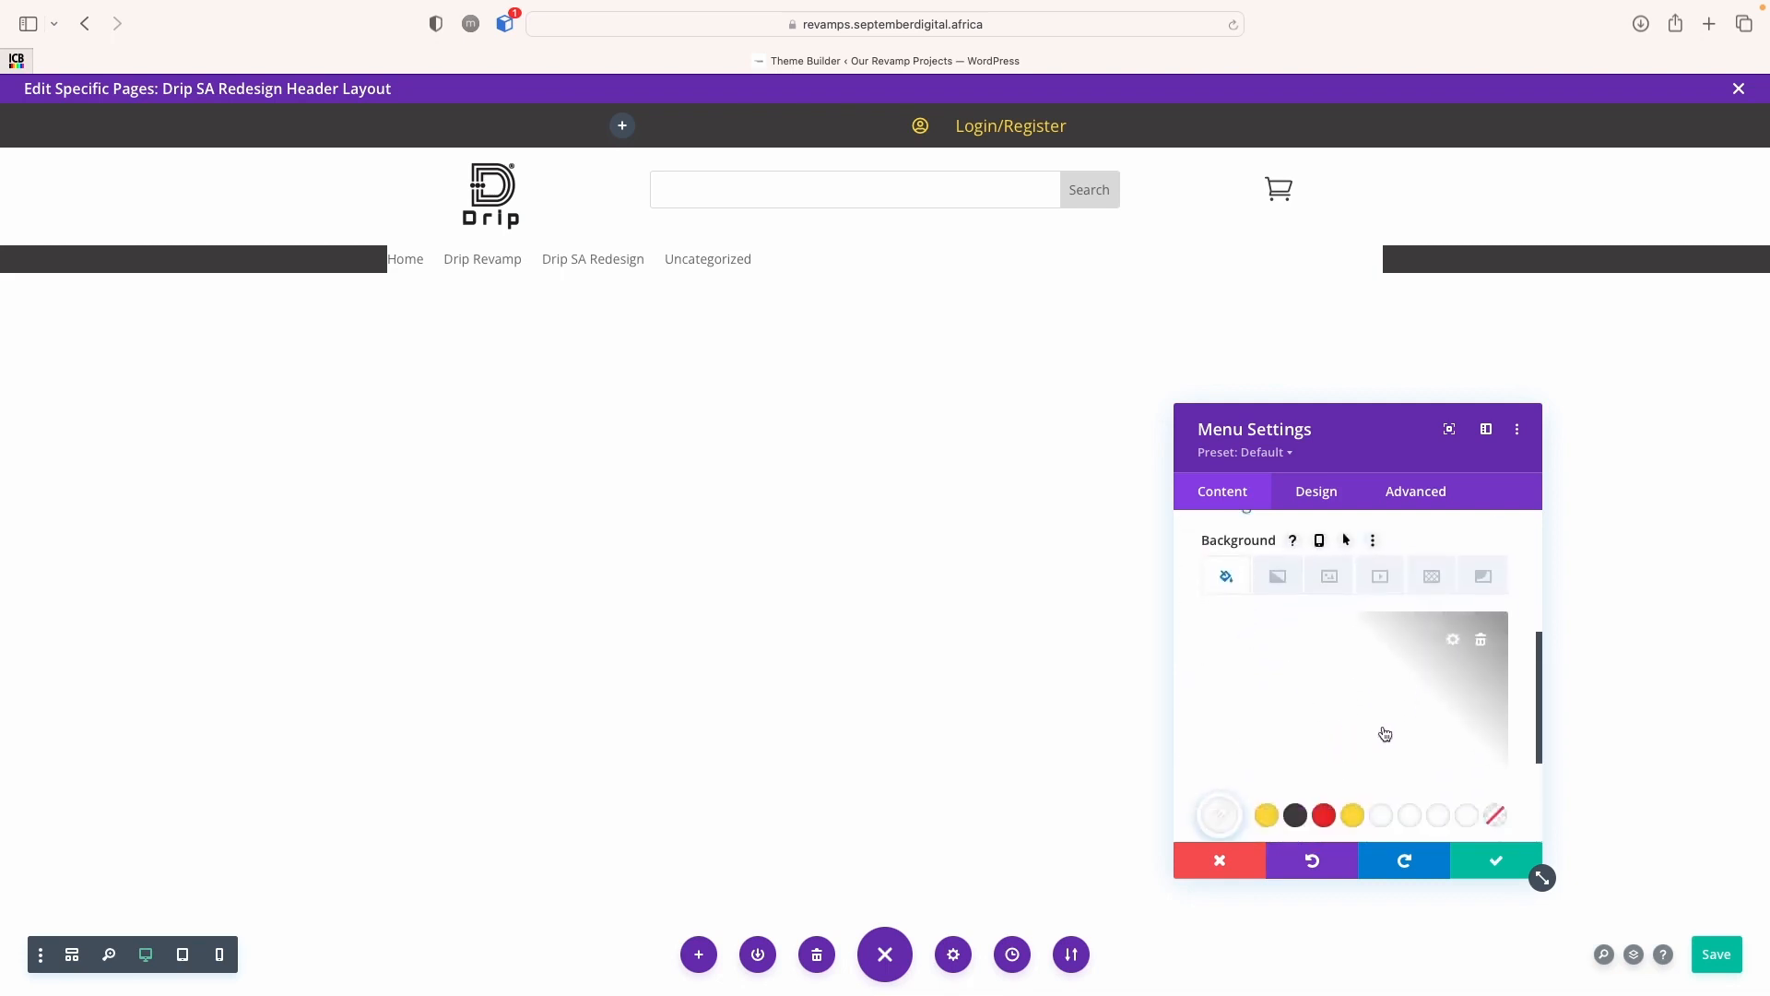
left_click(1482, 635)
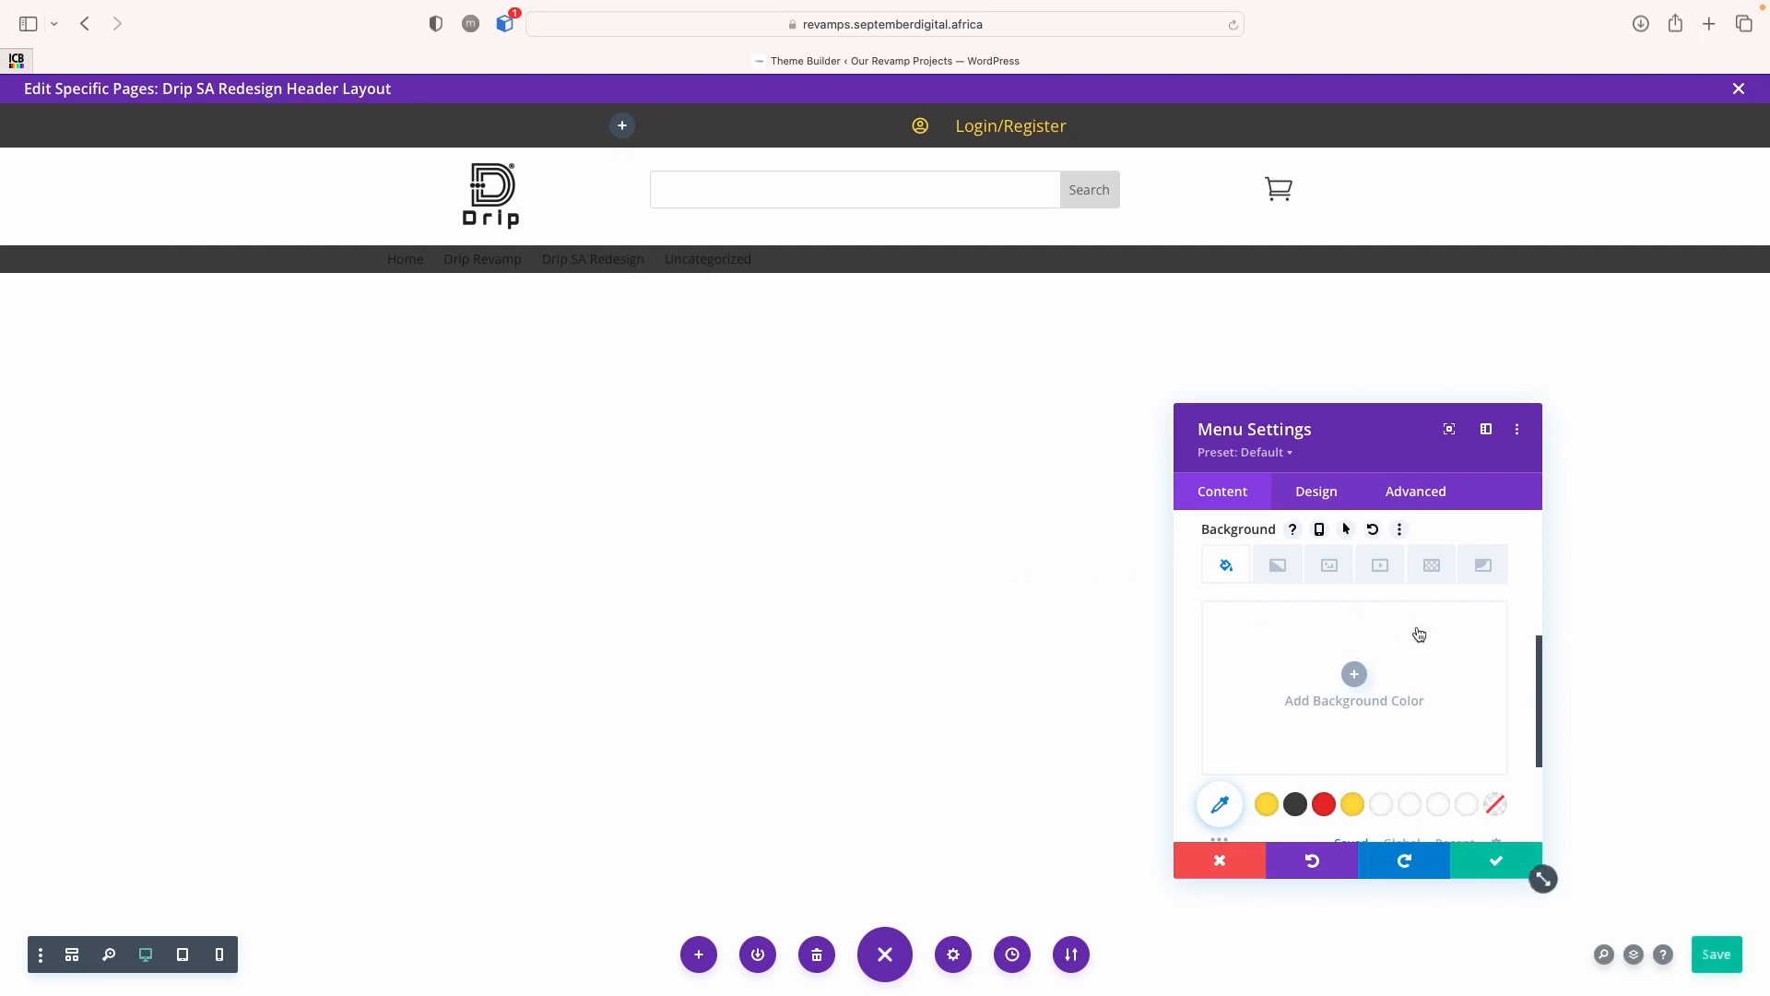
Set the menu's active link color to the saved red, lightened to a softer tint
left_click(1324, 496)
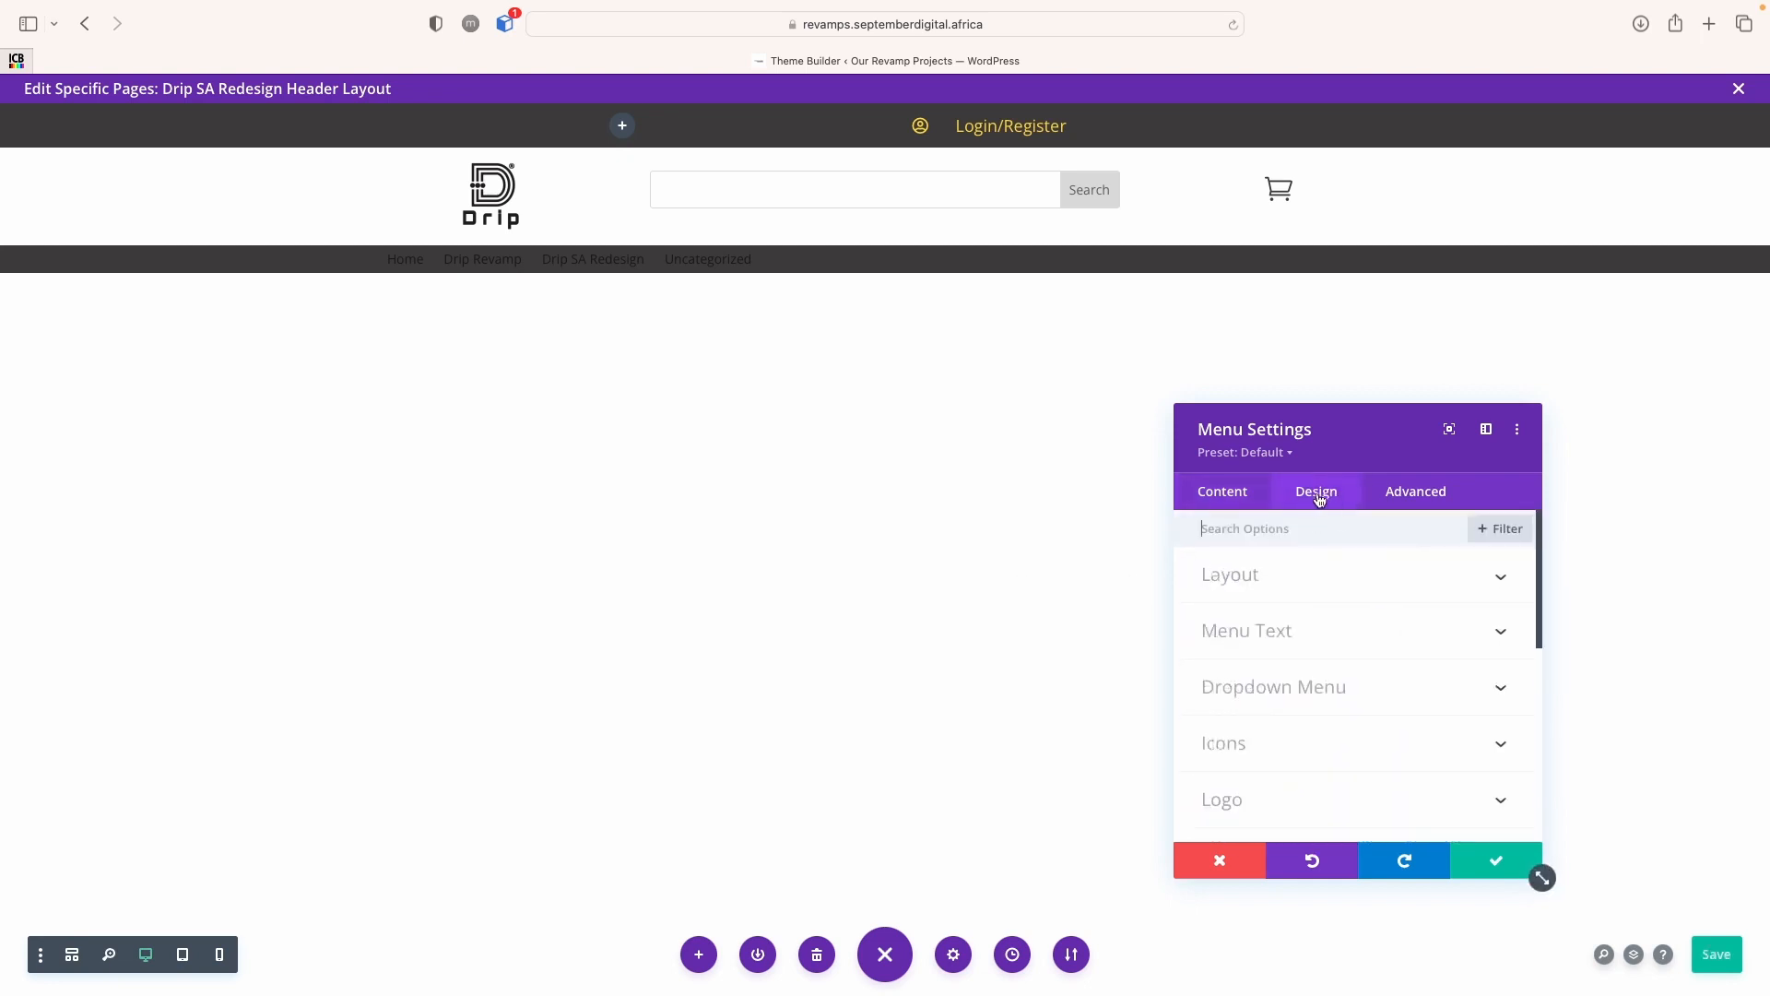
left_click(1266, 633)
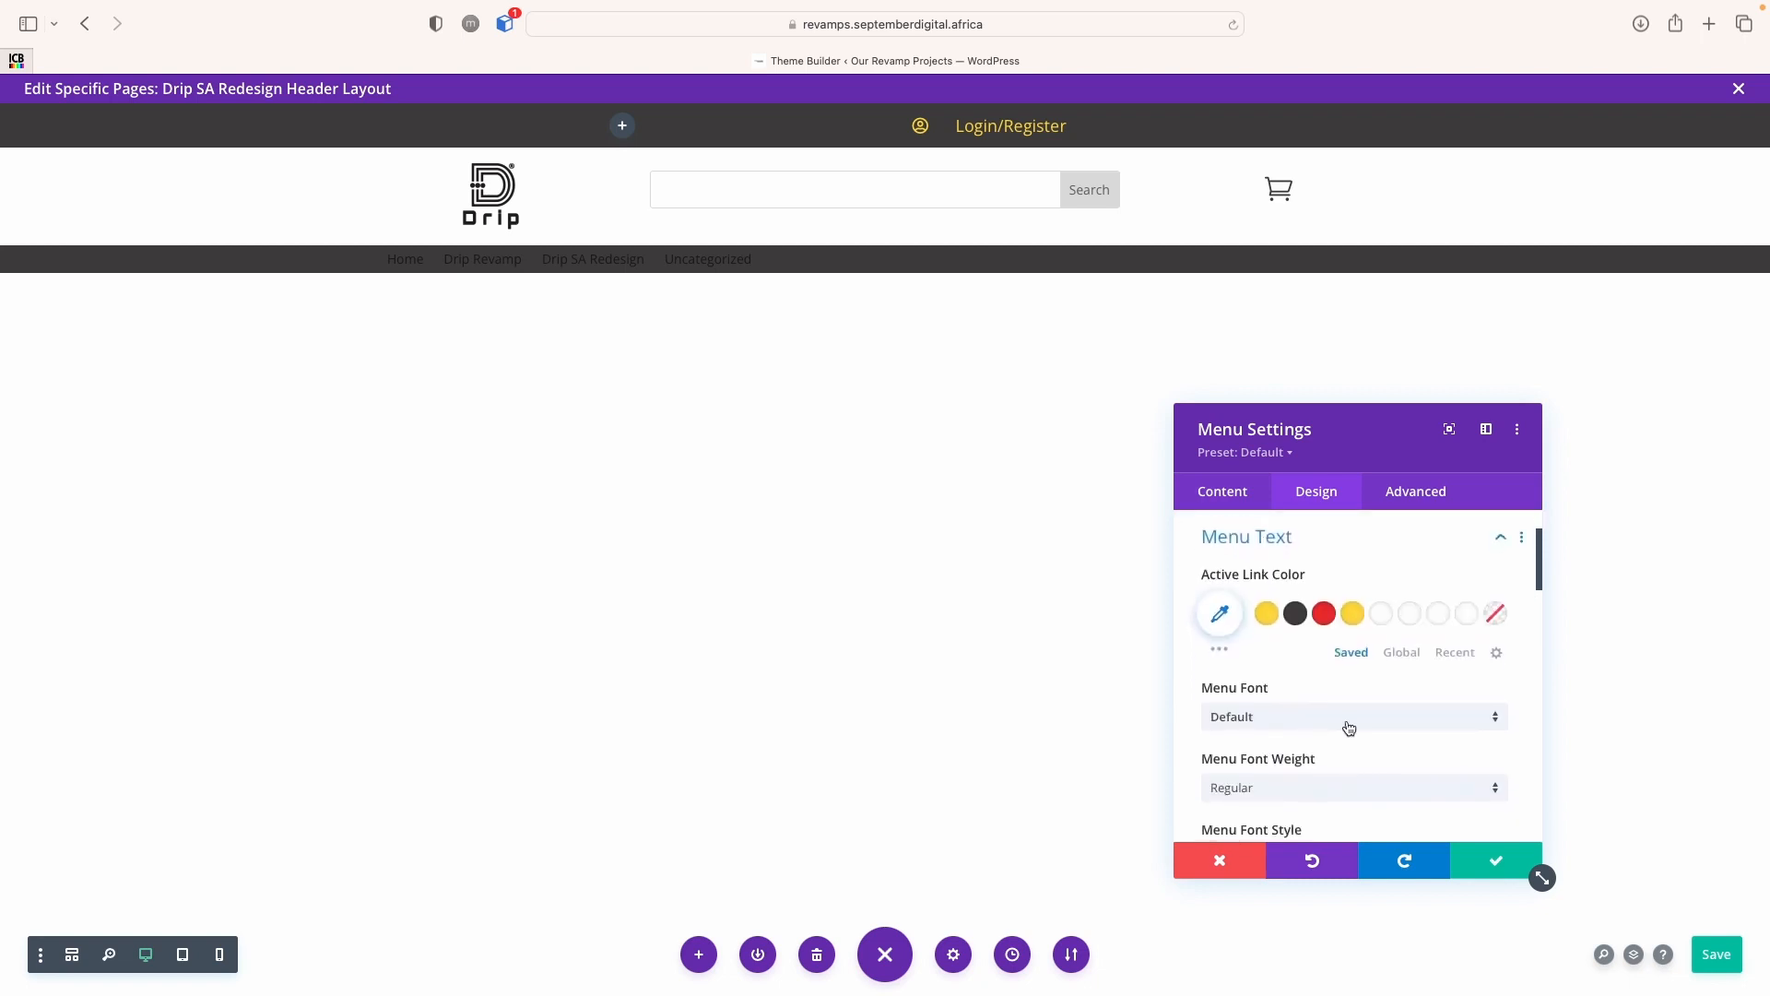
left_click(1327, 620)
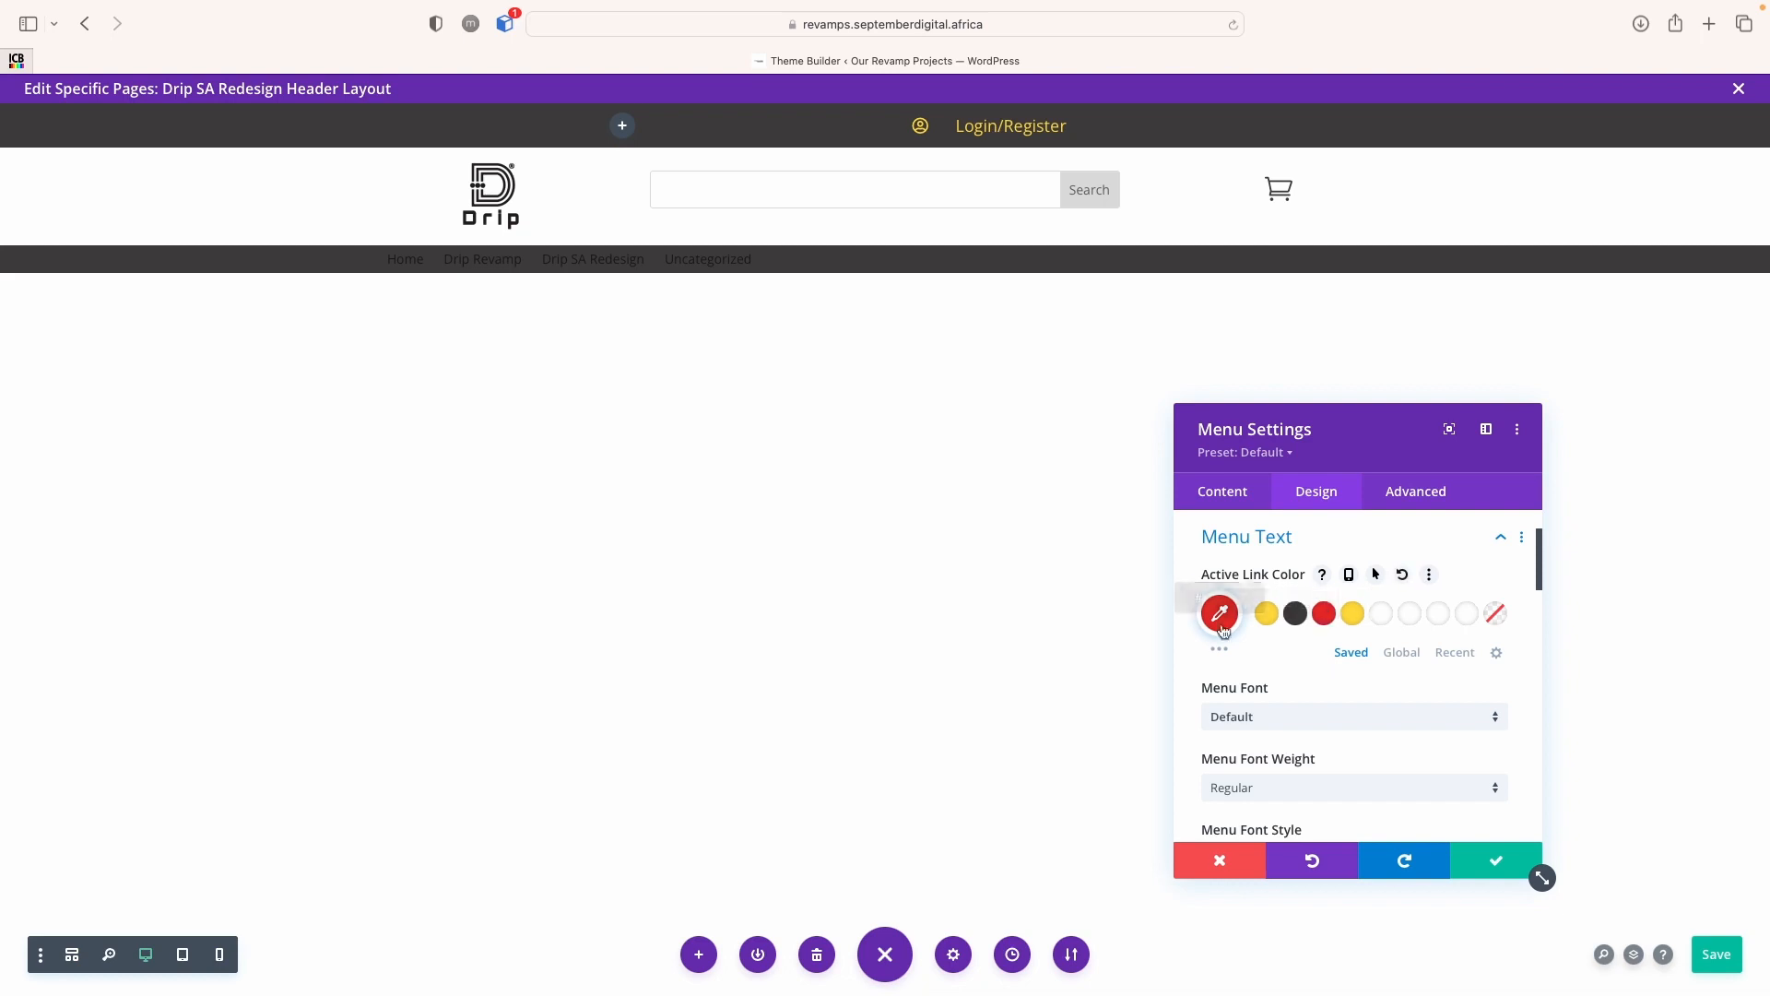
left_click(1218, 615)
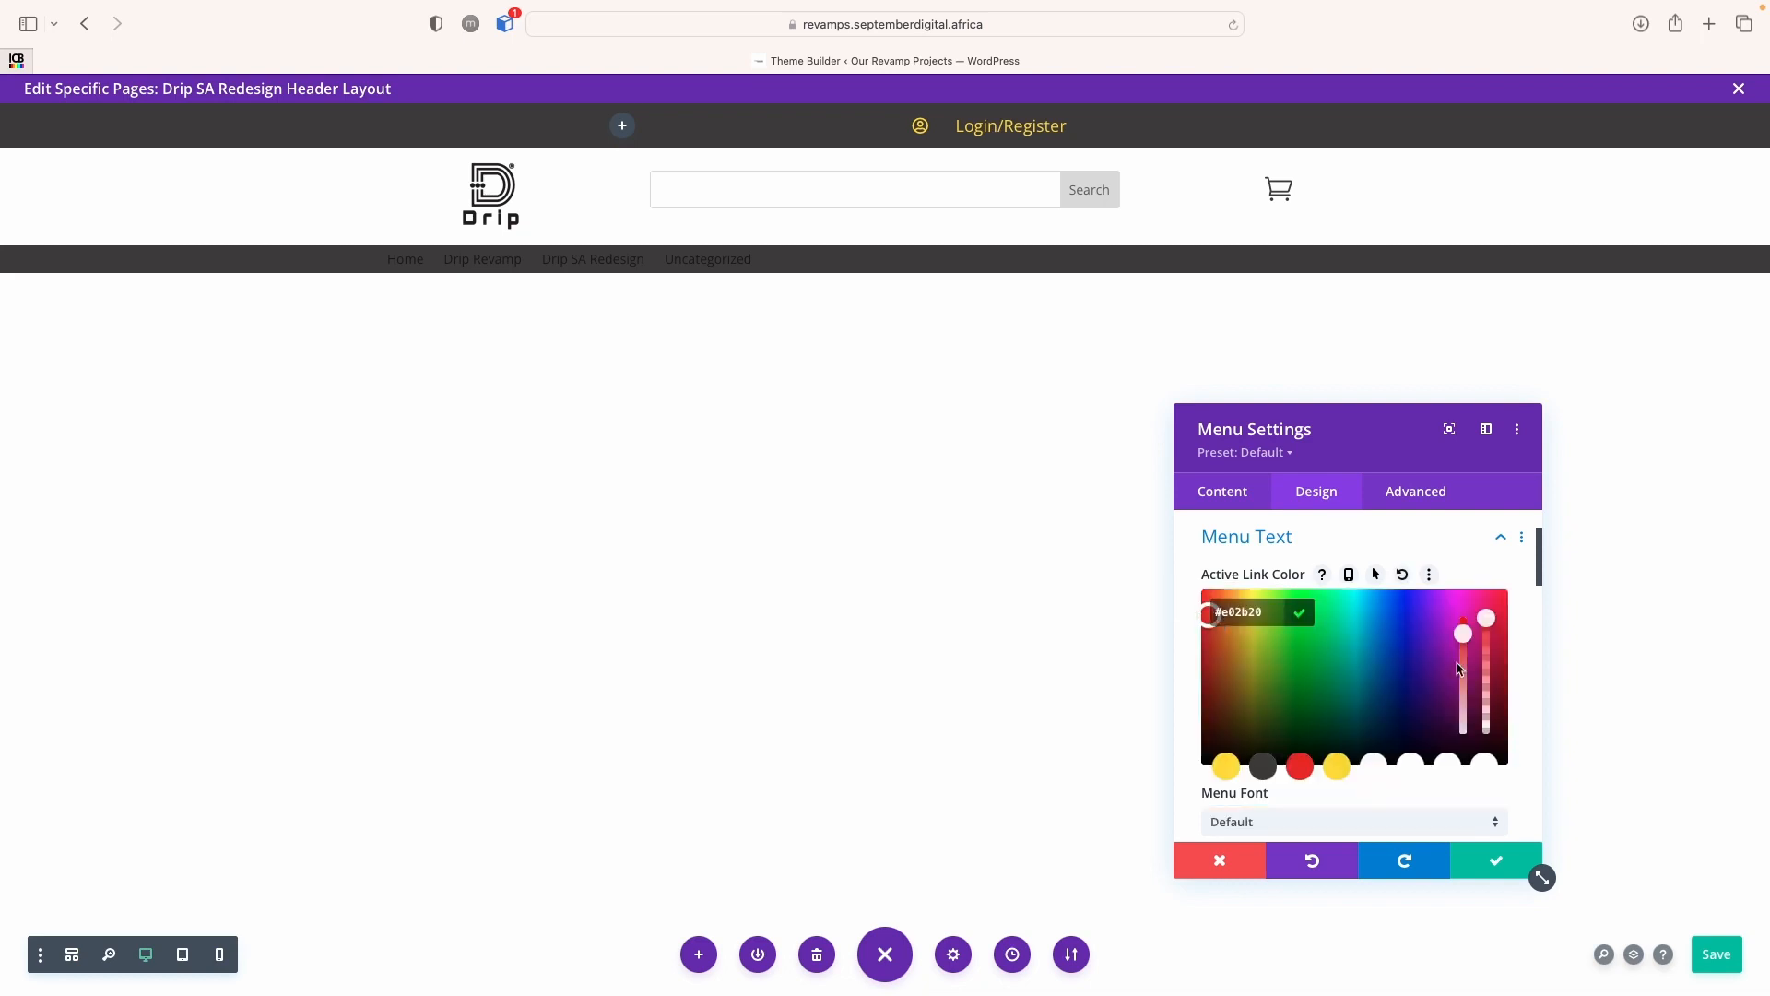
left_click_drag(1467, 631, 1465, 679)
left_click(1298, 613)
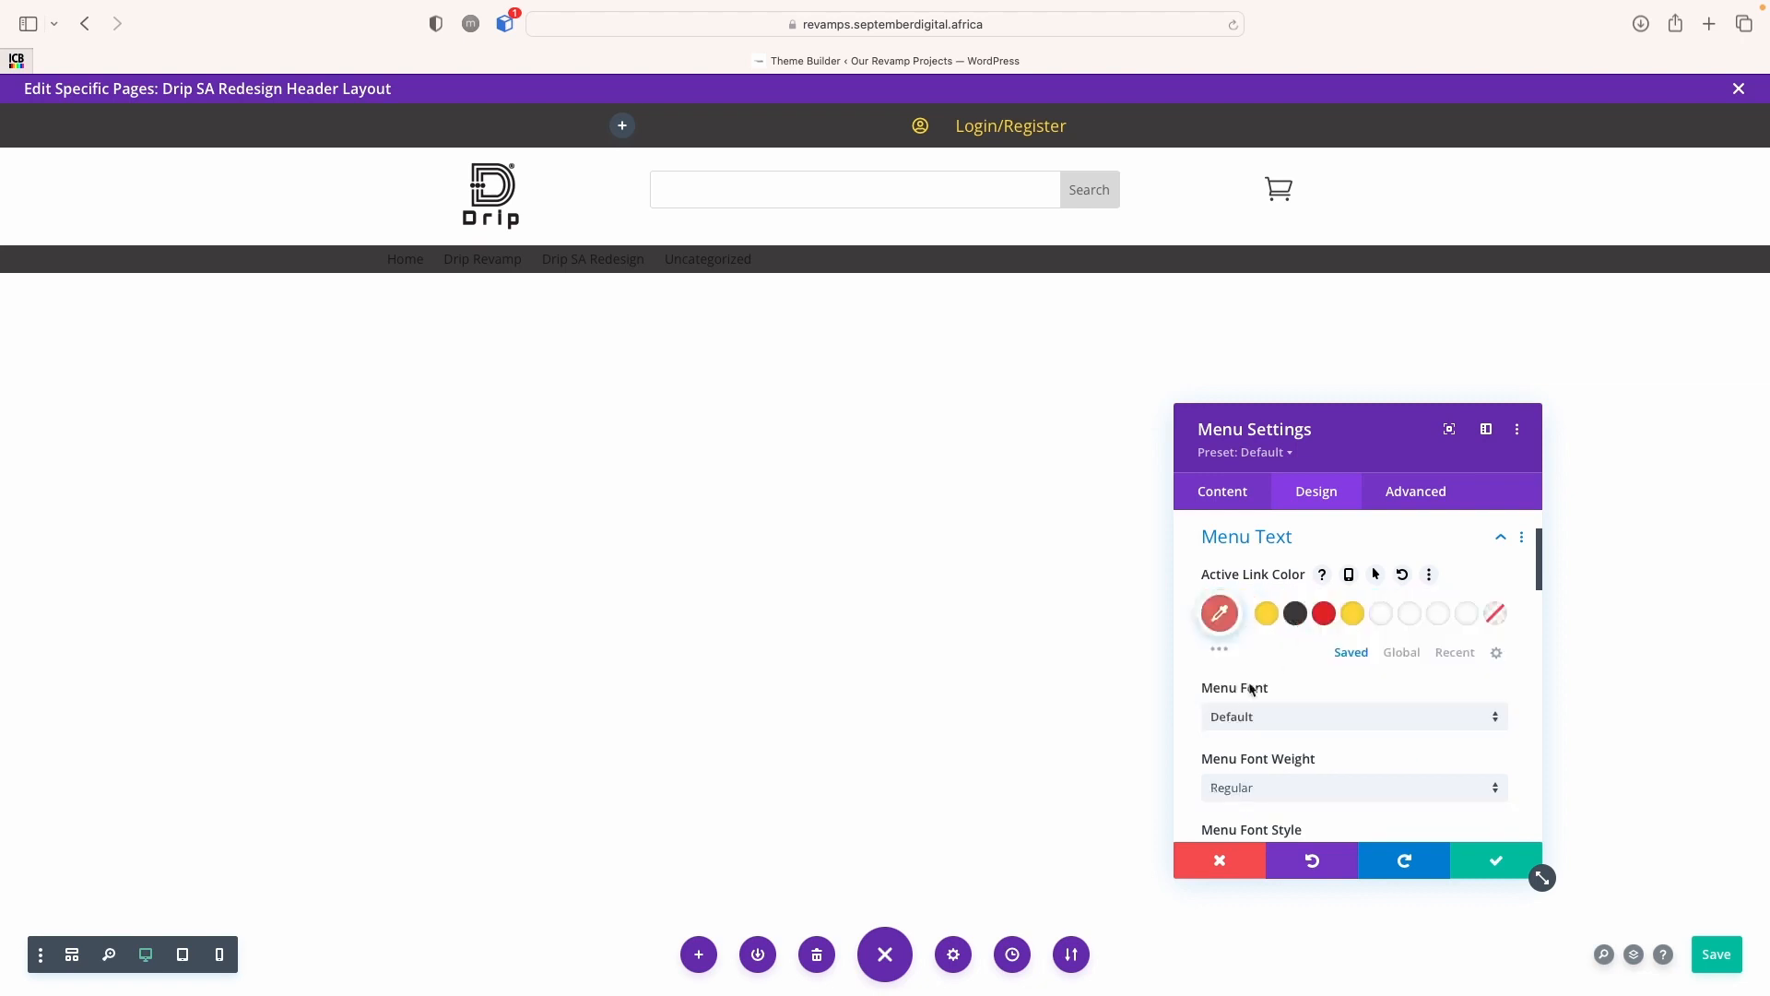
Set the menu font to Outfit with Regular weight
scroll(1296, 734, "down", 2)
left_click(1262, 640)
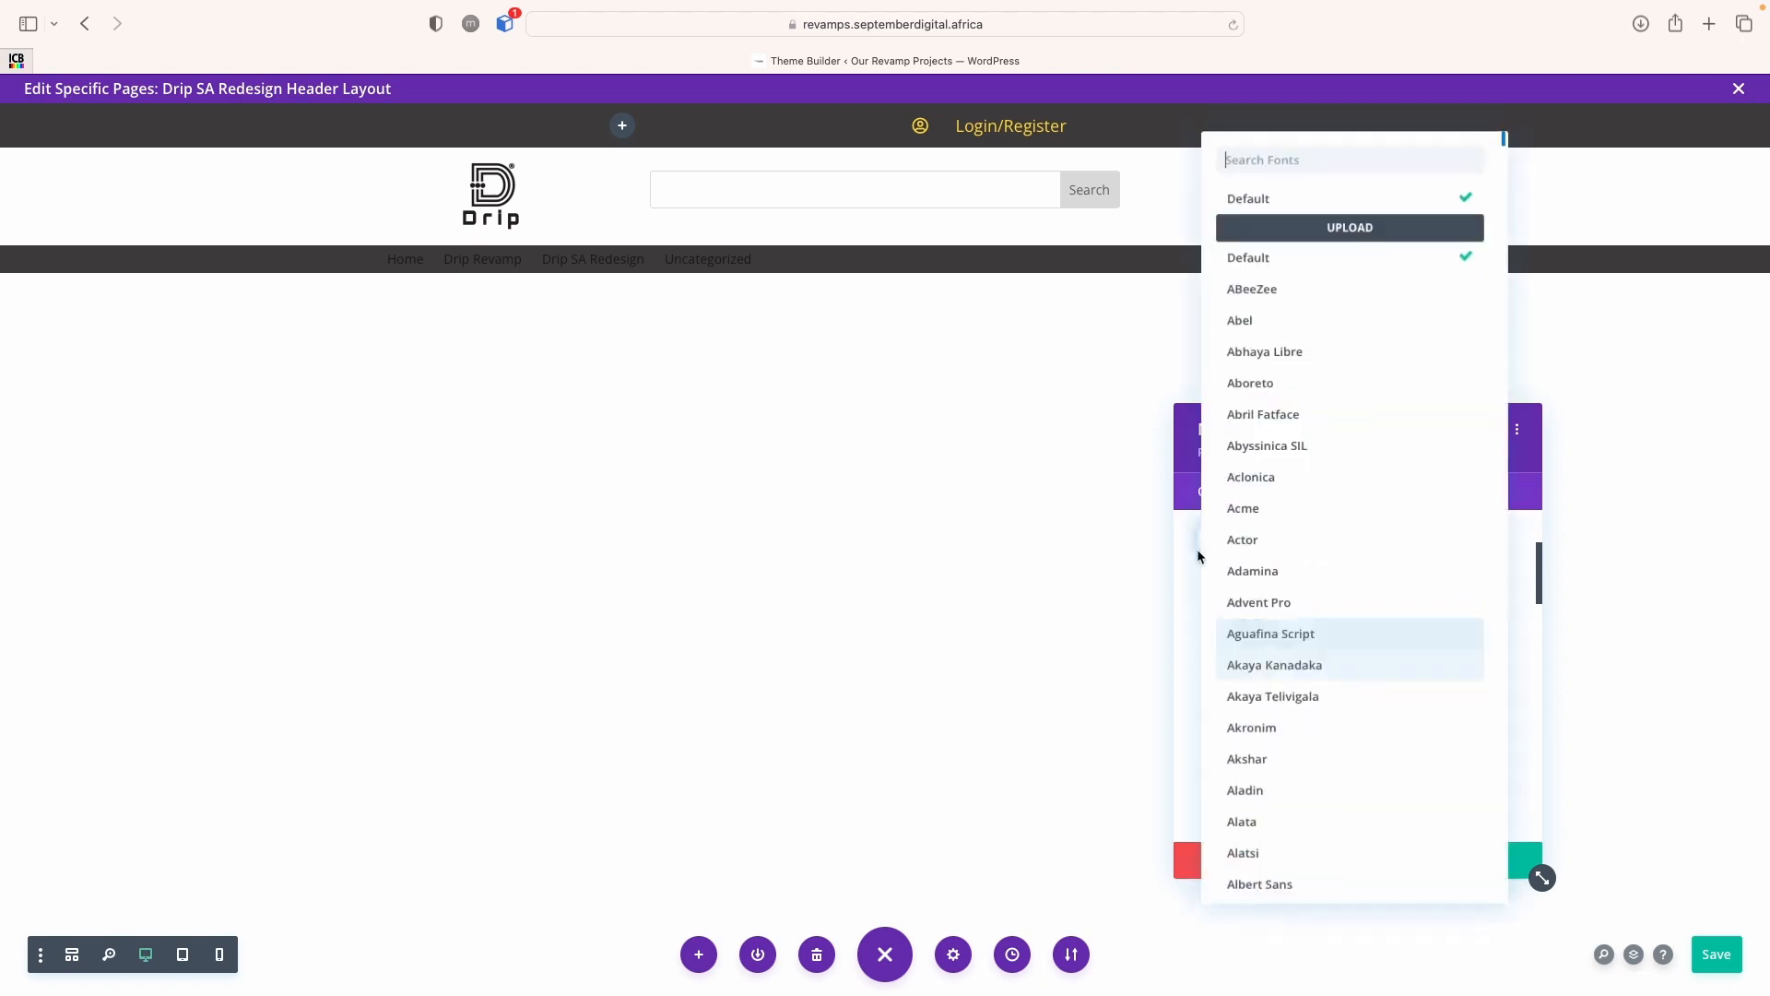
type("out")
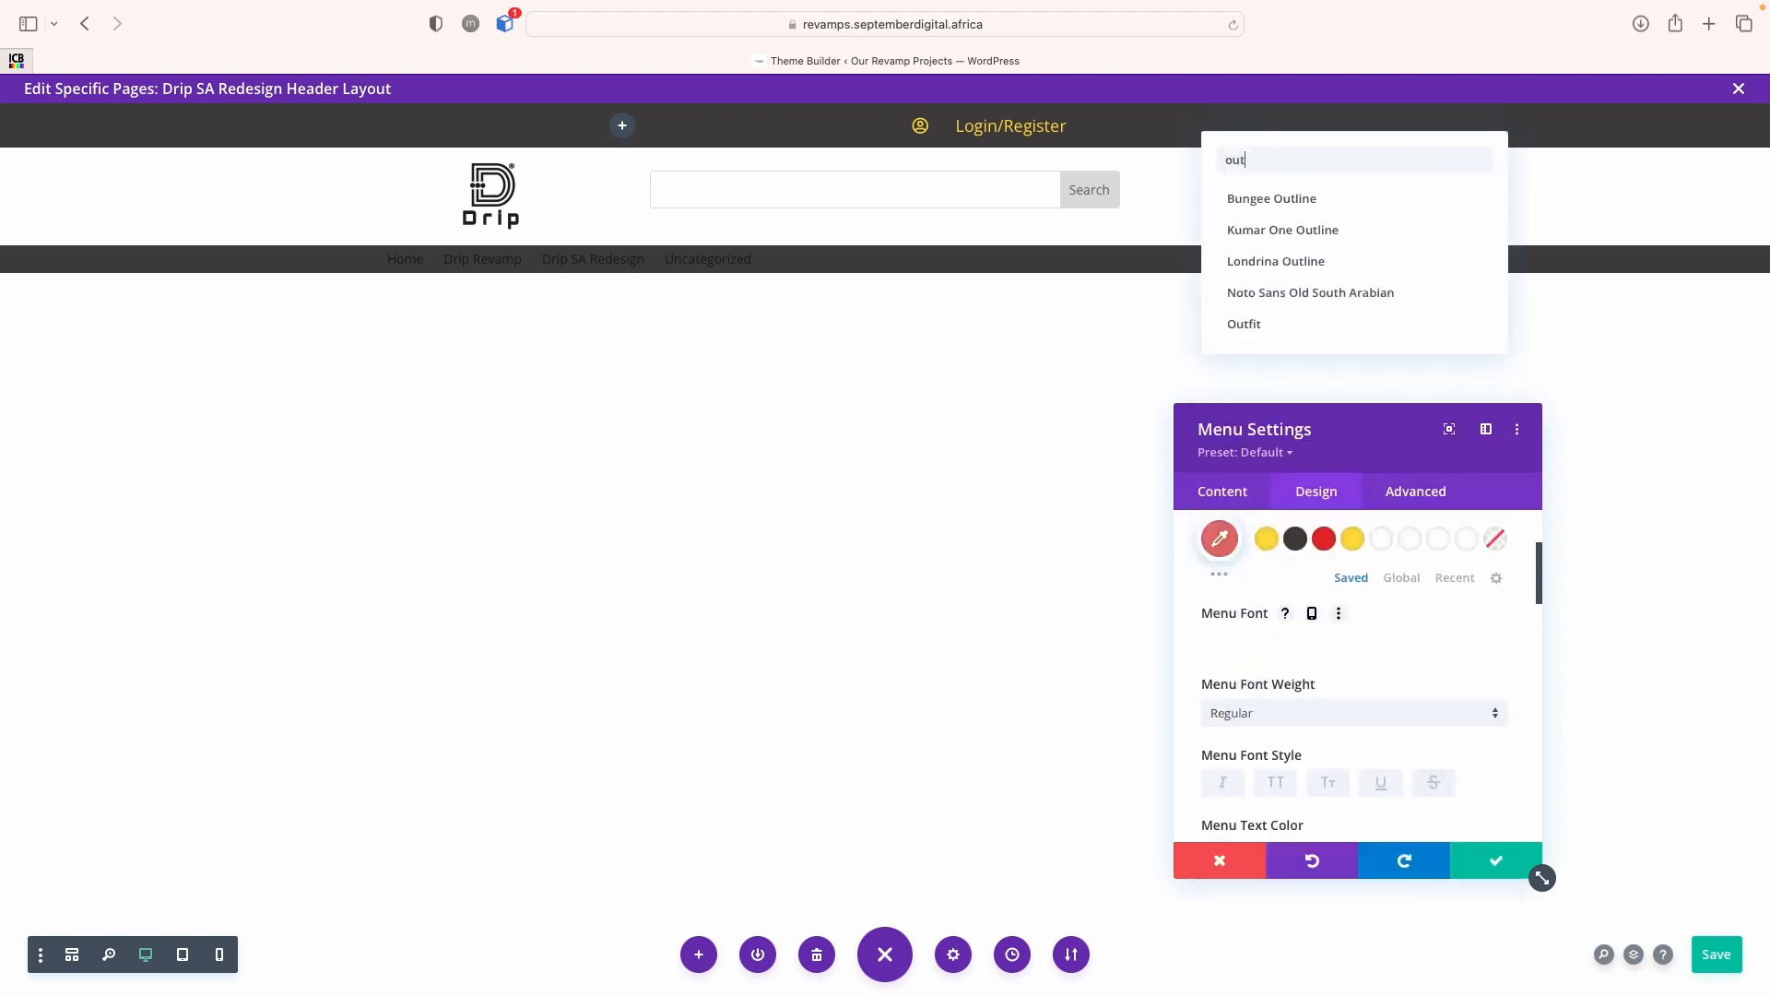
left_click(1259, 326)
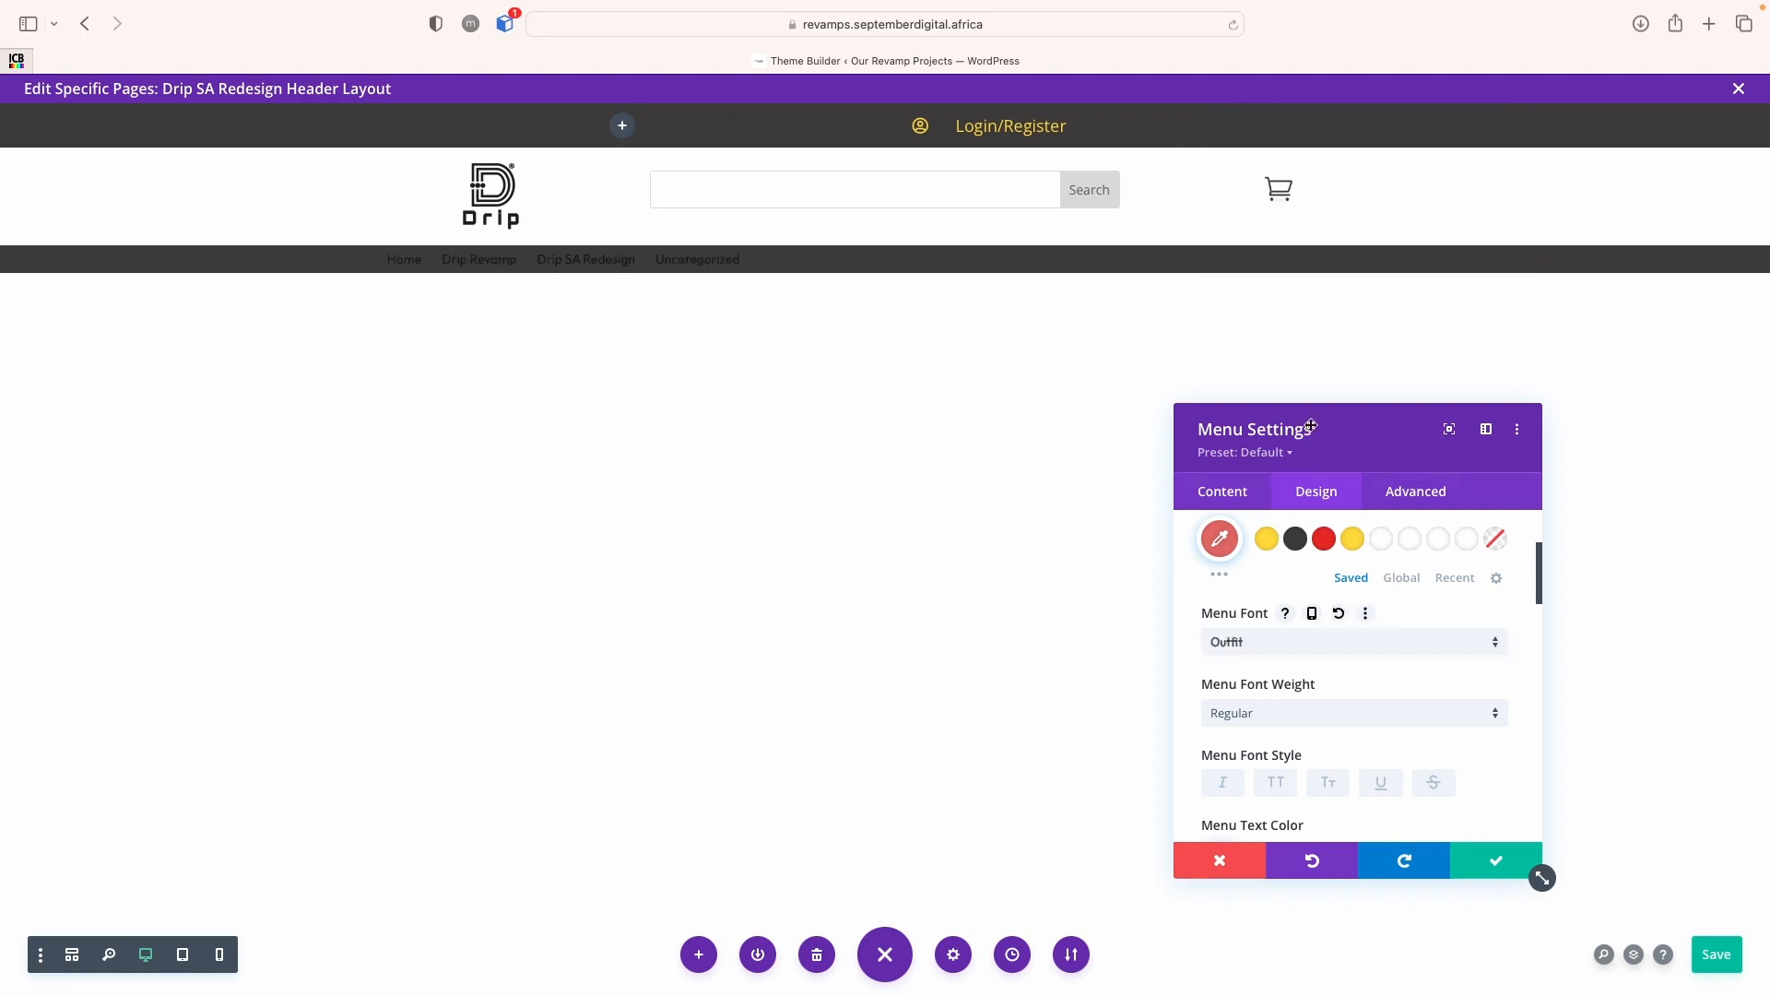
left_click(1350, 718)
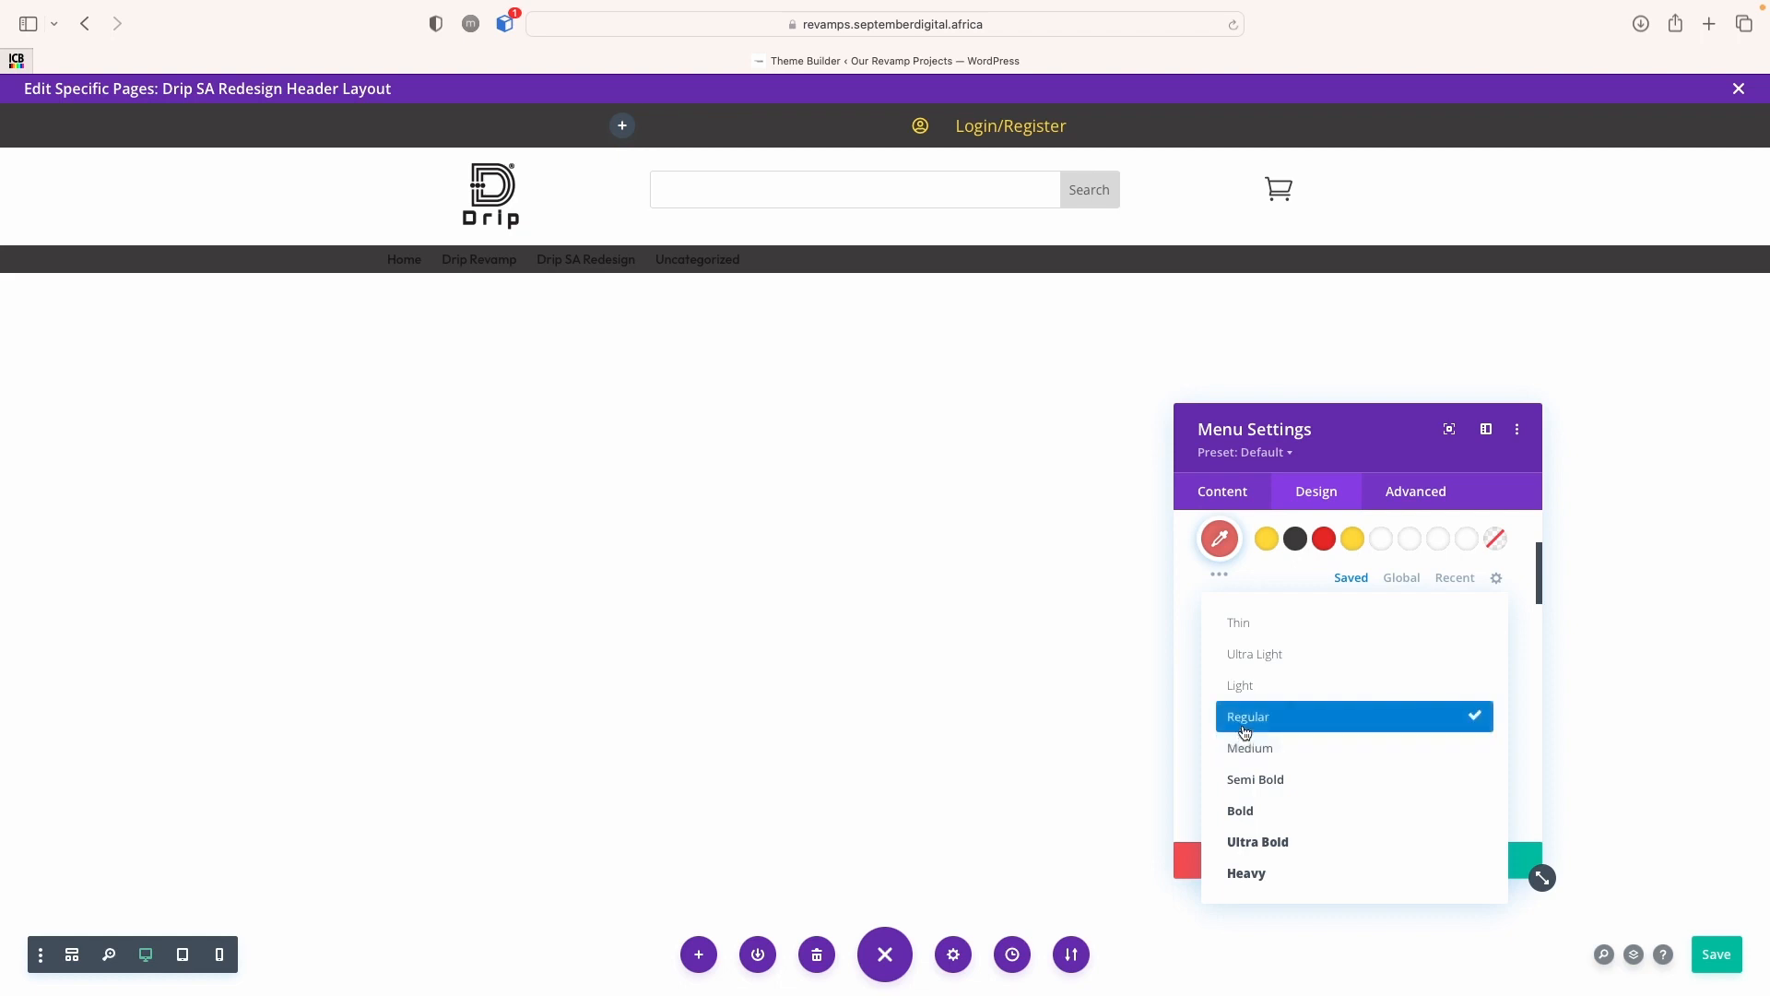
left_click(1293, 724)
Center the menu text and set its color to the saved yellow #fedd21
scroll(1281, 745, "down", 6)
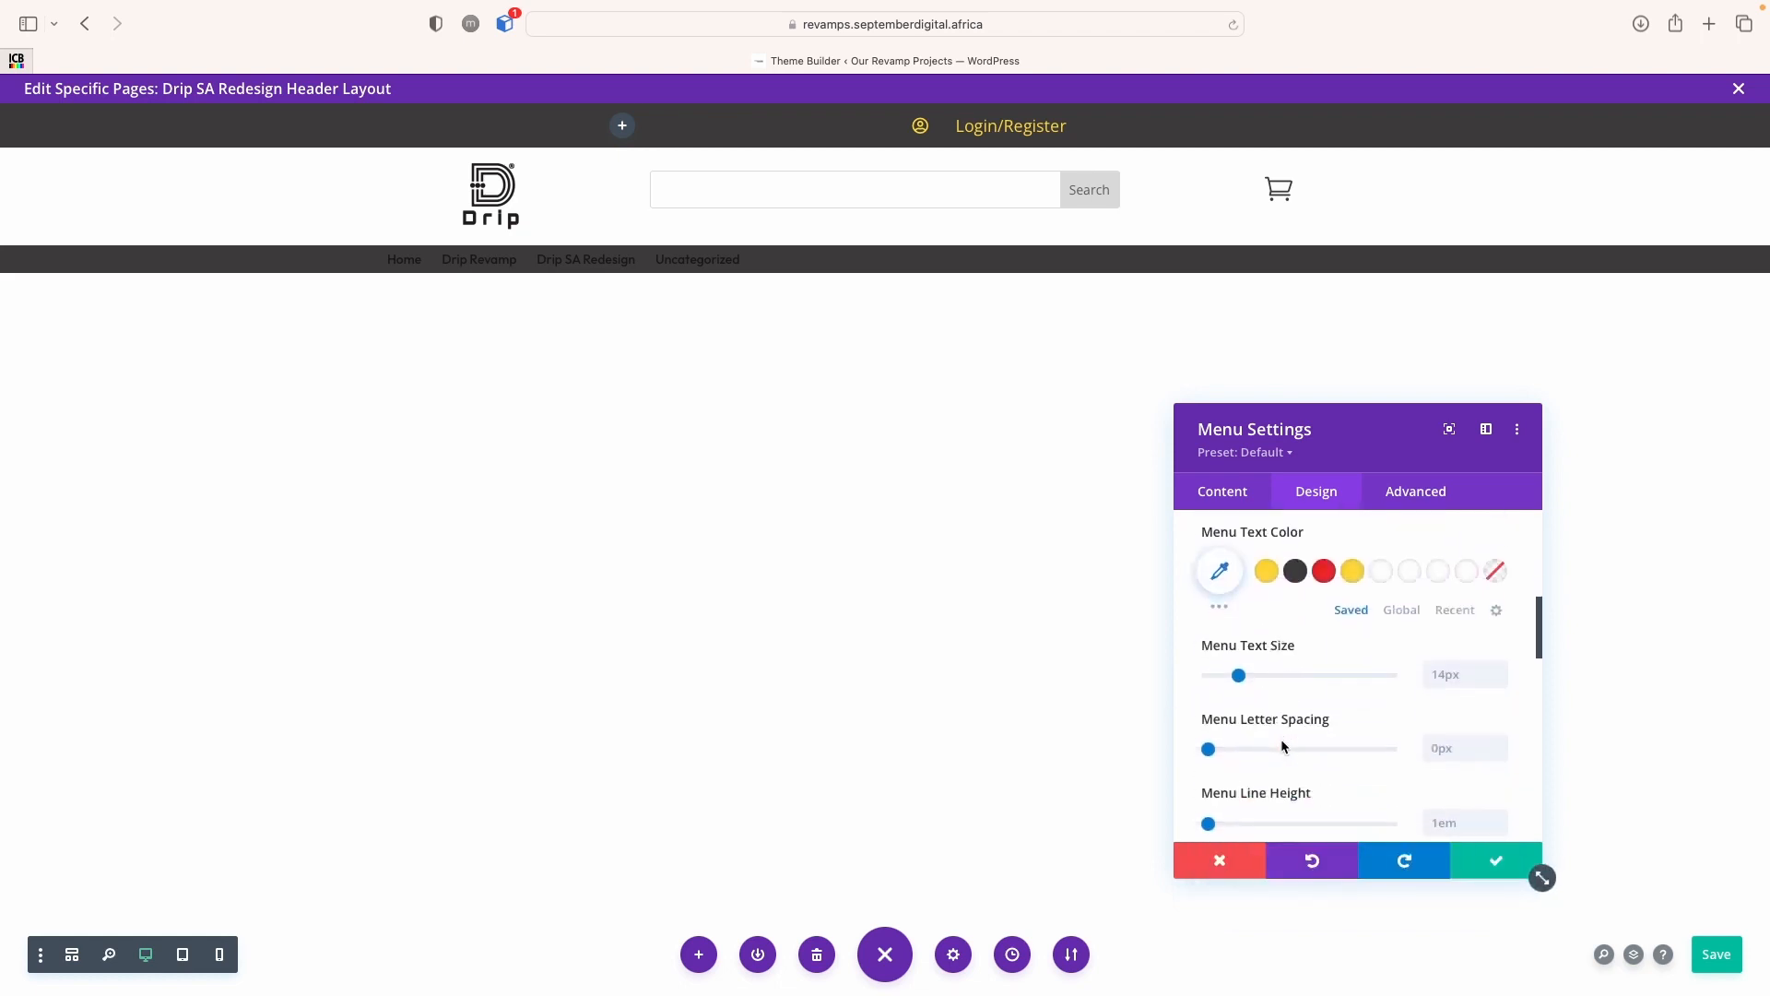
scroll(1280, 744, "down", 3)
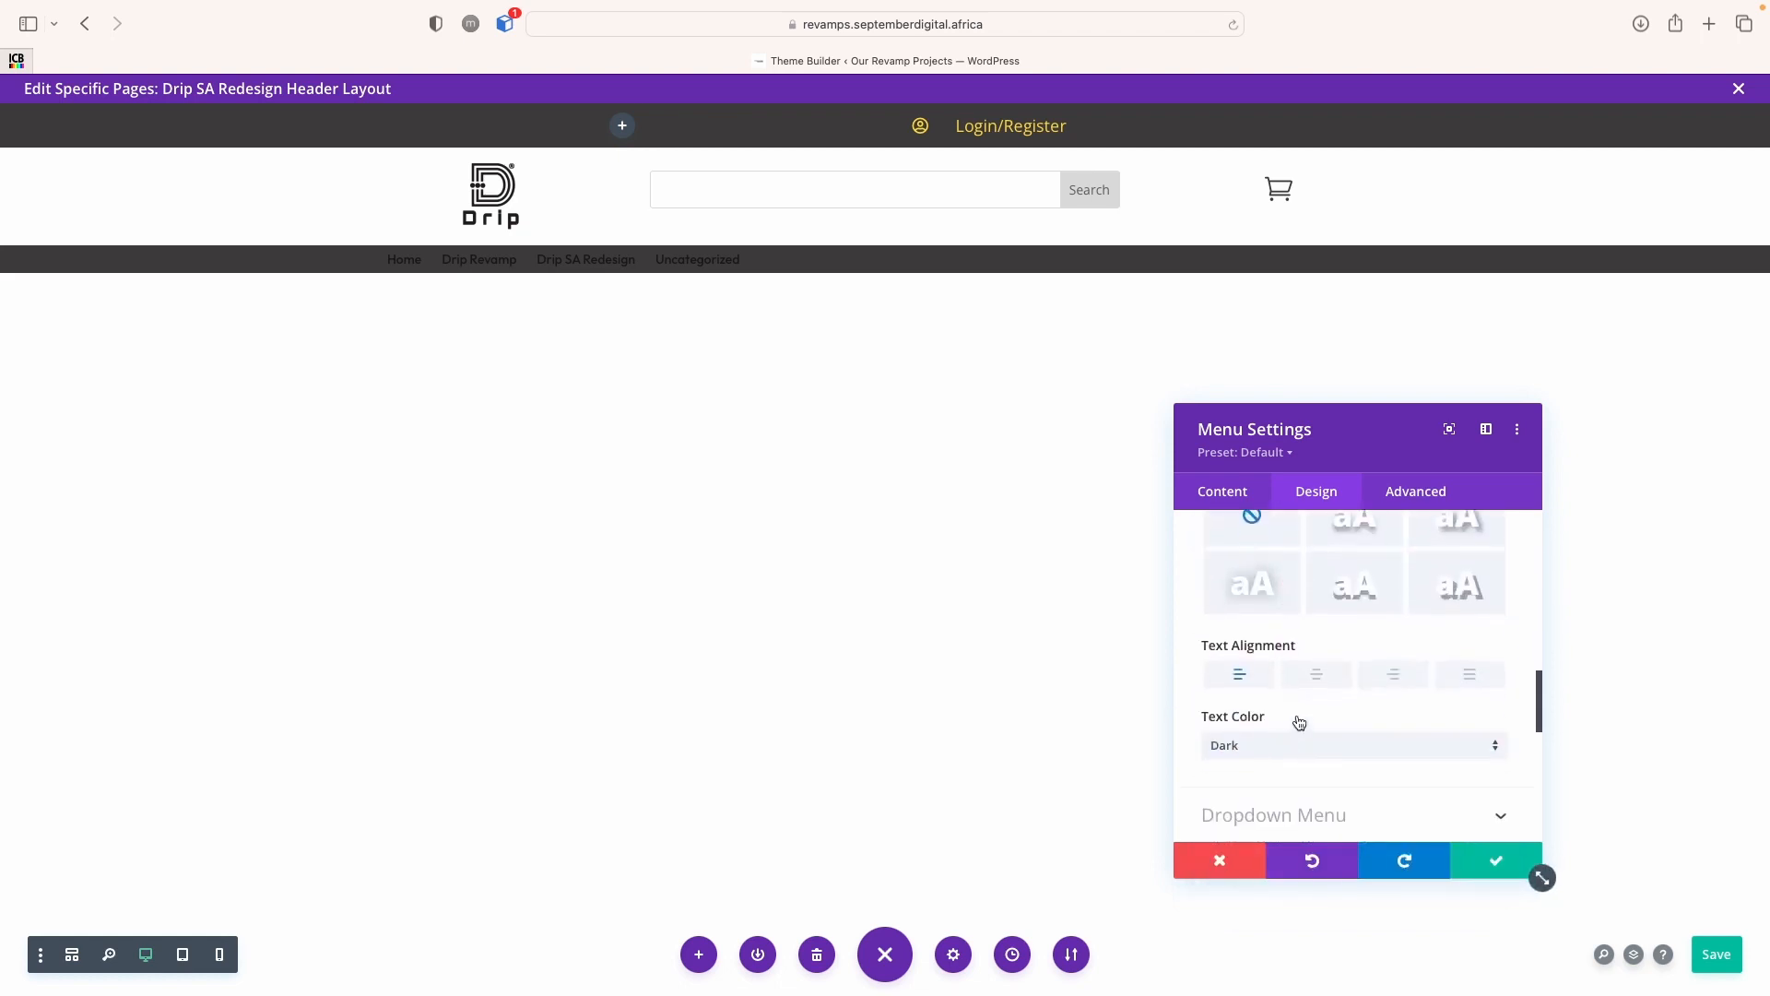
left_click(1315, 676)
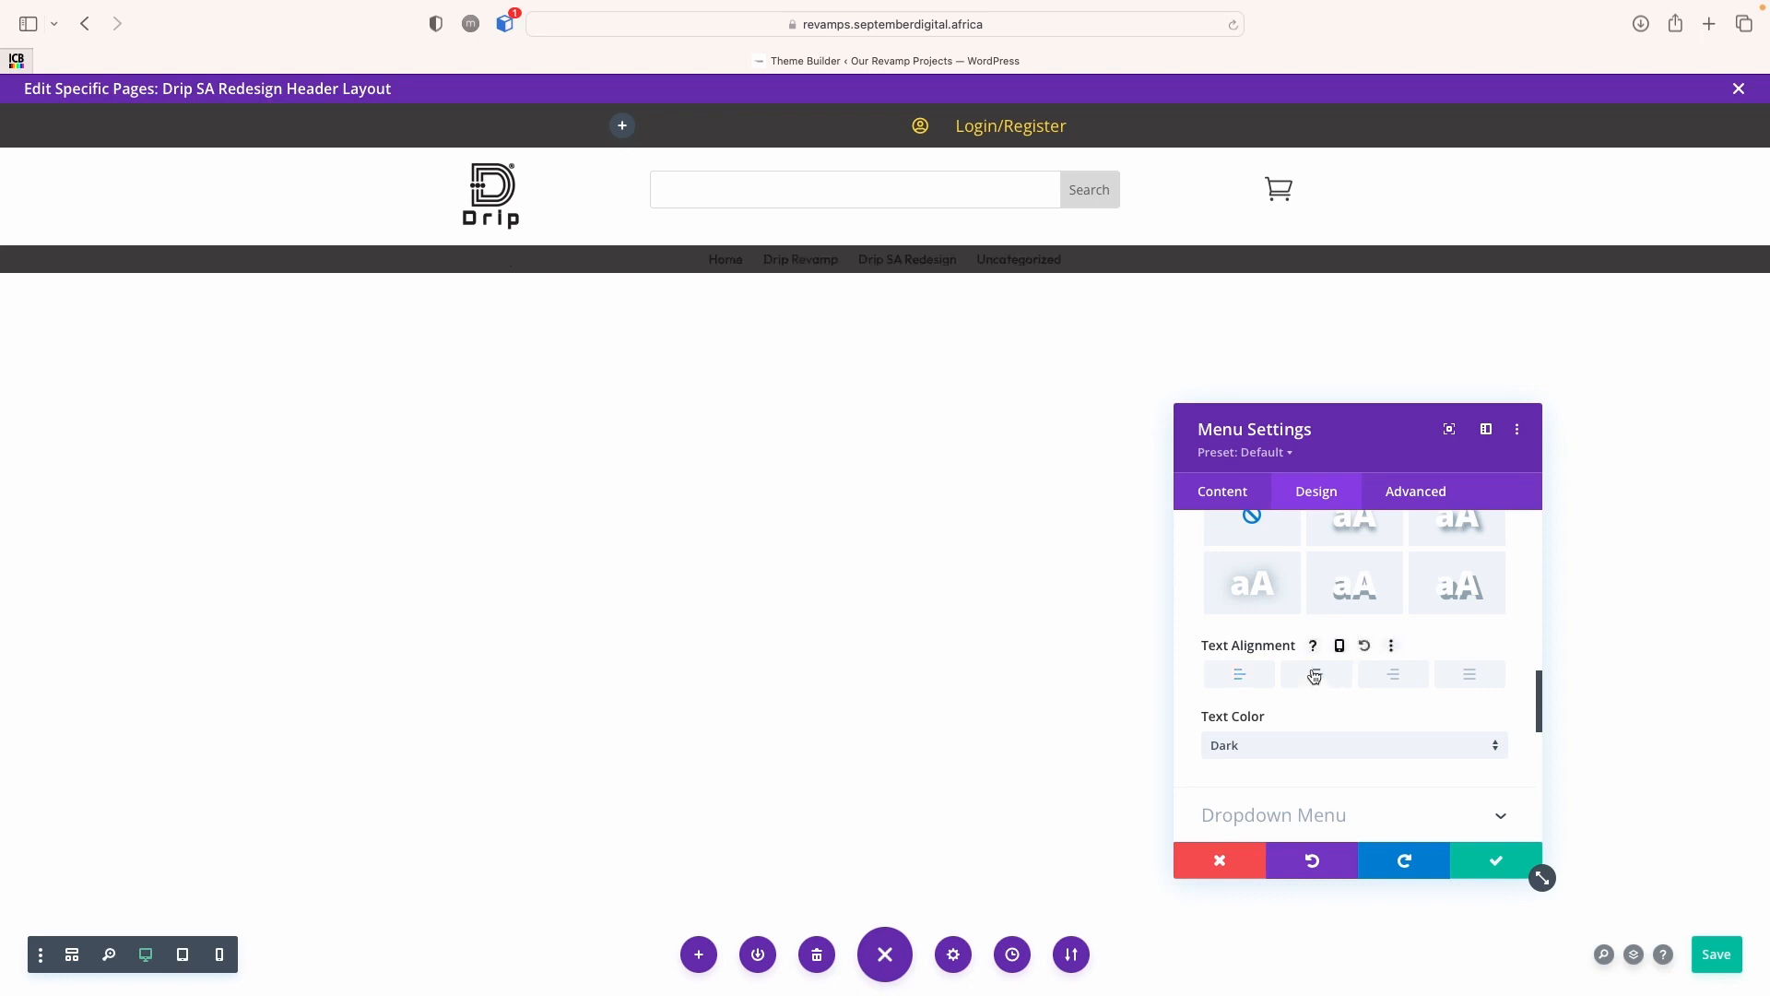
scroll(1316, 705, "up", 7)
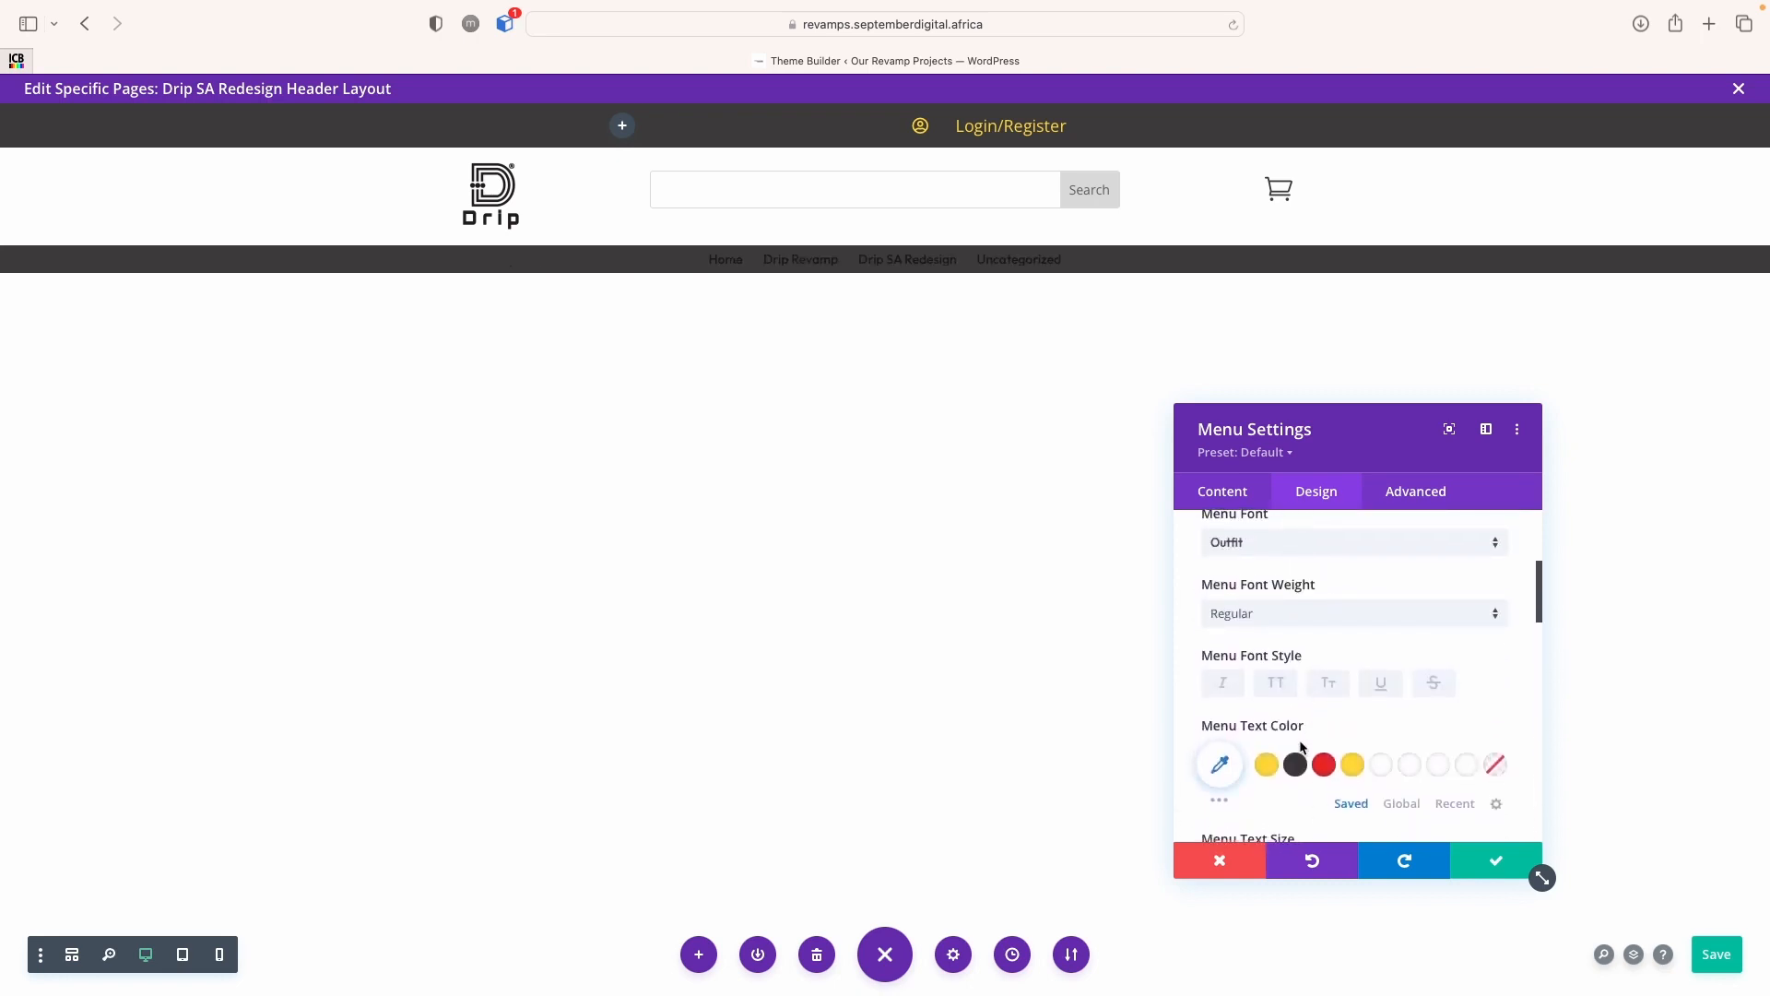
left_click(1265, 770)
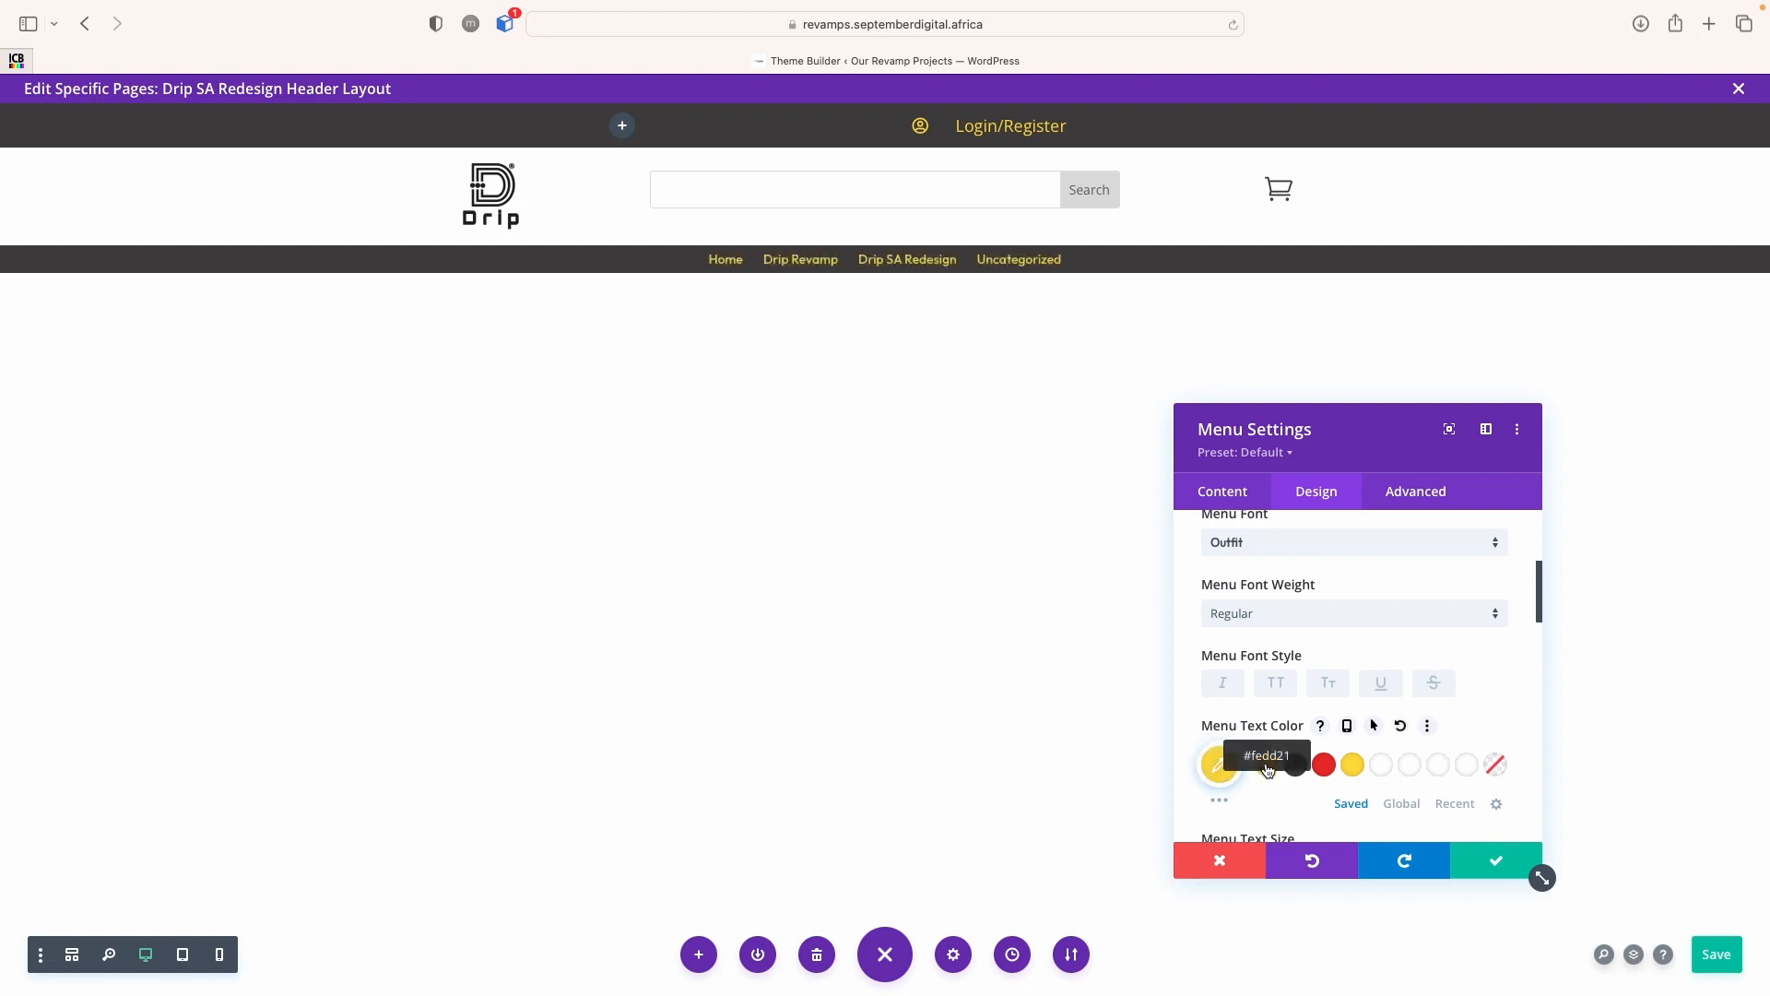
Increase the menu text size to 16 px and accept the menu settings
scroll(1269, 771, "down", 3)
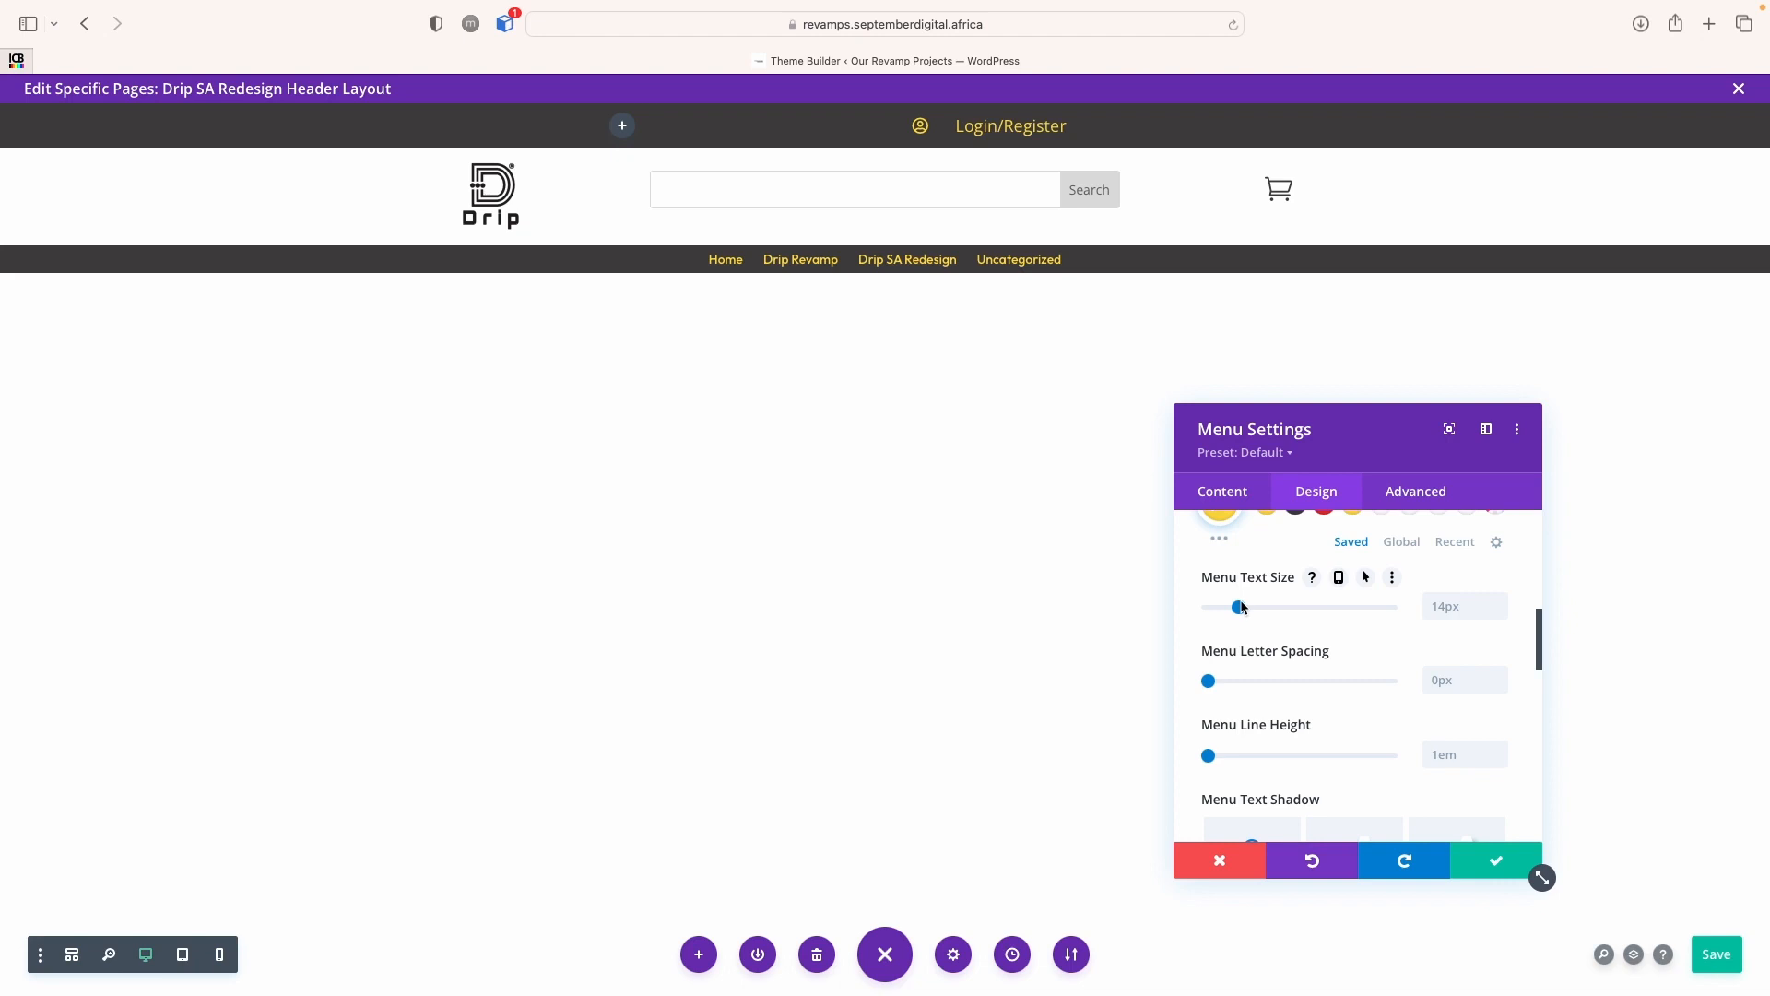
left_click_drag(1246, 607, 1254, 605)
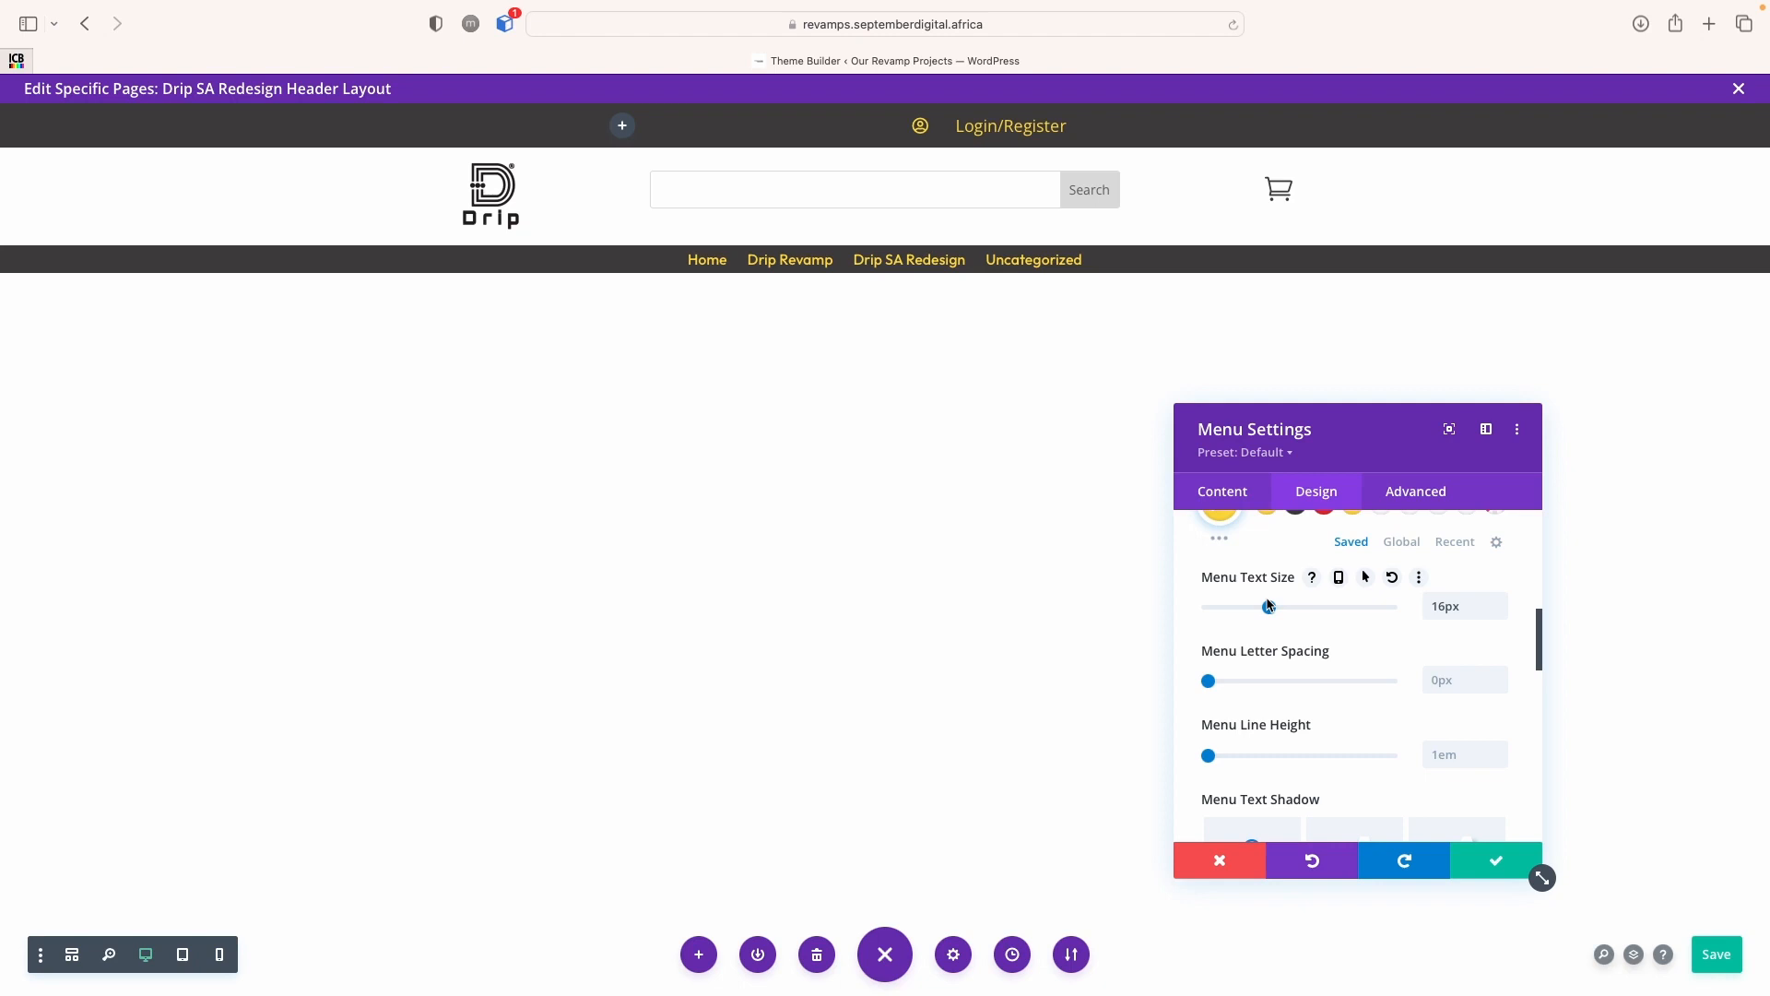
scroll(1426, 652, "up", 5)
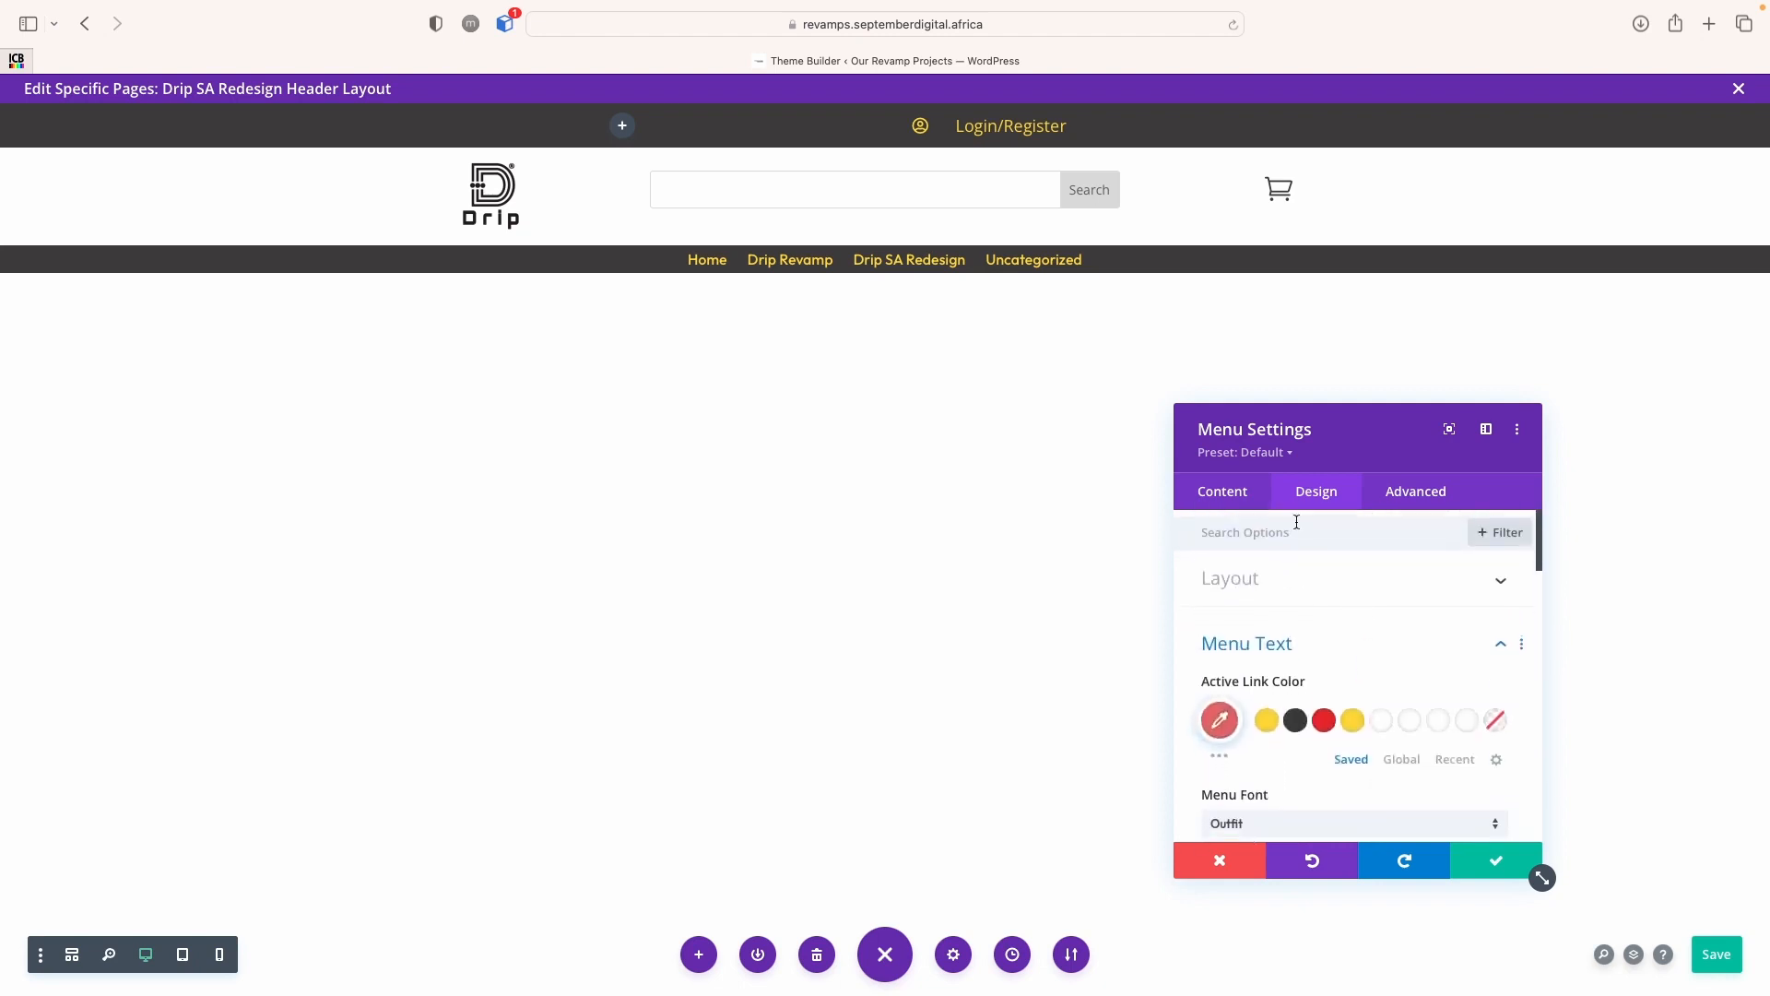
left_click(1248, 640)
left_click(1499, 874)
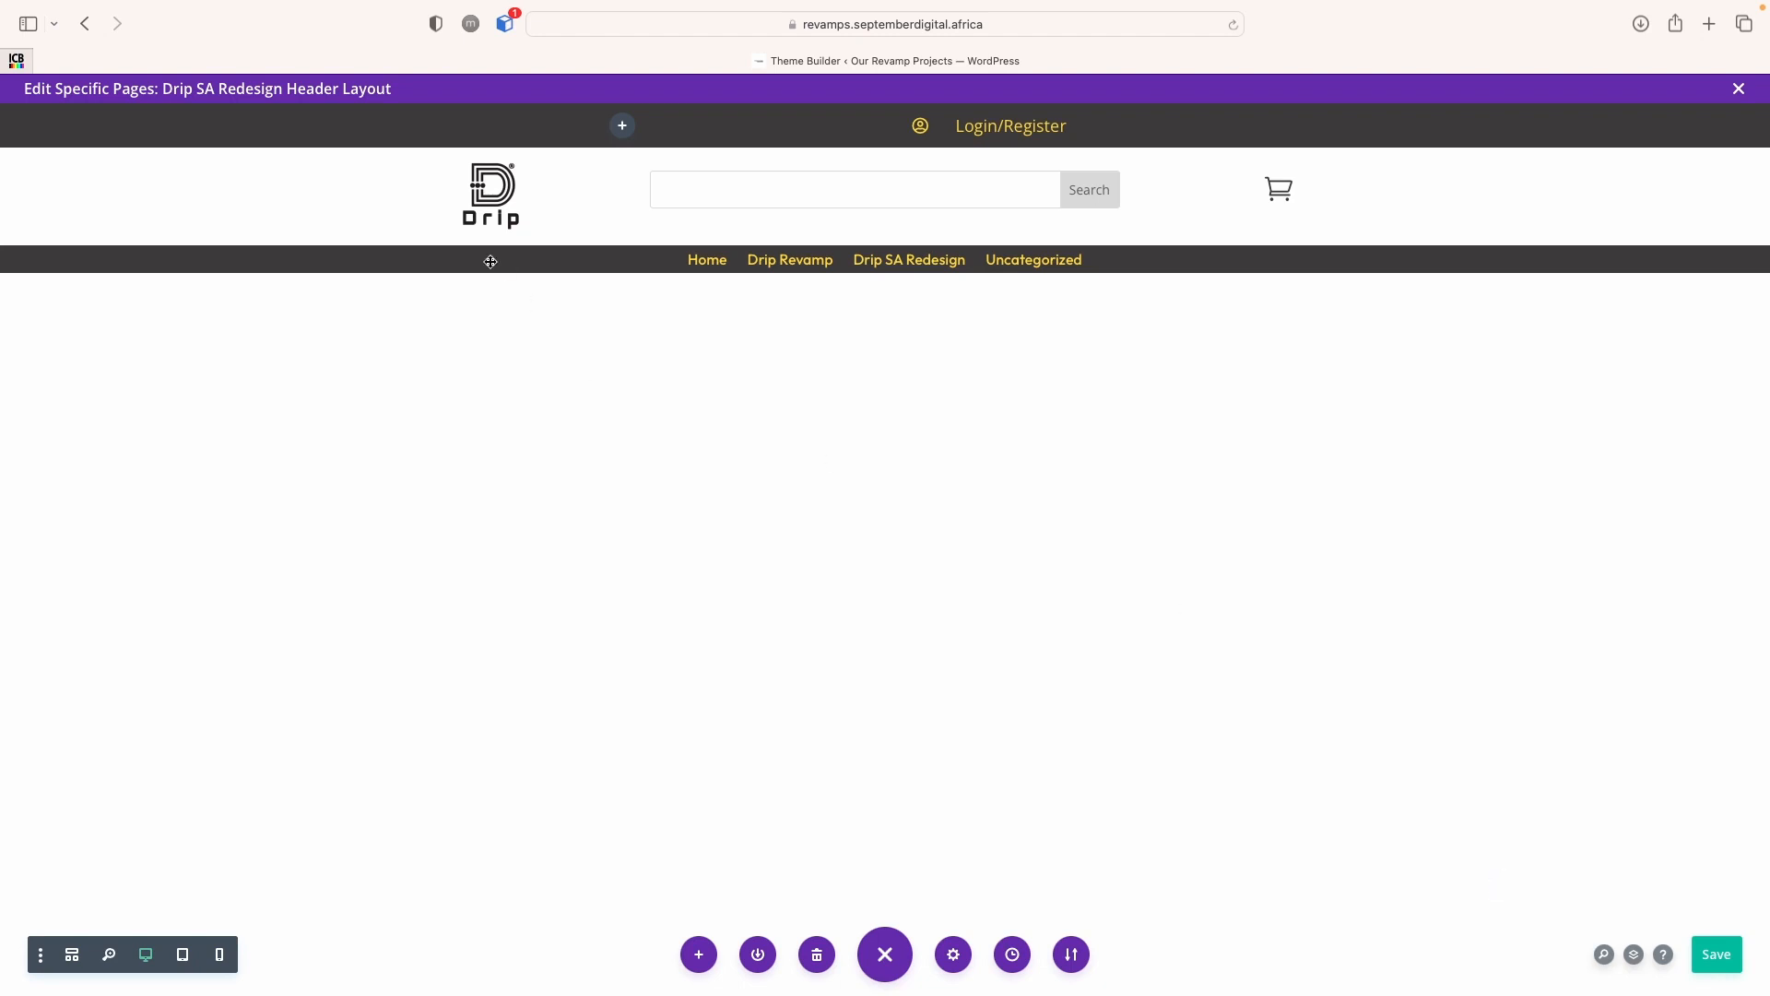
Set the linked top and bottom padding of the dark menu section to 4 px and accept the section settings
left_click(41, 225)
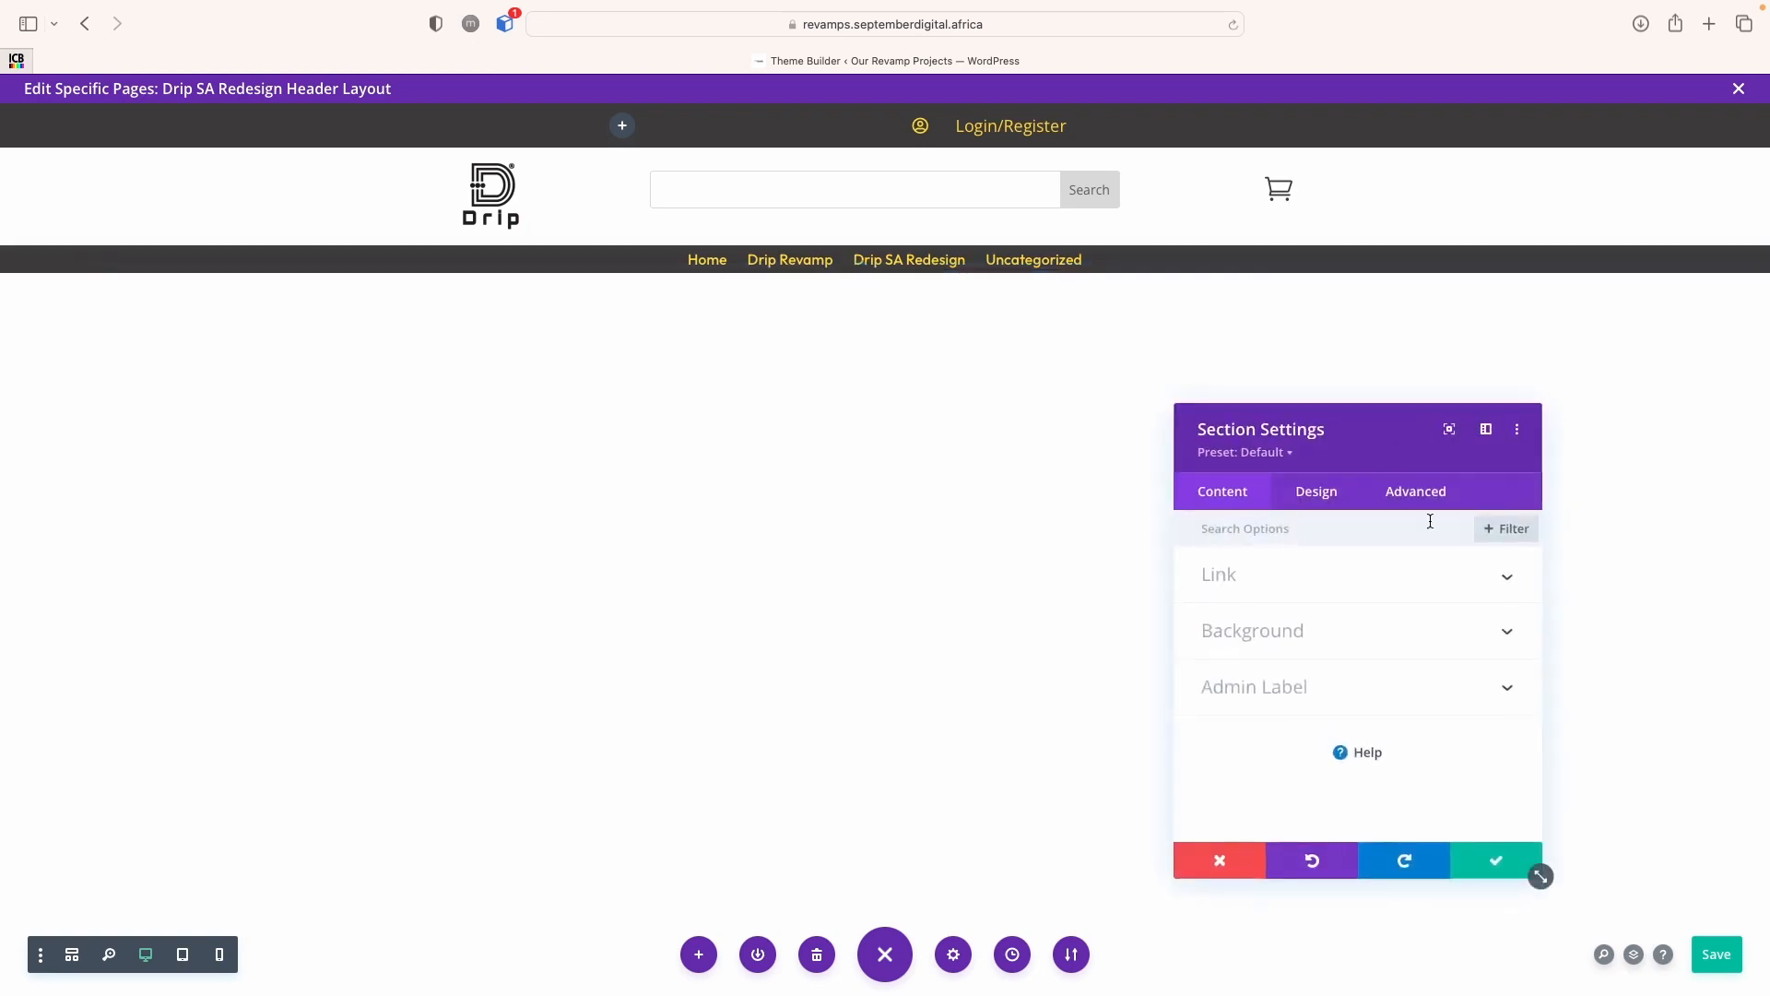
left_click(1283, 495)
left_click(1259, 747)
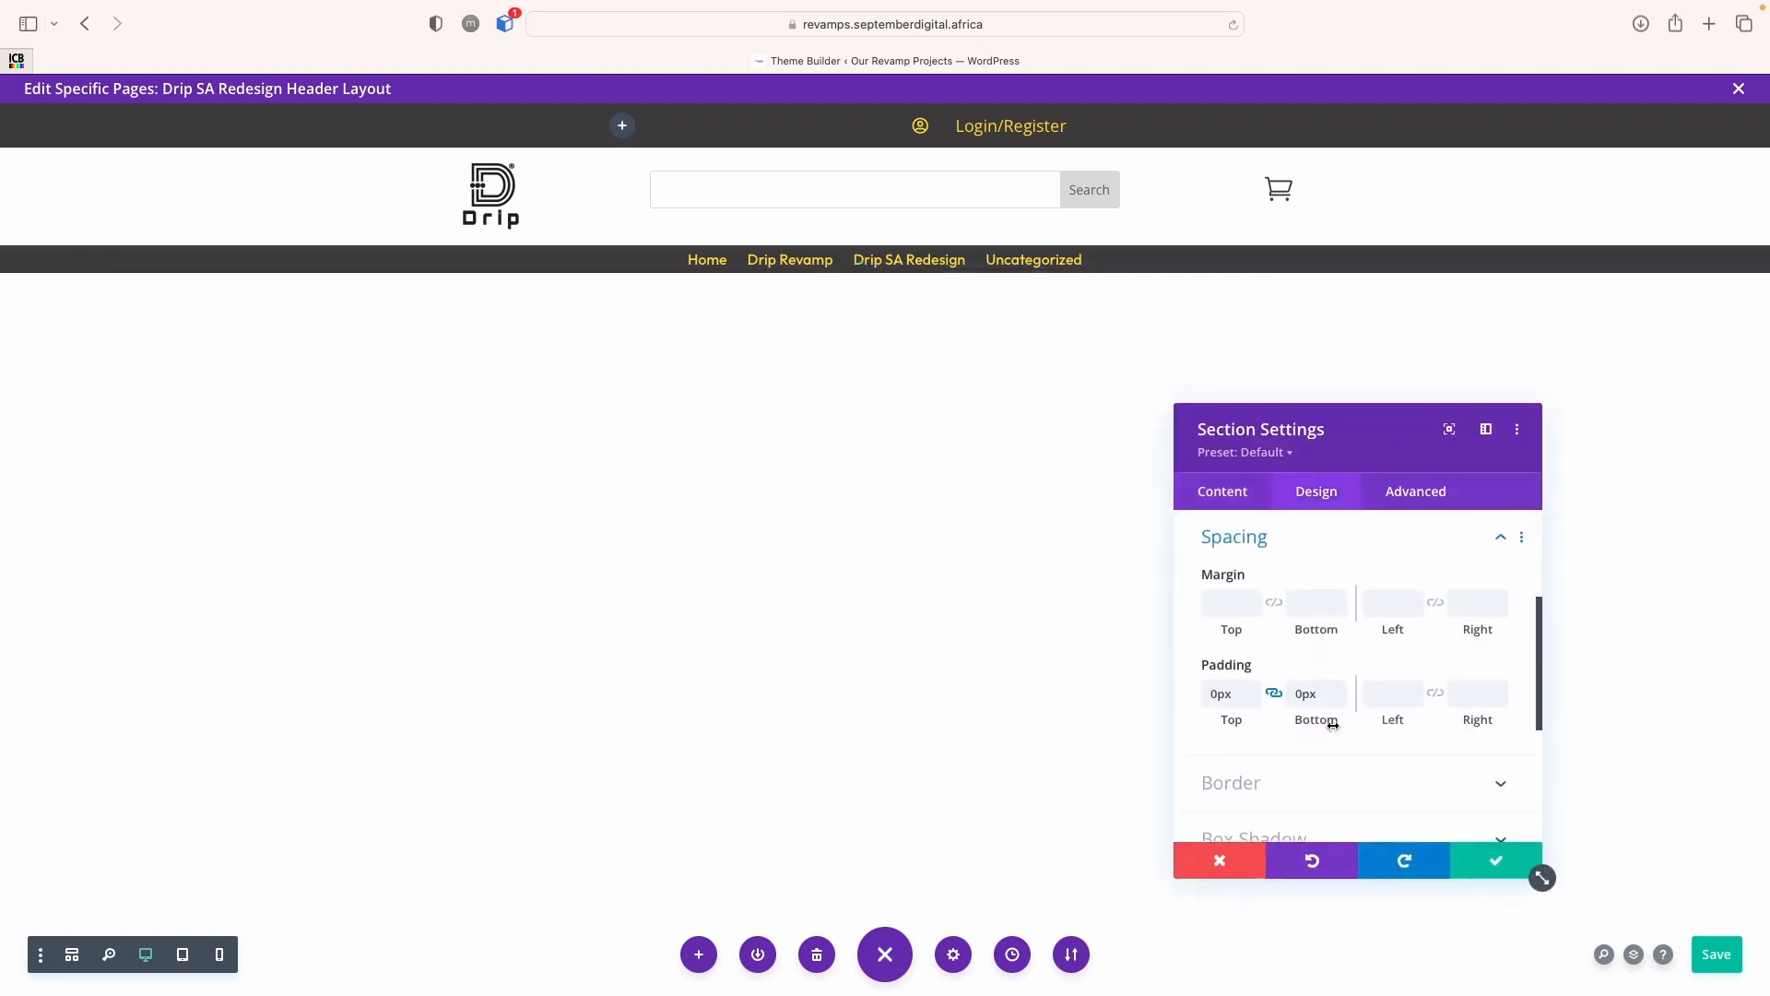
left_click(1252, 687)
left_click(1253, 688)
left_click(1252, 688)
left_click(1252, 687)
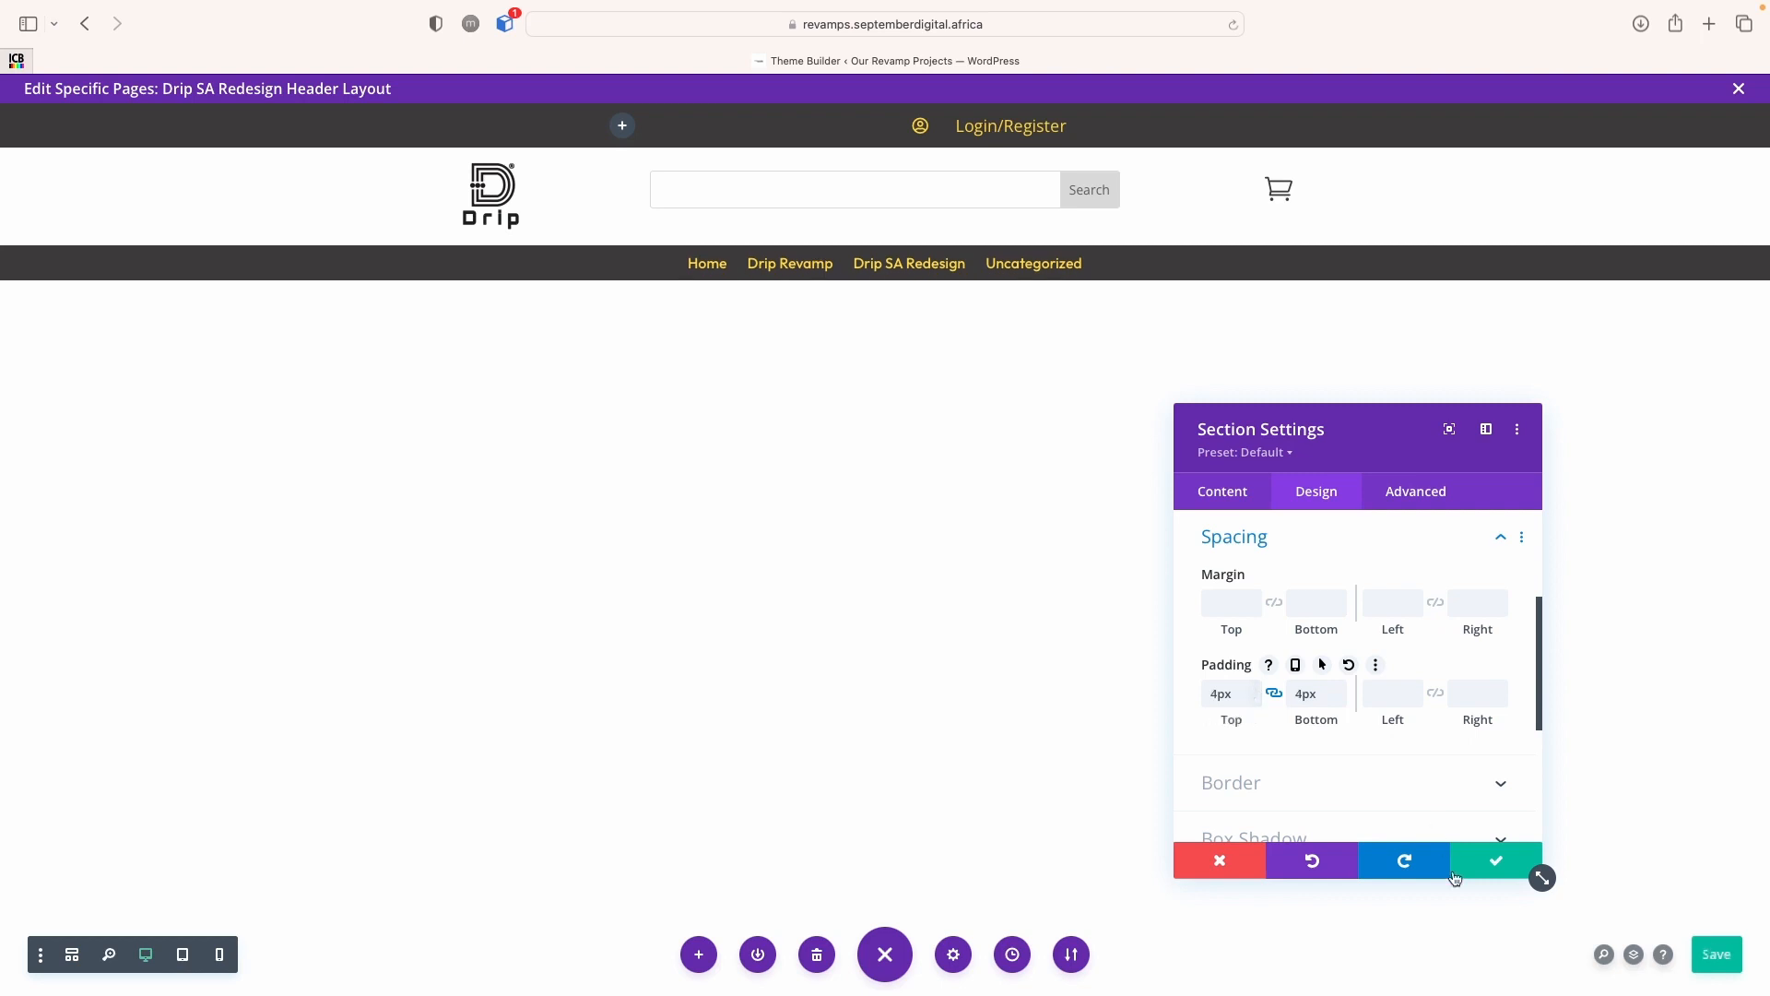
left_click(1495, 860)
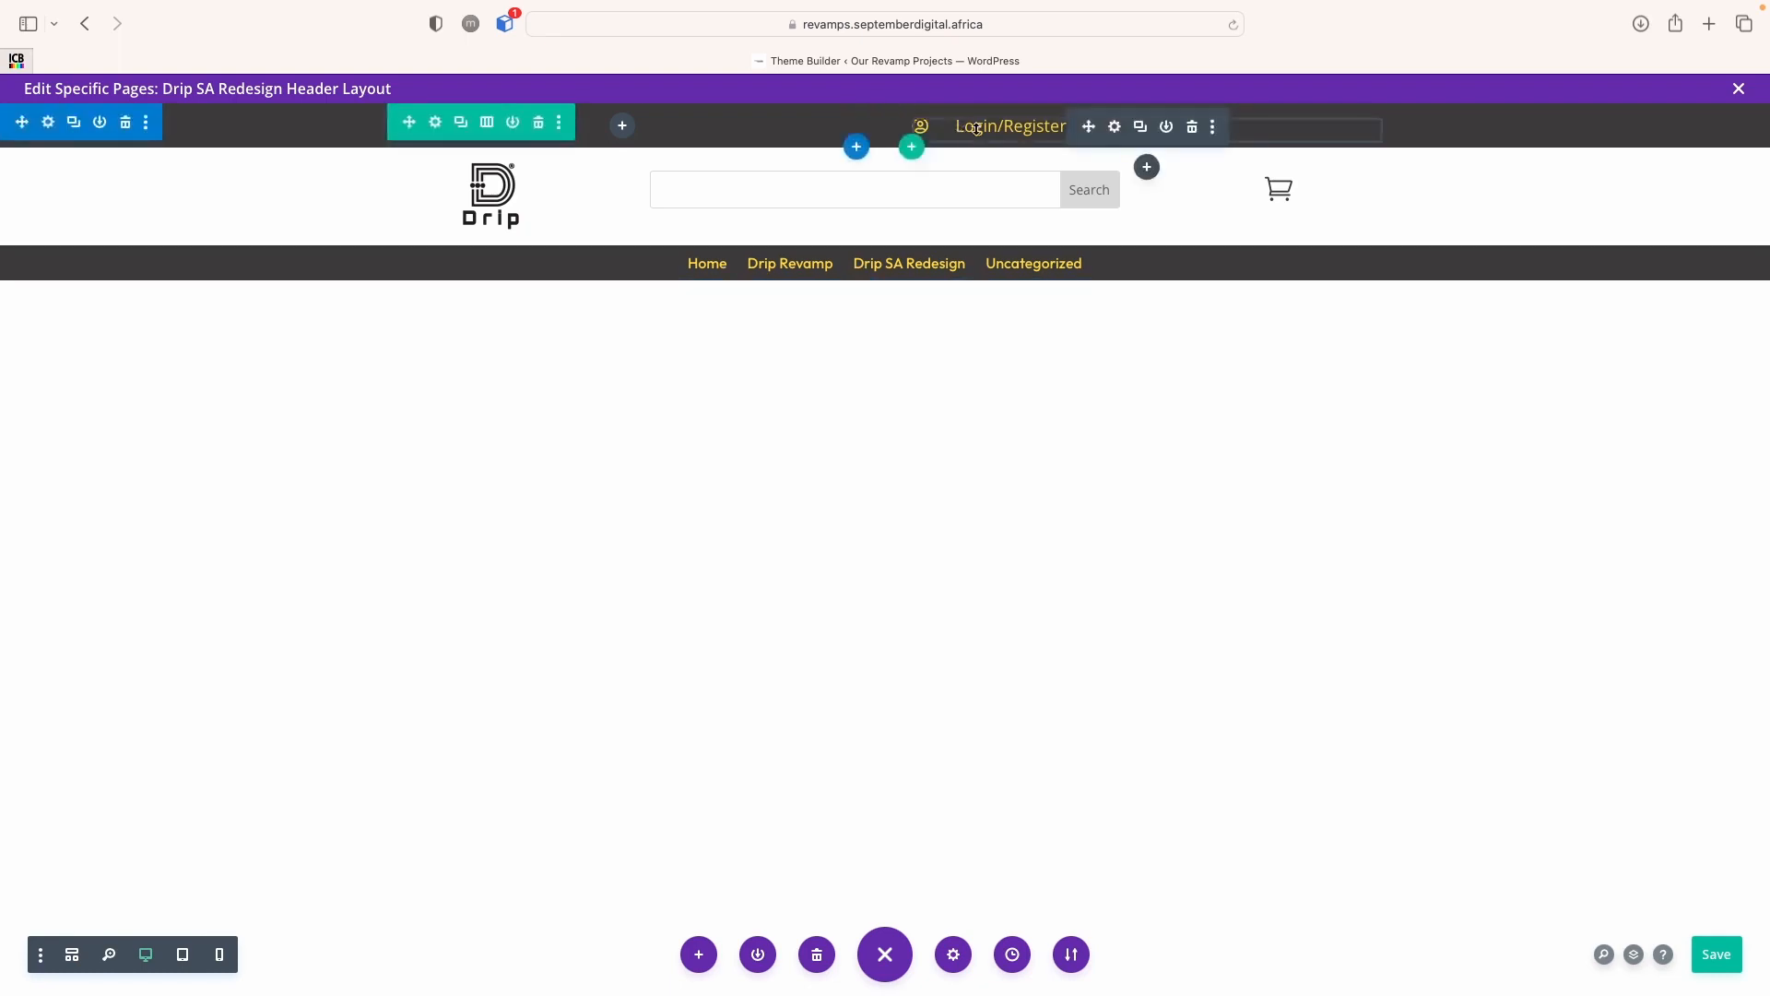
Reduce the icon width of the Login/Register blurb in the upper dark bar to 14 px
left_click(1116, 129)
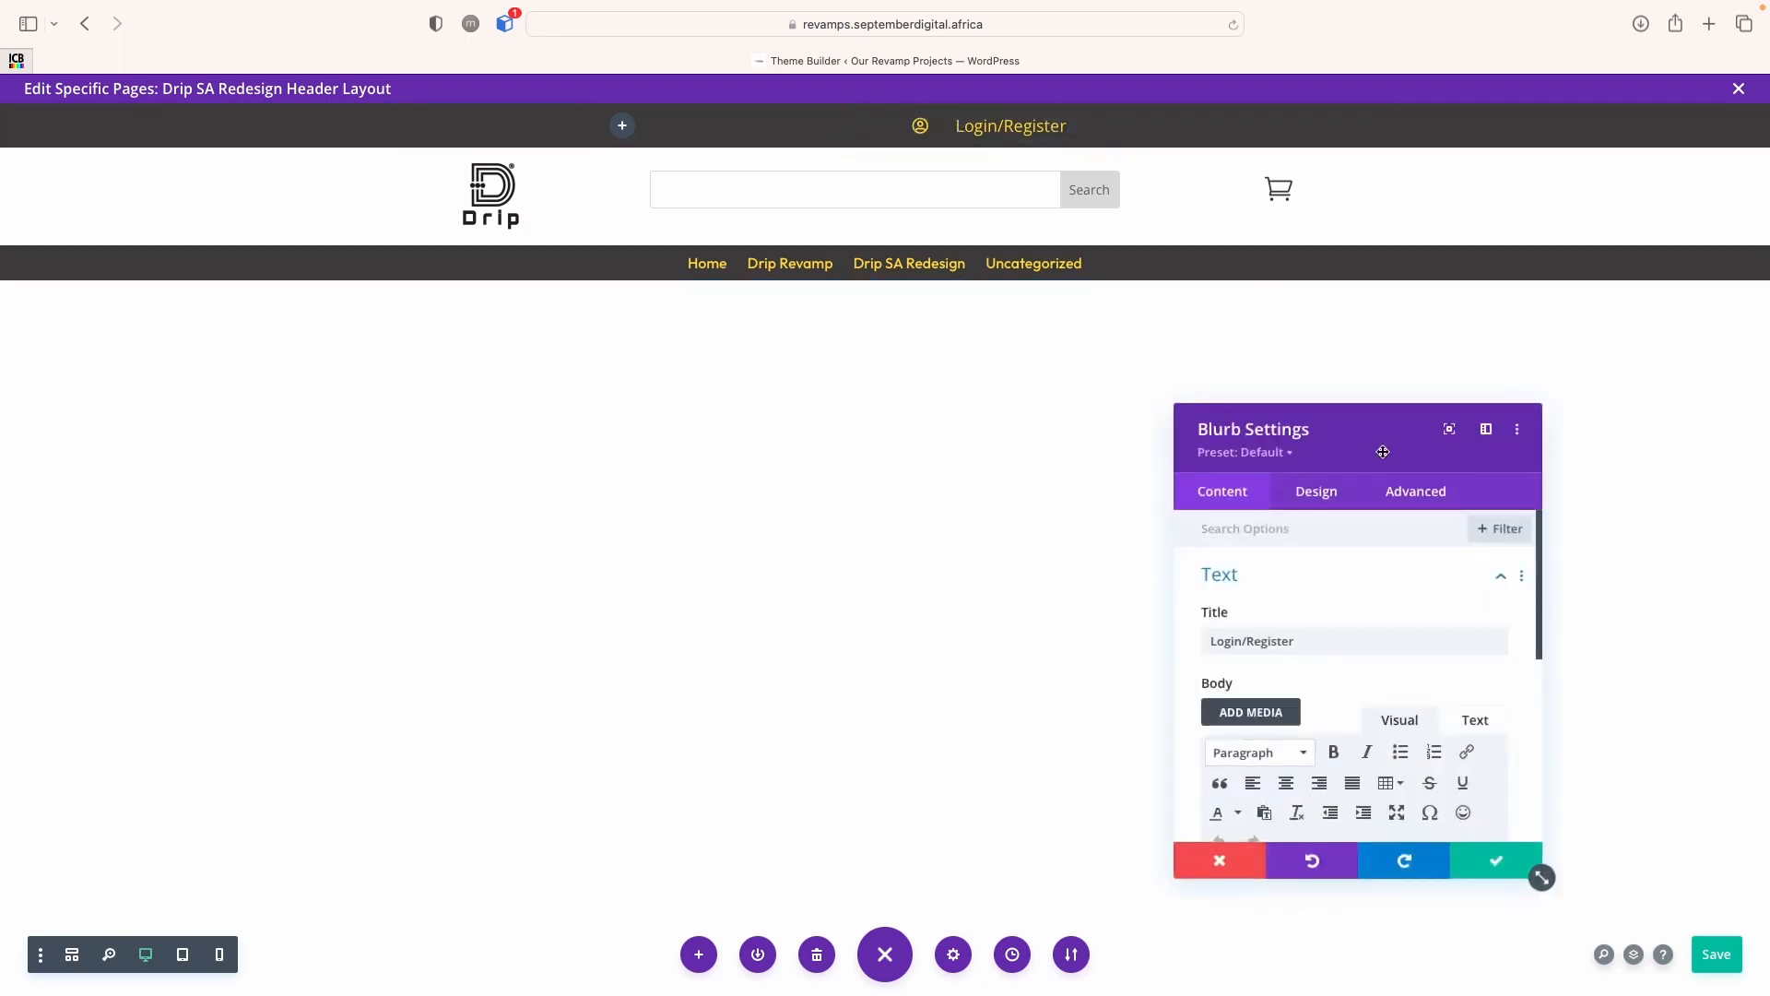
left_click(1302, 496)
left_click(1259, 573)
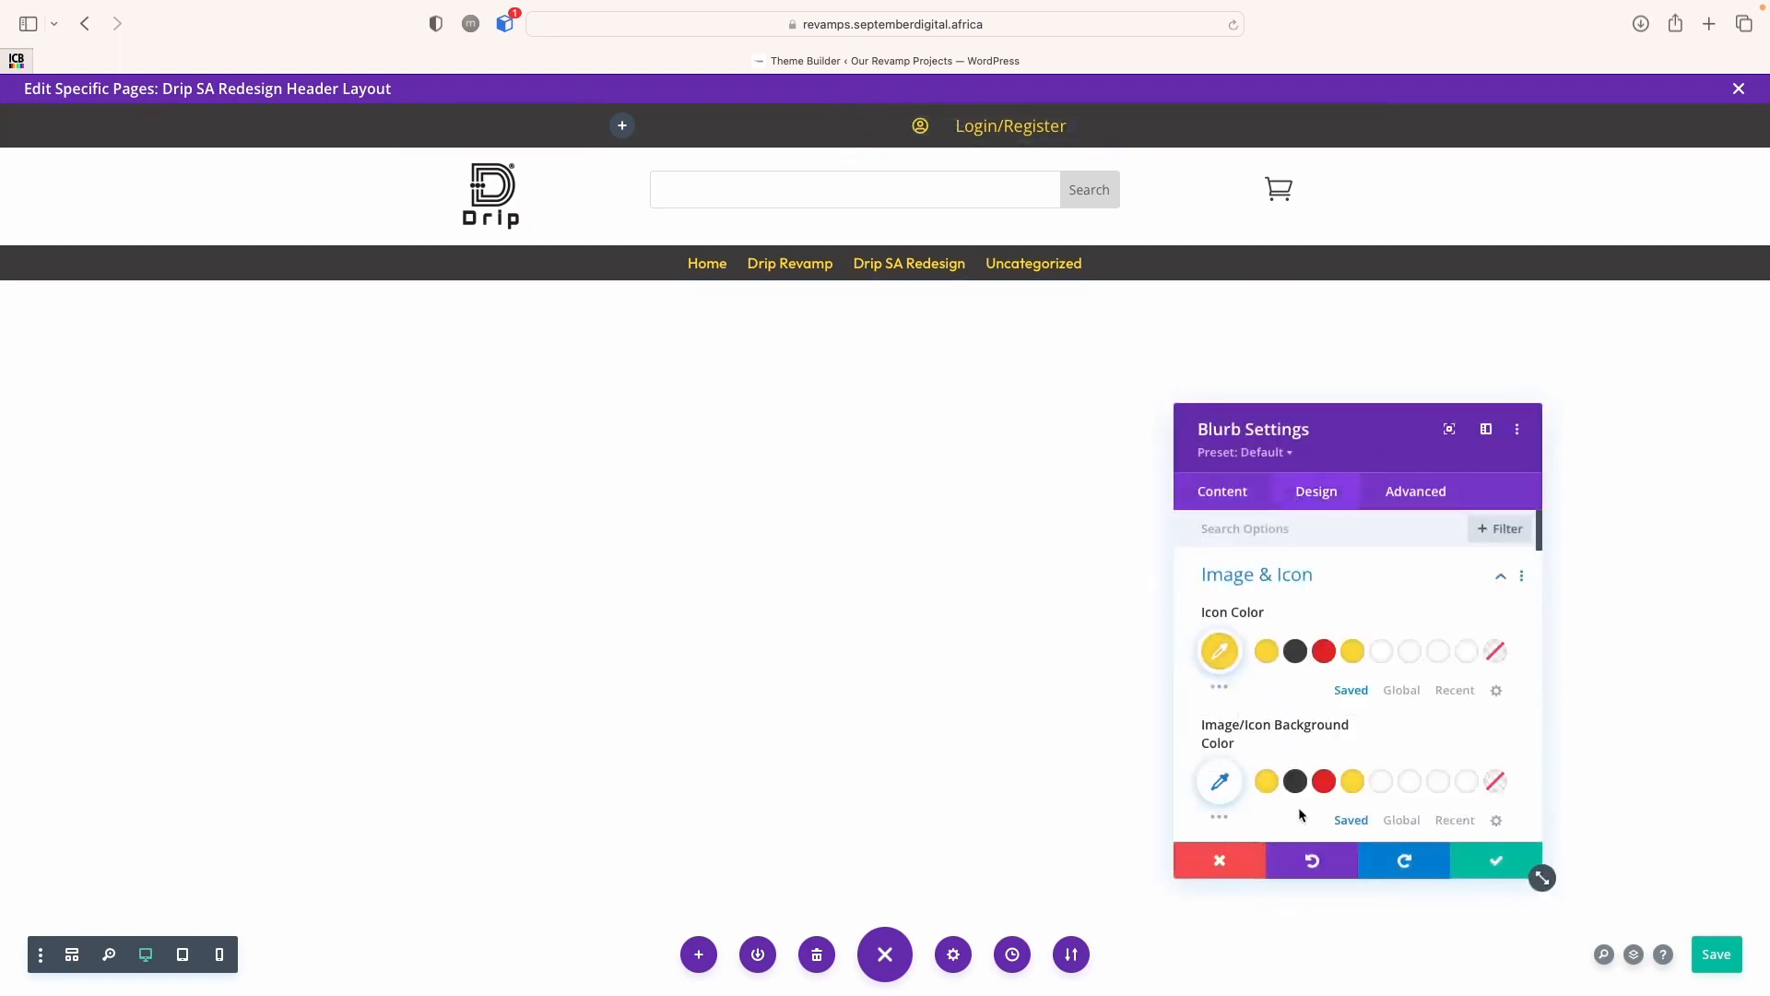
scroll(1295, 802, "down", 3)
left_click_drag(1230, 713, 1221, 718)
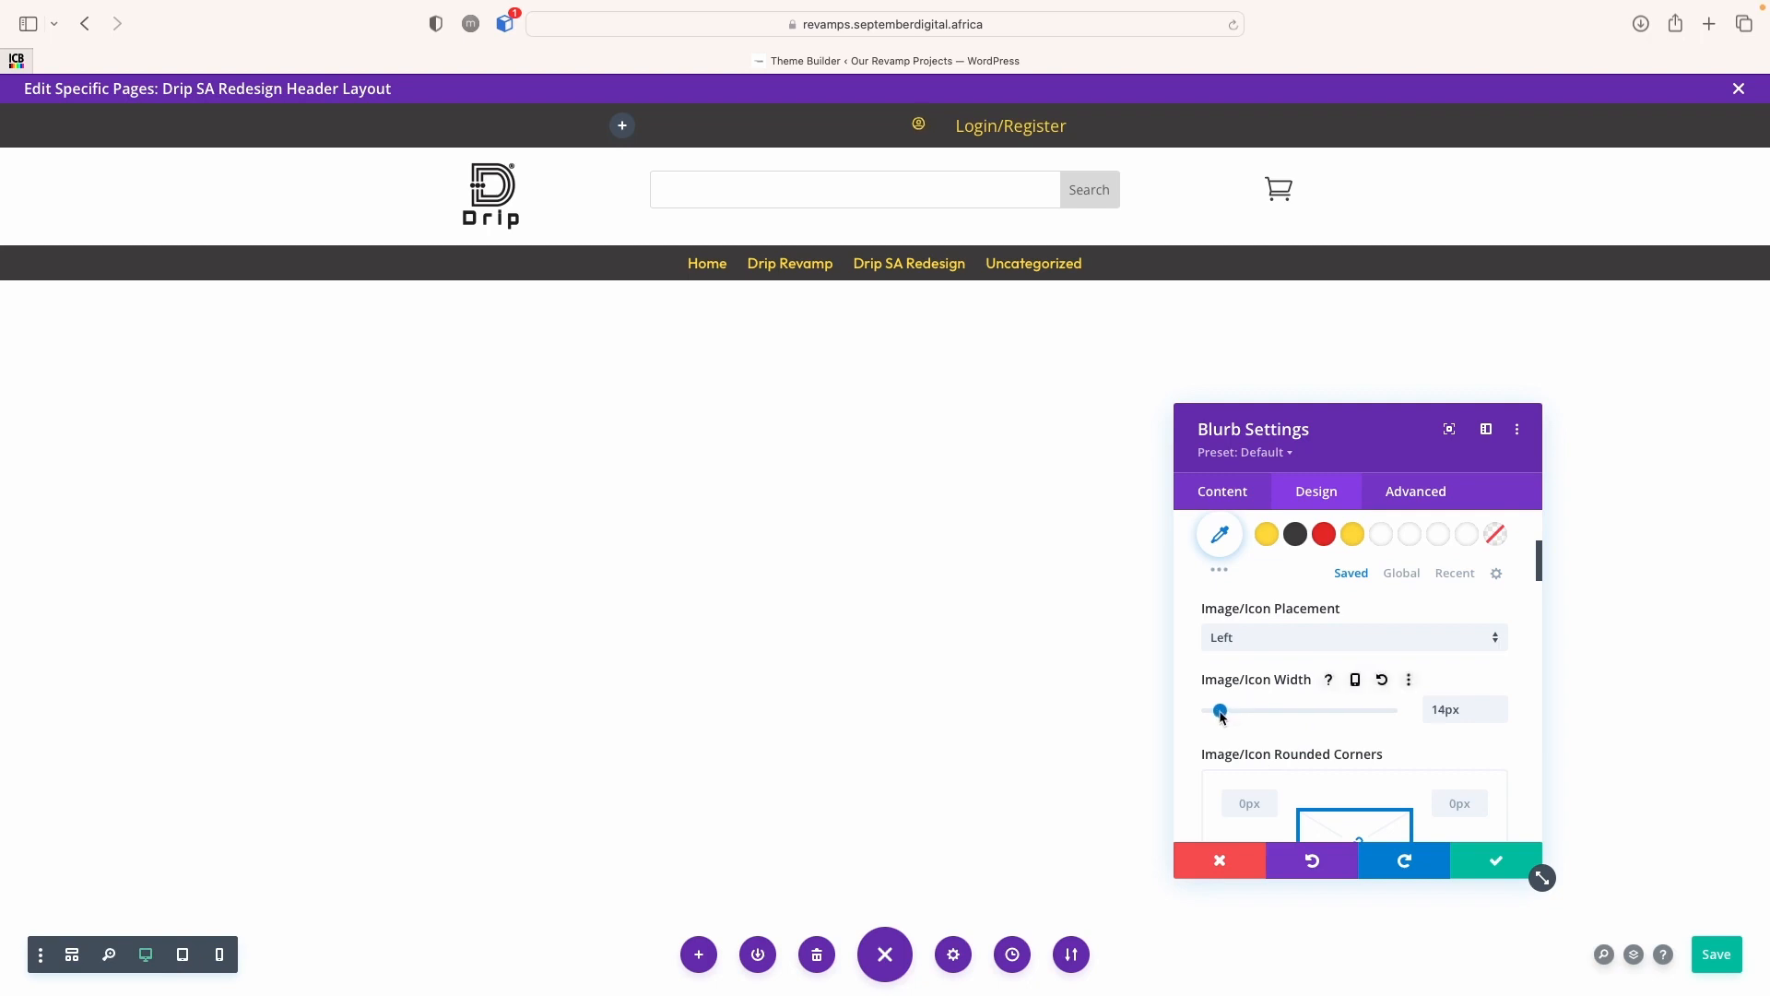
Slightly adjust the Login/Register blurb's icon width, set its title text size to 16 px and accept the settings
left_click_drag(1222, 717, 1223, 715)
scroll(1300, 645, "up", 3)
left_click(1222, 496)
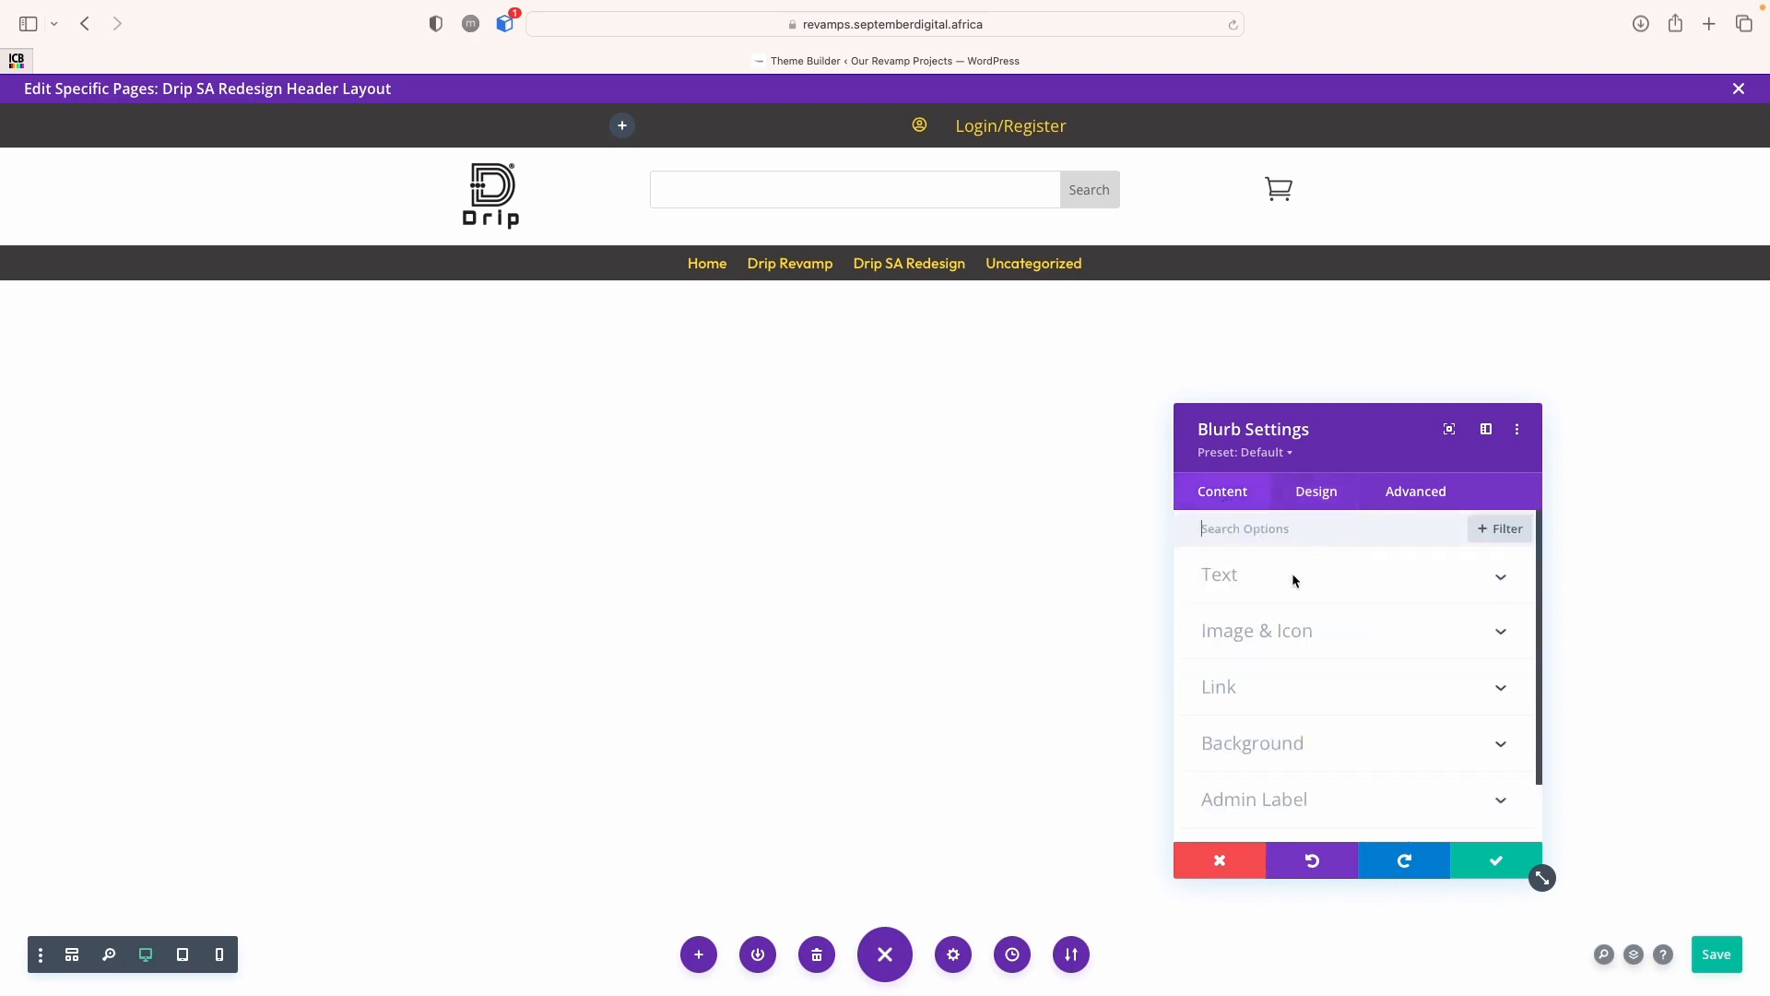
left_click(1296, 504)
left_click(1263, 692)
scroll(1290, 738, "down", 5)
left_click_drag(1242, 786, 1238, 785)
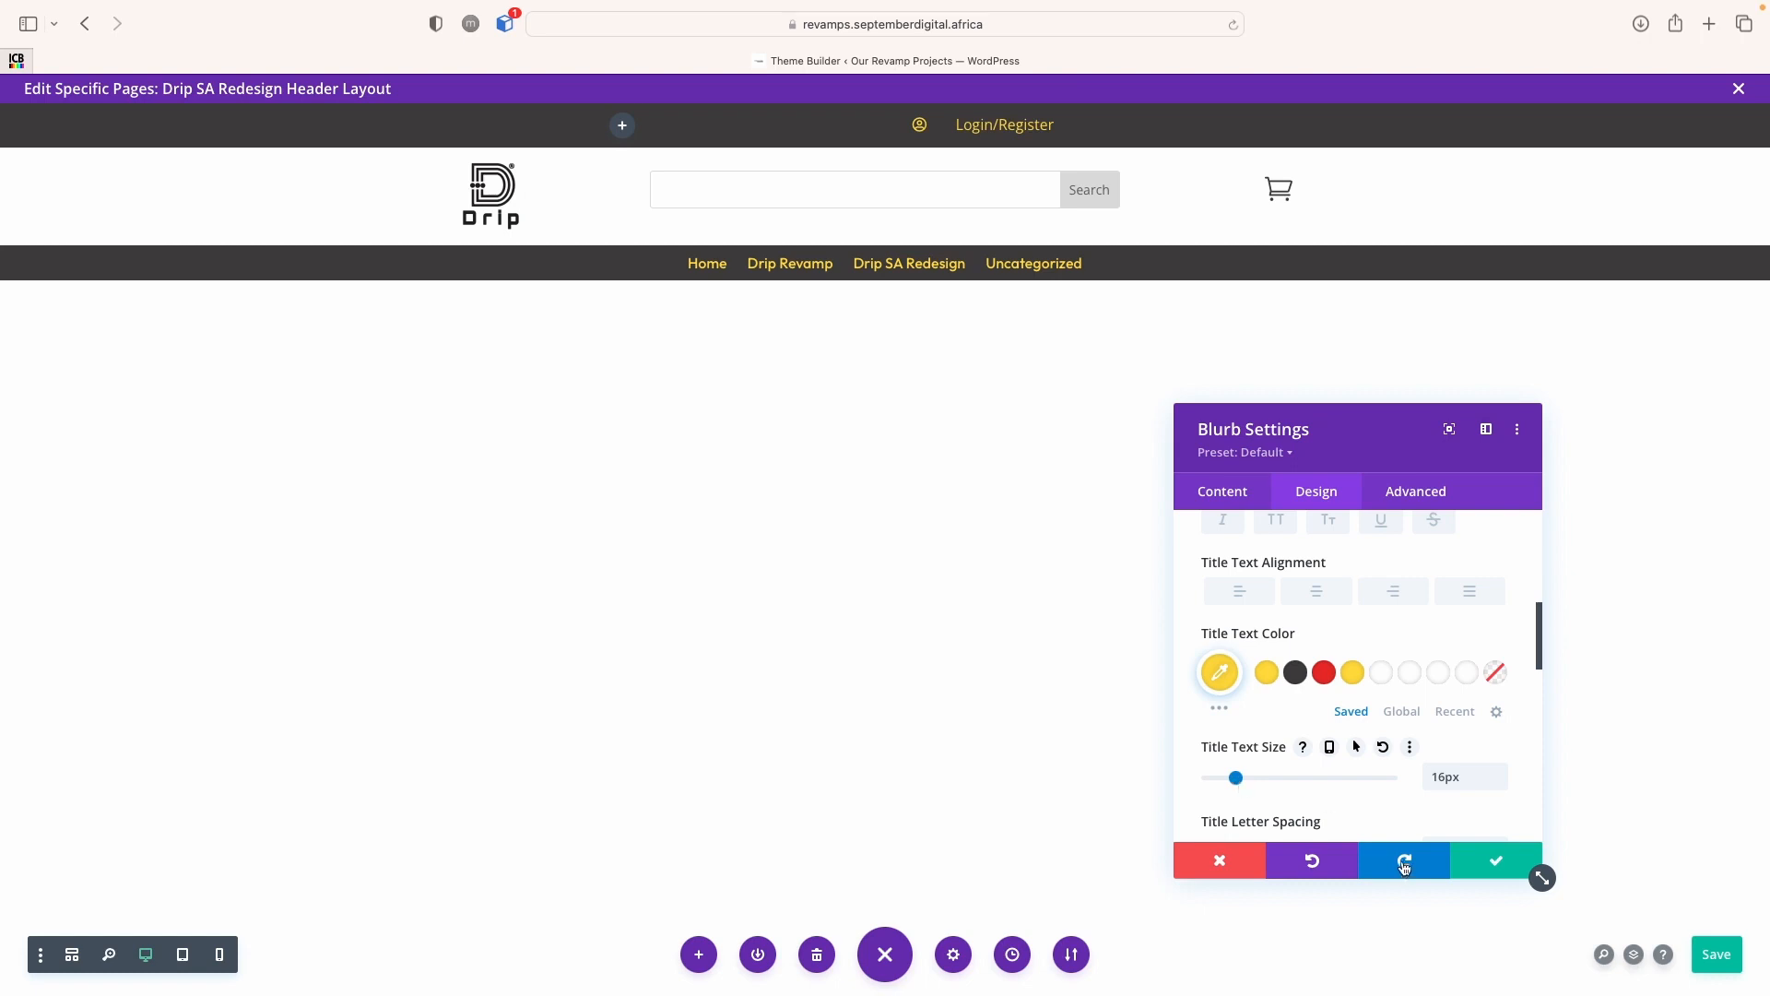
left_click(1482, 862)
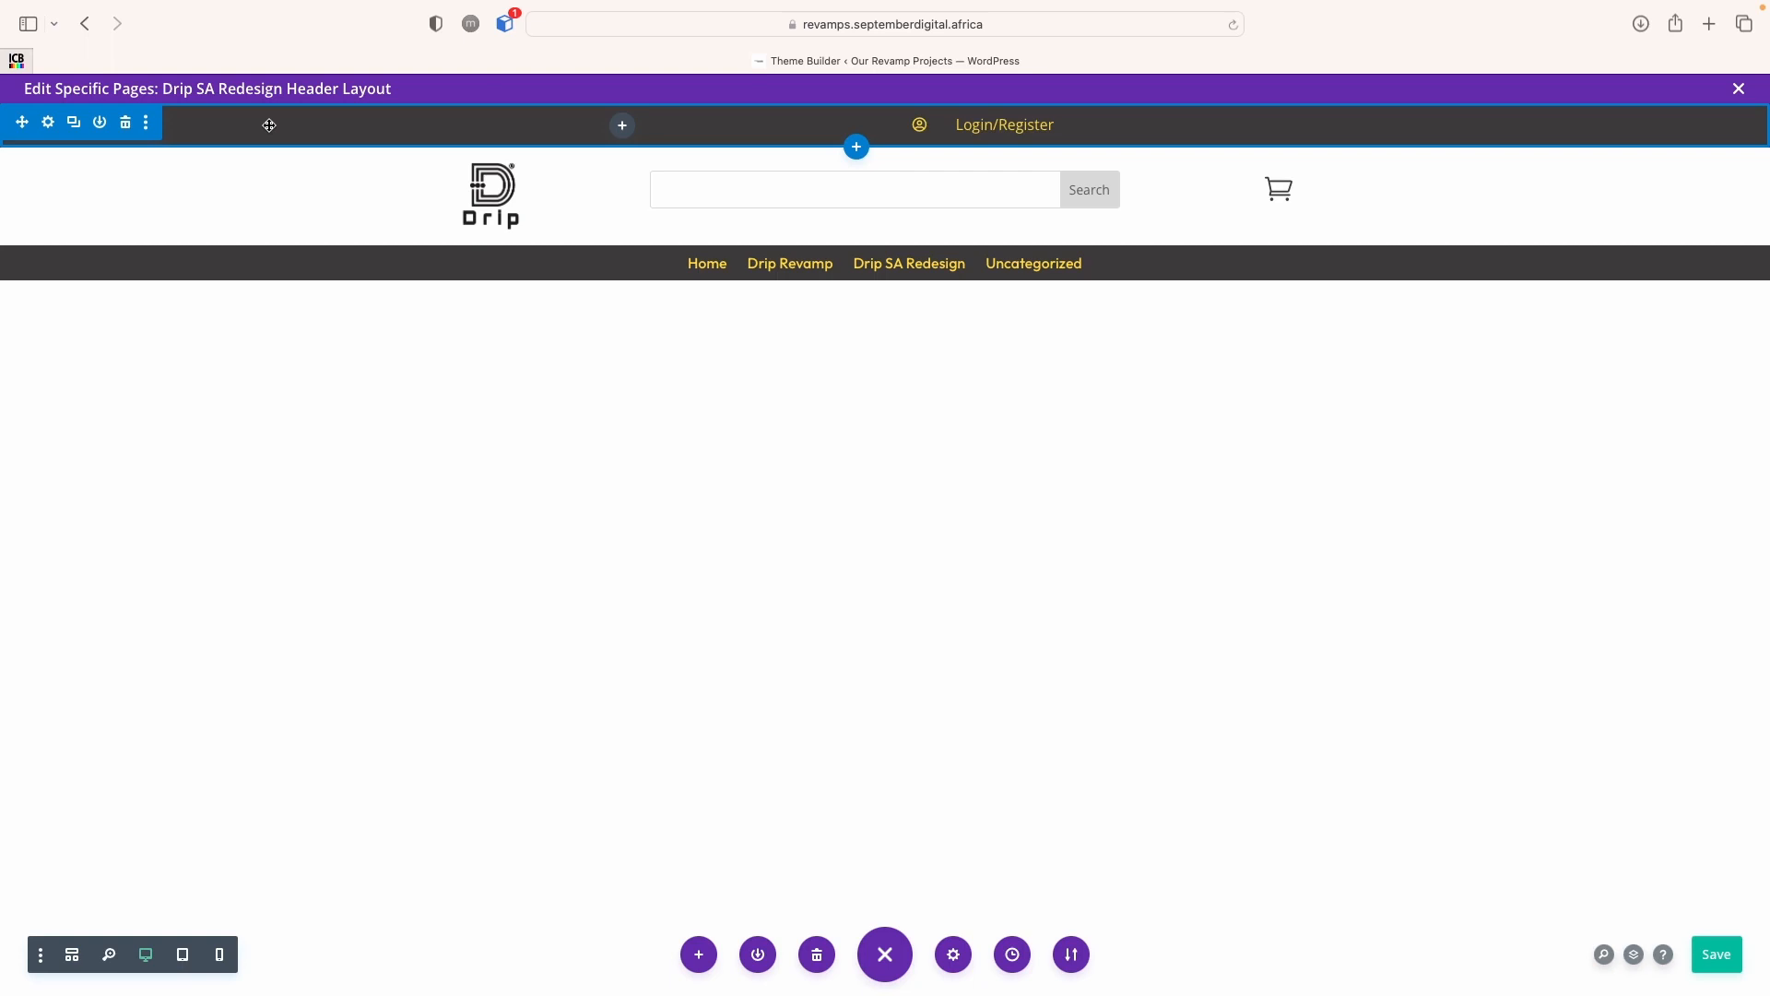
Save the header layout and open revamps.septemberdigital.africa in a new browser tab
left_click(1711, 977)
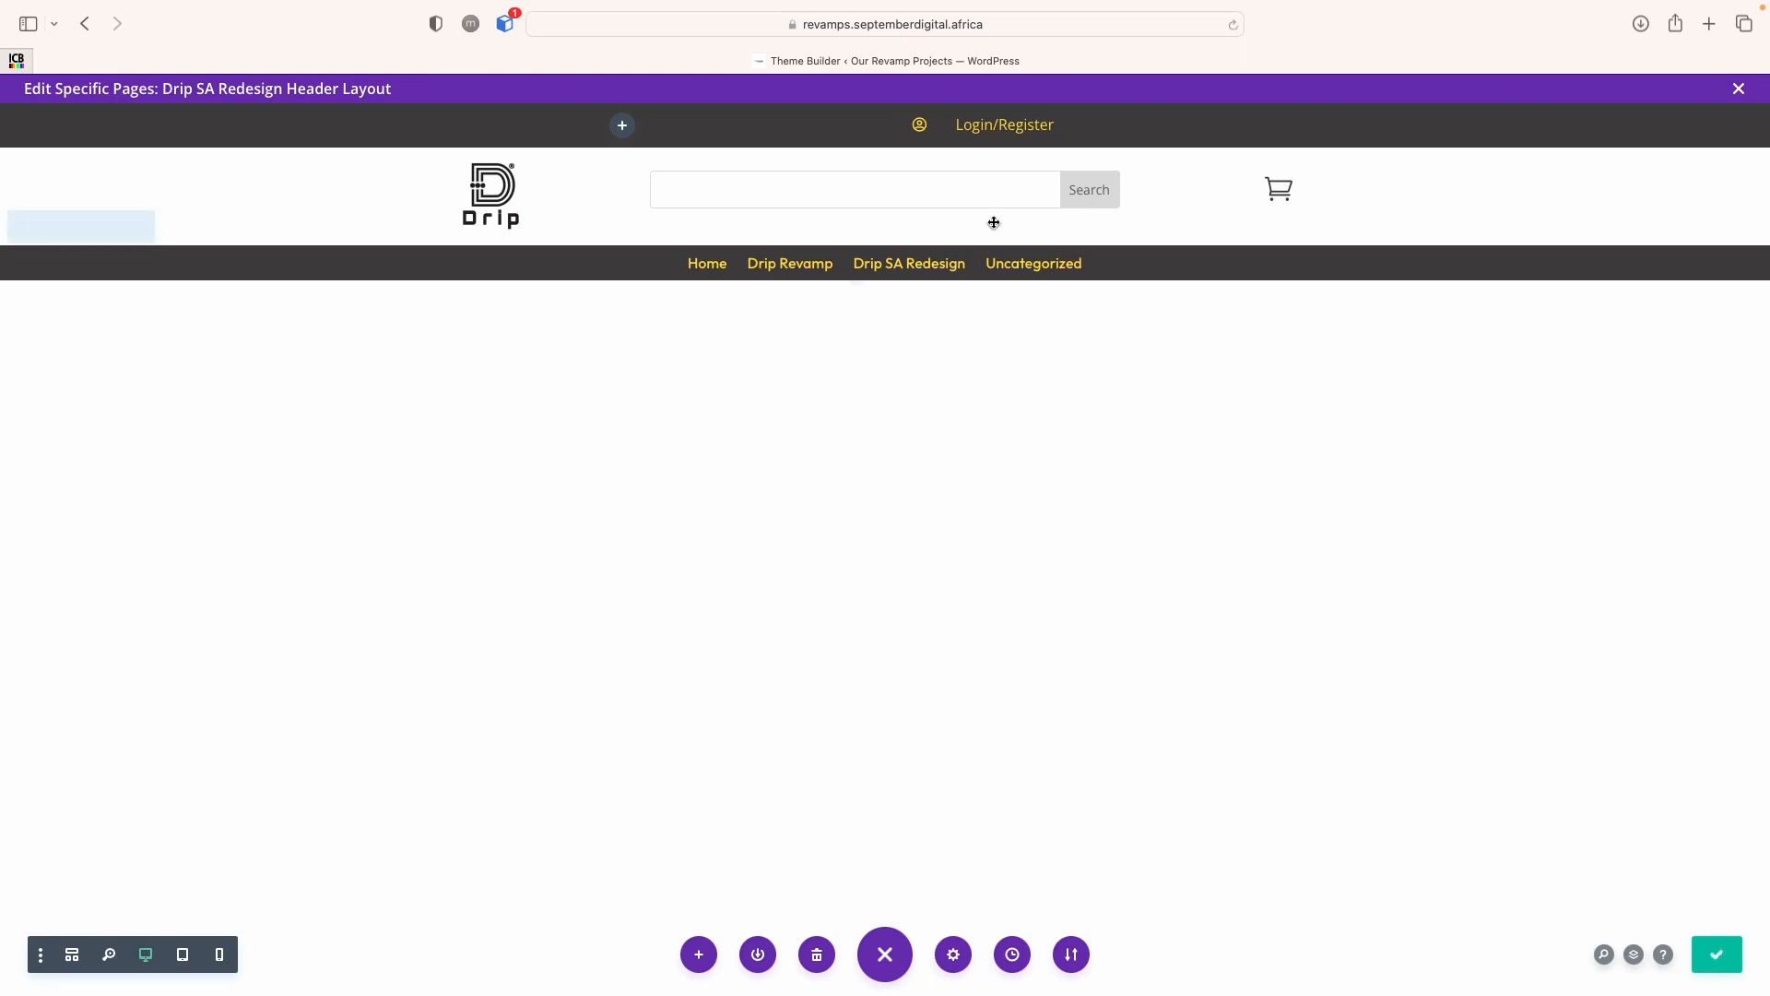
left_click(1709, 24)
type("s")
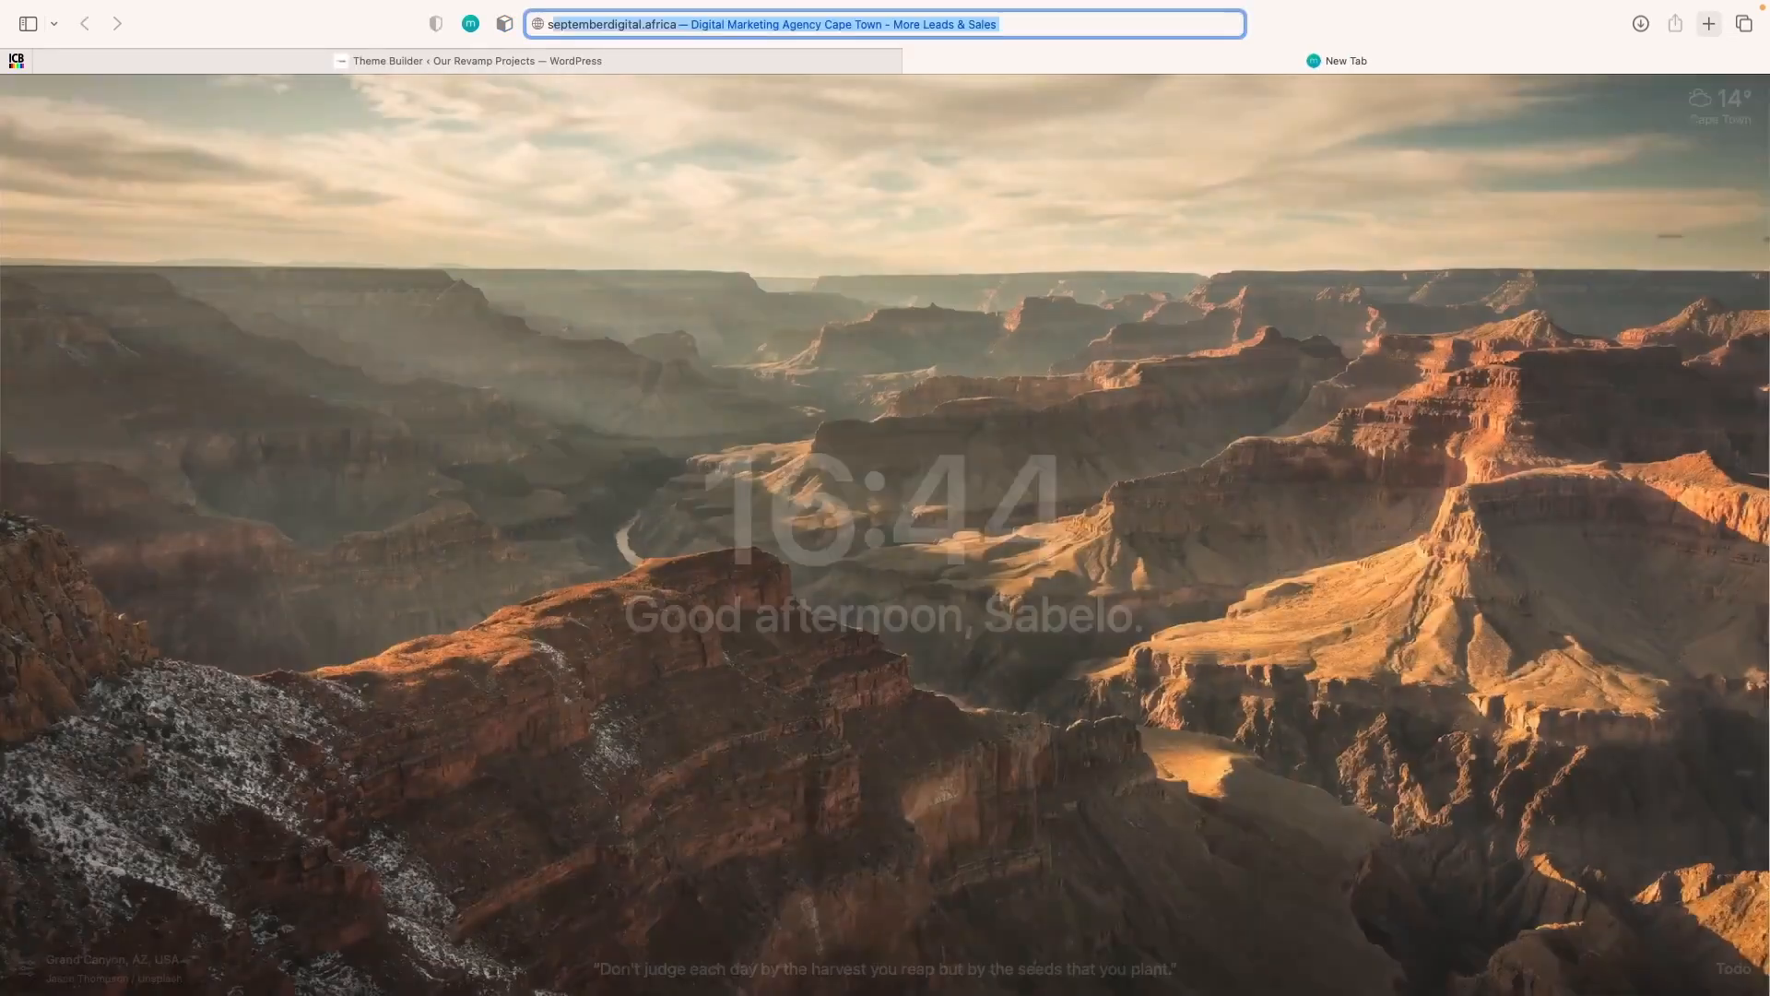
key("BackSpace")
type("rev")
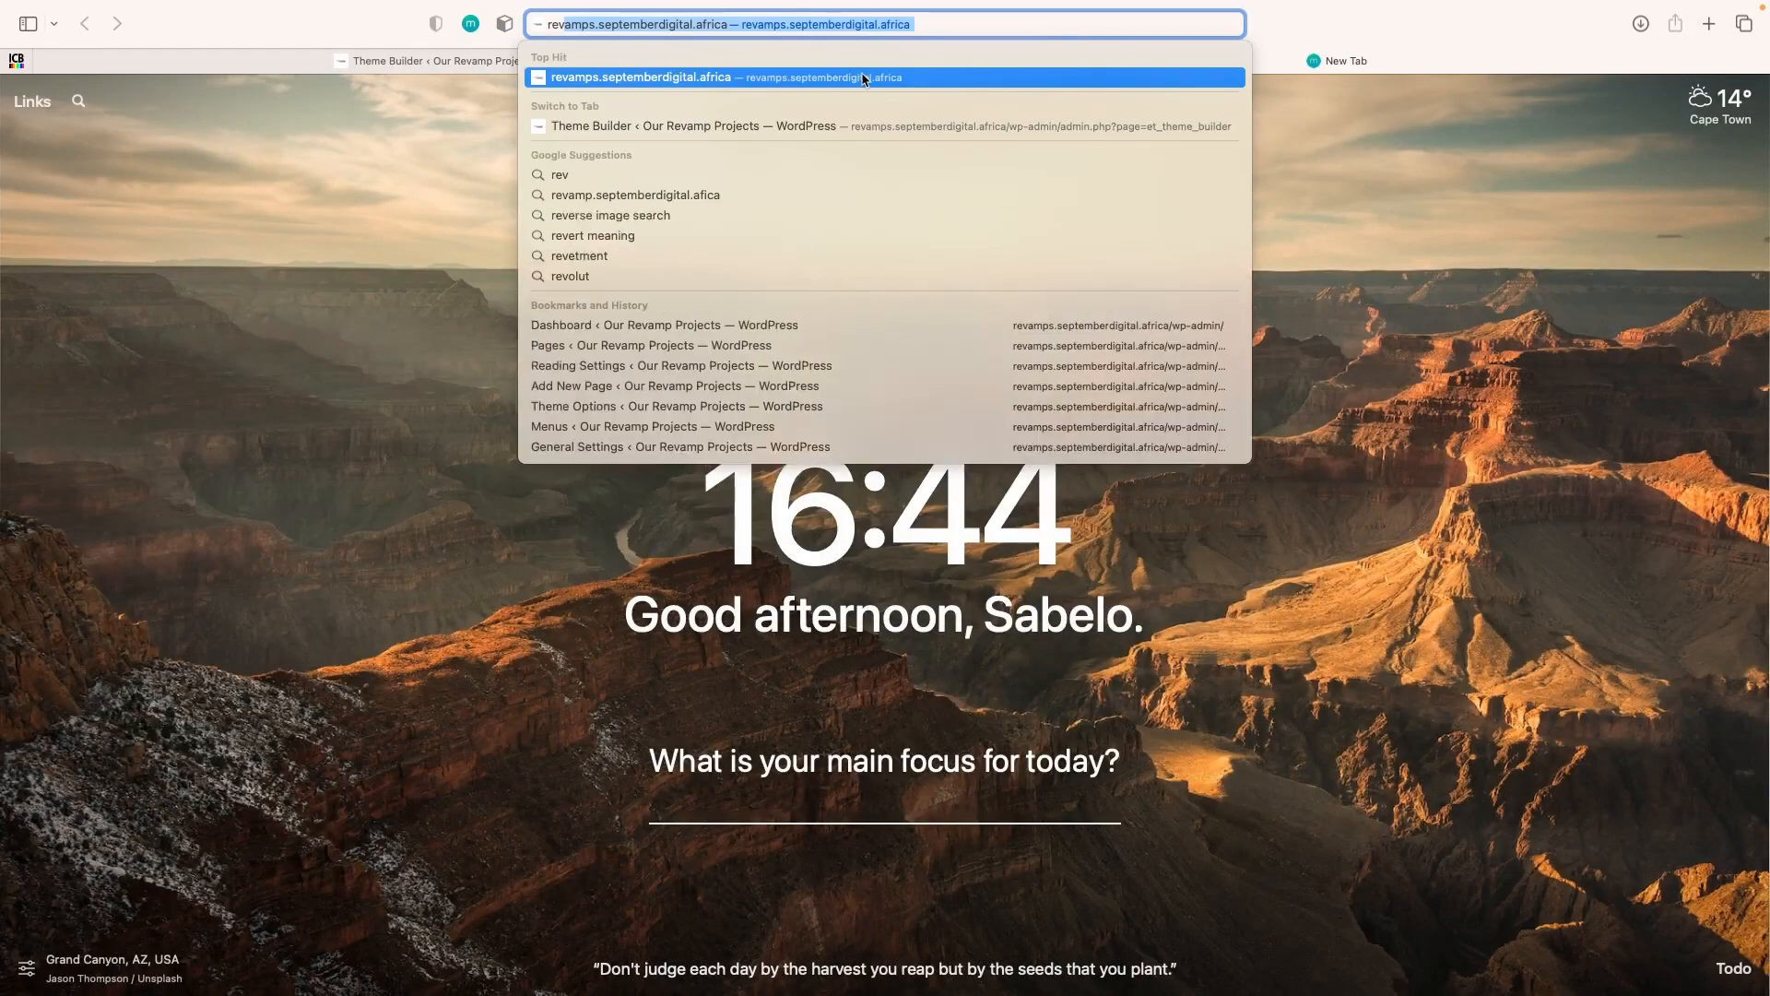
left_click(858, 80)
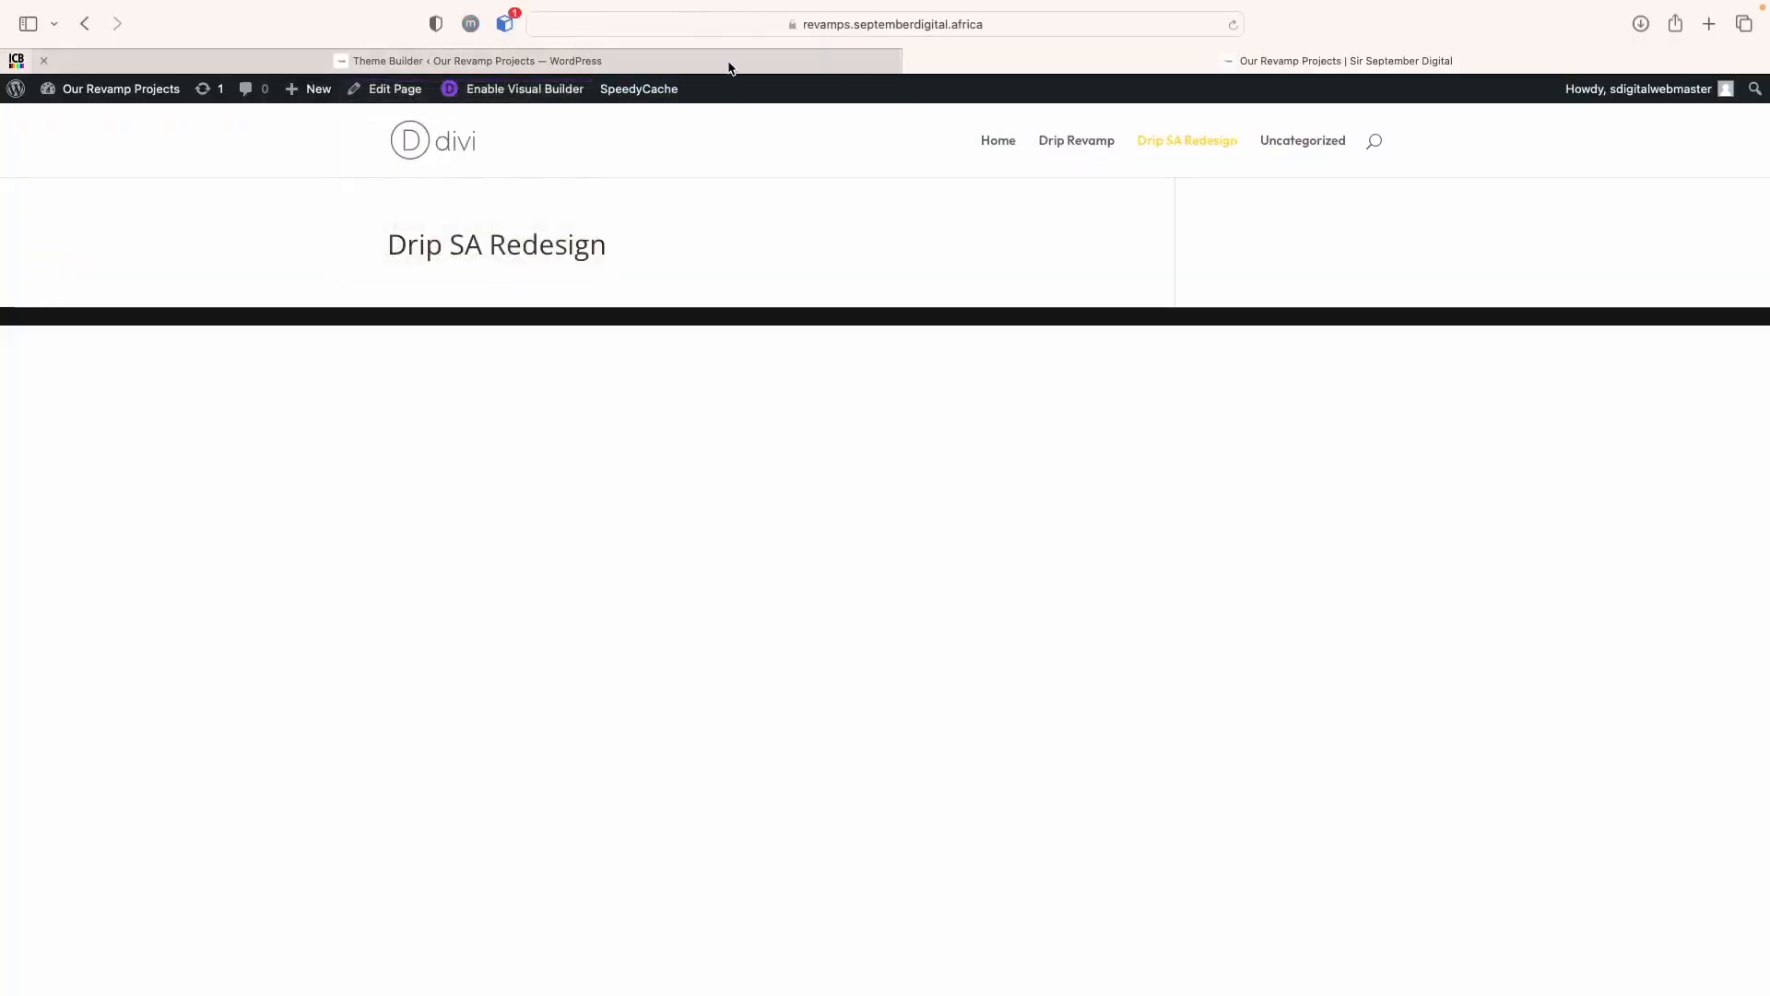
Return to the header layout, save and close it, and save the Theme Builder changes
mouse_move(729, 67)
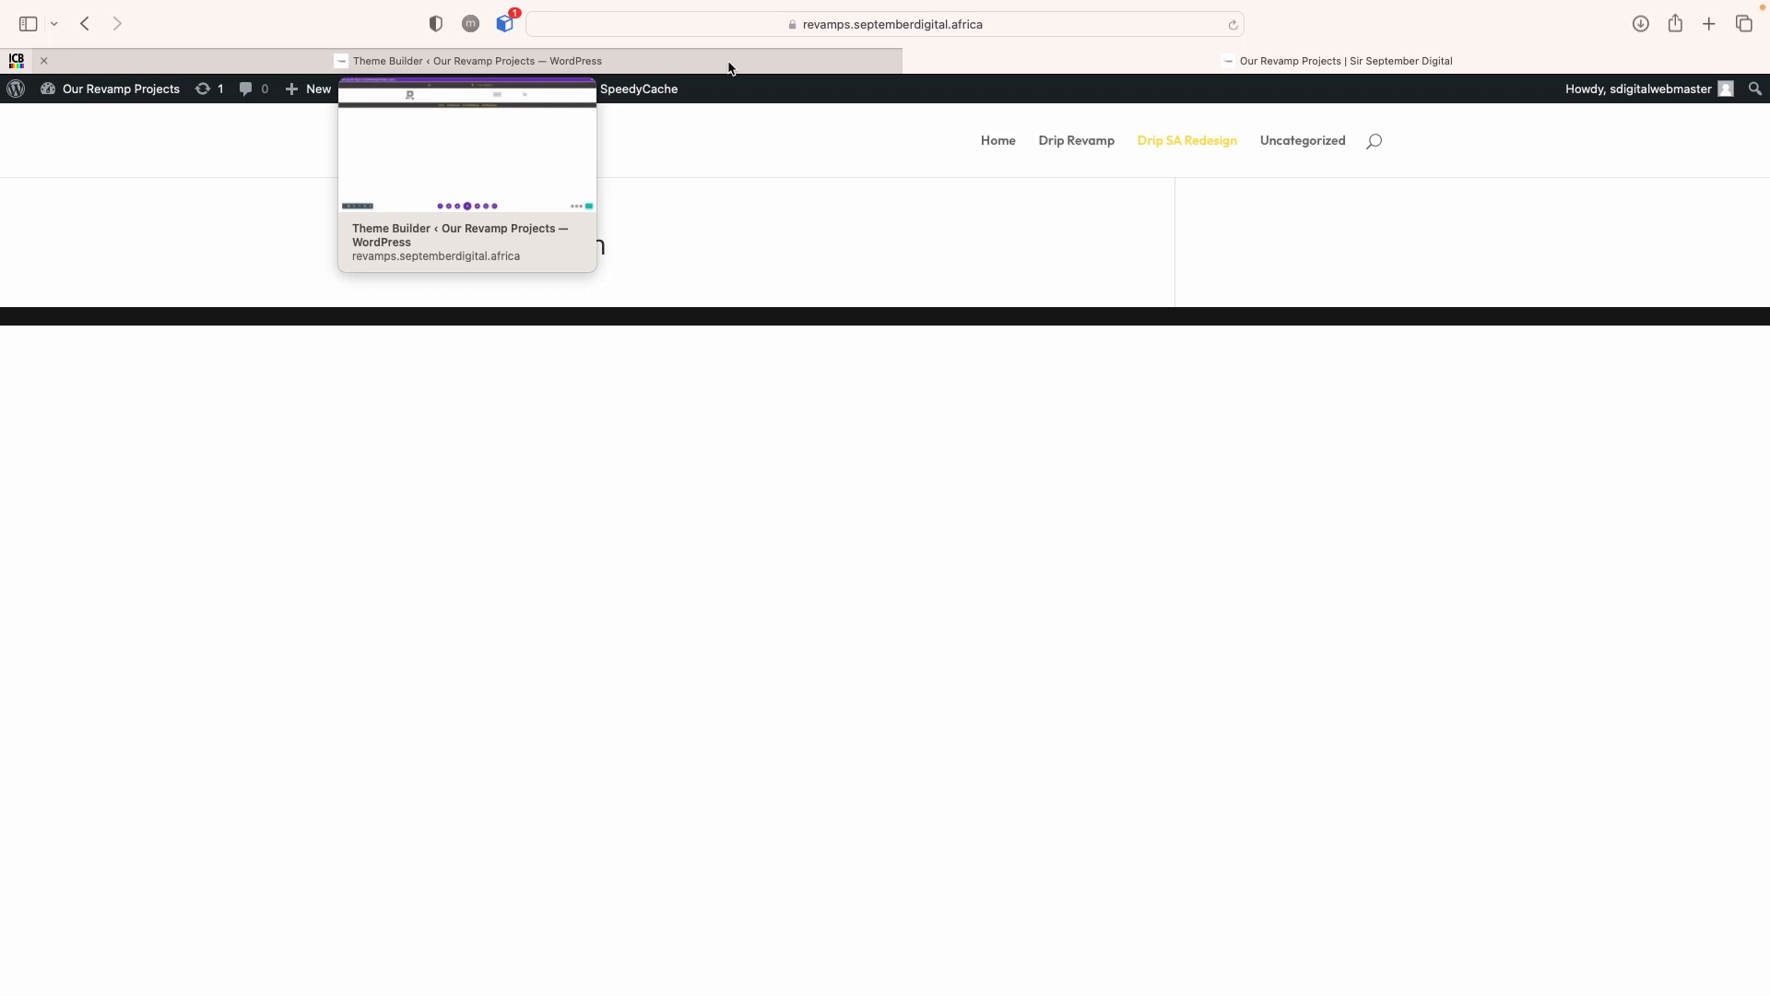
left_click(729, 67)
left_click(1718, 960)
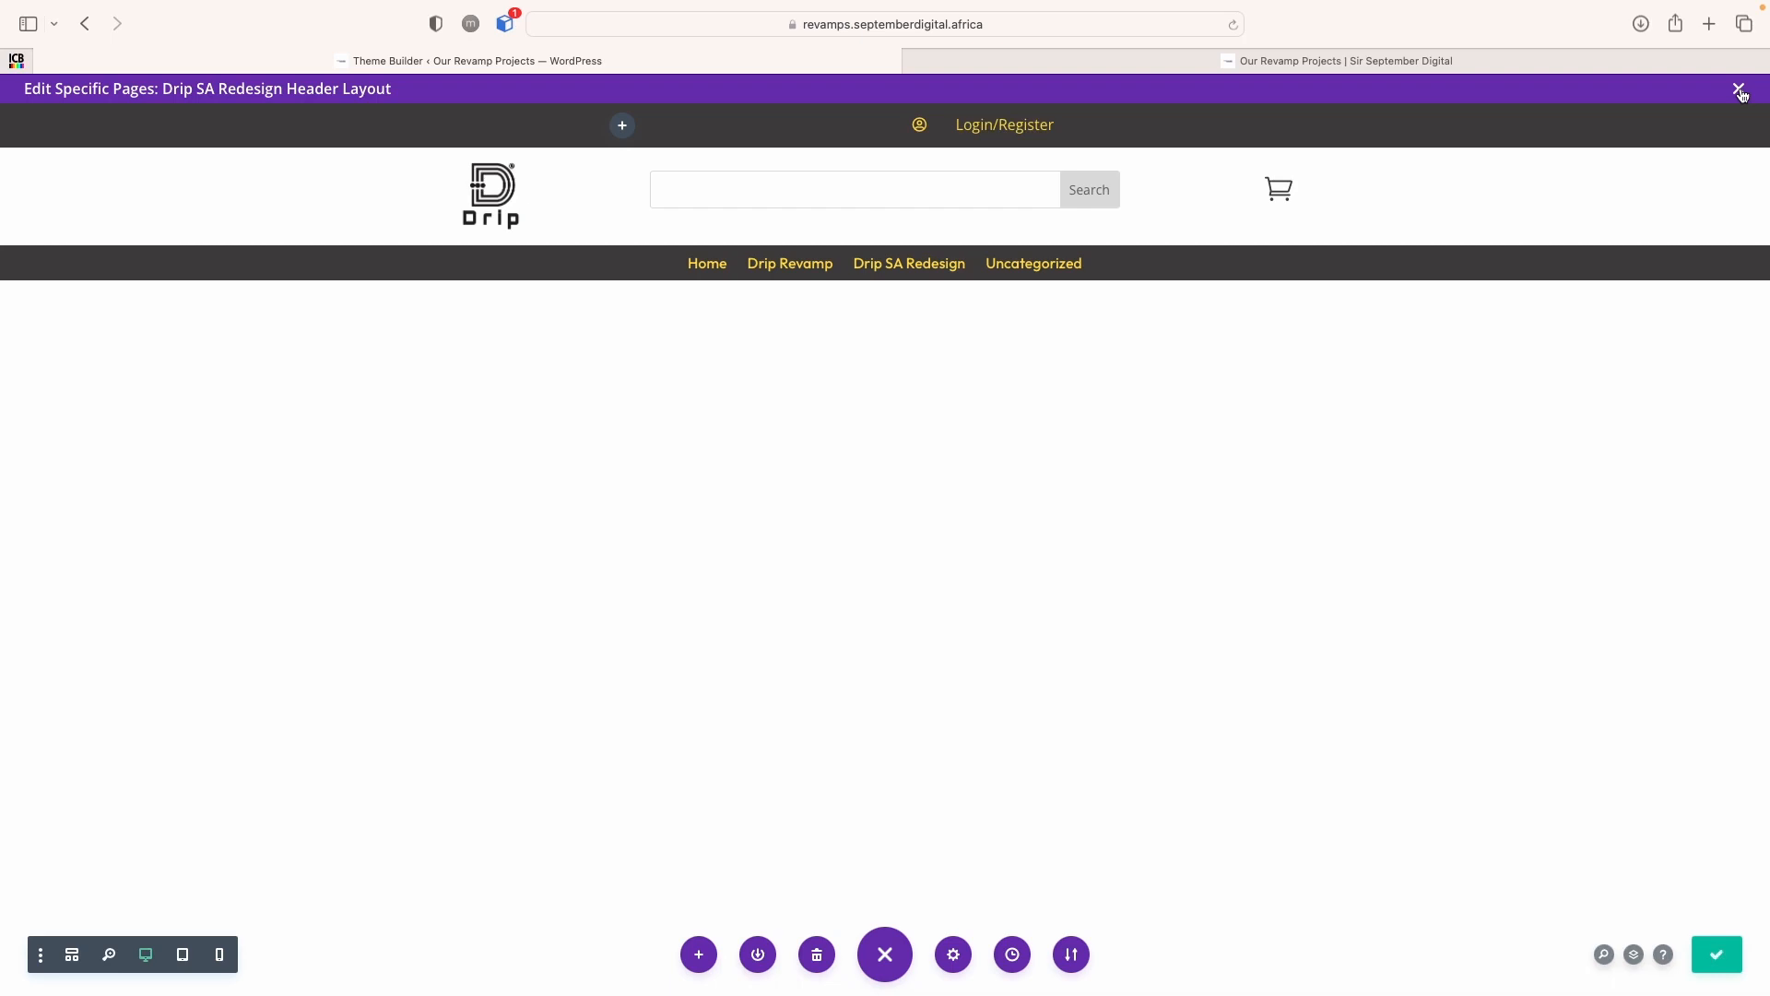
left_click(1738, 90)
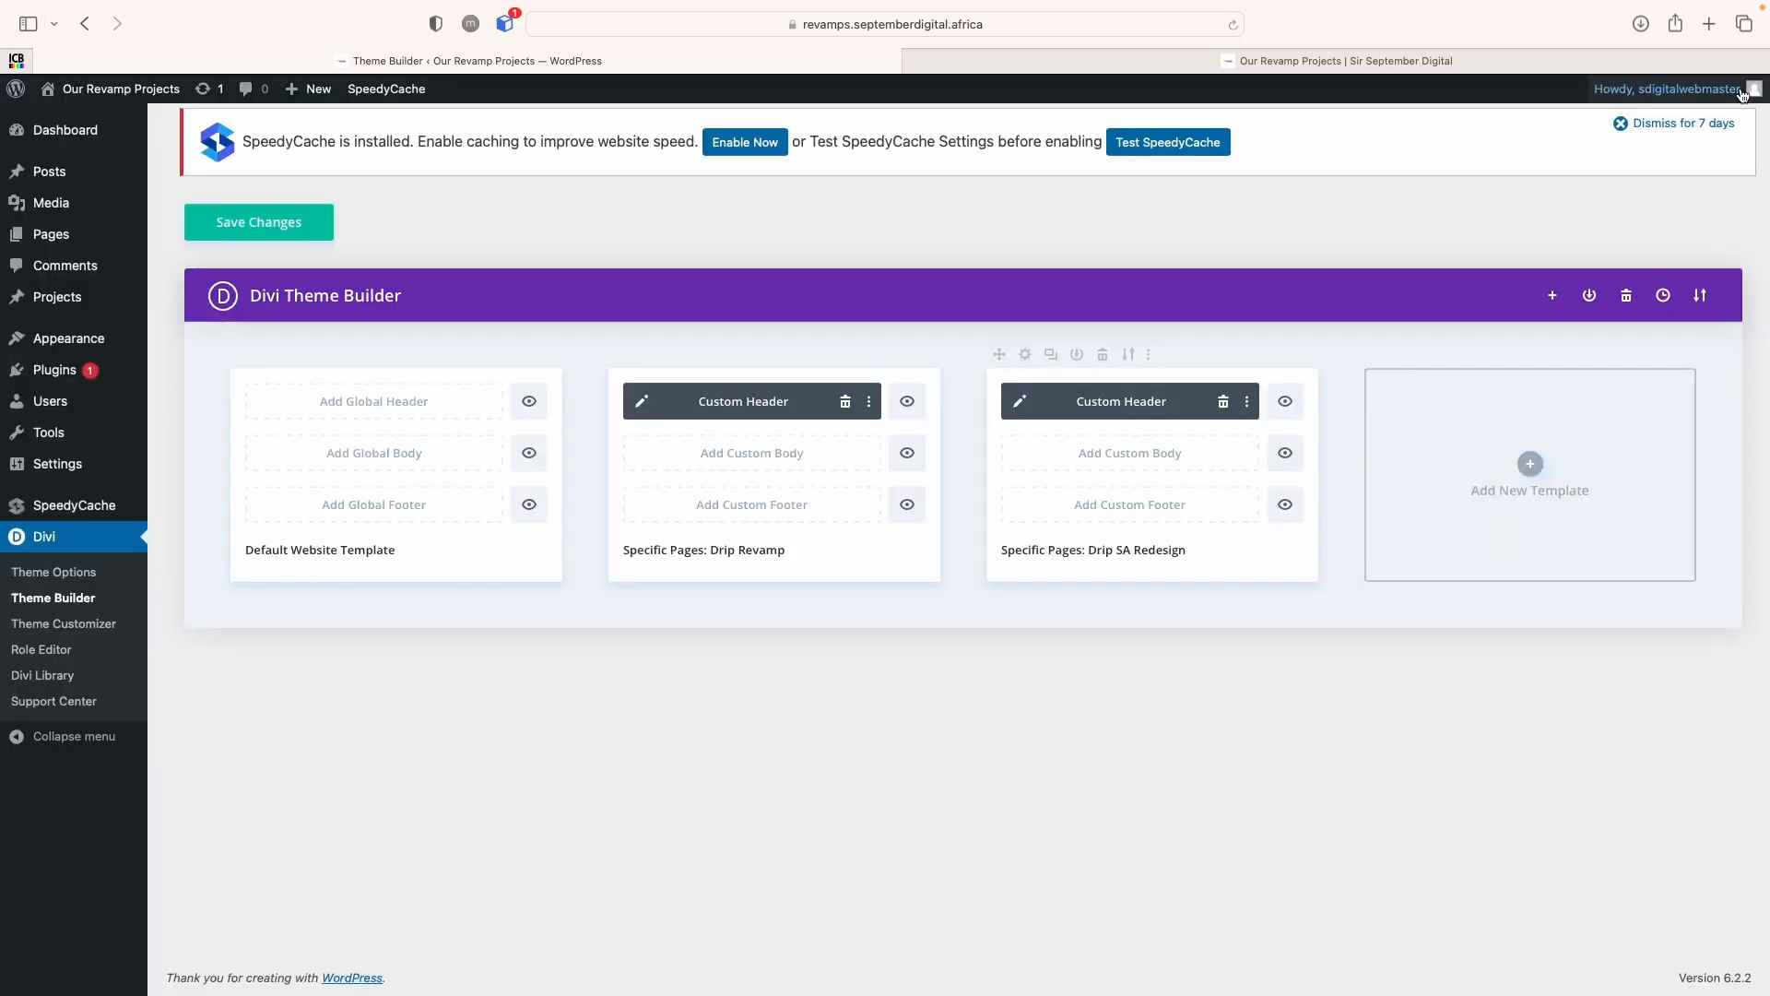
left_click(300, 232)
Reload the live Drip SA Redesign page to check the custom header
left_click(1192, 59)
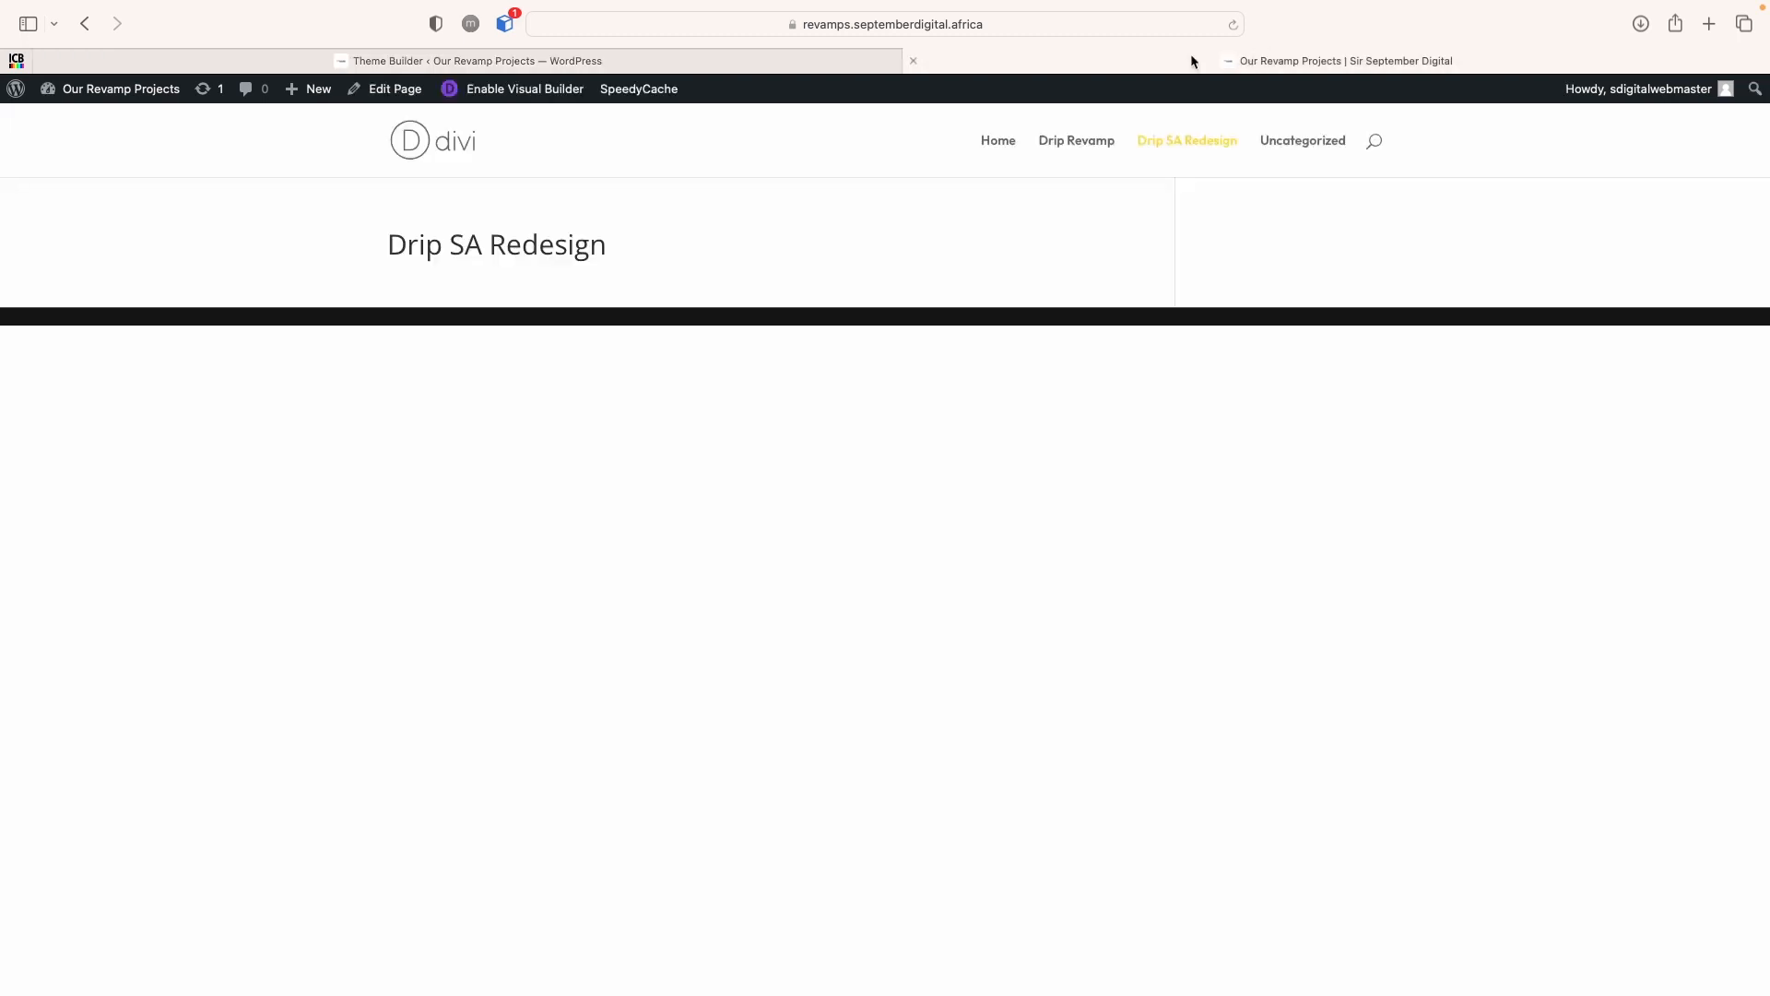
right_click(238, 325)
left_click(286, 351)
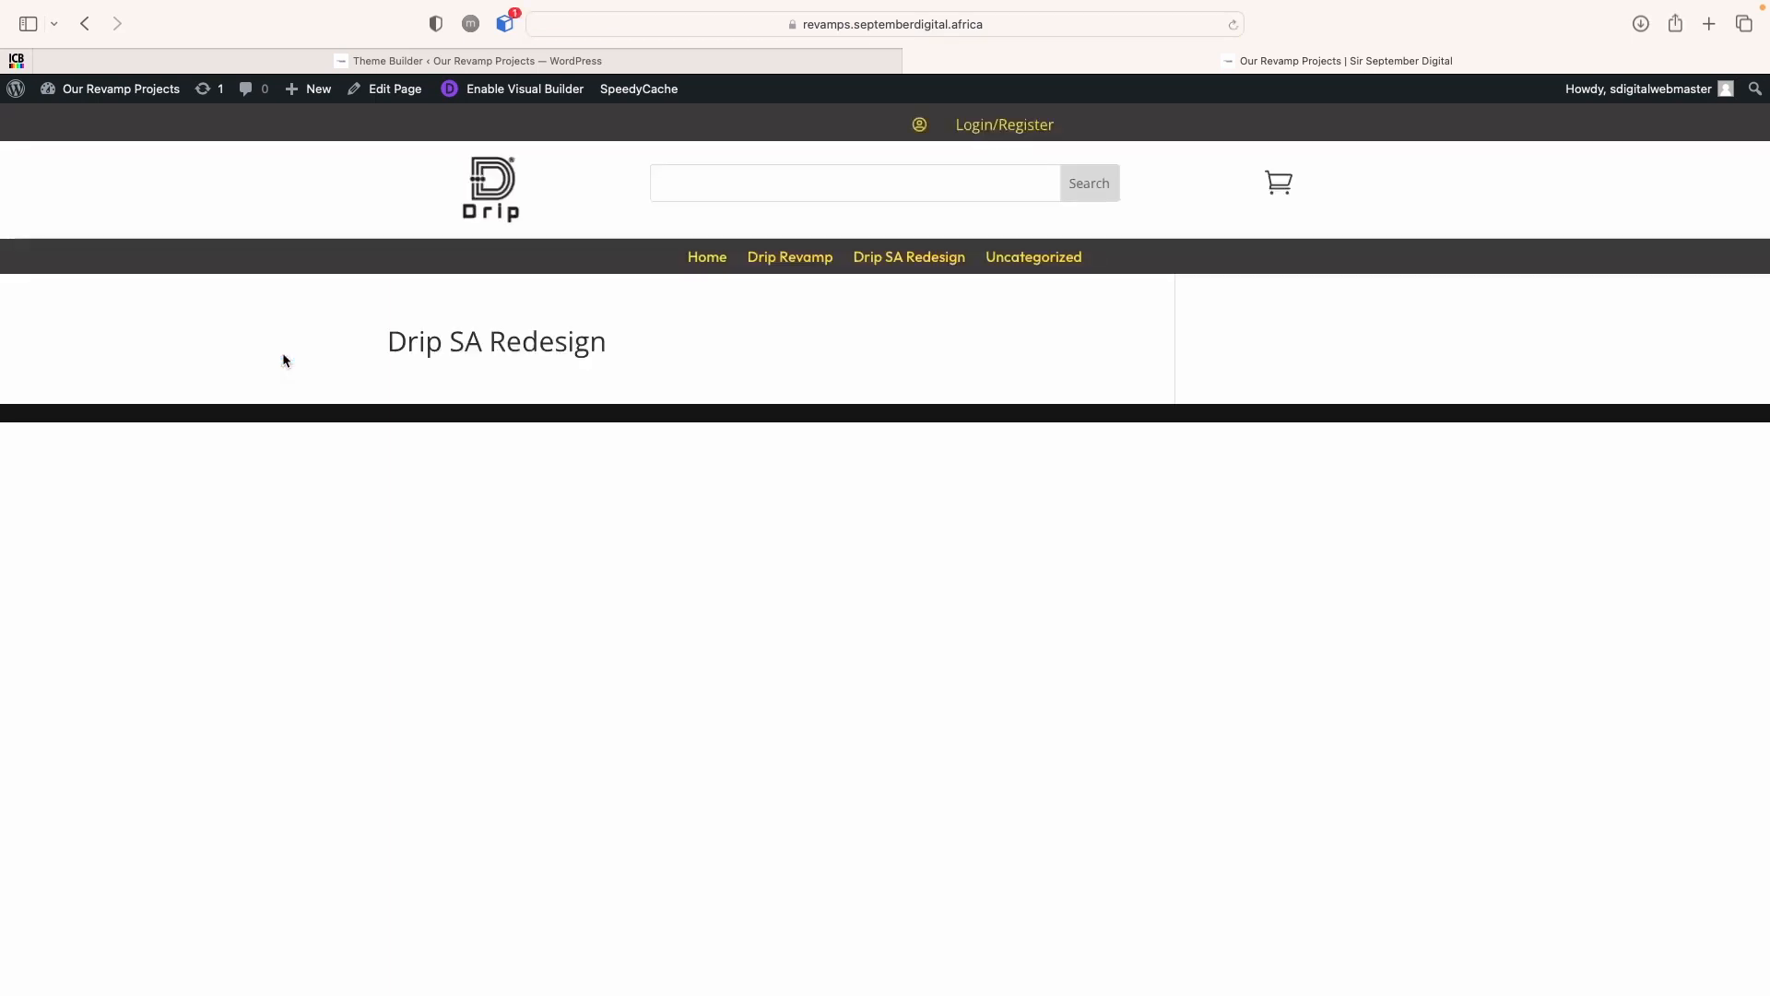
Reopen the custom header of the Drip SA Redesign template and show the menu module's settings in desktop view
left_click(340, 59)
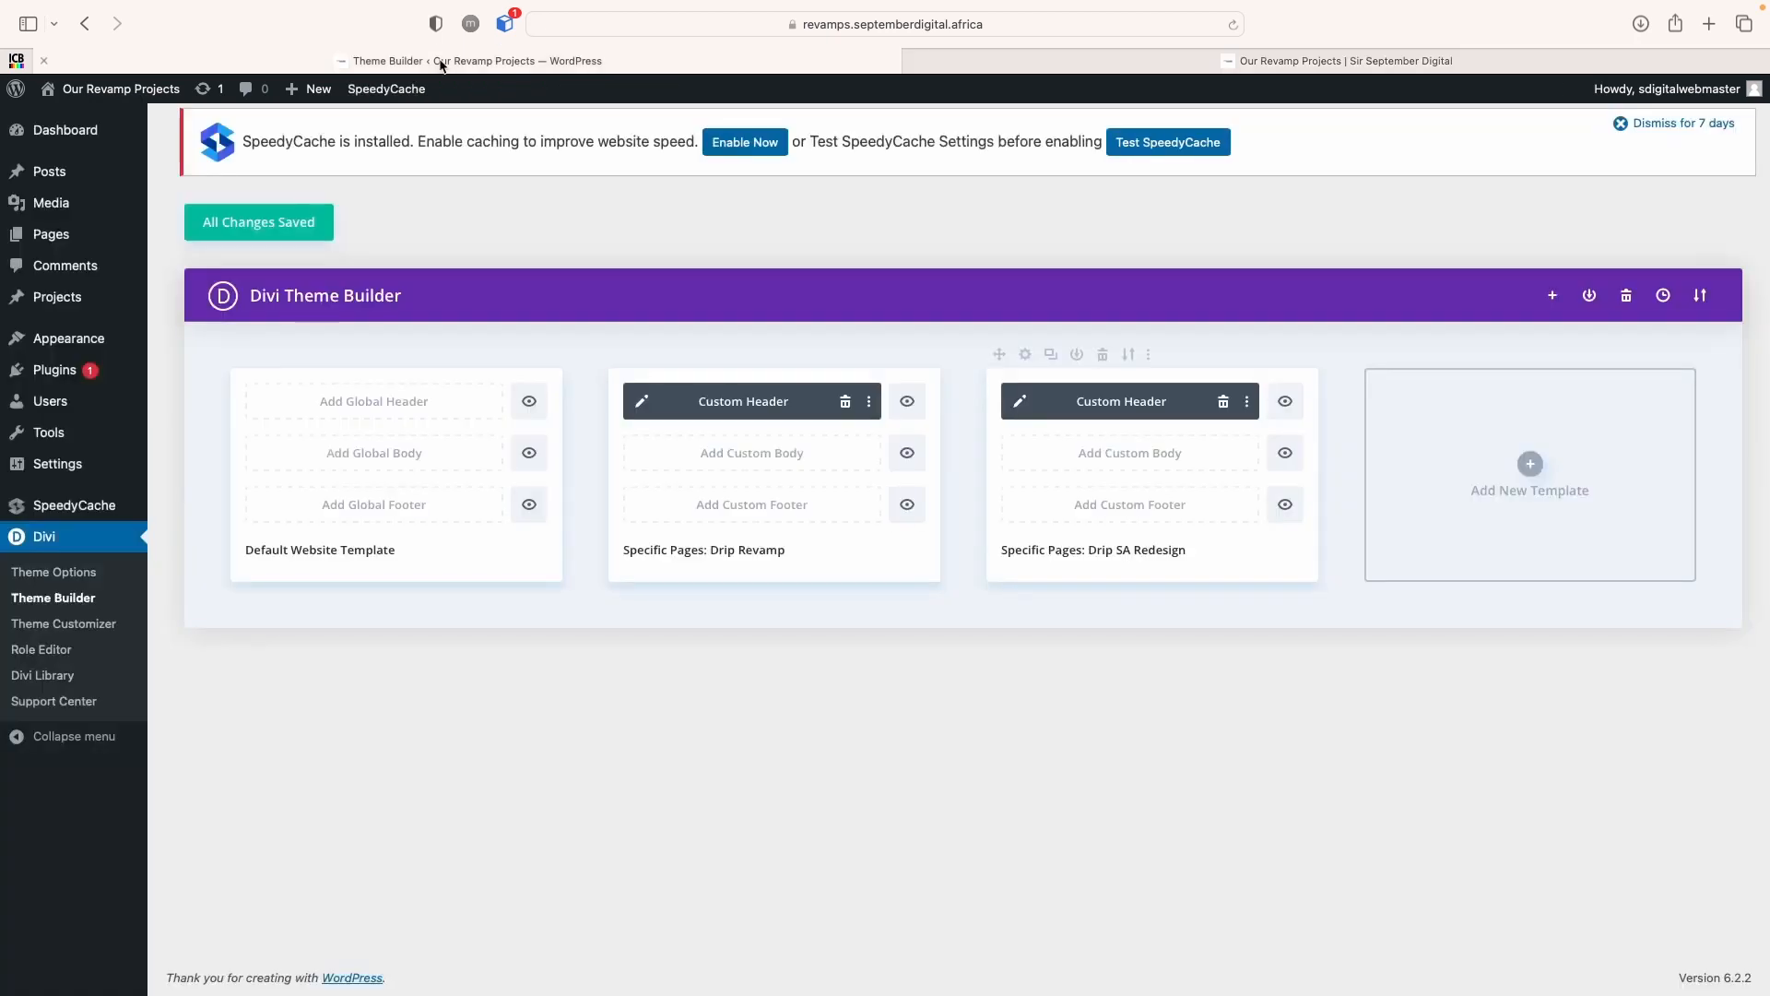
left_click(1018, 416)
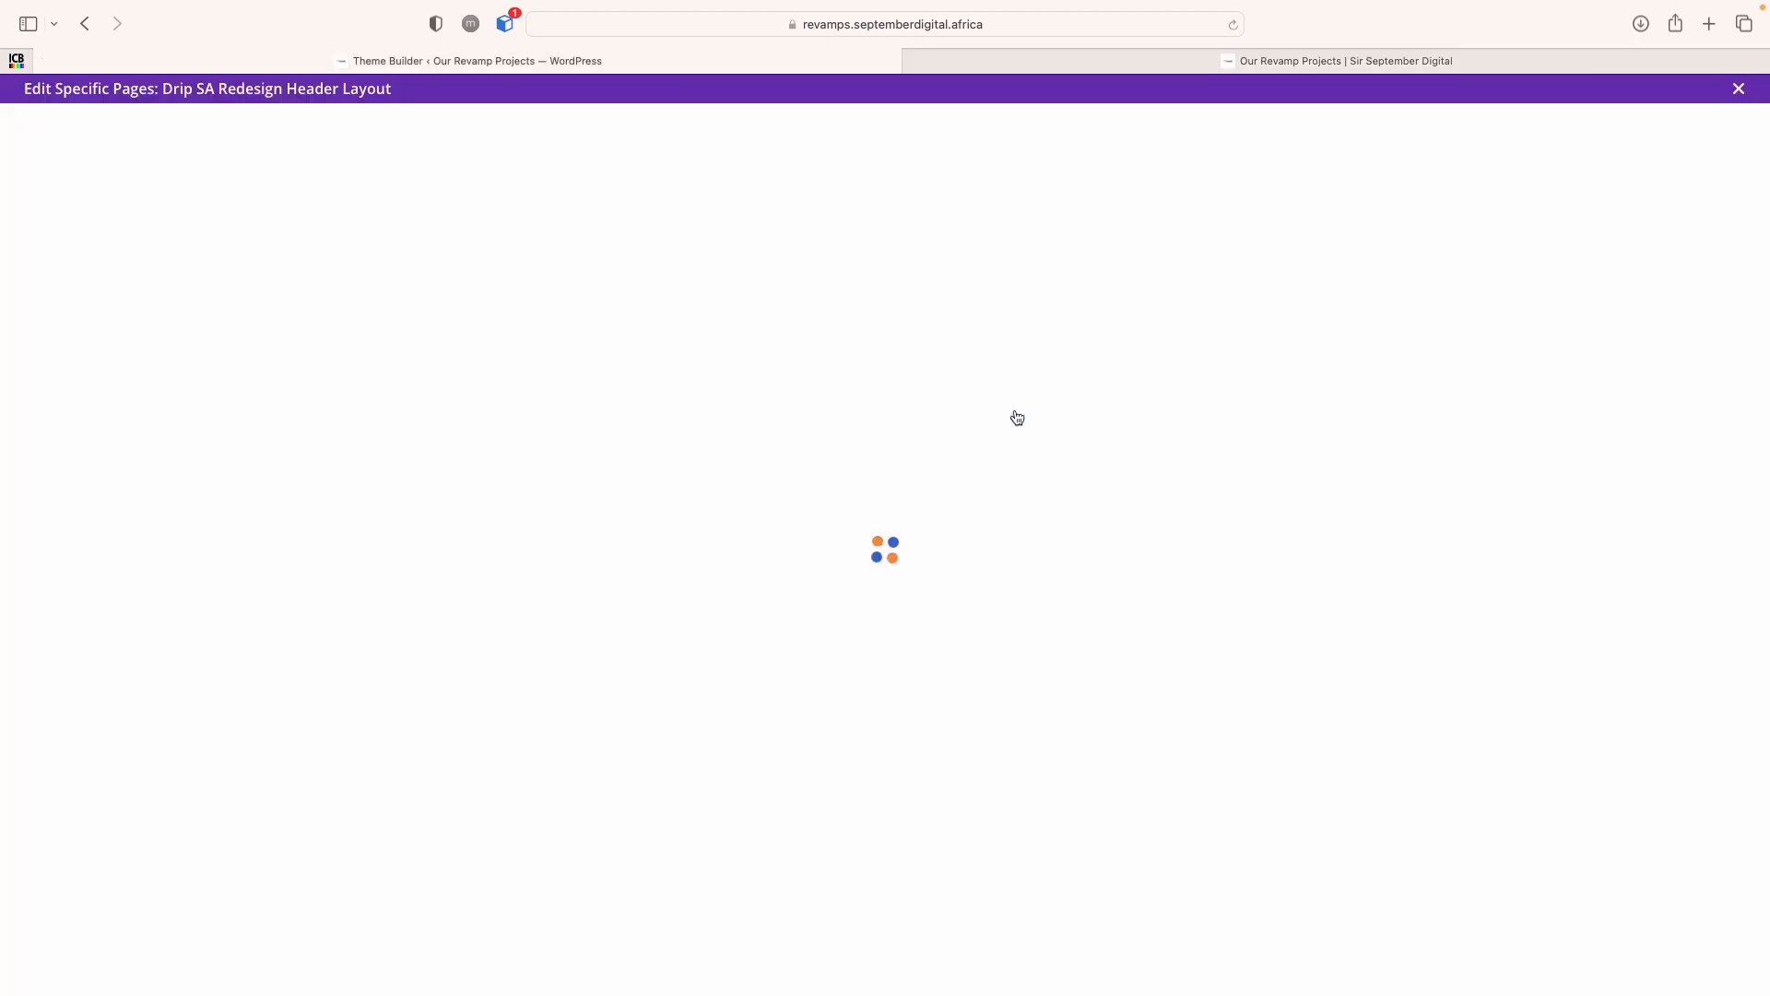
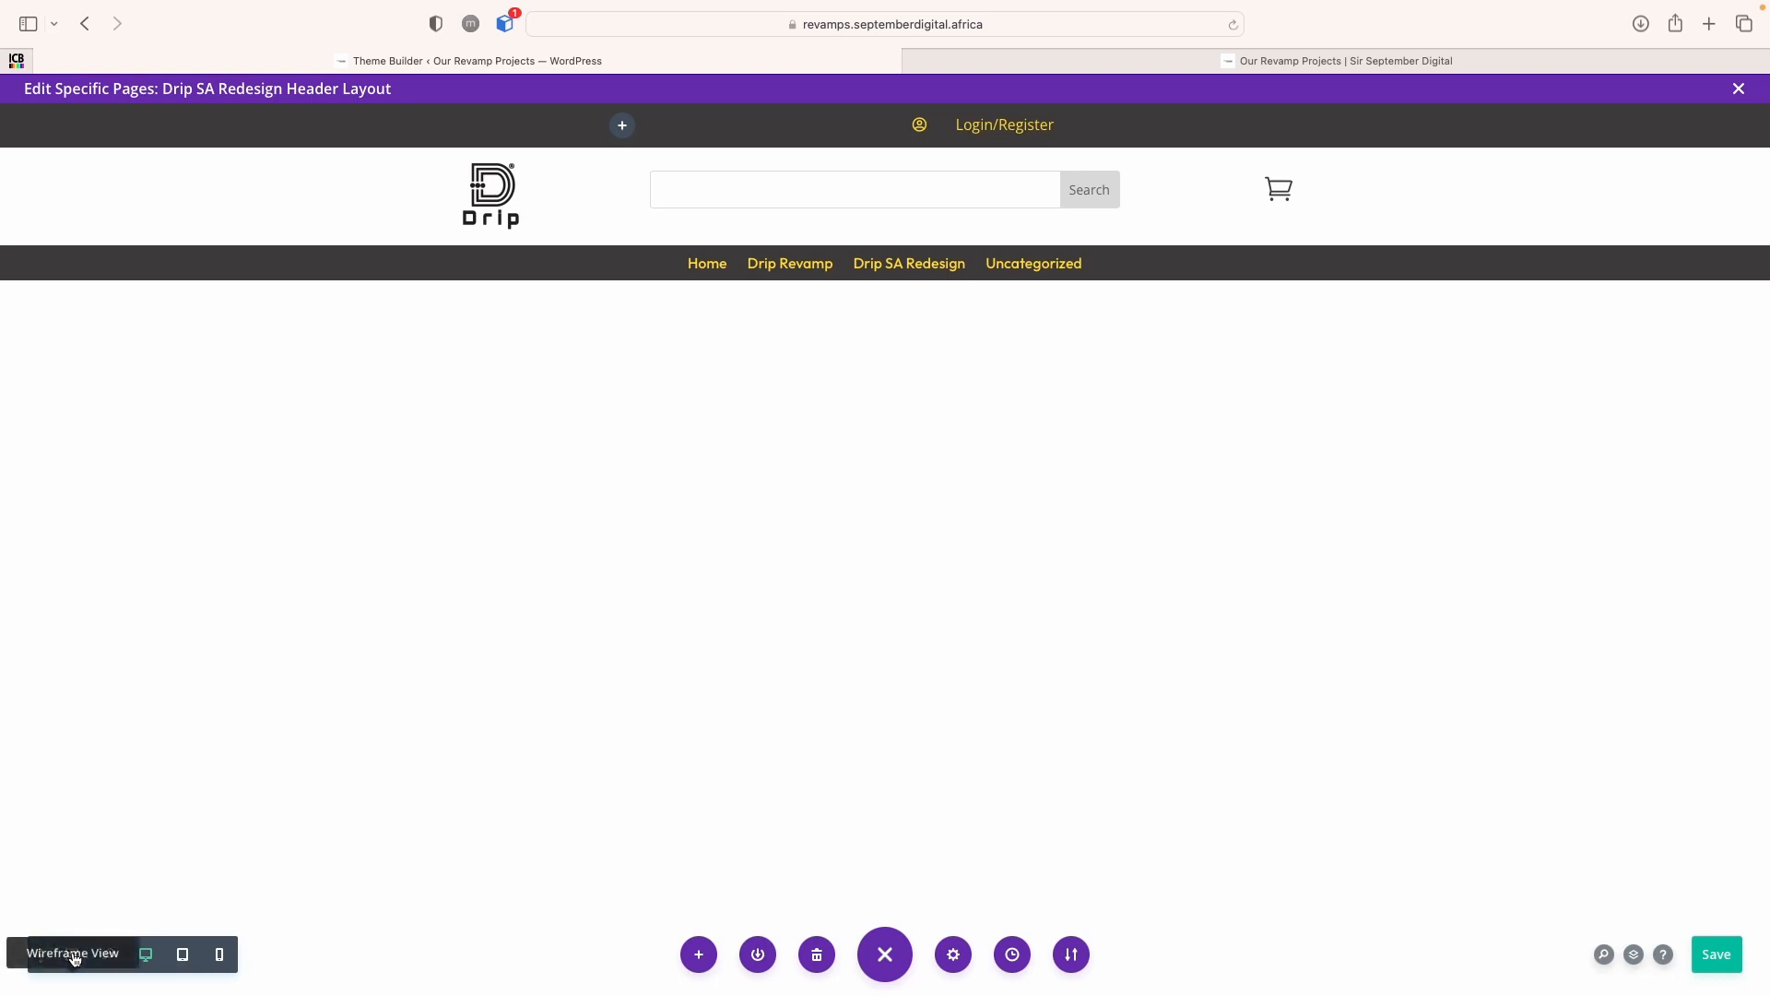
left_click(74, 958)
scroll(953, 633, "down", 1)
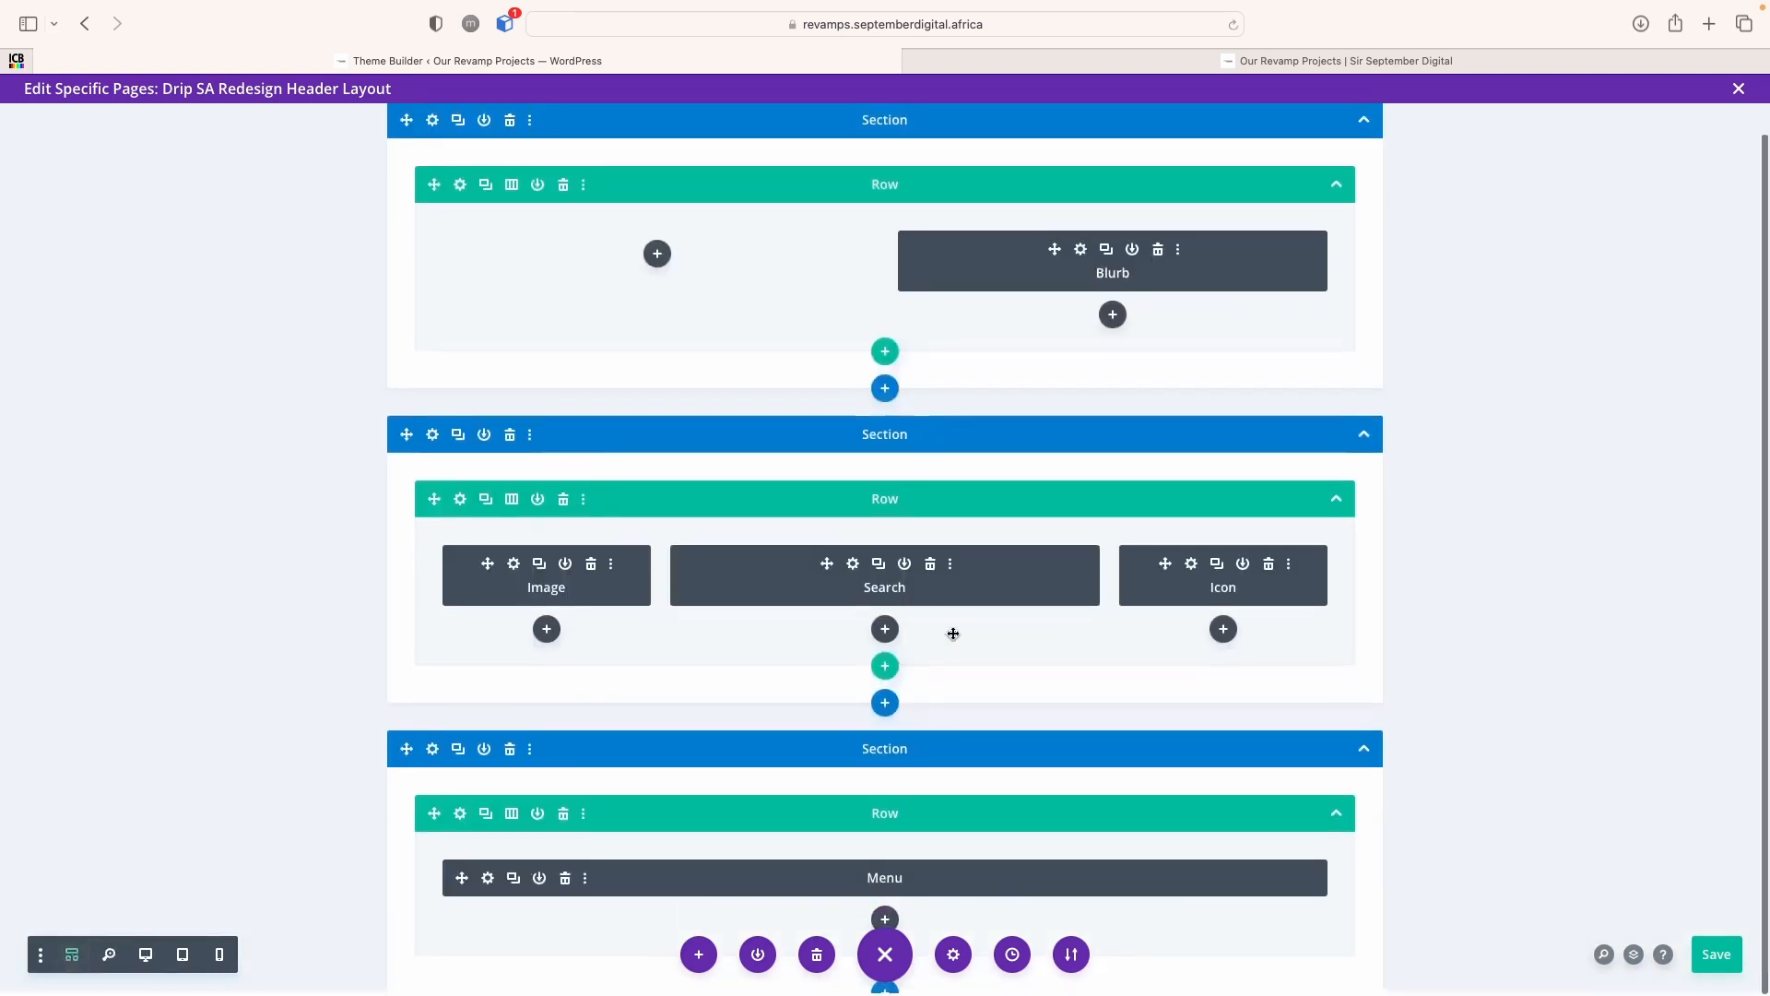
left_click(488, 881)
left_click(145, 955)
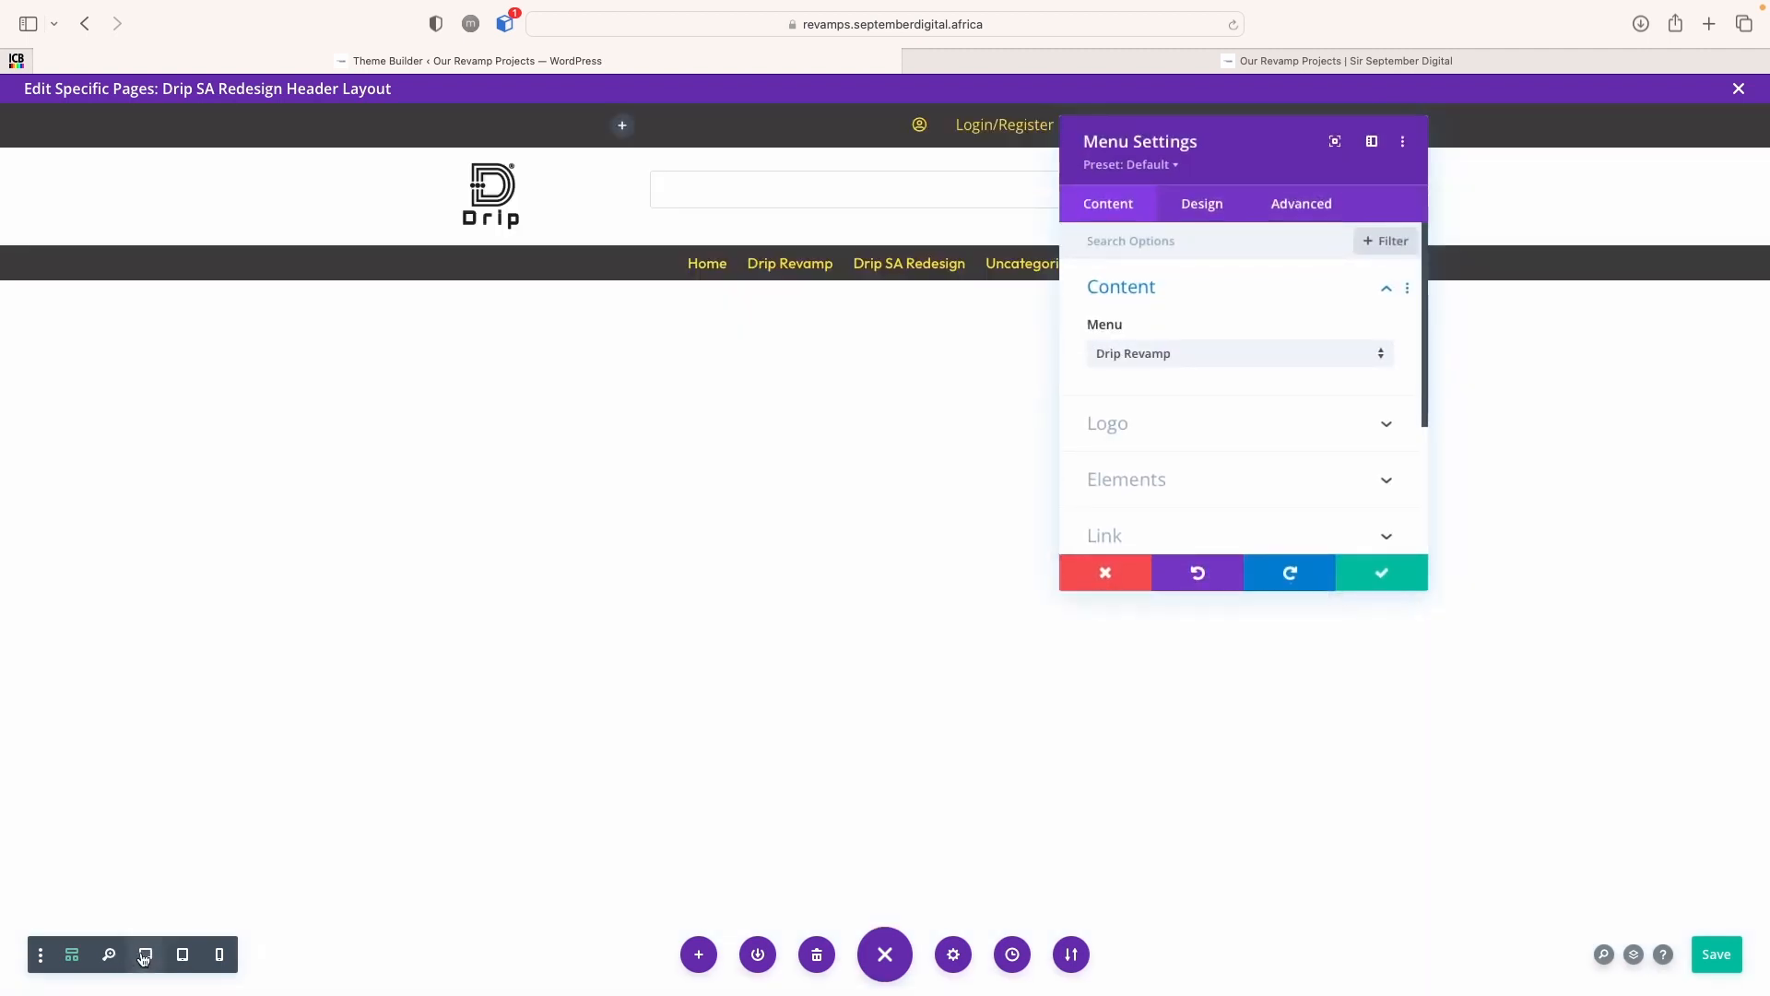
Set the font weight of the header menu text to Light
left_click(1201, 204)
left_click(1169, 344)
scroll(1185, 427, "down", 3)
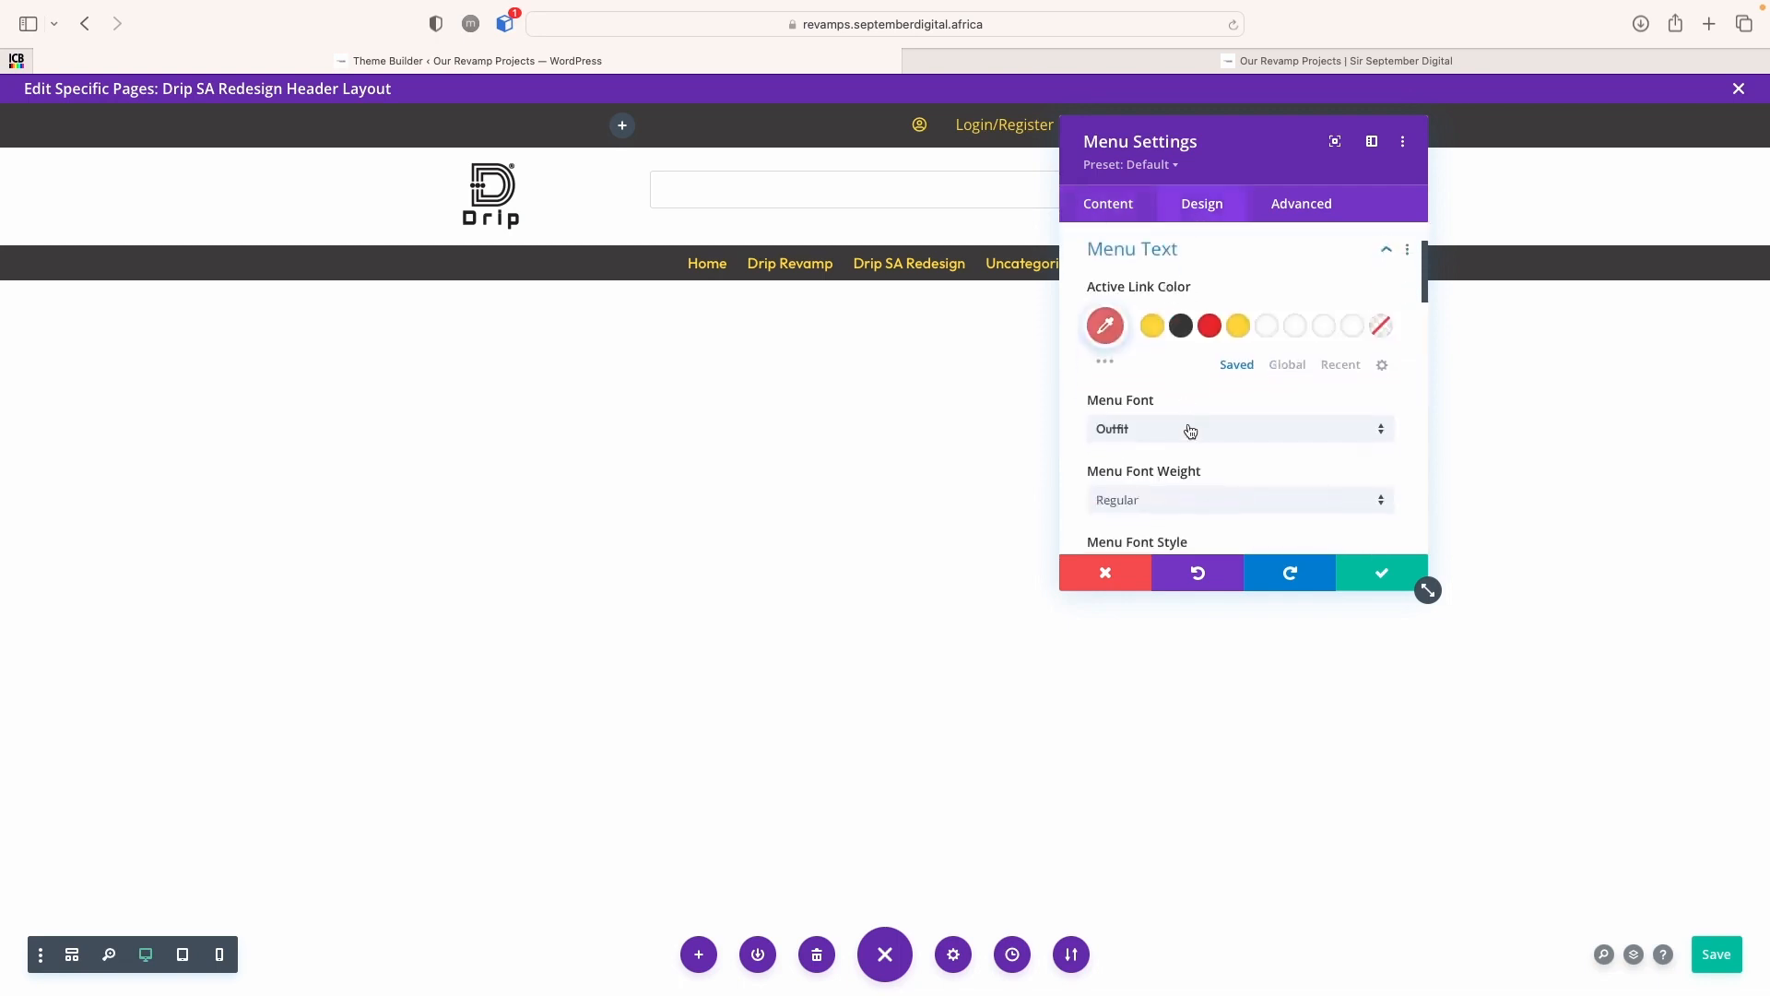
left_click(1173, 425)
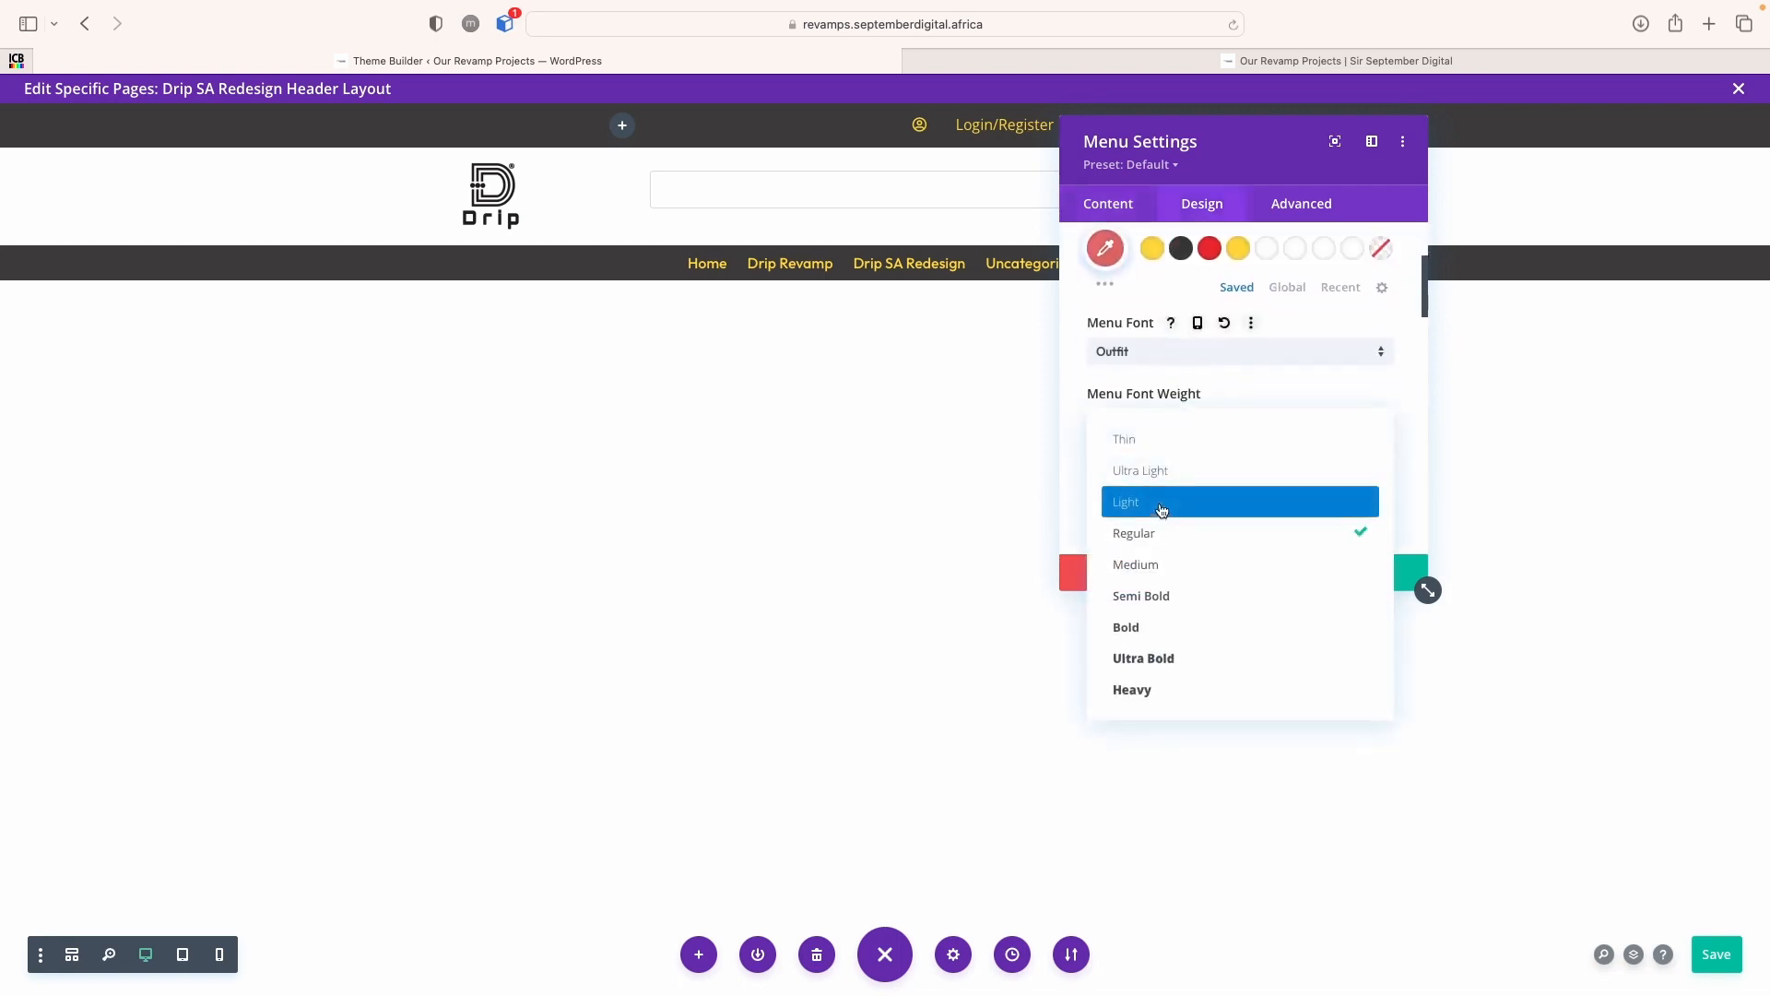
left_click(1160, 504)
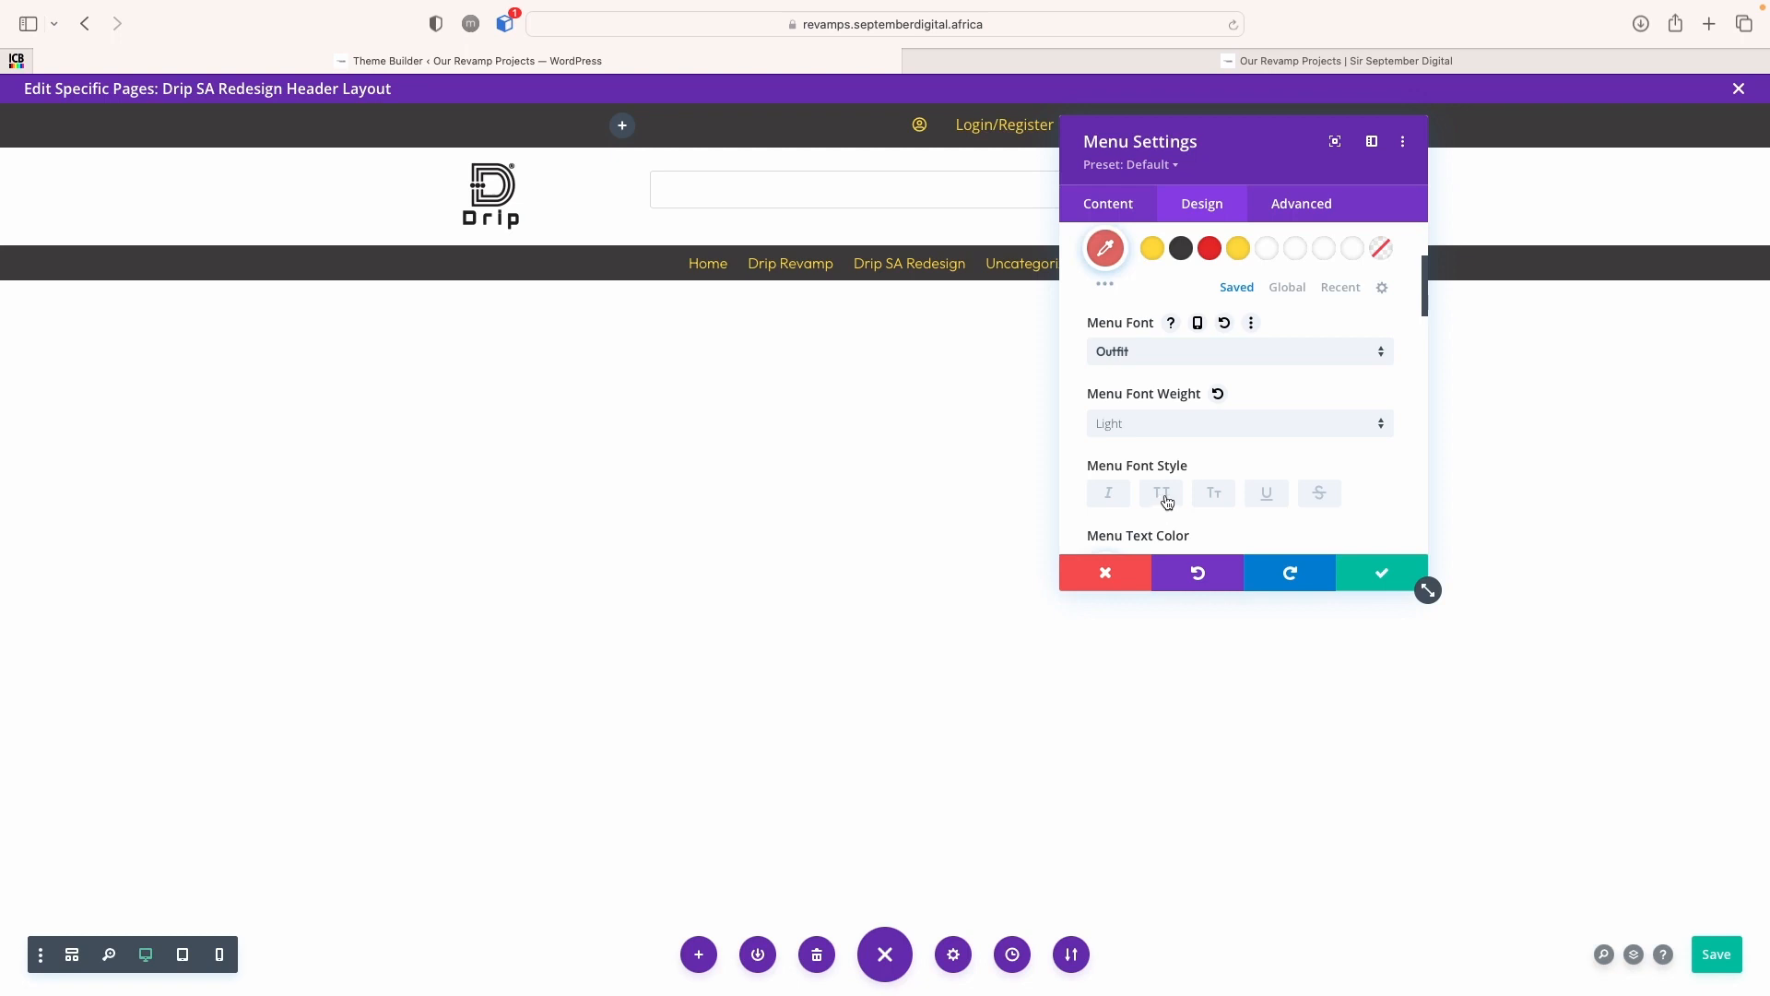
Set the menu letter spacing to 1 px and accept the menu settings
left_click_drag(1251, 162, 1383, 175)
scroll(1369, 433, "down", 3)
scroll(1365, 439, "down", 5)
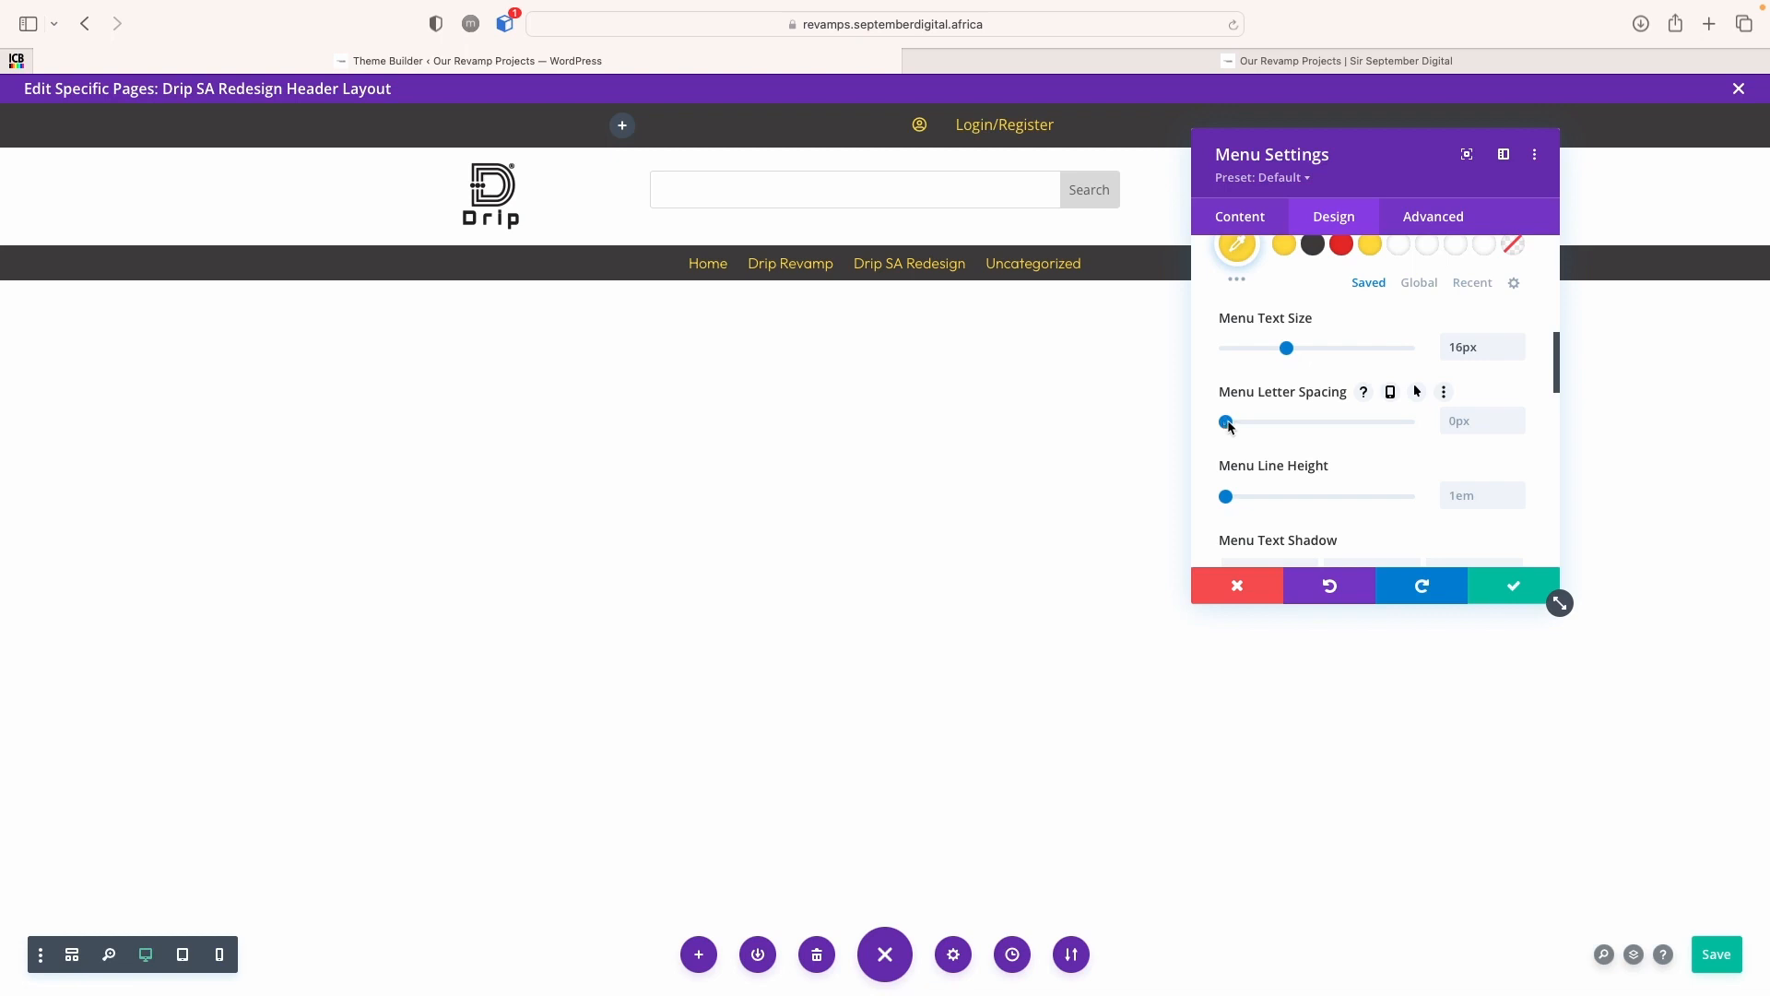
left_click_drag(1234, 423, 1250, 423)
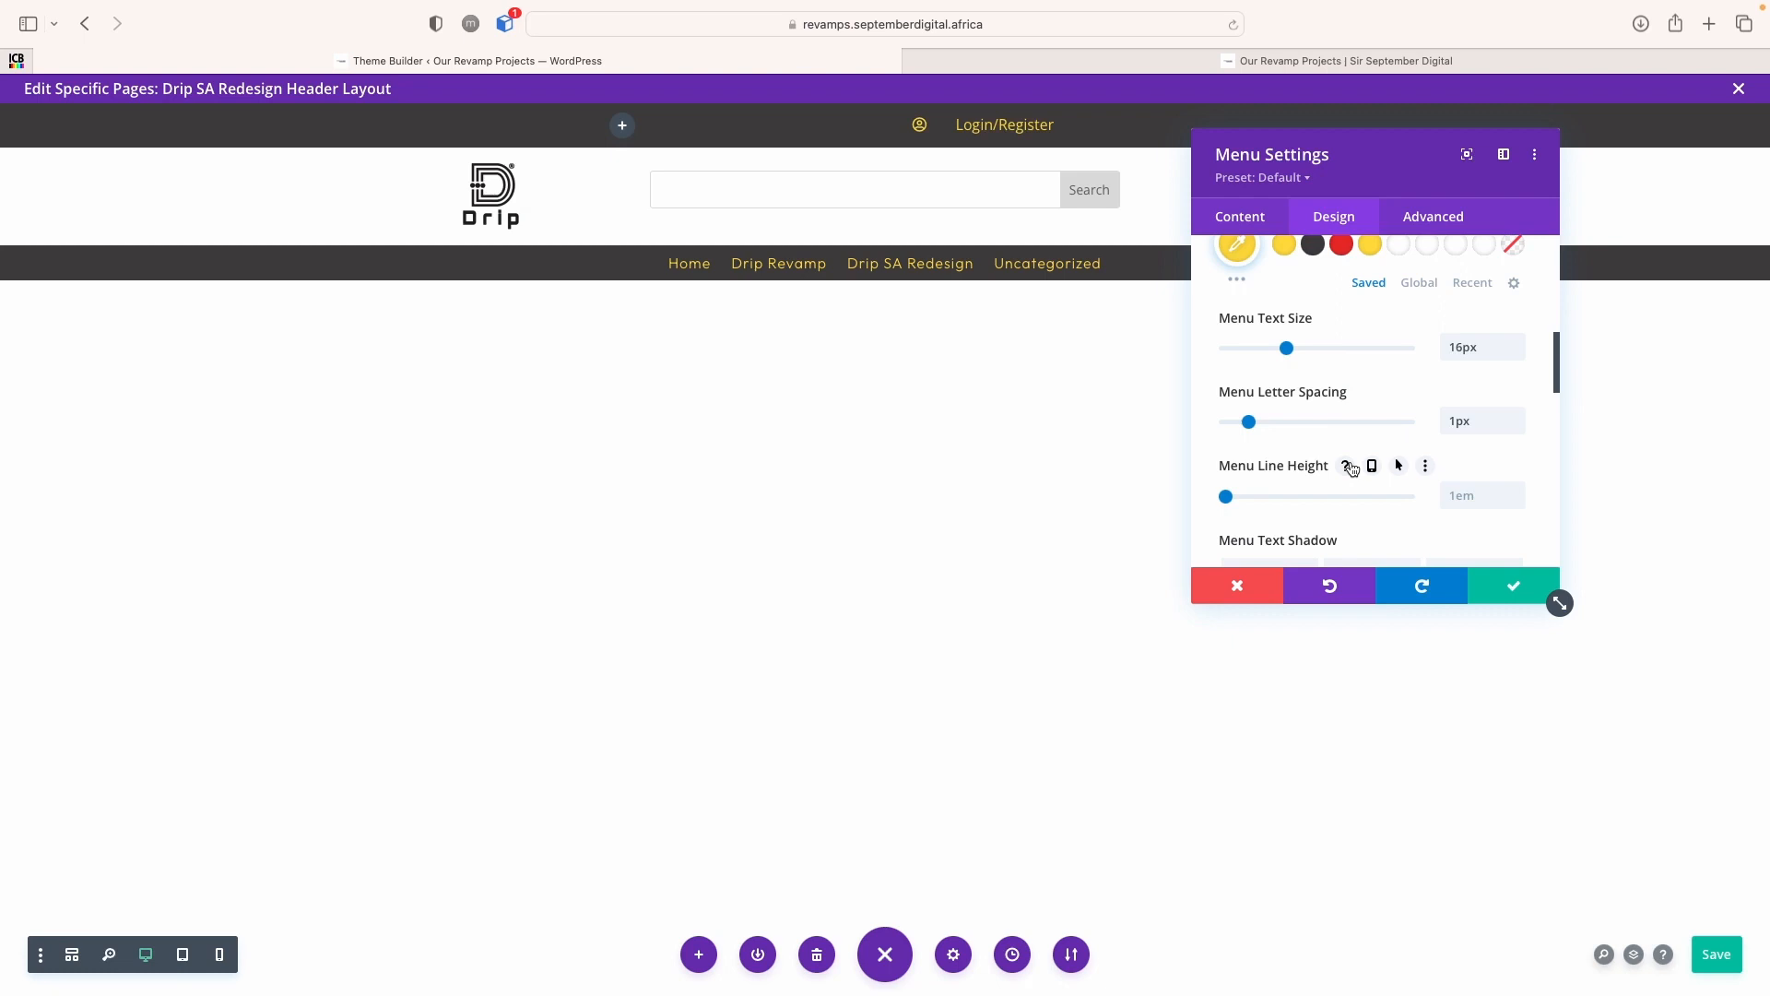
left_click(1525, 593)
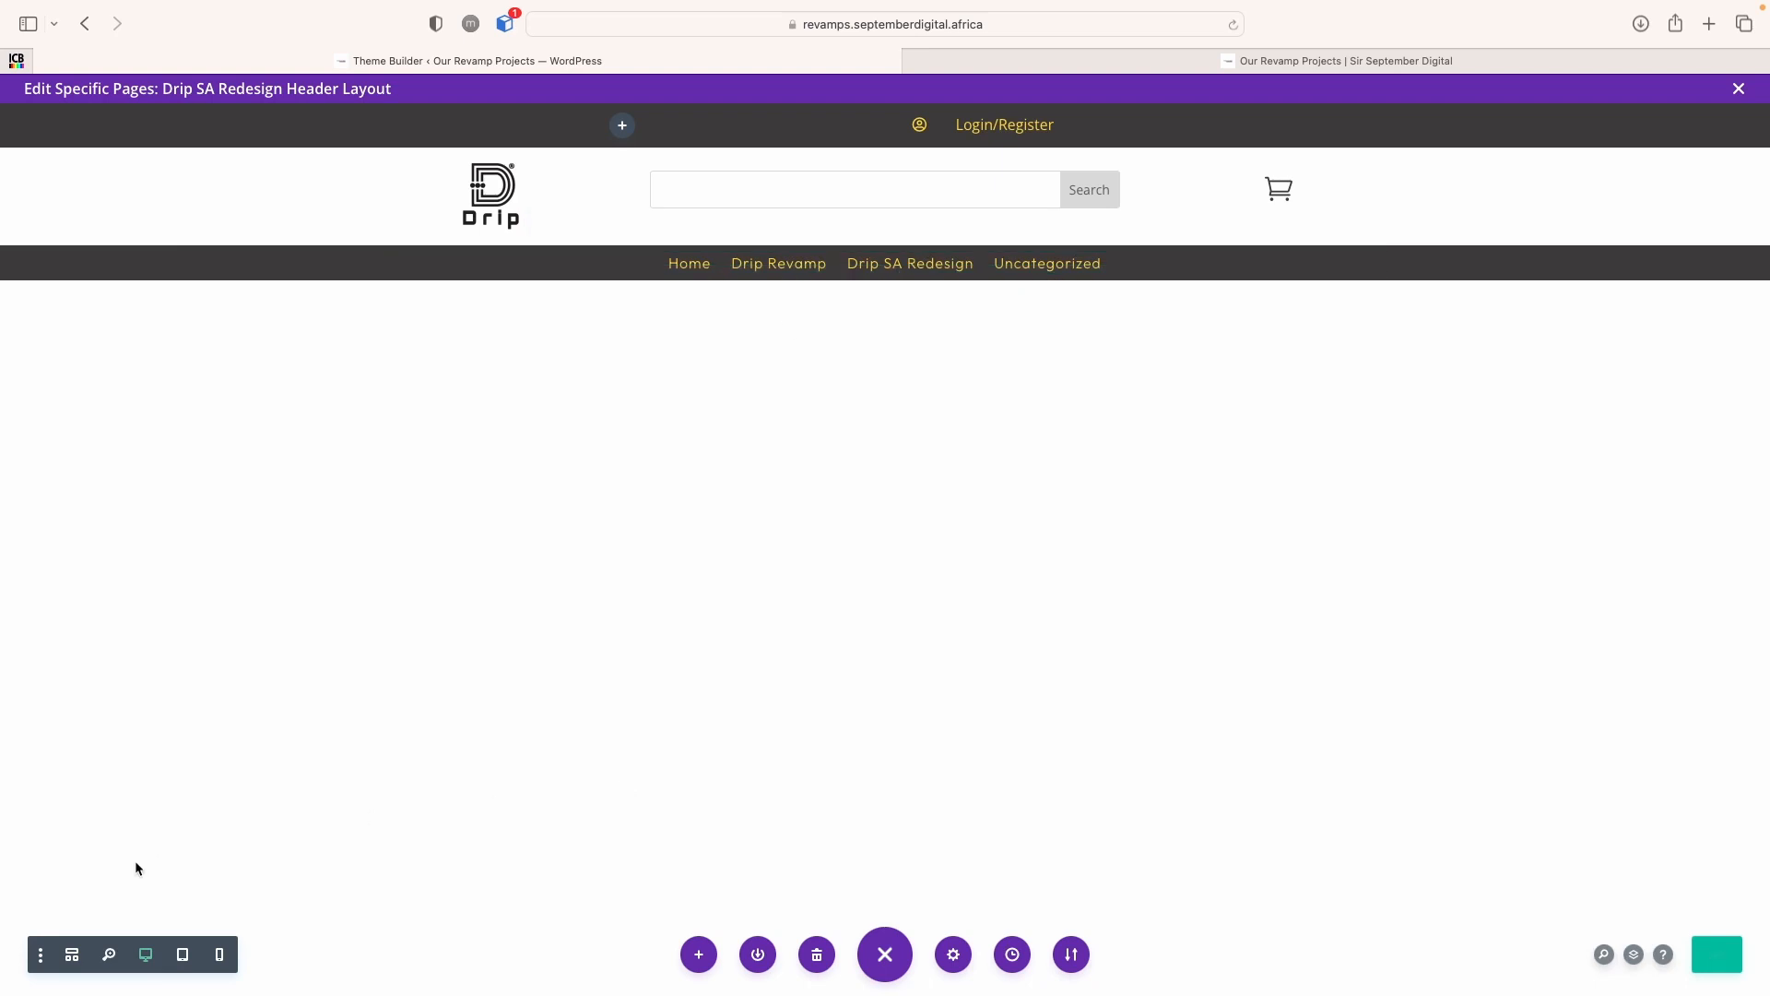
Reselect the menu module's source menu so the bar lists Home, About Us, Shop through Careers, and save the header layout
left_click(72, 954)
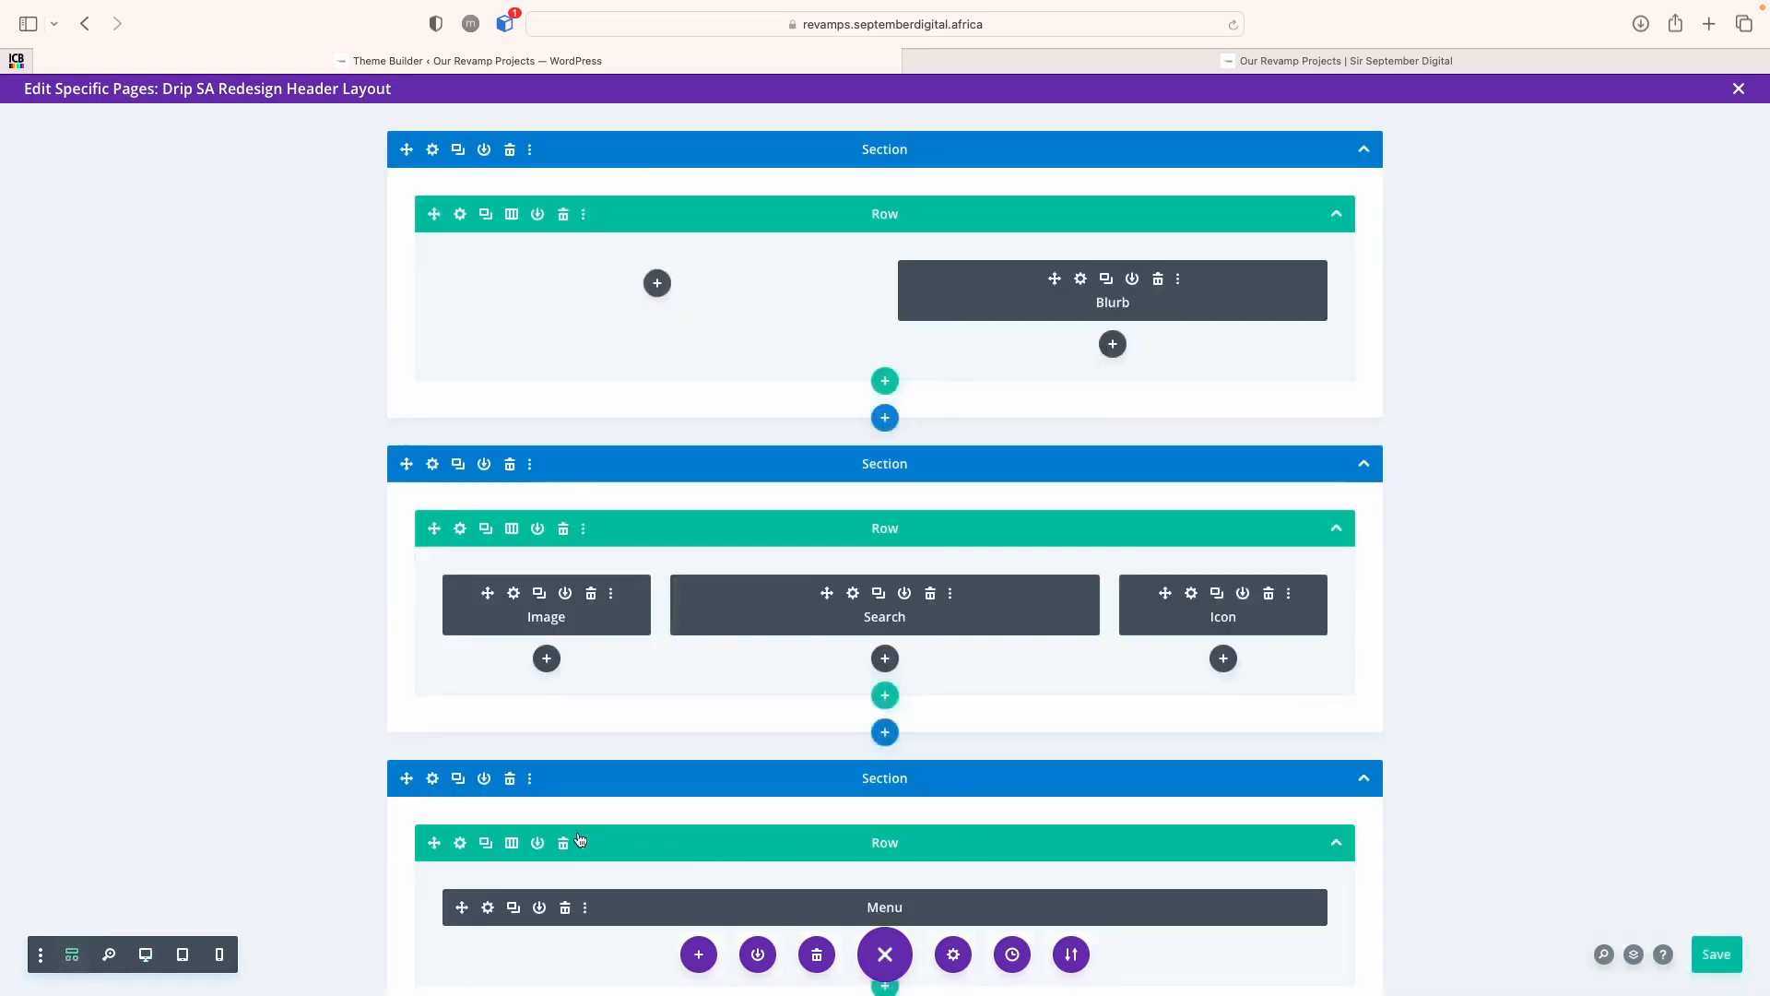
left_click(486, 909)
left_click(146, 954)
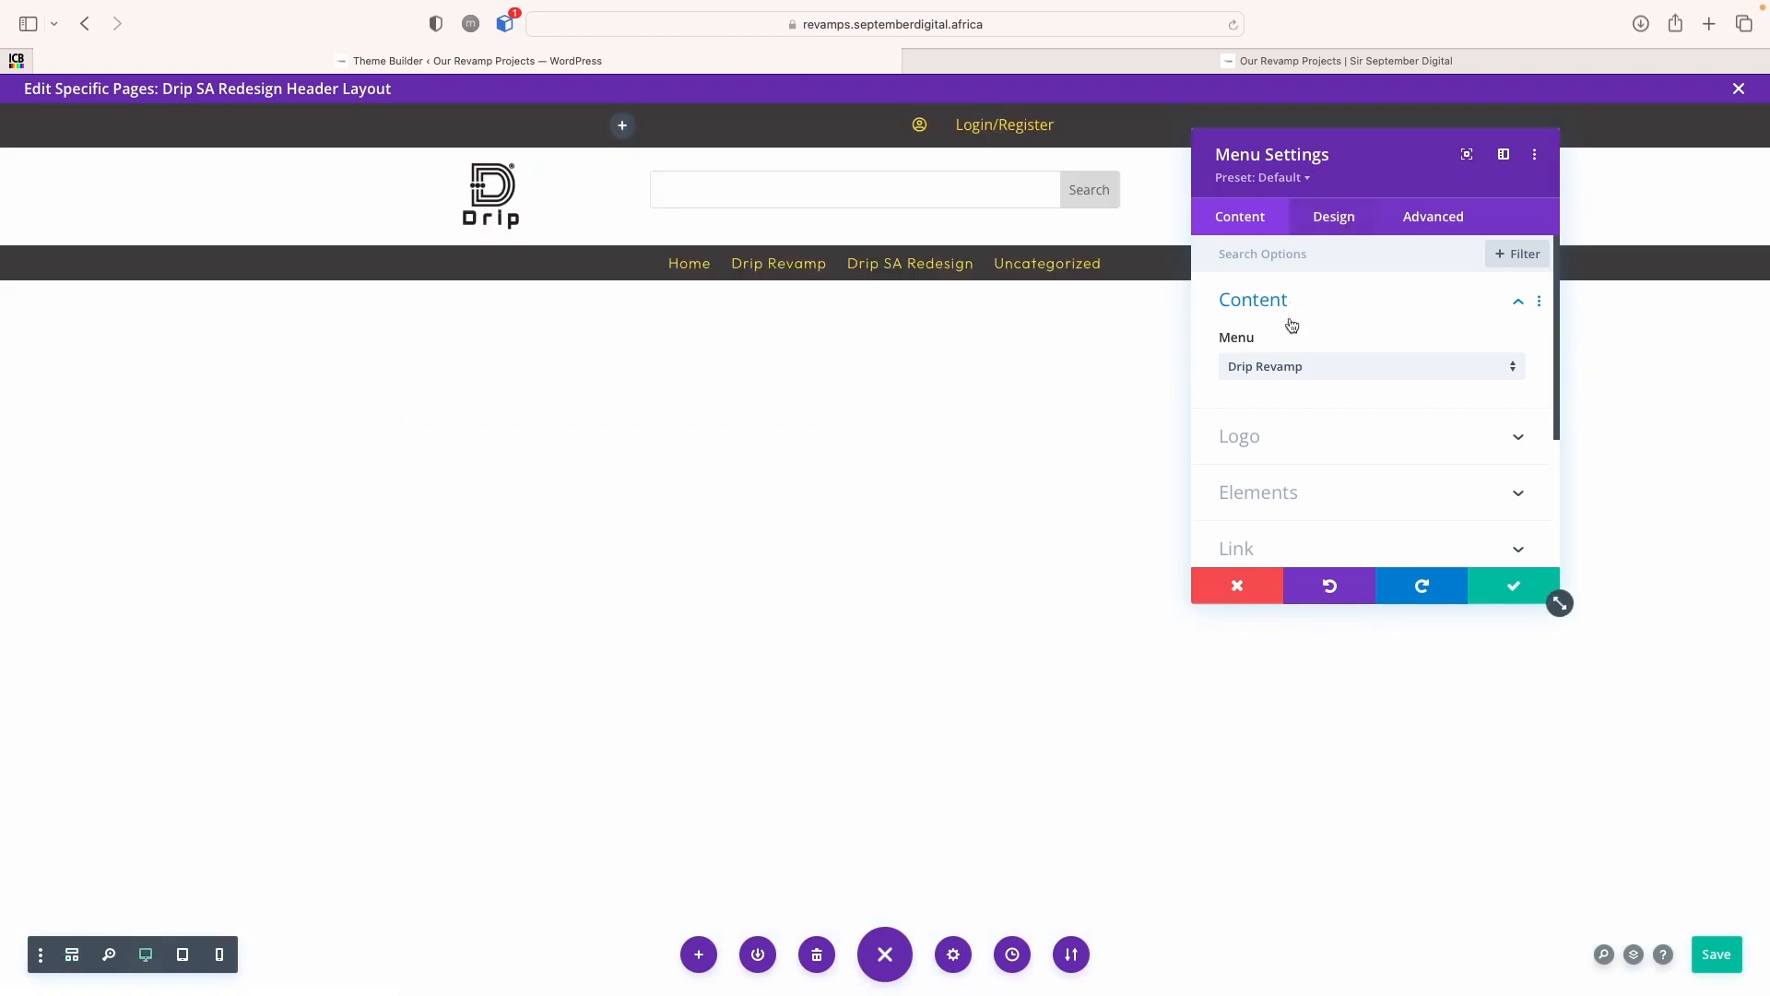
left_click(1280, 367)
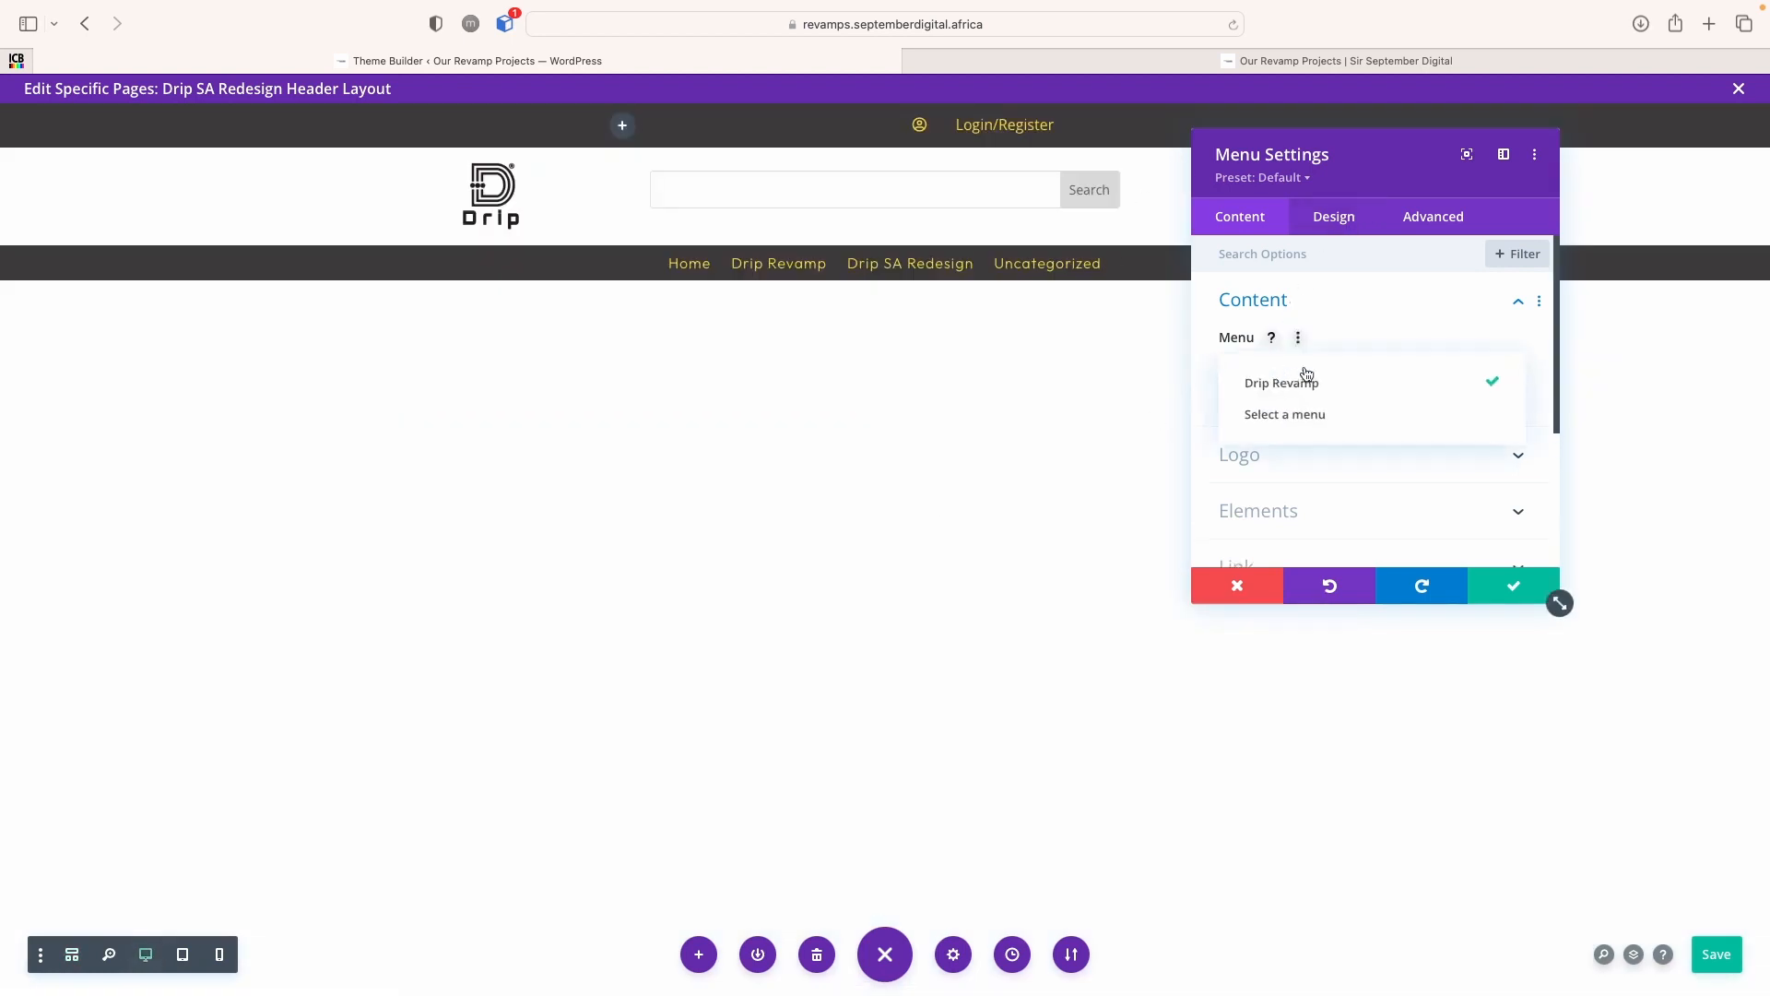
left_click(1285, 414)
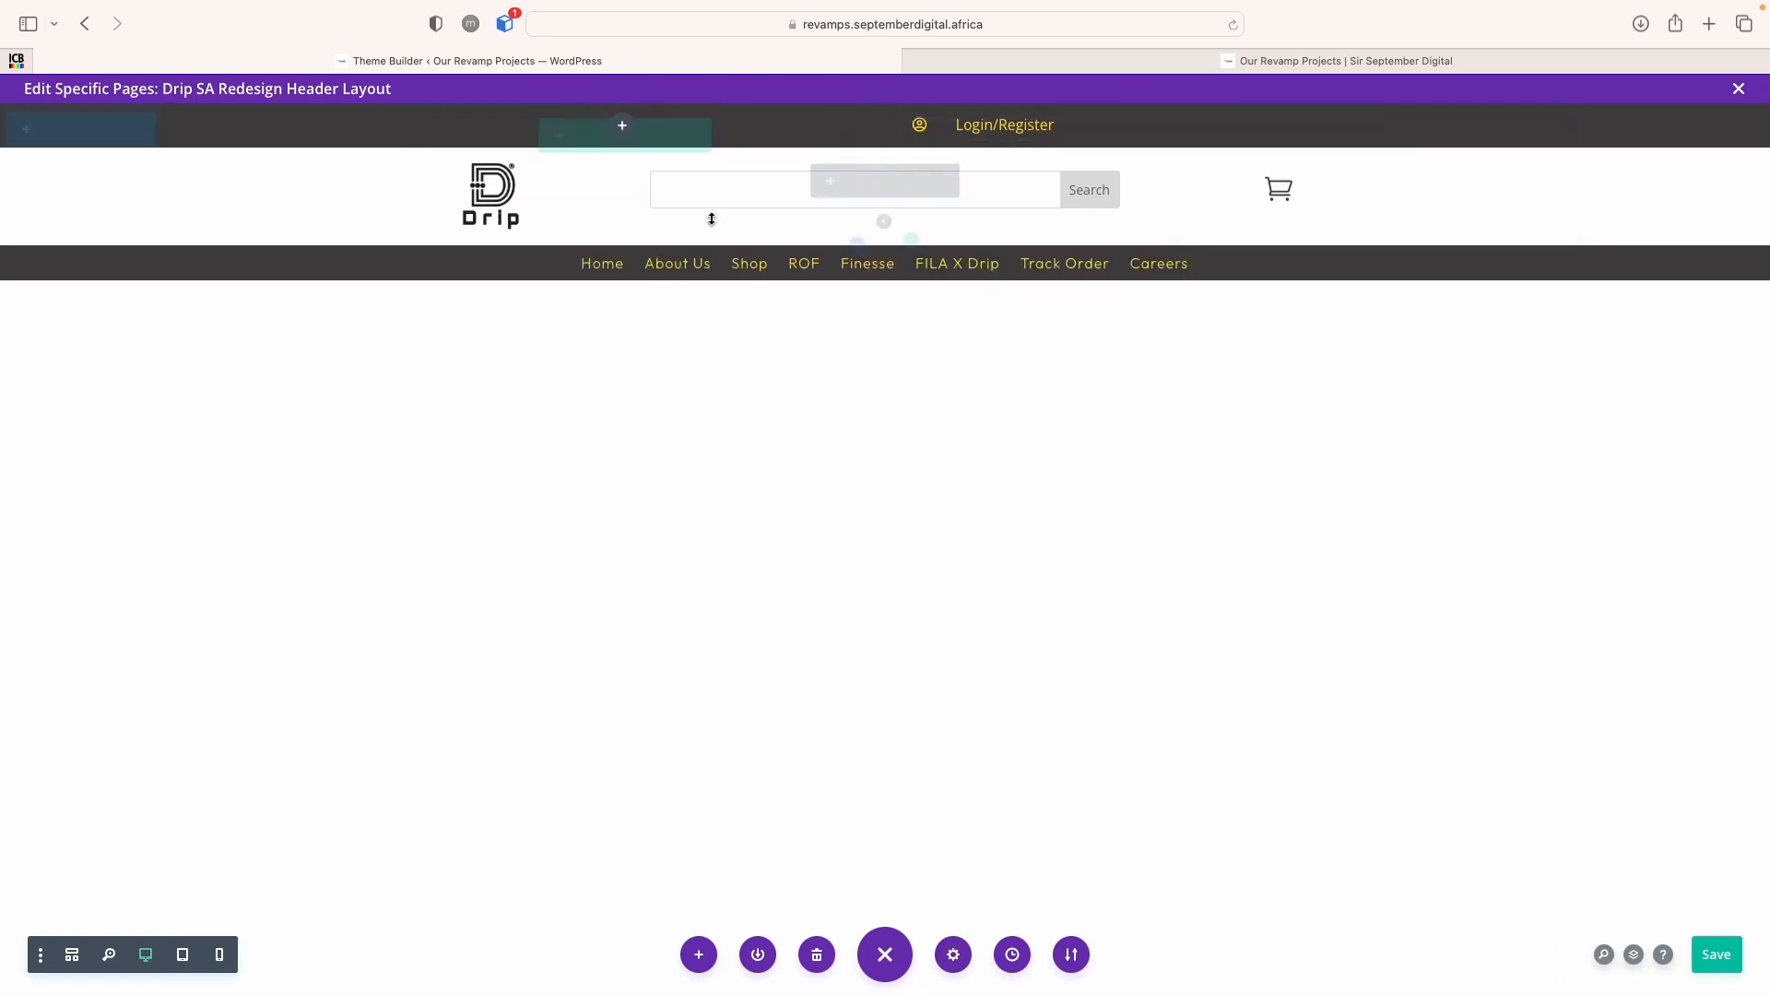
key("super+s")
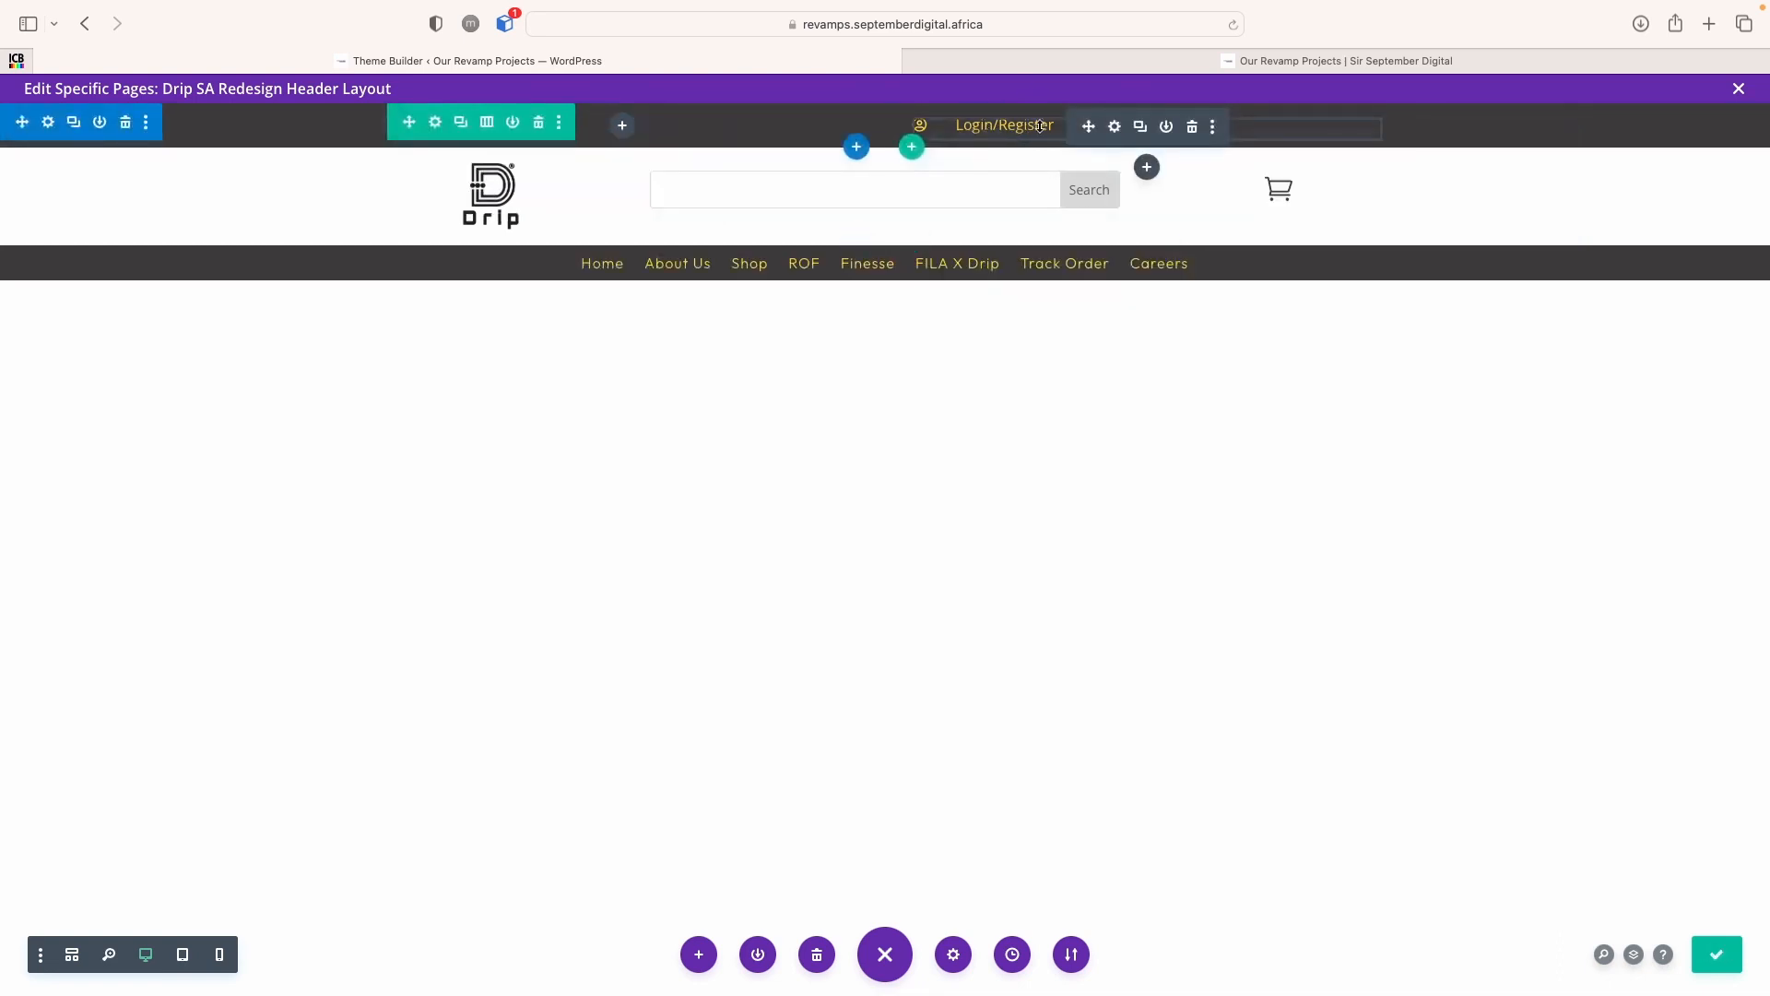
Move the Login/Register blurb into the empty first column of the upper dark bar and save the header layout
left_click_drag(1087, 126, 649, 118)
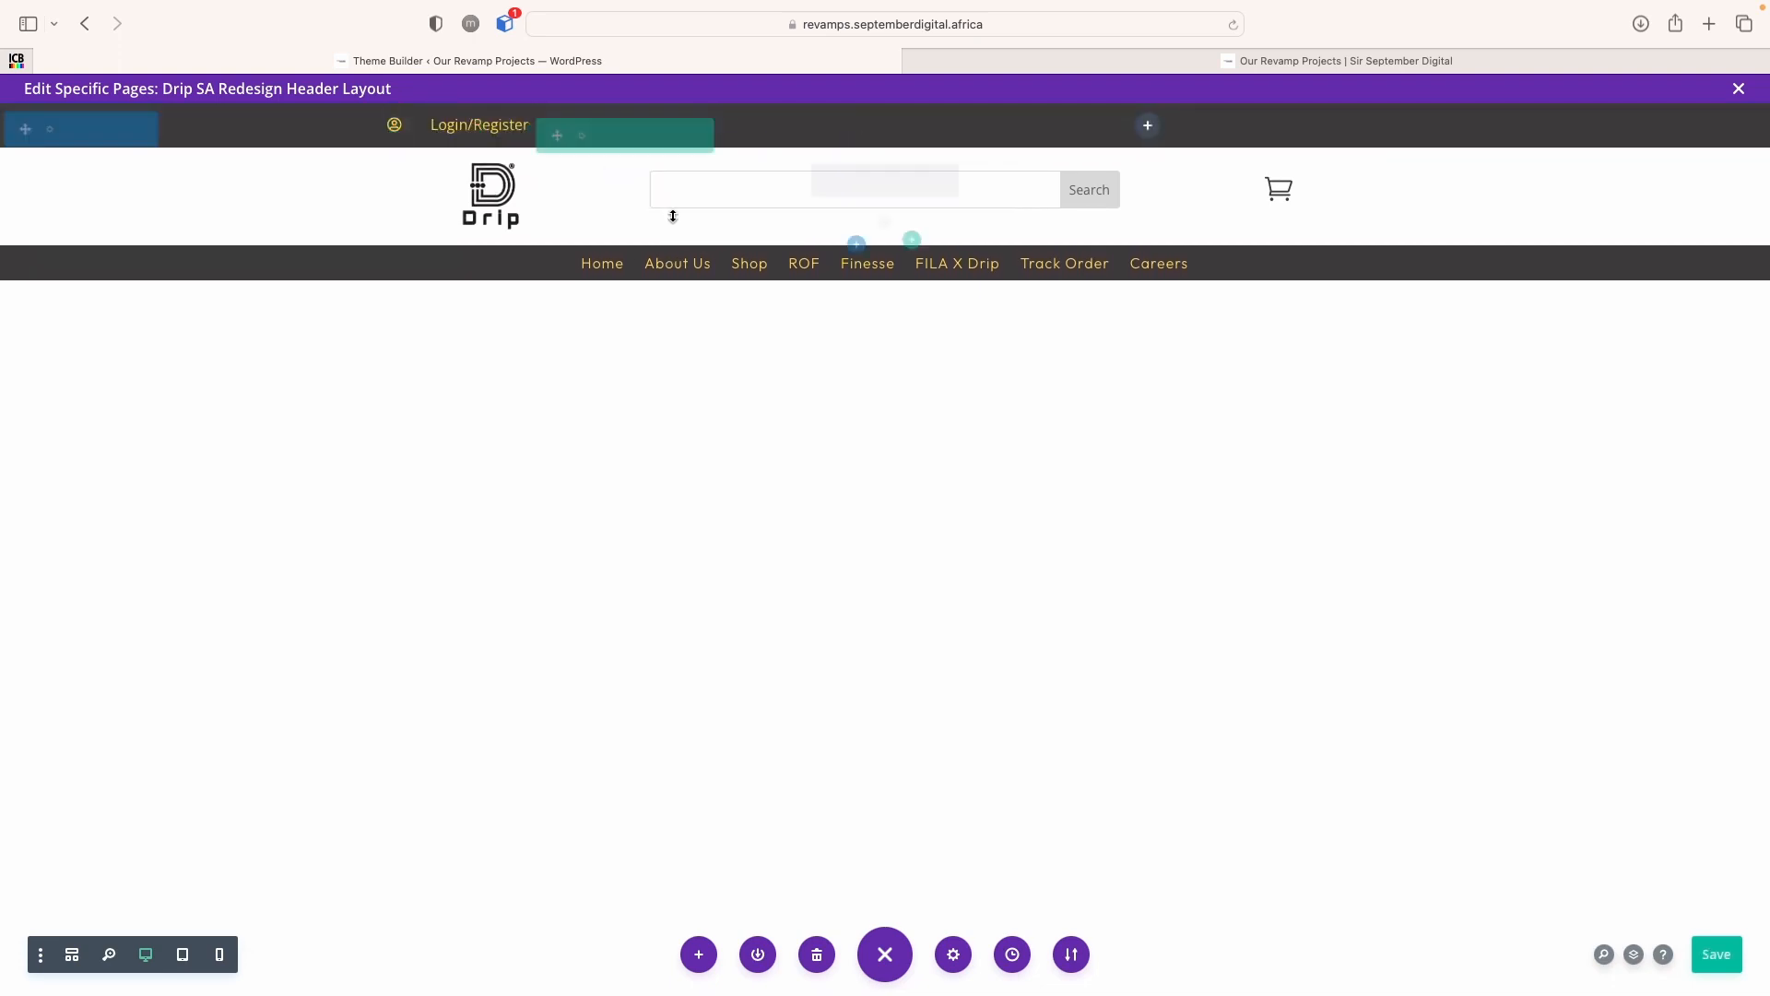
left_click(1713, 963)
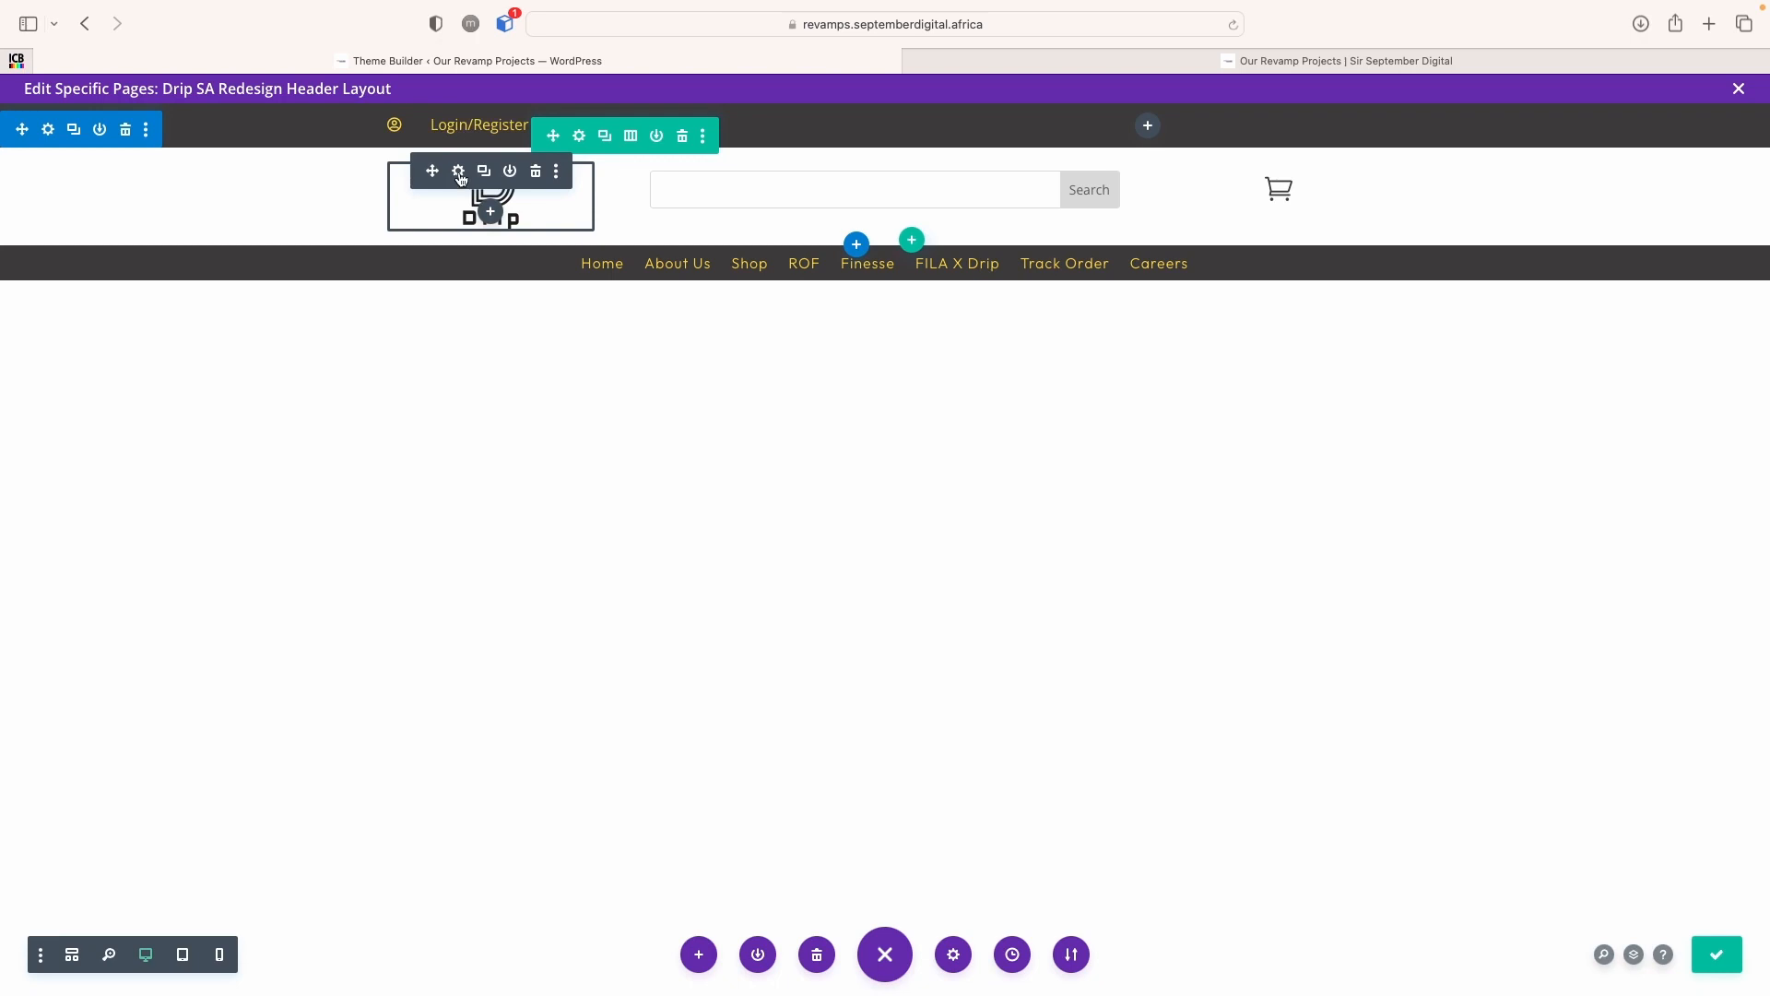
Link the Drip logo image to revamps.septemberdigital.africa, opening in the same window, and accept the image settings
left_click(458, 172)
left_click(1300, 302)
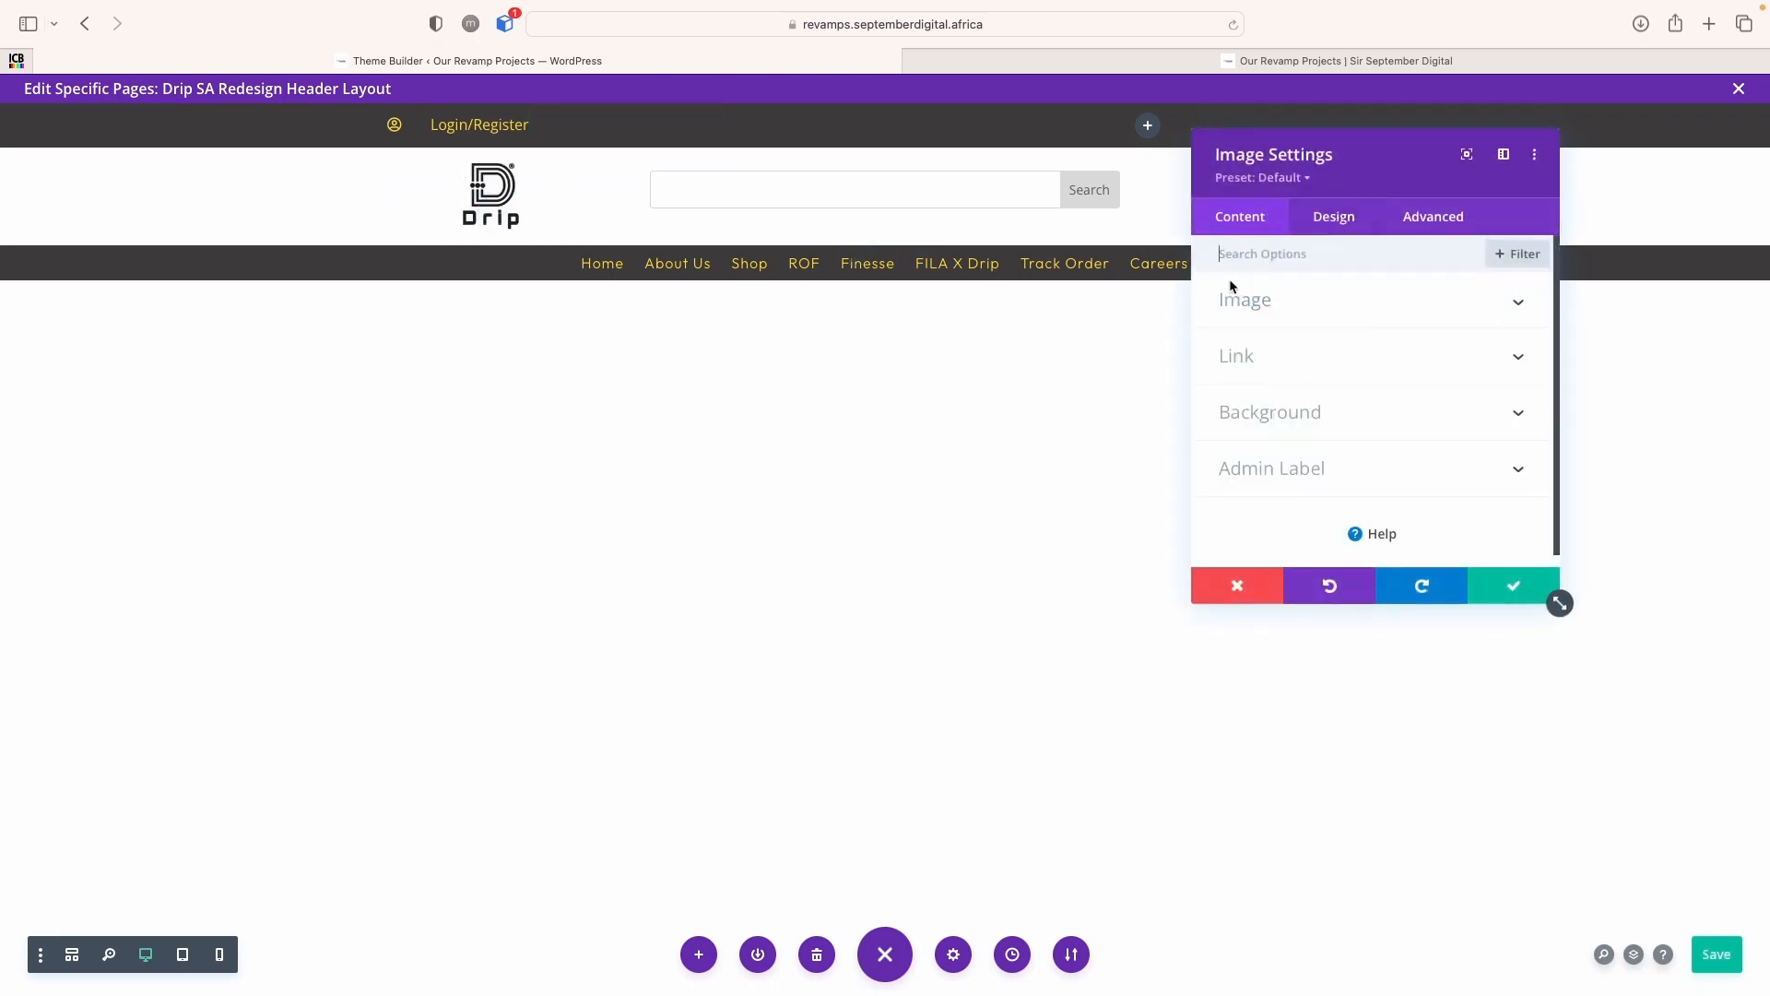
left_click(1292, 355)
left_click(1287, 394)
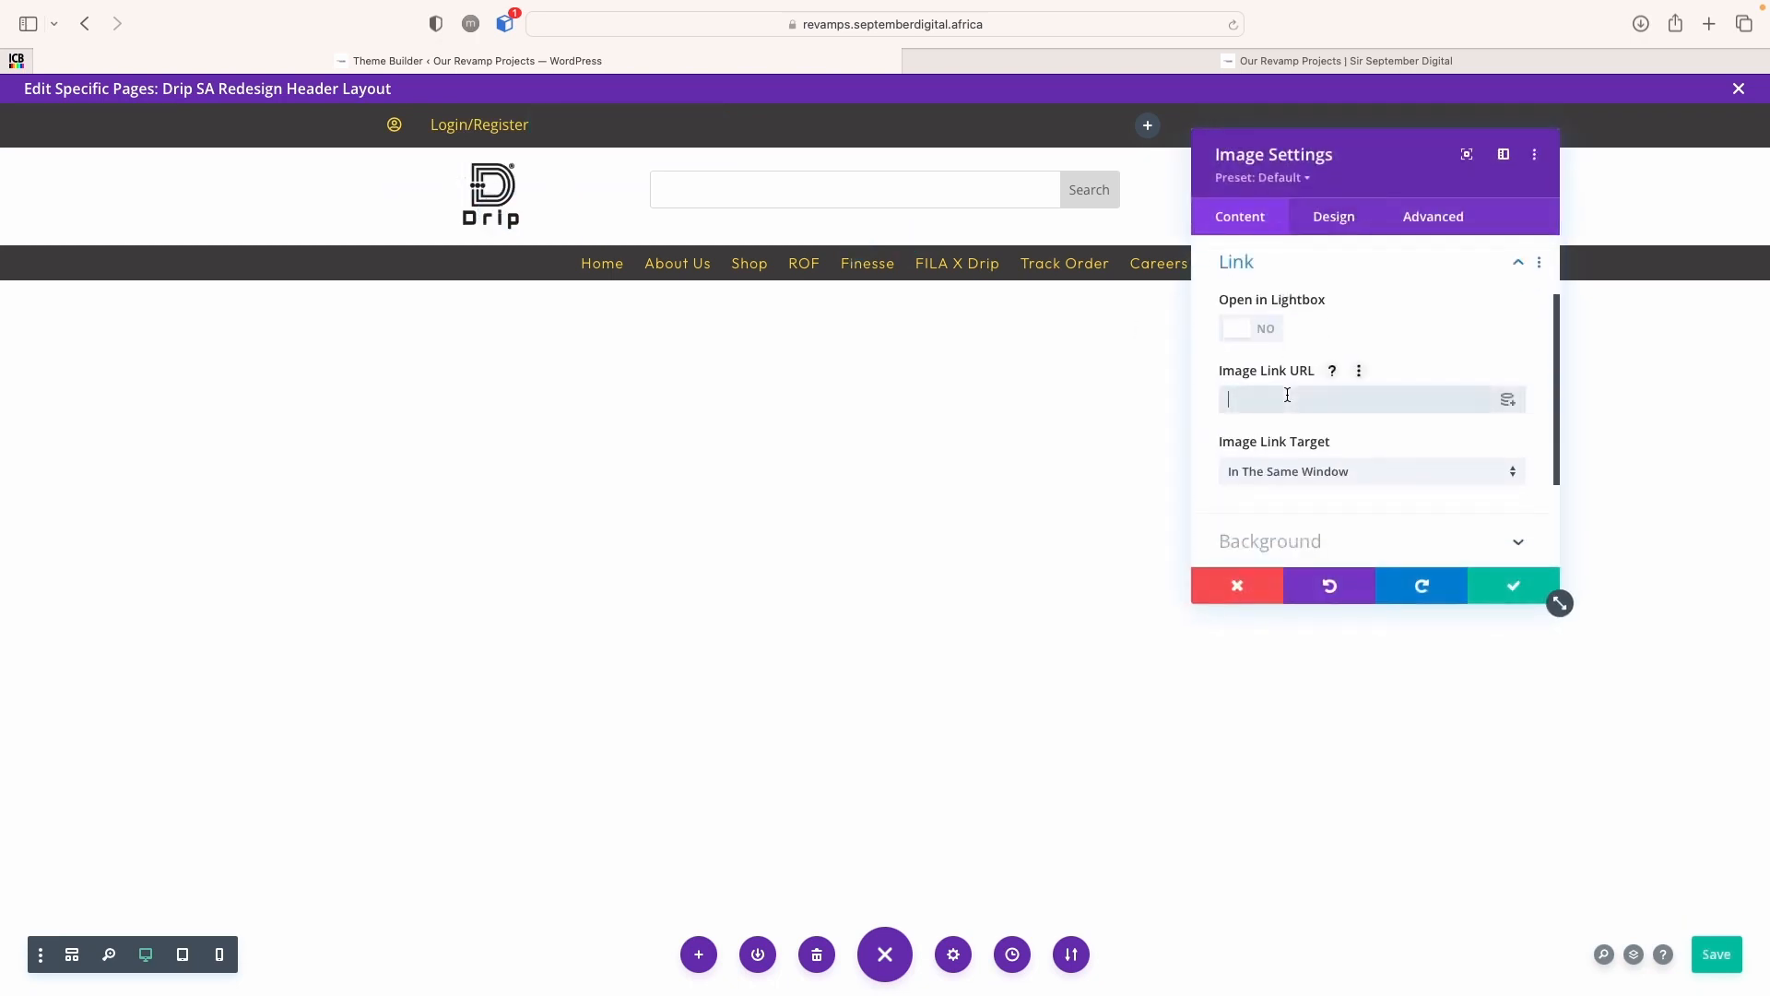
type("revamps.septemberdigit")
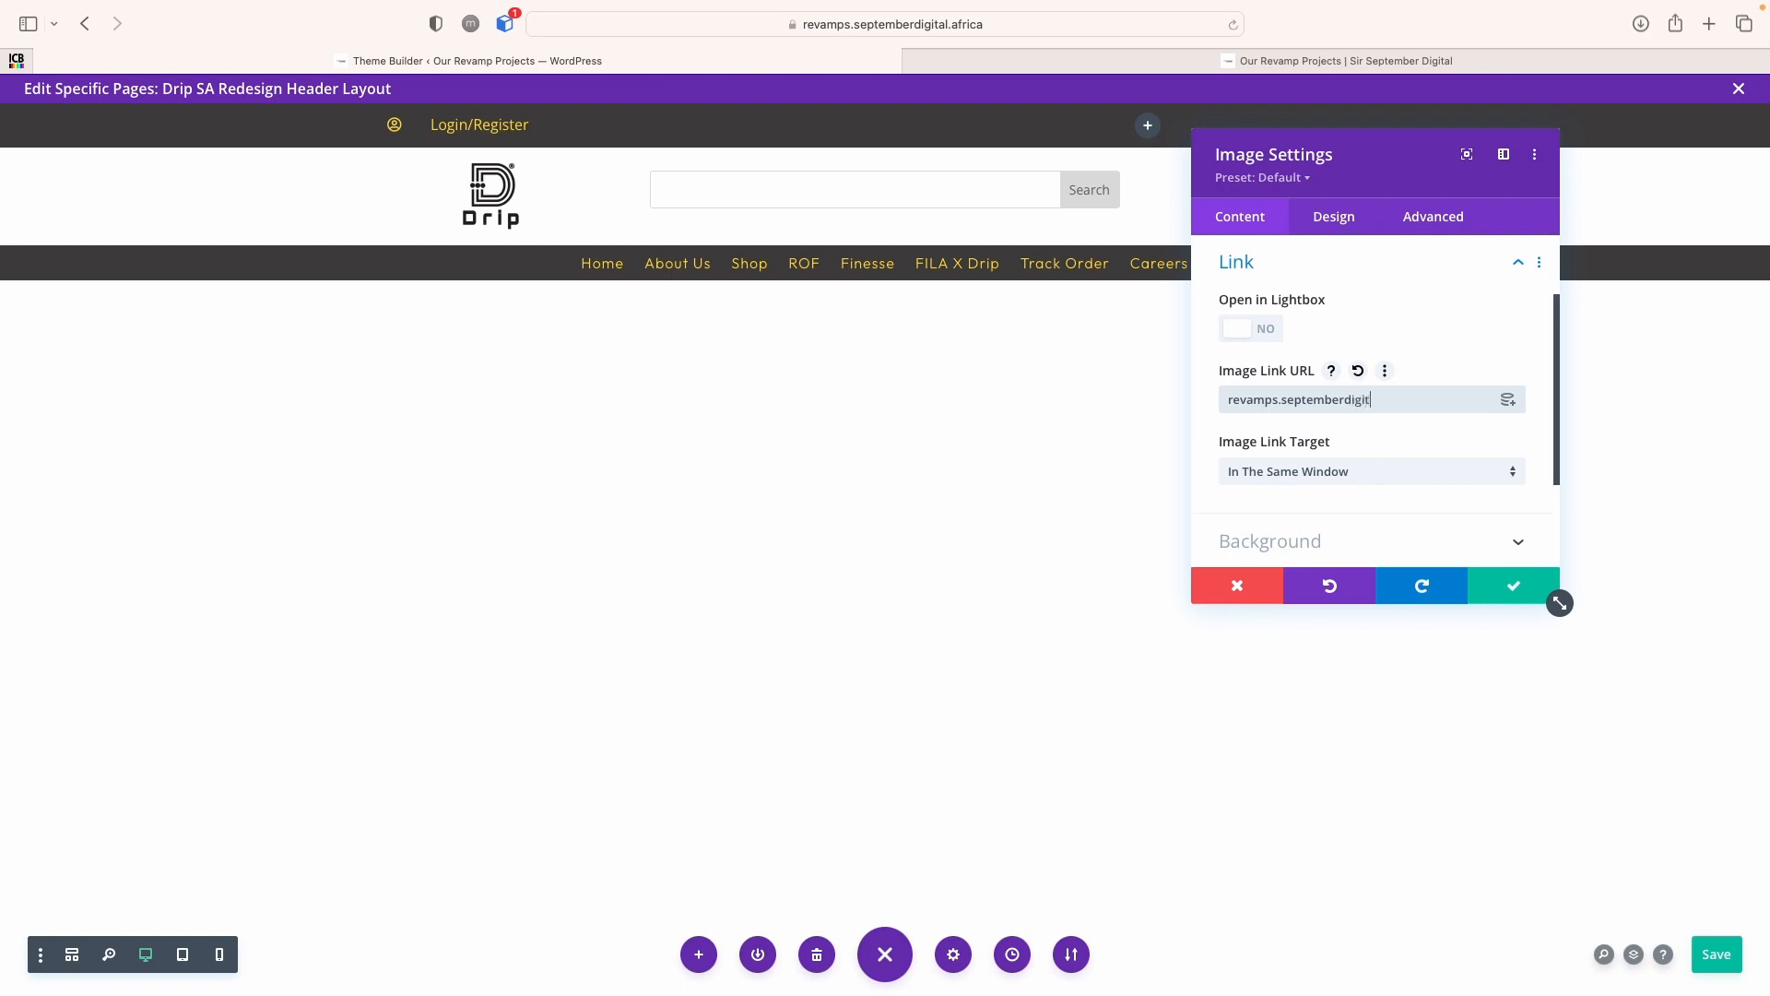
type("al.africa")
left_click(1251, 476)
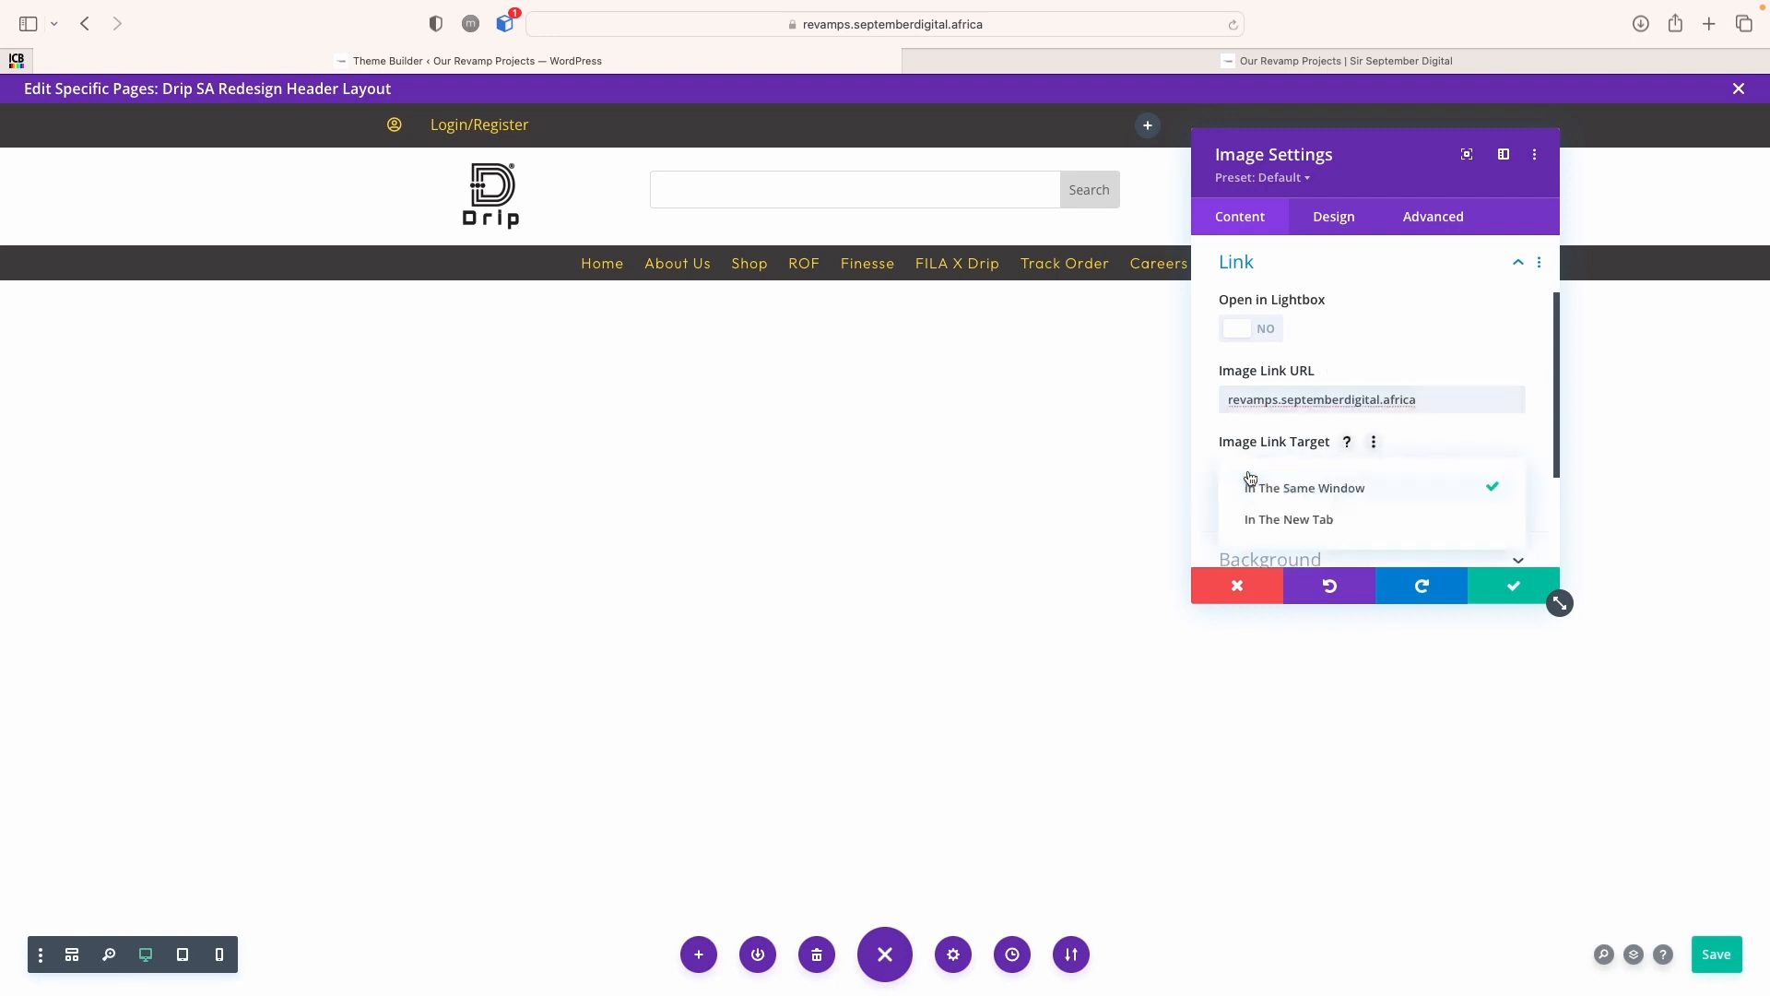
left_click(1265, 450)
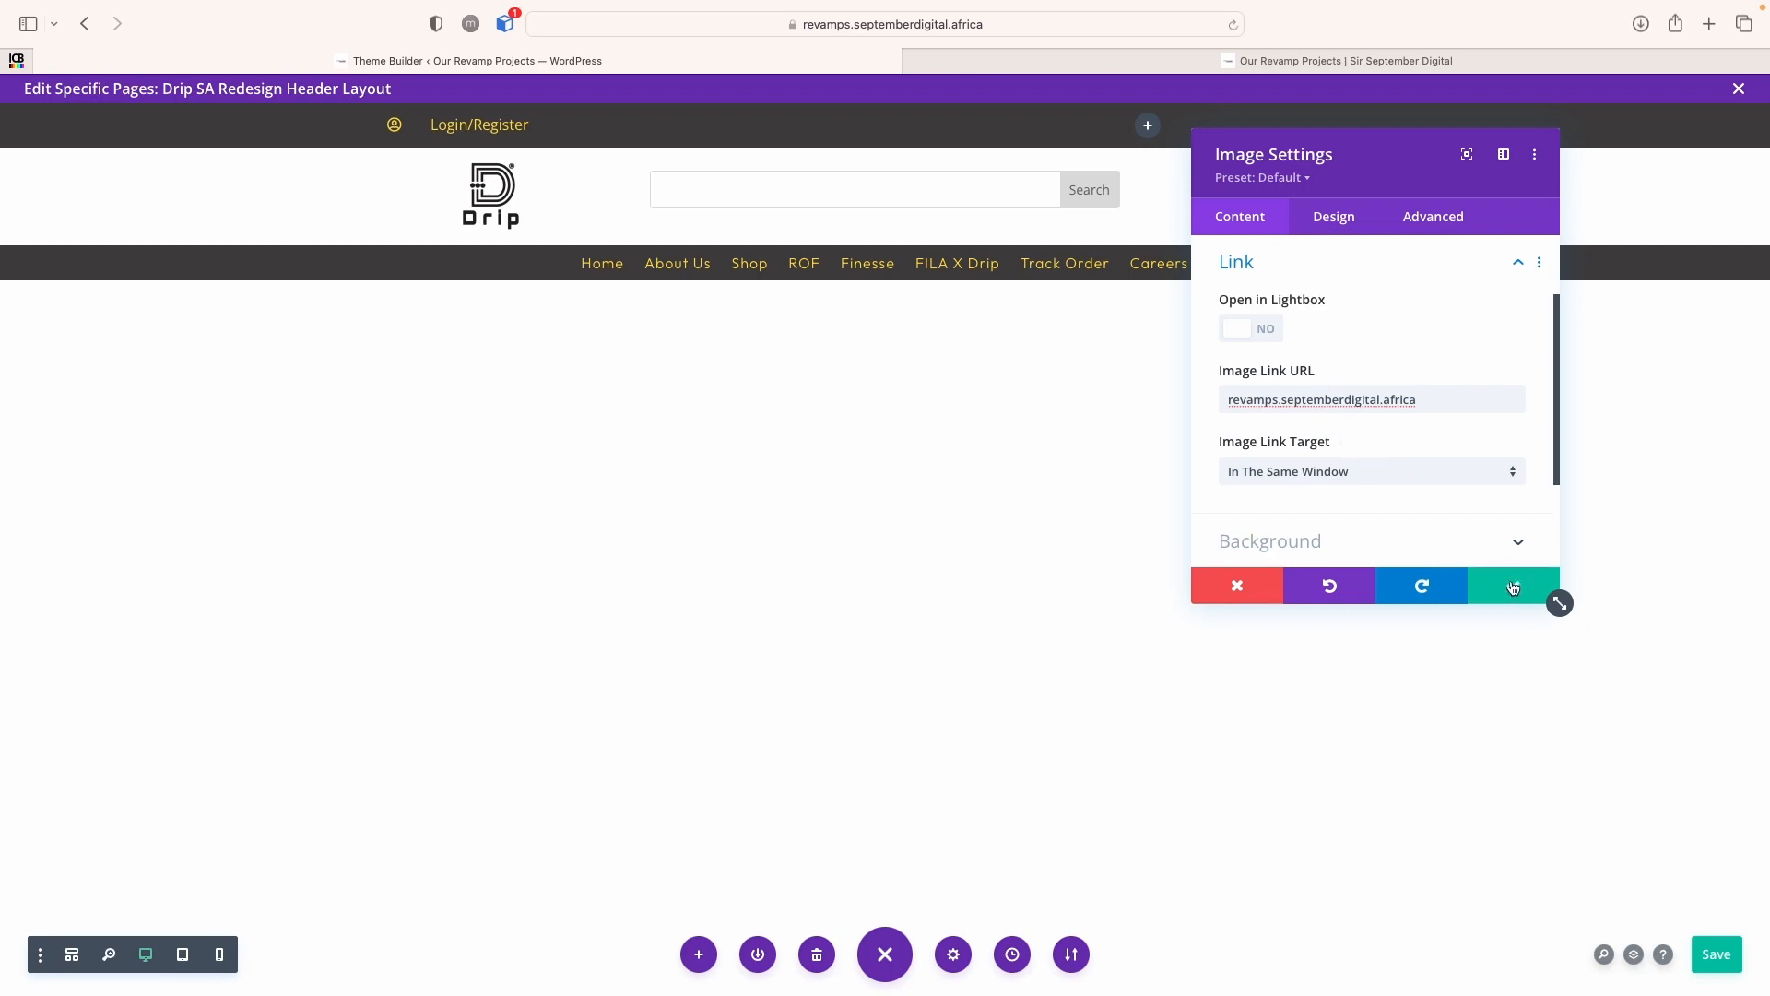
left_click(1513, 587)
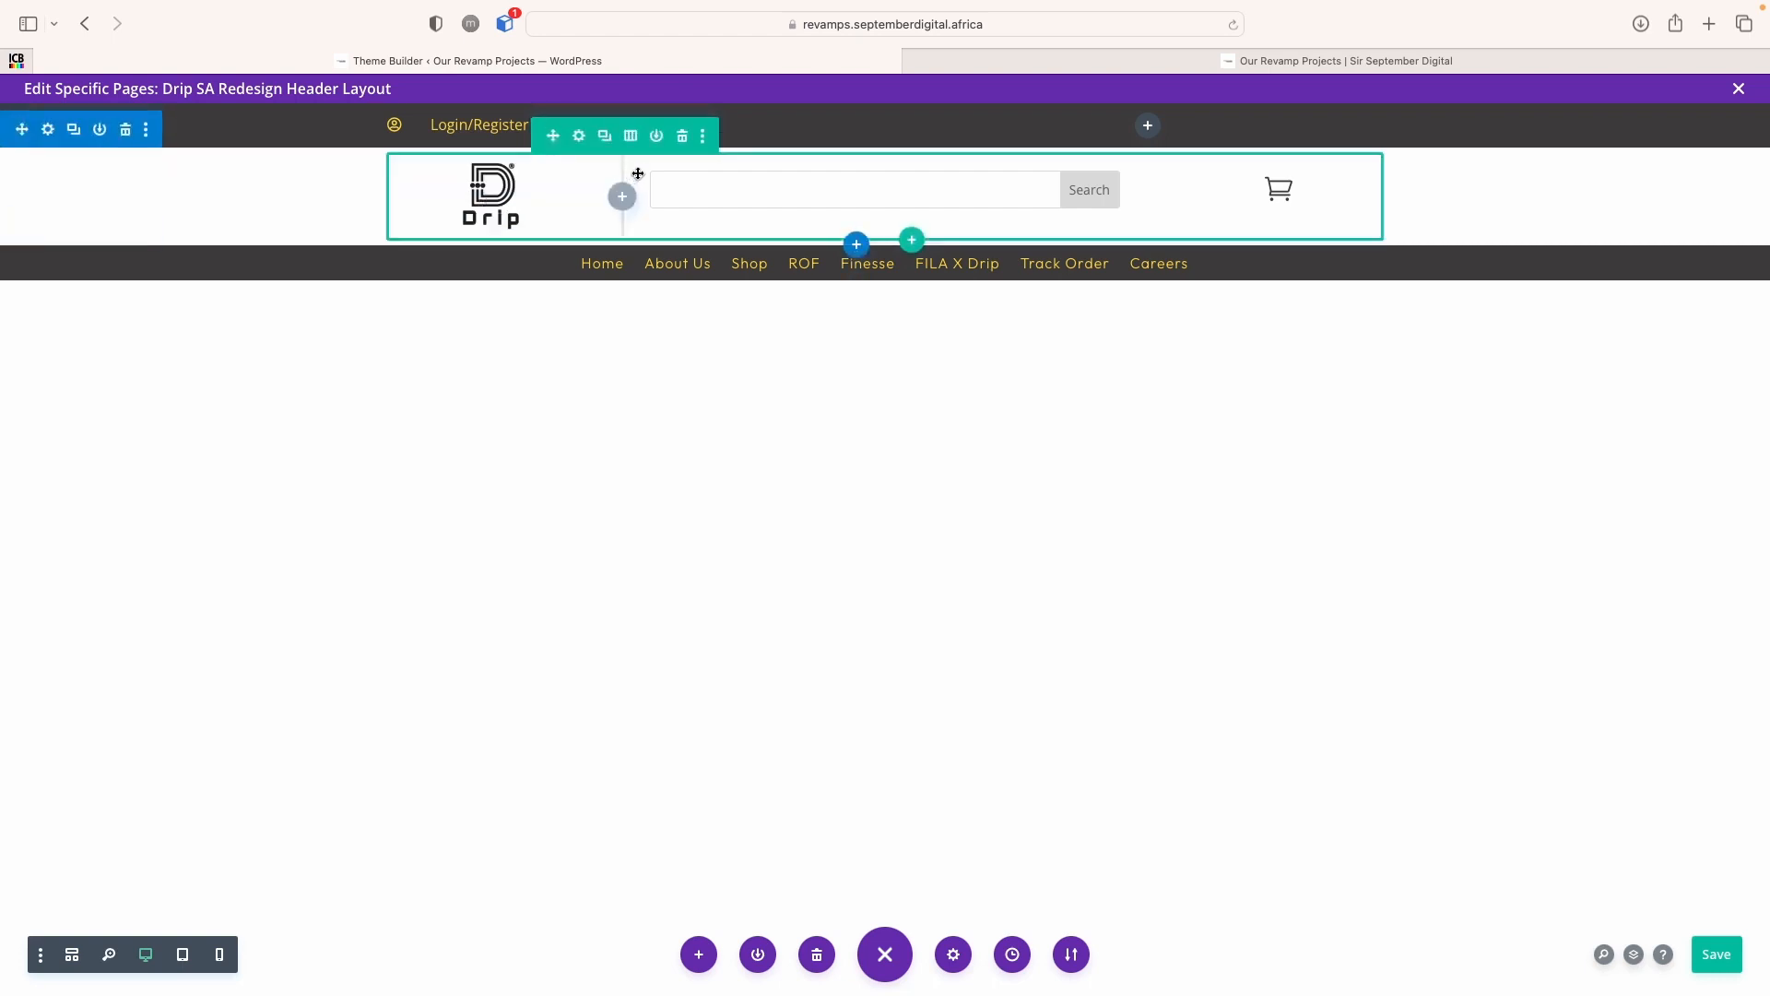
Enable a custom gutter width in the sizing settings of the logo, search and cart row
double_click(641, 238)
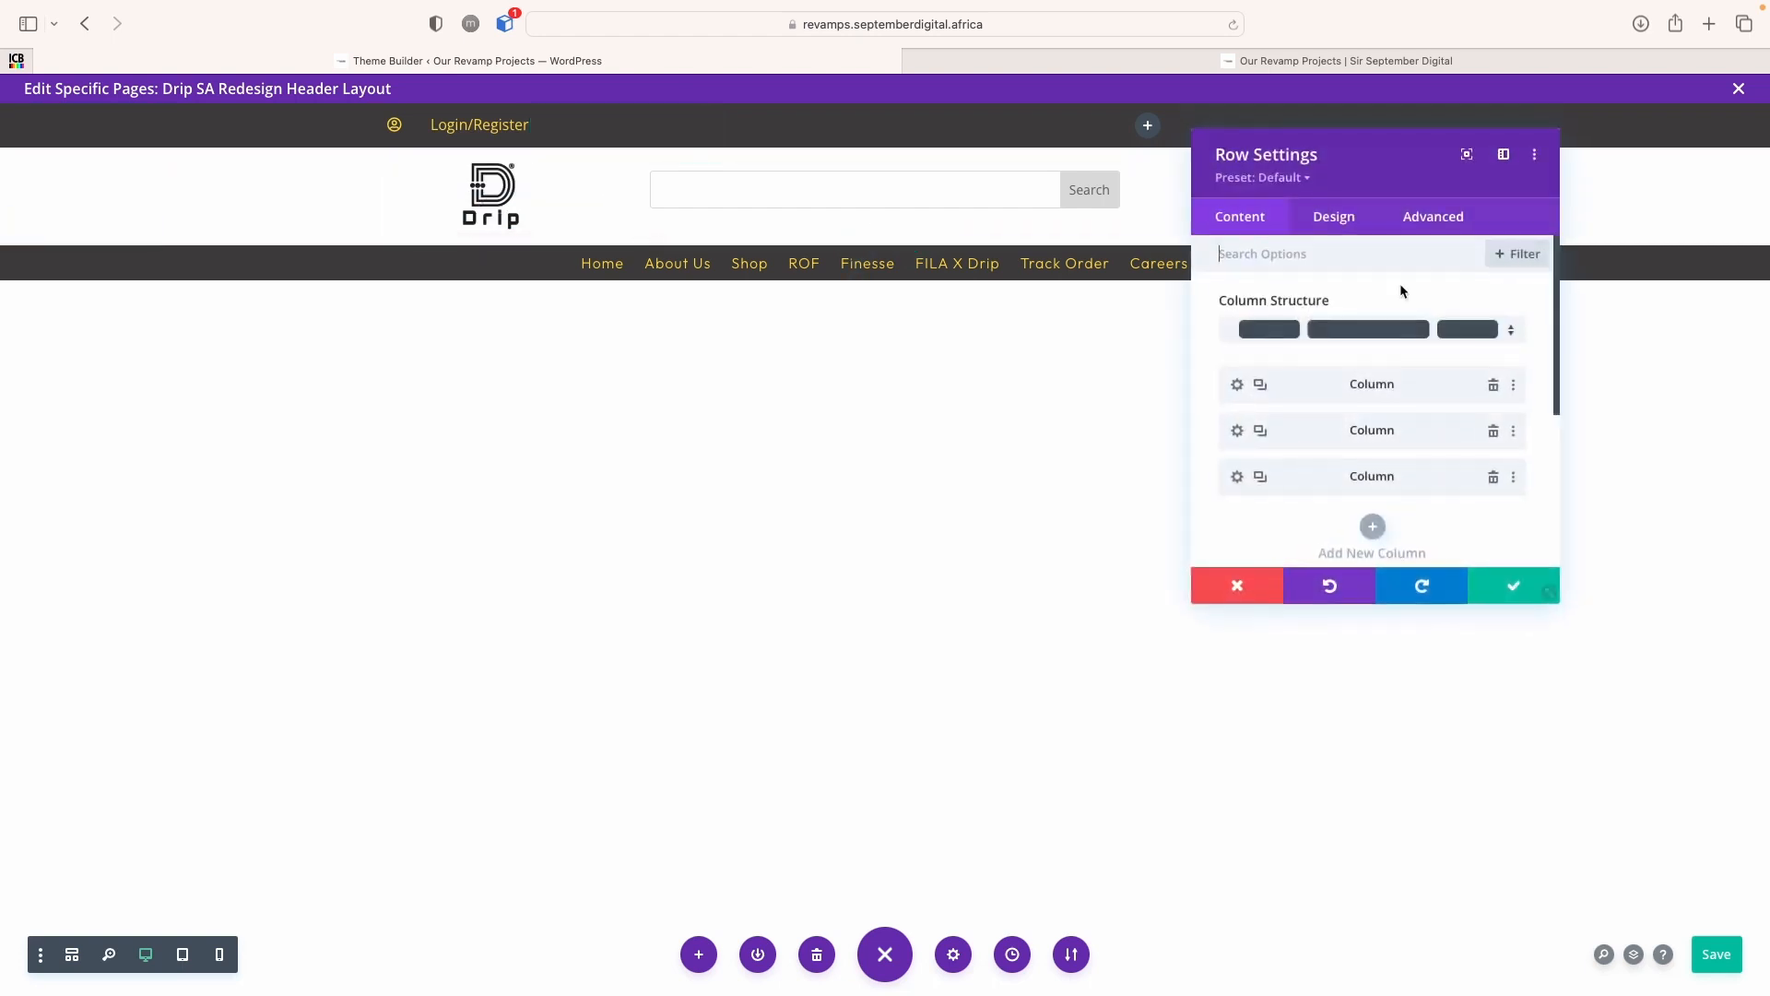
left_click(1347, 217)
left_click(1247, 303)
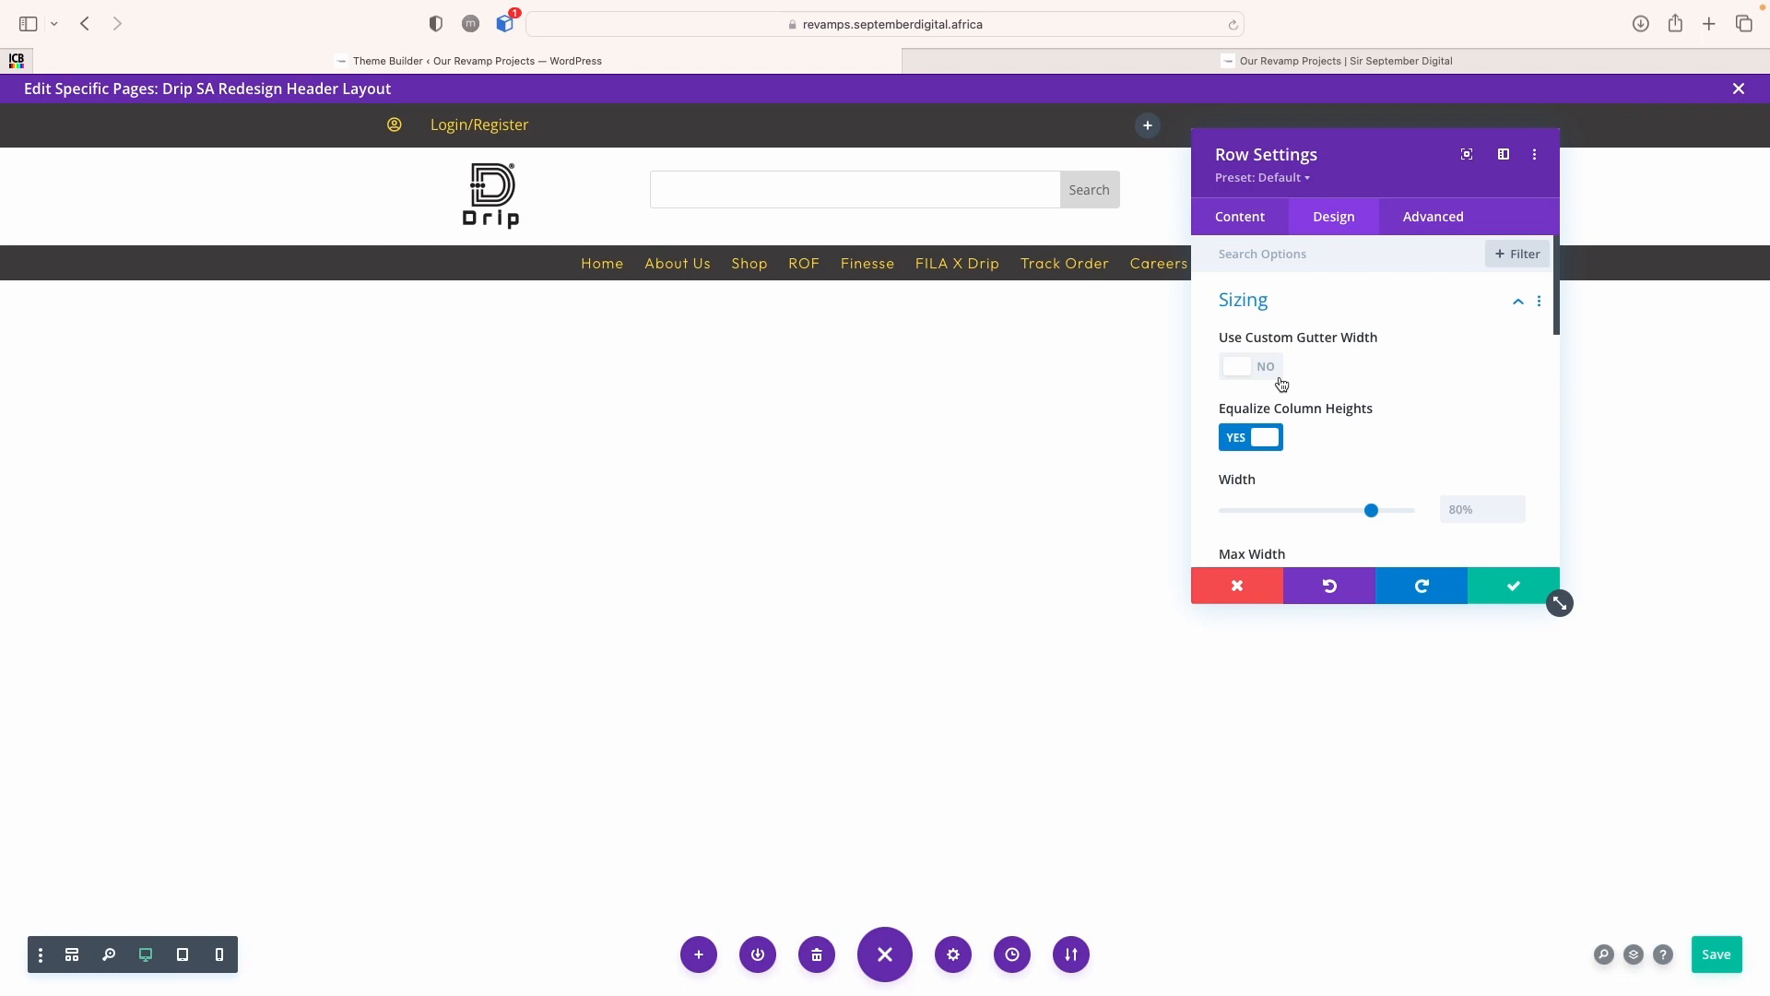
left_click(1251, 372)
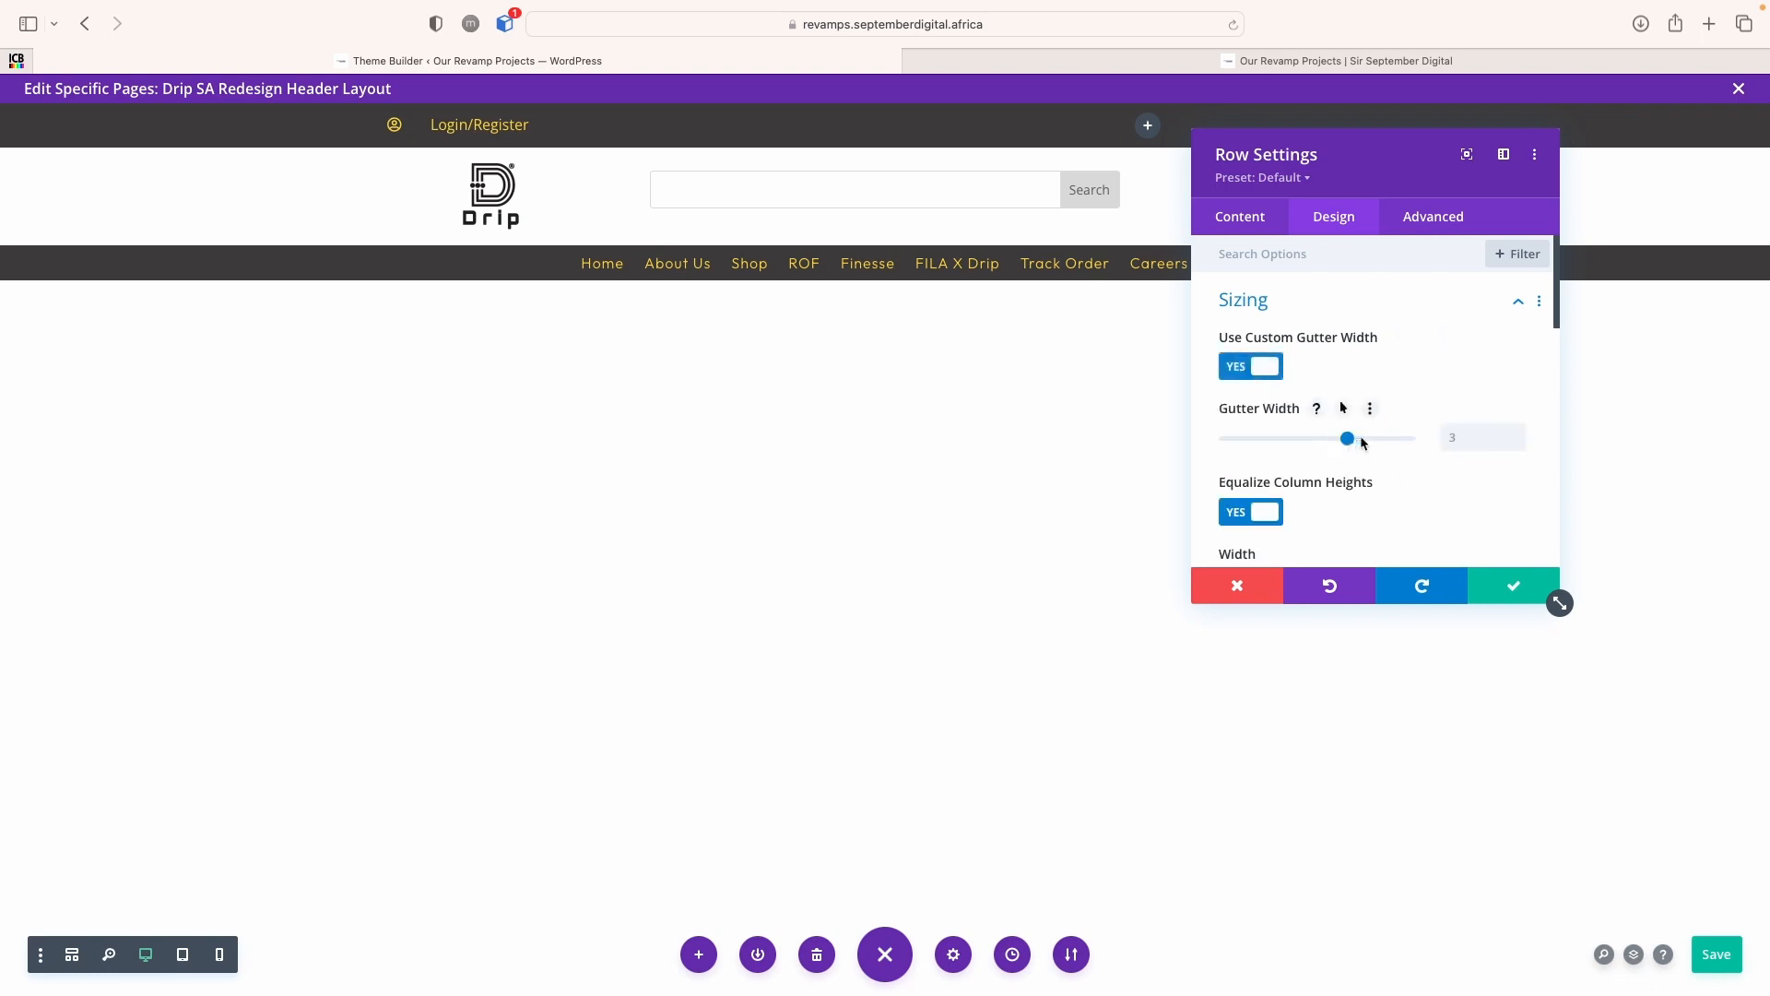
Set the maximum width of the header row holding the logo, search and cart to 1440px and apply the row settings
mouse_move(1374, 438)
left_mouse_down()
mouse_move(1407, 438)
mouse_move(1153, 454)
mouse_move(1528, 452)
mouse_move(1366, 451)
left_mouse_up()
scroll(1405, 467, "down", 3)
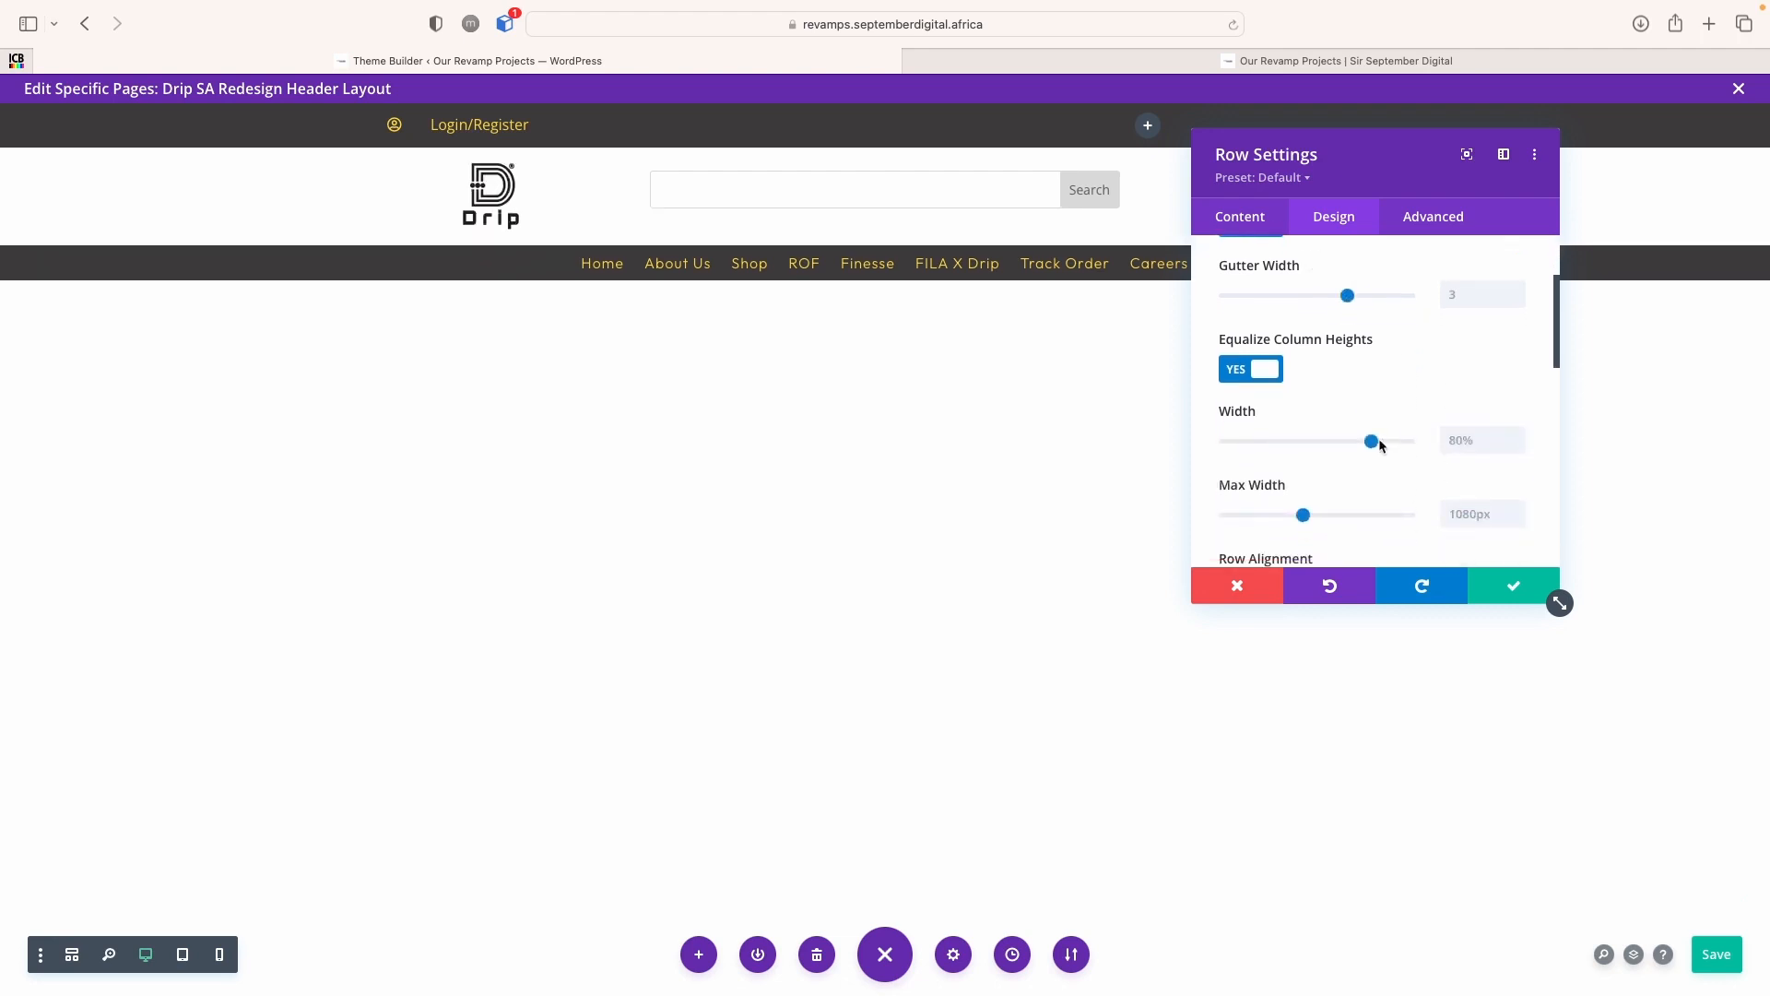
left_click_drag(1371, 442, 1374, 443)
left_click(1464, 512)
type("1")
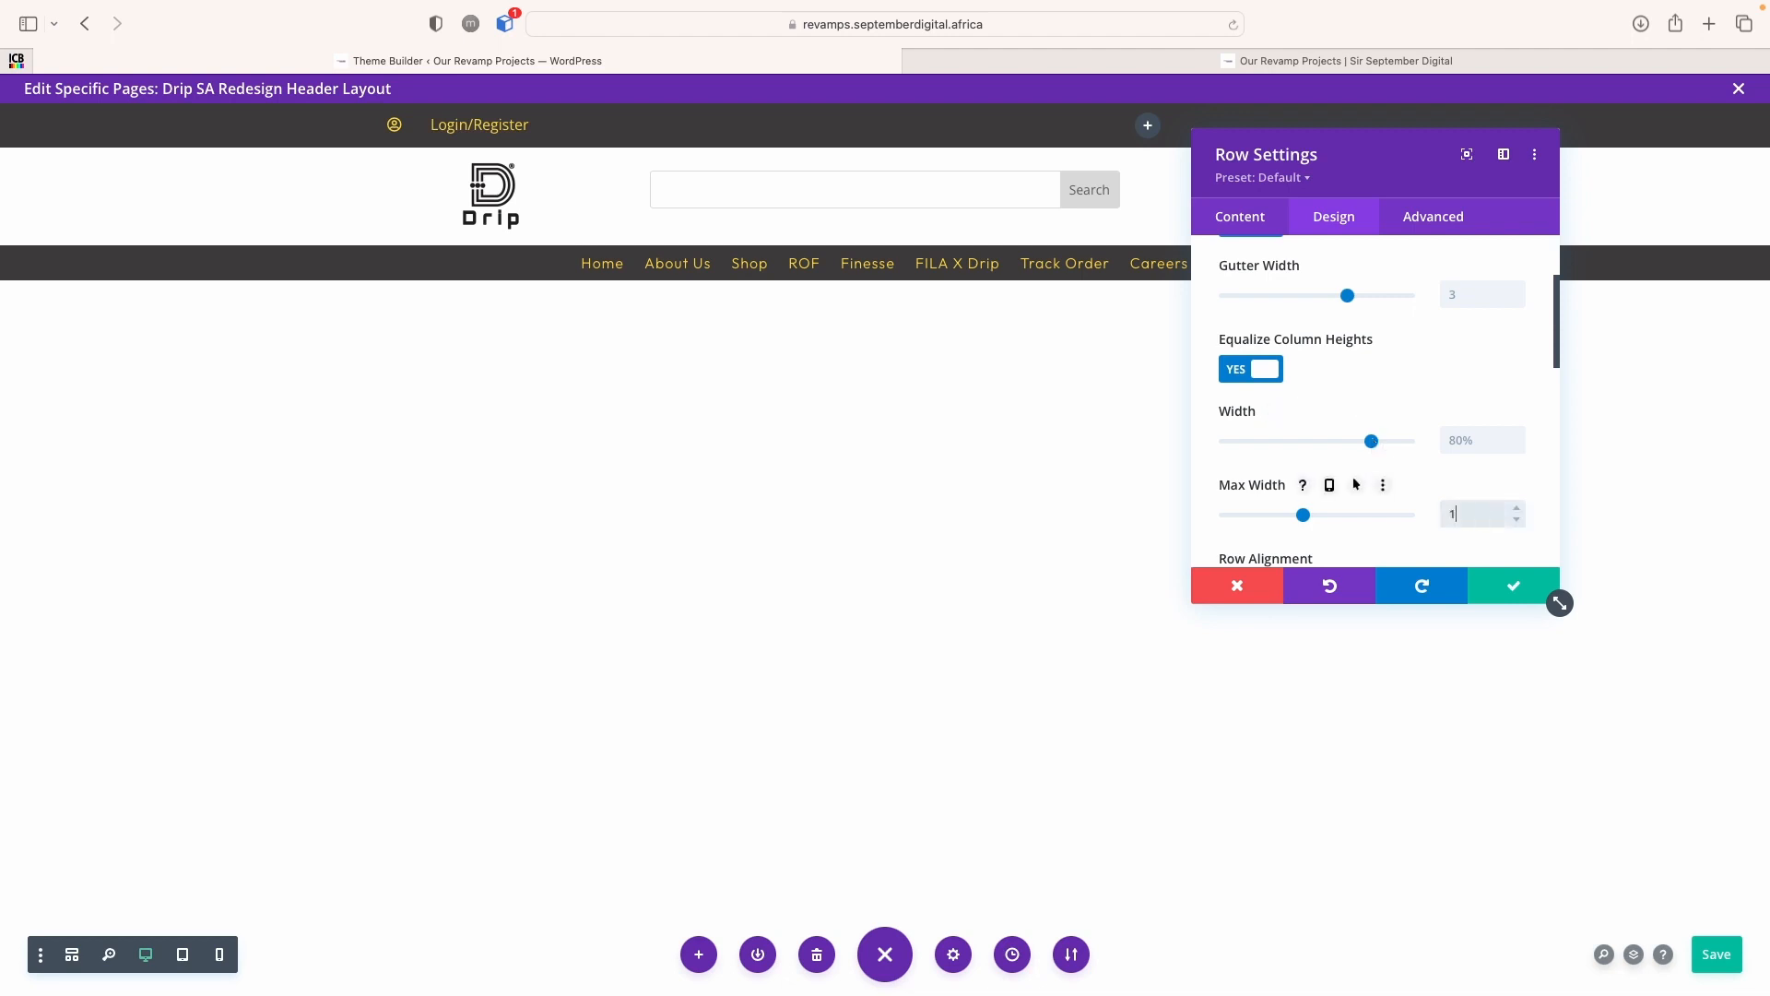
type("44pxo")
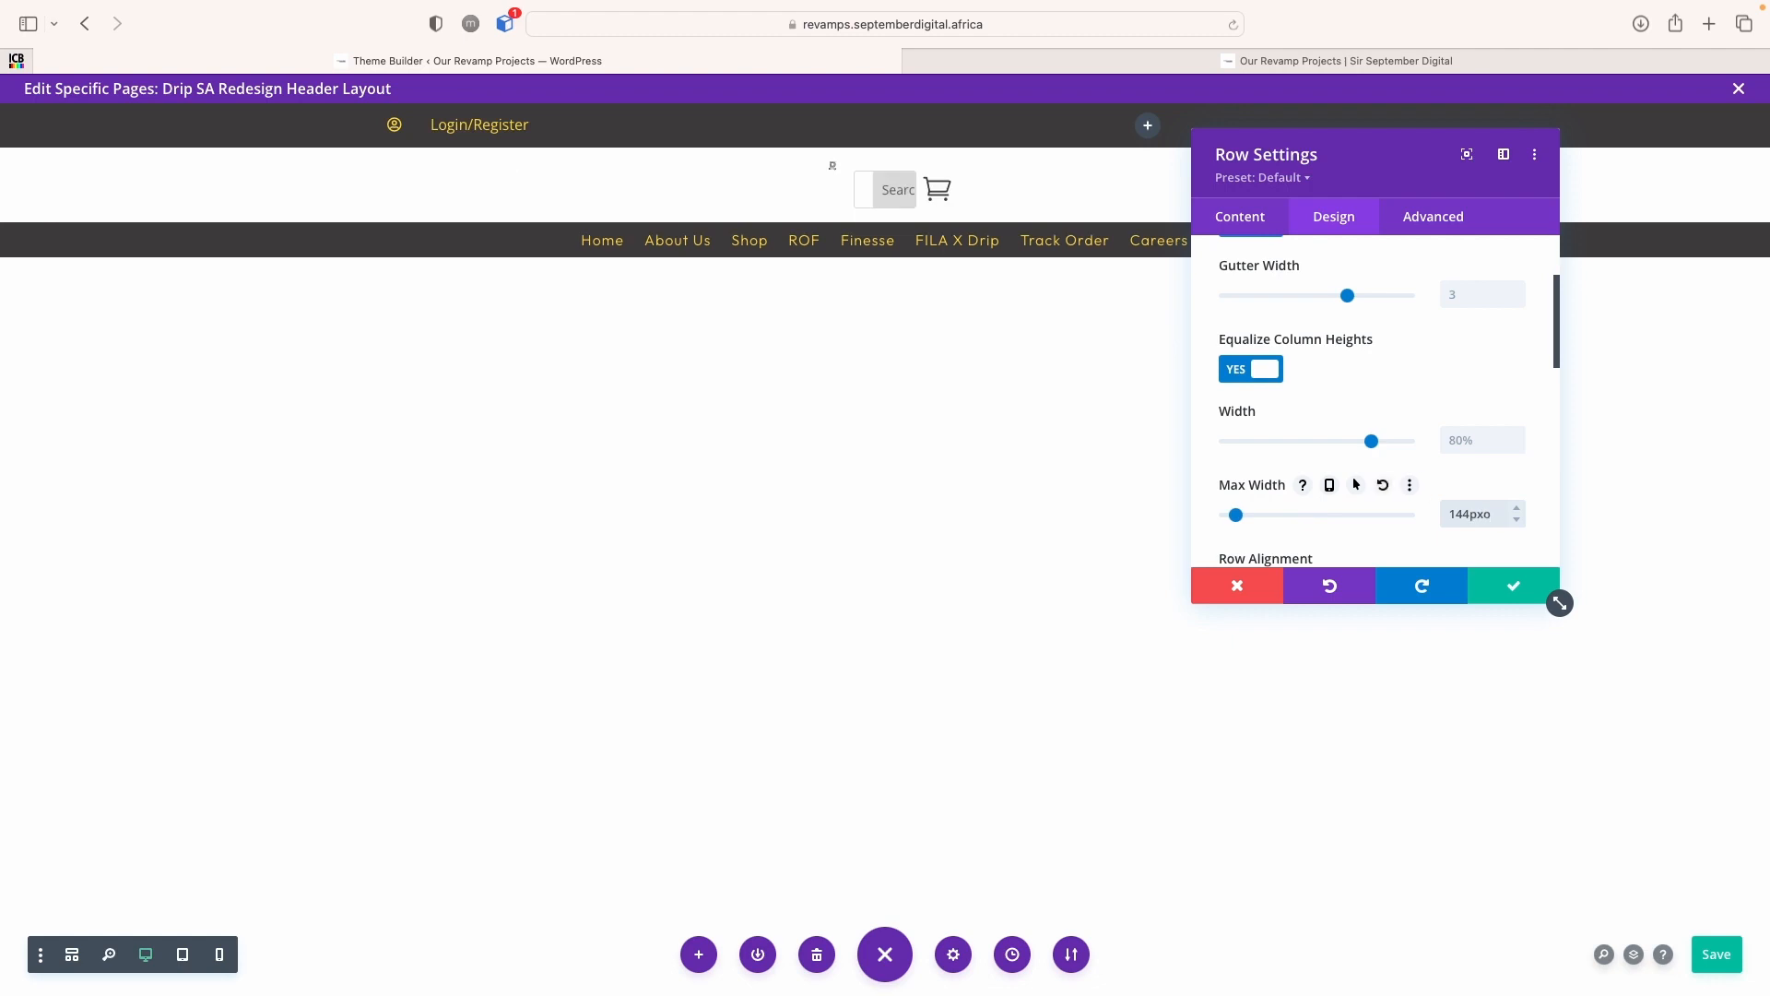
left_click(1538, 467)
left_click(1516, 508)
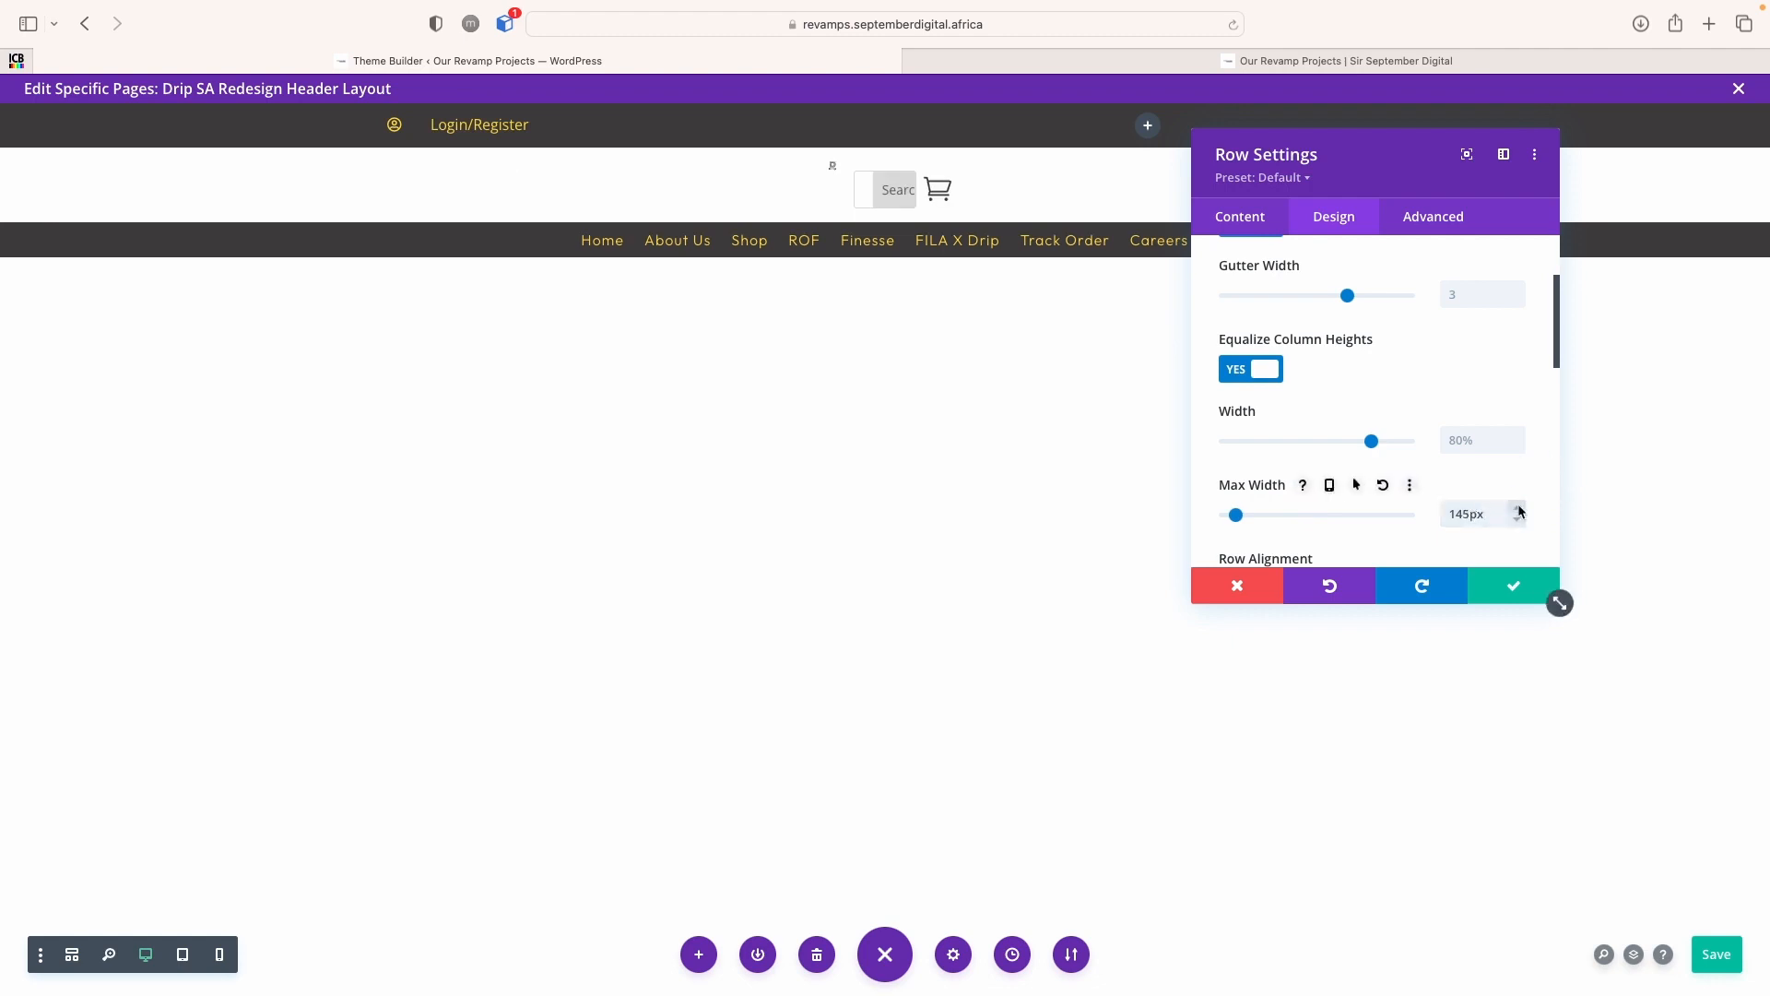
left_click(1467, 514)
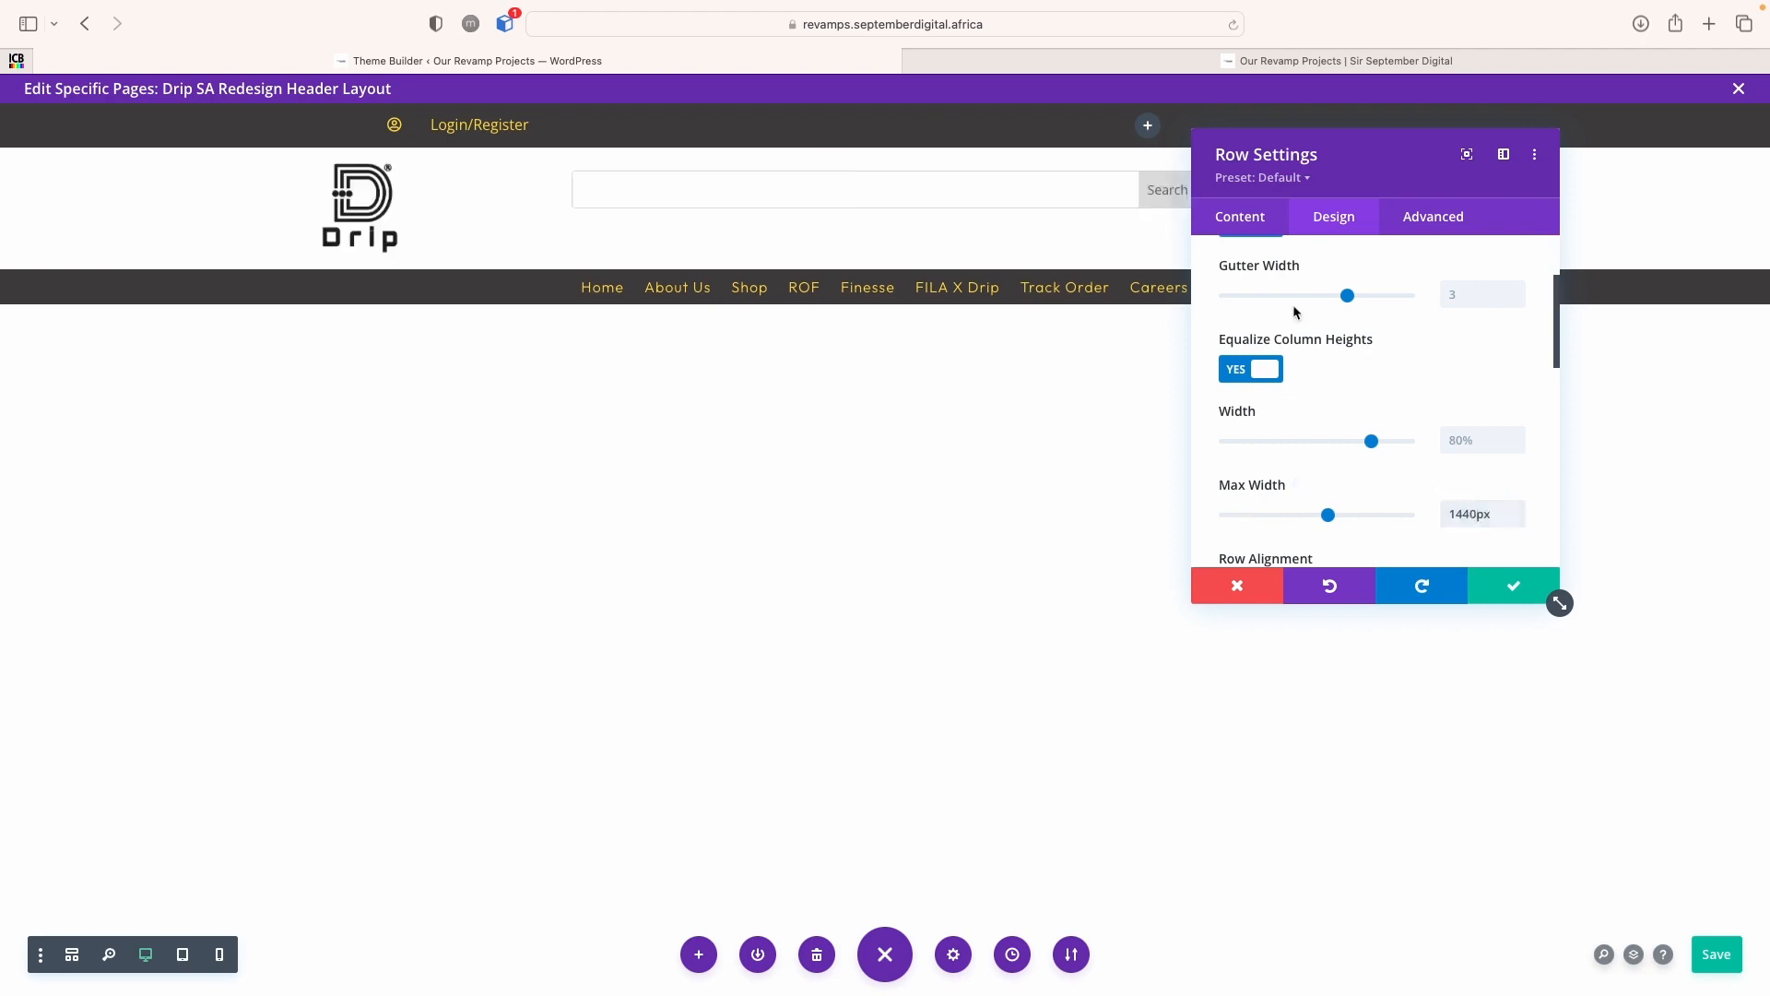
left_click_drag(1384, 151, 1457, 525)
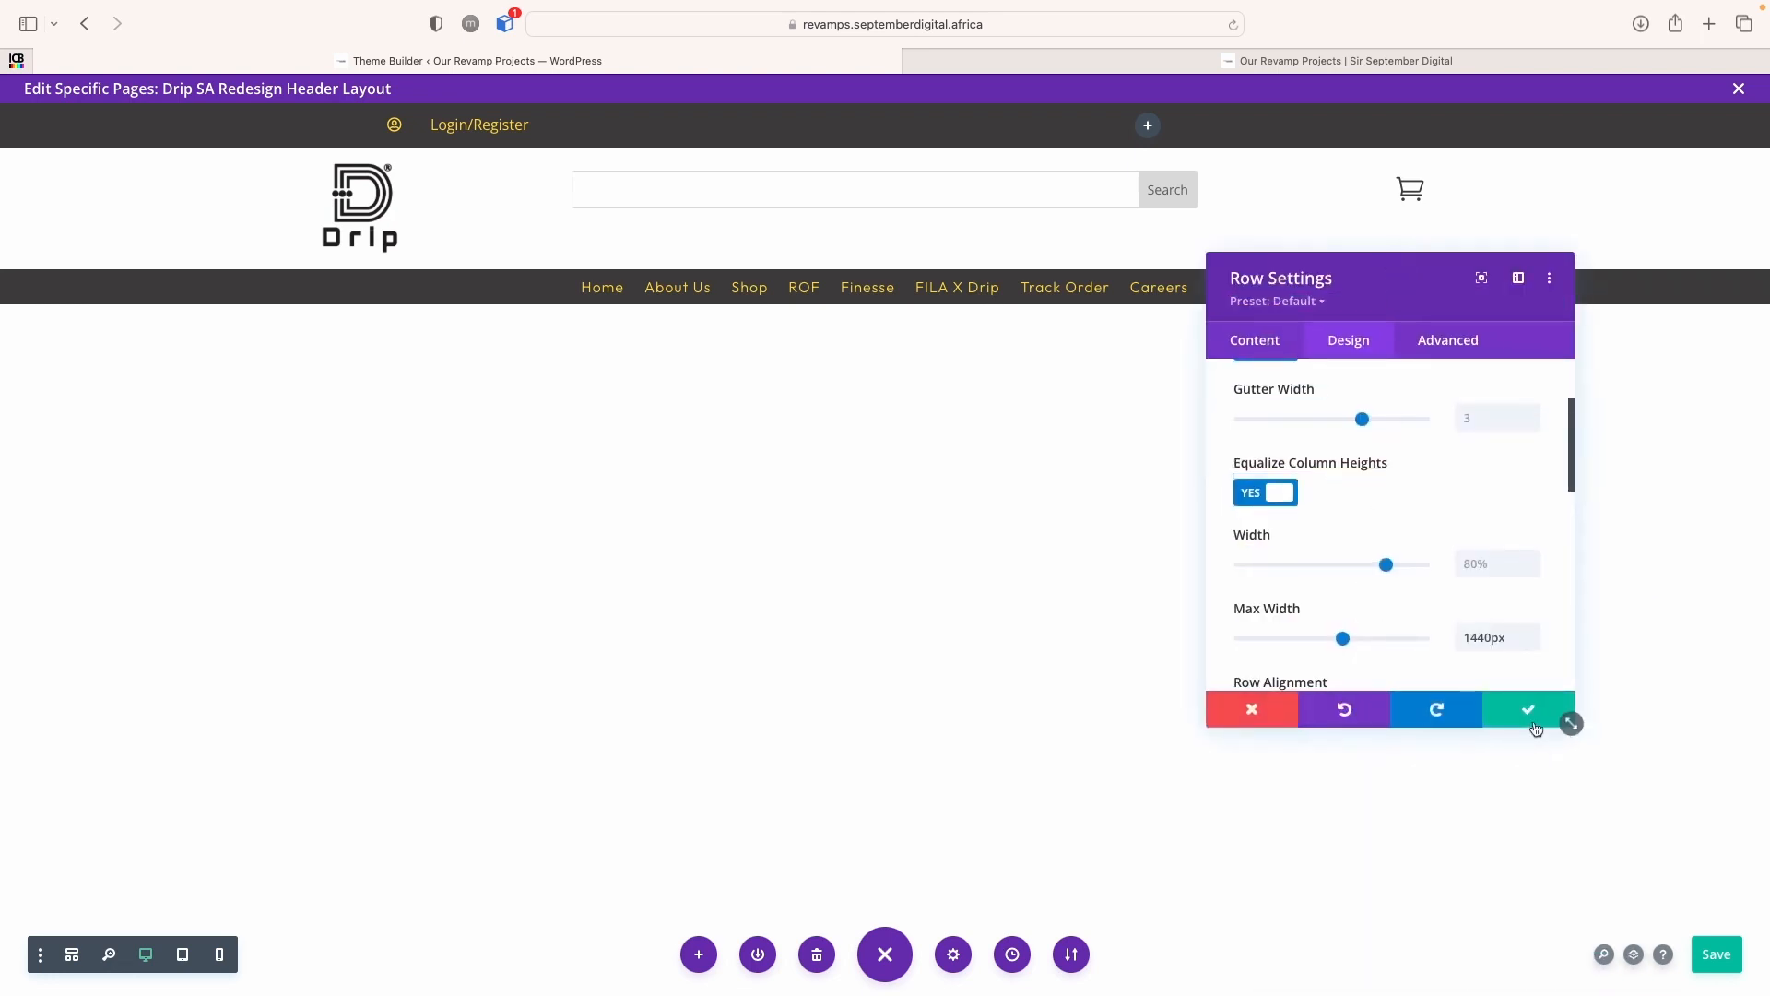
left_click(1534, 726)
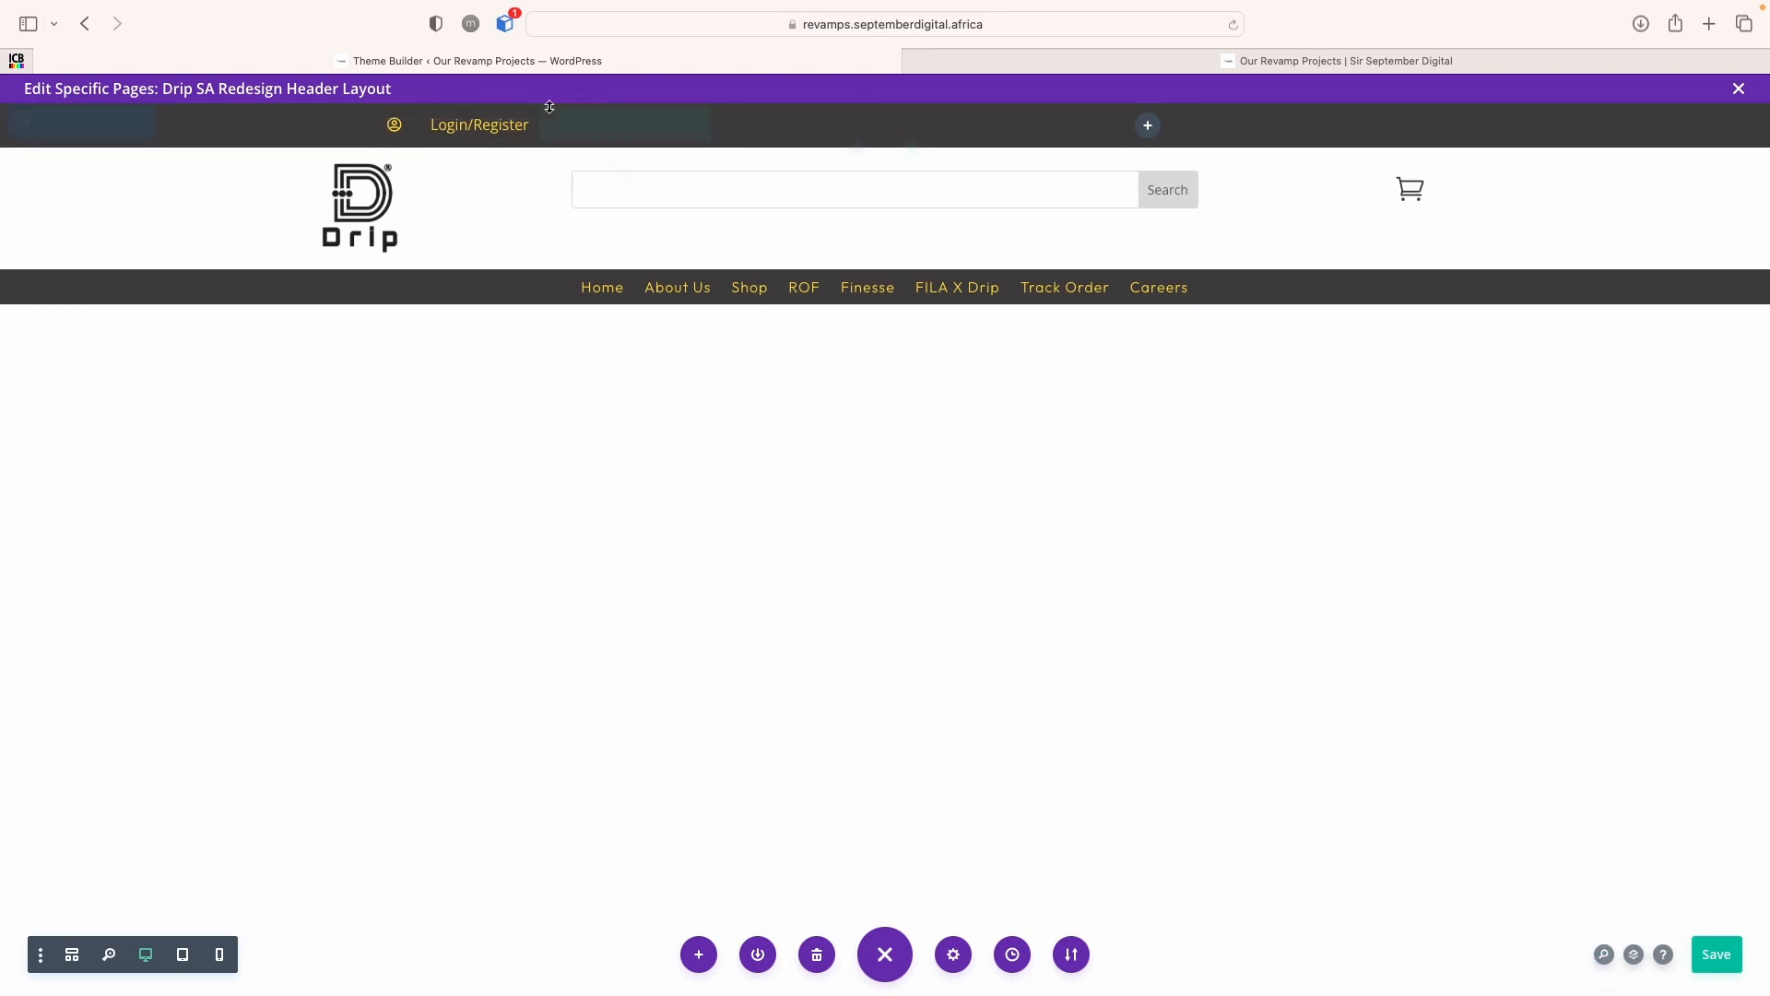
Enable a custom gutter width for the Login/Register row and set its maximum width to 1440px
left_click(579, 124)
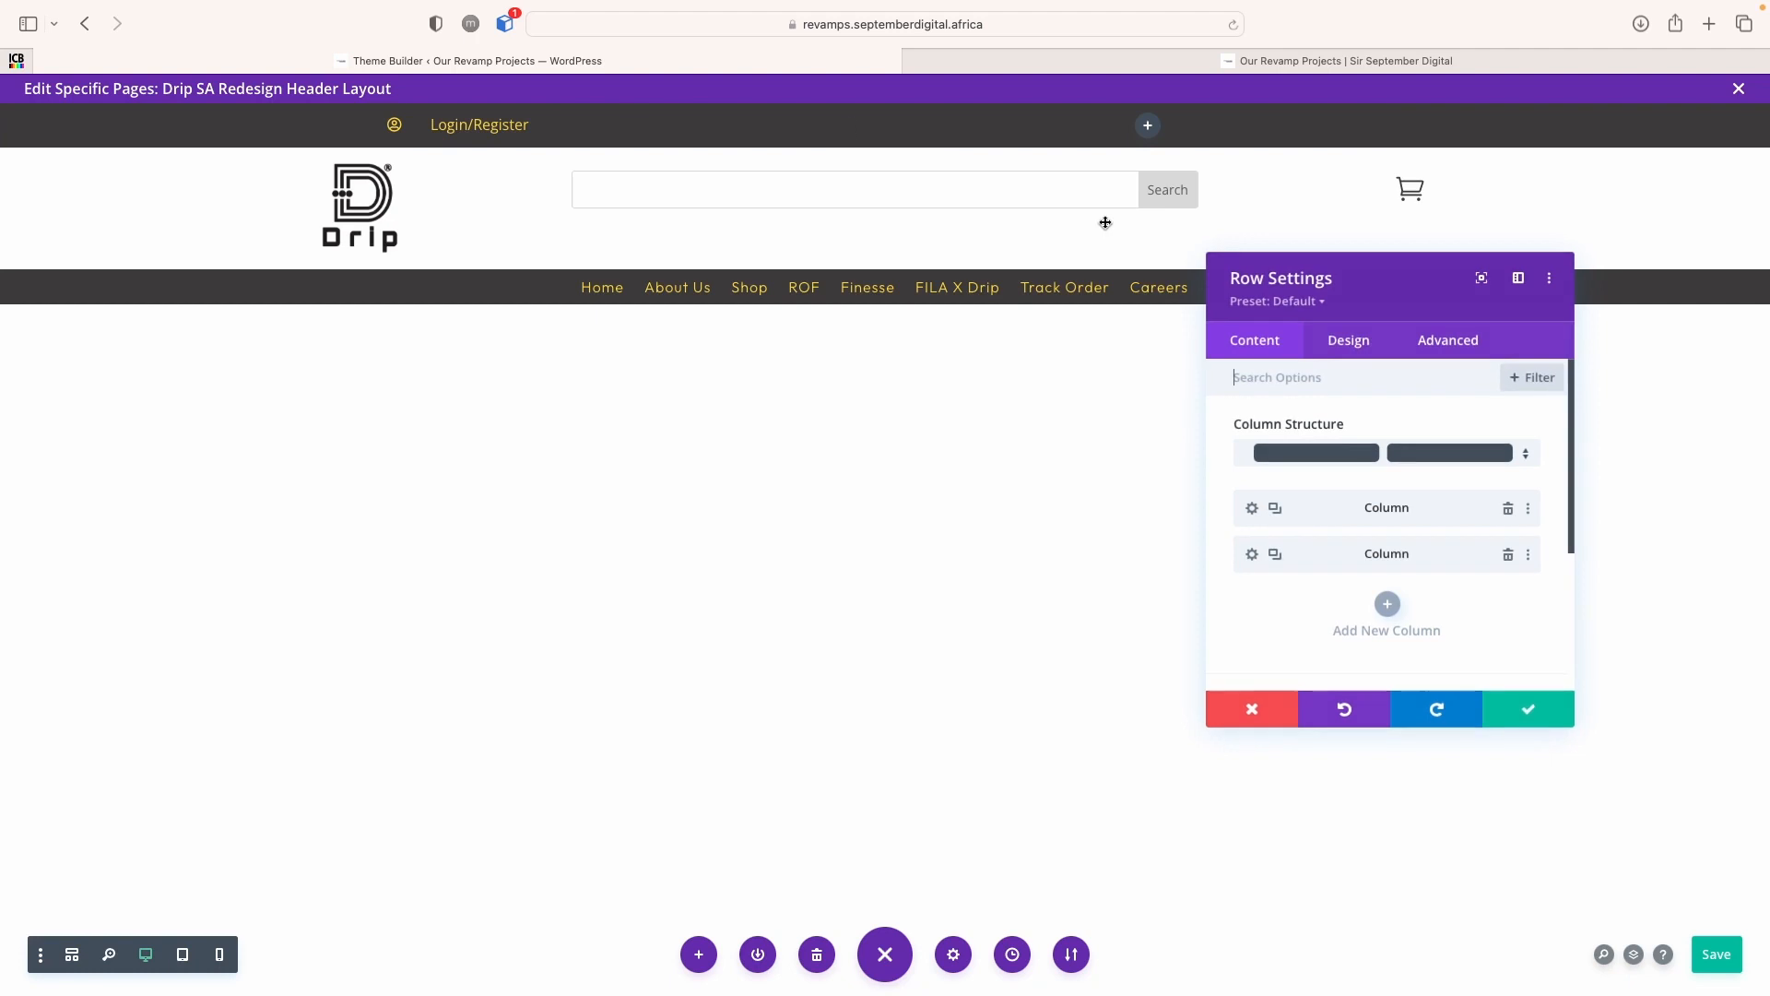
left_click(1348, 341)
left_click(1294, 439)
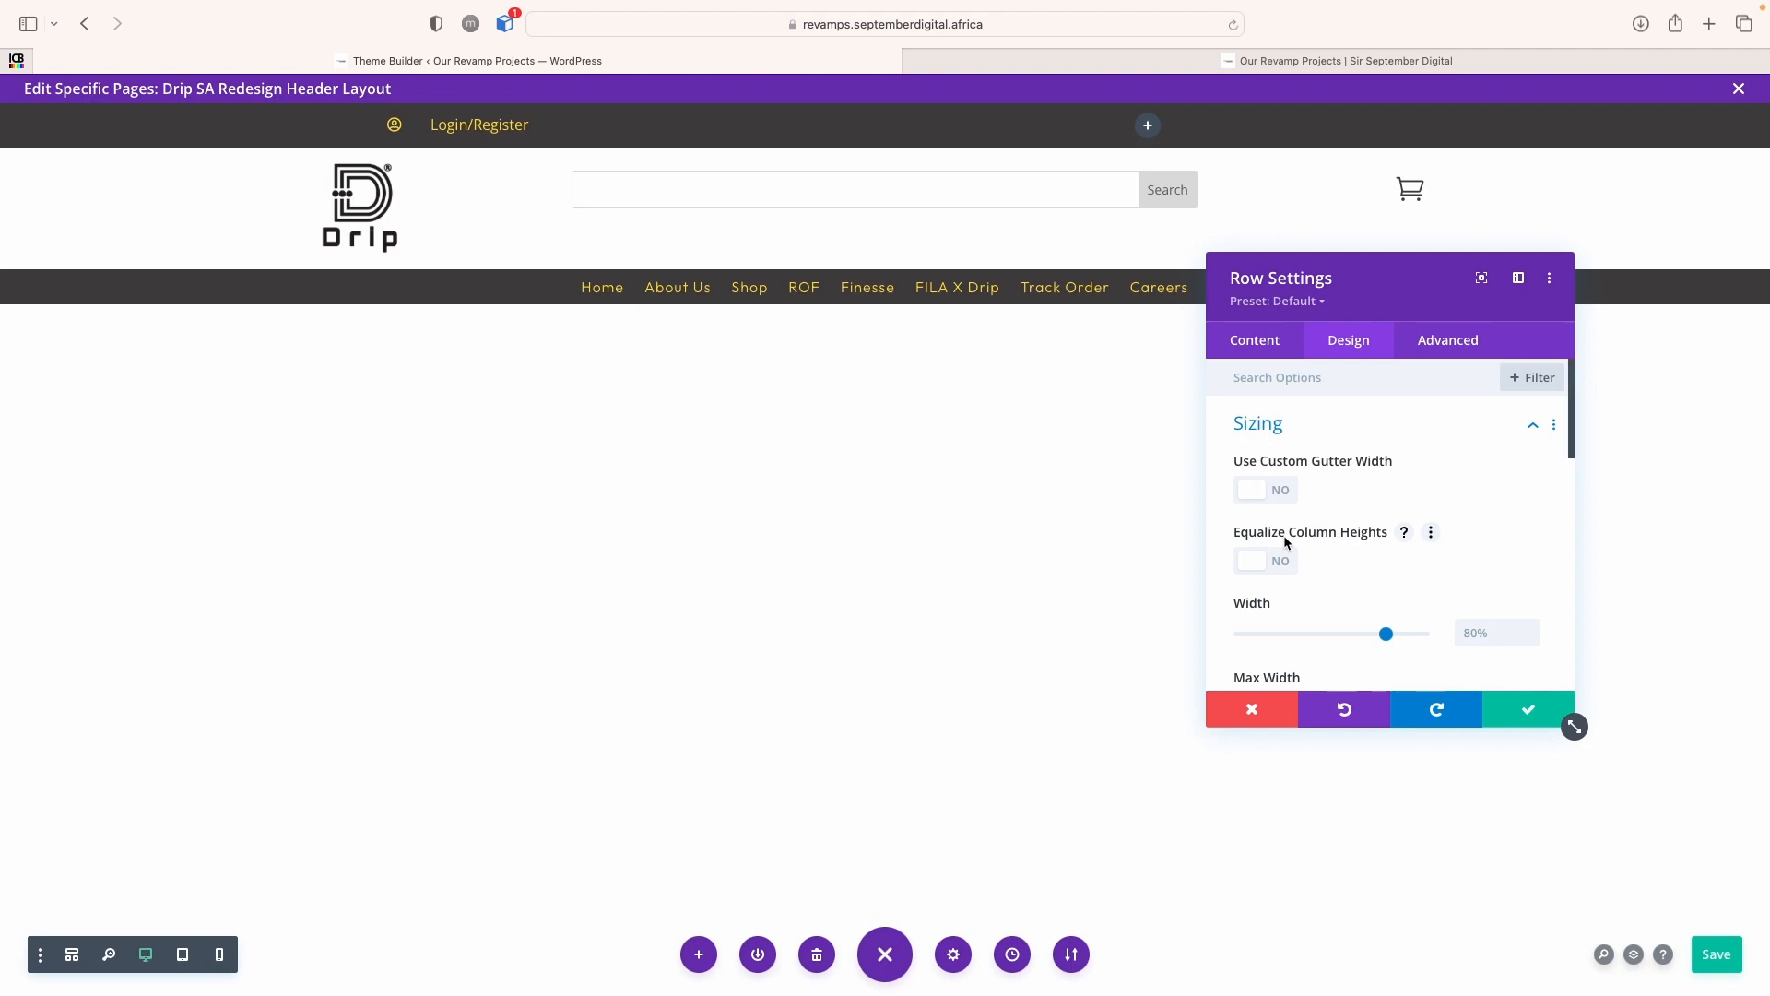
left_click(1270, 494)
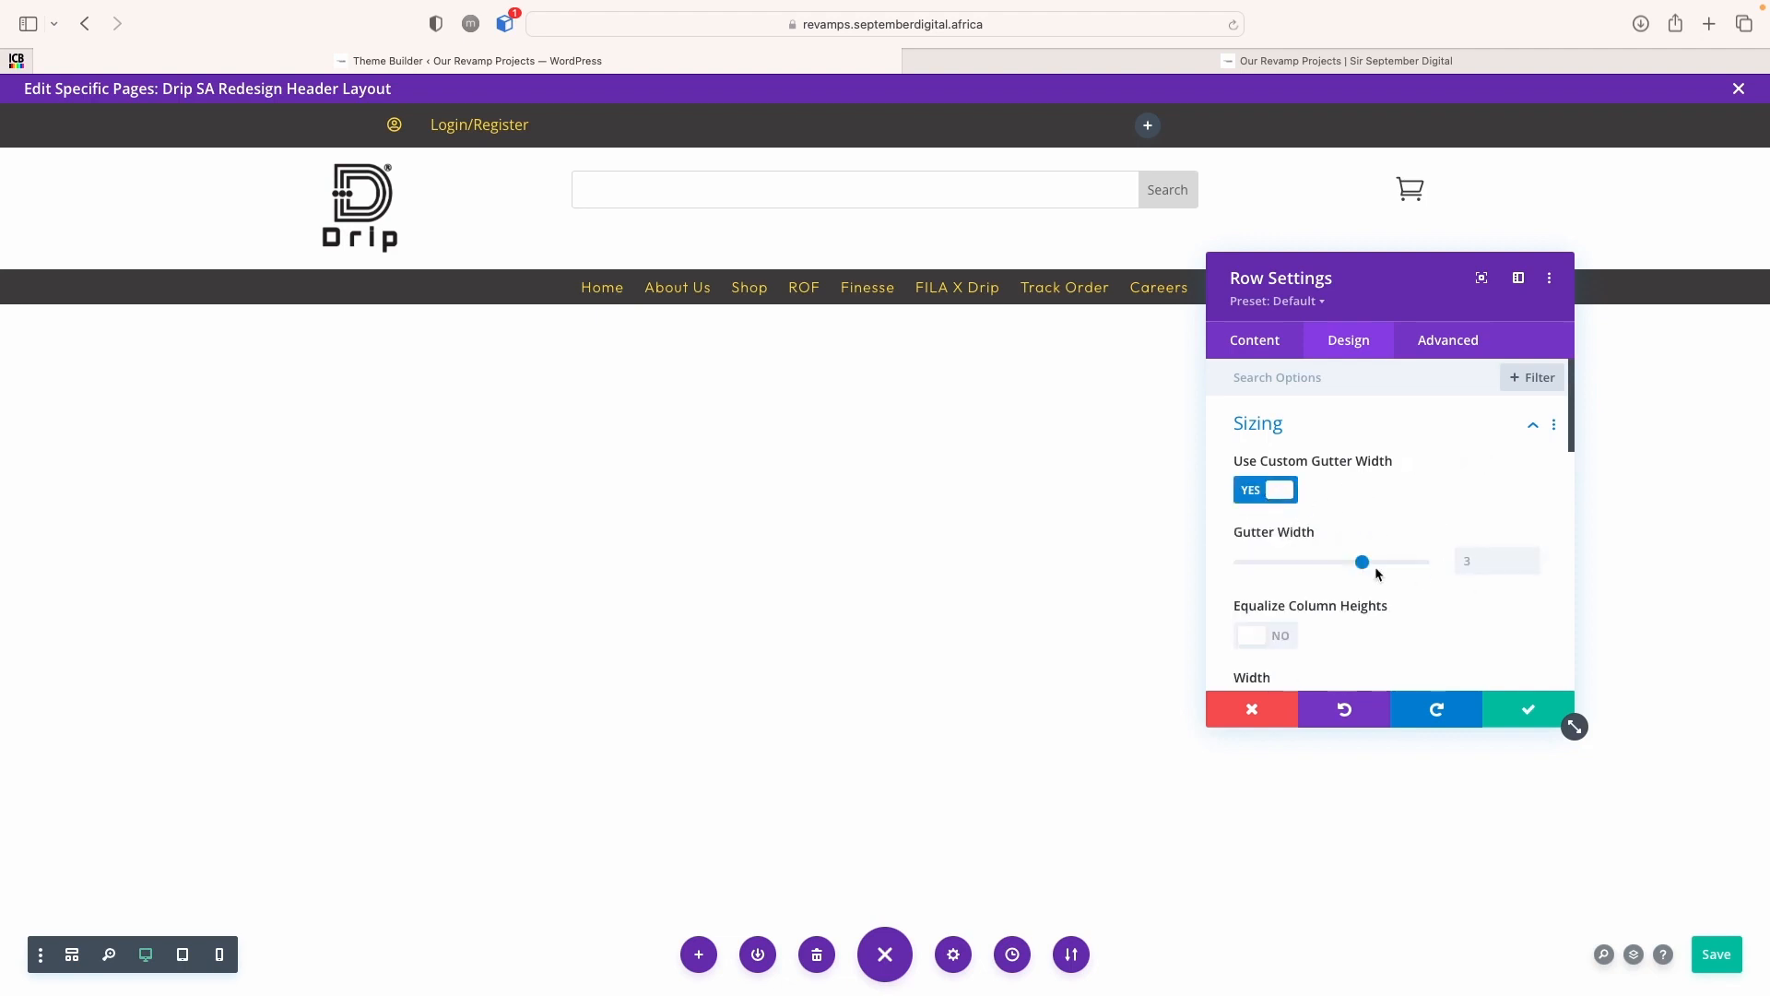
scroll(1358, 564, "down", 5)
left_click(1475, 551)
type("1440")
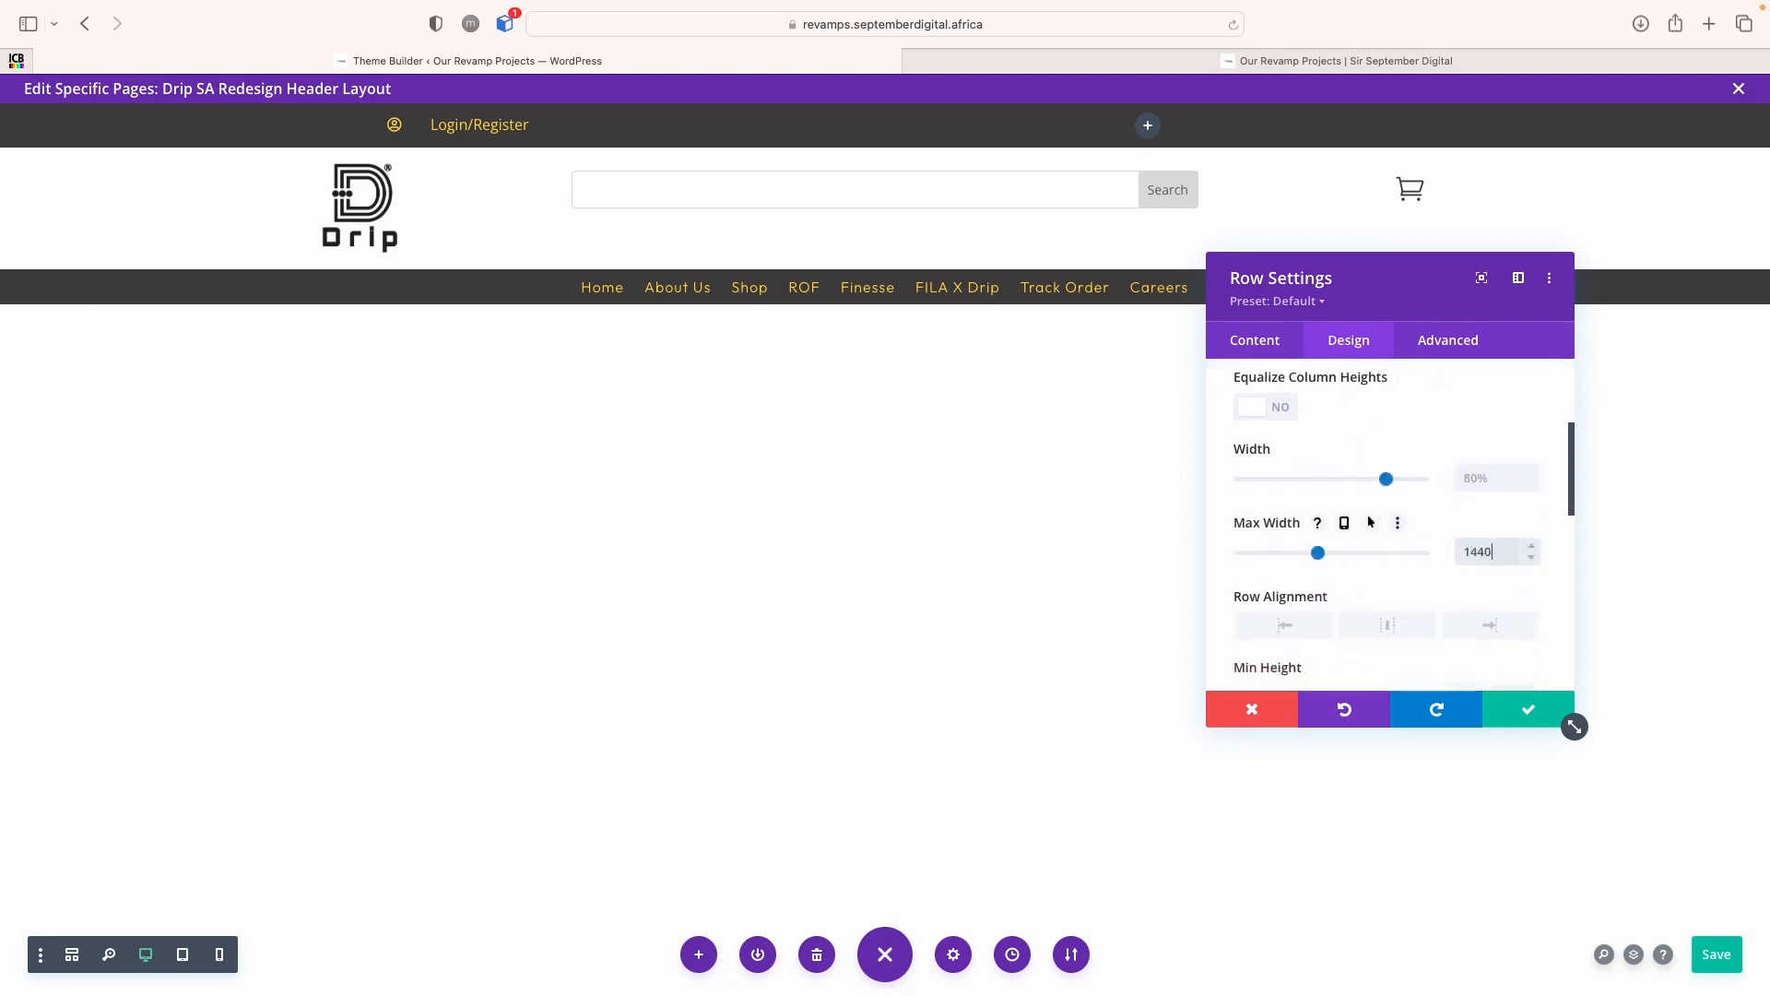
left_click(1561, 586)
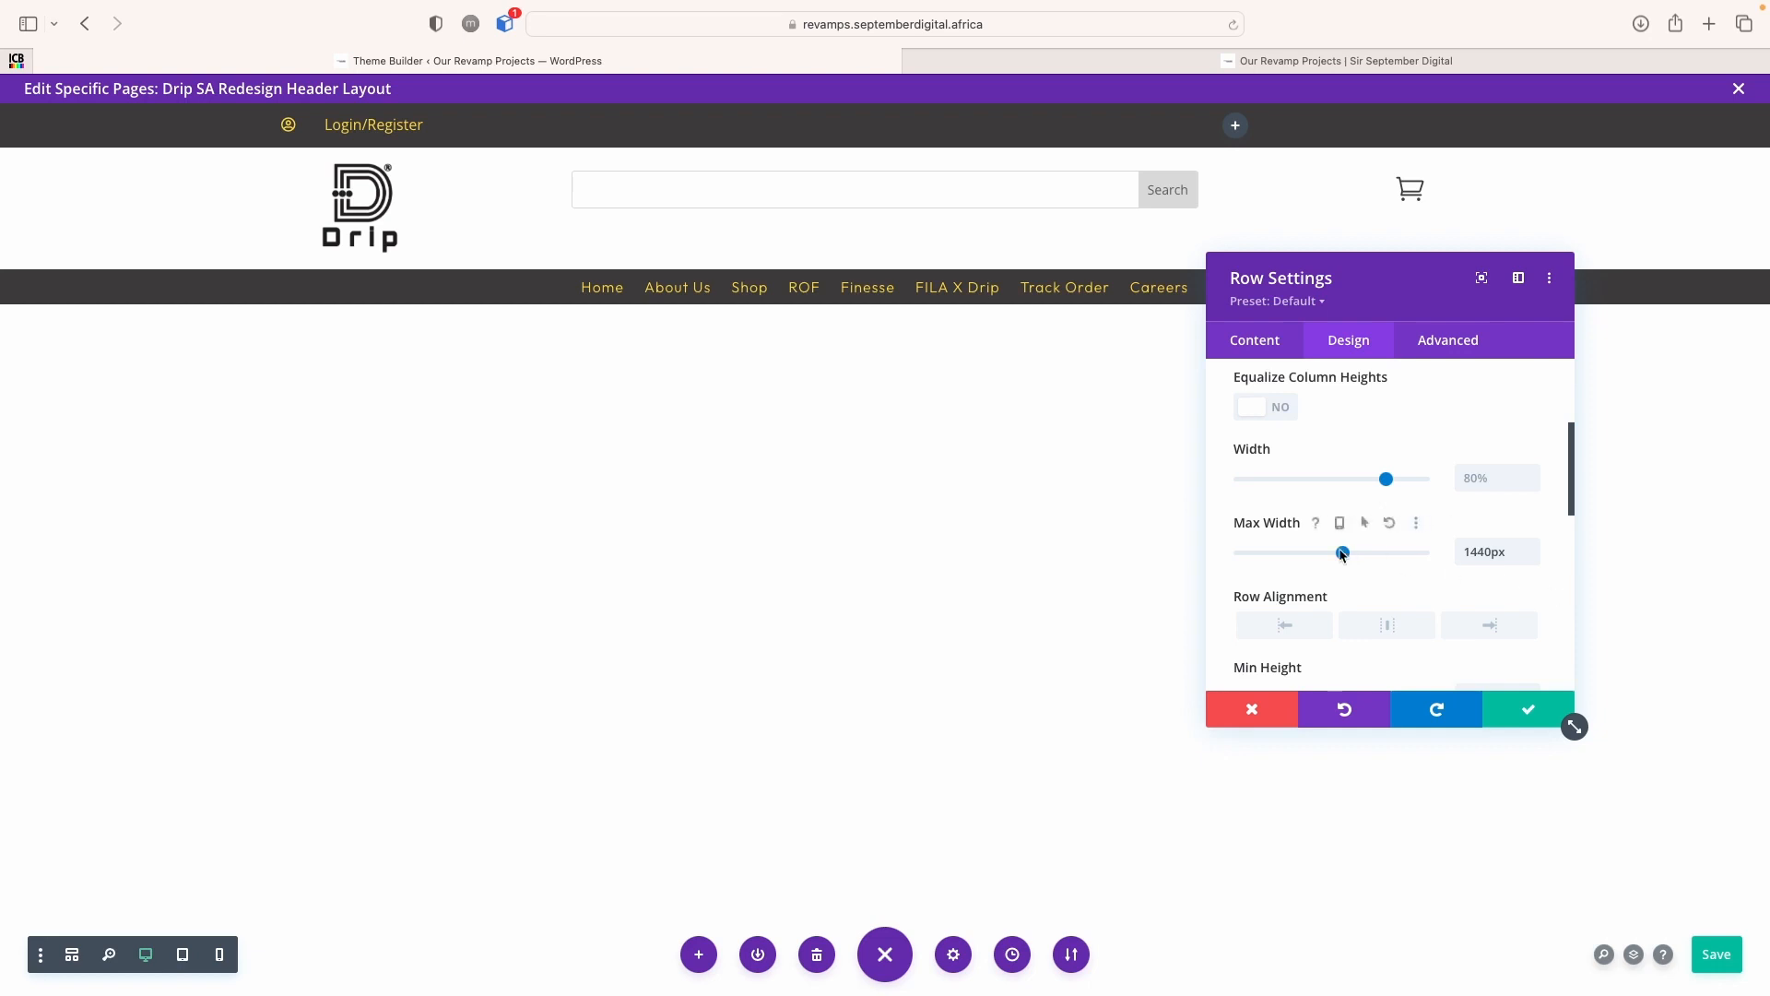
Equalize the column heights of the Login/Register row, then apply the row settings and save the layout
scroll(1339, 539, "up", 3)
scroll(1355, 566, "down", 3)
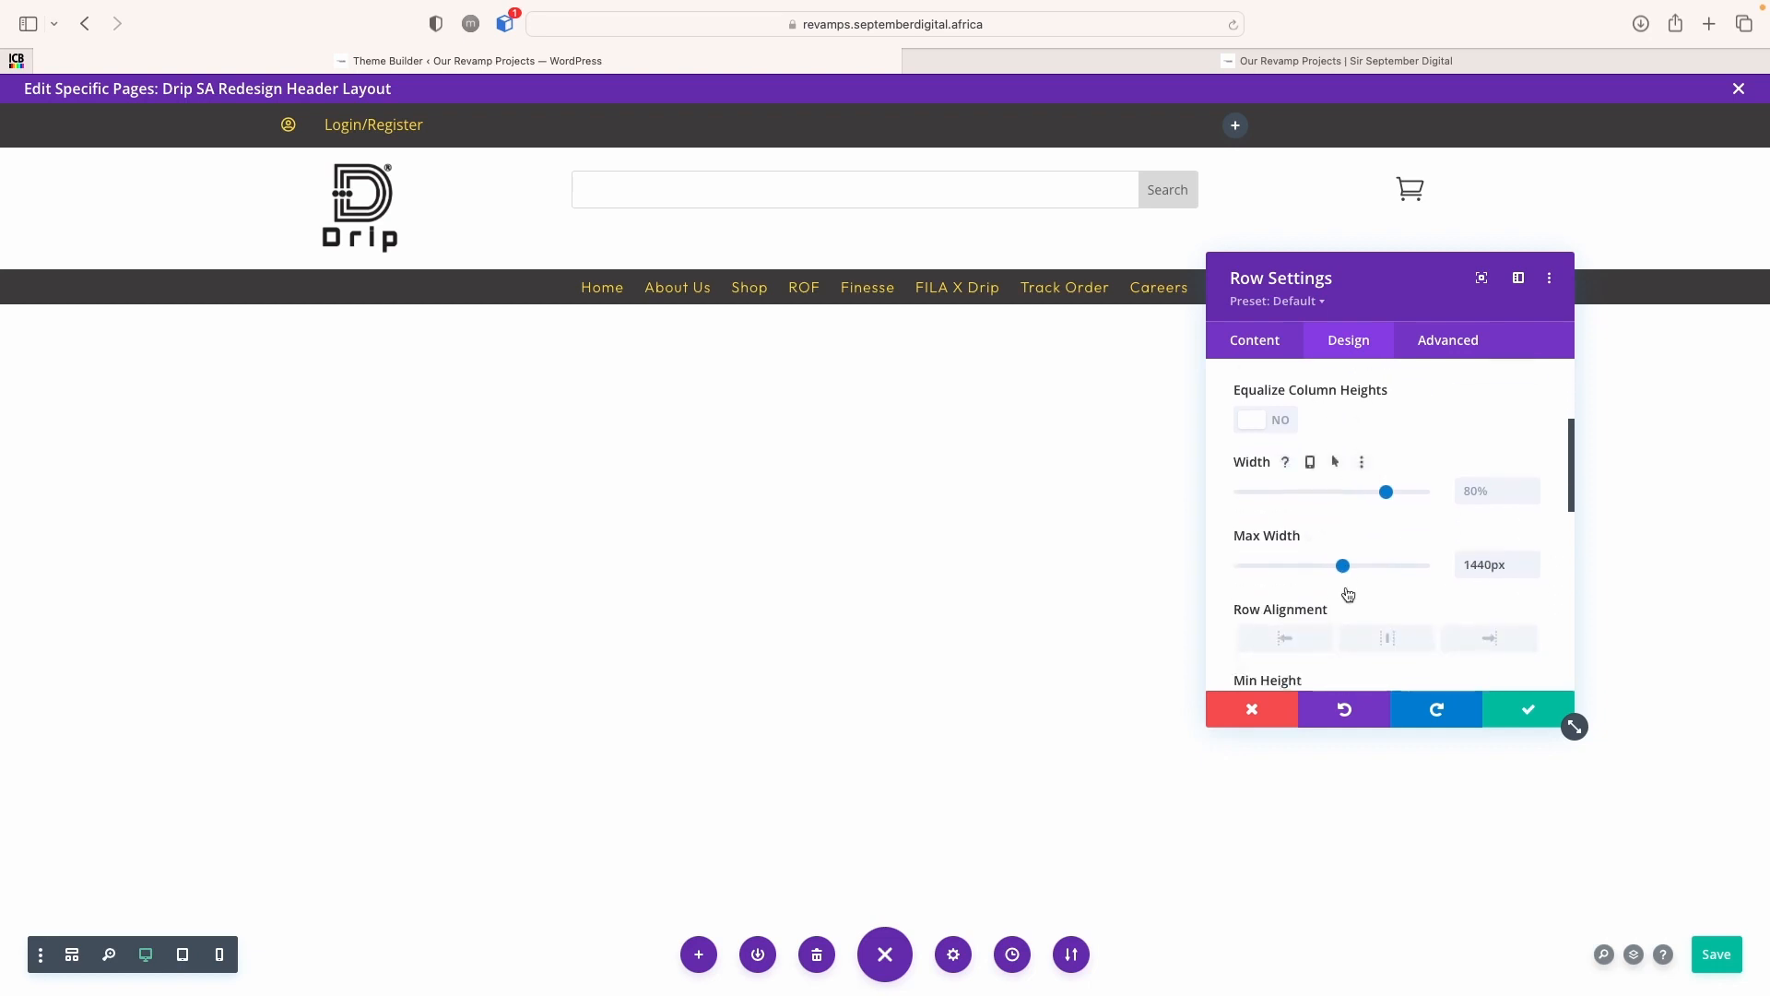
scroll(1341, 581, "up", 1)
left_click(1252, 470)
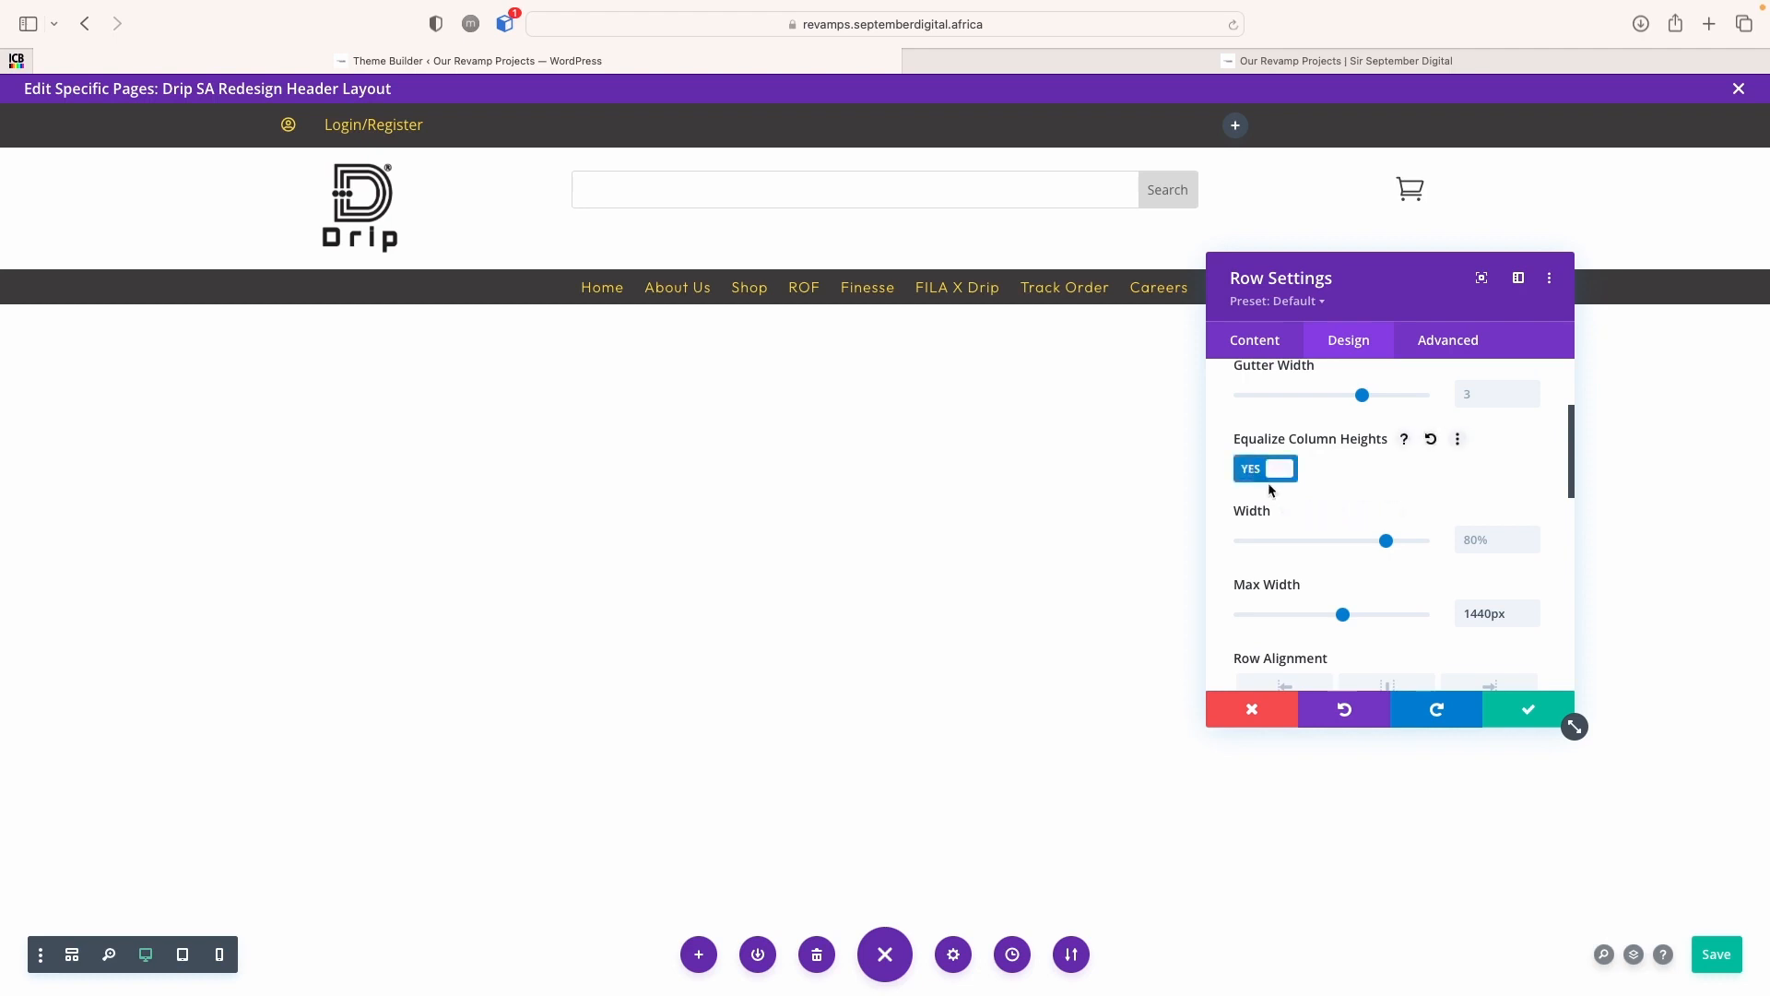
left_click(1540, 714)
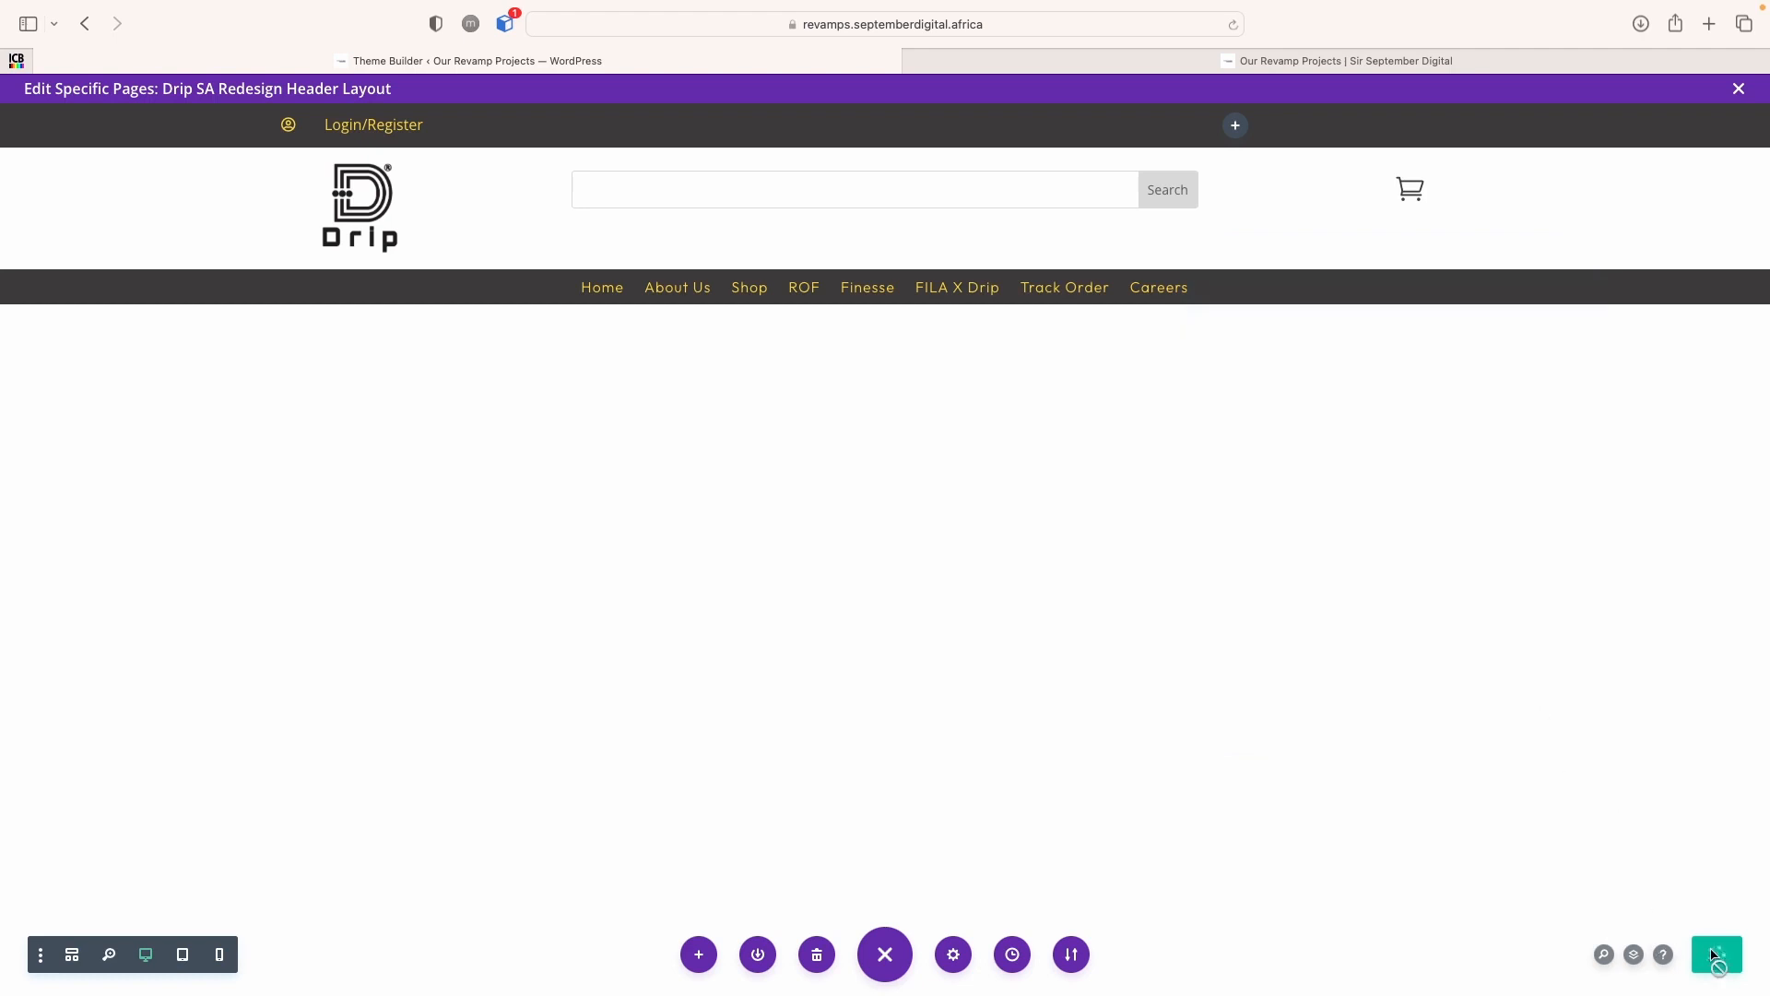
Examine the header of the Drip Revamp page in the other browser window, then return to the header layout
key("super+grave")
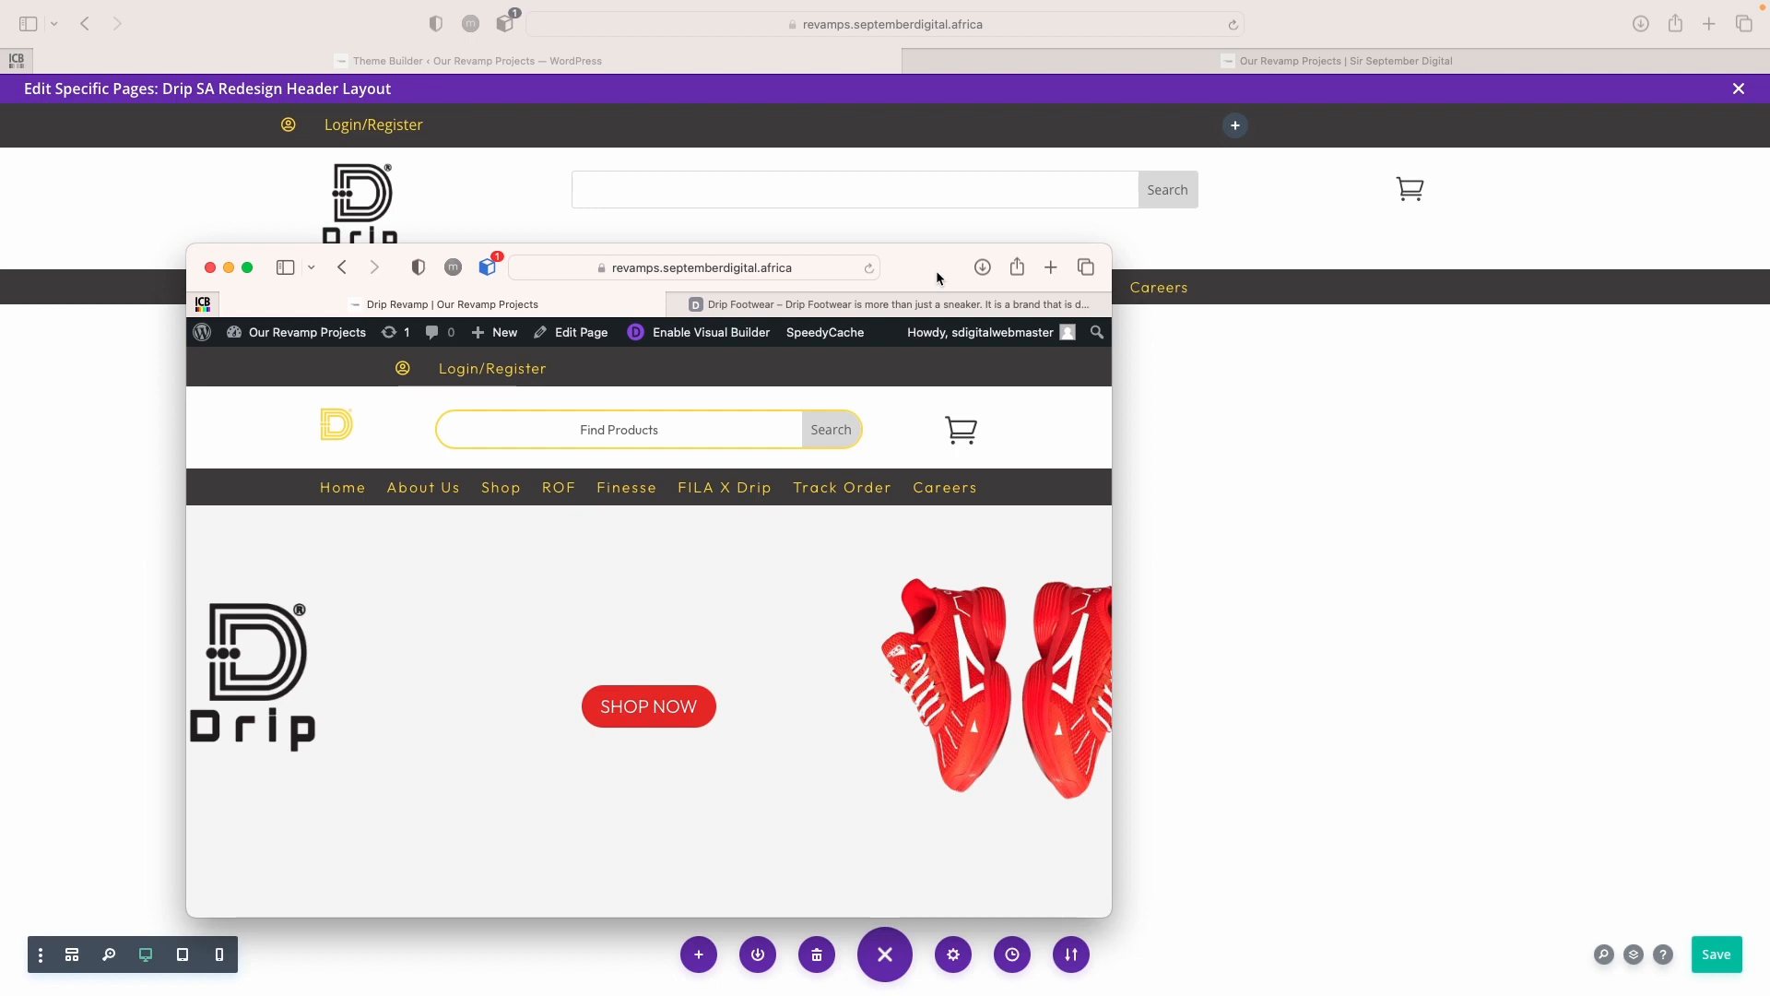
left_click_drag(939, 278, 986, 278)
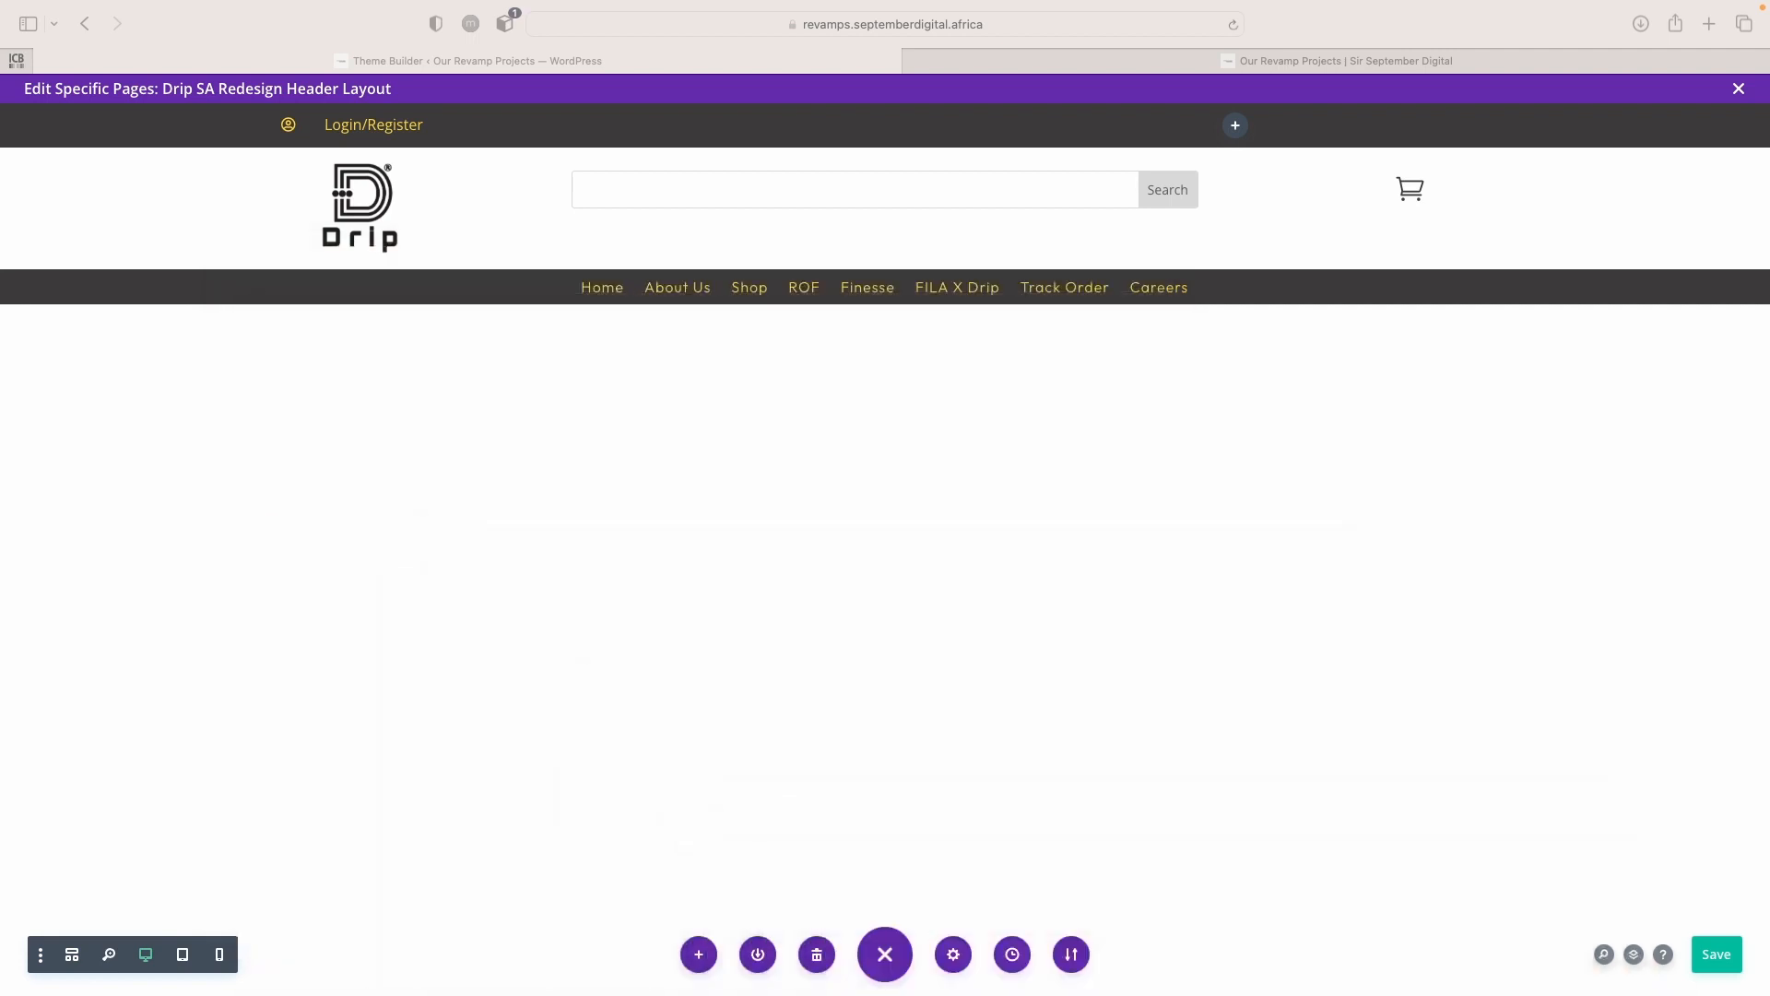
left_click(555, 492)
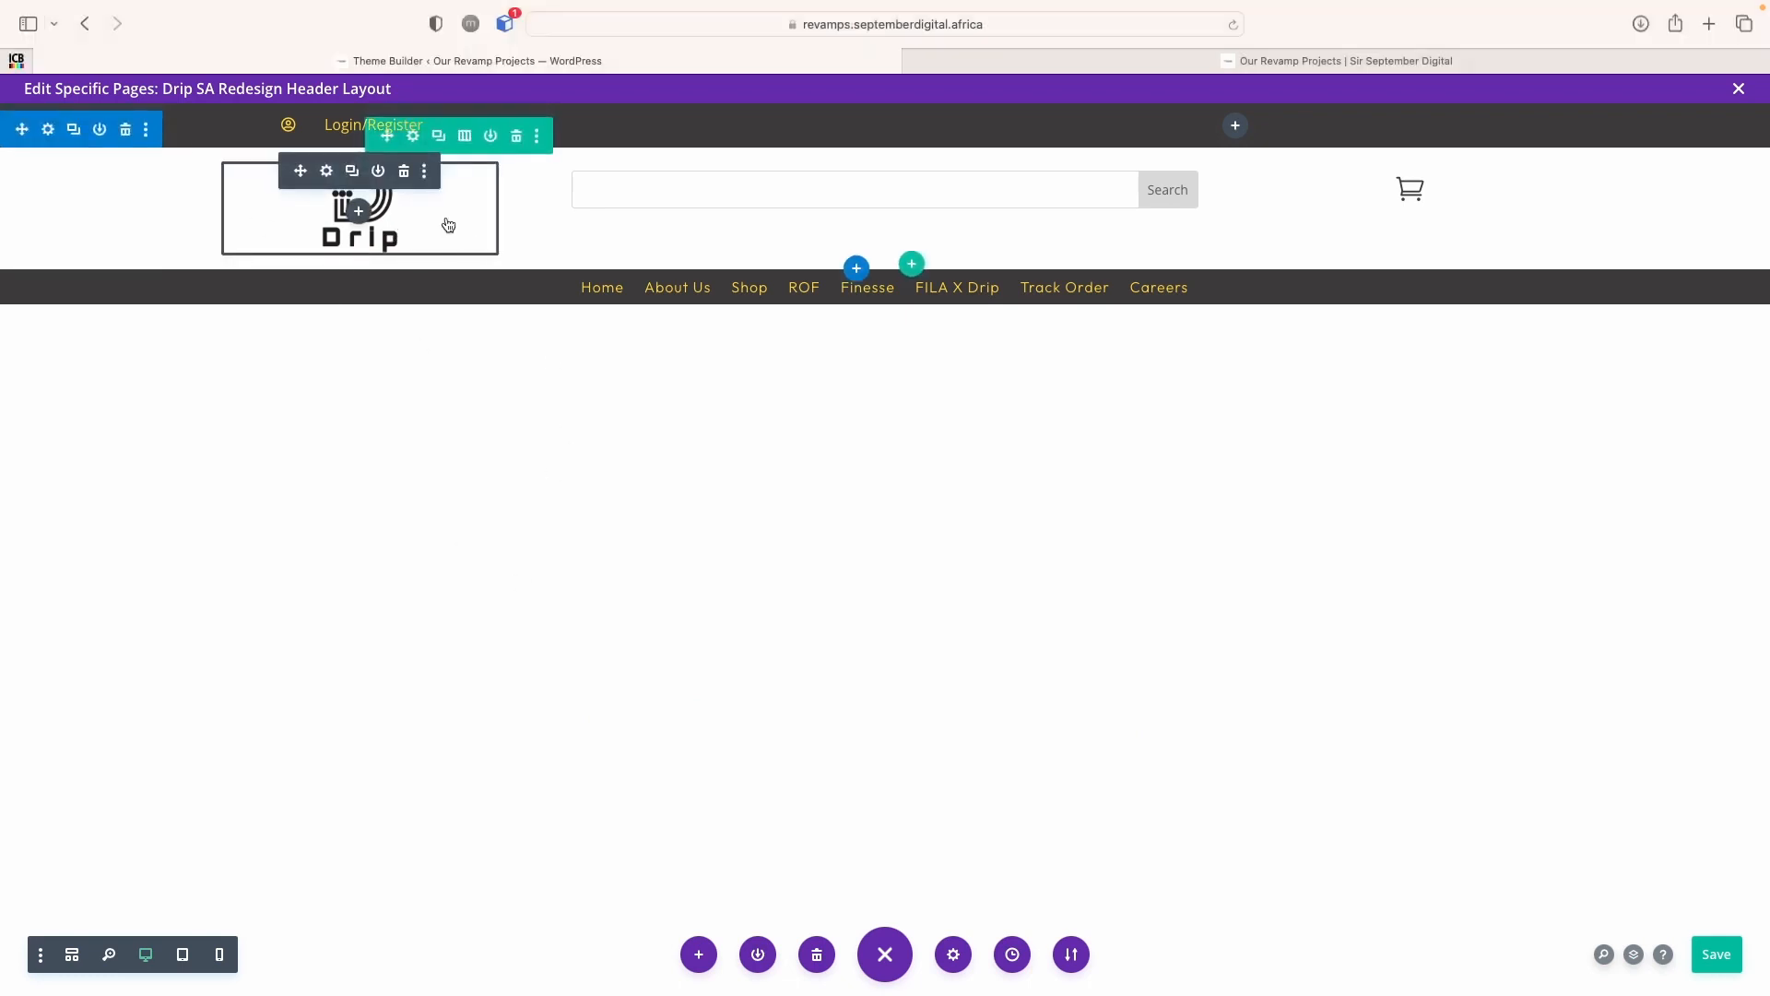
Replace the header logo with the yellow Drip-Header-Logo-2.png from the media library and save the layout
left_click(420, 229)
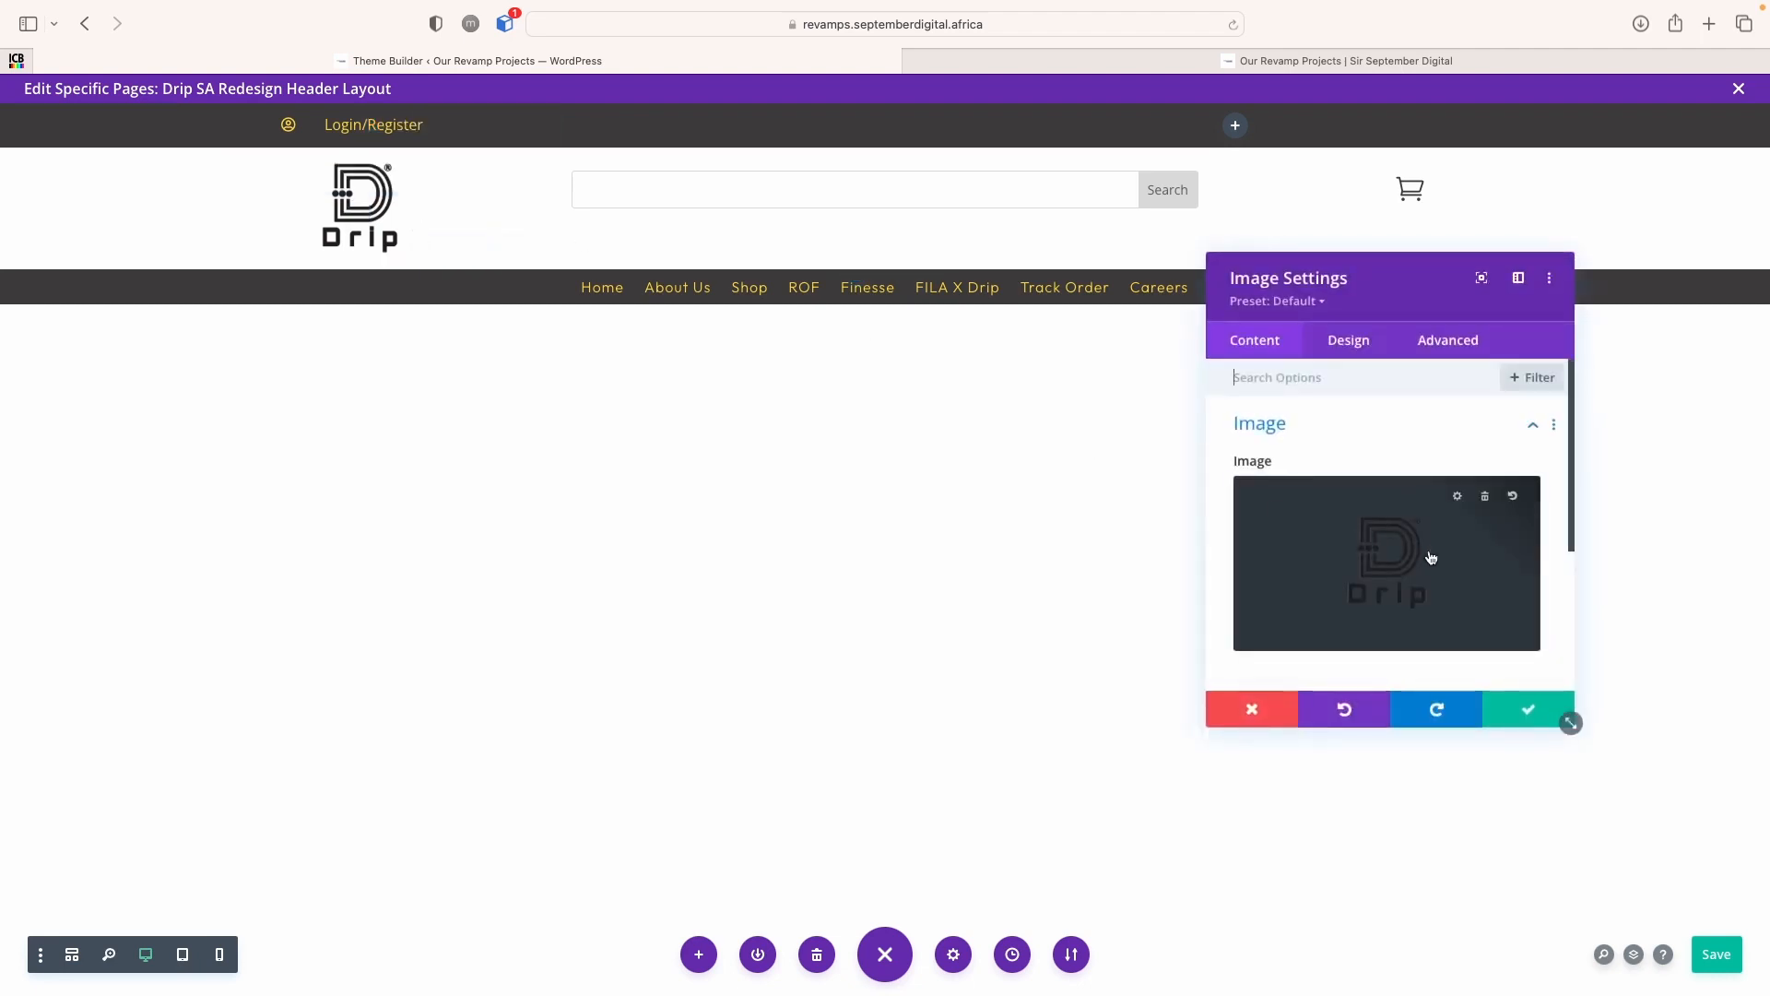
left_click(1386, 566)
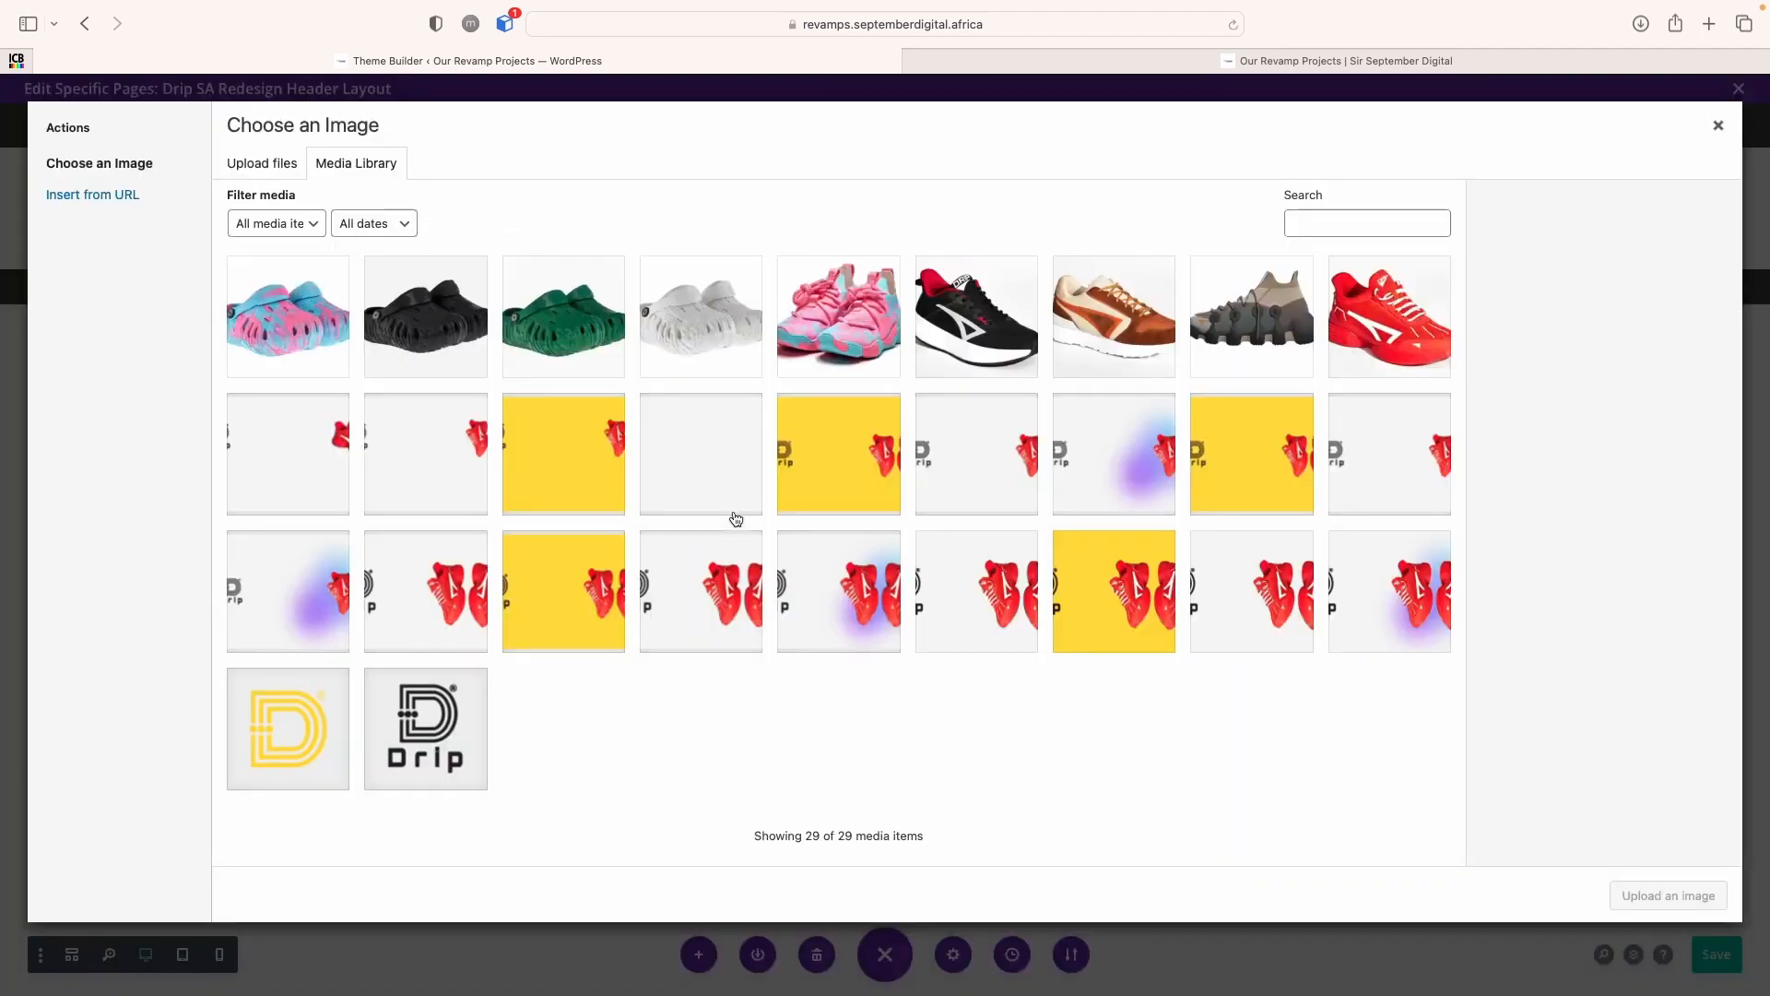
left_click(302, 763)
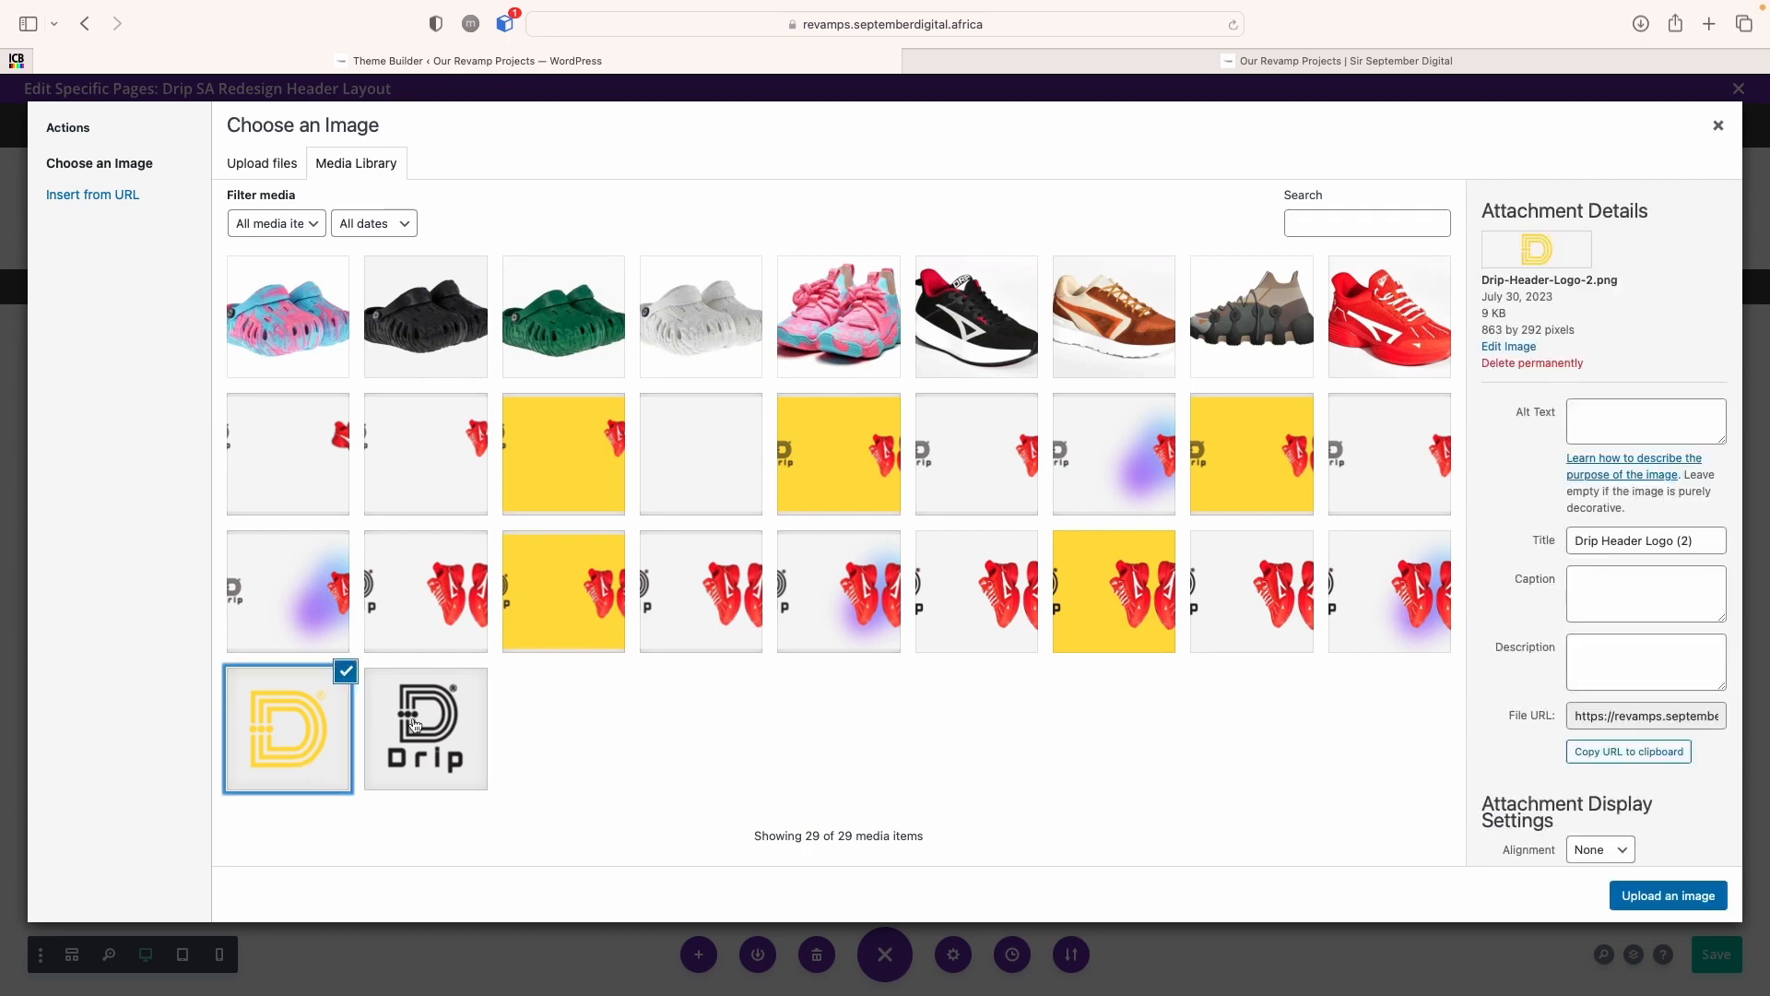
left_click(267, 170)
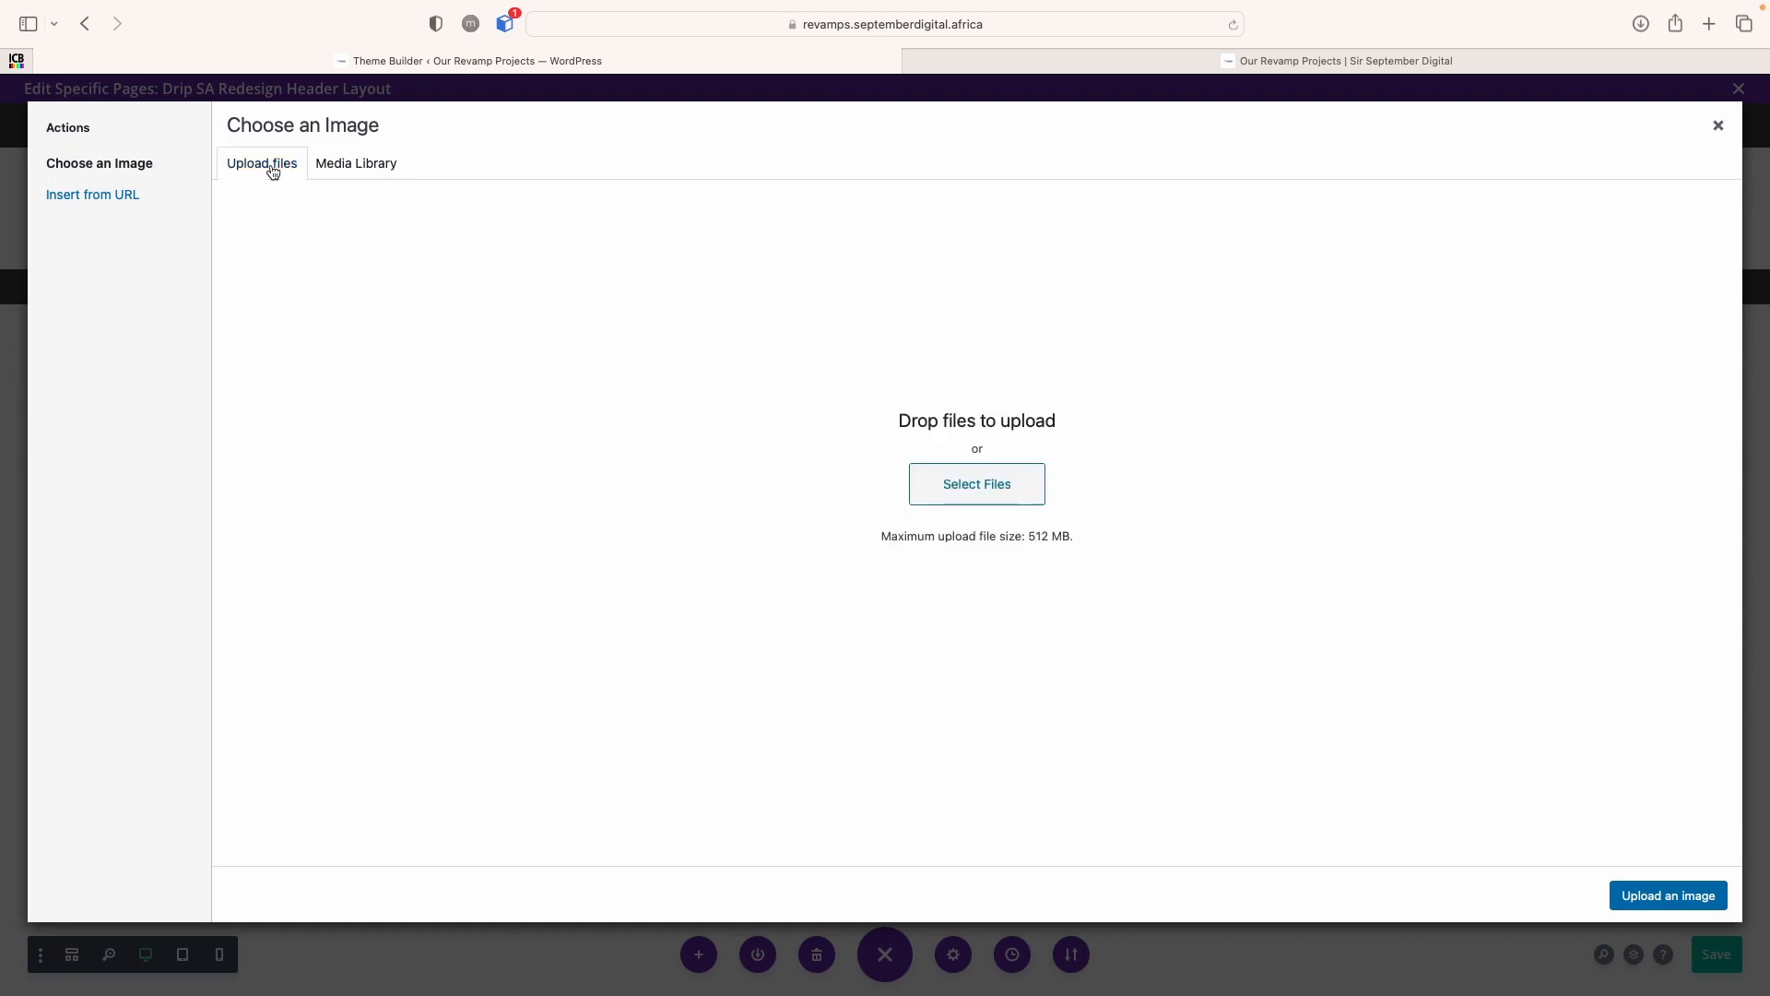
left_click(996, 477)
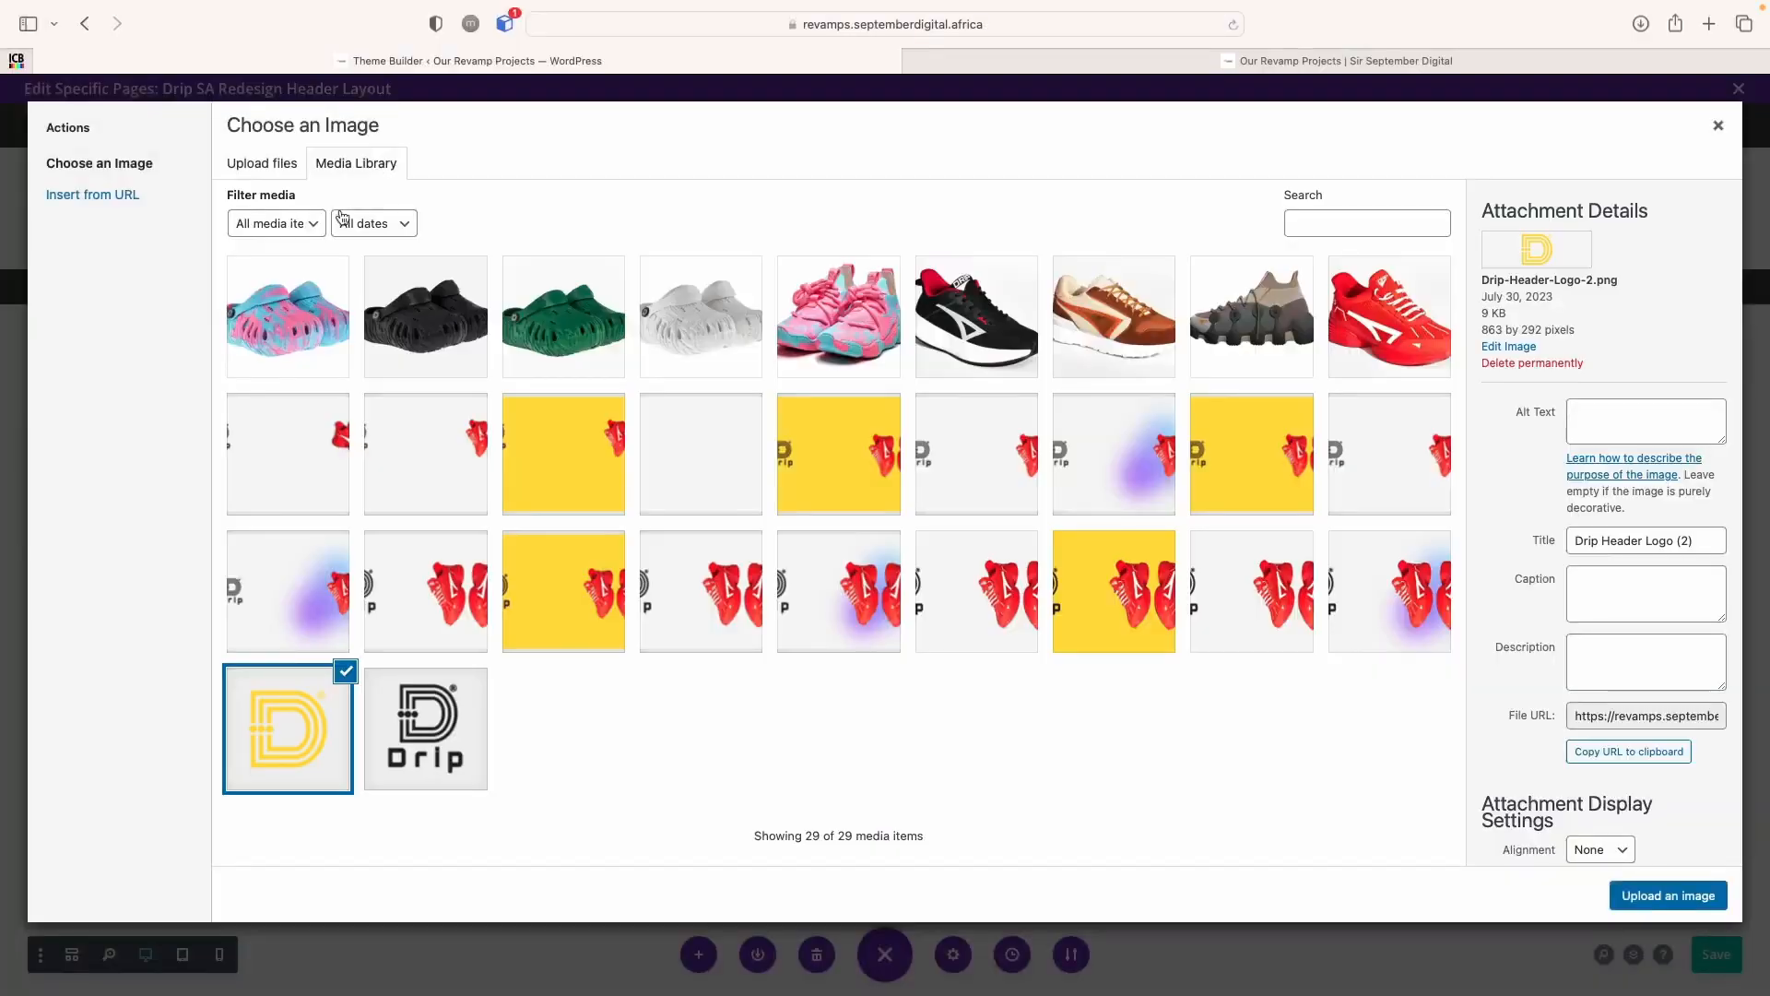
left_click(1642, 908)
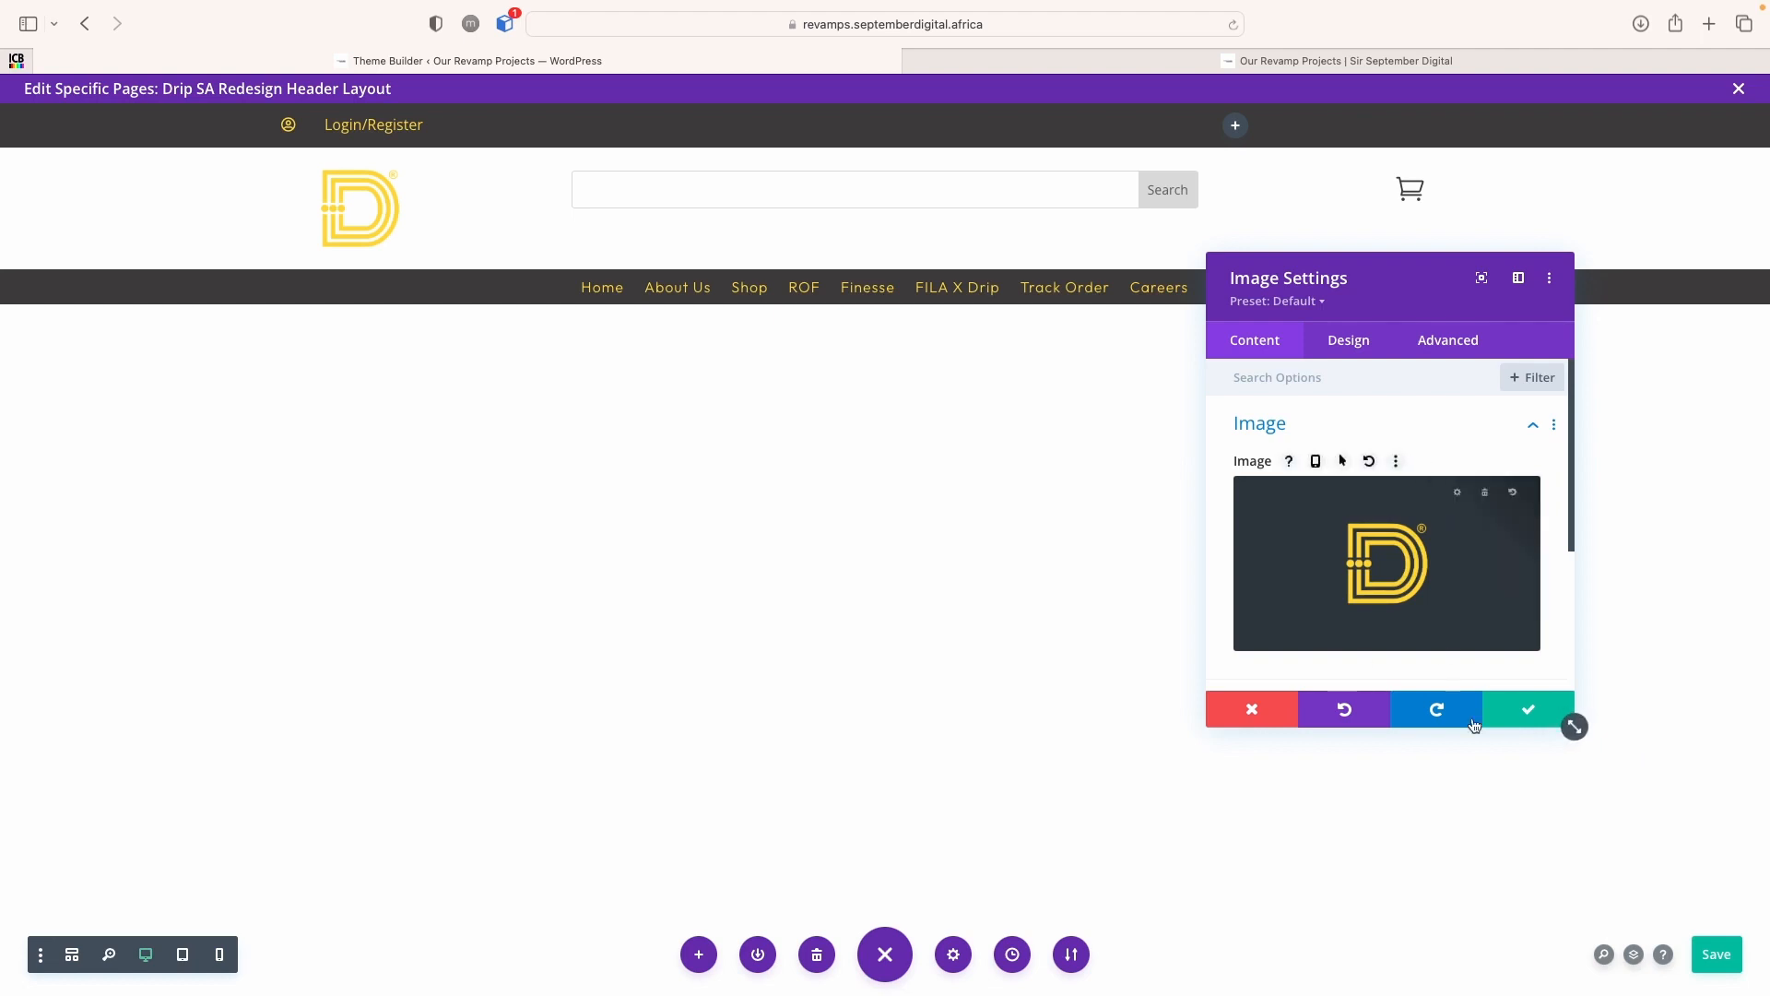
left_click(1716, 954)
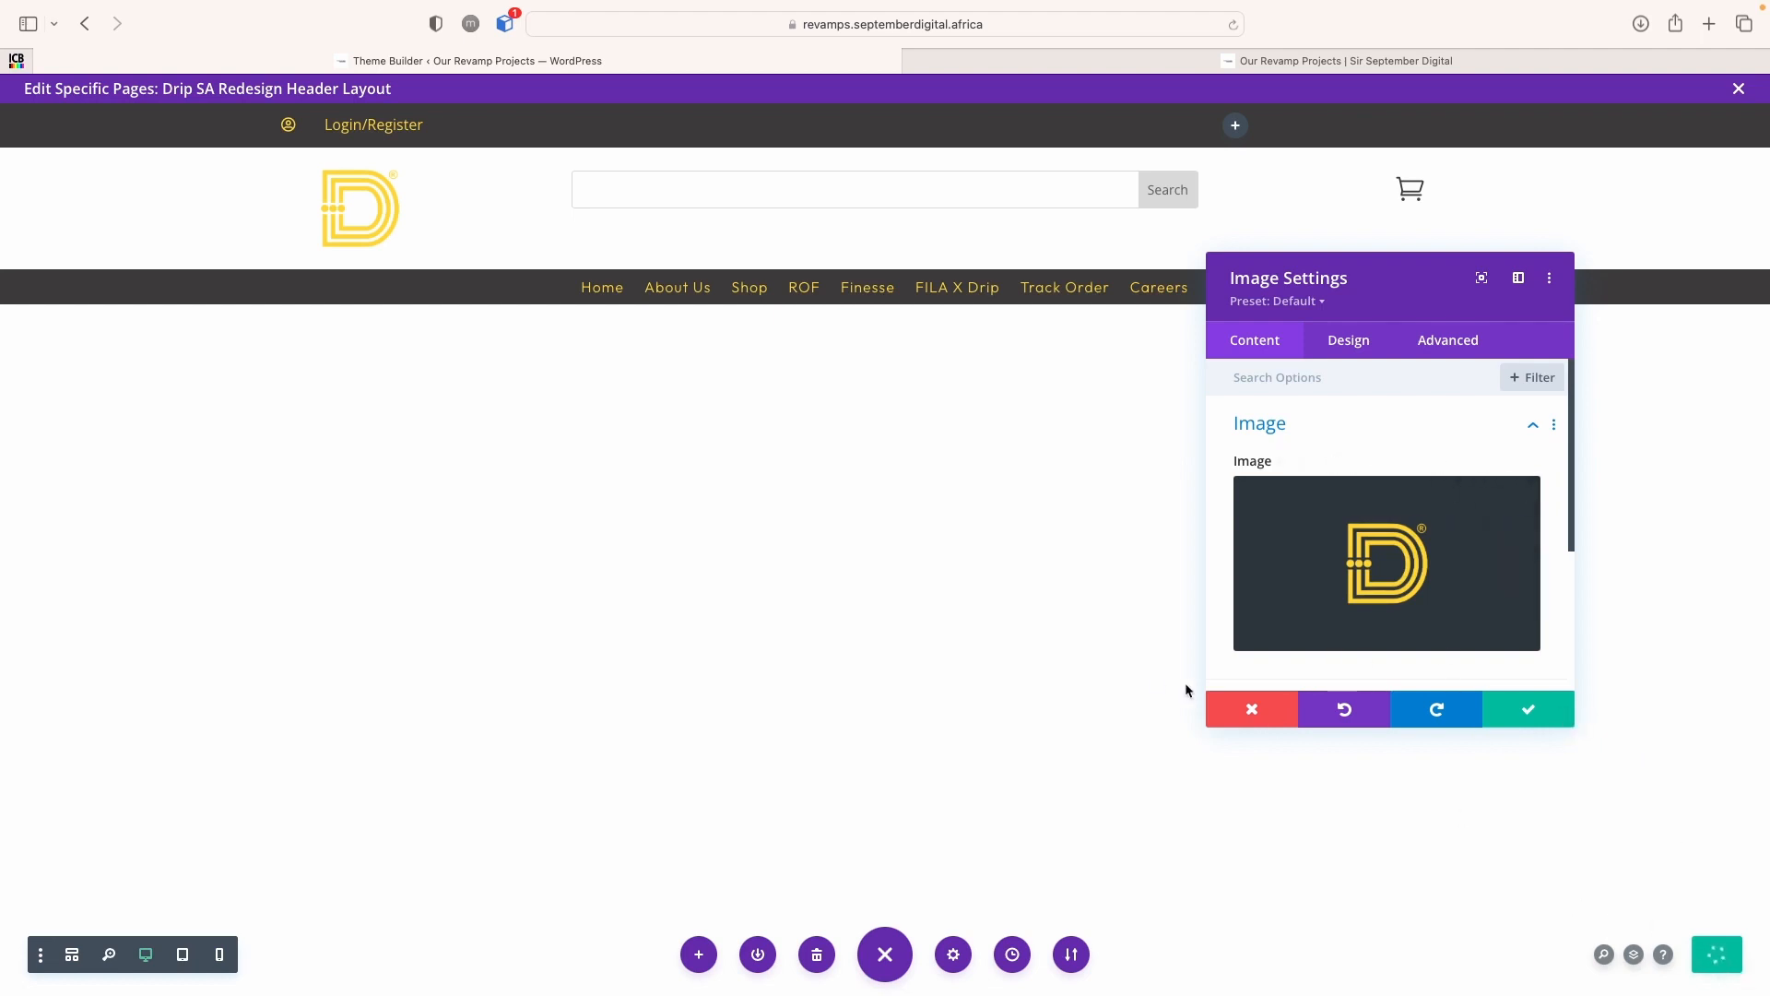
left_click(1517, 722)
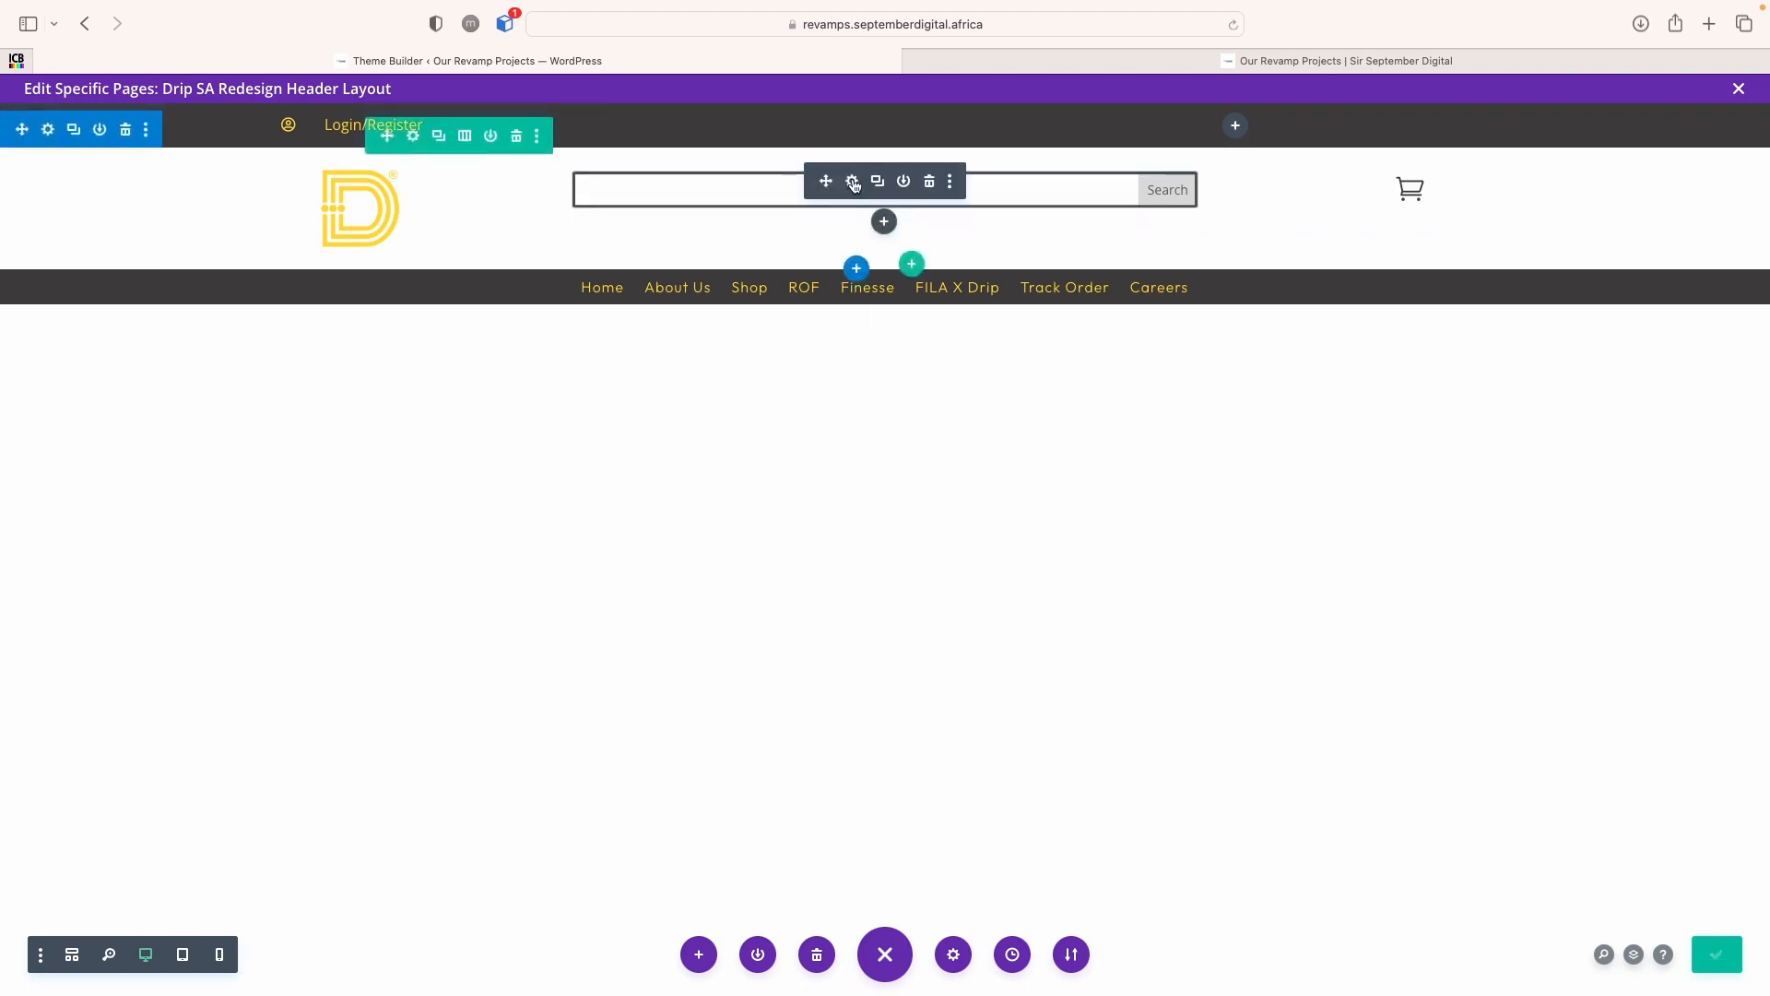
Set the input placeholder of the header's search module to "Find Products"
left_click(851, 182)
left_click(1256, 491)
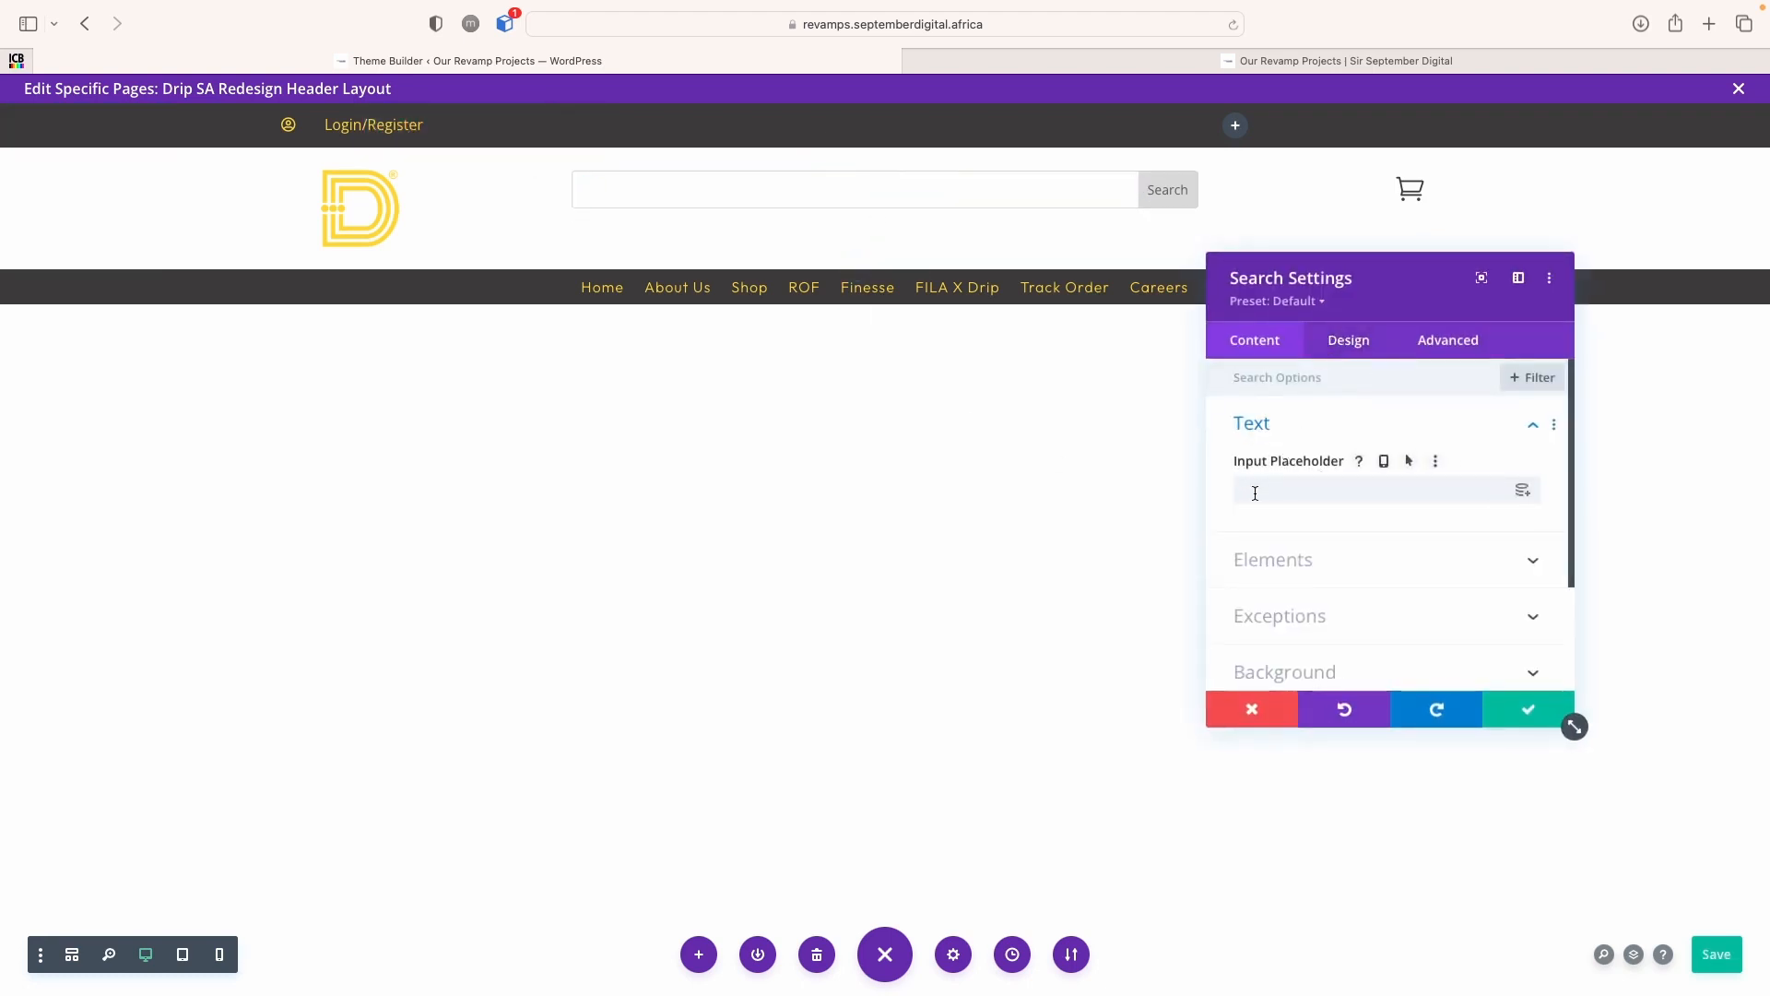
type("Fi")
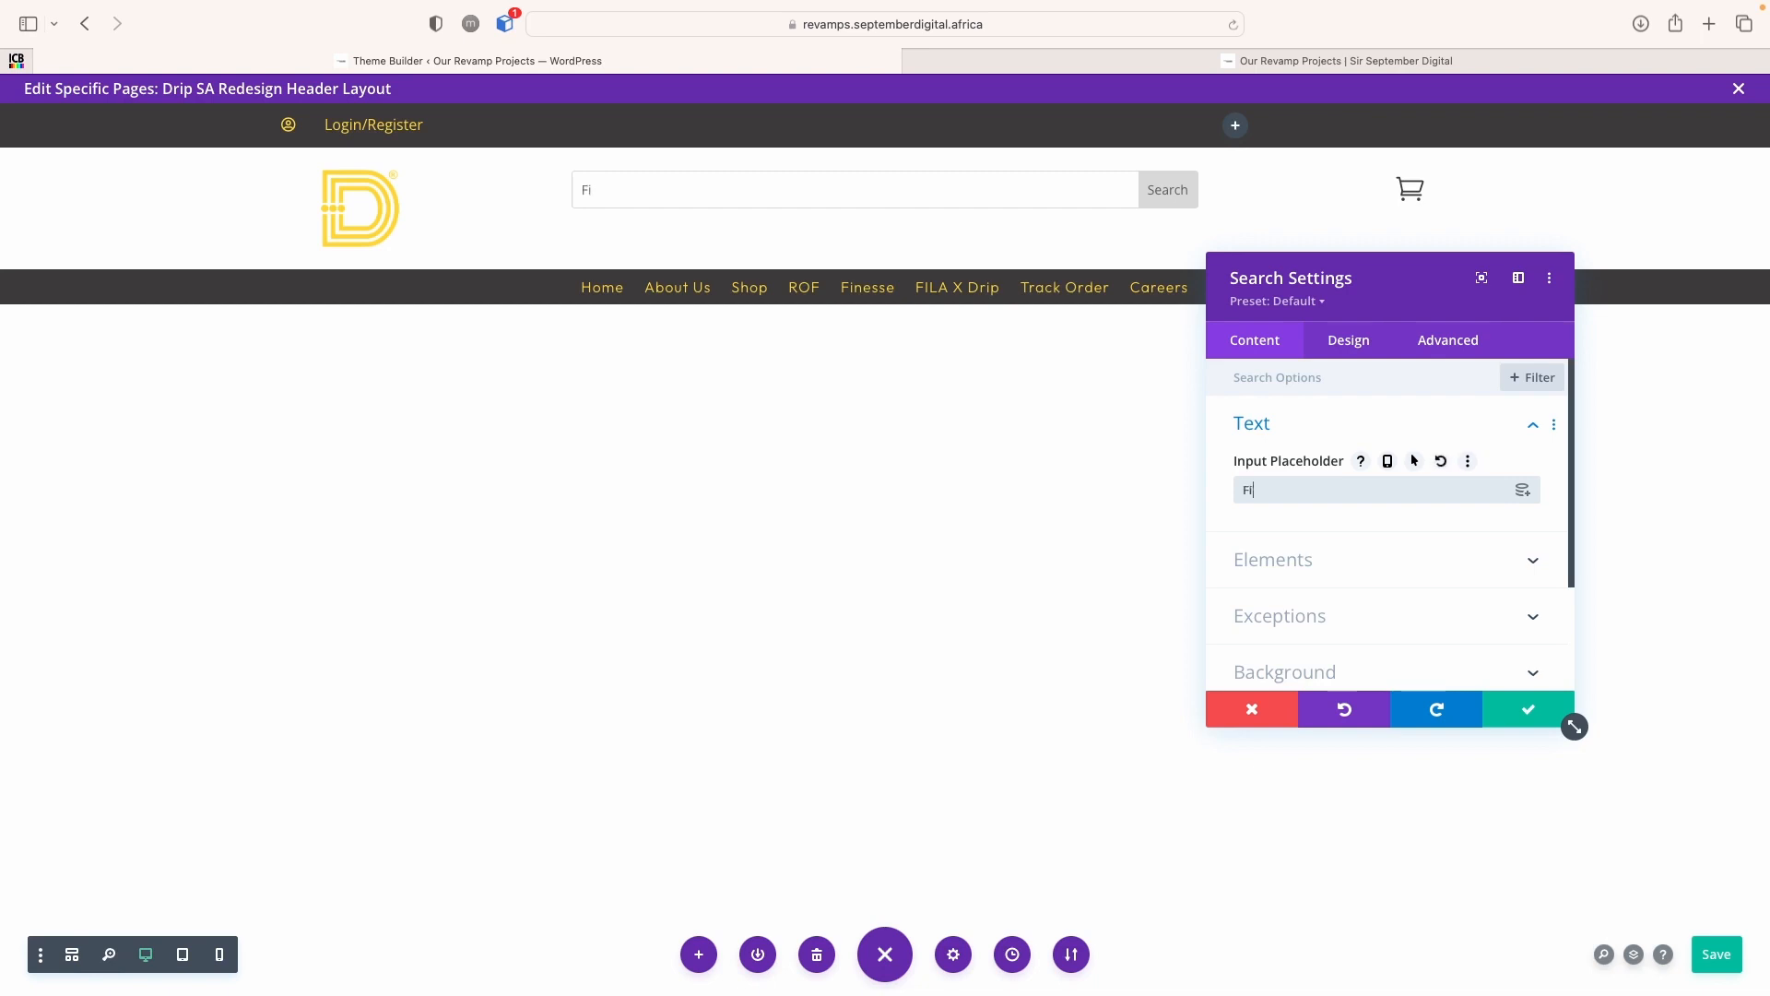
type("nd Products")
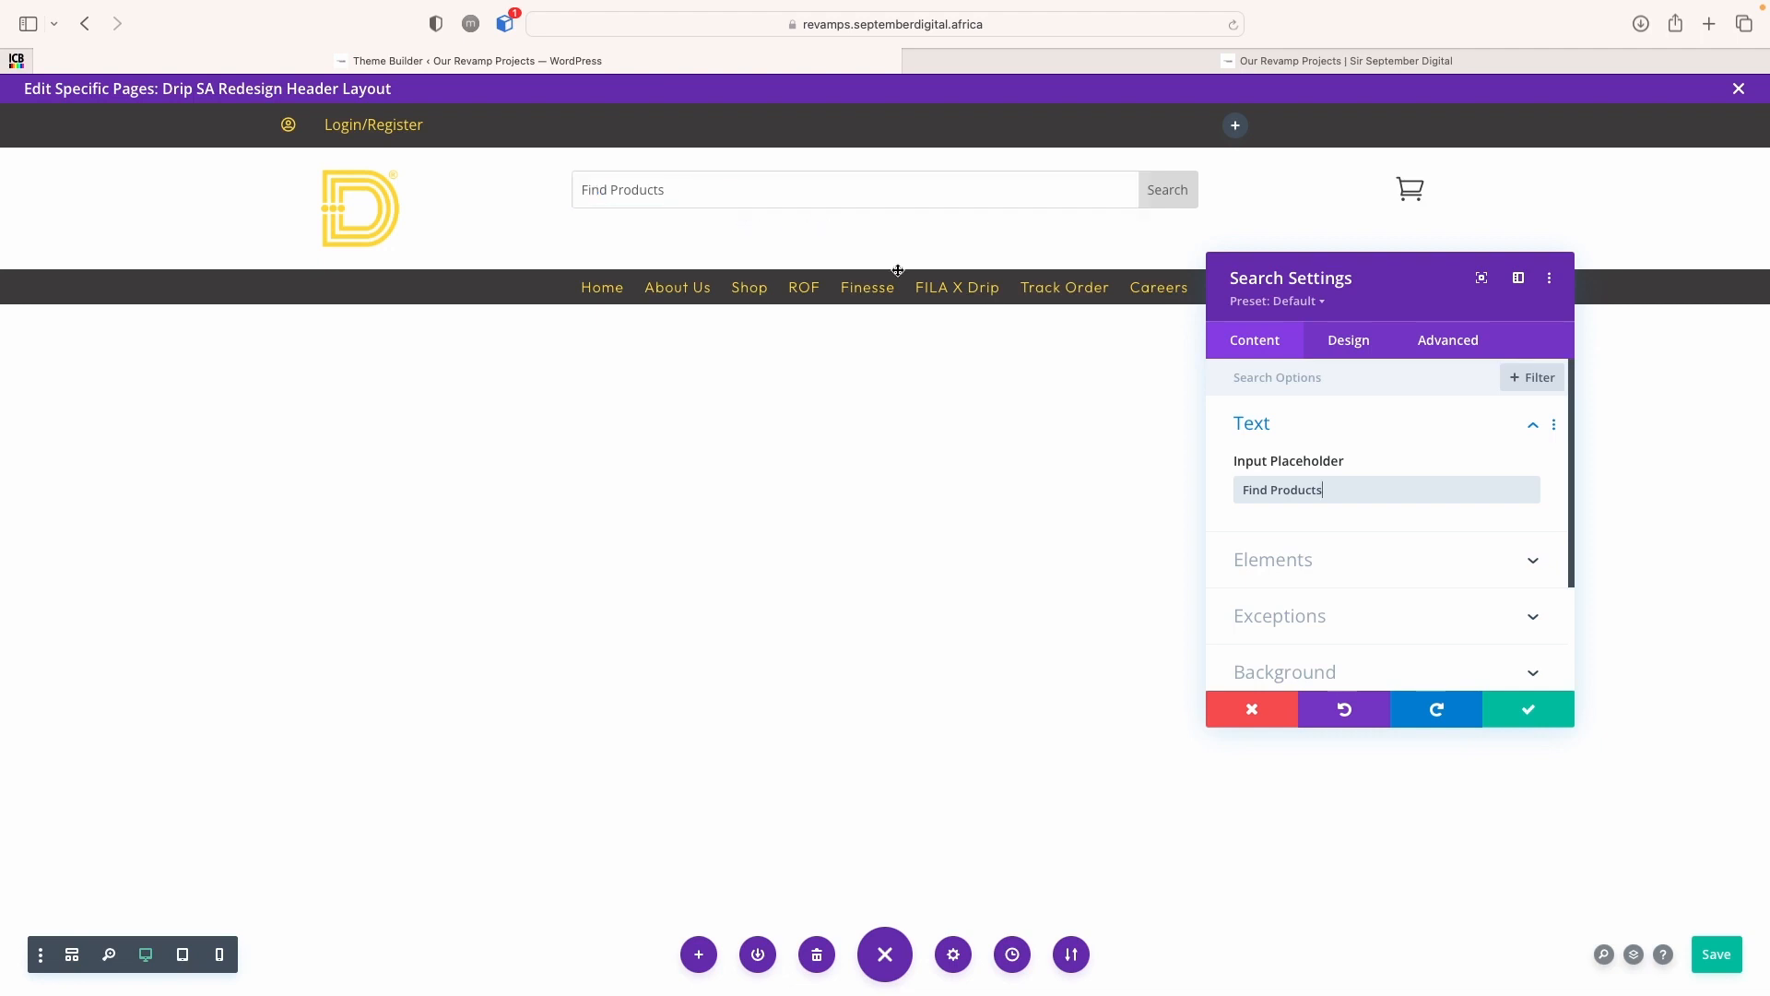
Change the search field's placeholder color to a custom dark grey
left_click(1349, 343)
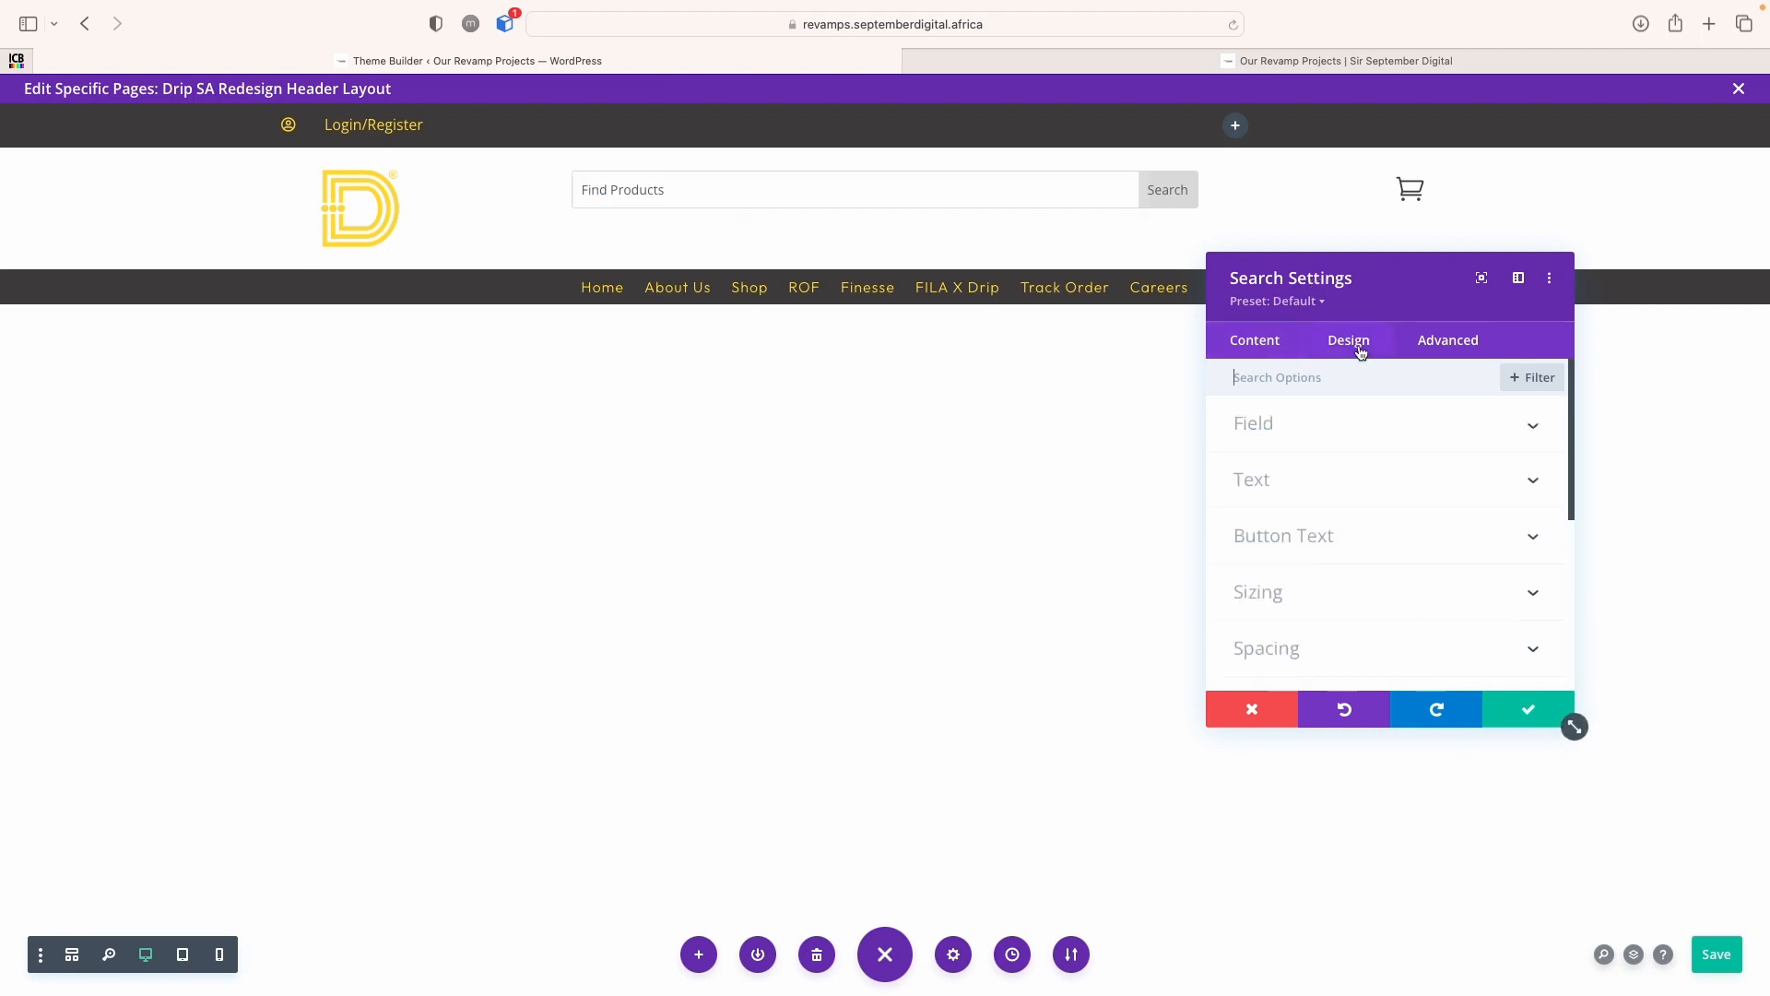
left_click(1311, 433)
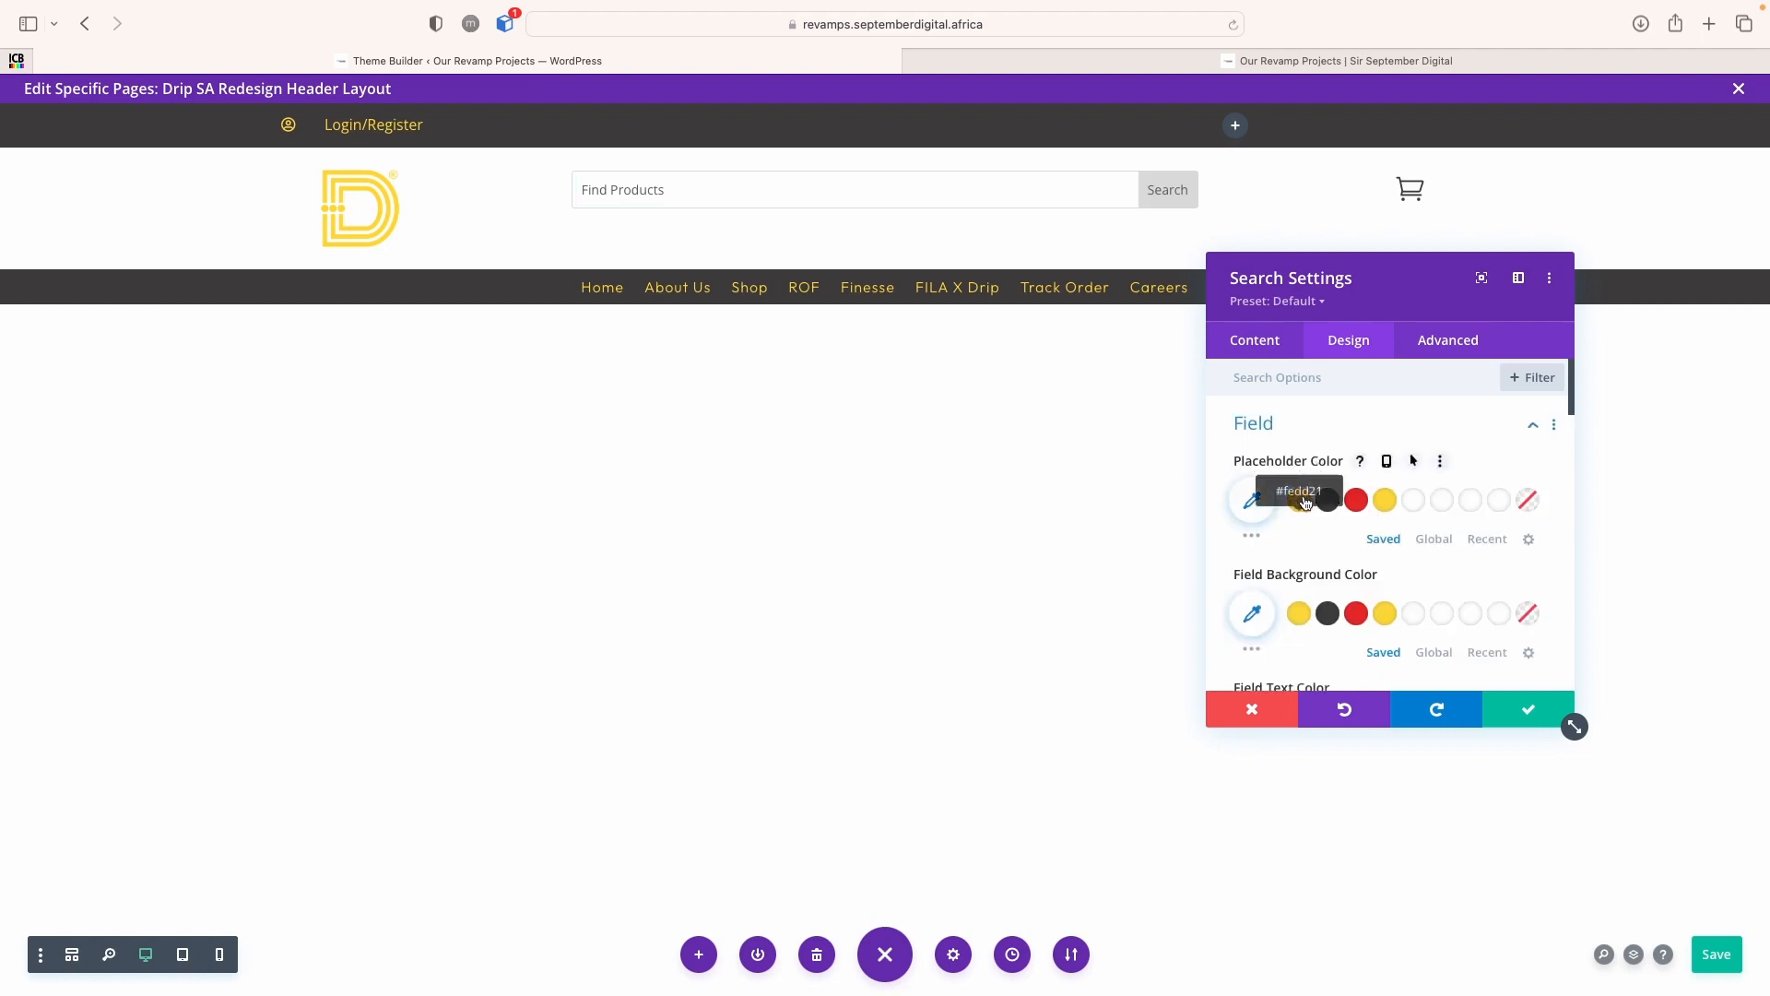
left_click(1255, 507)
left_click(1256, 567)
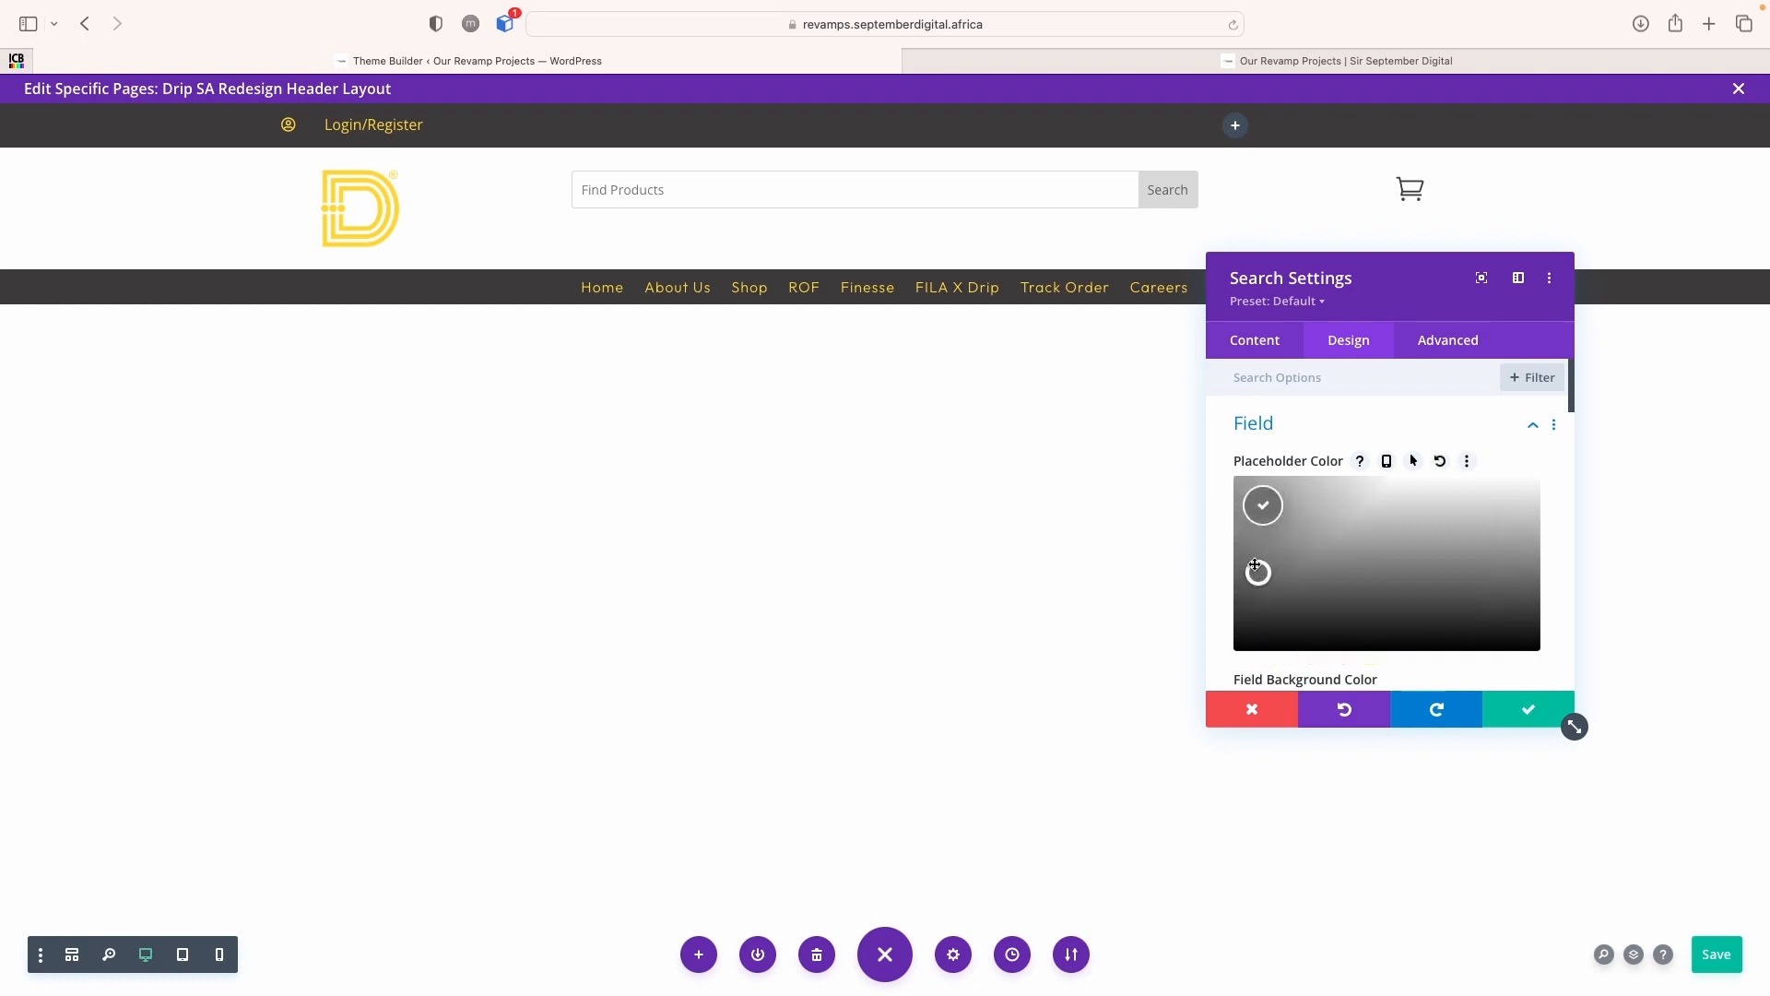
left_click_drag(1255, 565, 1209, 518)
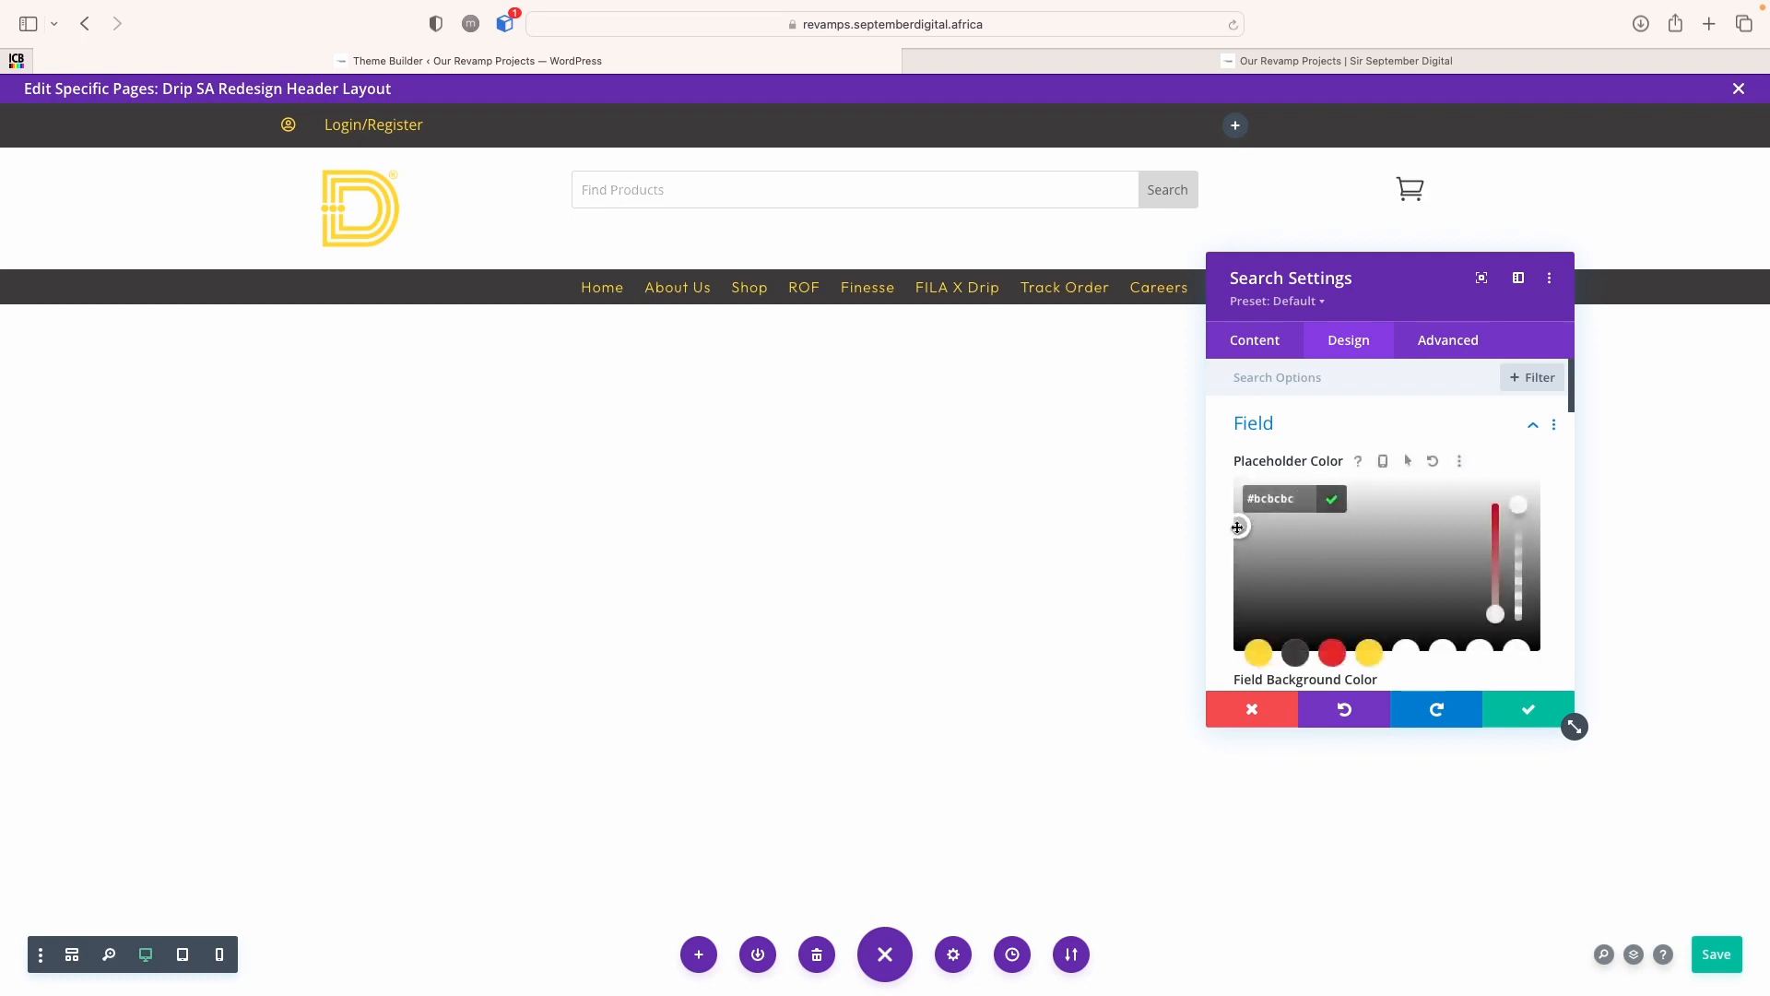
left_click(1239, 590)
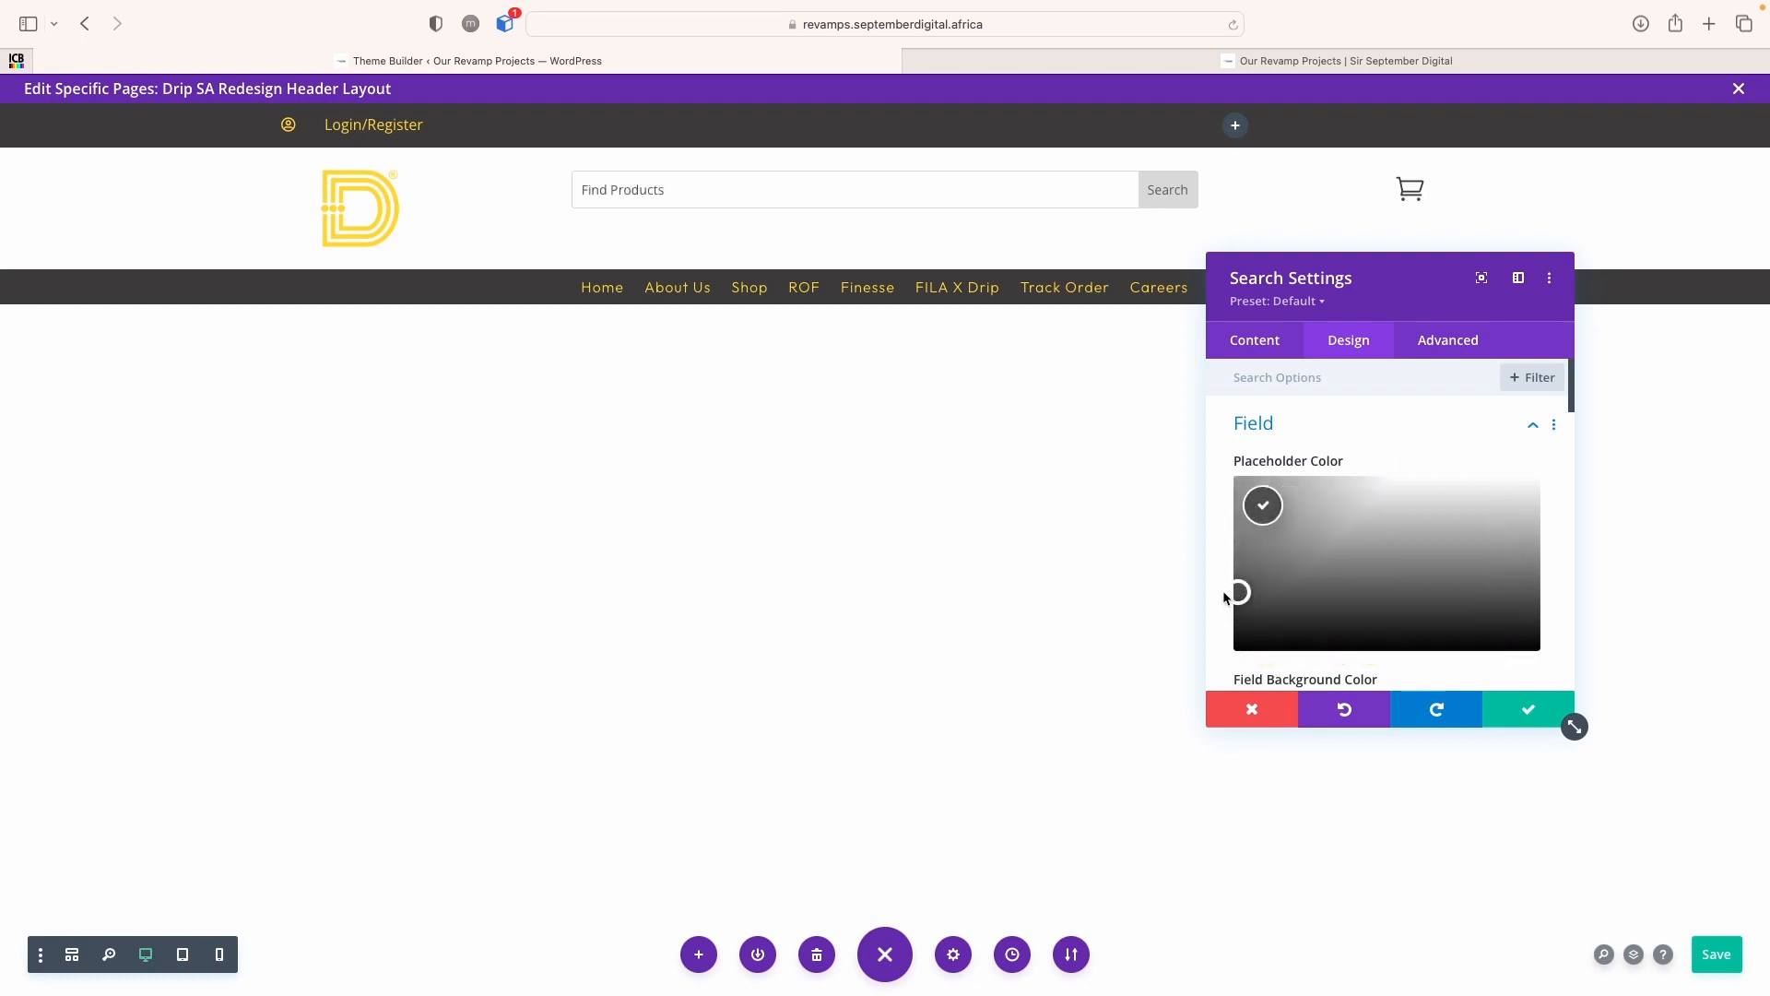
left_click(1261, 425)
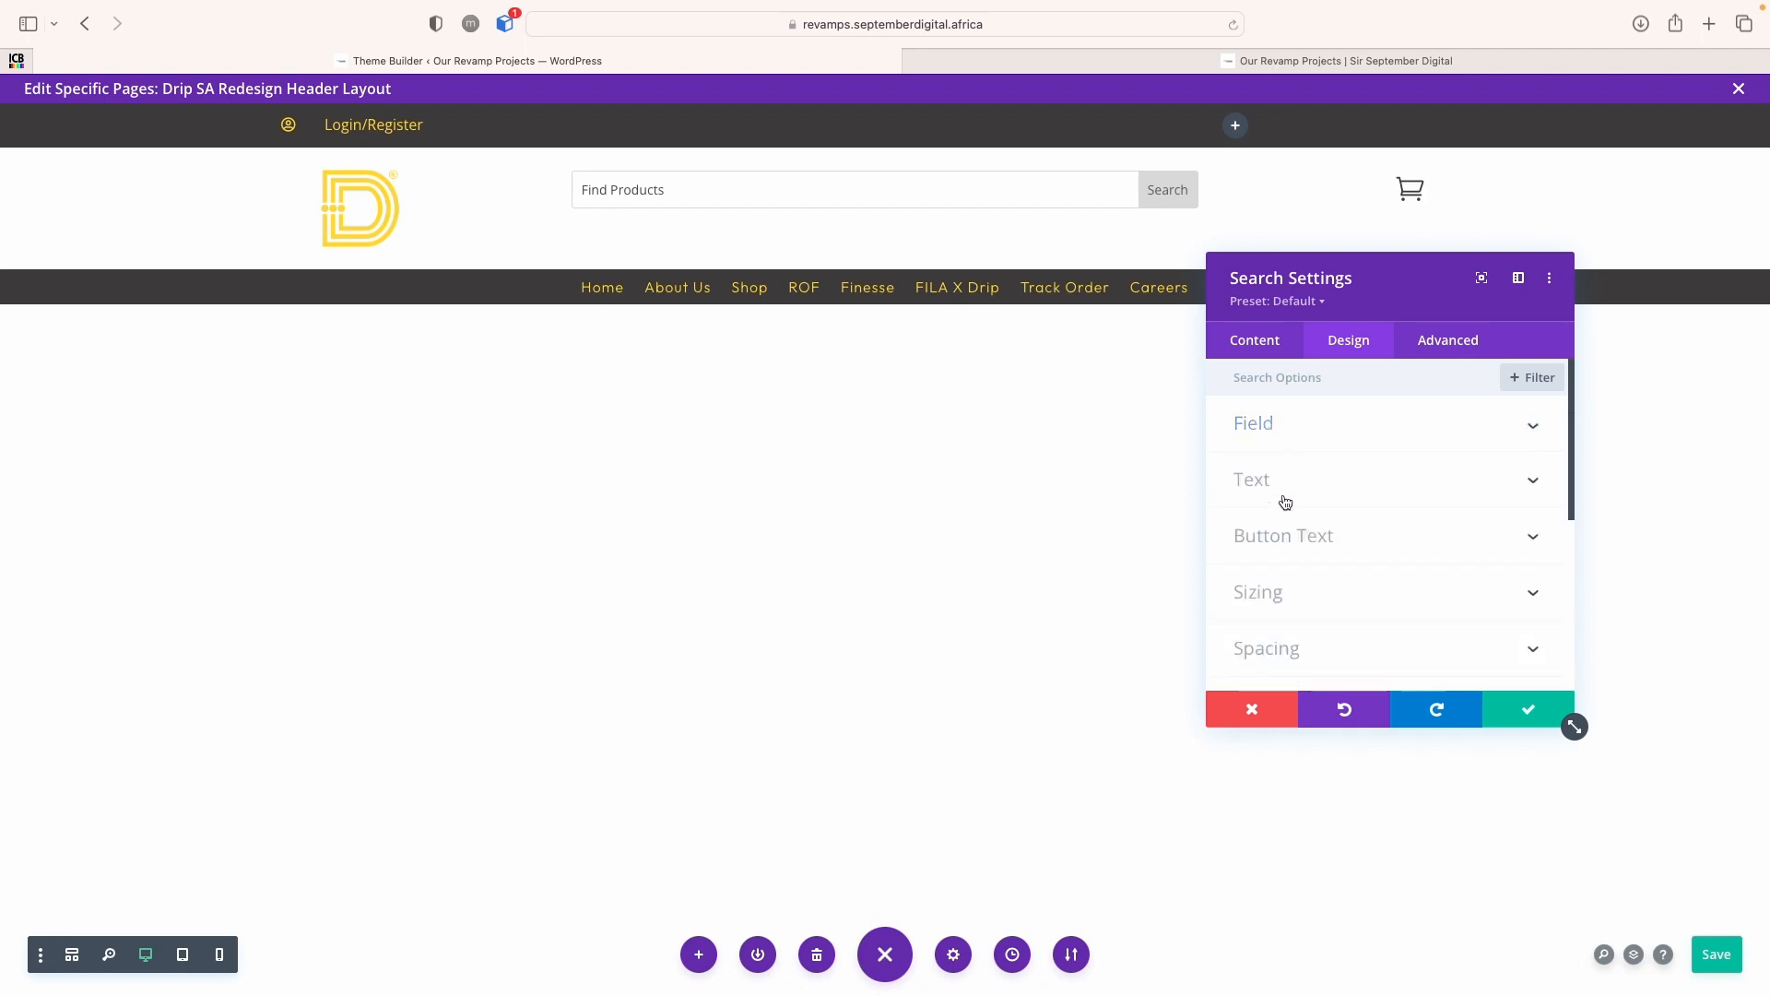
Round all four corners of the search module's border to 28px
scroll(1391, 557, "down", 3)
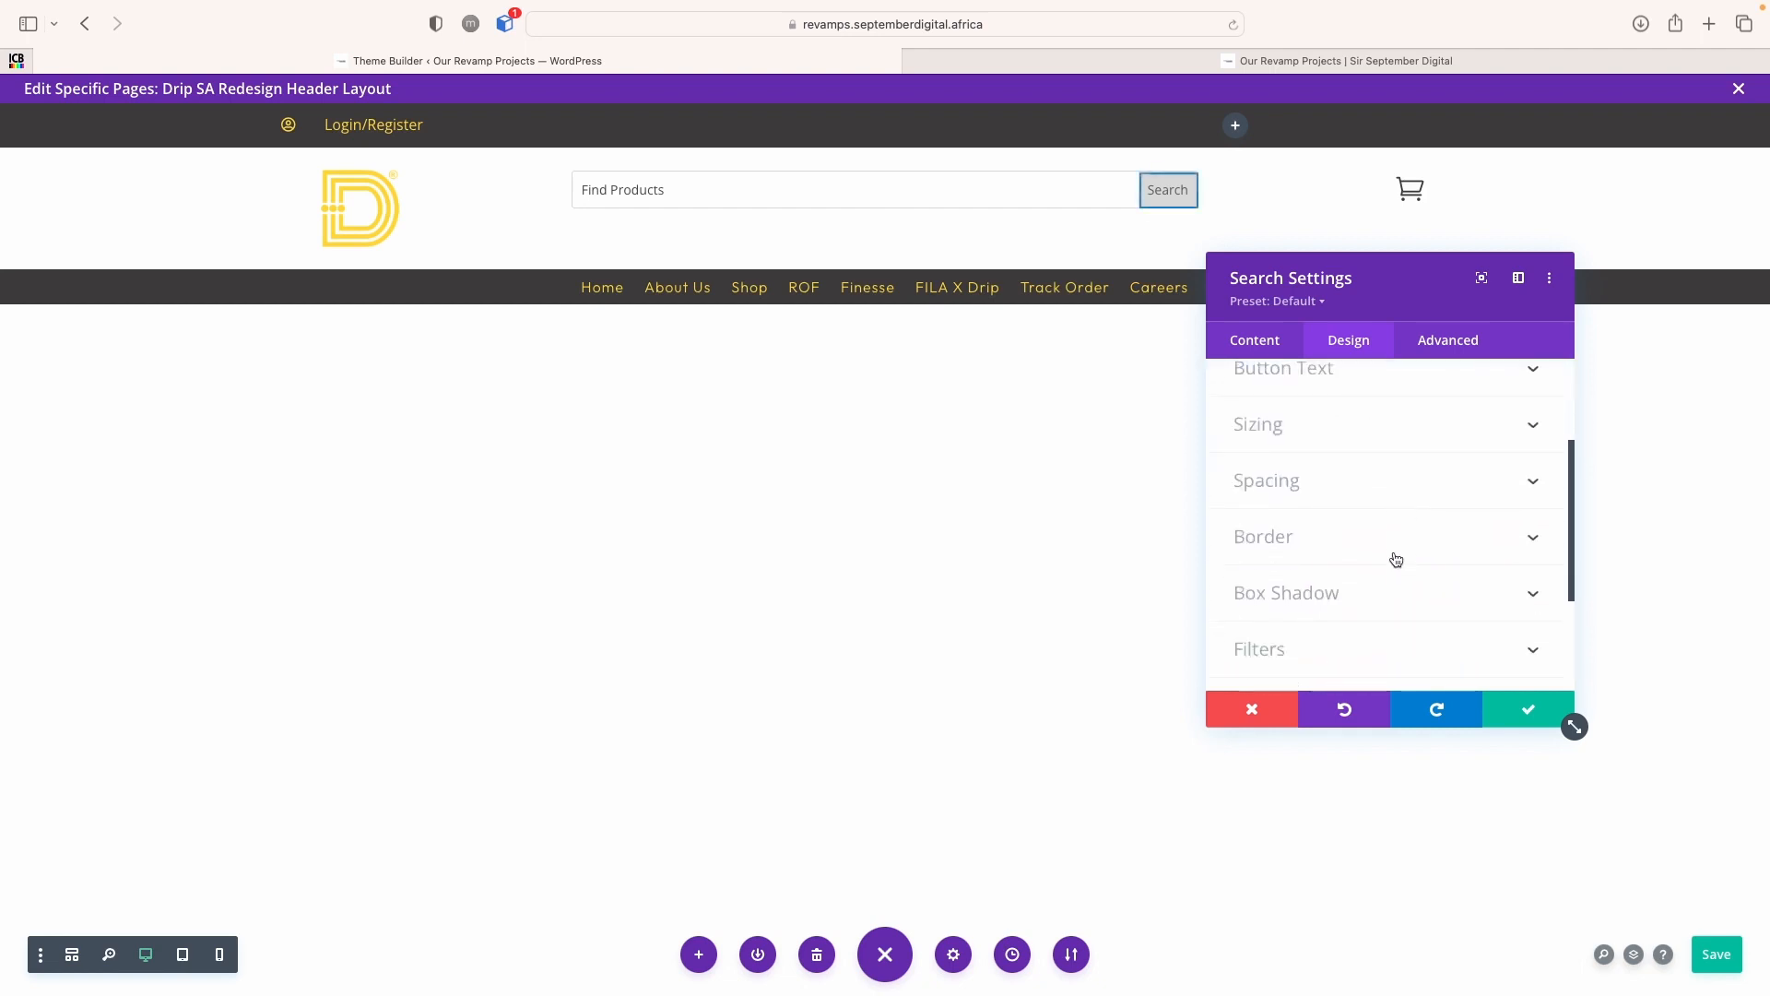
left_click(1334, 538)
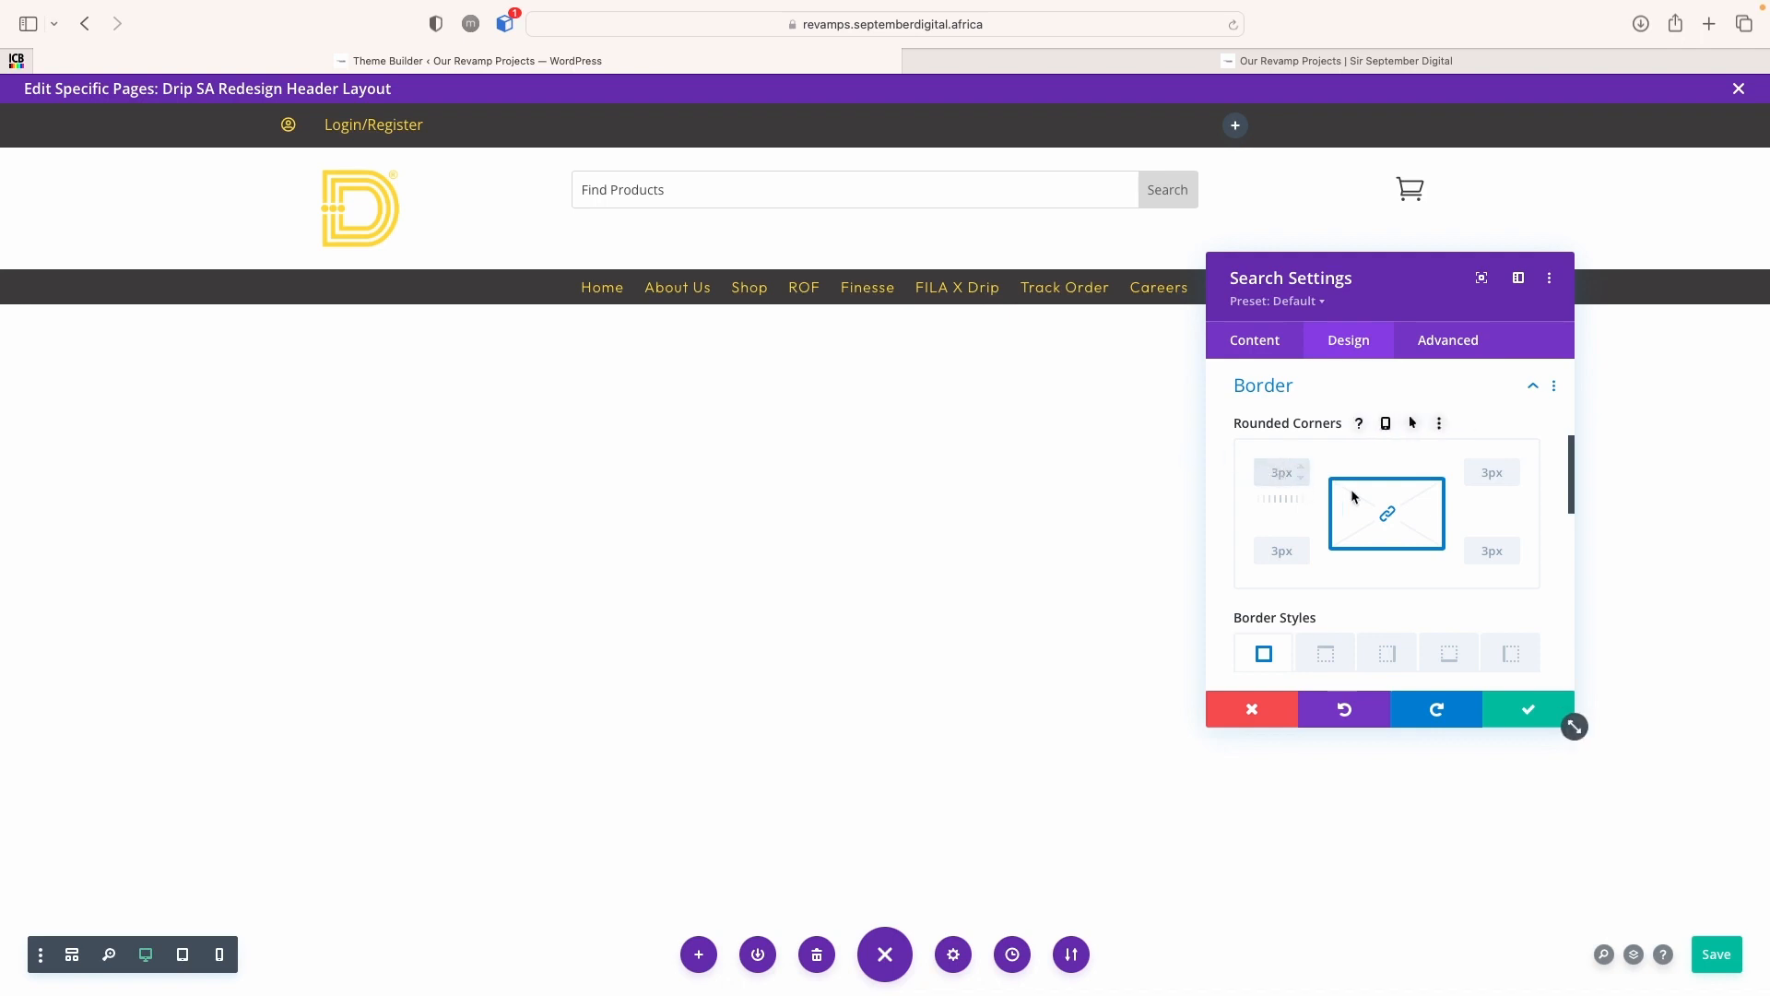
double_click(1274, 471)
type("28")
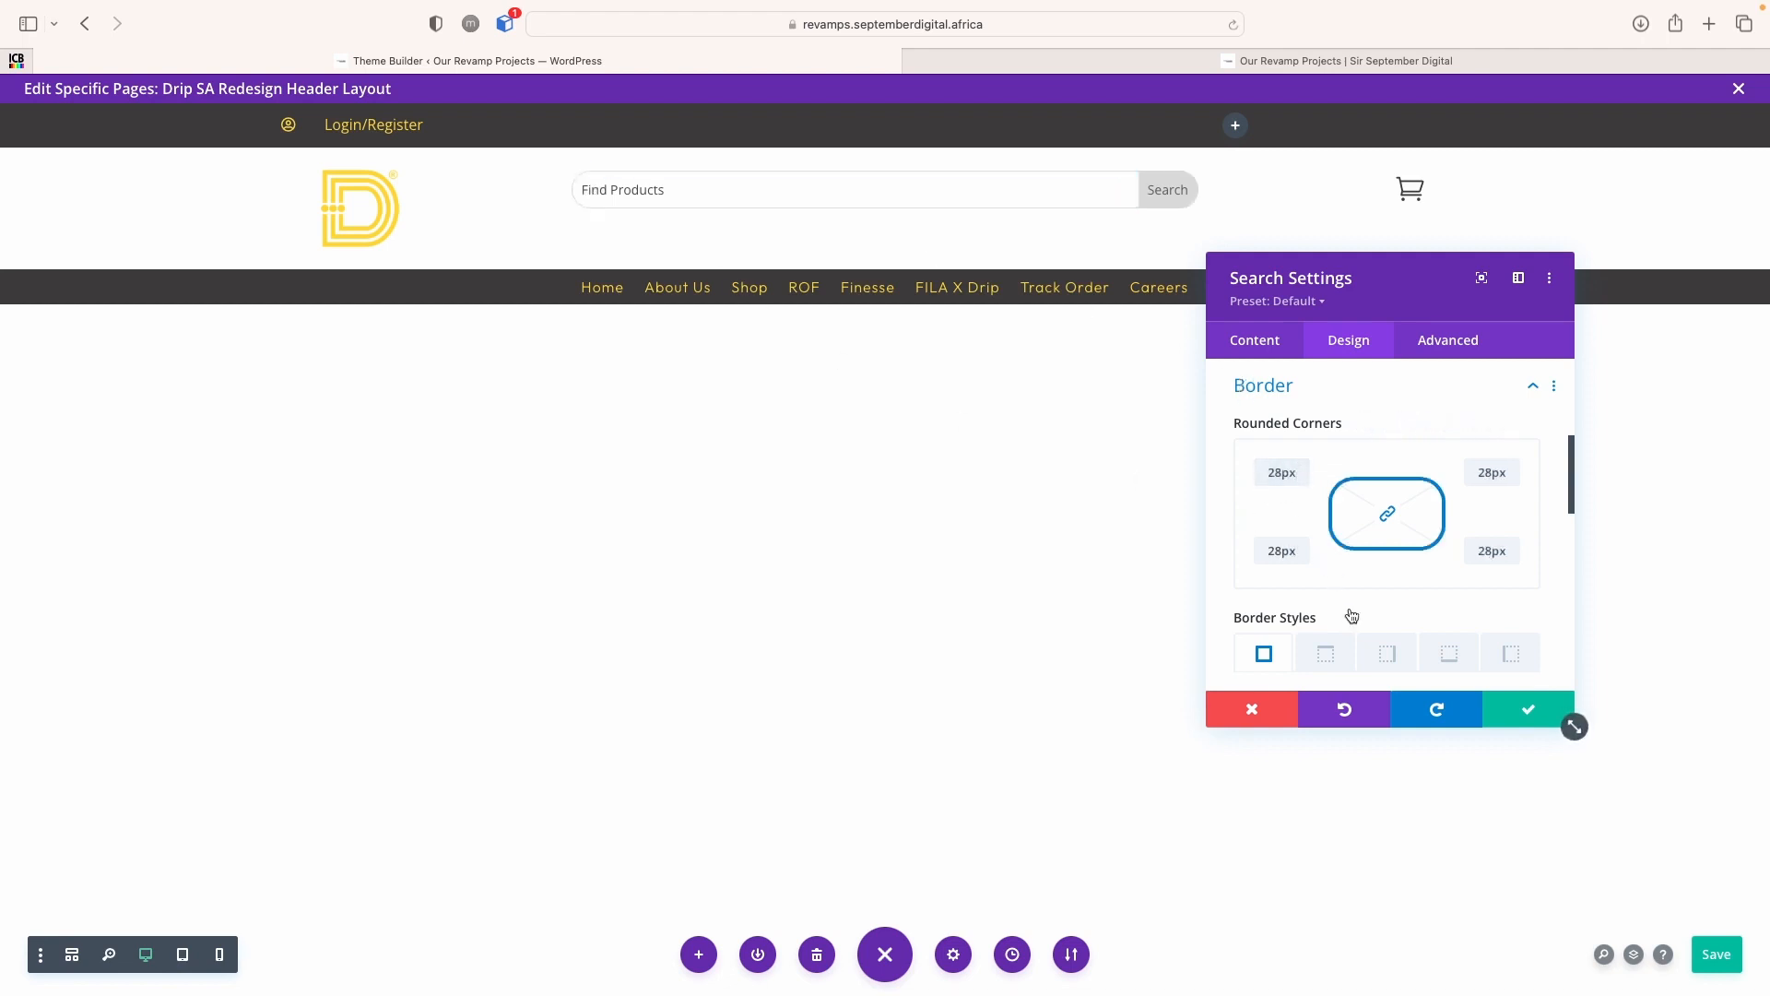
Set the search module's border color to the saved yellow #fedd21
scroll(1381, 607, "down", 8)
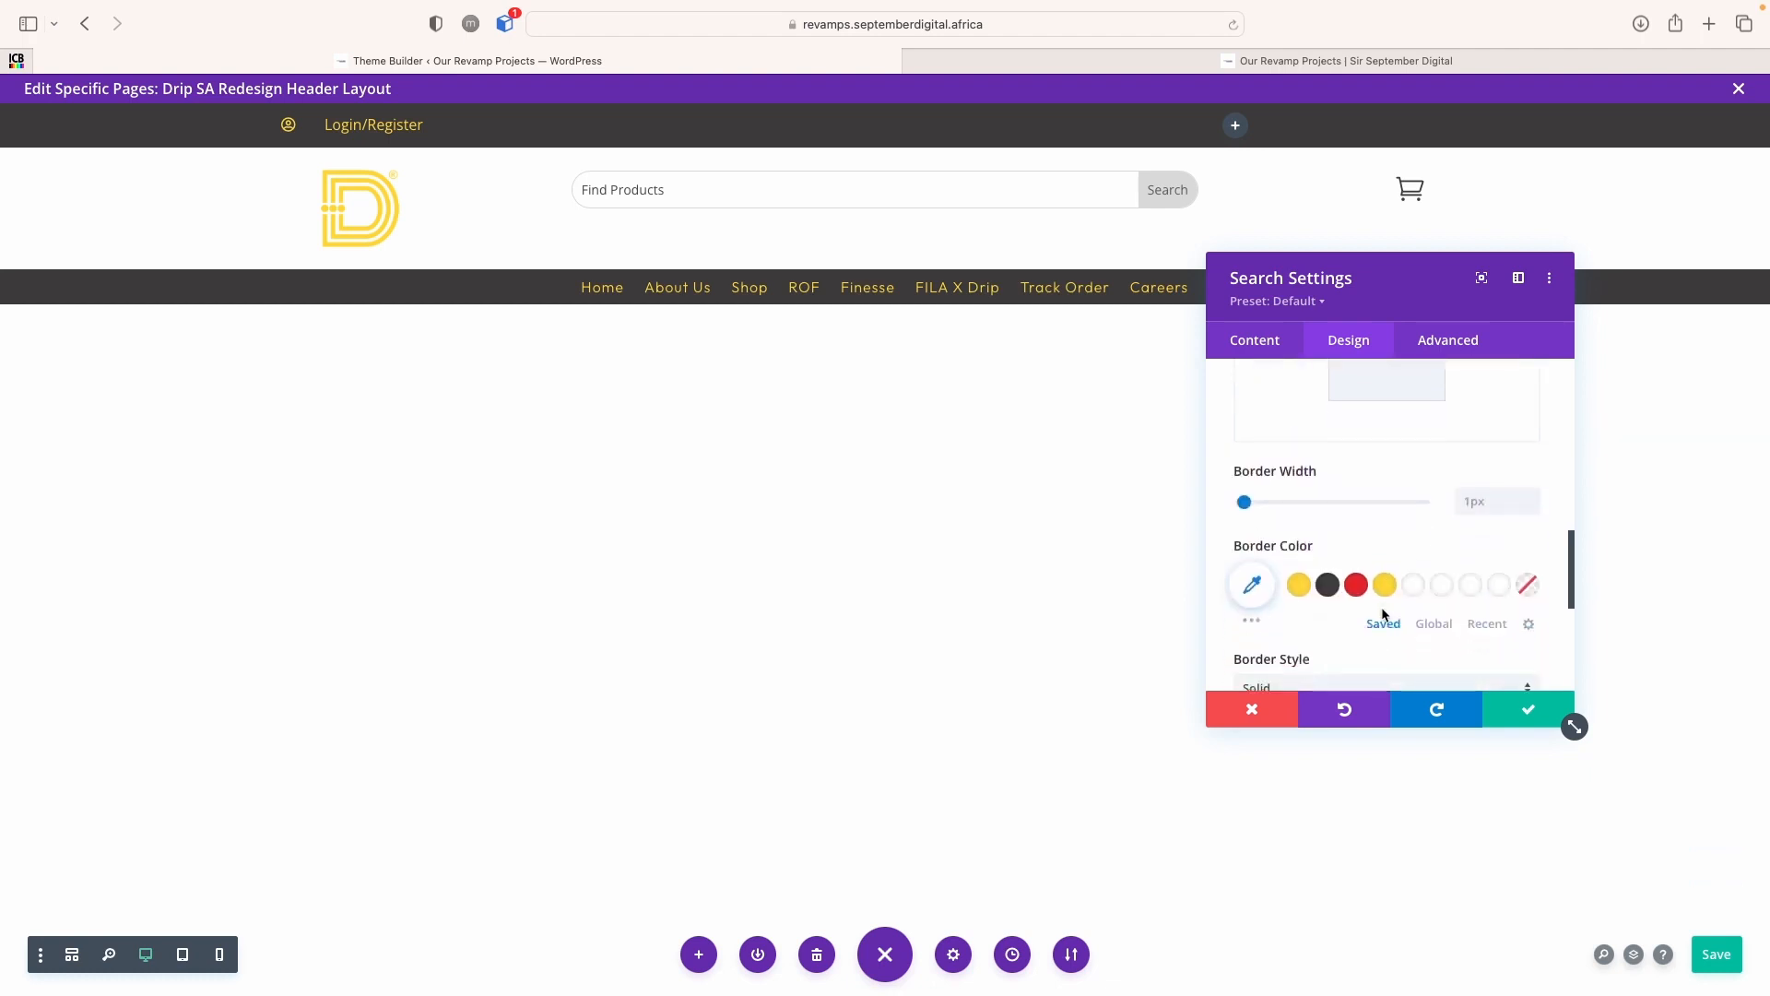
scroll(1383, 613, "down", 4)
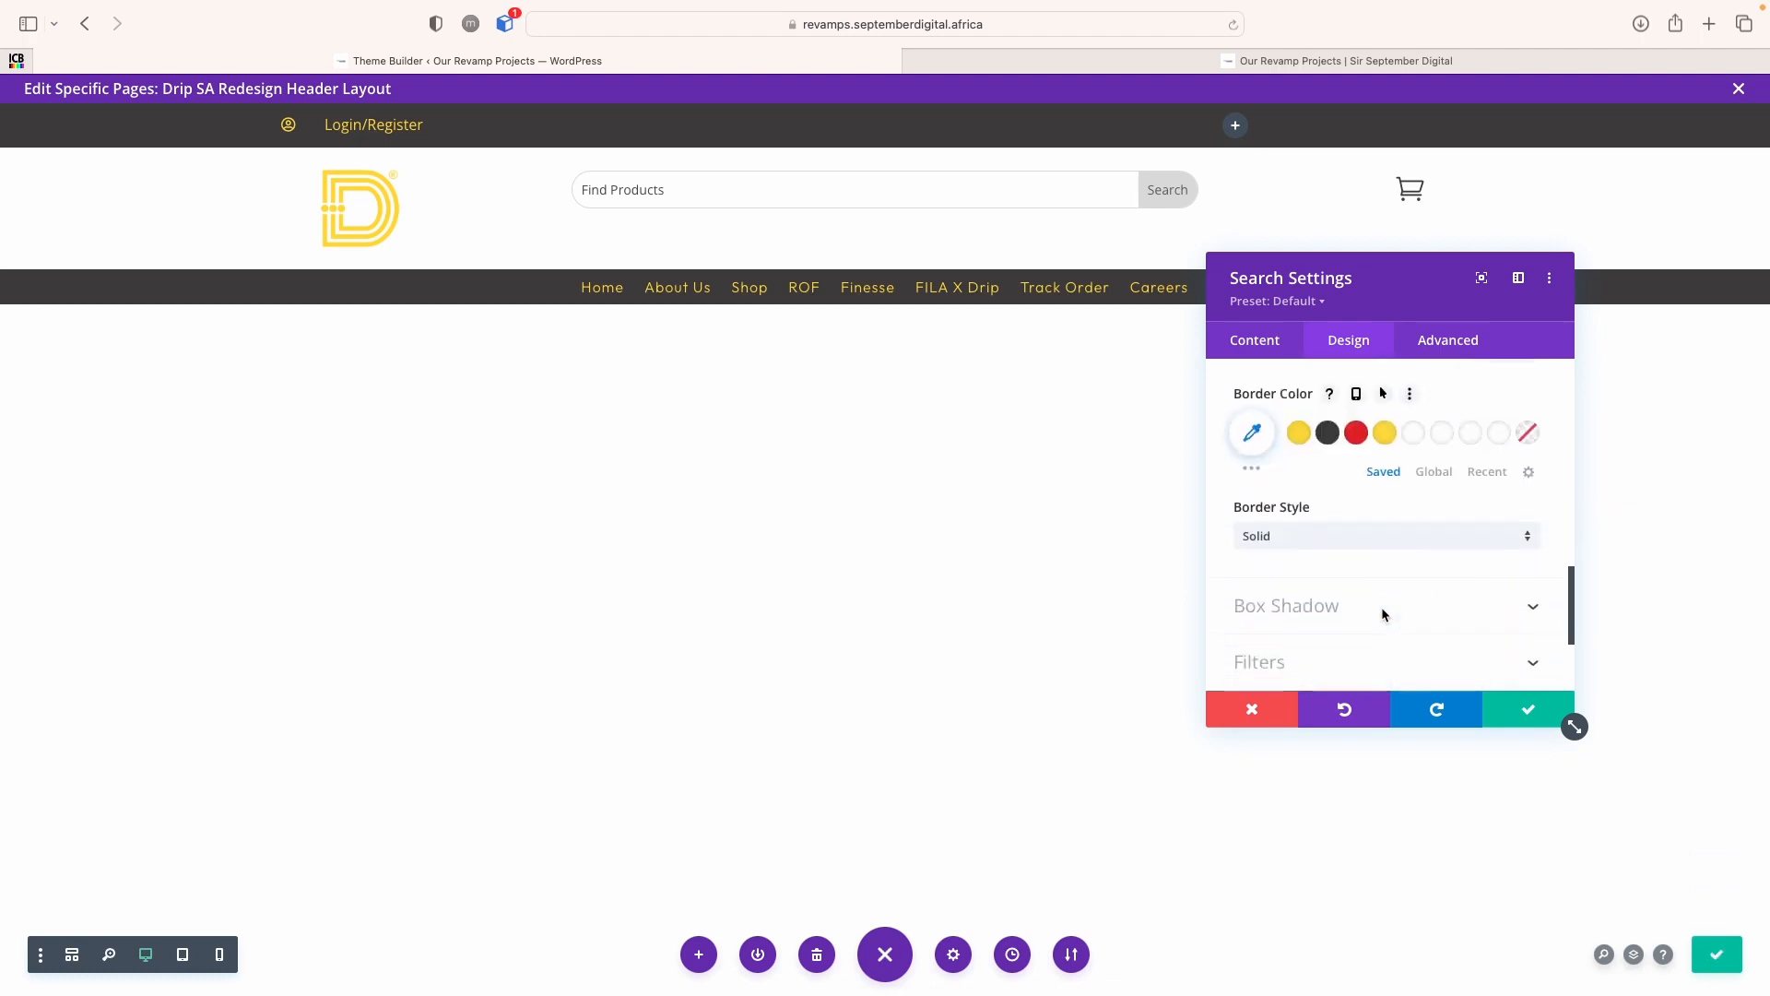
scroll(1381, 613, "up", 2)
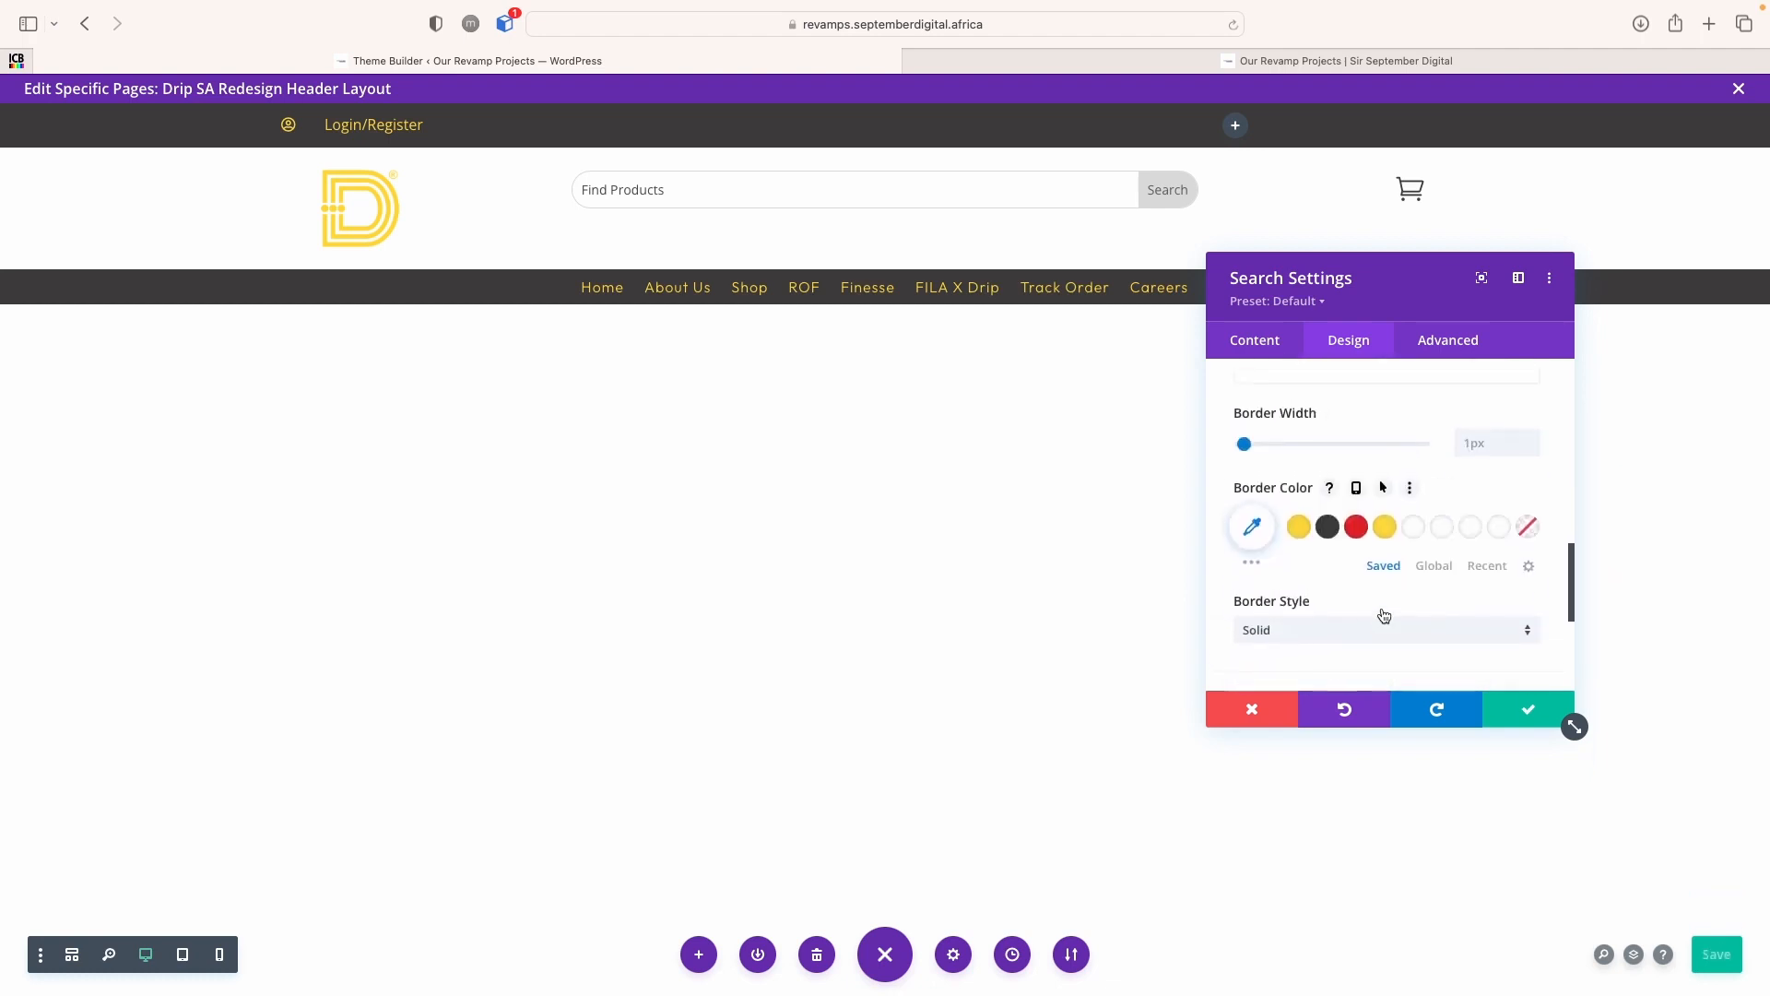
left_click(1298, 532)
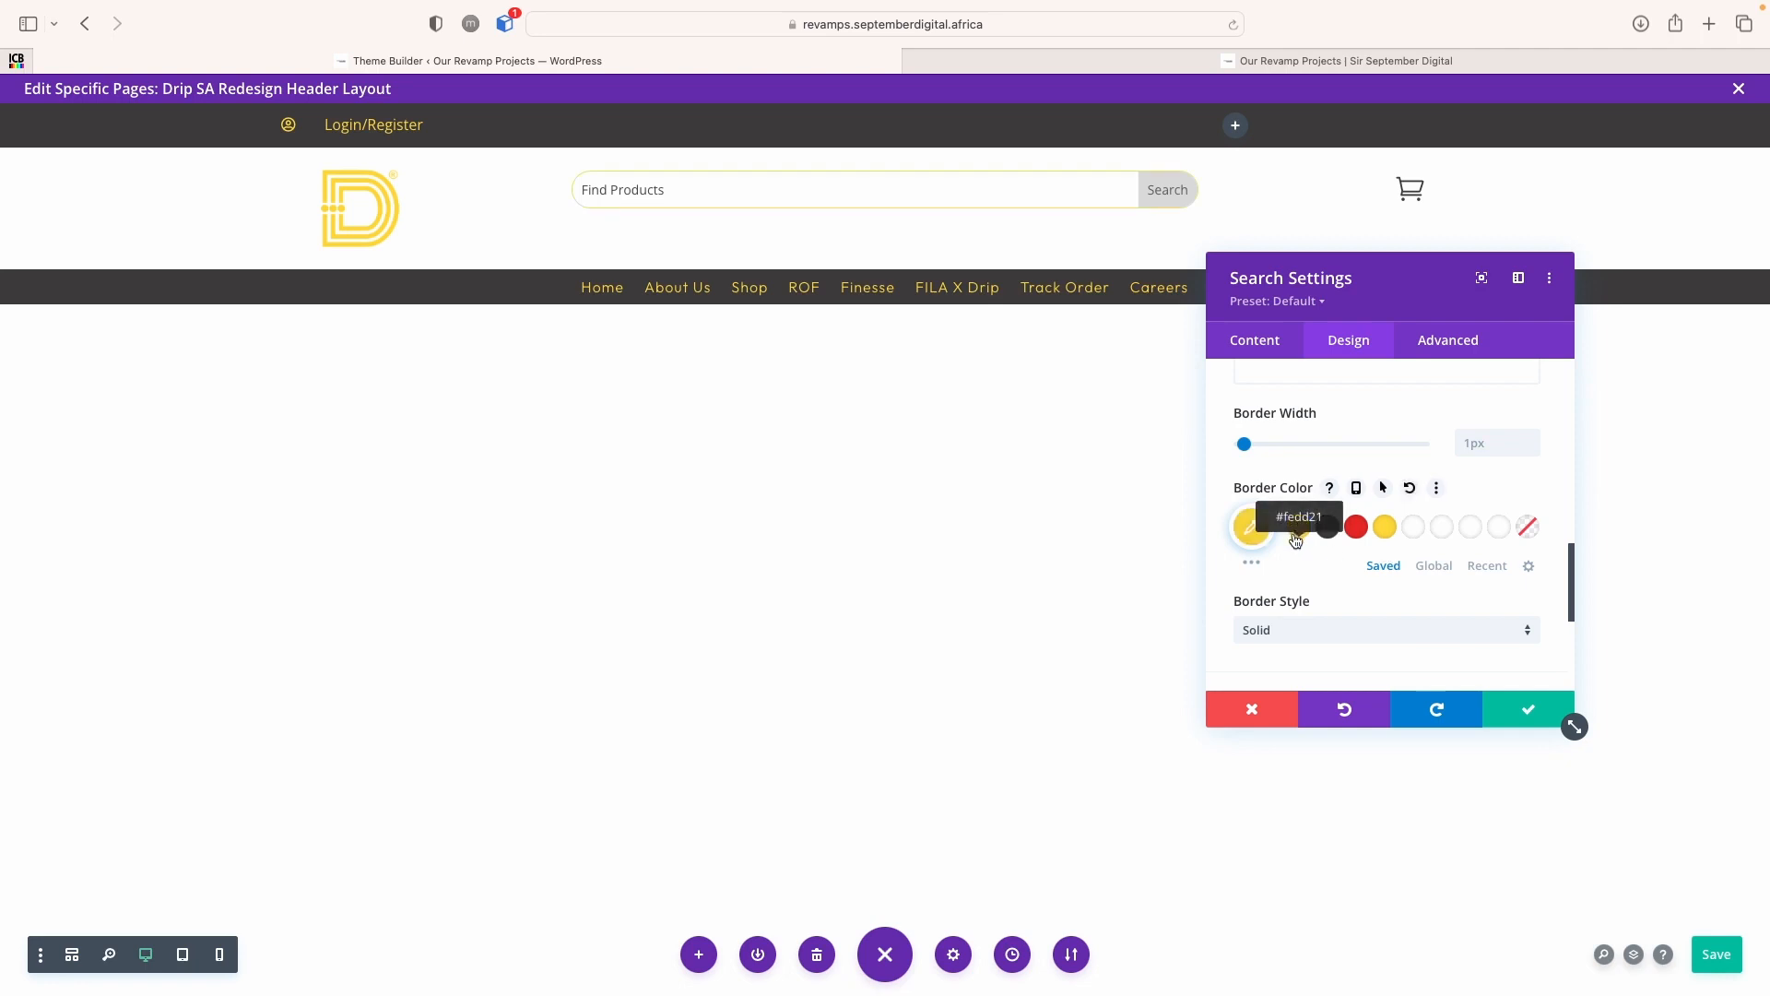
Increase the search module's top margin to 25px and save the header layout
scroll(1293, 549, "up", 5)
scroll(1290, 566, "up", 10)
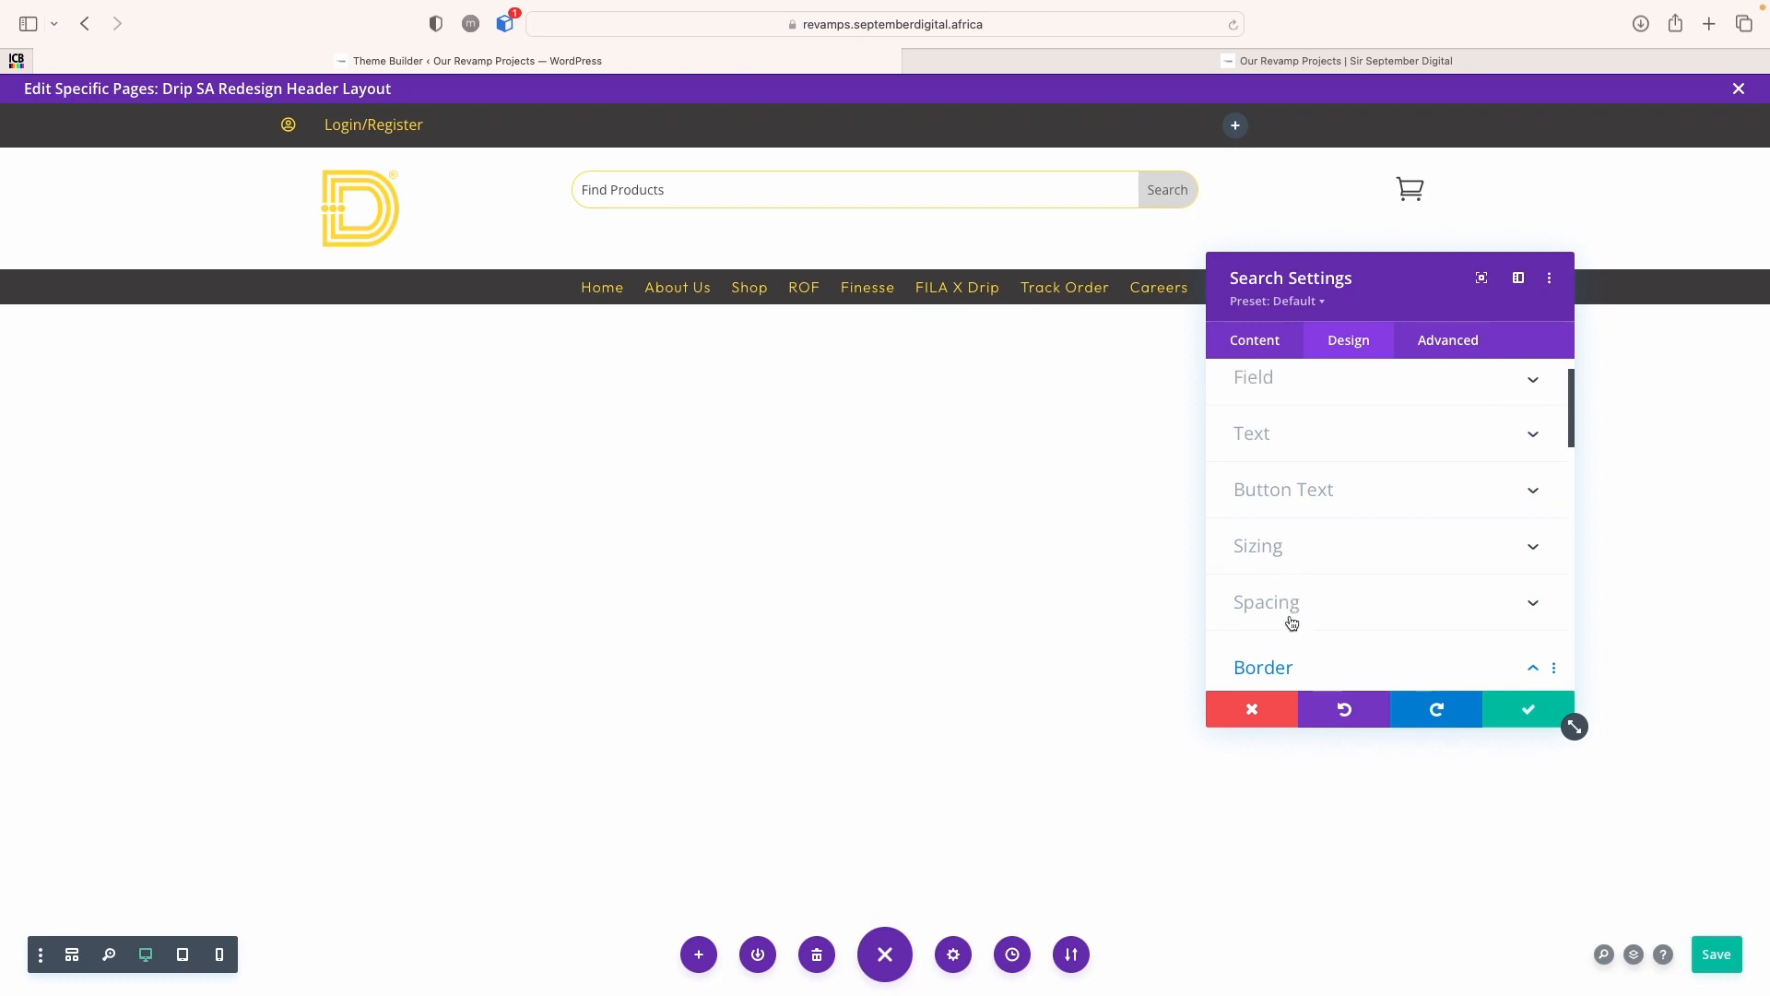
left_click(1291, 622)
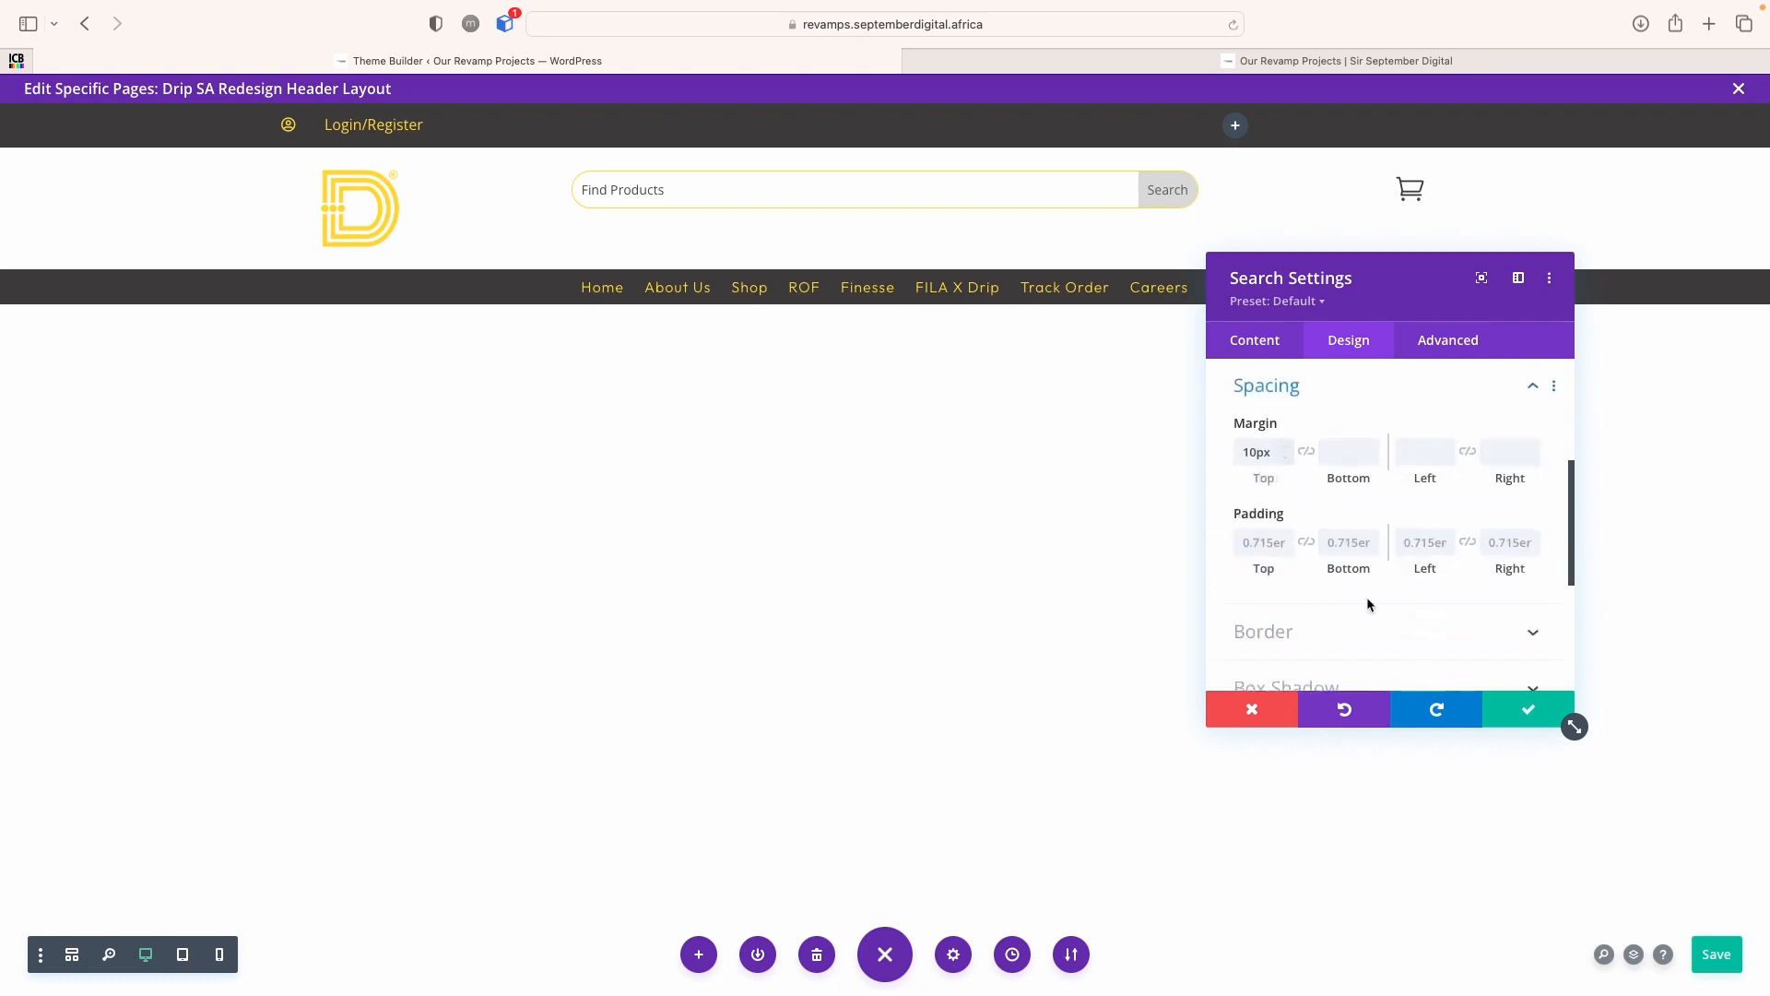
left_click(1285, 449)
left_click(1285, 449)
left_click(1285, 449)
left_click(1285, 449)
left_click(1285, 449)
left_click(1285, 449)
left_click(1285, 449)
left_click(1285, 449)
left_click(1285, 449)
left_click(1285, 449)
left_click(1285, 449)
left_click(1285, 449)
left_click(1285, 449)
left_click(1285, 449)
left_click(1285, 449)
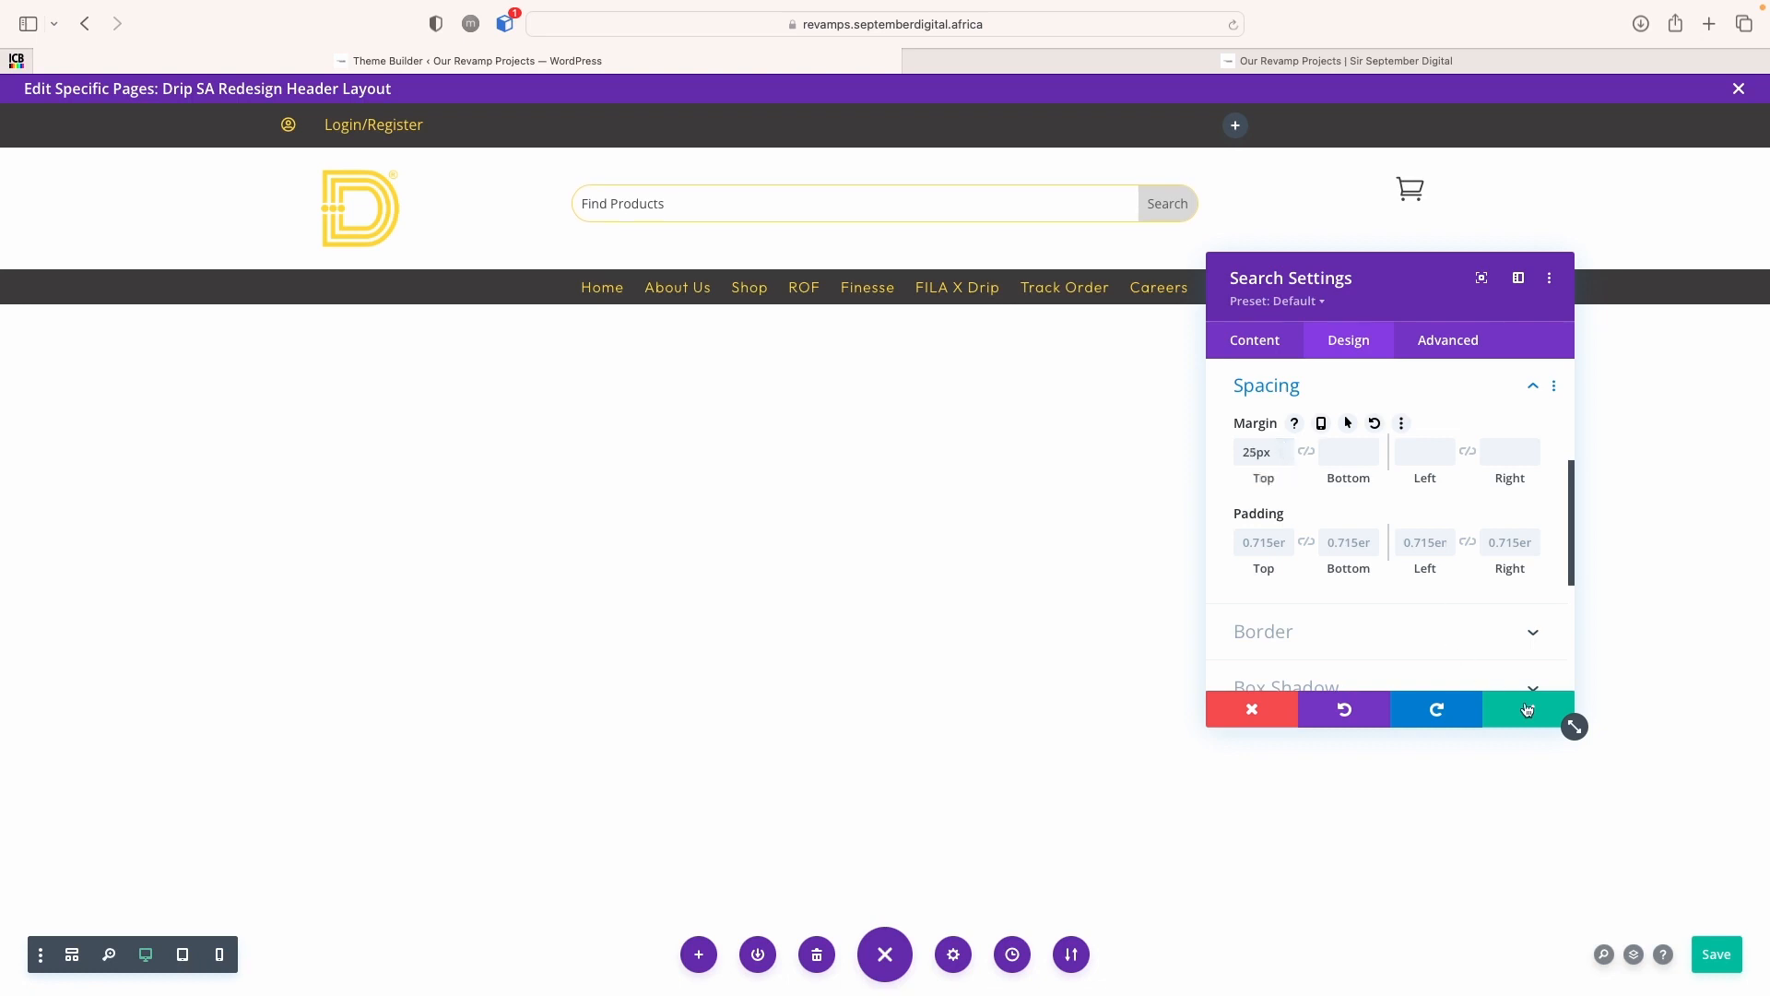
left_click(1526, 708)
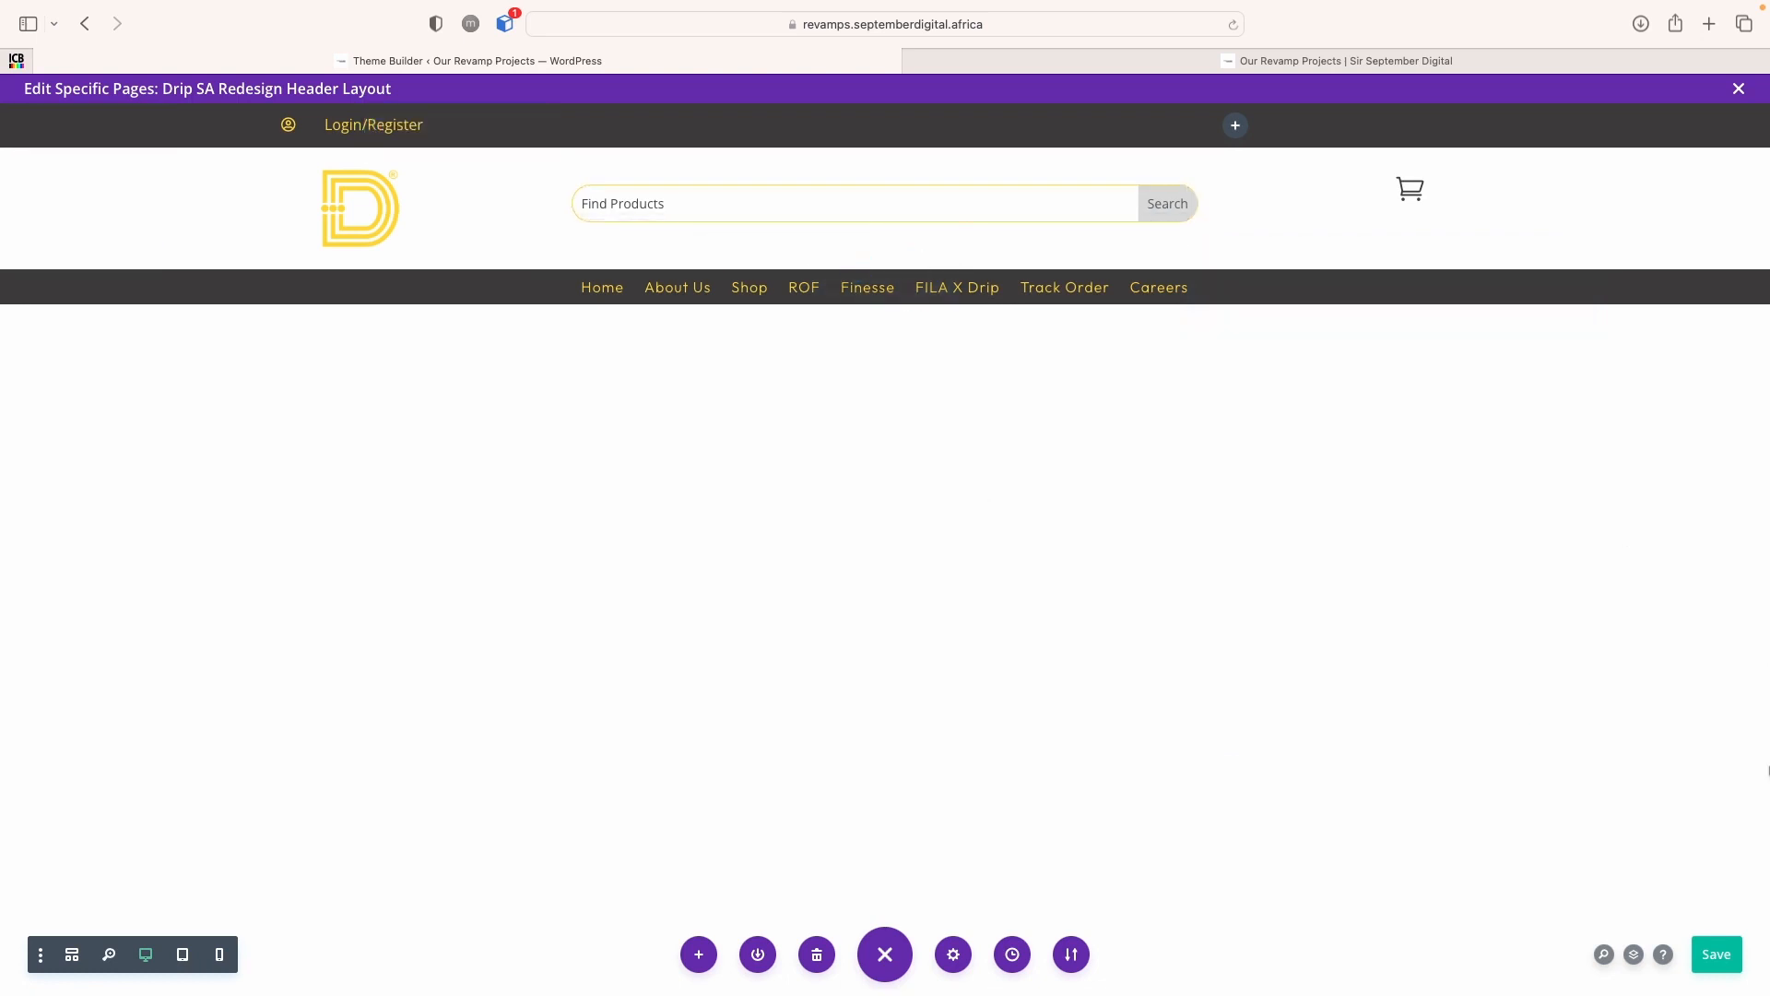
left_click(1717, 955)
Increase the cart icon's top margin until it lines up vertically with the search field, and save the header layout
left_click(1380, 193)
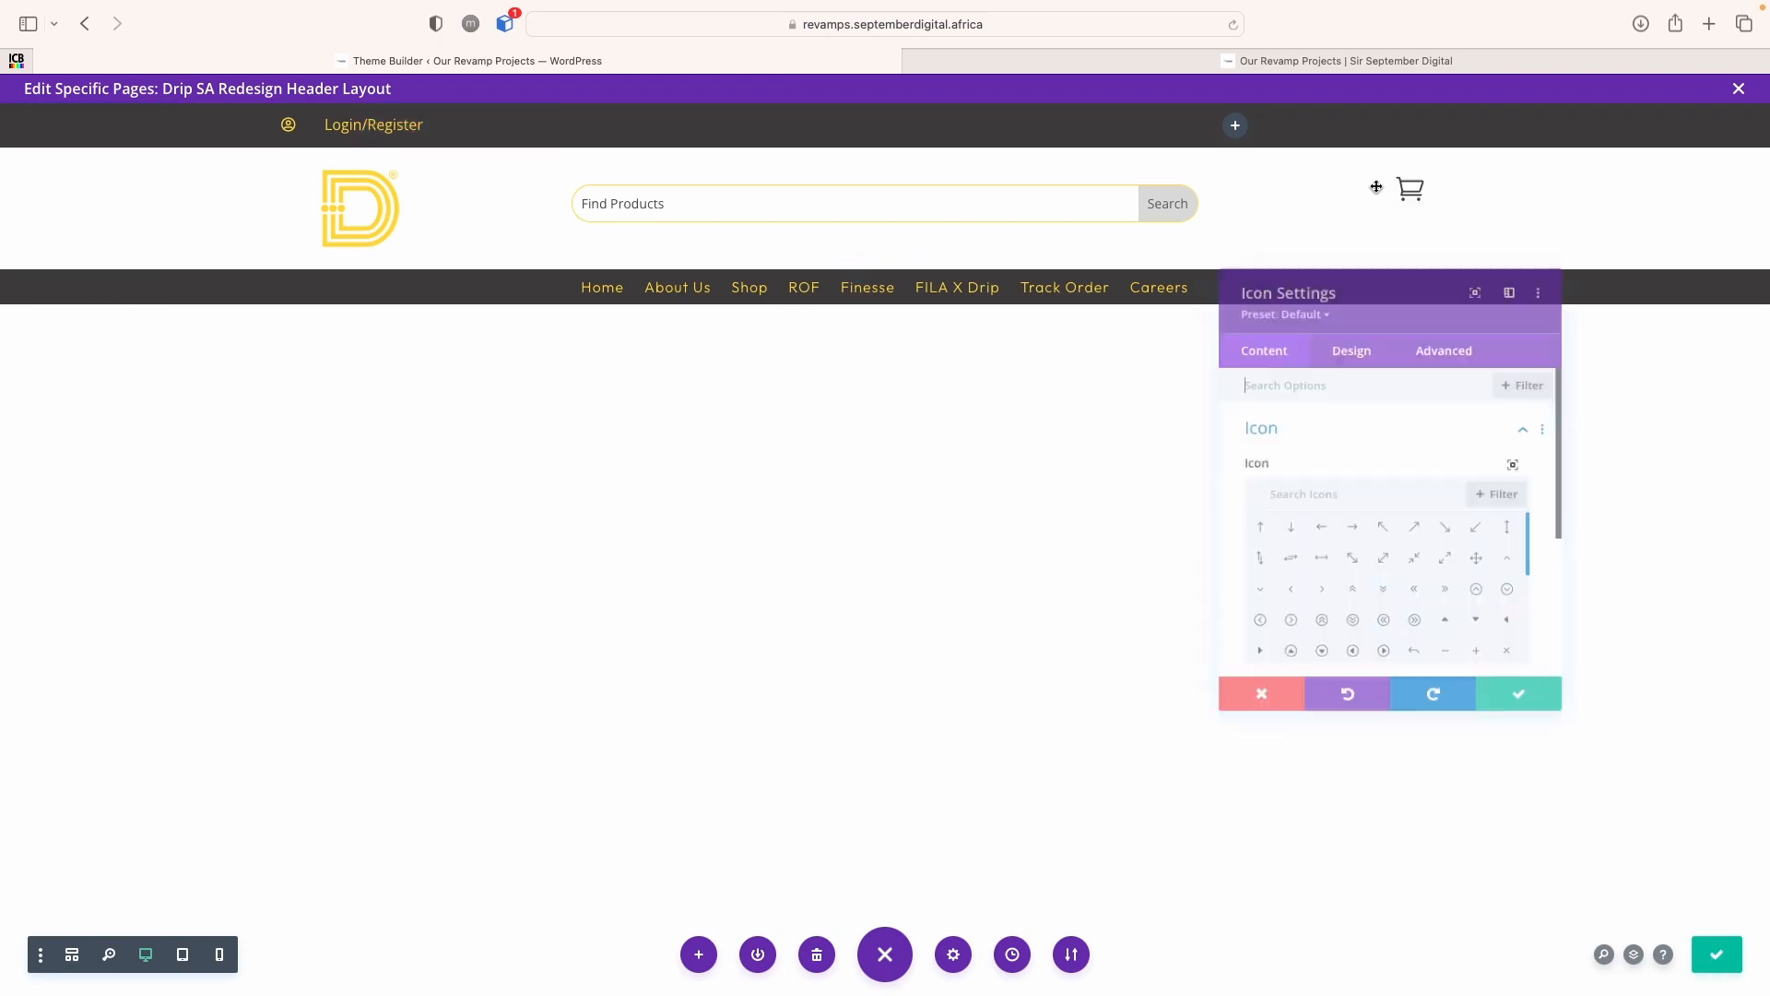
left_click(1338, 353)
left_click(1282, 590)
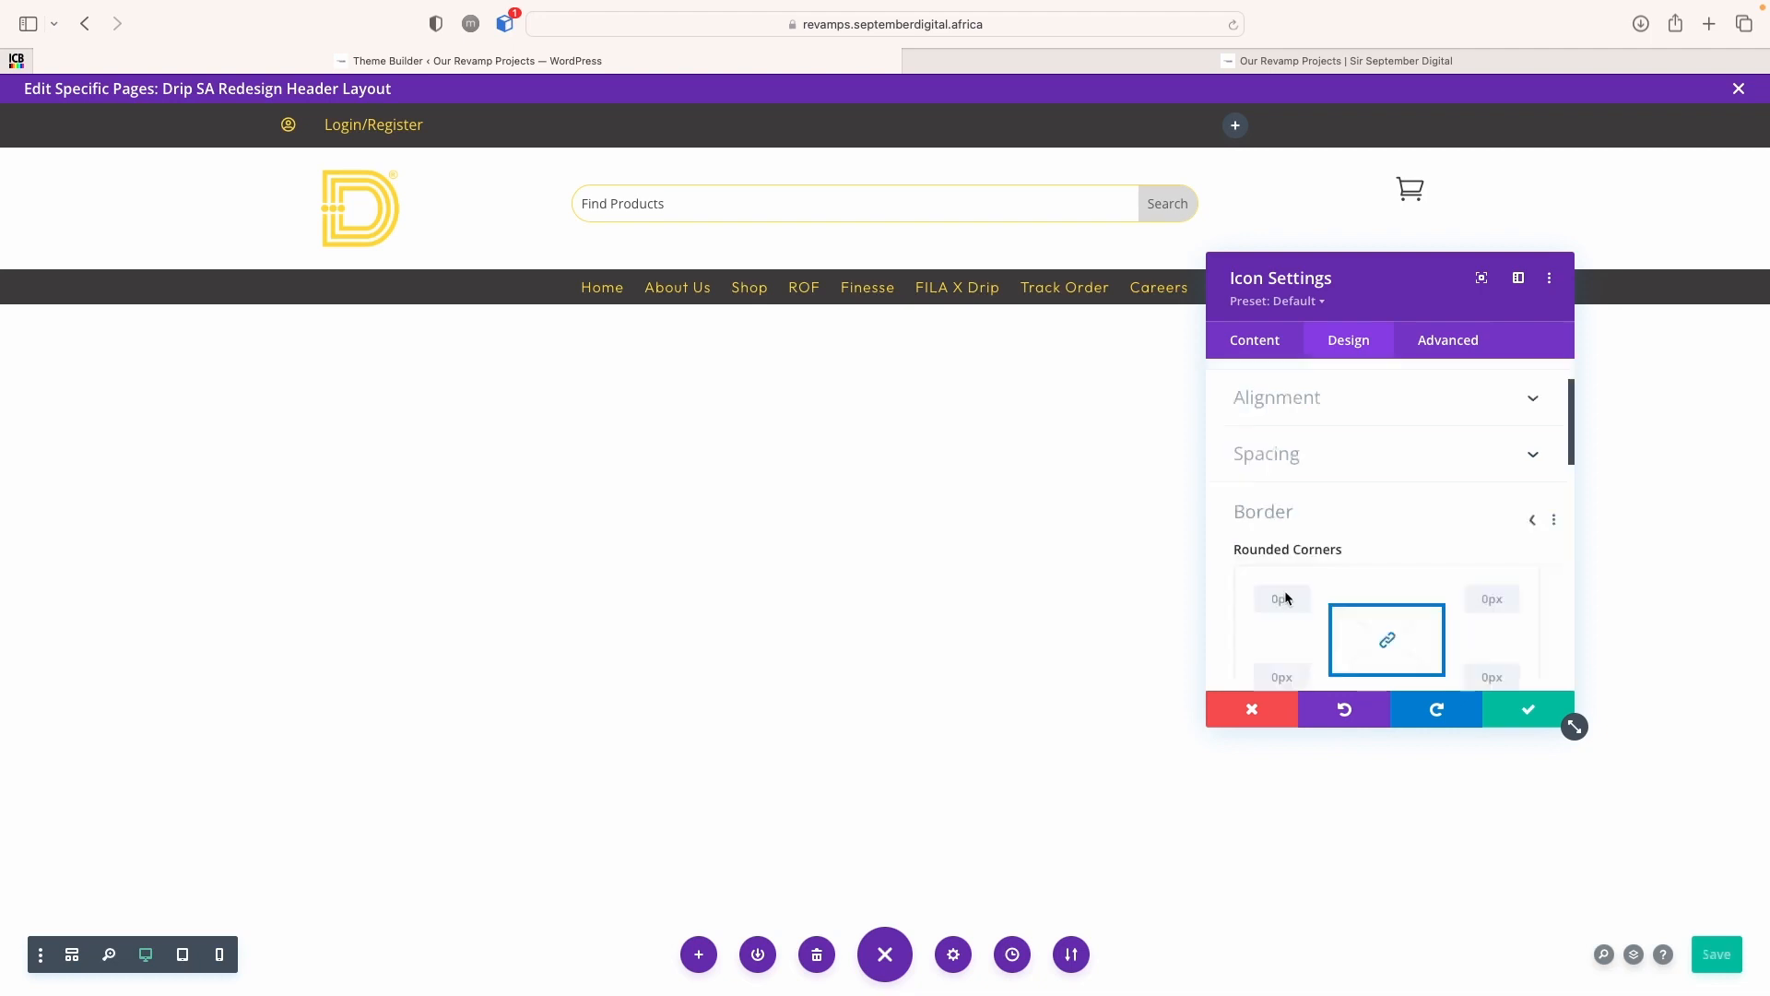
left_click(1263, 392)
scroll(1261, 395, "up", 2)
left_click(1265, 423)
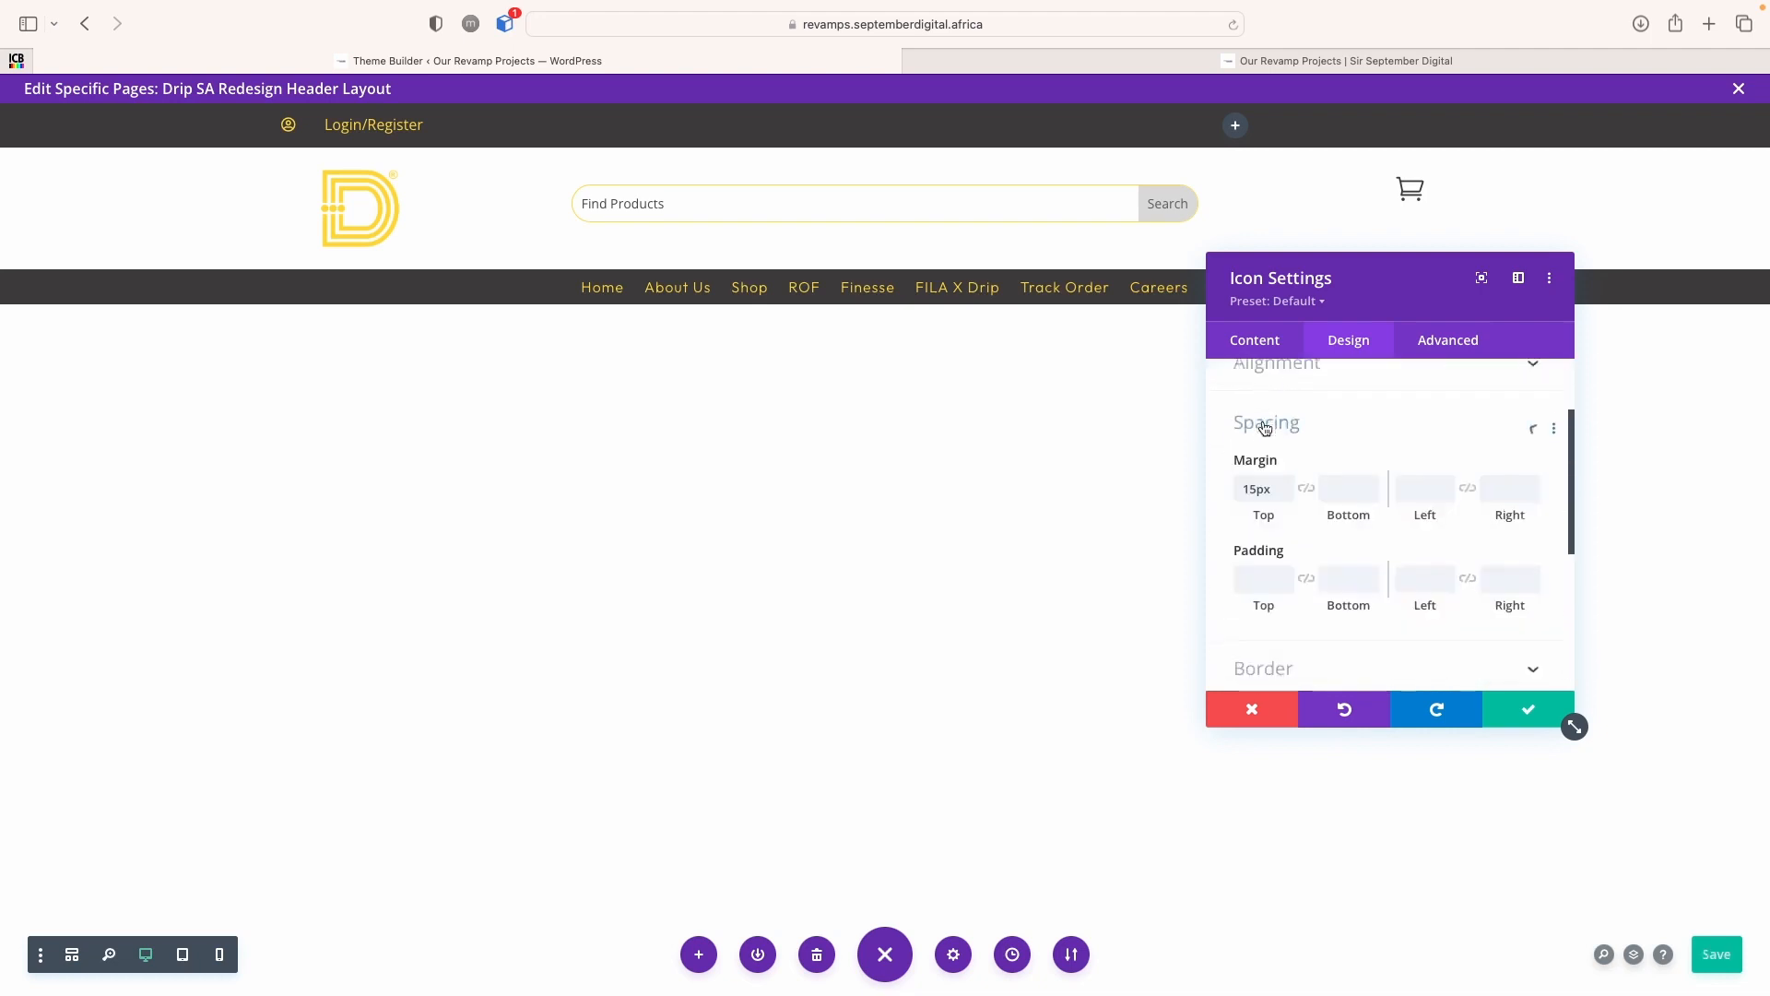
left_click(1284, 446)
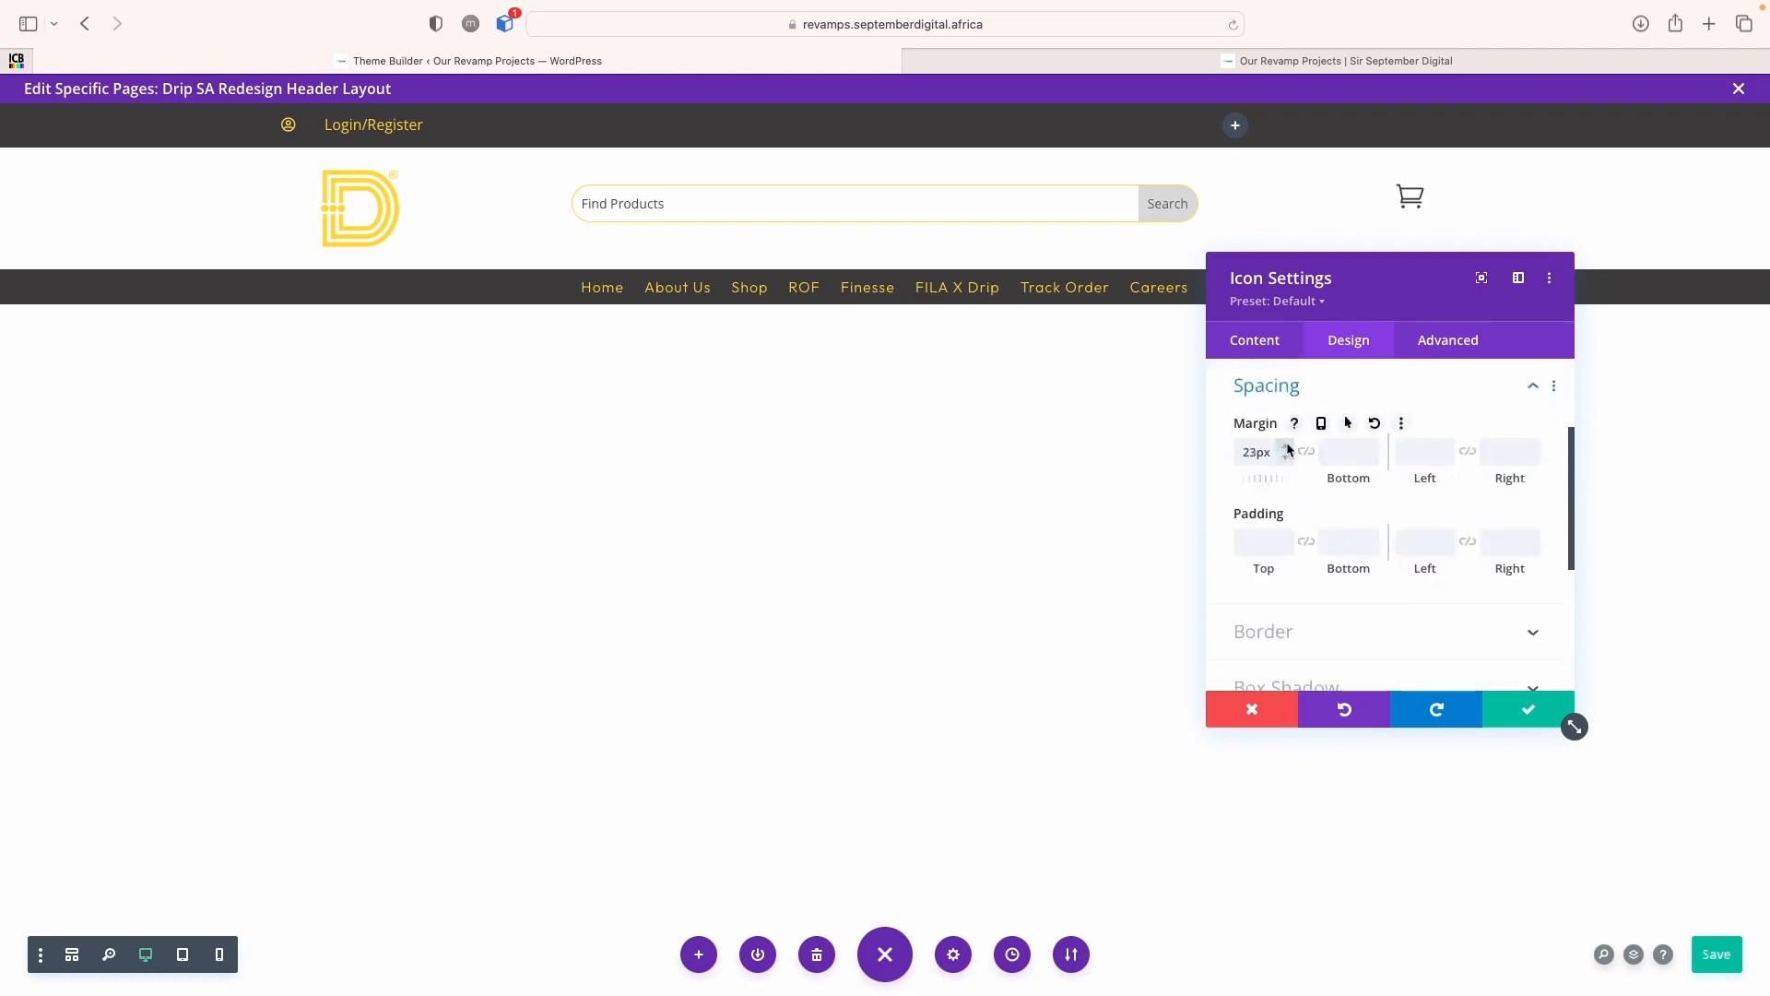
left_click(1287, 446)
left_click(1287, 446)
left_click(1287, 446)
left_click(1287, 446)
left_click(1527, 709)
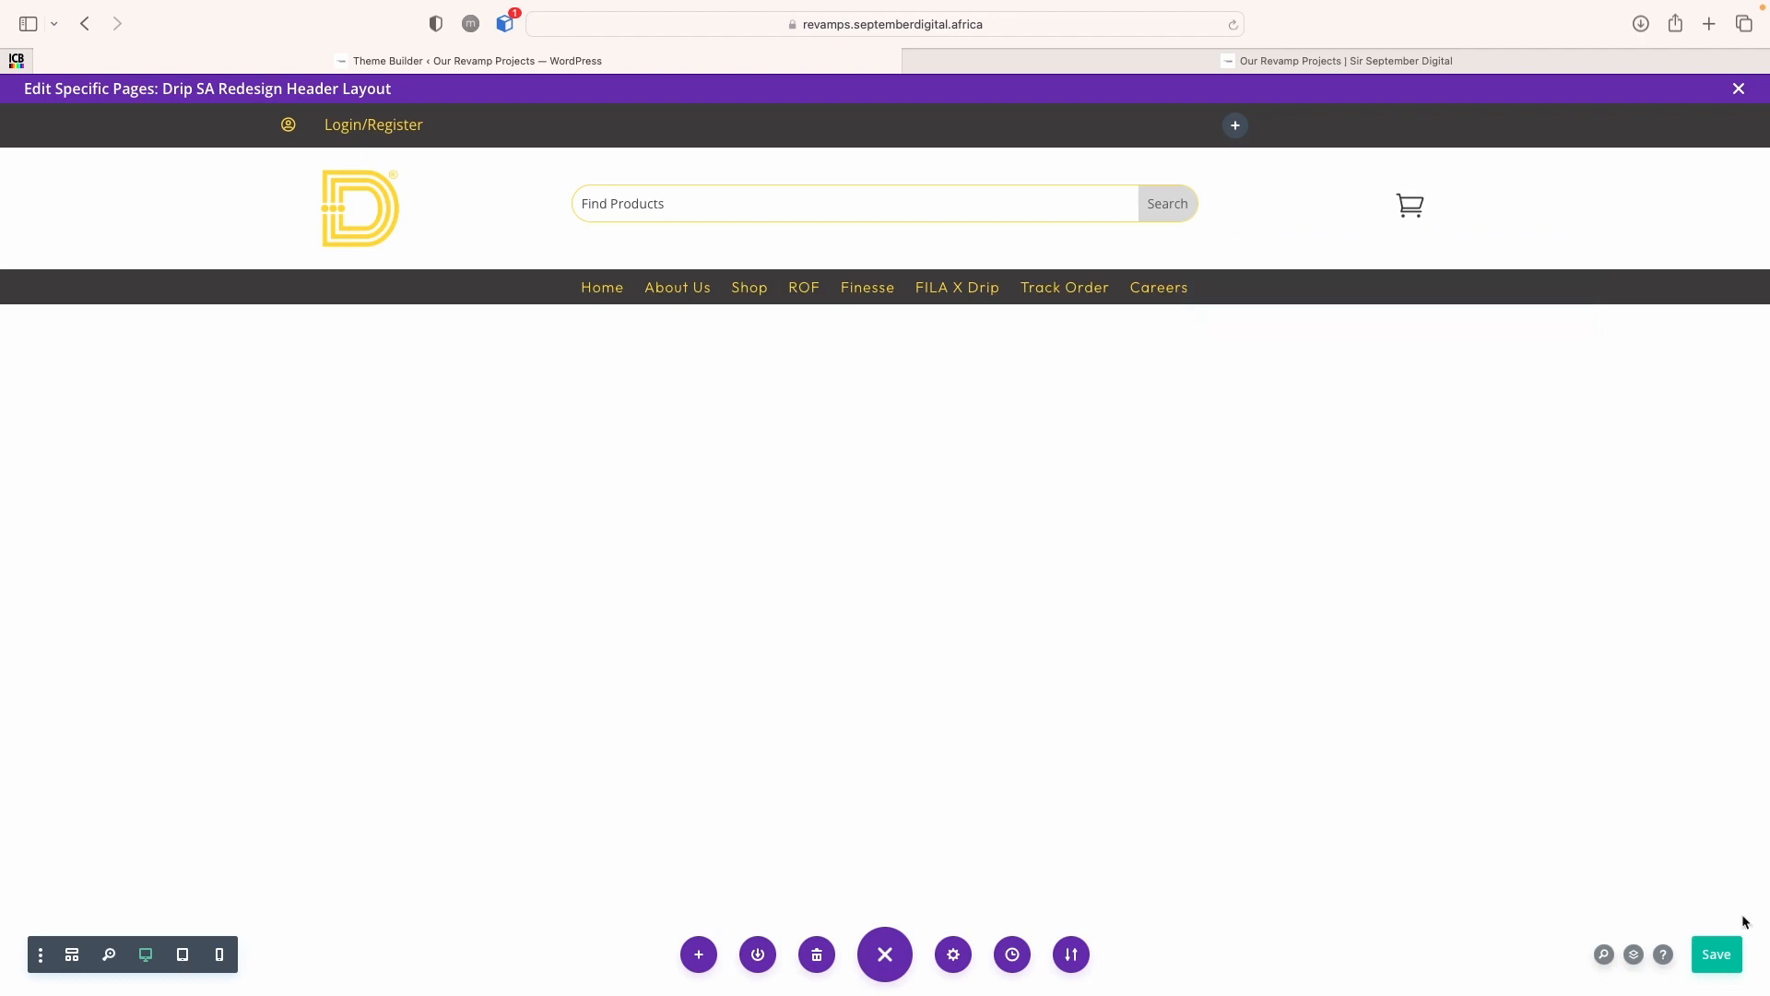
left_click(1721, 964)
key("super+s")
Thicken the search module's border to a width of 3px and save the header layout
left_click_drag(1032, 994, 1457, 995)
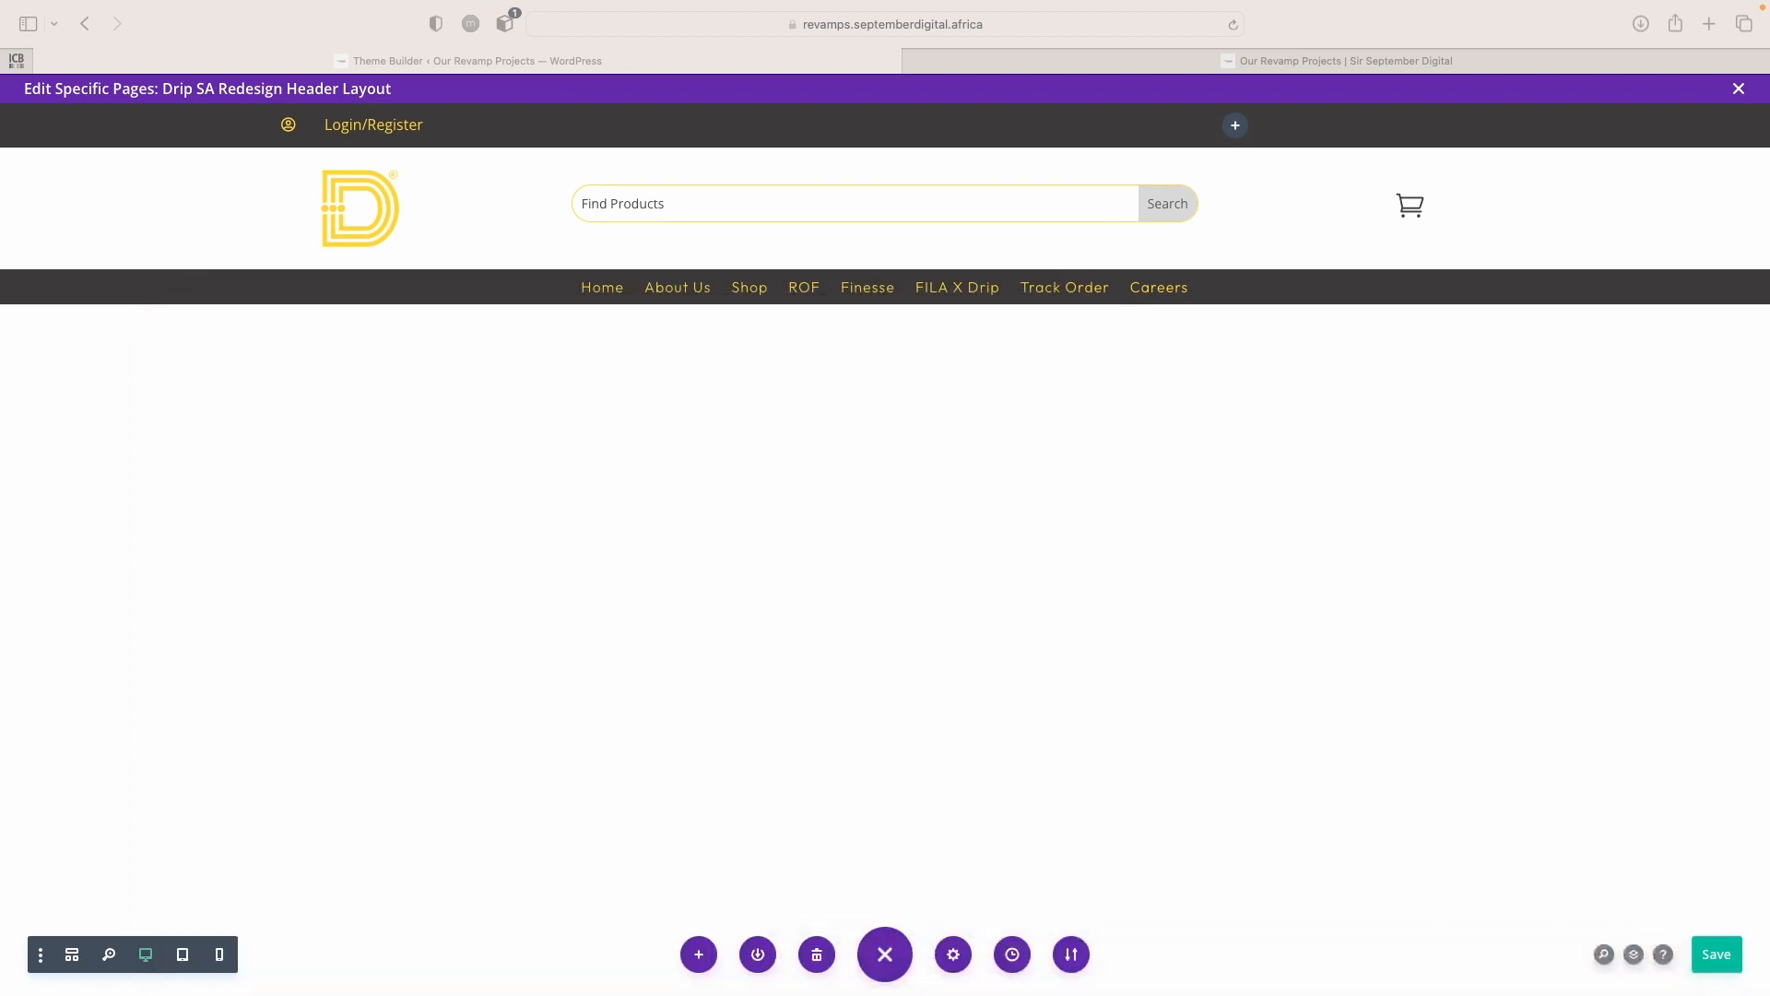
left_click(1095, 455)
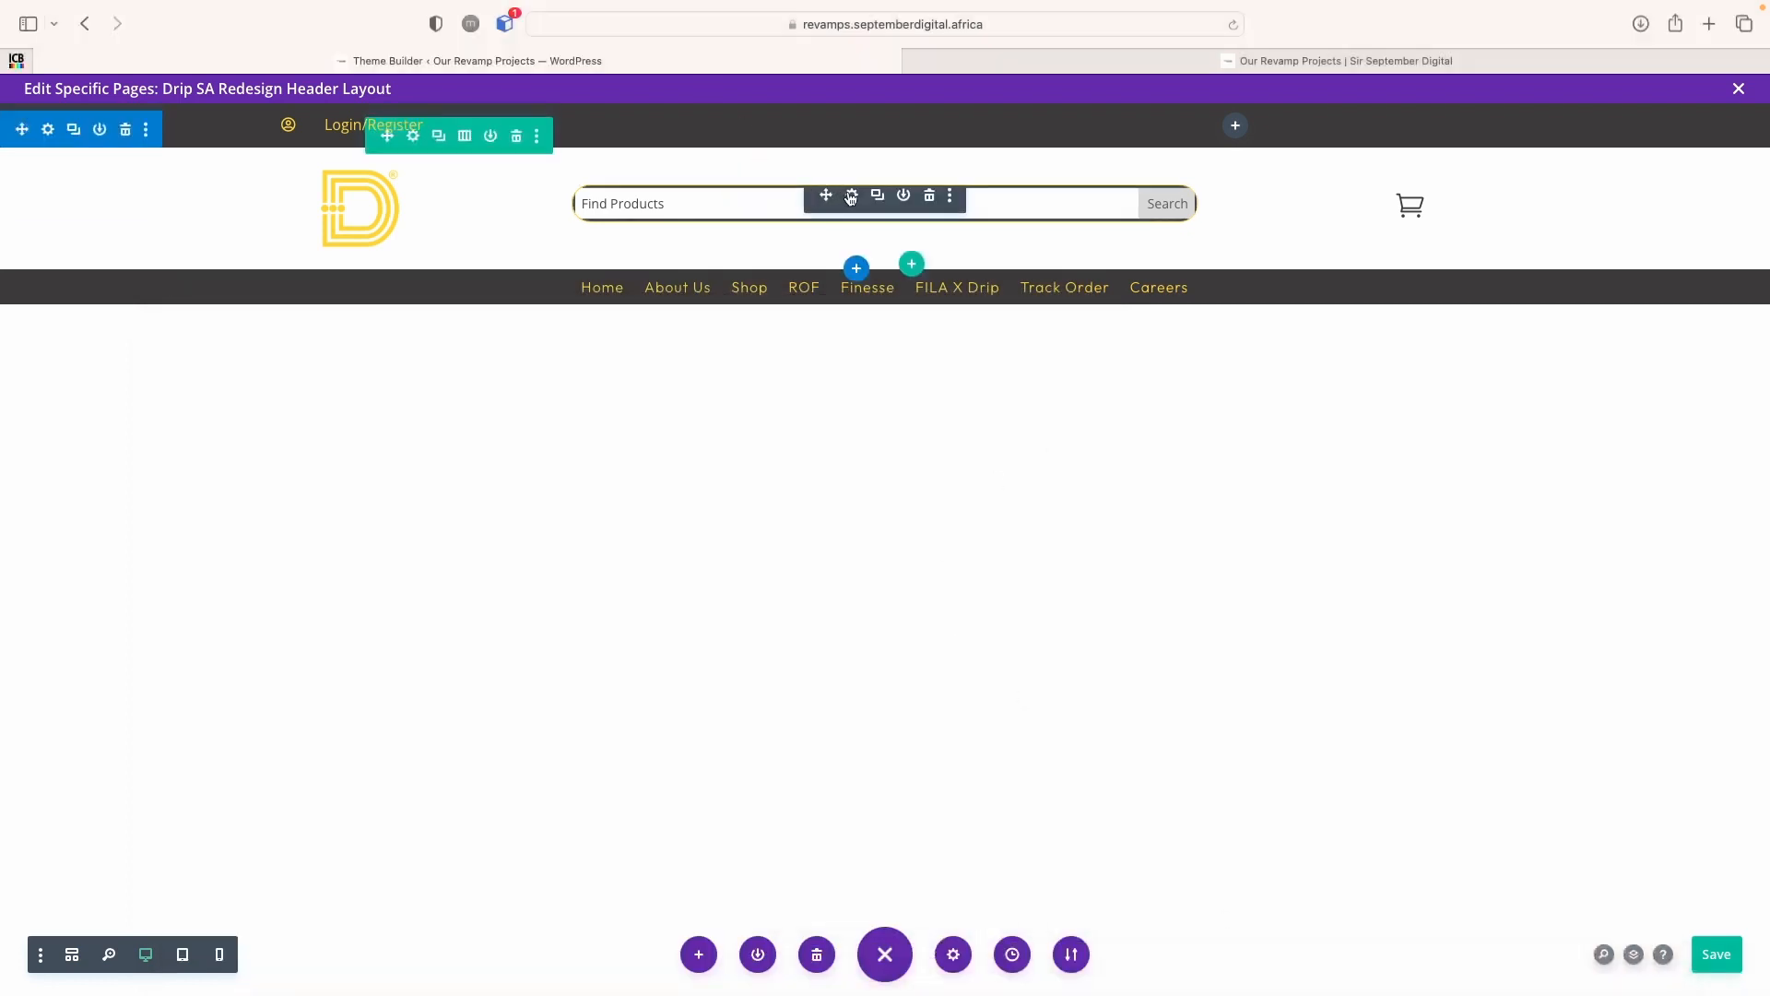
left_click(842, 197)
left_click(1347, 338)
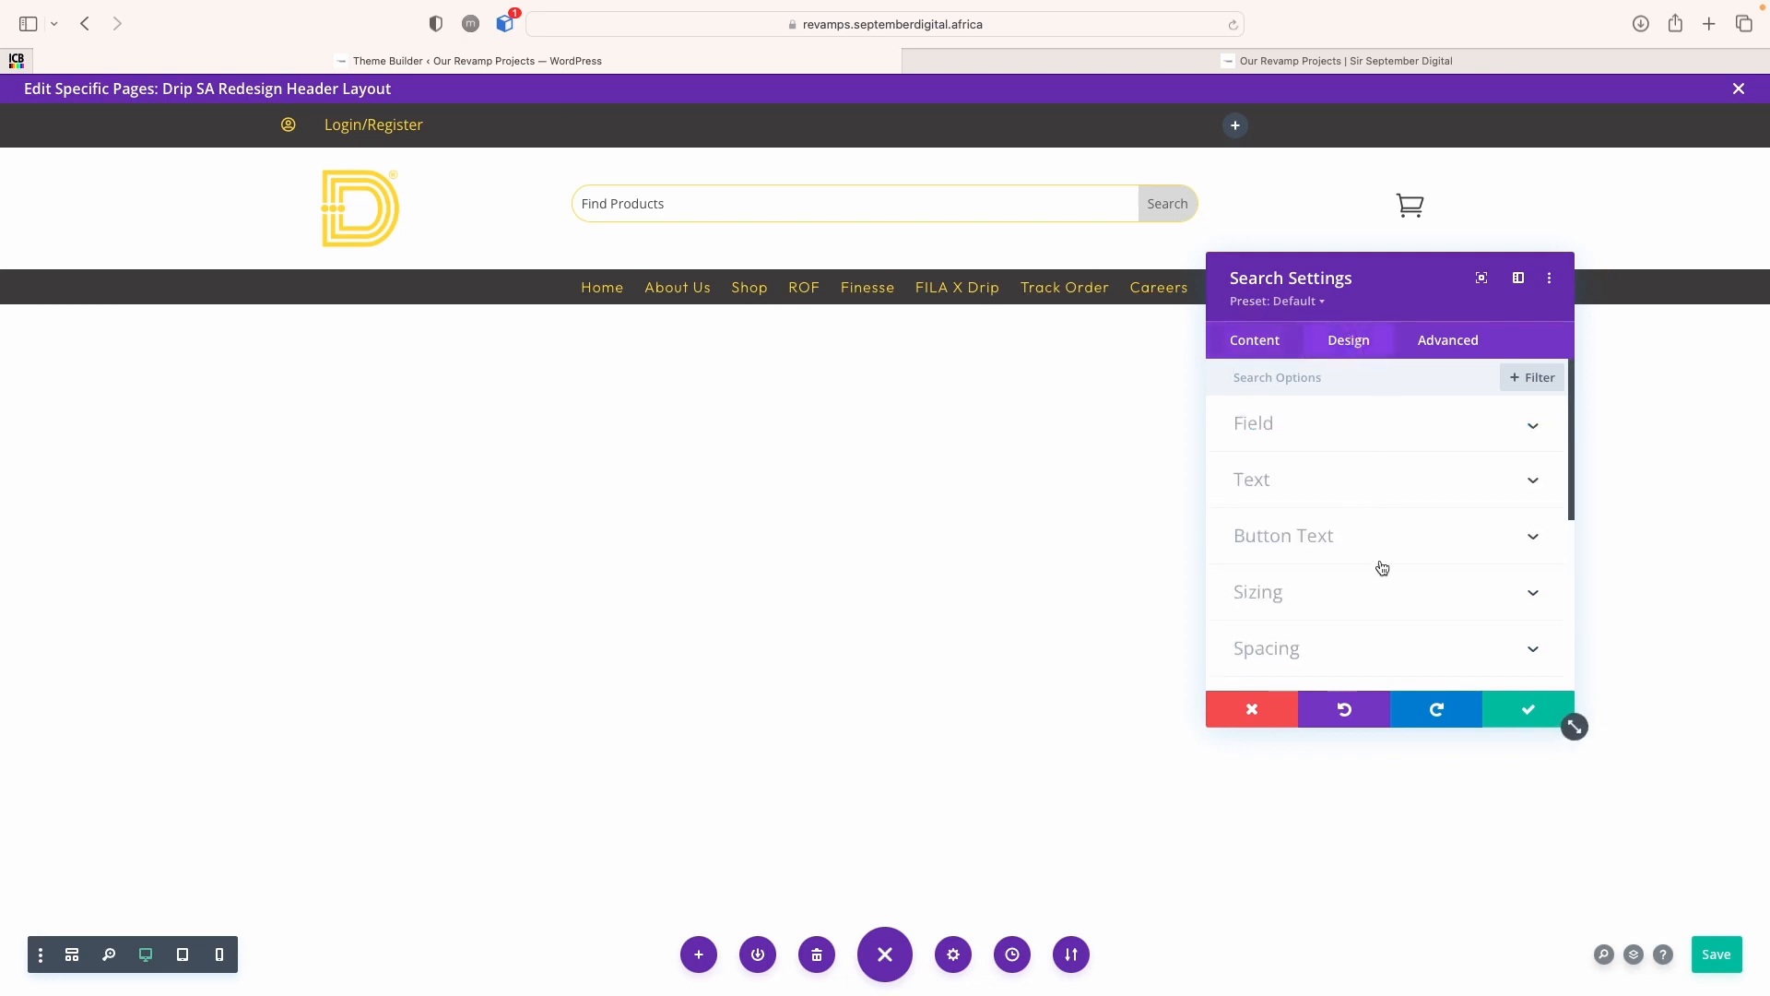
scroll(1307, 590, "down", 5)
left_click(1266, 458)
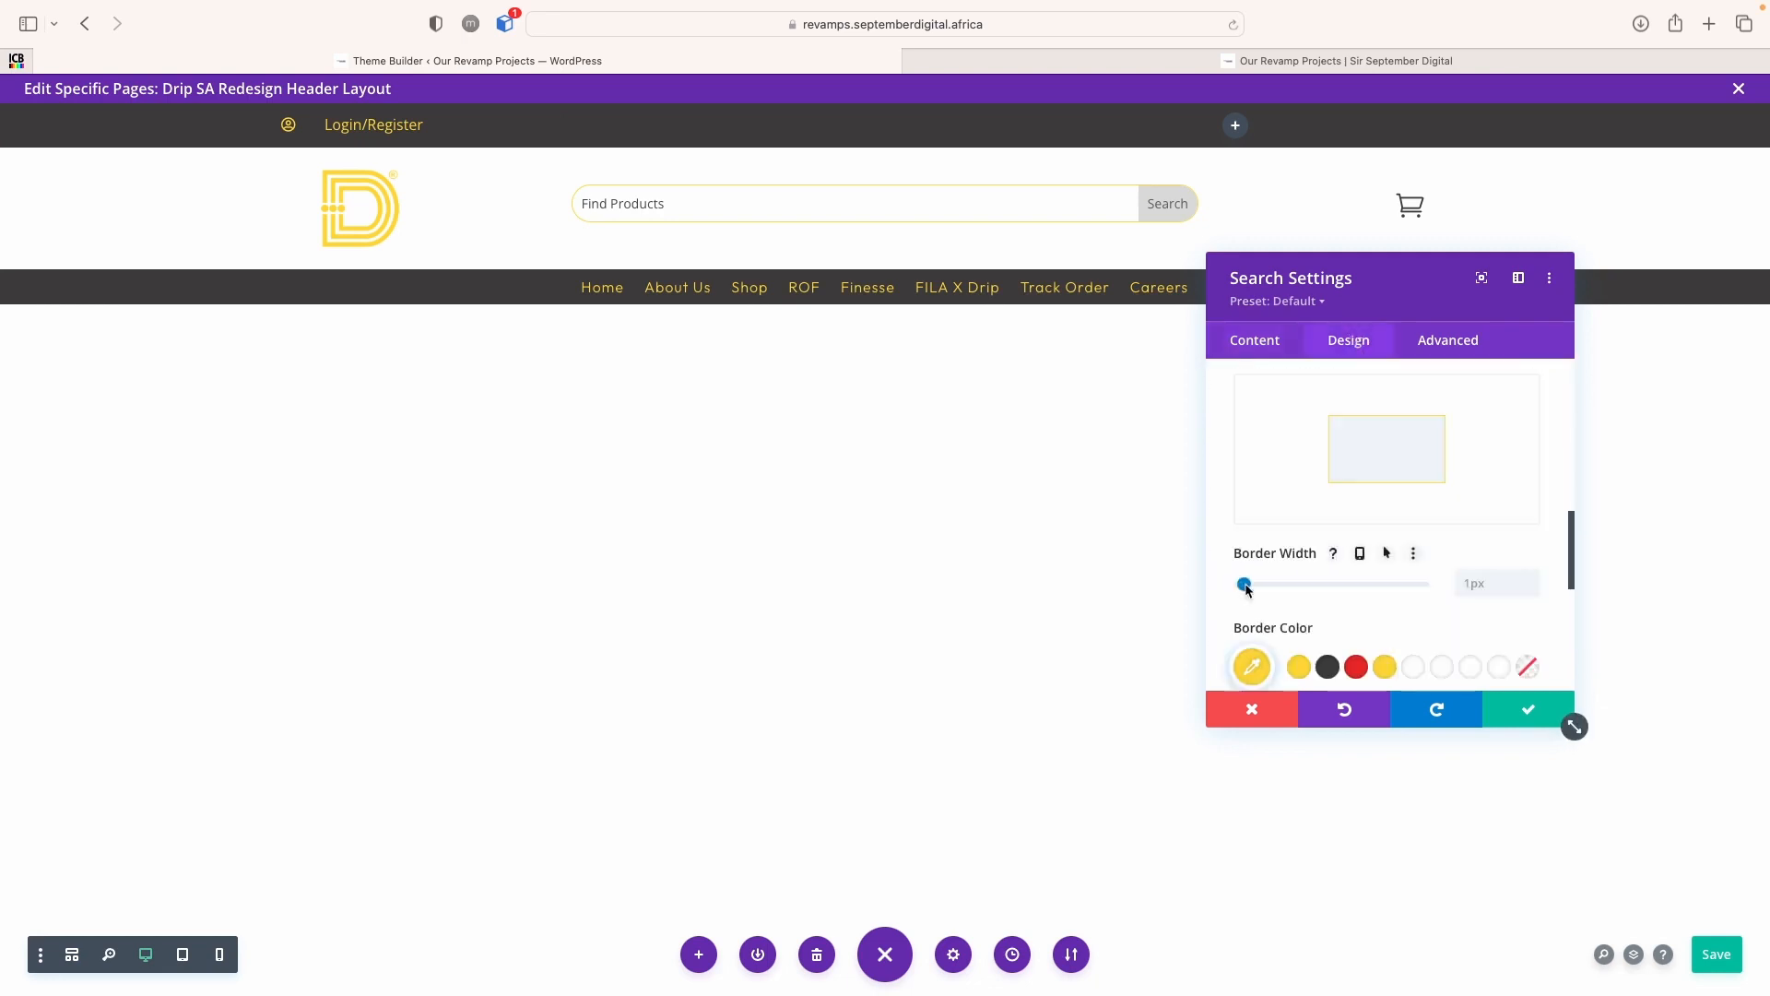
left_click_drag(1245, 585, 1245, 581)
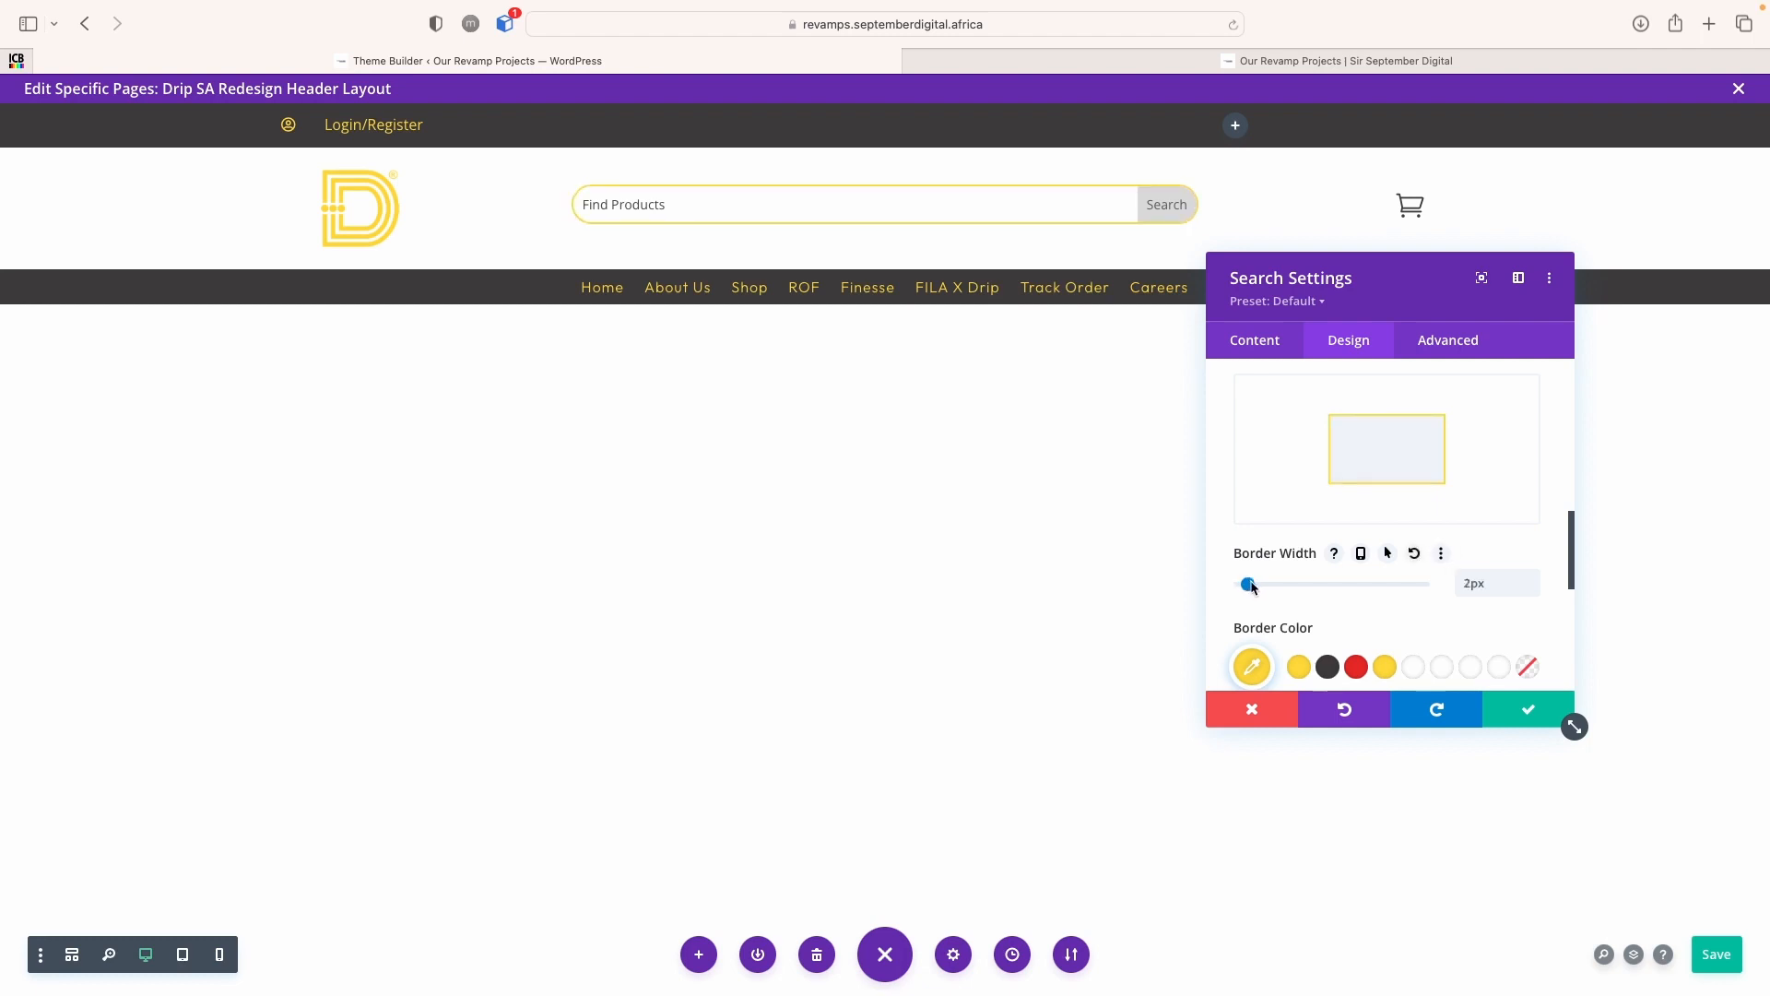
left_click_drag(1252, 586, 1253, 587)
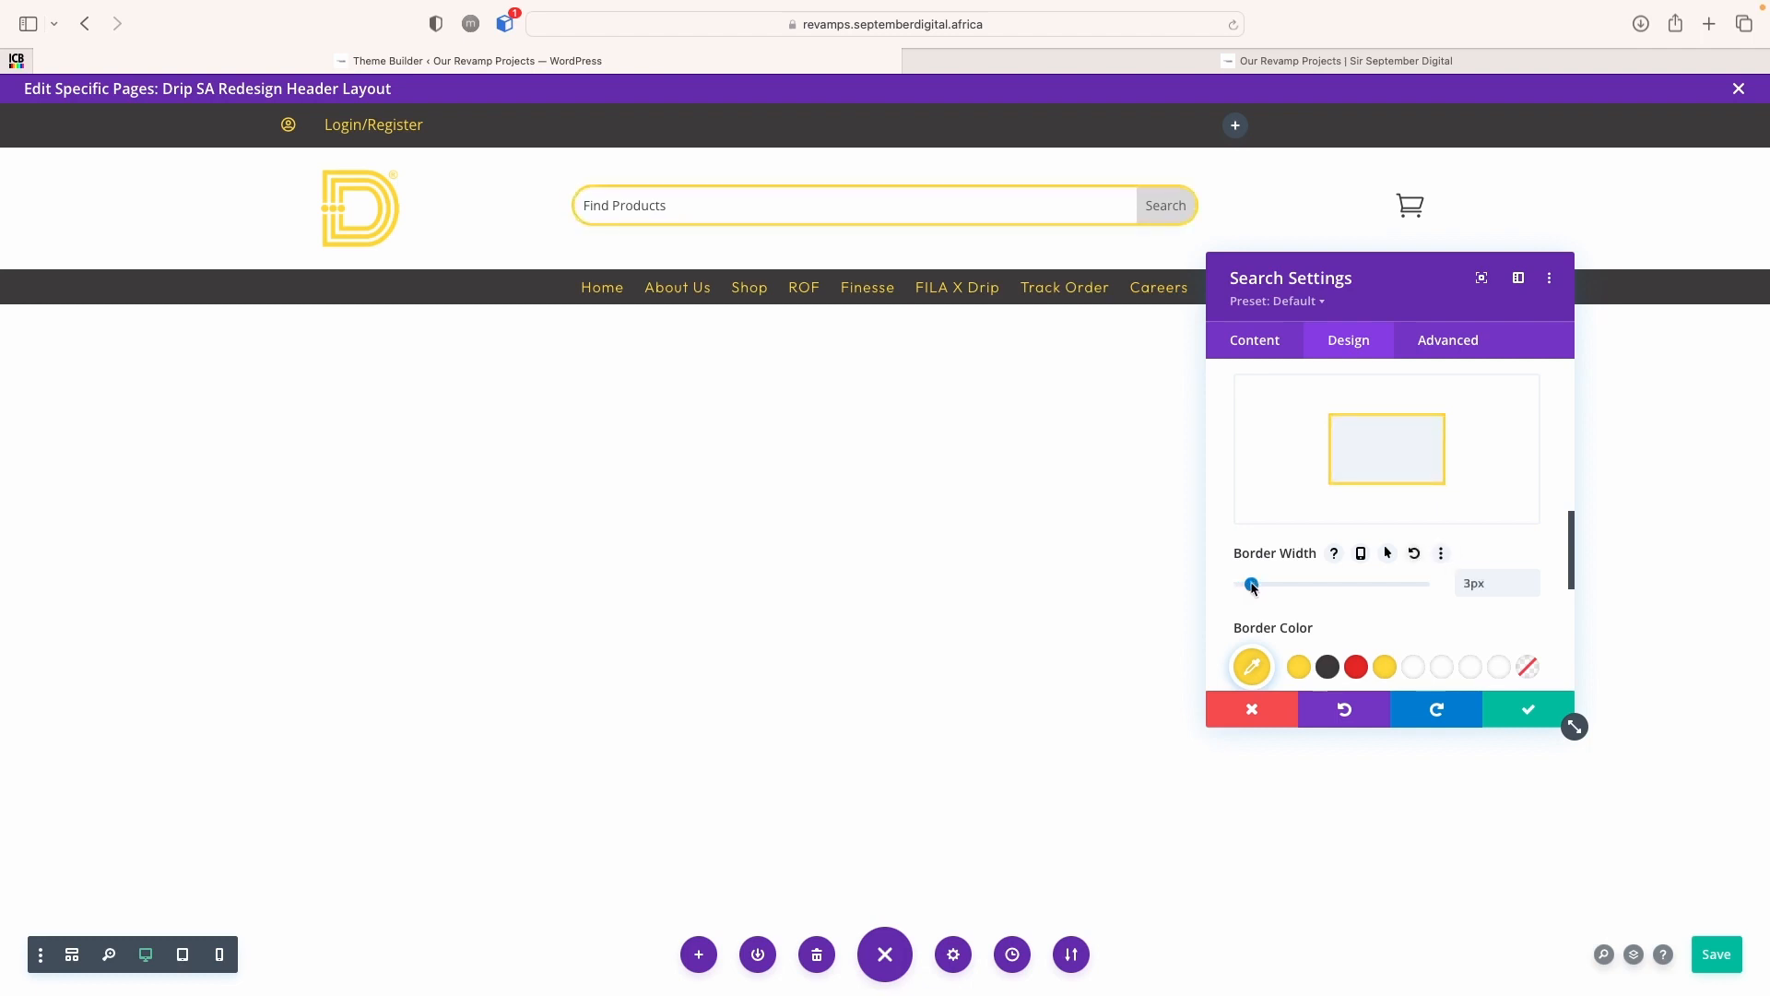
left_click(1500, 707)
left_click(1717, 954)
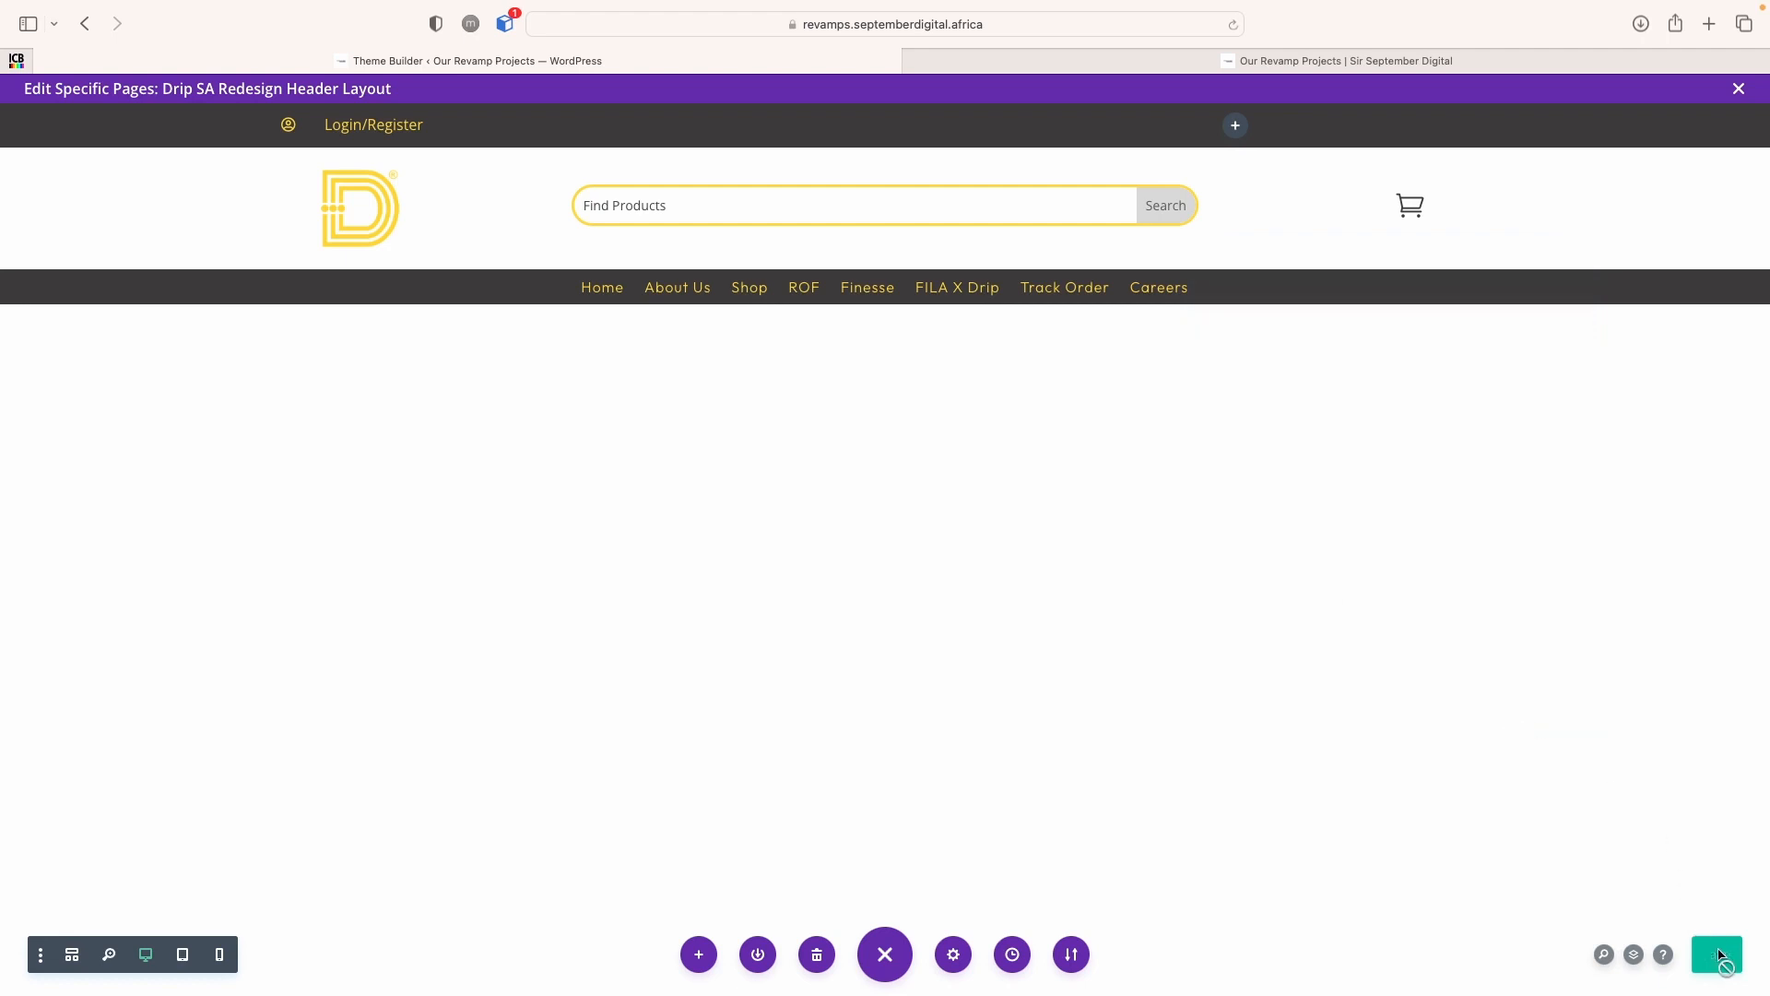
Check the header on the live Drip SA Redesign page, then close the header layout and save the Theme Builder changes
left_click(1359, 64)
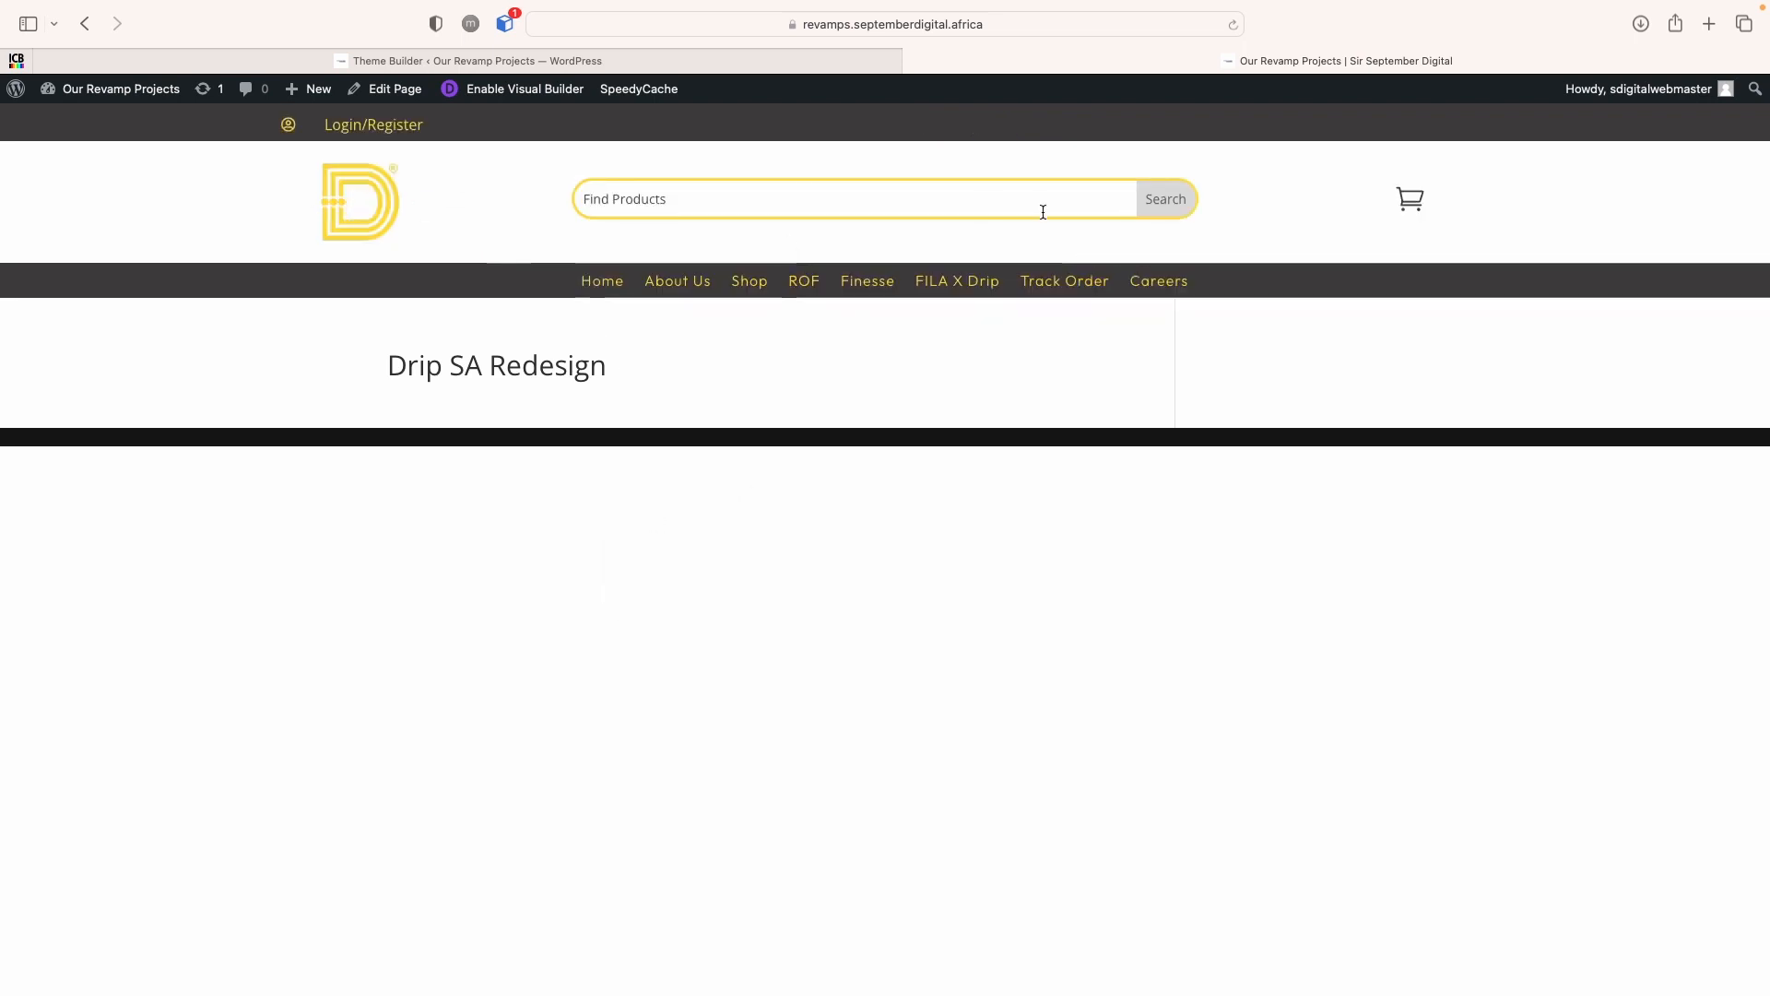
left_click(370, 226)
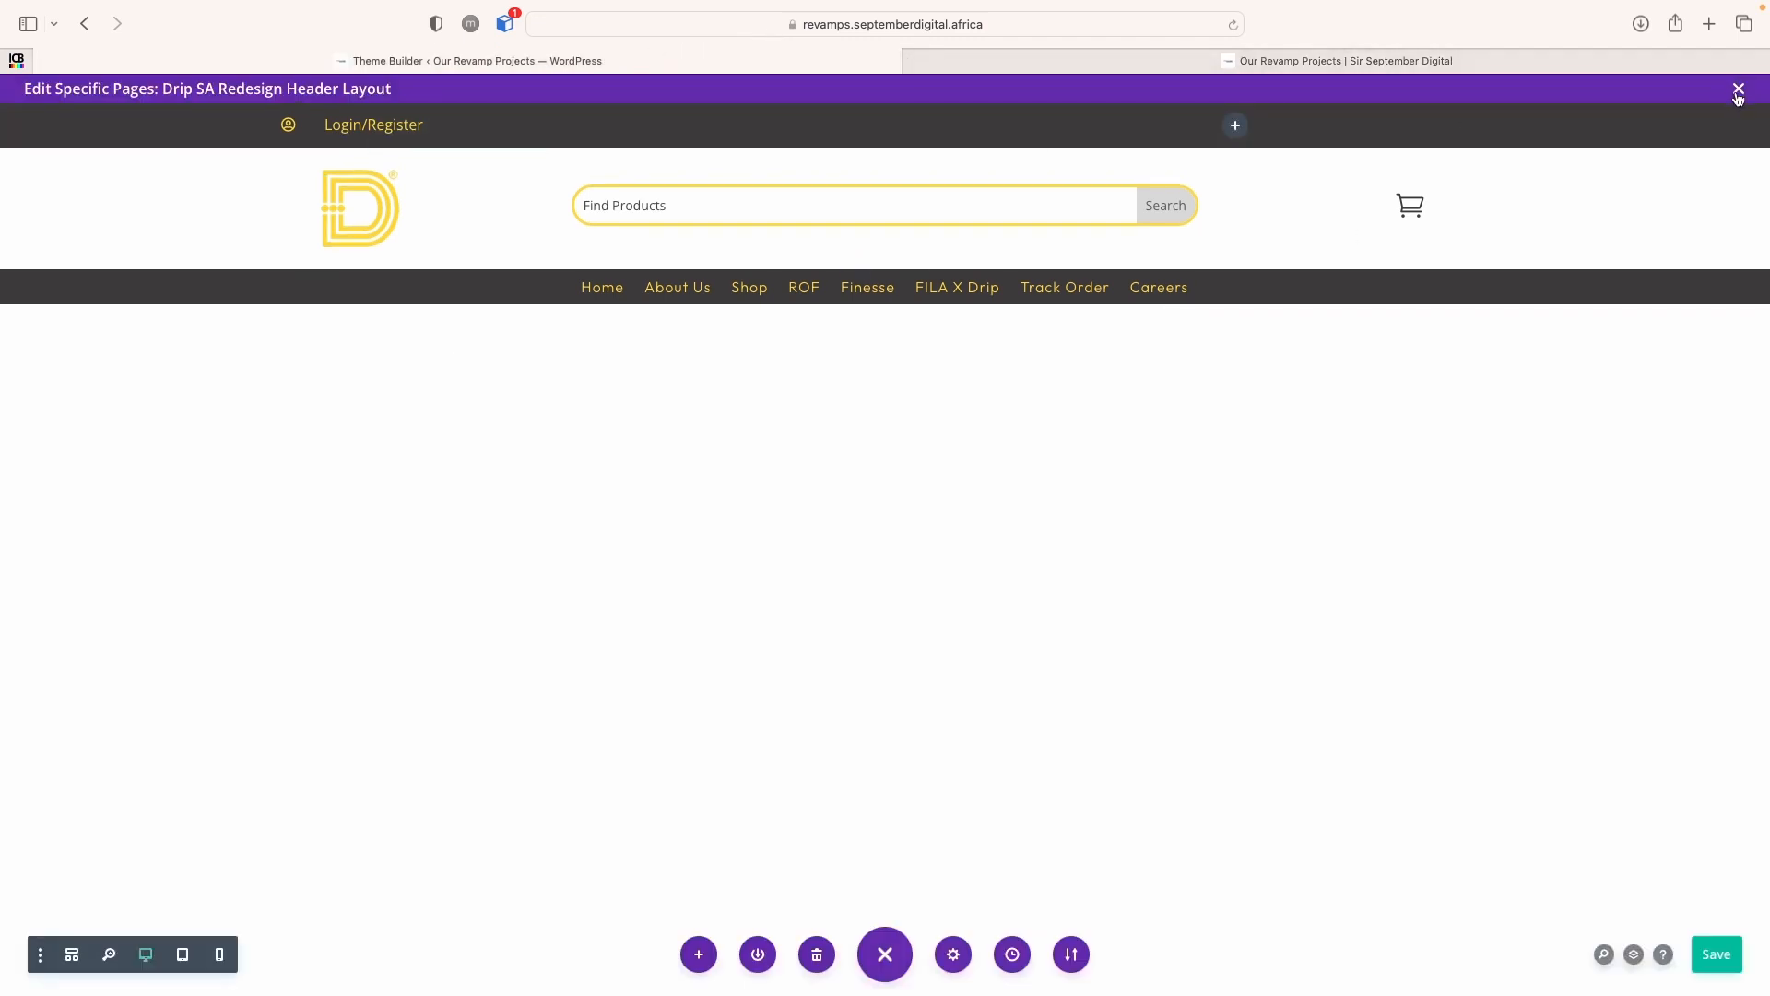
left_click(1738, 90)
left_click(230, 229)
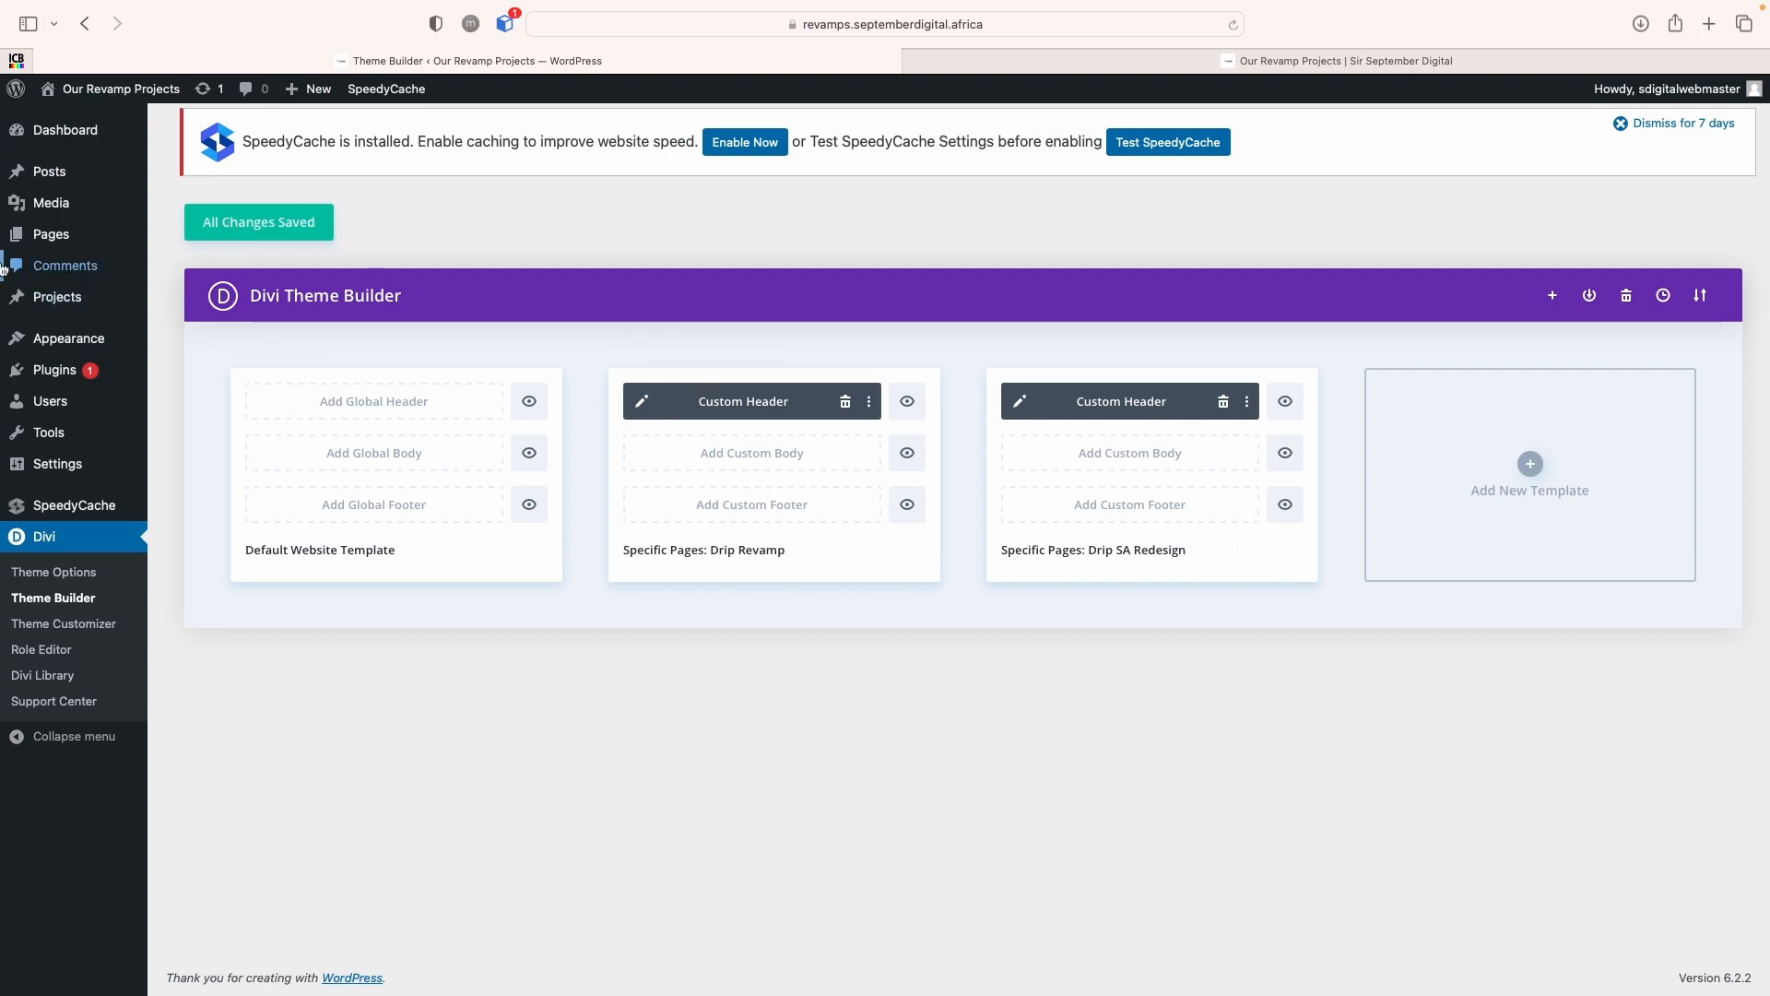
Open the Drip SA Redesign page from the site's pages in the Divi visual builder and start building it from scratch
left_click(59, 242)
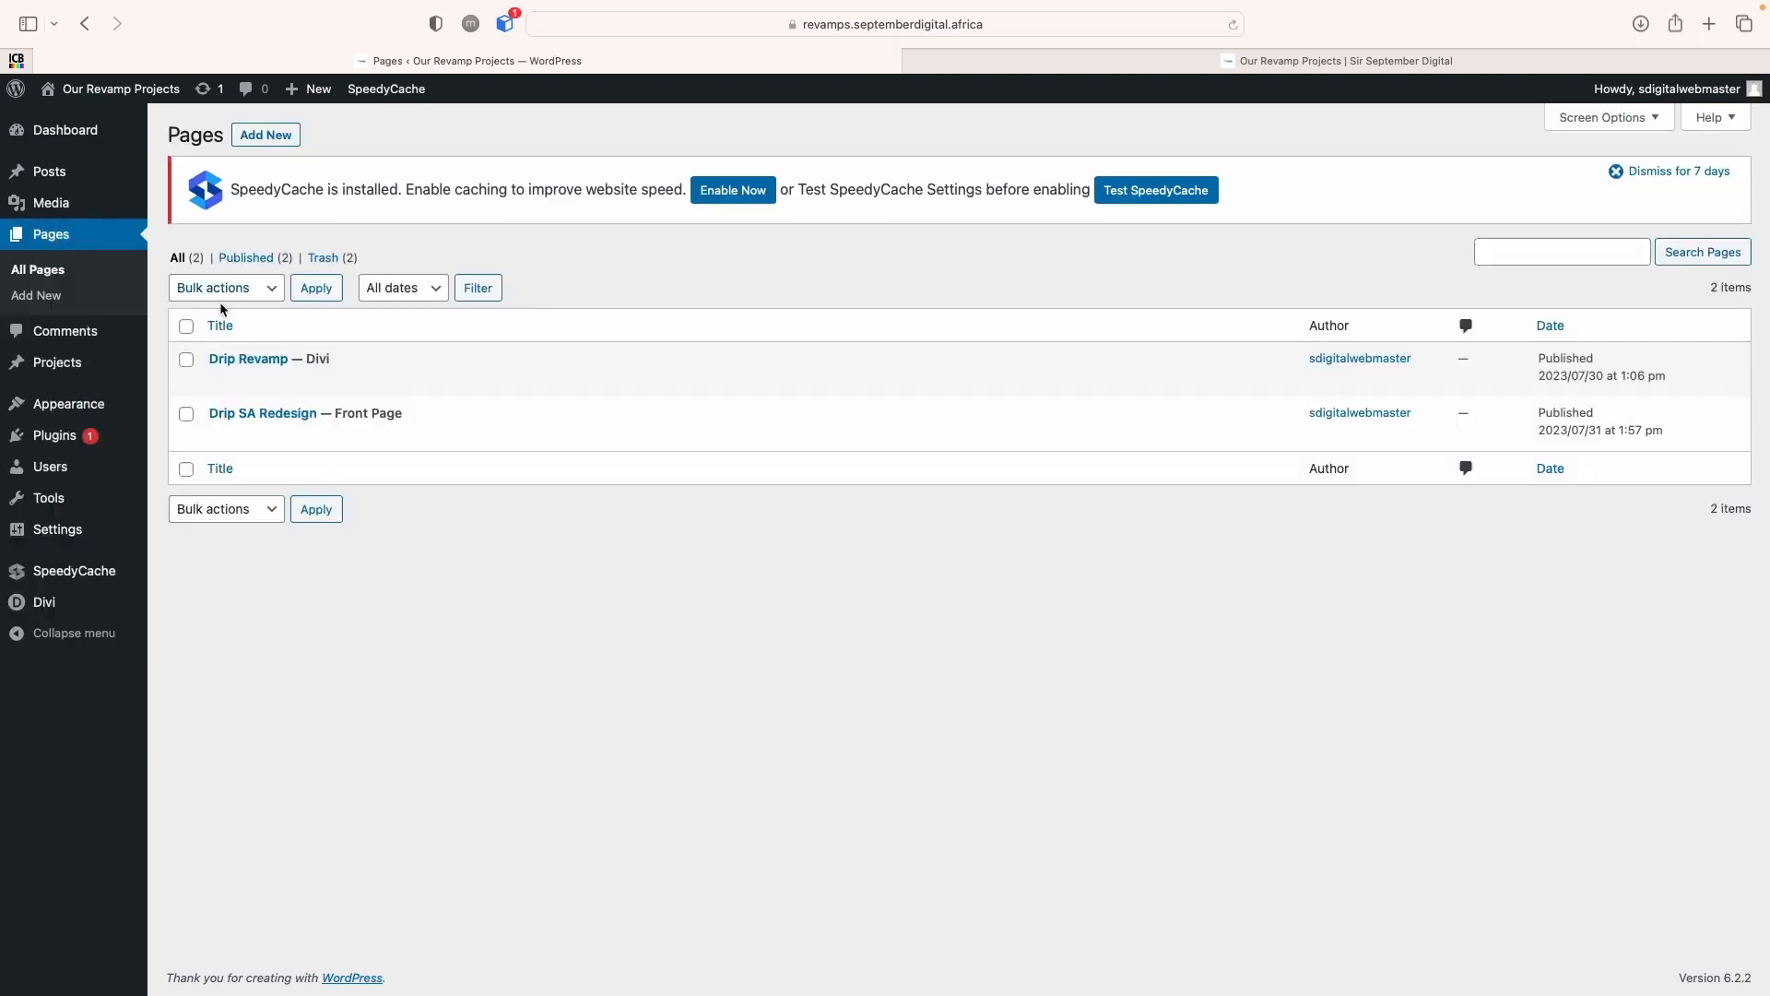
mouse_move(350, 441)
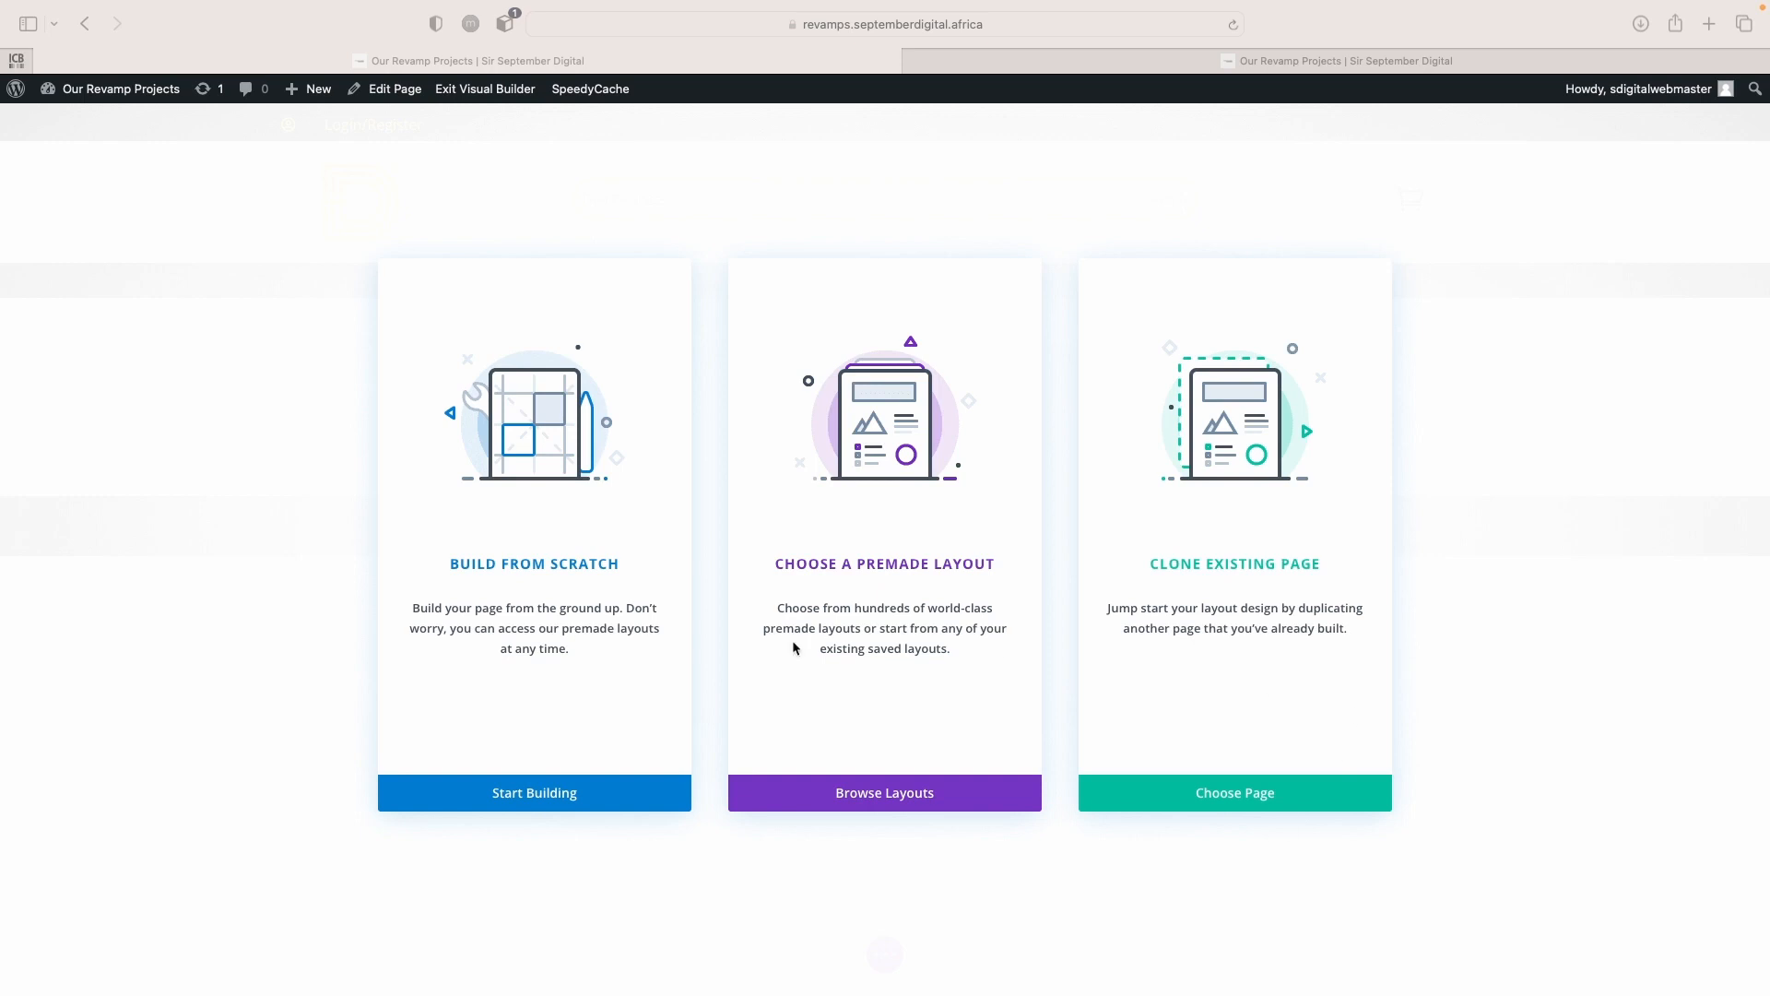
left_click(518, 791)
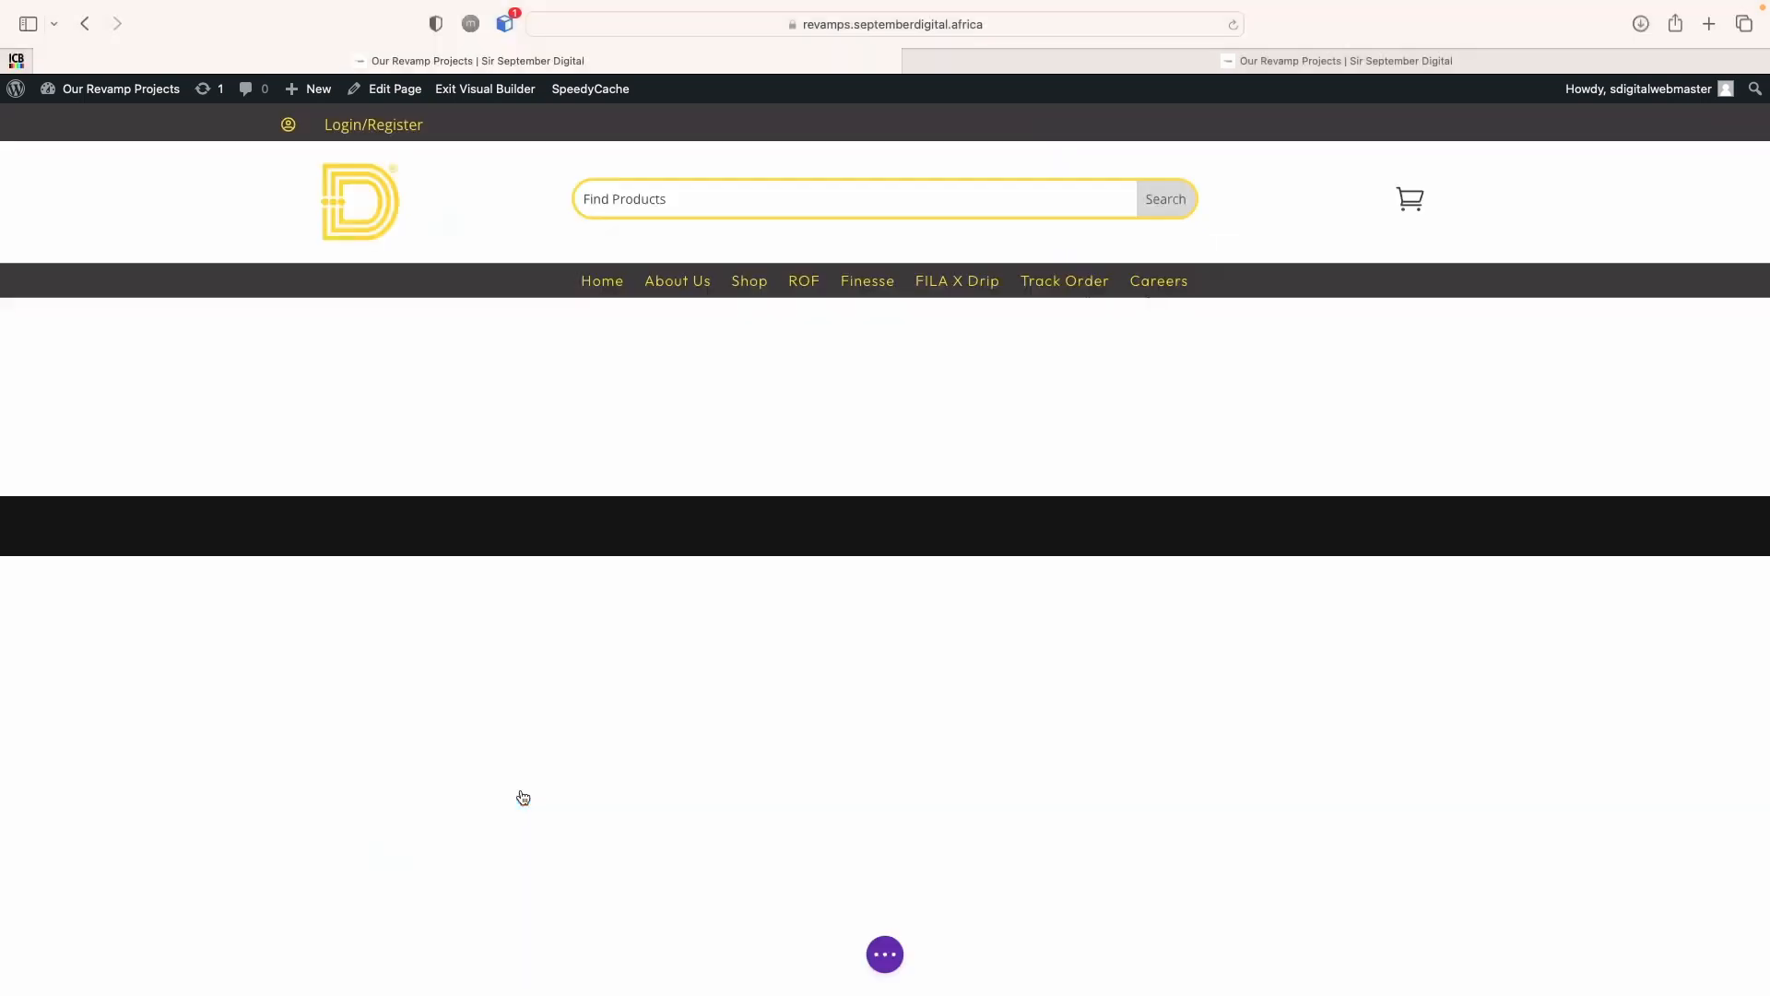
left_click(1235, 461)
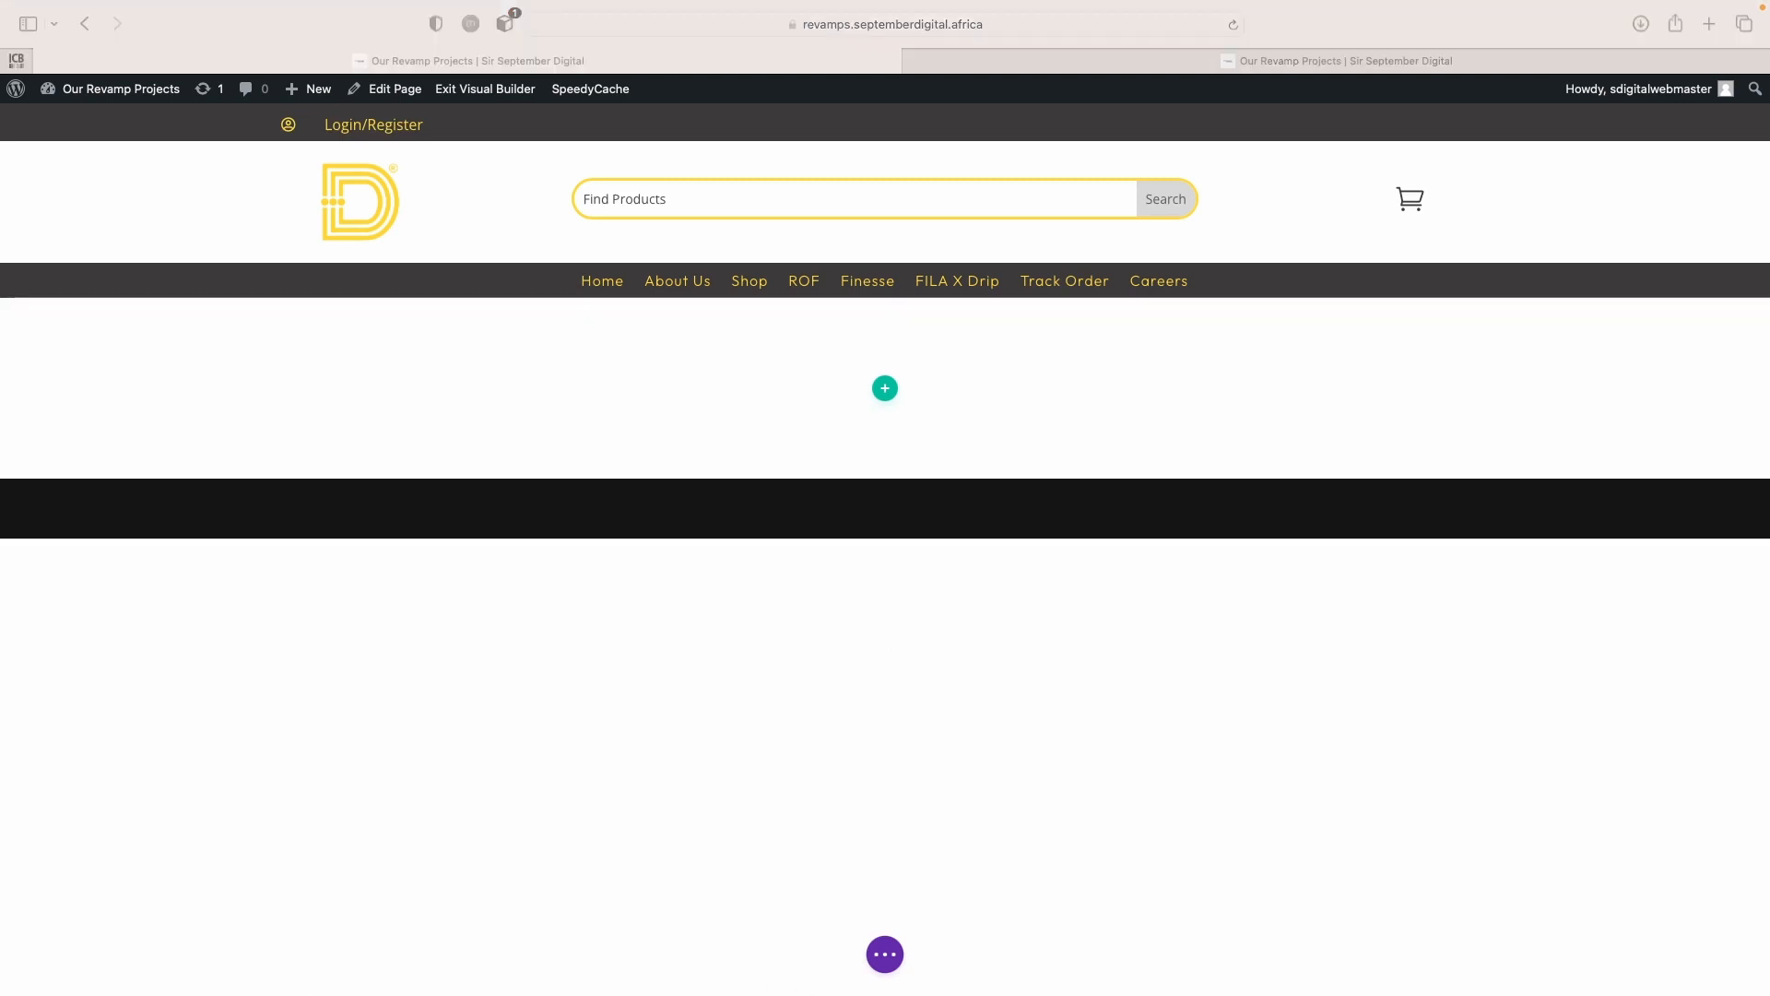
Bring up the browser window with the Drip Revamp page and enlarge it to examine the hero section
left_click_drag(1009, 994, 1024, 101)
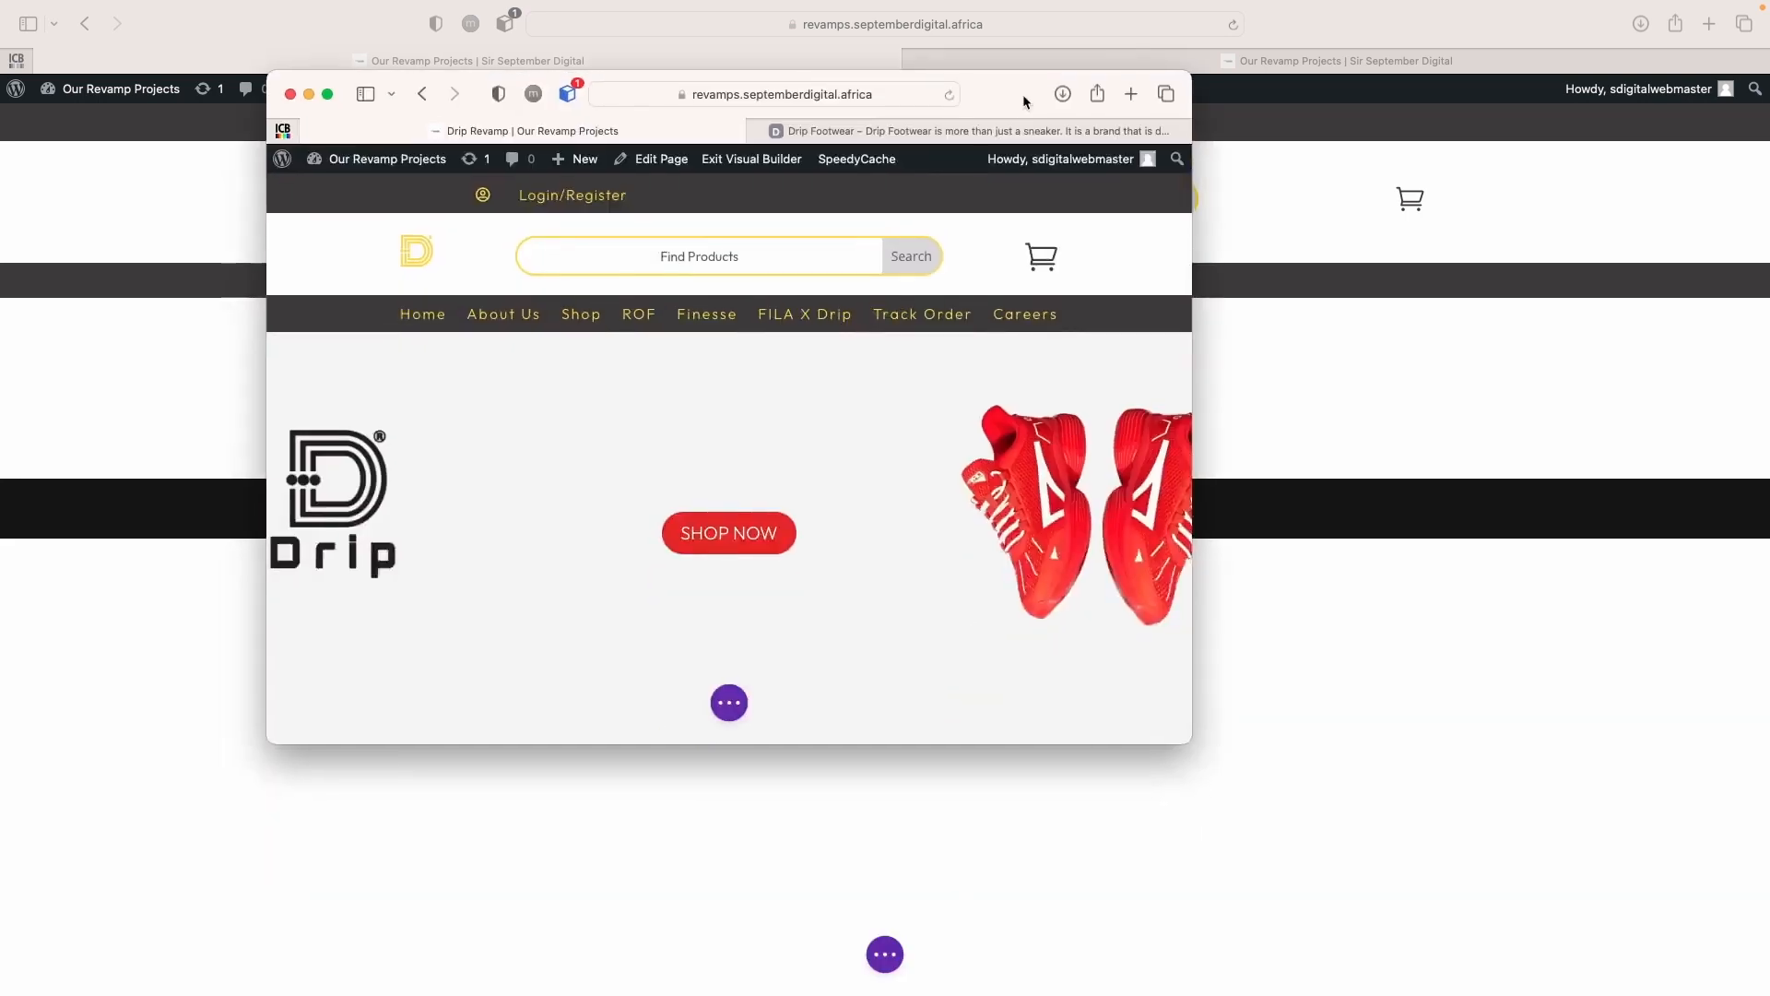
left_click(327, 94)
mouse_move(327, 102)
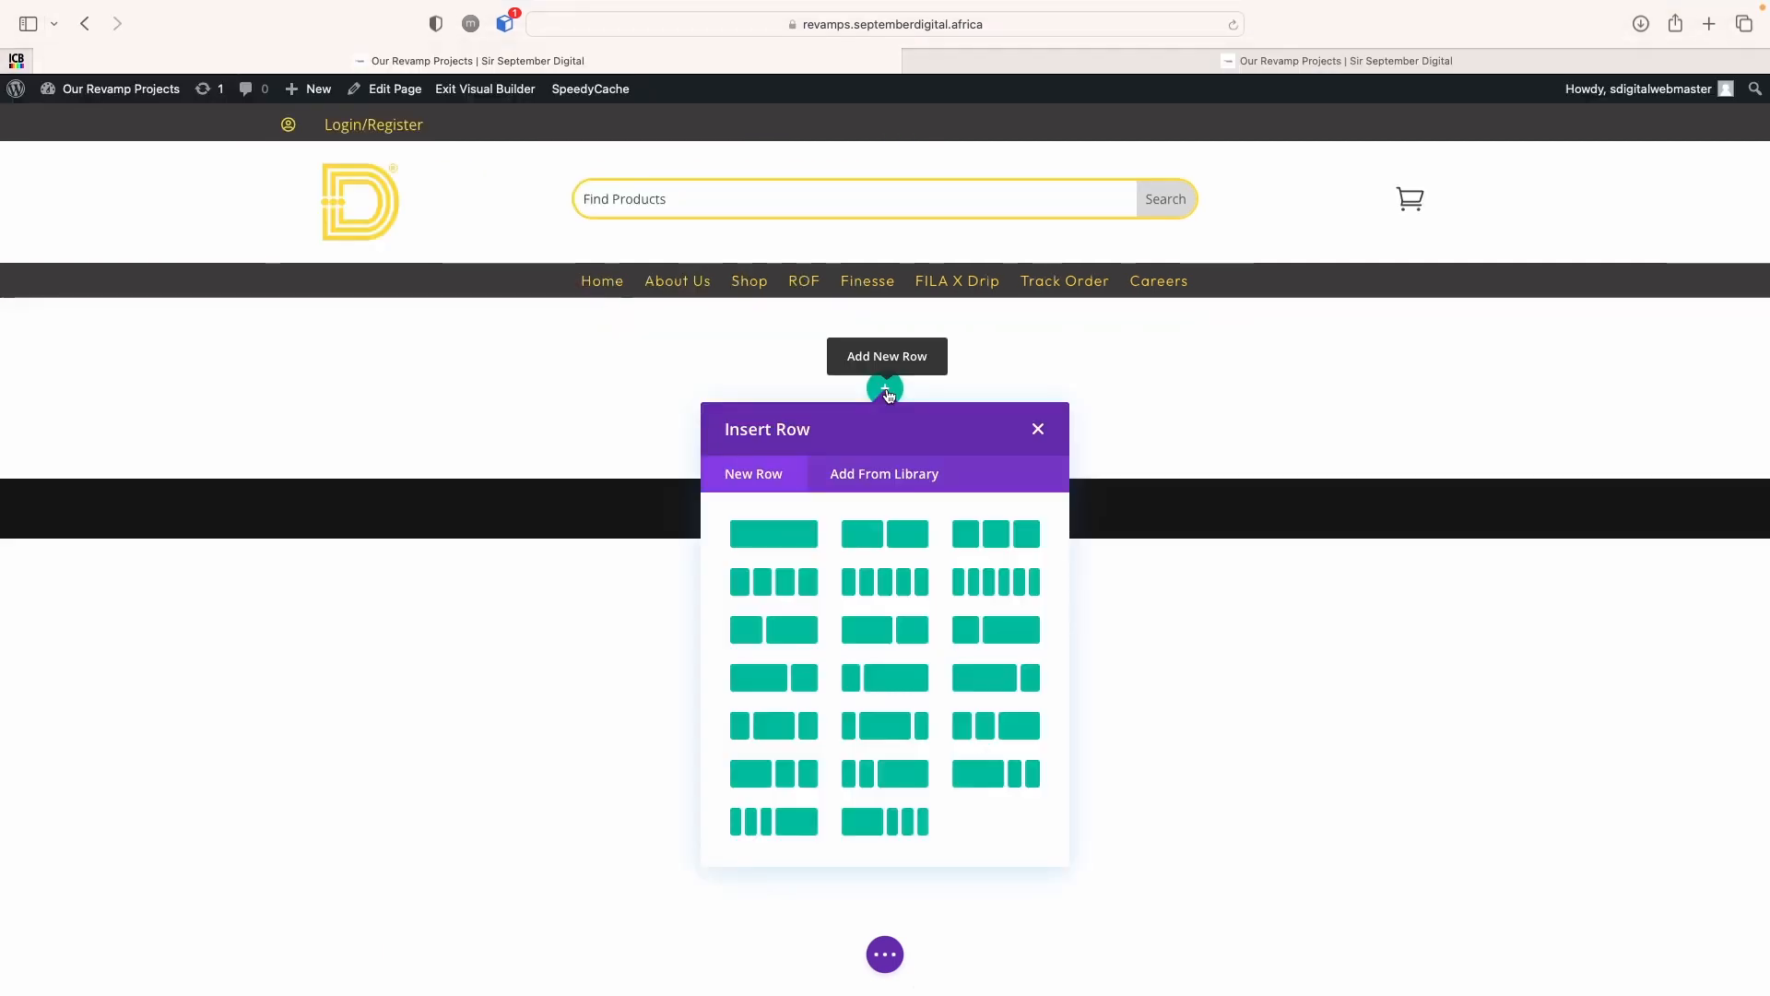
Insert a single-column row in the empty section of the Drip SA Redesign page and add a Button module to it
left_click(786, 539)
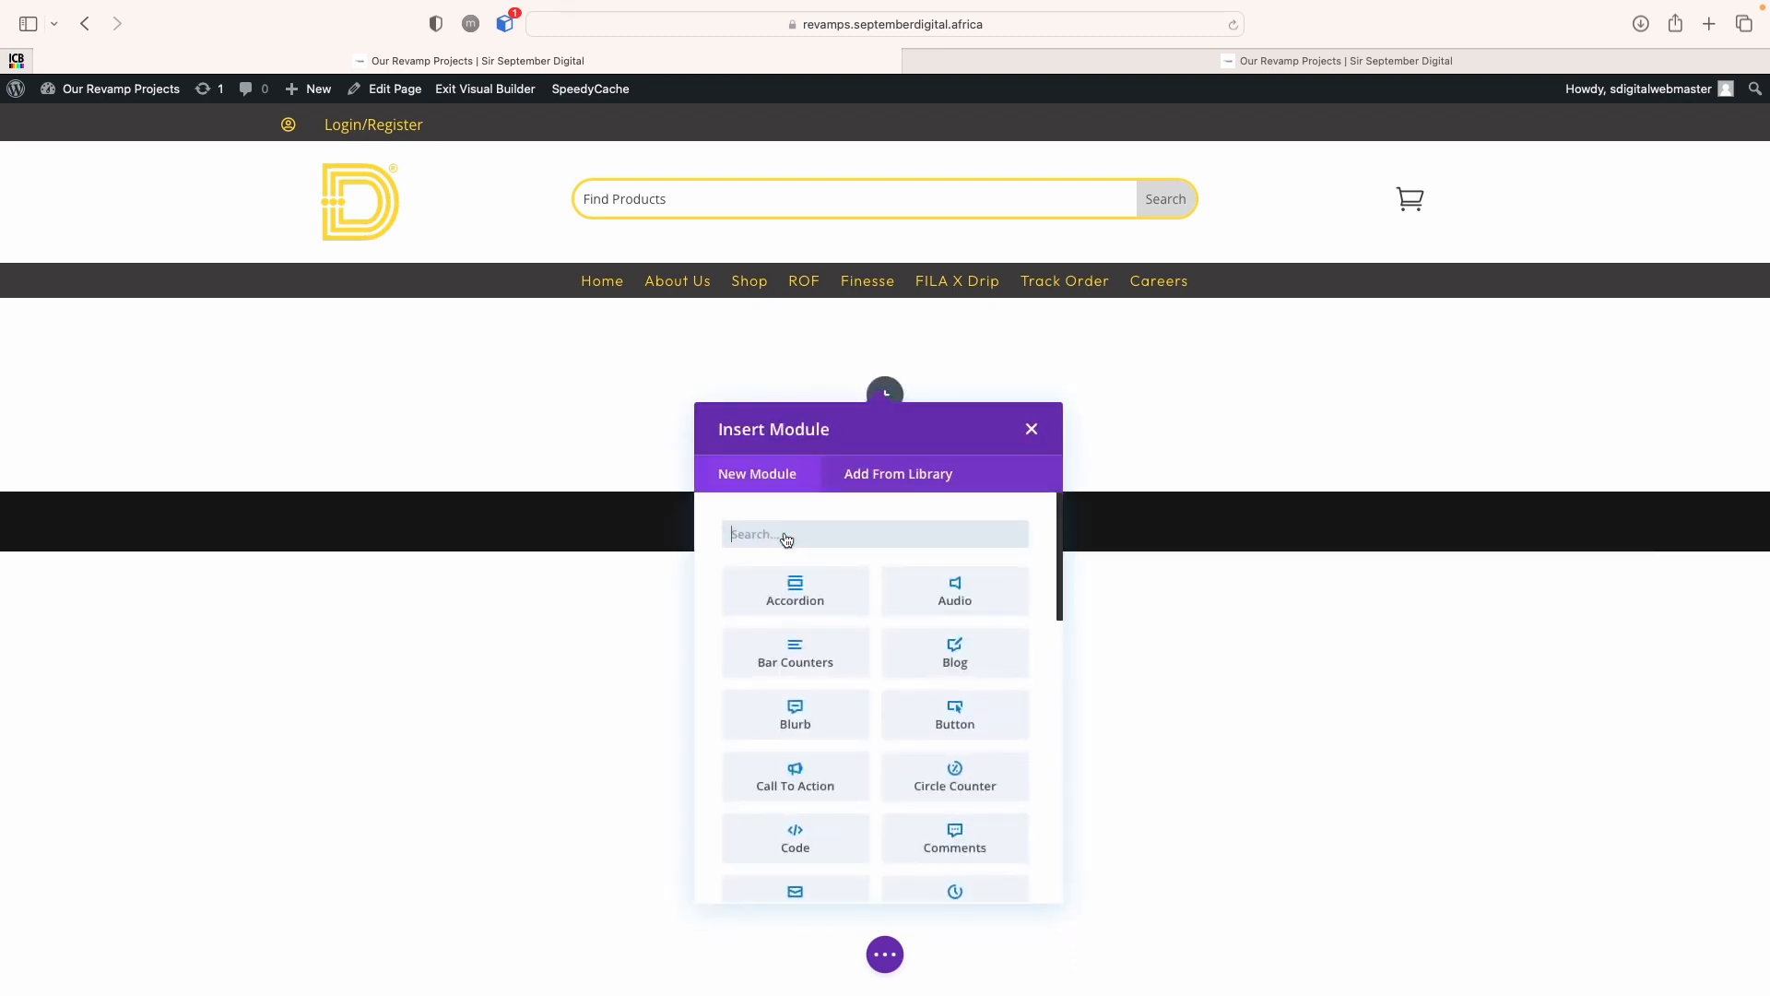
type("butt")
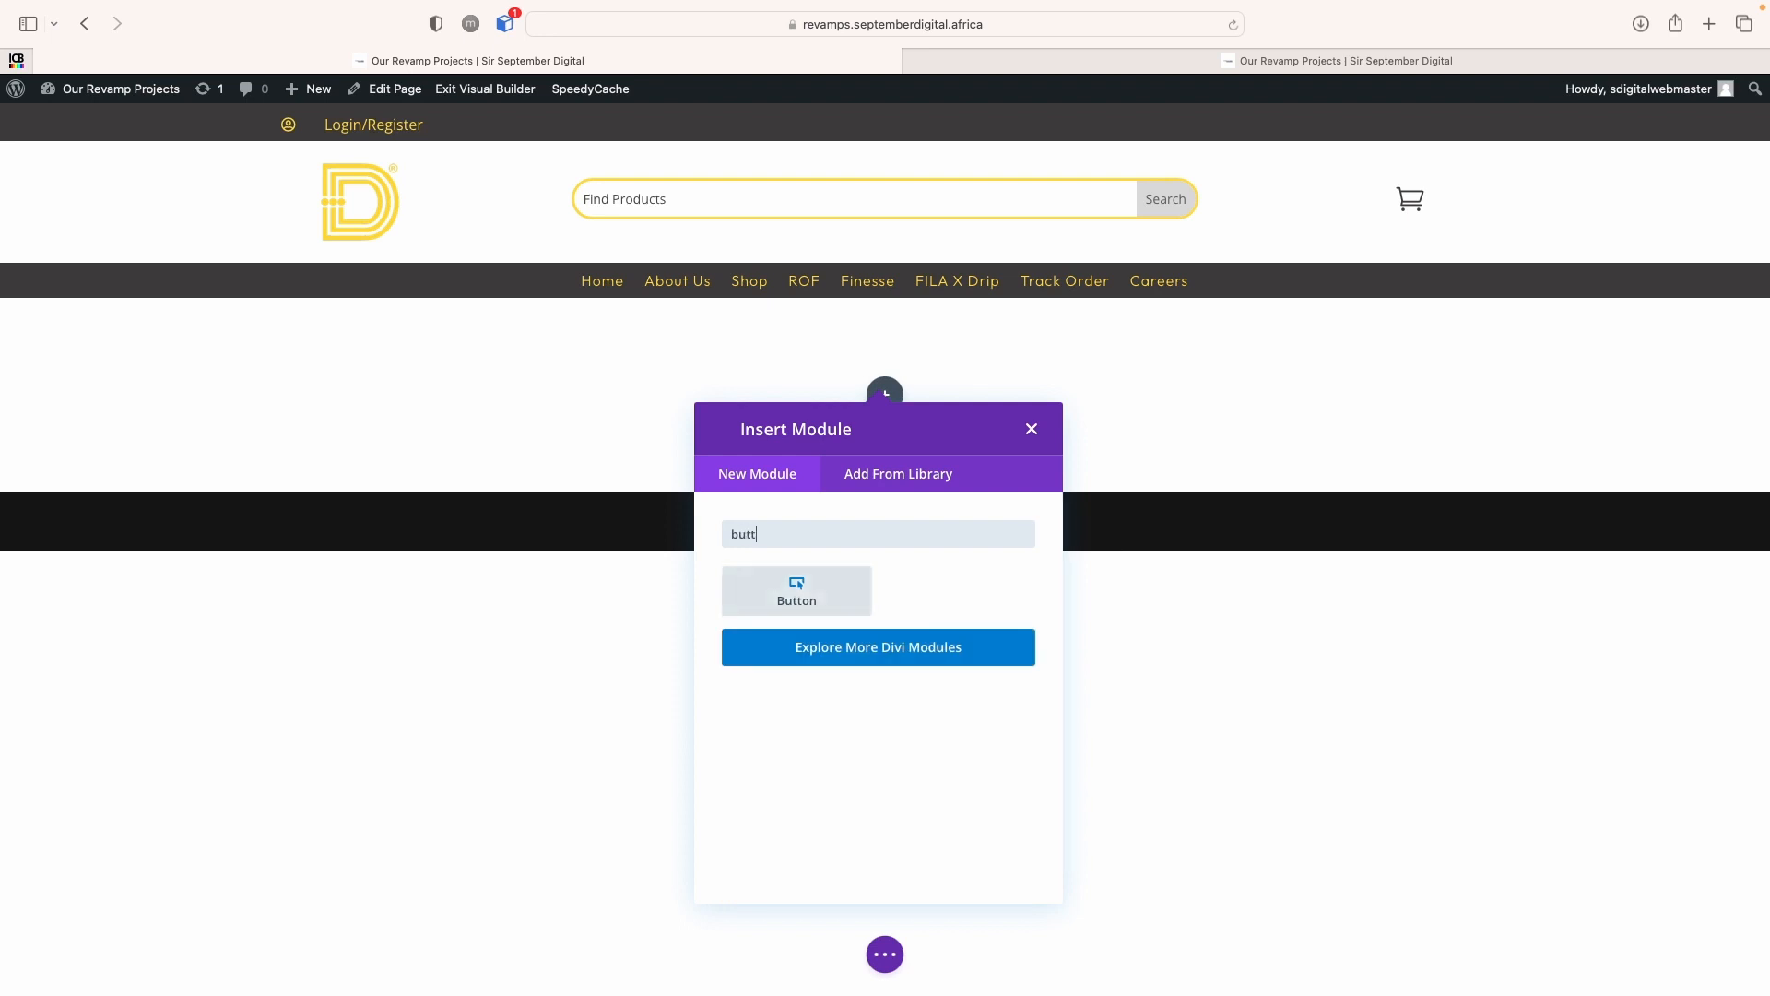
left_click(791, 595)
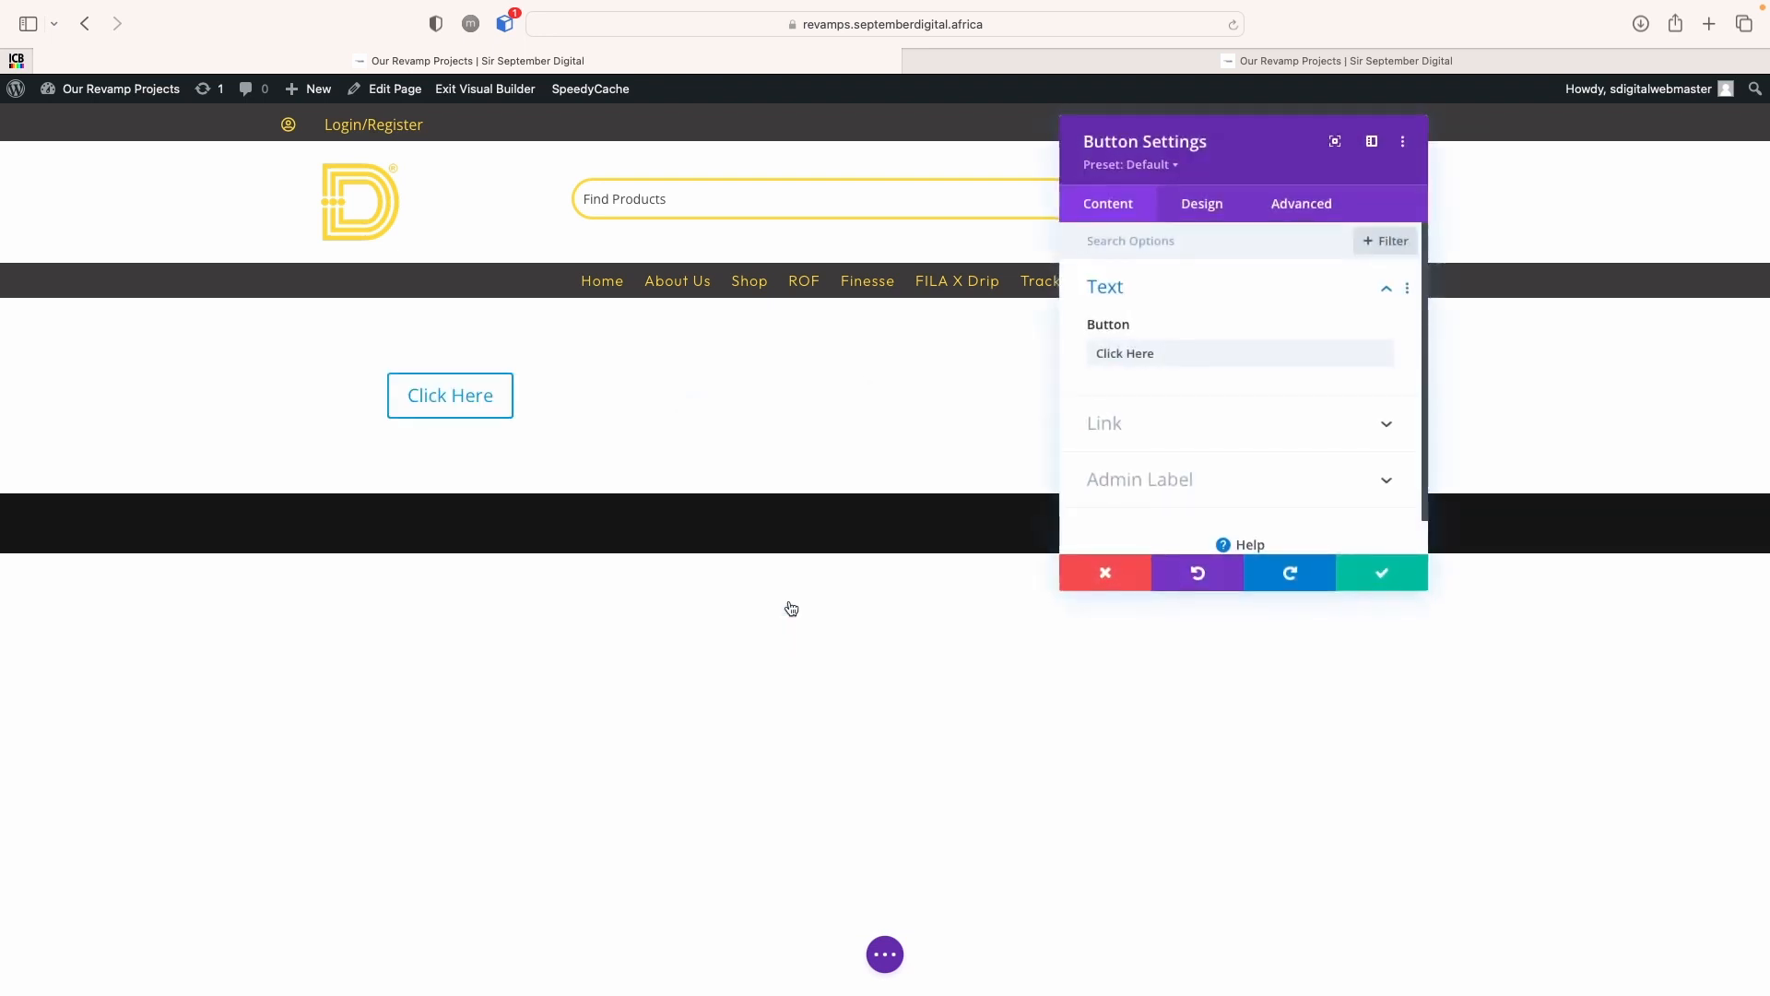
Enable custom styles for the new button and set its text color to white (#ffffff)
left_click(1202, 204)
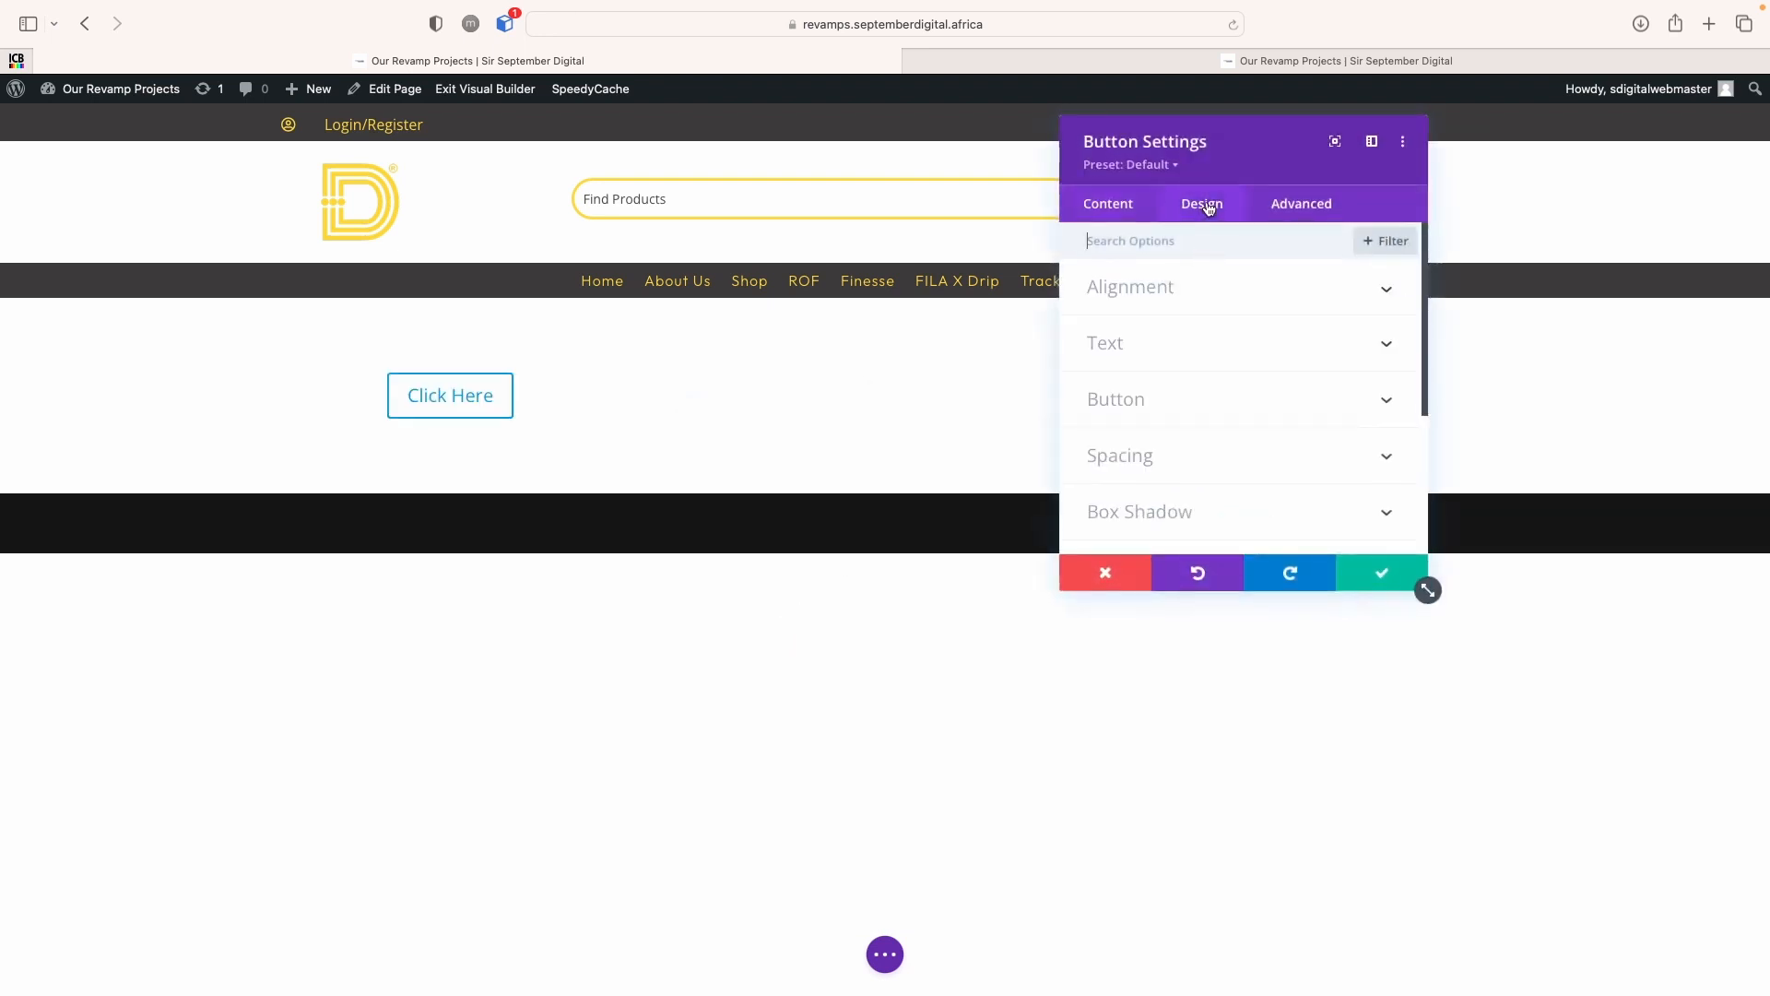
left_click(1165, 415)
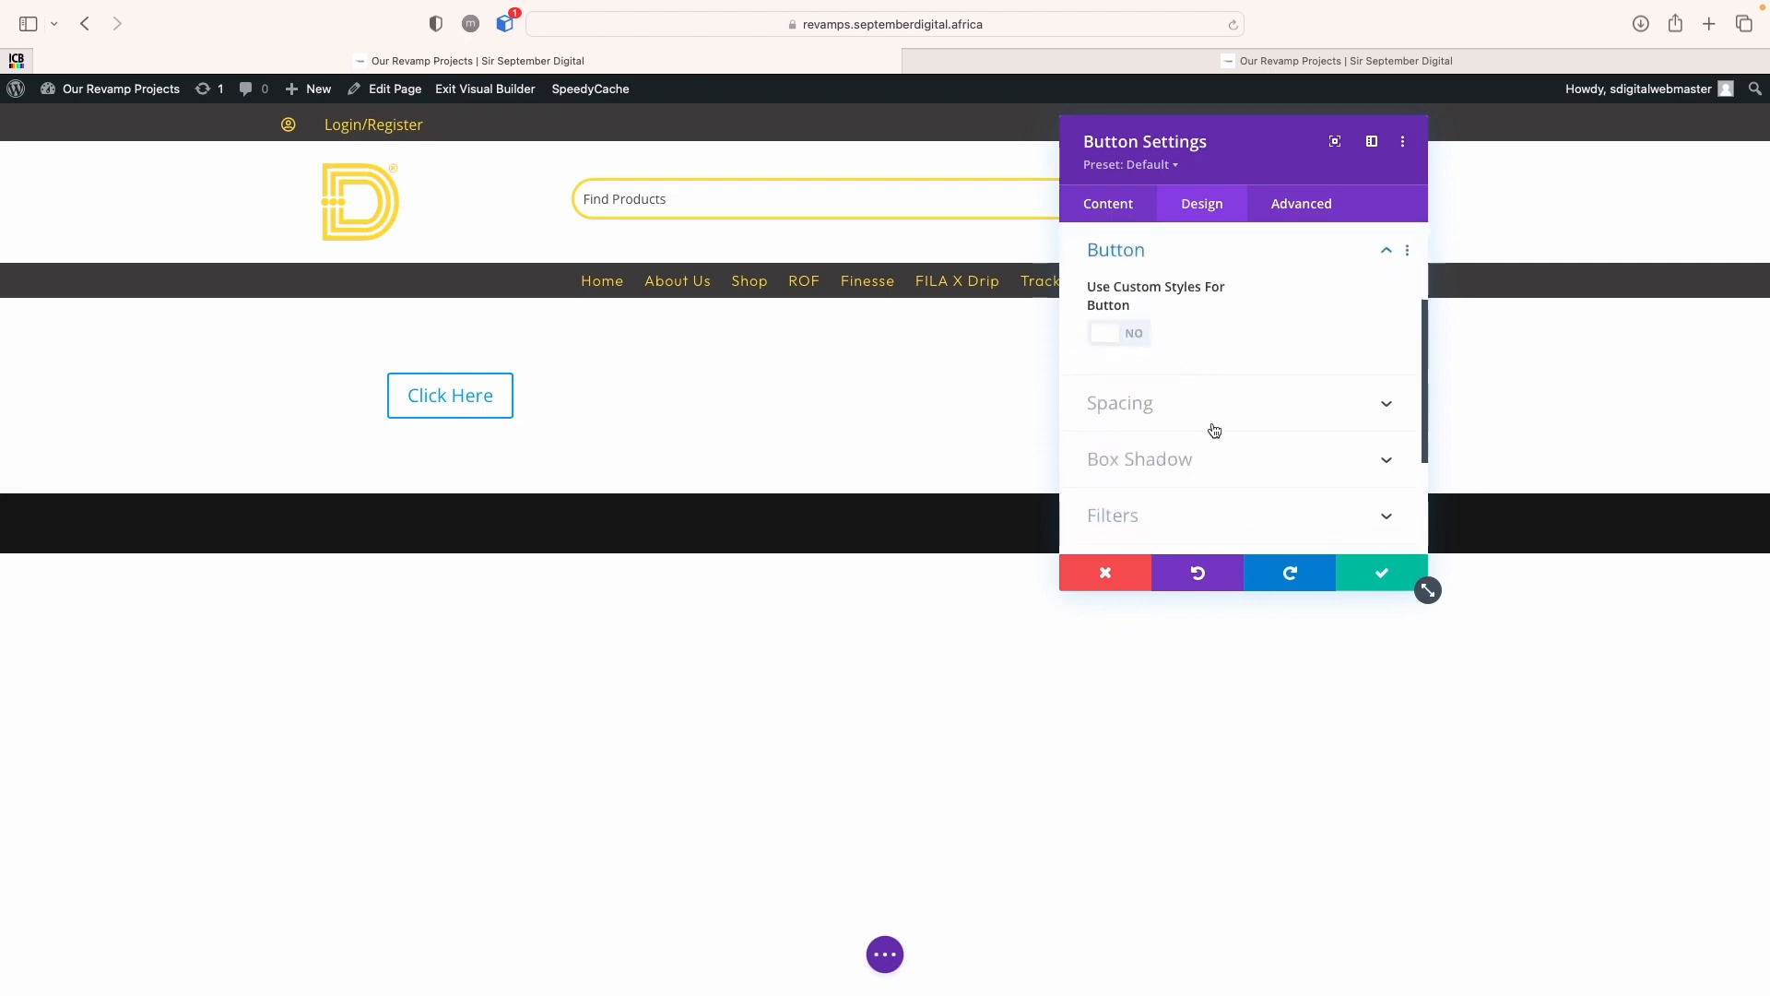
left_click(1132, 334)
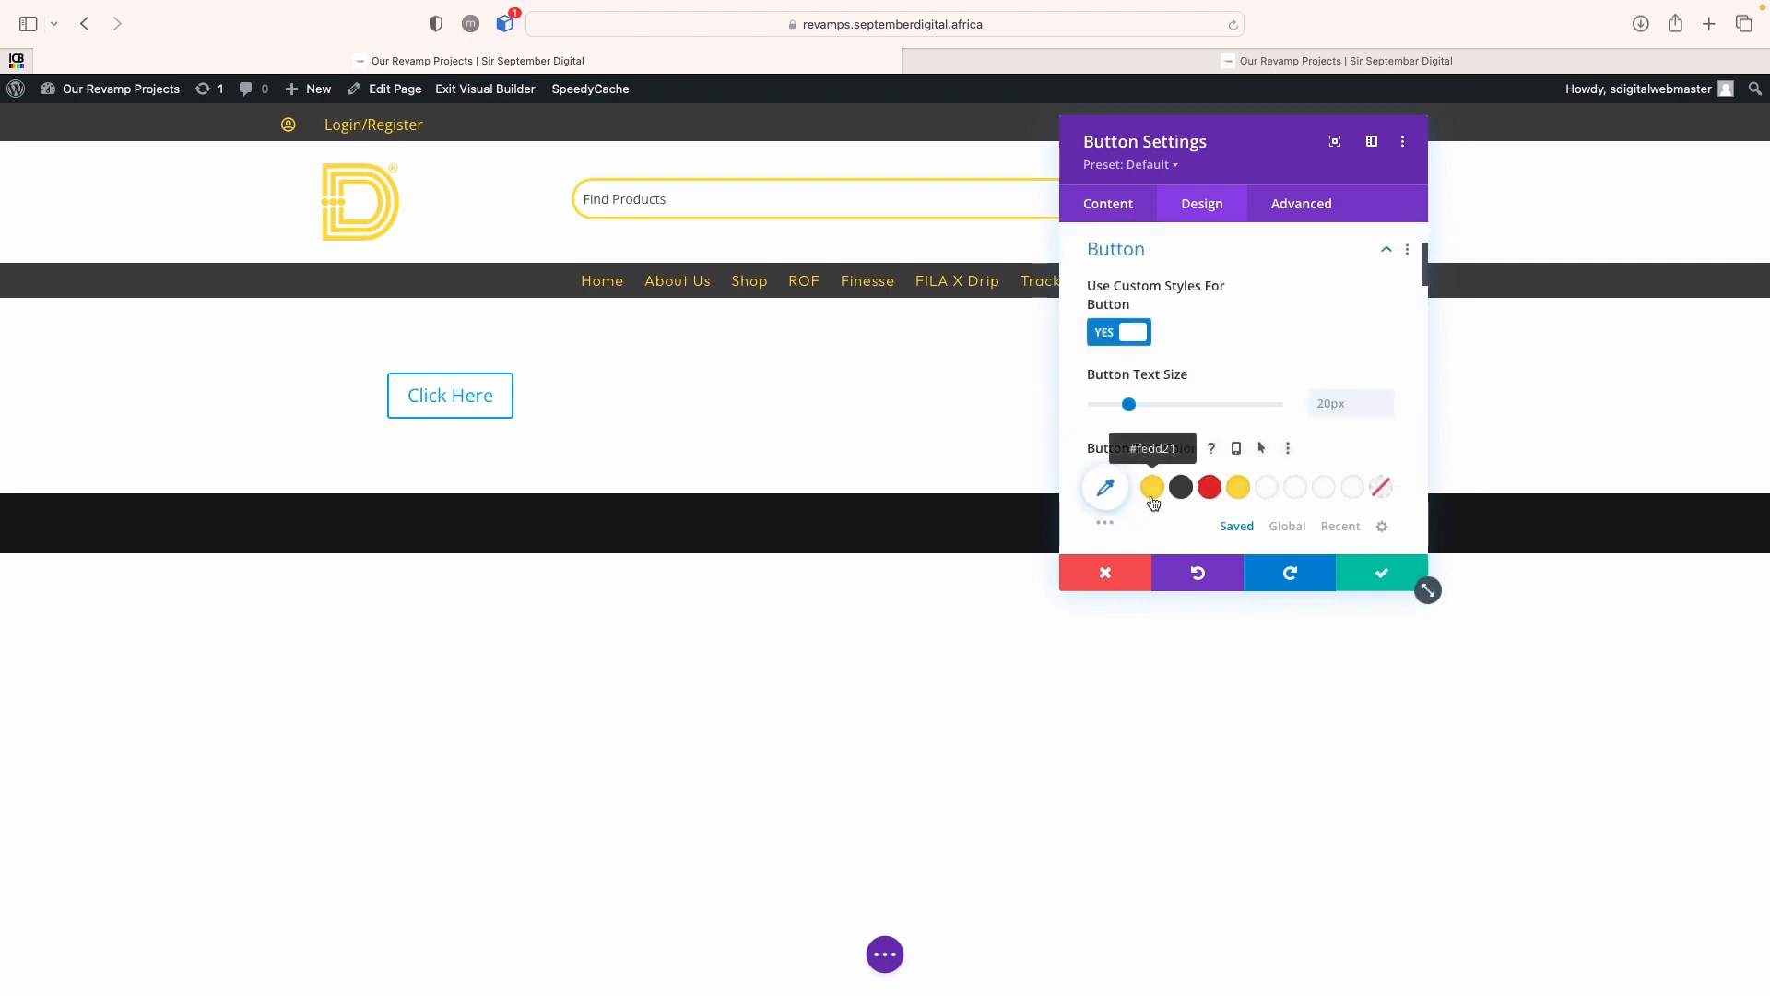
left_click(1269, 493)
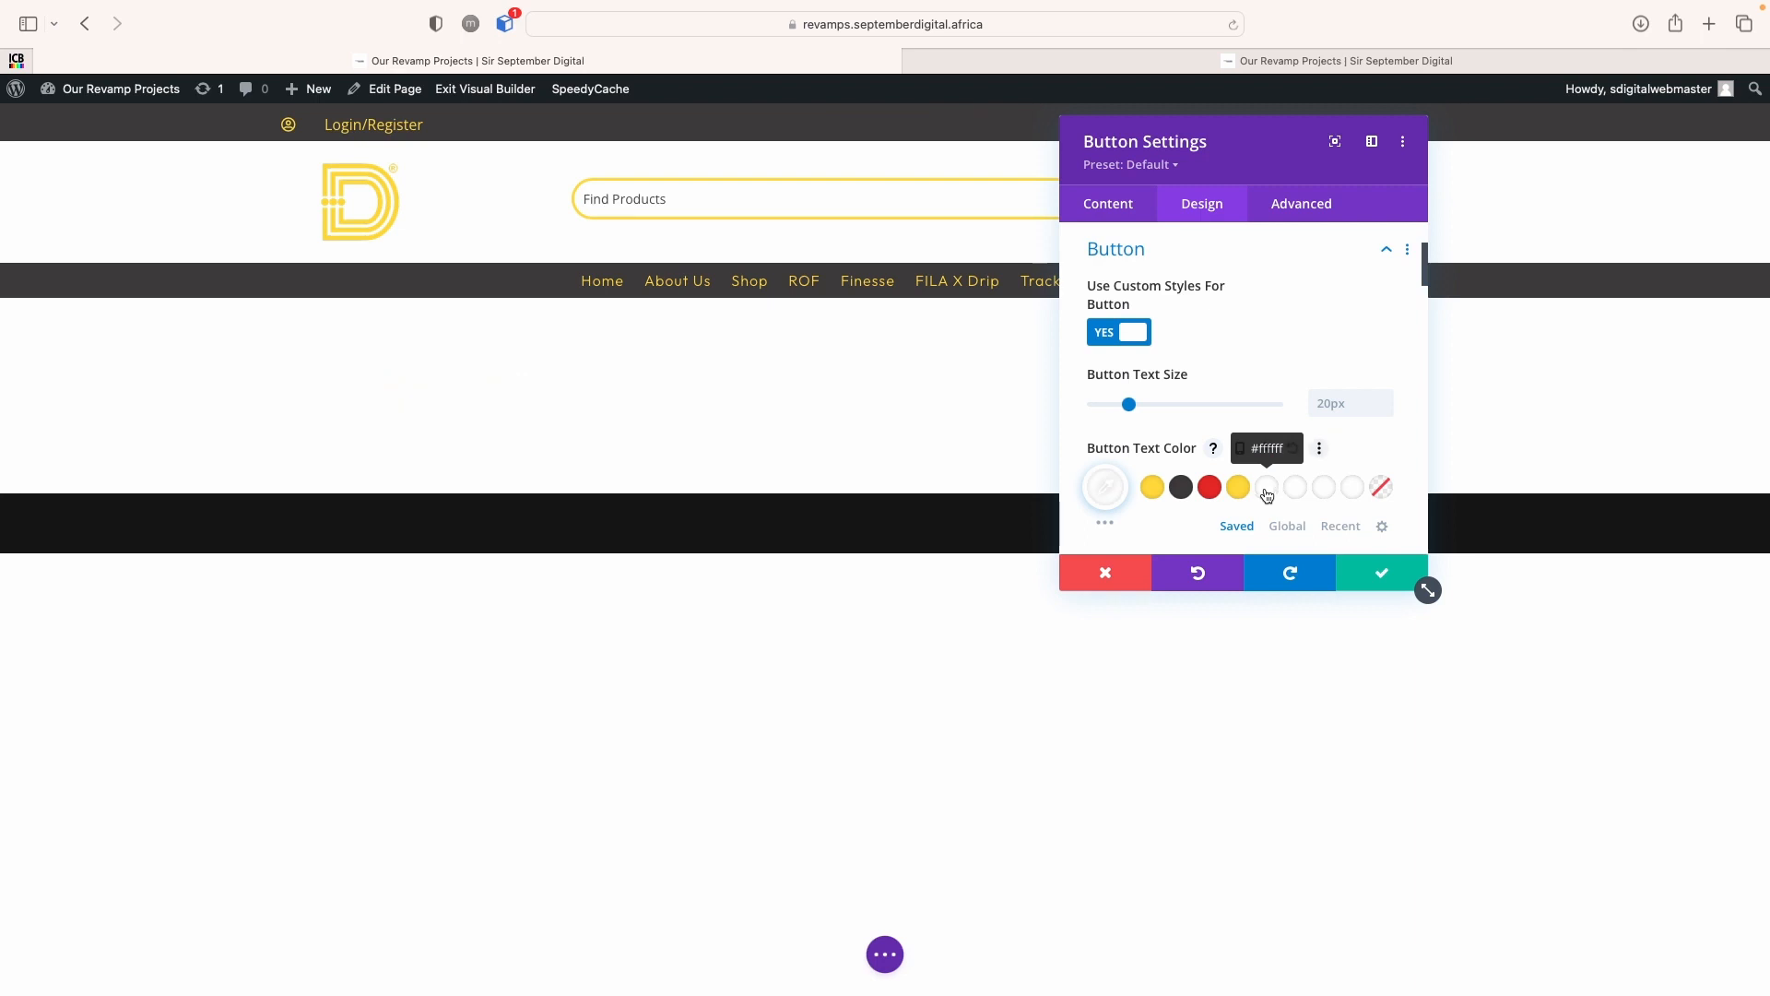
Set the button's background to the saved dark grey color
scroll(1263, 489, "down", 3)
scroll(1173, 533, "down", 3)
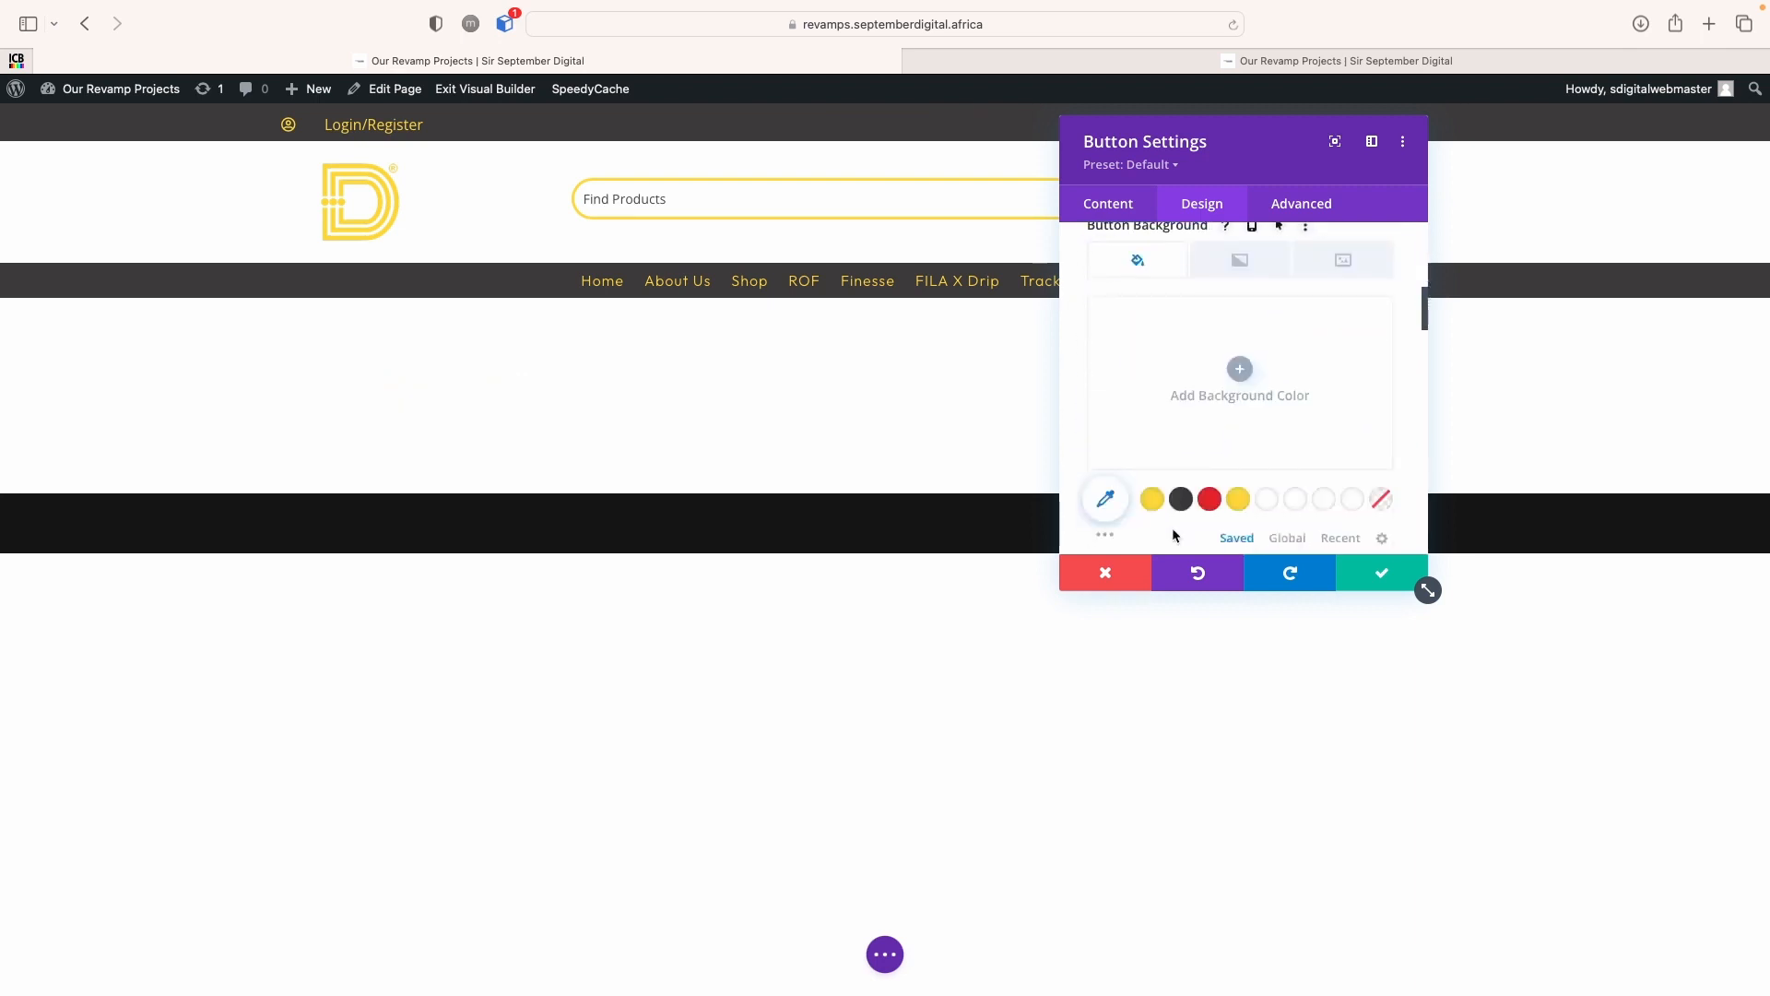
scroll(1125, 314, "up", 1)
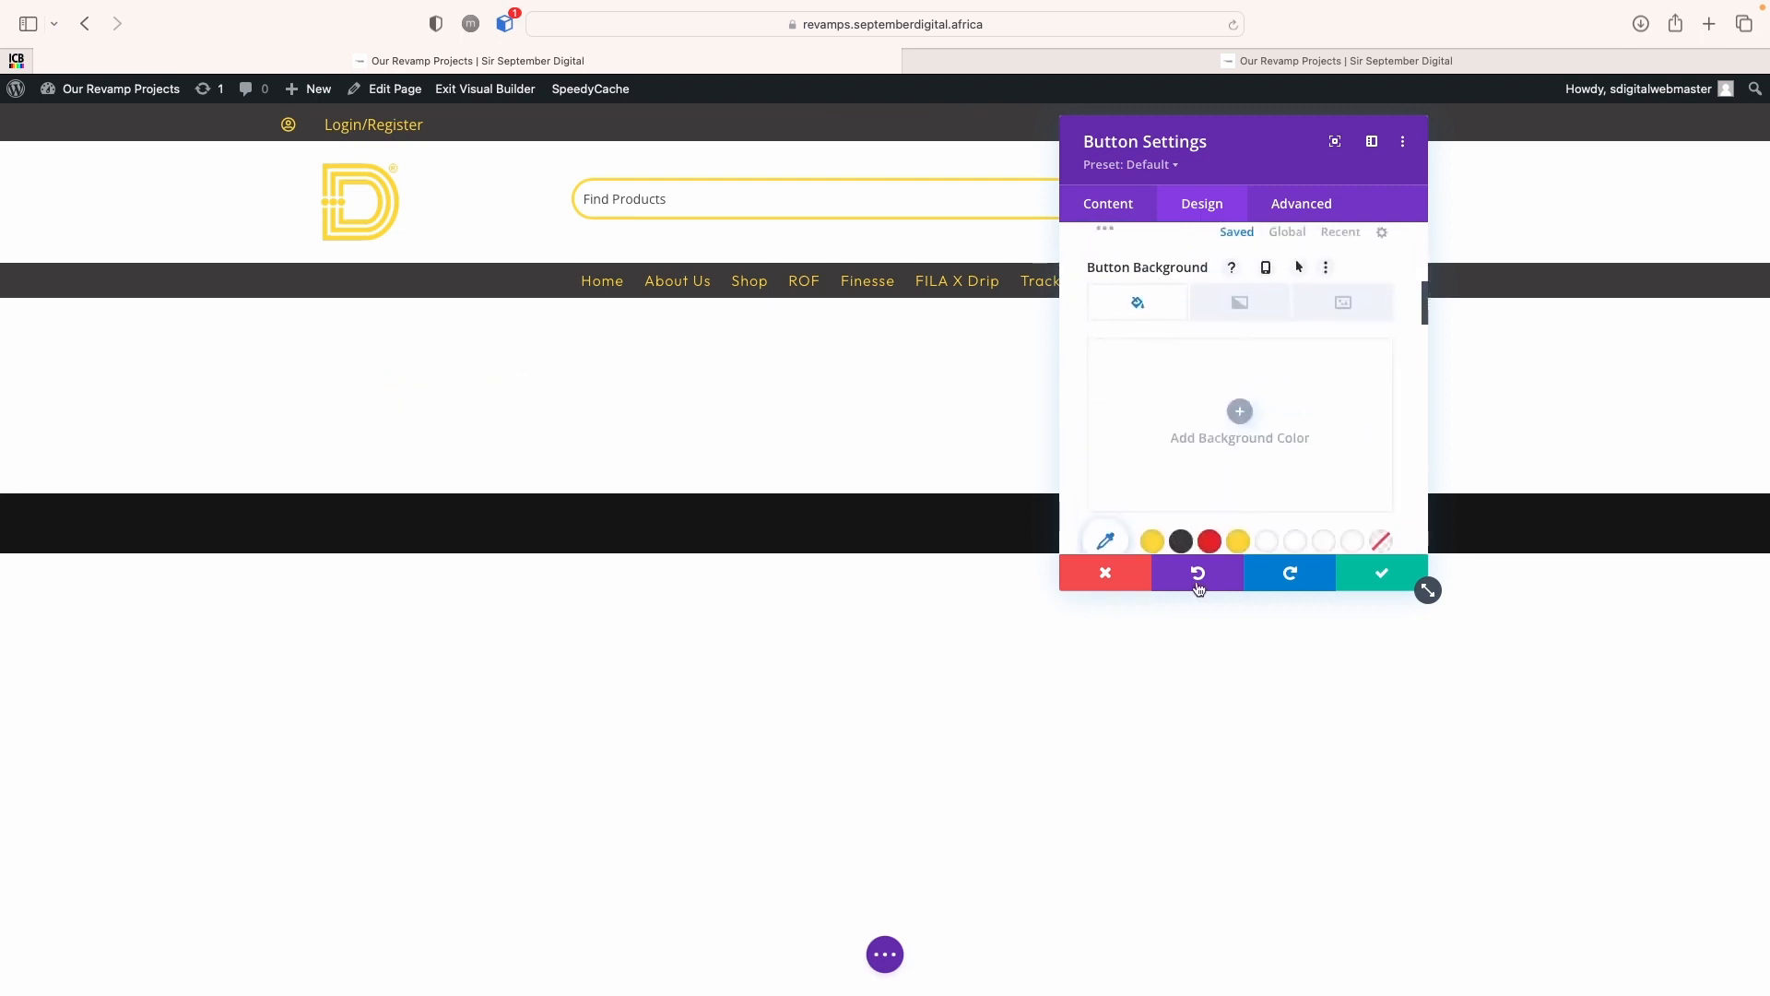
left_click(1180, 541)
Try a 3px border width on the button
scroll(1402, 340, "up", 2)
scroll(1401, 340, "down", 4)
scroll(1401, 348, "down", 1)
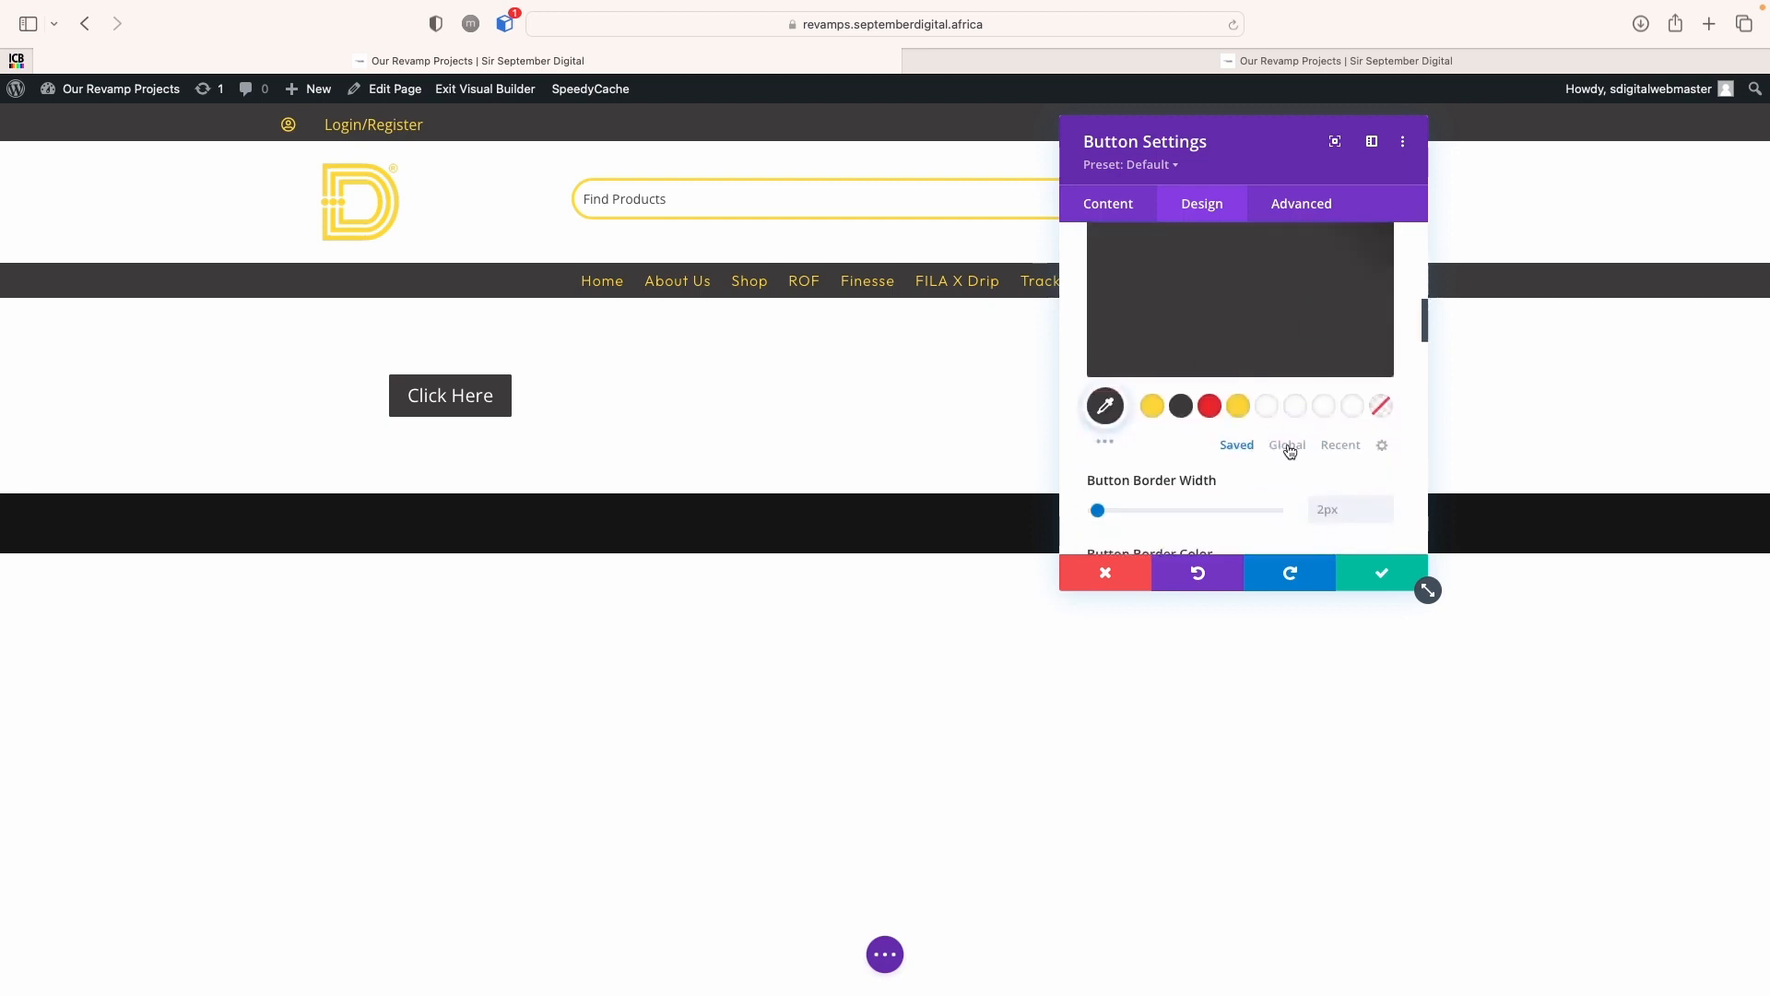
scroll(1294, 456, "down", 3)
mouse_move(1097, 426)
left_mouse_down()
mouse_move(1143, 429)
mouse_move(1118, 428)
left_mouse_up()
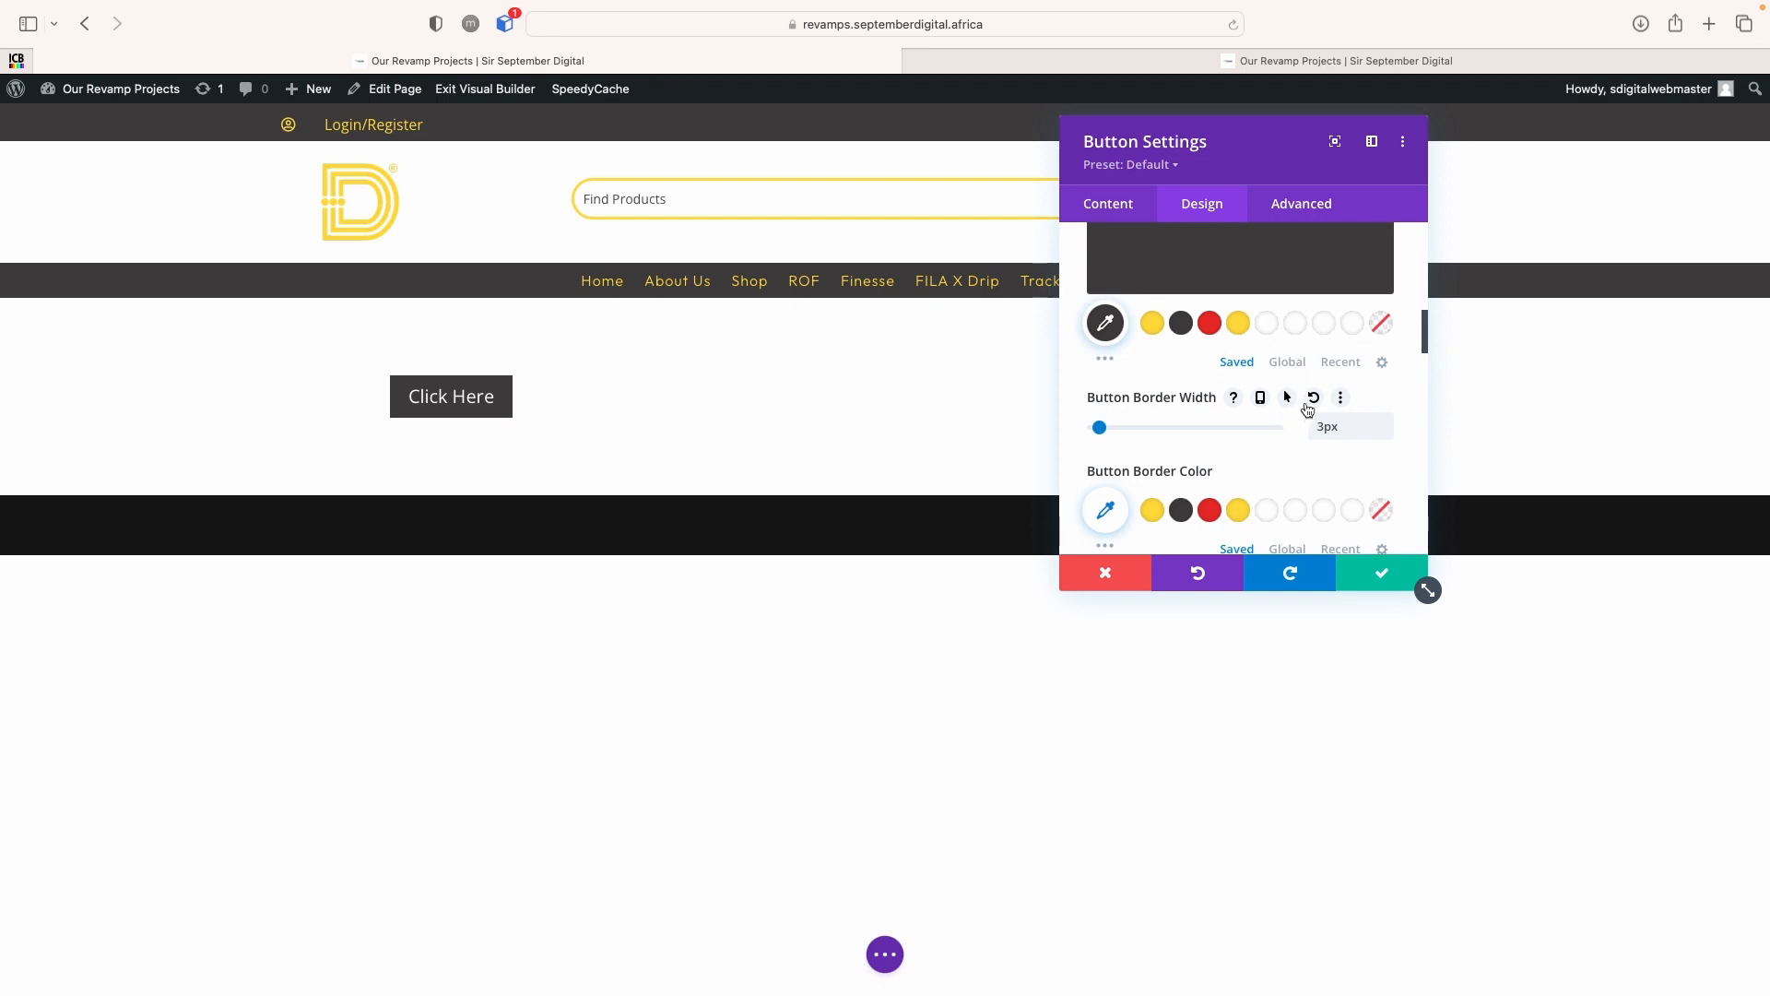
Round the button's corners with a border radius of 28px
scroll(1278, 439, "down", 5)
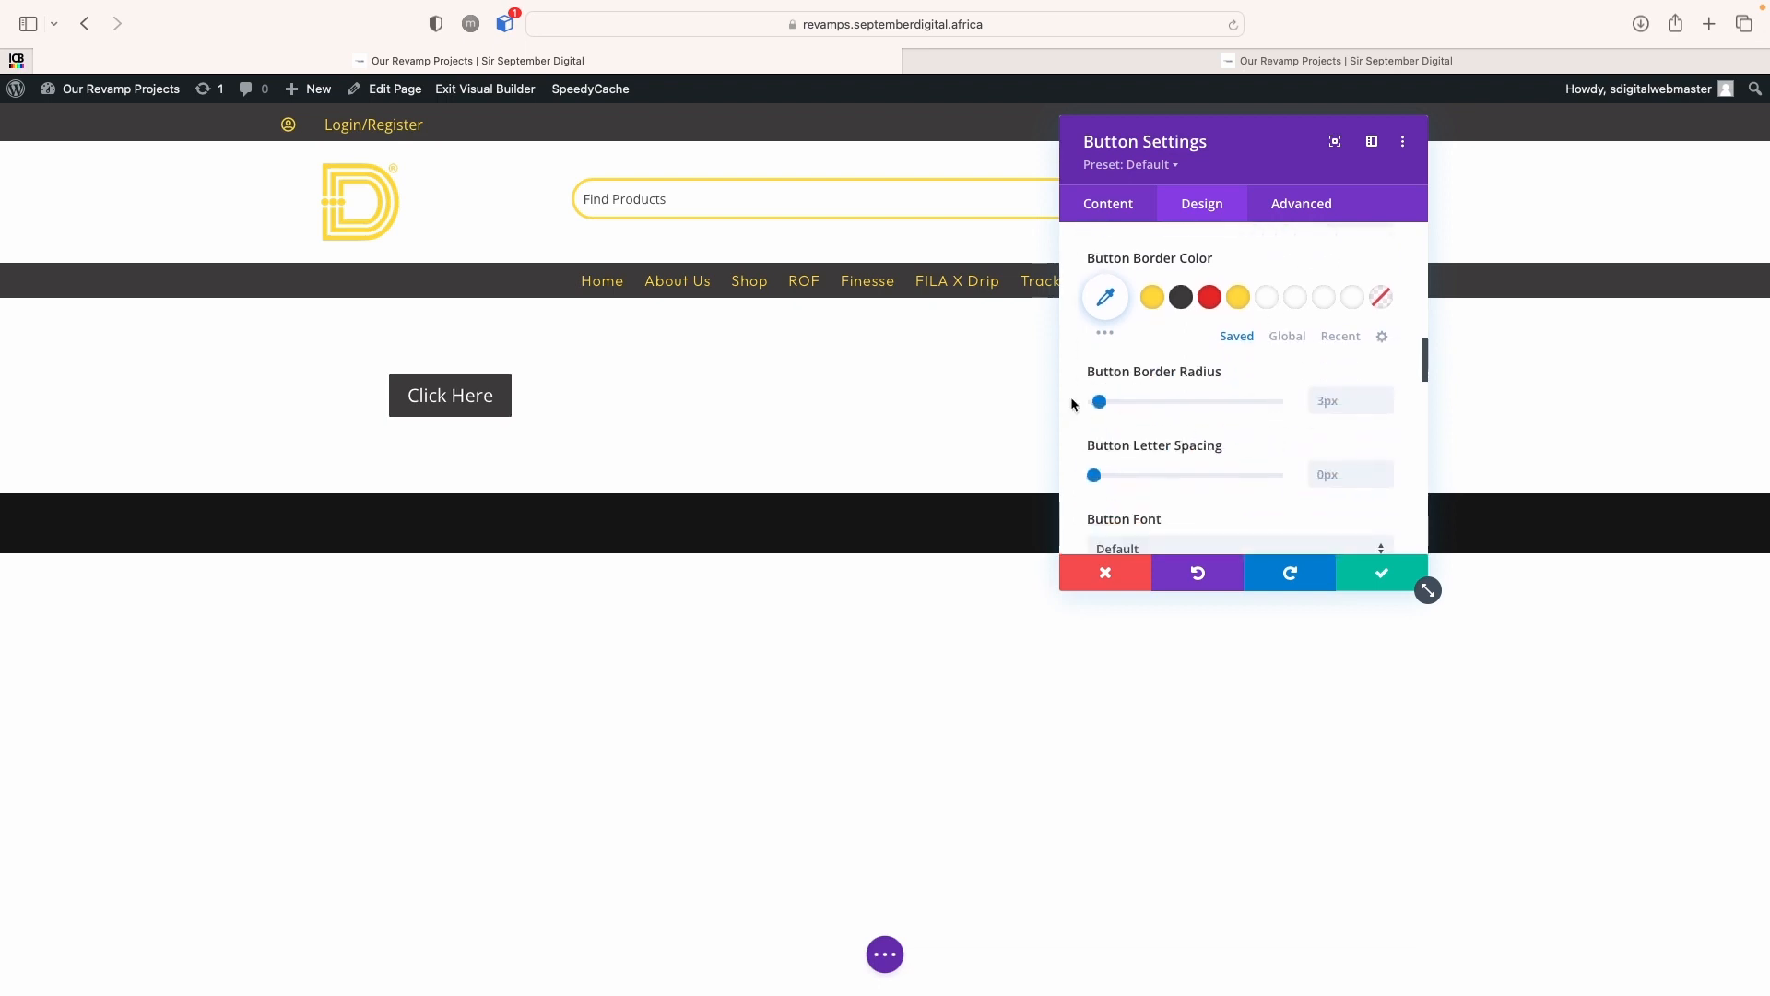
left_click_drag(1099, 402, 1146, 417)
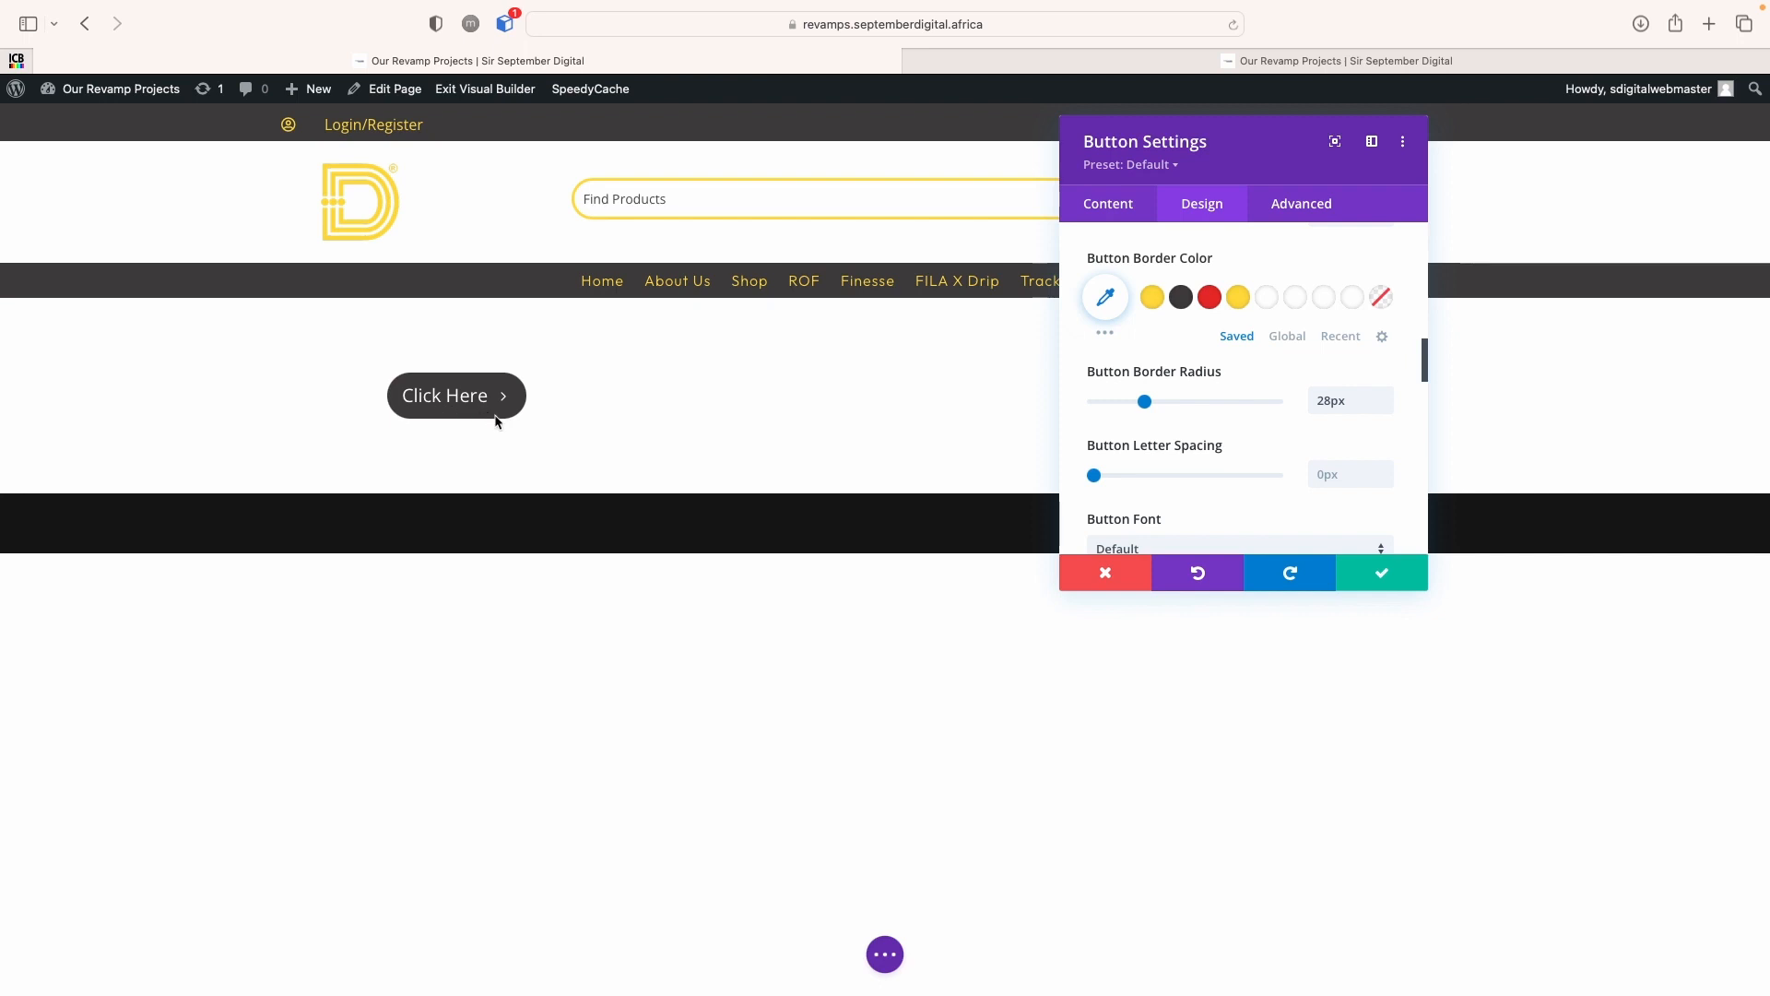
Change the button's background to the saved red color
scroll(1116, 438, "up", 3)
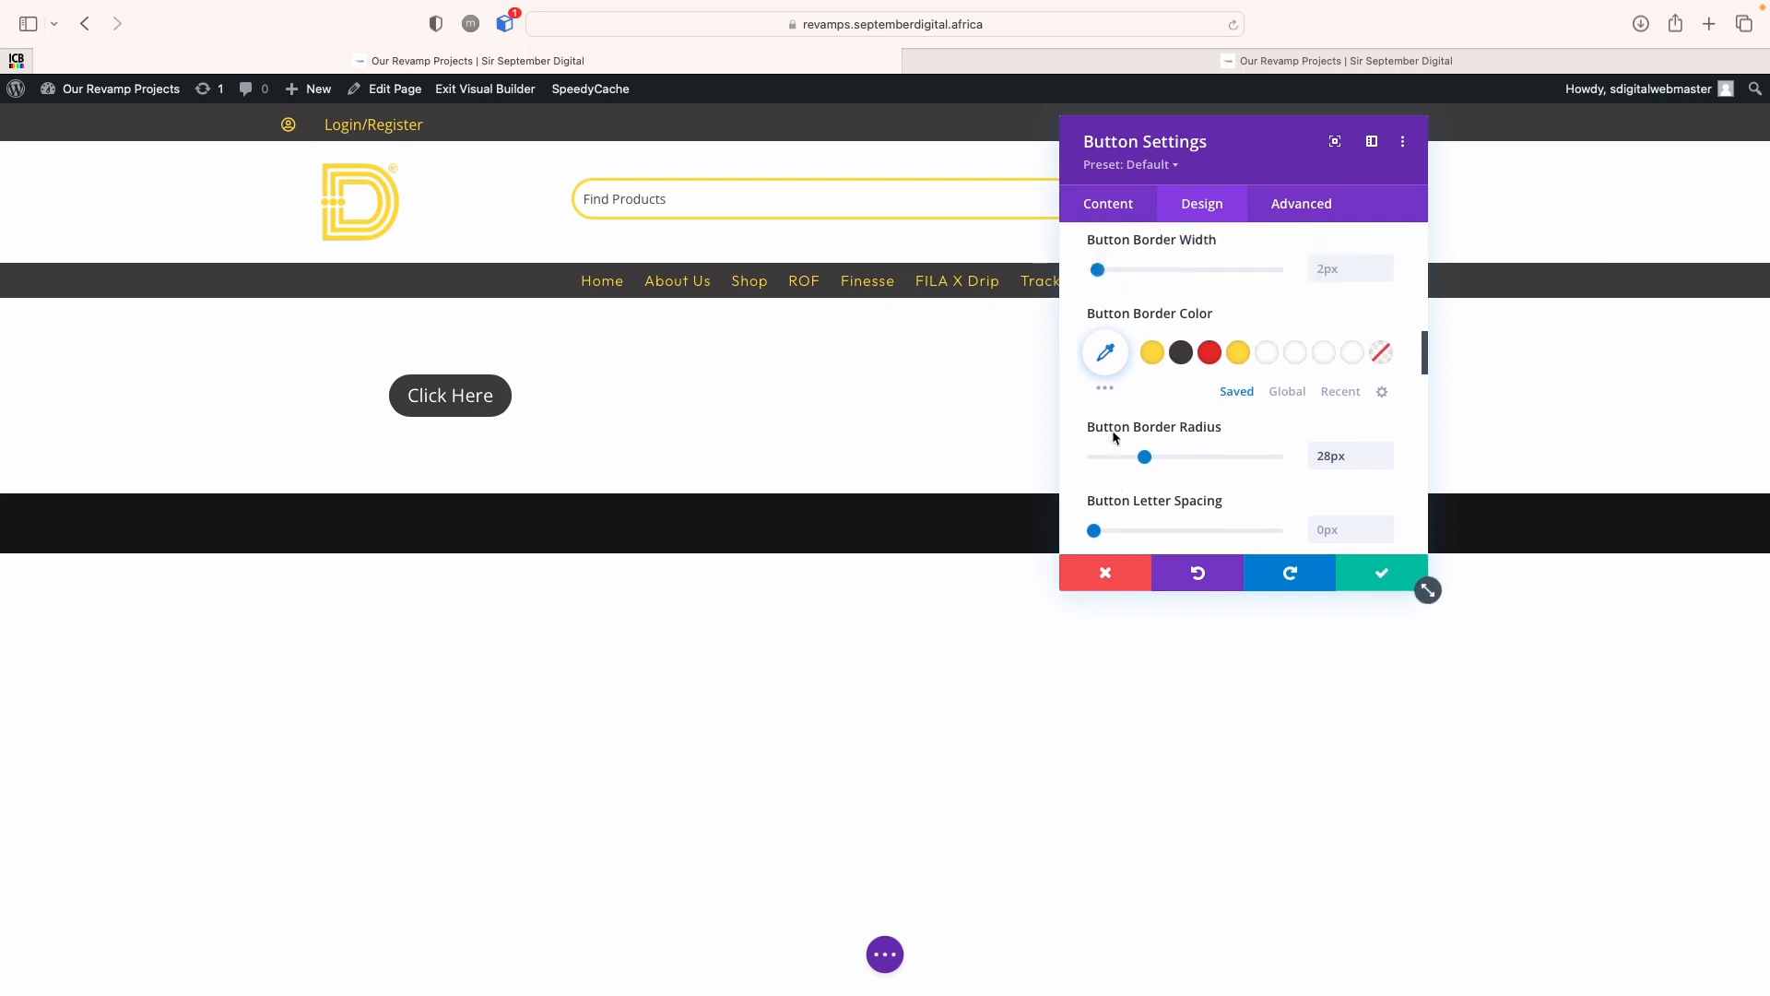
scroll(1111, 429, "up", 5)
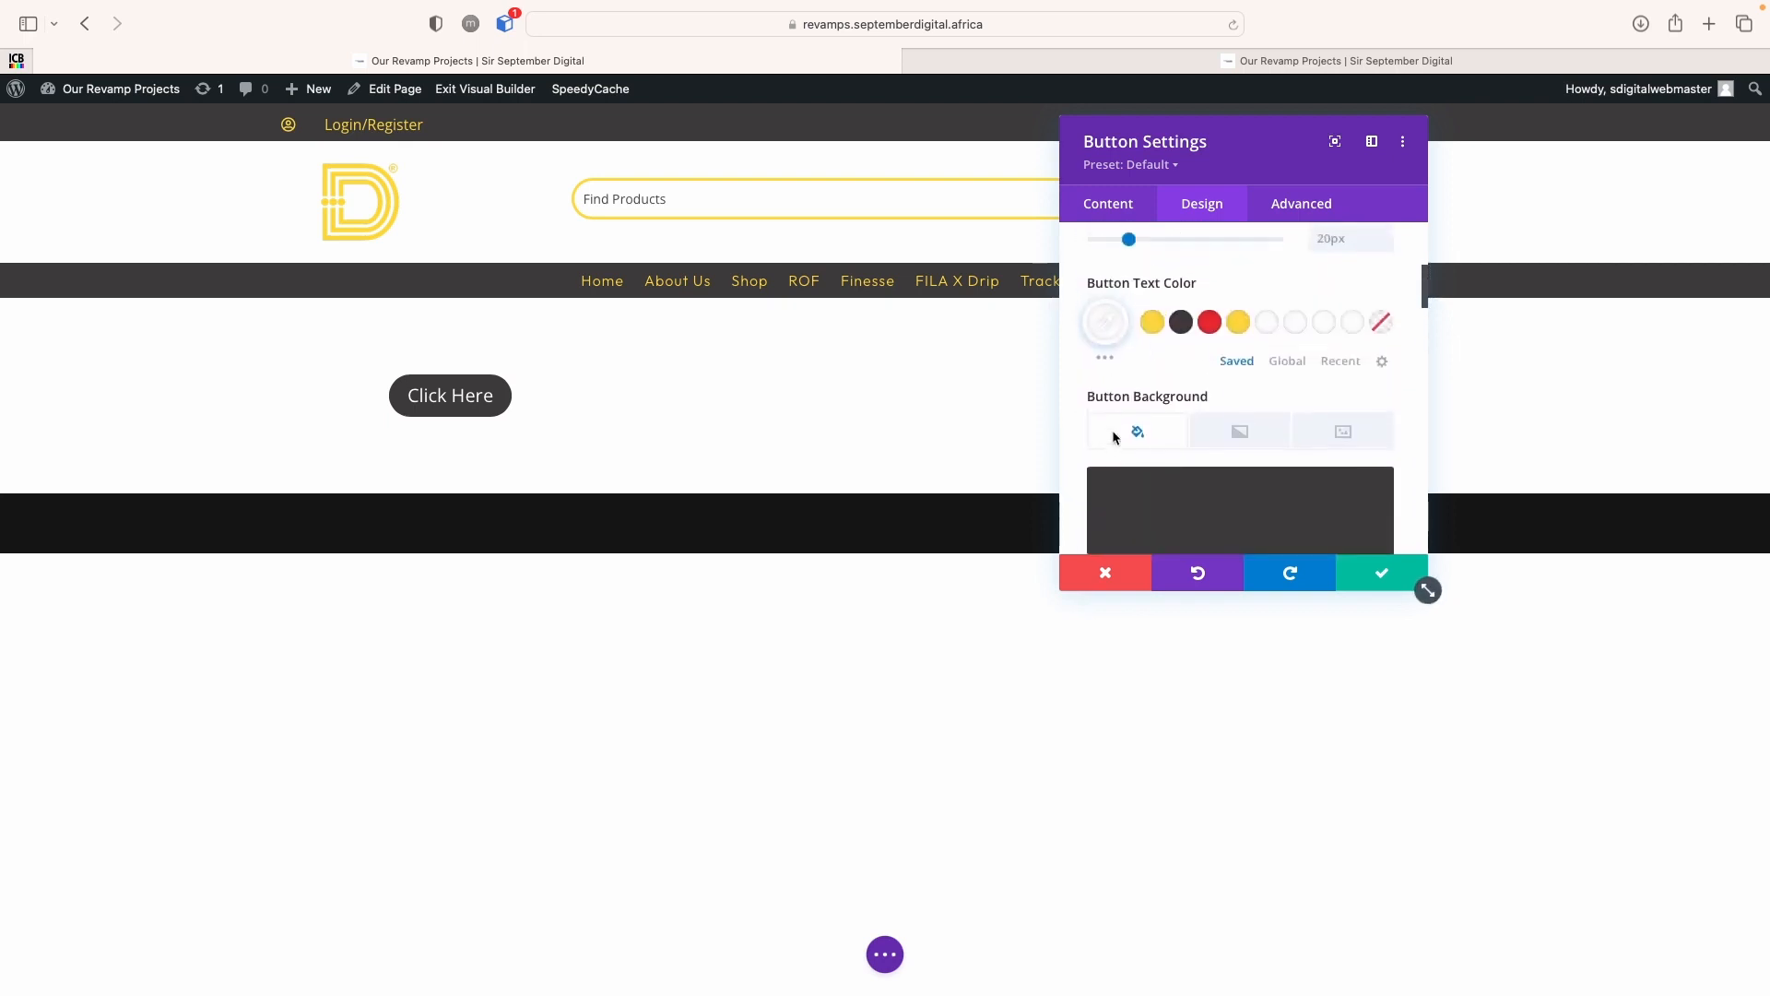
scroll(1254, 433, "down", 3)
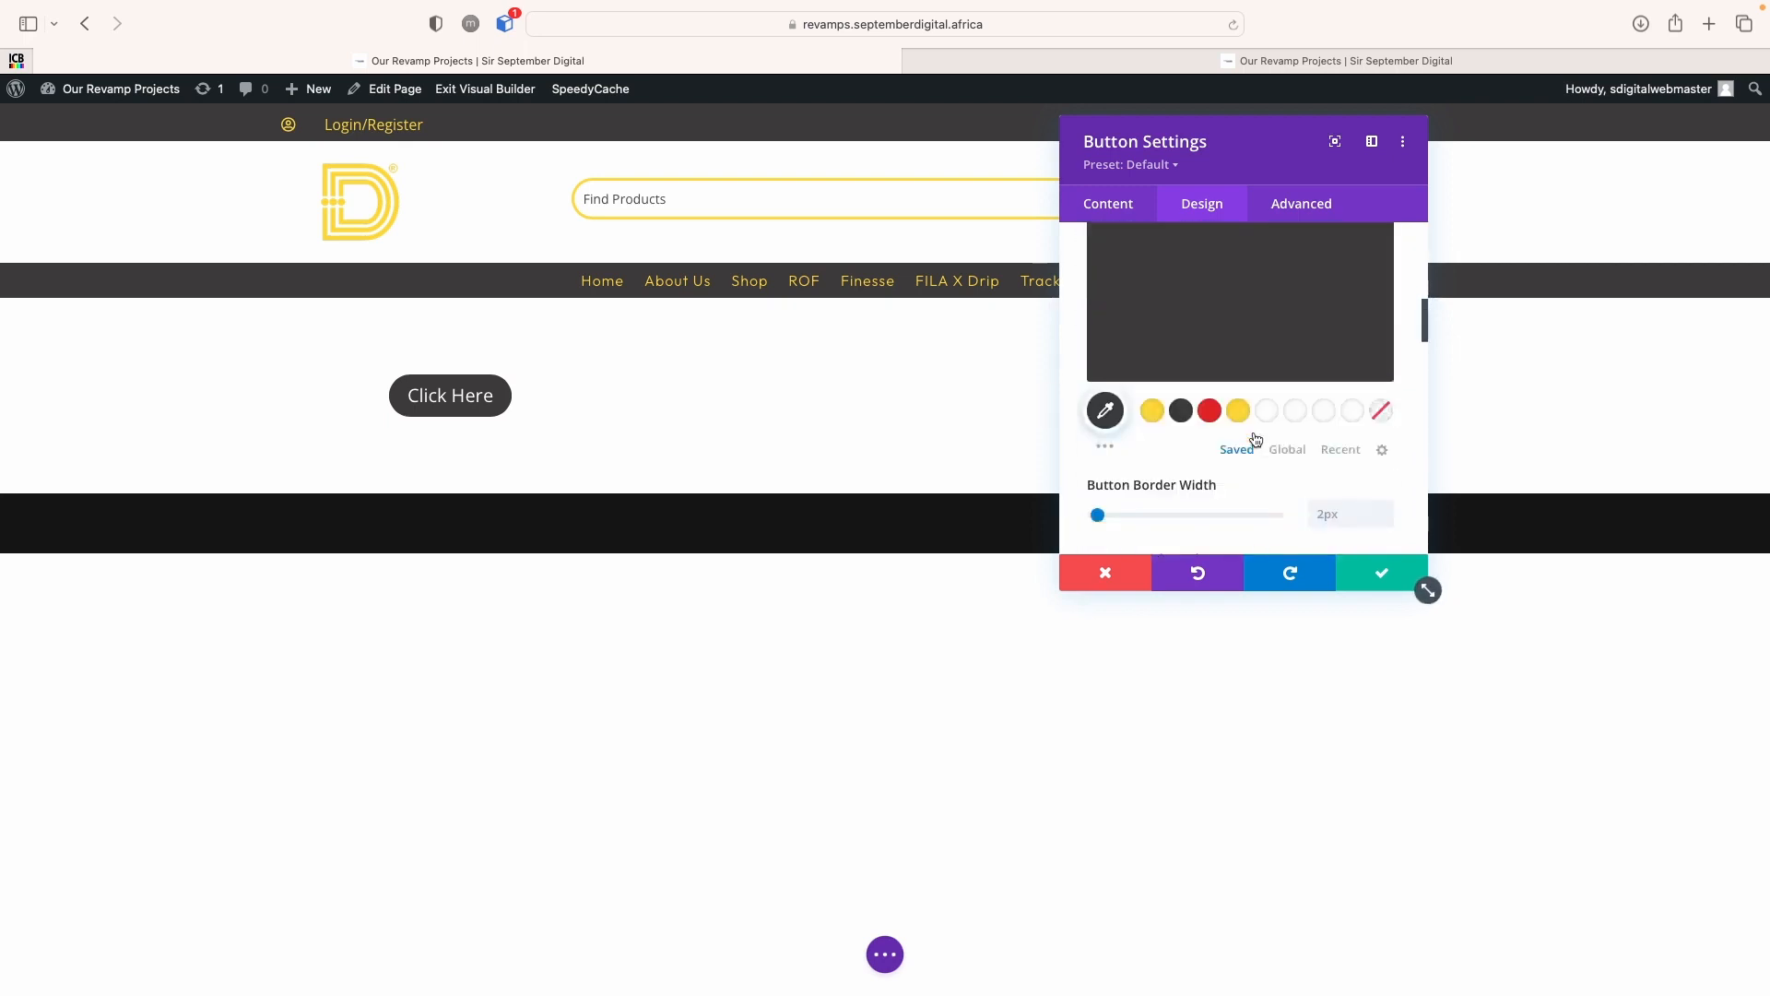
left_click(1209, 411)
Enable the hover state for the button background and set its hover color to yellow (#fedd21)
scroll(1151, 455, "up", 2)
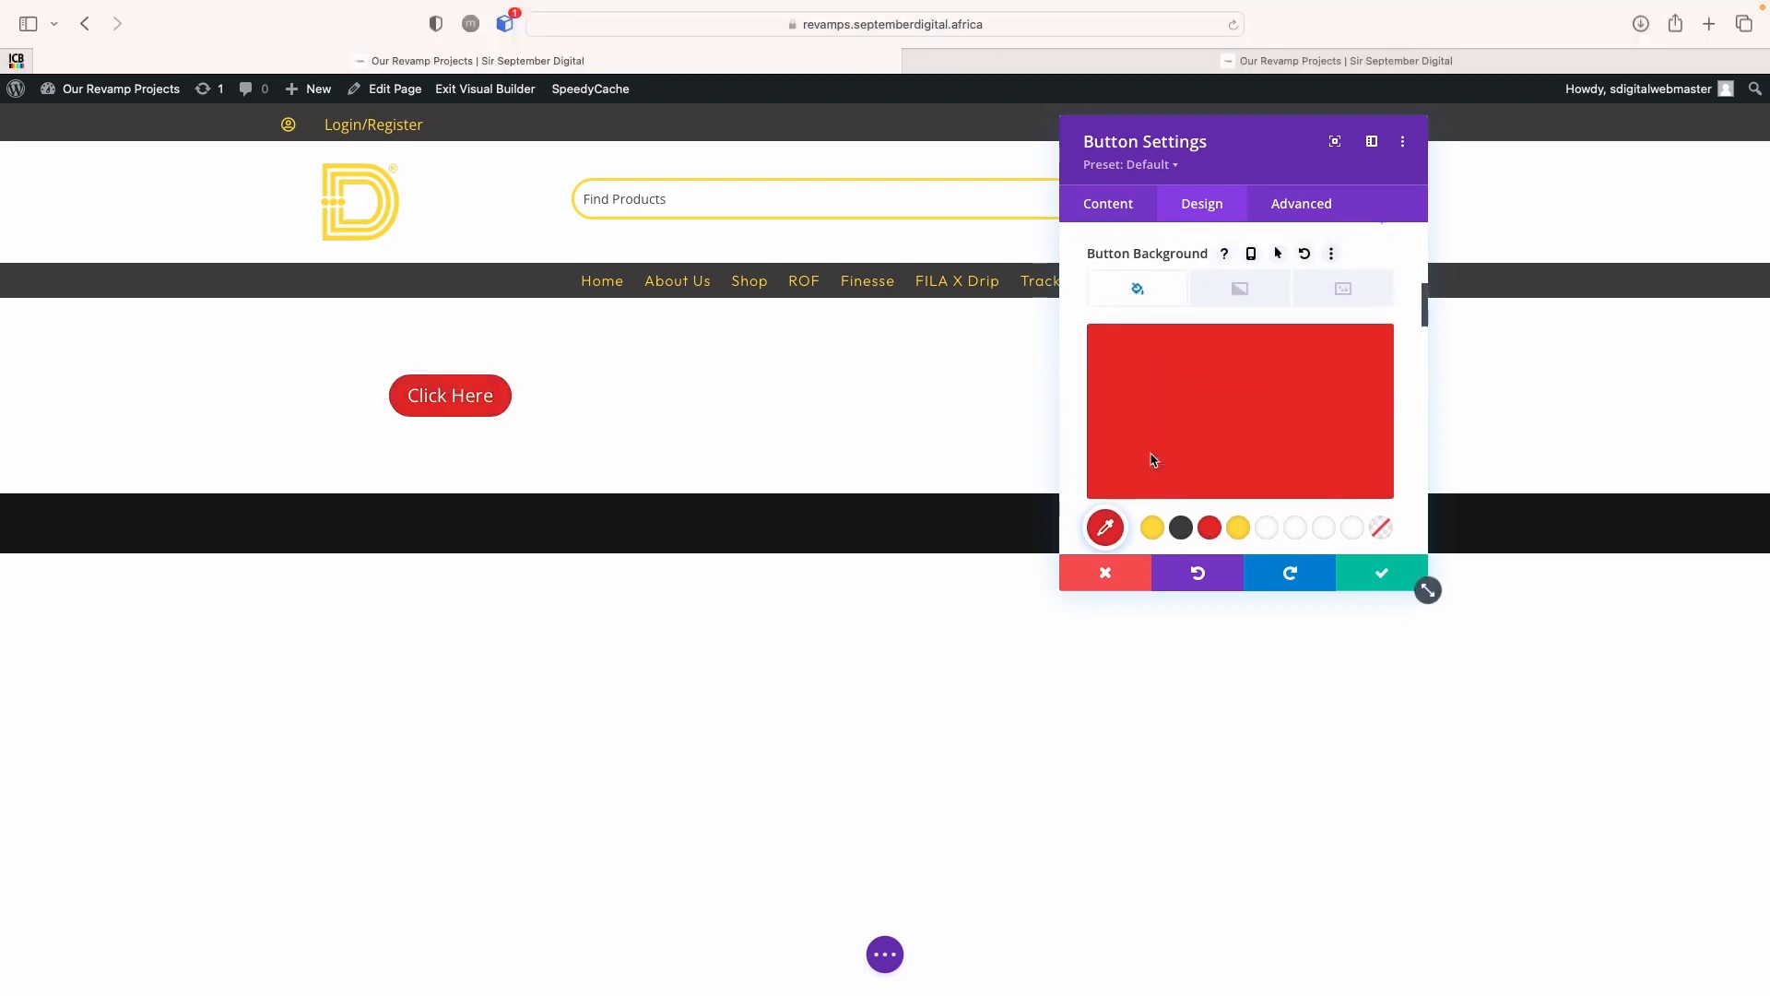
scroll(1152, 459, "up", 1)
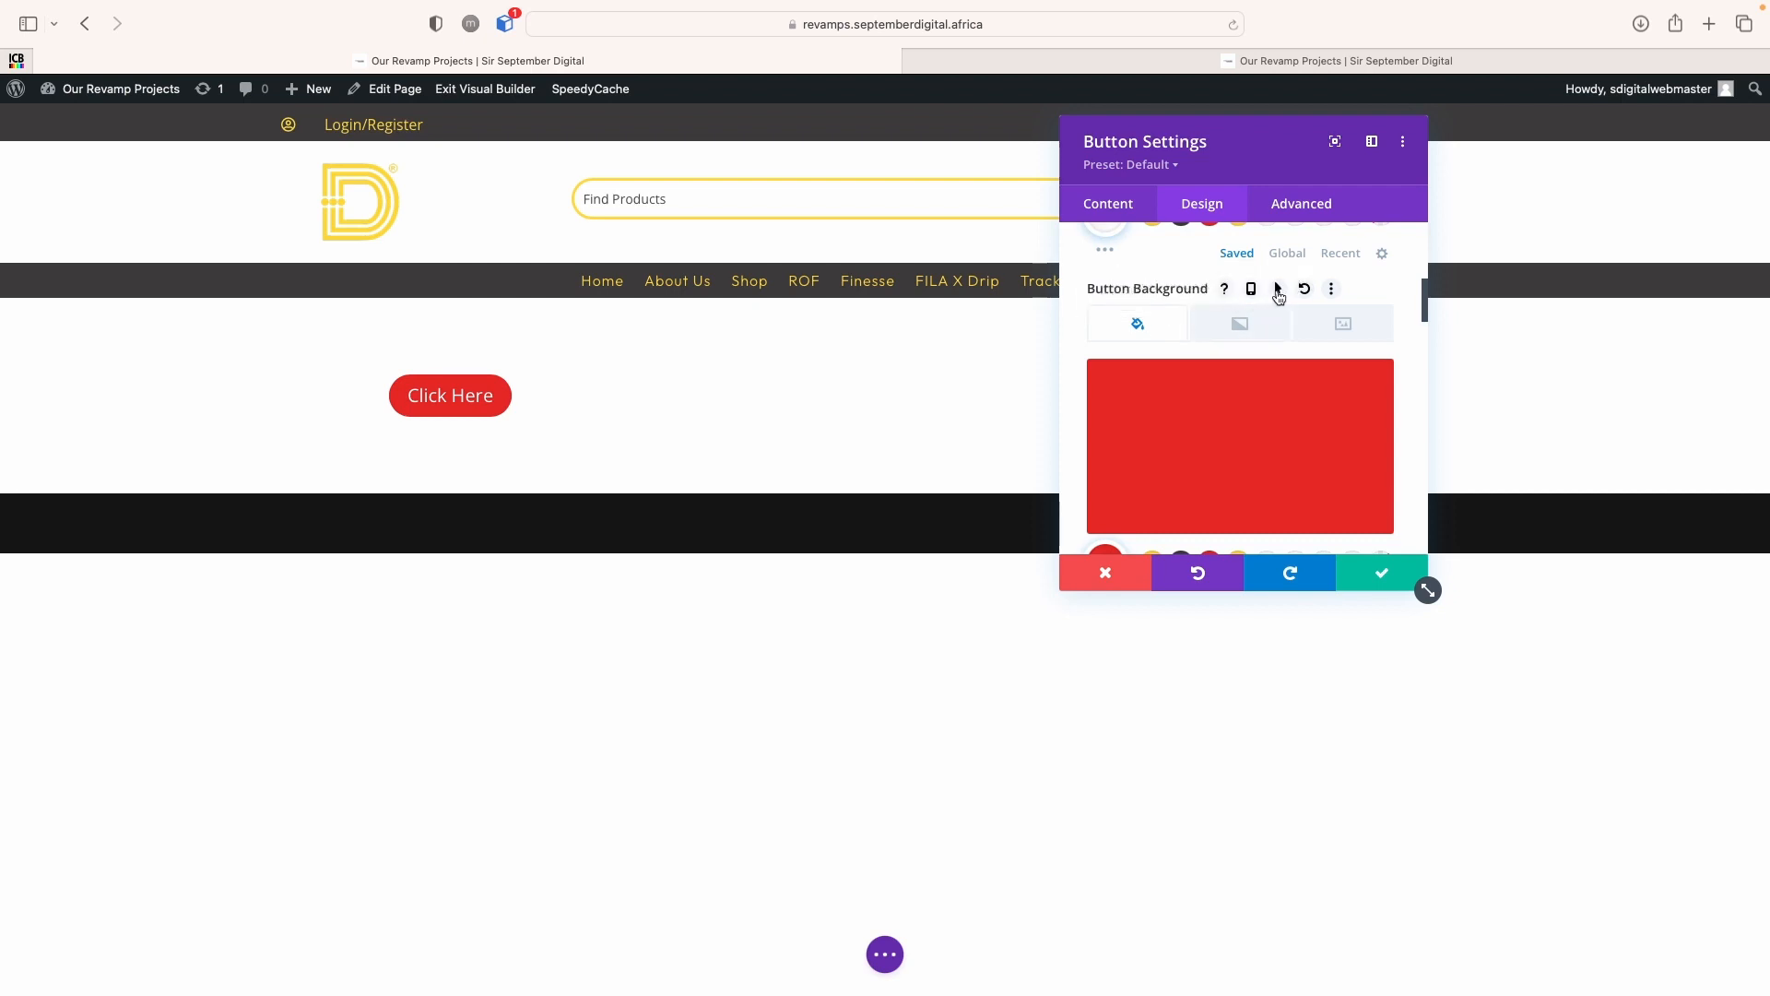
left_click(1277, 291)
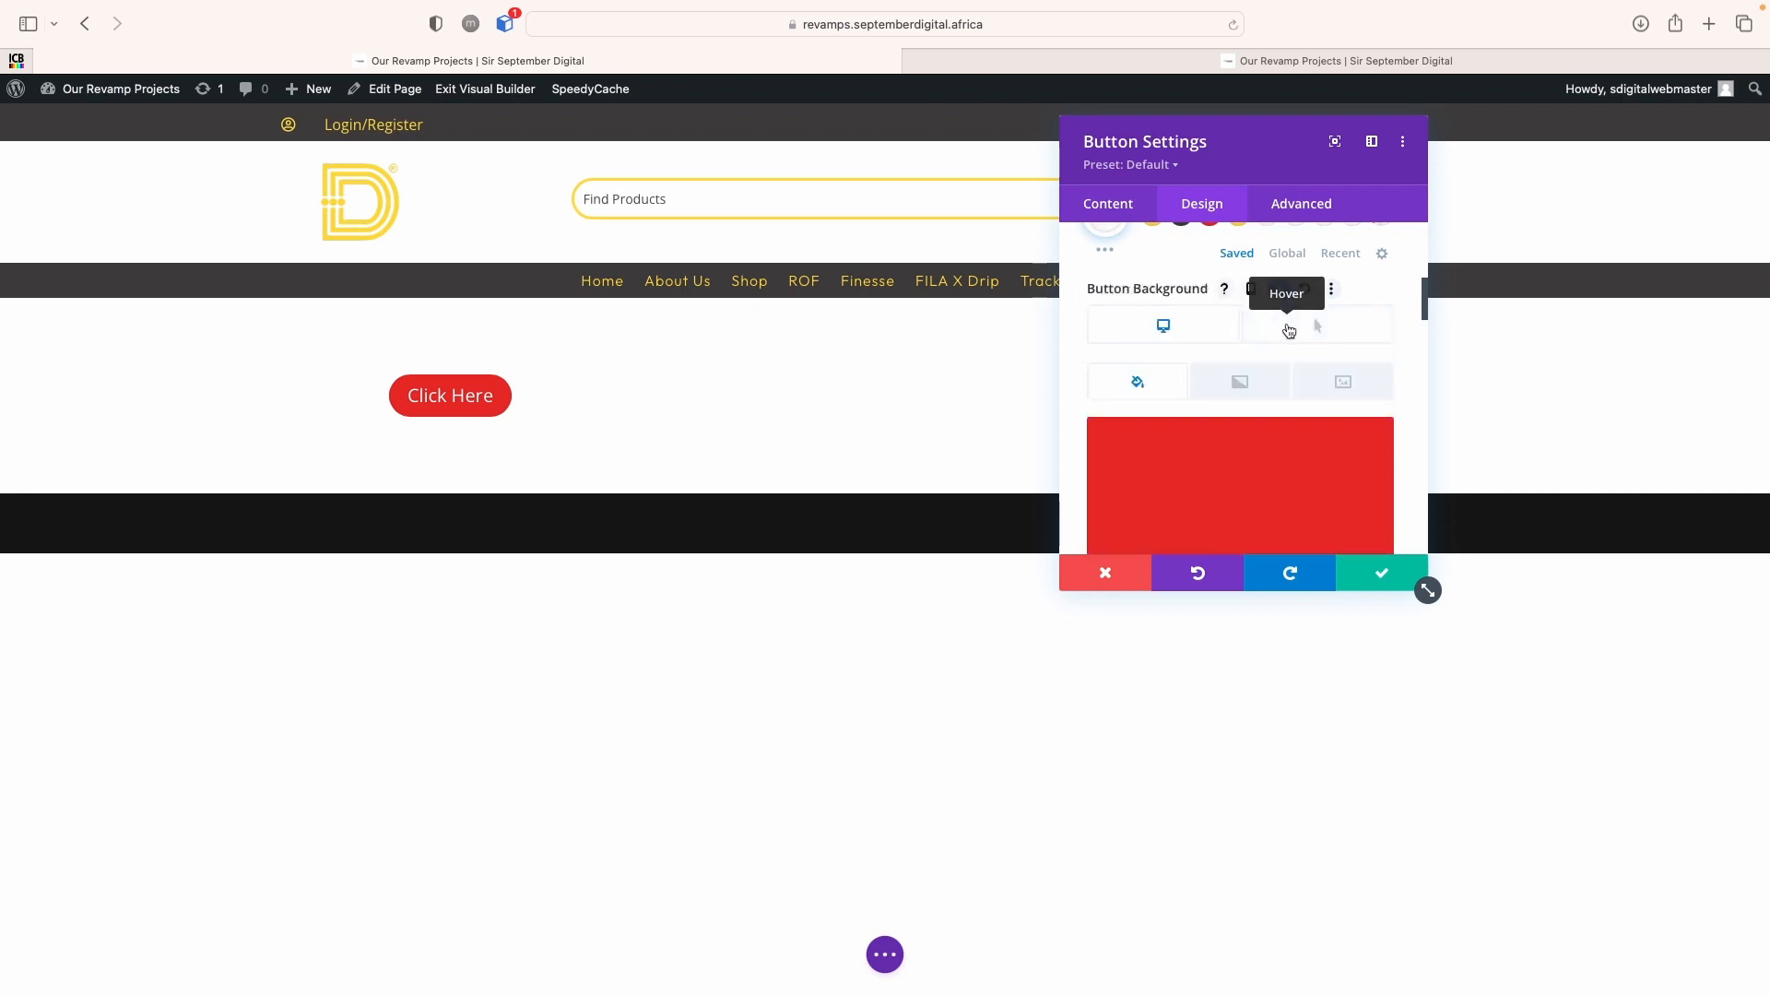
left_click(1288, 330)
scroll(1281, 340, "down", 2)
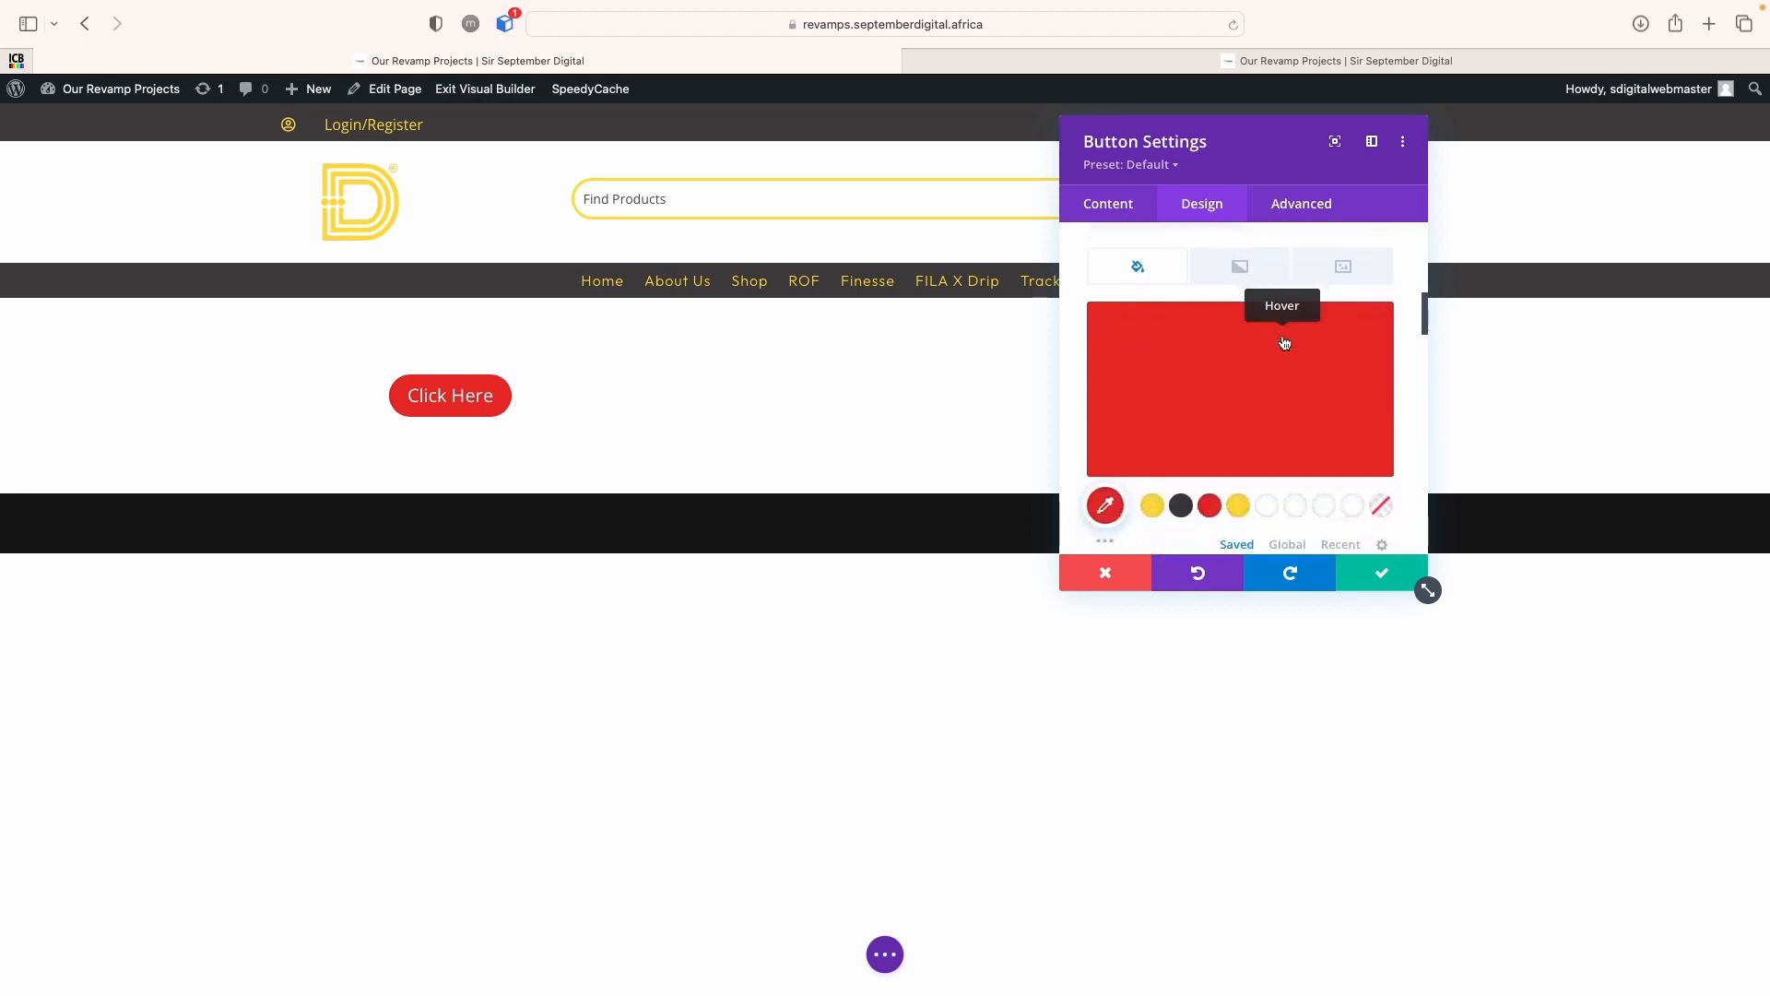
left_click(1238, 505)
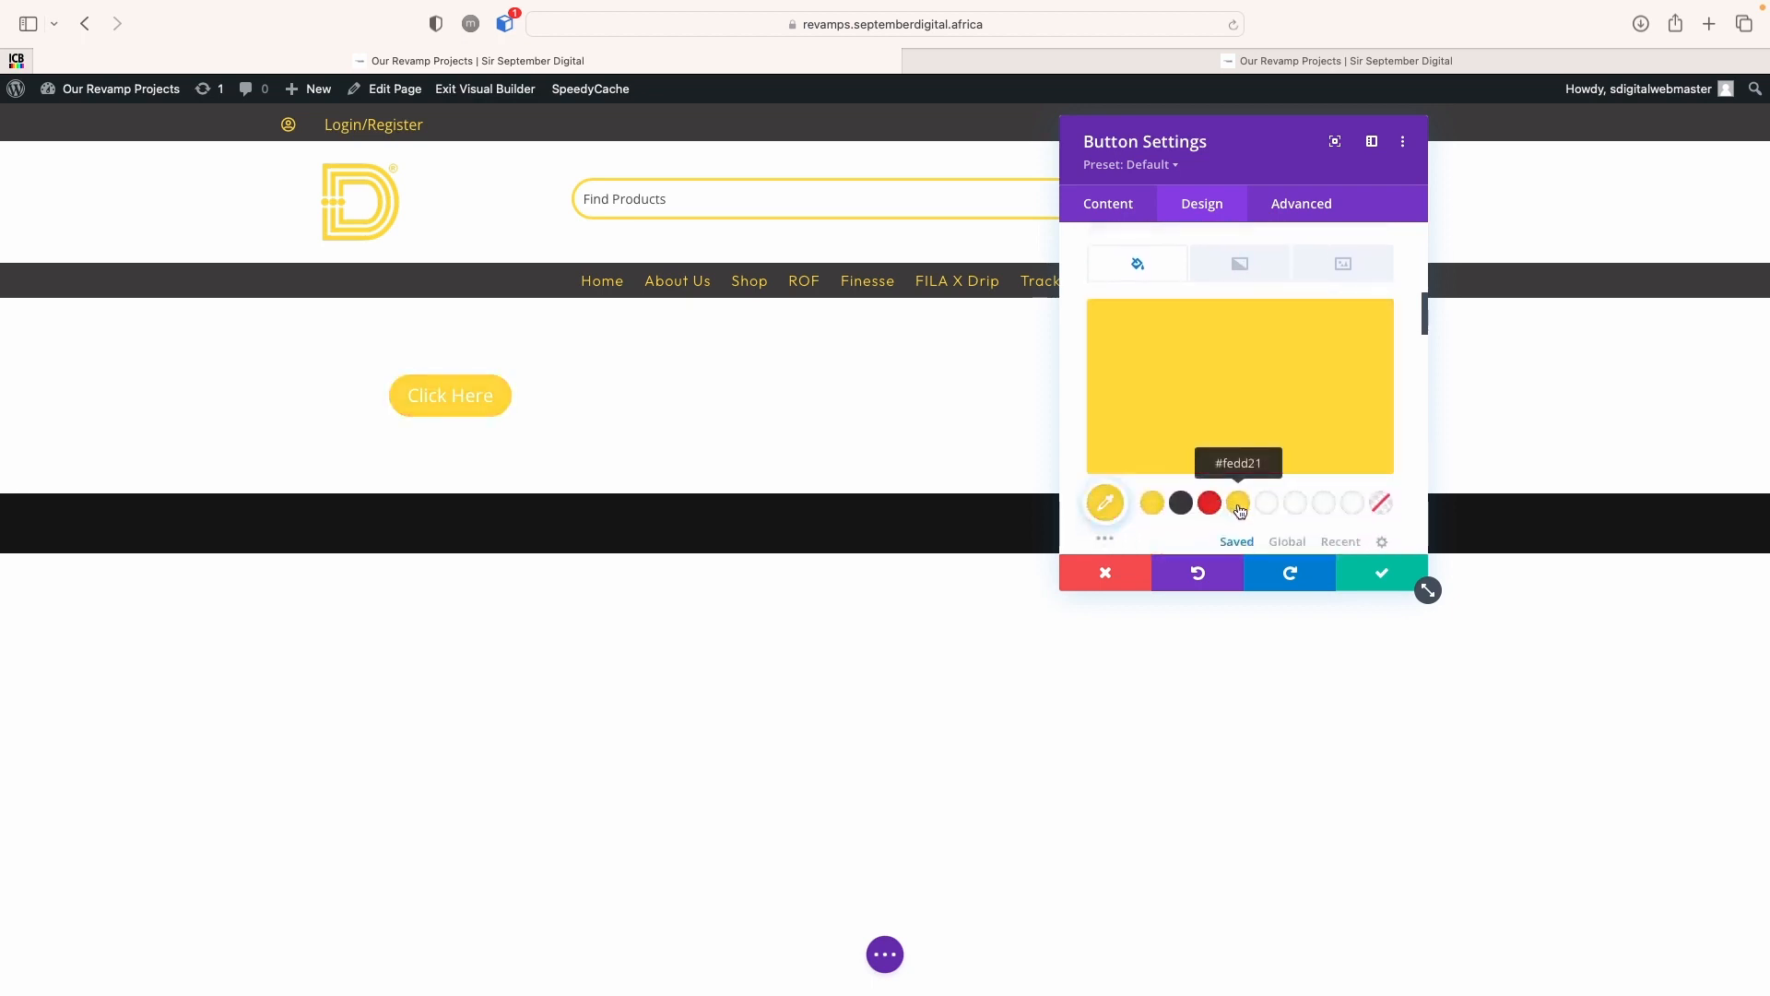
Set the button's hover text color to dark grey (#444243) and compare its desktop and hover looks
scroll(1233, 489, "up", 6)
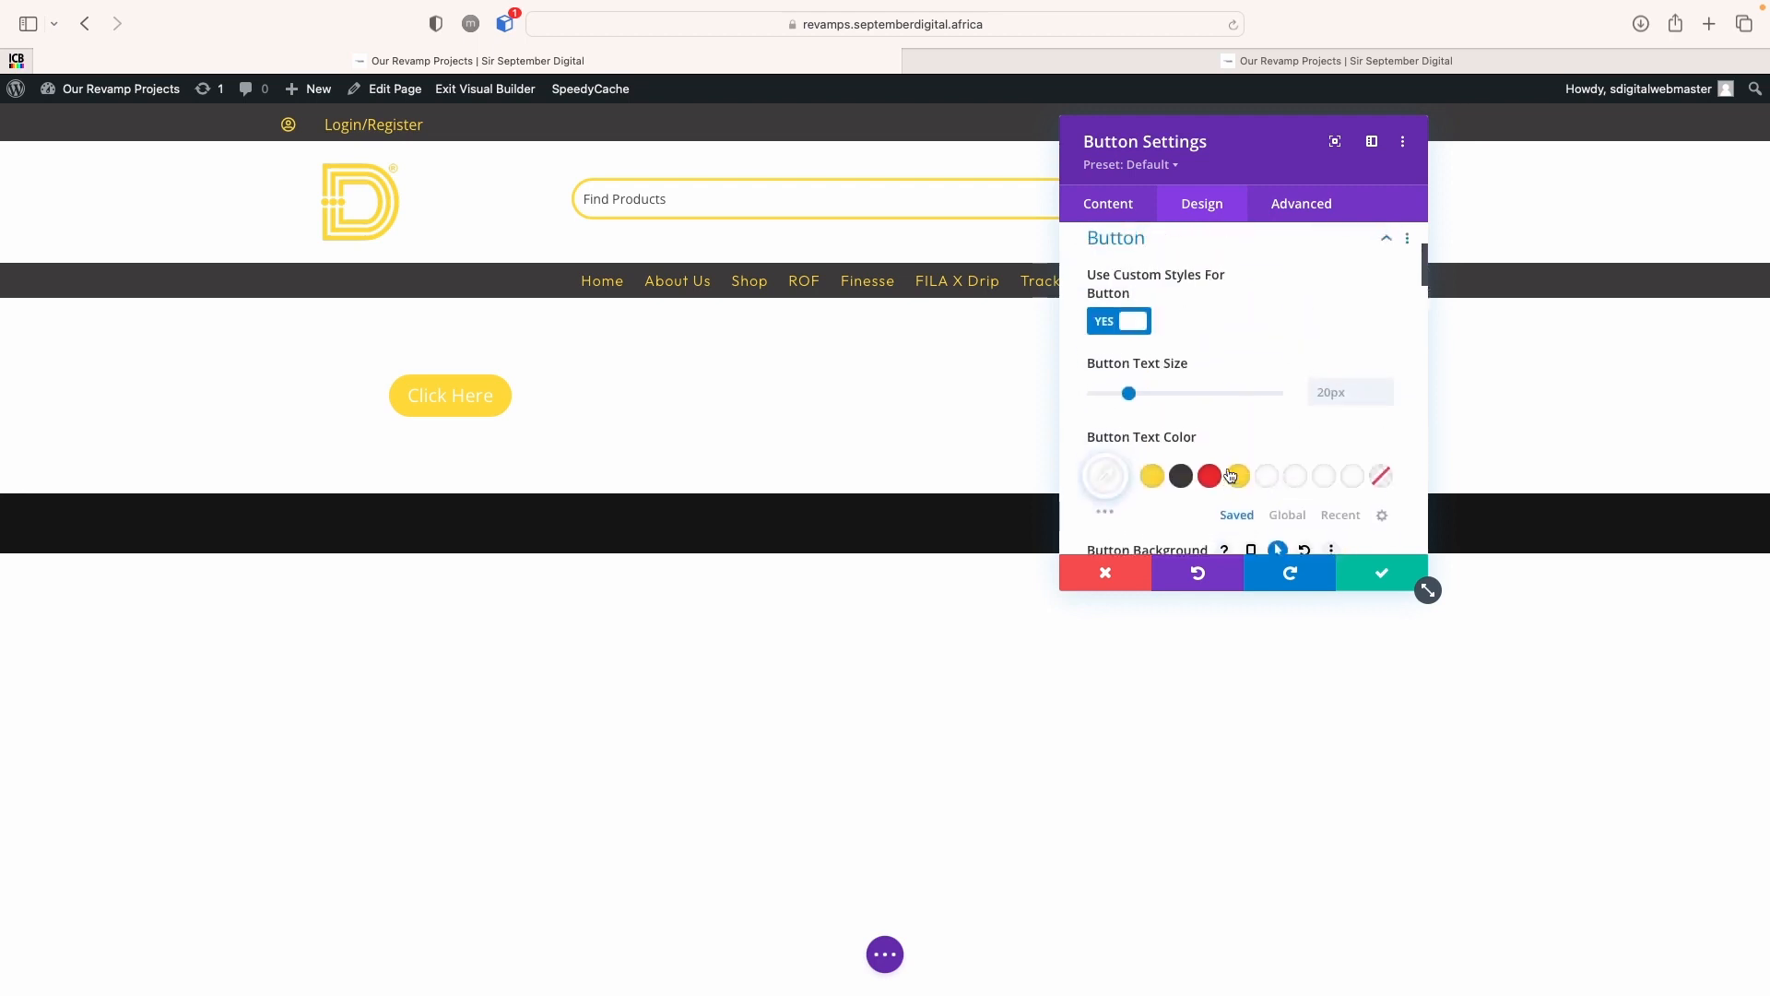
left_click(1106, 478)
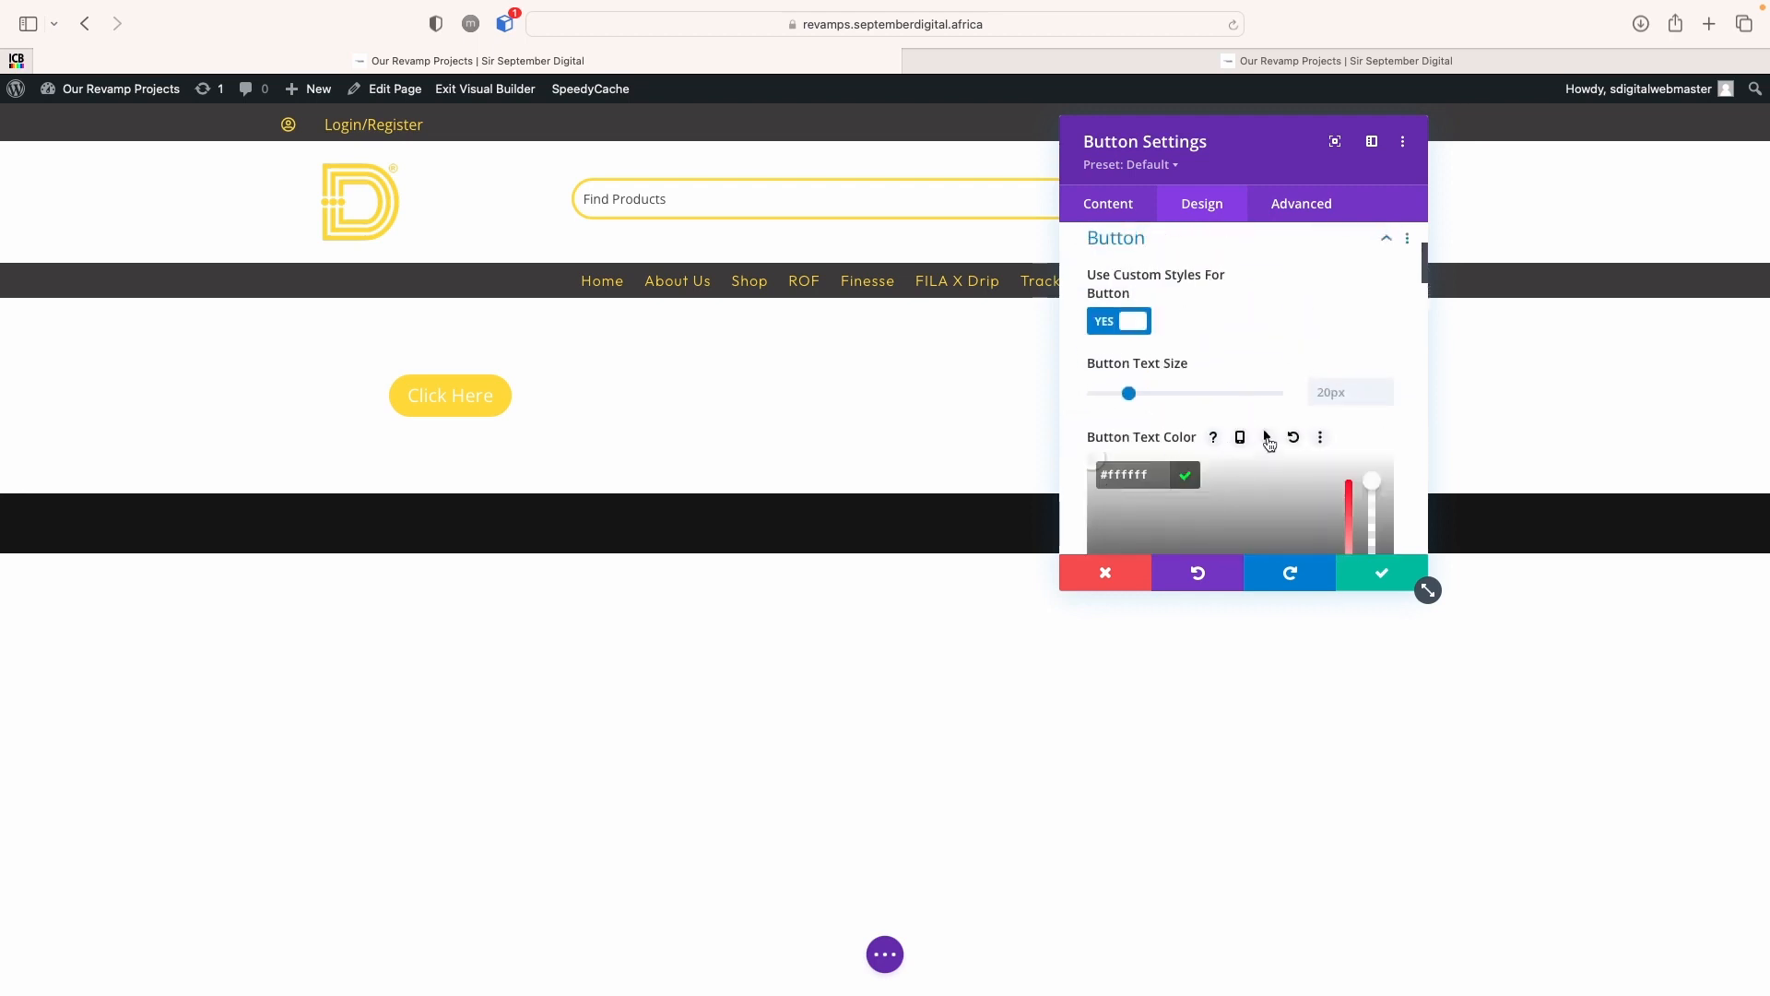
left_click(1267, 436)
scroll(1276, 466, "down", 2)
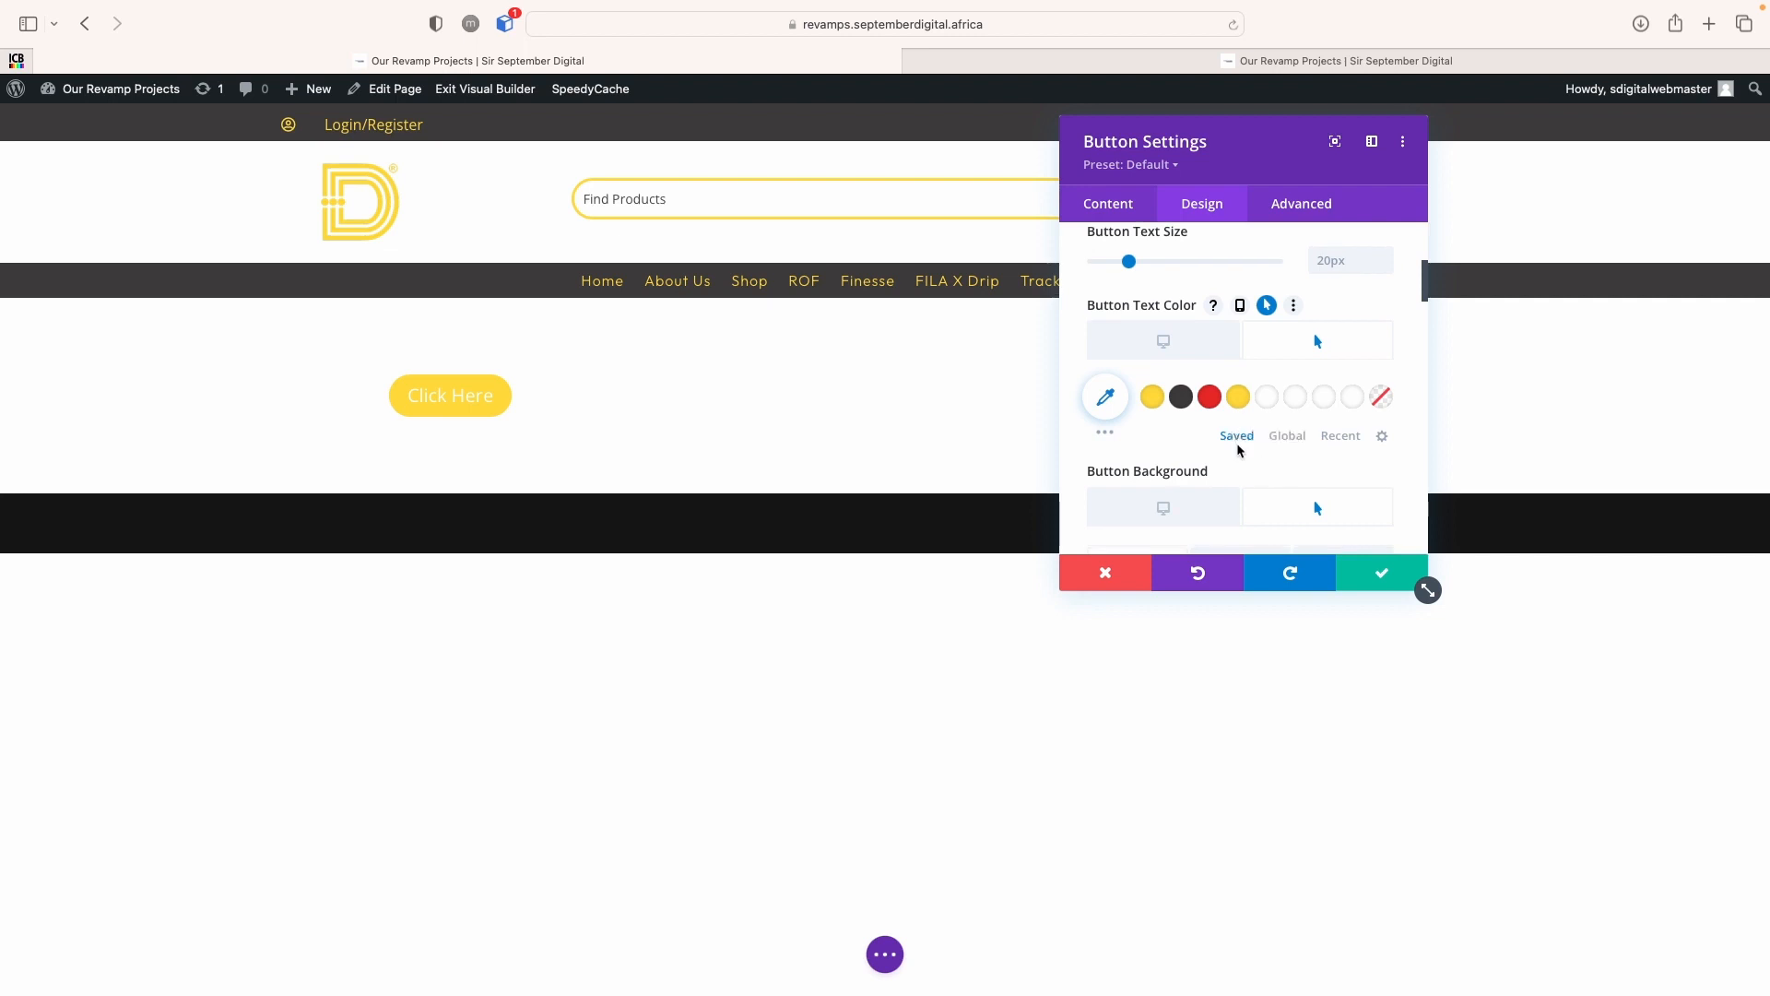
left_click(1181, 398)
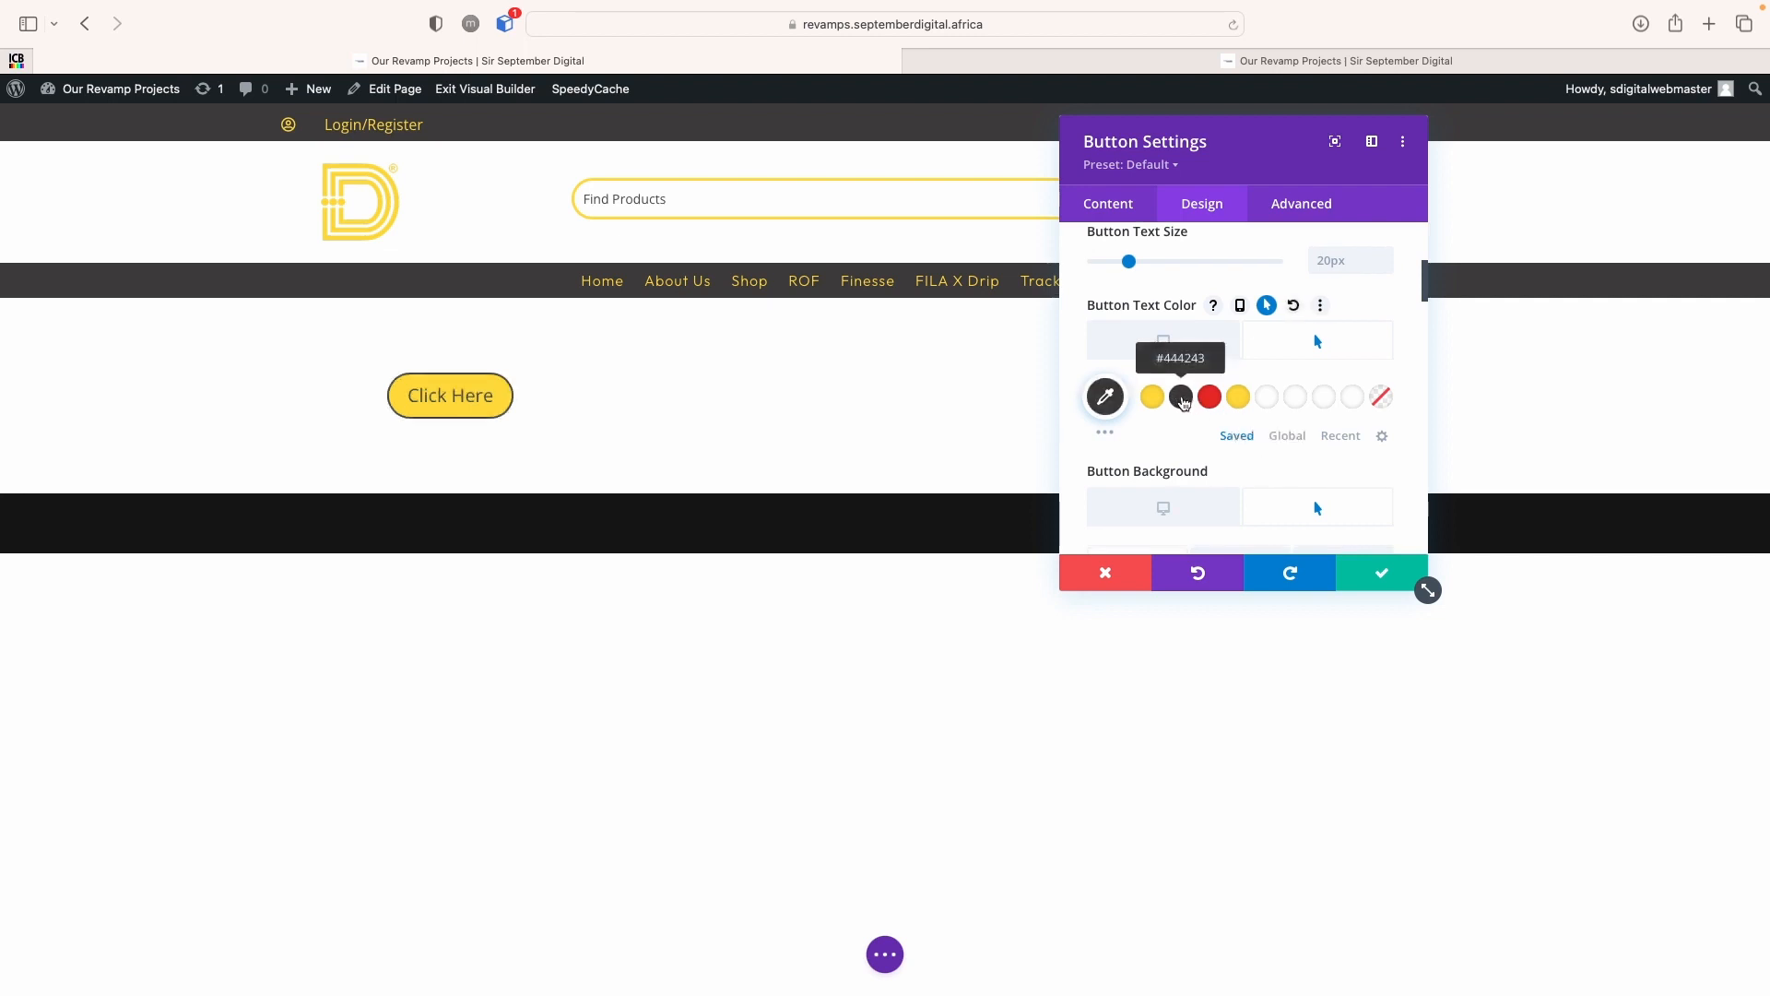
left_click(1197, 351)
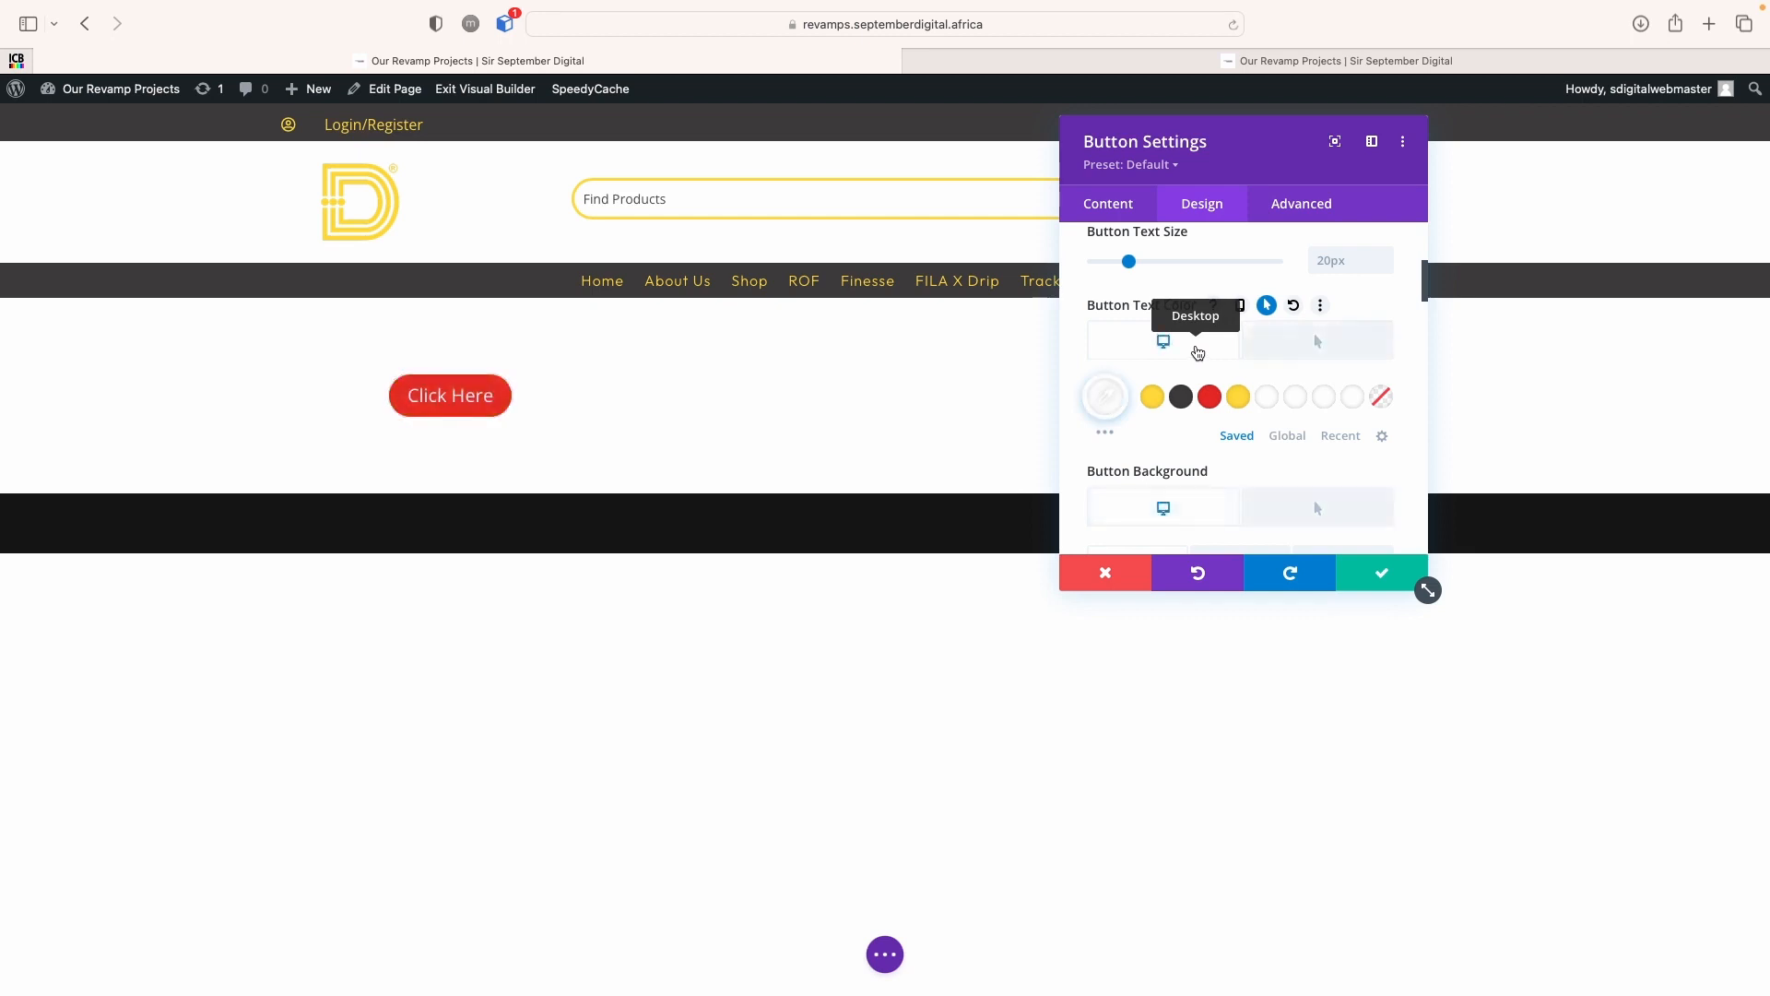
left_click(1281, 346)
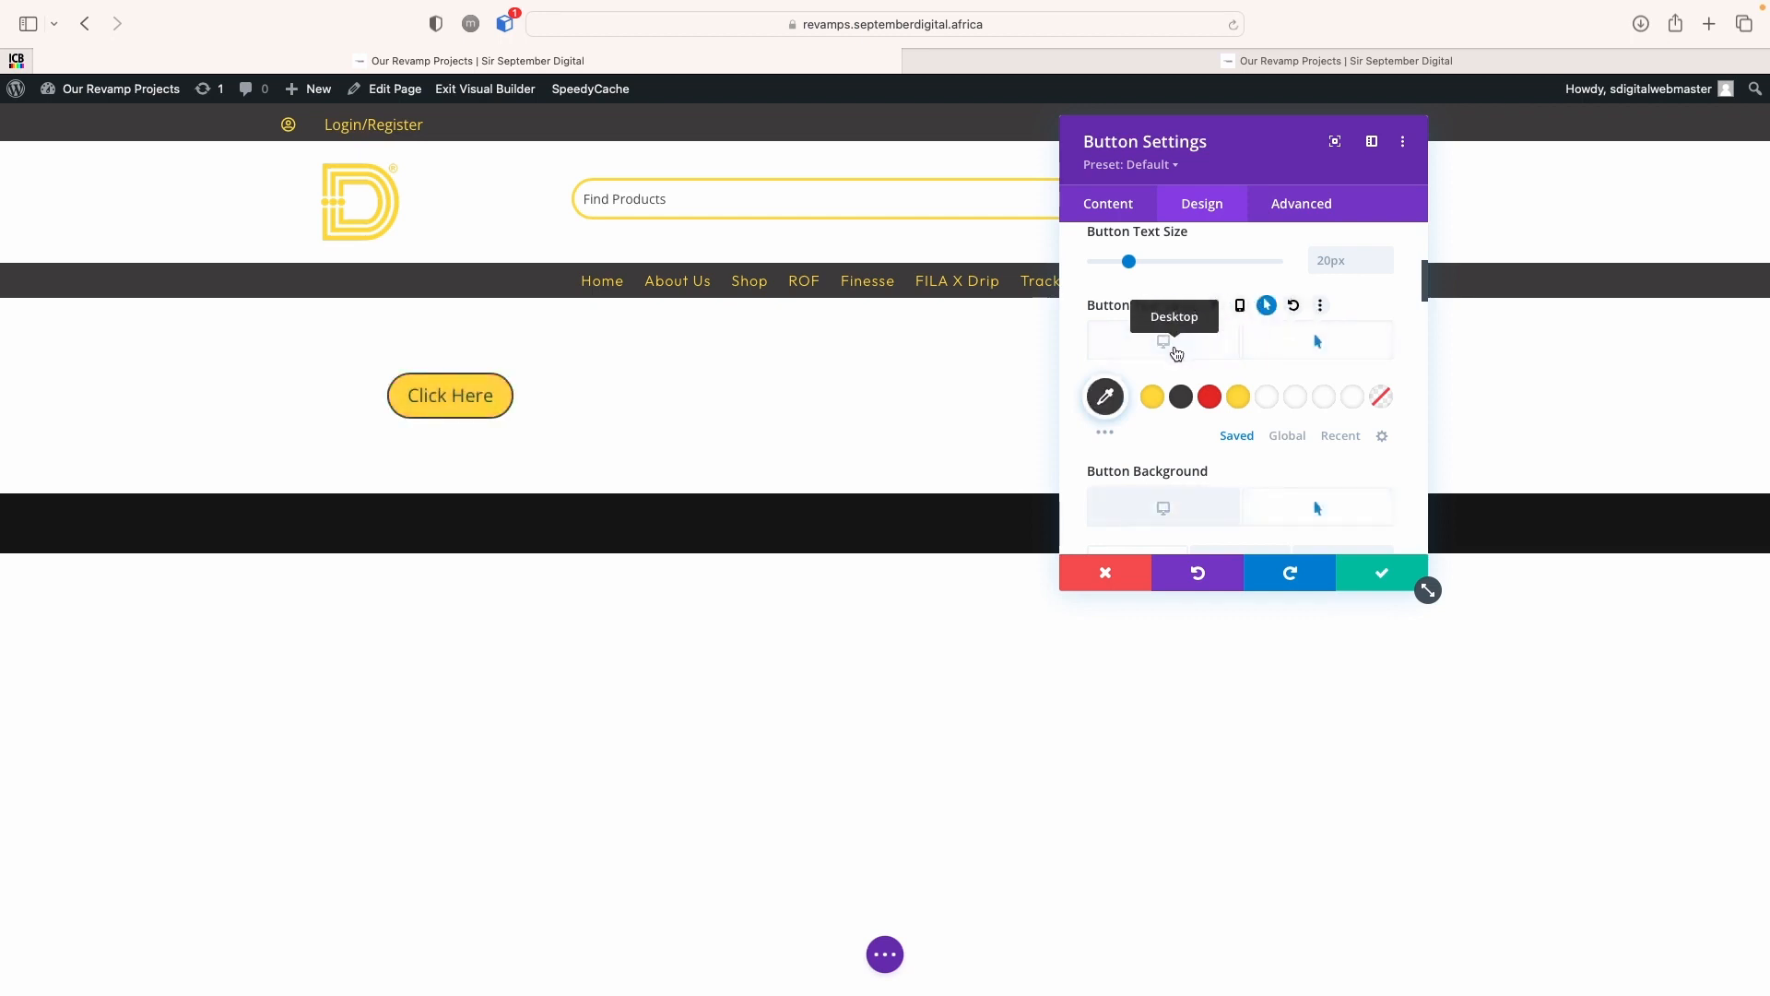
left_click(1173, 351)
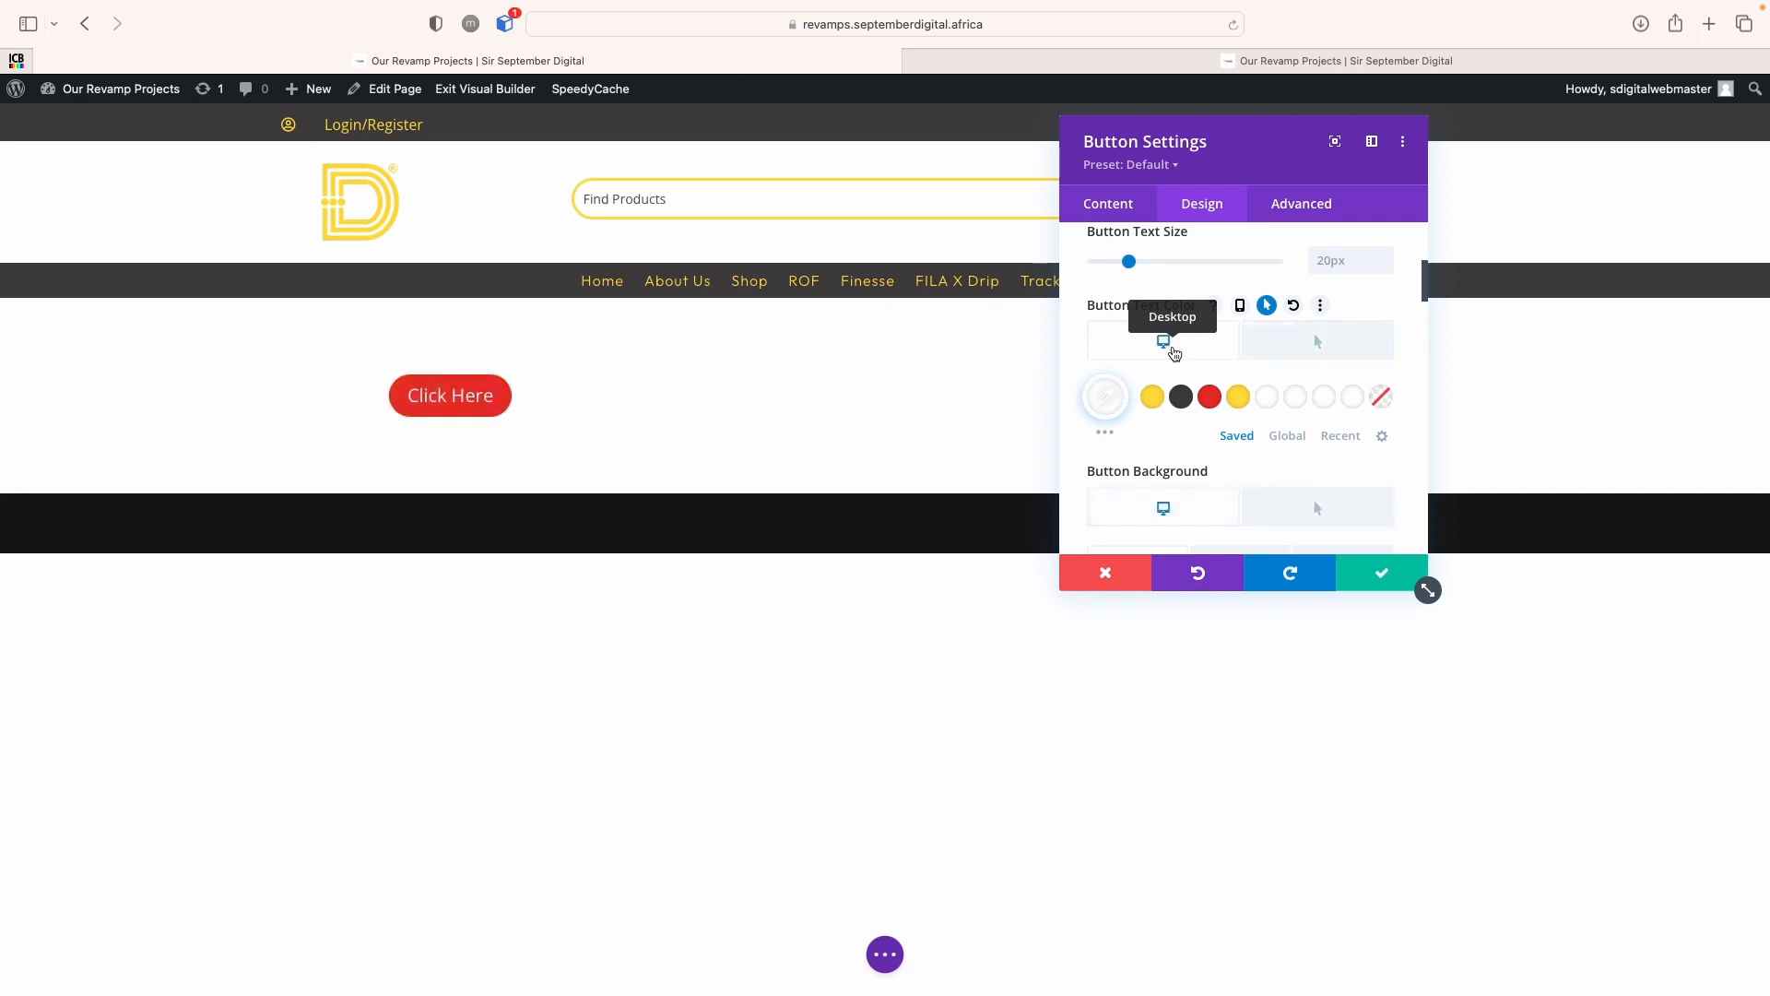
left_click(1298, 344)
Remove the button's border by setting its border width to 0px
scroll(1281, 371, "down", 2)
scroll(1278, 372, "down", 5)
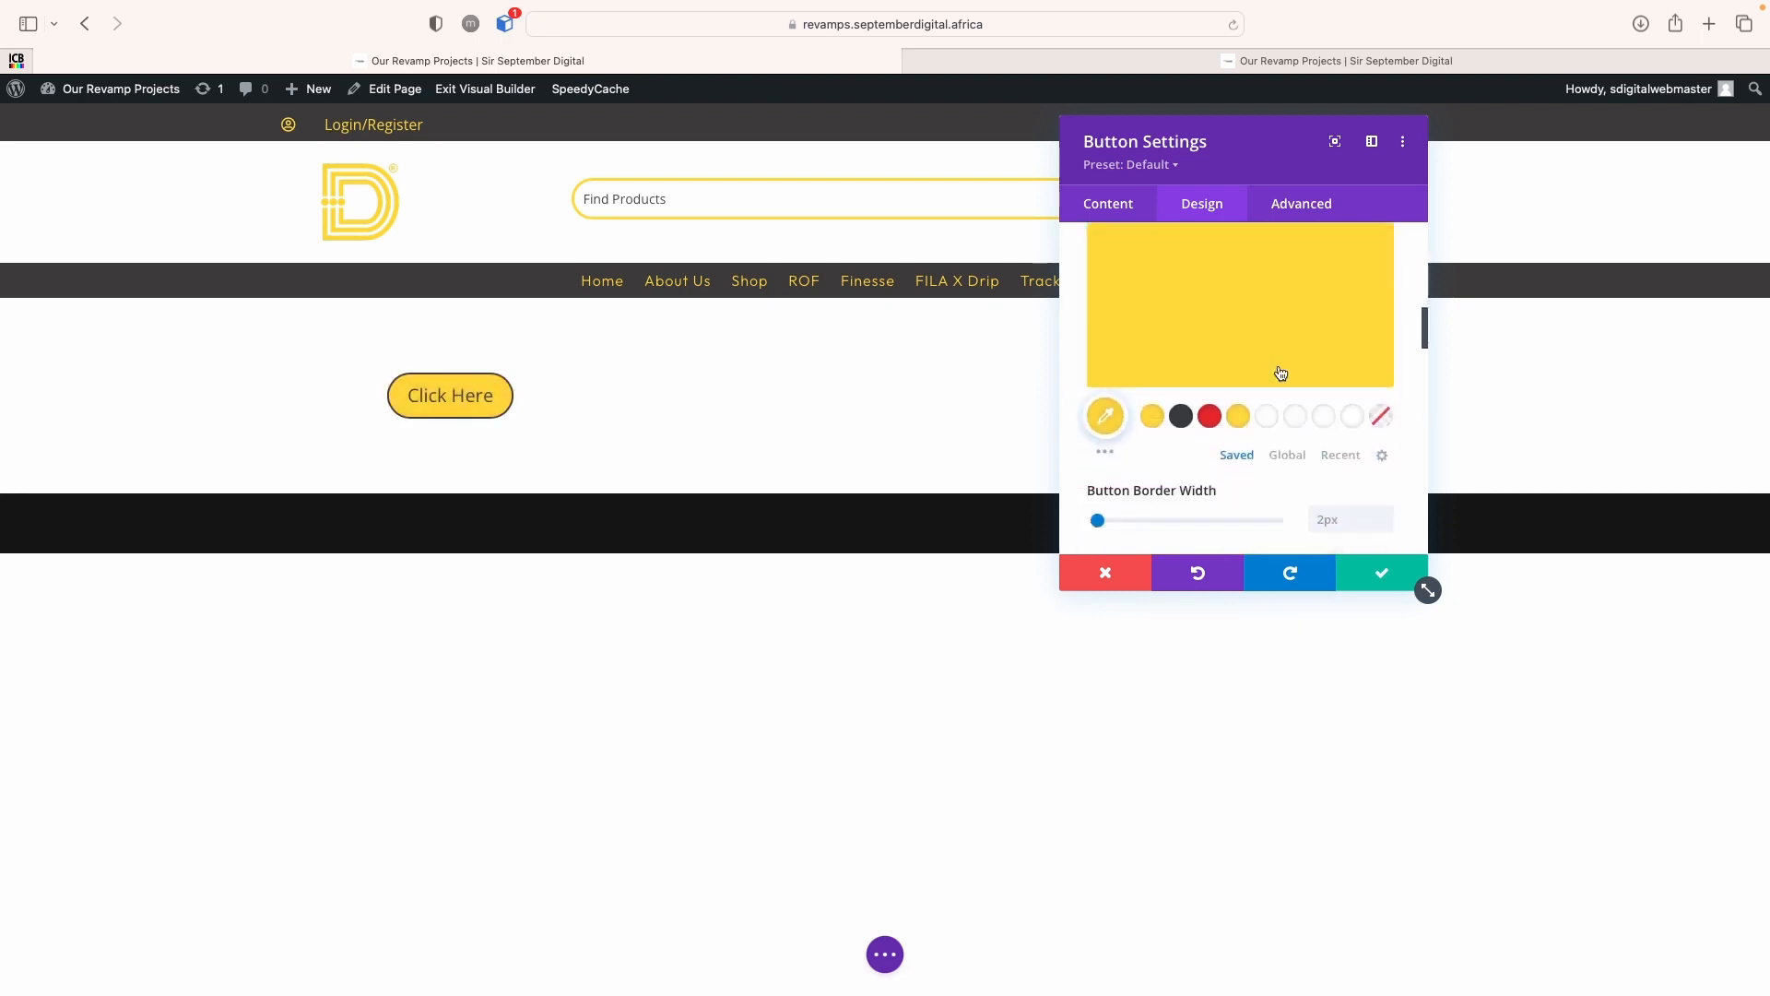
left_click_drag(1099, 350, 1069, 347)
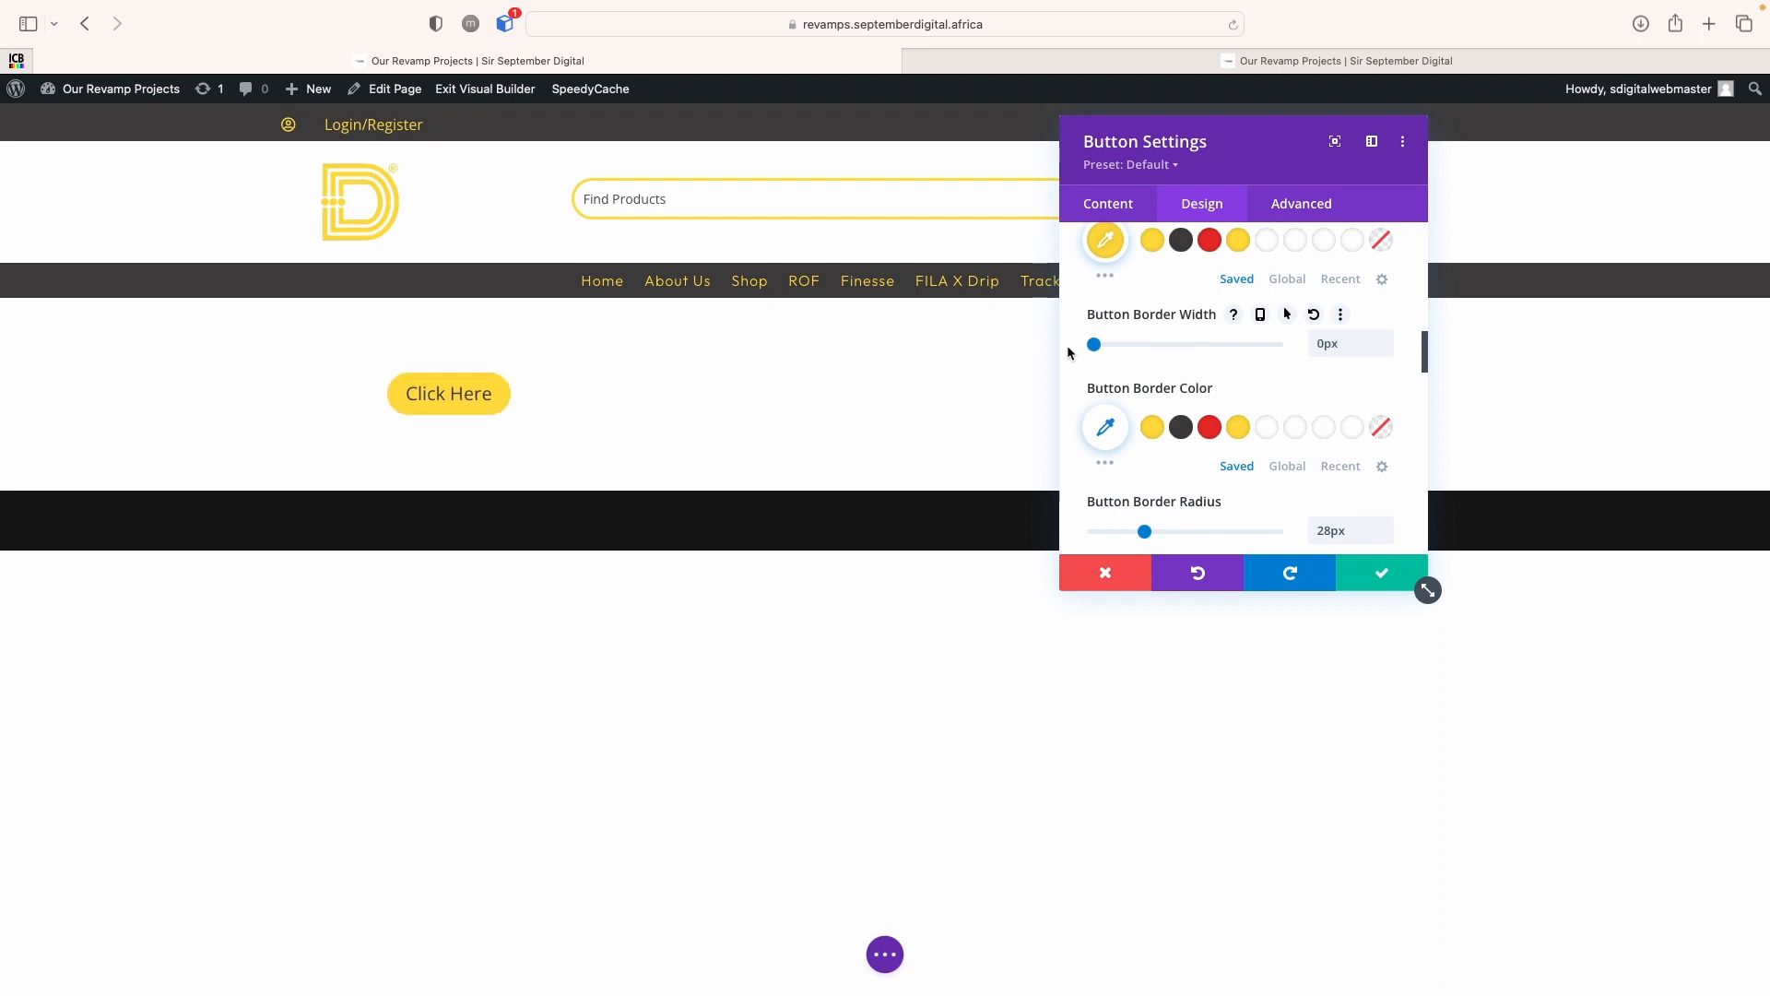
Change the button's label to "SHOP NOW" and save the module settings
scroll(1185, 340, "up", 4)
scroll(1182, 334, "up", 3)
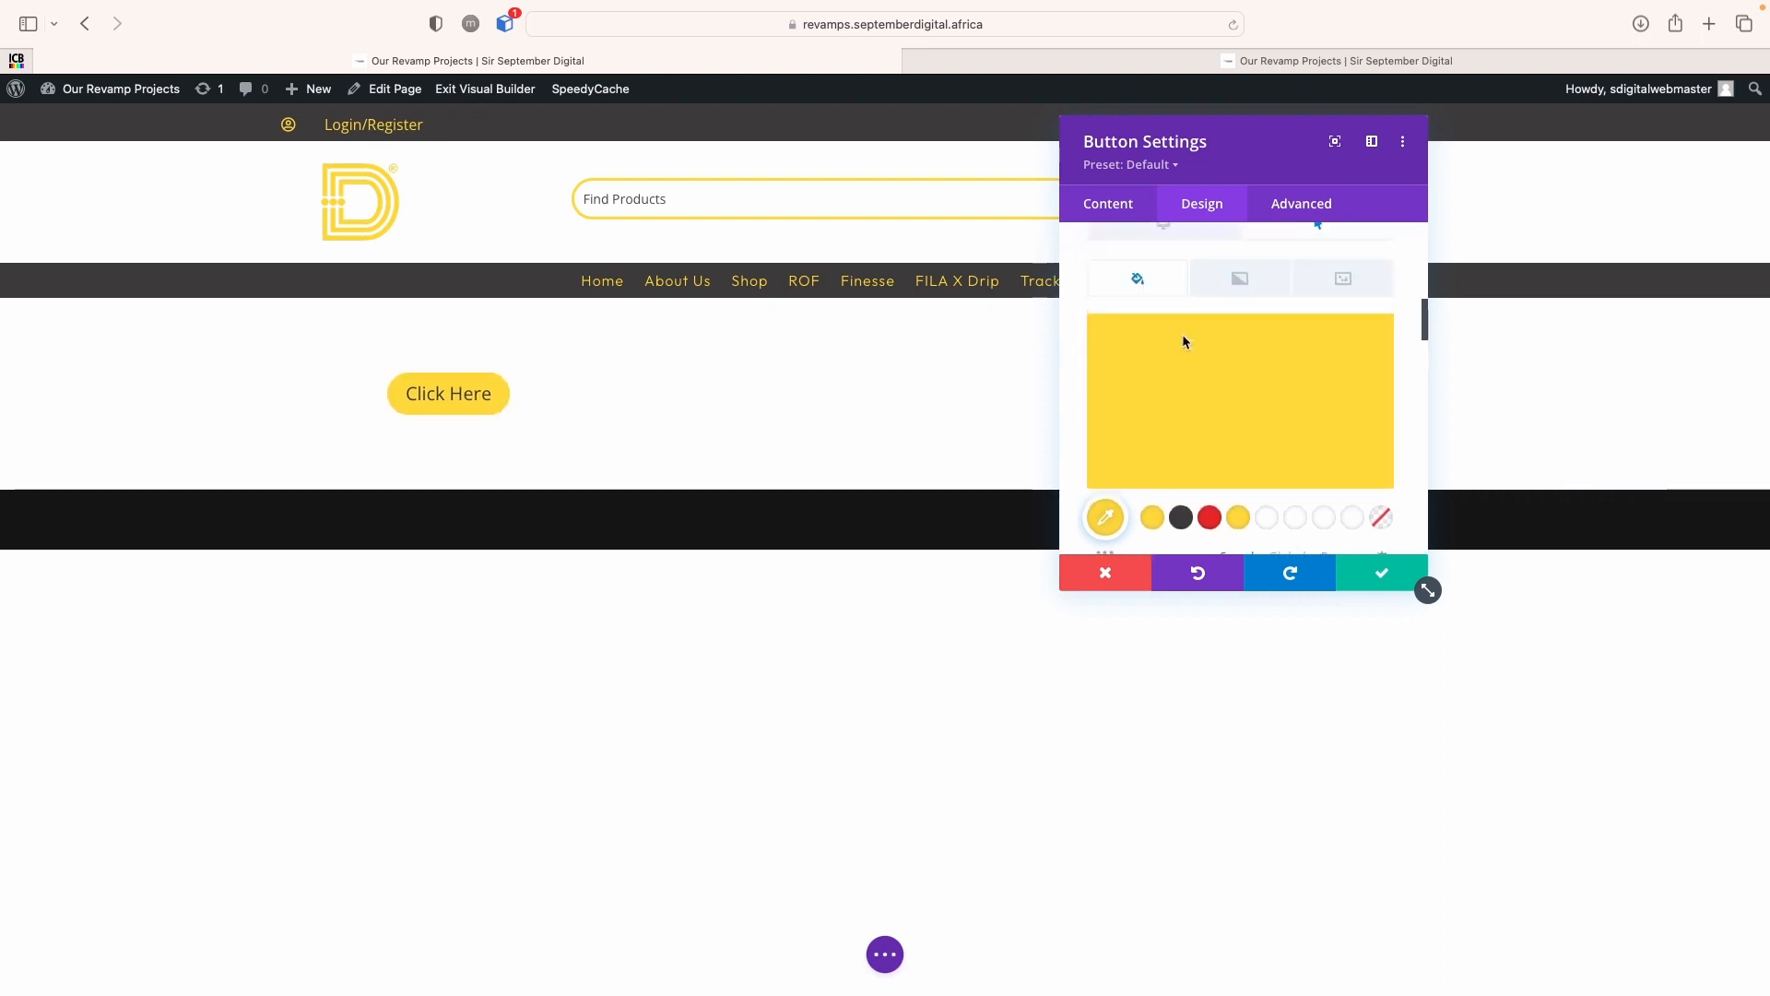
left_click(1127, 208)
left_click(1122, 293)
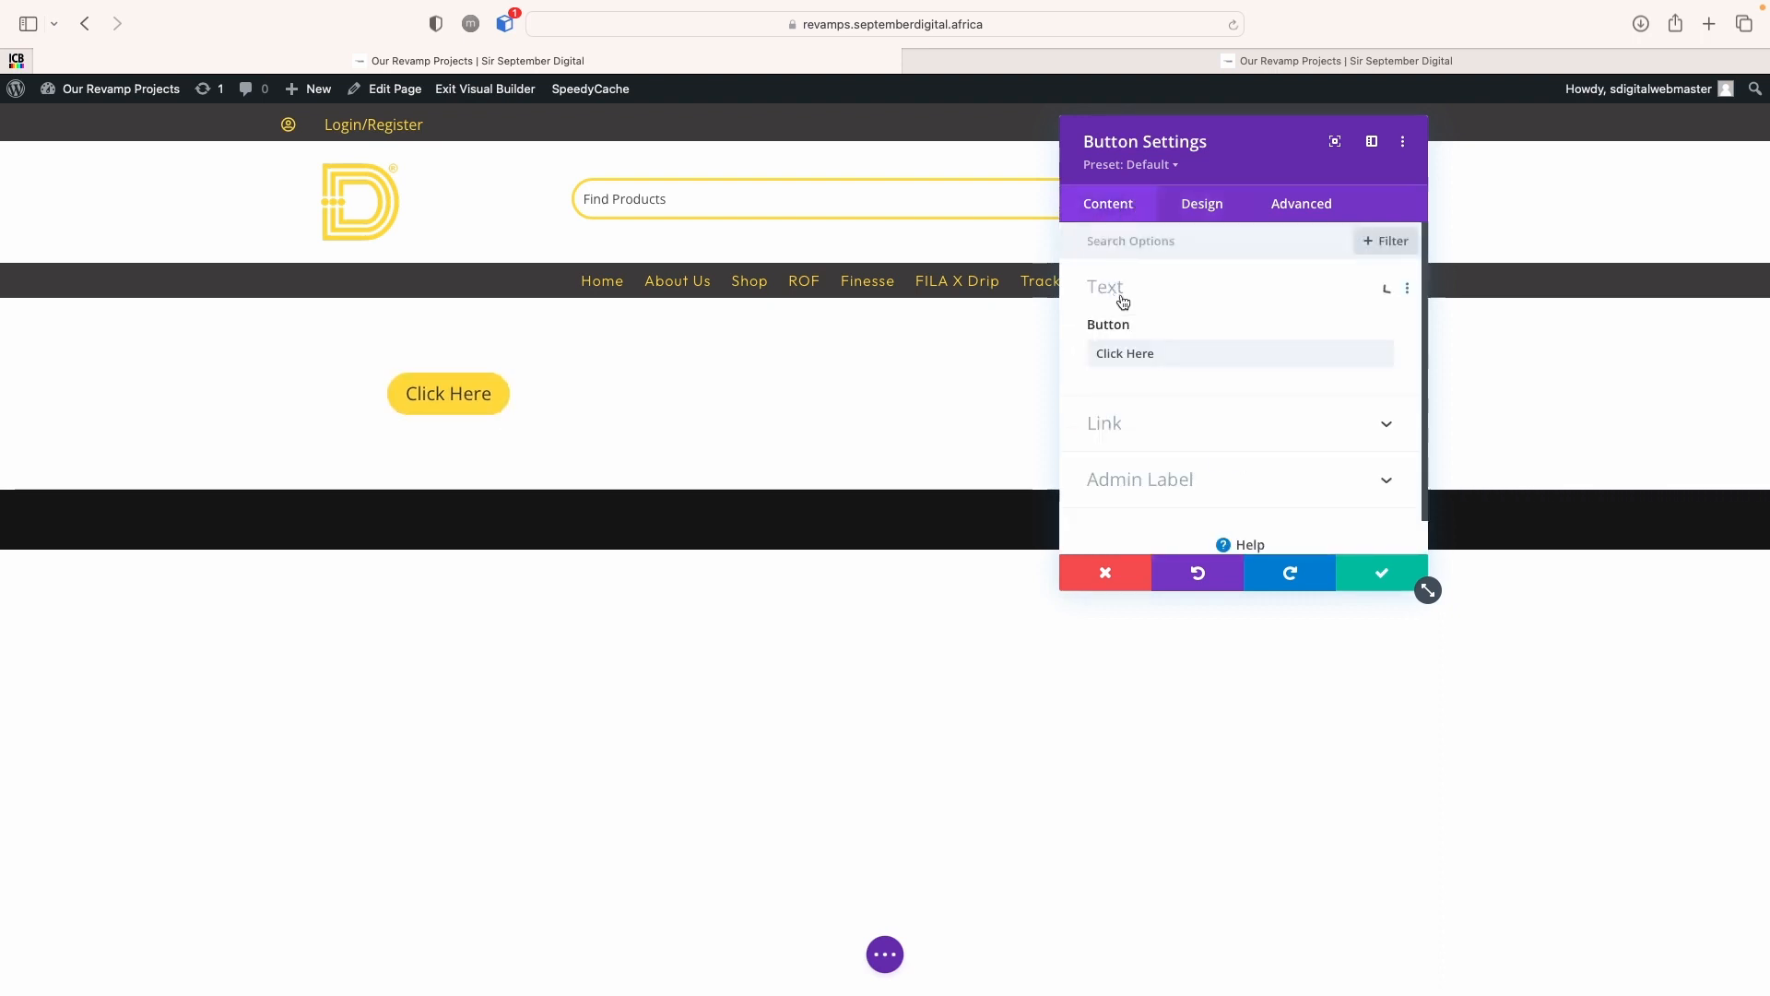
triple_click(1234, 355)
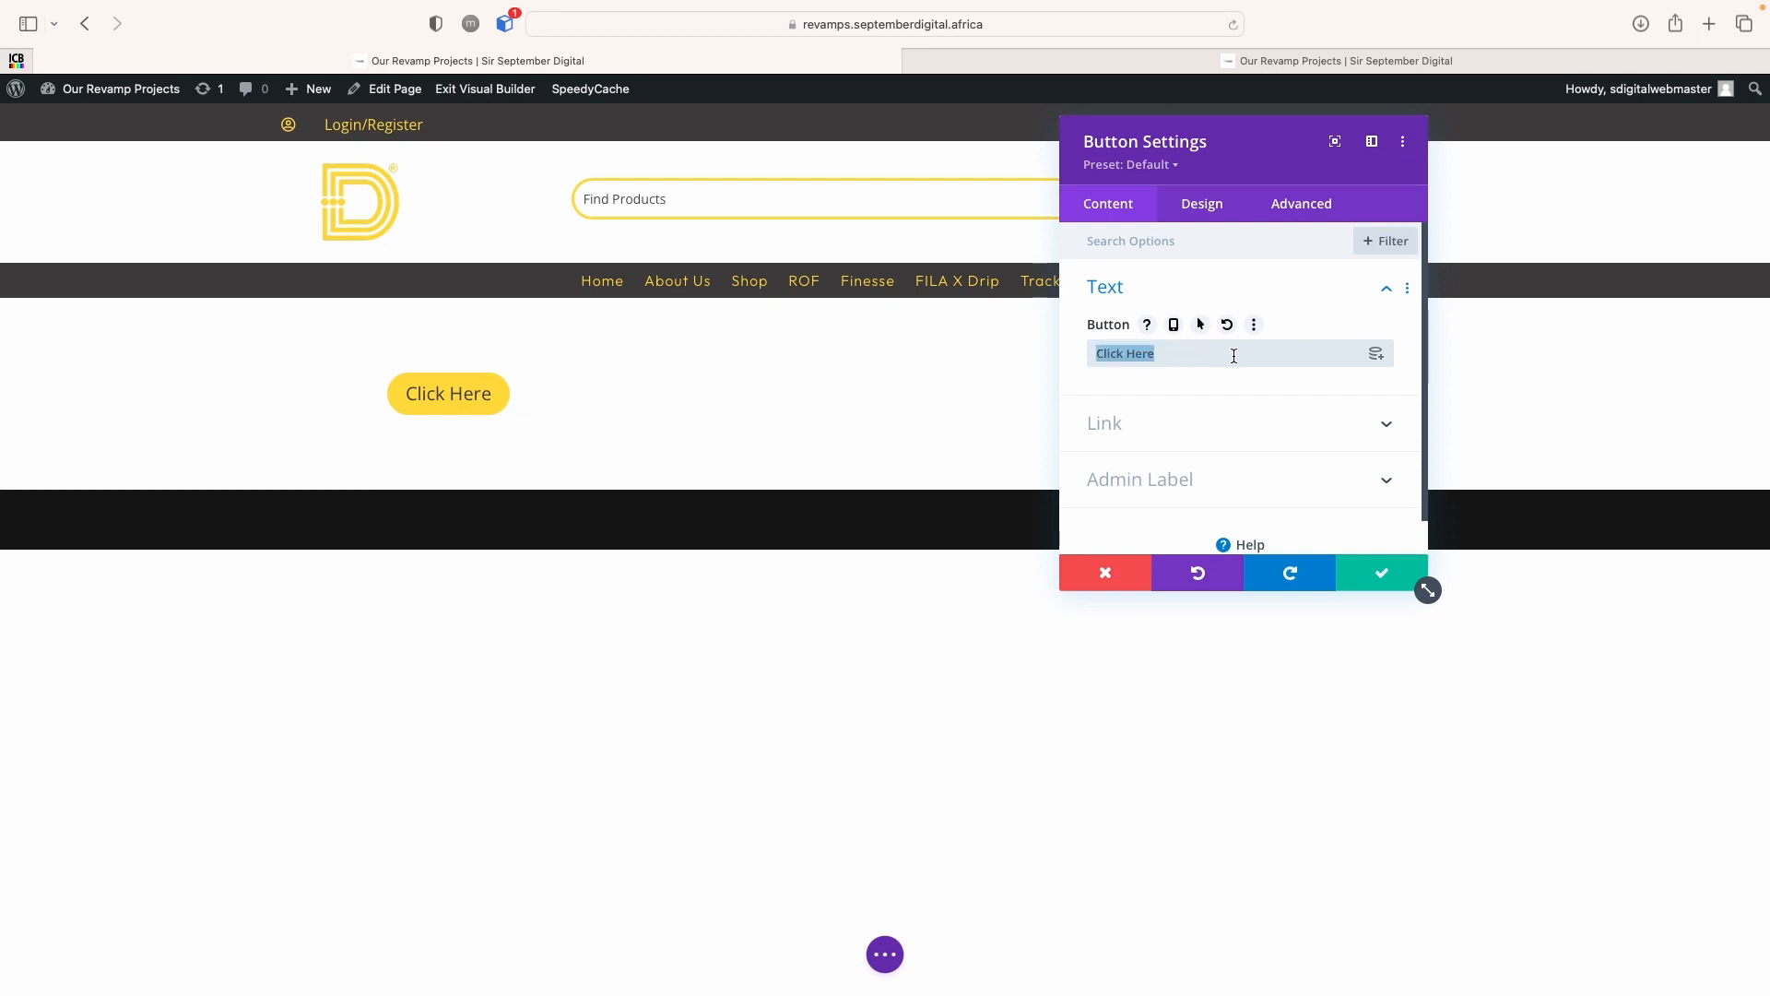
type("SHOP NOW")
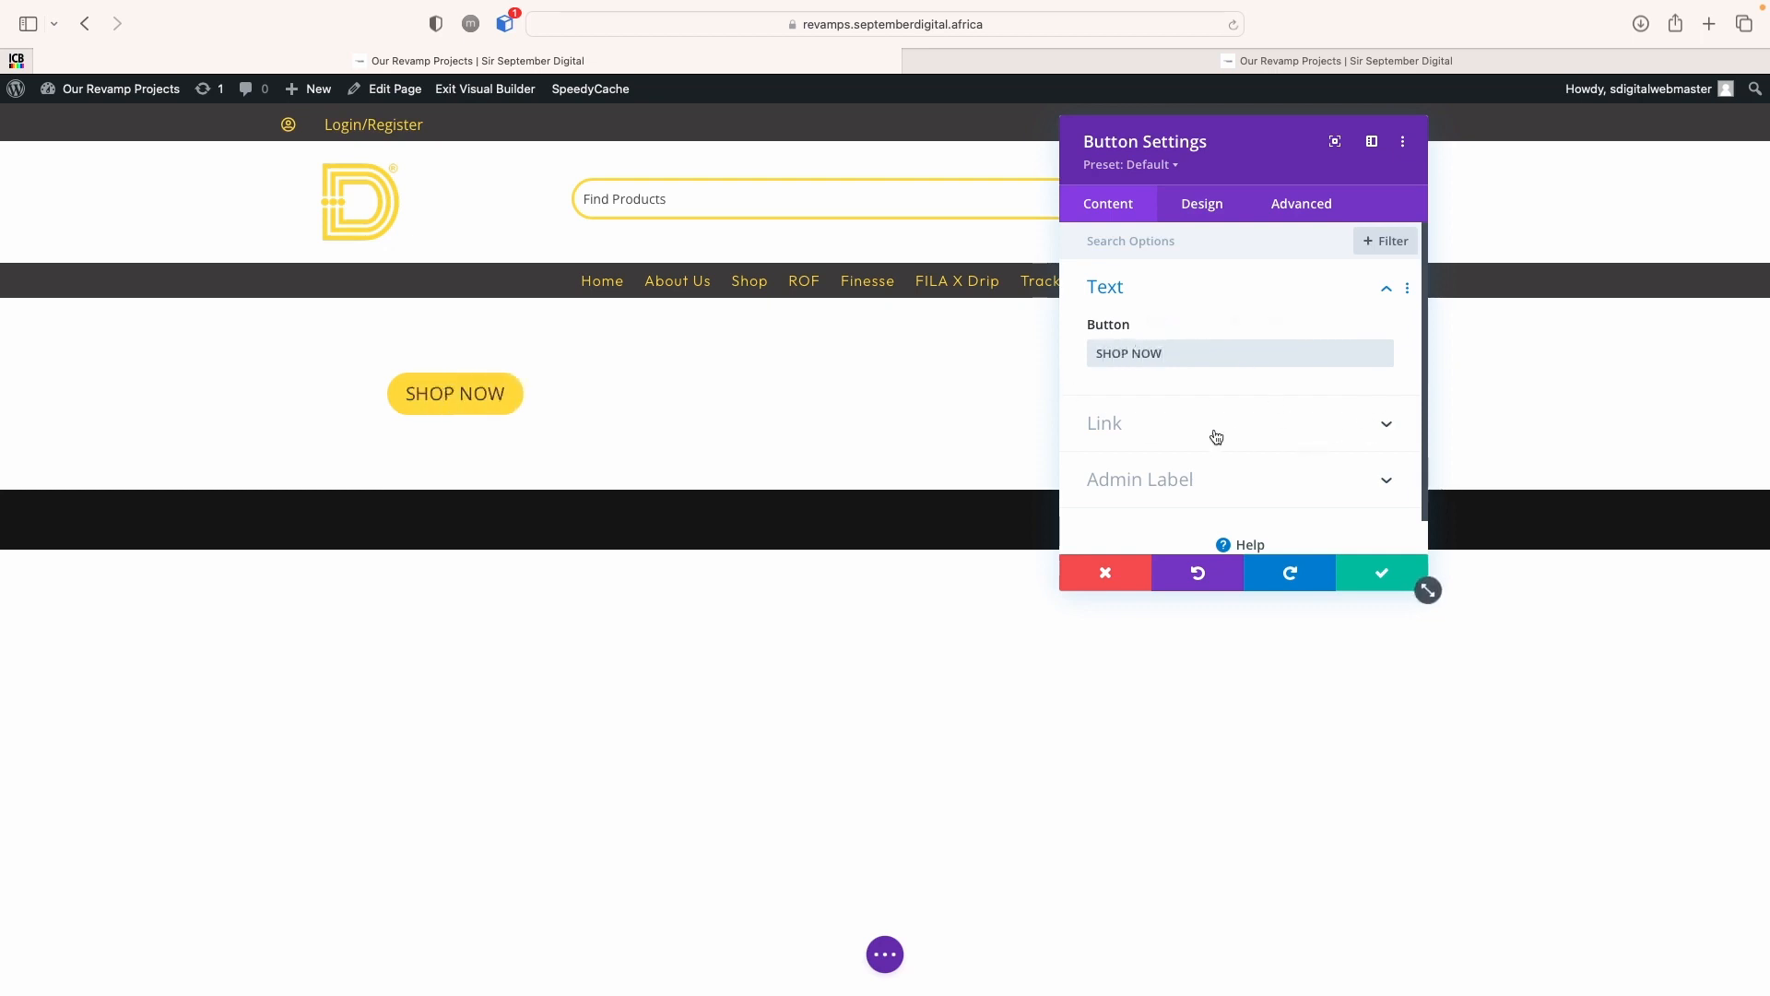
left_click(1357, 569)
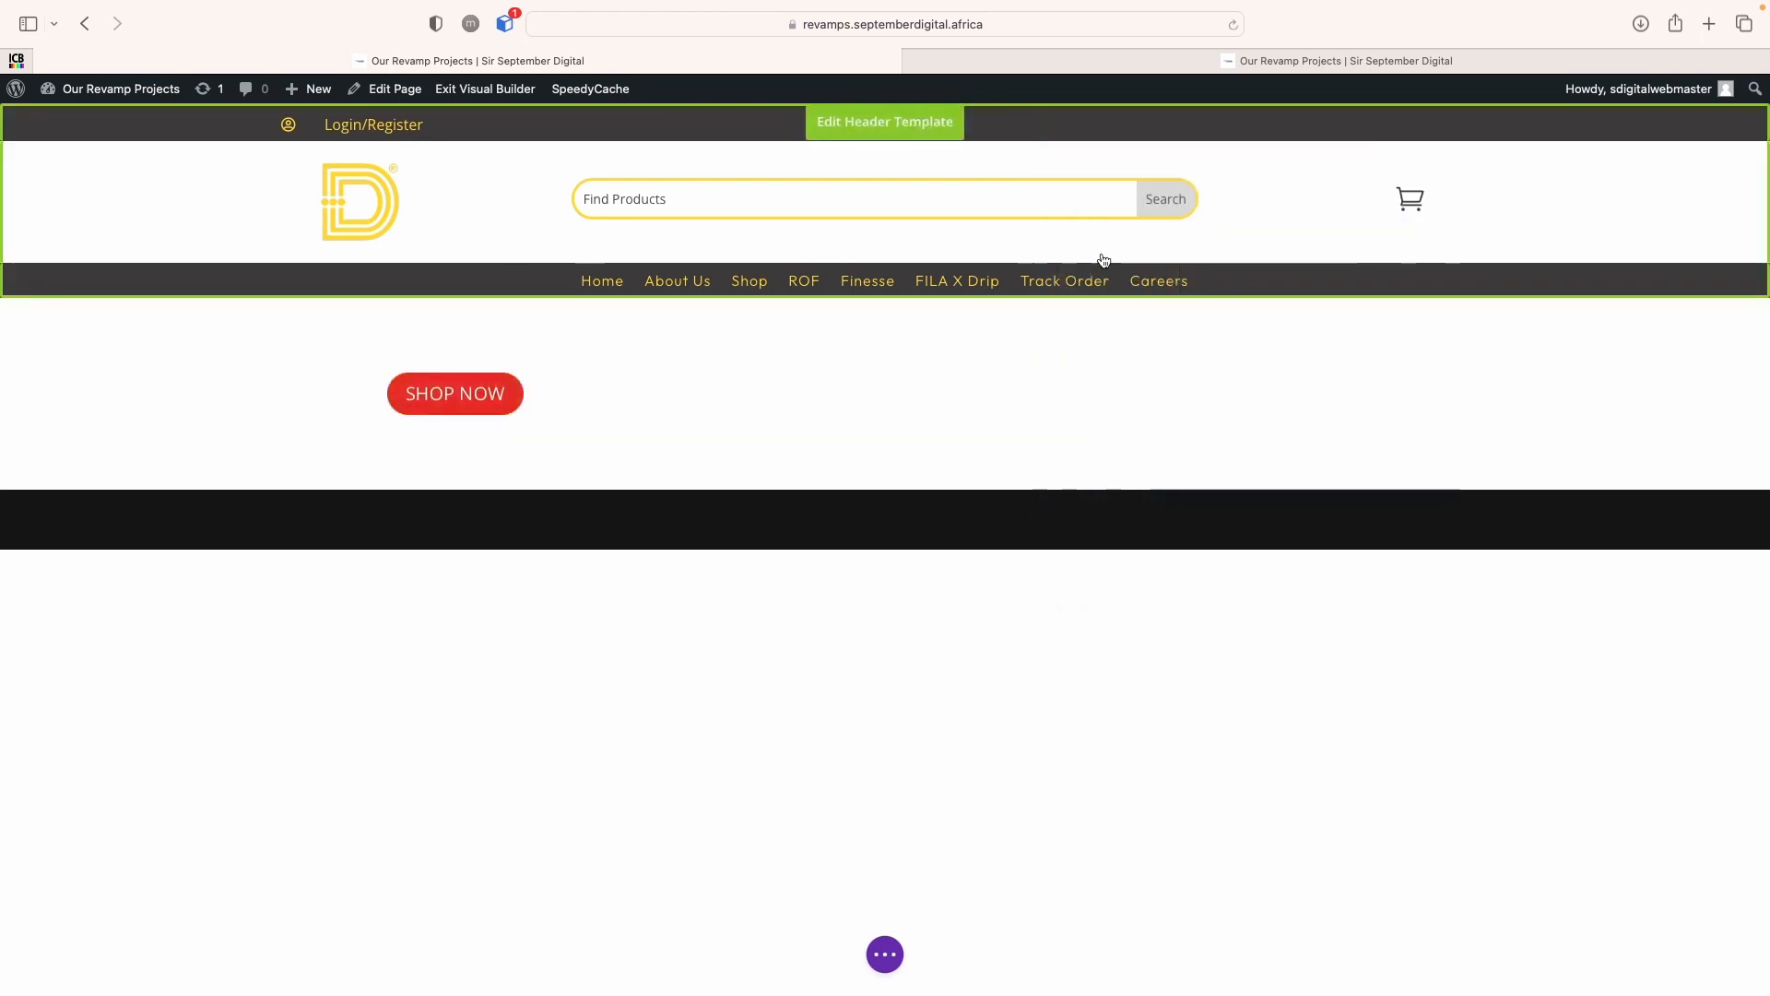
Exit the visual builder and save the page's pending changes
left_click(500, 87)
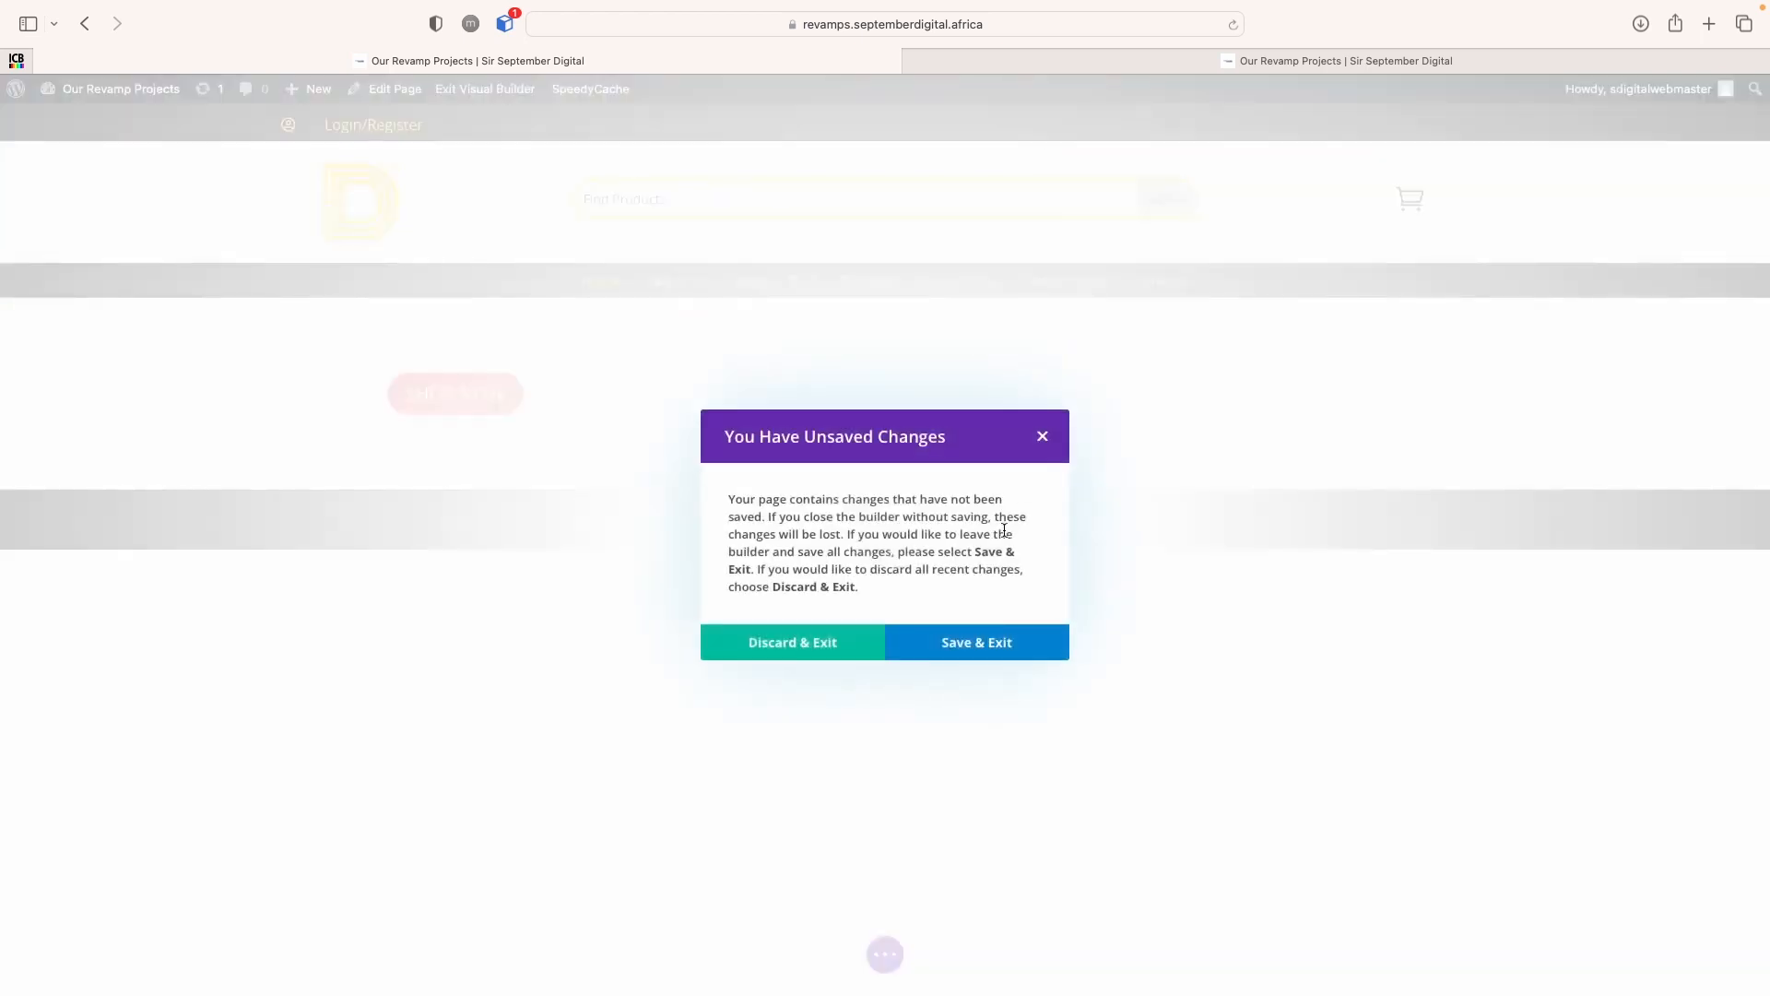
left_click(944, 653)
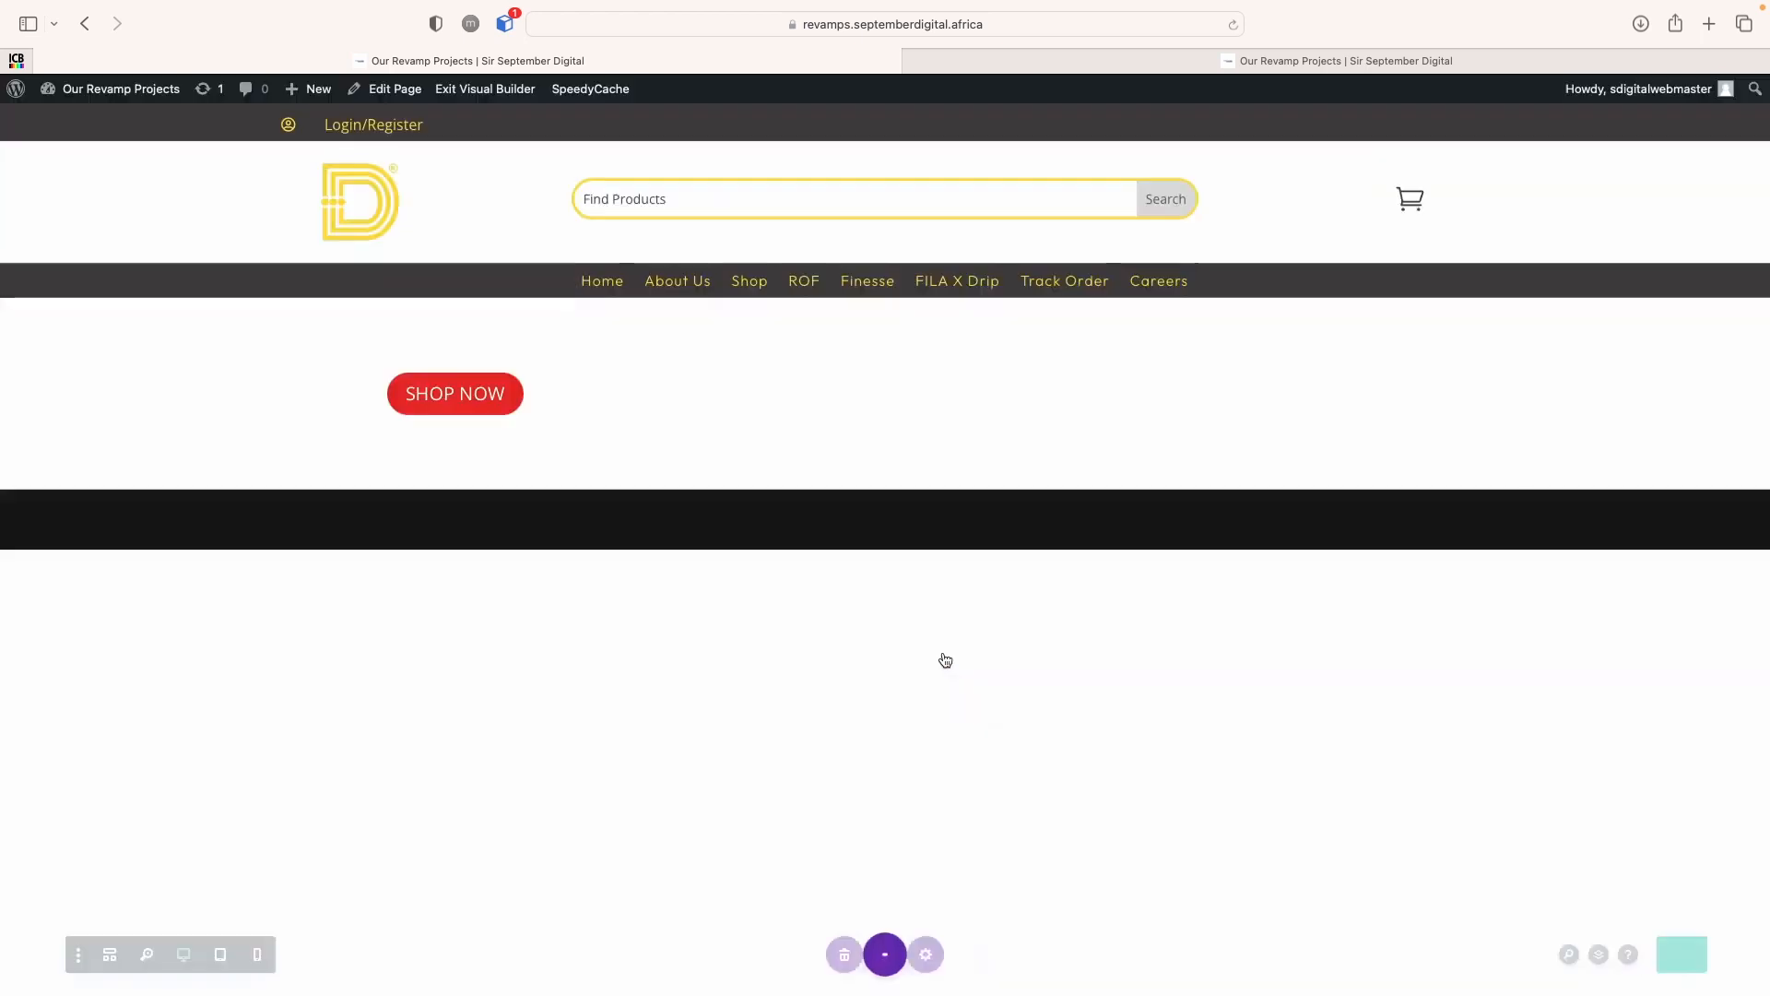
left_click(470, 89)
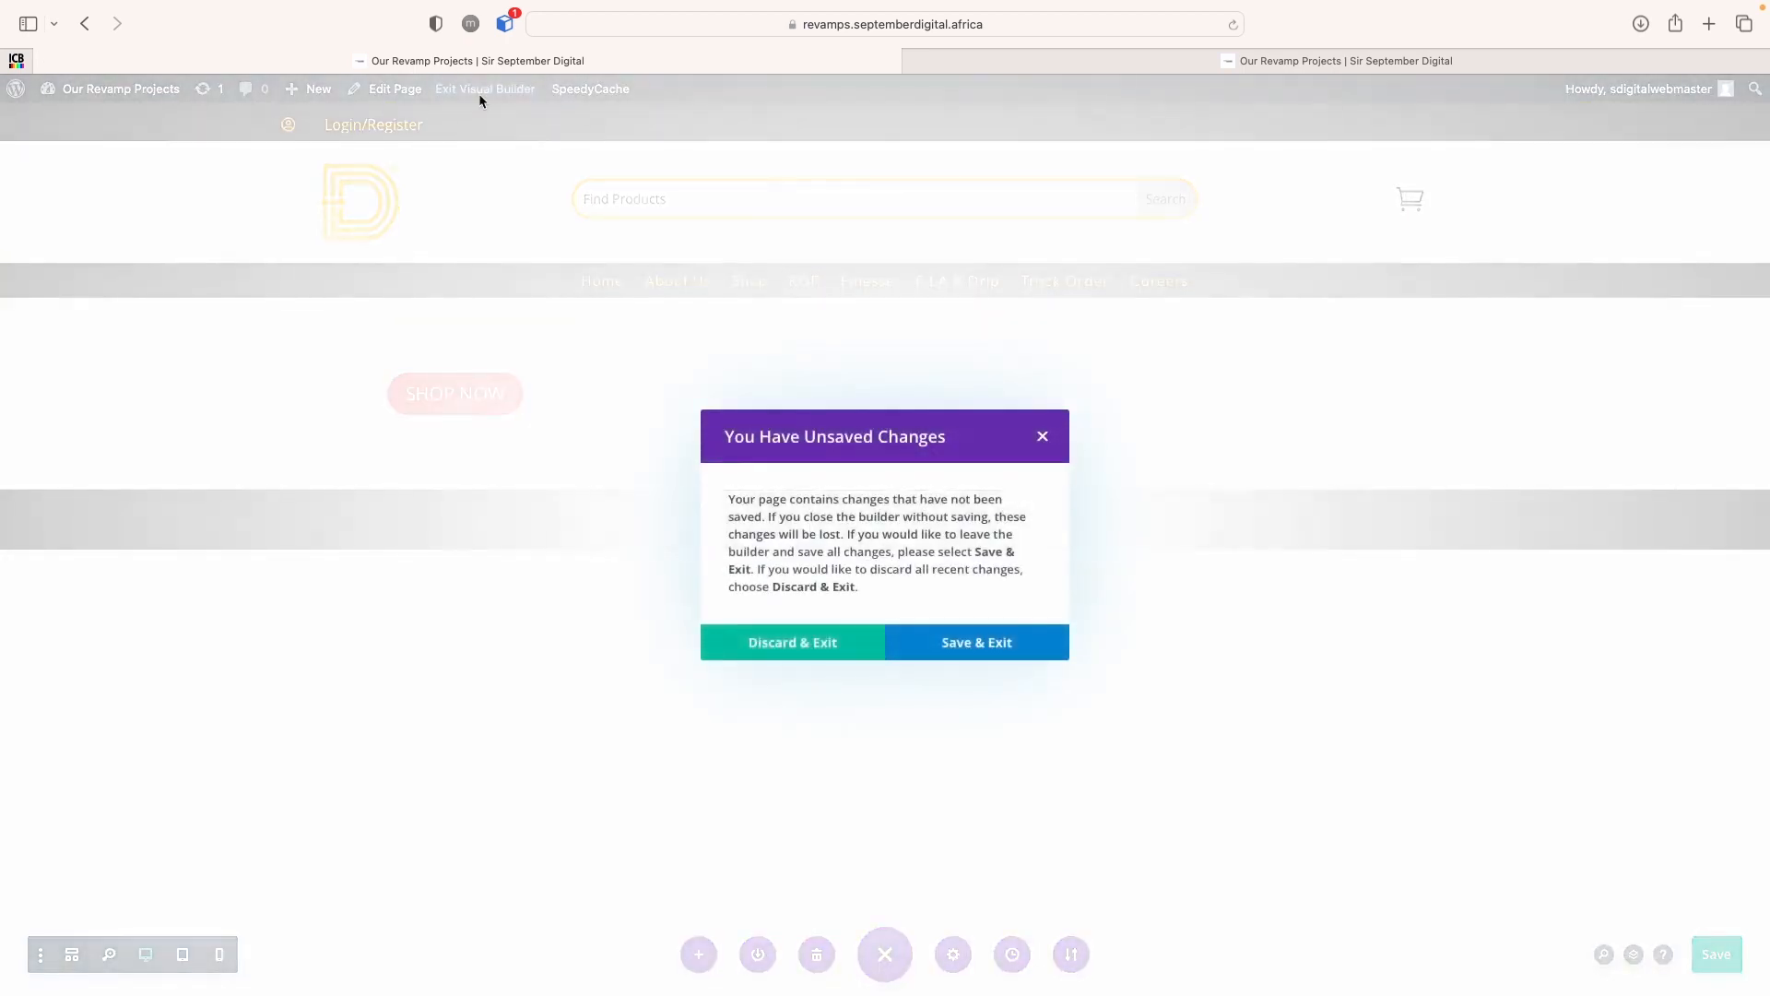
left_click(1030, 641)
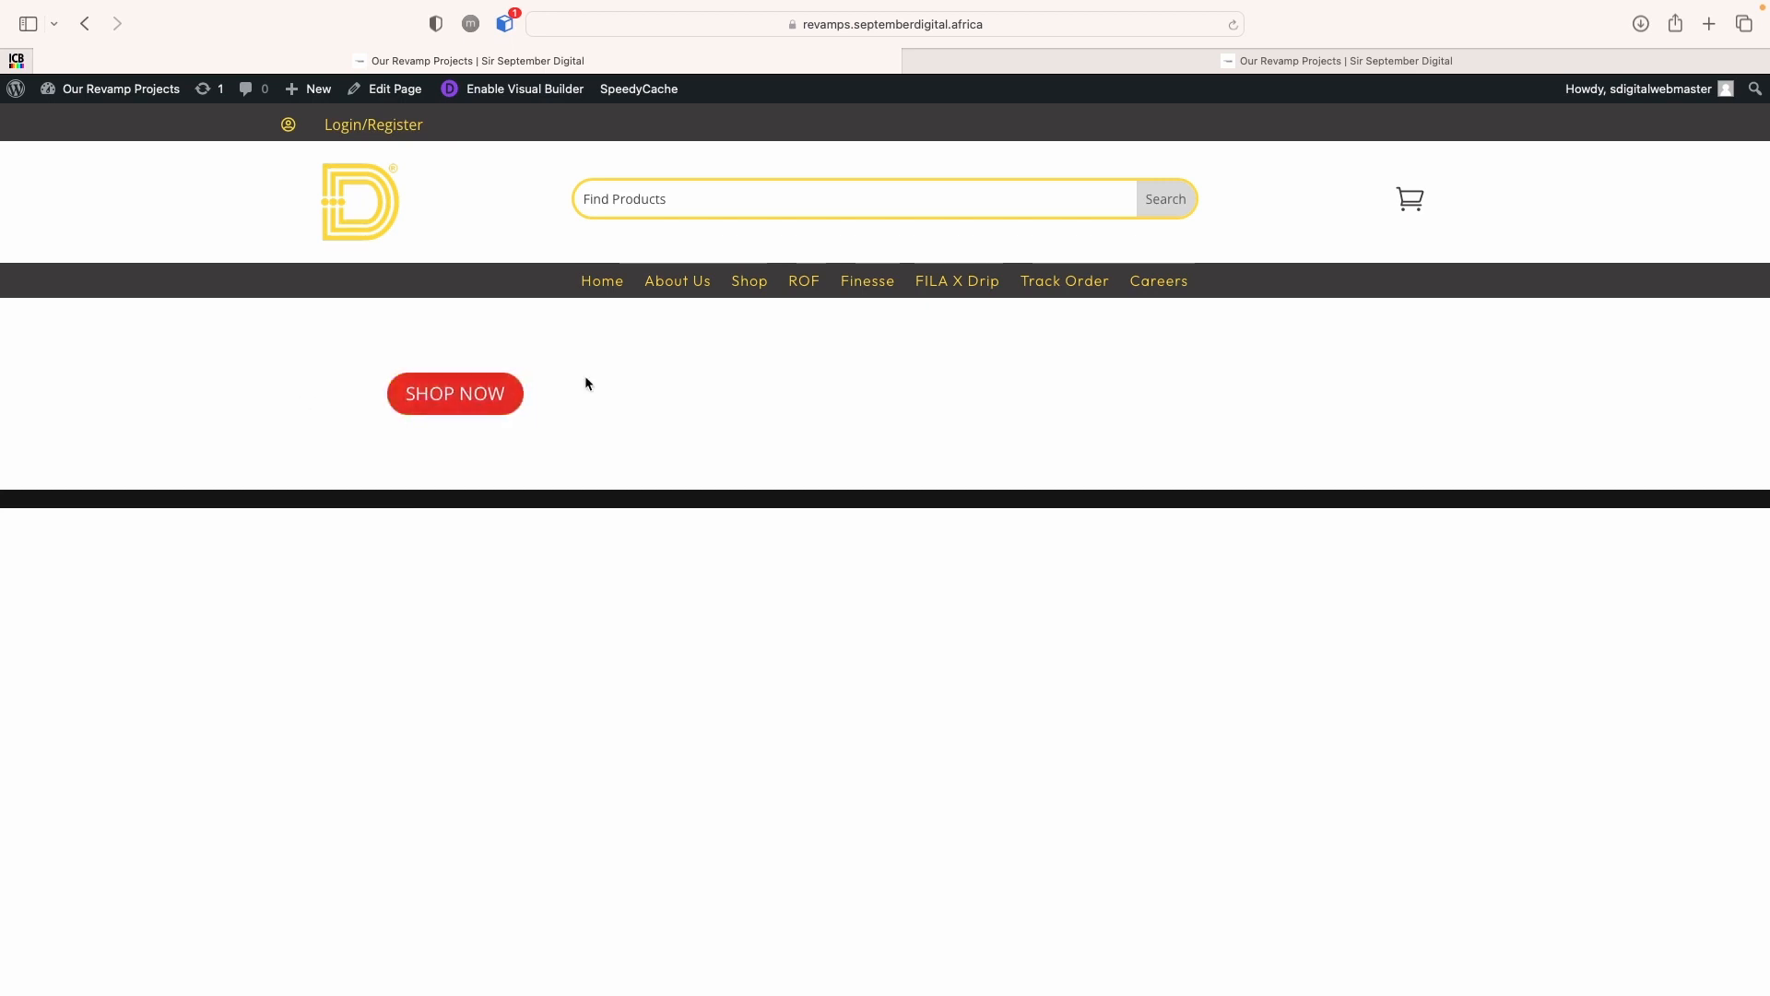
Reopen the page in the visual builder, center-align the SHOP NOW button, and save its settings
left_click(496, 97)
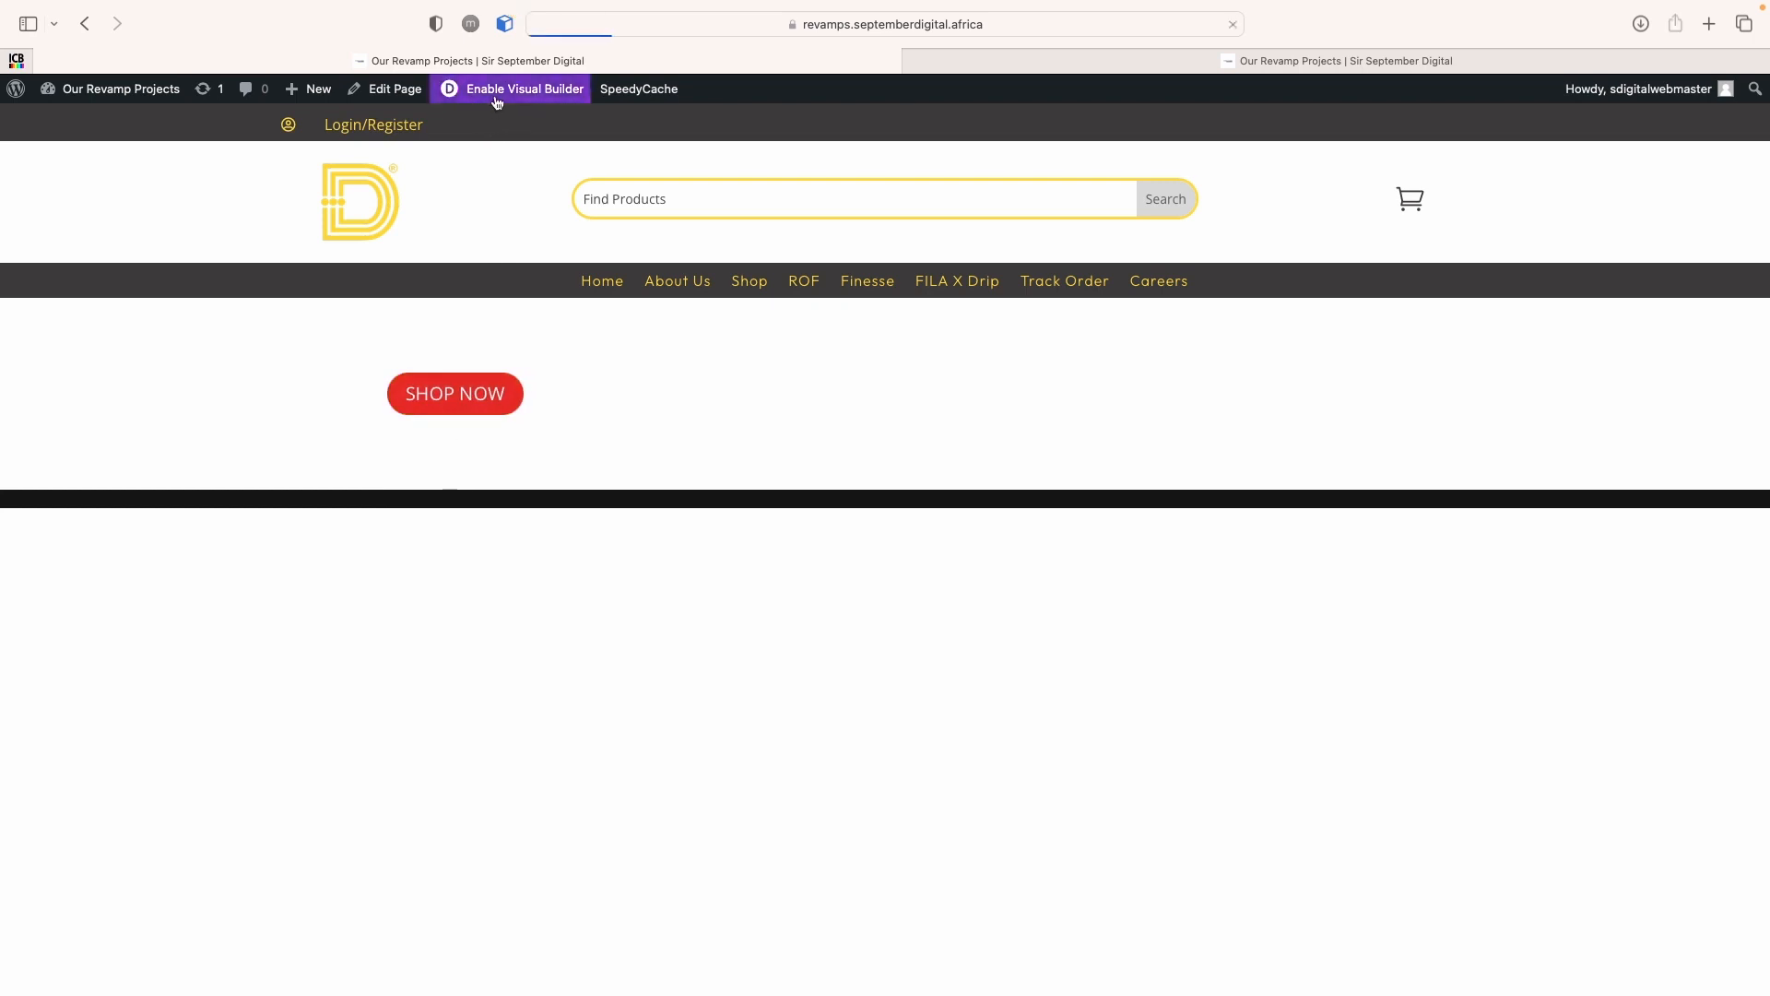
left_click(849, 375)
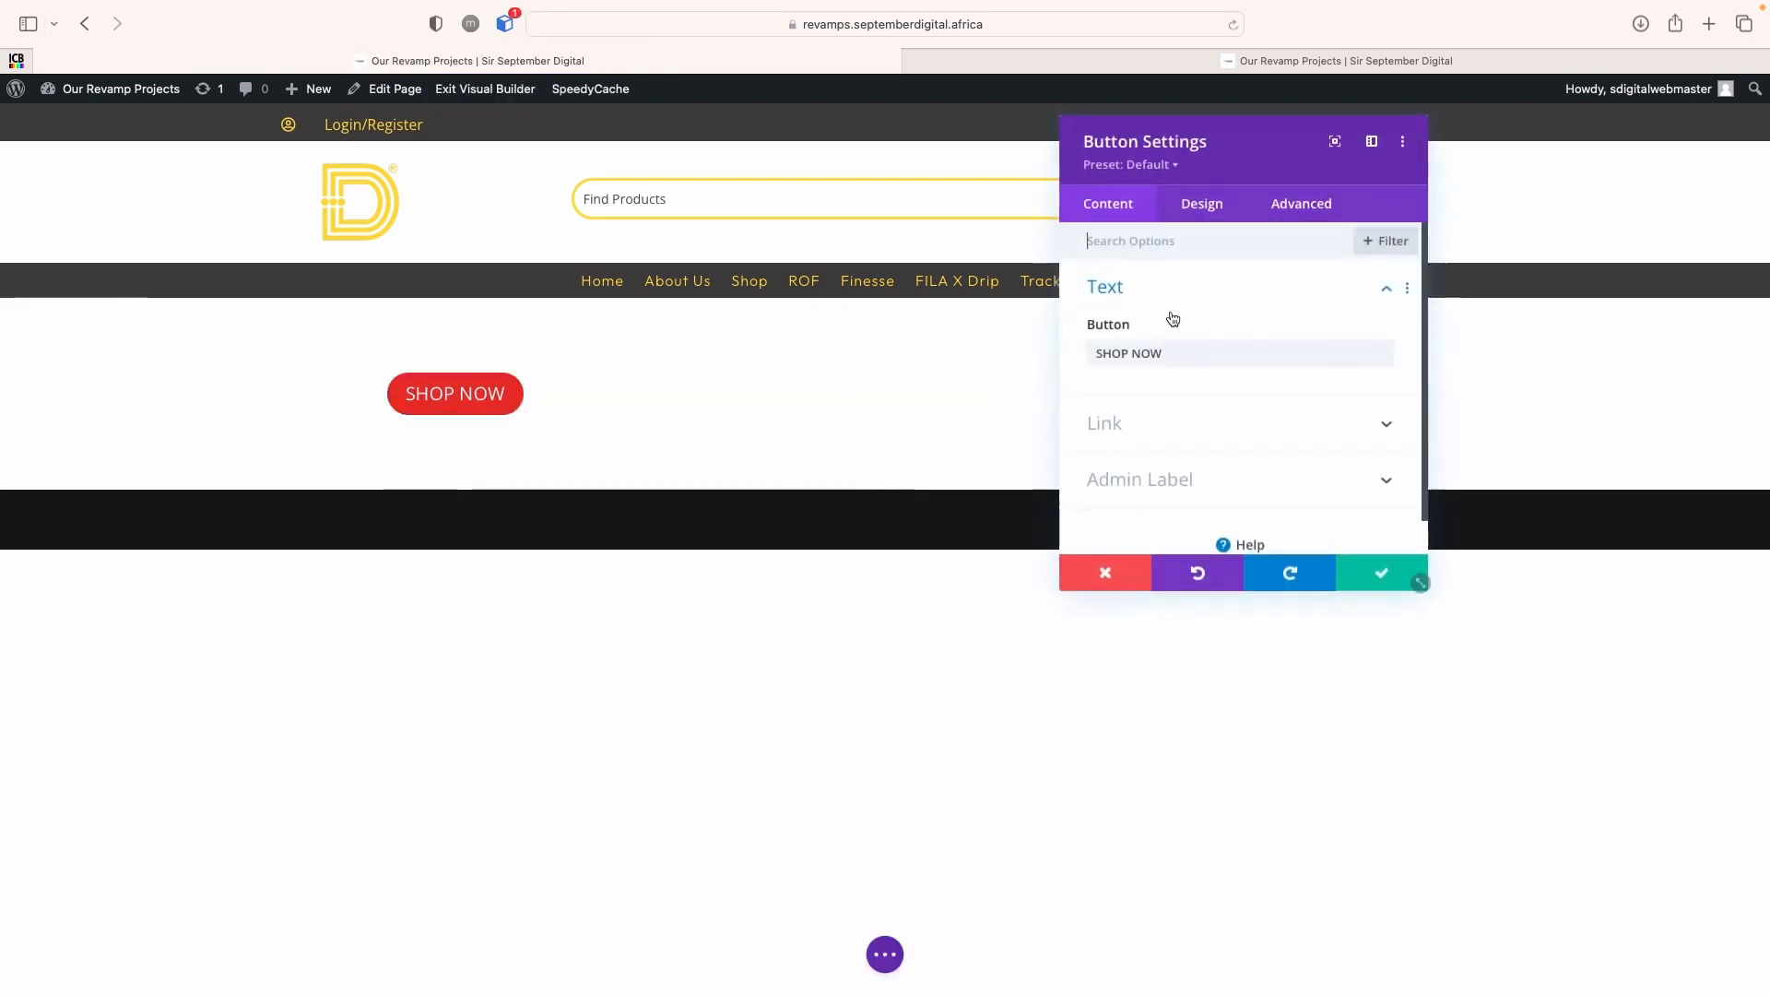
left_click(1213, 197)
left_click(1148, 291)
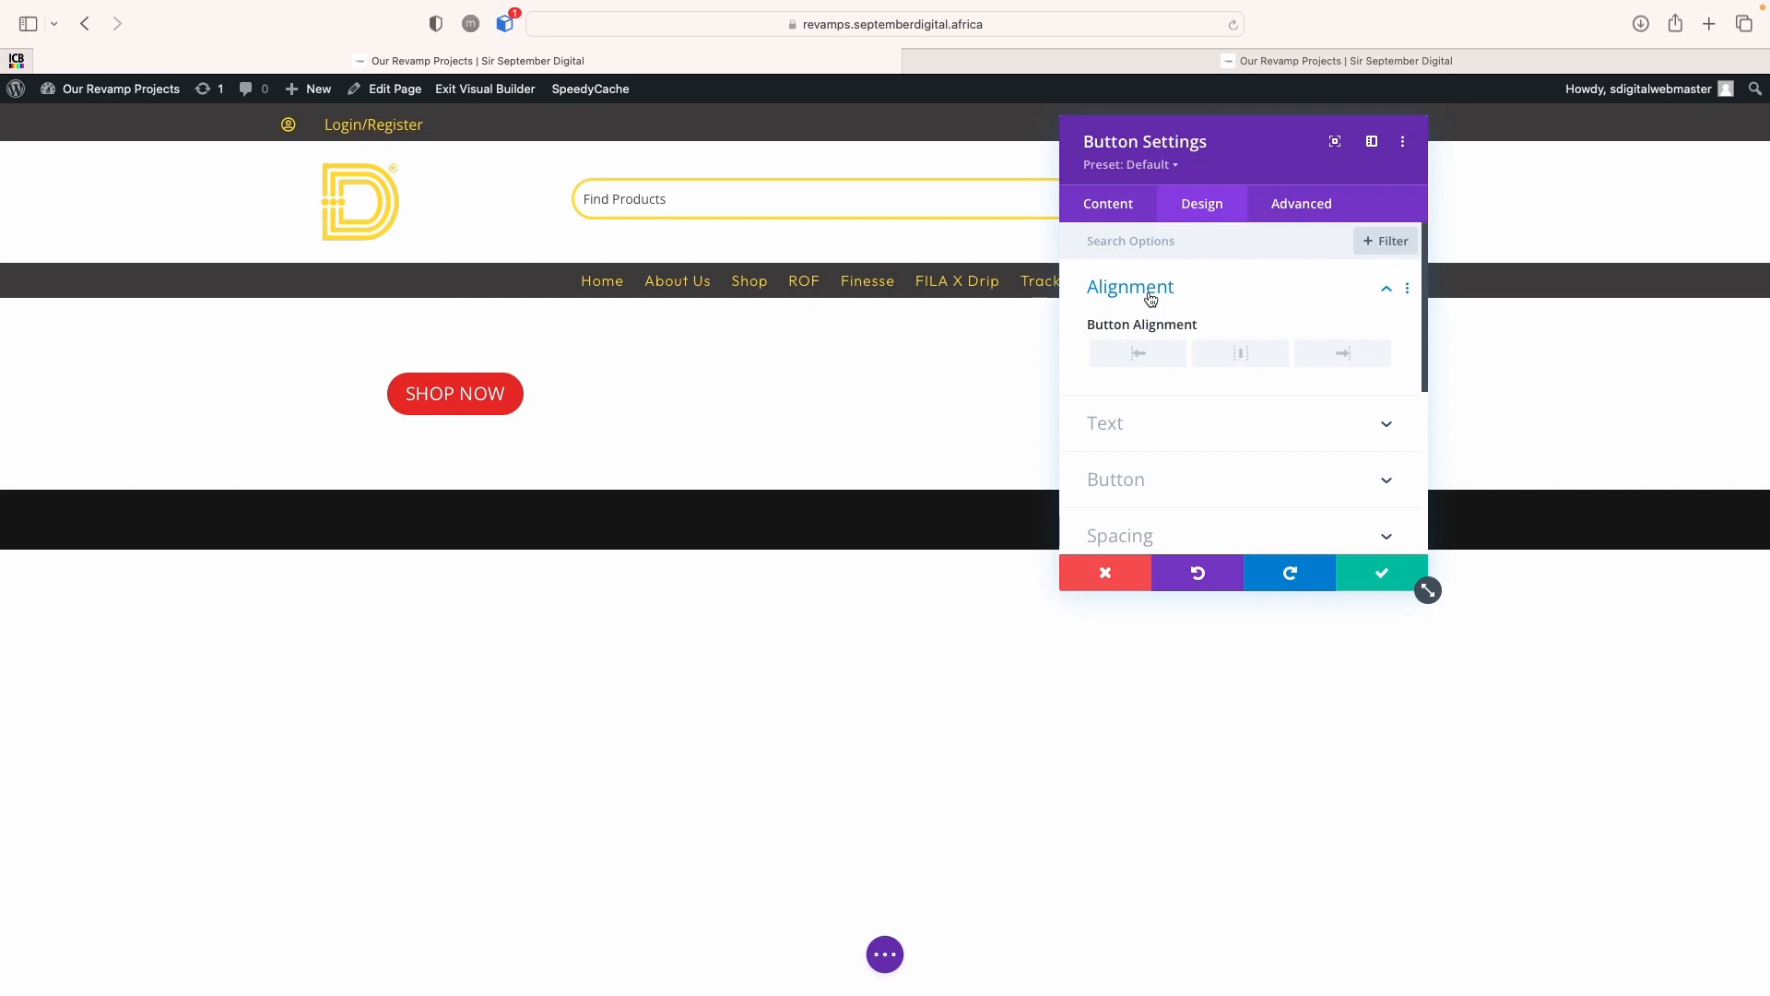
left_click(1238, 354)
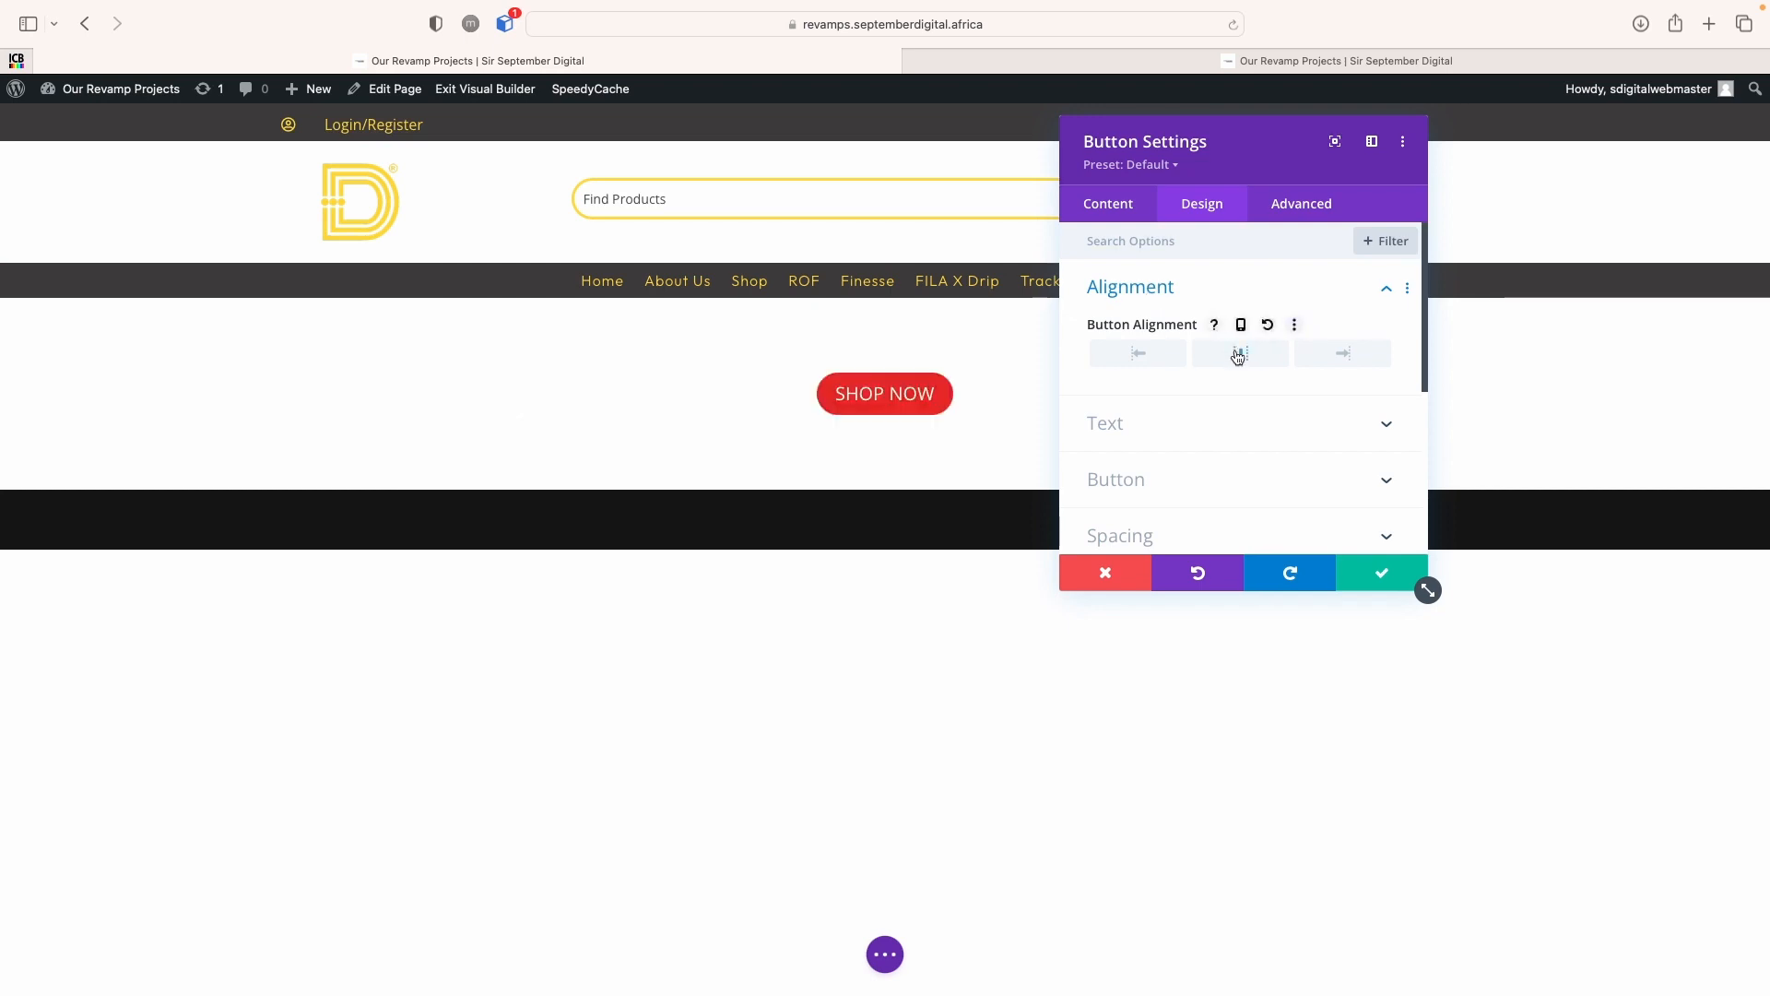
left_click(1382, 577)
Set 4-3.png from the media library as the background image of the section containing the SHOP NOW button
mouse_move(528, 427)
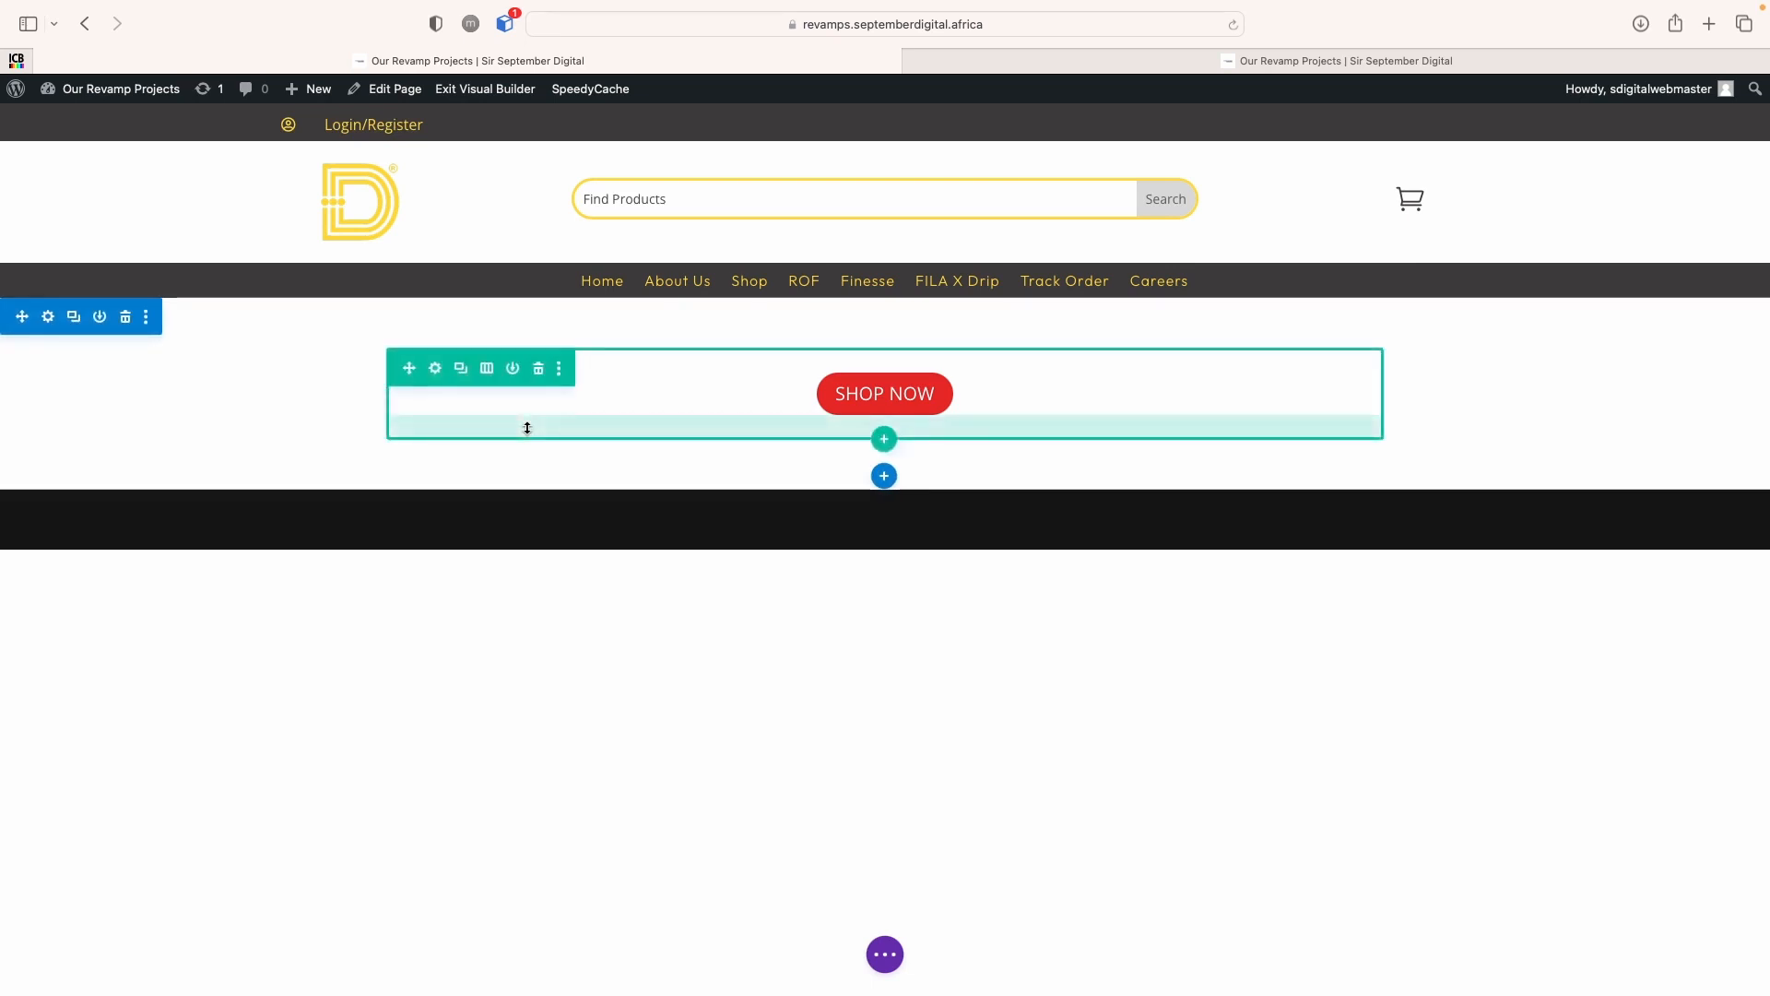
double_click(216, 415)
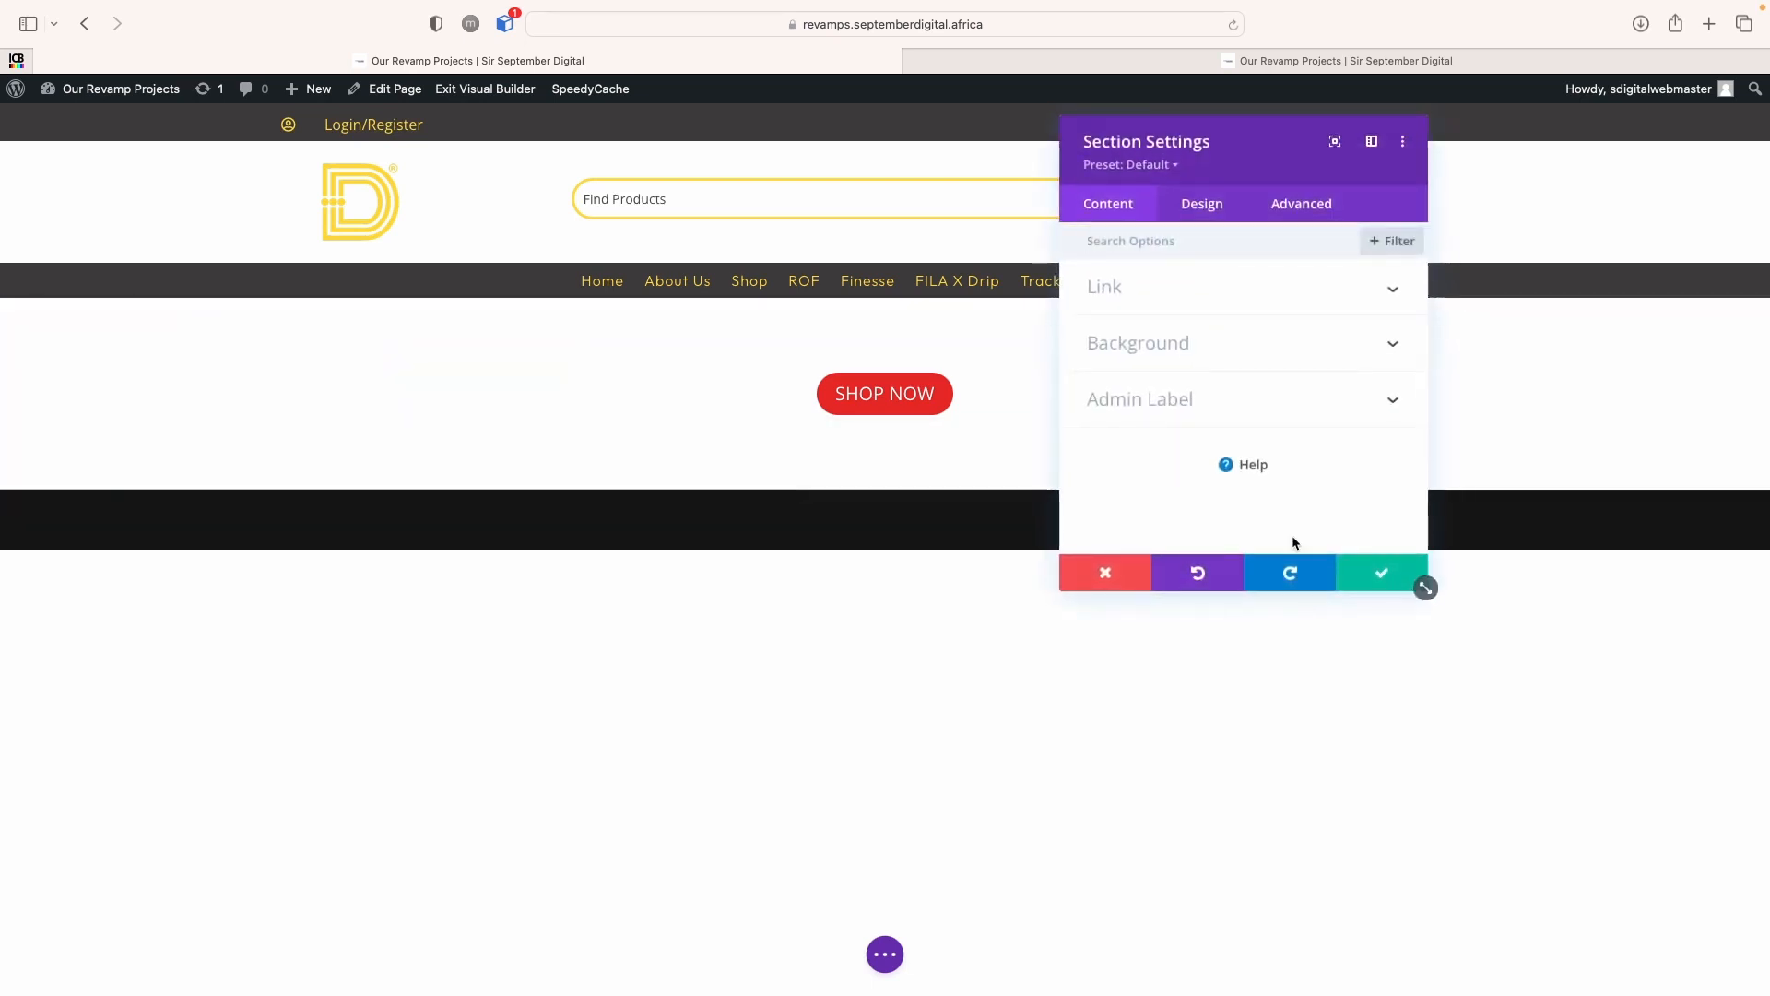
left_click(1141, 346)
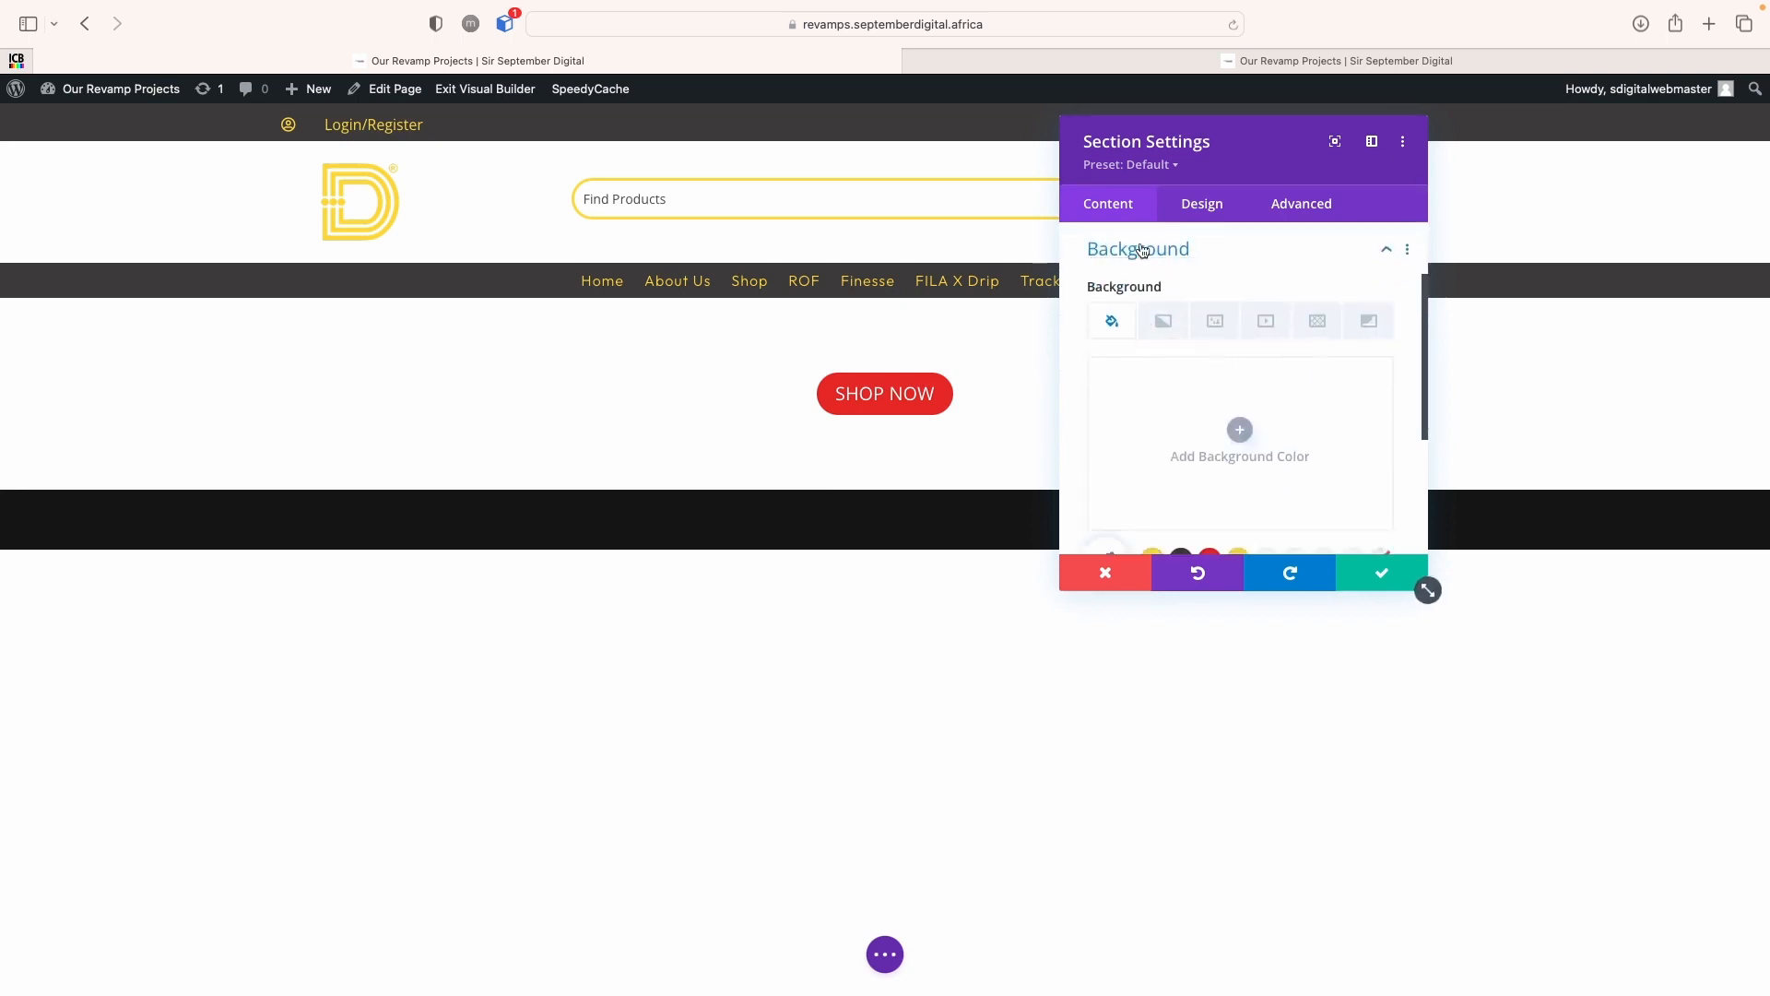
left_click(1161, 322)
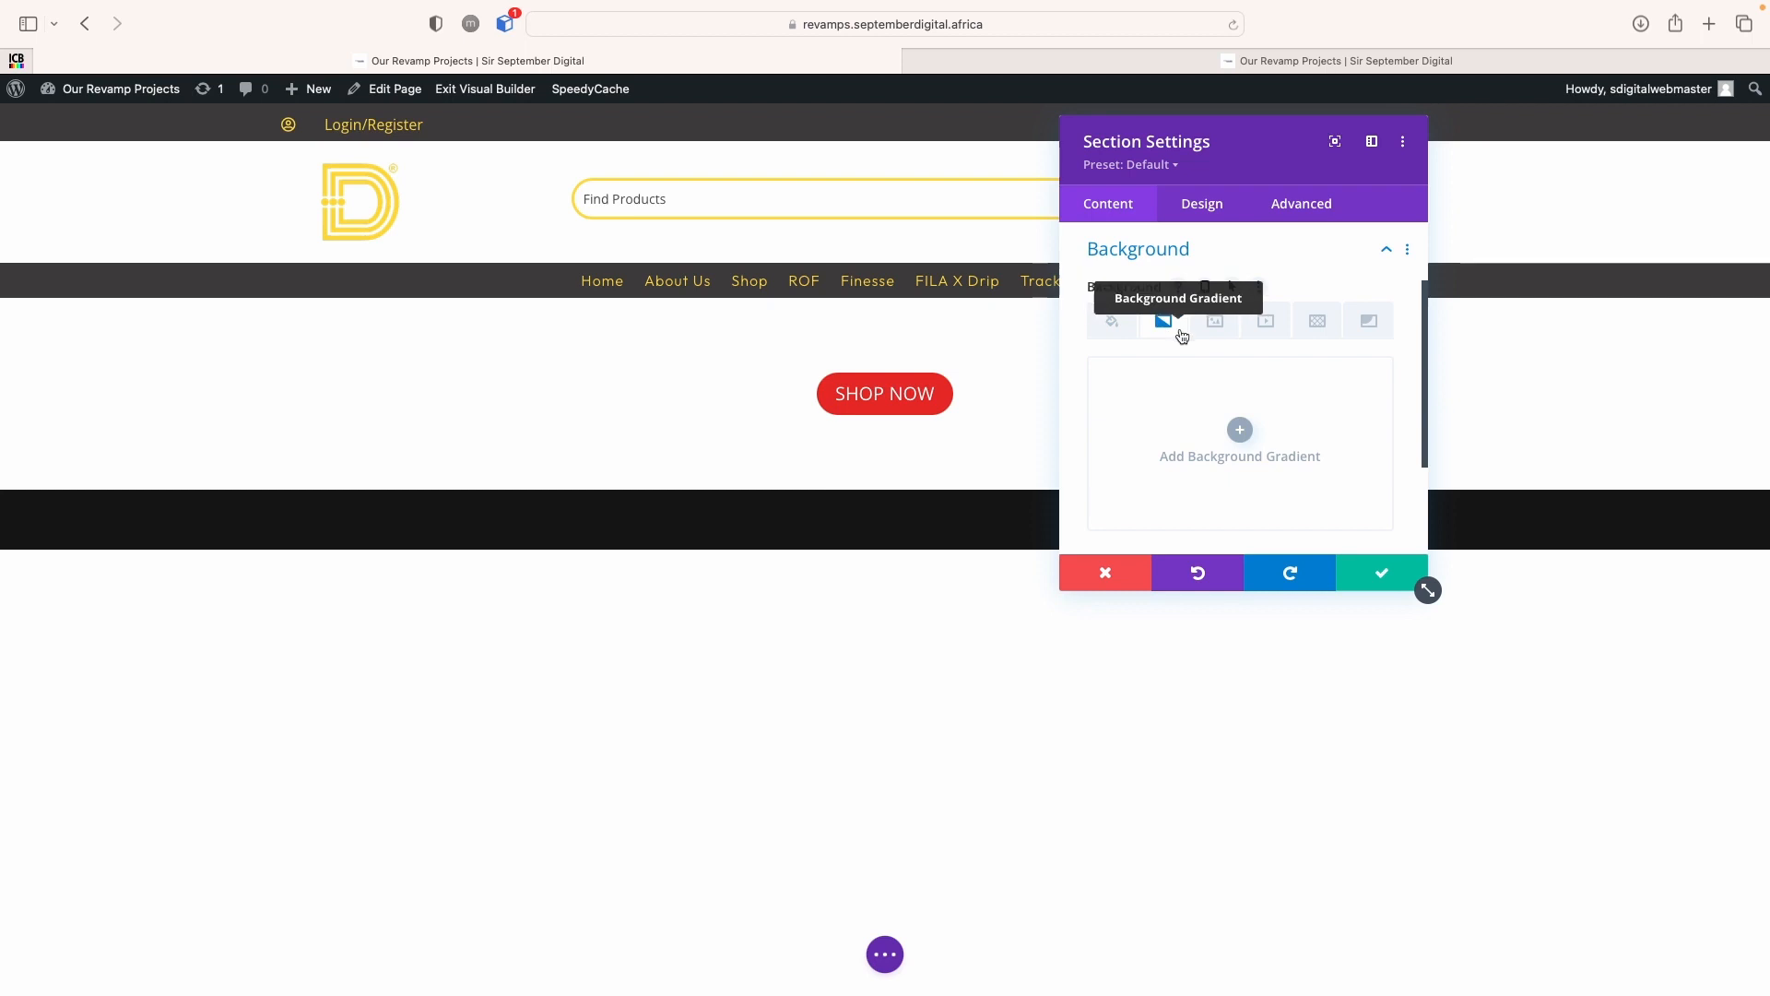
left_click(1226, 329)
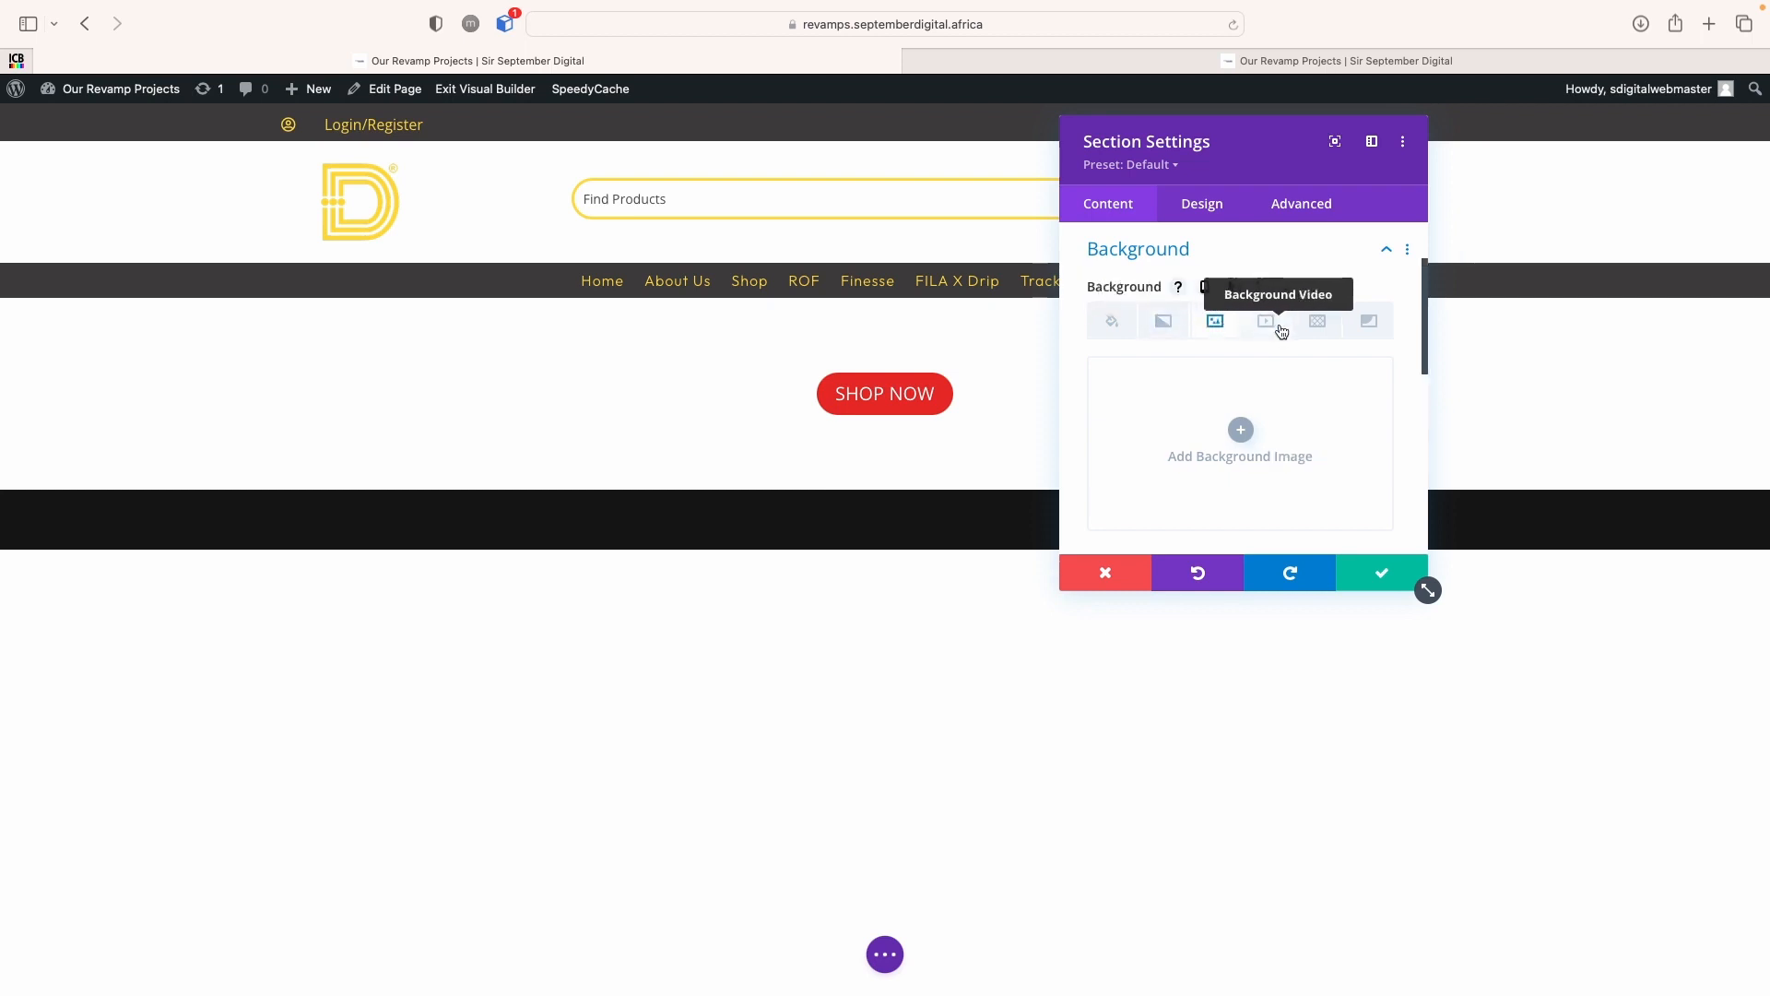
left_click(1269, 322)
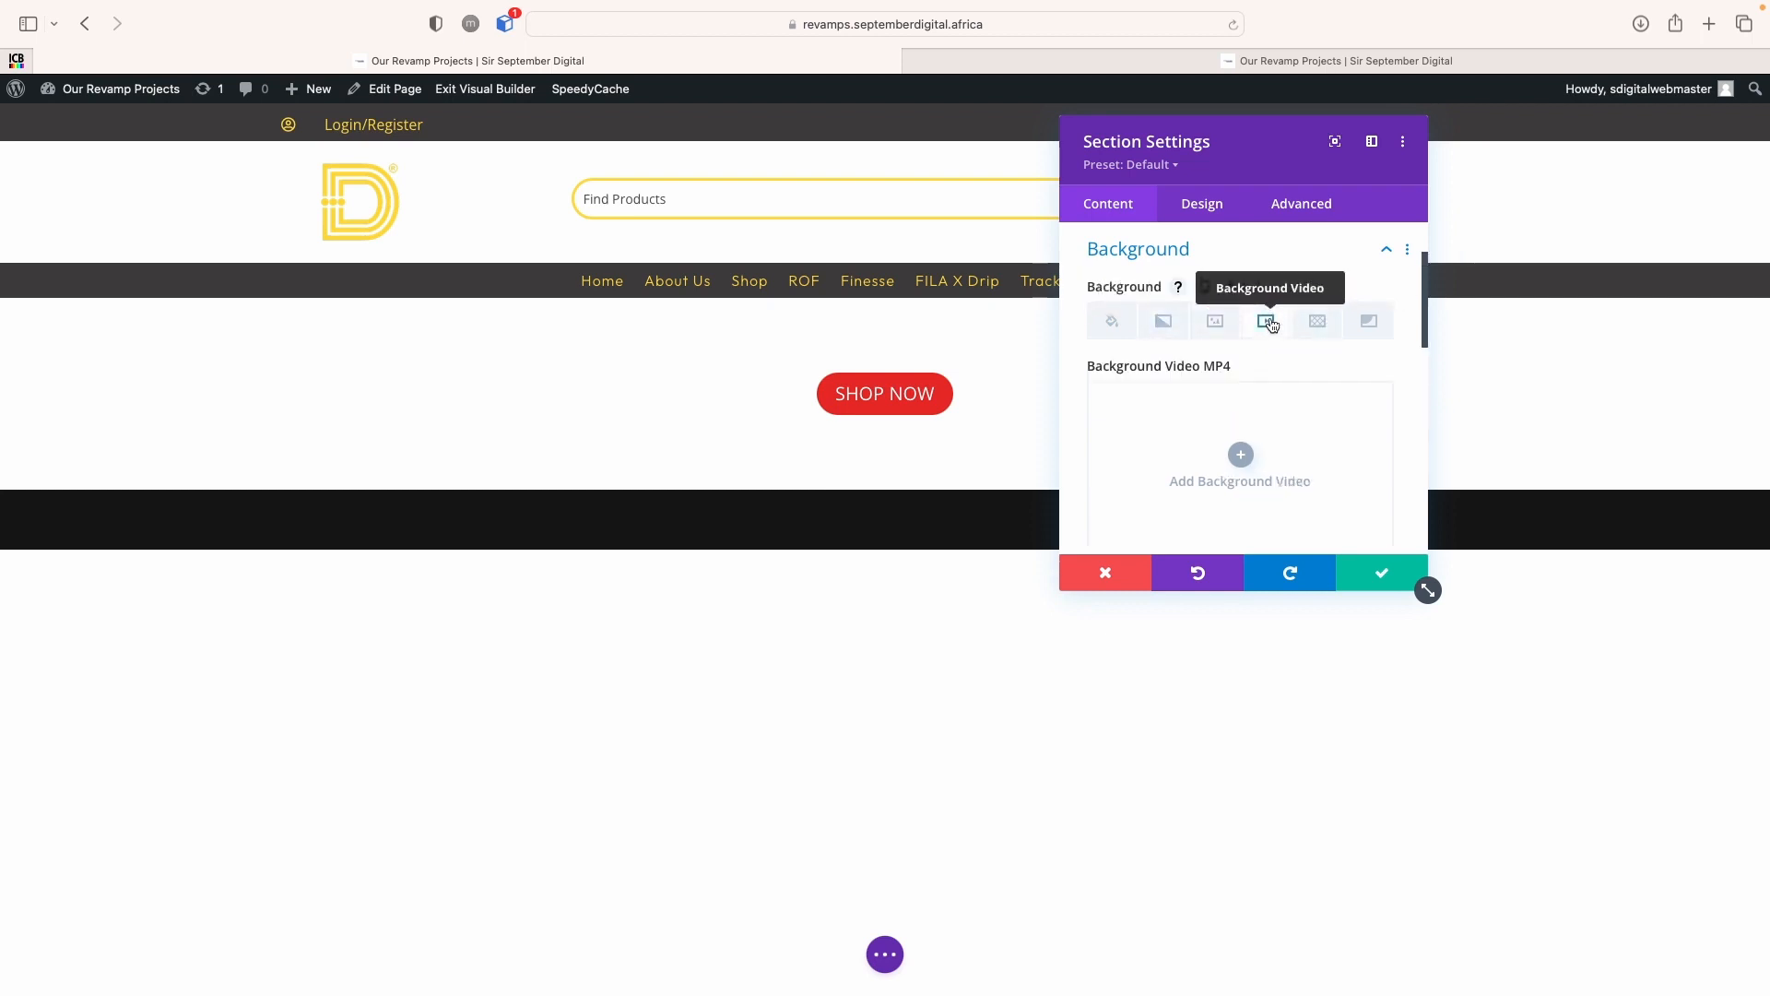
left_click(1213, 324)
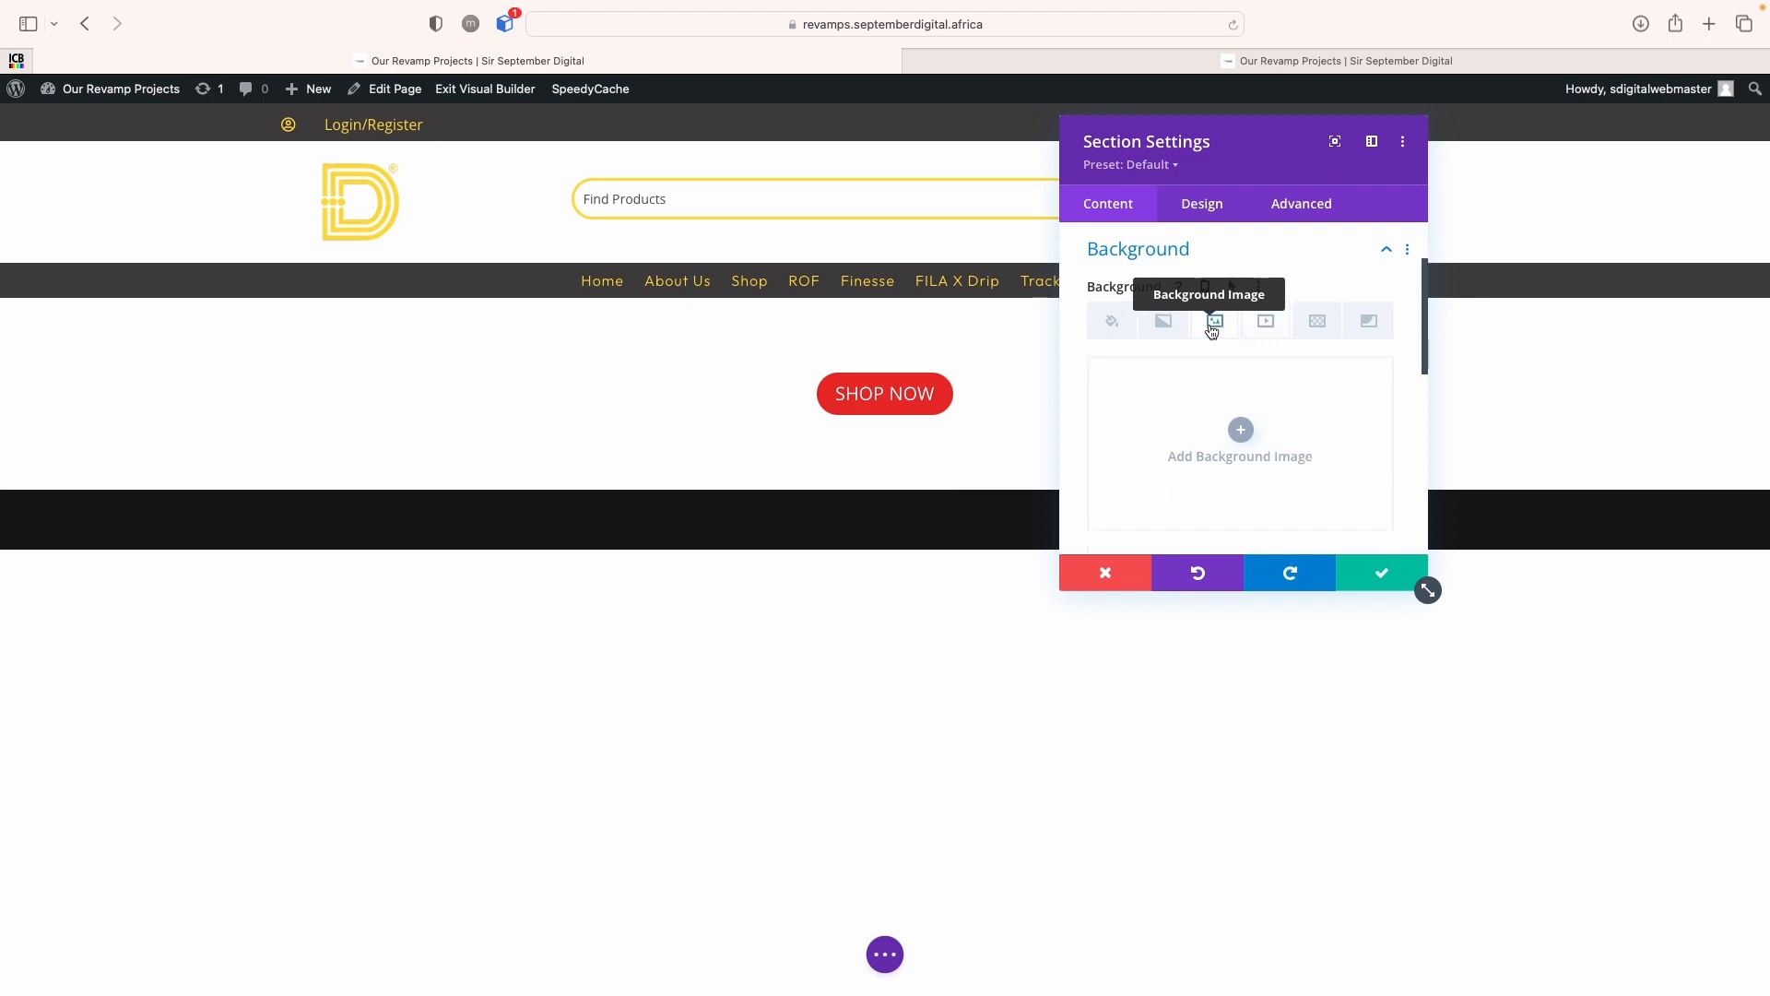
left_click(1241, 429)
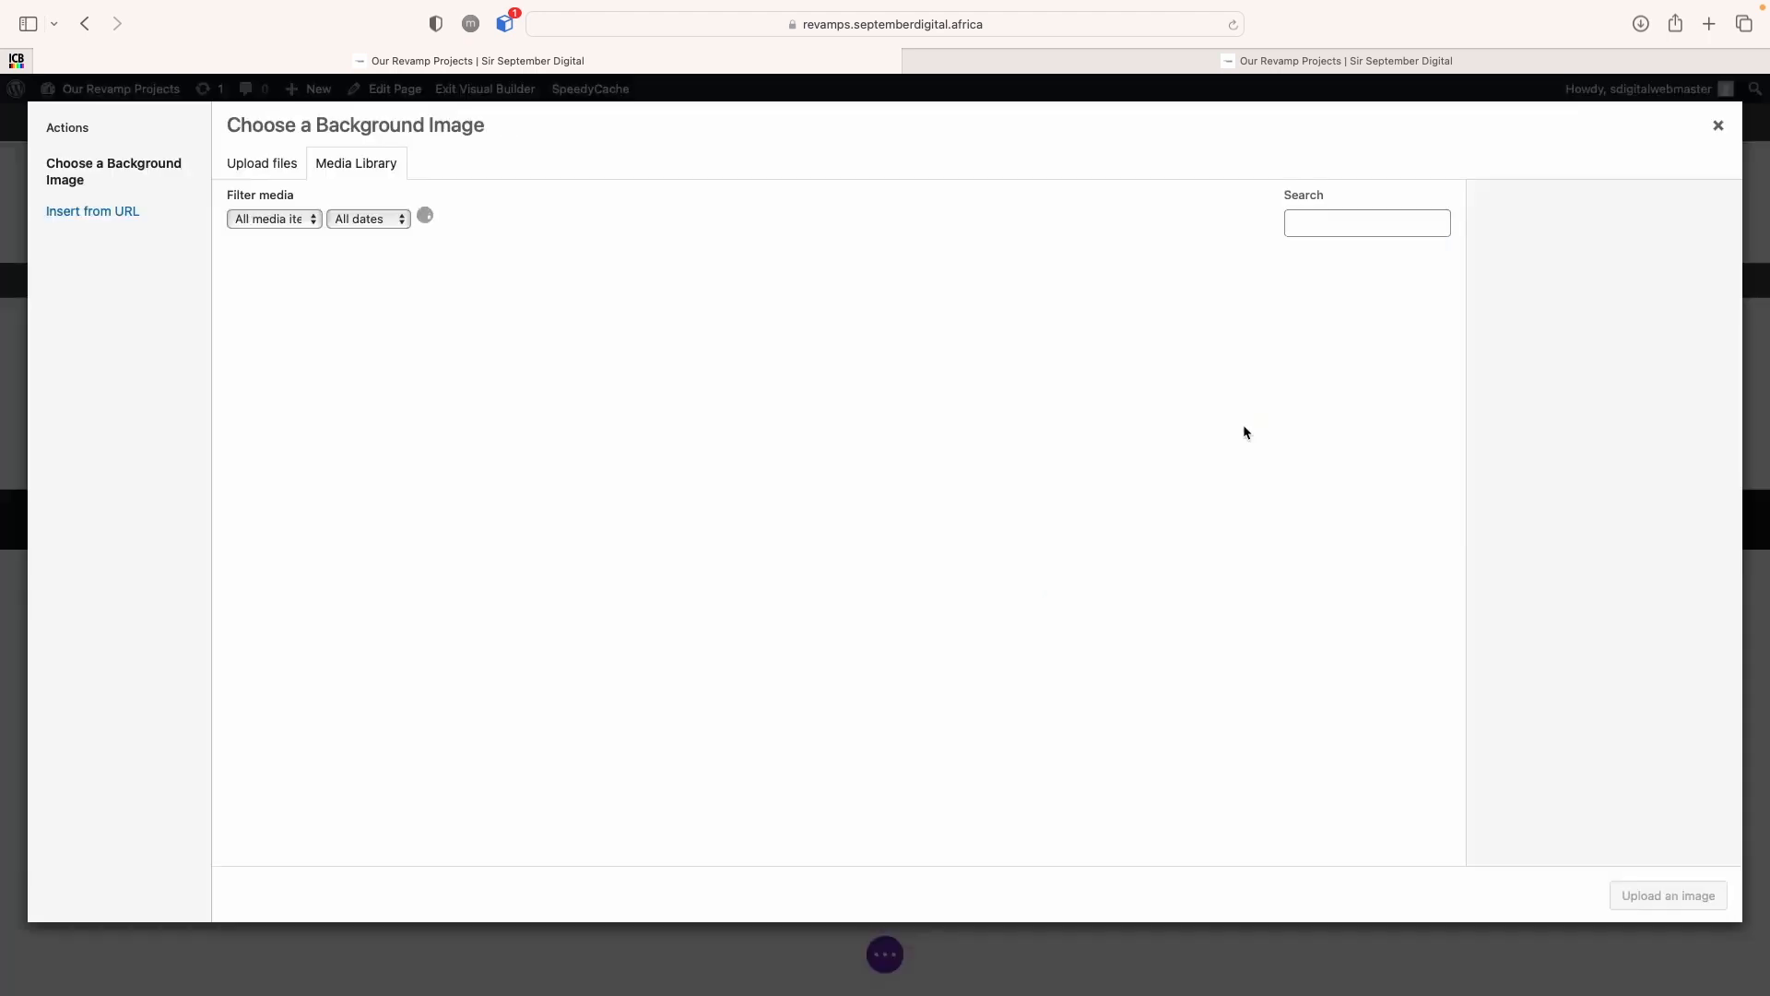
left_click(416, 513)
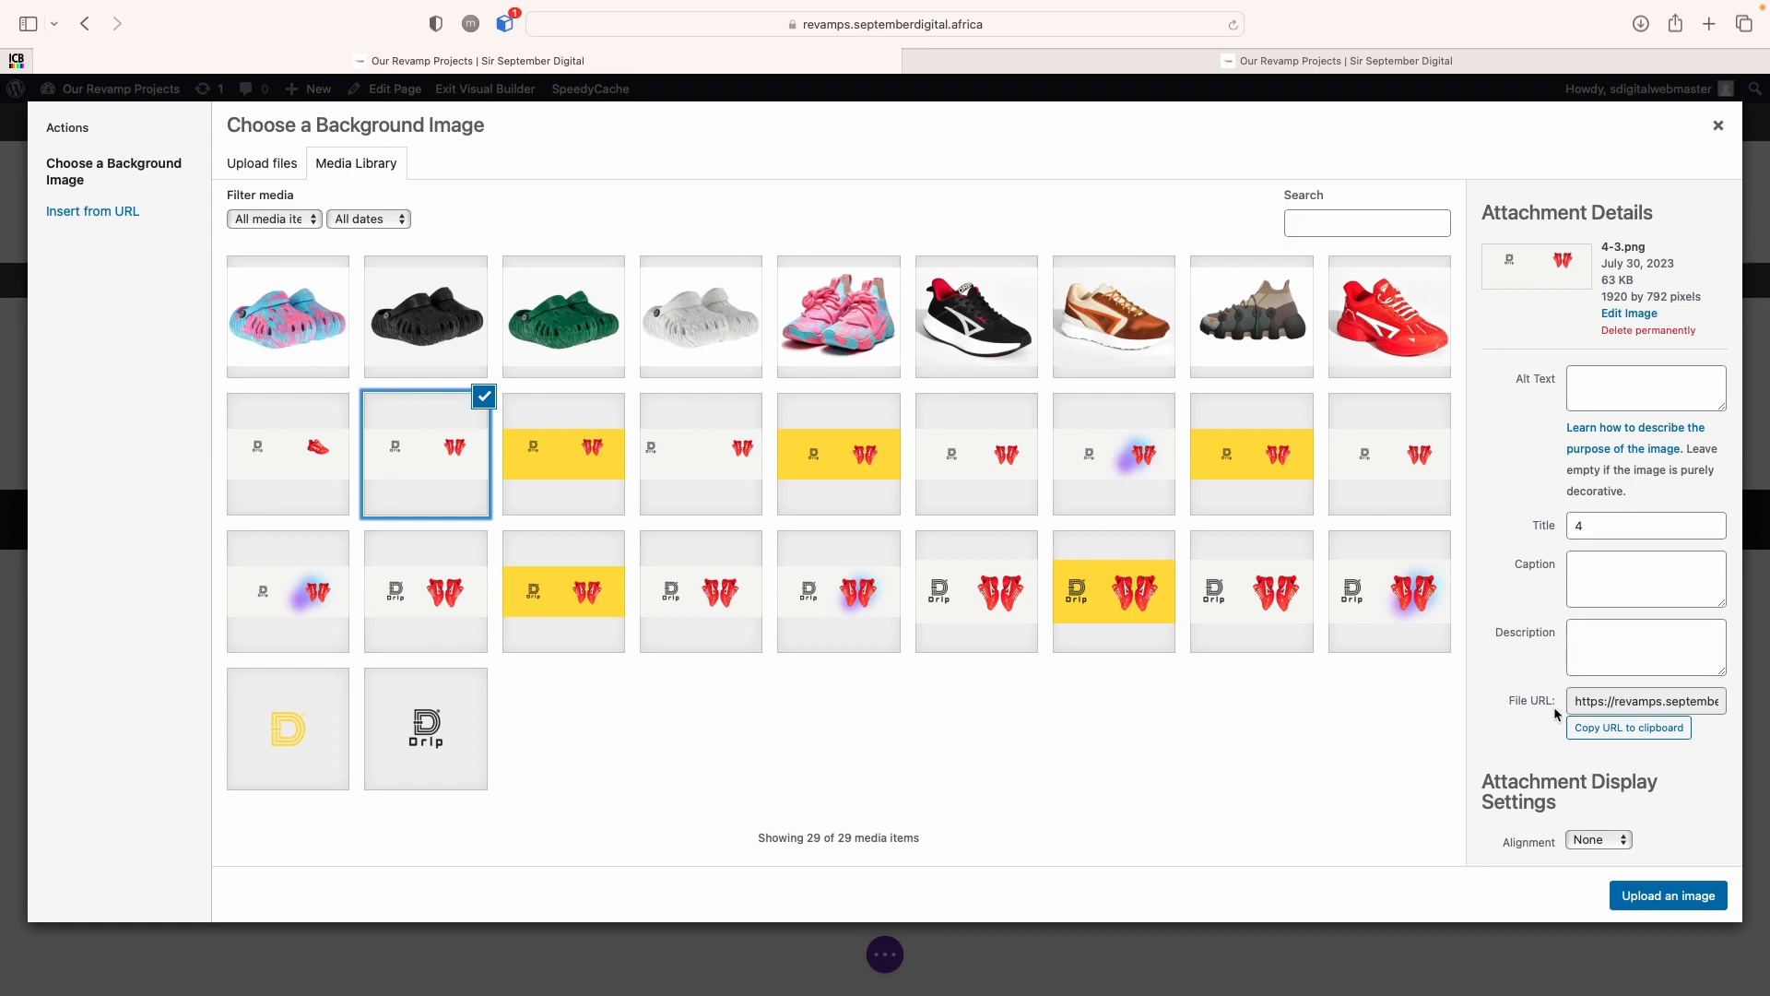
left_click(1664, 898)
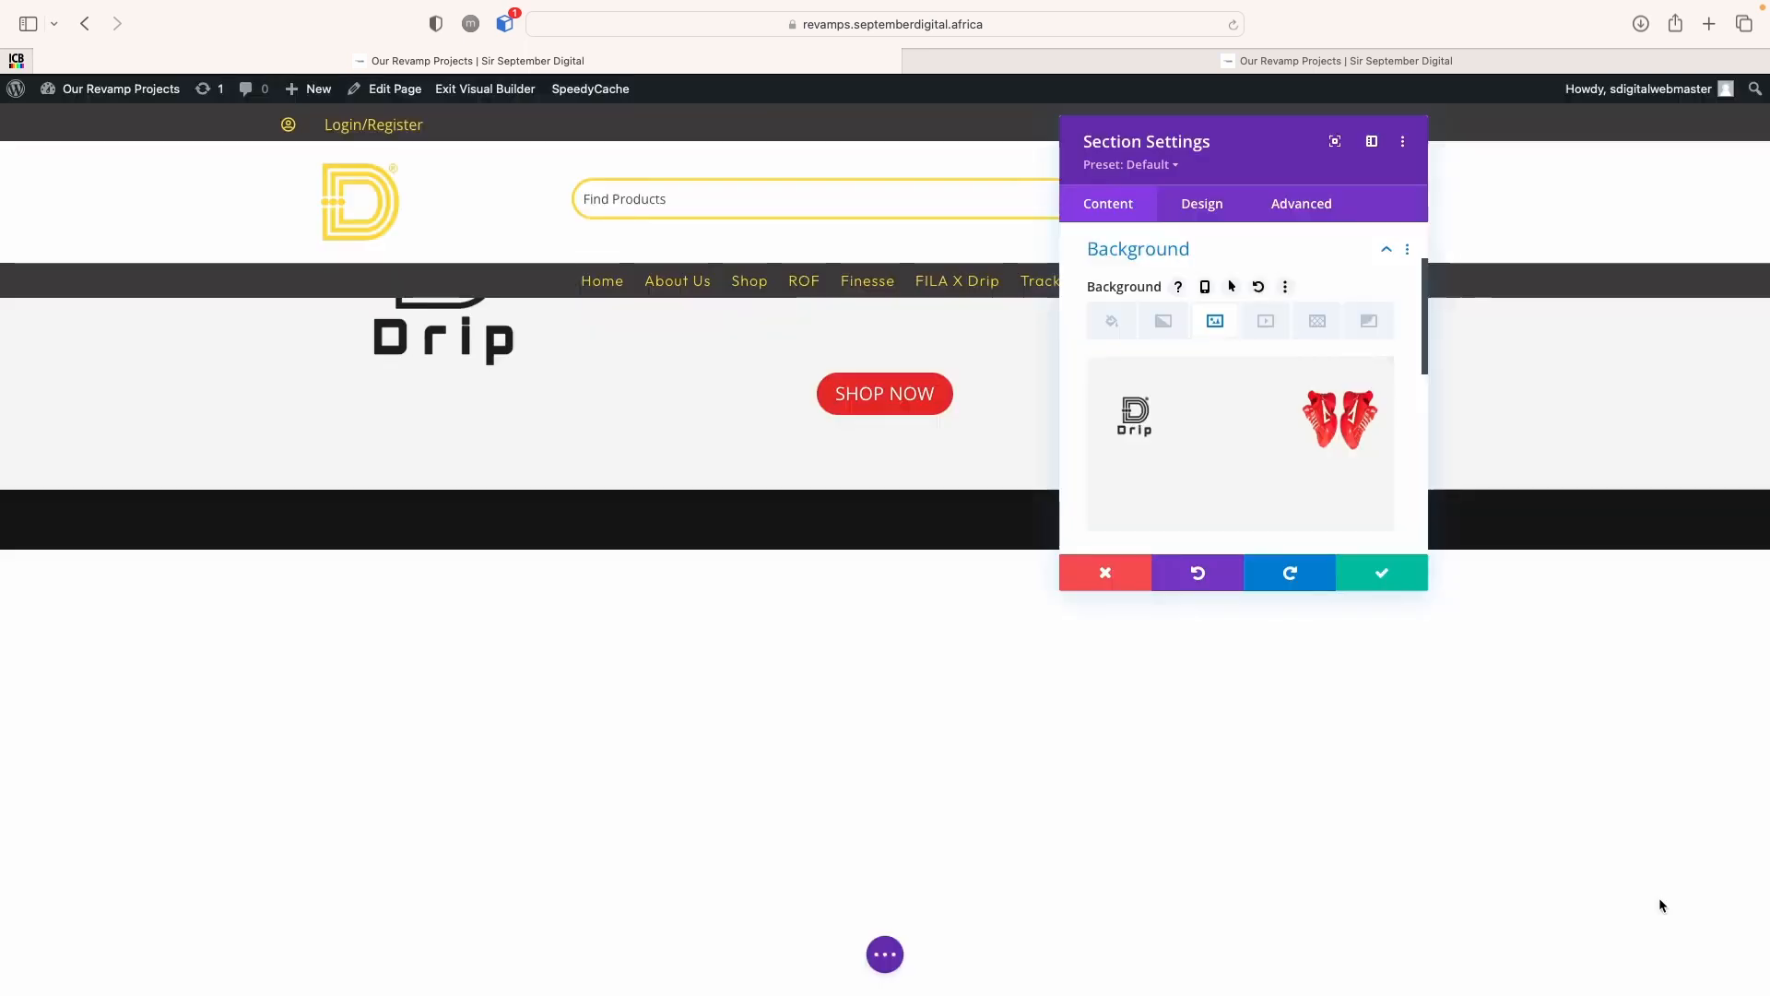
Enable the parallax effect on the hero section's background image
scroll(1232, 481, "down", 3)
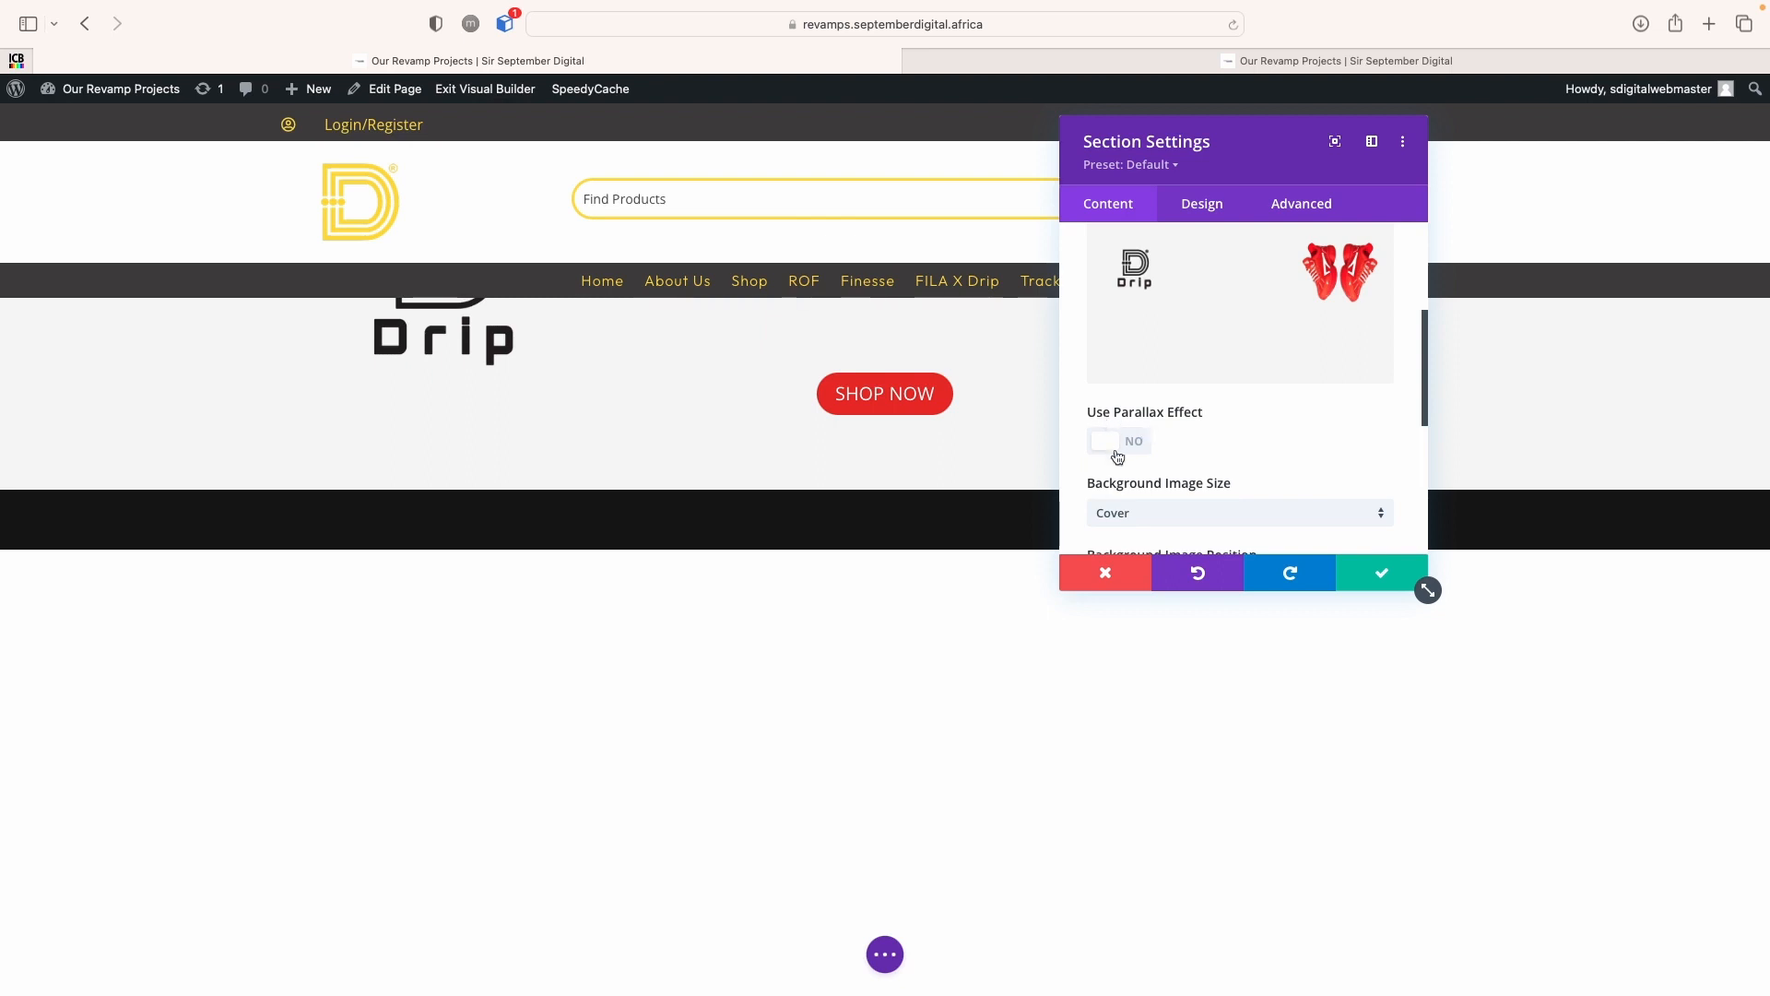
left_click(1117, 441)
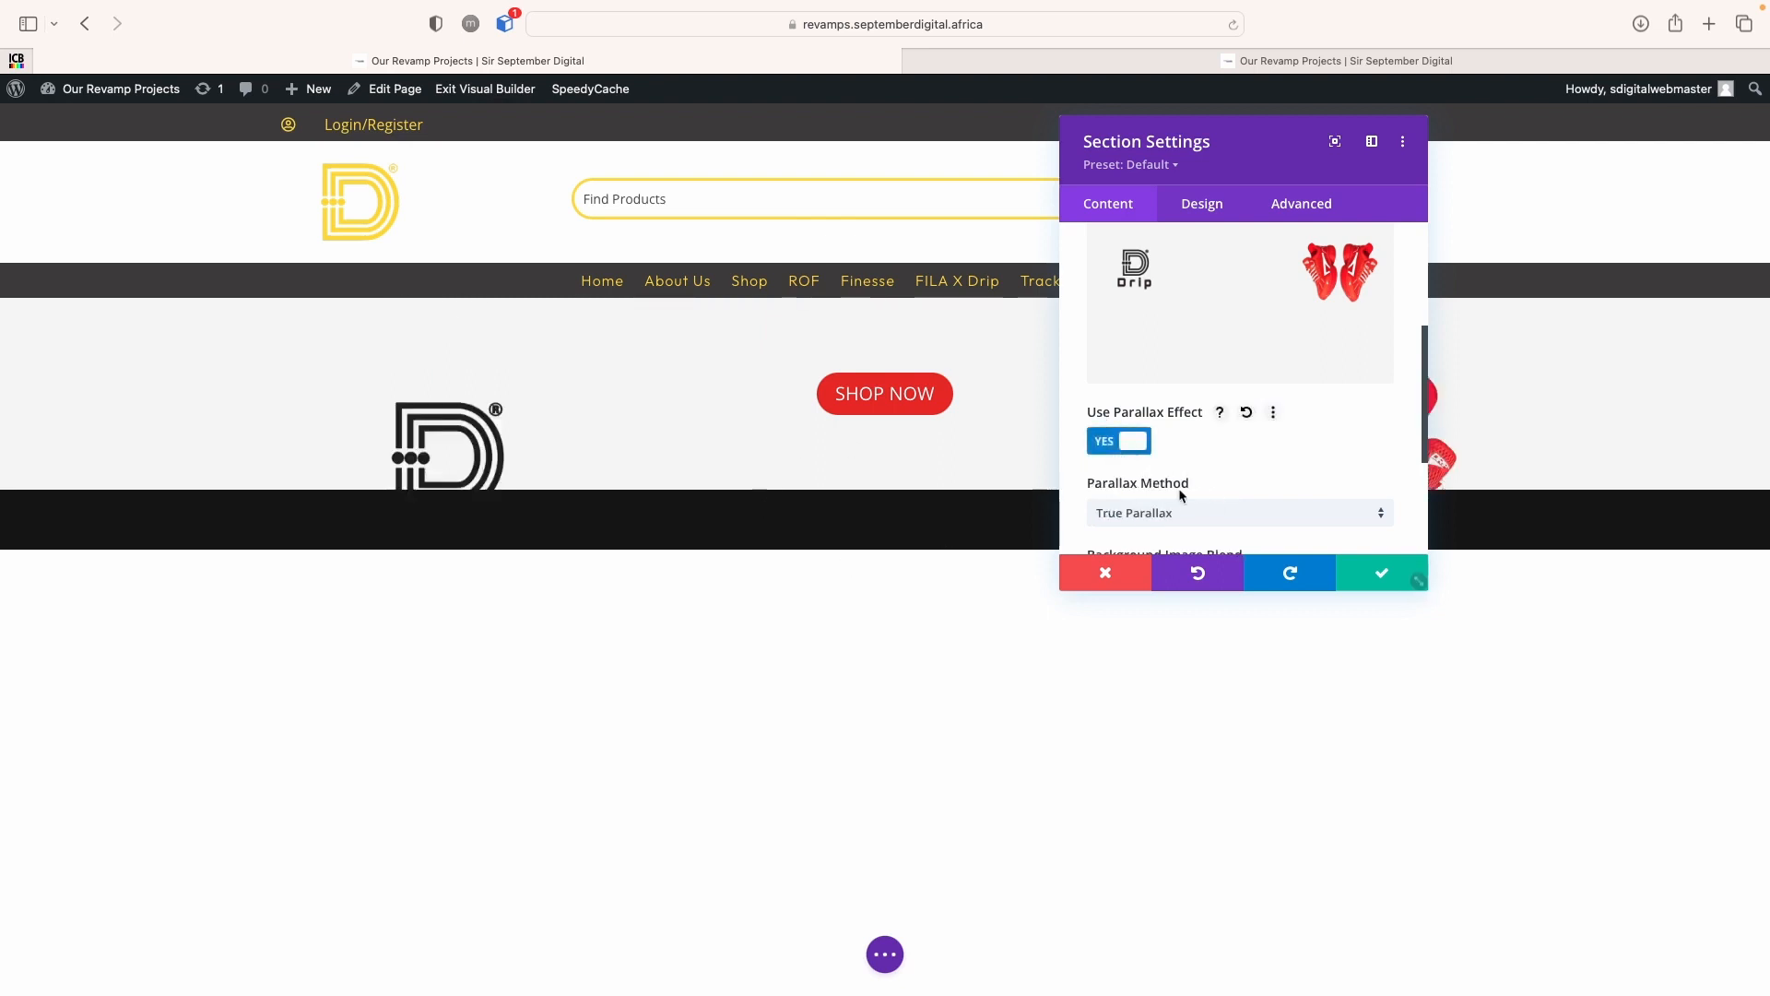
scroll(1125, 498, "down", 3)
Set the hero section's top and bottom padding to 160px and save the section settings
scroll(1237, 492, "up", 5)
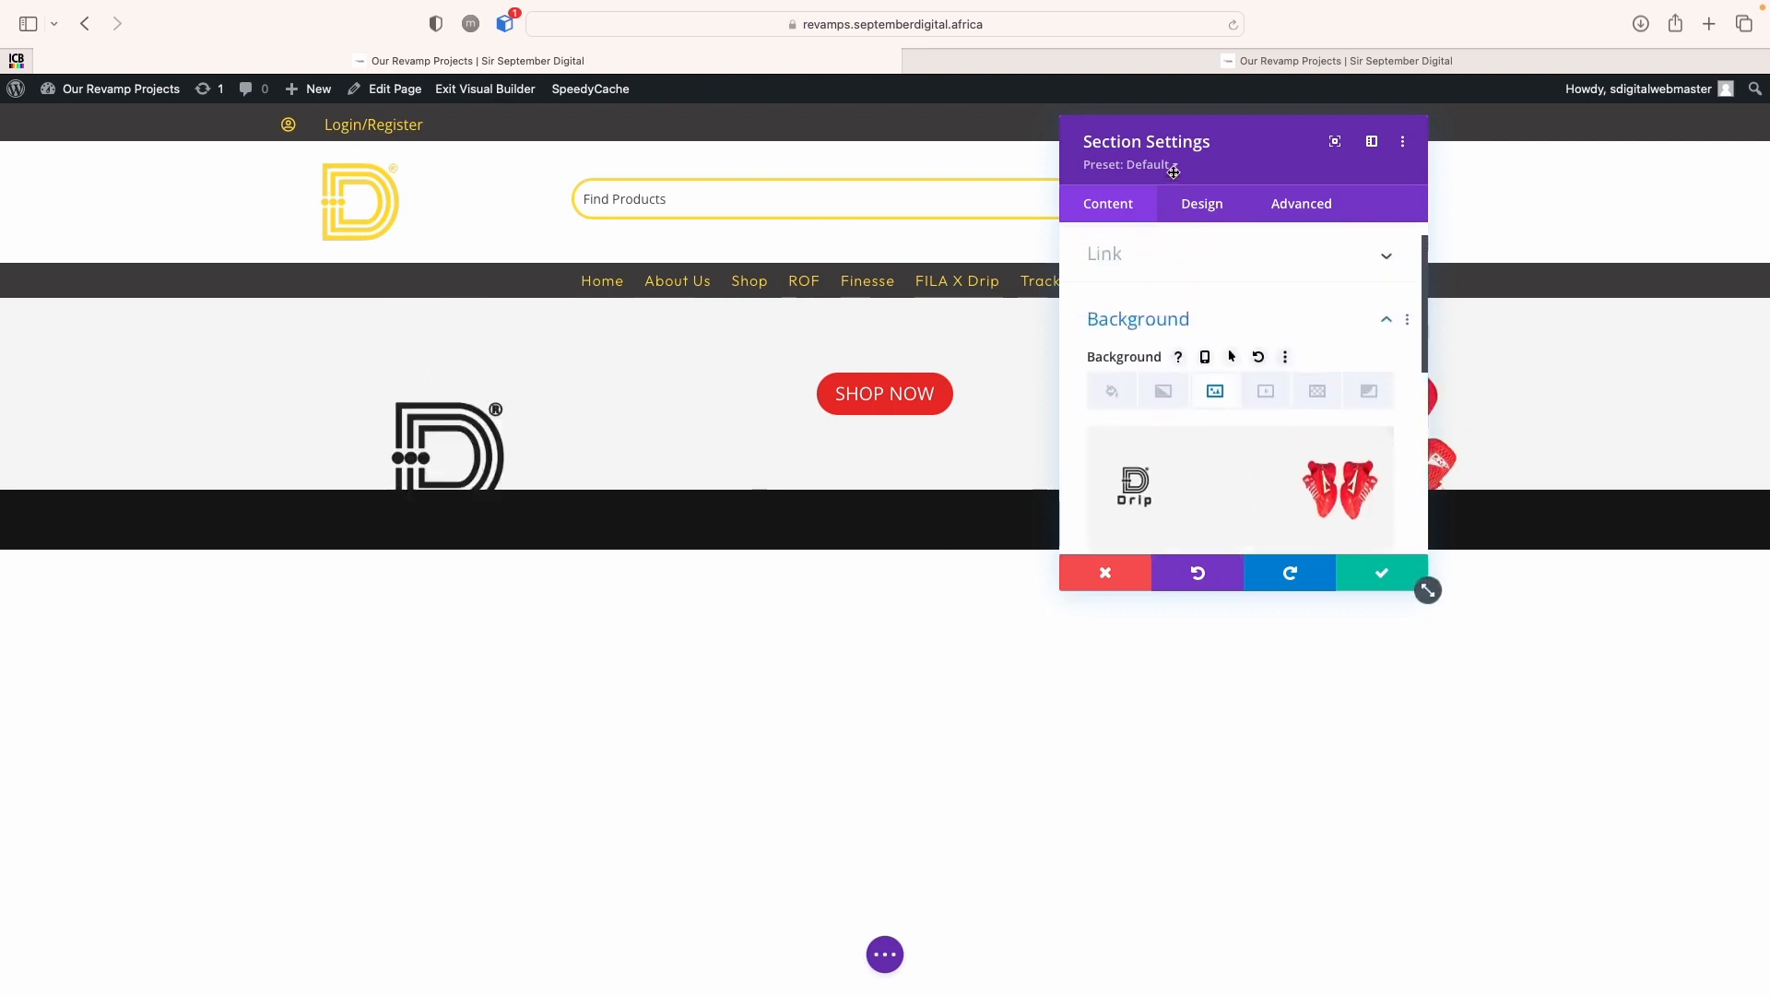
left_click(1202, 204)
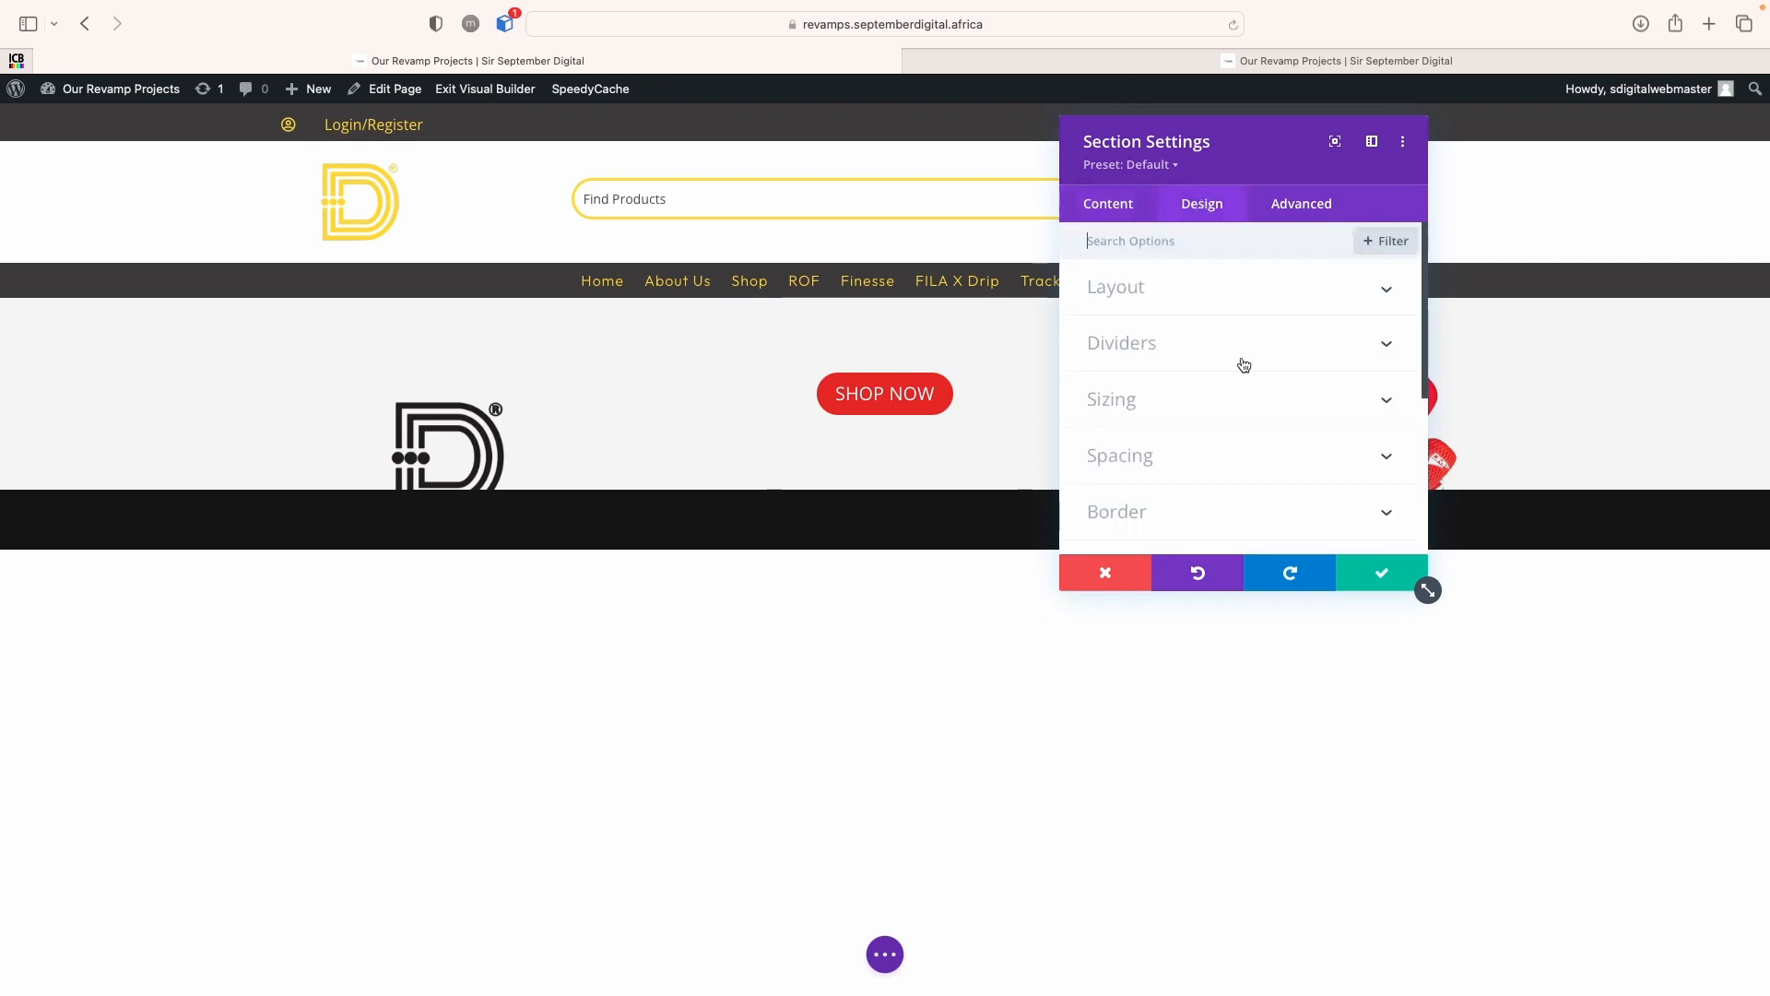
left_click(1164, 466)
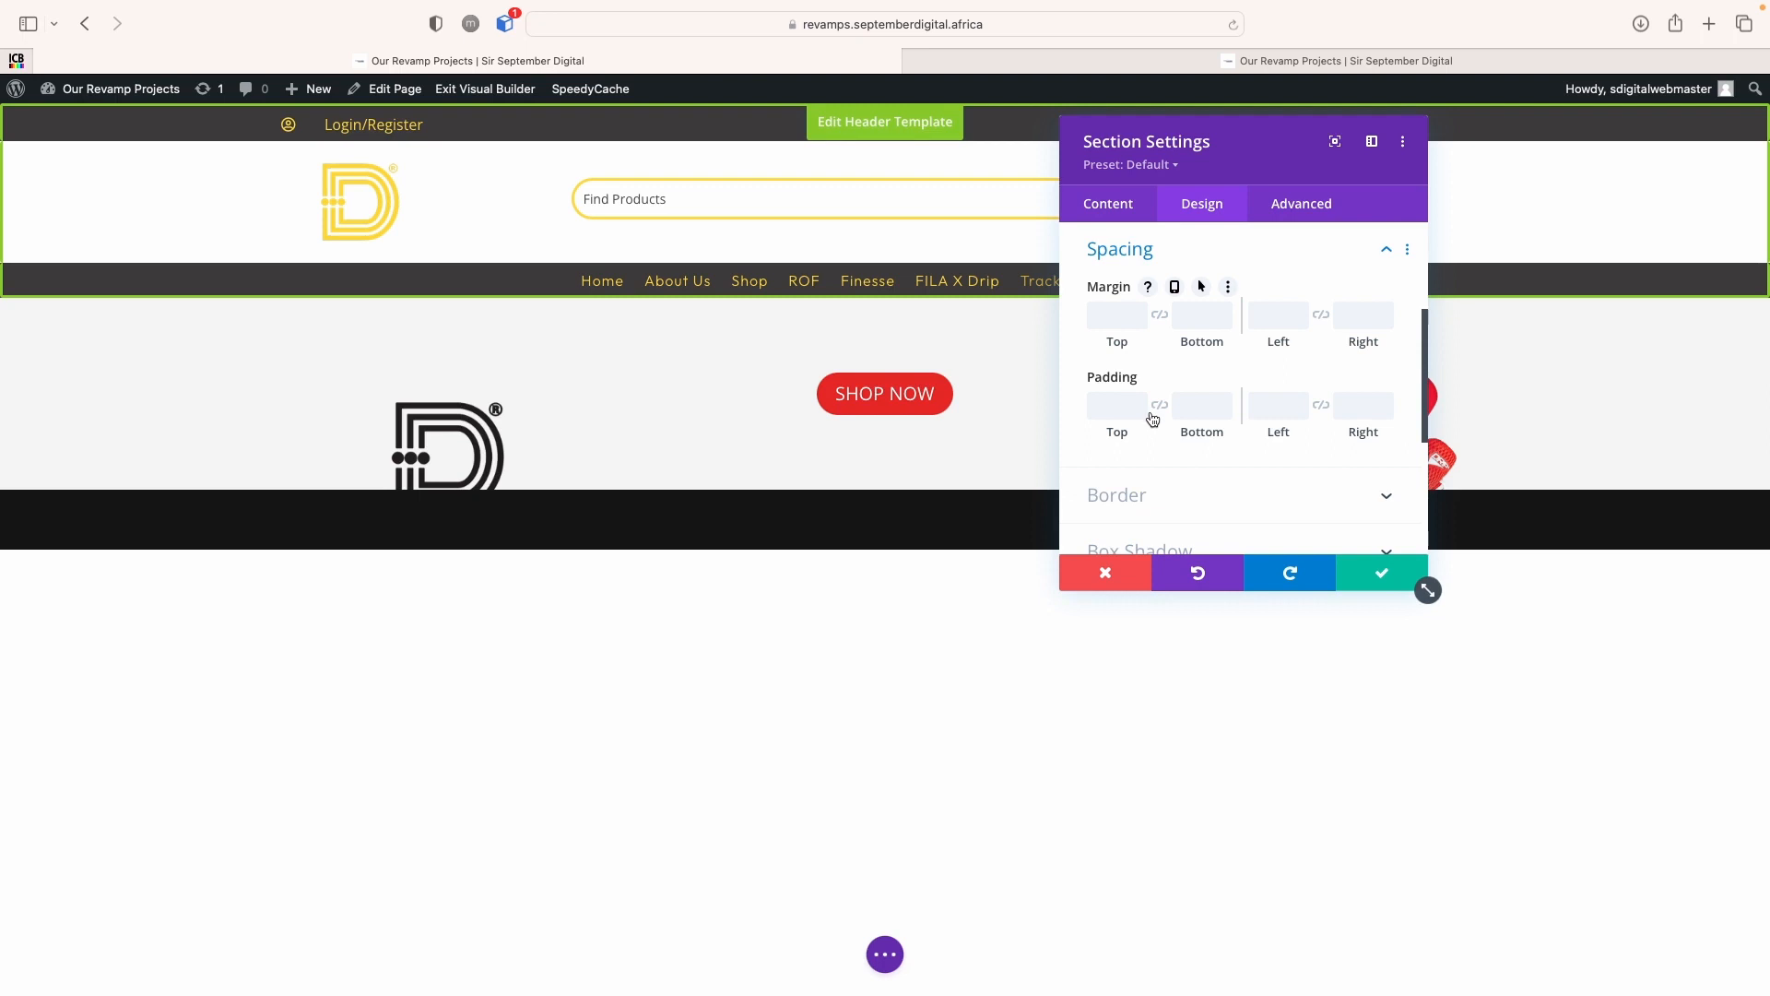
left_click(1111, 408)
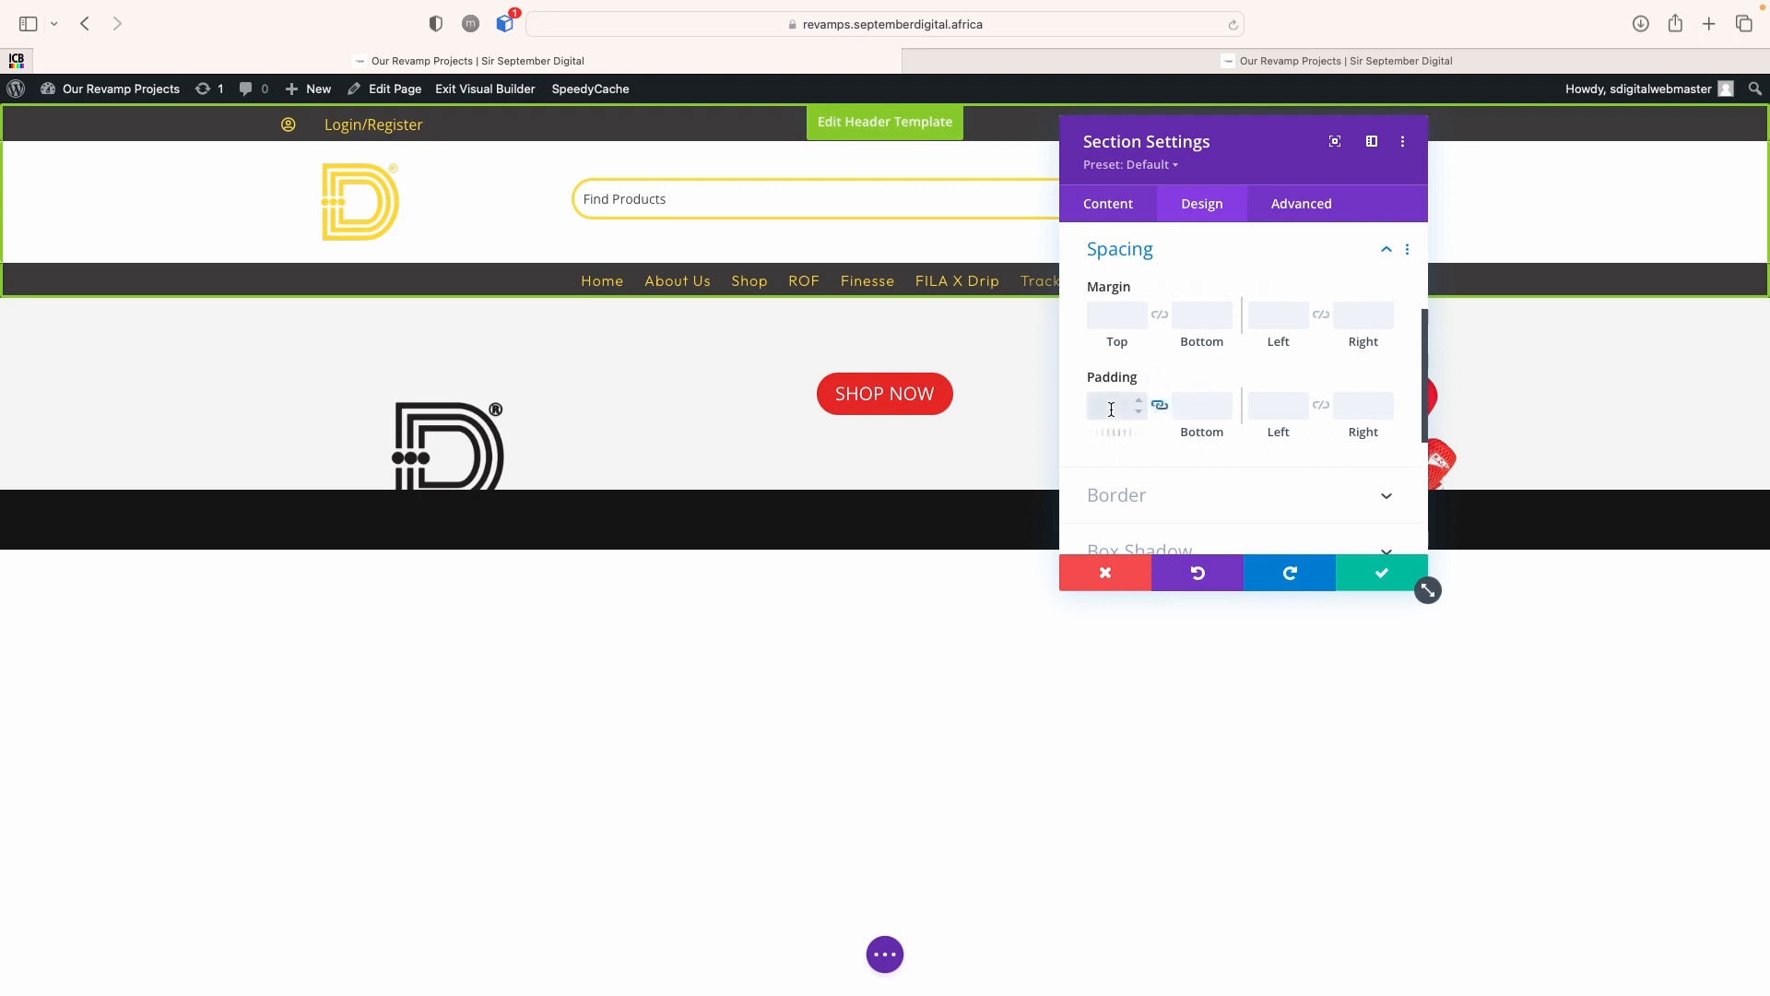
type("160px")
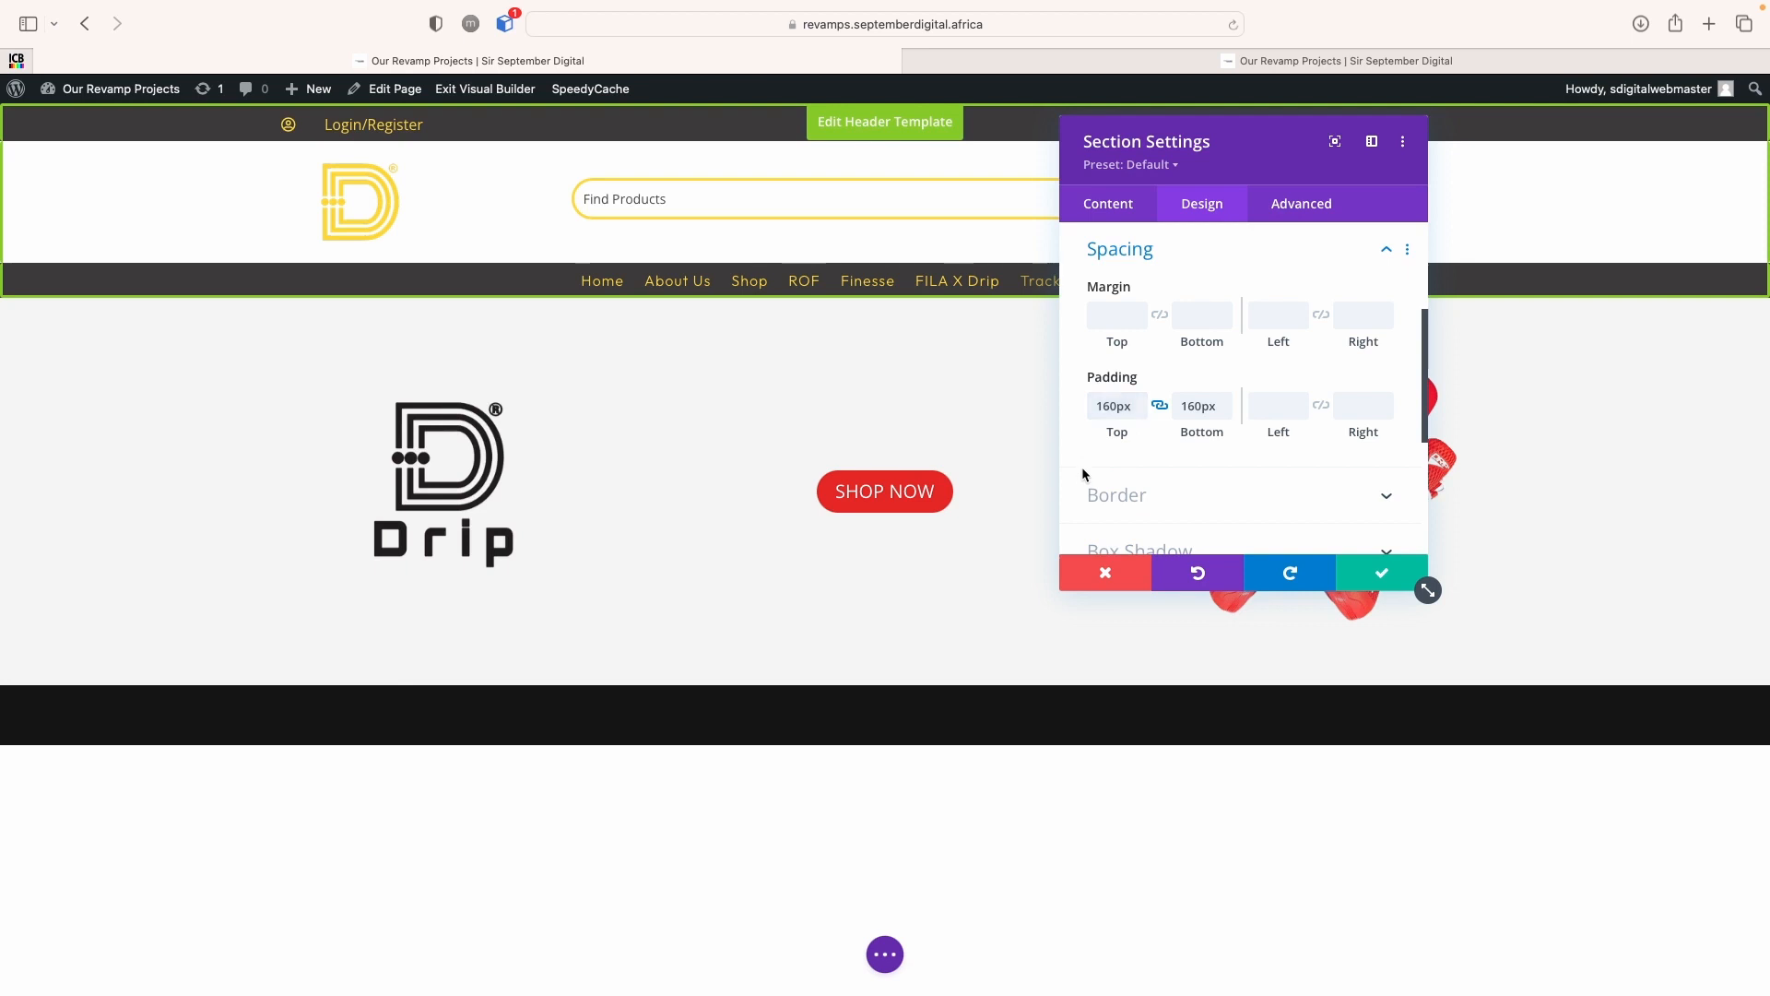
left_click(1372, 575)
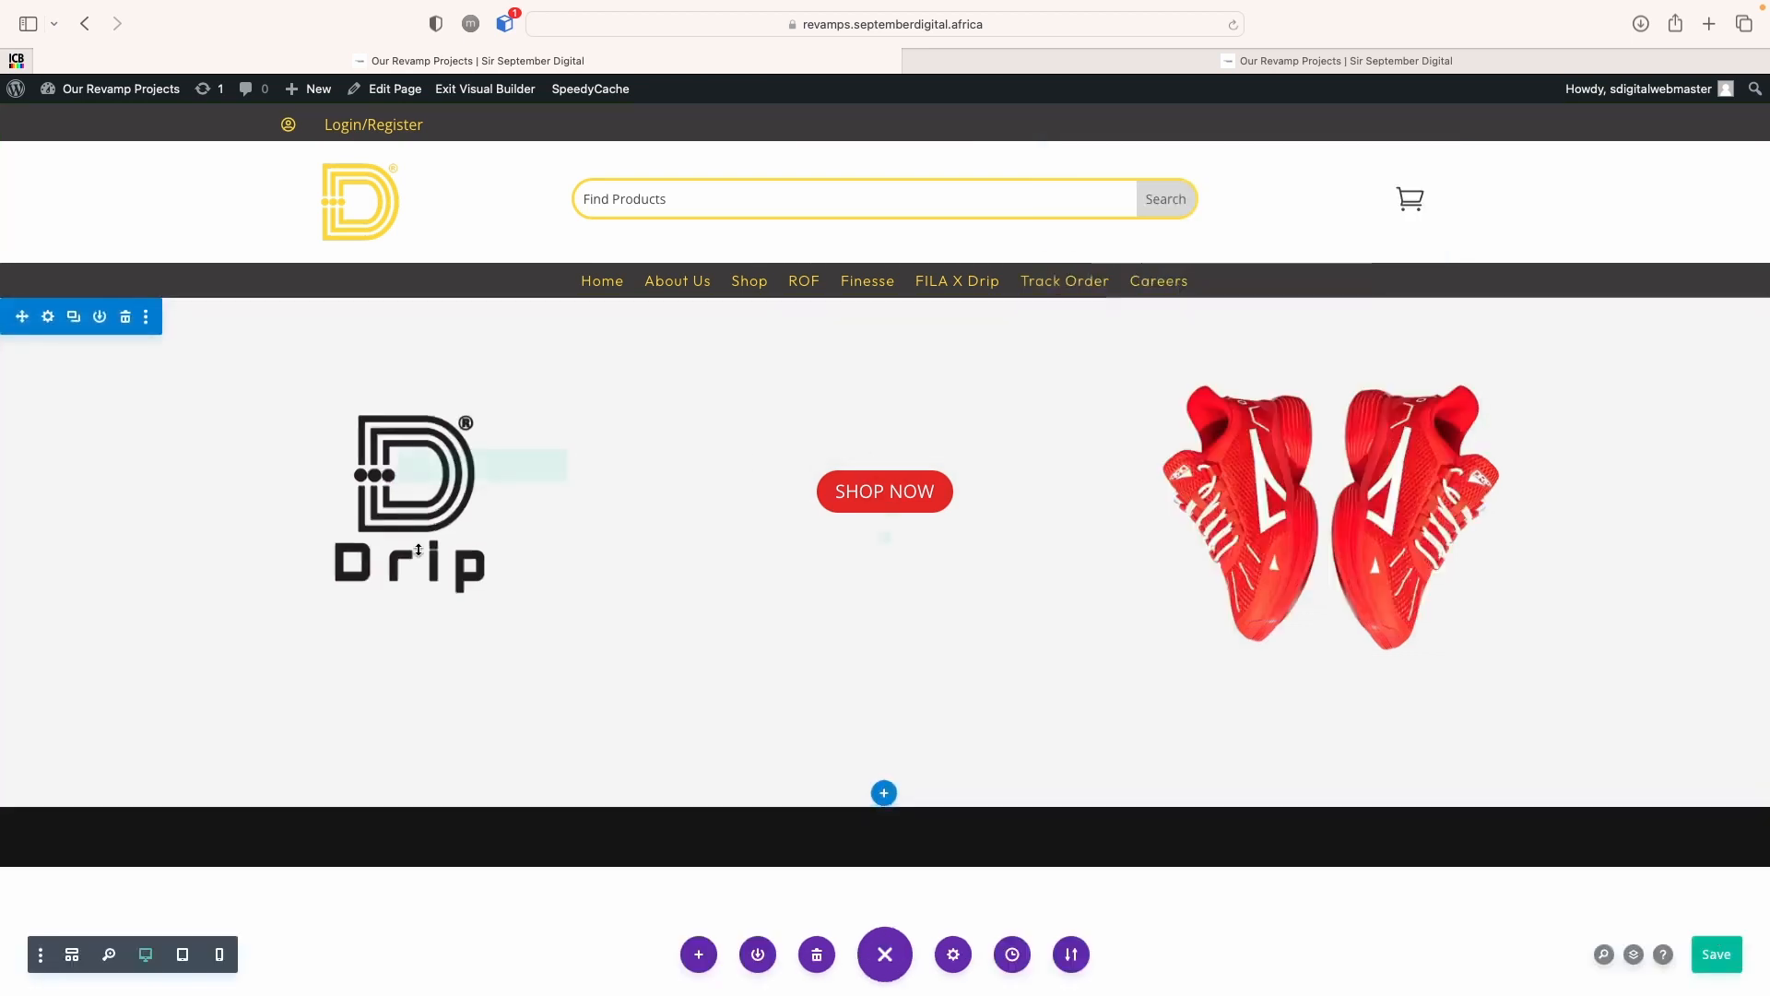
Insert a regular section below the hero section with a row of four equal columns
left_click(884, 798)
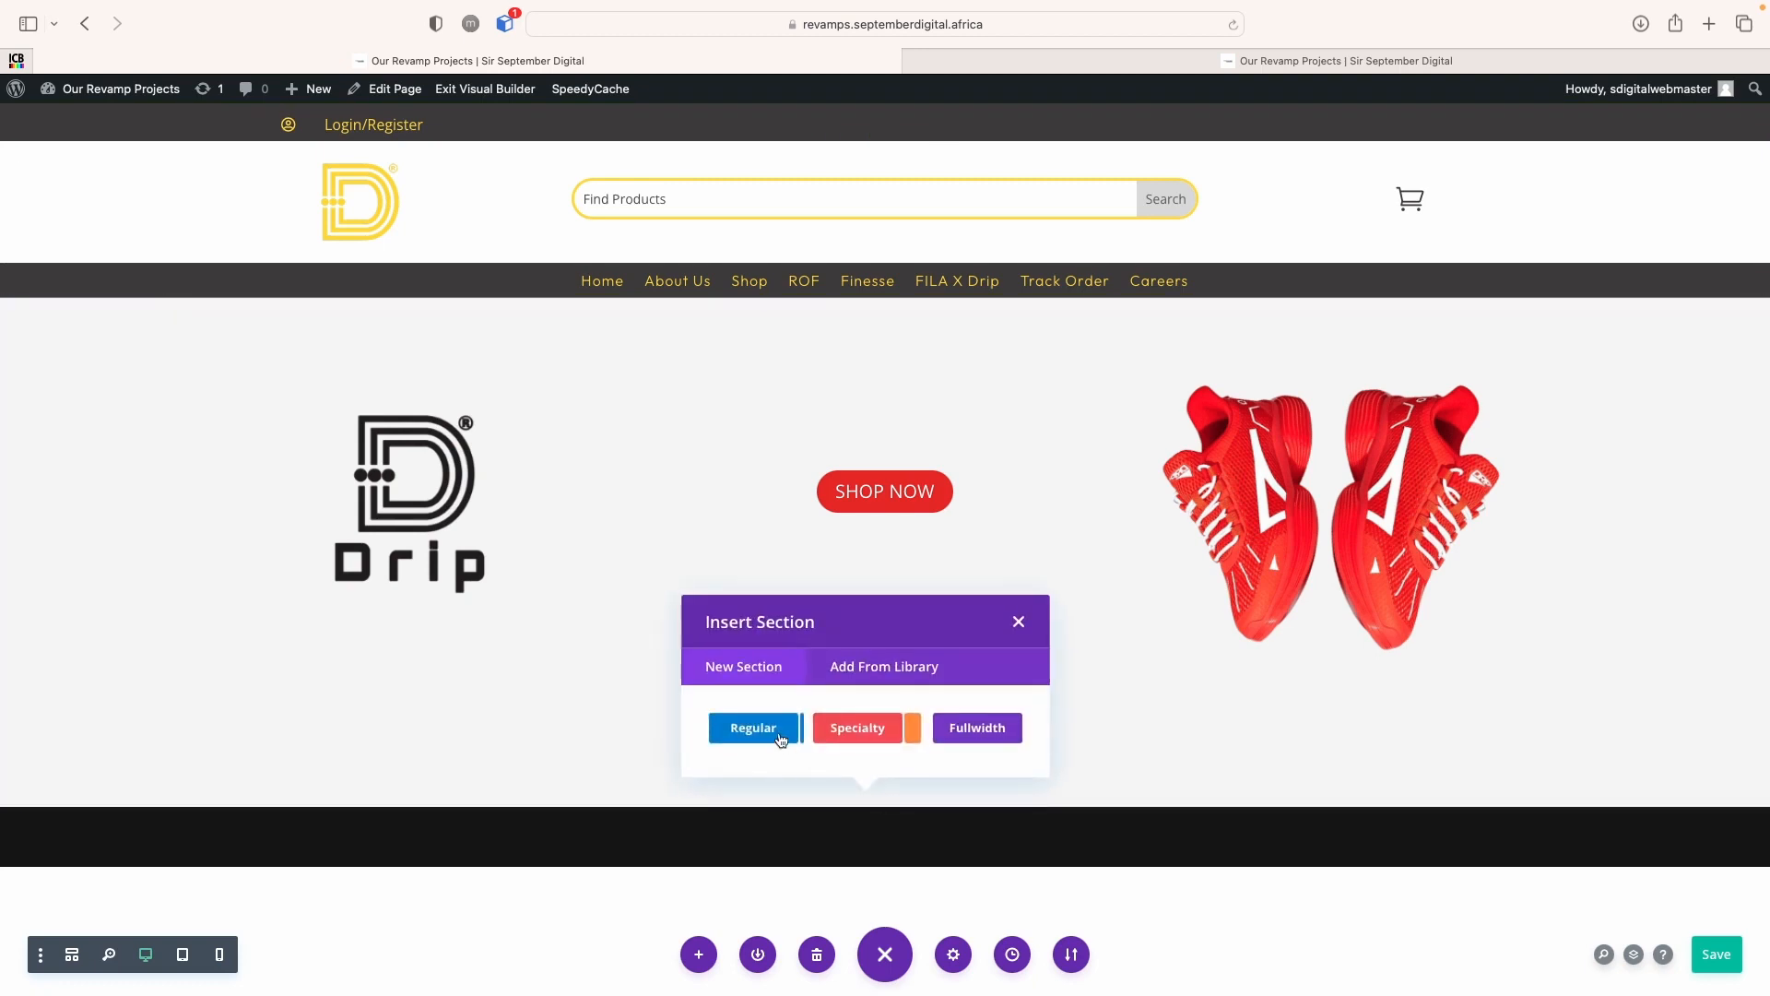
left_click(780, 738)
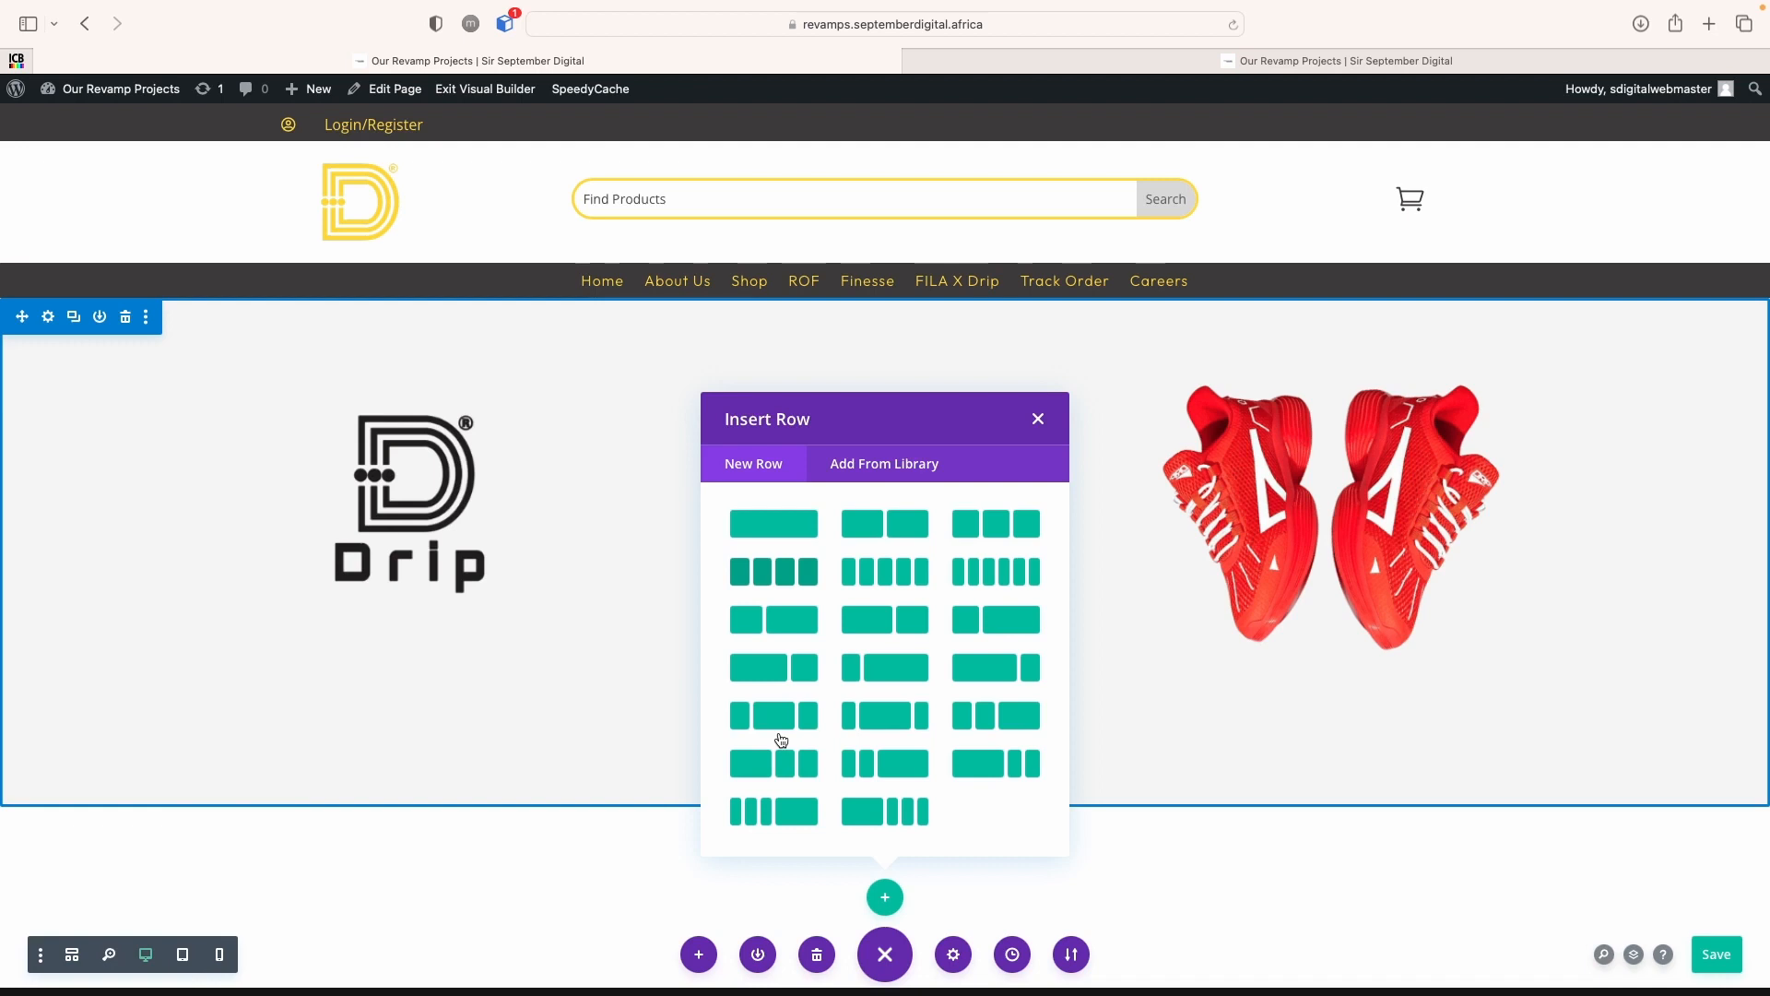
left_click(785, 575)
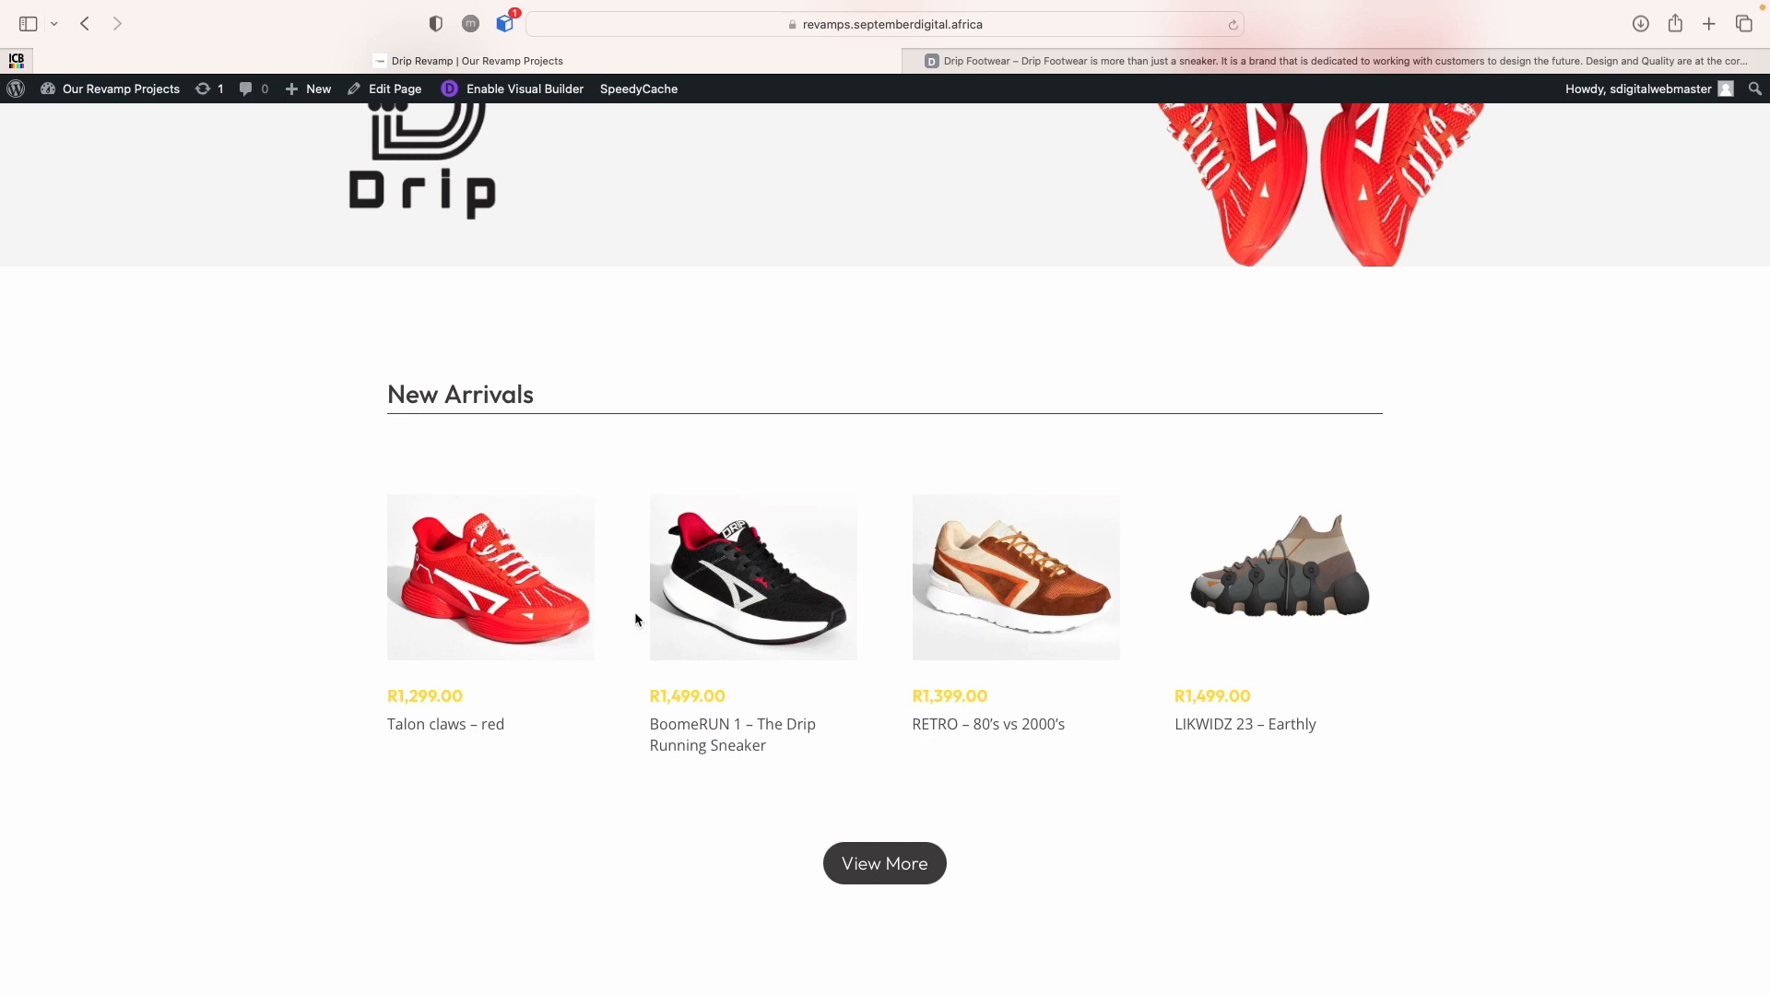
Check the New Arrivals layout on the Drip Revamp page, and add a single-column row with a Text module below the four-column row
scroll(380, 659, "down", 2)
scroll(380, 682, "up", 2)
scroll(381, 691, "down", 1)
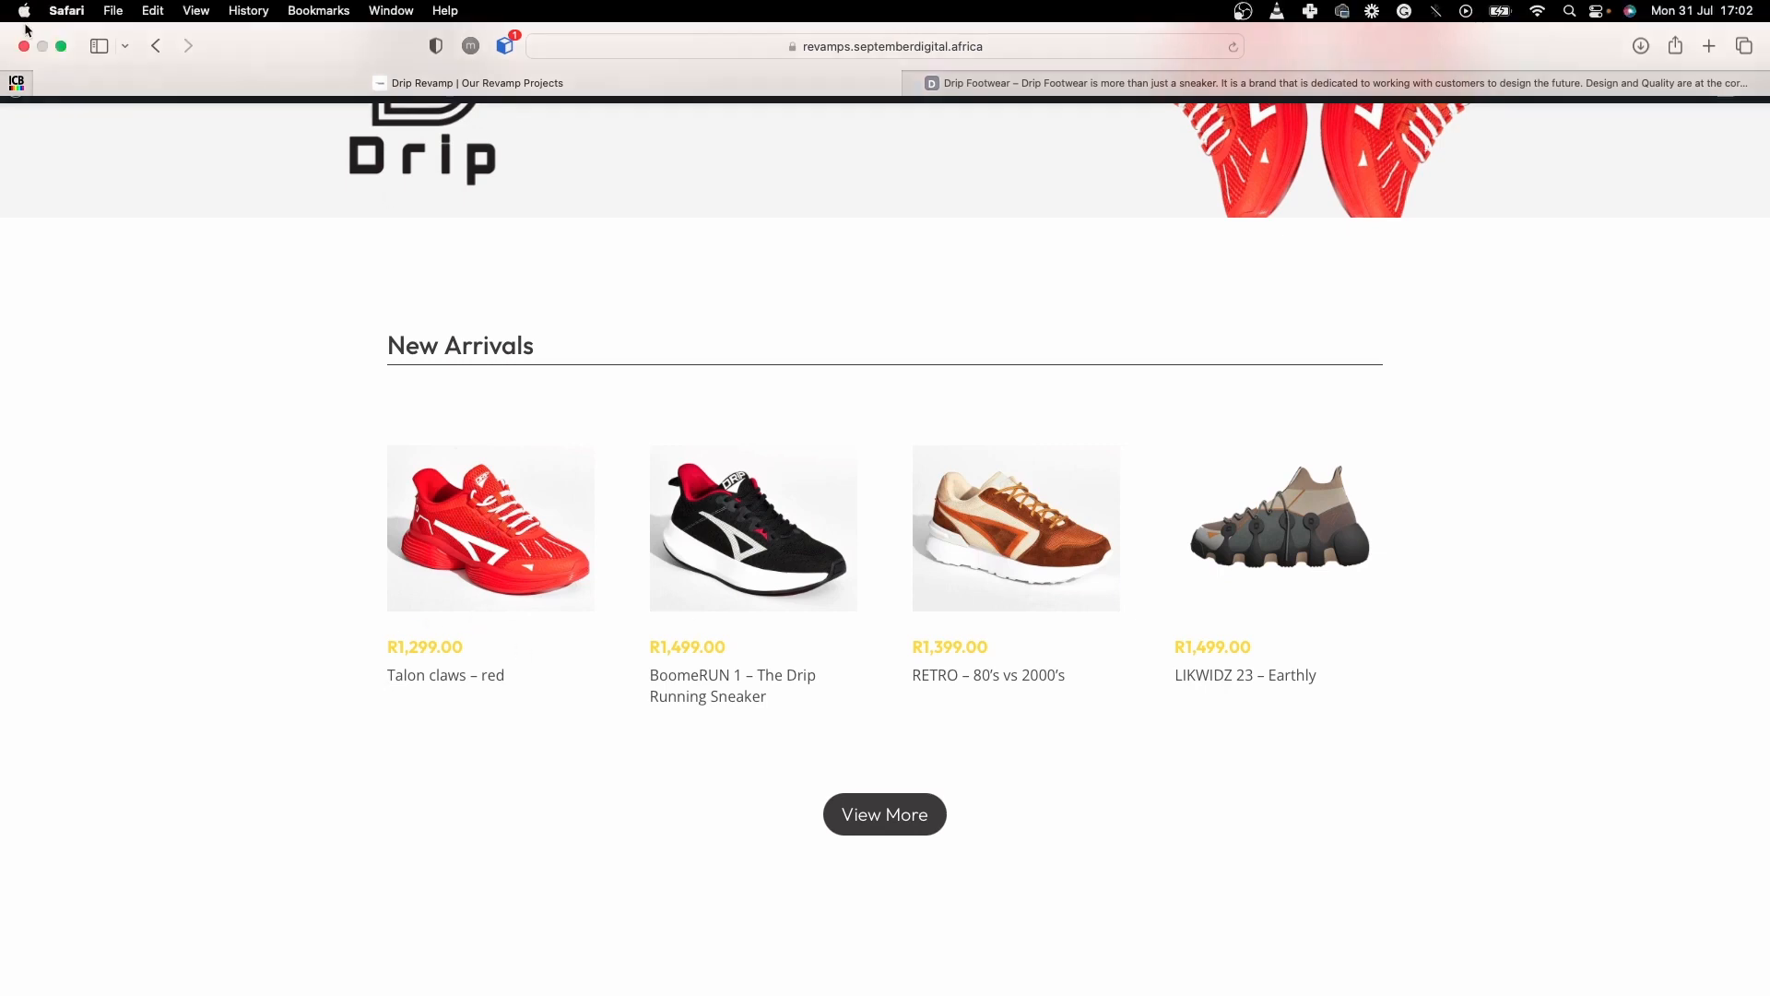
left_click(64, 48)
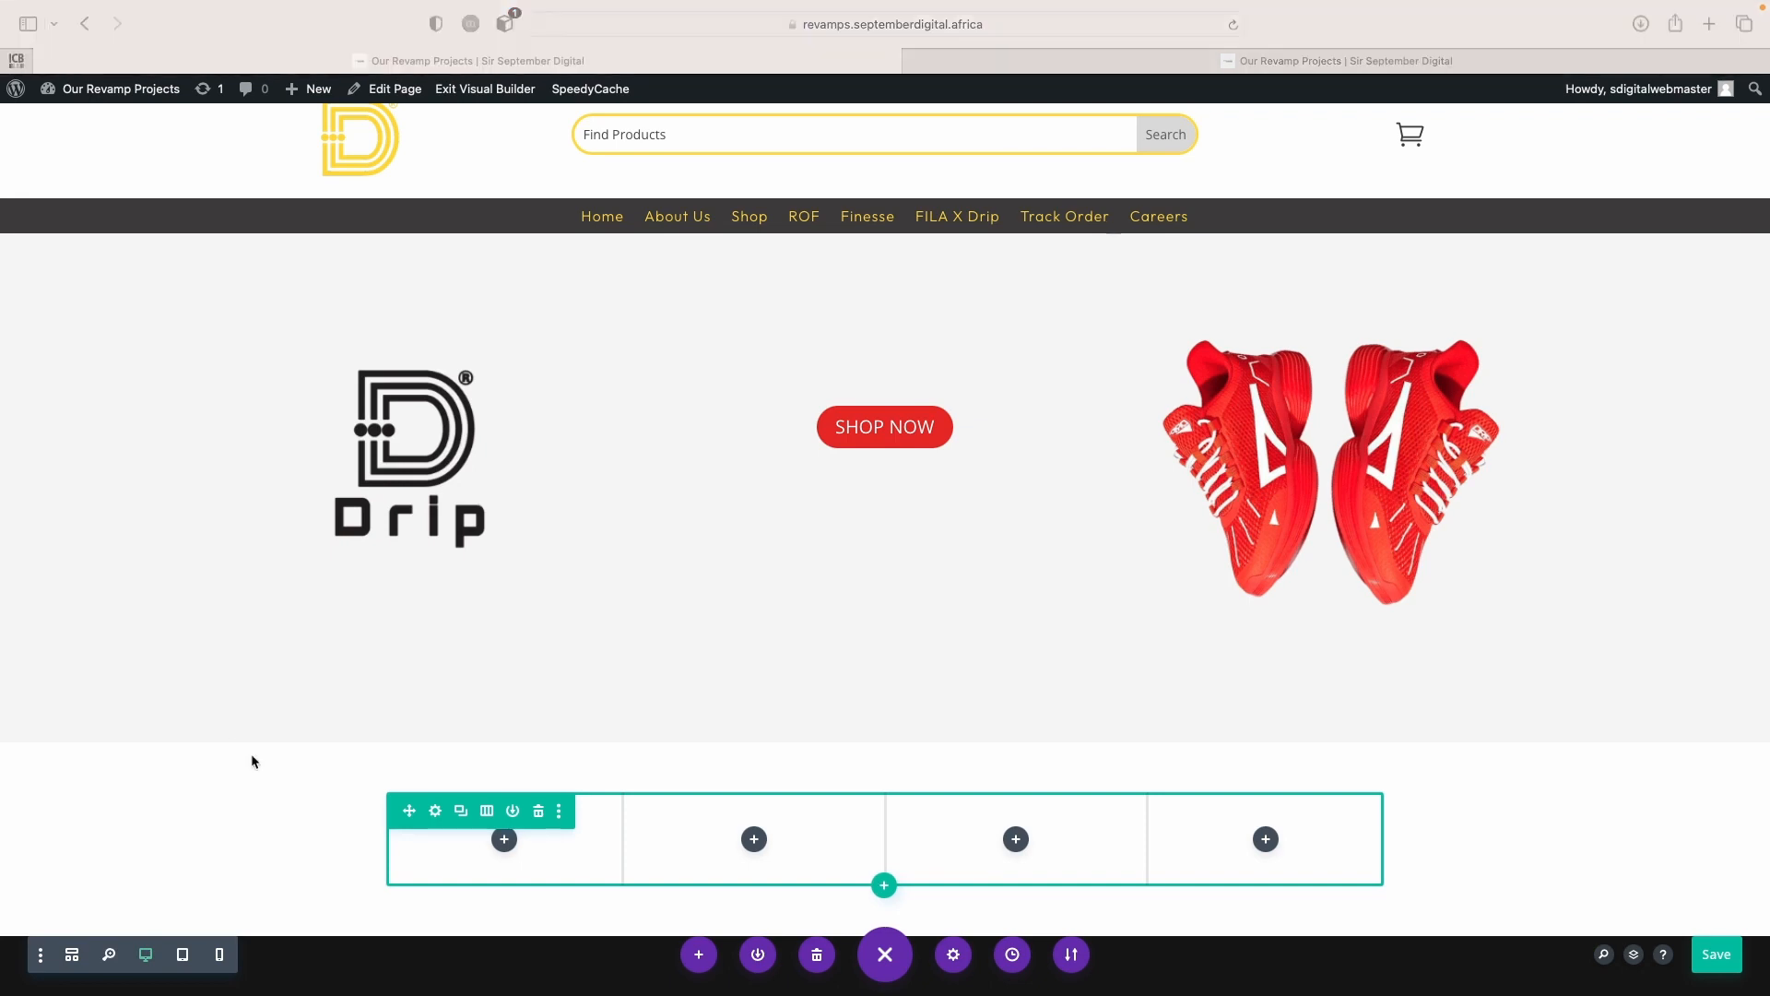
left_click(883, 886)
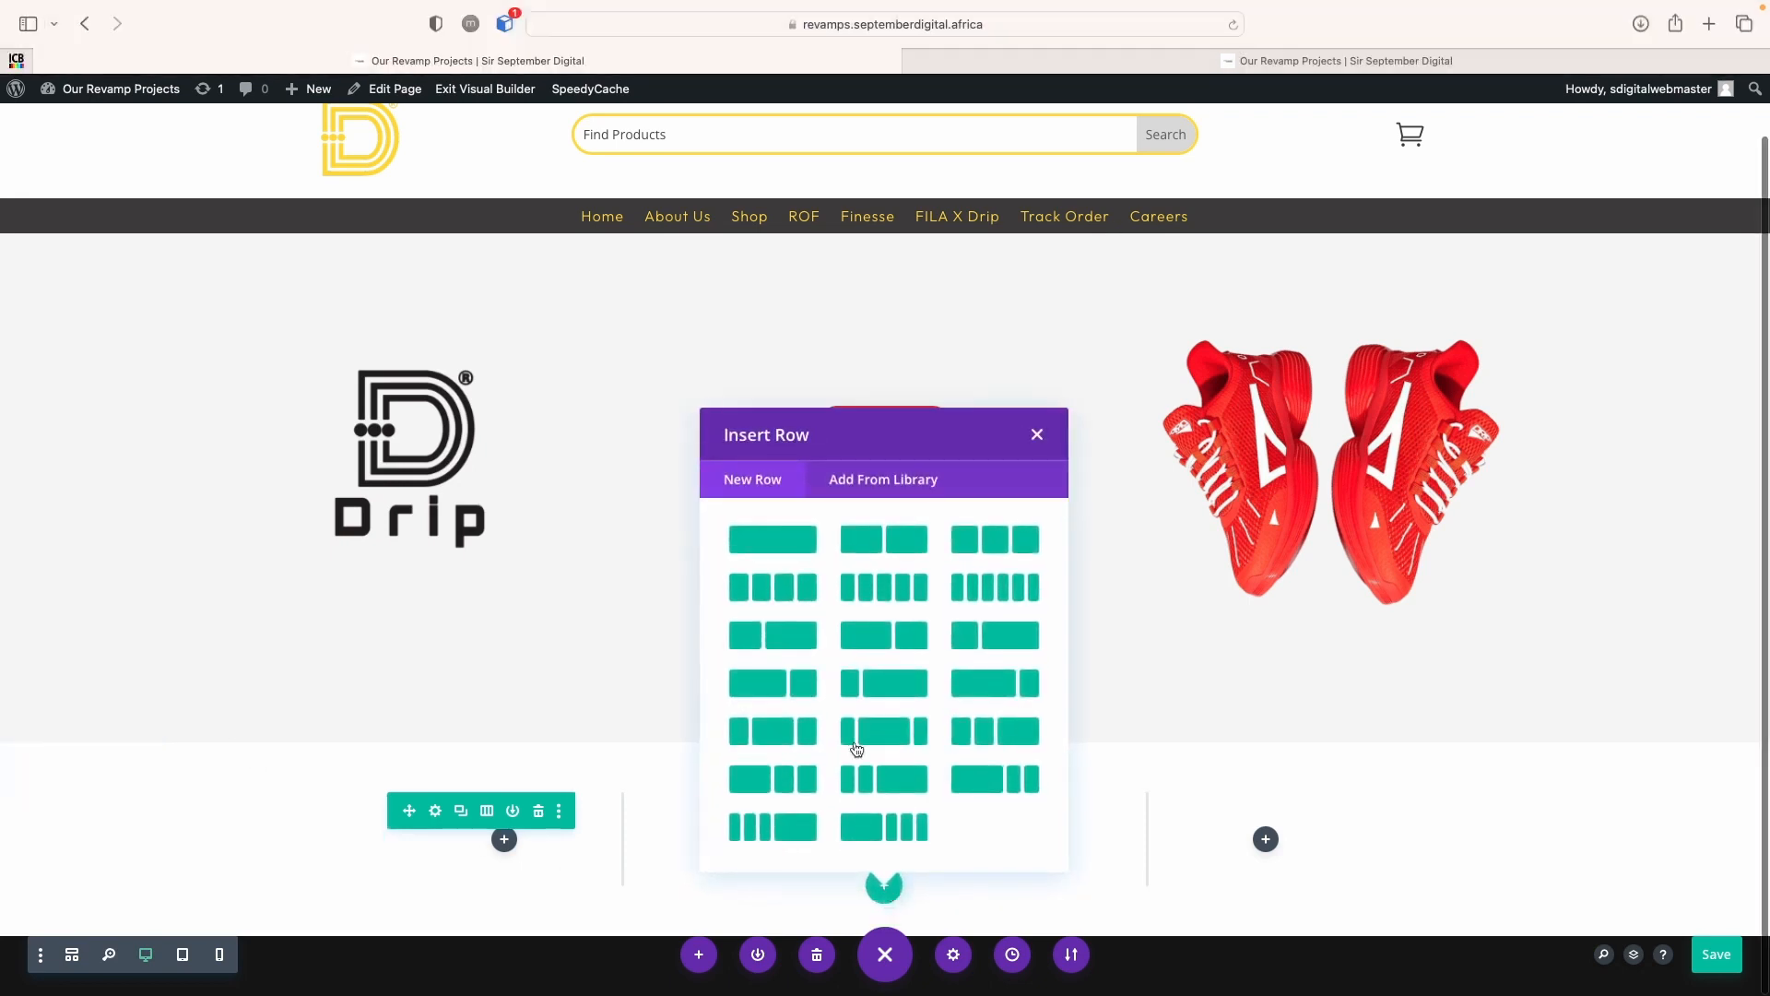
left_click(778, 542)
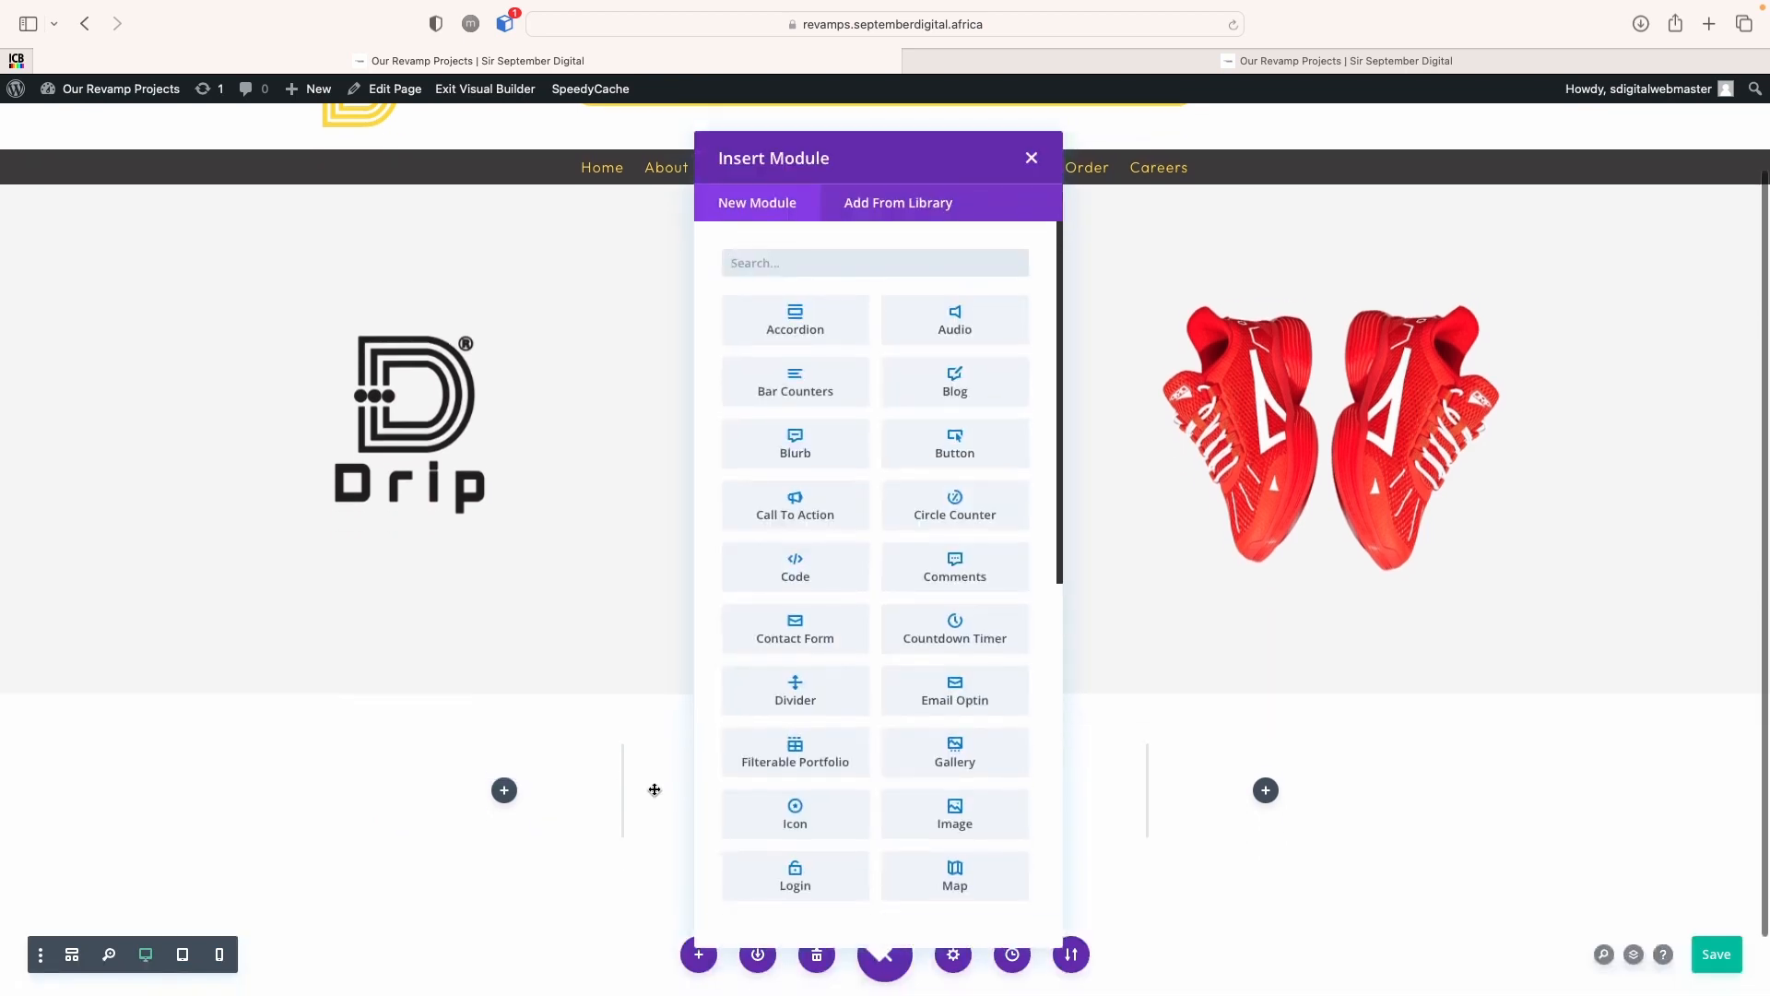
type("TEXT")
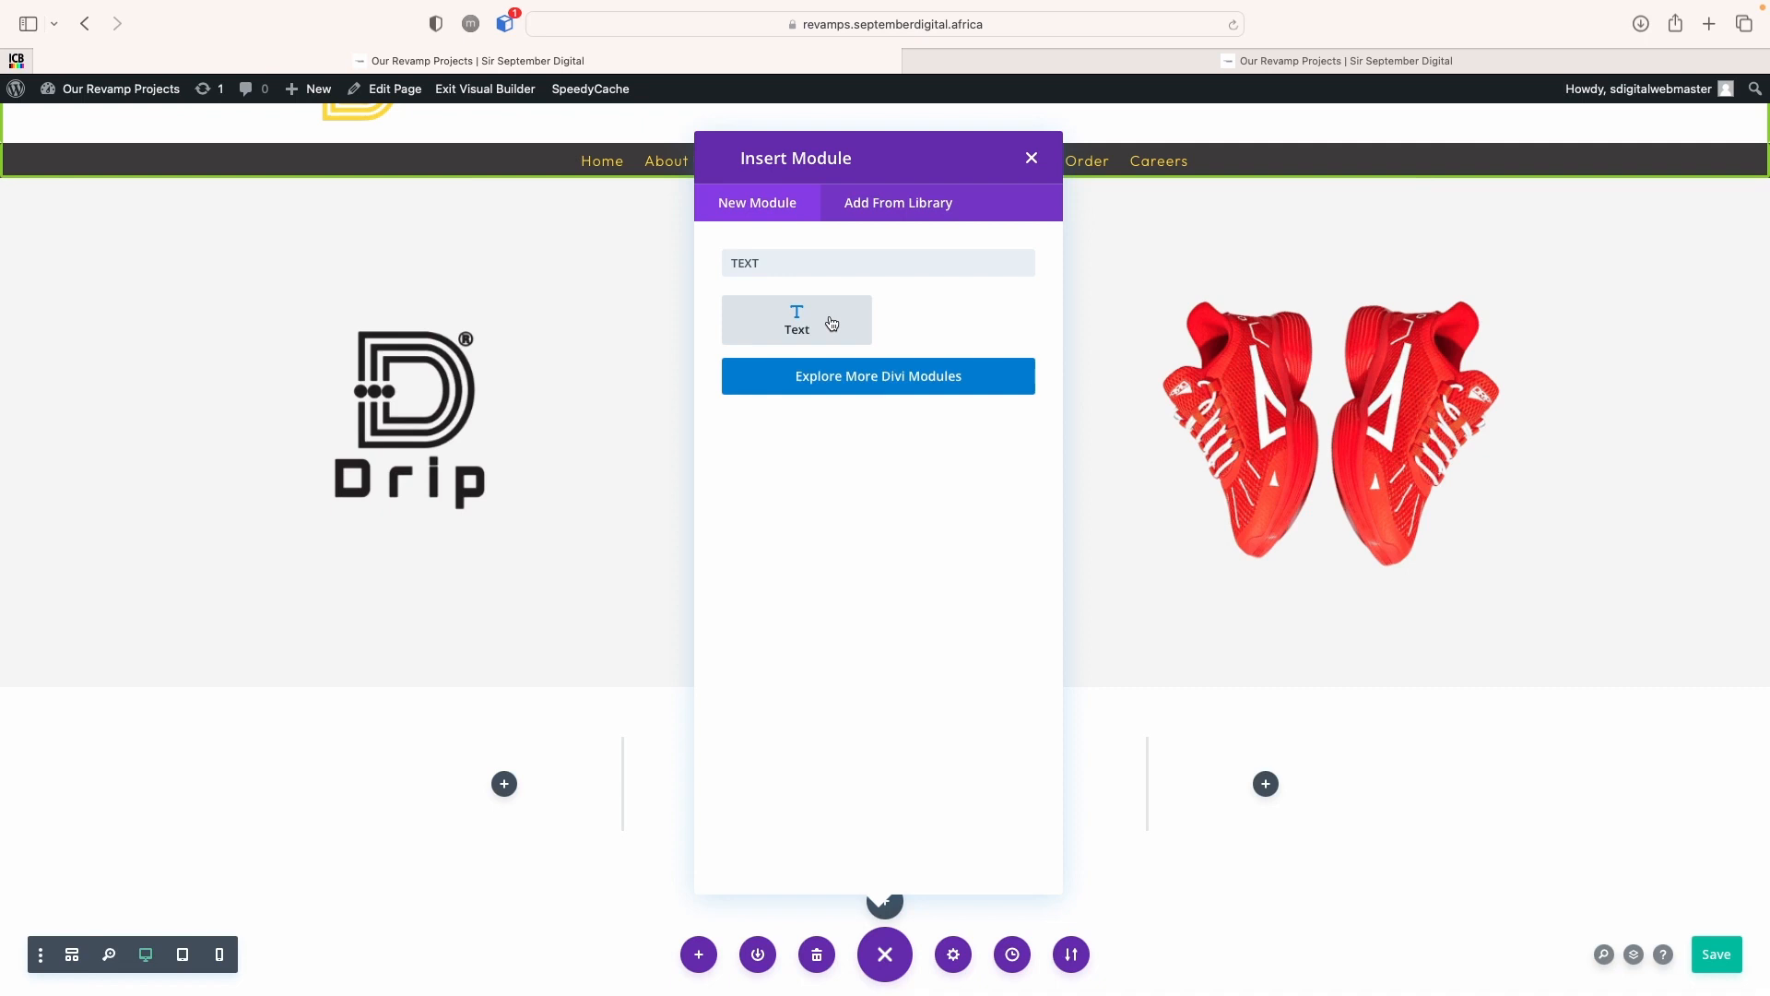
left_click(832, 320)
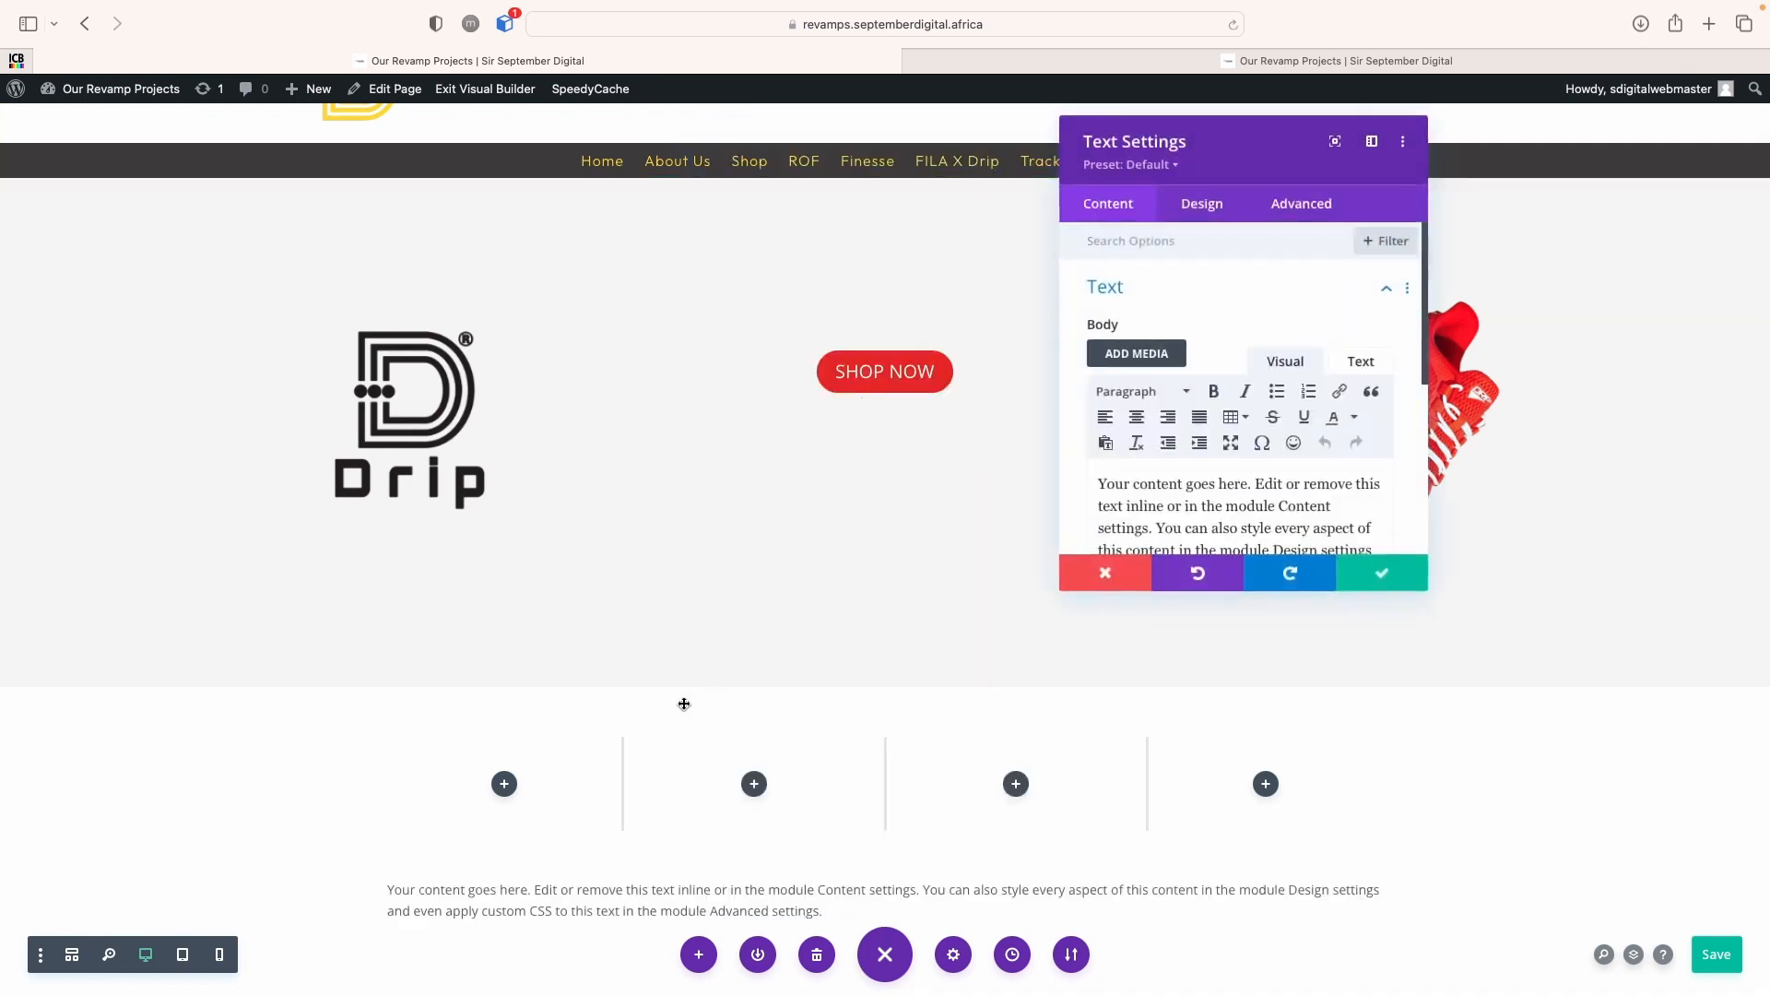
Replace the new Text module's placeholder content with "New Arrivals" and set its text font weight to Bold
key("super+a")
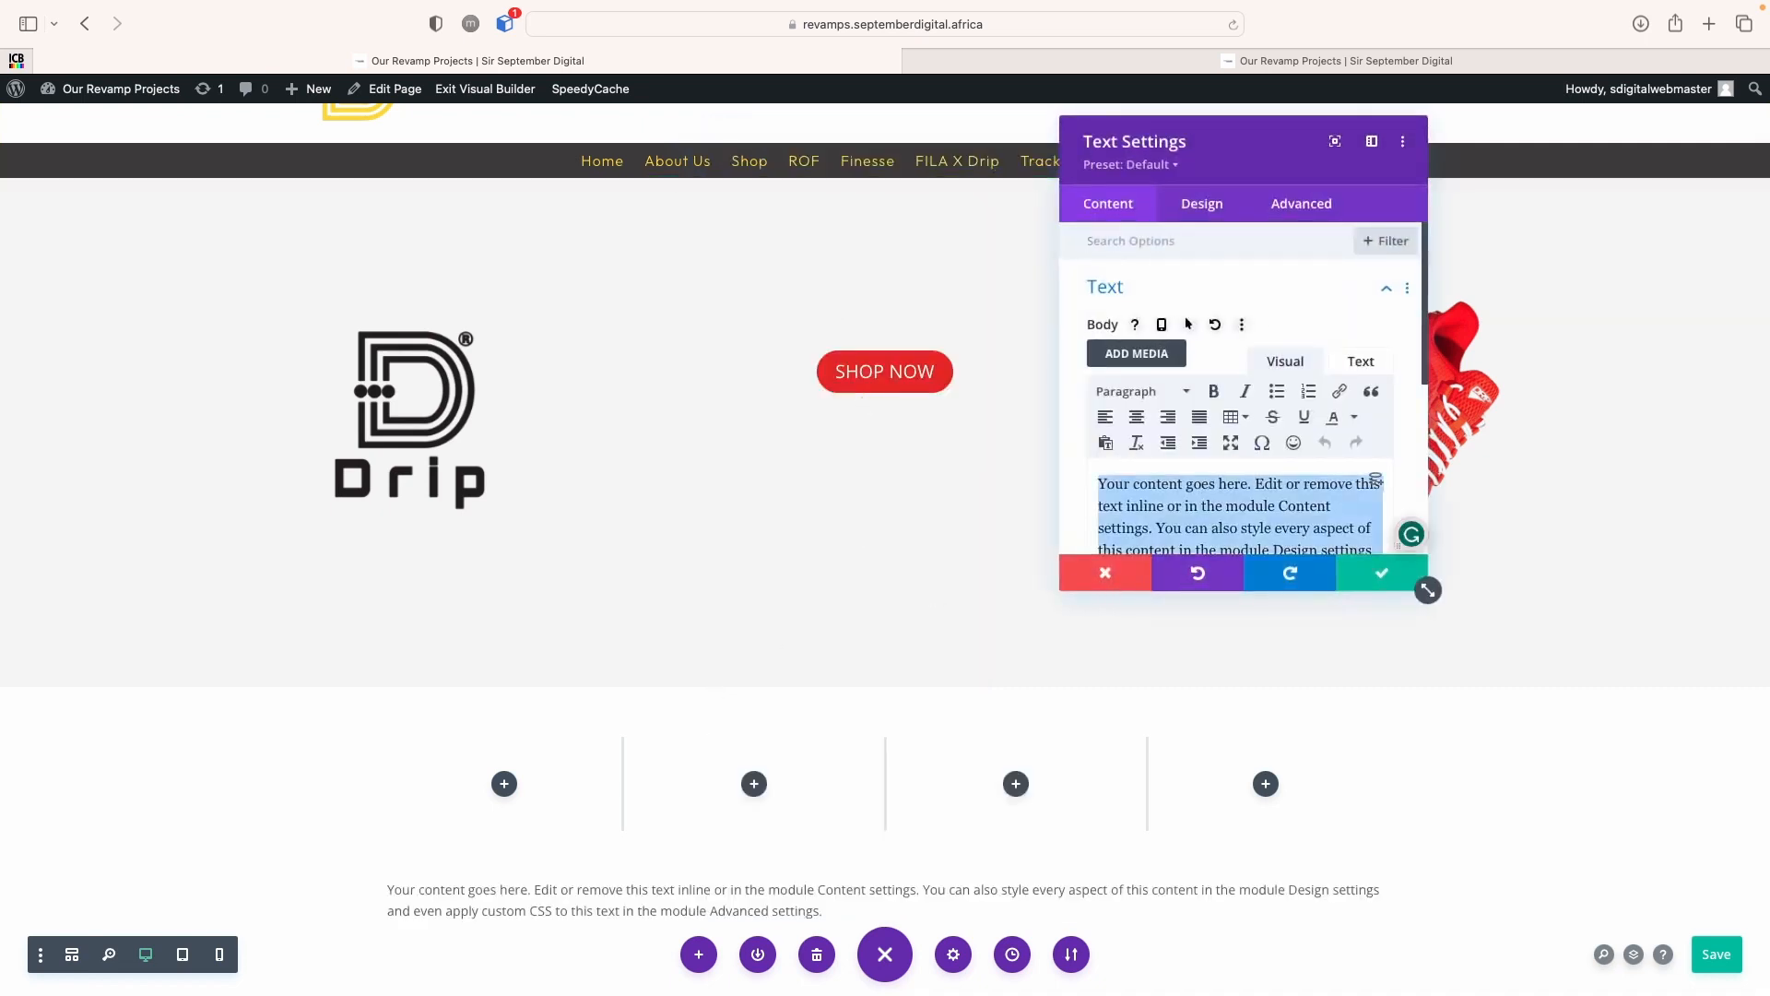
type("nE")
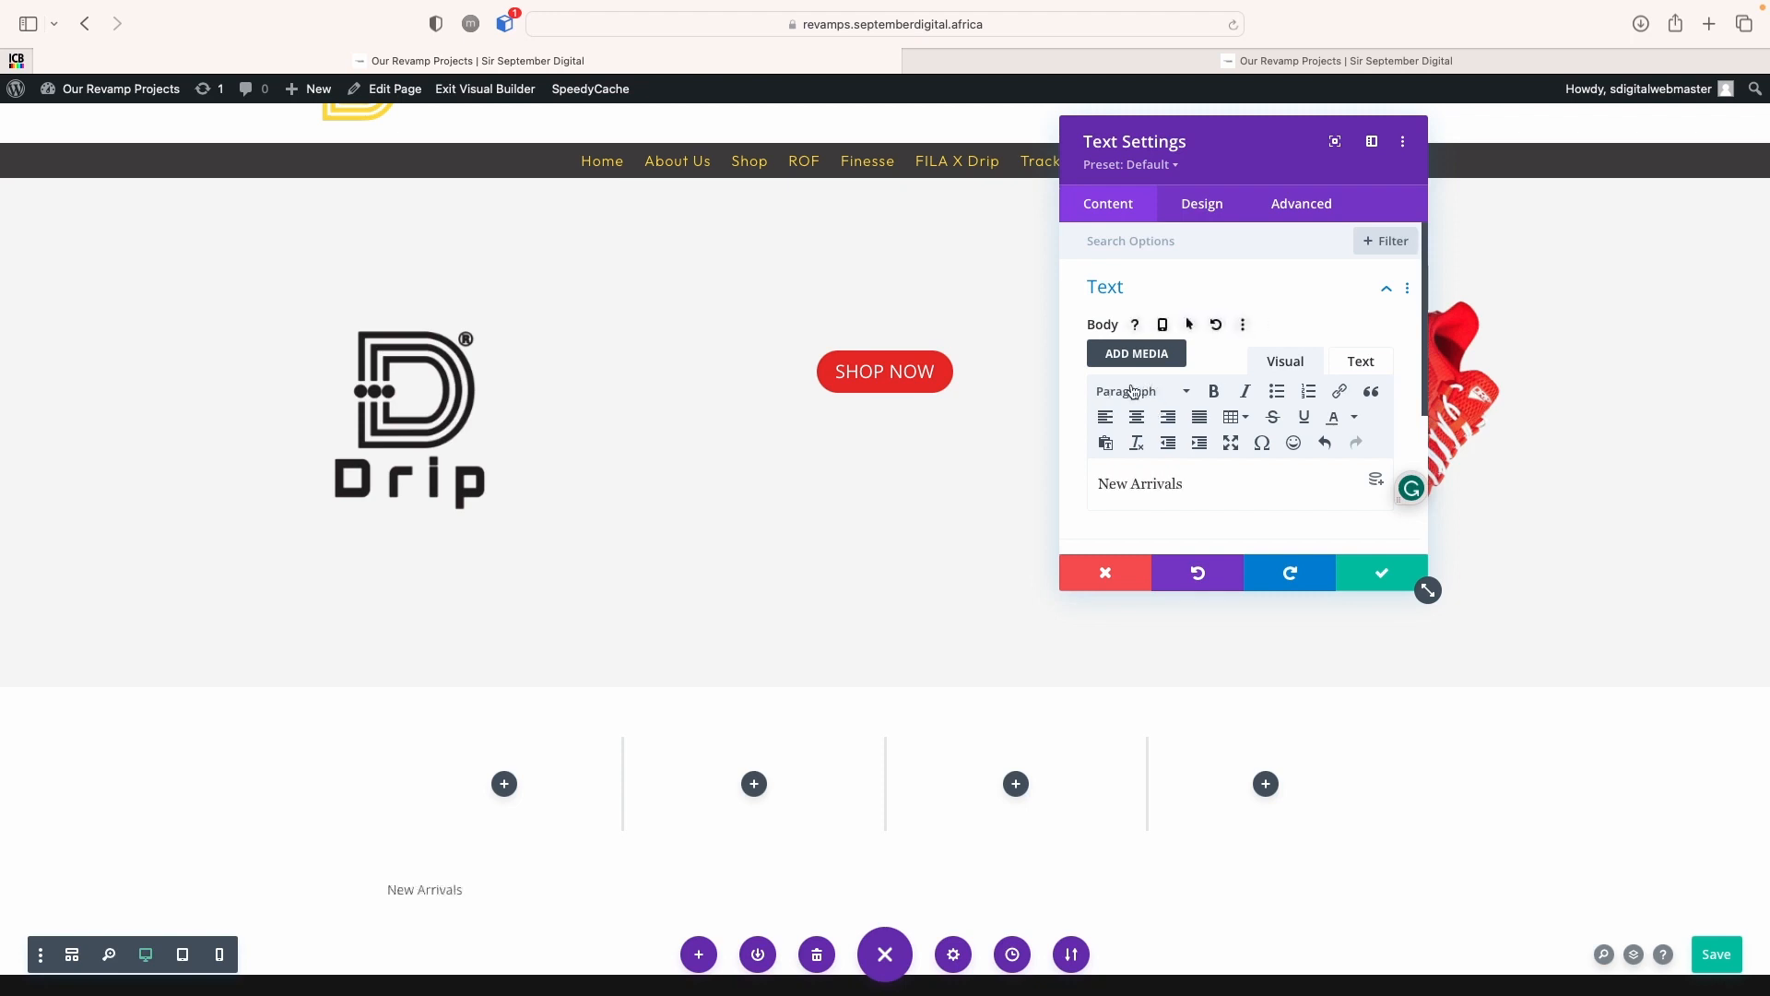
left_click(1204, 208)
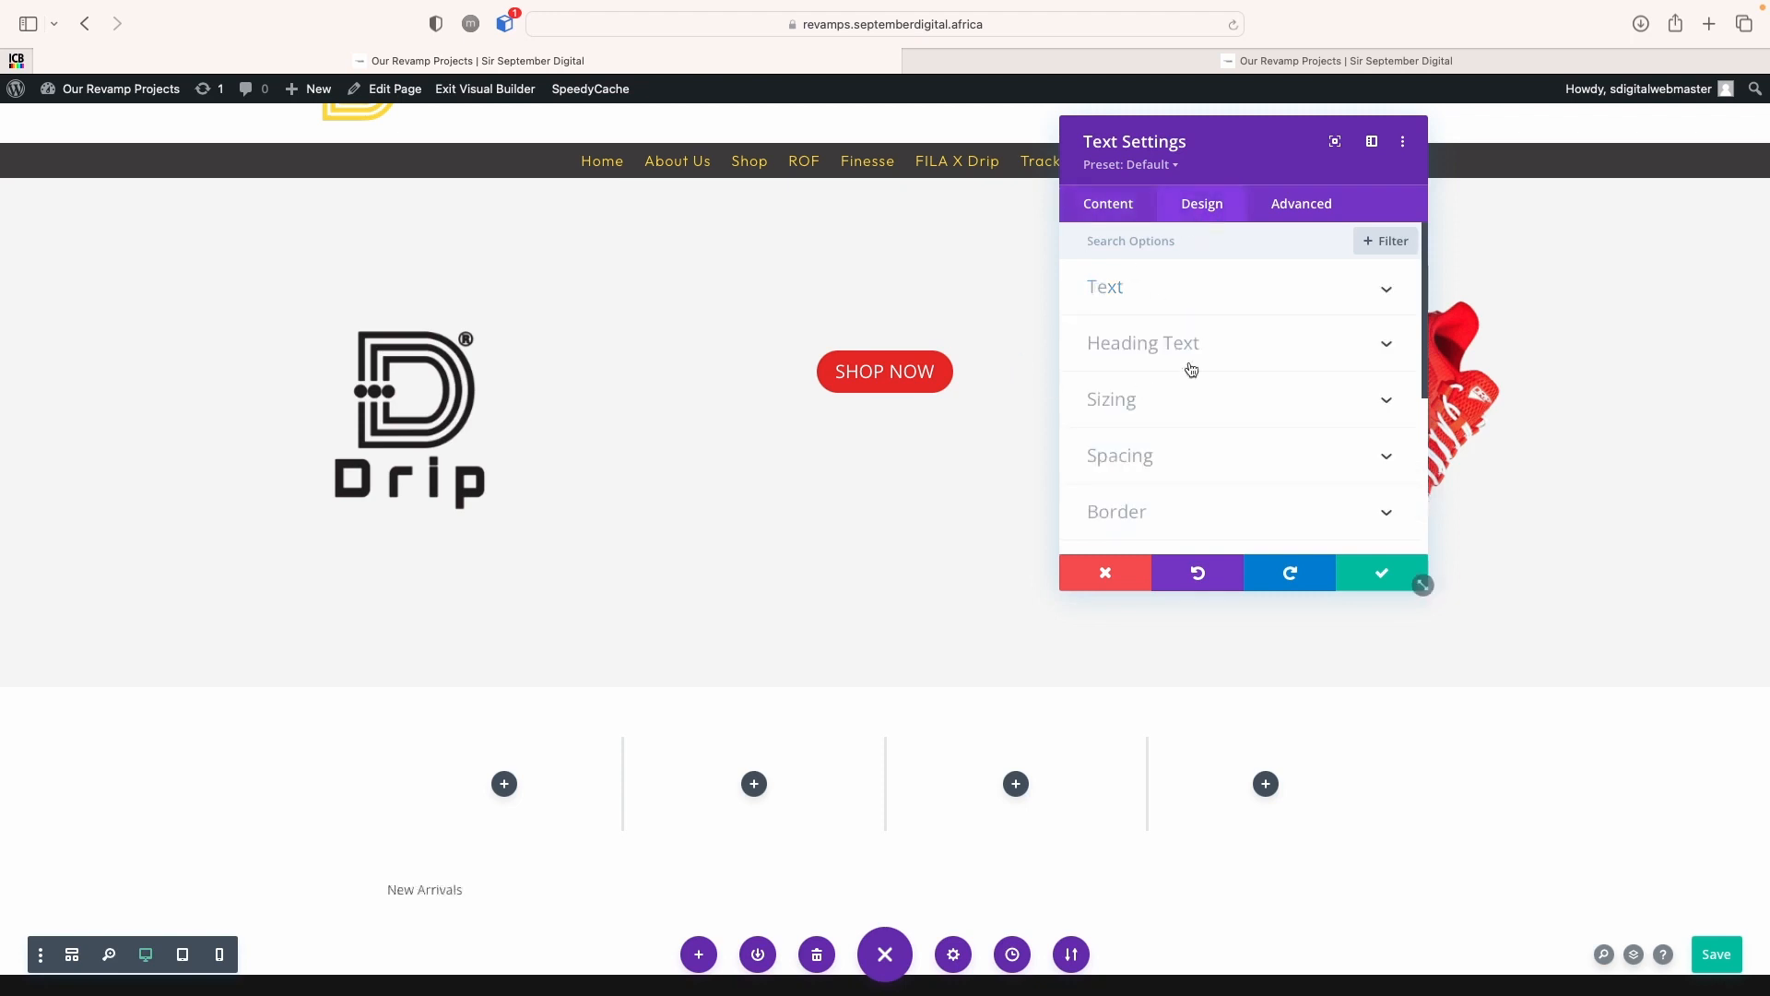
left_click(1161, 290)
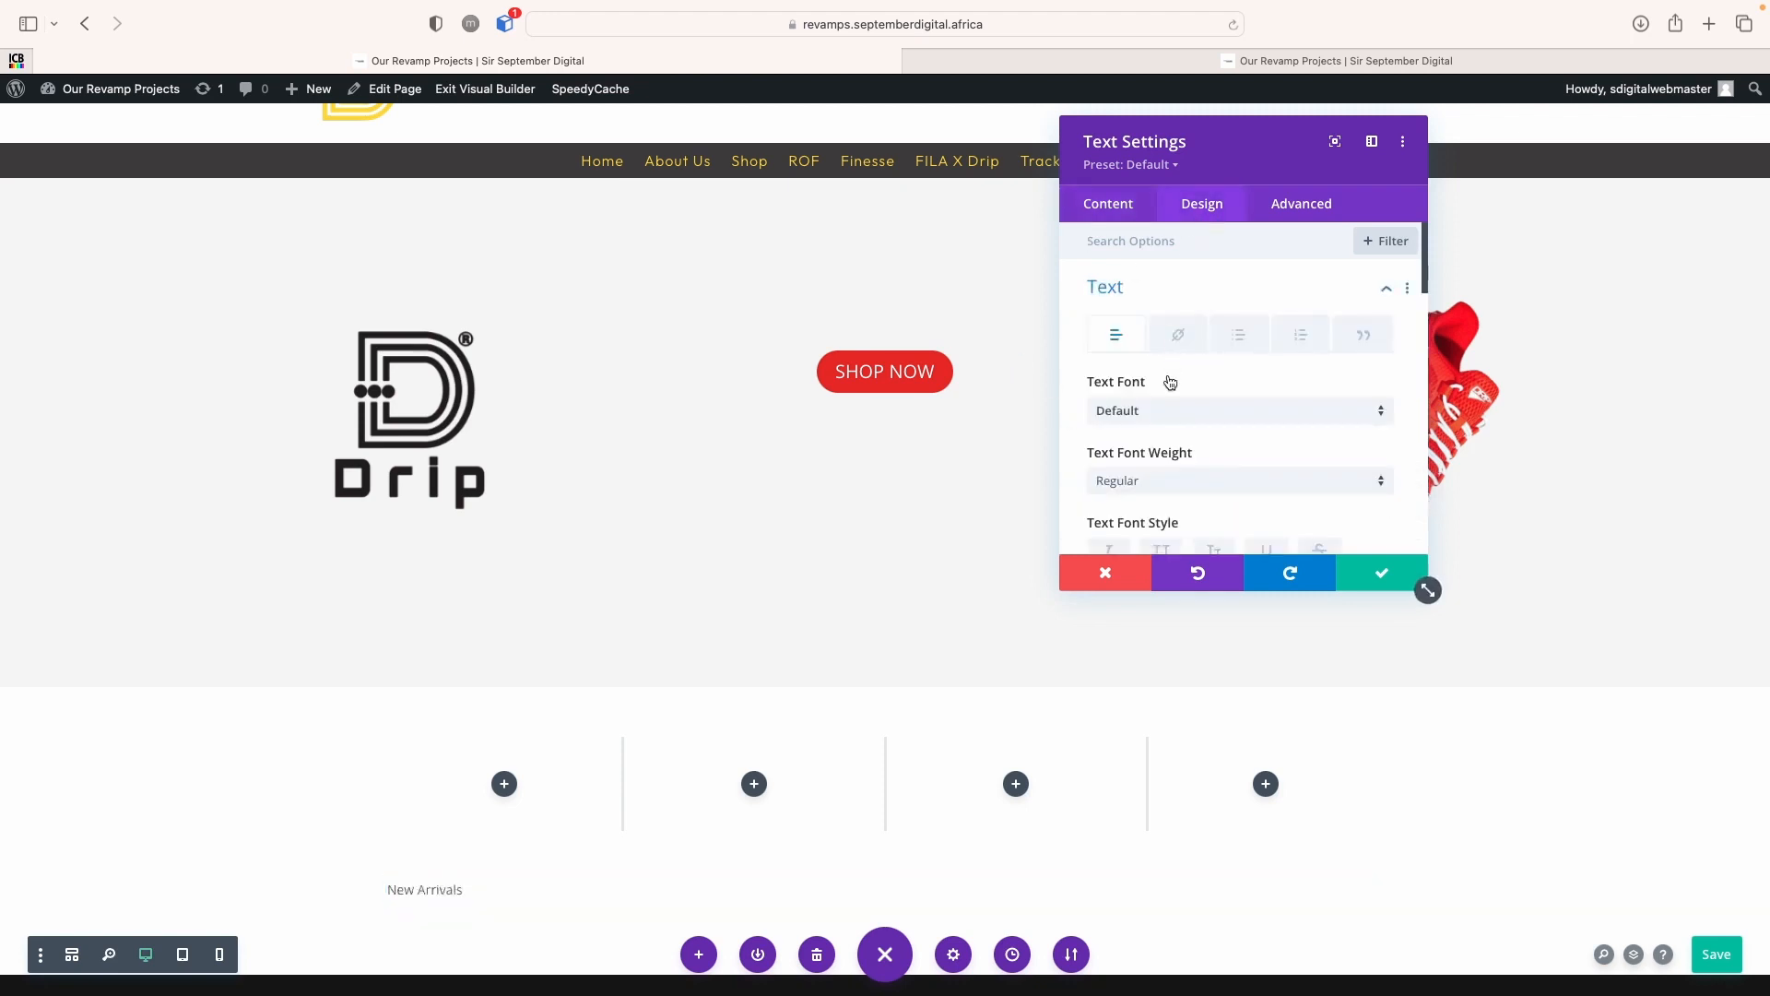
left_click(1165, 486)
left_click(1153, 589)
Set the New Arrivals text font to Outfit
scroll(1216, 517, "down", 1)
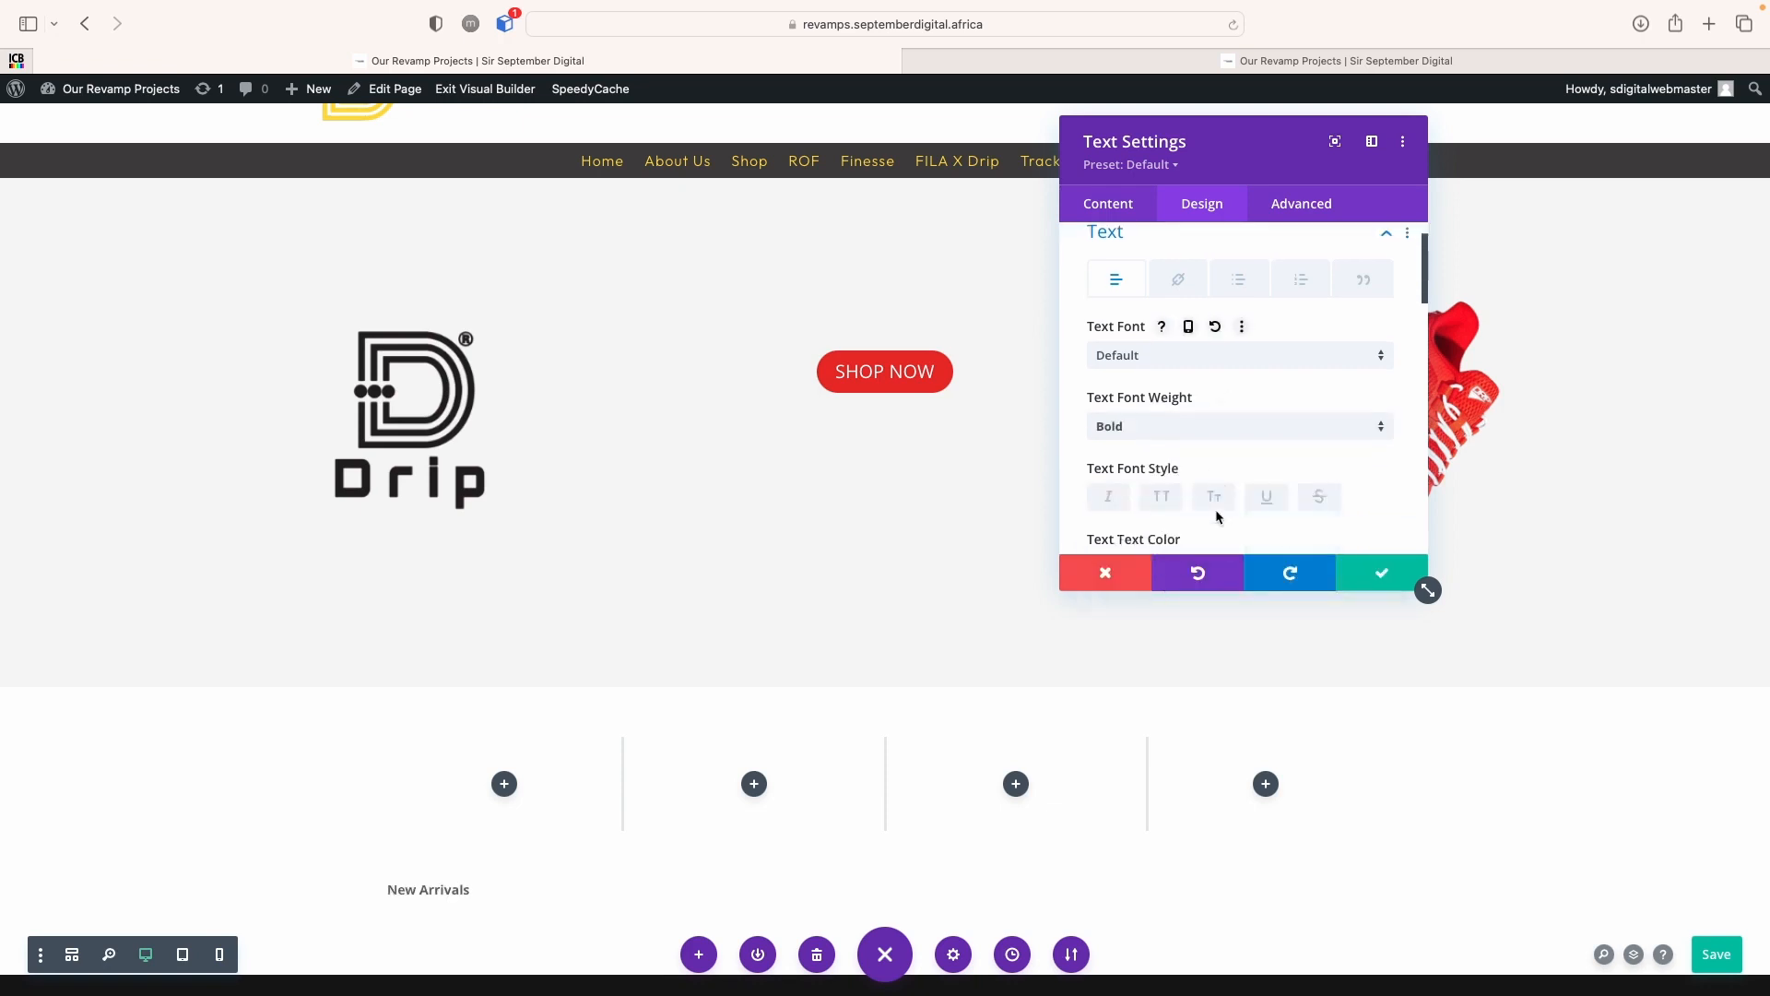
scroll(1216, 518, "down", 2)
left_click(1111, 249)
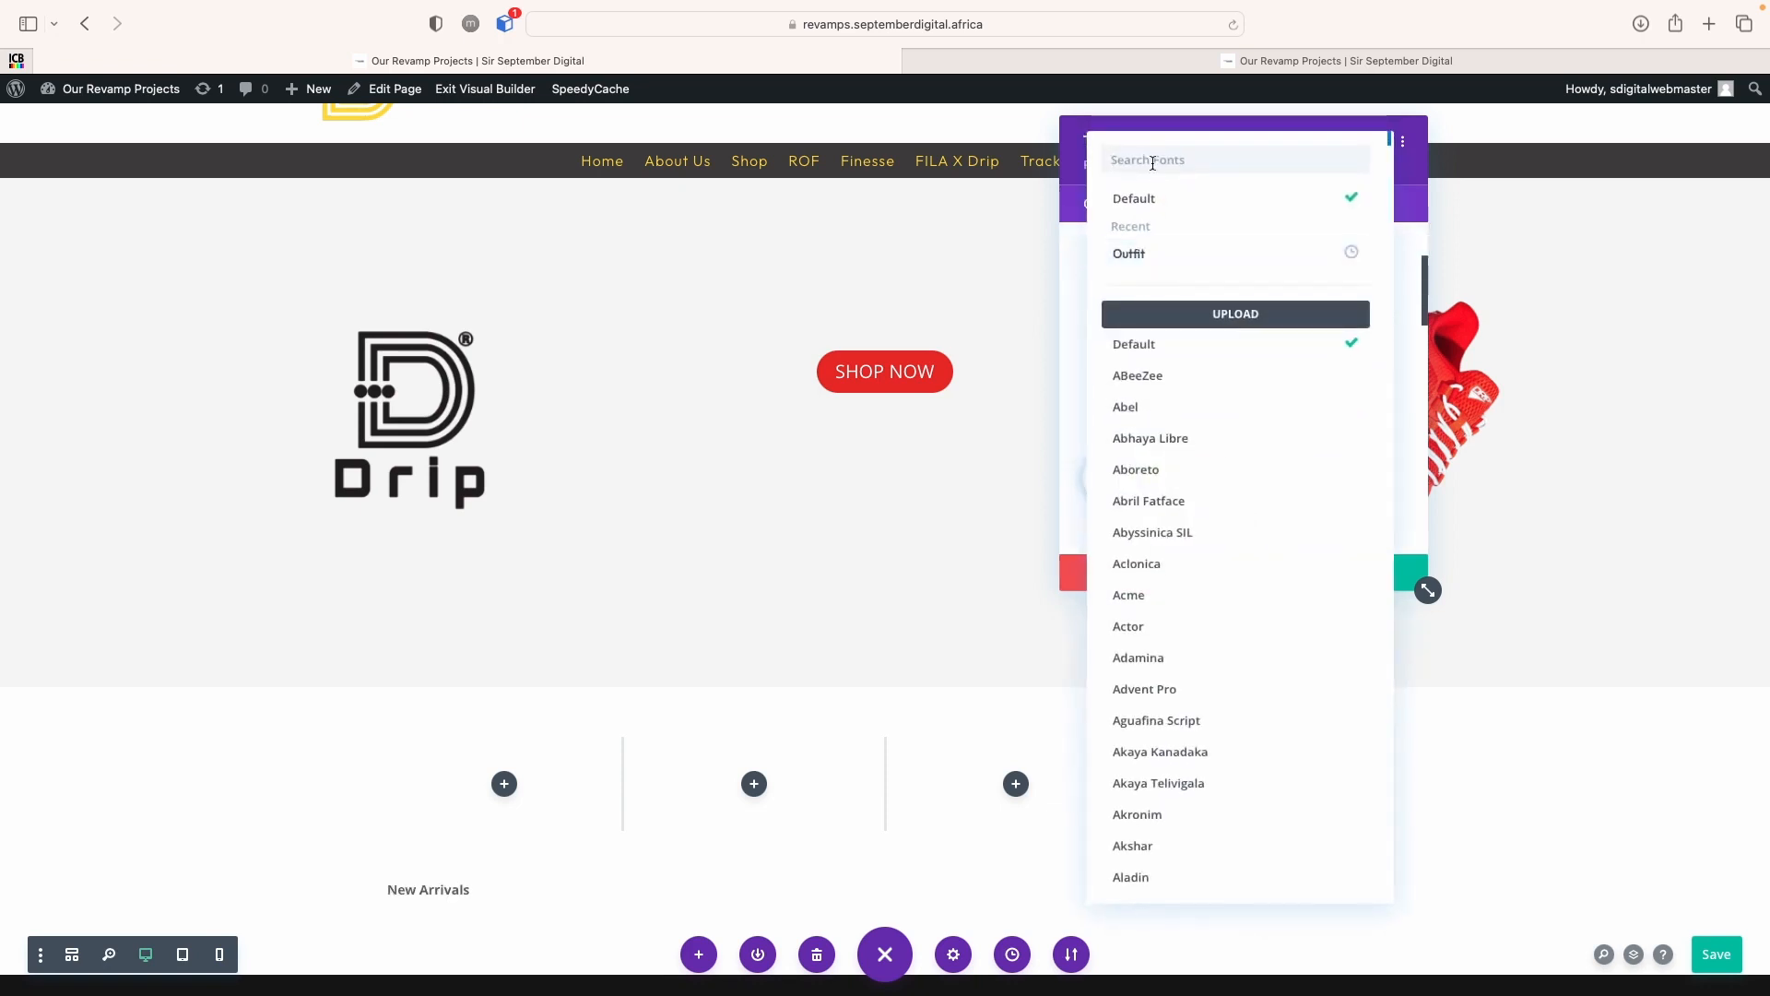
type("outf")
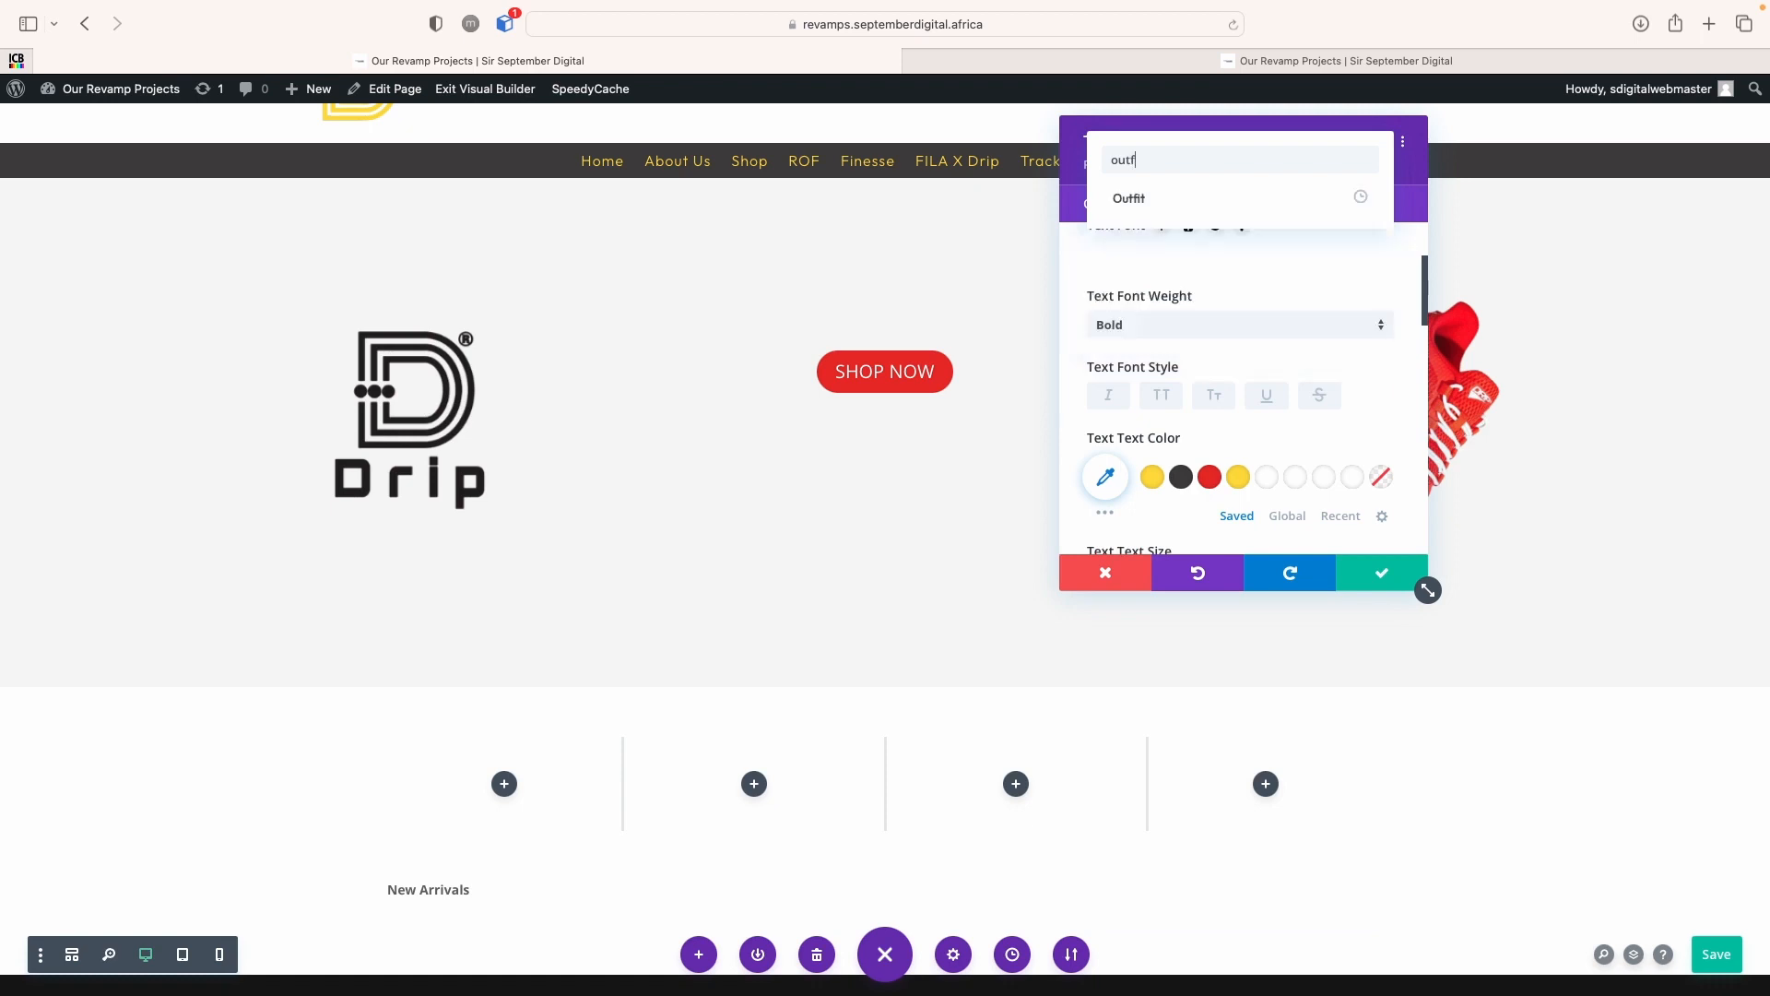
type("it")
left_click(1154, 196)
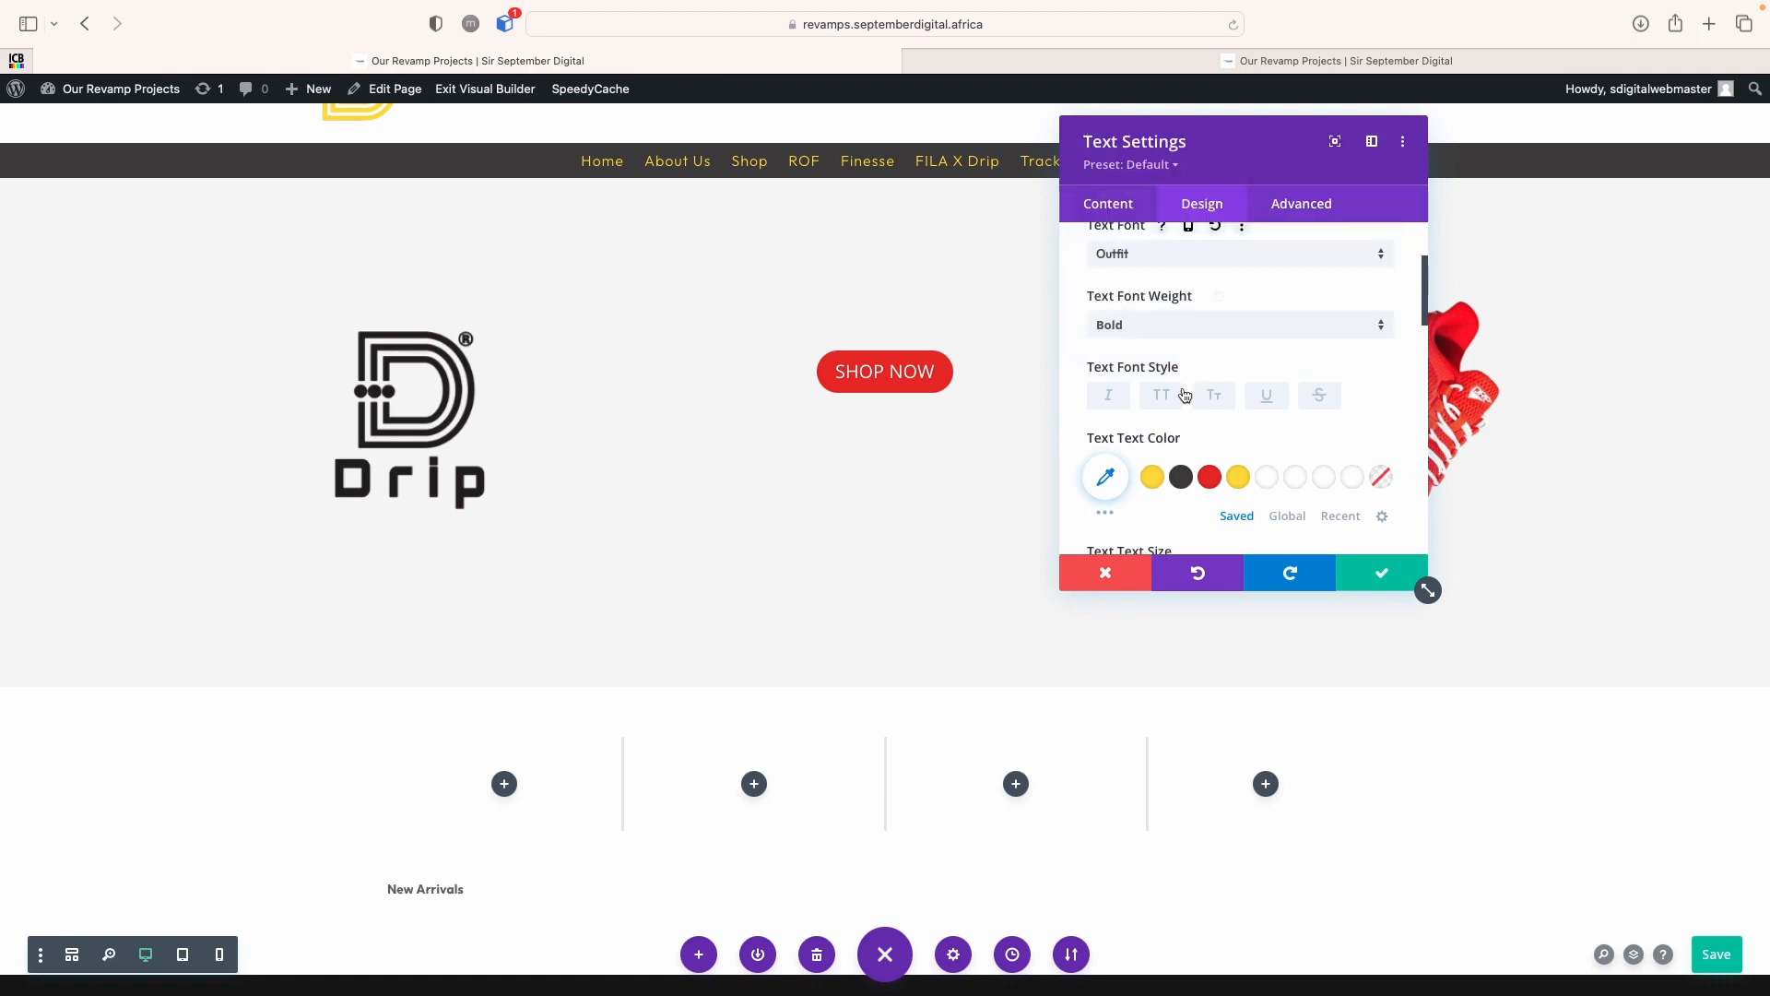
Set the New Arrivals text's letter spacing to 2px and text size to 26px, and save the module settings
scroll(1185, 414, "down", 3)
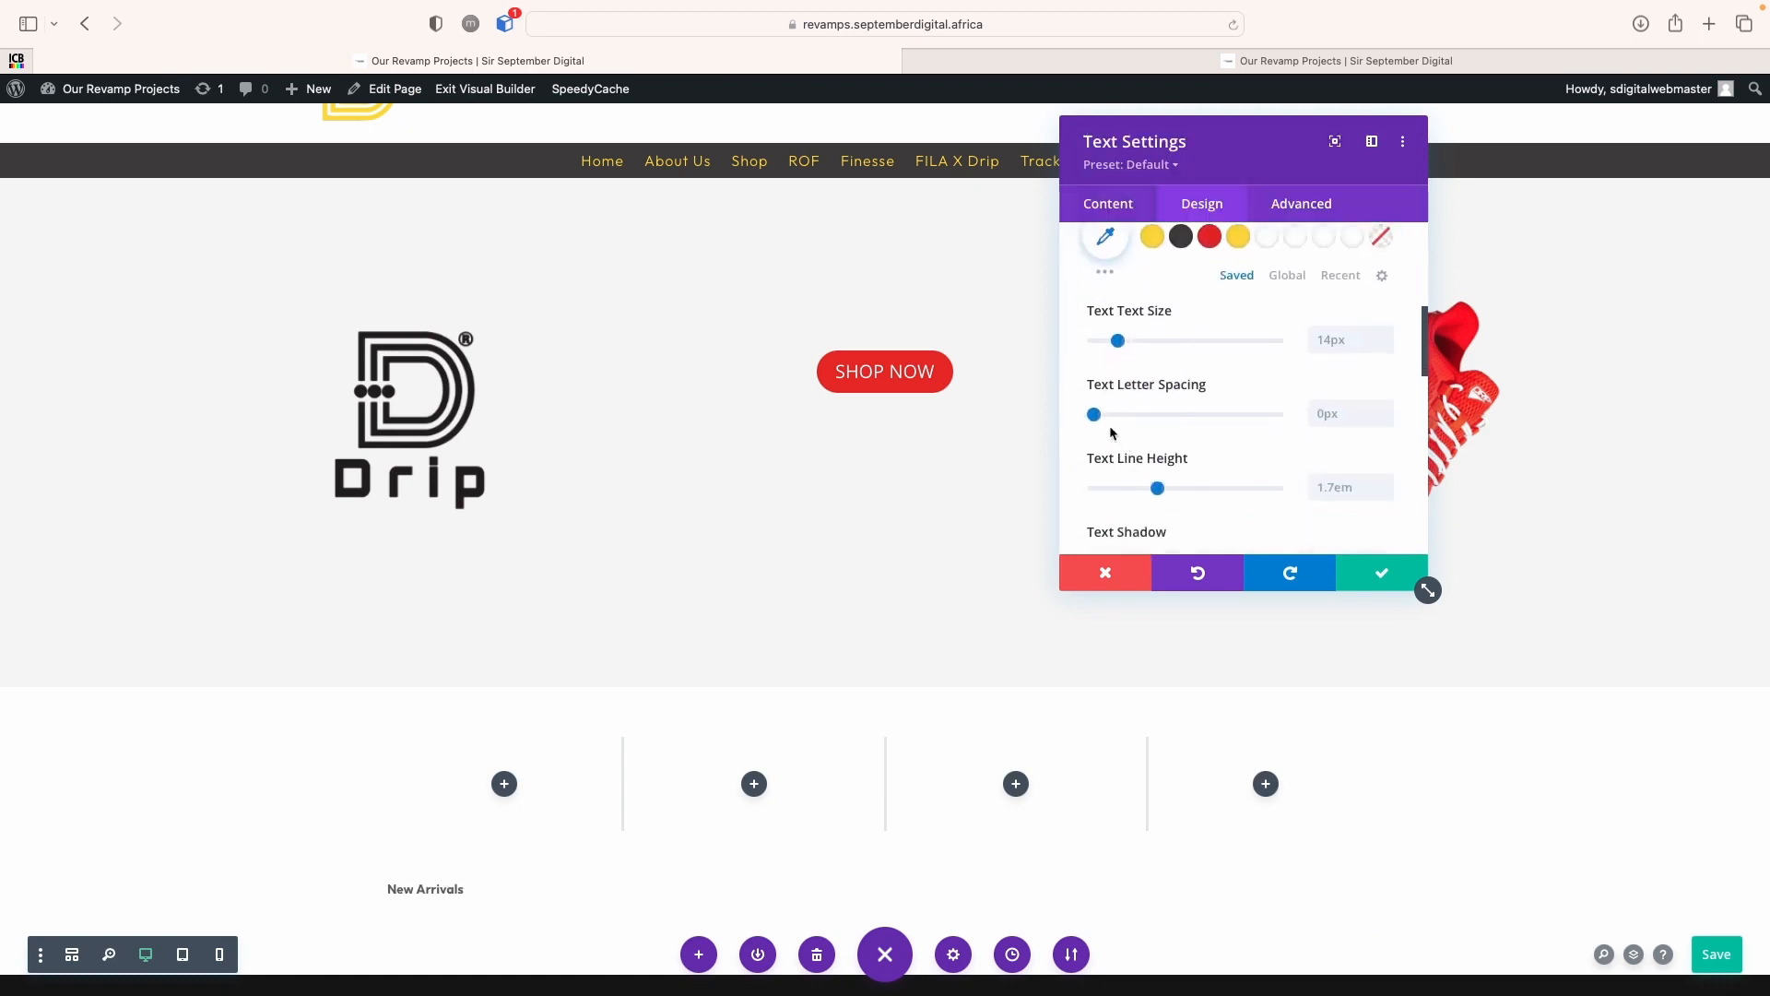
left_click_drag(1094, 415, 1099, 417)
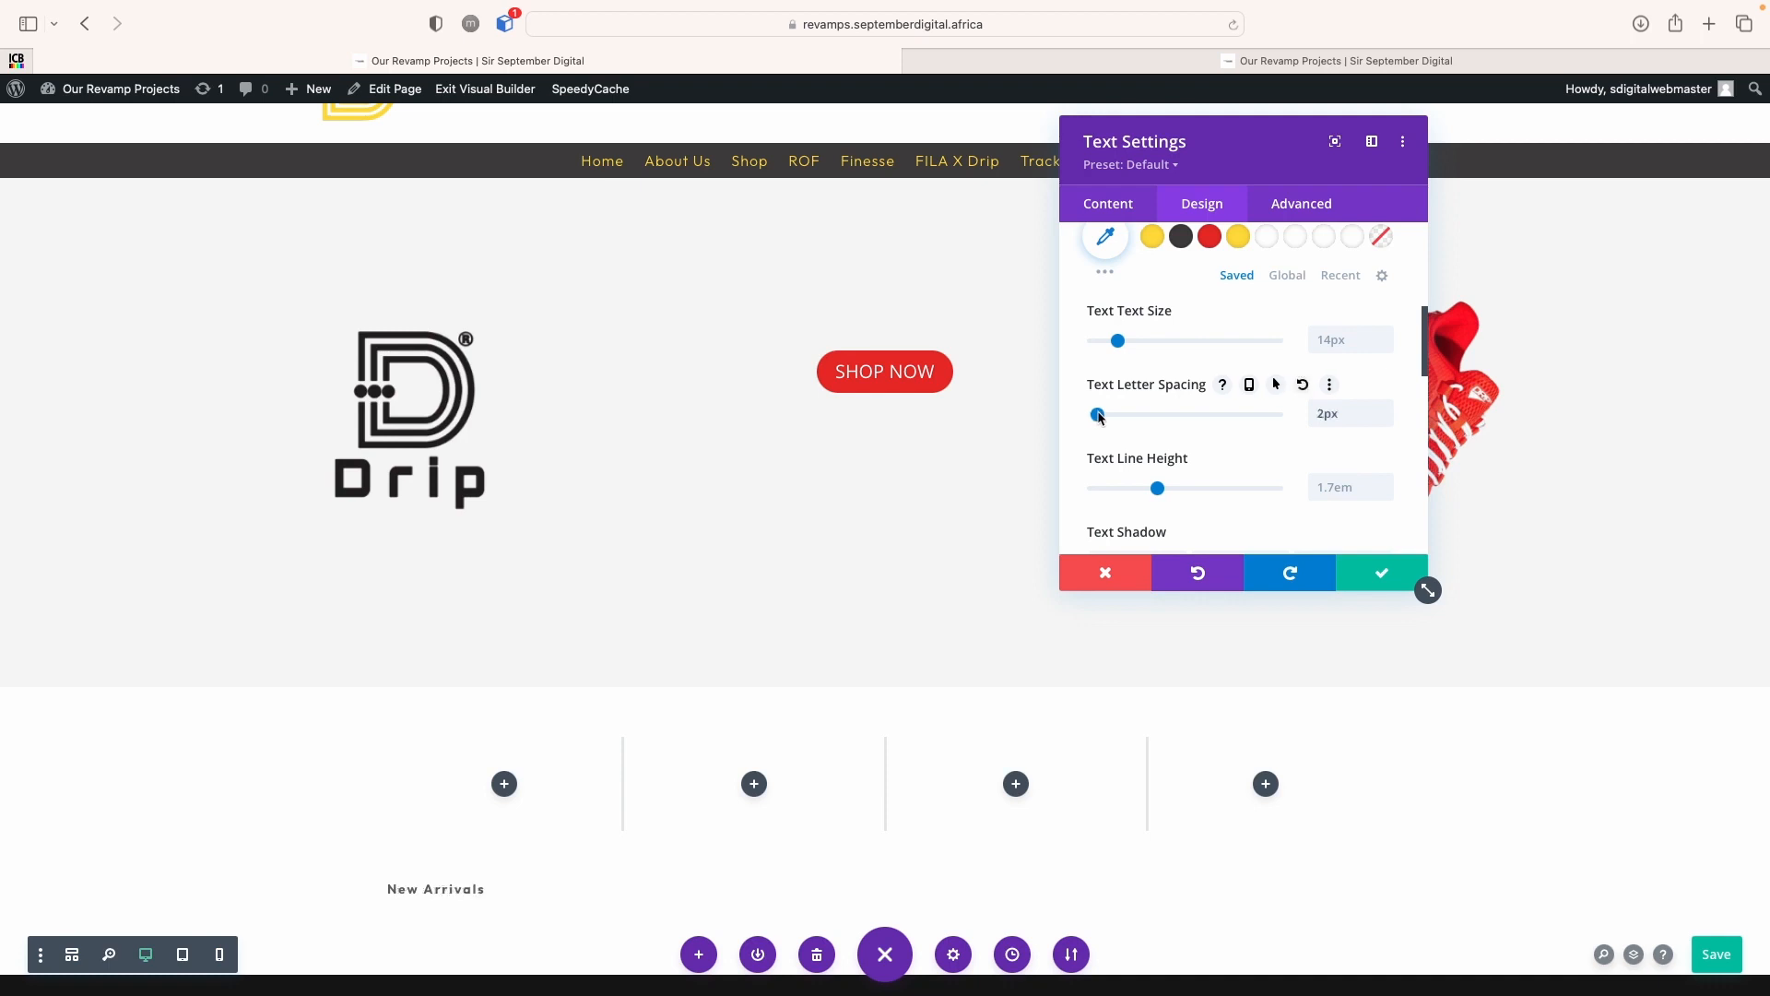
left_click_drag(1119, 342, 1140, 344)
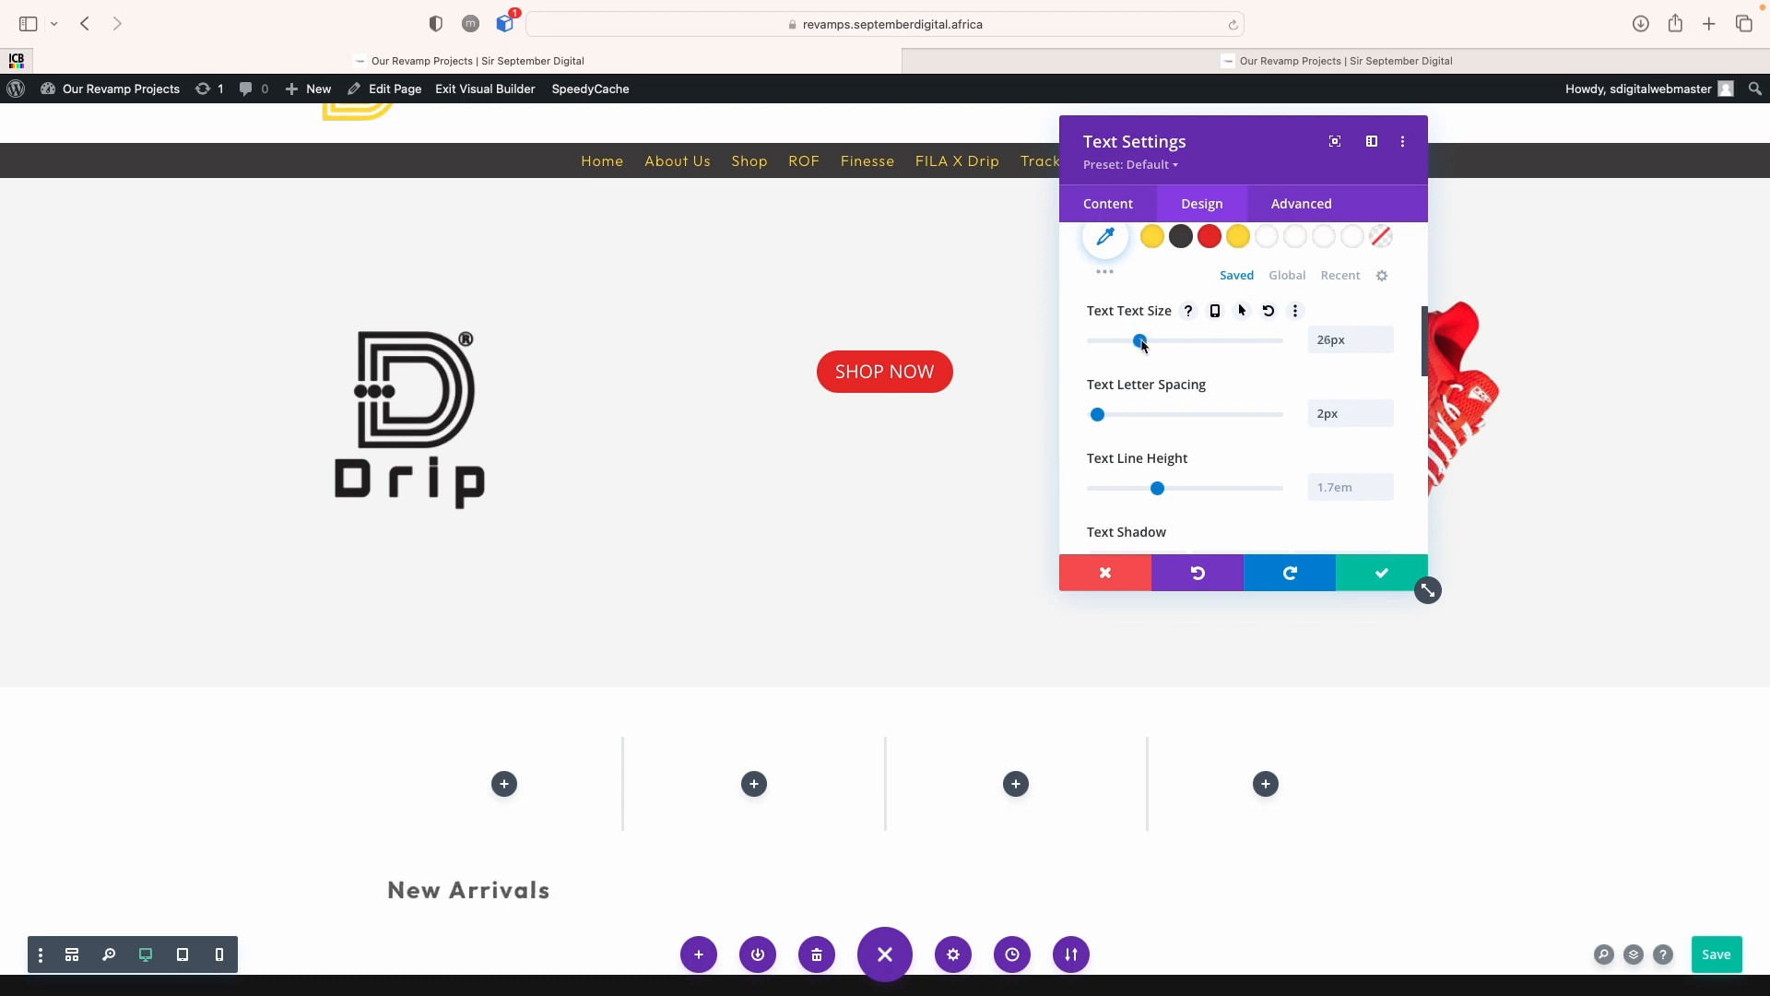
left_click(1382, 573)
Move the New Arrivals row above the four-column row and save the page
mouse_move(387, 891)
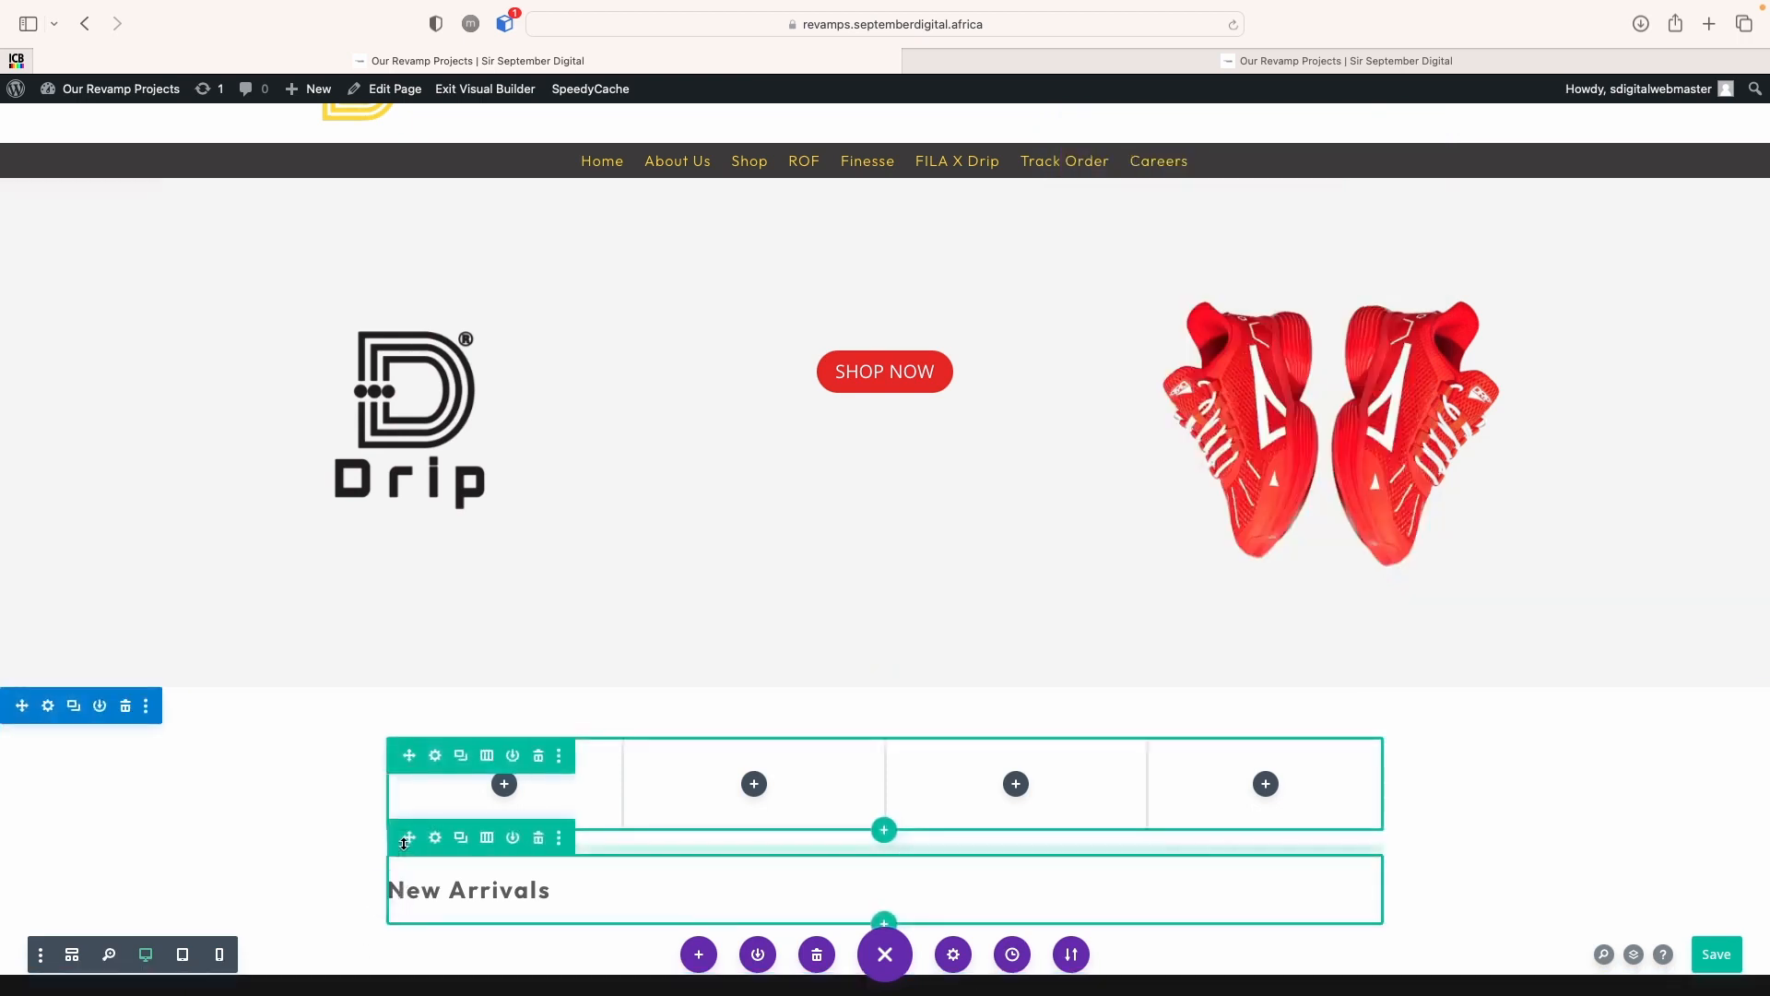
left_click_drag(407, 837, 406, 791)
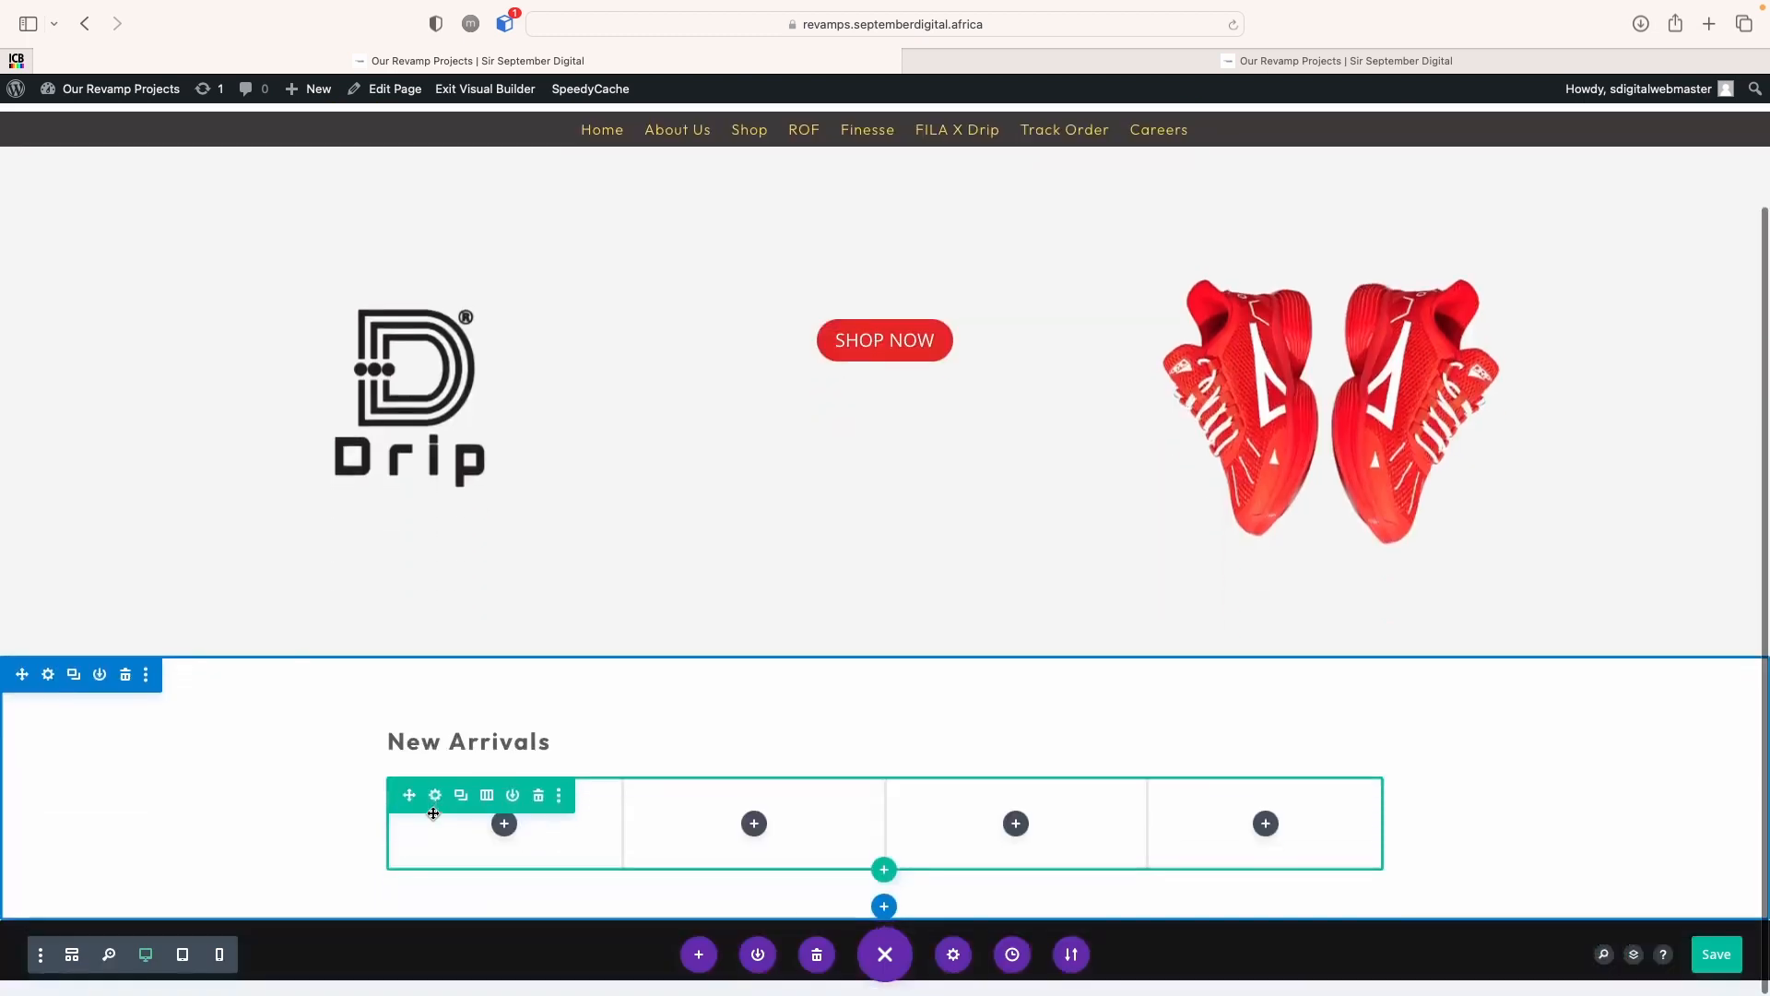
left_click(1718, 968)
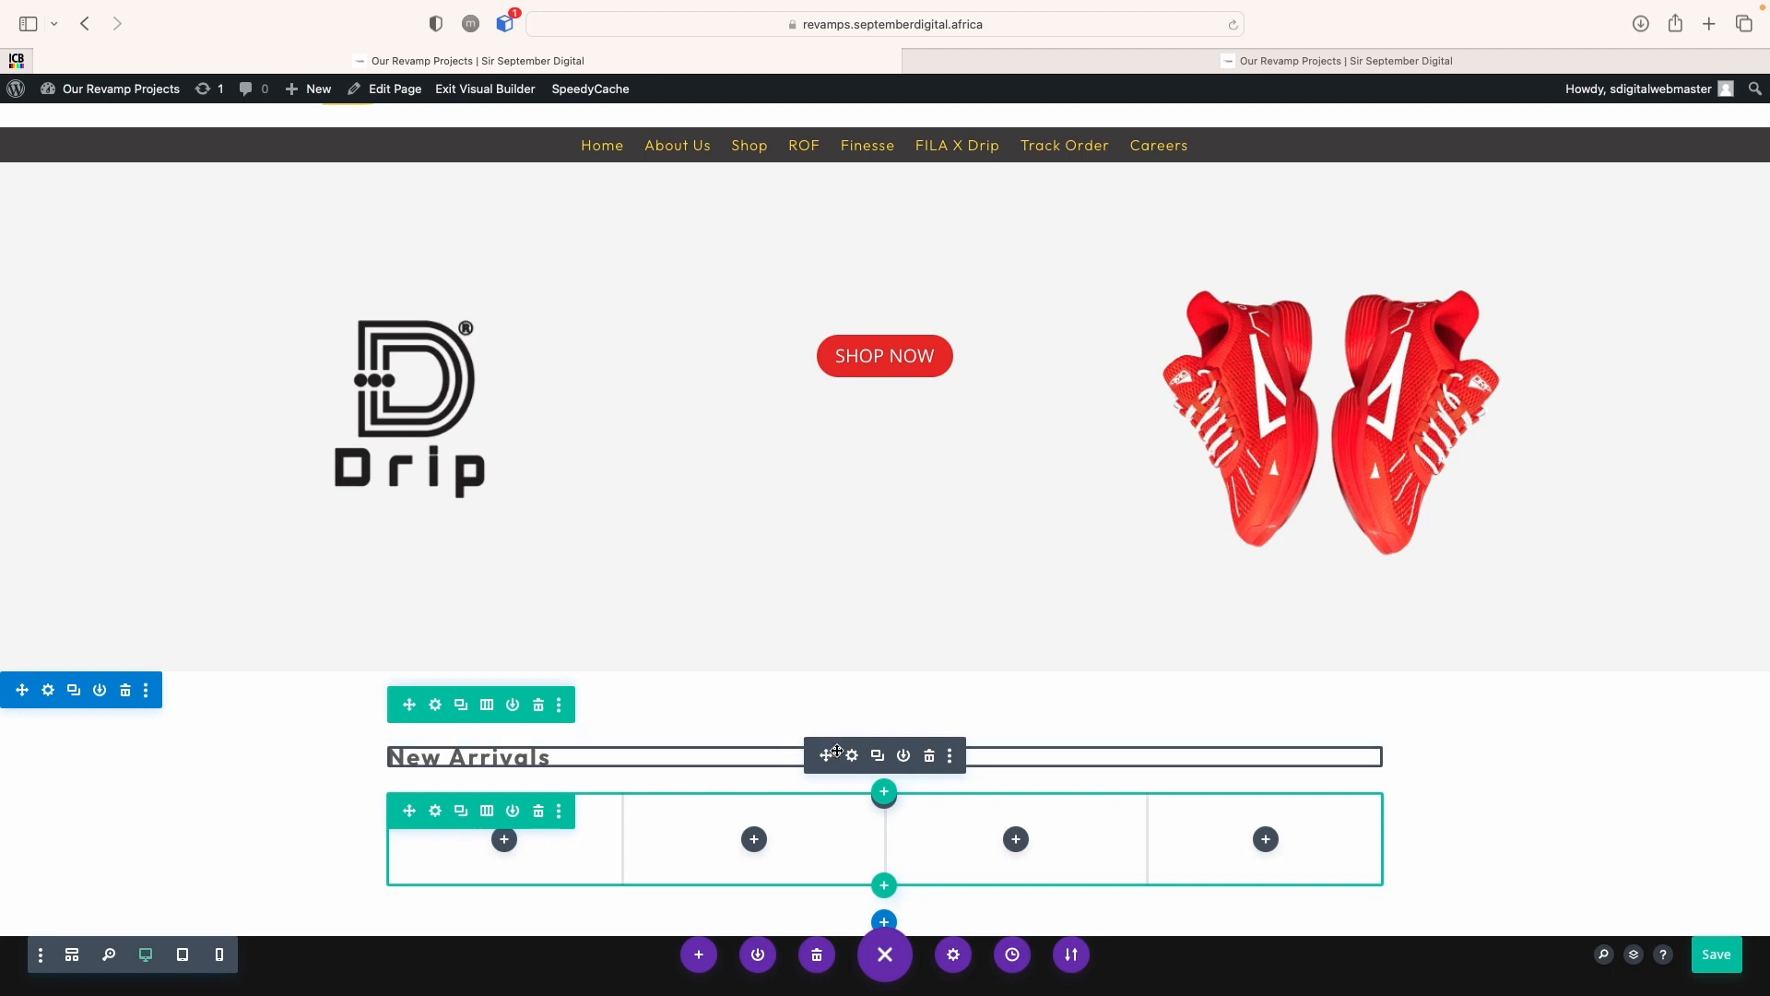
Give the New Arrivals Text module a 1px bottom border in the saved dark grey colour
left_click(852, 757)
left_click(1211, 197)
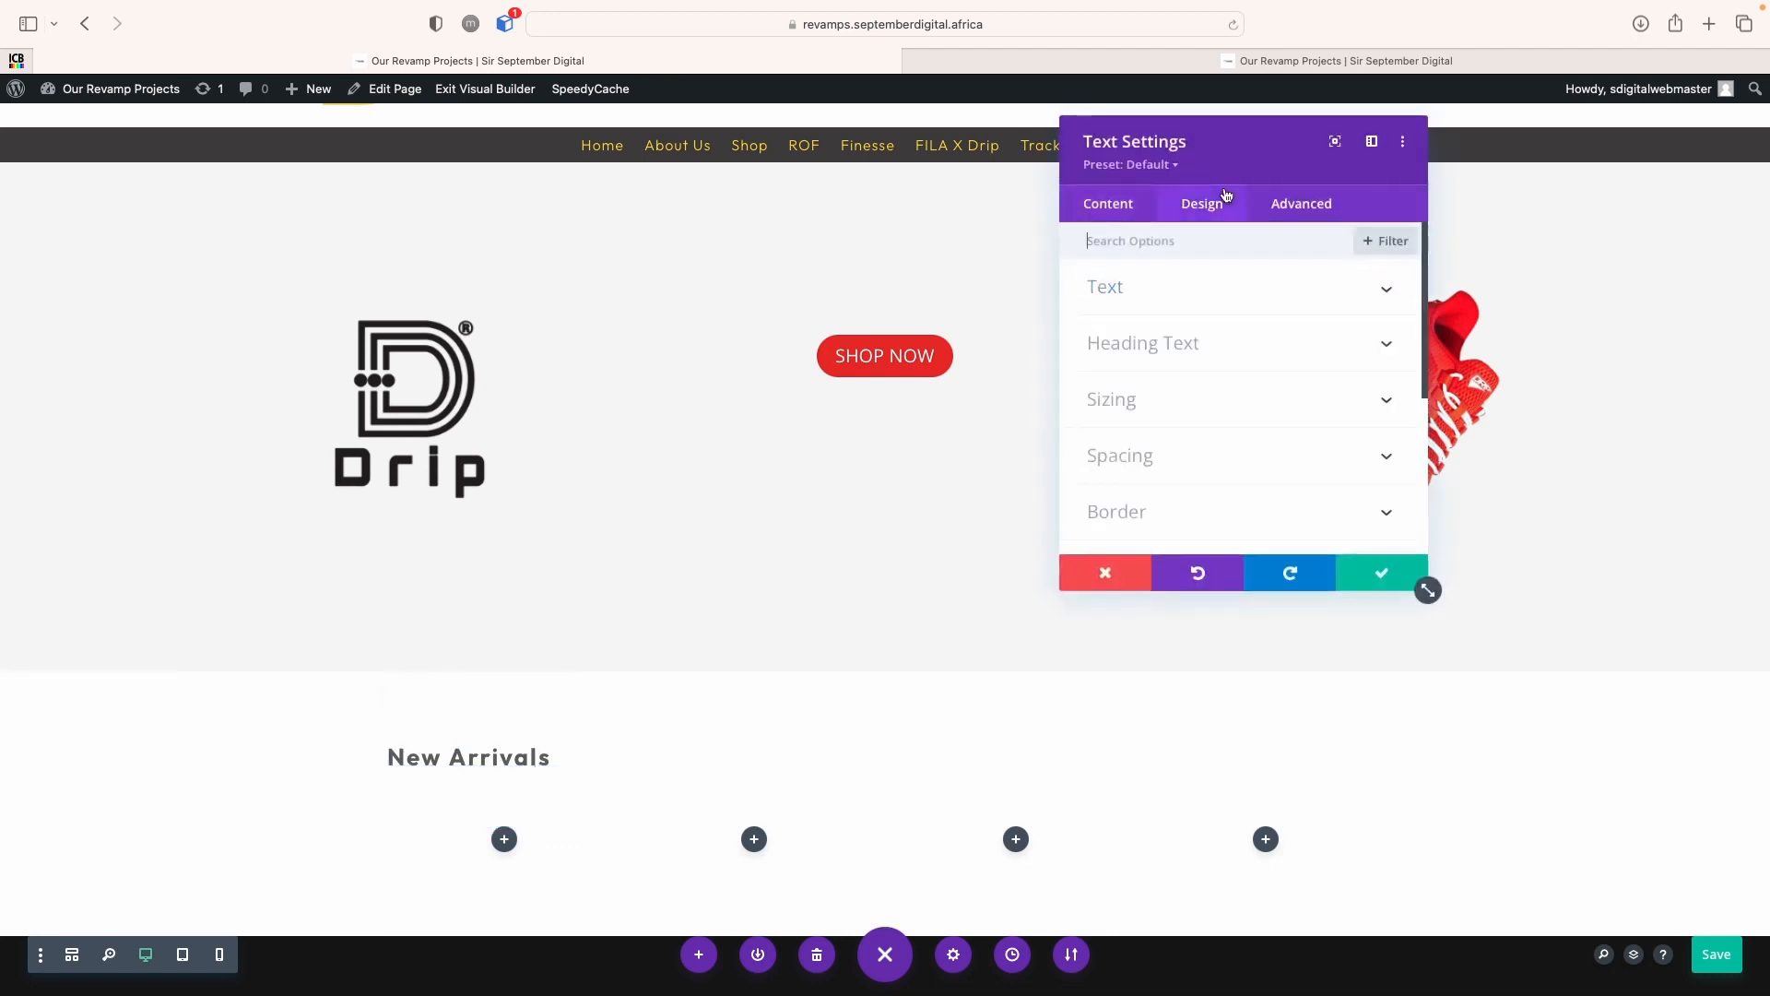
left_click(1116, 511)
scroll(1116, 513, "down", 5)
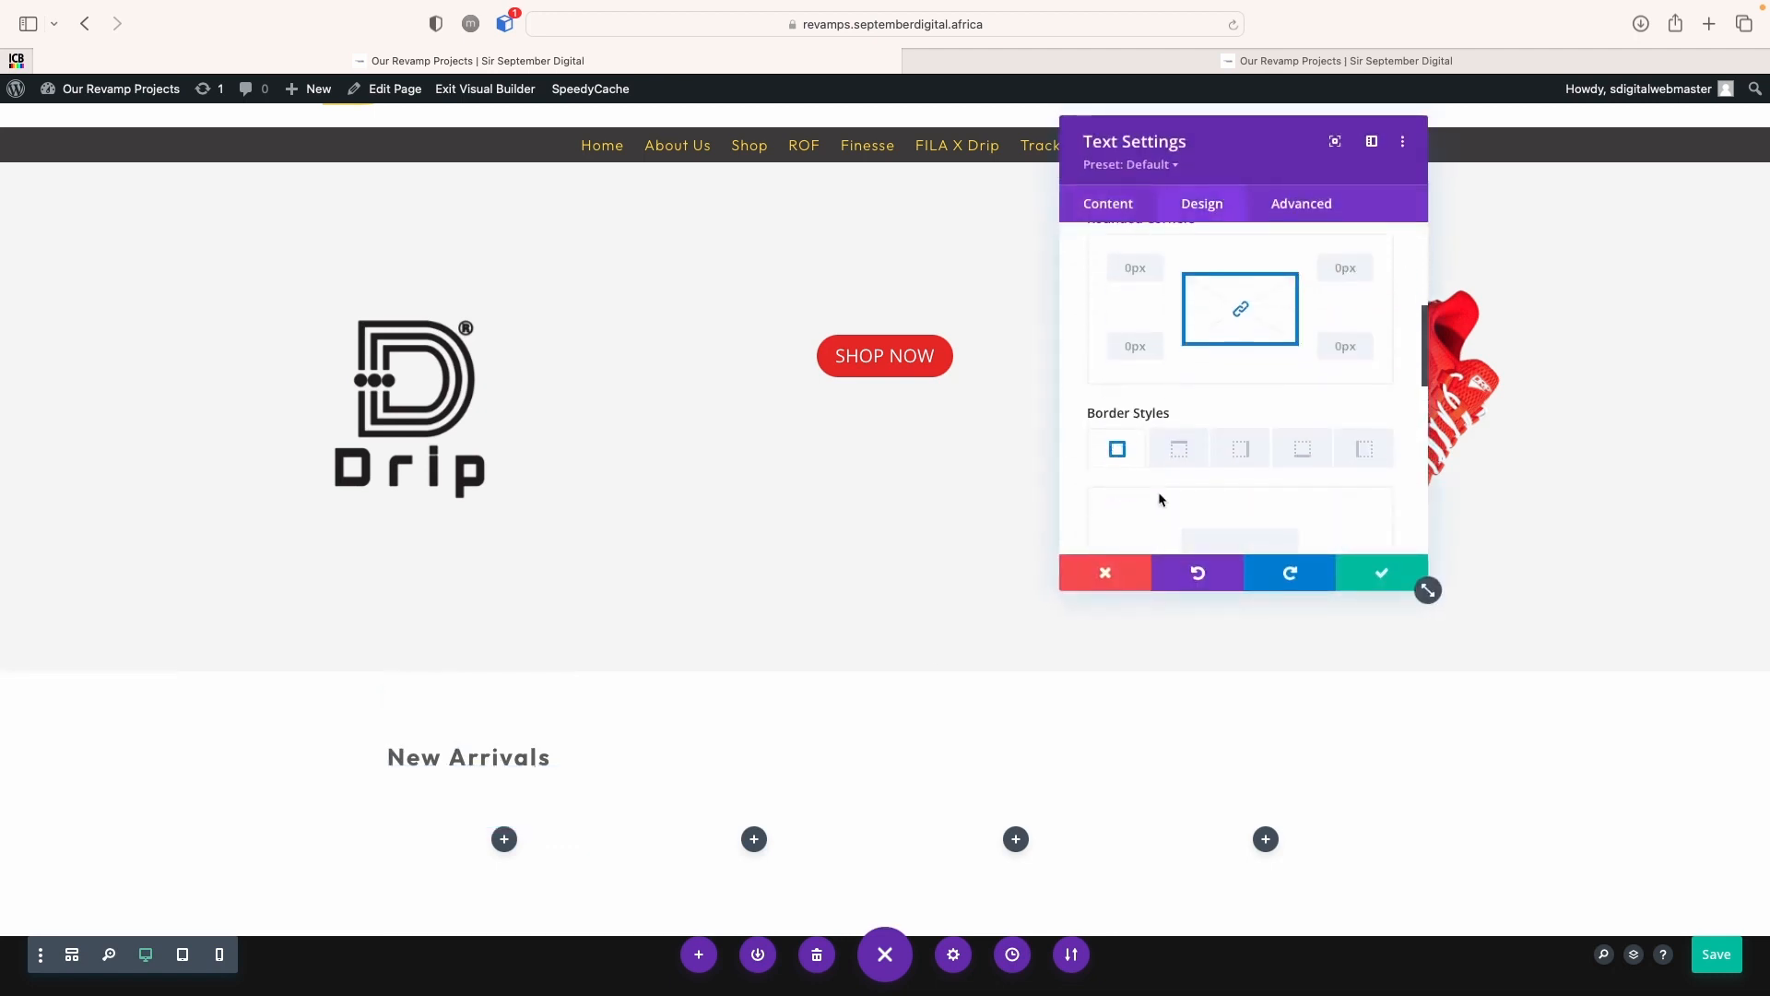
left_click(1302, 450)
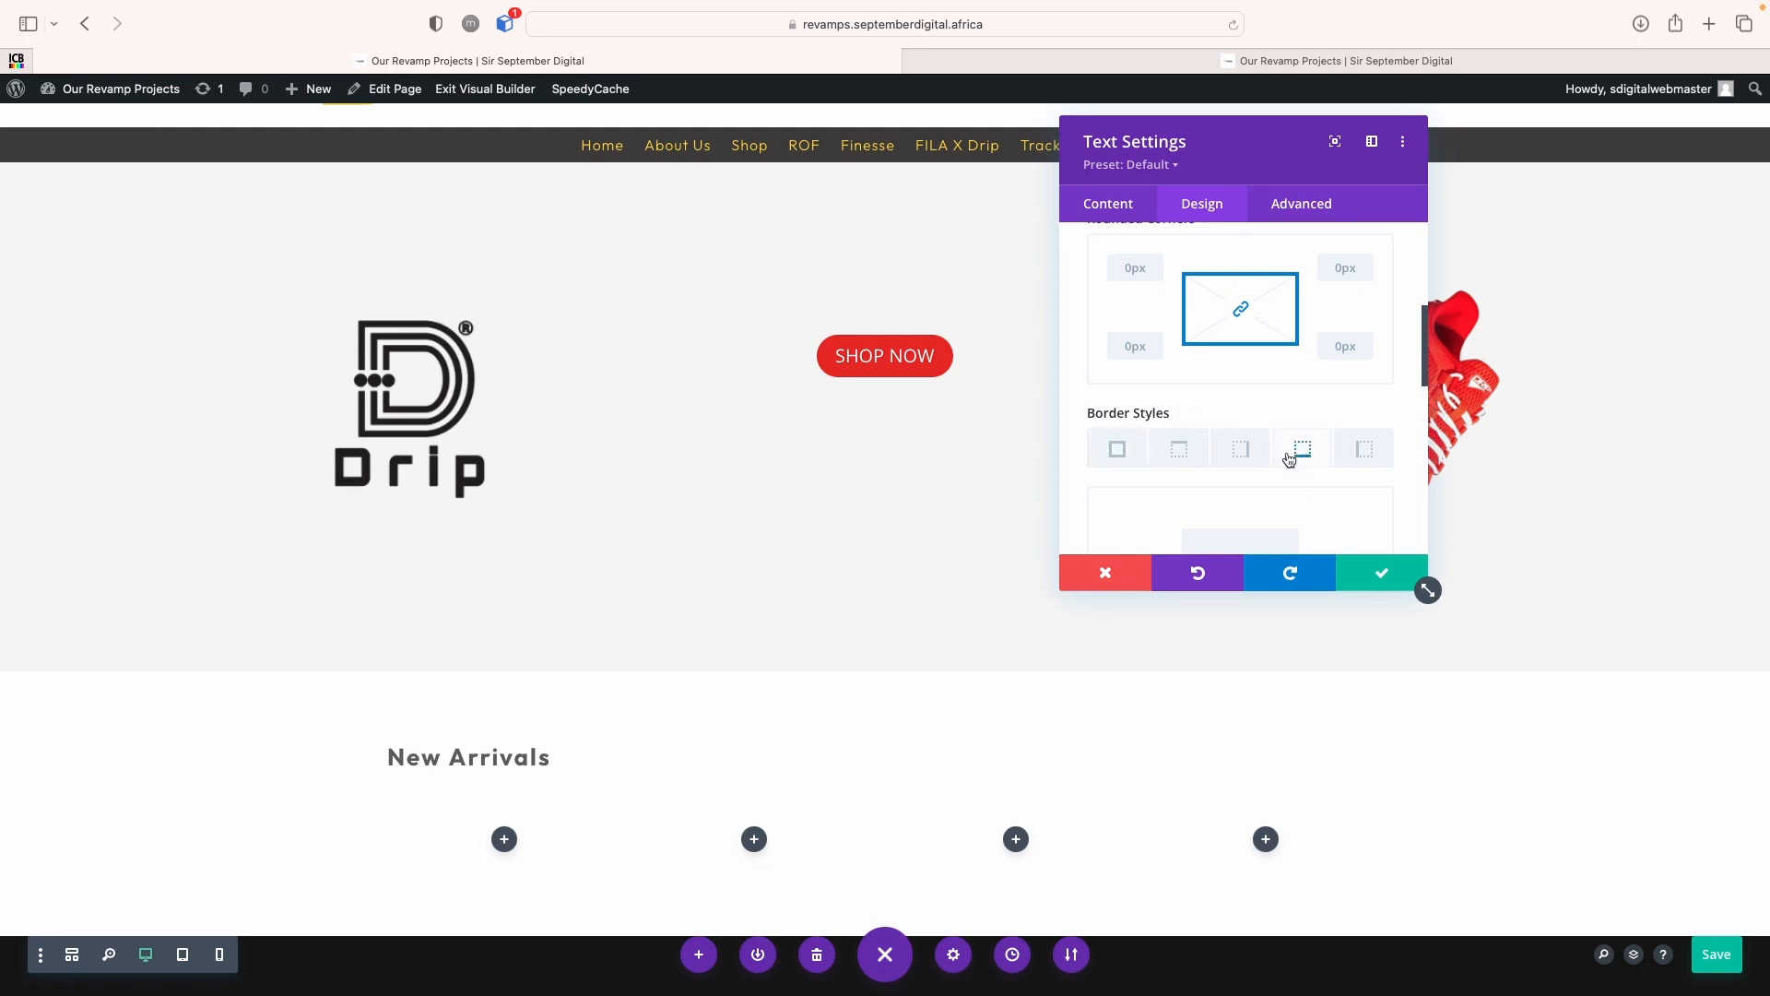
scroll(1288, 461, "down", 3)
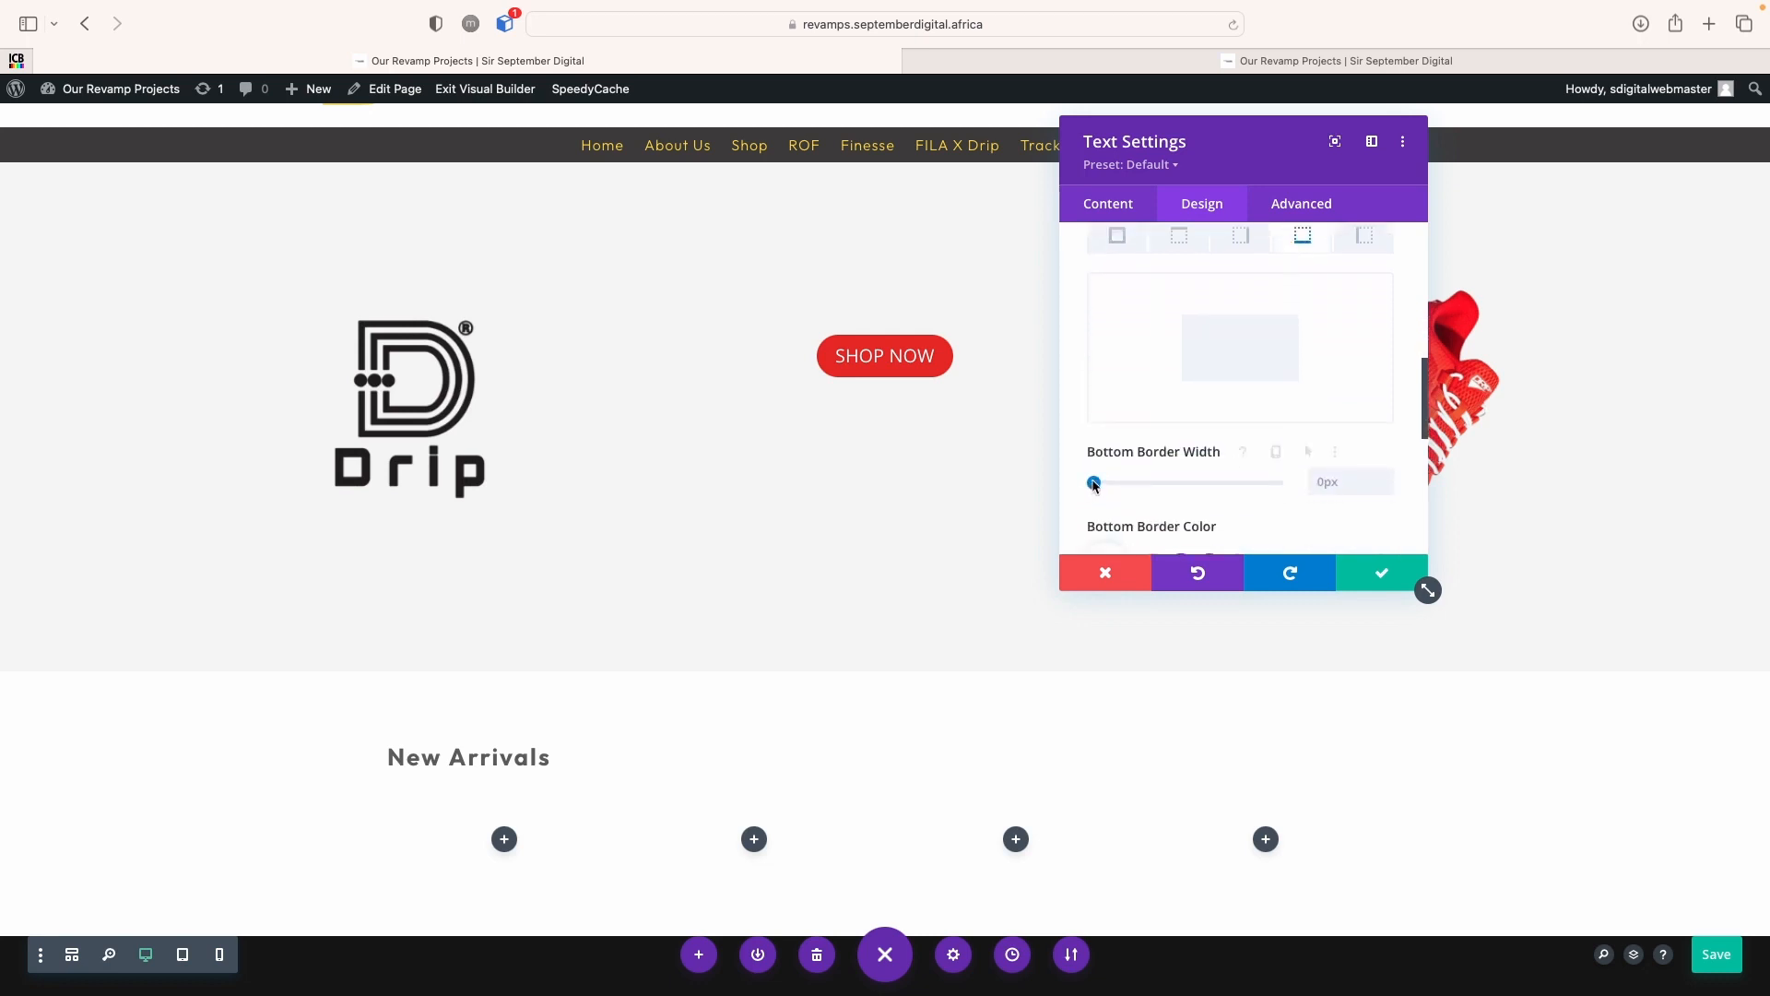
left_click_drag(1094, 483, 1102, 485)
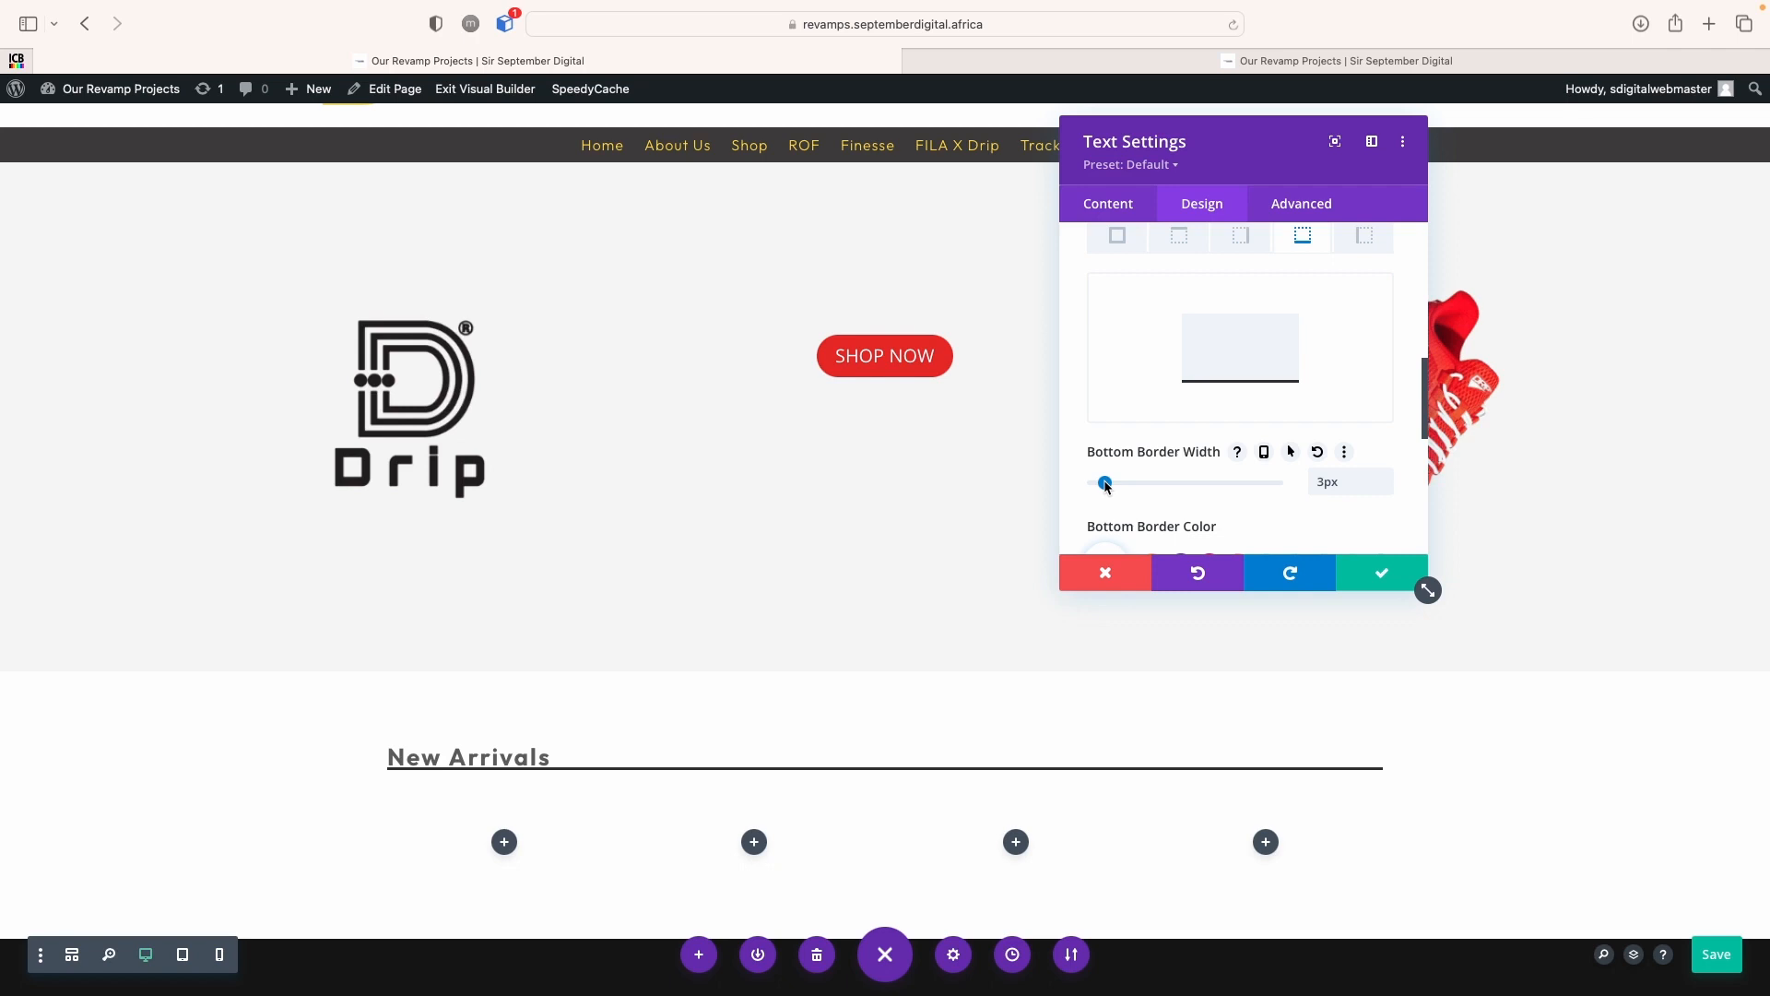
left_click_drag(1103, 489, 1100, 490)
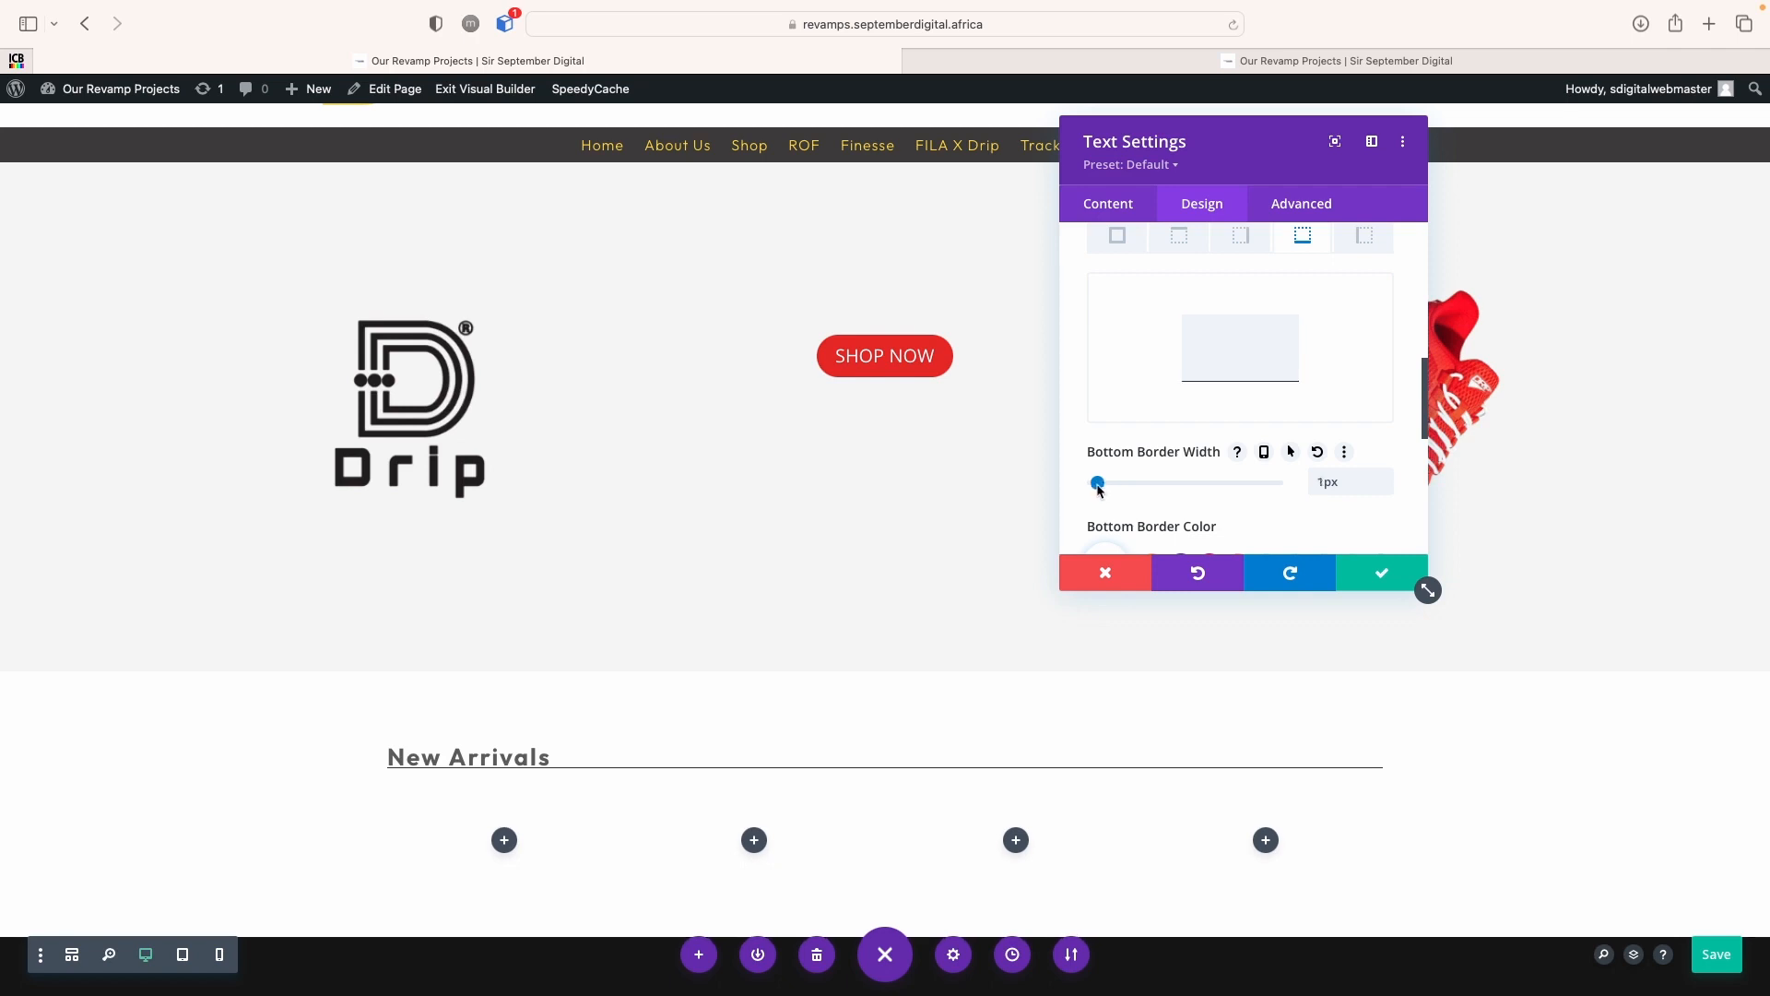
scroll(1186, 496, "down", 3)
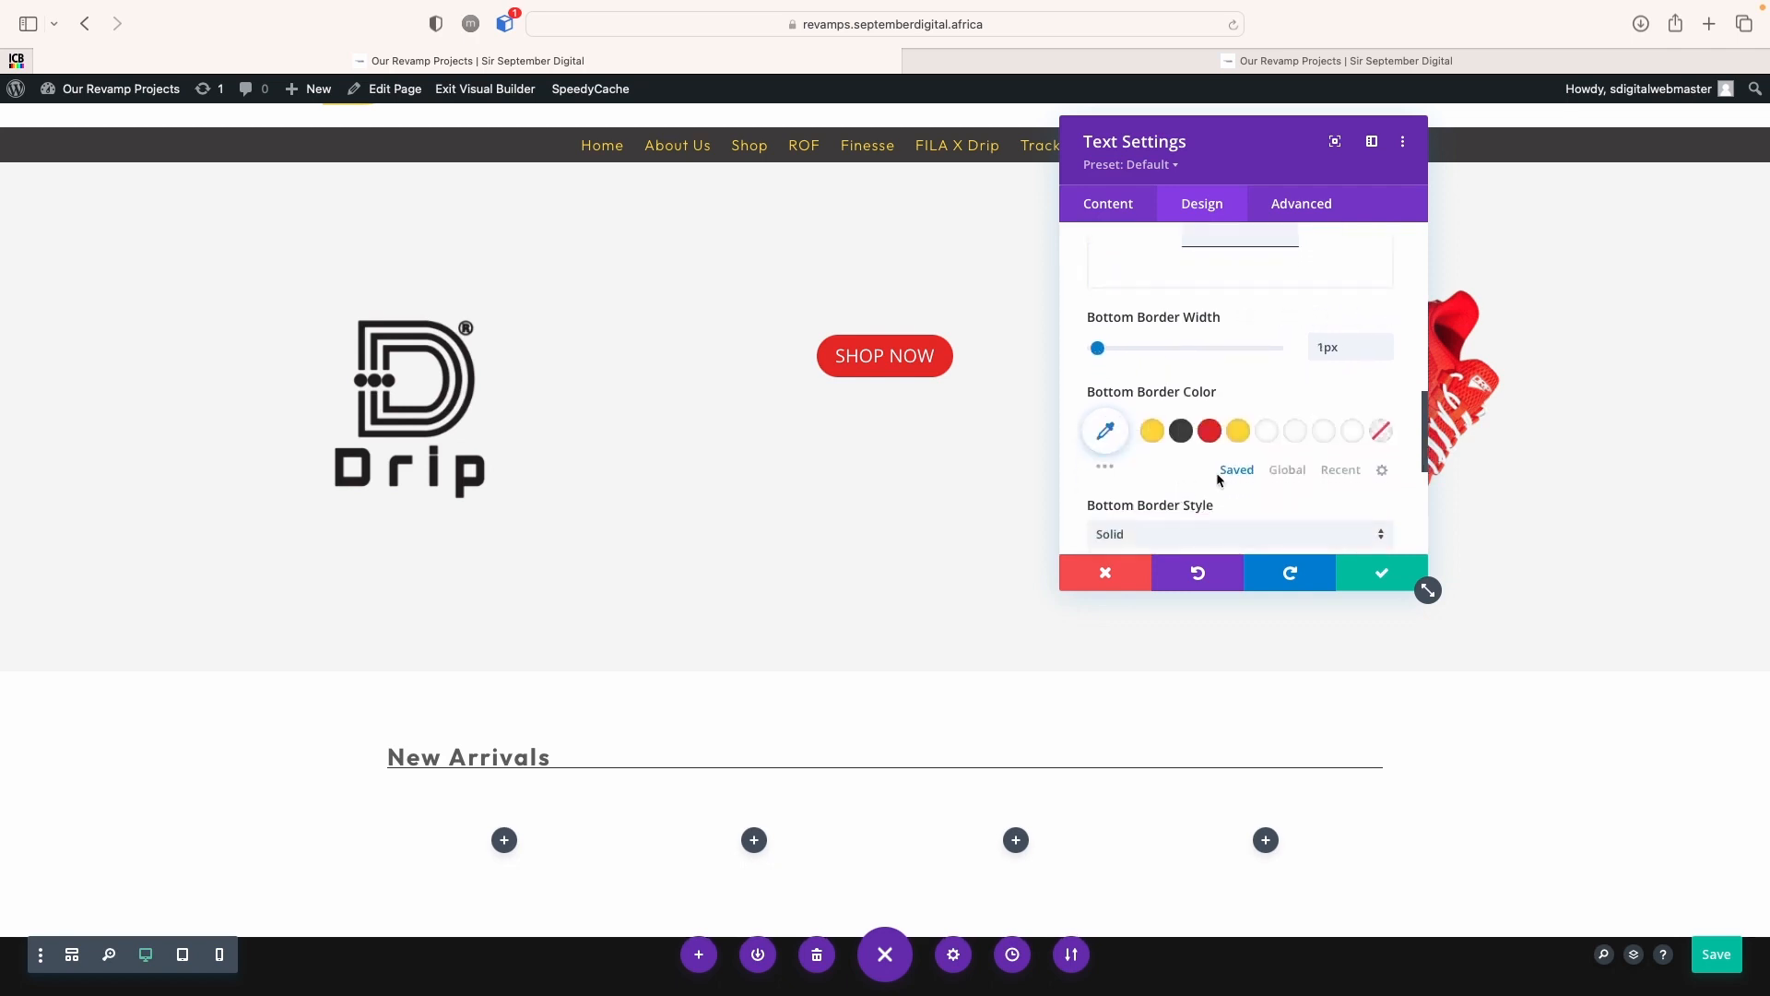
left_click(1183, 432)
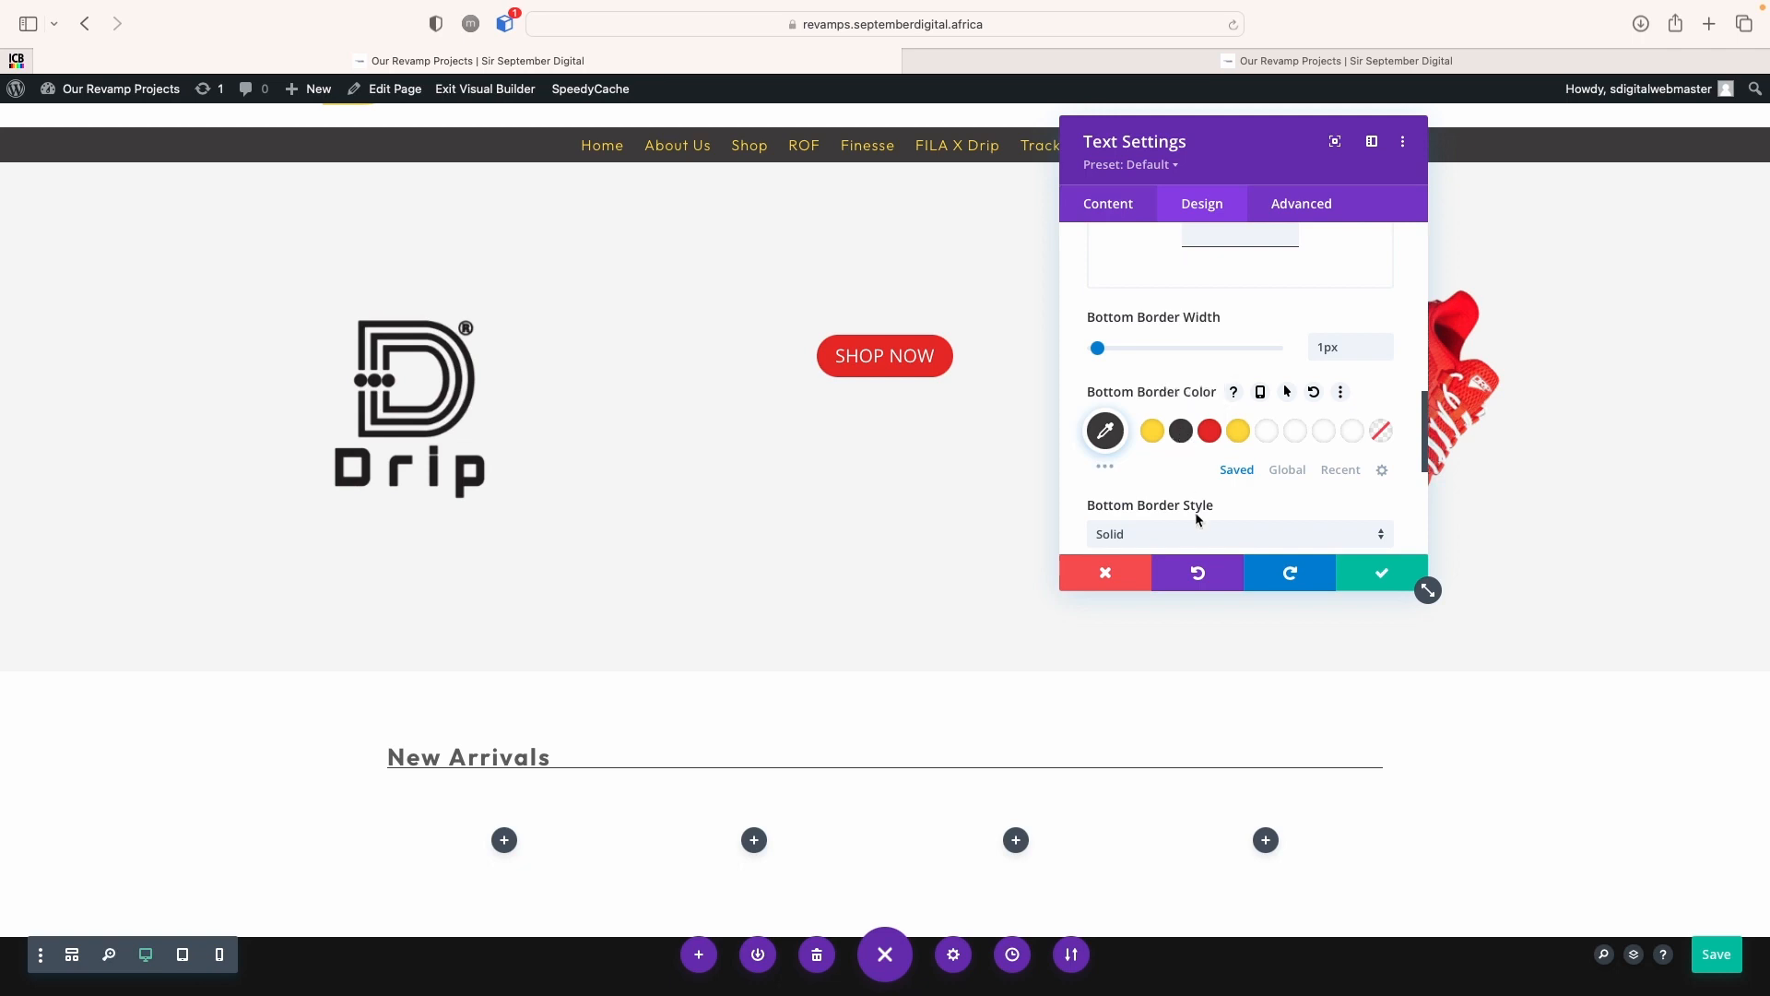
scroll(1197, 516, "down", 3)
Set the New Arrivals text line height to 1.6em, then save the module settings and the page
scroll(1196, 518, "up", 5)
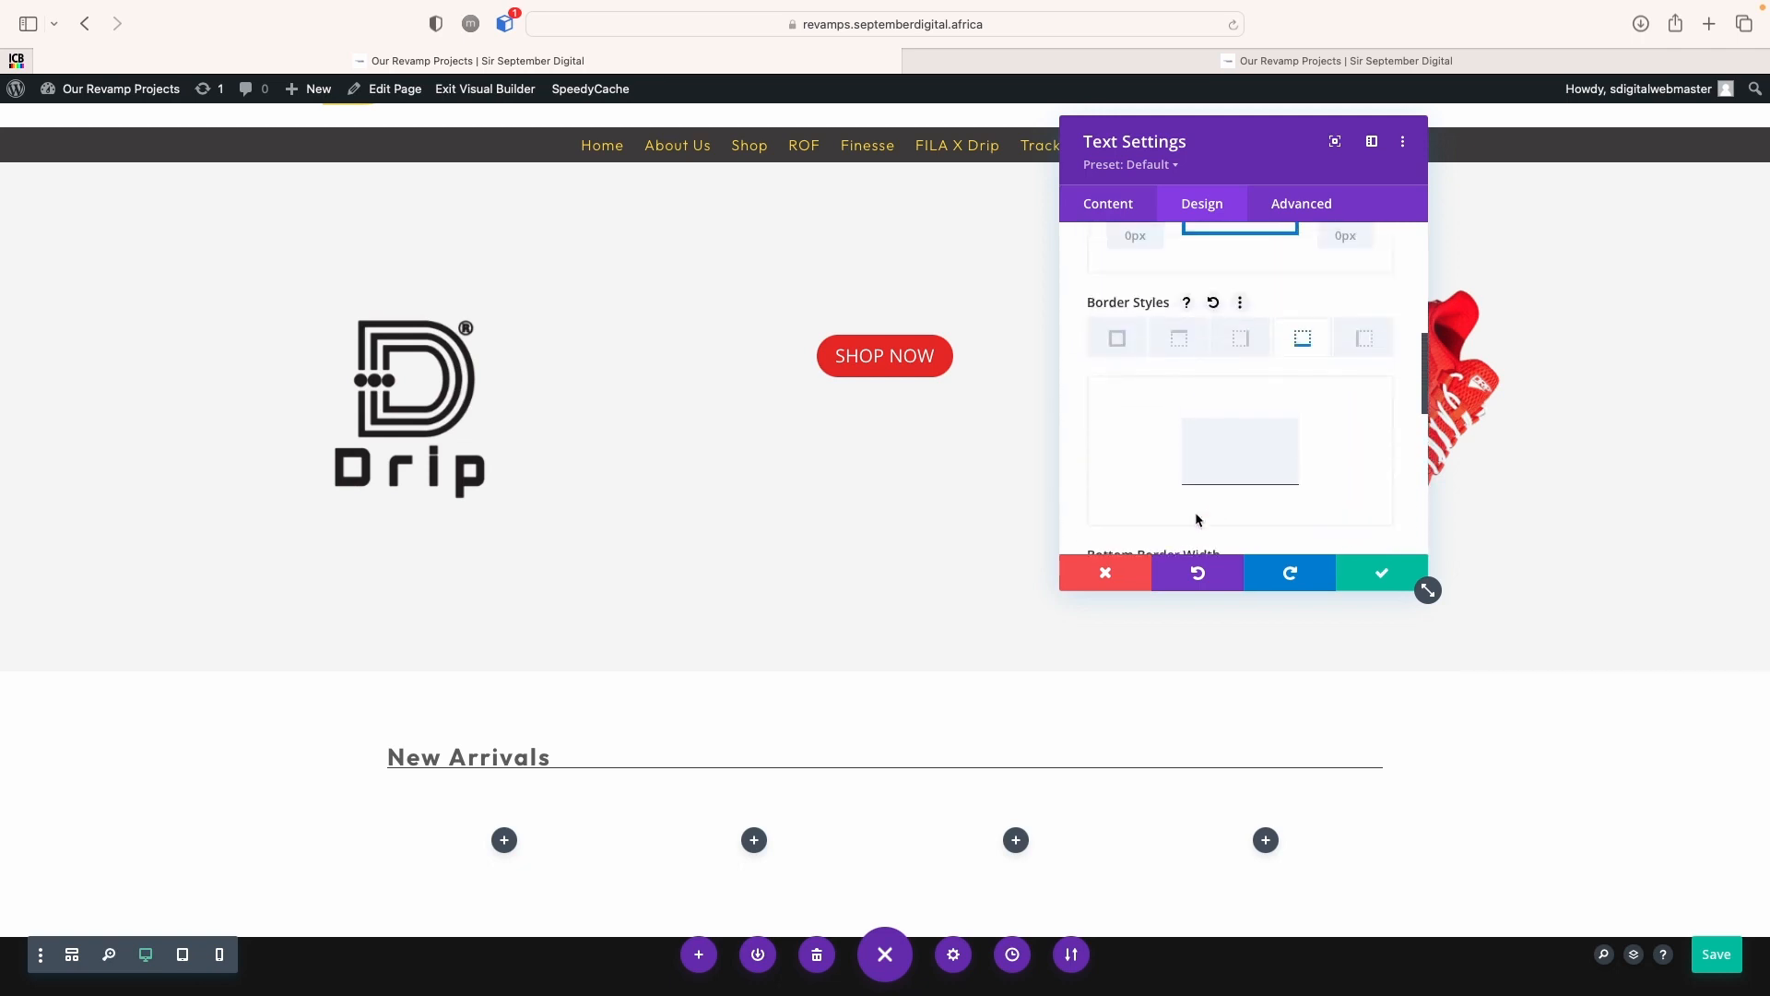
scroll(1196, 518, "up", 5)
left_click(1146, 287)
scroll(1179, 405, "down", 3)
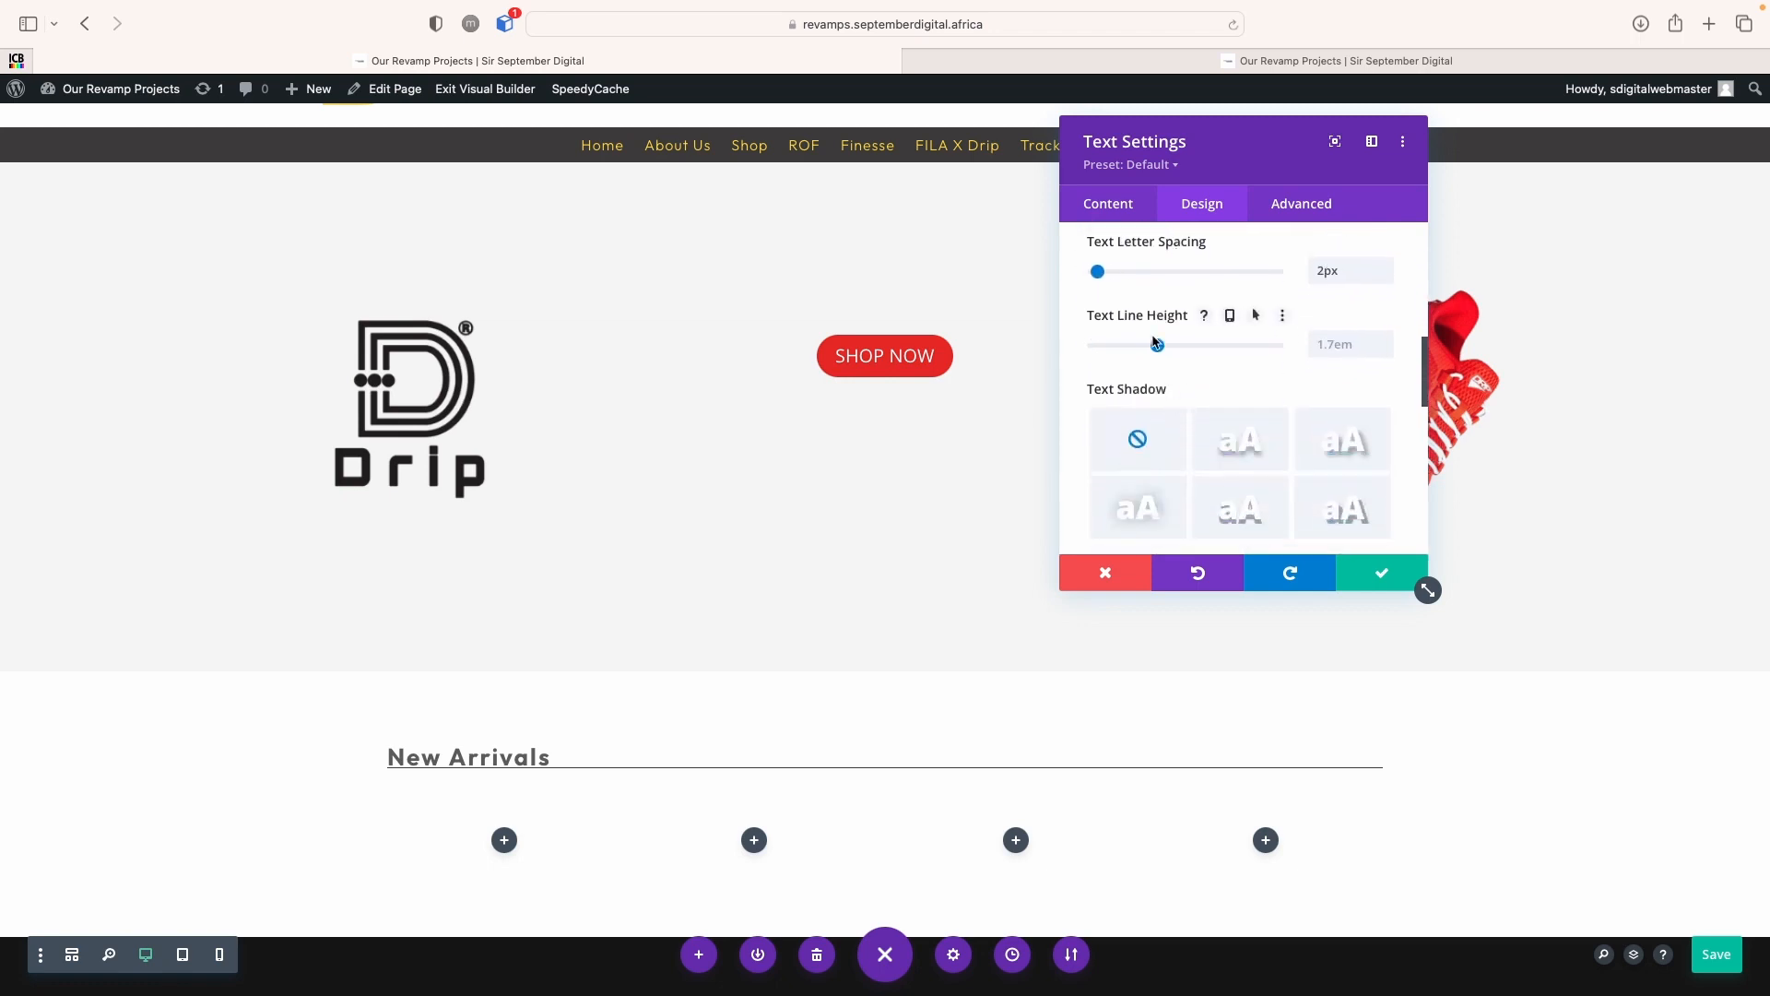
left_click_drag(1157, 349, 1147, 352)
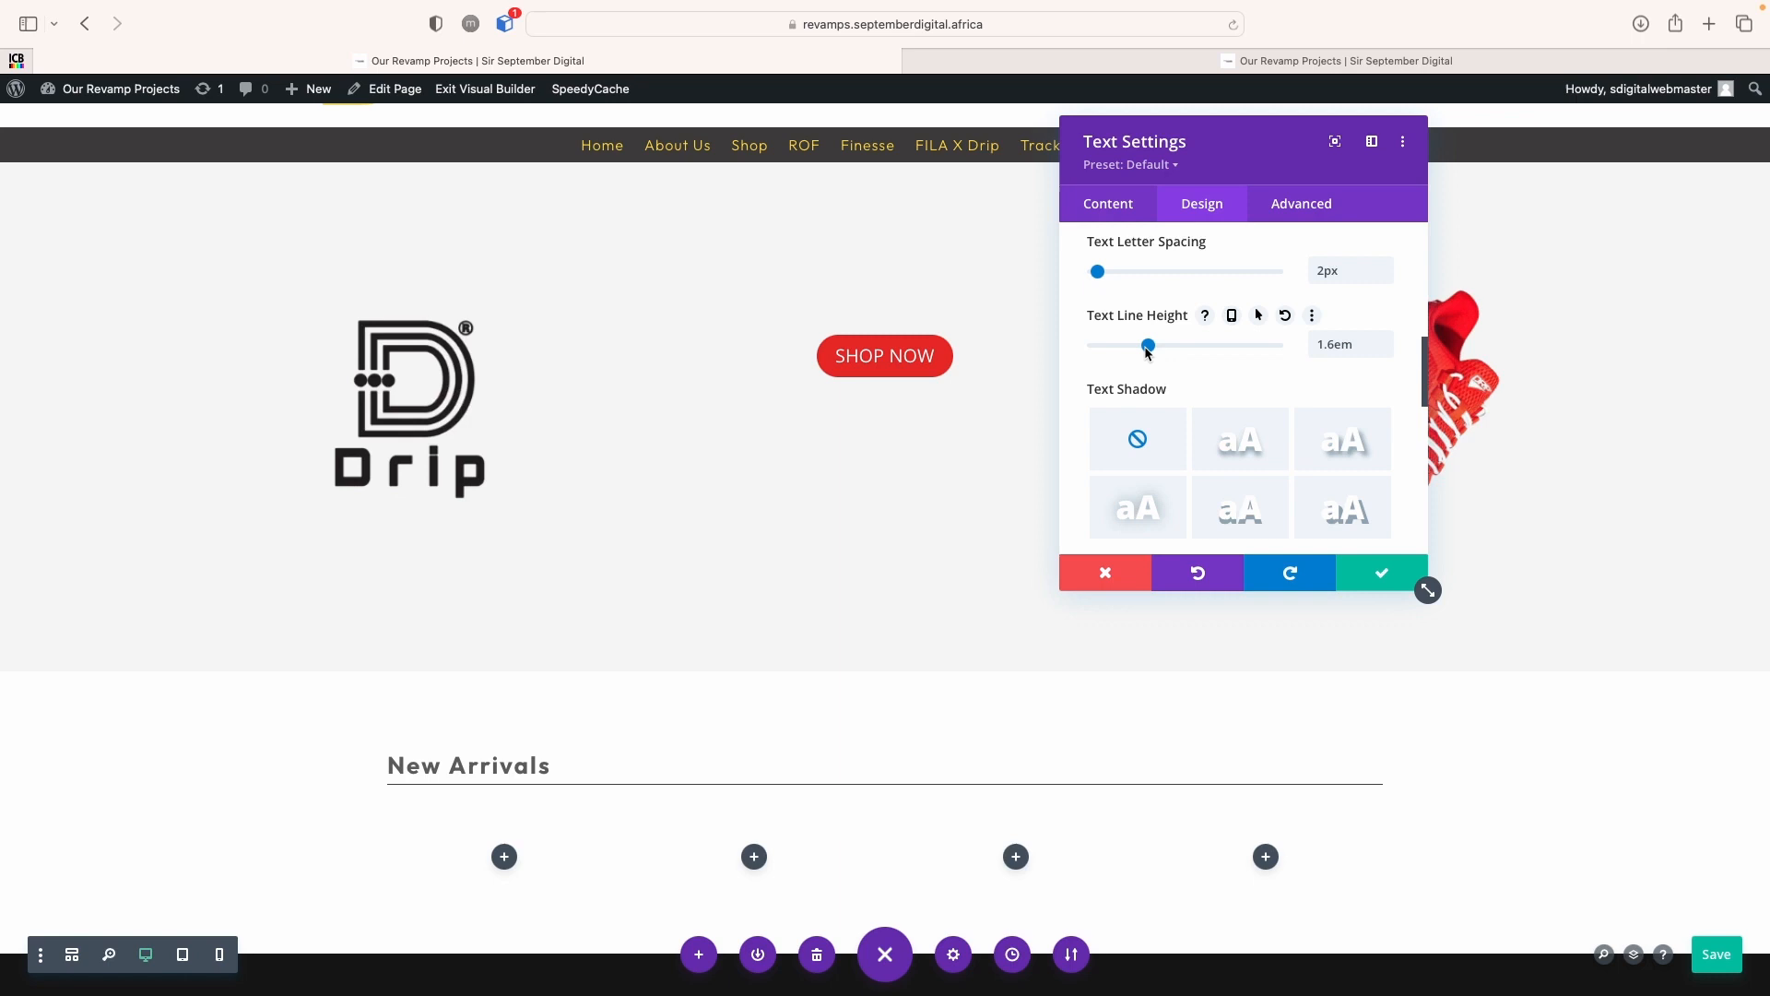
left_click(1394, 577)
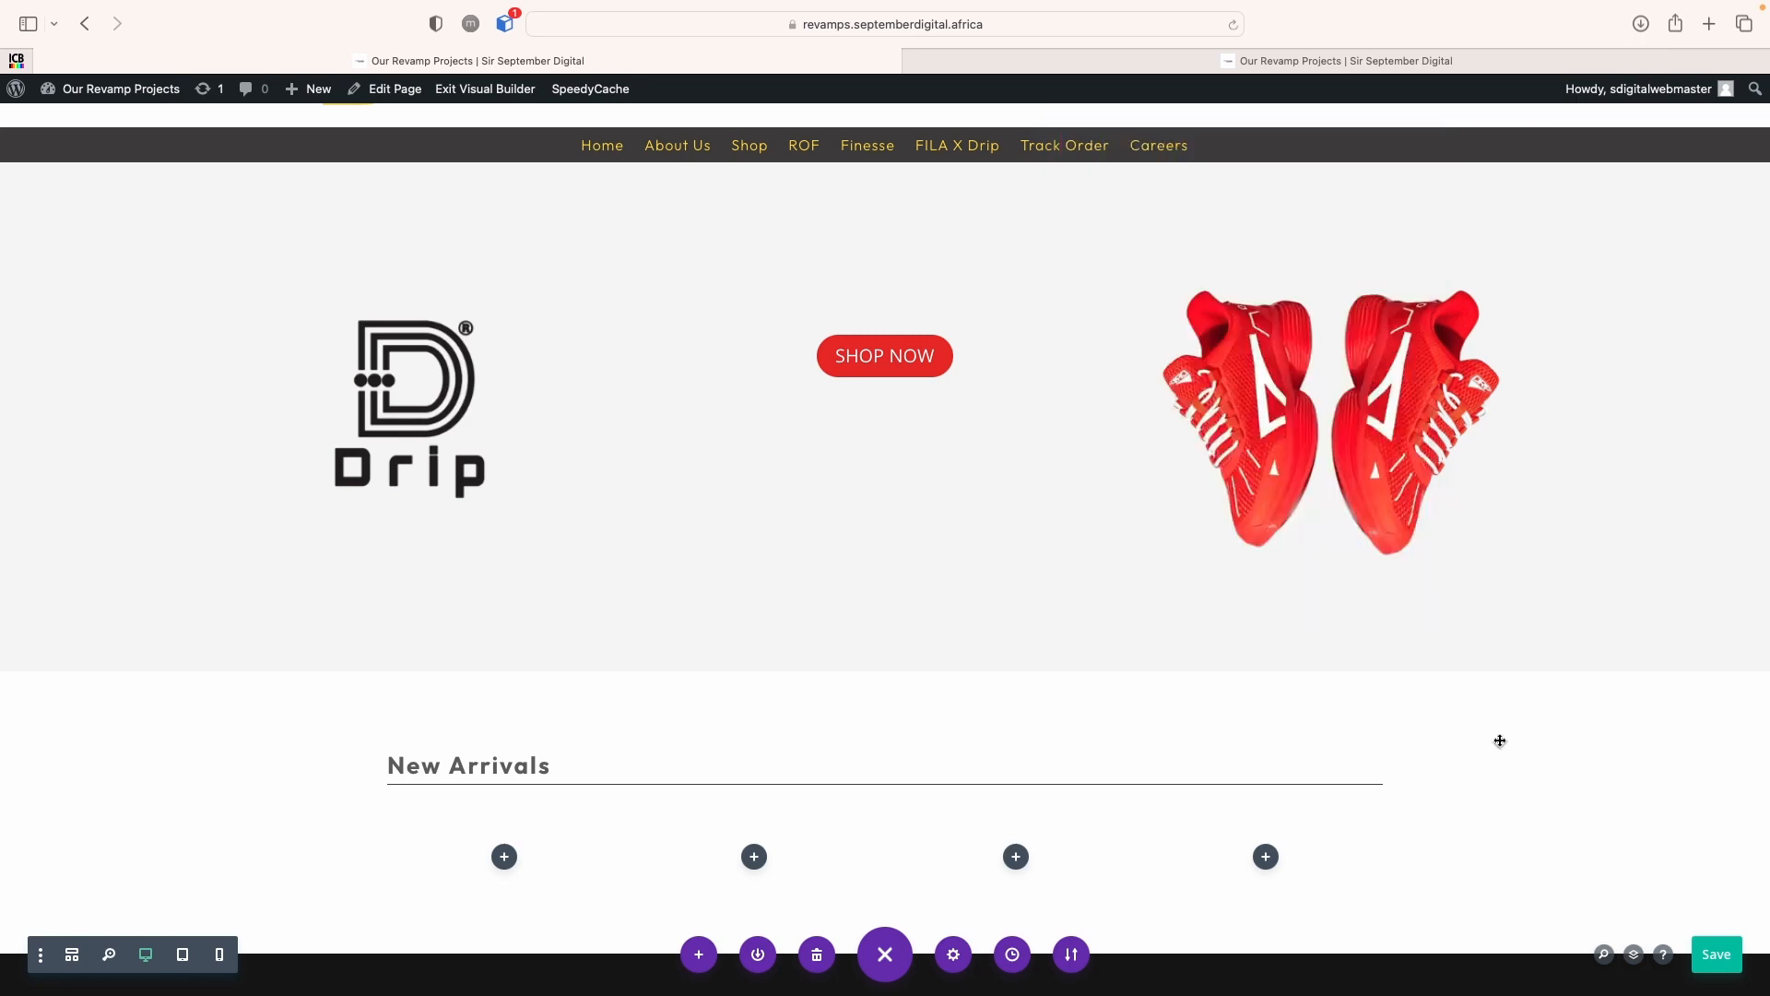
left_click(1713, 957)
scroll(1206, 723, "down", 1)
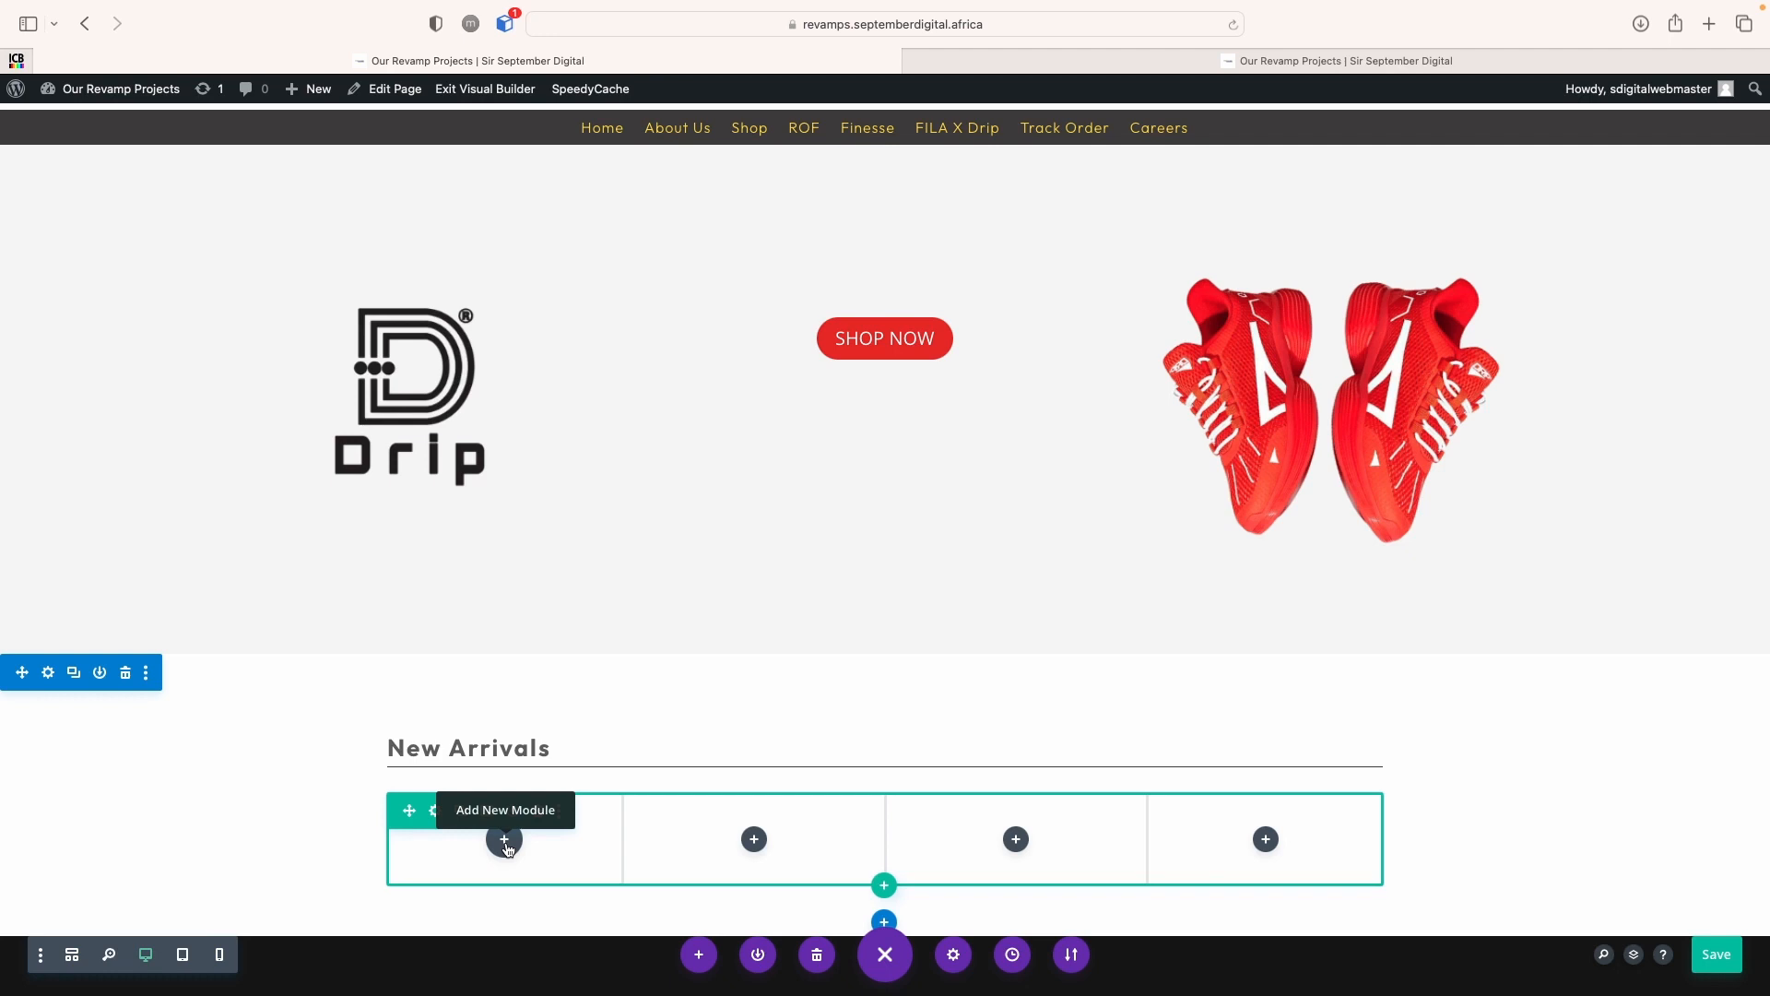
key("super+s")
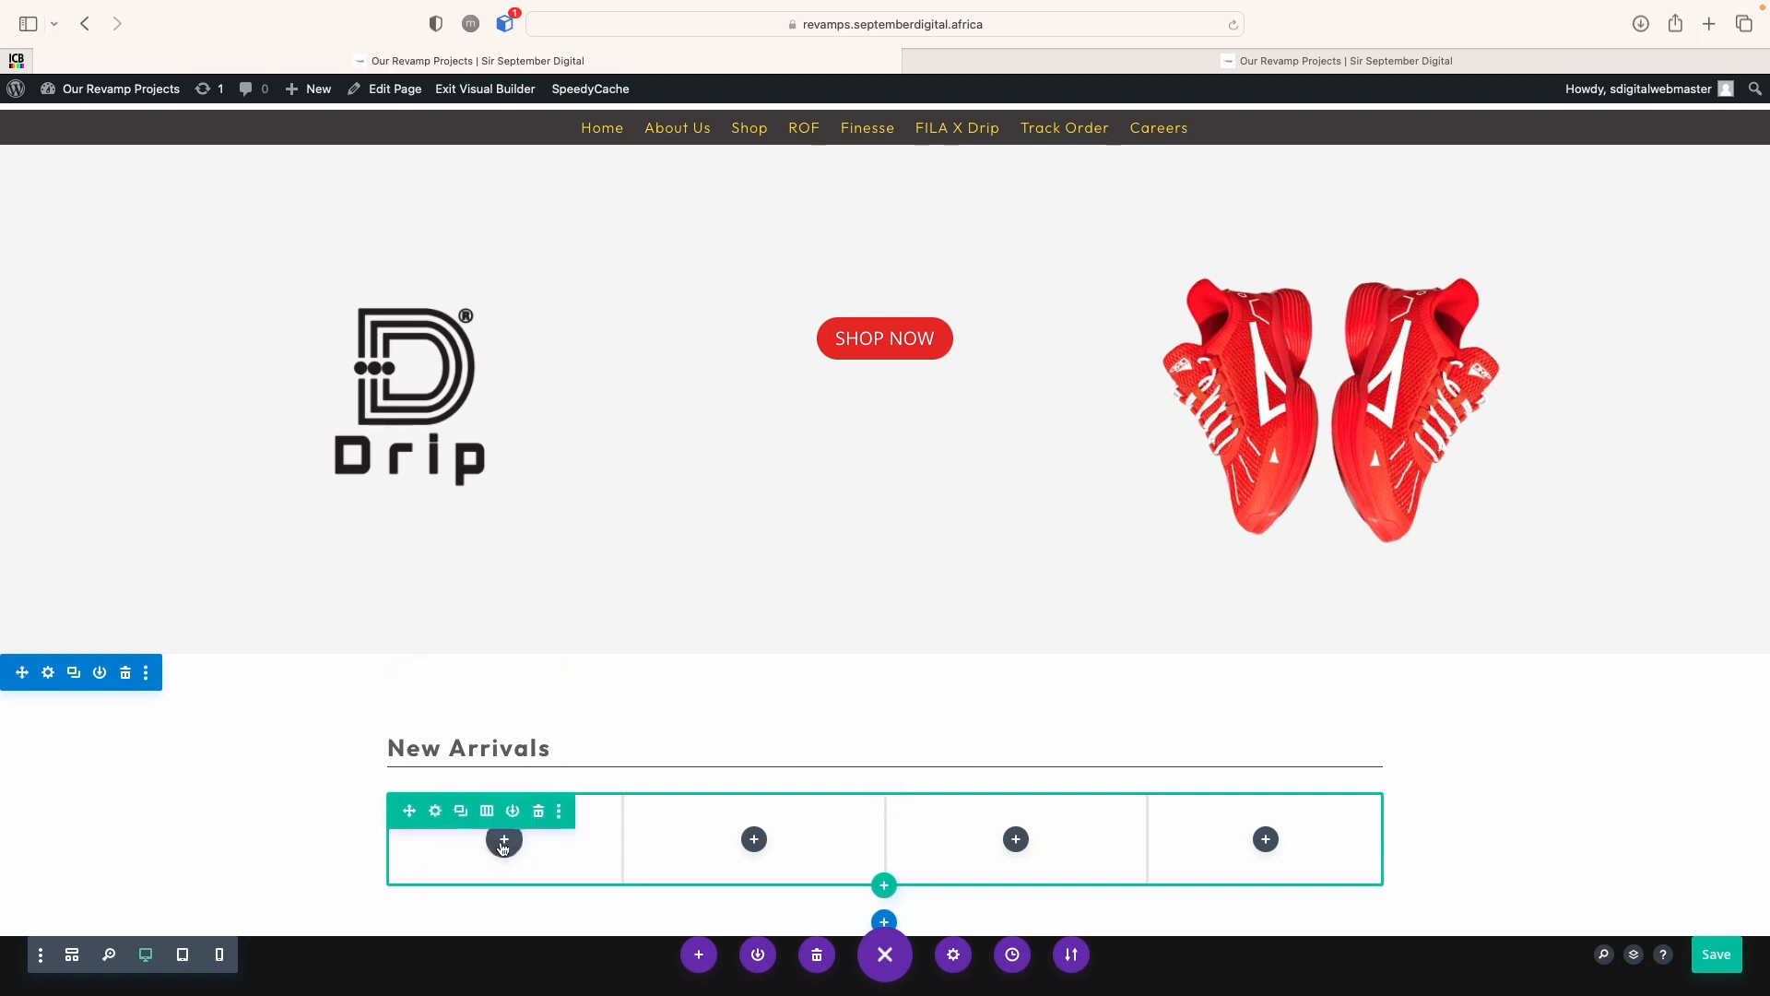
Try an Image module with claws-6.webp from the media library in the first column below the New Arrivals heading
left_click(504, 841)
type("image")
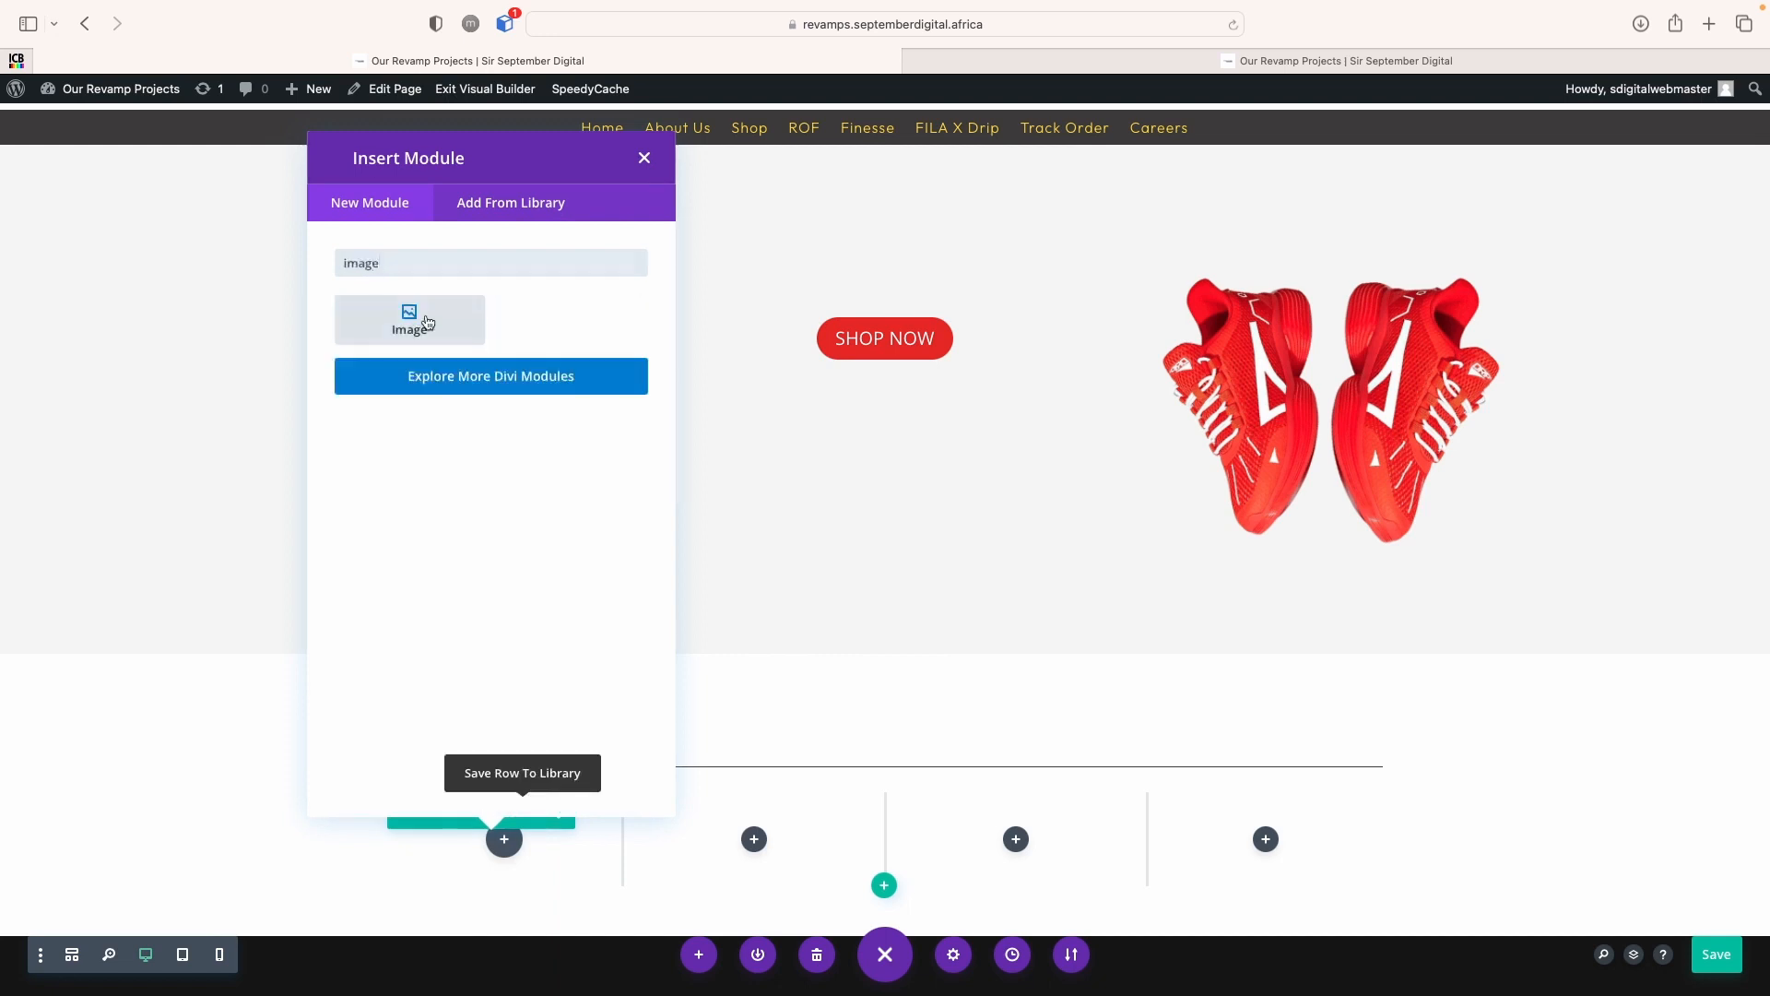
left_click(426, 319)
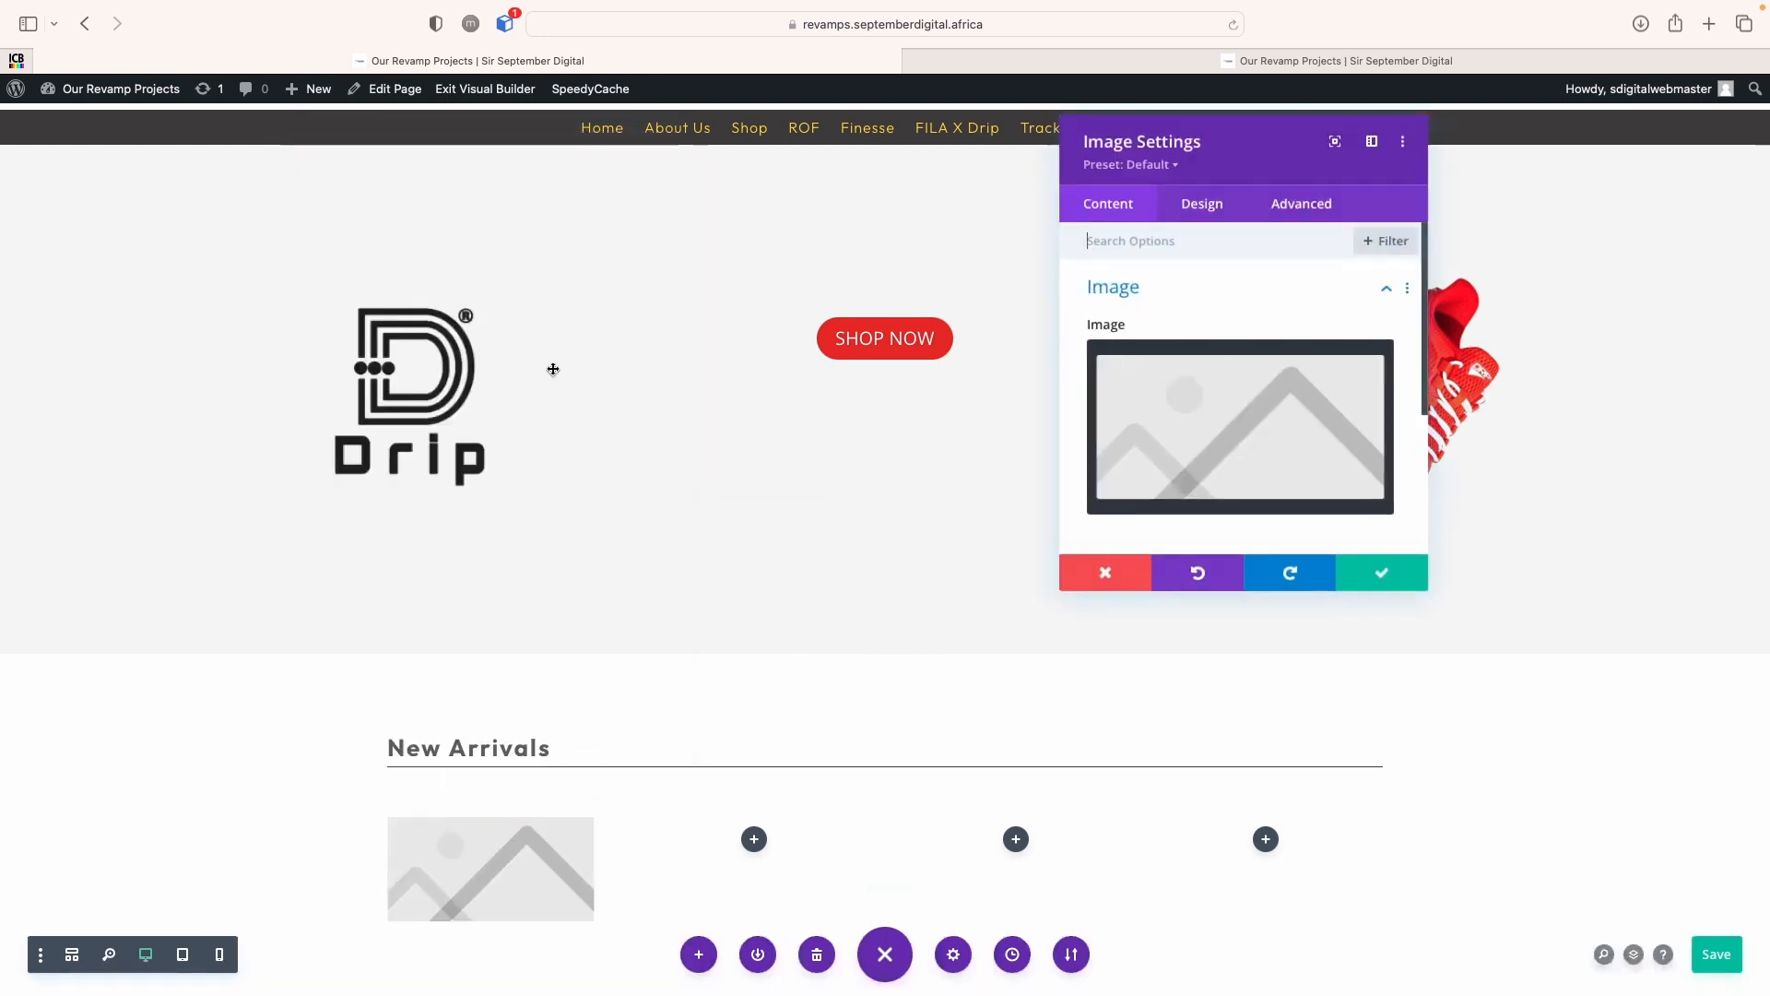
left_click(1260, 442)
left_click(1345, 344)
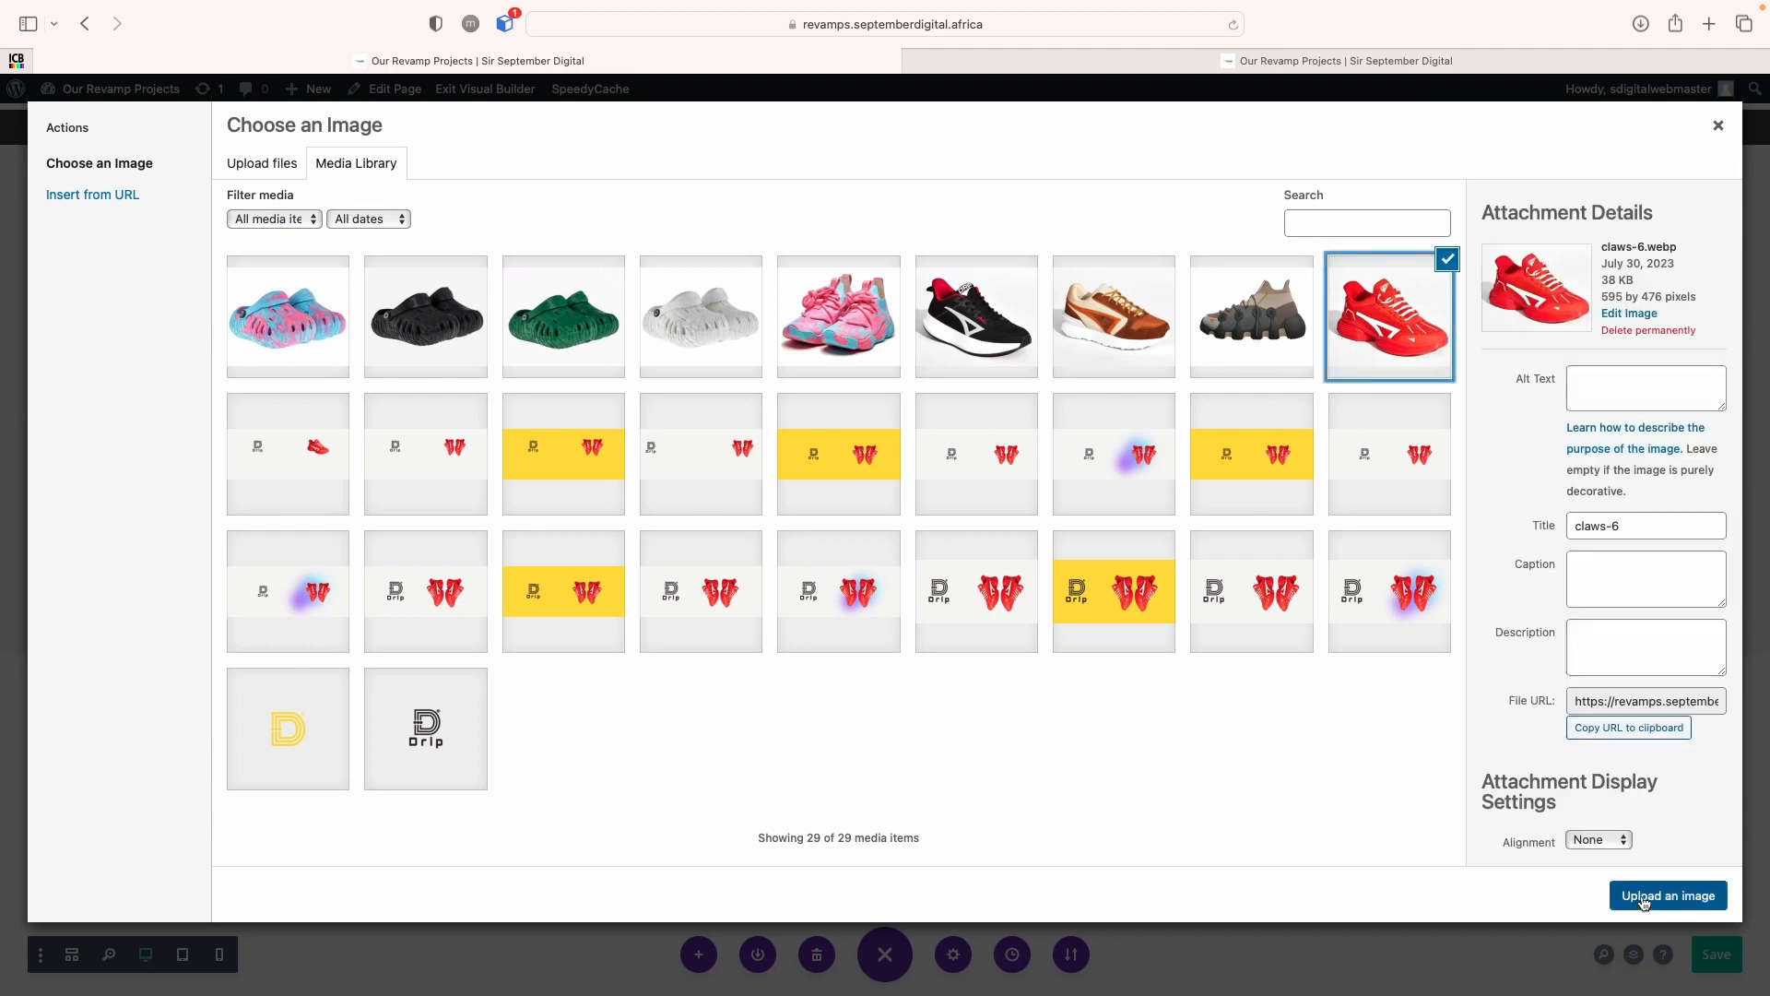
left_click(1640, 901)
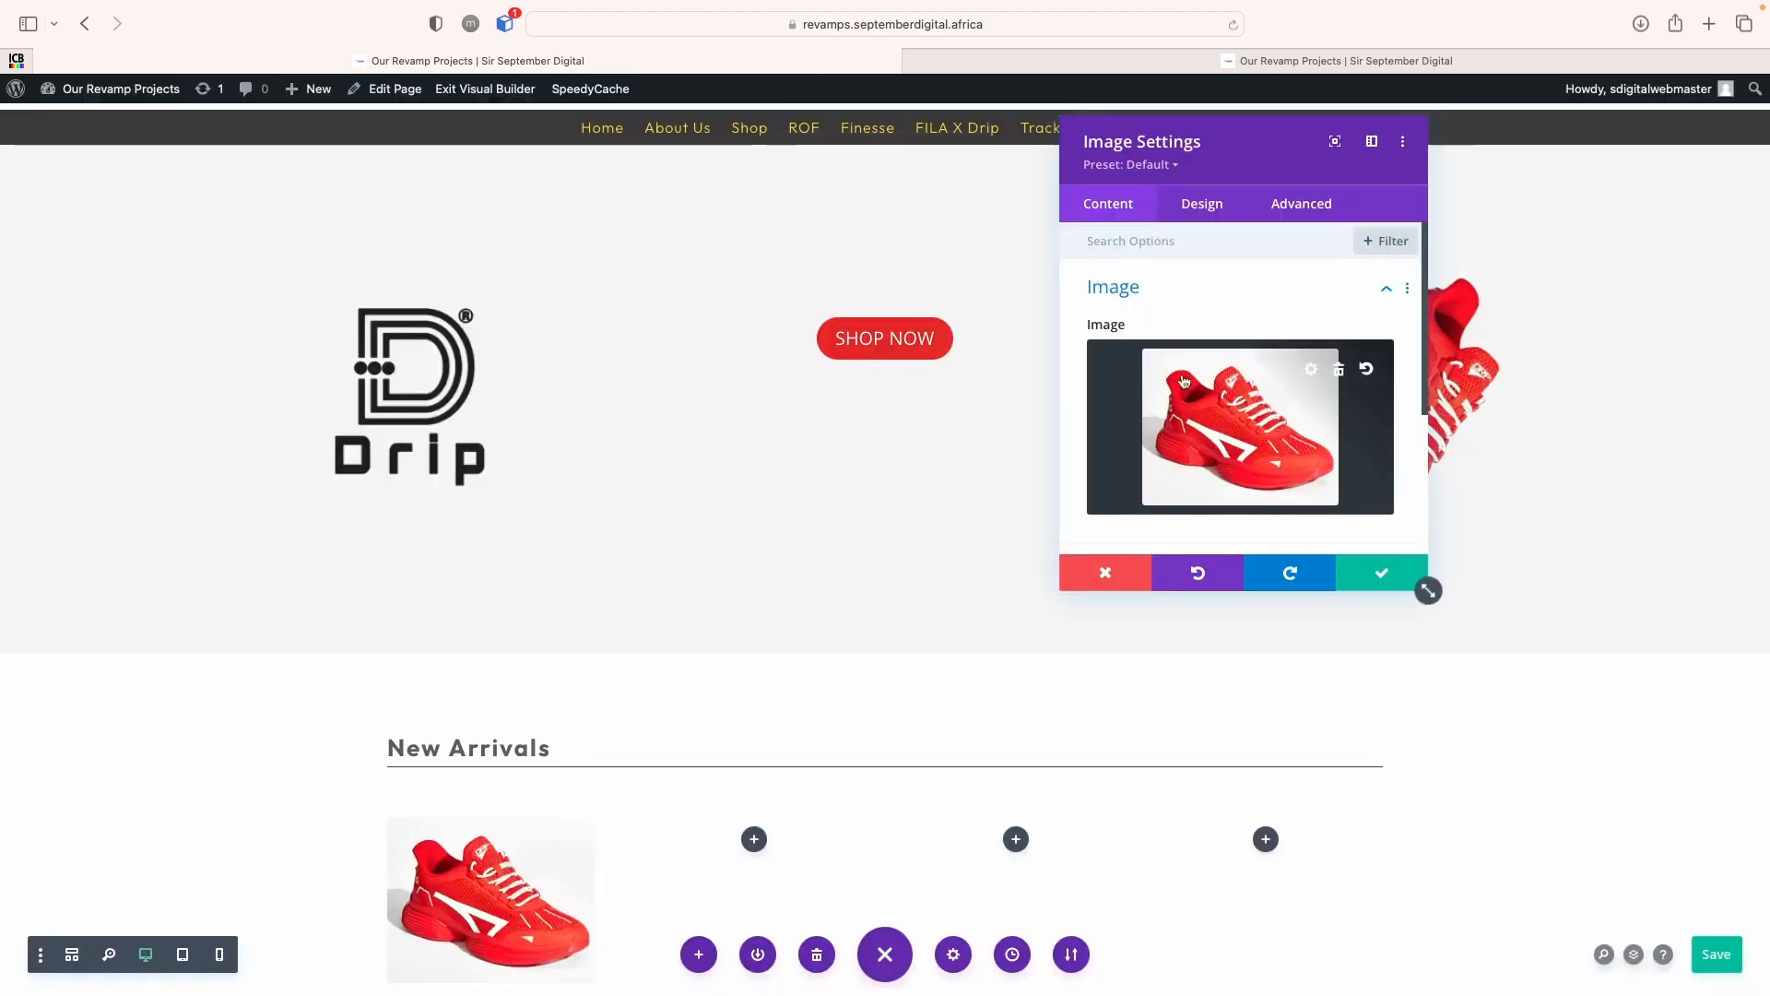
scroll(782, 823, "down", 2)
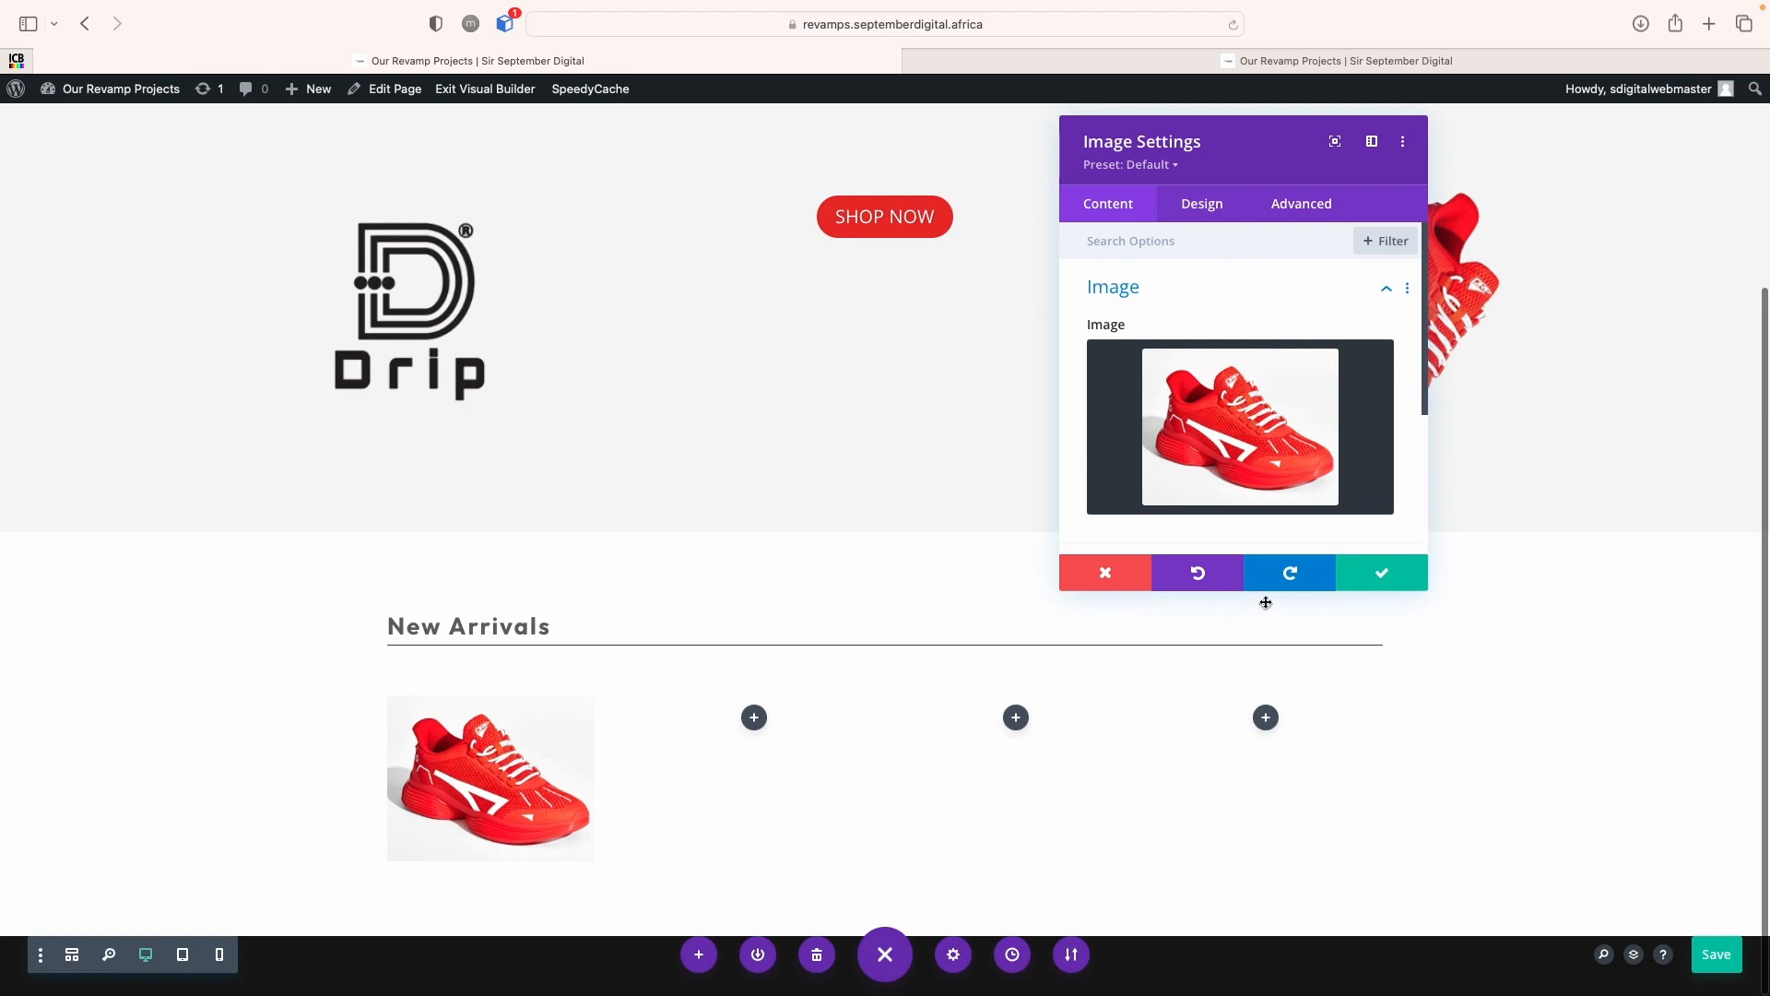
left_click(1400, 570)
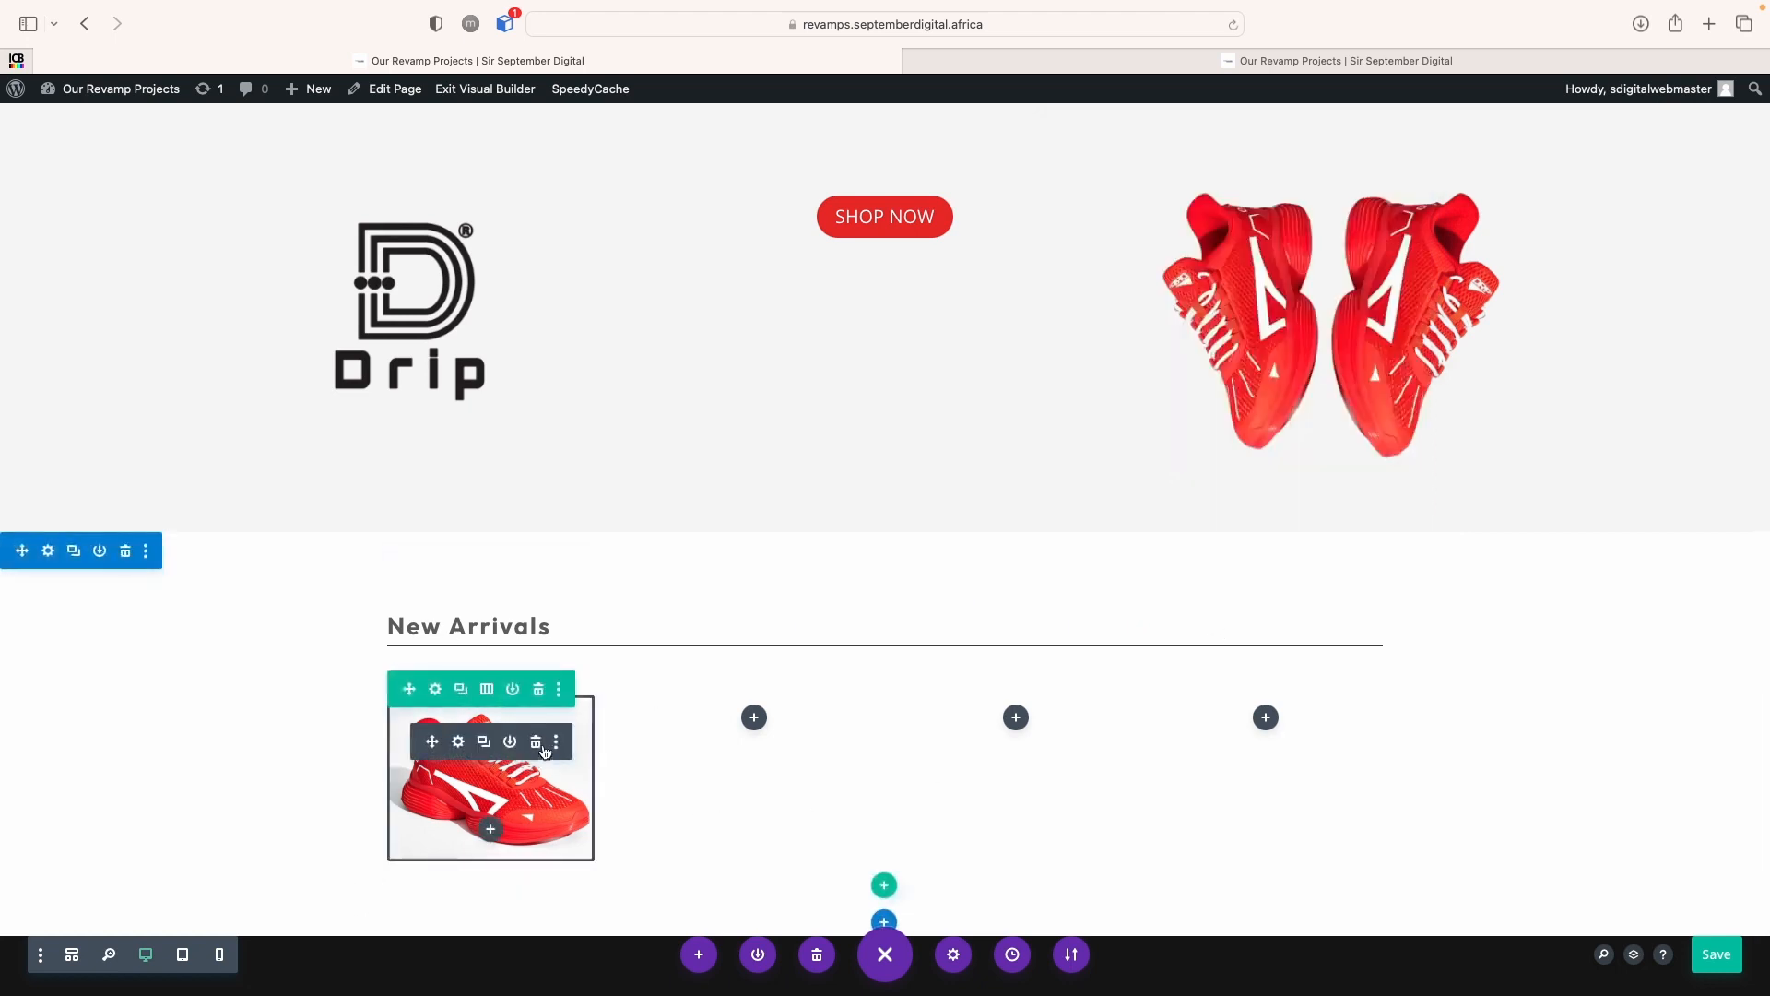
left_click(534, 742)
Add a Blurb module to the first column below the New Arrivals heading and set its title to R1,299.00
left_click(504, 839)
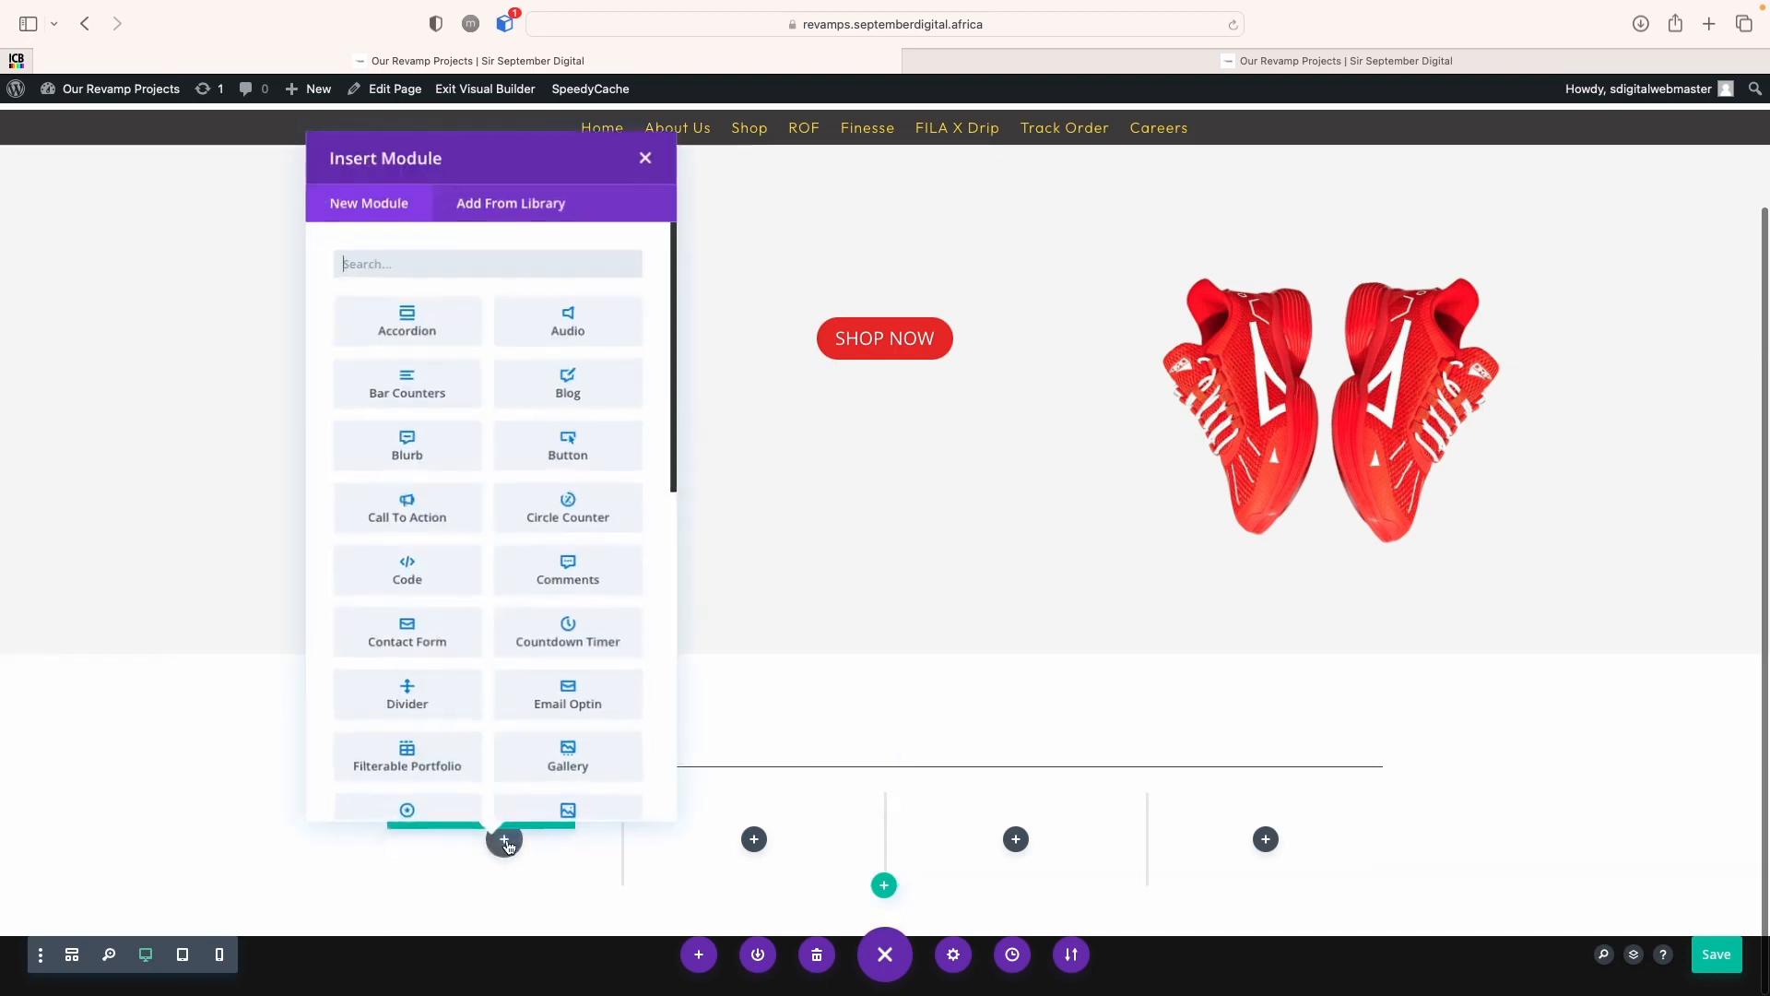
type("blu")
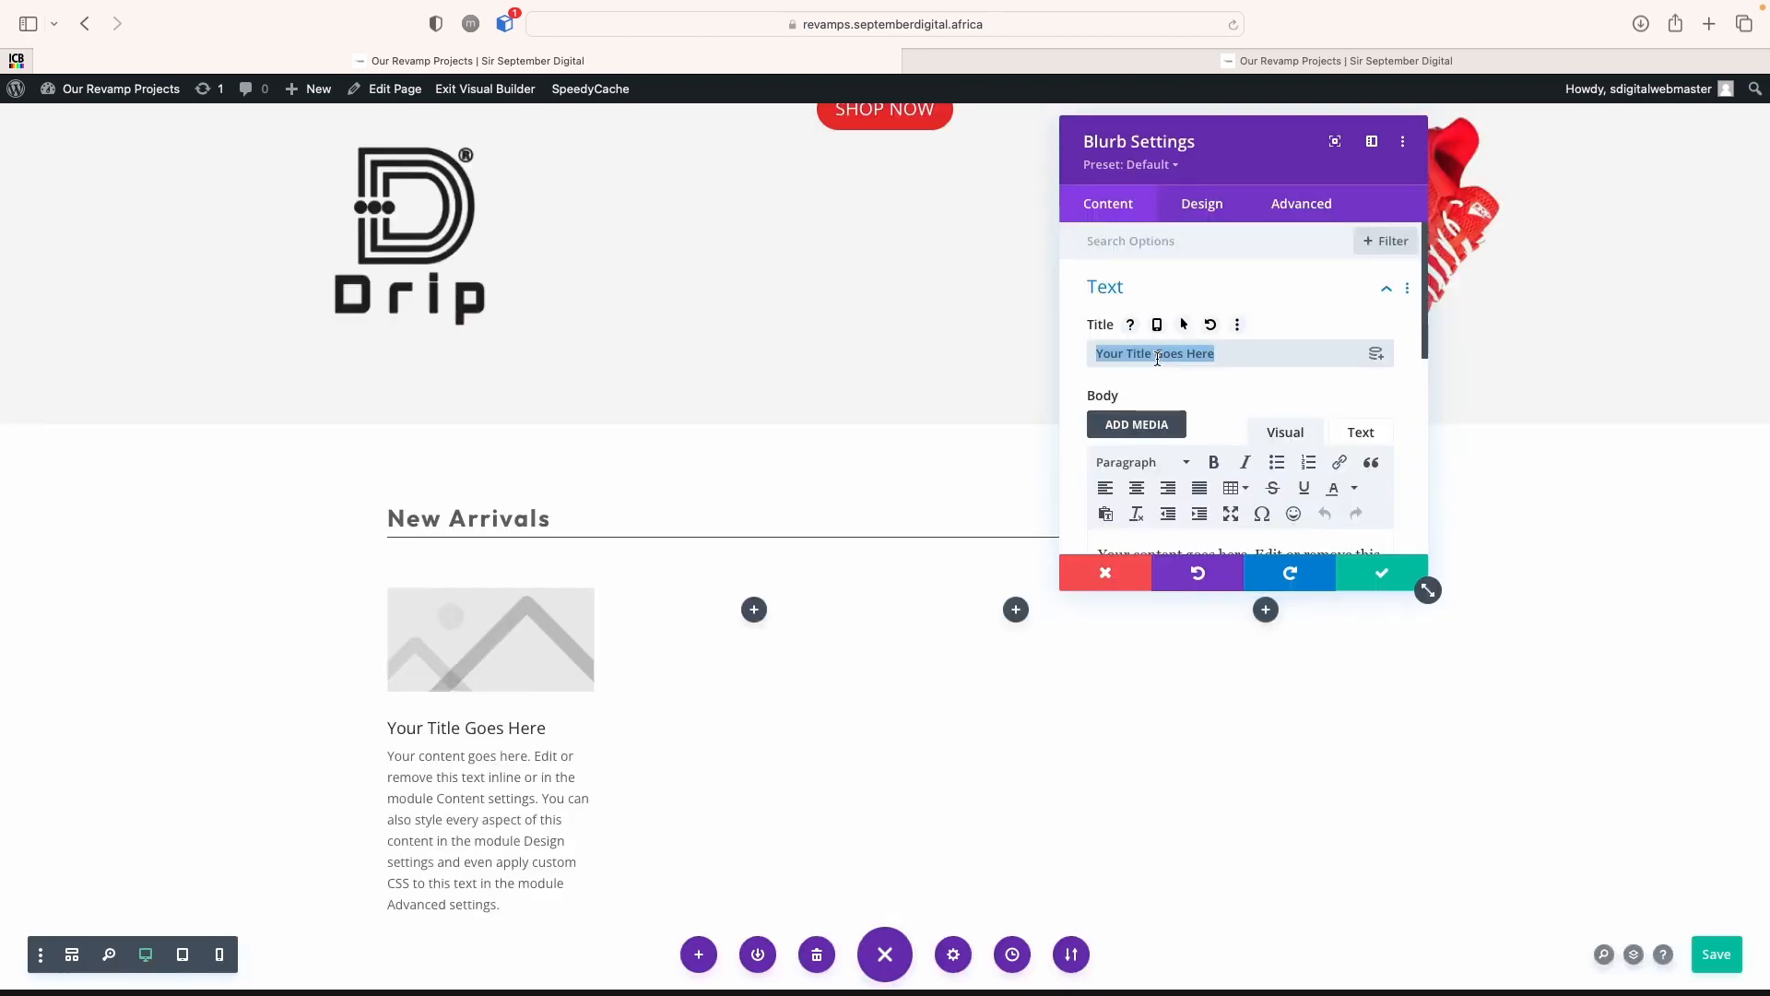
type("r")
key("BackSpace")
key("BackSpace")
type("1")
key("BackSpace")
type("R")
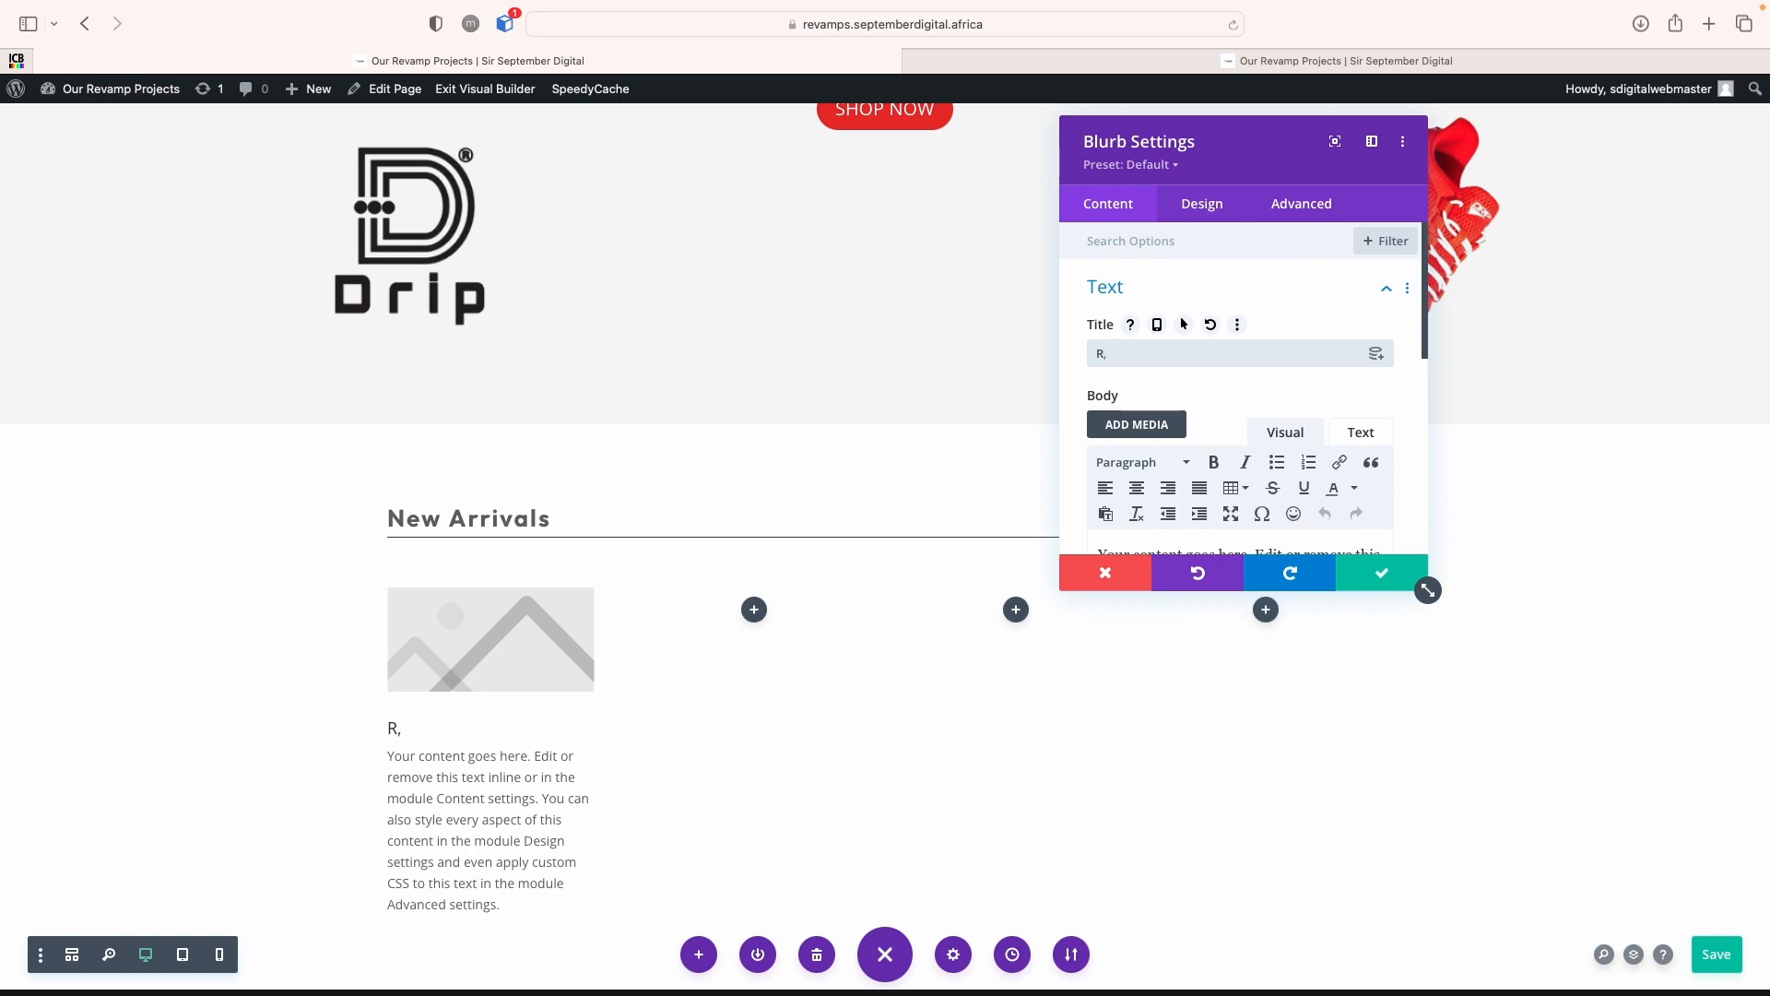
type("1,299")
Replace the blurb's placeholder body text with "Tom claws - red"
scroll(1187, 507, "down", 2)
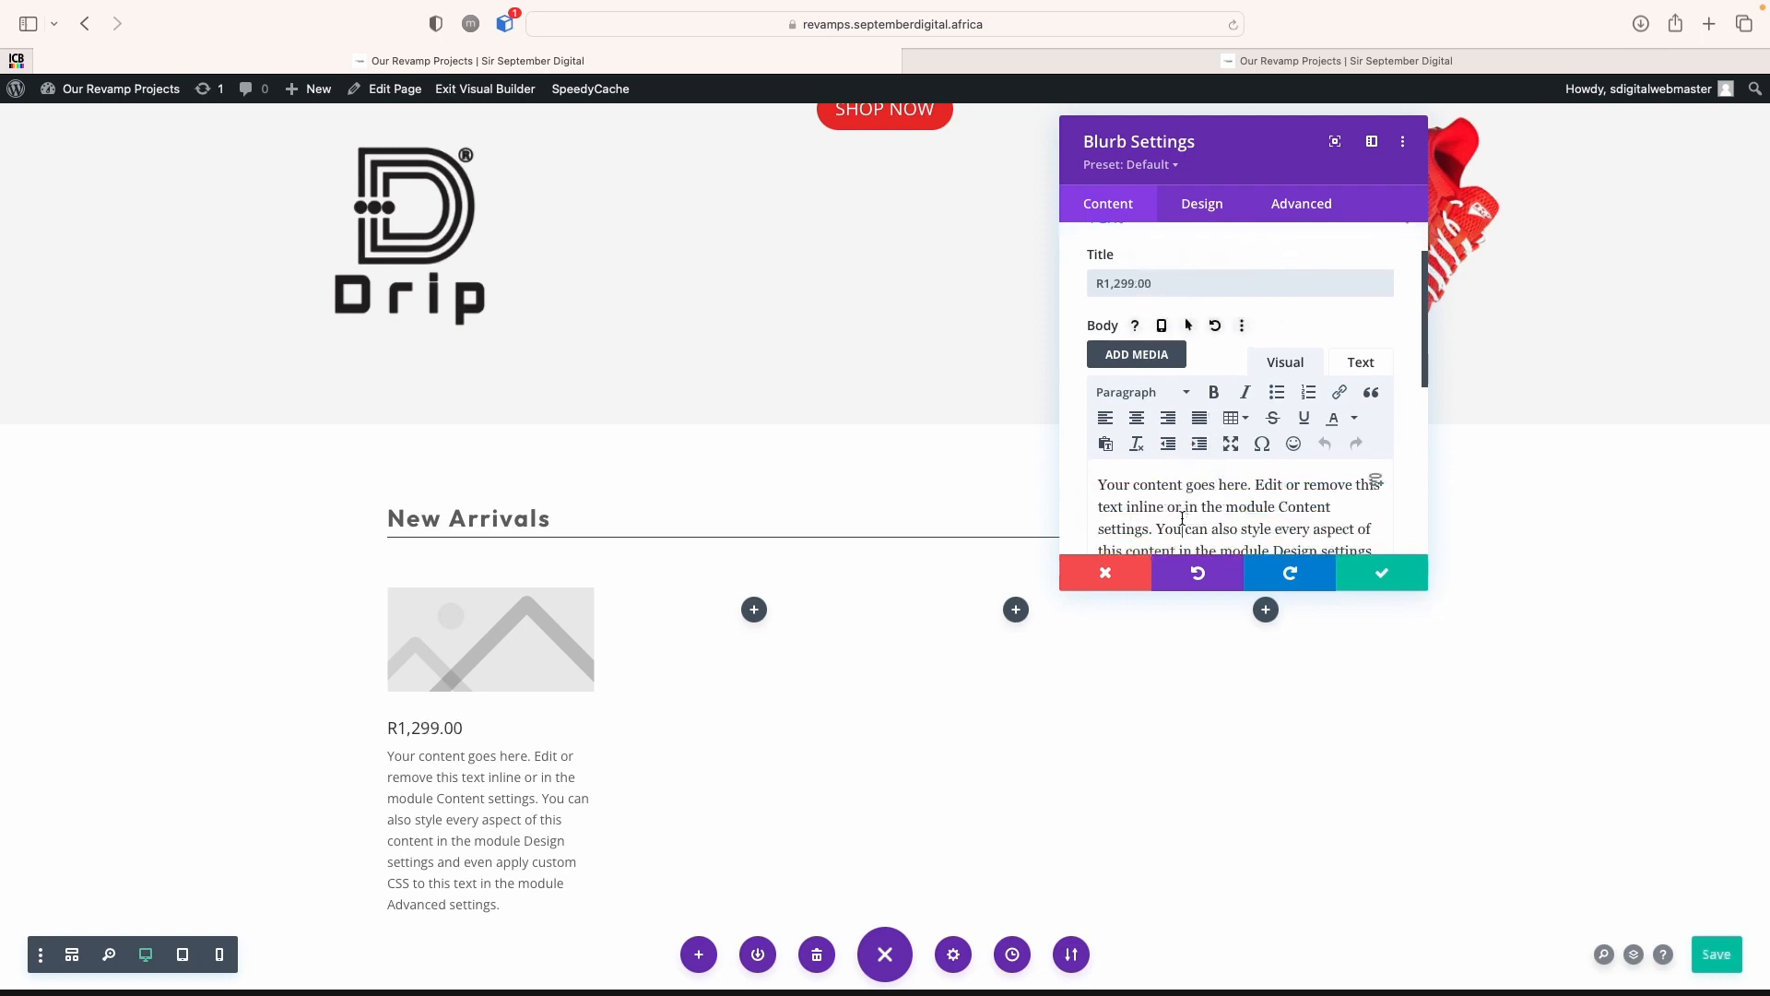
left_click(1183, 518)
key("super+a")
type("Tom")
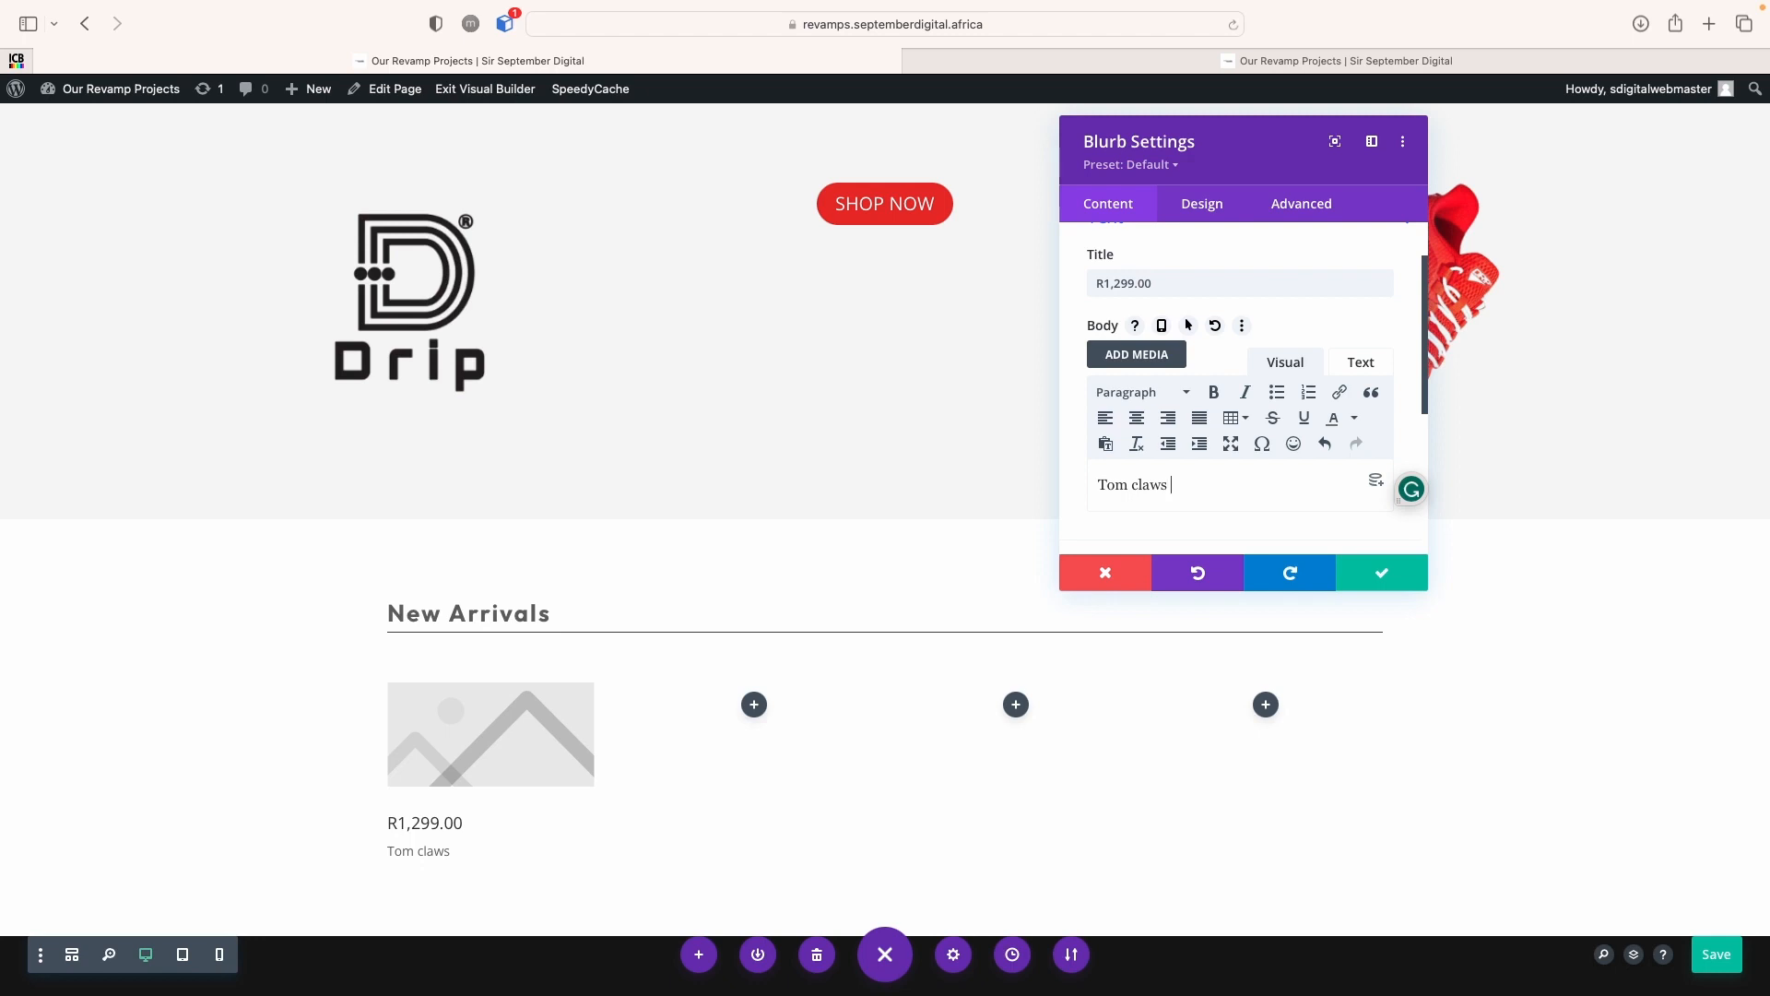
type("claws - red")
Make the blurb's title text bold and colour it with the saved yellow #fedd21
left_click(1194, 204)
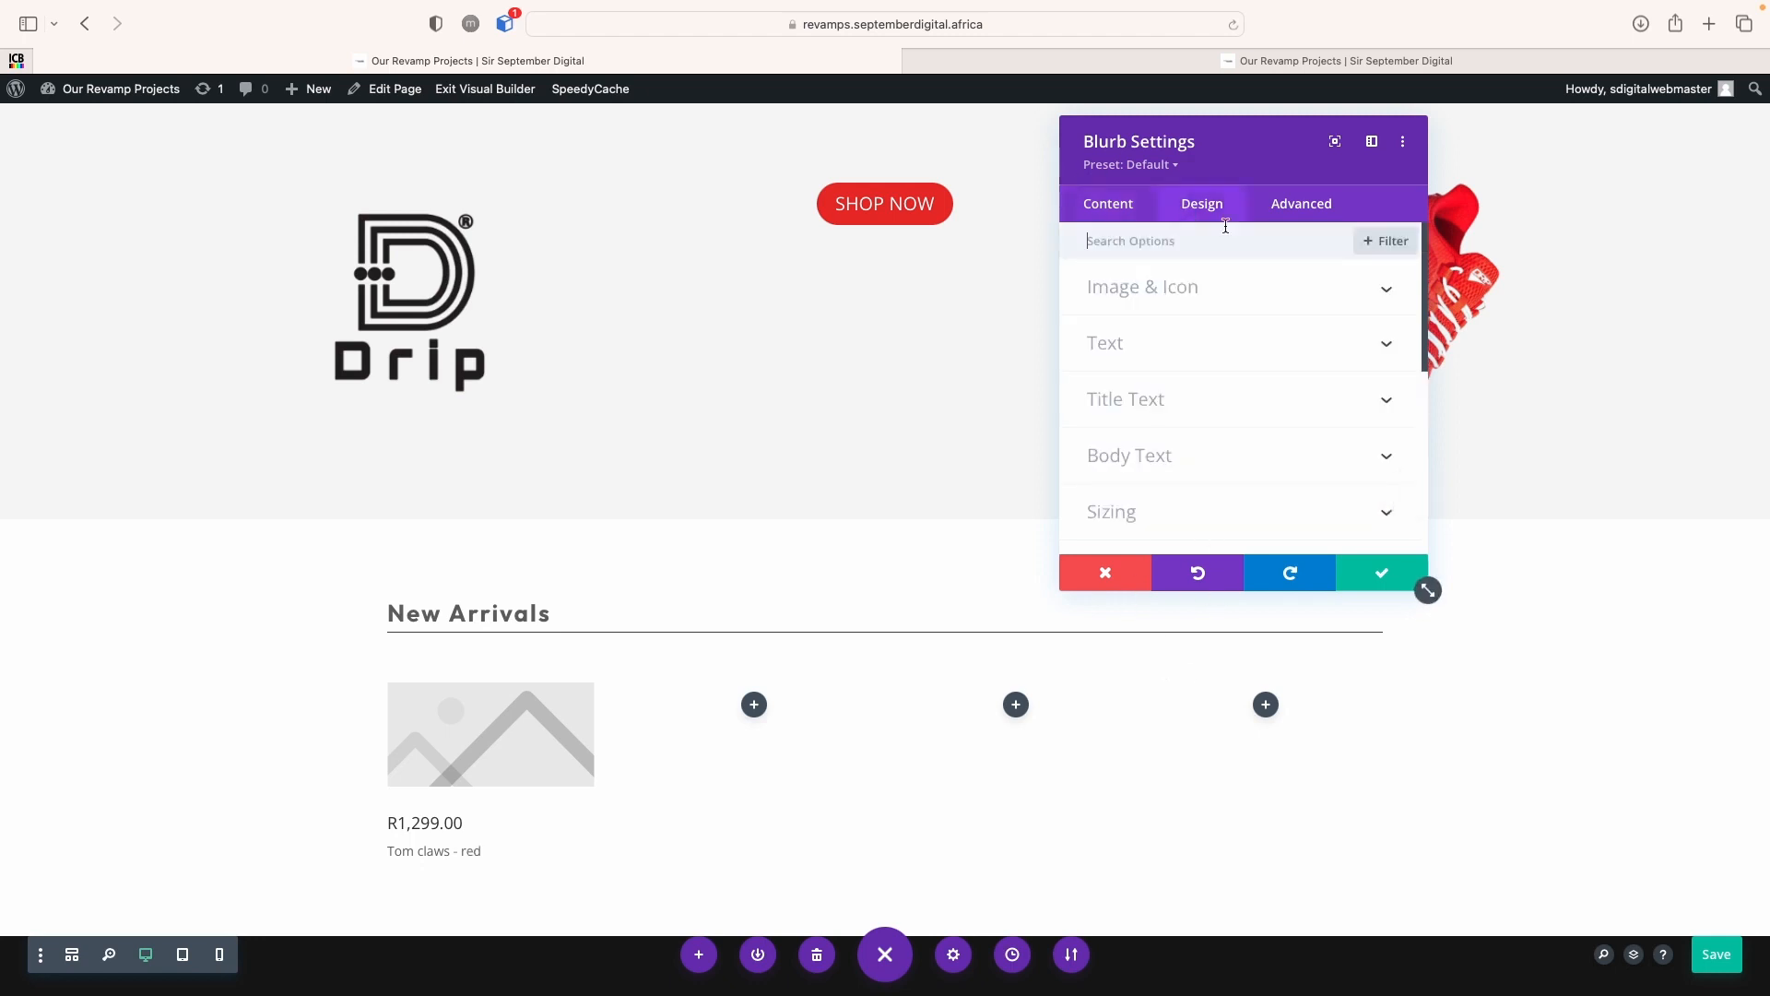
left_click(1150, 402)
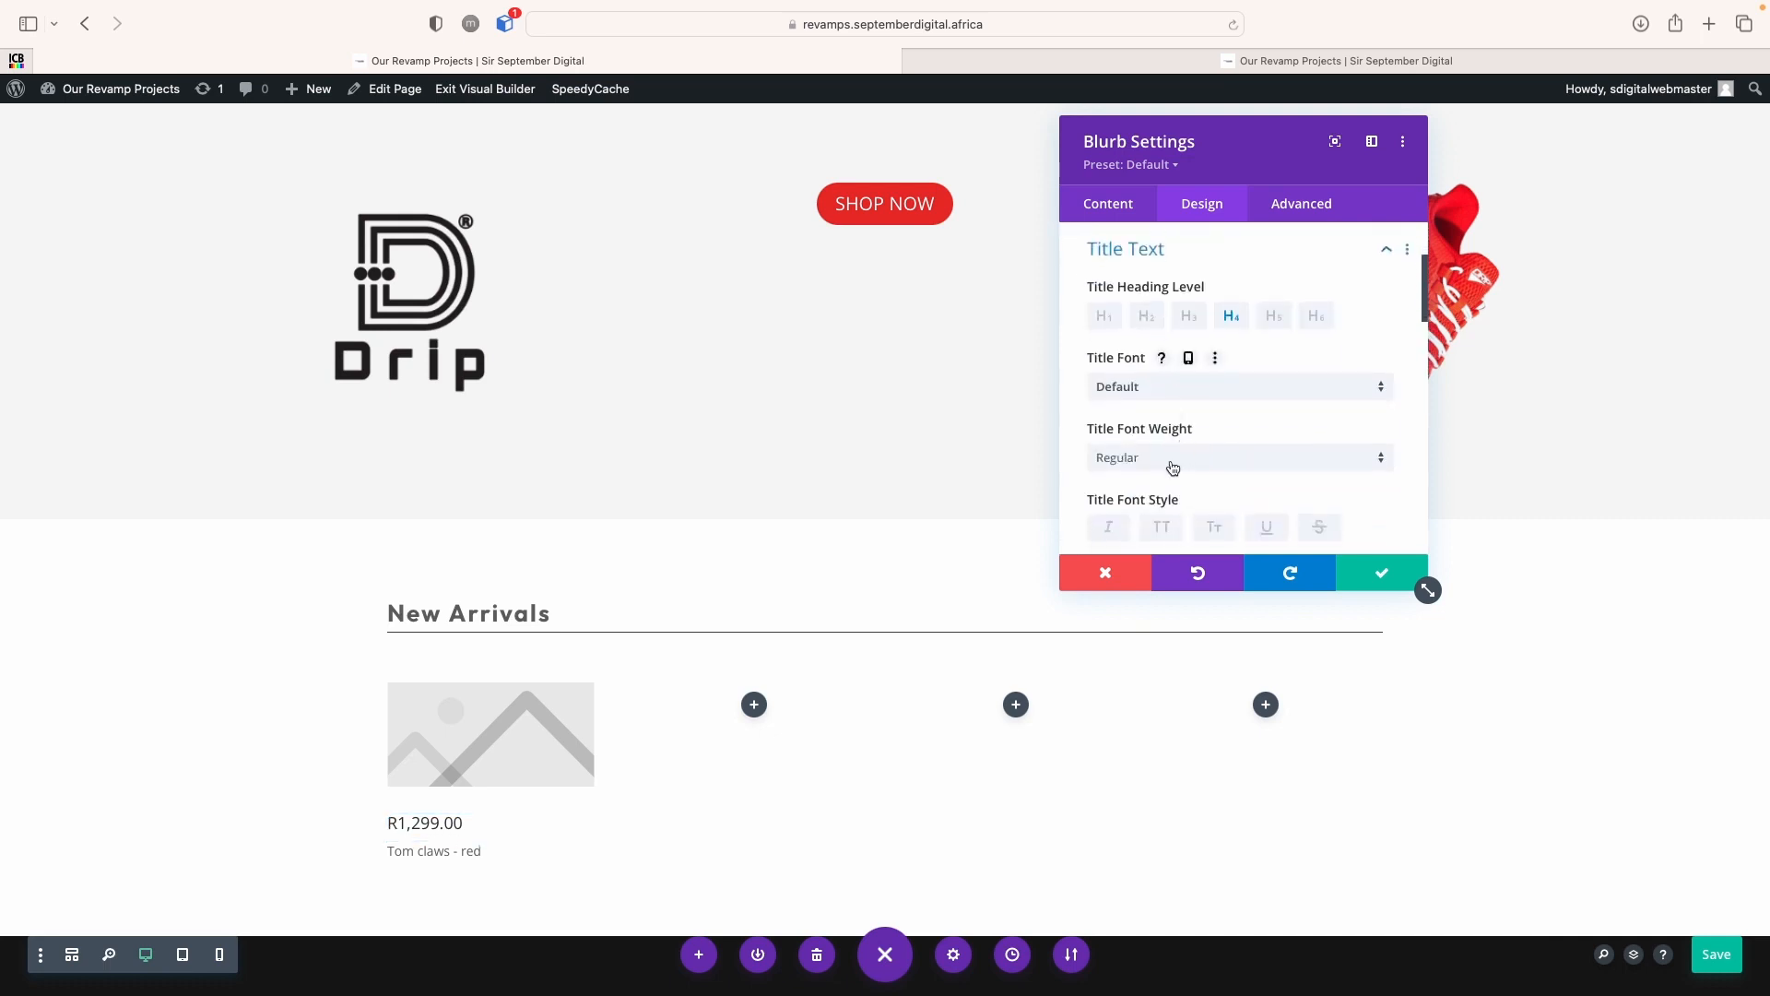
left_click(1172, 468)
left_click(1152, 567)
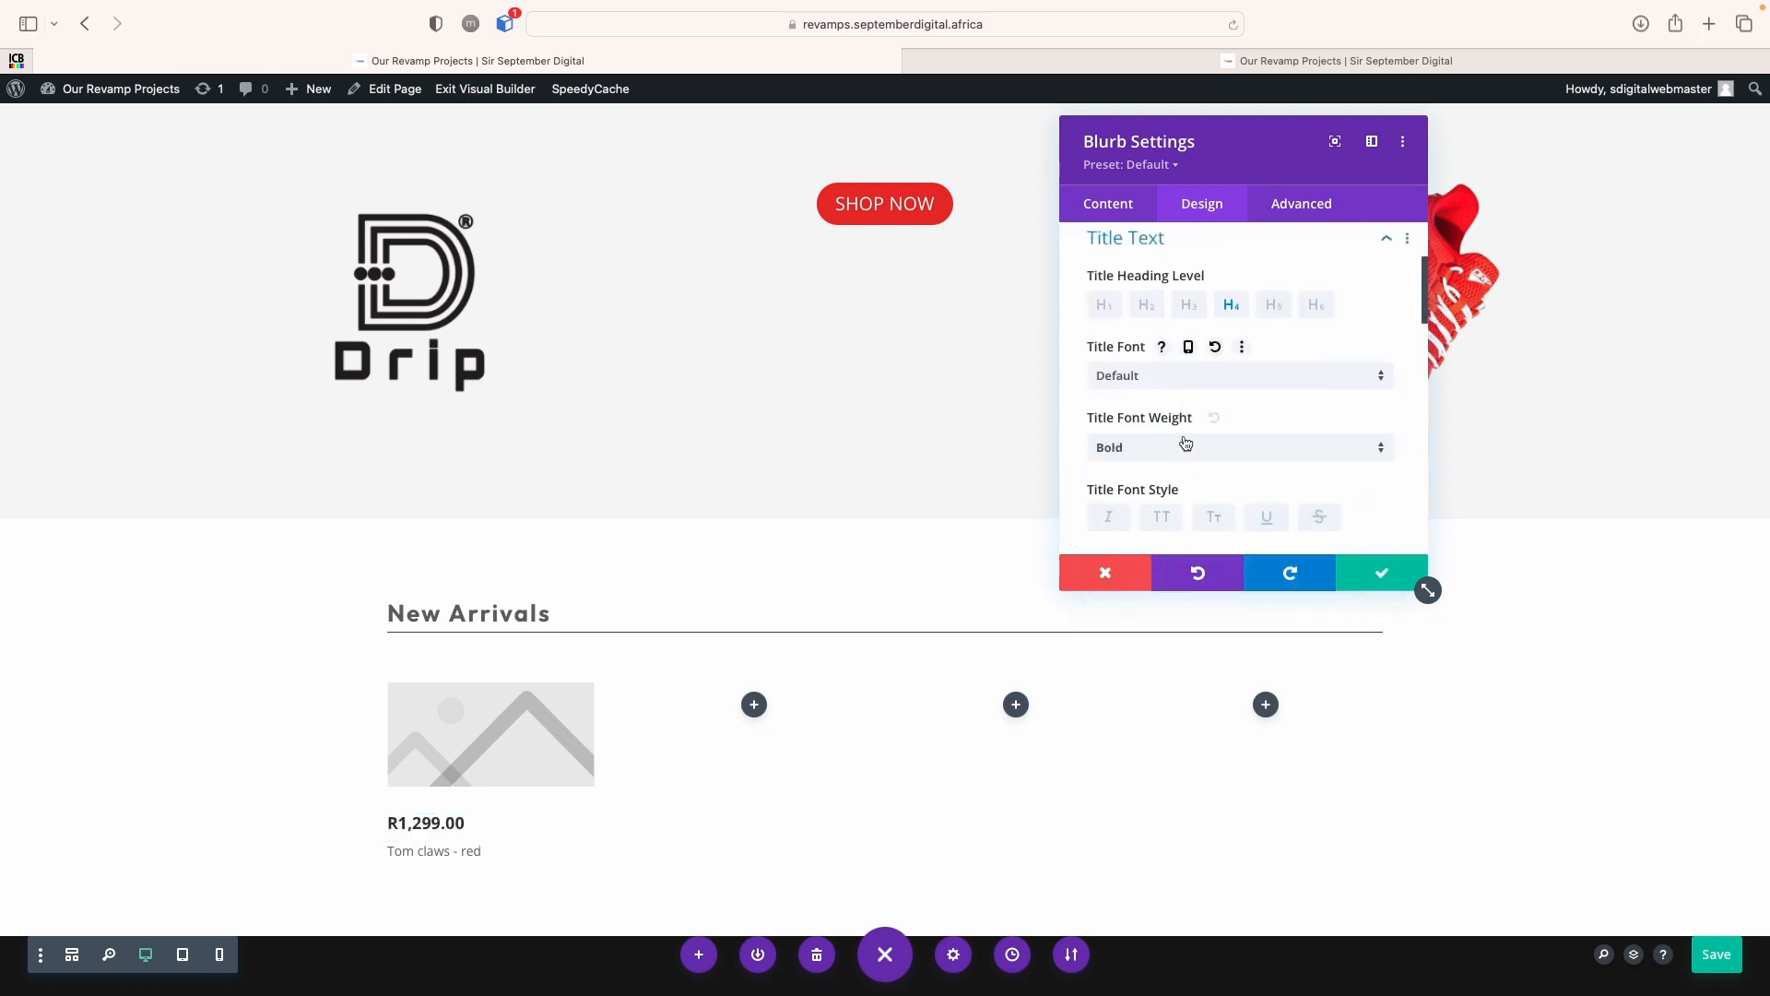
scroll(1186, 444, "down", 4)
left_click(1240, 483)
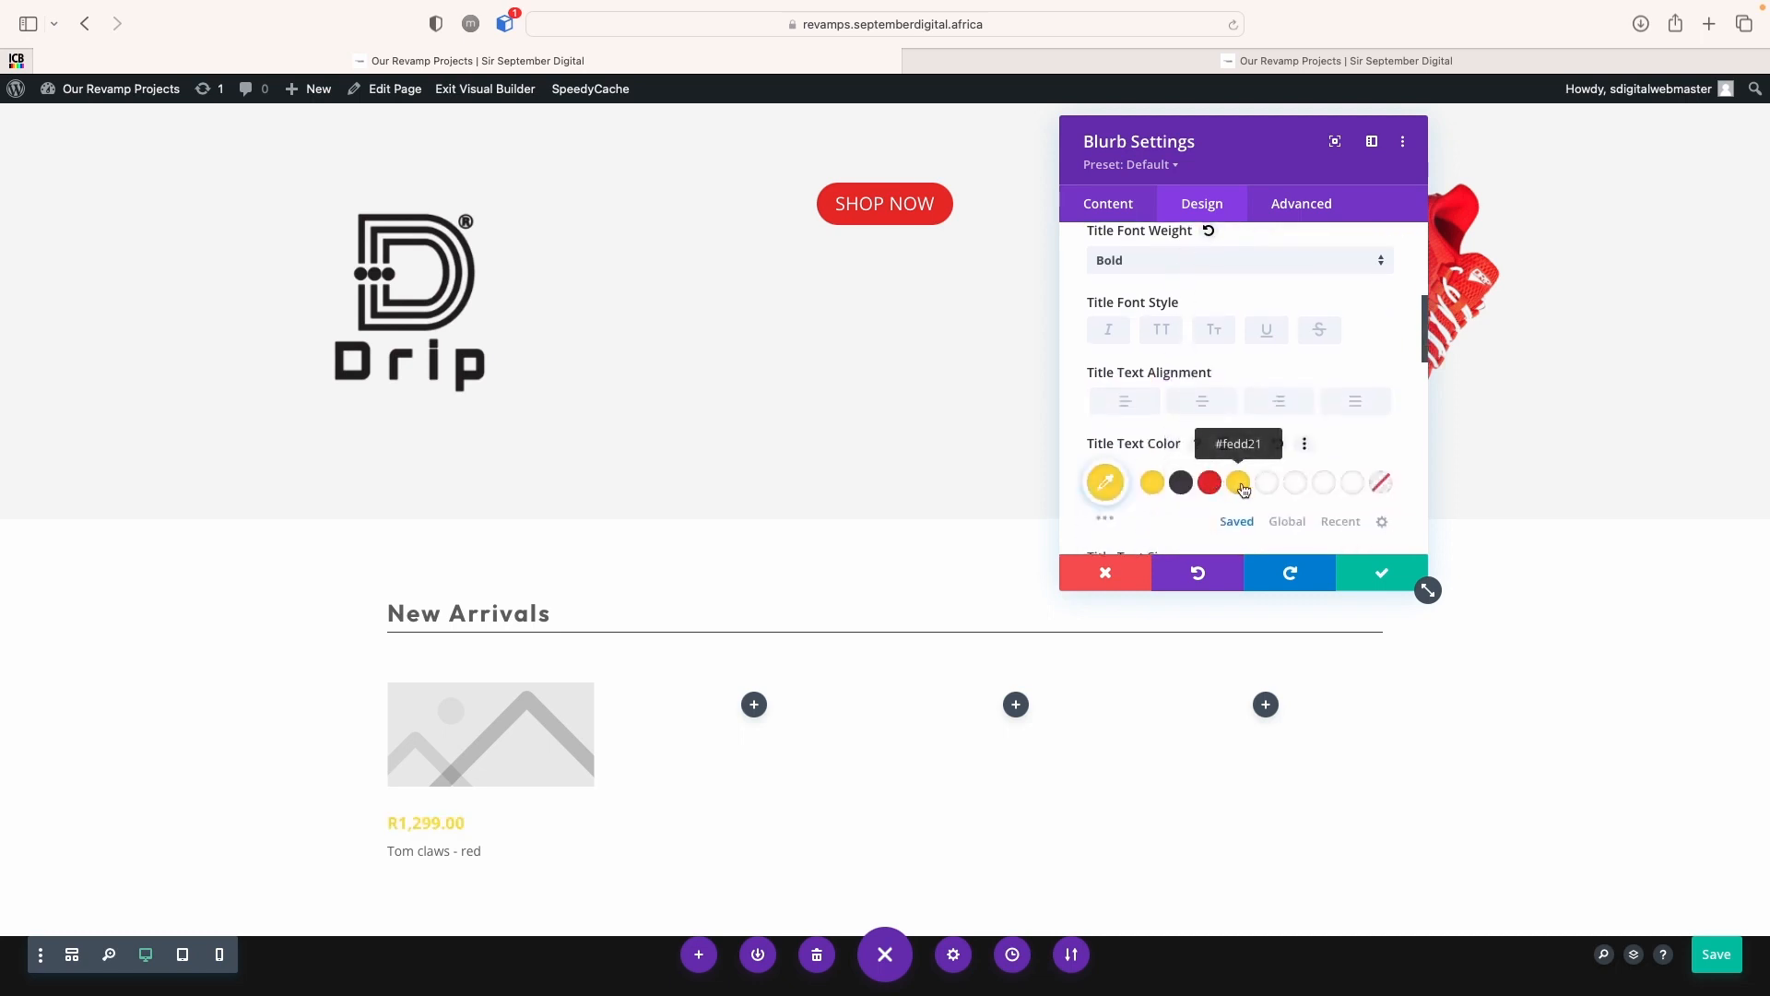
Set the blurb's body text size to 16px and save the page
scroll(1240, 486, "up", 6)
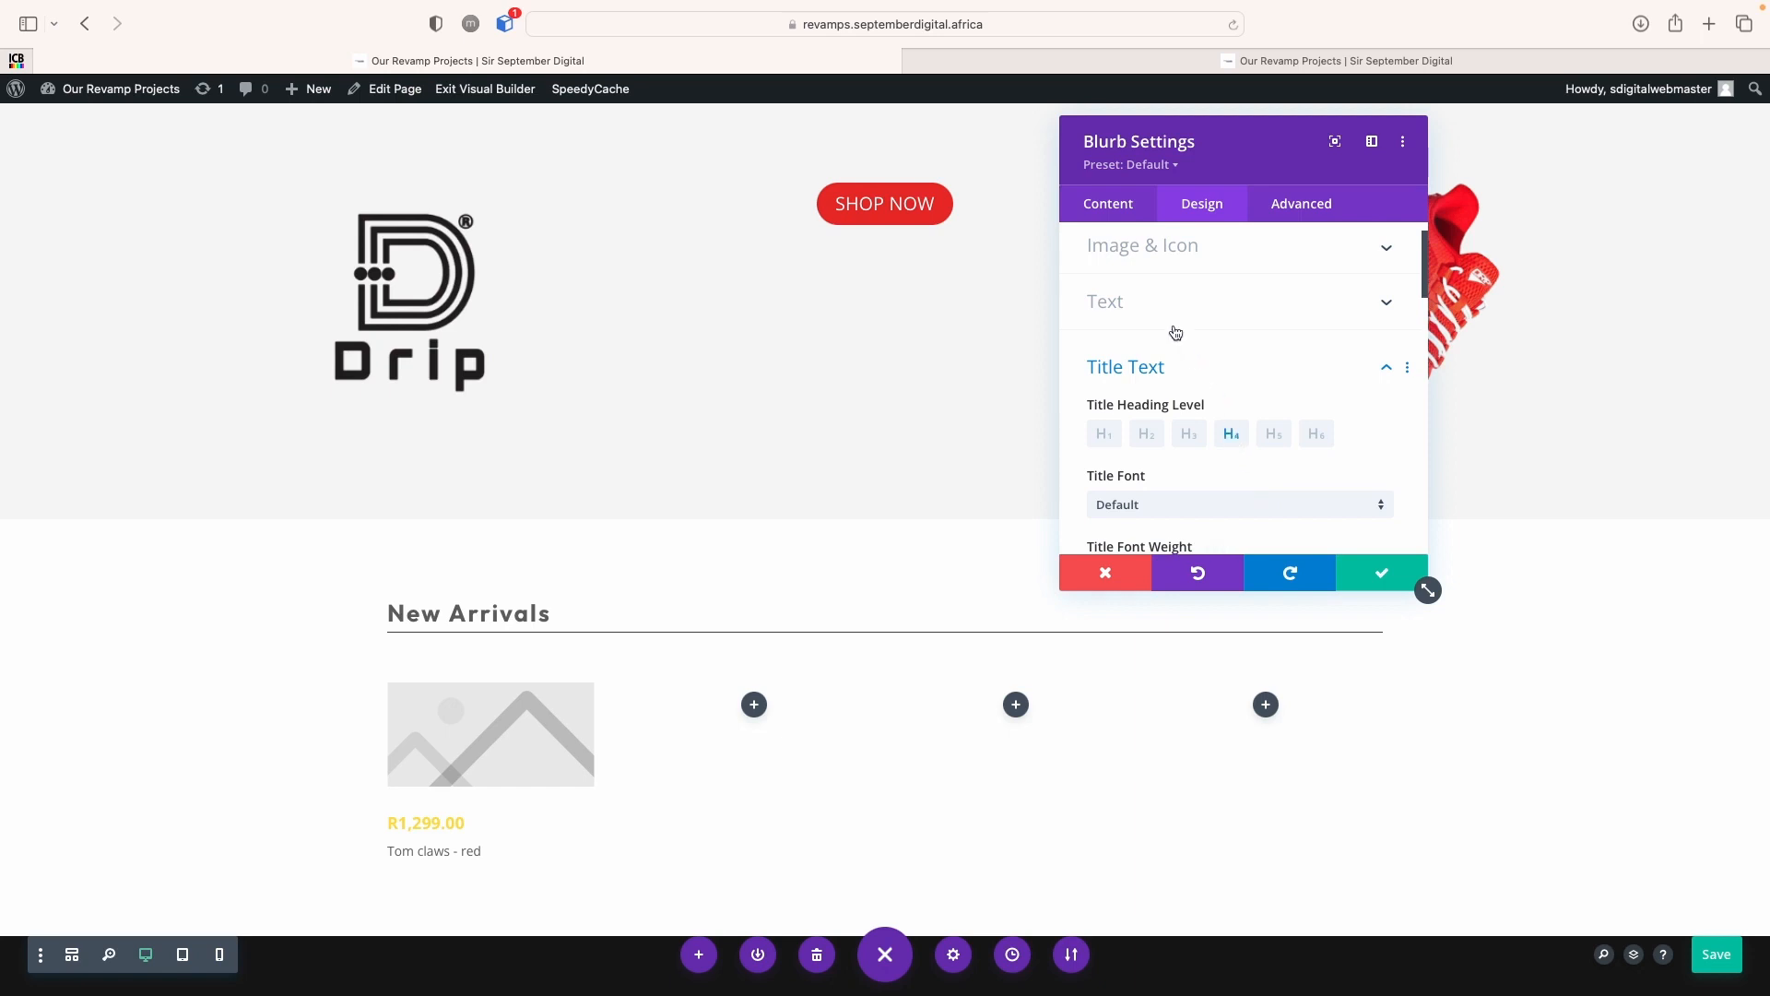
left_click(1175, 307)
left_click(1170, 269)
left_click(1132, 370)
scroll(1141, 434, "down", 3)
left_click_drag(1120, 472, 1124, 474)
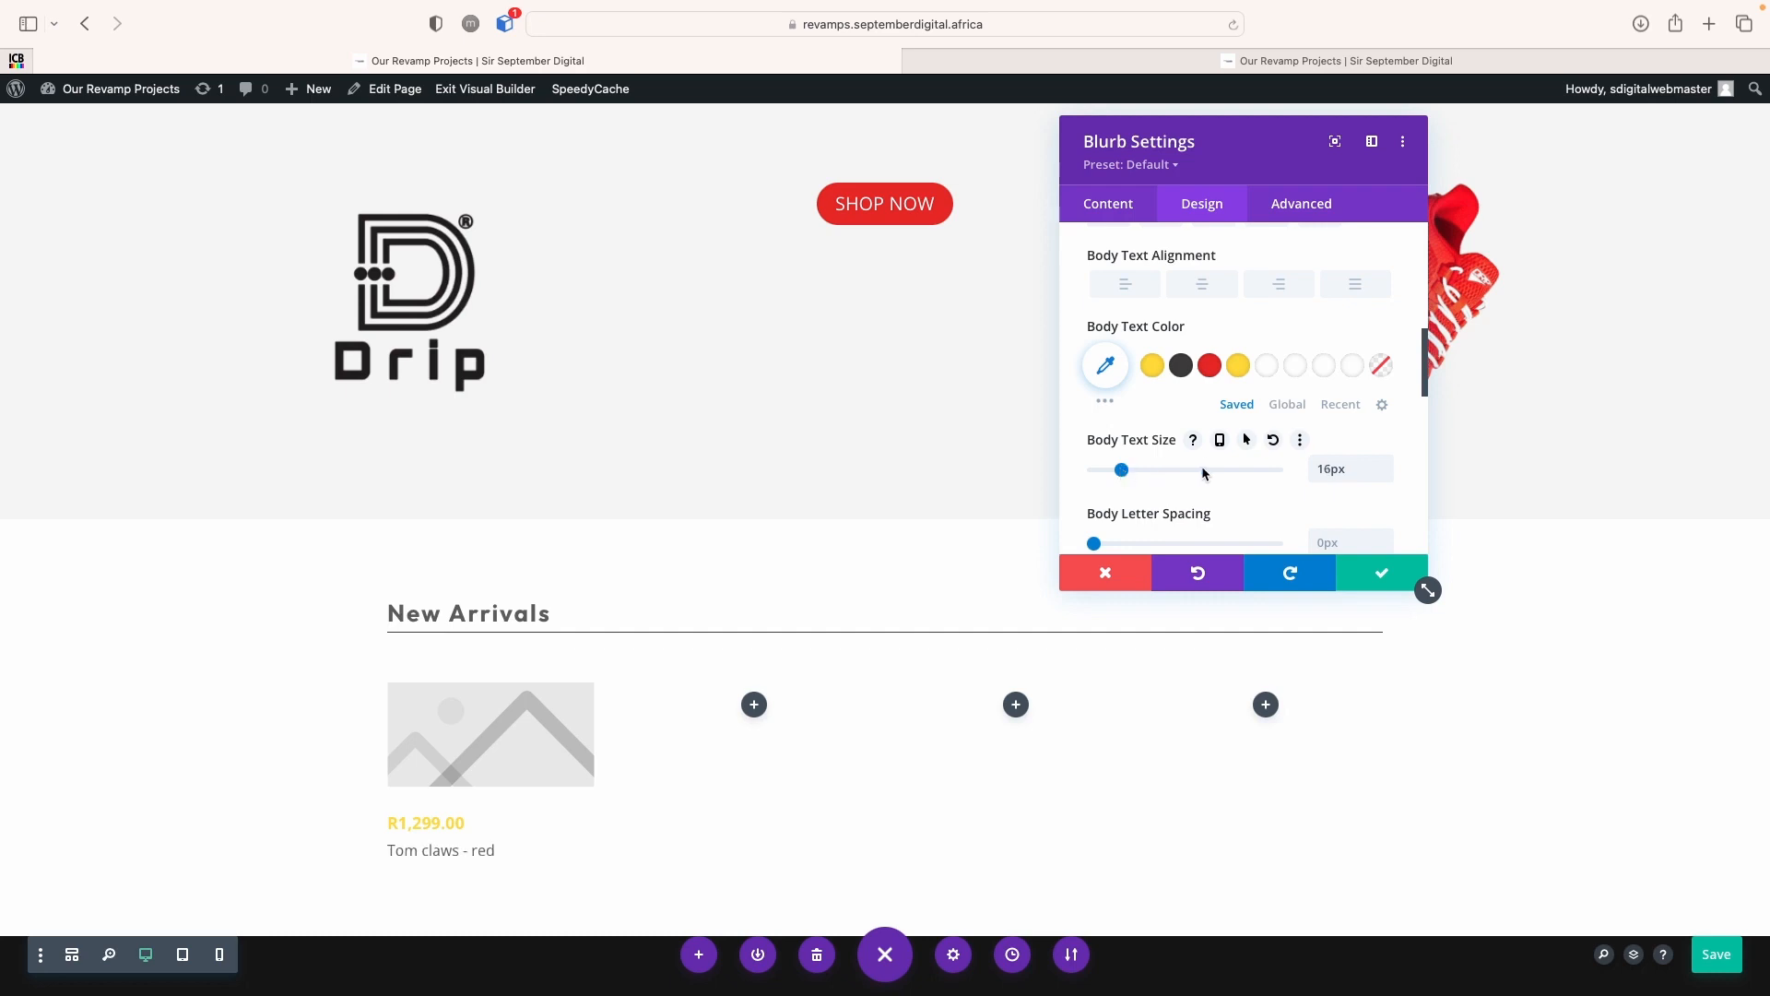
left_click(1720, 960)
Set claws-6.webp from the media library as the blurb's image and save the module settings
left_click(1135, 208)
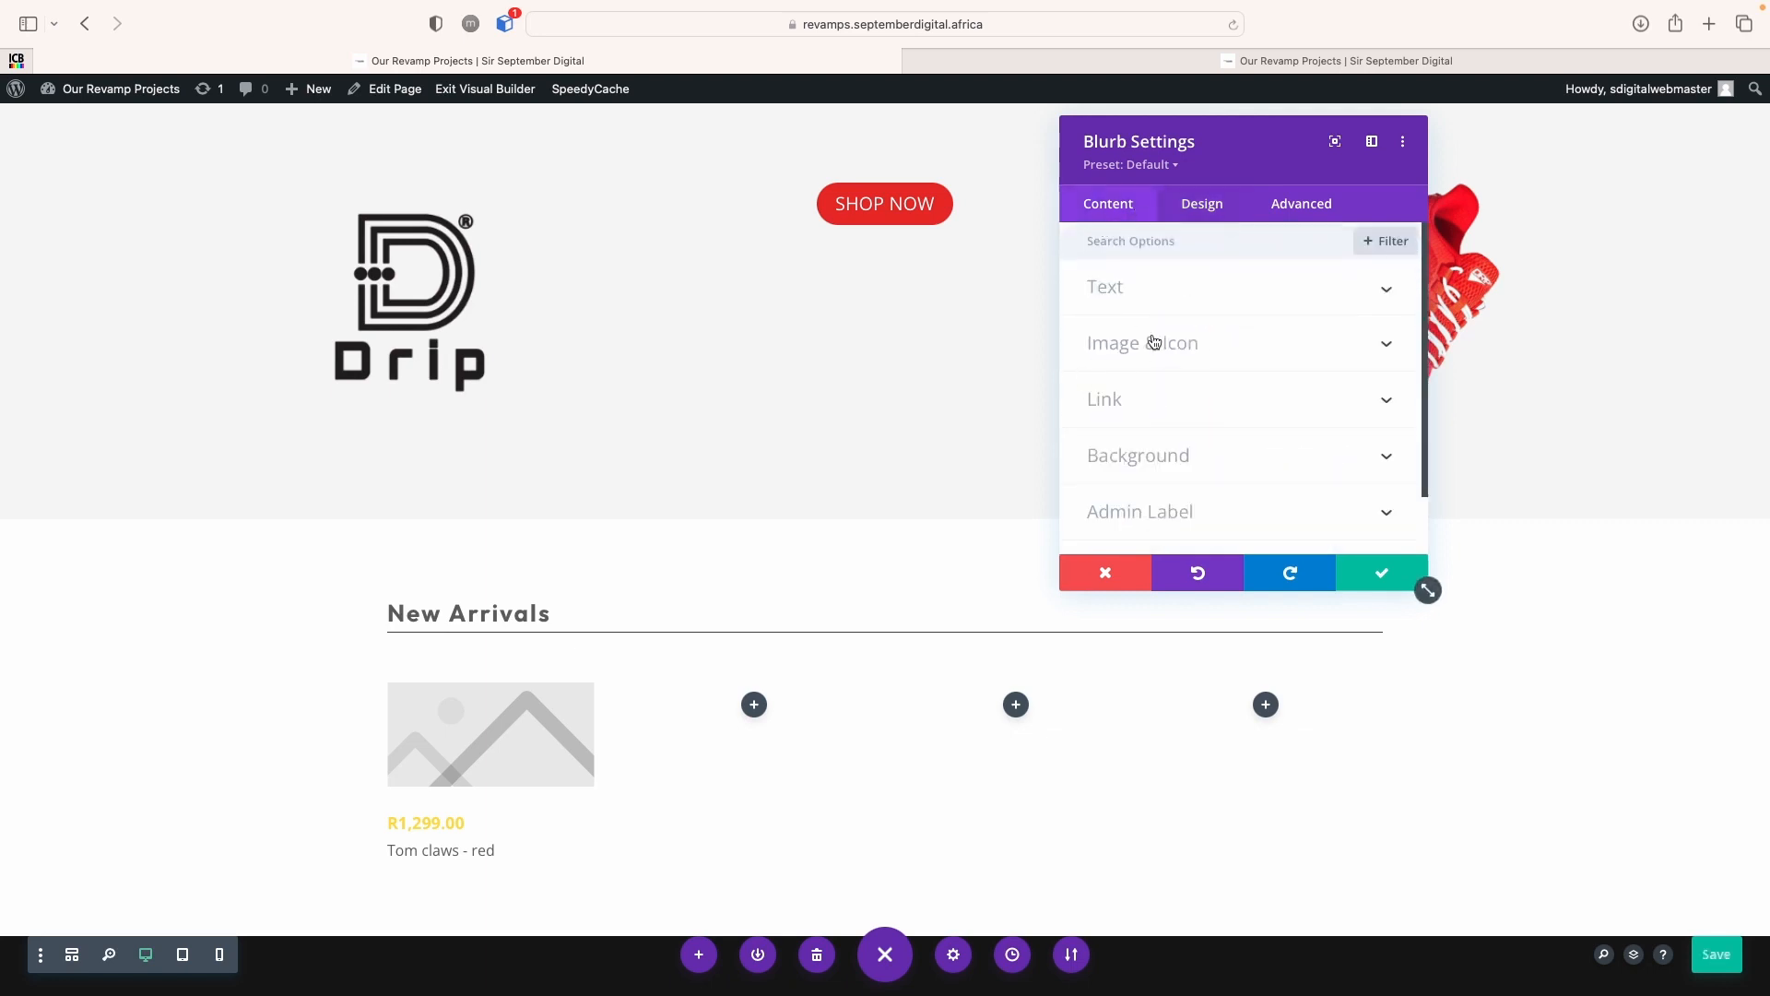
left_click(1167, 346)
left_click(1206, 466)
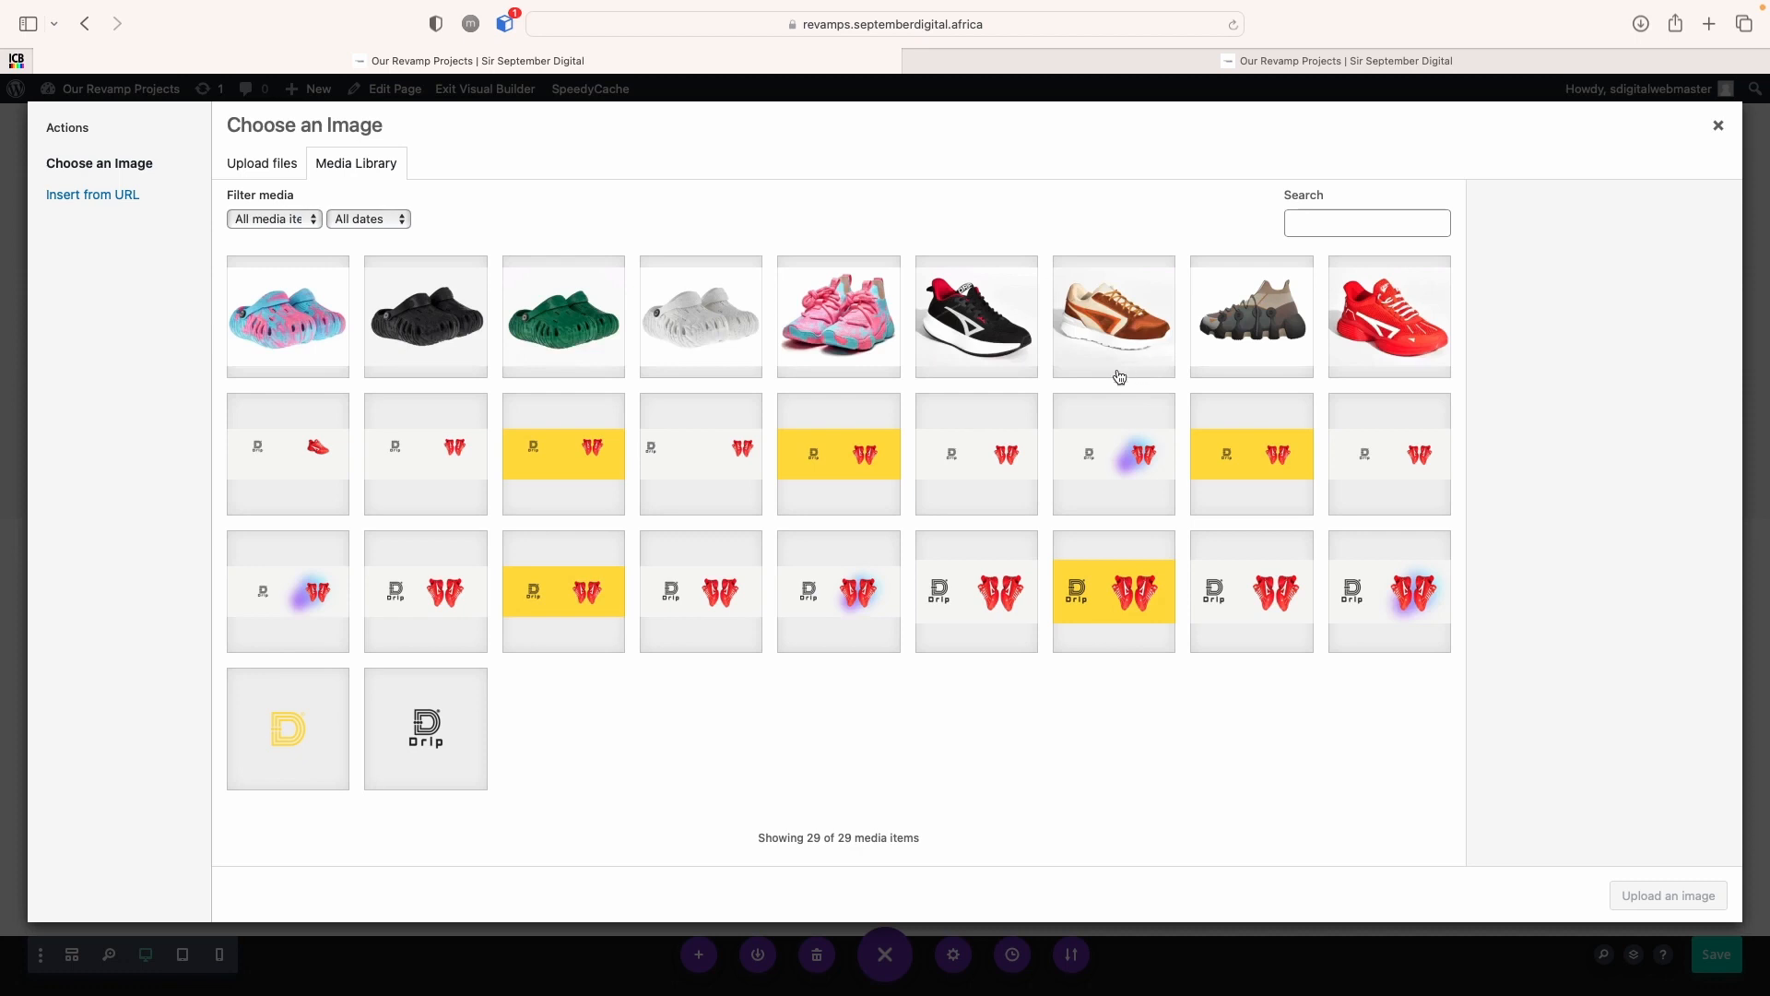
left_click(1396, 336)
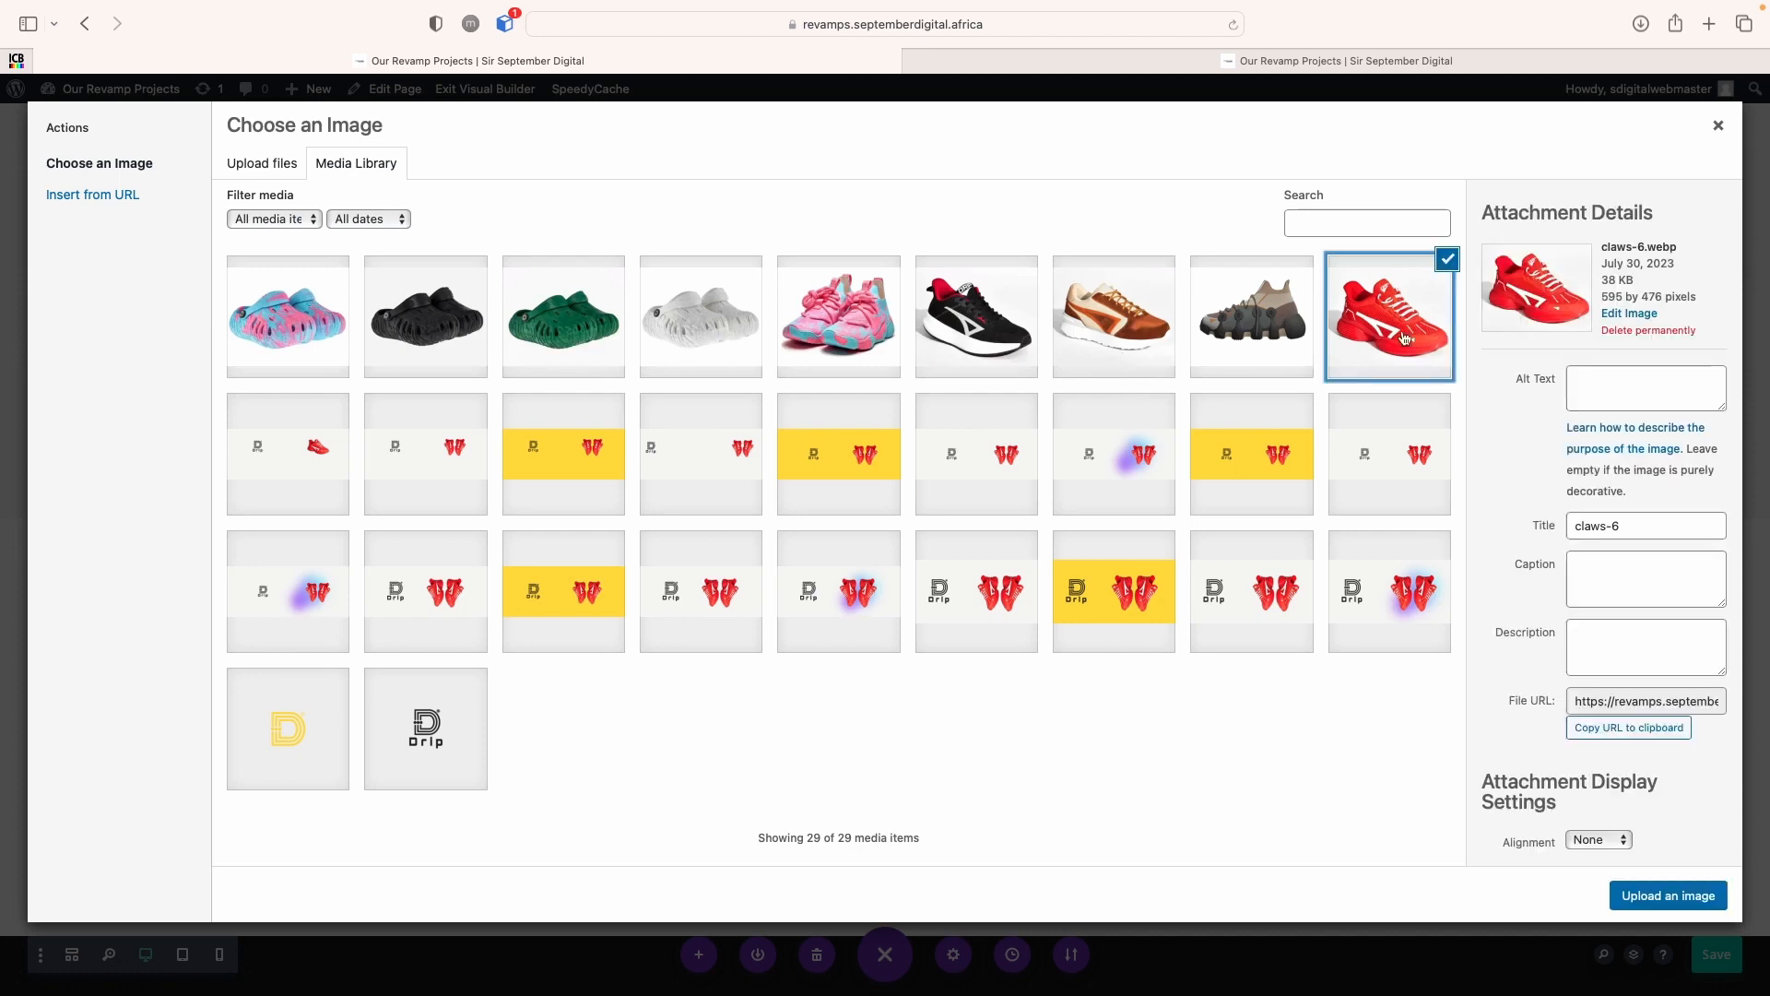
left_click(1639, 896)
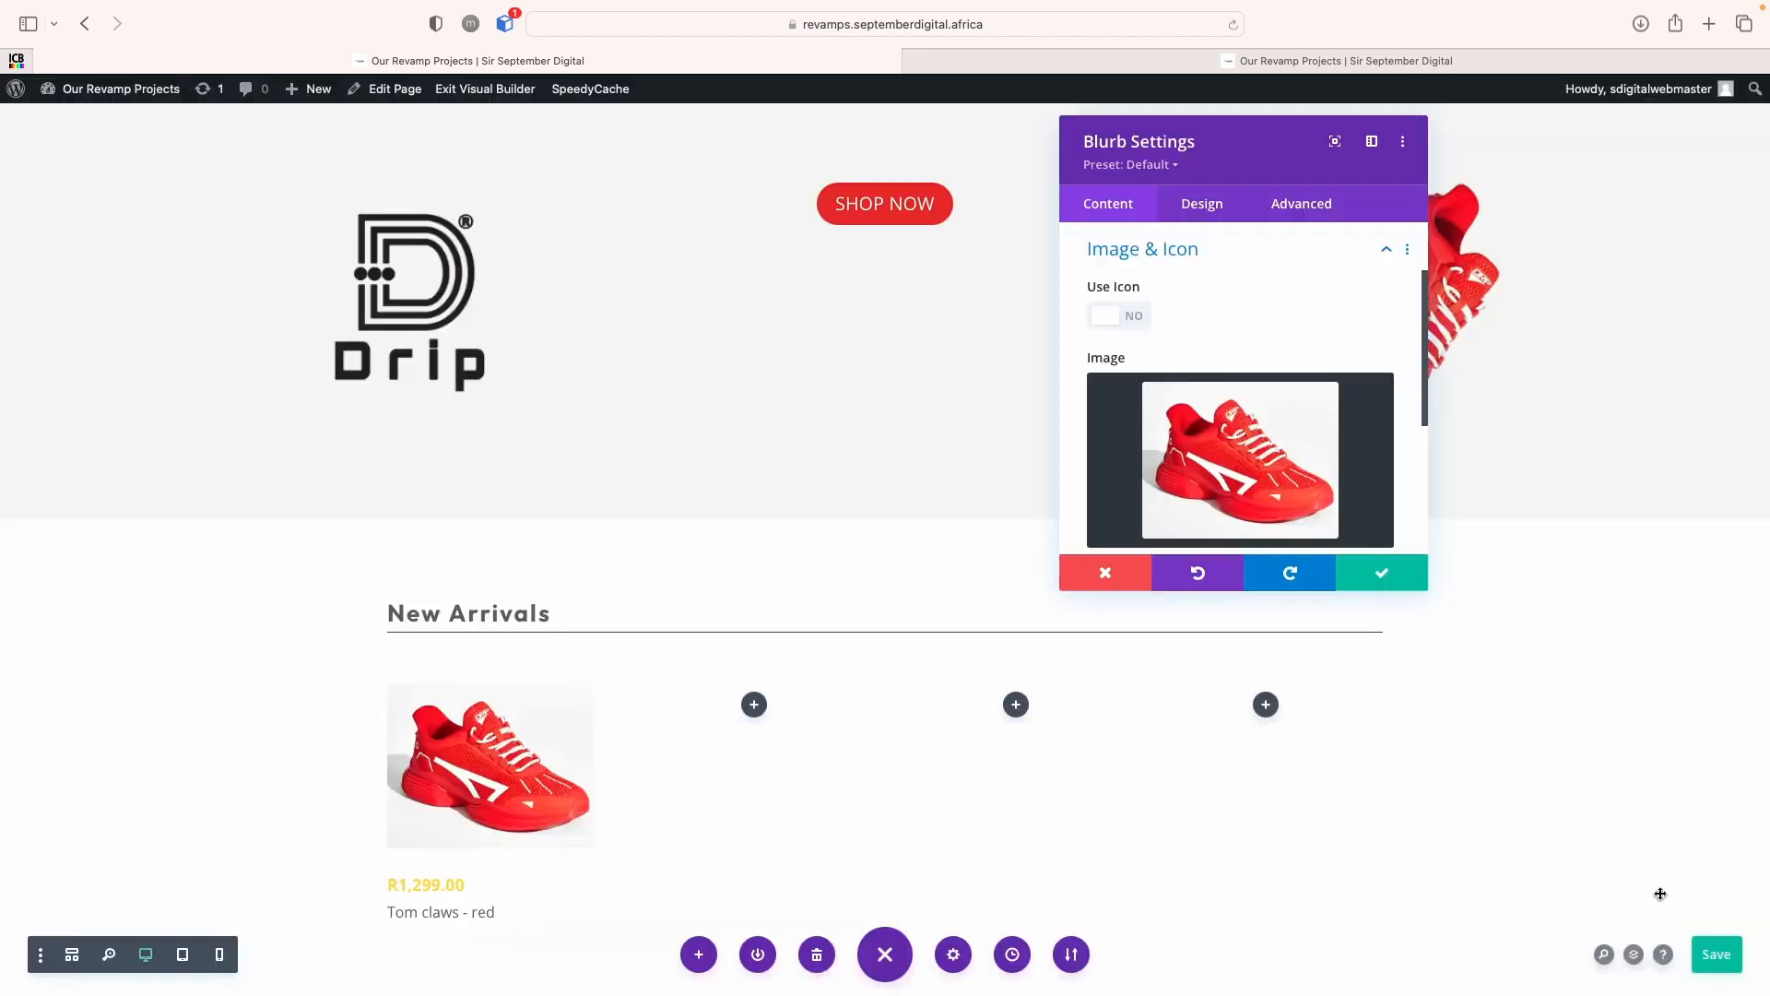
left_click(1378, 576)
Examine the red sneaker blurb's link settings and the dynamic link choices for its Module Link URL
scroll(929, 836, "down", 1)
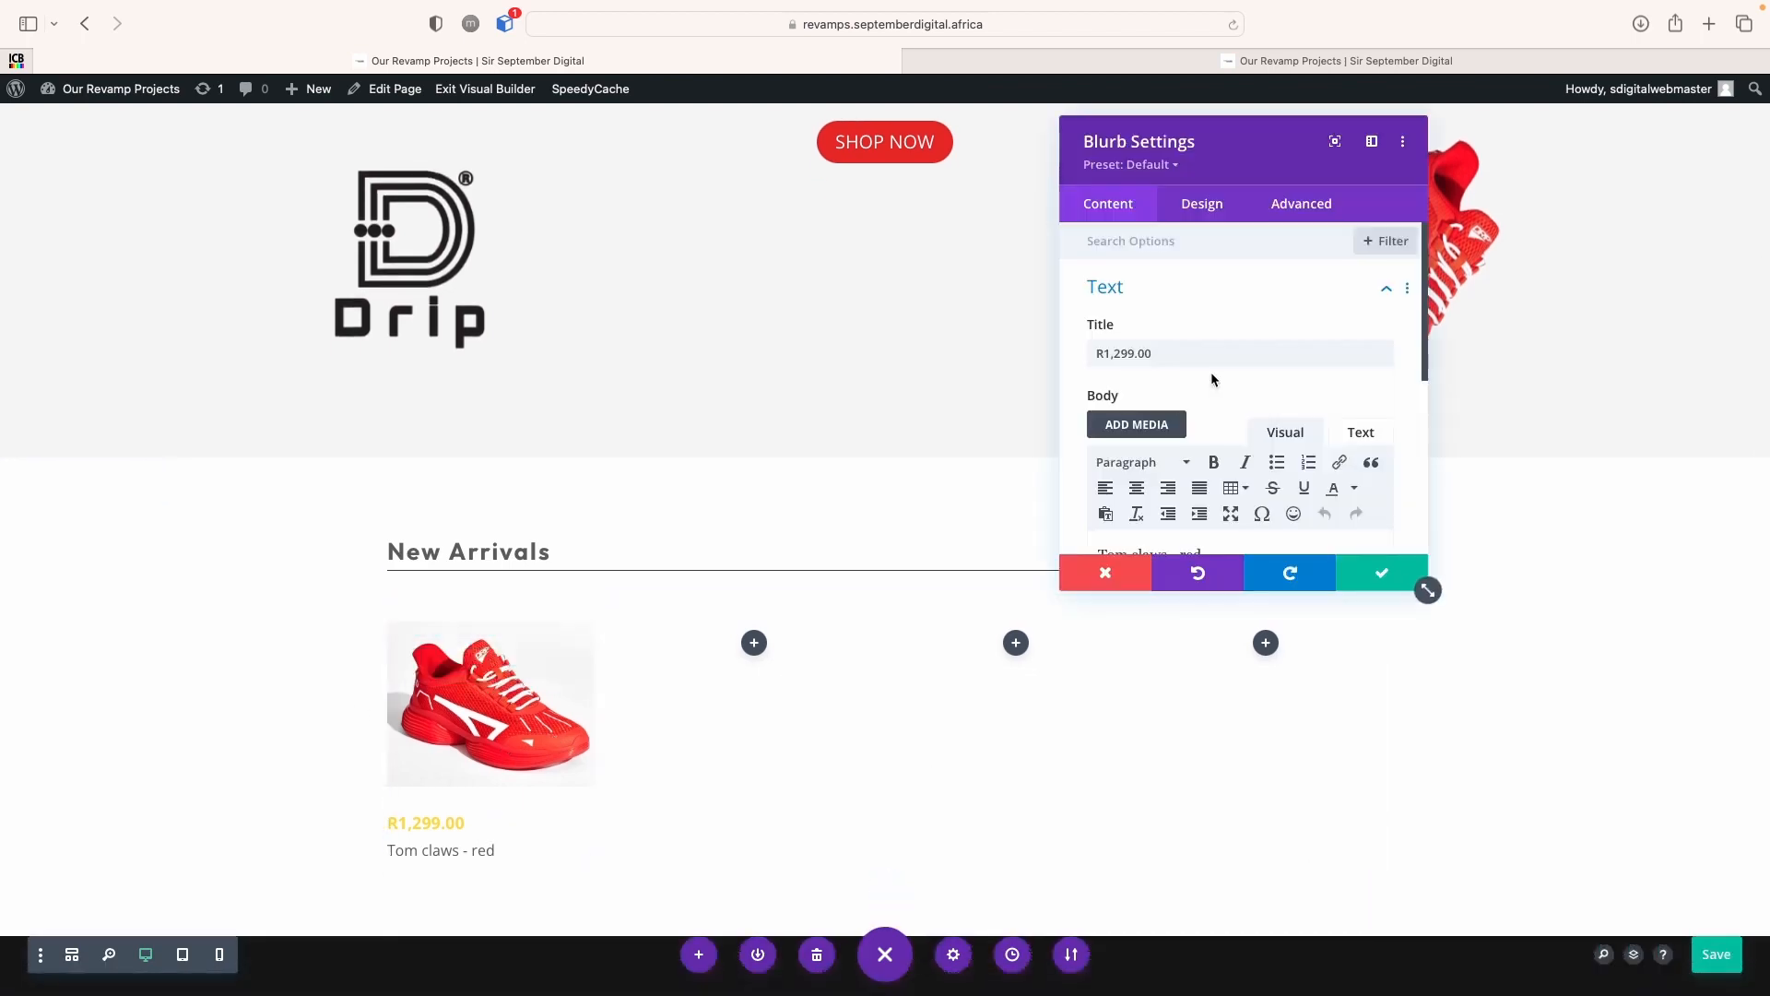
scroll(1209, 373, "down", 4)
left_click(1171, 424)
scroll(1166, 356, "up", 2)
left_click(1166, 356)
left_click(1159, 404)
scroll(1314, 322, "down", 3)
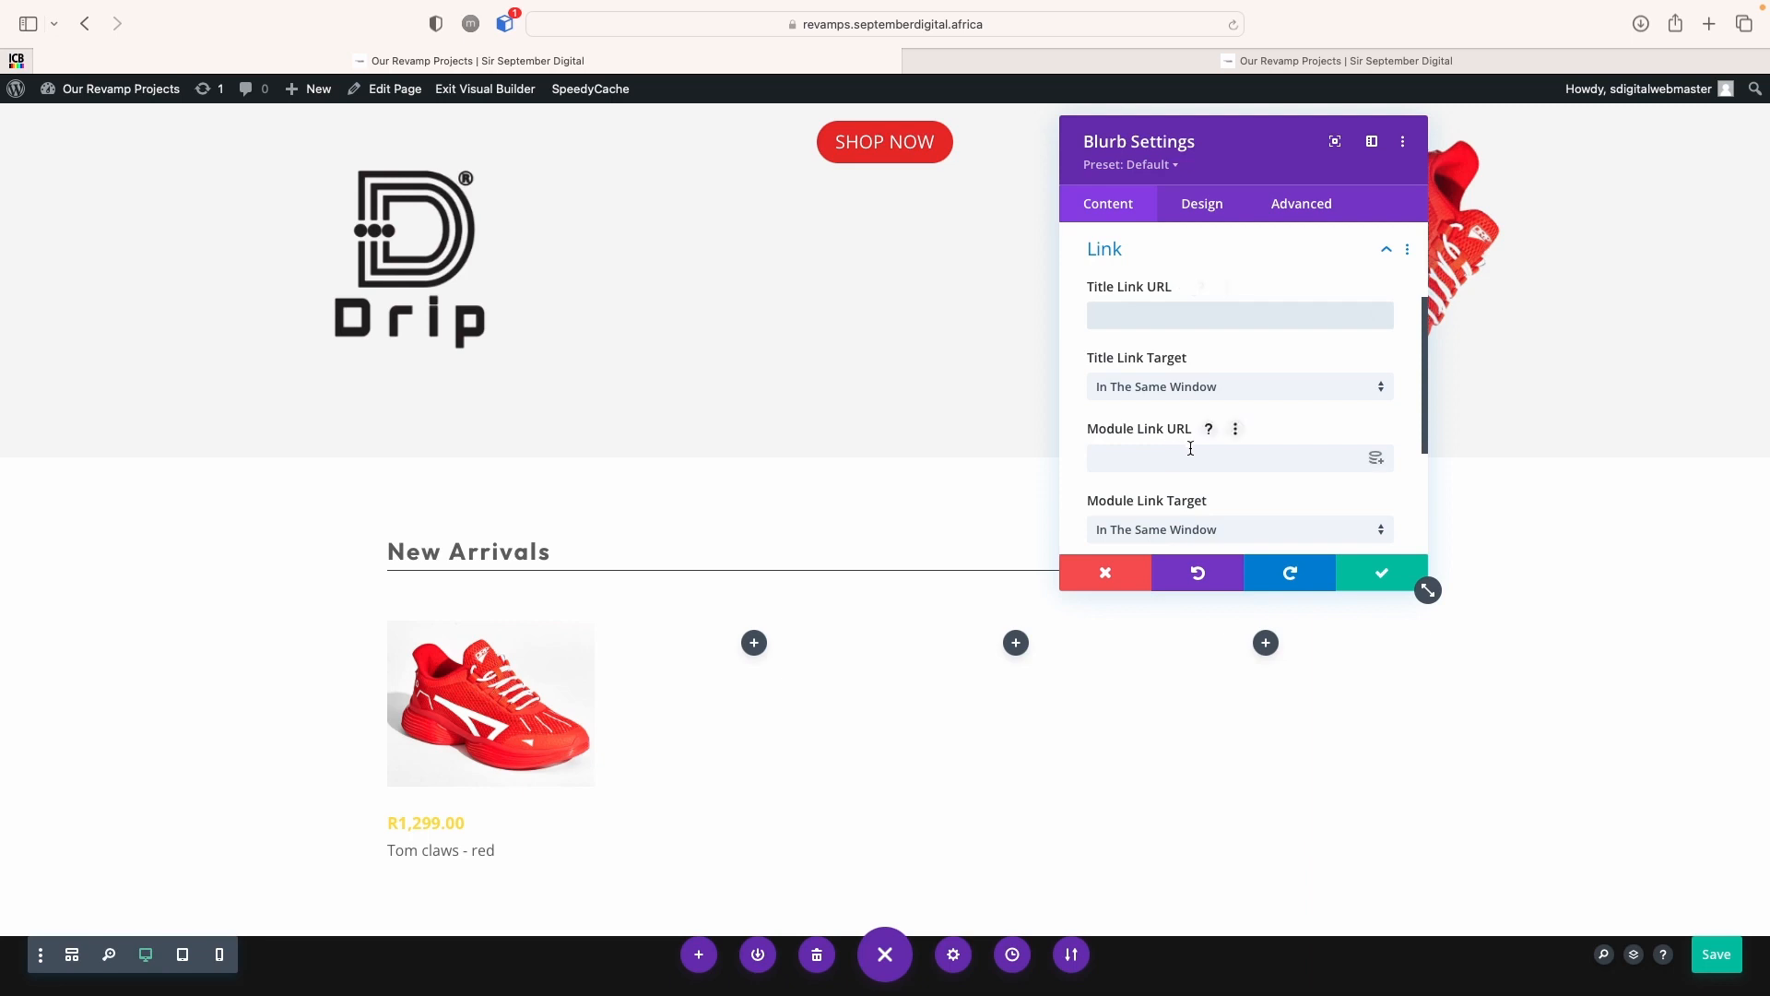
left_click(1376, 461)
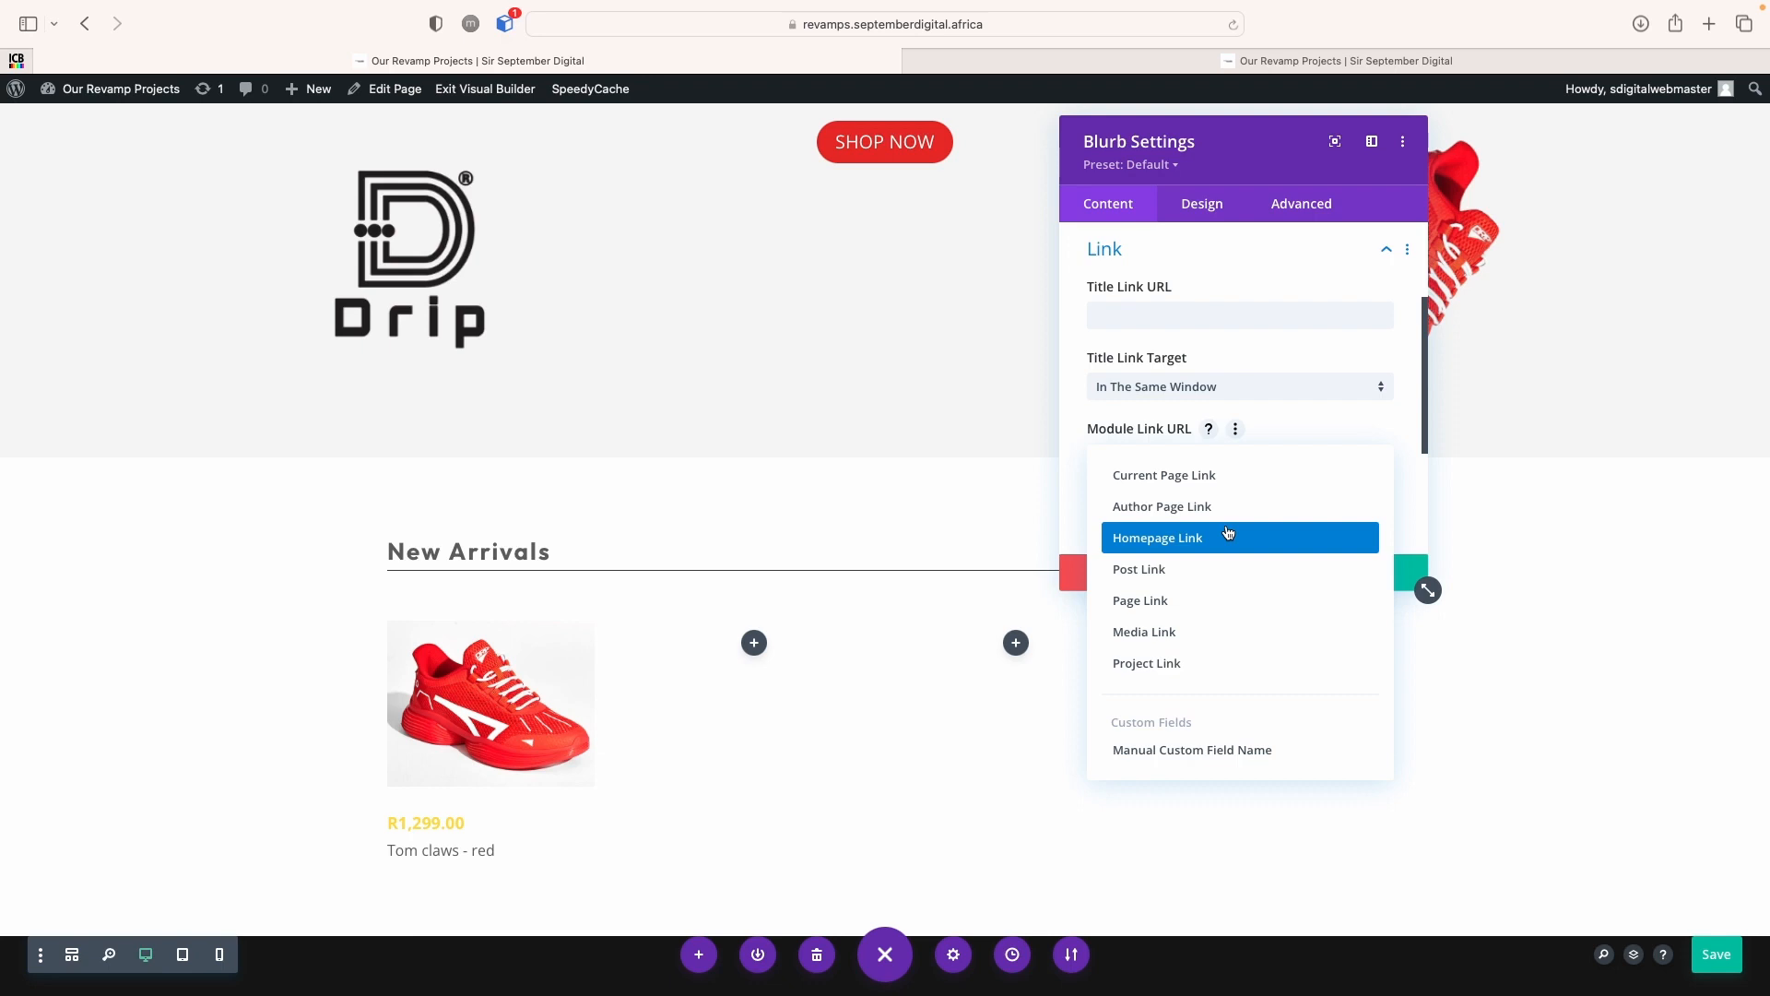
left_click(1384, 420)
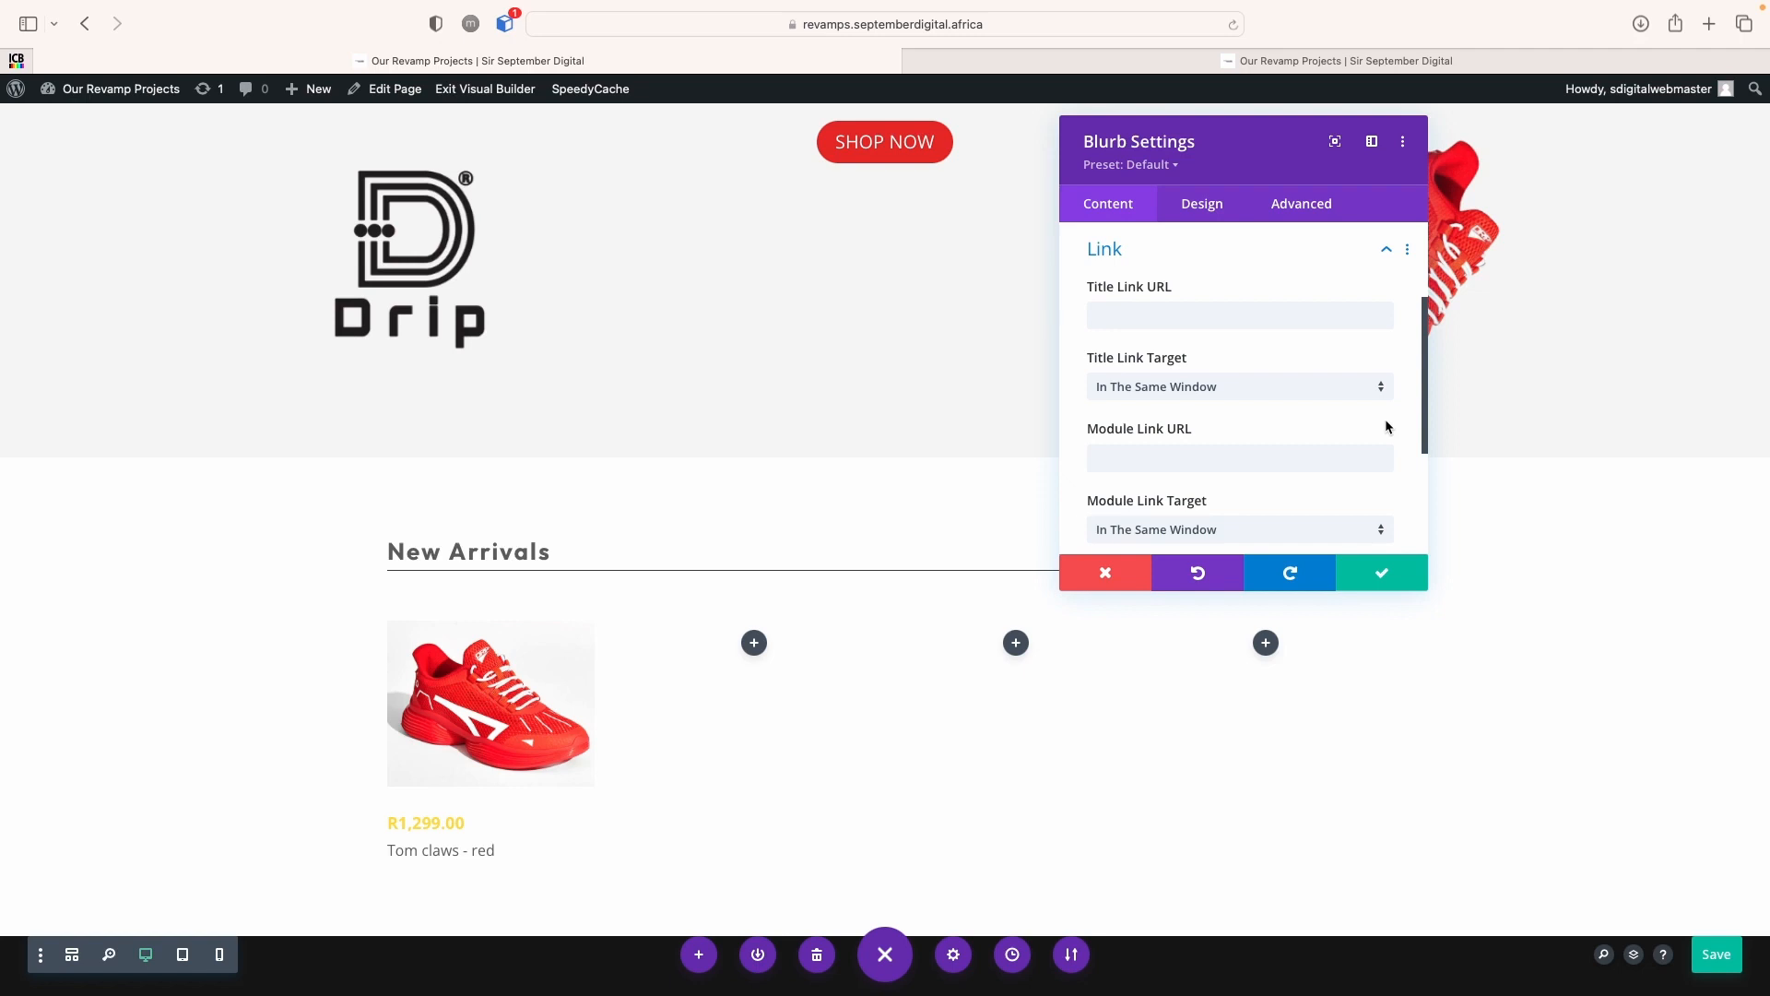
left_click(1383, 575)
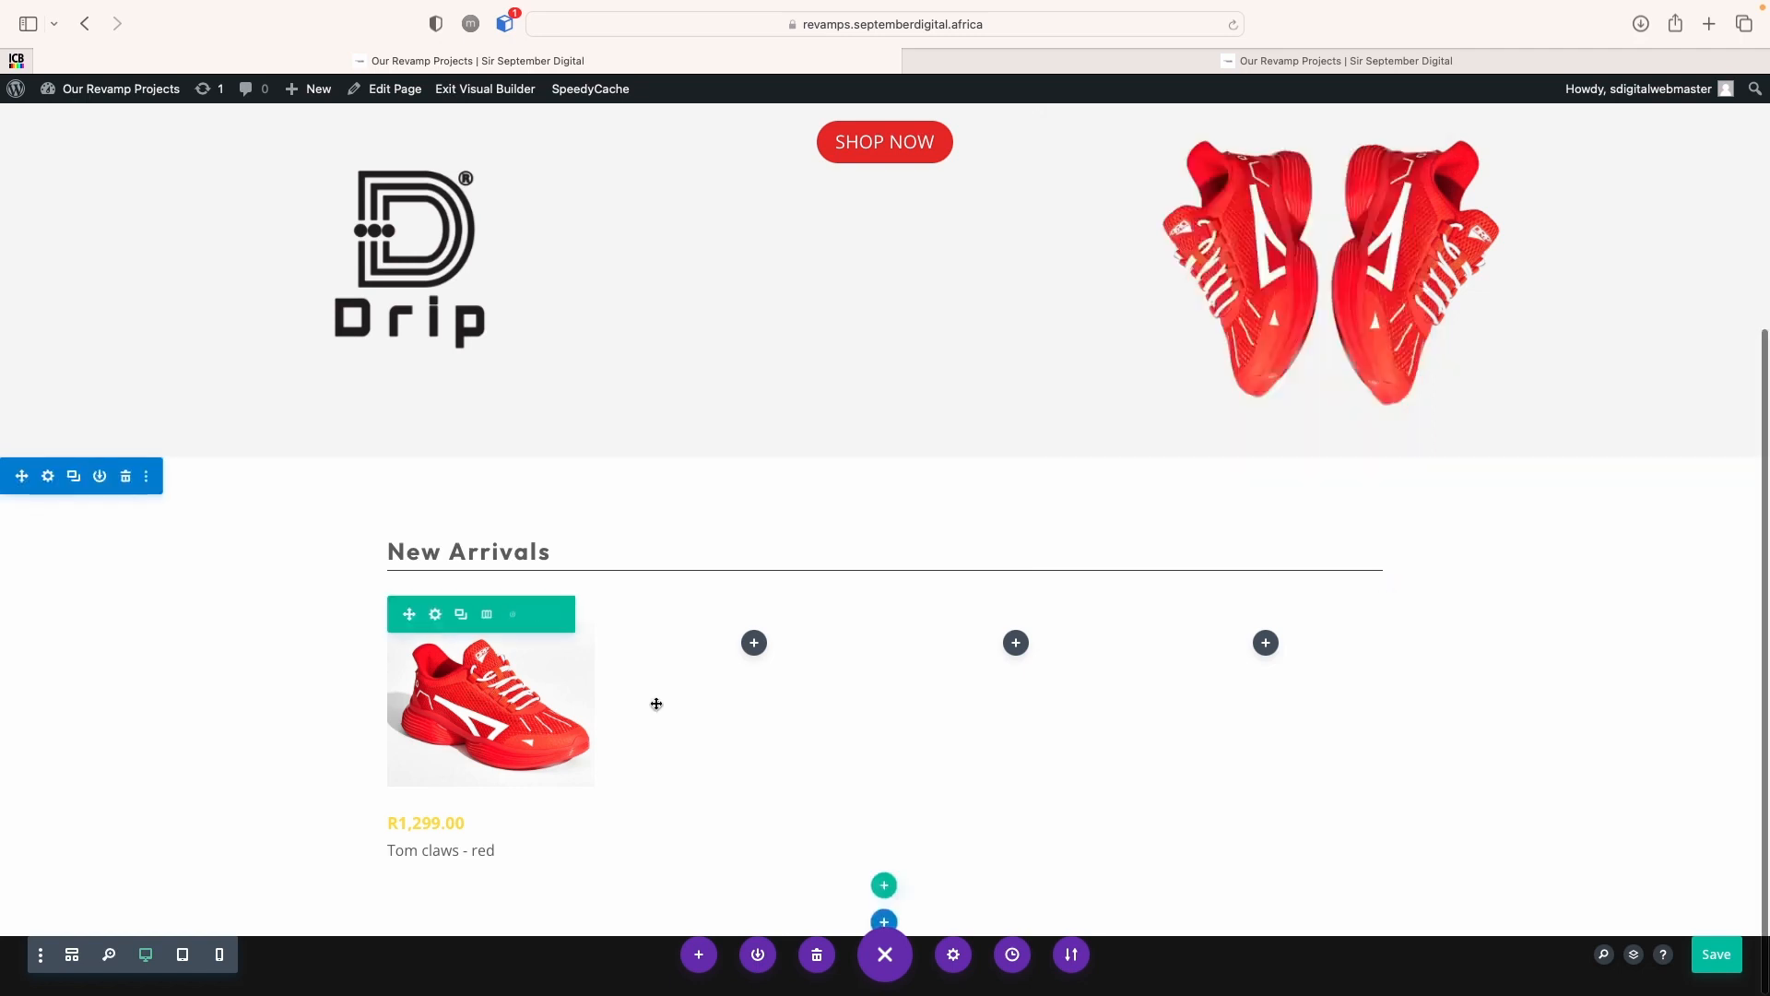
Check the New Arrivals products on the Drip Revamp reference page, and return to the page being built
key("super+Tab")
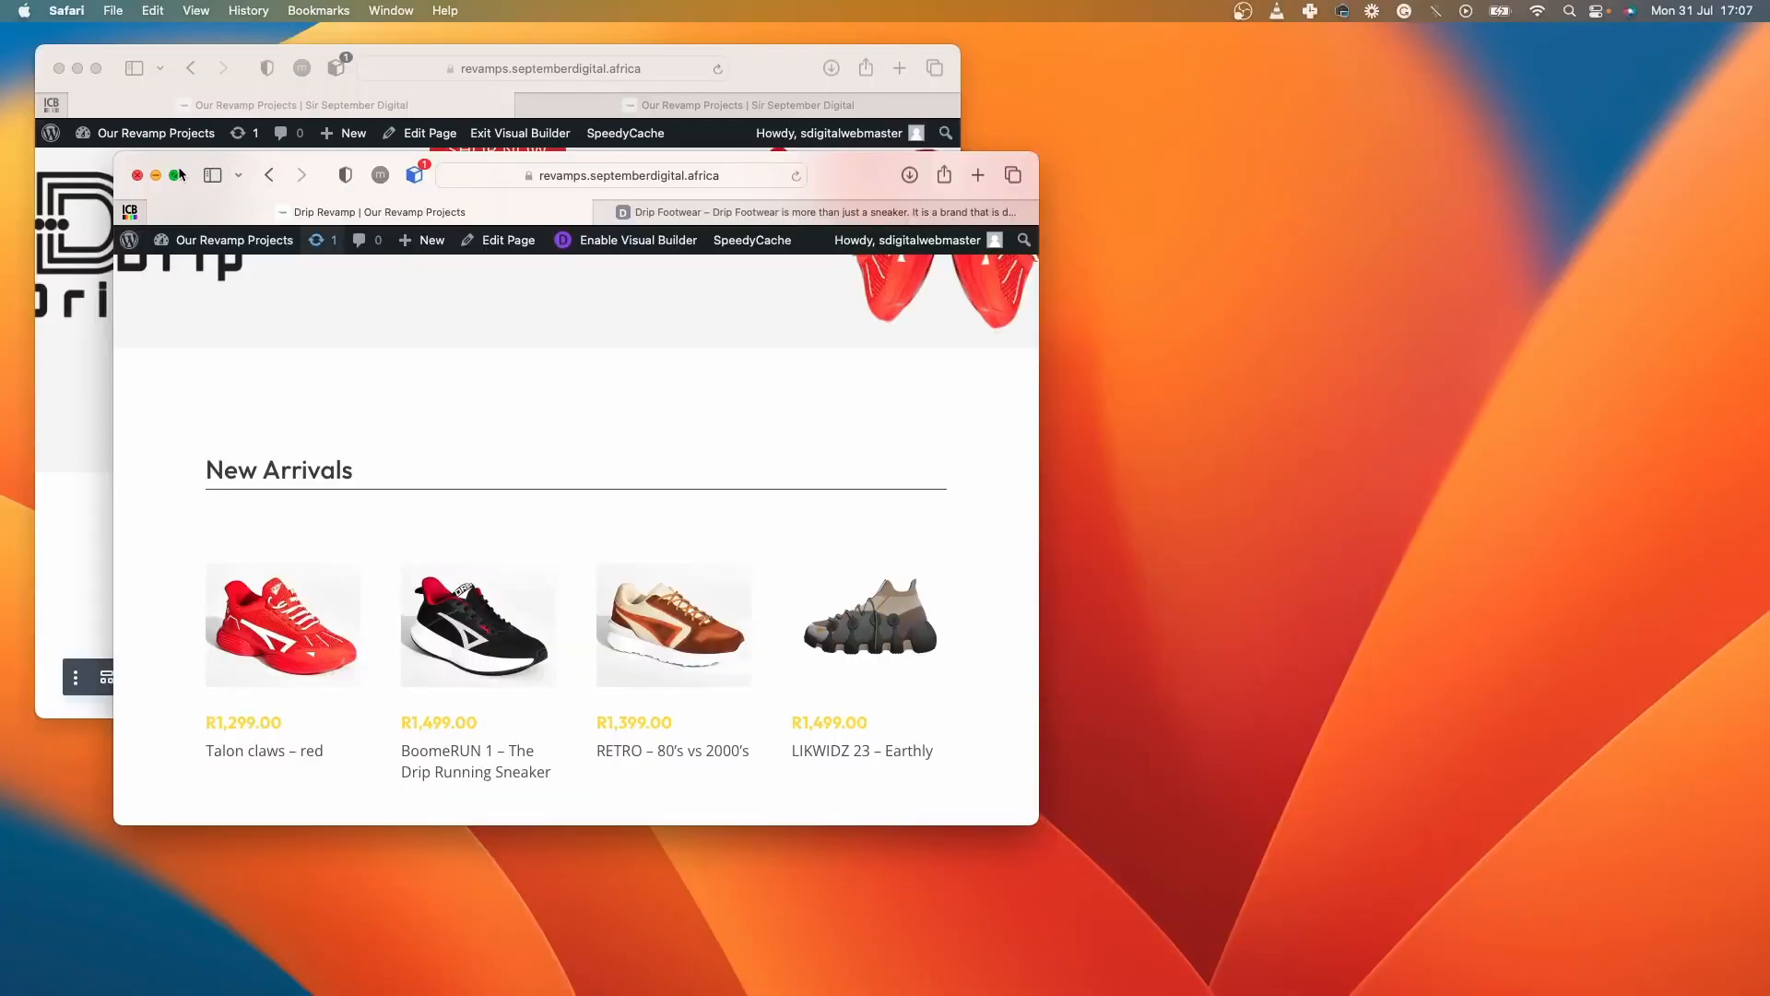
left_click(175, 172)
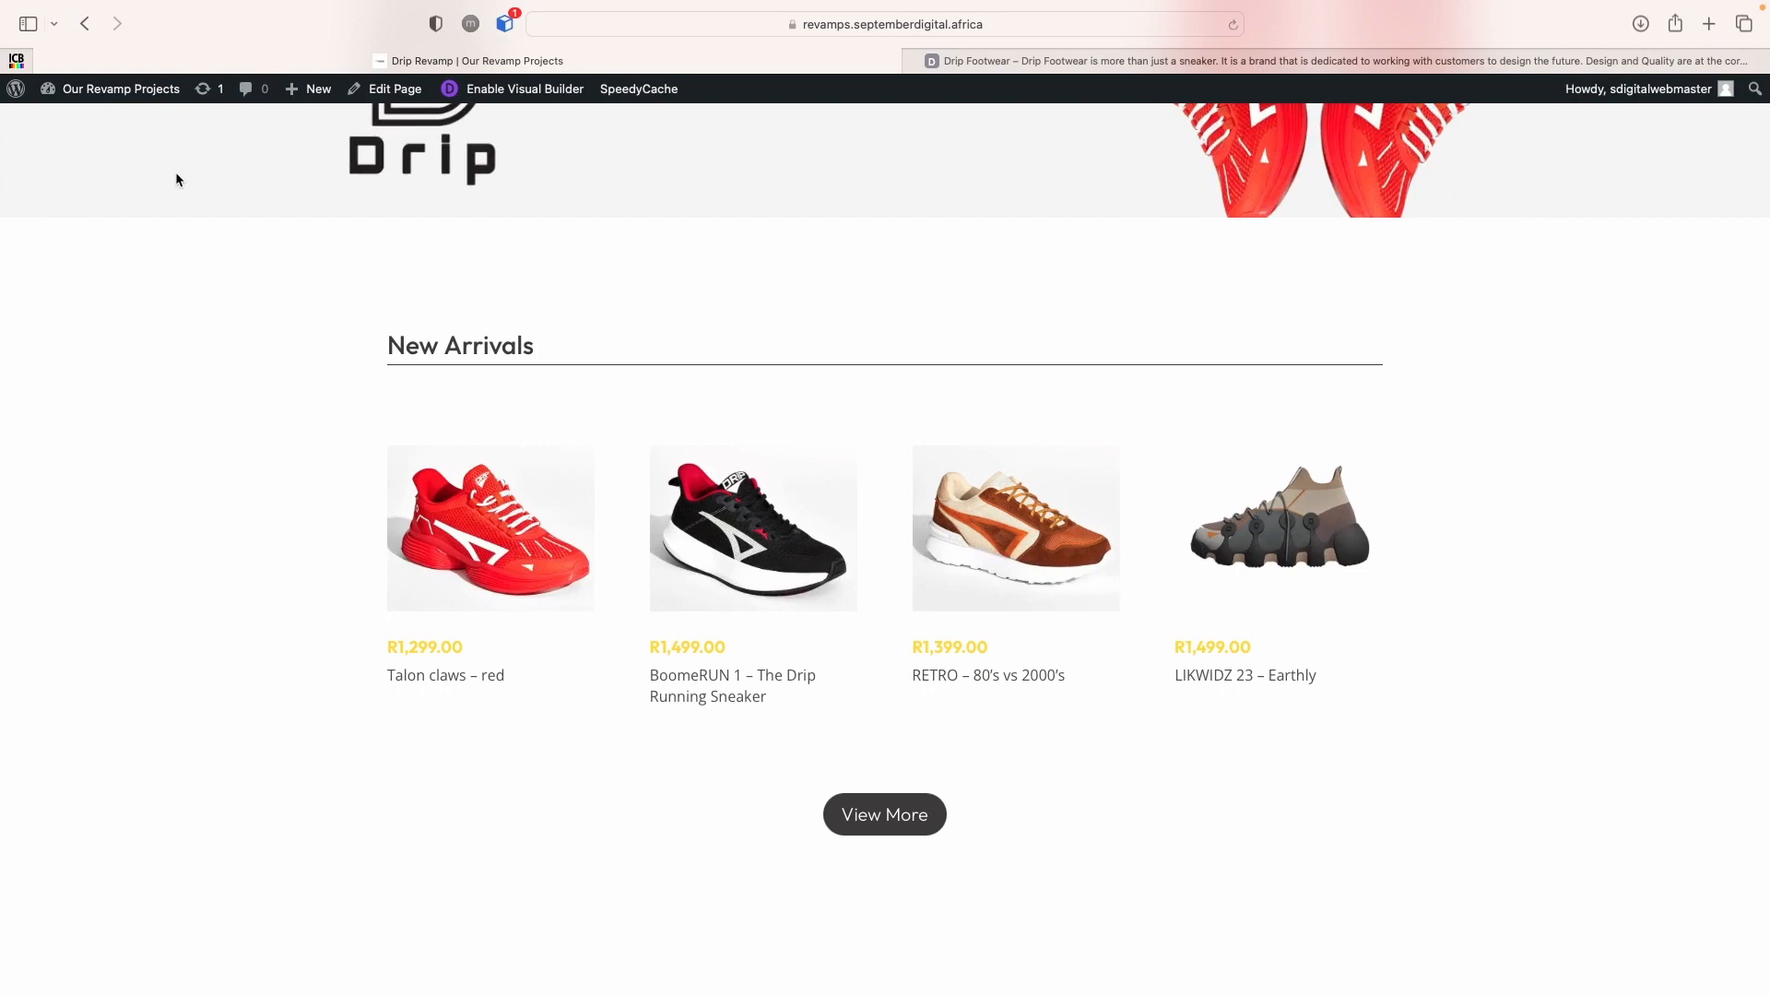
left_click(62, 46)
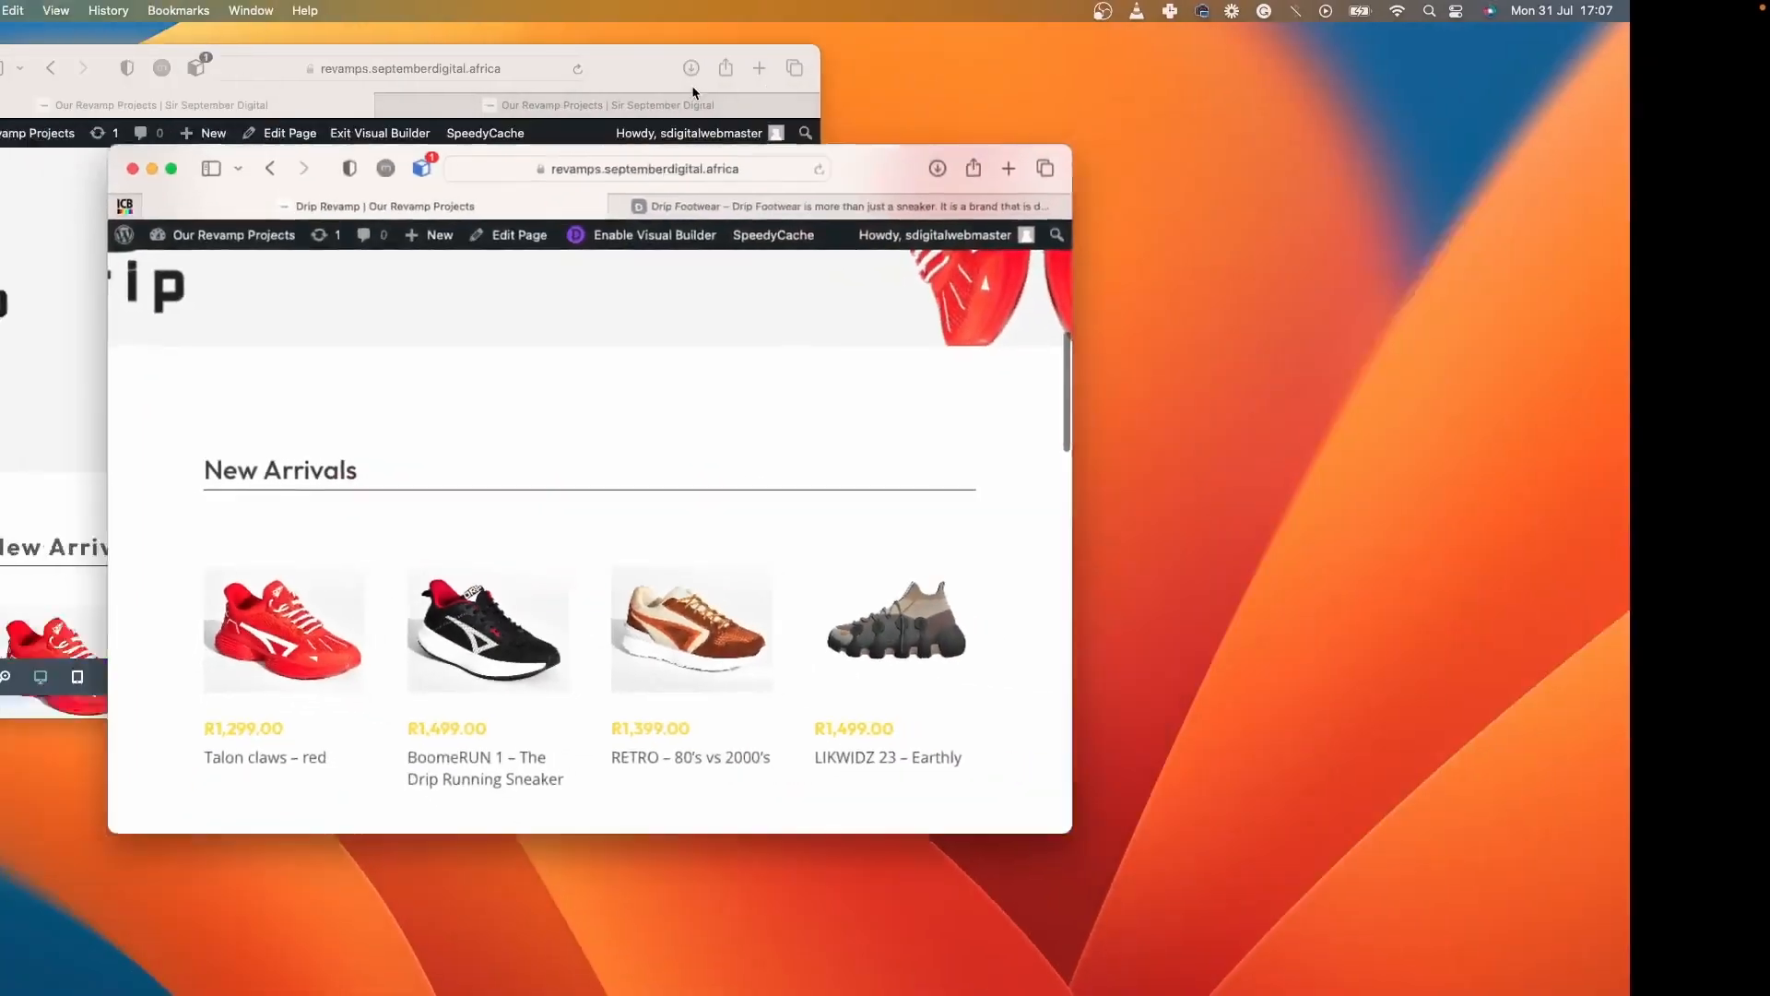
left_click_drag(826, 174, 1207, 994)
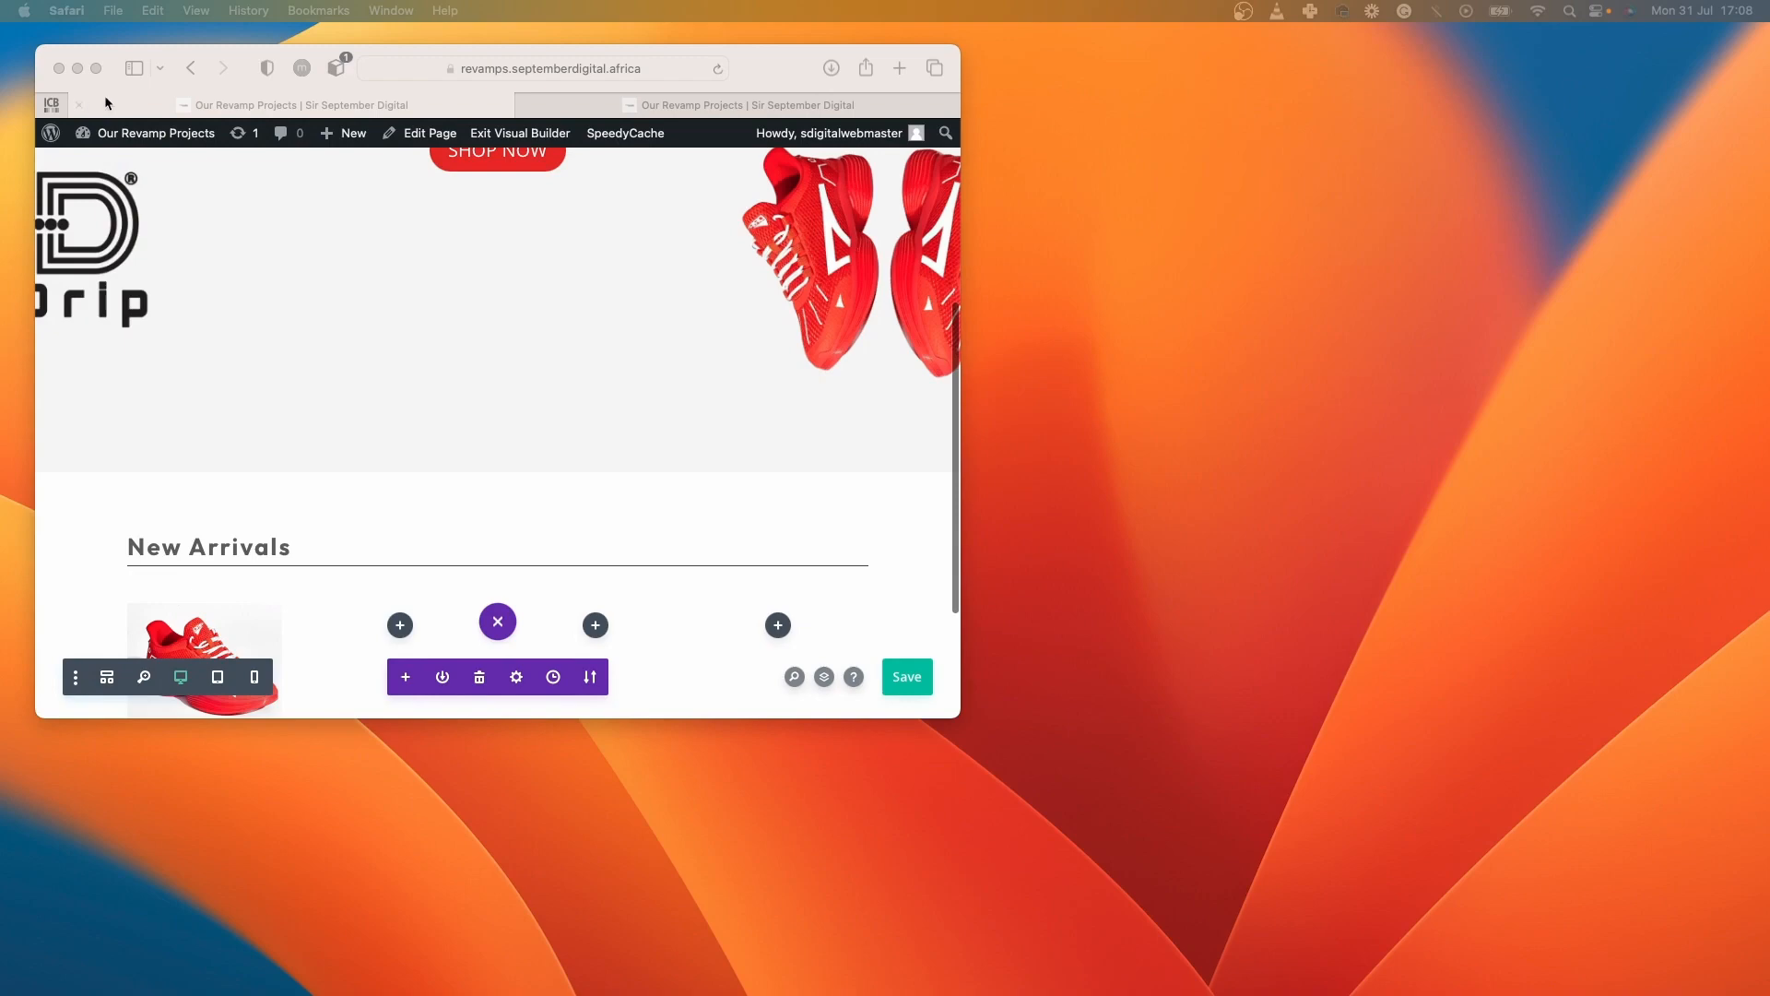
left_click(96, 68)
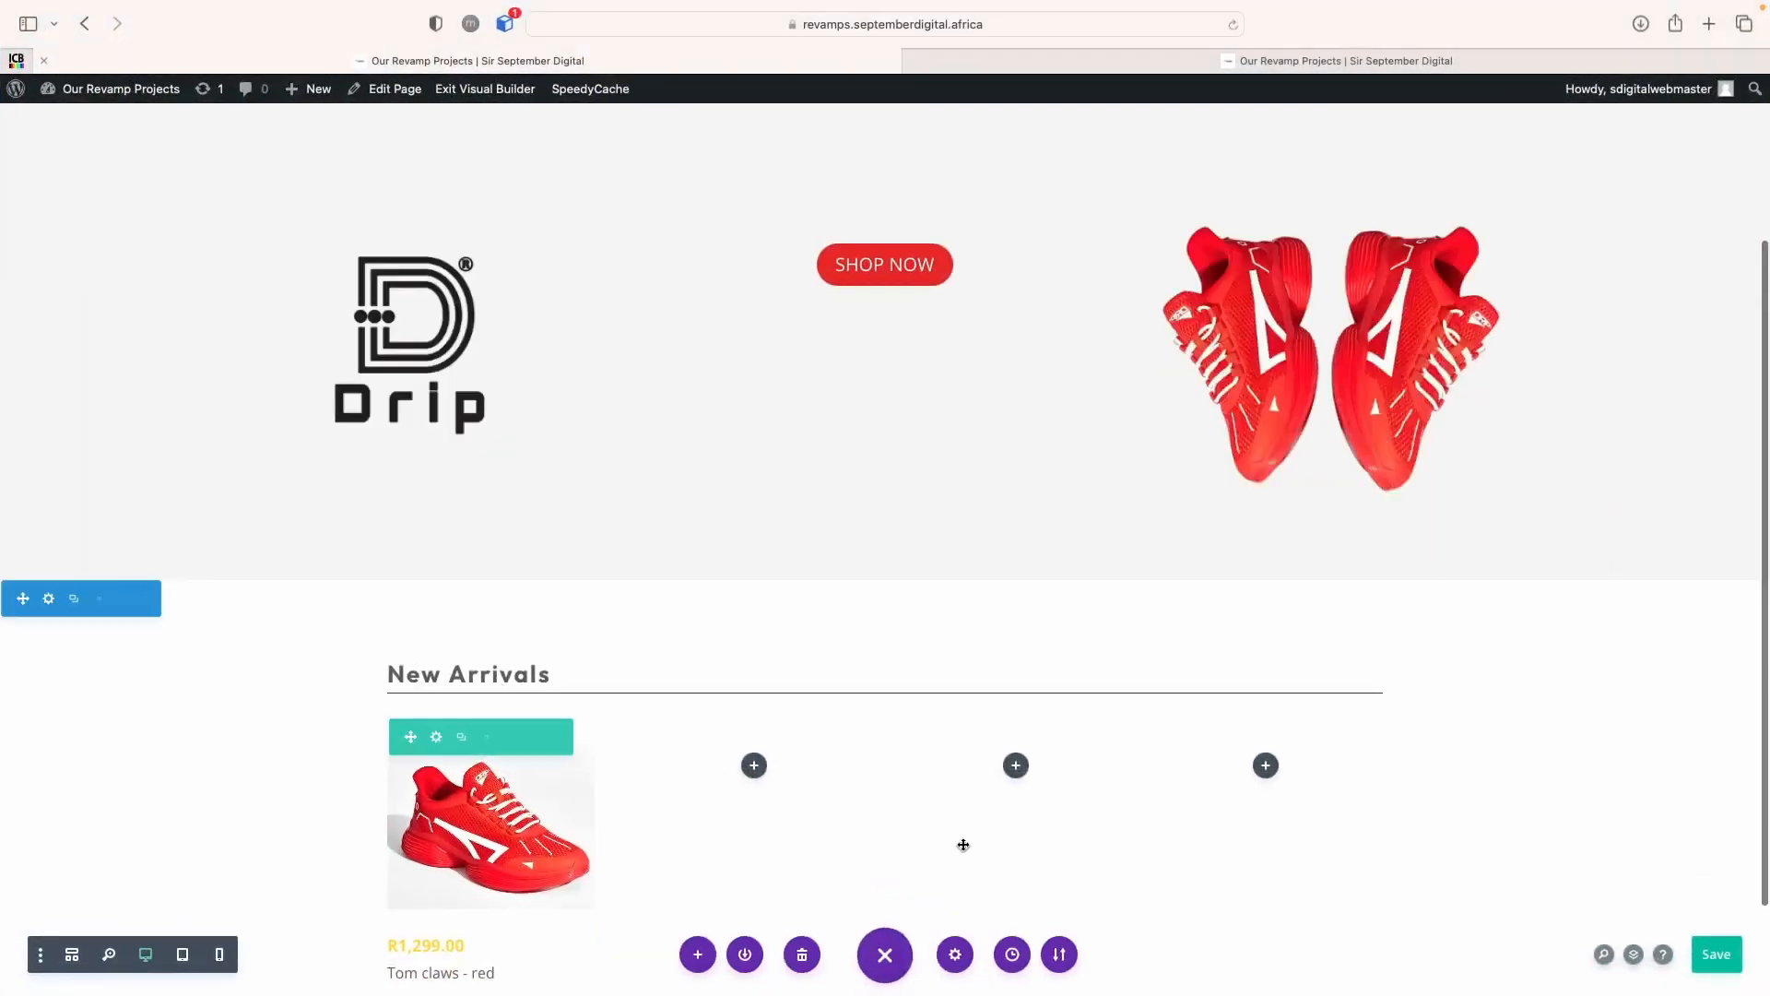
Duplicate the red sneaker blurb and move the copy into the second column of the New Arrivals row
scroll(956, 847, "down", 1)
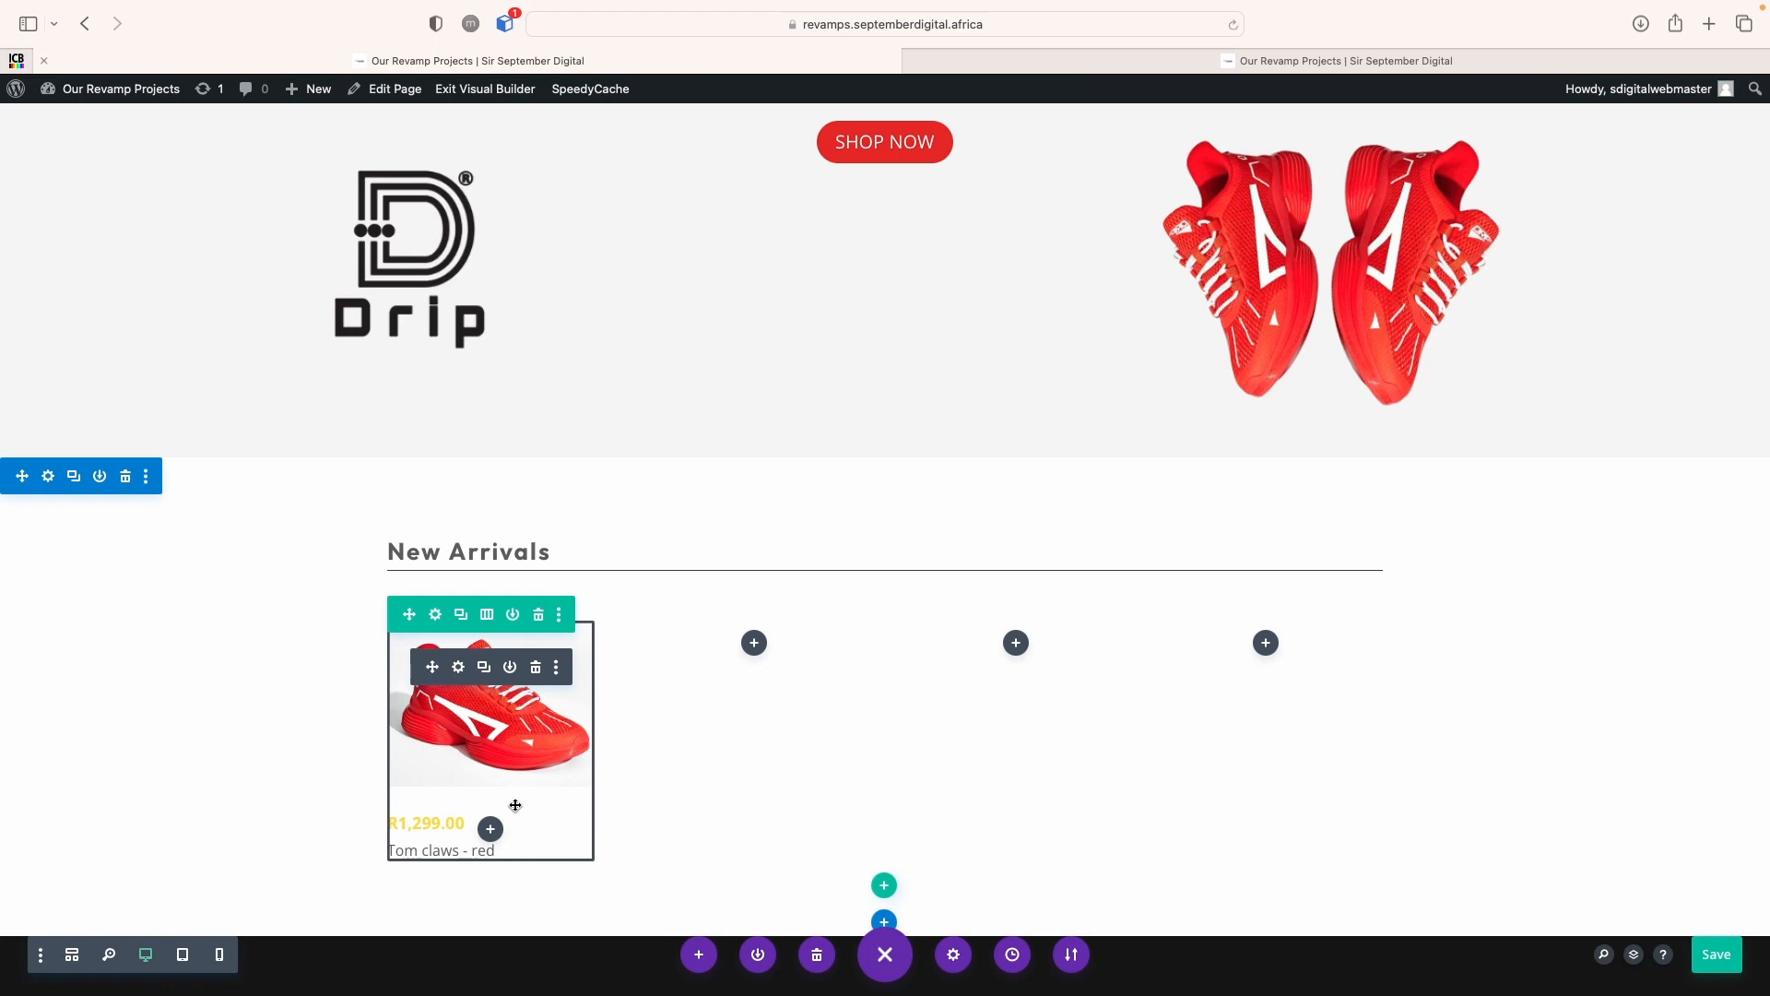
left_click(485, 670)
scroll(486, 670, "down", 3)
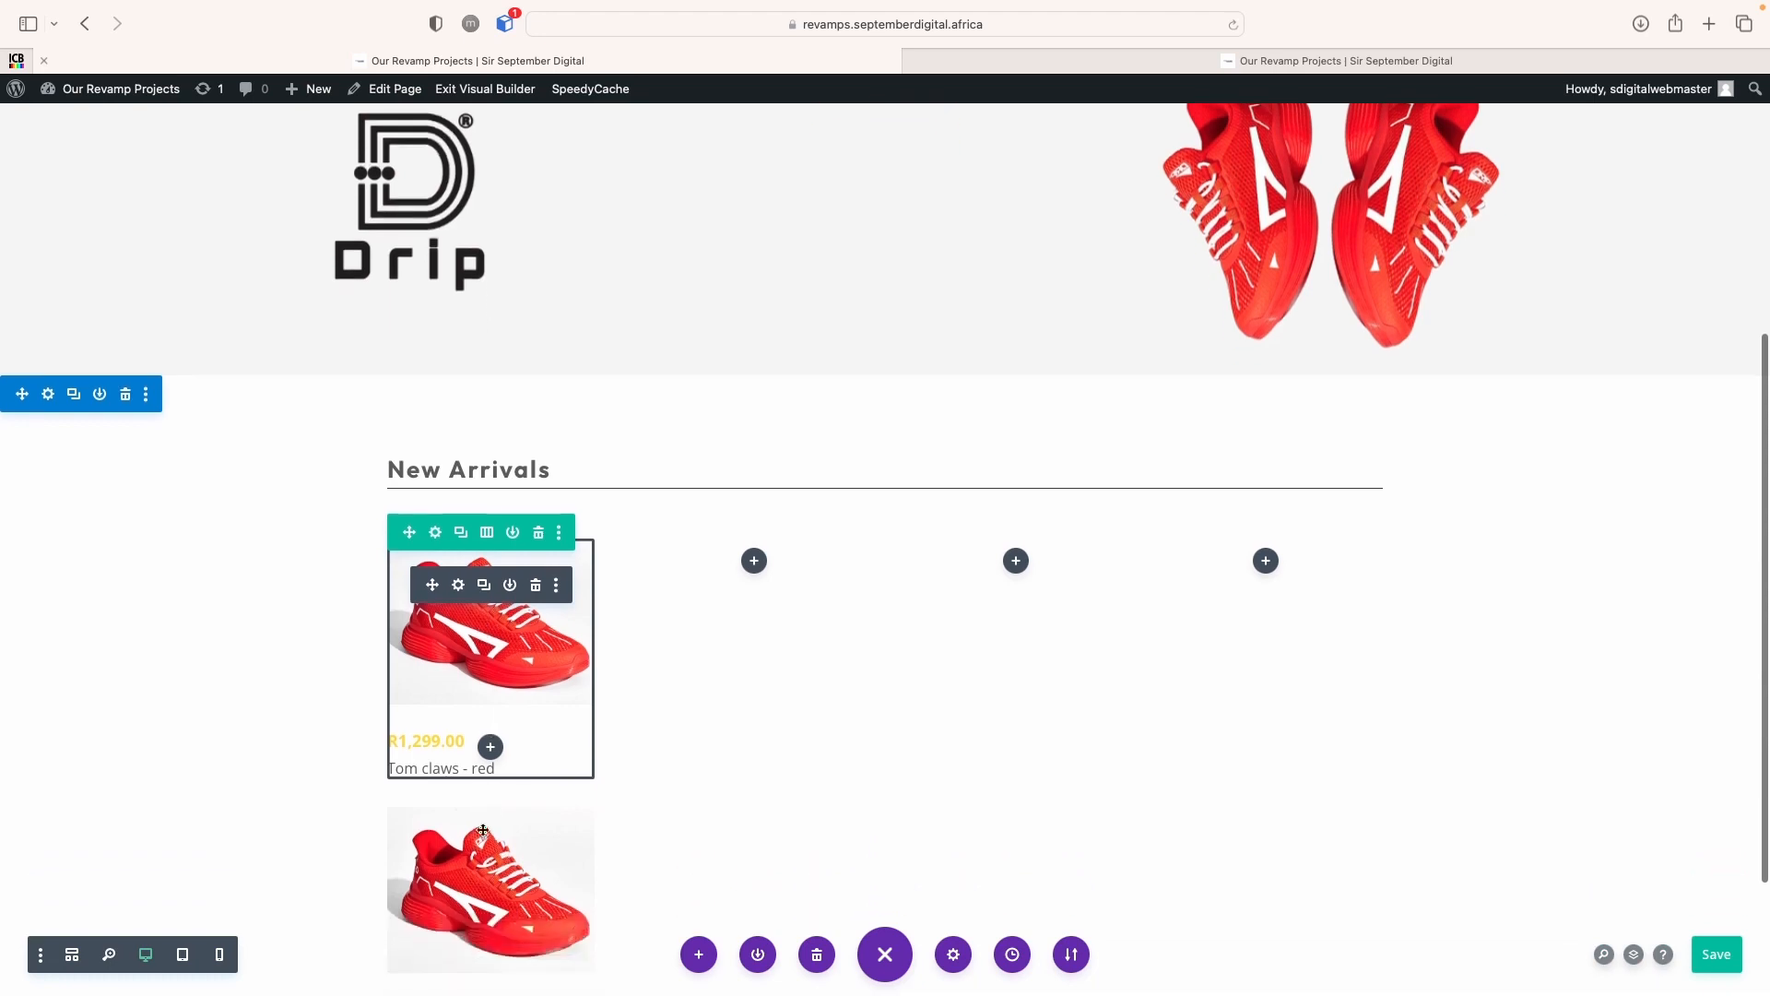
left_click_drag(431, 855, 760, 656)
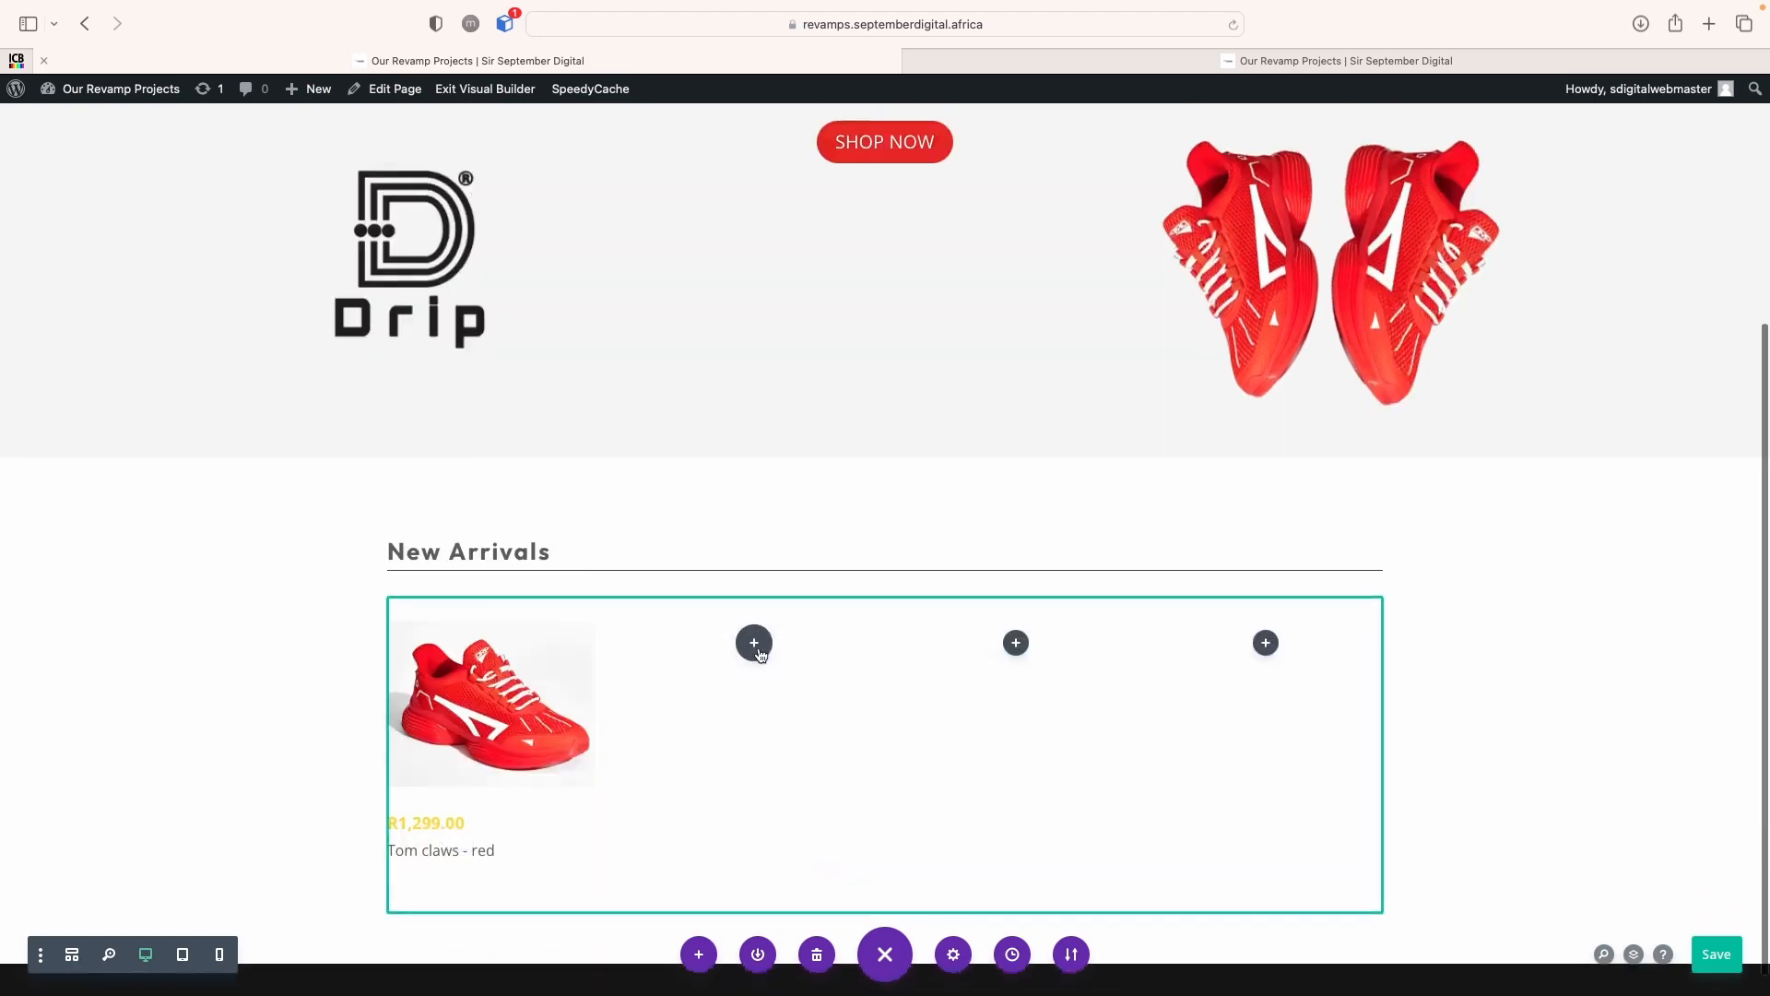
Replace the second column blurb's image with Boomerun.webp from the media library
scroll(1220, 472, "down", 5)
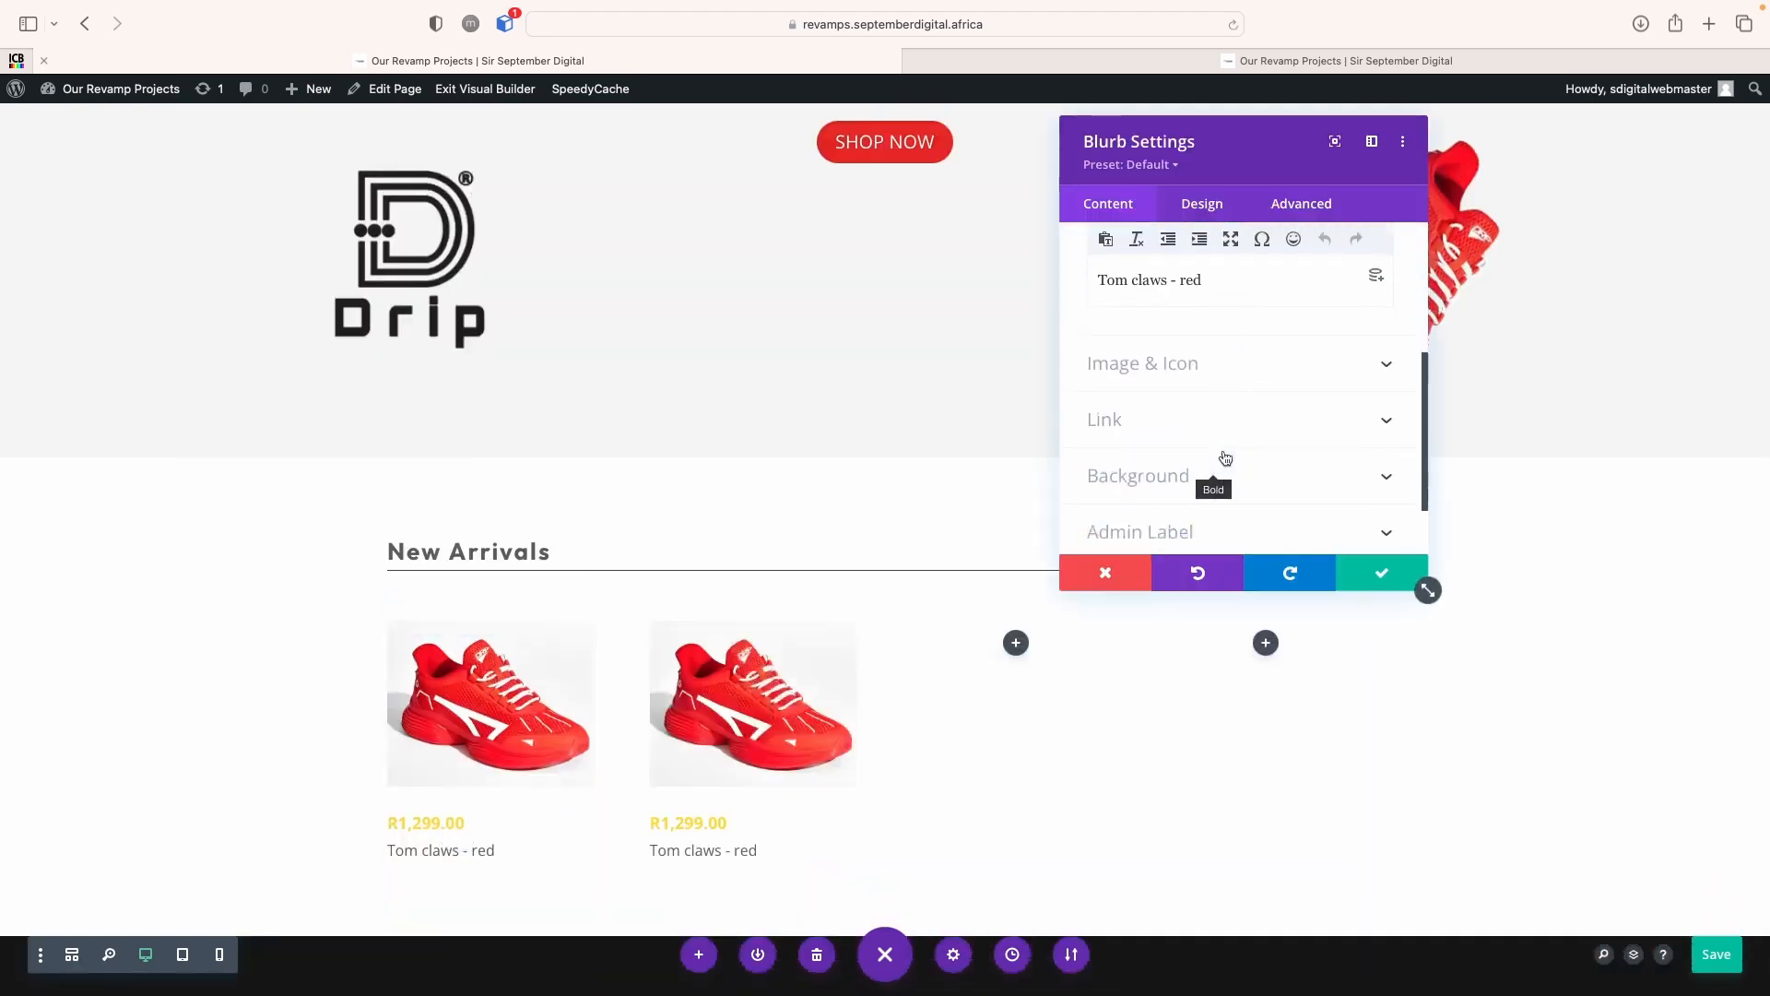
left_click(1124, 363)
left_click(1208, 508)
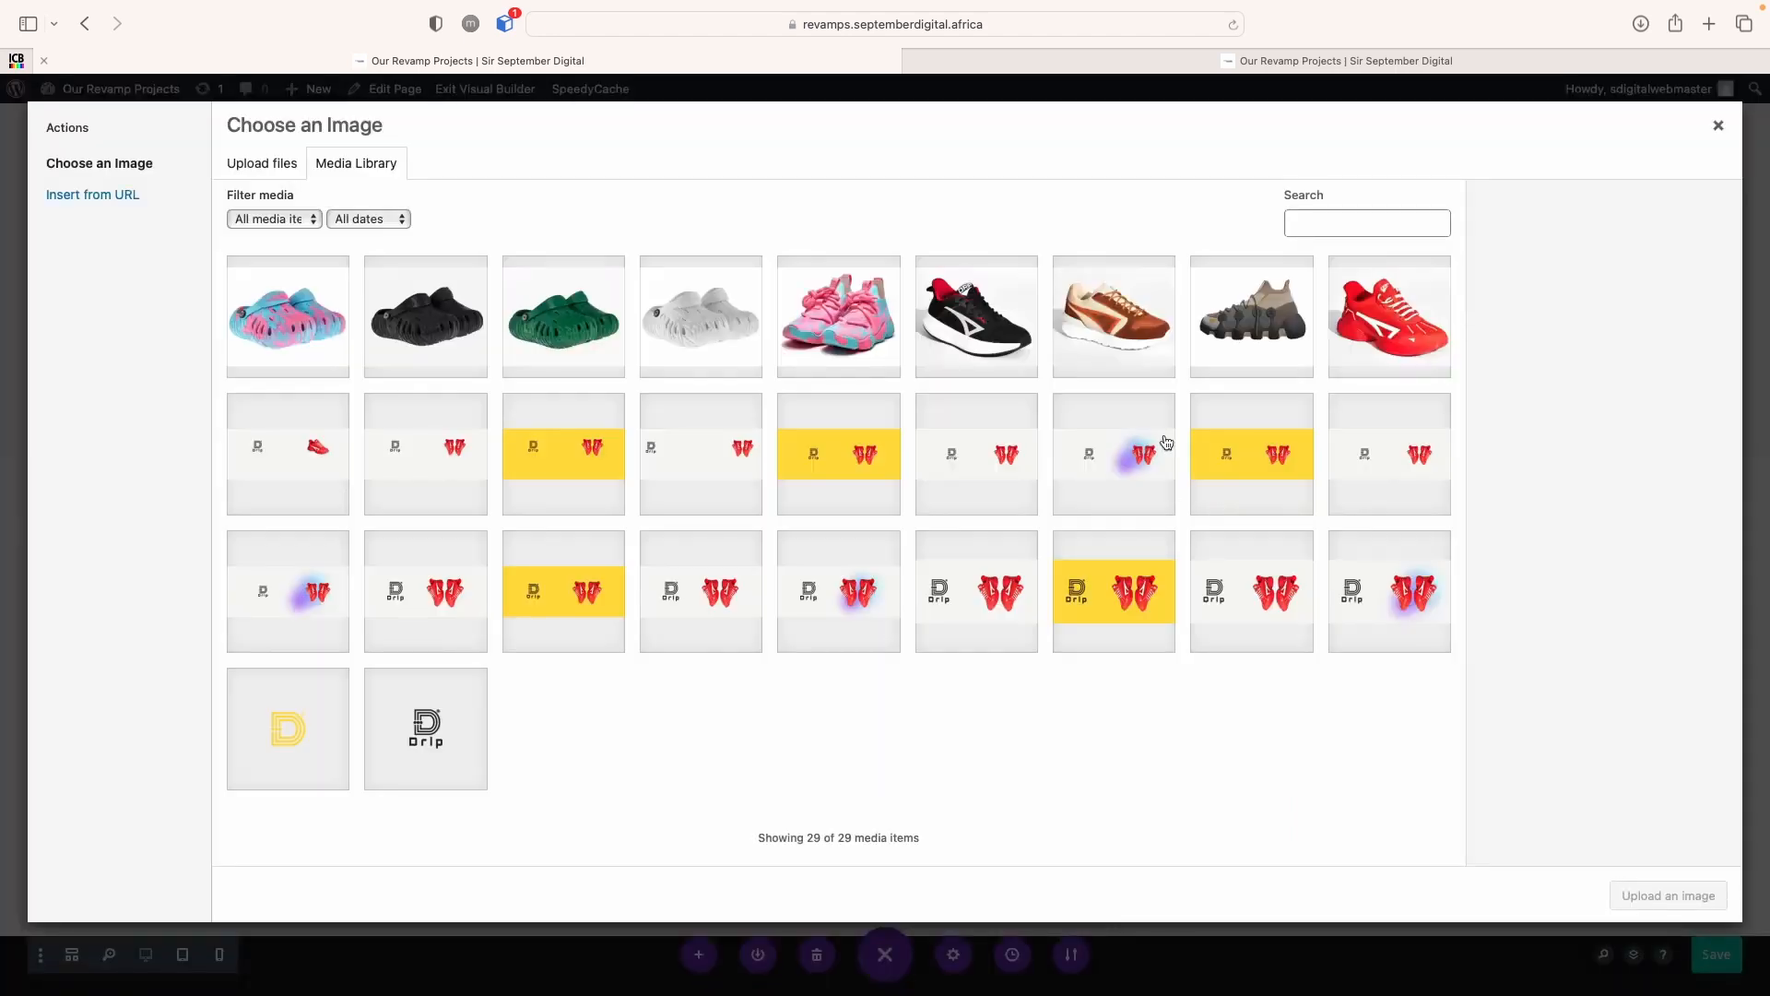
left_click(974, 307)
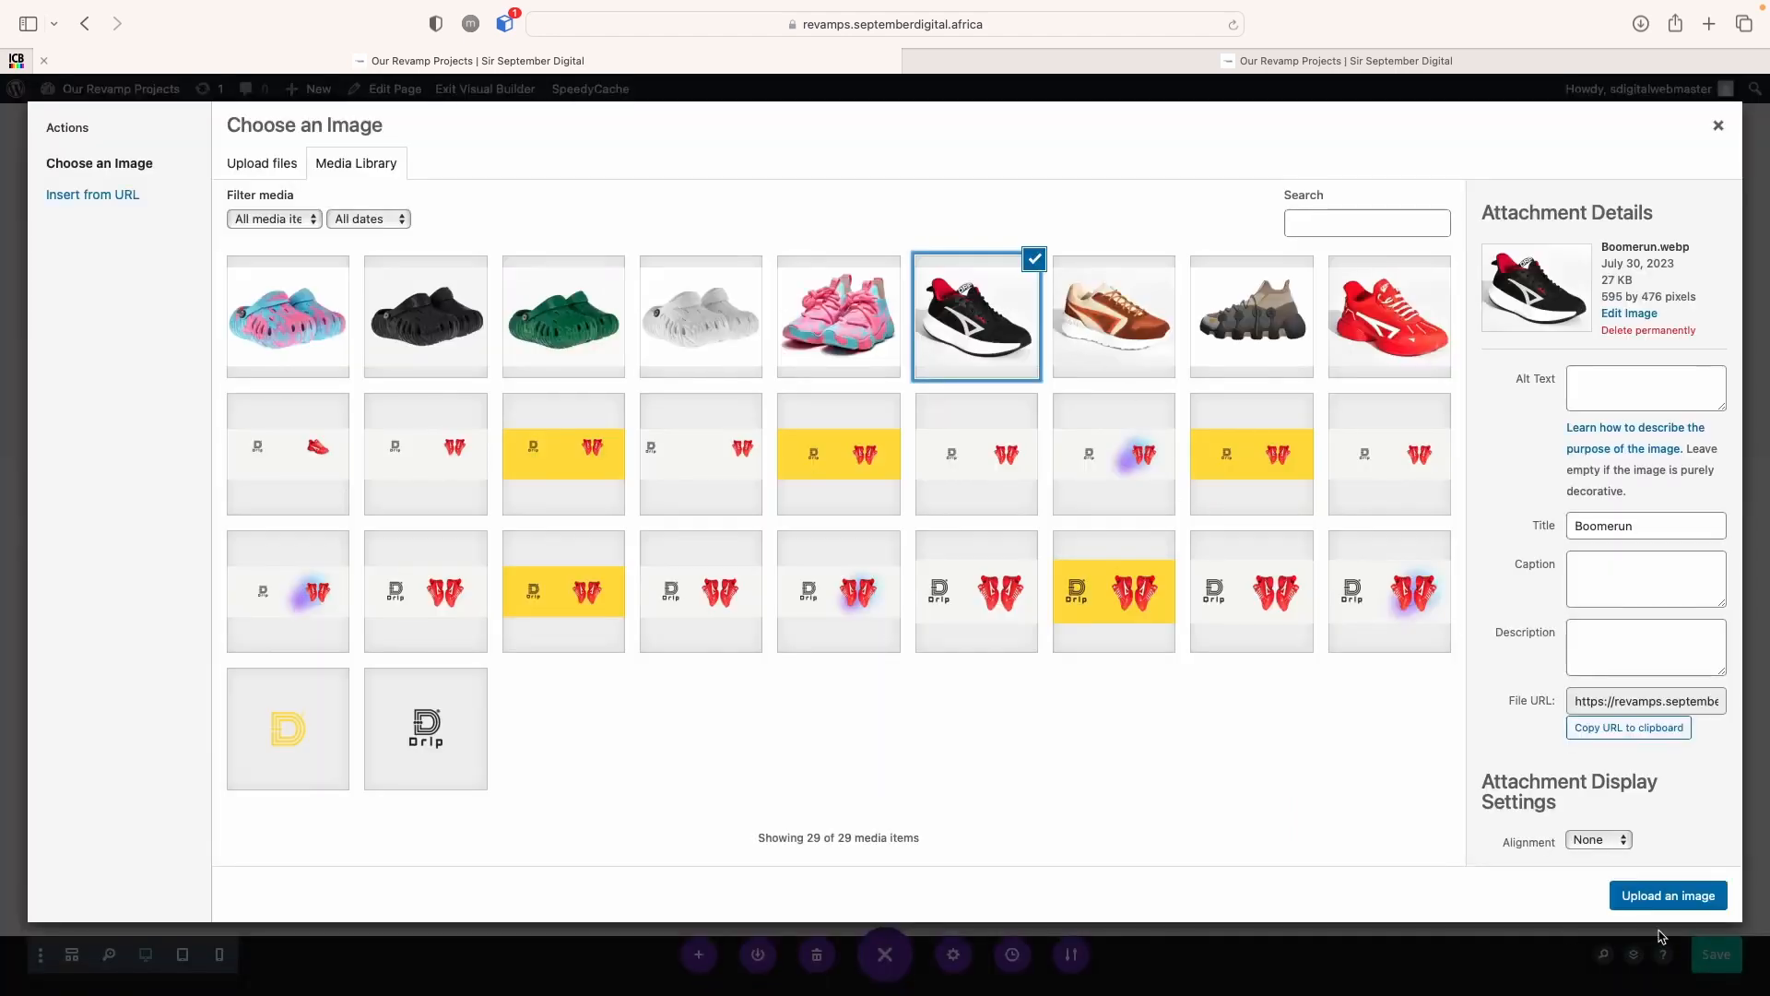
left_click(1671, 897)
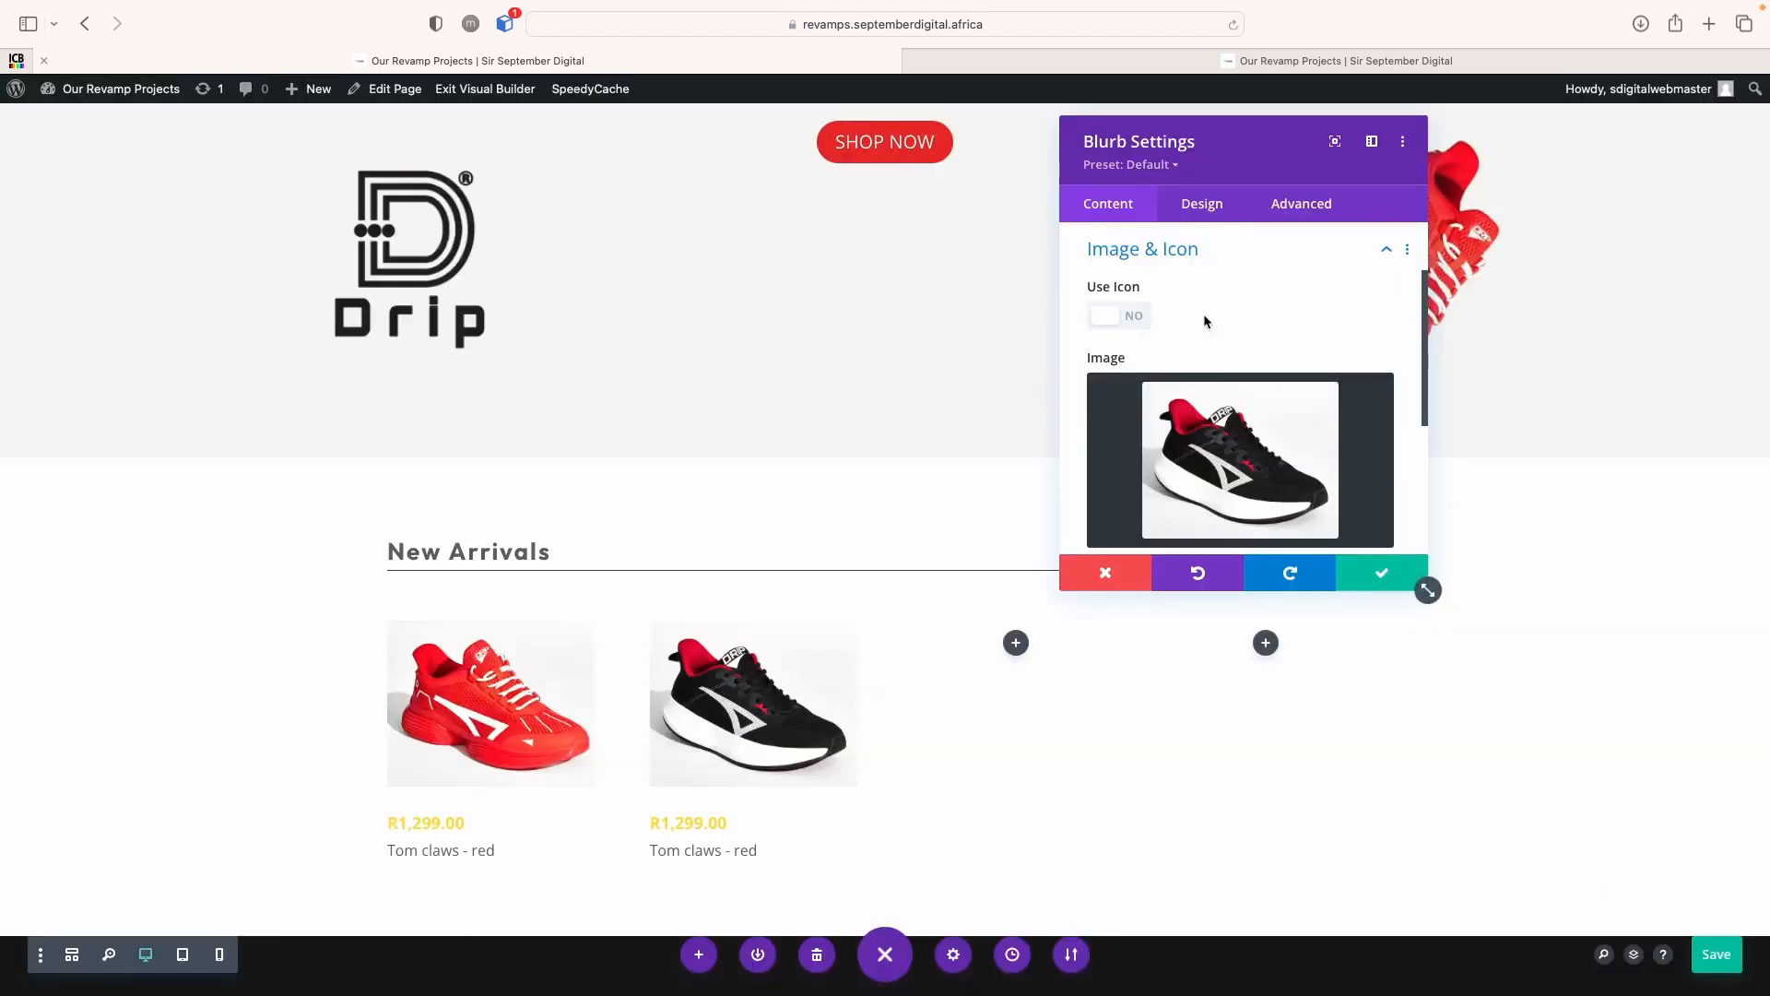
Set the second column blurb's title to R1,499.00 and add "BoomeRUN 1 - The Drip Running Sneaker" to its body text
left_click(1117, 265)
scroll(1115, 304, "up", 2)
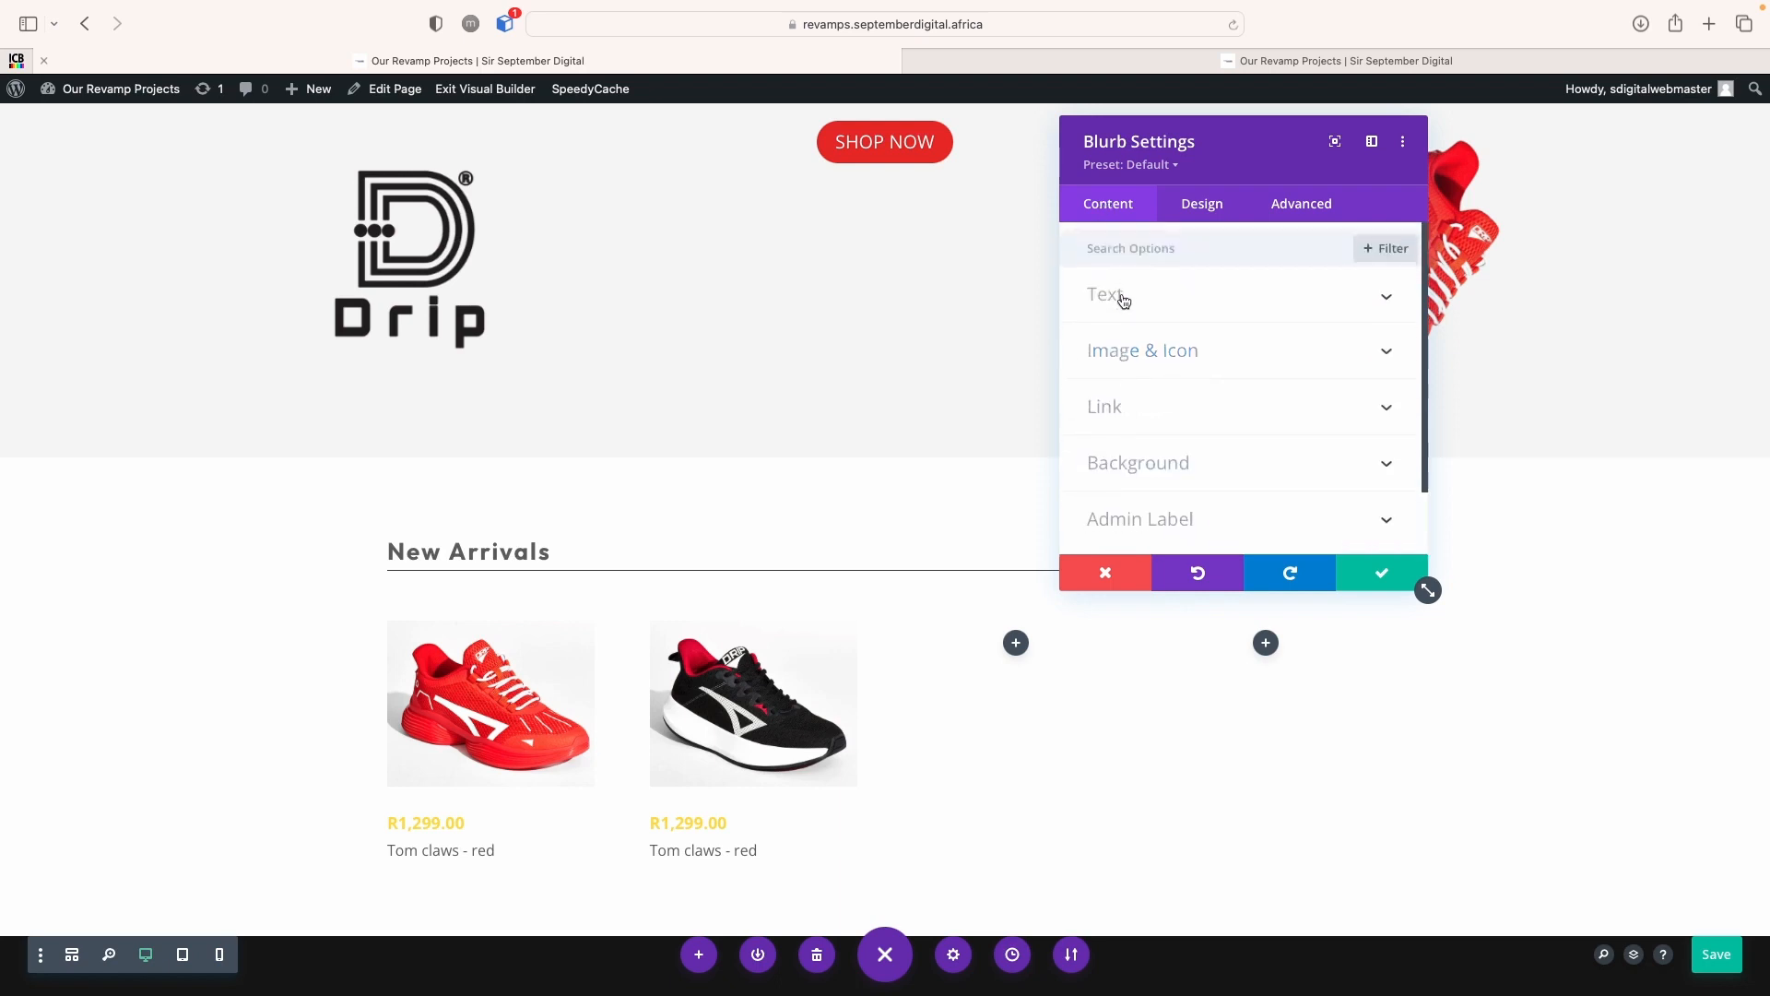
left_click(1117, 297)
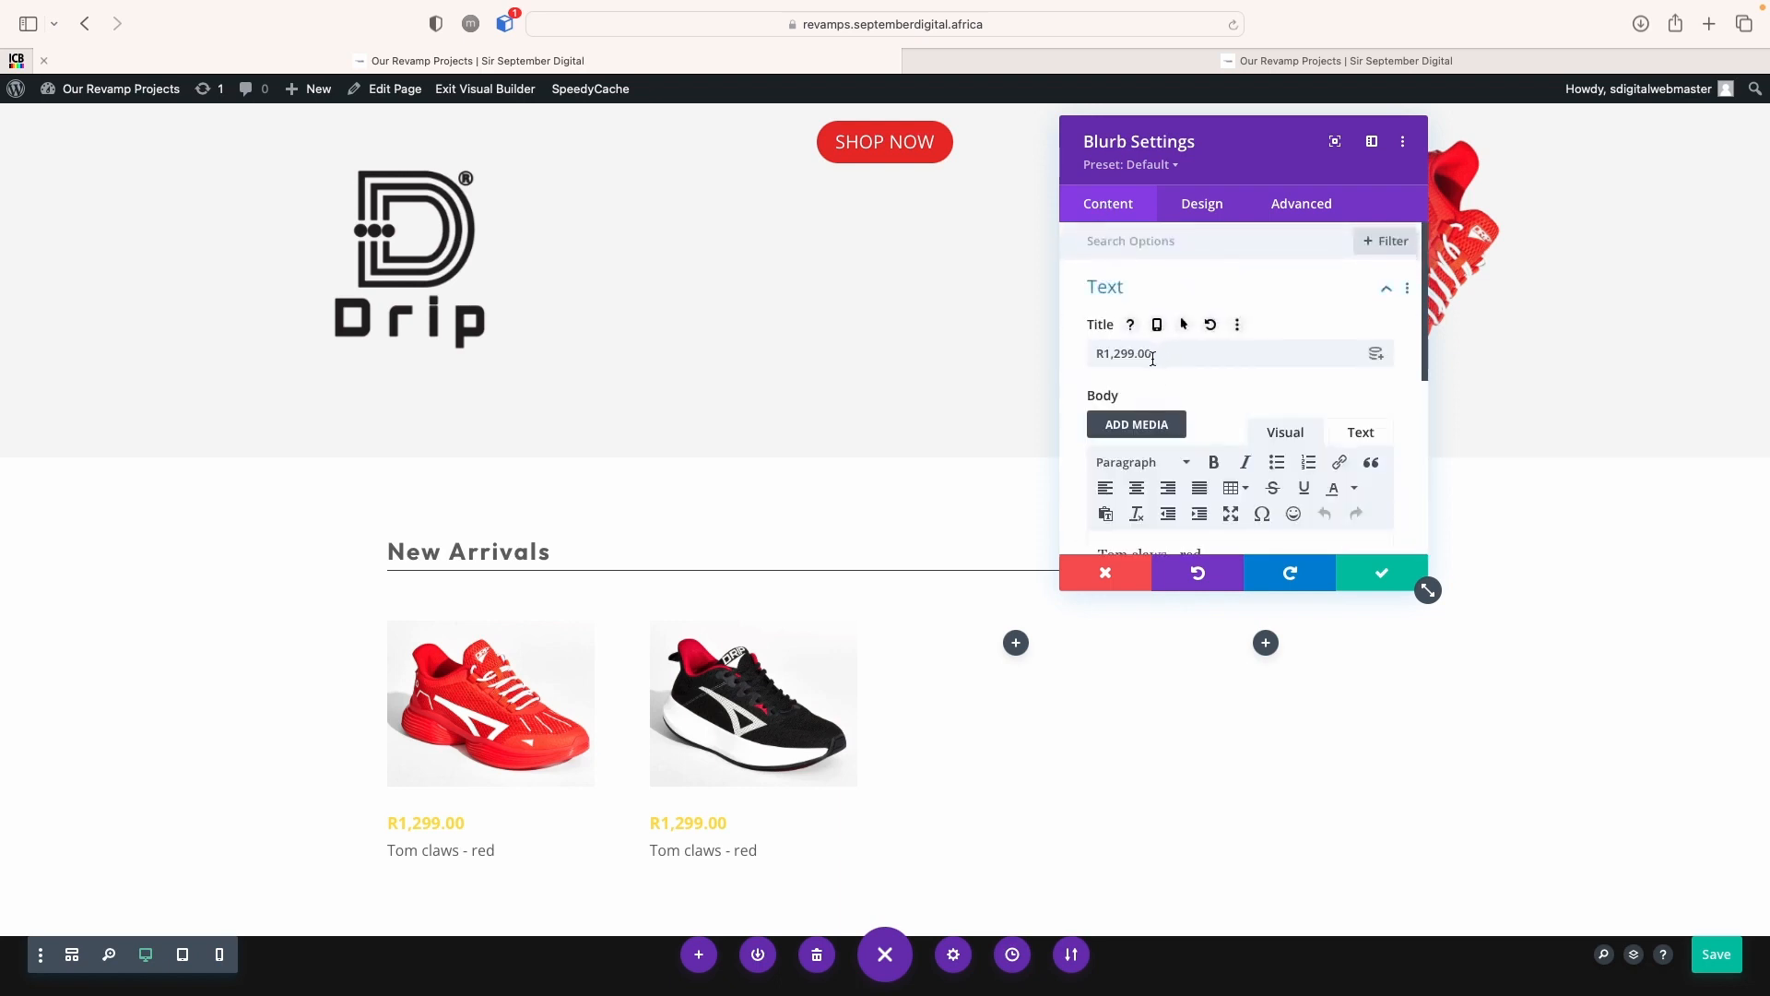
left_click(1120, 355)
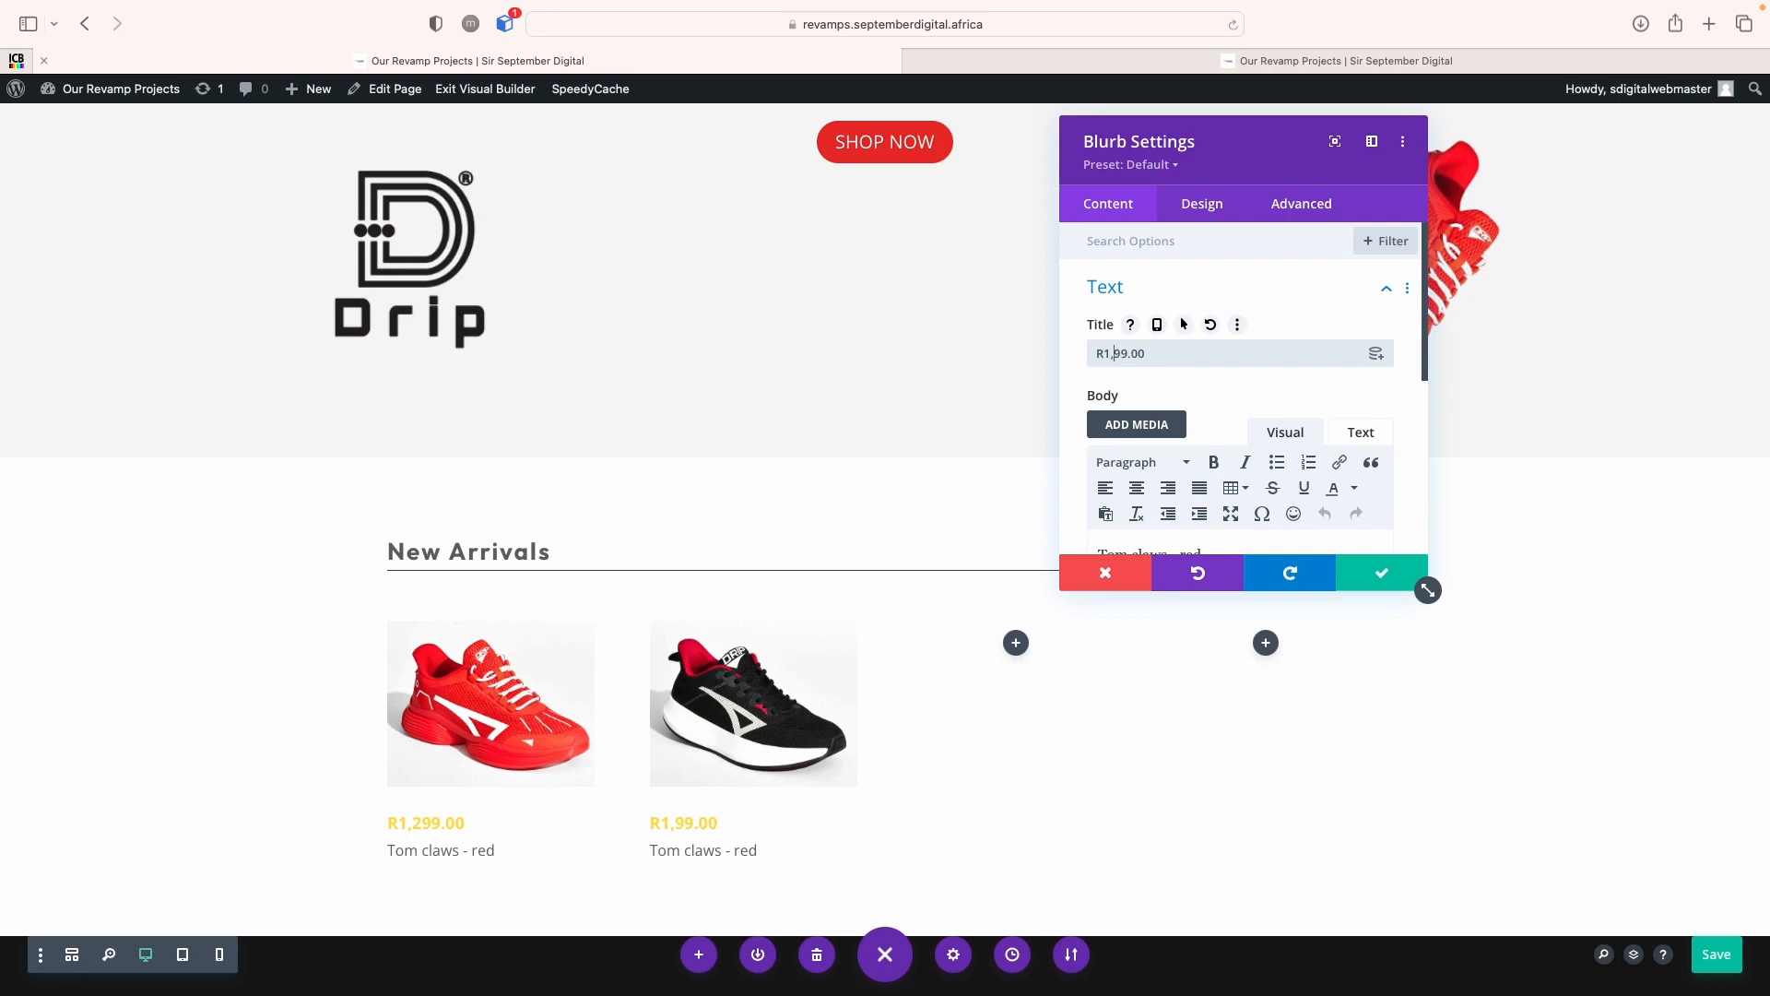
type("4")
scroll(1235, 488, "down", 3)
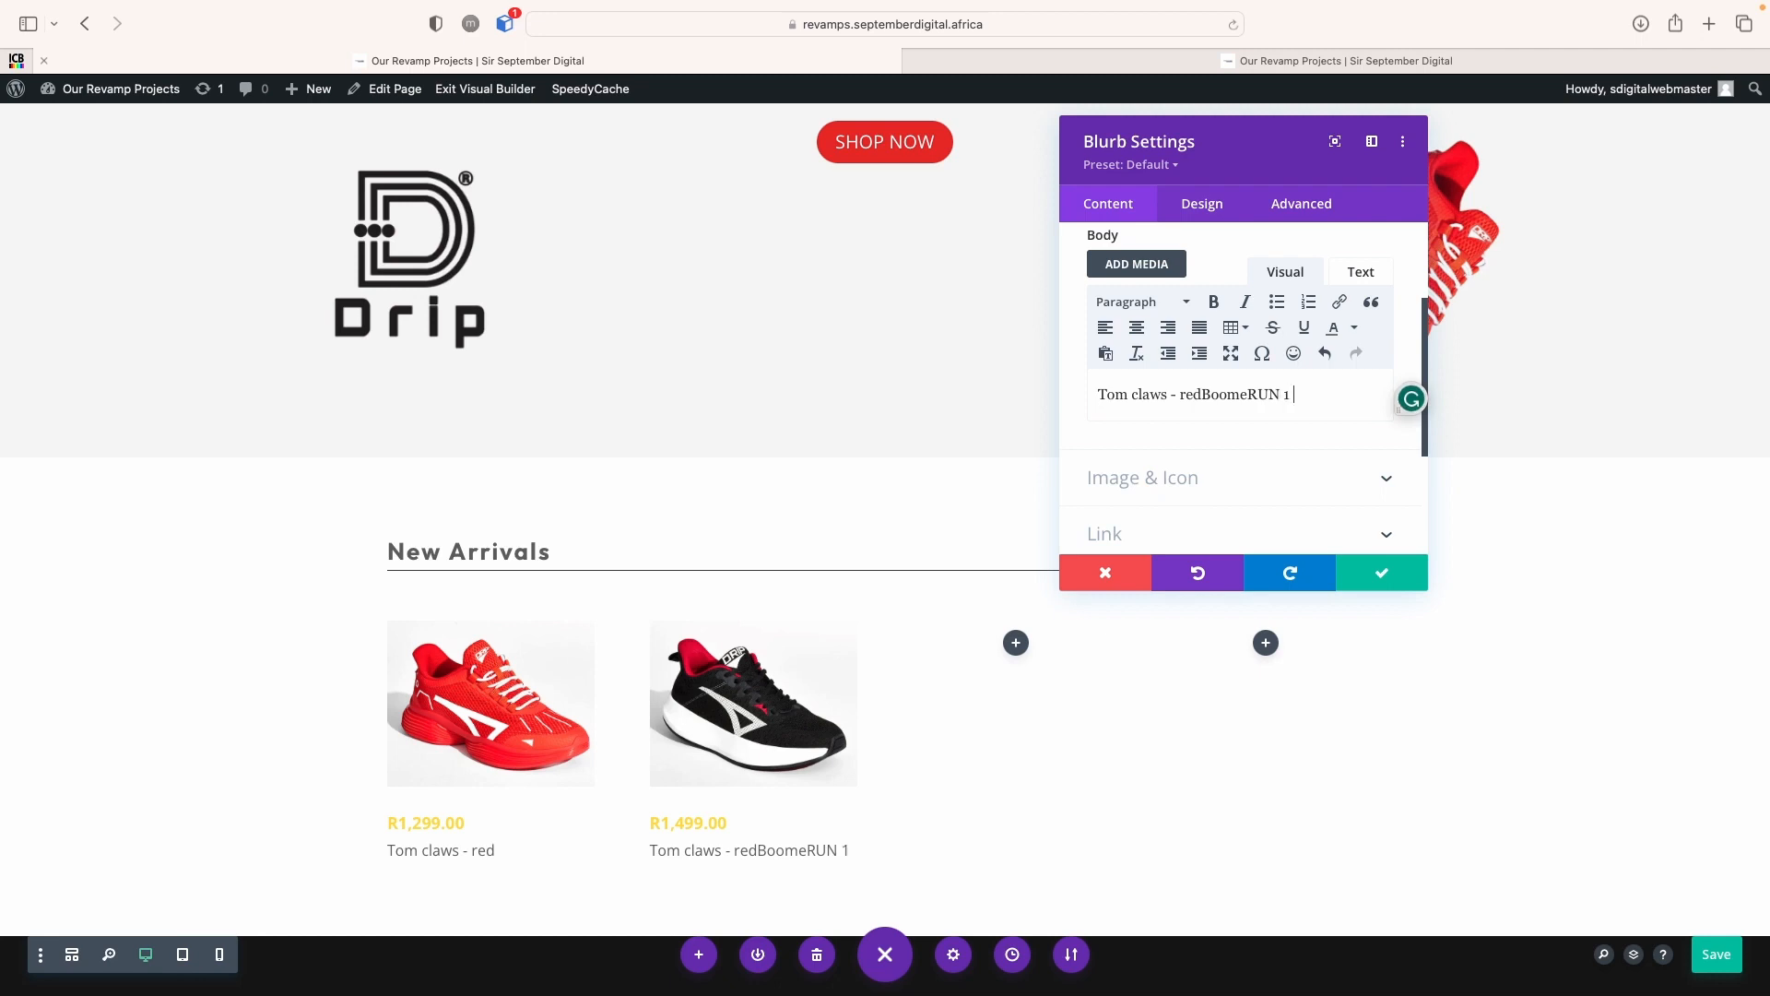
type("- The Drip Running Sneaker")
left_click(1424, 586)
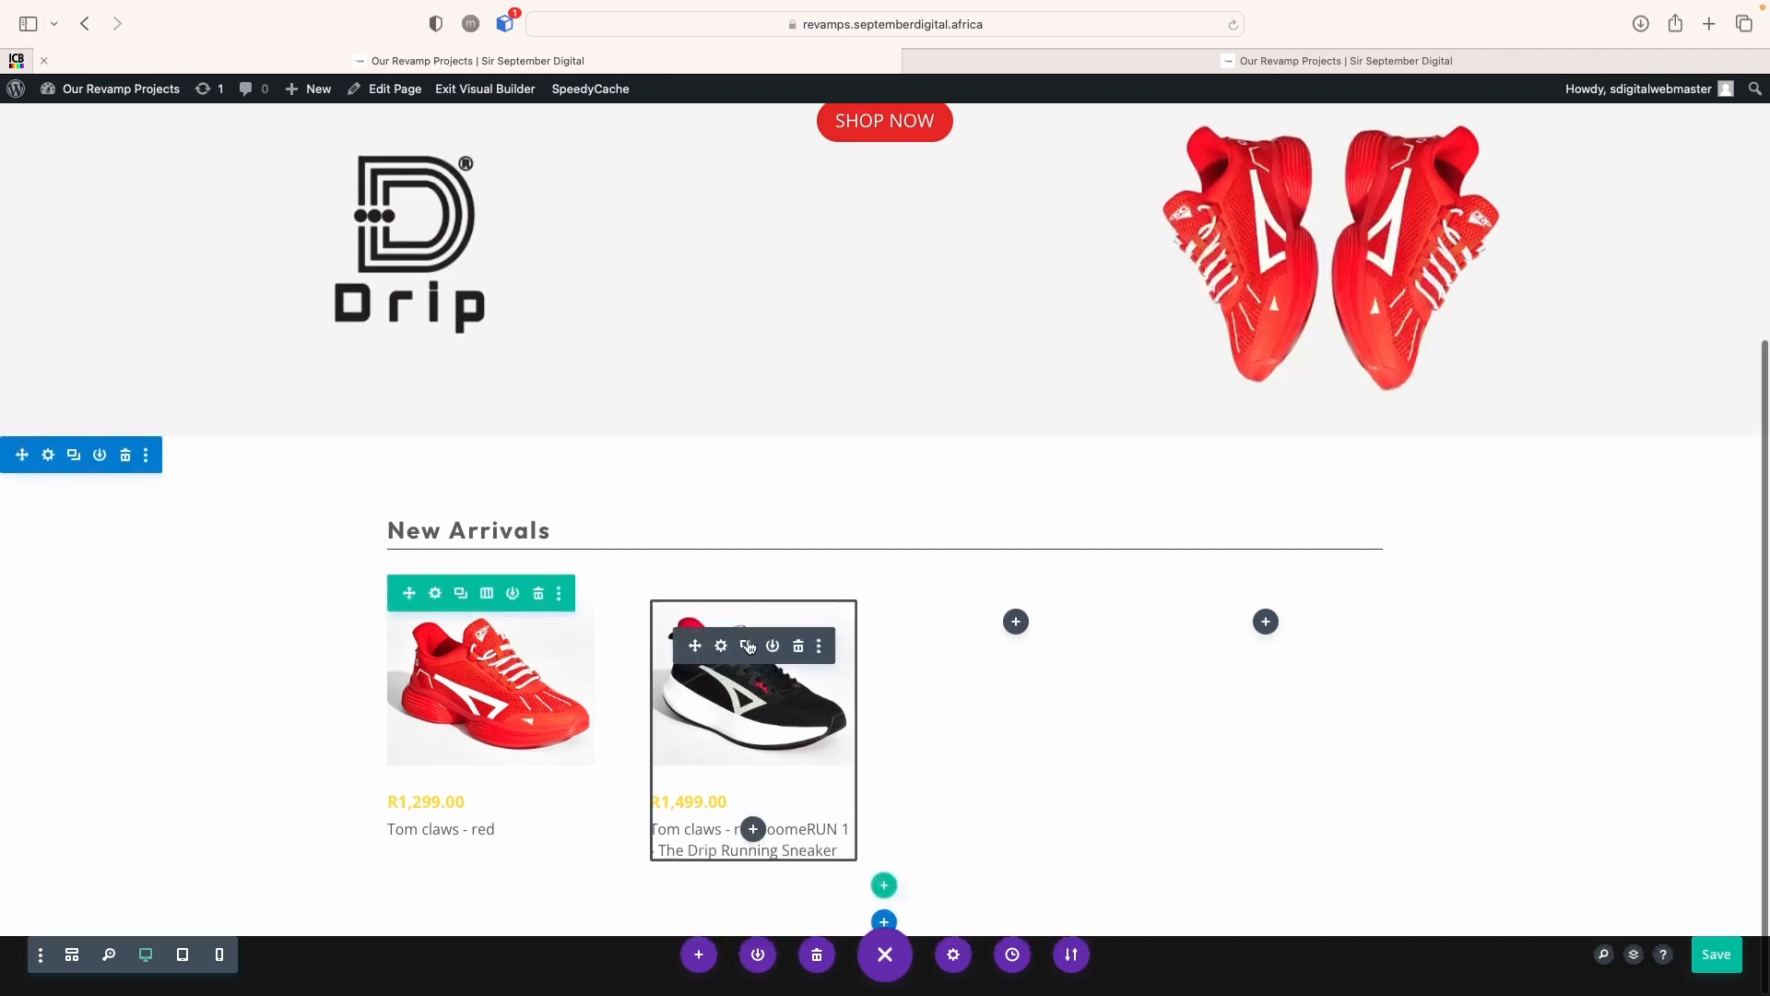
Duplicate the black sneaker blurb, move the copy into the fourth column and set its body text to "LIKWIDZ 23 - Earthly"
left_click(746, 645)
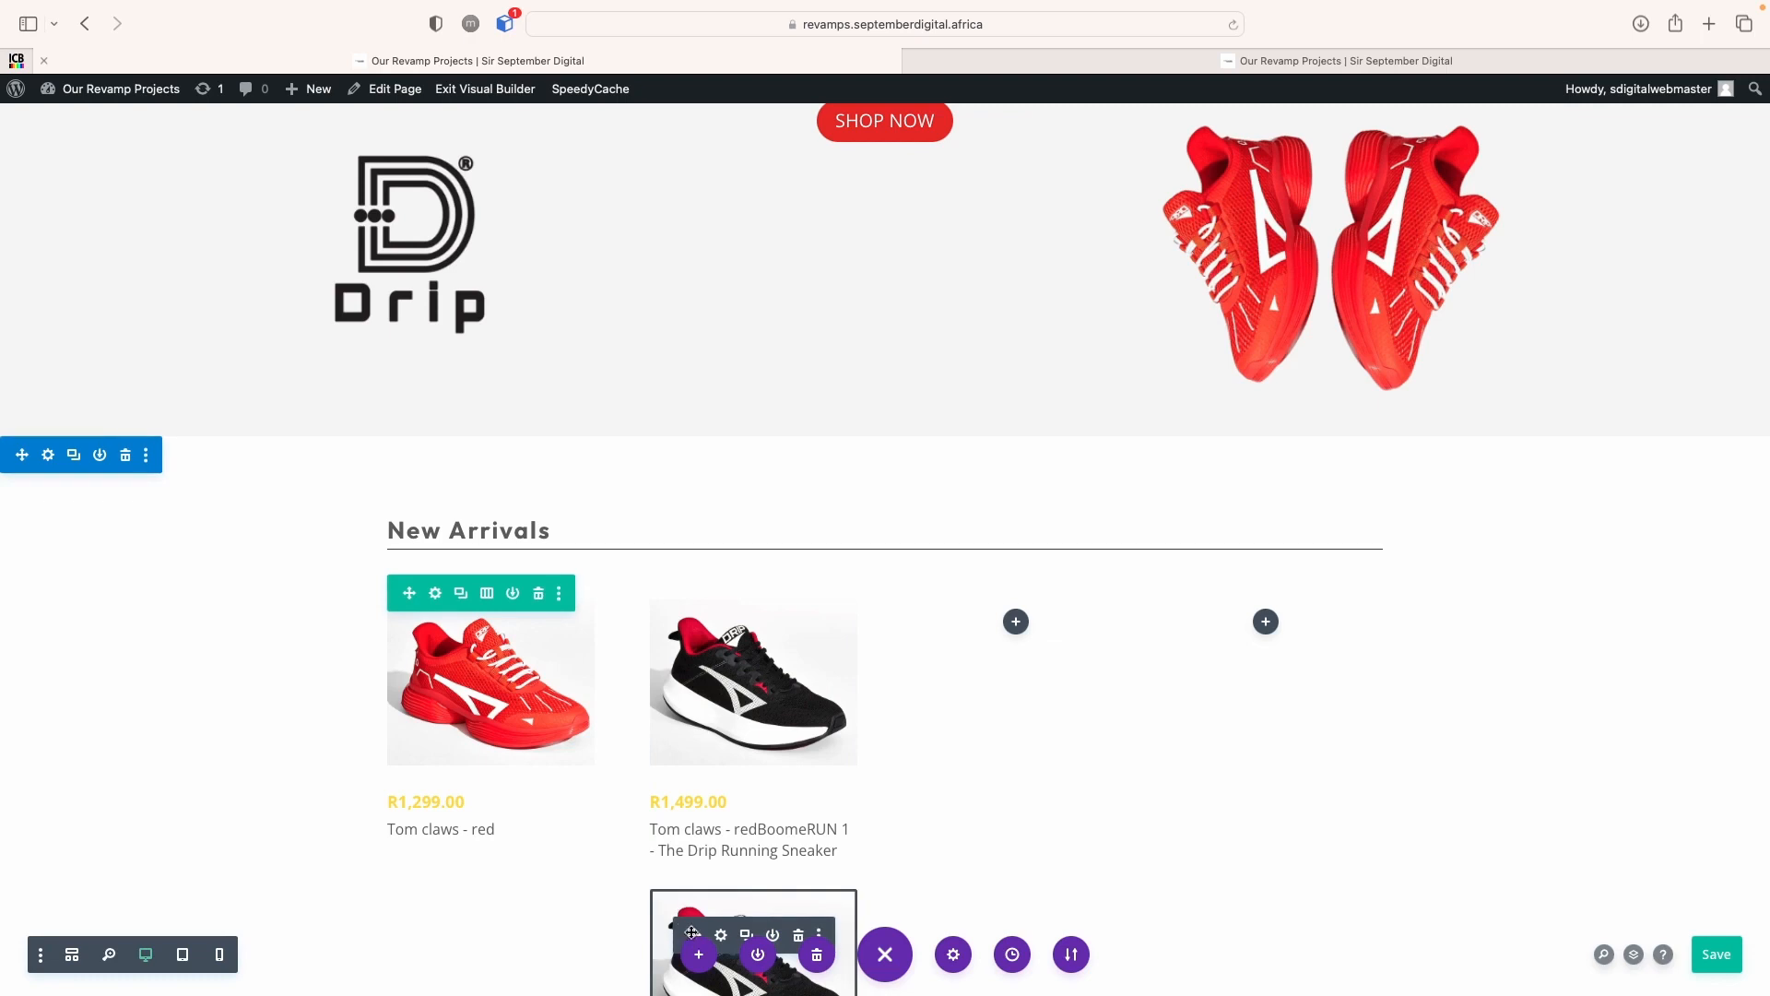
left_click_drag(696, 927, 1232, 720)
left_click(1245, 645)
key("super+a")
type("LIKW")
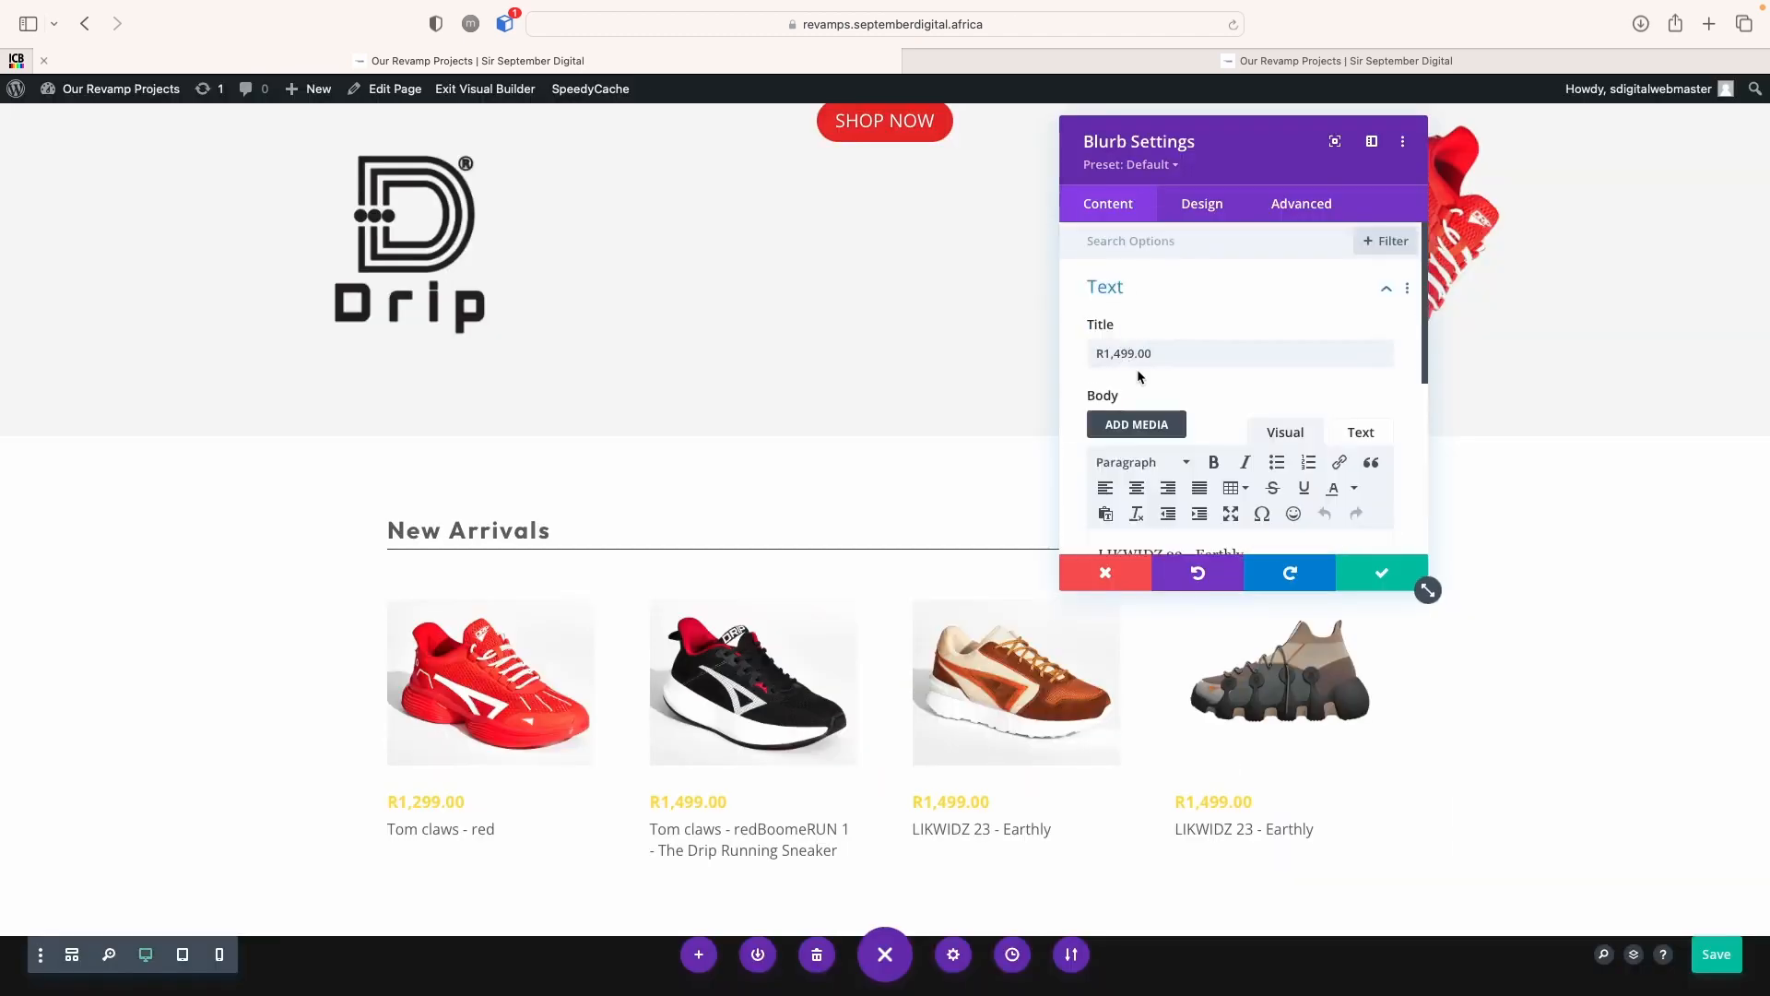
Set the third column blurb's title to R1,399.00 and its body text to "RETRO - 80's vs 2000's", and save the blurb settings
left_click(1120, 354)
key("BackSpace")
type("3")
scroll(1183, 395, "down", 4)
type("RETRO - ")
mouse_move(1183, 387)
left_mouse_down()
mouse_move(1098, 387)
mouse_move(1213, 385)
left_mouse_up()
type("80's vs 2000's")
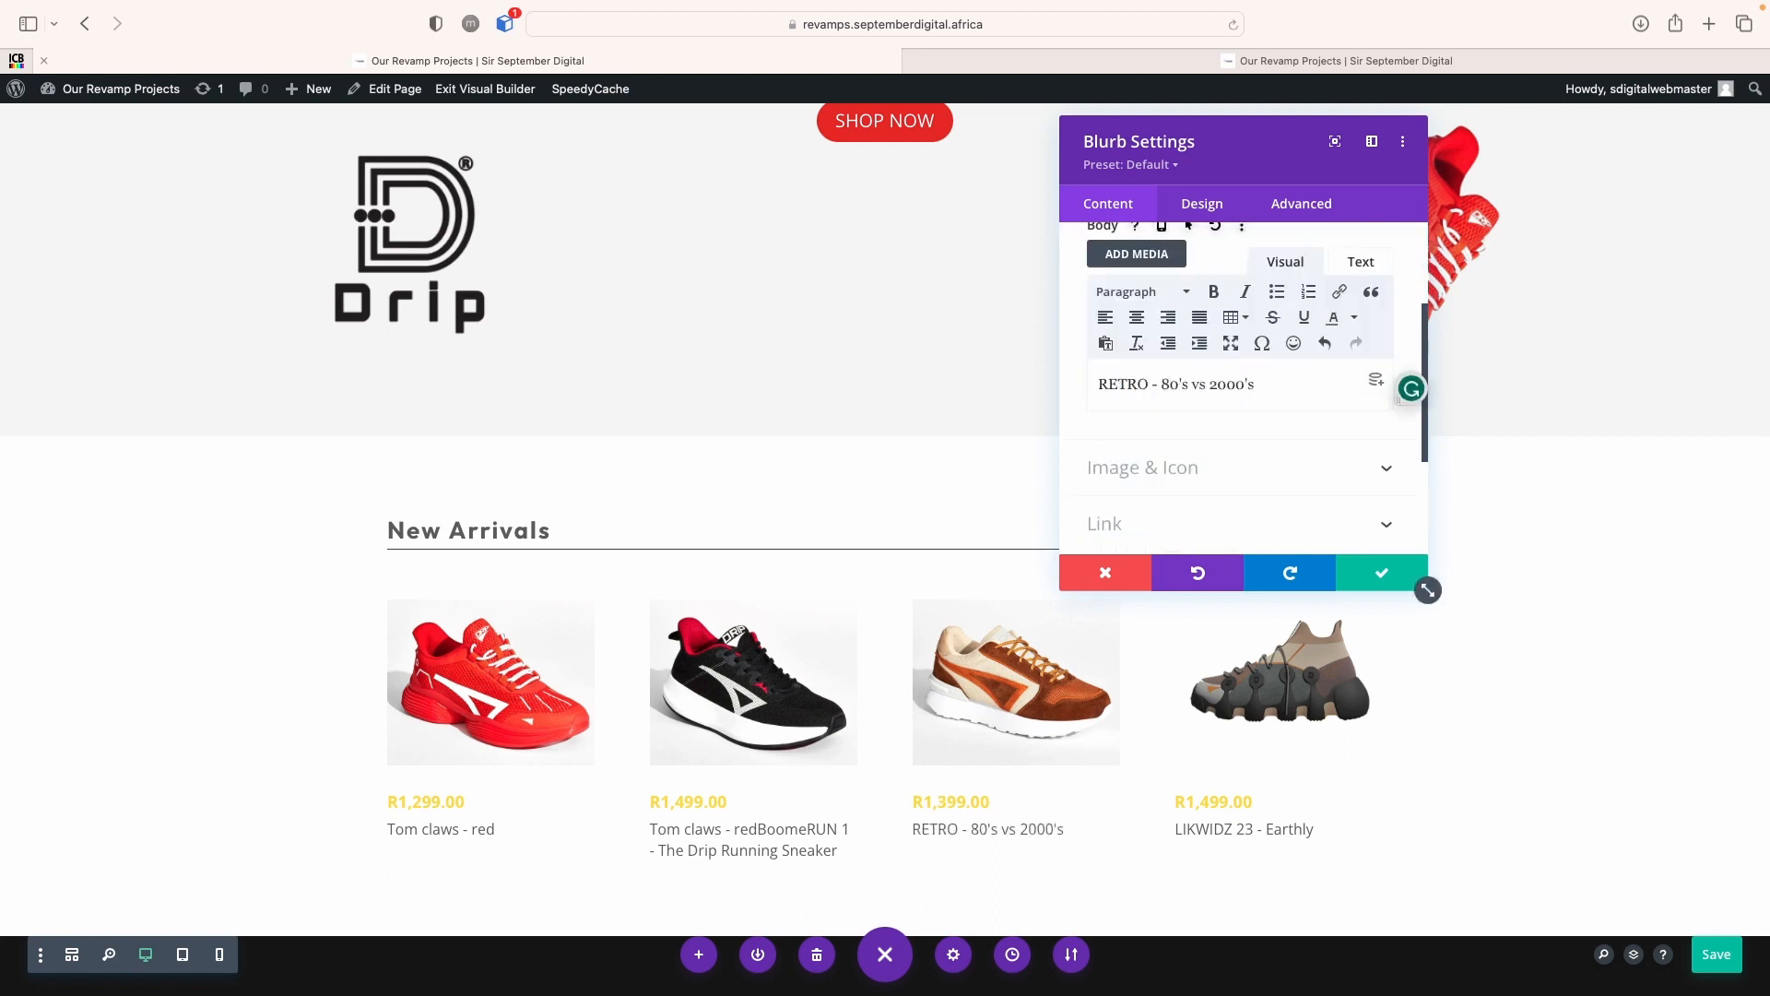
left_click(1347, 577)
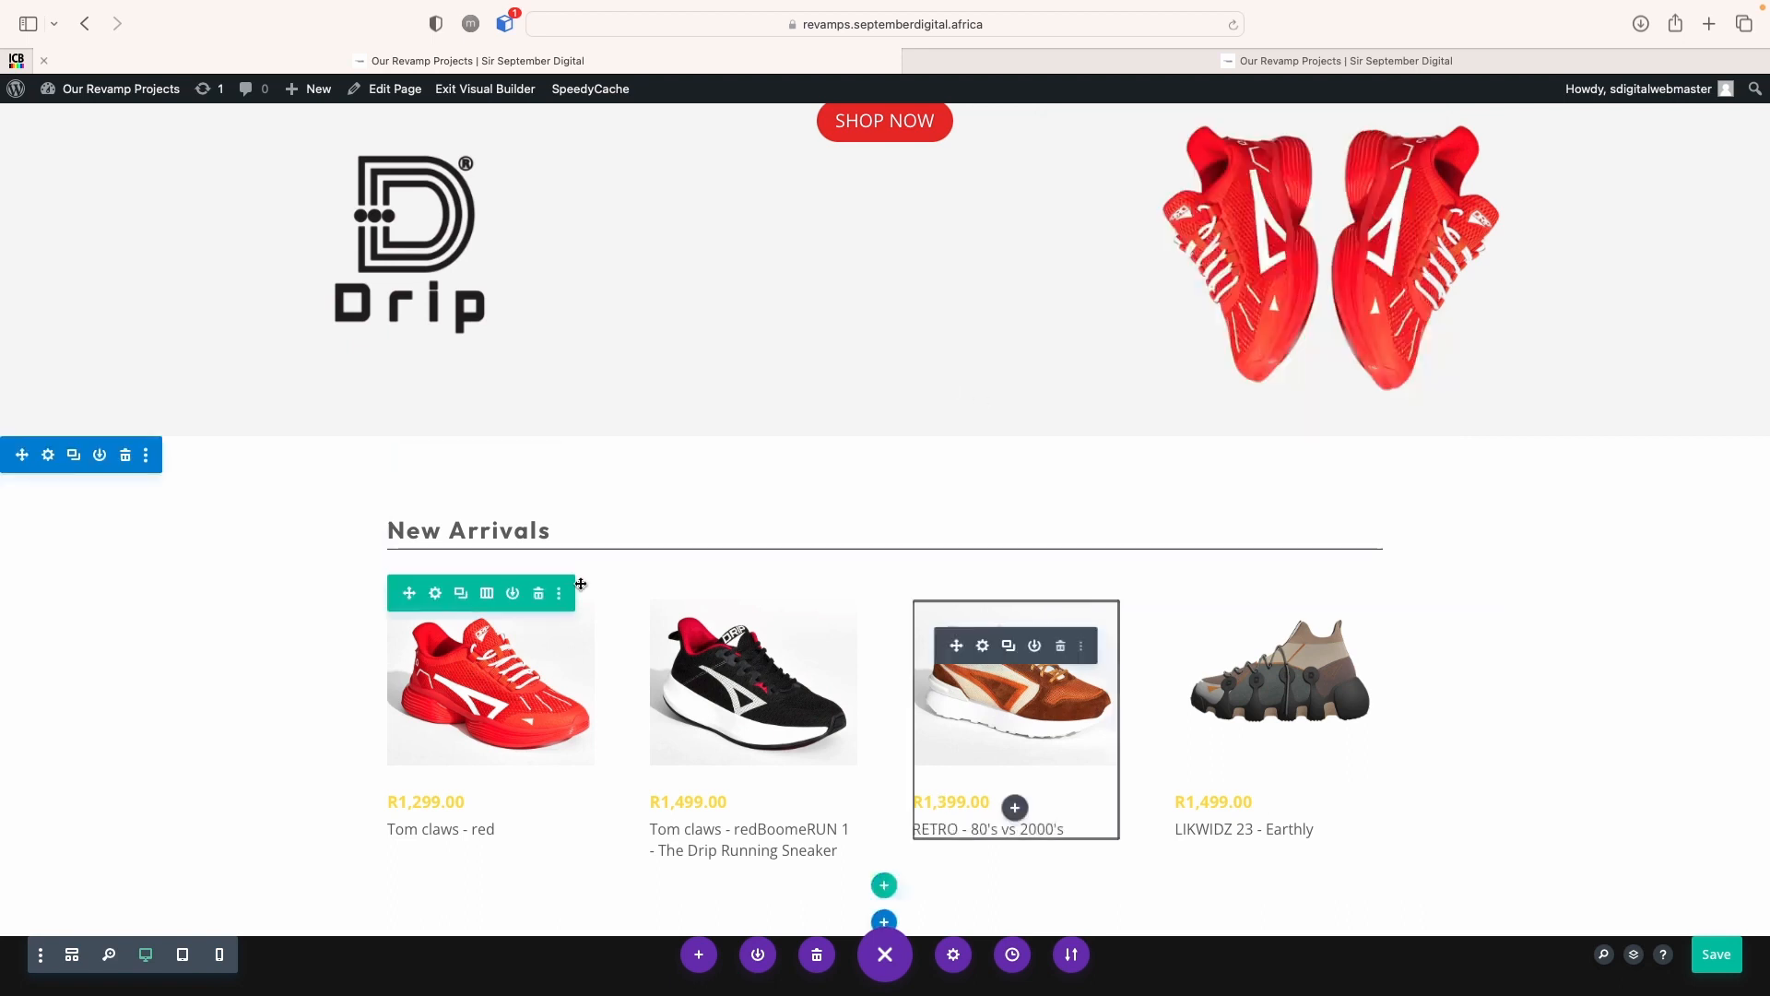
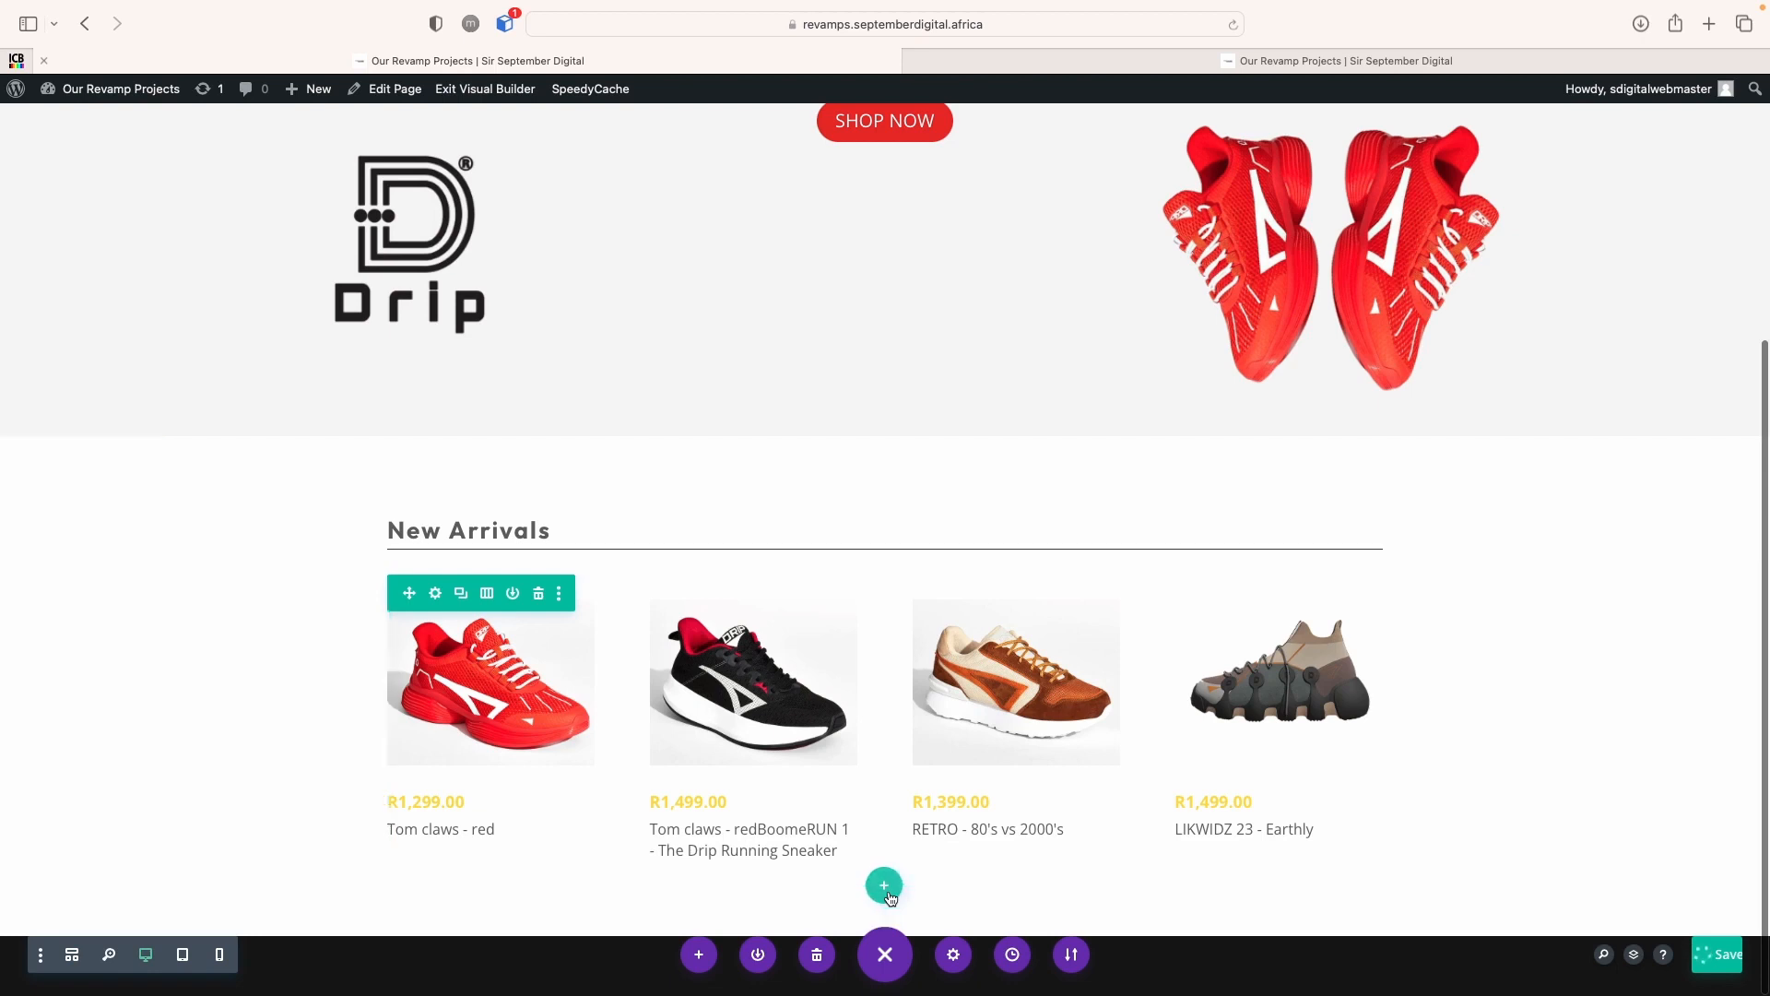
Add a single-column row below the New Arrivals products with a button module labelled "View More"
left_click(884, 887)
left_click(787, 552)
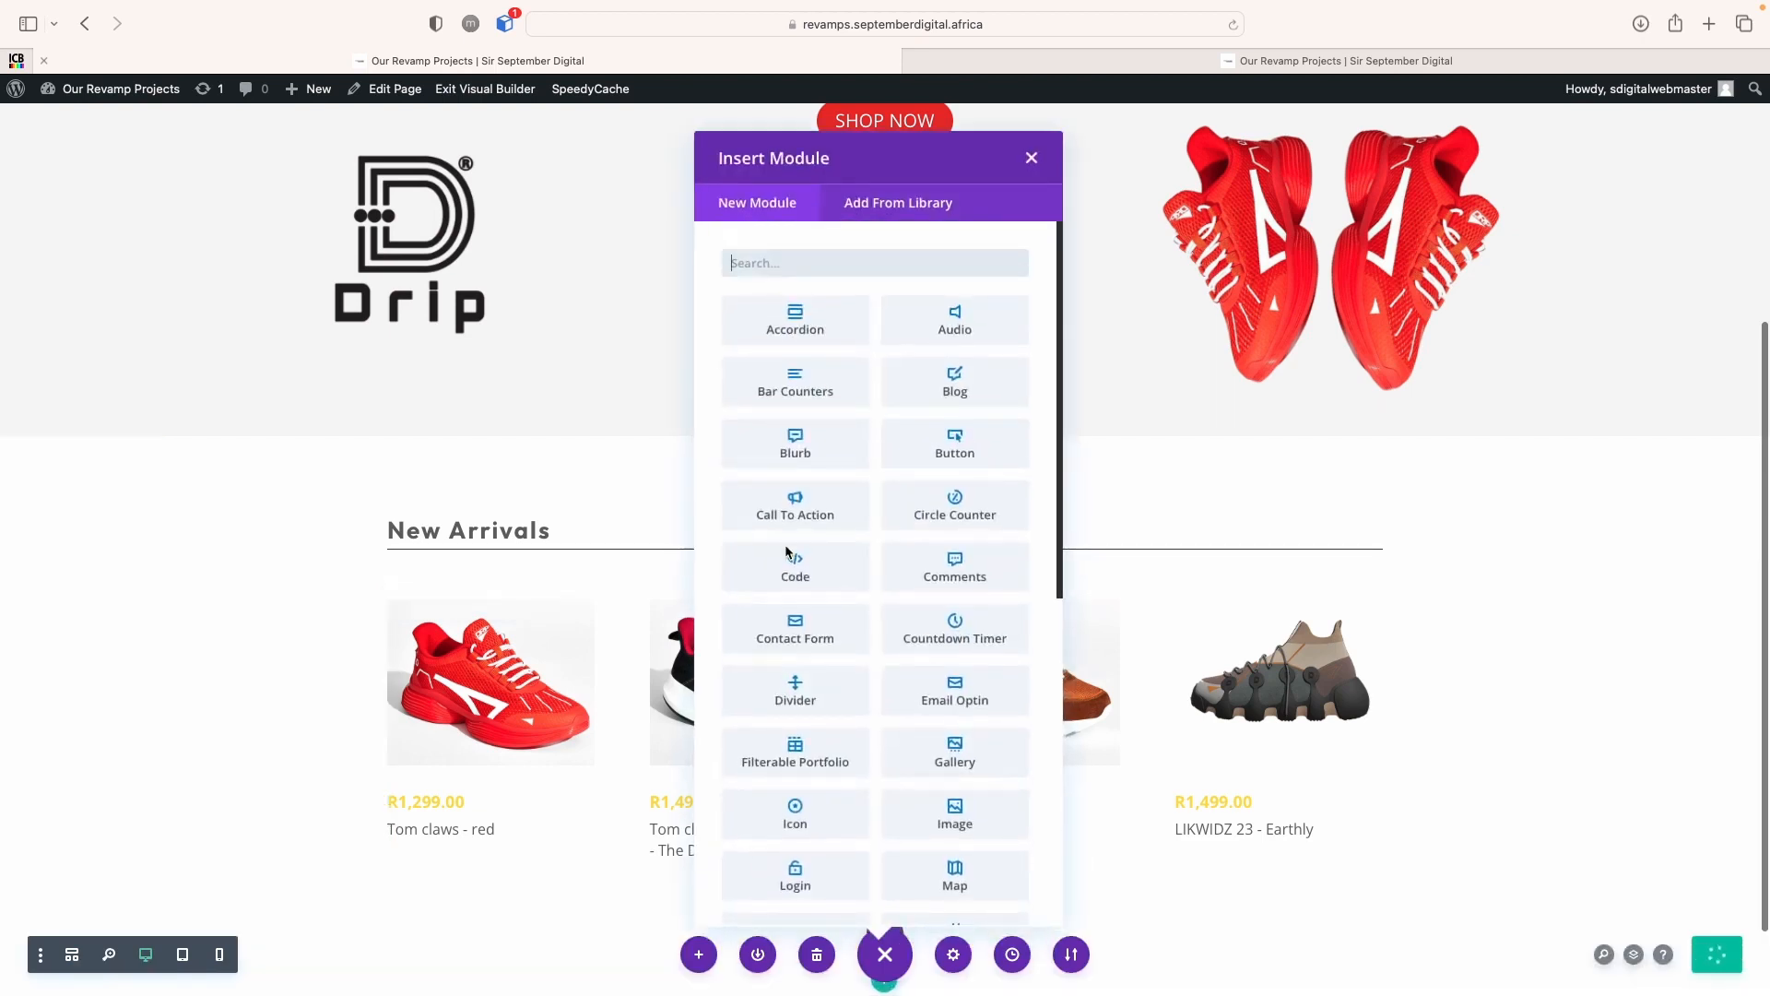
type("button")
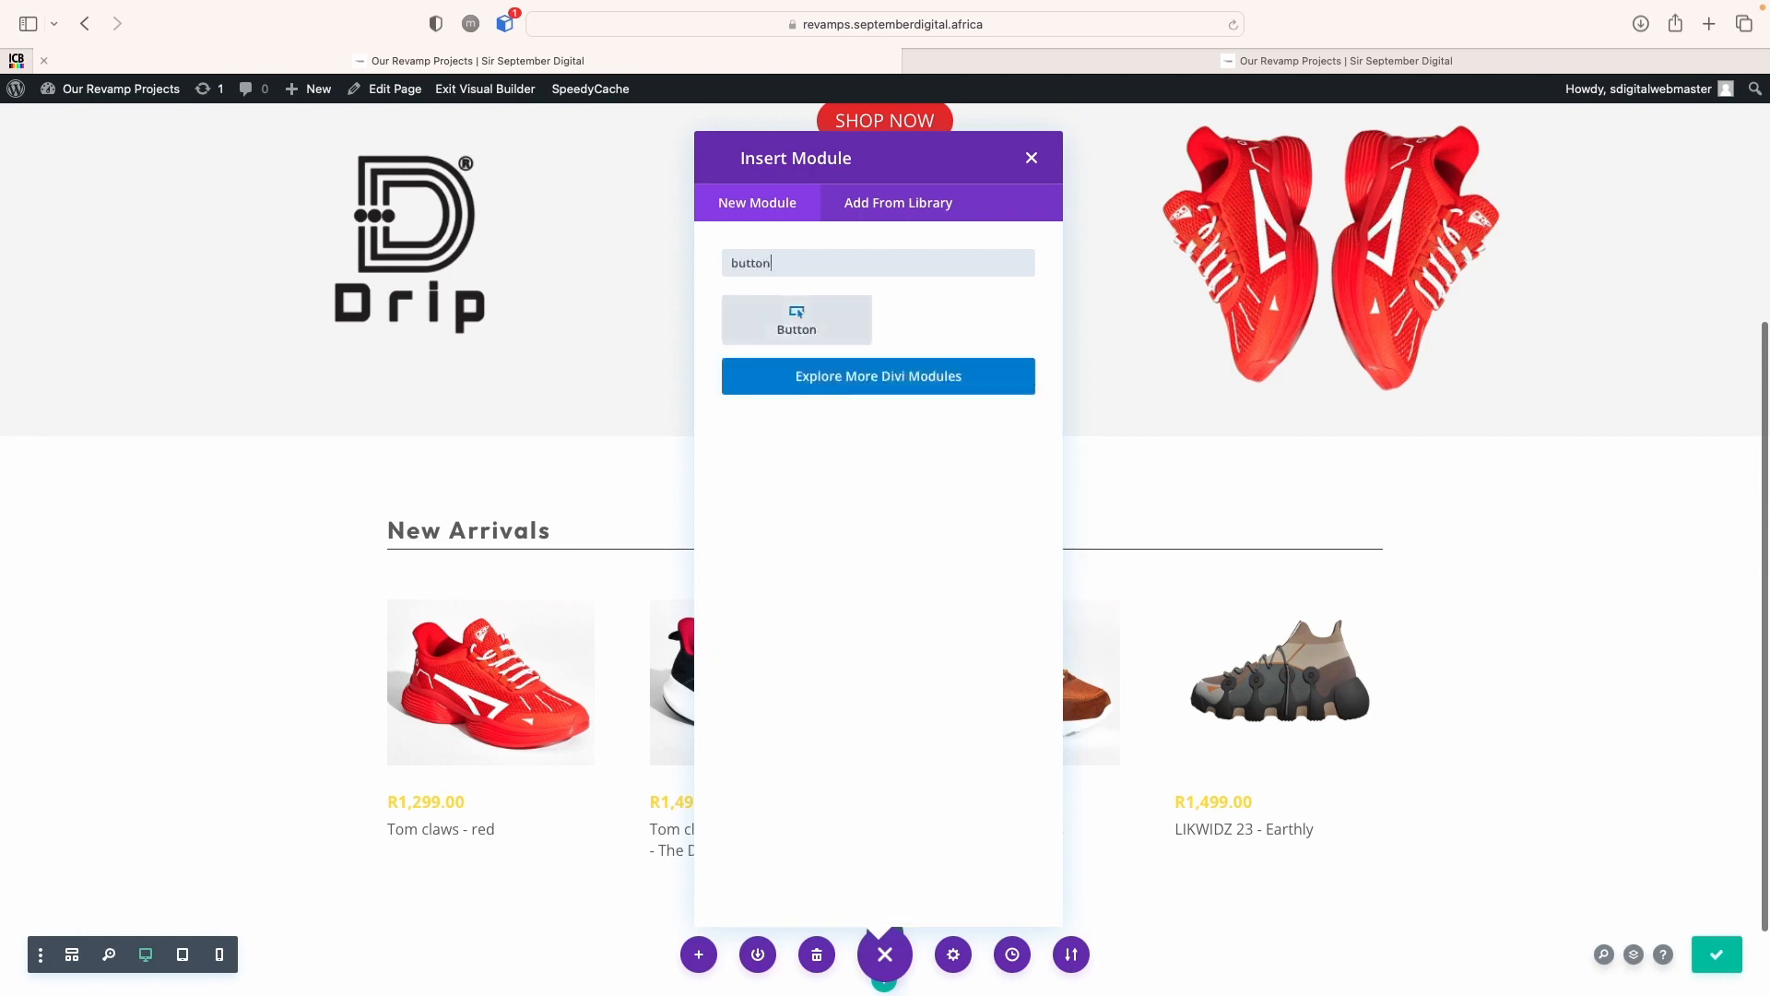
left_click(822, 320)
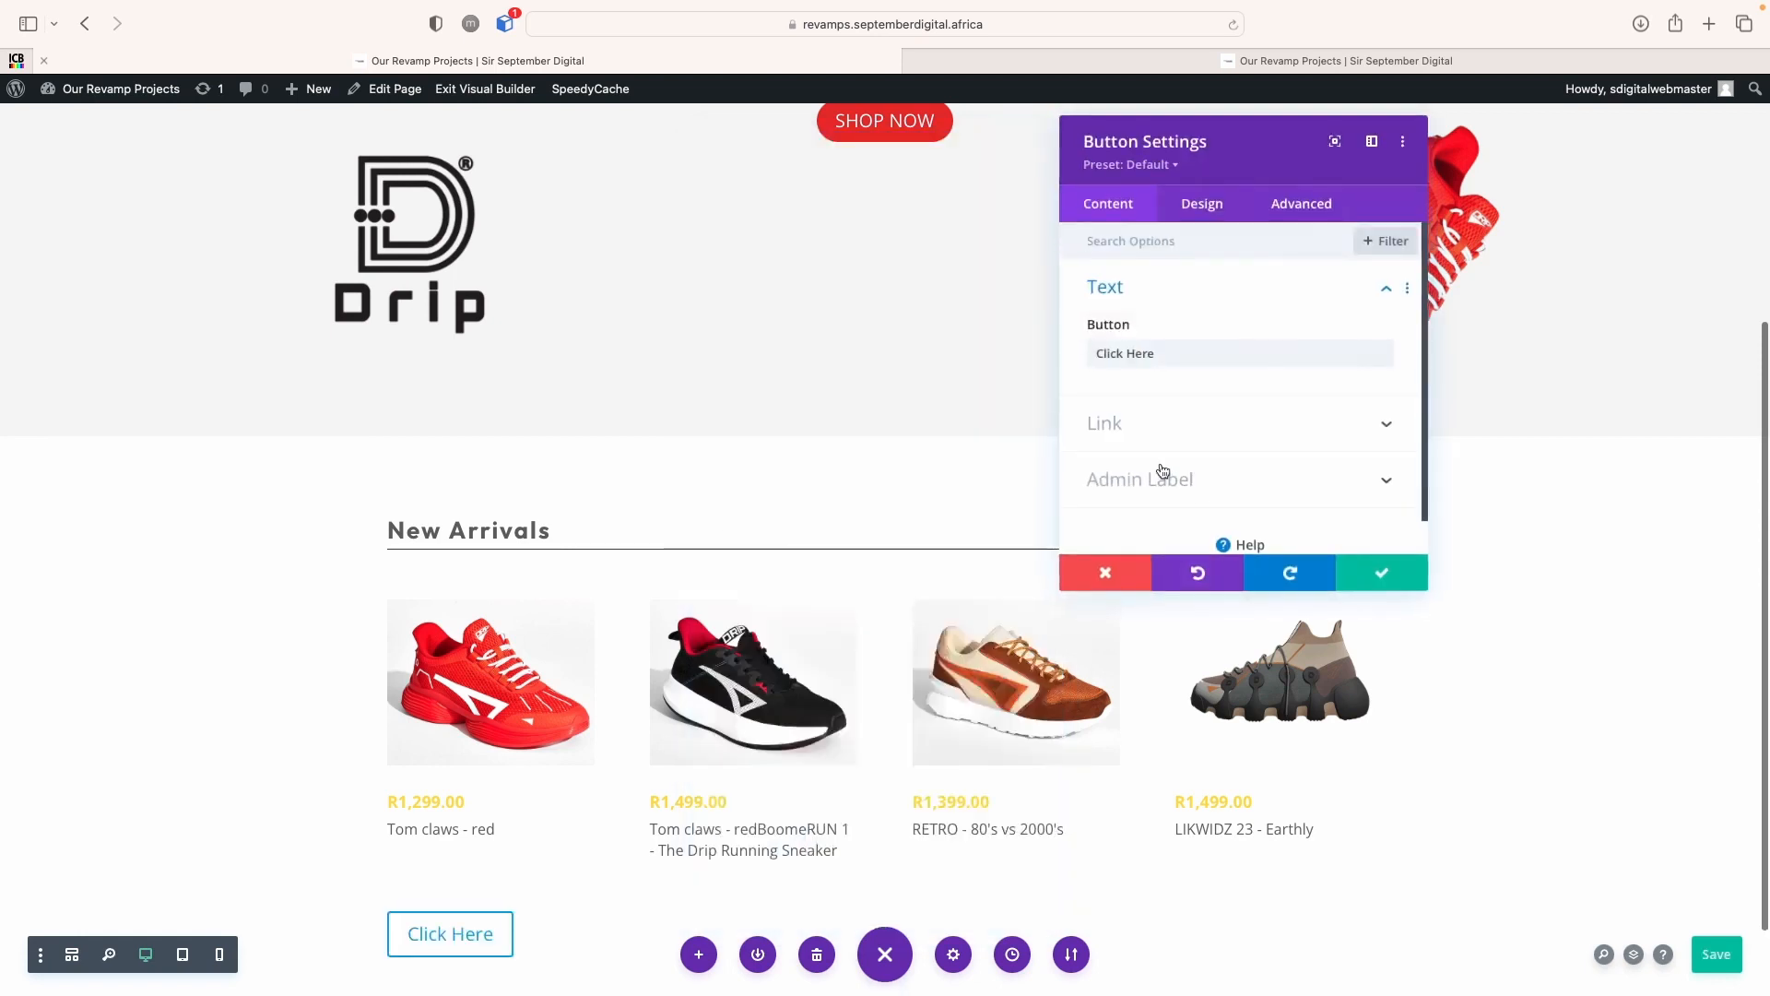
type("View Mor")
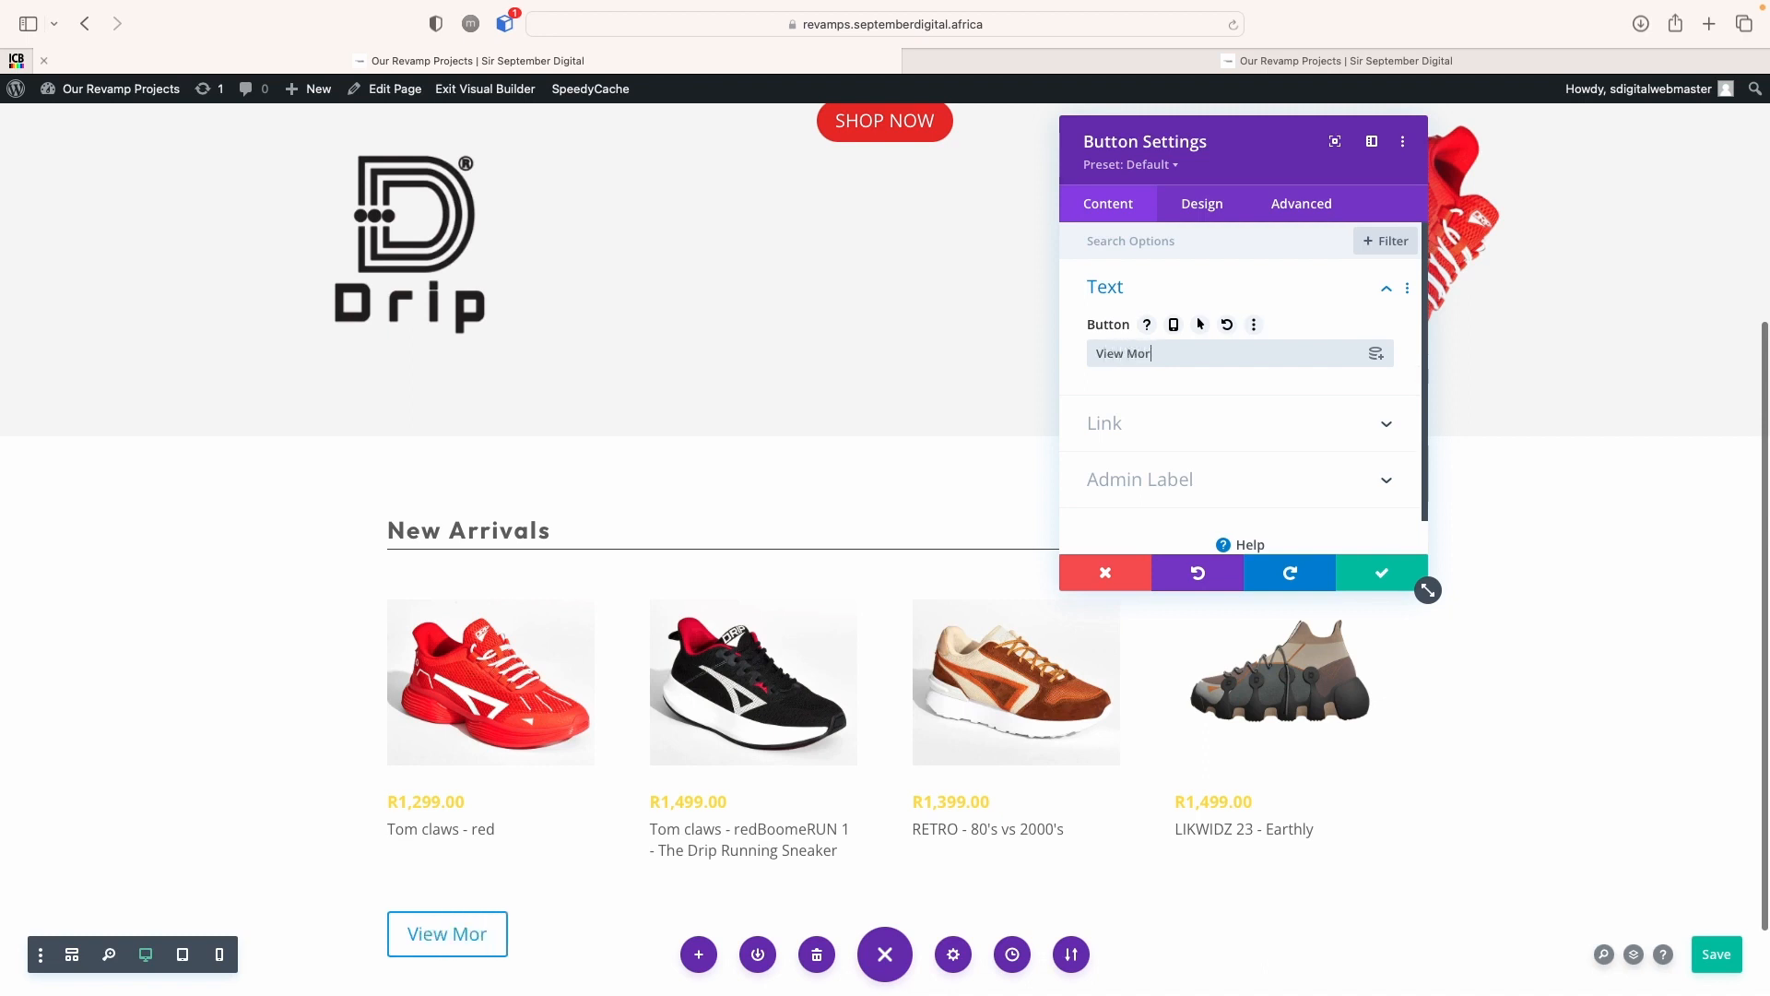
left_click(1380, 573)
Enable custom styles for the View More button and set its text color to white
scroll(157, 732, "down", 1)
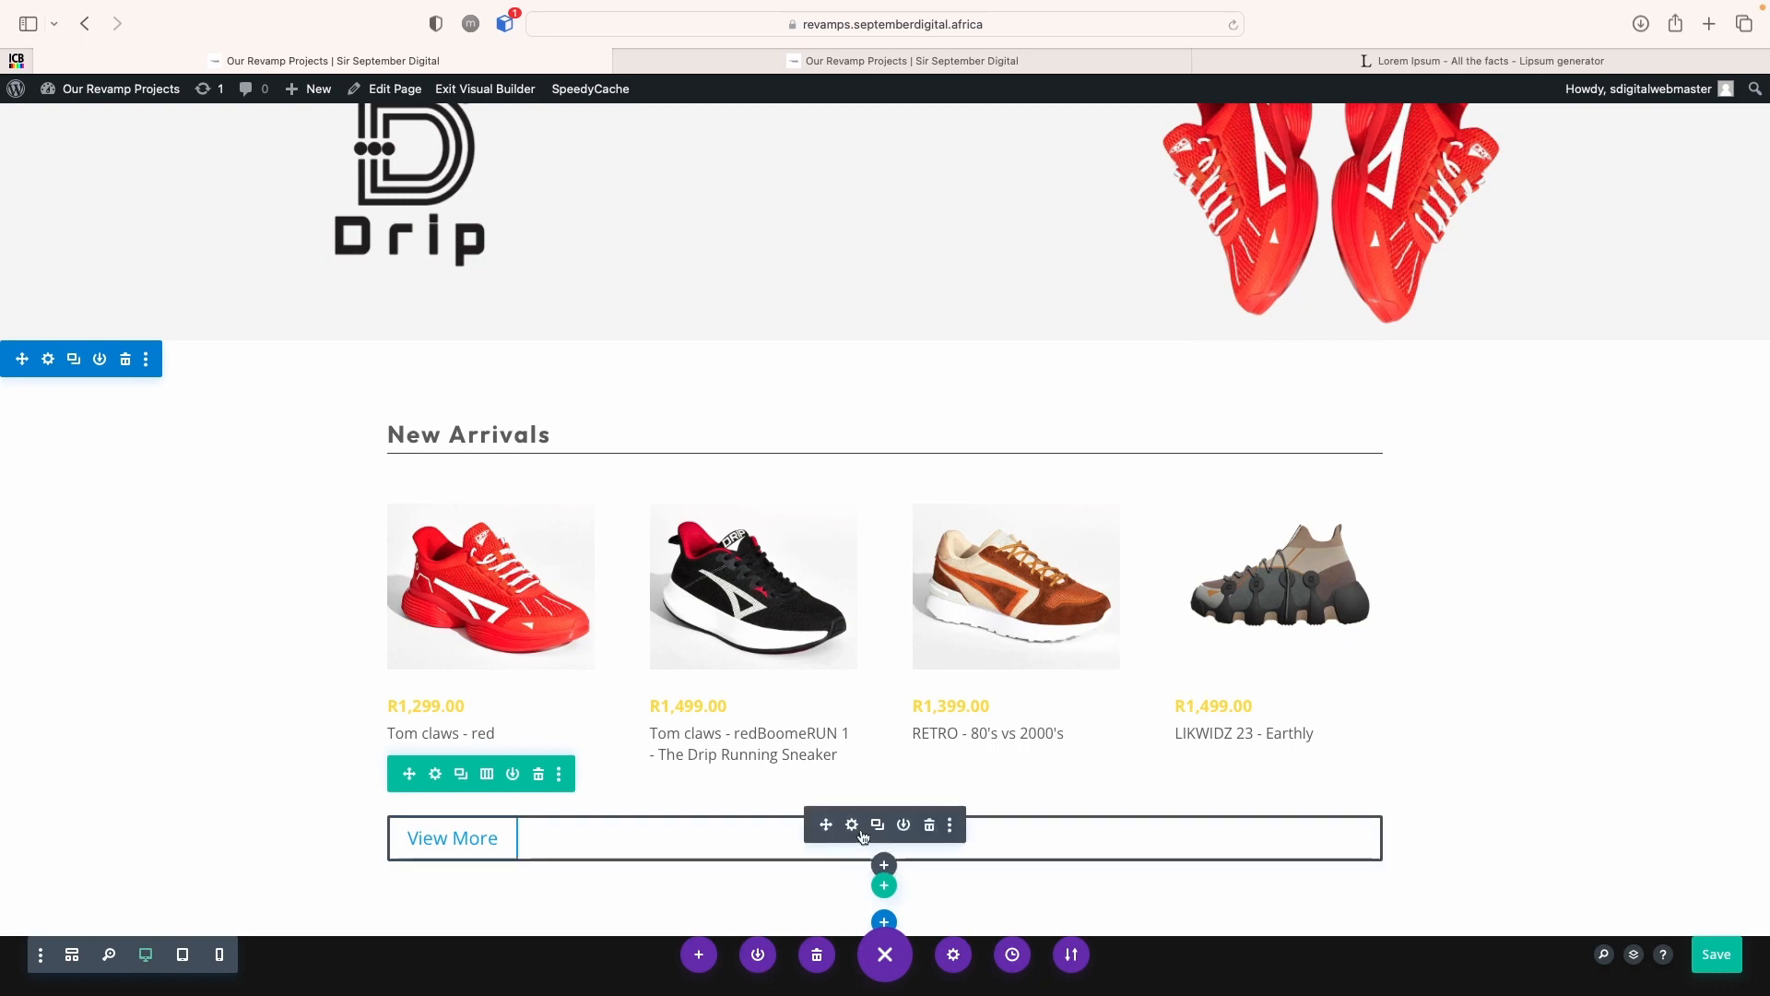
left_click(852, 826)
left_click(1197, 203)
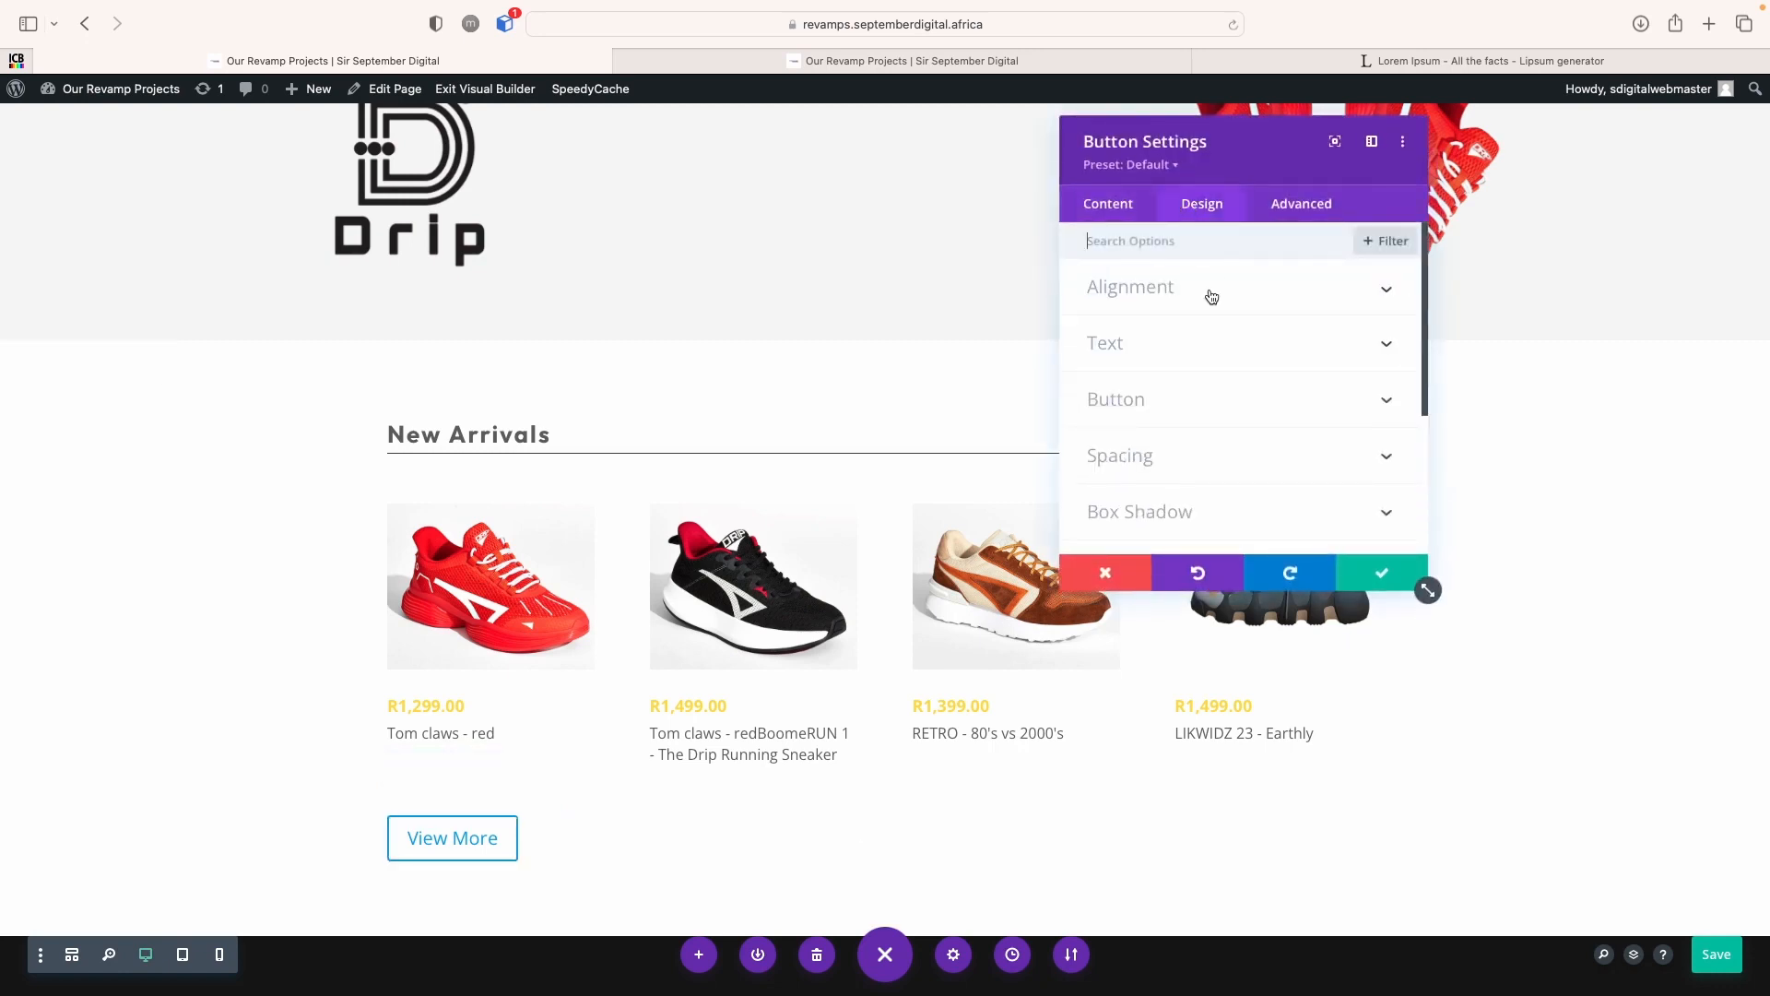
left_click(1167, 409)
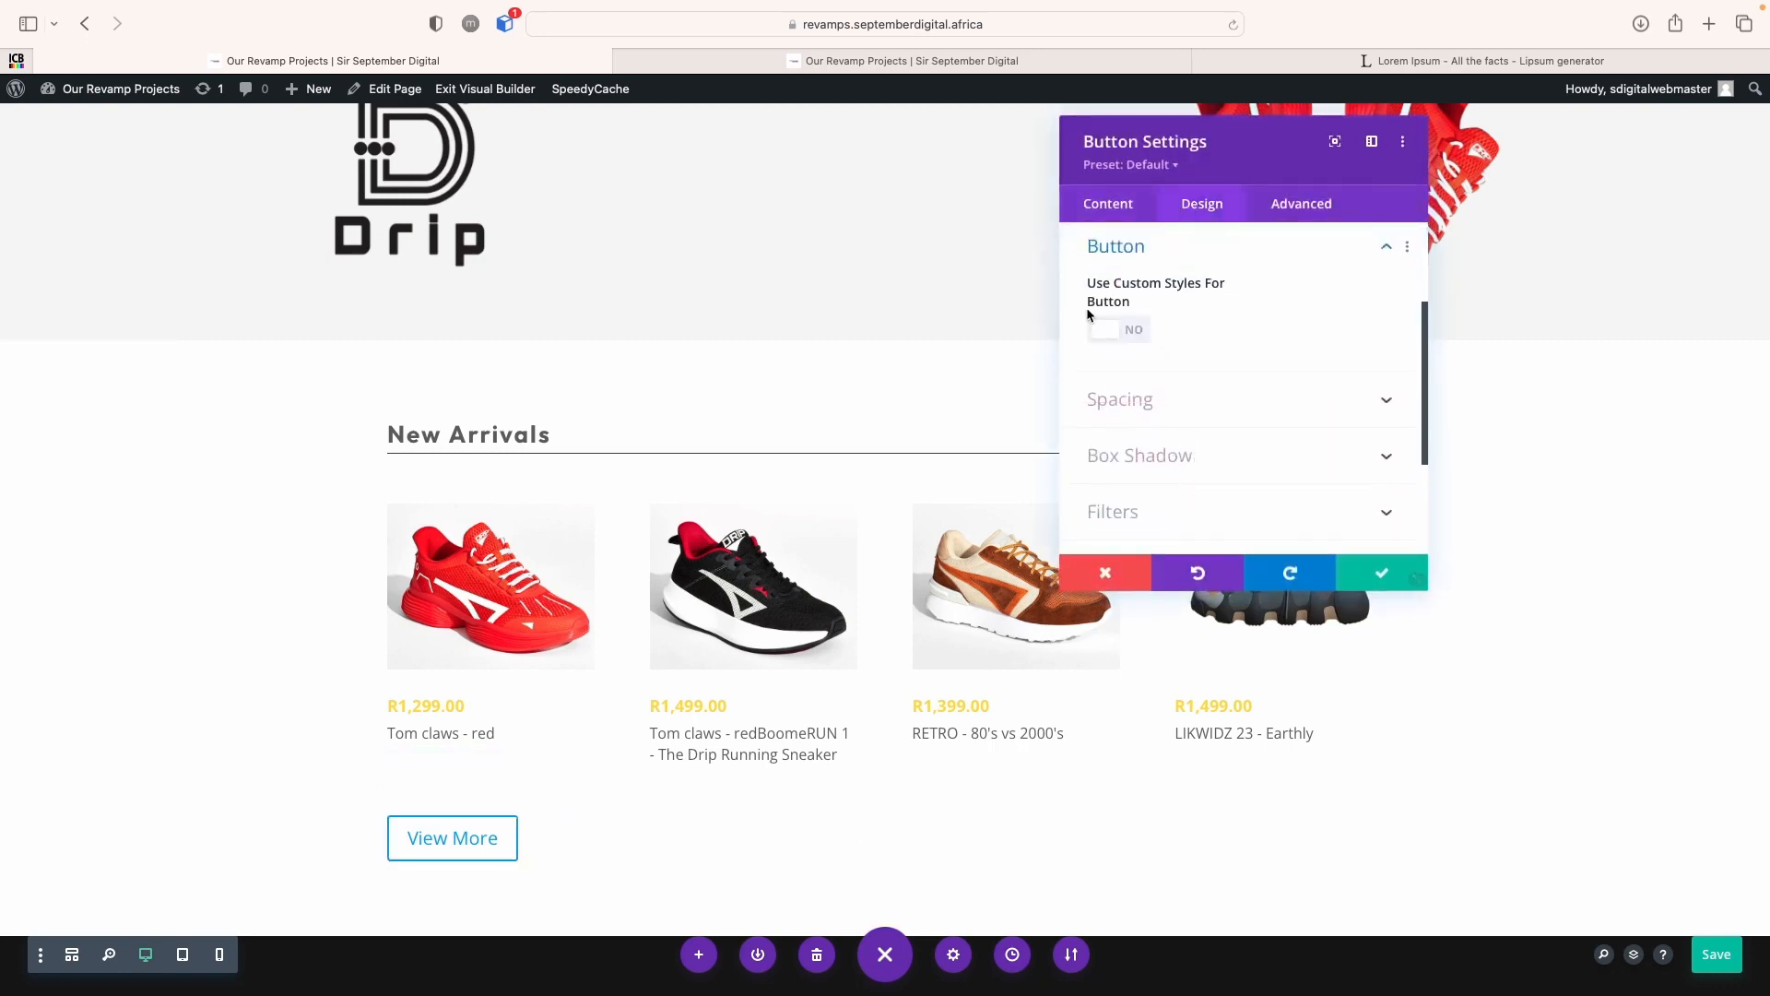
left_click(1135, 339)
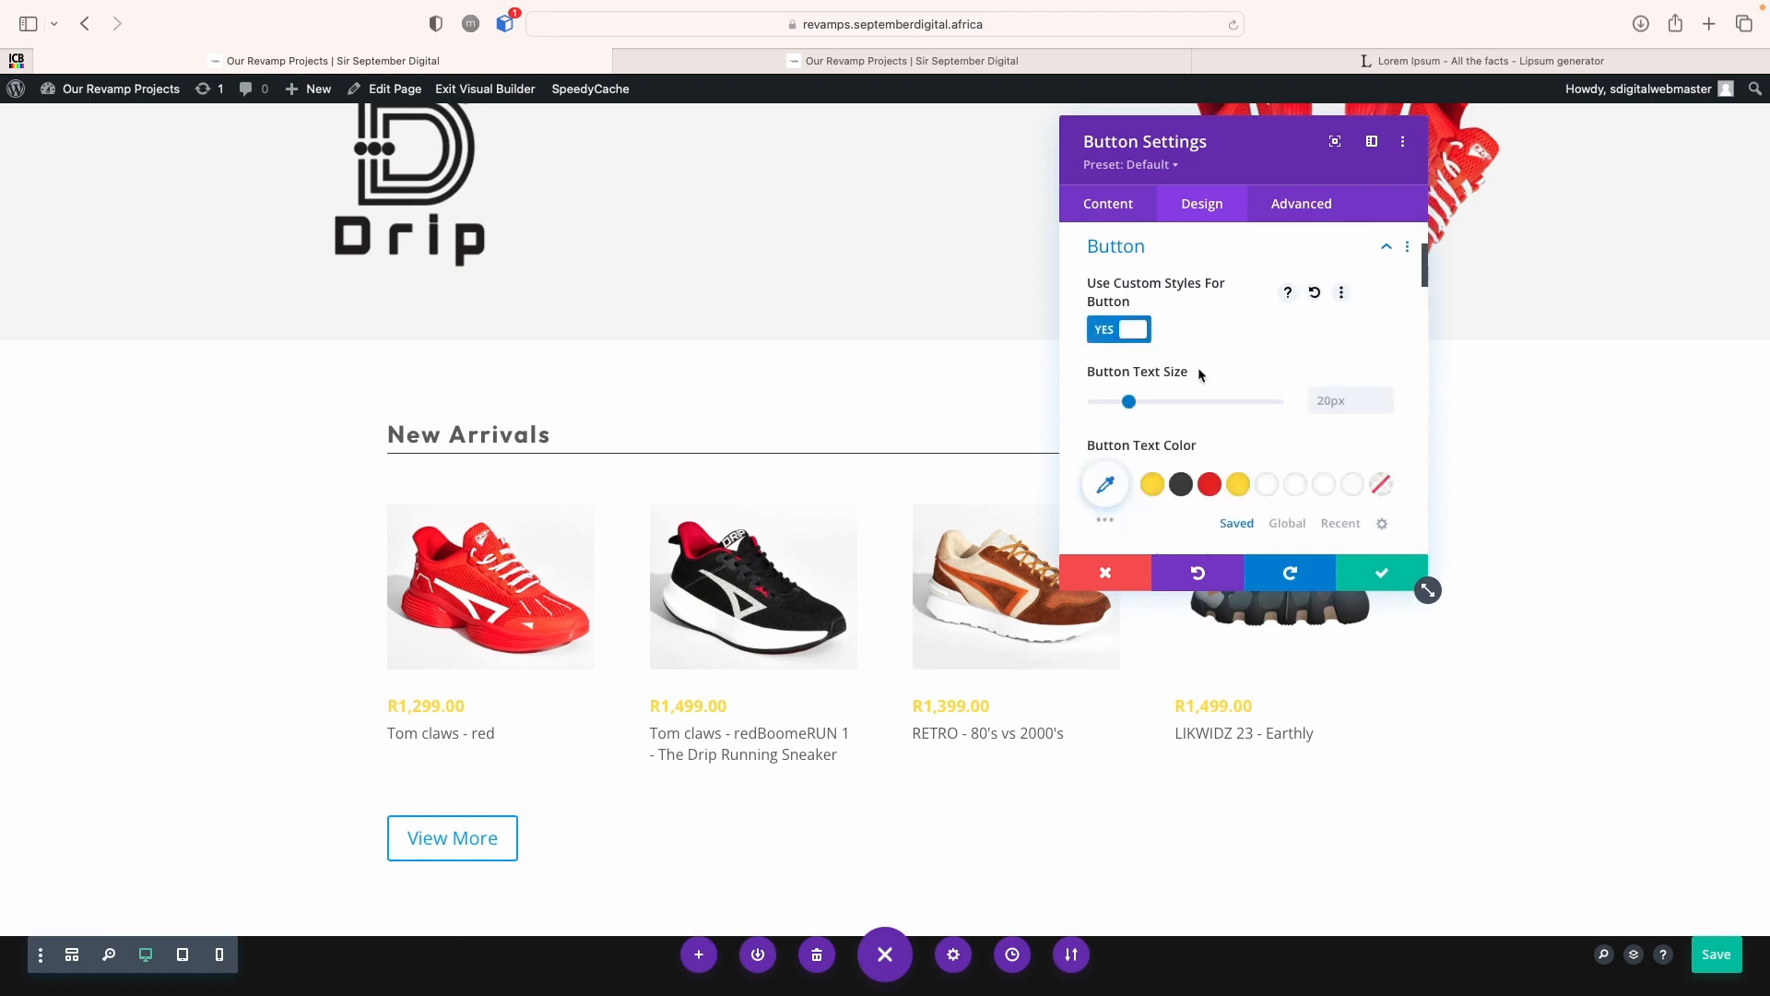
scroll(1201, 372, "down", 2)
scroll(1151, 370, "down", 3)
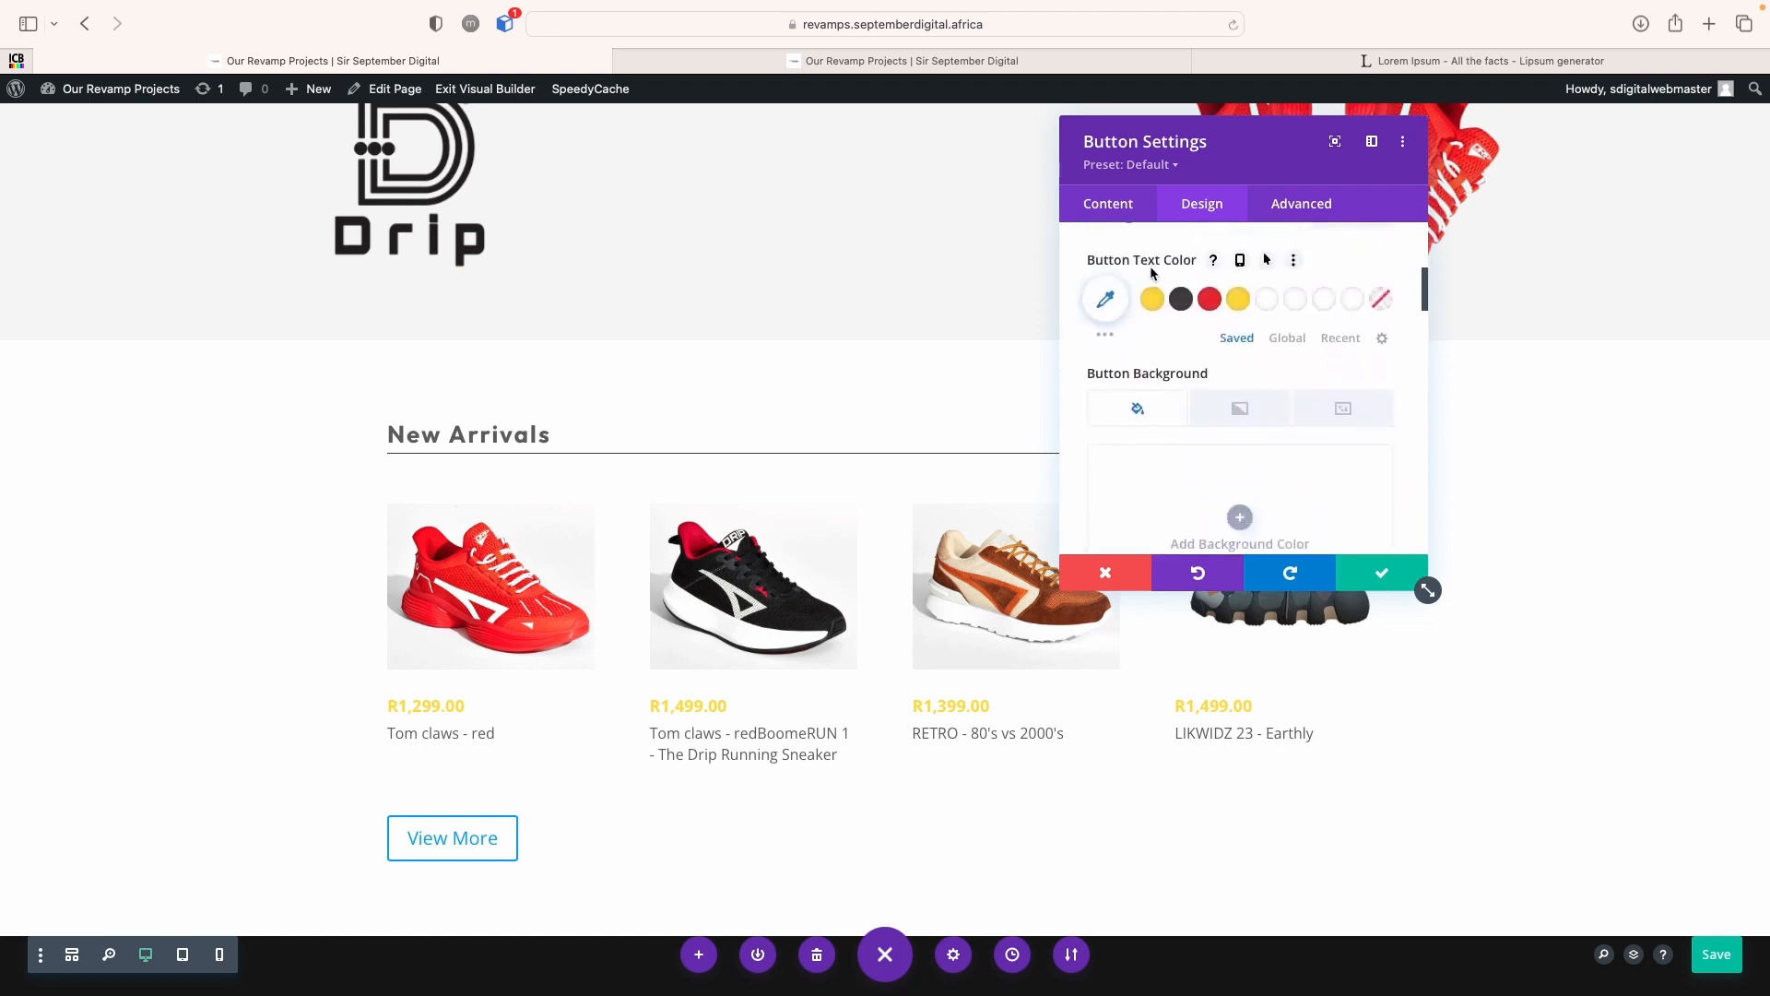
left_click(1267, 299)
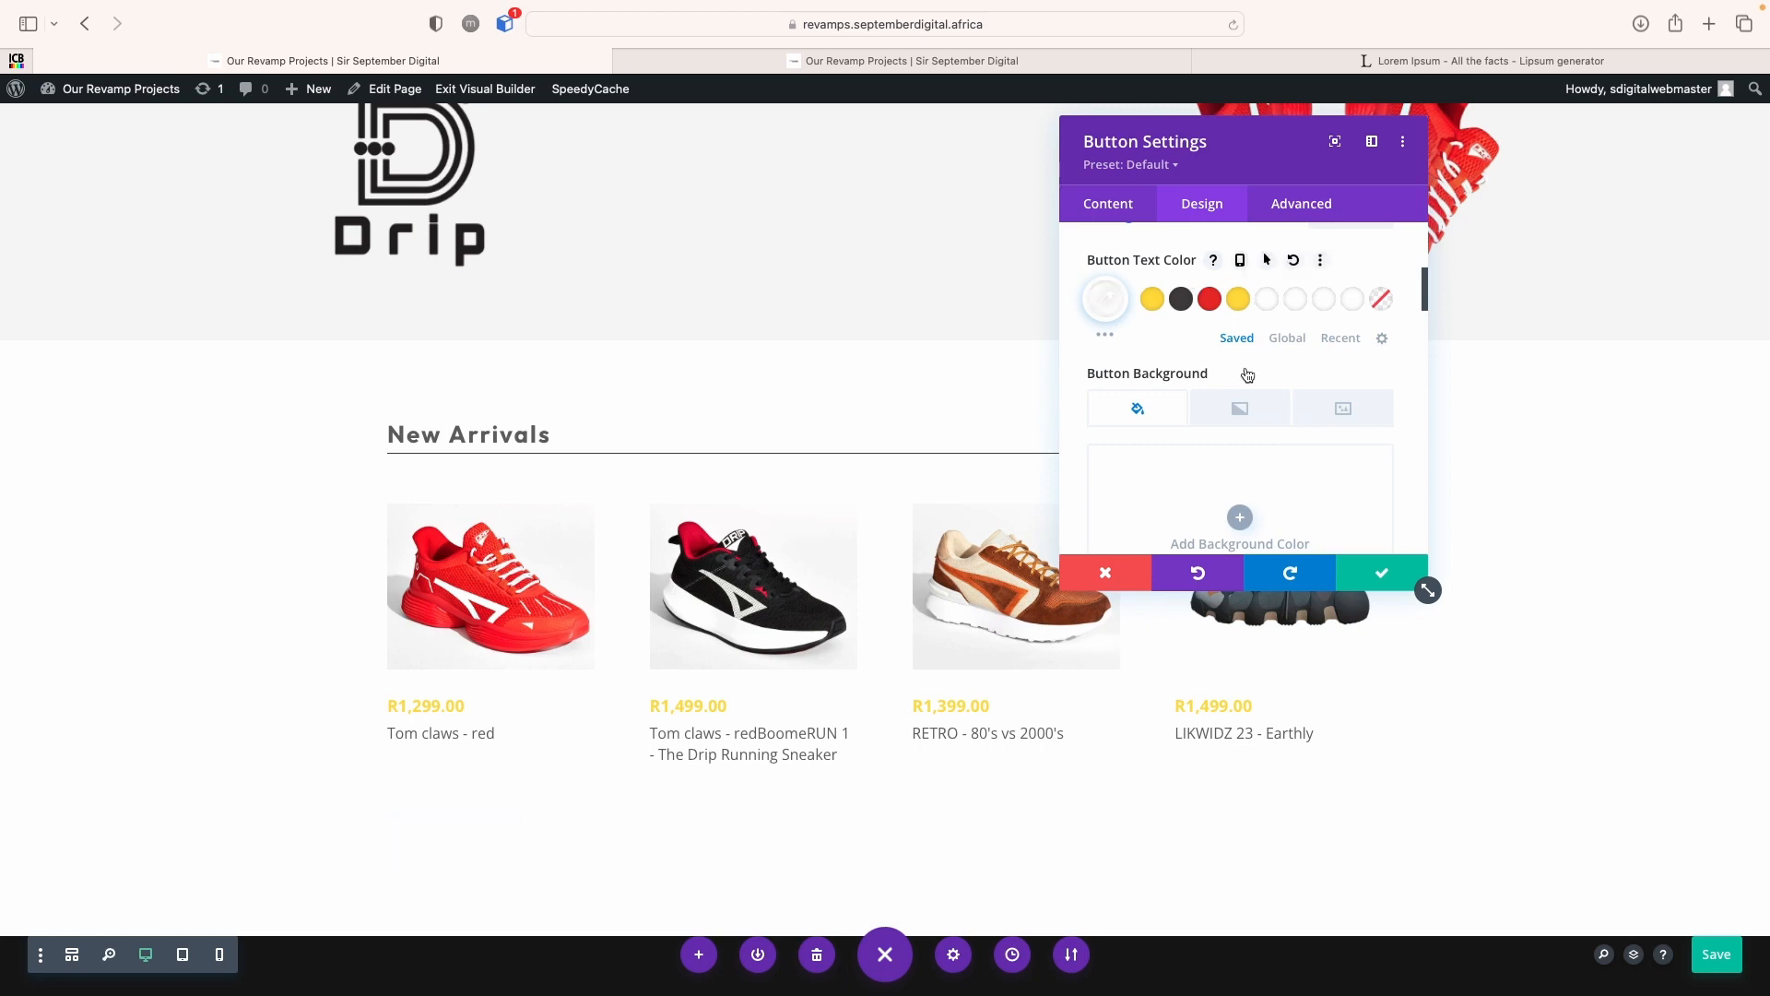
Set the View More button's border width to 0px and its background to the saved dark grey color
scroll(1189, 350, "down", 10)
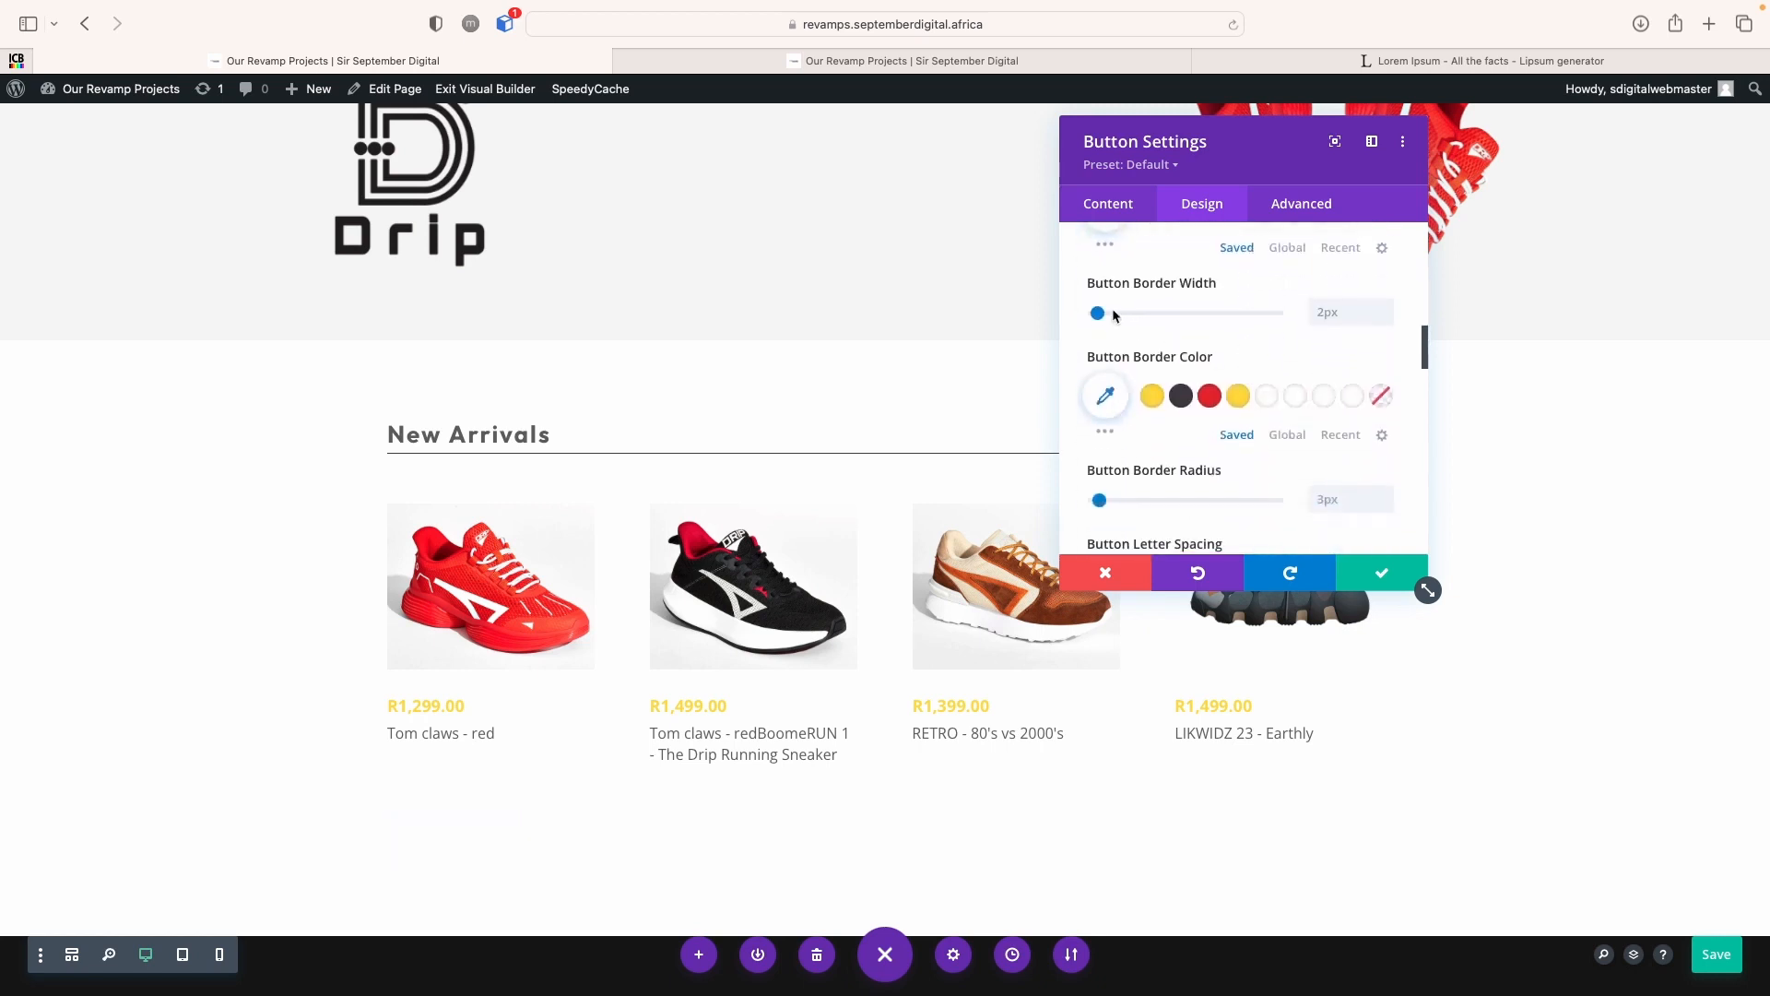
left_click(1090, 313)
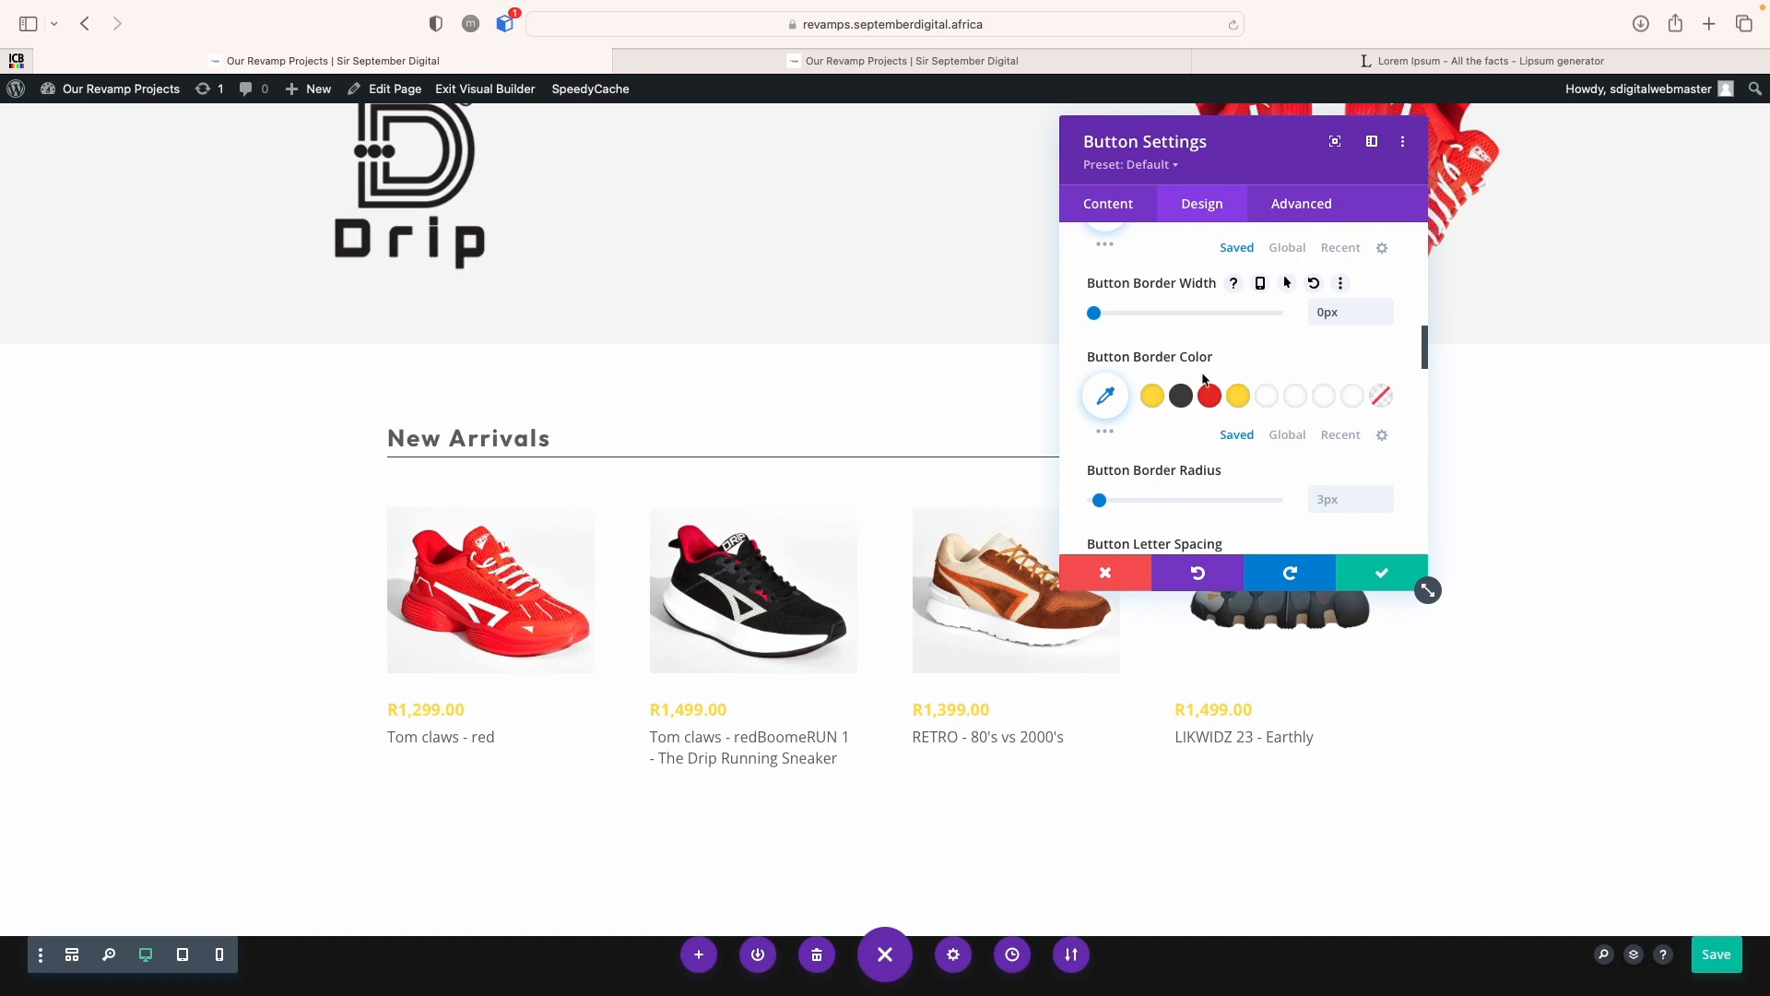
scroll(1213, 387, "up", 1)
scroll(1213, 387, "up", 4)
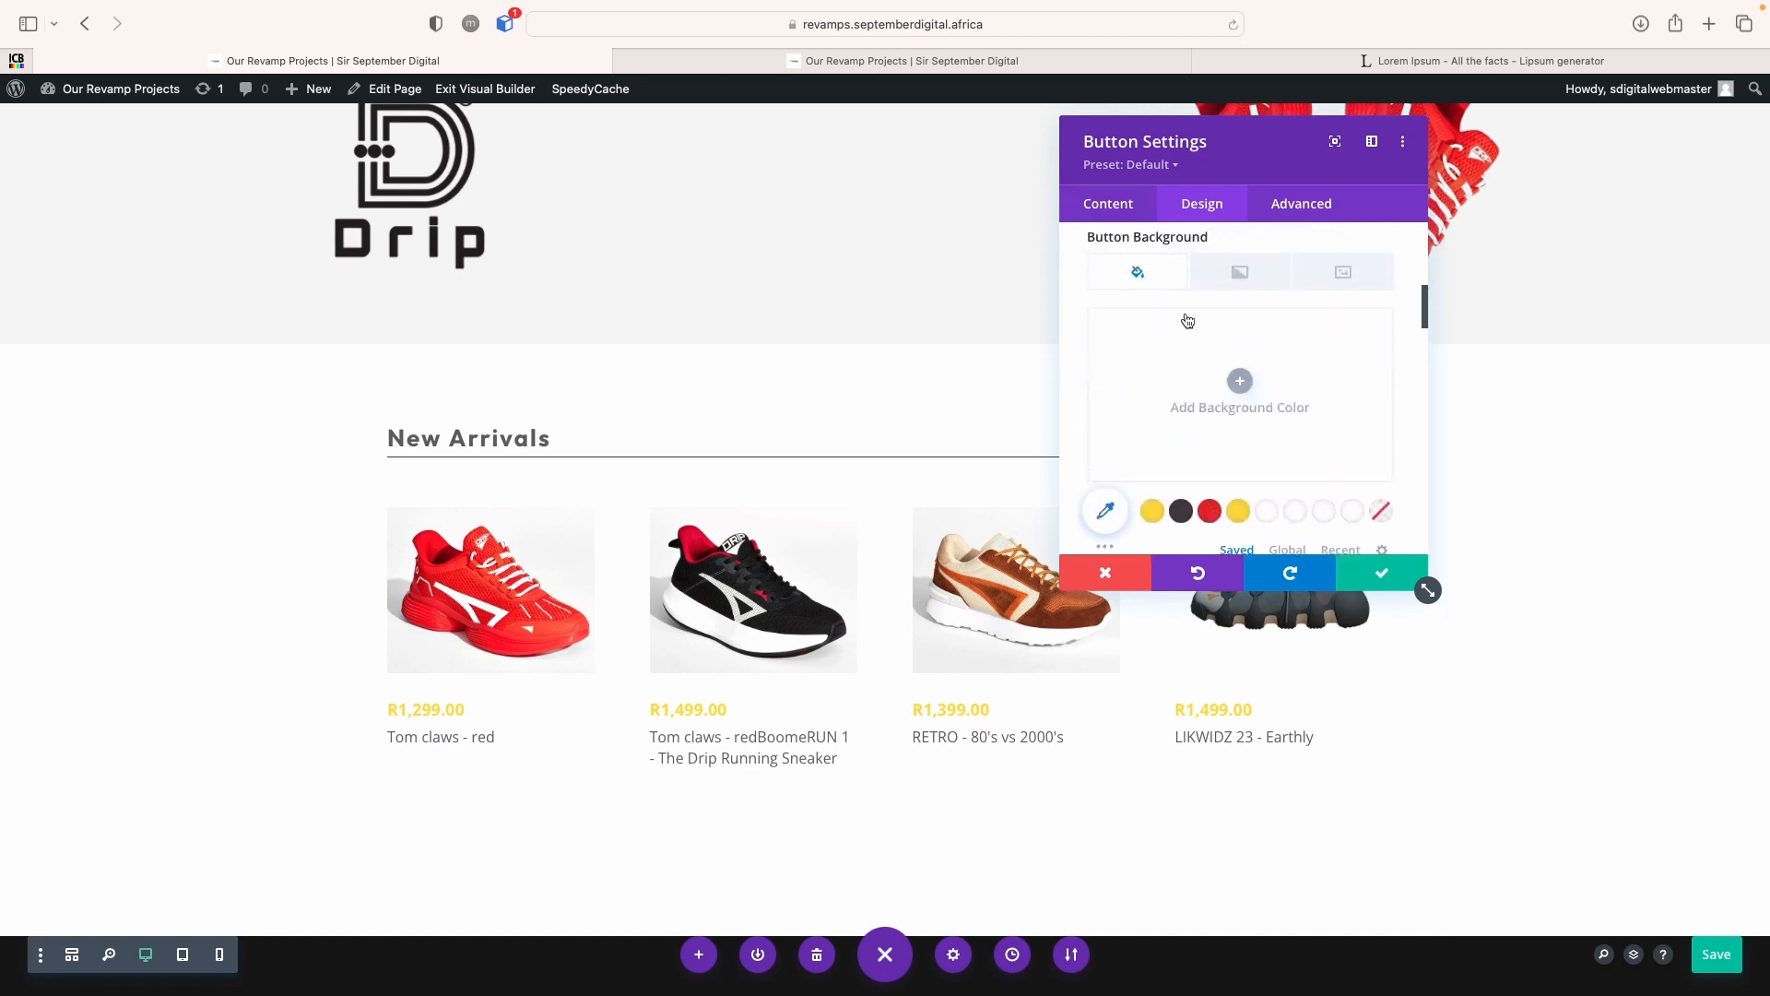
left_click(1180, 511)
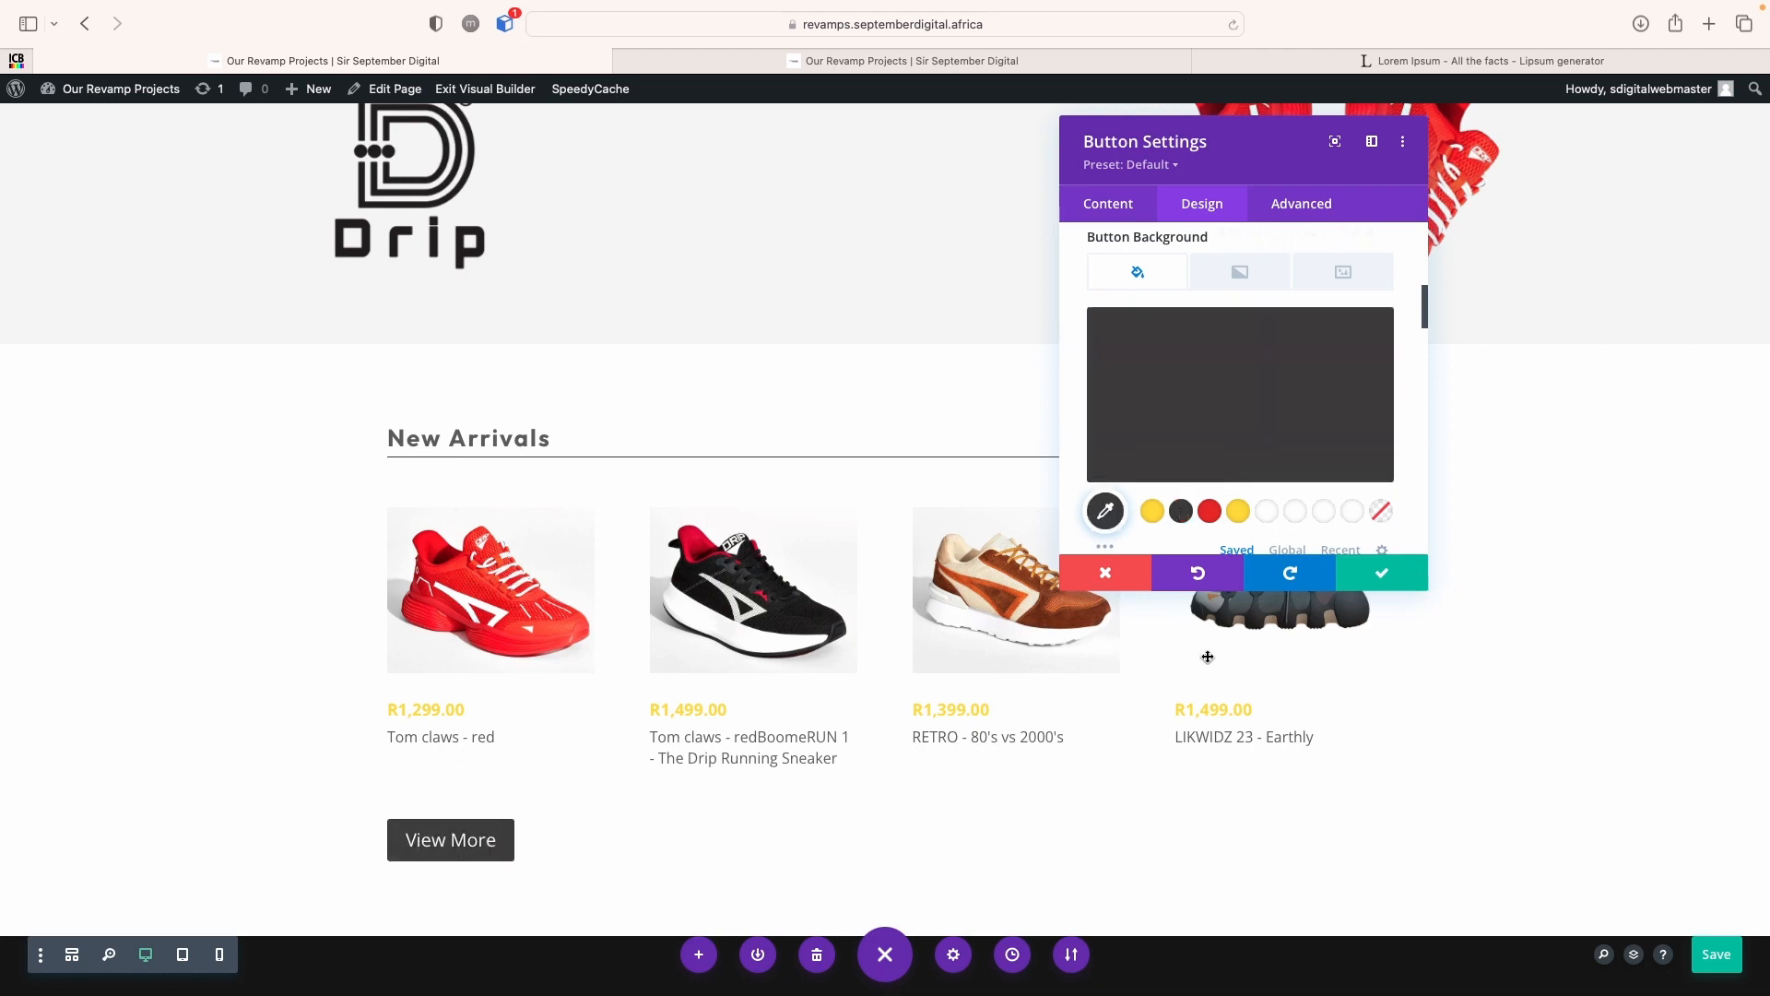
Turn off the icon display for the View More button
scroll(1235, 415, "down", 5)
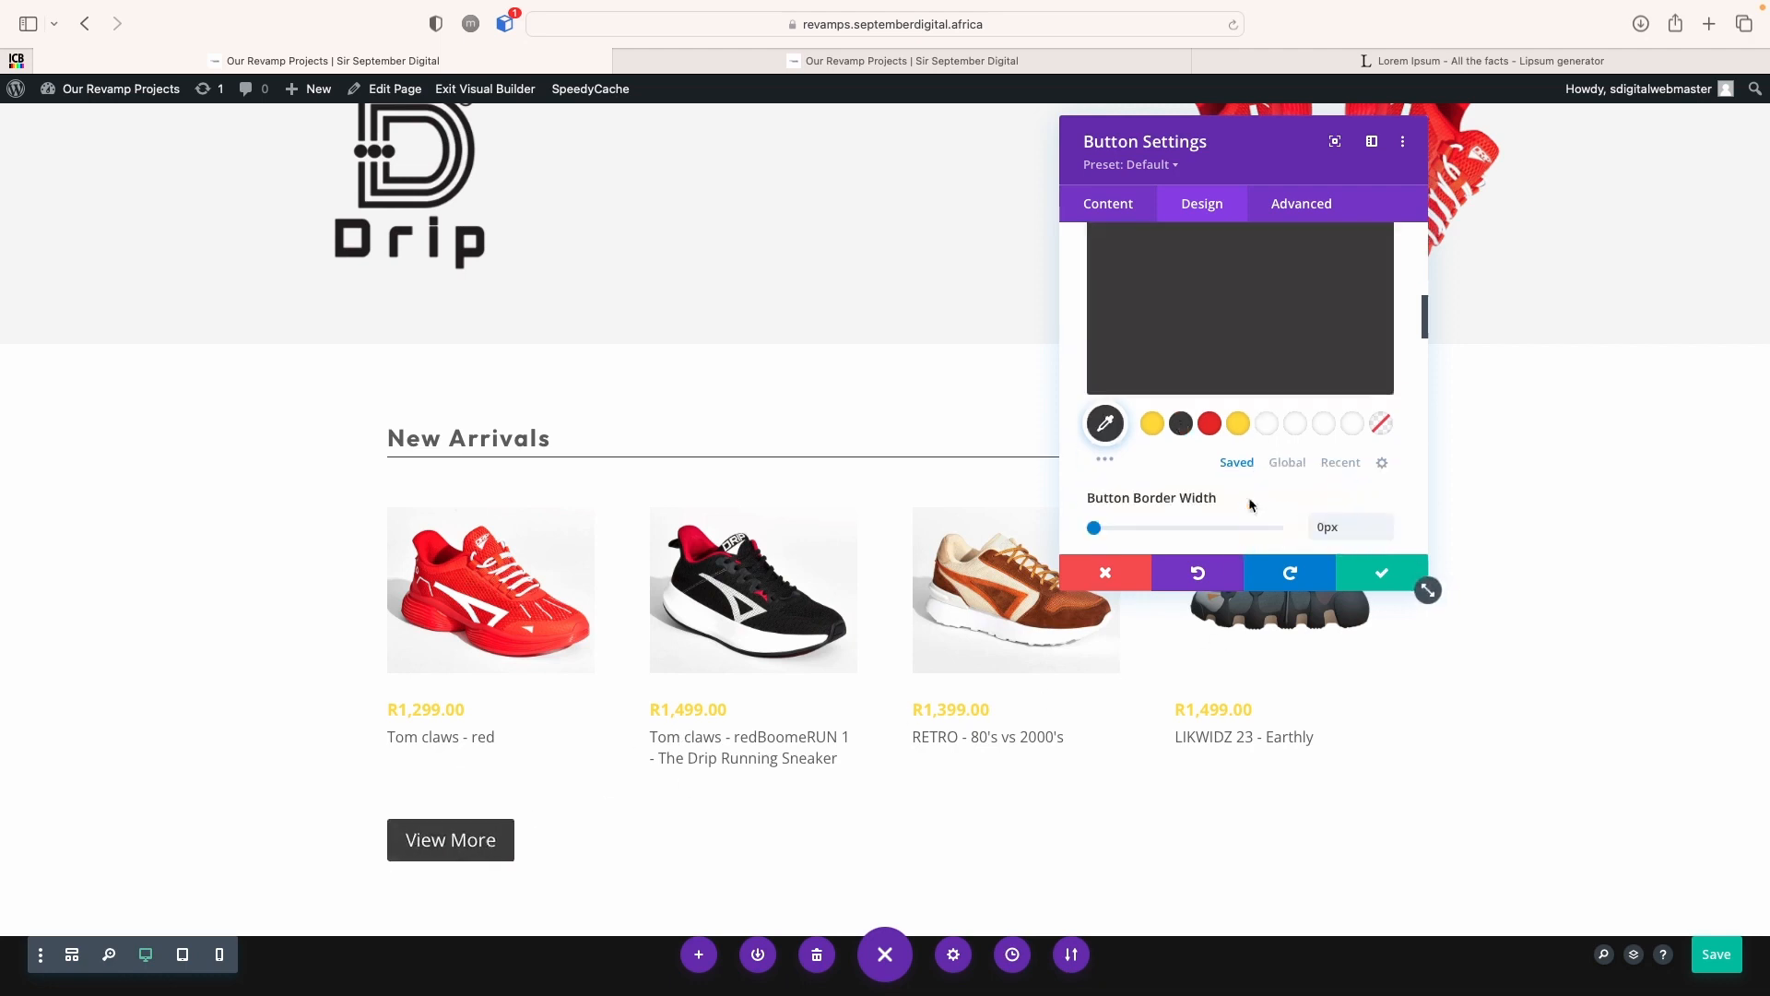
scroll(1249, 503, "down", 5)
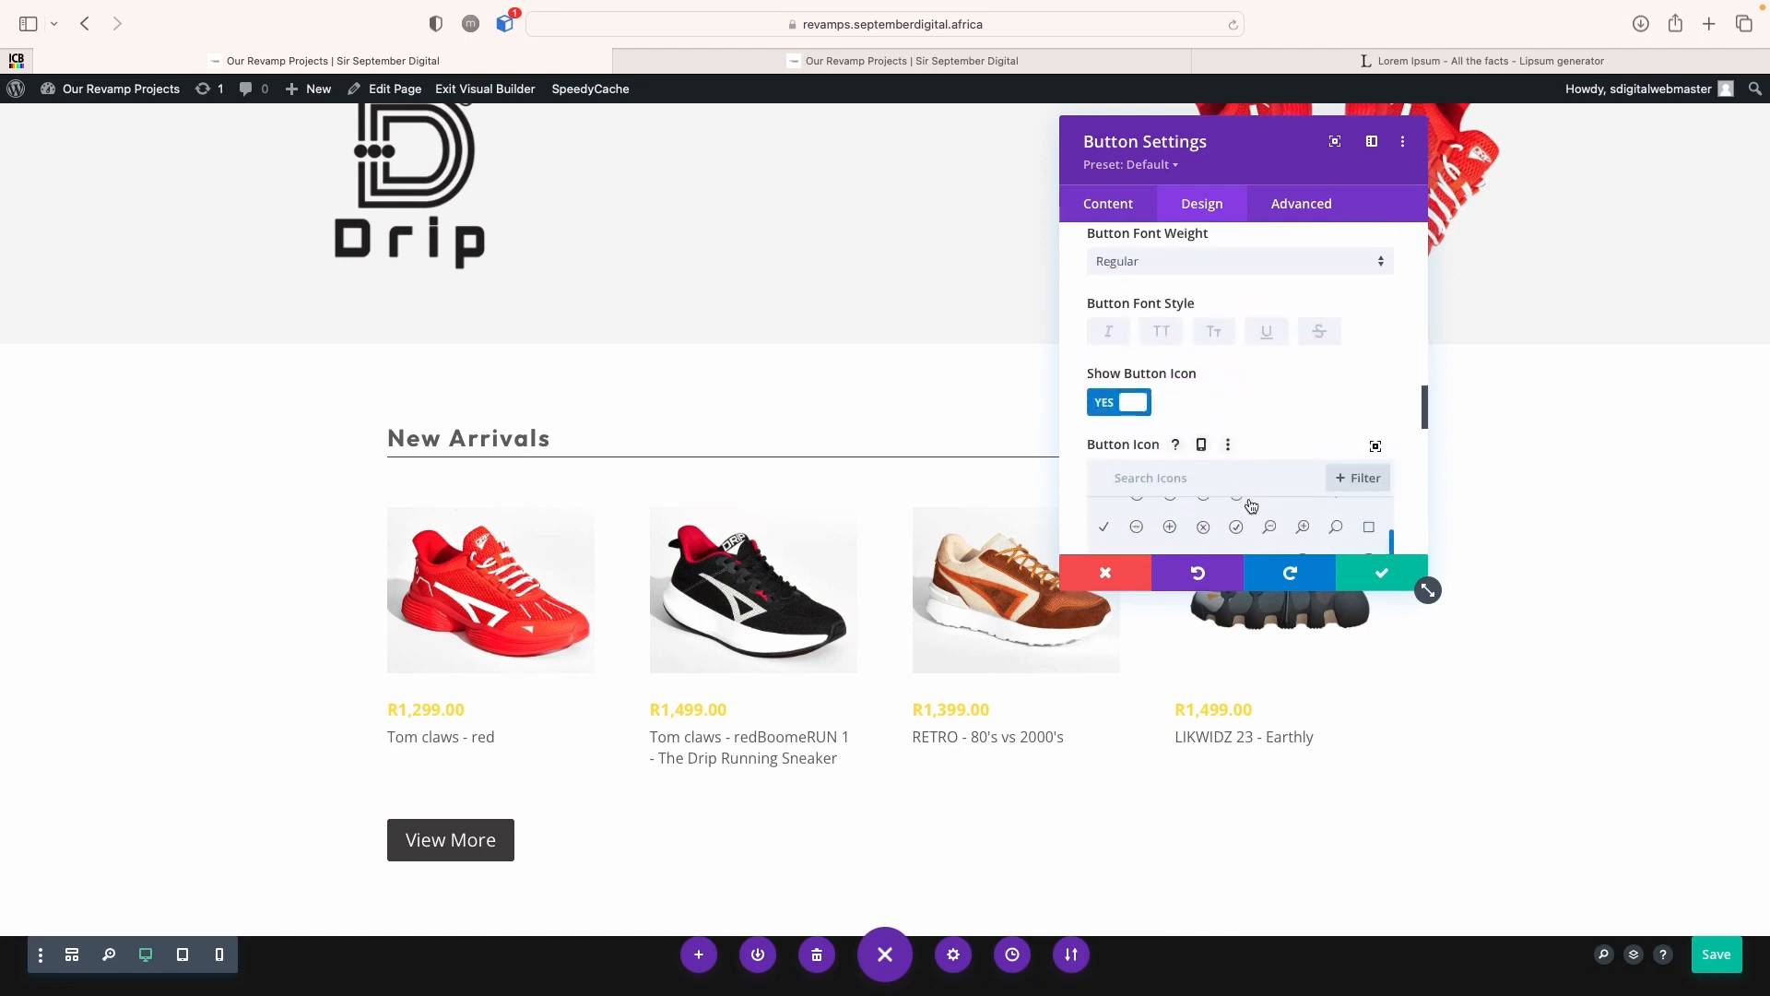
left_click(1122, 406)
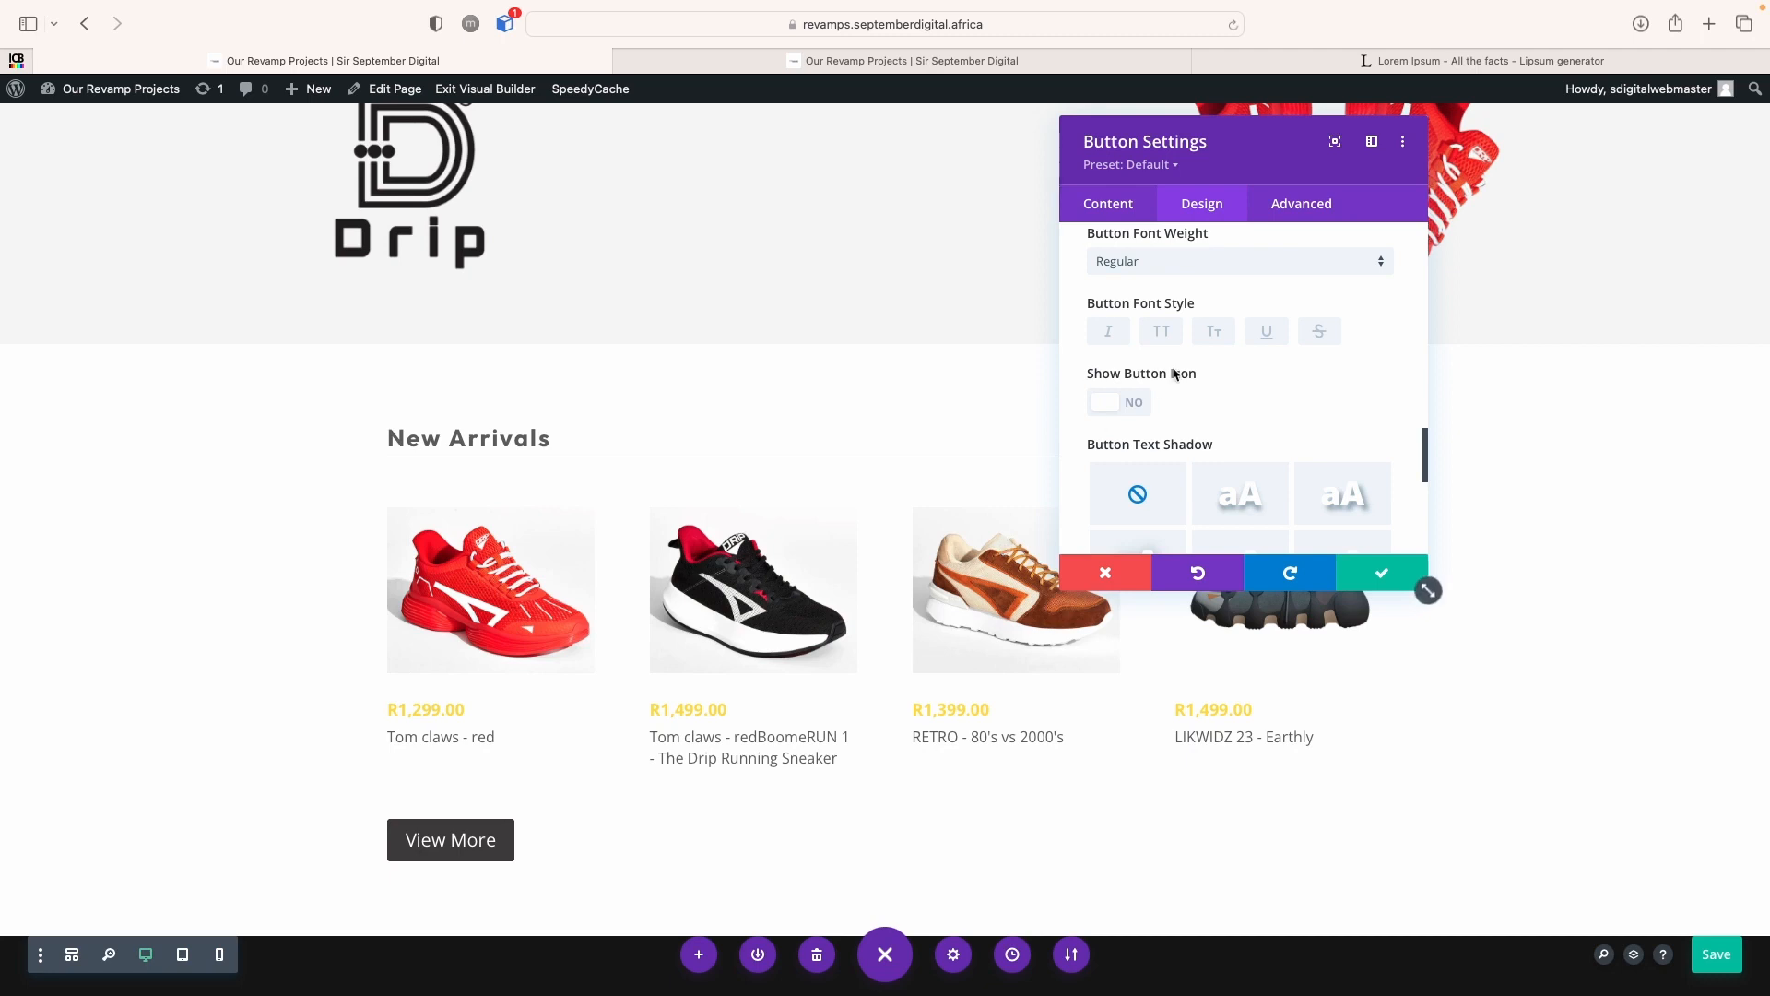
Set the View More button's hover background to the saved yellow color and compare its hover effect with the SHOP NOW button
scroll(1176, 374, "up", 4)
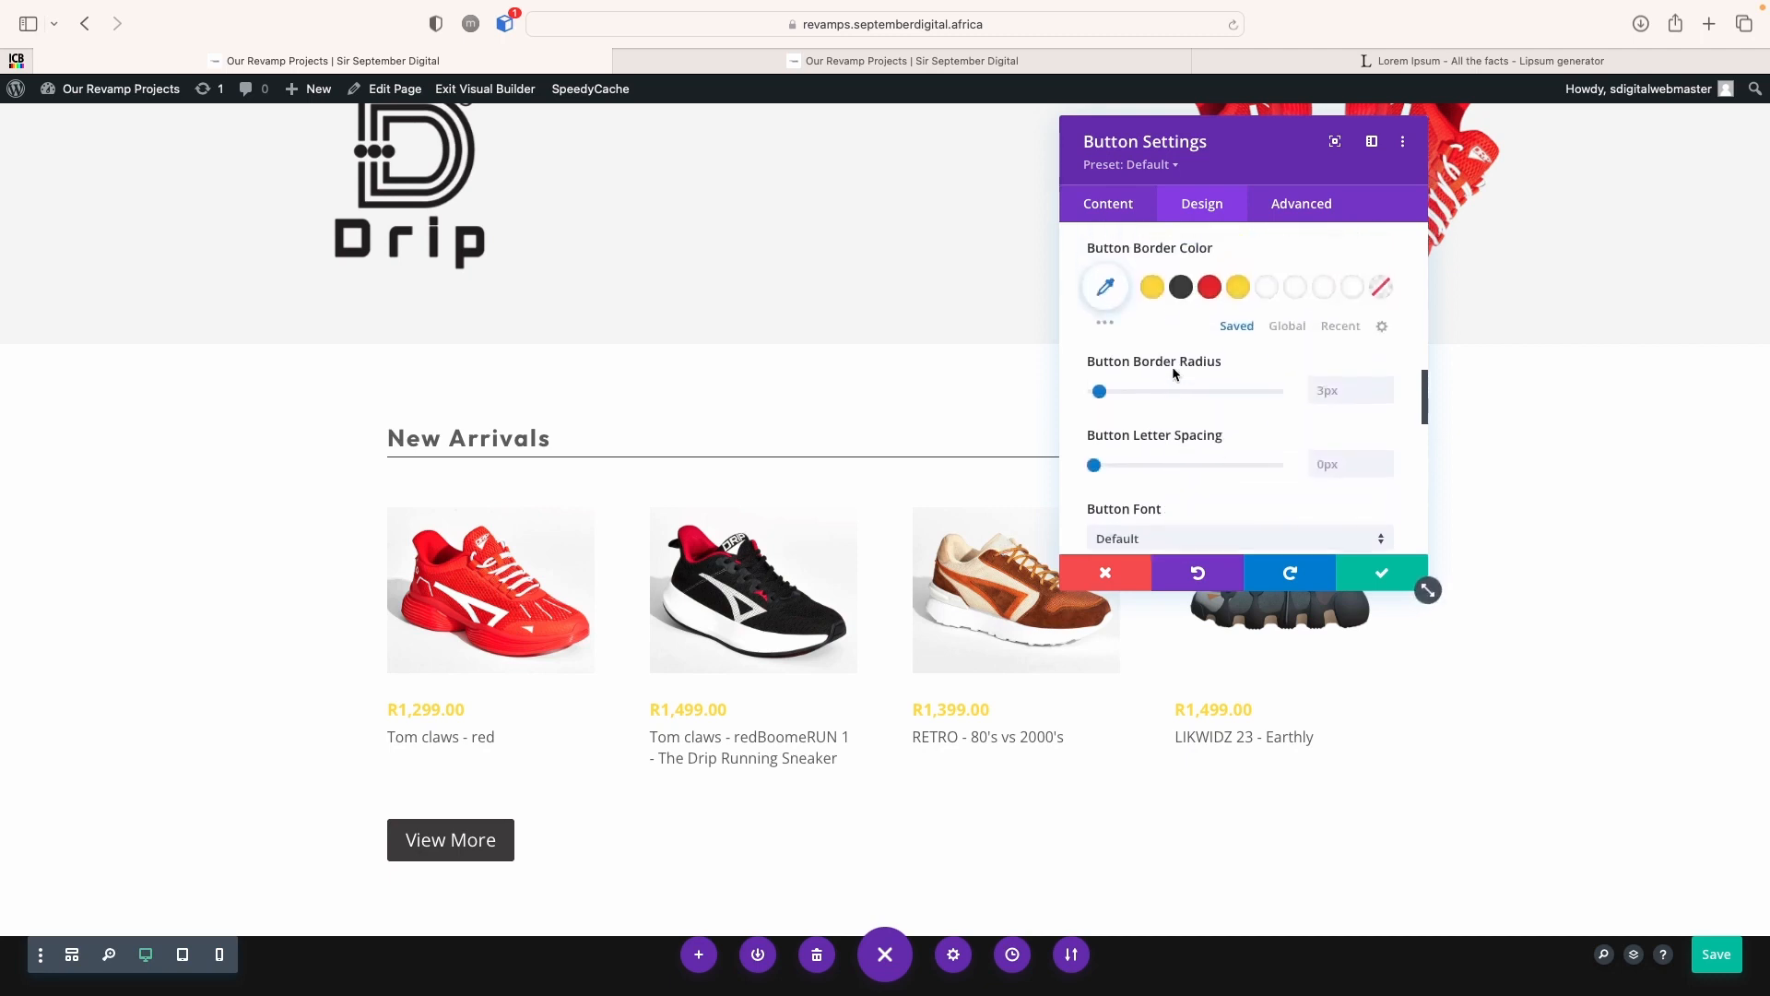
scroll(1173, 370, "up", 2)
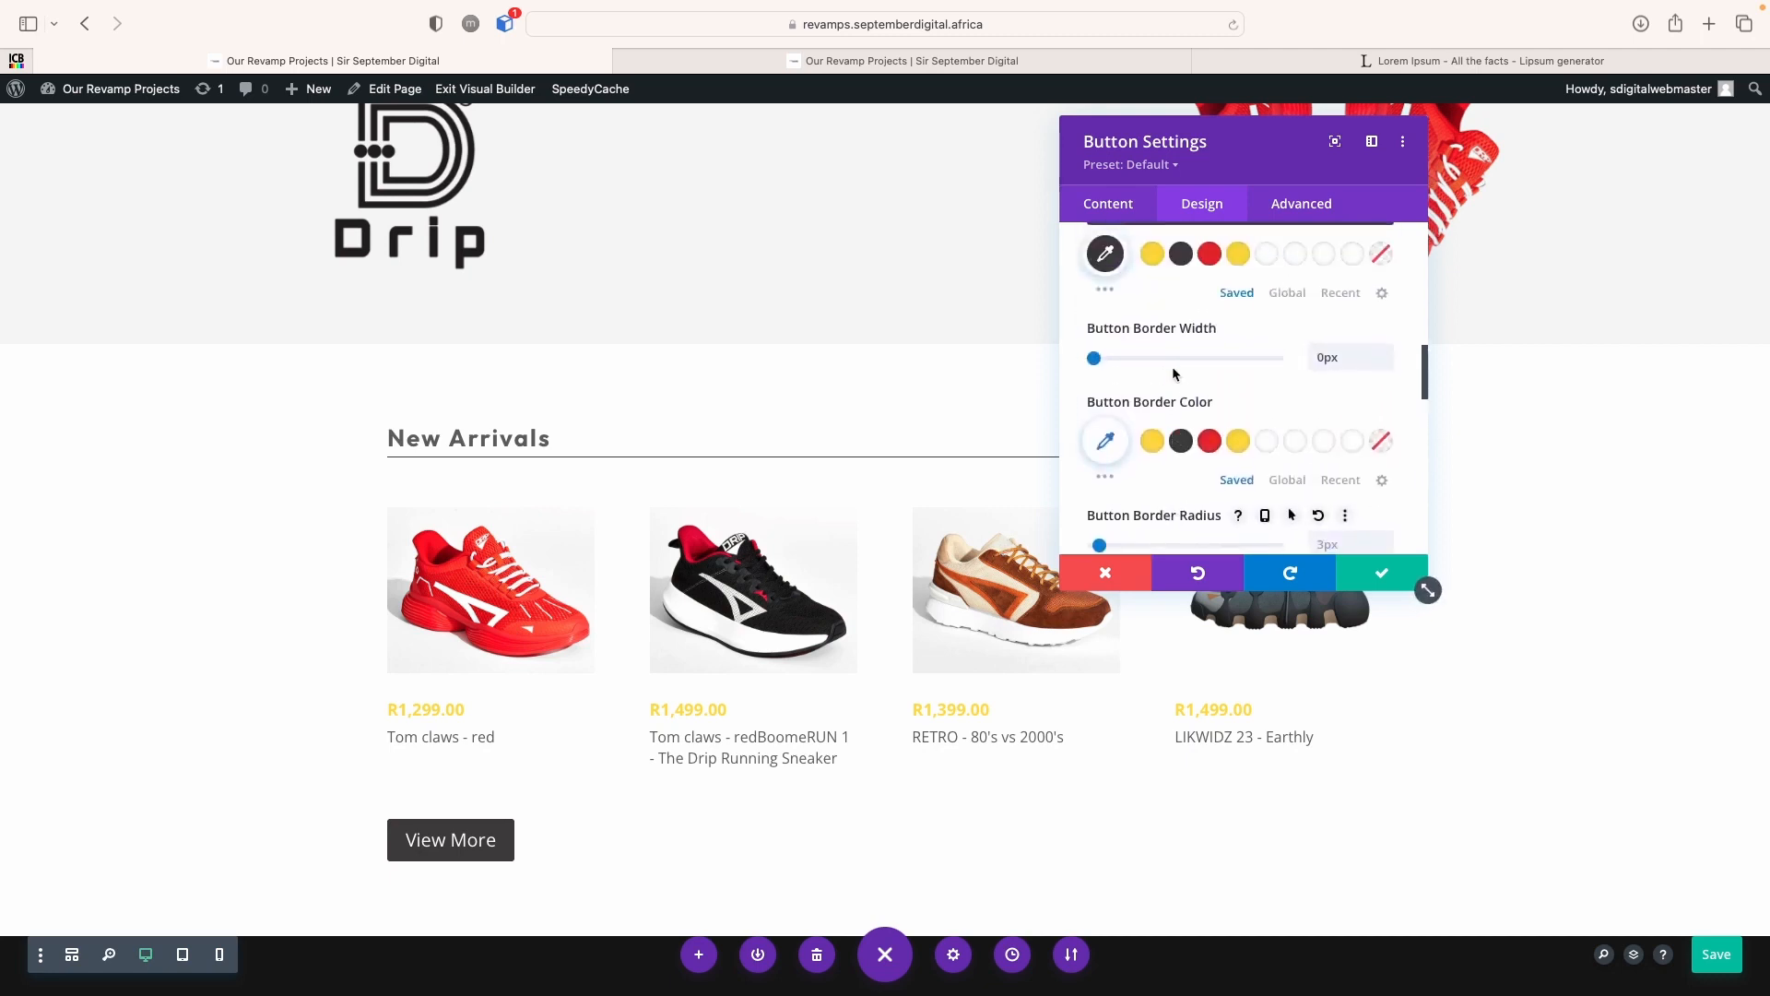
scroll(1175, 374, "up", 3)
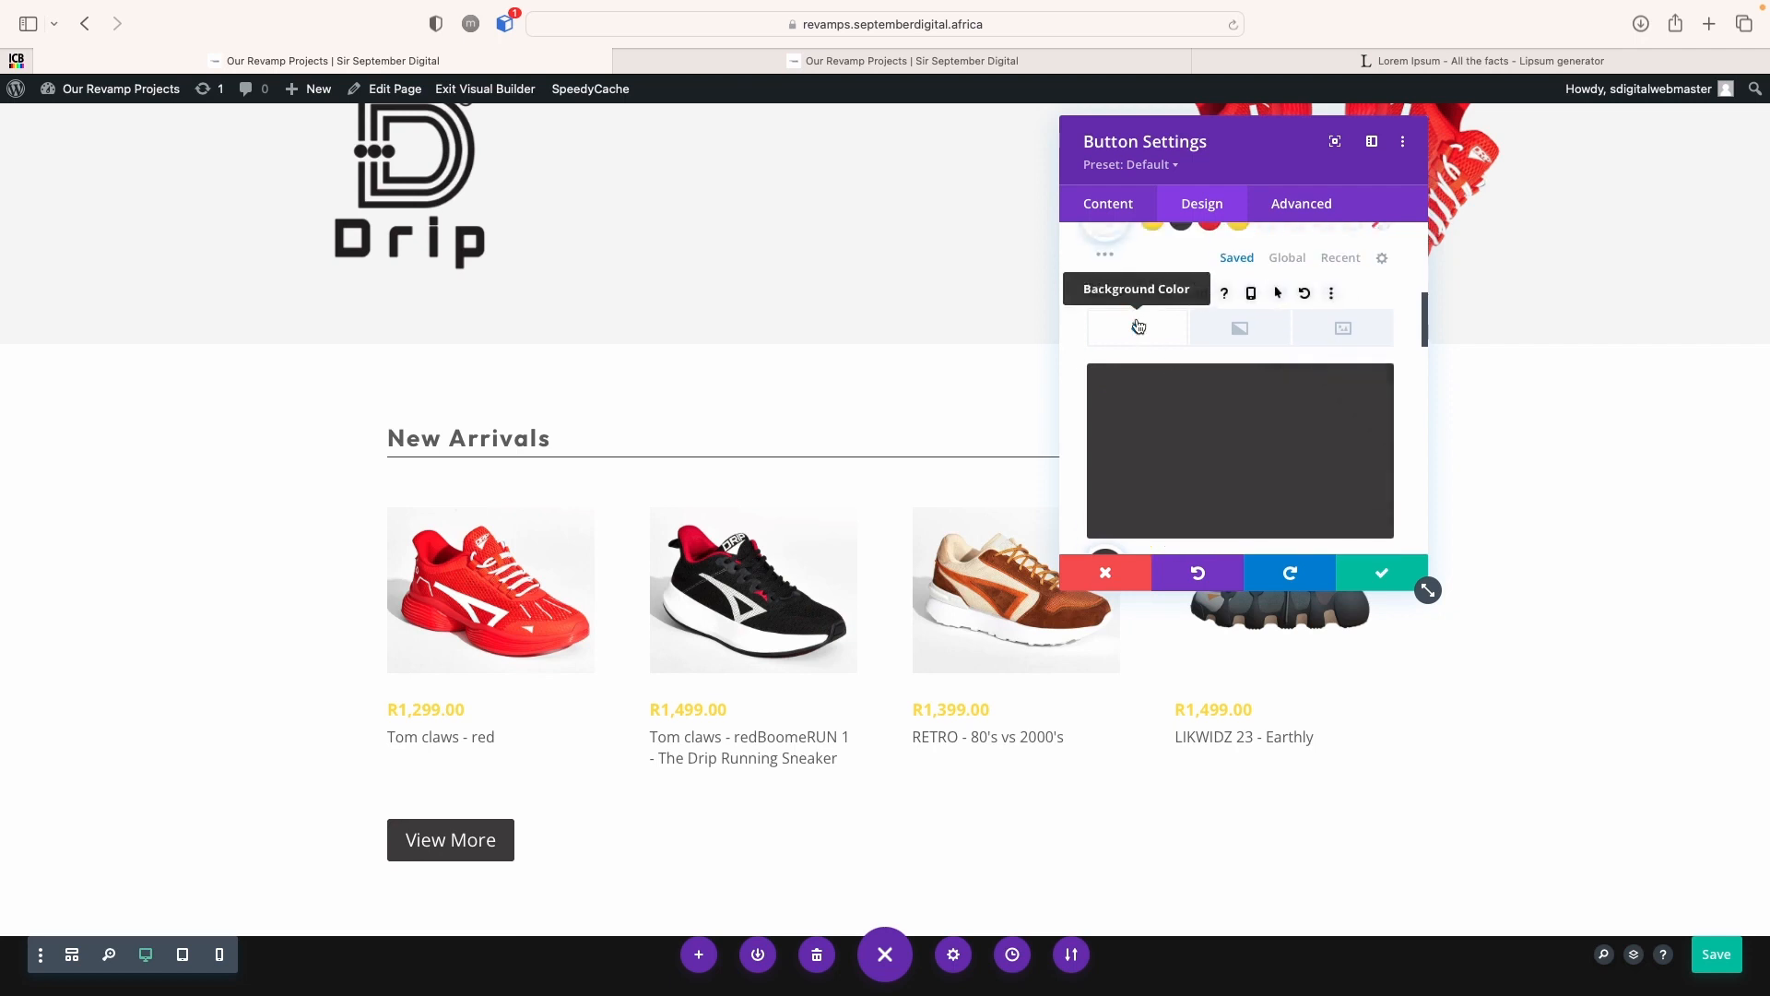
mouse_move(1120, 338)
left_click(1278, 294)
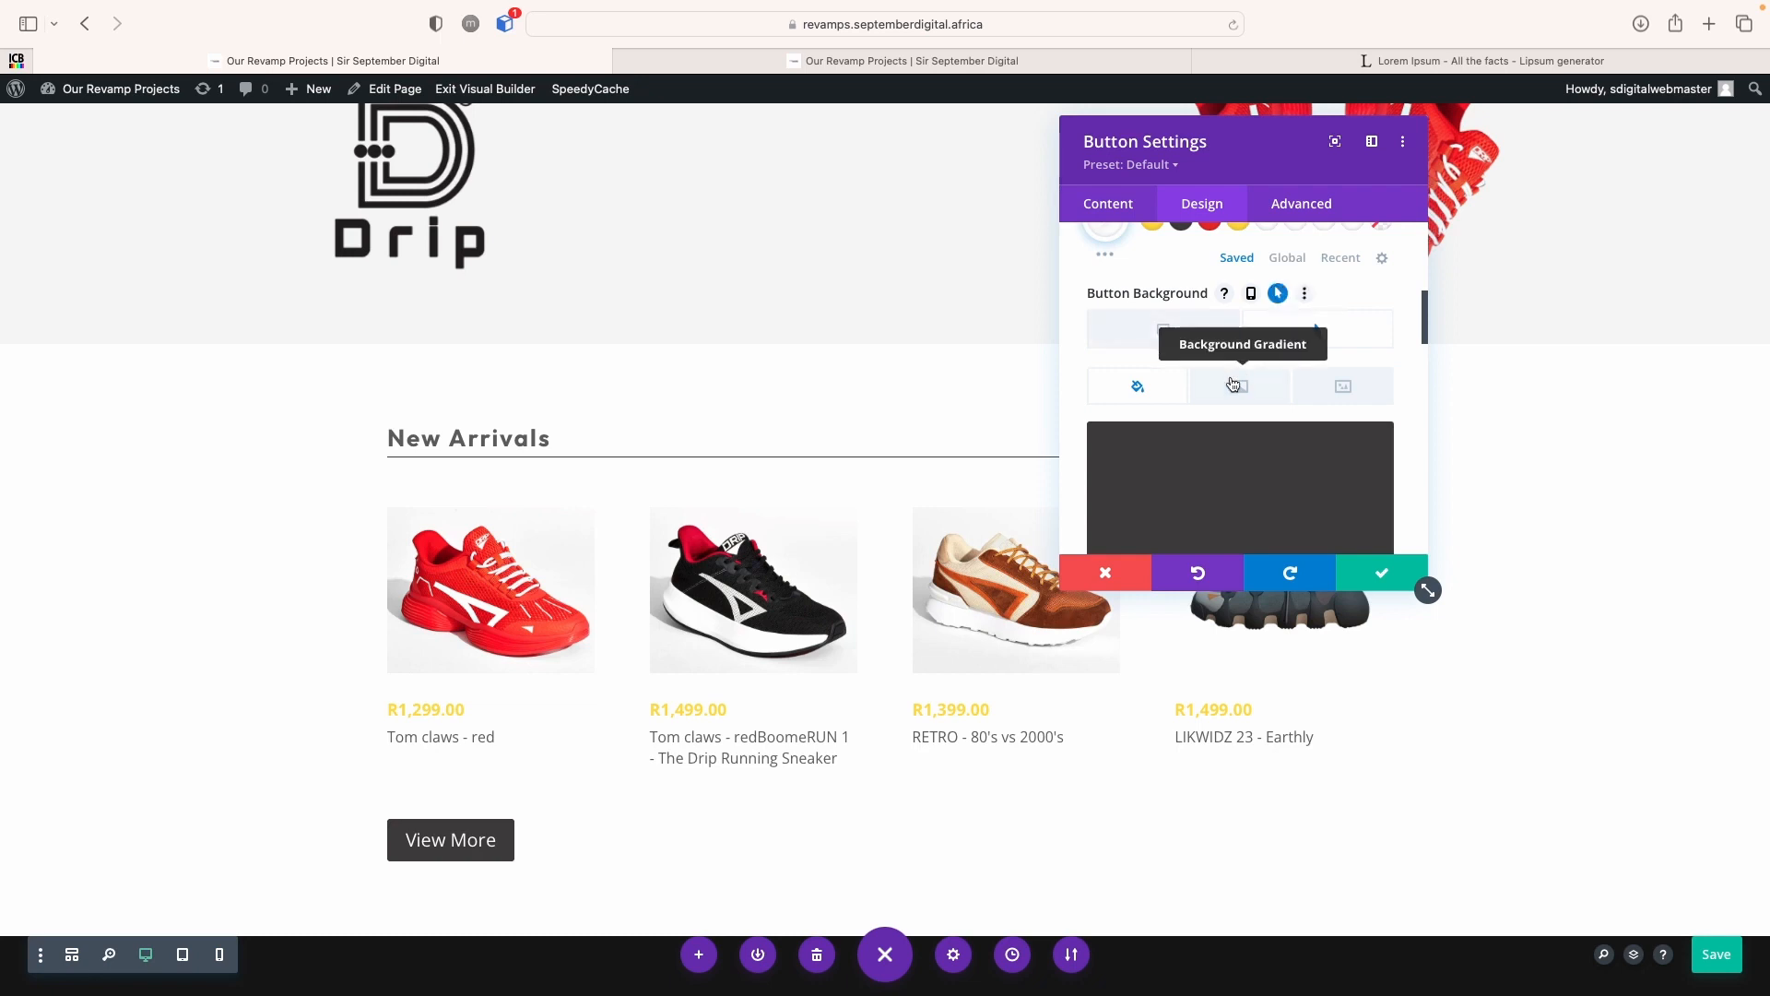
scroll(1227, 483, "down", 2)
scroll(1227, 483, "down", 2)
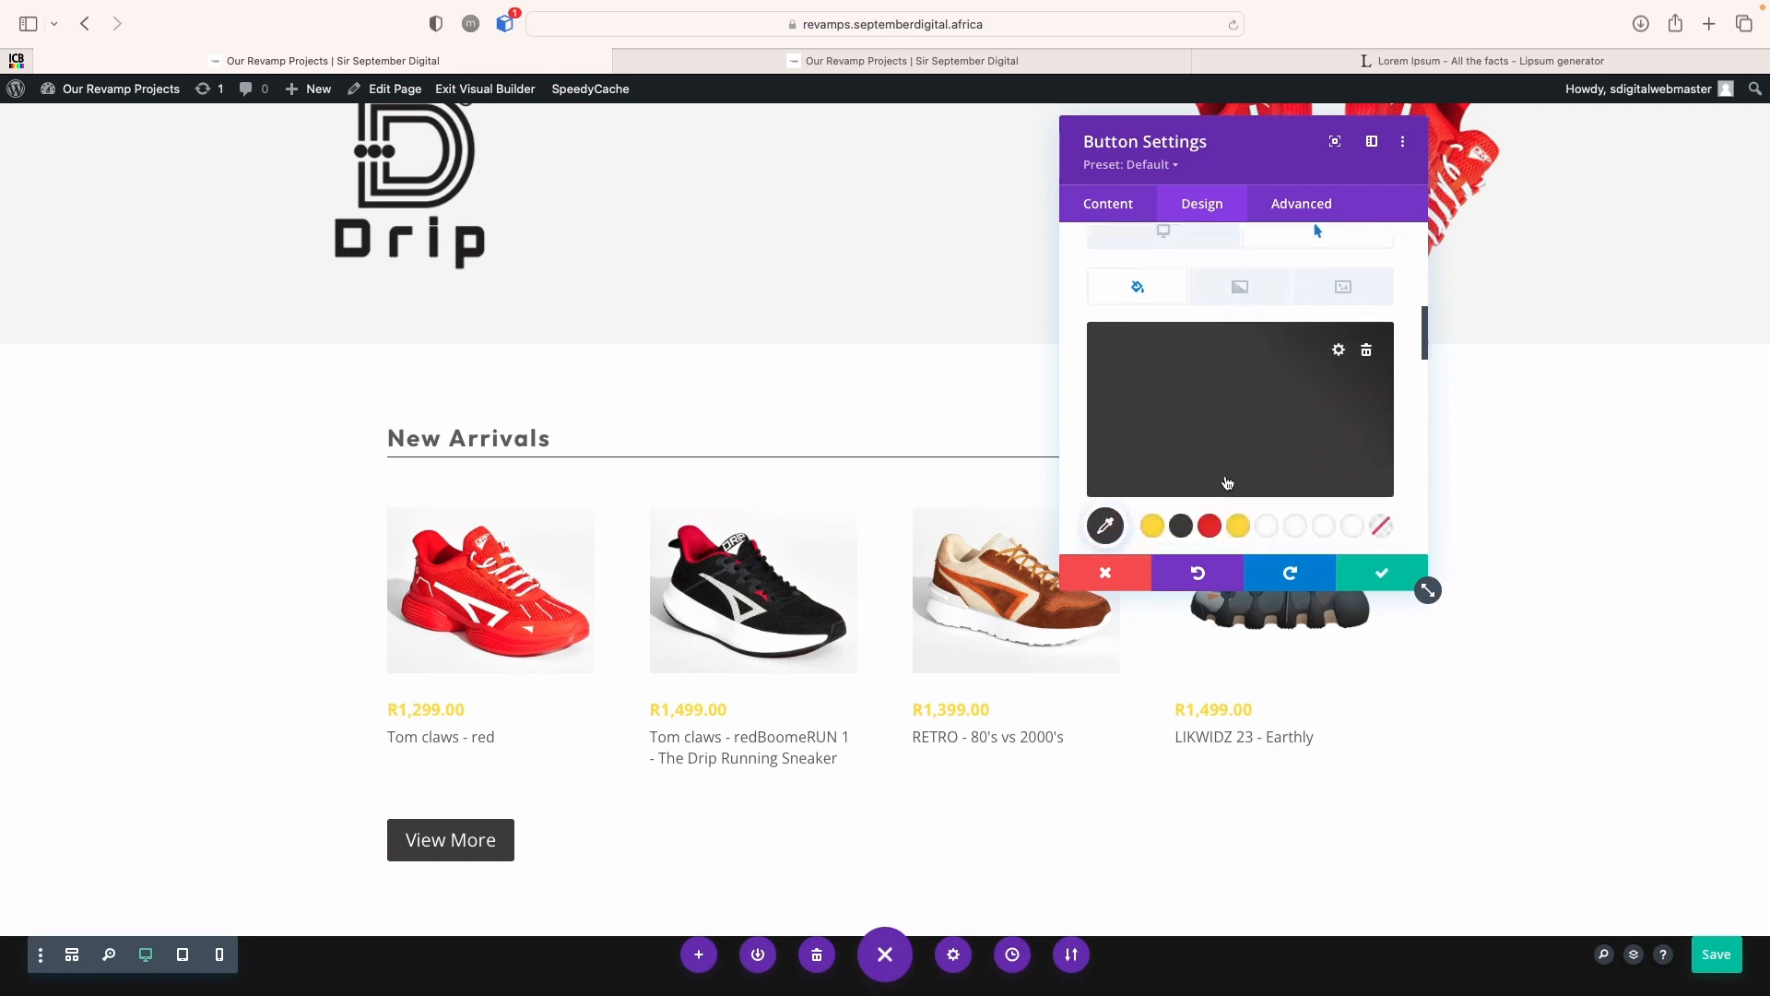
left_click(1152, 518)
scroll(709, 575, "up", 5)
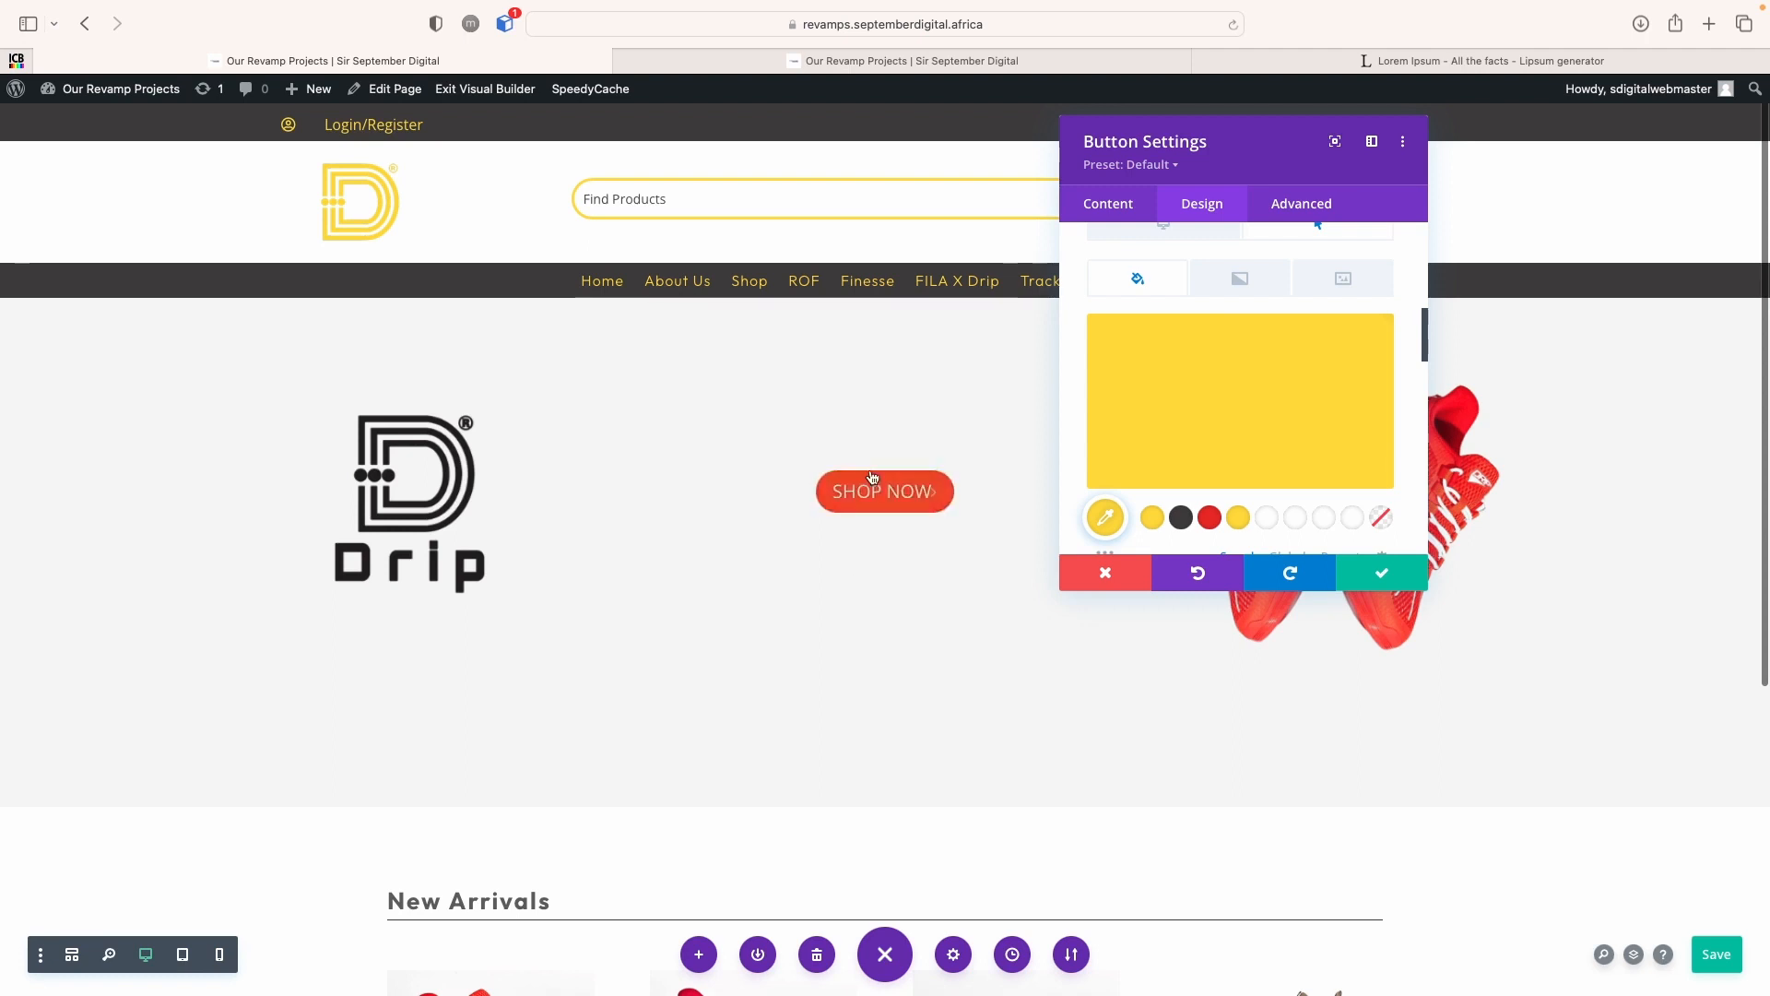
scroll(879, 569, "down", 2)
scroll(880, 569, "up", 2)
scroll(879, 568, "down", 5)
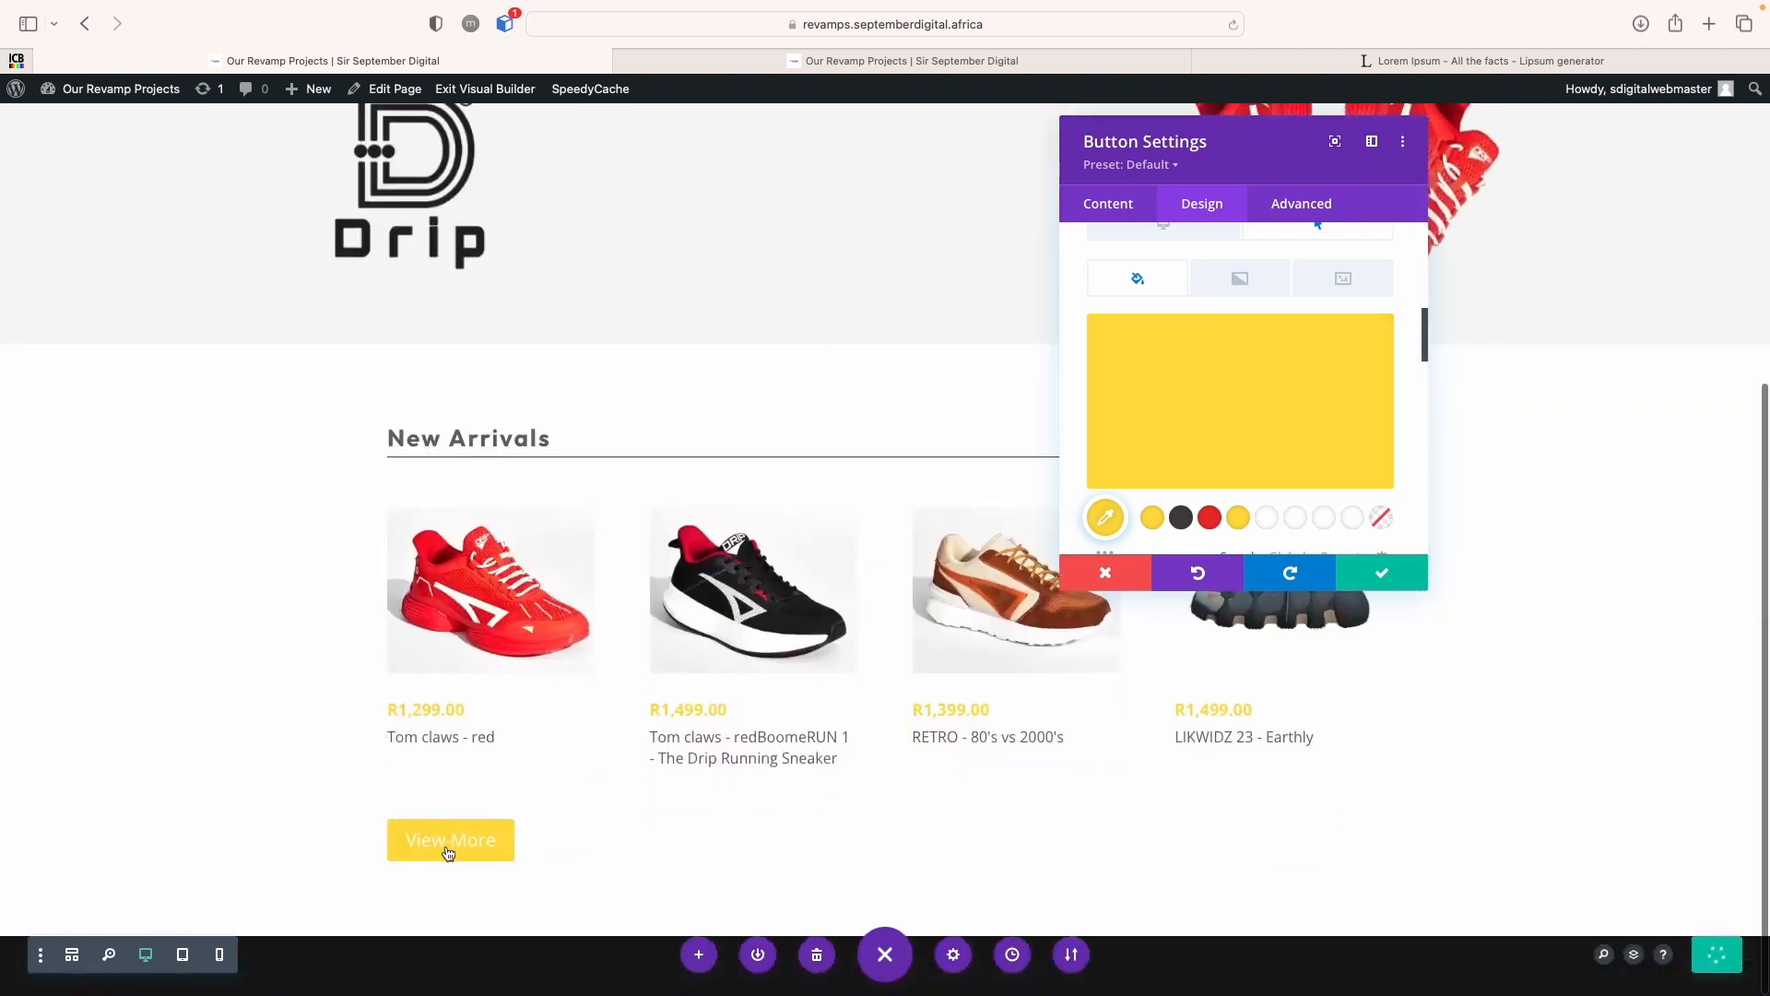
scroll(1166, 467, "down", 5)
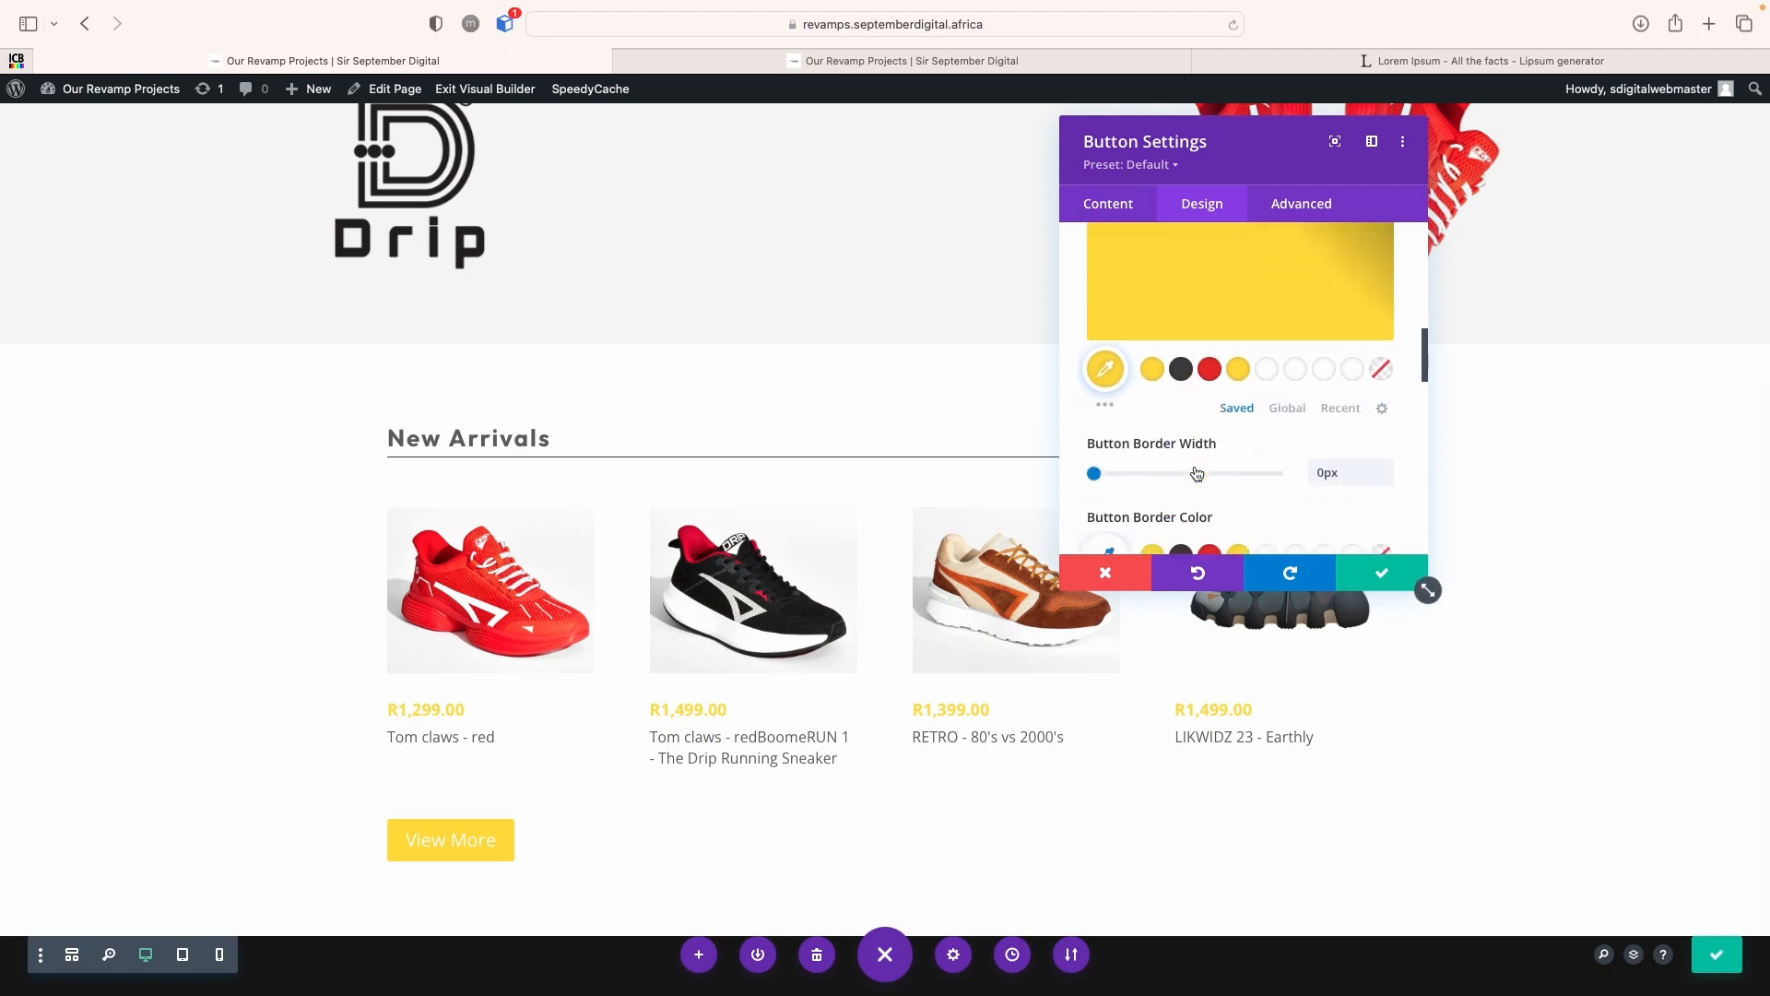
Set the View More button's border radius to 28px, compare it with the SHOP NOW button, and save the page
scroll(1195, 473, "down", 1)
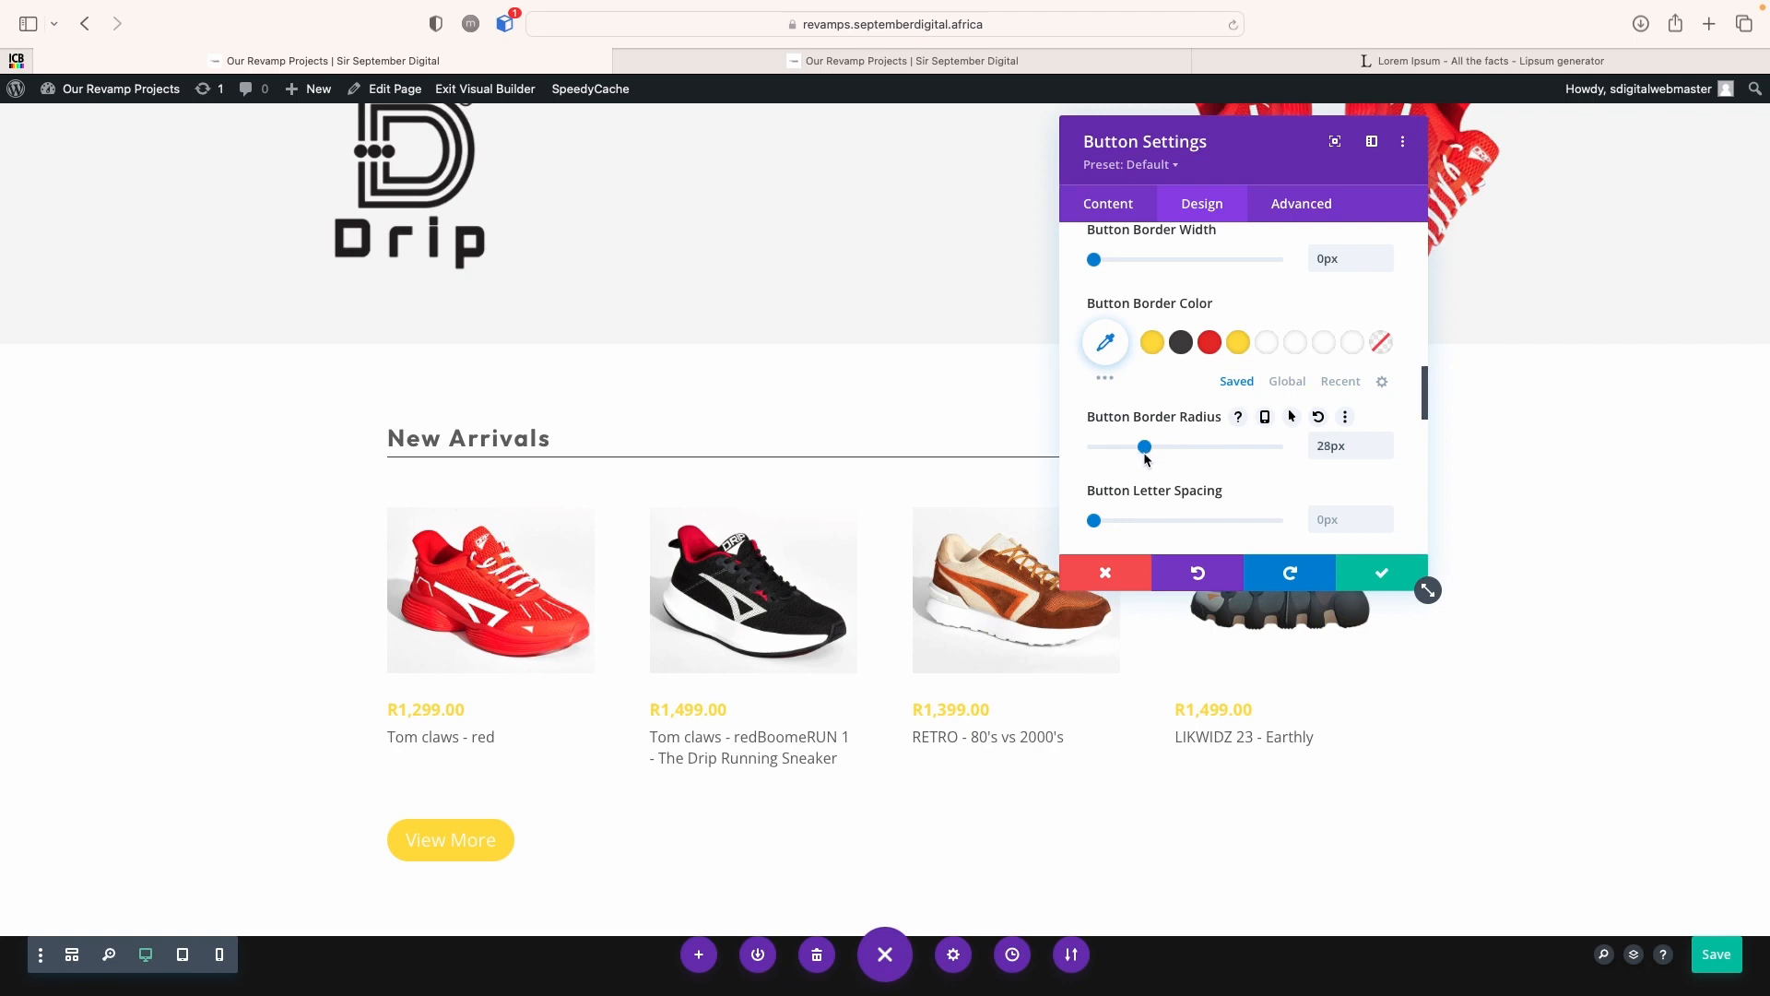
scroll(553, 641, "up", 3)
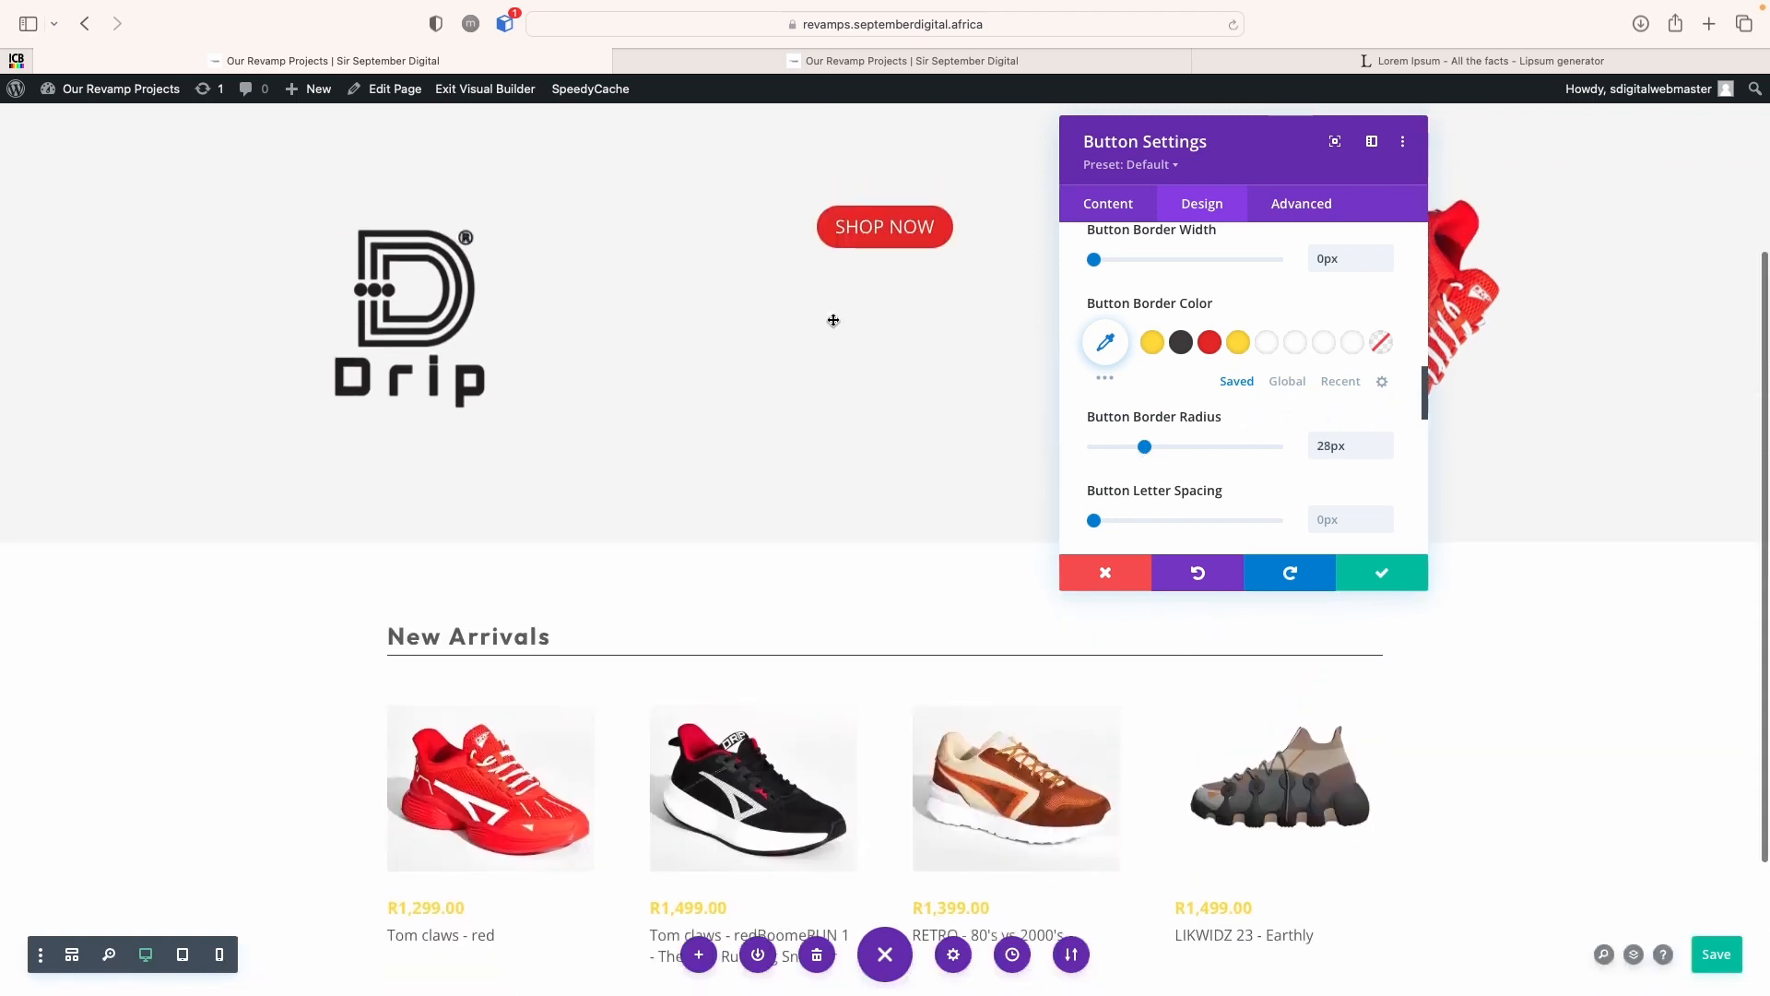
scroll(516, 756, "down", 3)
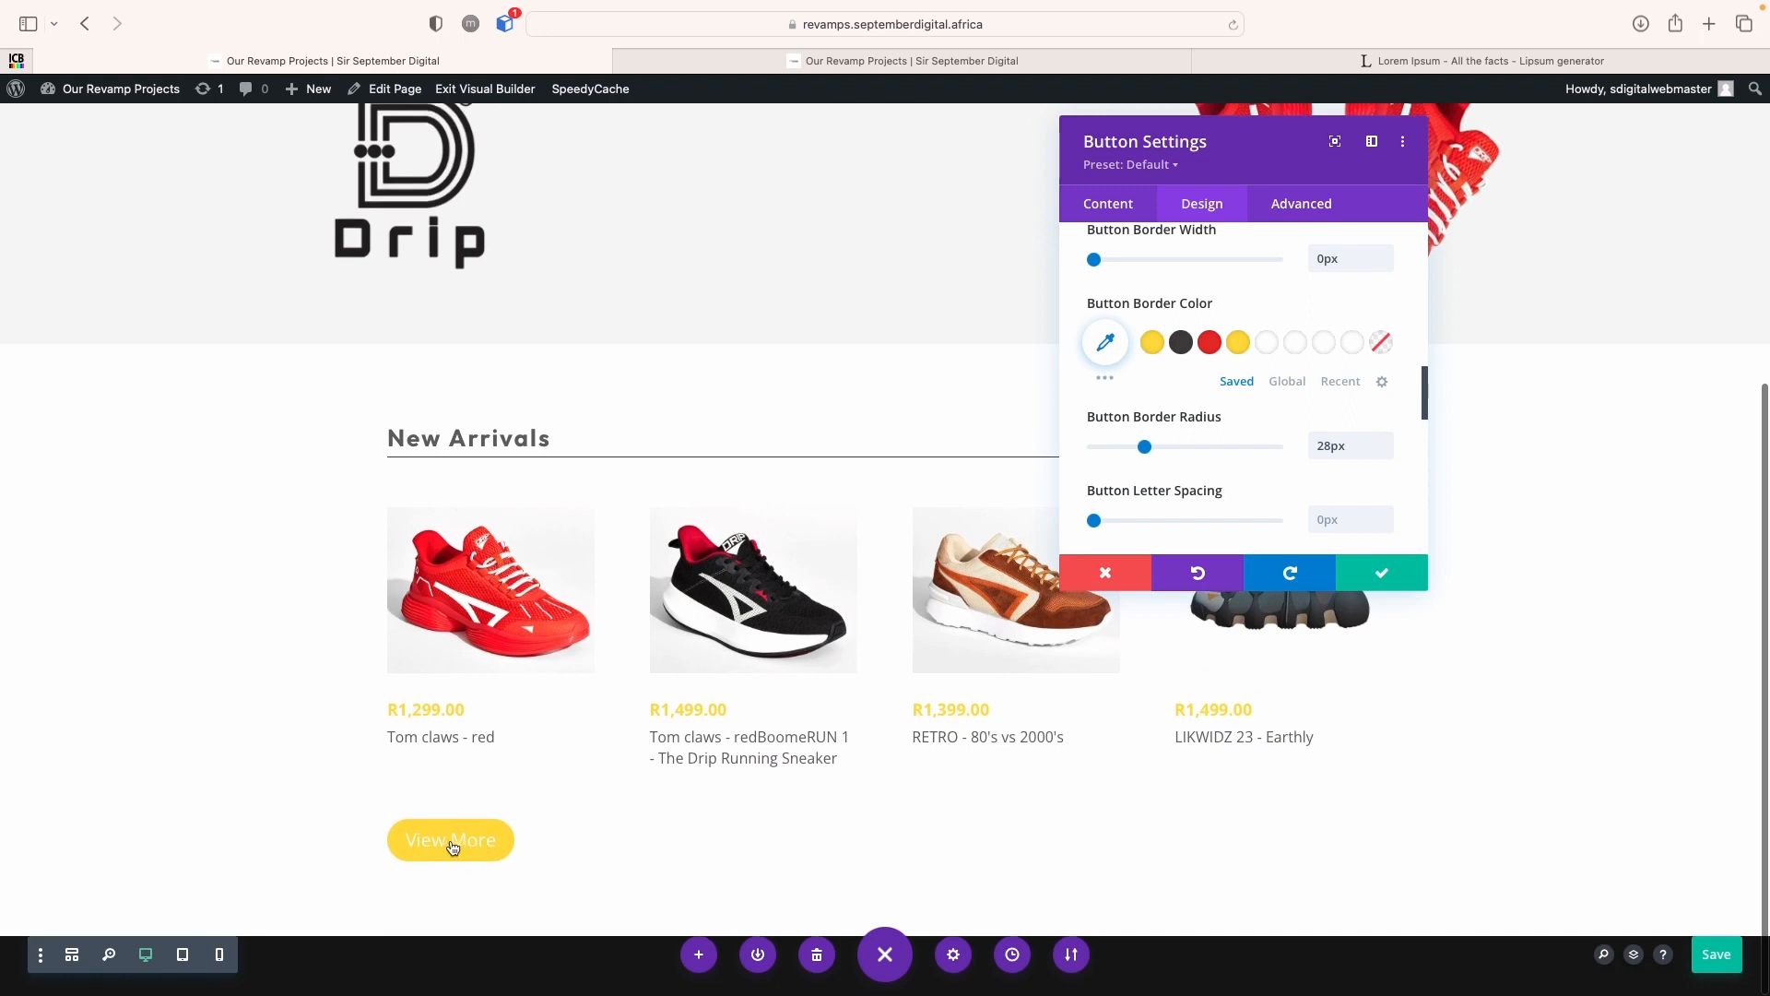
left_click(1377, 572)
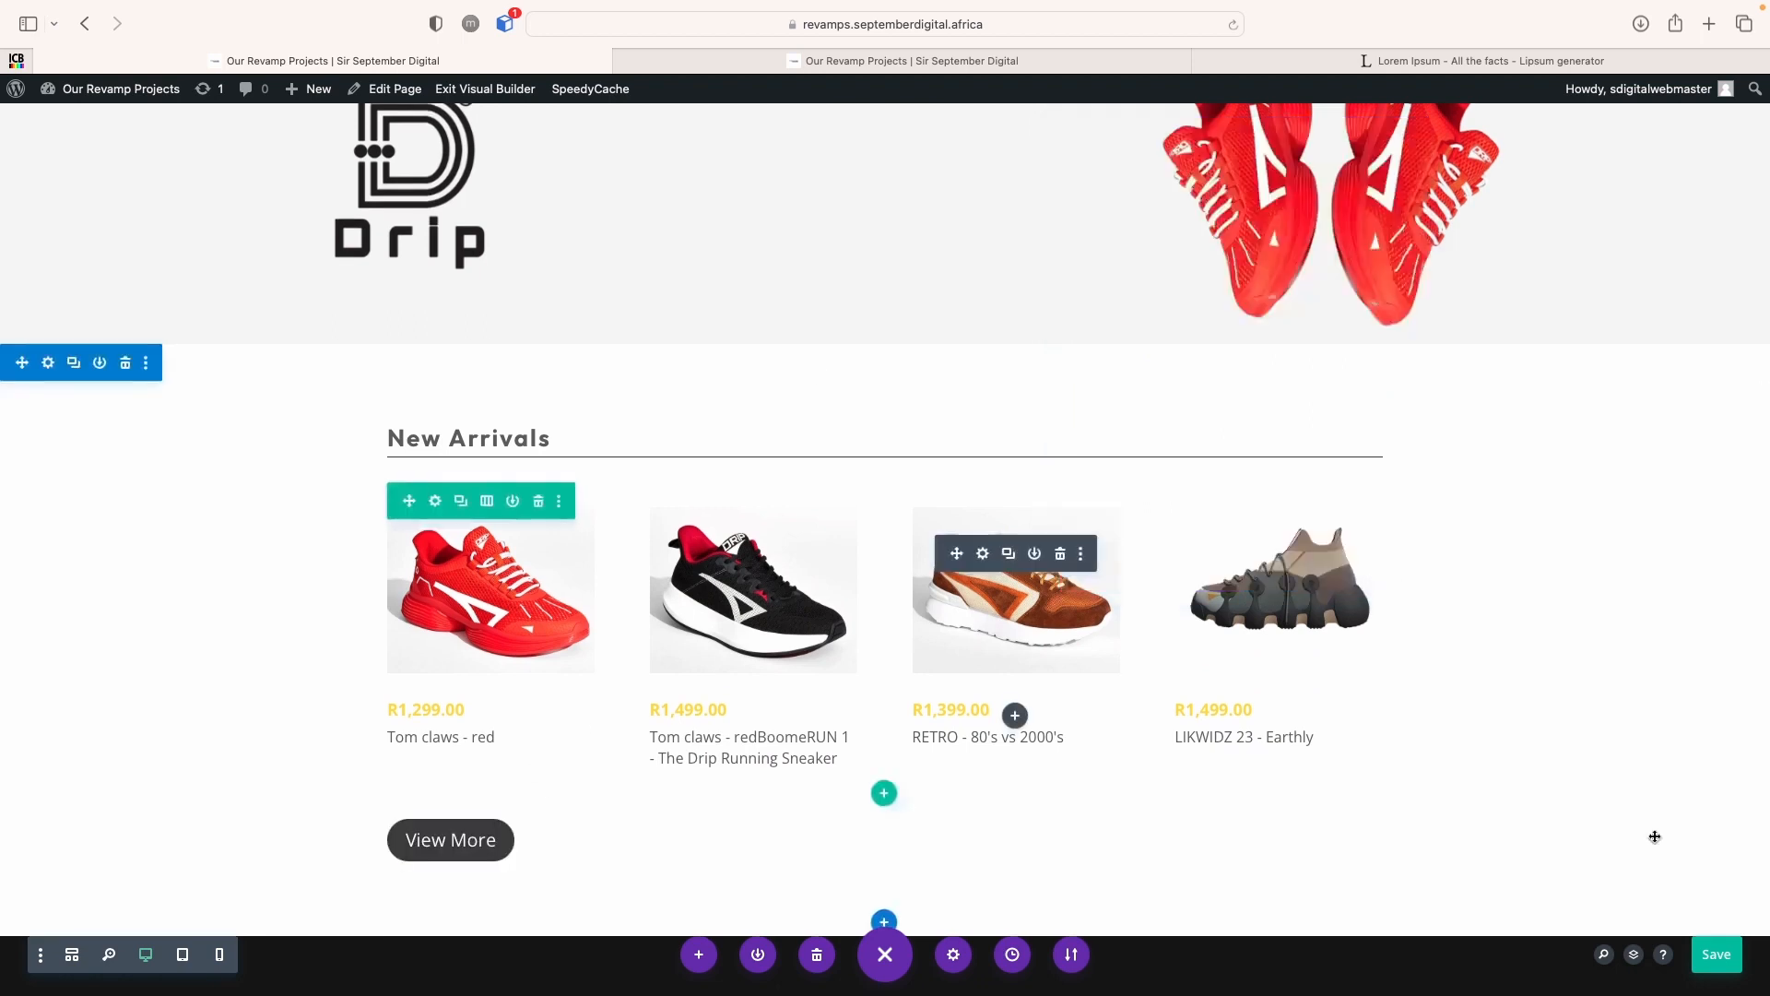
left_click(1718, 966)
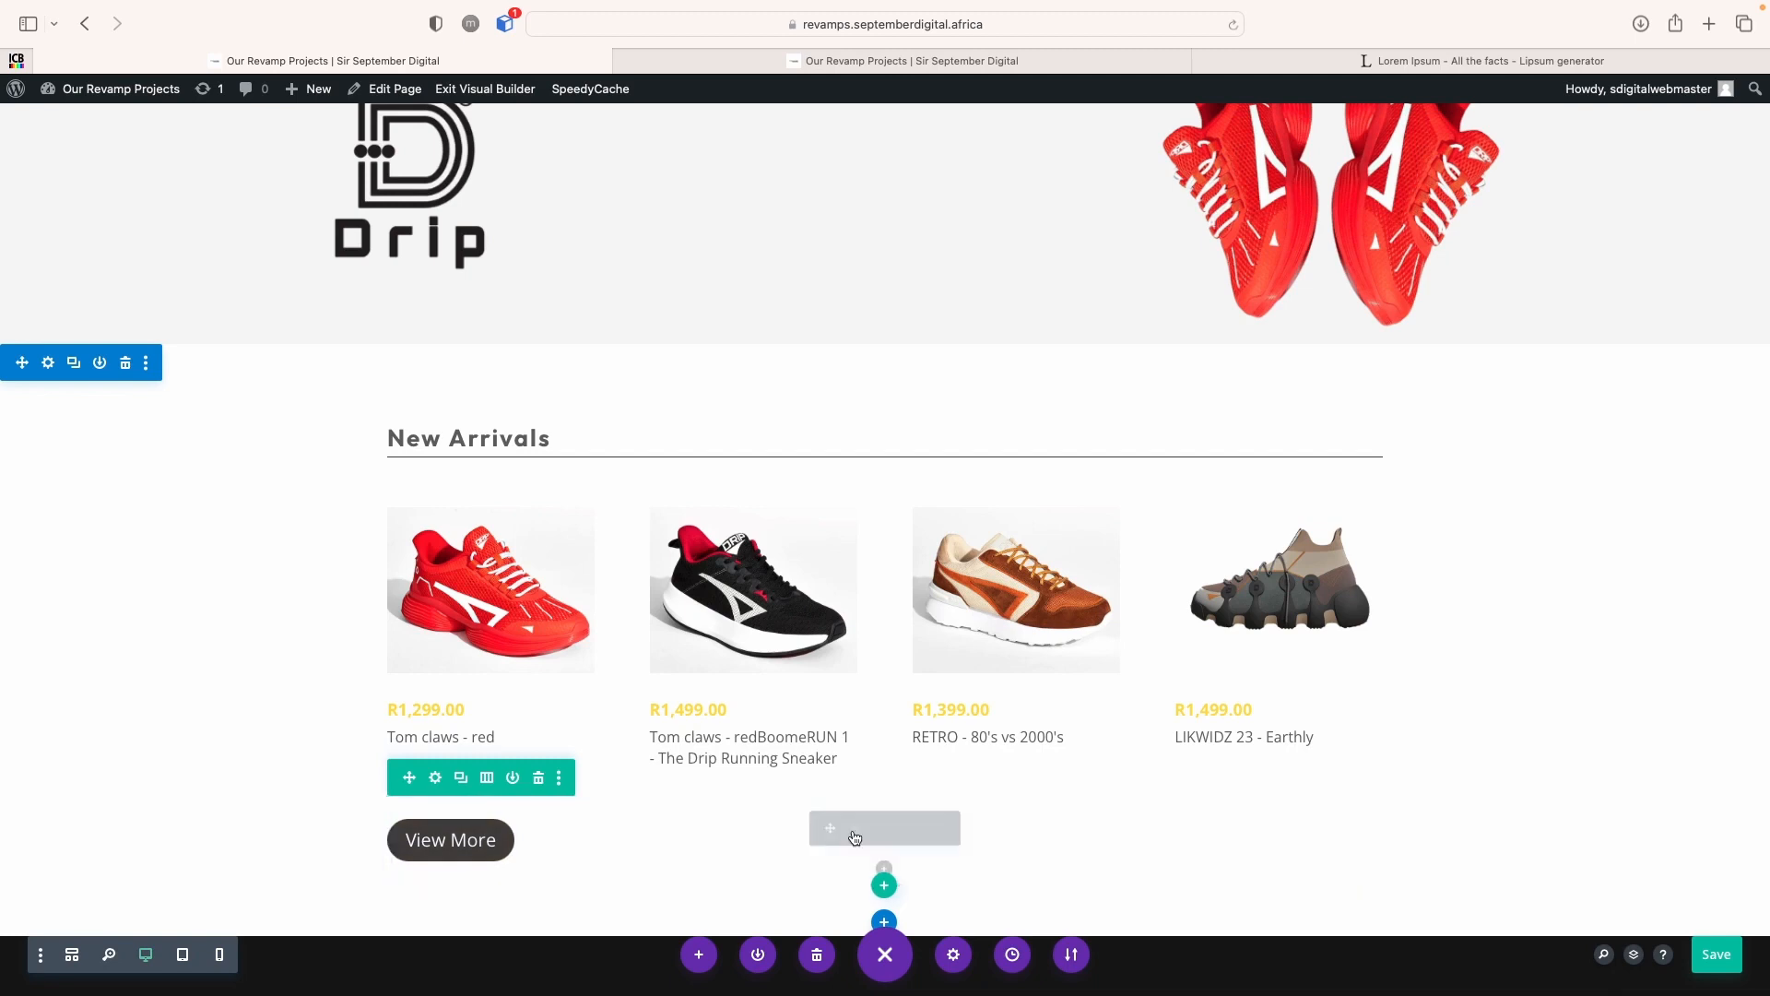
Align the View More button to the center of its row and apply the setting
left_click(853, 829)
left_click(1202, 204)
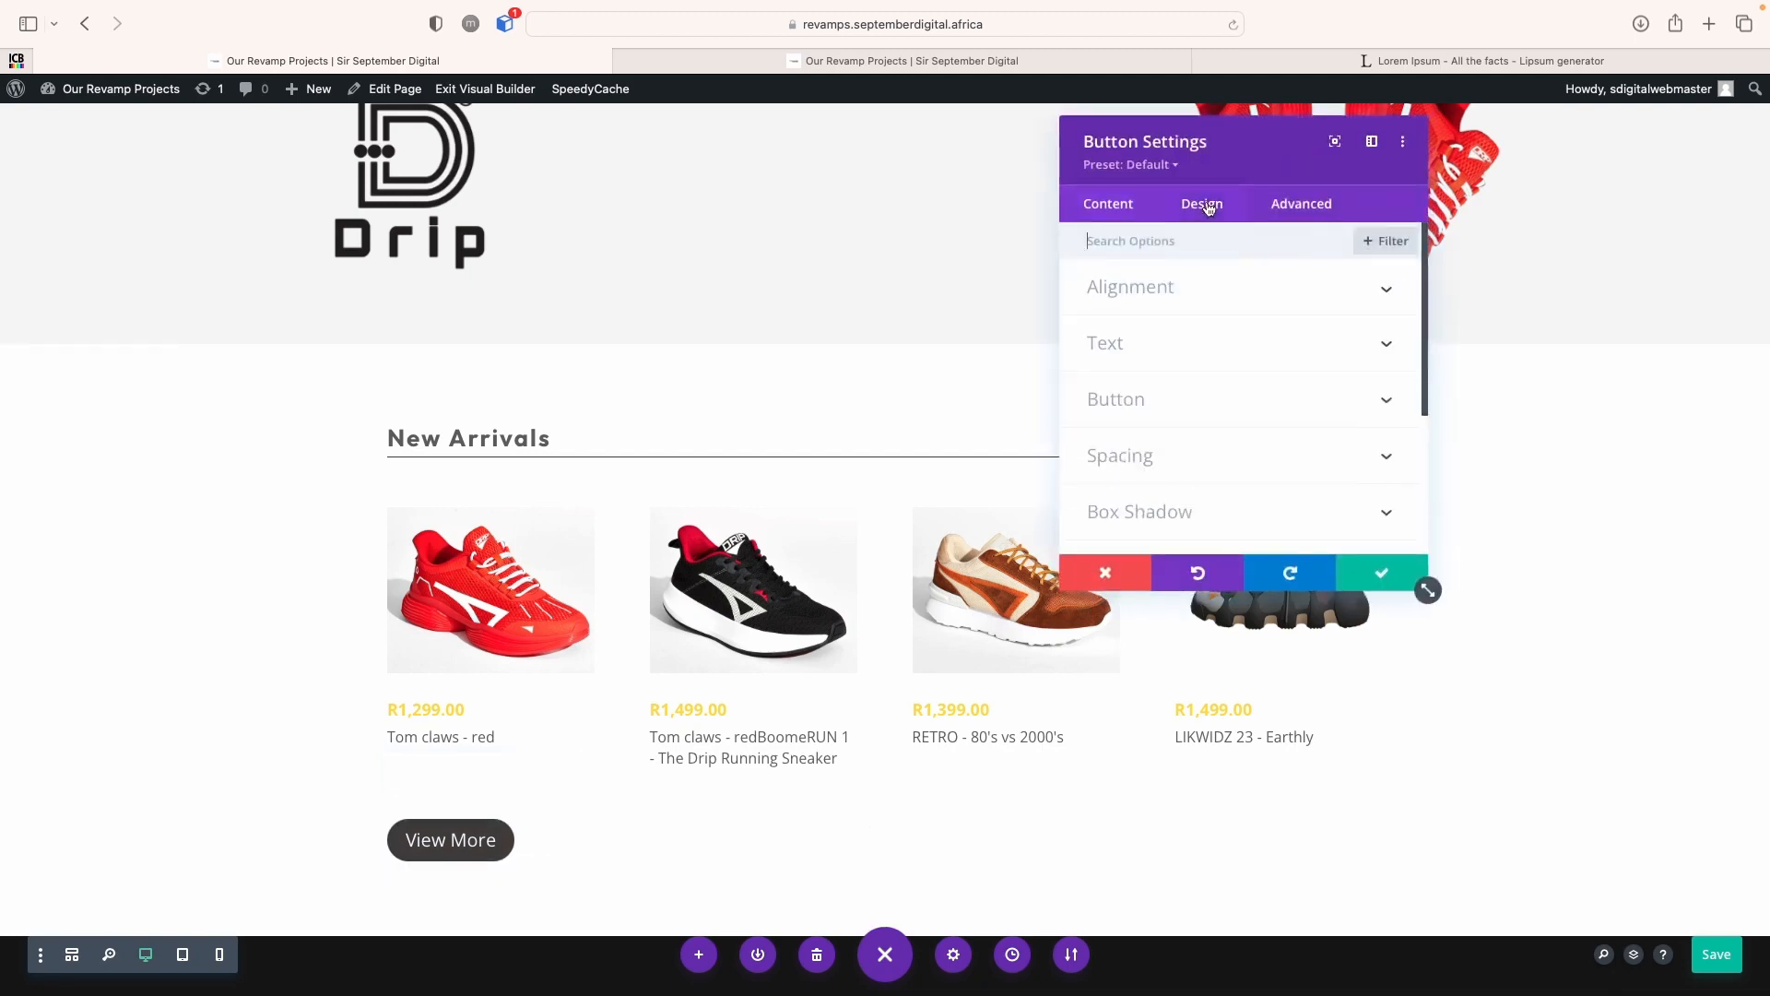
left_click(1199, 287)
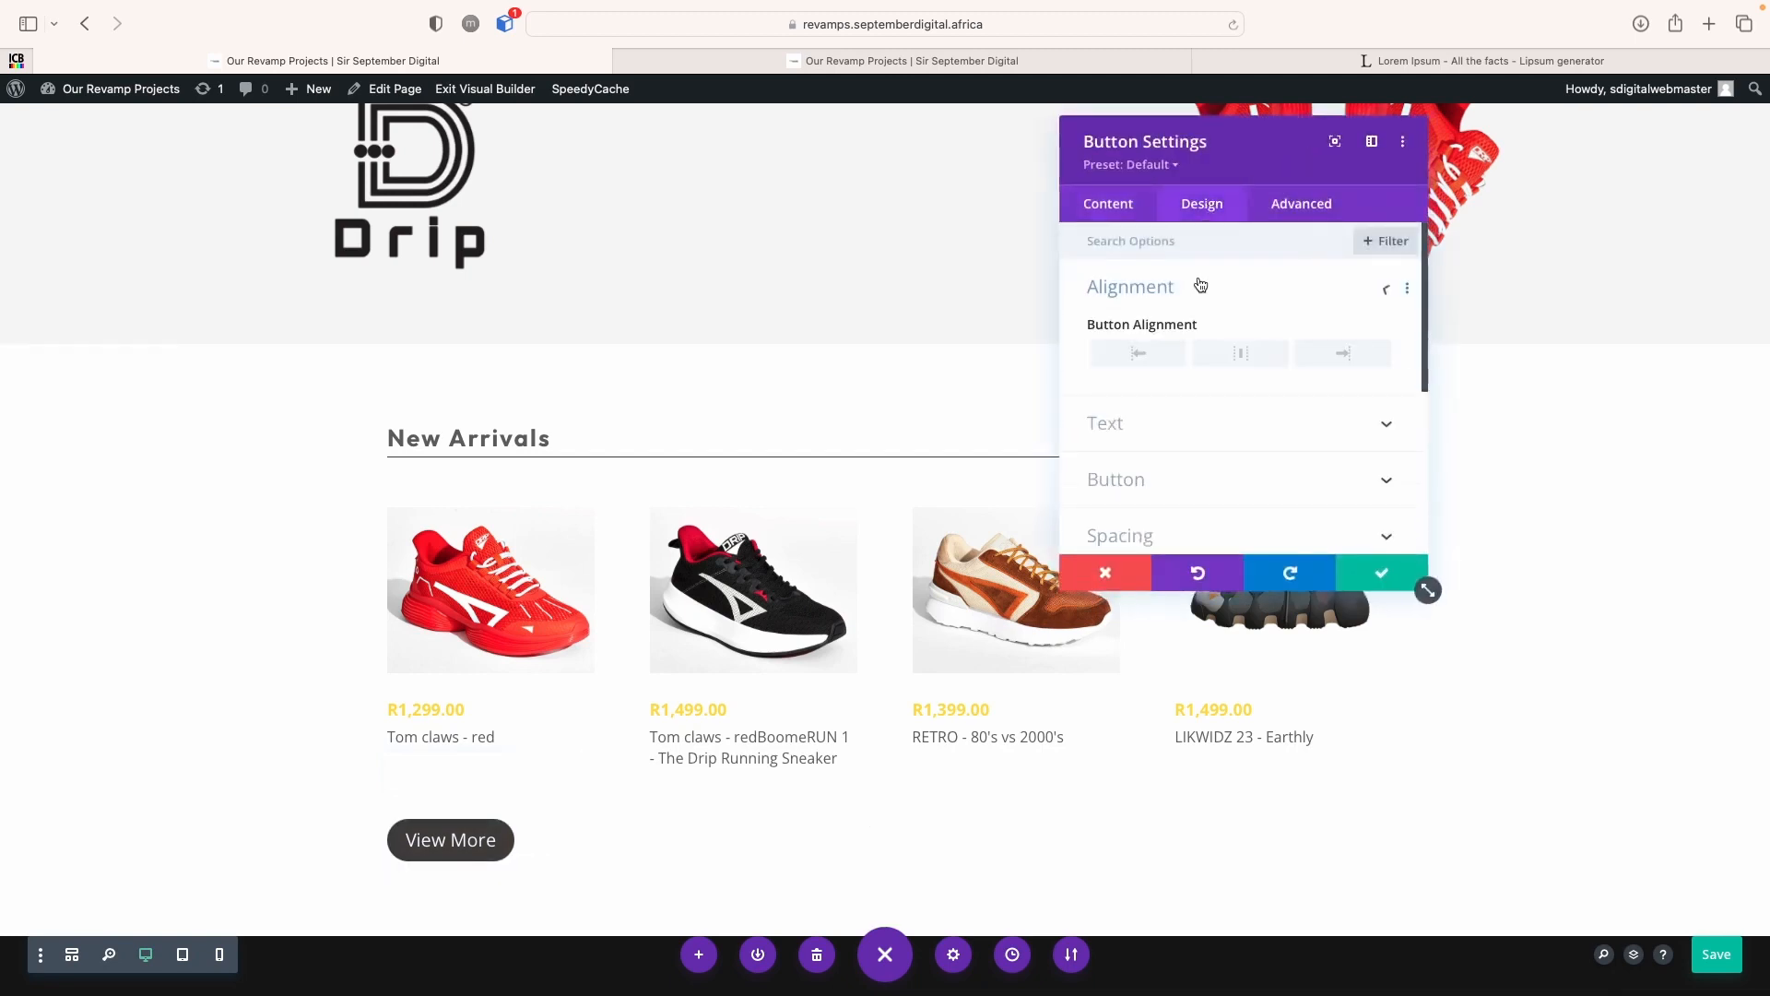
left_click(1231, 354)
left_click(1381, 573)
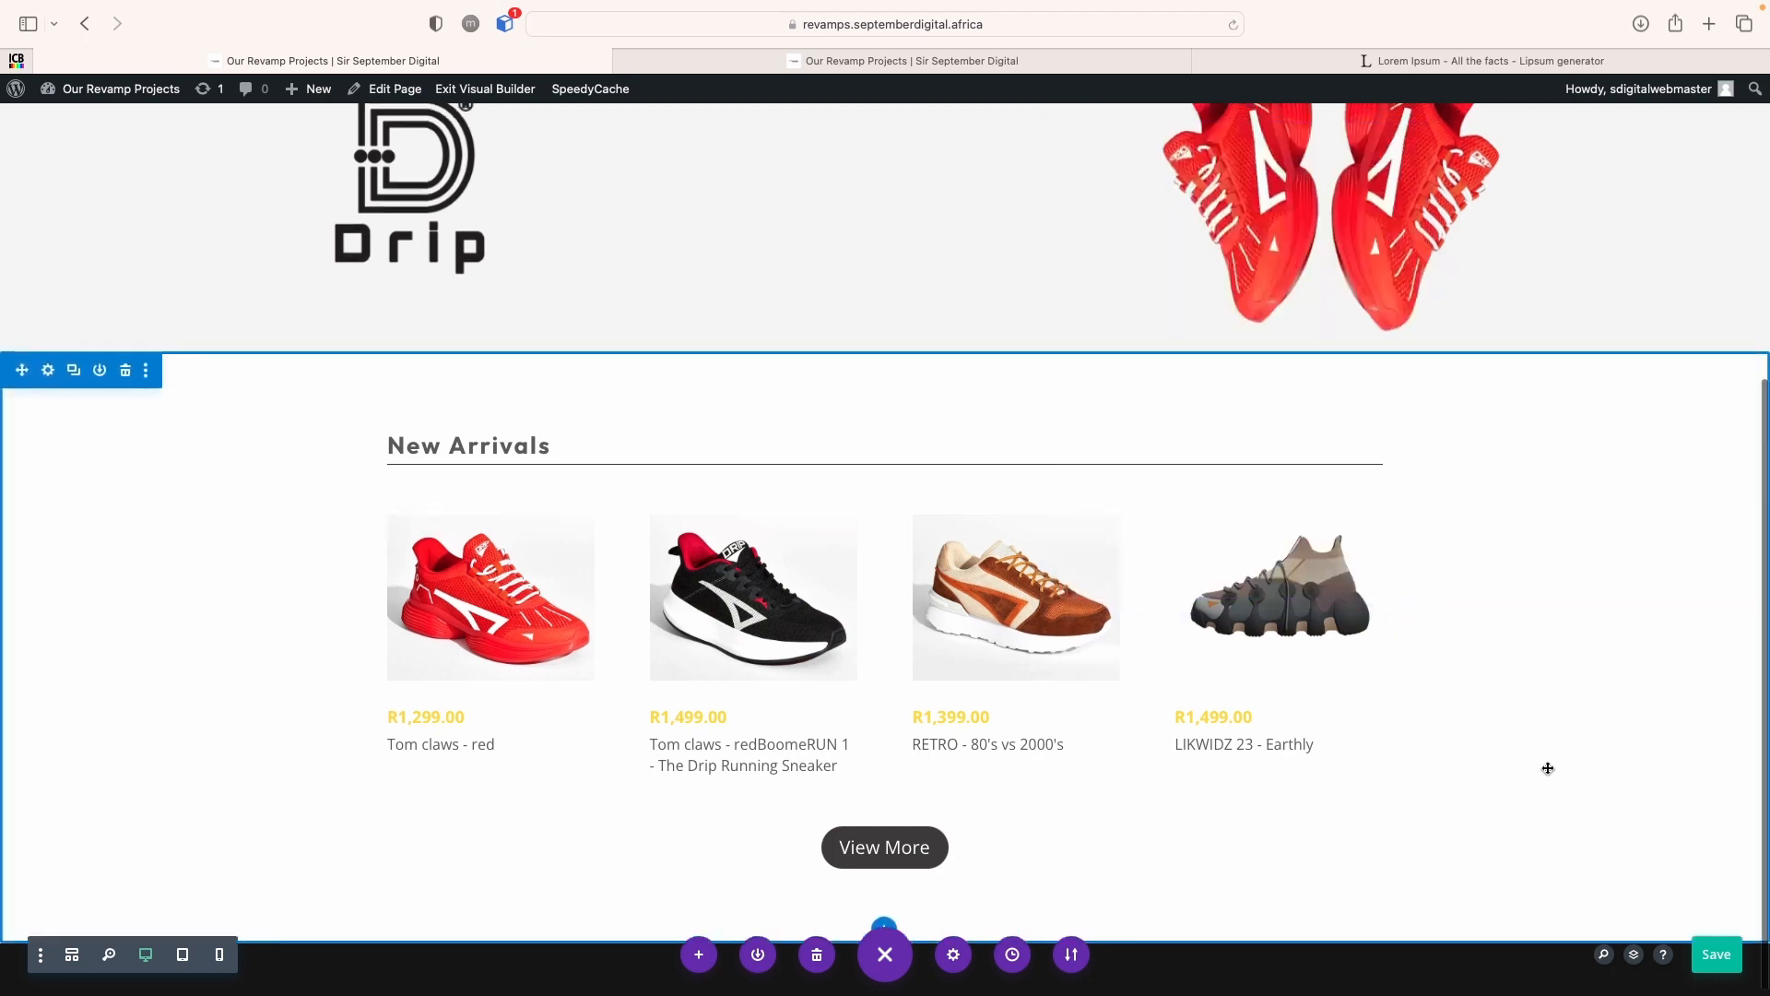
Review the layout of the hero and New Arrivals sections and save the page
scroll(1547, 768, "up", 5)
scroll(1548, 768, "down", 3)
scroll(1547, 768, "up", 1)
scroll(1547, 768, "up", 3)
scroll(1548, 768, "down", 3)
scroll(1548, 768, "up", 1)
scroll(1548, 768, "down", 3)
scroll(1547, 768, "up", 2)
scroll(1546, 778, "down", 3)
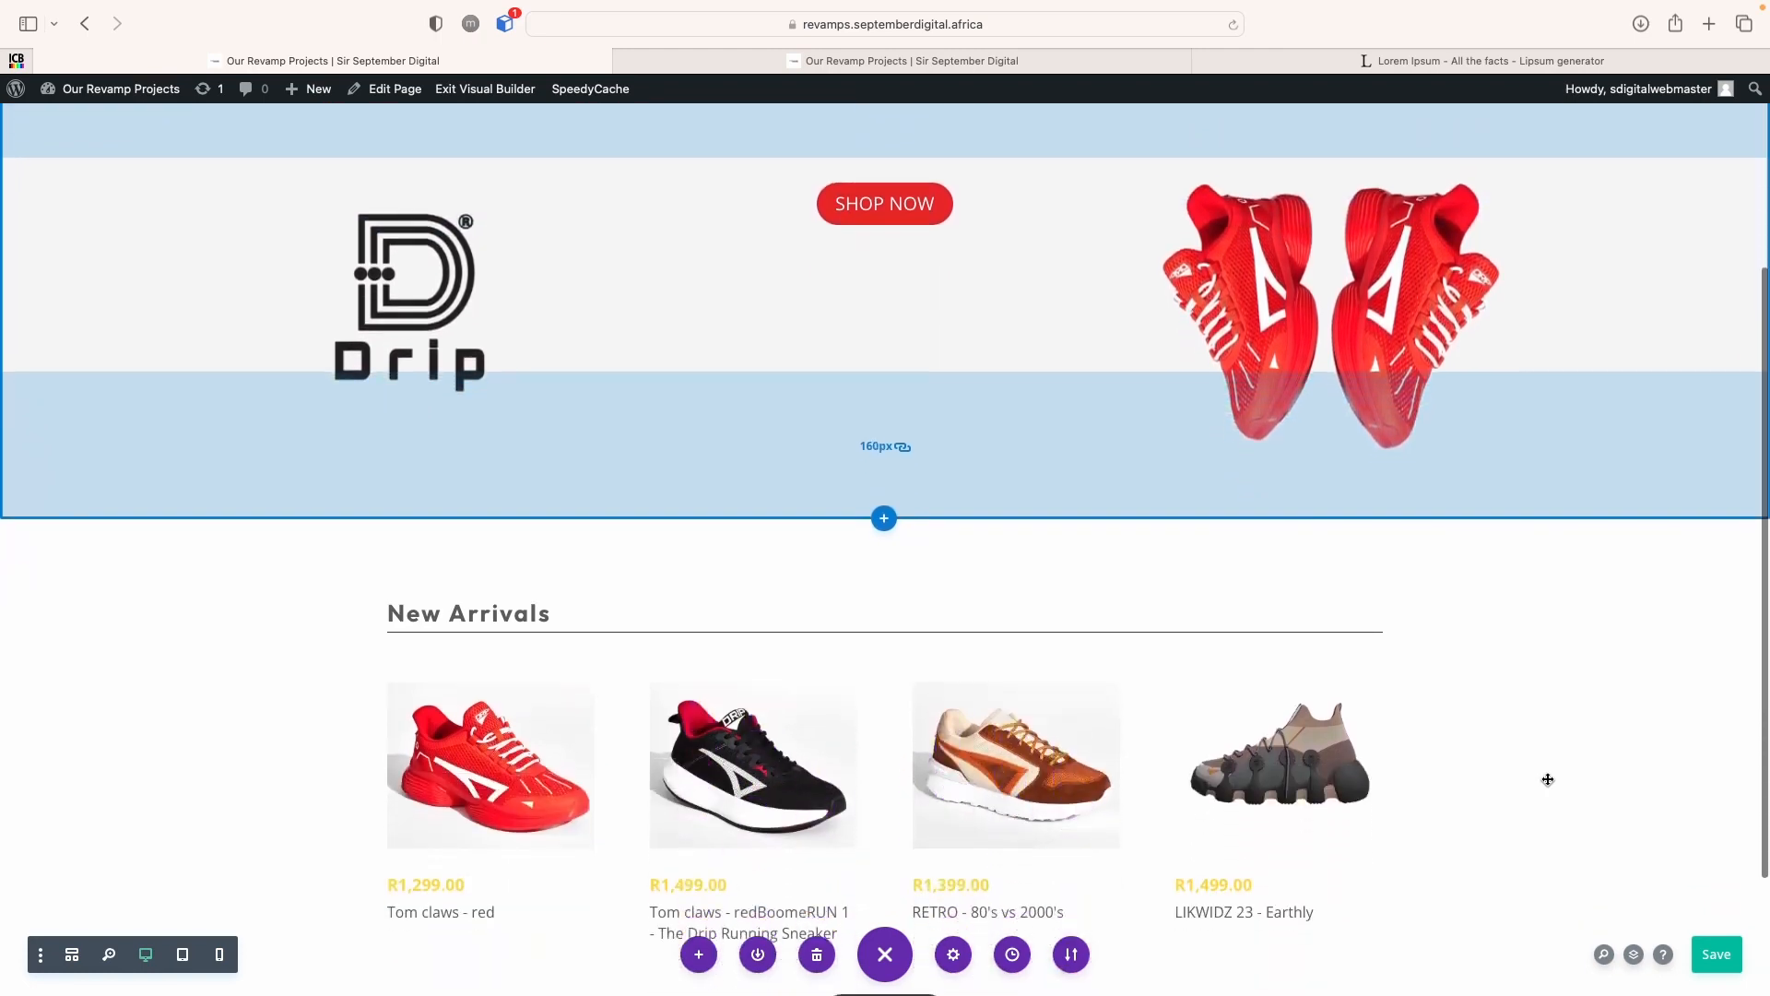
scroll(1547, 778, "down", 3)
key("super+s")
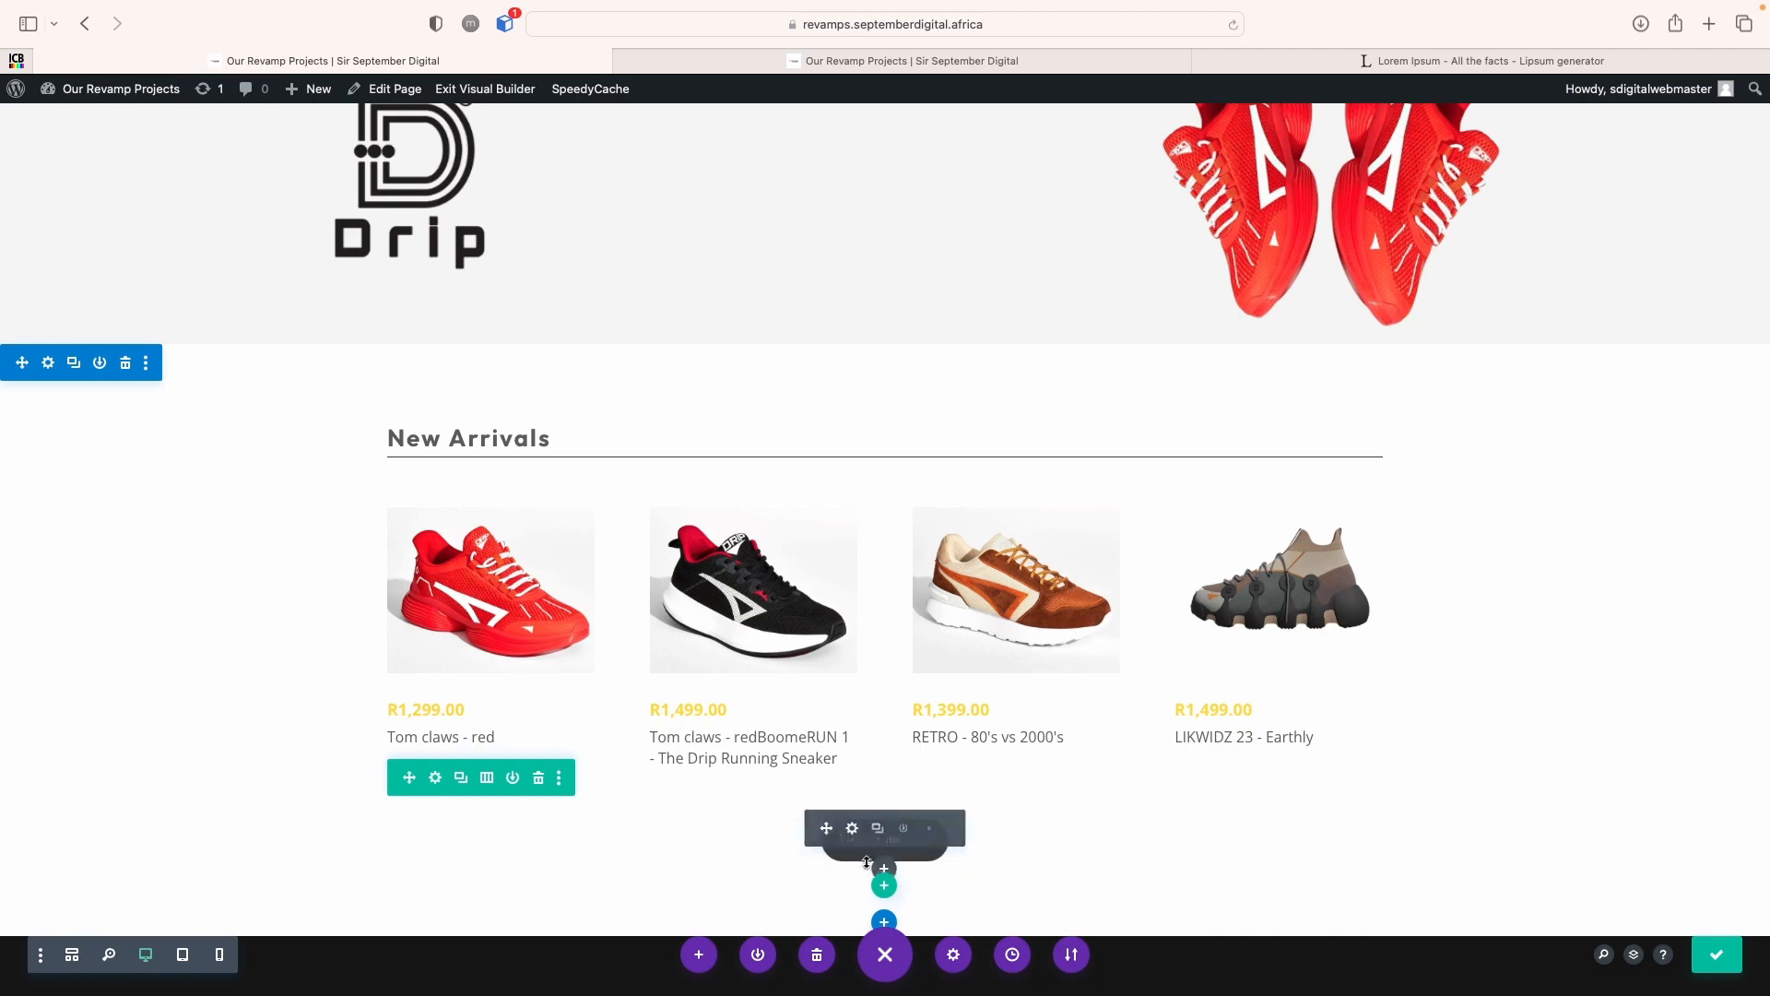
Add a regular section below New Arrivals with a row of two equal columns, without inserting a module
left_click(883, 922)
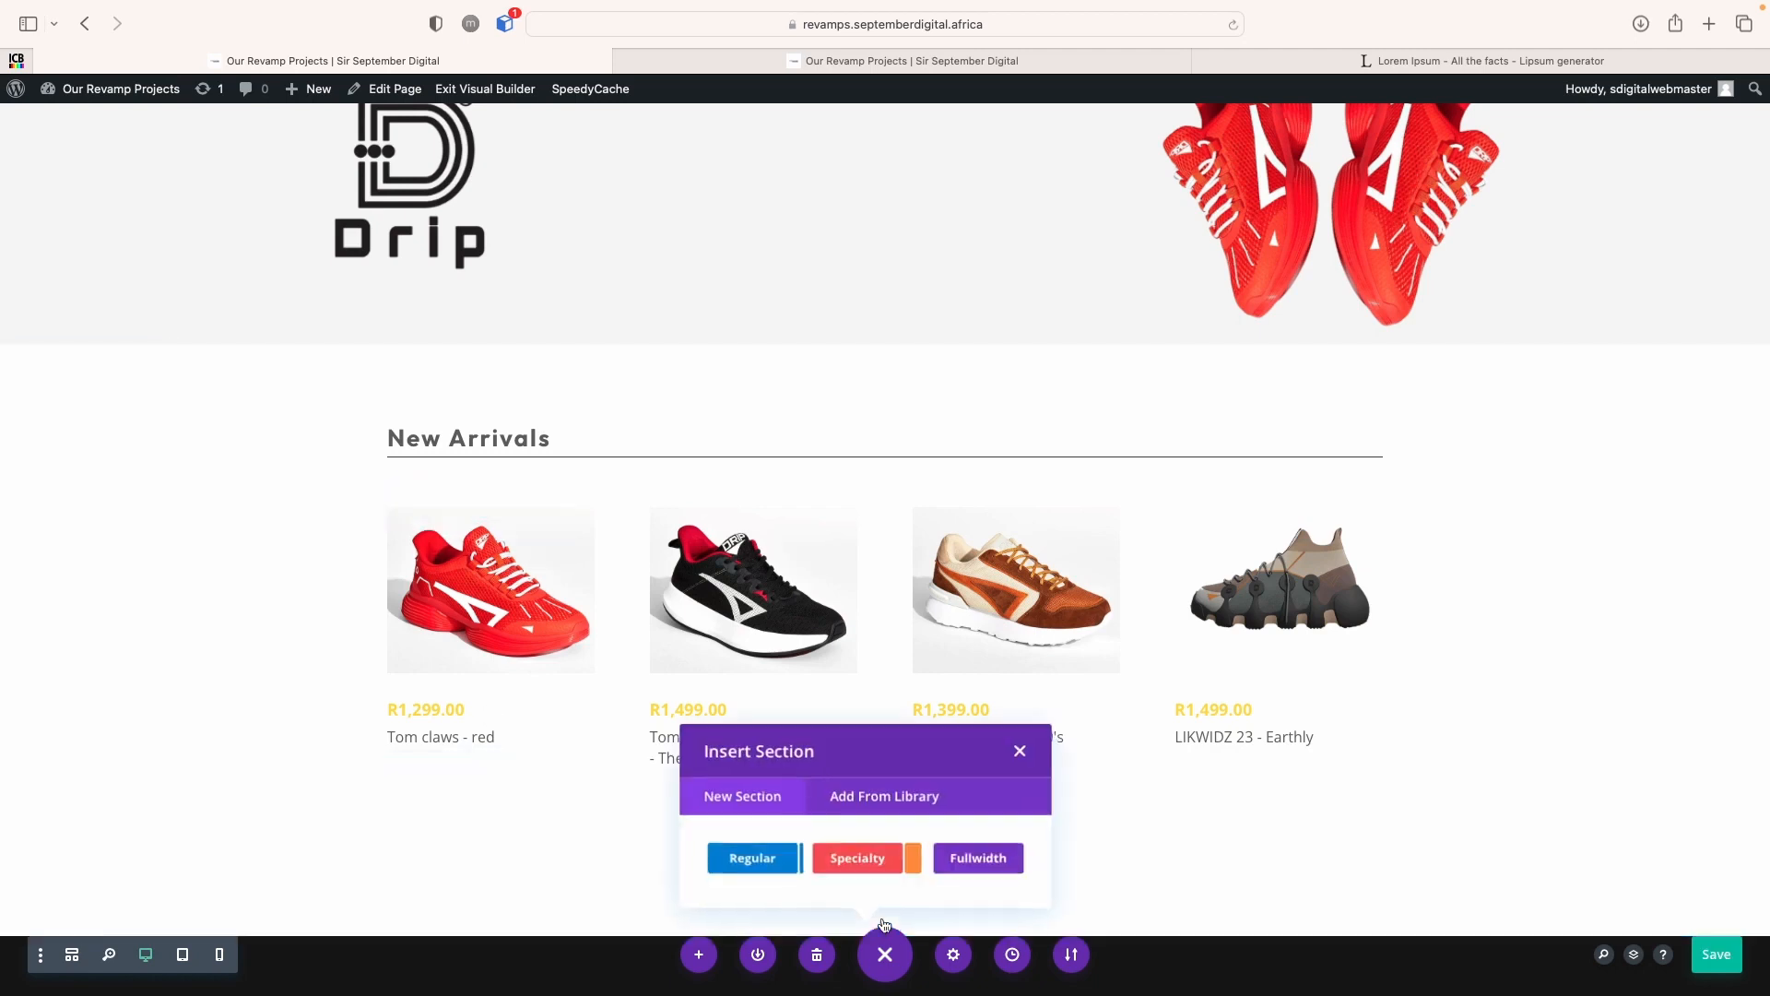
left_click(751, 857)
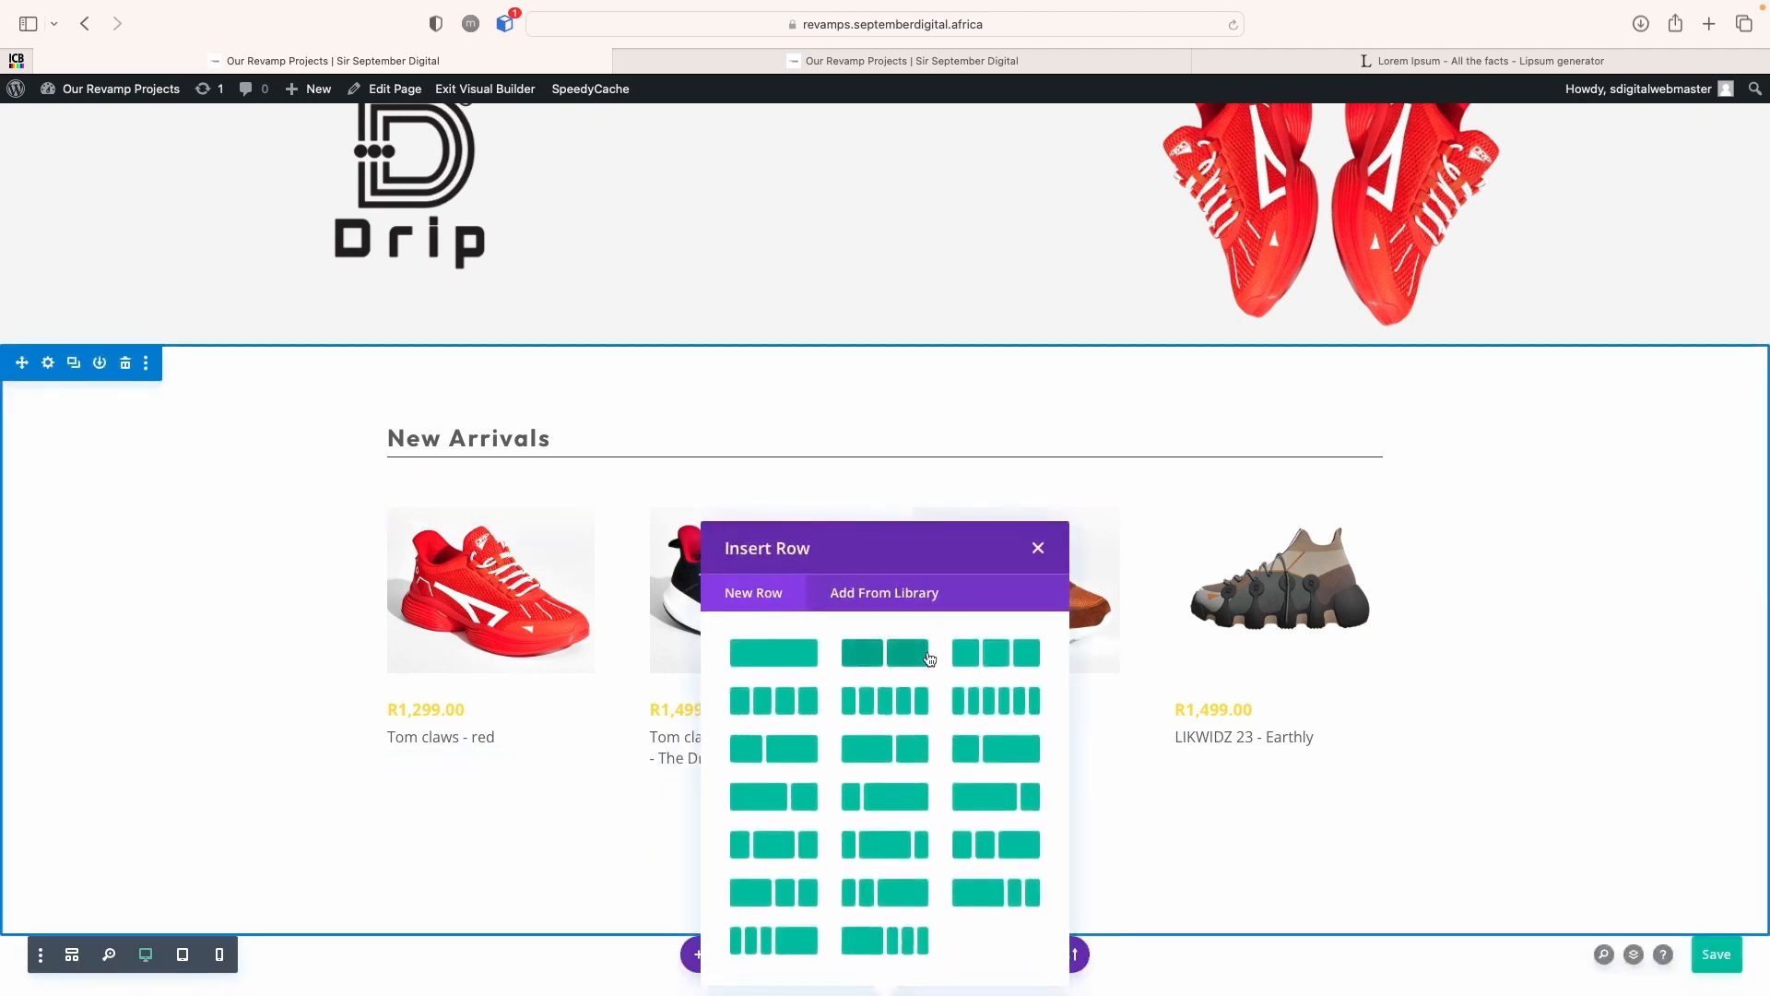
left_click(885, 656)
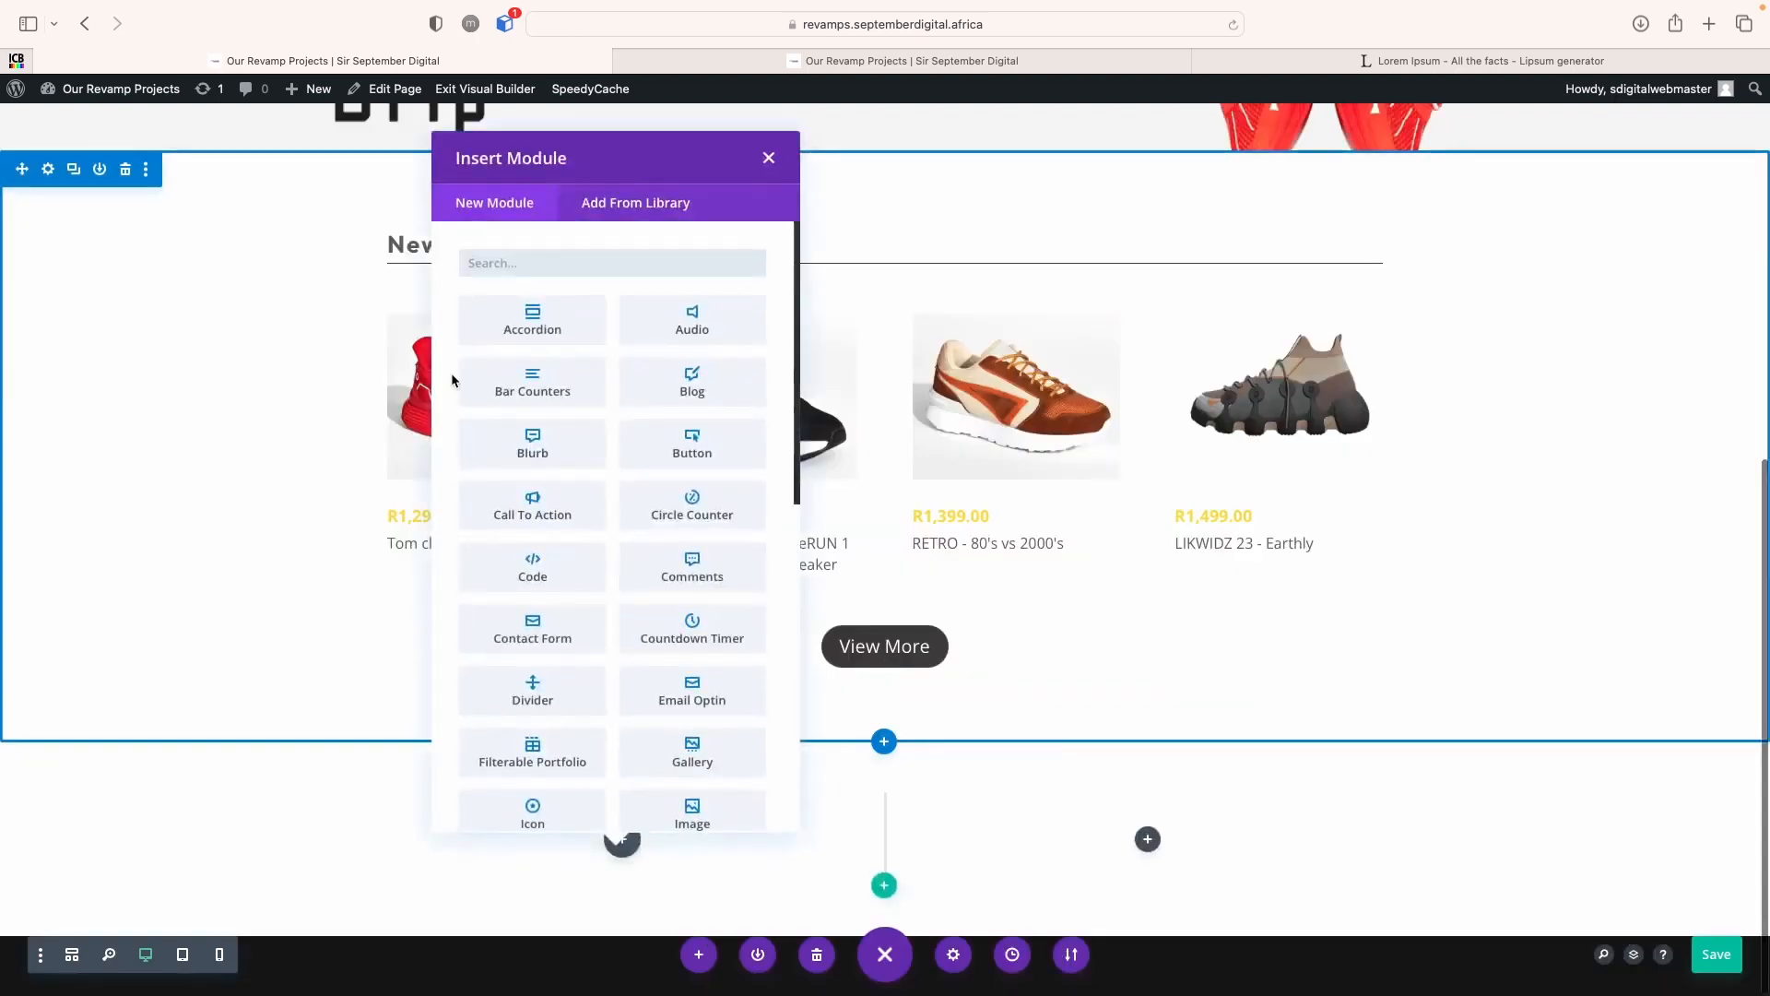
left_click(769, 158)
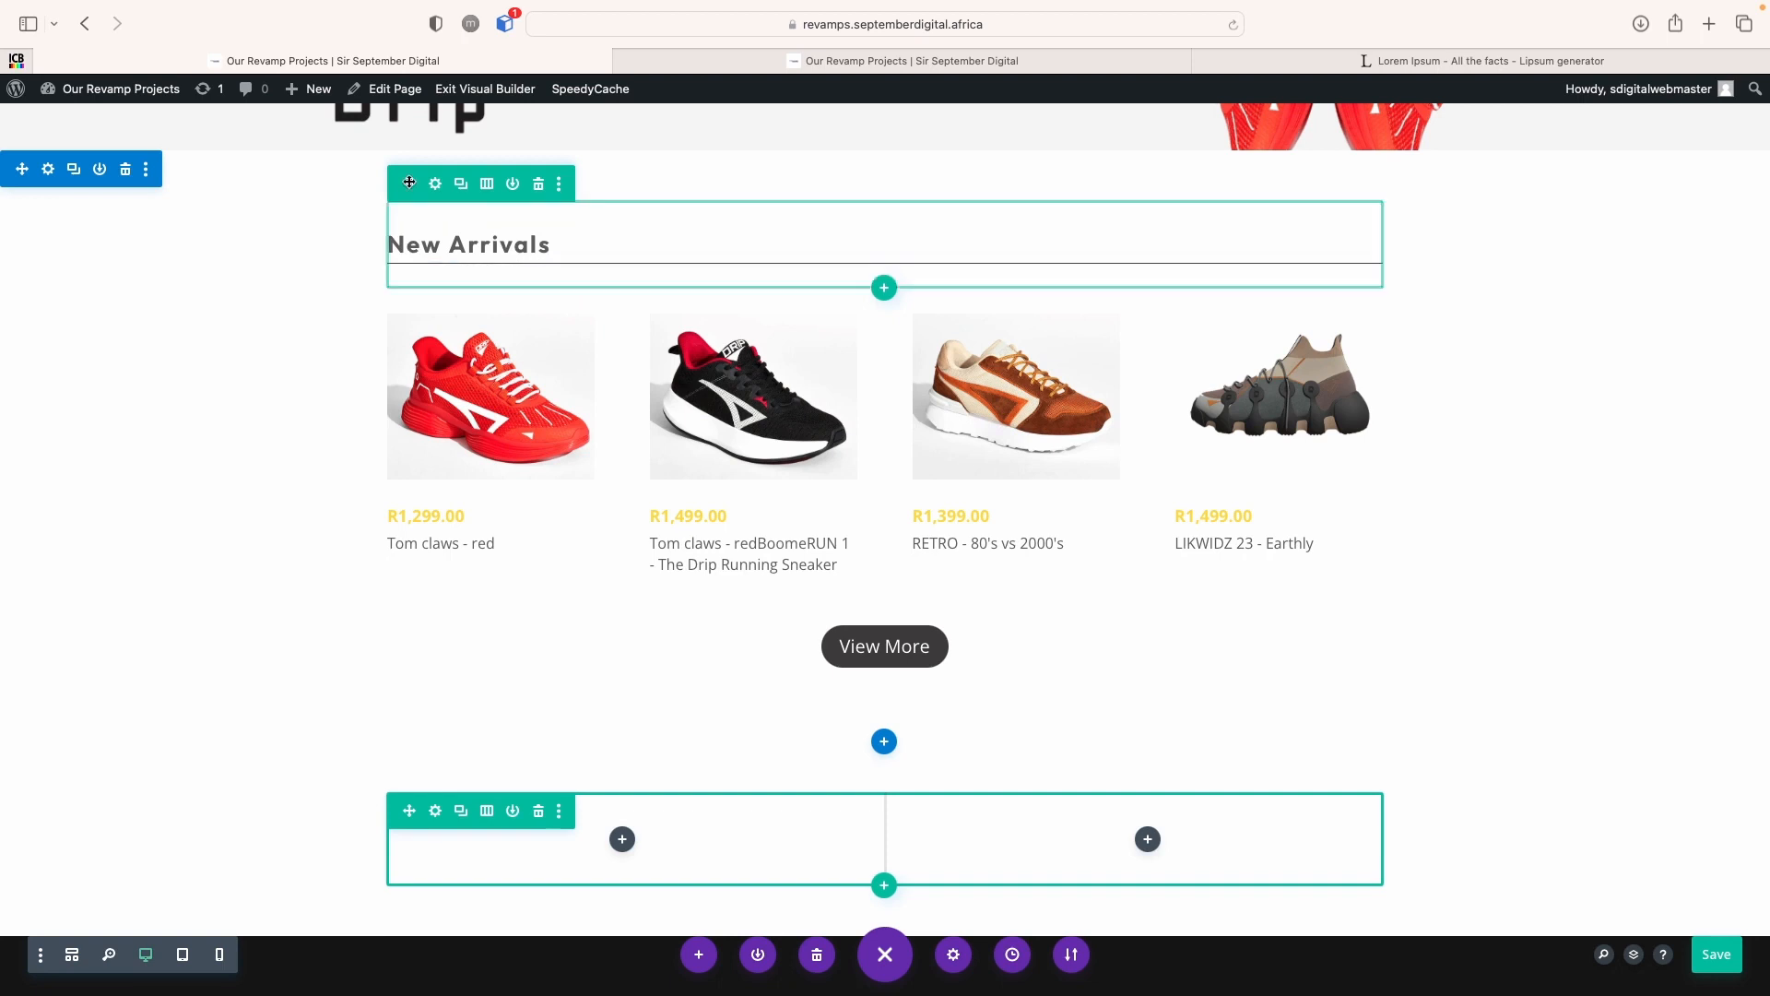
Duplicate the New Arrivals heading row, move the copy above the new two-column row, and change its text to "Our Best Seller"
left_click(462, 184)
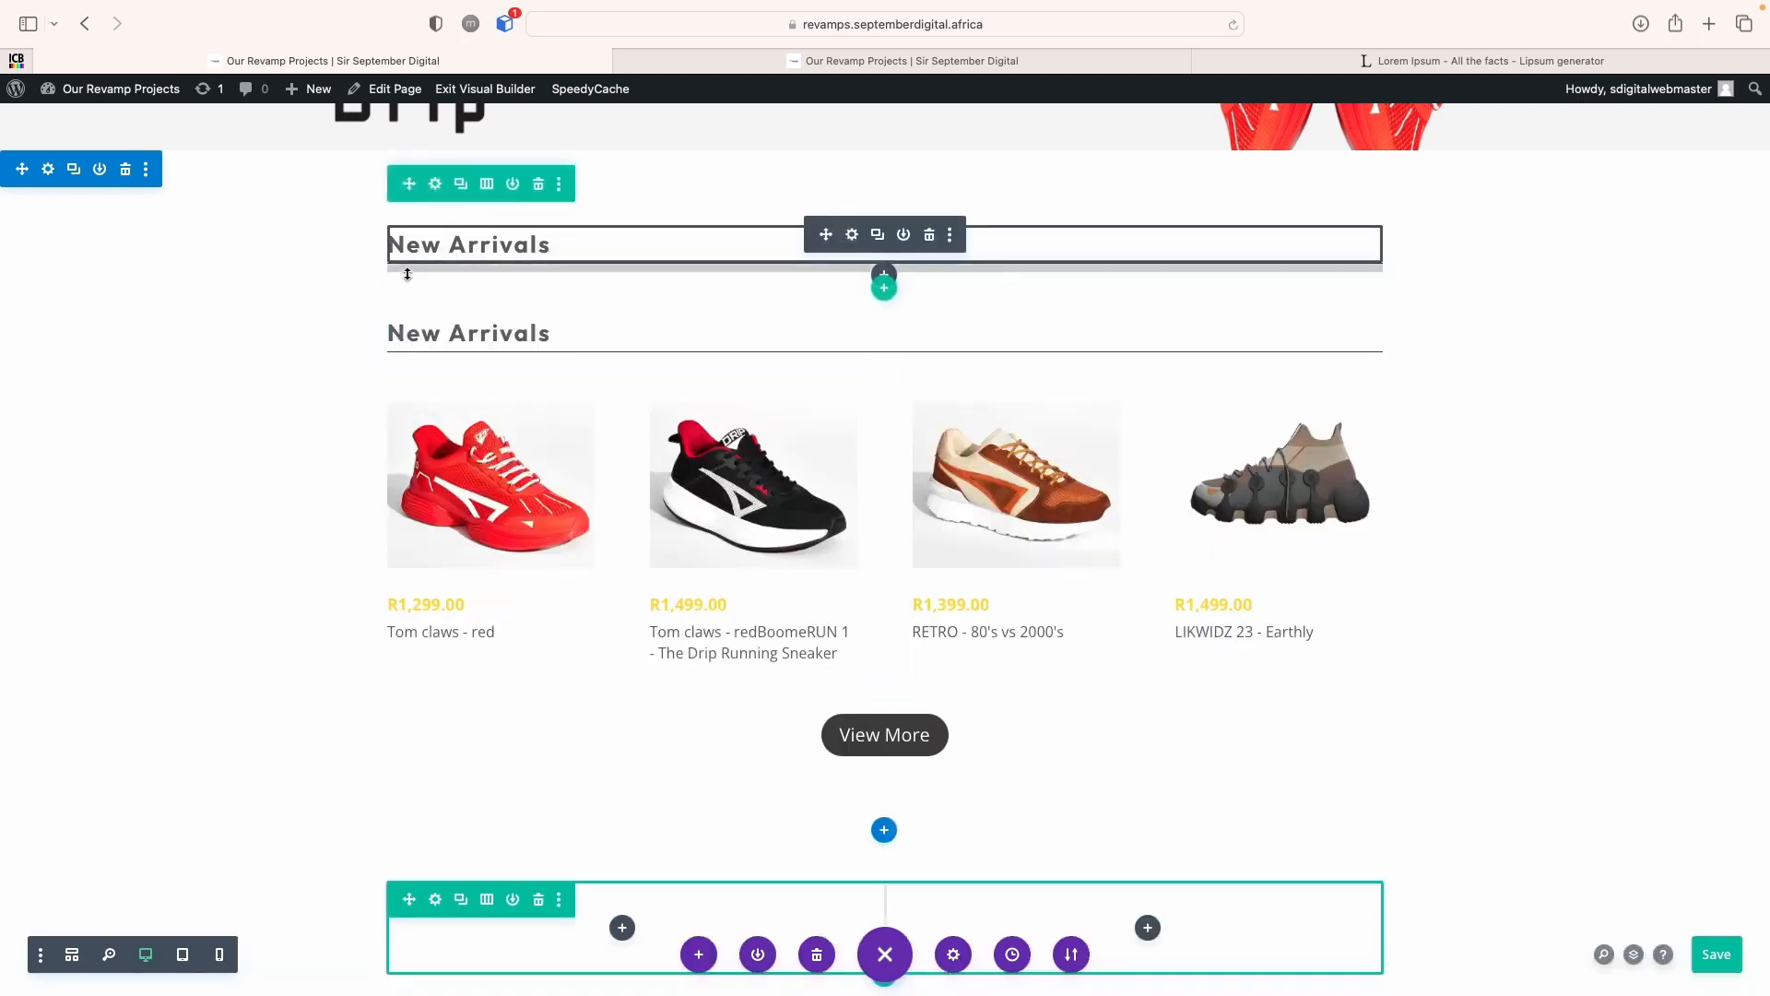
left_click_drag(410, 184, 400, 811)
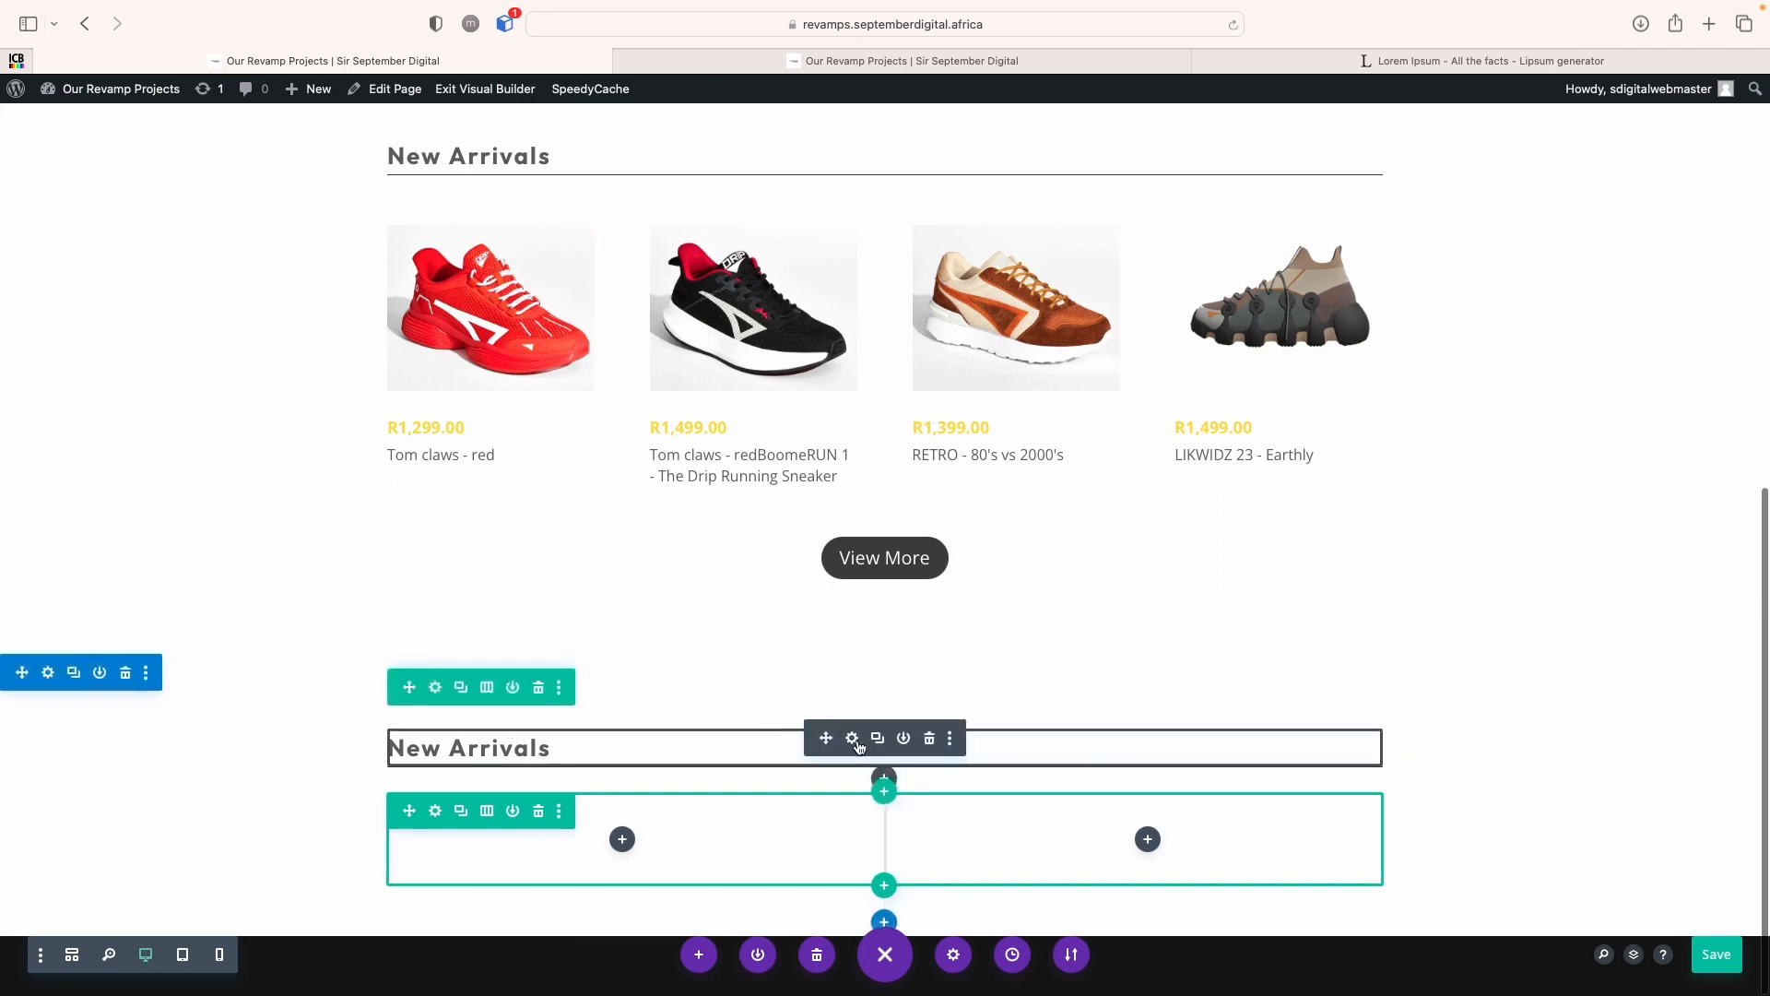
left_click(852, 738)
left_click(1200, 205)
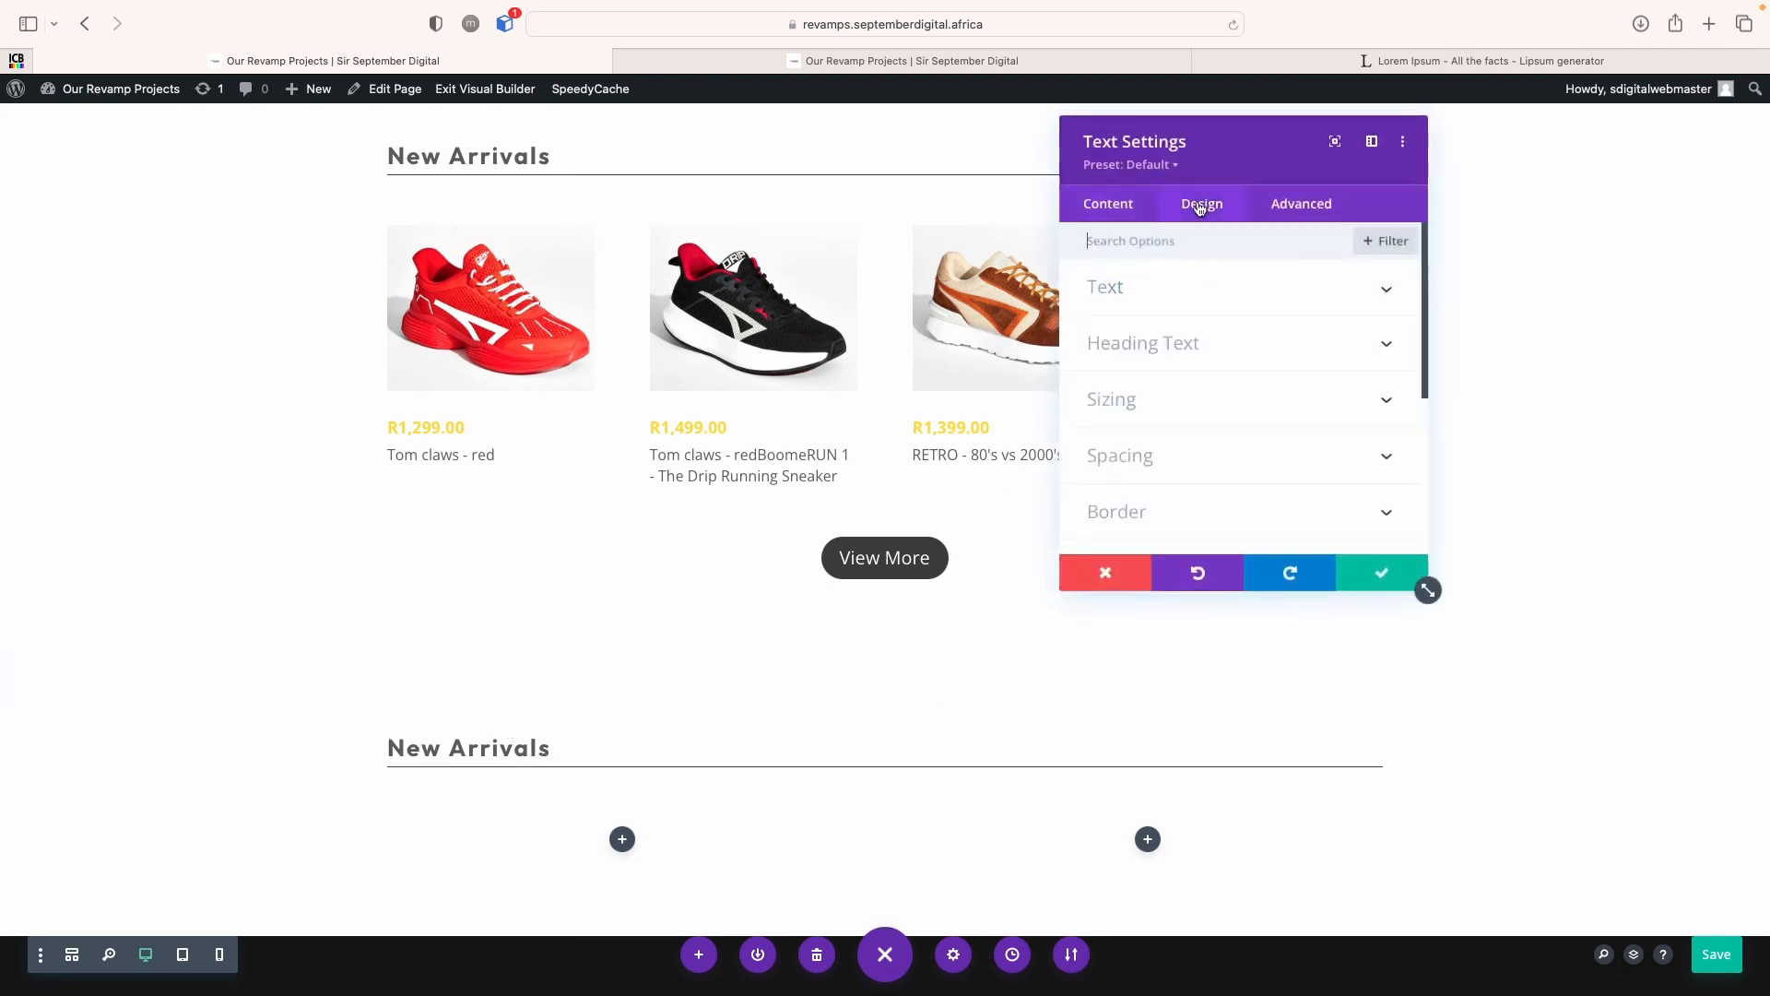
left_click(1099, 206)
scroll(1151, 474, "down", 1)
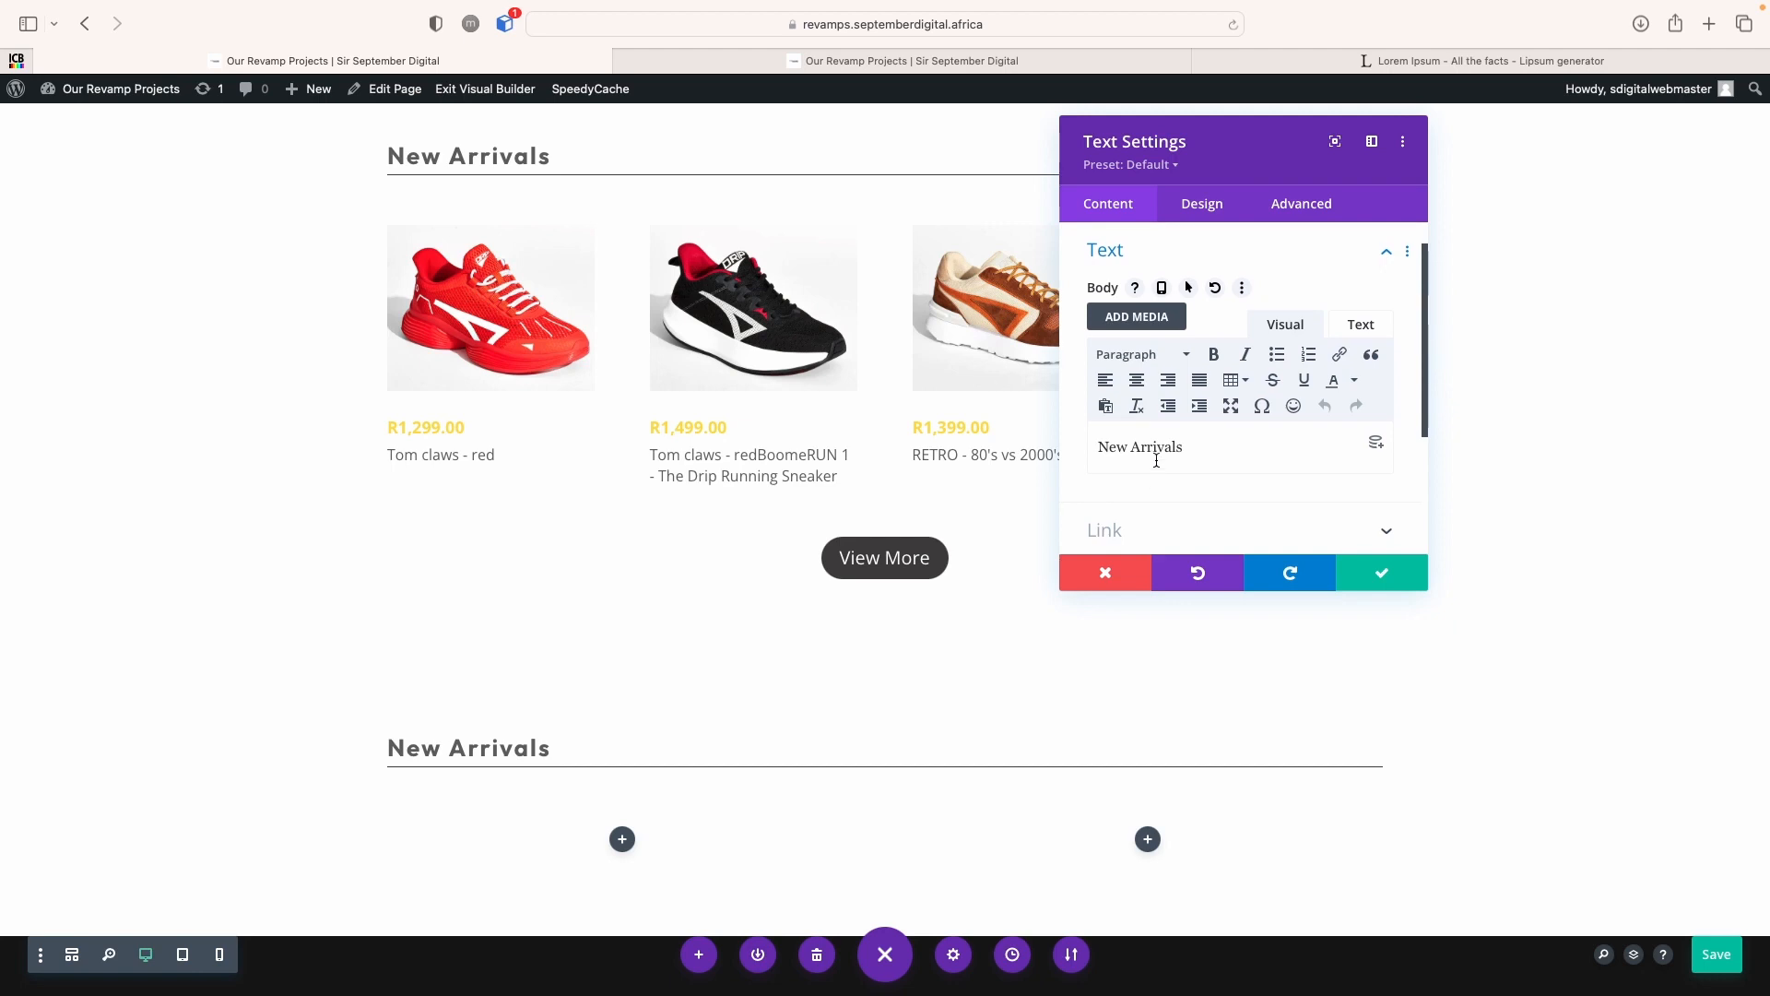
left_click(1160, 459)
key("super+a")
type("Ou")
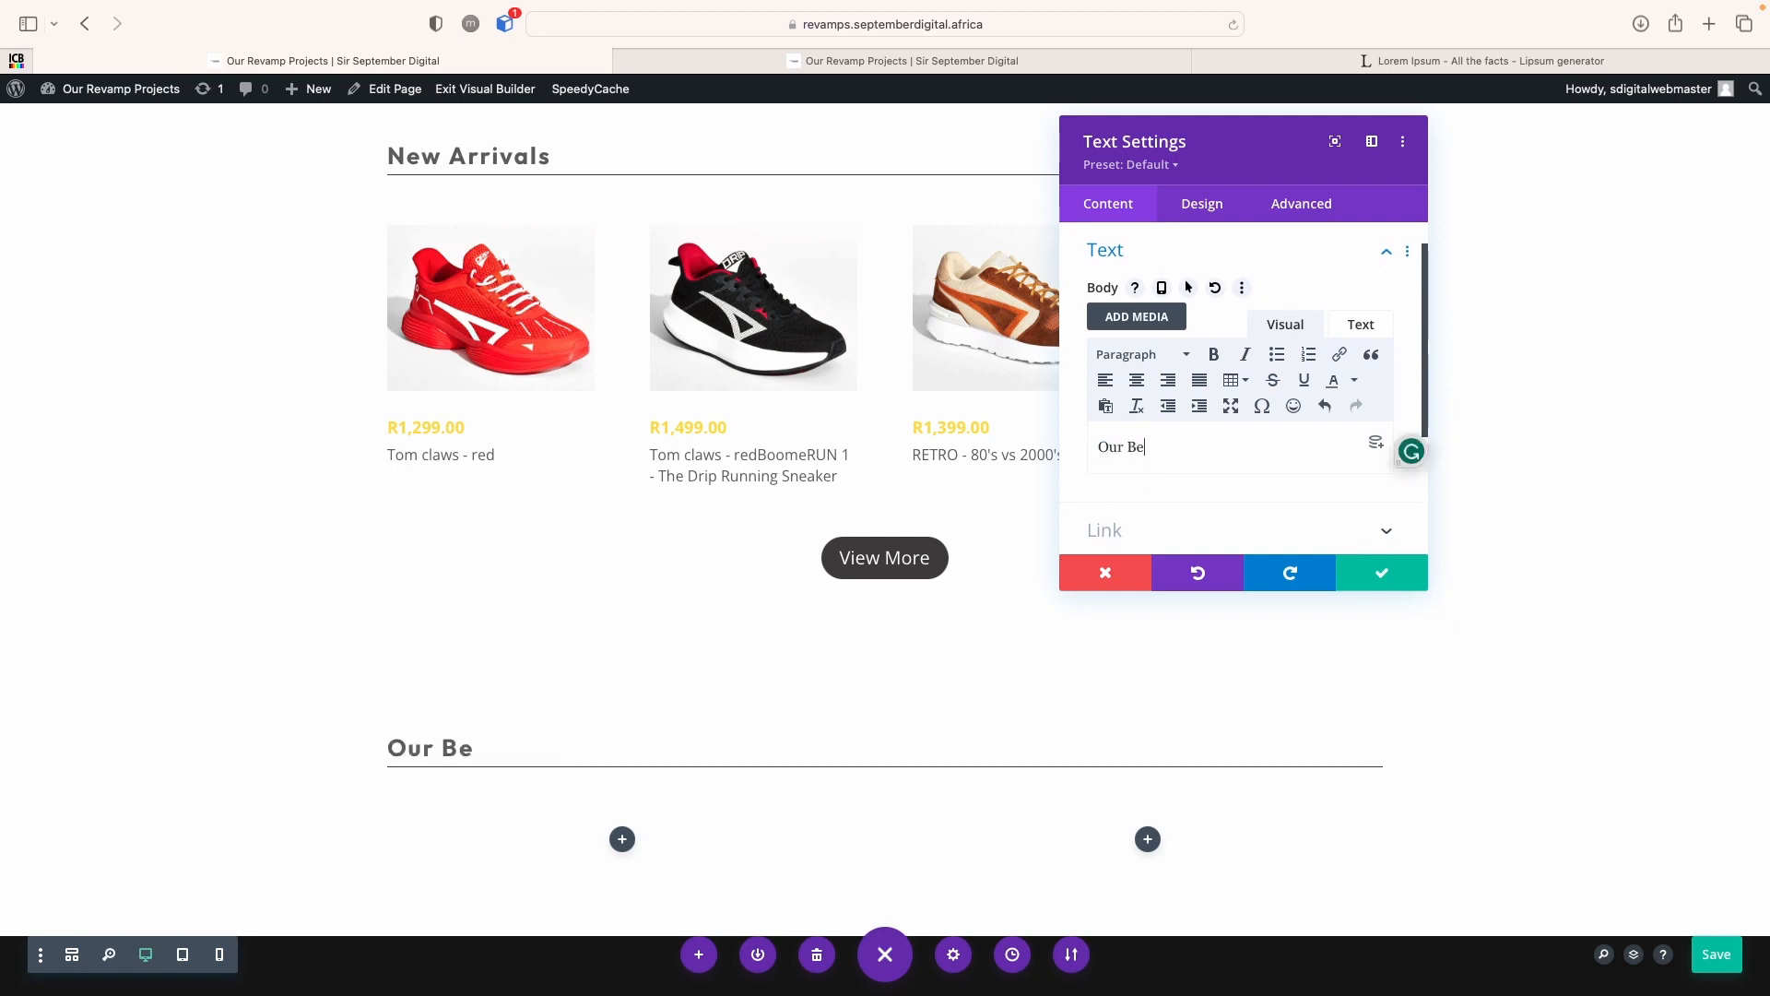
type("Seller")
left_click(1374, 577)
Look over the page down to the Our Best Seller section and save it
scroll(1256, 738, "up", 10)
scroll(1261, 740, "down", 8)
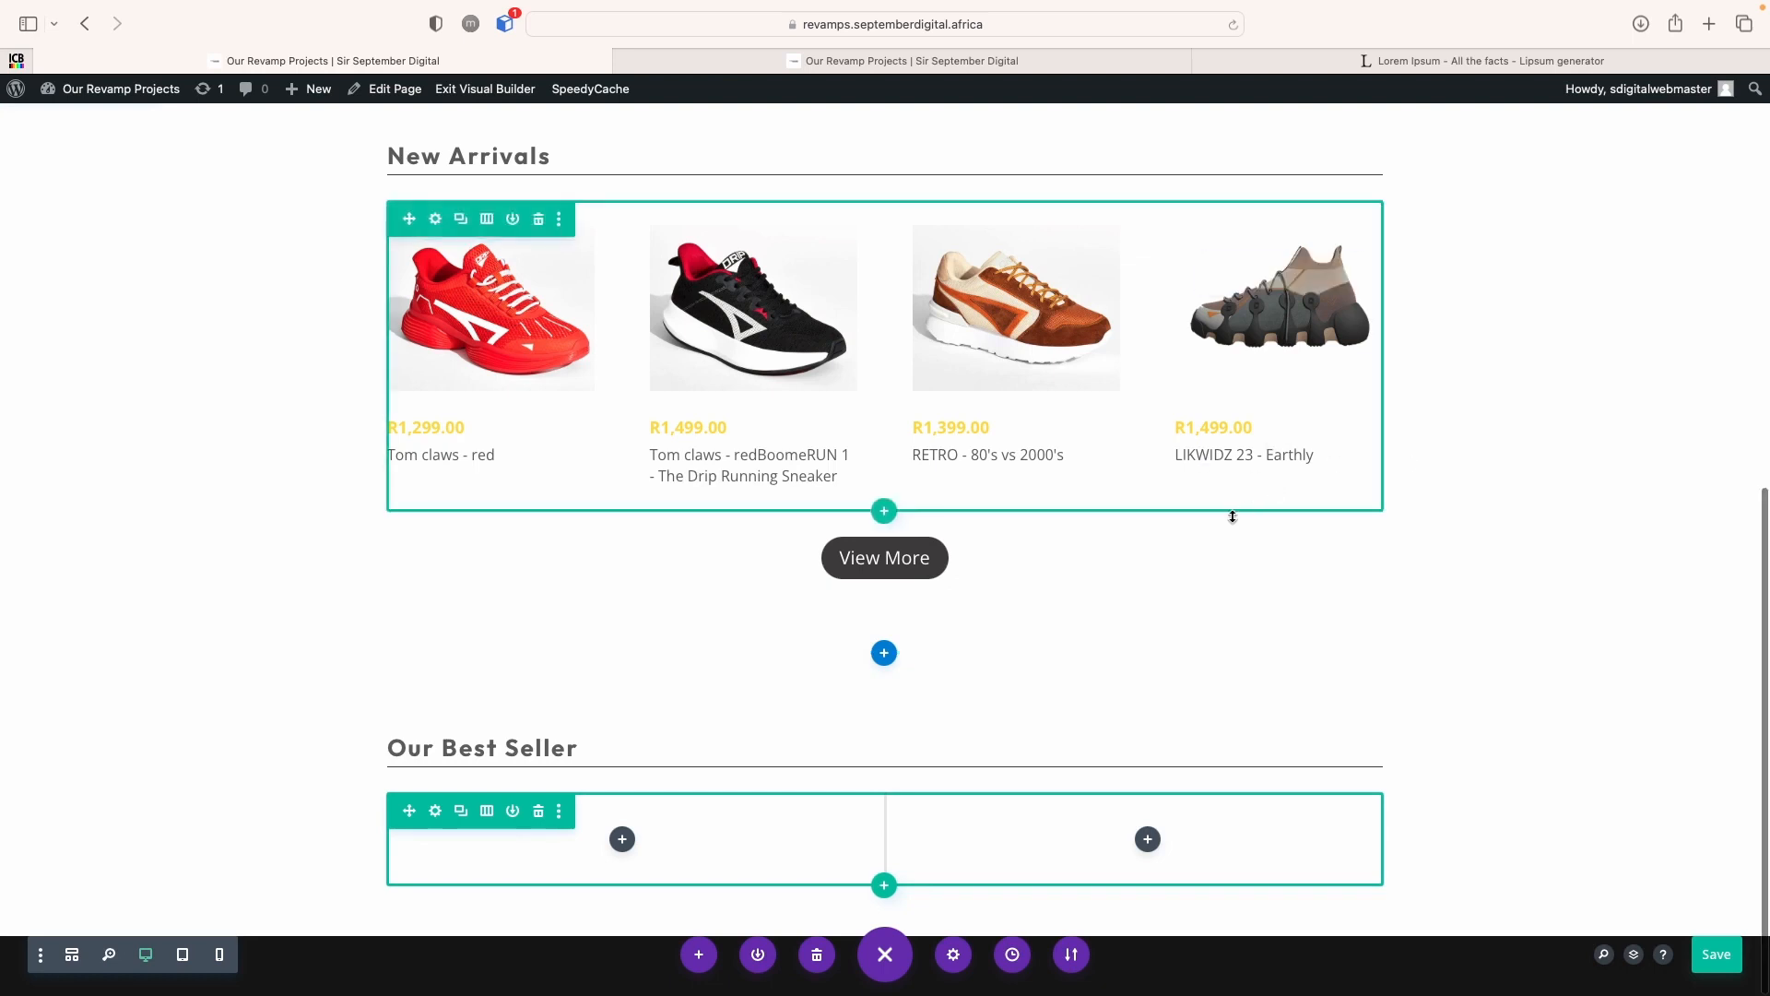
scroll(1248, 508, "up", 9)
scroll(1236, 730, "down", 7)
key("super+s")
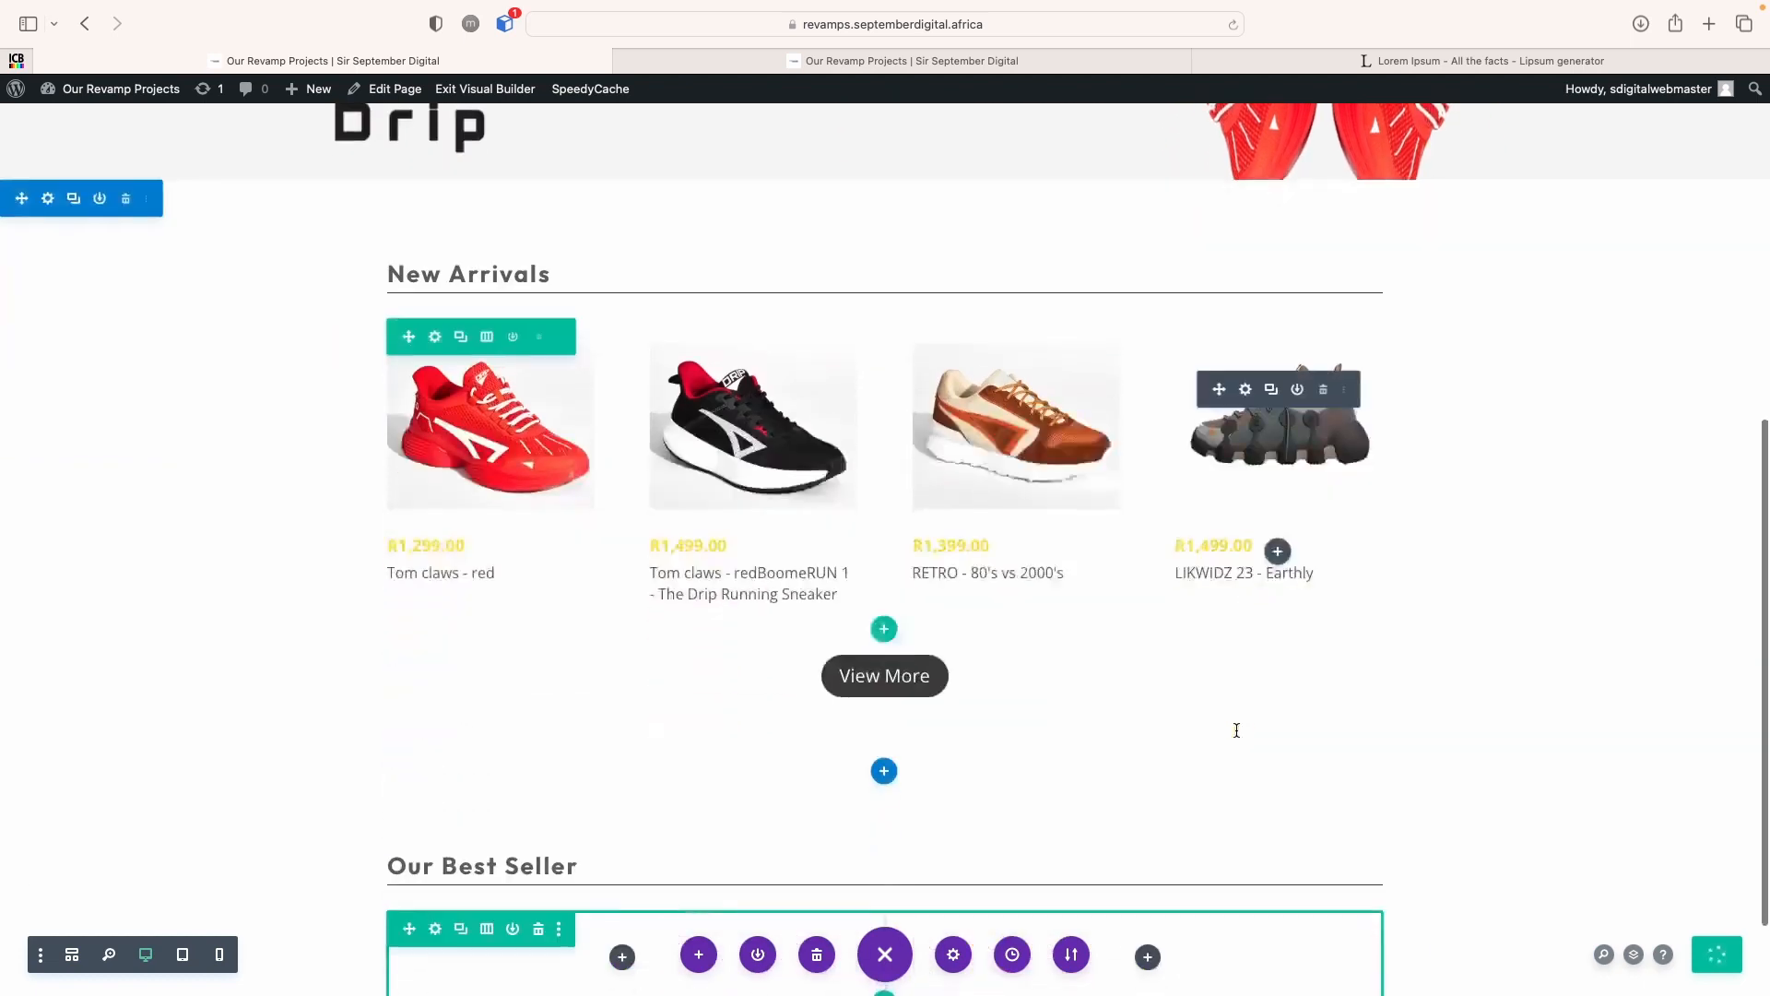
scroll(1236, 730, "down", 2)
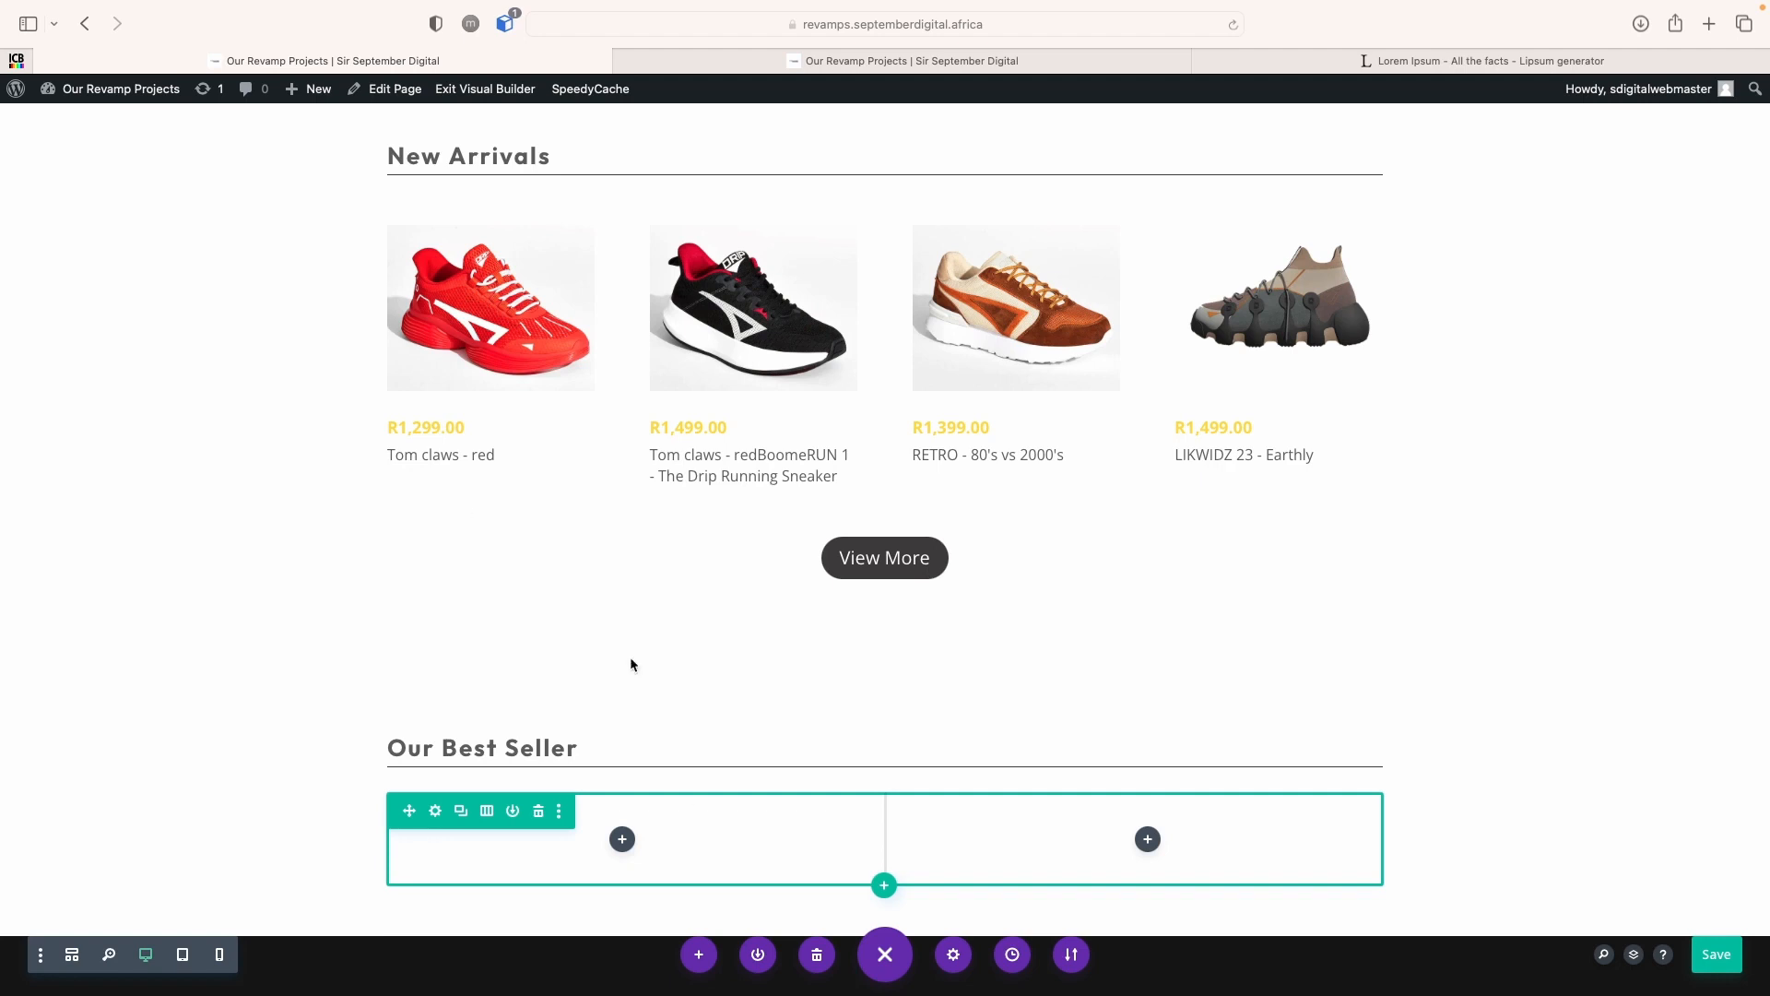
Add a Text module to the first column under Our Best Seller and replace its placeholder with "Likwidz Gum"
left_click(622, 839)
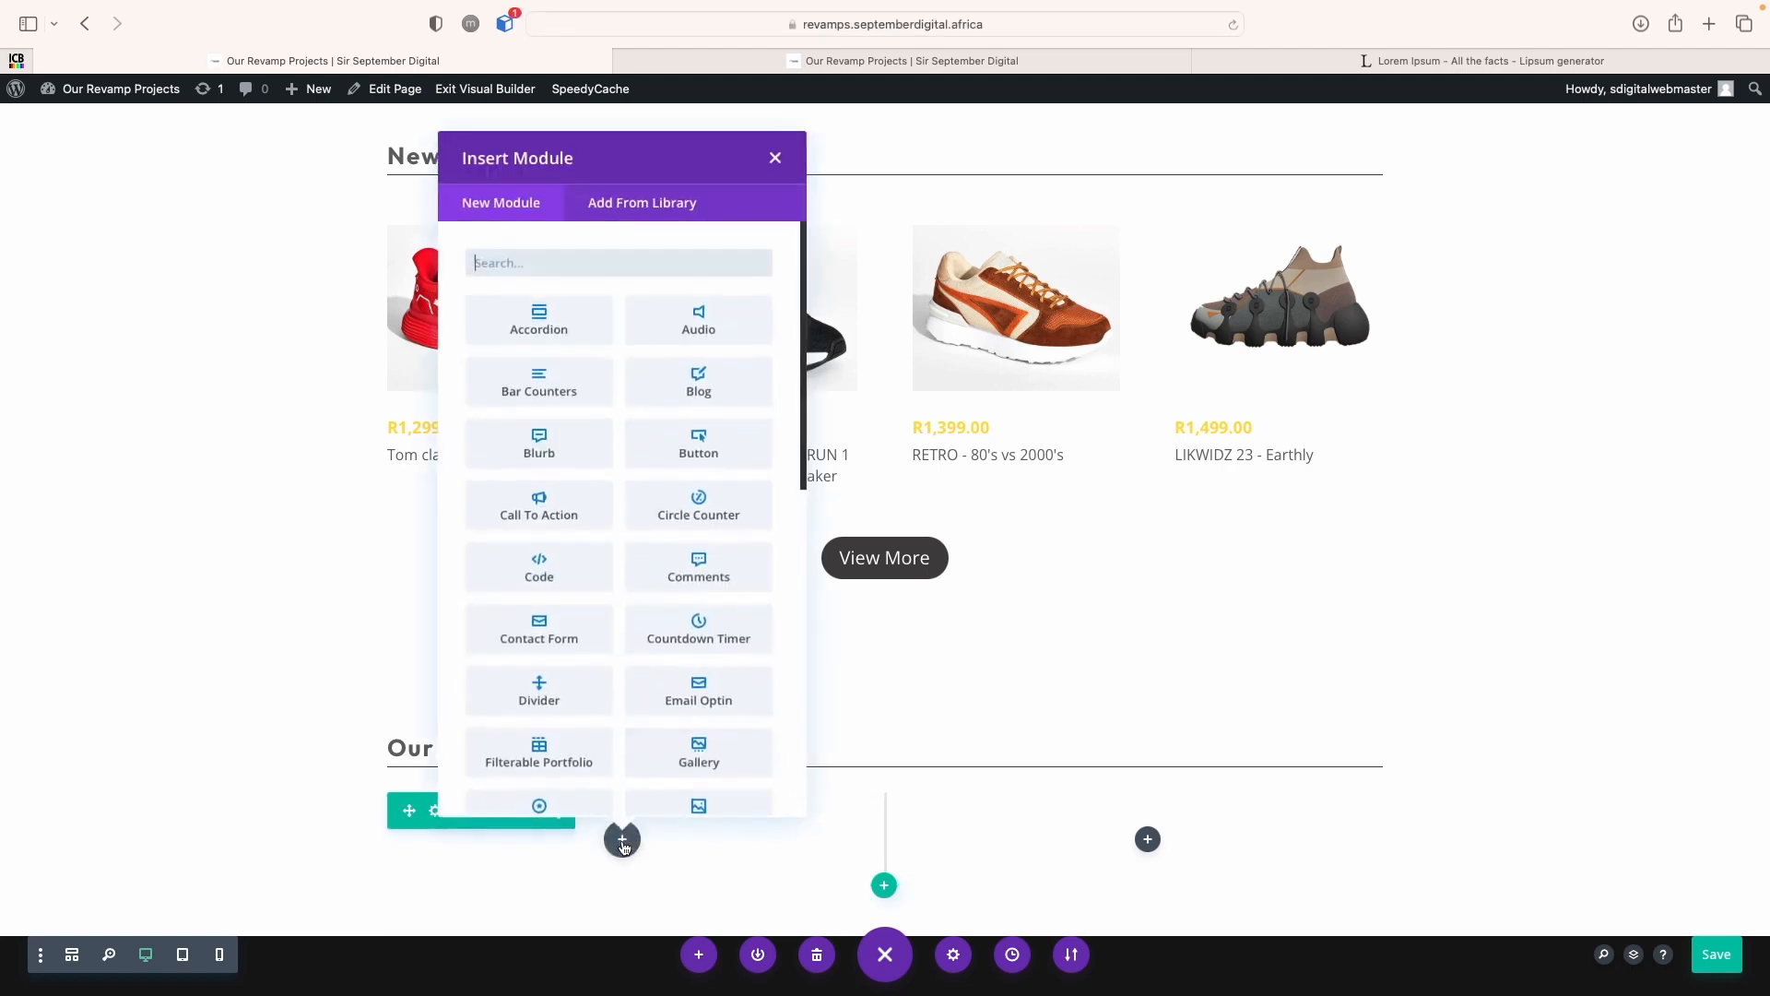
type("text")
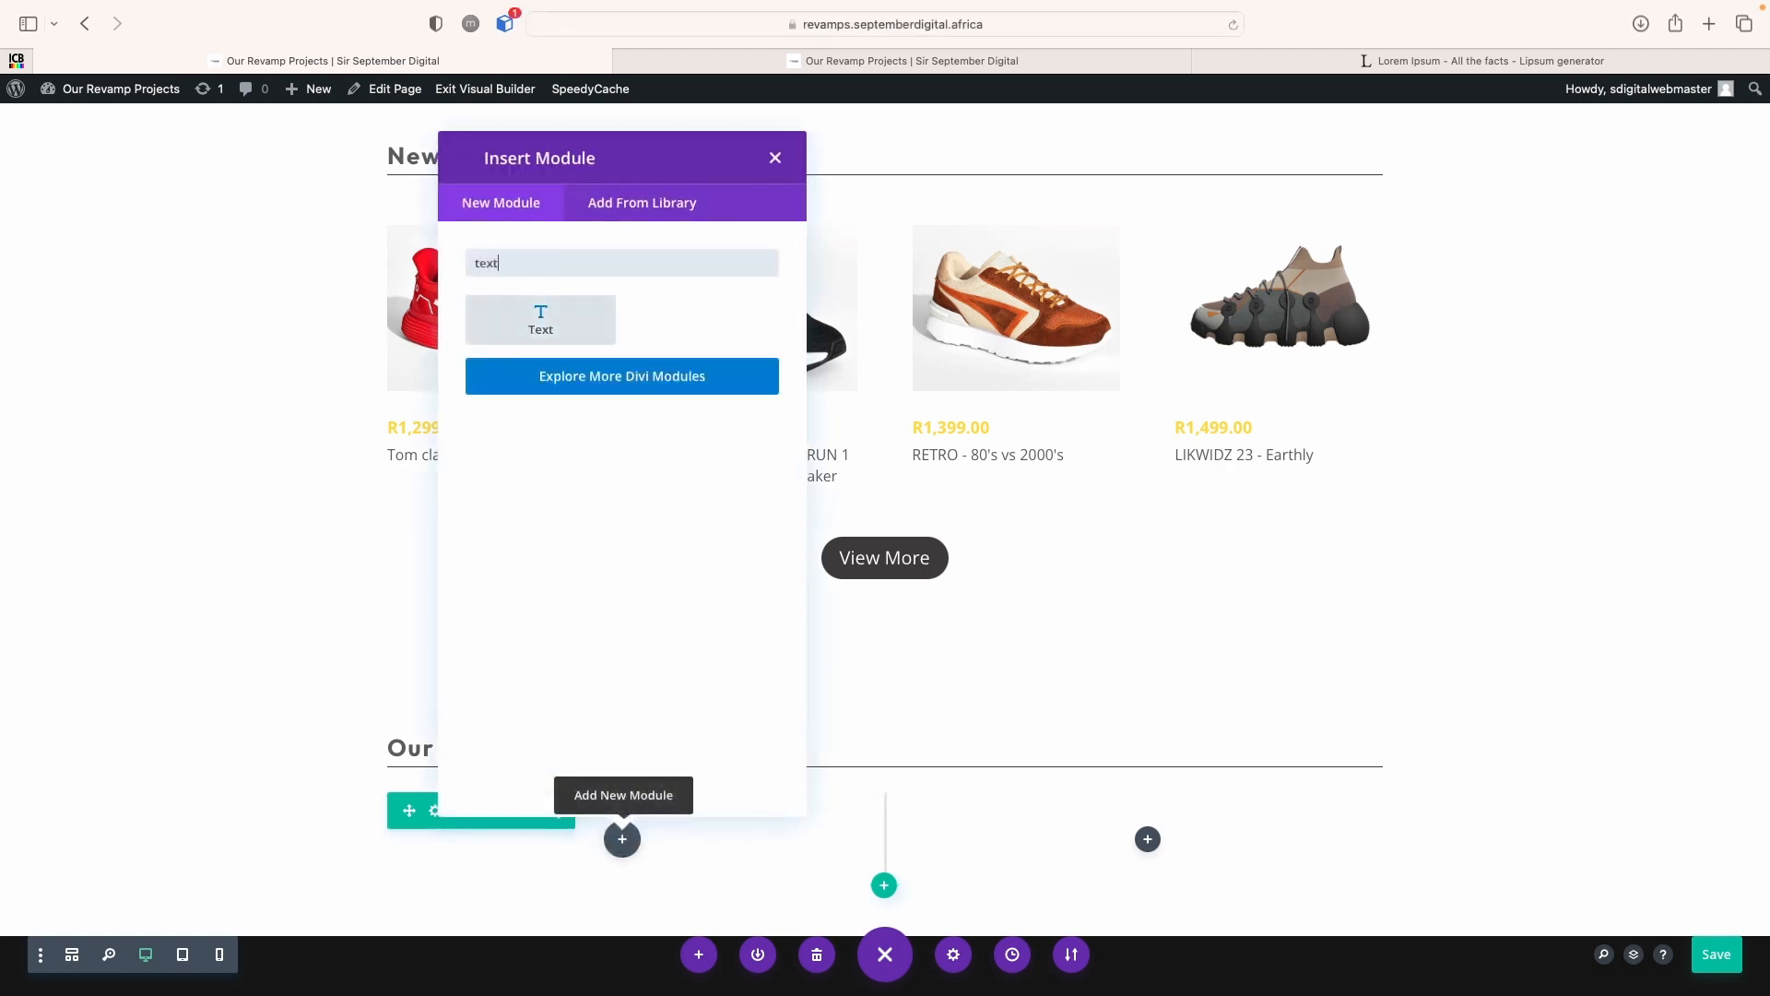
left_click(541, 320)
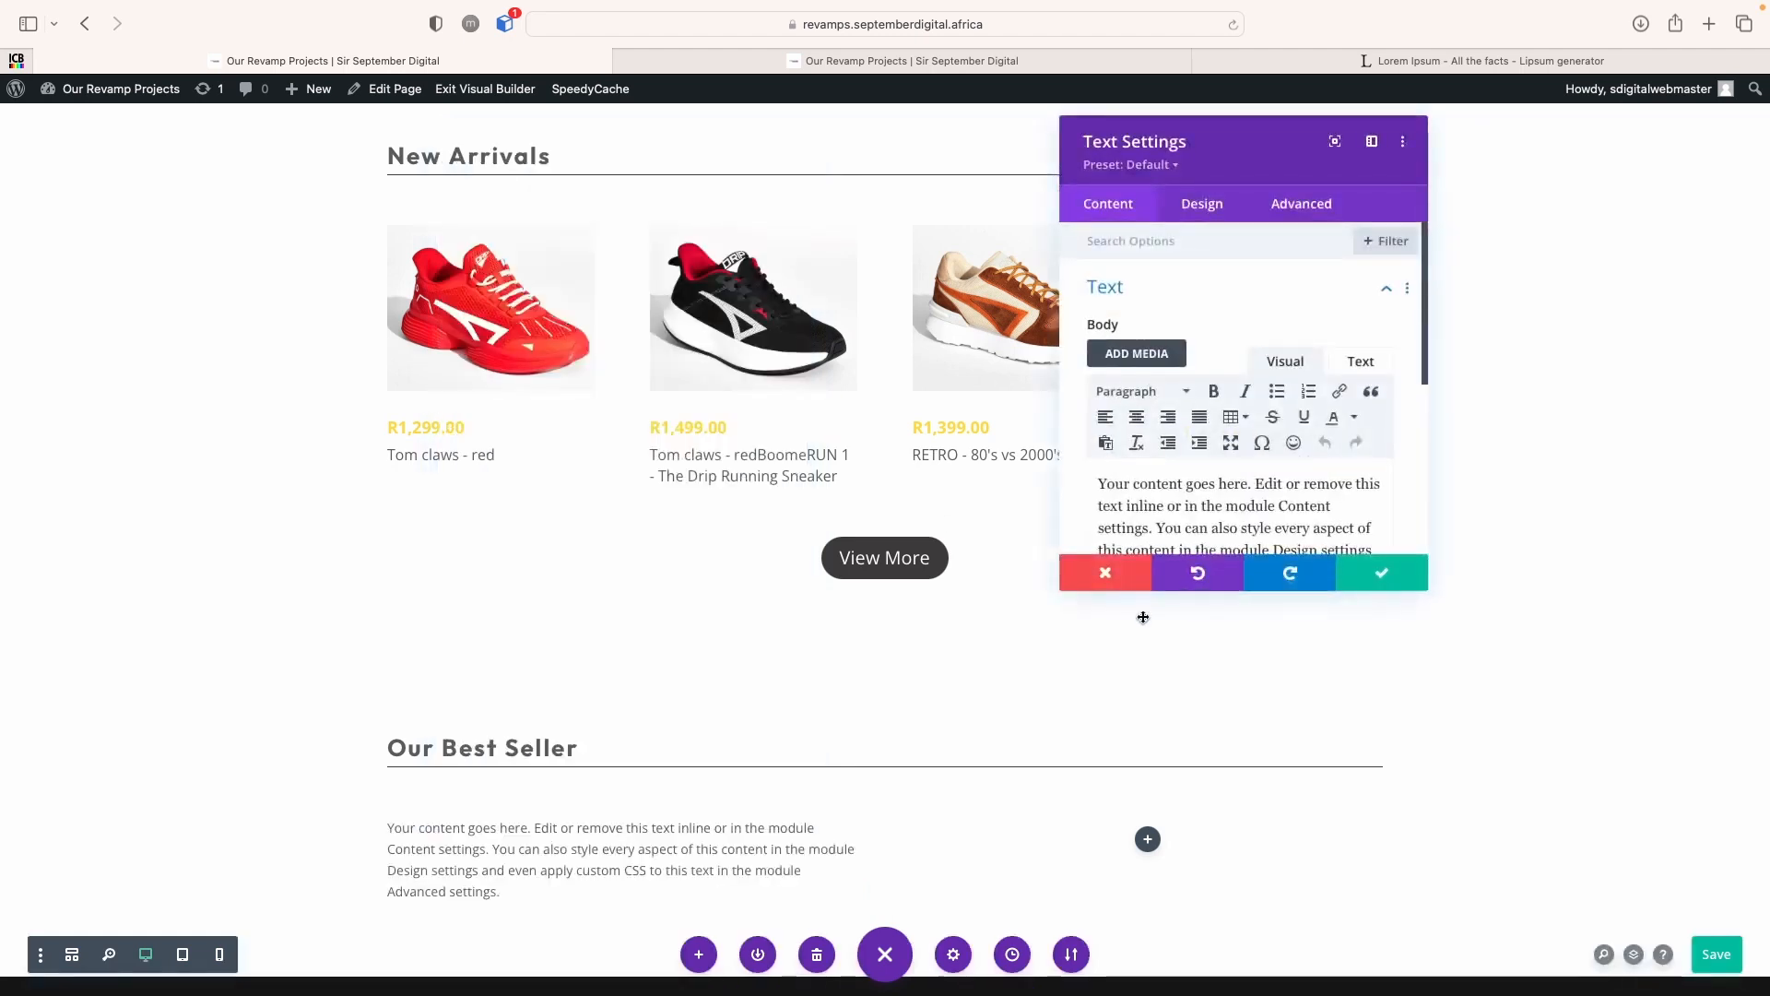
key("super+a")
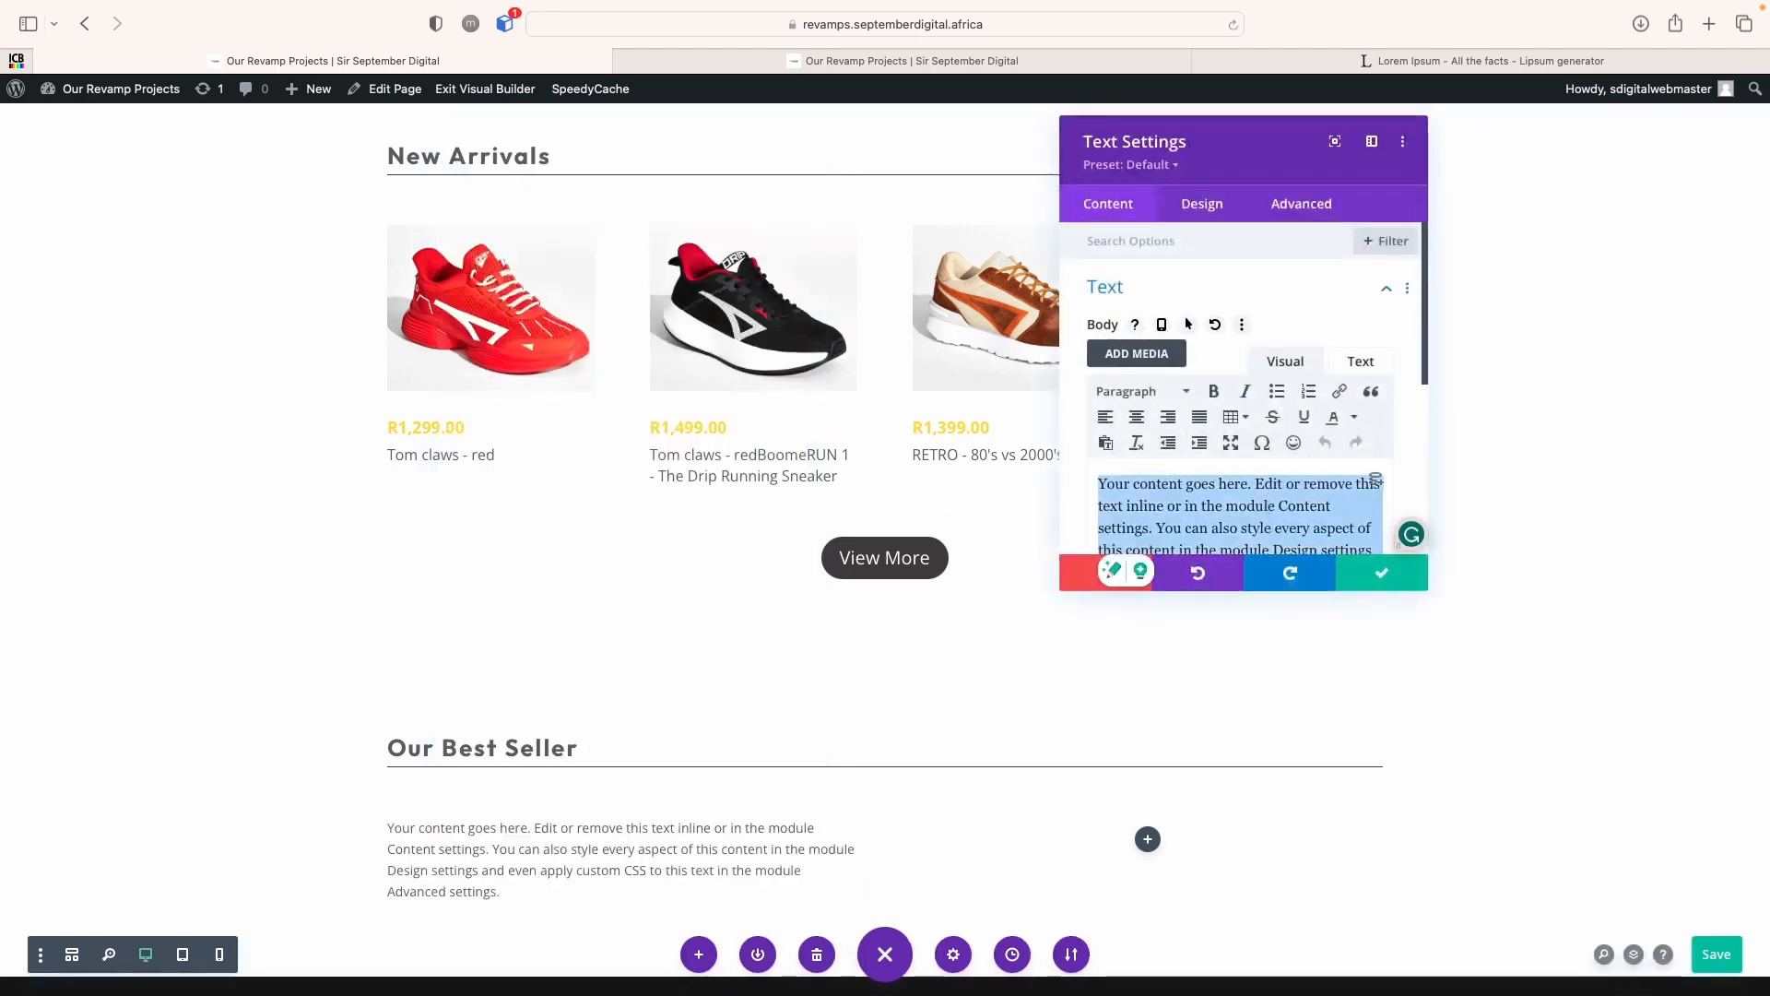
type("Likwi")
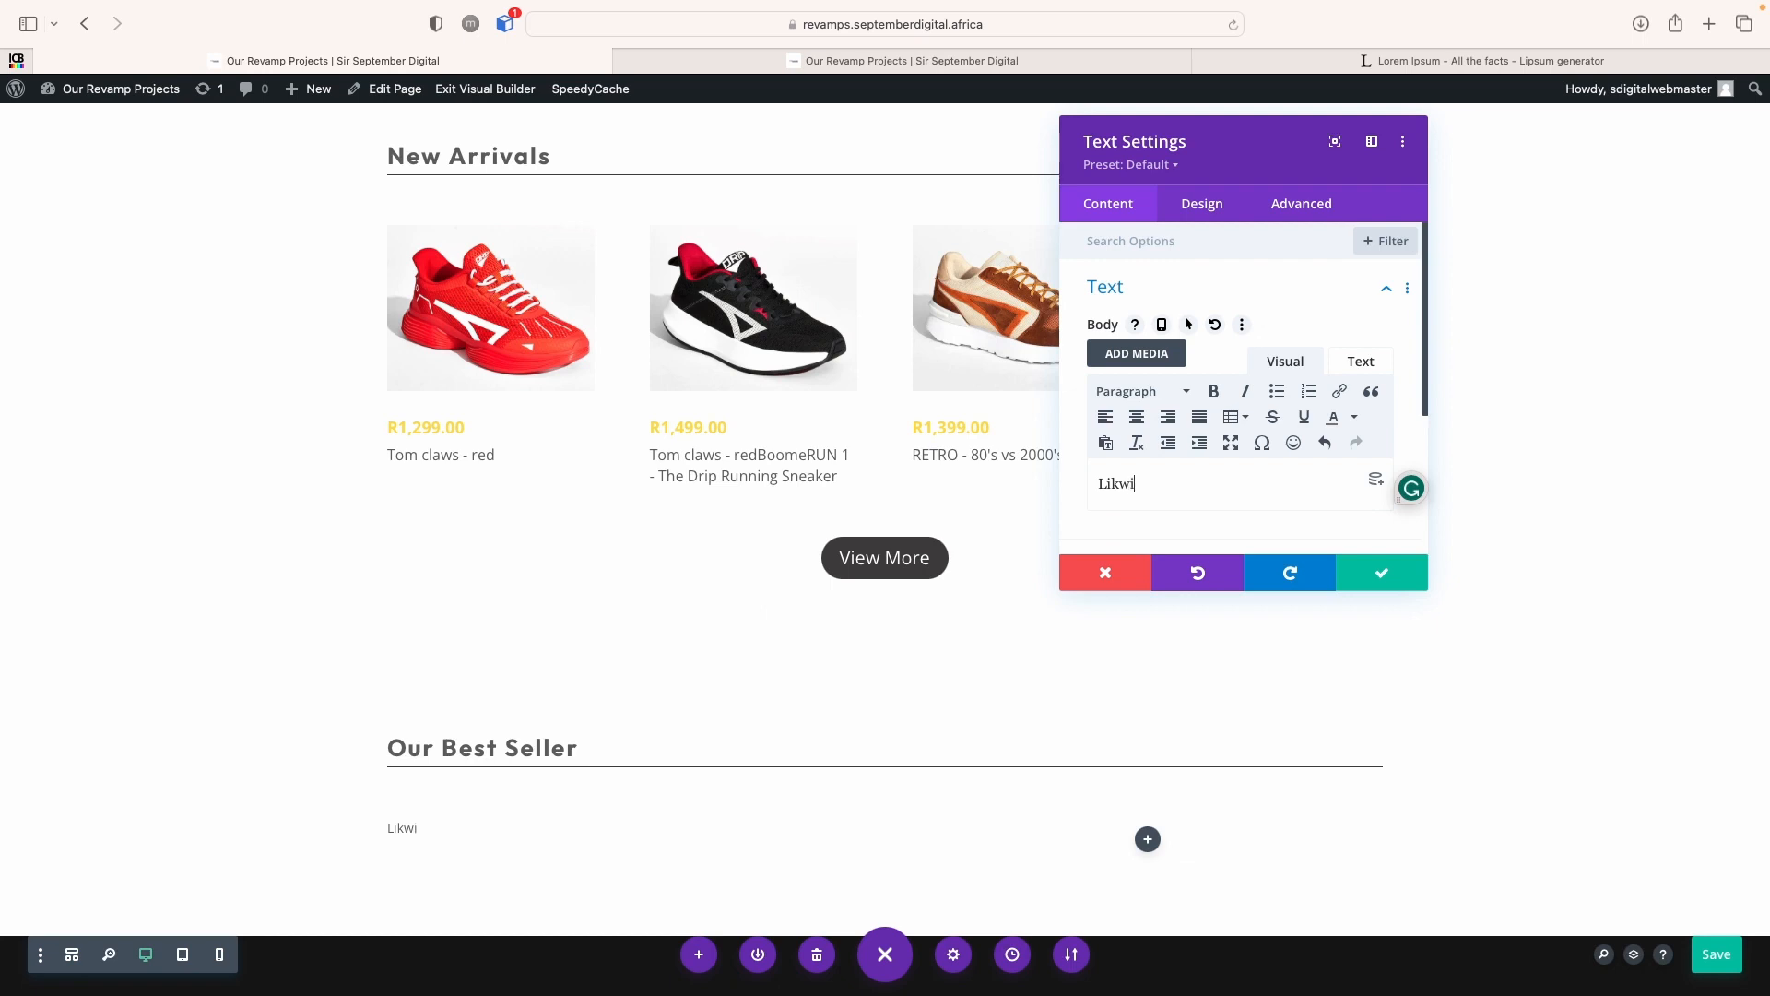
type("dz Gu")
Format the "Likwidz Gum" text as Heading 3
key("super+a")
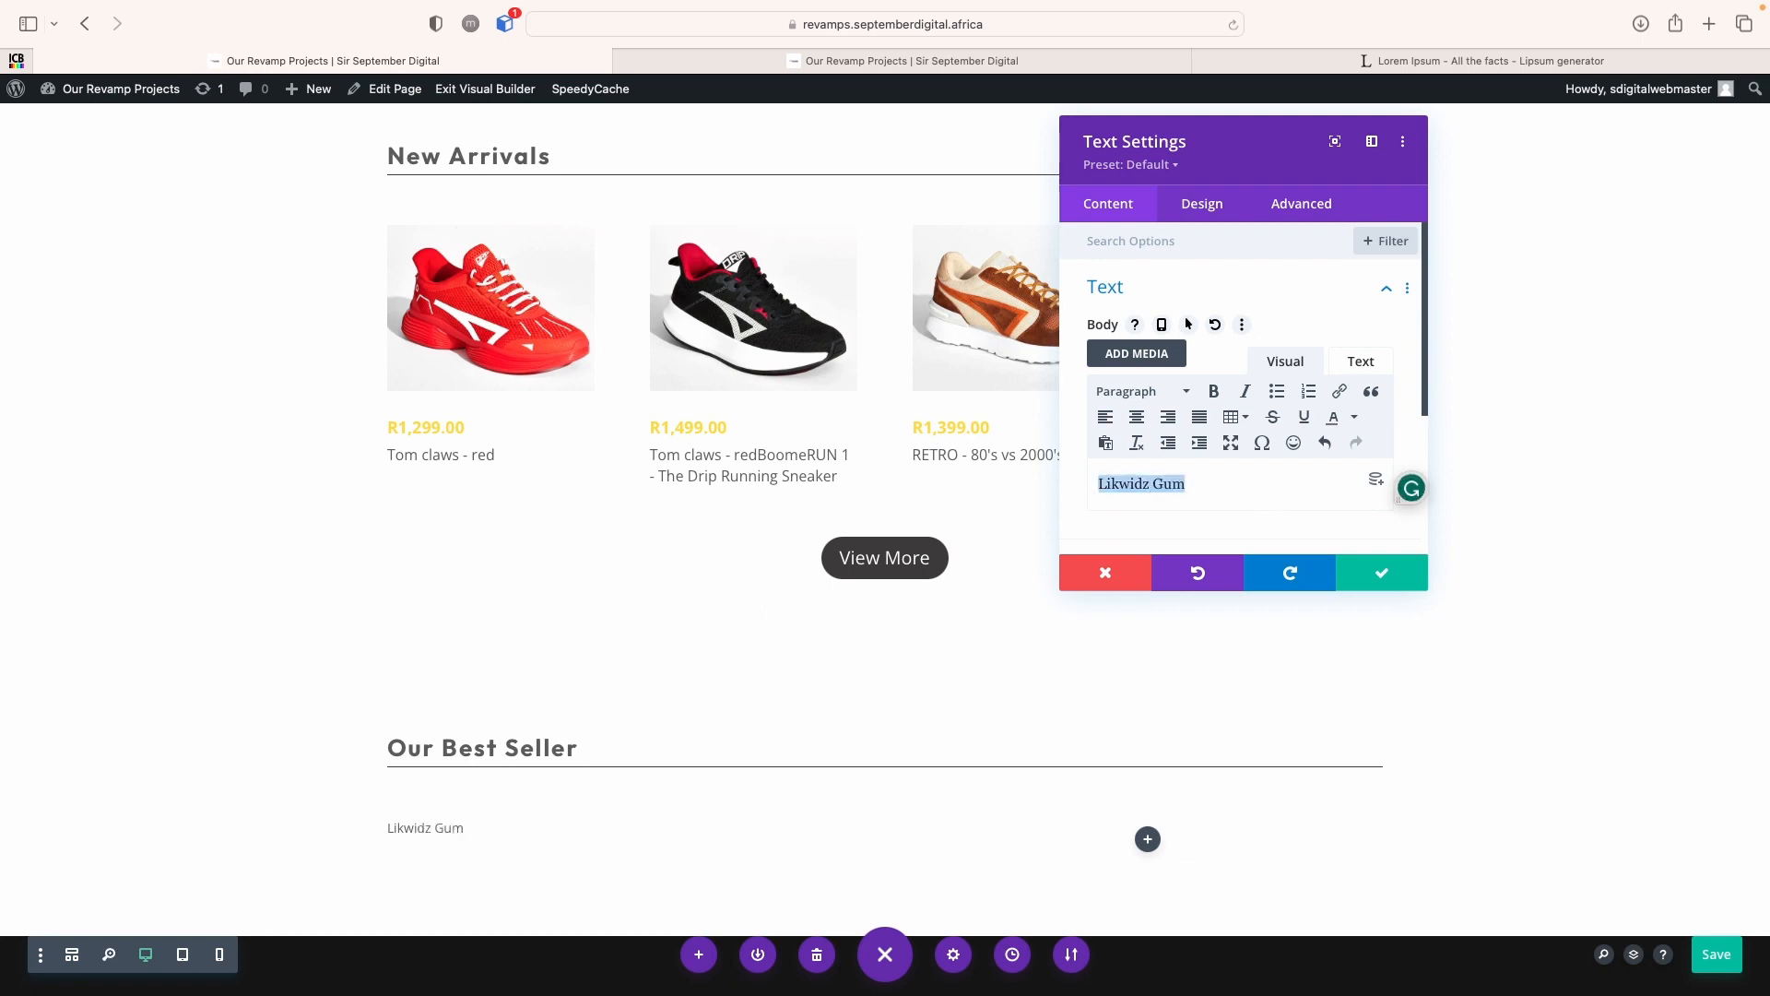
left_click(1140, 390)
left_click(1148, 538)
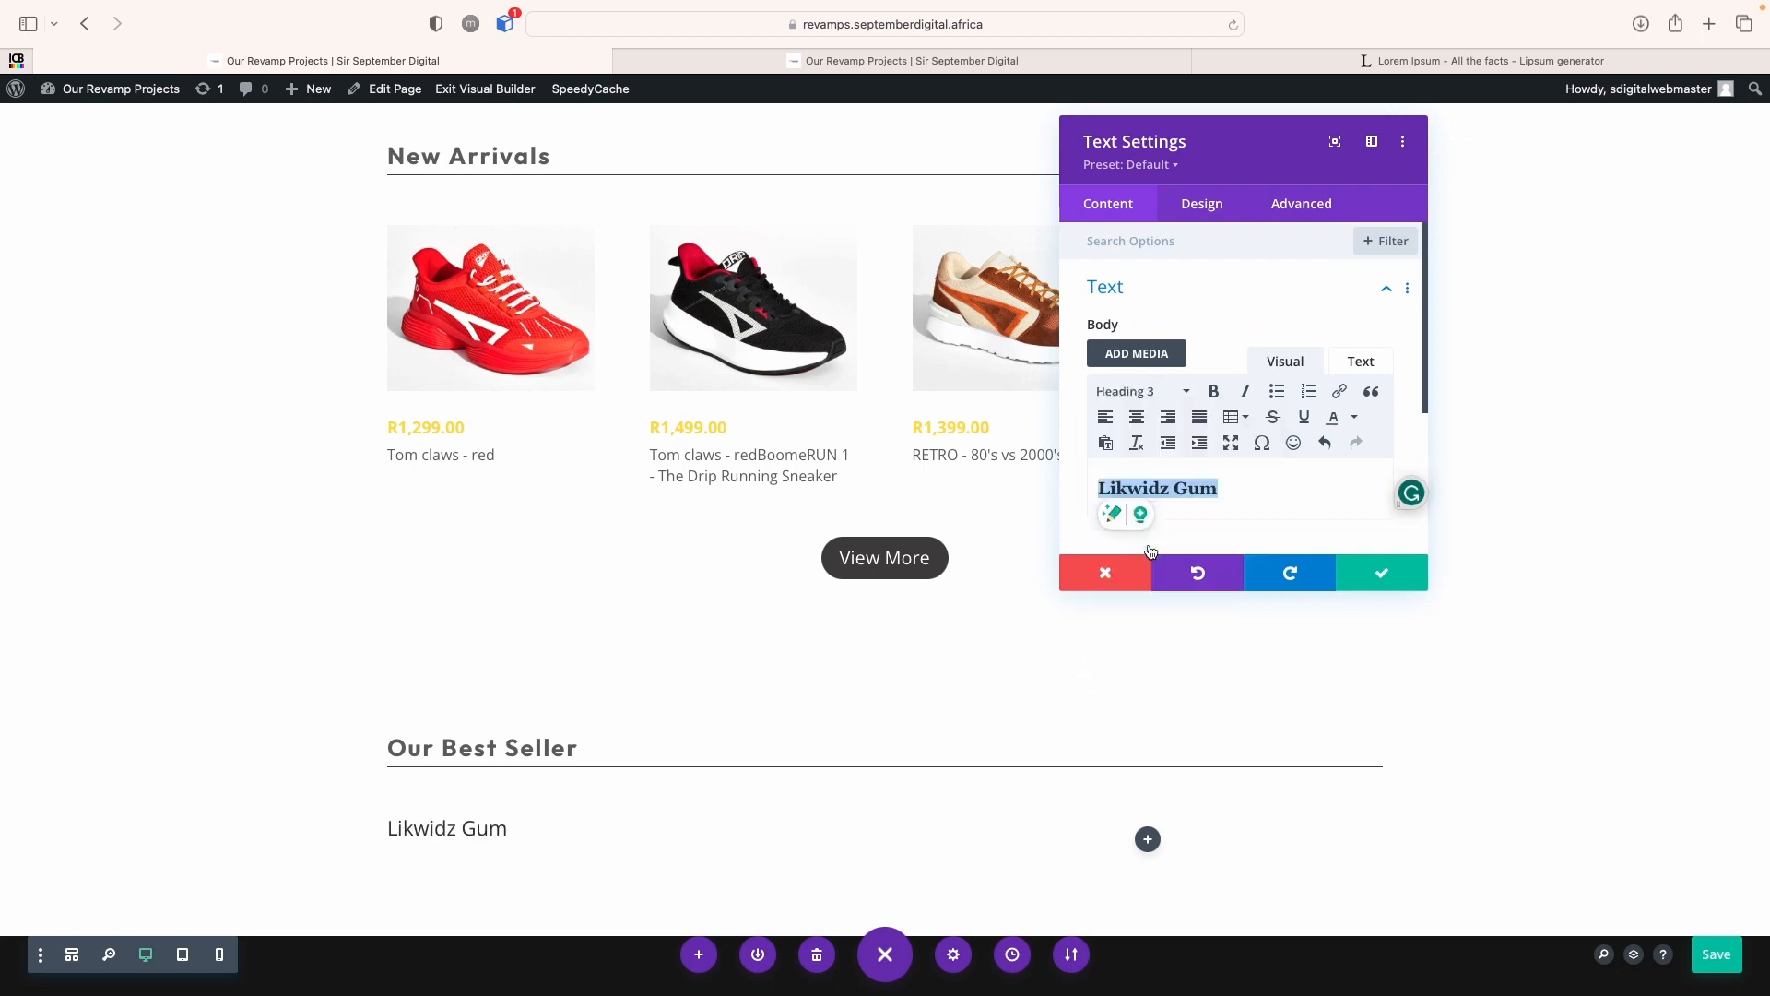
Set the Heading 3 font weight of the Likwidz Gum text to Ultra Bold
left_click(1202, 204)
left_click(1147, 344)
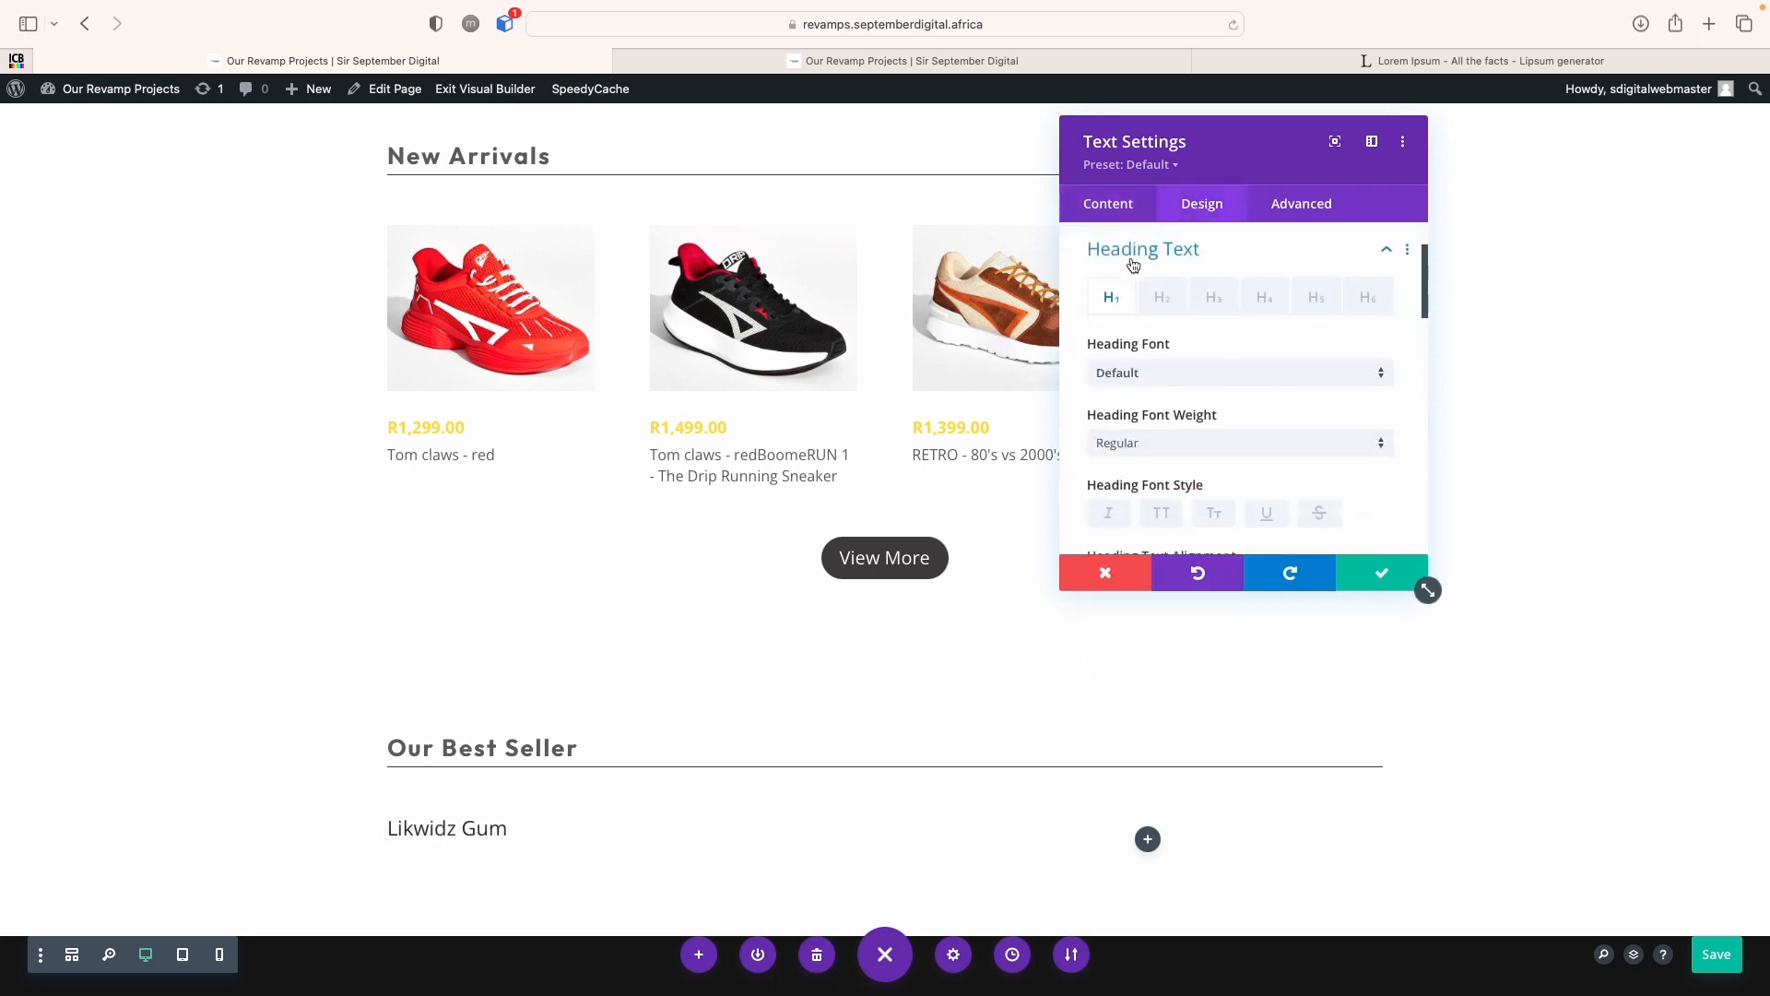
left_click(1215, 301)
left_click(1144, 443)
left_click(1149, 579)
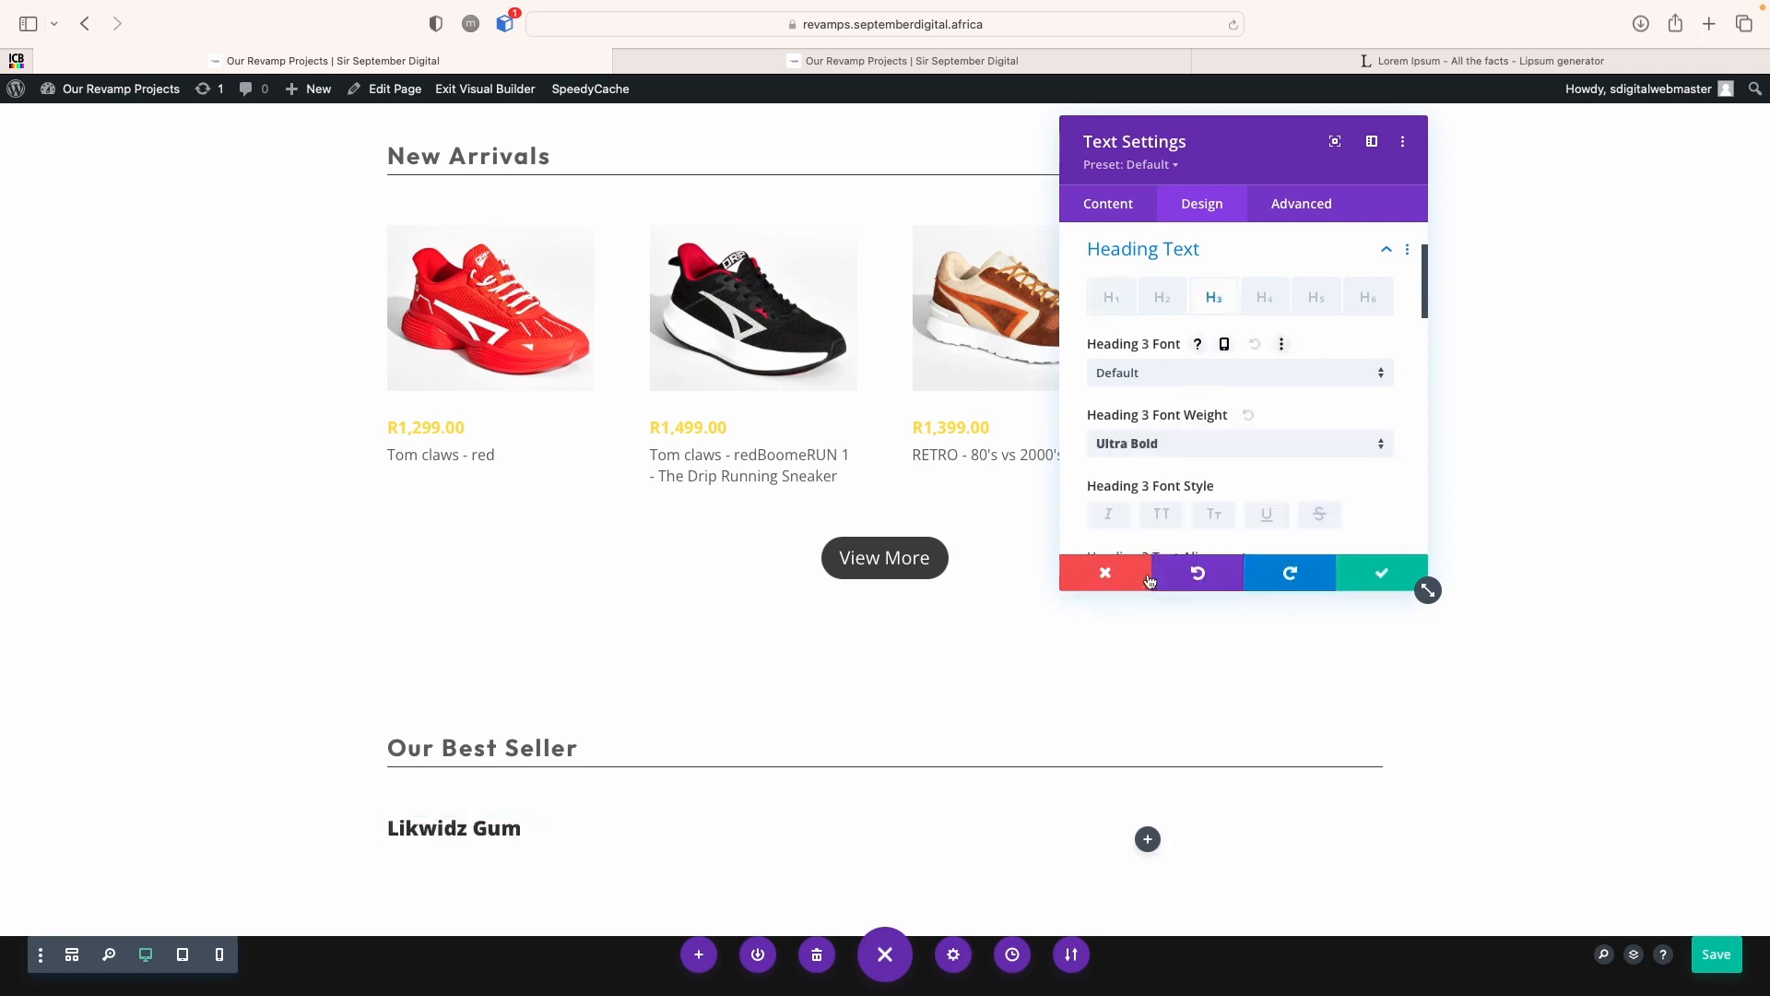
Give the Likwidz Gum heading 1px letter spacing, a 1.6em line height and a 36px text size
scroll(1183, 548, "down", 10)
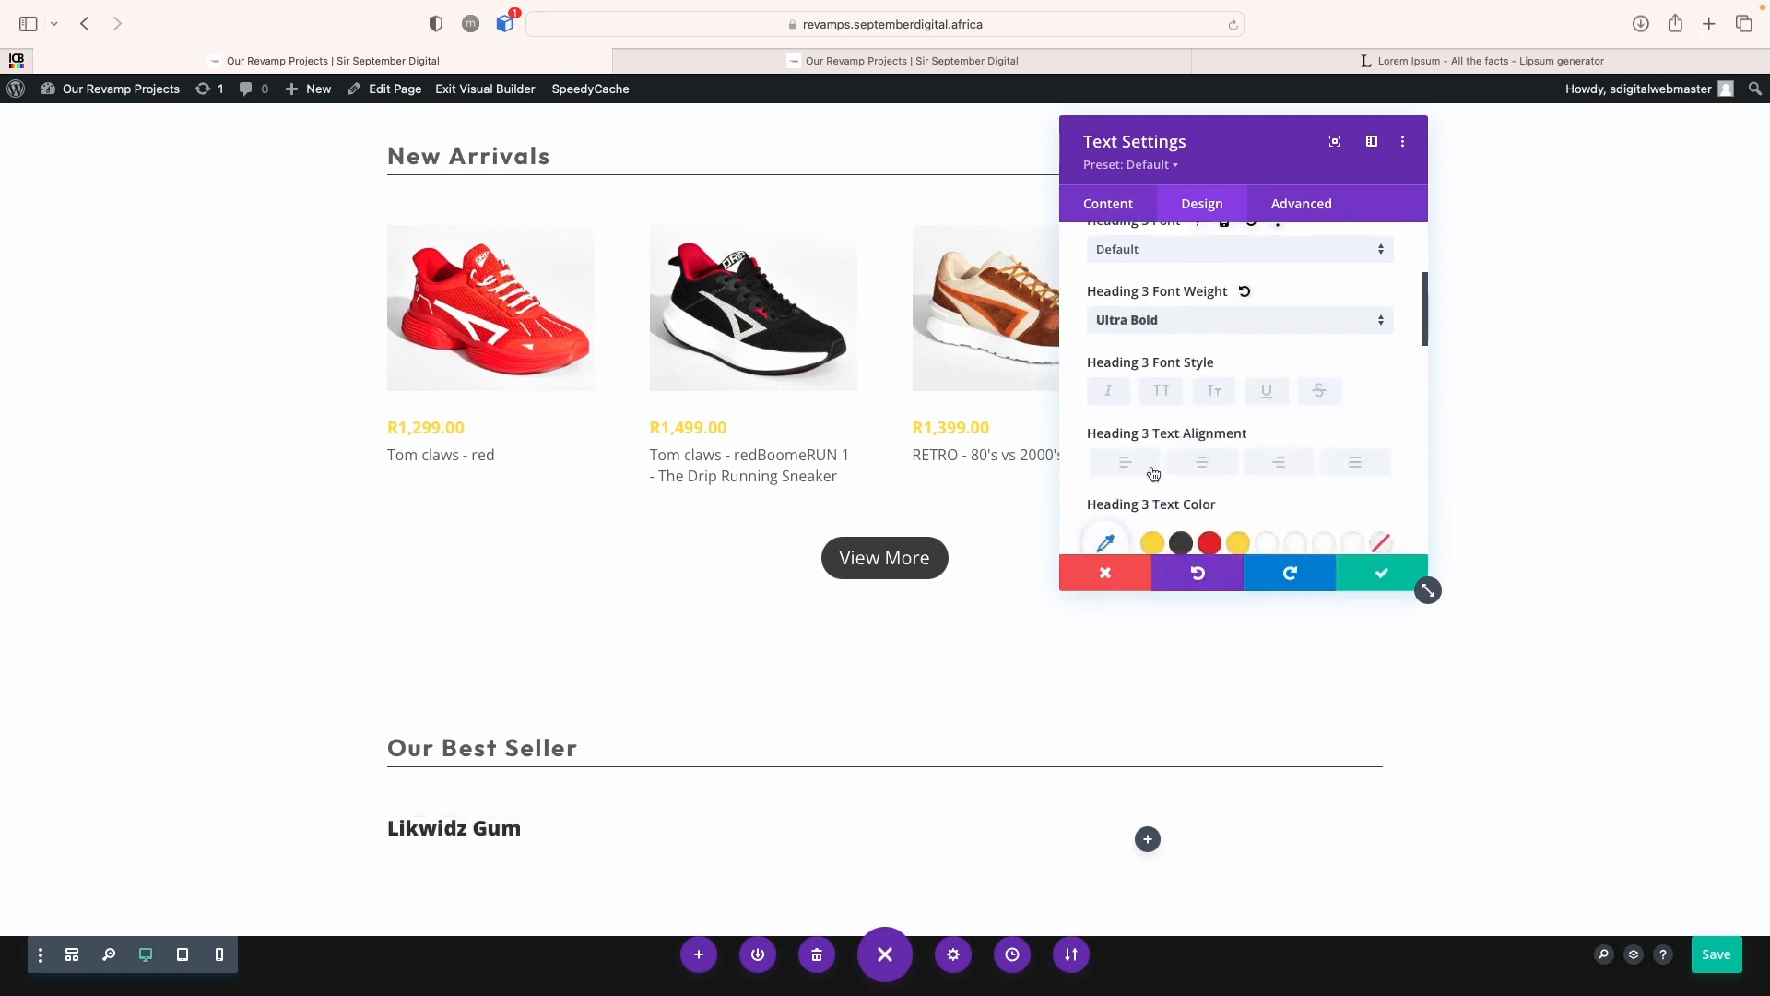
left_click_drag(1099, 445, 1097, 448)
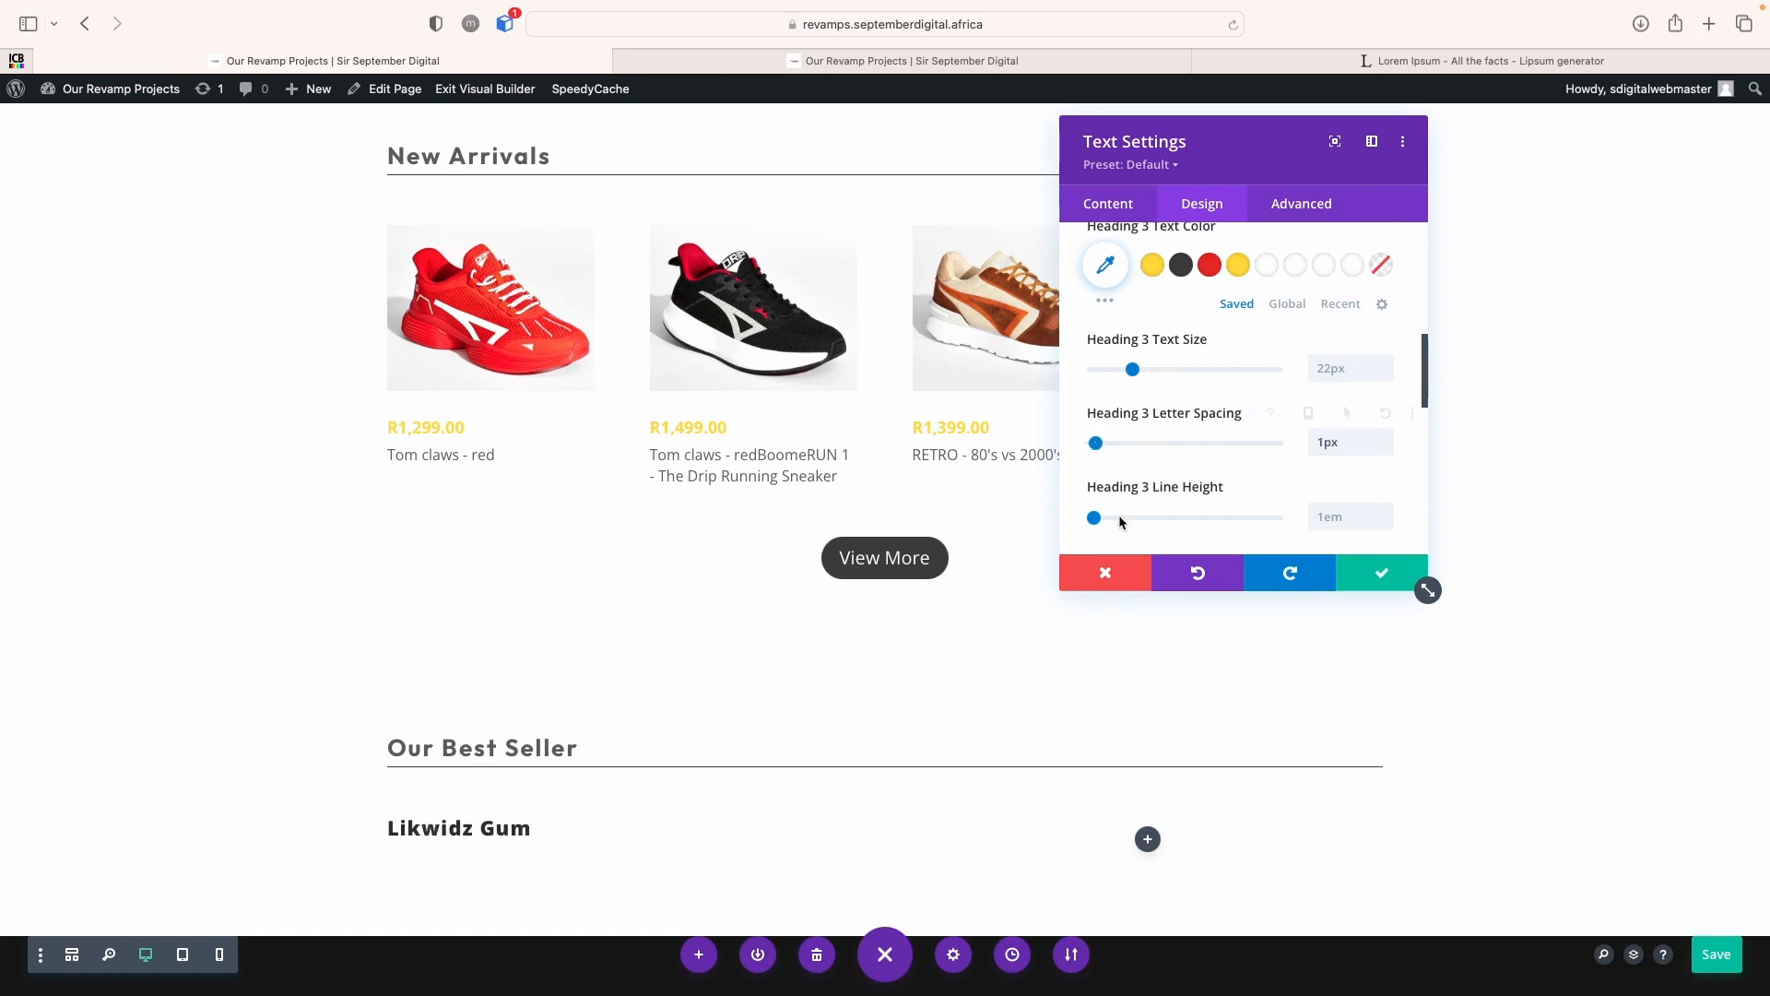
left_click_drag(1094, 519, 1150, 519)
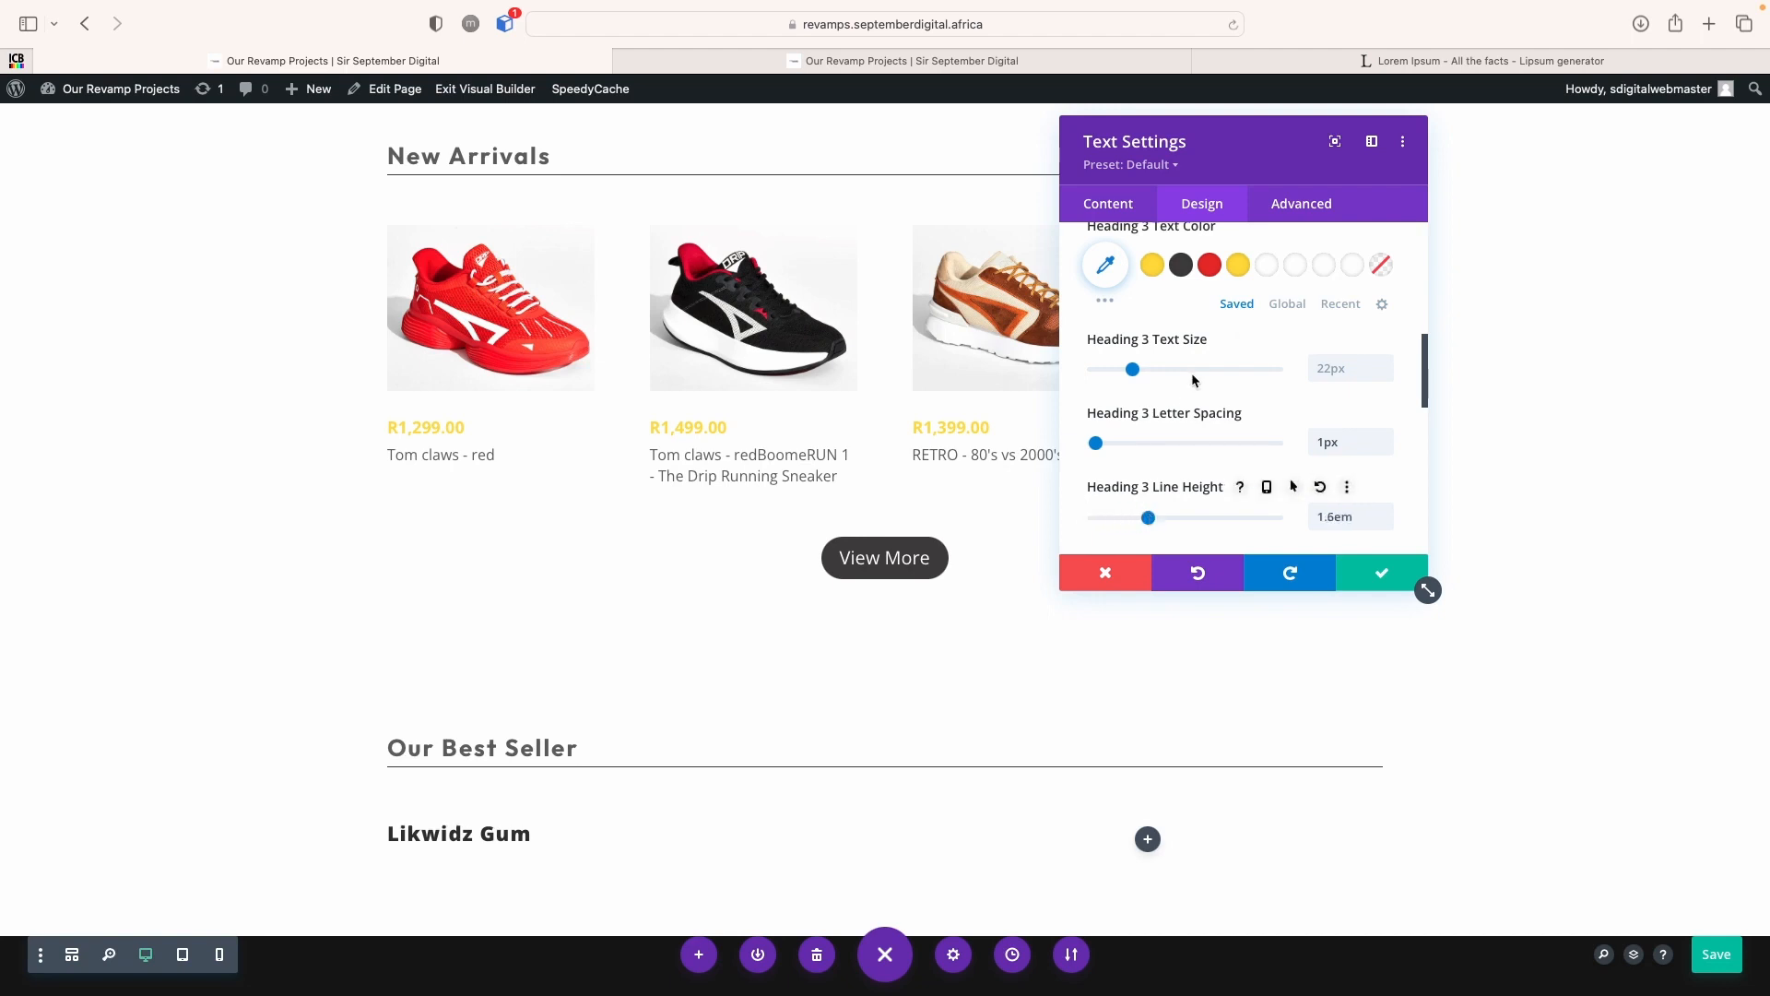
left_click_drag(1133, 370, 1159, 370)
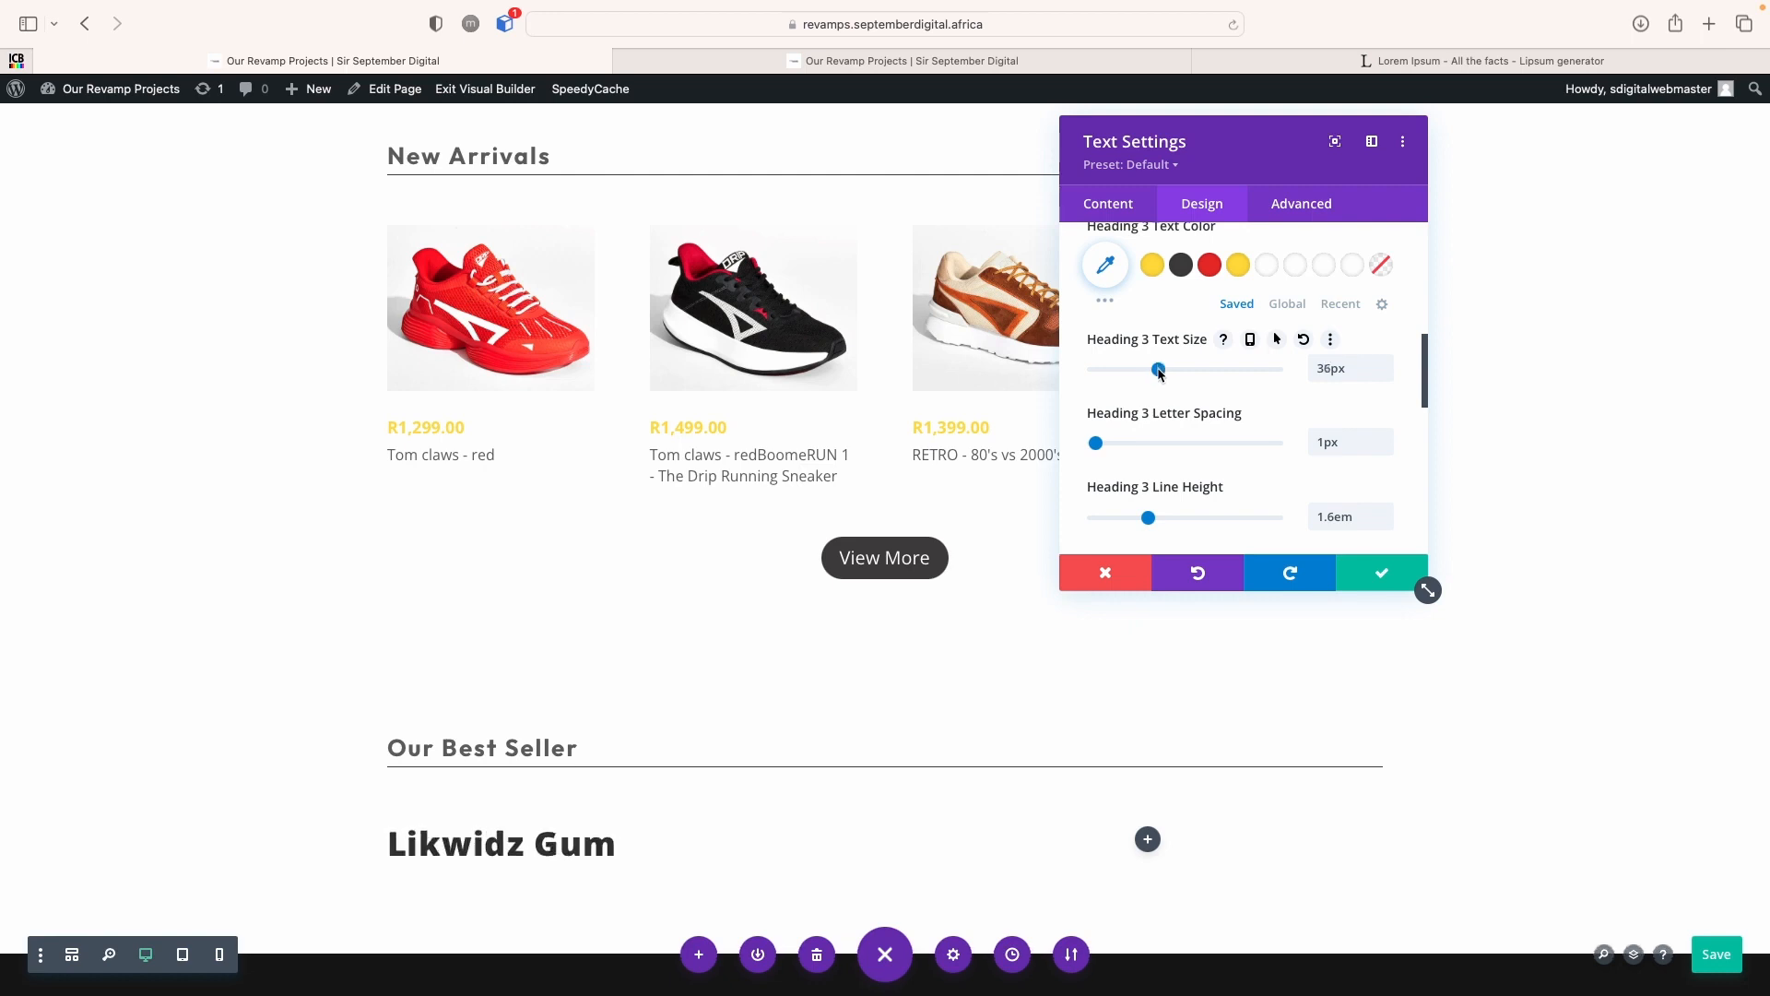
left_click_drag(1157, 370, 1159, 369)
Try Bold for the Likwidz Gum heading's font weight and settle on Semi Bold
scroll(1158, 368, "up", 6)
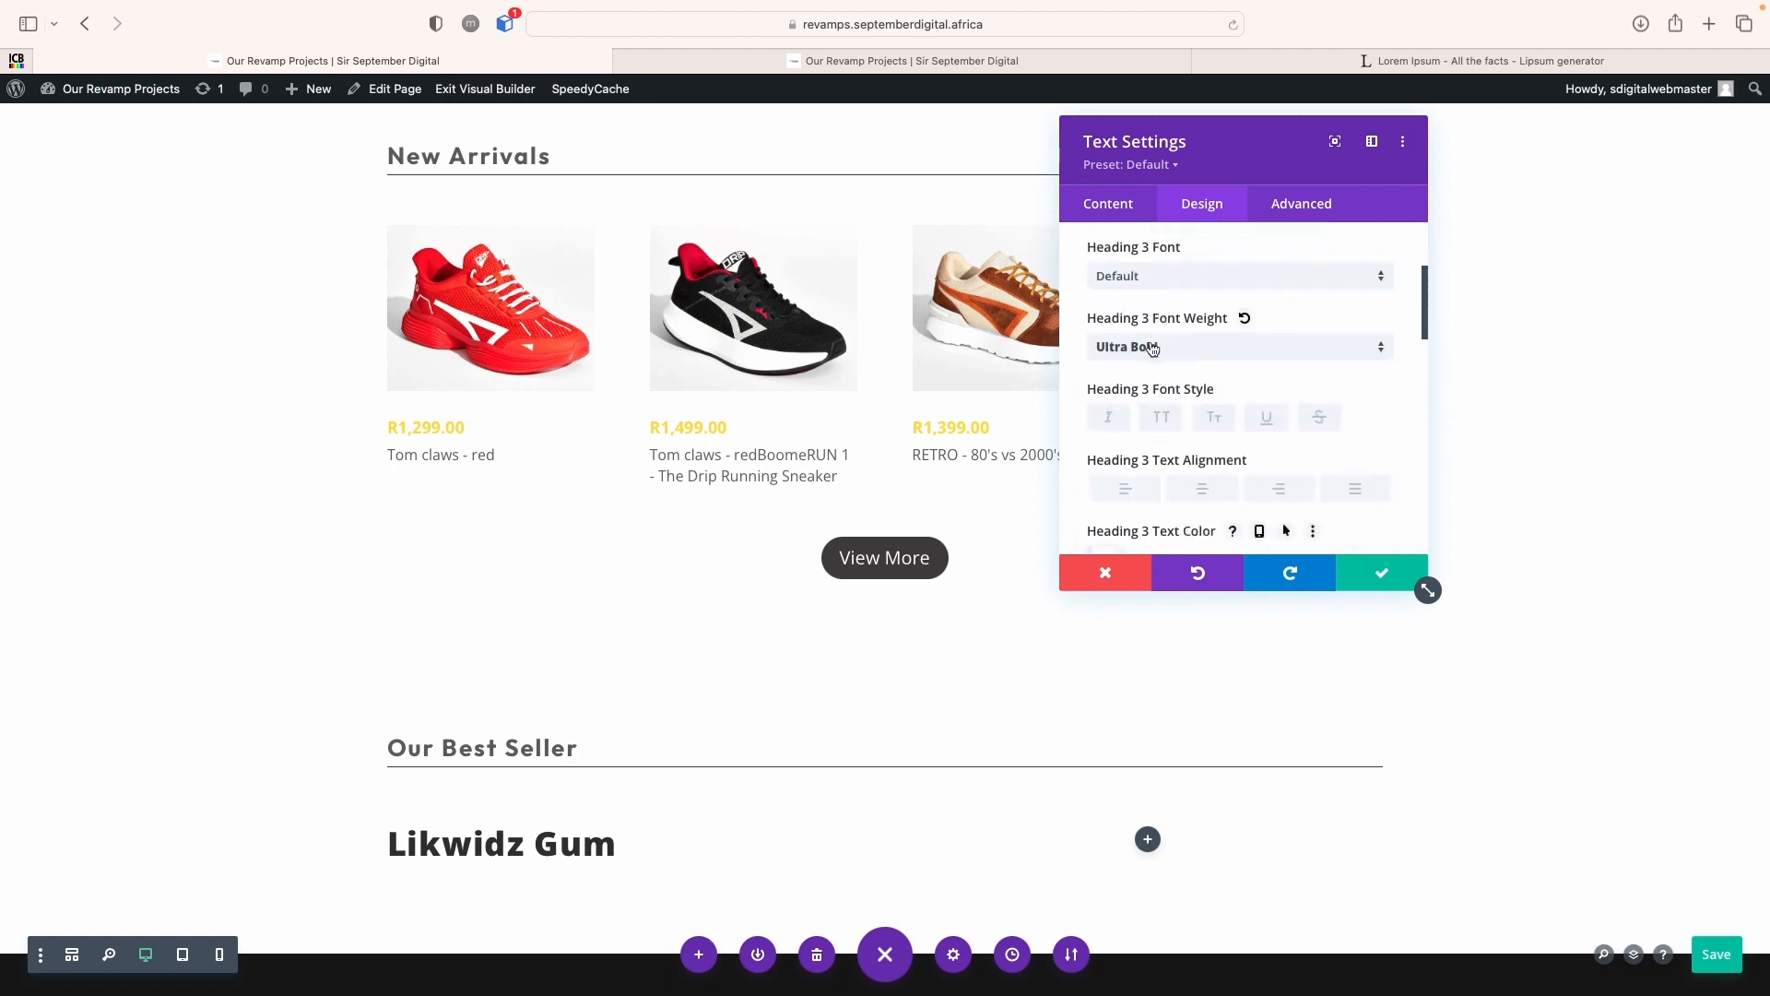
left_click(1155, 347)
left_click(1140, 455)
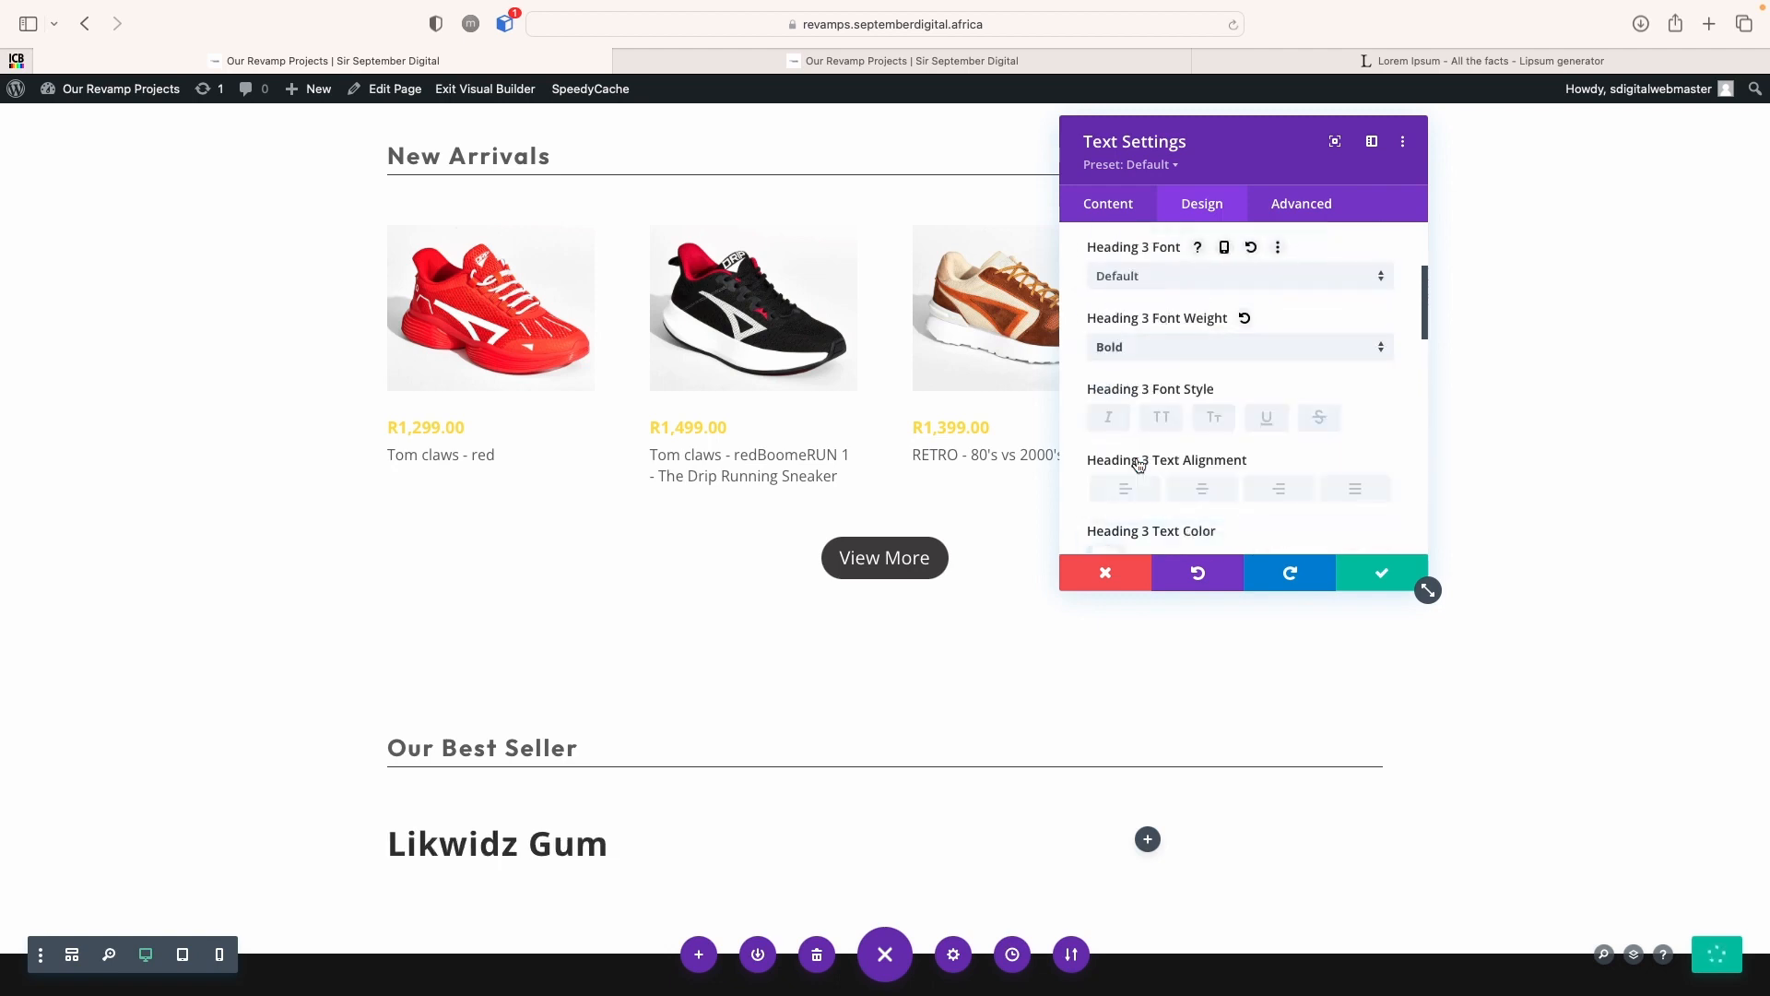
left_click(1143, 352)
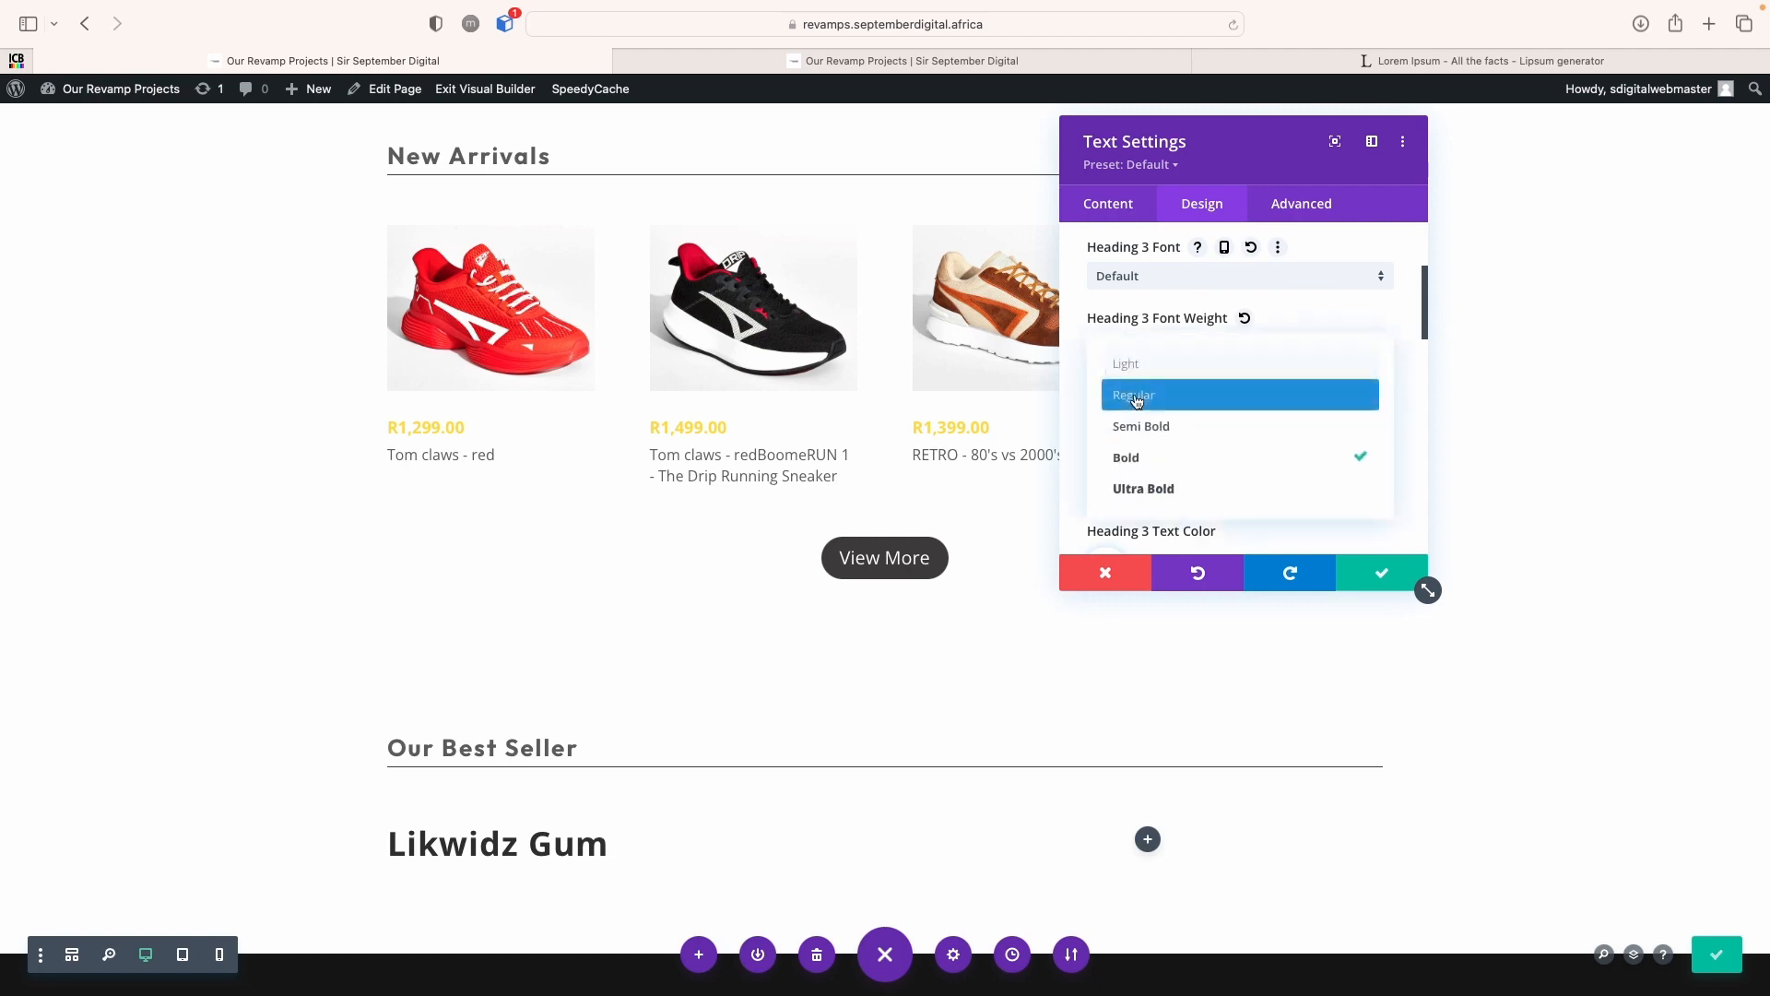
left_click(1139, 425)
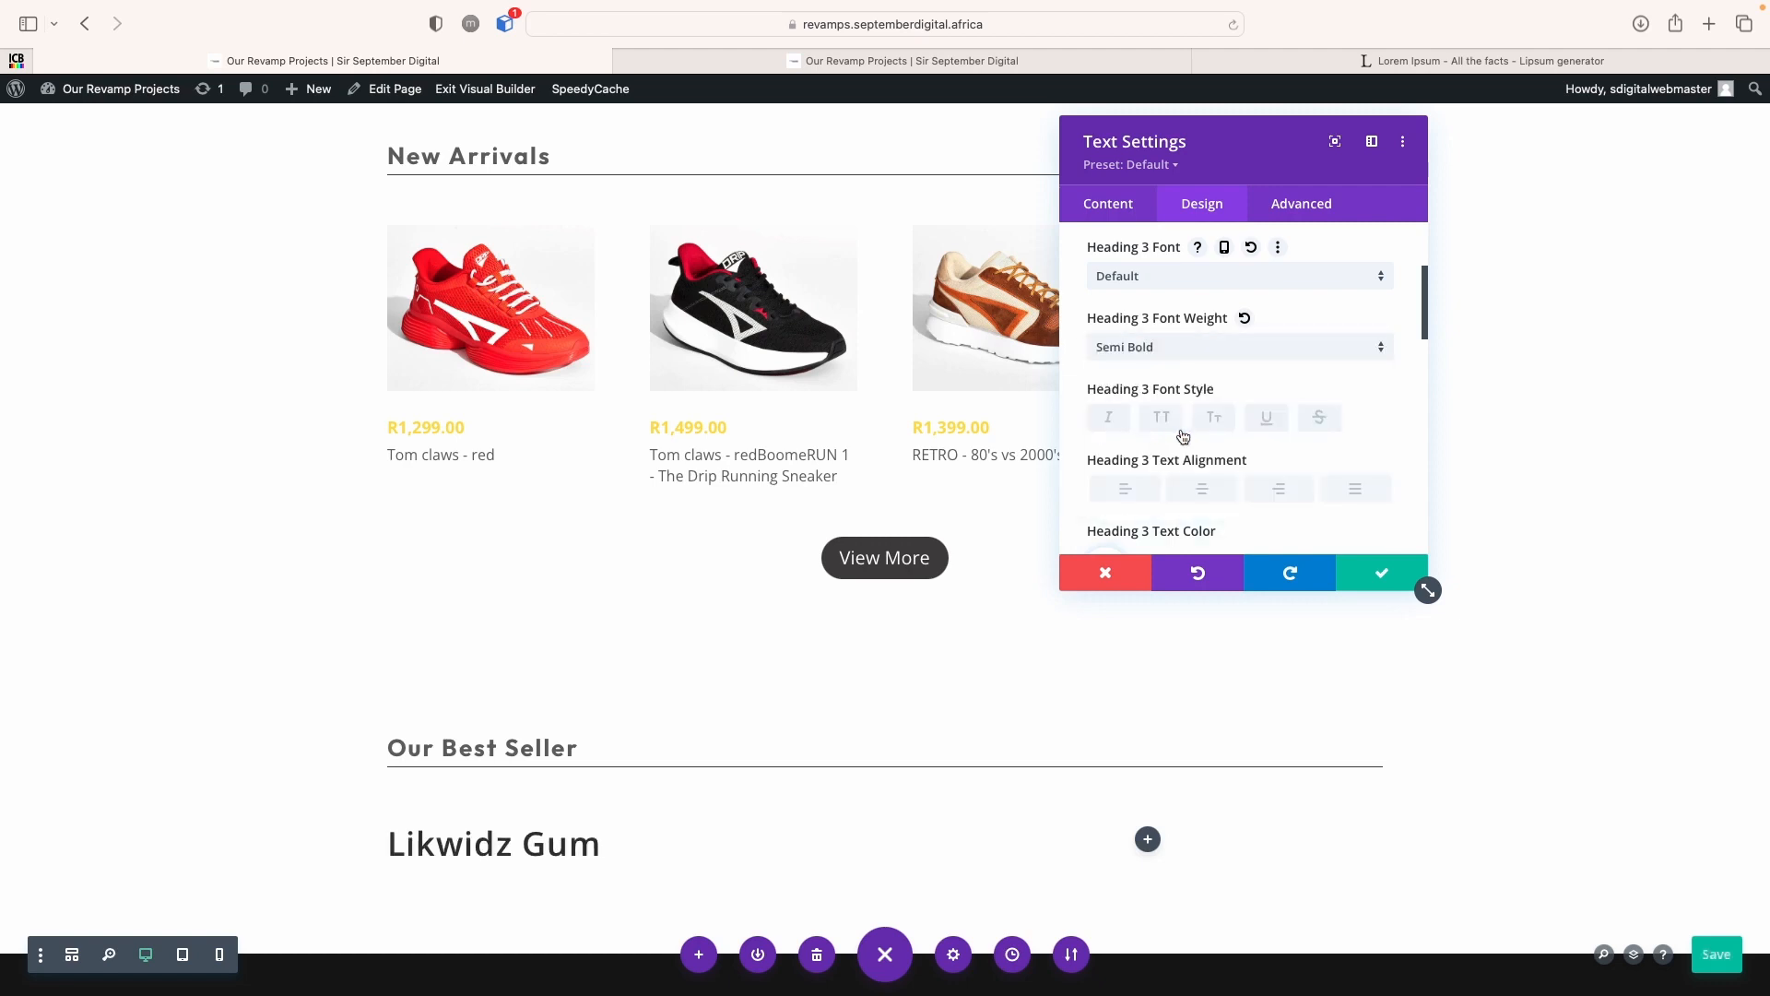
scroll(1171, 433, "down", 5)
scroll(1240, 451, "up", 1)
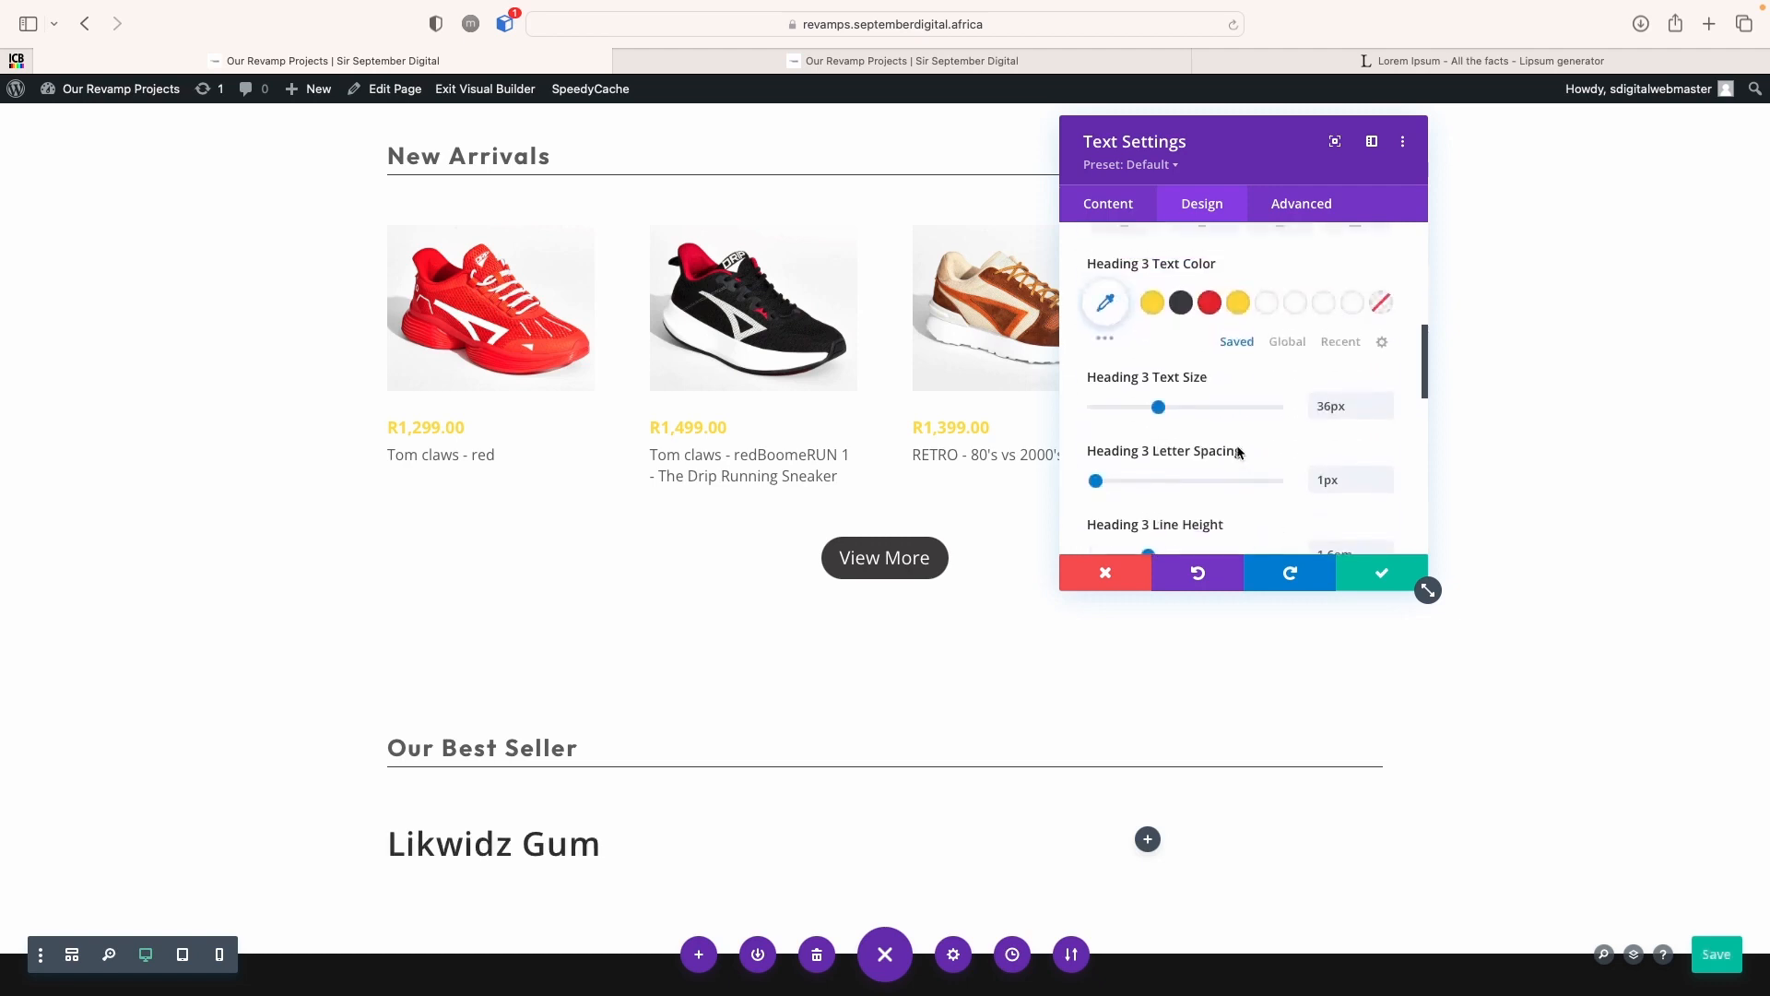
Set the Heading 3 text color of the Likwidz Gum module to dark grey #444243
left_click(1181, 306)
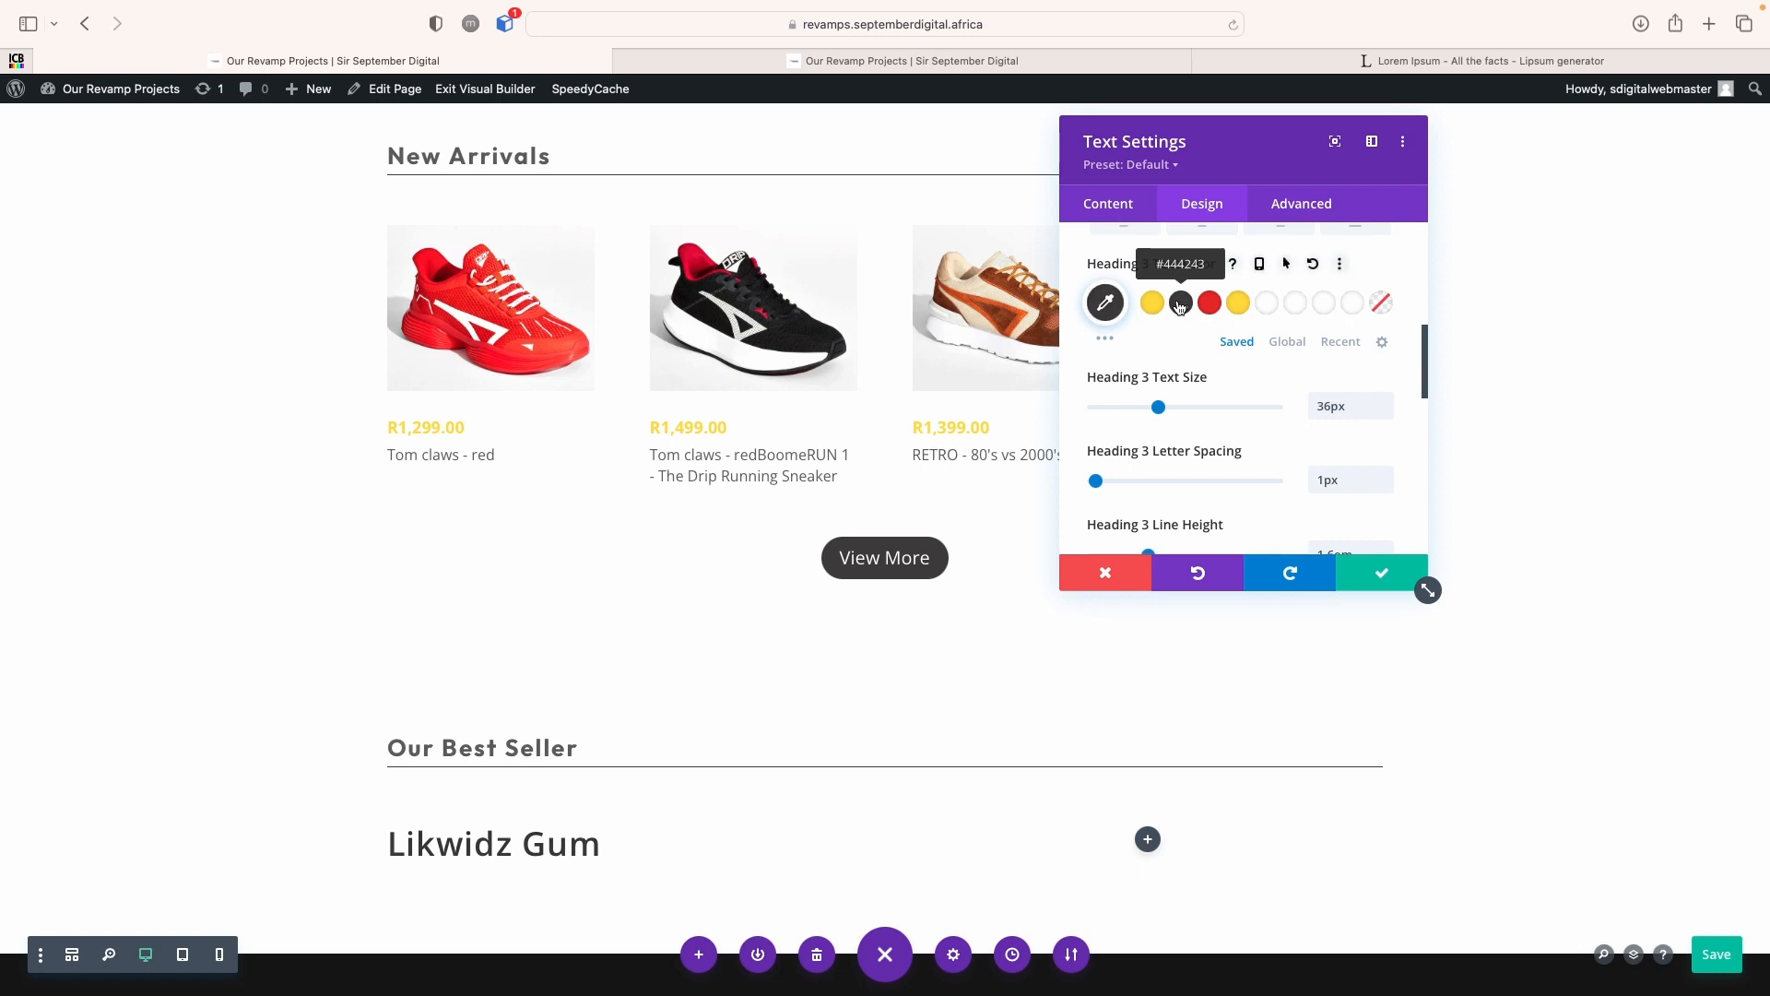
scroll(1180, 306, "up", 2)
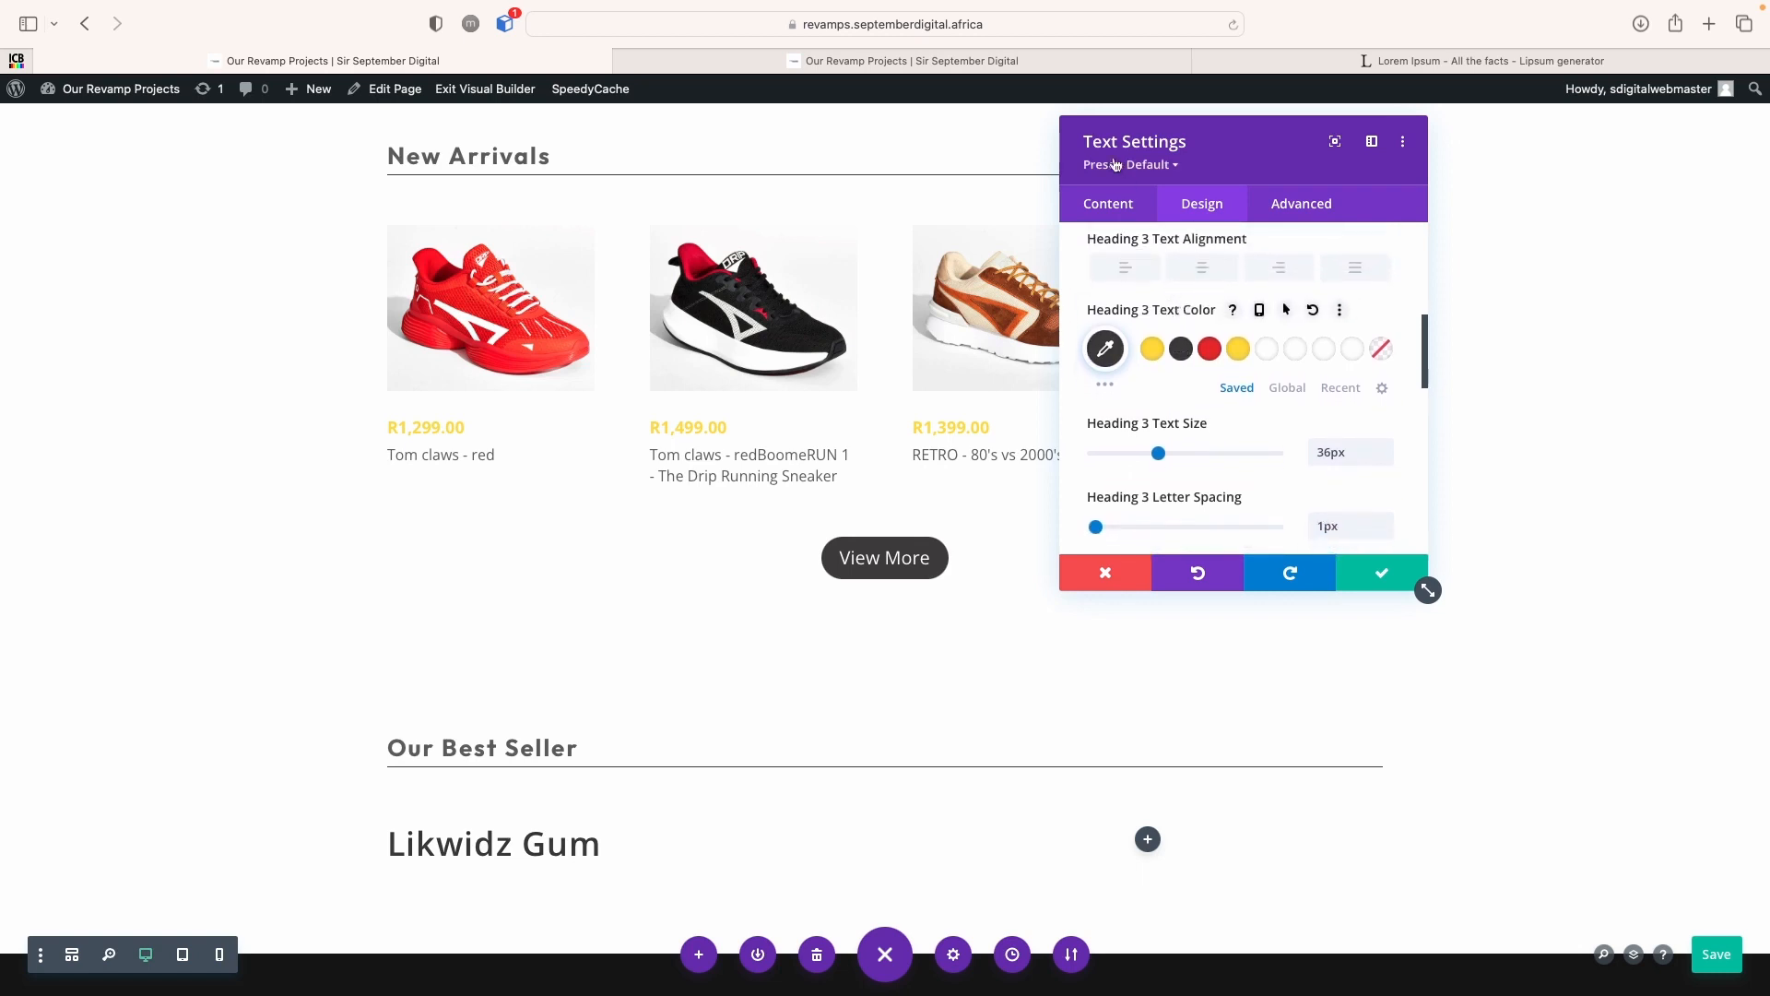
Add a paragraph below the Likwidz Gum heading using lipsum.com's opening text from "Lorem ipsum dolor" through "justo elementum diam."
left_click(1108, 203)
left_click(1129, 294)
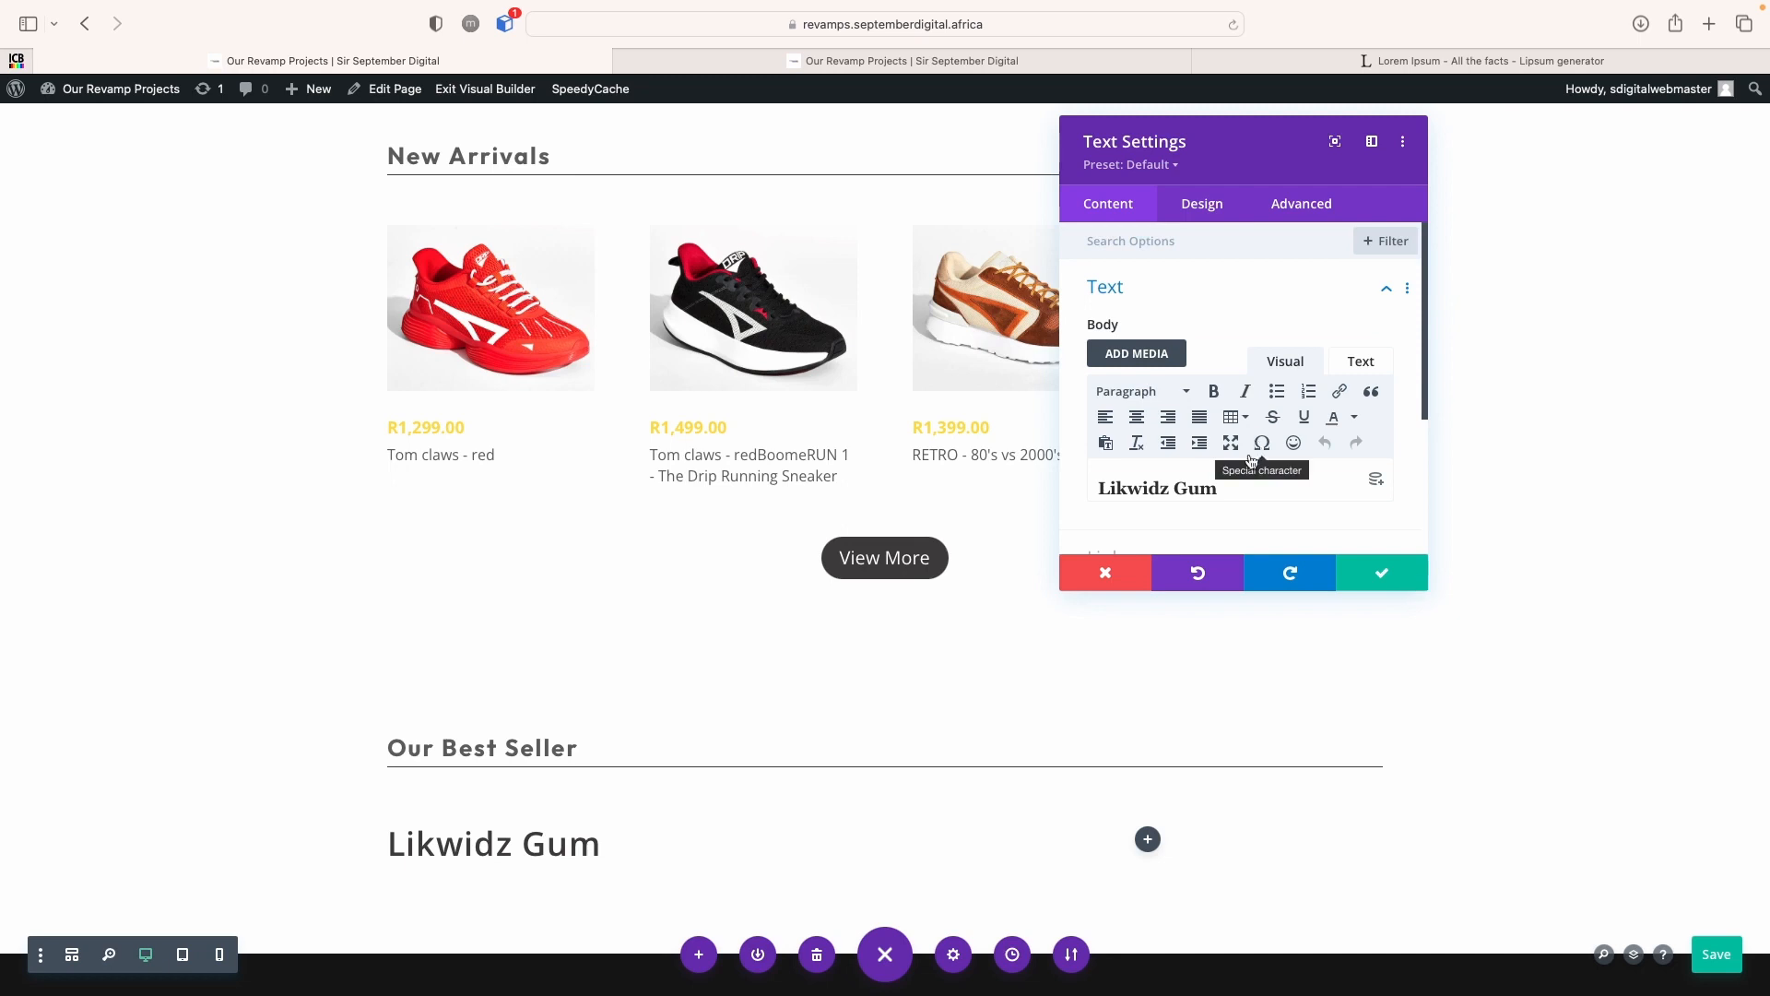
left_click(1244, 488)
key("Return")
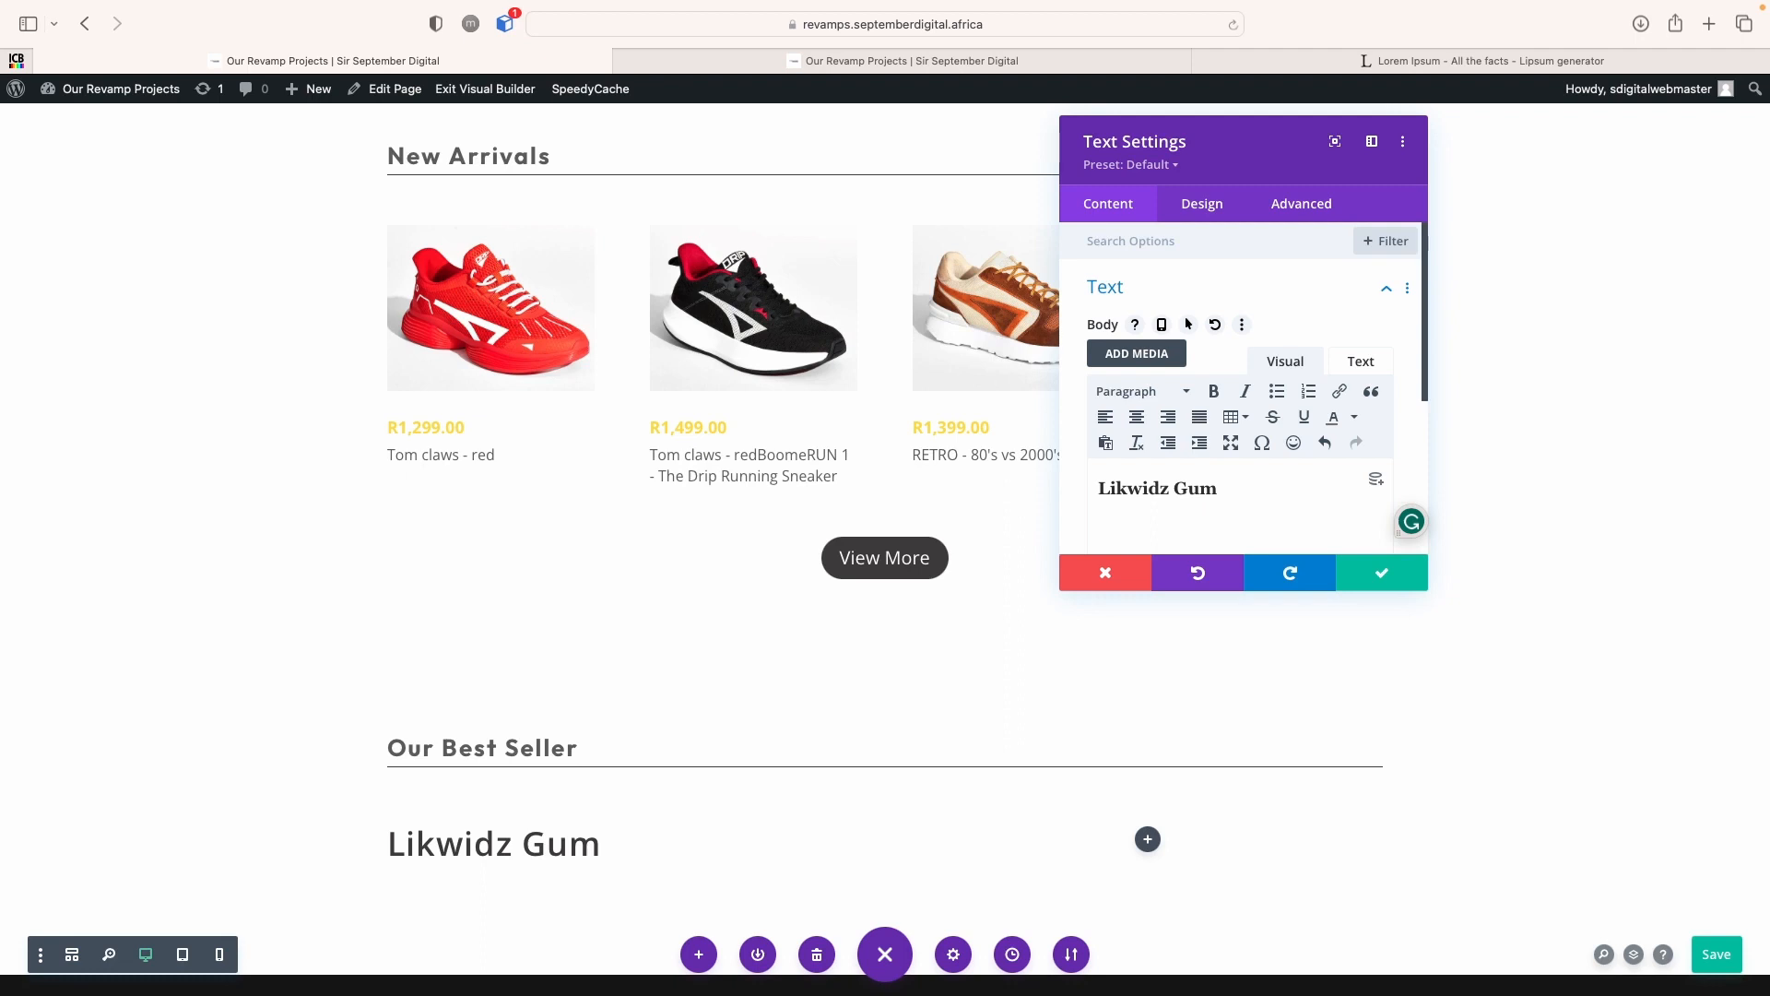
left_click(1472, 63)
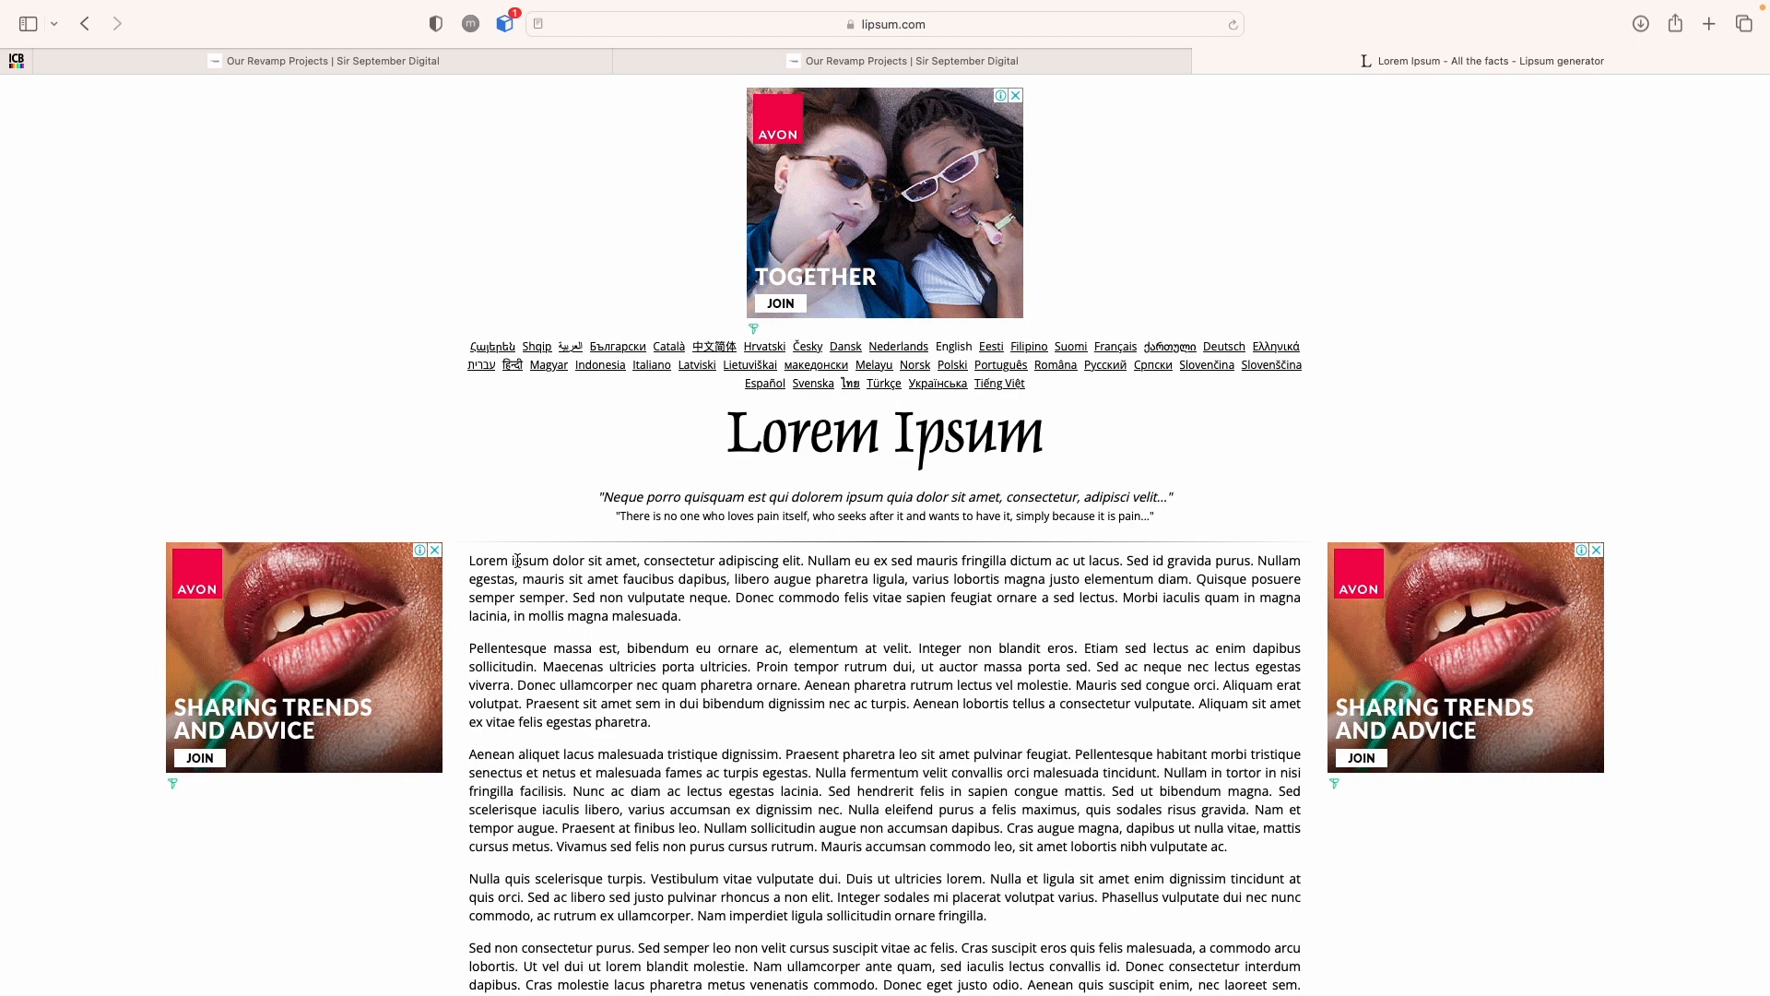
left_click_drag(472, 559, 1191, 576)
key("super+c")
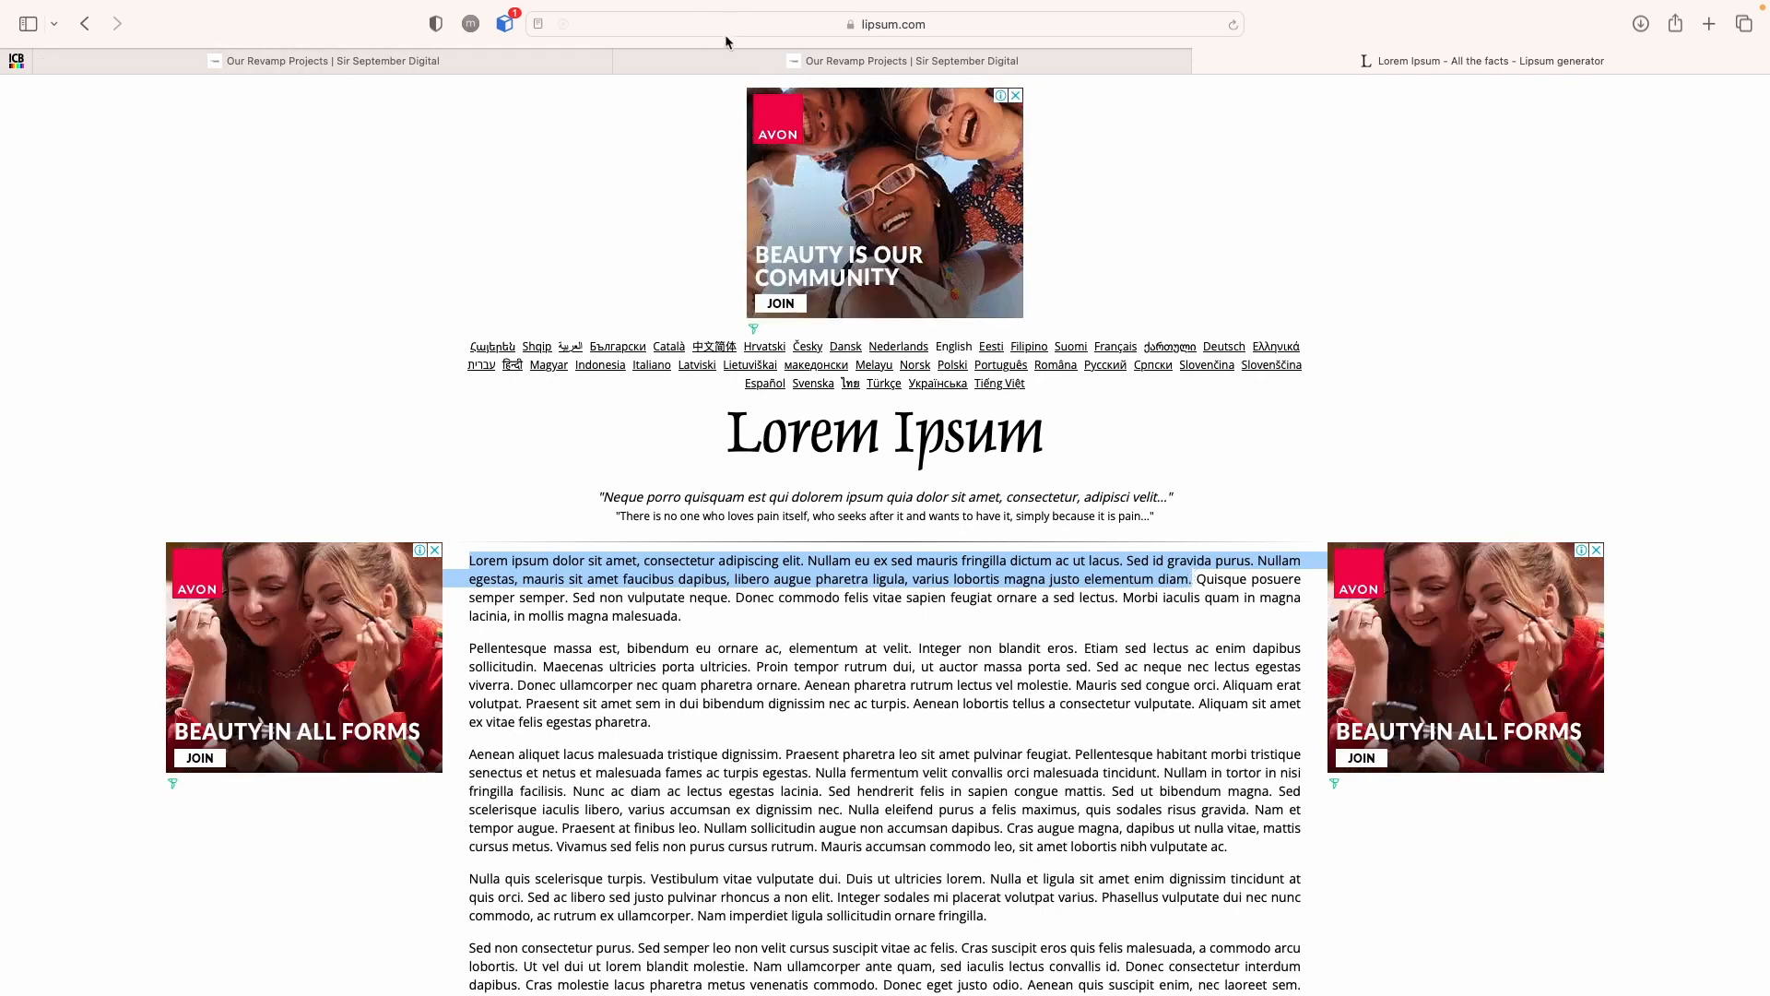
left_click(737, 60)
left_click(517, 57)
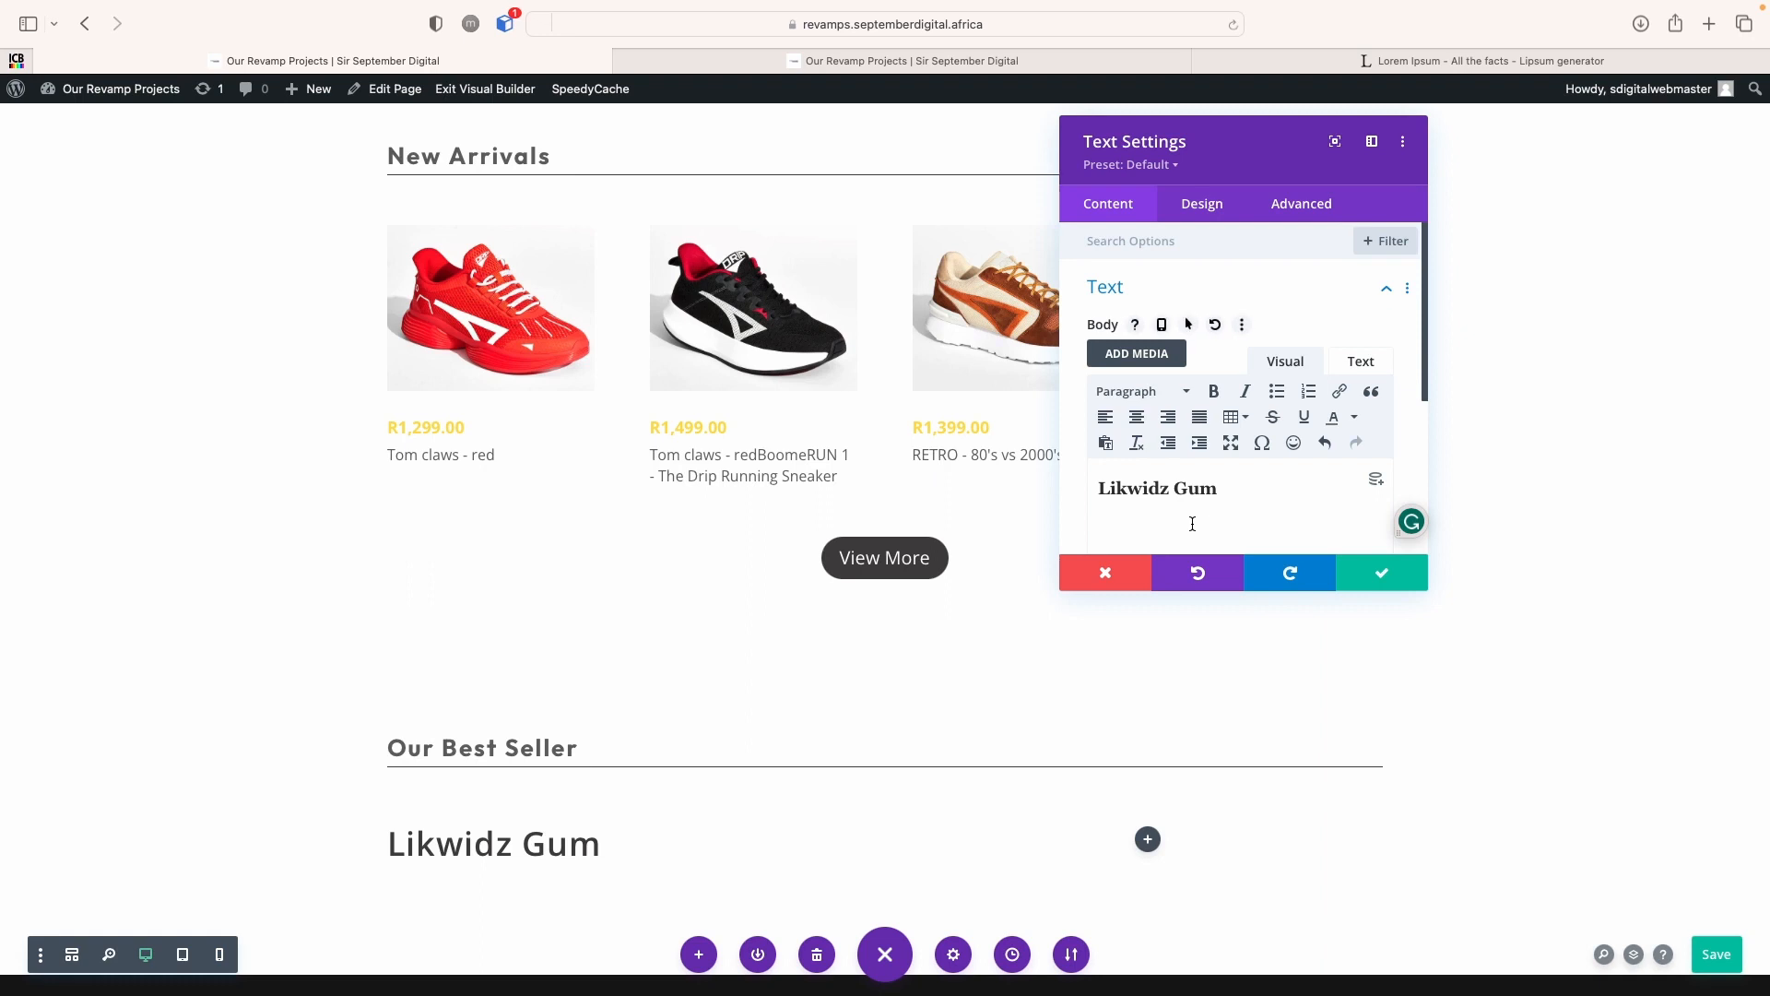
key("super+v")
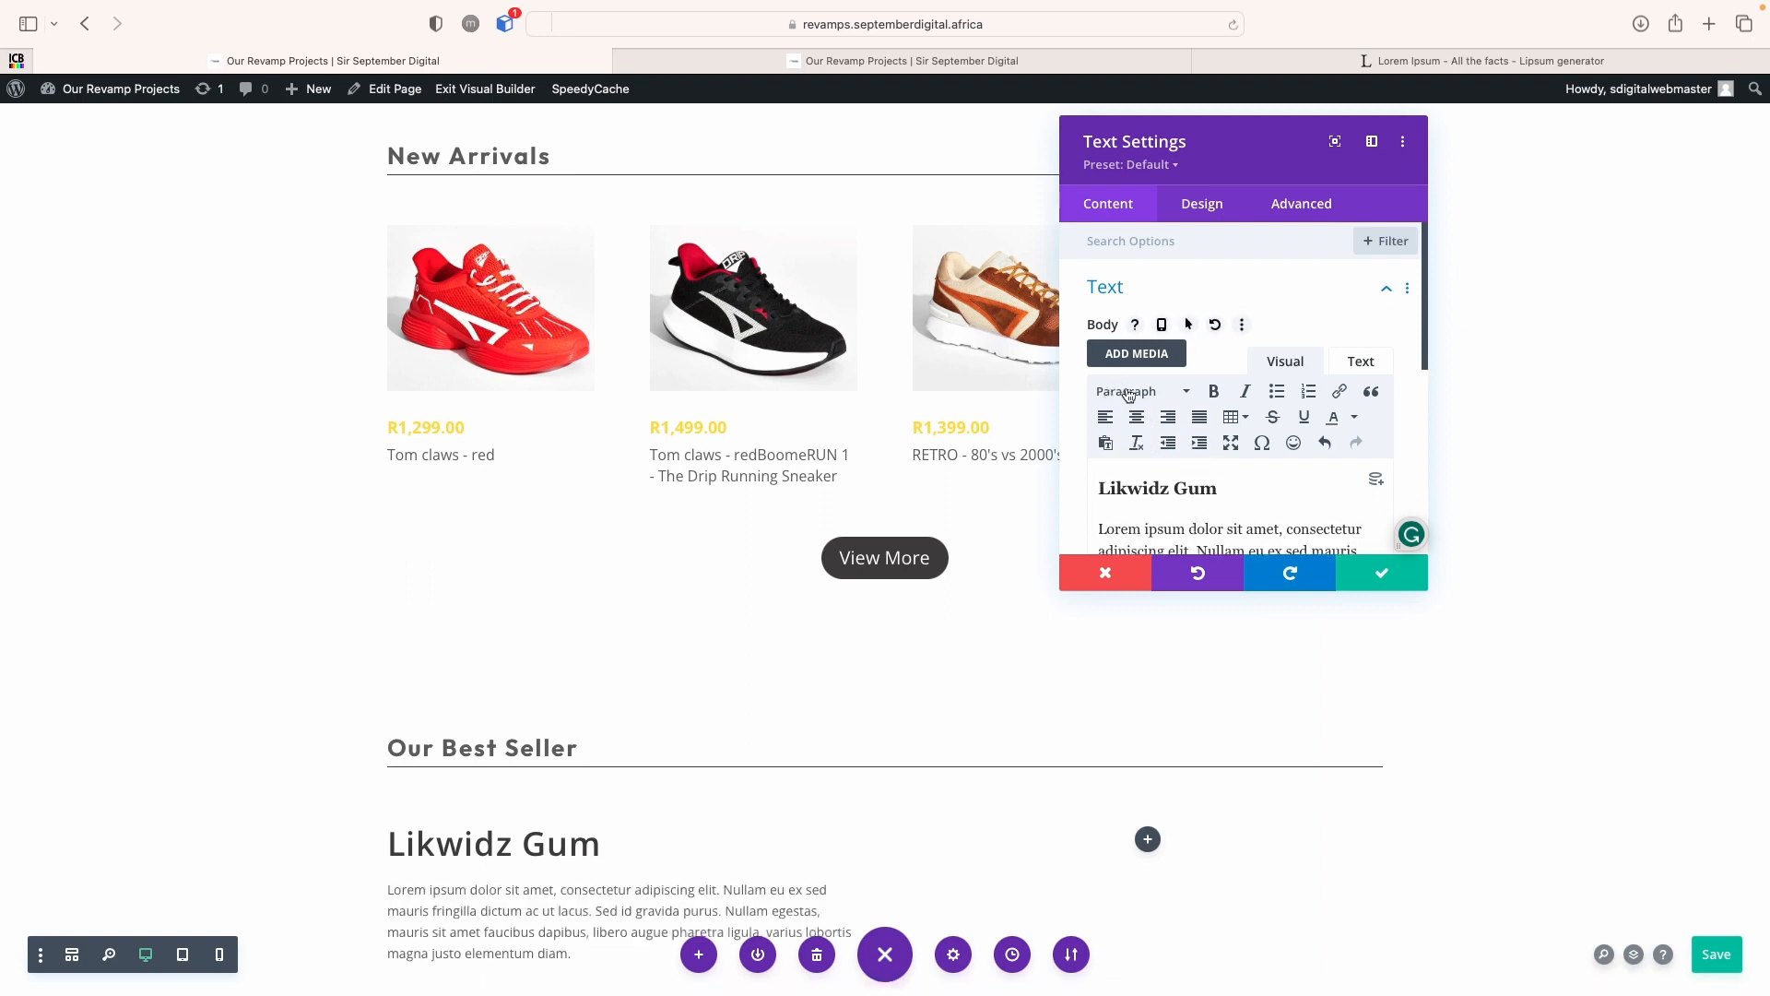
Set the Likwidz Gum module's body text size to 18px and adjust its text line height
left_click(1201, 203)
scroll(829, 533, "down", 1)
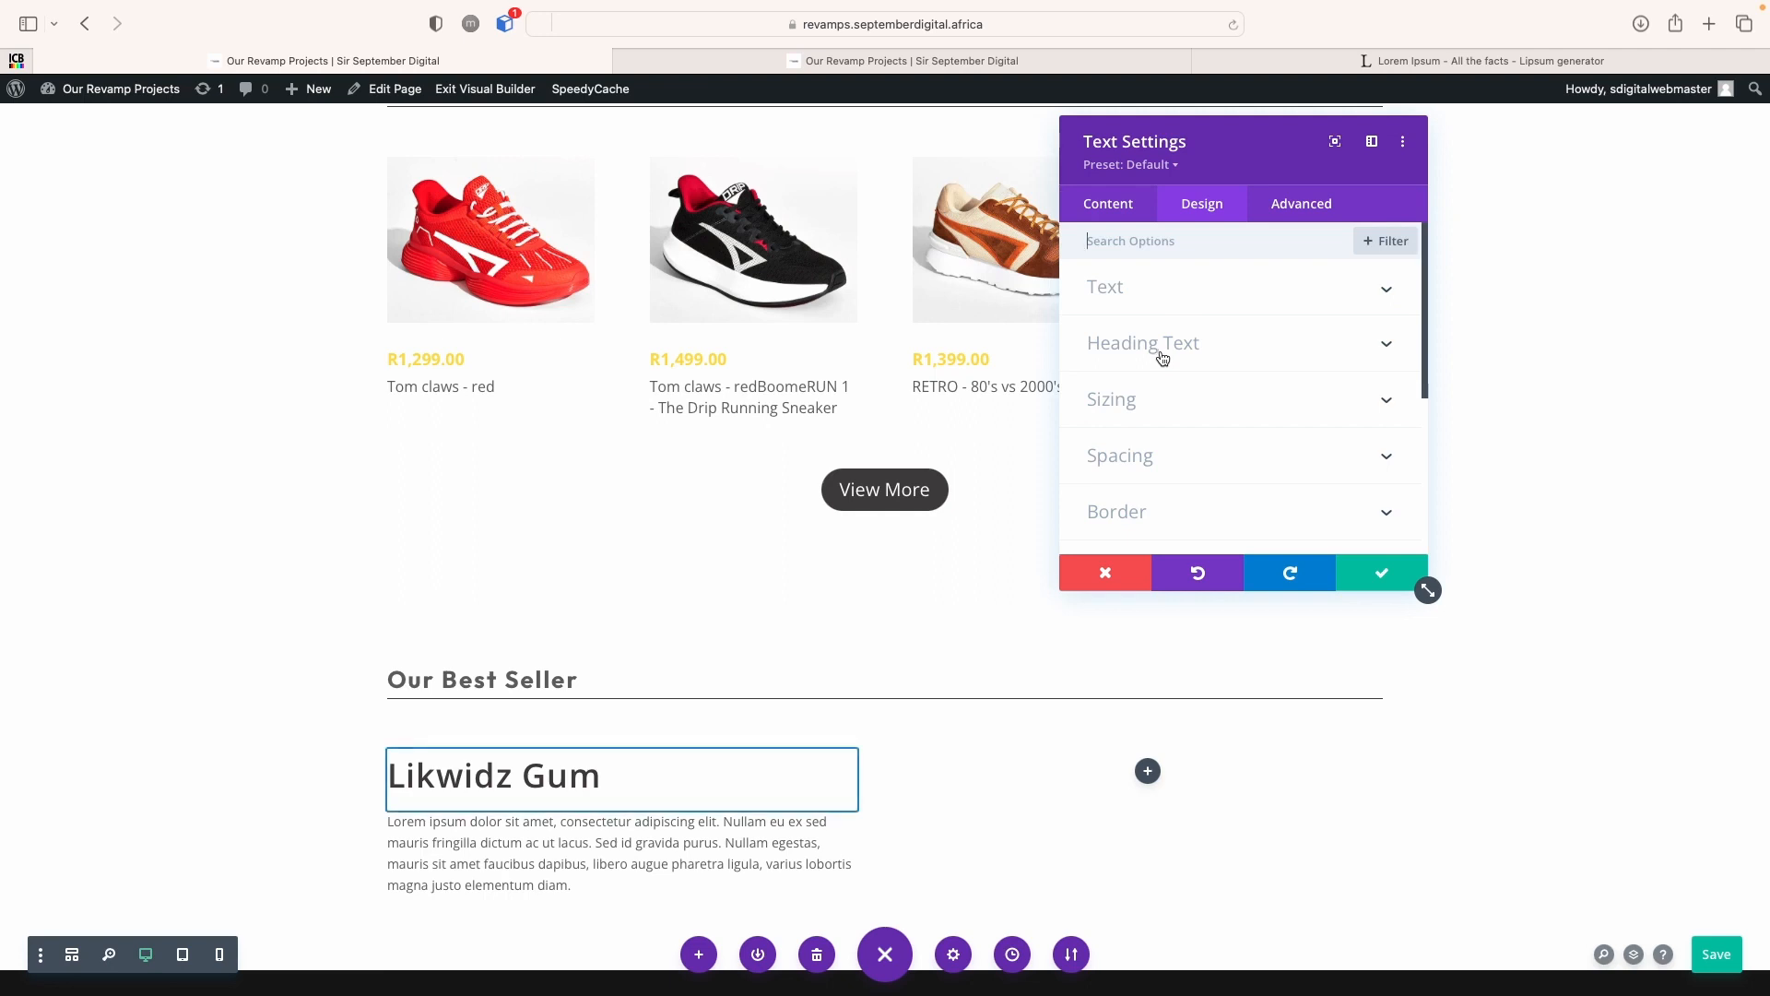
left_click(1140, 296)
scroll(1208, 443, "down", 3)
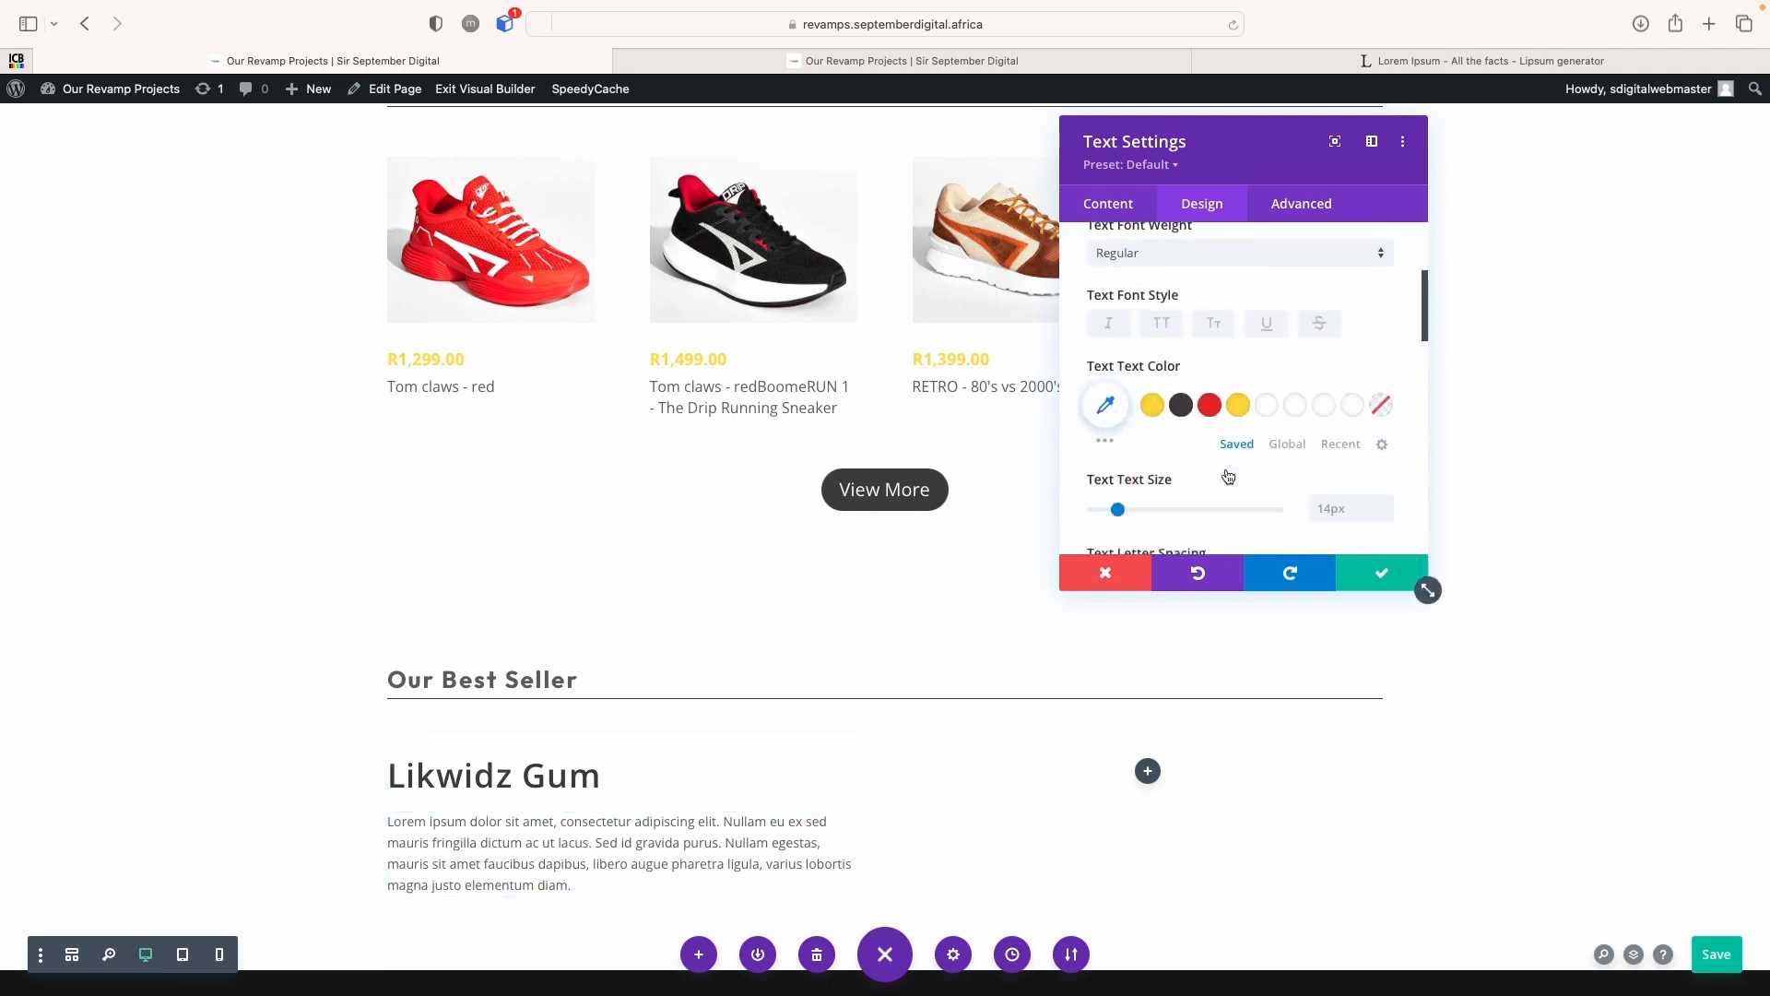
scroll(1228, 476, "down", 3)
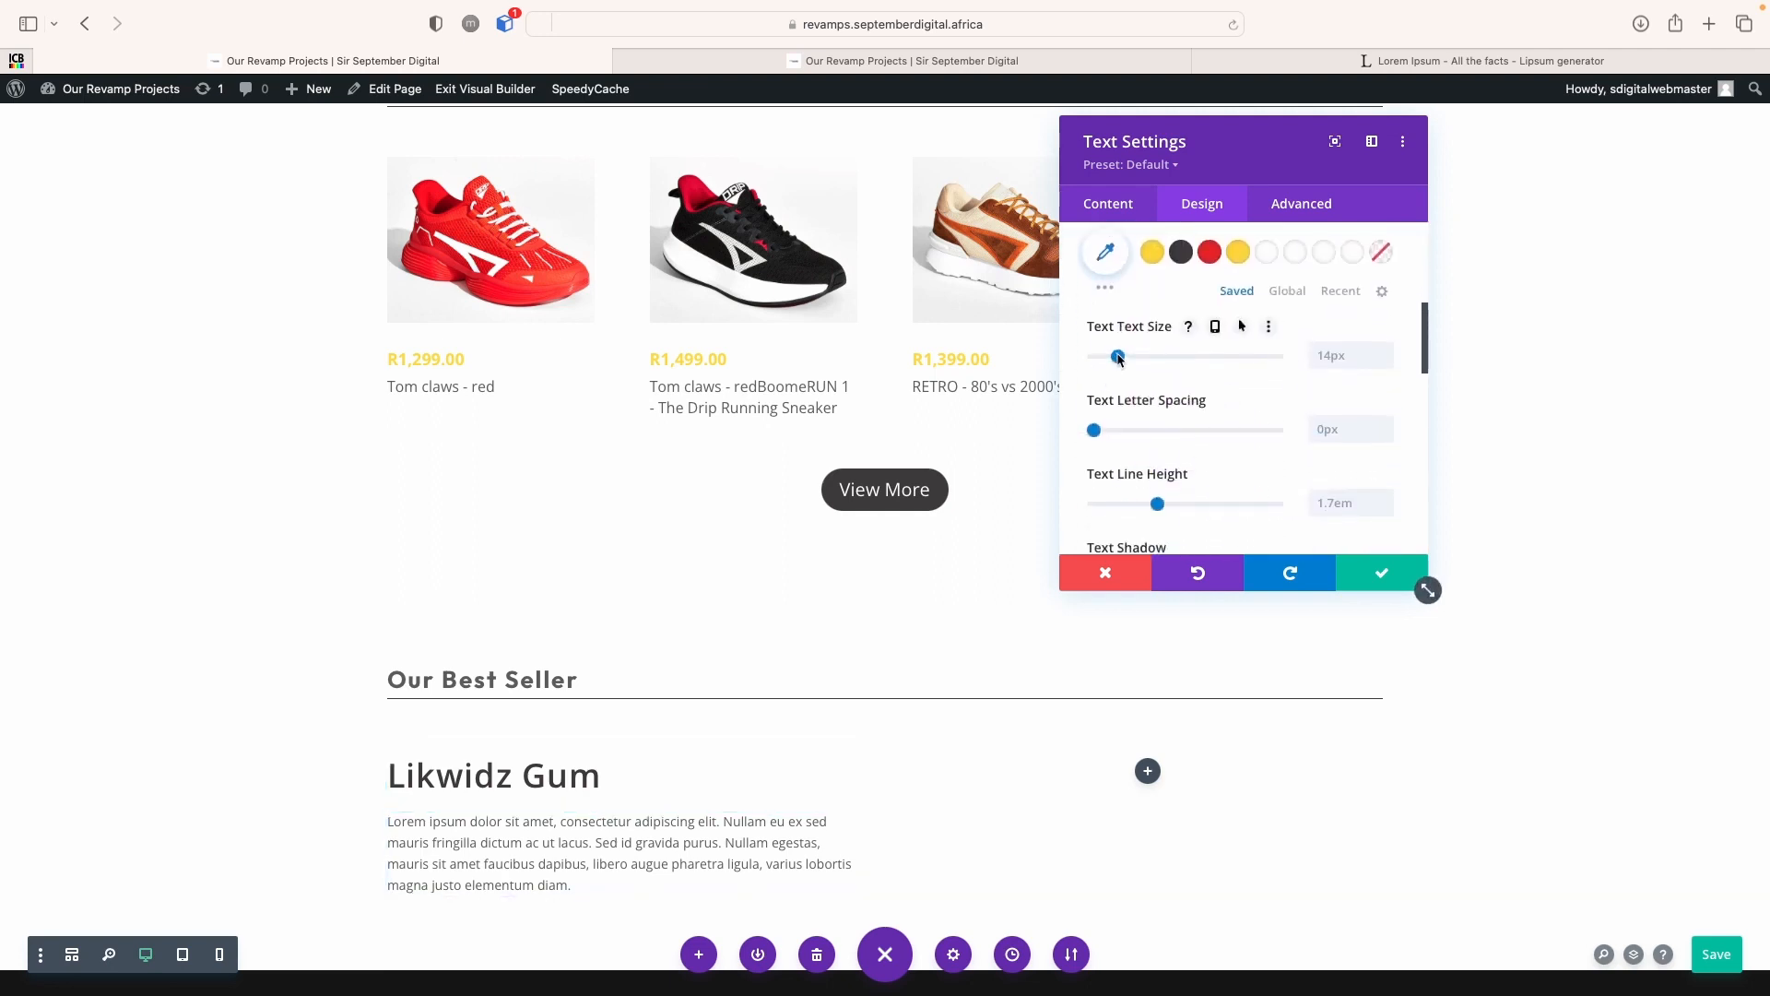
left_click_drag(1119, 359, 1127, 360)
scroll(1160, 420, "down", 1)
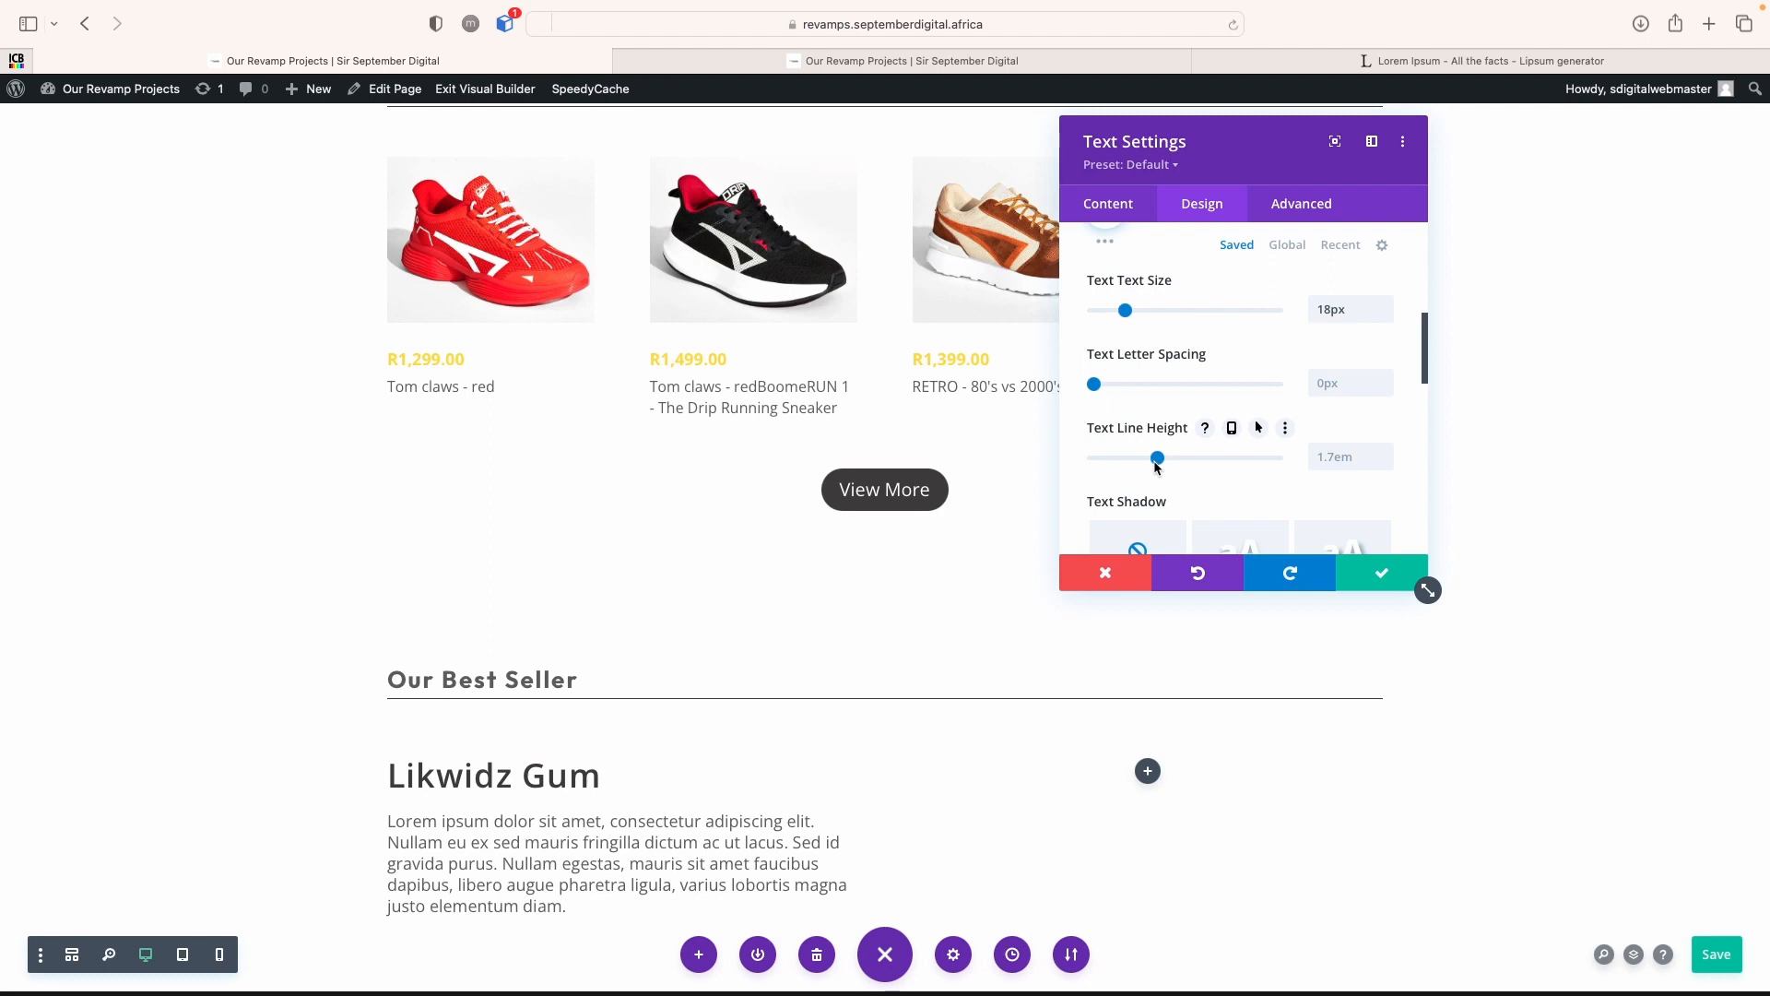
left_click_drag(1158, 462, 1149, 462)
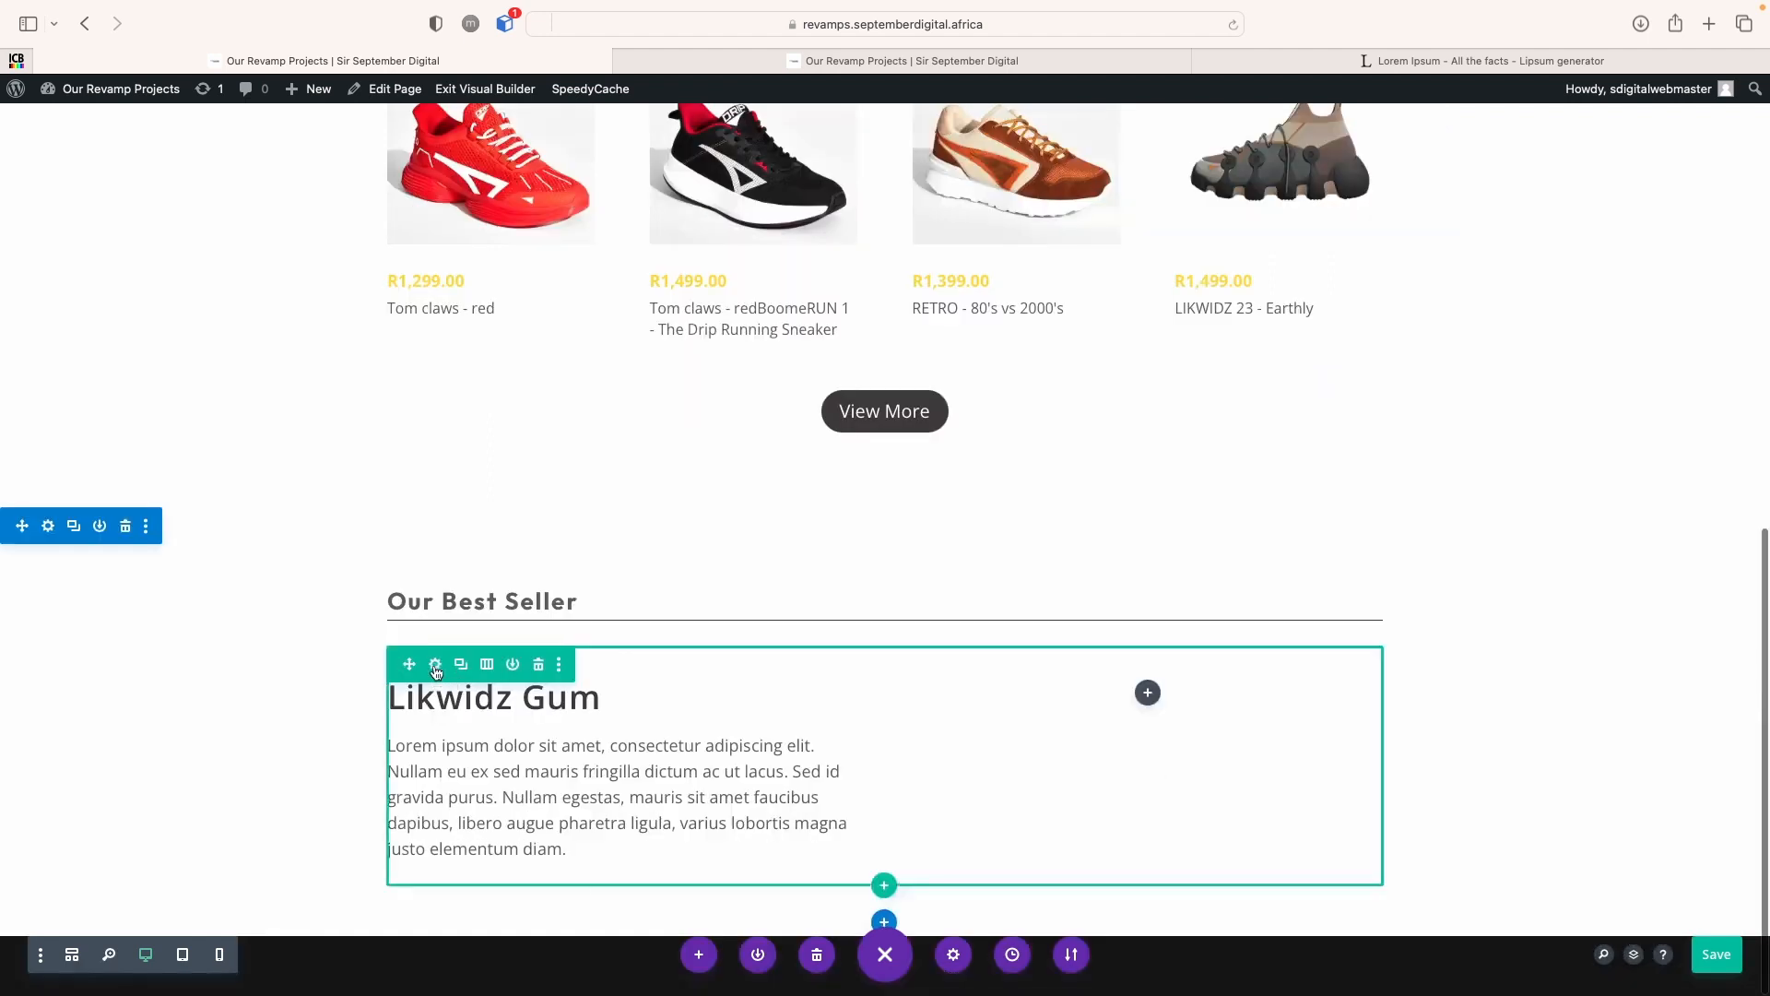
Link the top and bottom margins of the Likwidz Gum row, set them to 30, and save the row settings
left_click(435, 665)
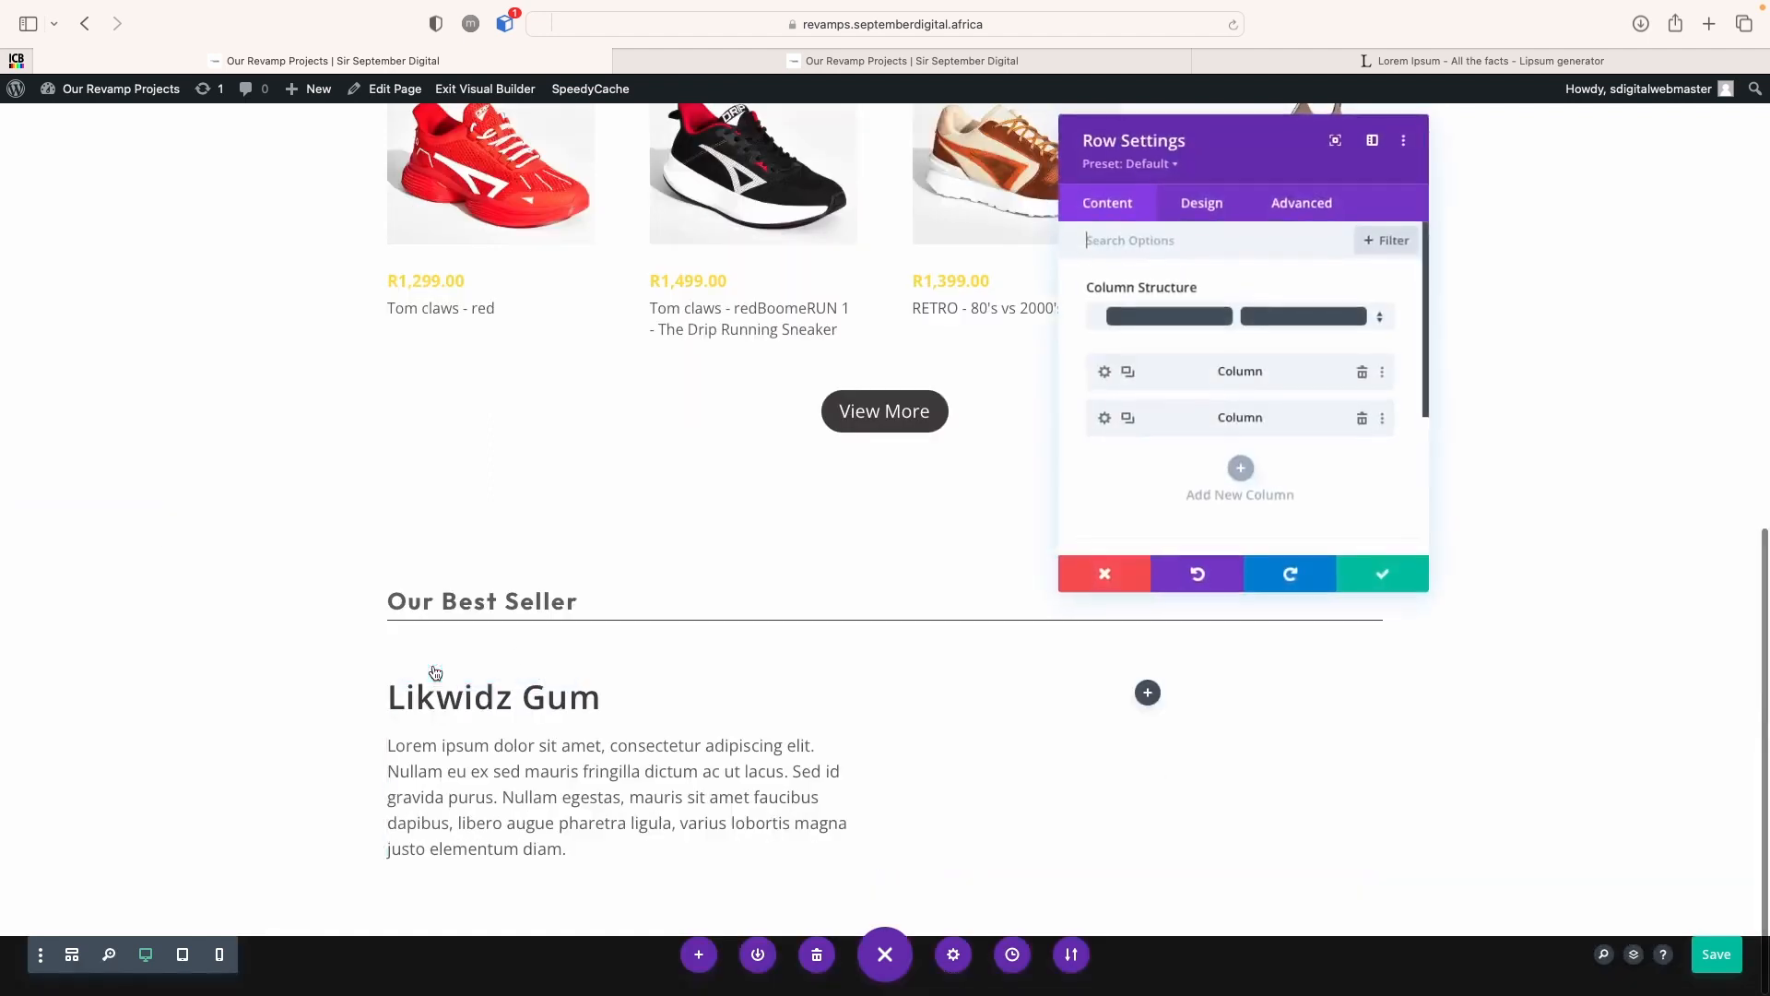
left_click(1221, 211)
left_click(1183, 349)
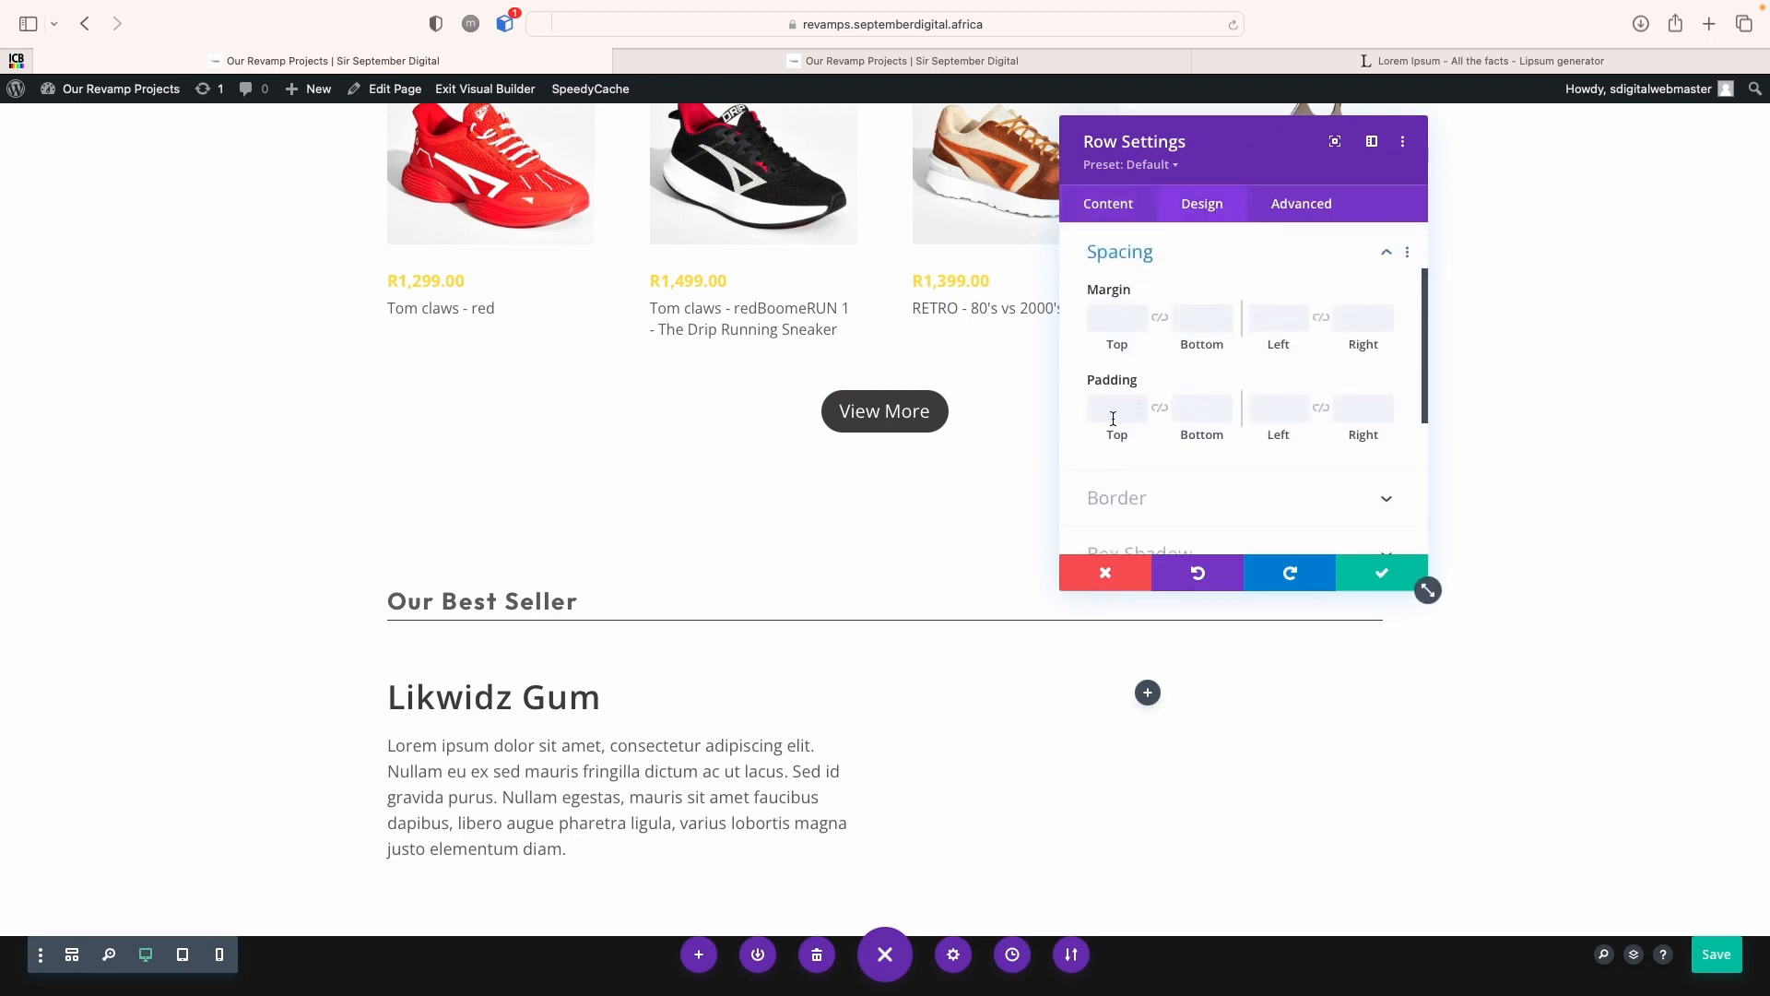
left_click(1161, 315)
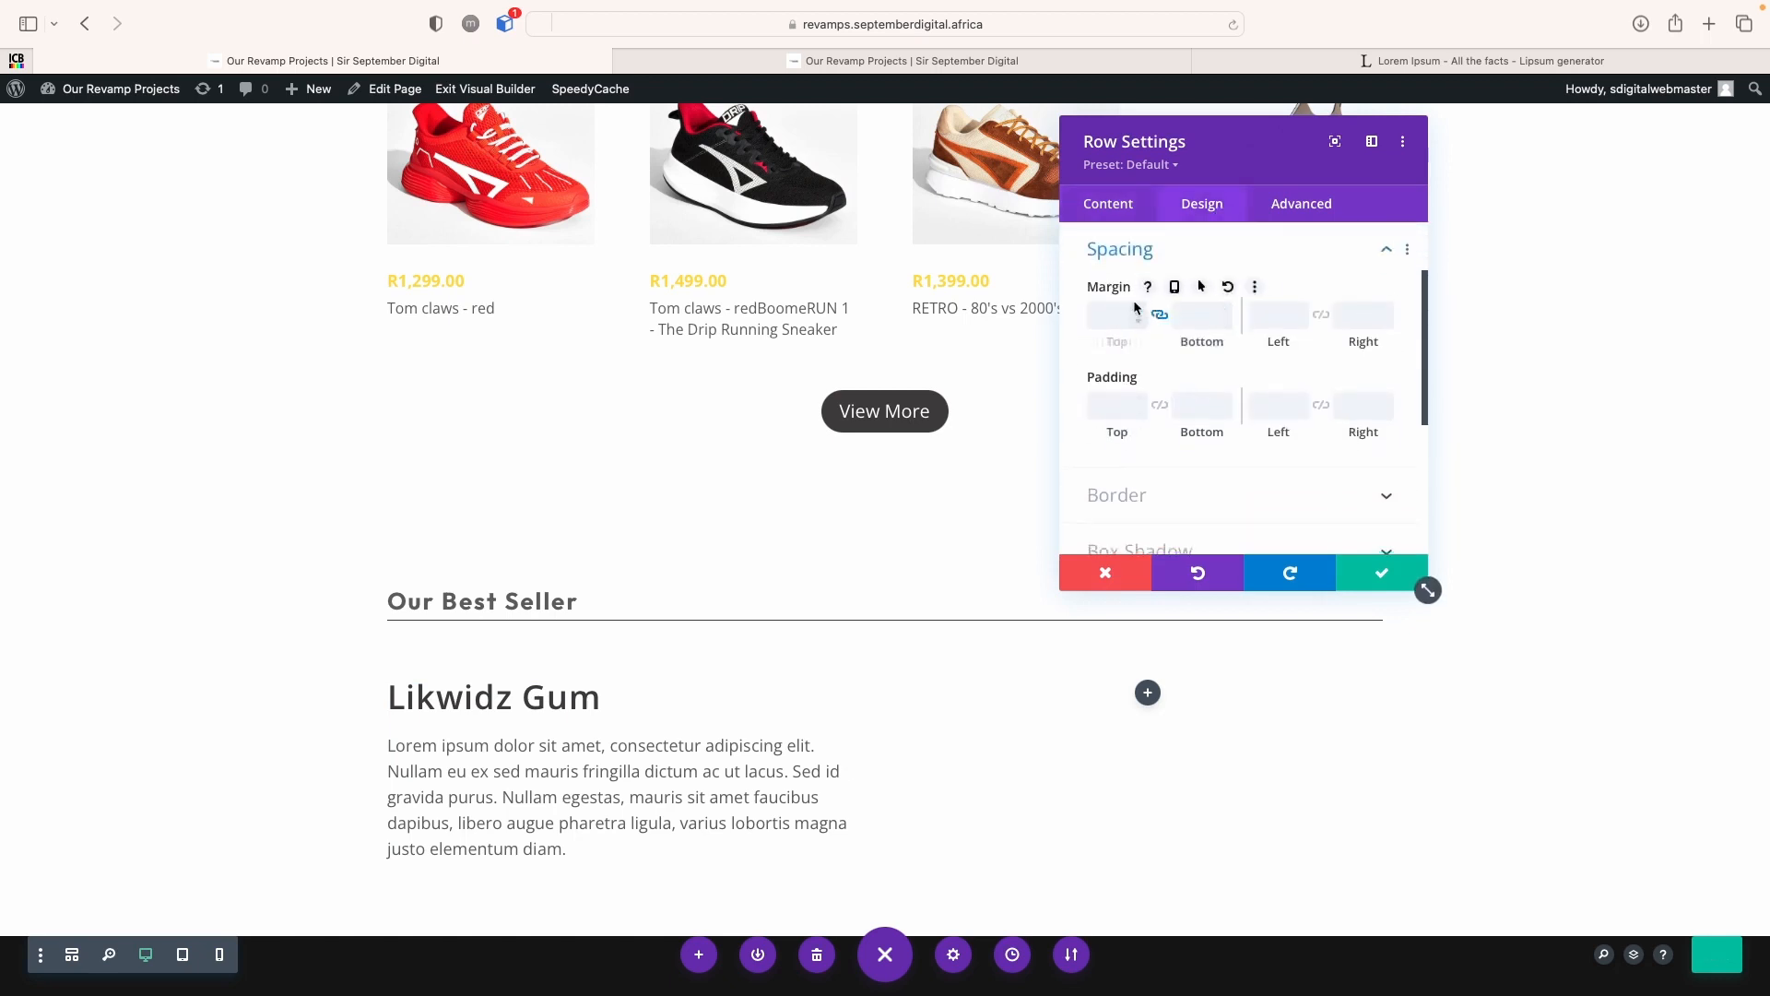
left_click(1107, 316)
type("30")
left_click(1284, 249)
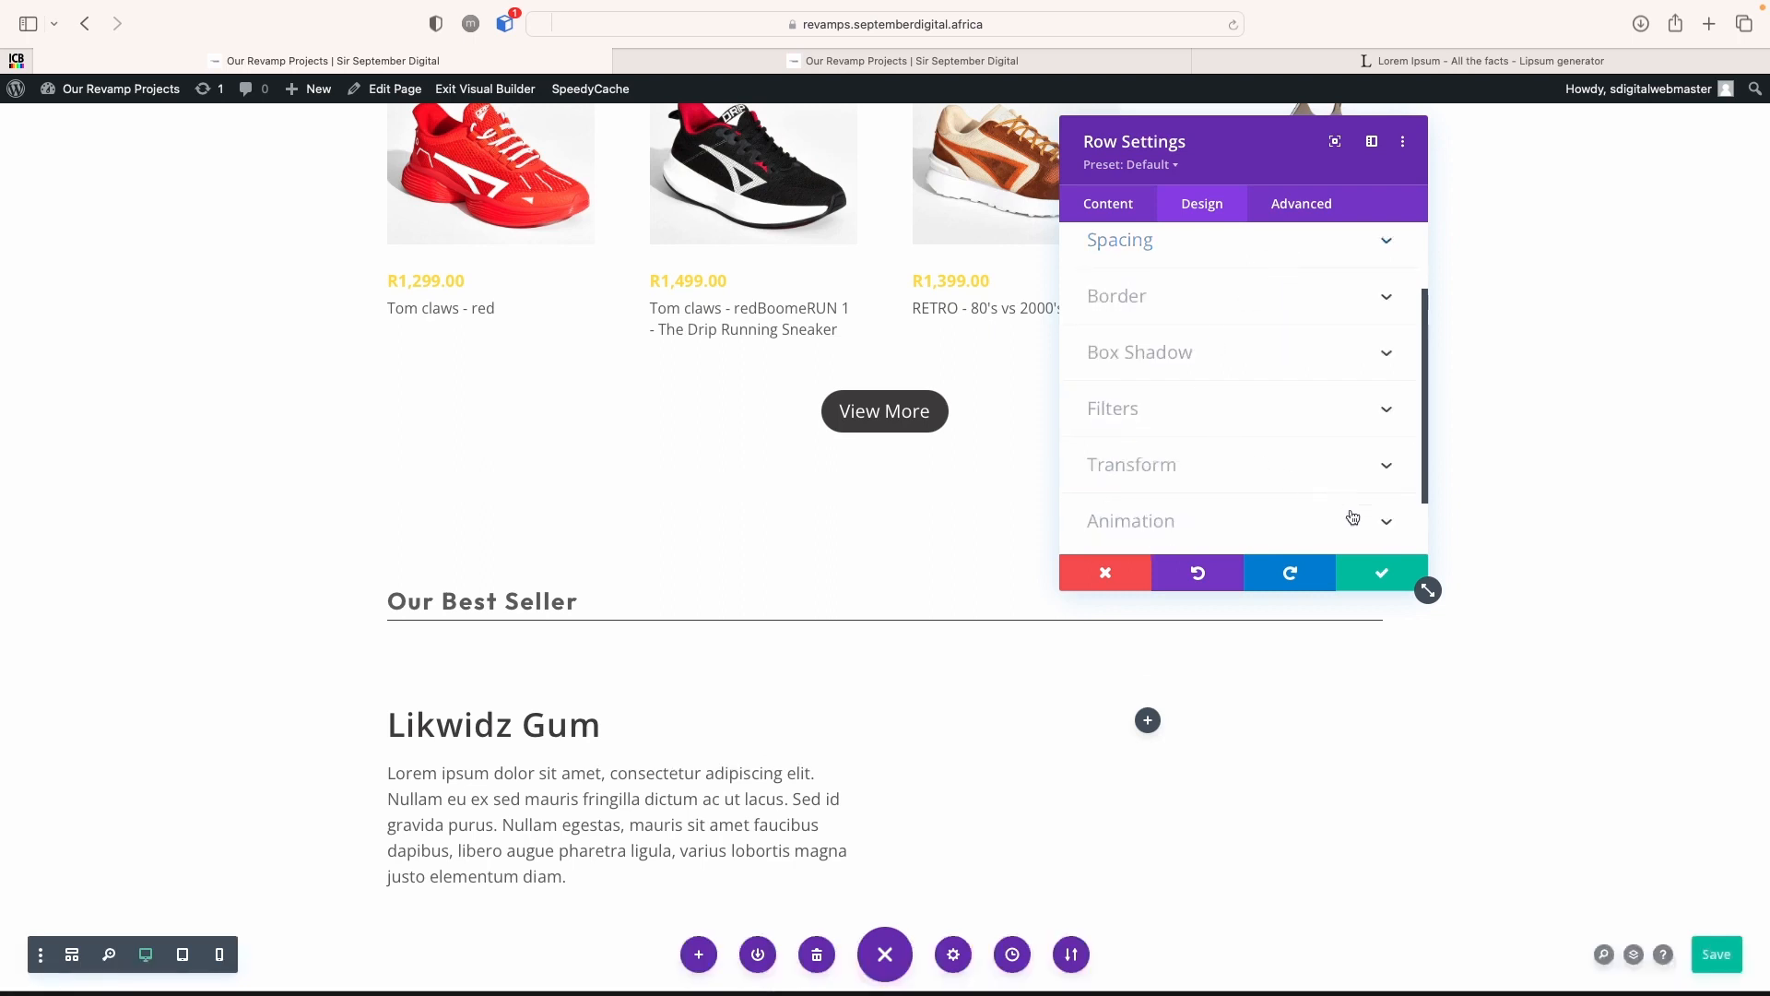
left_click(1366, 577)
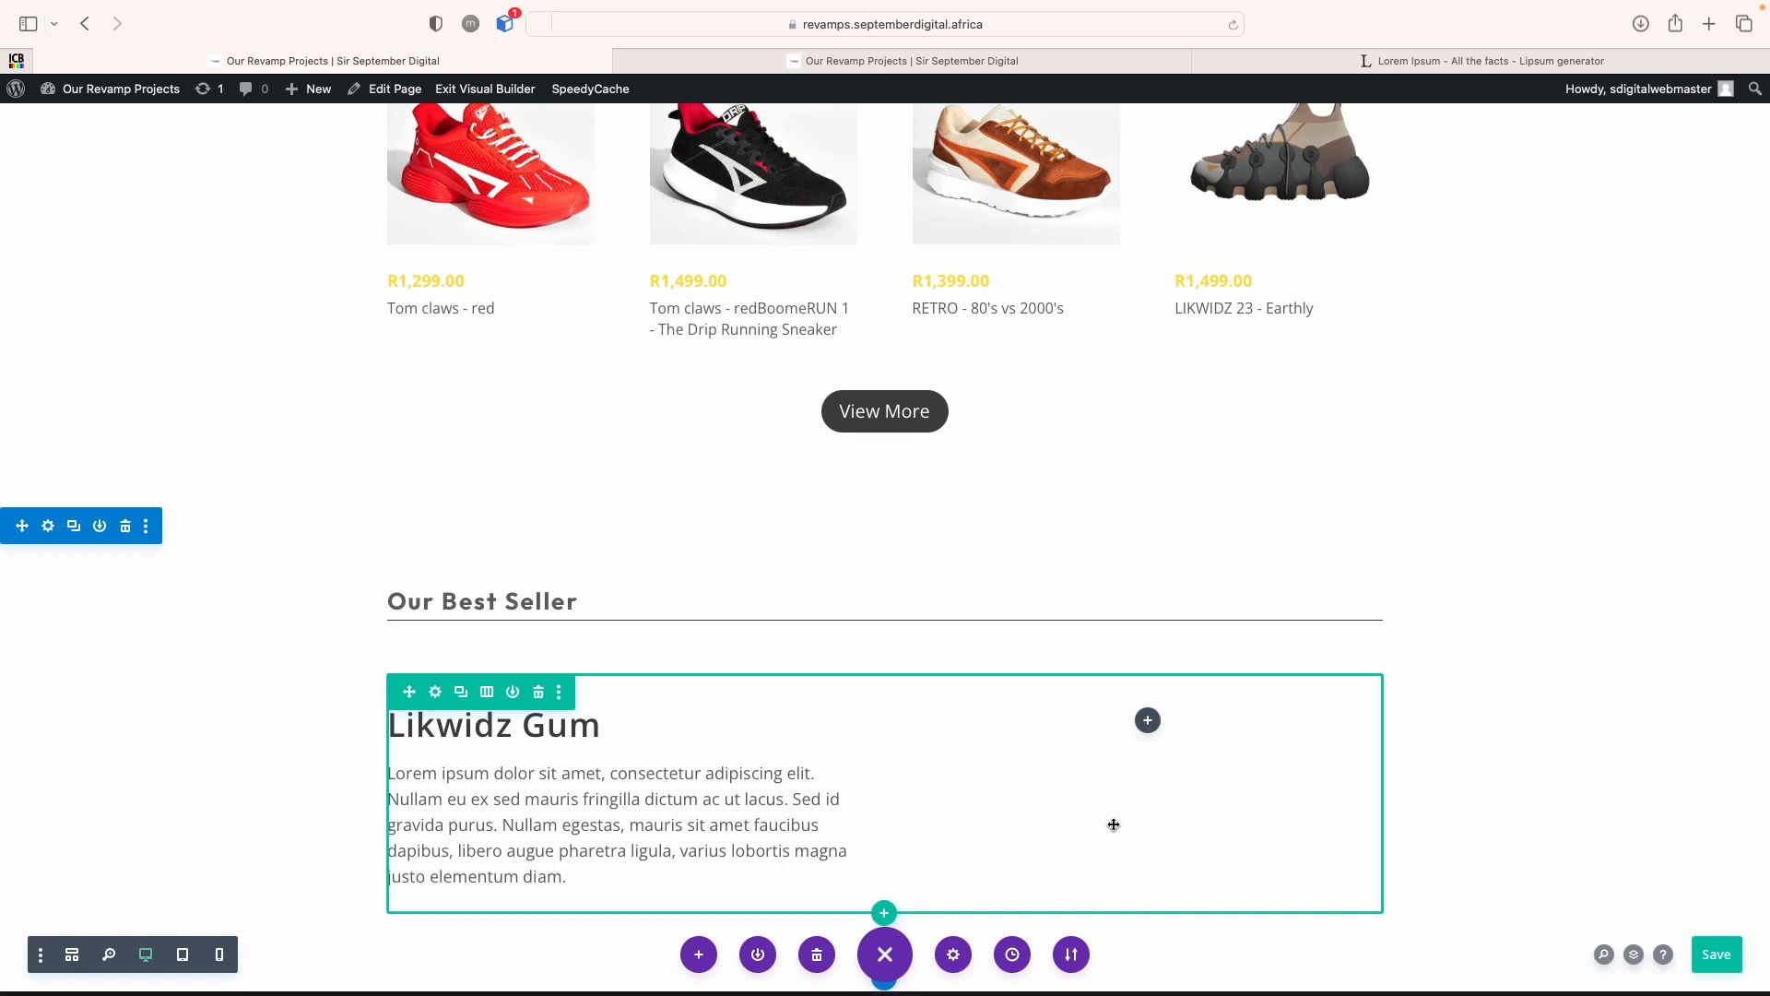
Review the page layout from the banner down, and open the Our Best Seller text settings to examine its heading options and content
scroll(1145, 526, "up", 20)
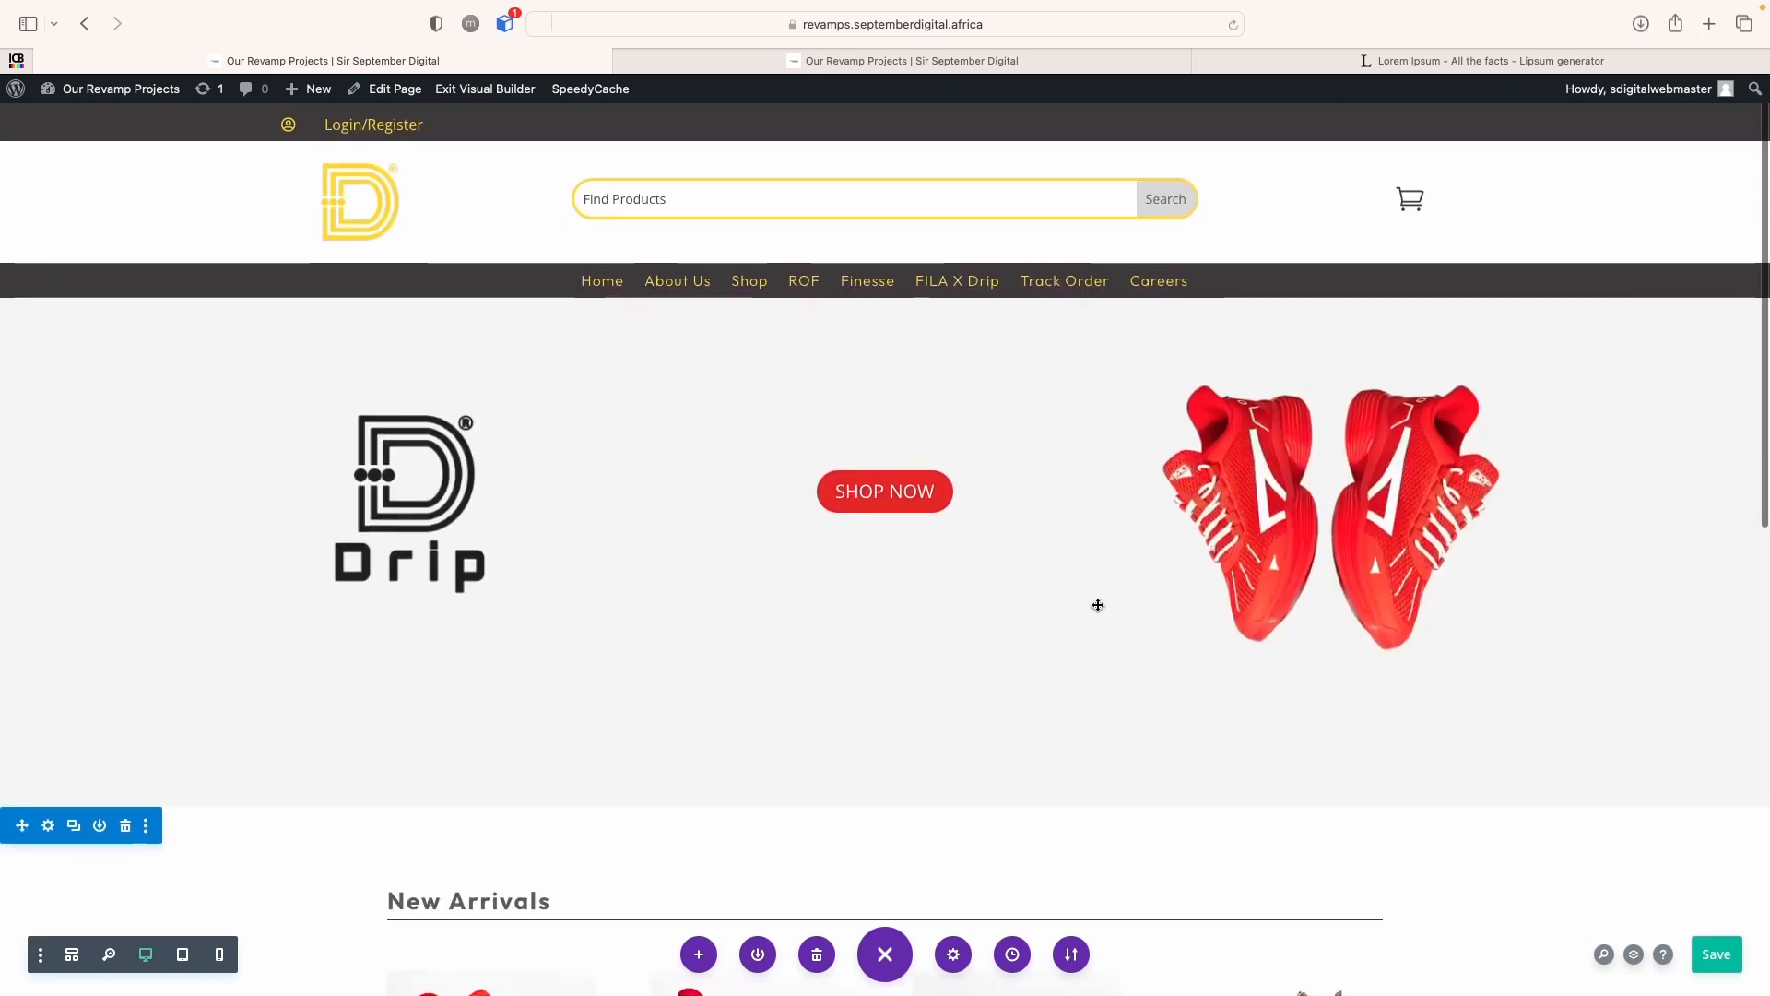
scroll(1026, 569, "down", 1)
scroll(1026, 569, "down", 5)
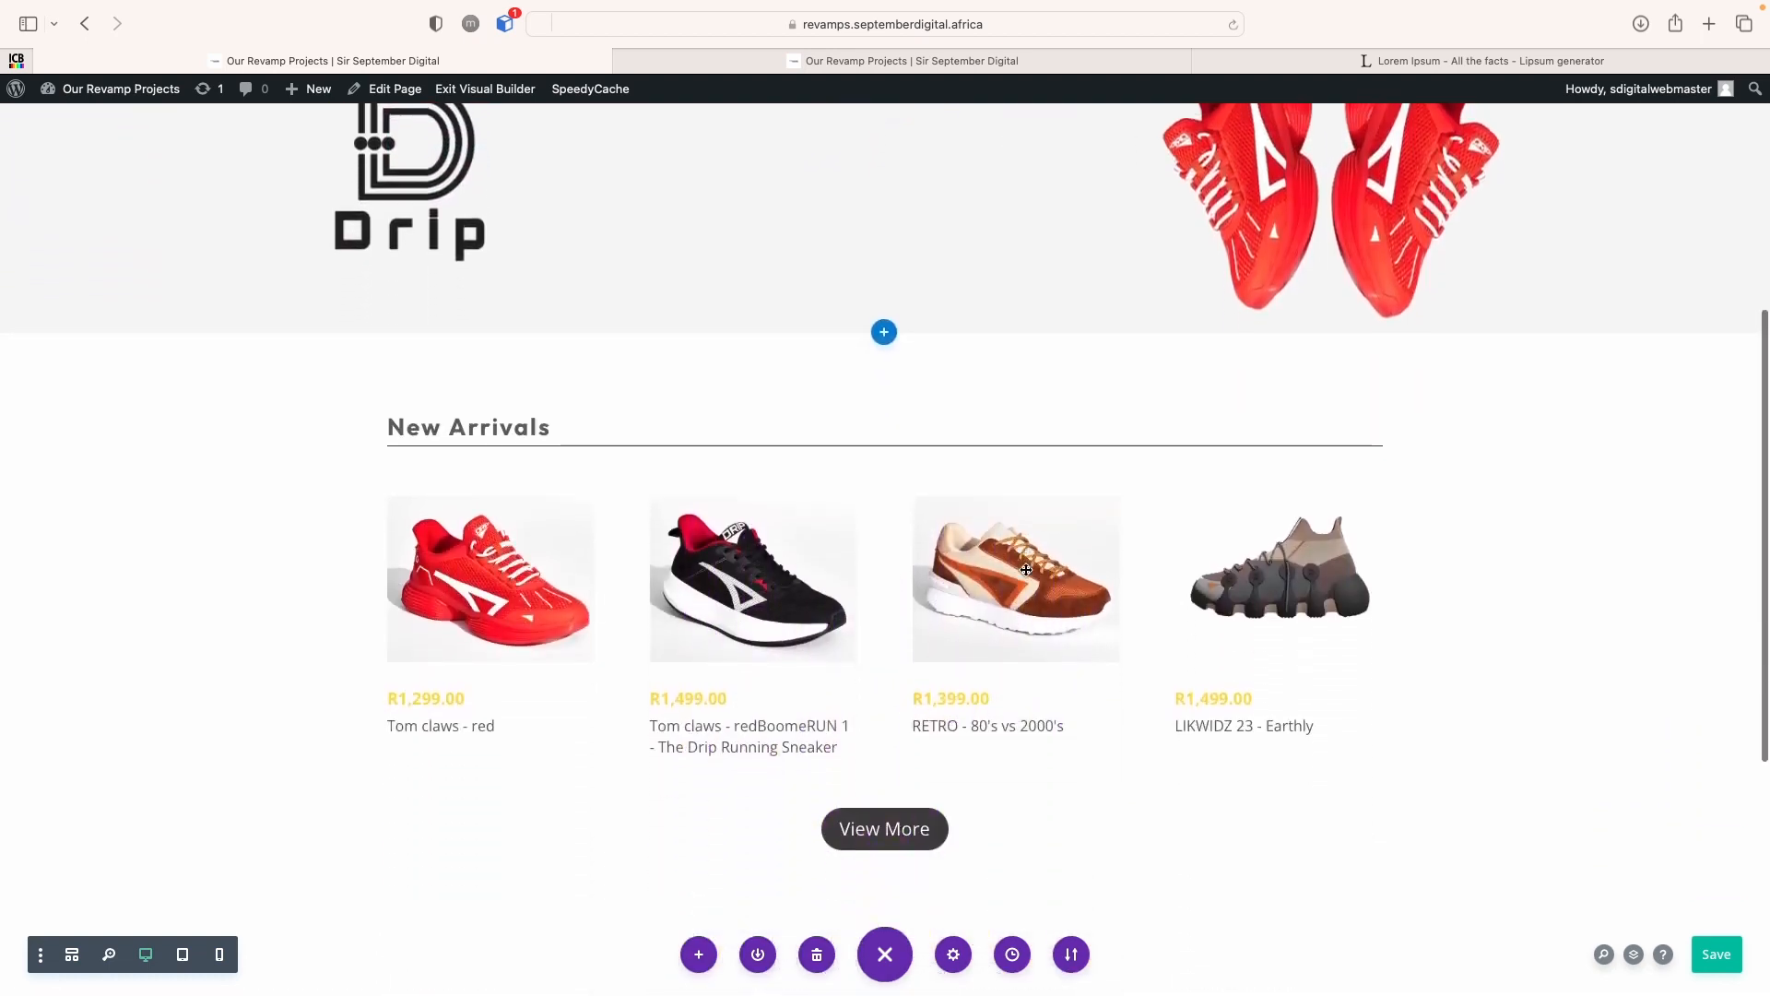
scroll(1026, 570, "down", 2)
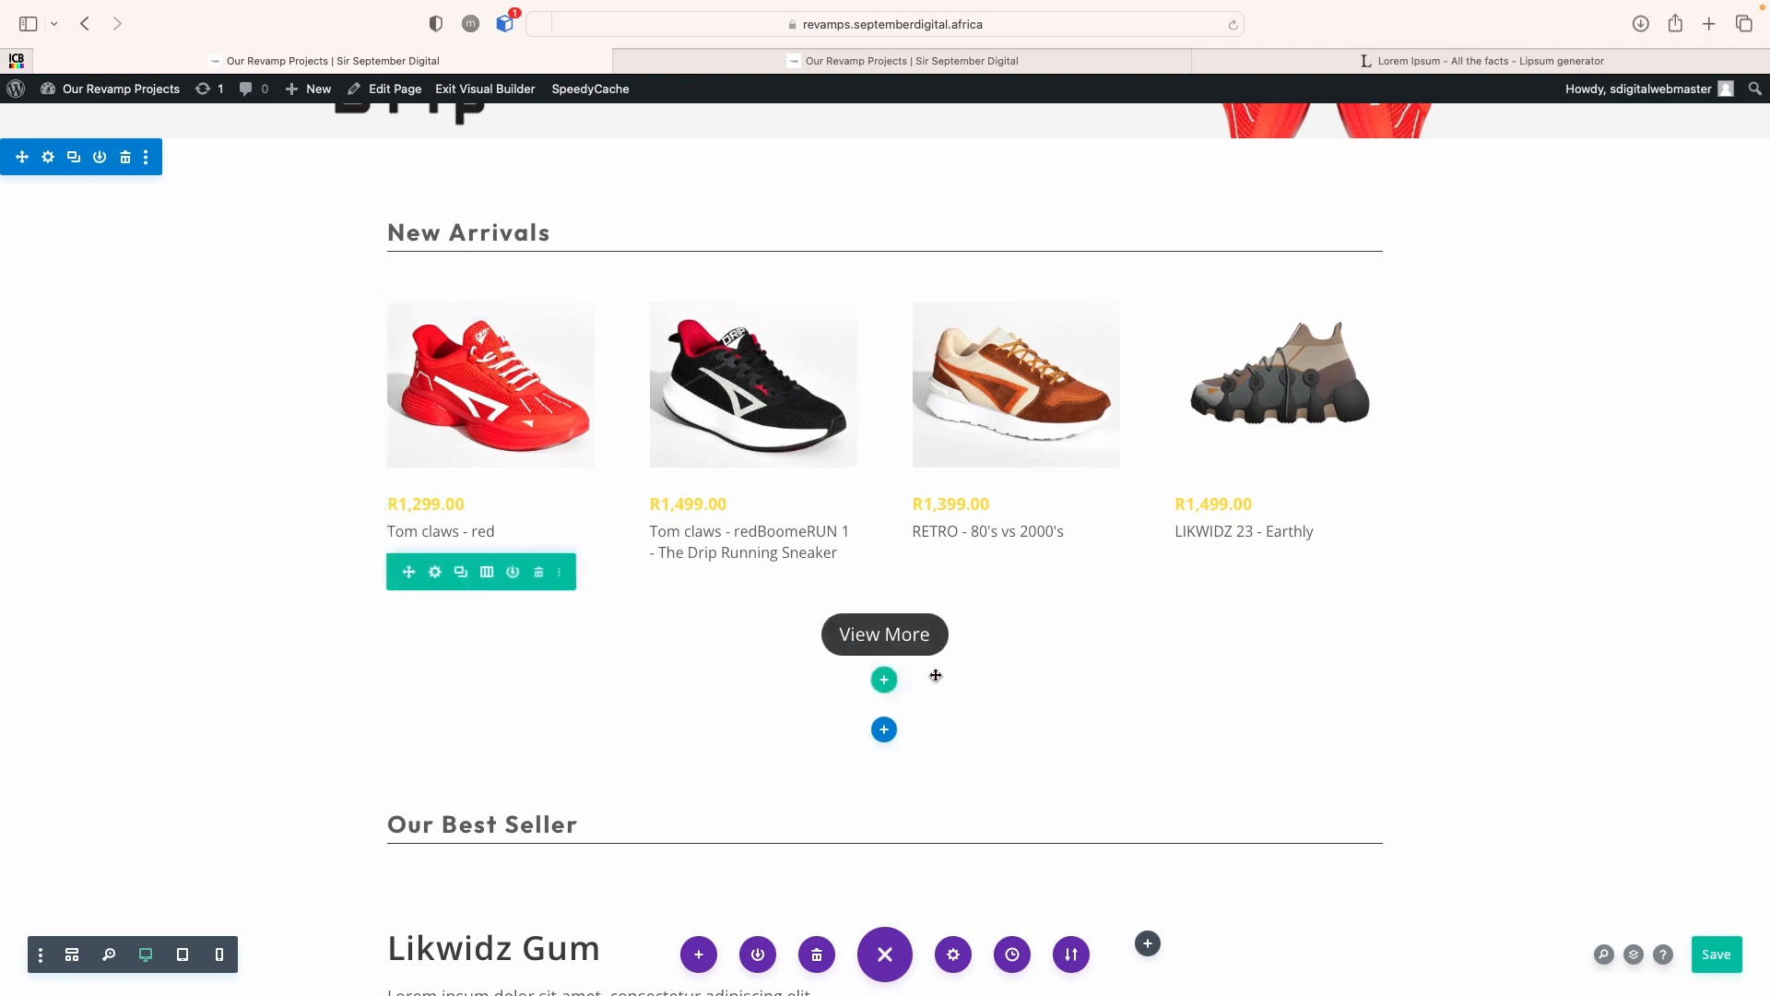
scroll(935, 674, "down", 3)
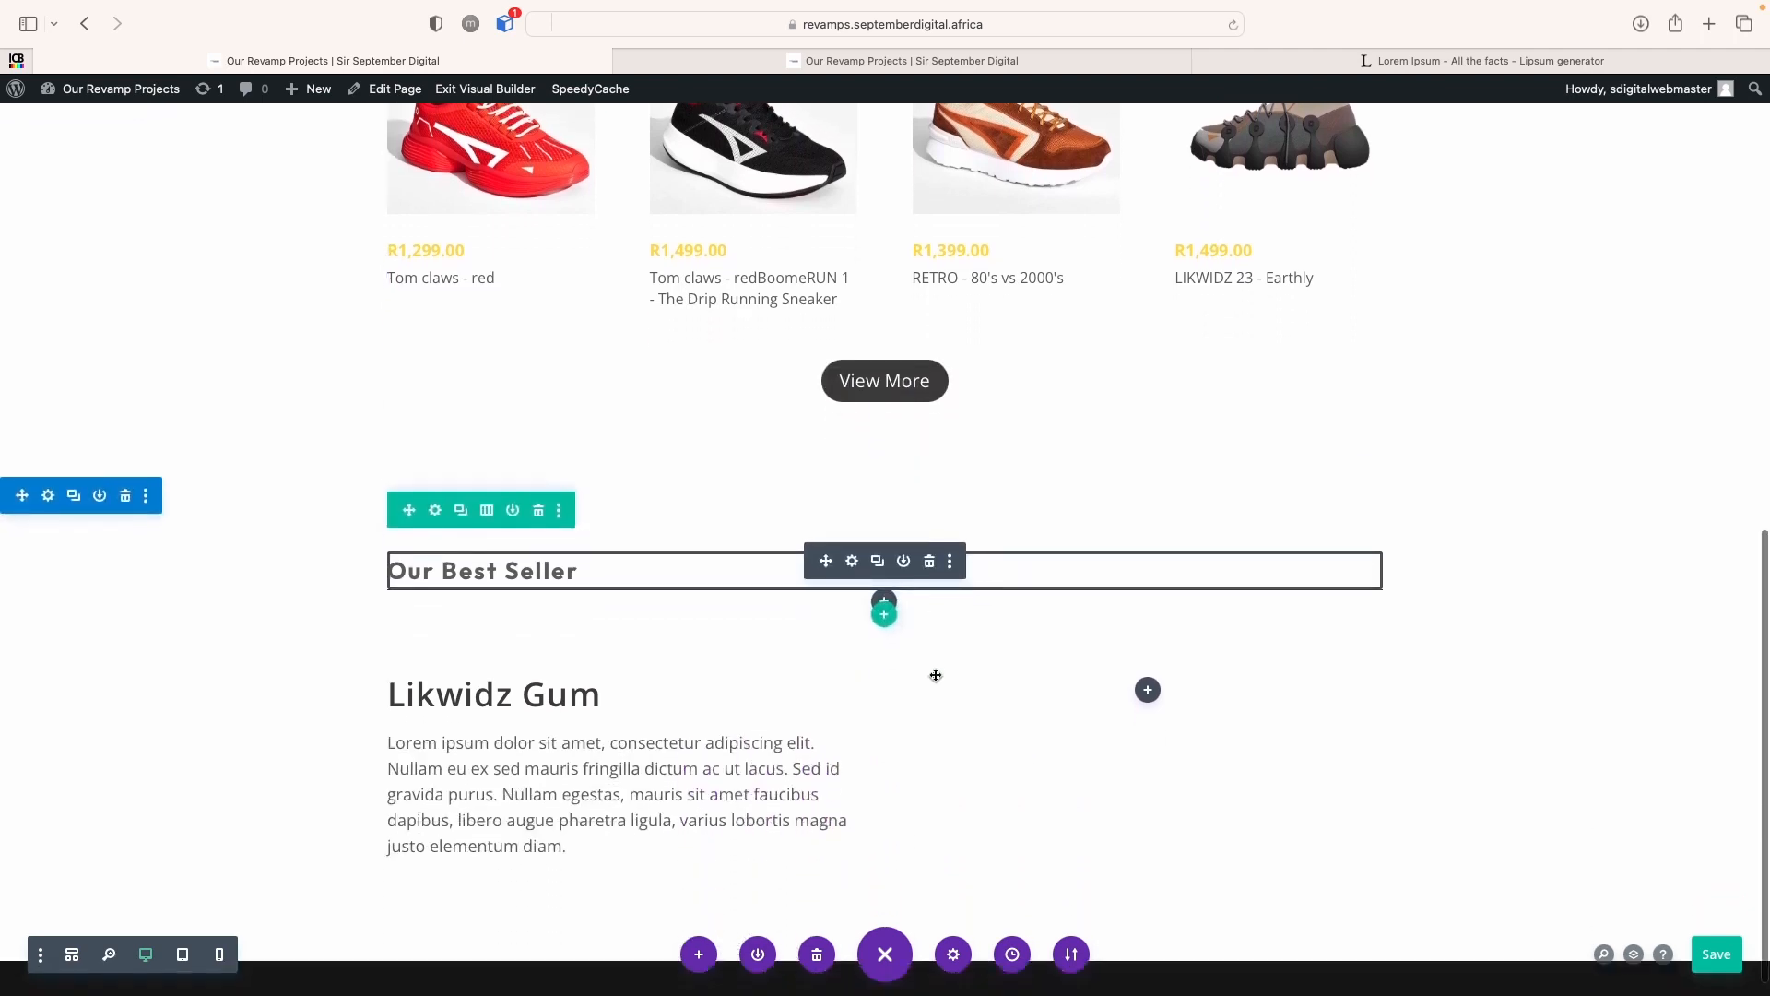
left_click(853, 562)
left_click(1202, 203)
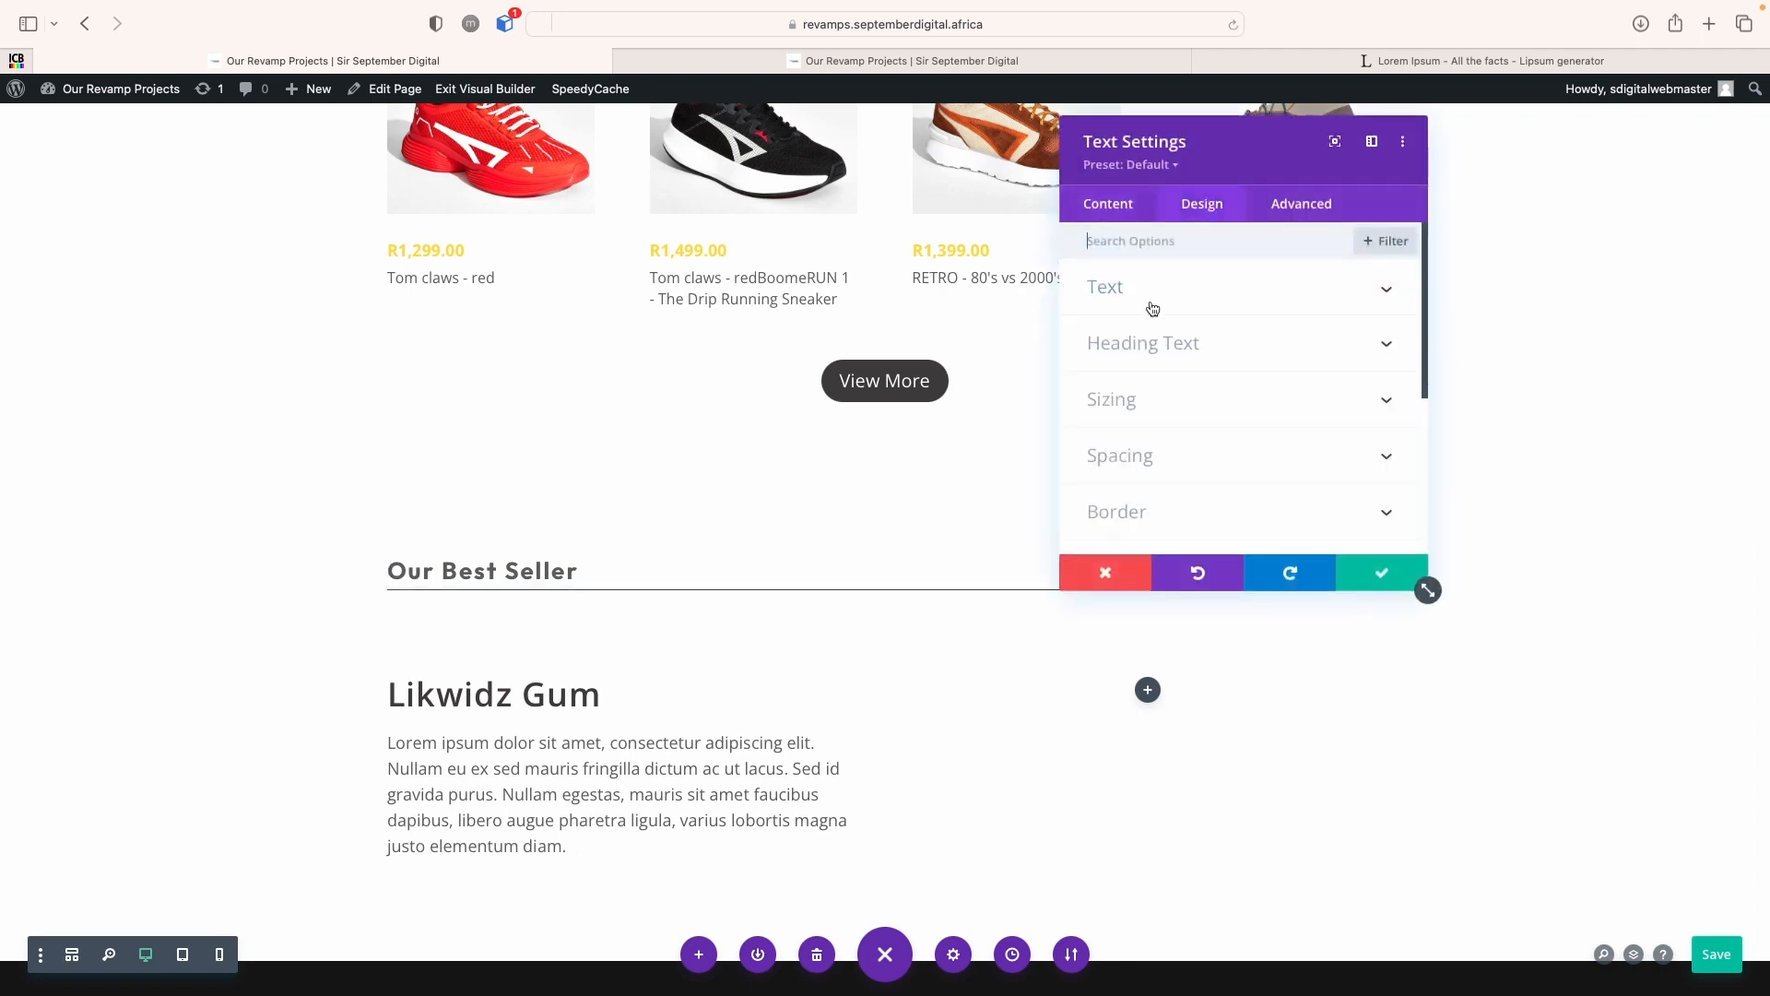
left_click(1184, 343)
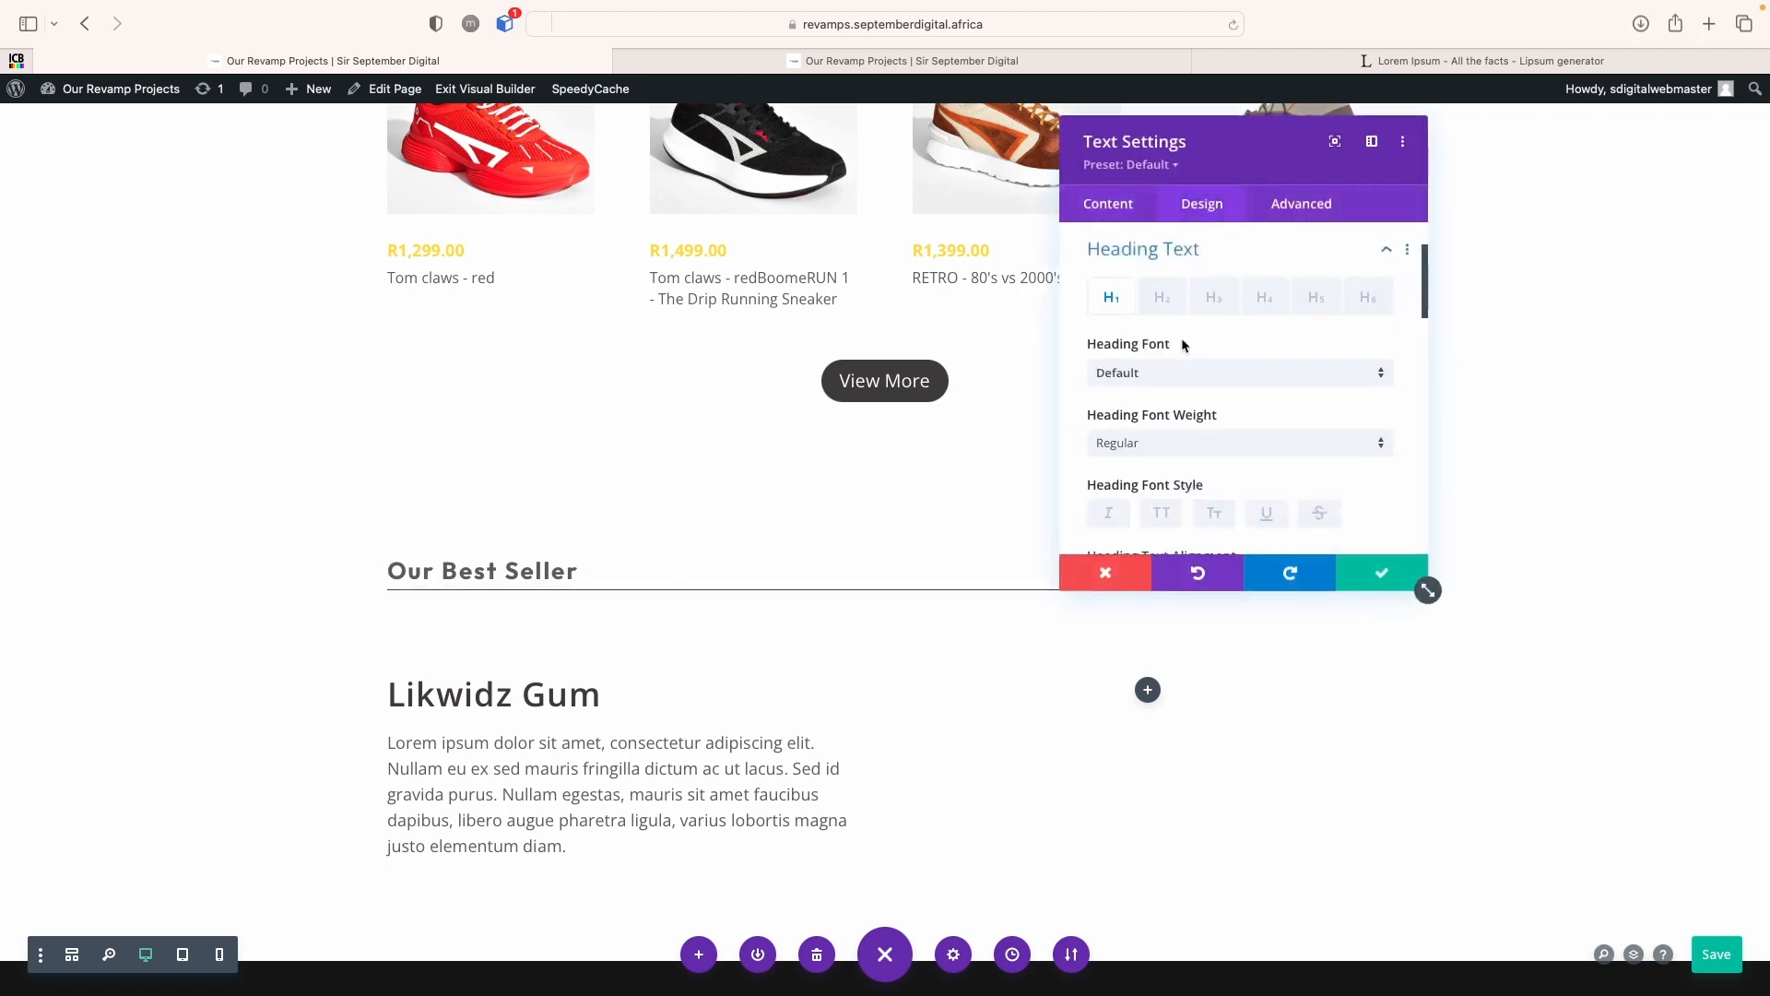
left_click(1213, 298)
left_click(1126, 304)
left_click(1117, 214)
left_click(1146, 296)
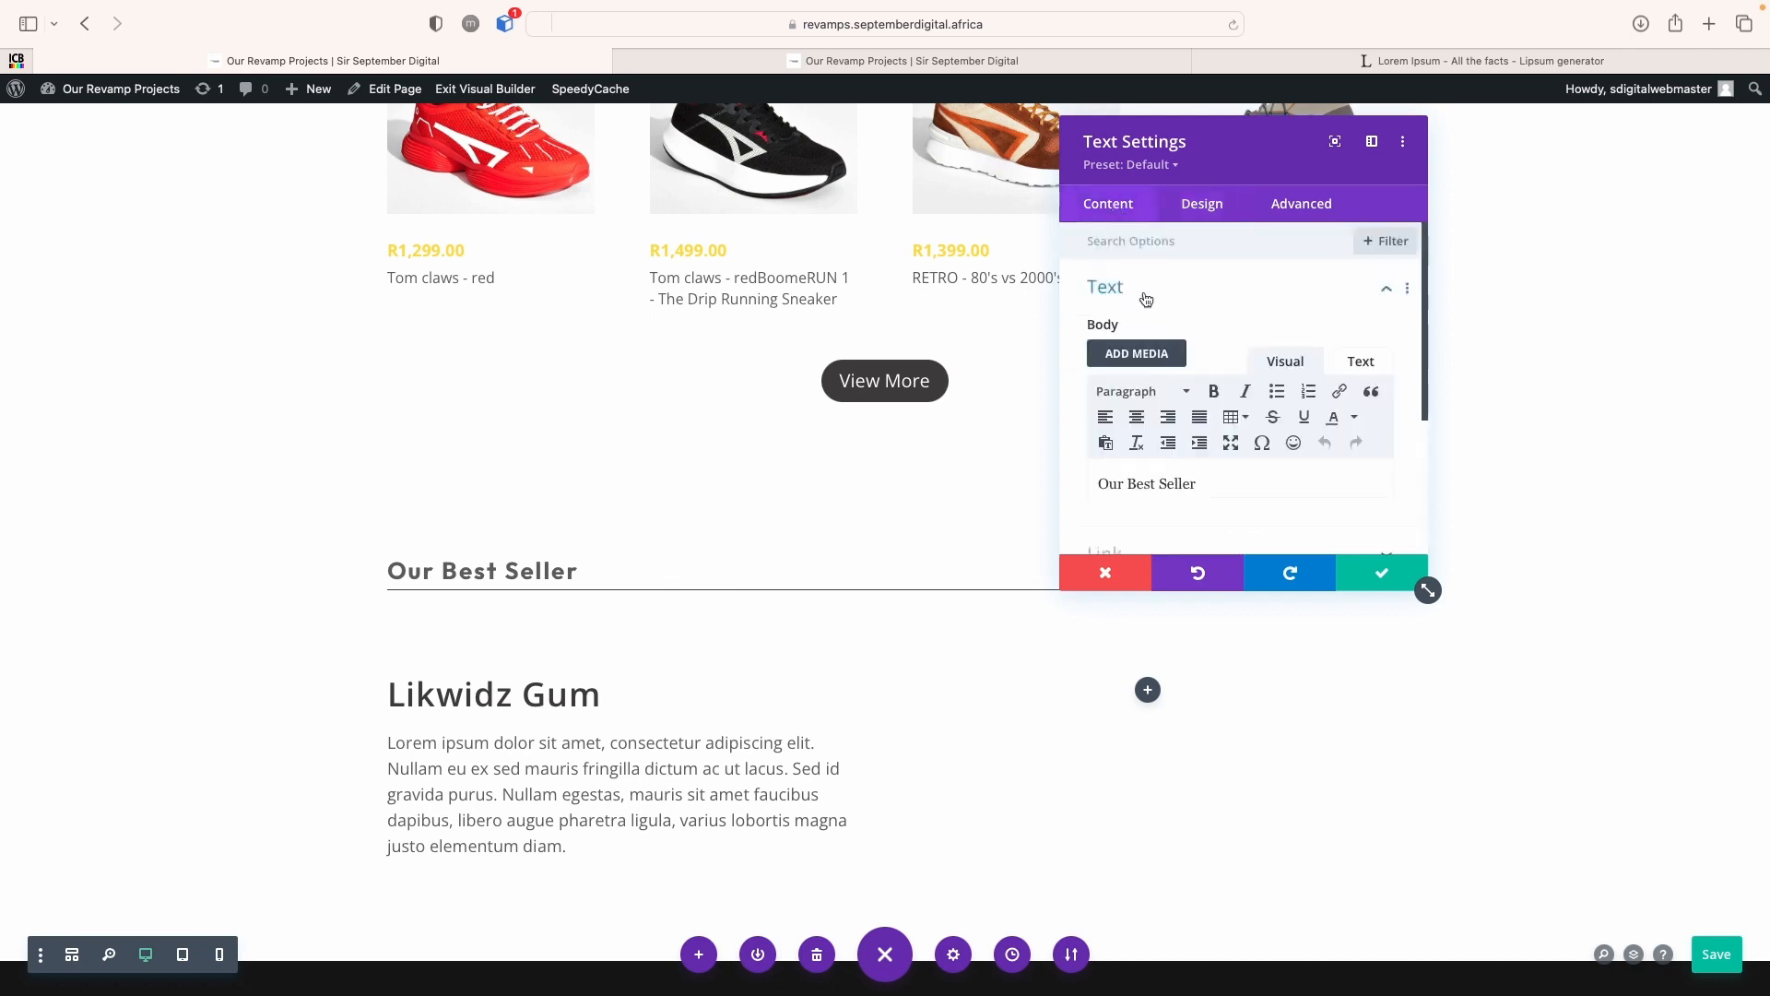
Set the Our Best Seller title's text font weight to Medium
left_click(1195, 209)
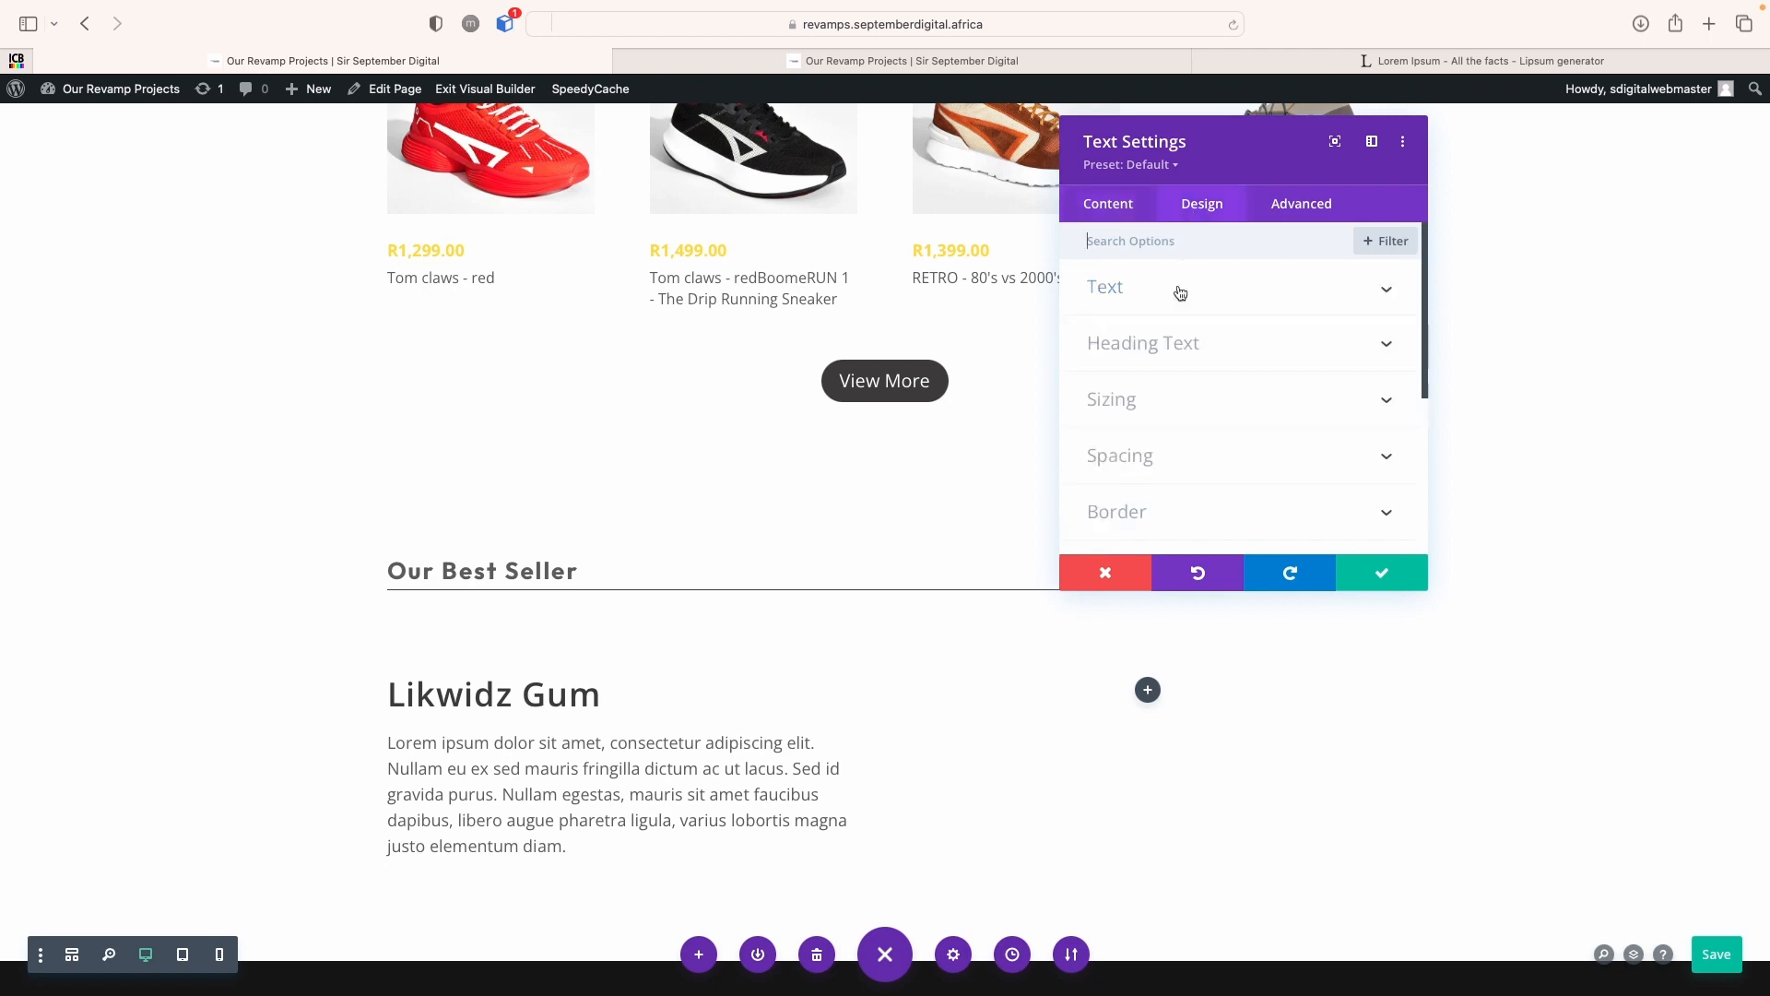
left_click(1178, 282)
scroll(1205, 476, "down", 2)
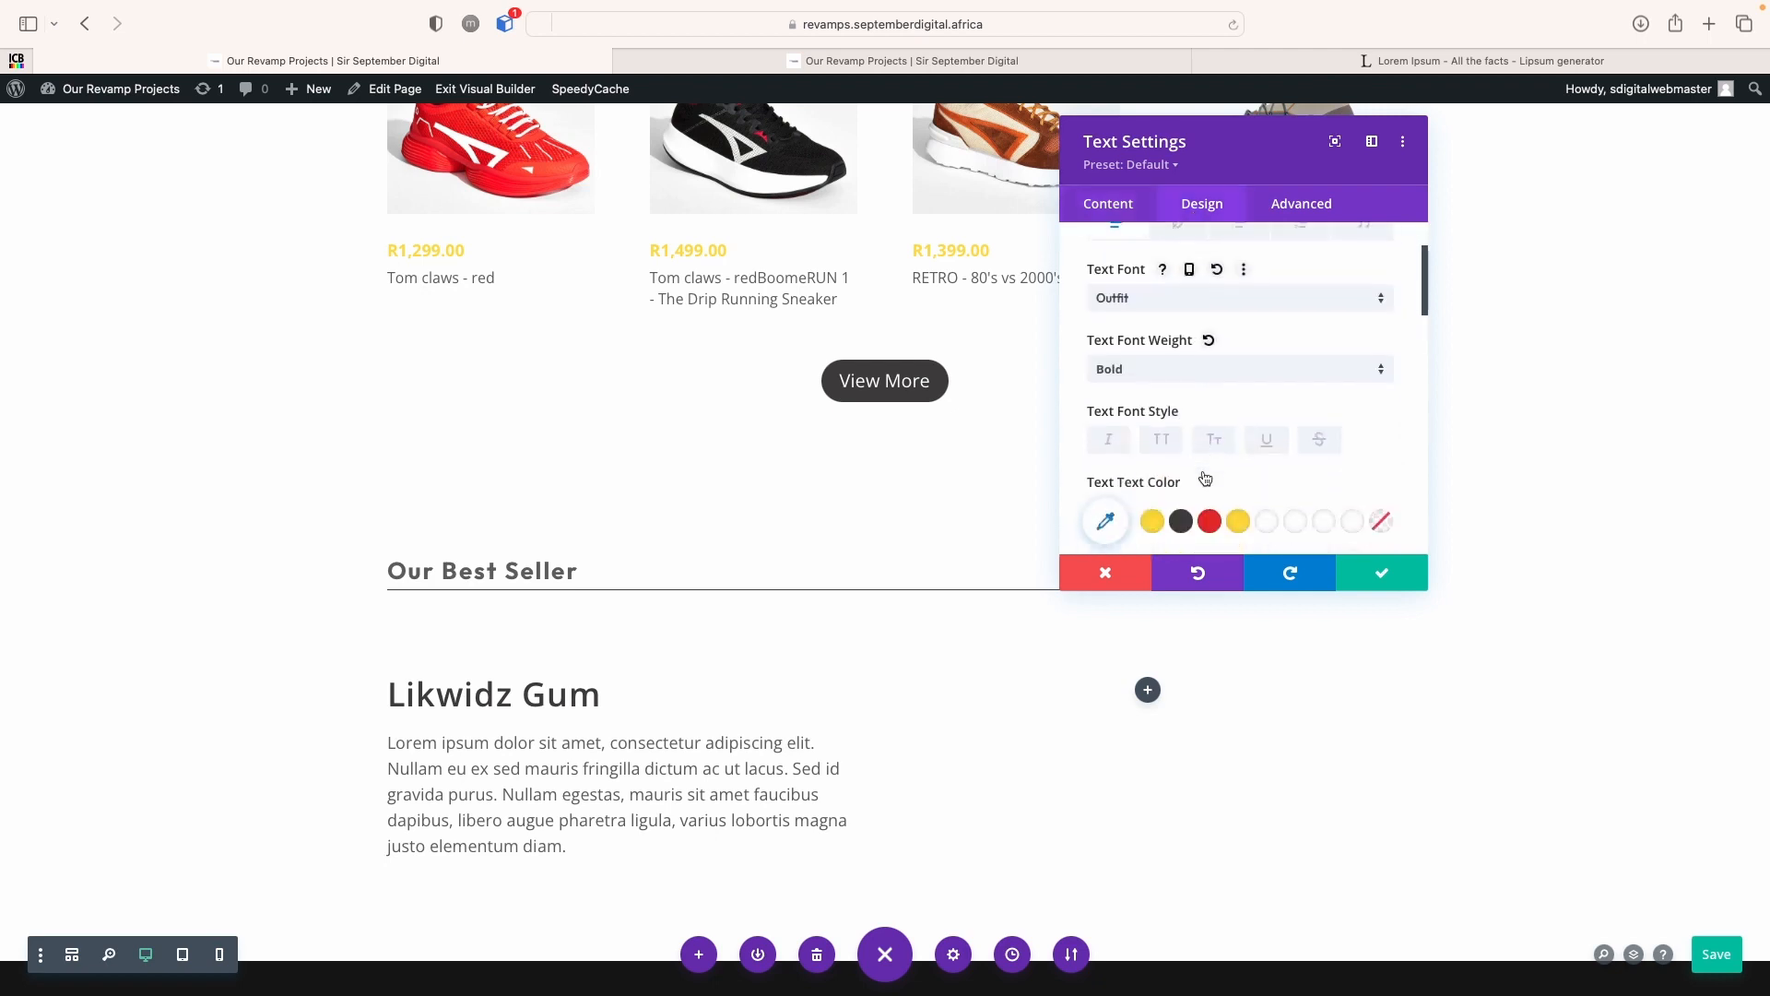
left_click(1159, 367)
left_click(1148, 544)
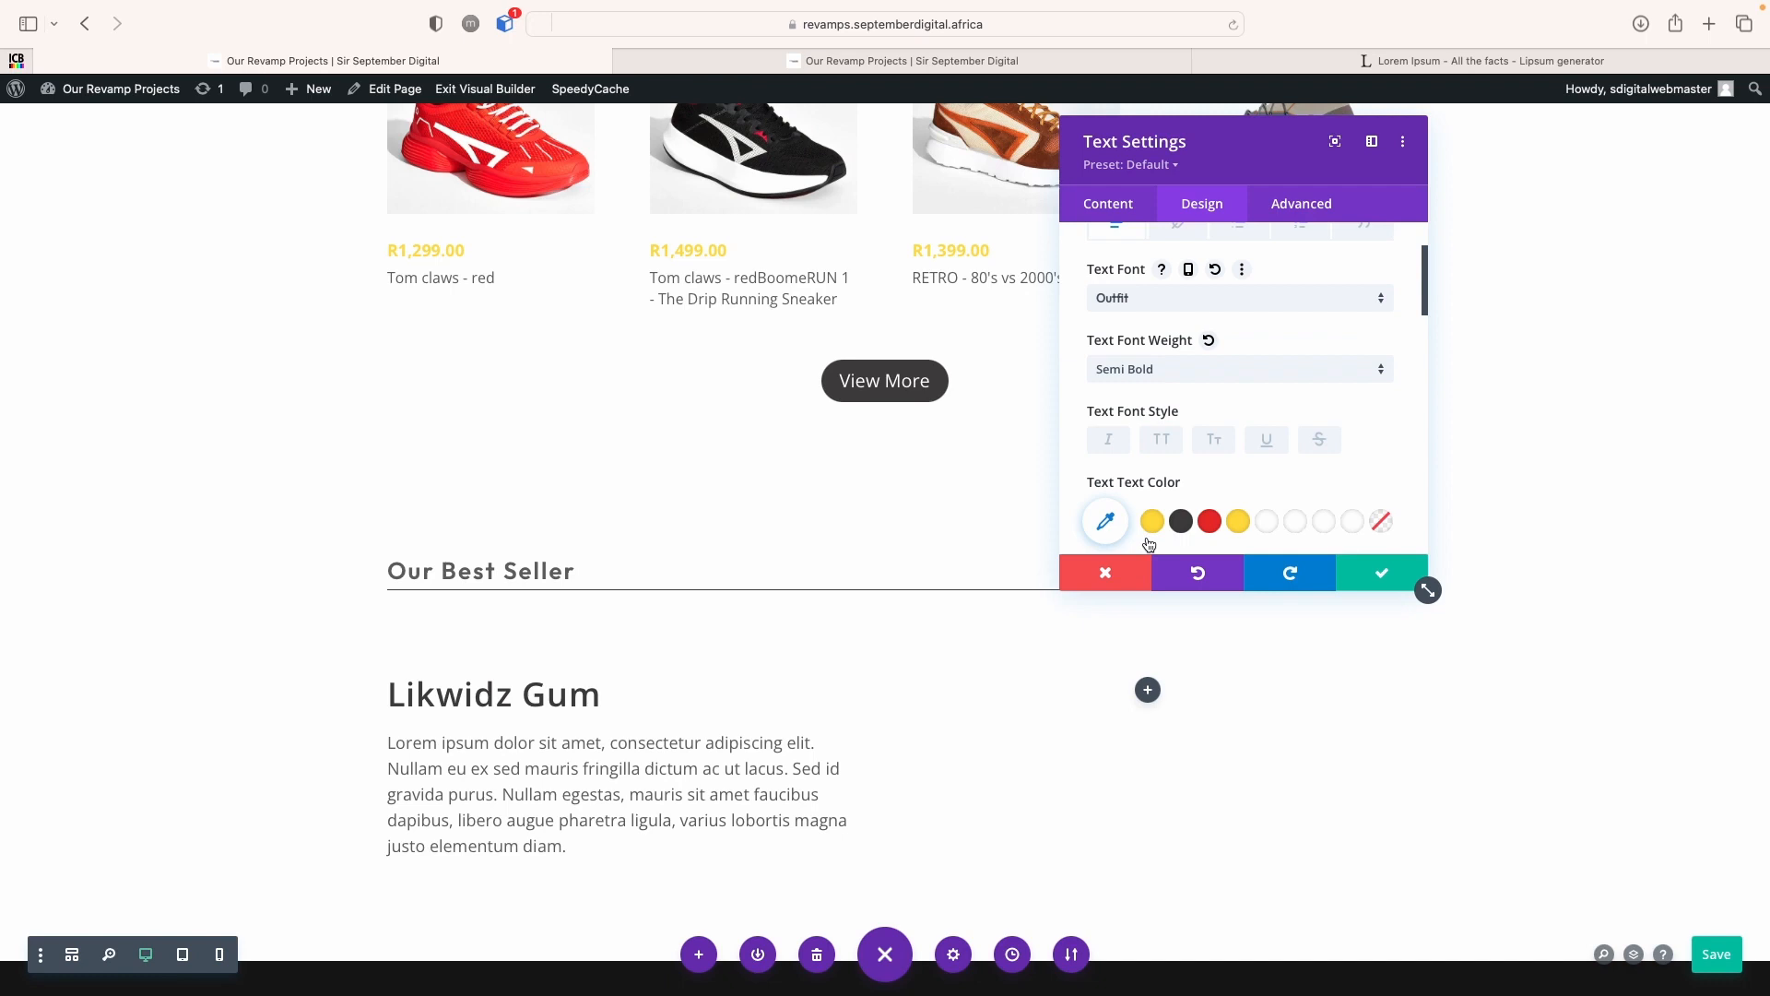
left_click(1158, 371)
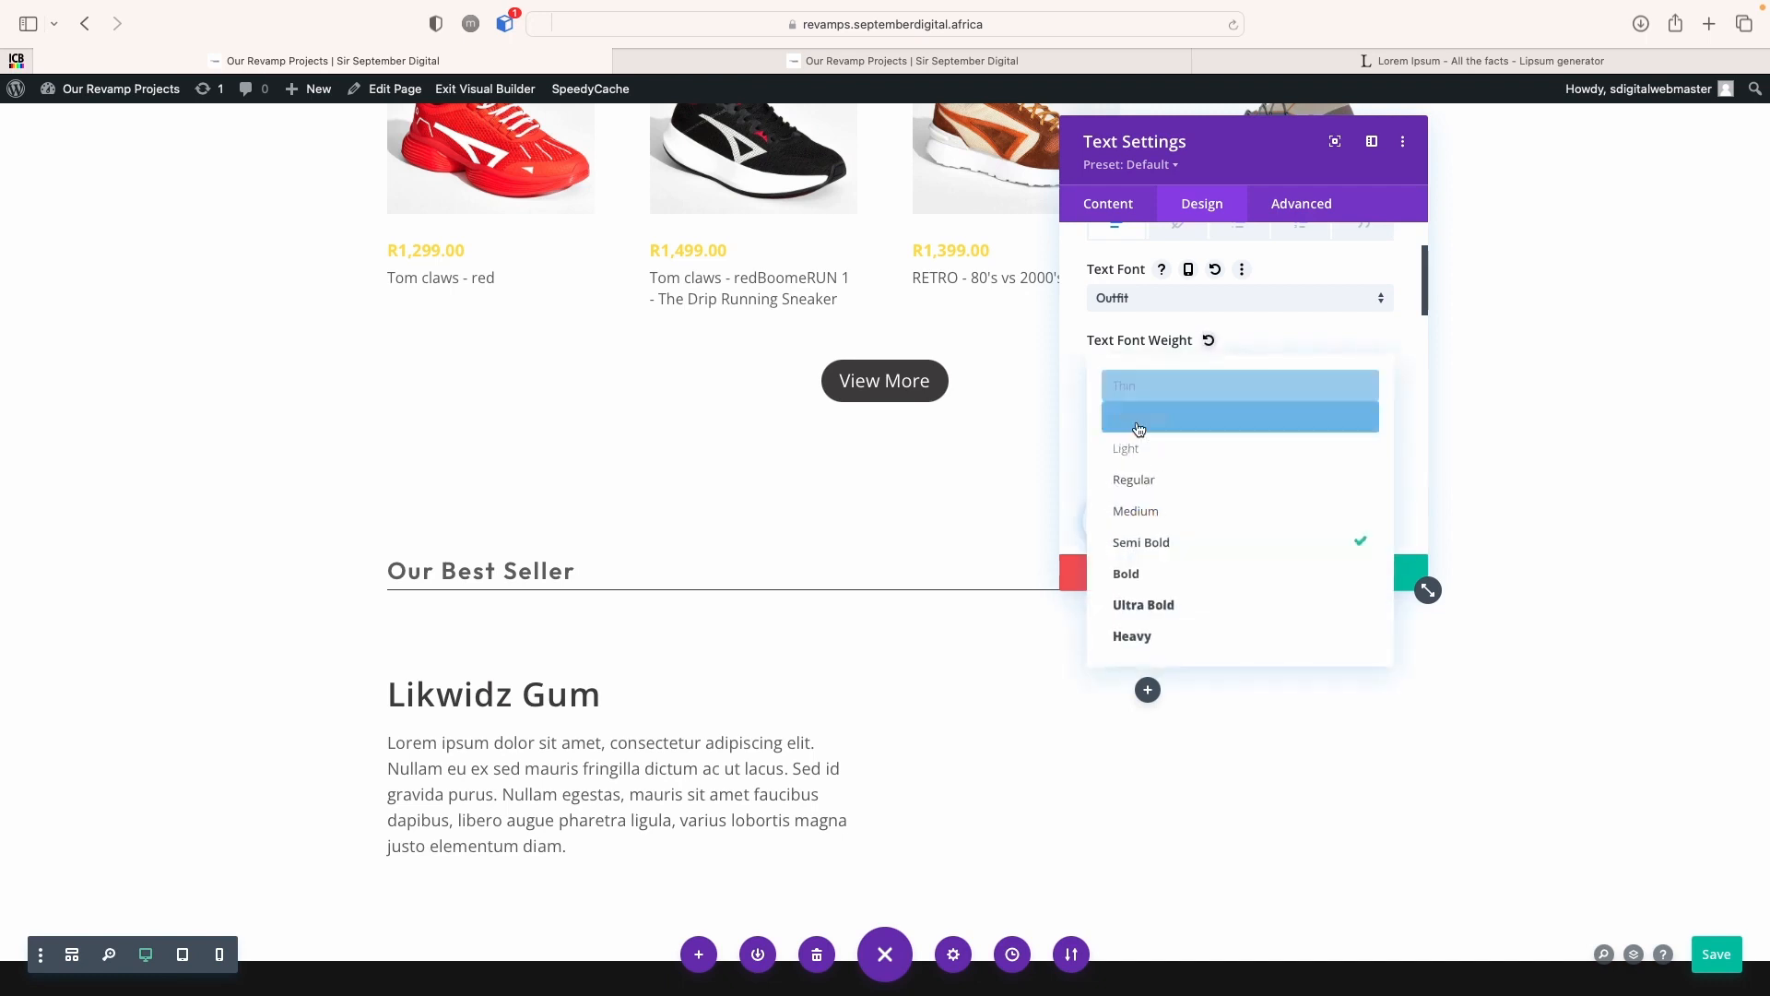
left_click(1144, 513)
Reduce the Our Best Seller title's text size to 24px and save the module settings
scroll(1216, 501, "down", 3)
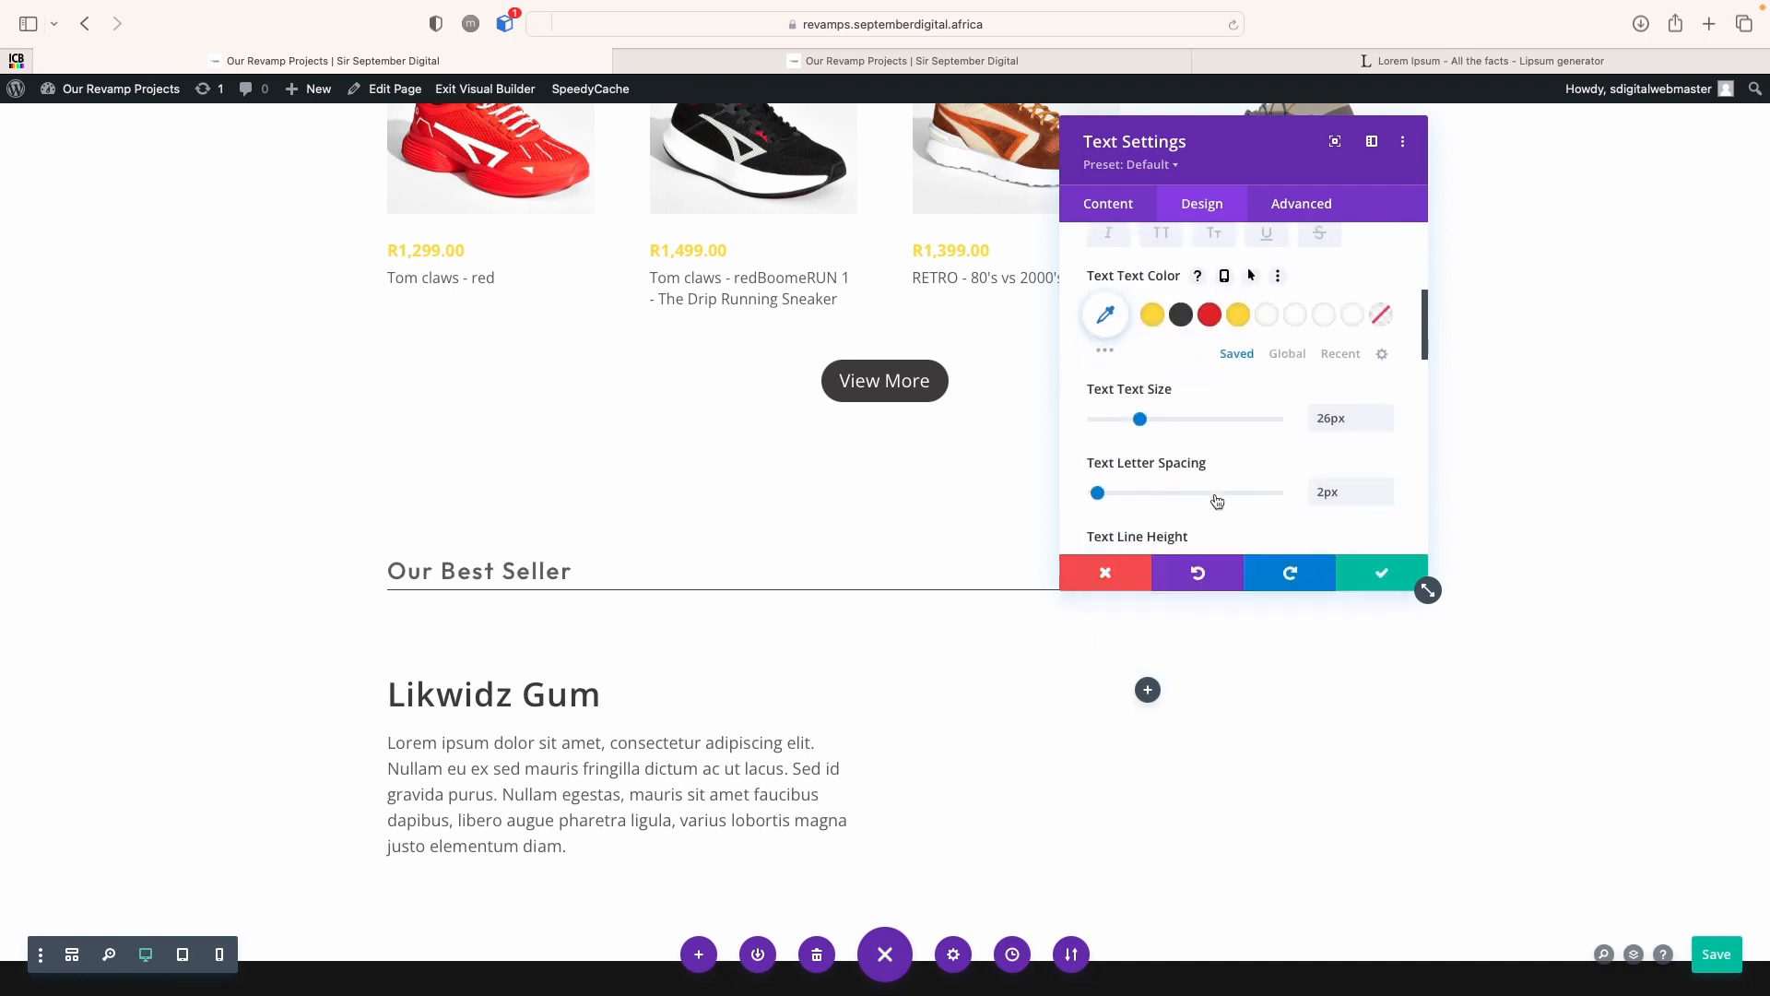
left_click_drag(1141, 419, 1137, 420)
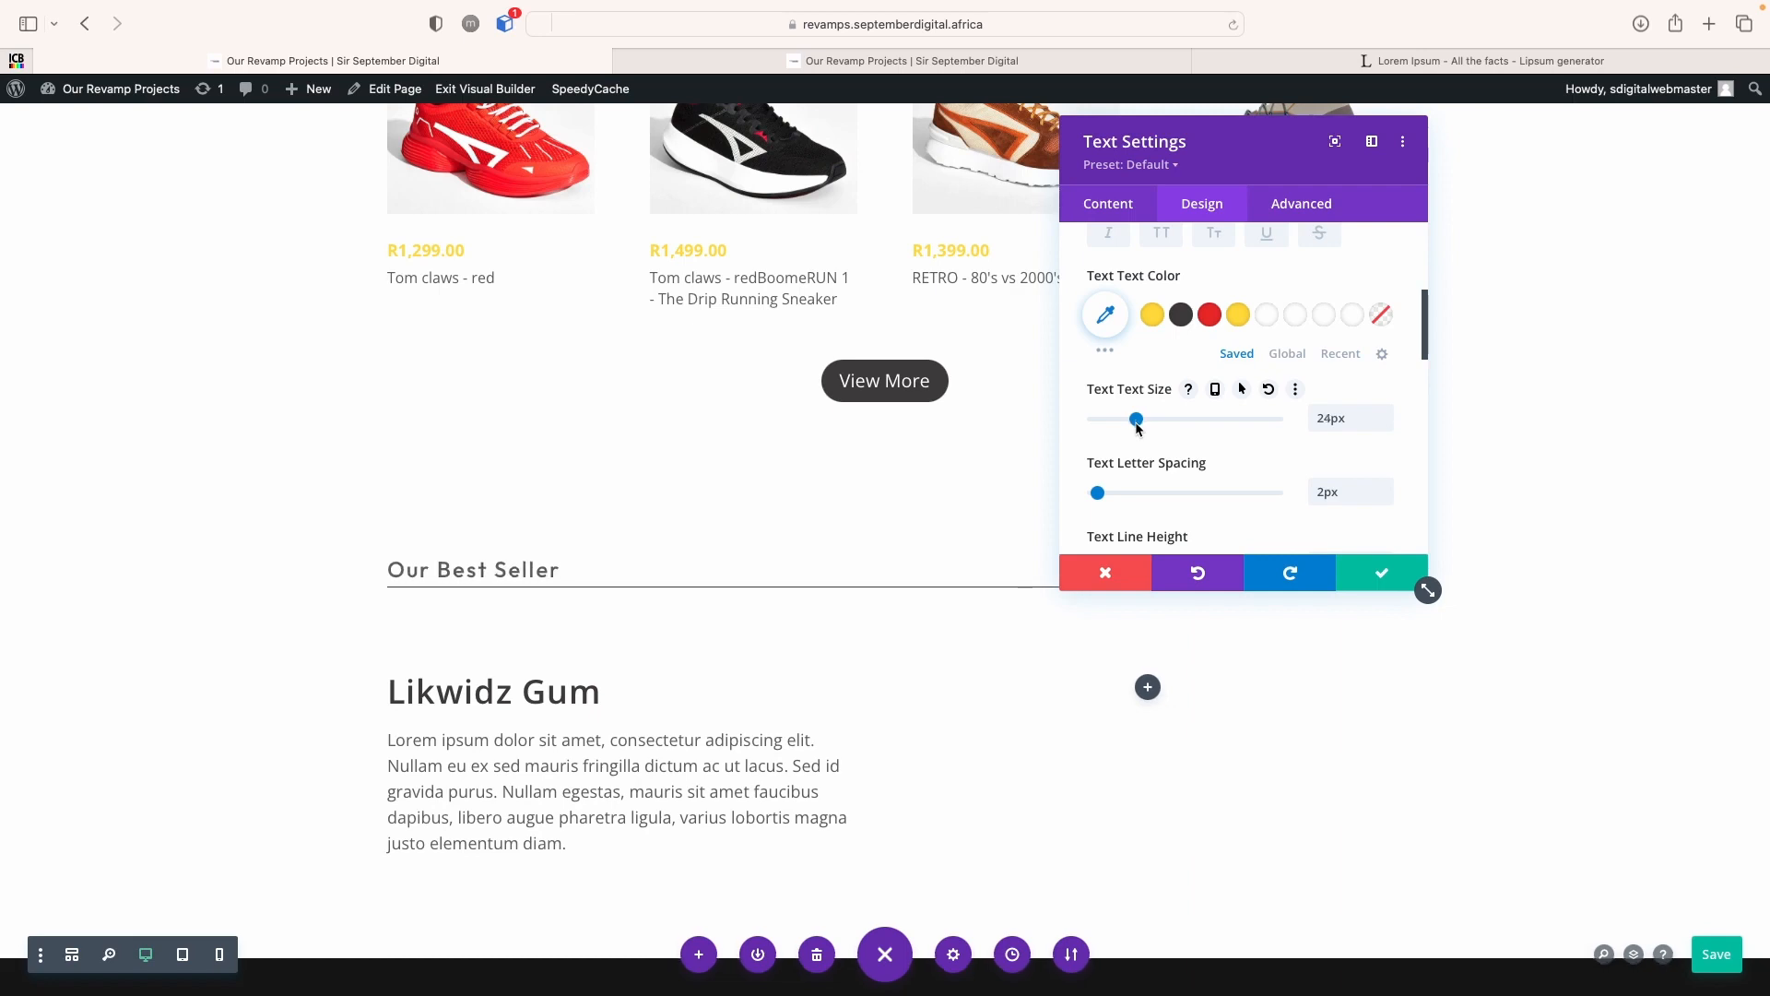
left_click(1364, 575)
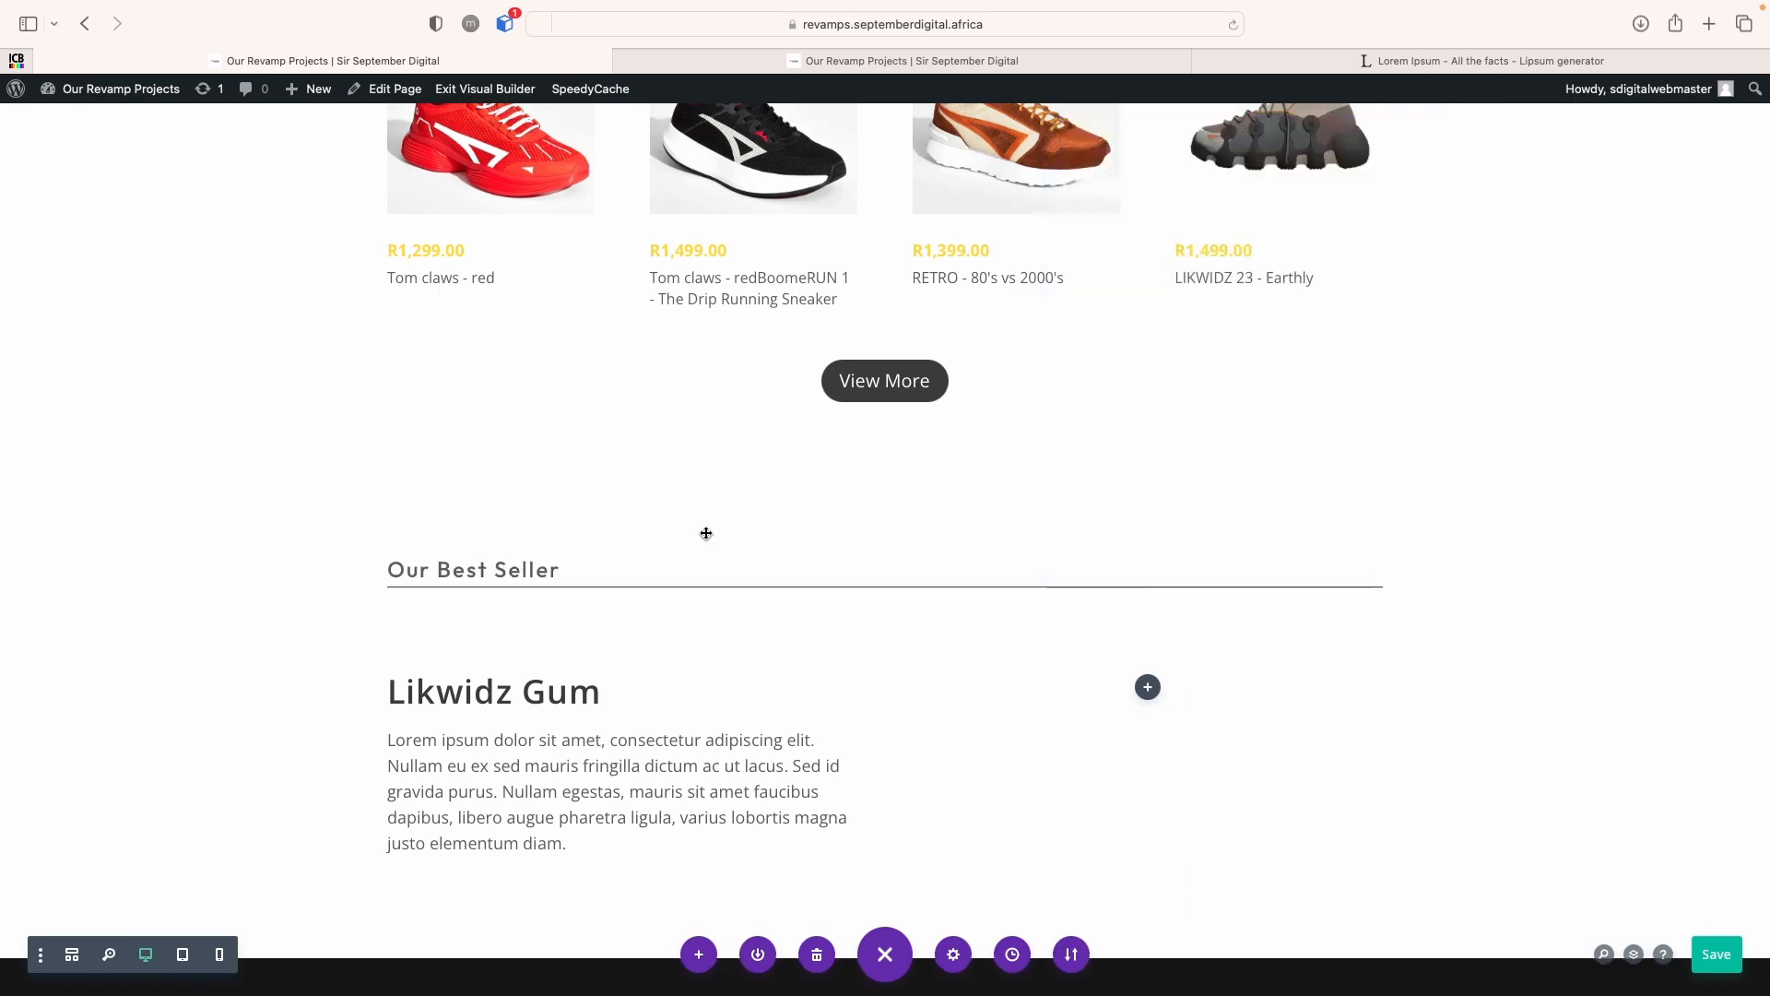
Lighten the New Arrivals title's text font weight to match the Our Best Seller title
scroll(703, 530, "up", 10)
scroll(490, 816, "down", 2)
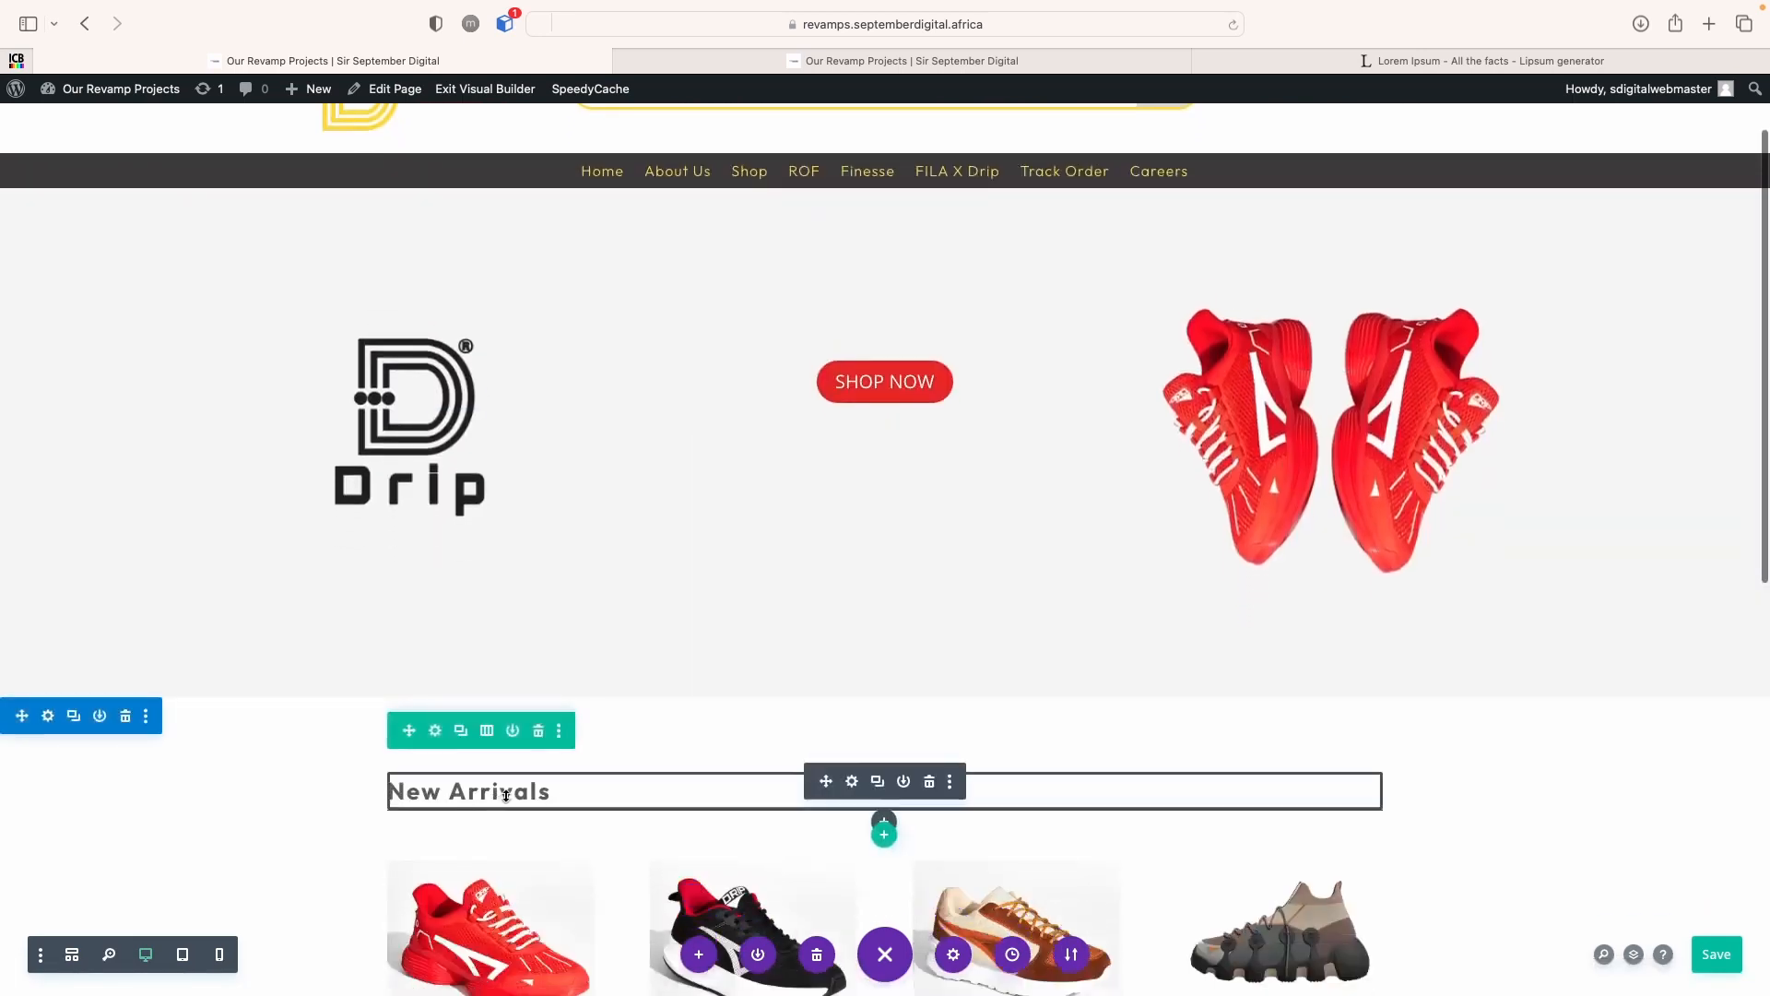
left_click(849, 783)
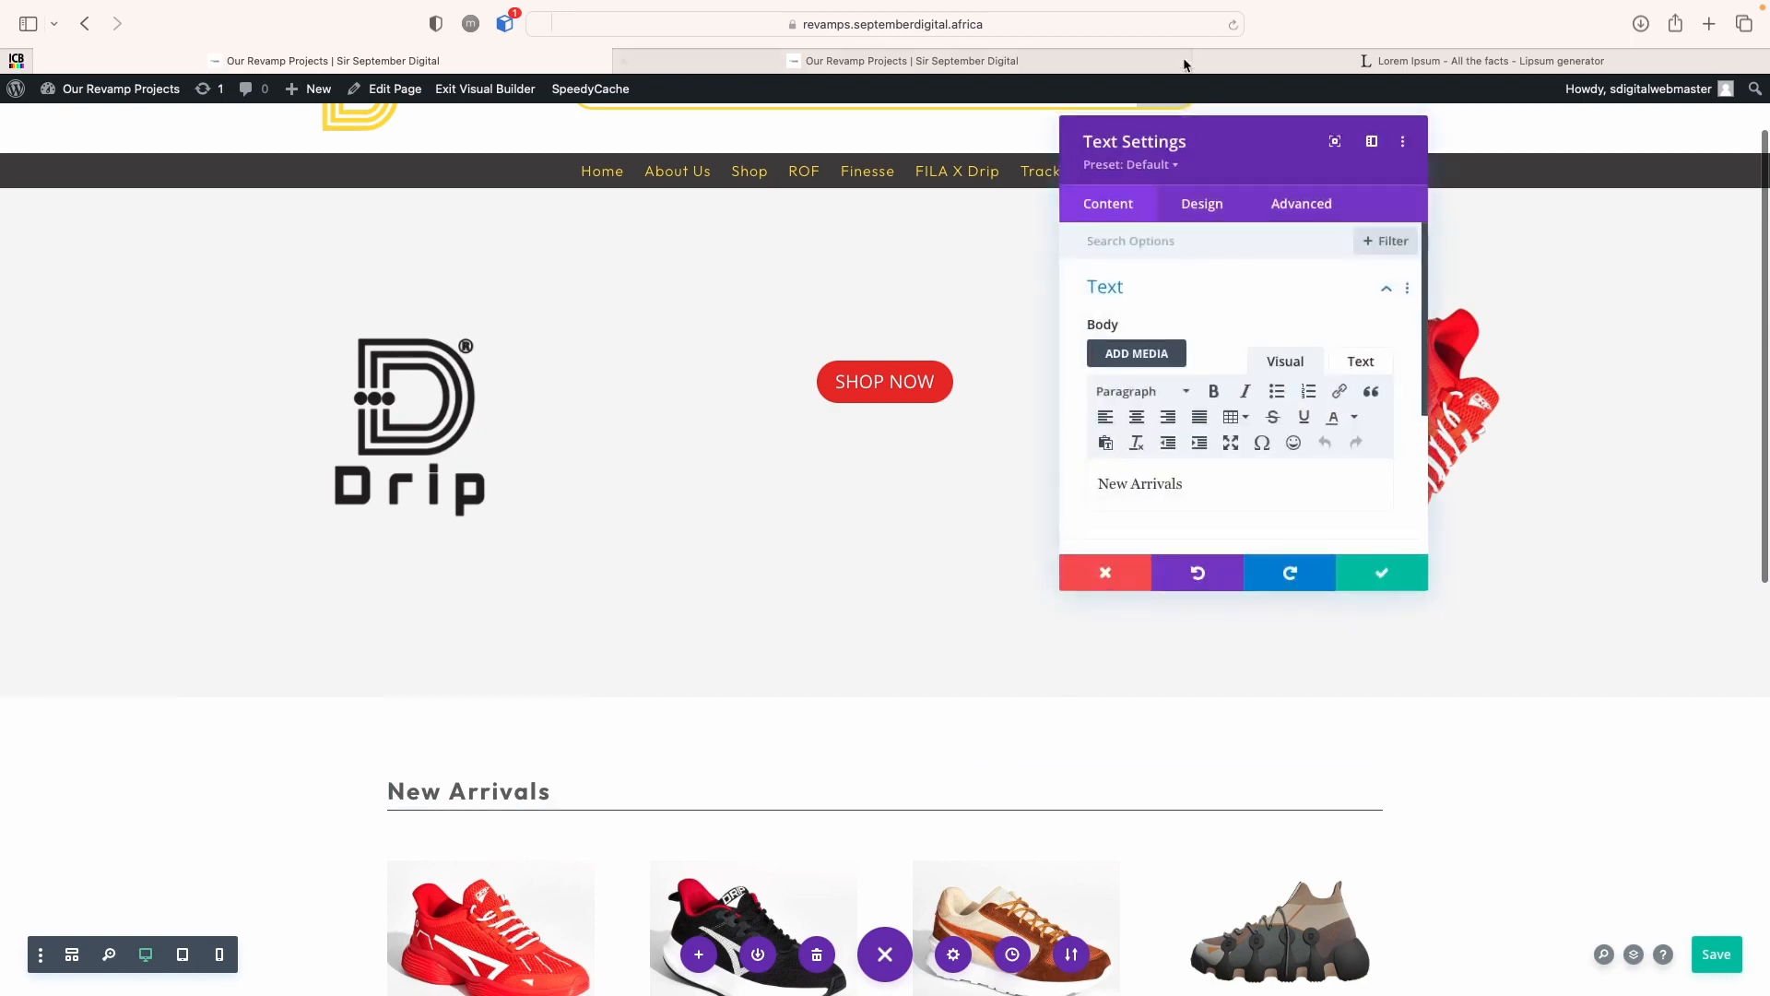
left_click(1201, 203)
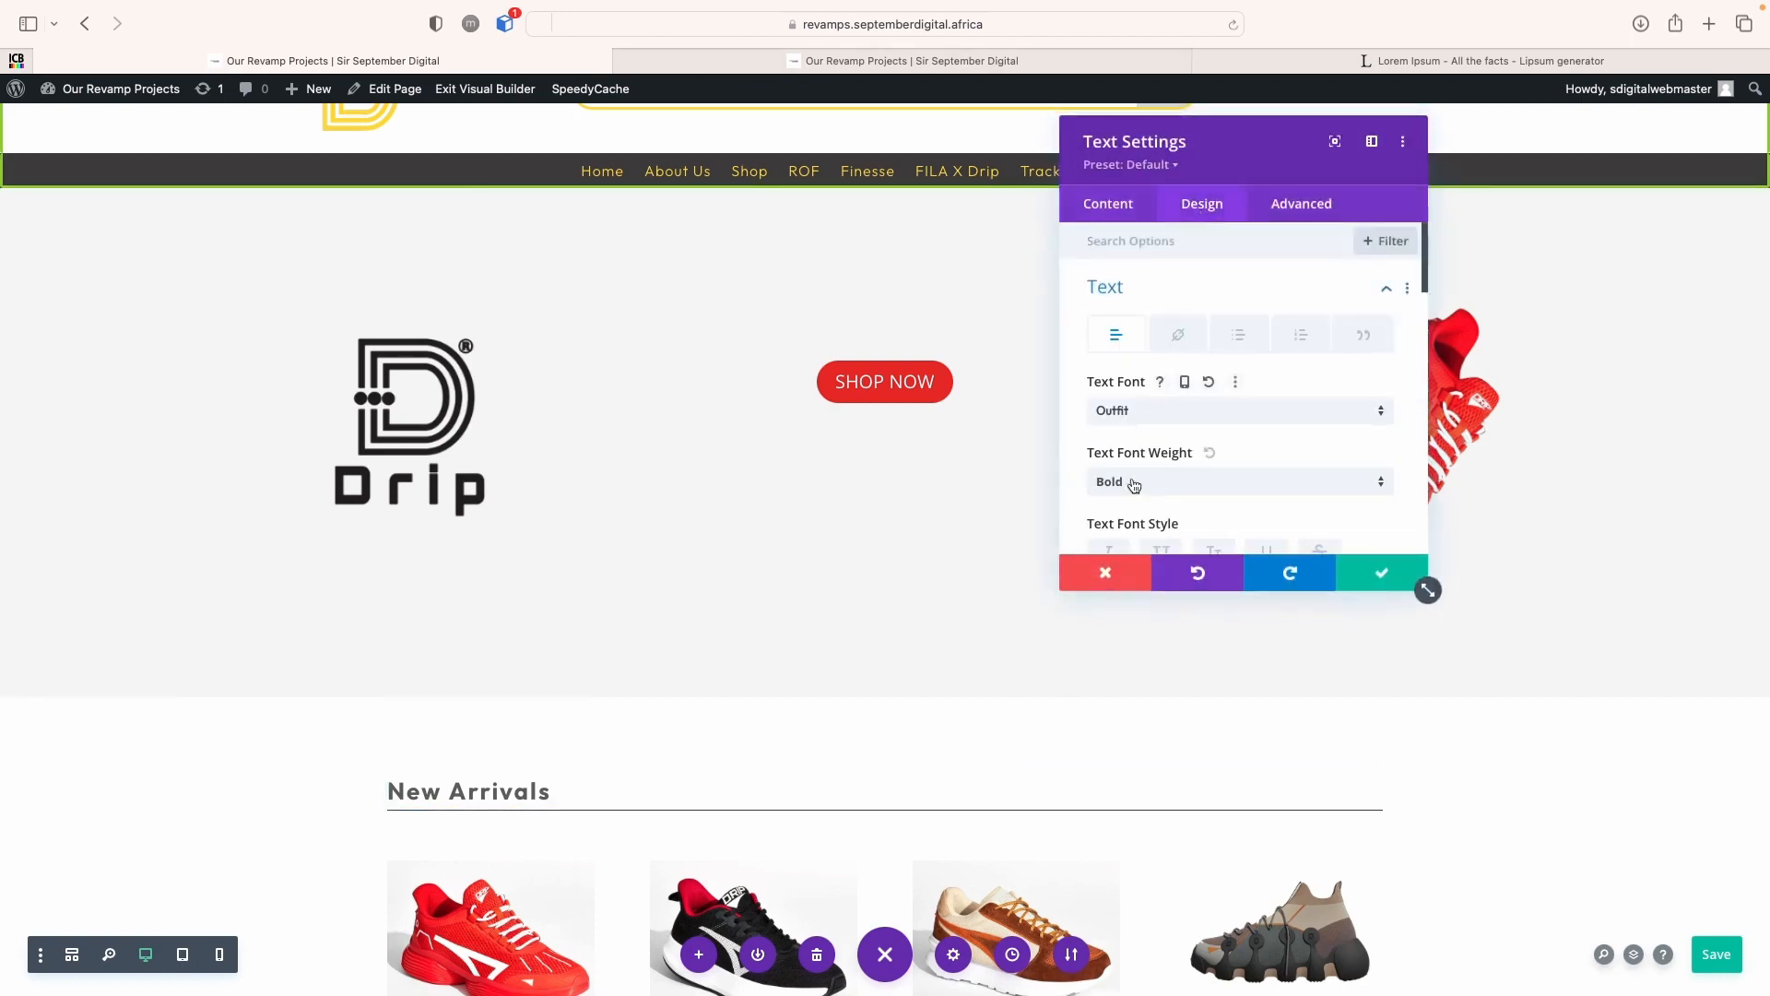
left_click(1132, 483)
left_click(1147, 600)
Reduce the New Arrivals title's text size to 24px, and save the module settings and the page
scroll(1180, 604, "down", 5)
scroll(1184, 454, "down", 3)
scroll(1184, 450, "down", 2)
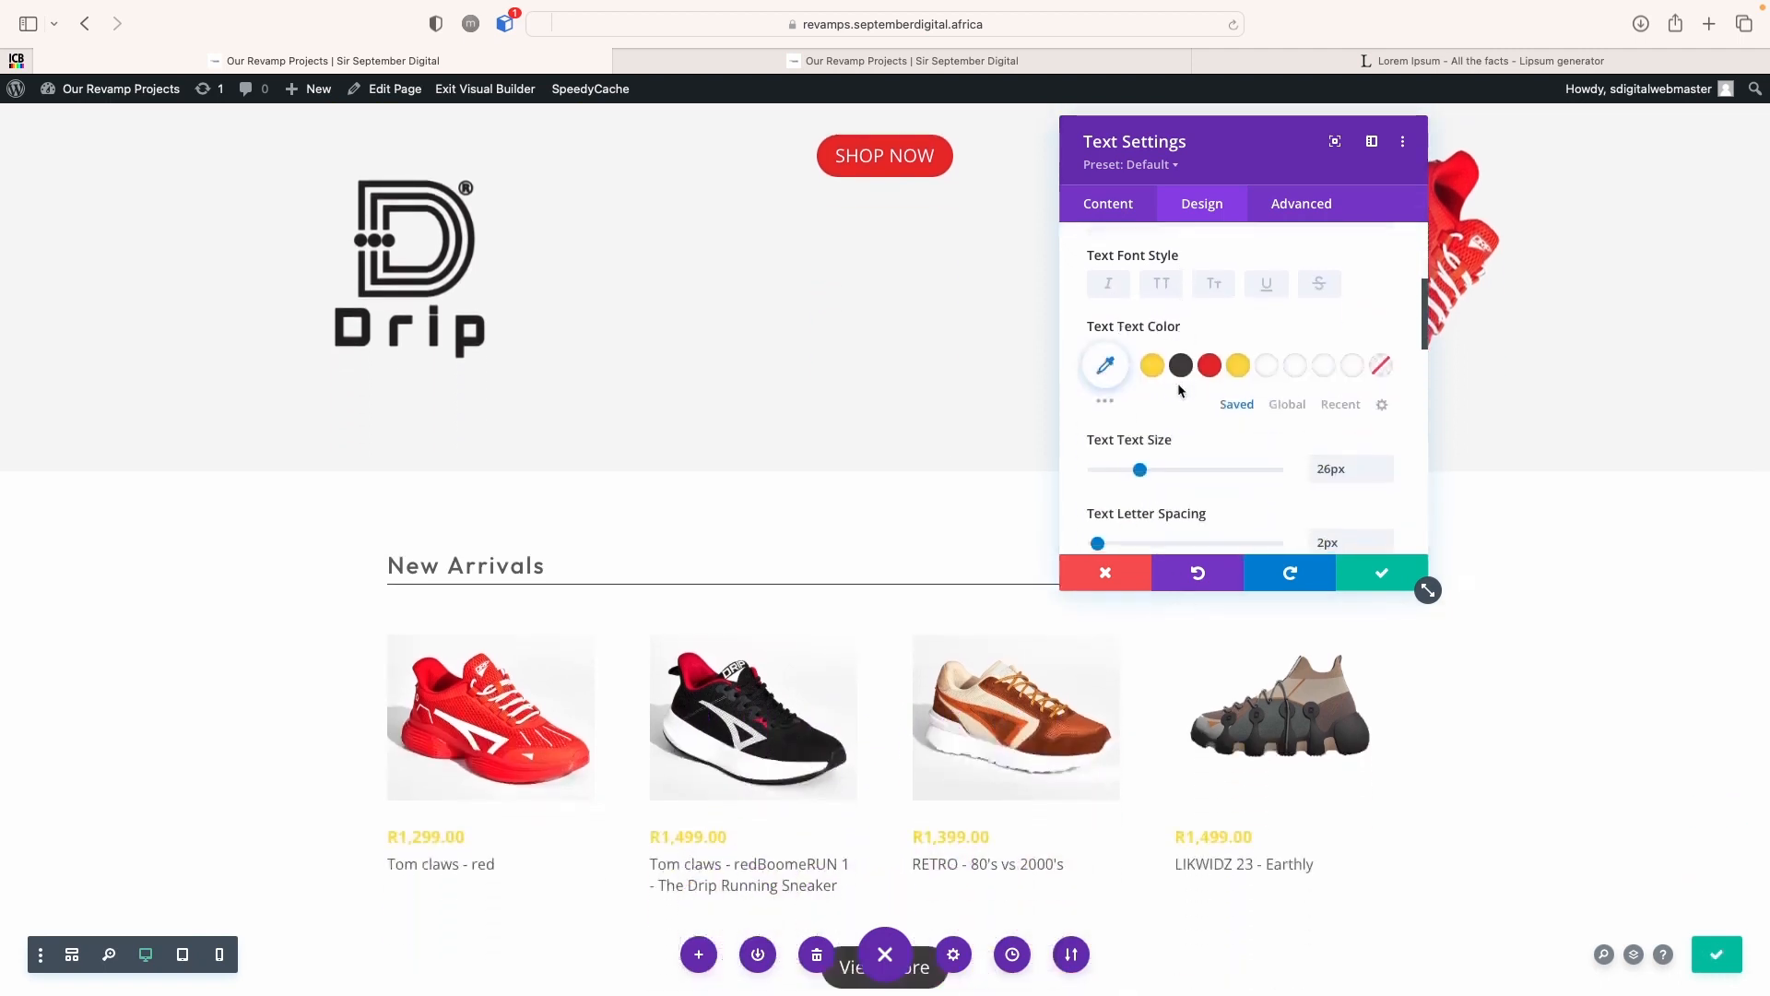
left_click_drag(1140, 466, 1136, 466)
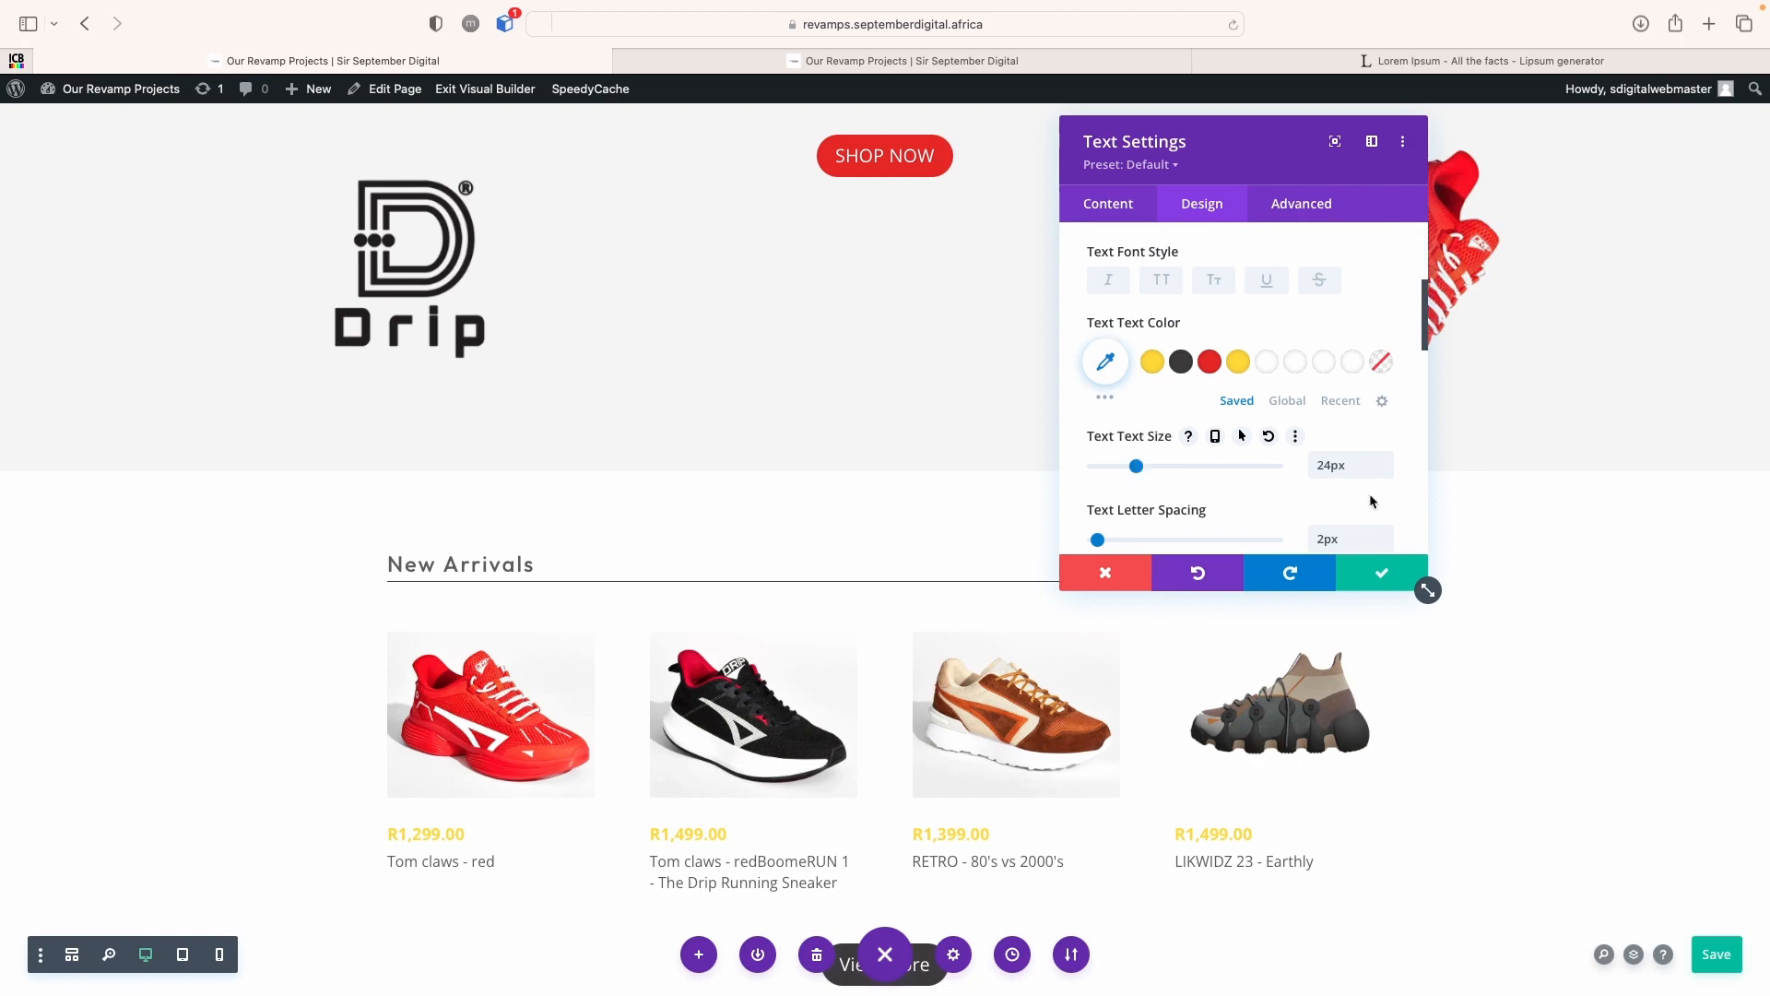
left_click(1380, 578)
scroll(1395, 679, "down", 5)
scroll(1393, 681, "up", 5)
scroll(1394, 681, "down", 5)
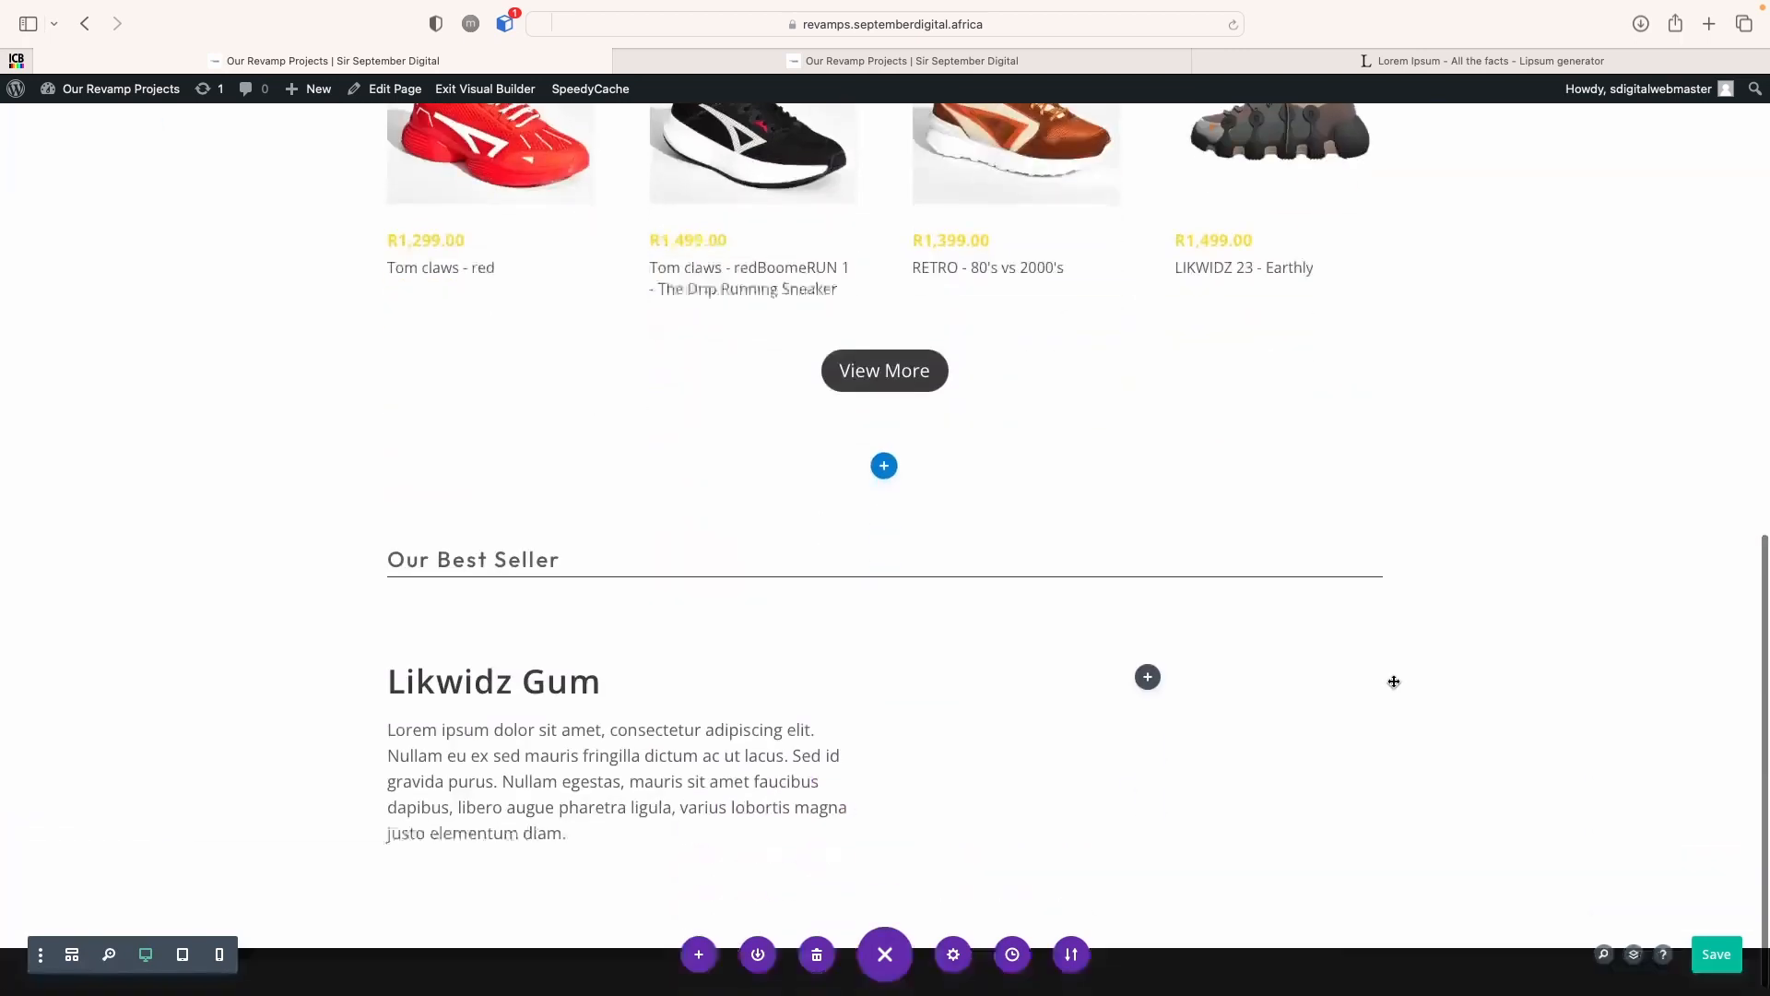
left_click(1716, 959)
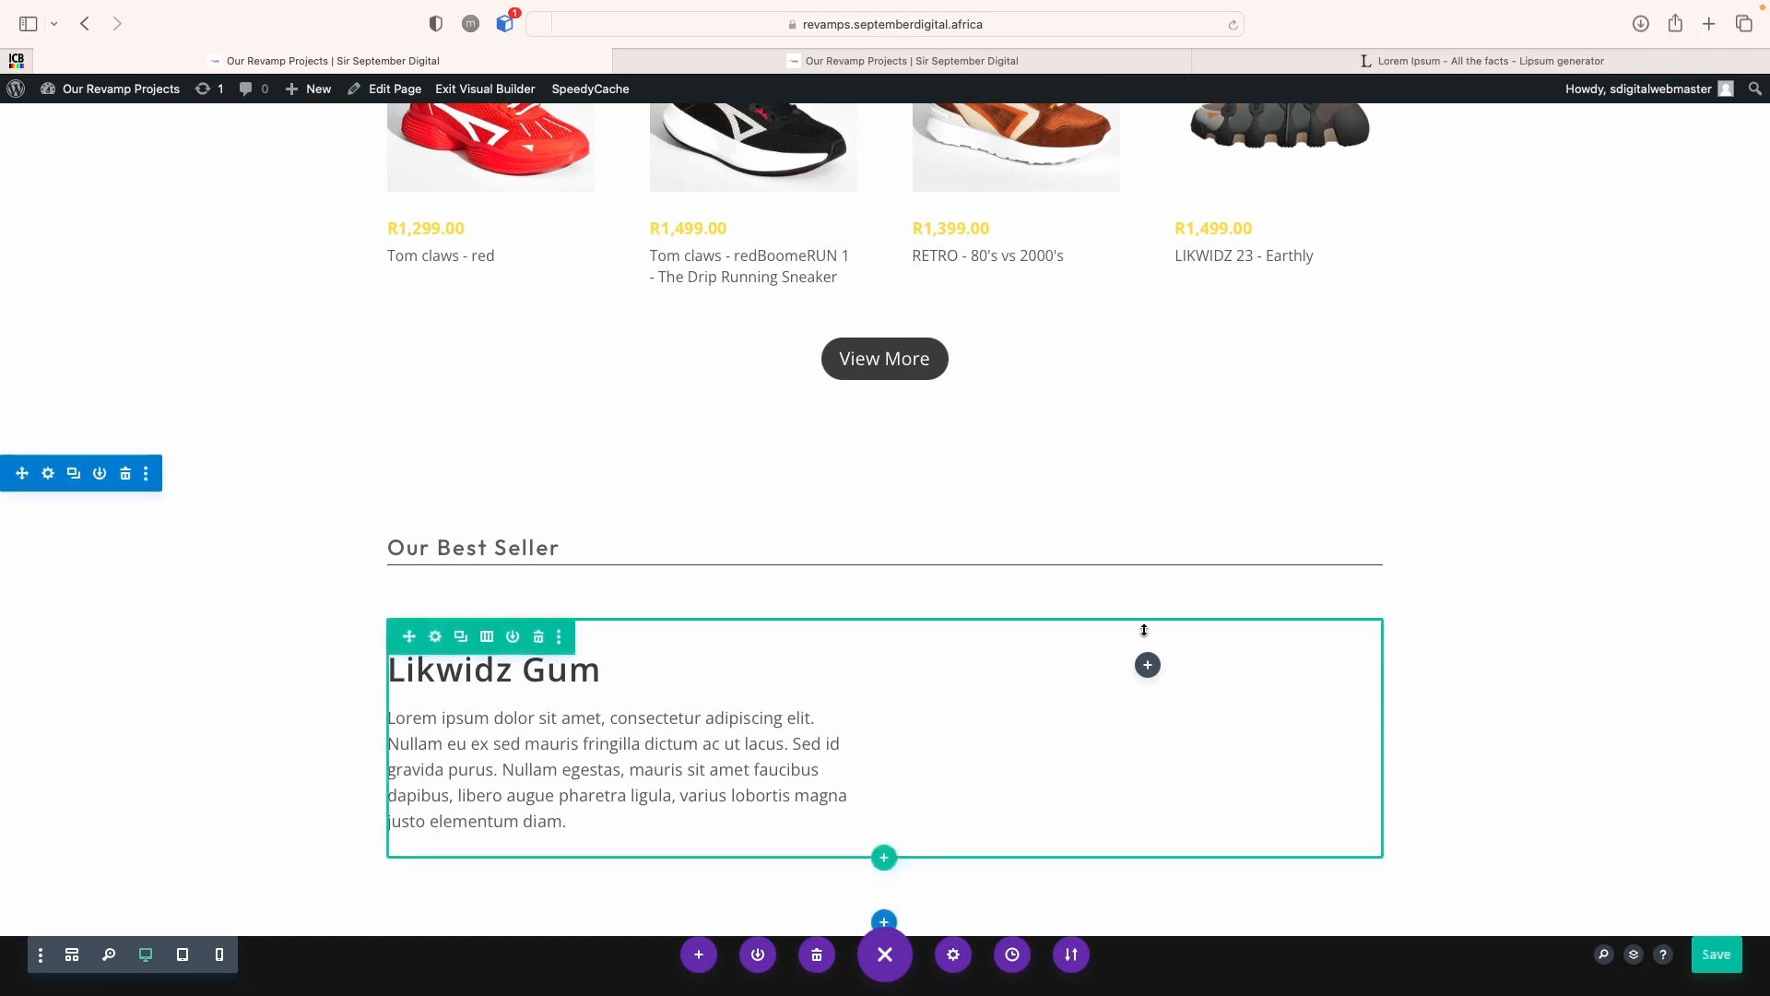
Insert an Image module in the empty column beside the Likwidz Gum text, using happy.webp from the media library
left_click(1147, 665)
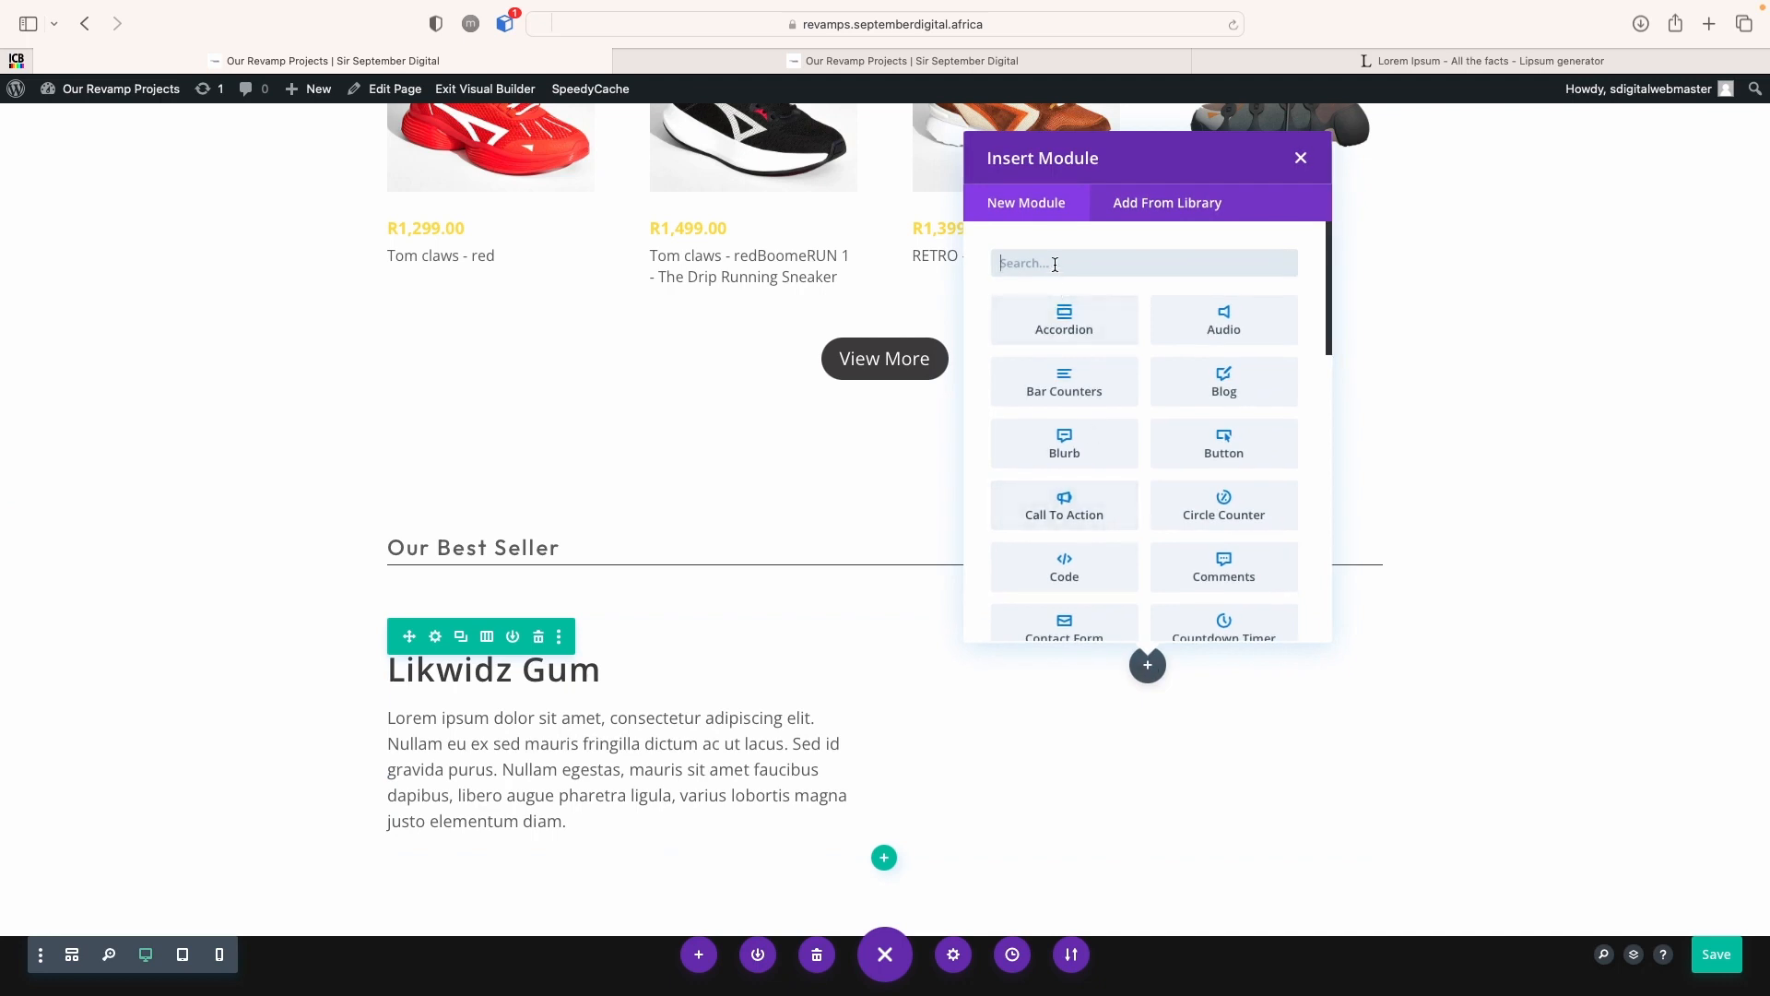
type("image")
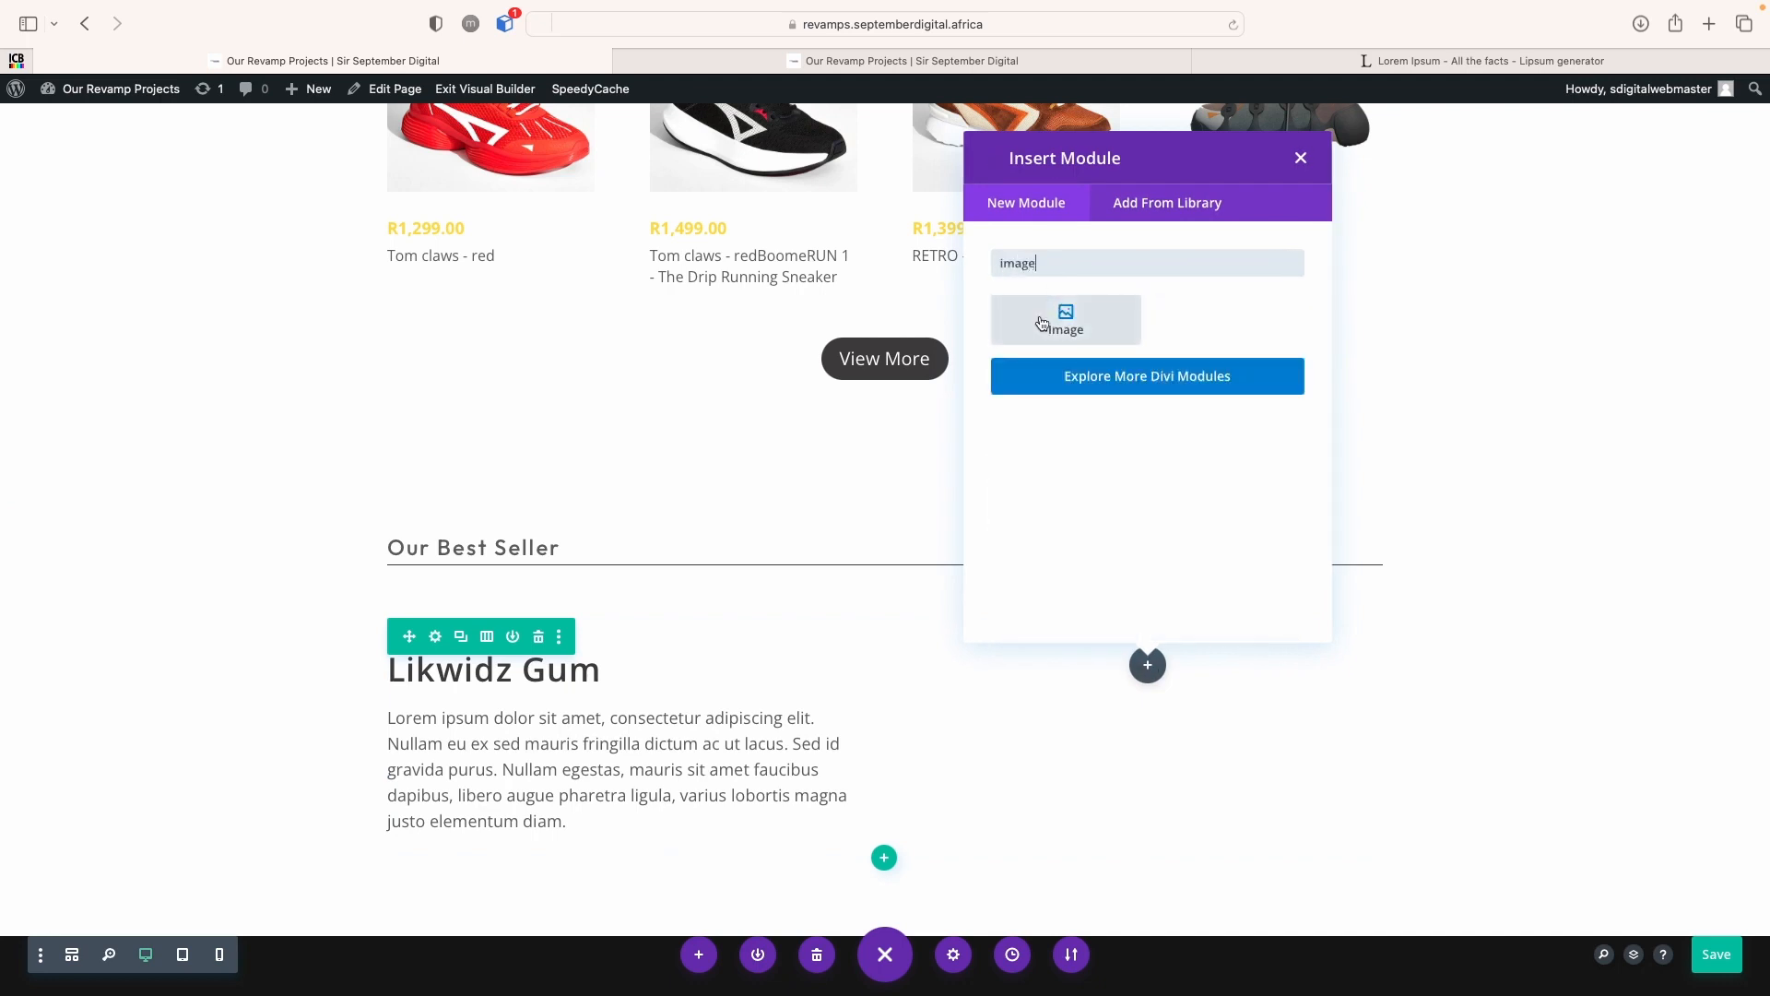
left_click(1042, 323)
left_click(1235, 417)
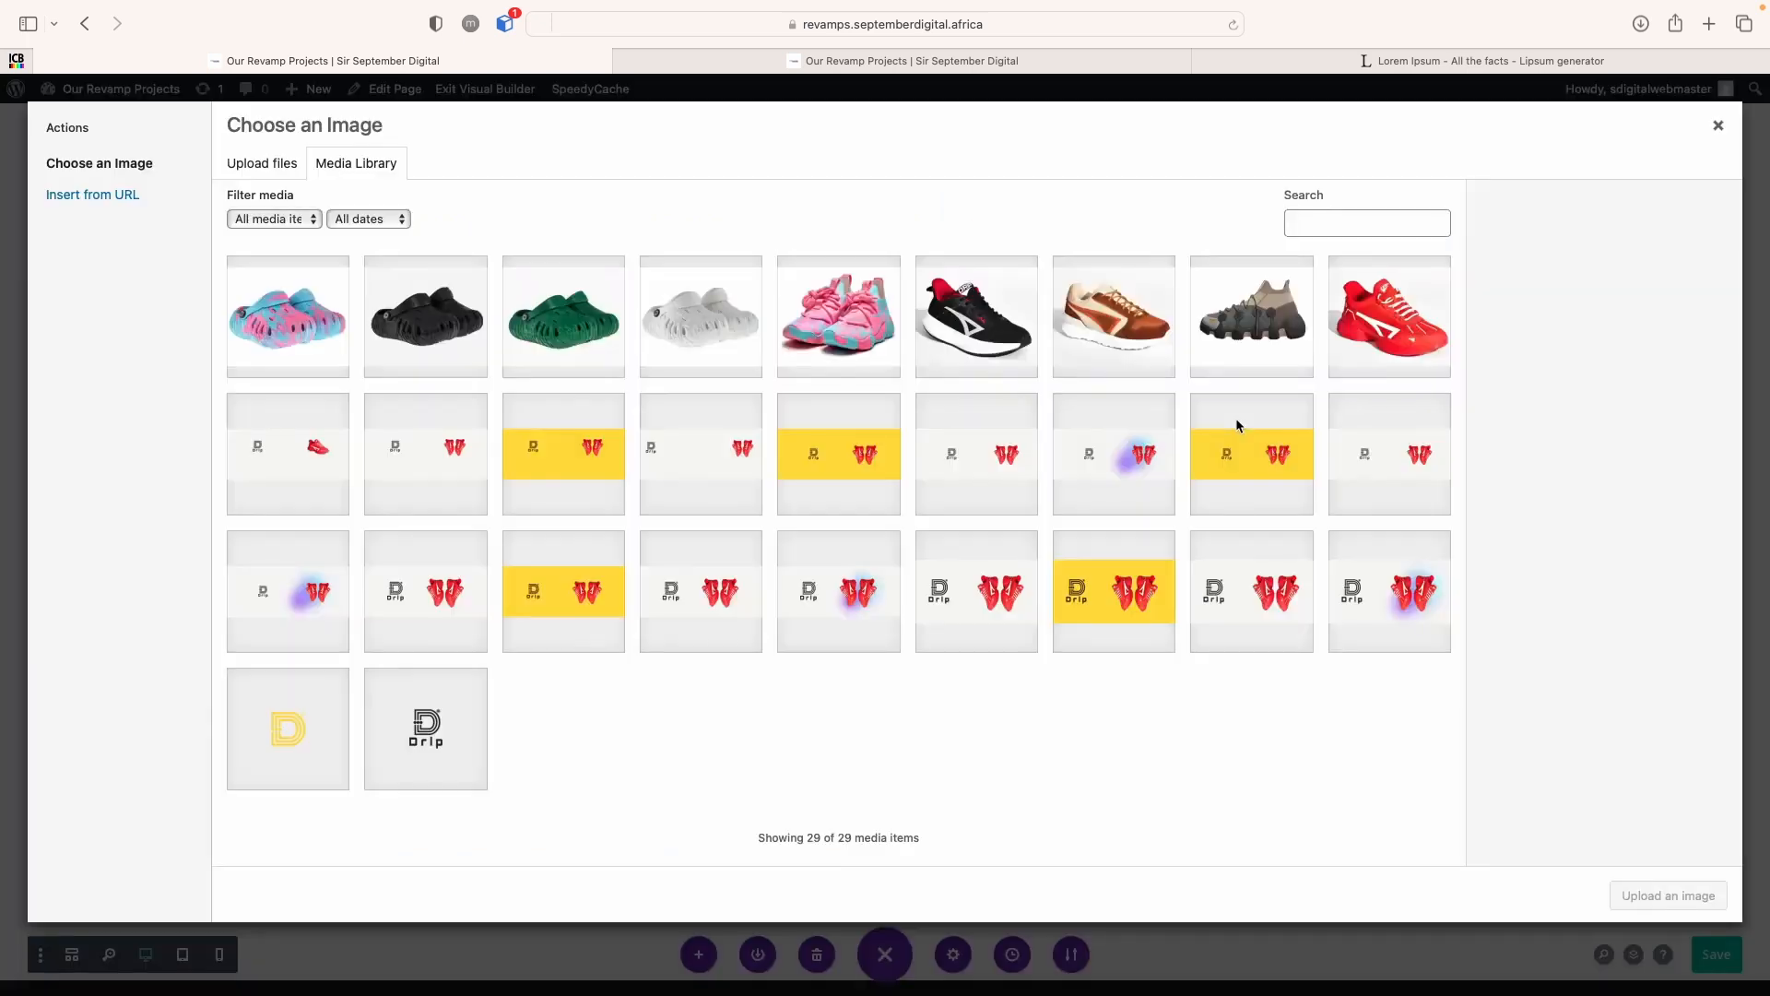
left_click(841, 312)
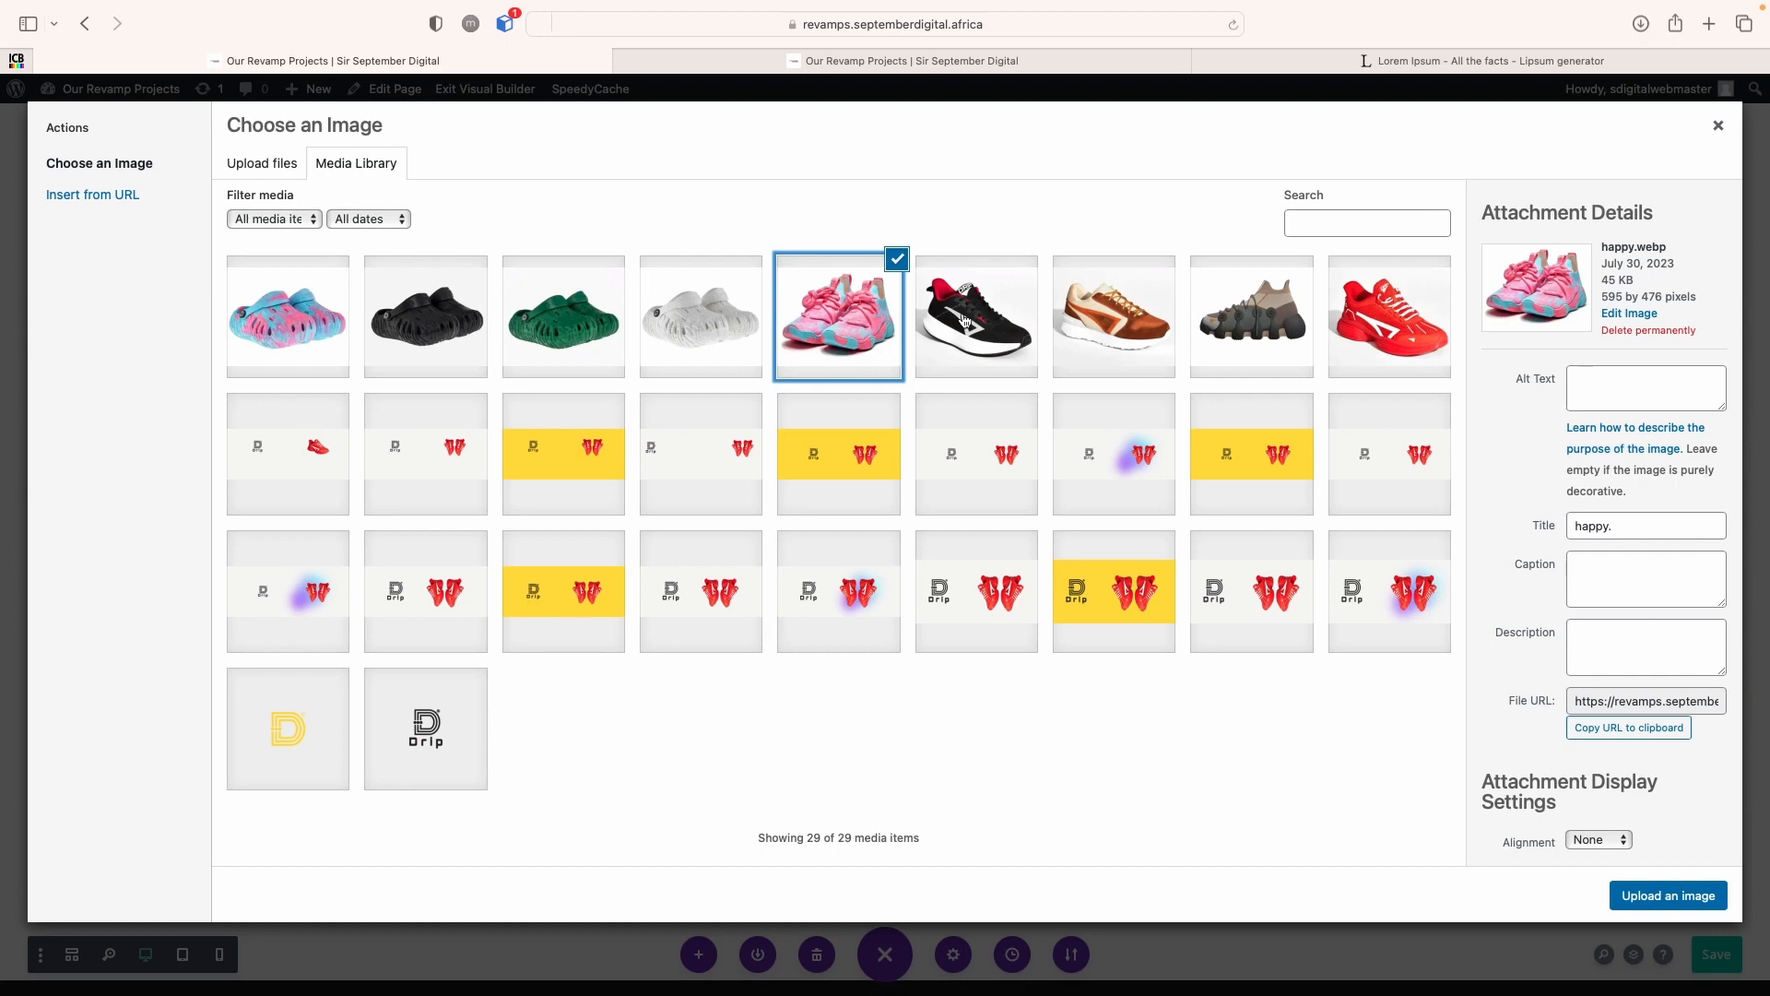
left_click(1633, 896)
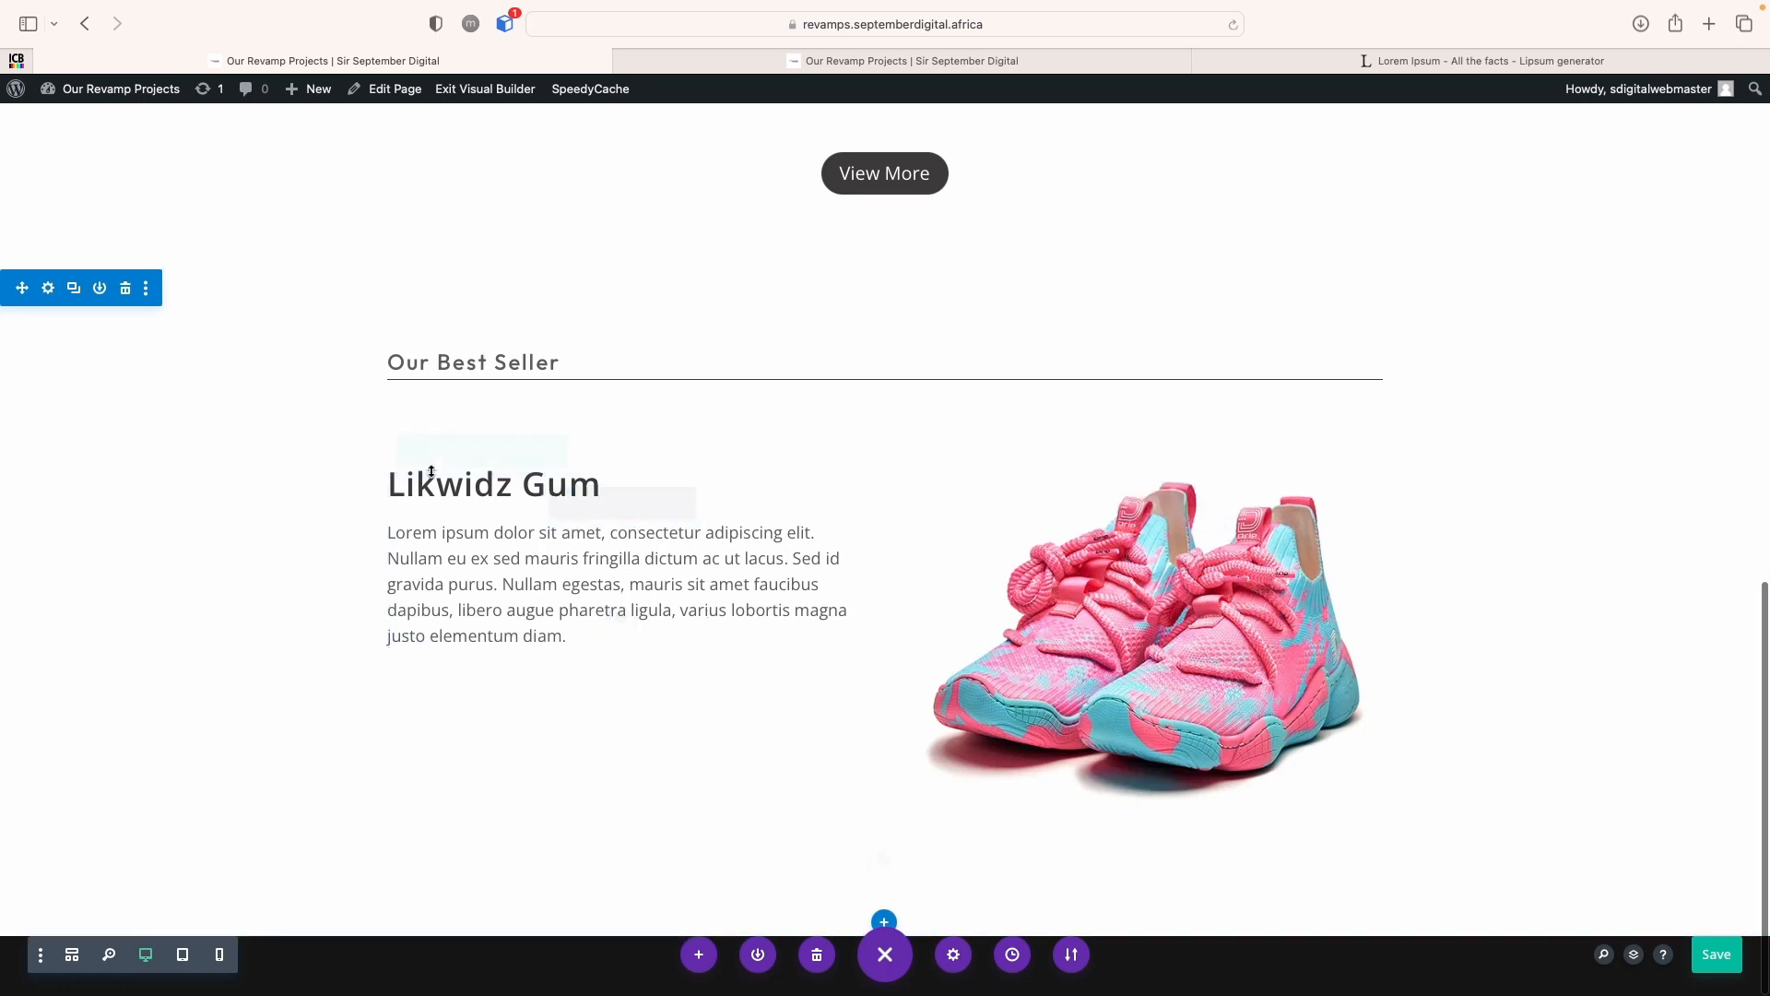
Add a small top margin to the Likwidz Gum text module, and save the module settings and the page
left_click(589, 505)
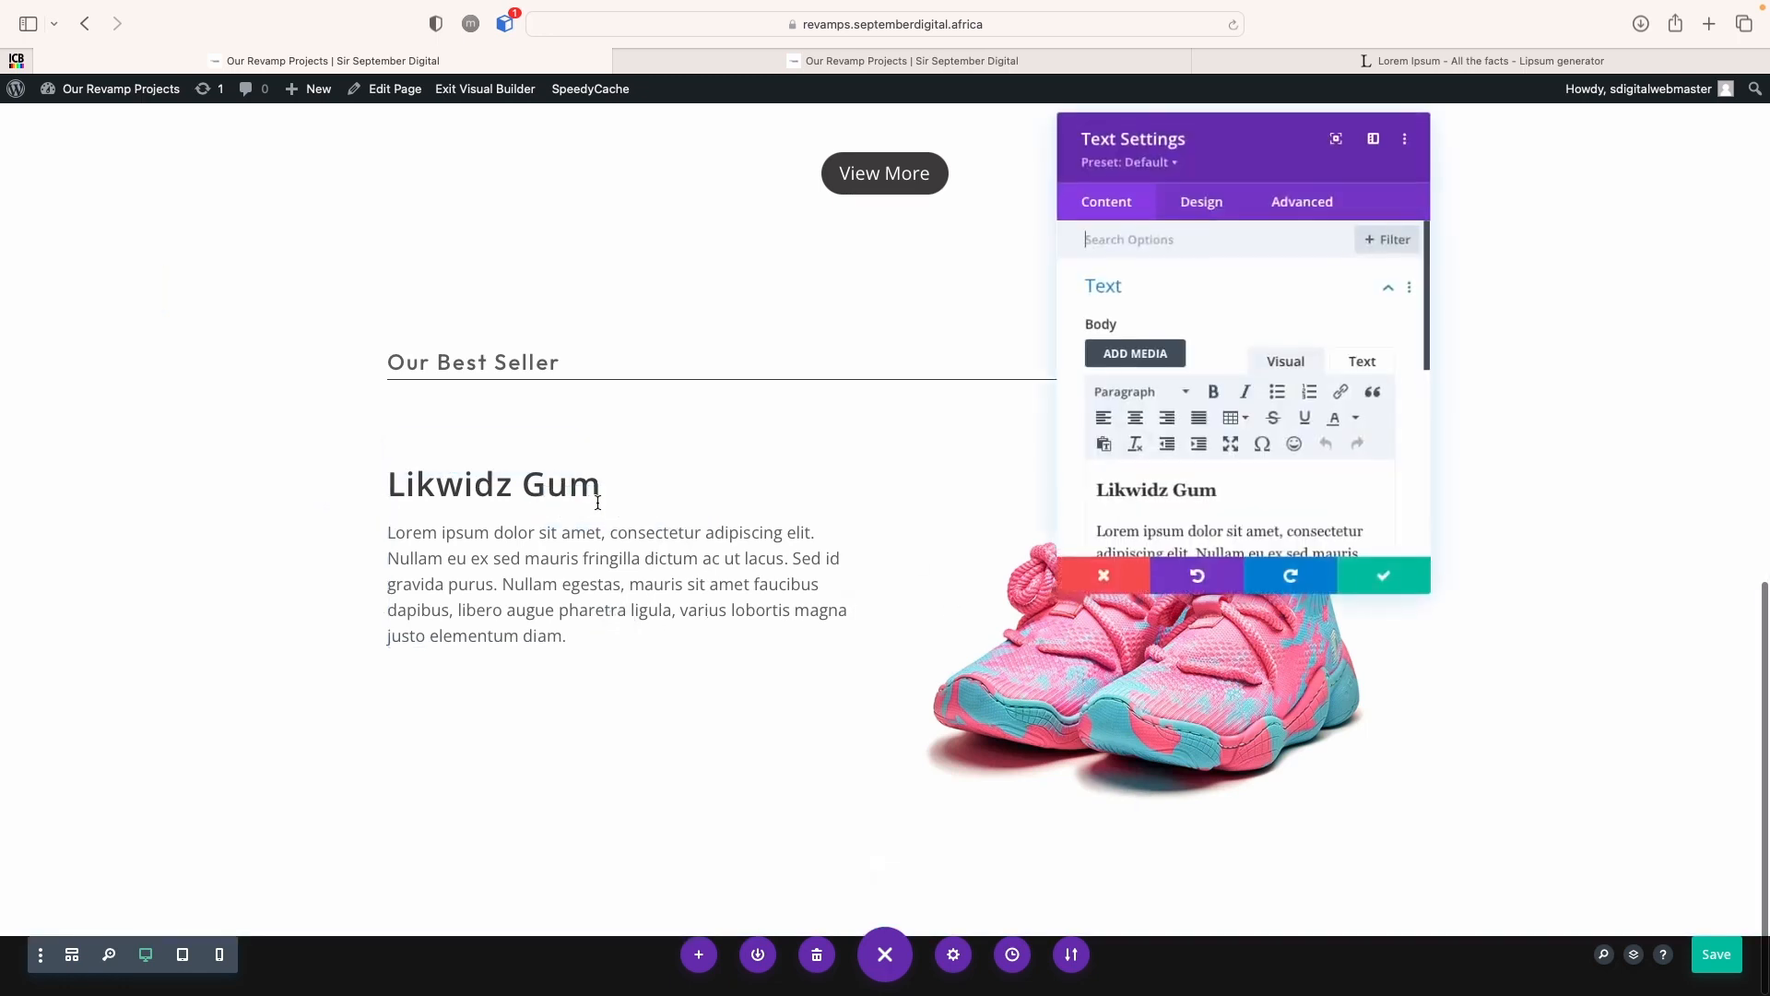
left_click(1191, 212)
left_click(1153, 460)
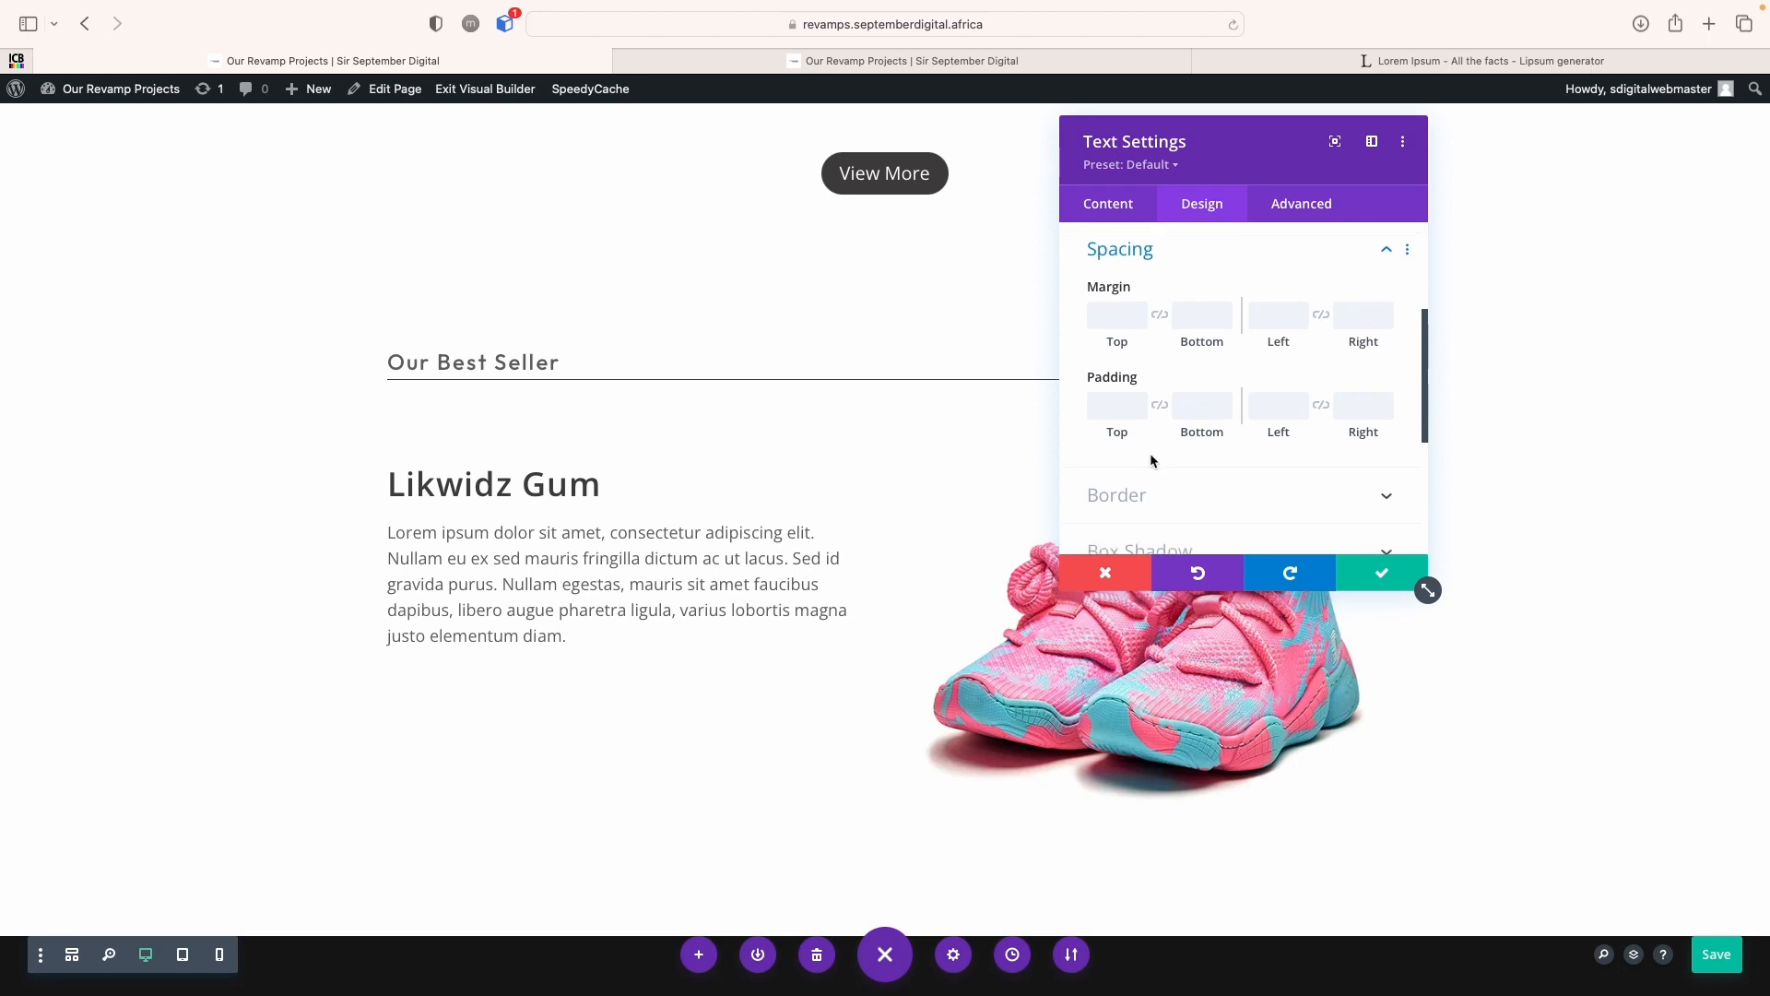
left_click(1142, 311)
left_click(1142, 311)
left_click(1142, 311)
left_click(1142, 311)
left_click(1142, 310)
left_click(1142, 310)
left_click(1142, 311)
left_click(1143, 311)
left_click(1142, 322)
left_click(1142, 323)
left_click(1142, 323)
left_click(1365, 572)
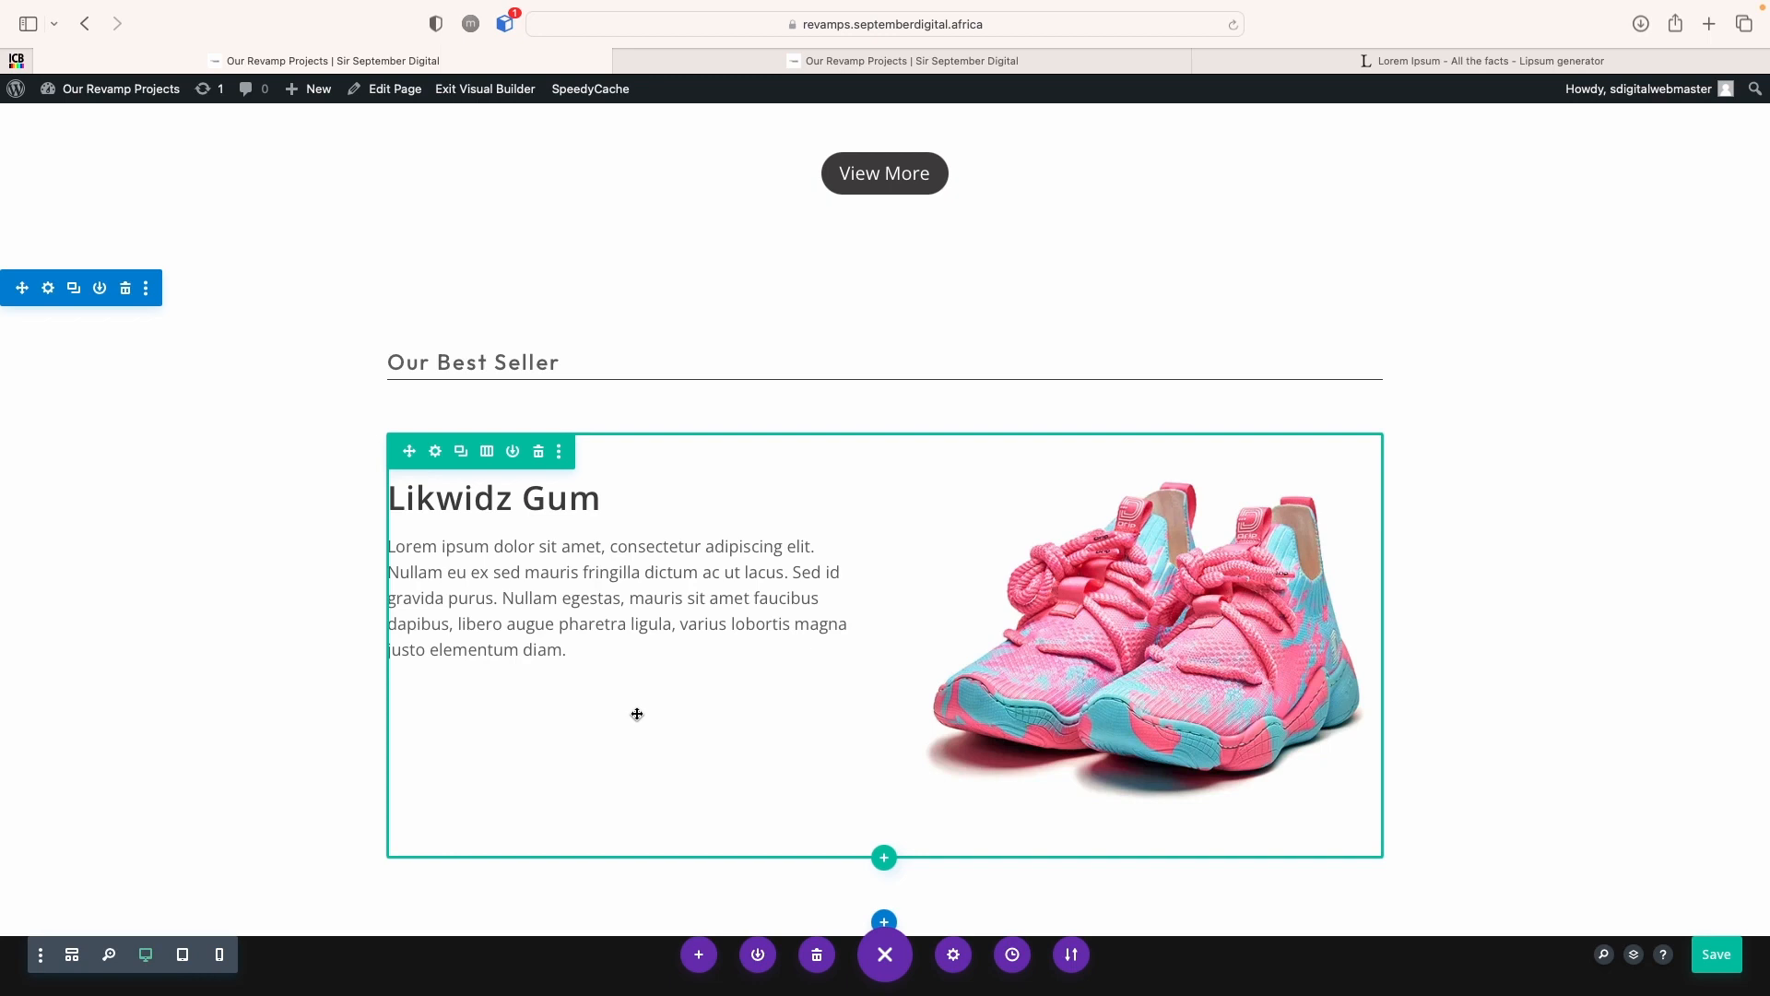
key("super+s")
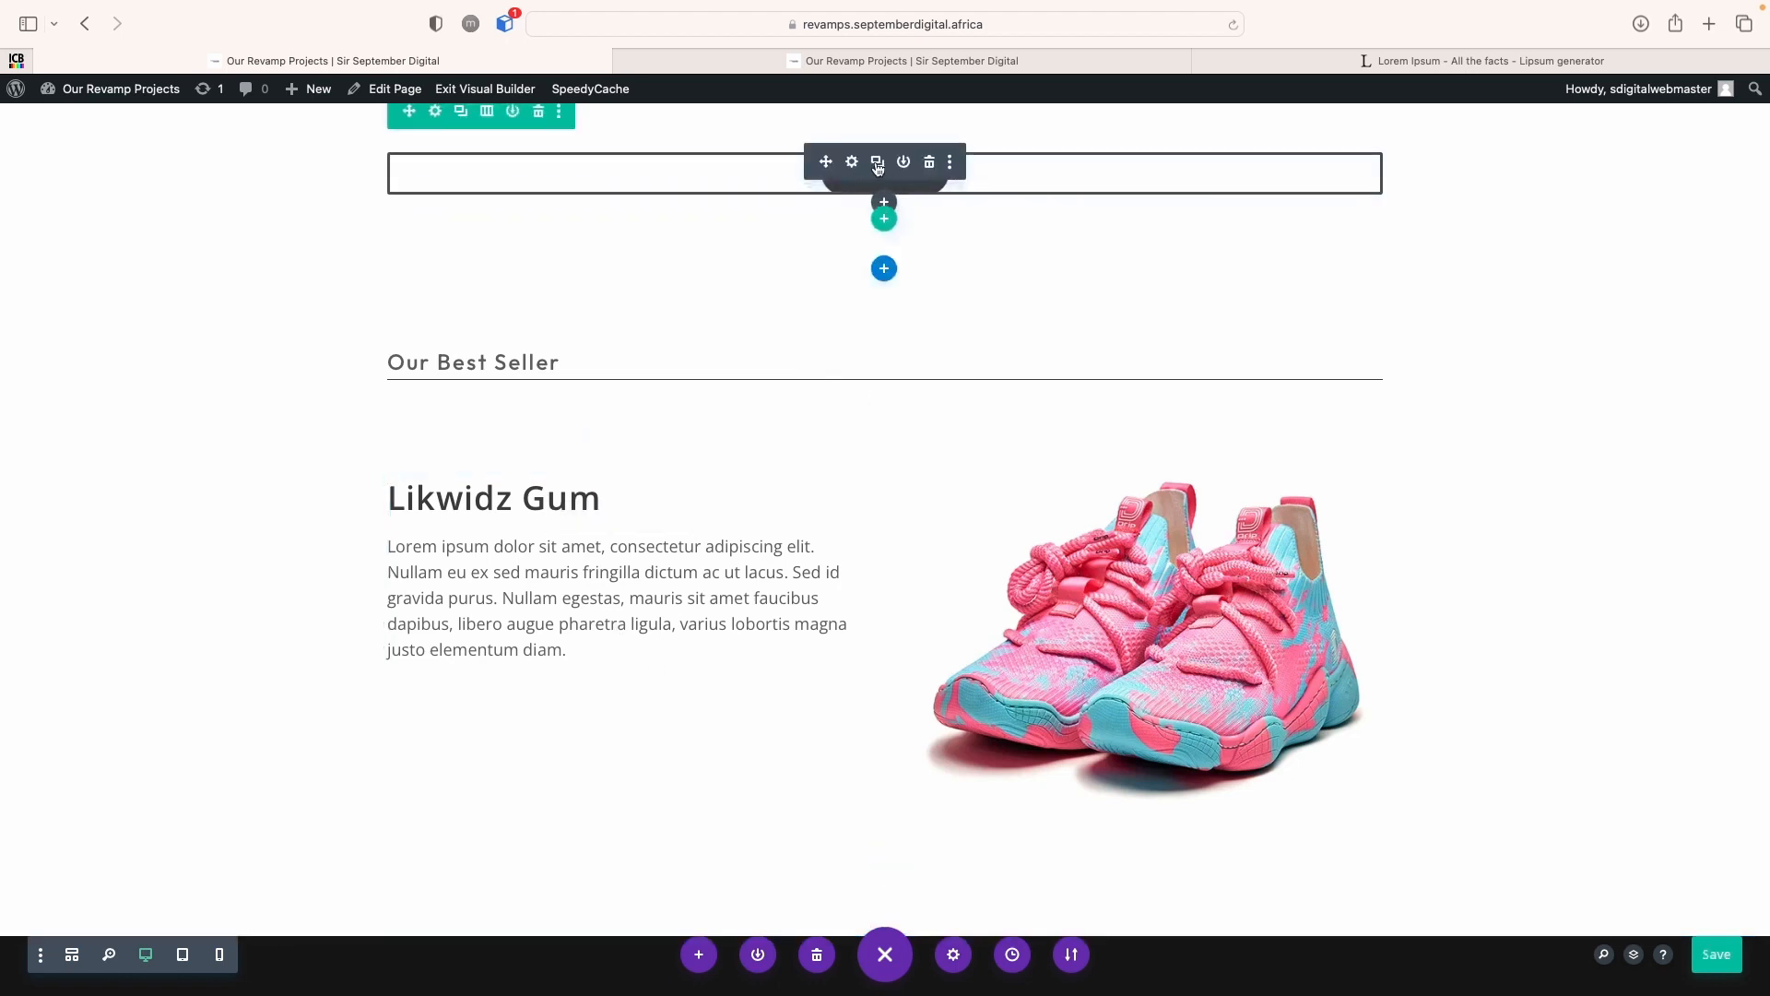
Duplicate the View More button, place the copy under the Likwidz Gum text, and set its label to SHOP Likwidz Gum
left_click(878, 166)
left_click_drag(827, 232, 558, 758)
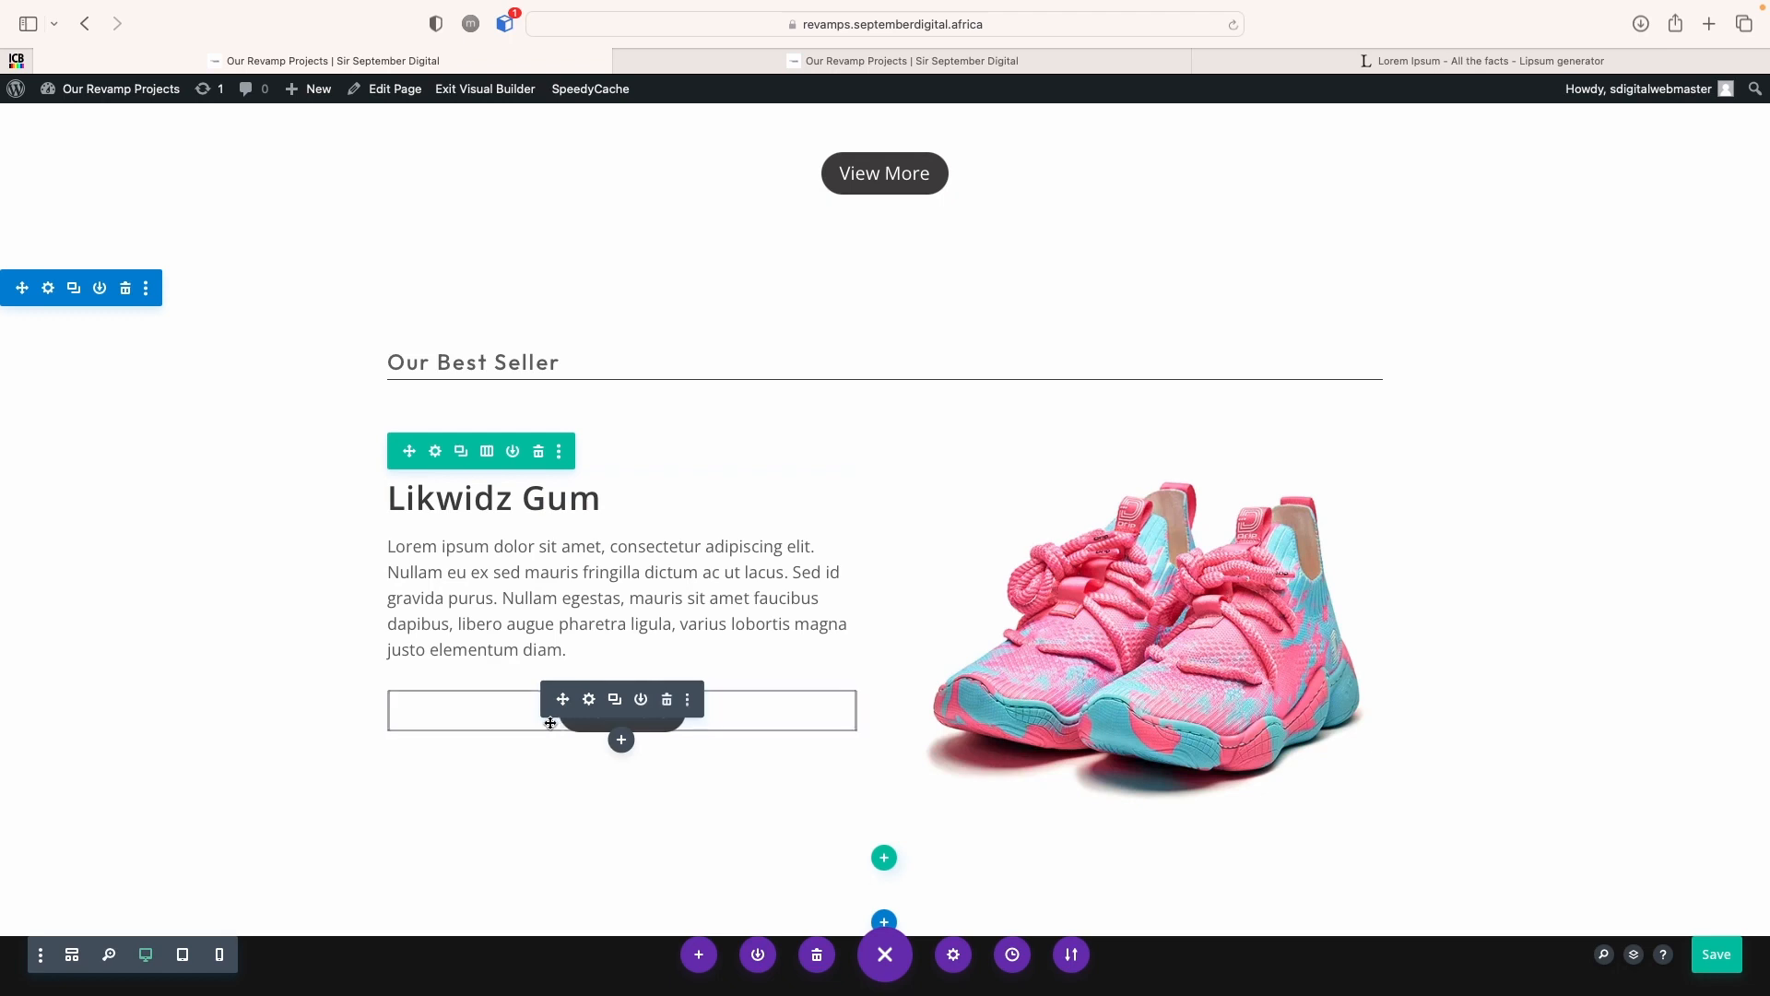
left_click(588, 699)
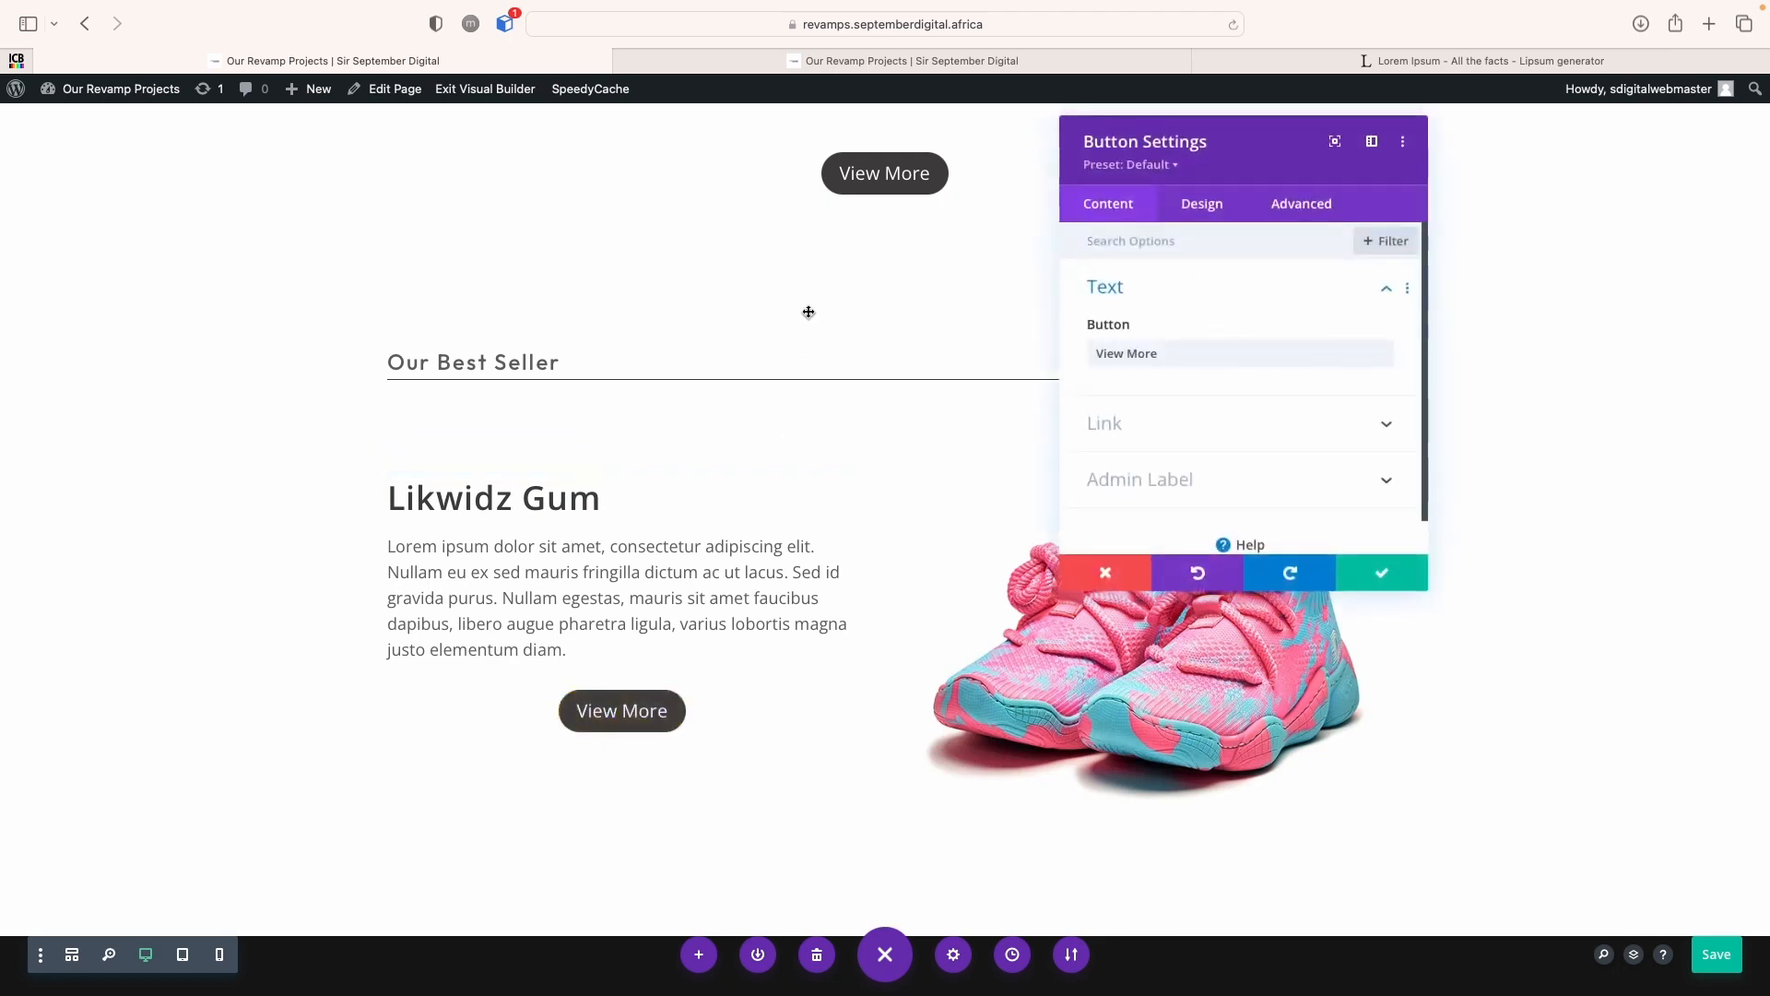
triple_click(1216, 351)
key("BackSpace")
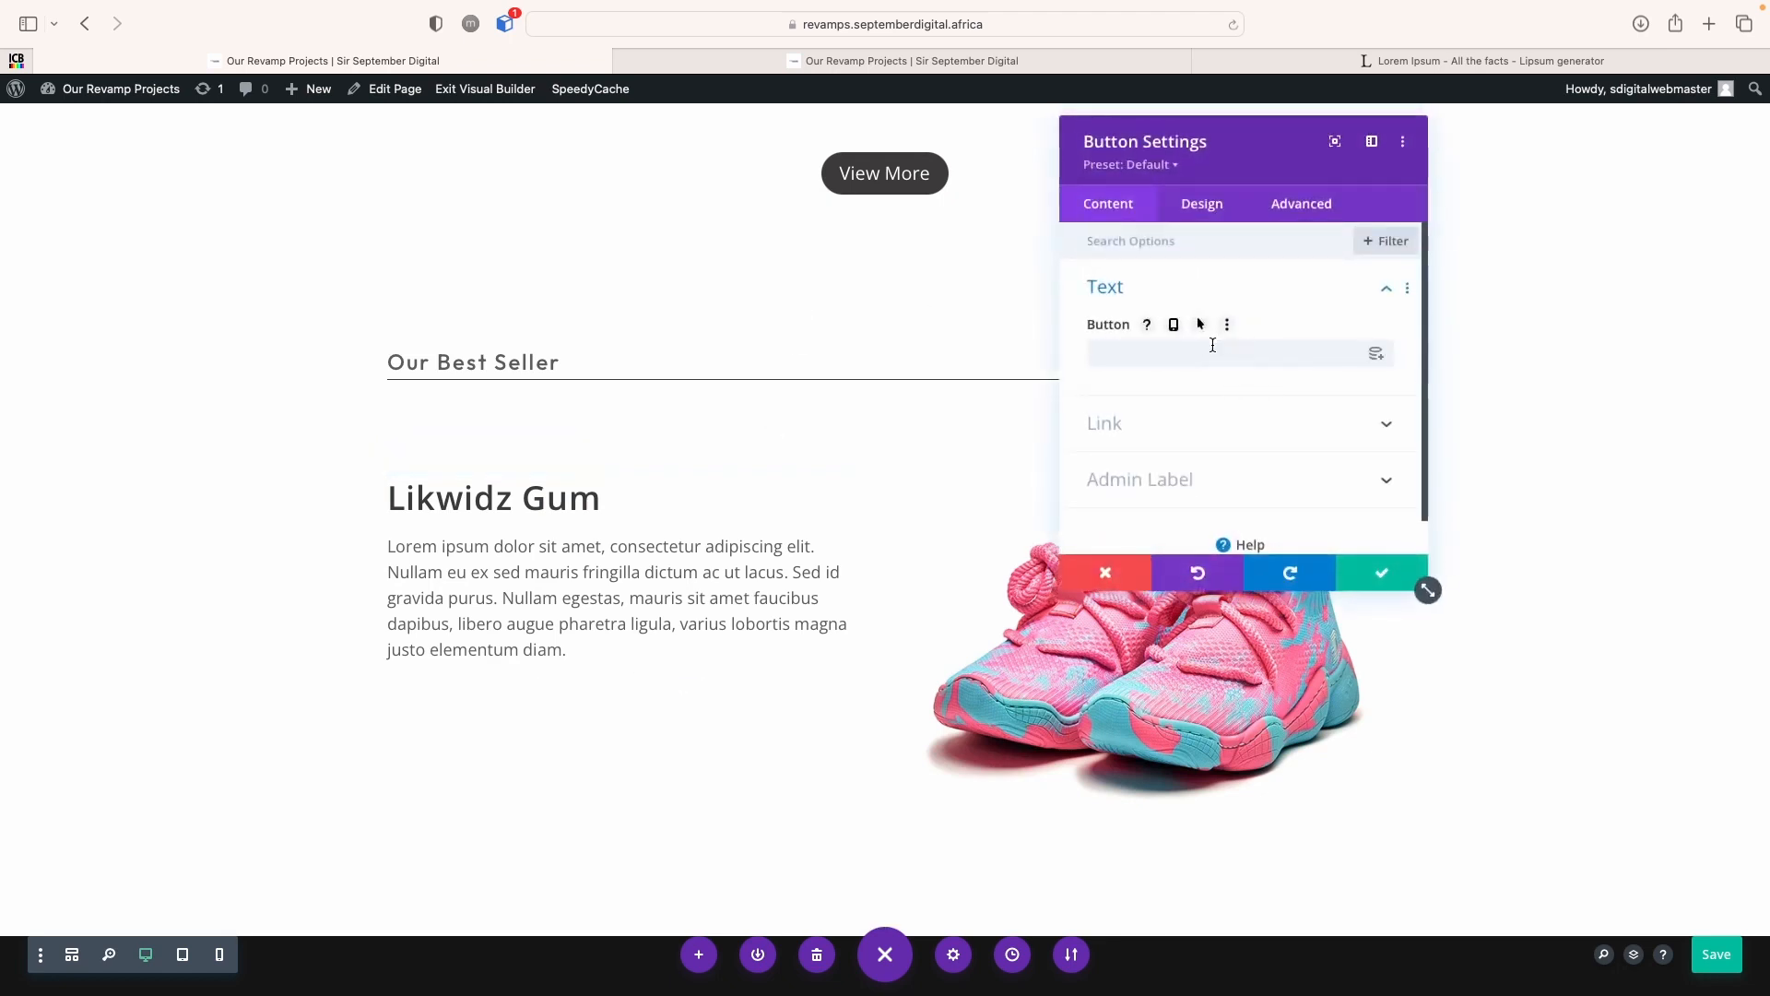
type("SH")
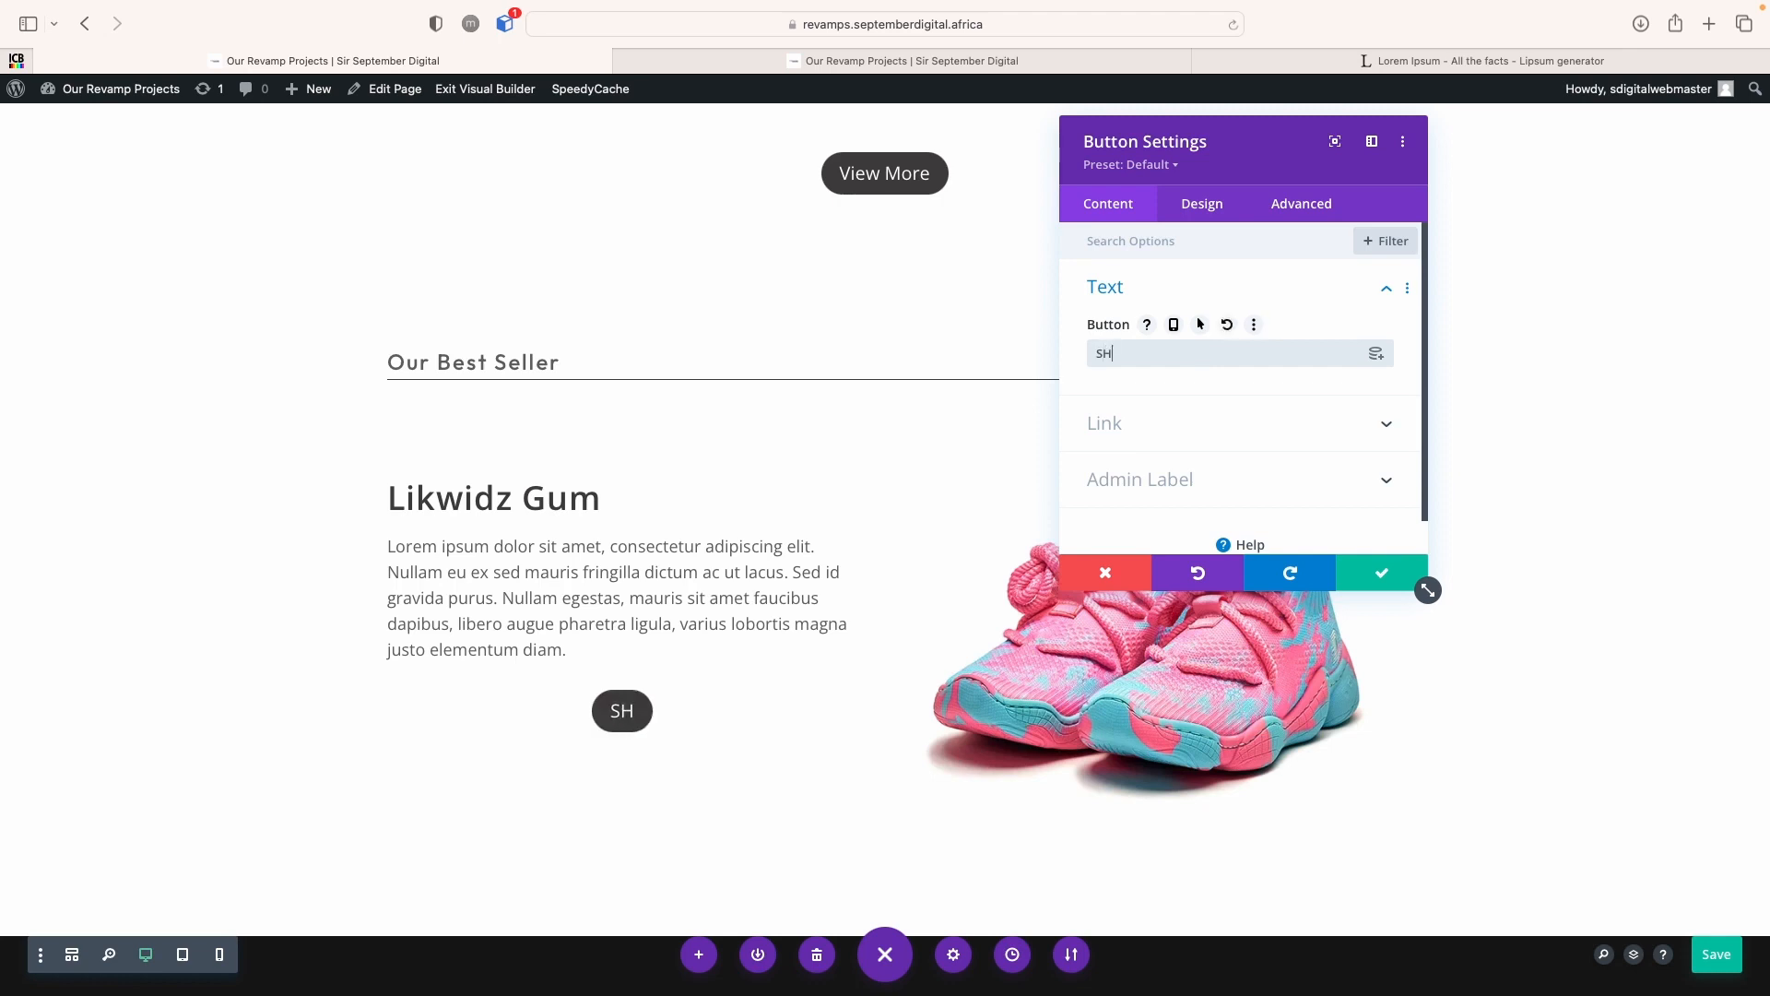
type("OP Likw")
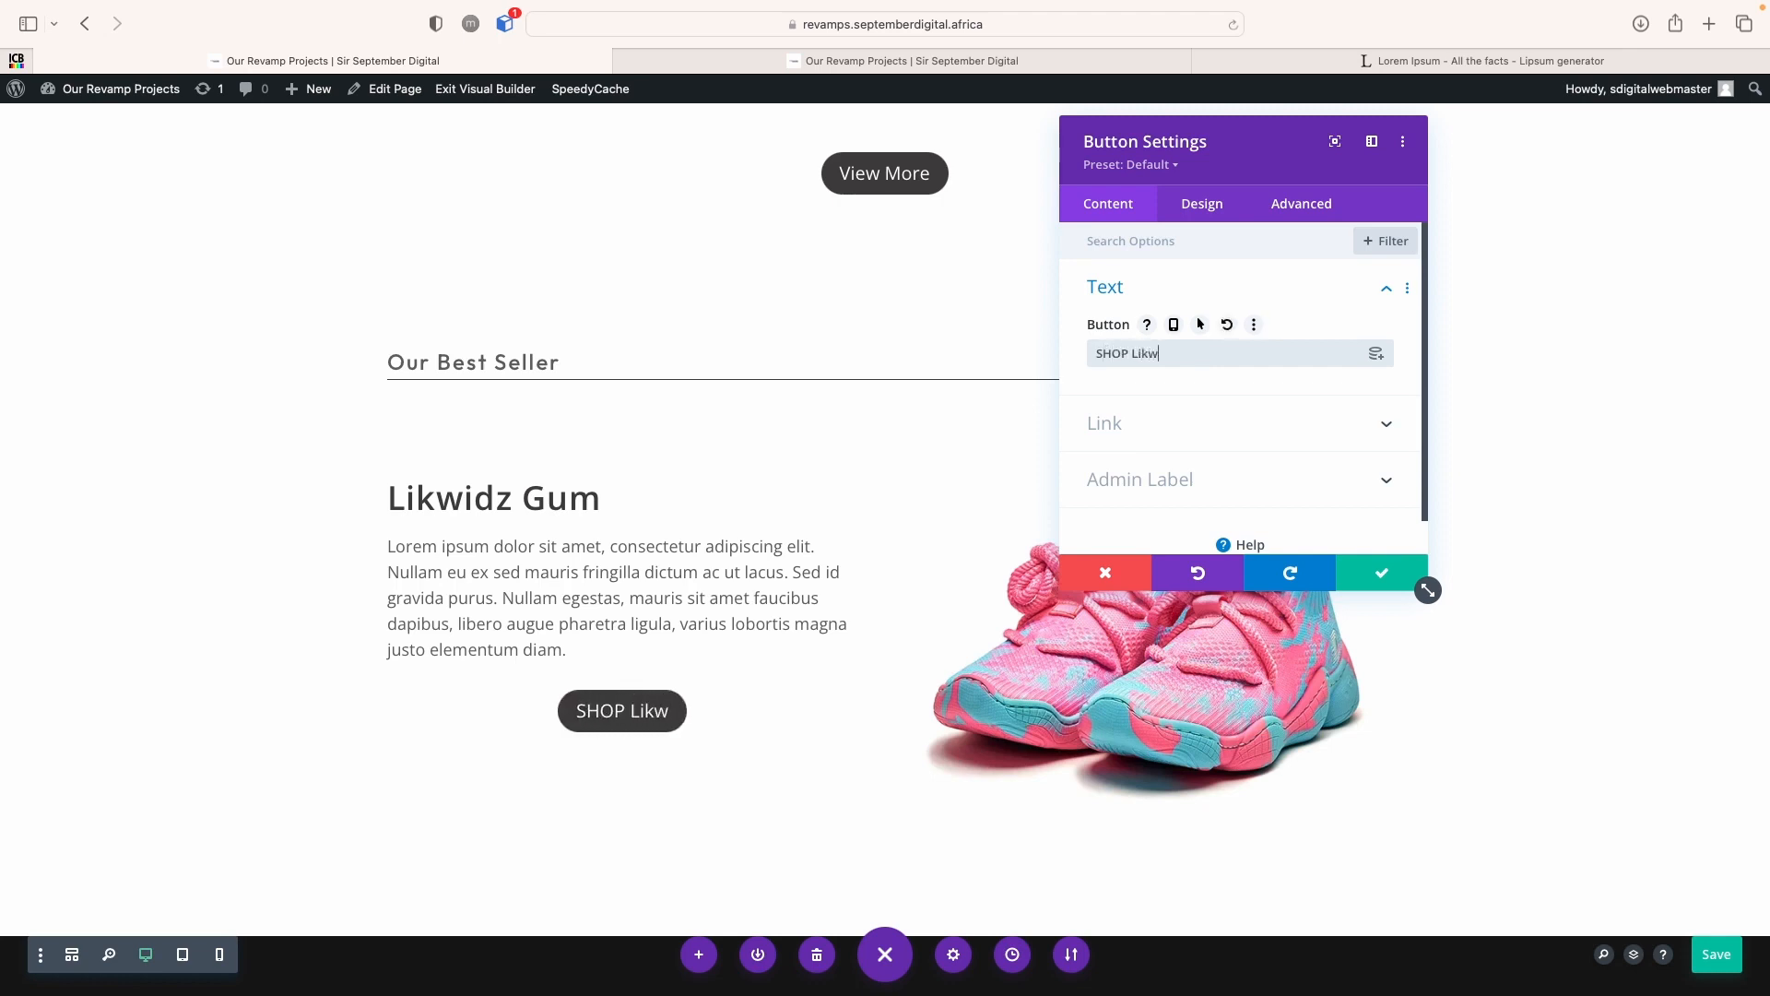
type("idz Gum")
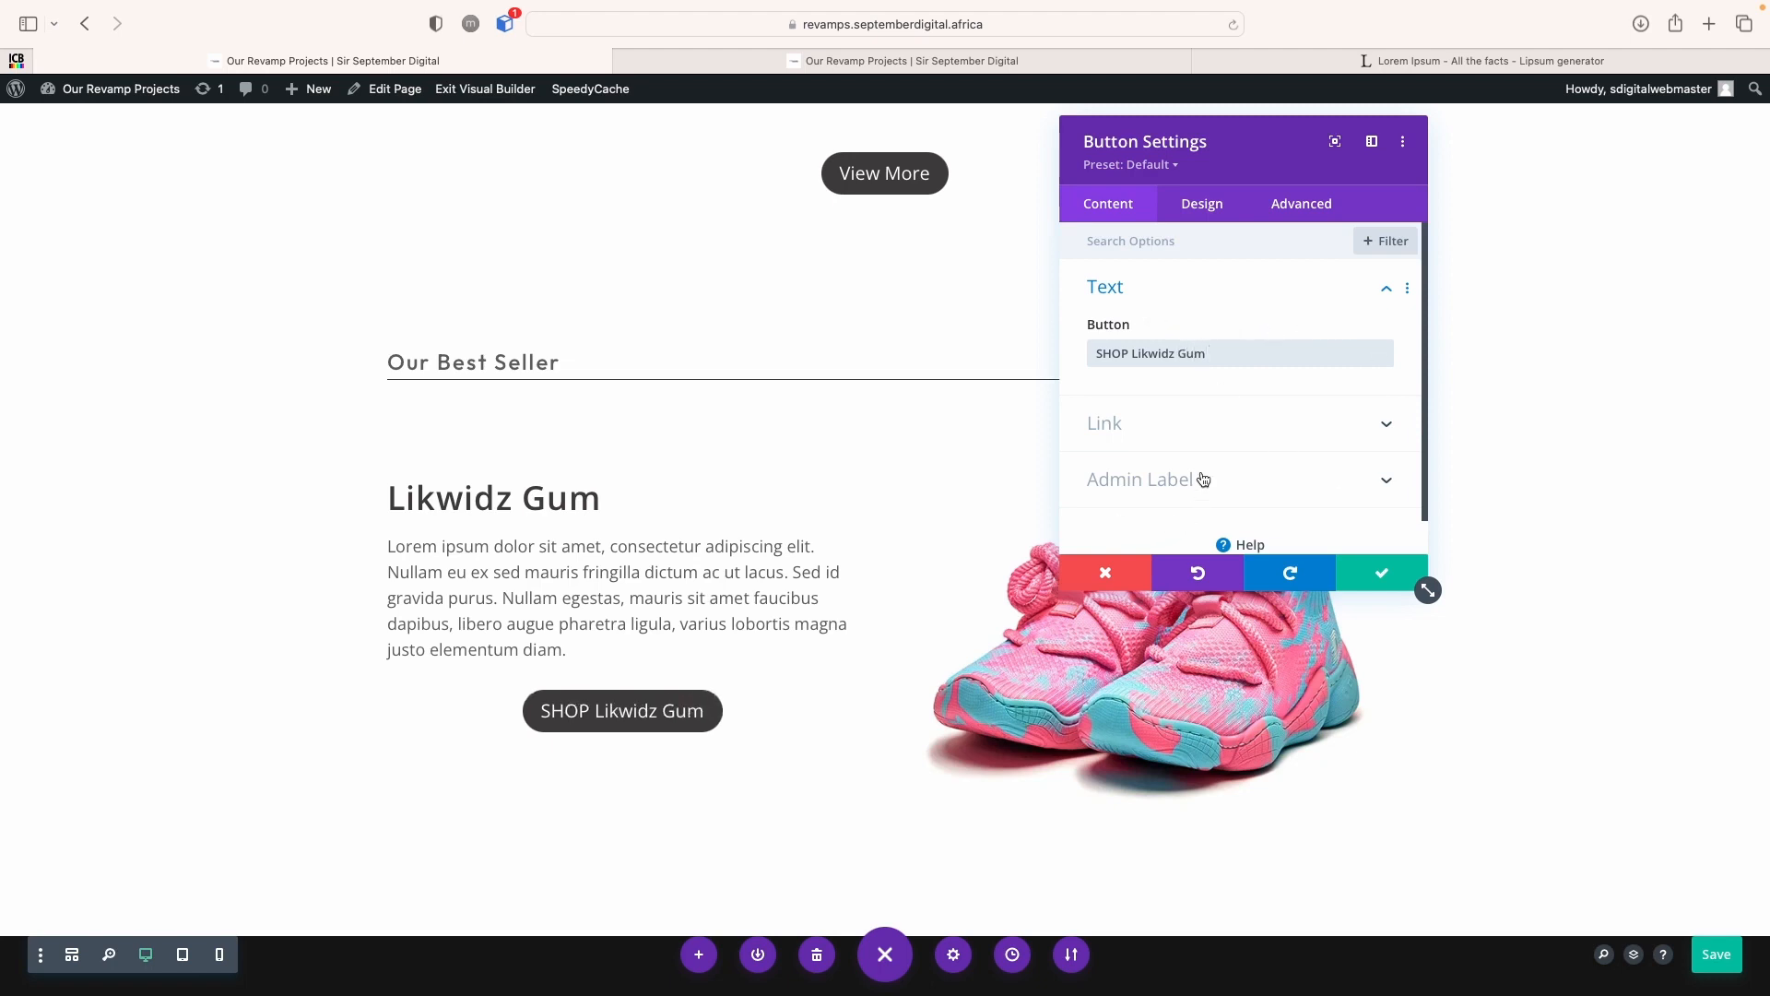
left_click(1182, 433)
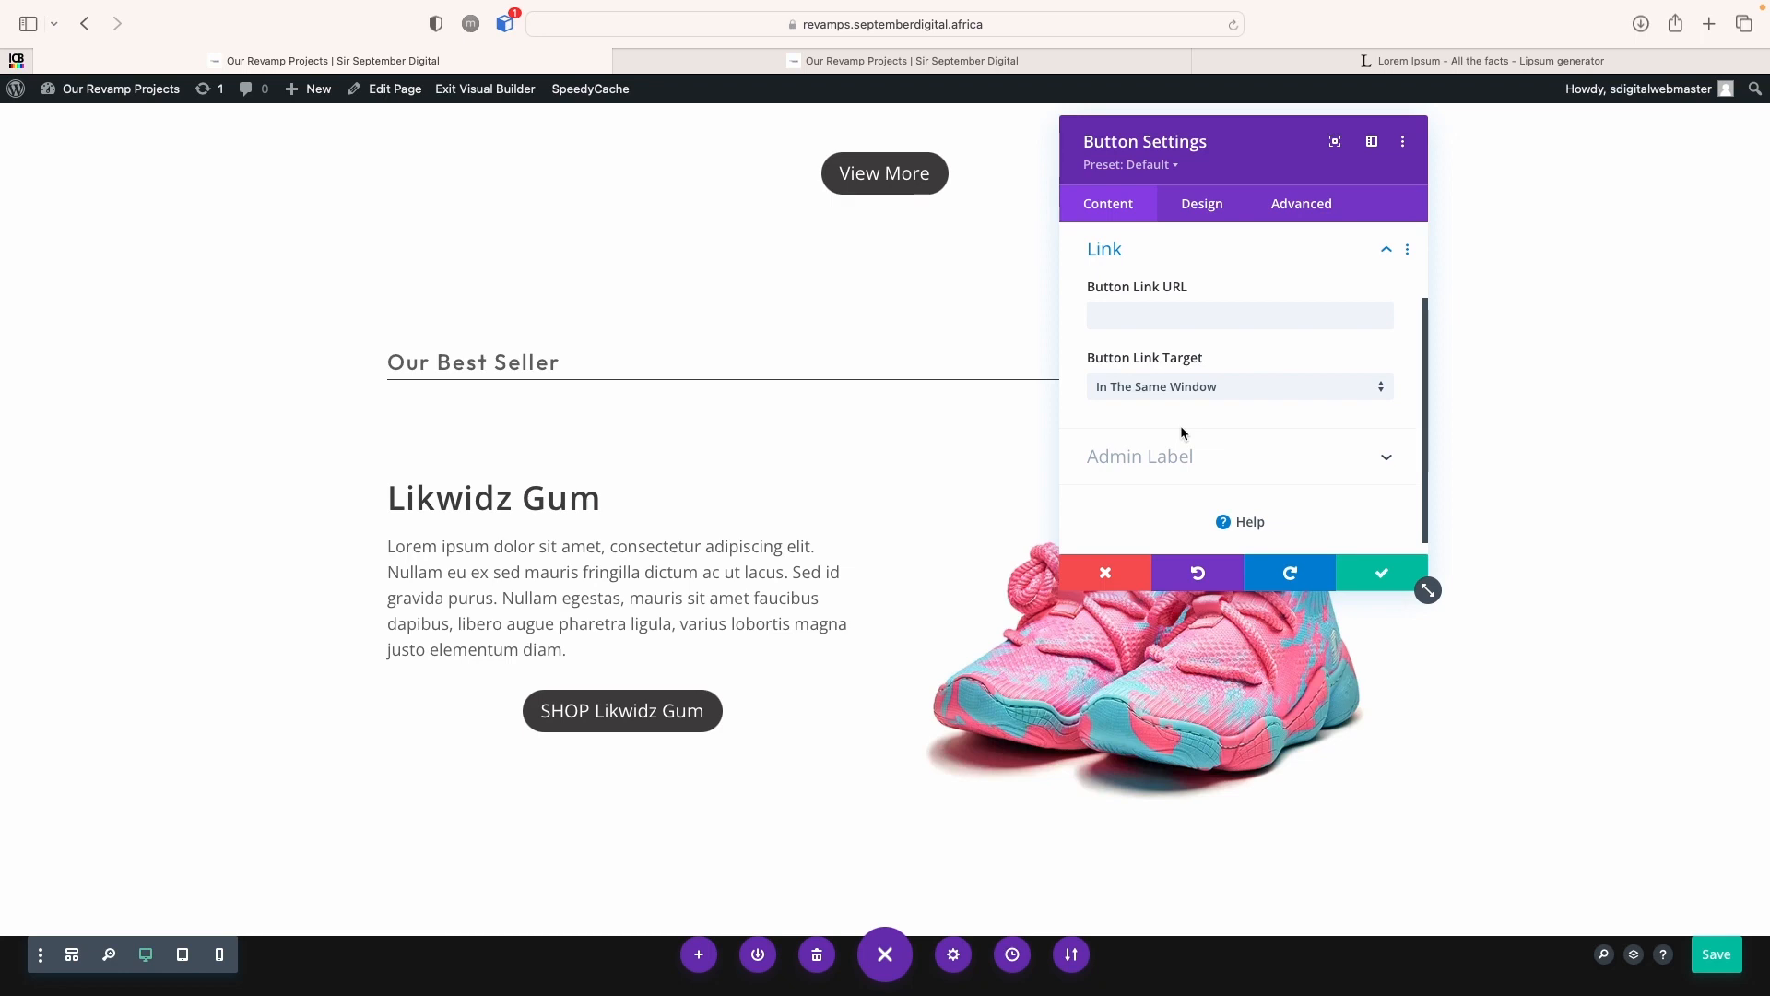
left_click(1170, 306)
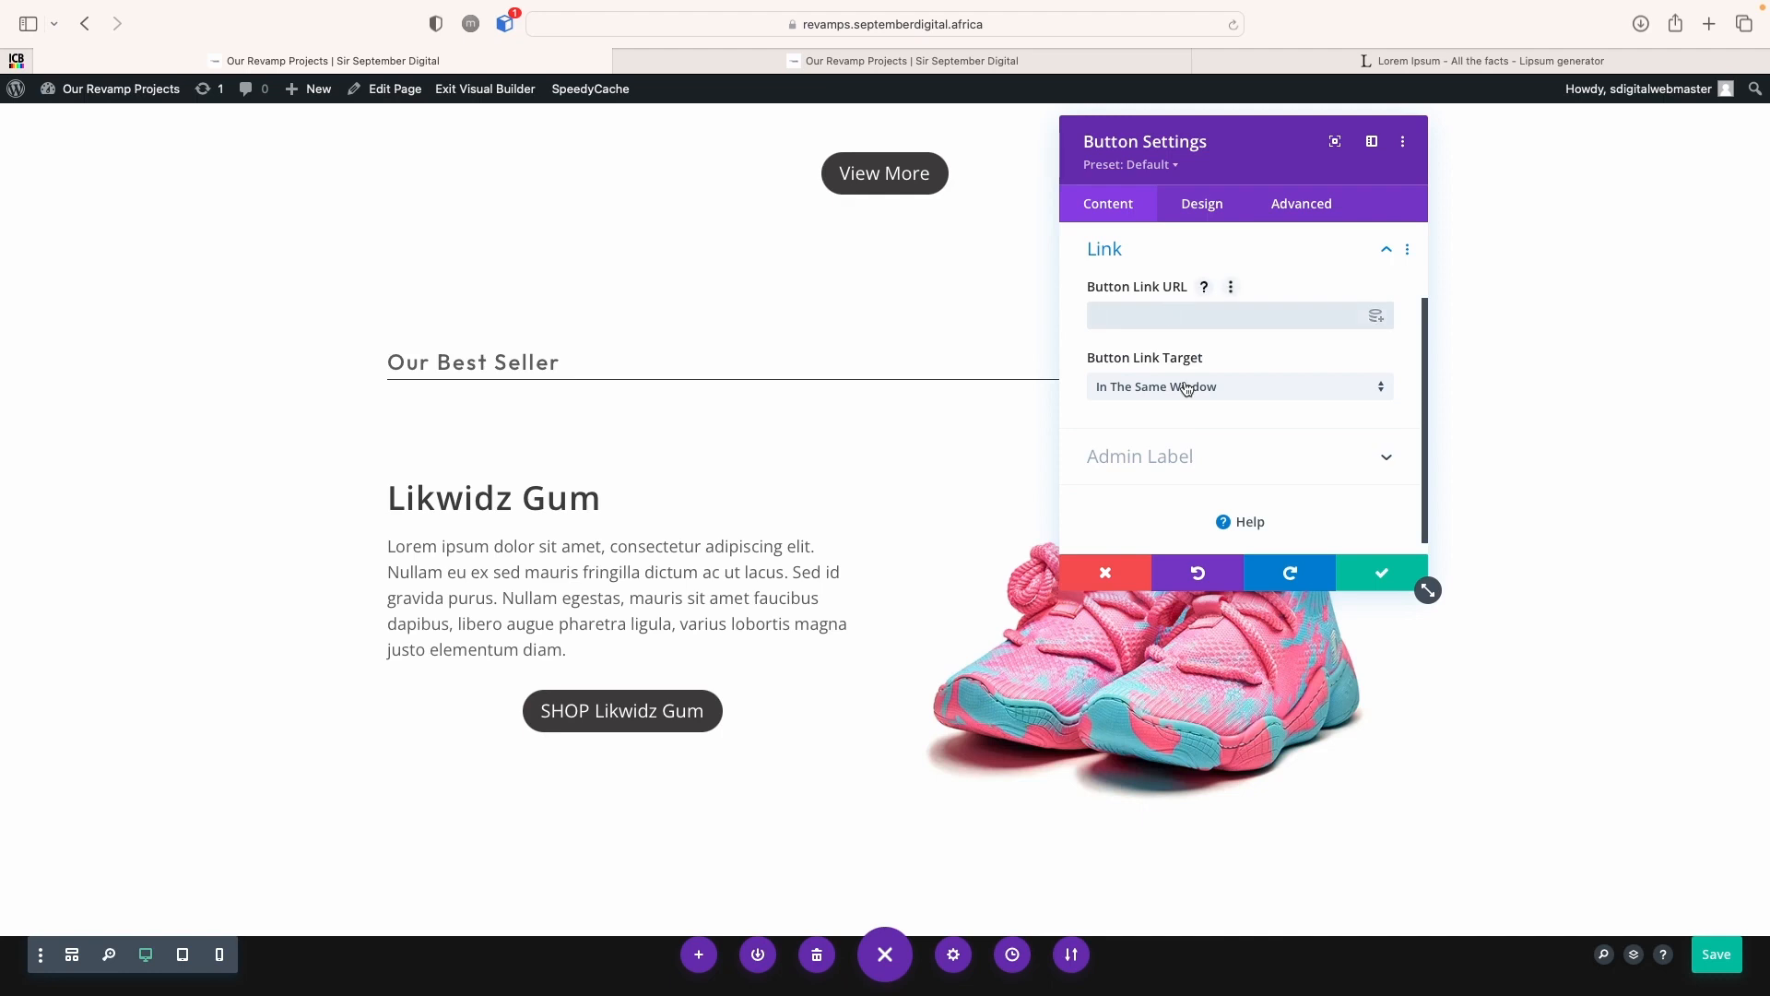
left_click(1364, 572)
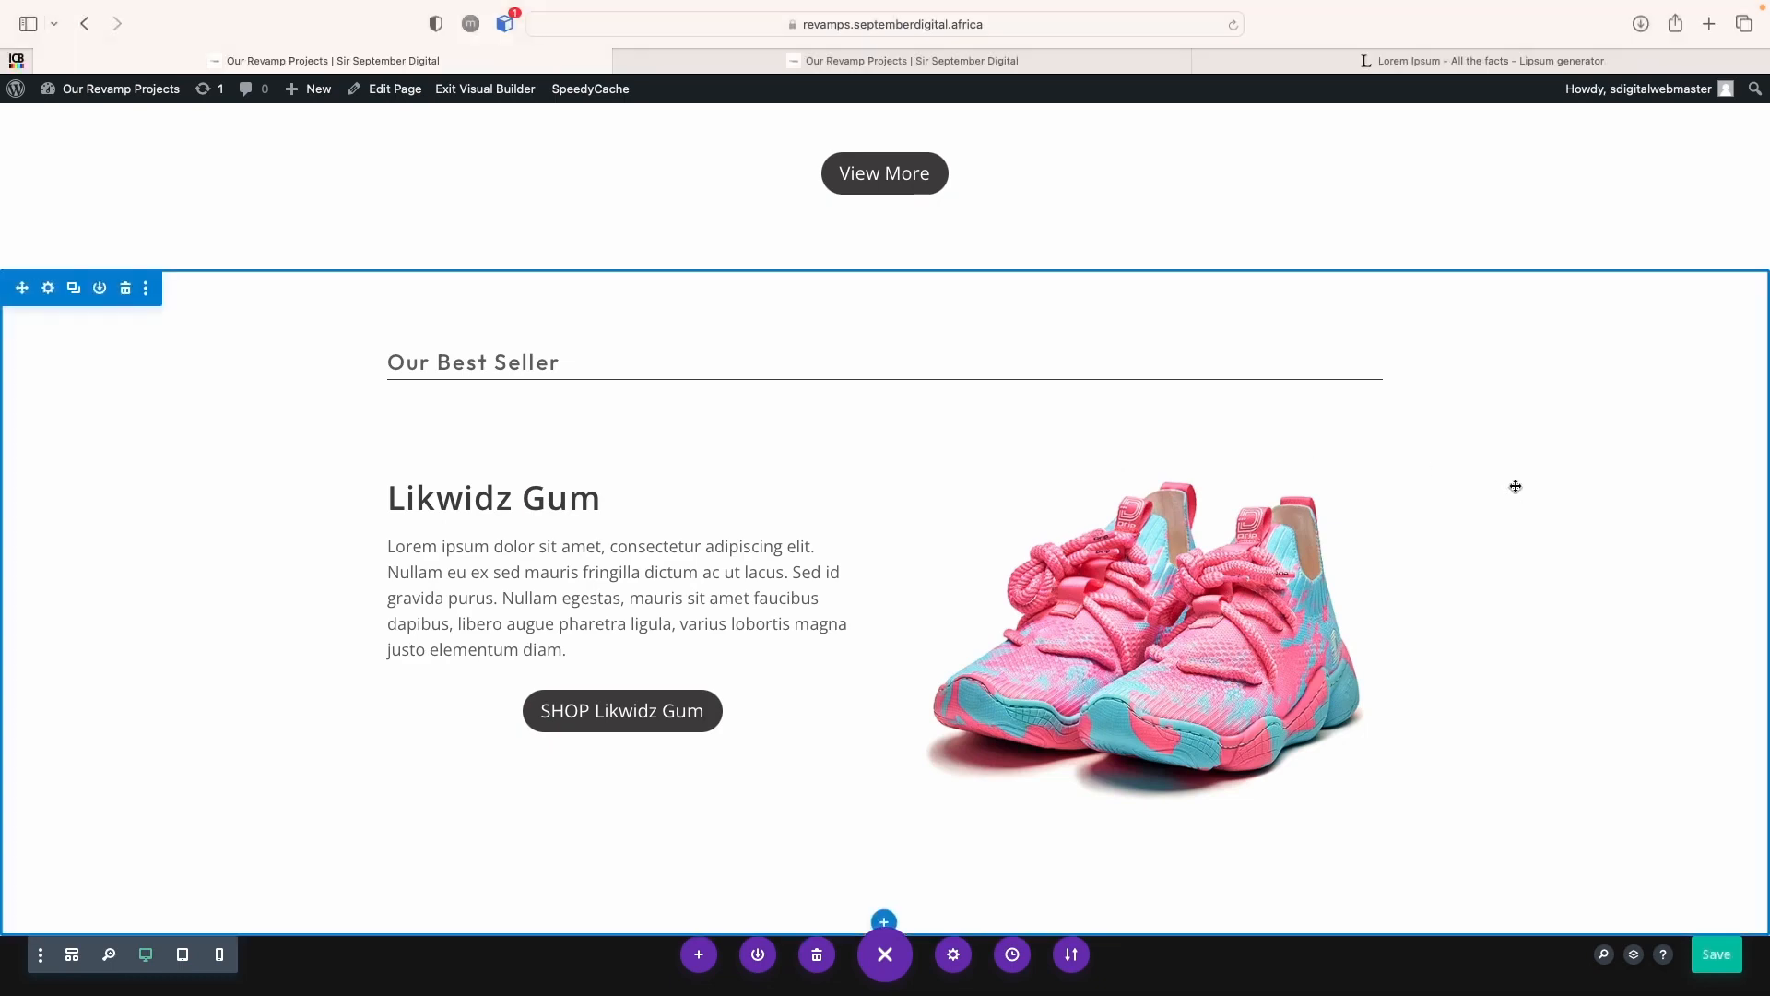
Duplicate the New Arrivals section and move the copy below the Our Best Seller section
scroll(1515, 486, "up", 5)
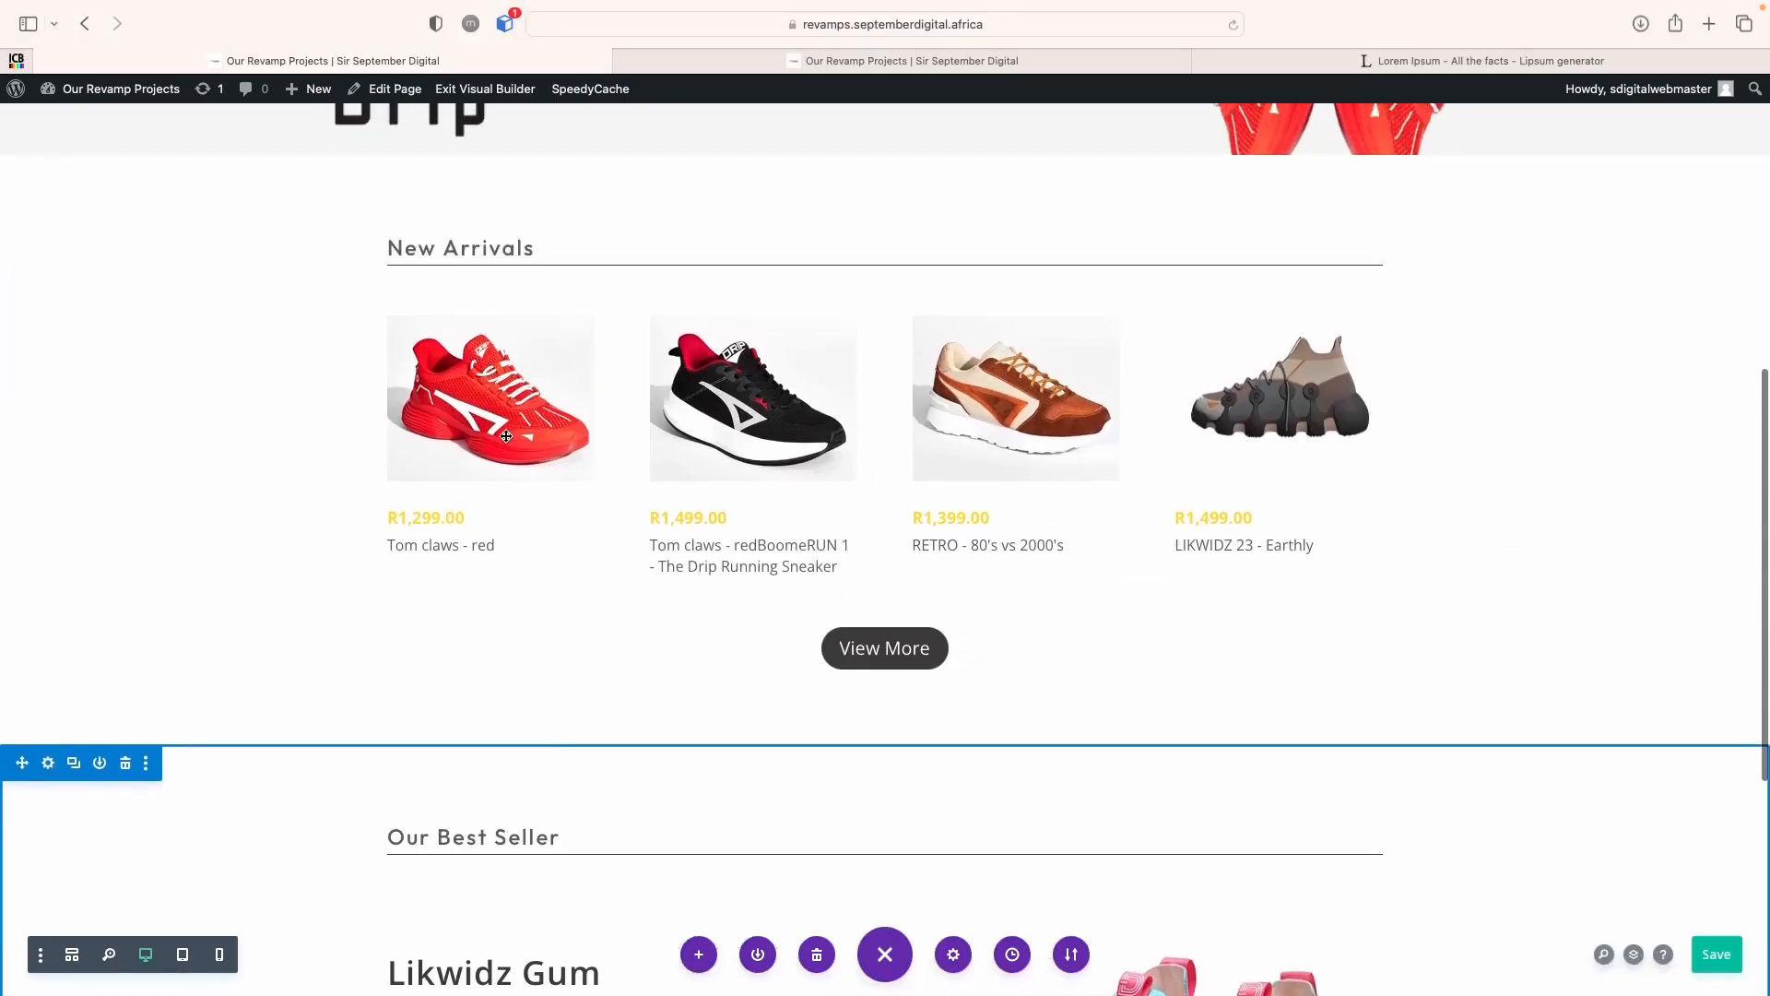
scroll(617, 624, "down", 5)
scroll(839, 484, "up", 5)
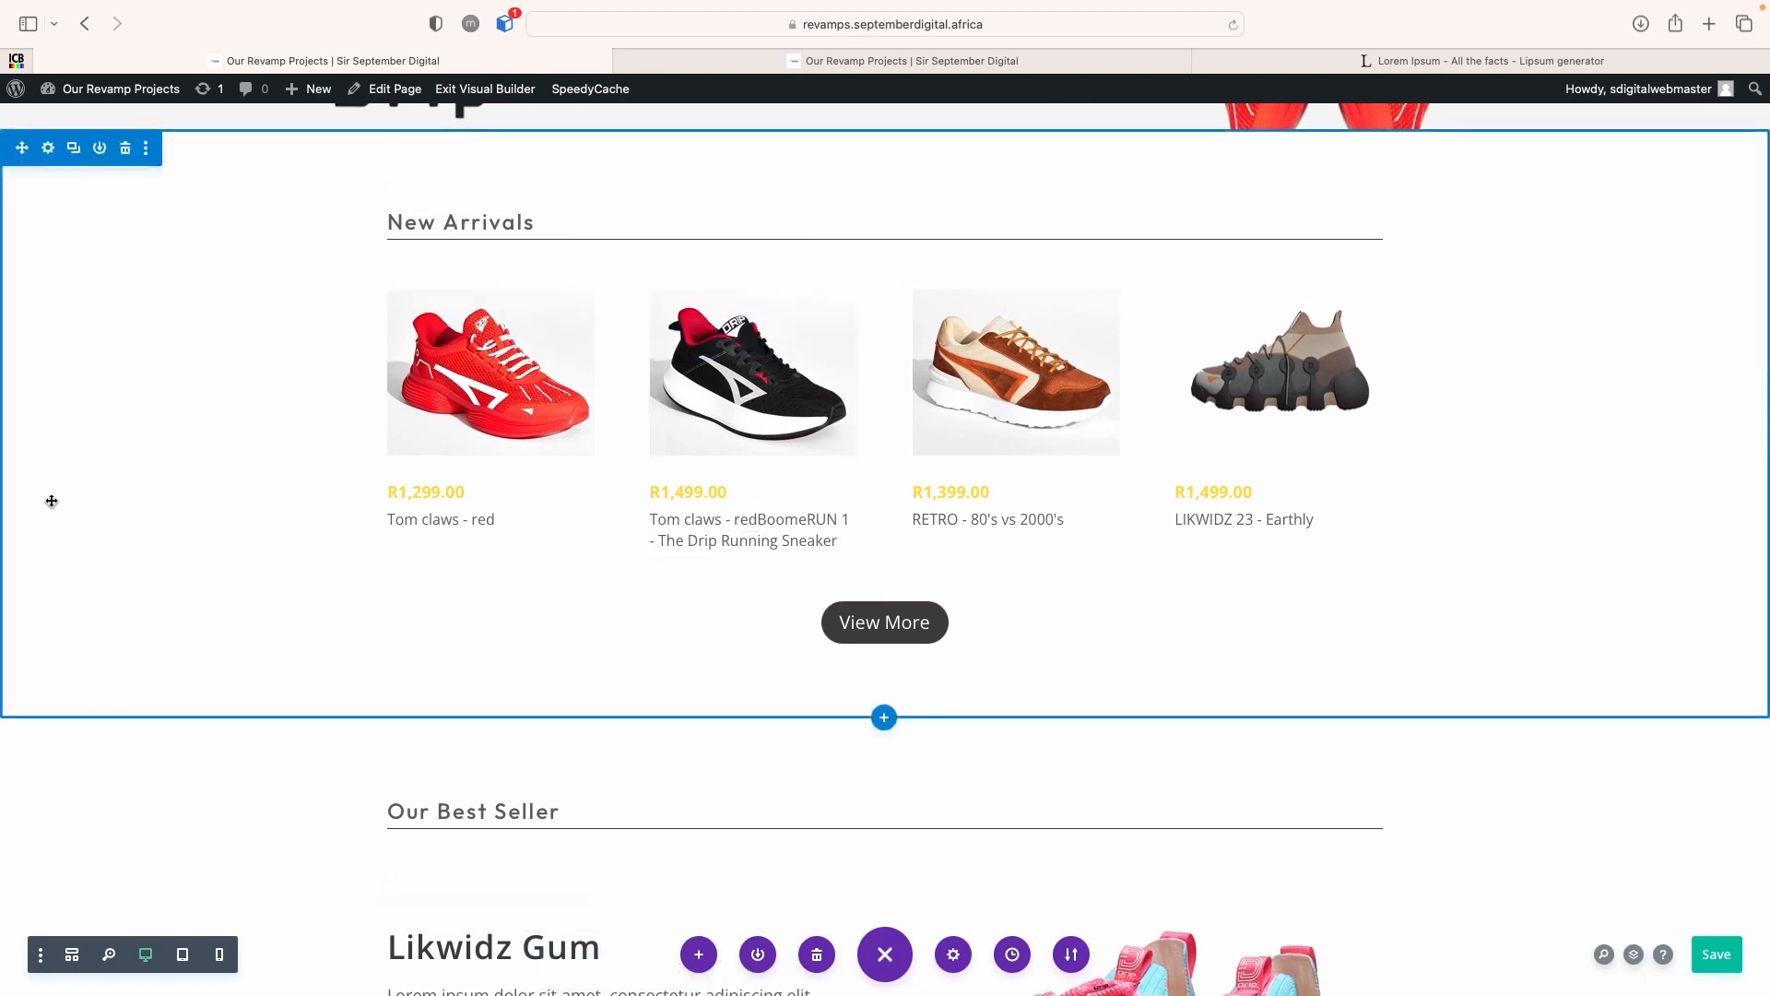
left_click(73, 148)
scroll(265, 580, "down", 4)
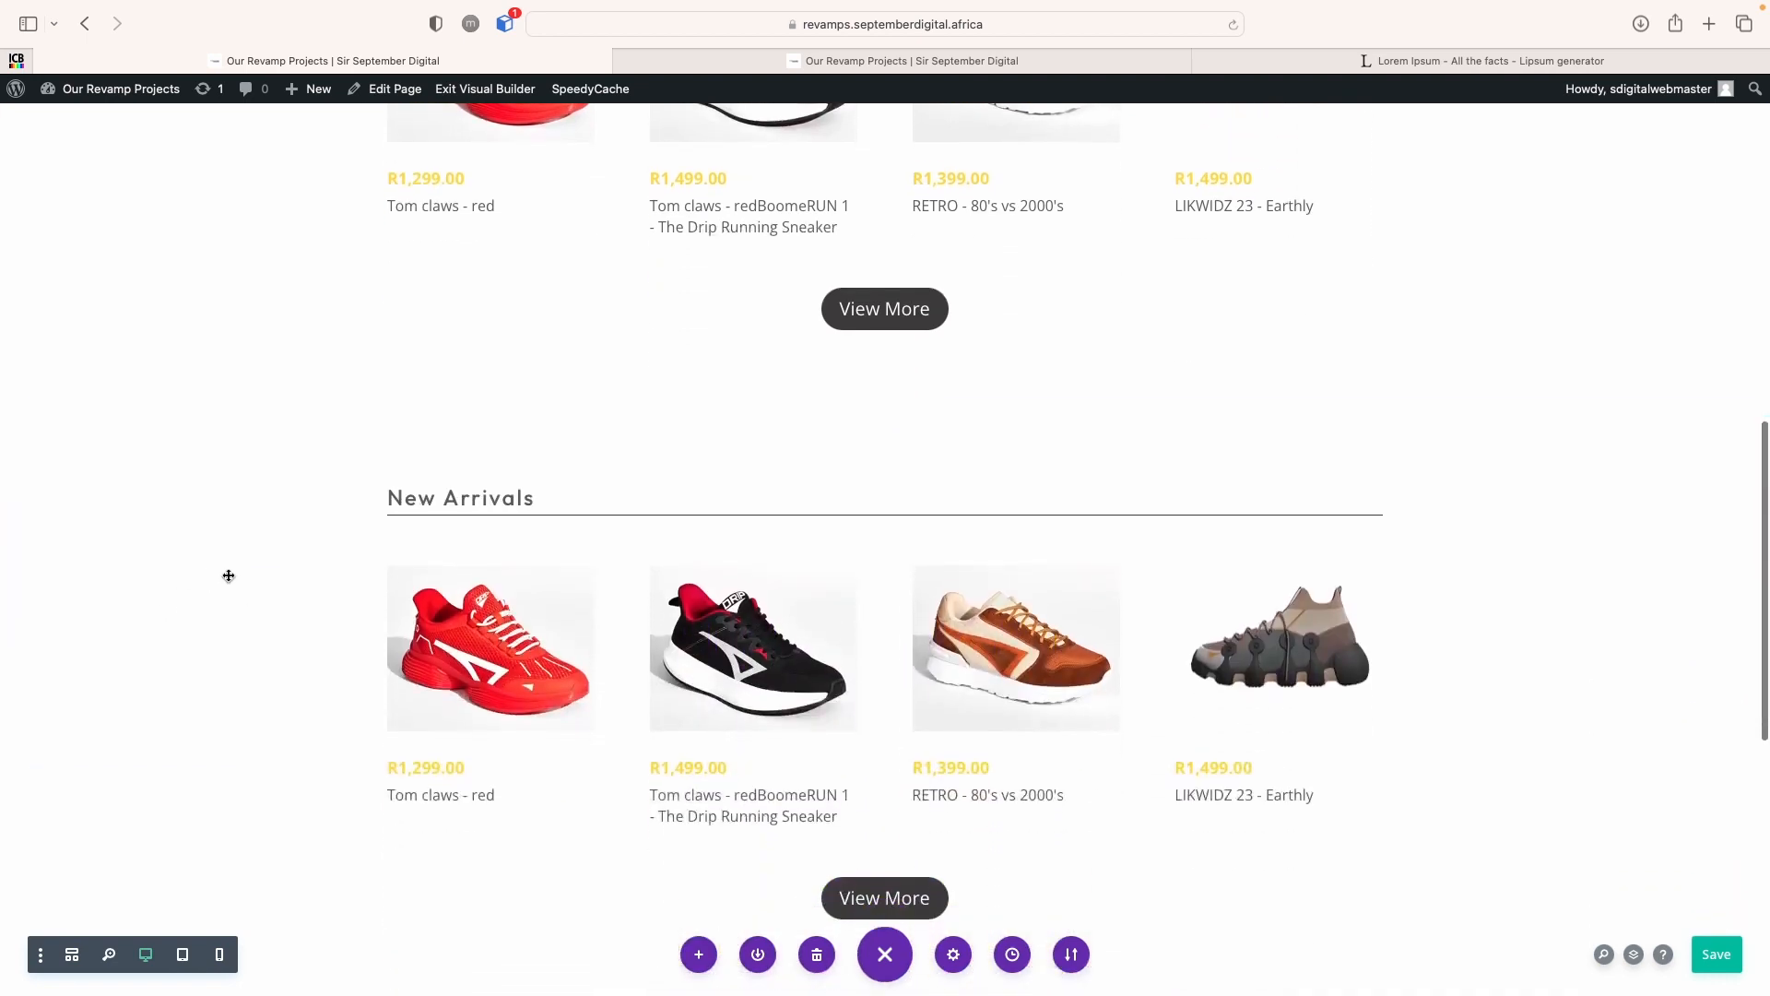
mouse_move(345, 888)
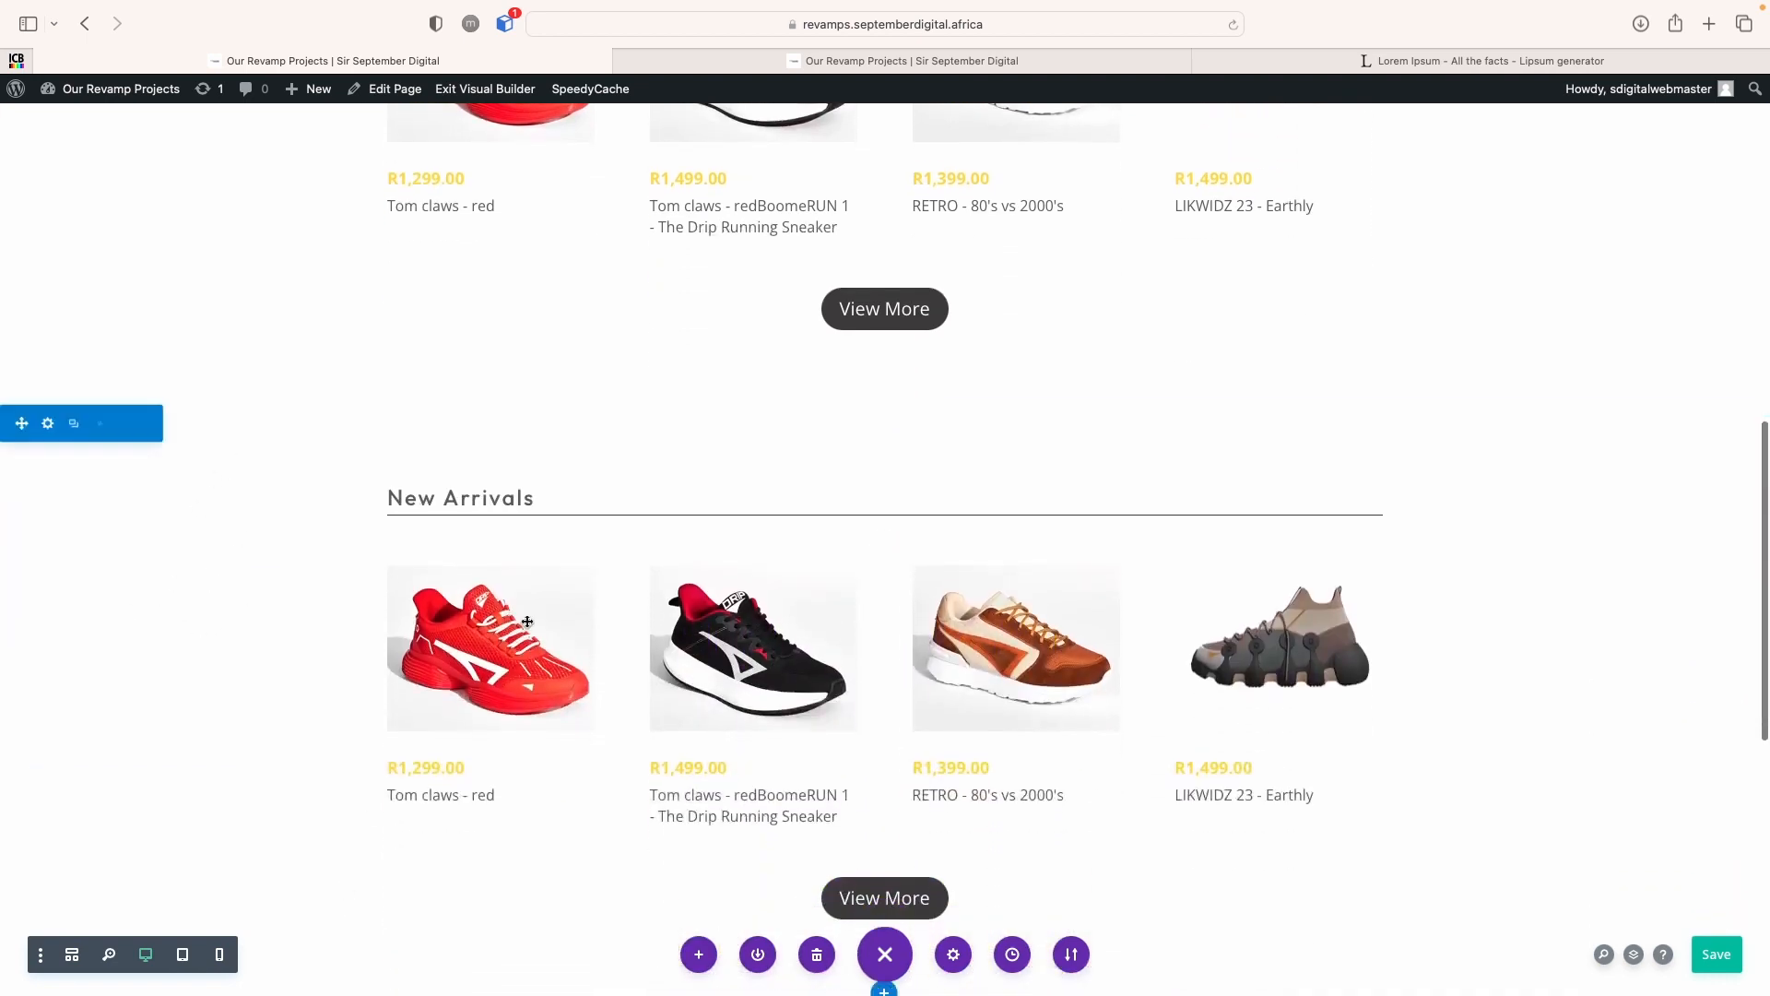
left_click_drag(22, 425, 325, 969)
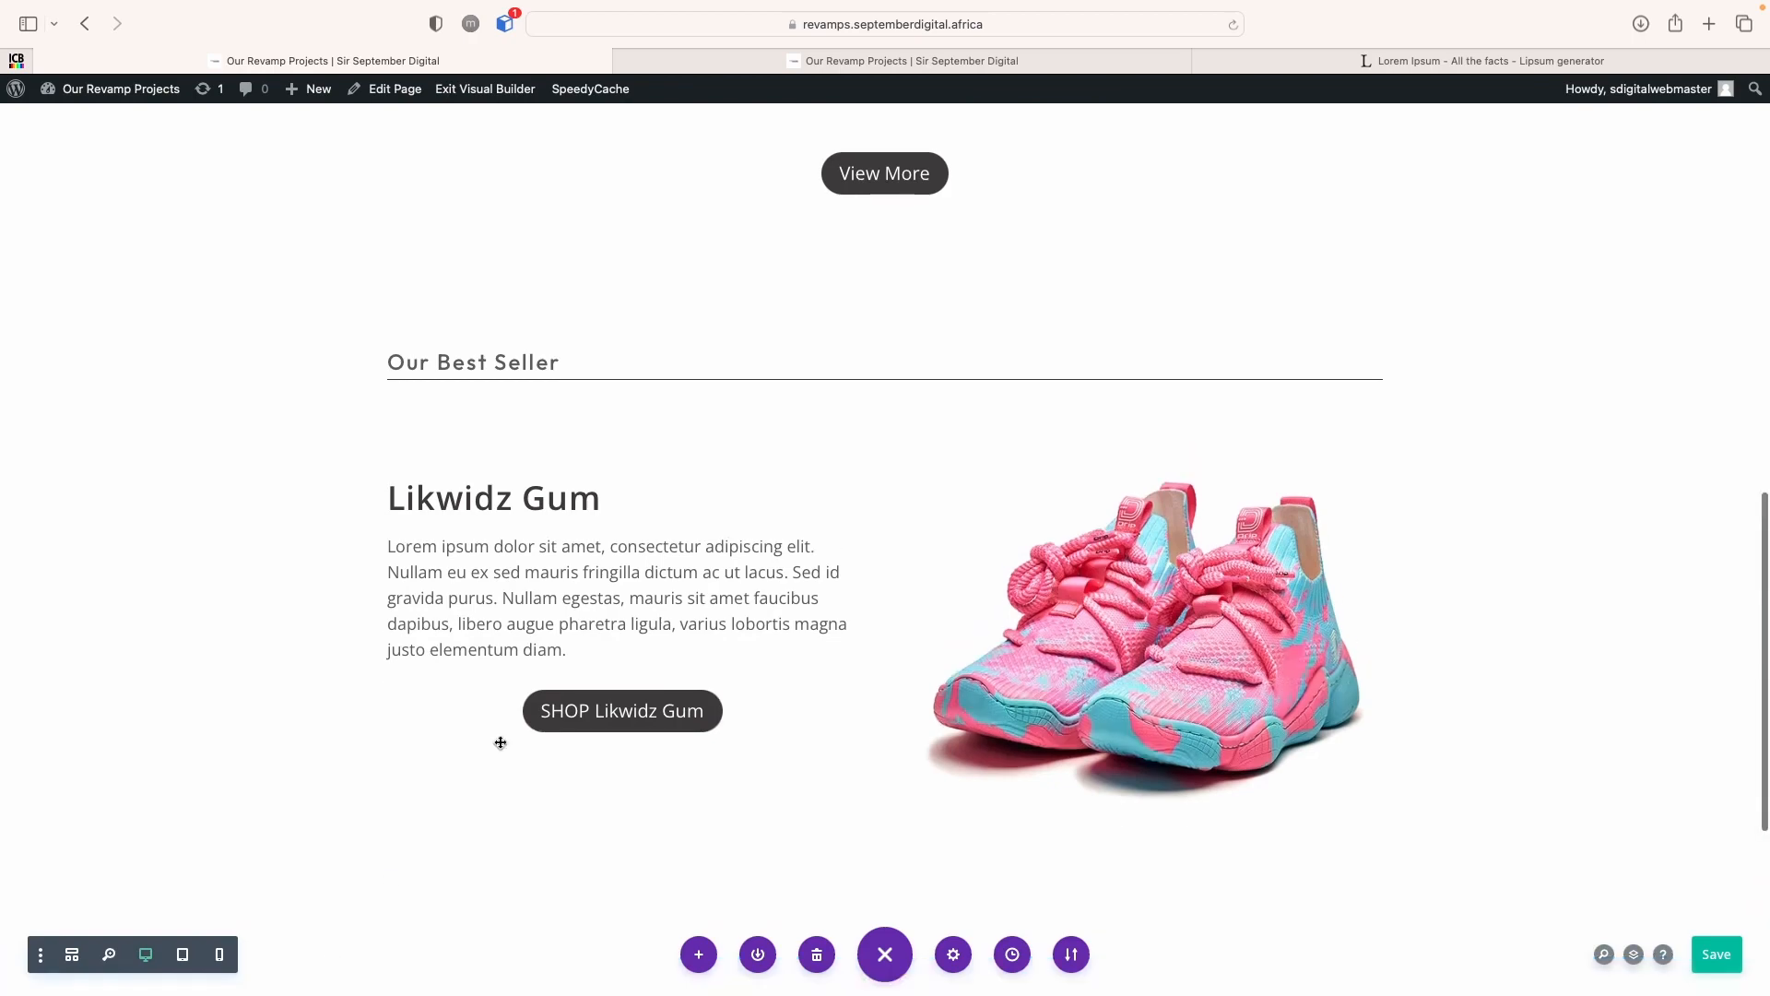
Review the order of the page sections and save the page
scroll(592, 778, "down", 6)
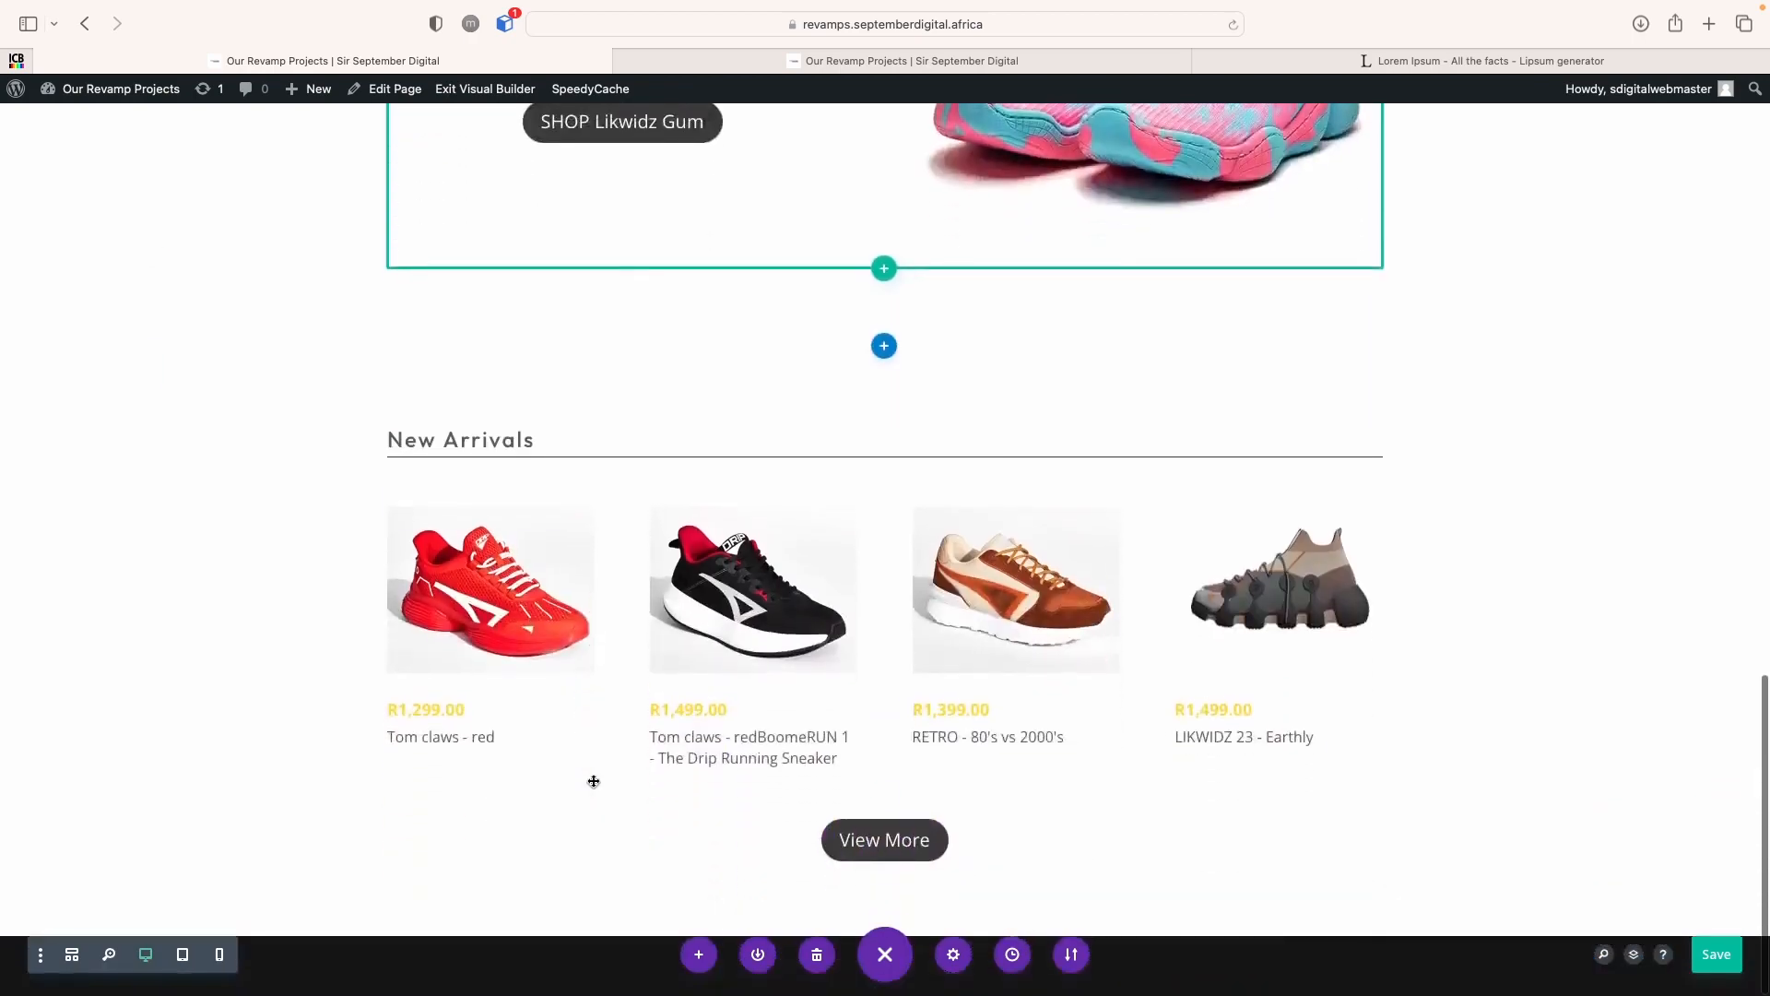
scroll(594, 781, "up", 18)
scroll(594, 781, "down", 9)
scroll(597, 779, "down", 10)
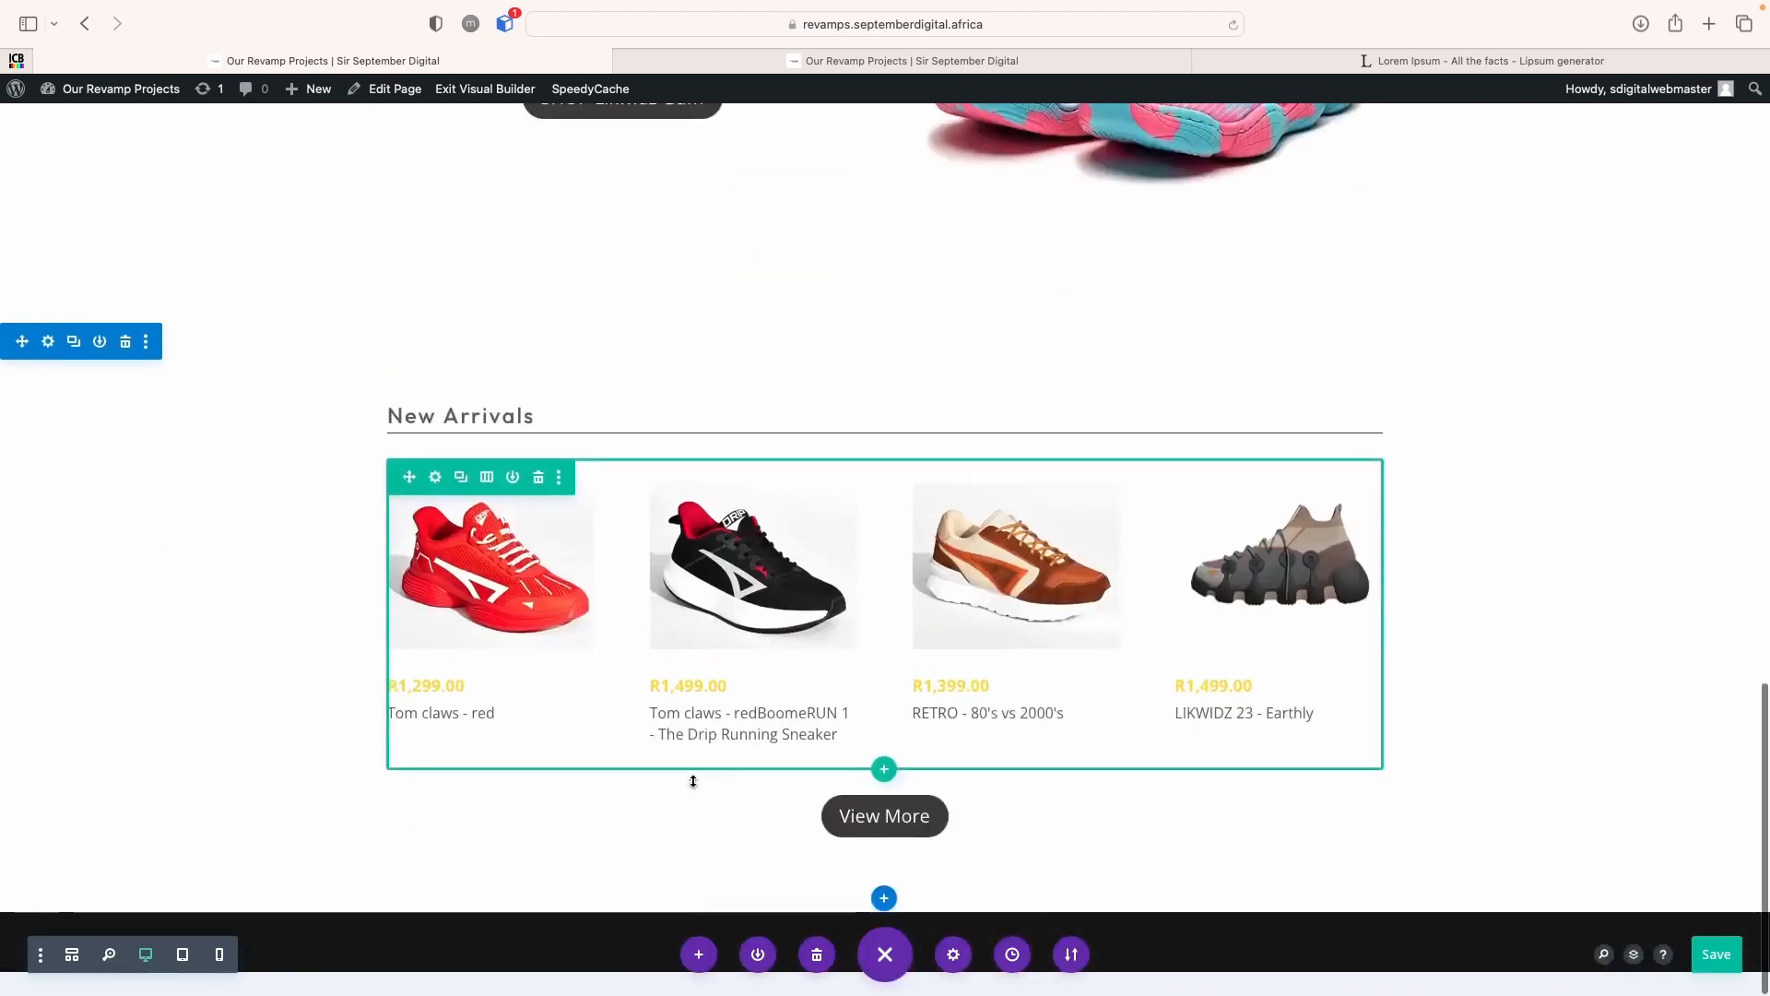
left_click(1717, 959)
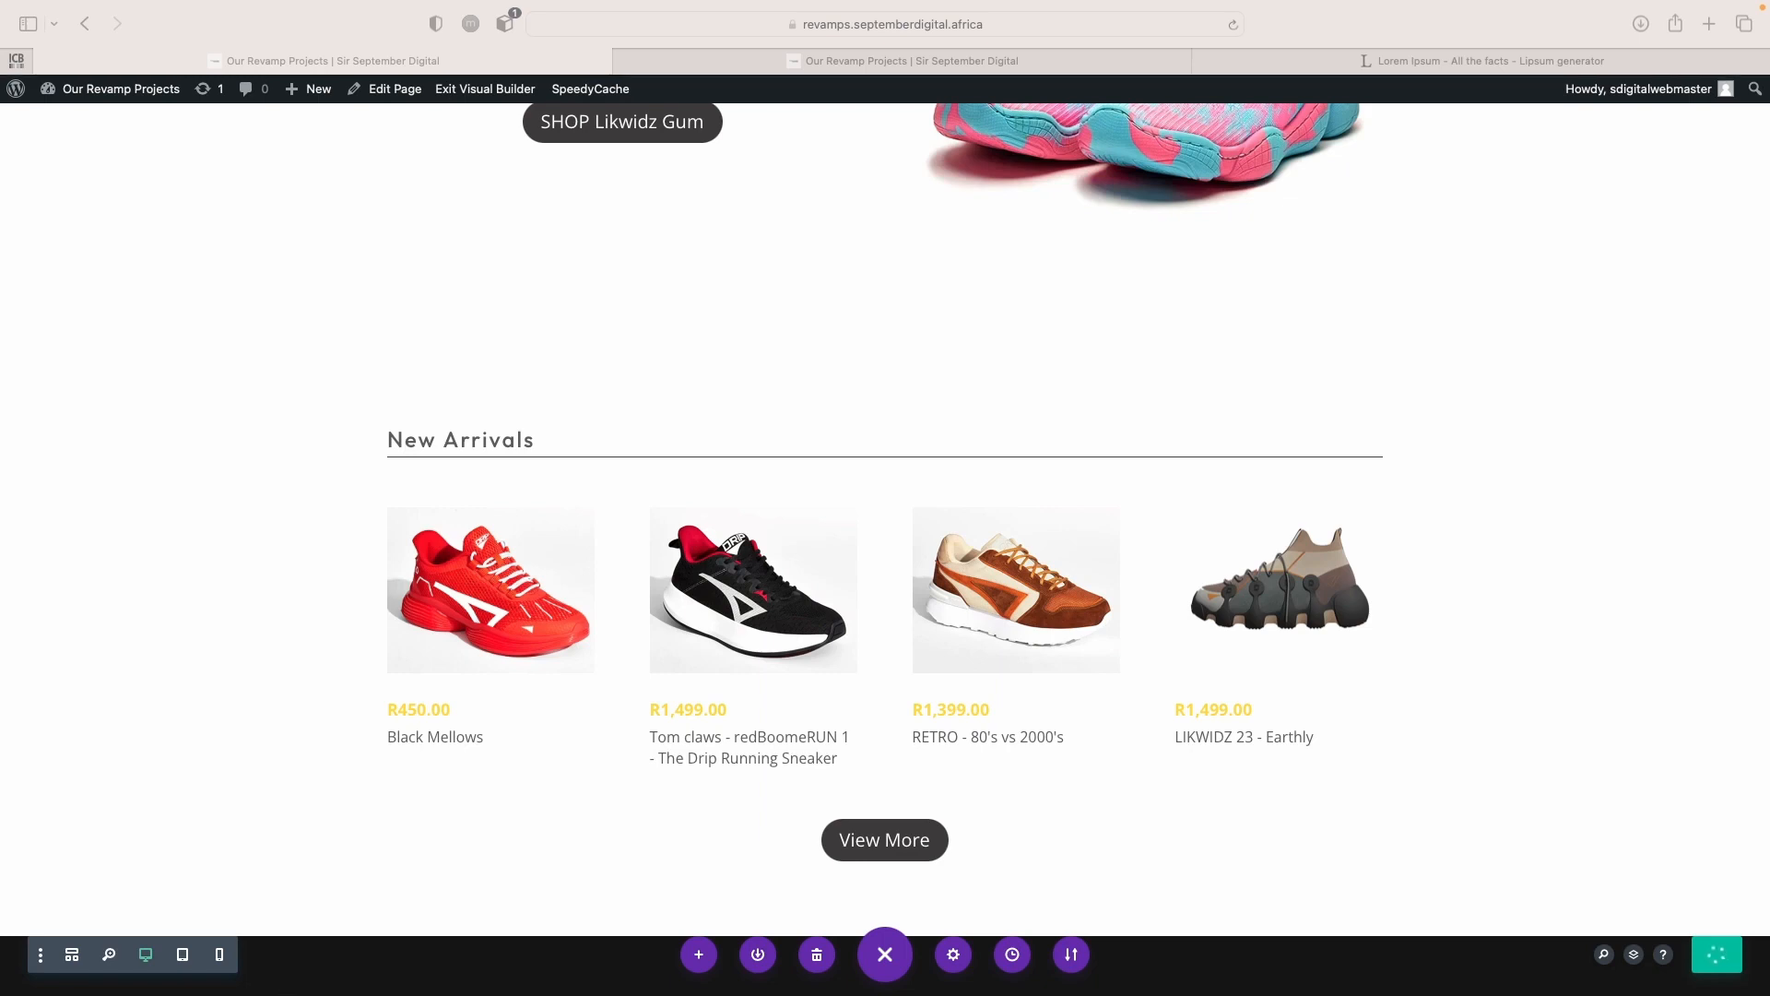
Switch to the finished Drip Revamp page and examine its Kids Mellowz section and the content below it
left_click_drag(941, 994, 812, 143)
left_click(139, 144)
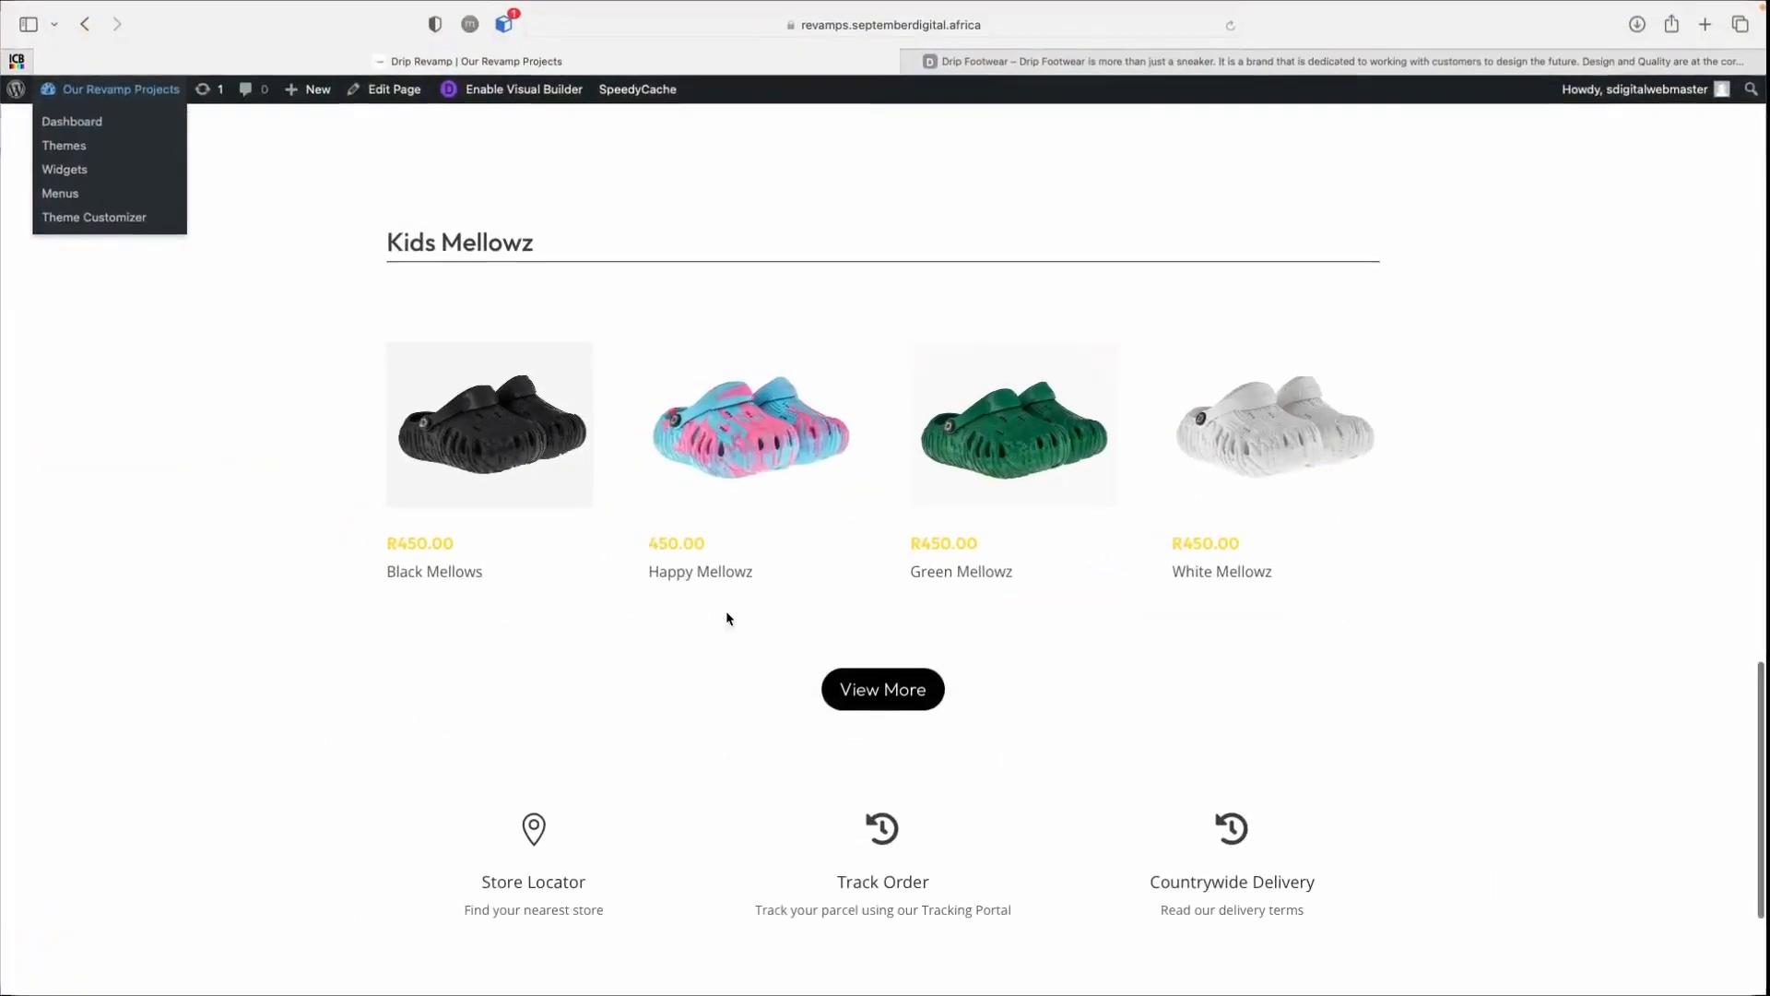
scroll(845, 727, "down", 3)
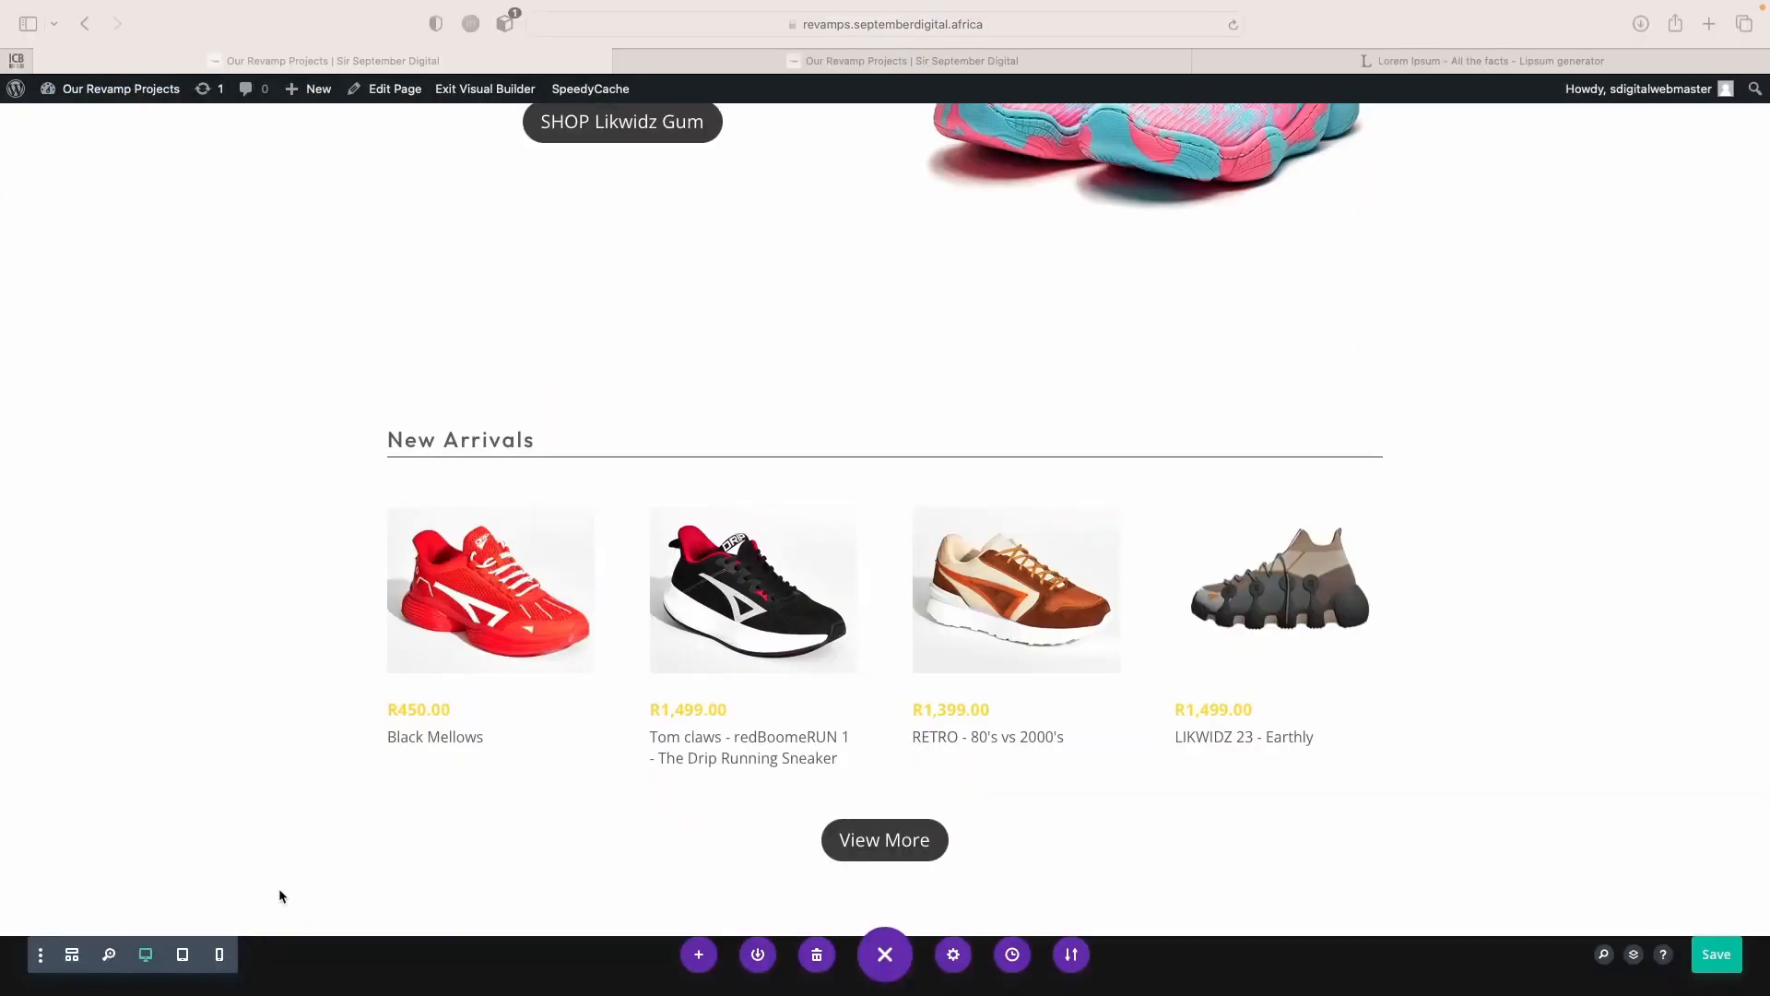
Replace the first product's image in the duplicated New Arrivals section with the black clog, BLACK2.jpg, from the media library
left_click(253, 824)
left_click(503, 600)
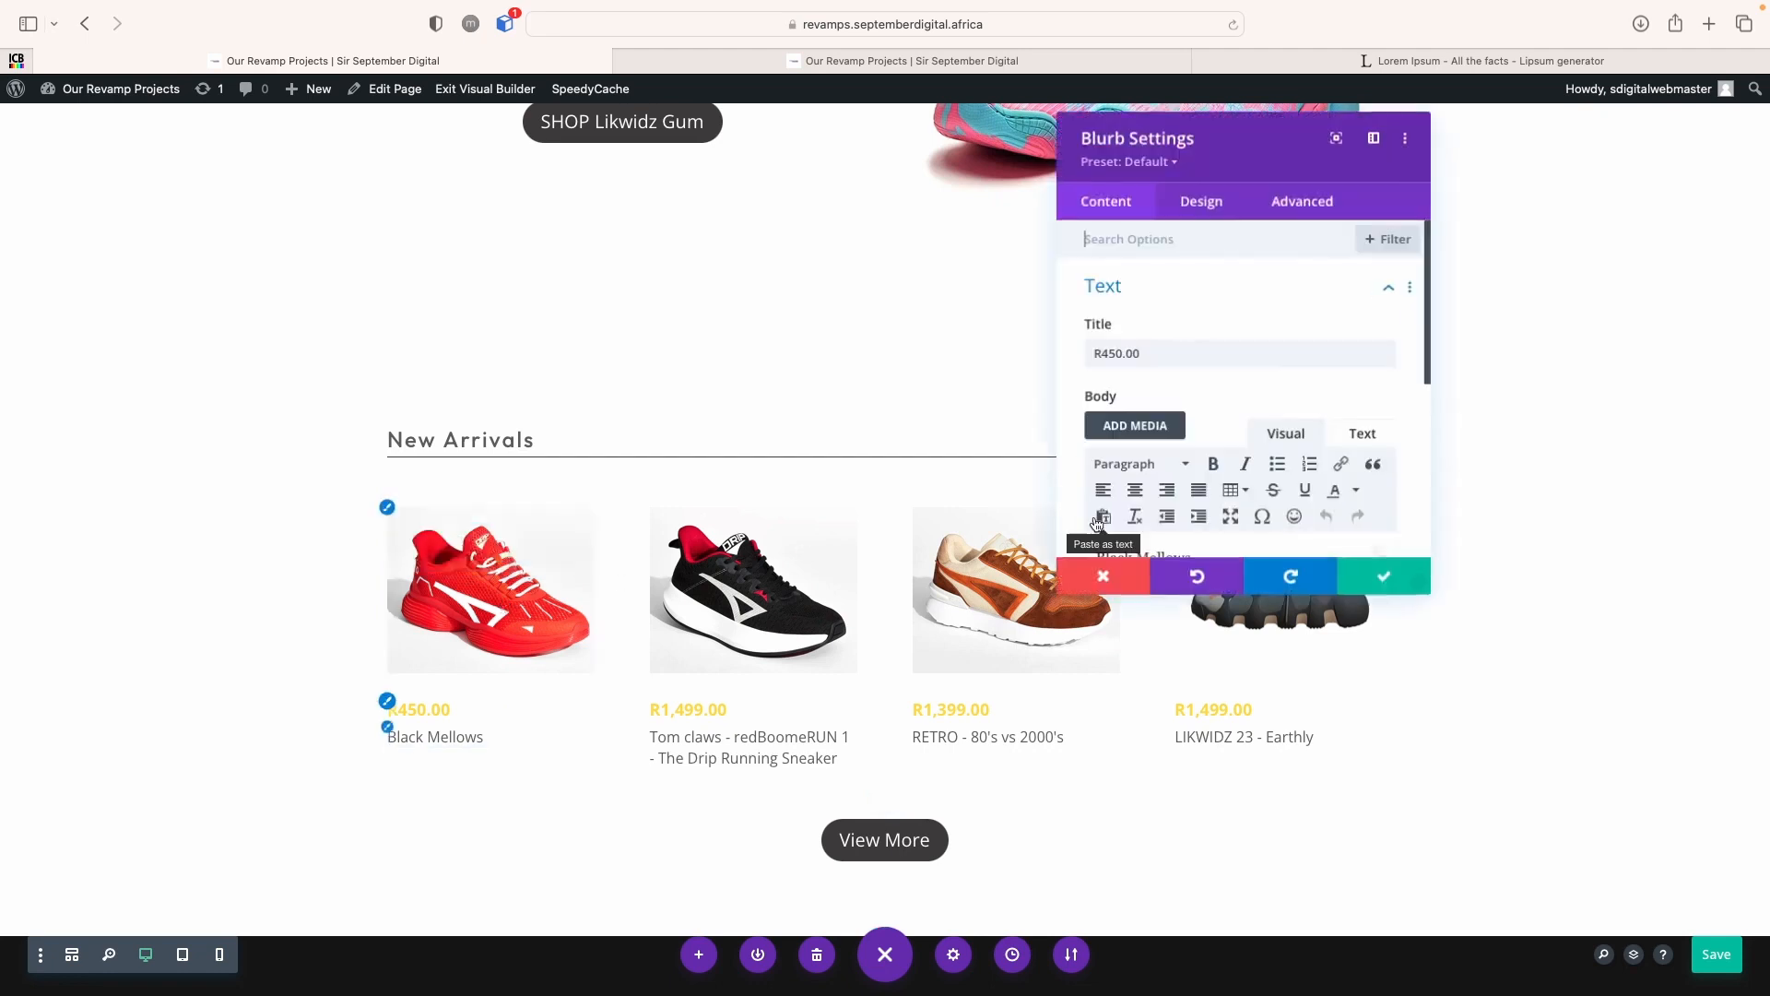
left_click(1238, 465)
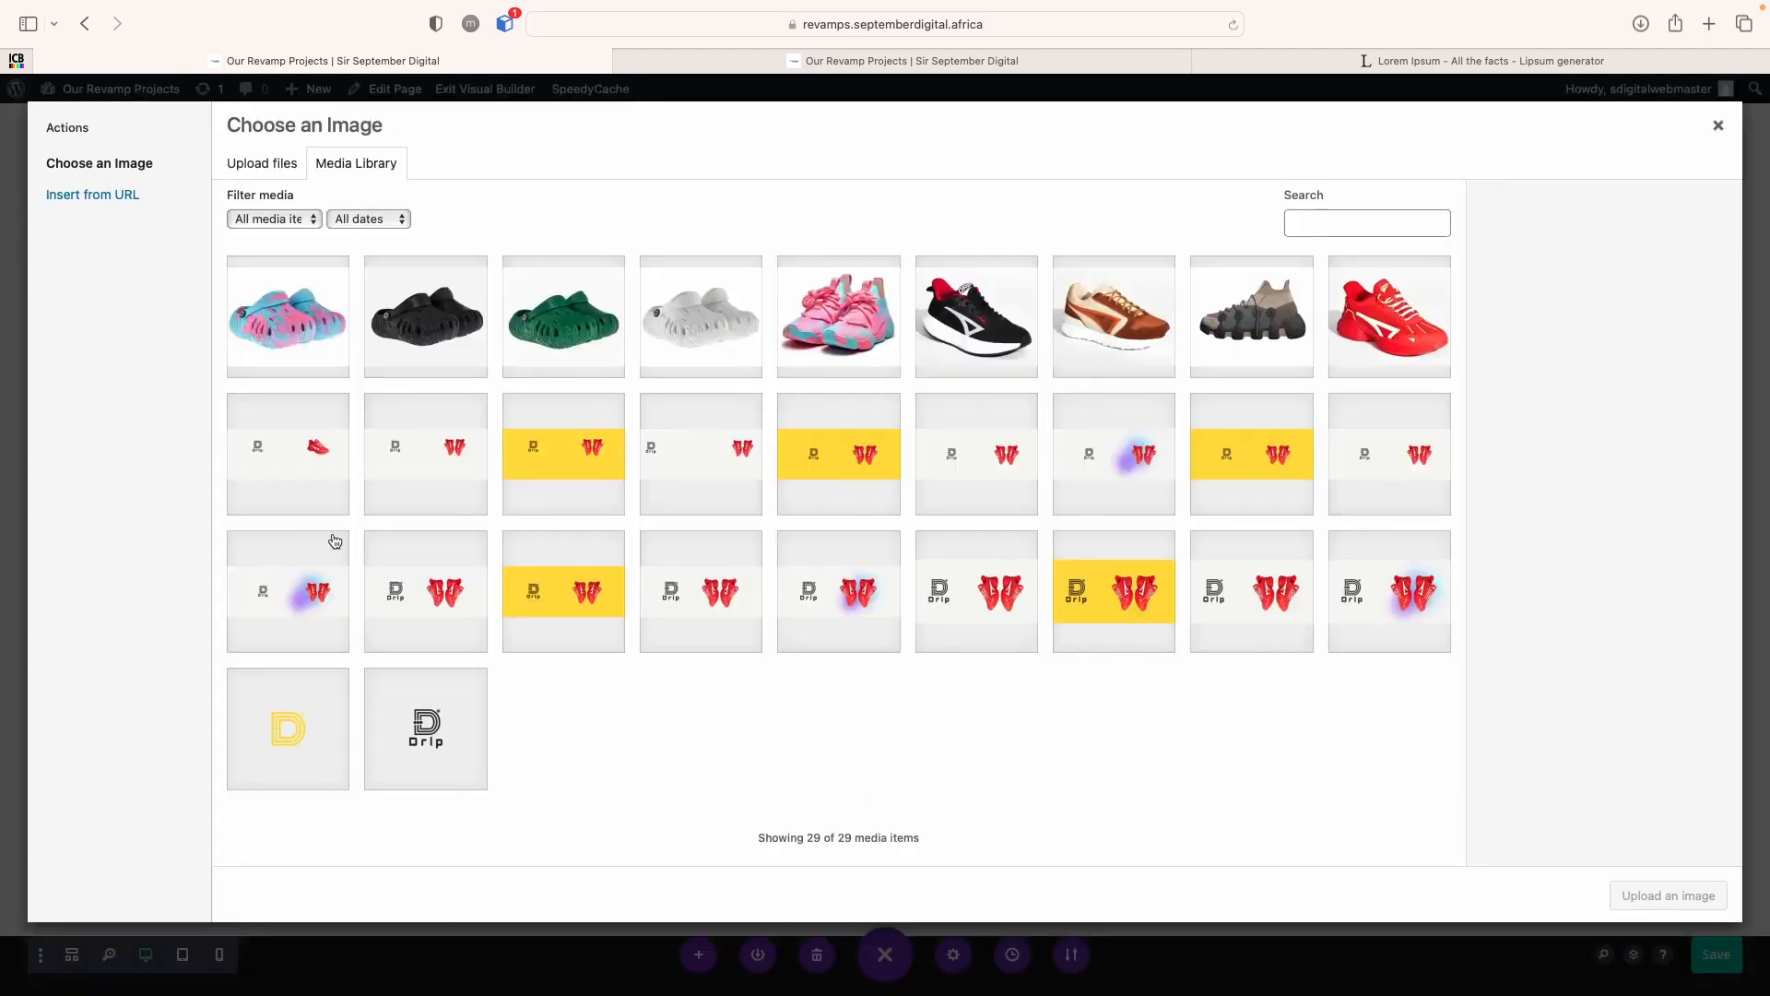
left_click(420, 308)
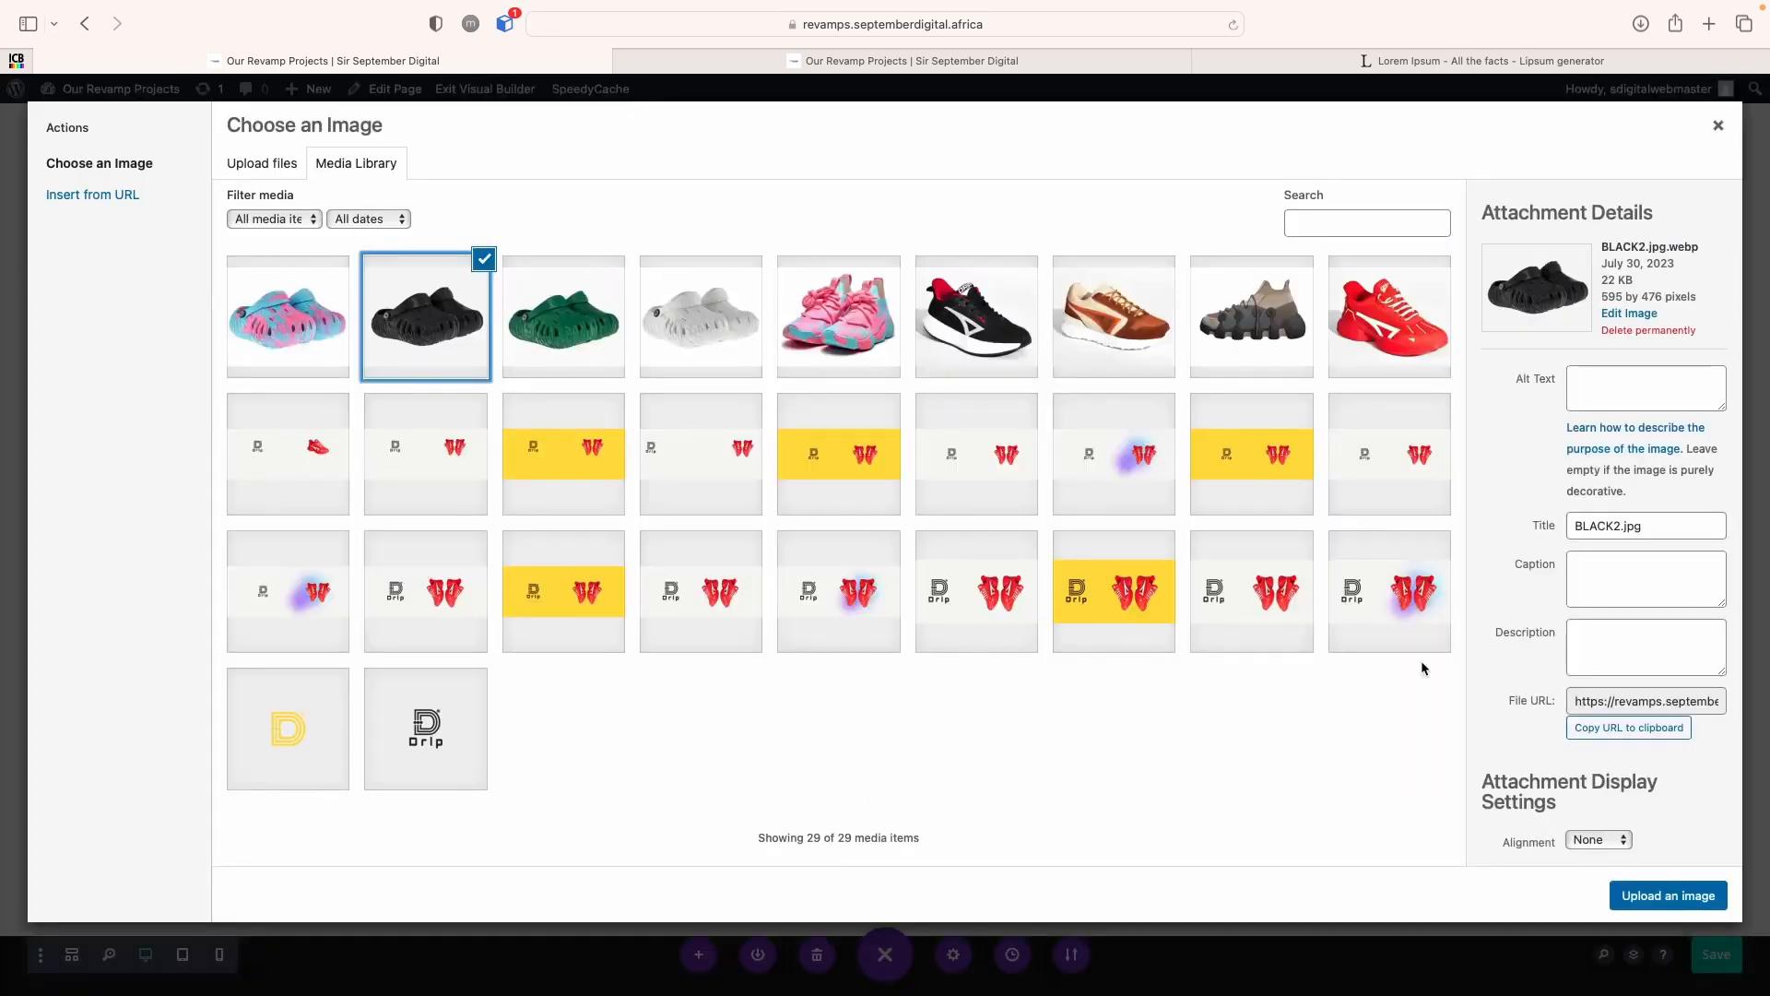
left_click(1668, 896)
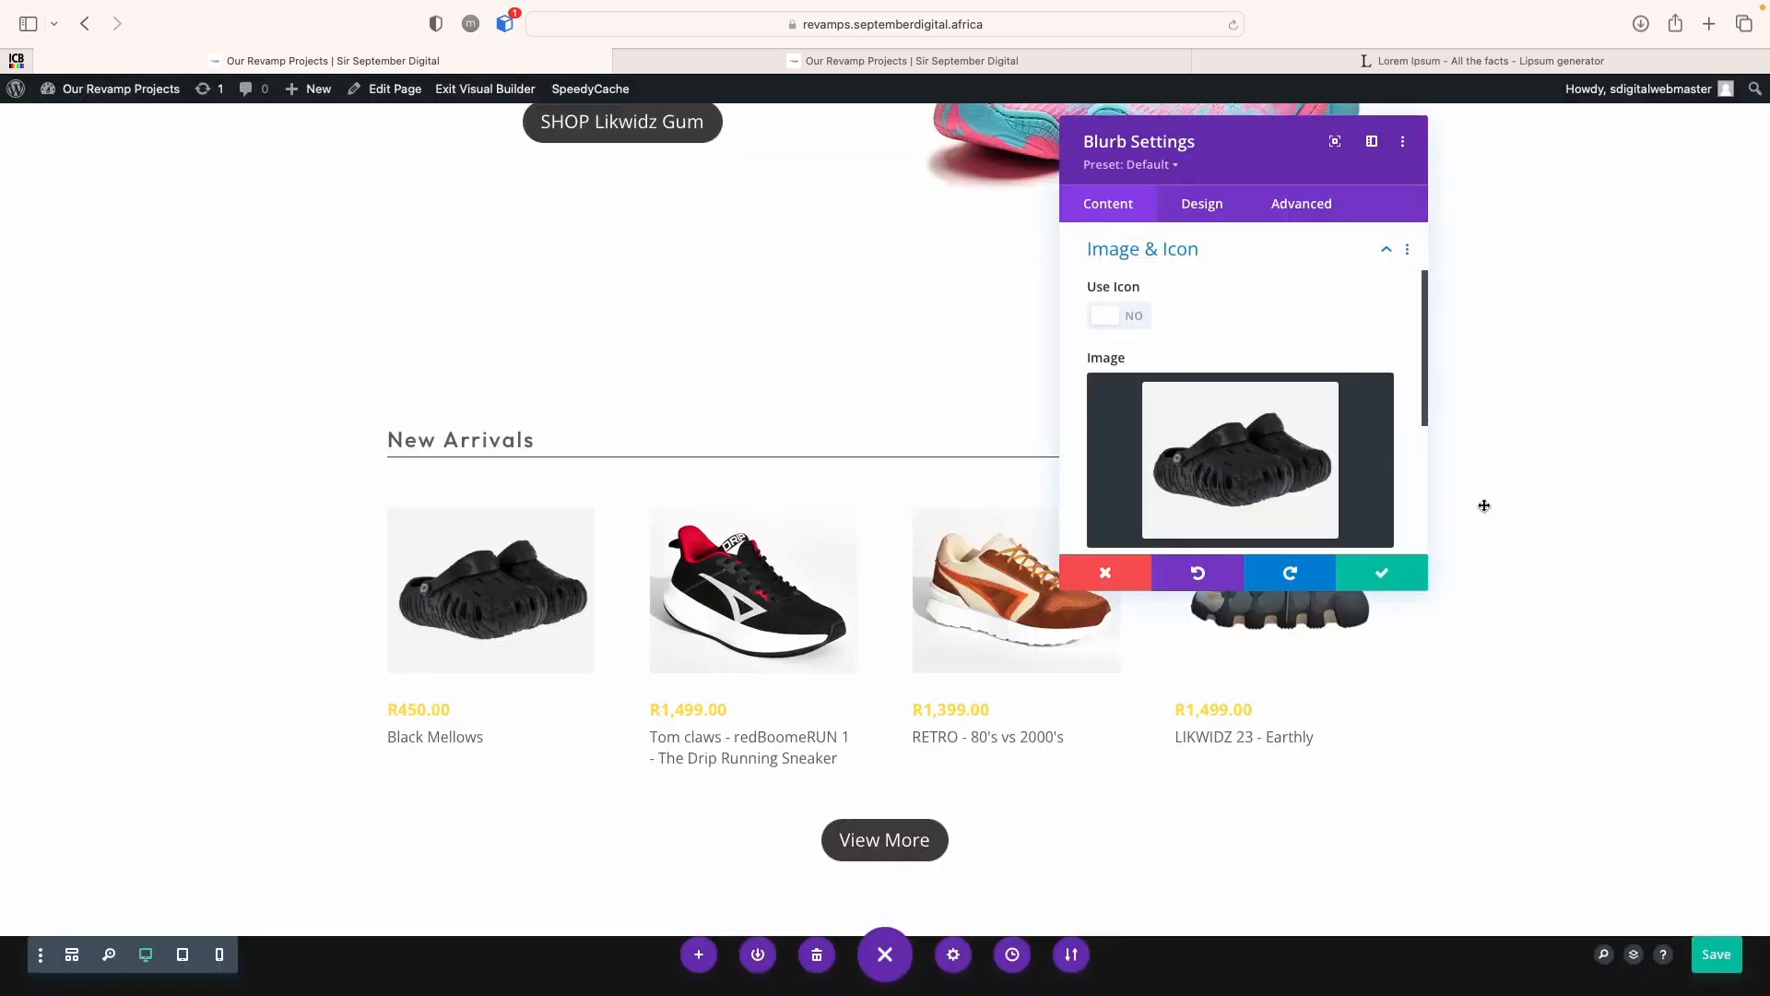
left_click(1419, 579)
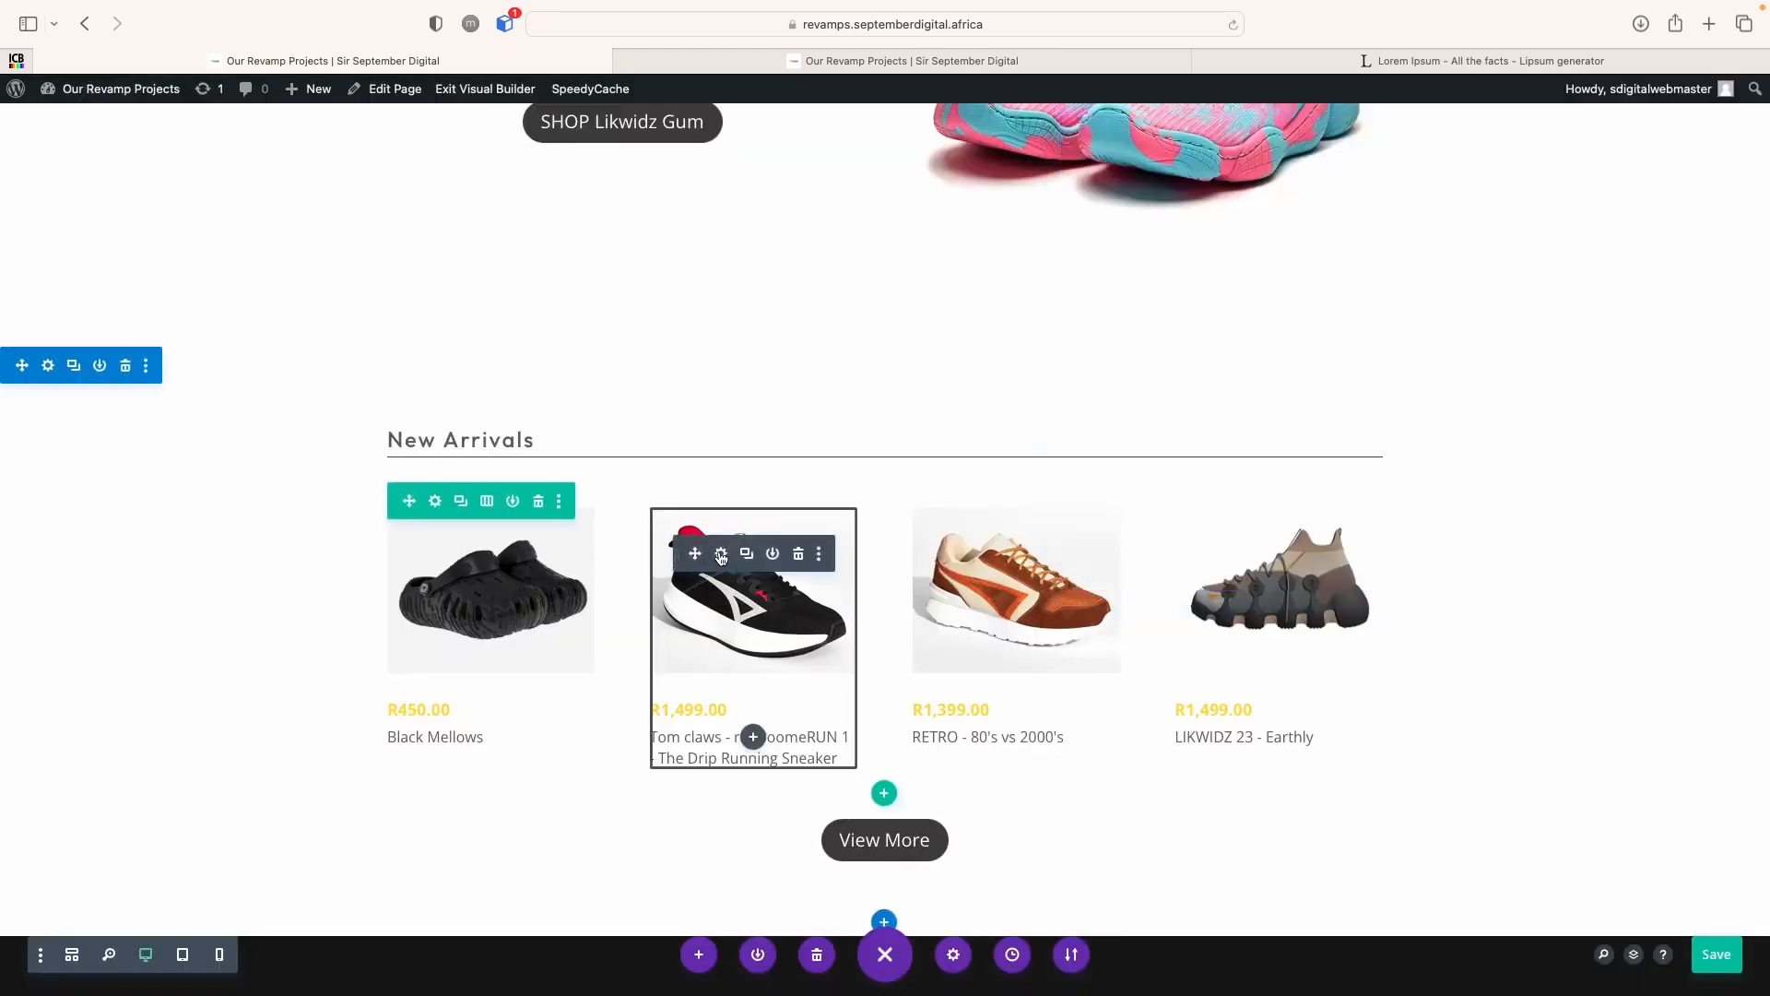
Change the second product in the duplicated section to Happy Mellowz at R450.00 with the pink-and-blue clog image
left_click(721, 555)
left_click_drag(1136, 353, 1003, 347)
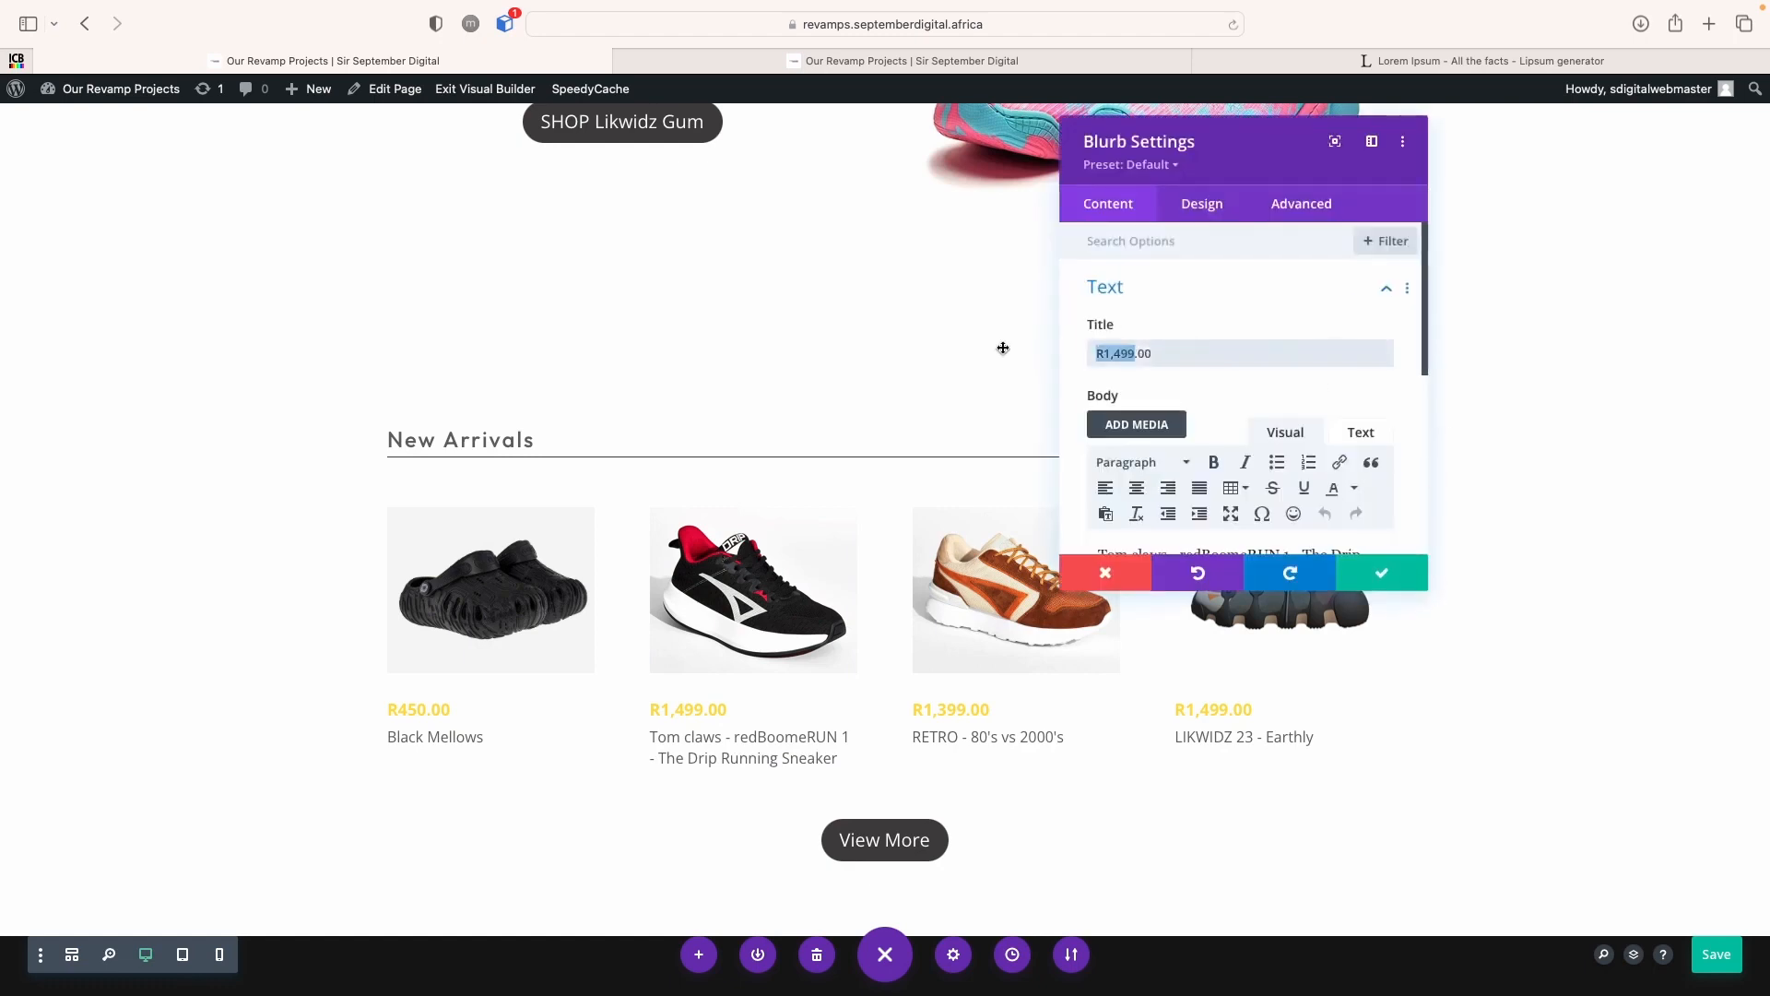
type("R450")
scroll(1217, 482, "down", 3)
left_click_drag(1217, 472, 1093, 441)
type("Happy Mellows")
left_click(1173, 526)
scroll(1199, 461, "down", 3)
left_click(1239, 415)
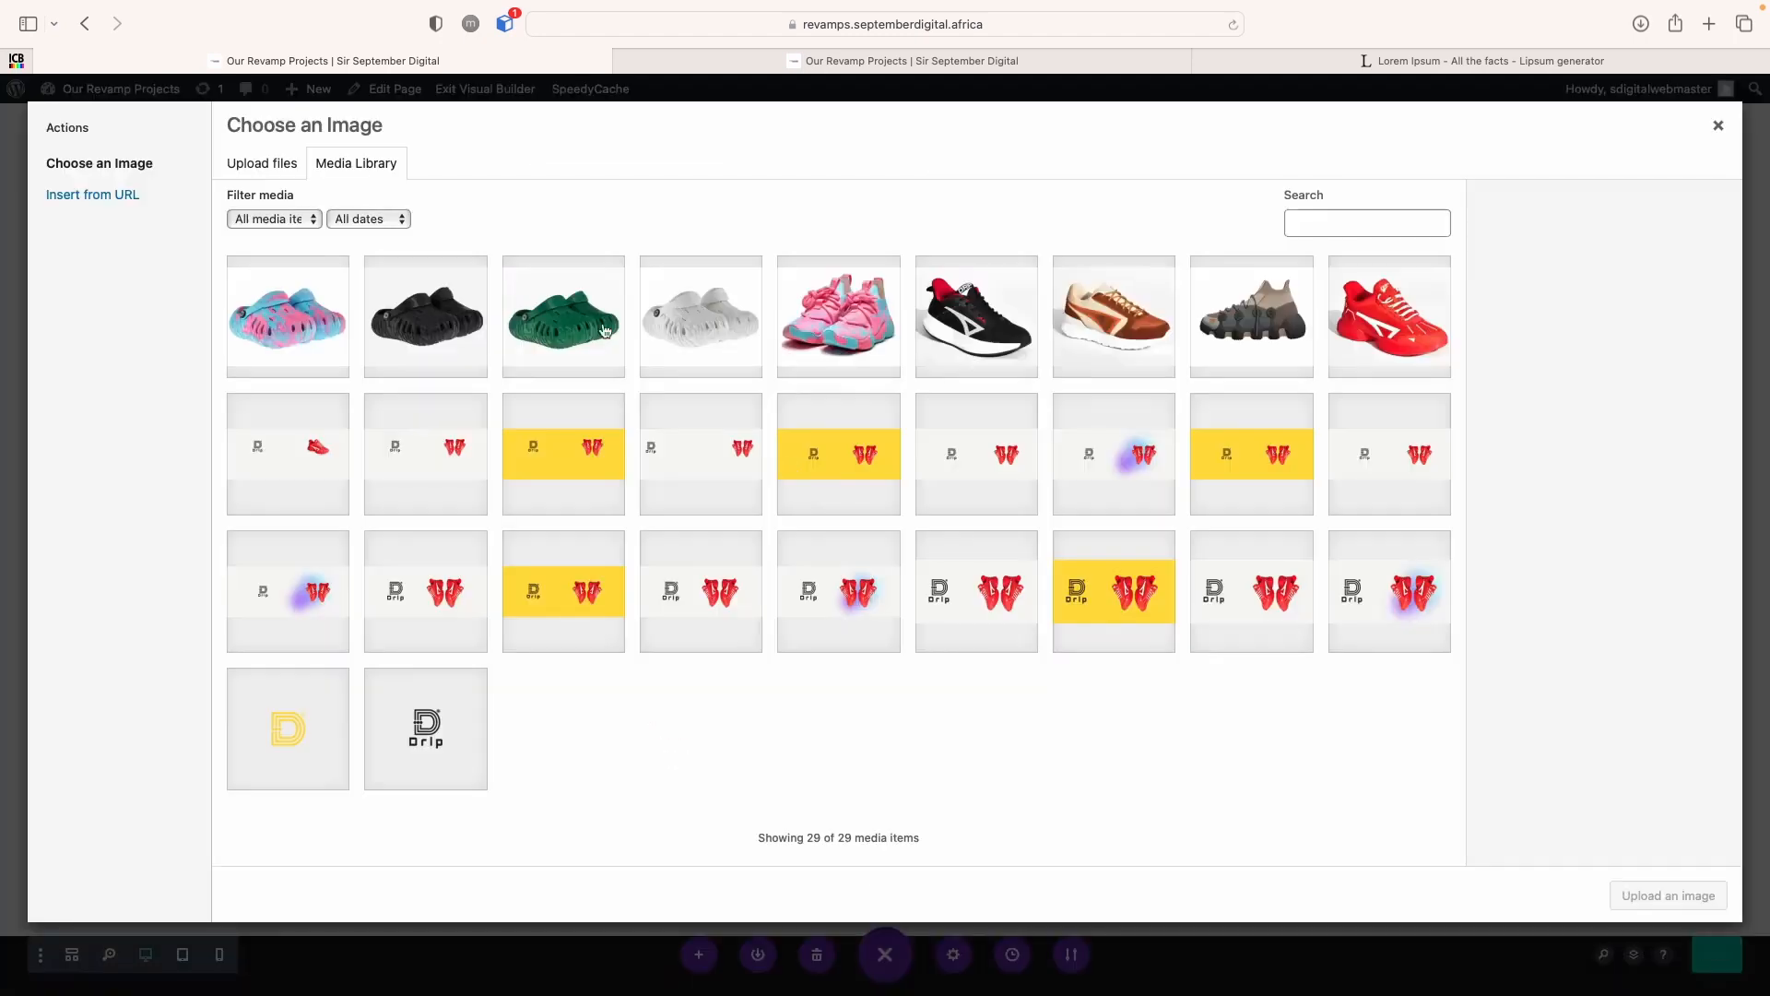
left_click(287, 316)
left_click(1668, 895)
left_click(1381, 572)
Rename the third product in the duplicated section Green Mellowz and set its price to R450.00
left_click(984, 555)
scroll(1243, 484, "down", 3)
left_click_drag(1259, 459, 1182, 434)
type("Green Mellowz")
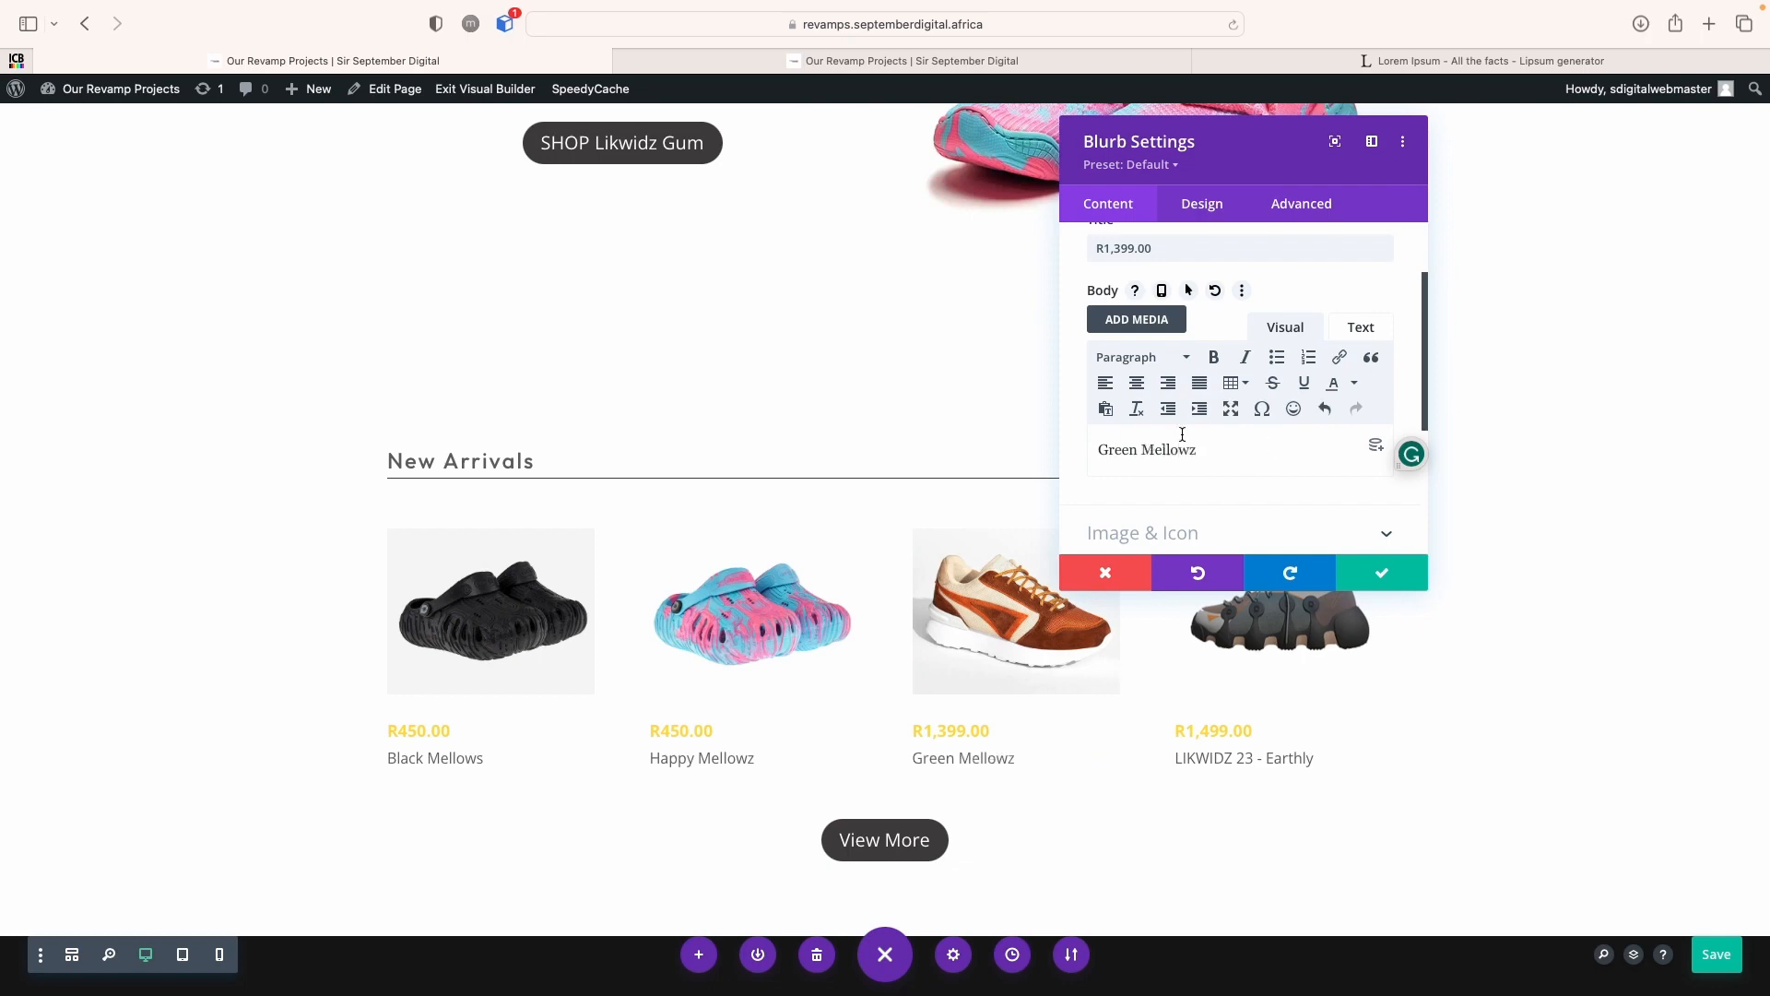
scroll(1182, 434, "up", 3)
type("R450")
left_click(1381, 572)
Replace the Green Mellowz product's image with the green clog from the media library
left_click(984, 555)
left_click(1178, 495)
left_click(561, 316)
left_click(1677, 896)
Change the fourth product to White Mellowz at R450.00 with the WHITE2.jpg image, and save the page
left_click(1246, 555)
left_click_drag(1135, 353, 1093, 353)
type("R450")
left_click(1181, 287)
left_click(1181, 295)
scroll(1245, 452, "down", 3)
left_click_drag(1268, 458, 1097, 438)
type("White Mellowz")
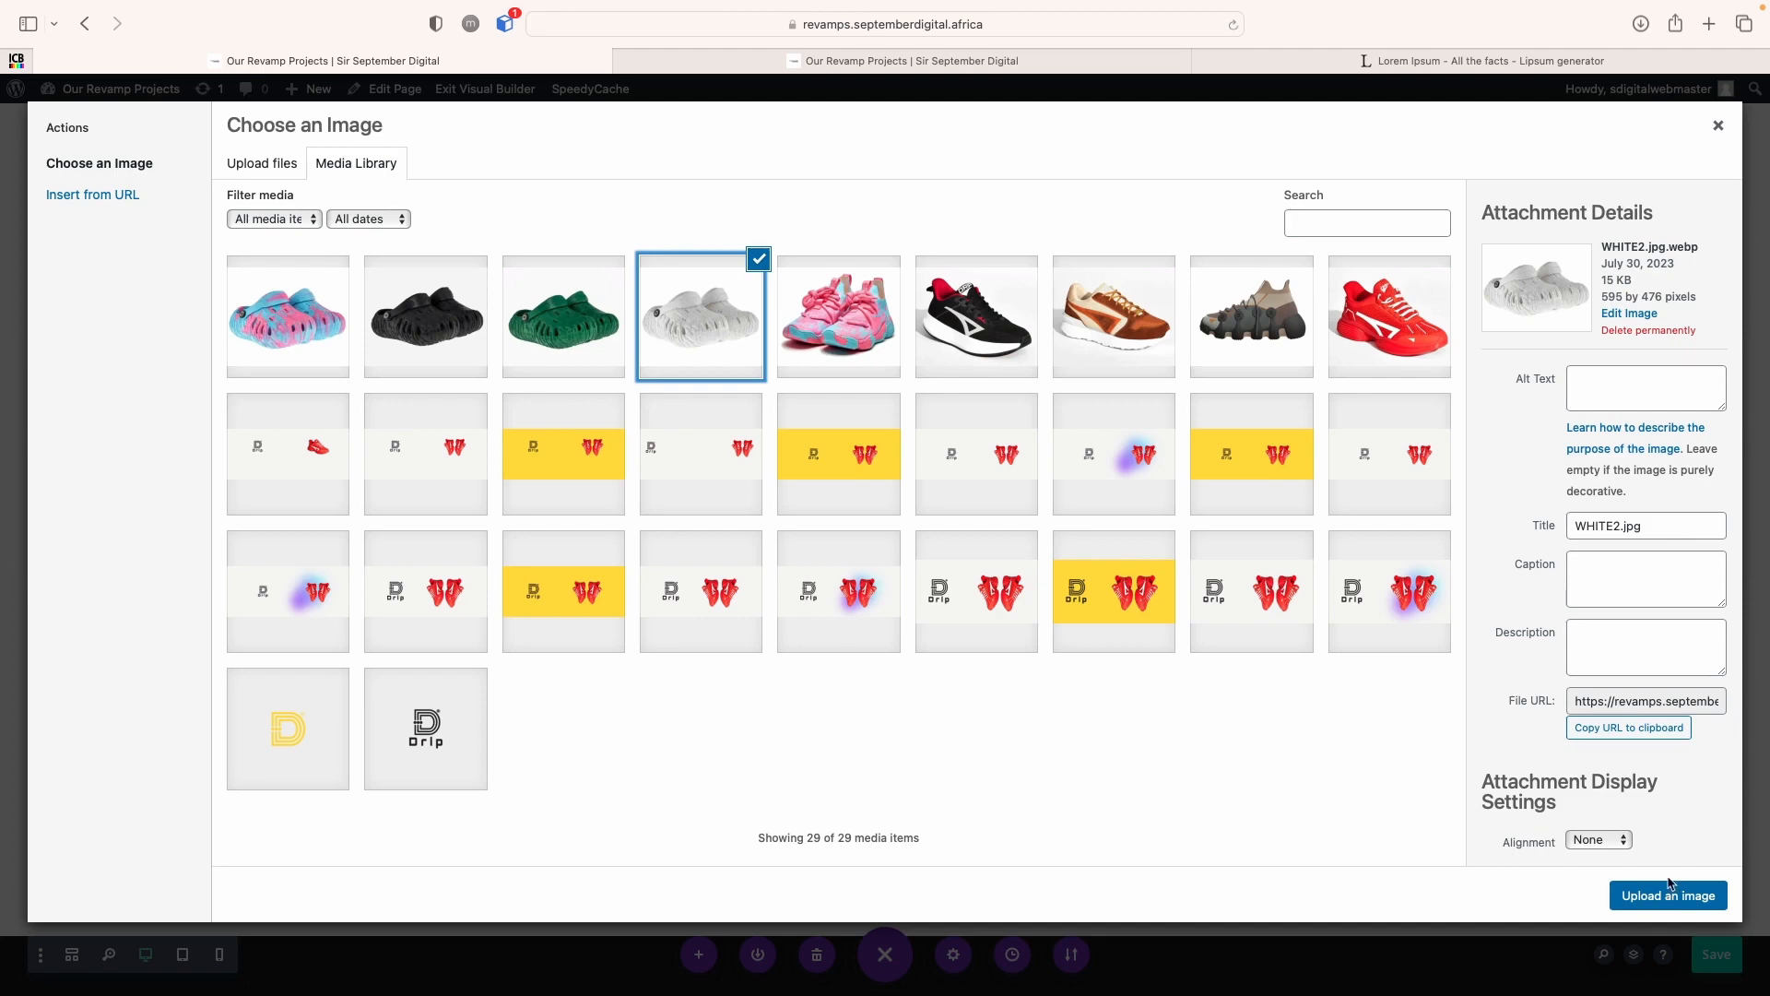
left_click(1668, 898)
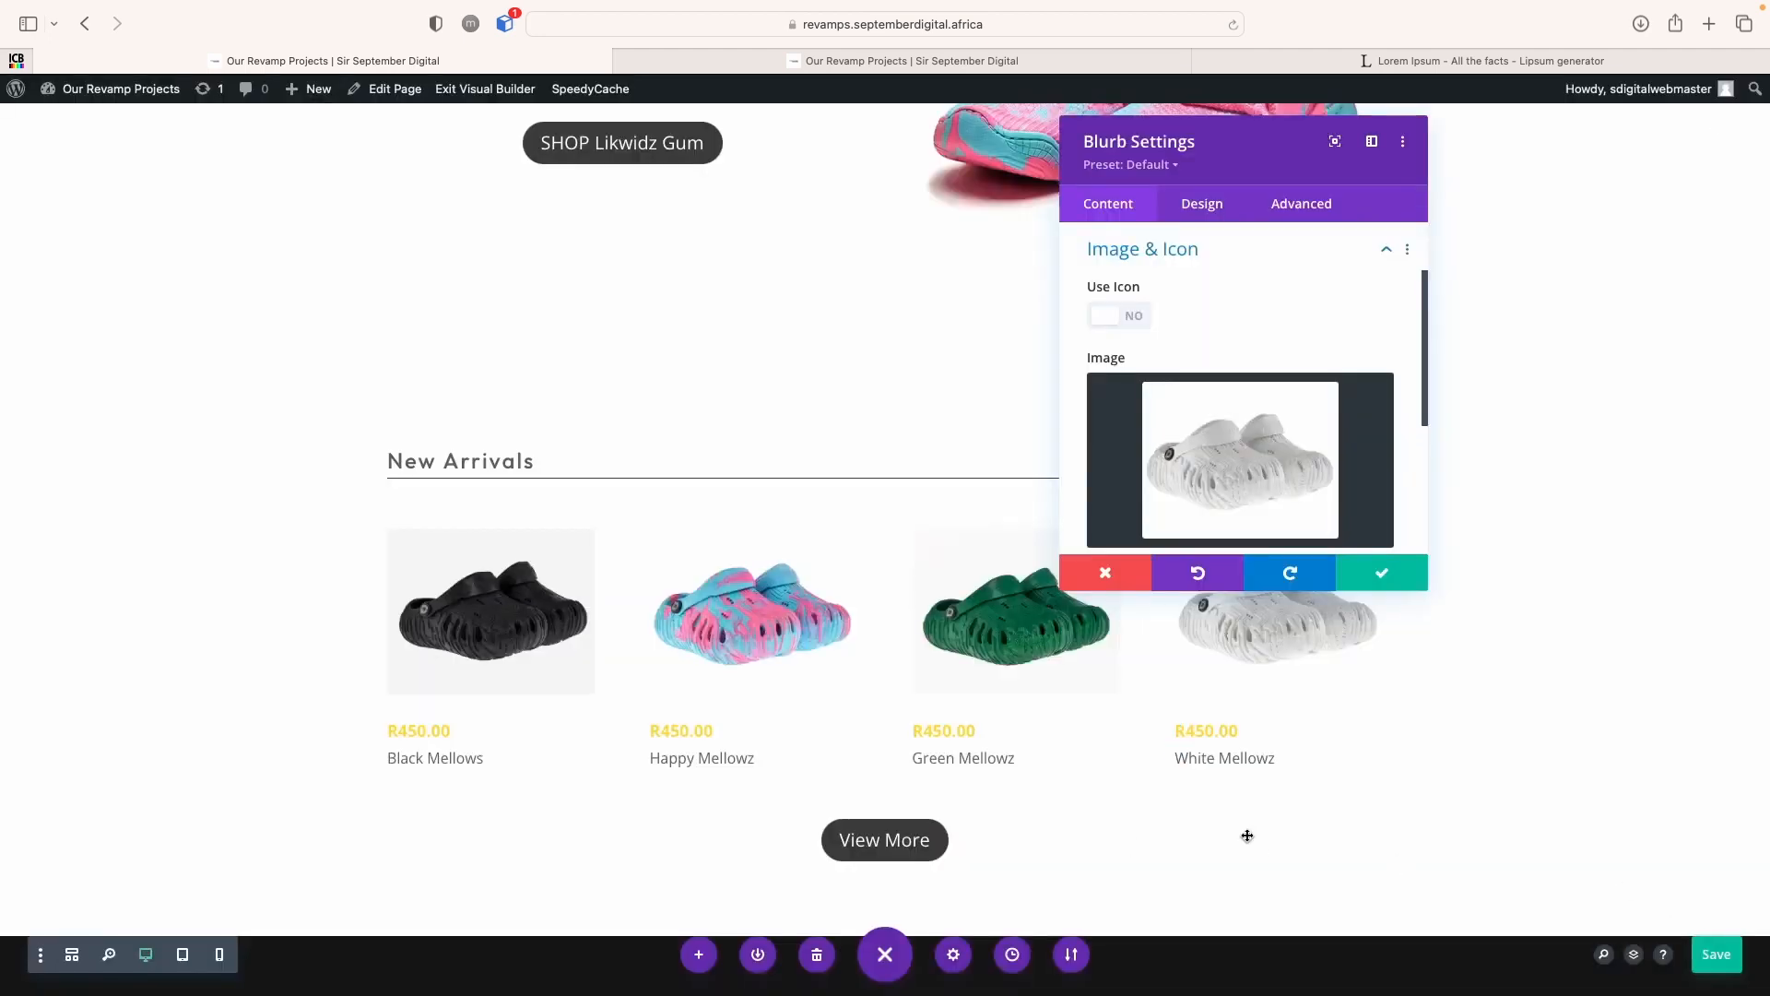
left_click(1412, 577)
left_click(1717, 954)
Review the page's sections from the header and hero banner down to the clog products
scroll(912, 636, "up", 15)
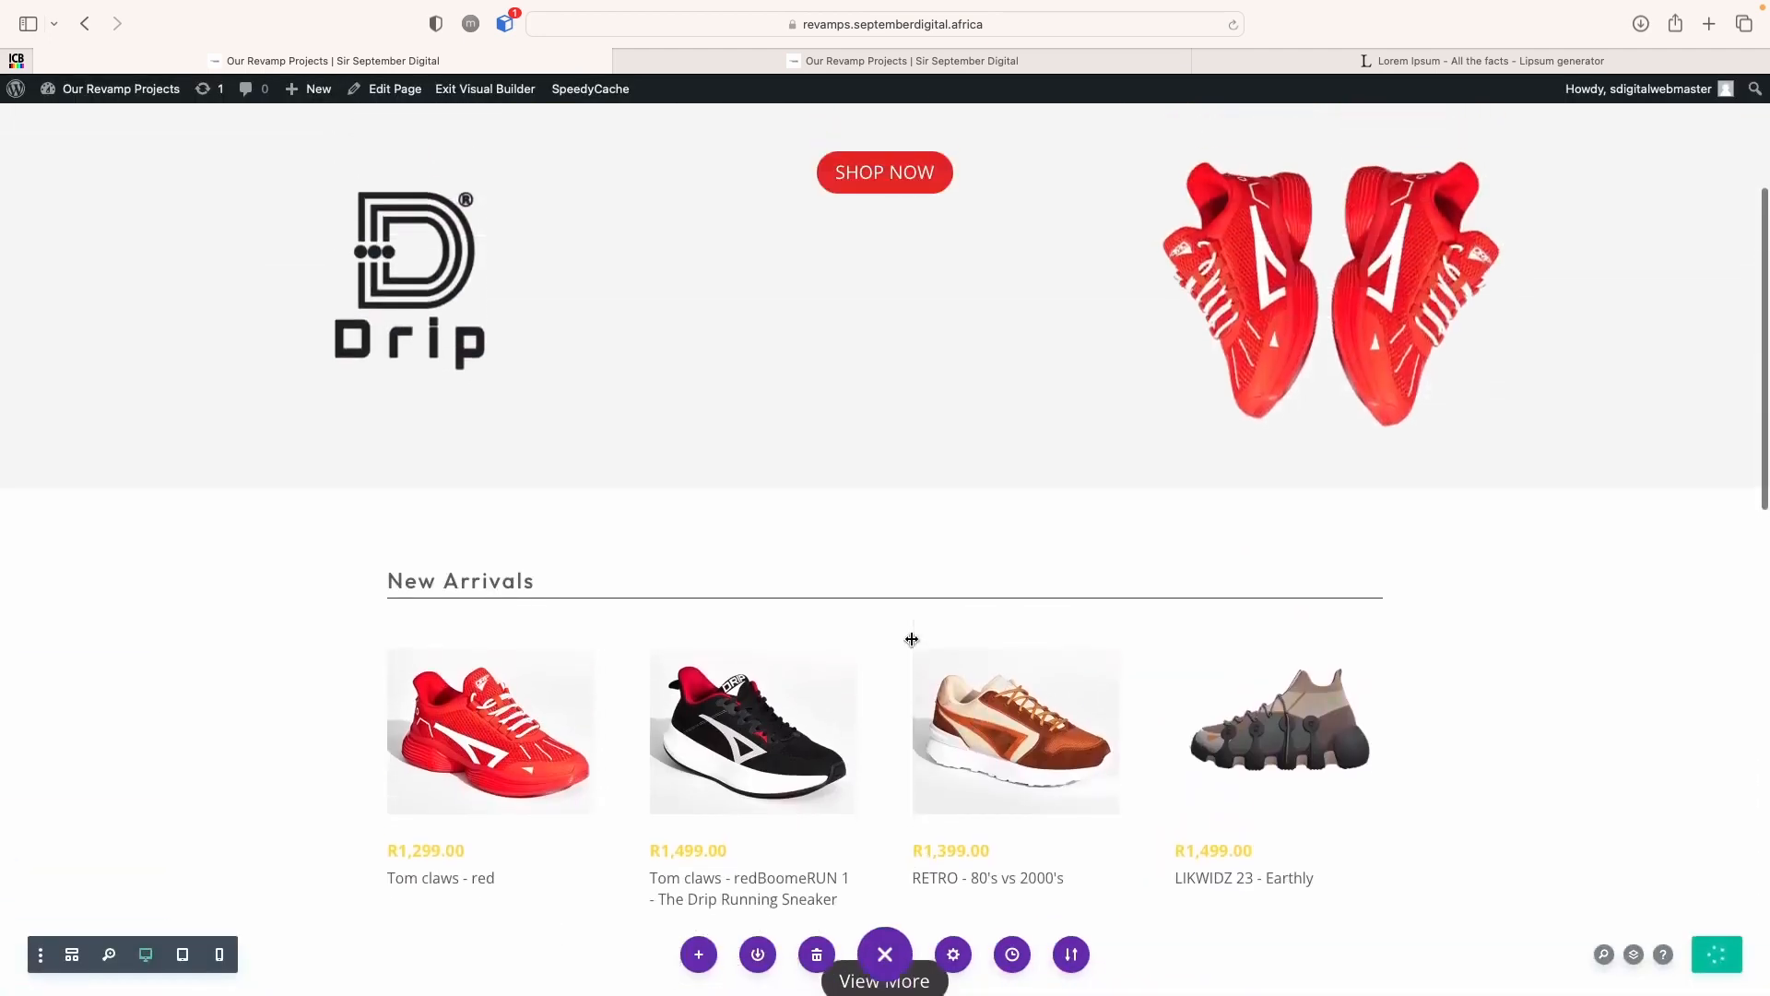
scroll(911, 639, "up", 4)
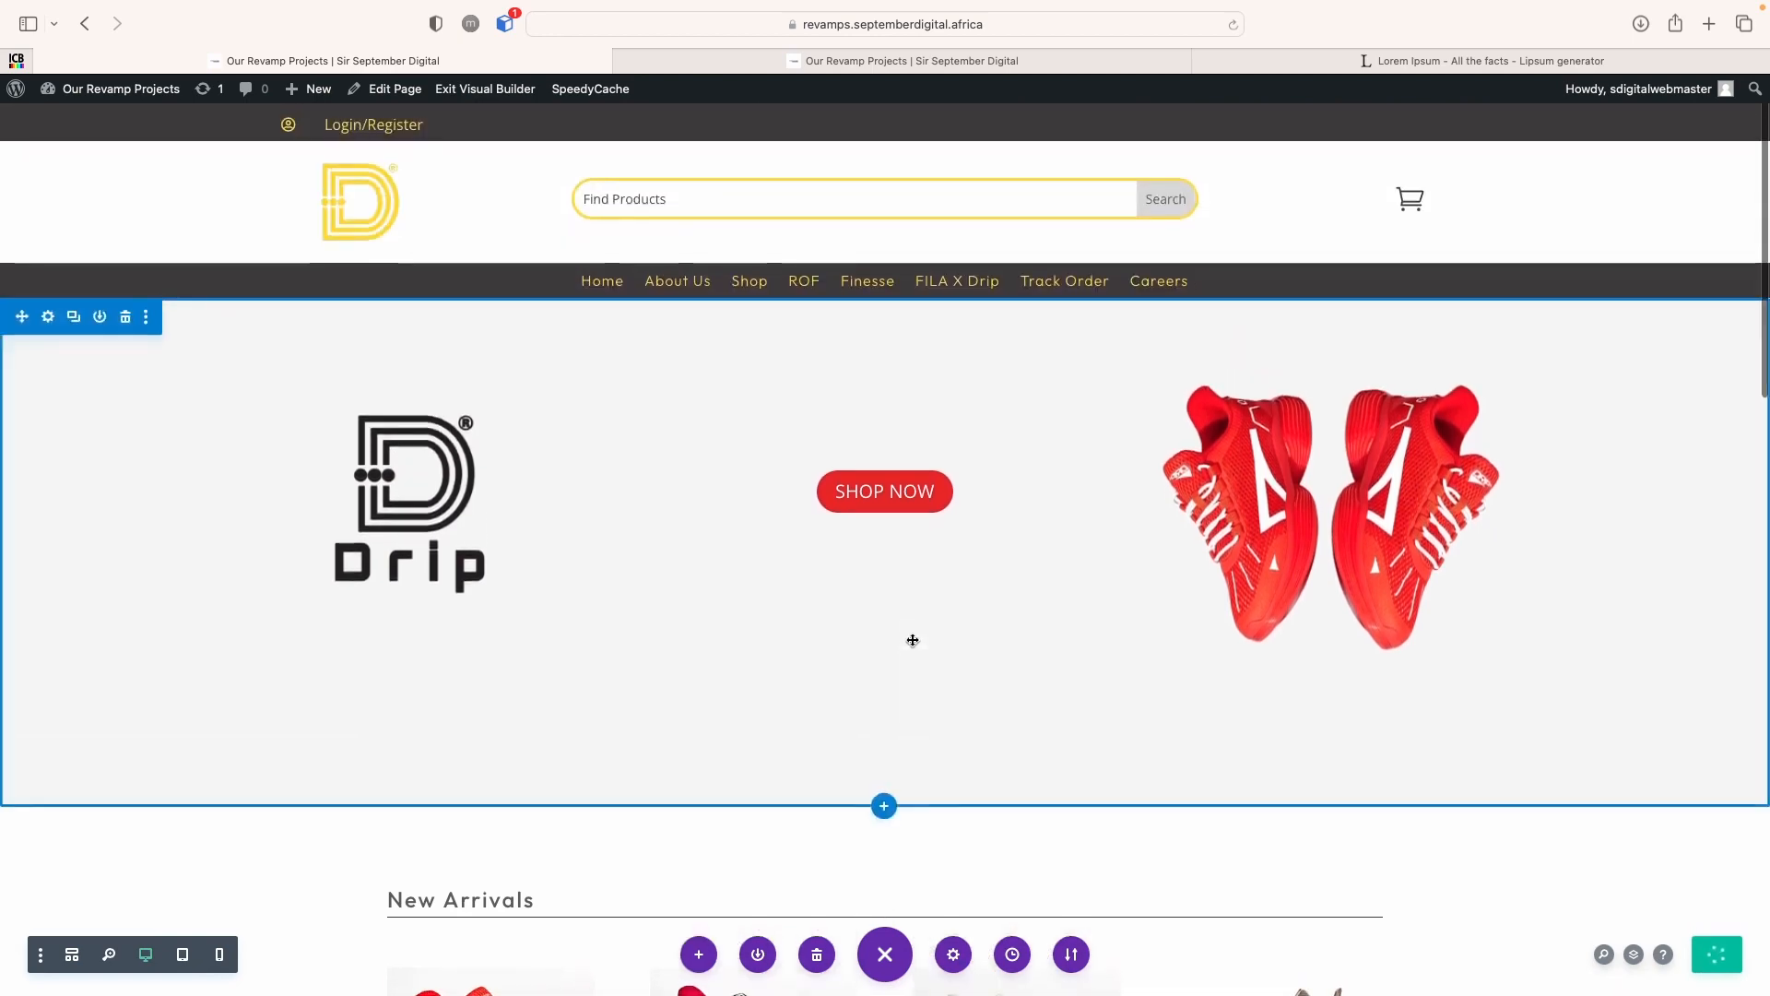
scroll(853, 513, "down", 3)
scroll(856, 516, "down", 15)
scroll(855, 516, "up", 19)
scroll(855, 521, "down", 1)
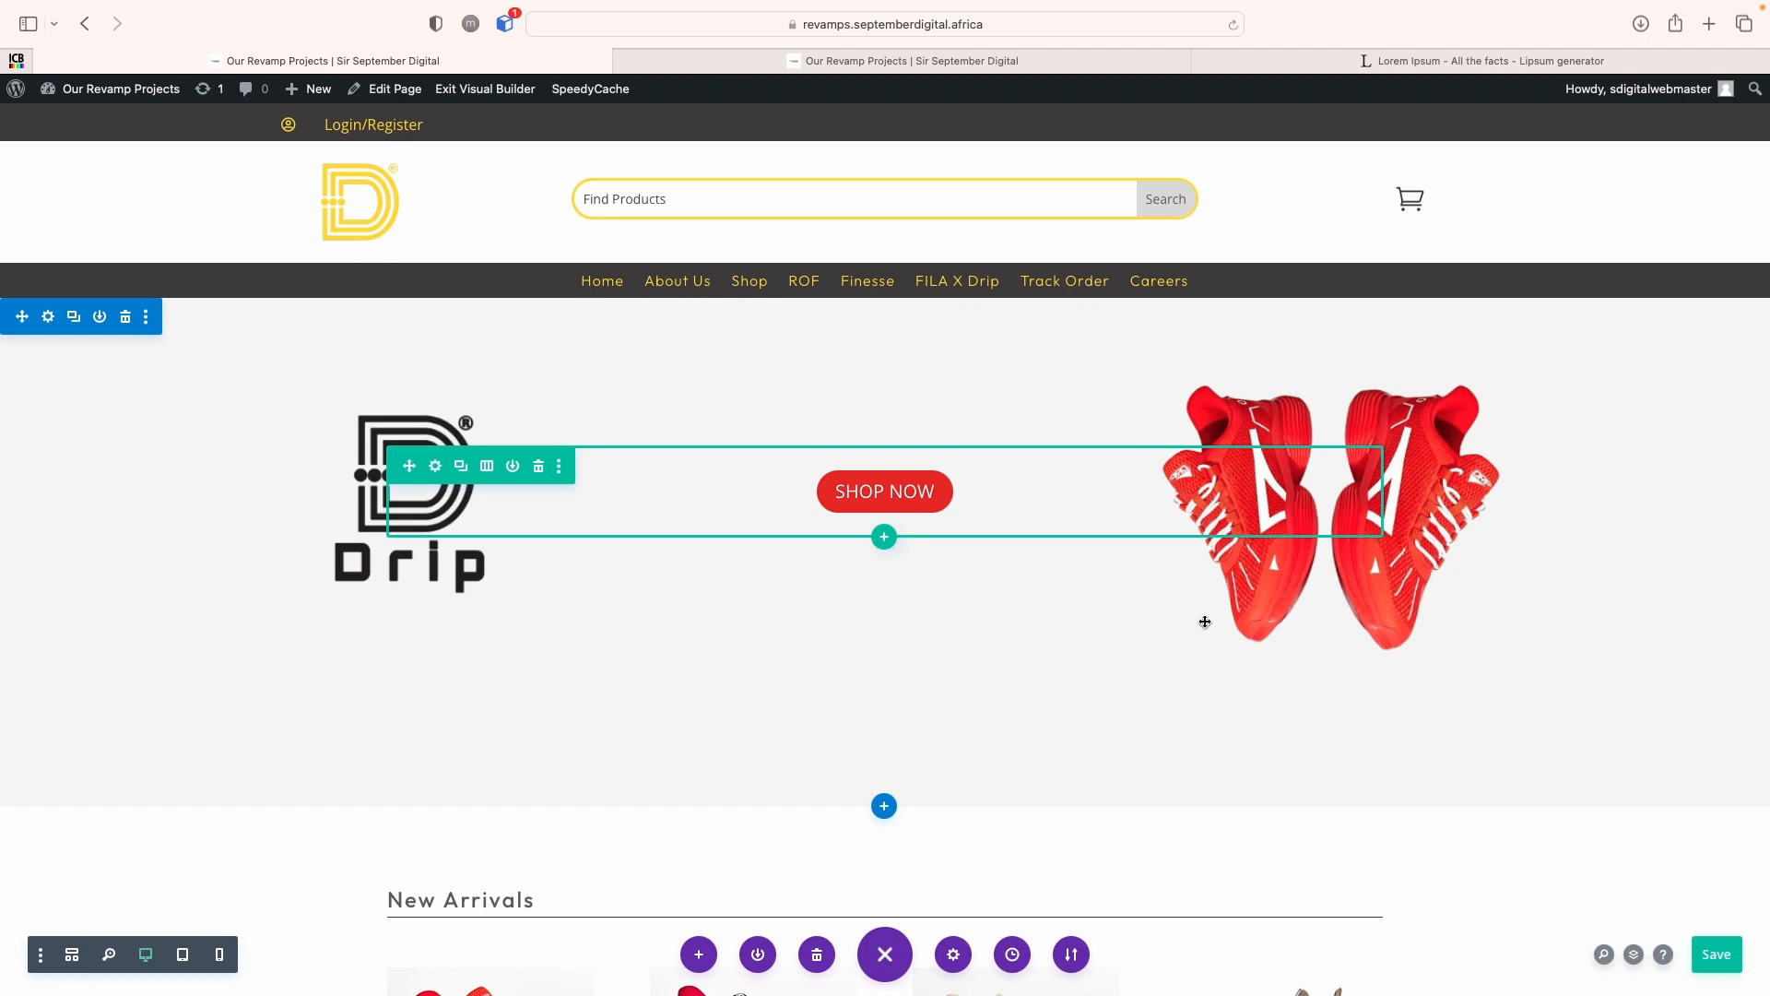
scroll(1241, 629, "down", 20)
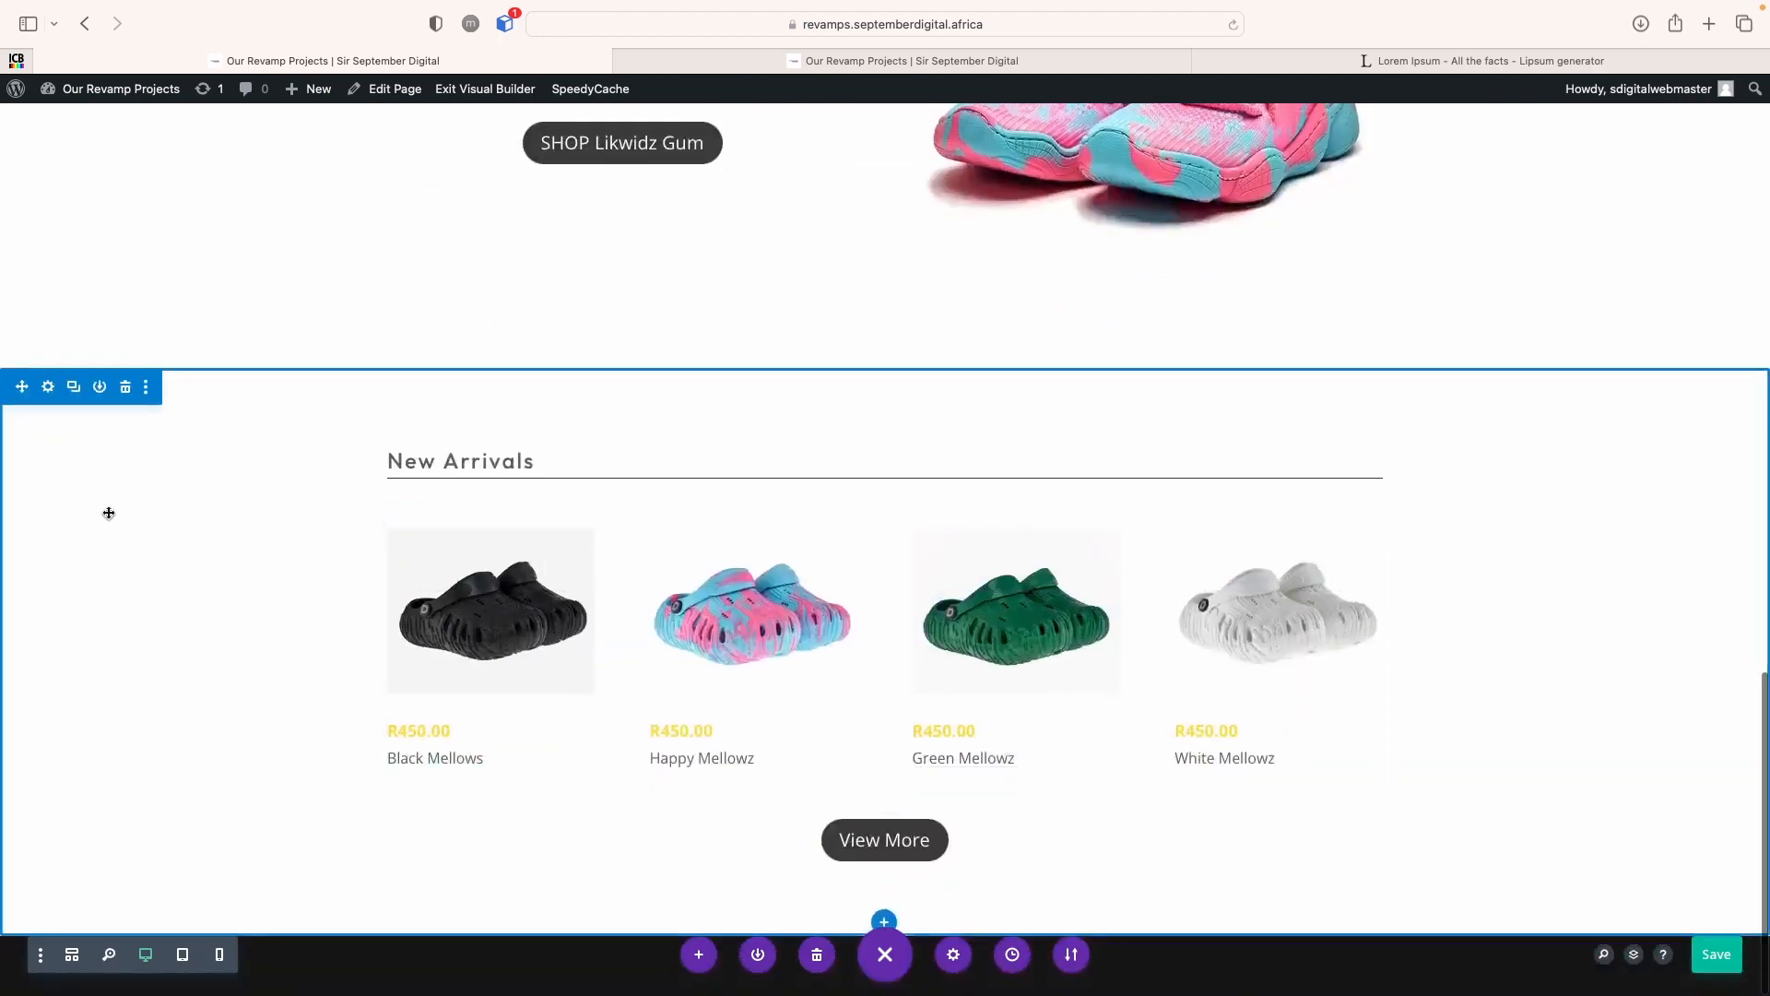
scroll(154, 505, "up", 10)
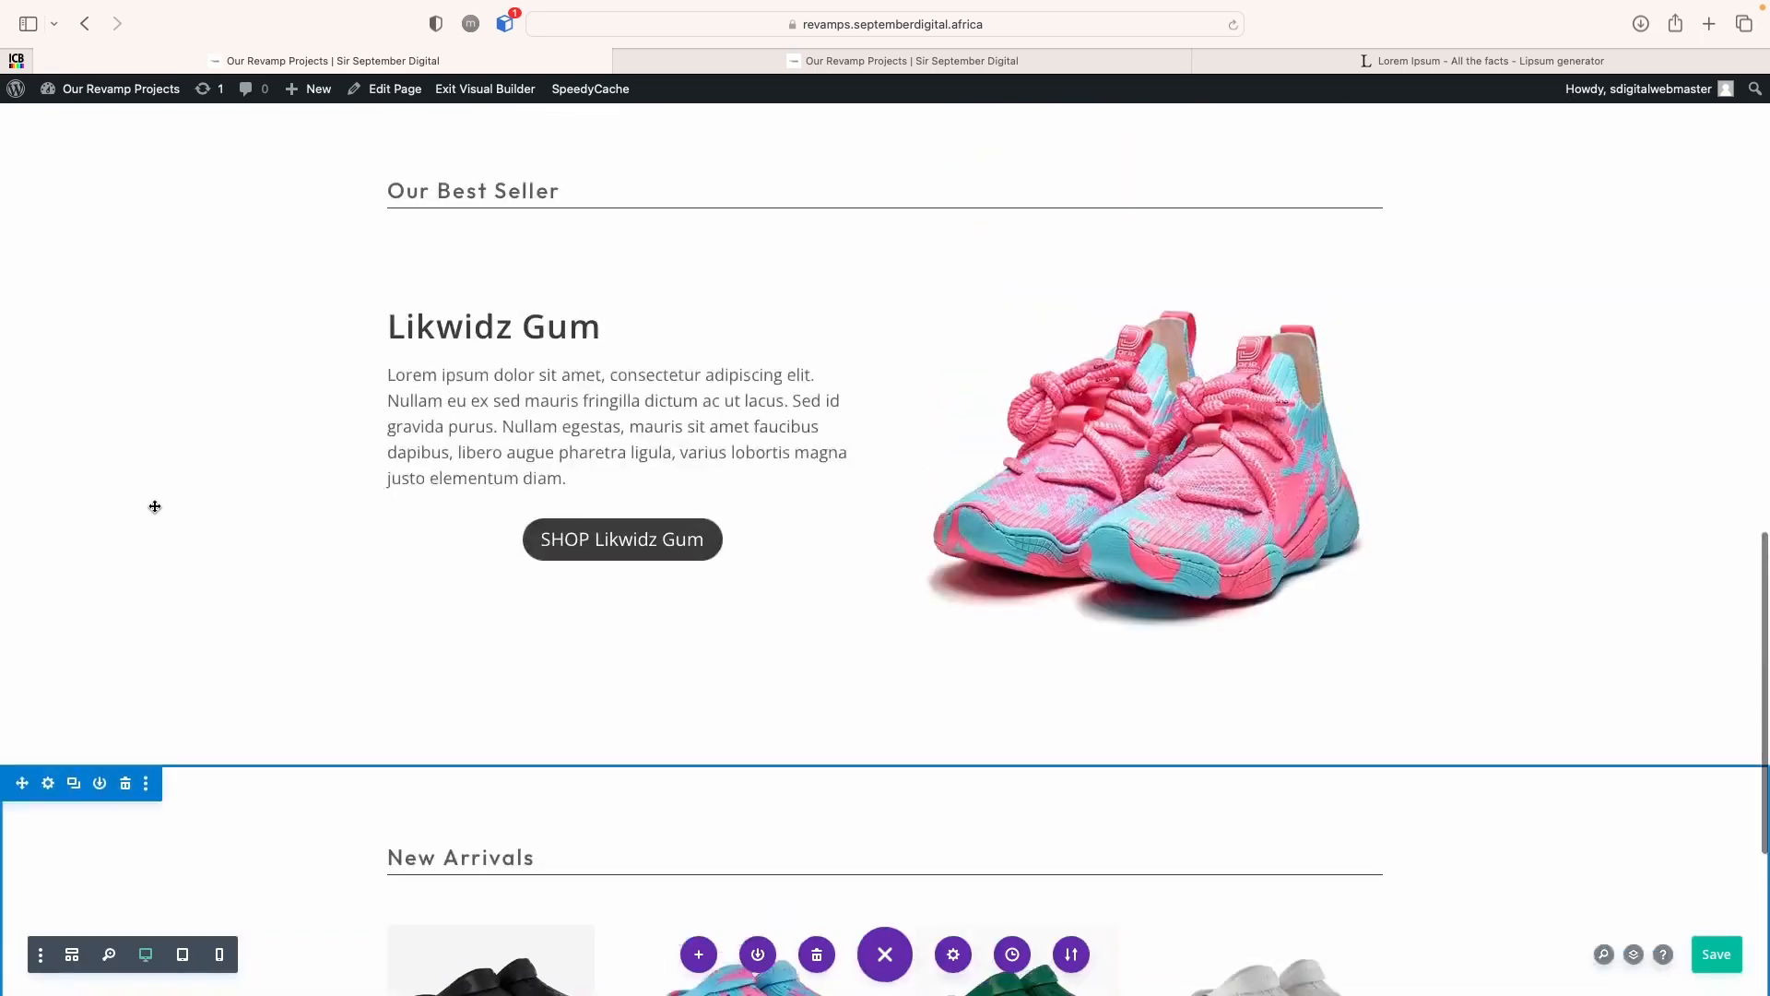
scroll(154, 505, "up", 3)
scroll(154, 506, "down", 10)
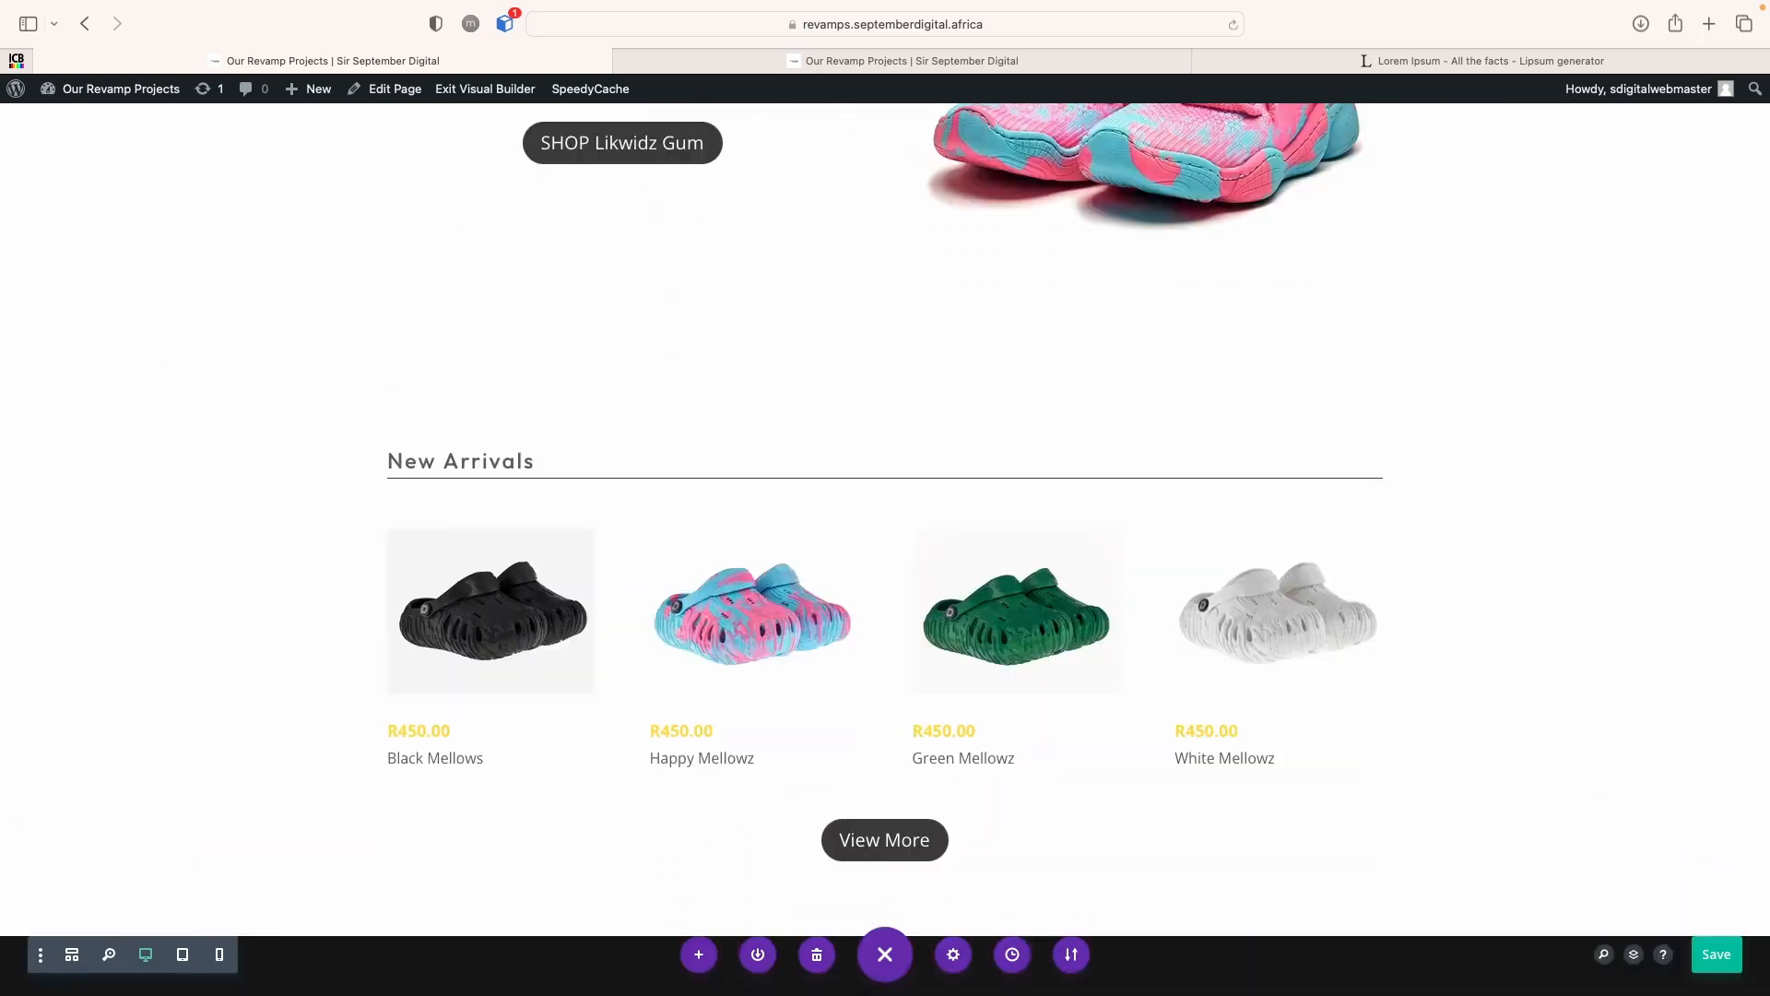
Save the page and insert a regular section with a row of three equal columns below the clog products
key("super+s")
left_click_drag(865, 994, 1443, 993)
left_click(883, 922)
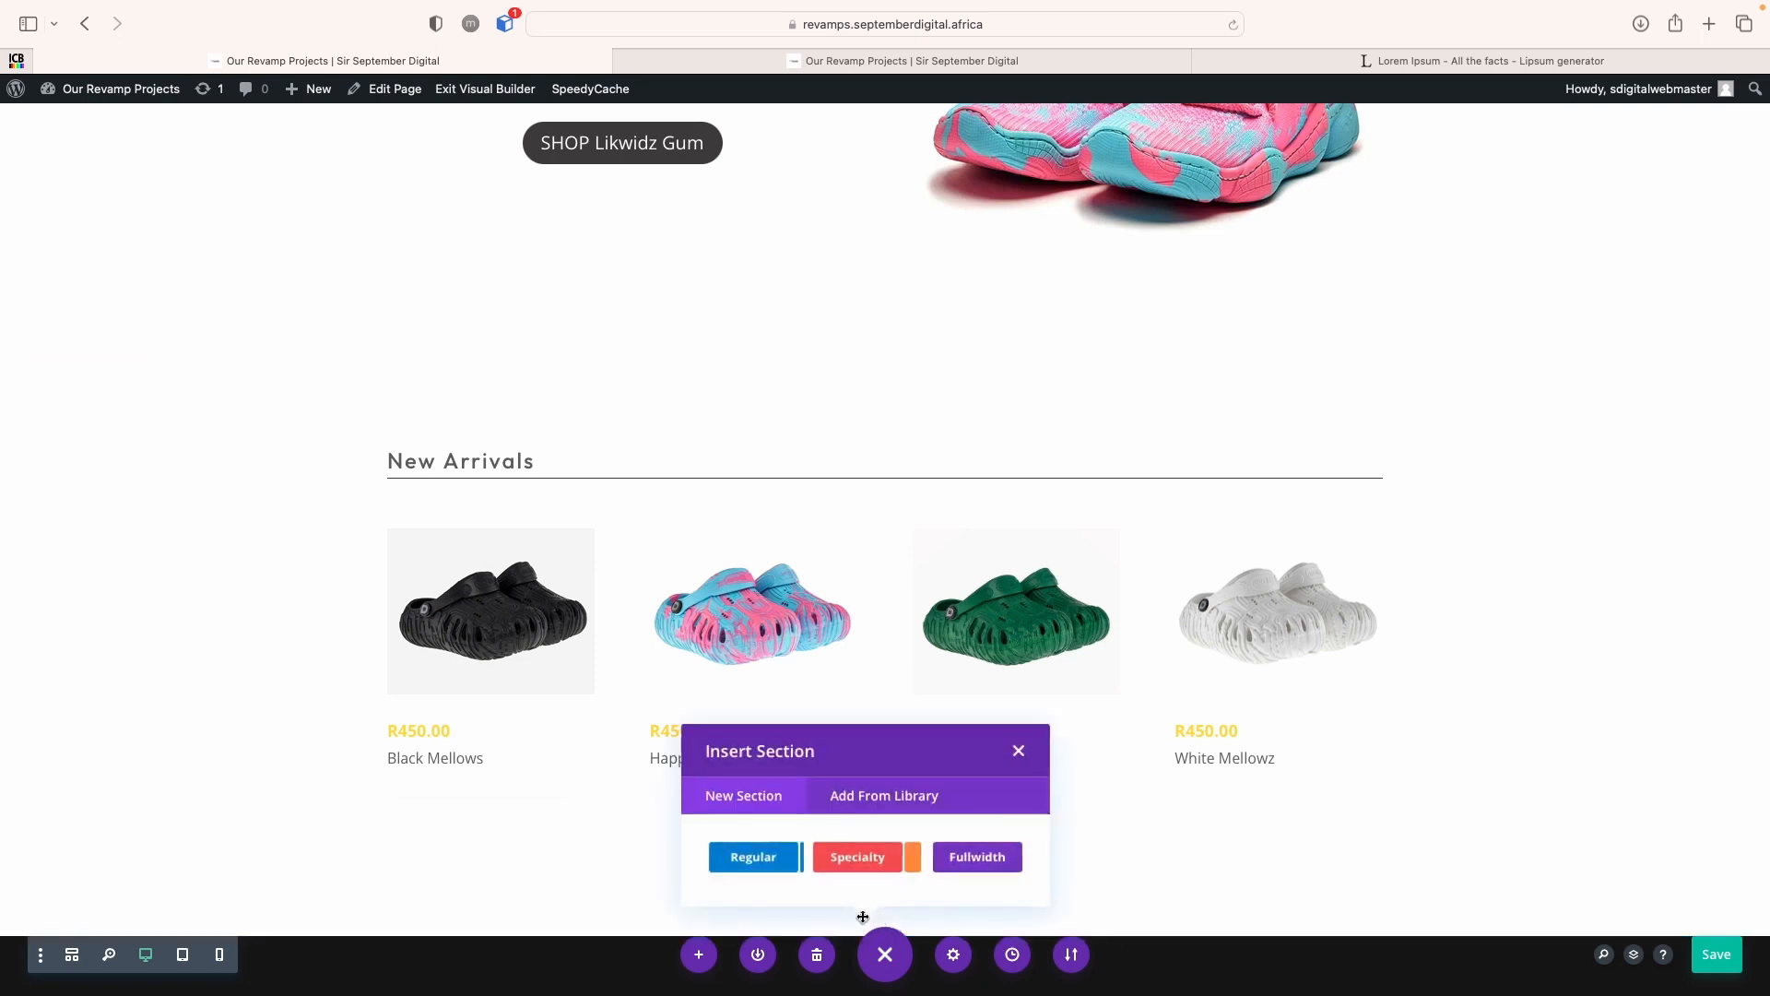
left_click(752, 858)
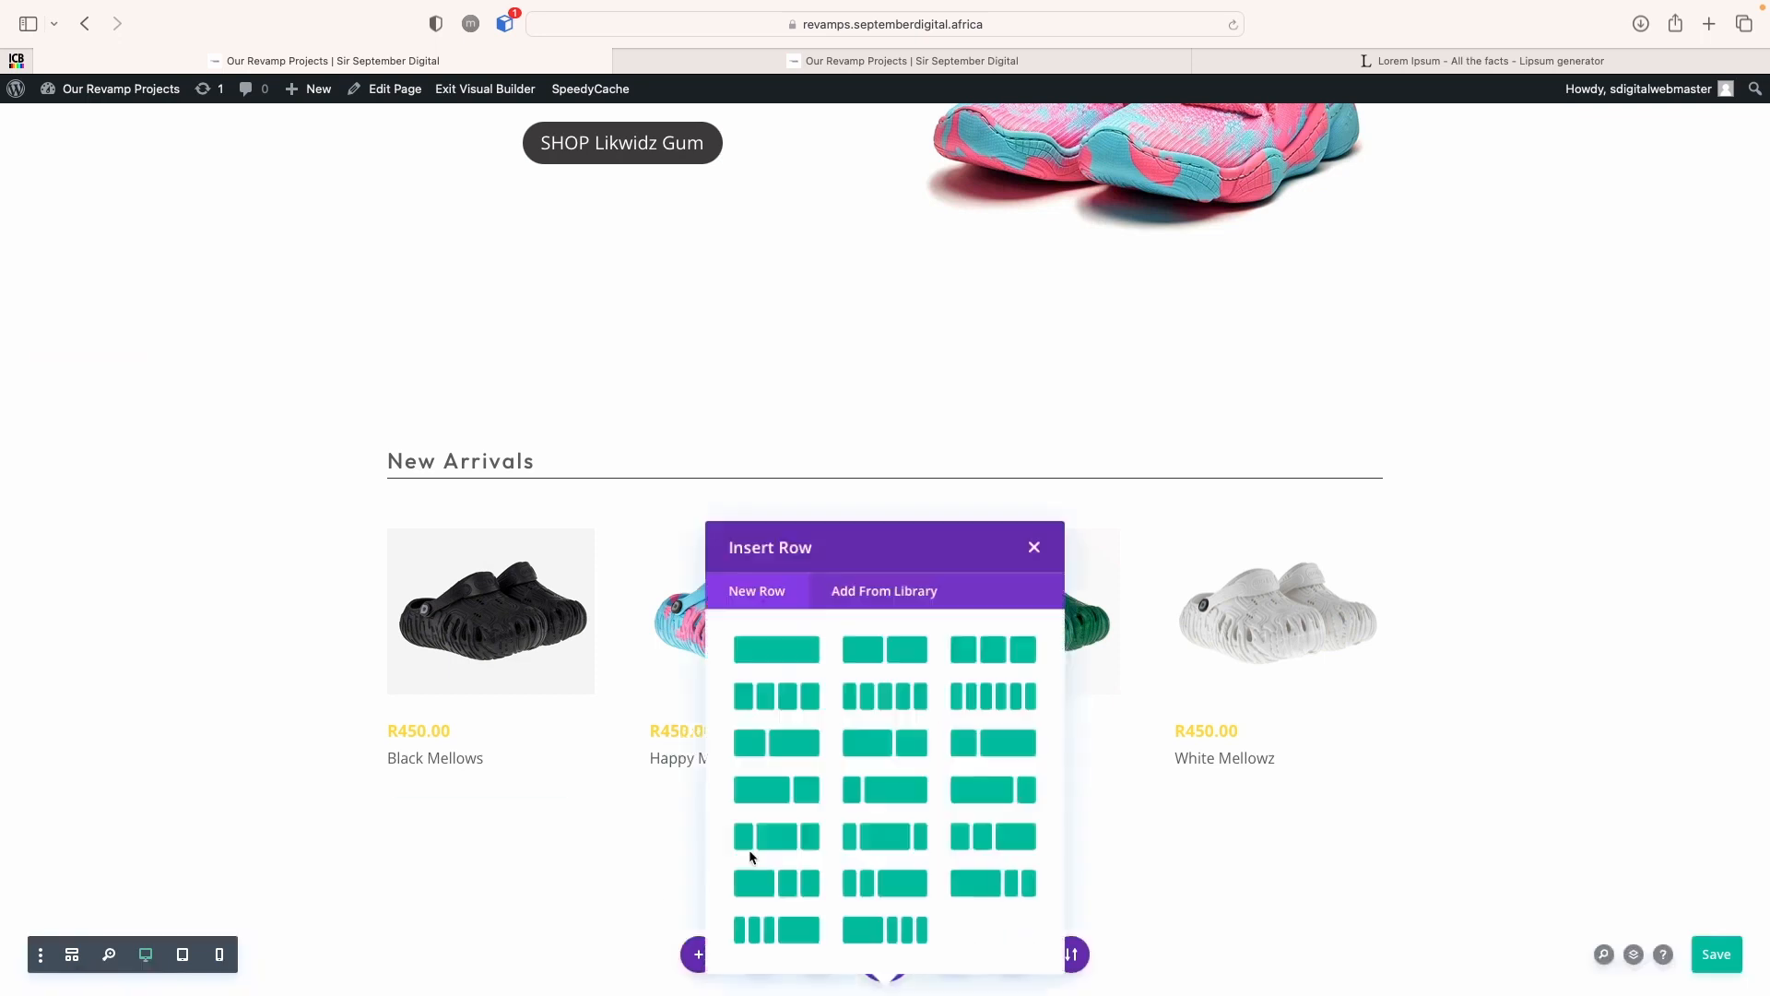
left_click(1015, 663)
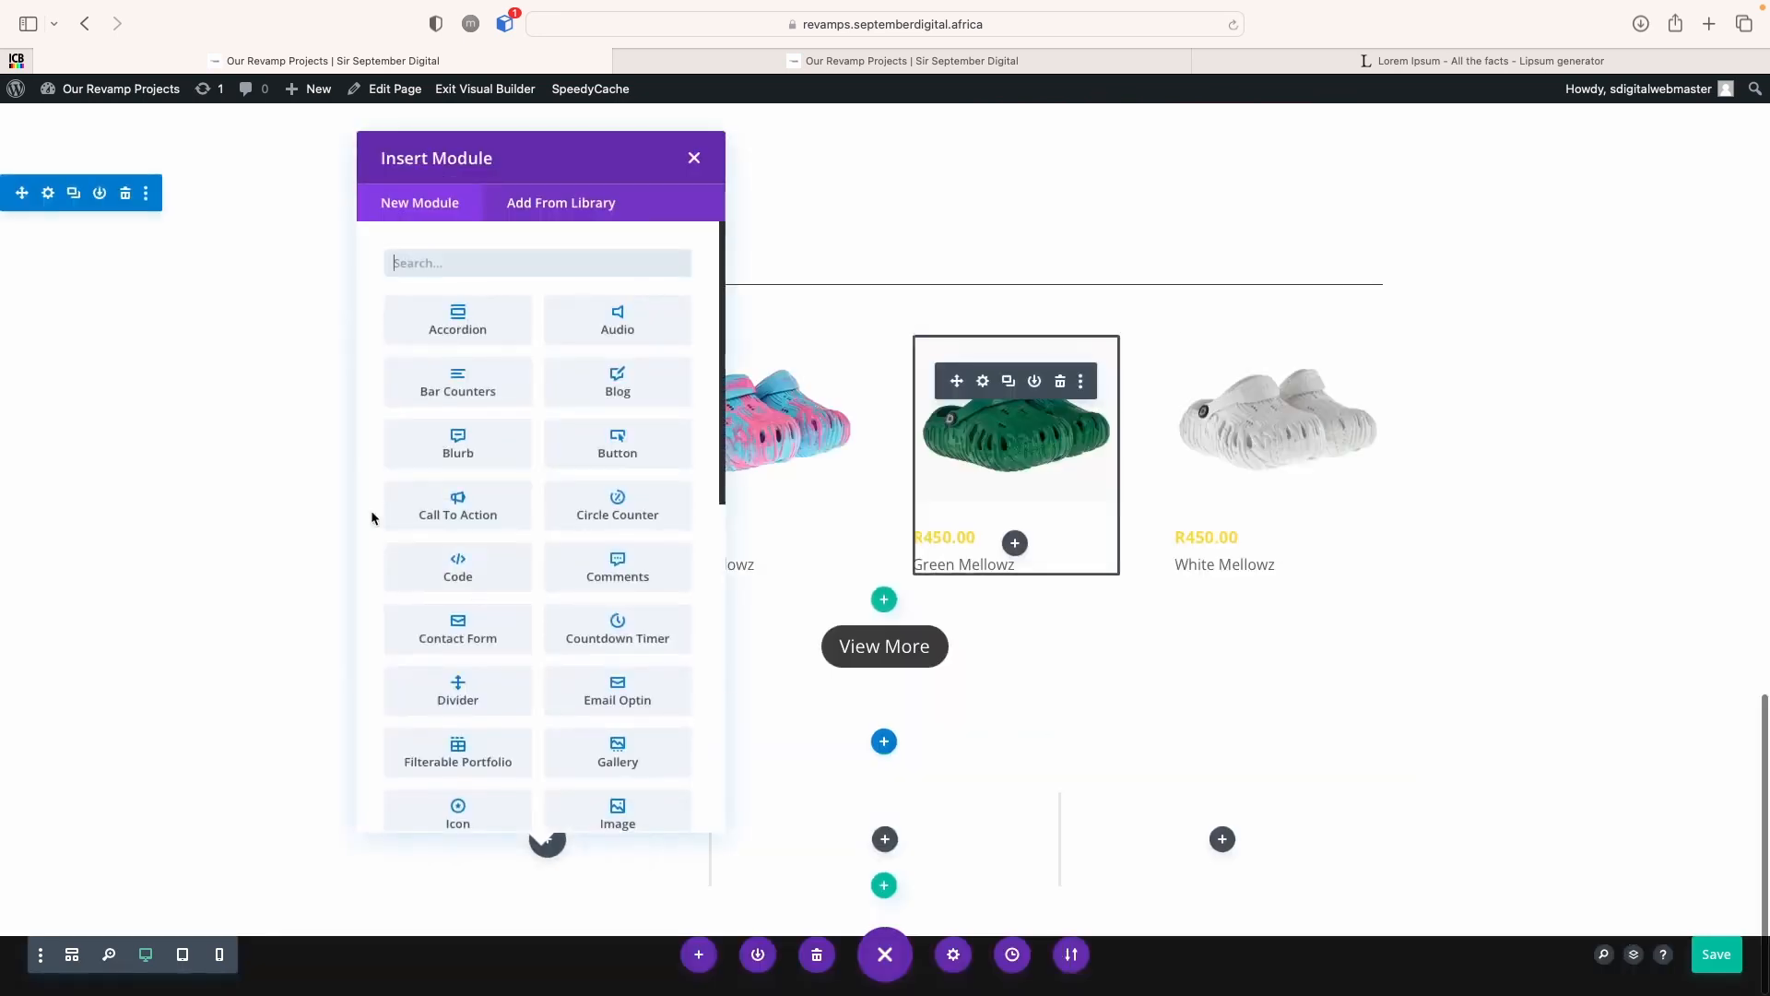
Add a Blurb module to the new row's first column and title it "Store locator"
type("blurb")
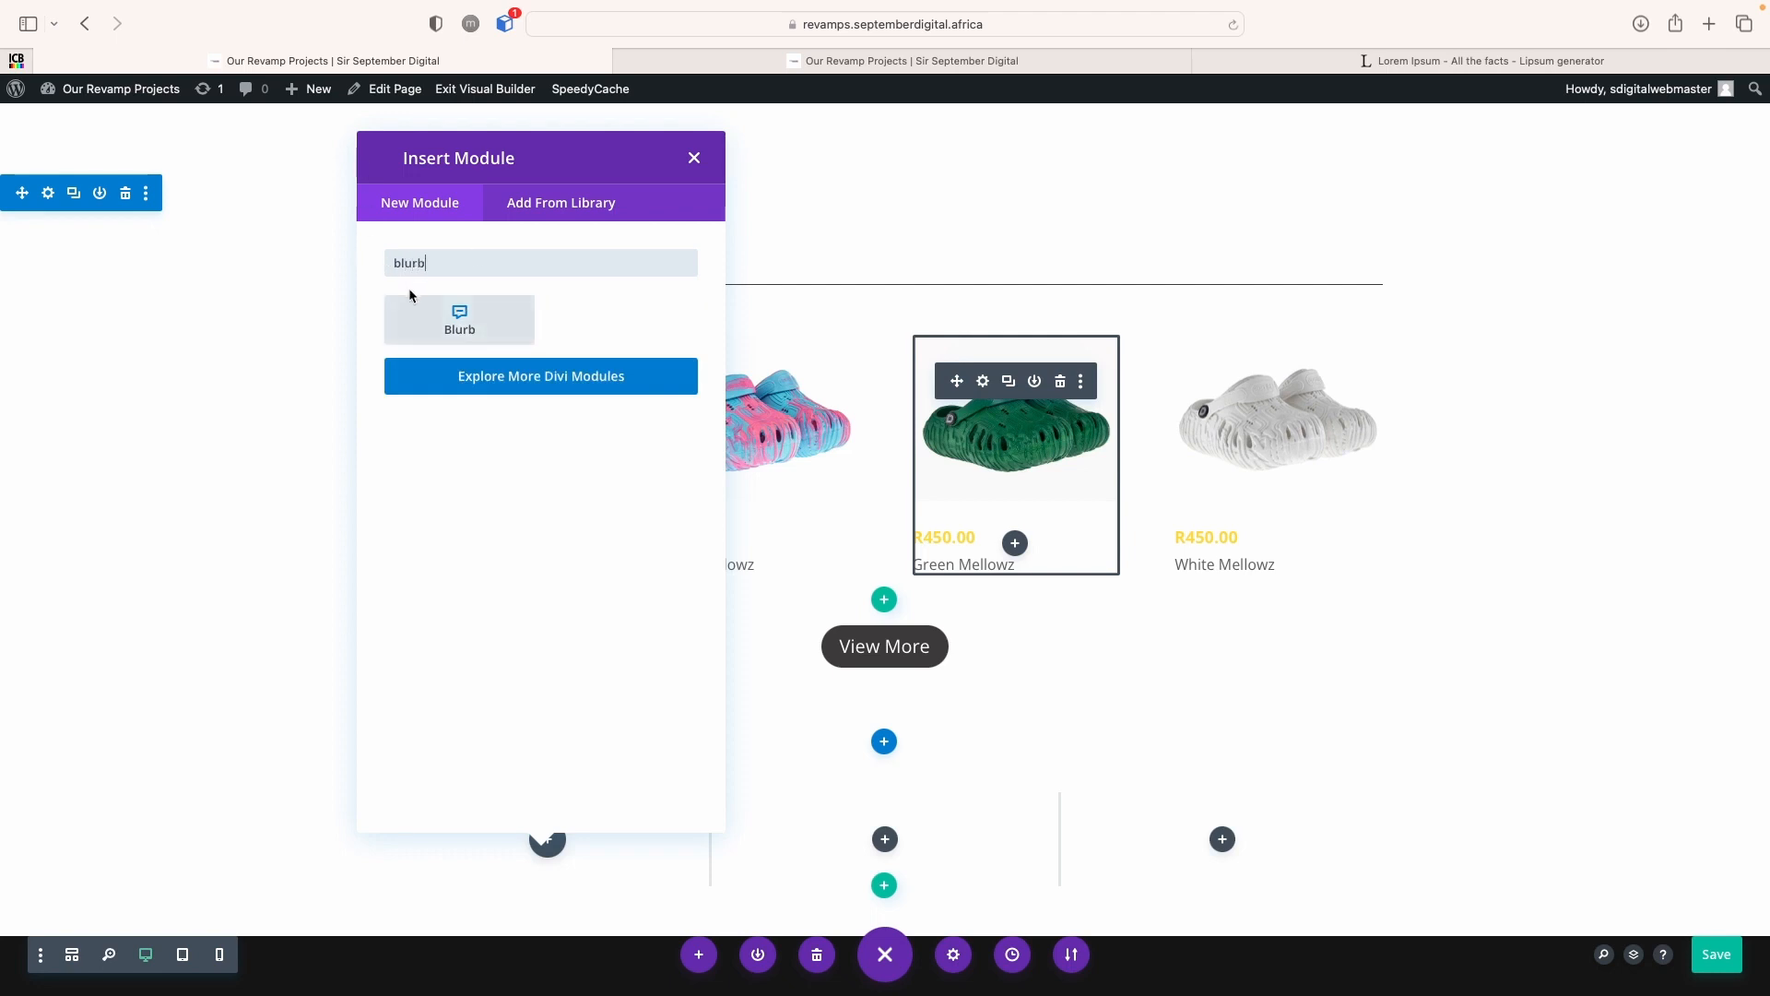
left_click(443, 336)
left_click(1241, 347)
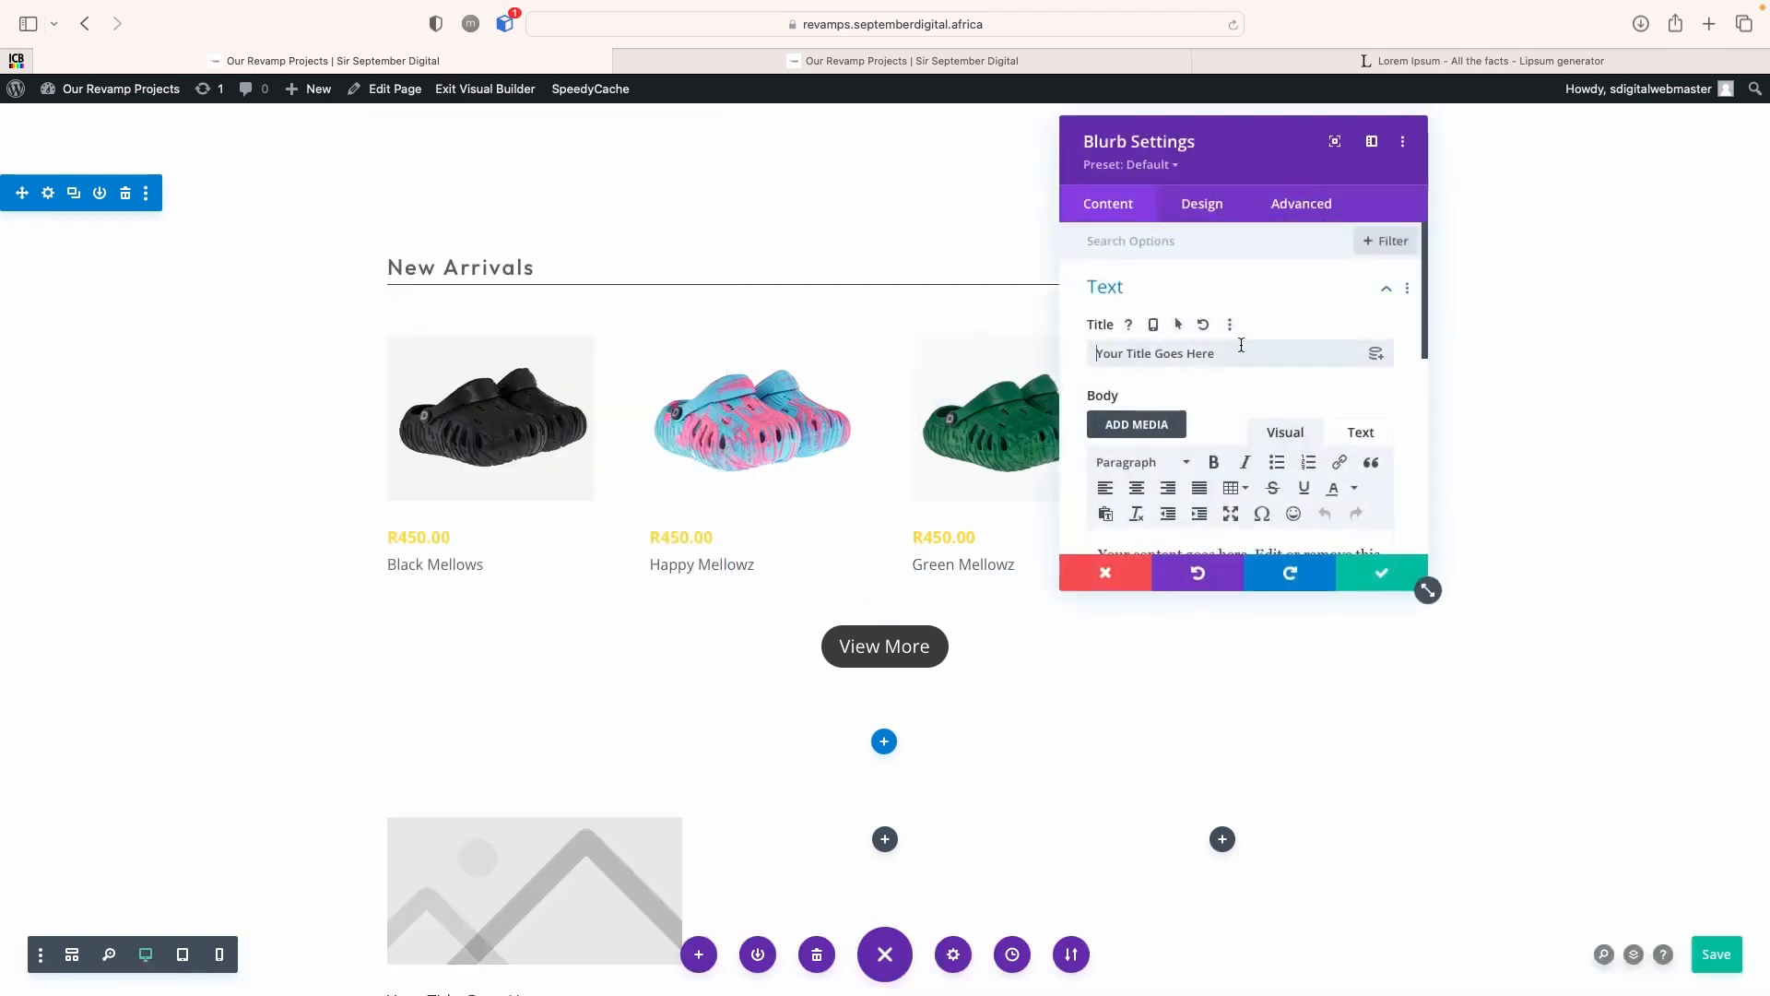
key("super+a")
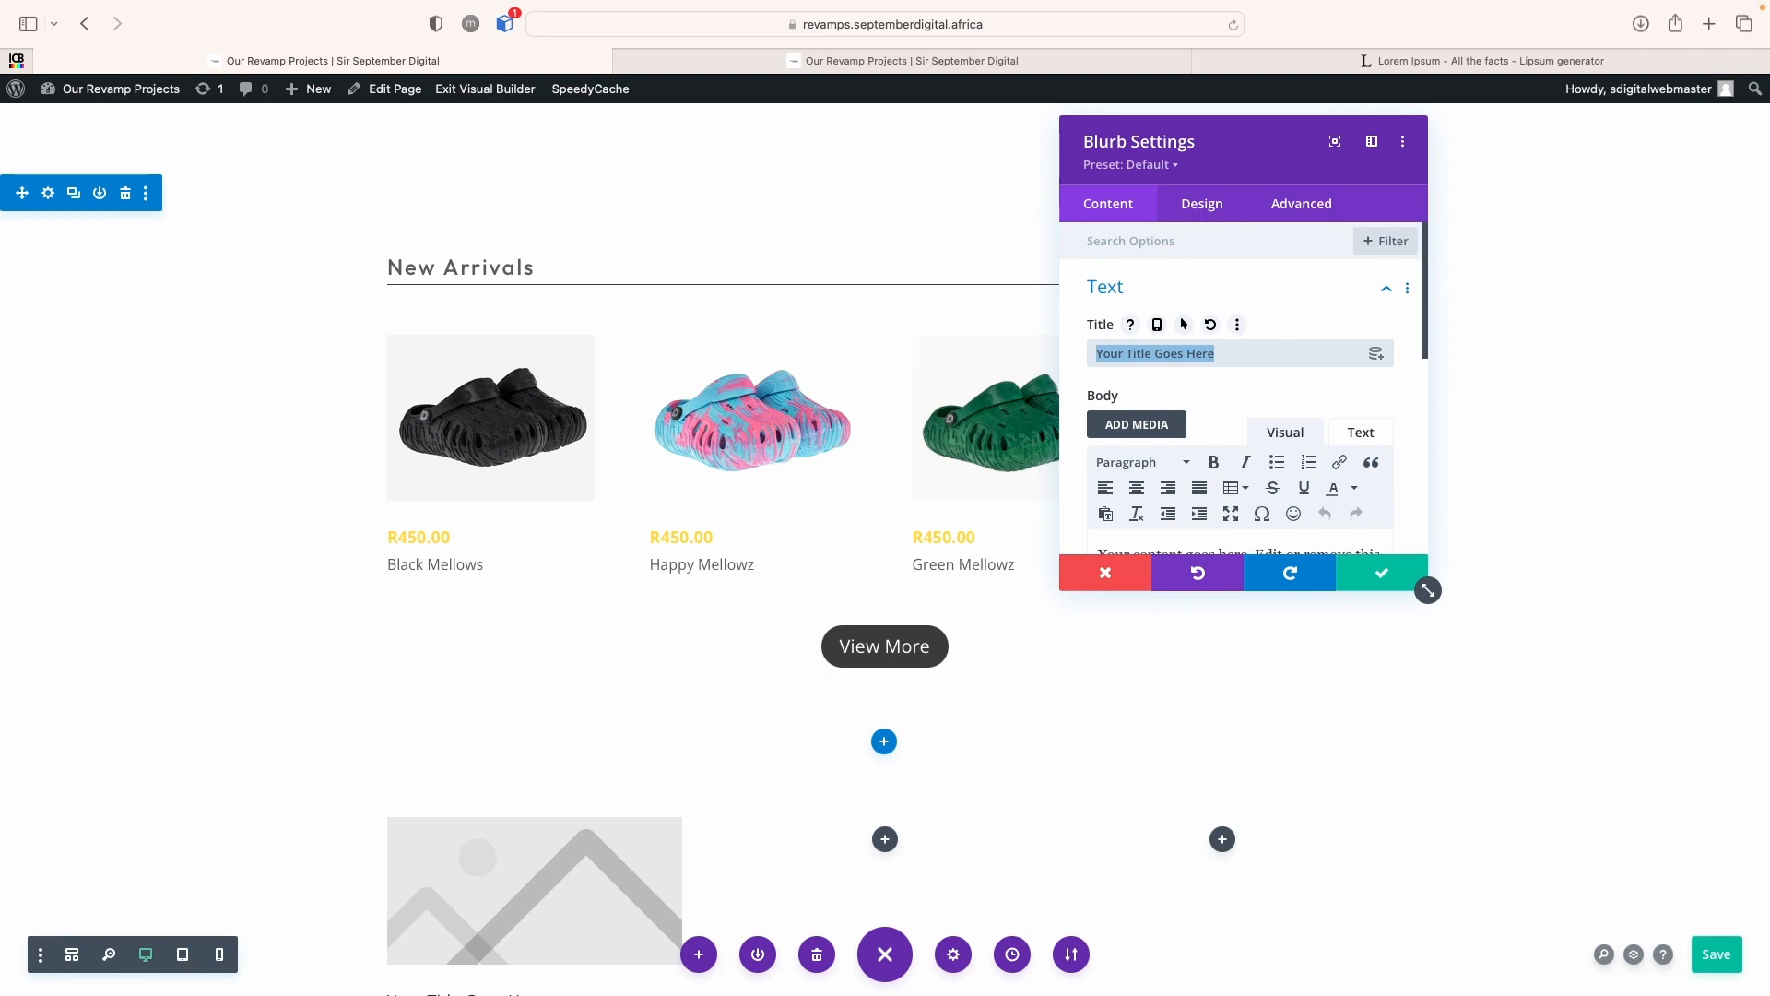
type("Store locator")
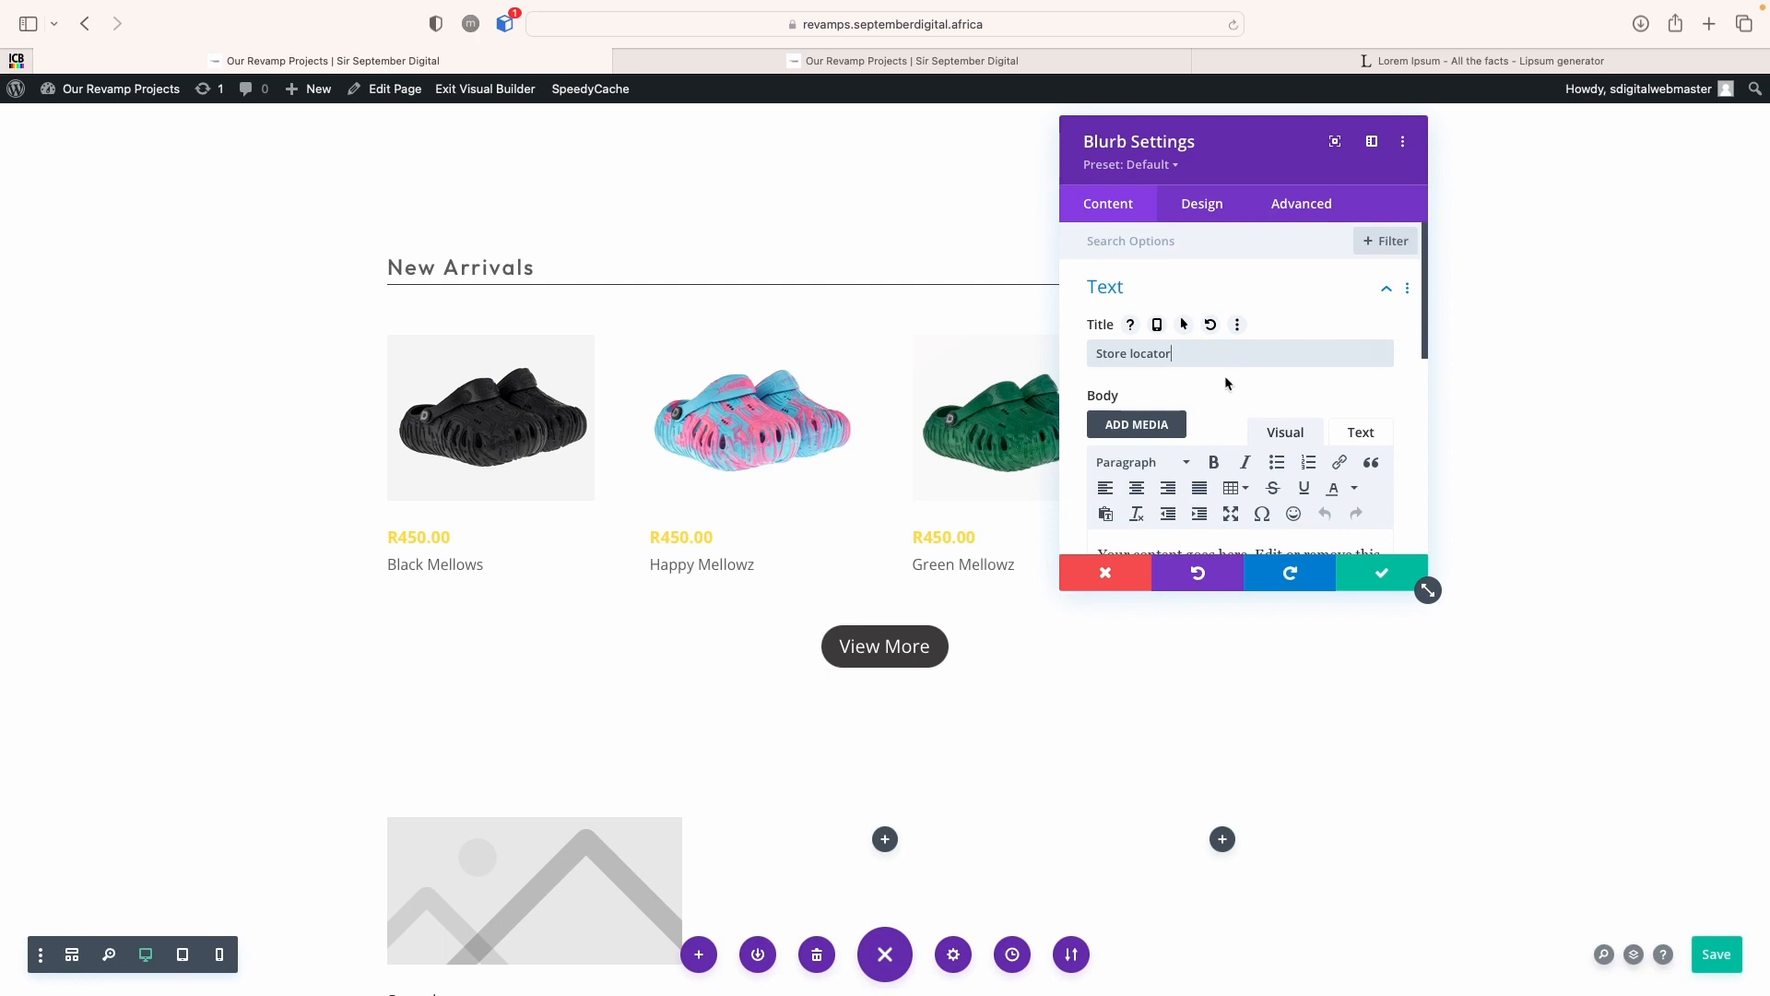
Replace the Store locator blurb's body text with "Find your nearest Store"
scroll(1226, 383, "down", 3)
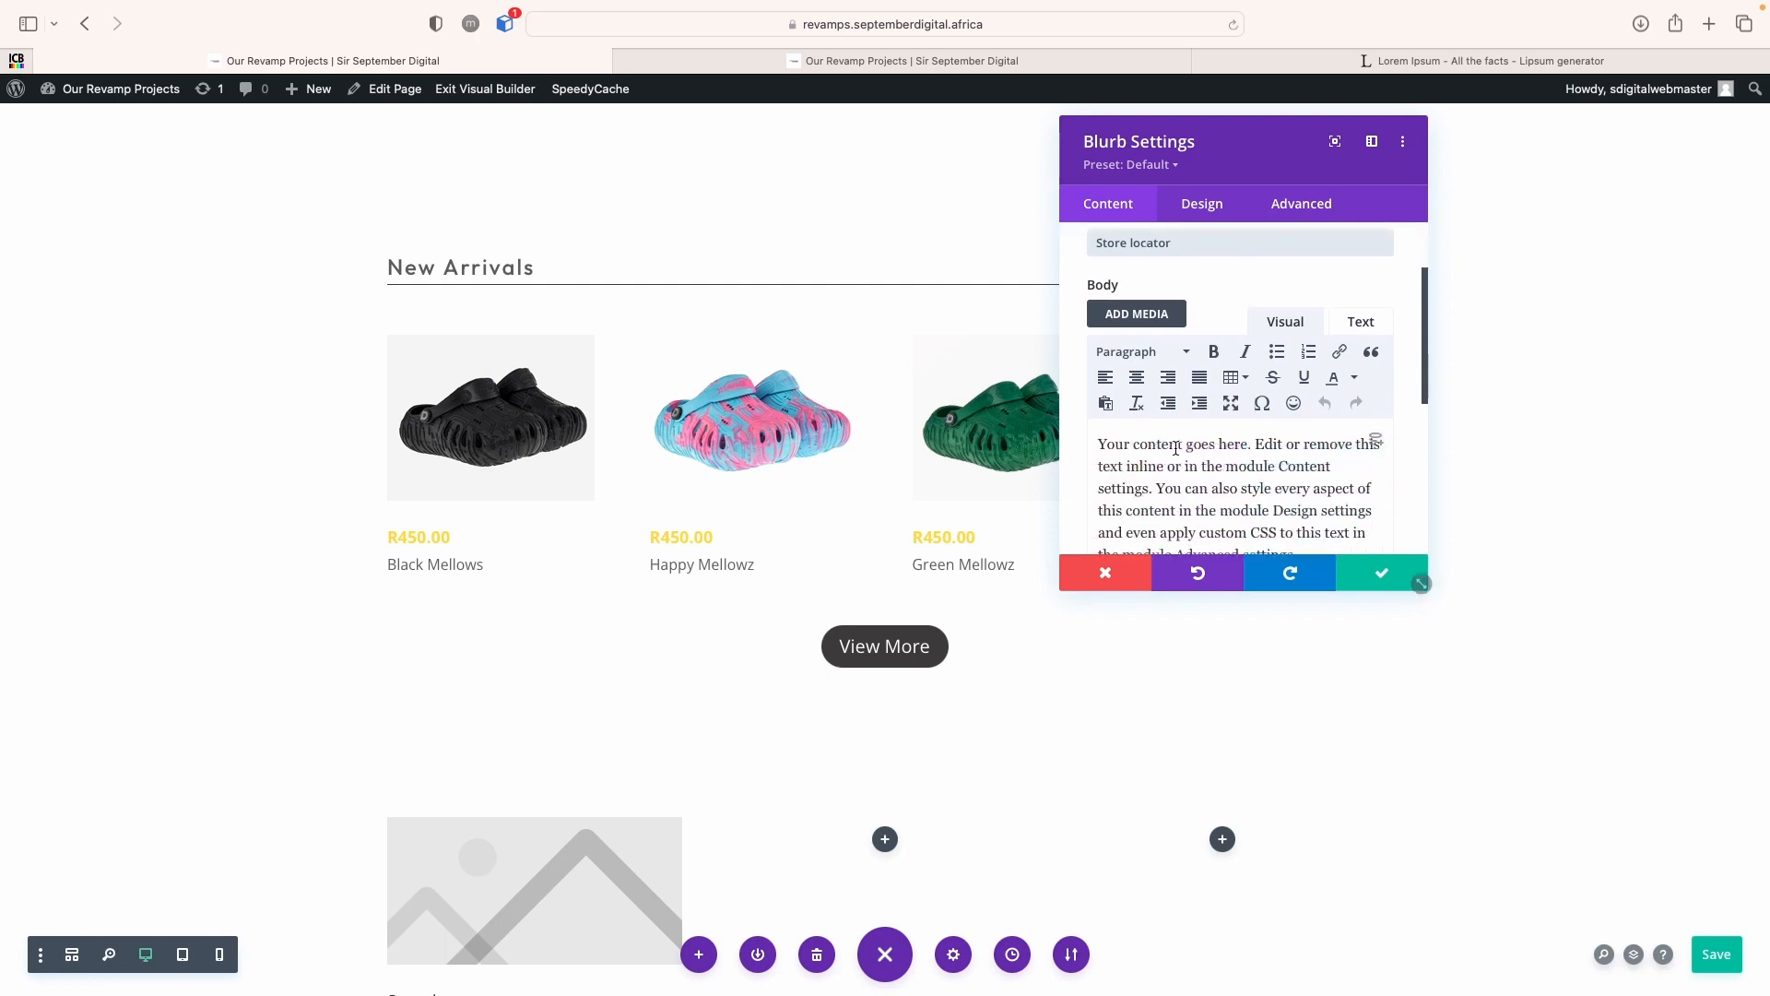
left_click(1375, 439)
key("super+a")
type("Find")
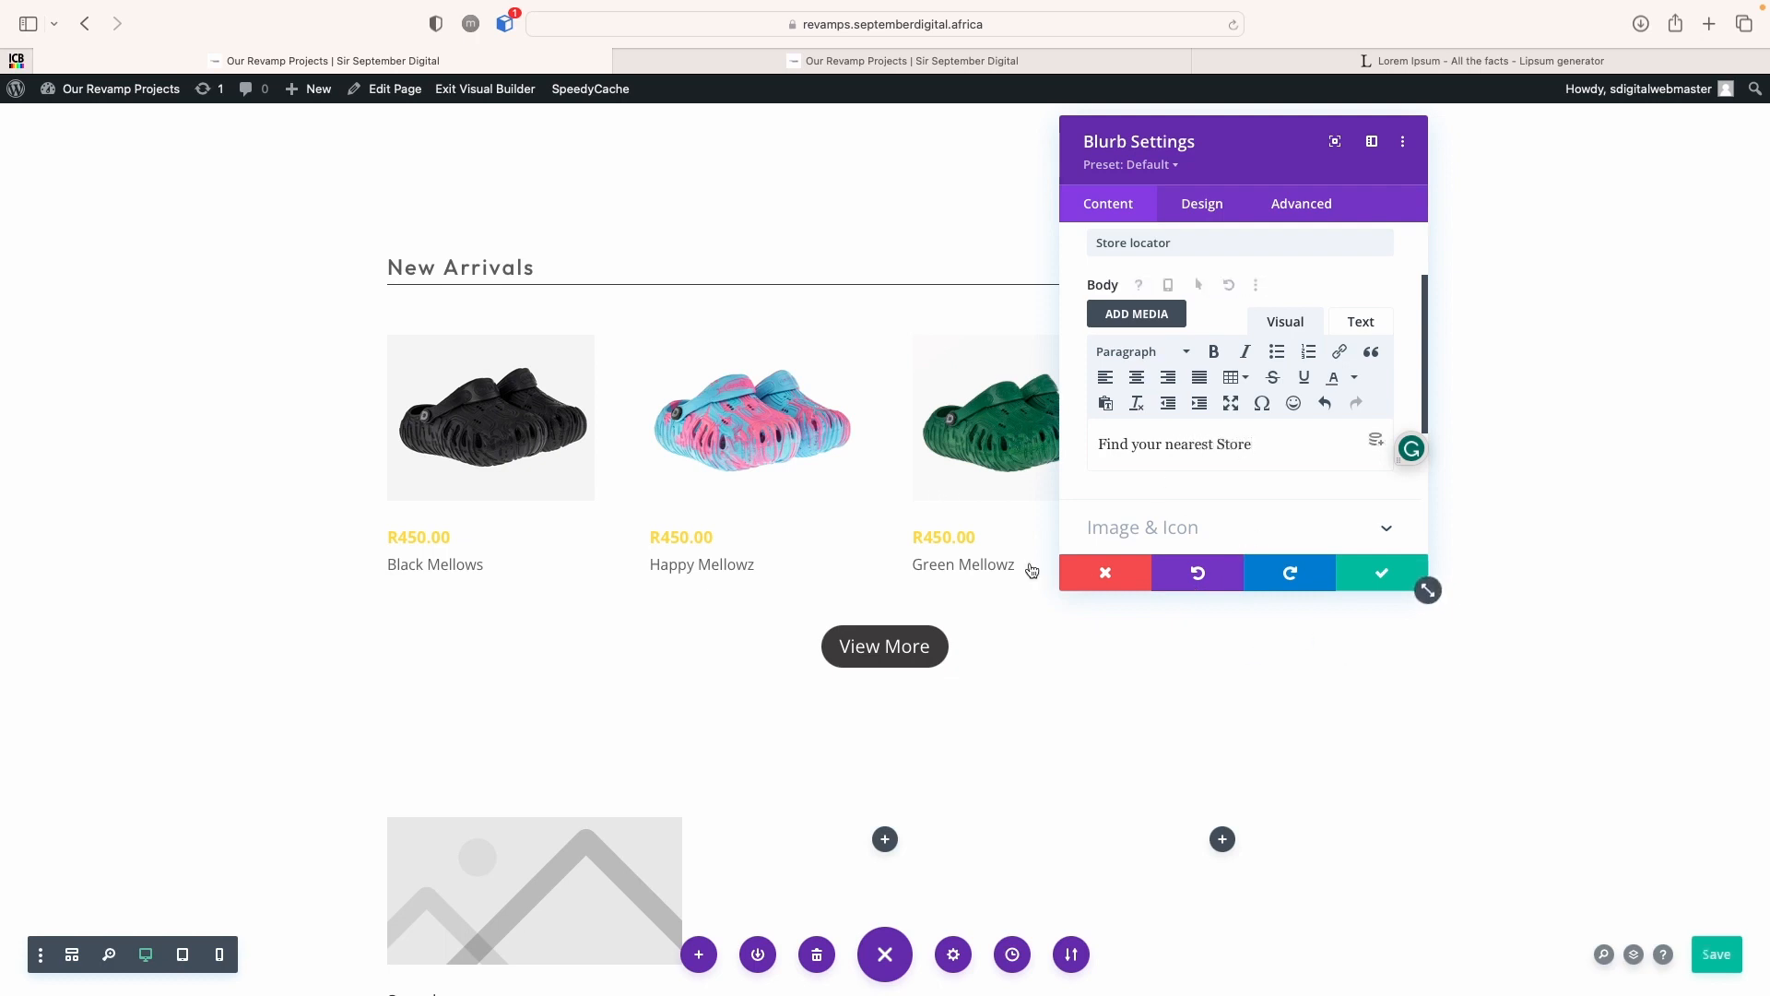
scroll(850, 664, "down", 2)
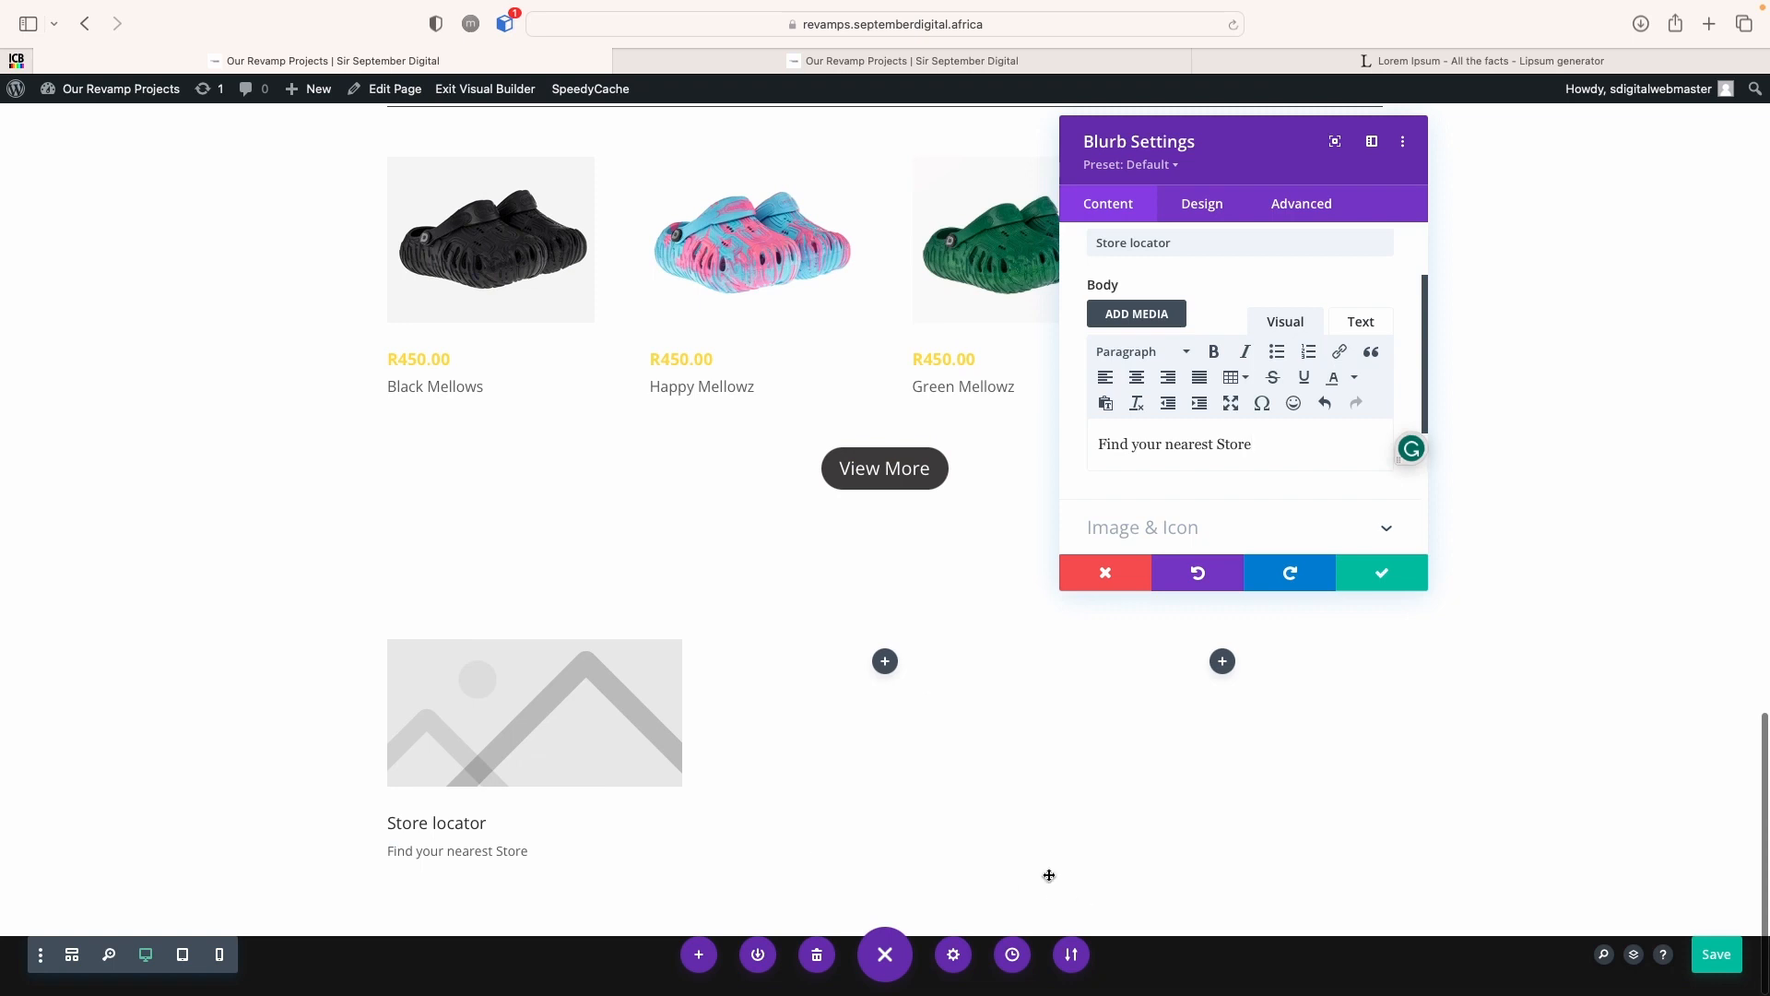
Style the Store locator title as Semi Bold, centred, in the saved dark grey colour
left_click(1209, 204)
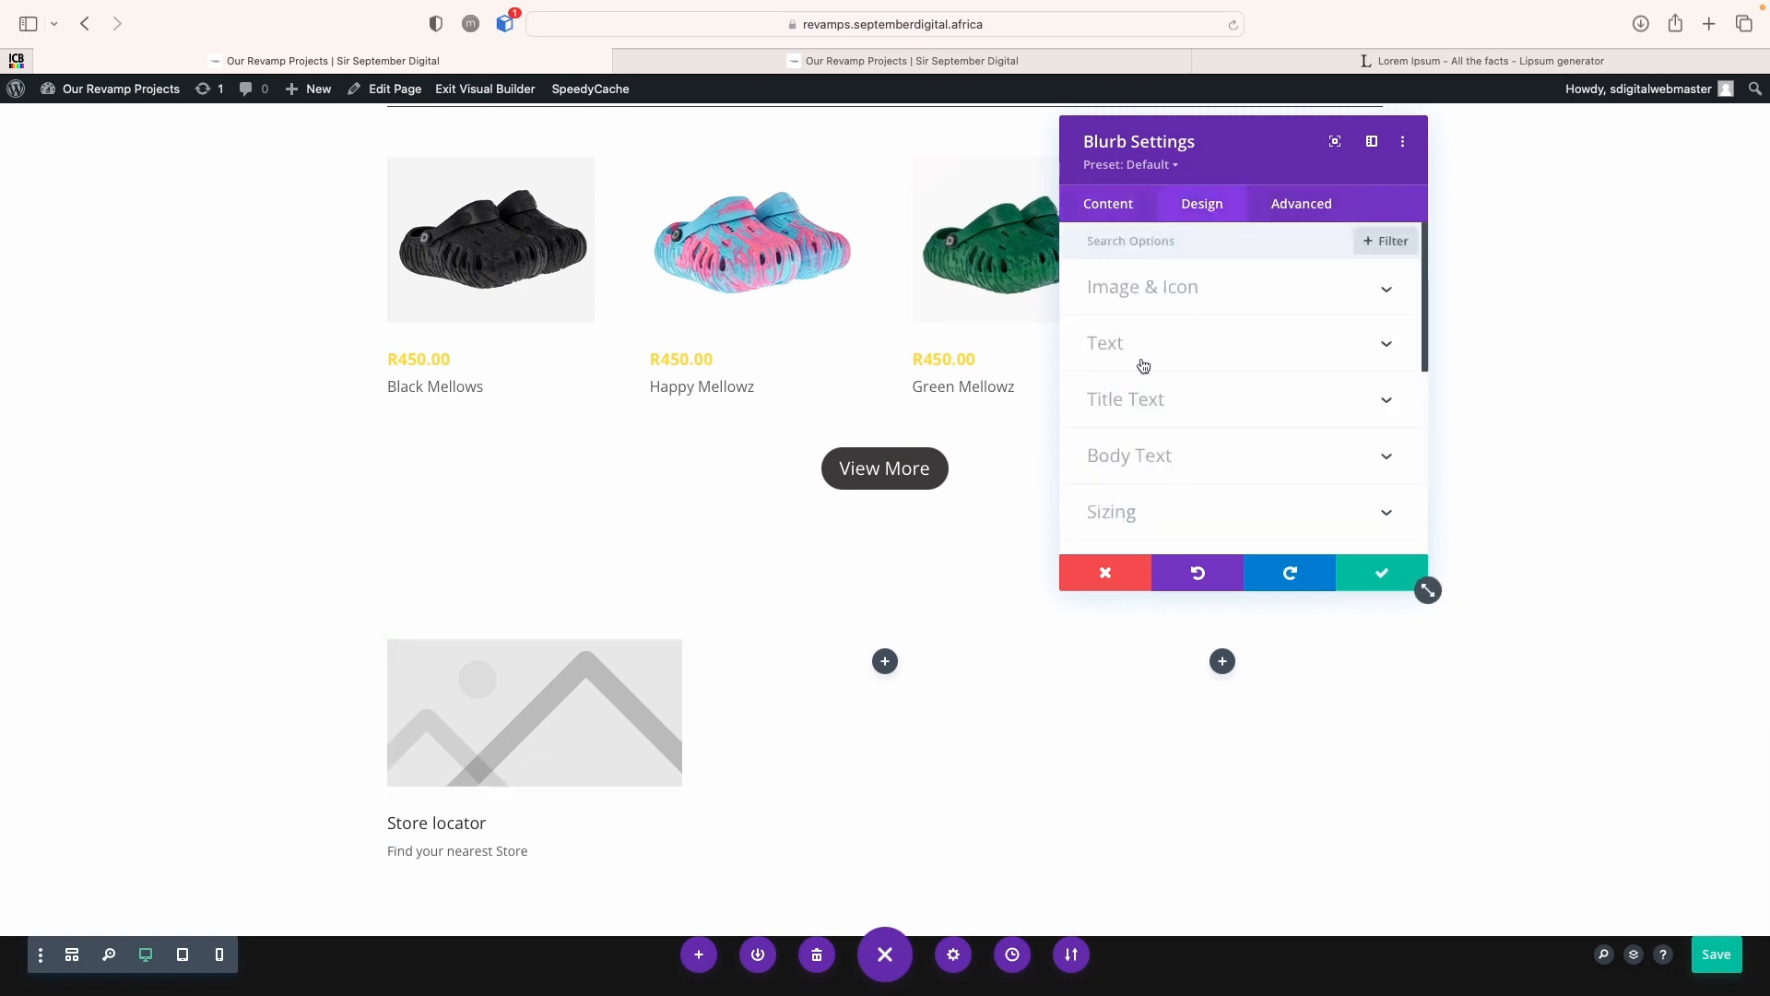
left_click(1136, 406)
left_click(1226, 456)
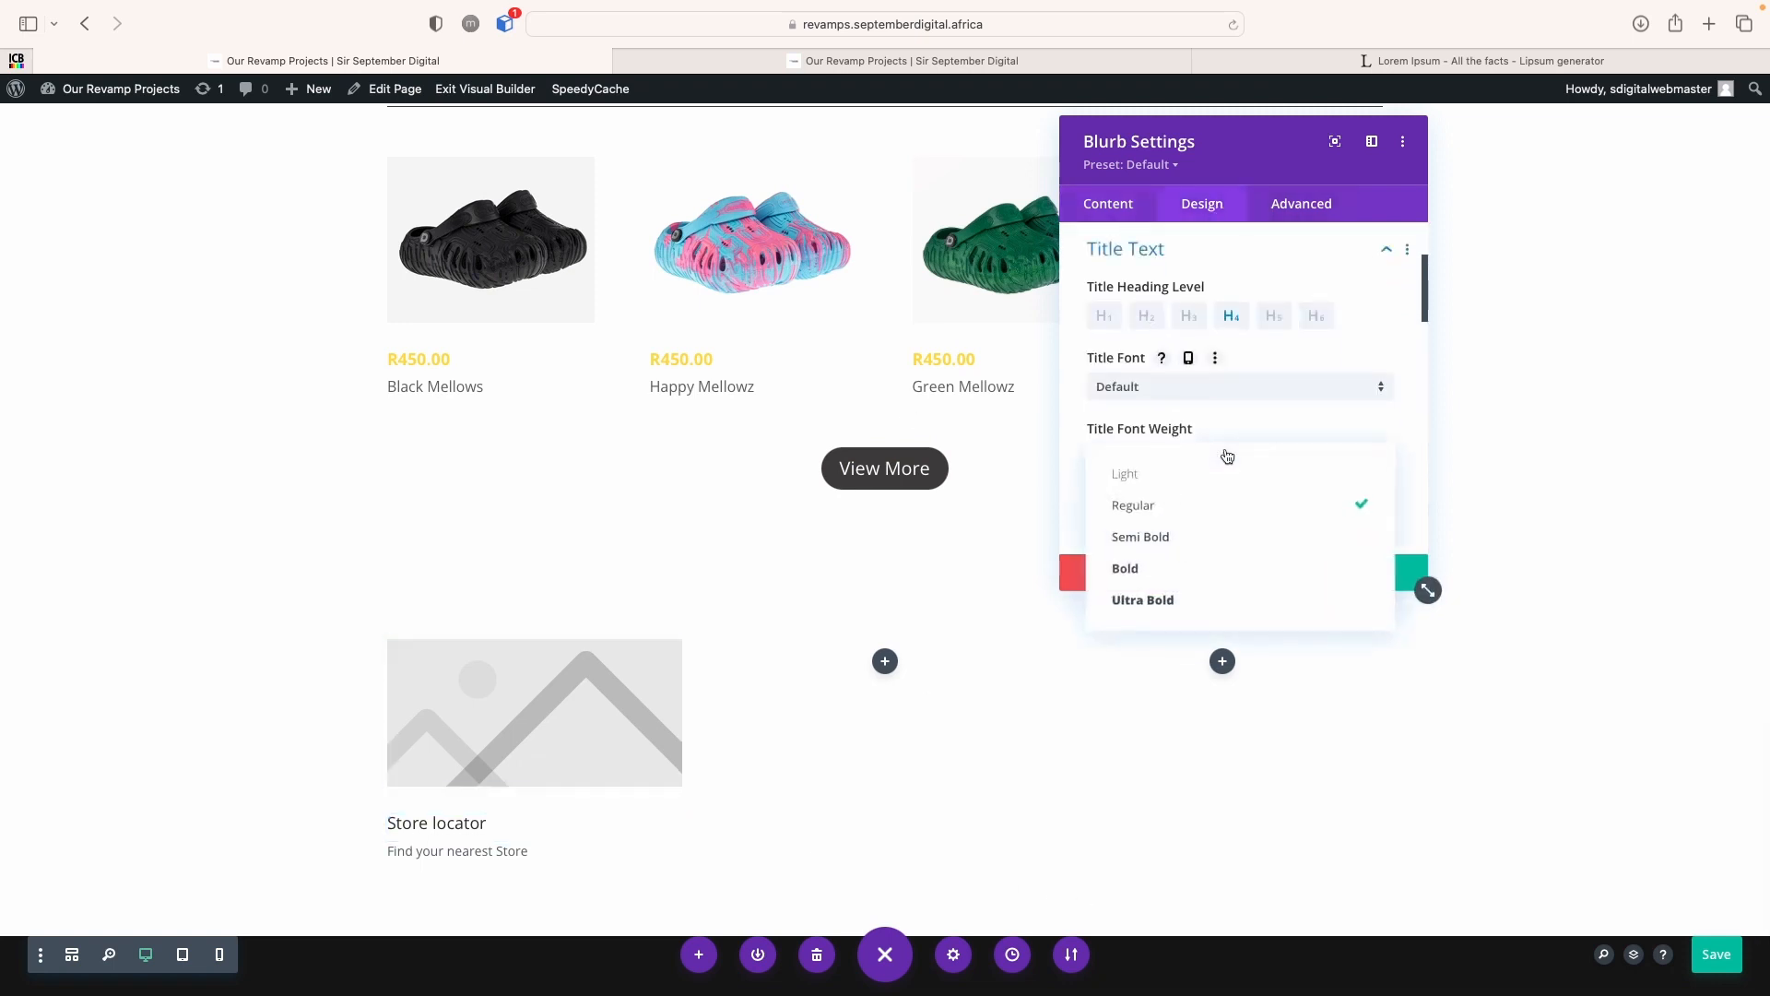
left_click(1150, 543)
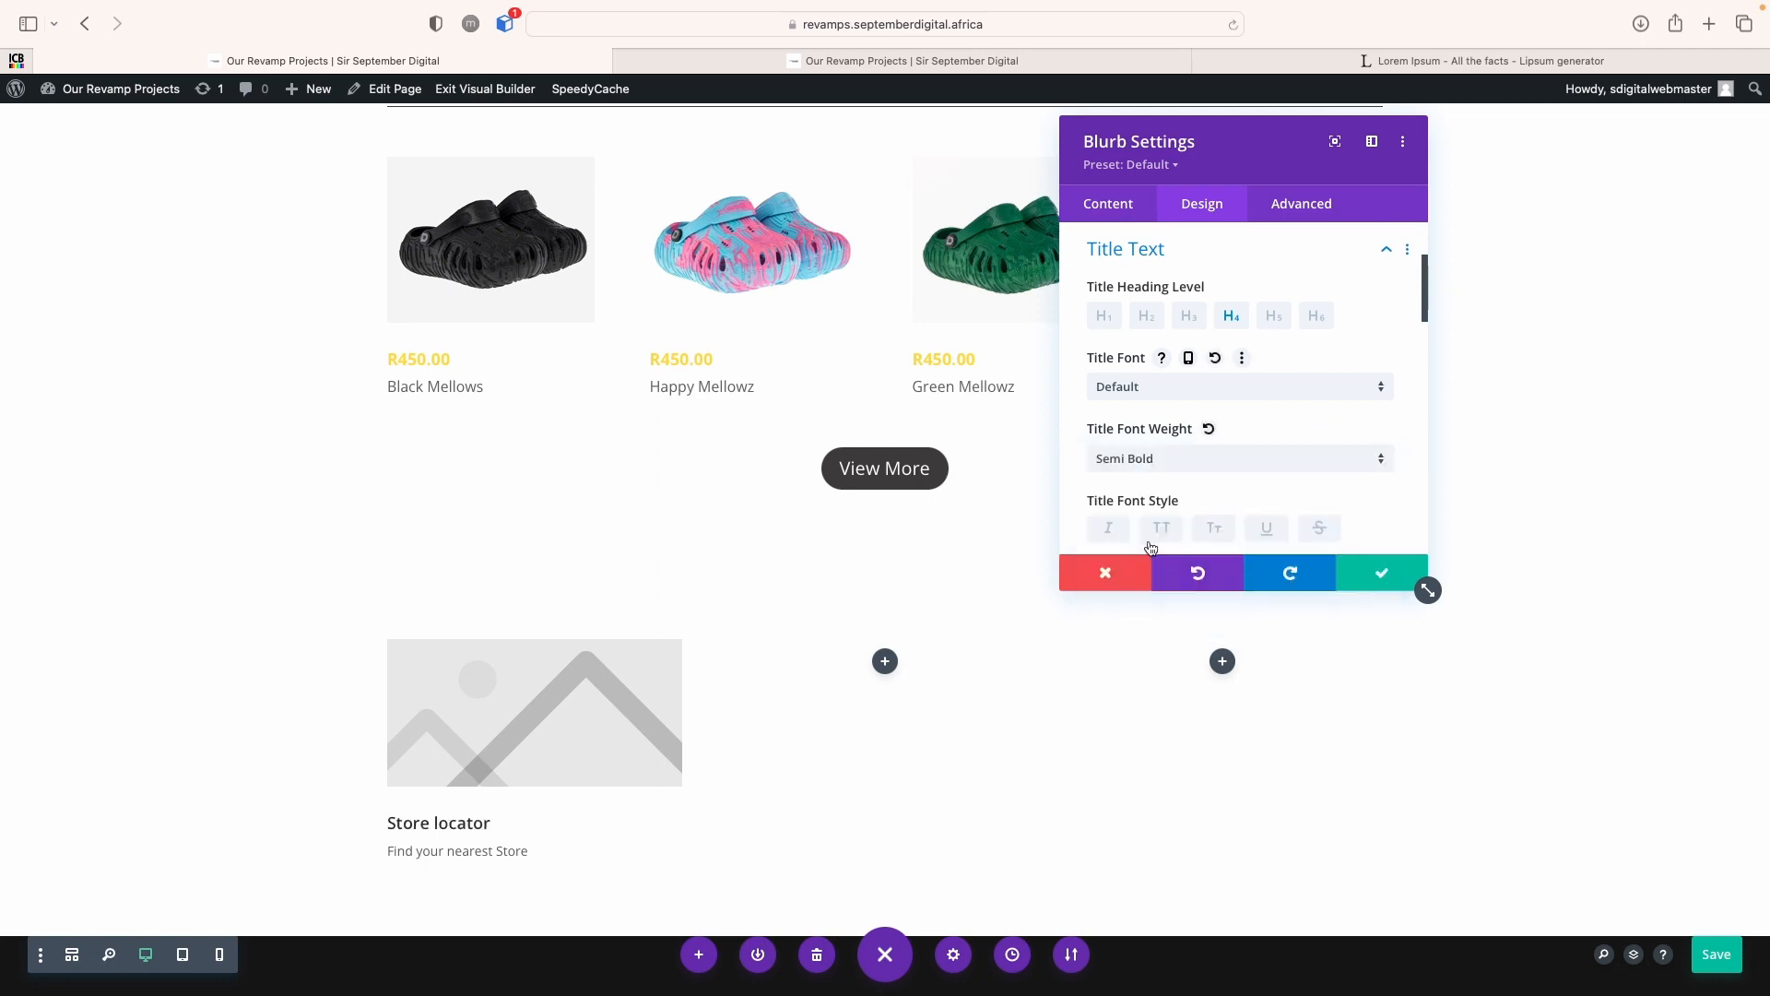
scroll(1186, 498, "down", 5)
left_click(1179, 460)
left_click(1203, 386)
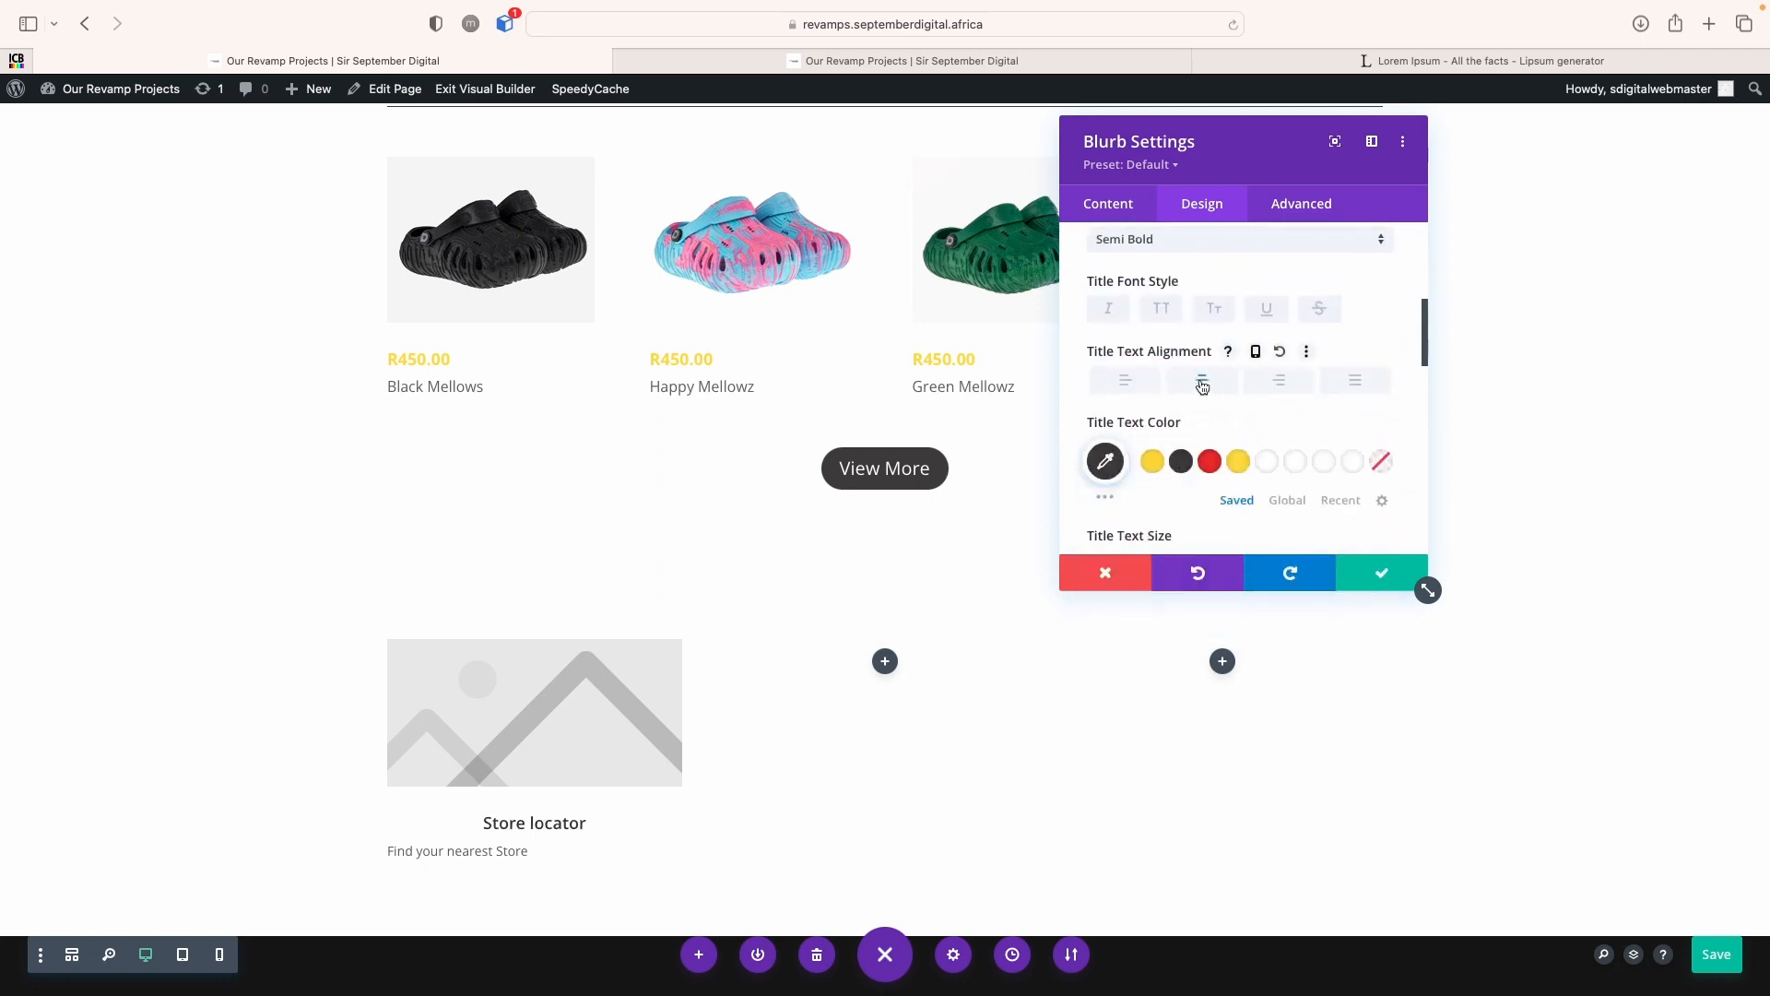
Centre the Store locator blurb's overall text alignment
scroll(1202, 389, "up", 5)
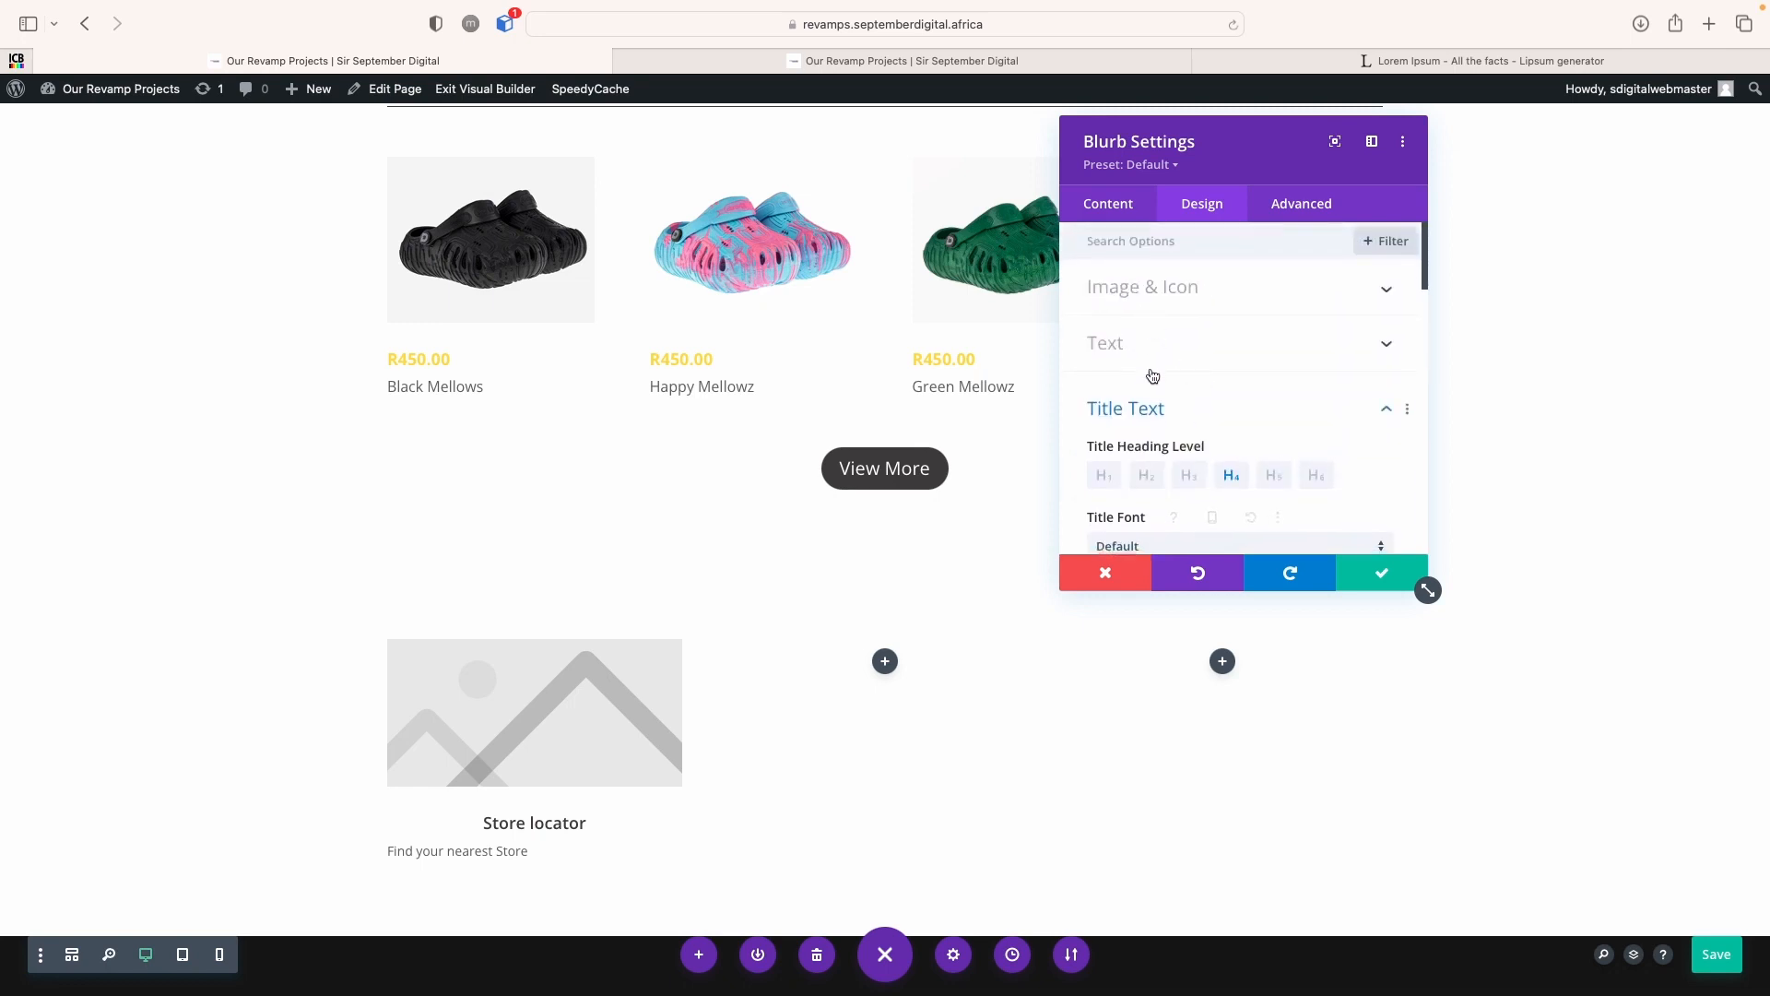
left_click(1145, 411)
left_click(1129, 355)
scroll(1245, 501, "down", 5)
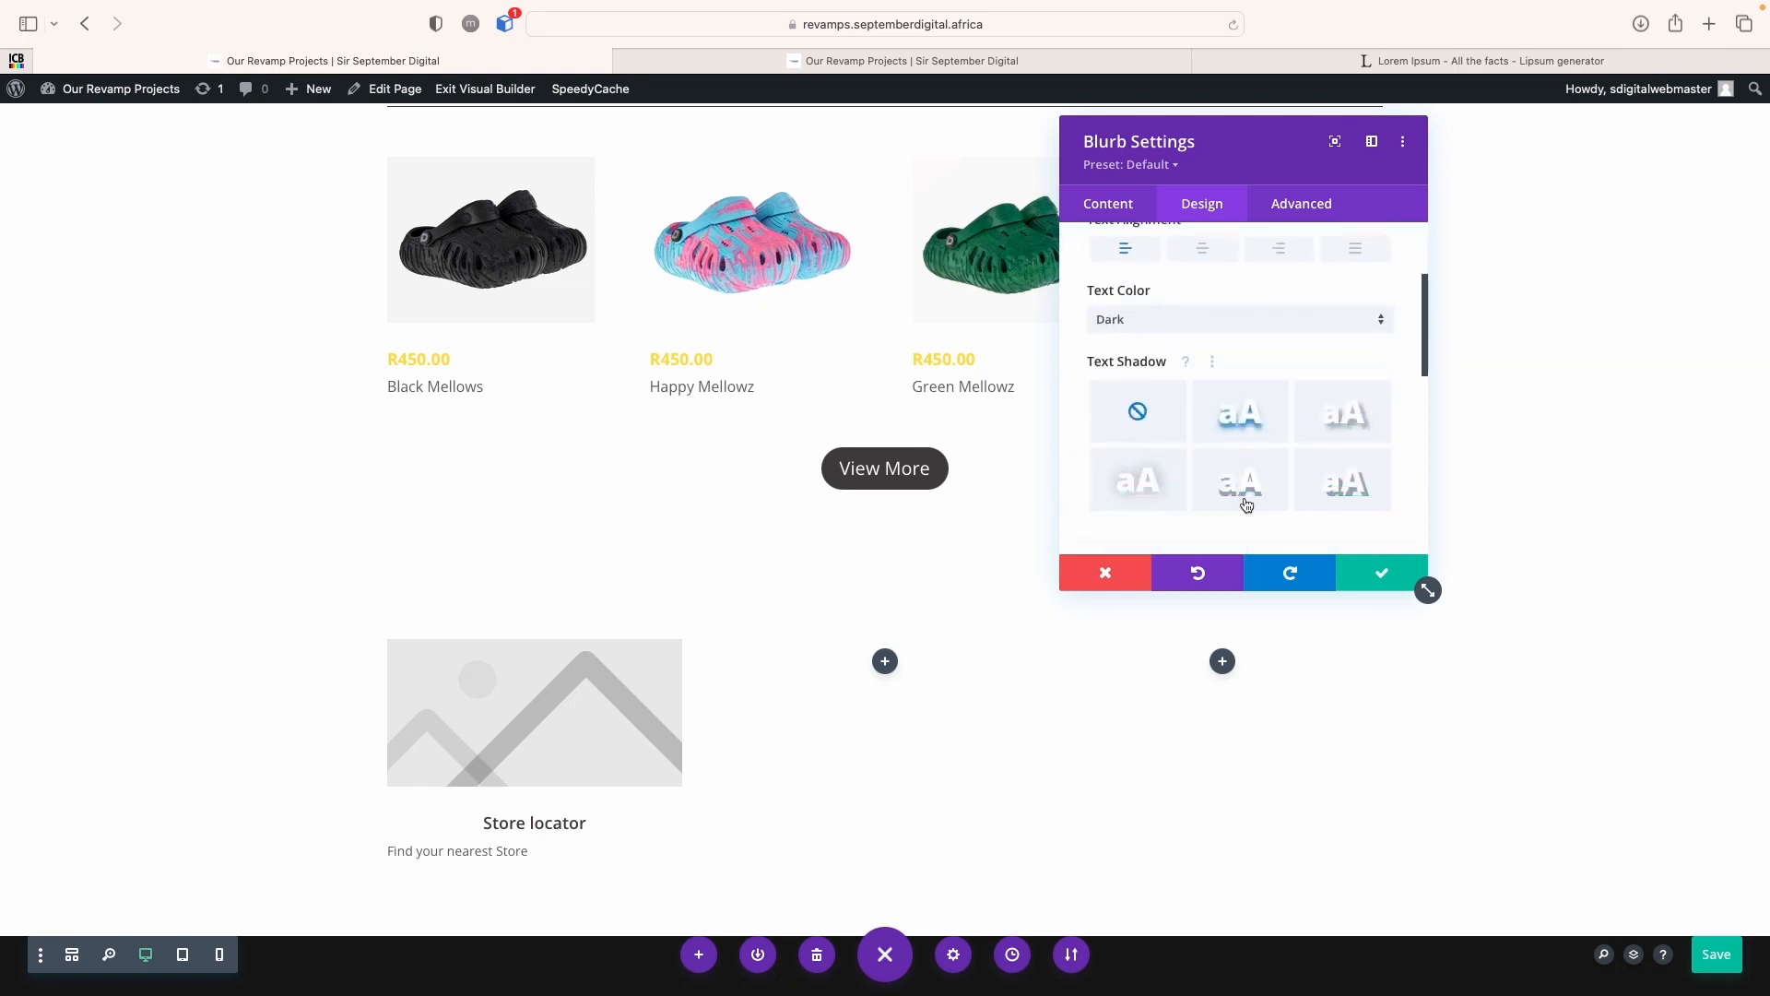
scroll(1245, 505, "up", 4)
scroll(1160, 258, "up", 1)
left_click(1199, 313)
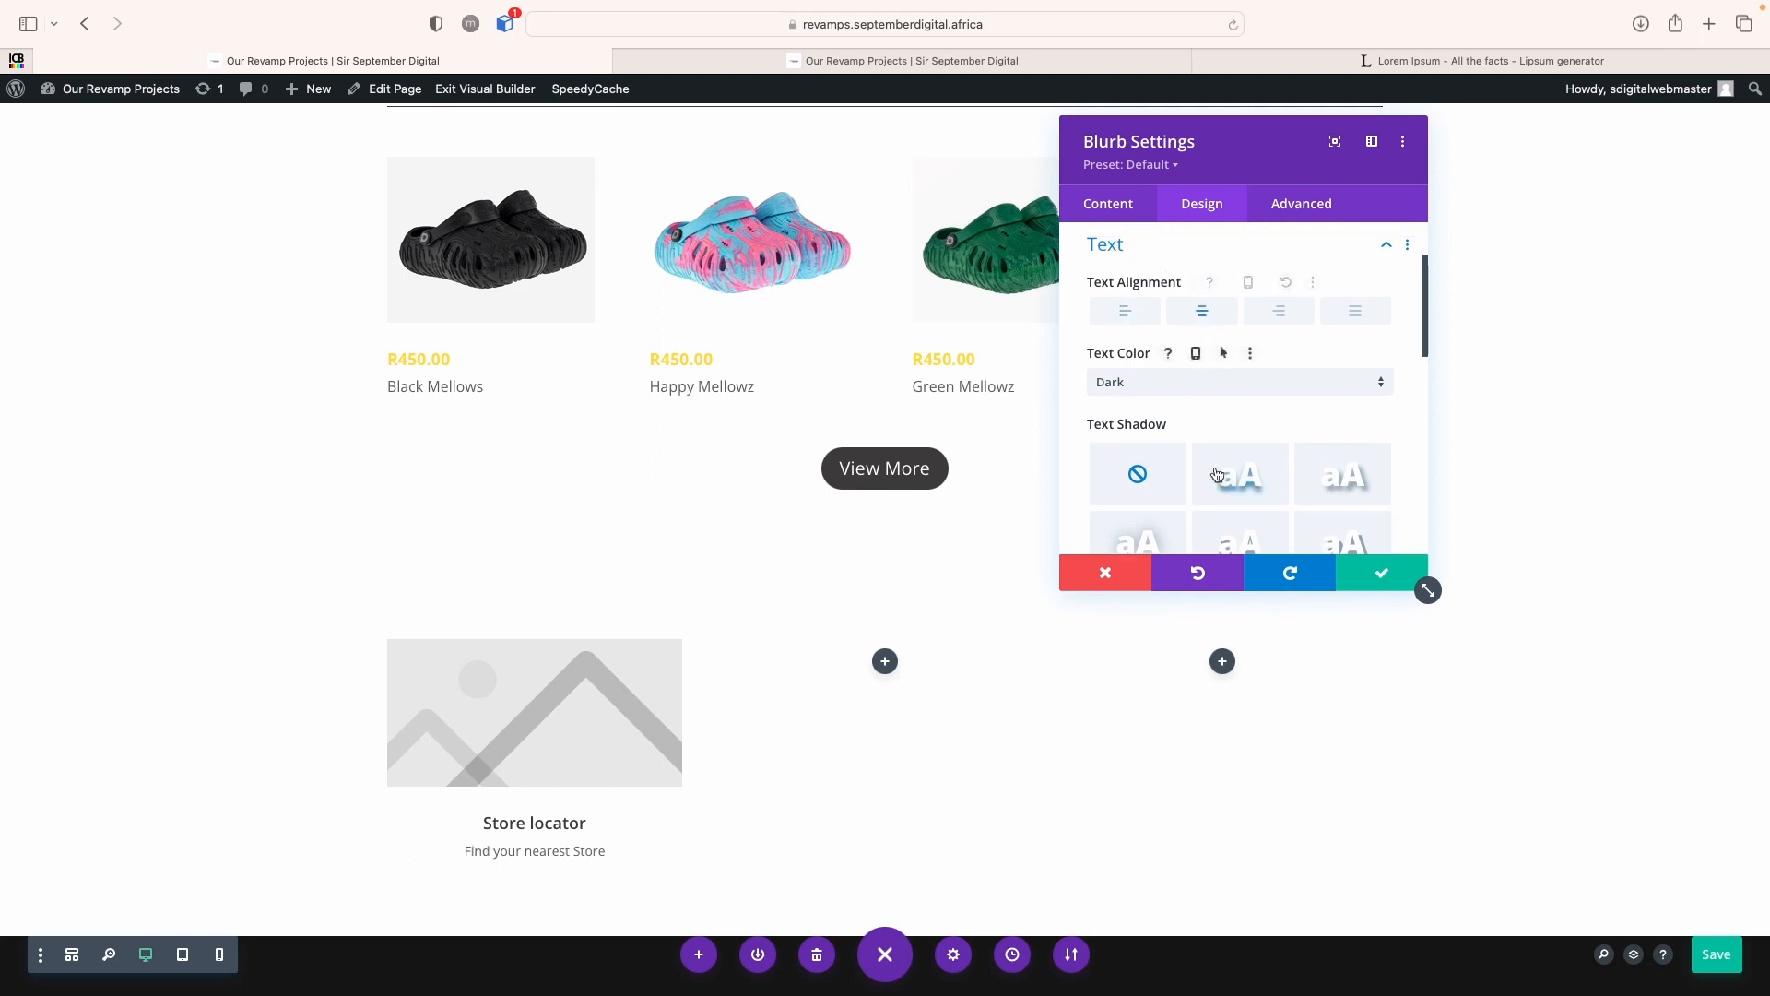
Switch the Store locator blurb from an image to an icon, searching for "location" and picking the round-headed pin
scroll(1196, 349, "up", 2)
left_click(1108, 204)
left_click(1203, 345)
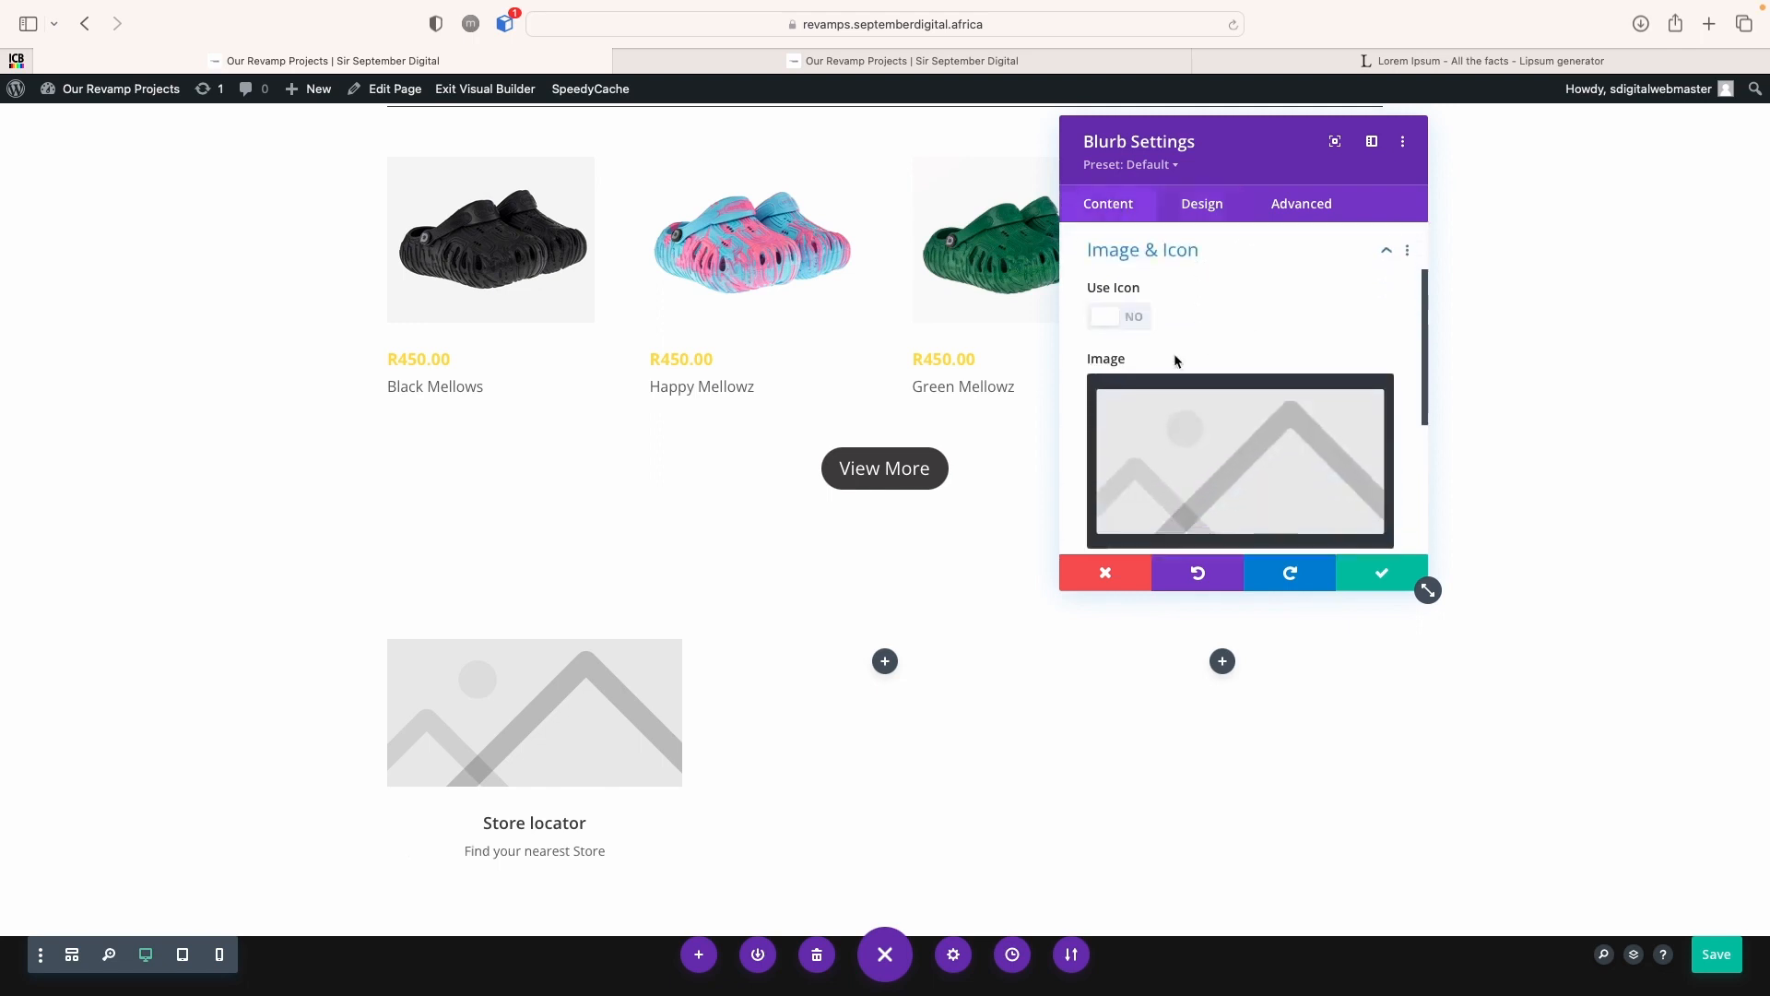
left_click(1120, 316)
left_click(1136, 392)
type("location")
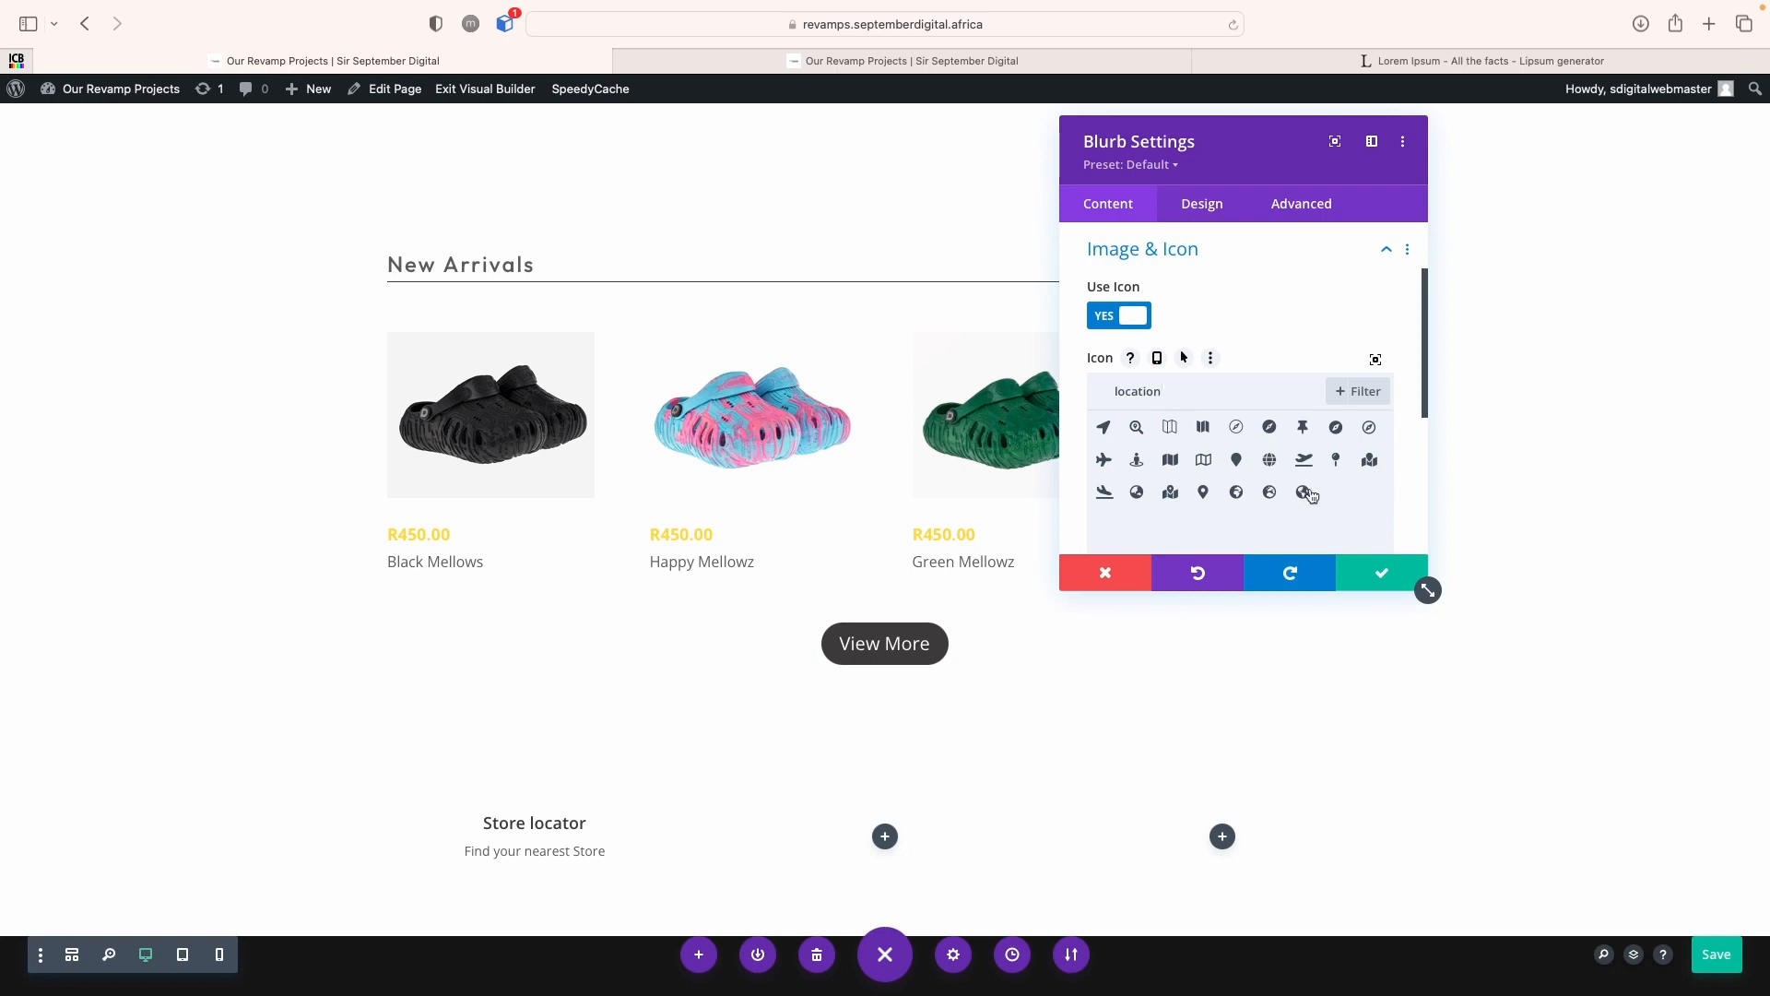
left_click(1337, 461)
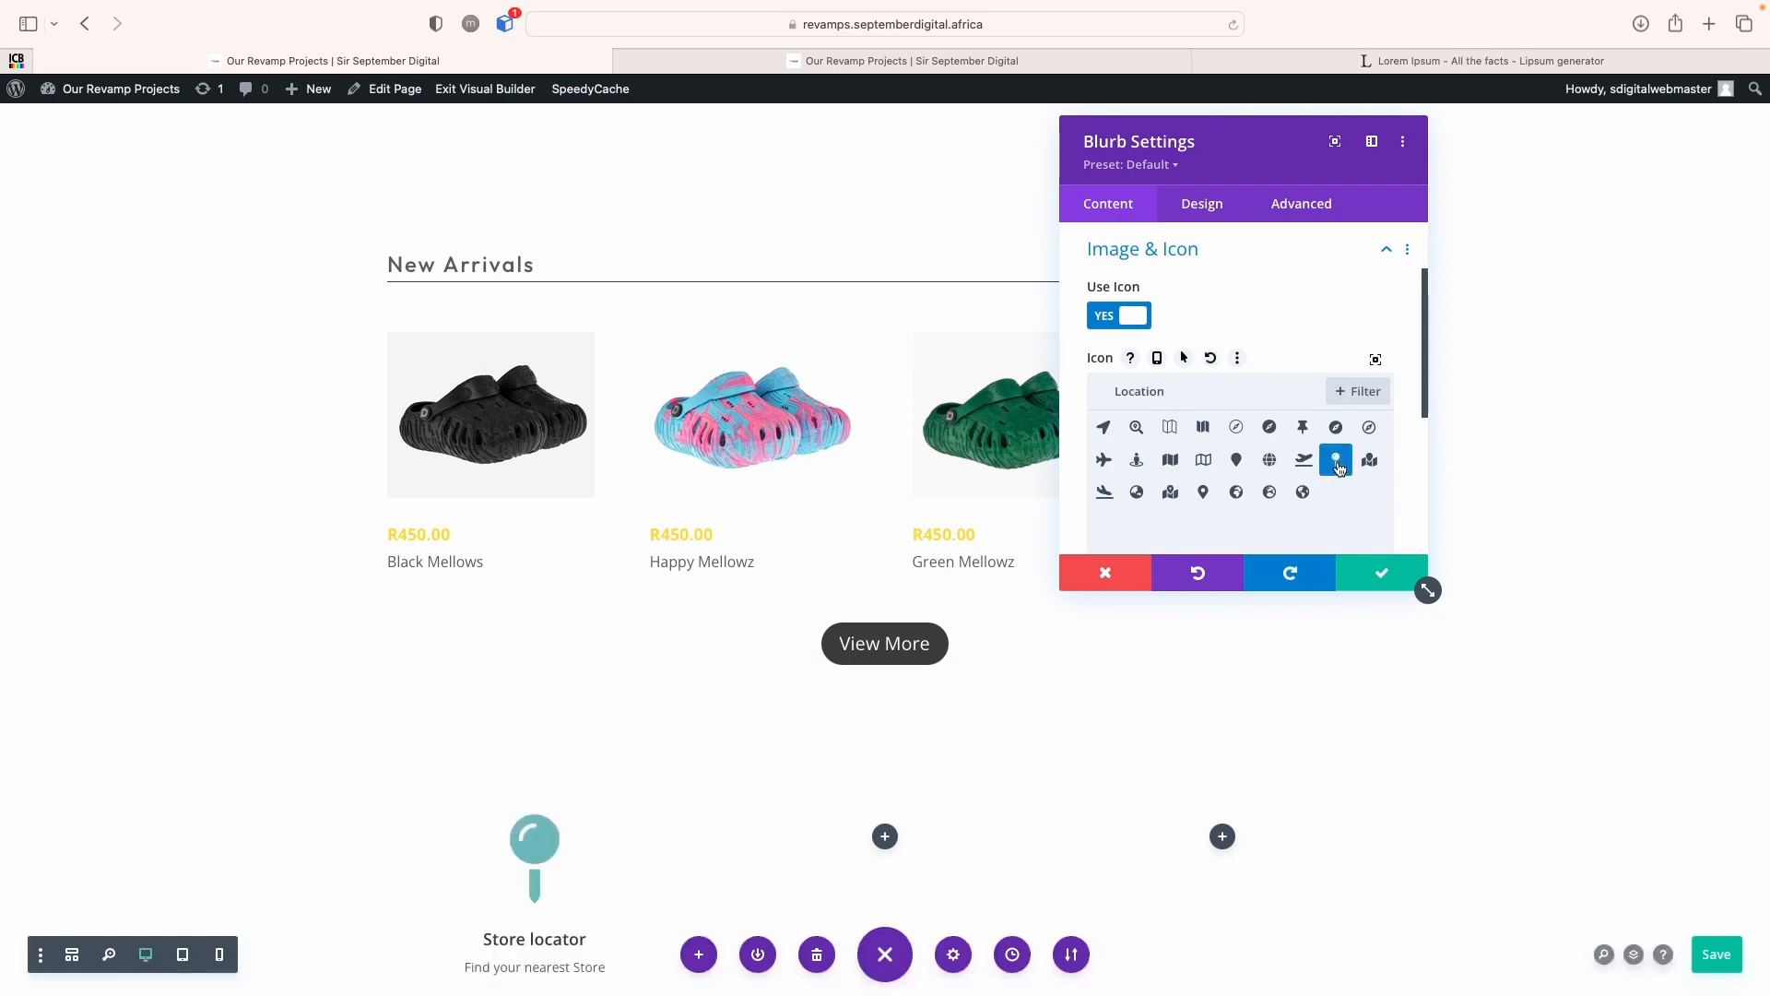
Search the icons for "map" and change the Store locator blurb's icon to the outlined map marker
type("location")
key("BackSpace")
key("BackSpace")
key("BackSpace")
key("BackSpace")
key("BackSpace")
key("BackSpace")
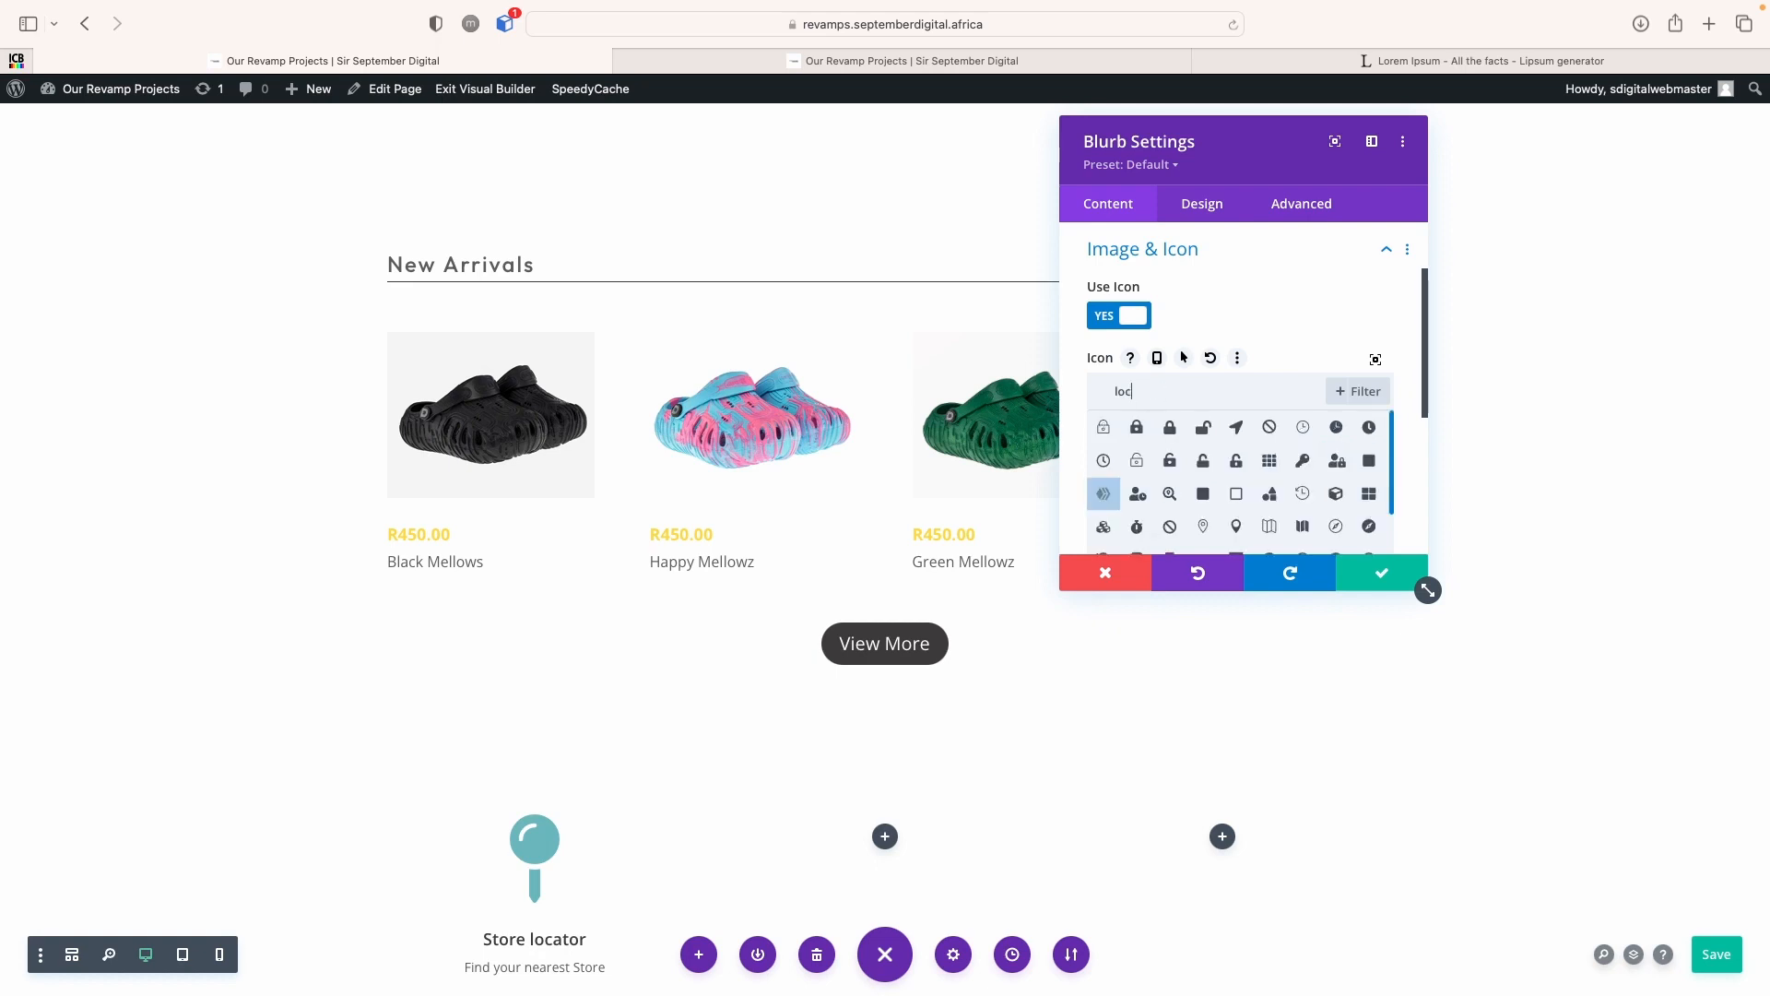
type("map")
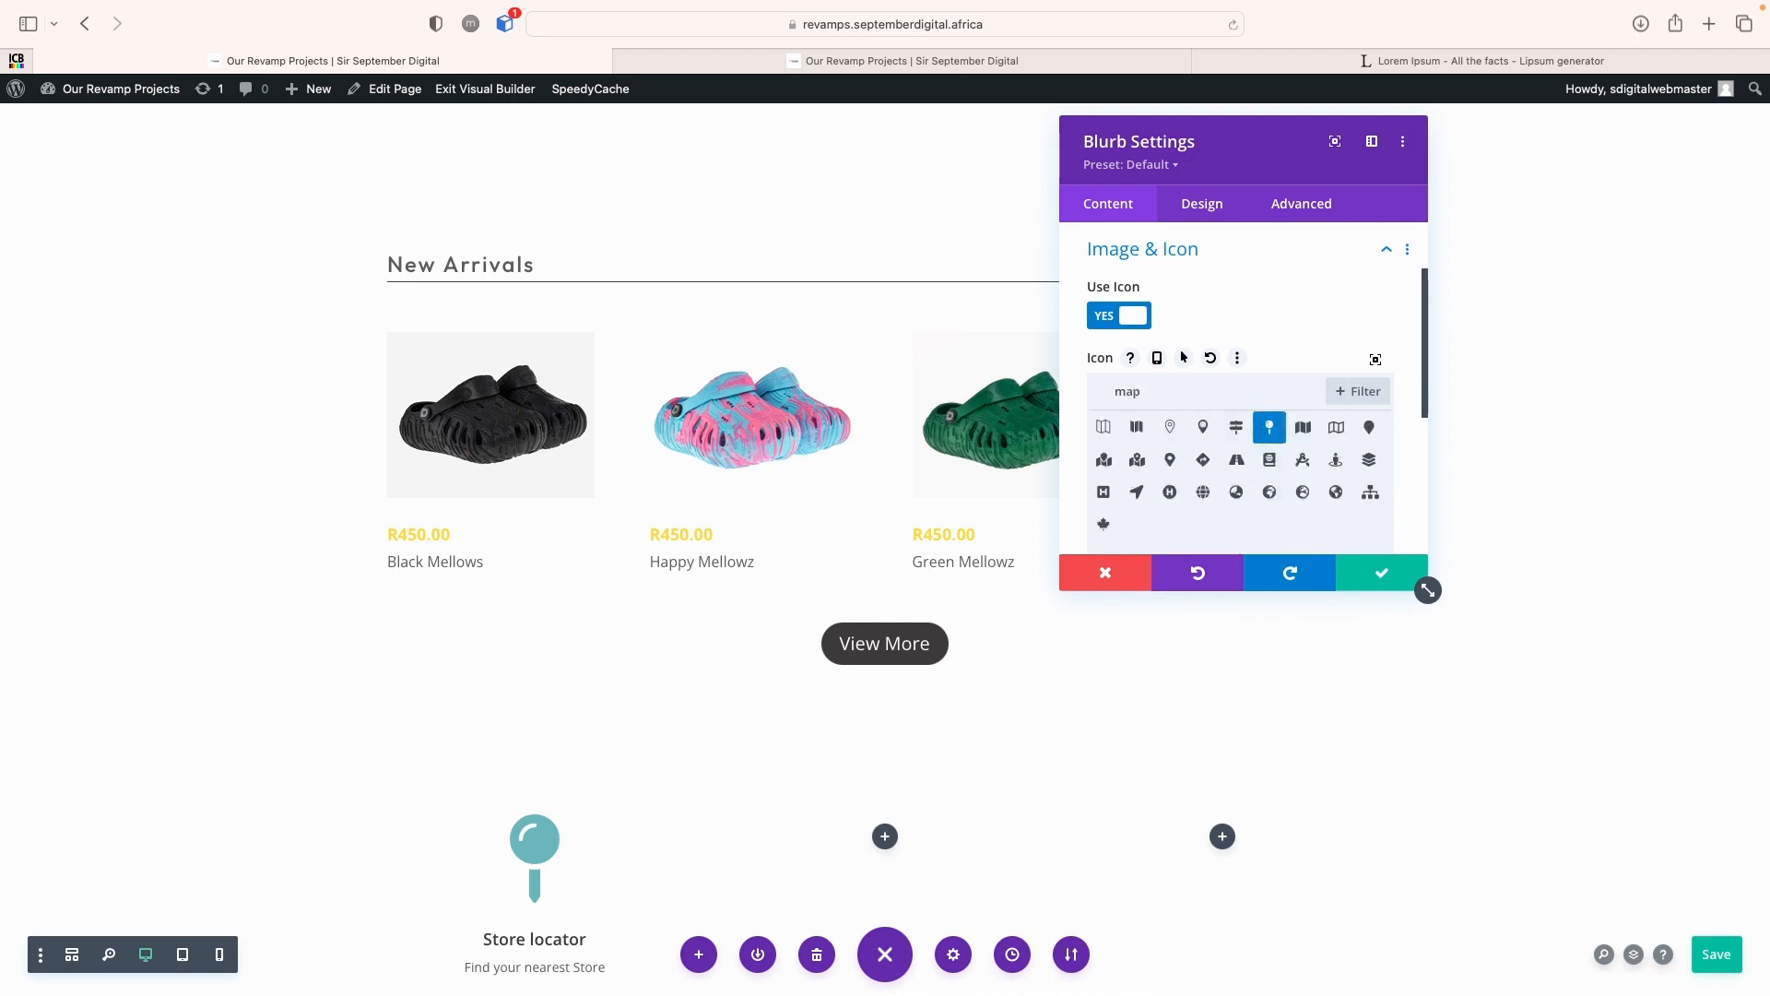
left_click(1169, 428)
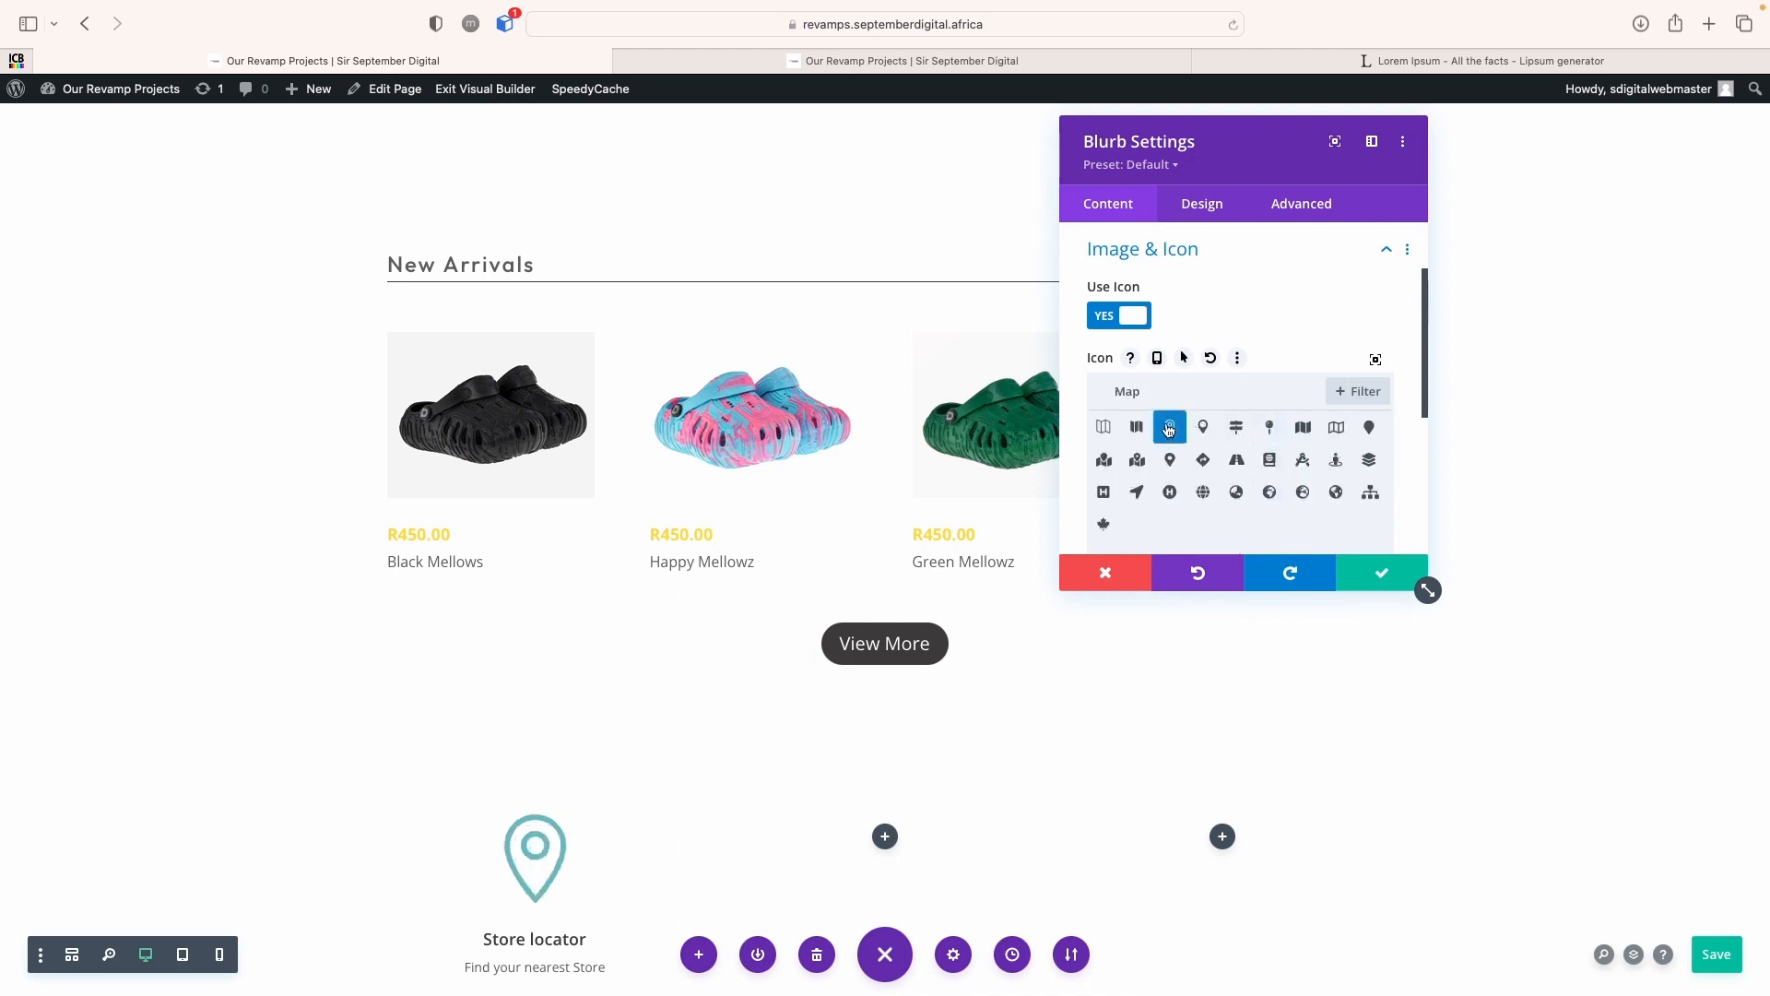
Colour the Store locator icon with the saved yellow #fedd21
left_click(1199, 206)
left_click(1169, 294)
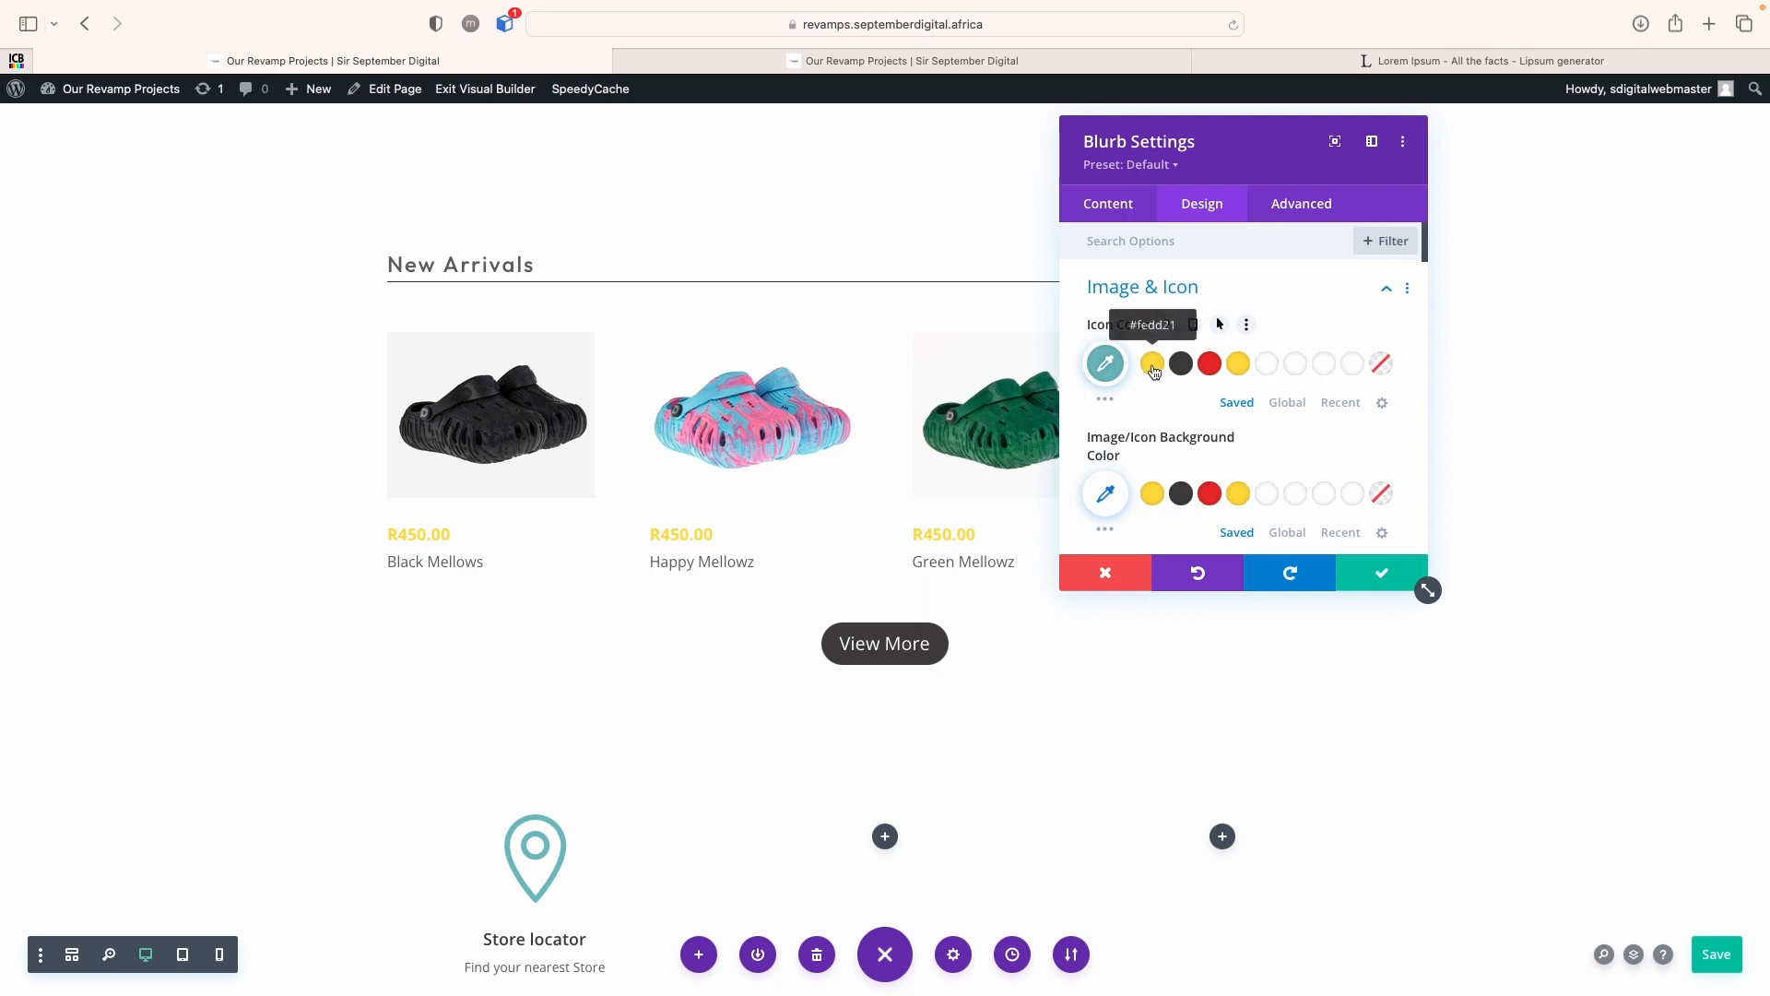
left_click(1152, 365)
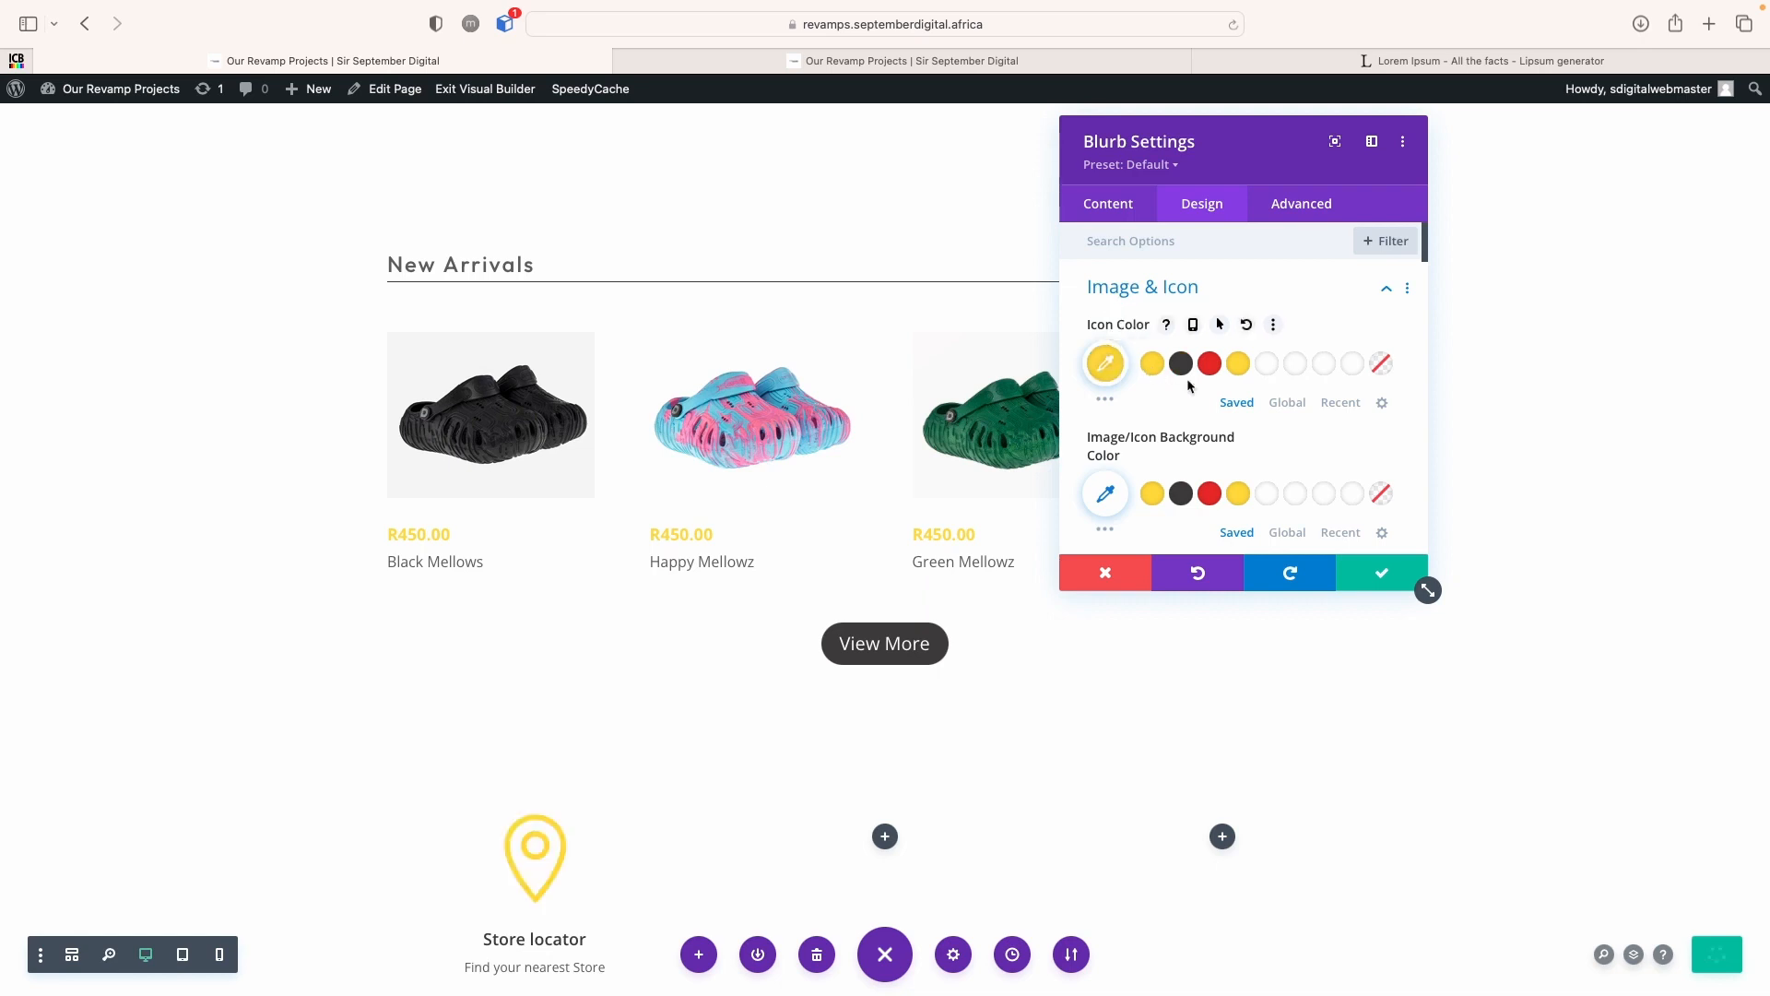
left_click(1169, 288)
left_click(1169, 288)
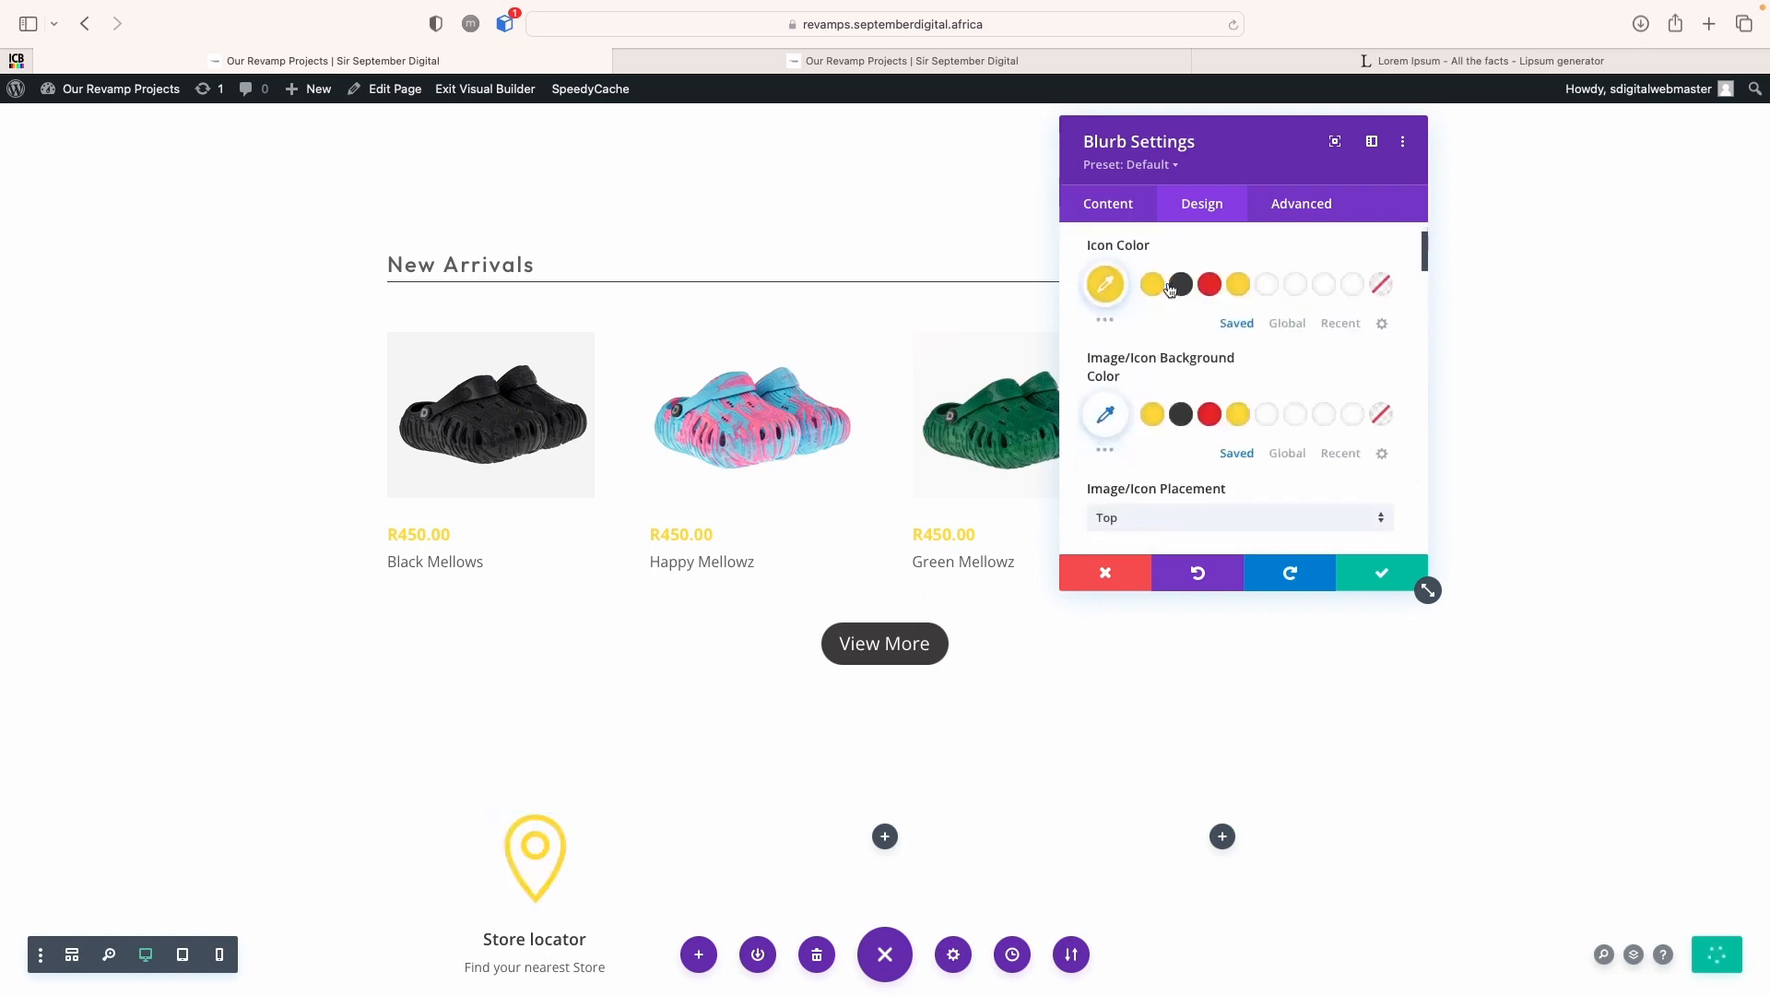
Reduce the Store locator icon's width to 39px and close the blurb settings
scroll(1165, 385, "down", 3)
left_click_drag(1182, 403, 1130, 428)
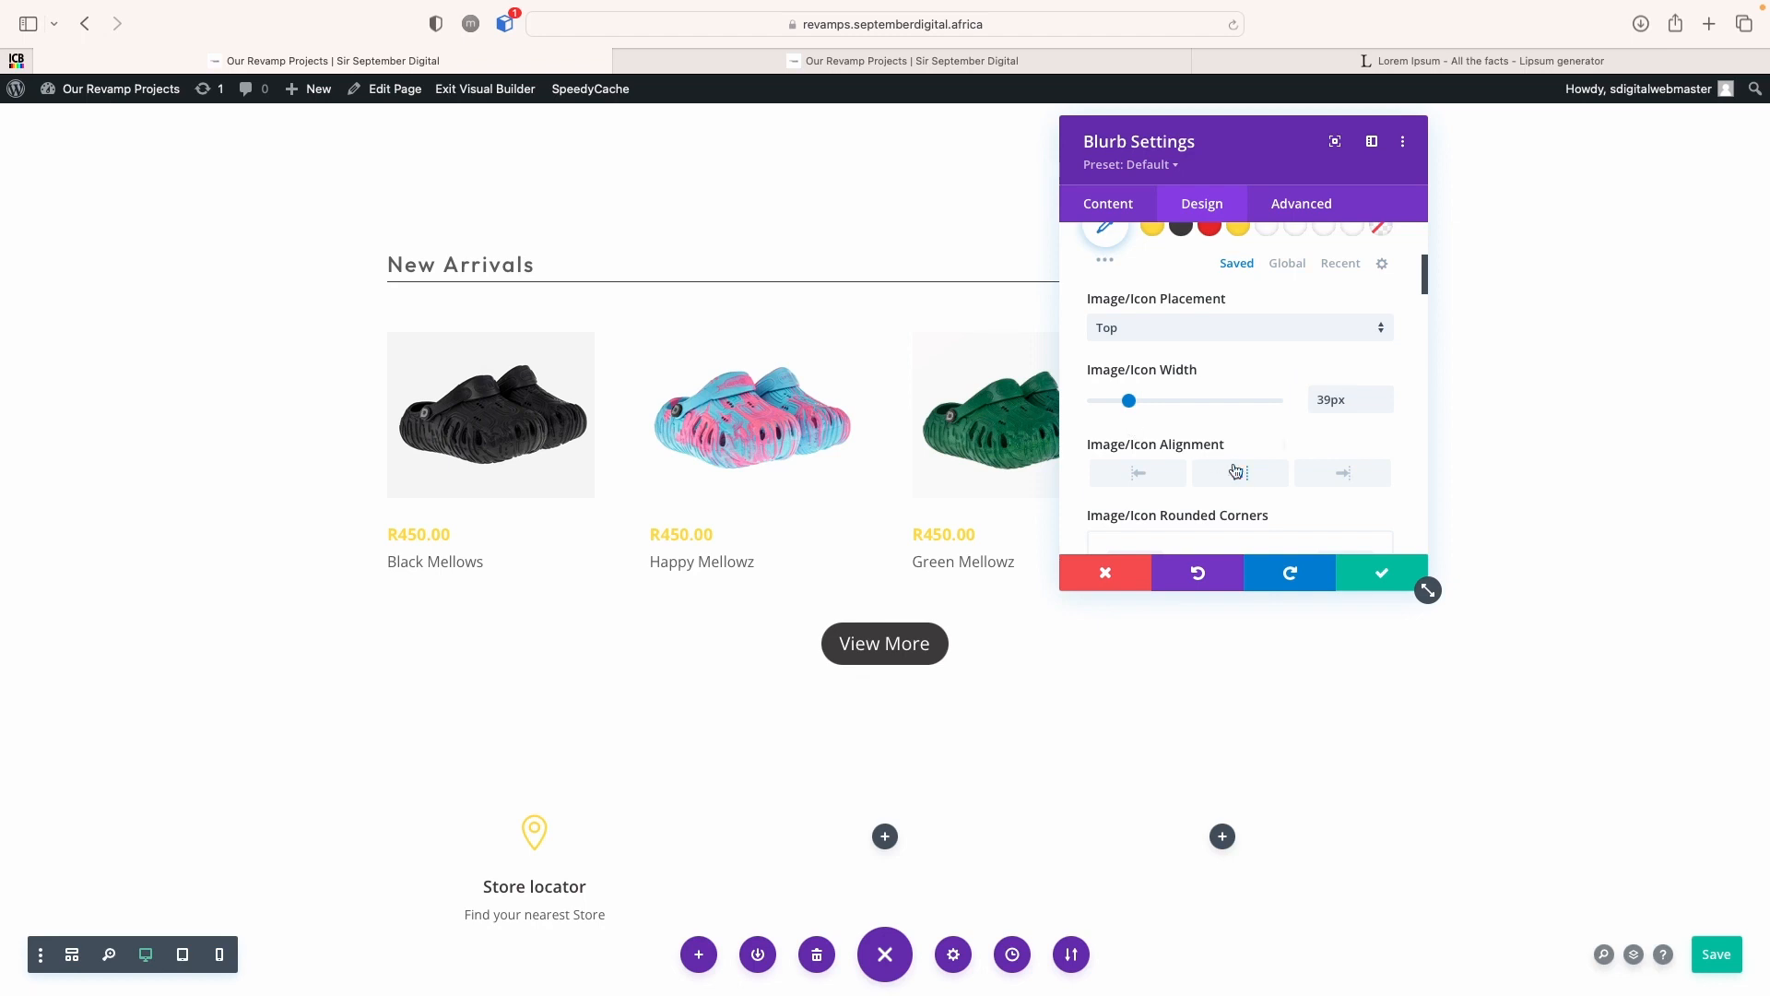
key("Escape")
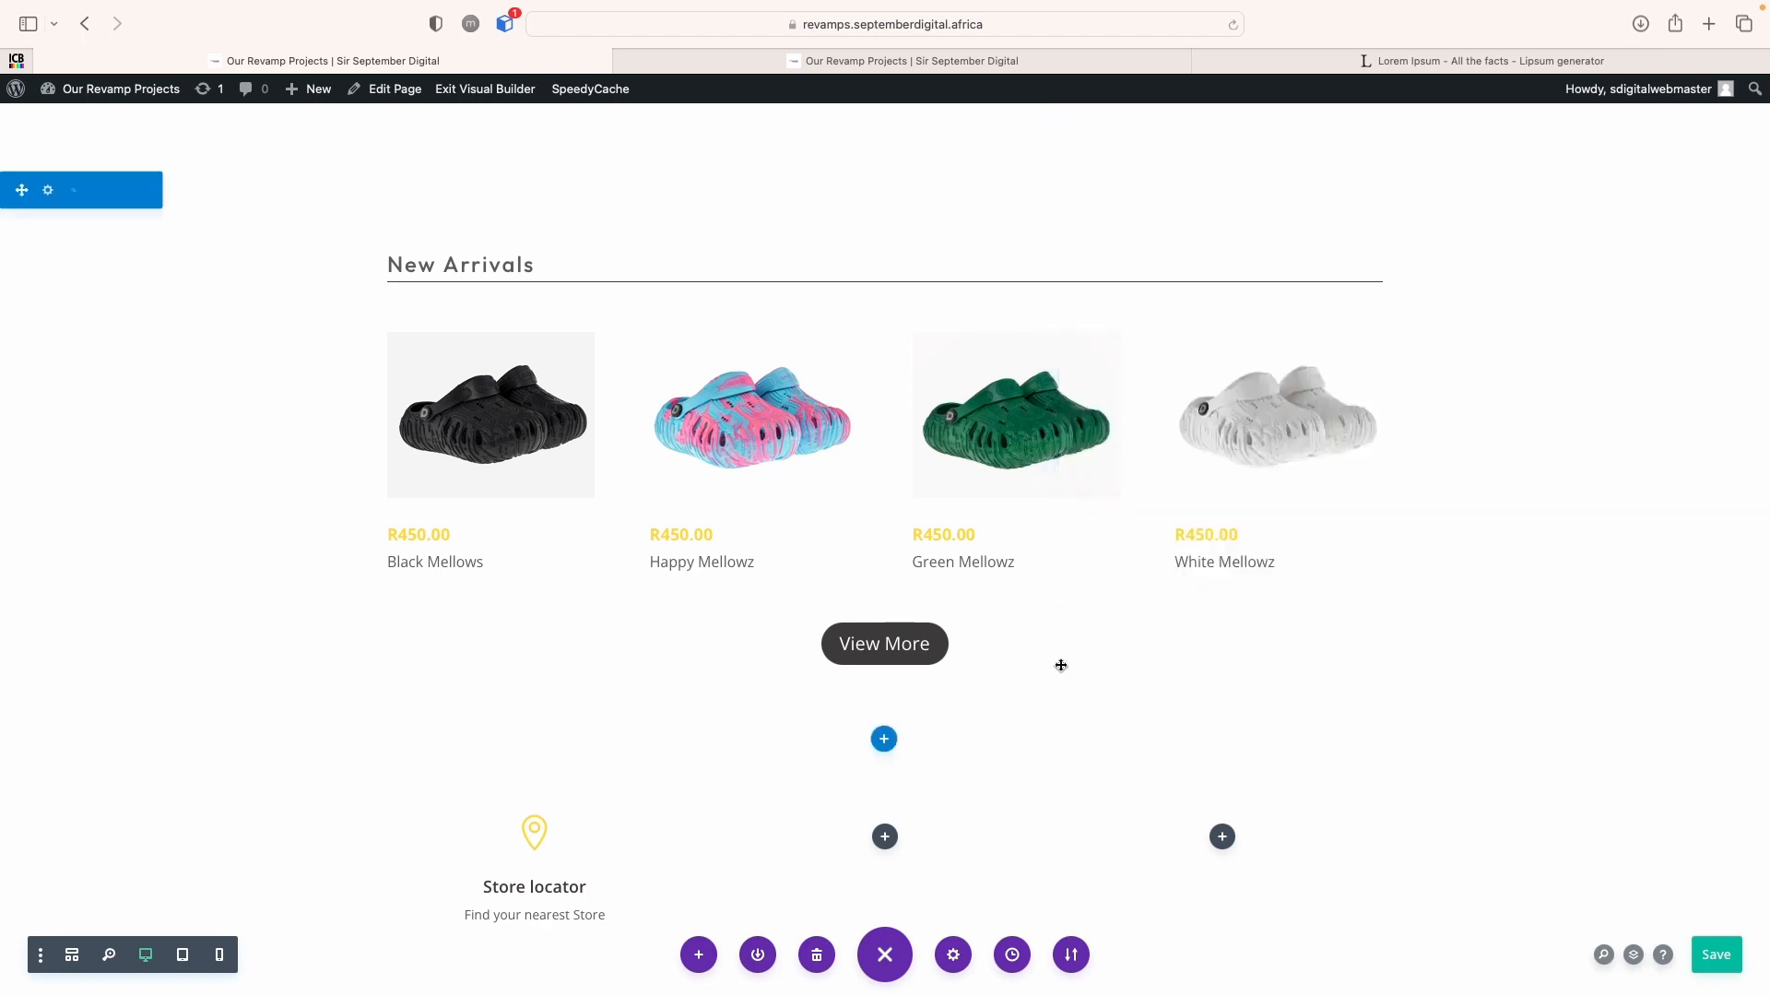
Duplicate the Store locator blurb twice and move the copies into the row's second and third columns
scroll(1012, 829, "down", 1)
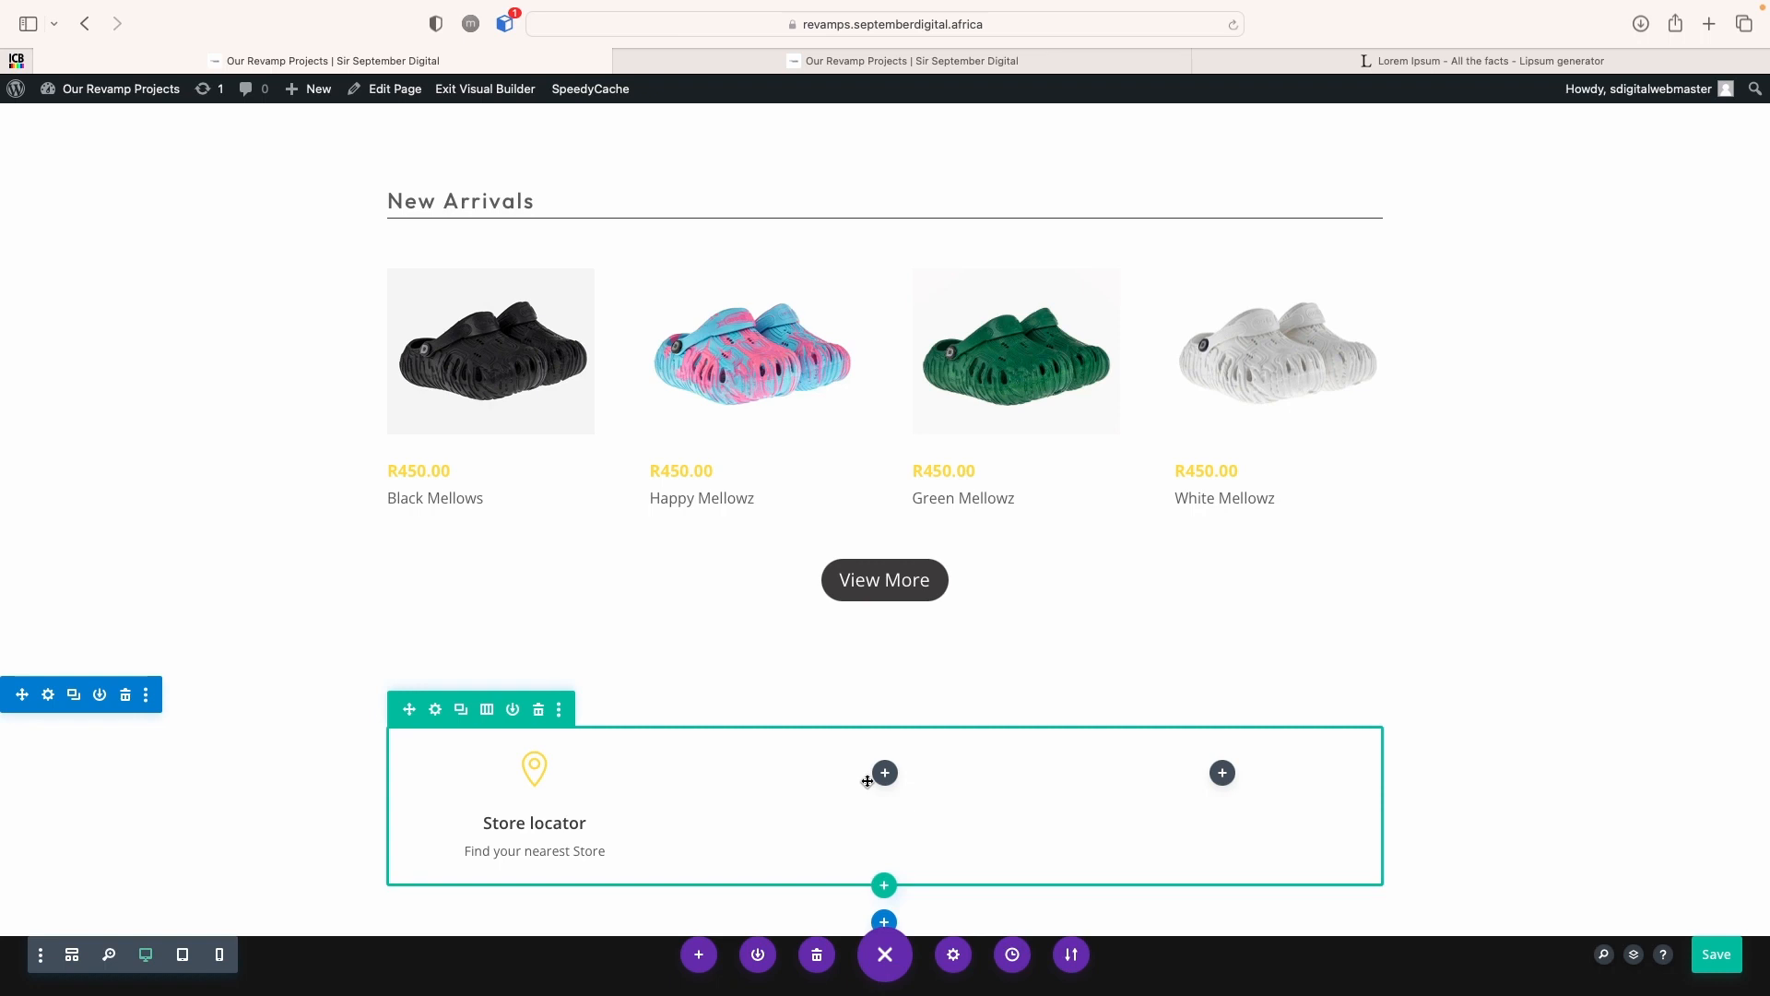
left_click(527, 761)
scroll(549, 864, "down", 2)
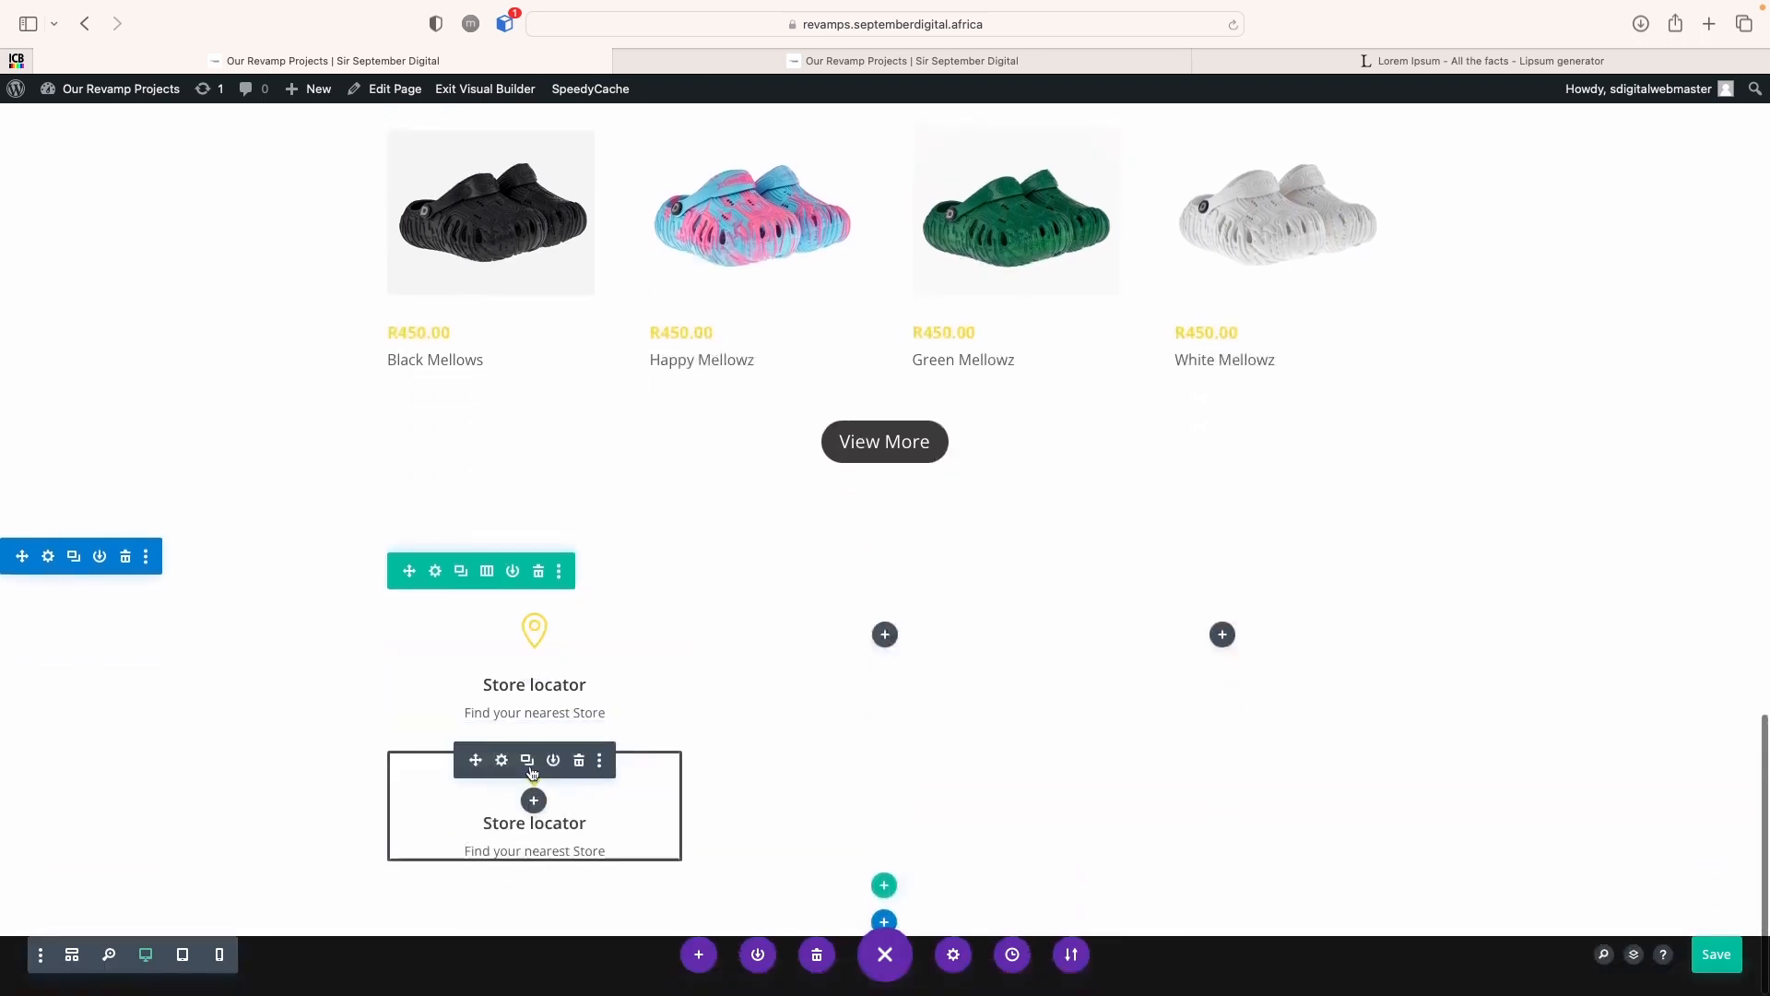
scroll(586, 827, "down", 2)
left_click_drag(476, 624, 892, 693)
scroll(443, 815, "down", 1)
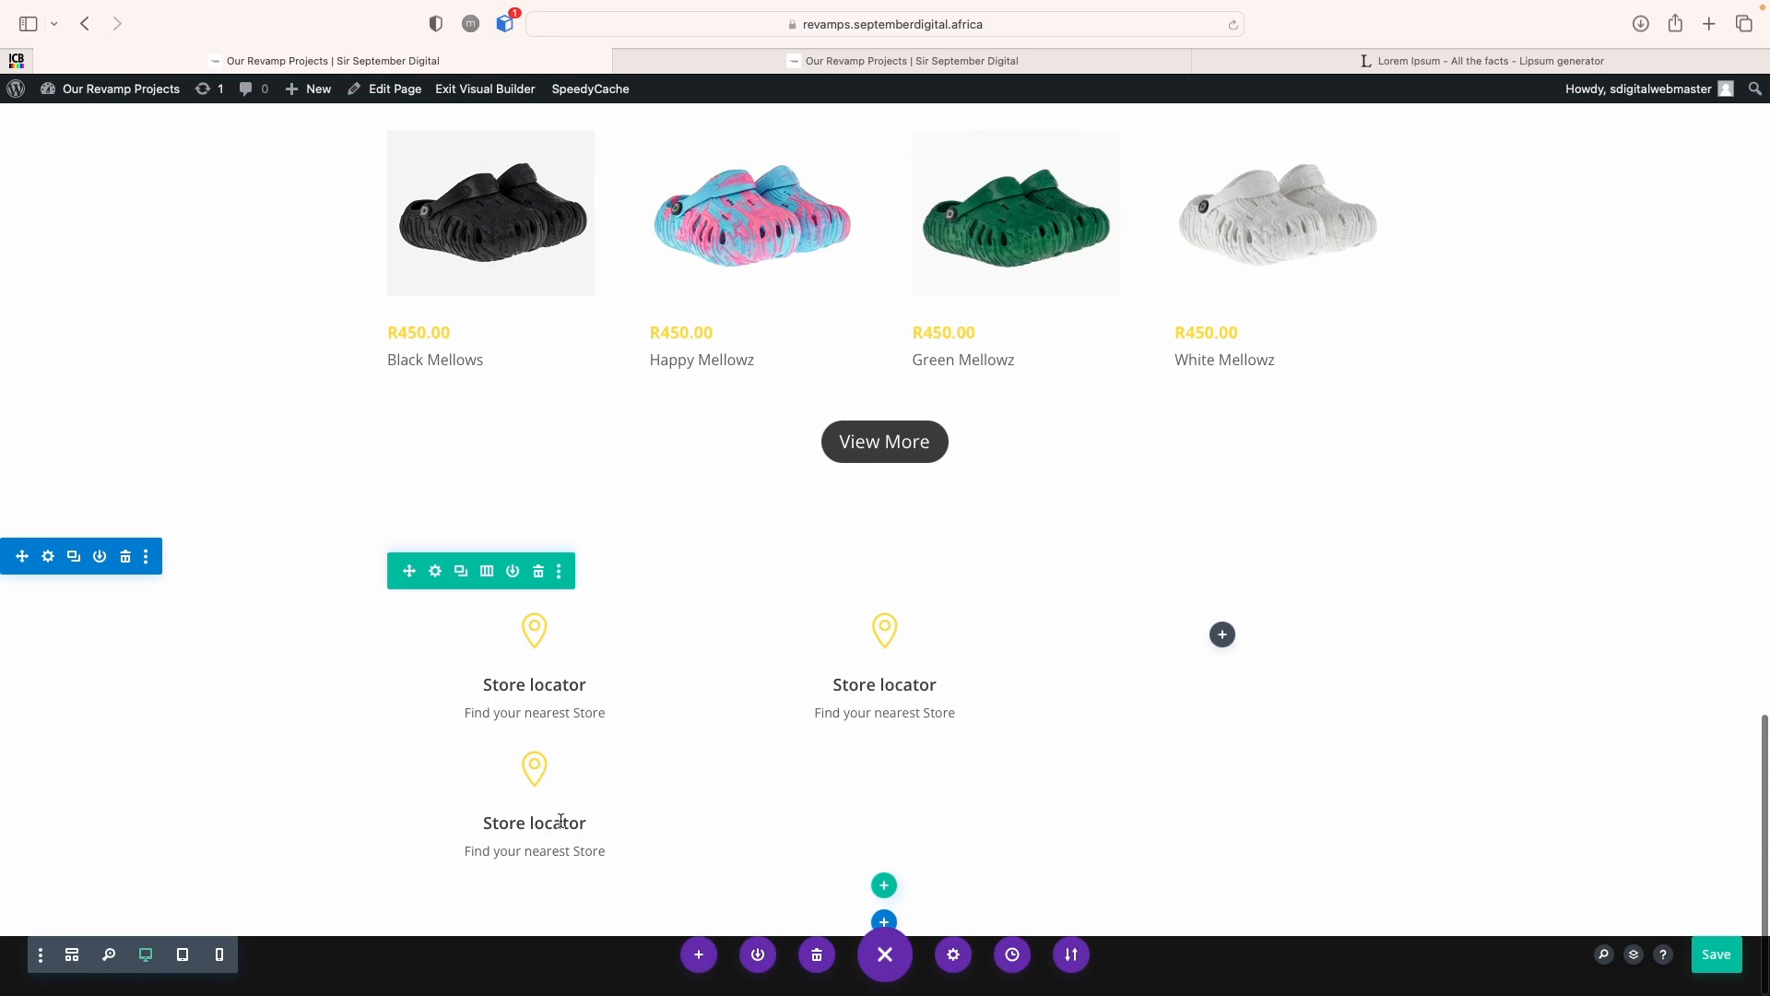
mouse_move(562, 800)
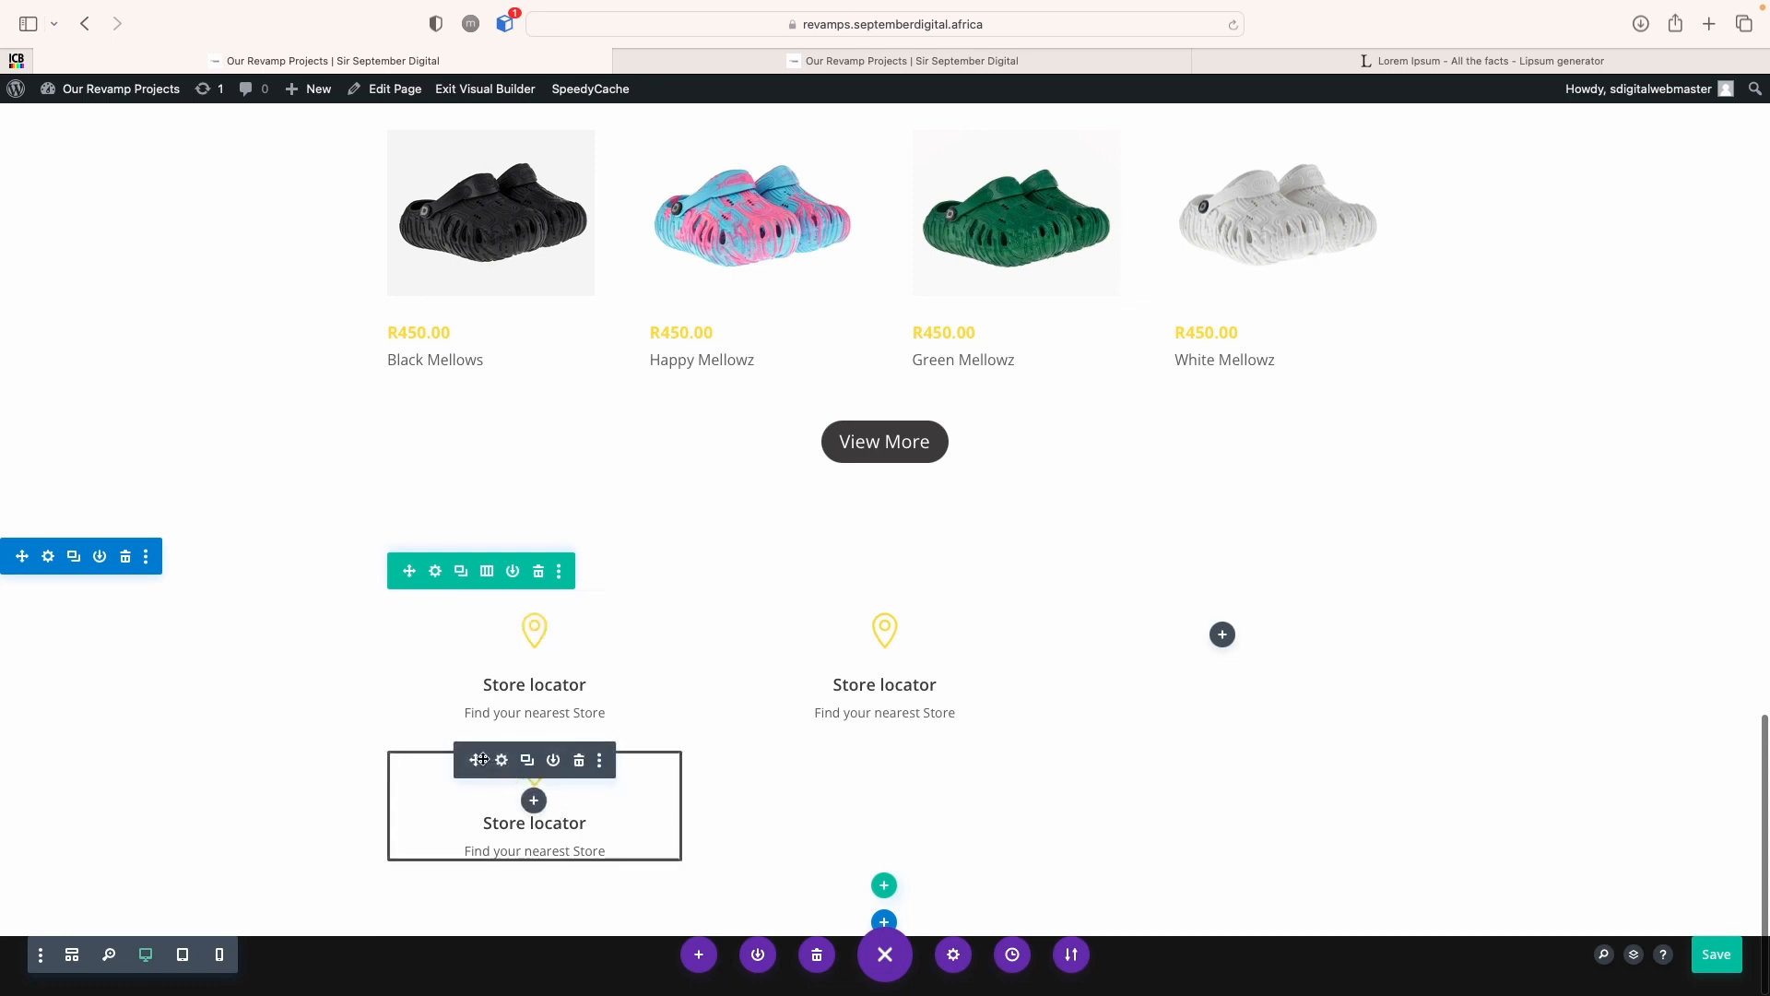
left_click_drag(477, 759, 1169, 804)
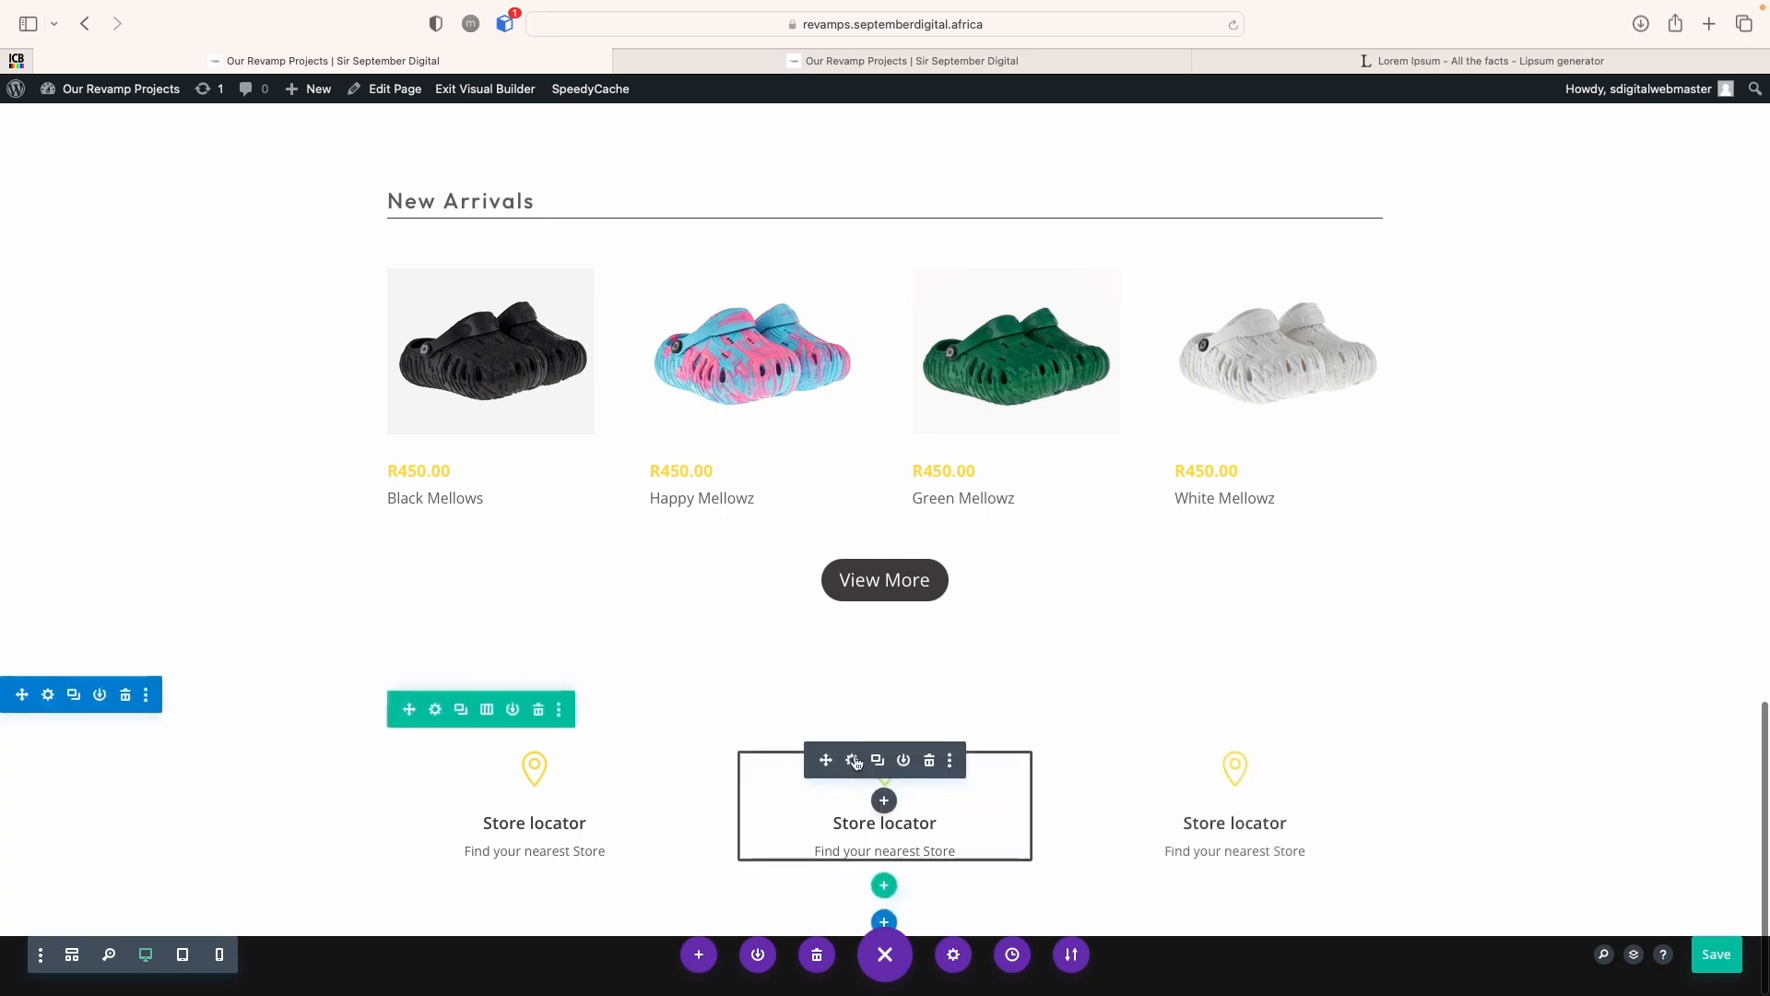
Retitle the second column's blurb "Track Order" and replace its body text with "Track your order here"
left_click(854, 757)
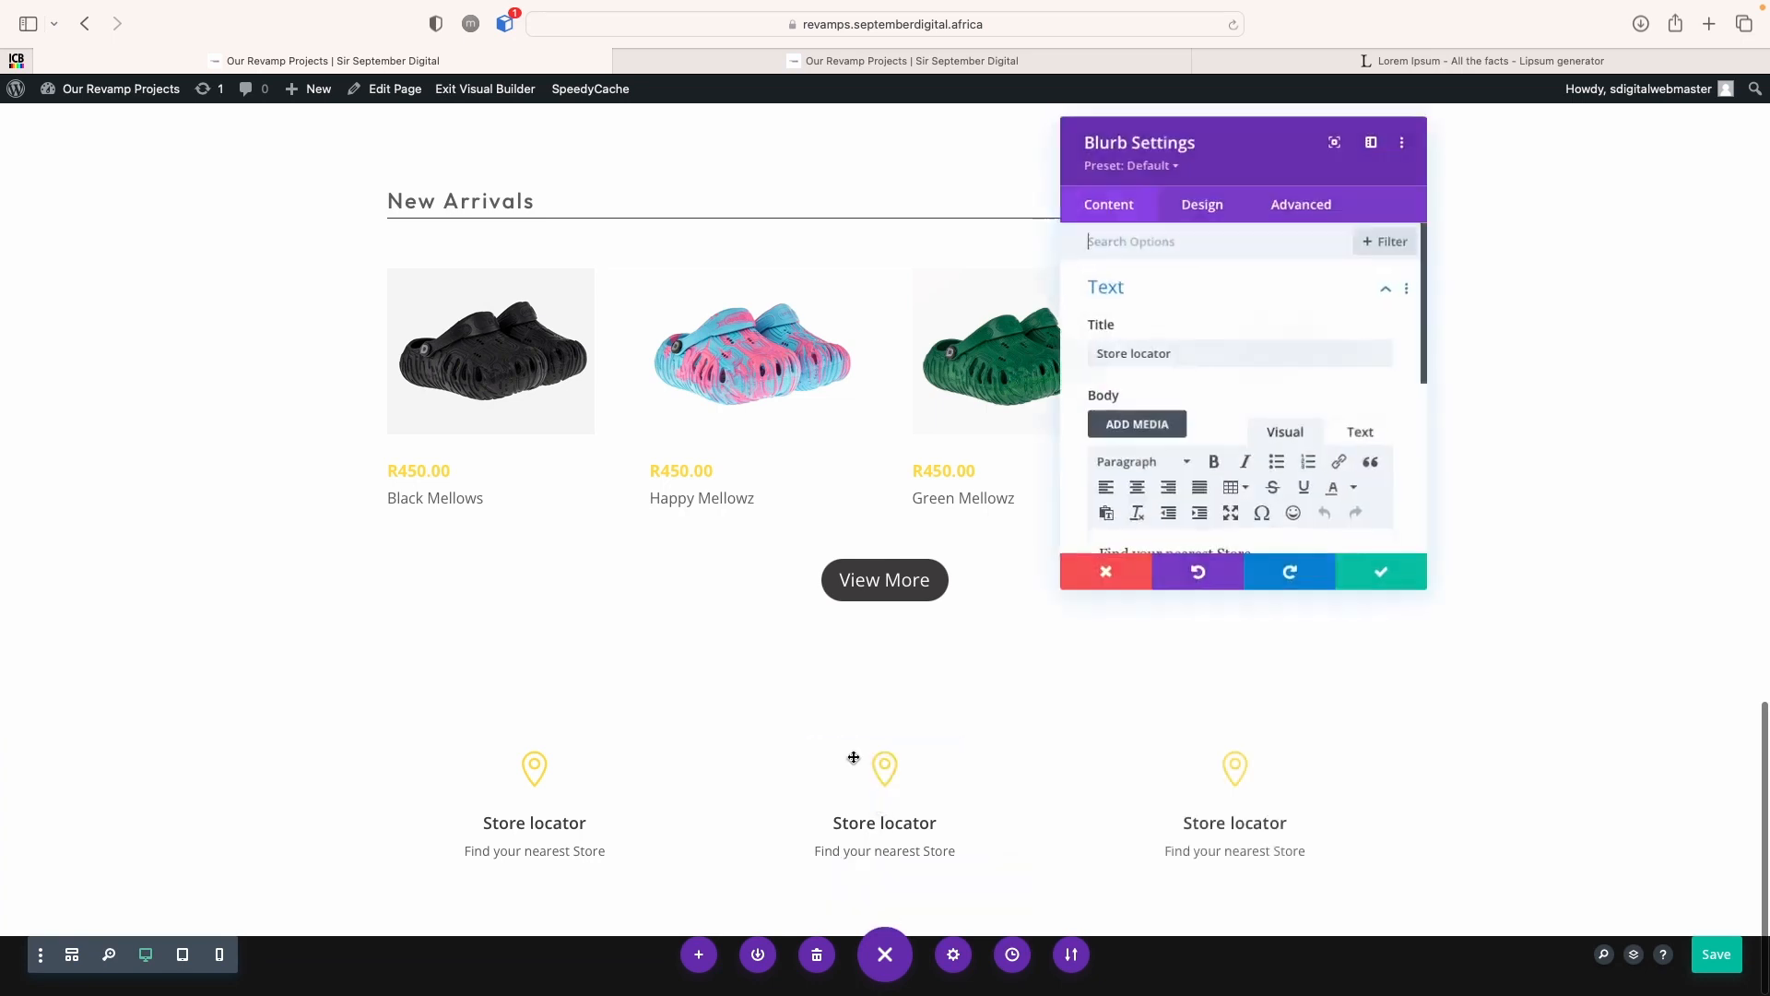
triple_click(1155, 353)
type("Track Order")
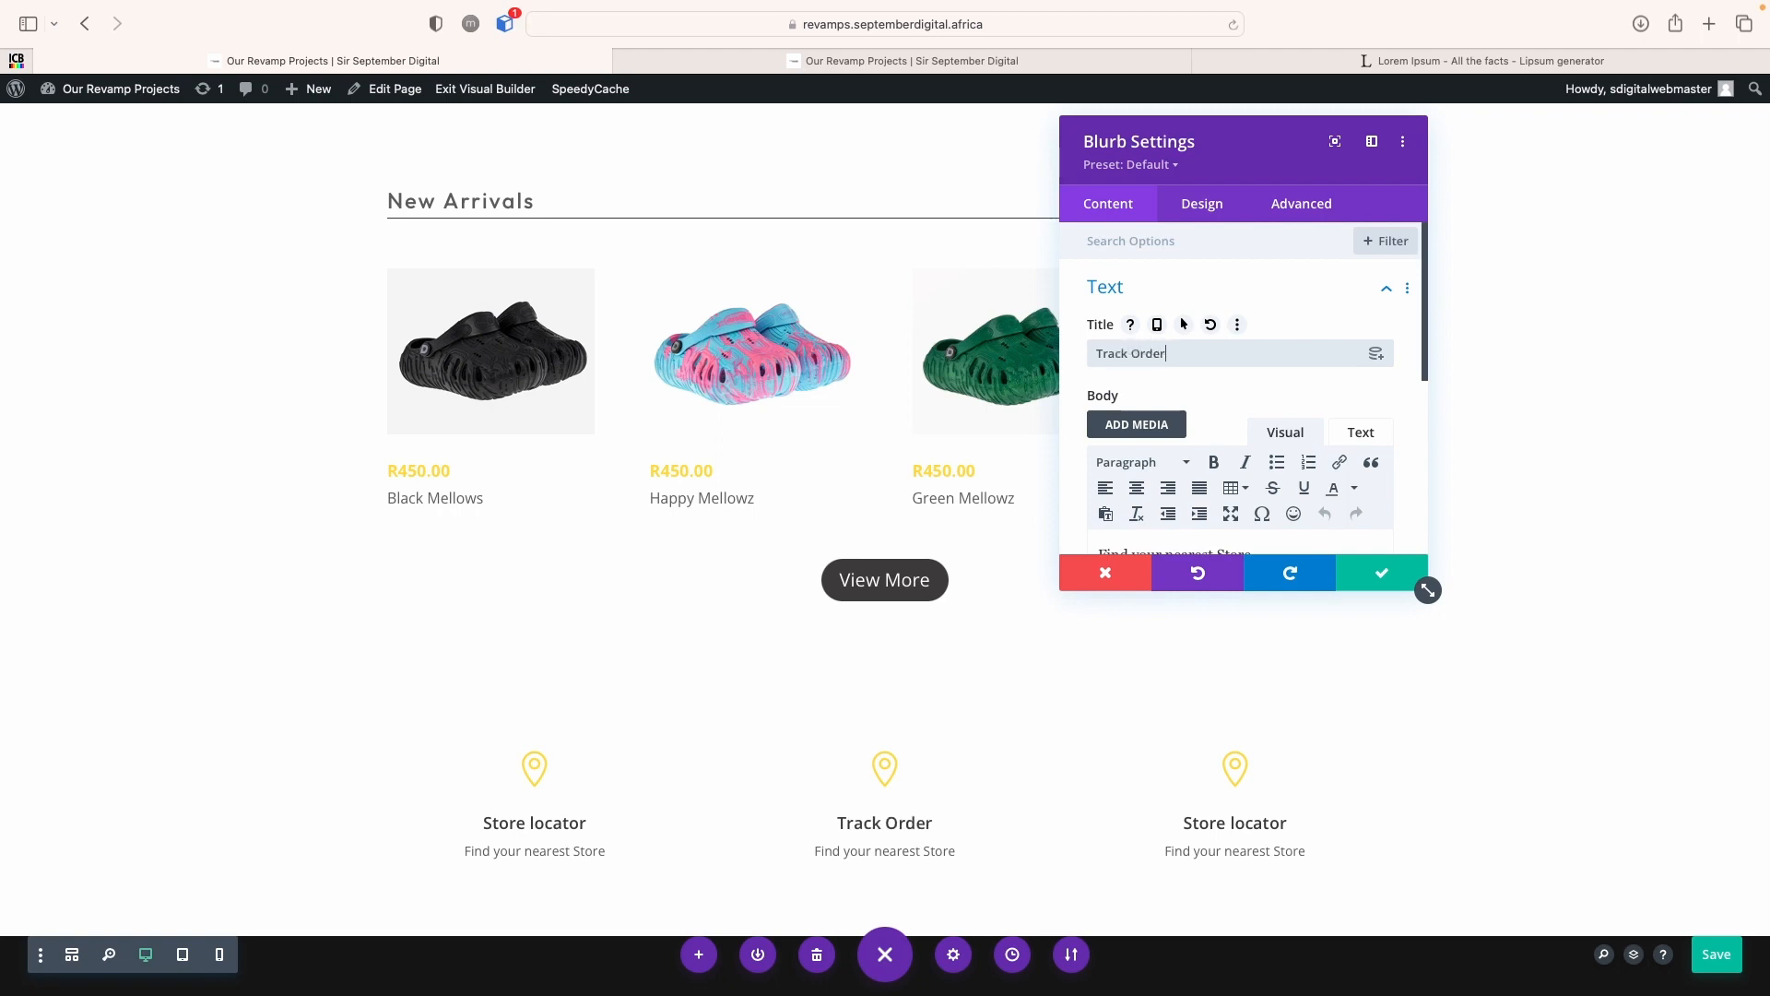
scroll(1196, 479, "down", 2)
triple_click(1193, 499)
type("Track your")
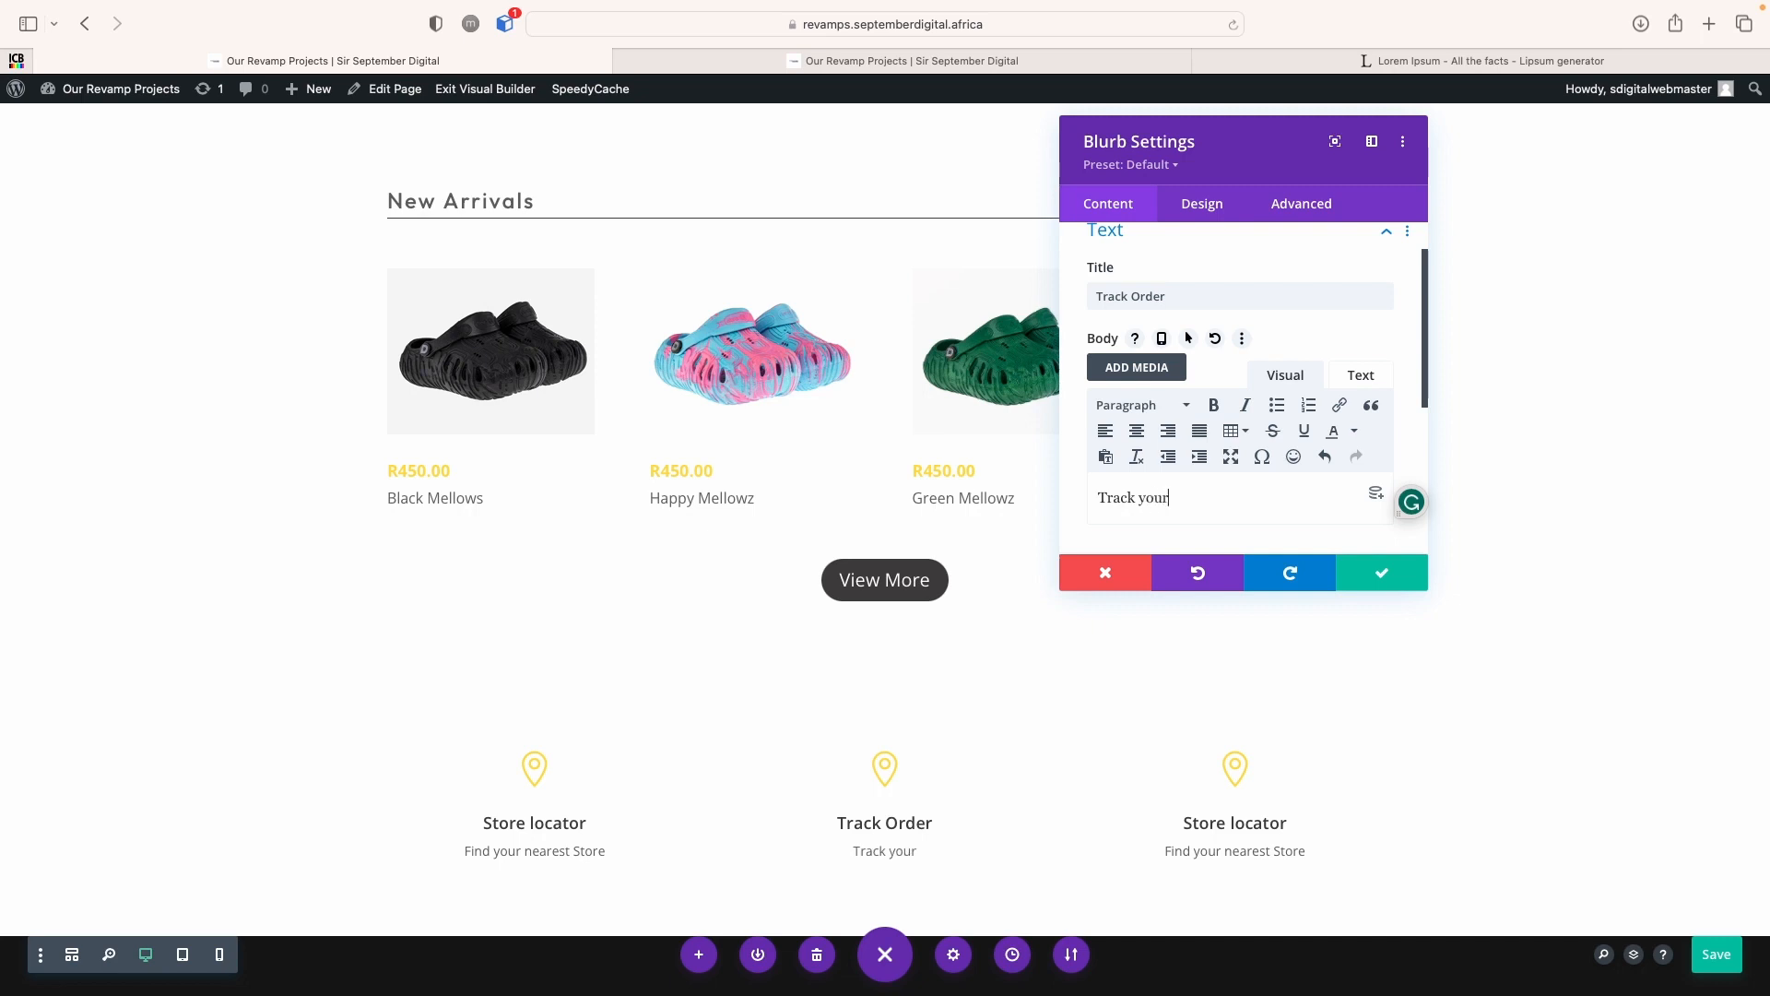
type(" order here")
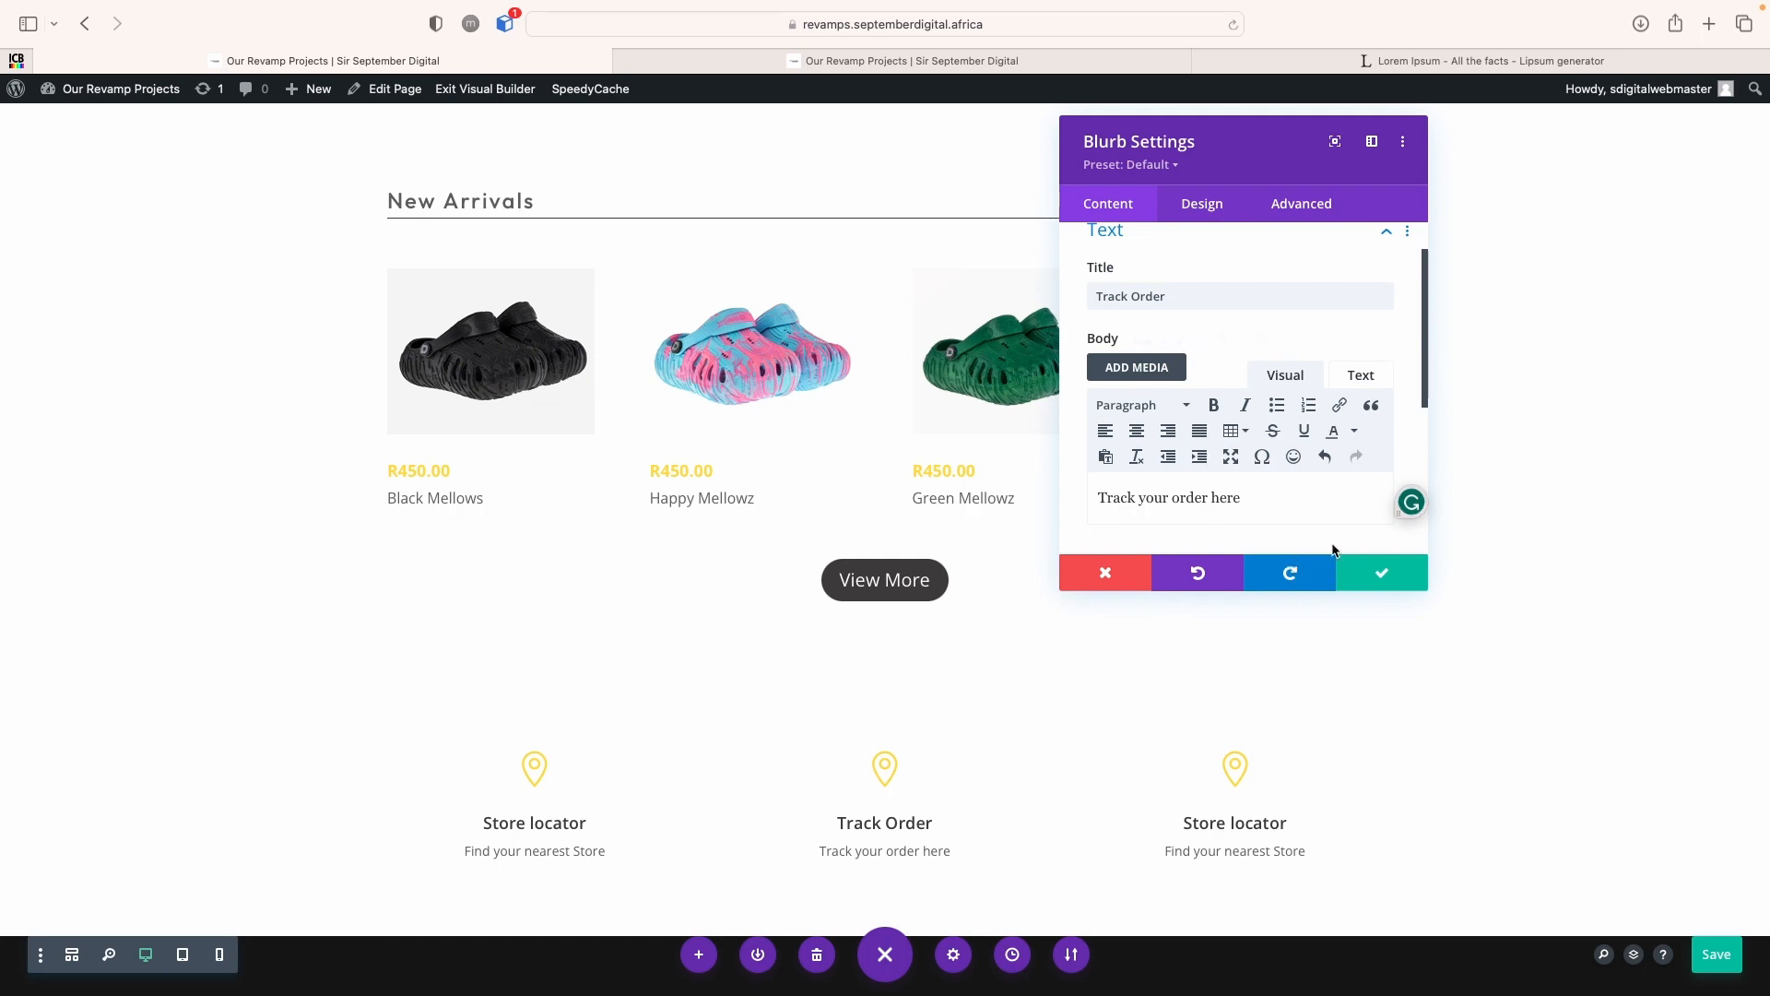
Search the icons for "time", give the Track Order blurb the clock with a backward arrow, and save the blurb
scroll(1213, 482, "down", 2)
left_click(1170, 494)
left_click(1194, 389)
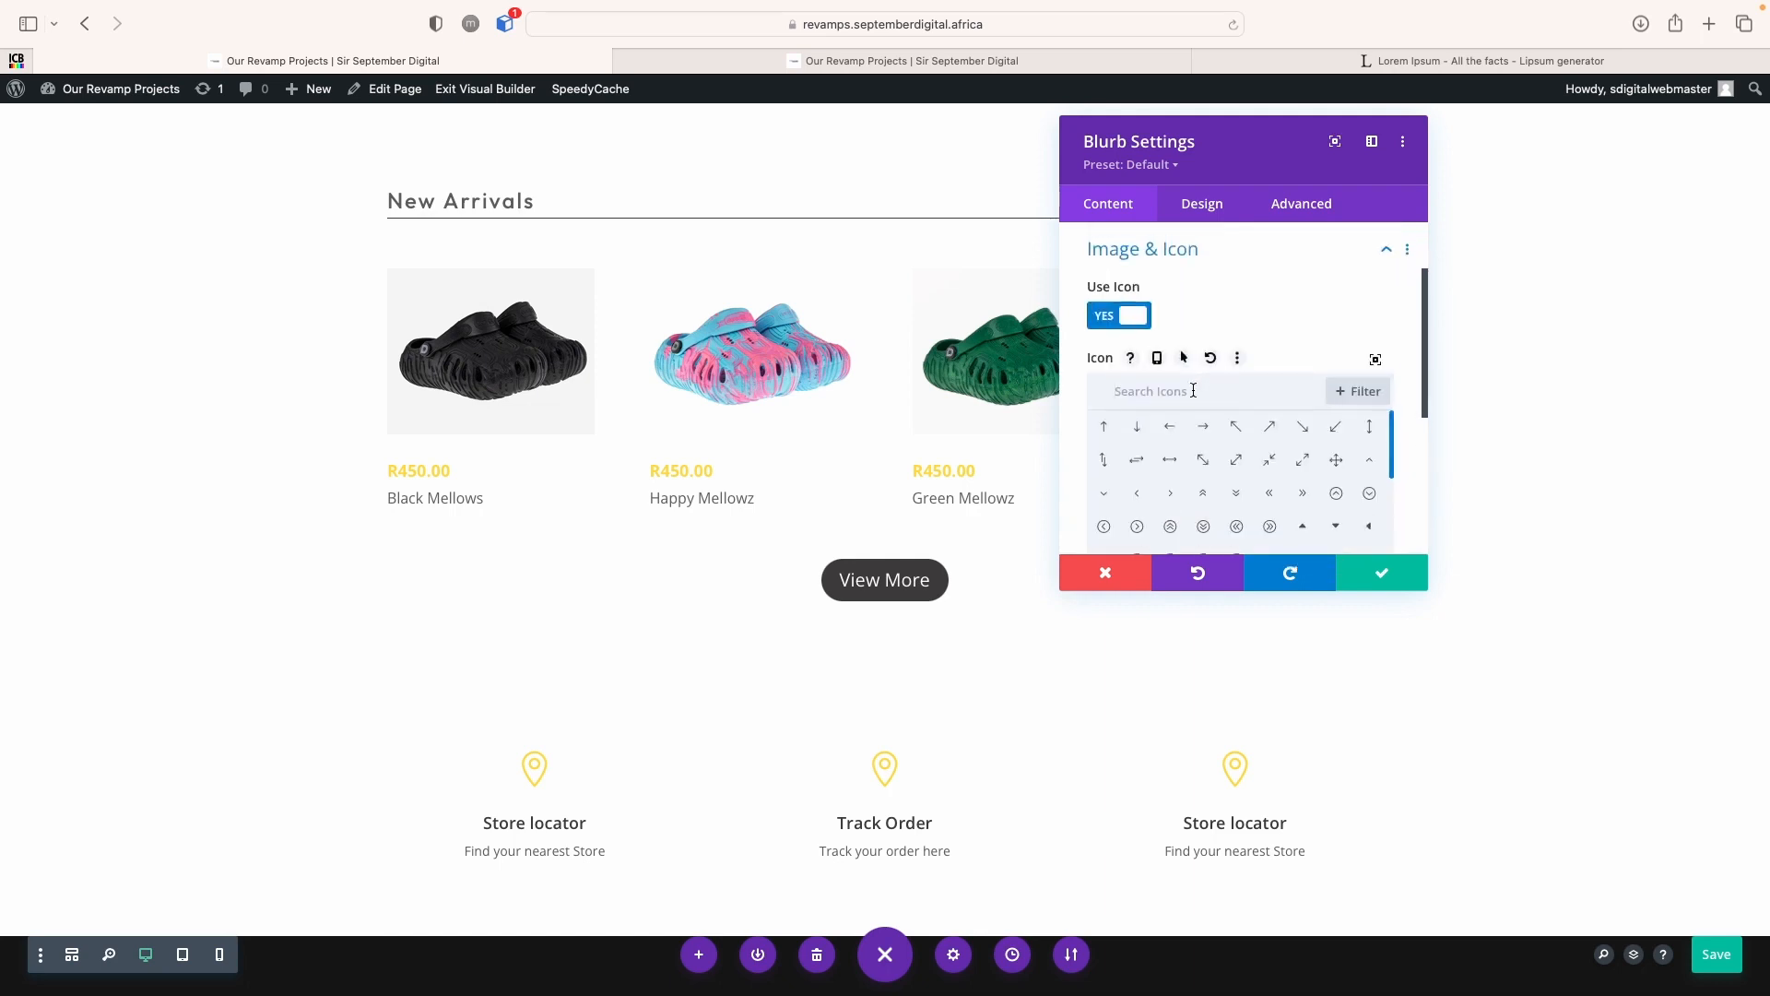
type("time")
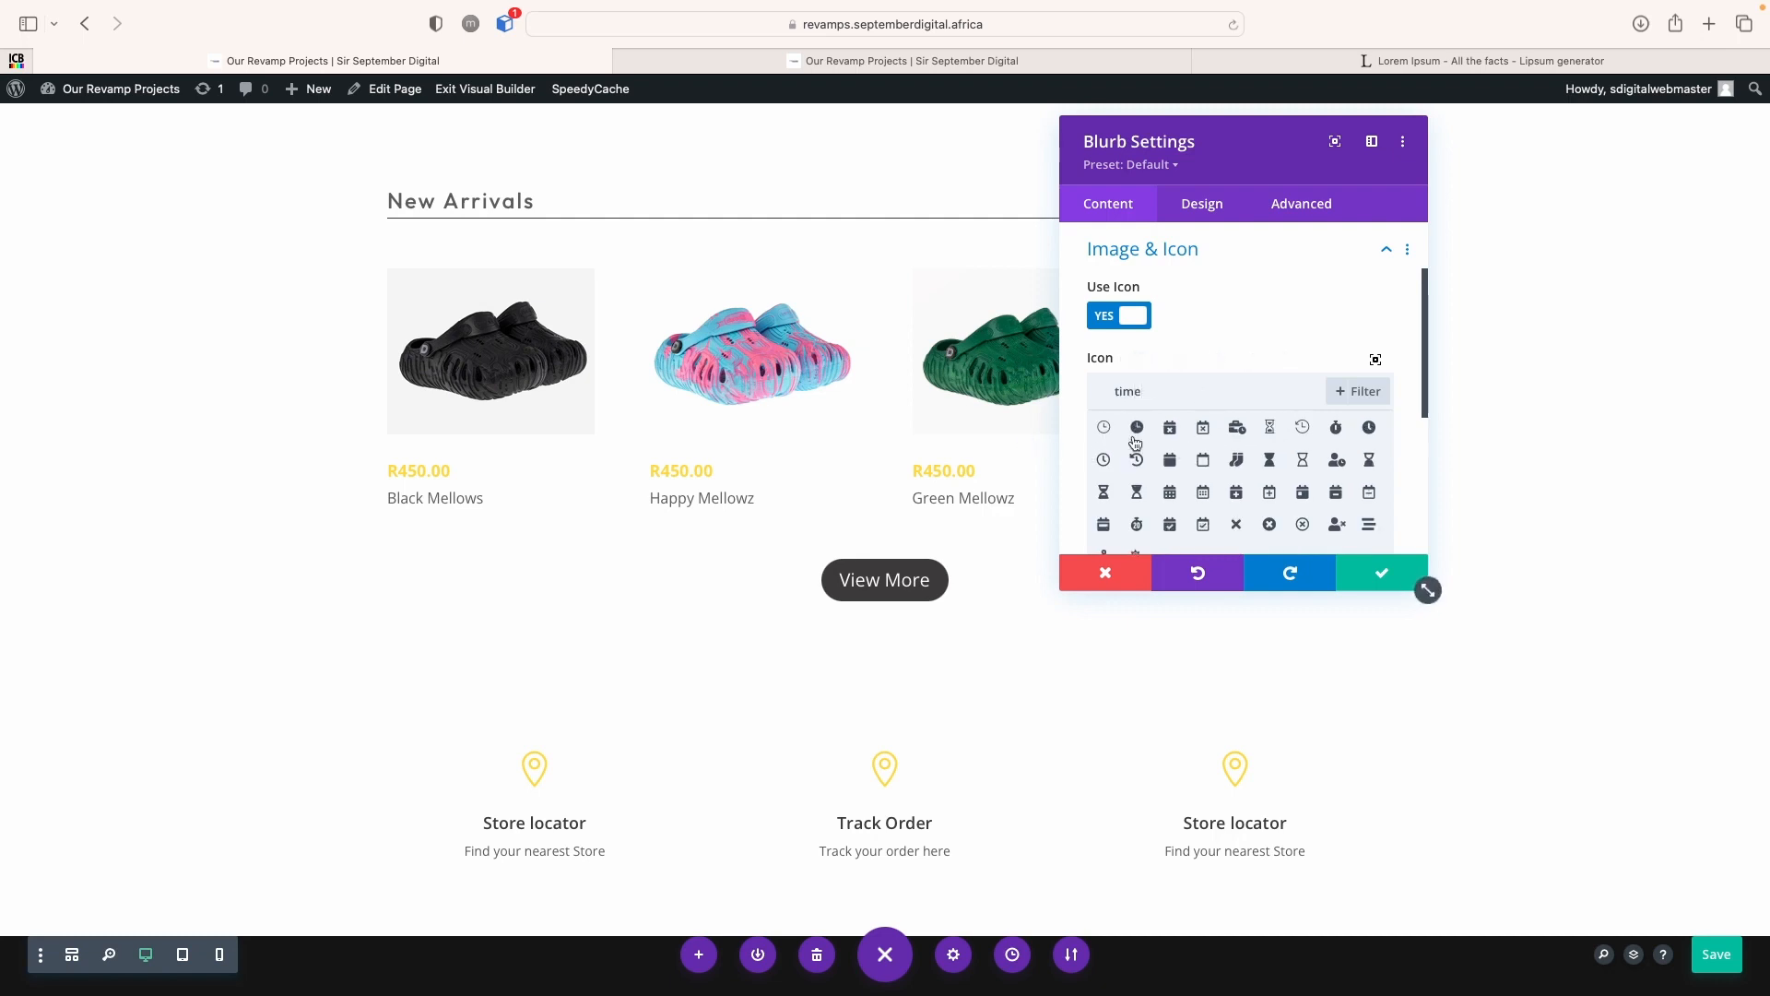
left_click(1301, 427)
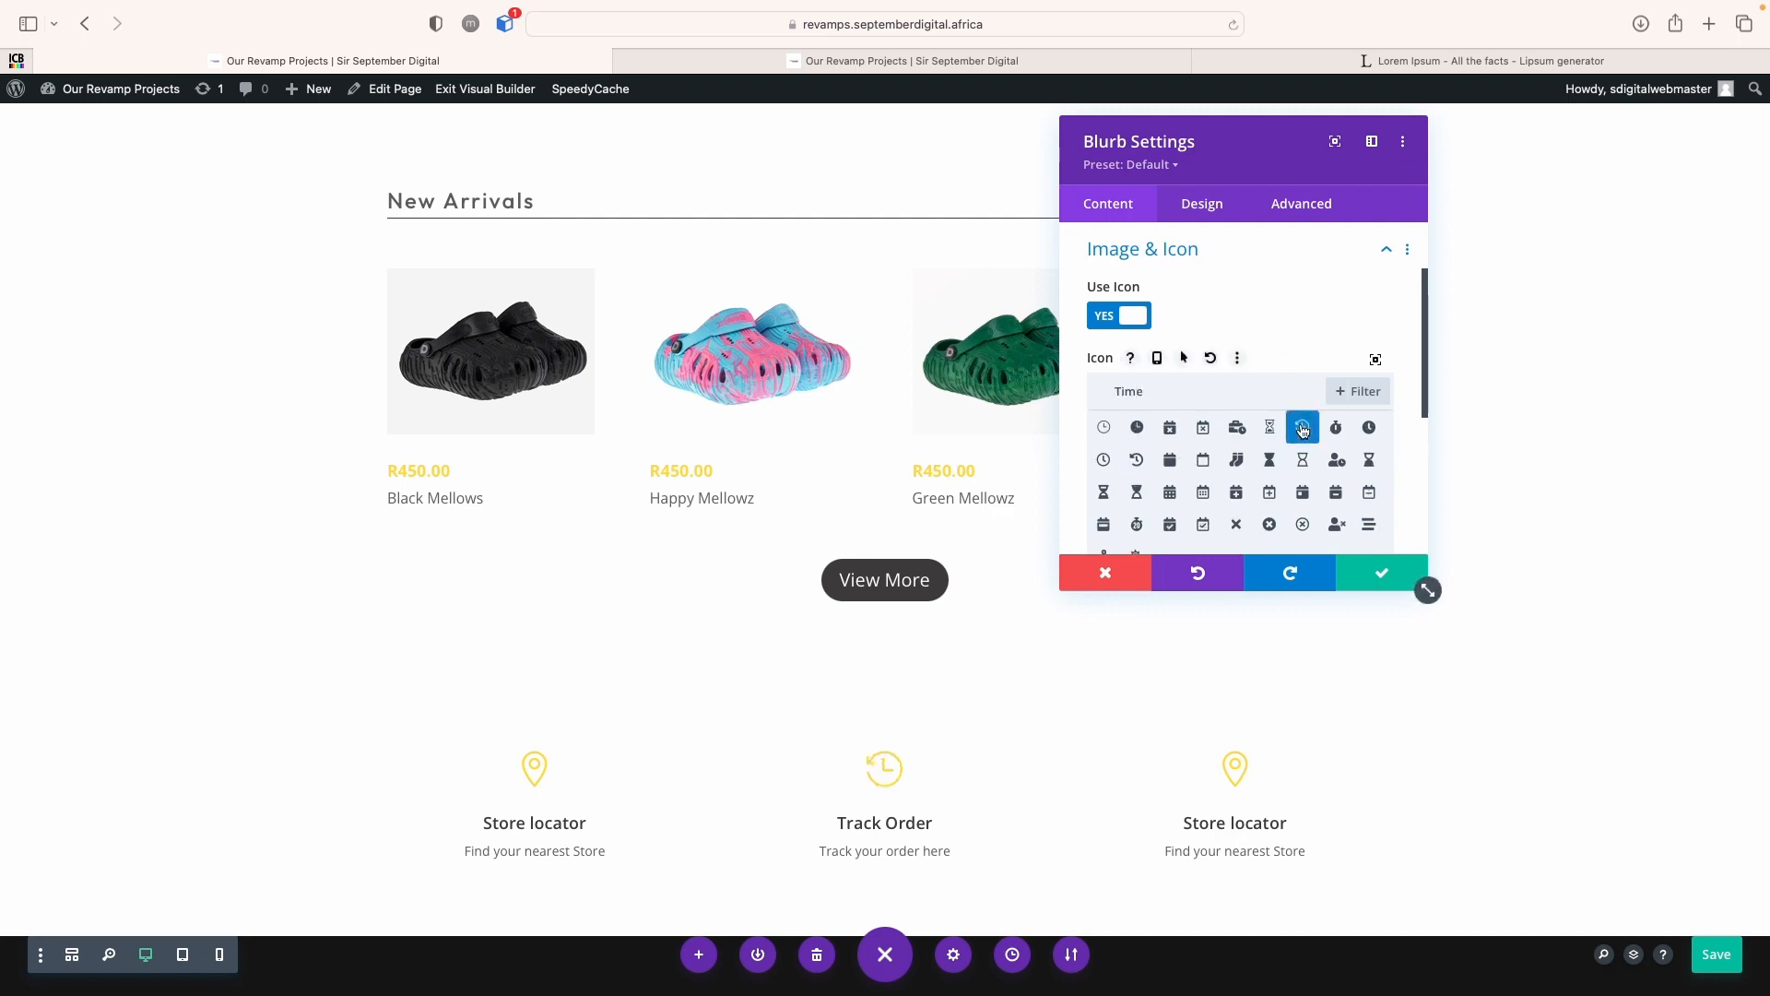
left_click(1380, 576)
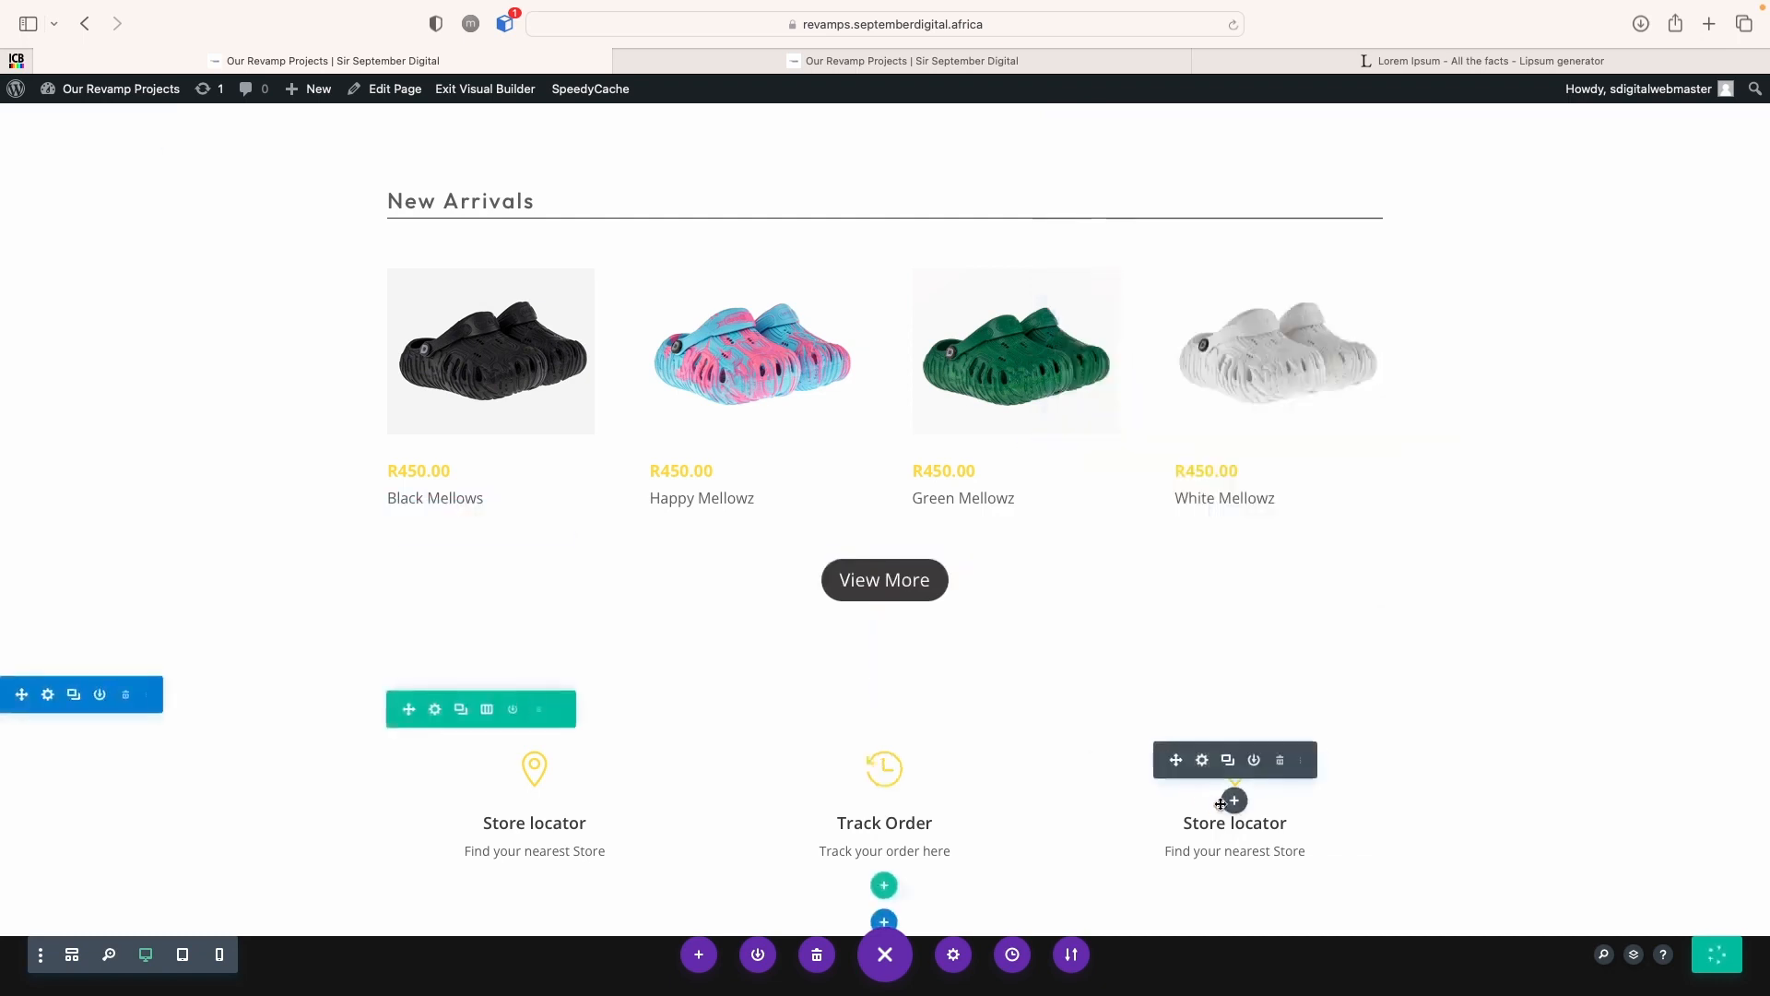
Change the third column's blurb title to "Countrywide deliveries"
left_click(1203, 759)
left_click(1165, 354)
type("a")
key("super+a")
type("Countr")
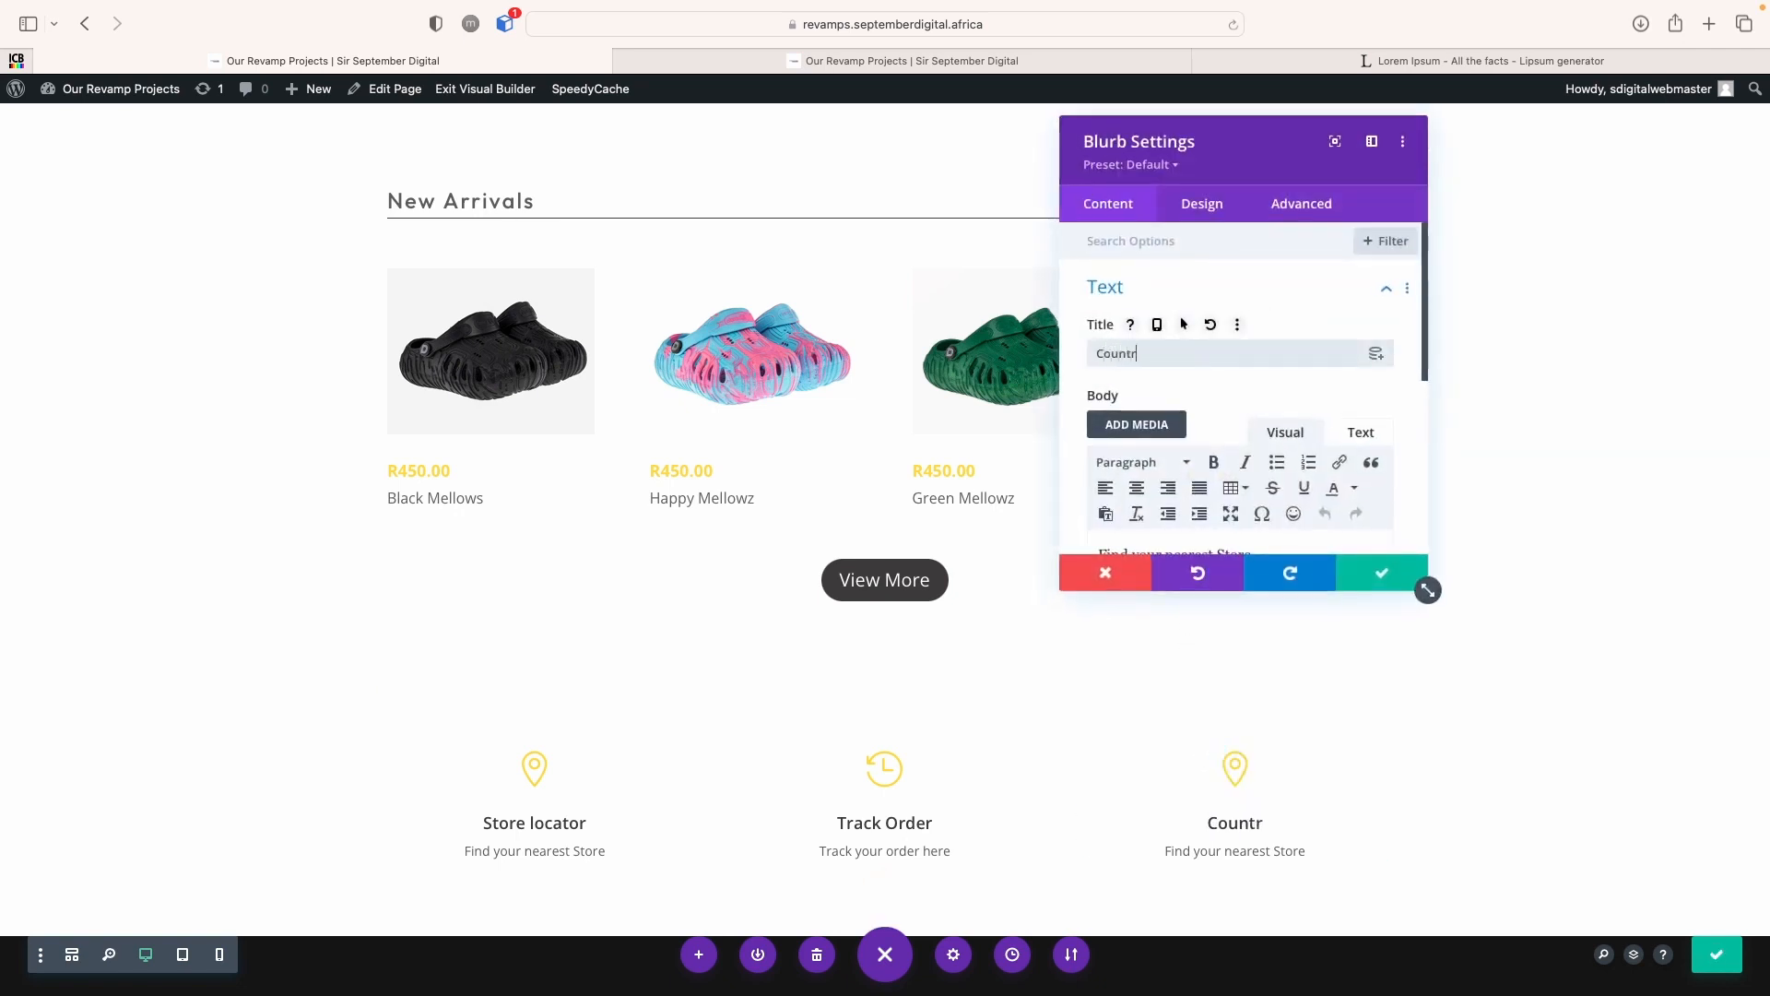
type("ywide de")
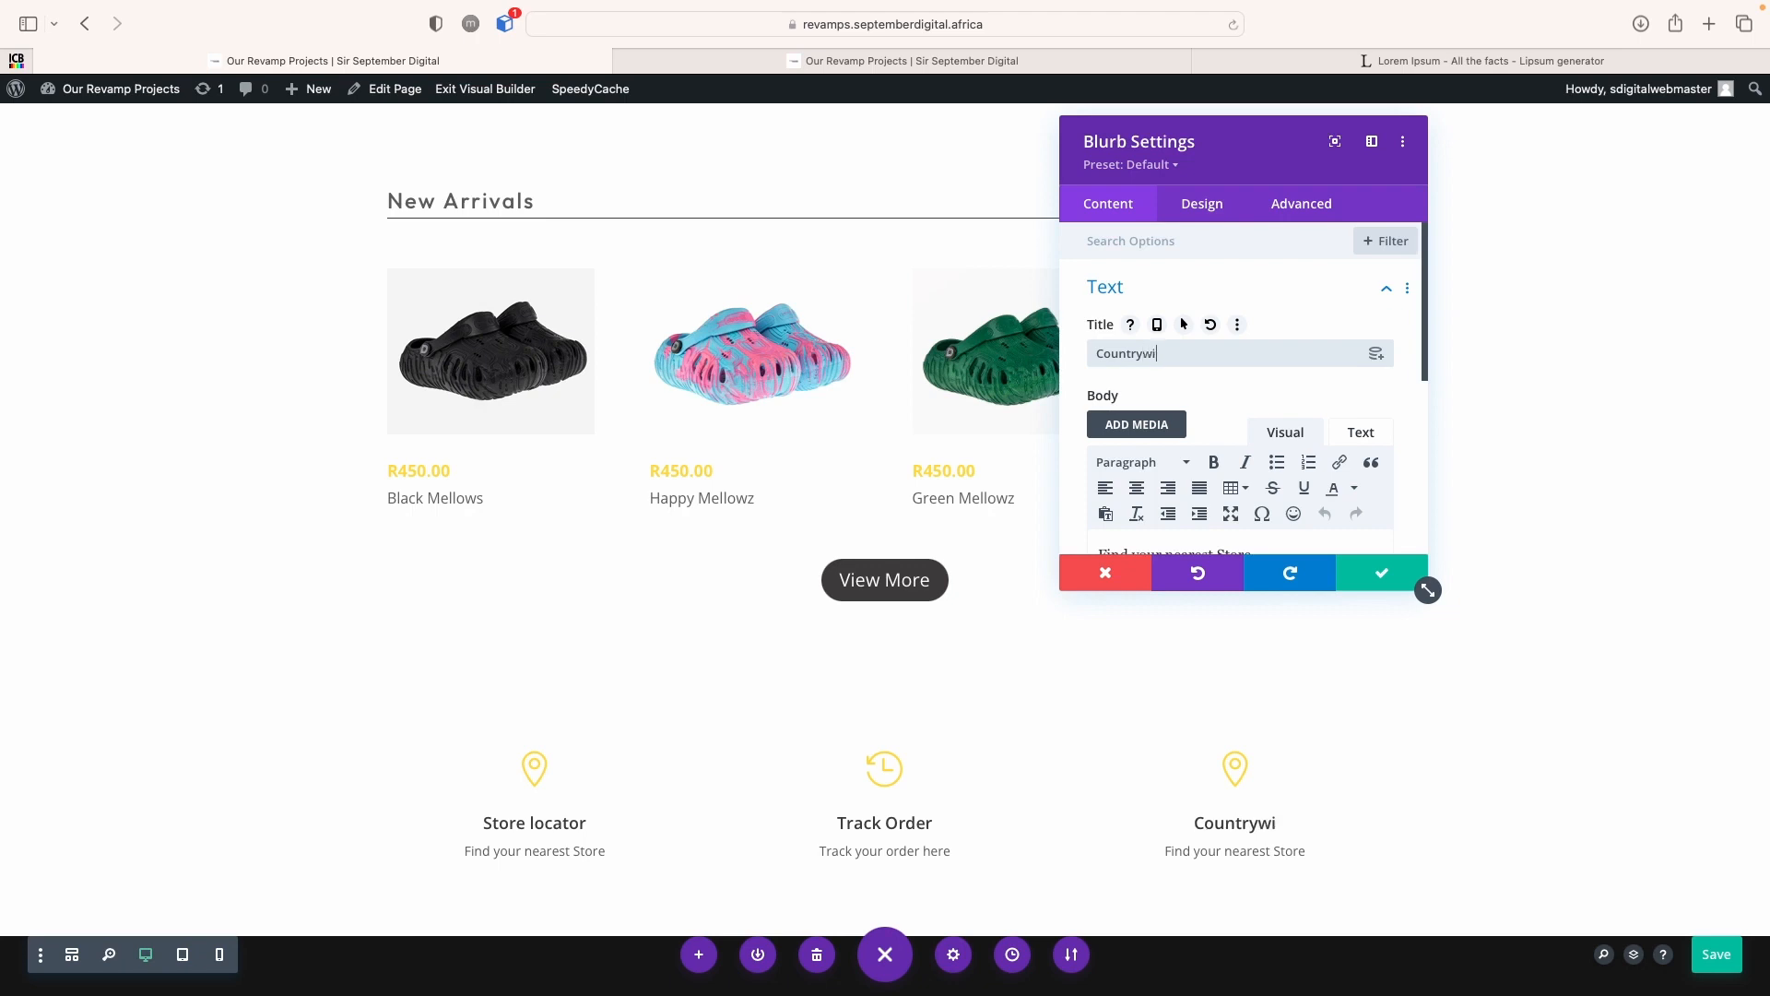
type("ver")
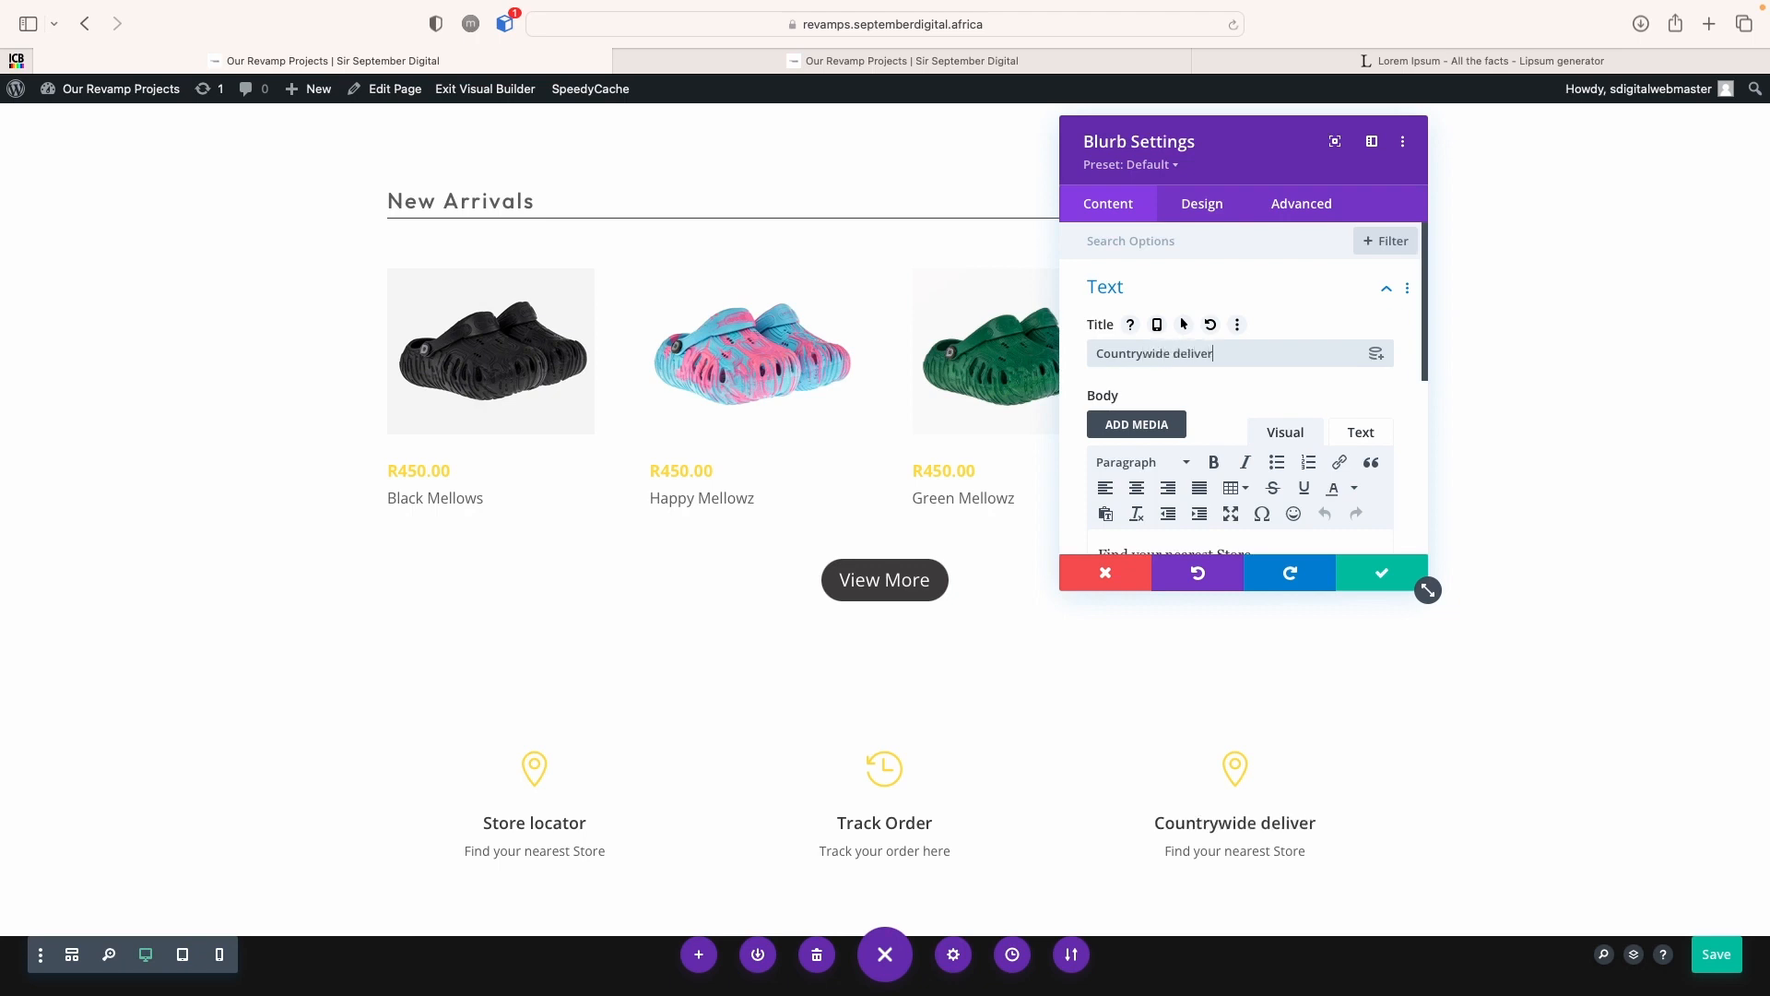
type("y")
key("BackSpace")
type("ies")
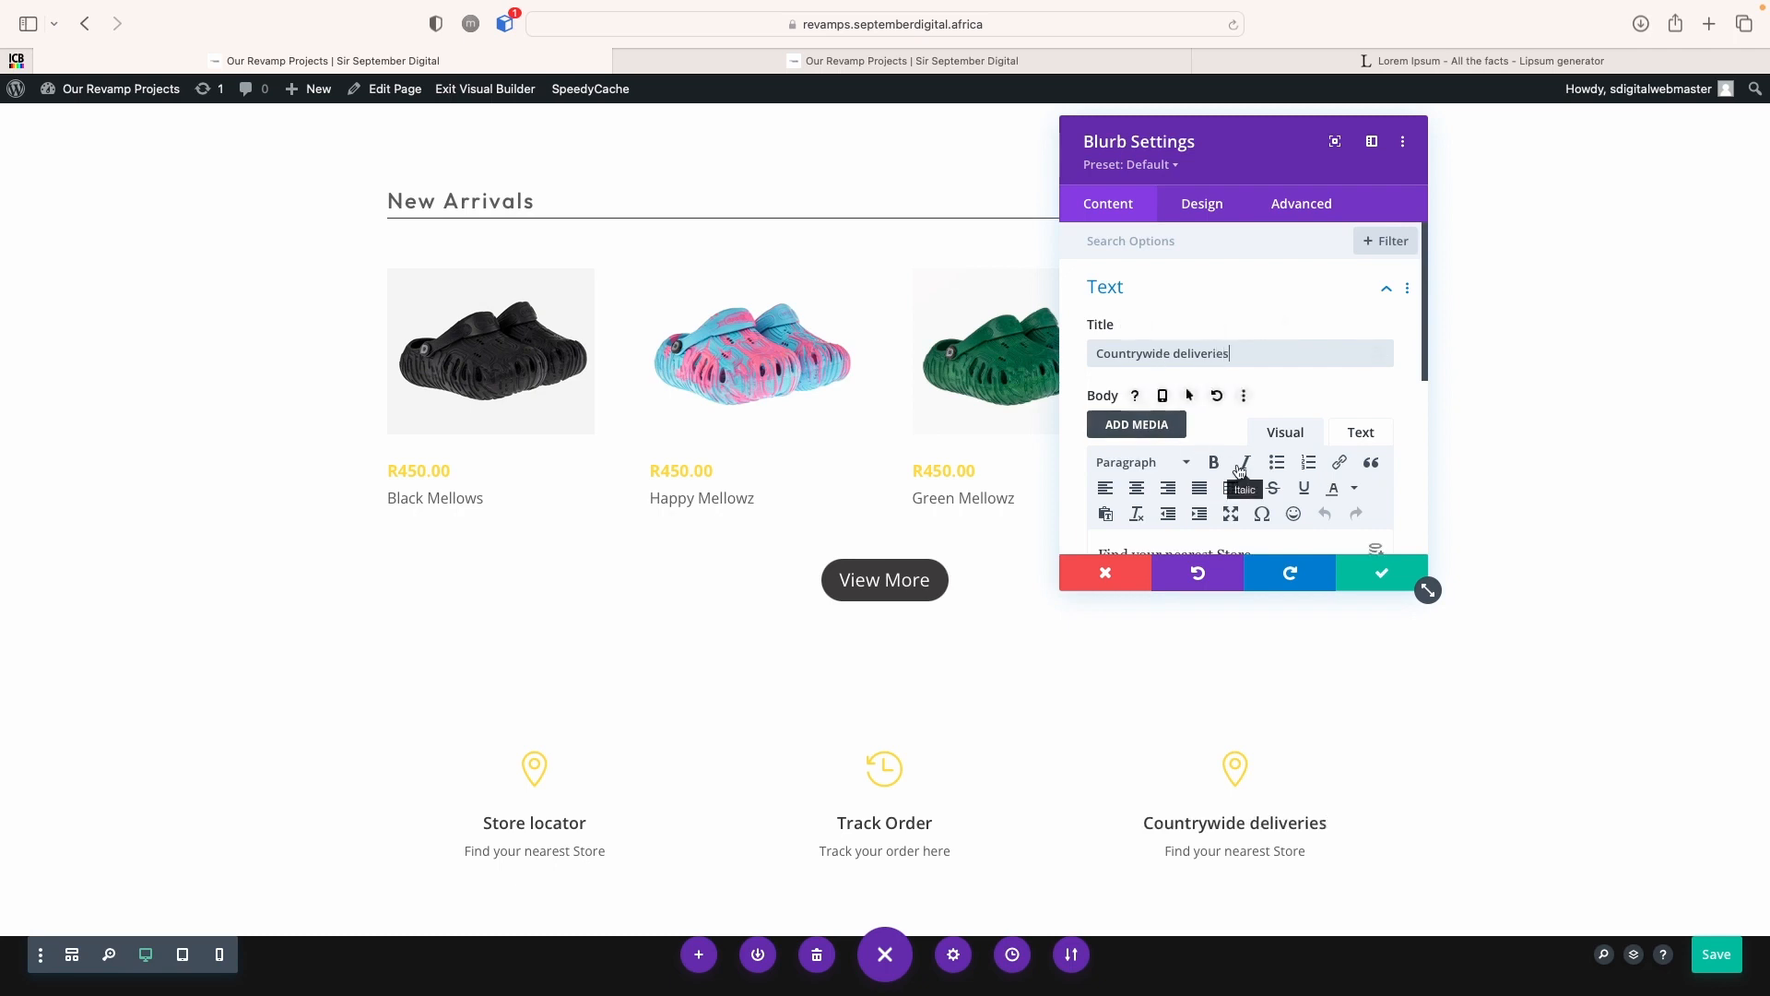
Replace the Countrywide deliveries blurb's body text with "Read our delivery terms"
scroll(1240, 470, "down", 2)
left_click(1204, 485)
key("super+a")
type("ead")
key("super+a")
type("Read our delivery")
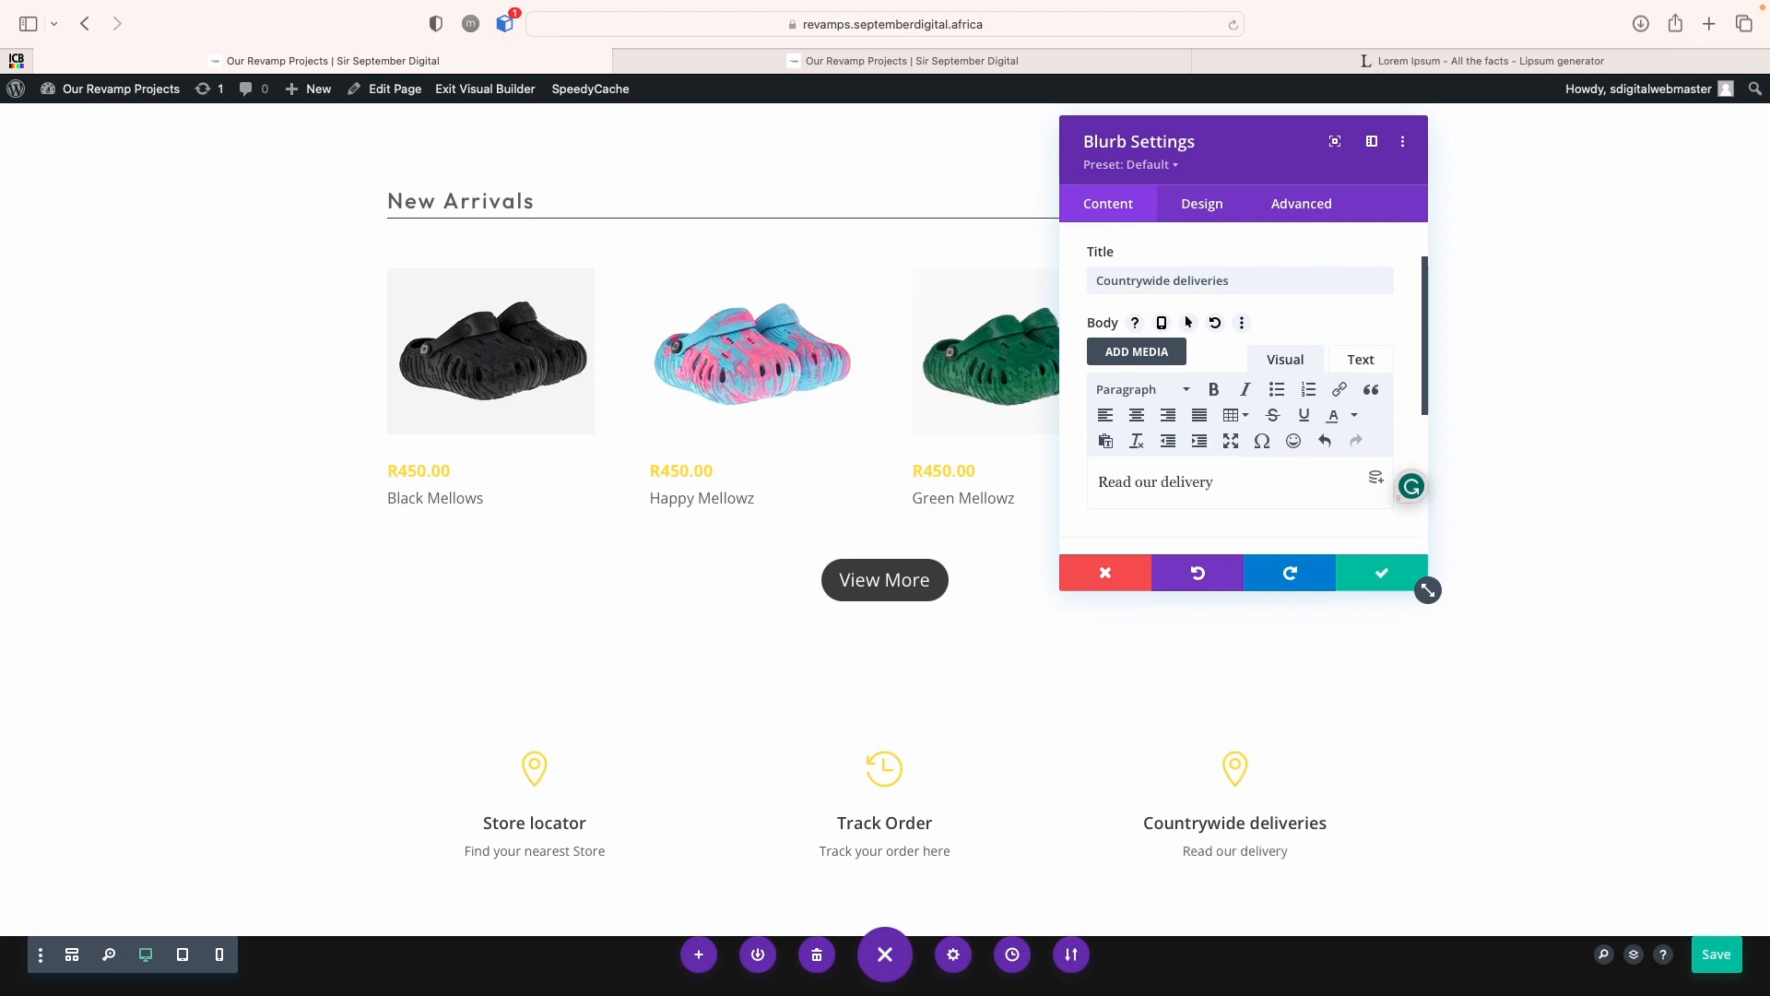
type(" terms")
Search the icons for a truck, give the Countrywide deliveries blurb the solid delivery truck, and save the blurb
scroll(1217, 481, "up", 2)
scroll(1217, 481, "up", 1)
scroll(1219, 468, "down", 4)
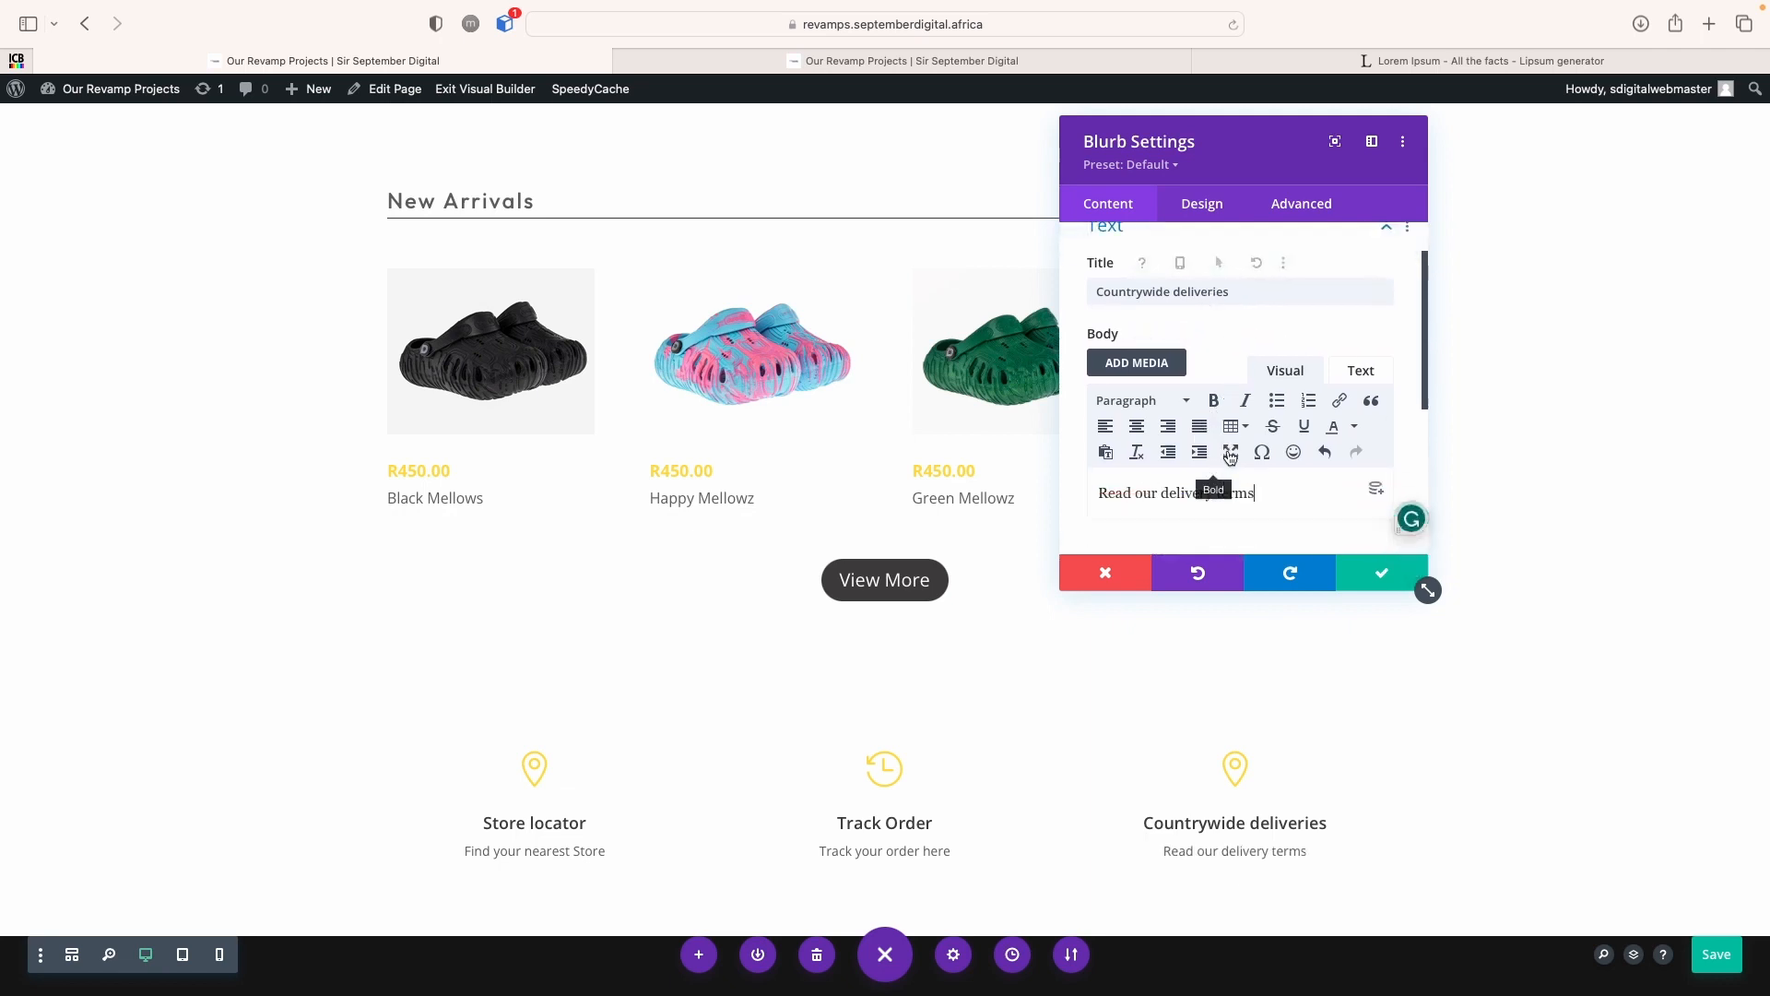
left_click(1186, 440)
scroll(1186, 441, "up", 2)
left_click(1182, 389)
type("tr")
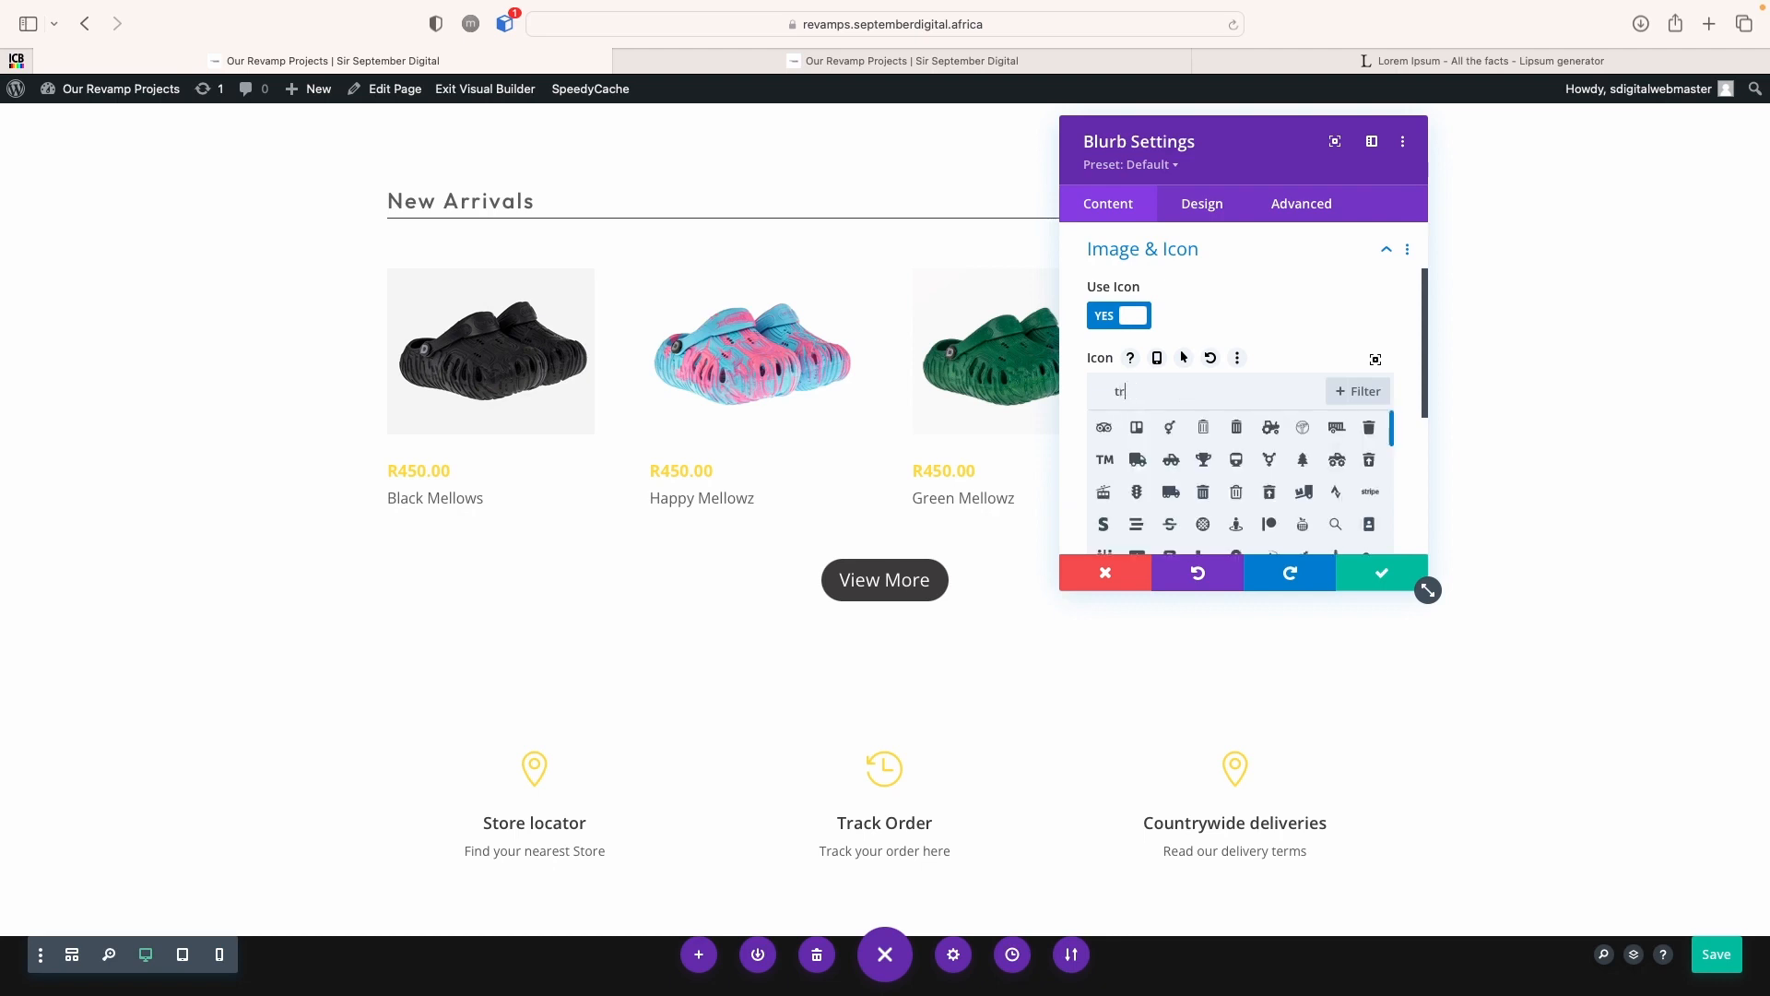
type("uck")
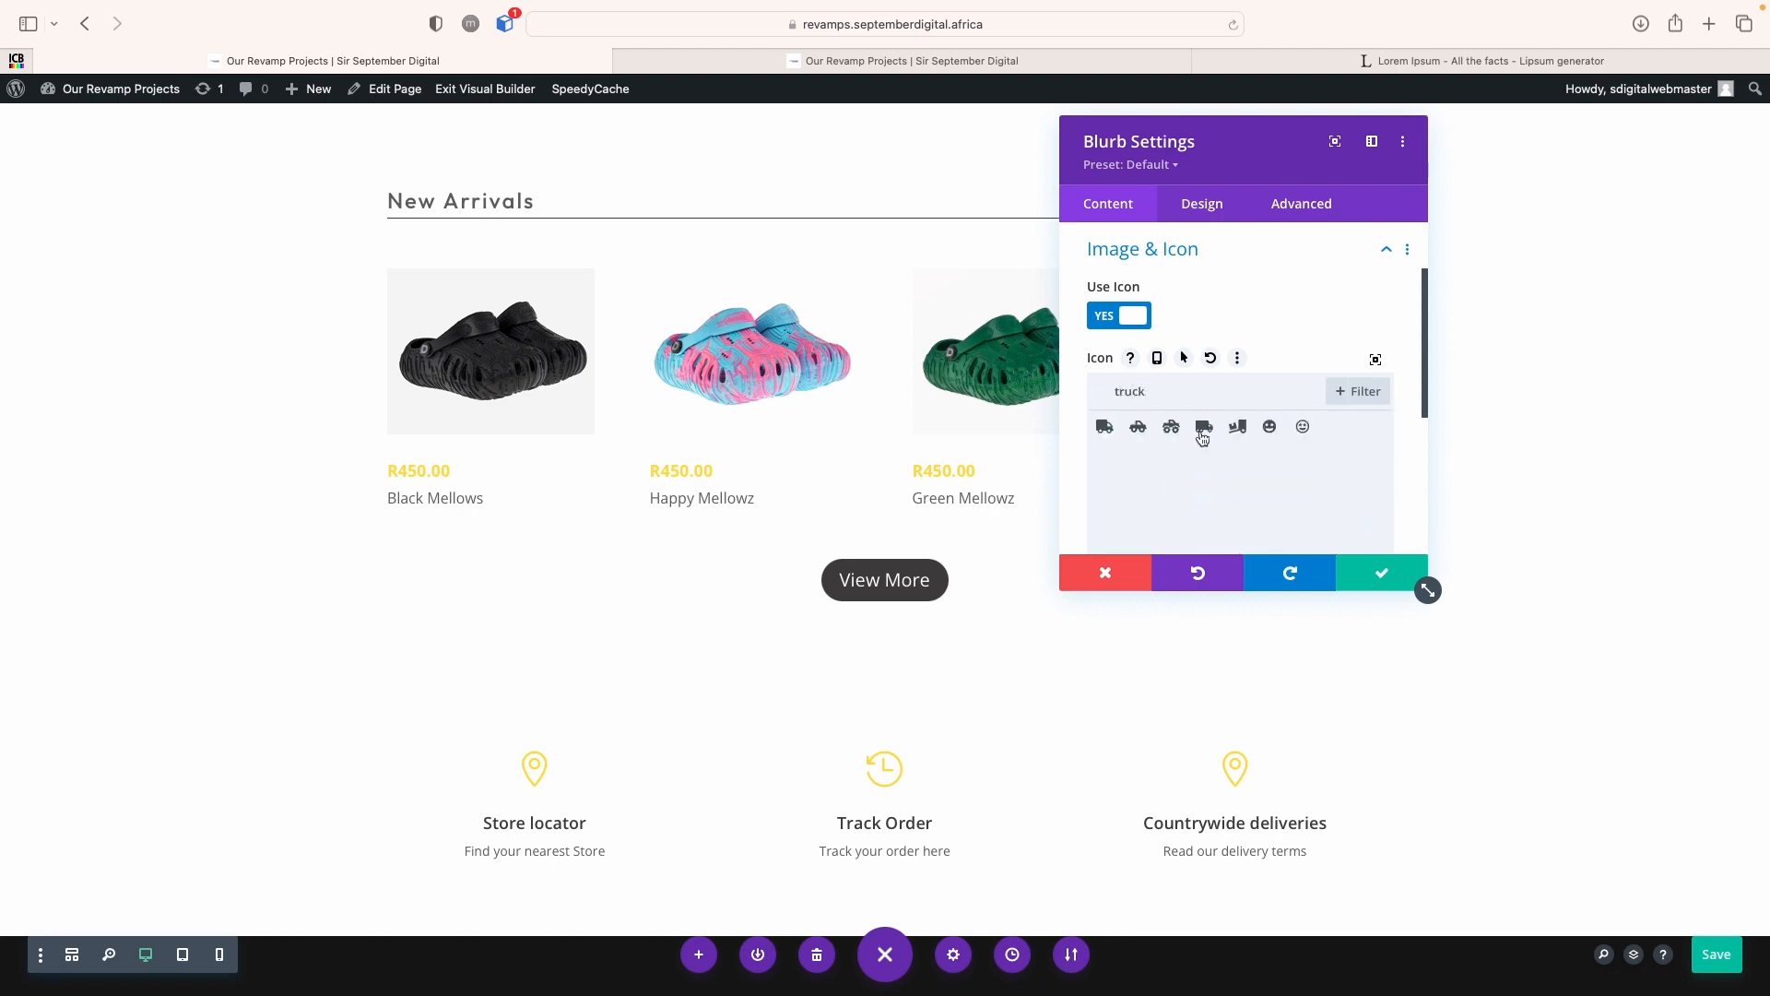
key("super+a")
key("BackSpace")
type("deliv")
key("super+a")
key("BackSpace")
type("truc")
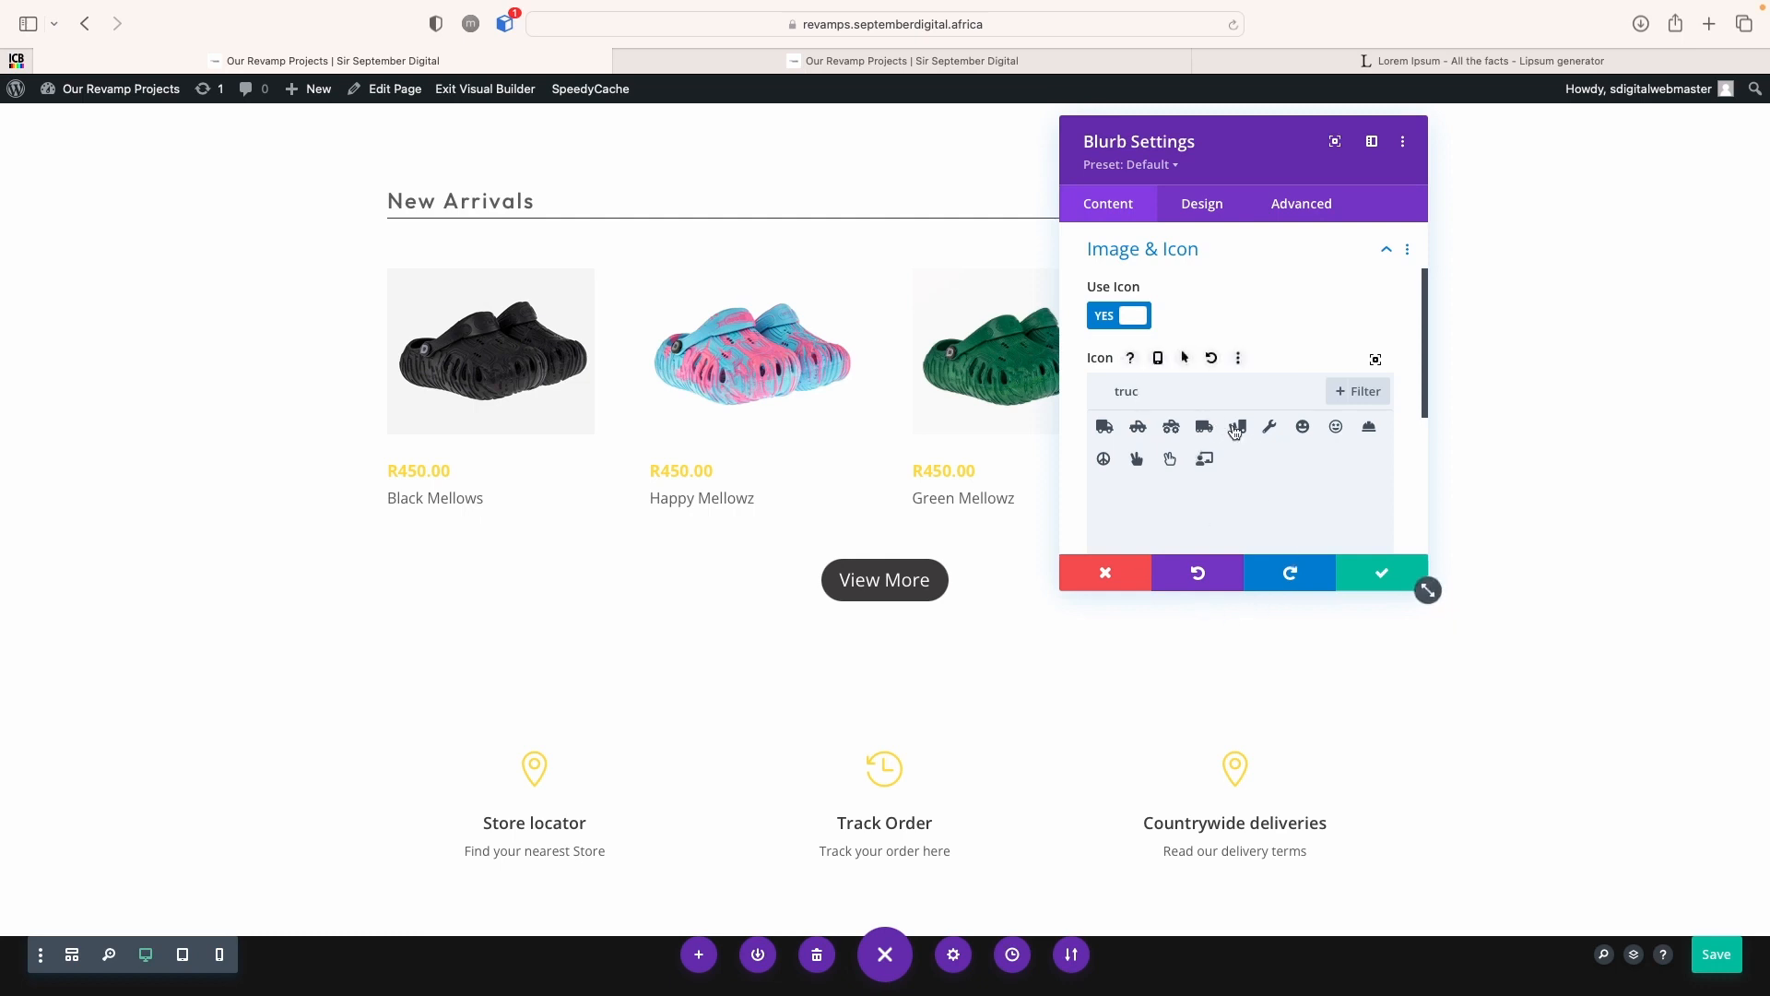
left_click(1204, 427)
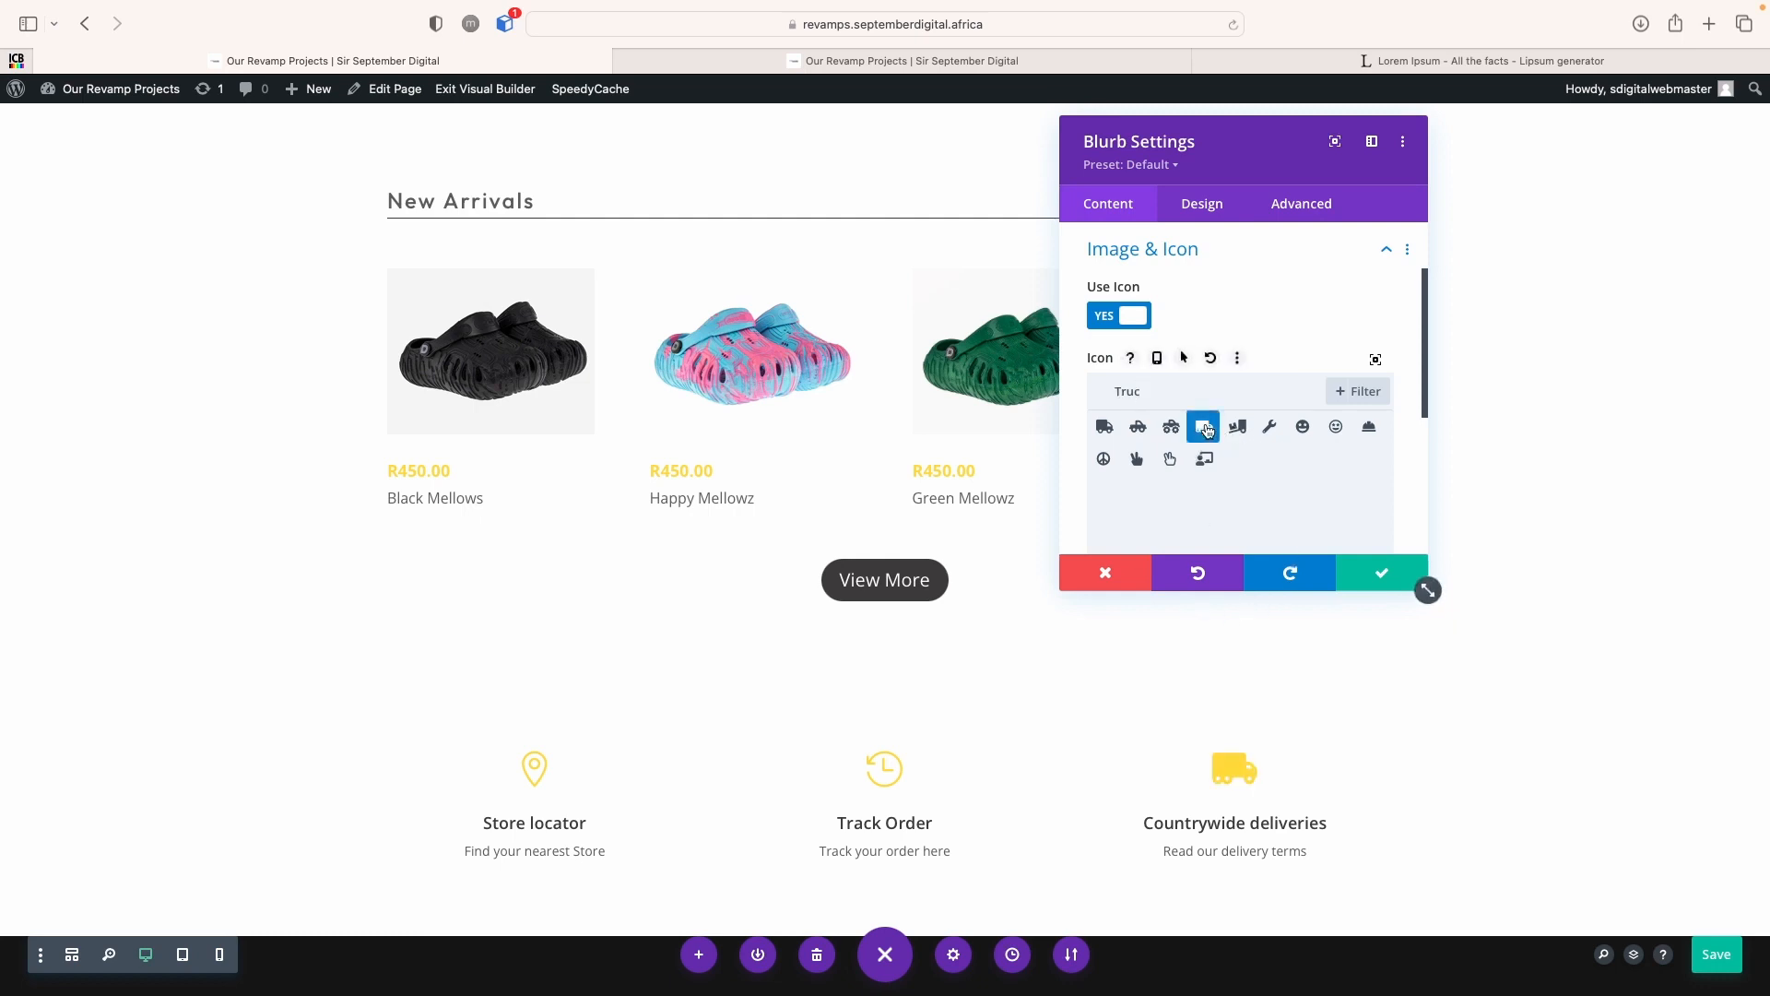
left_click(1377, 574)
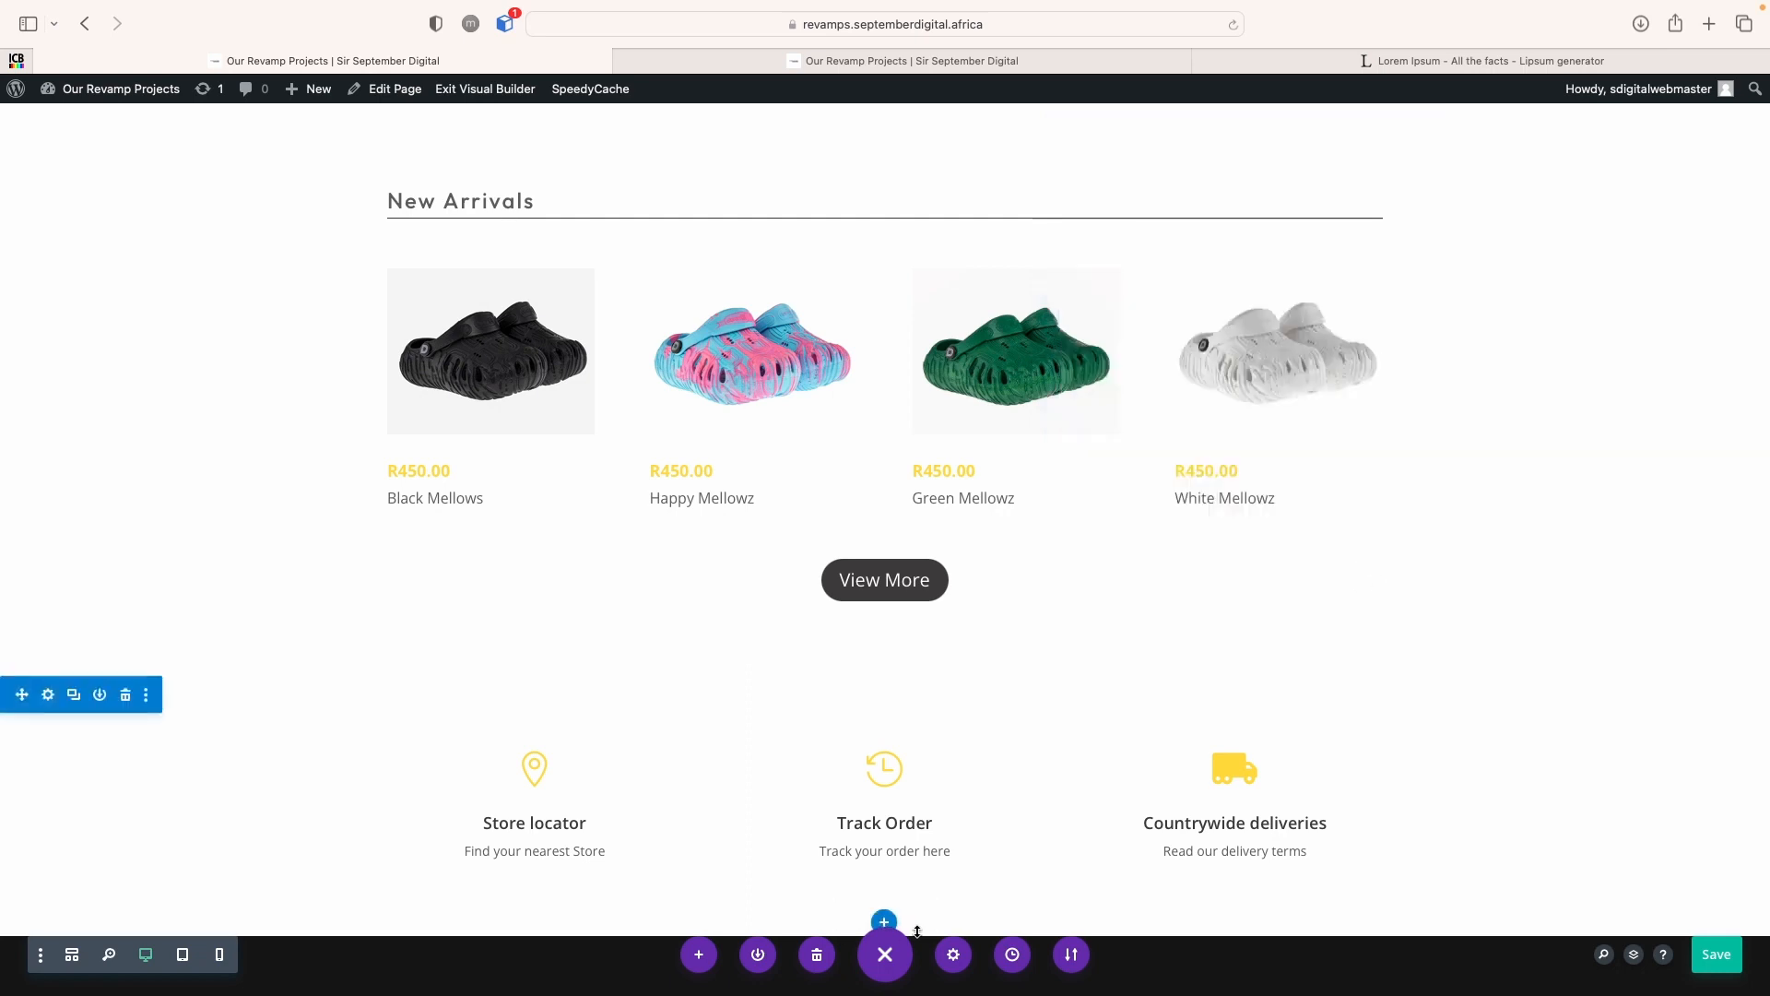
Save the page and insert a regular section with a two-fifths and three-fifths column row below the info blurbs
left_click(1729, 964)
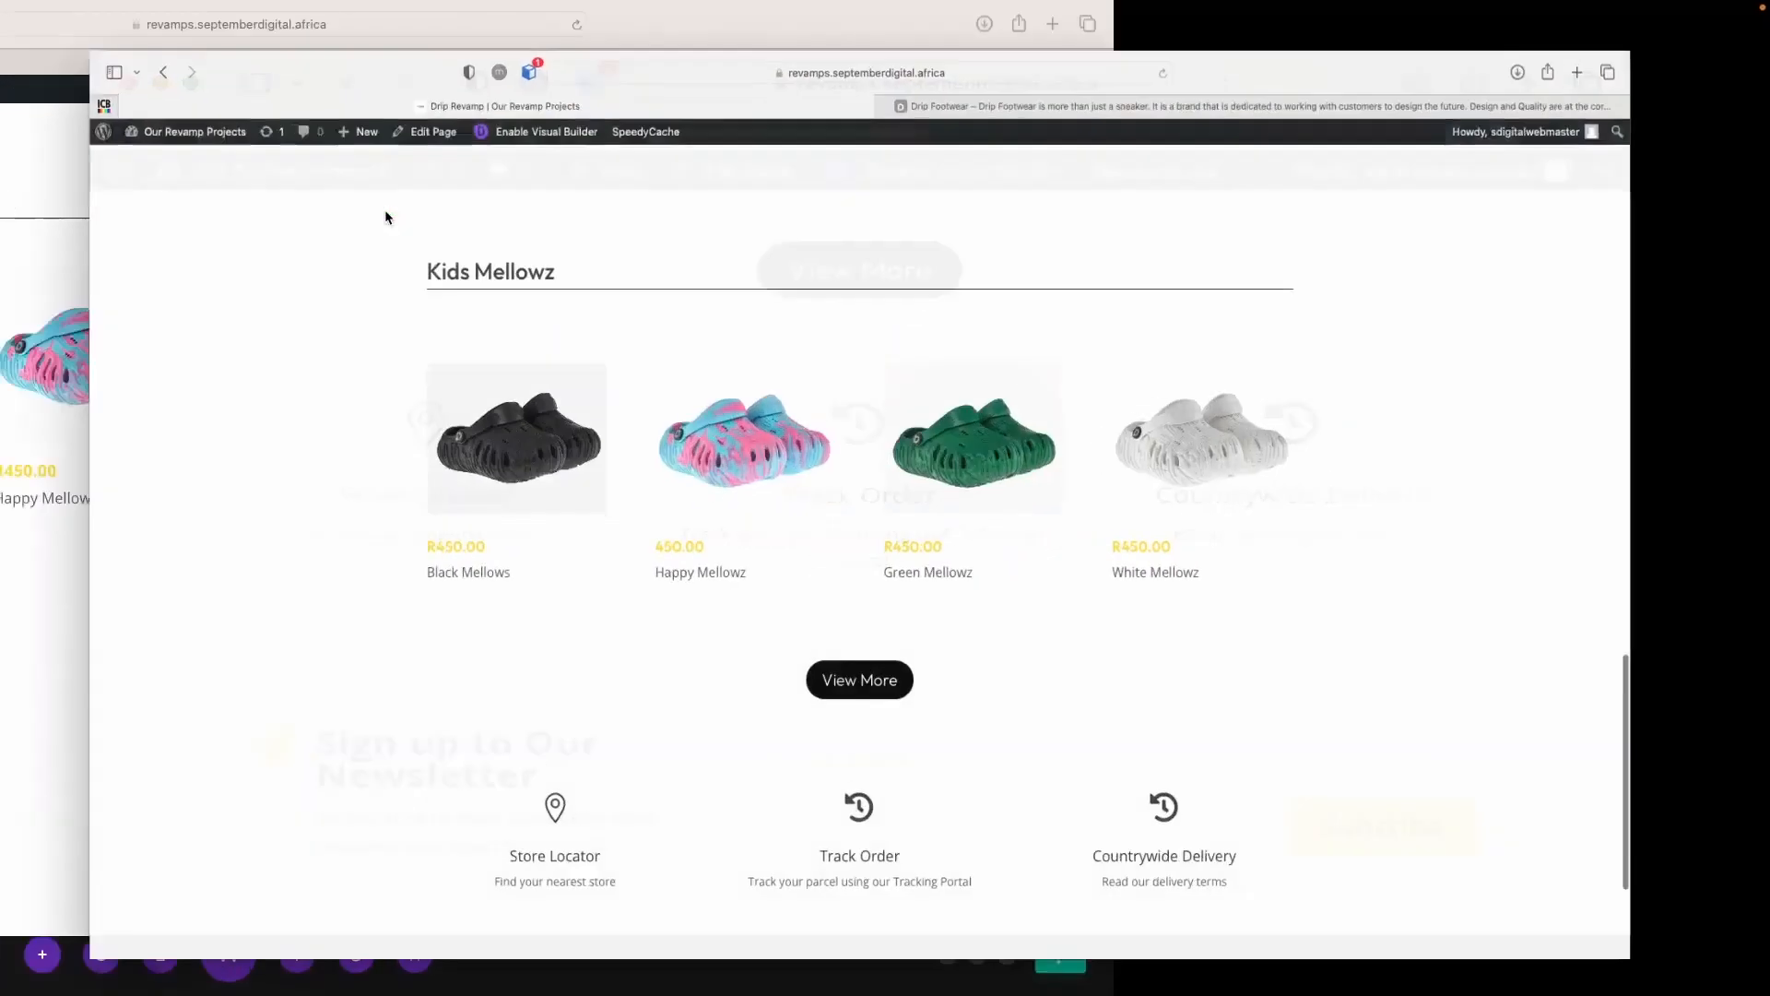
scroll(823, 822, "down", 3)
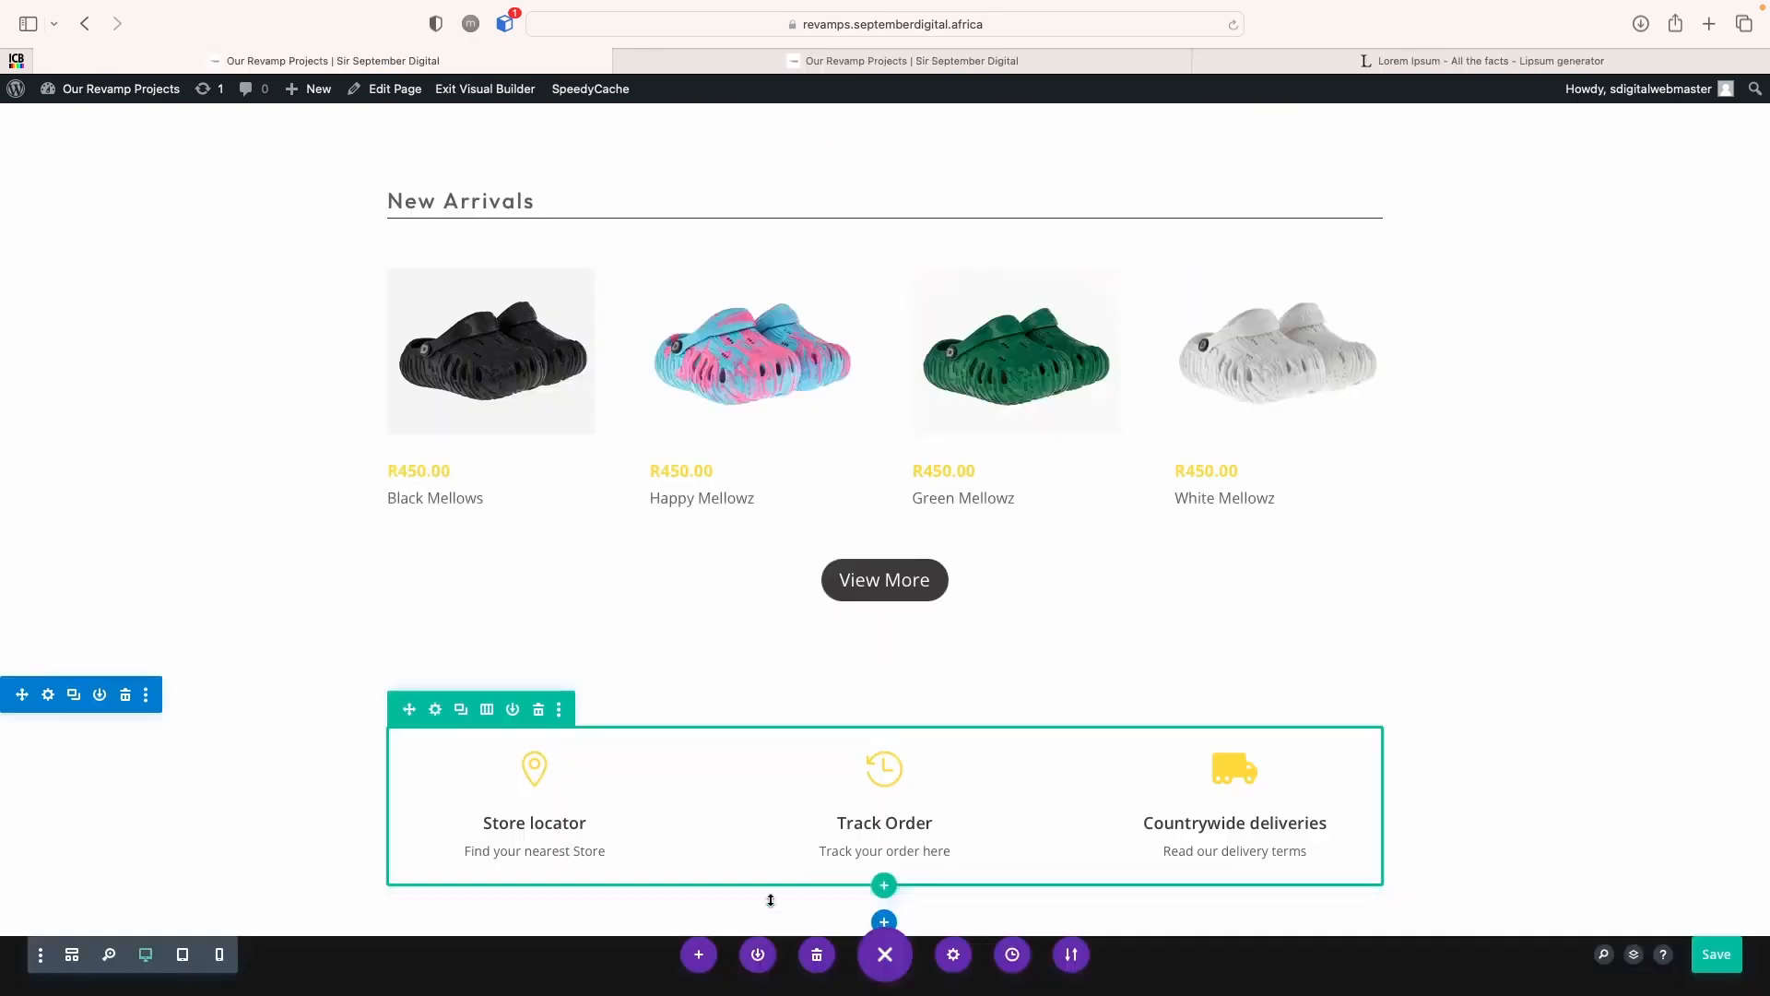
left_click(882, 923)
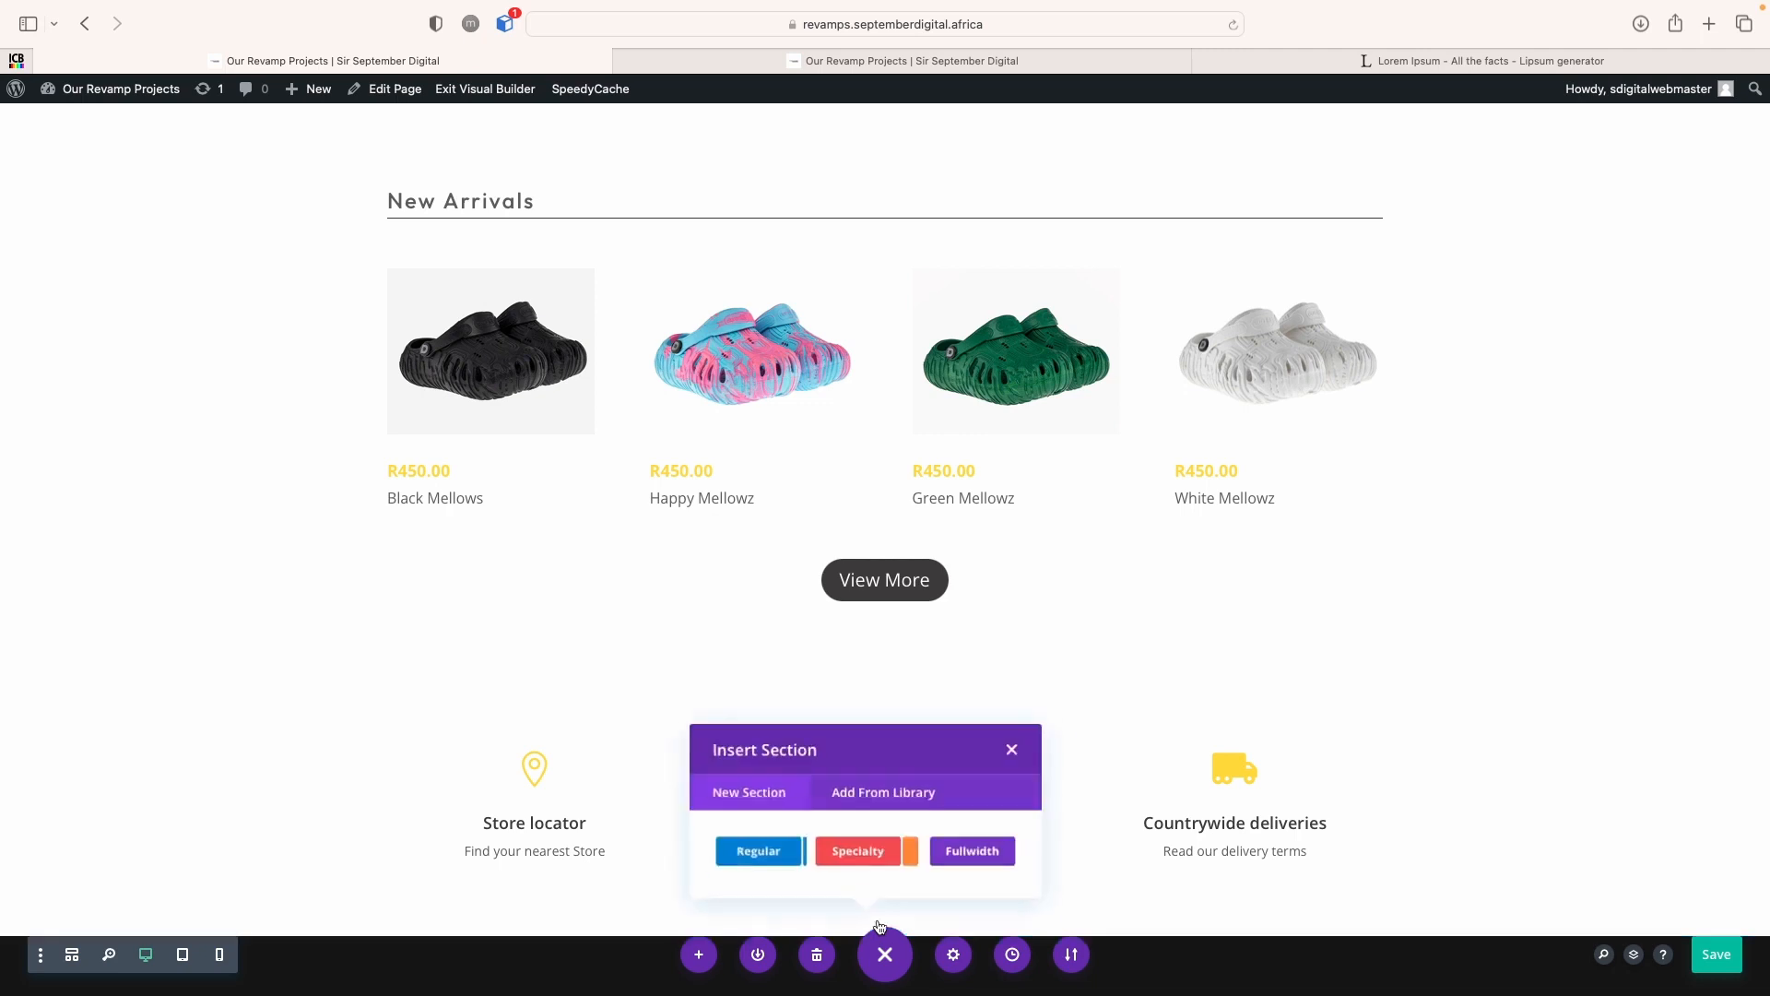
left_click(775, 873)
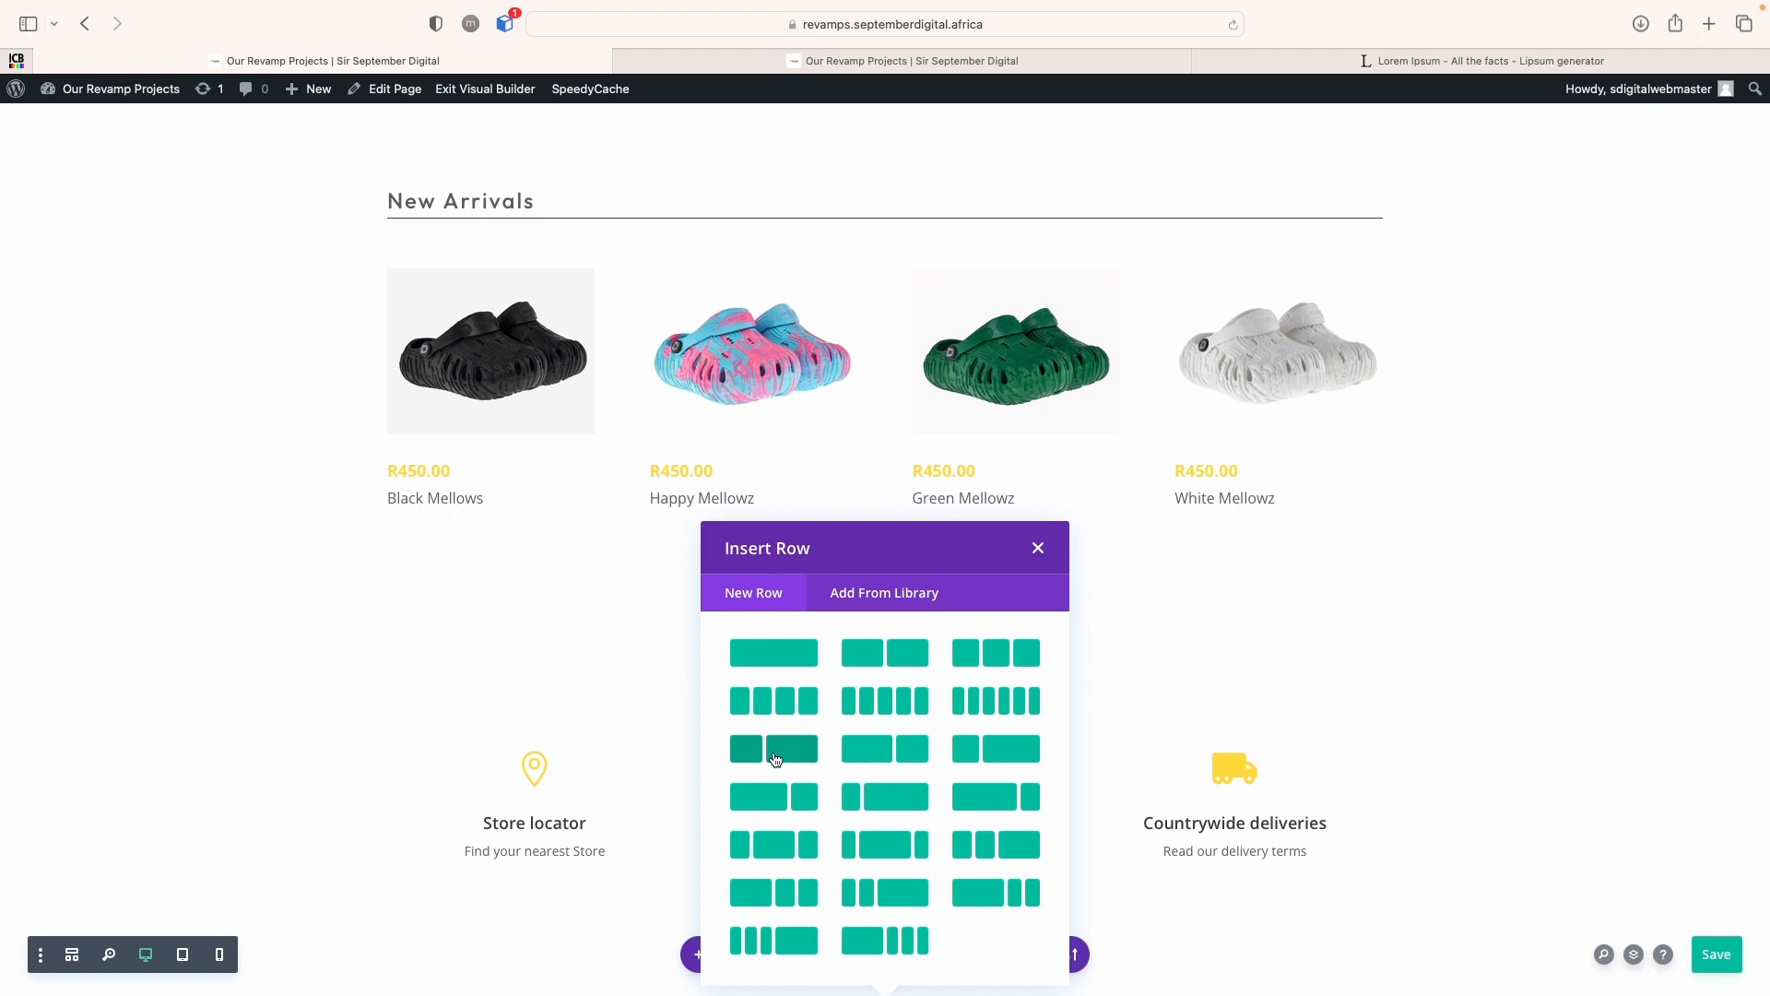
left_click(776, 758)
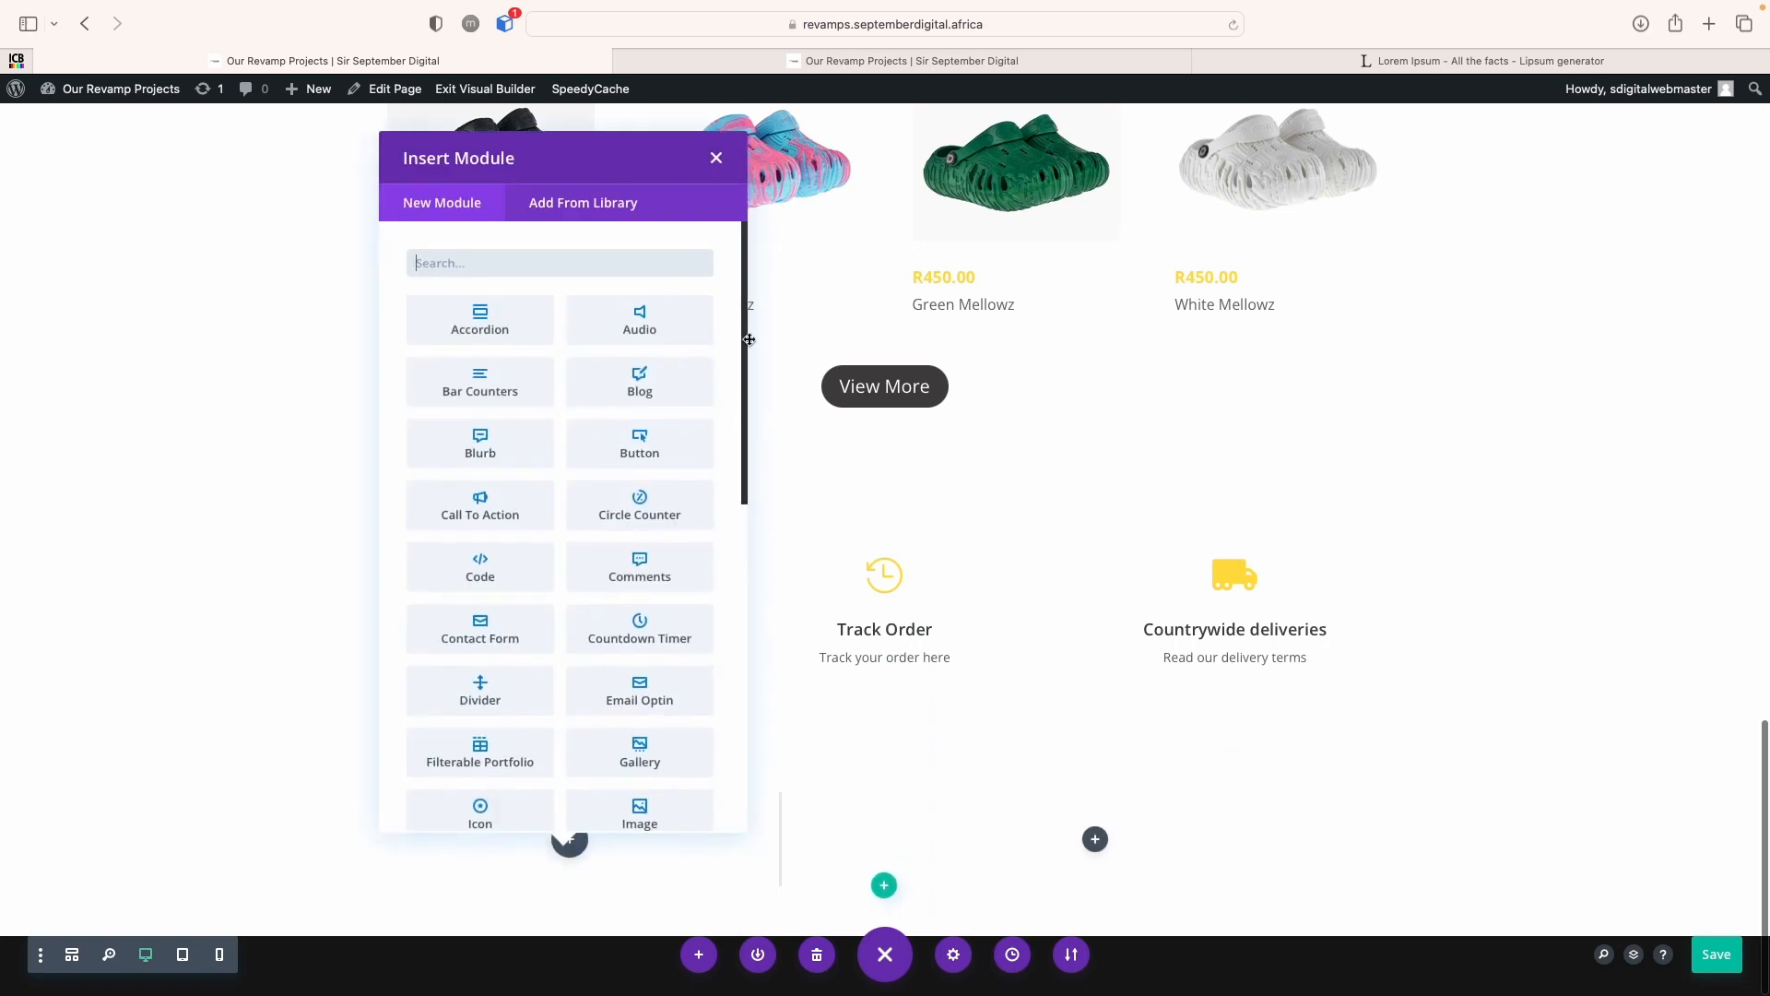
type("Text")
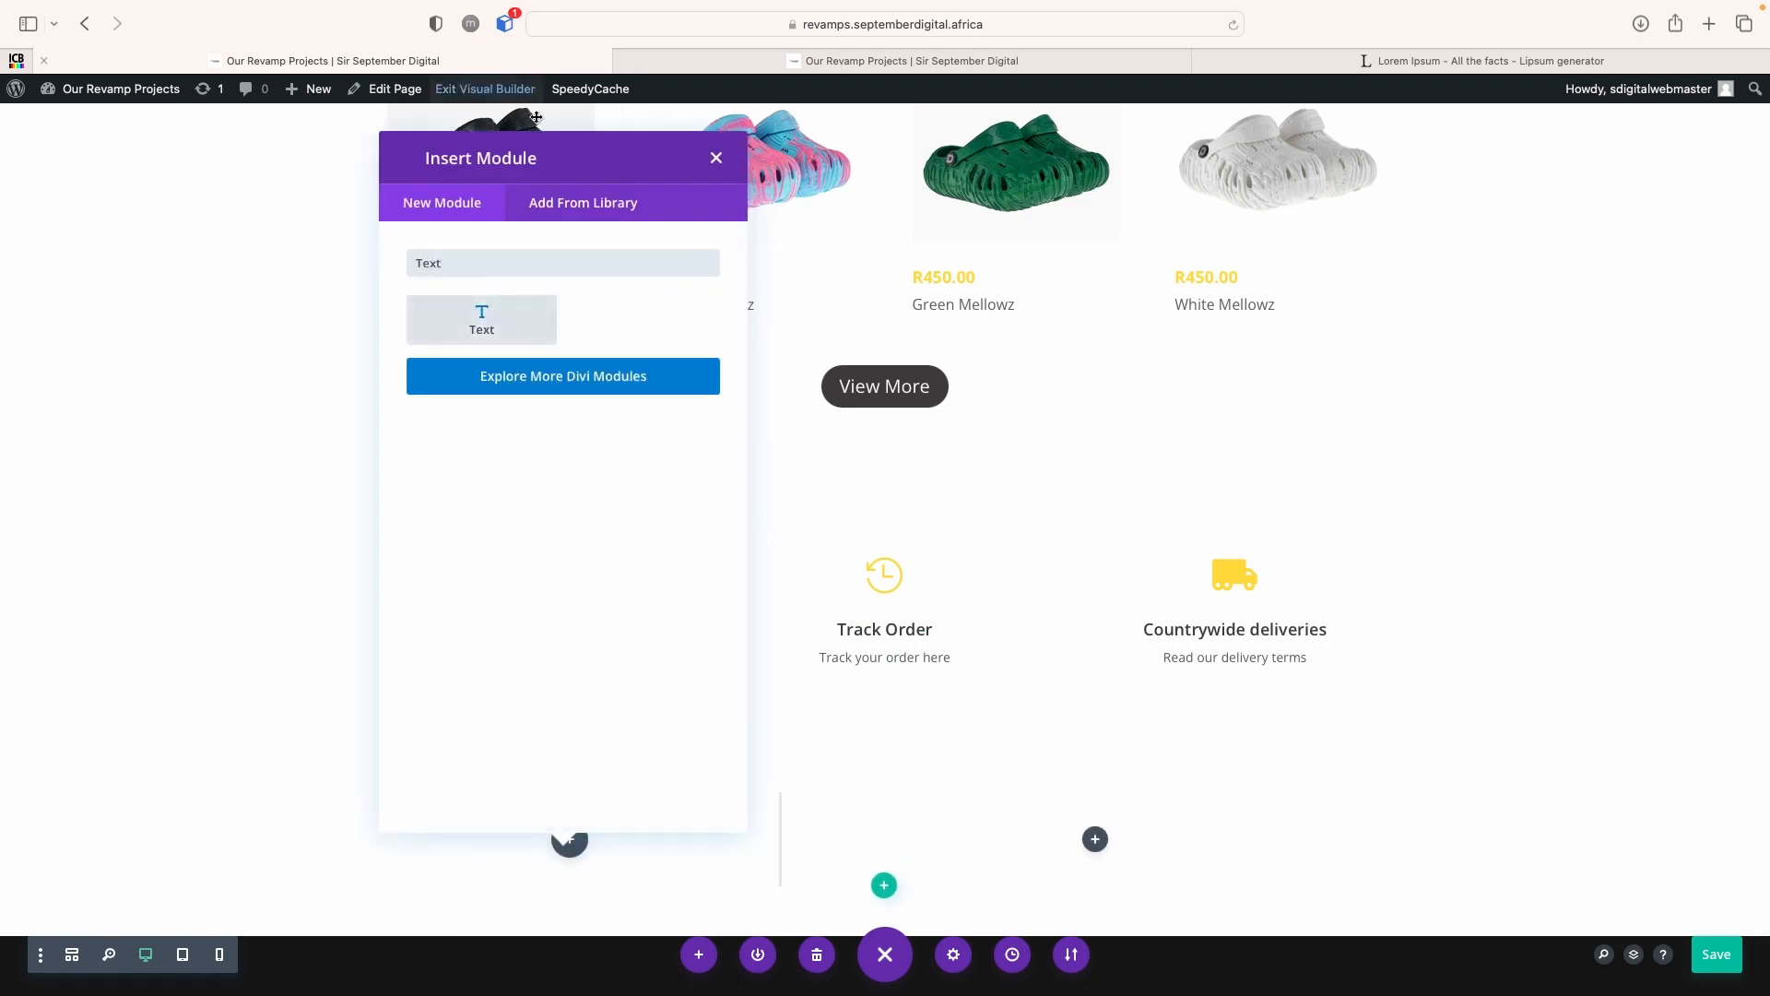
left_click(484, 325)
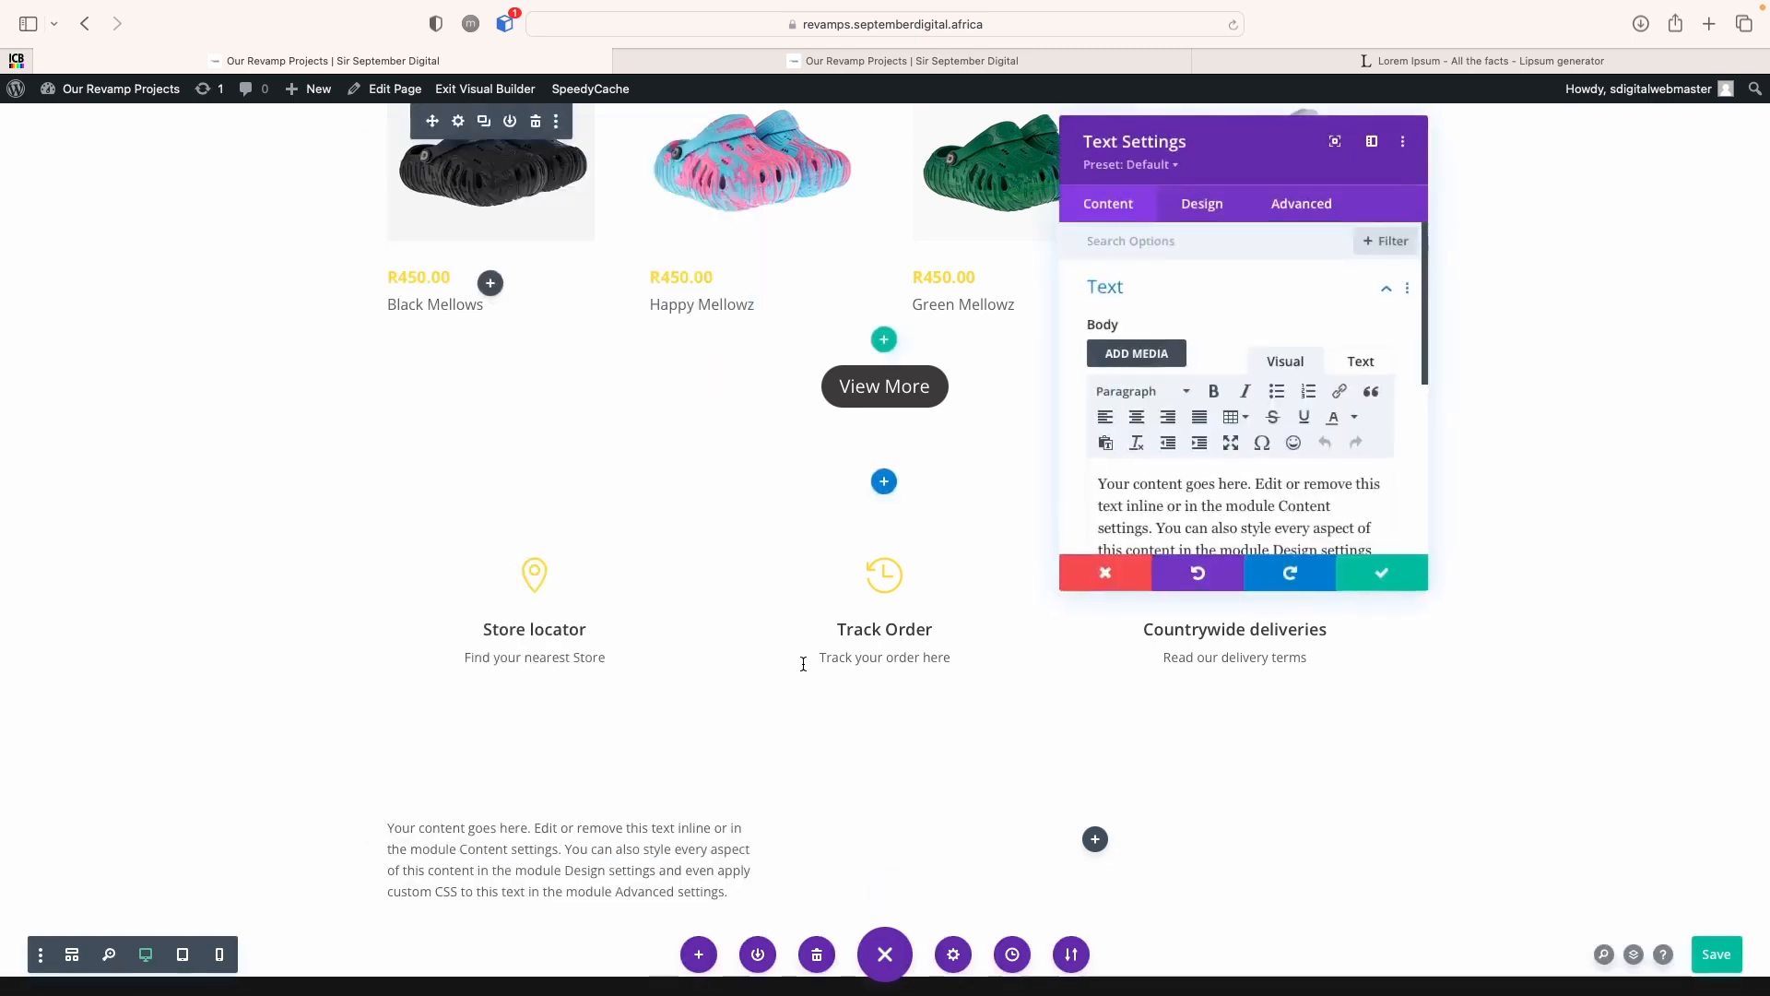
scroll(784, 636, "down", 1)
left_click(1376, 581)
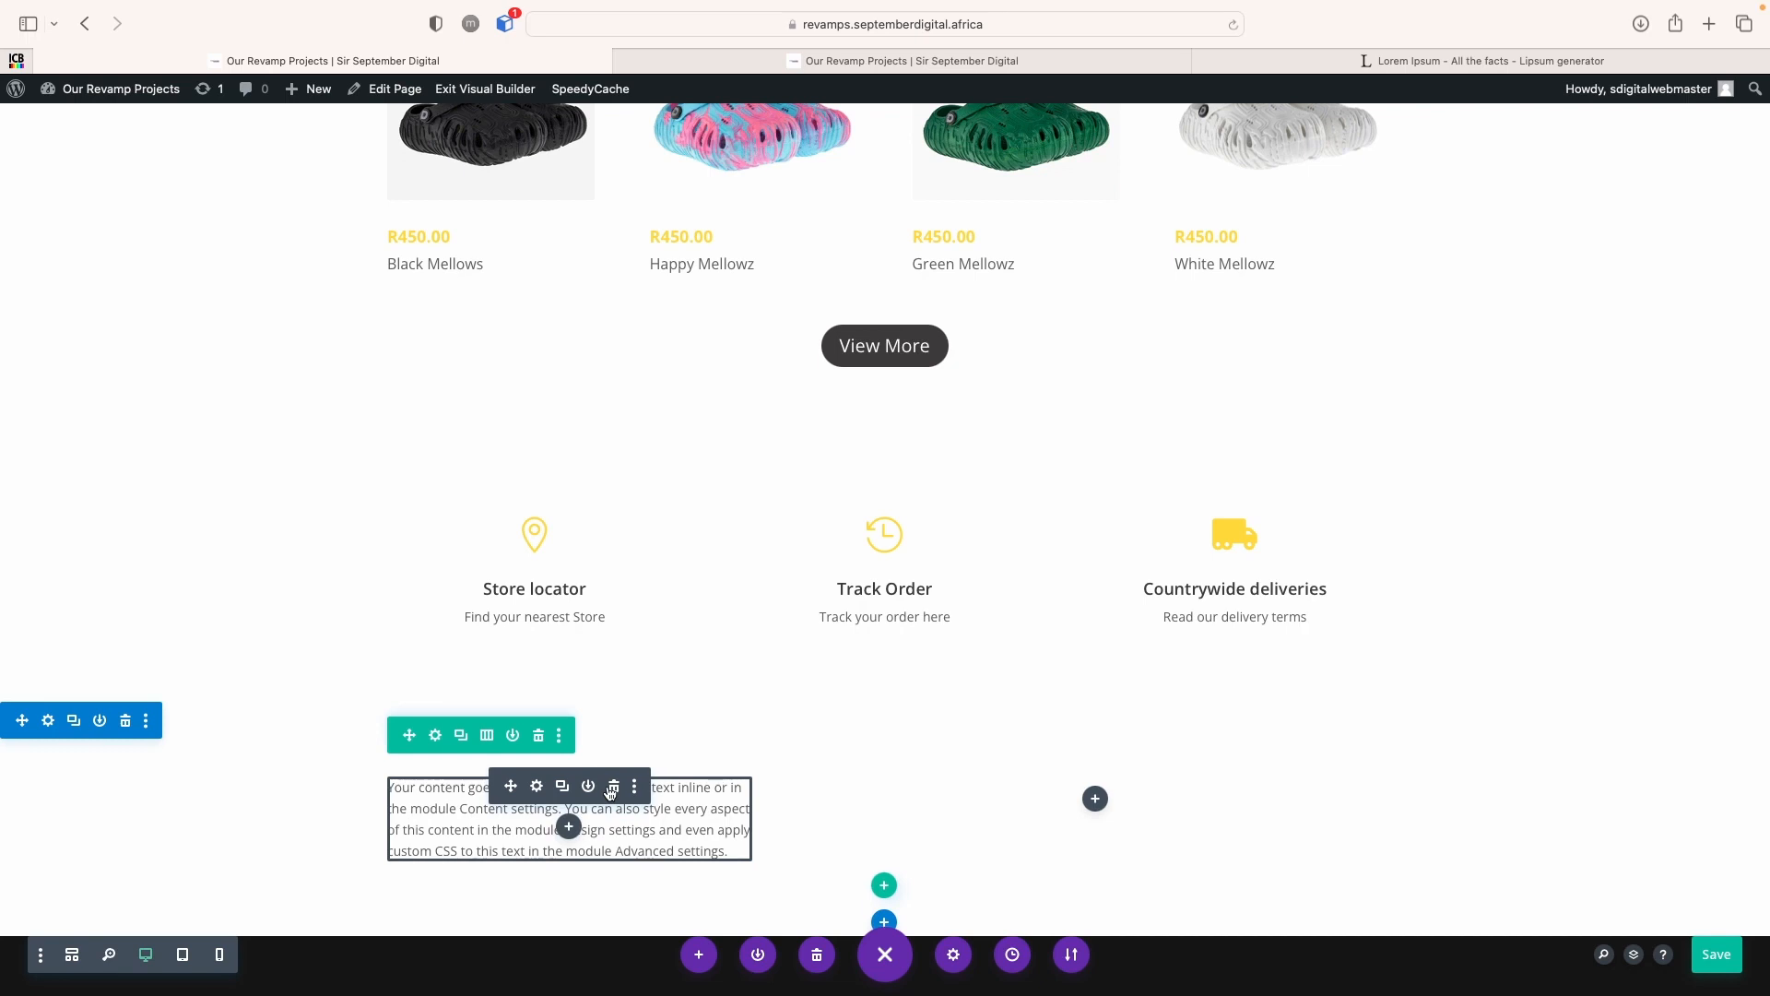
left_click(613, 787)
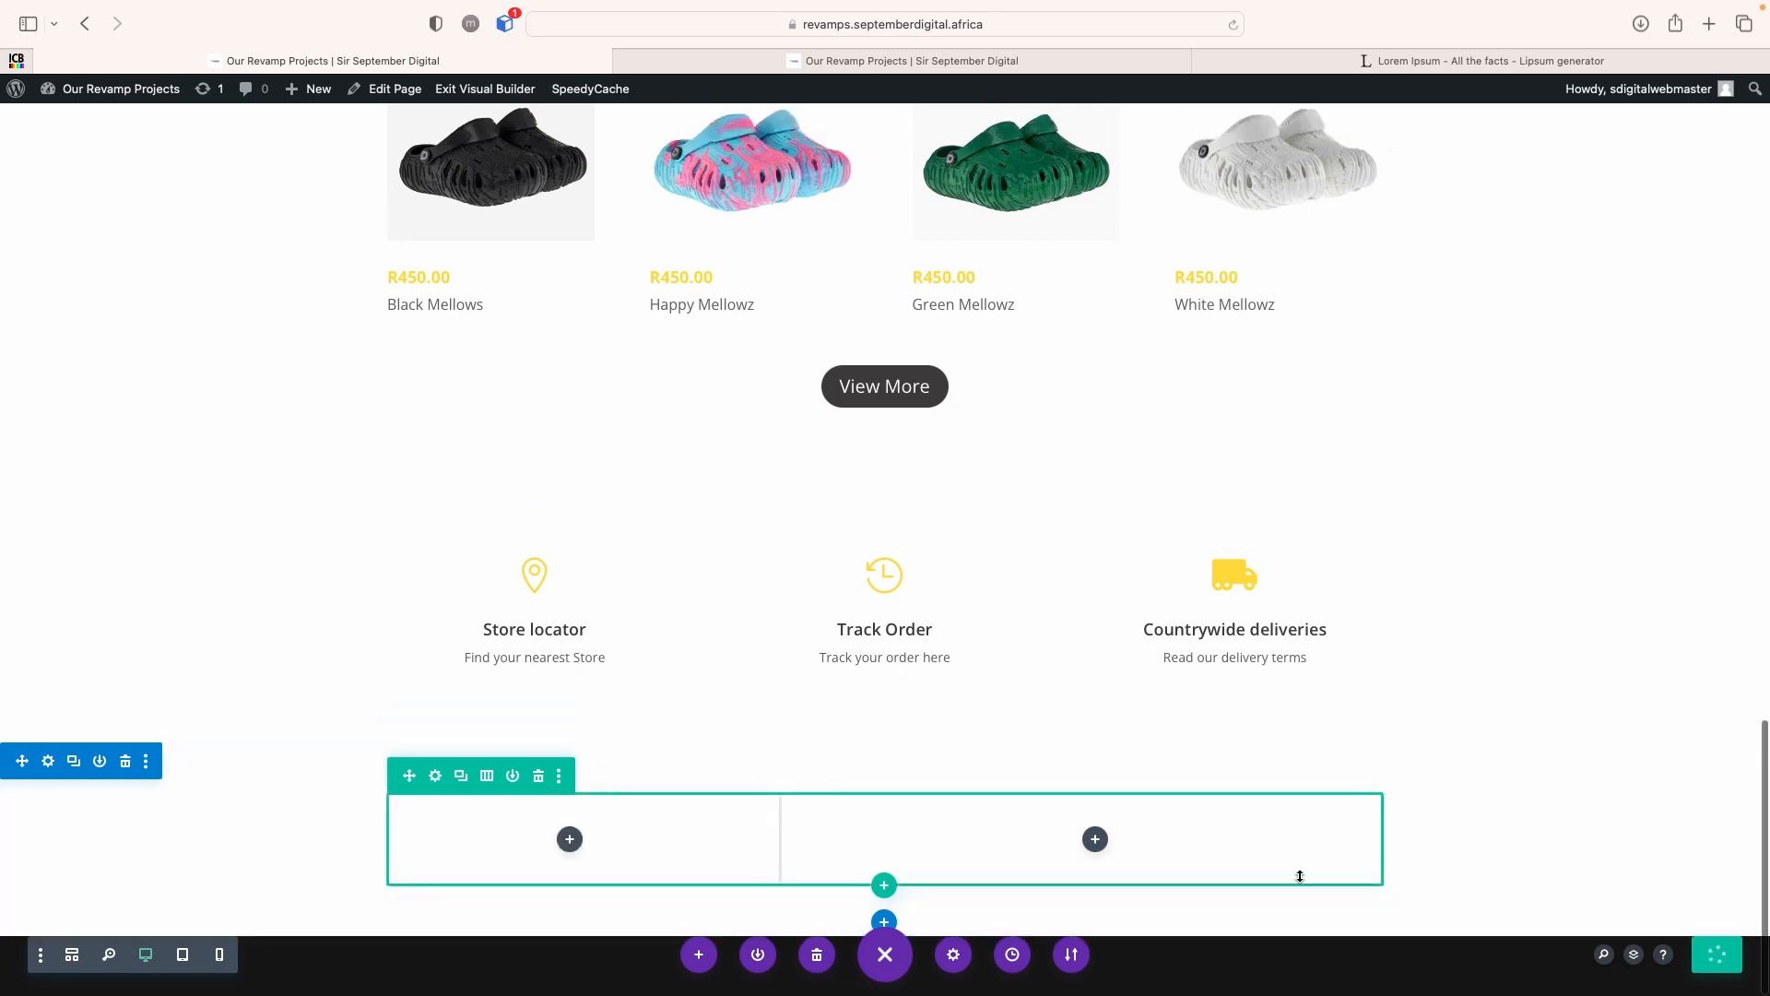
Add a Contact Form module to the new row's wider column and remove its Name and Message fields
left_click(1097, 840)
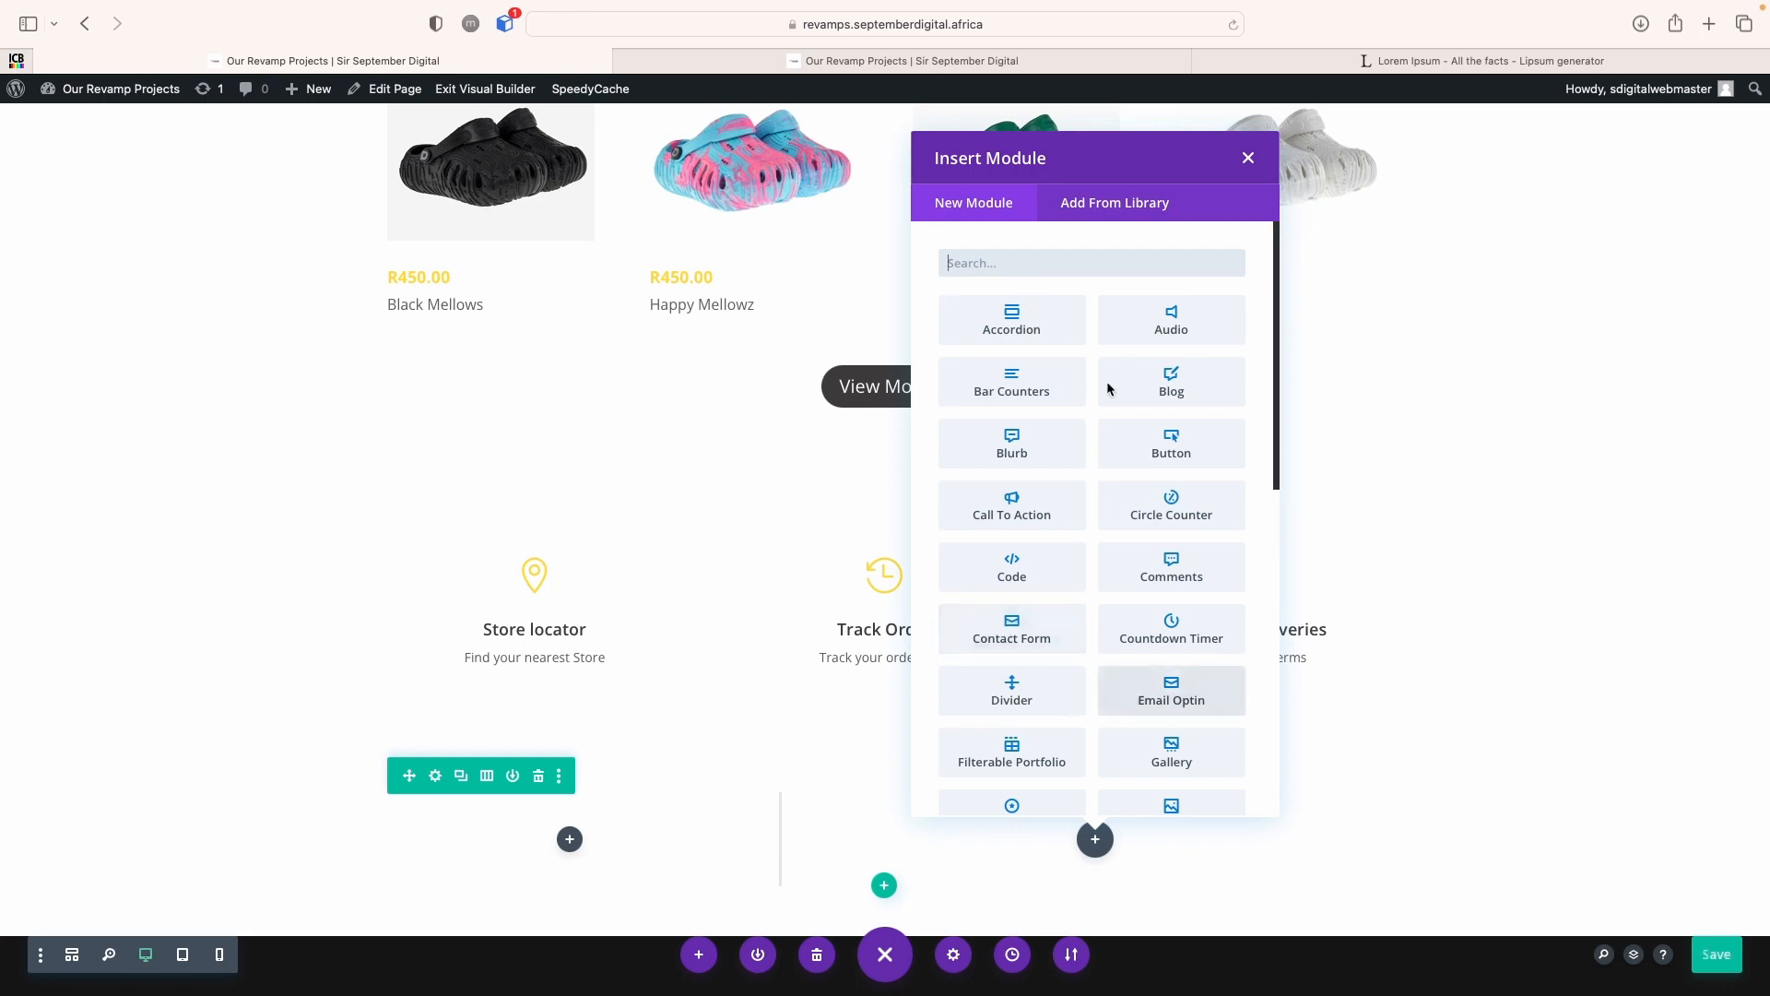
type("For")
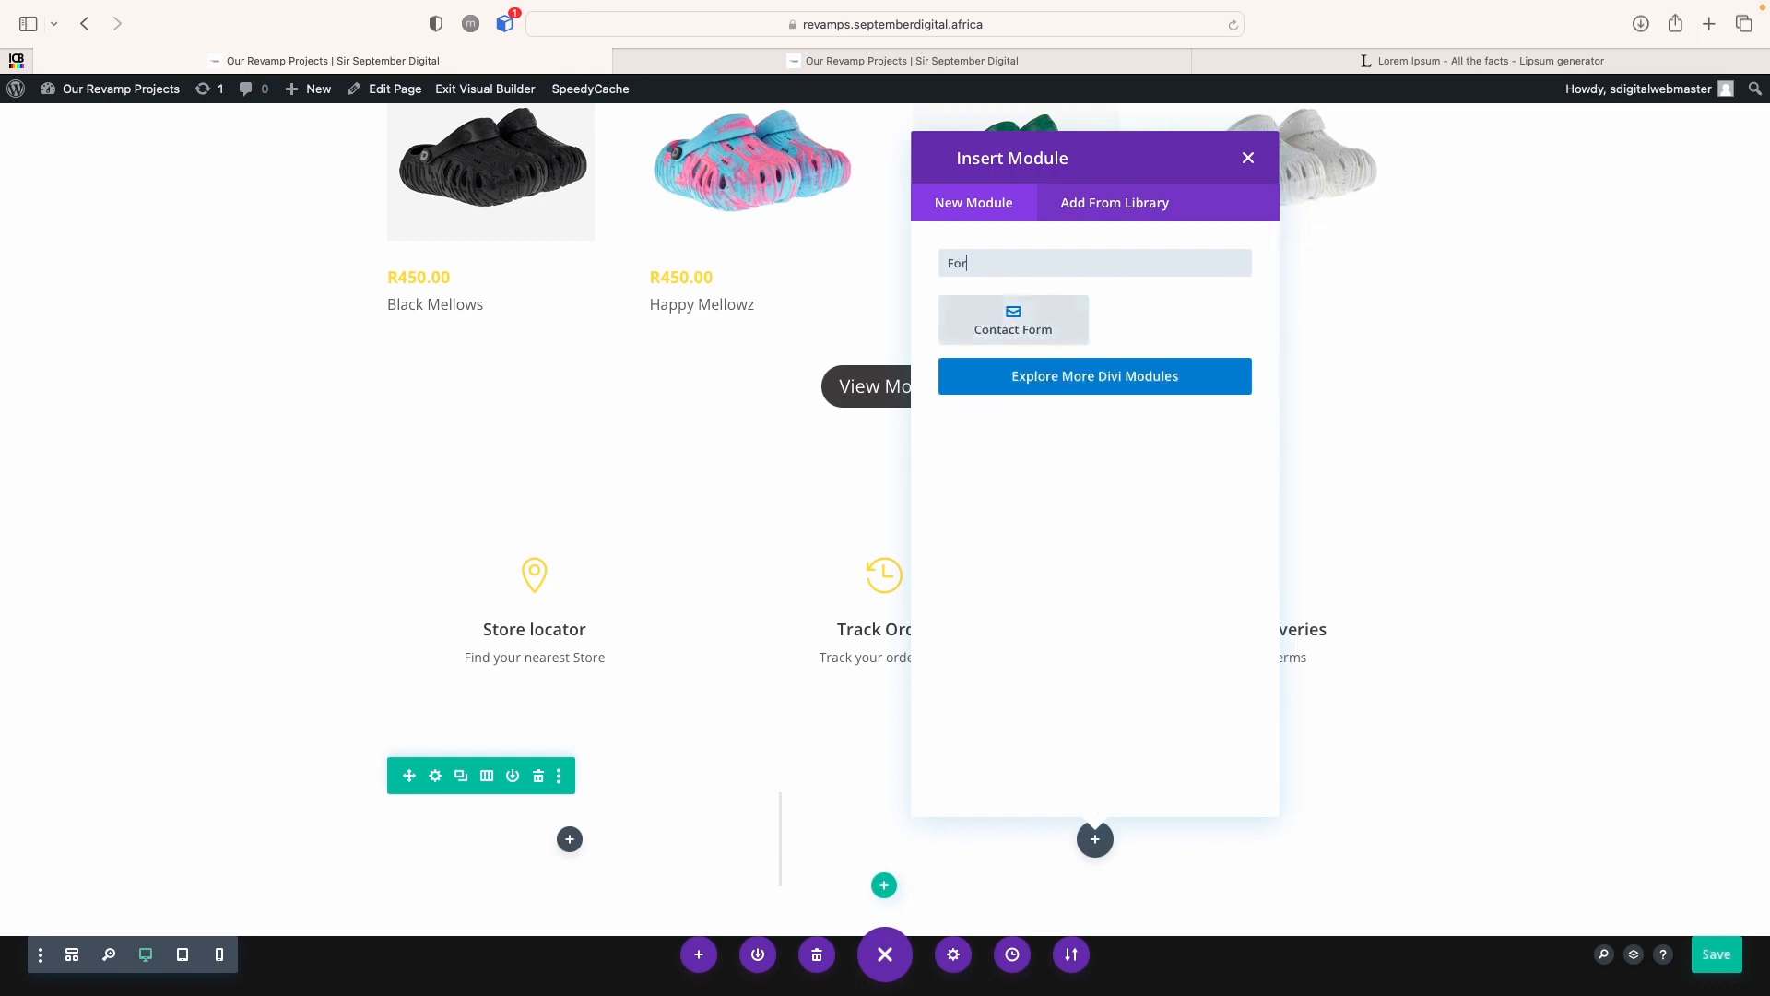
type("m")
left_click(1013, 320)
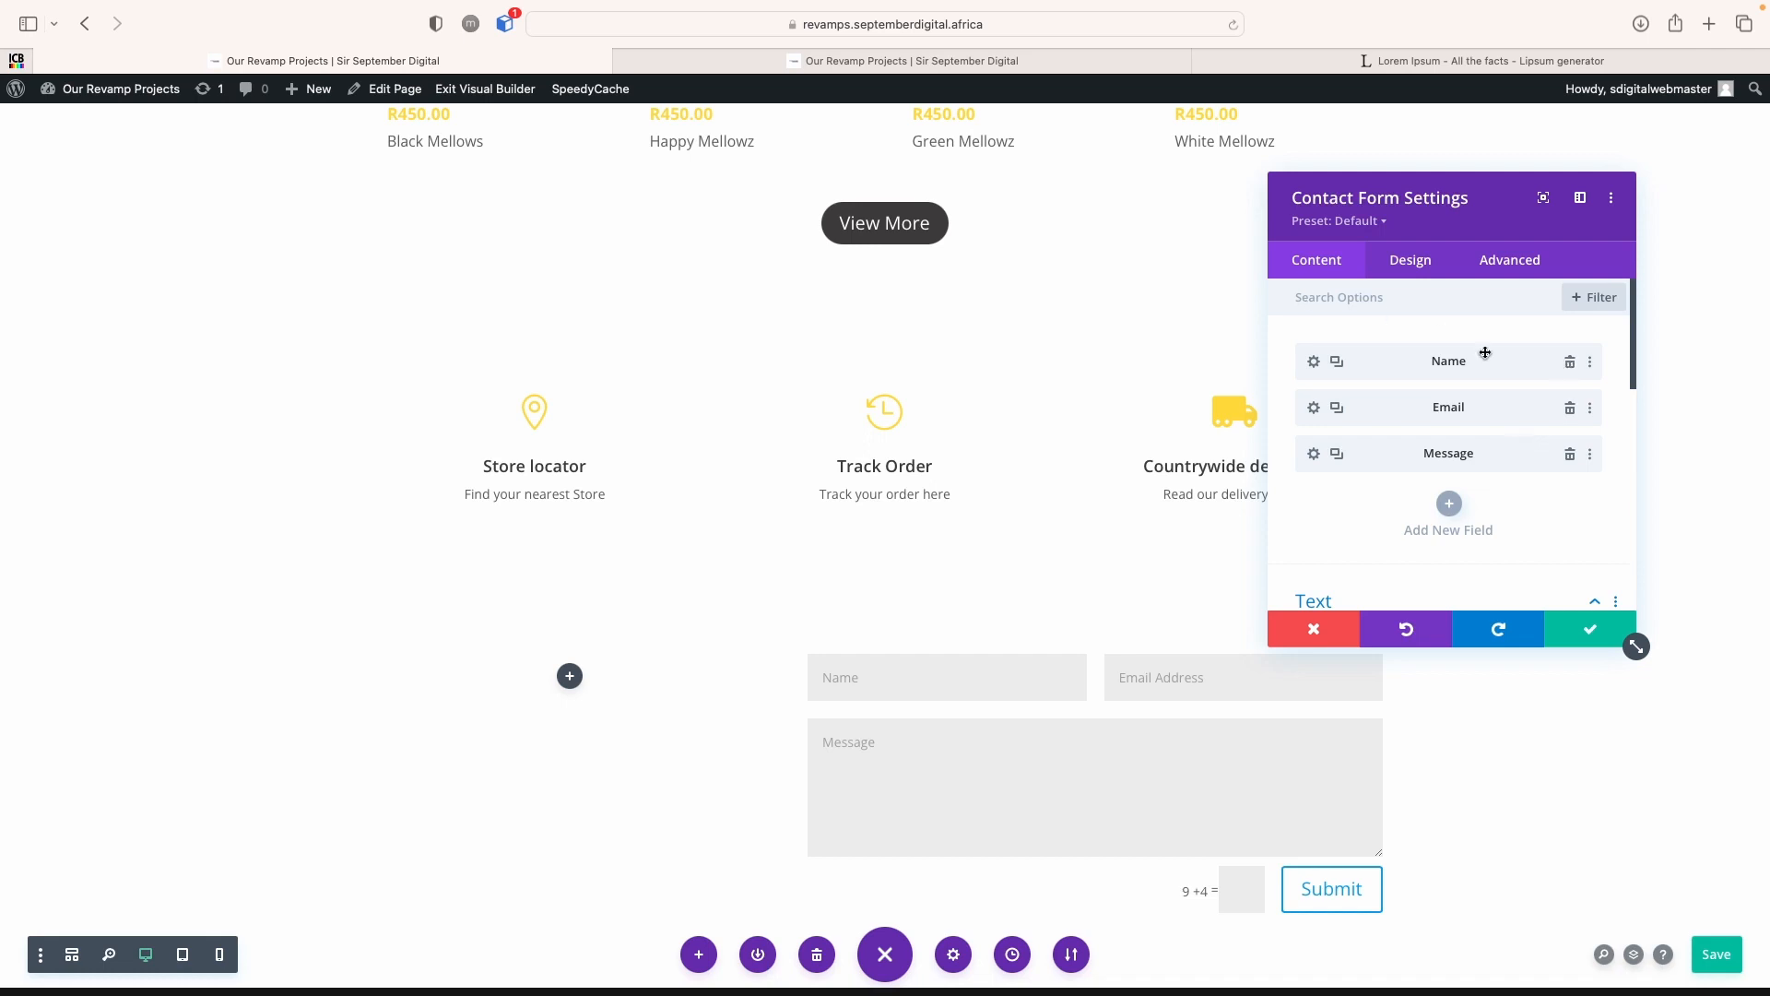
left_click(1569, 361)
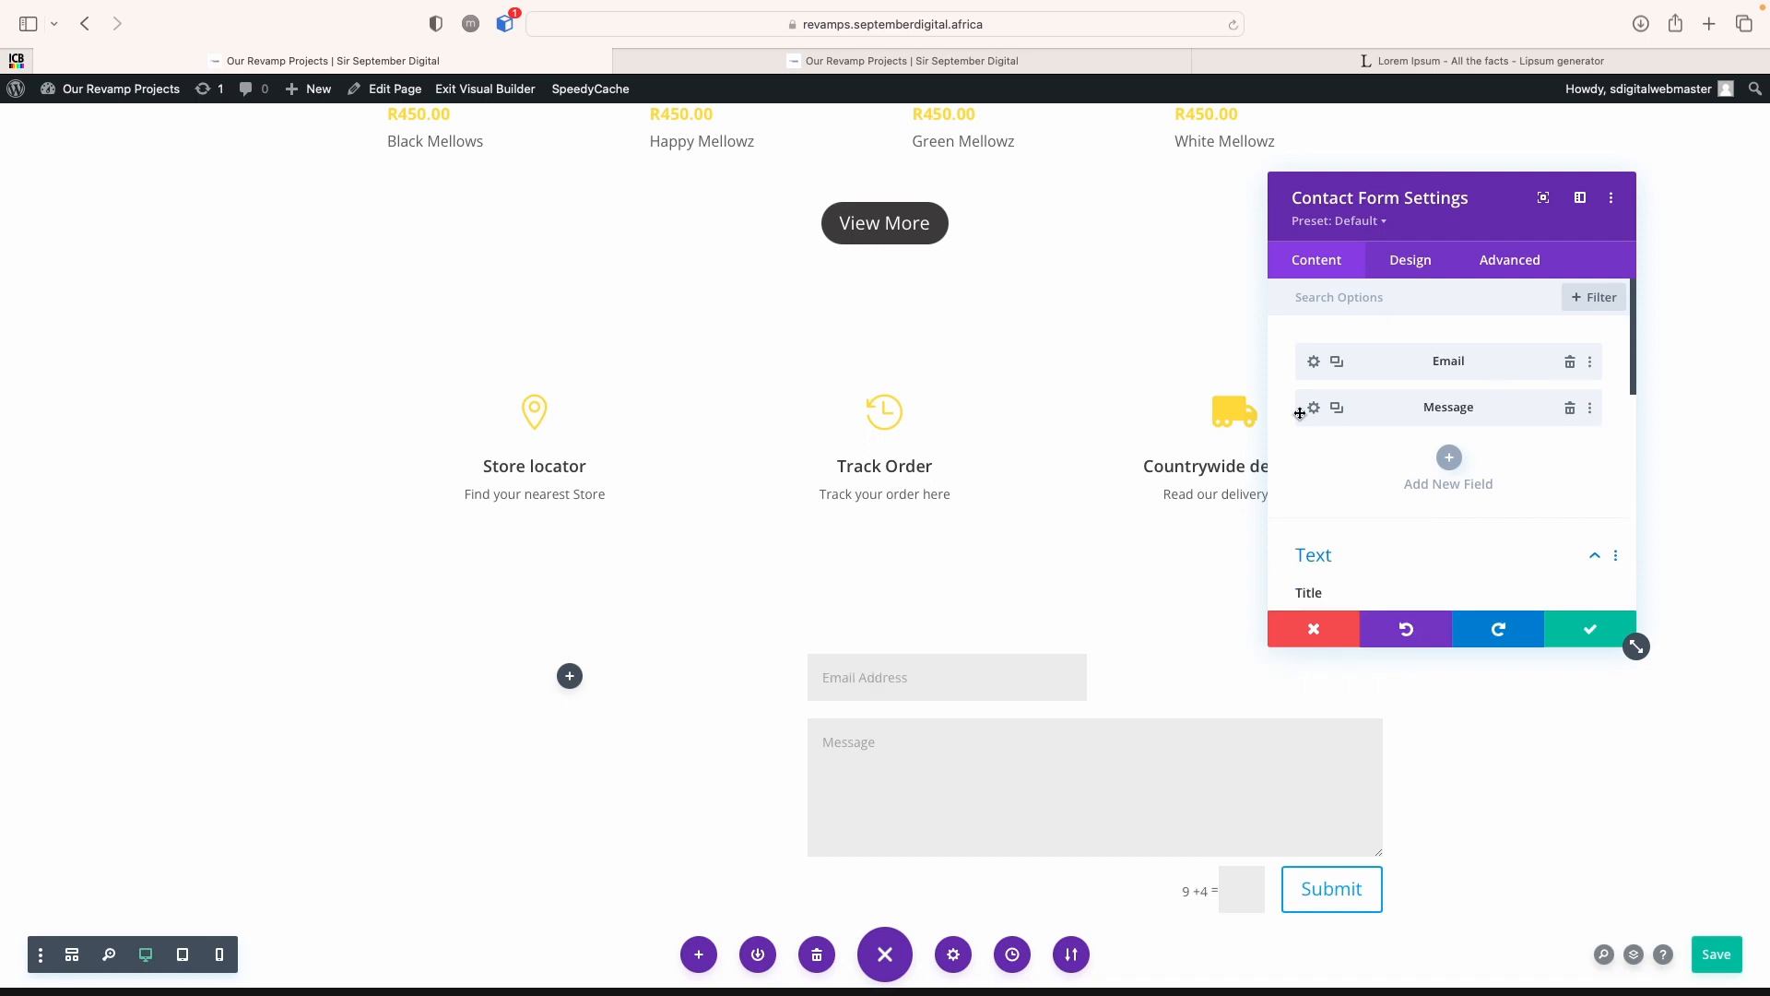
left_click(1570, 408)
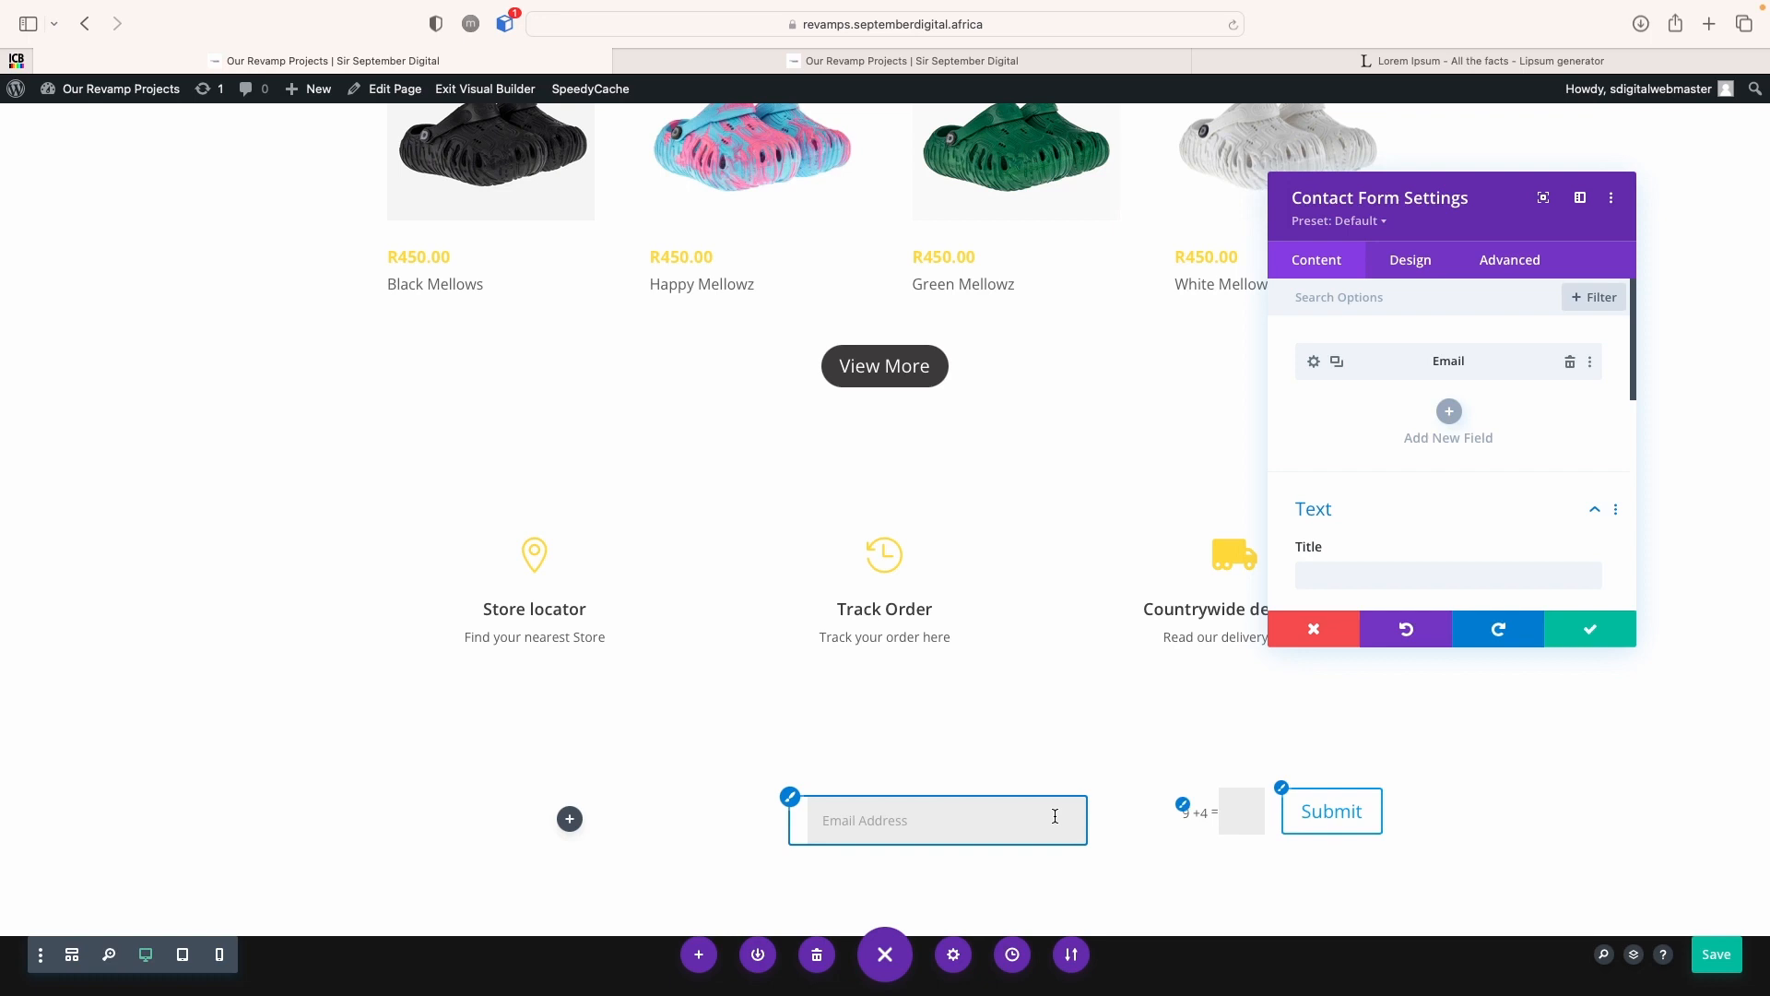
Enable custom styles for the contact form's button and give it dark text on a yellow background
left_click(1438, 270)
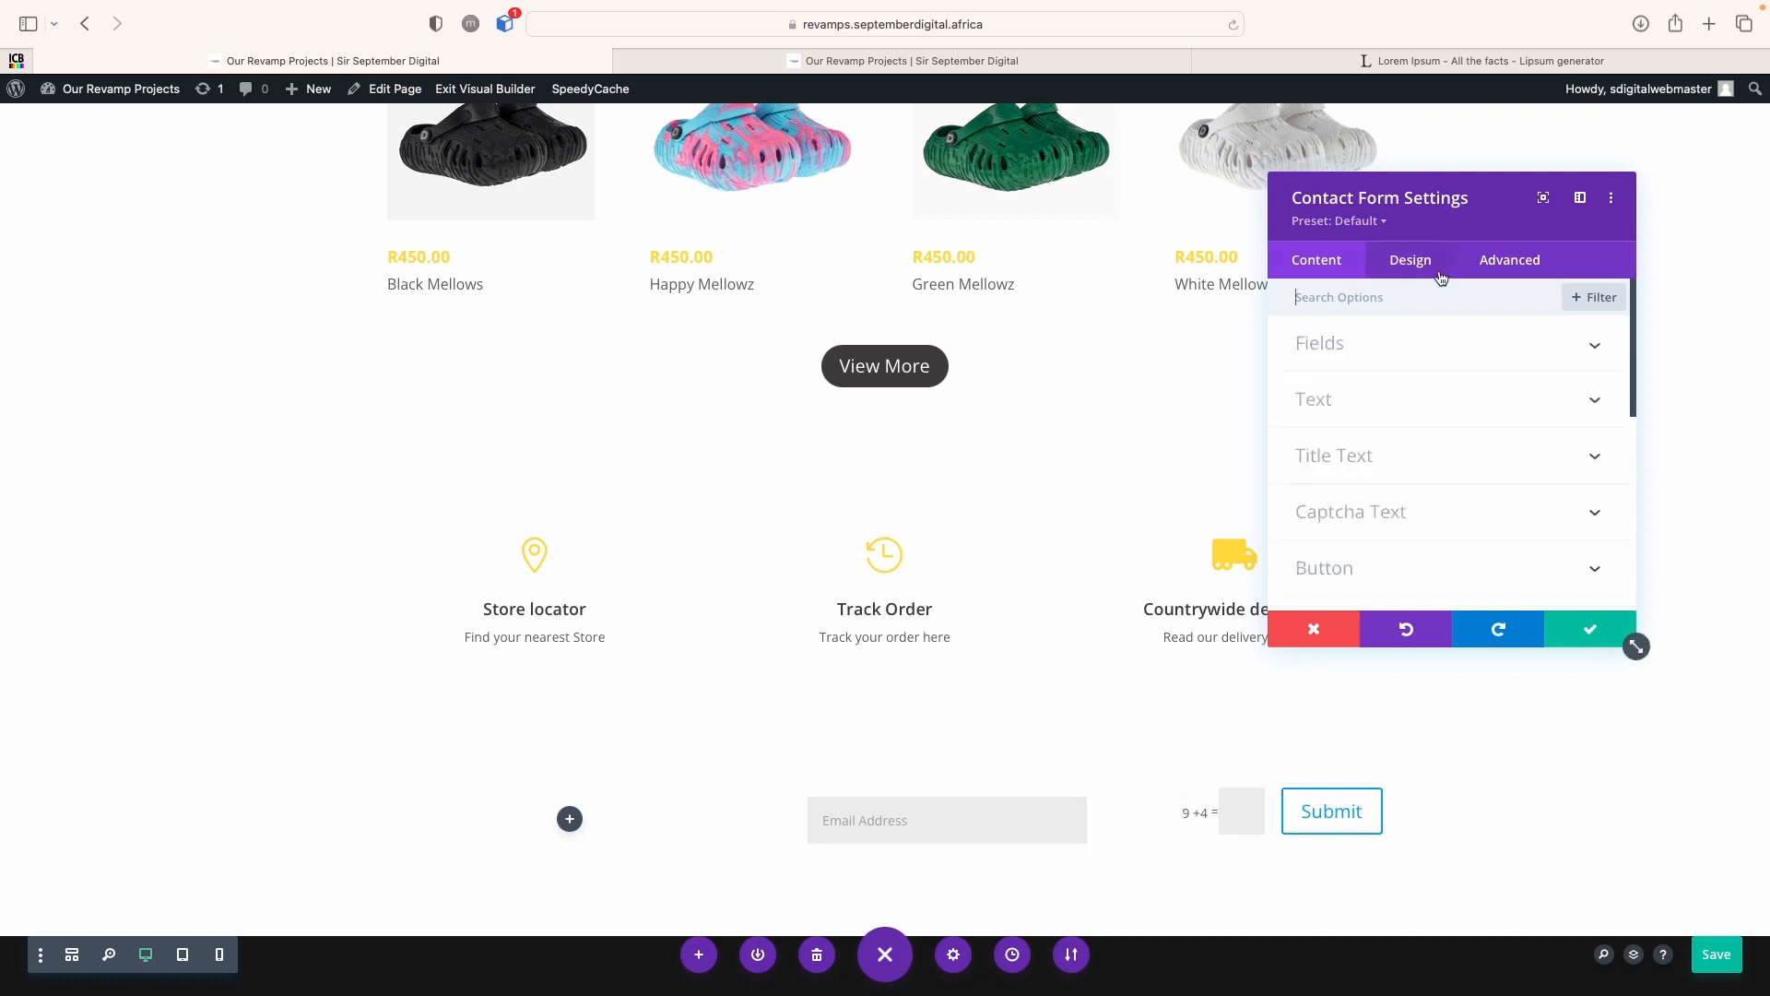
scroll(1364, 502, "down", 1)
left_click(1351, 517)
scroll(1398, 538, "down", 4)
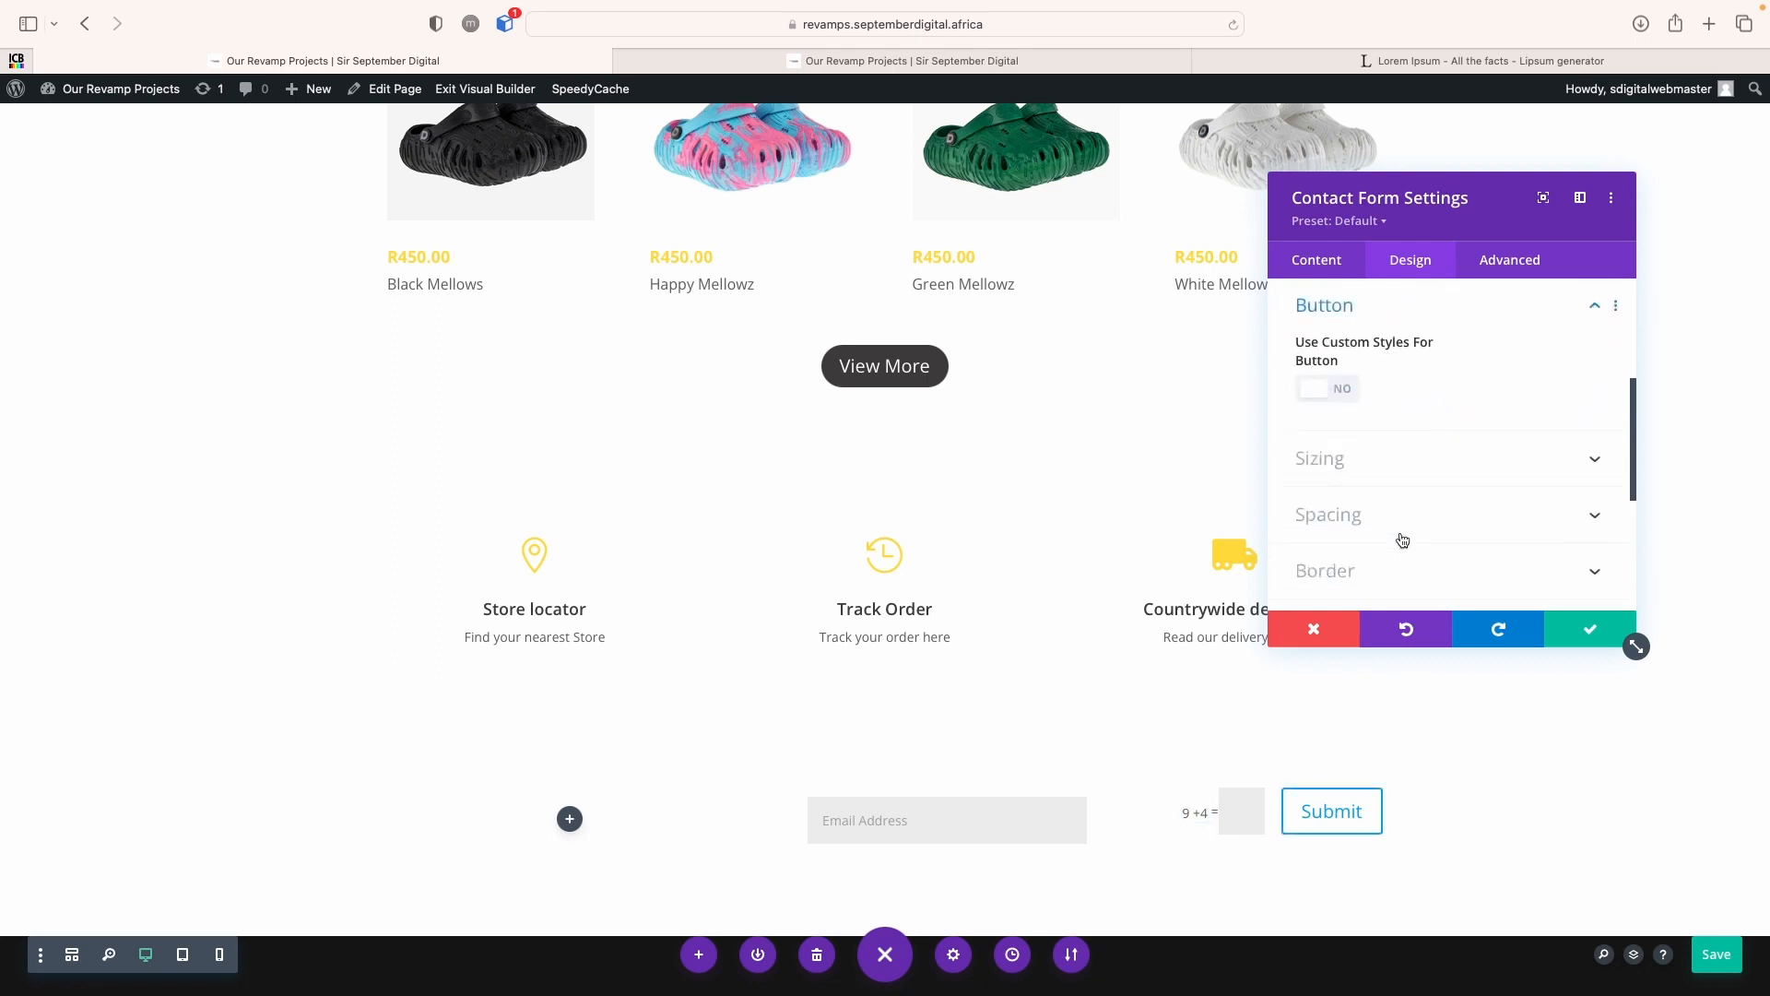
left_click(1332, 314)
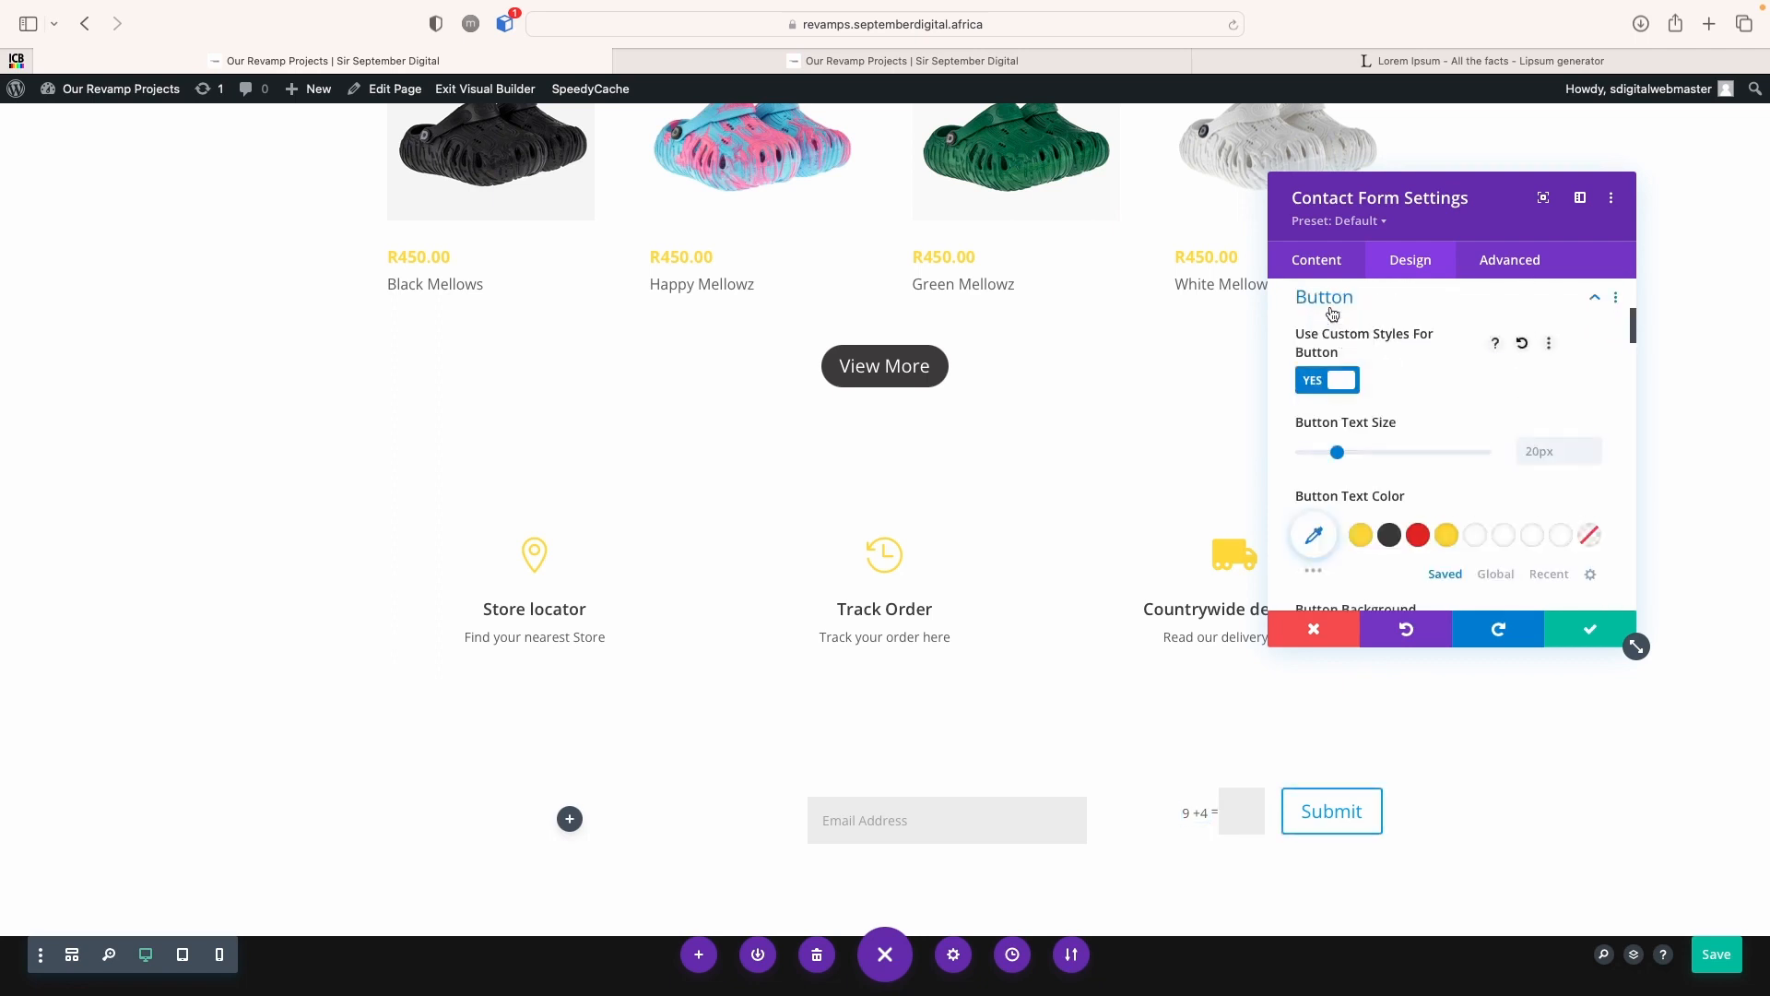
scroll(1345, 387, "down", 2)
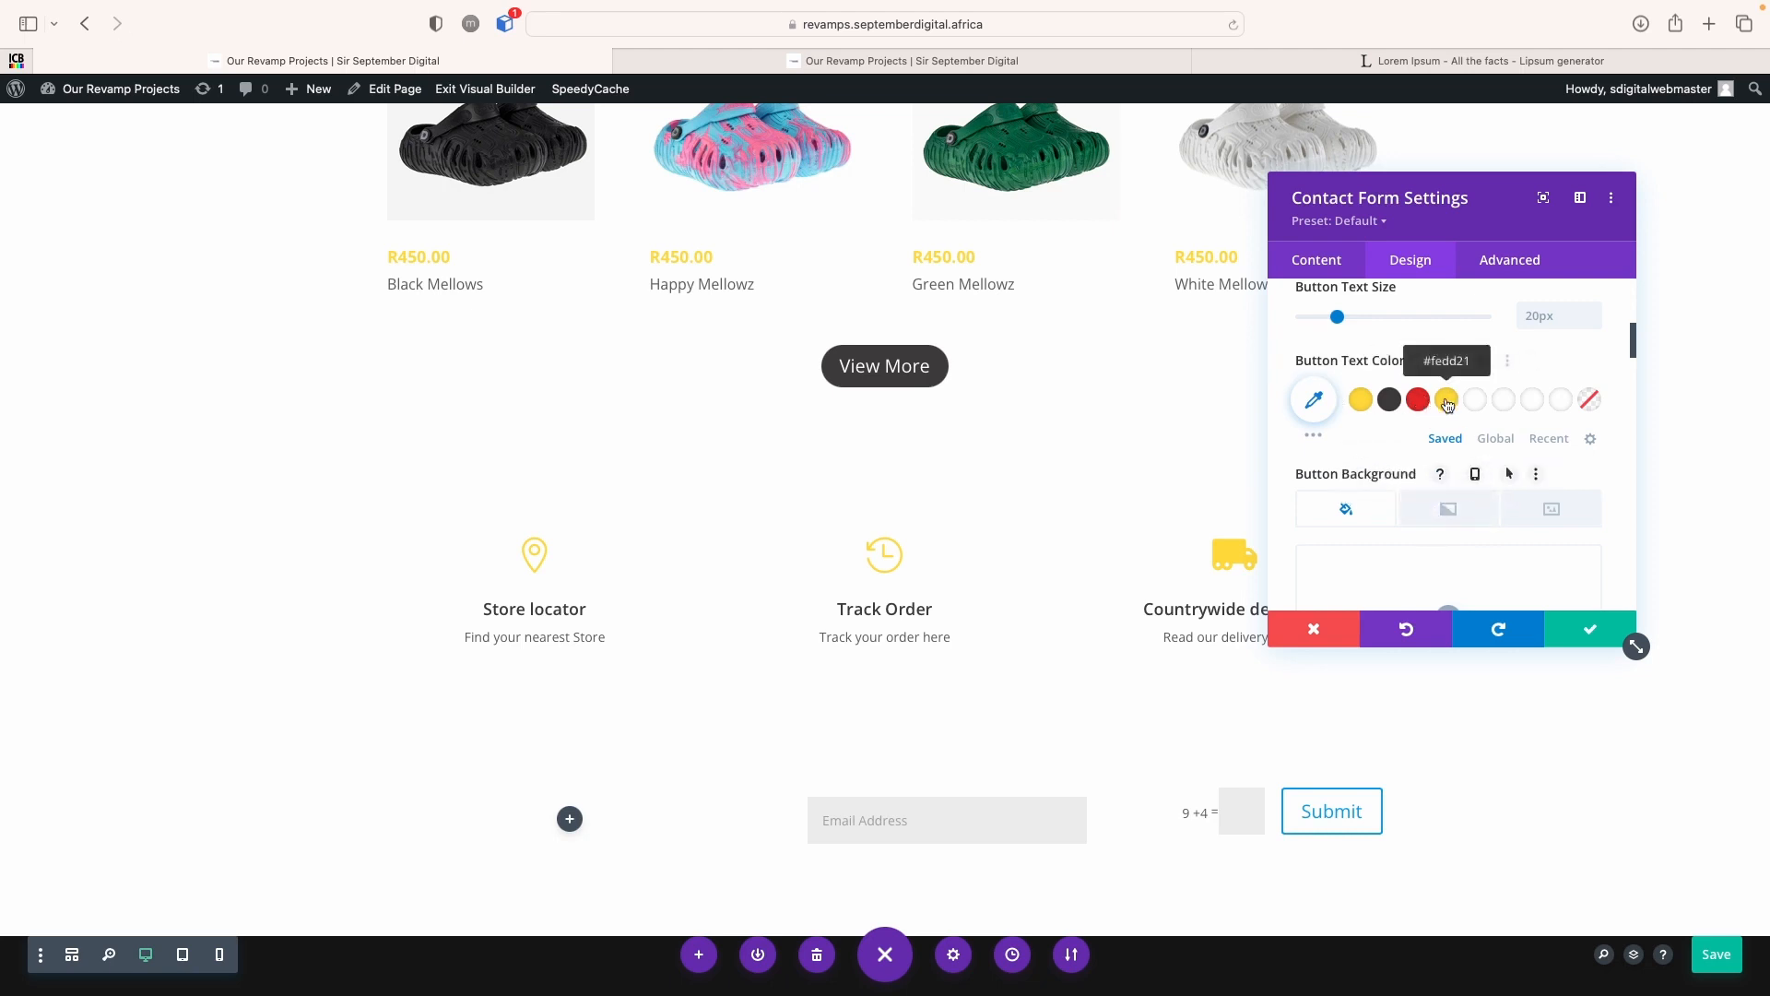
left_click(1447, 401)
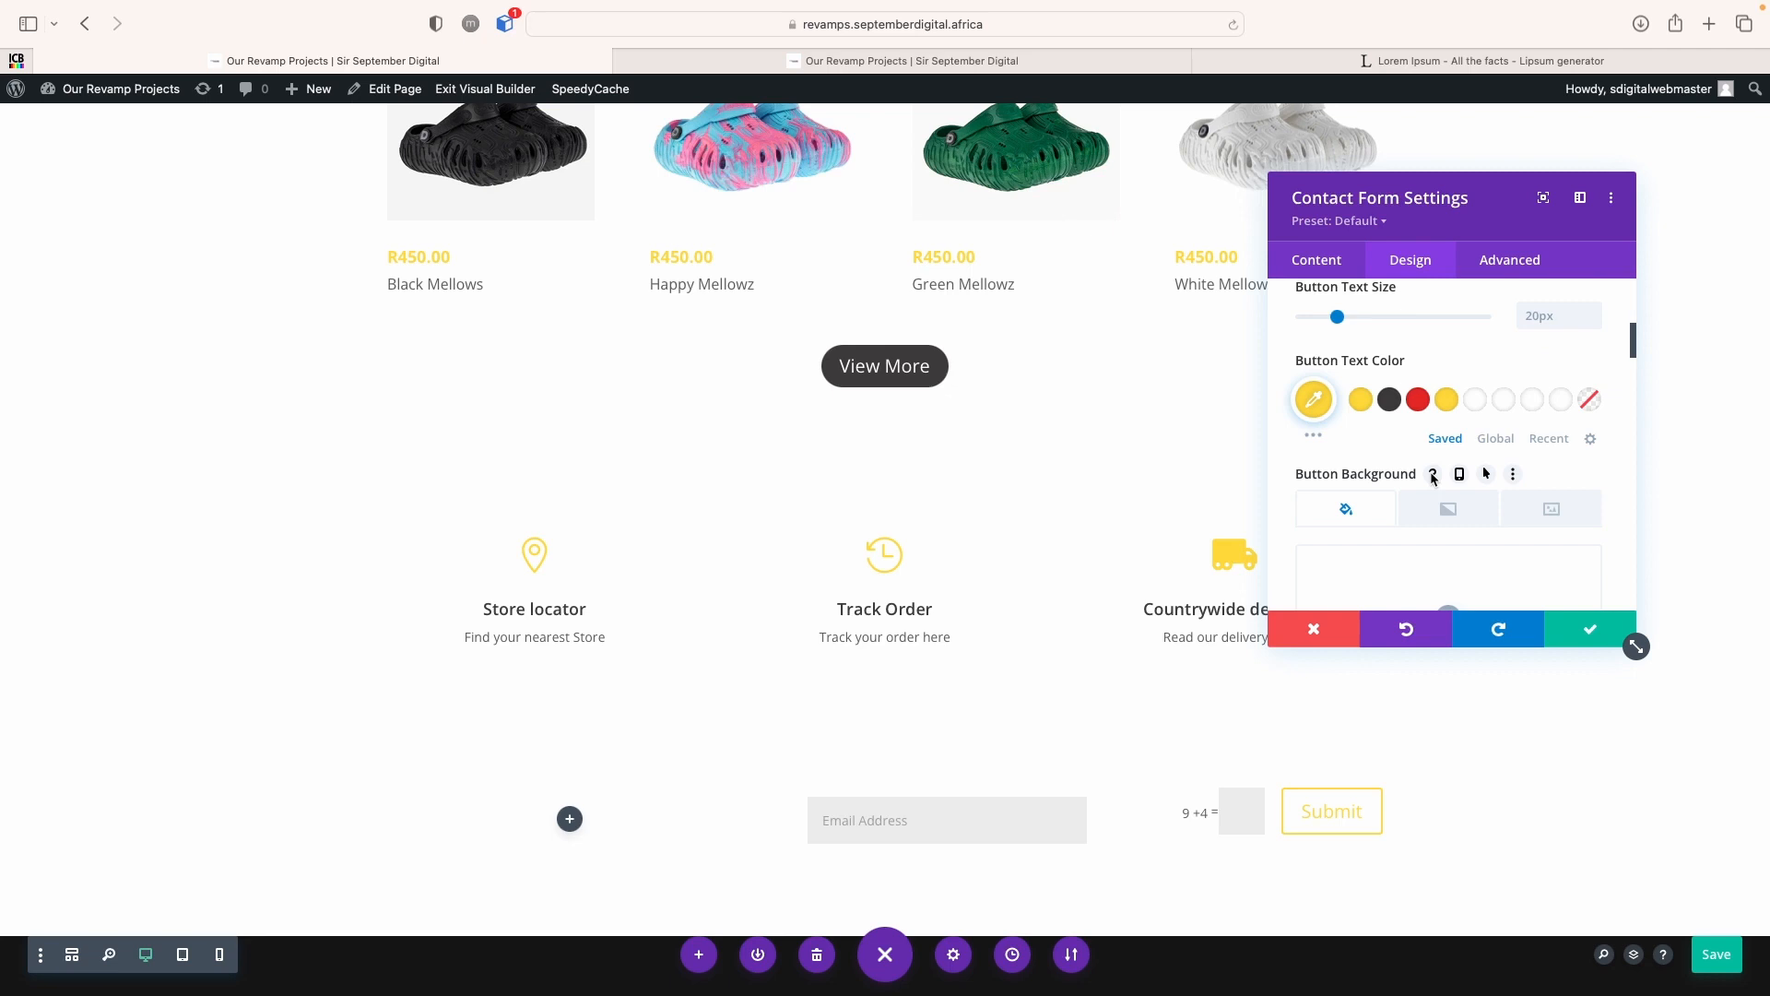
left_click(1390, 400)
scroll(1392, 411, "down", 3)
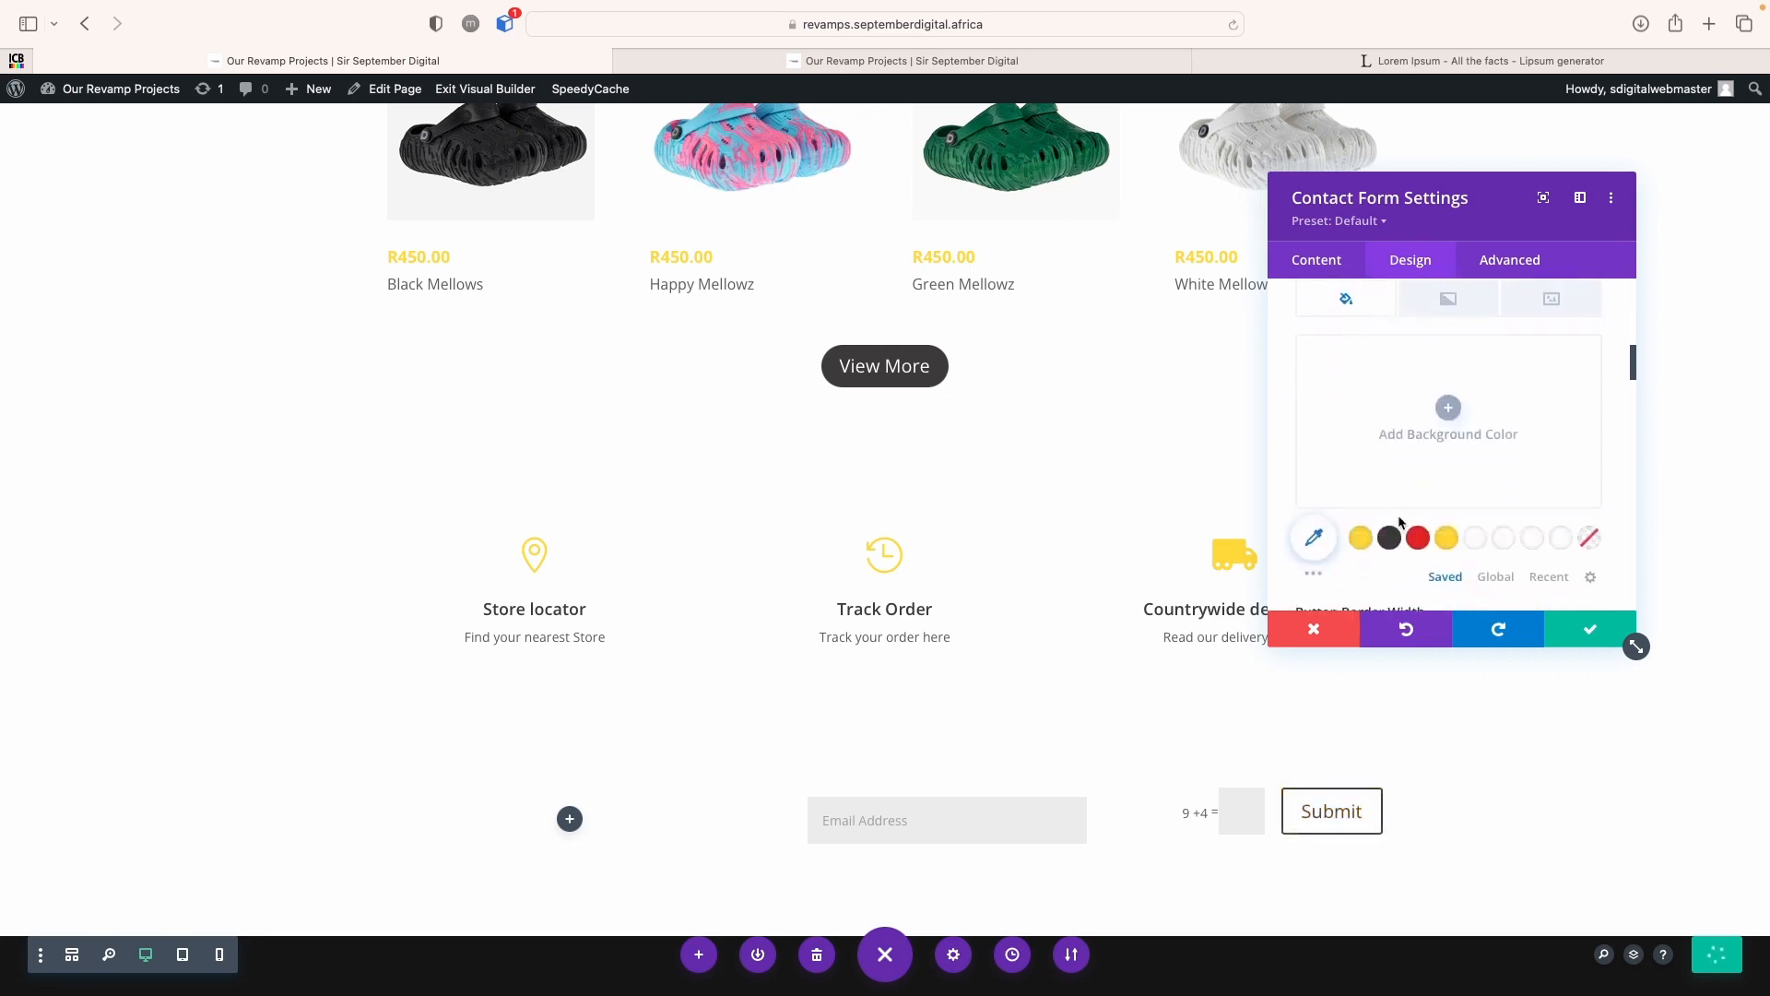
left_click(1361, 537)
Remove the submit button's border line and set its border radius to 28px
scroll(1383, 544, "down", 5)
left_click(1306, 393)
scroll(1313, 443, "down", 3)
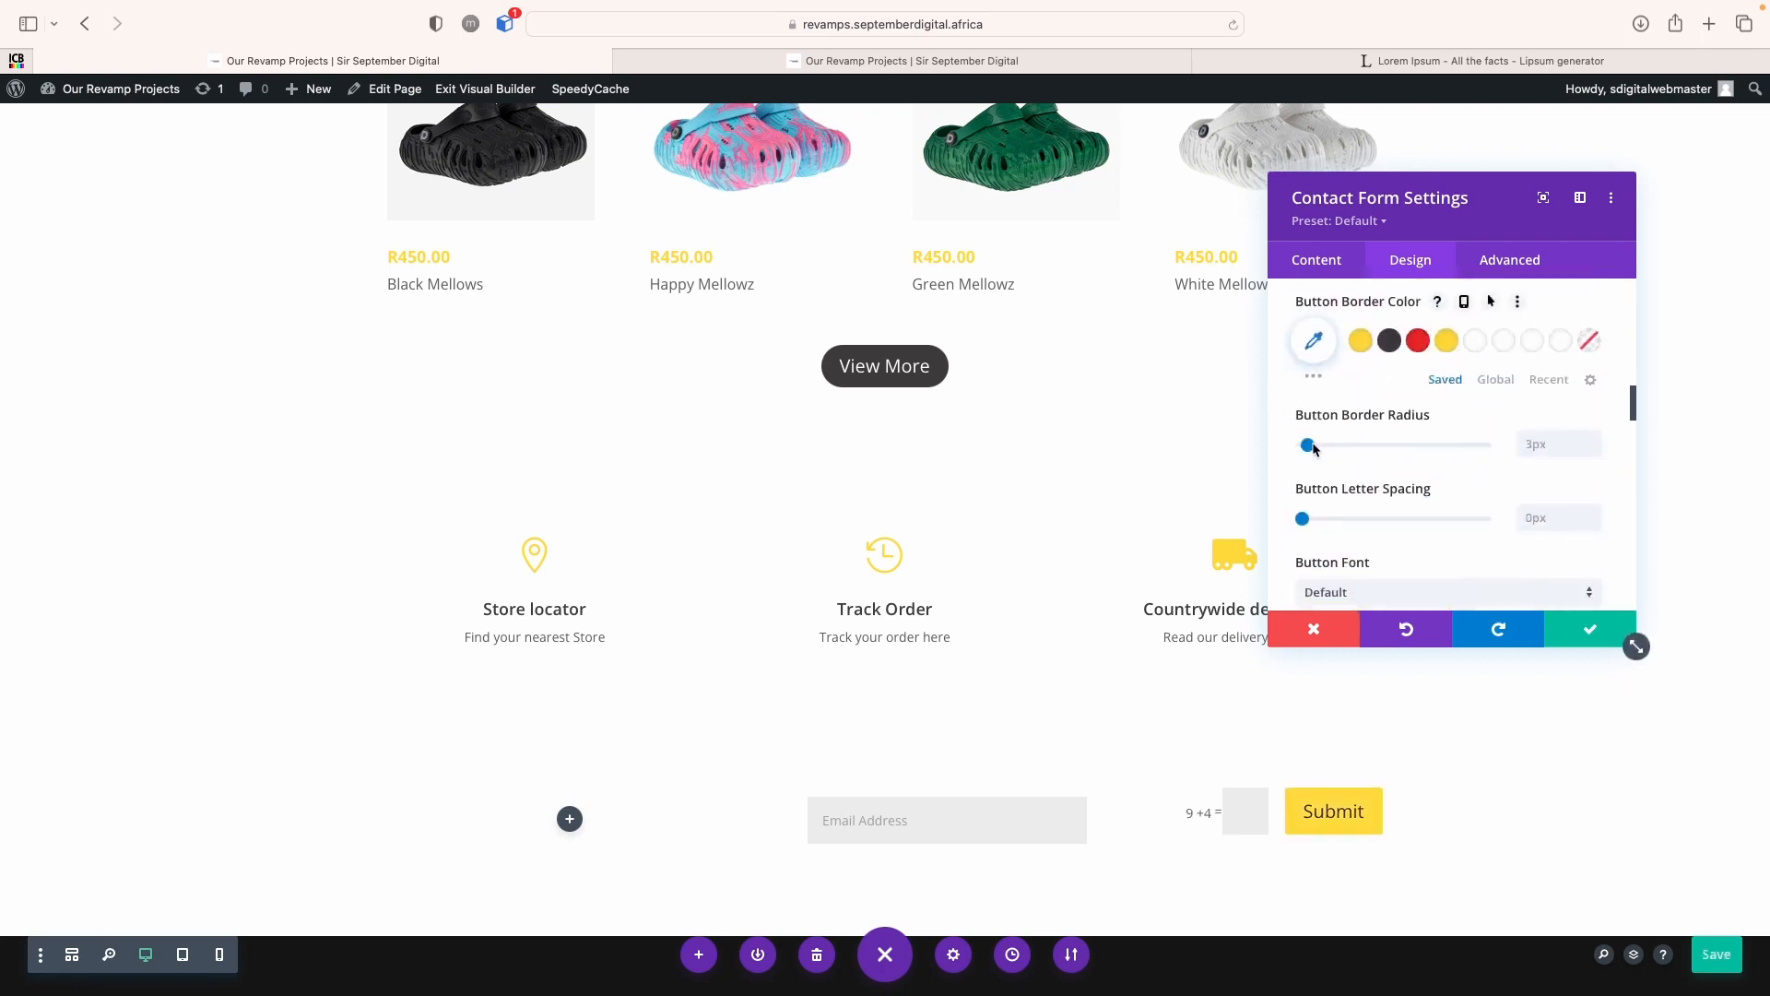
left_click_drag(1307, 445, 1359, 462)
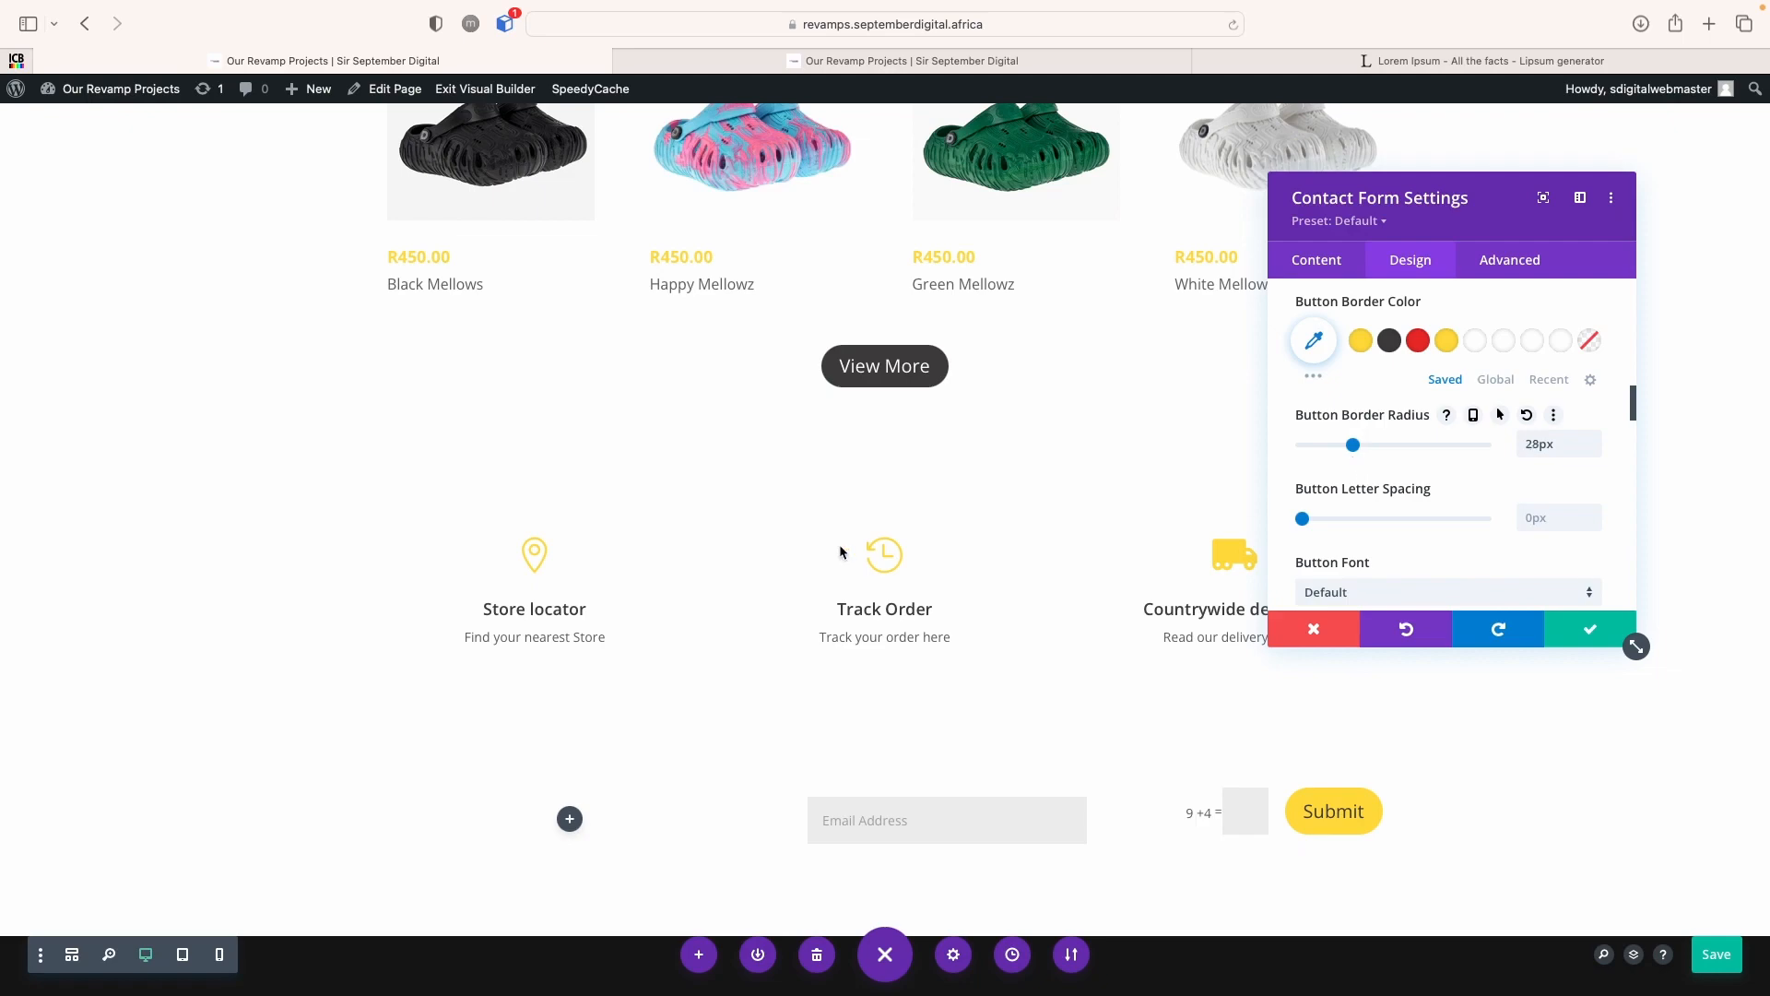
Open the settings of the form's Email field and examine its title, type and required option
scroll(840, 545, "up", 20)
scroll(839, 545, "down", 20)
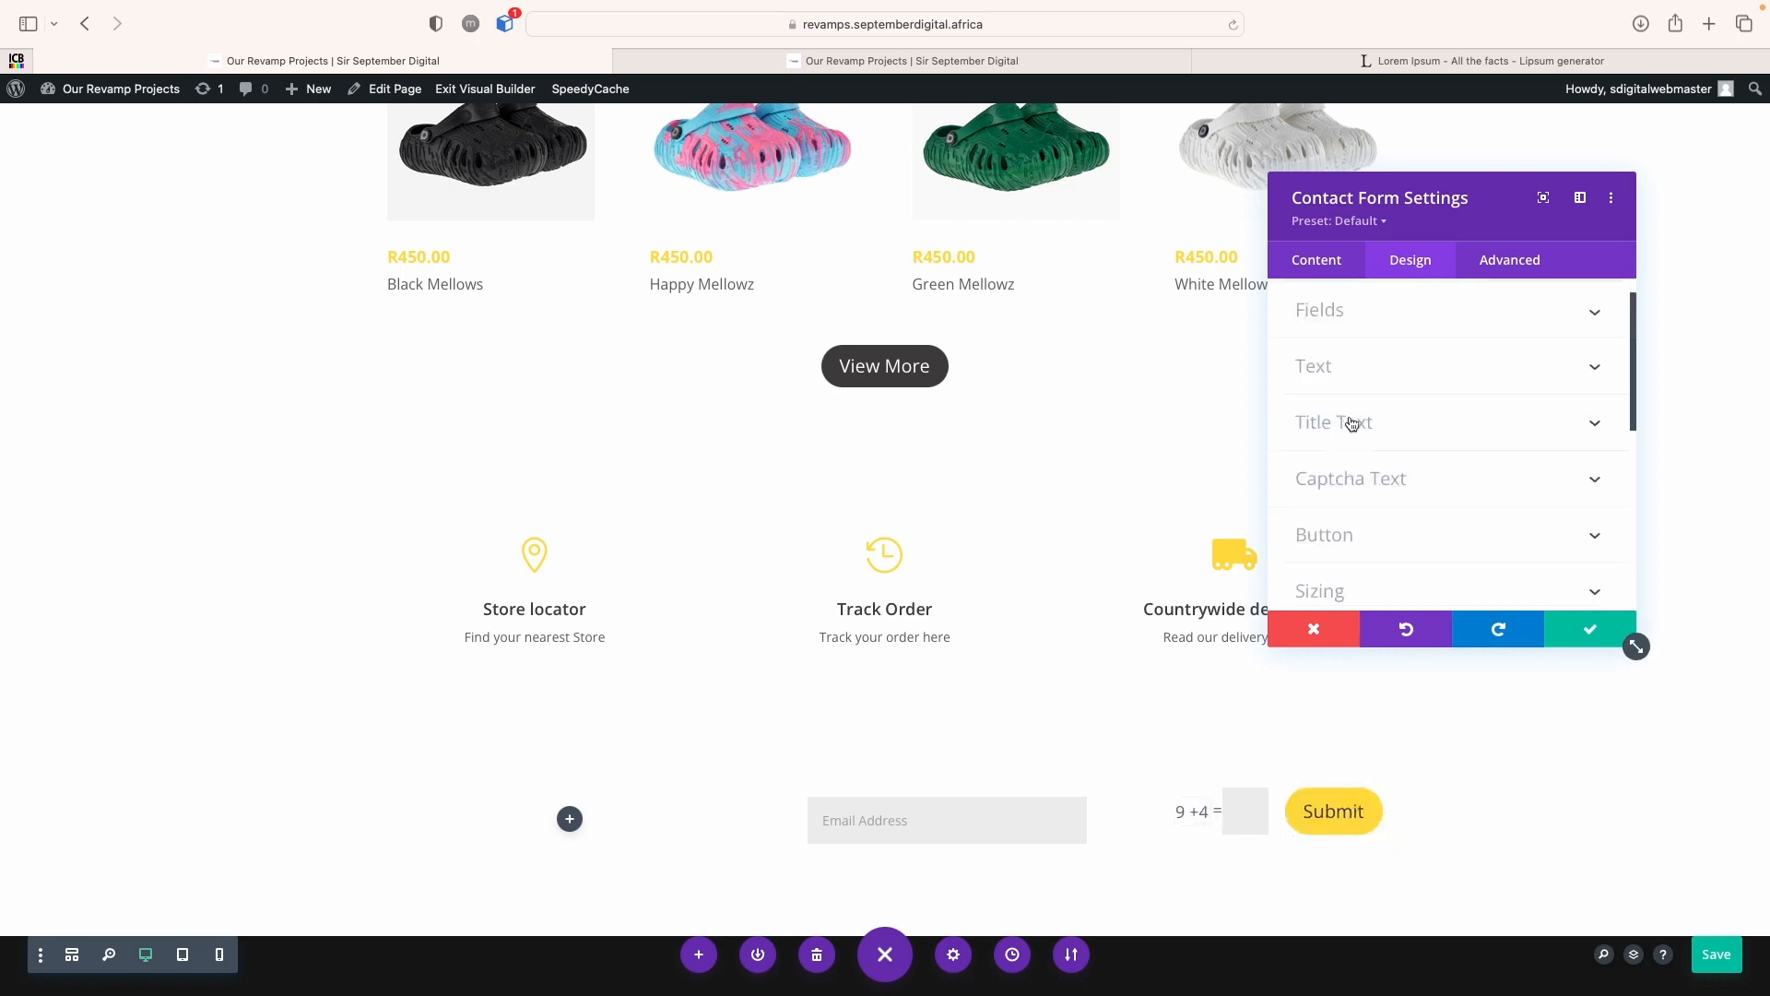
left_click(1313, 263)
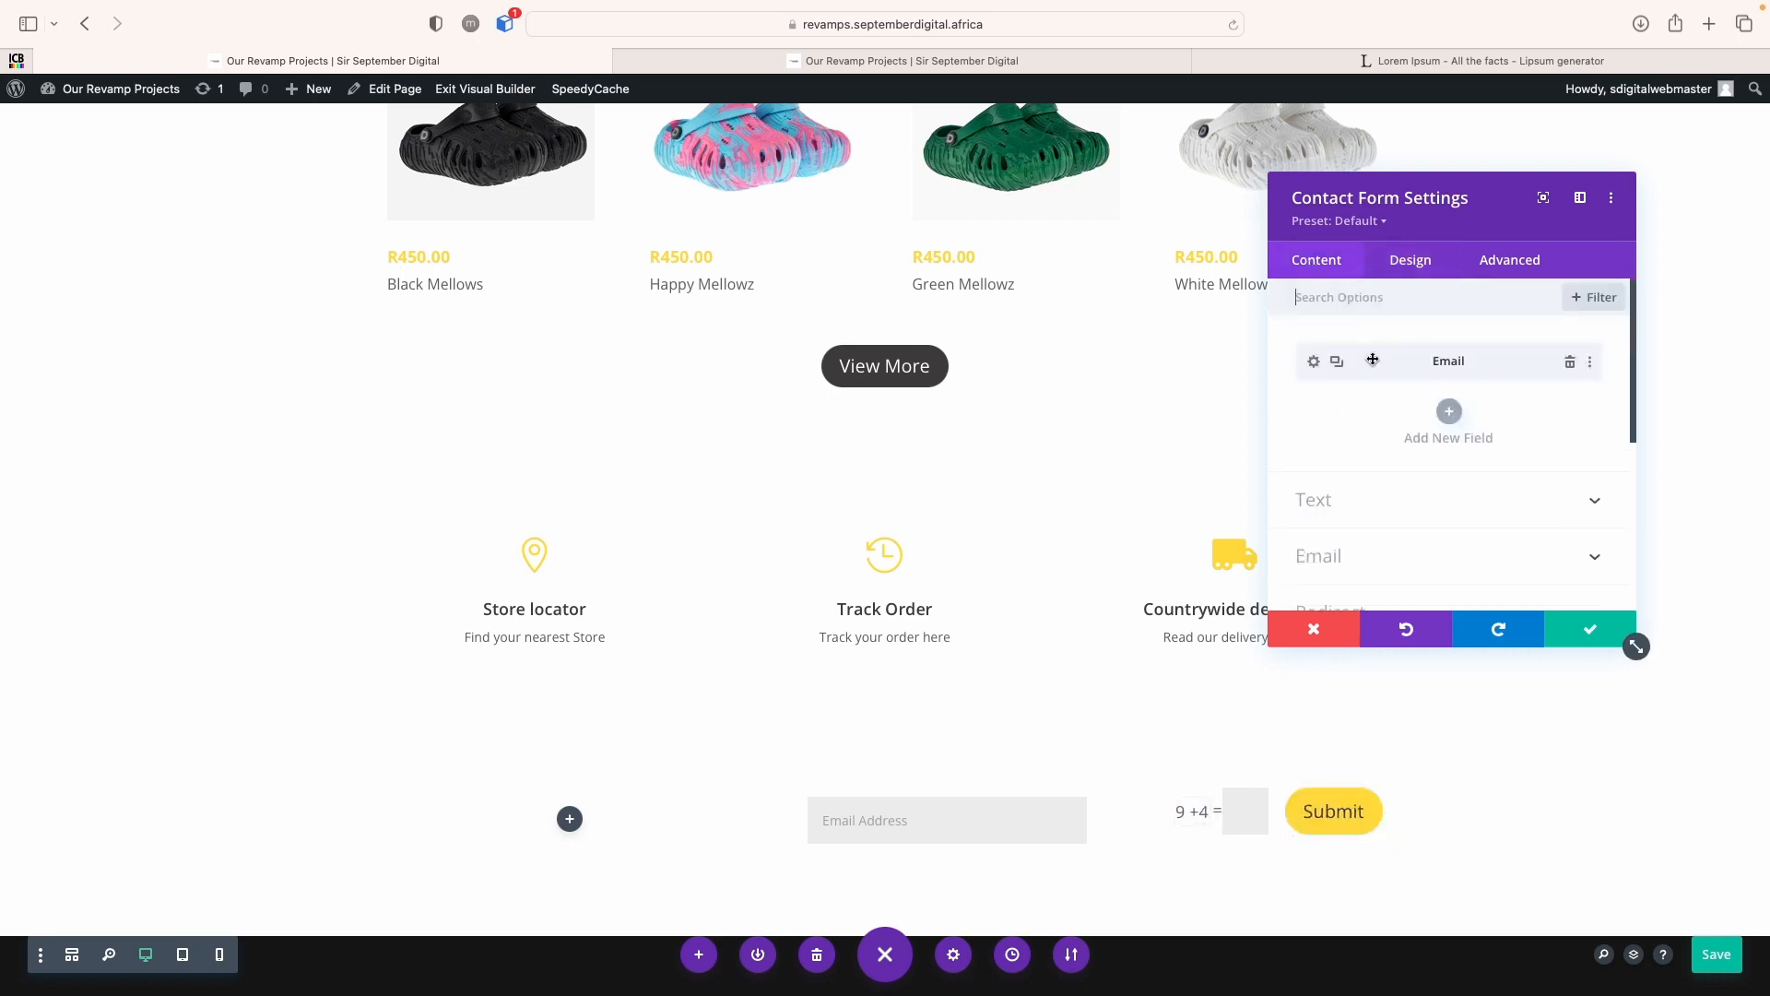
left_click(1312, 363)
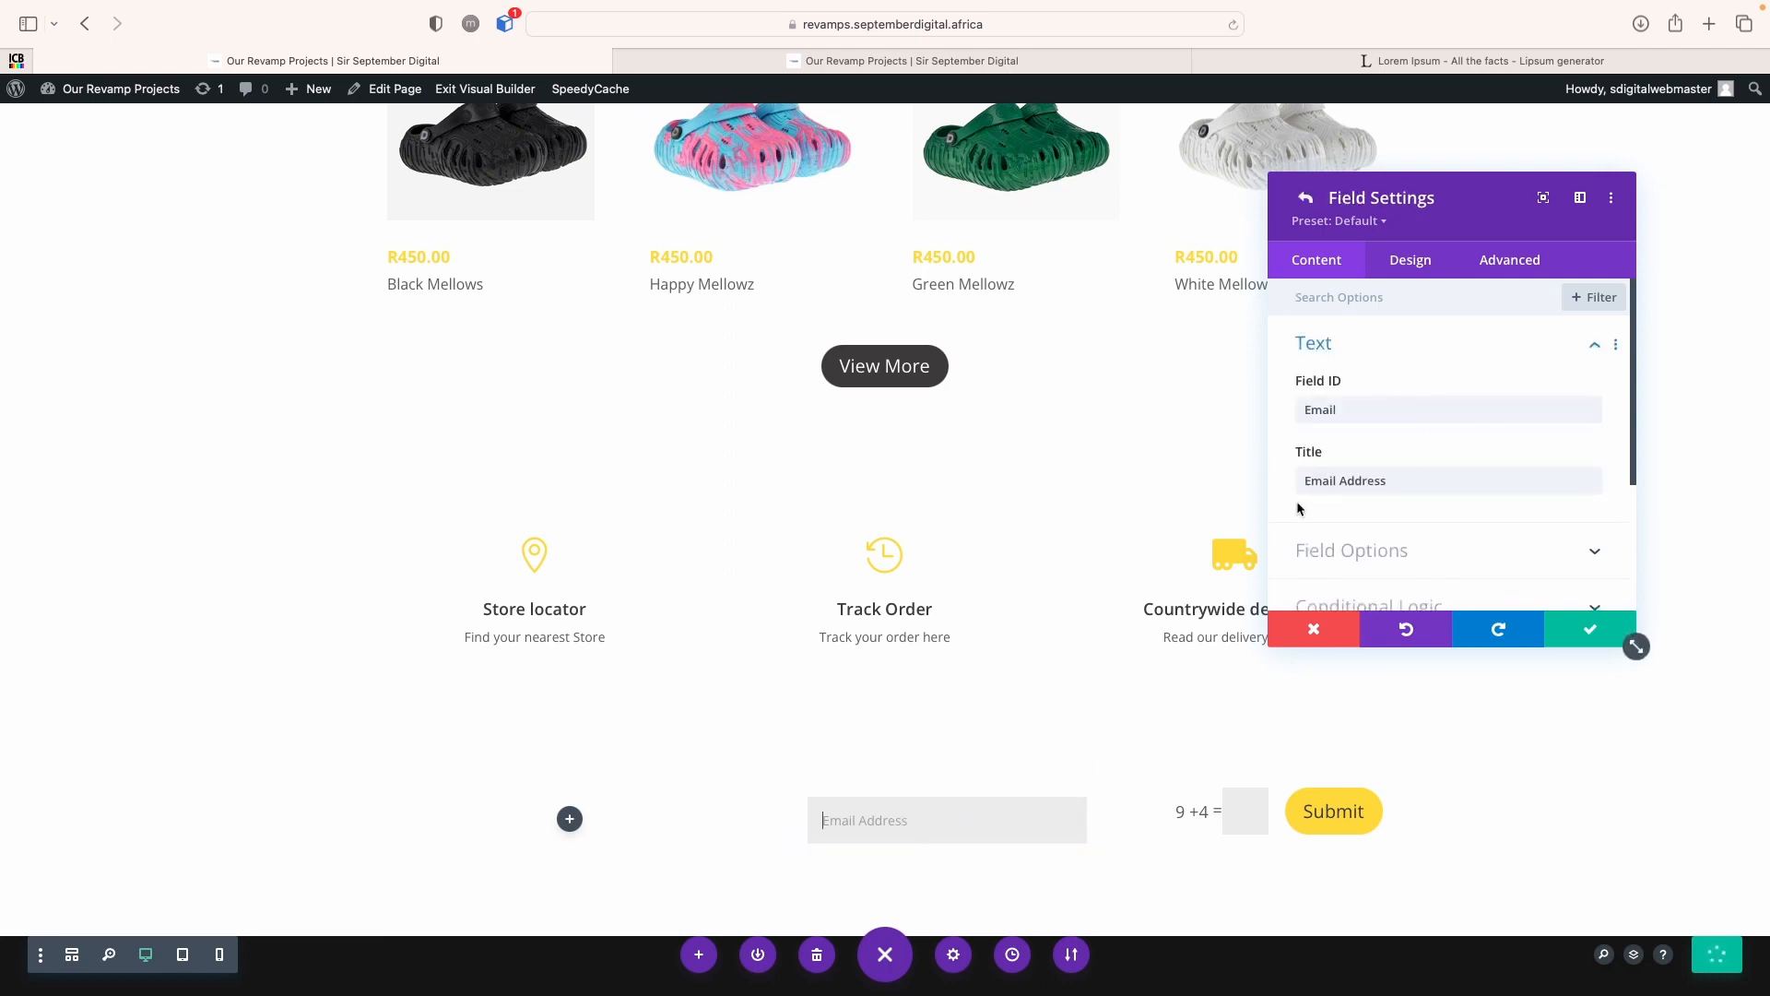
left_click(1342, 480)
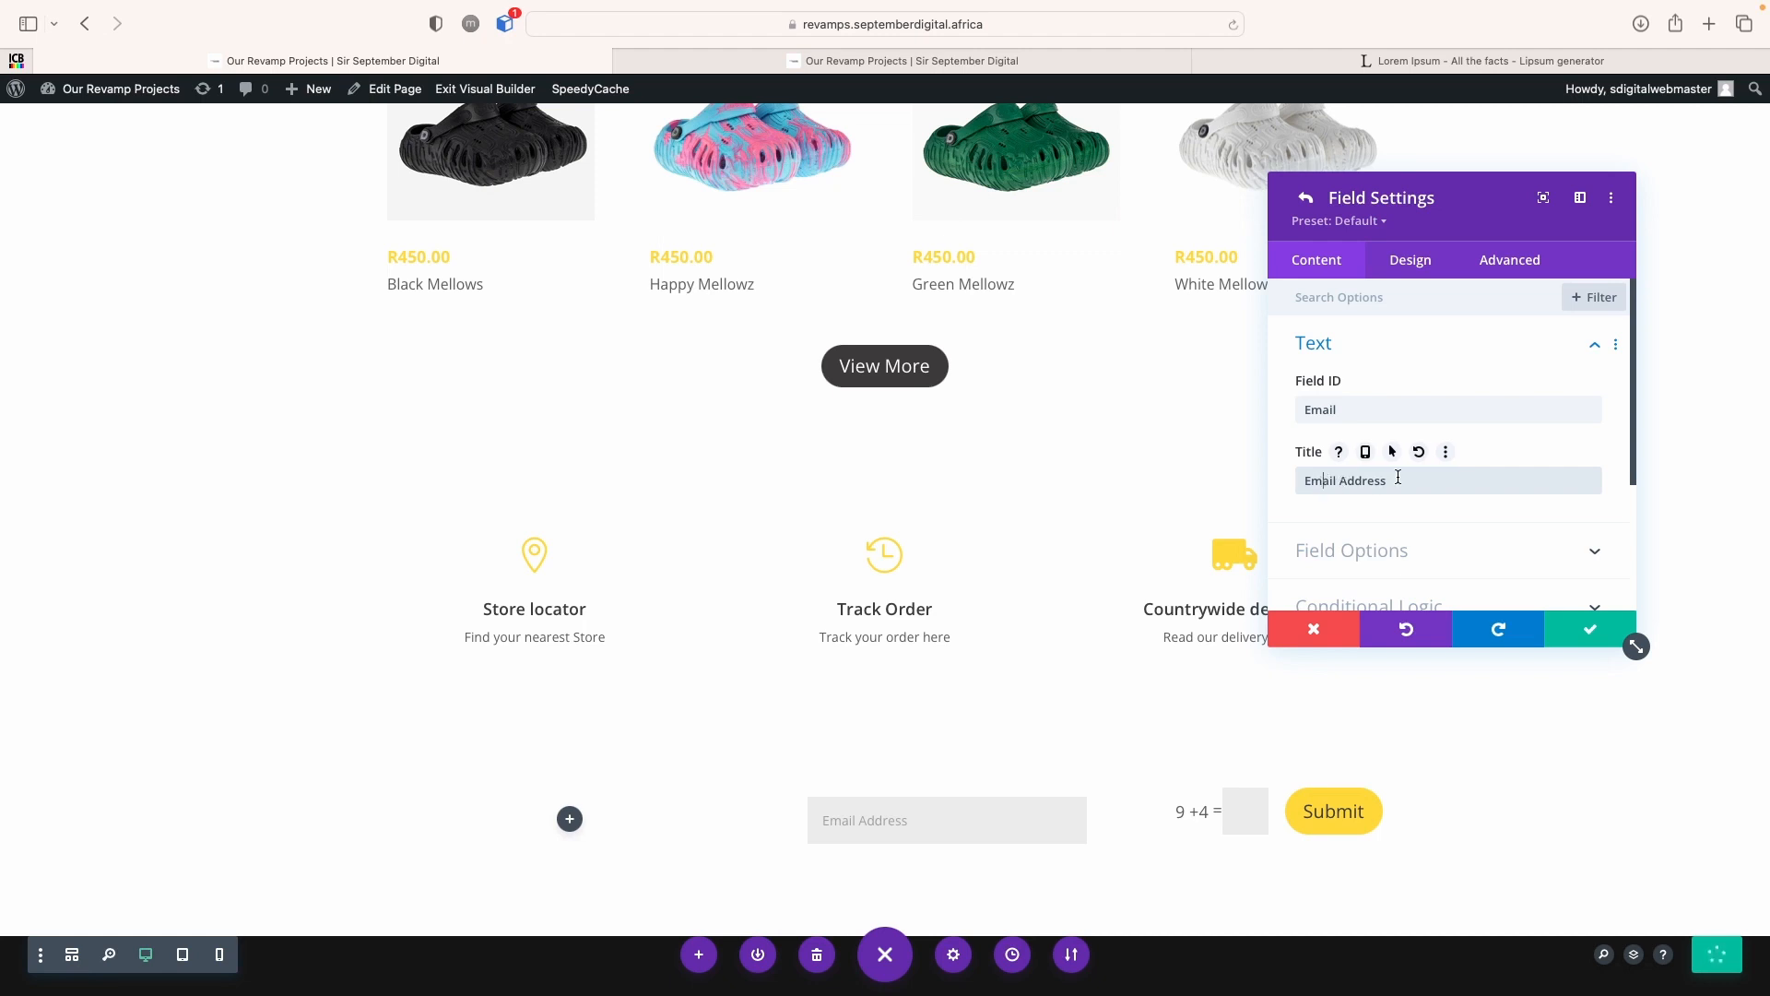
scroll(1412, 498, "down", 2)
left_click(1370, 483)
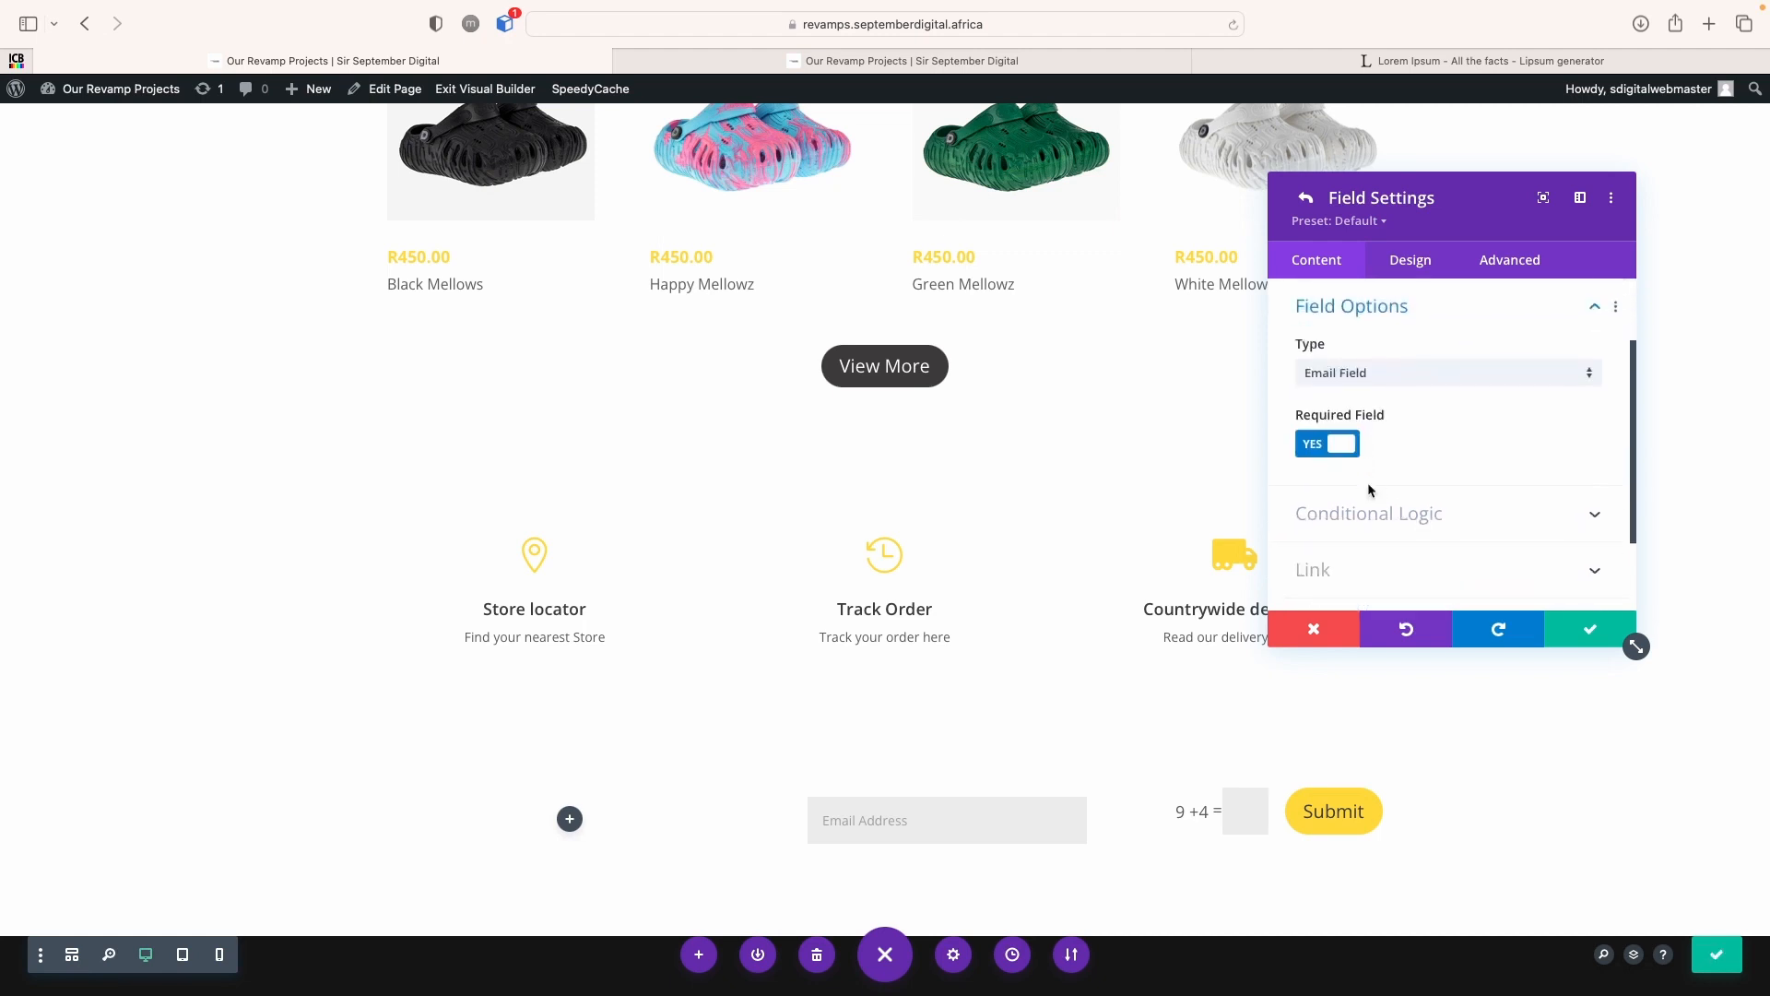
left_click(1334, 379)
scroll(1473, 473, "down", 2)
scroll(1466, 442, "up", 4)
Make the form's Email field fullwidth in its layout settings
left_click(1410, 260)
left_click(1324, 349)
left_click(1324, 348)
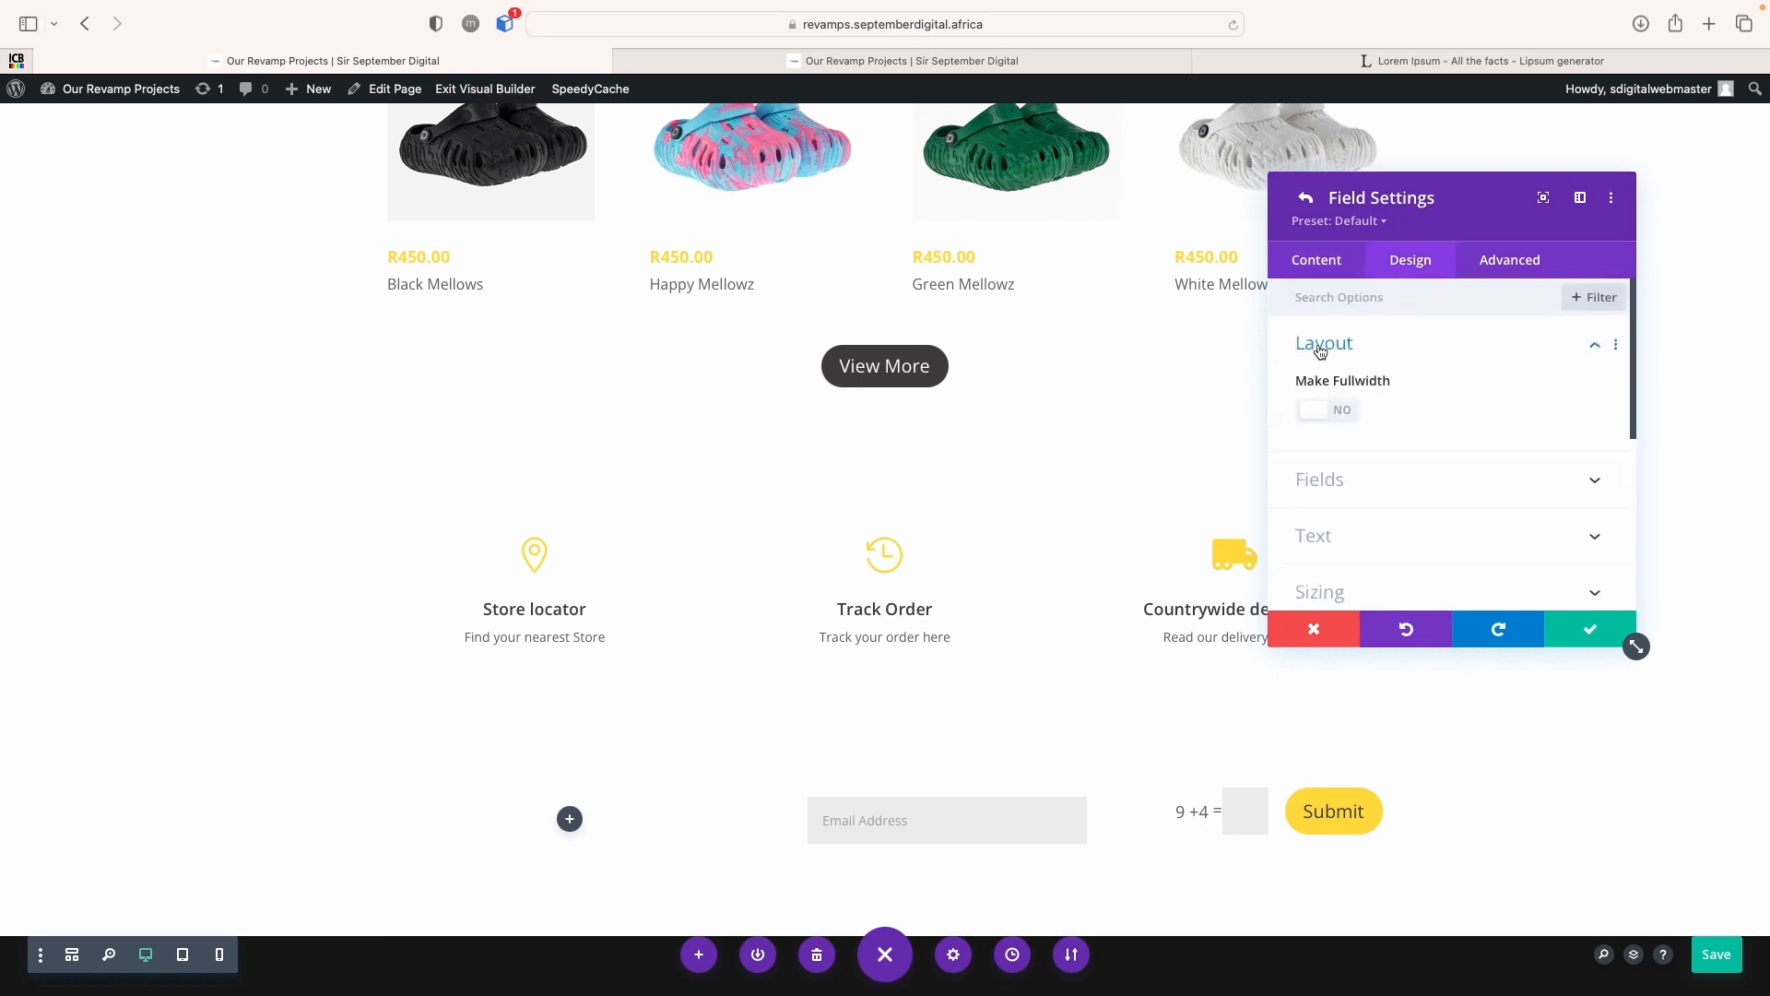
left_click(1336, 412)
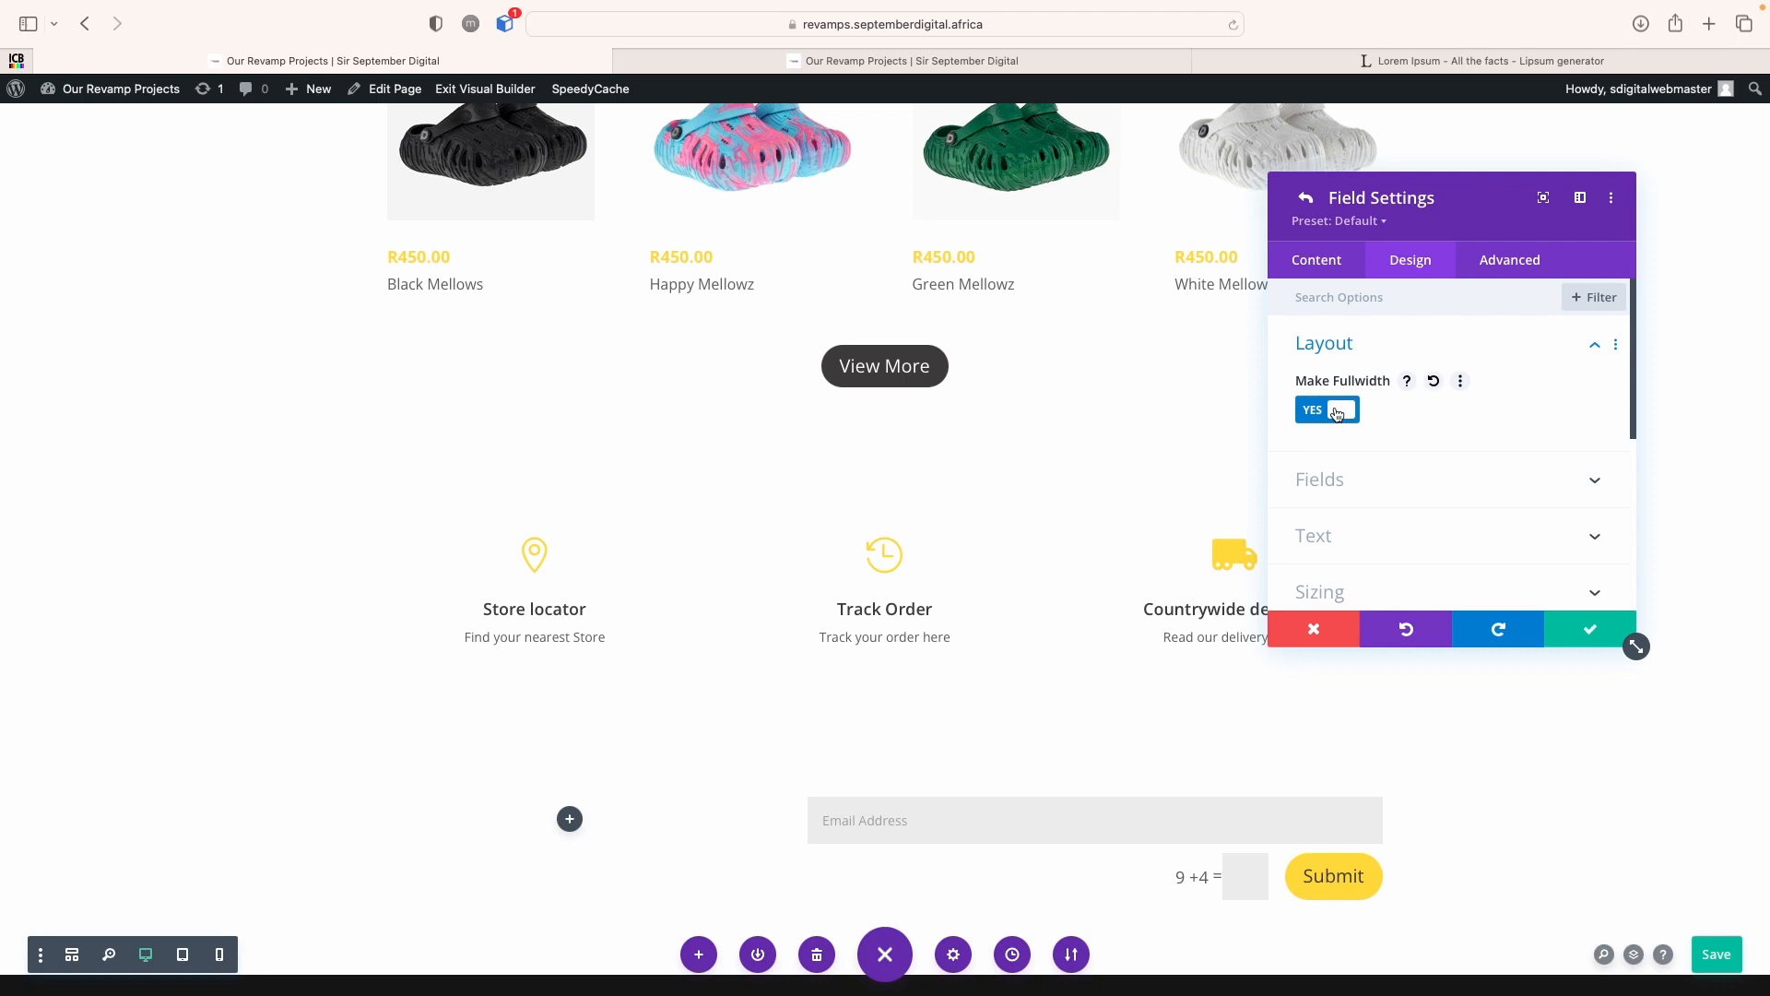
left_click(1337, 346)
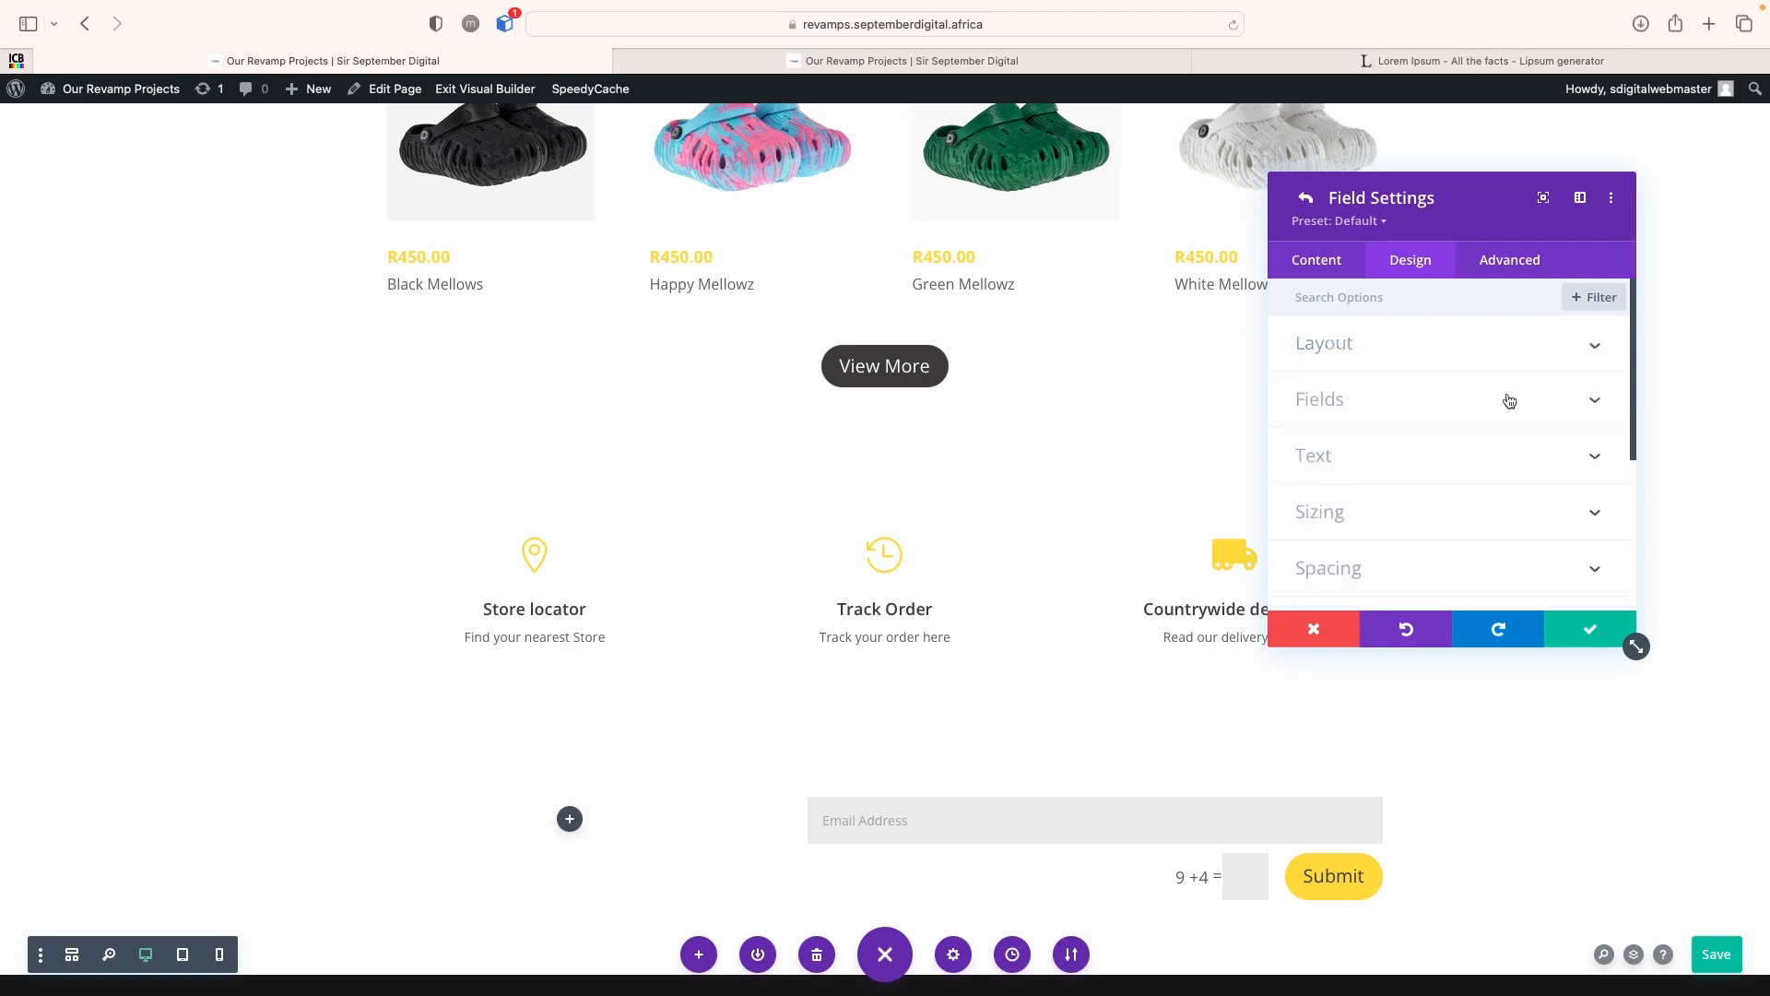
Review the Email field's content options and save the field settings
left_click(1346, 258)
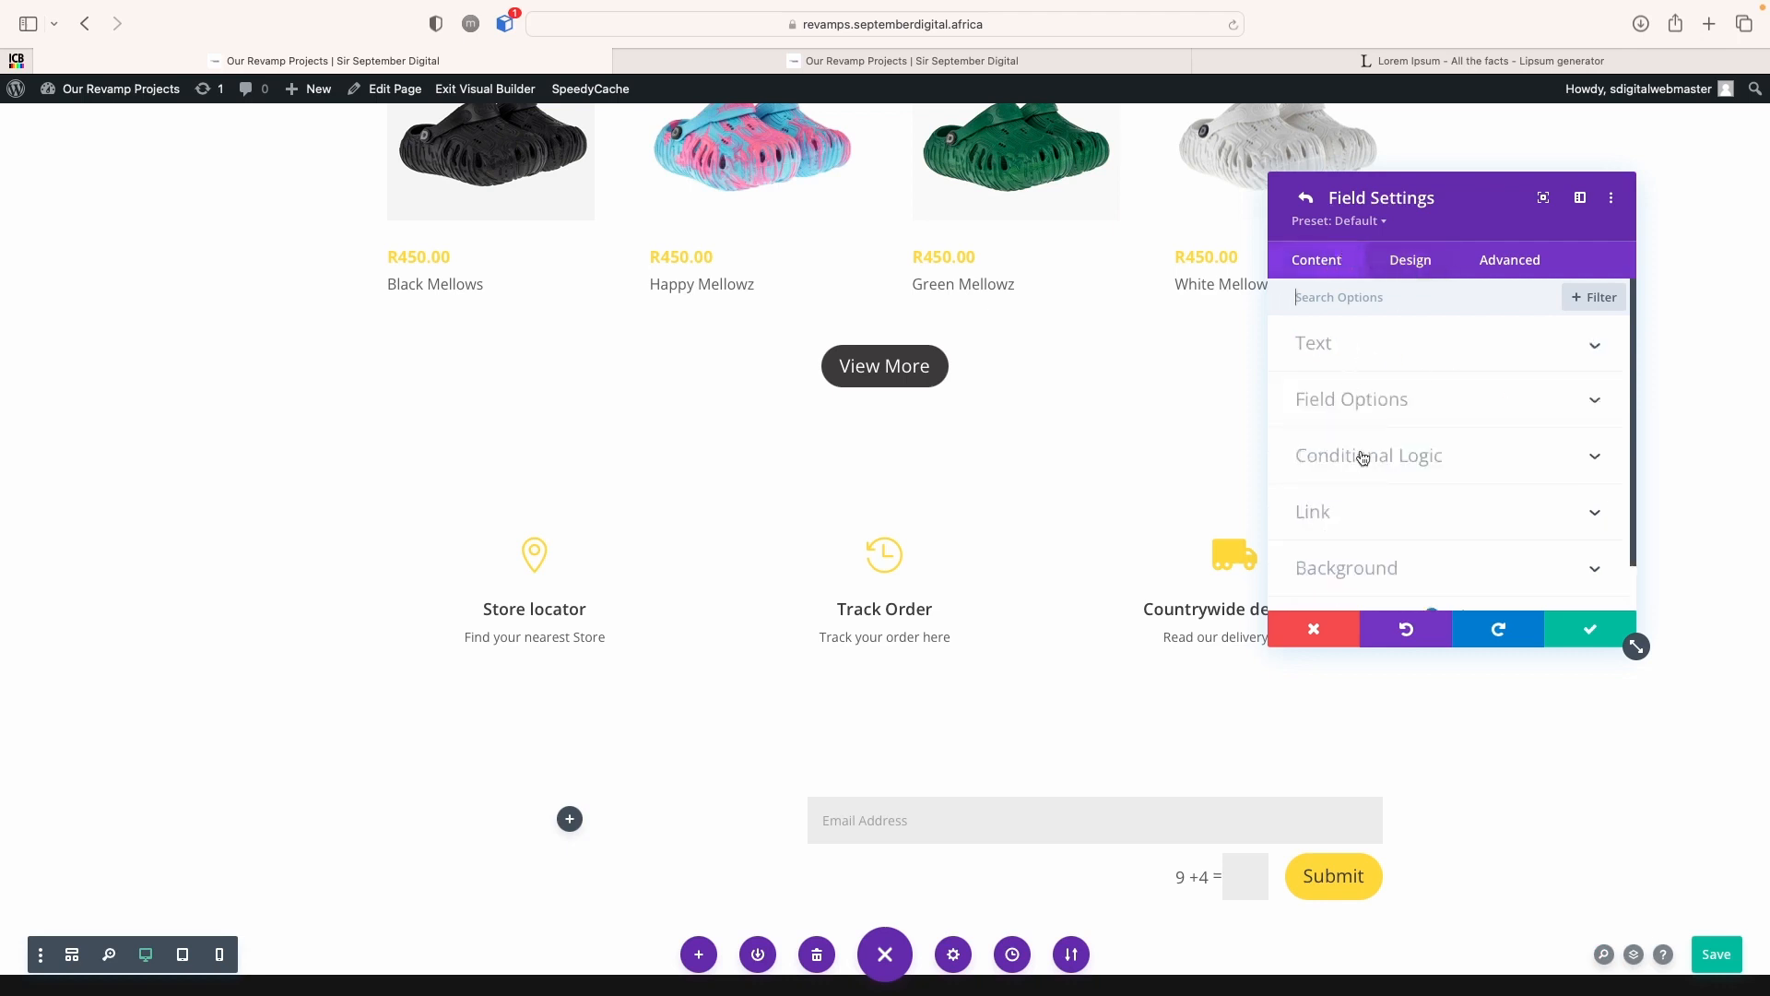
scroll(1369, 471, "down", 2)
scroll(1378, 397, "up", 2)
left_click(1364, 407)
scroll(1383, 483, "down", 4)
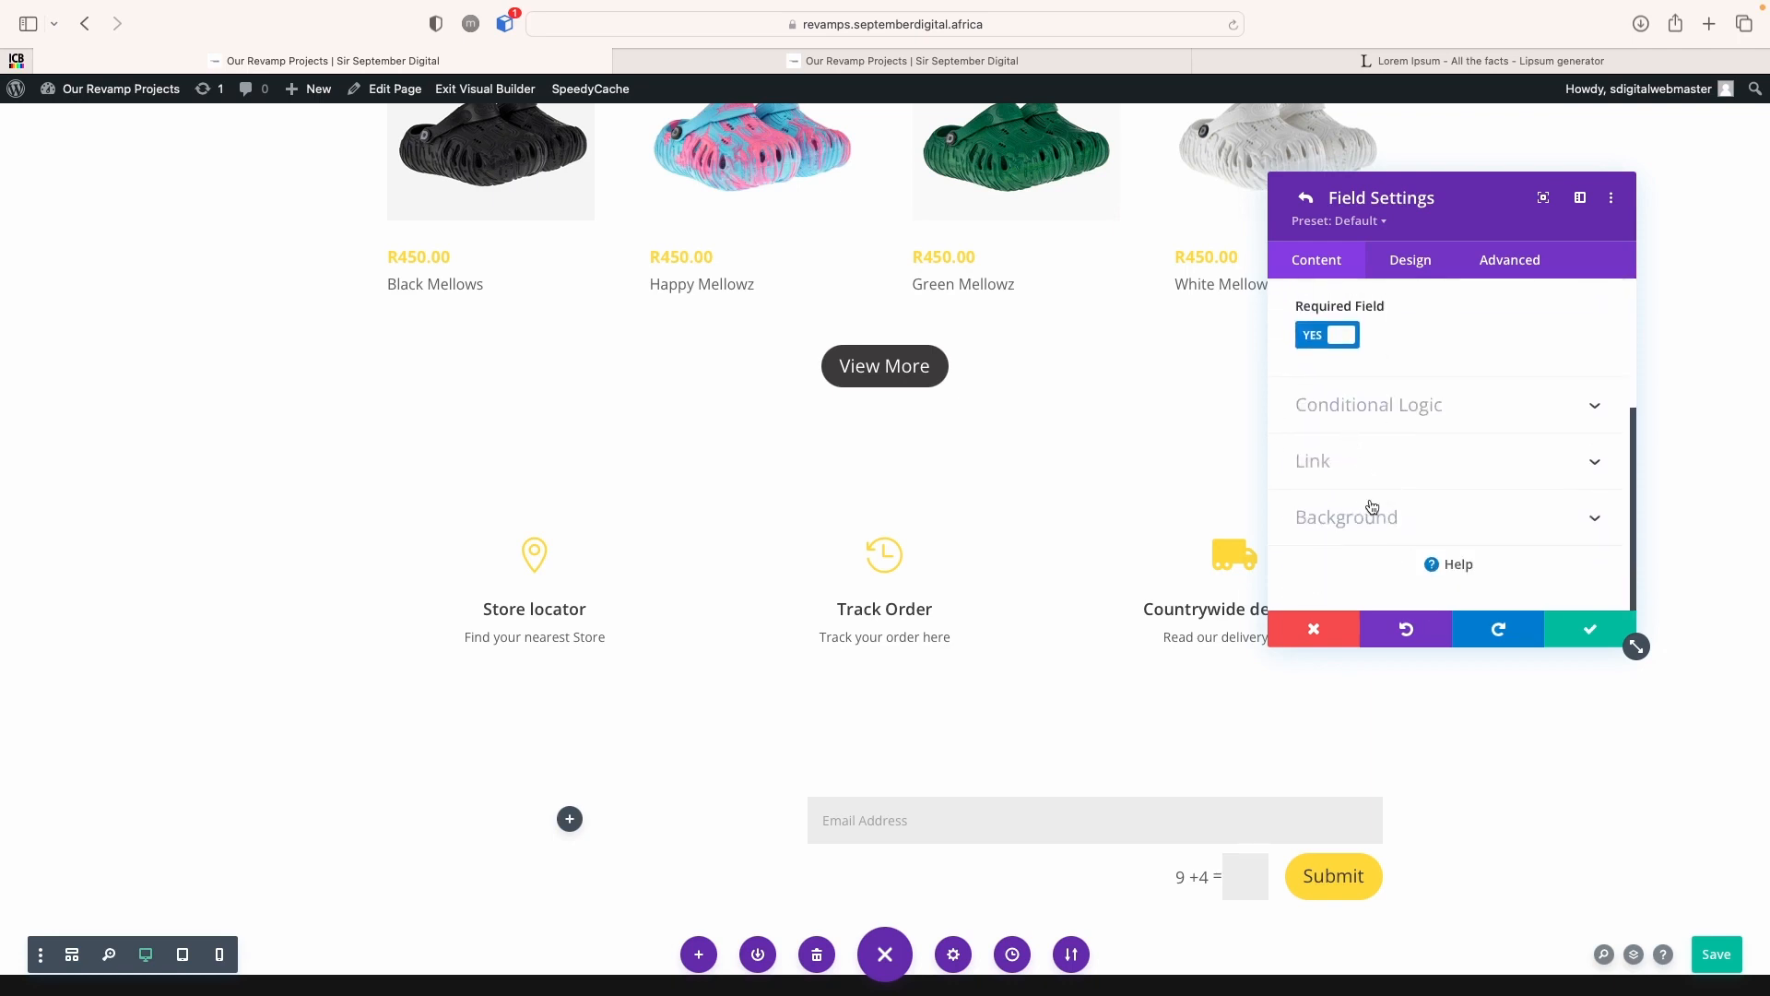
left_click(1578, 636)
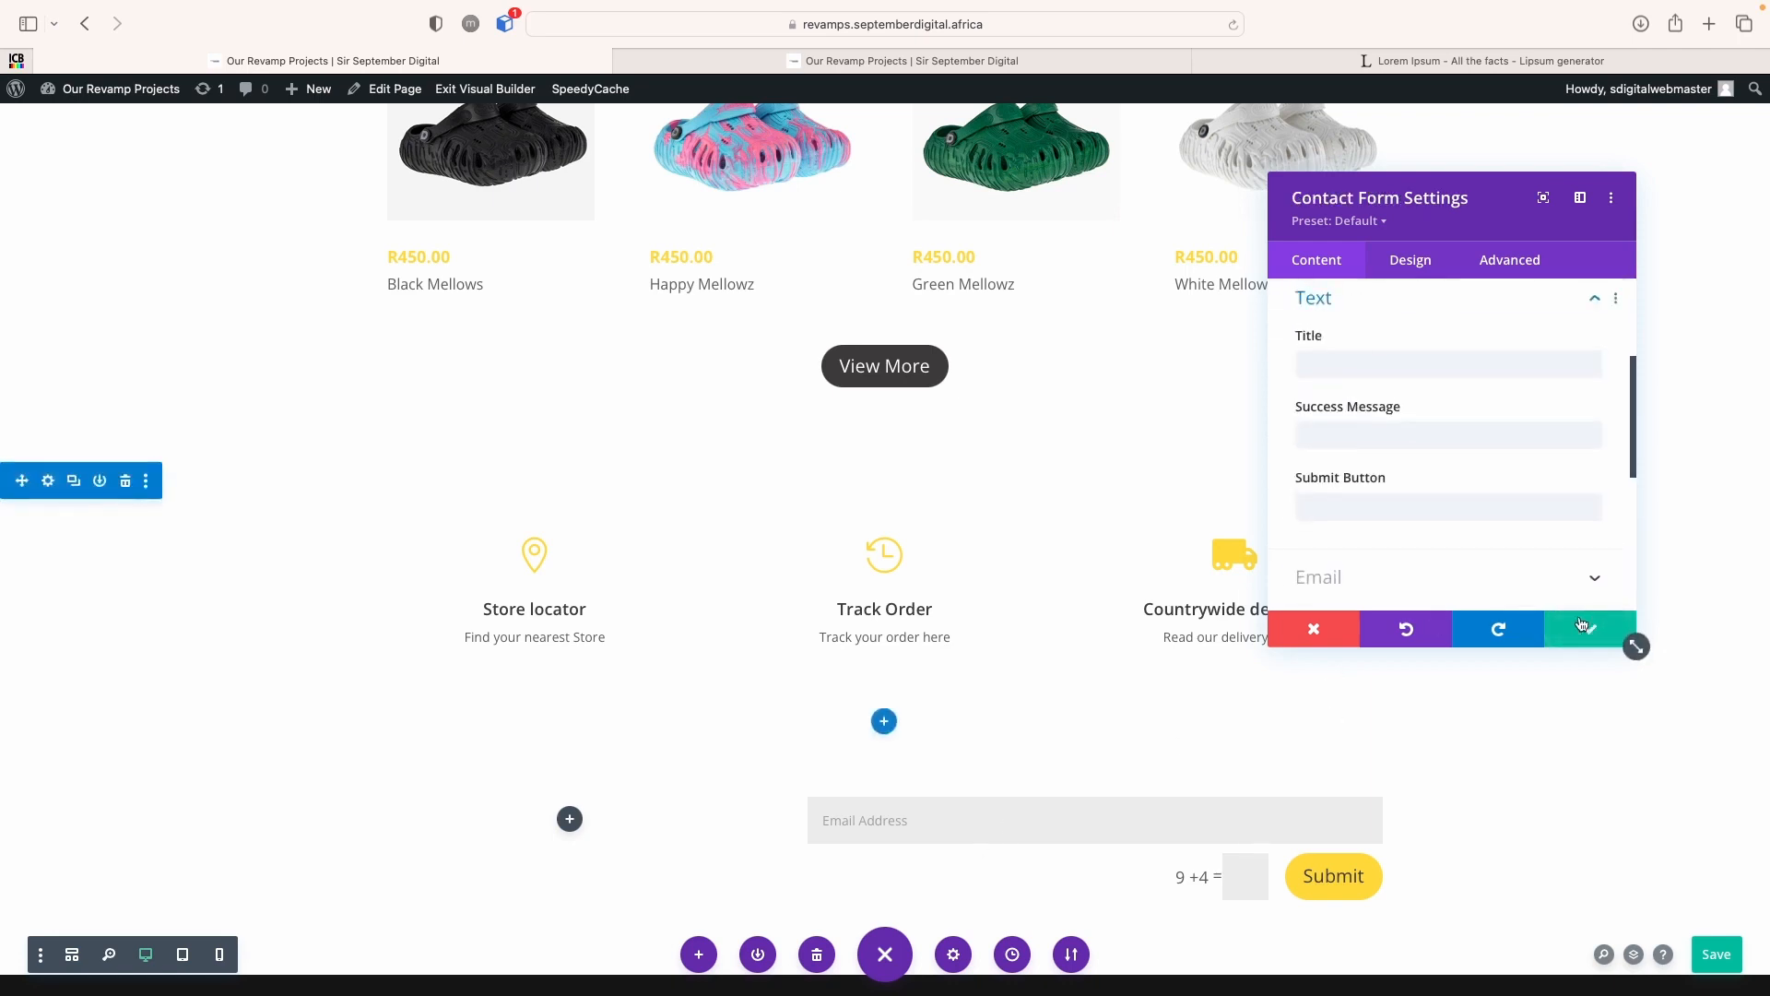
Turn off the basic captcha in the contact form's spam protection settings
scroll(1409, 562, "down", 4)
left_click(1386, 499)
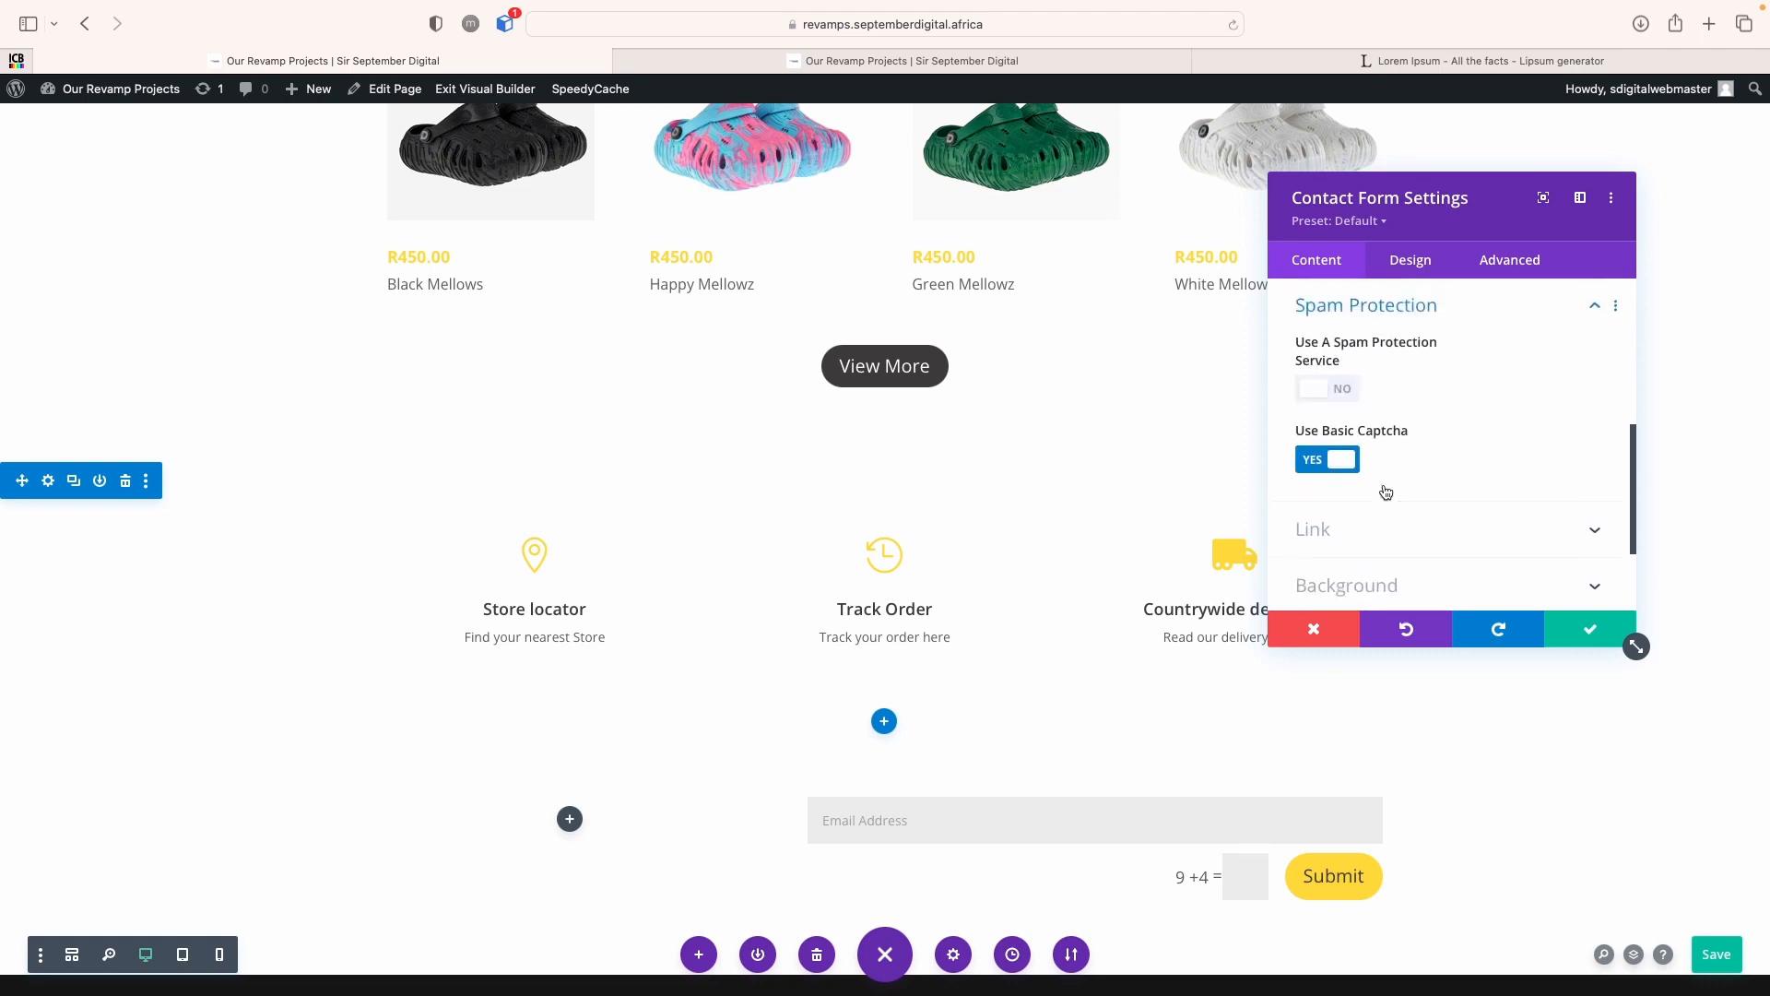
left_click(1313, 459)
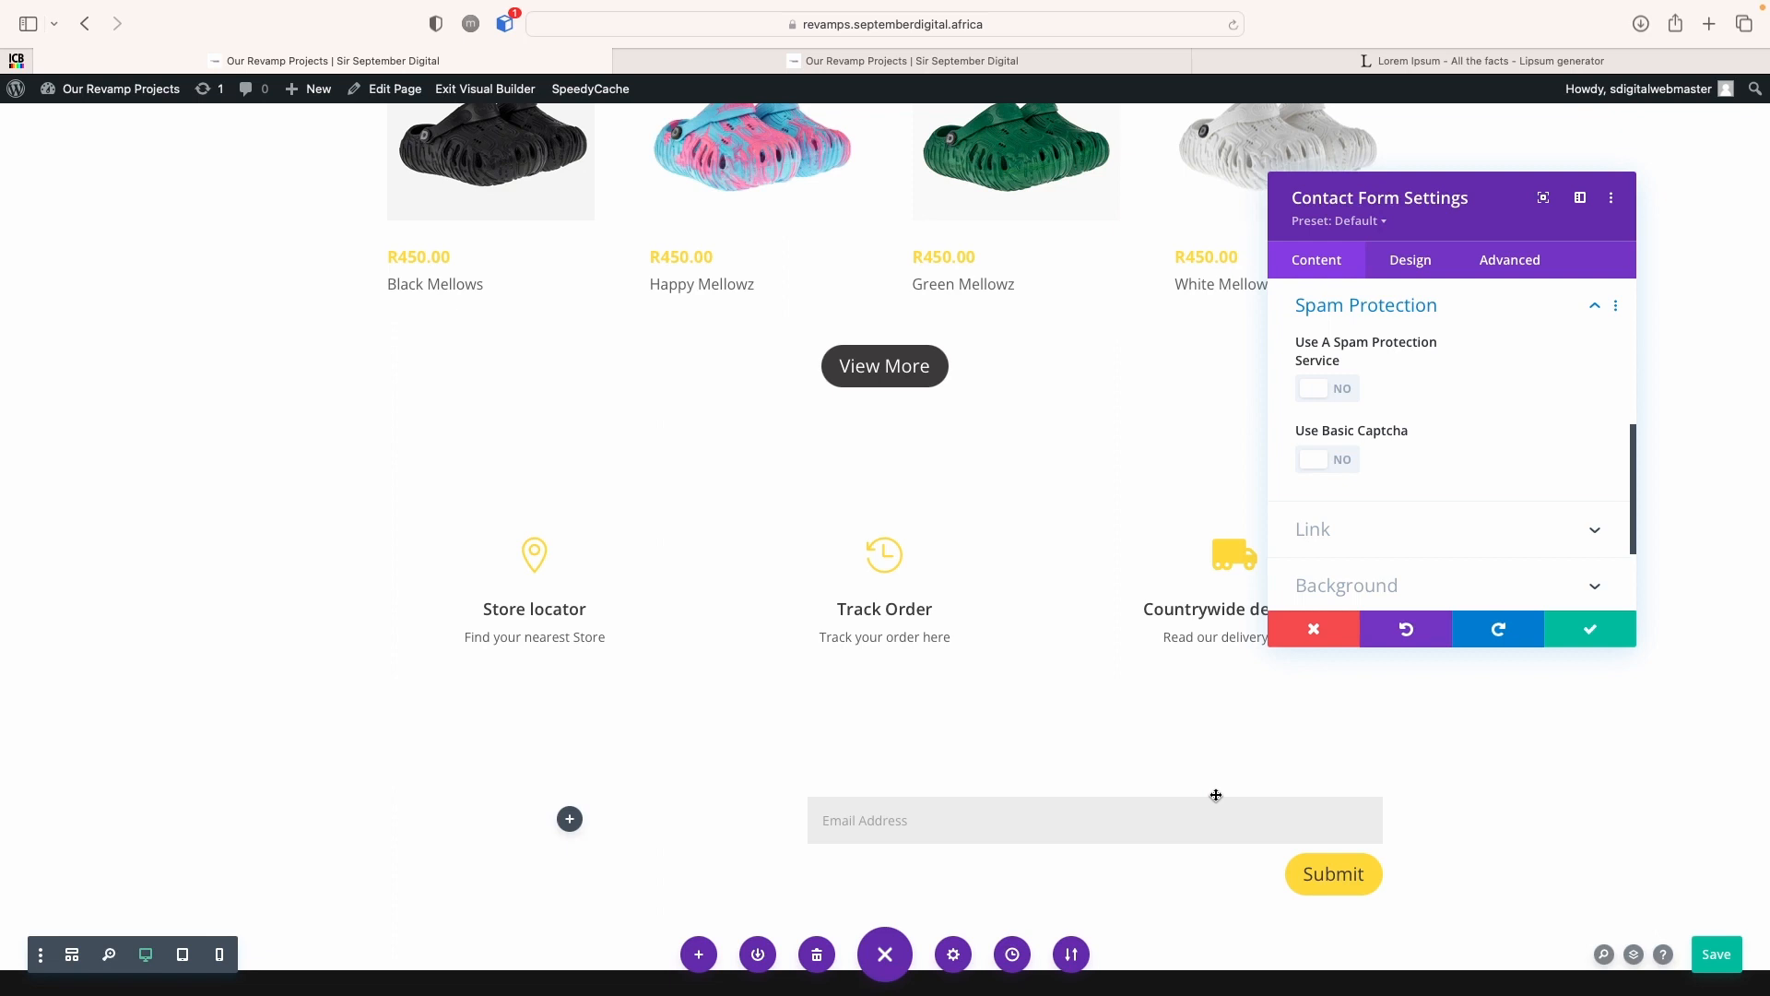
Round all four corners of the contact form's input fields to 31px in the border design settings
left_click(1409, 259)
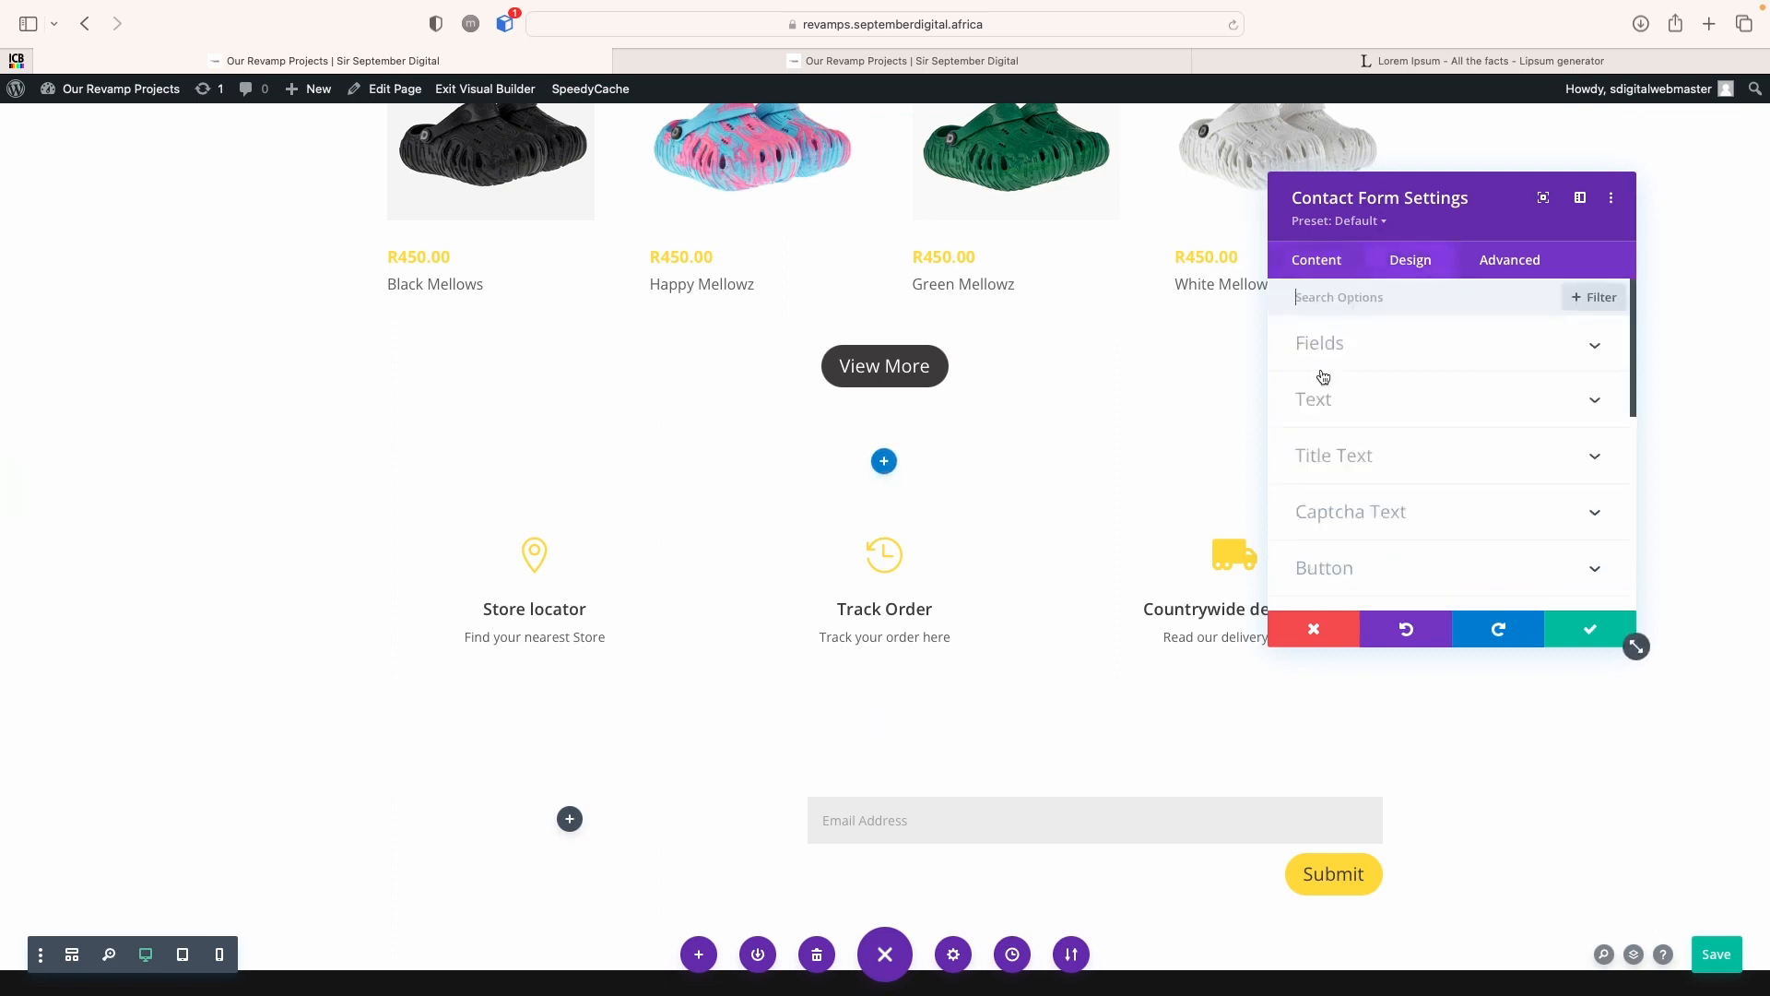
scroll(1375, 476, "down", 5)
left_click(1388, 471)
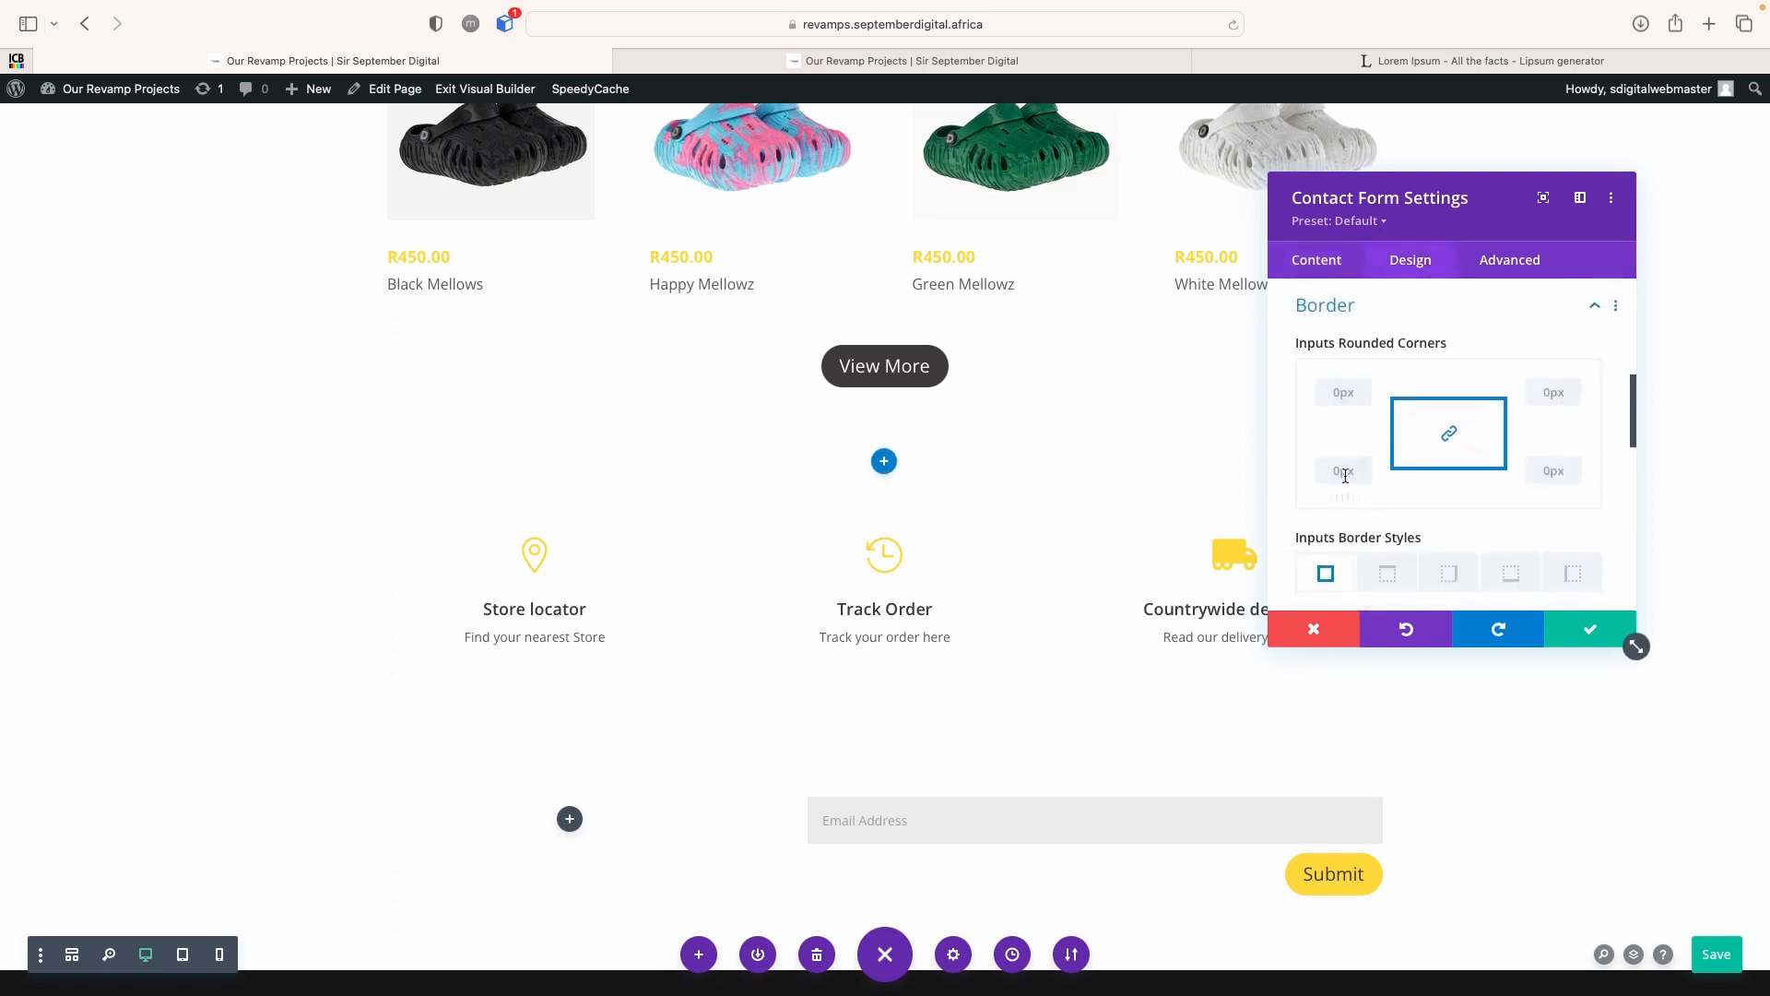
left_click(1365, 386)
left_click(1364, 386)
left_click(1364, 386)
left_click(1365, 386)
left_click(1364, 385)
left_click(1364, 385)
left_click(1365, 385)
left_click(1364, 385)
left_click(1364, 385)
left_click(1364, 386)
left_click(1364, 385)
left_click(1364, 385)
left_click(1364, 386)
left_click(1364, 385)
left_click(1364, 385)
left_click(1364, 386)
left_click(1365, 385)
left_click(1365, 385)
left_click(1364, 385)
left_click(1364, 385)
left_click(1364, 386)
left_click(1364, 385)
left_click(1364, 386)
left_click(1365, 385)
left_click(1364, 385)
left_click(1364, 386)
left_click(1365, 385)
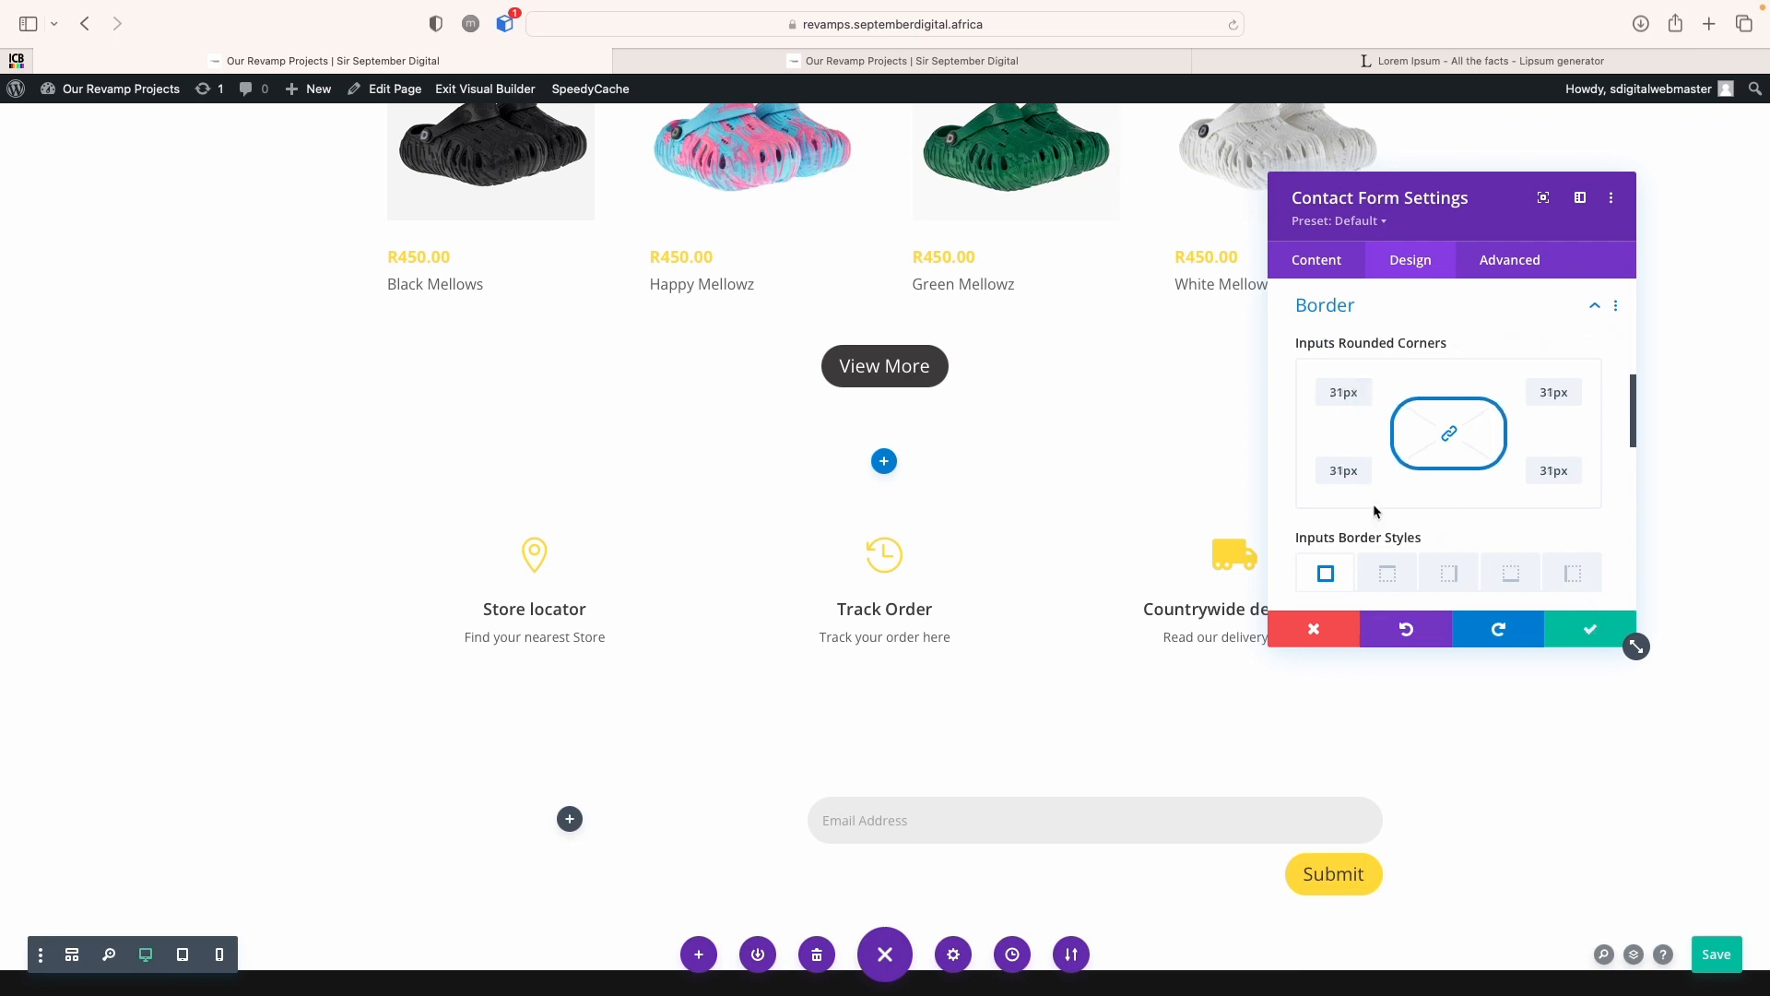
left_click(1362, 313)
Set the contact form's fields background color to the saved white and save the form settings
scroll(1373, 371, "up", 5)
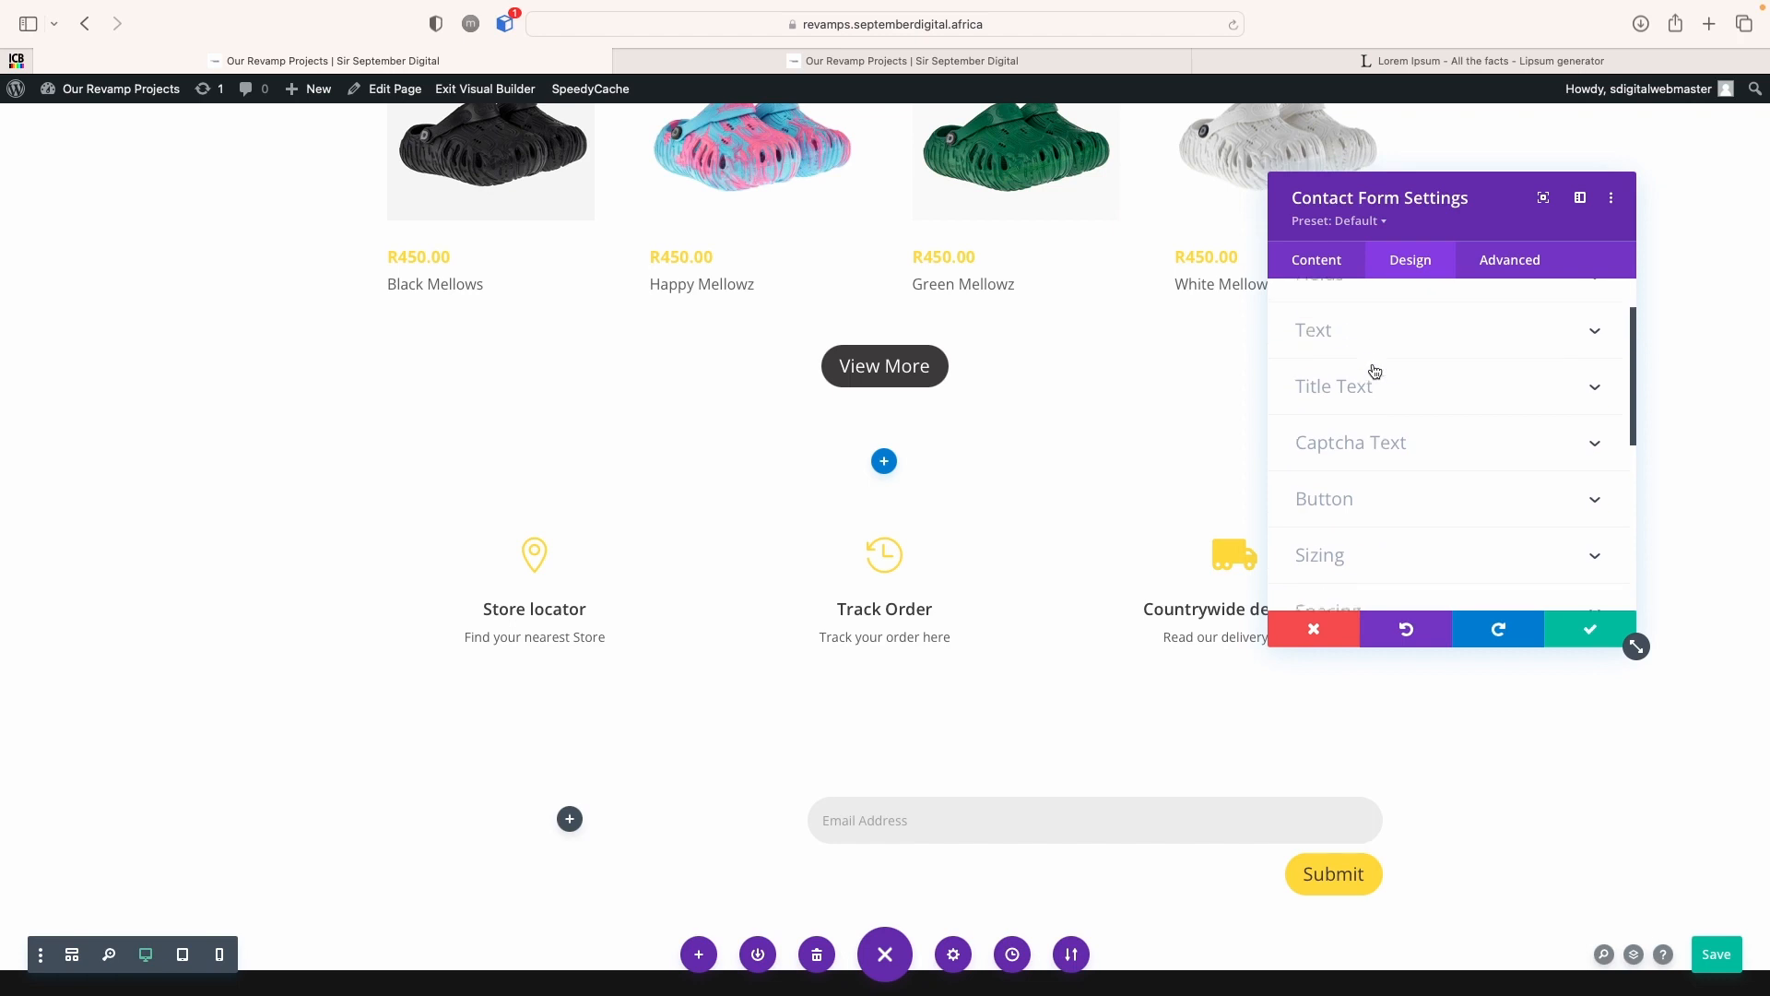
left_click(1377, 361)
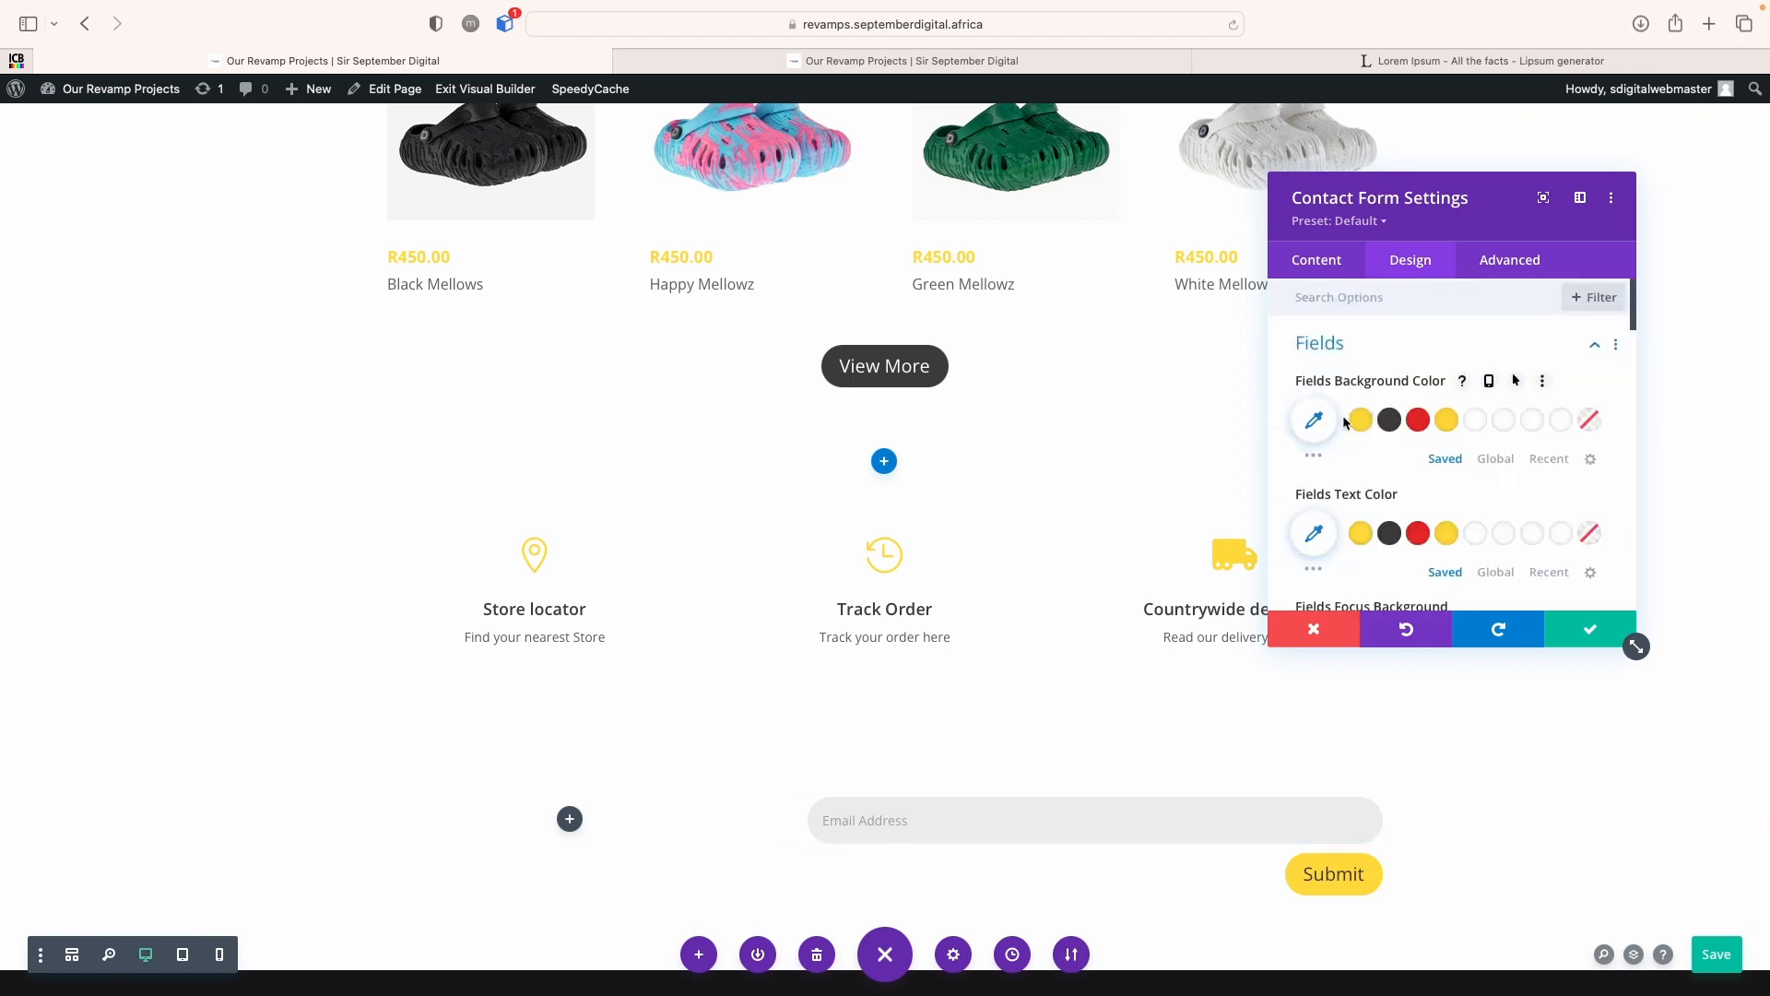
left_click(1474, 424)
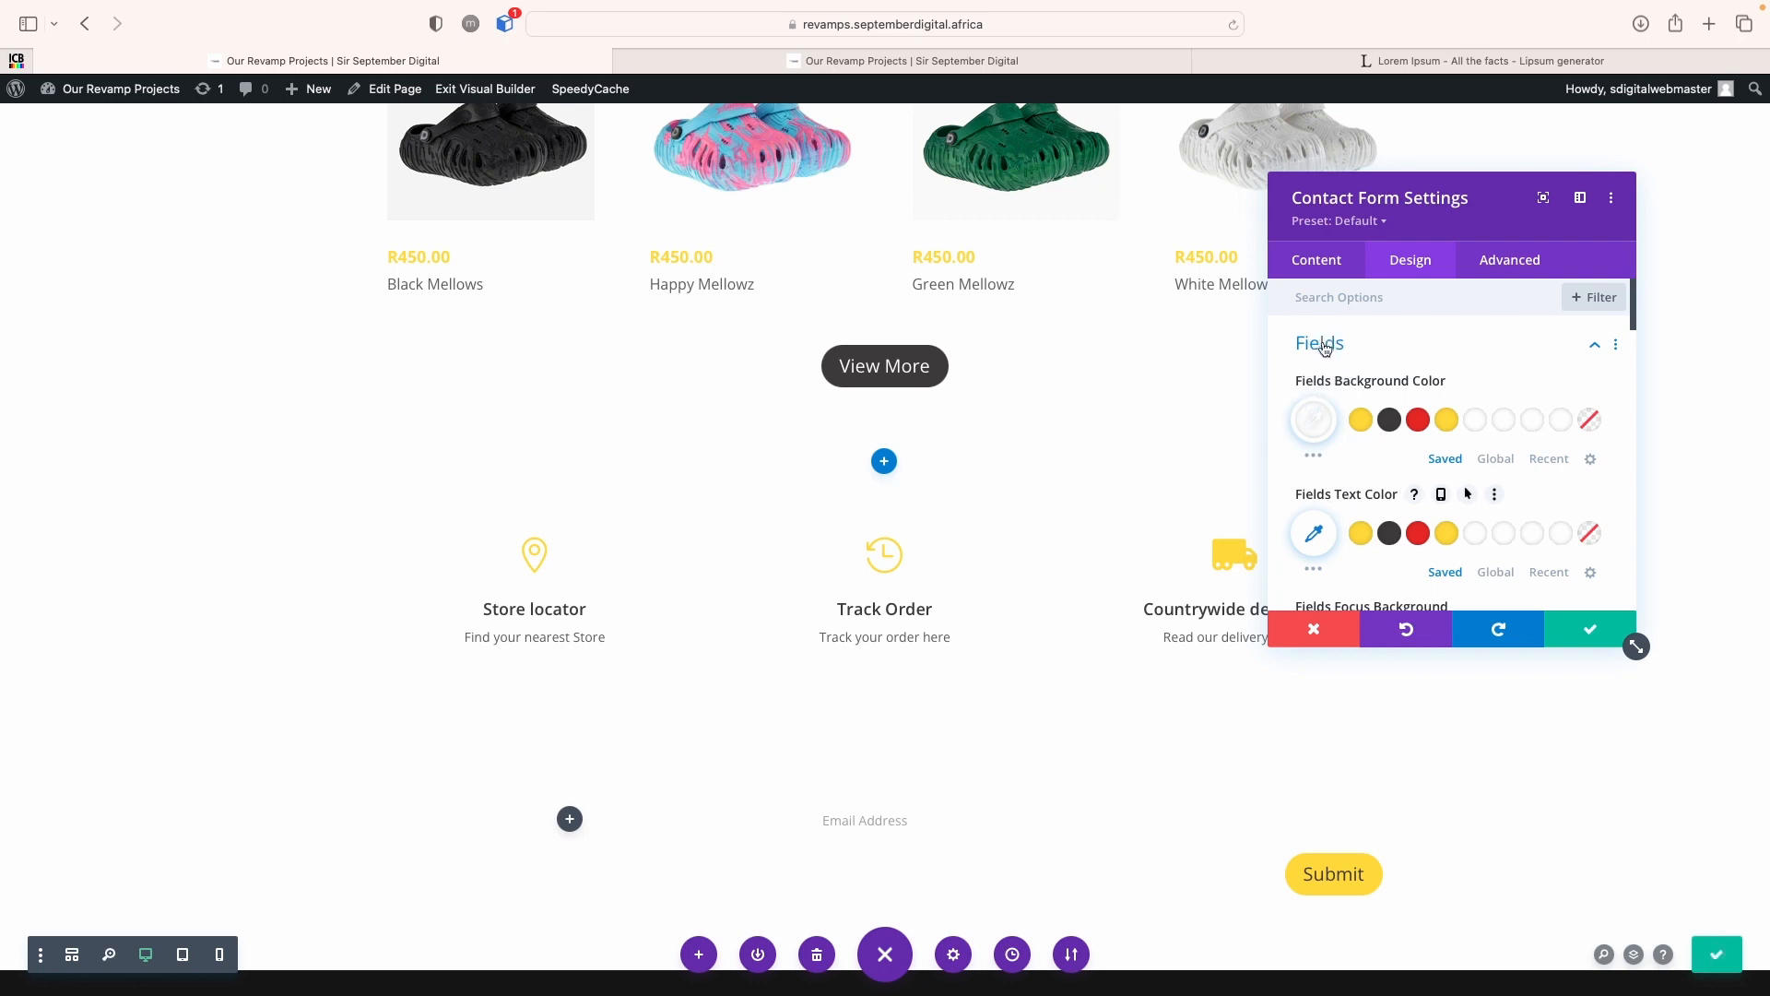
left_click(1324, 346)
left_click(1589, 629)
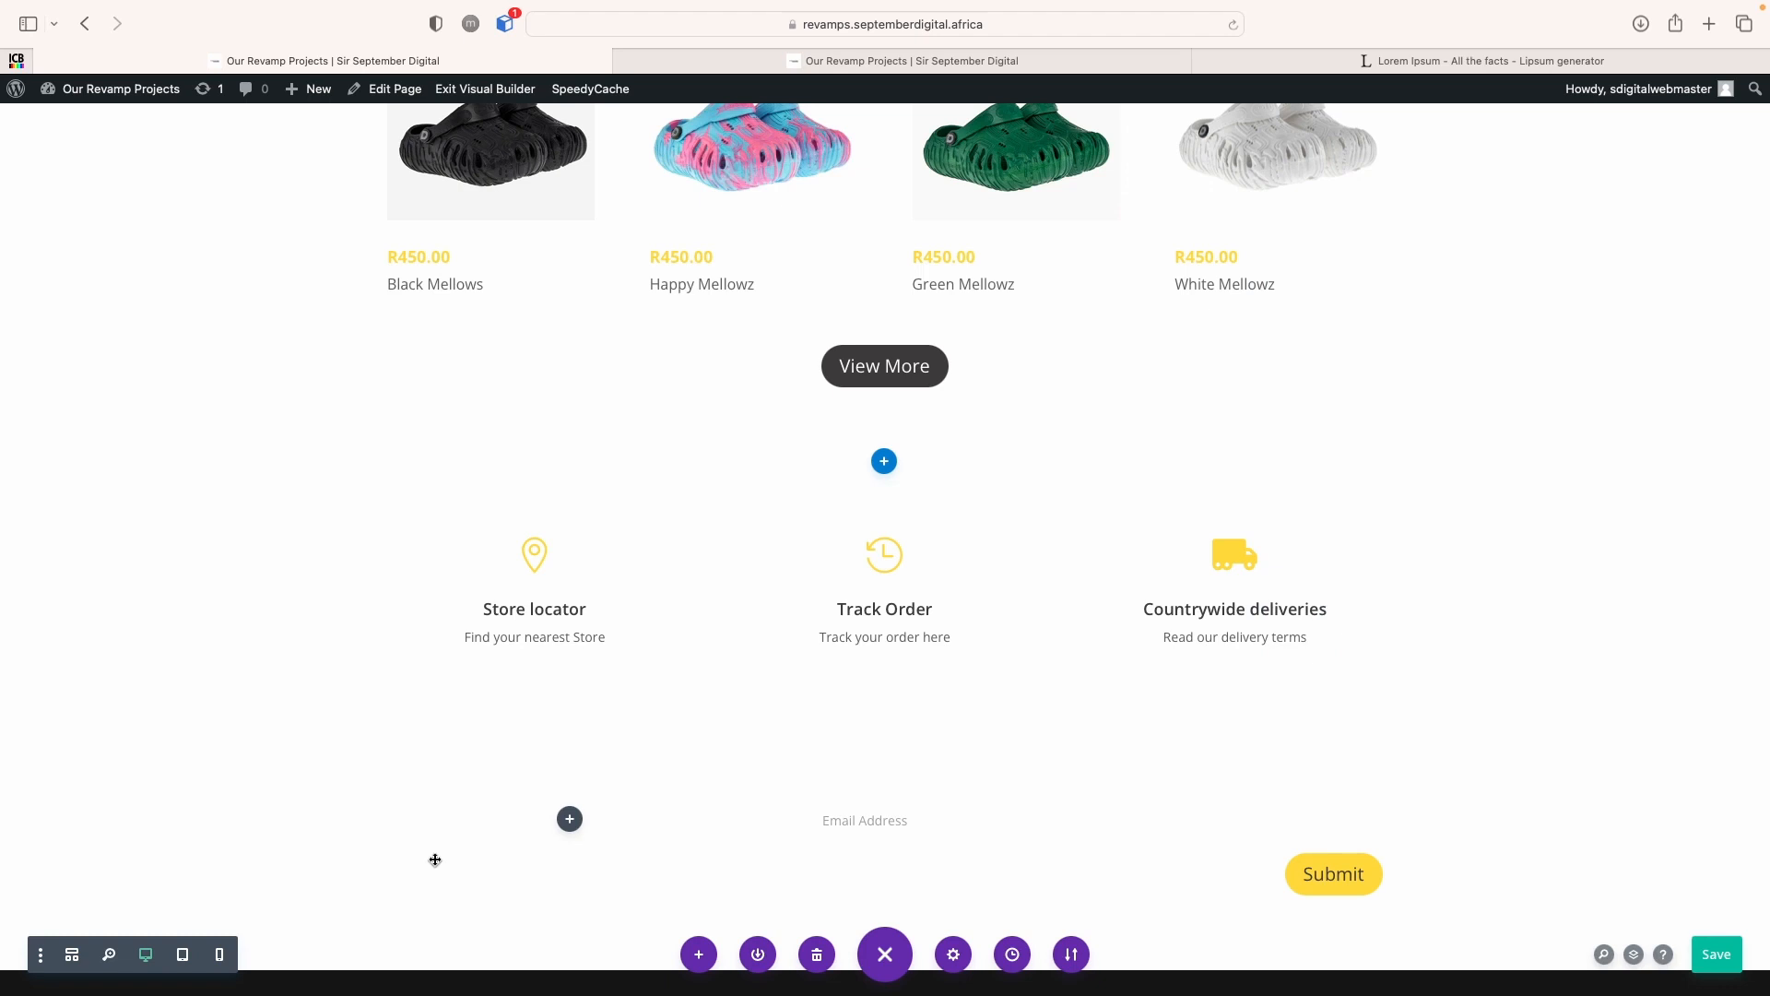
Give the newsletter section a light grey background color of about #e2e2e2 and save the section settings
left_click(48, 747)
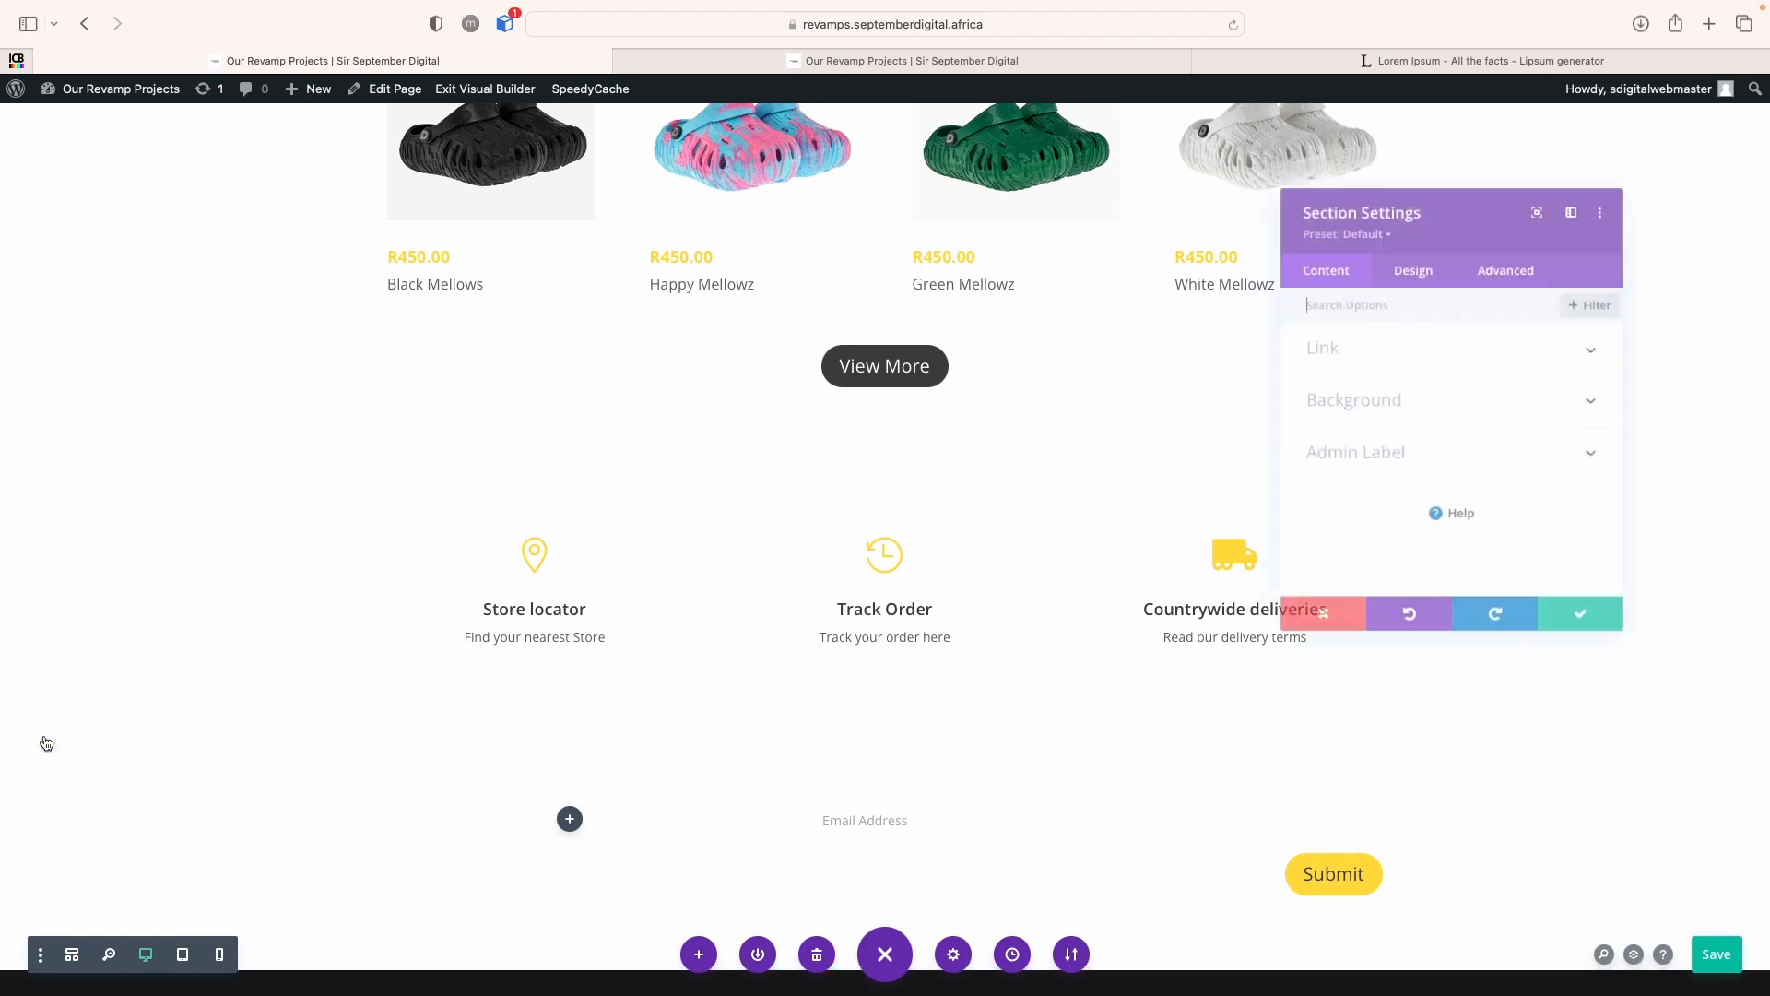
left_click(1457, 413)
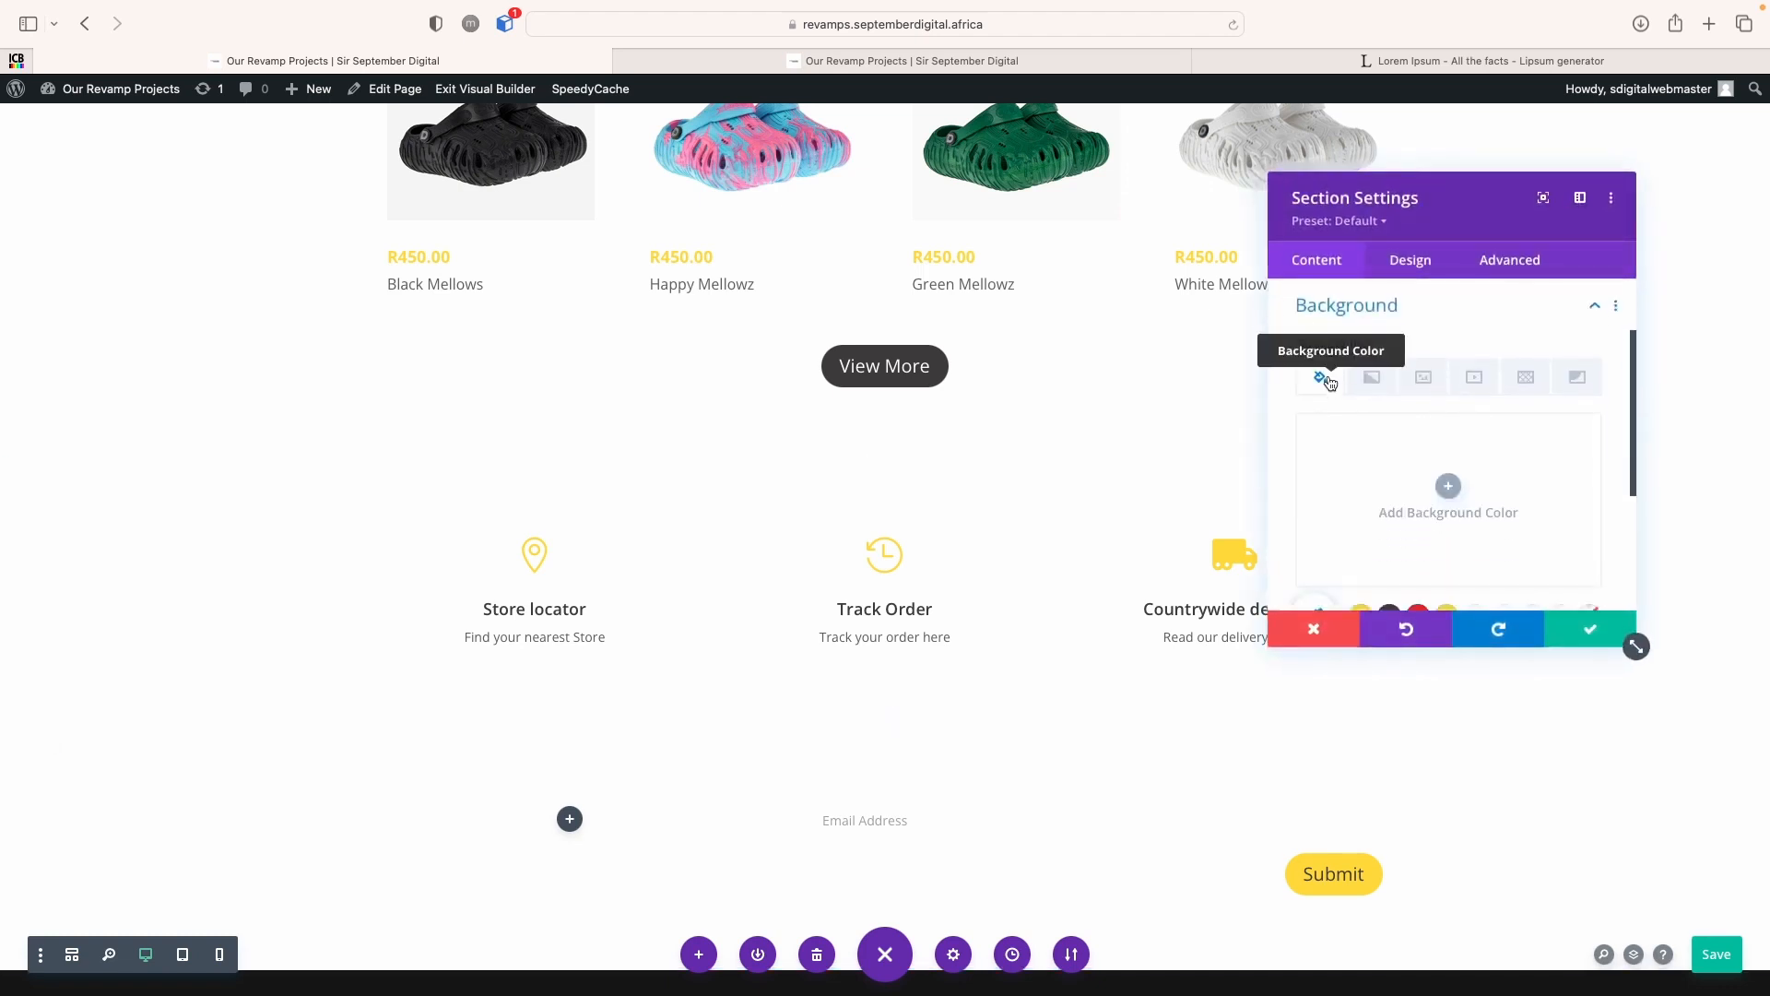
left_click(1365, 481)
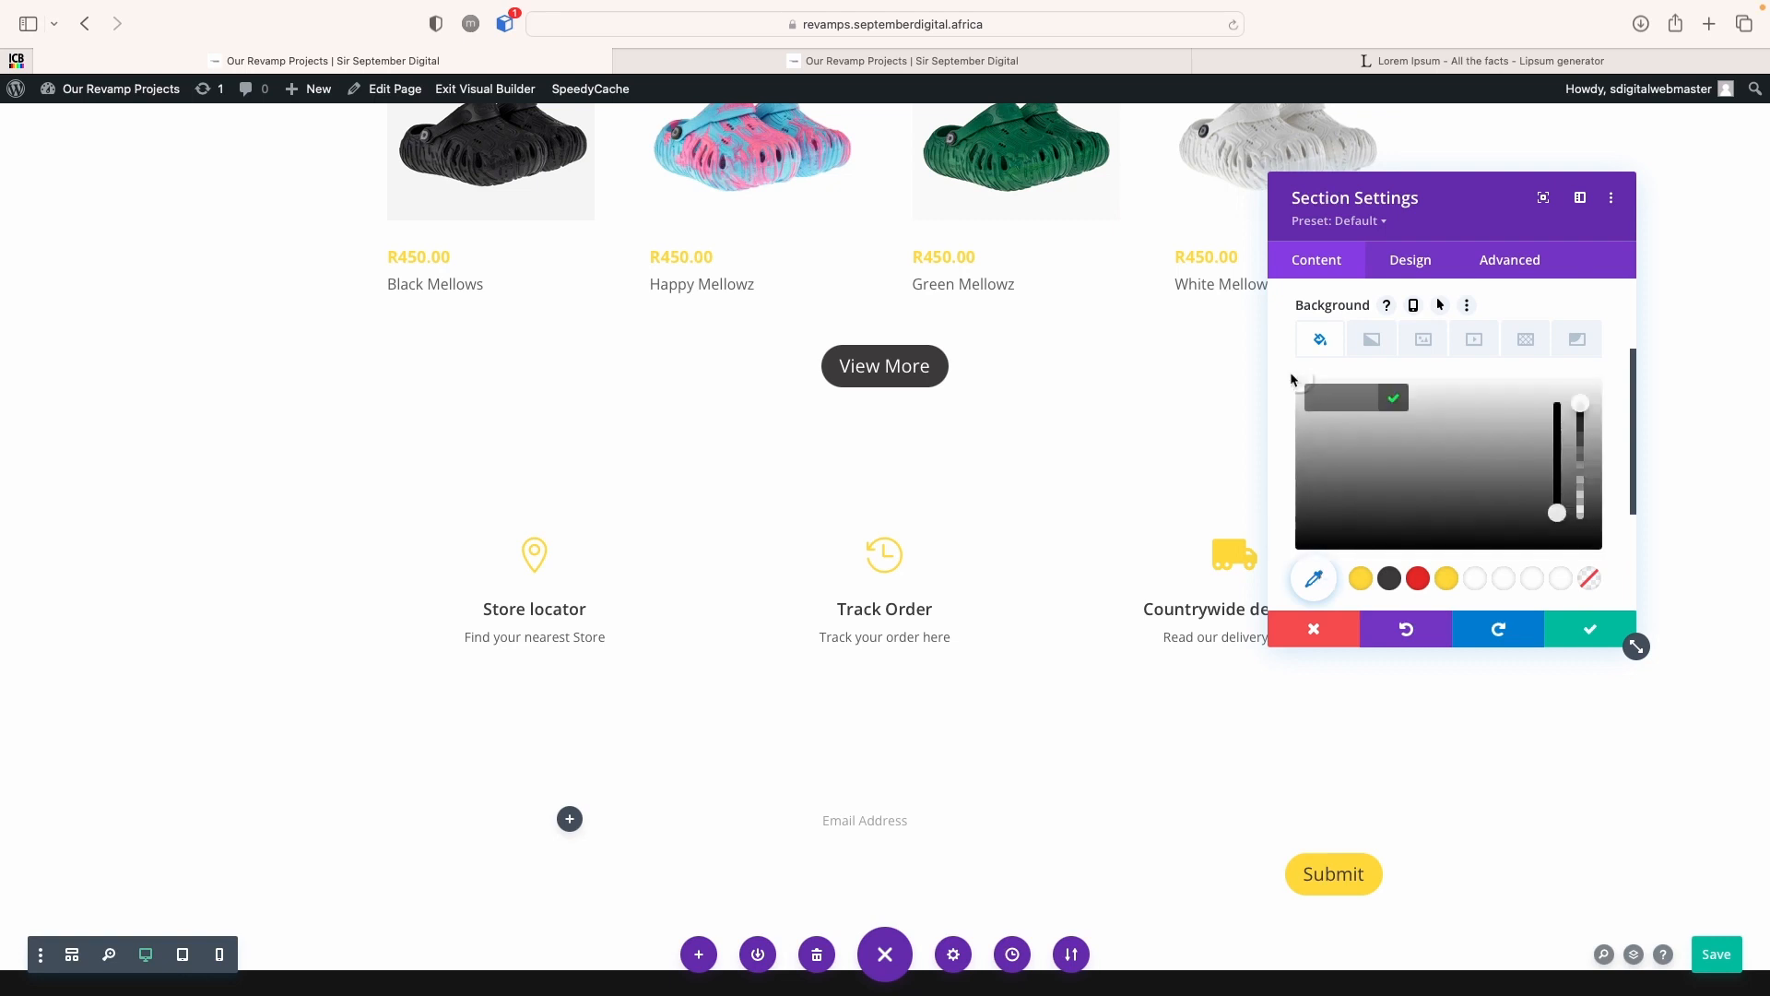
left_click_drag(1304, 390, 1285, 400)
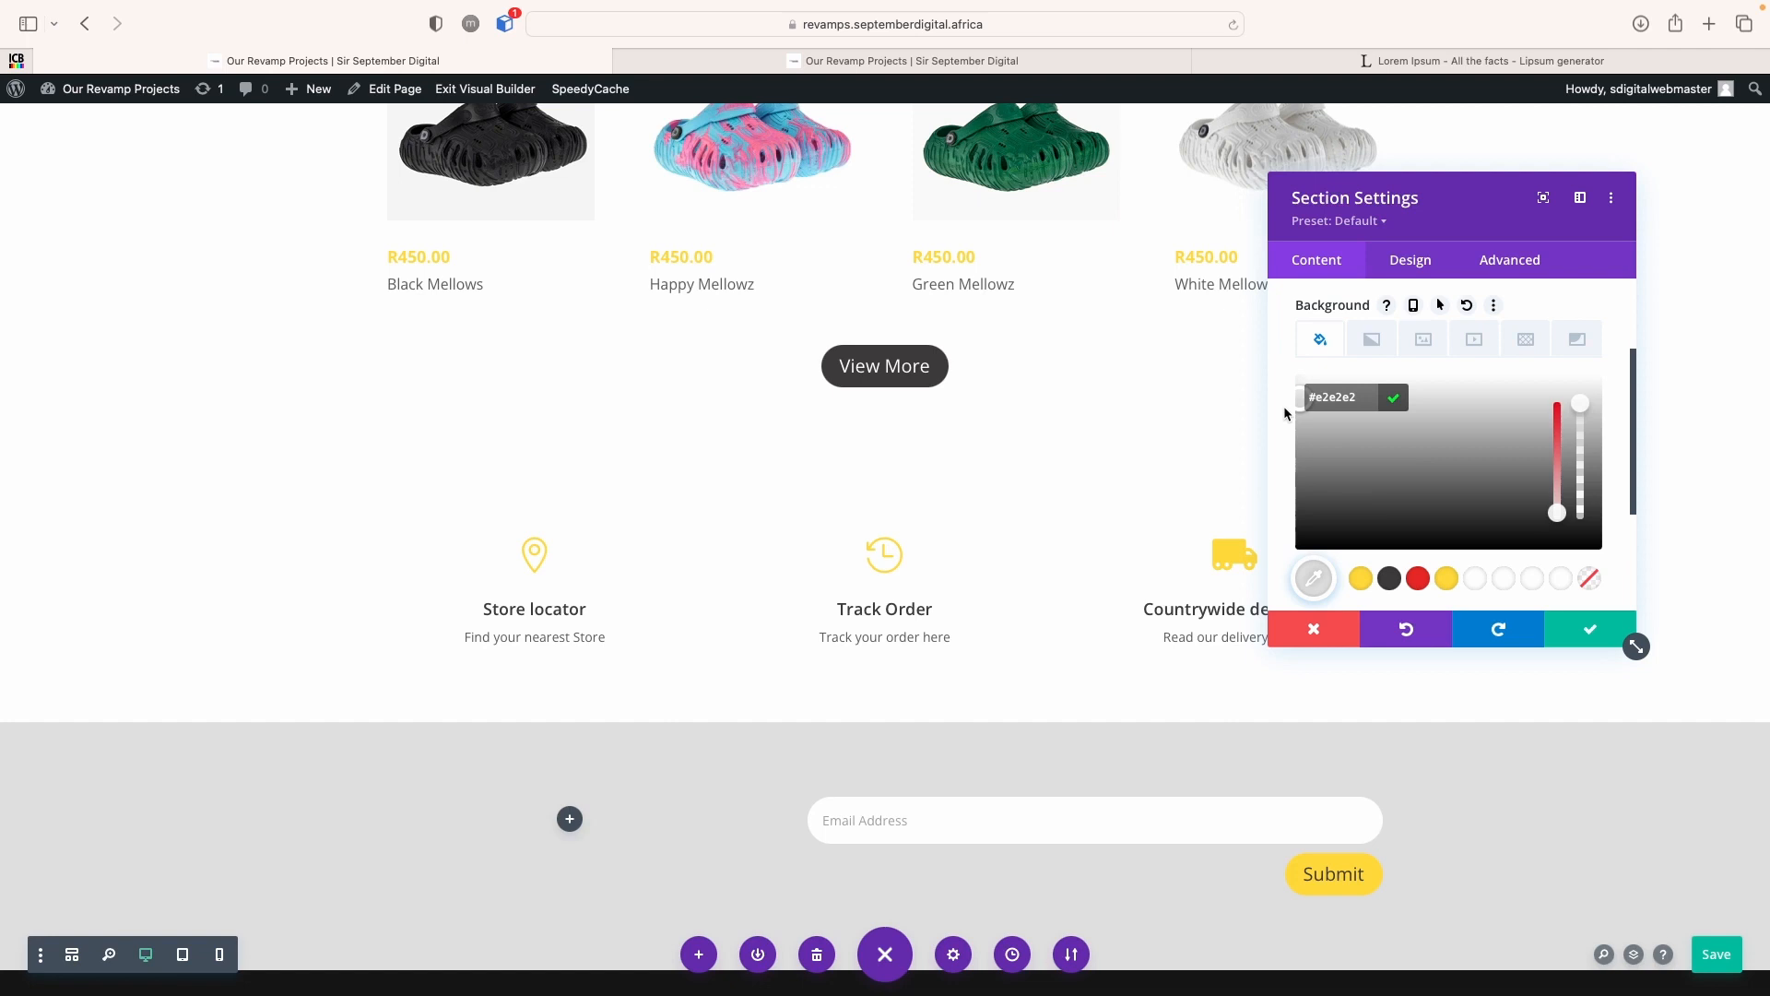
left_click(1565, 629)
Insert a Blurb module in the empty column beside the email form and title it "Sign up to Our Newsletter"
scroll(559, 716, "down", 1)
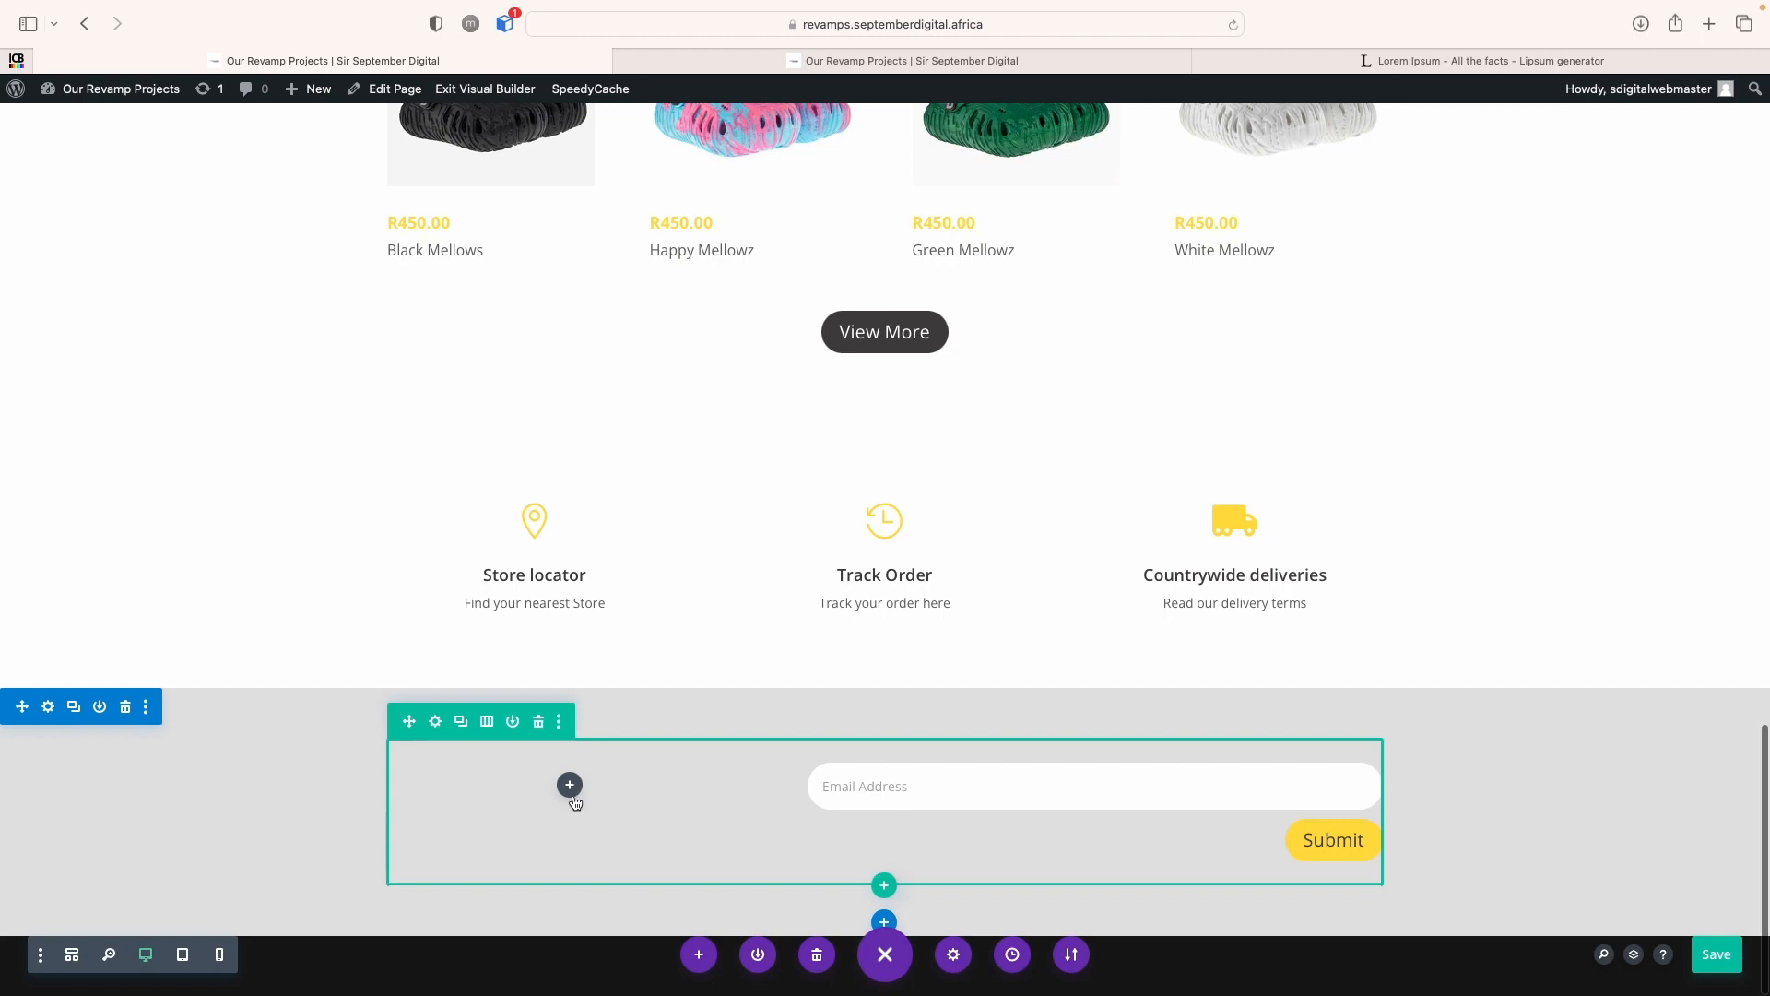
left_click(572, 791)
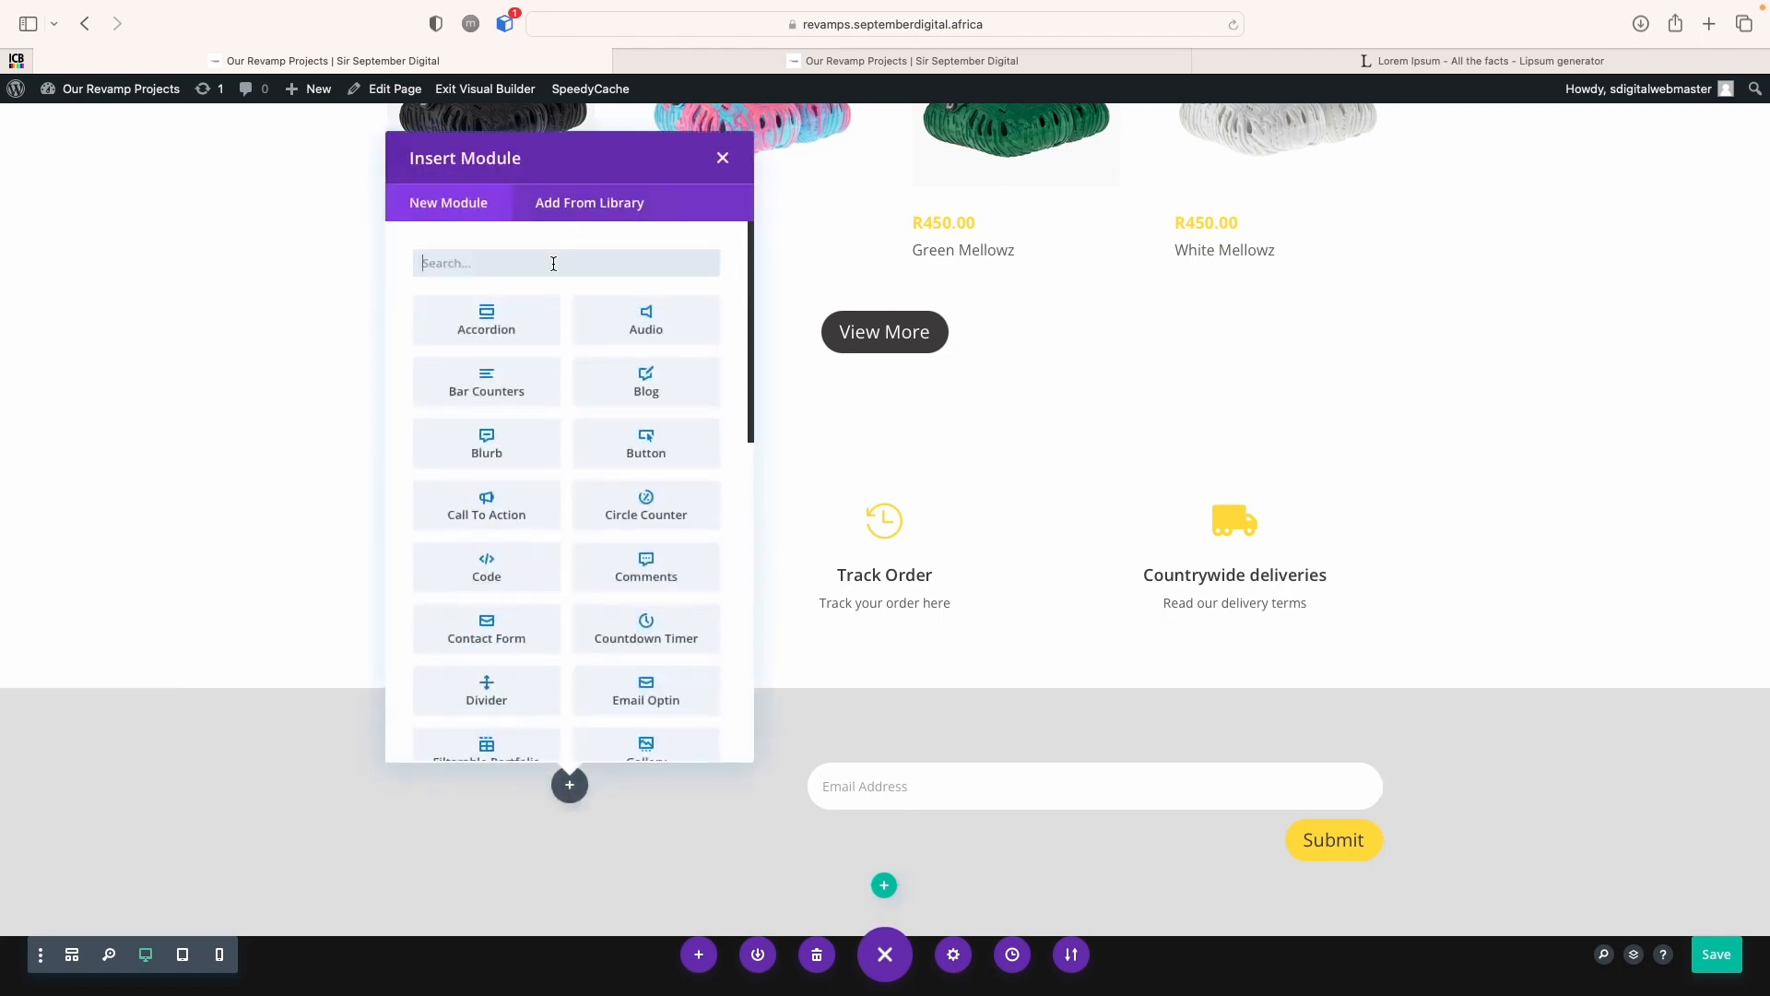
type("blur")
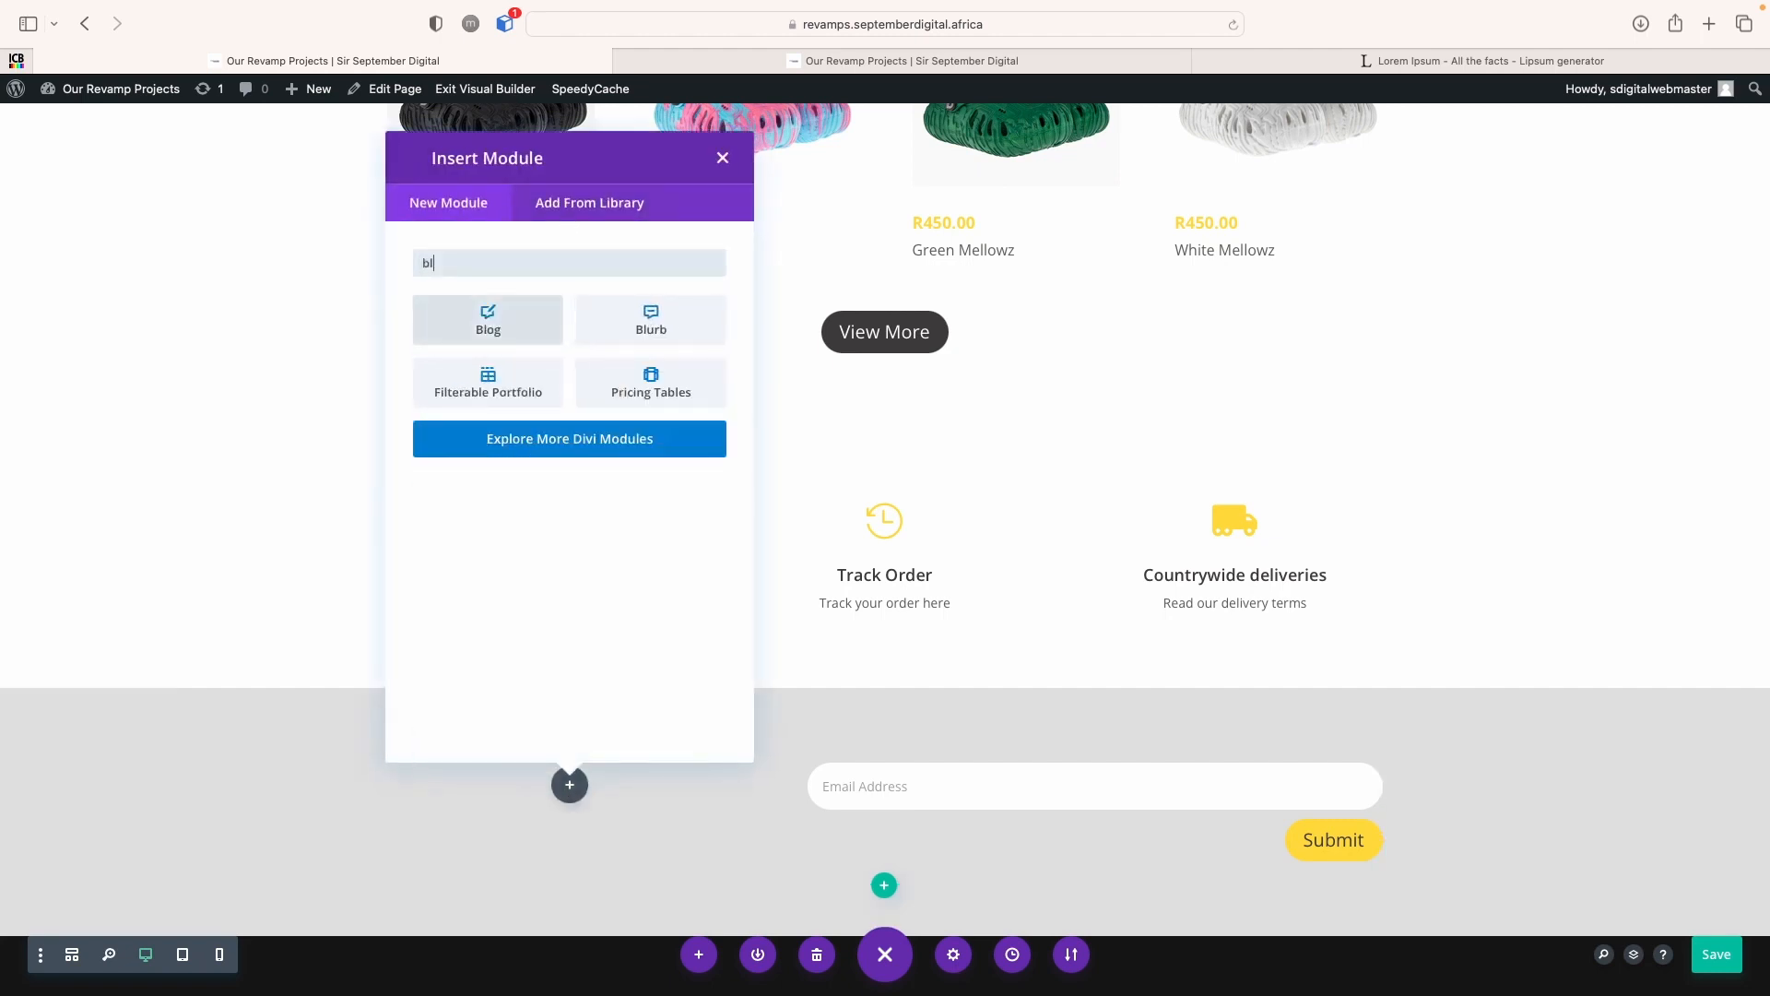
left_click(462, 309)
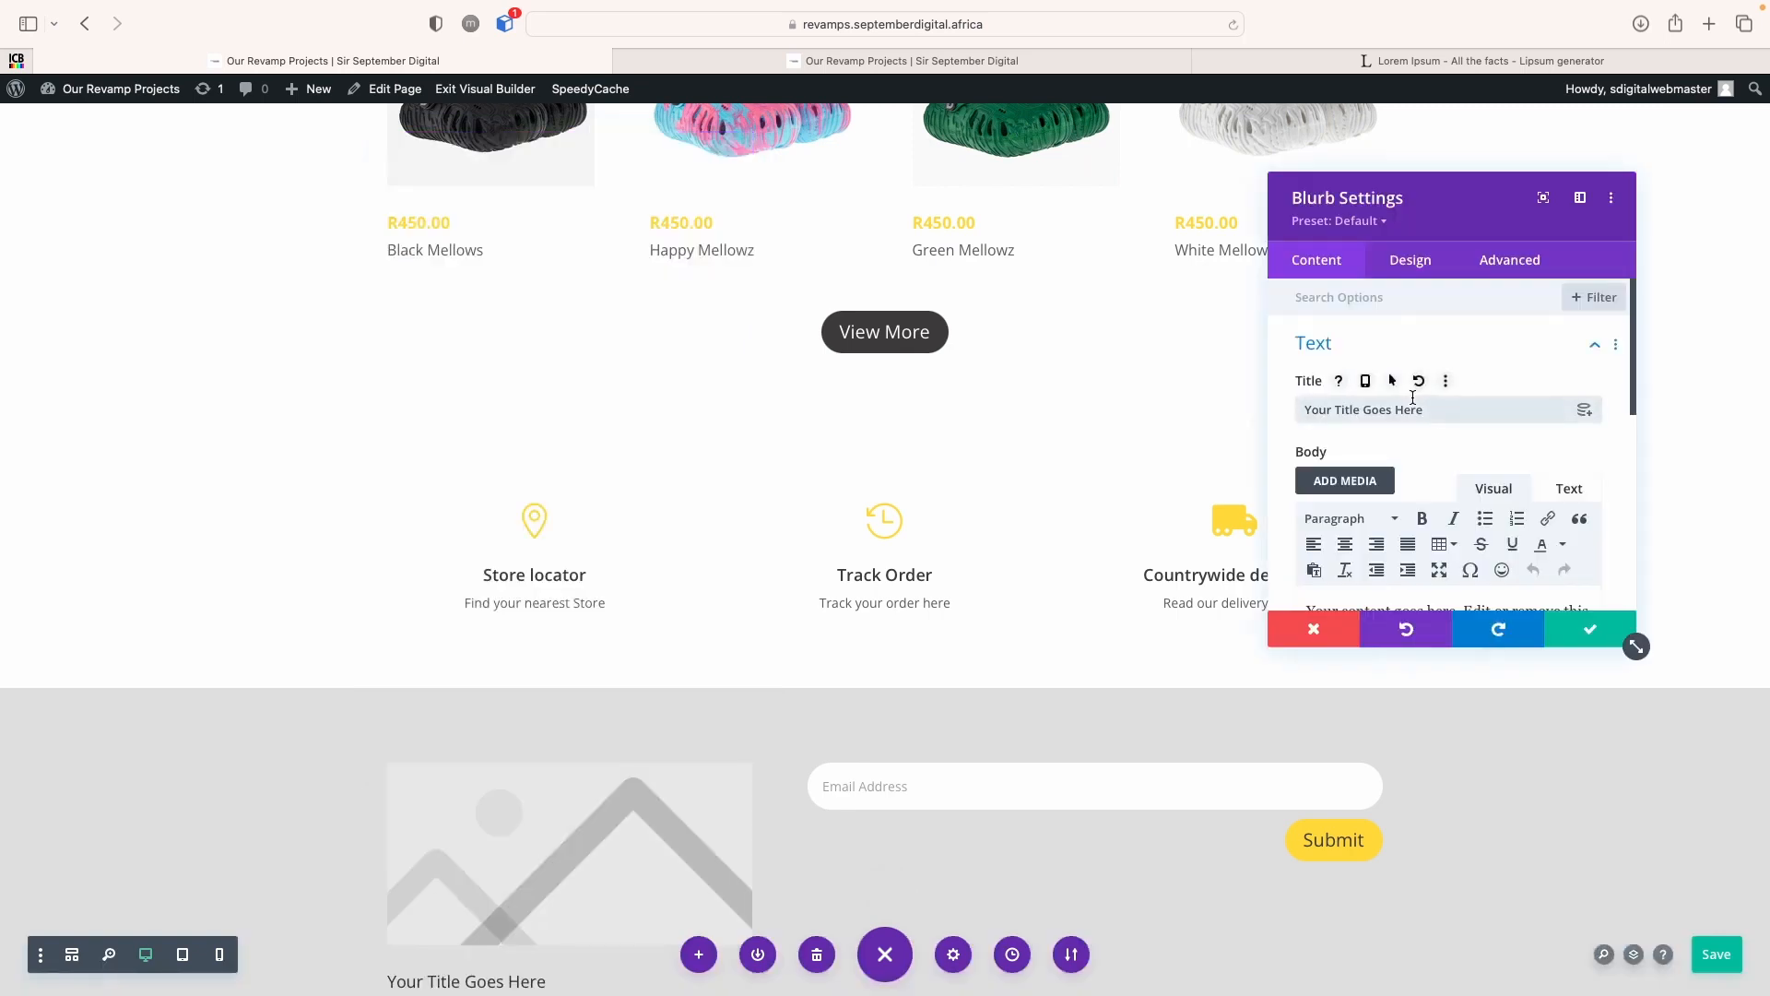
triple_click(1412, 398)
type("Sign up to O")
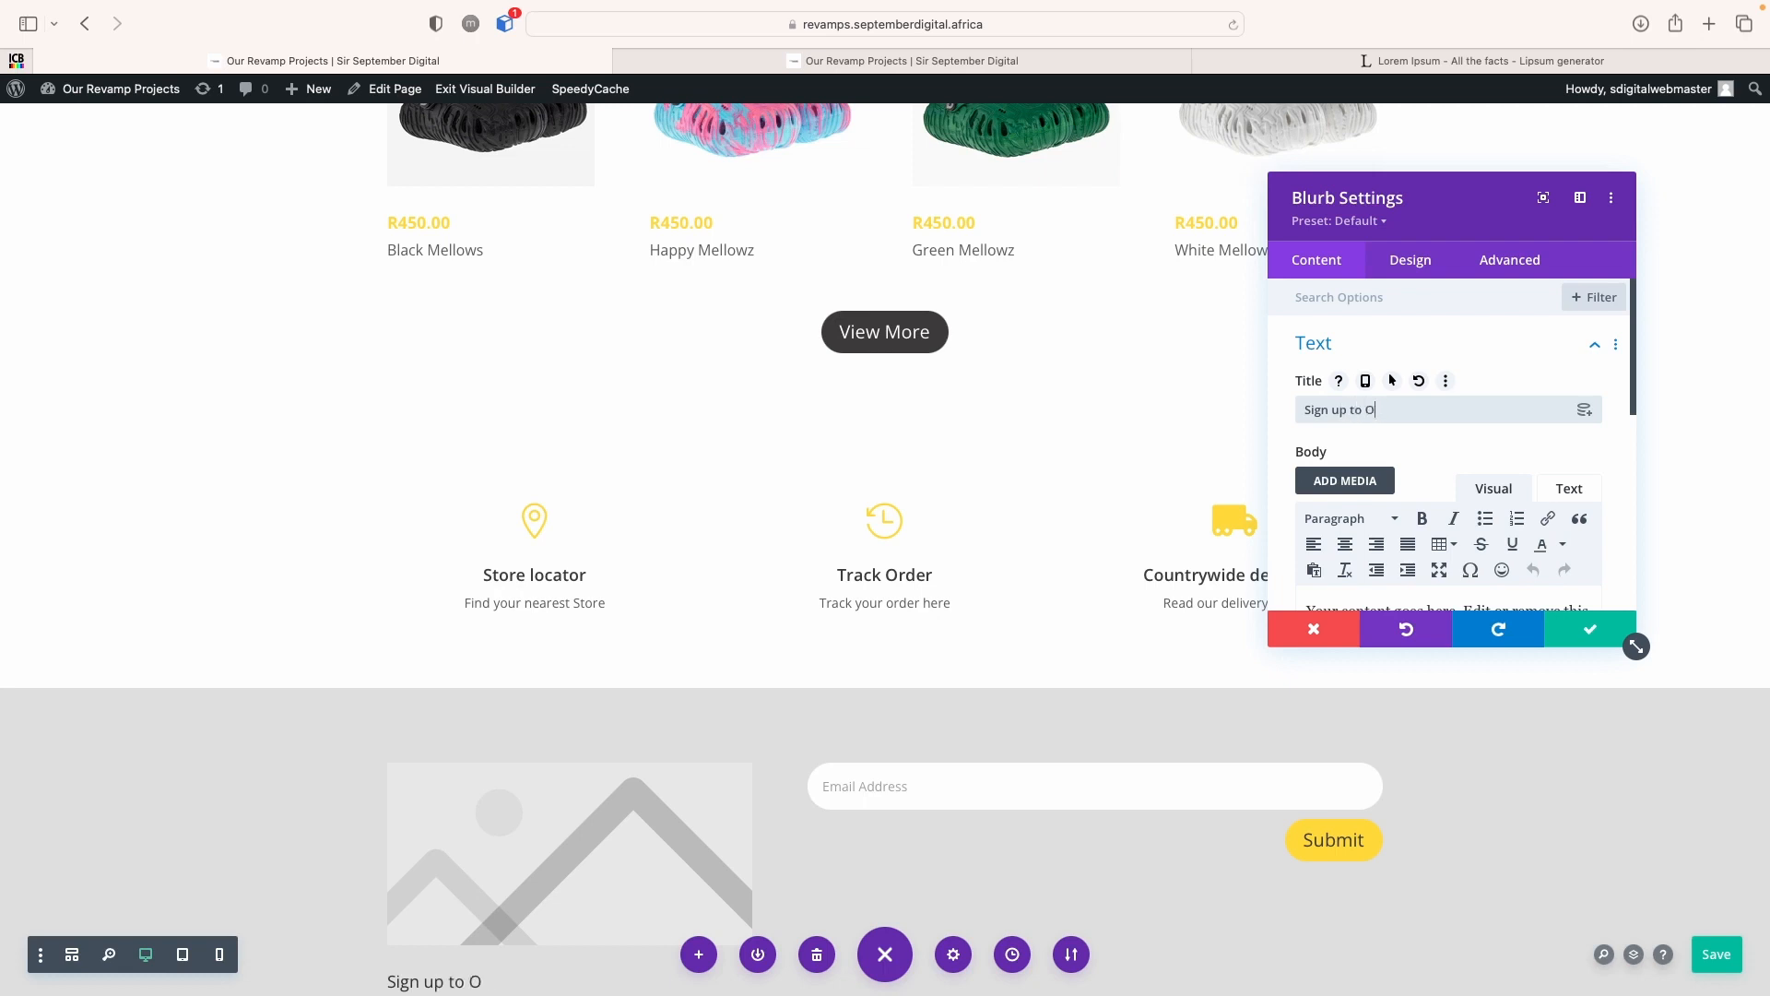
type("ewsletter")
Replace the blurb's body text with "Be the first to hear about our new drops and specials"
scroll(1045, 557, "down", 3)
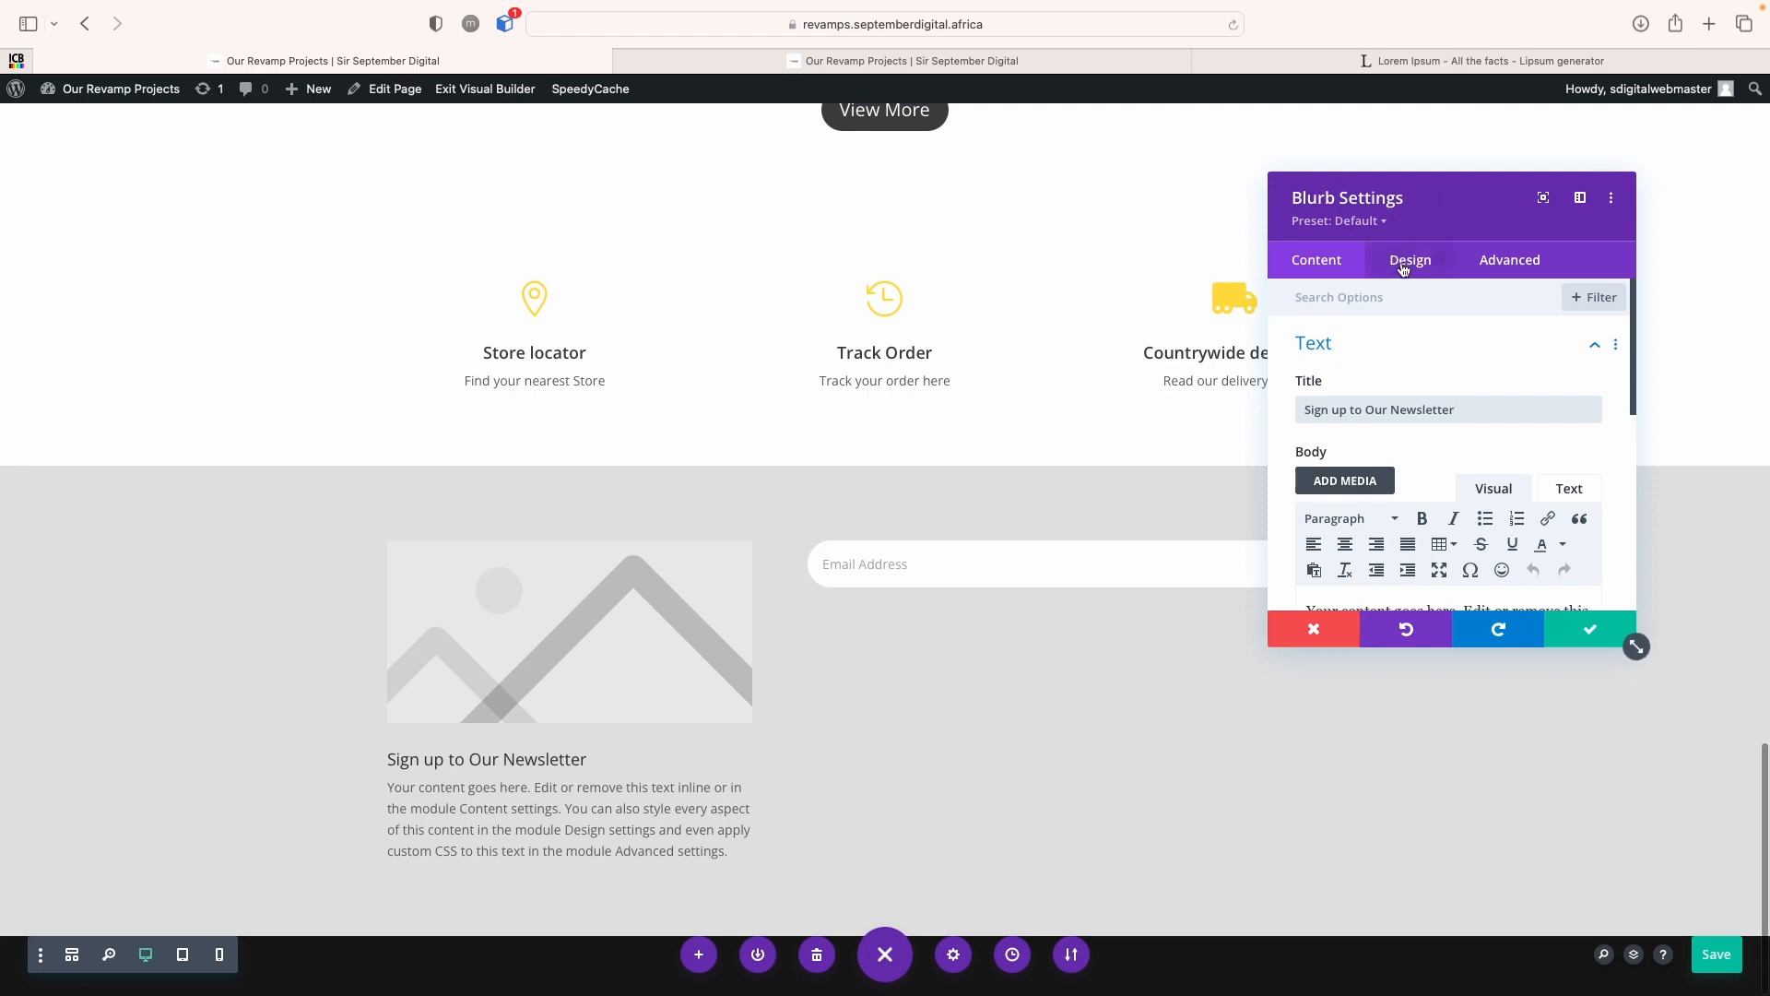
scroll(1399, 443, "down", 3)
key("super+a")
type("Be the f")
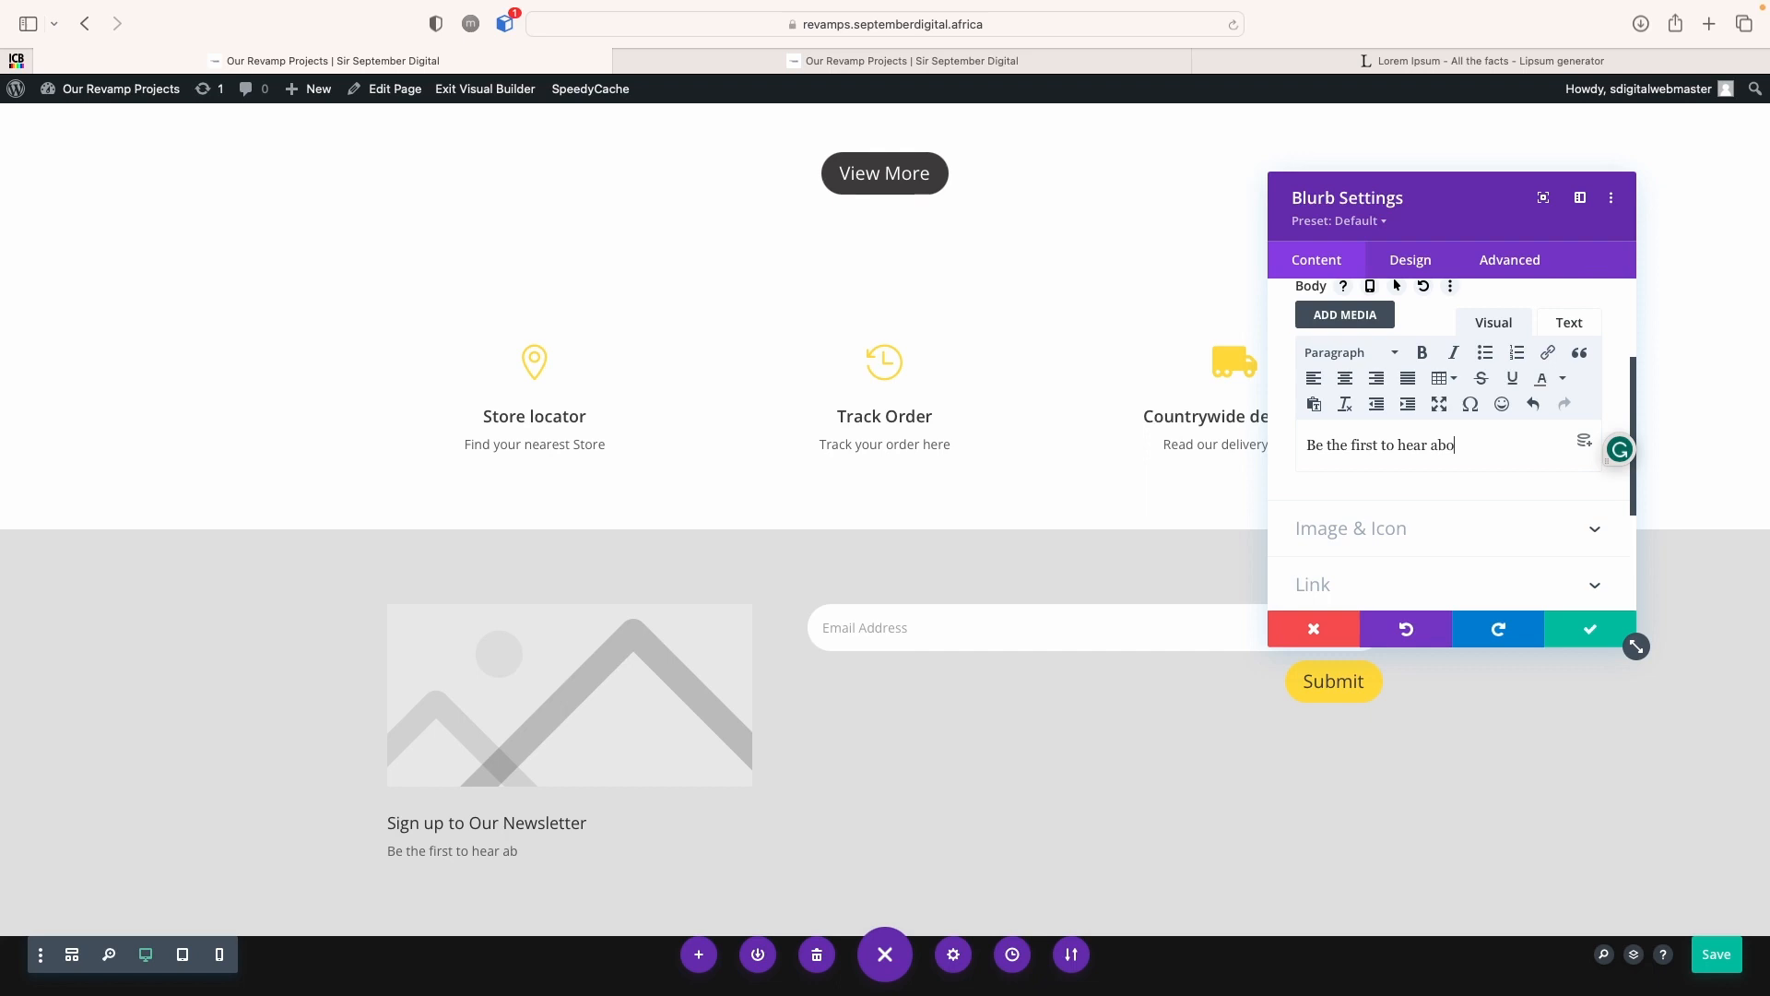
type("ur new drops and s")
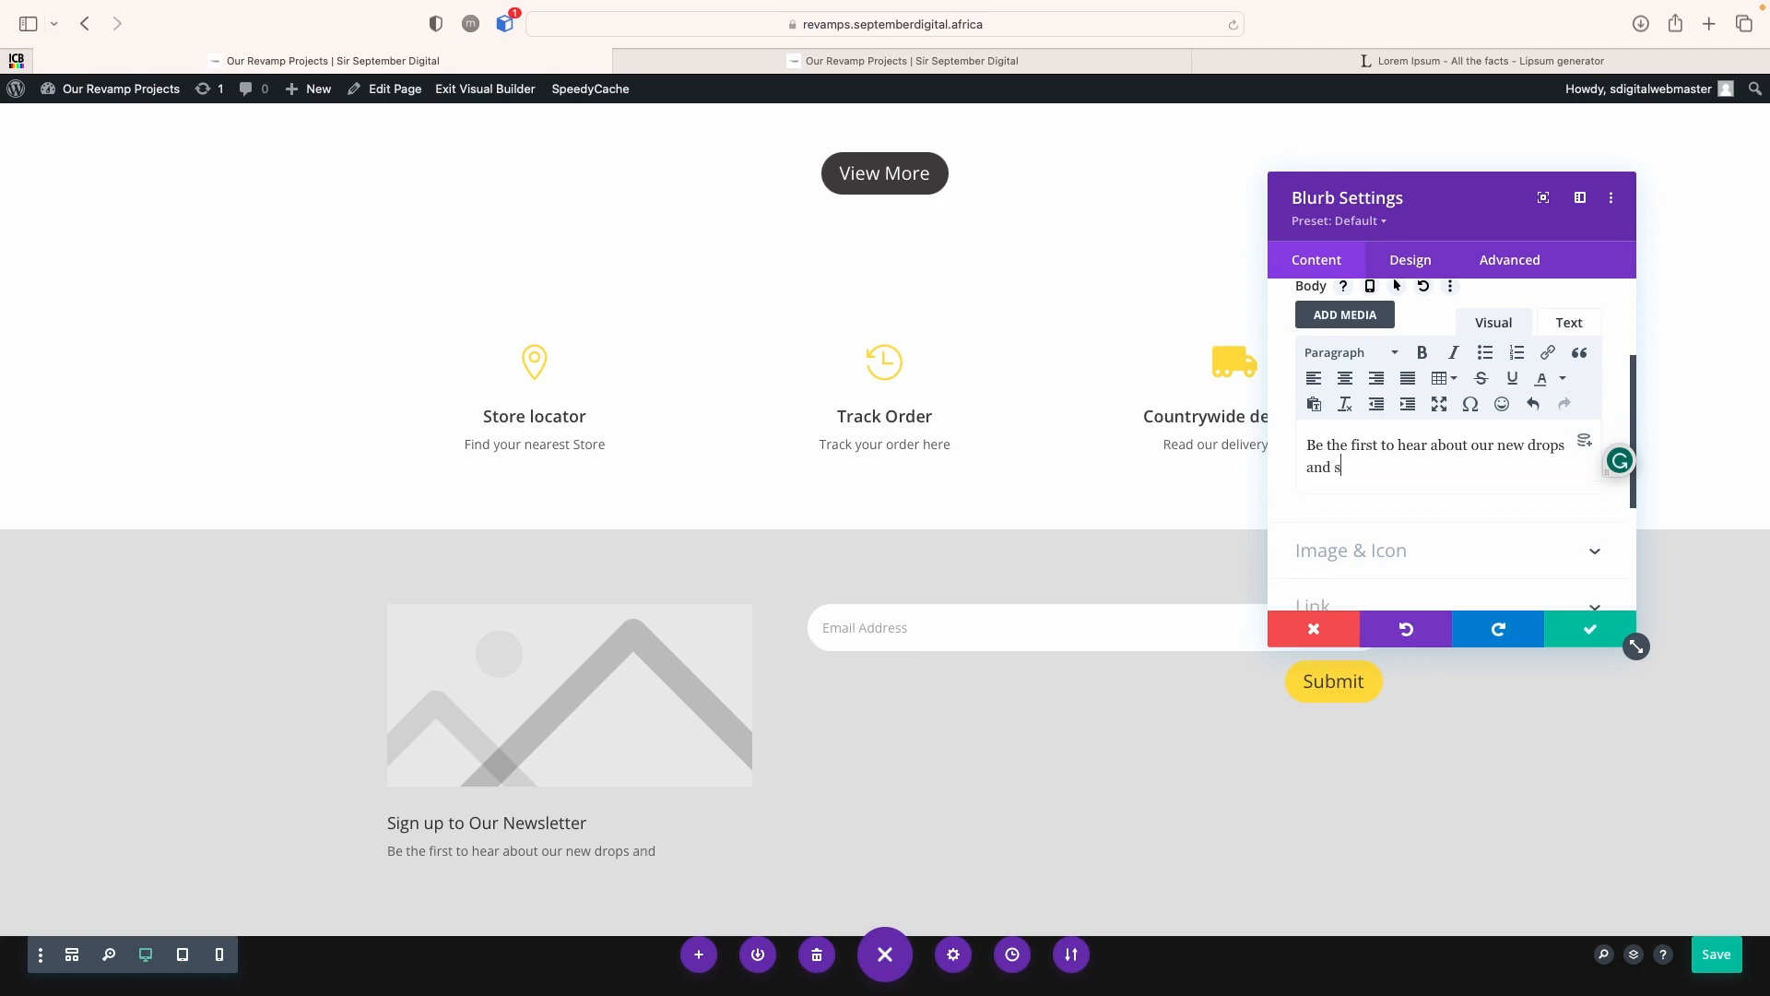
type("pecials")
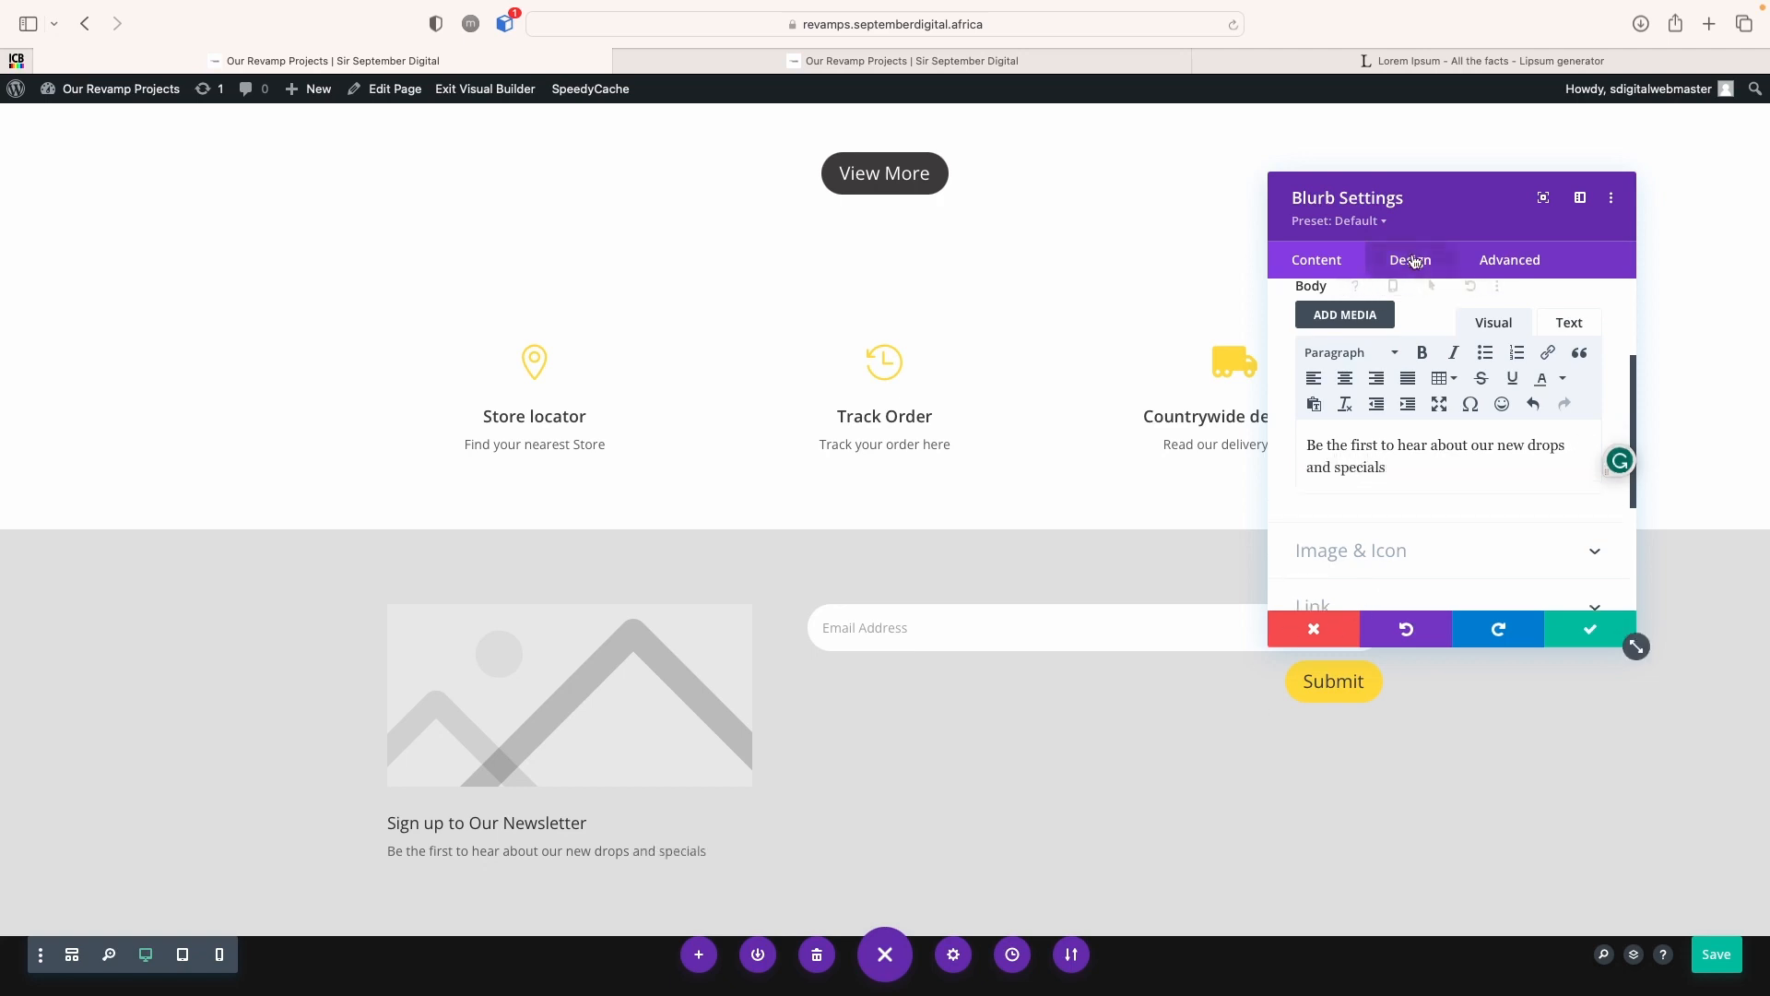
Style the blurb's title text with a 26px size and a Semi Bold font weight
left_click(1412, 259)
left_click(1322, 454)
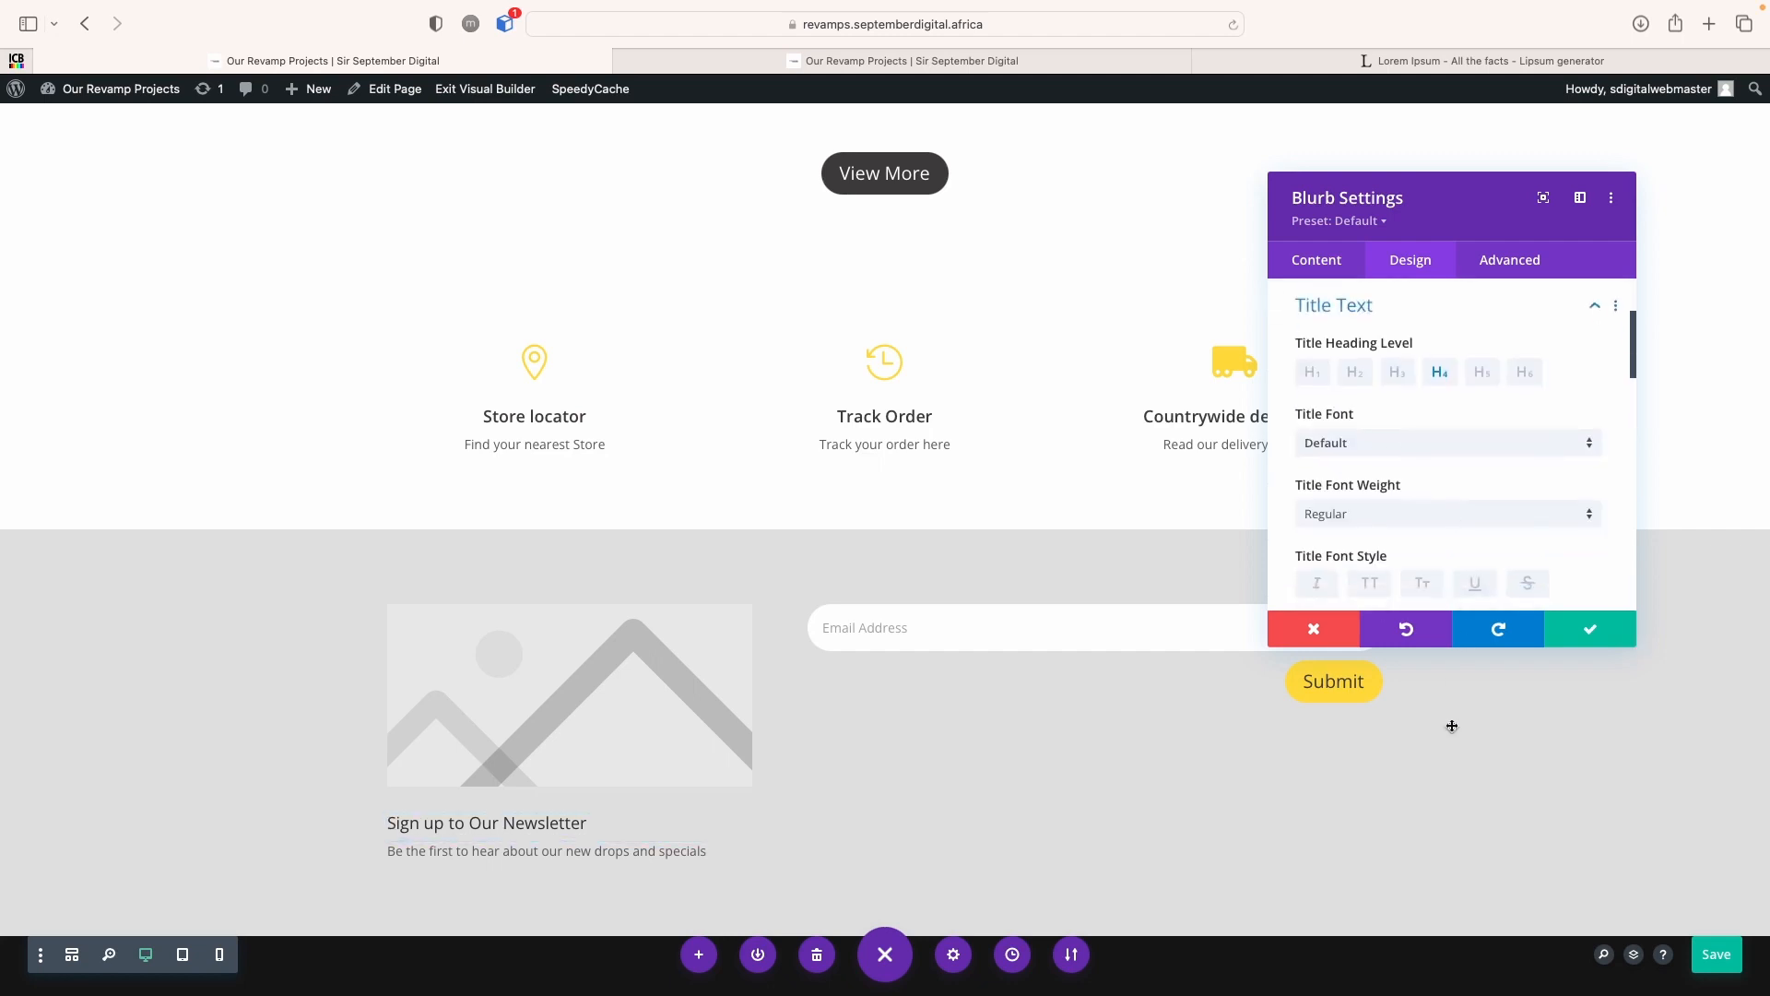
left_click(1435, 521)
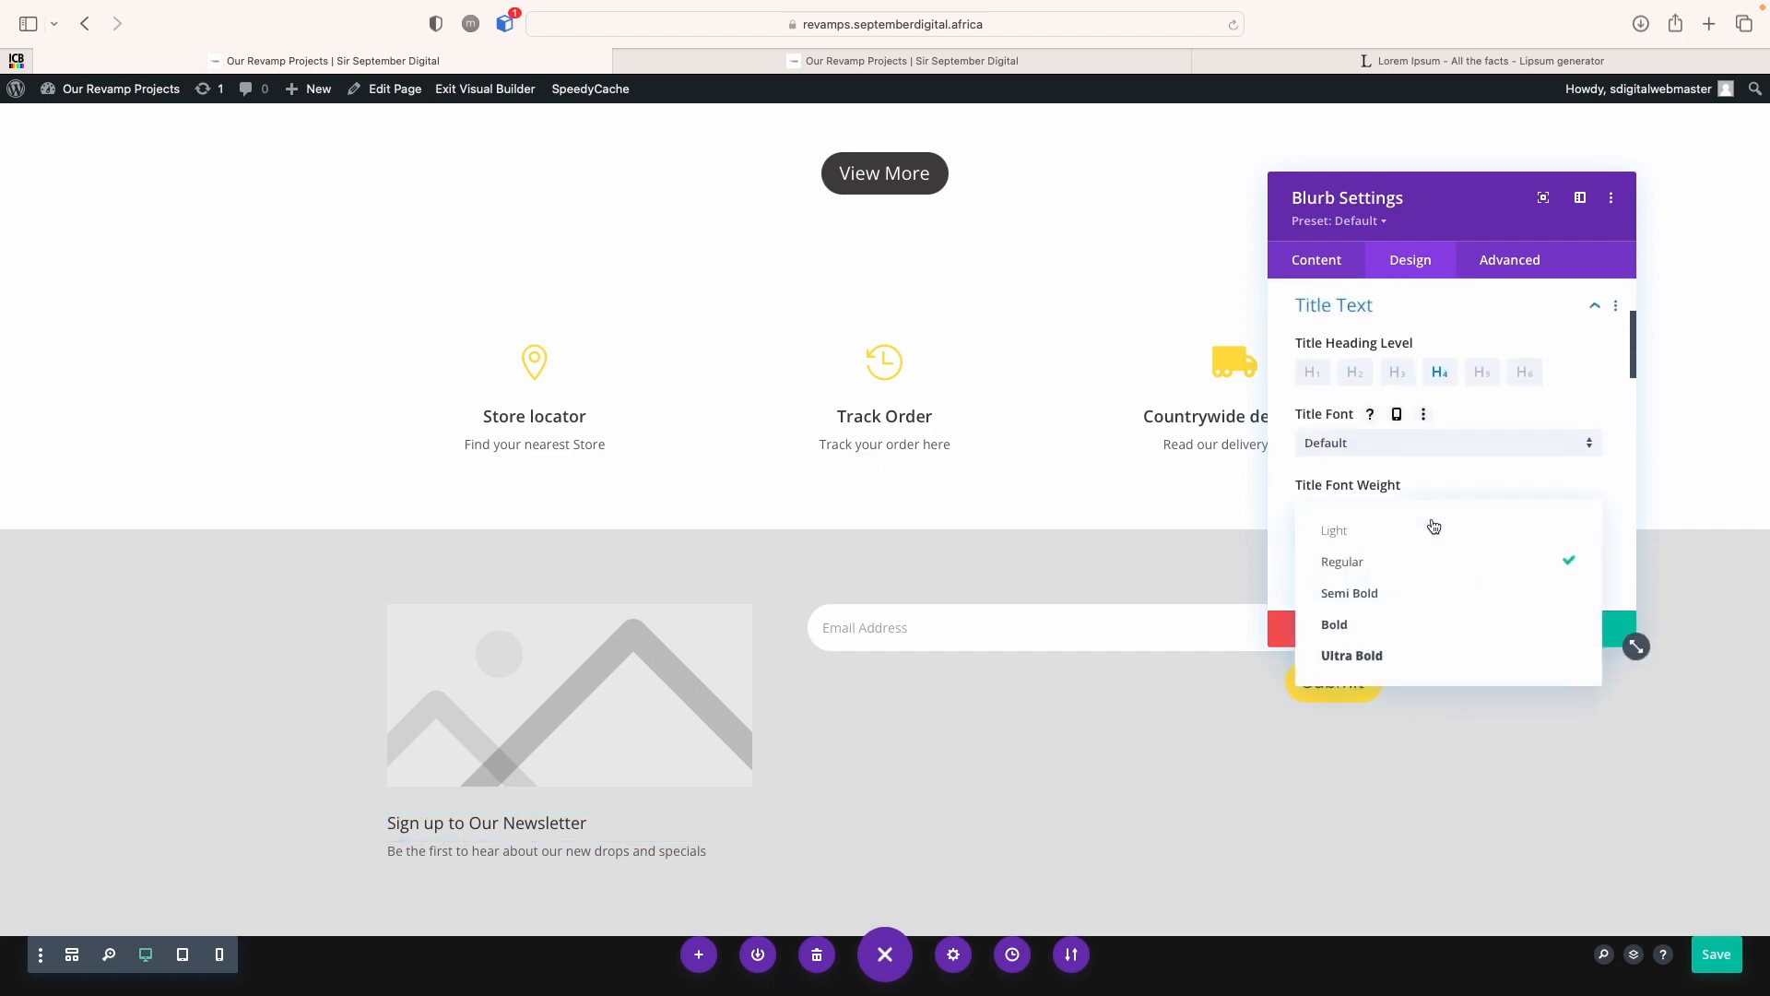
left_click(1366, 621)
scroll(1419, 538, "down", 3)
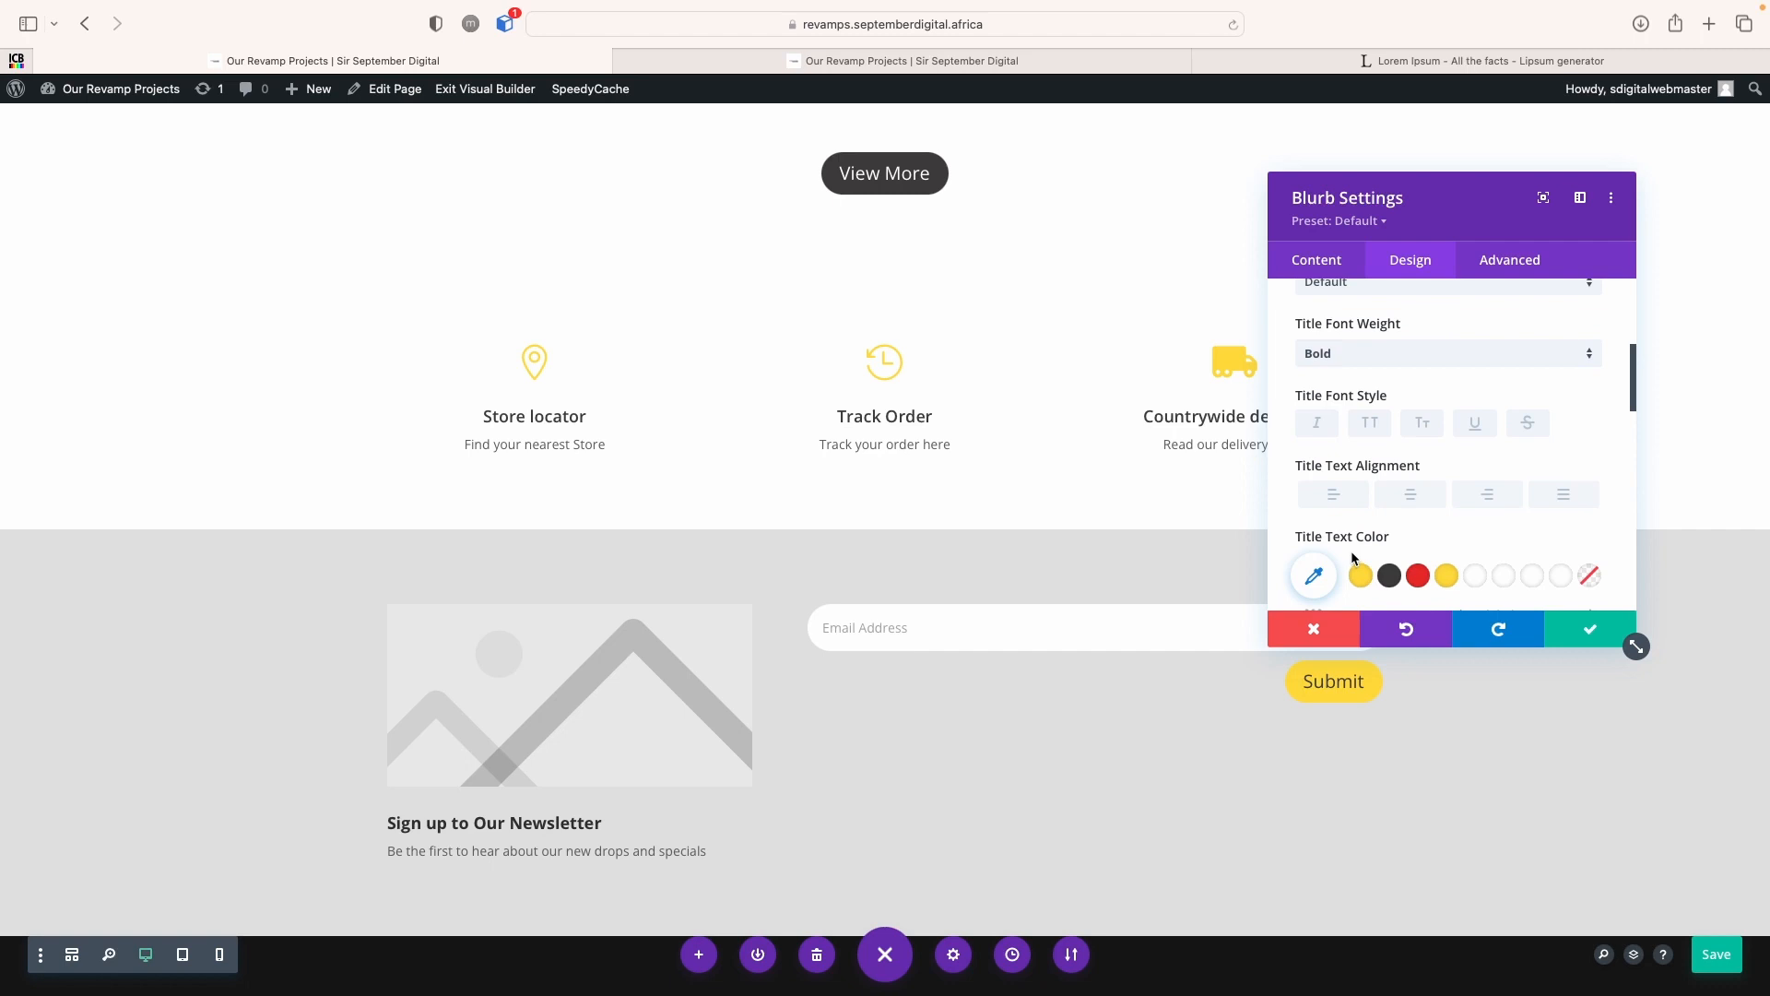
scroll(1351, 551, "down", 2)
left_click_drag(1335, 587, 1350, 588)
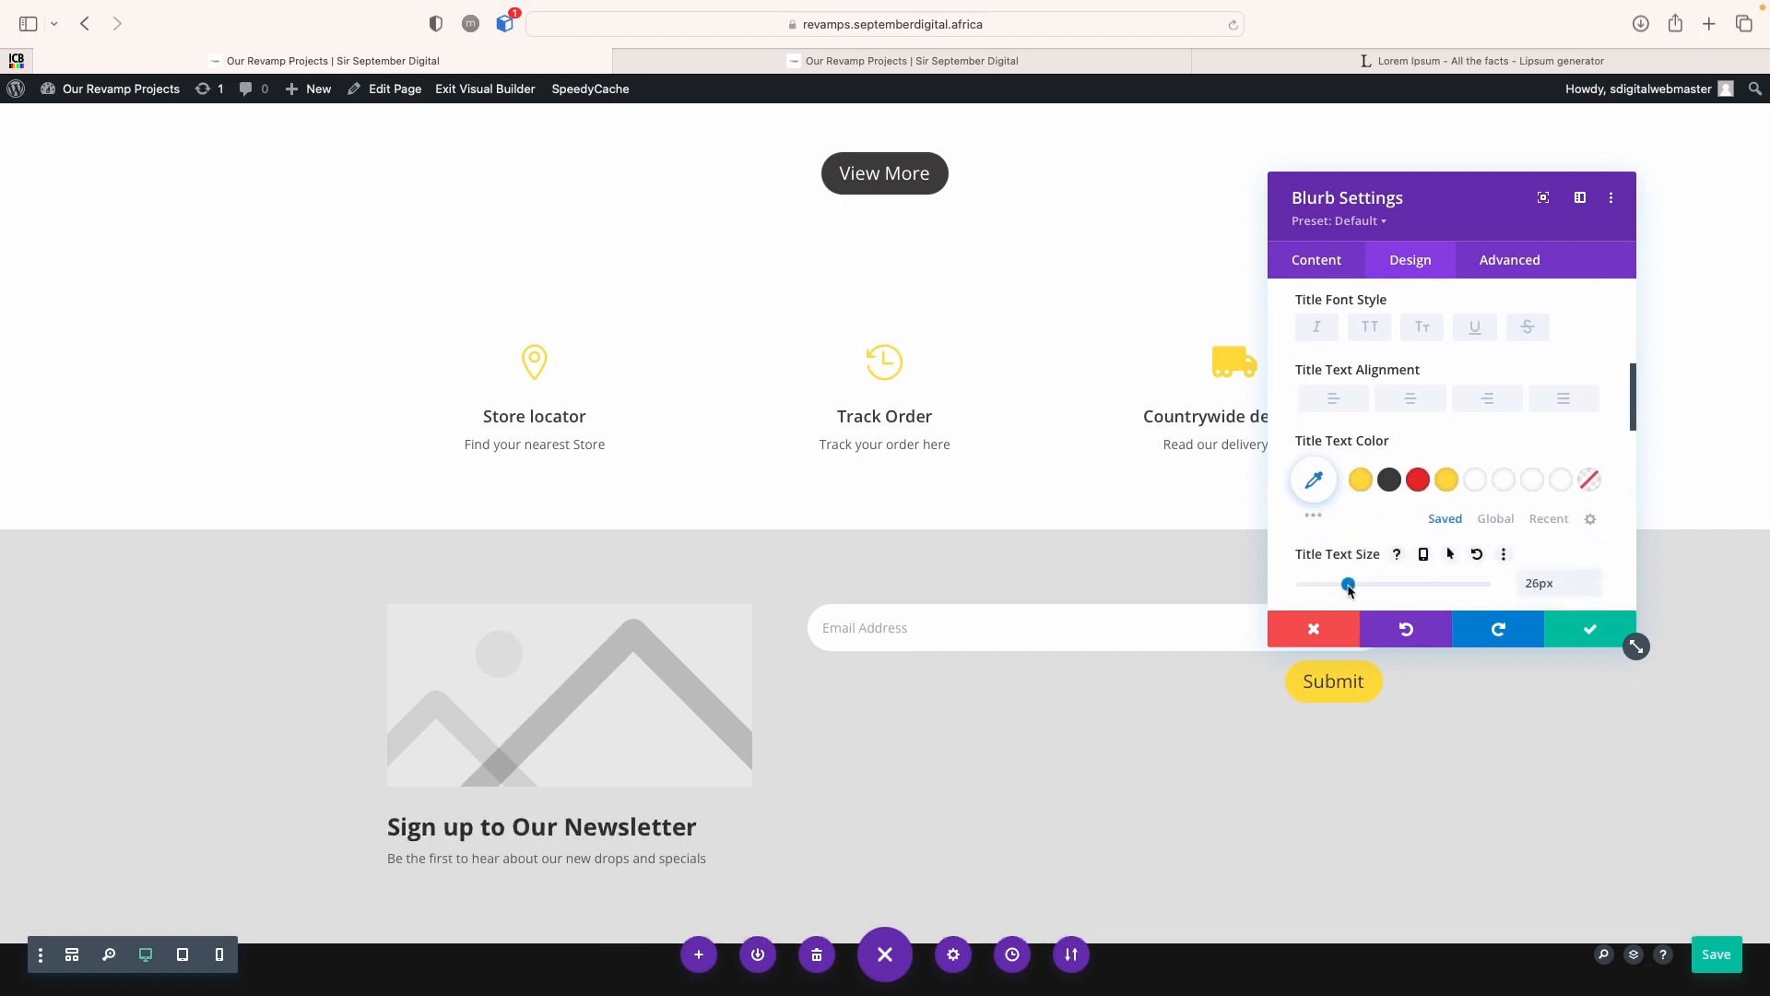
scroll(1374, 516, "up", 3)
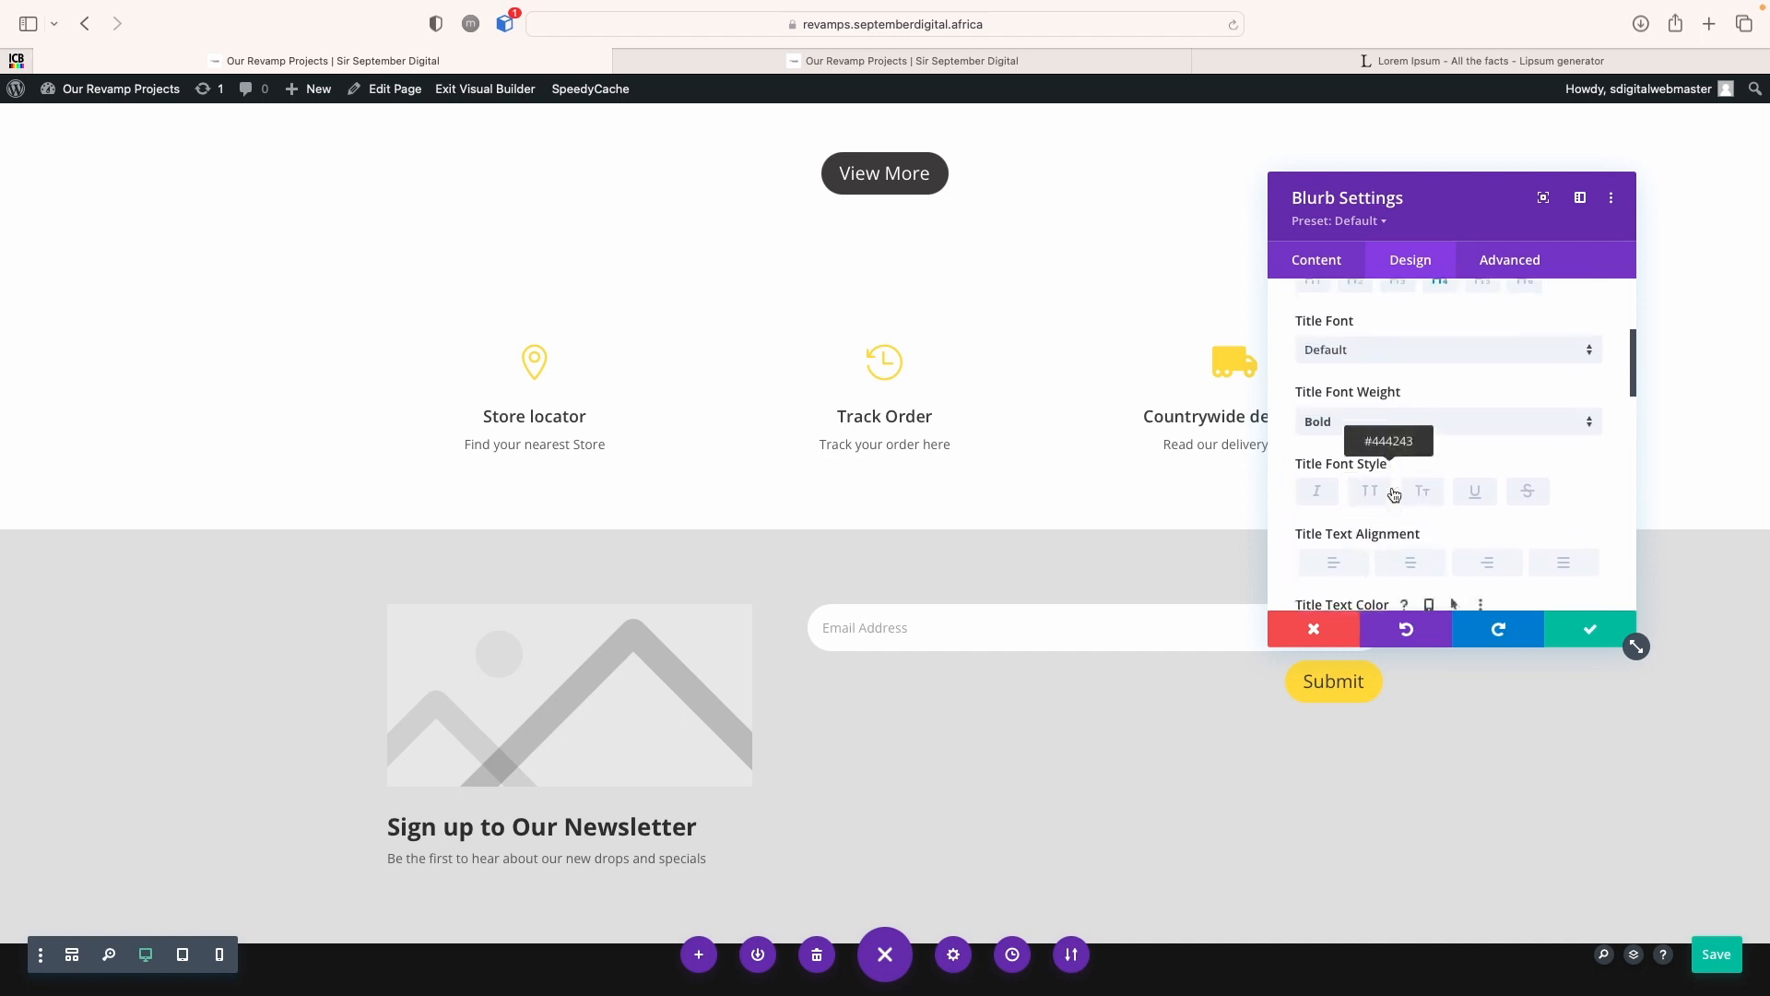
left_click(1325, 427)
left_click(1358, 512)
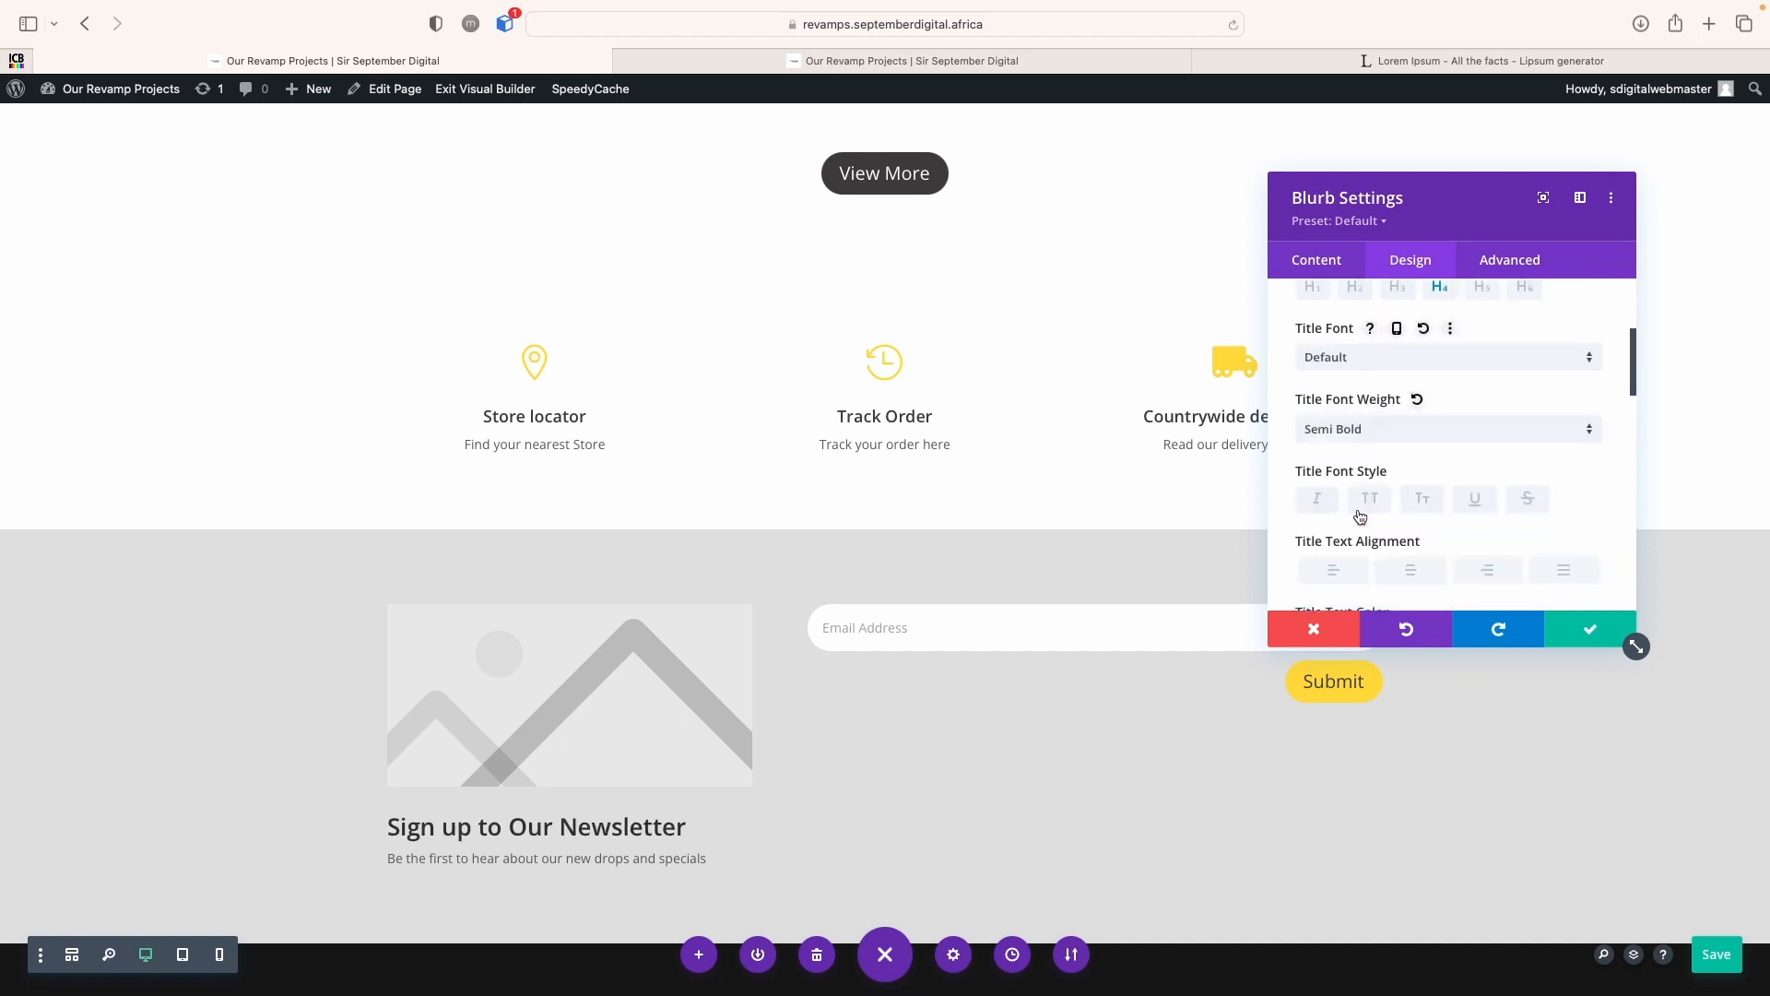
Switch the blurb from its placeholder image to an icon, using the solid paper plane found by searching "send"
scroll(1391, 363, "up", 5)
left_click(1318, 272)
left_click(1382, 400)
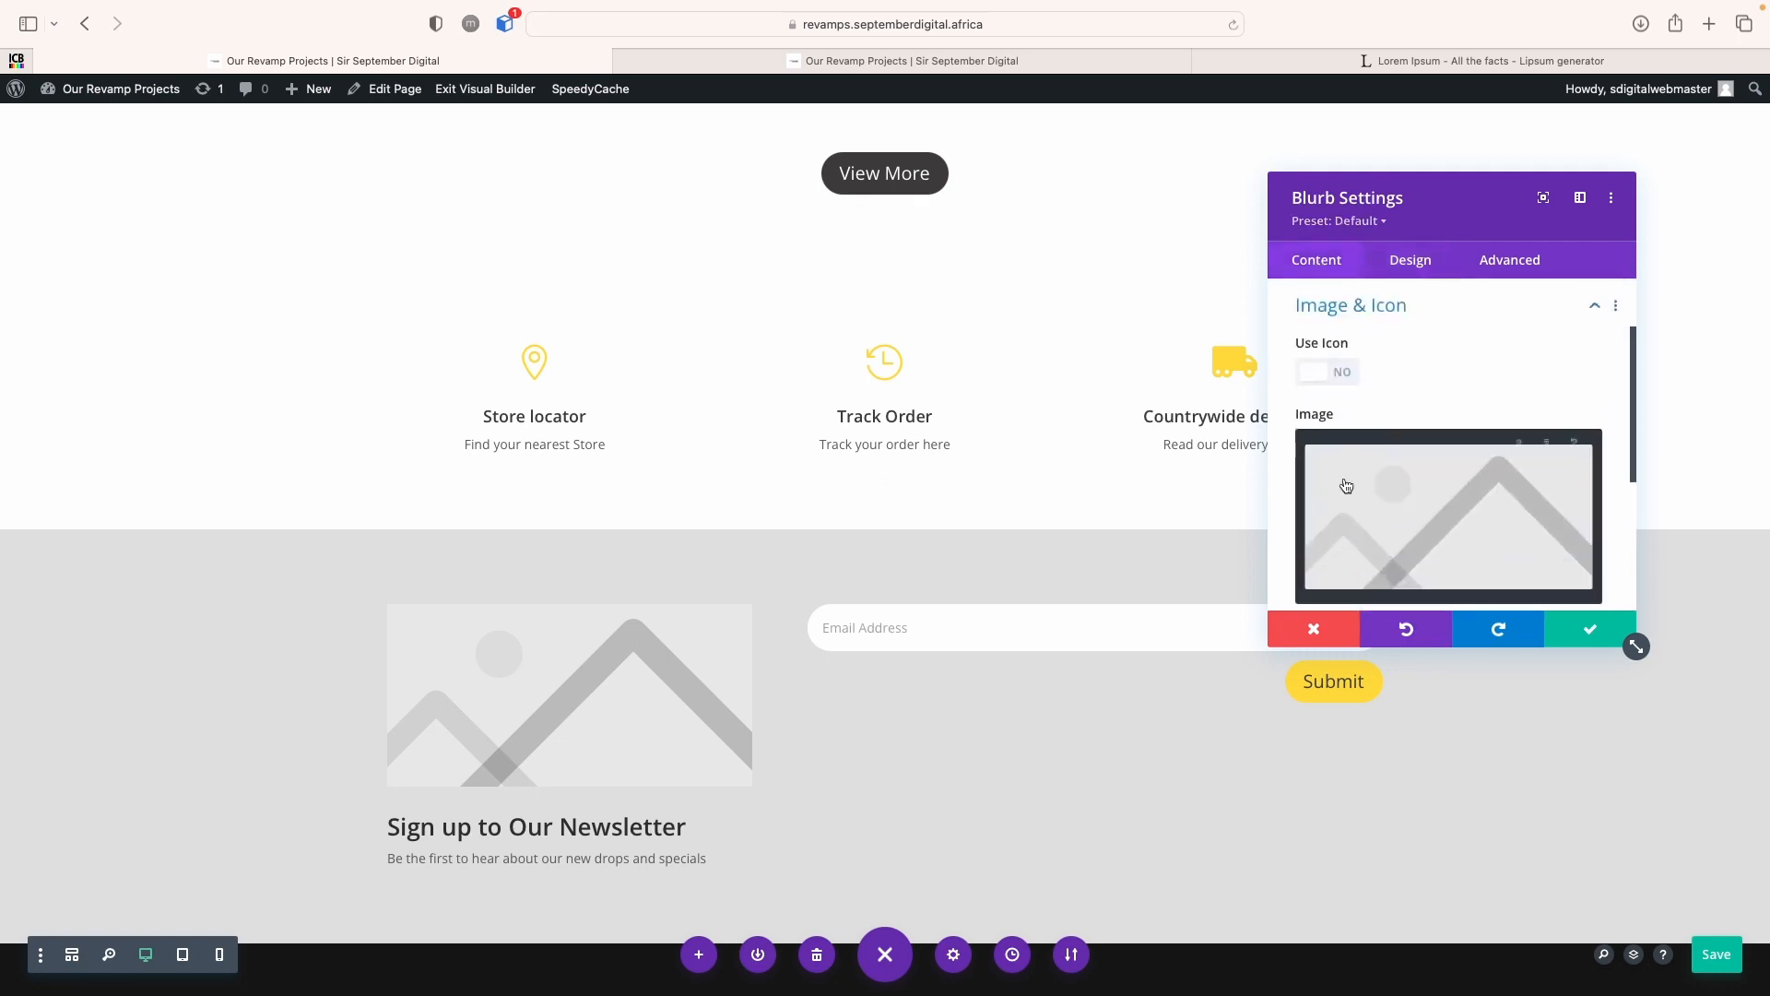
left_click(1331, 361)
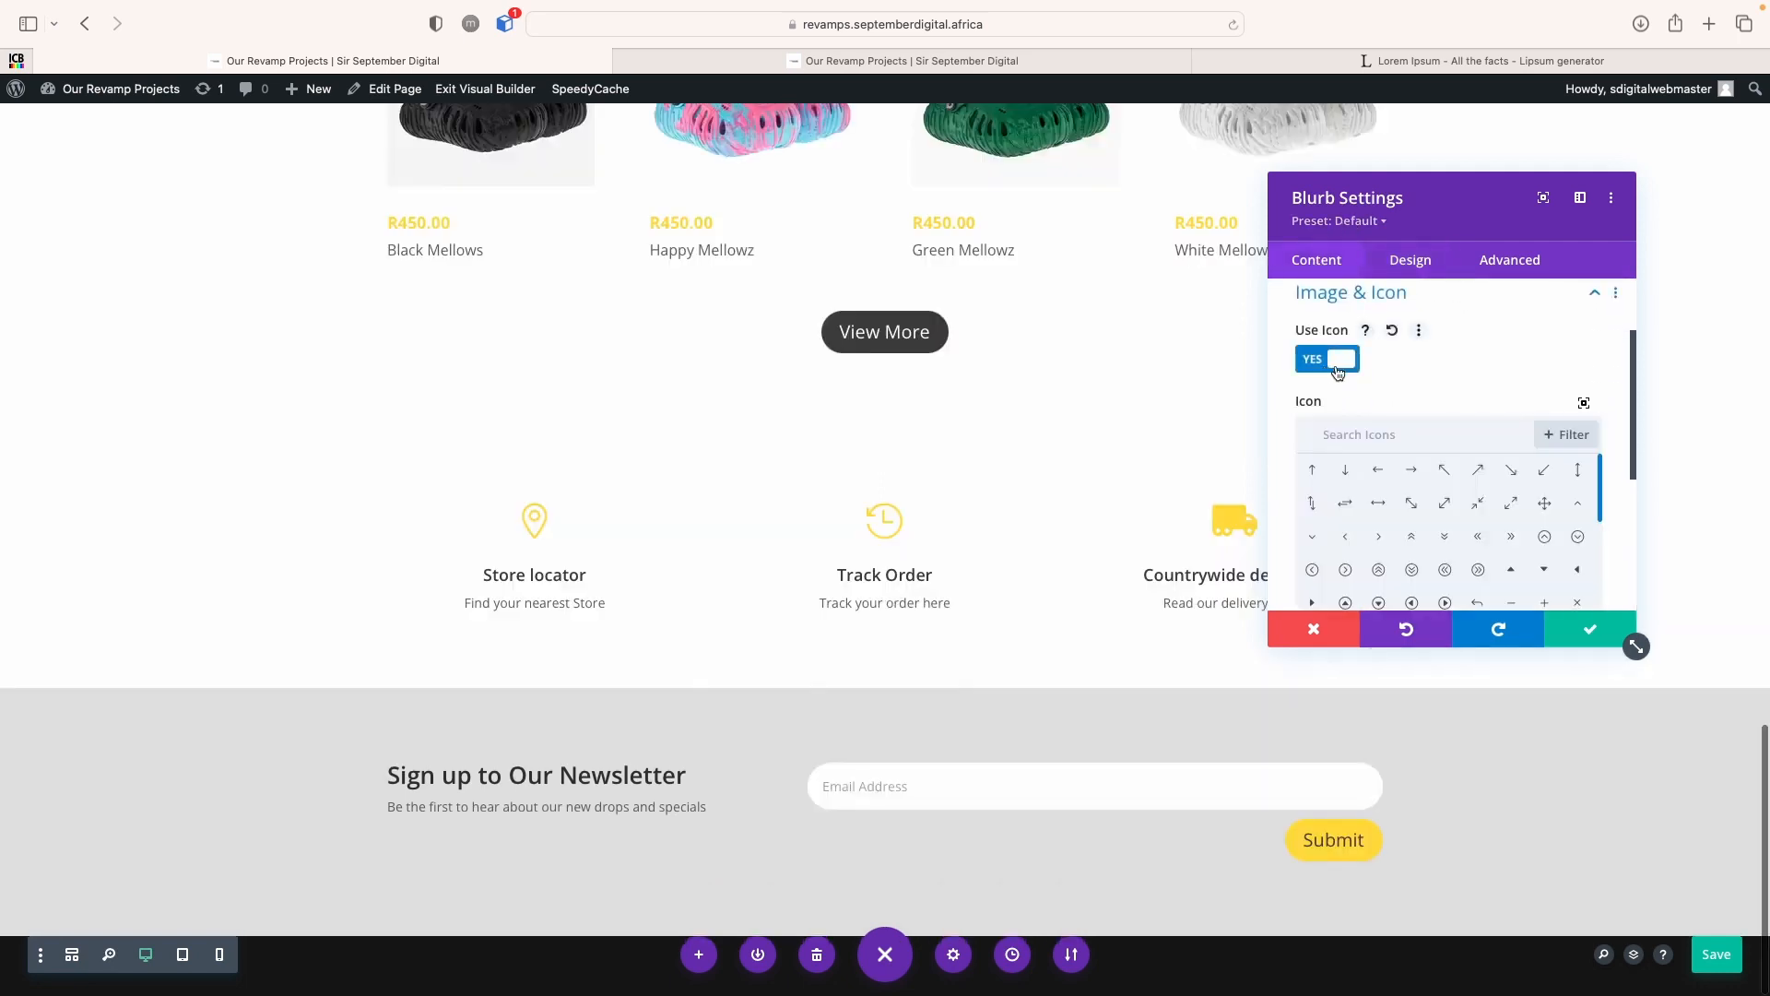
left_click(1358, 441)
type("send")
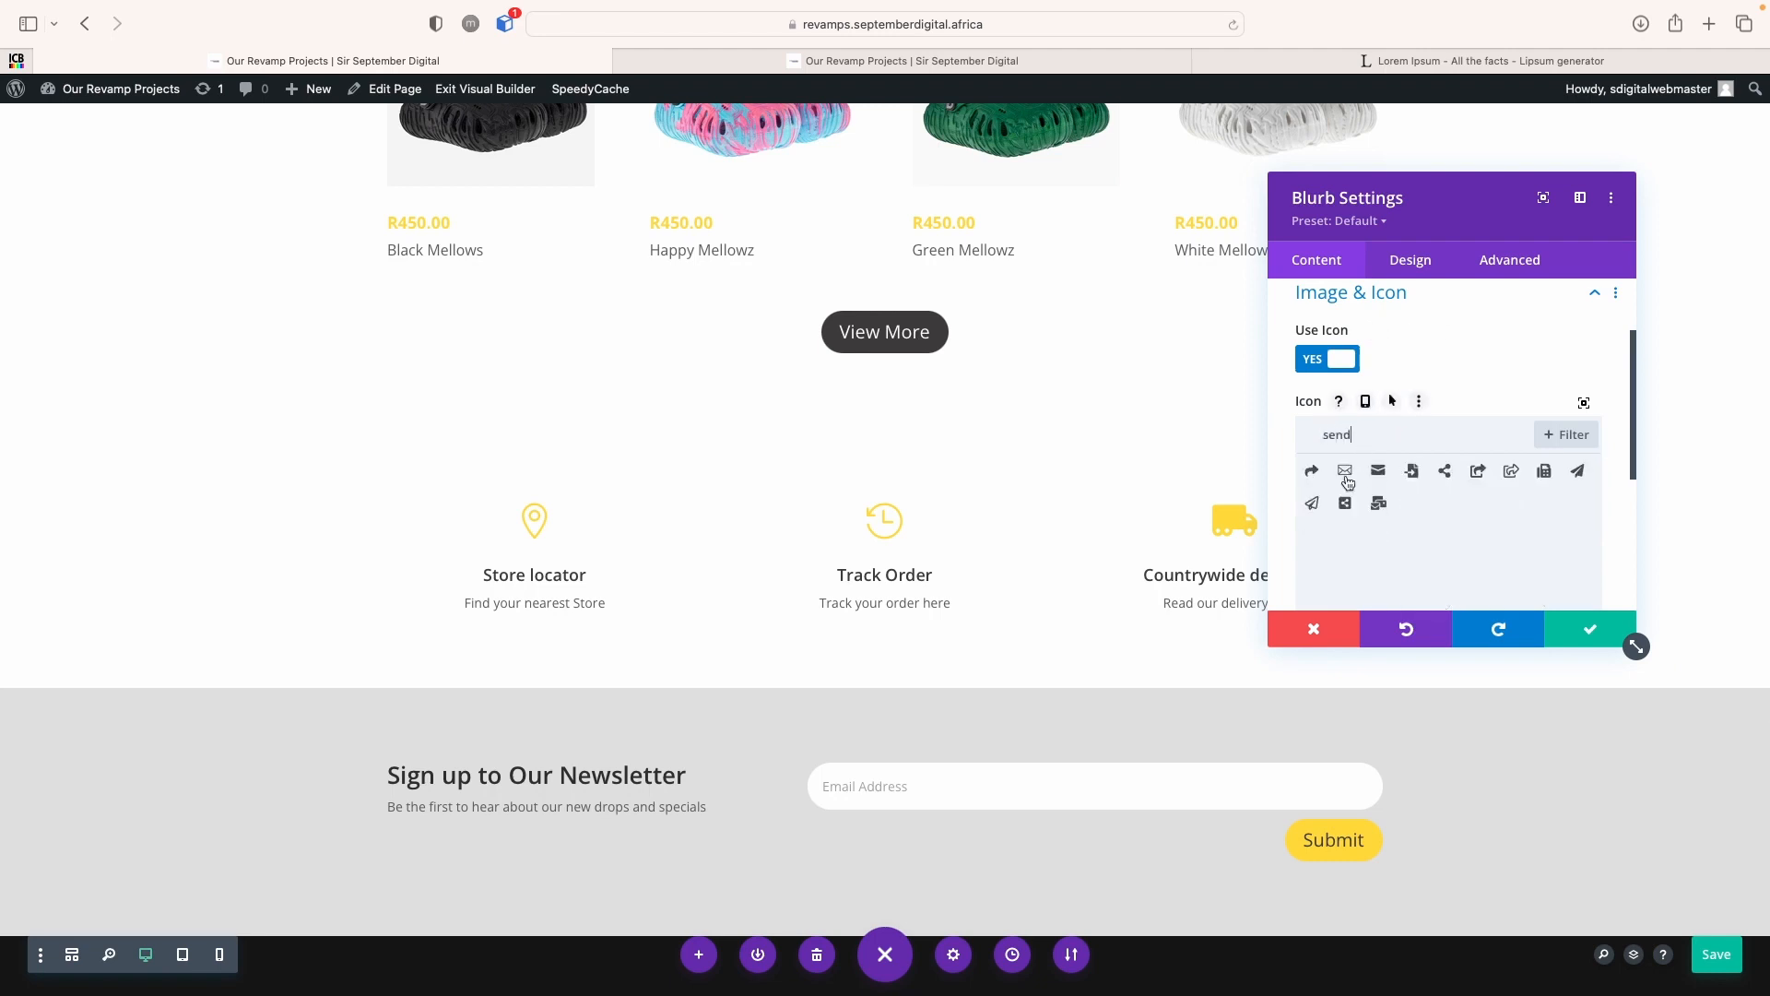
left_click(1577, 472)
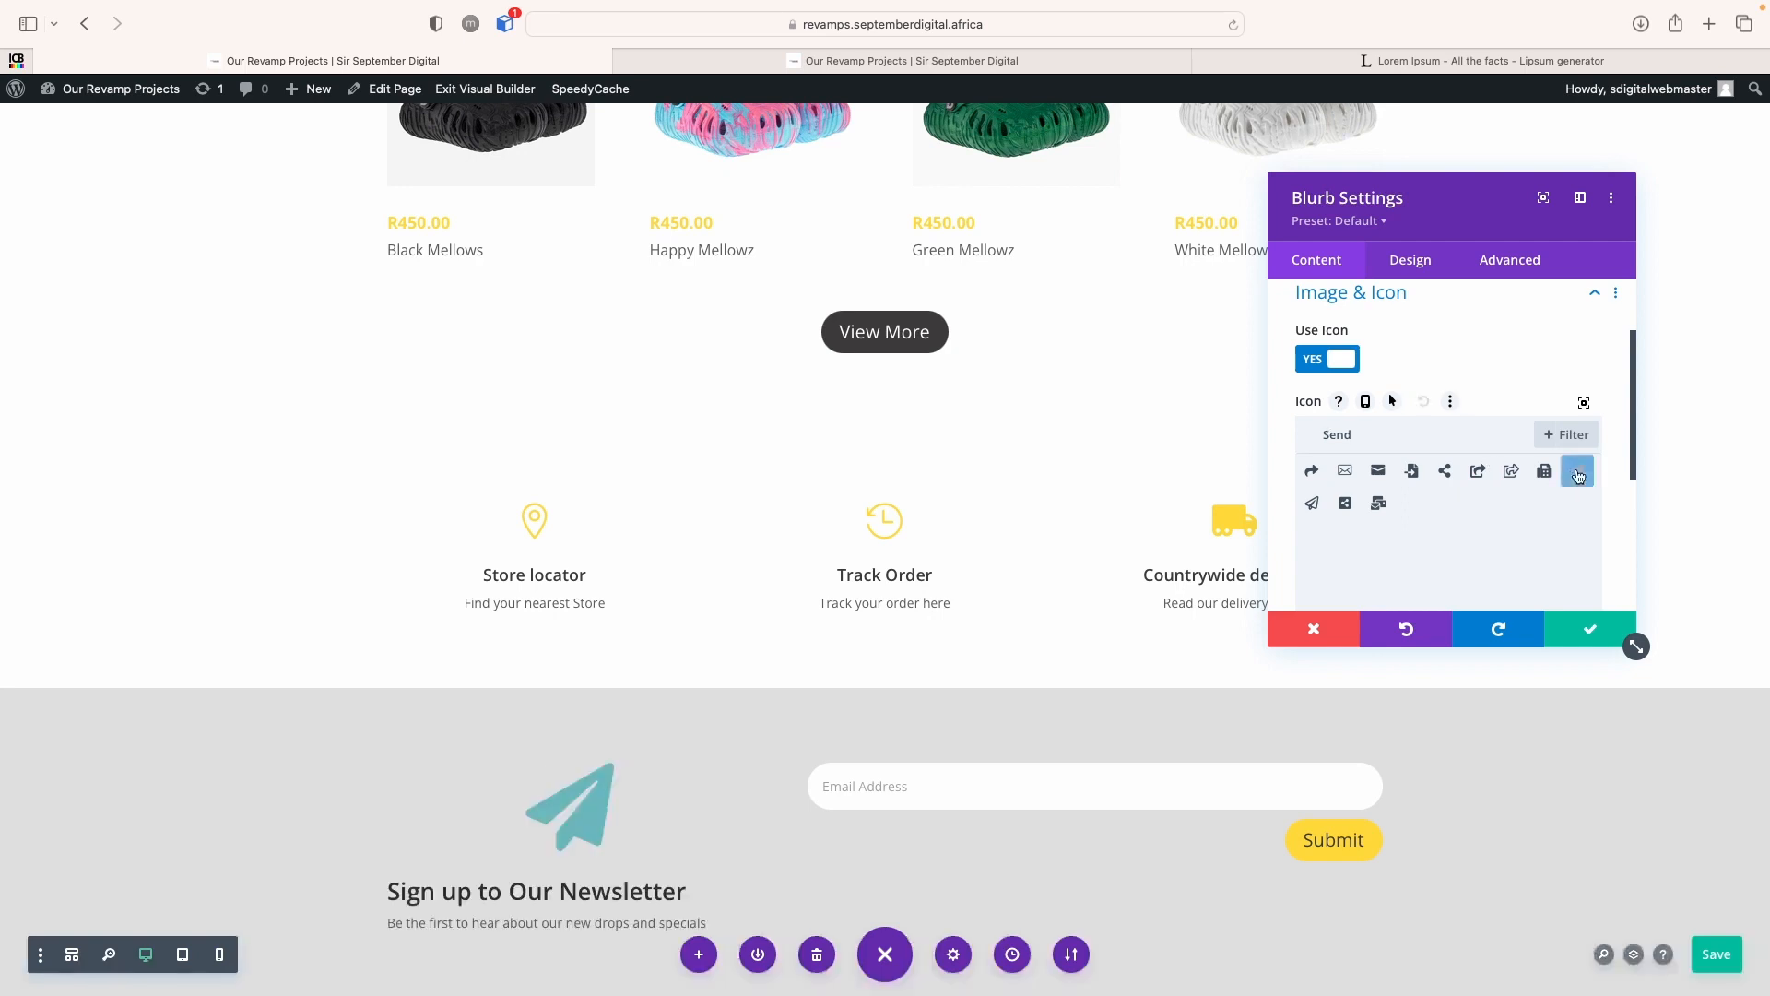
Color the blurb's paper plane icon yellow #fedd21 and reduce its width to 36px
left_click(1411, 261)
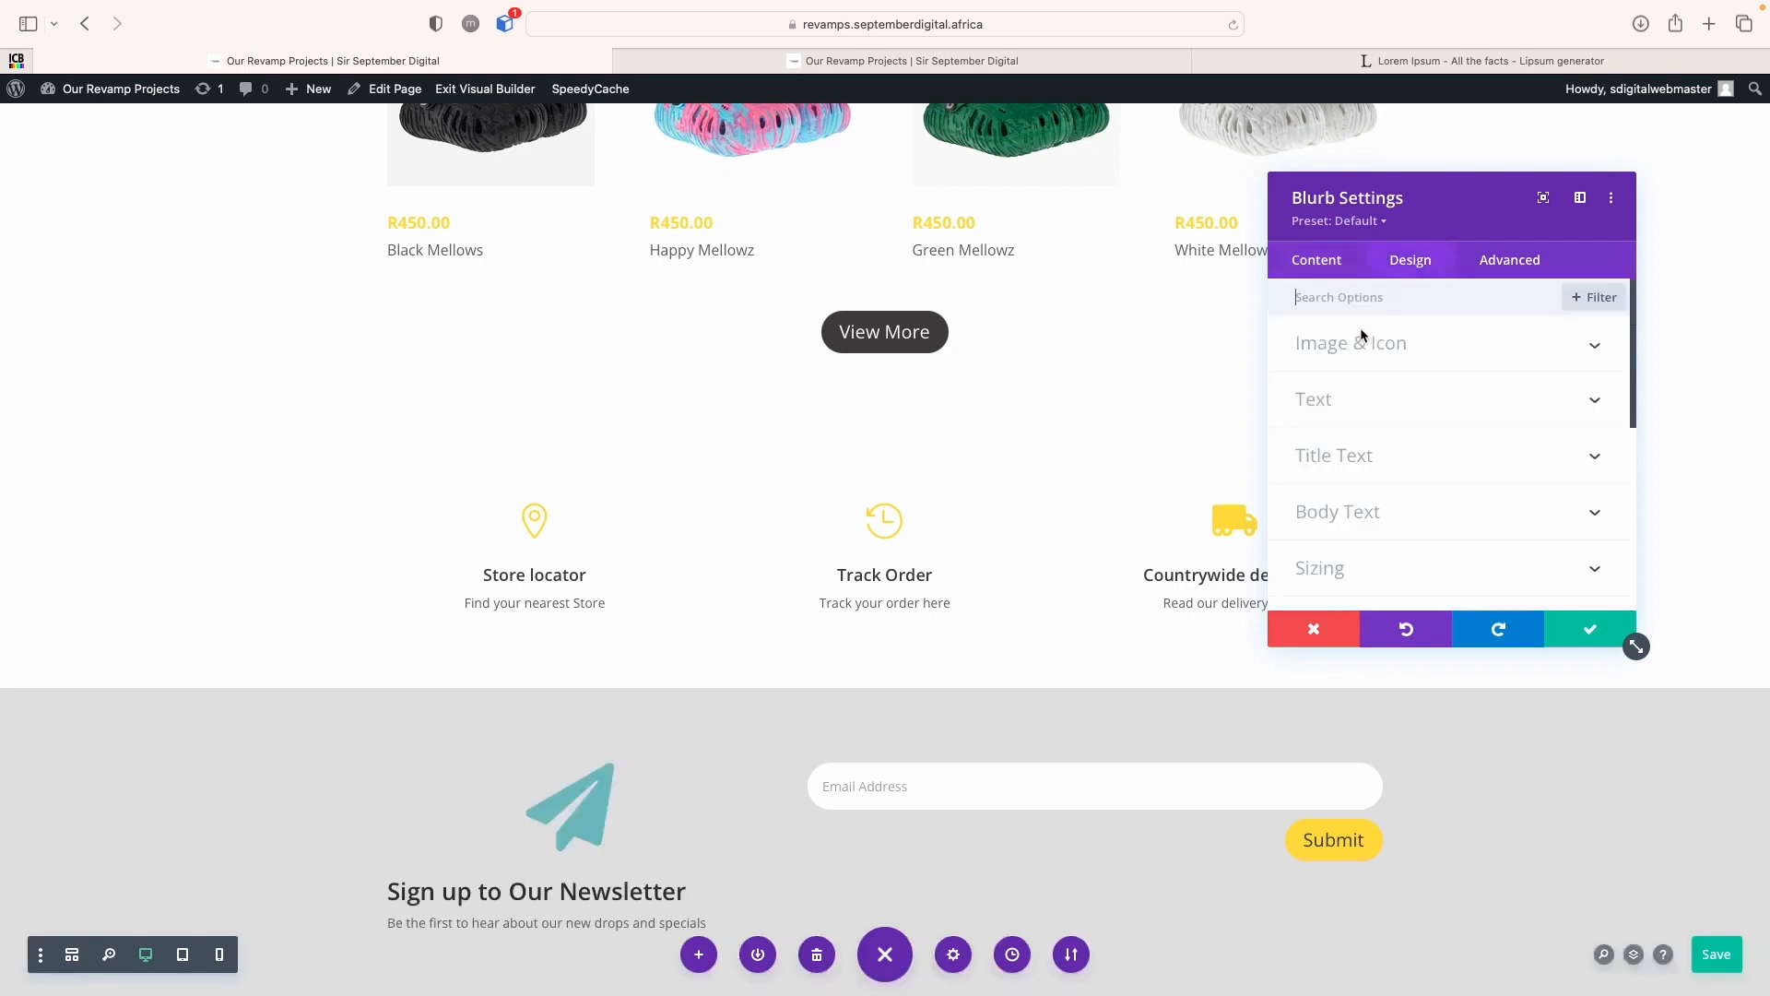
left_click(1363, 340)
left_click(1361, 424)
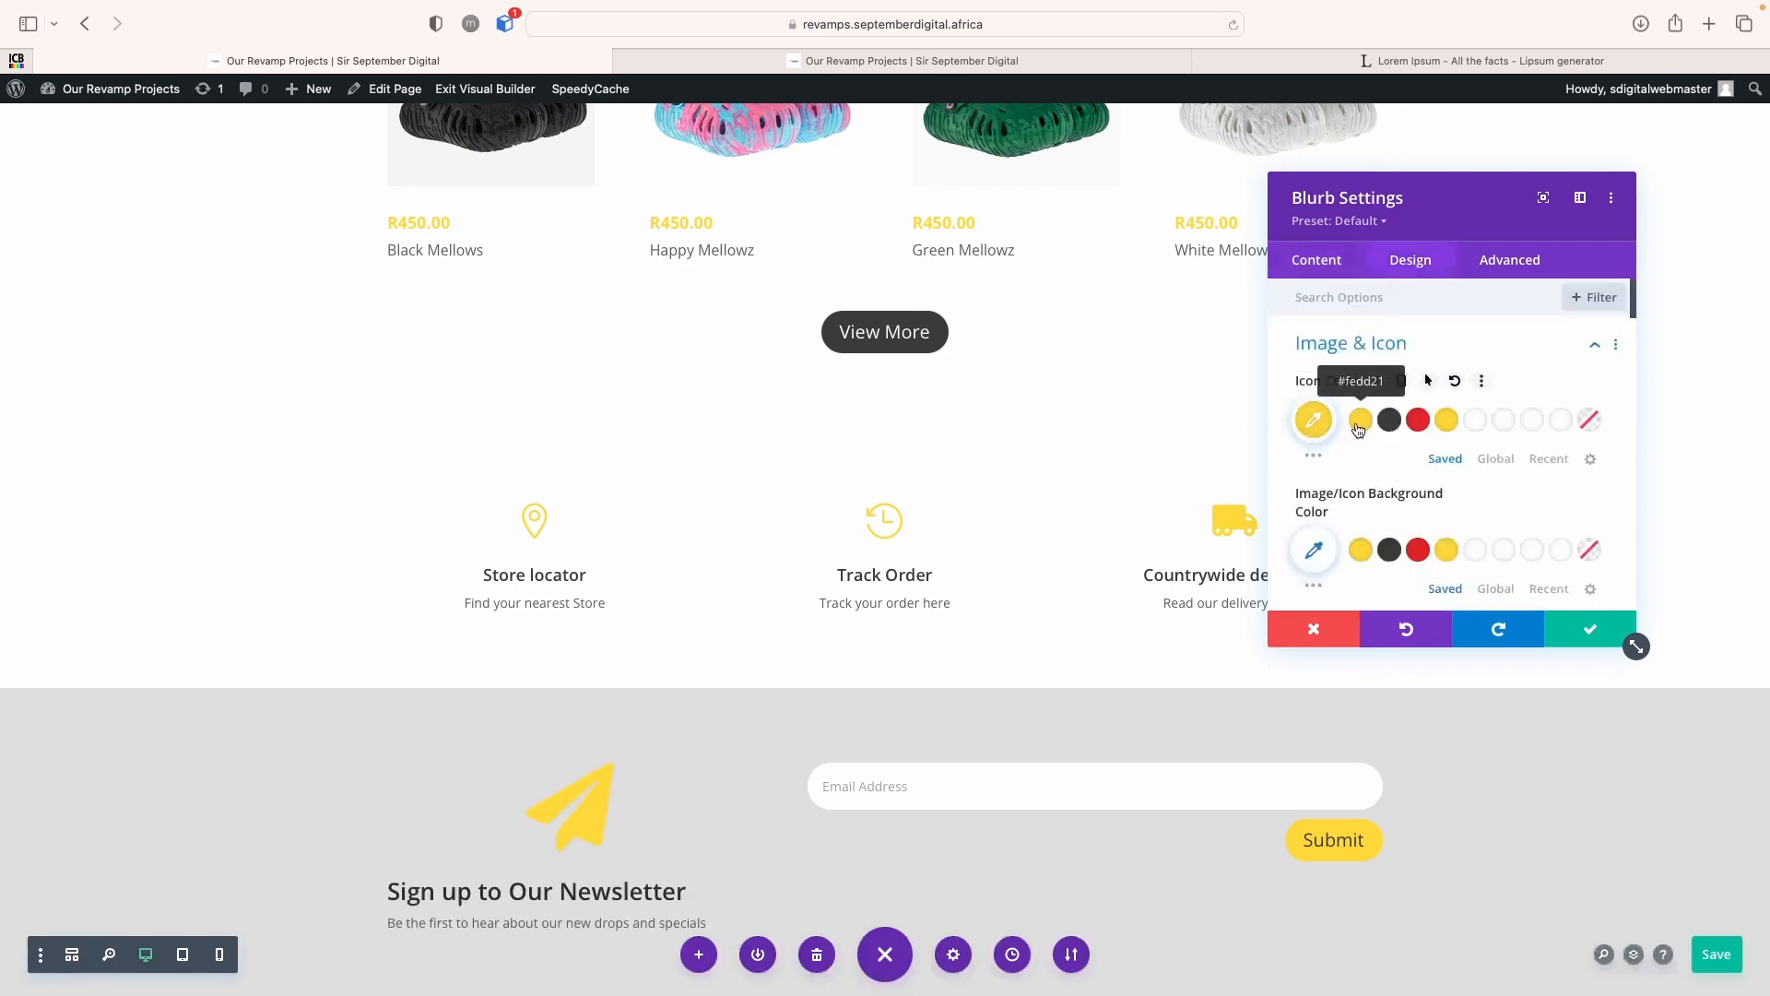
scroll(1380, 454, "down", 3)
scroll(1380, 453, "down", 1)
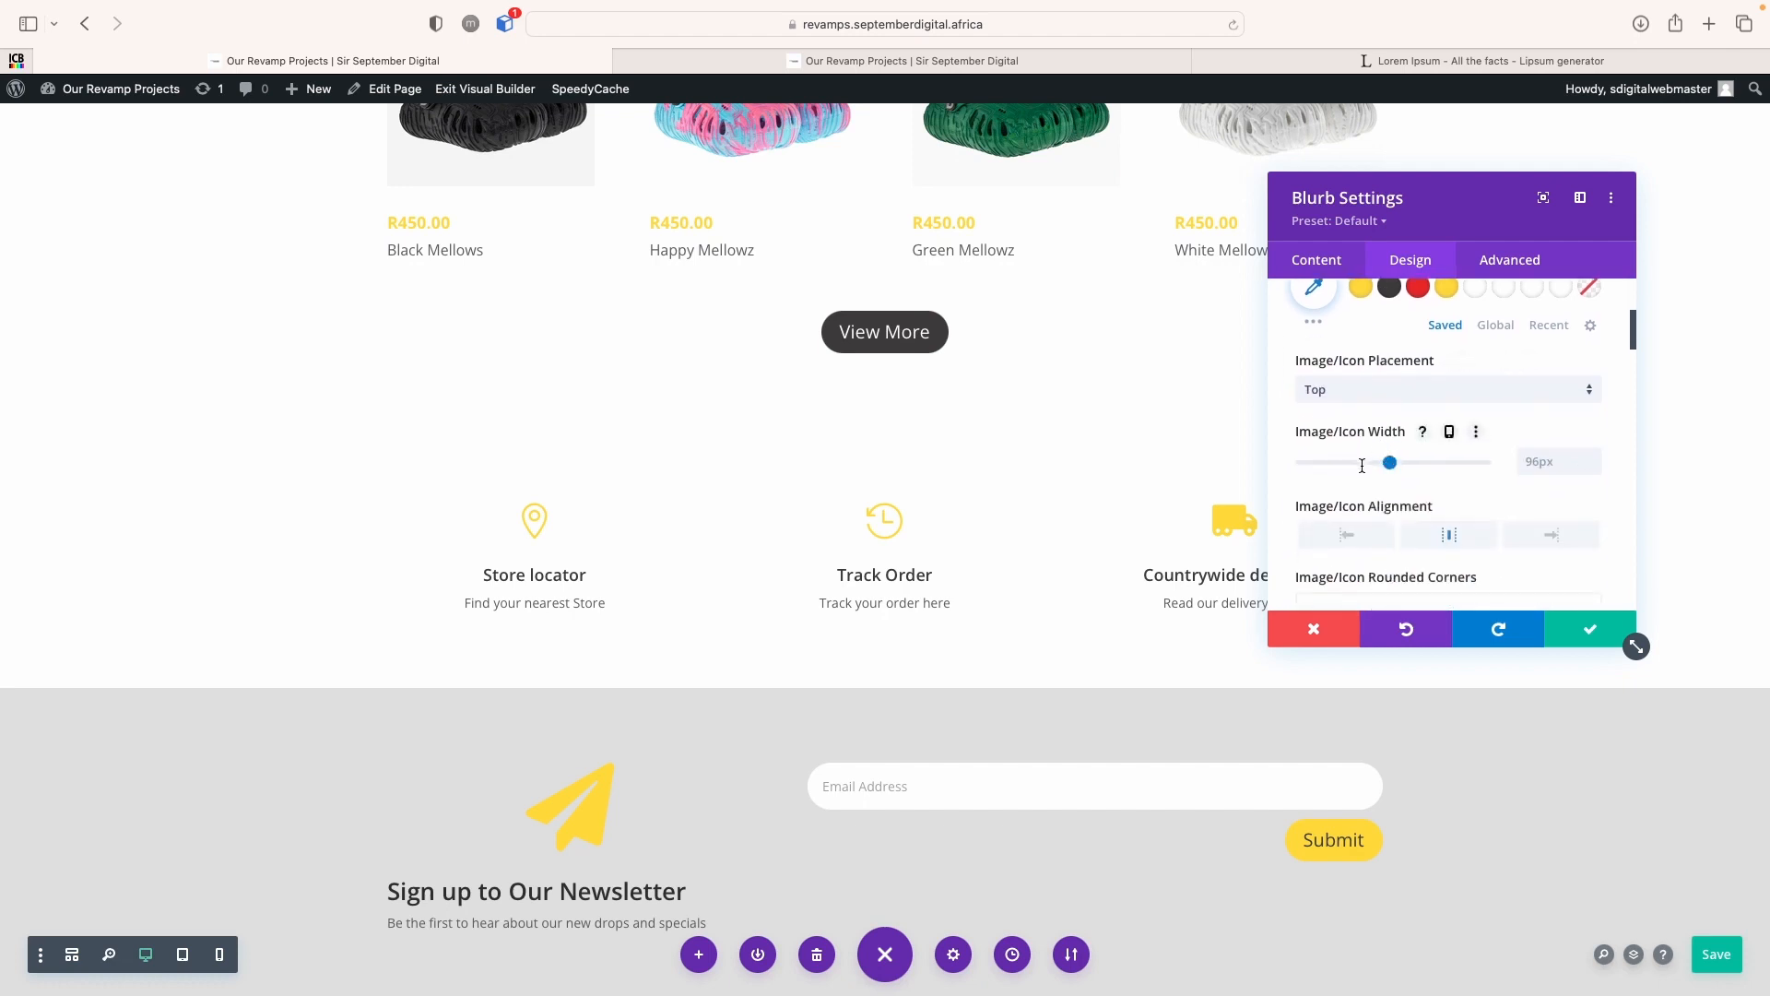
left_click_drag(1380, 466, 1336, 486)
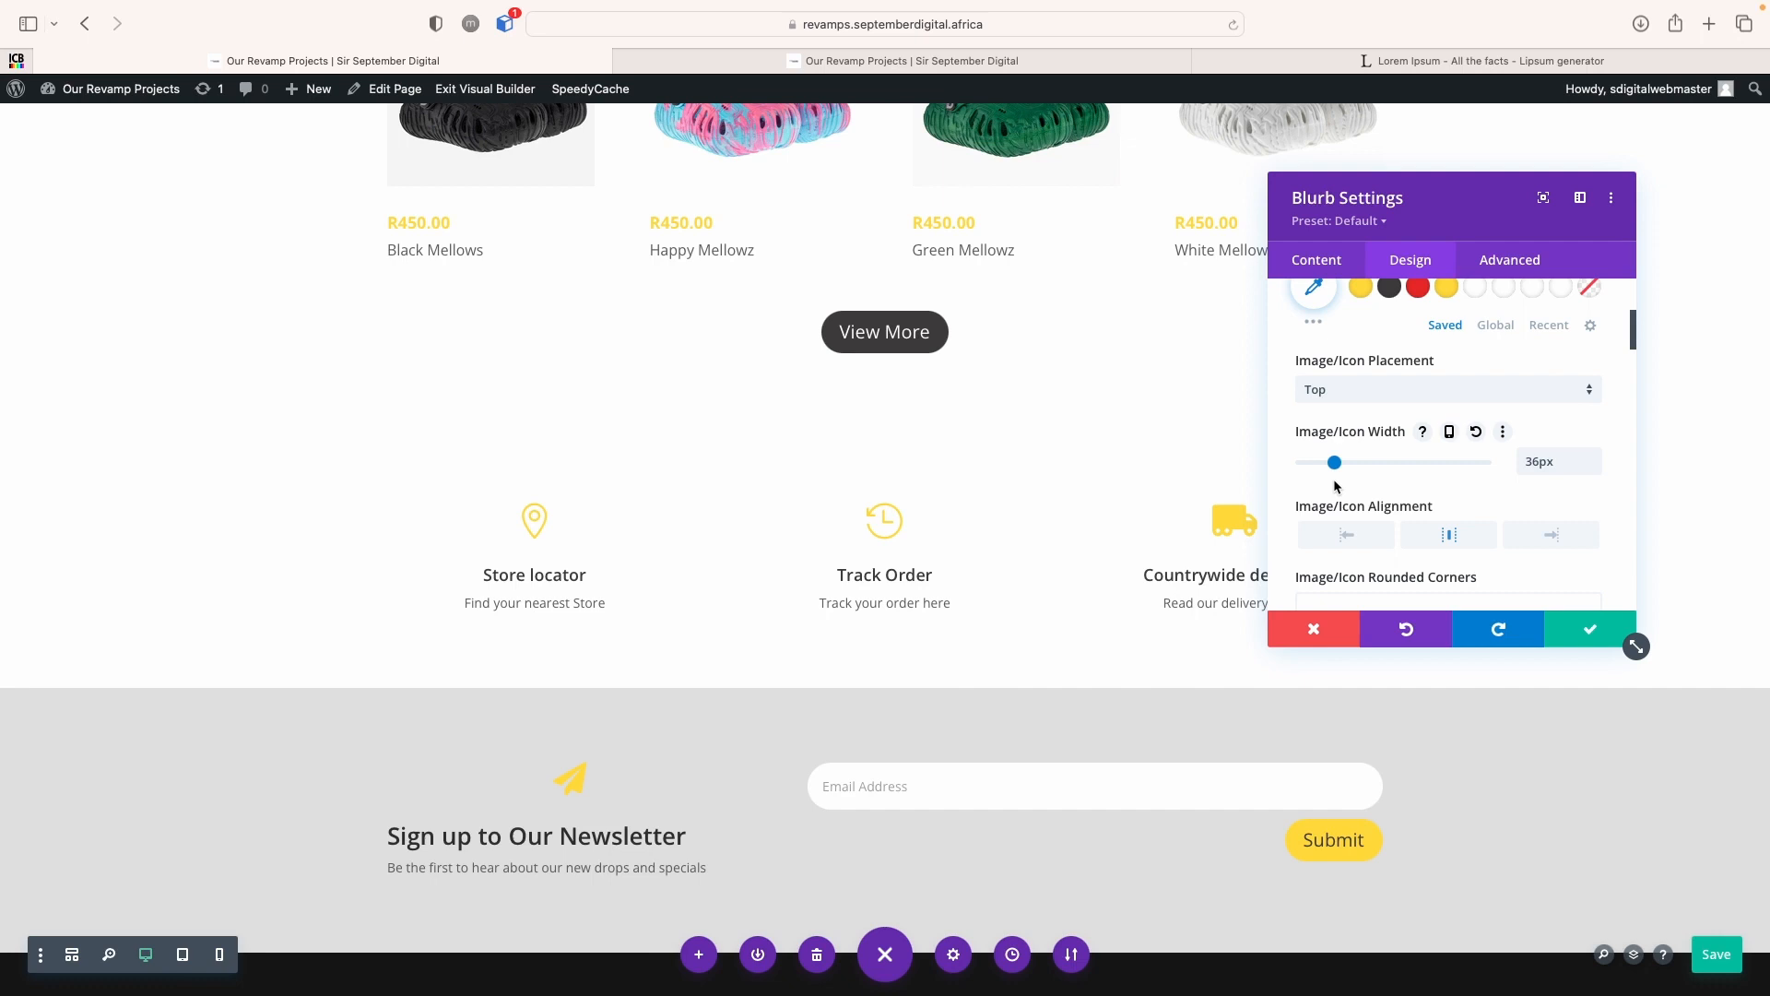
scroll(1473, 506, "up", 2)
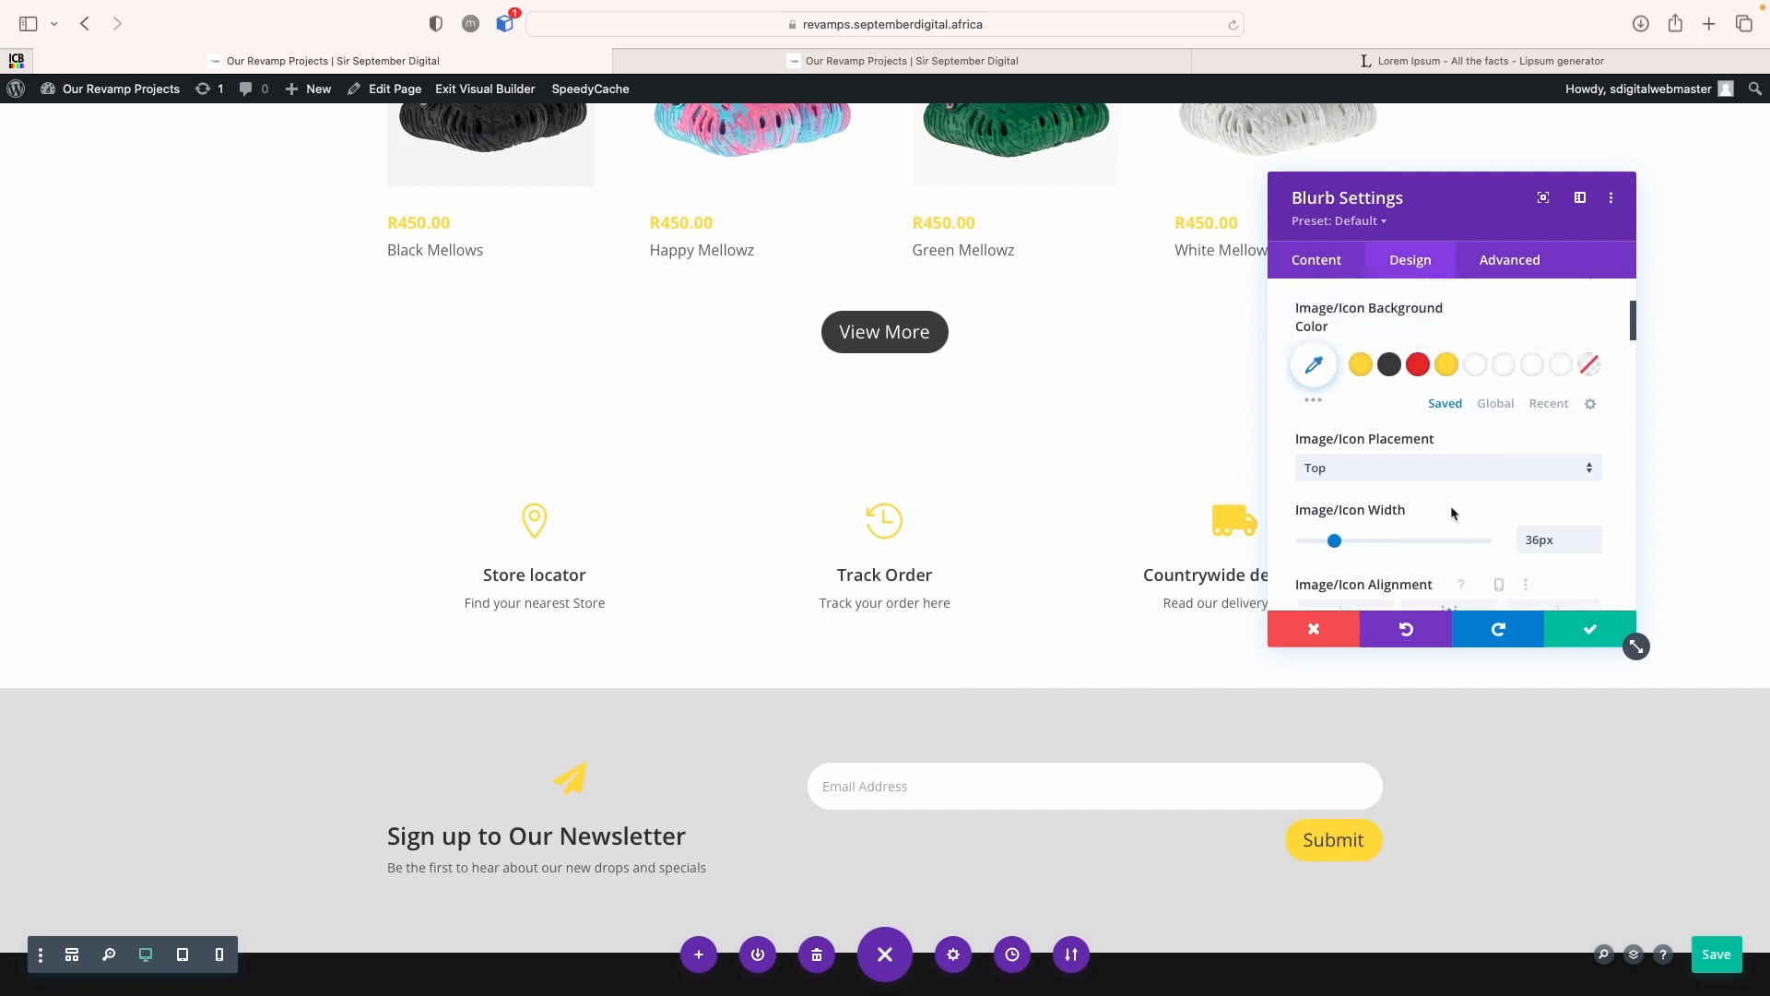
Place the newsletter blurb's paper plane icon to the left of its text and keep the blurb changes
left_click(1350, 476)
left_click(1332, 516)
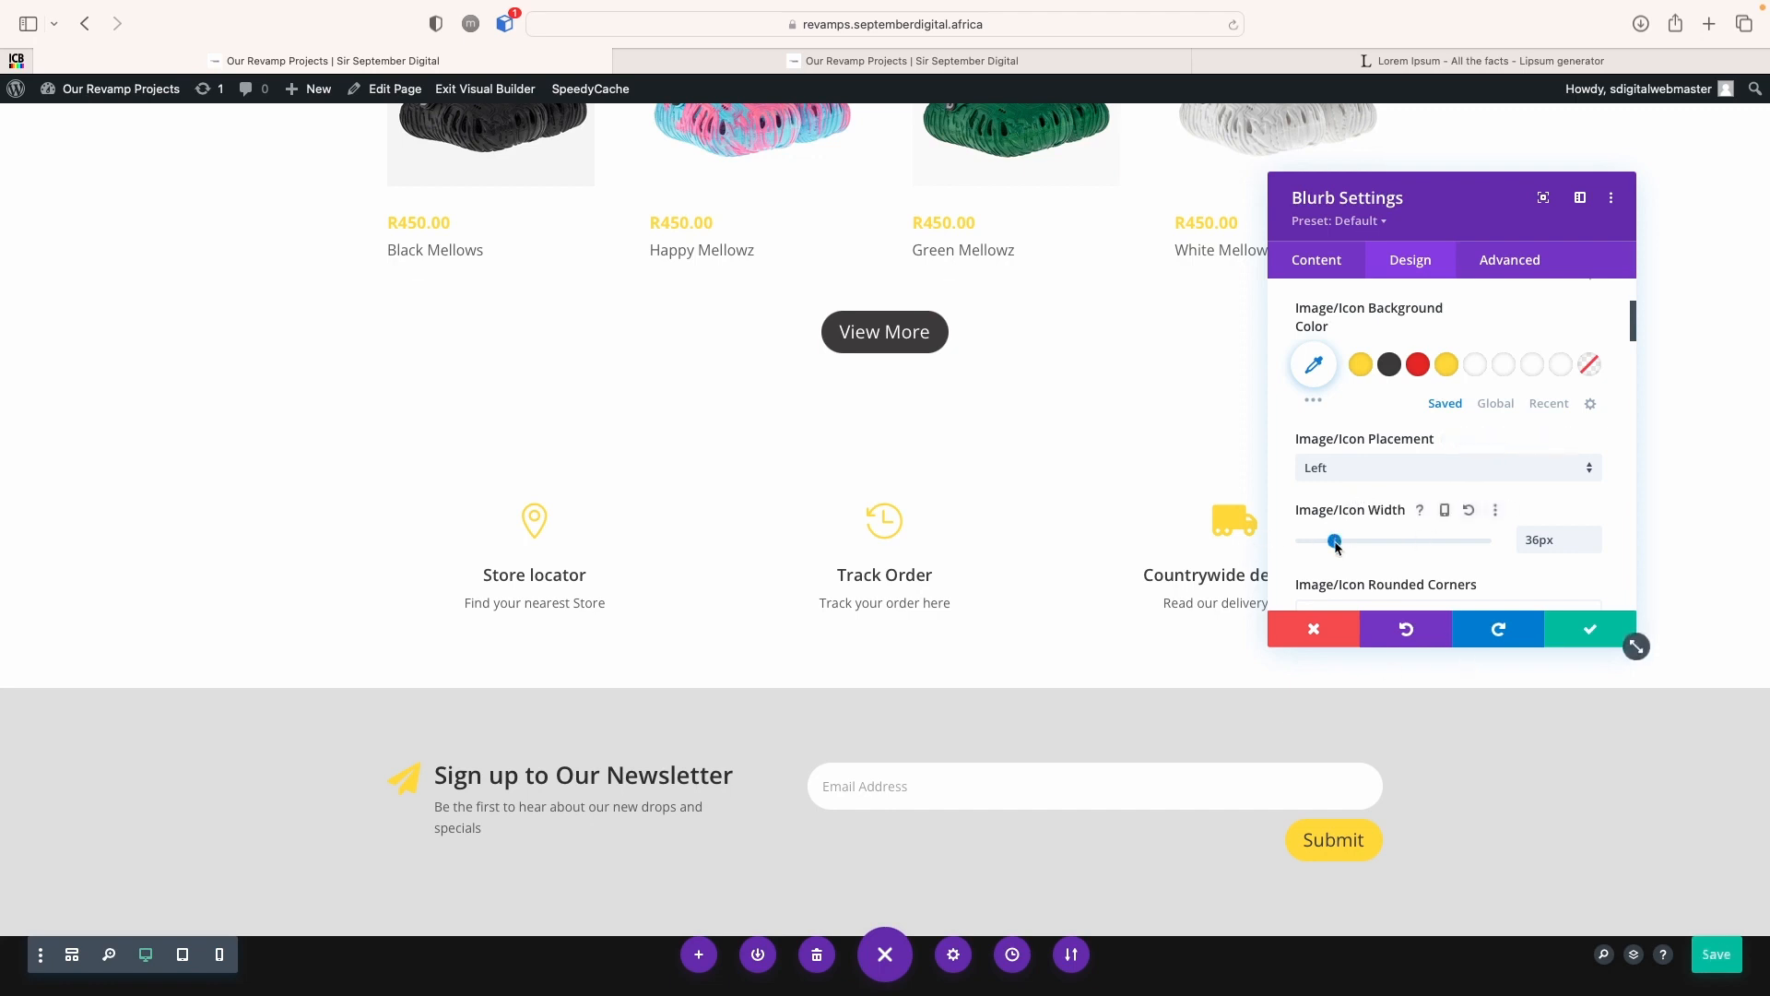
left_click(1581, 631)
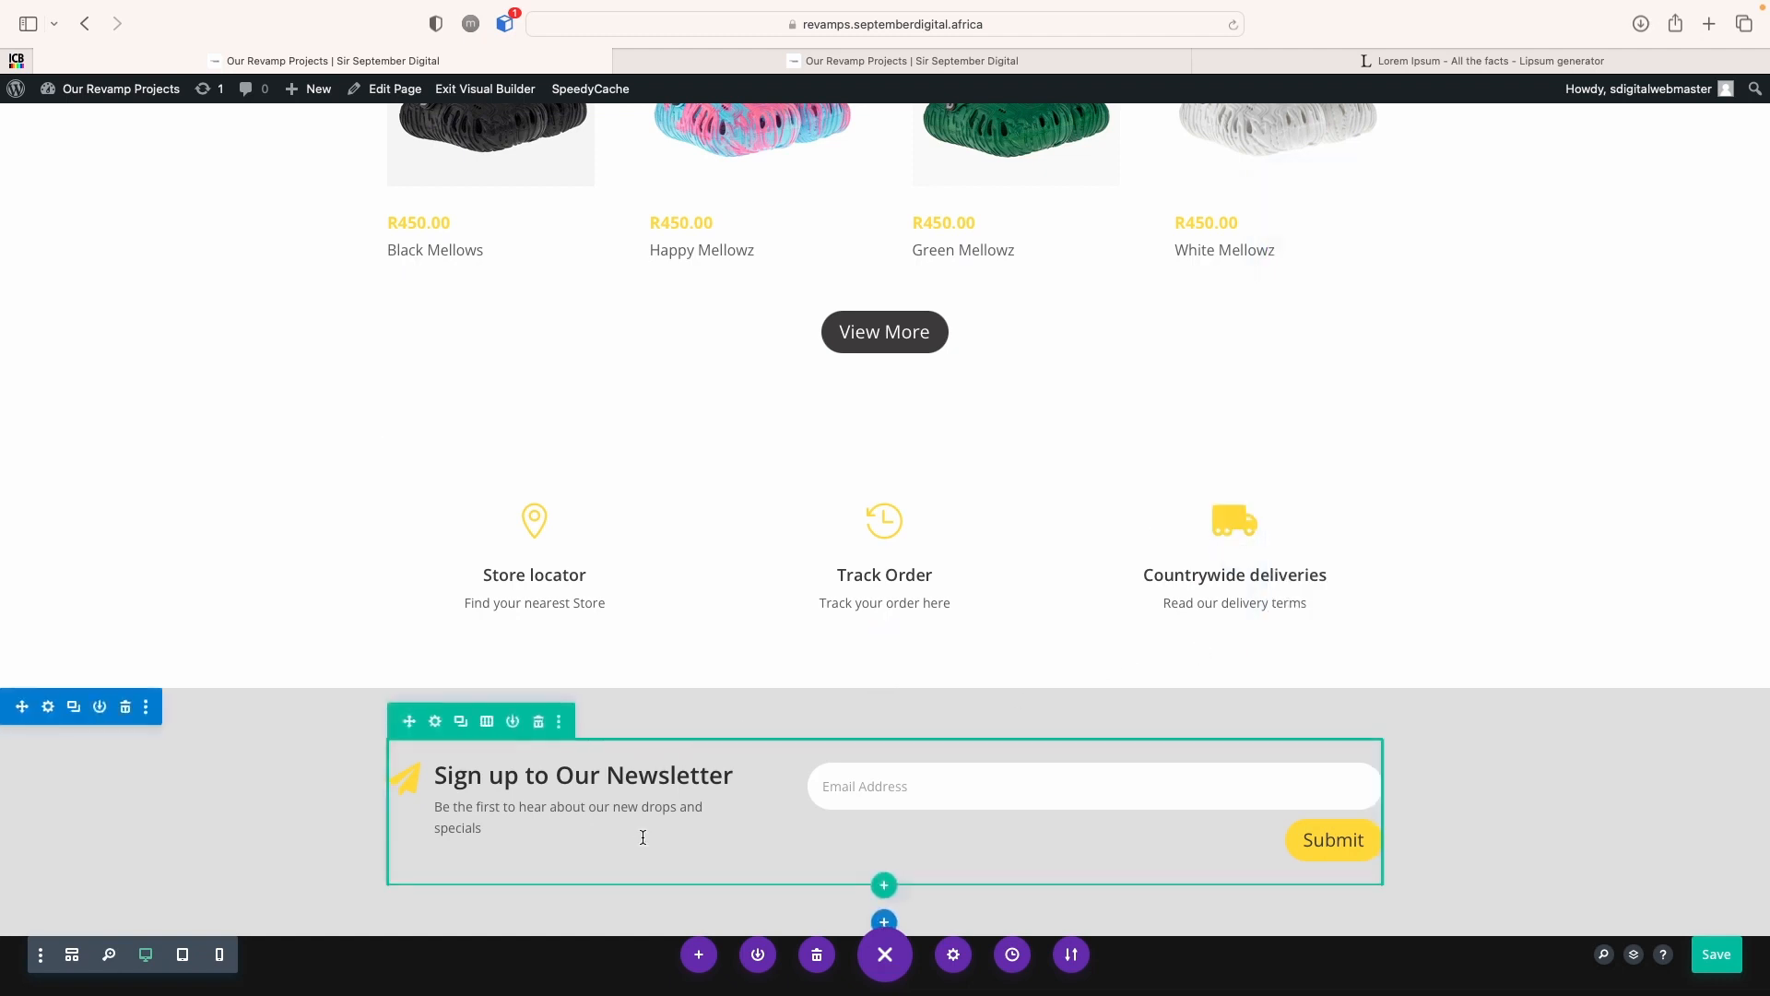
Lighten the newsletter section's background color to #f4f4f4 and save the page
left_click(179, 810)
left_click(1446, 405)
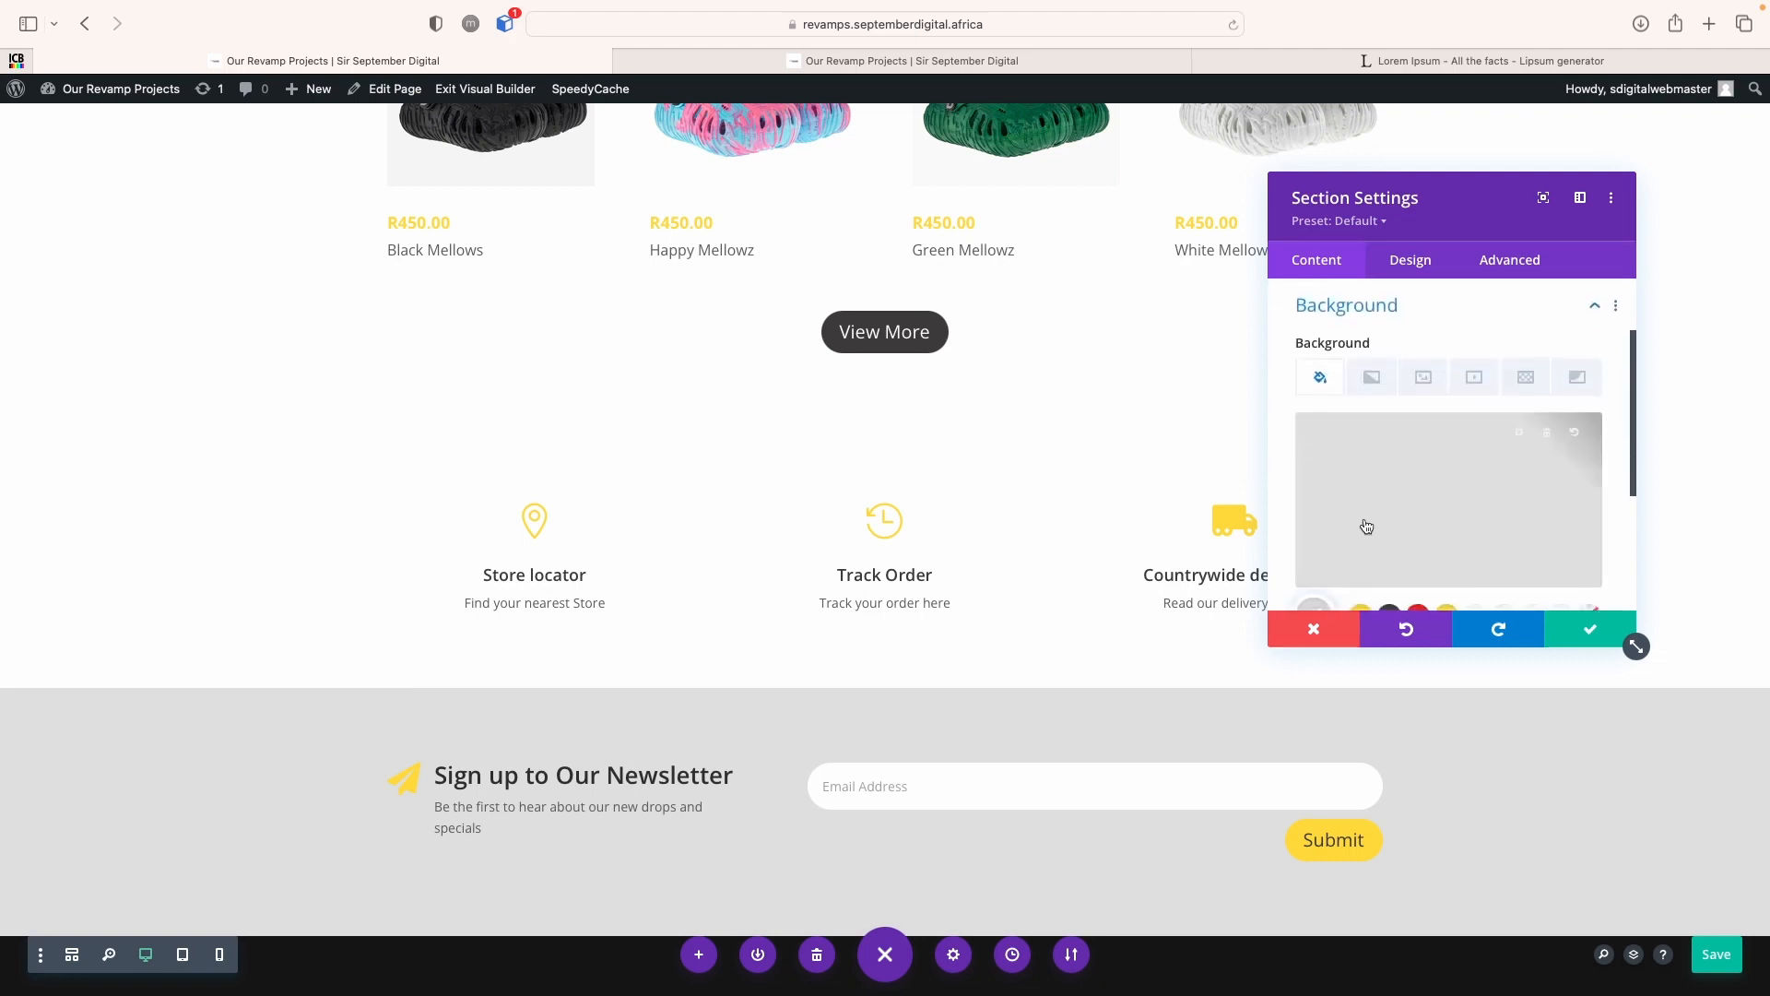
left_click(1355, 553)
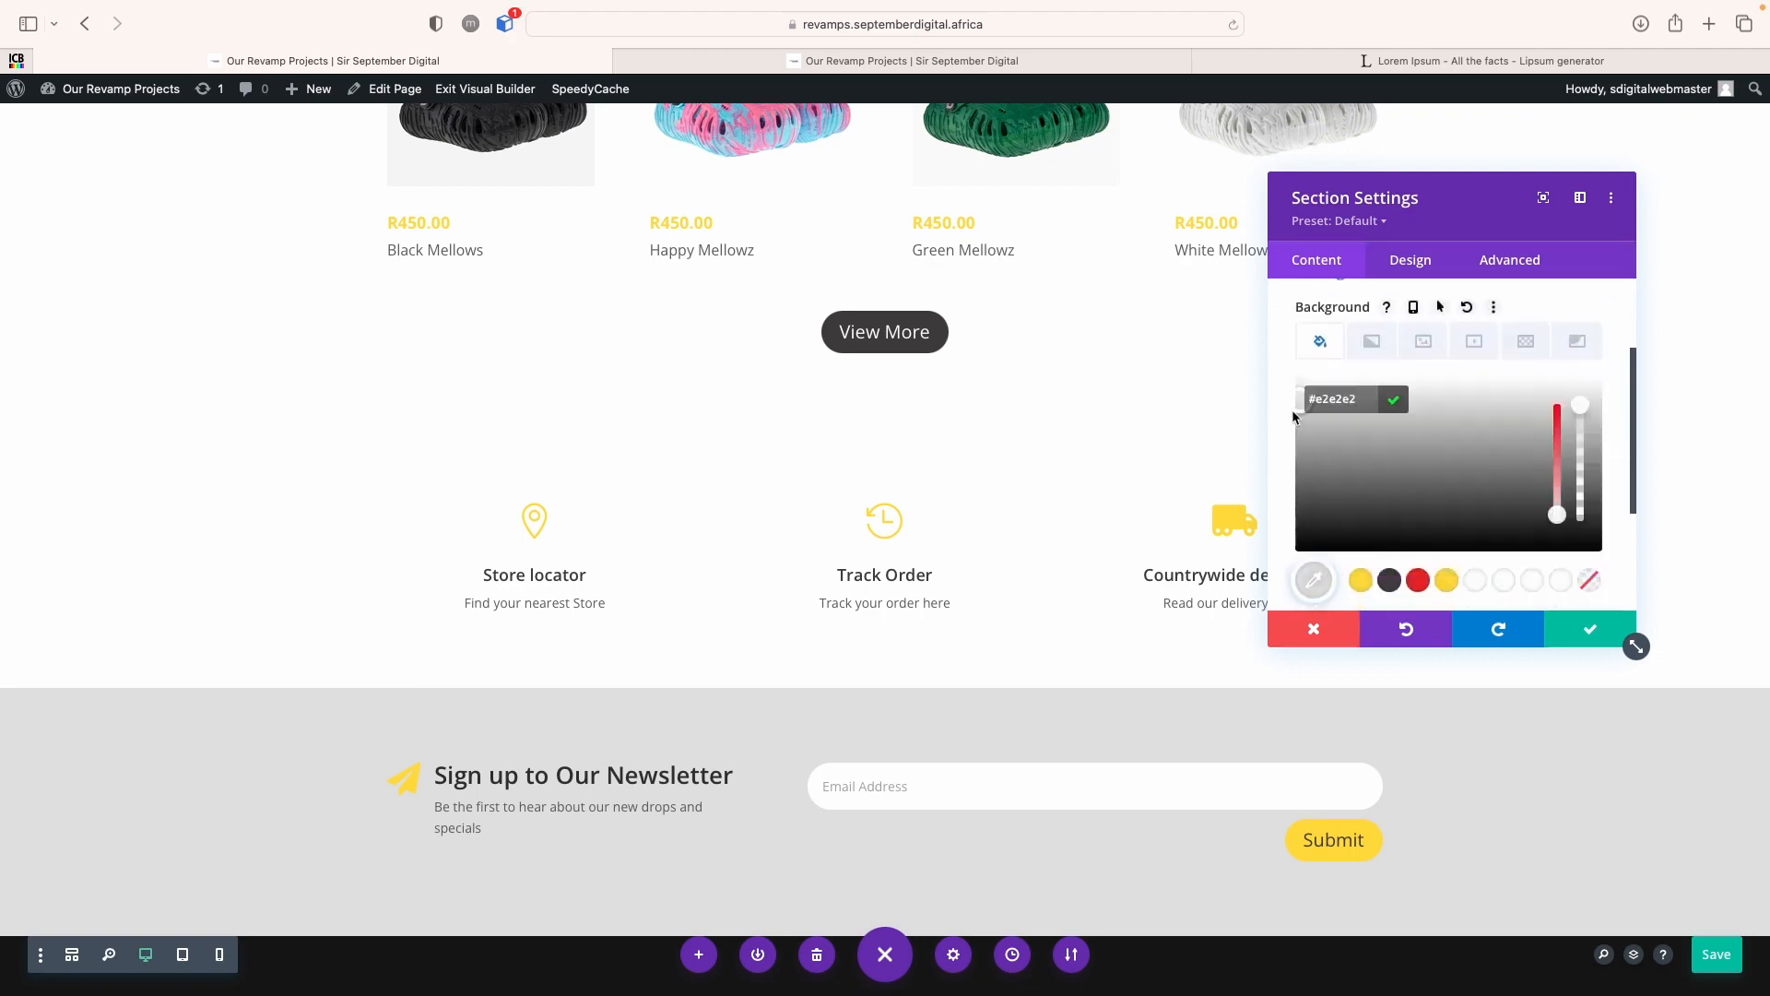
left_click_drag(1298, 404, 1294, 390)
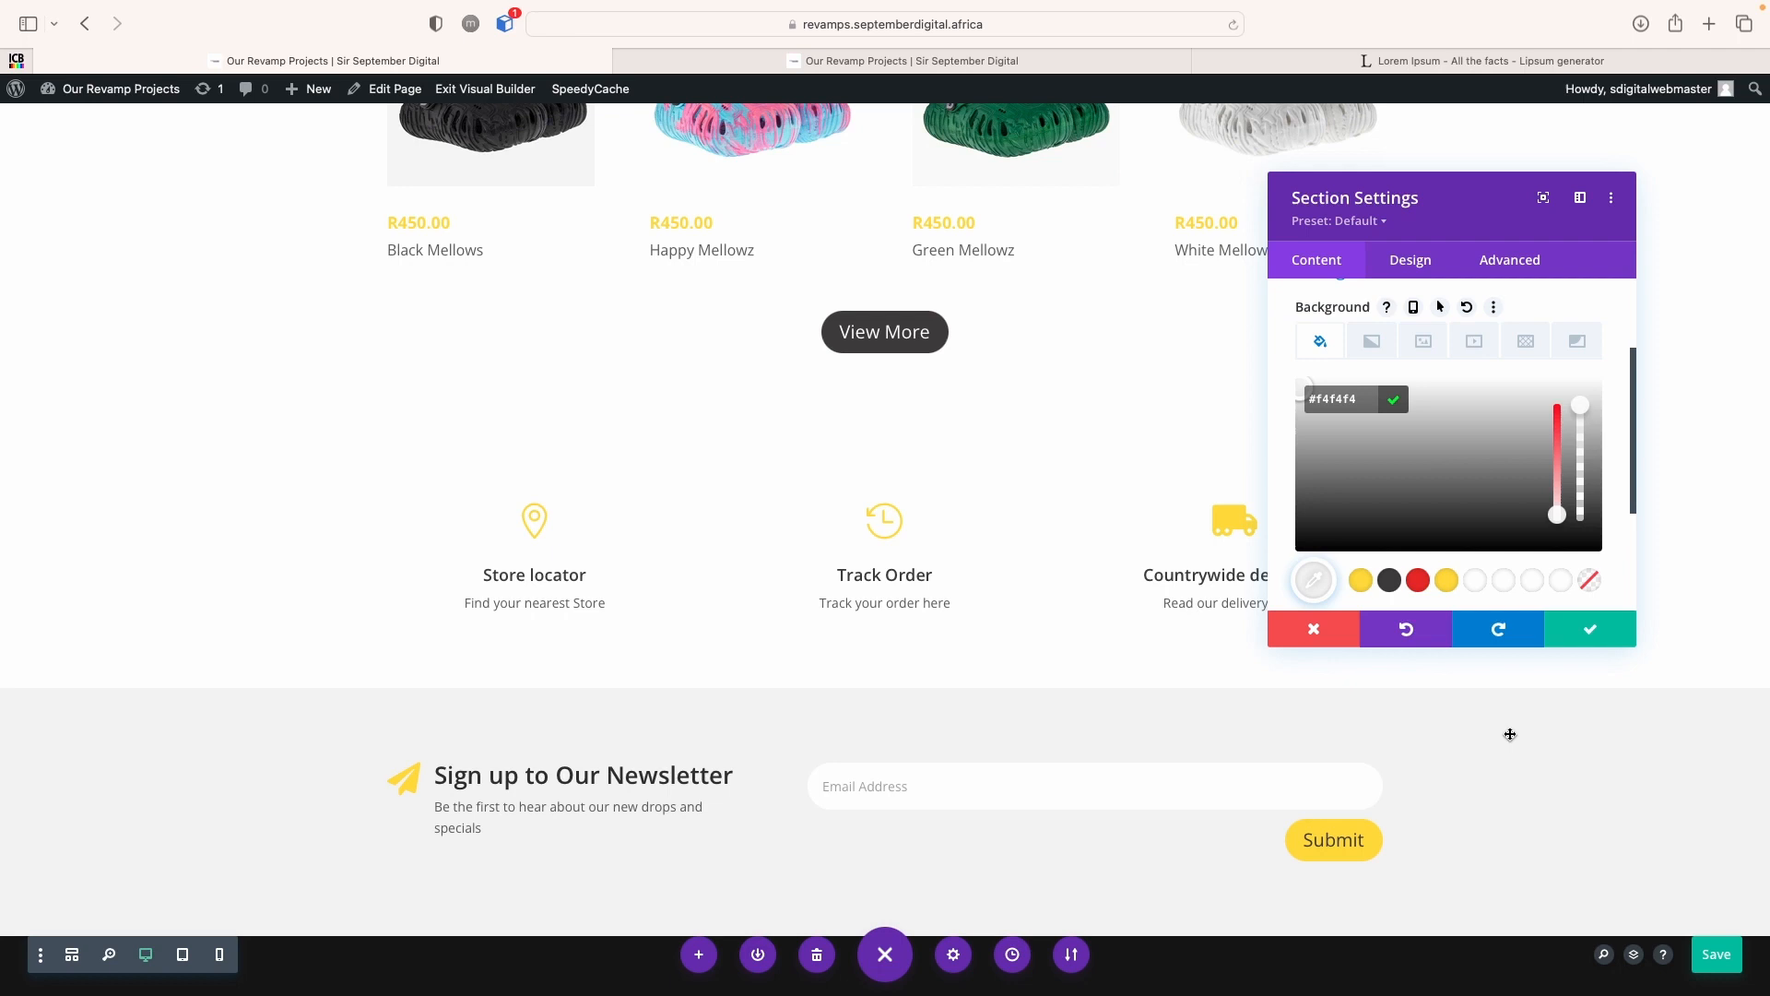
left_click(1628, 640)
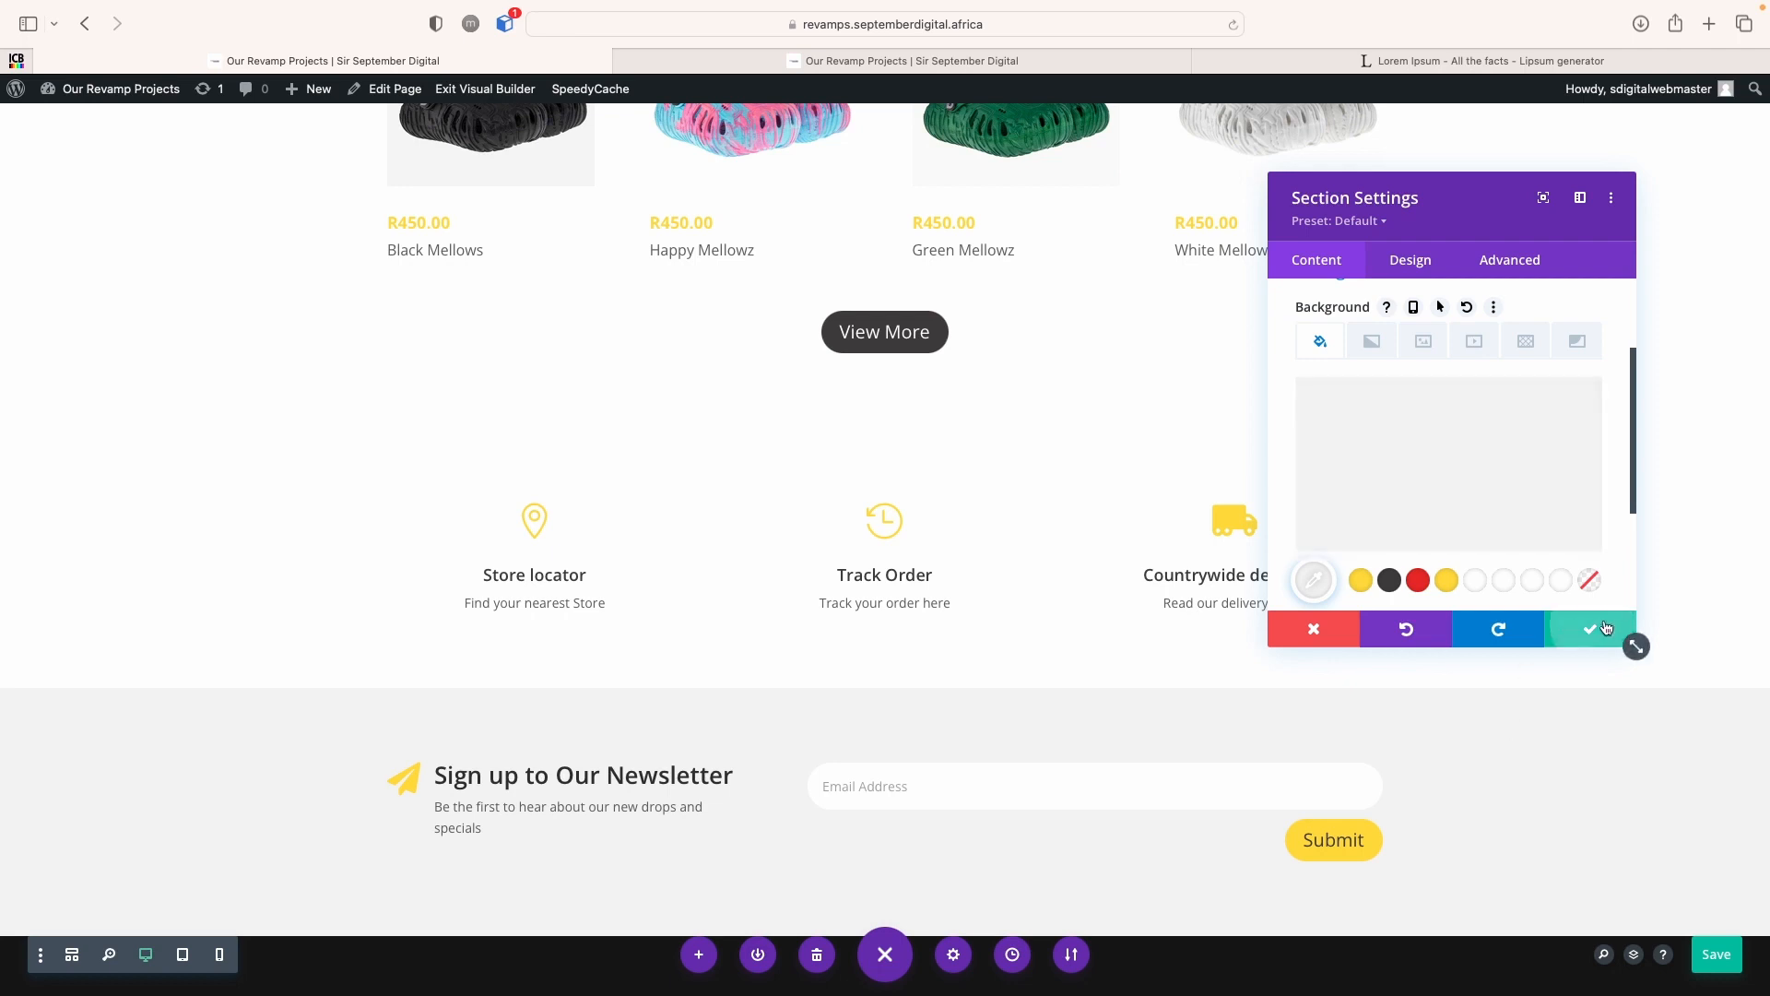
left_click(1731, 958)
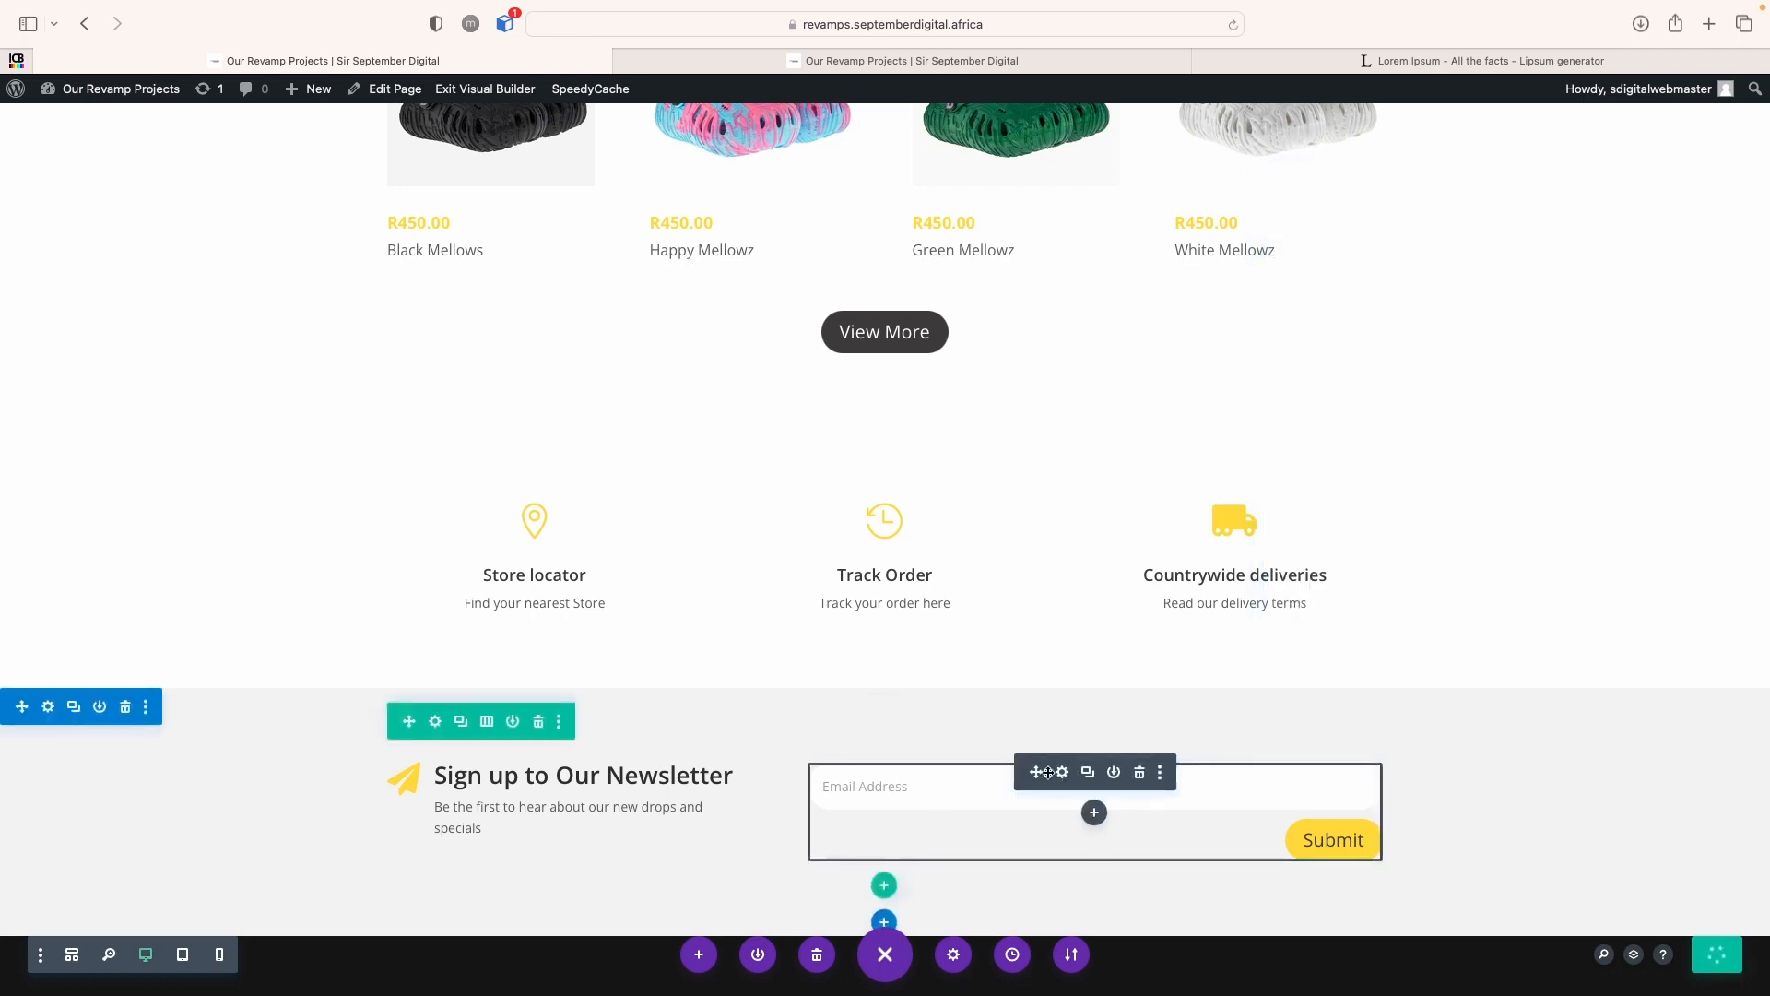
left_click(1060, 772)
scroll(1382, 503, "down", 3)
scroll(1389, 501, "down", 5)
scroll(1389, 501, "up", 5)
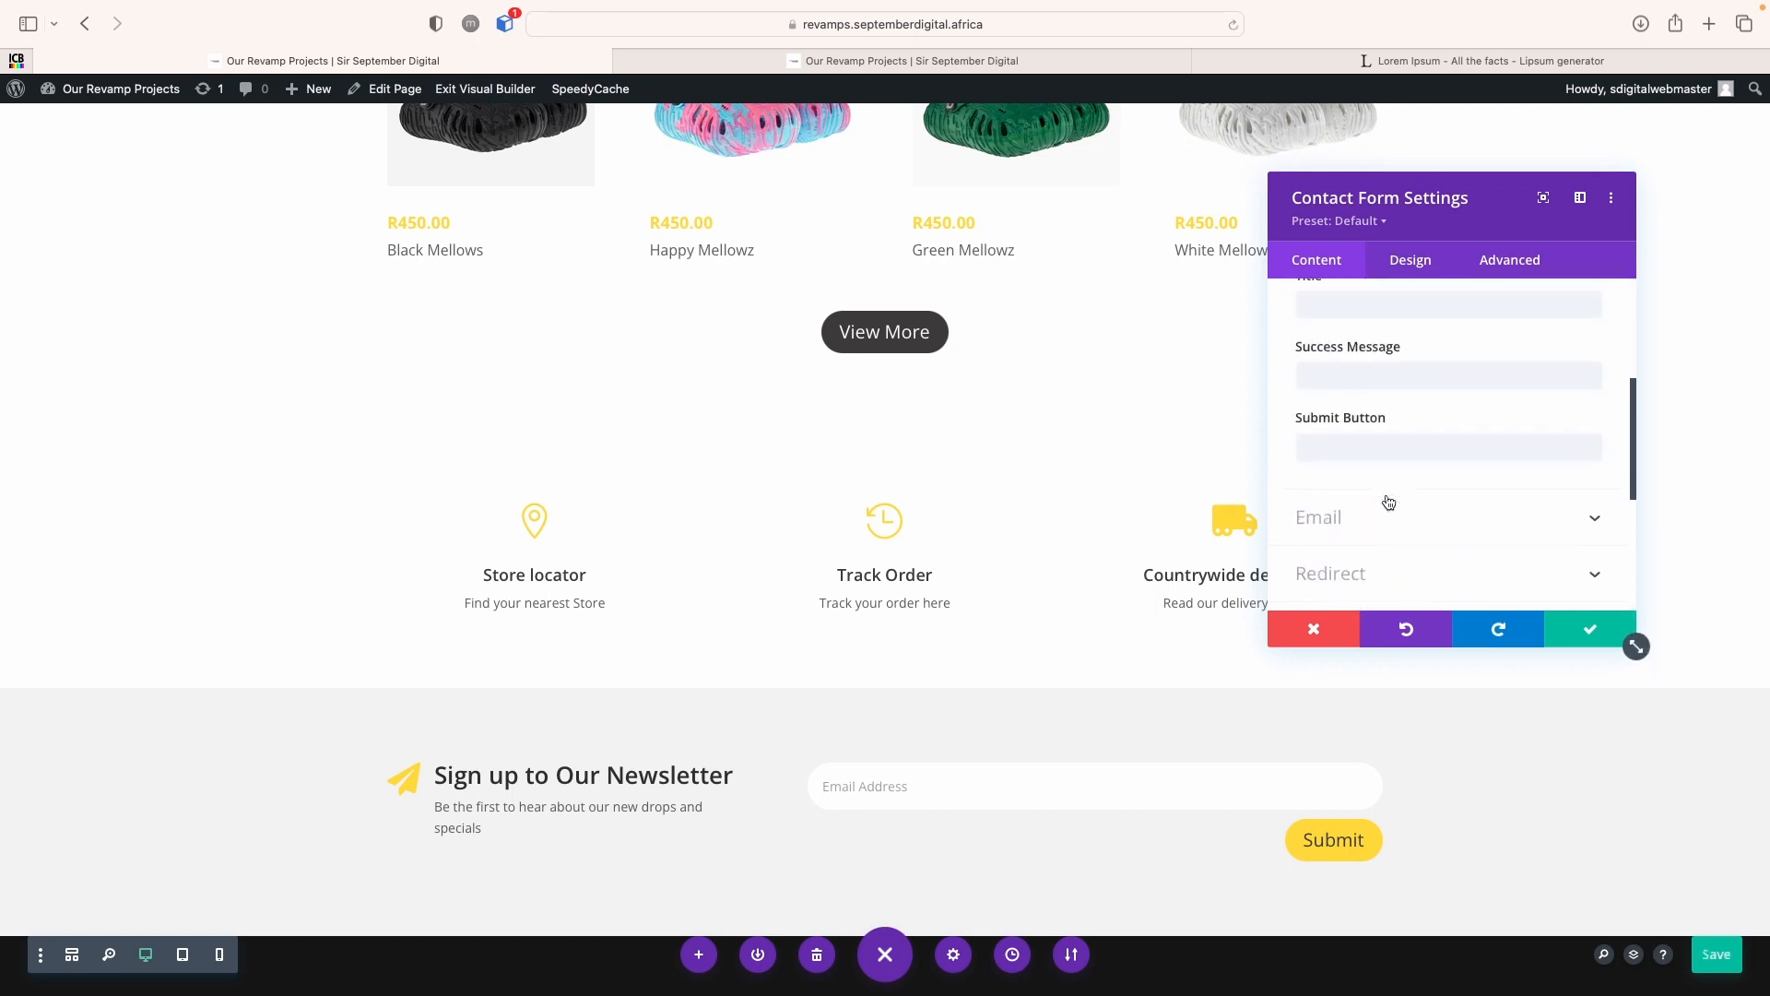
scroll(1388, 501, "up", 1)
left_click(1590, 629)
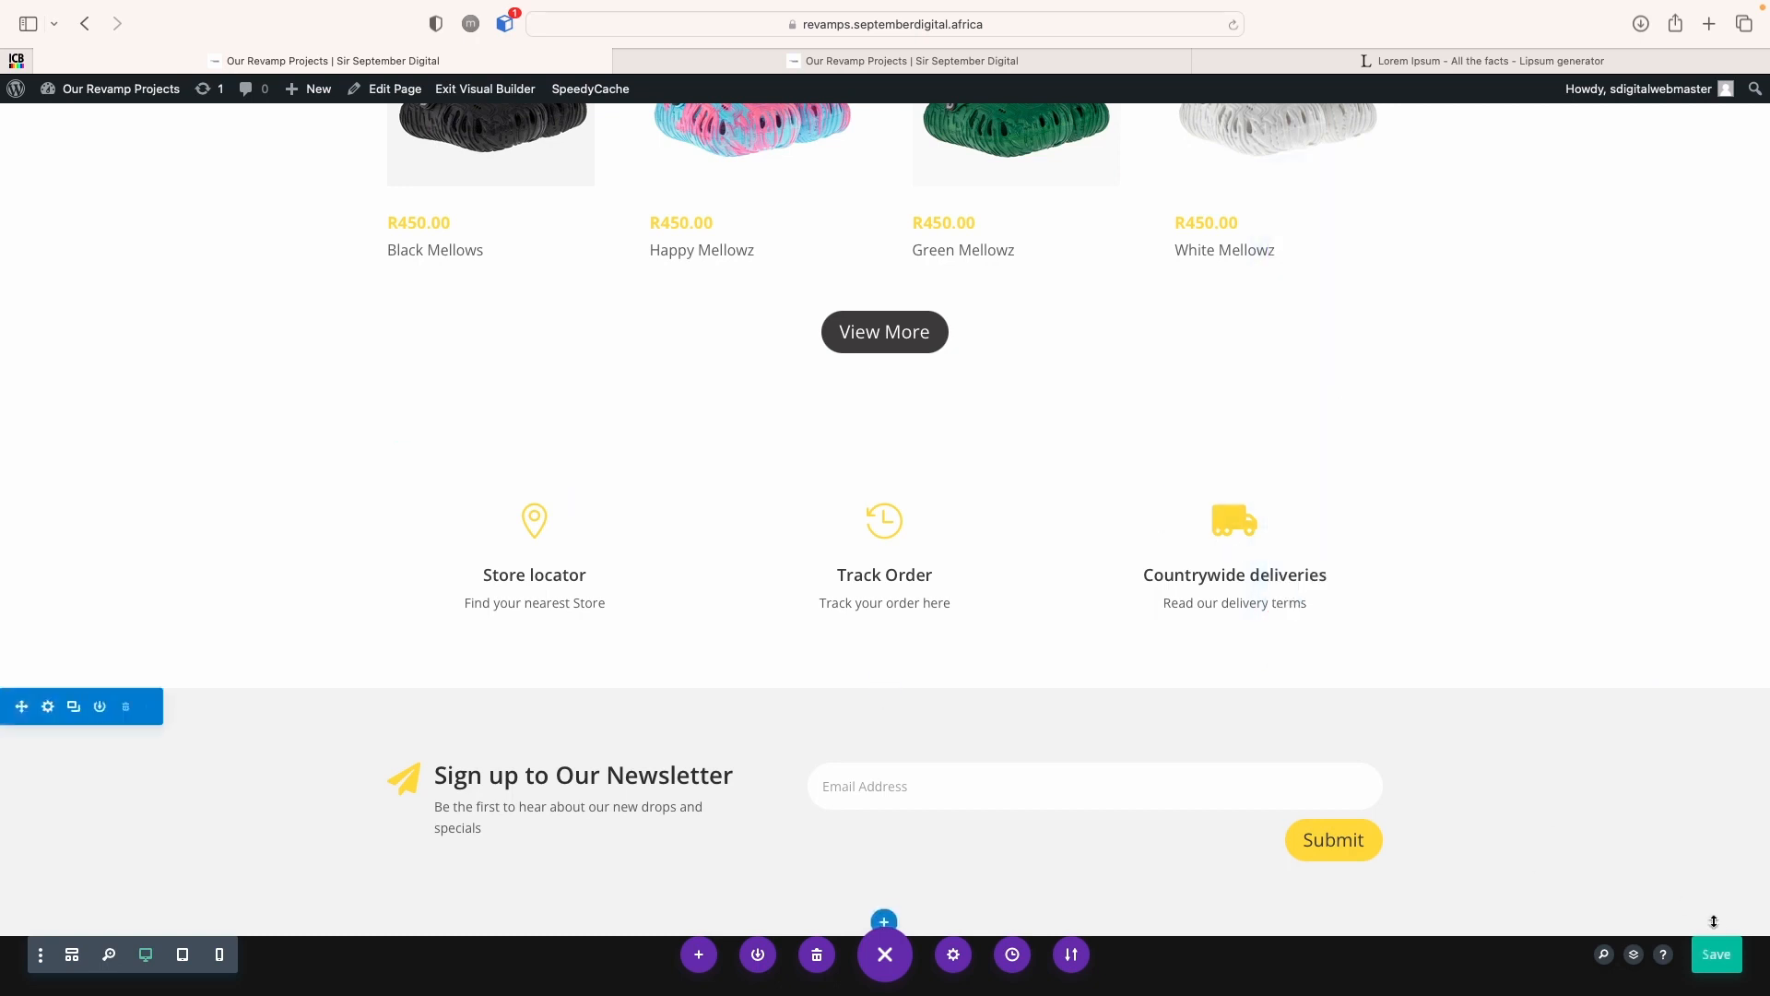
Save the page and exit the visual builder to the live view
left_click(1717, 955)
scroll(1389, 576, "up", 11)
scroll(1389, 577, "up", 10)
left_click(494, 90)
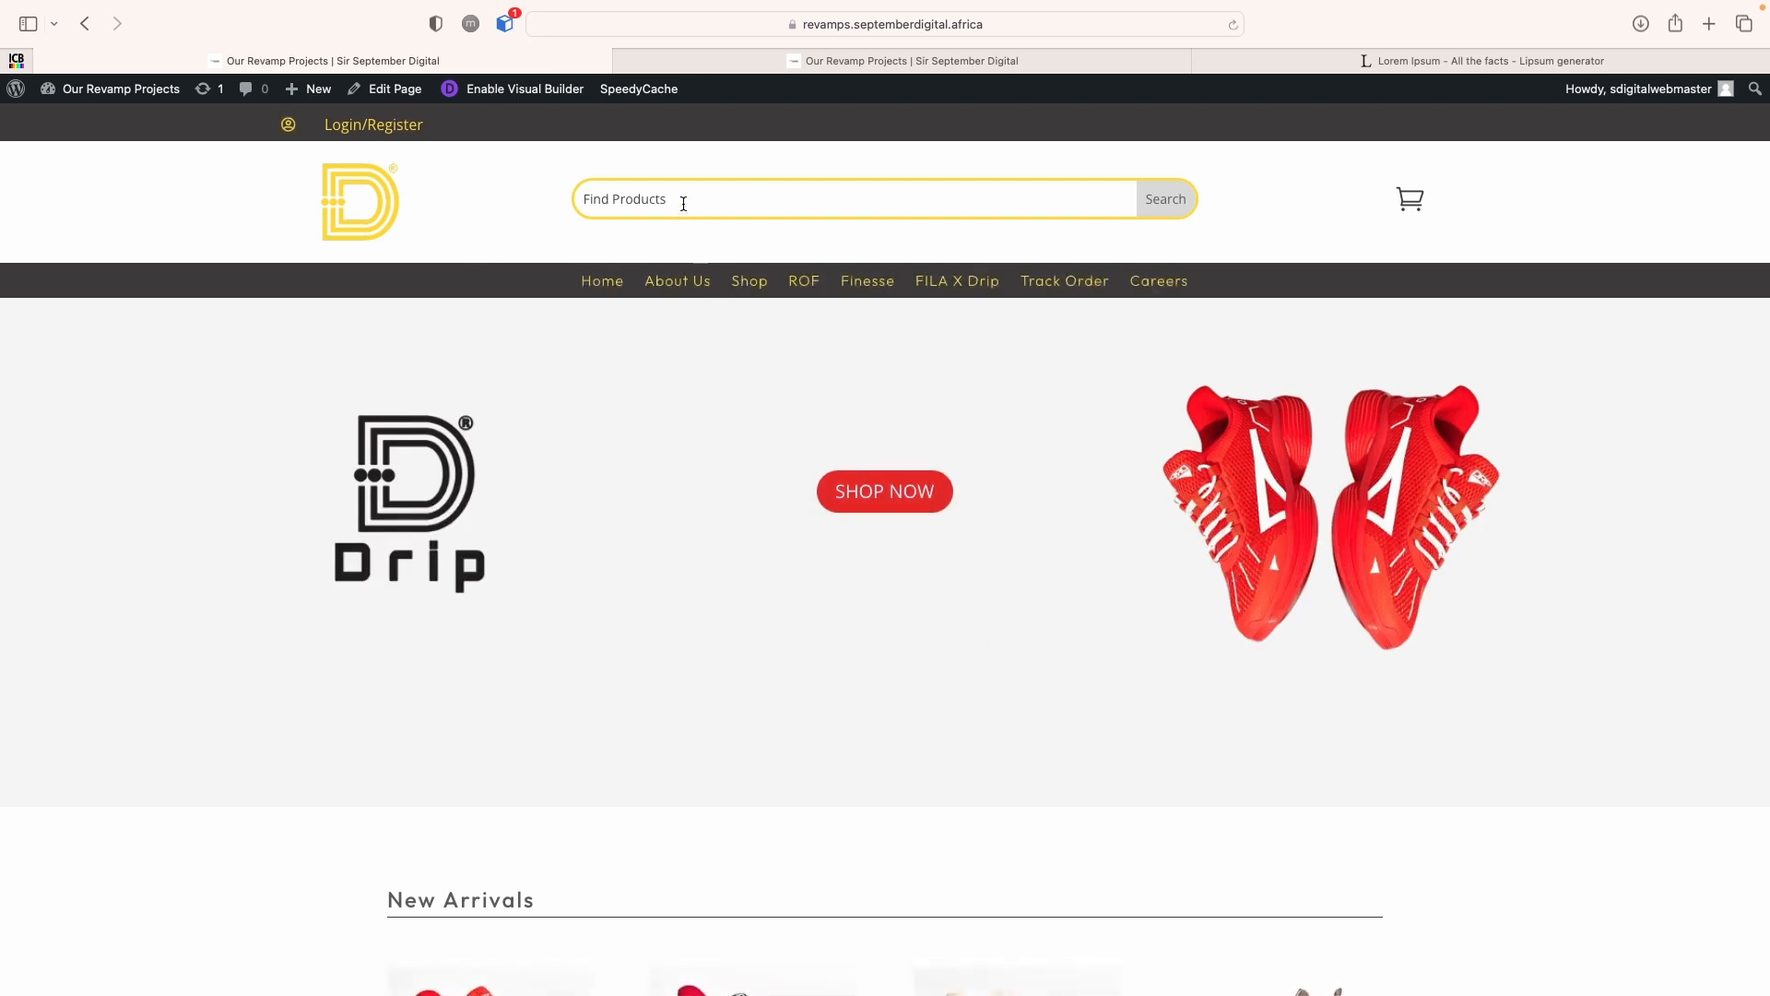
Try out the header's product search field with sample text and "Mellows", and clear the field
type("jhrjbgfbhcnedvckj")
key("super+a")
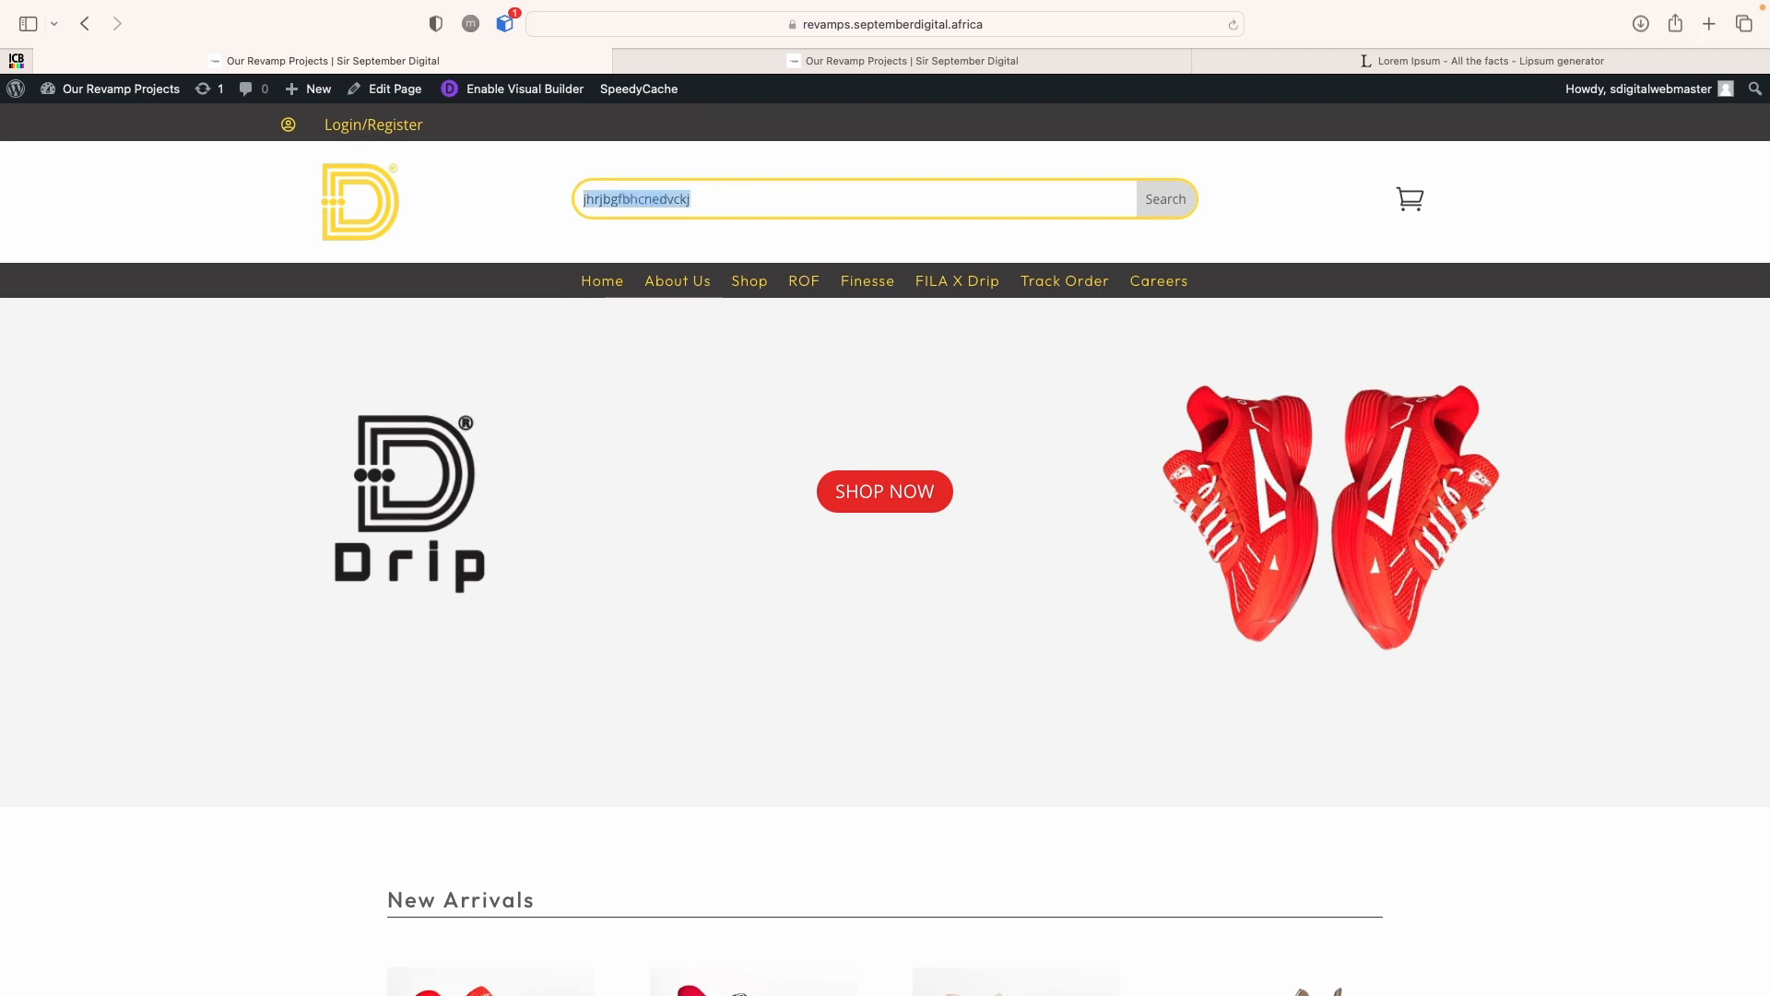
type("Mellows")
key("super+a")
key("BackSpace")
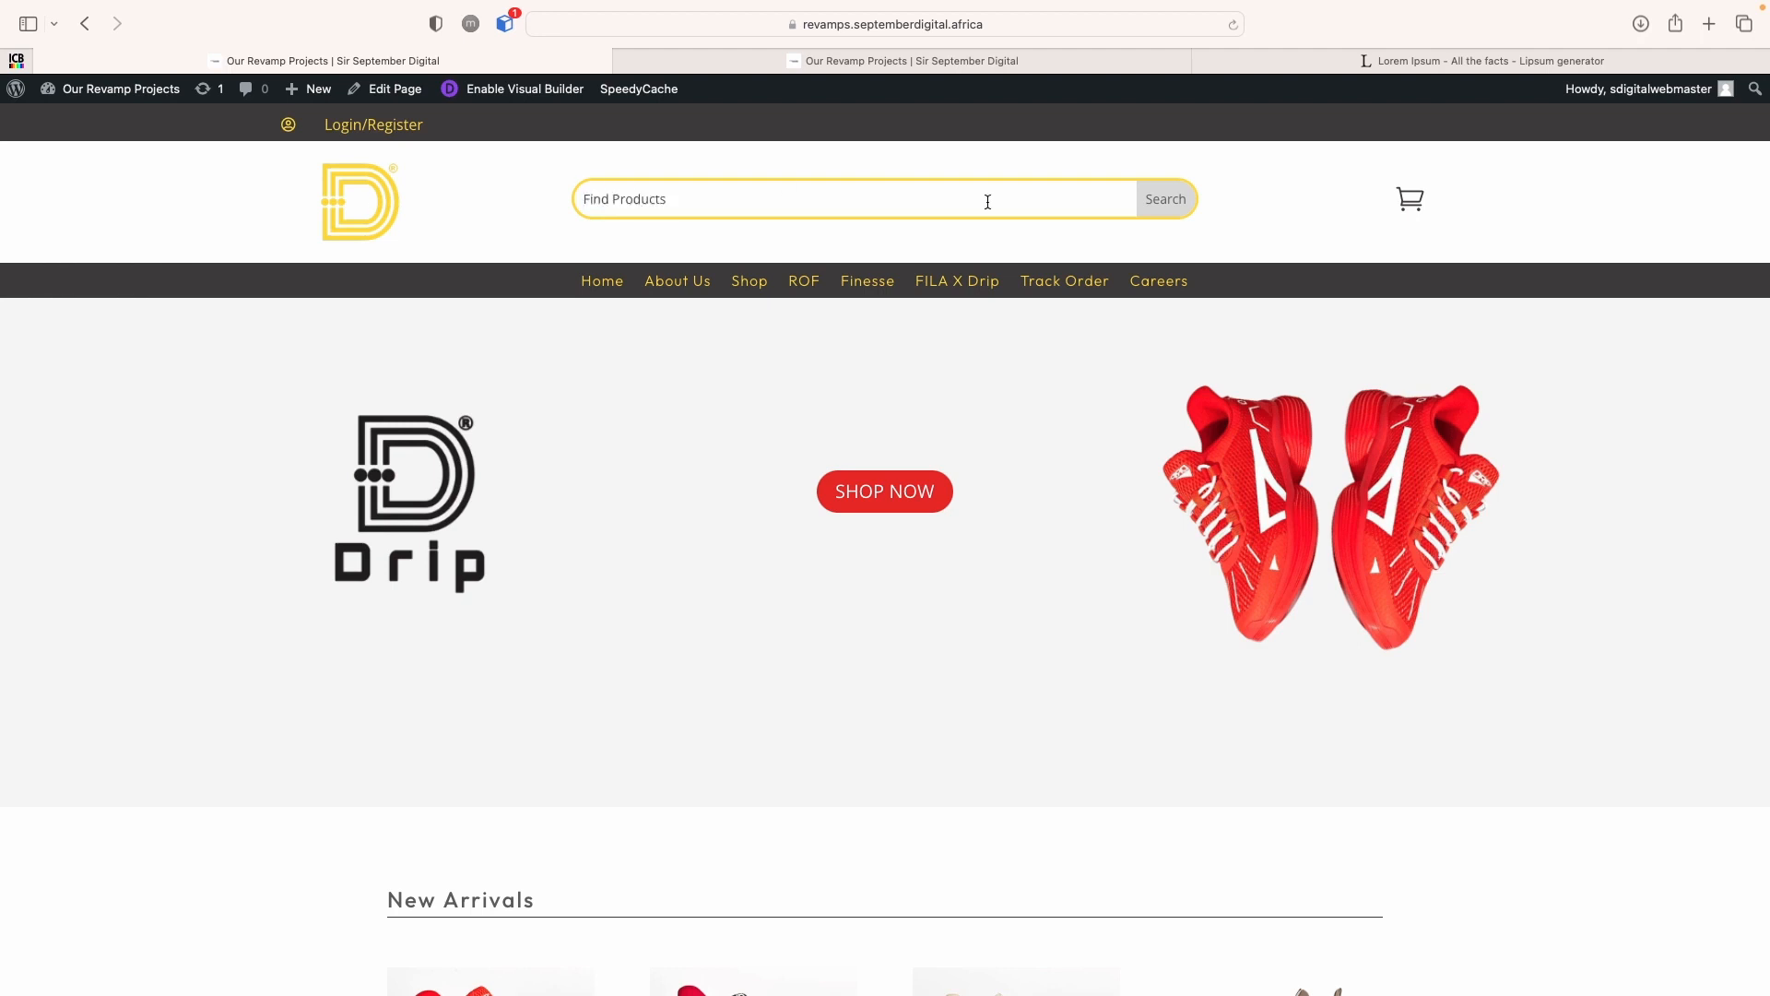
Review the live page from the hero banner through the product rows and best seller to the store service blurbs
scroll(1307, 484, "down", 5)
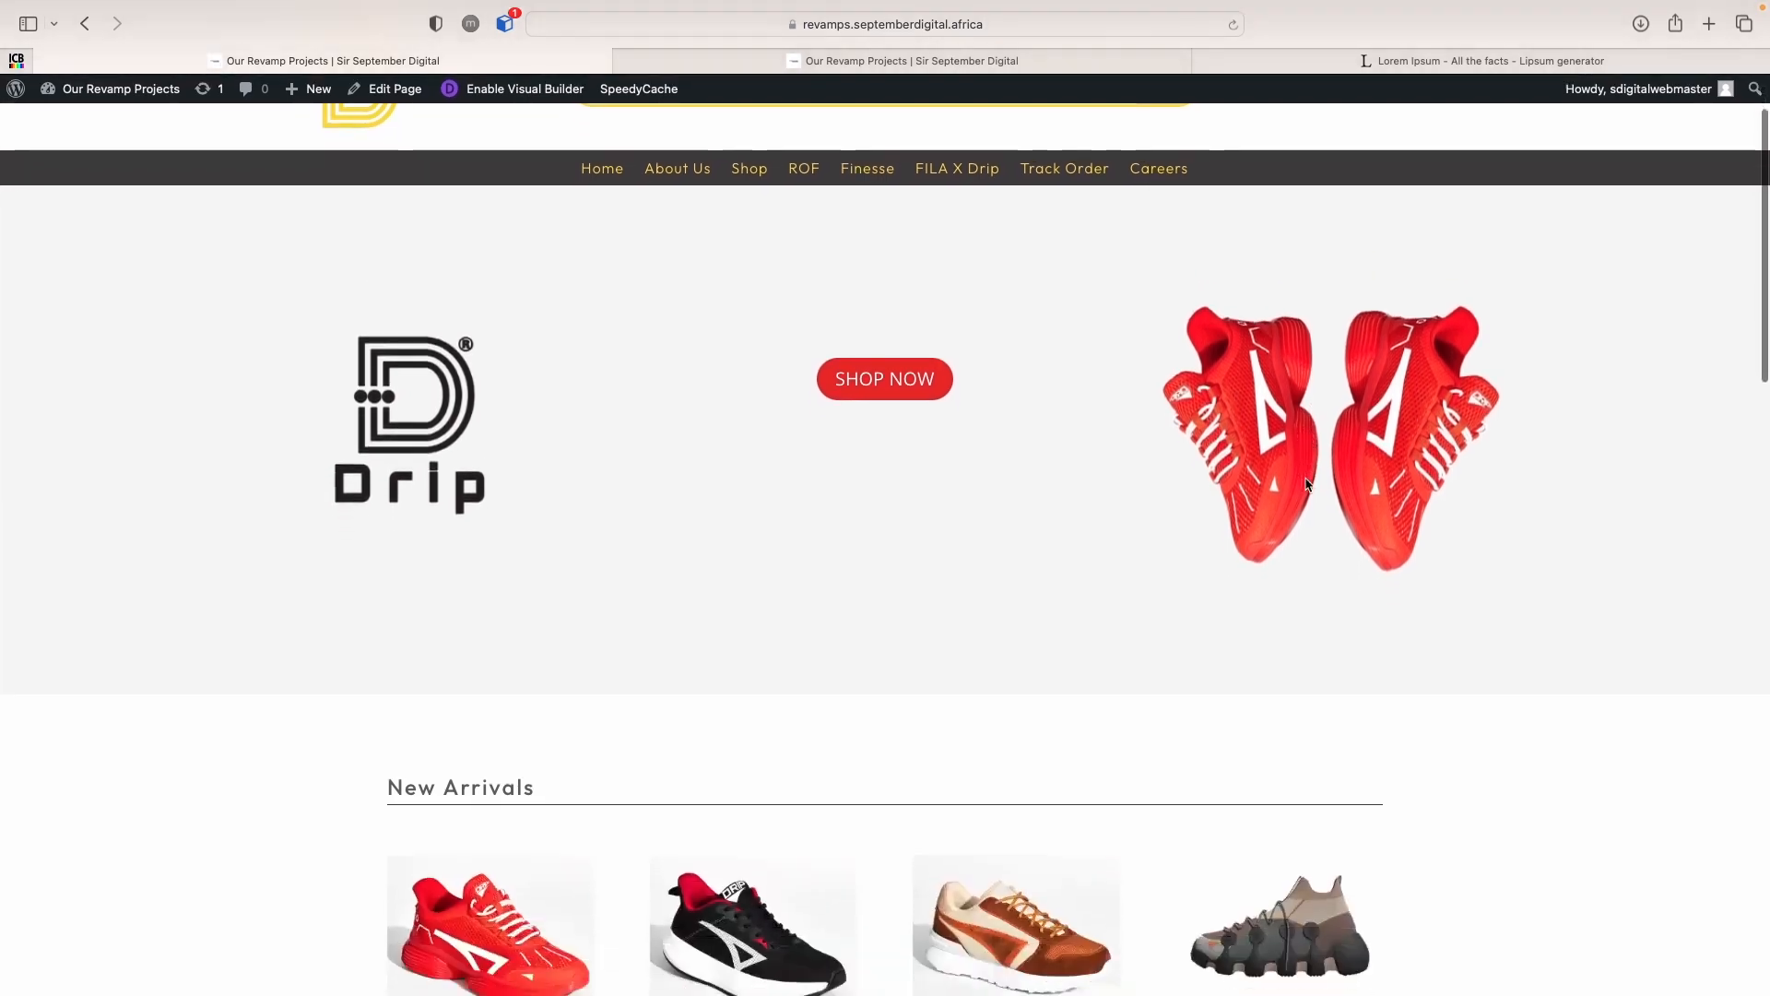
scroll(1307, 484, "up", 1)
scroll(1307, 484, "down", 3)
scroll(1307, 484, "up", 5)
scroll(1307, 484, "down", 5)
scroll(1307, 484, "up", 5)
scroll(1307, 484, "down", 6)
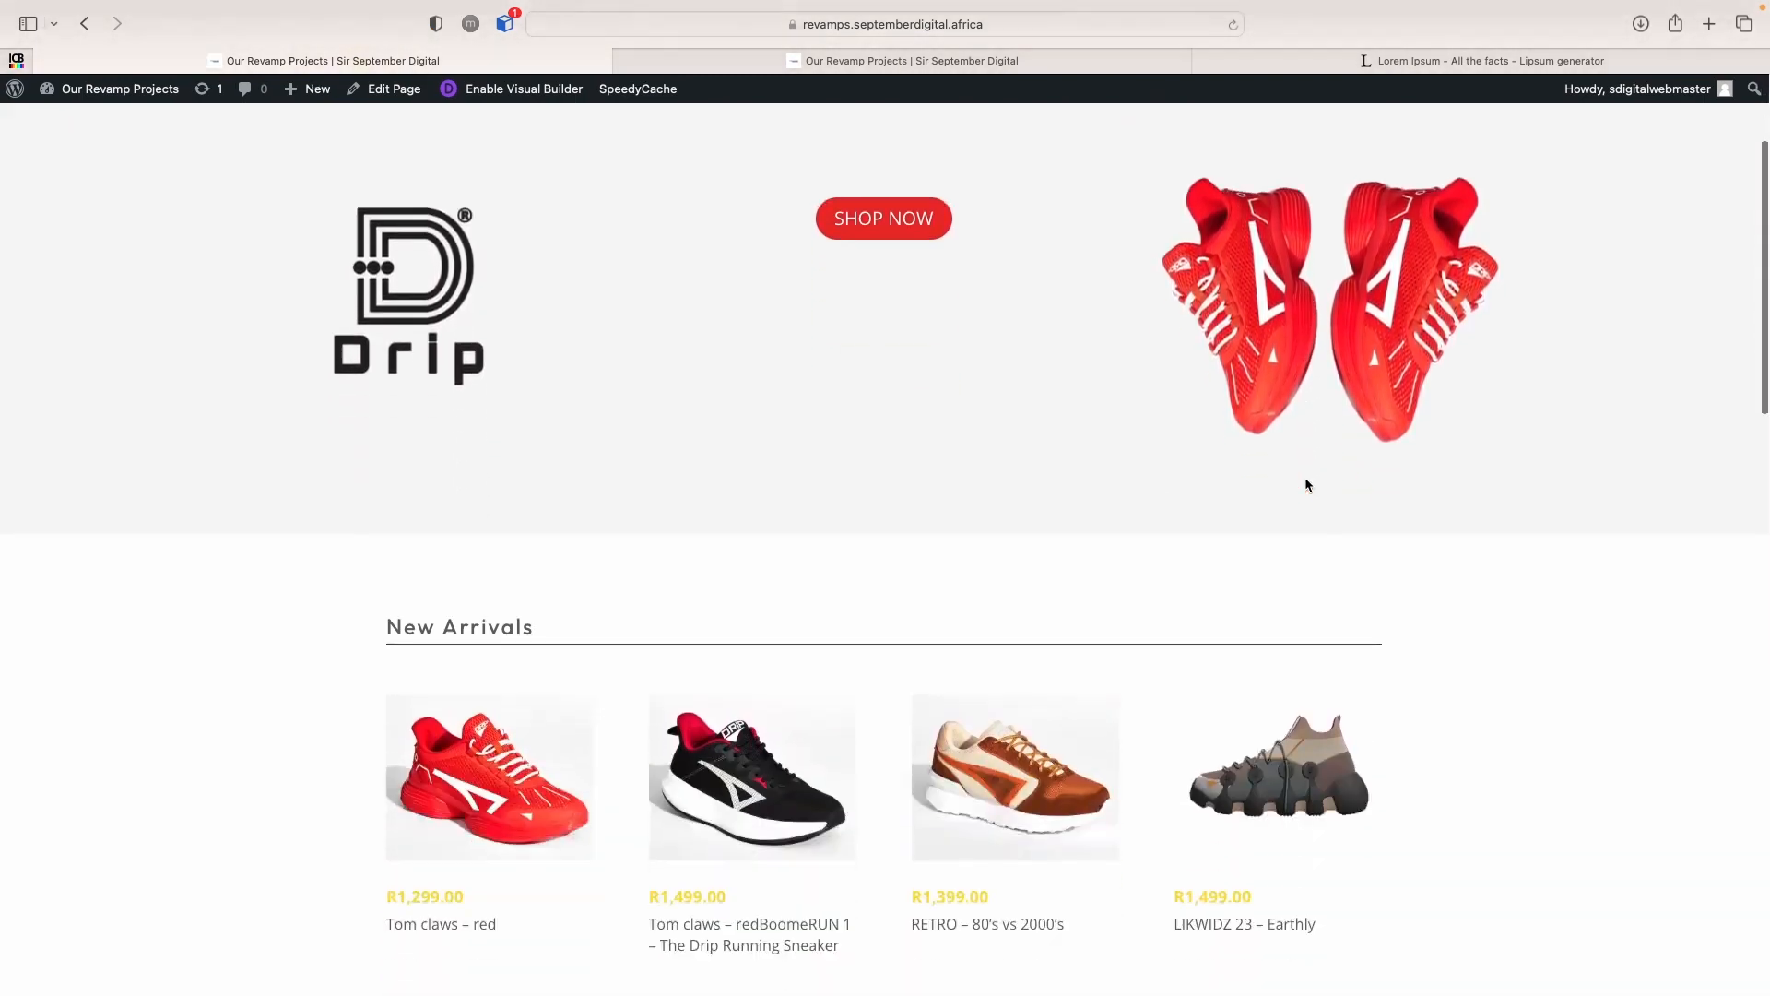
scroll(1308, 499, "up", 5)
scroll(1308, 499, "down", 5)
scroll(1307, 499, "up", 5)
scroll(1307, 499, "down", 5)
scroll(1307, 499, "down", 1)
scroll(1305, 497, "down", 3)
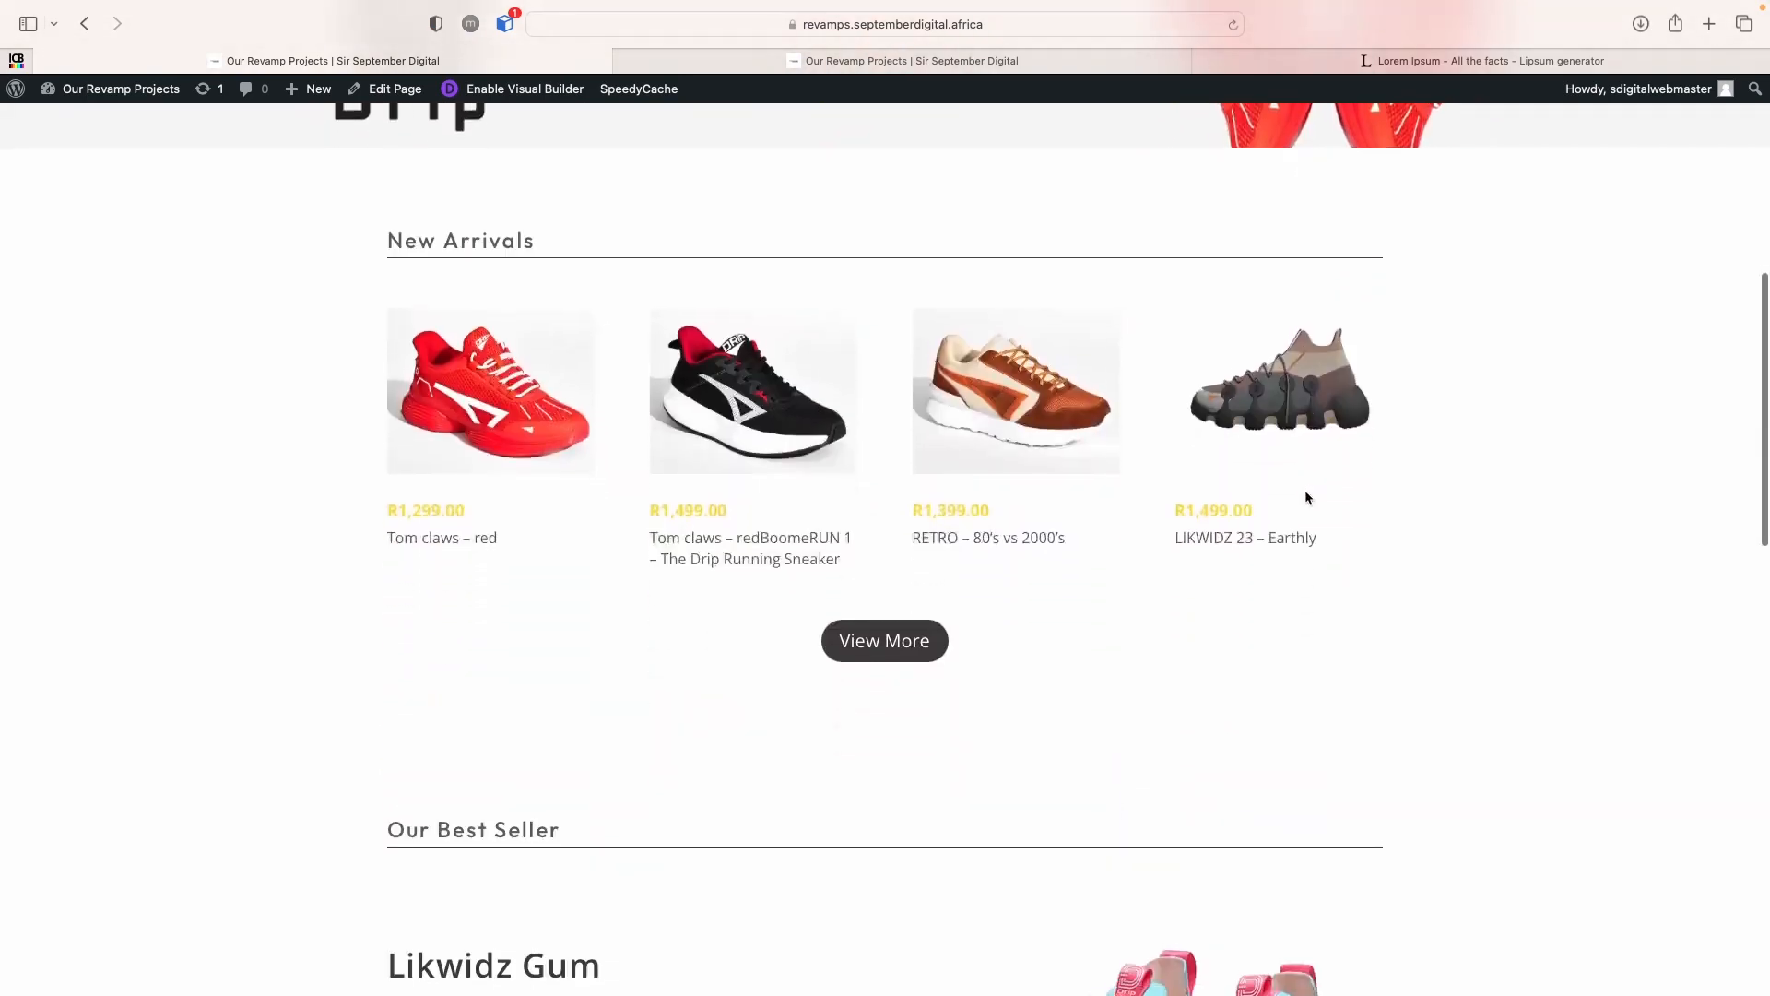
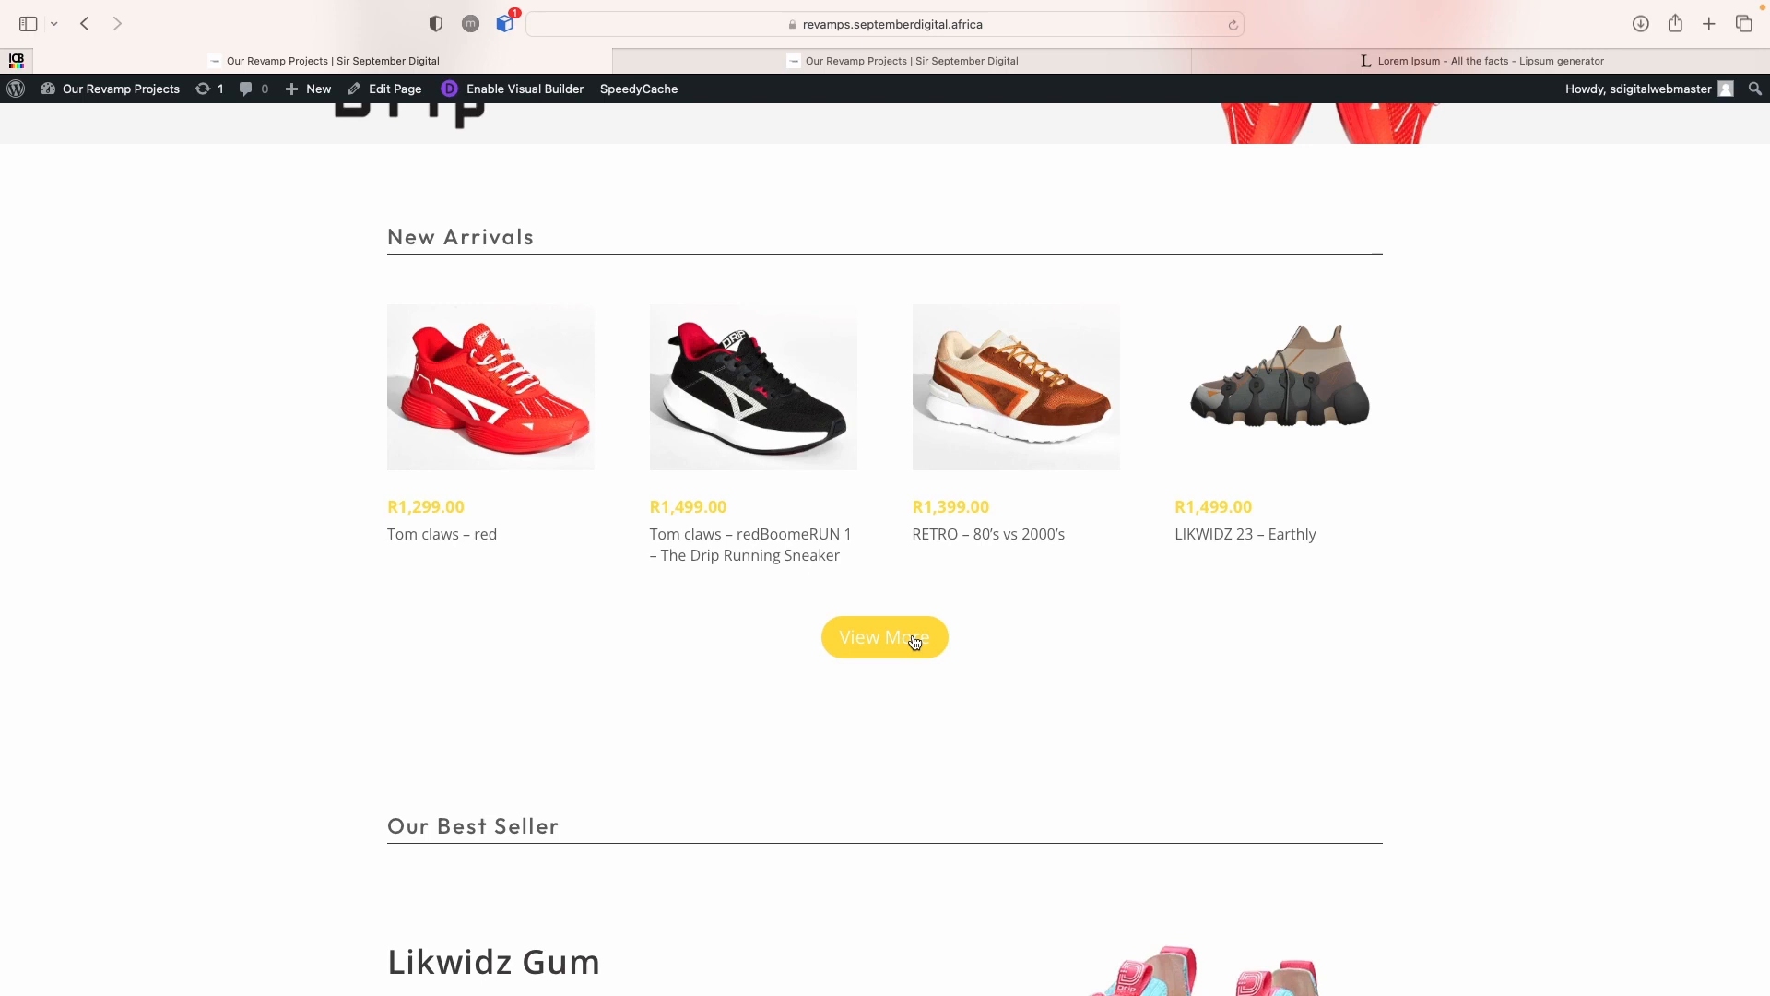
scroll(915, 640, "down", 6)
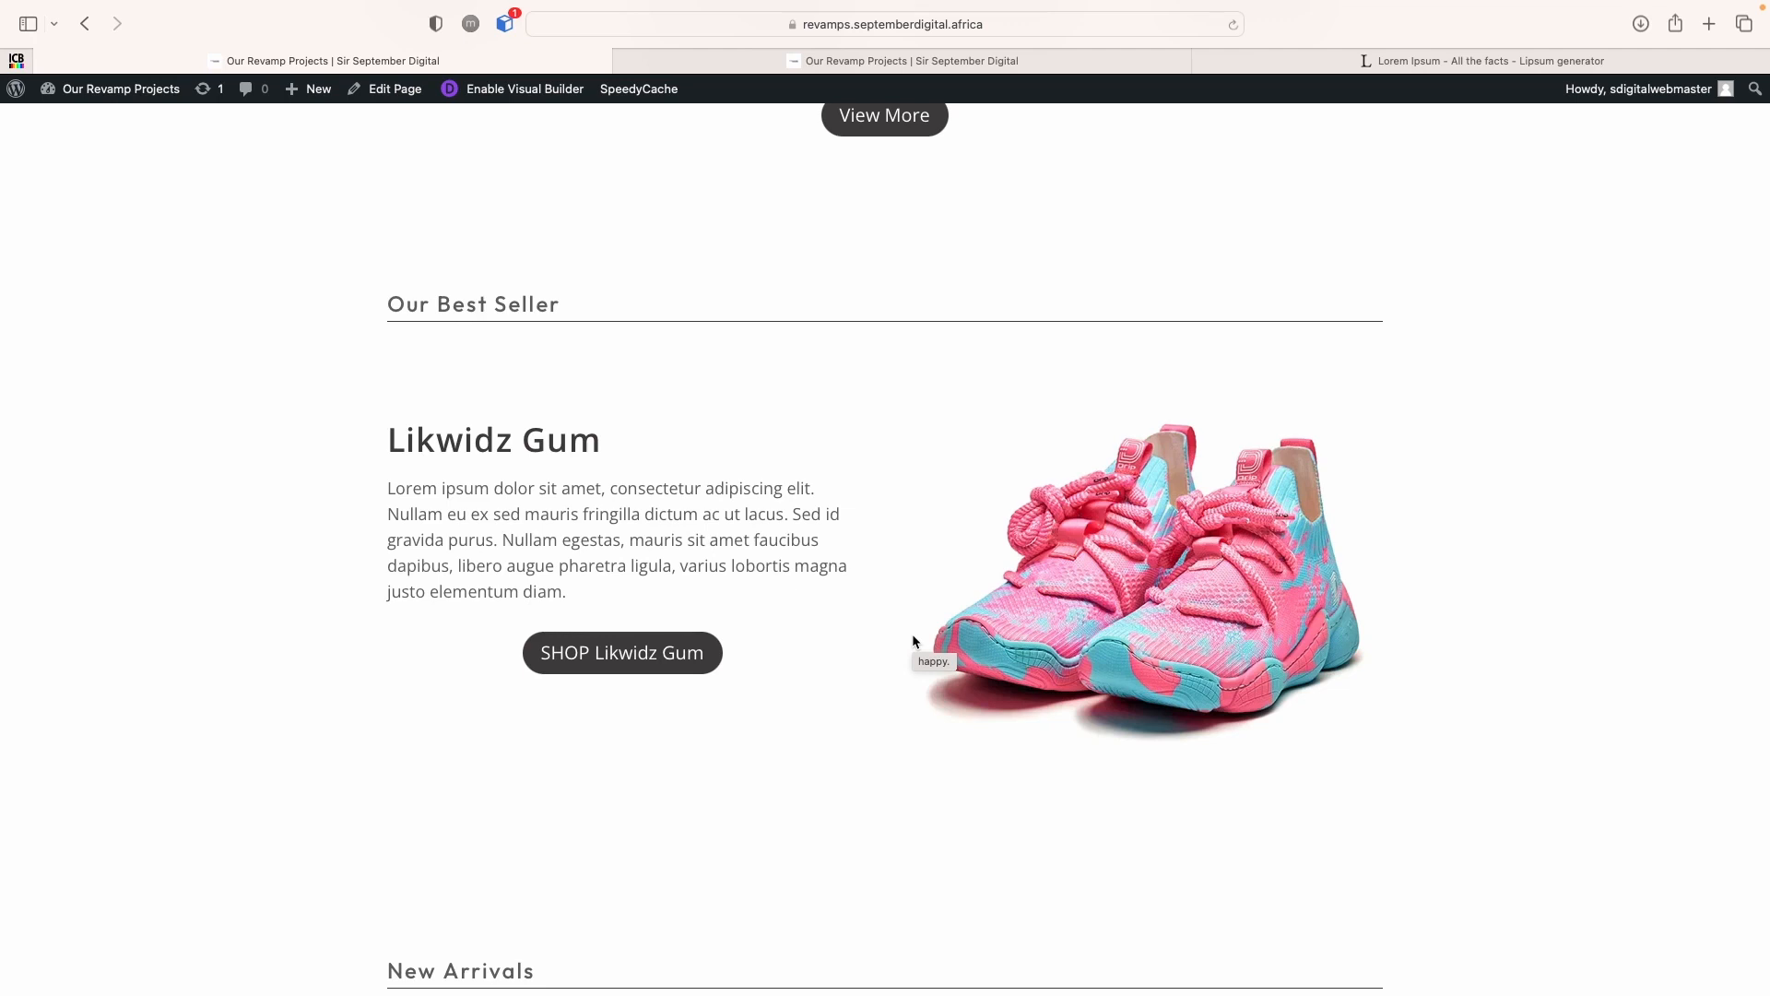
scroll(913, 641, "down", 10)
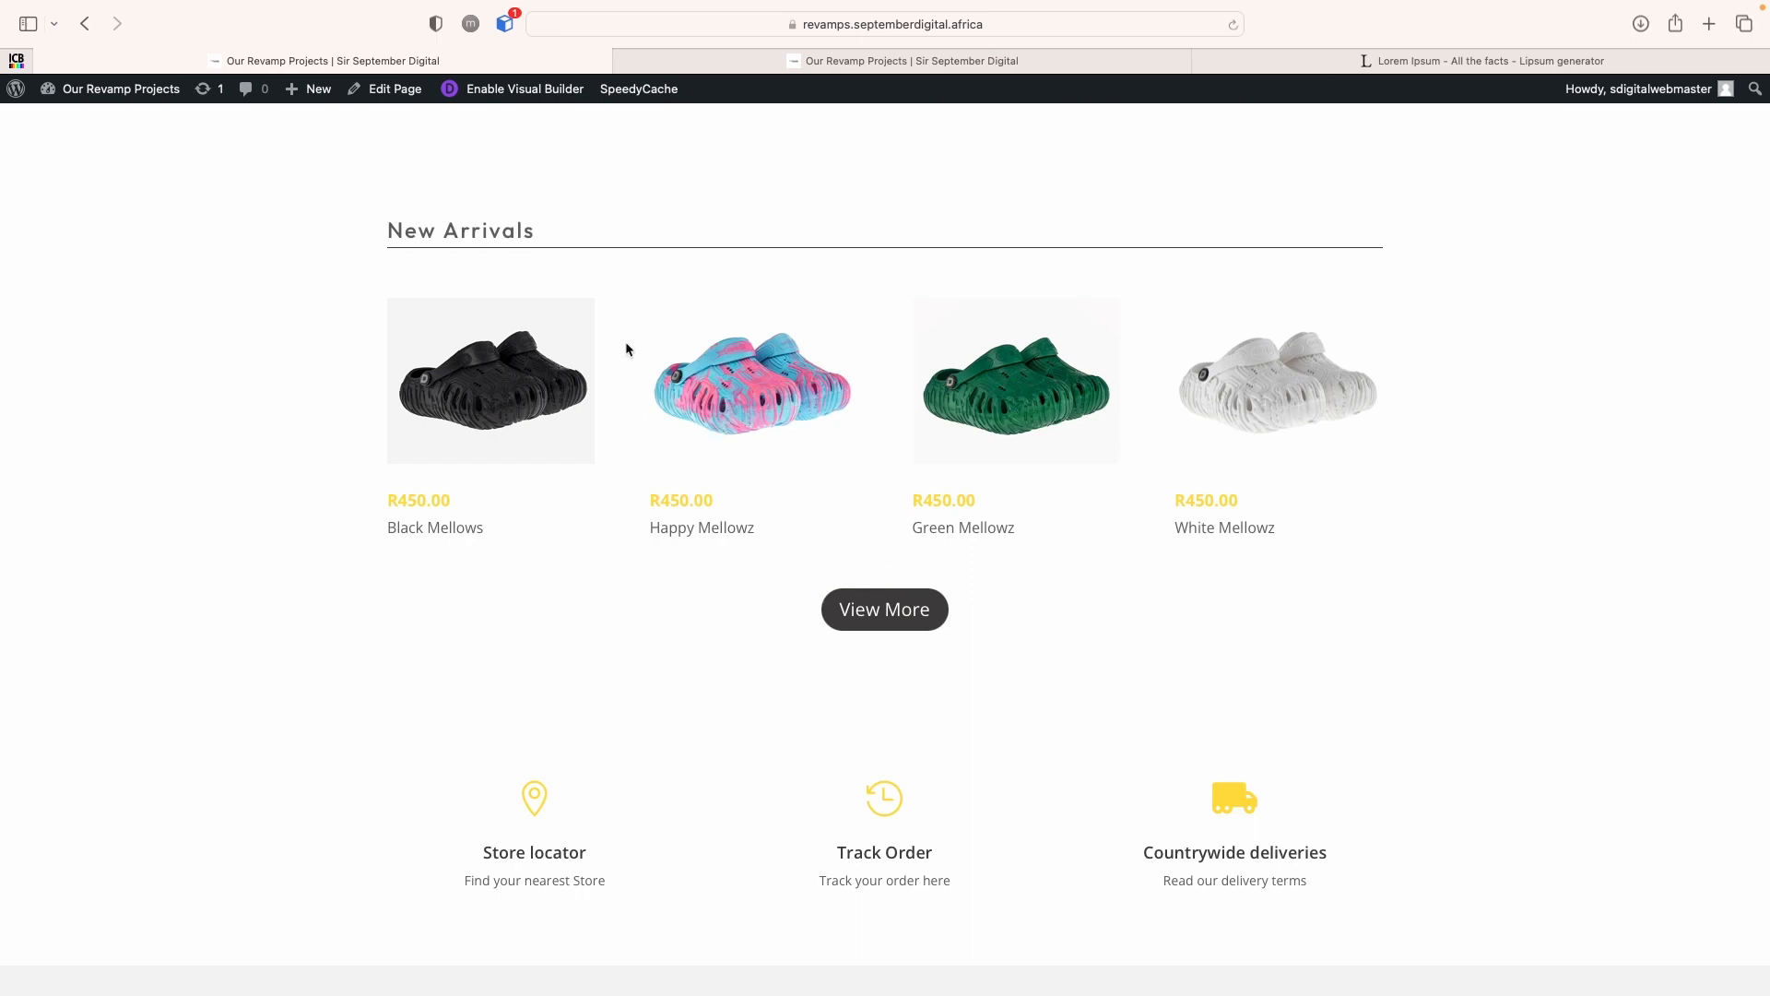
Reopen the page in the visual builder, change the heading above the Mellows products to "Kids Mellows" and save the page
left_click(550, 90)
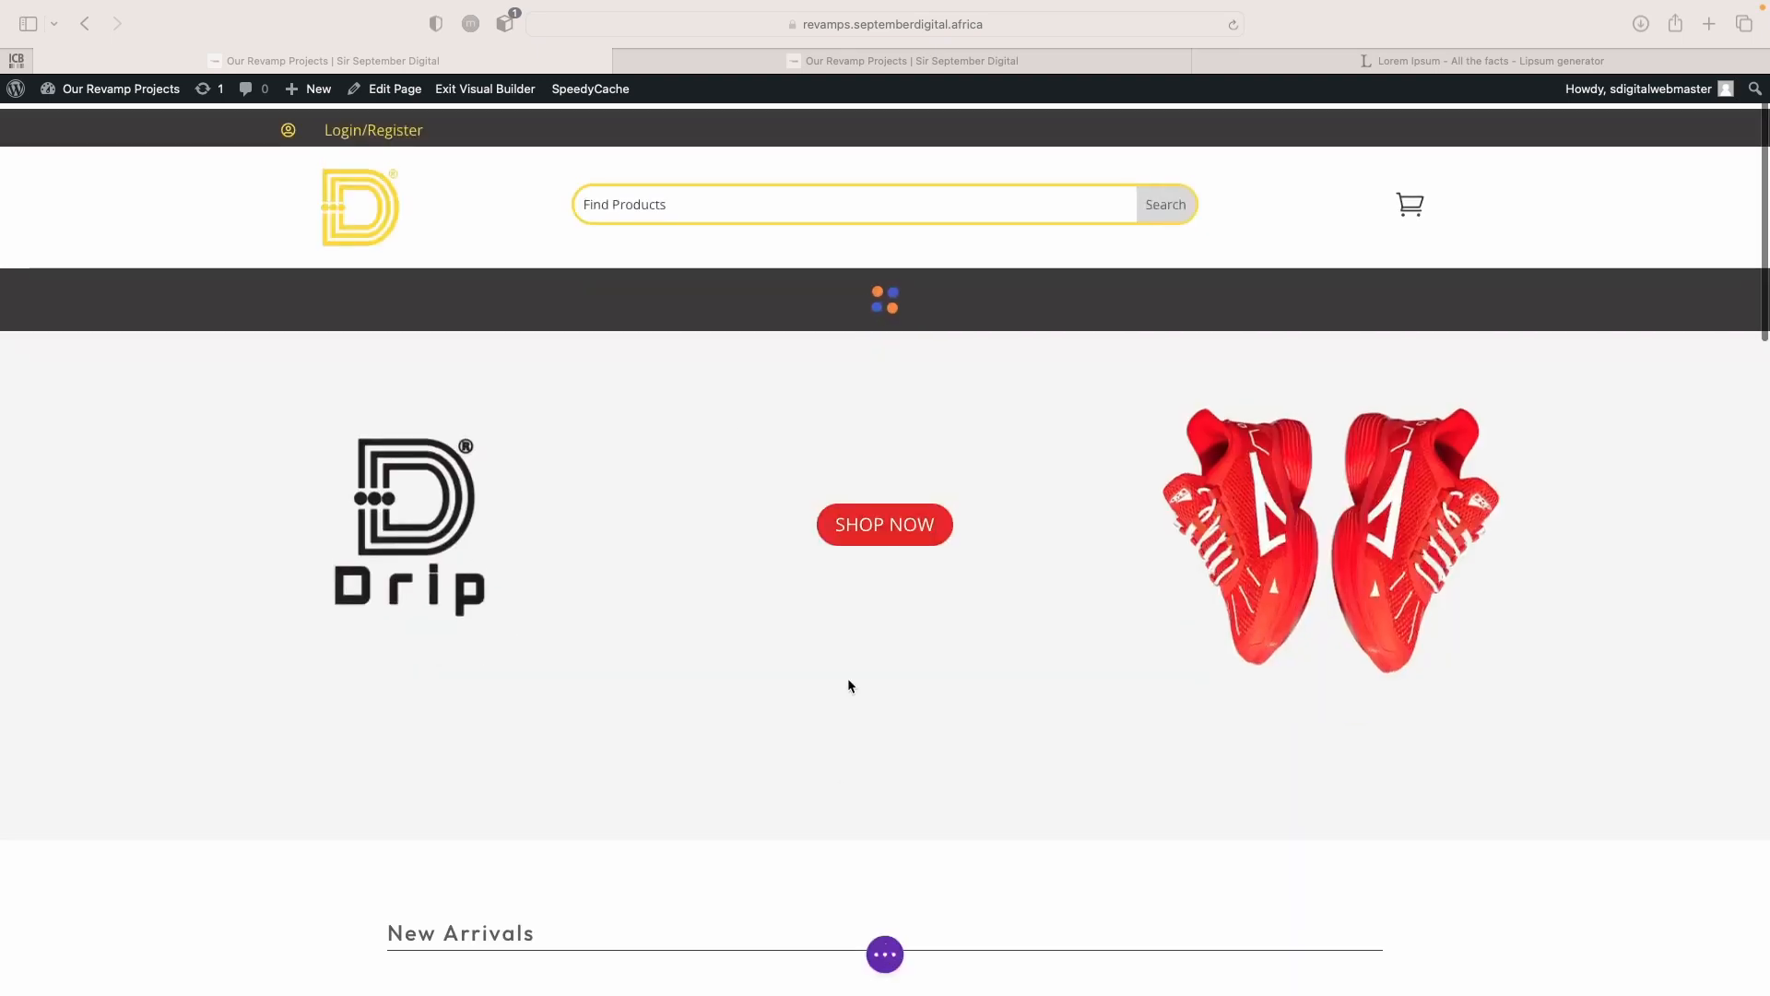
scroll(917, 582, "down", 15)
scroll(918, 583, "up", 5)
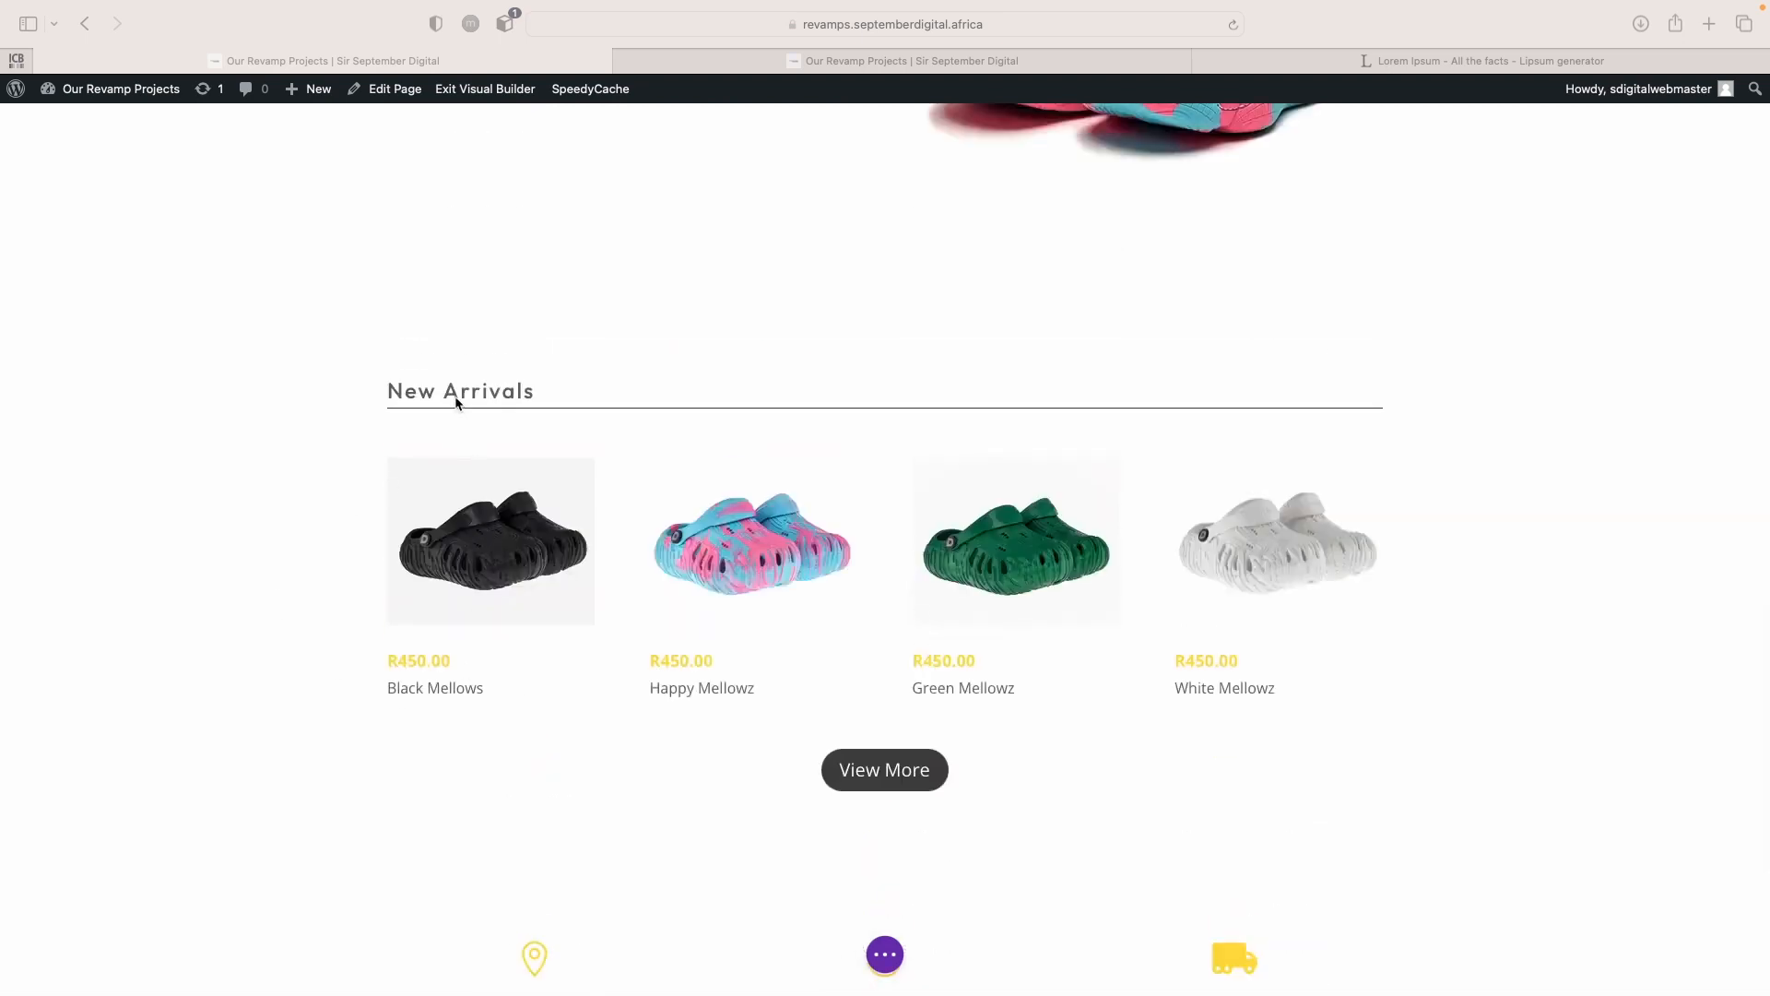
scroll(507, 395, "down", 1)
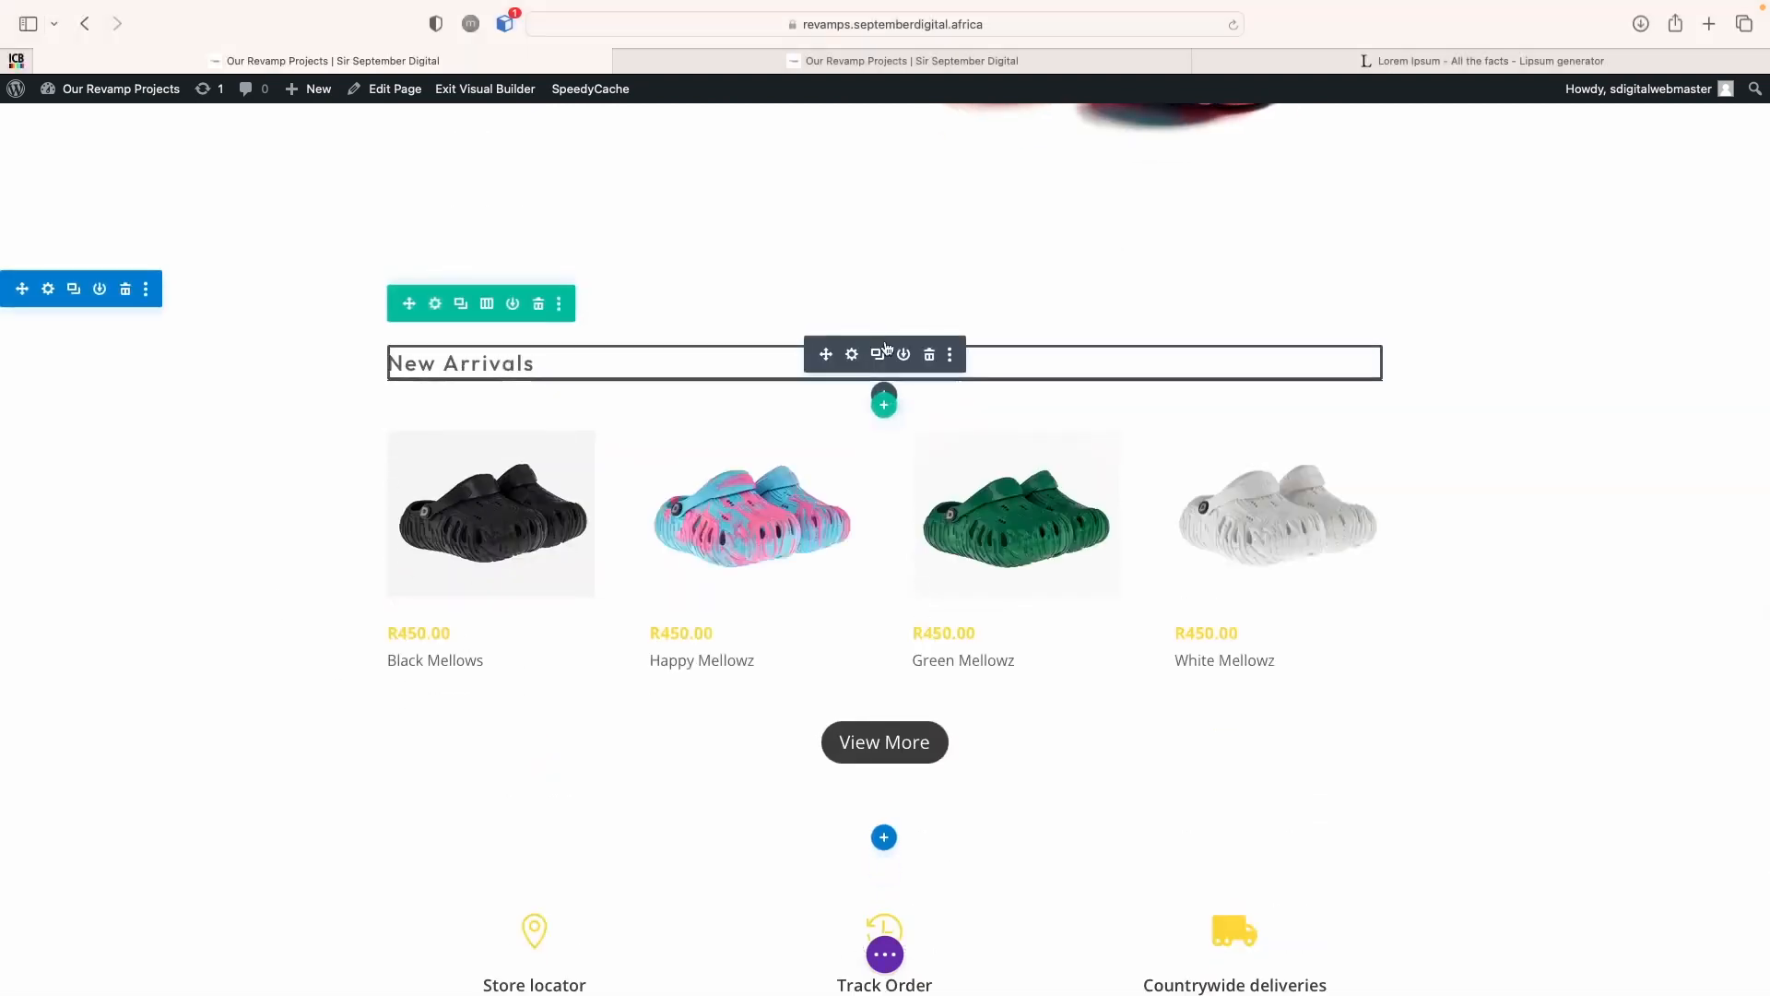
left_click(854, 360)
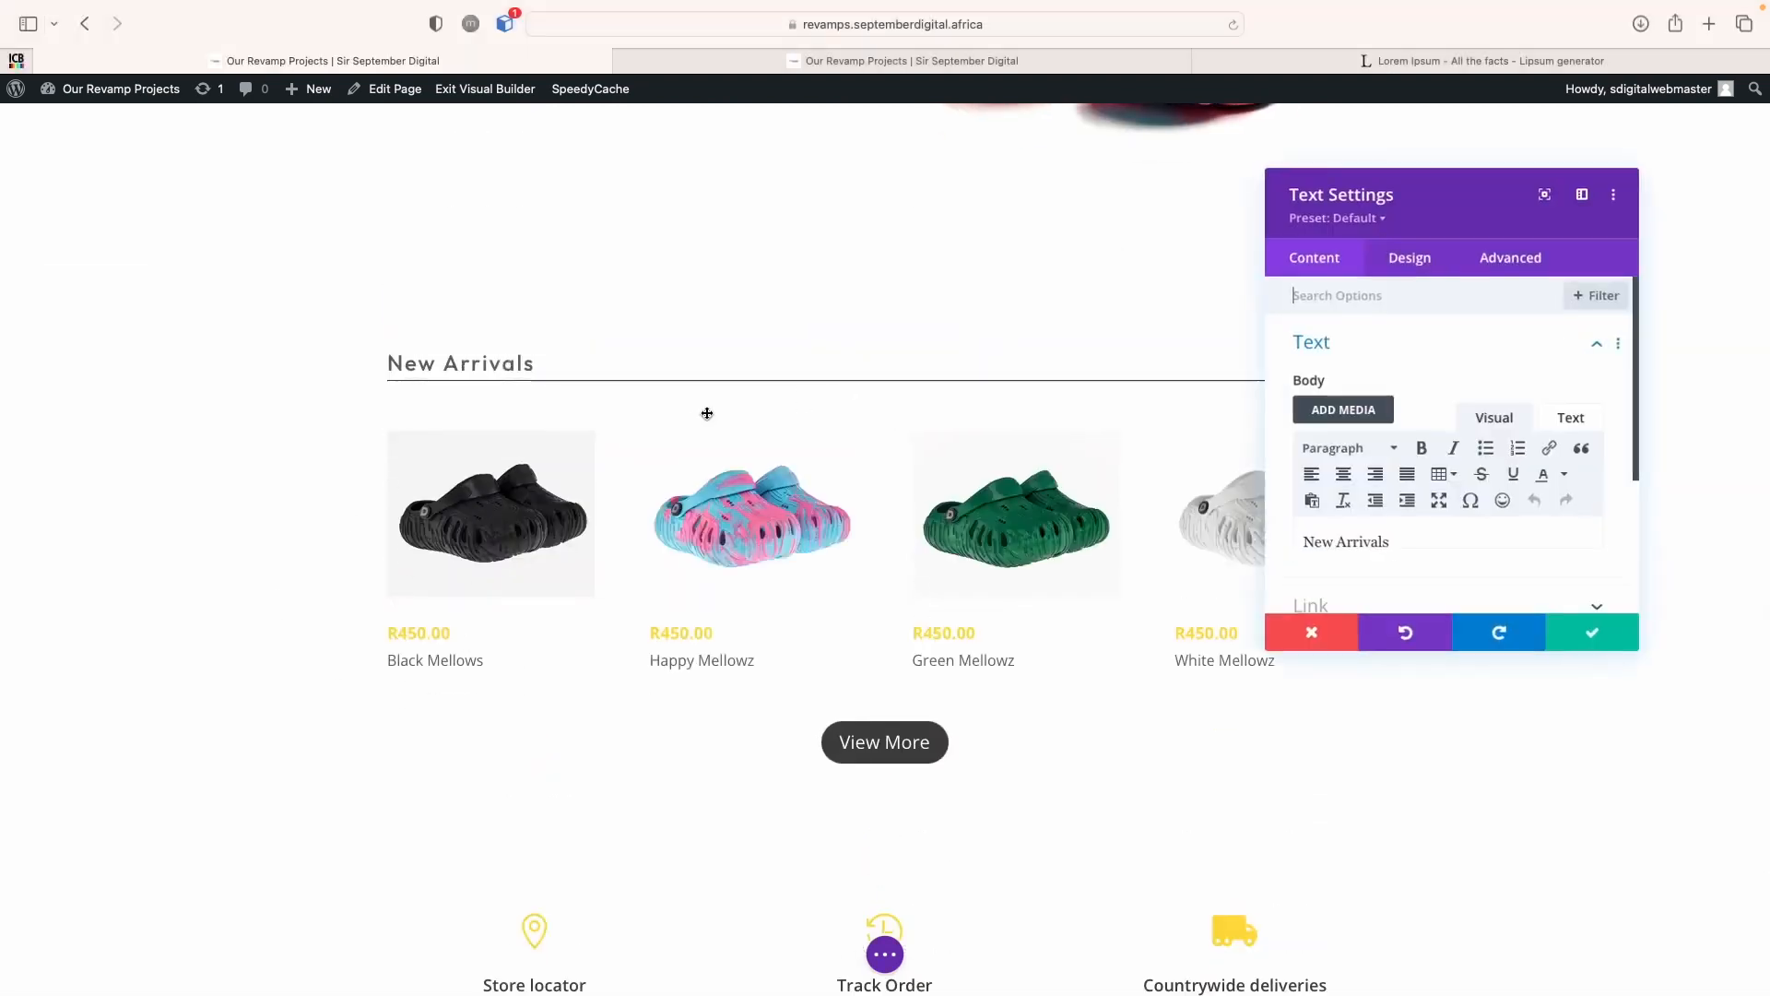
triple_click(1431, 544)
type("Kidz Mellows")
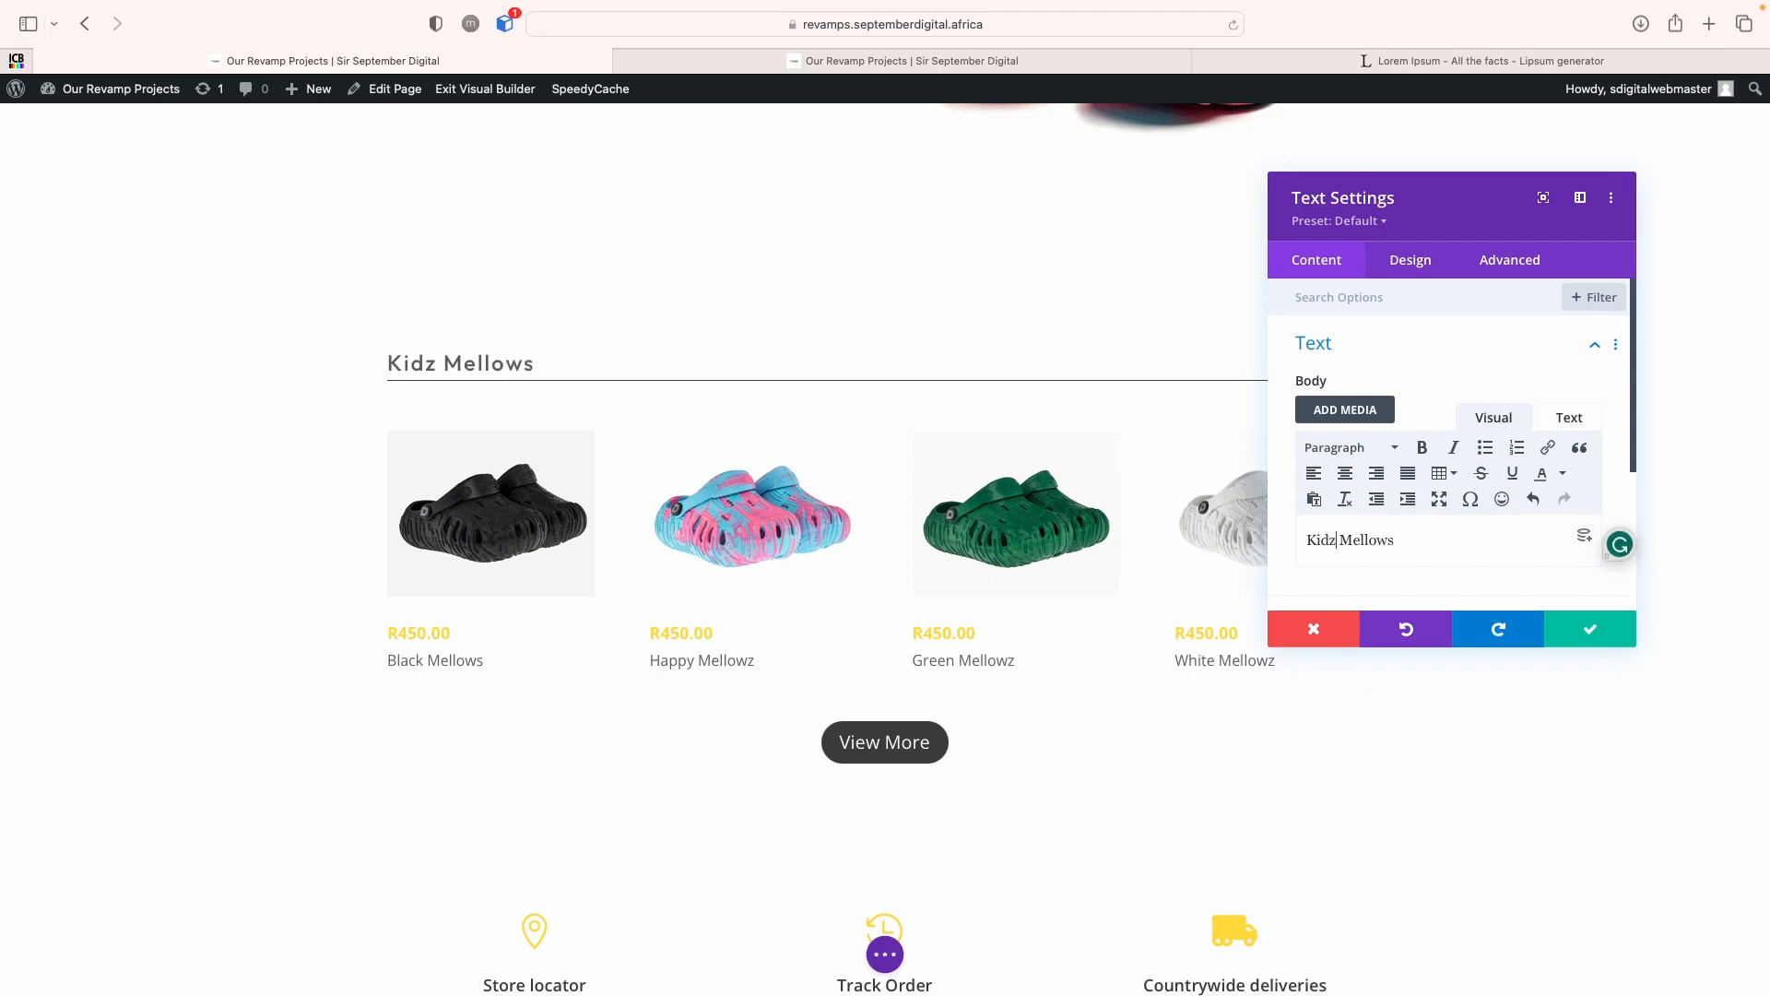
key("BackSpace")
type("s")
left_click(1598, 634)
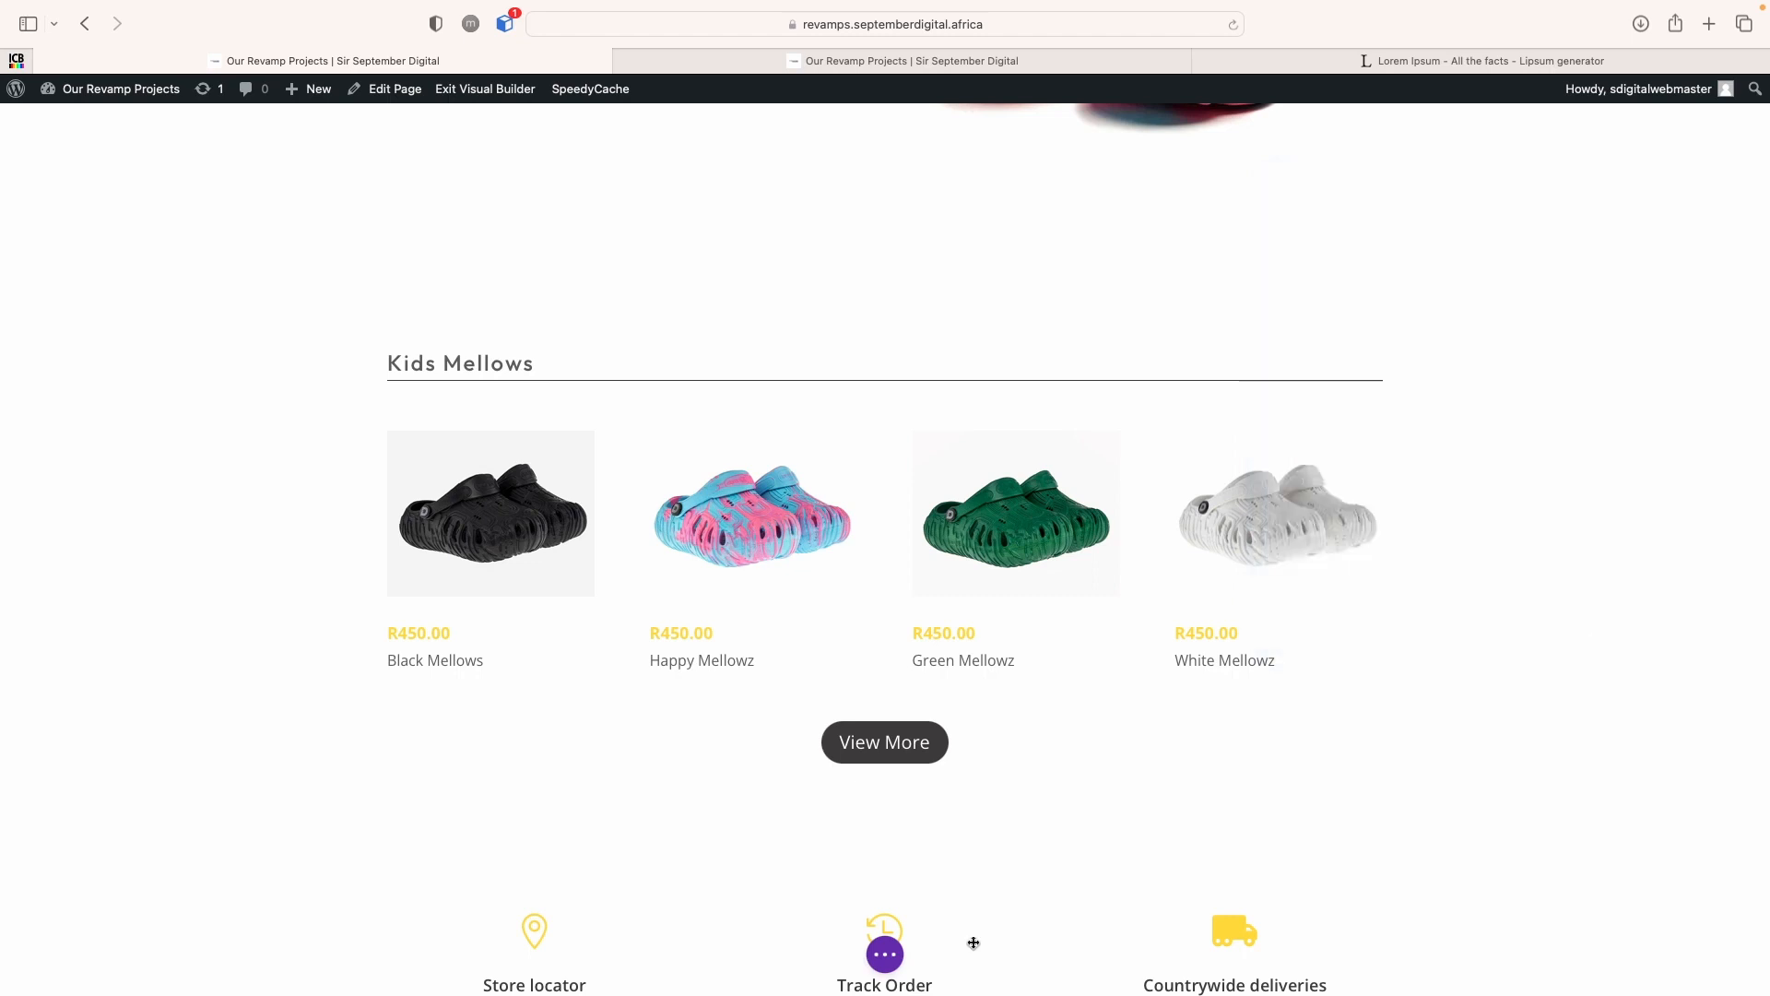
left_click(882, 954)
left_click(1715, 958)
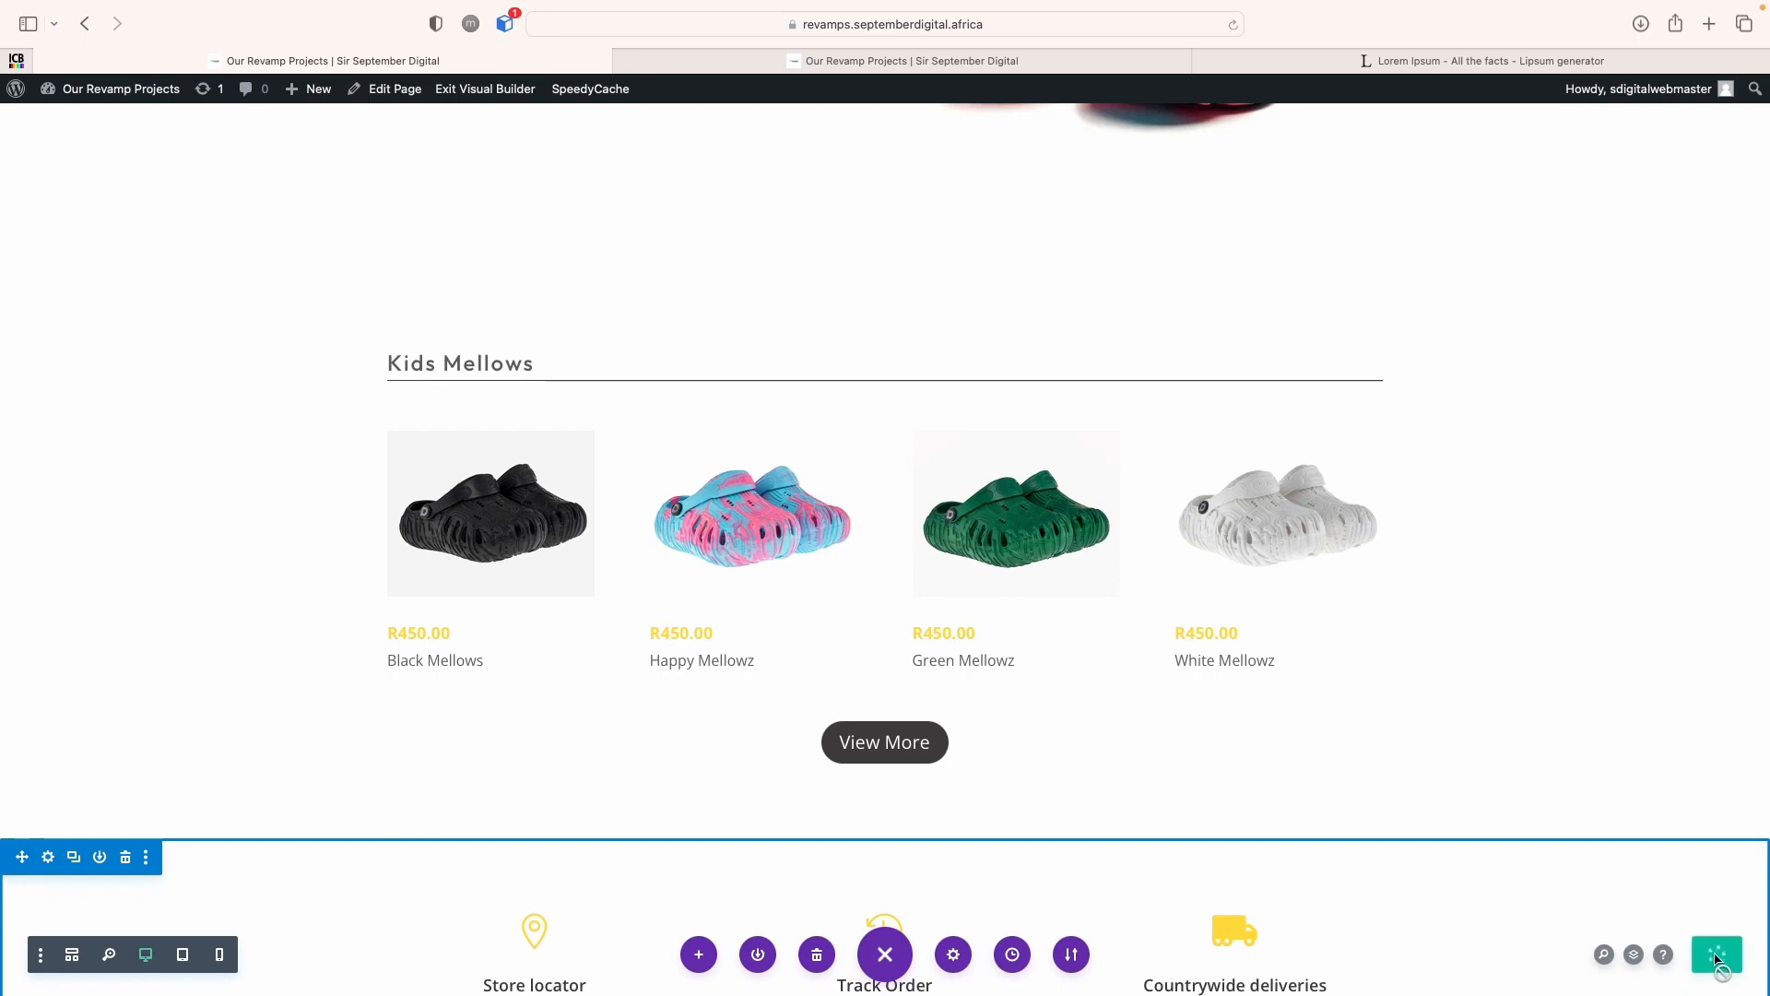
Preview the page in tablet view and examine its layout from the header to the newsletter section
scroll(1592, 636, "down", 5)
scroll(1592, 636, "up", 10)
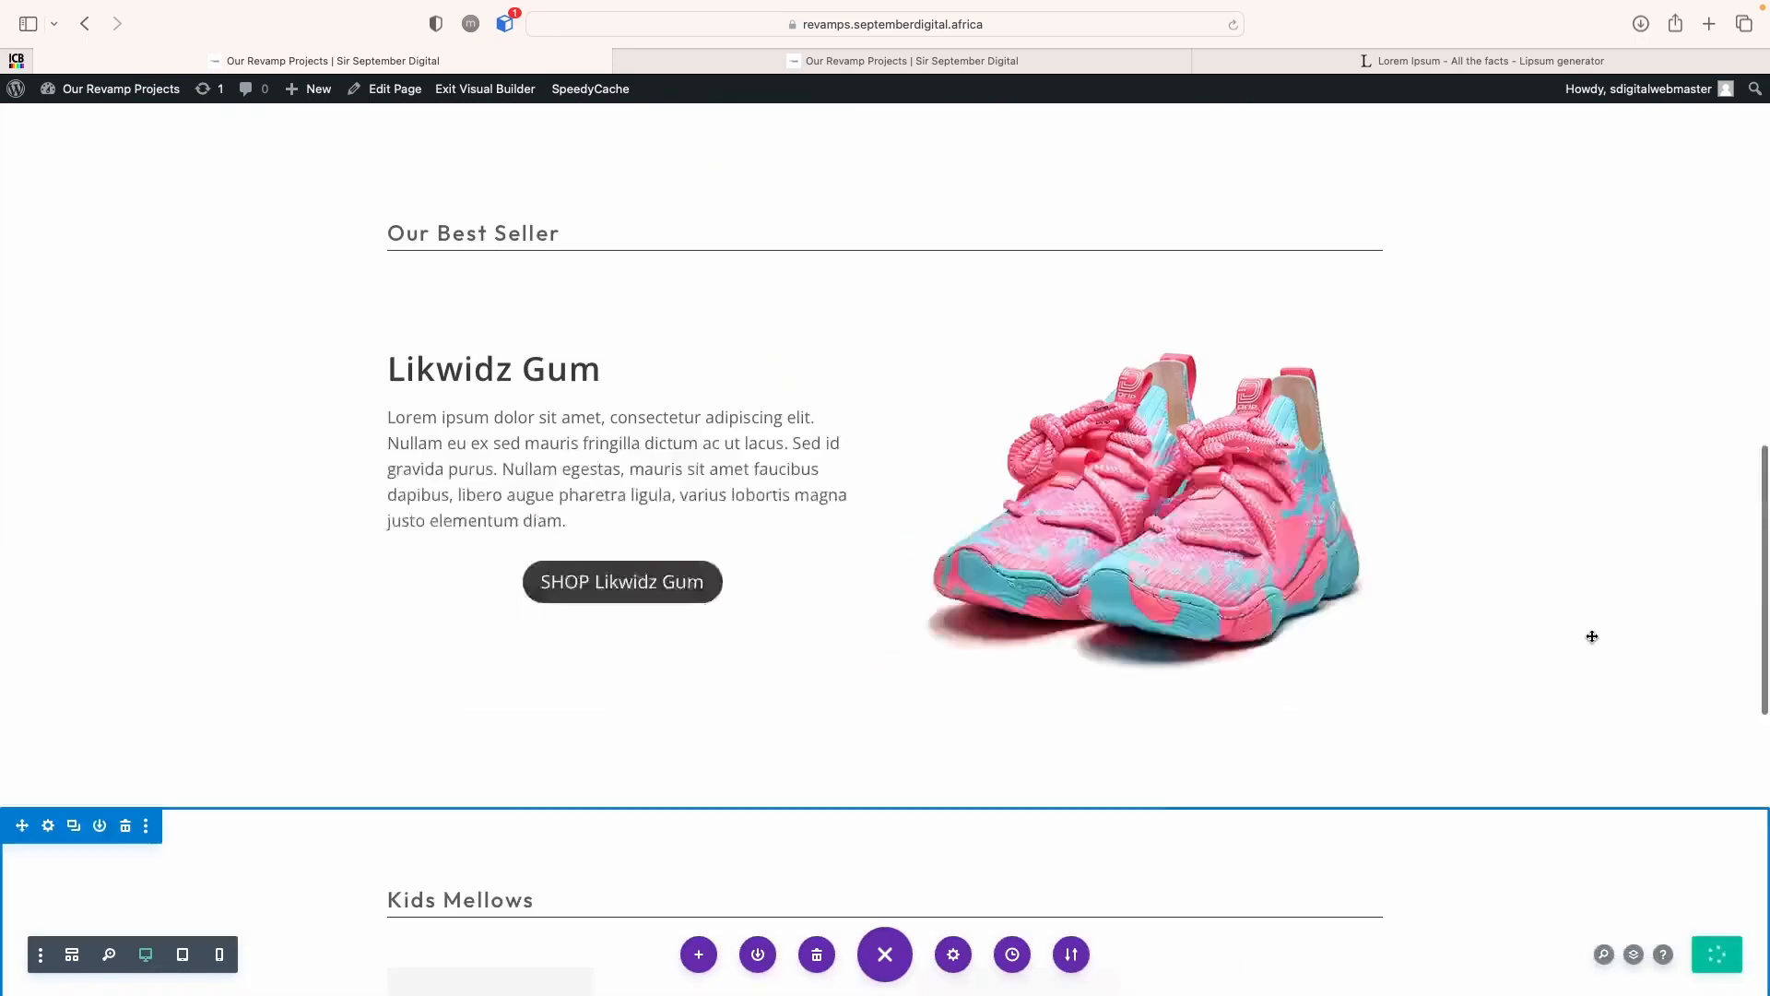
scroll(1592, 636, "up", 10)
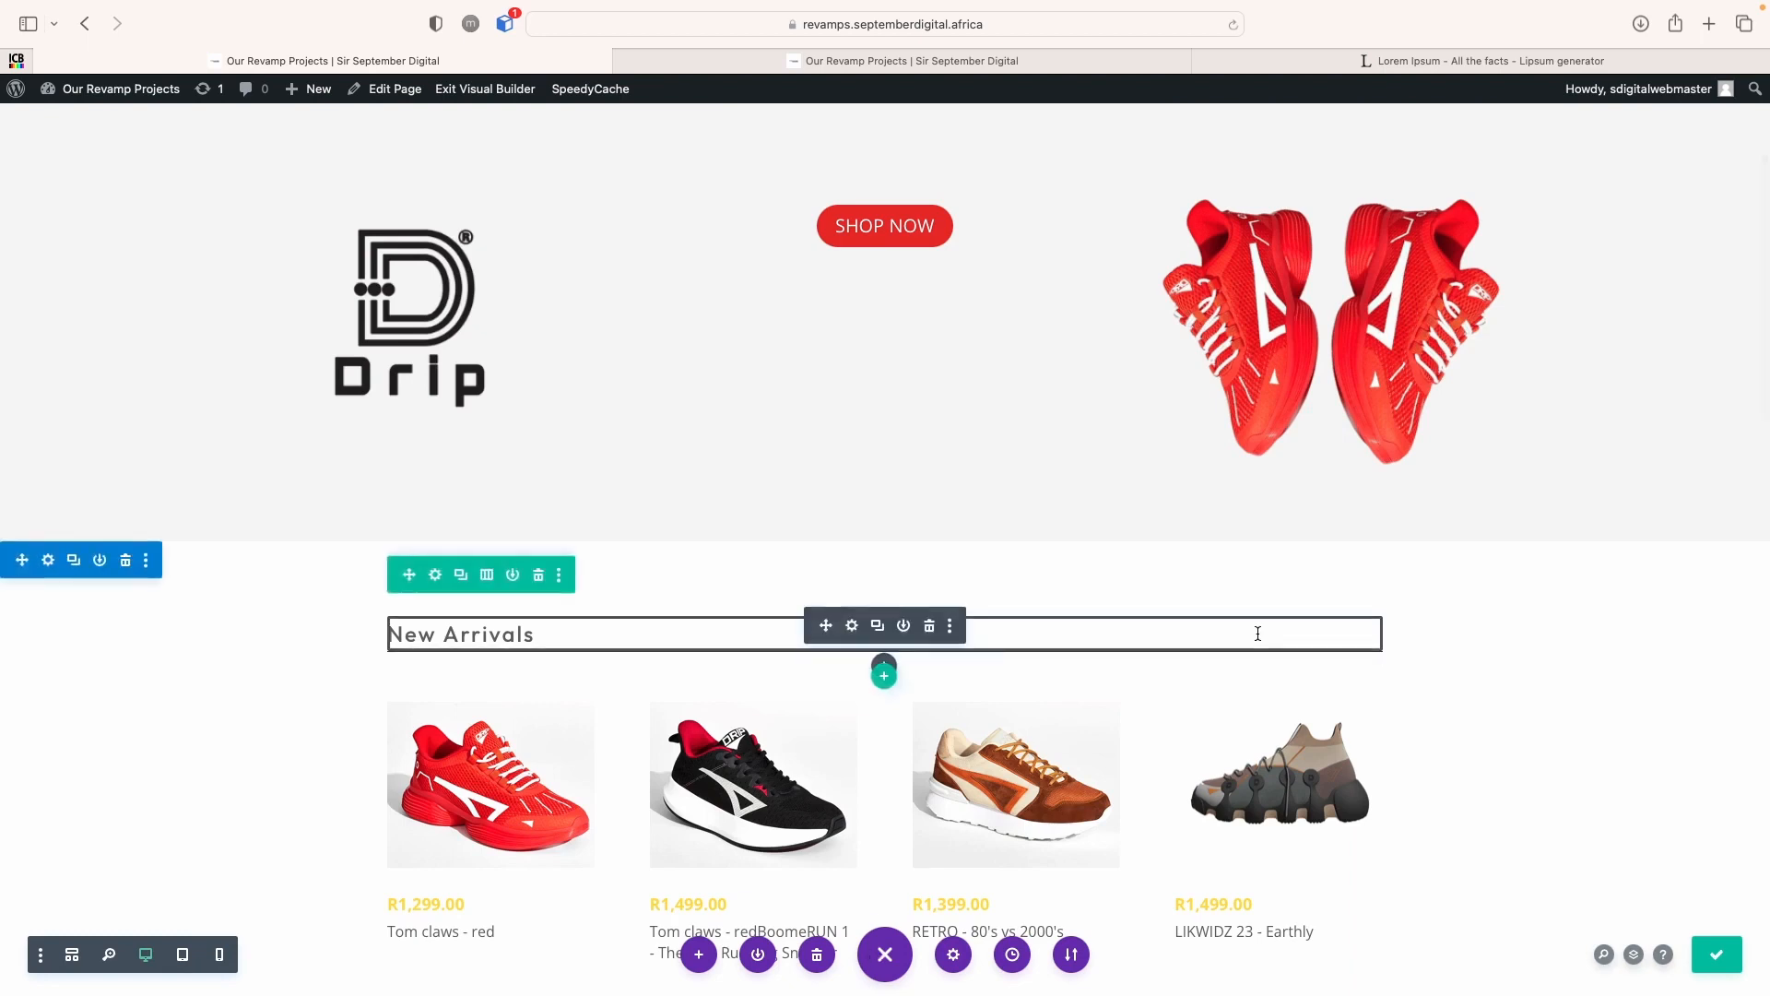
left_click(181, 955)
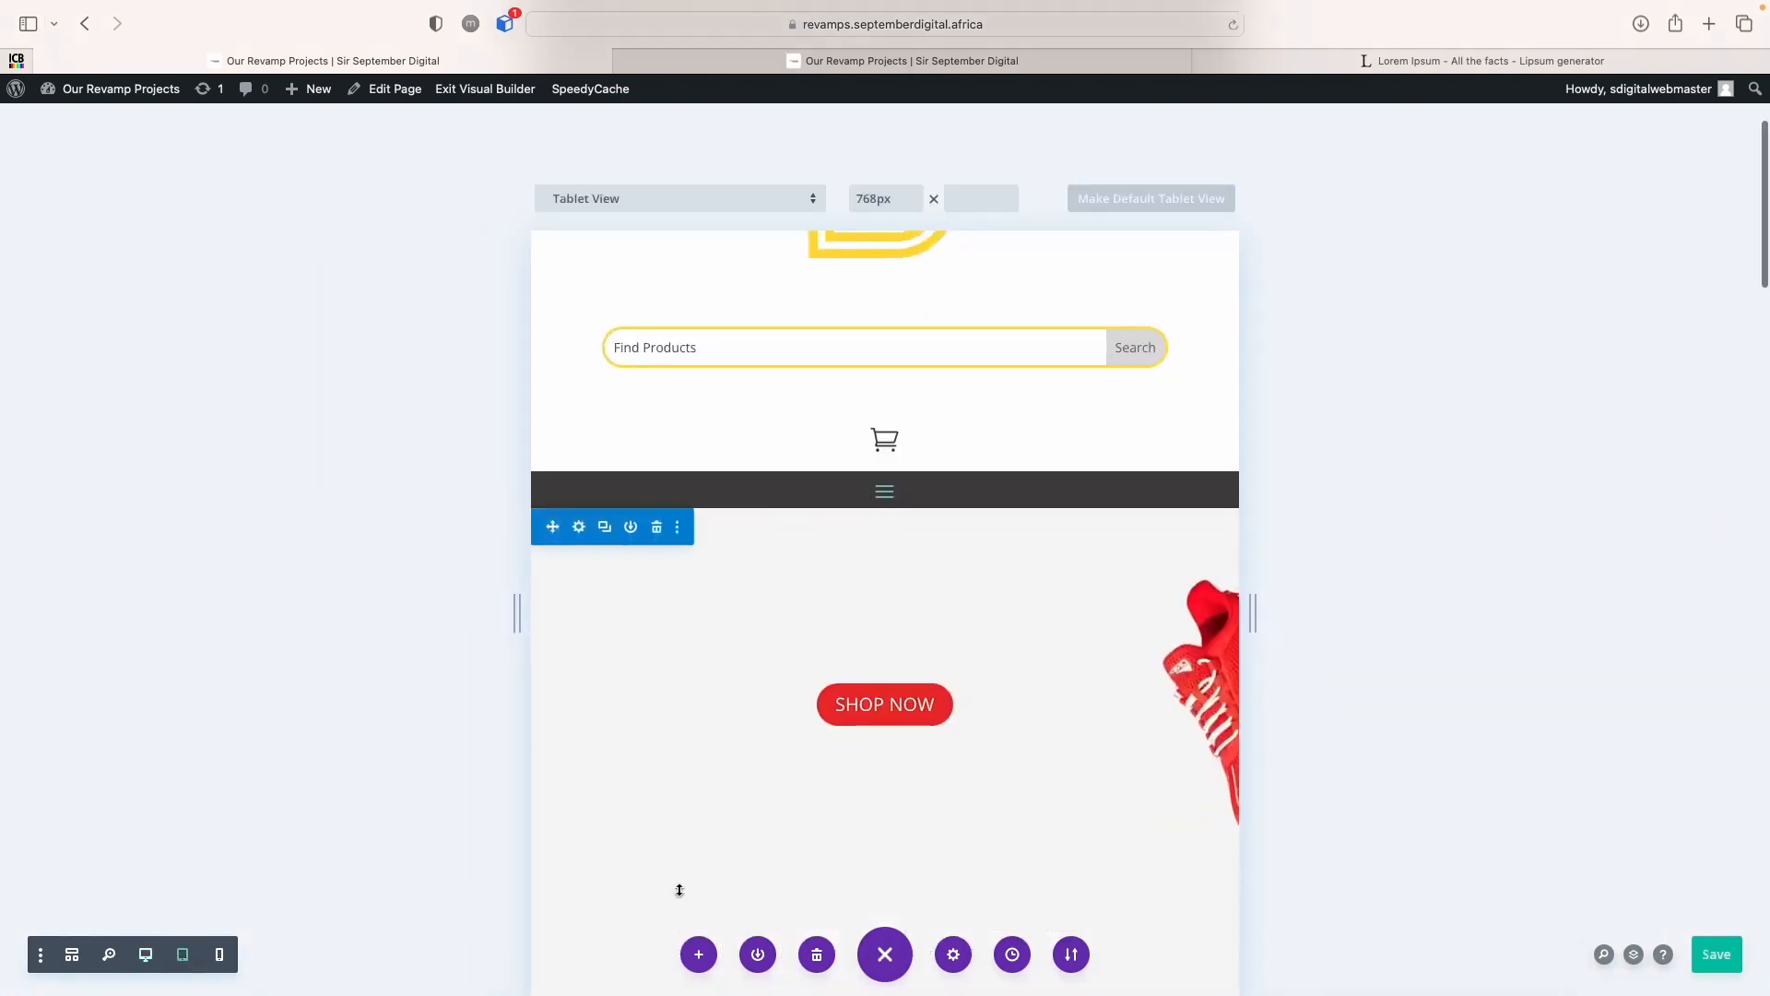
scroll(1114, 719, "up", 3)
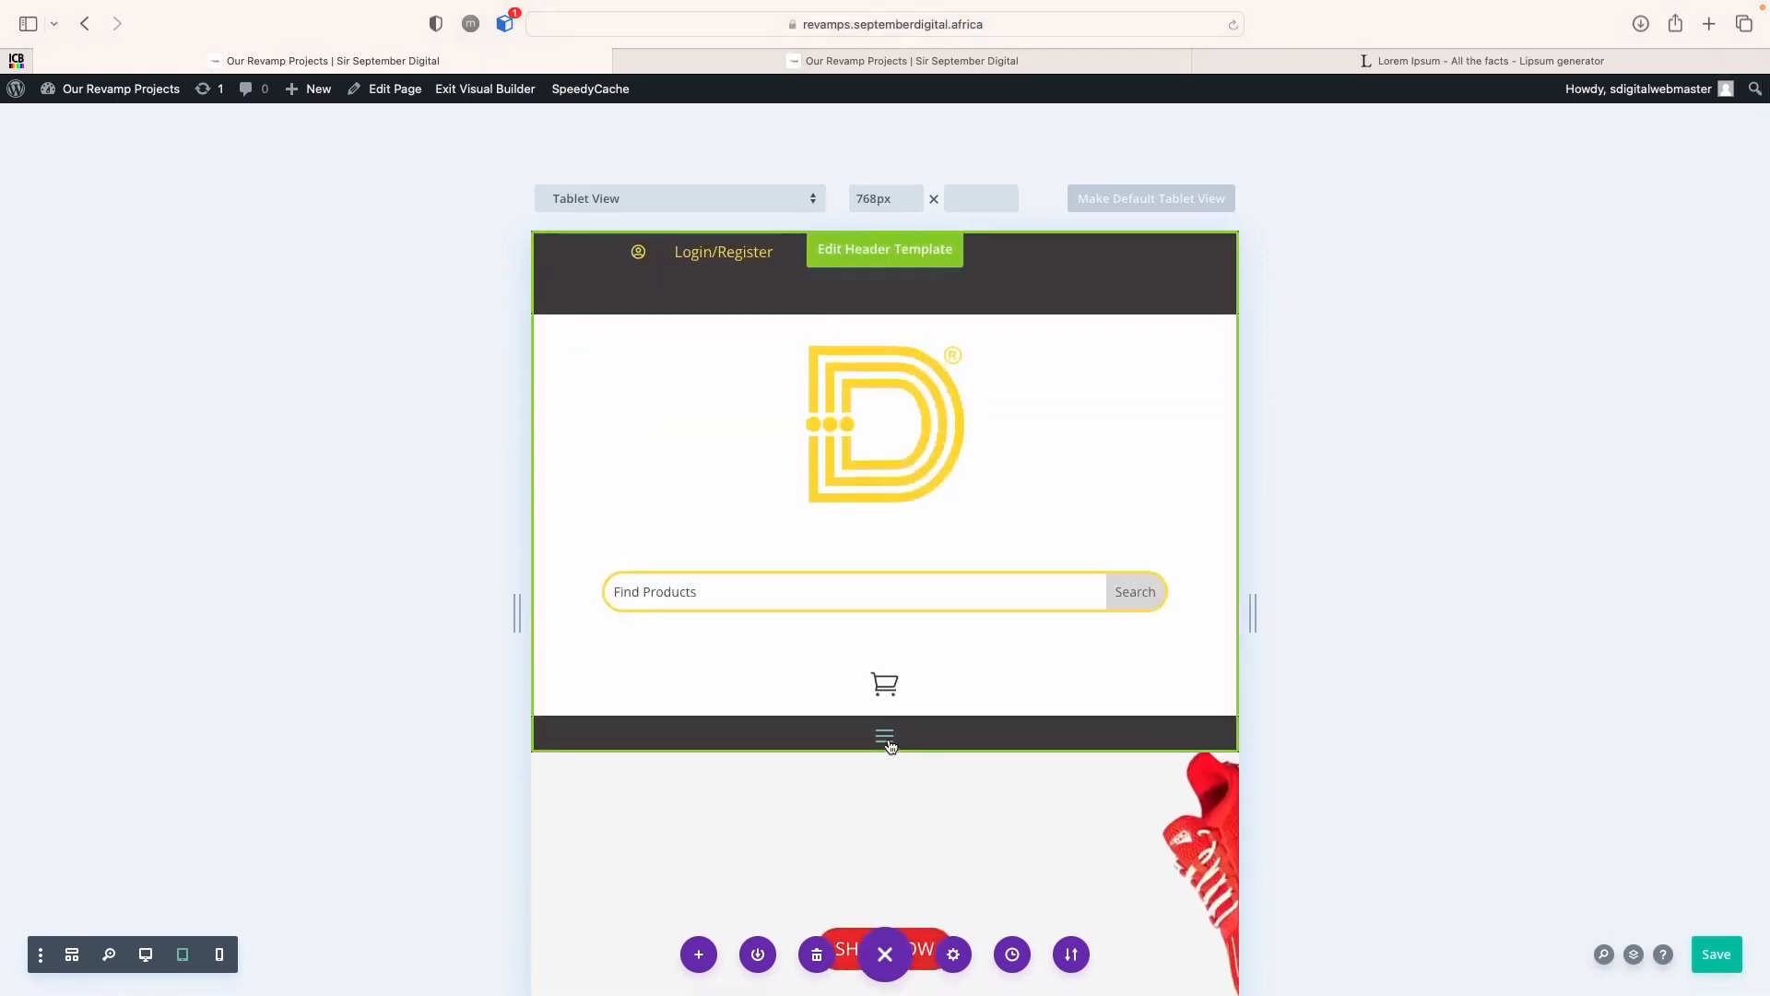
scroll(1213, 659, "down", 6)
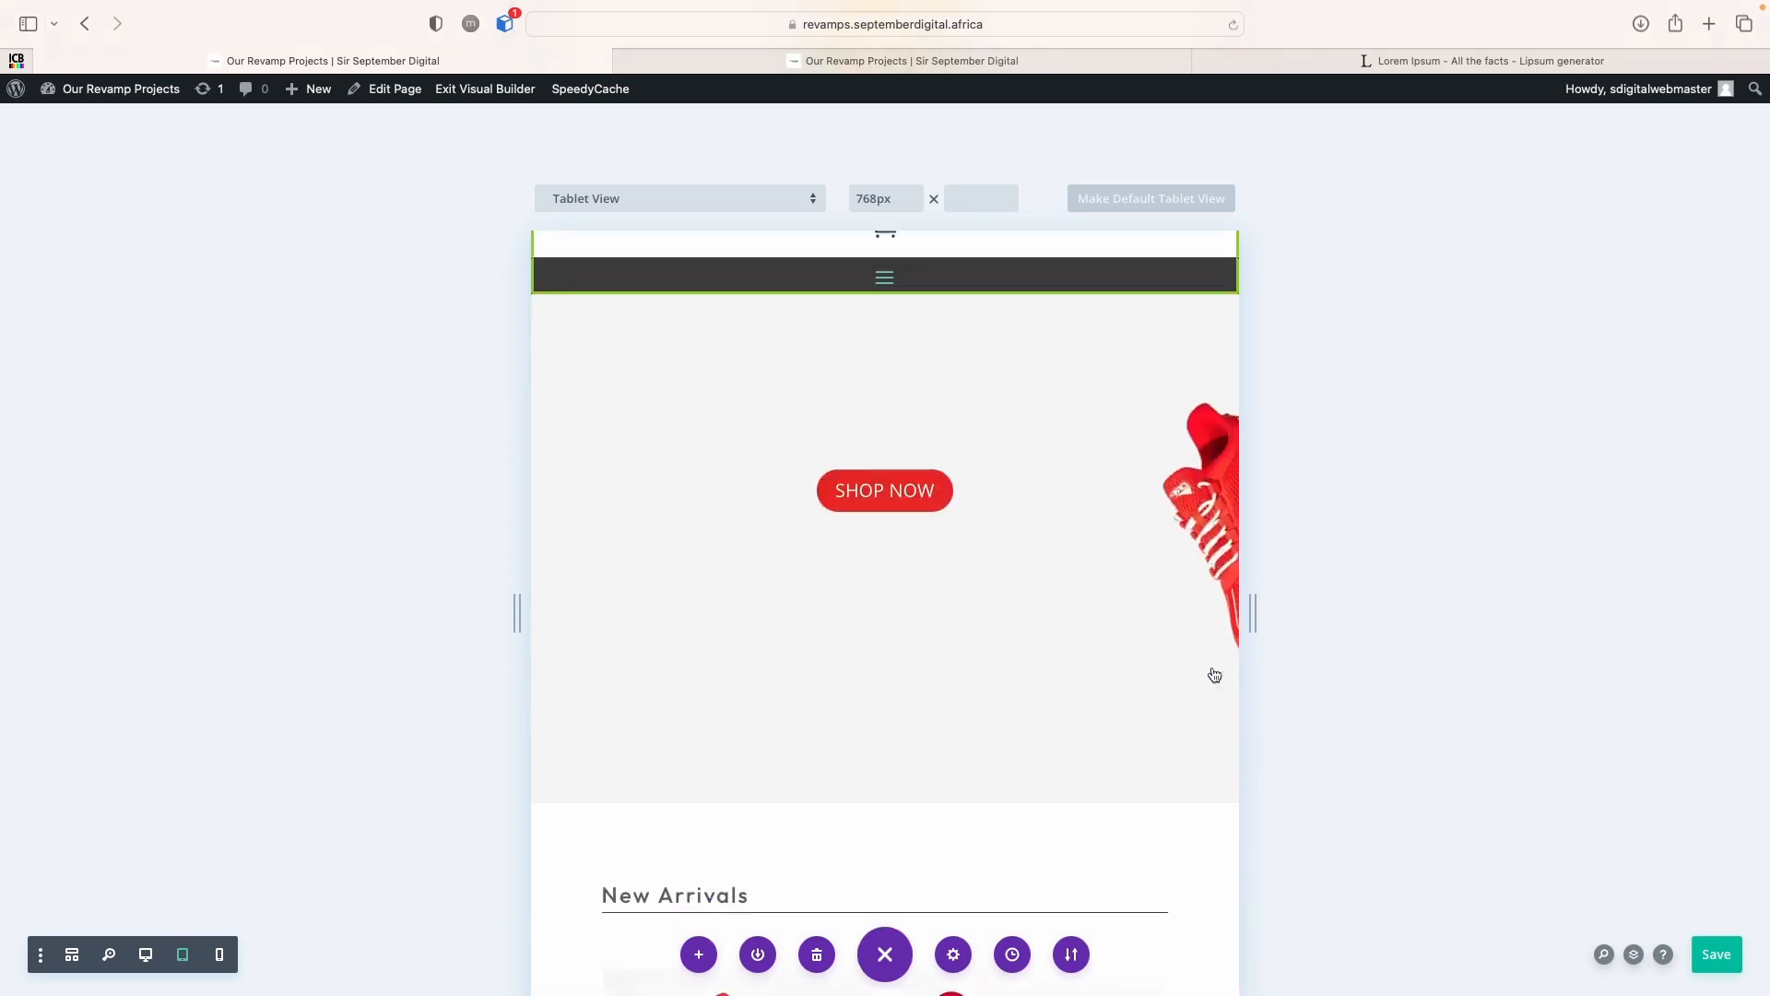
scroll(1214, 676, "down", 10)
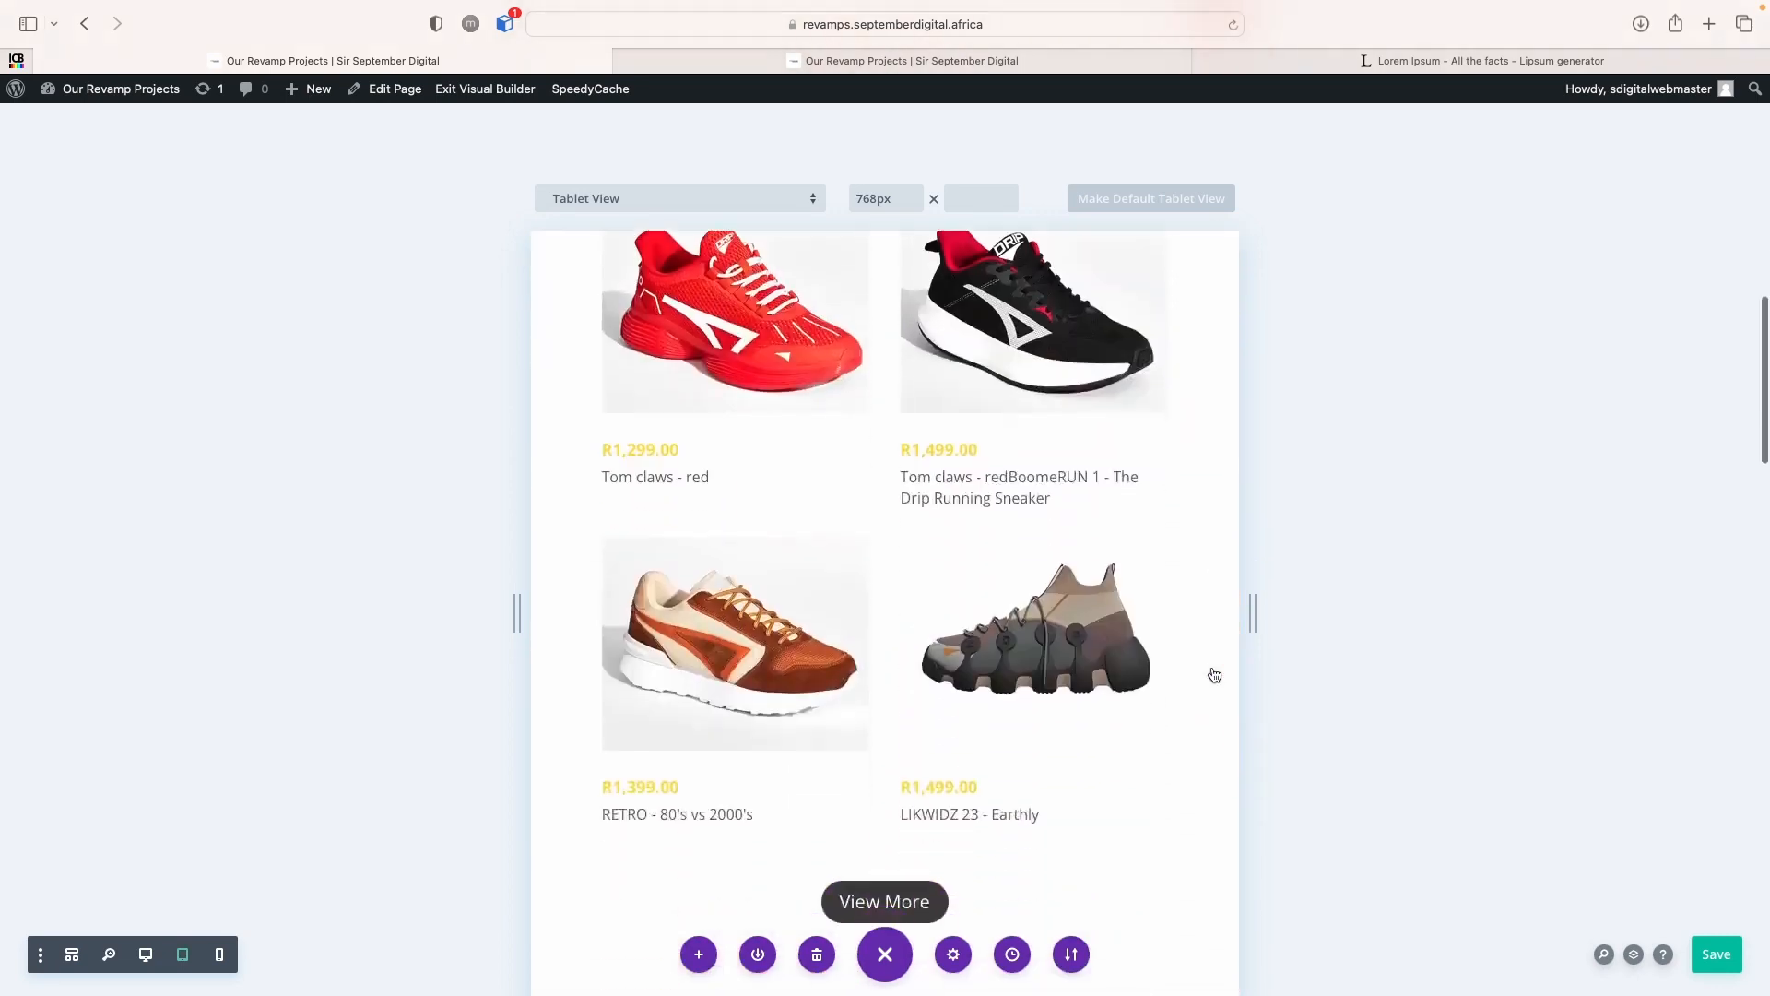
scroll(1214, 676, "down", 10)
scroll(1213, 671, "up", 2)
scroll(1214, 669, "down", 3)
scroll(1213, 669, "down", 12)
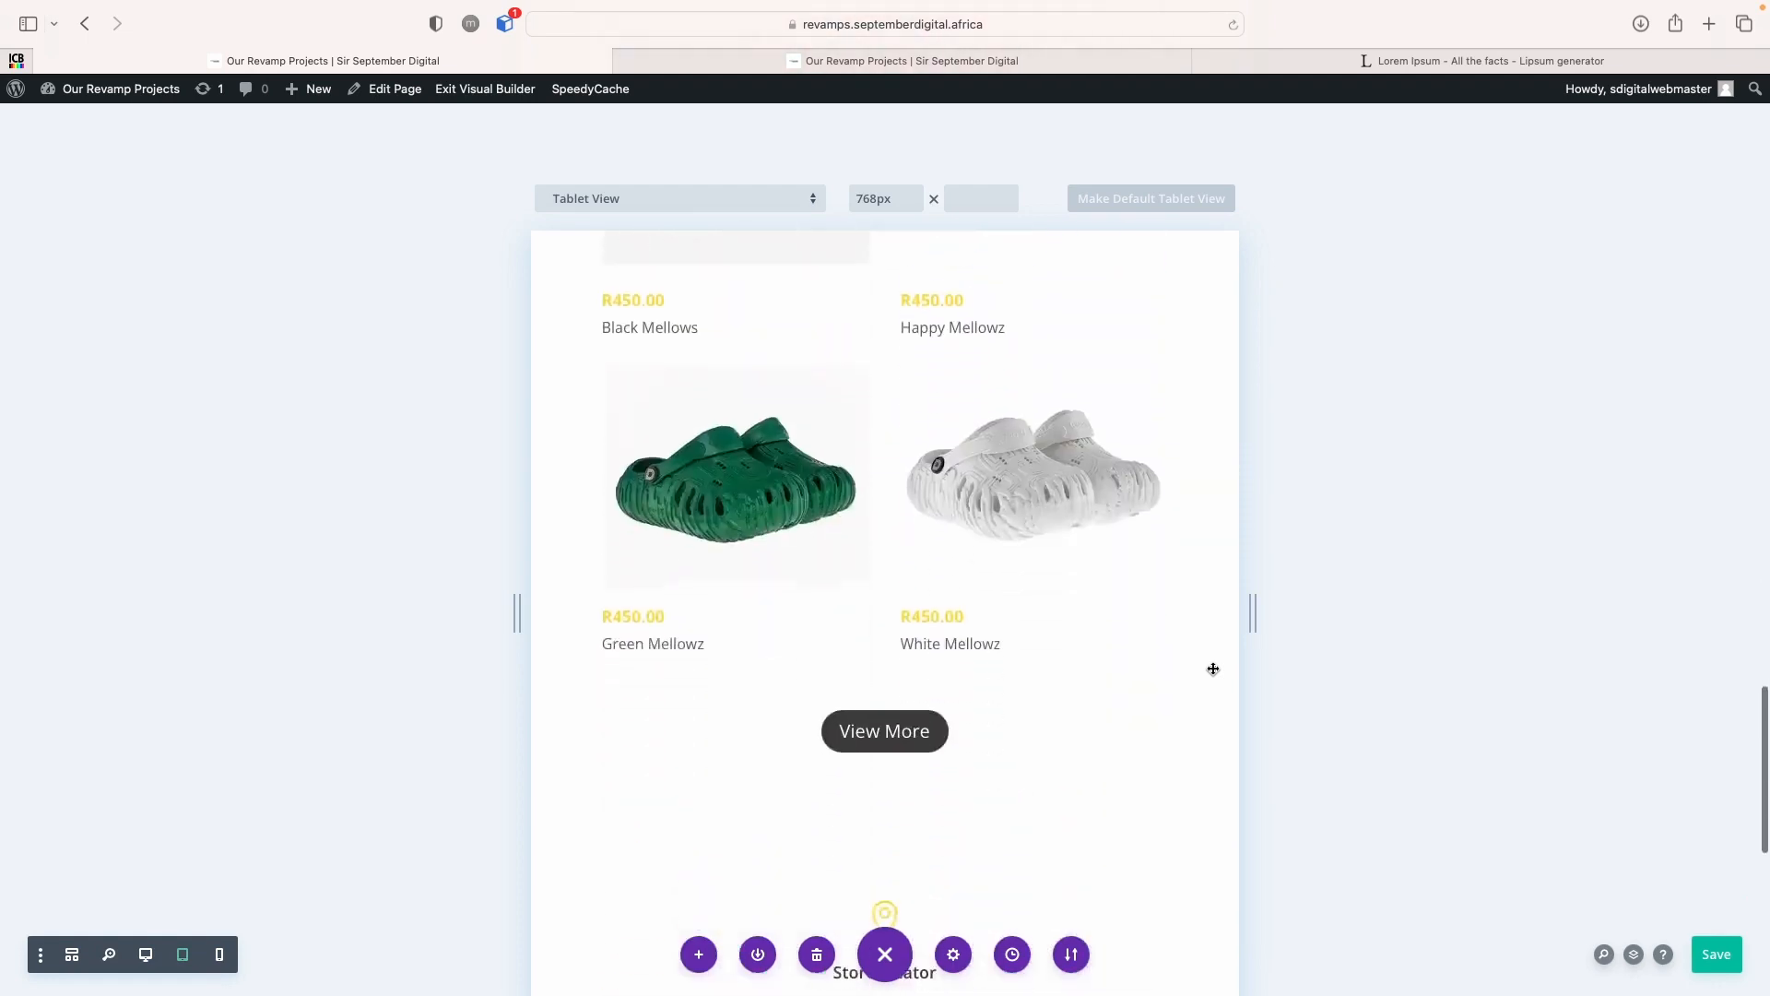
scroll(1213, 669, "down", 4)
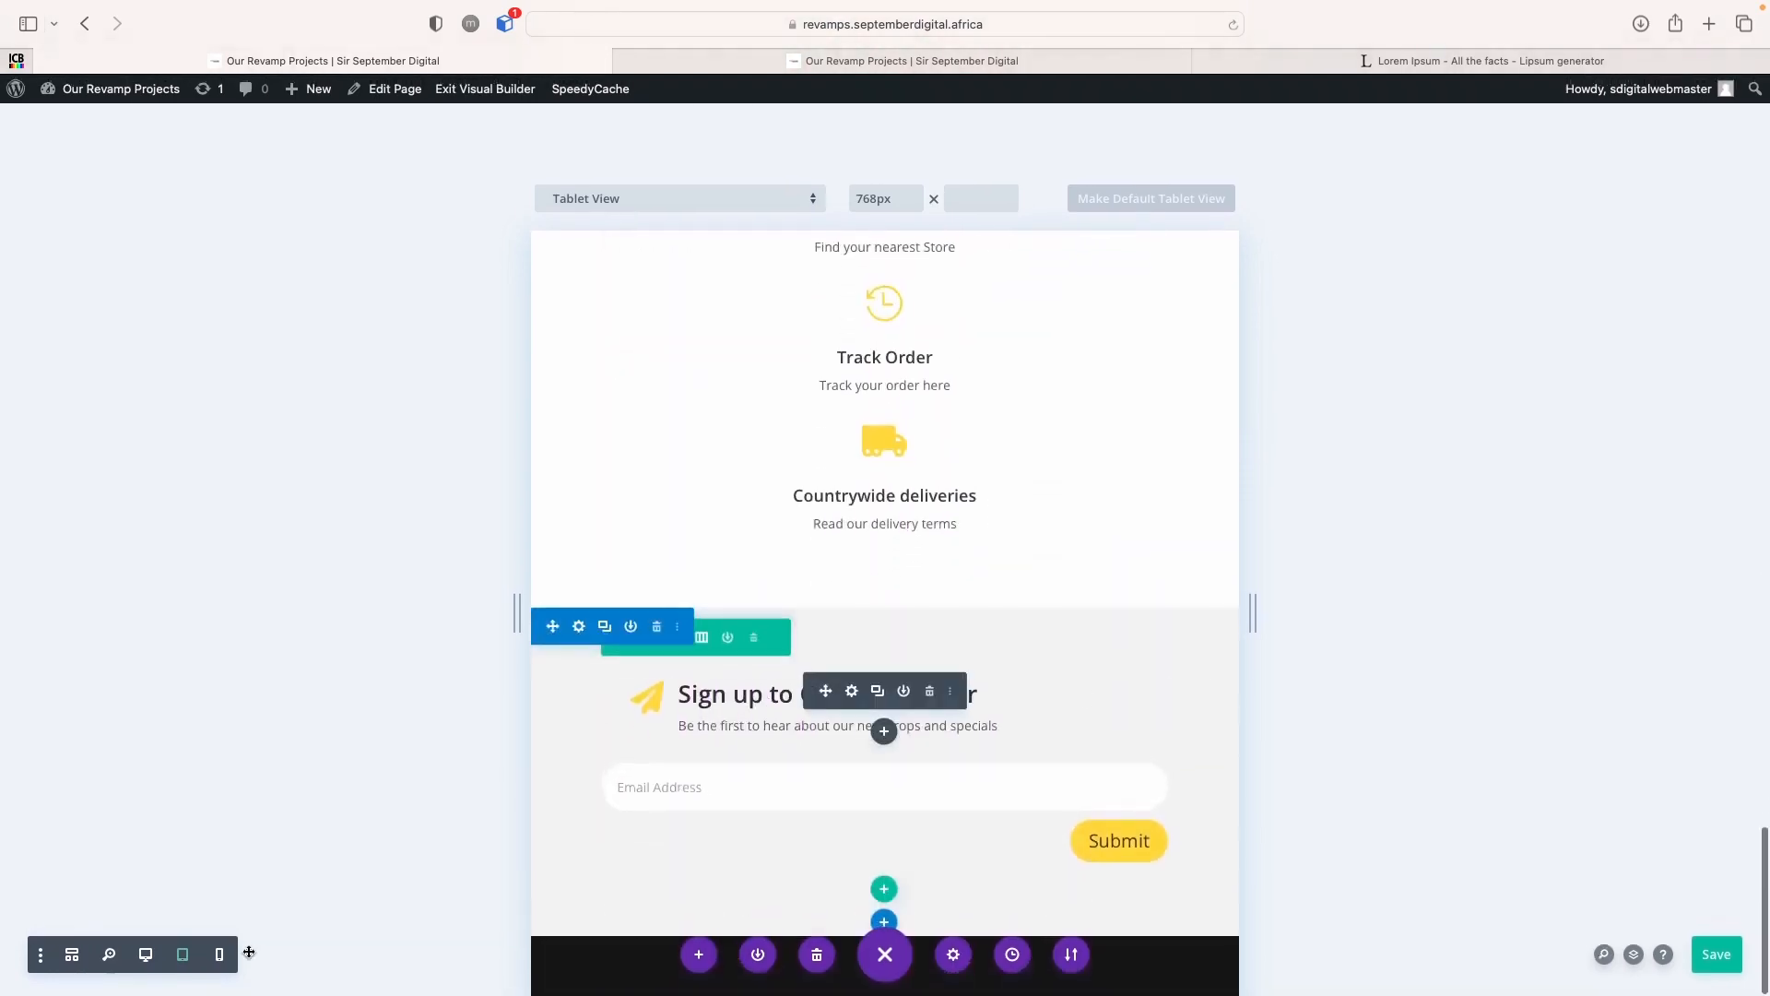
Preview the page in phone view and examine how the service blurbs, products and best seller stack
left_click(220, 955)
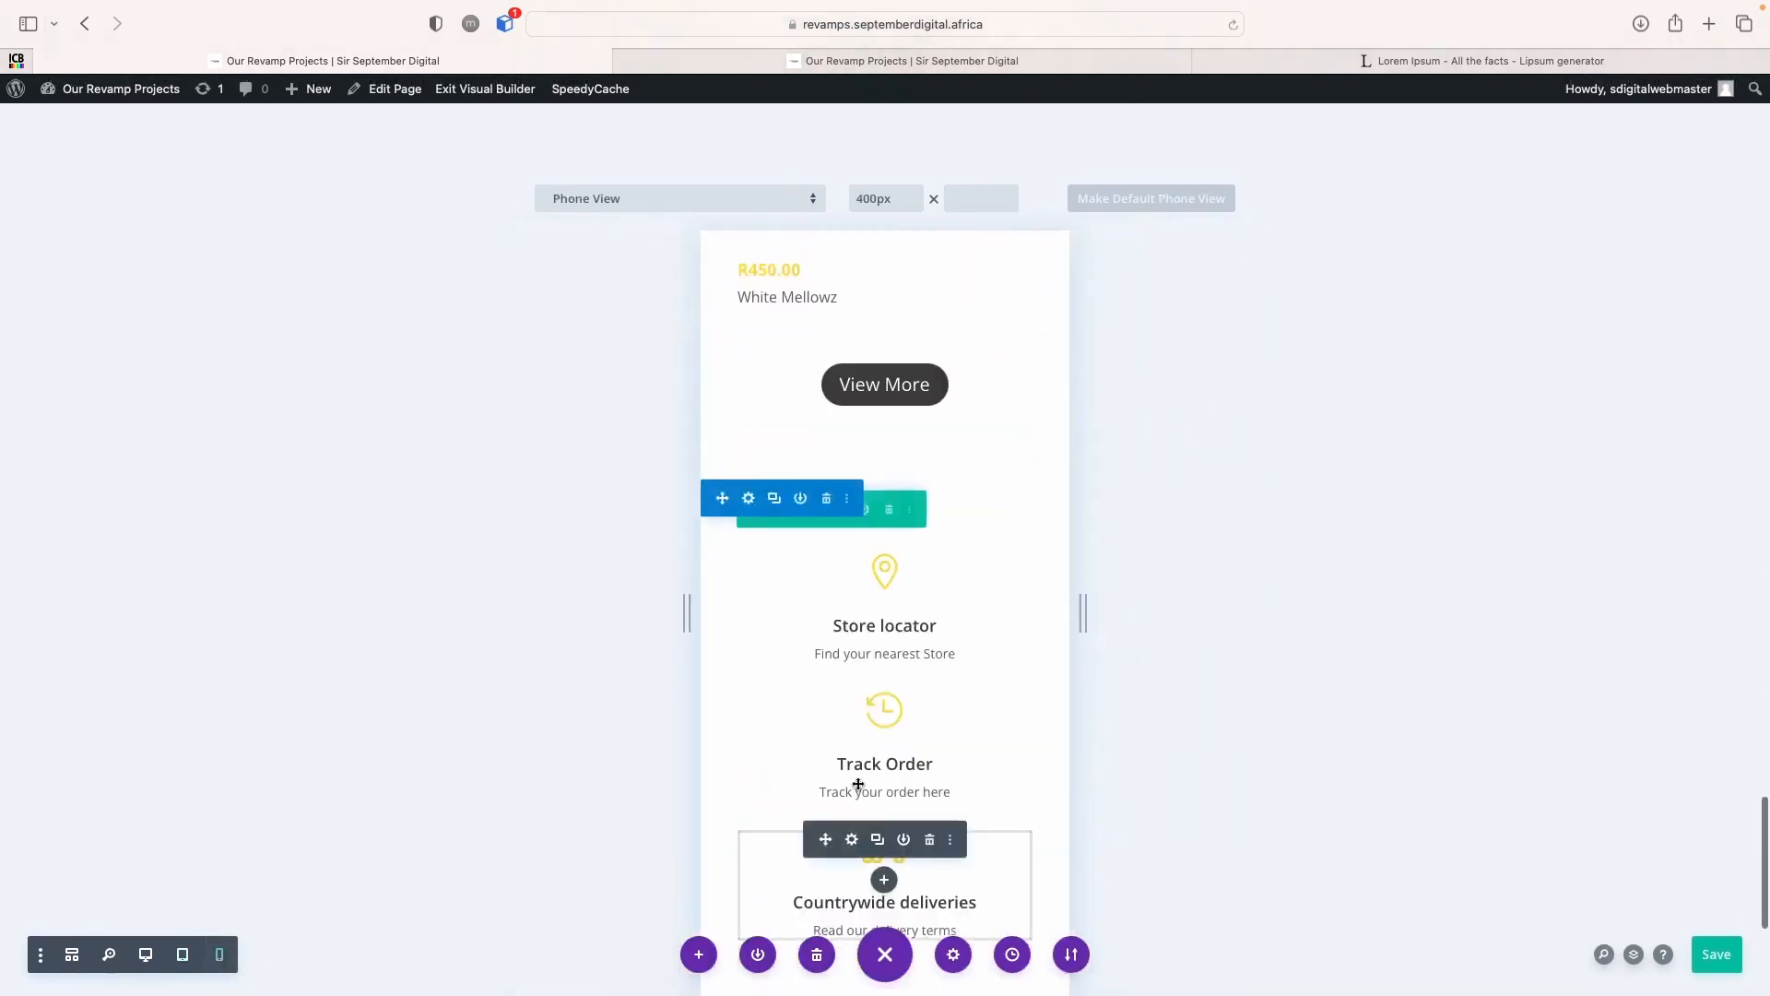
scroll(858, 785, "down", 5)
scroll(858, 784, "up", 4)
scroll(858, 784, "up", 10)
scroll(858, 783, "up", 10)
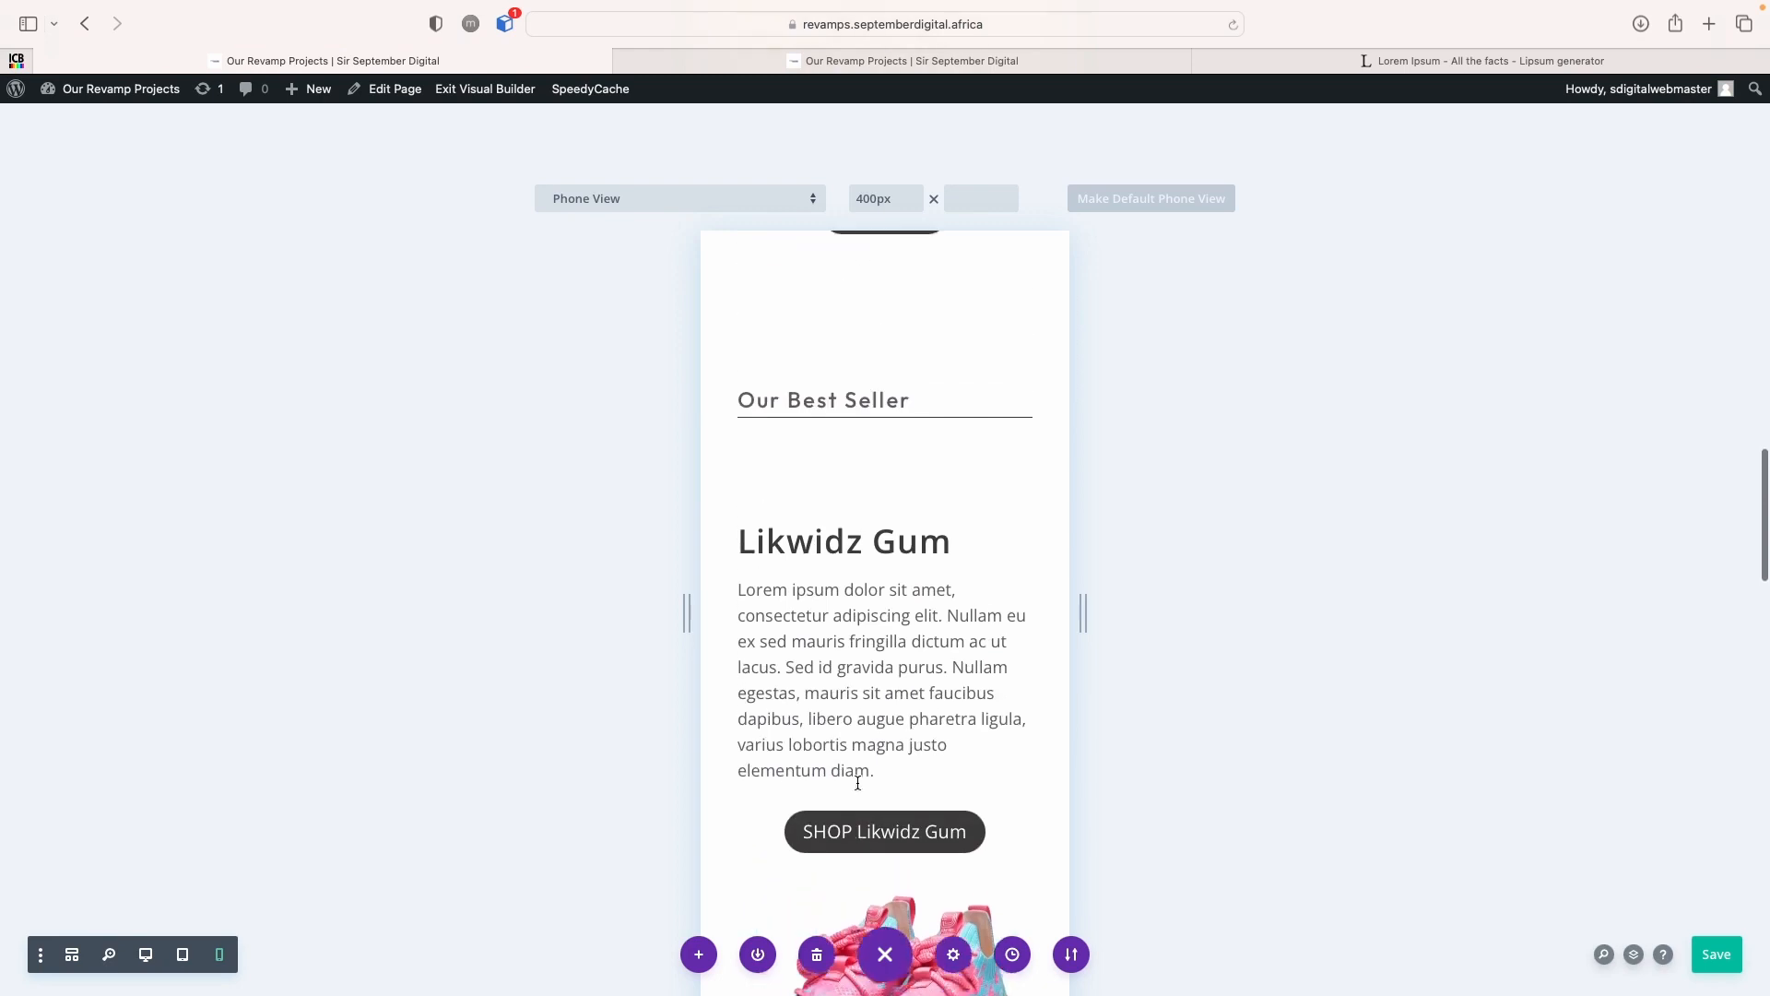
Review the phone layout from the best seller back up through the new arrivals to the hero banner
scroll(858, 789, "down", 1)
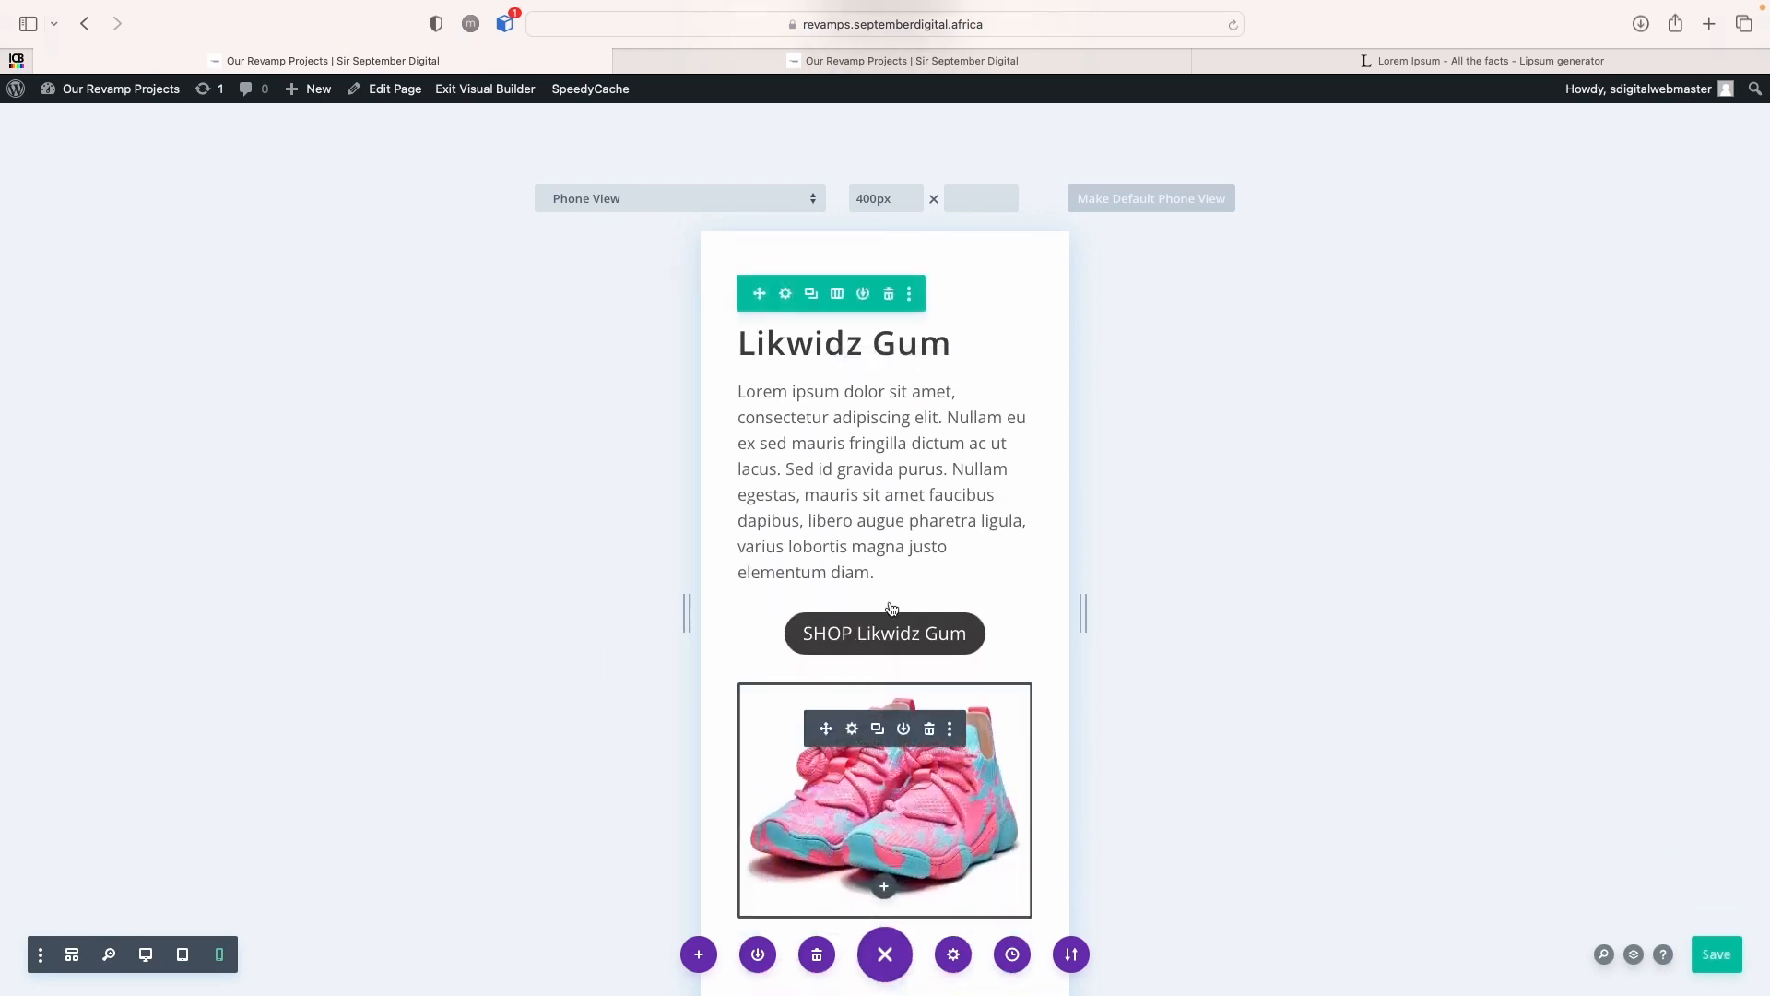
scroll(922, 646, "up", 7)
scroll(903, 501, "up", 10)
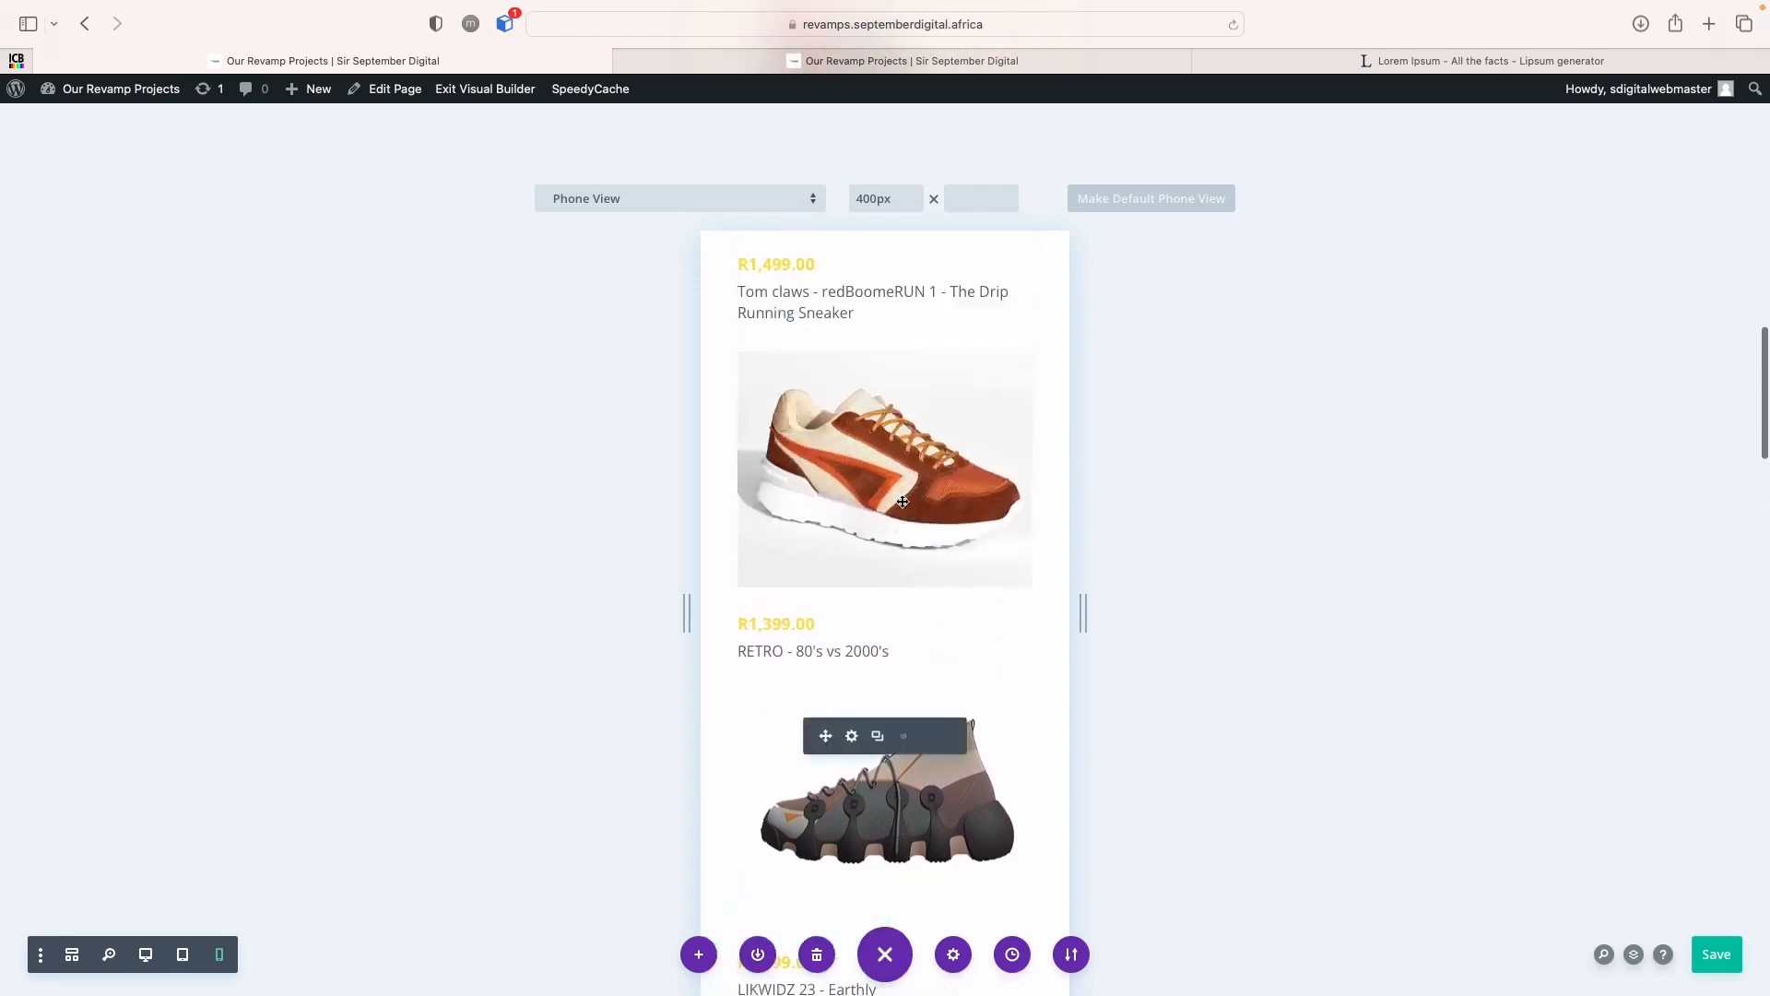
scroll(902, 500, "up", 12)
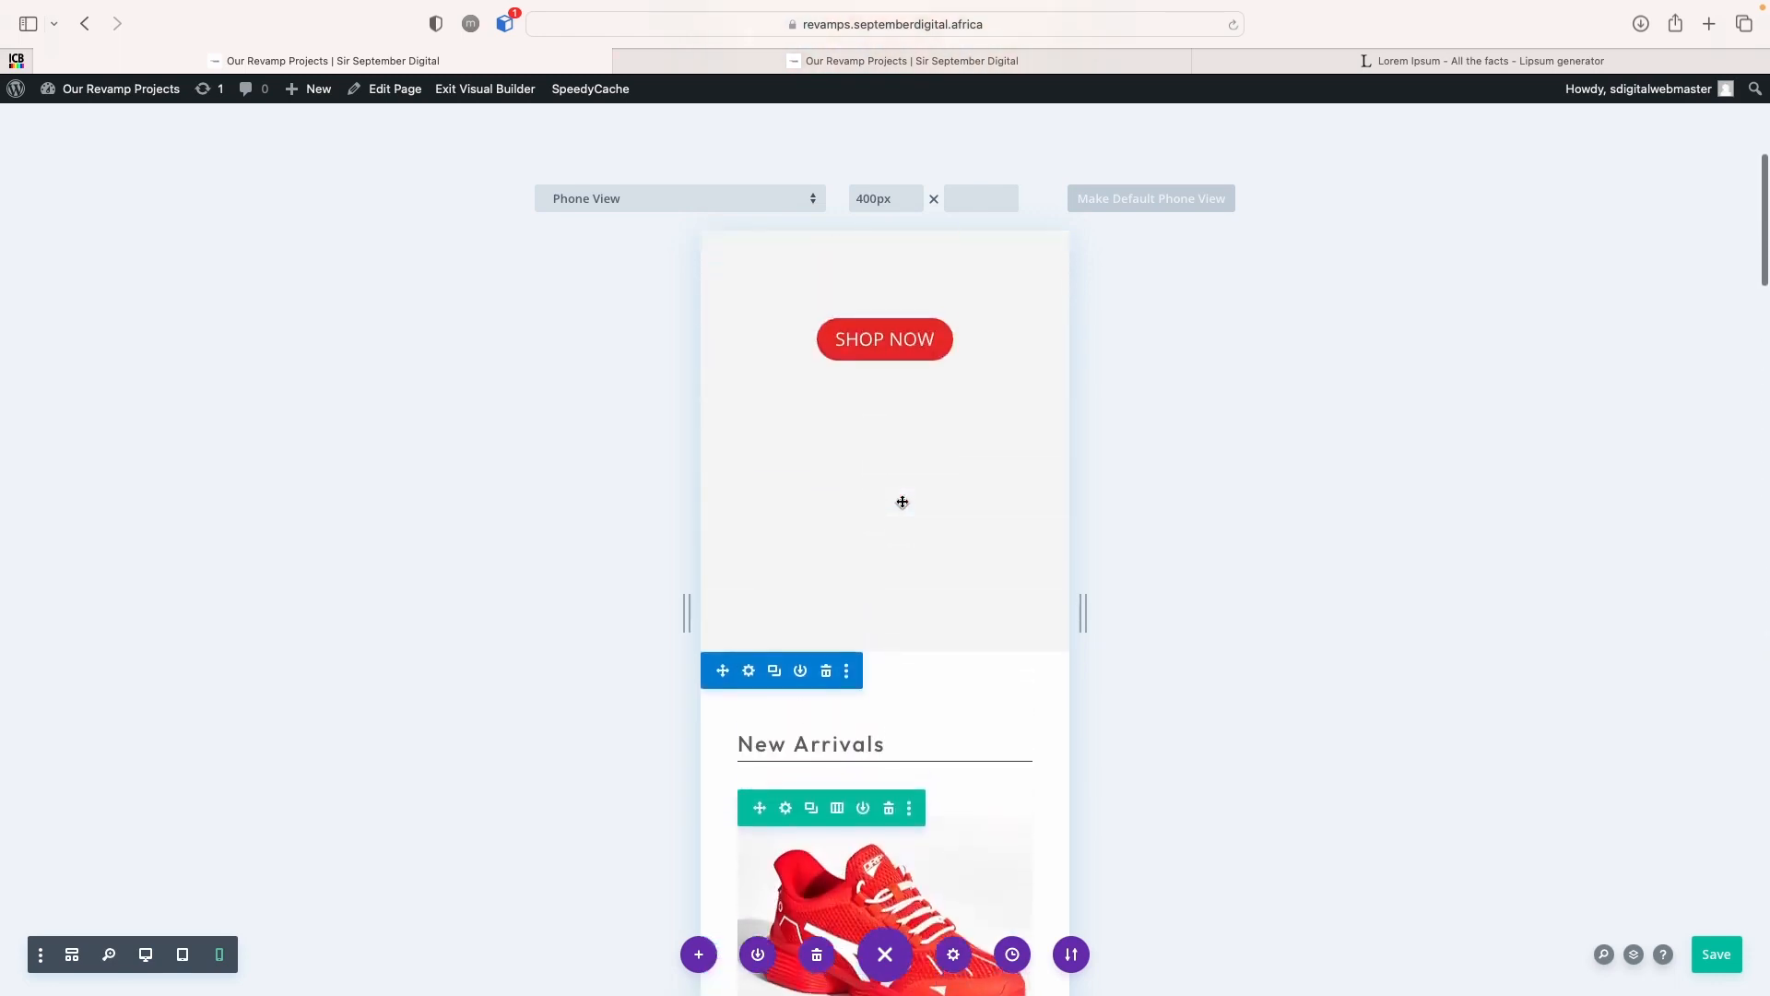
scroll(909, 626, "down", 2)
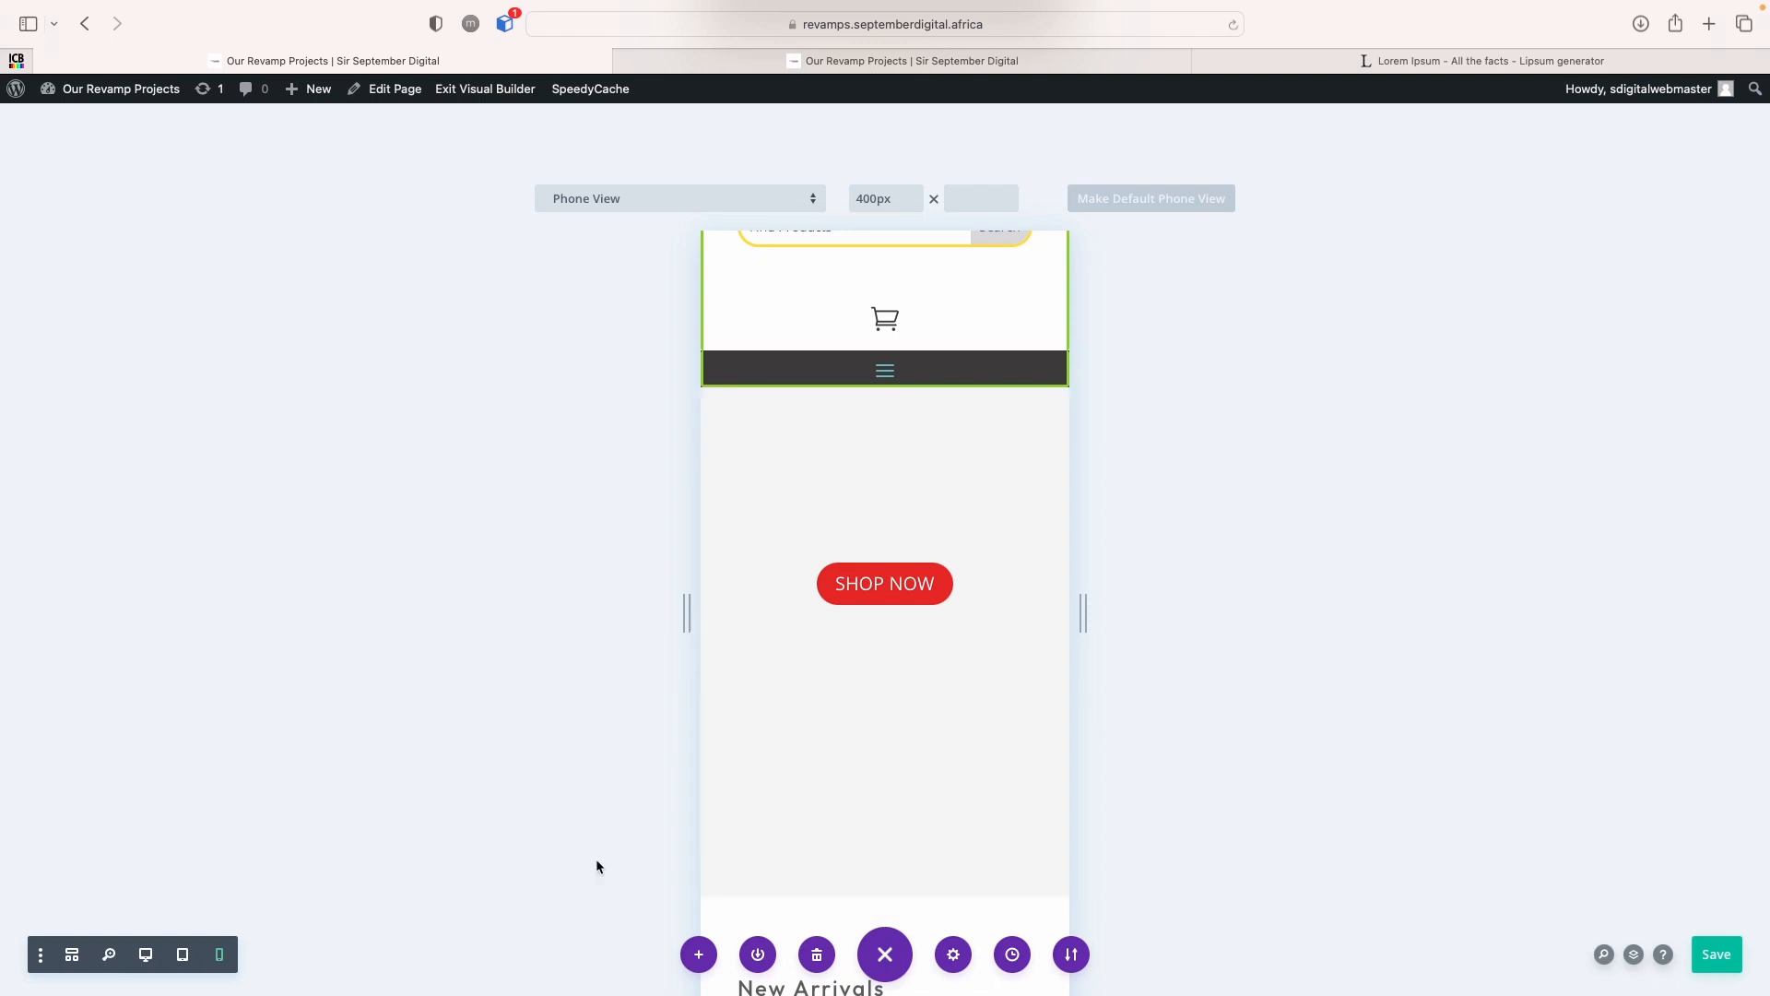
Return to desktop view and duplicate the hero banner section
left_click(146, 956)
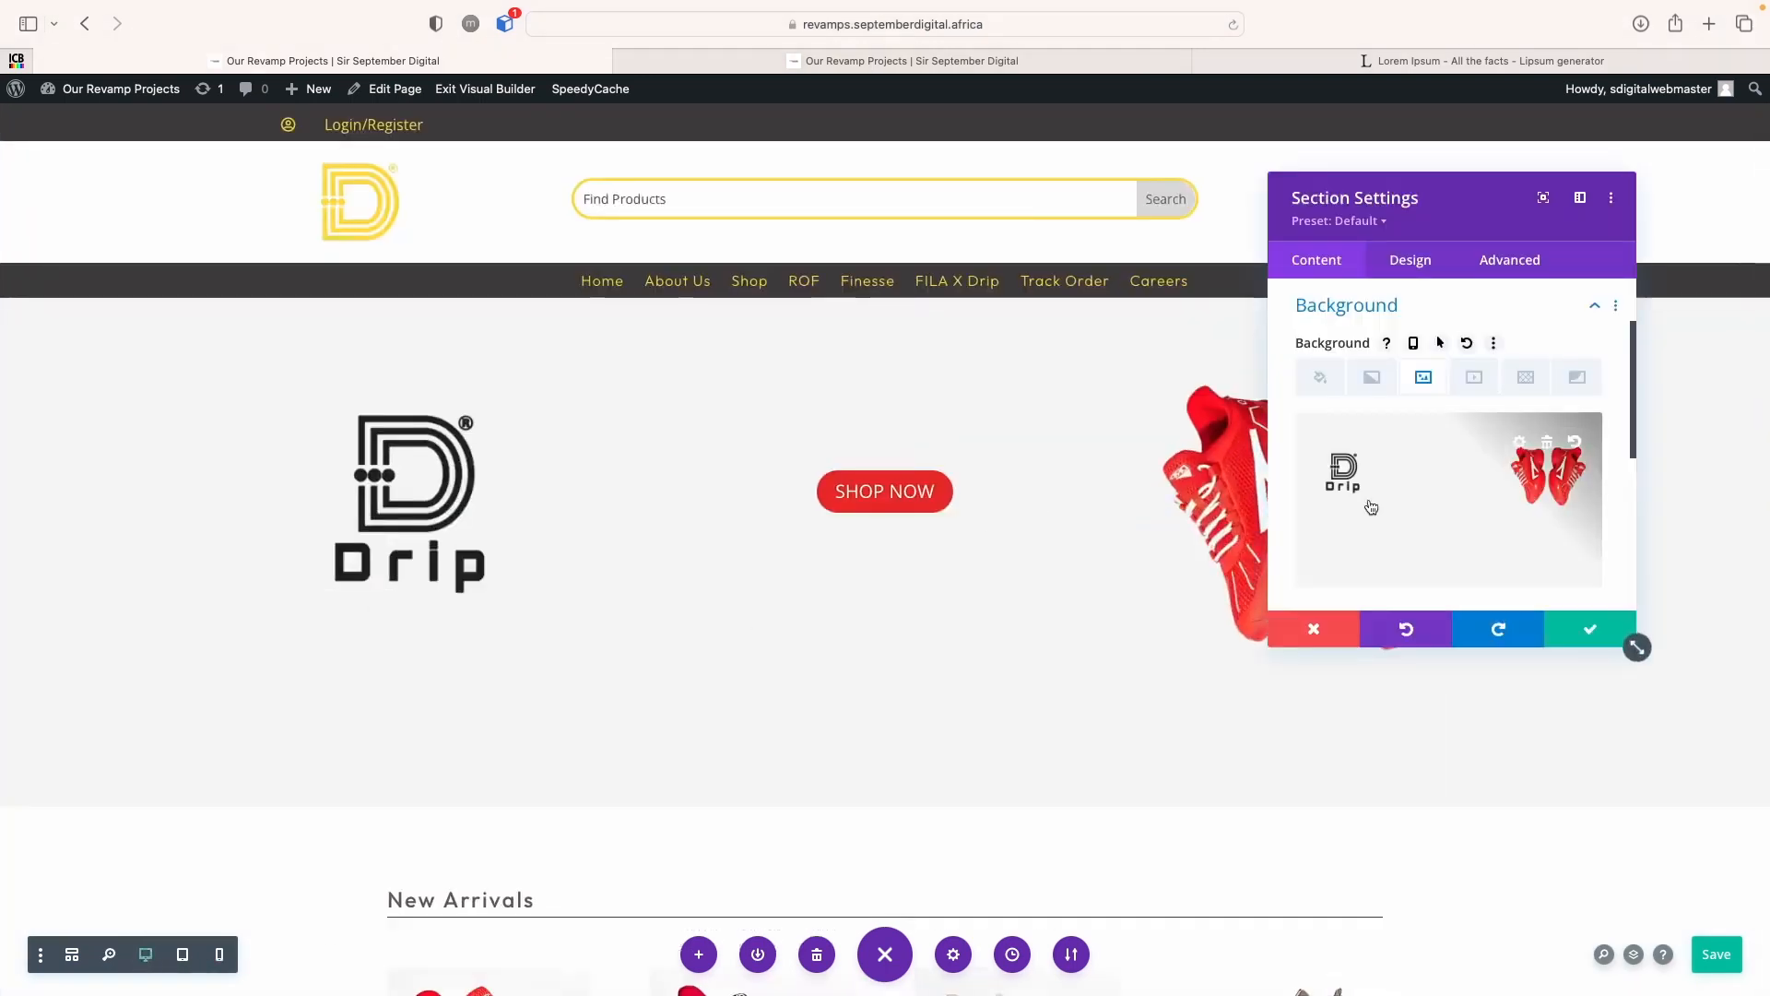
left_click(1589, 629)
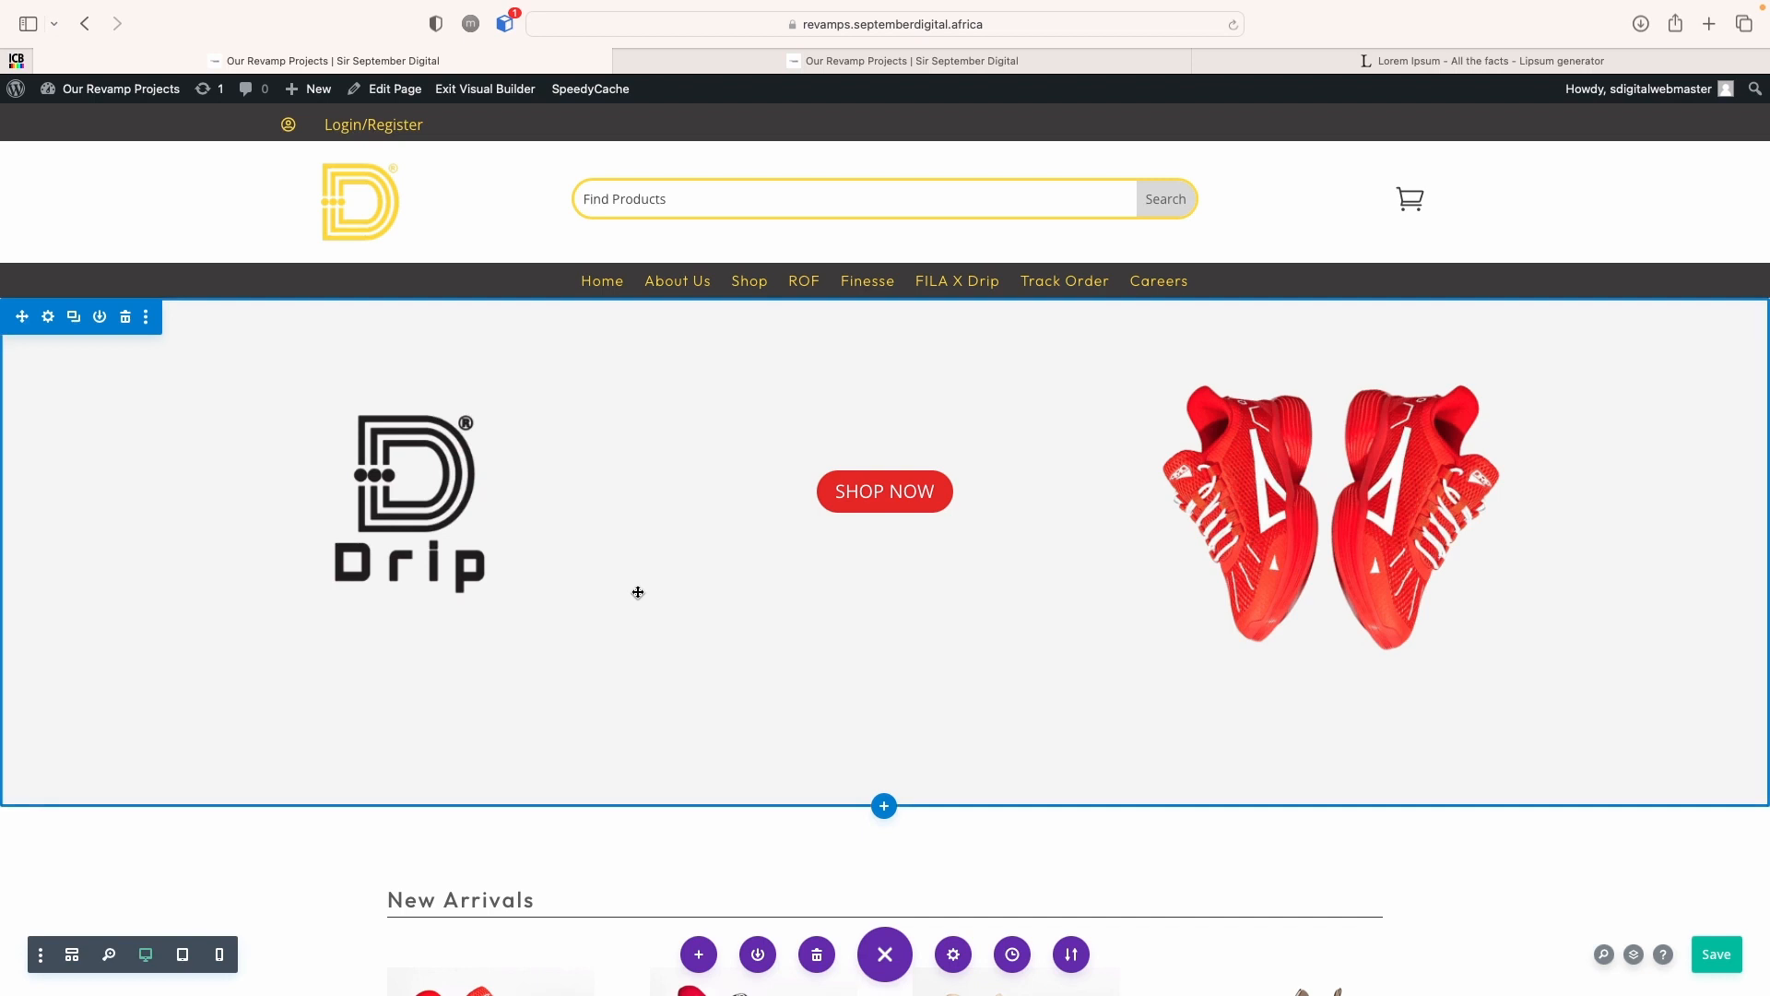
left_click(73, 318)
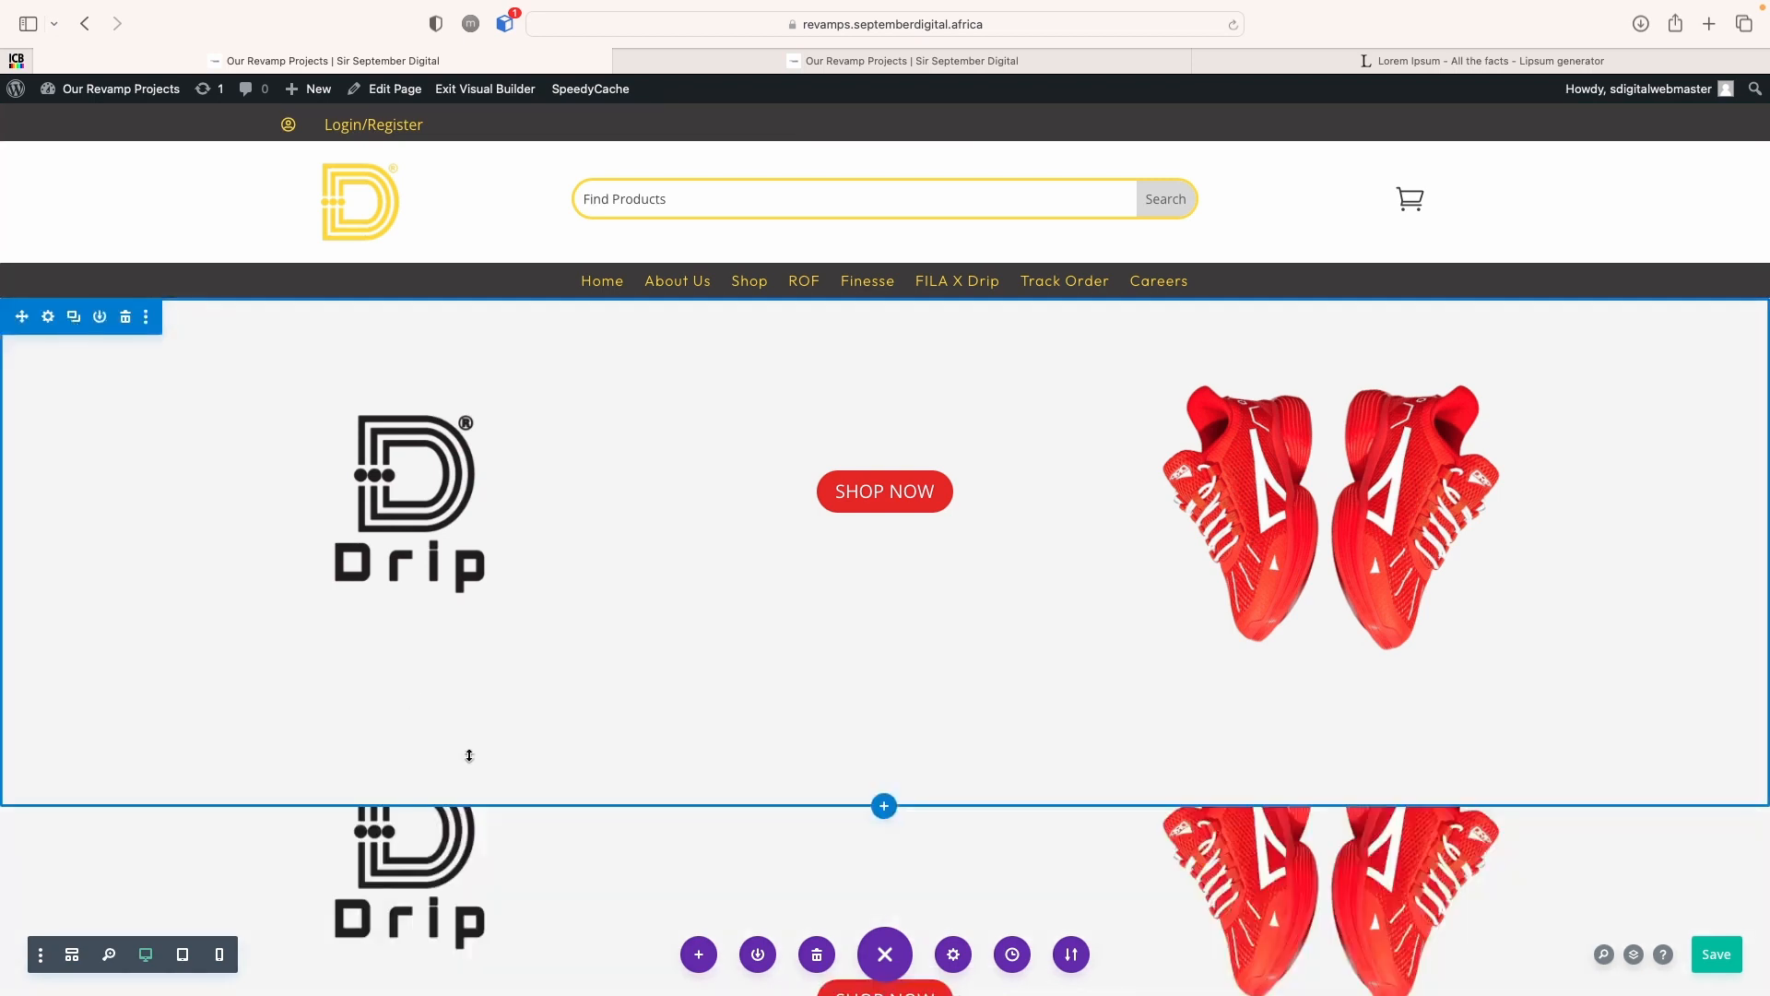
scroll(638, 835, "down", 3)
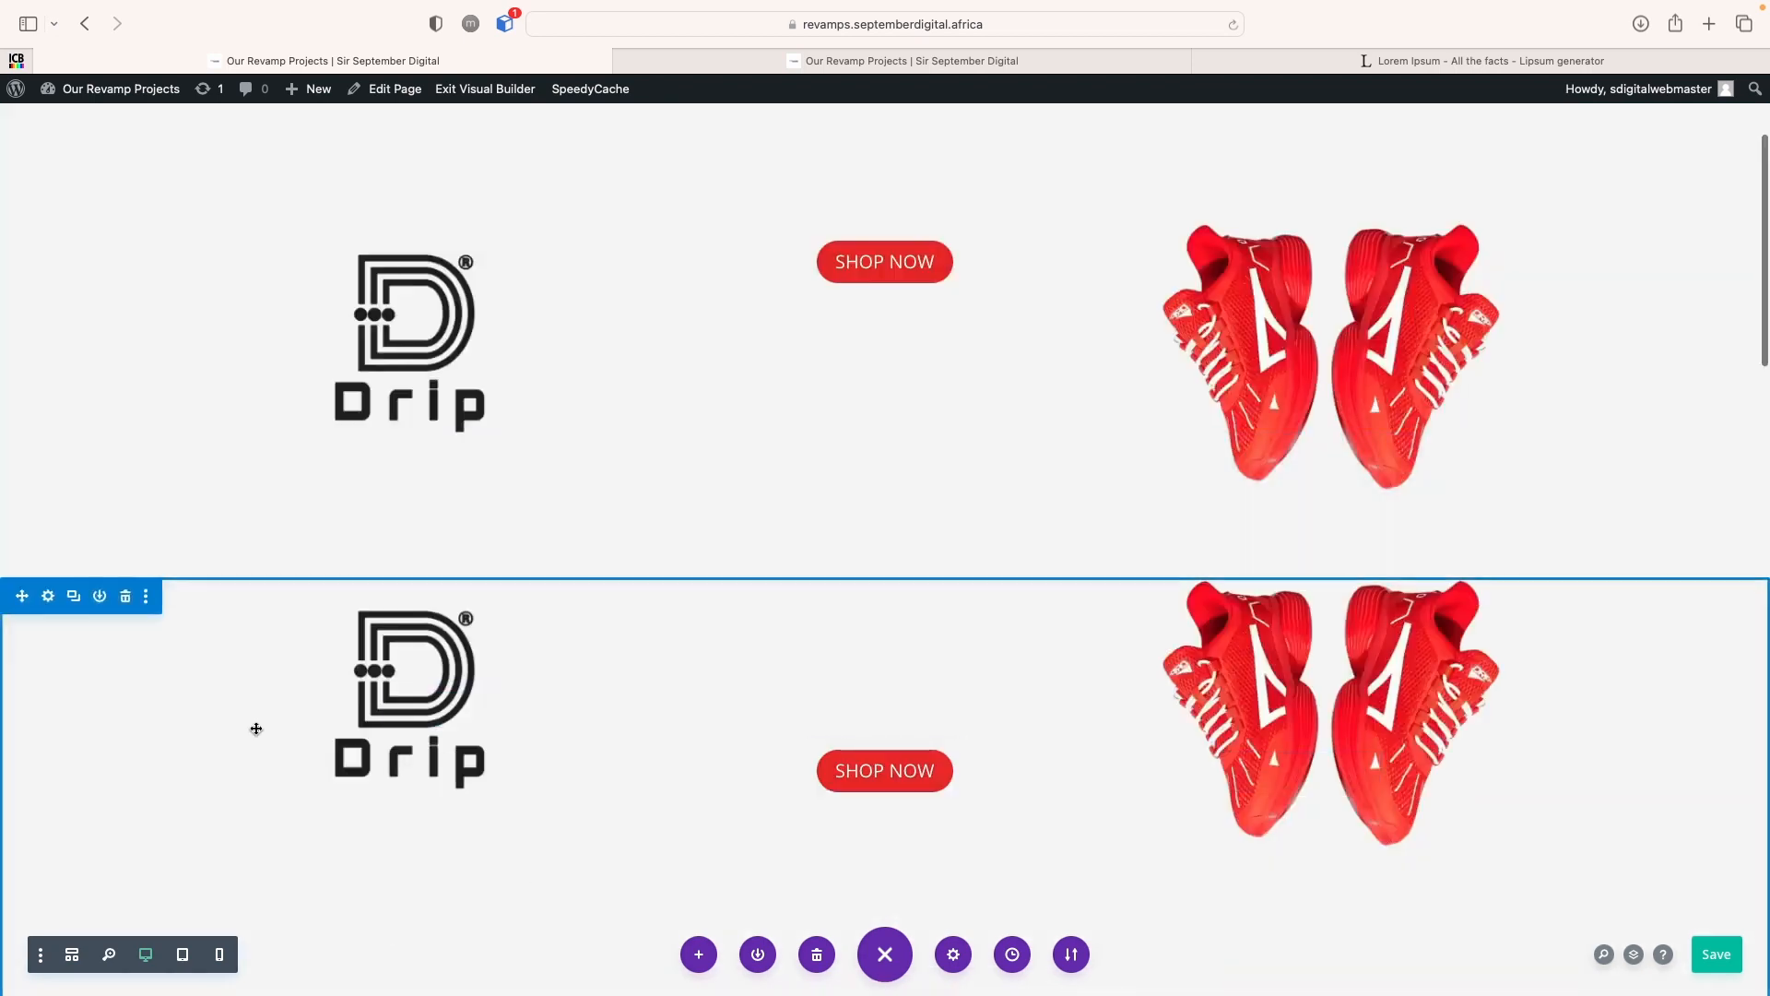
Replace the duplicated hero section's background image with 1.png, the red sneakers on a blue and purple glow, and apply the settings
left_click(257, 728)
left_click(1369, 409)
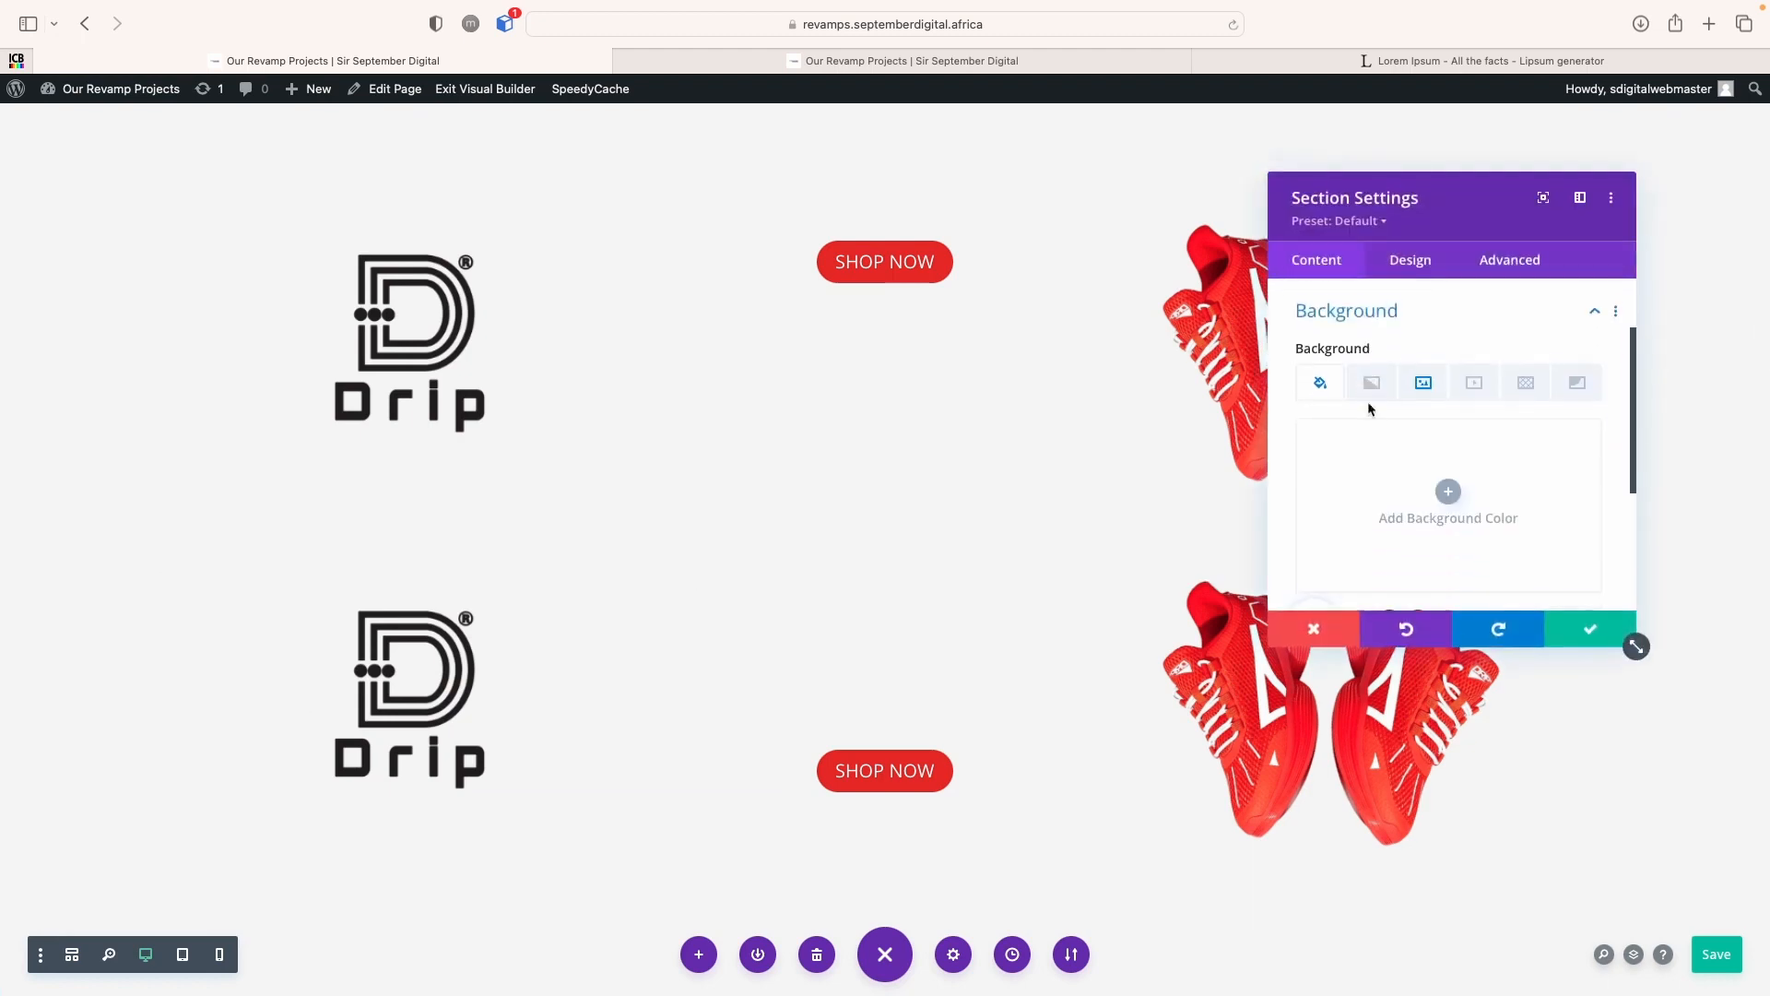
left_click(1423, 383)
left_click(1473, 483)
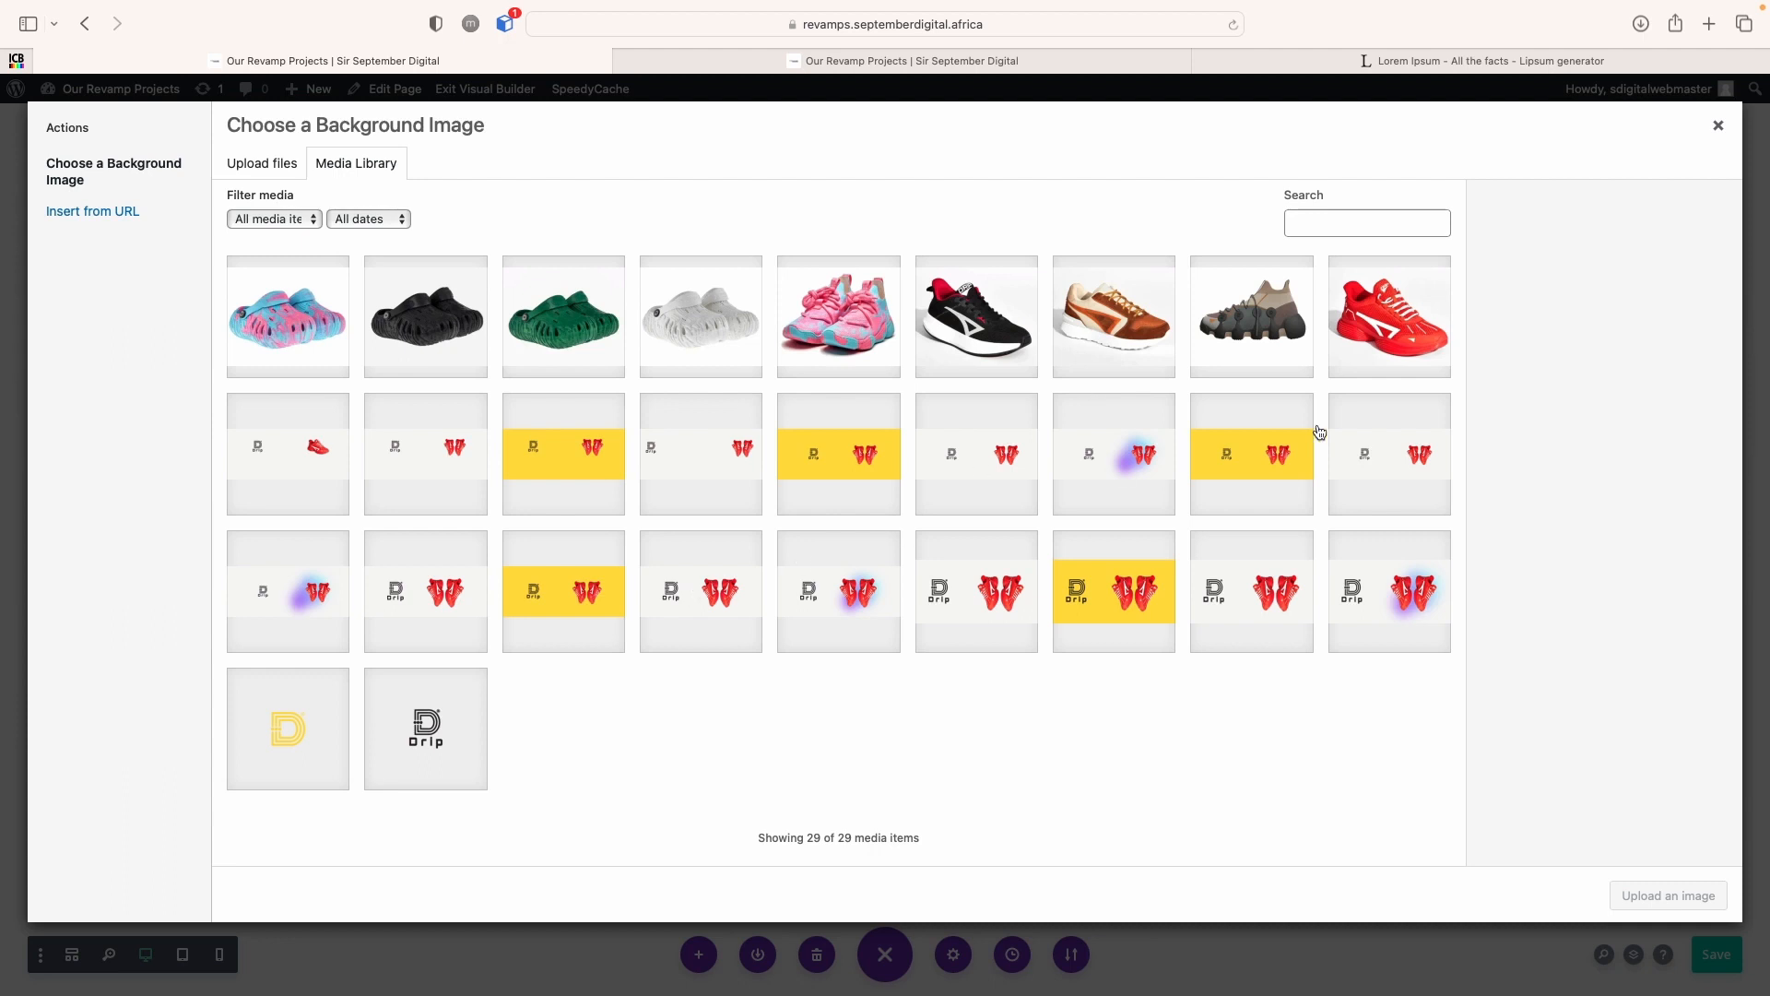
left_click(1338, 588)
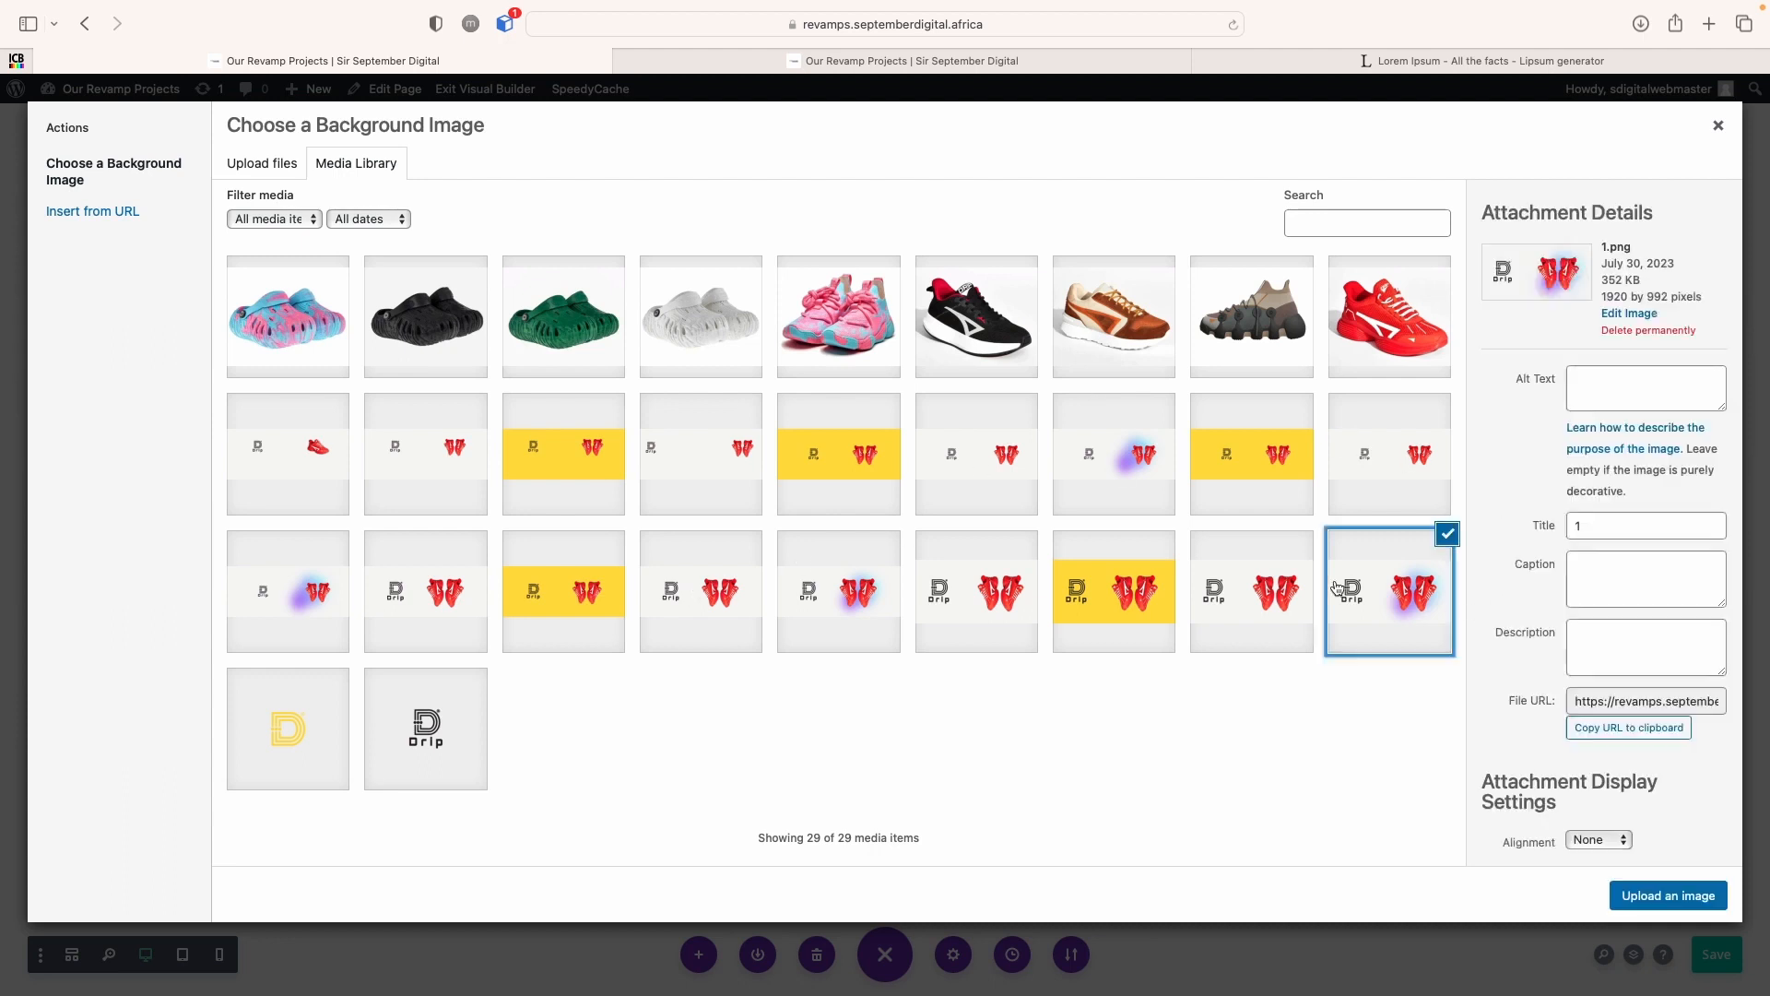
left_click(1644, 897)
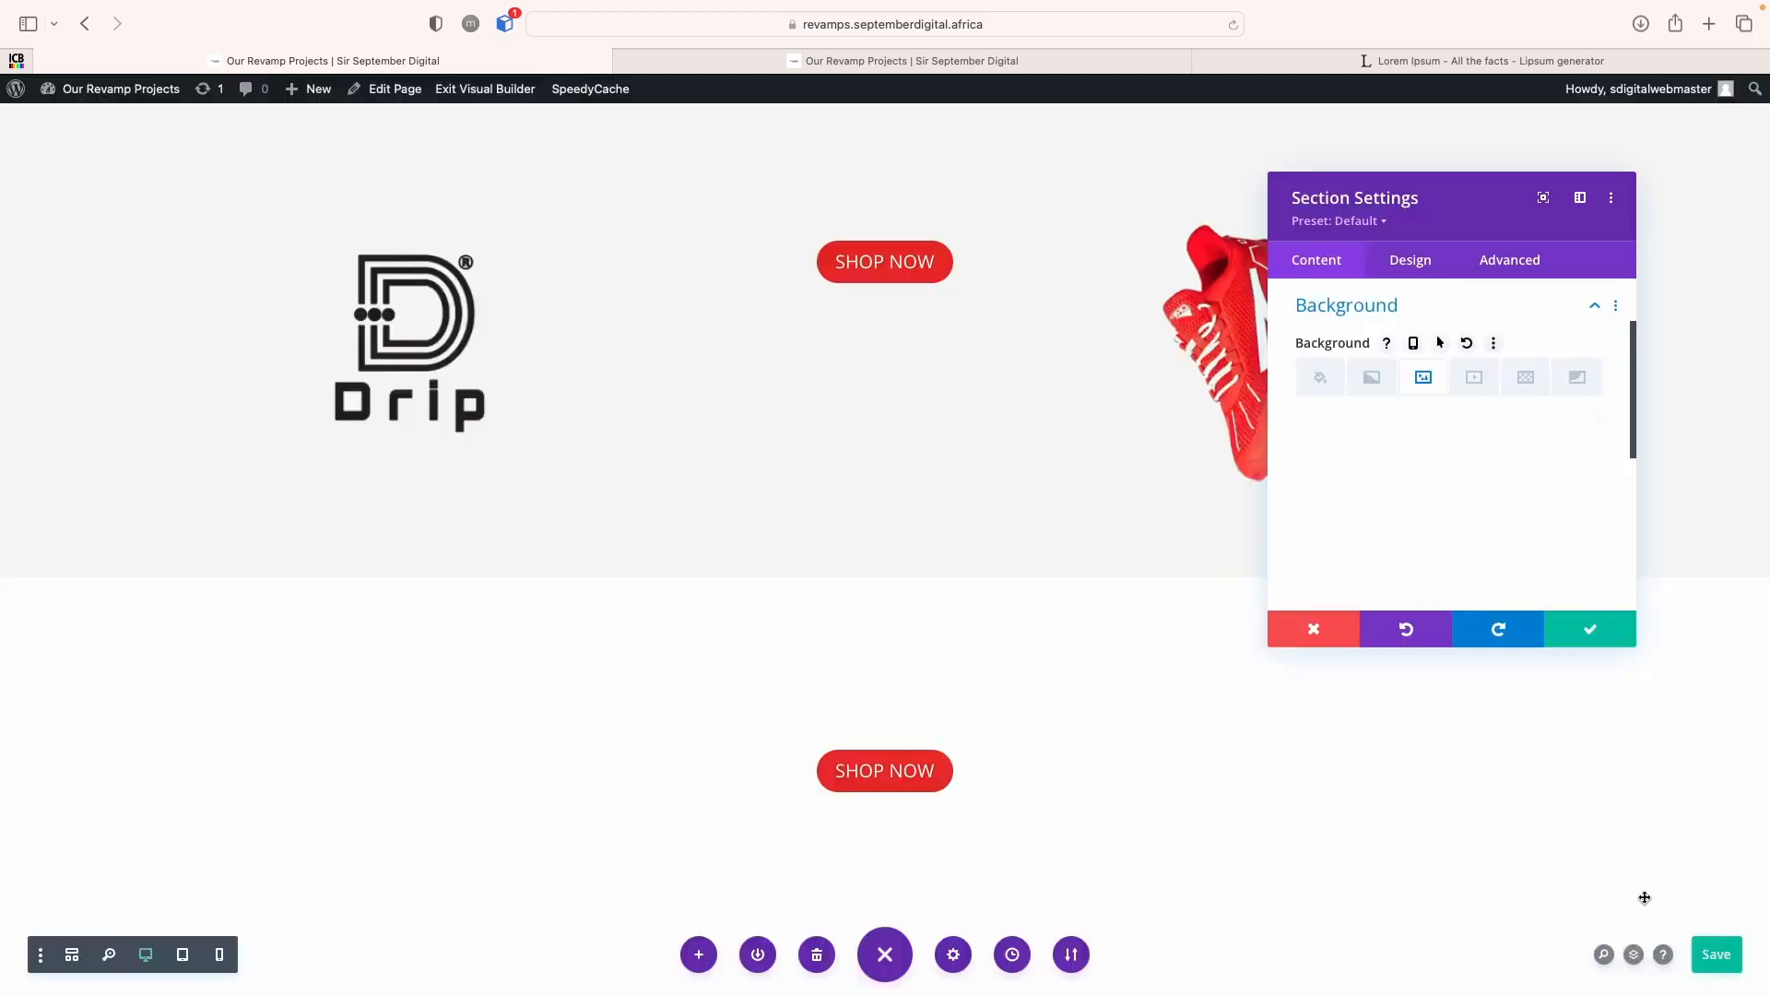
scroll(1048, 794, "down", 1)
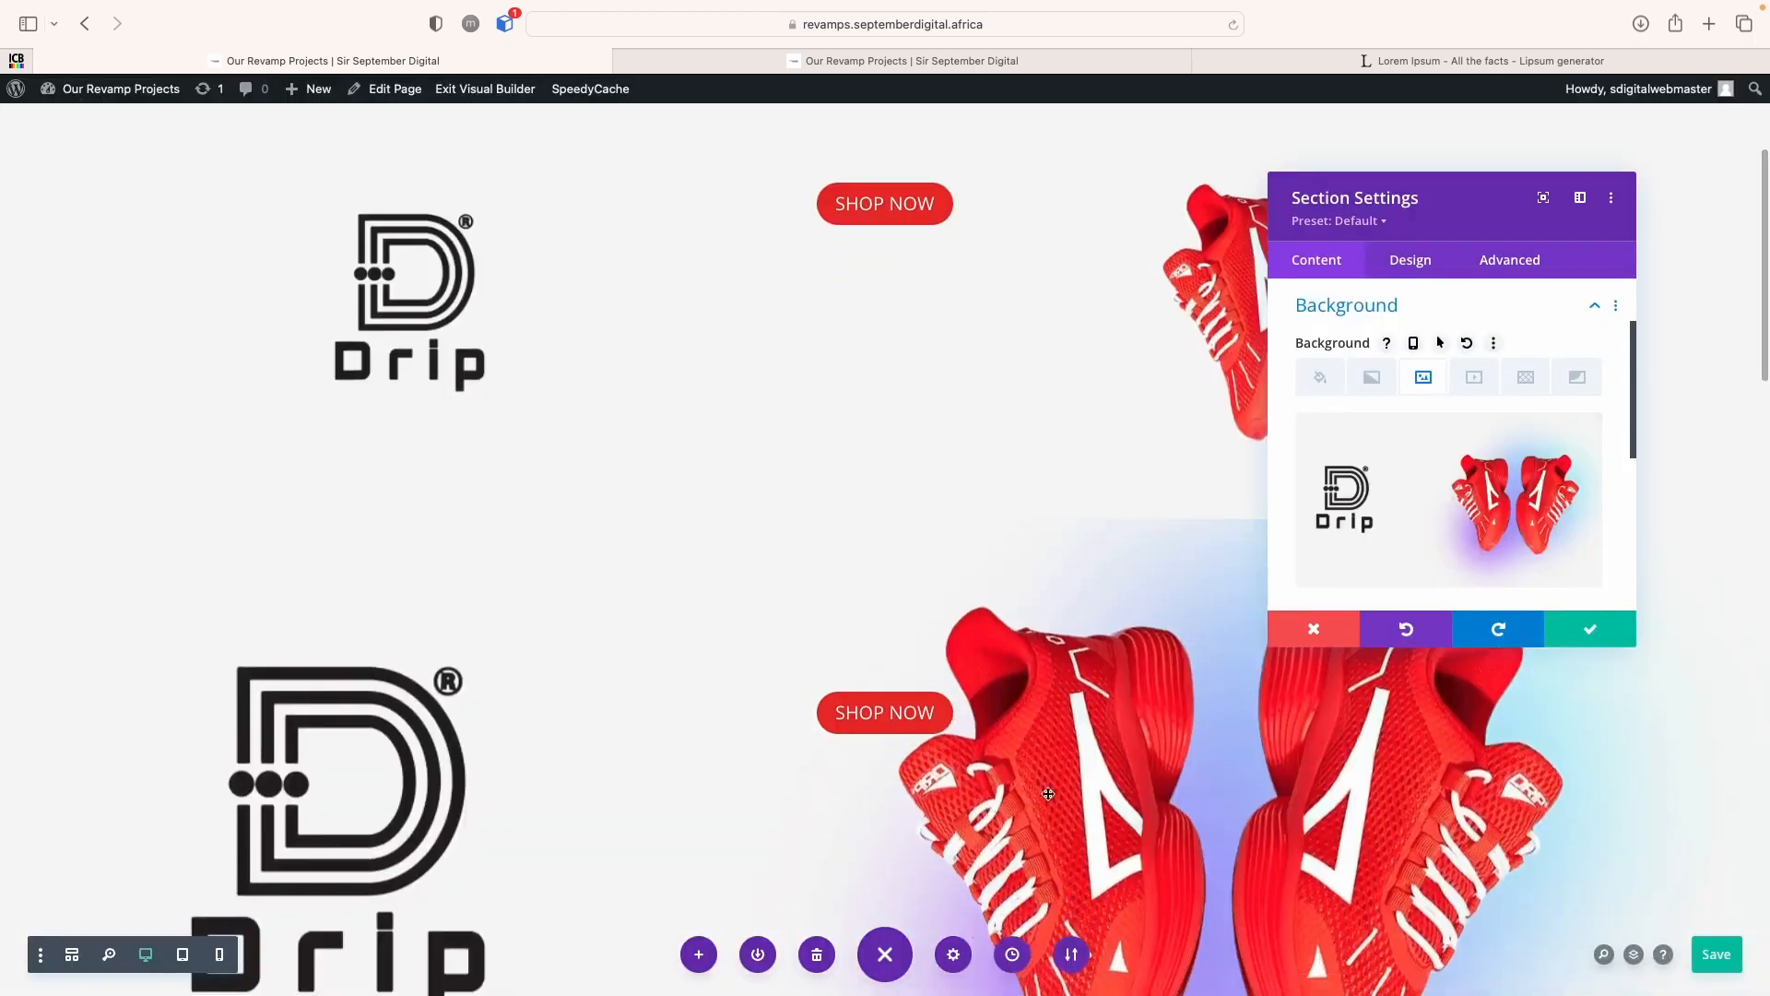
left_click(1562, 628)
Preview the duplicated hero section in phone view and compare it with the original banner
scroll(1224, 683, "down", 5)
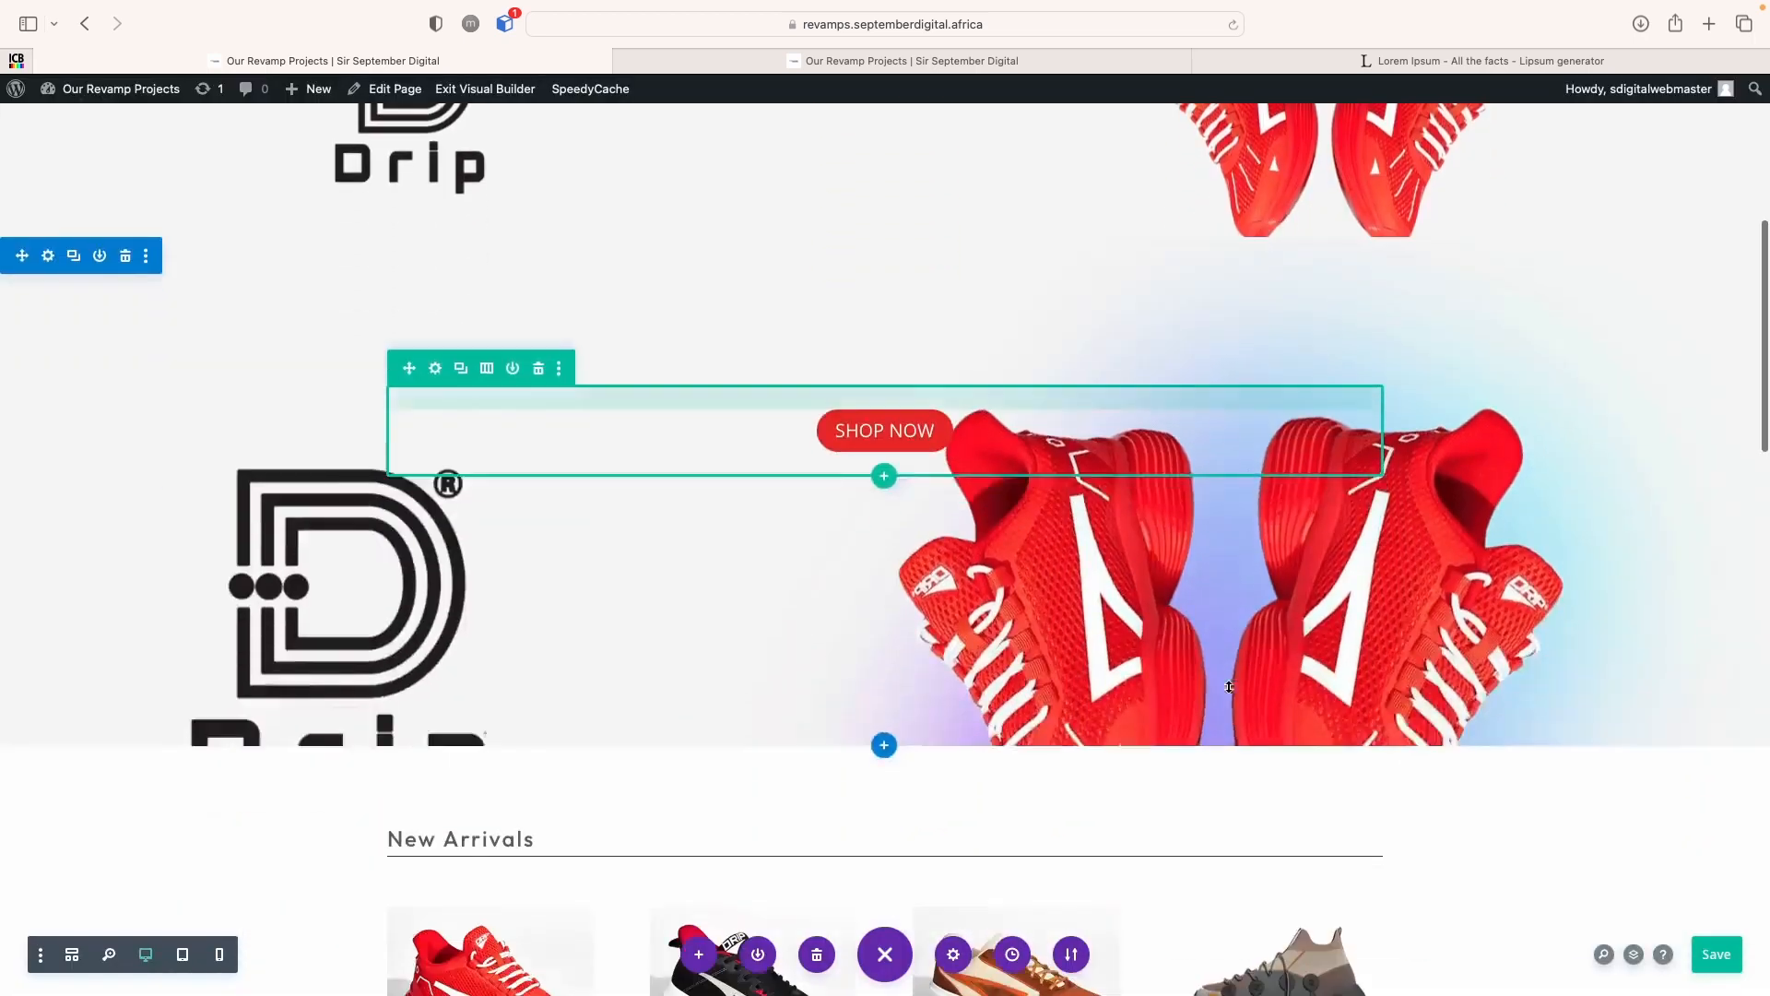
left_click(222, 955)
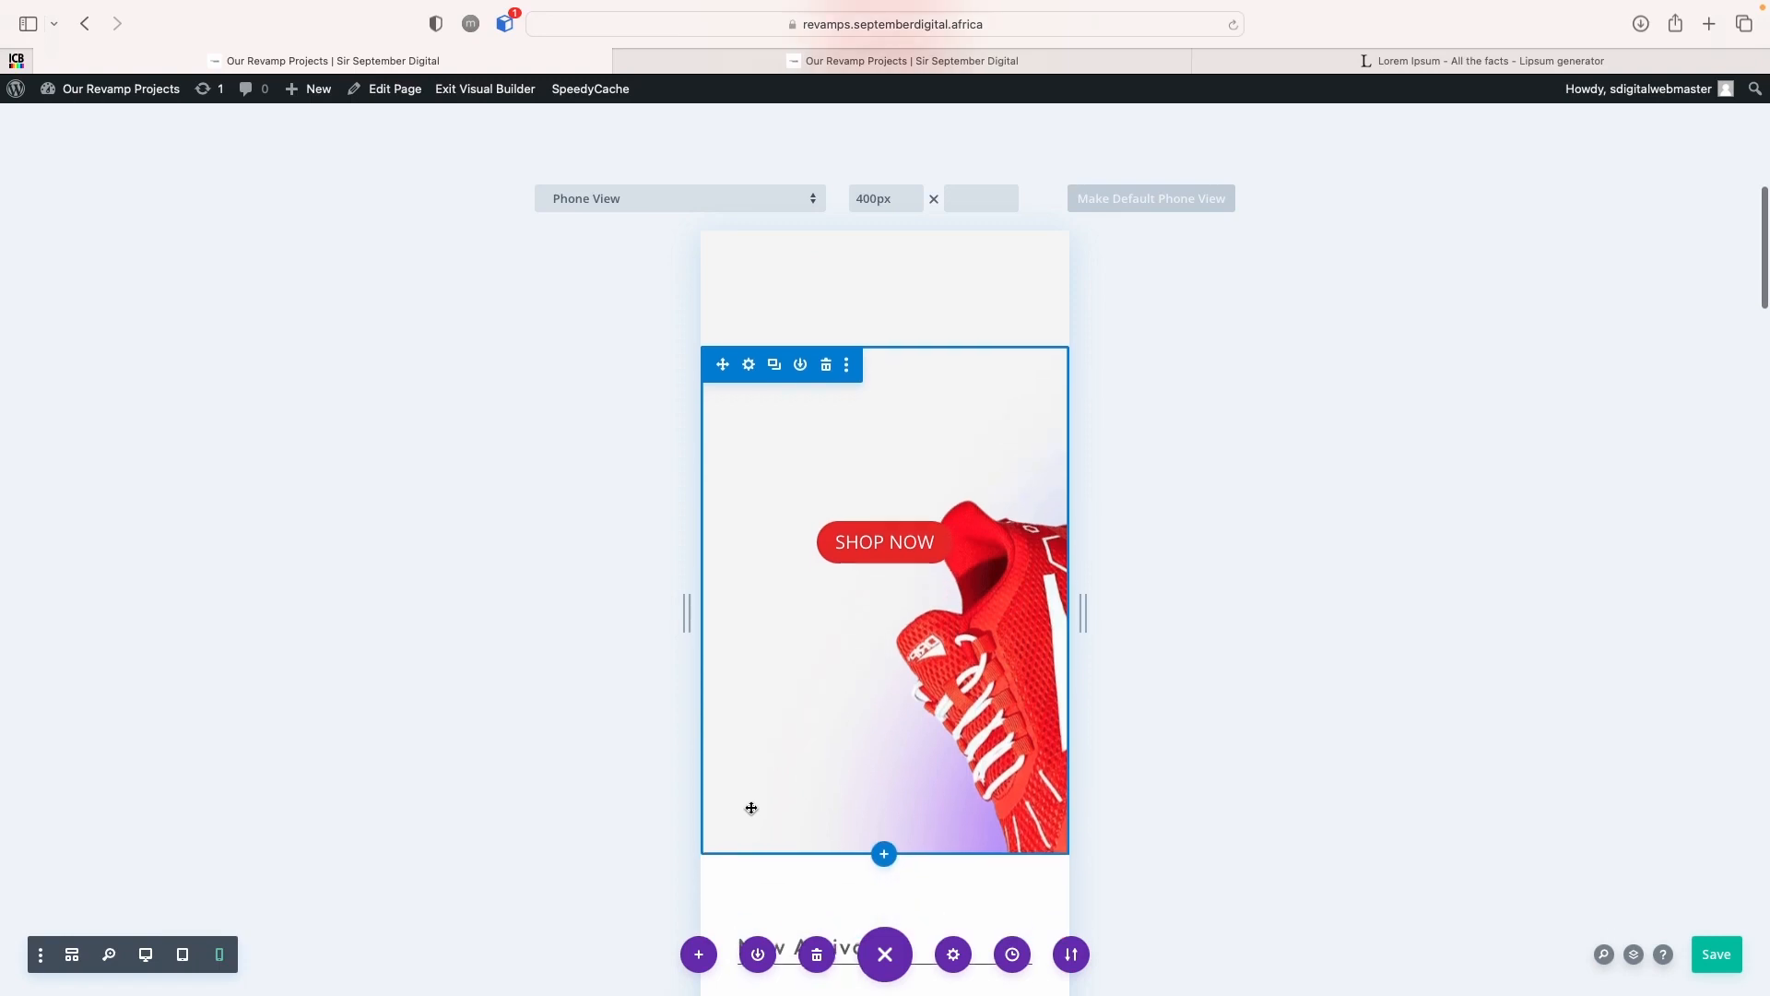
scroll(751, 807, "up", 3)
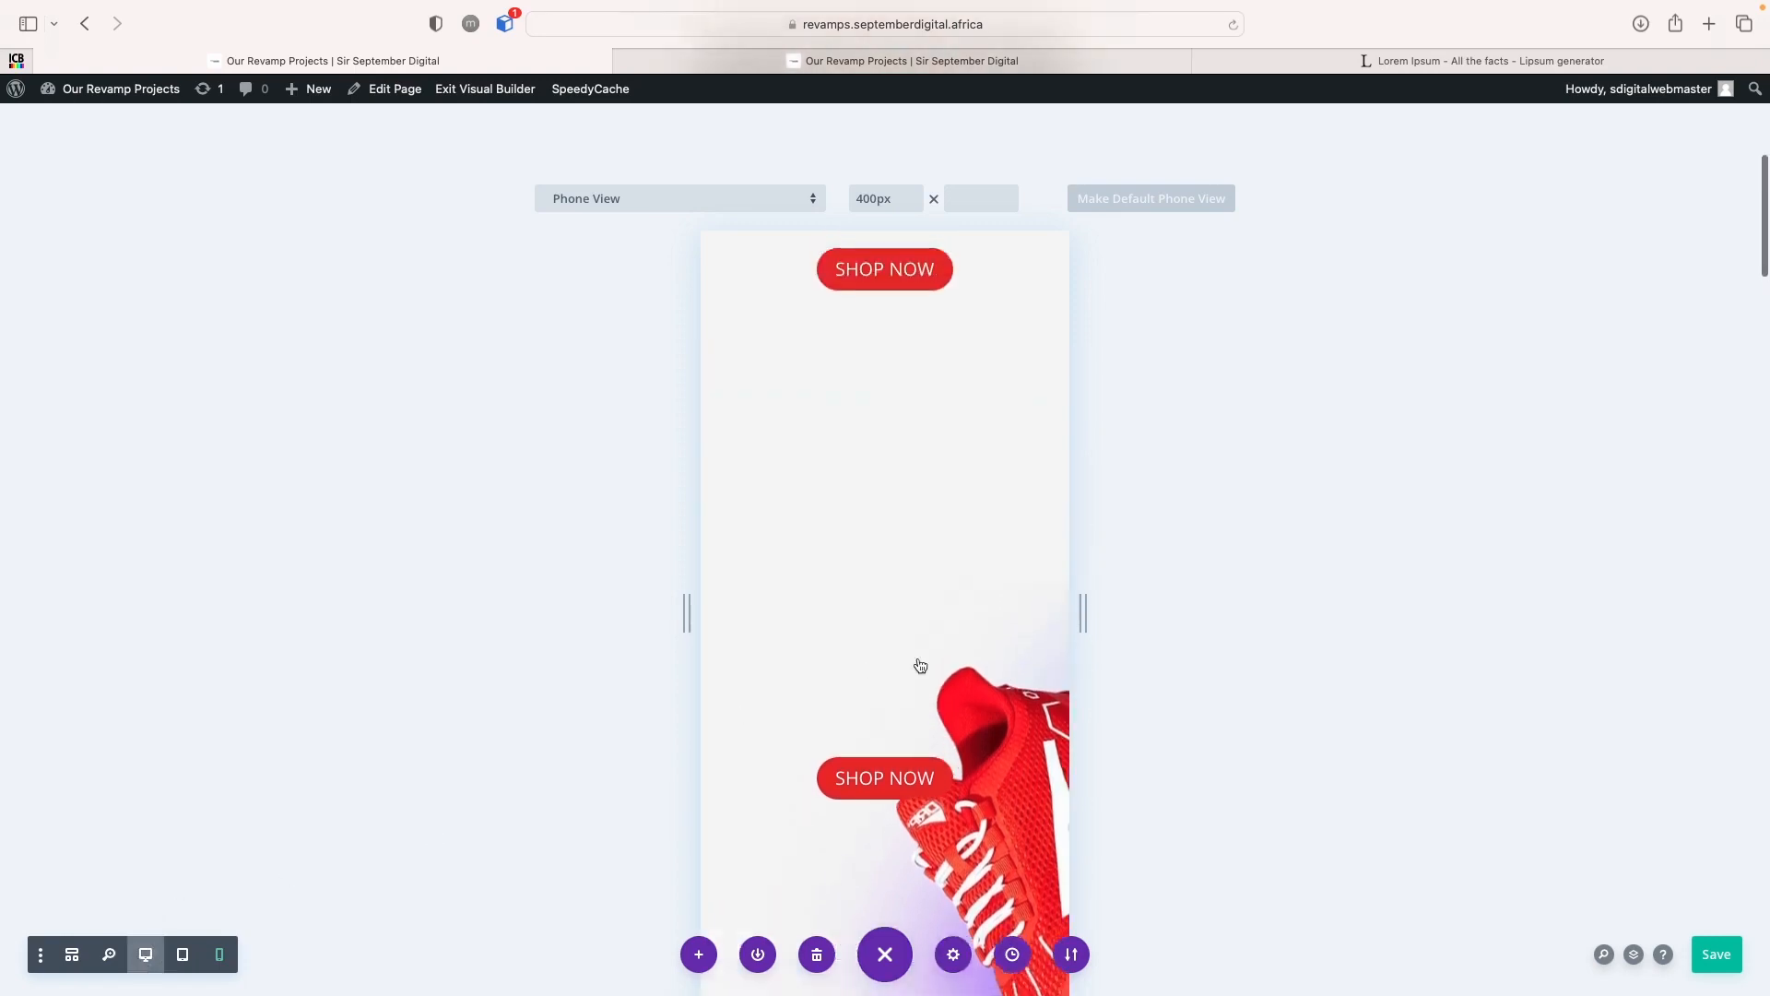
Save the page and disable the original hero section on phone and tablet in desktop view
key("super+s")
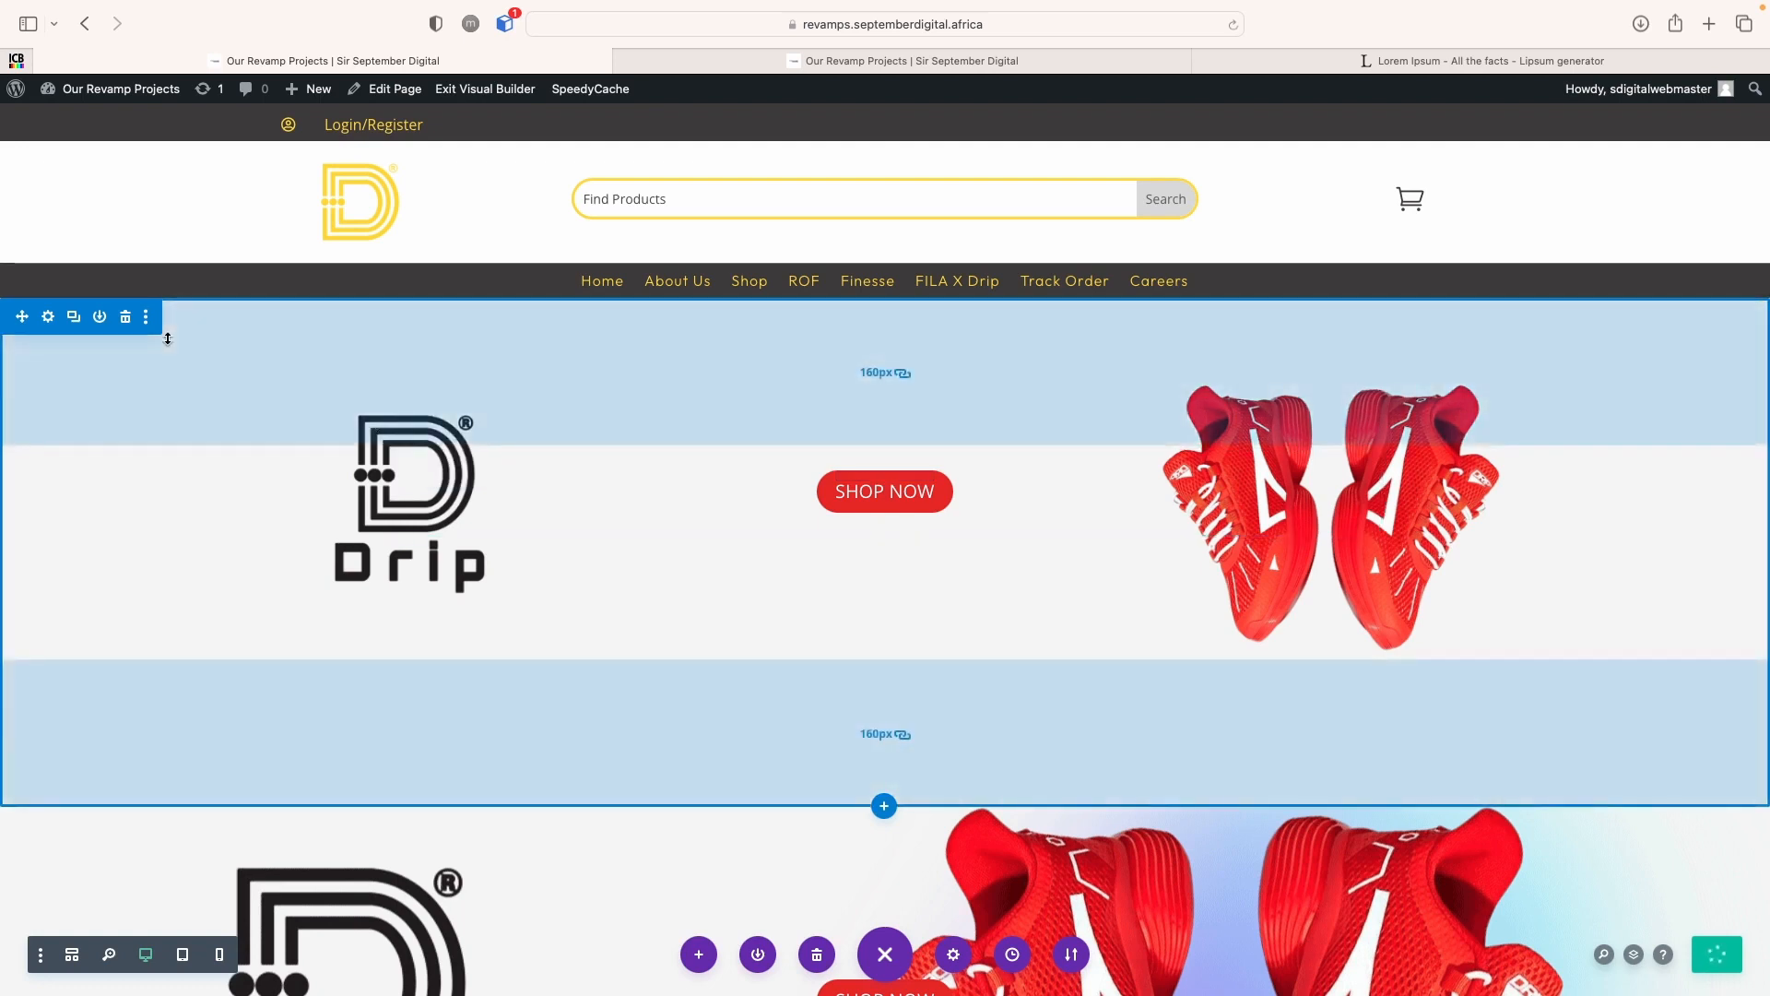
left_click(147, 320)
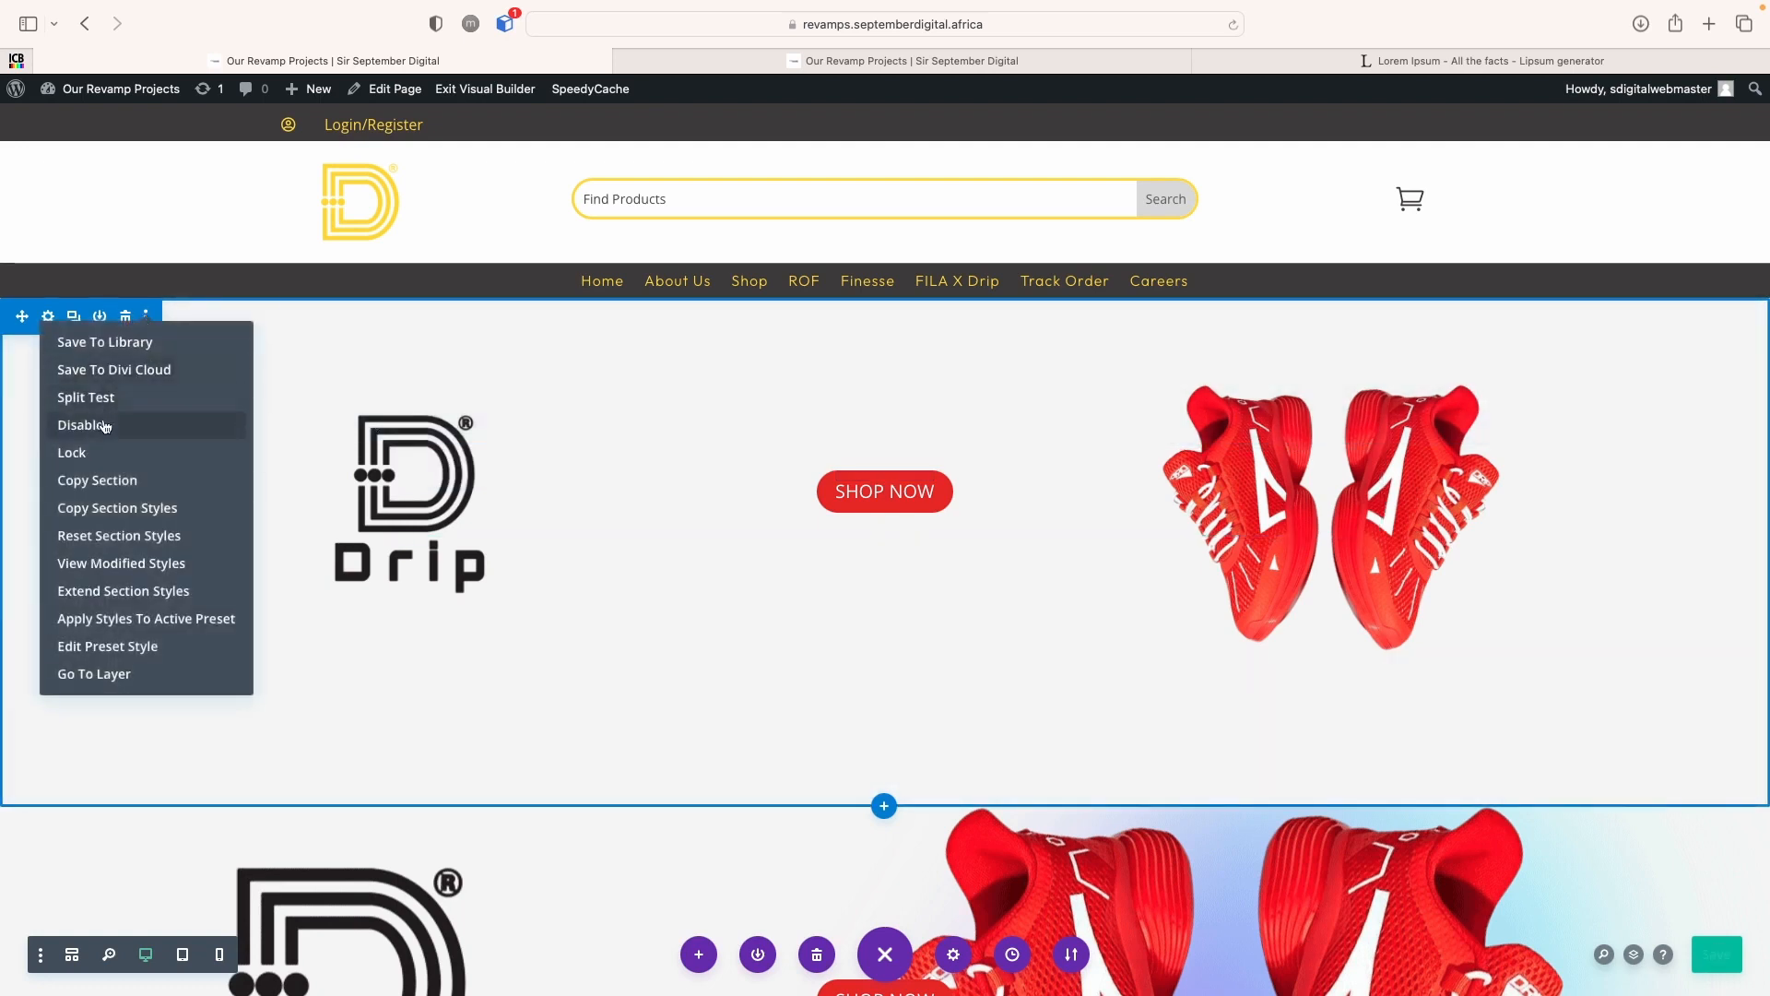
mouse_move(102, 425)
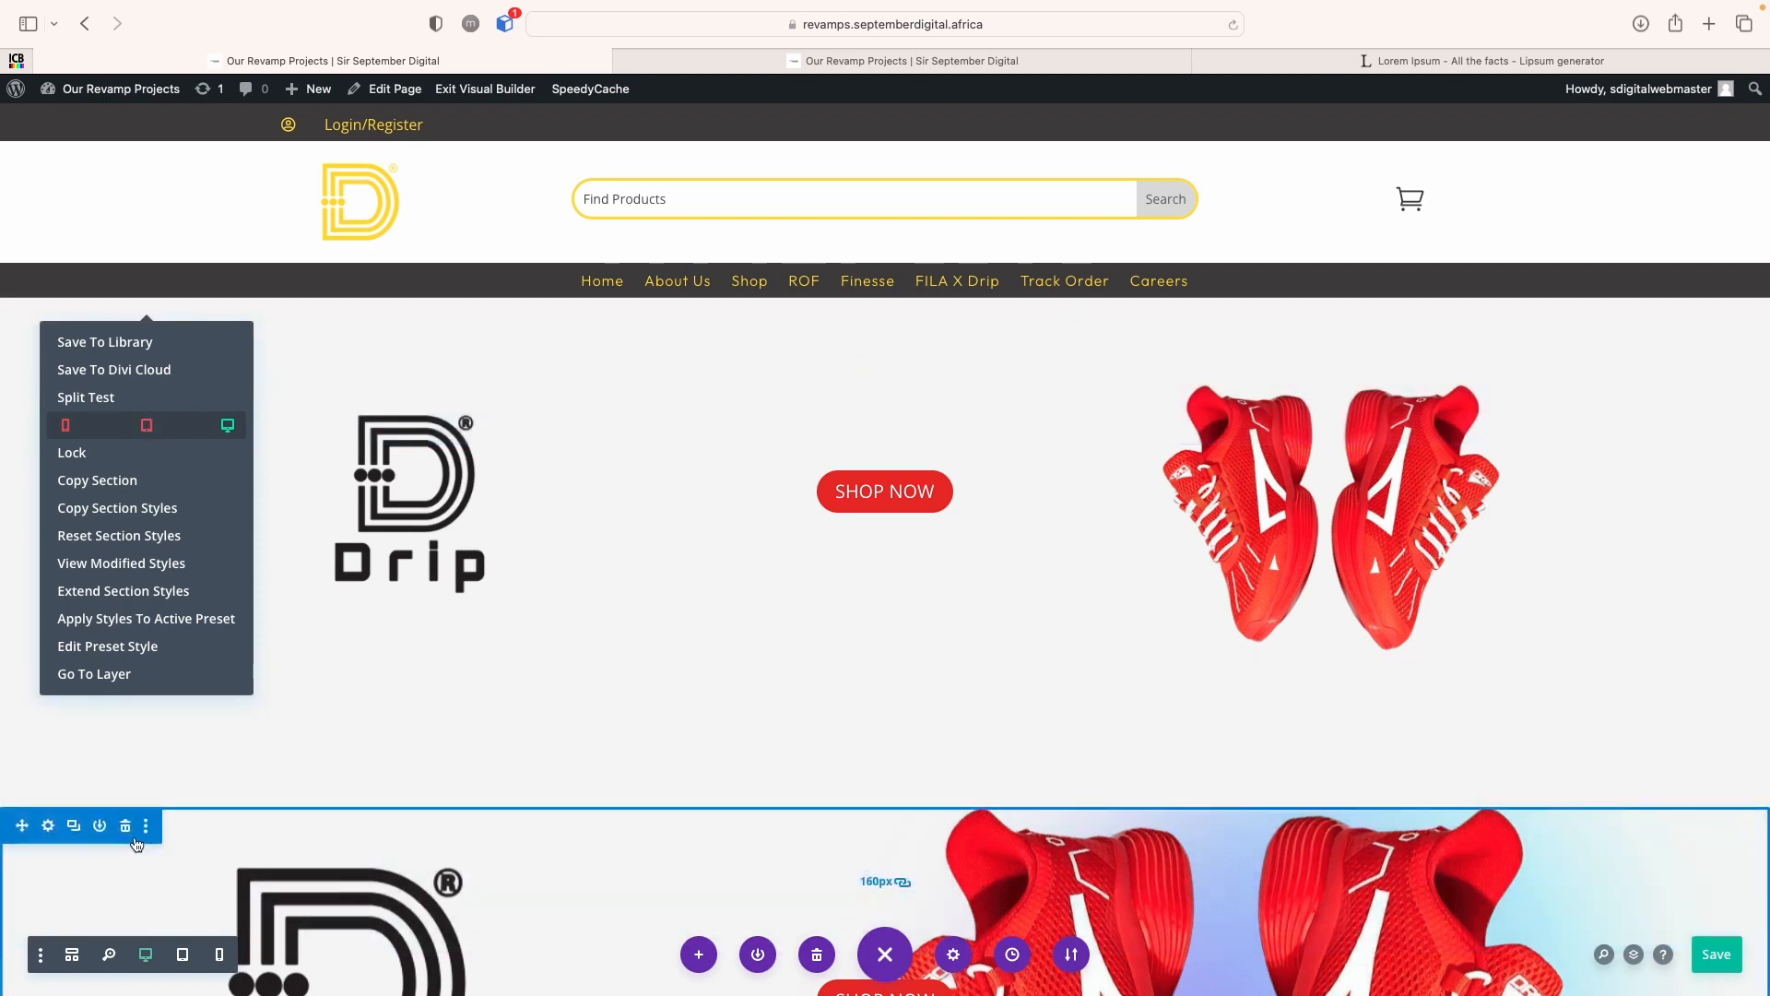
Disable the duplicated hero section on desktop only
left_click(152, 830)
left_click(85, 544)
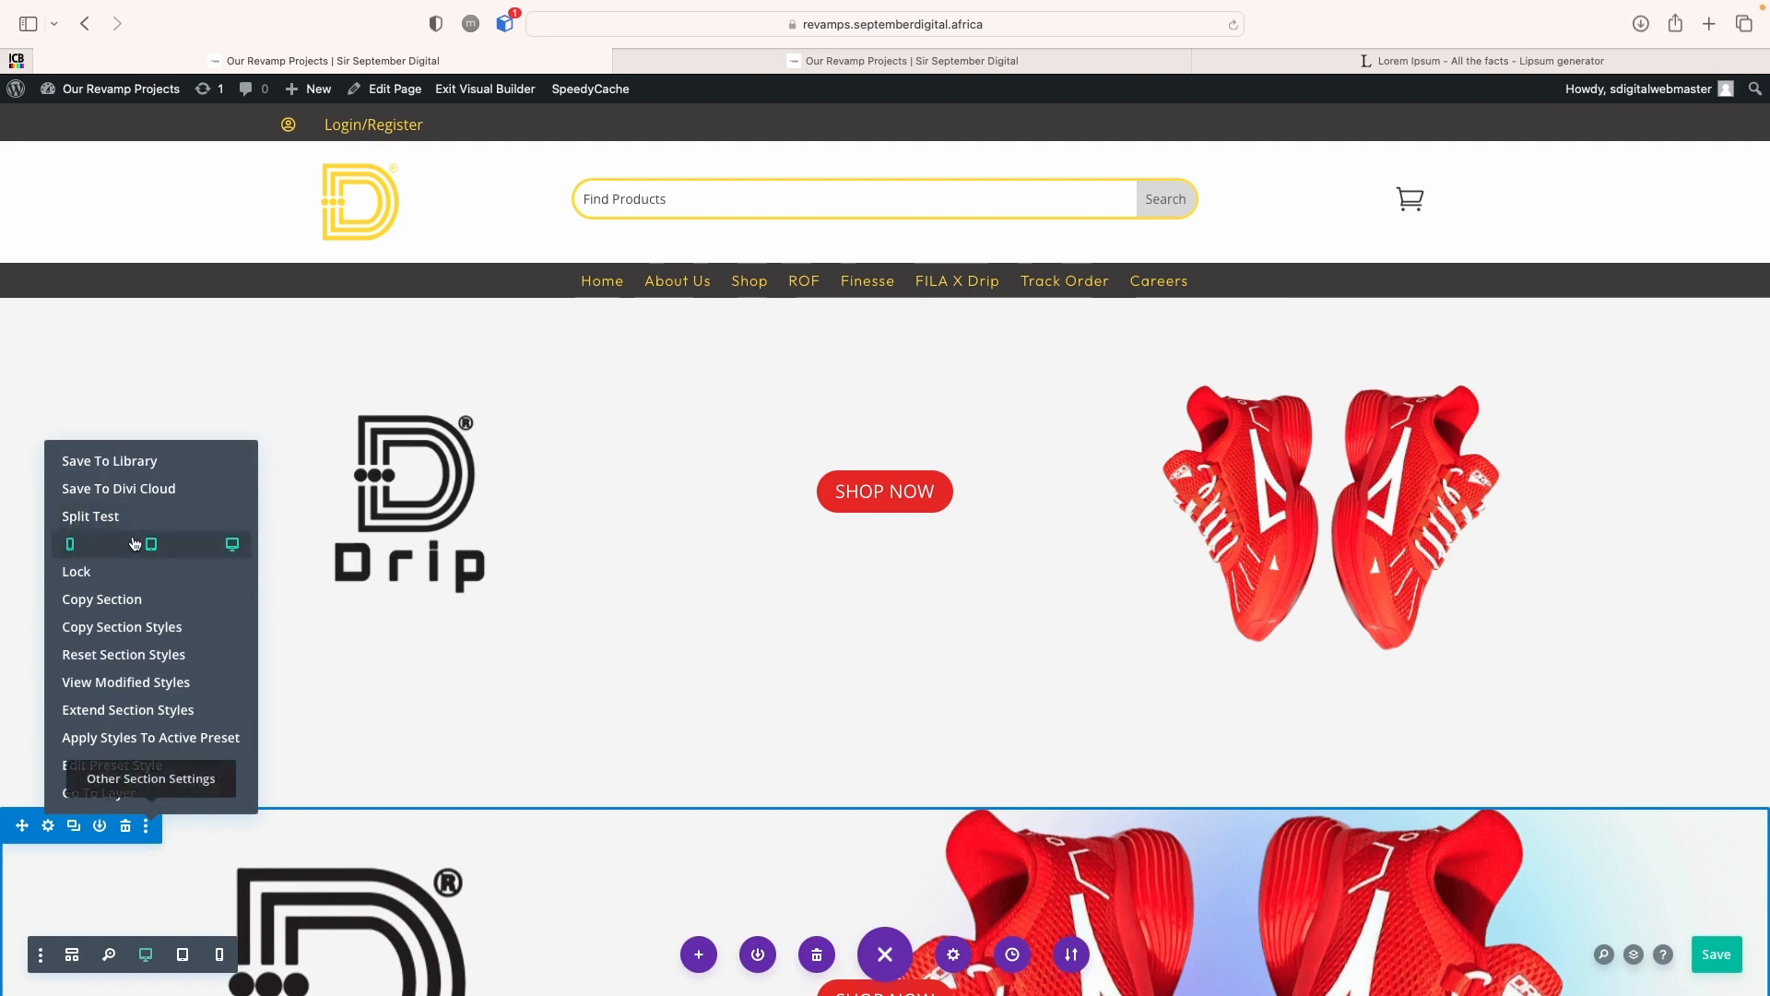
left_click(232, 543)
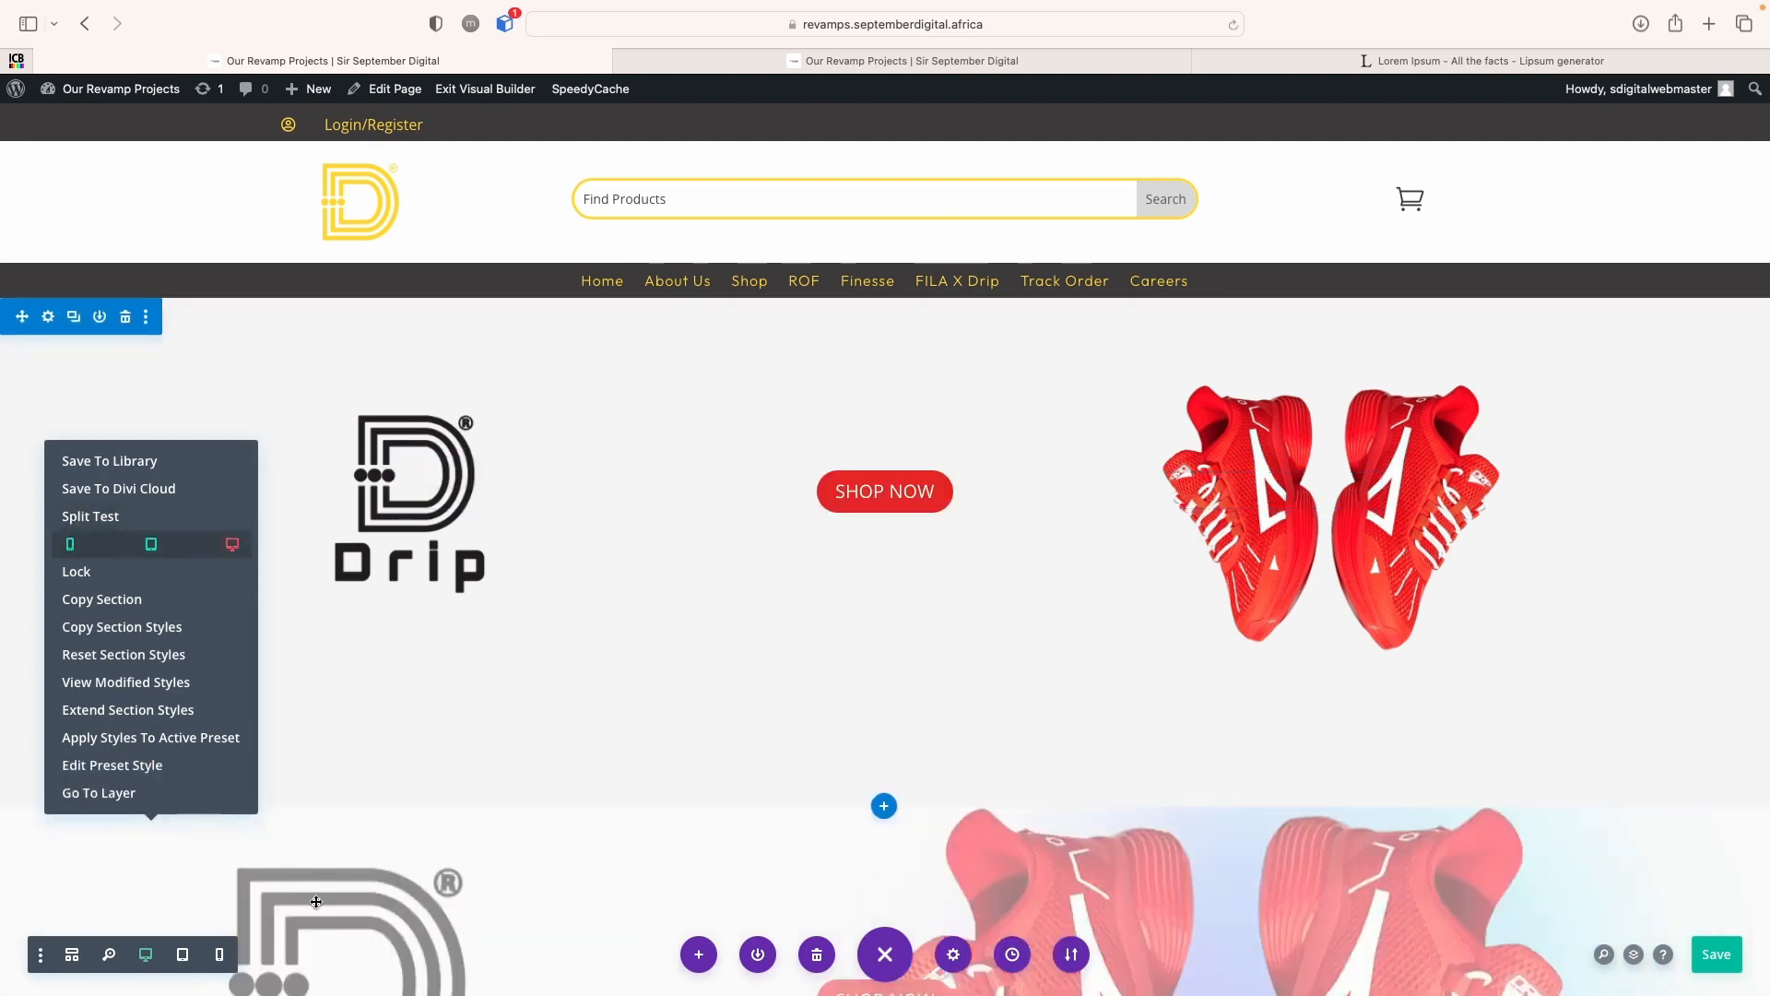
scroll(1192, 813, "down", 2)
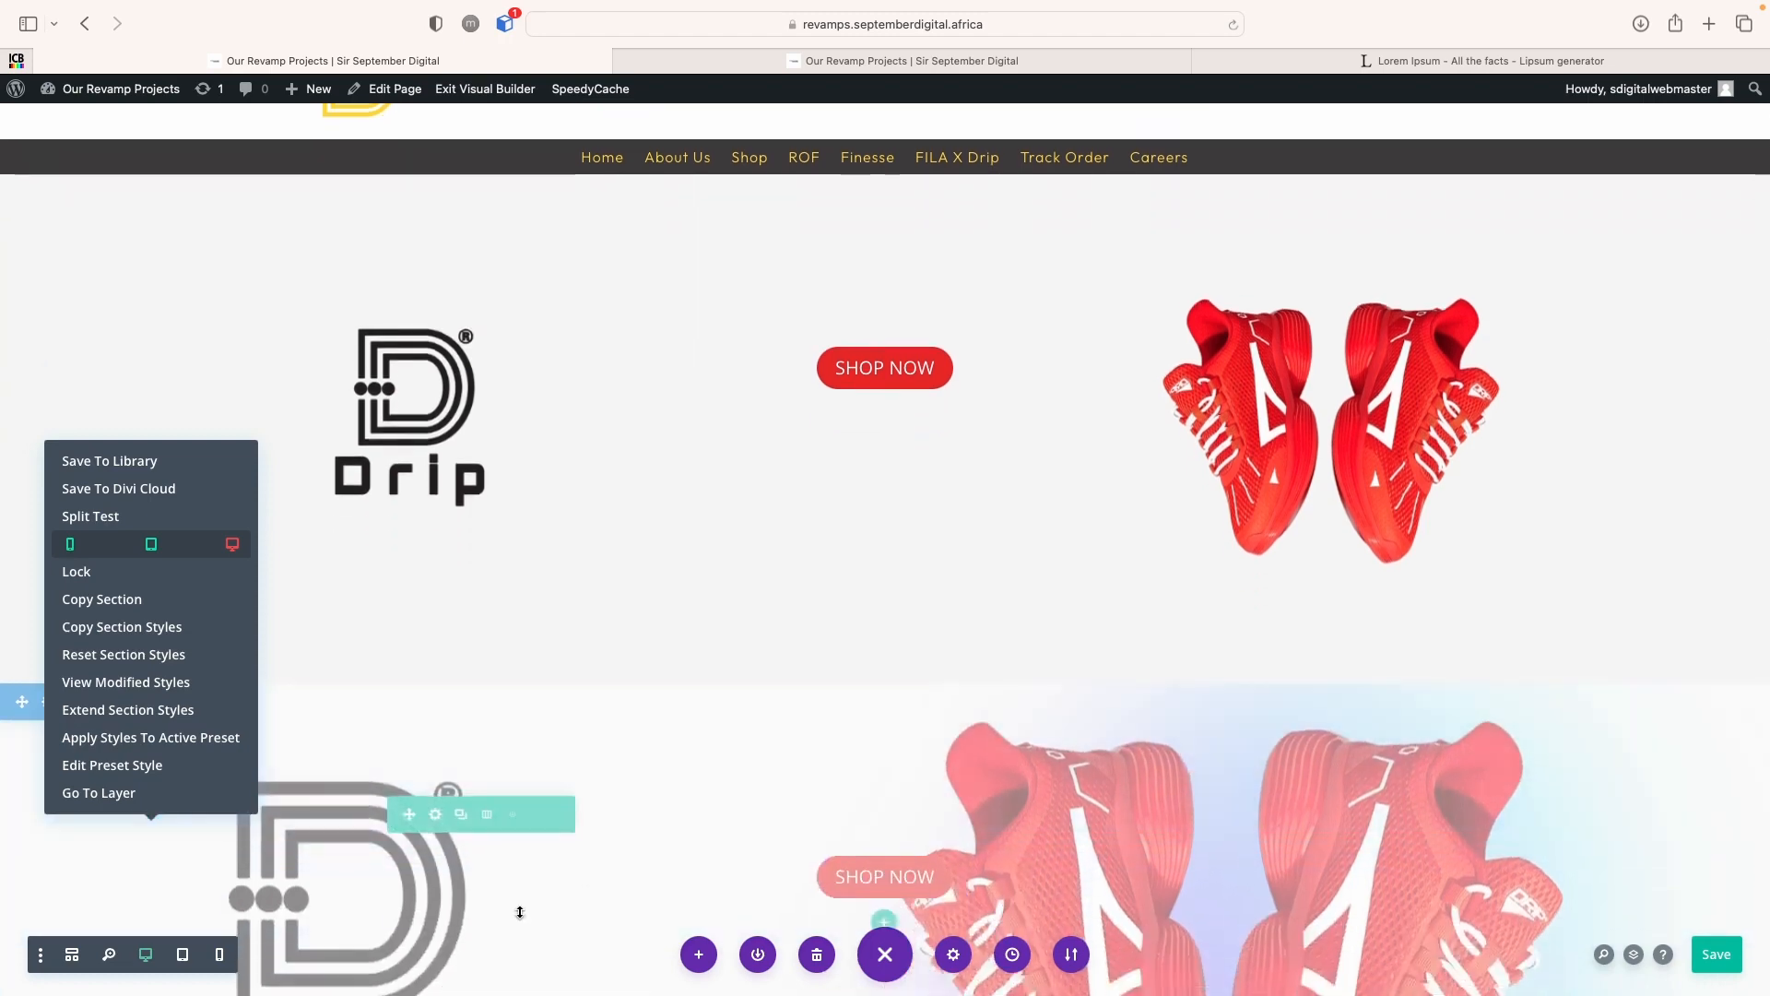
Check how both hero sections display in tablet view and phone view
left_click(183, 954)
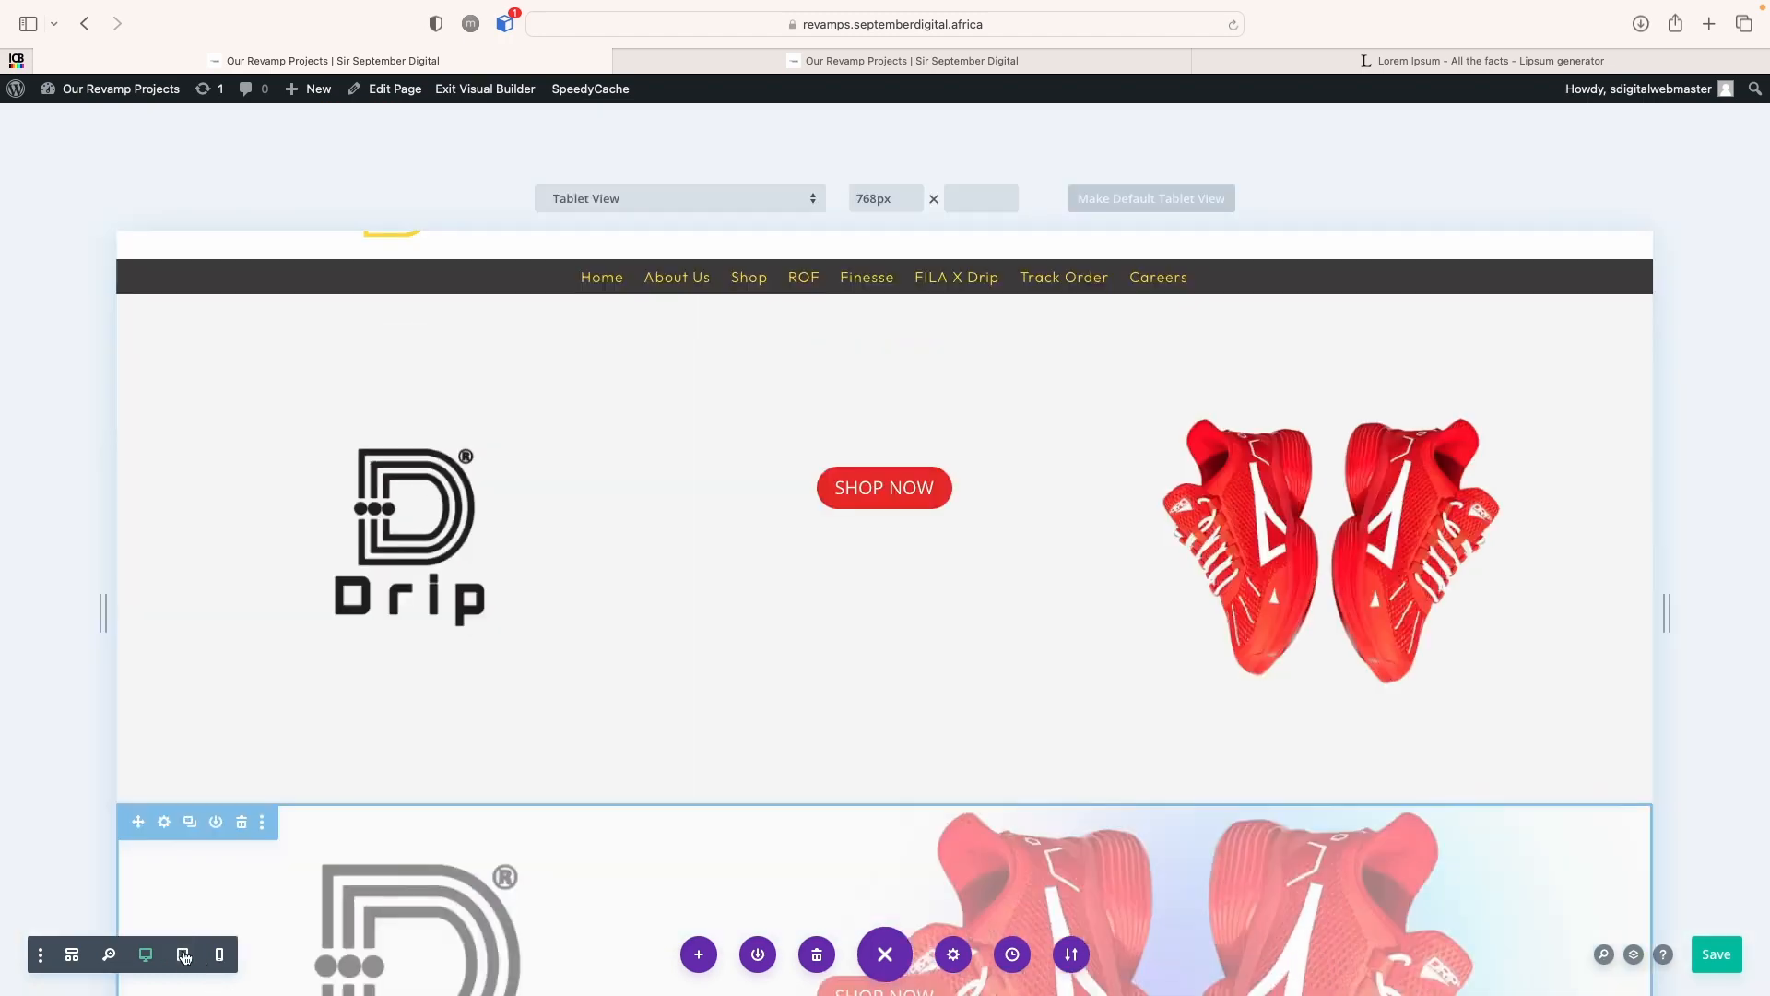
scroll(813, 785, "down", 10)
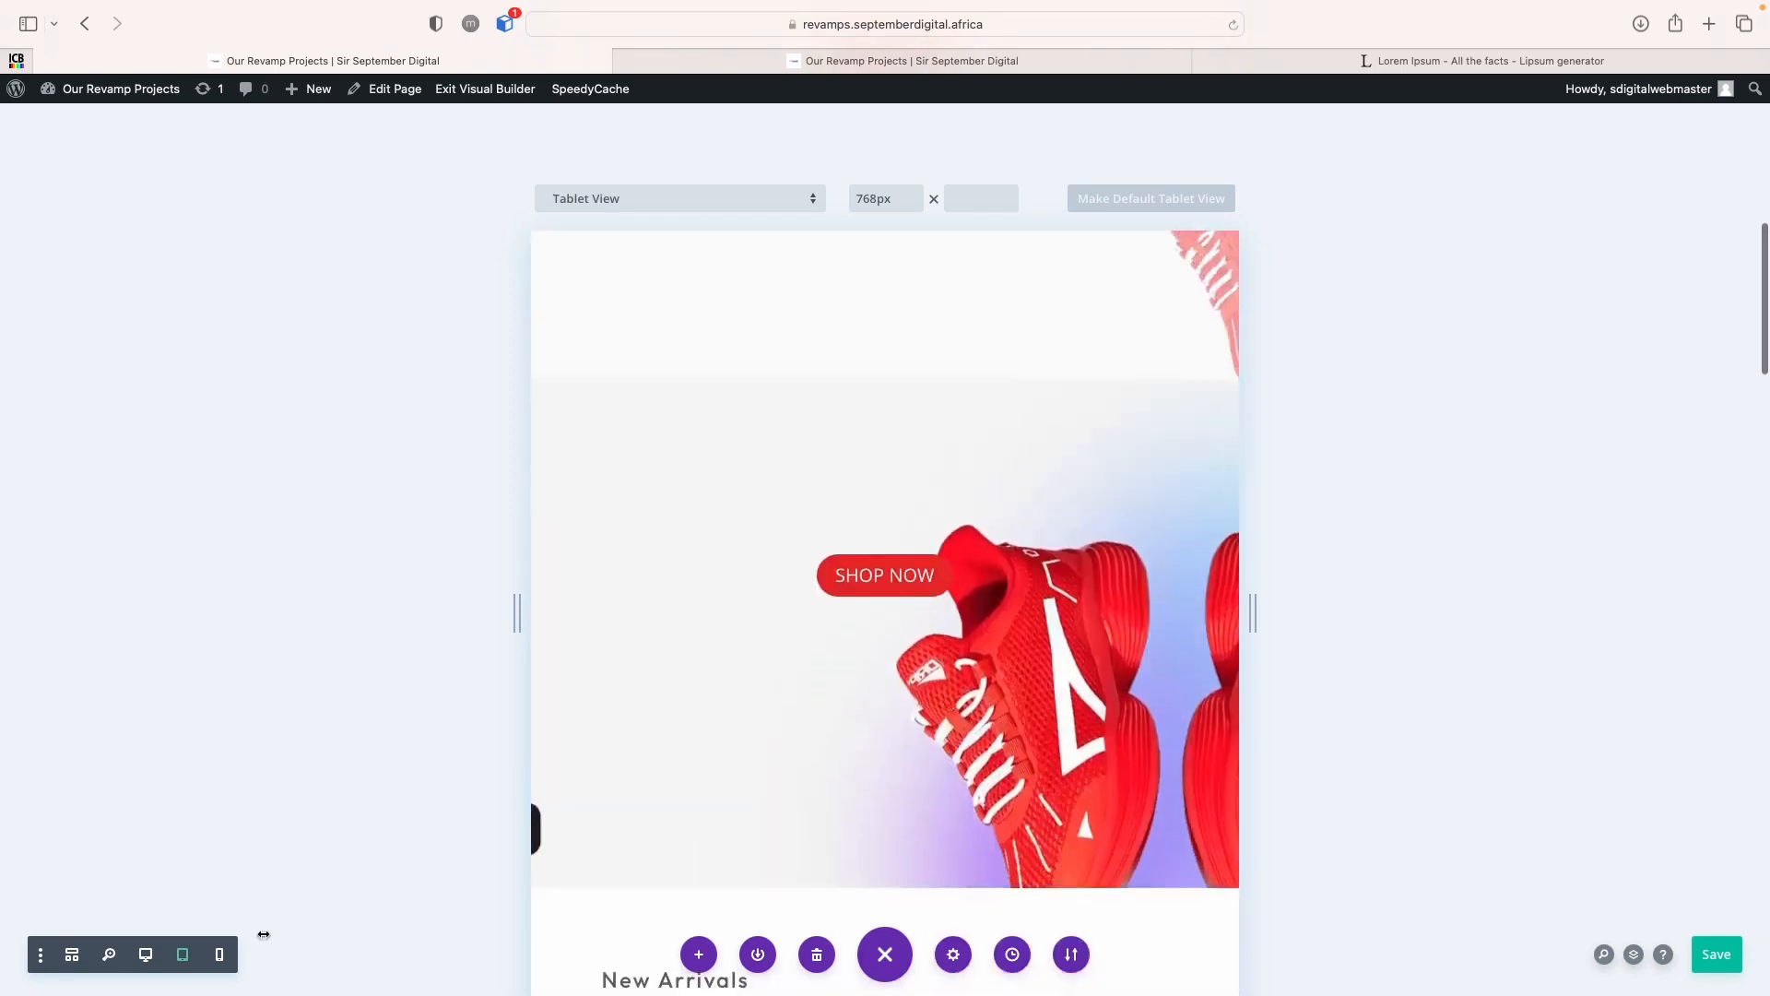
left_click(221, 954)
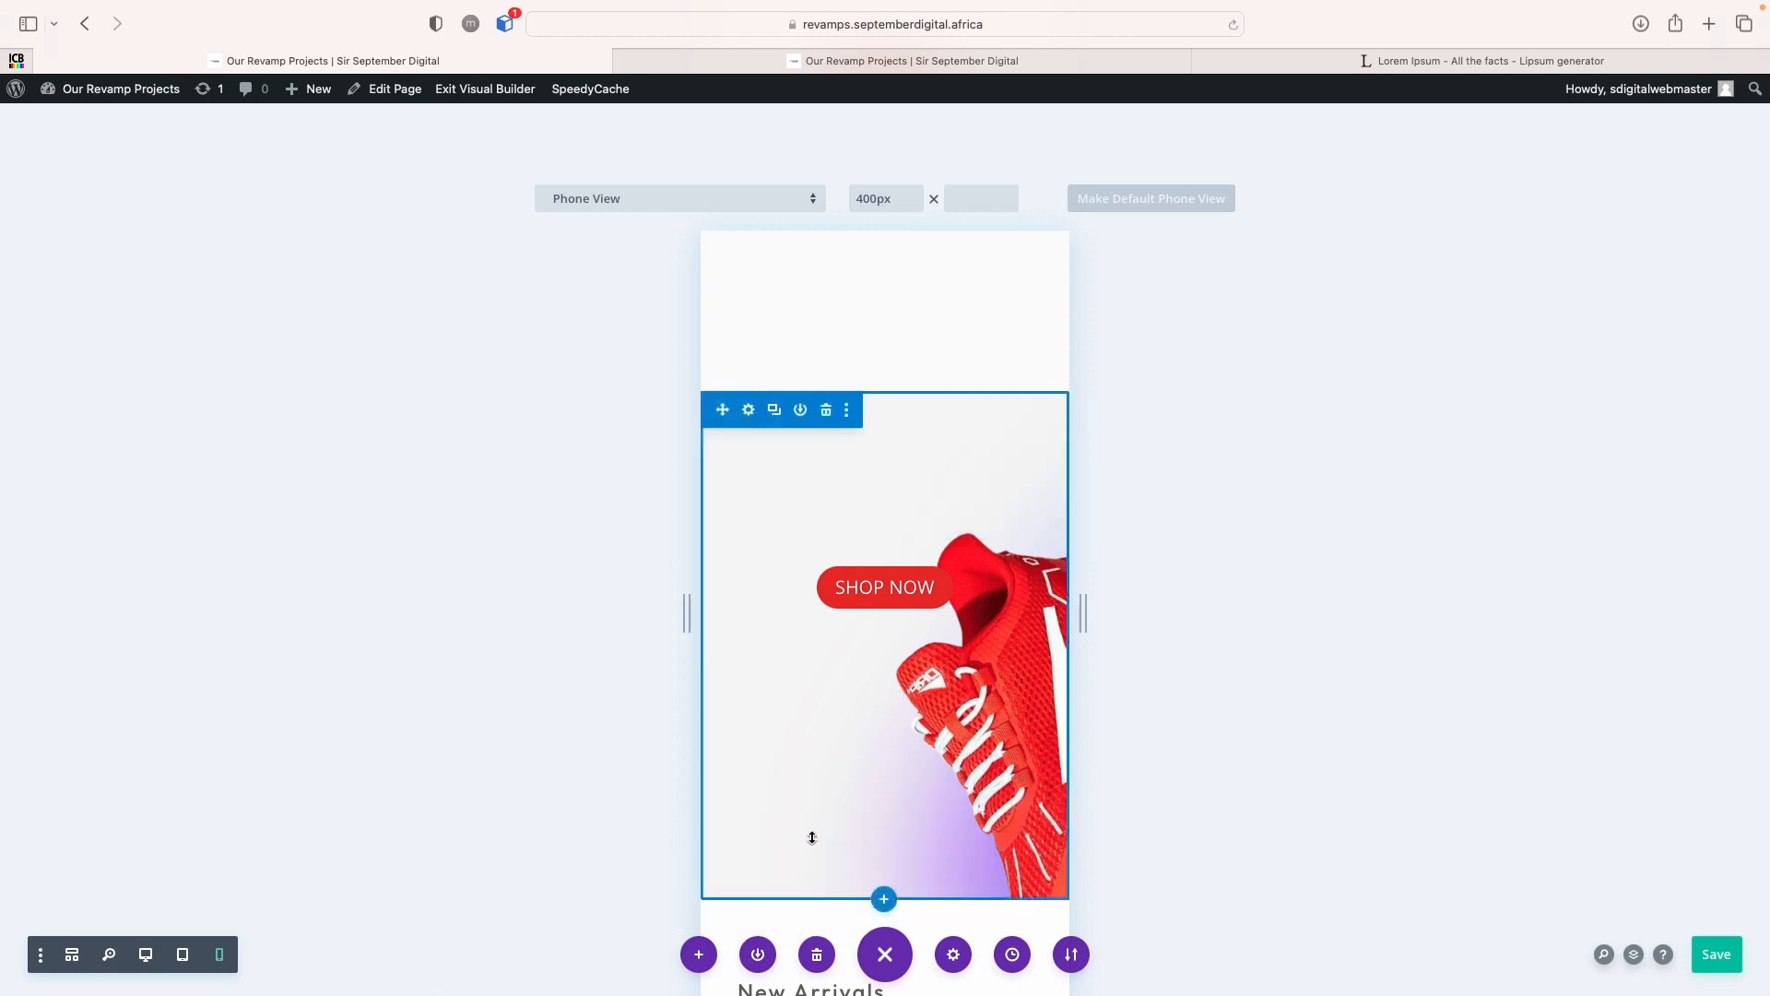
Return to desktop view, delete the duplicated hero section and save the page
left_click(145, 954)
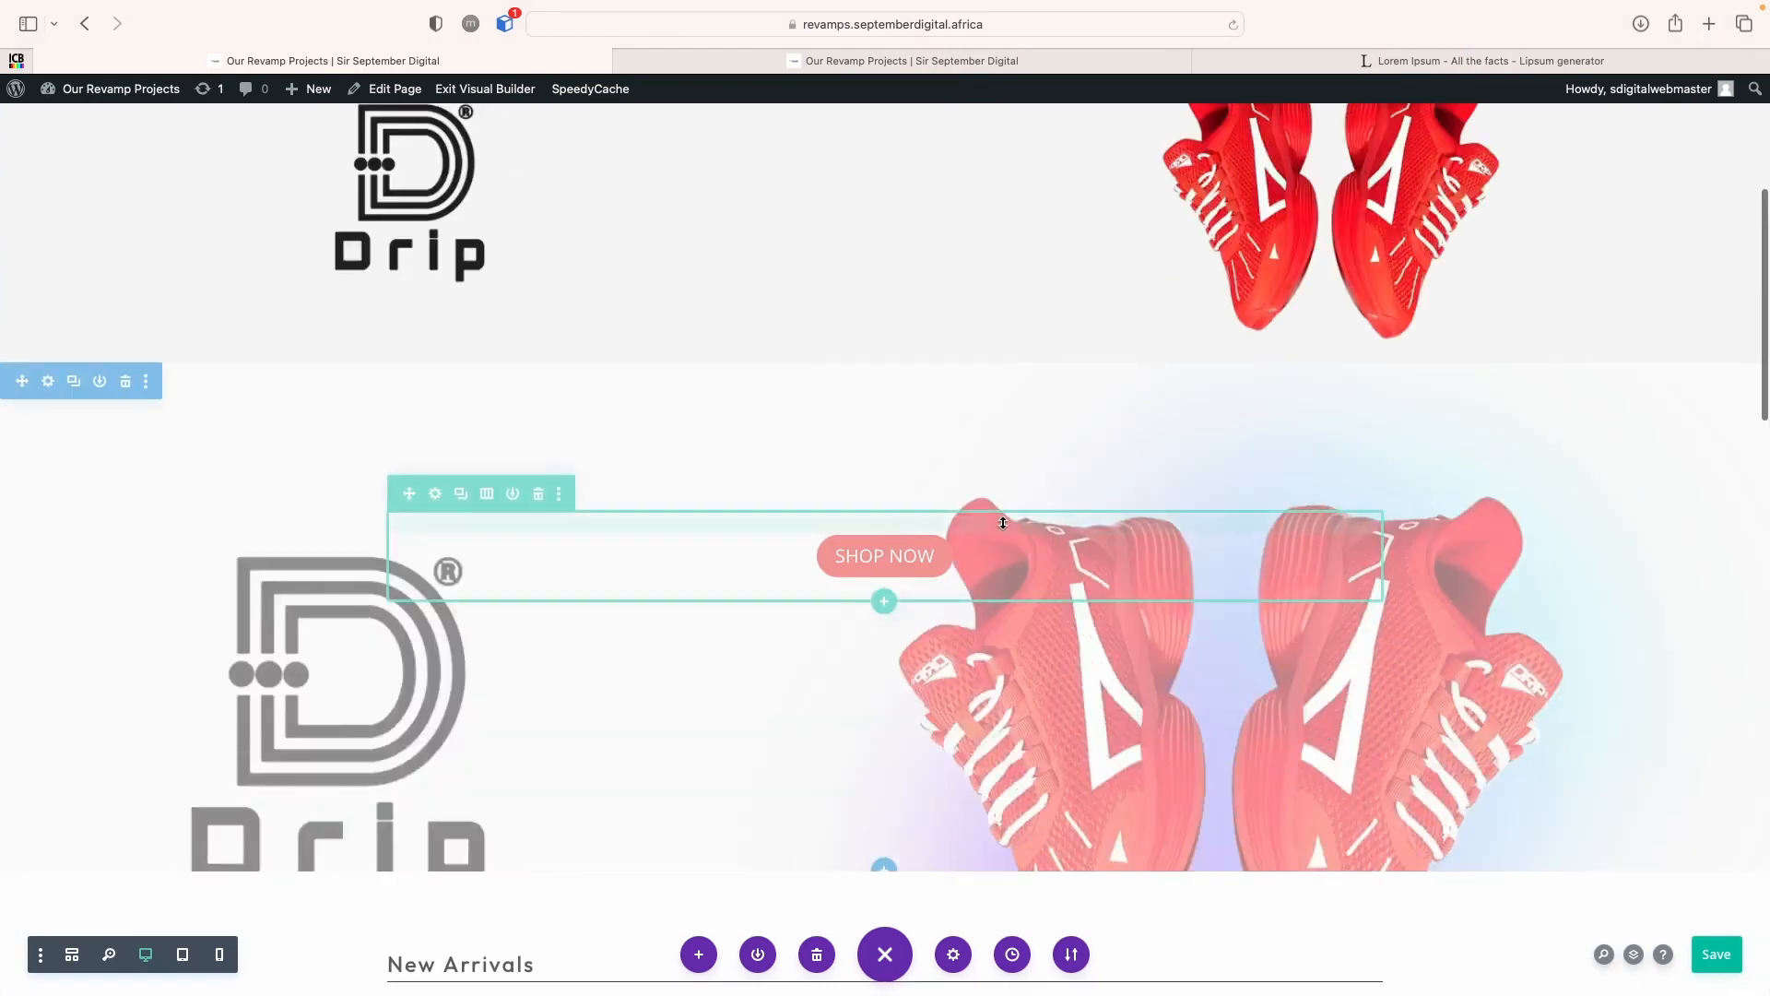
left_click(127, 382)
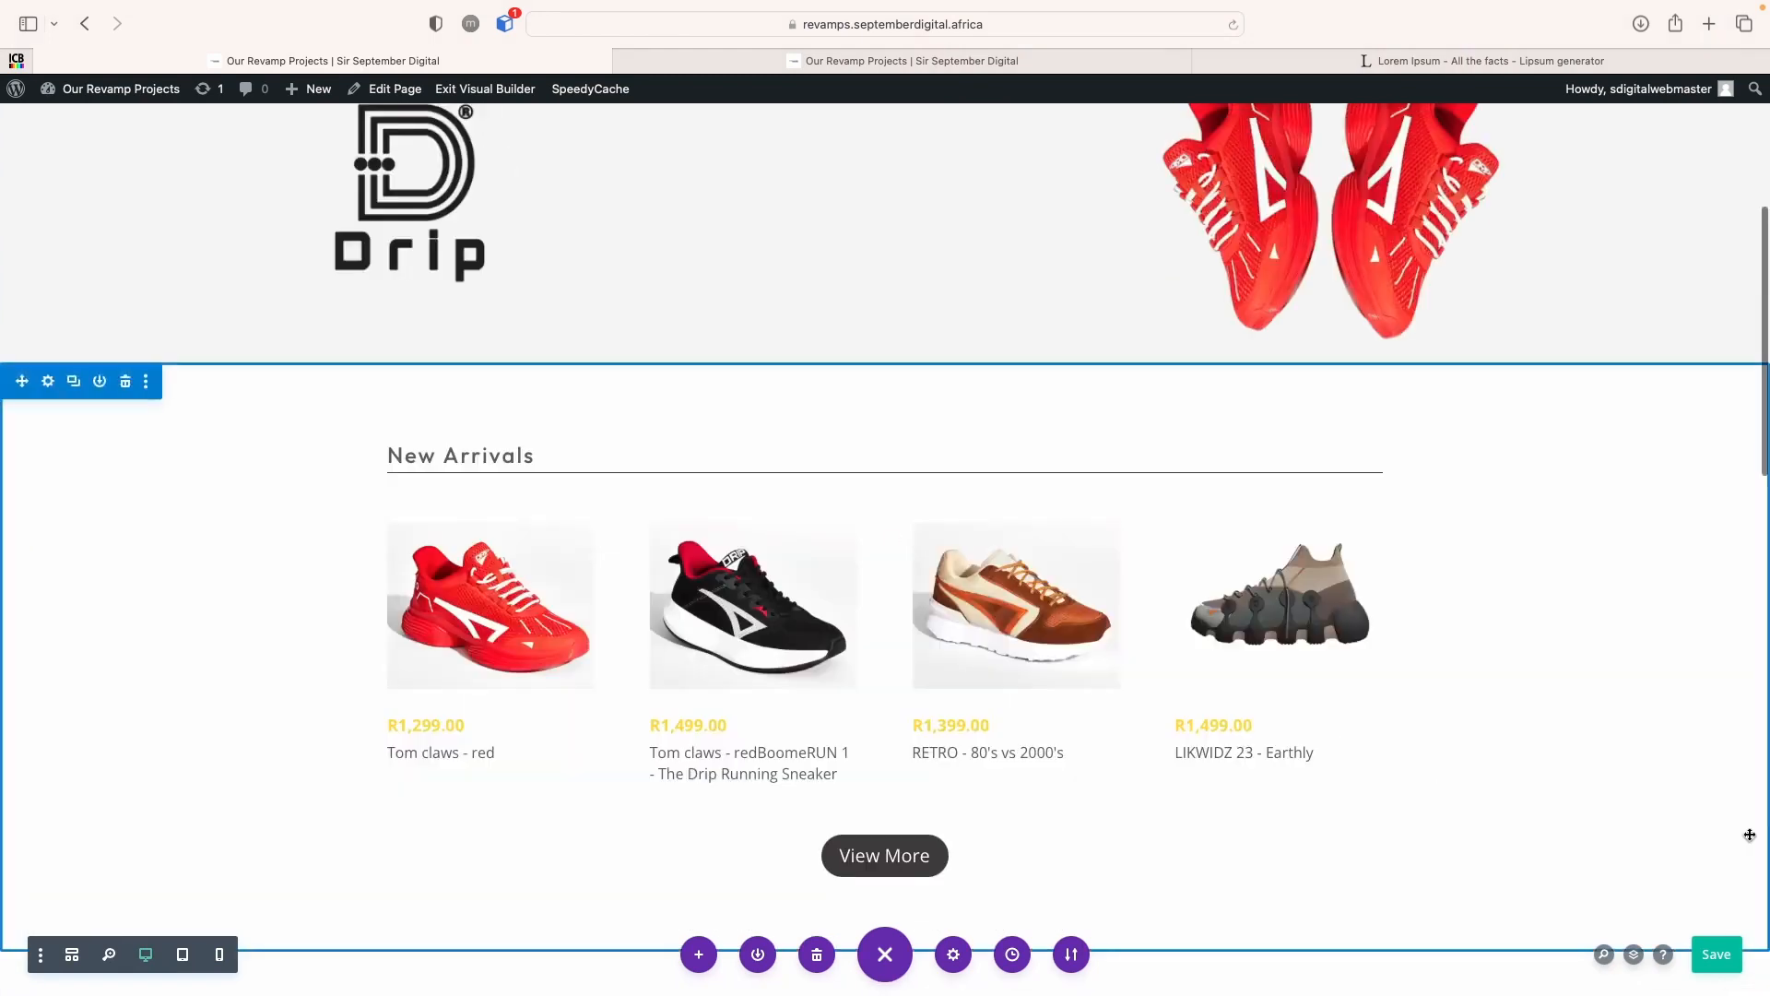
left_click(1733, 972)
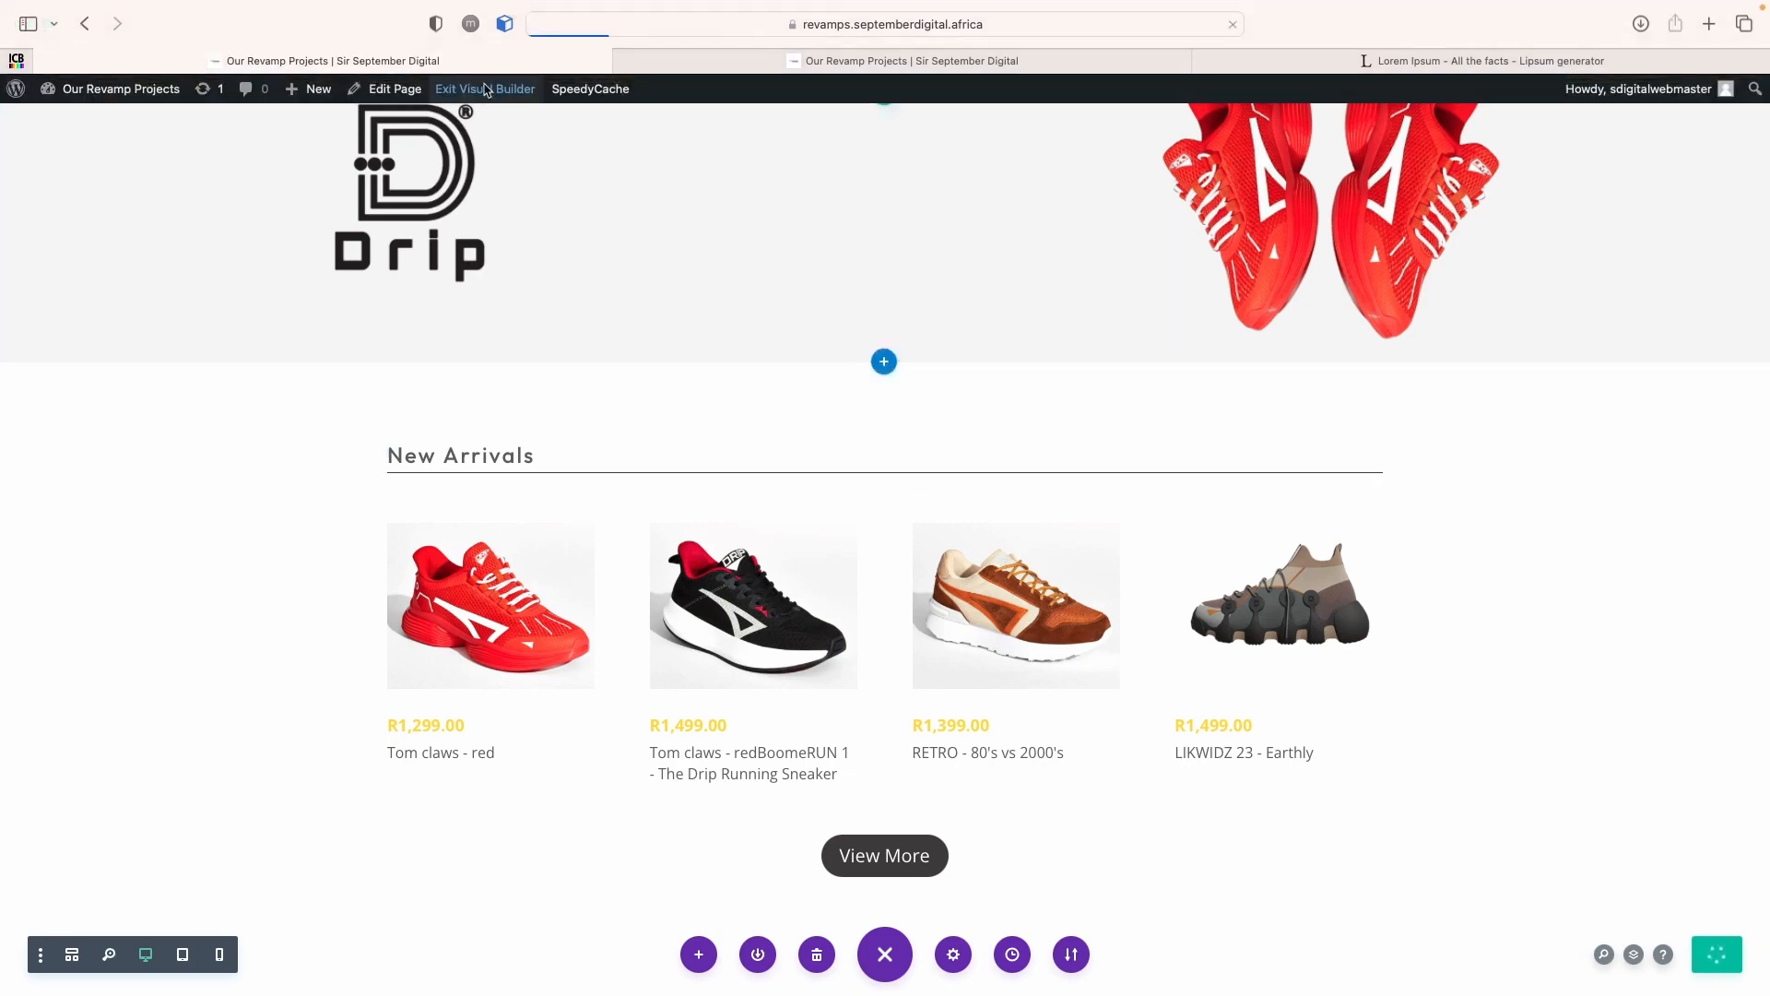
Exit the visual builder and review the live page from the hero banner to the newsletter section
scroll(968, 598, "down", 10)
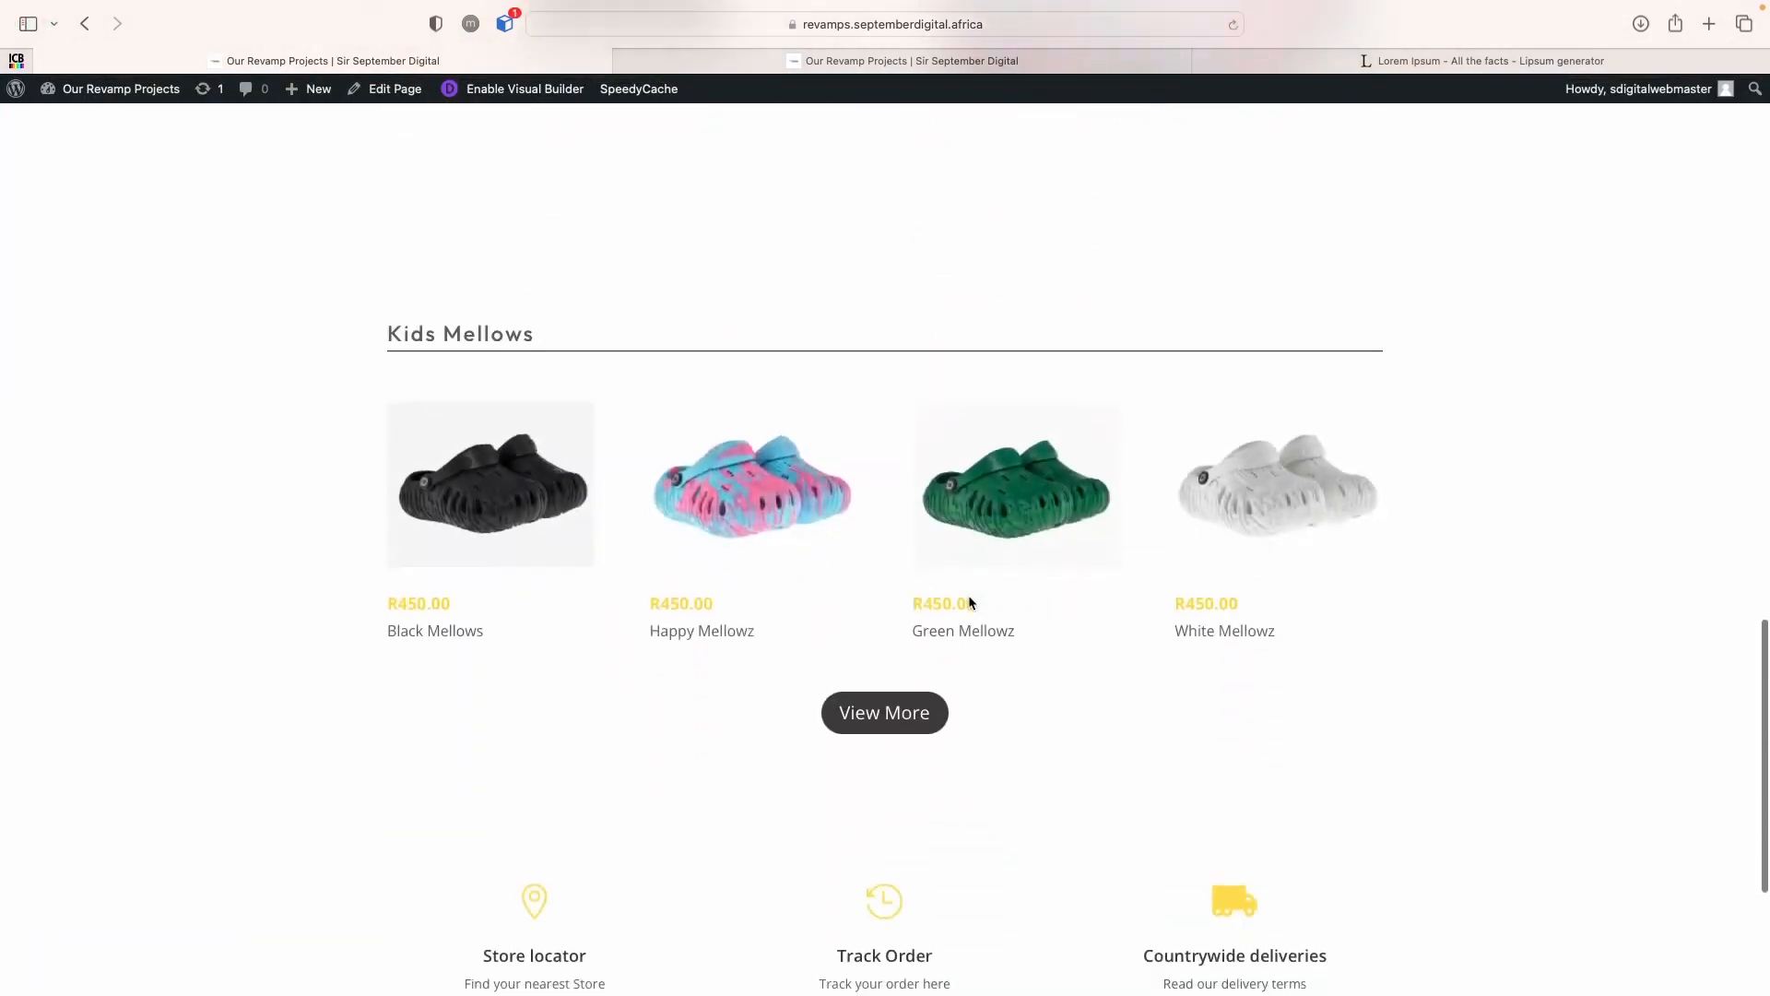
scroll(969, 598, "down", 5)
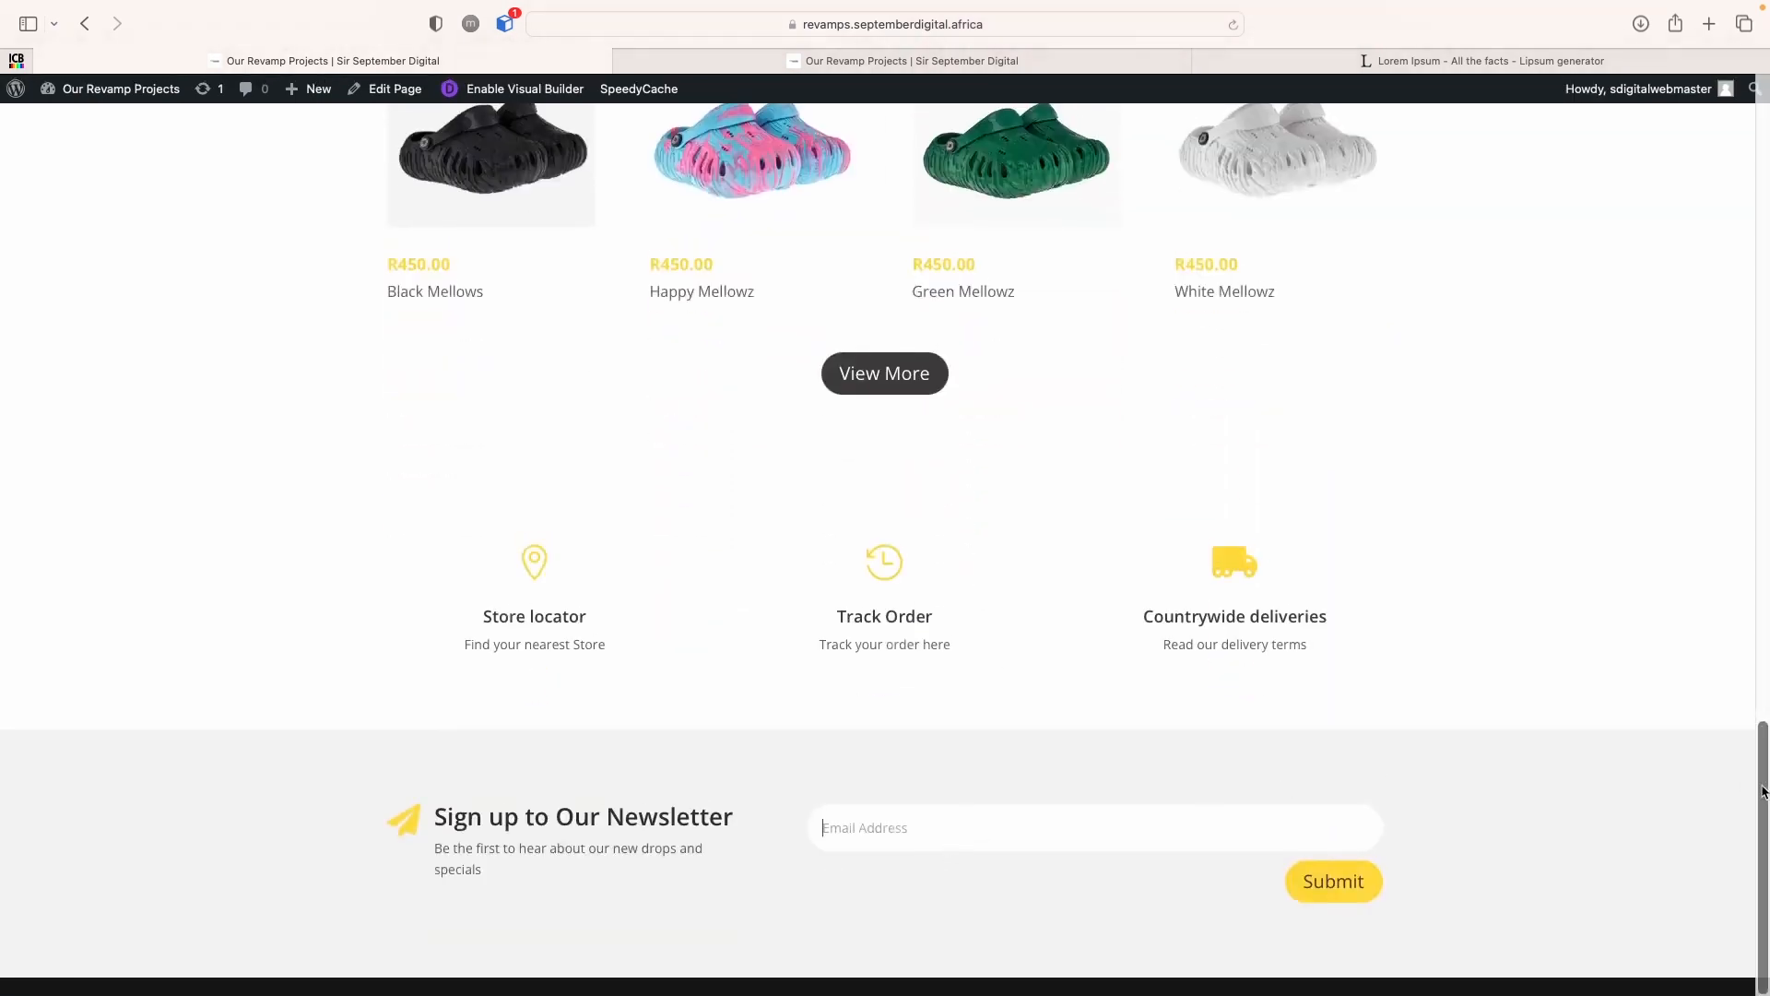
scroll(1676, 498, "up", 20)
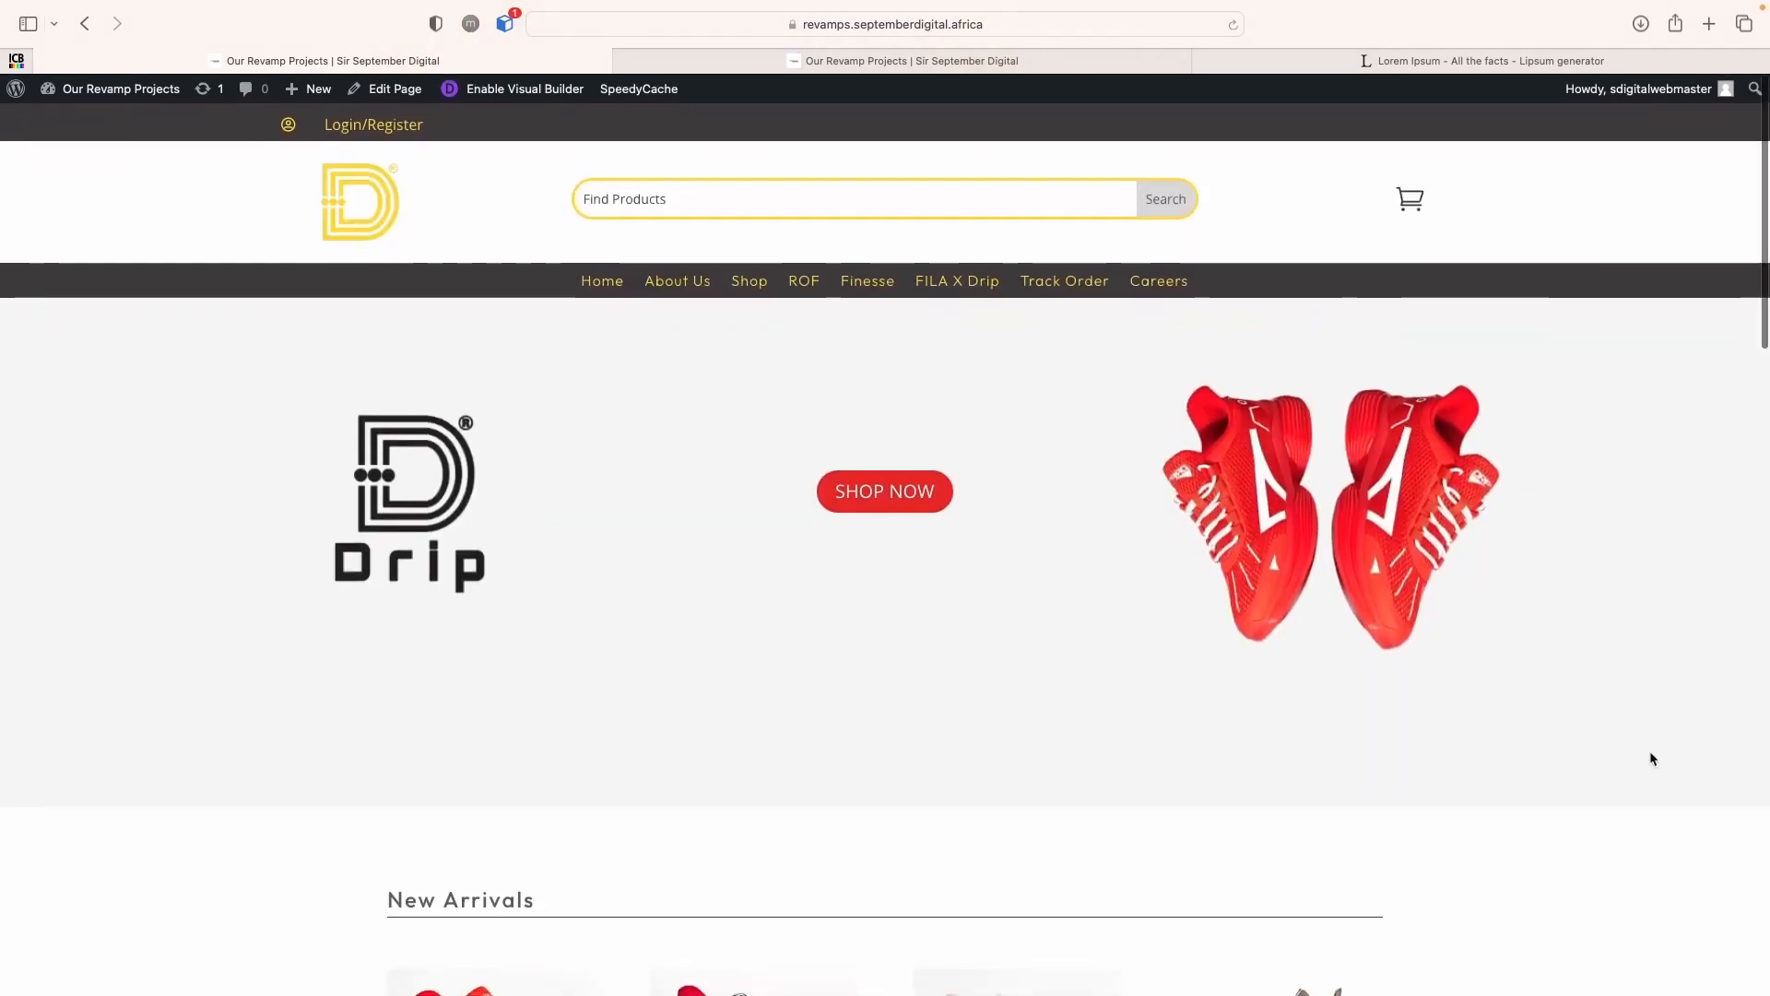
scroll(1652, 758, "down", 4)
scroll(1650, 753, "down", 7)
scroll(1651, 758, "down", 6)
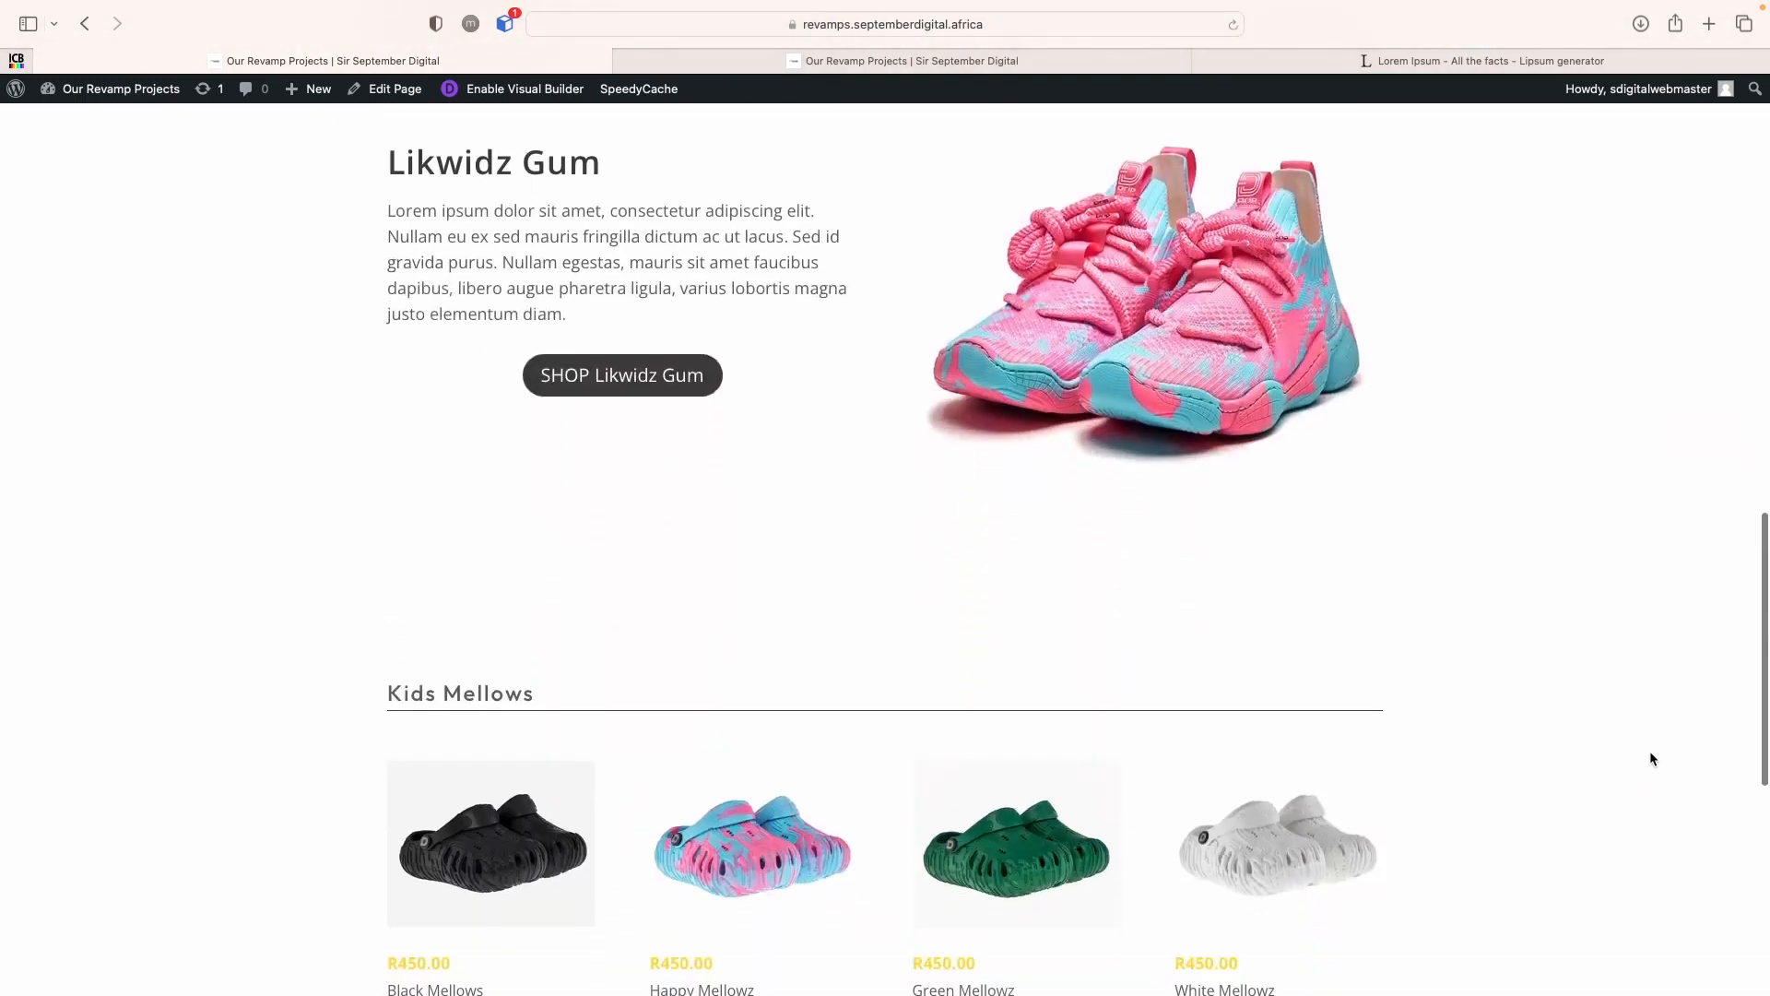
scroll(1651, 756, "down", 8)
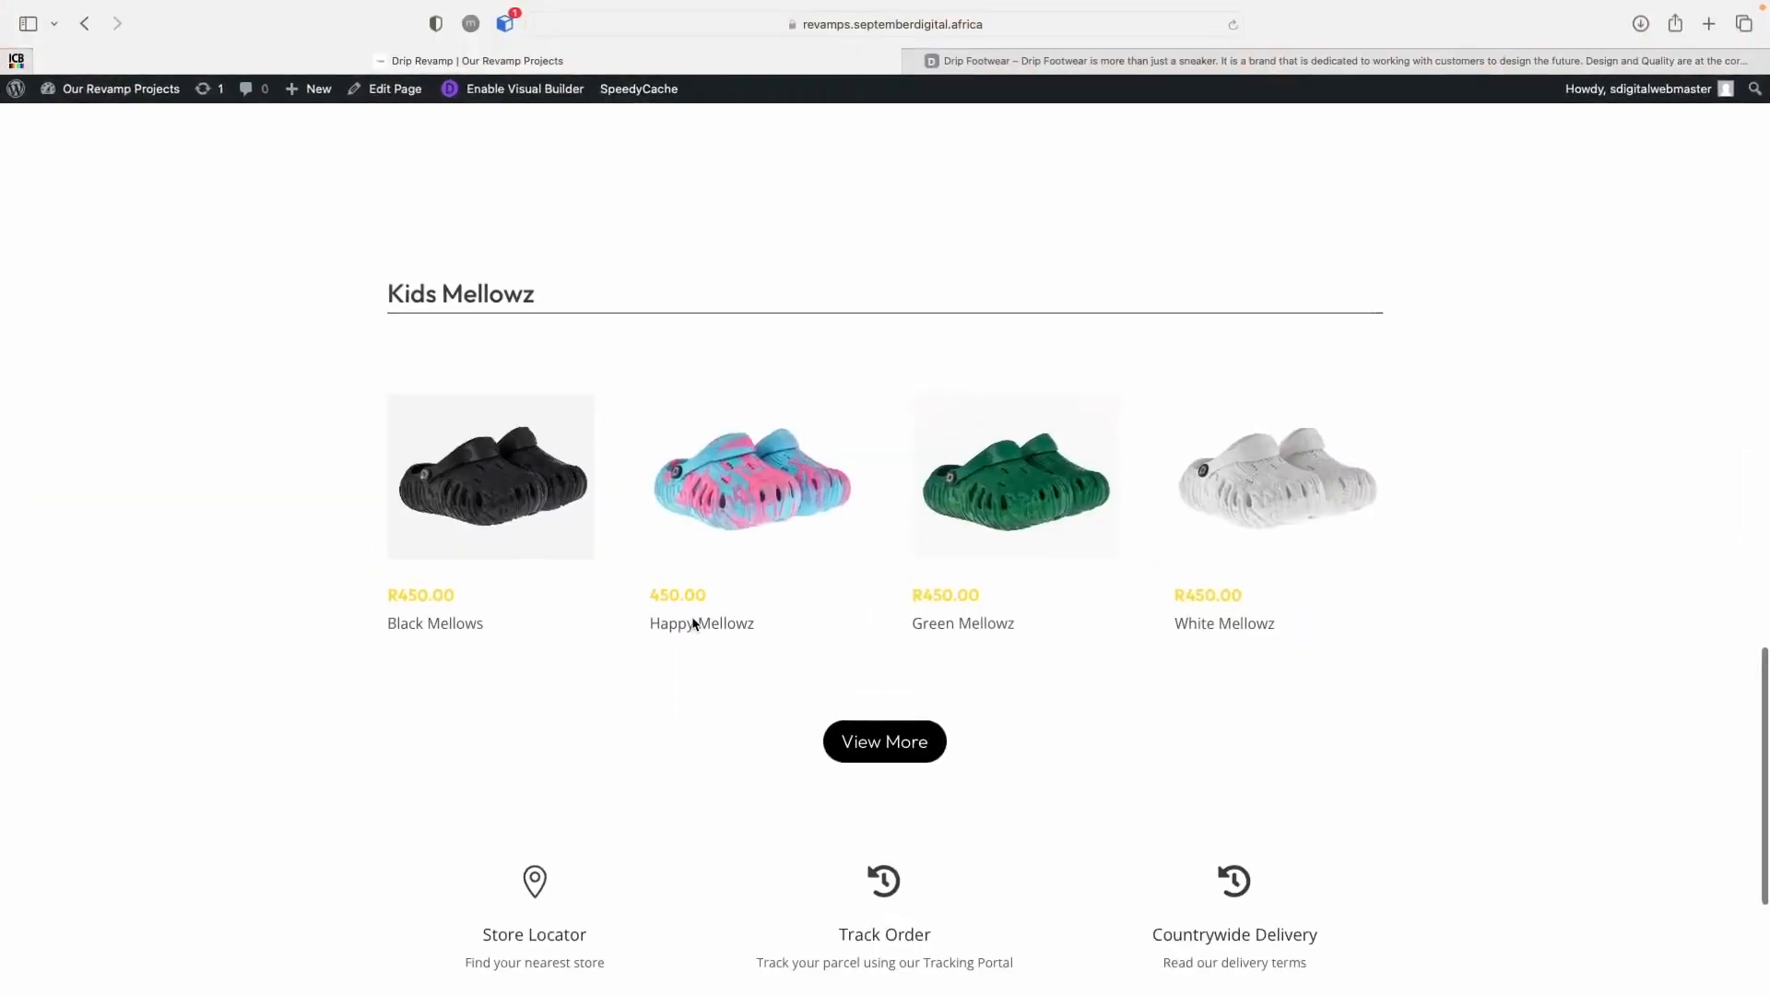
Review the Drip Revamp reference page from its hero banner through the best seller to the Kids Mellowz products and service blurbs
scroll(692, 619, "up", 20)
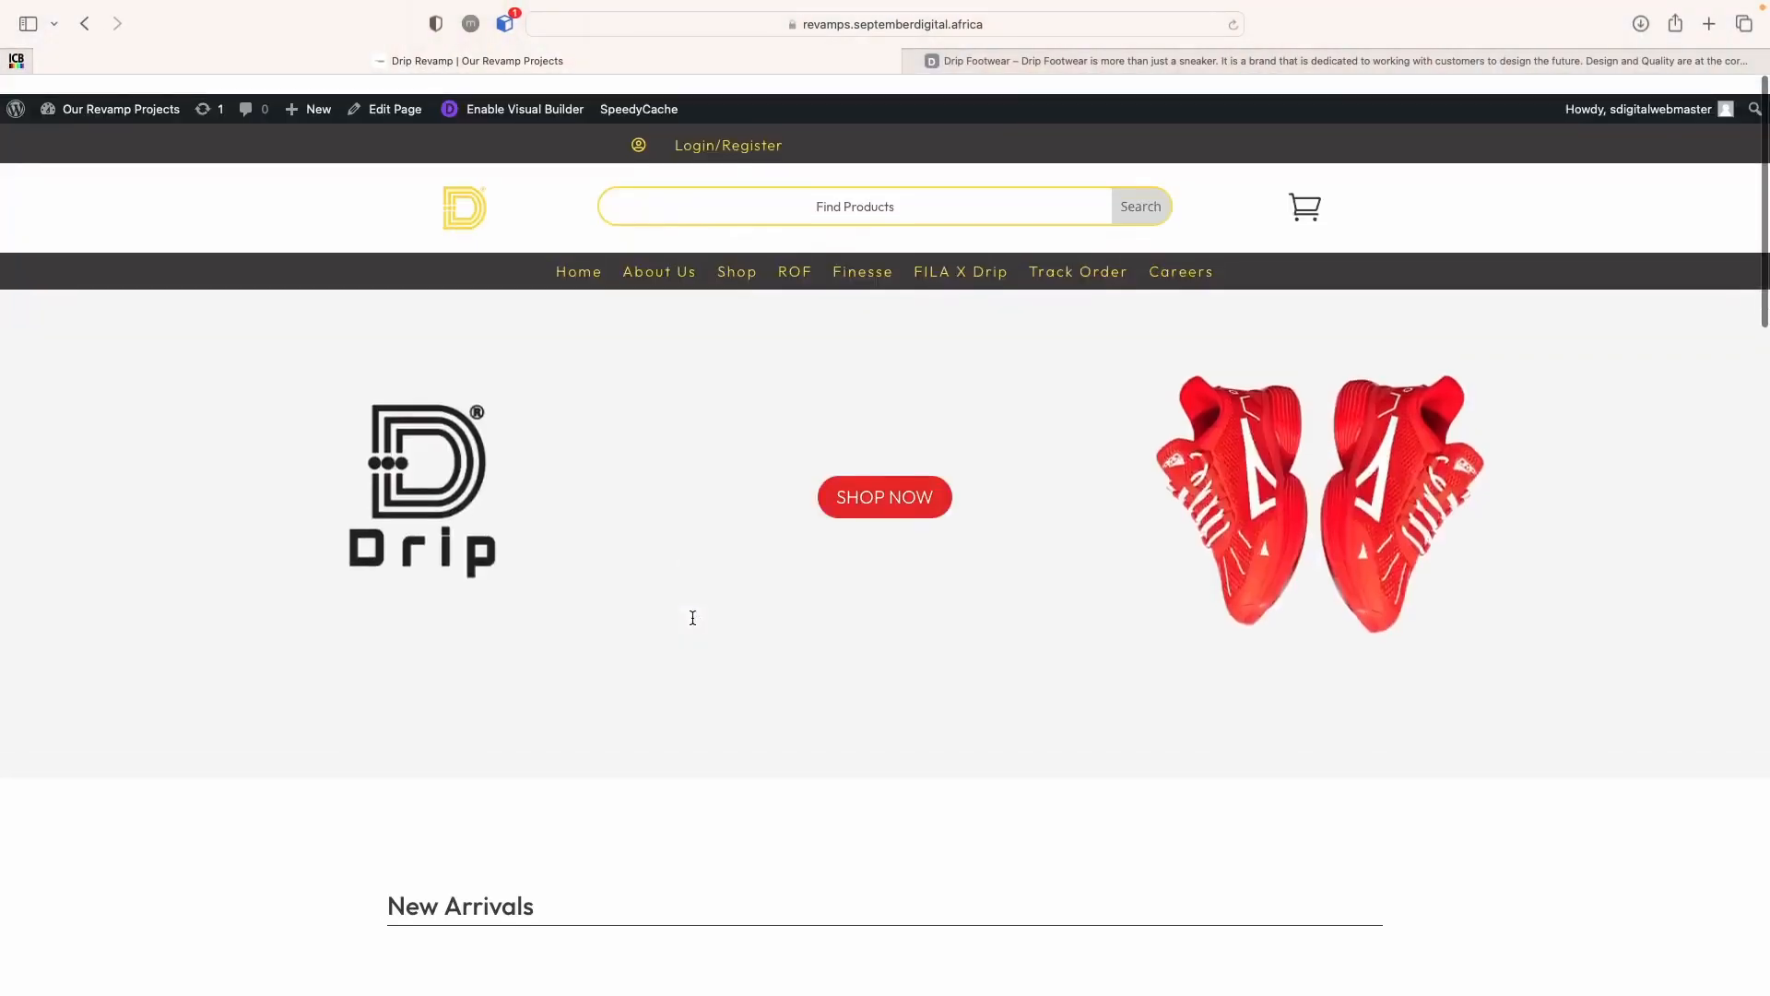
scroll(692, 619, "down", 1)
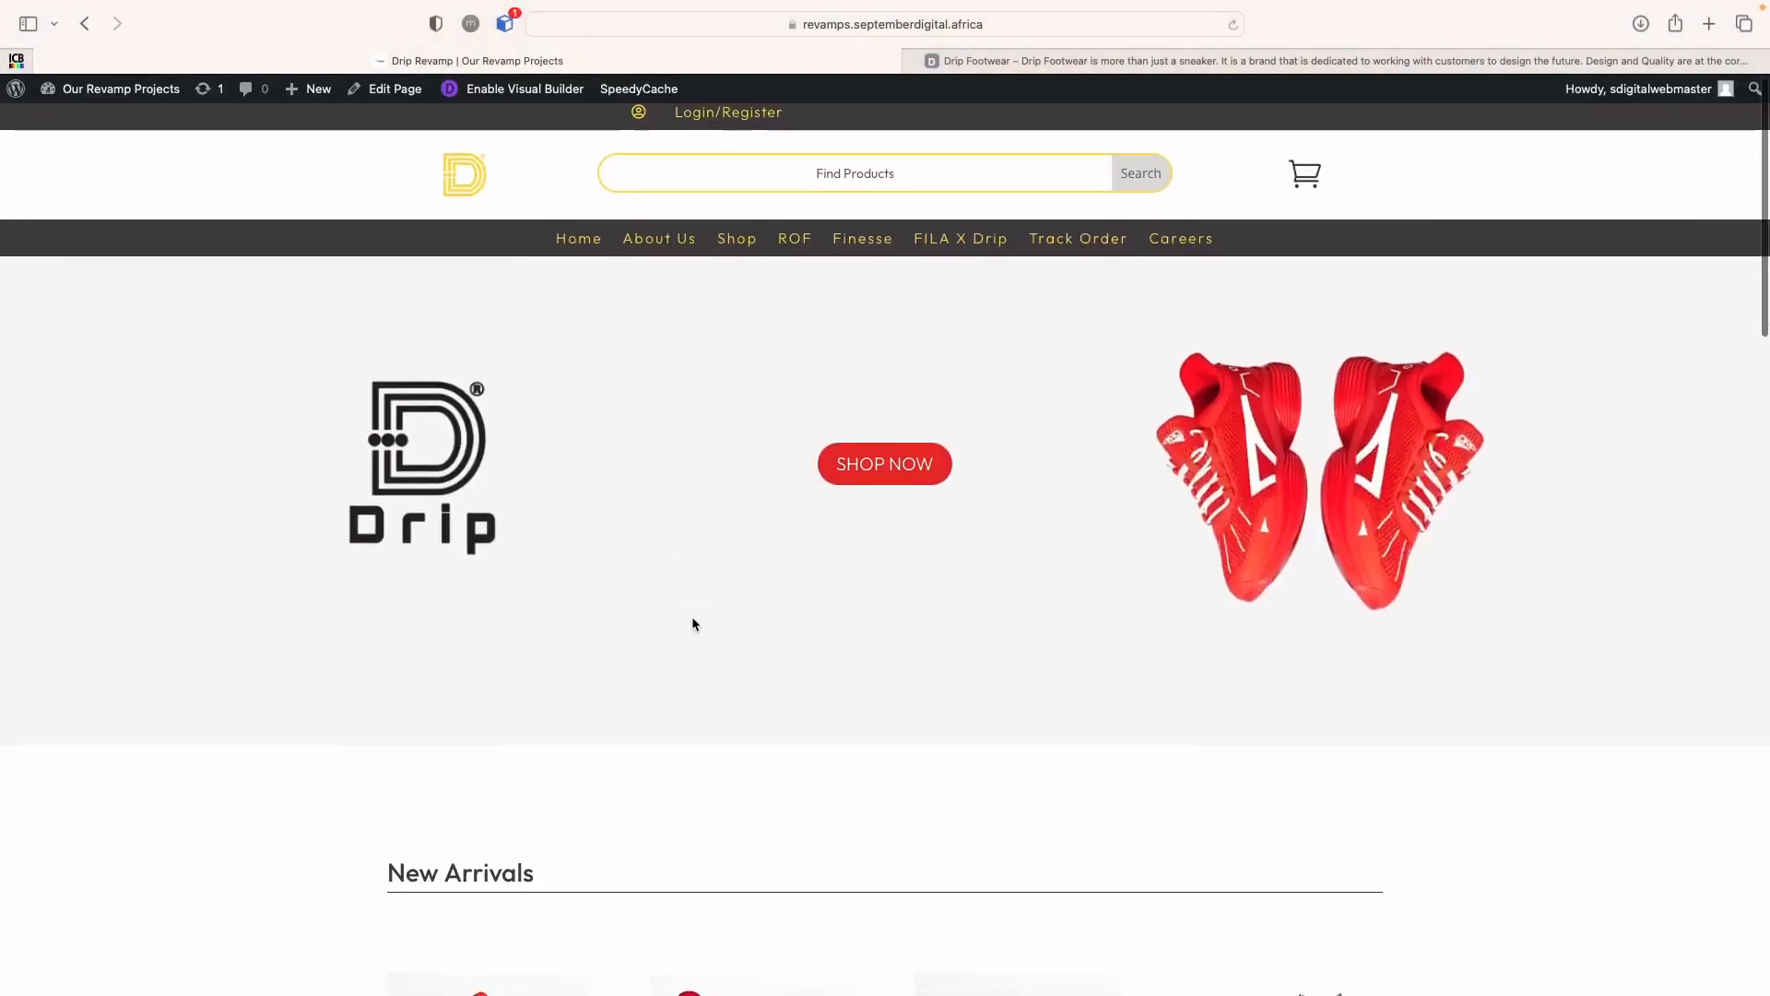
scroll(692, 617, "down", 10)
scroll(693, 623, "down", 12)
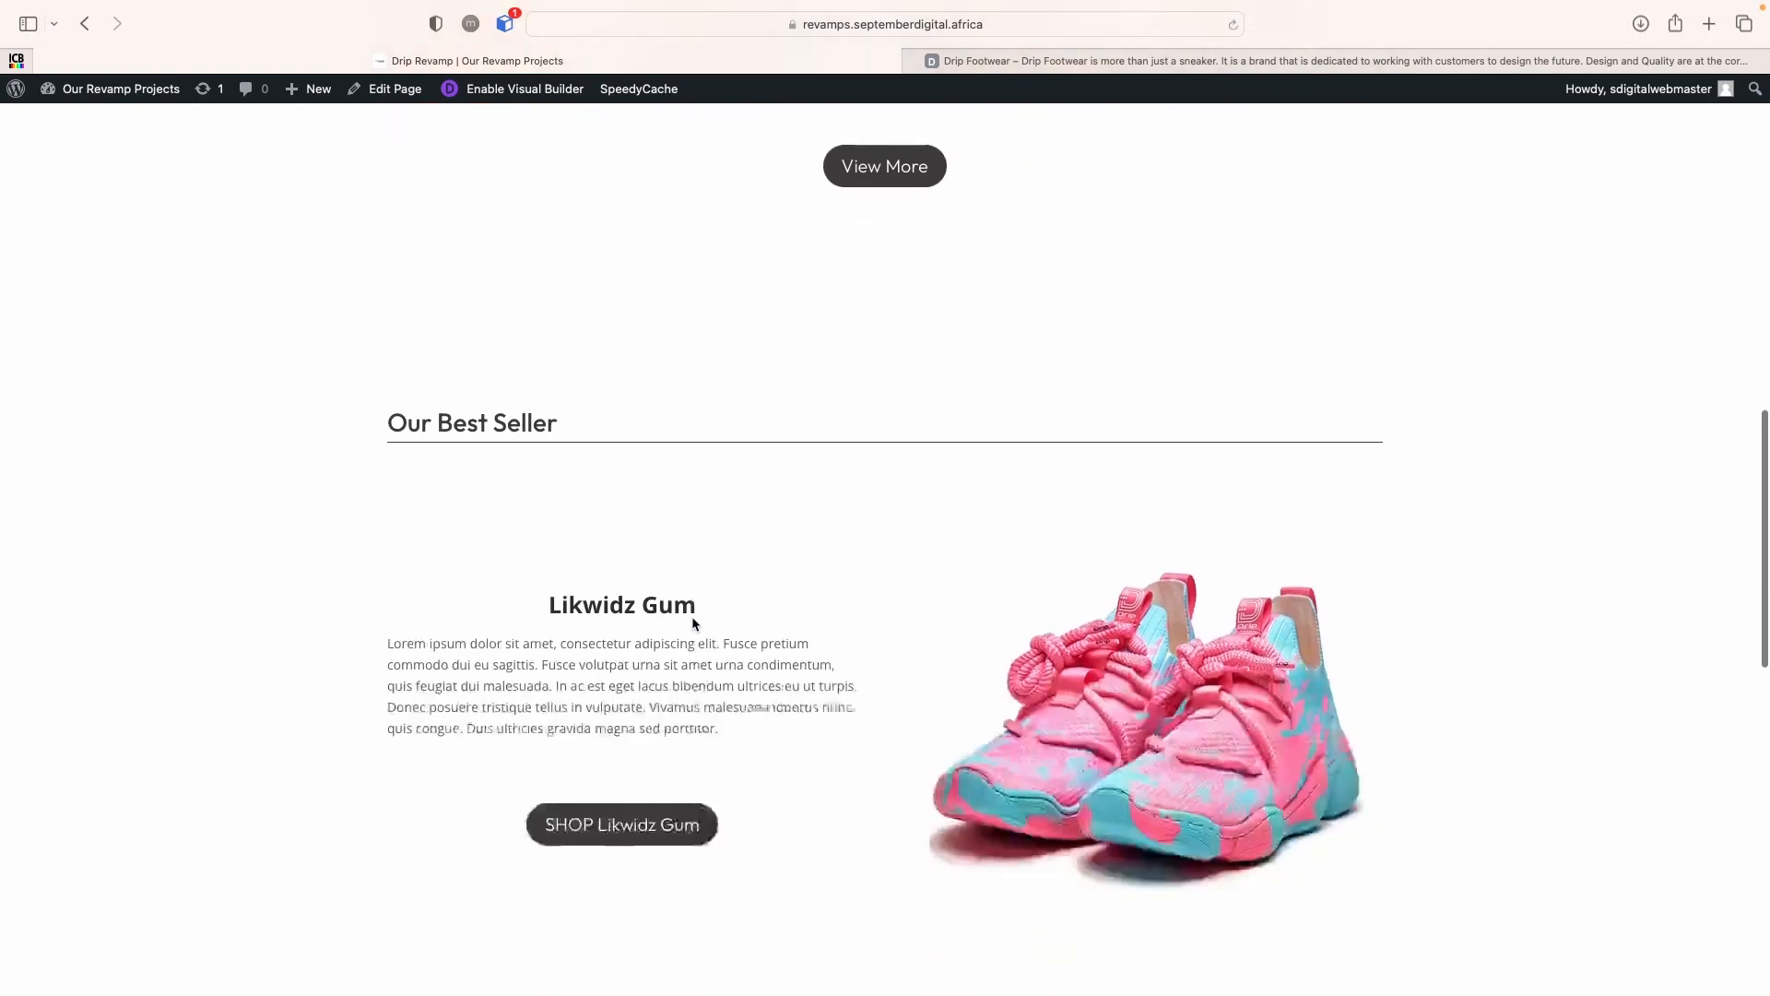
scroll(693, 623, "down", 5)
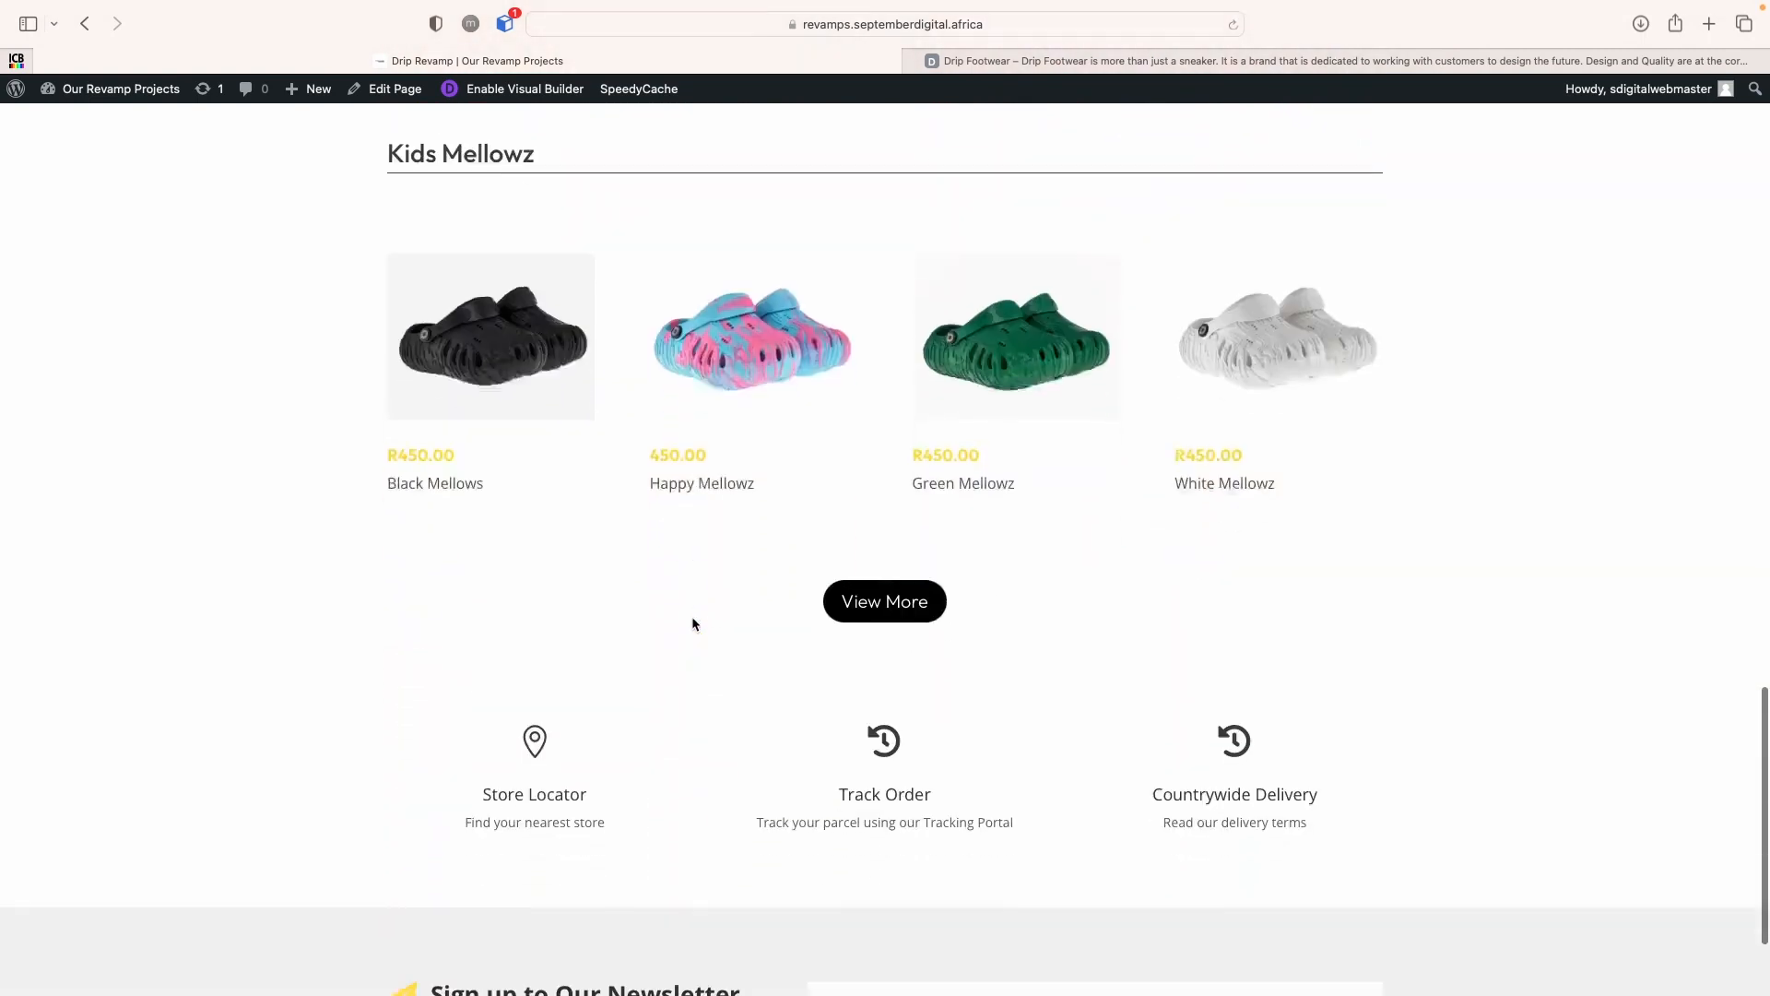
scroll(981, 612, "up", 20)
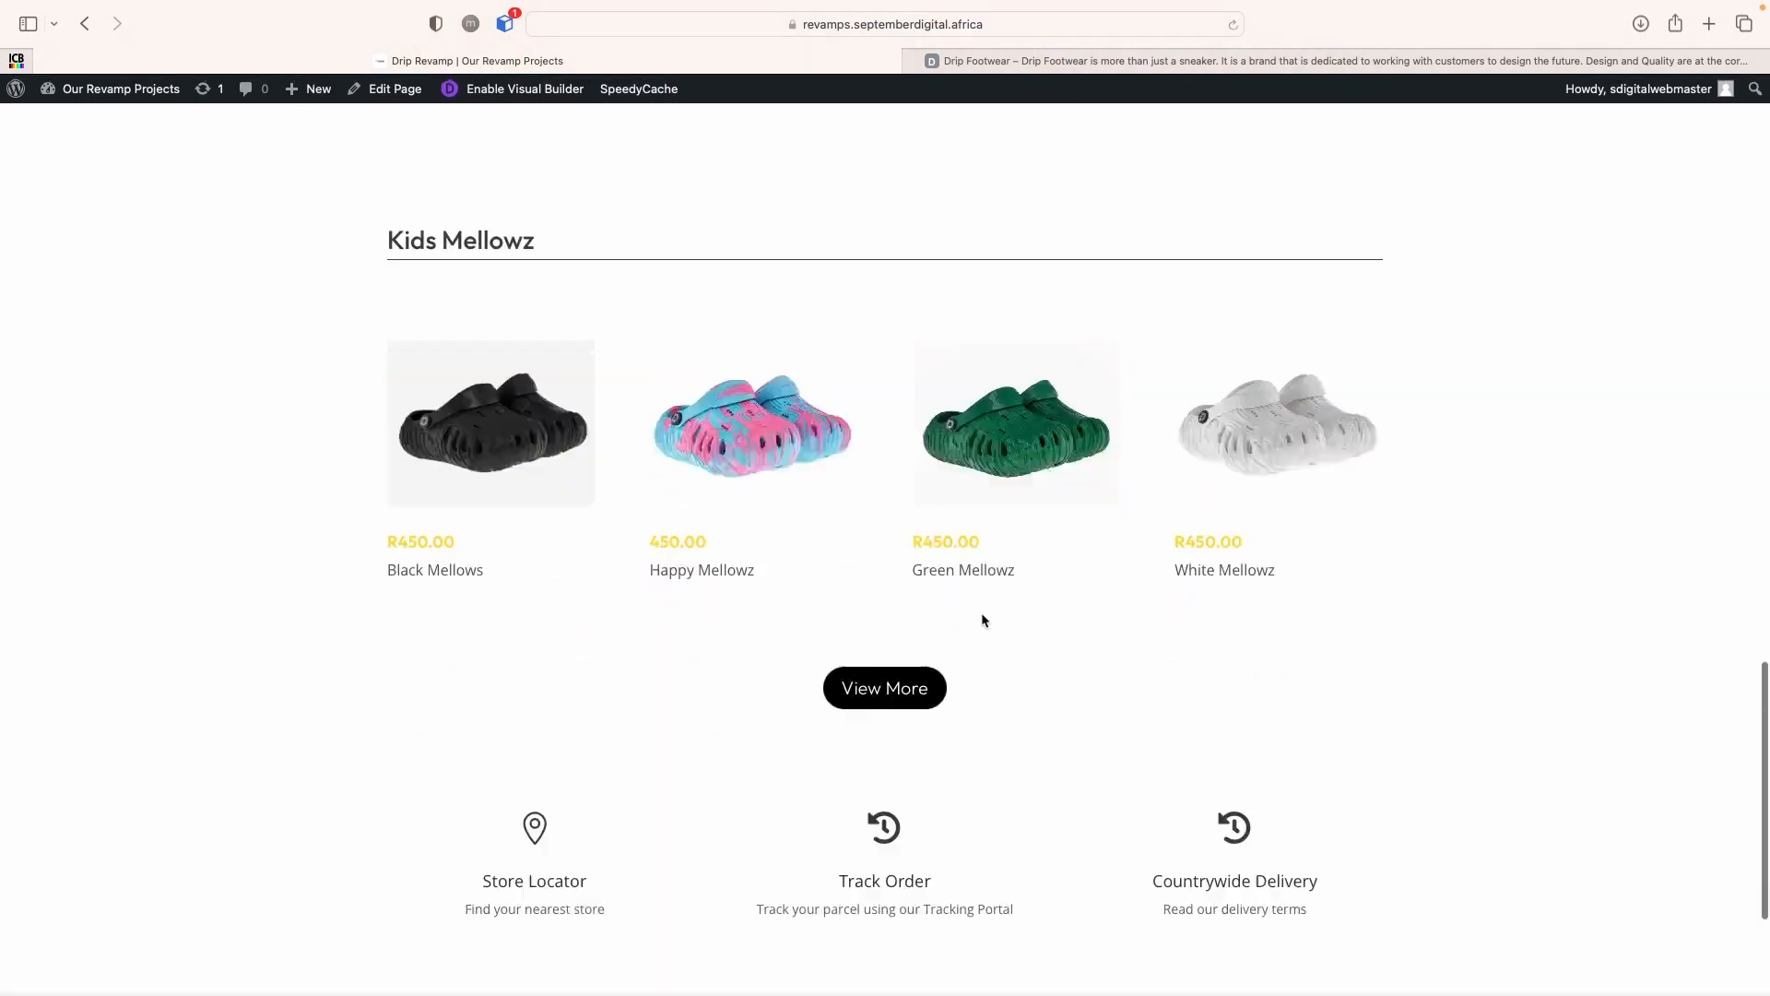